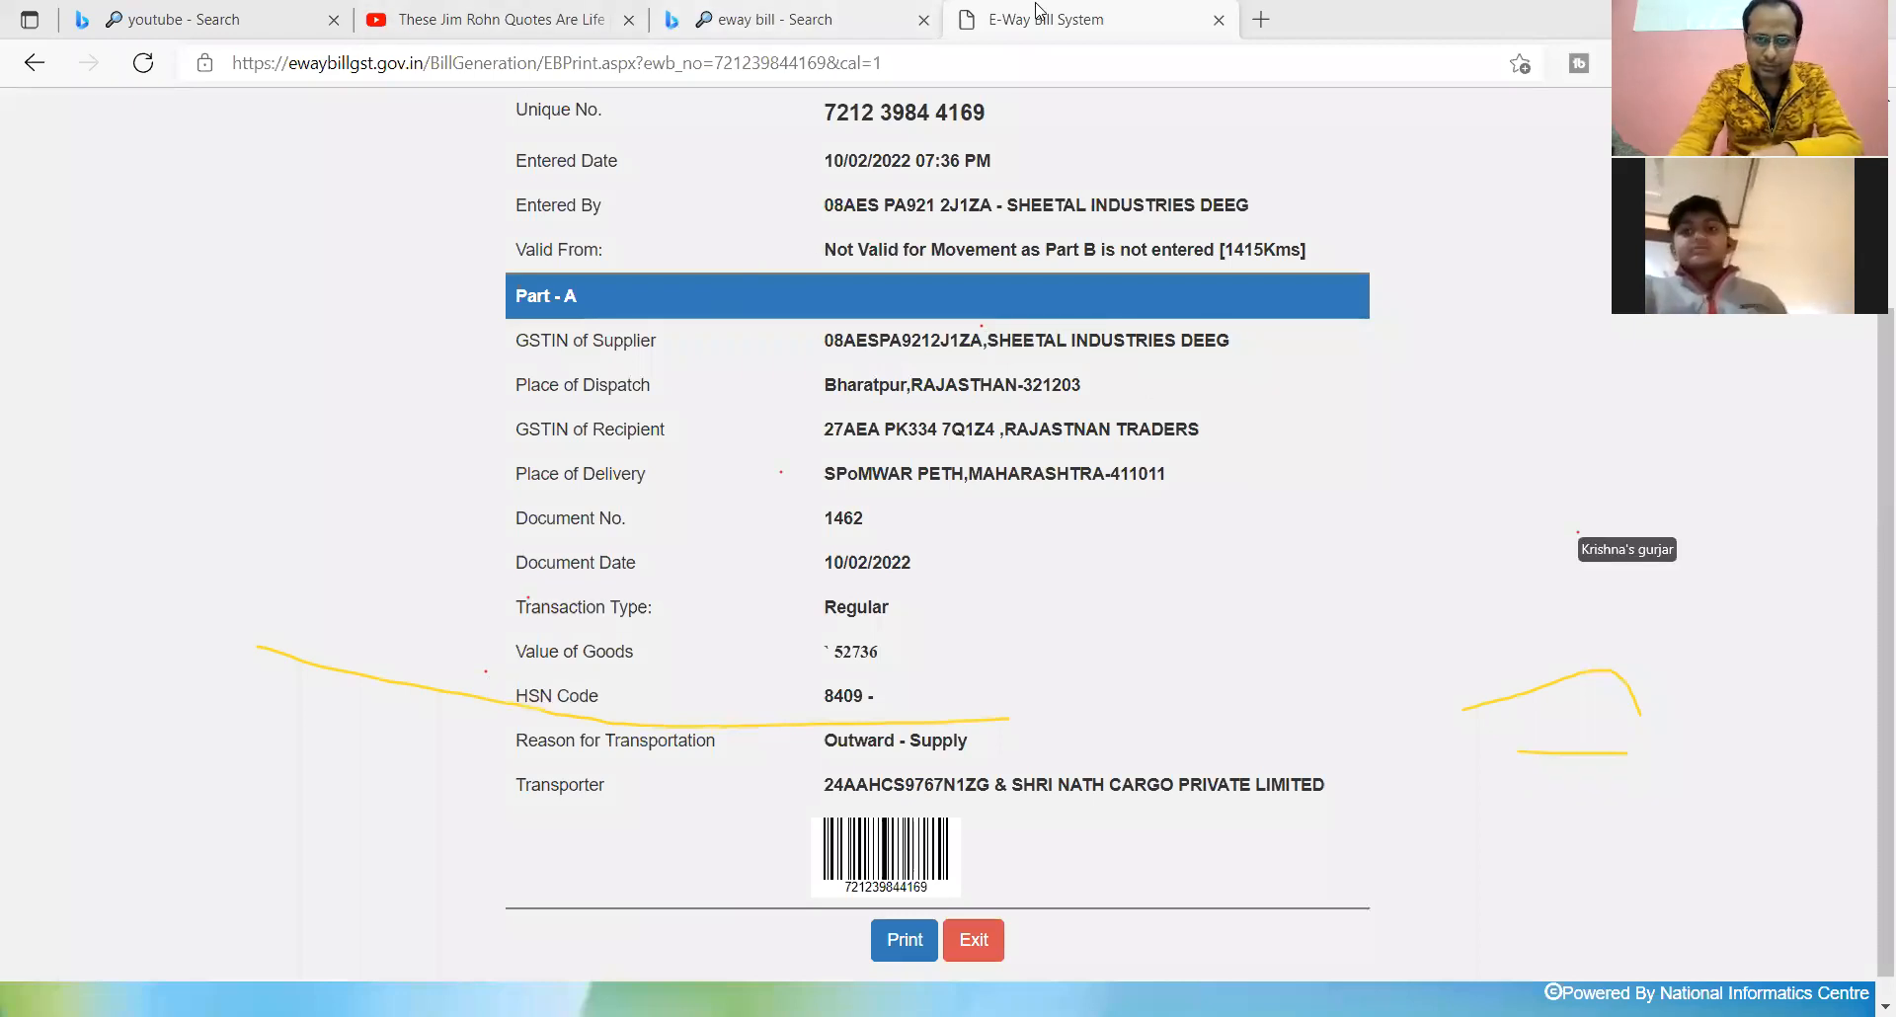
# - Load the Computer Course website at website.supportothers.org in Edge
pyautogui.click(914, 67)
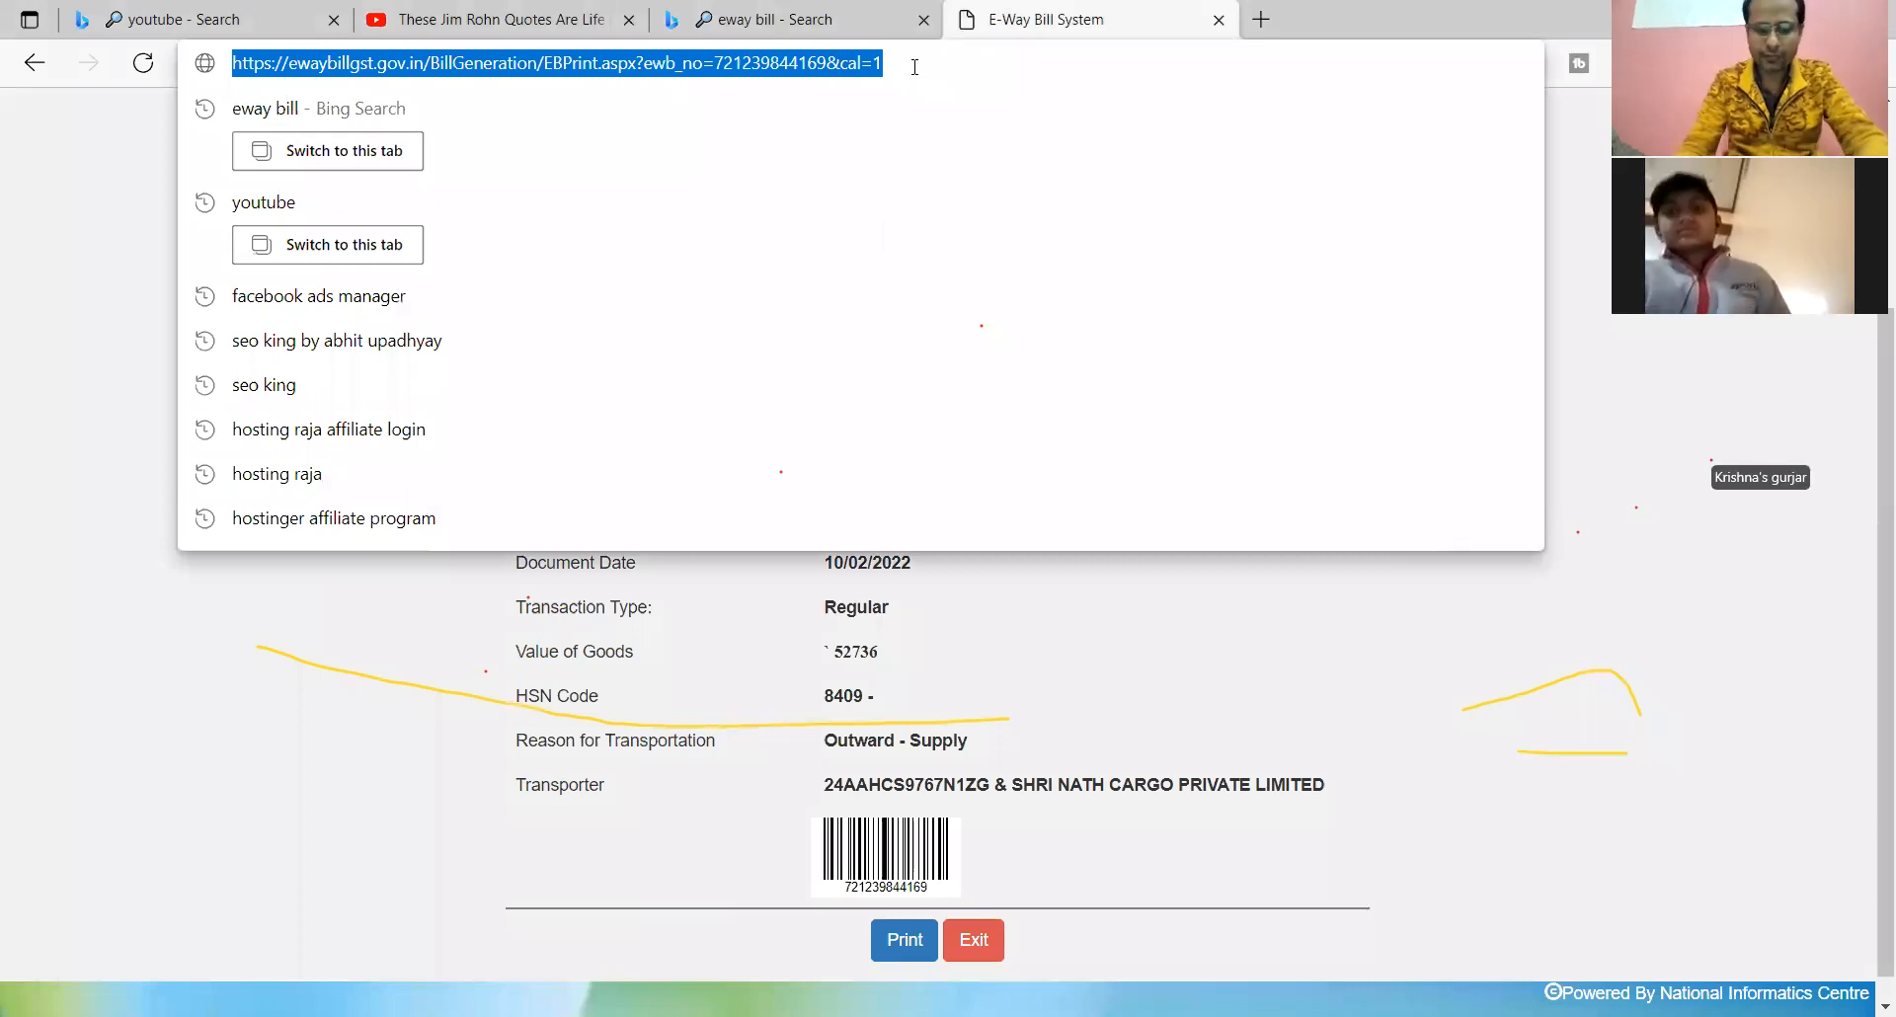
pyautogui.write('we')
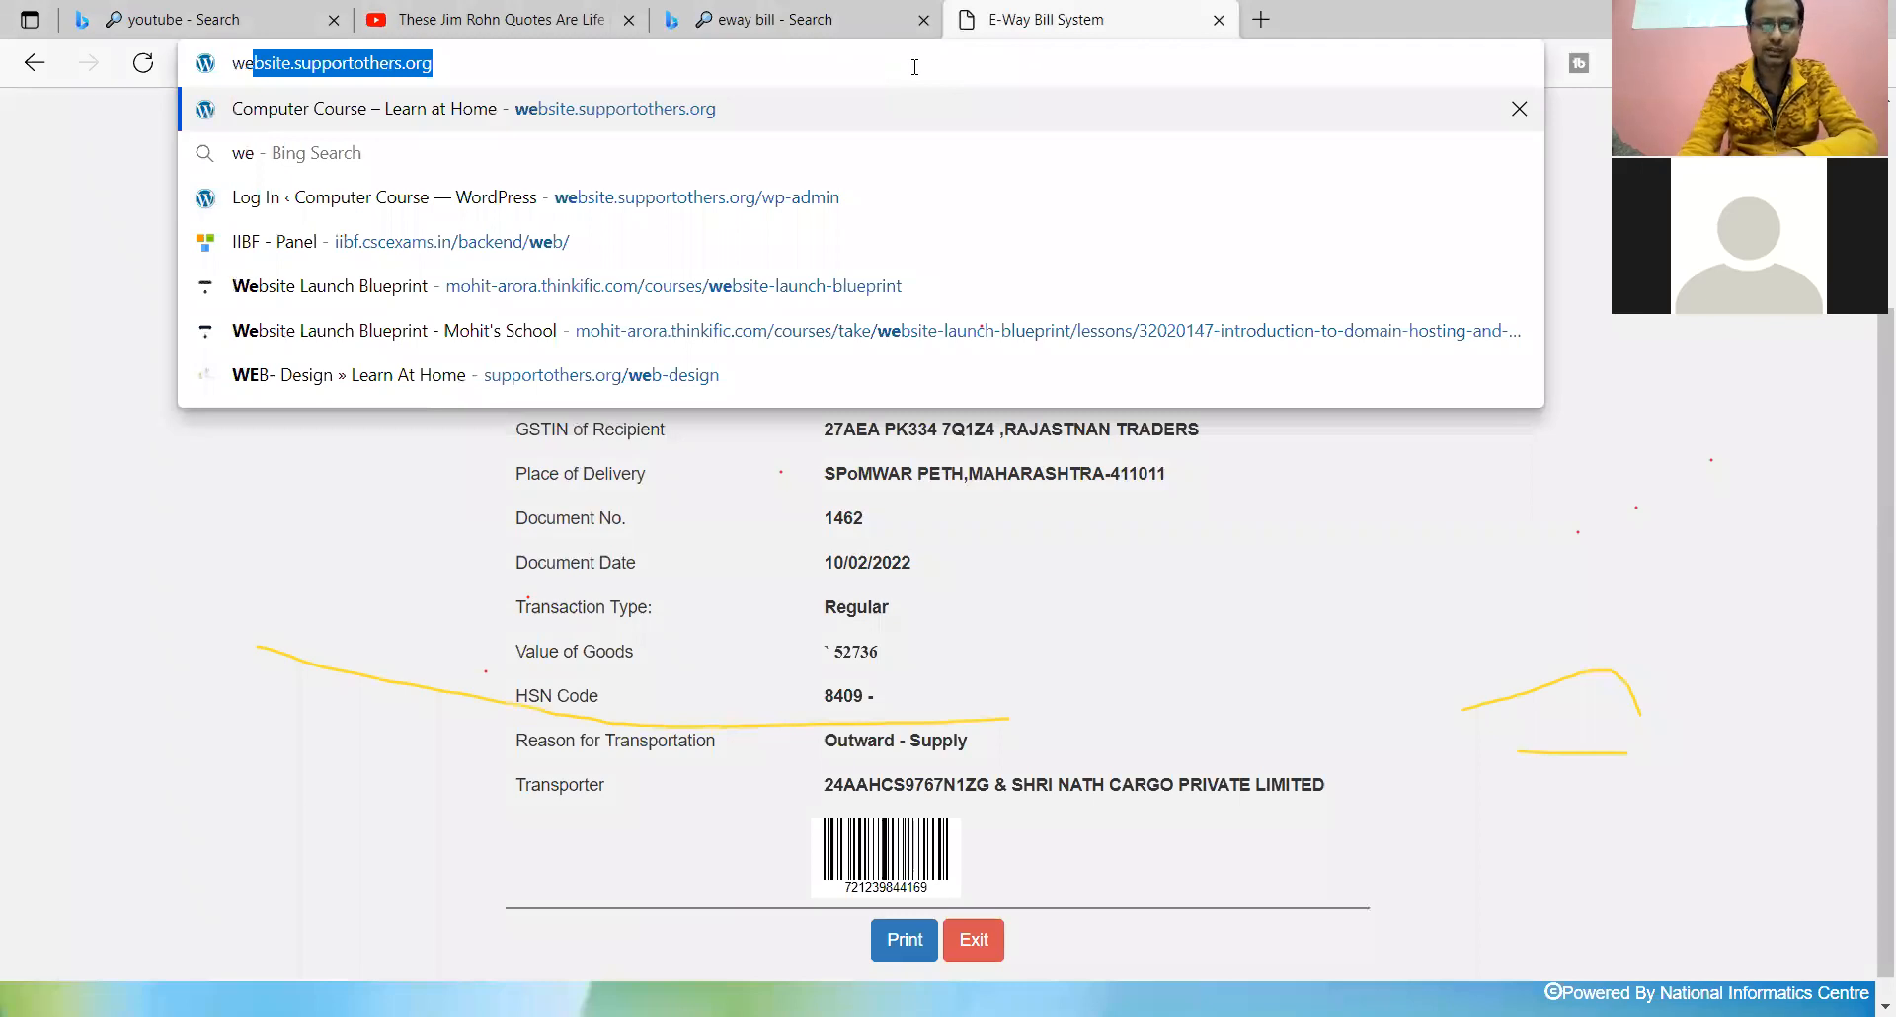
pyautogui.press('Return')
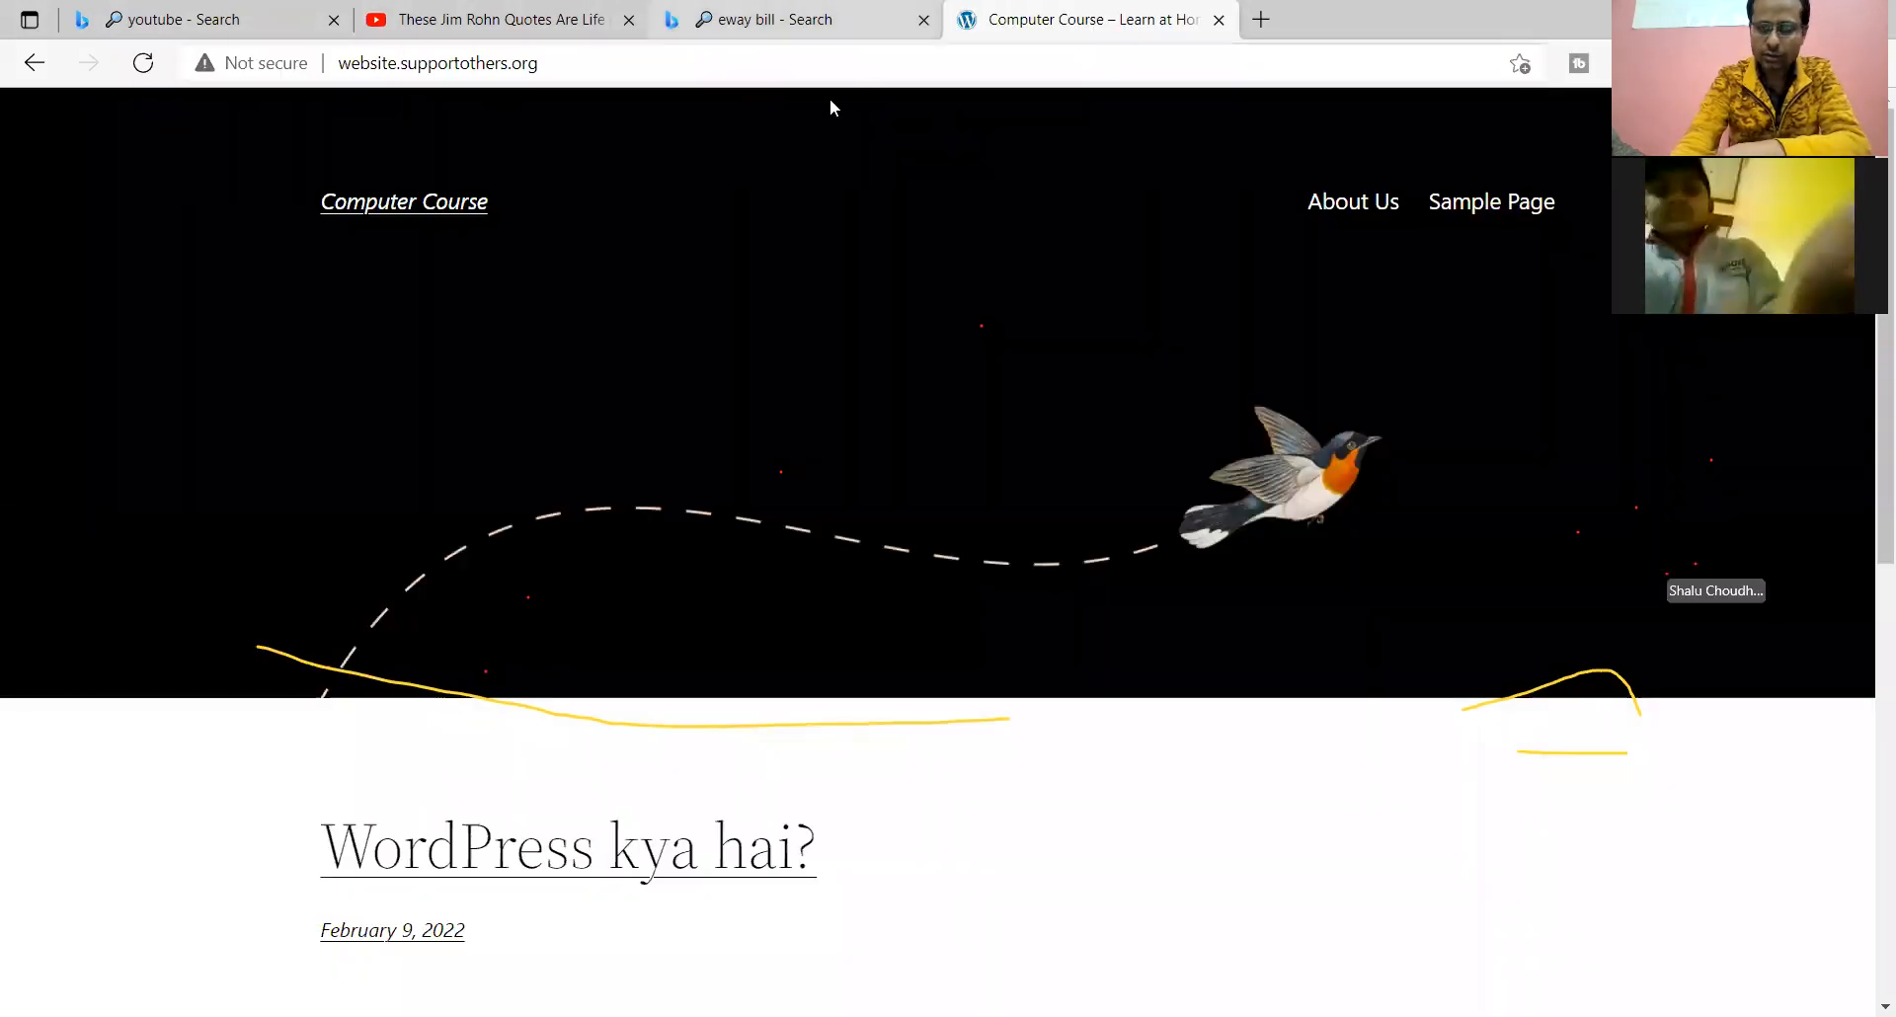
# - In the eway bill search tab, go to website.supportothers.org/wp-admin
pyautogui.click(780, 20)
pyautogui.click(766, 64)
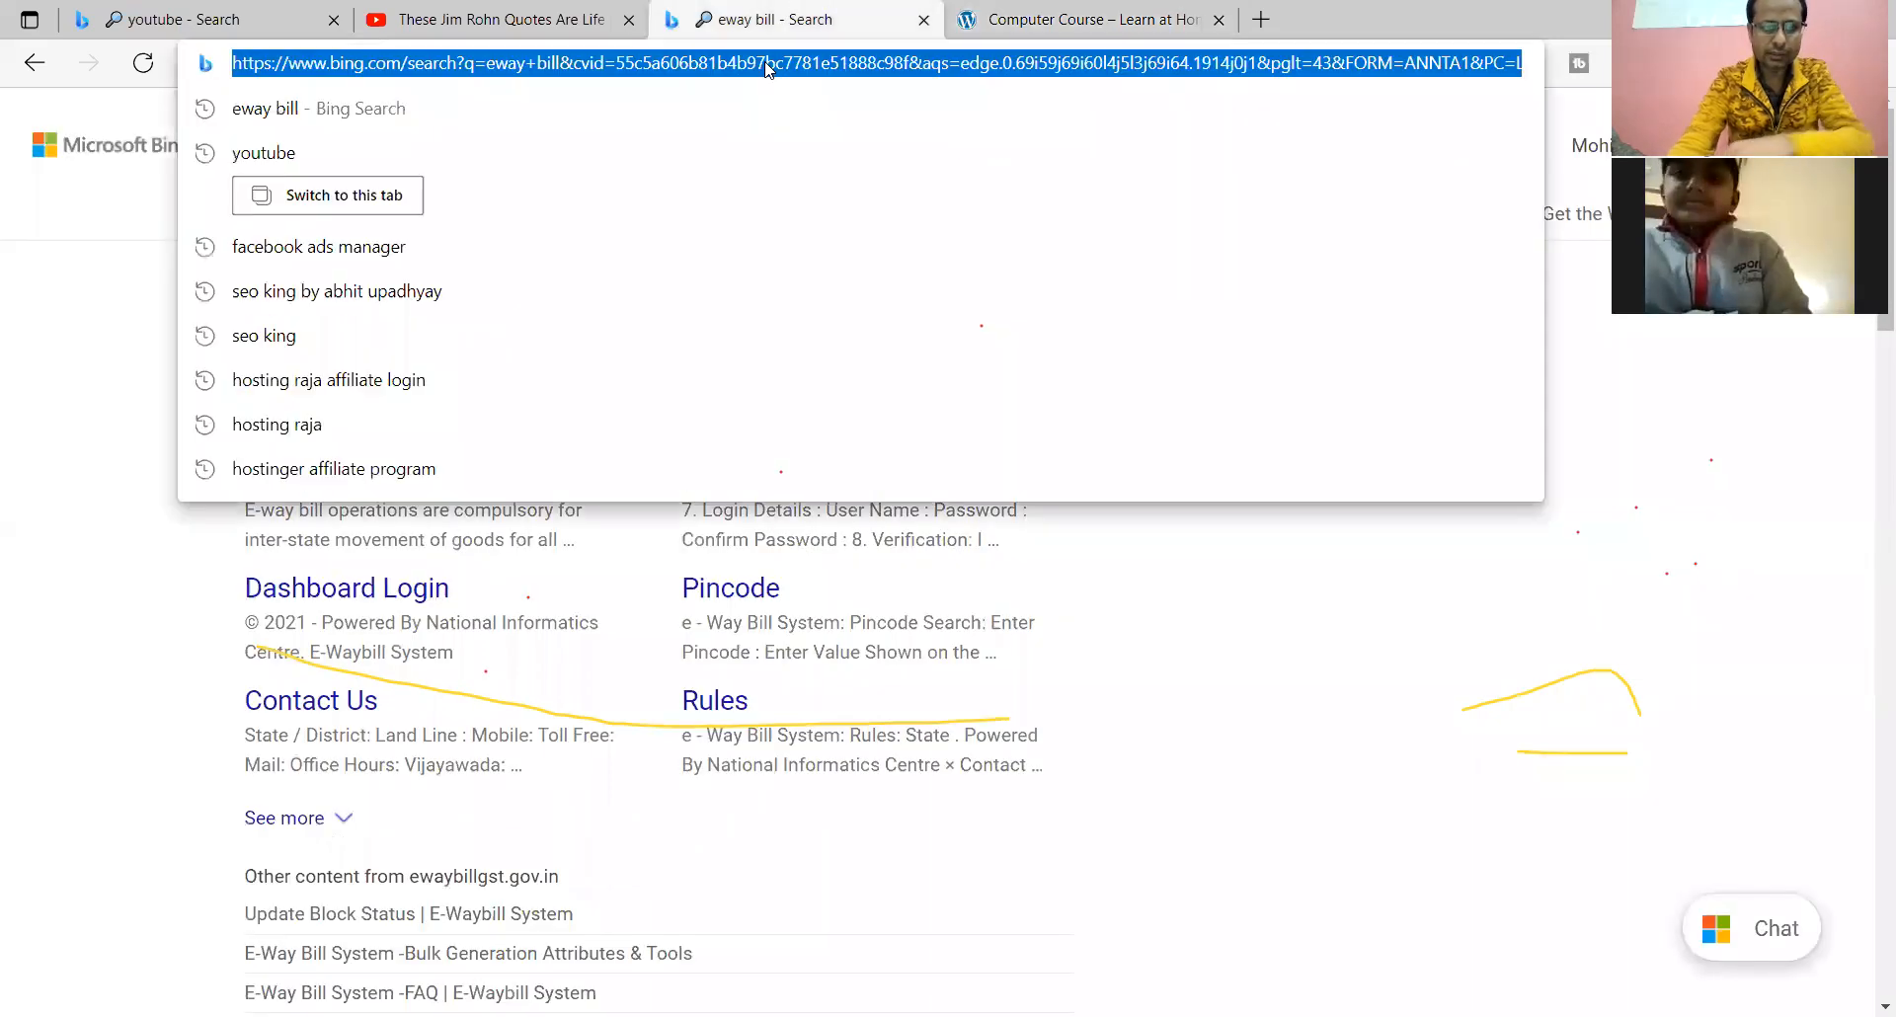
pyautogui.write('website.supportothers.org')
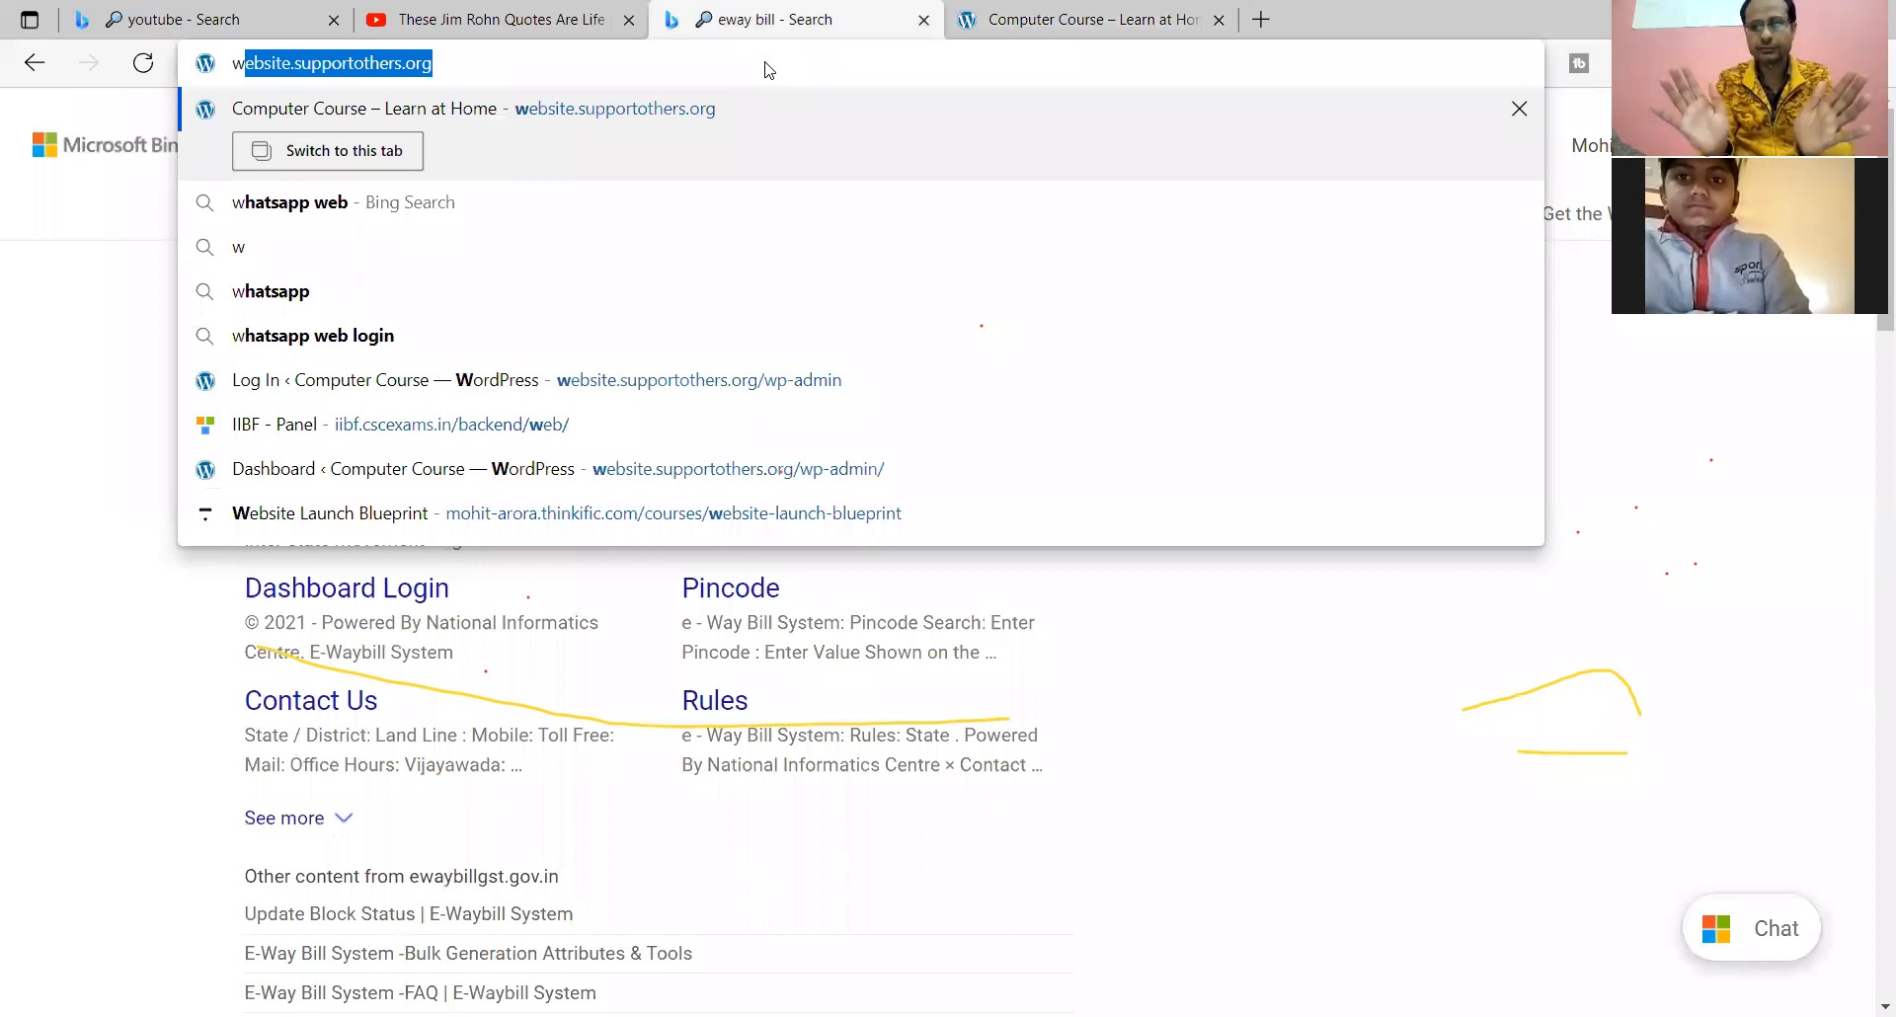
pyautogui.click(599, 65)
pyautogui.write('/')
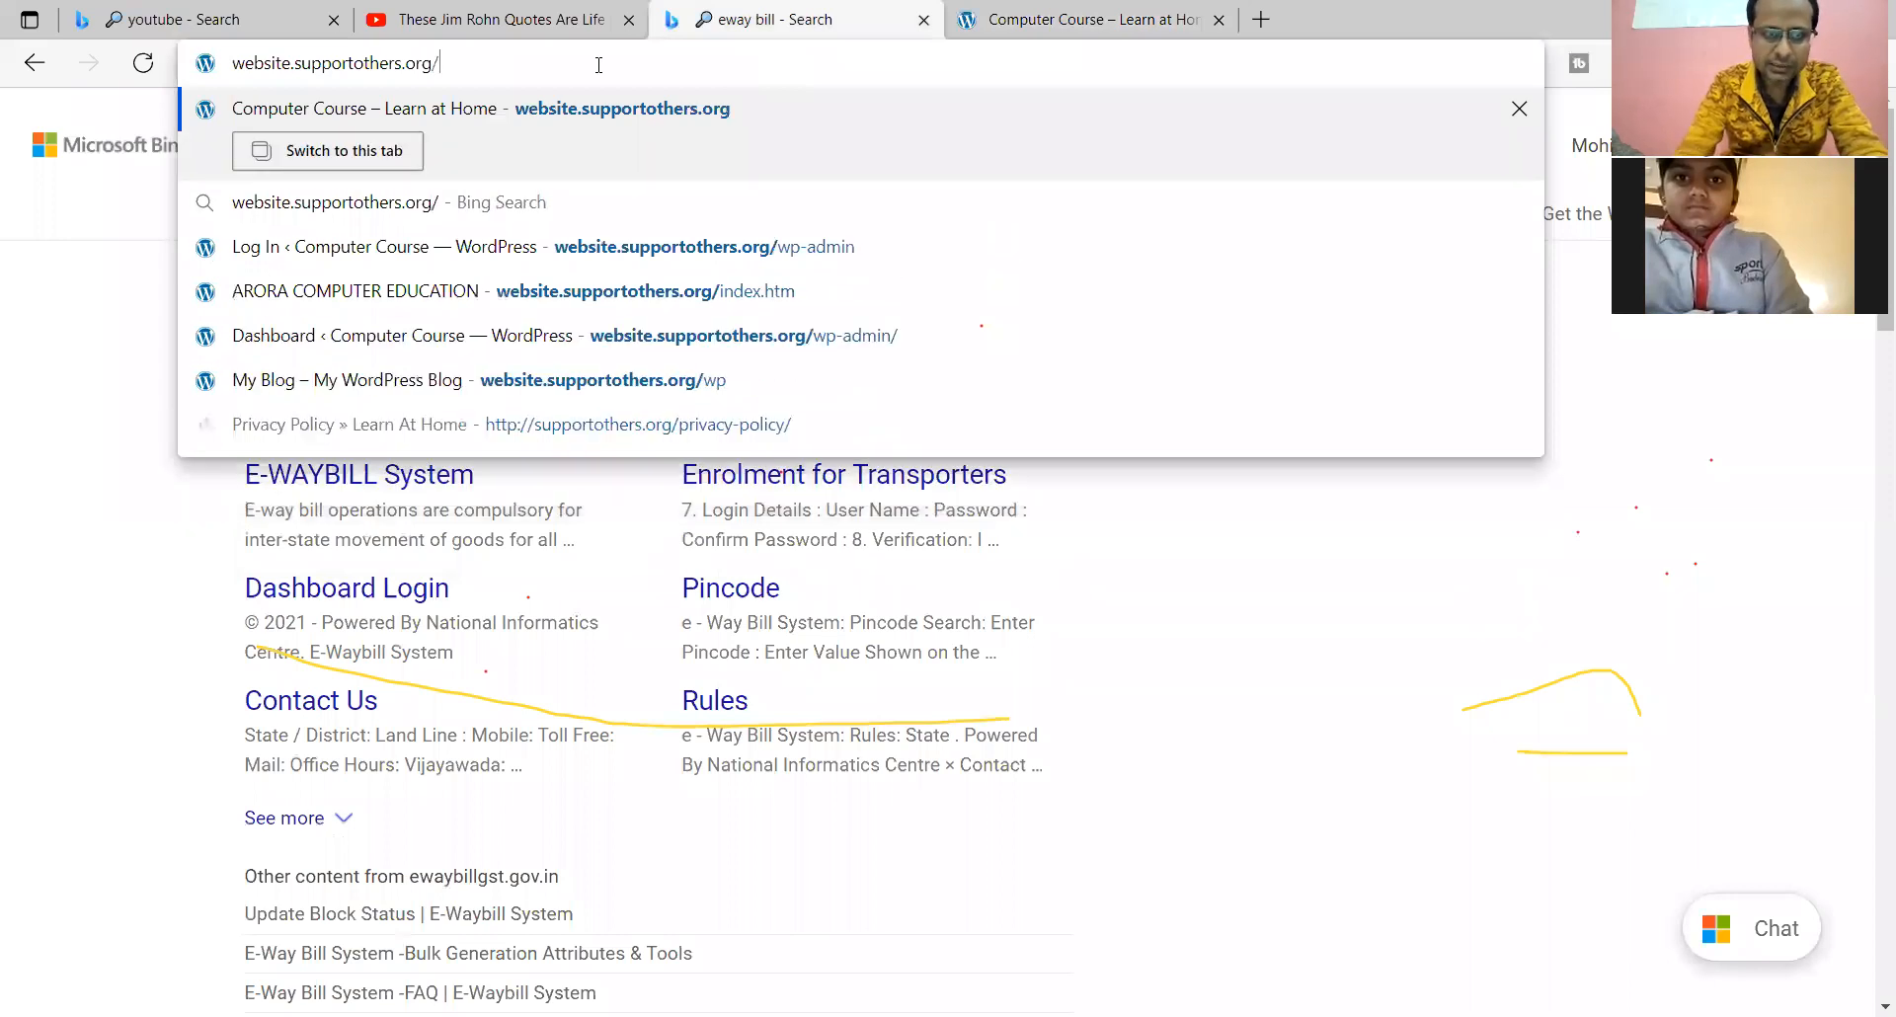
pyautogui.write('wp')
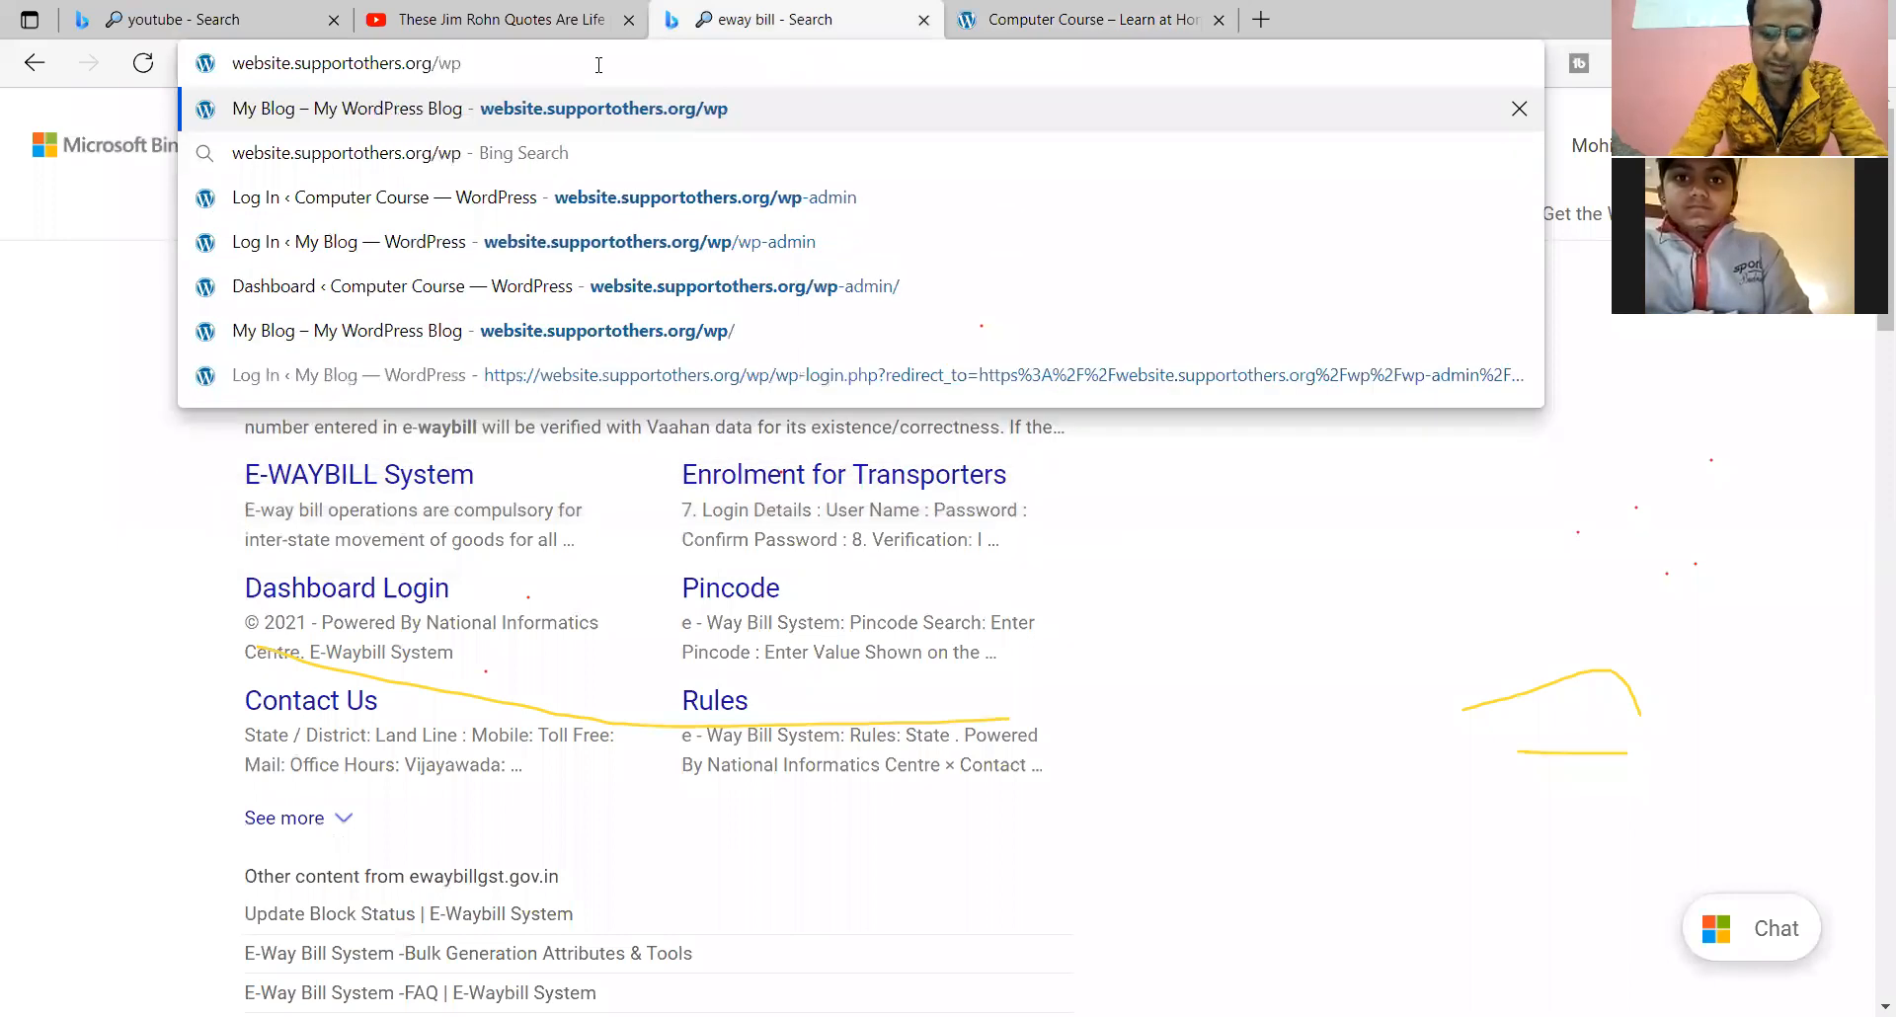
pyautogui.write('-admin')
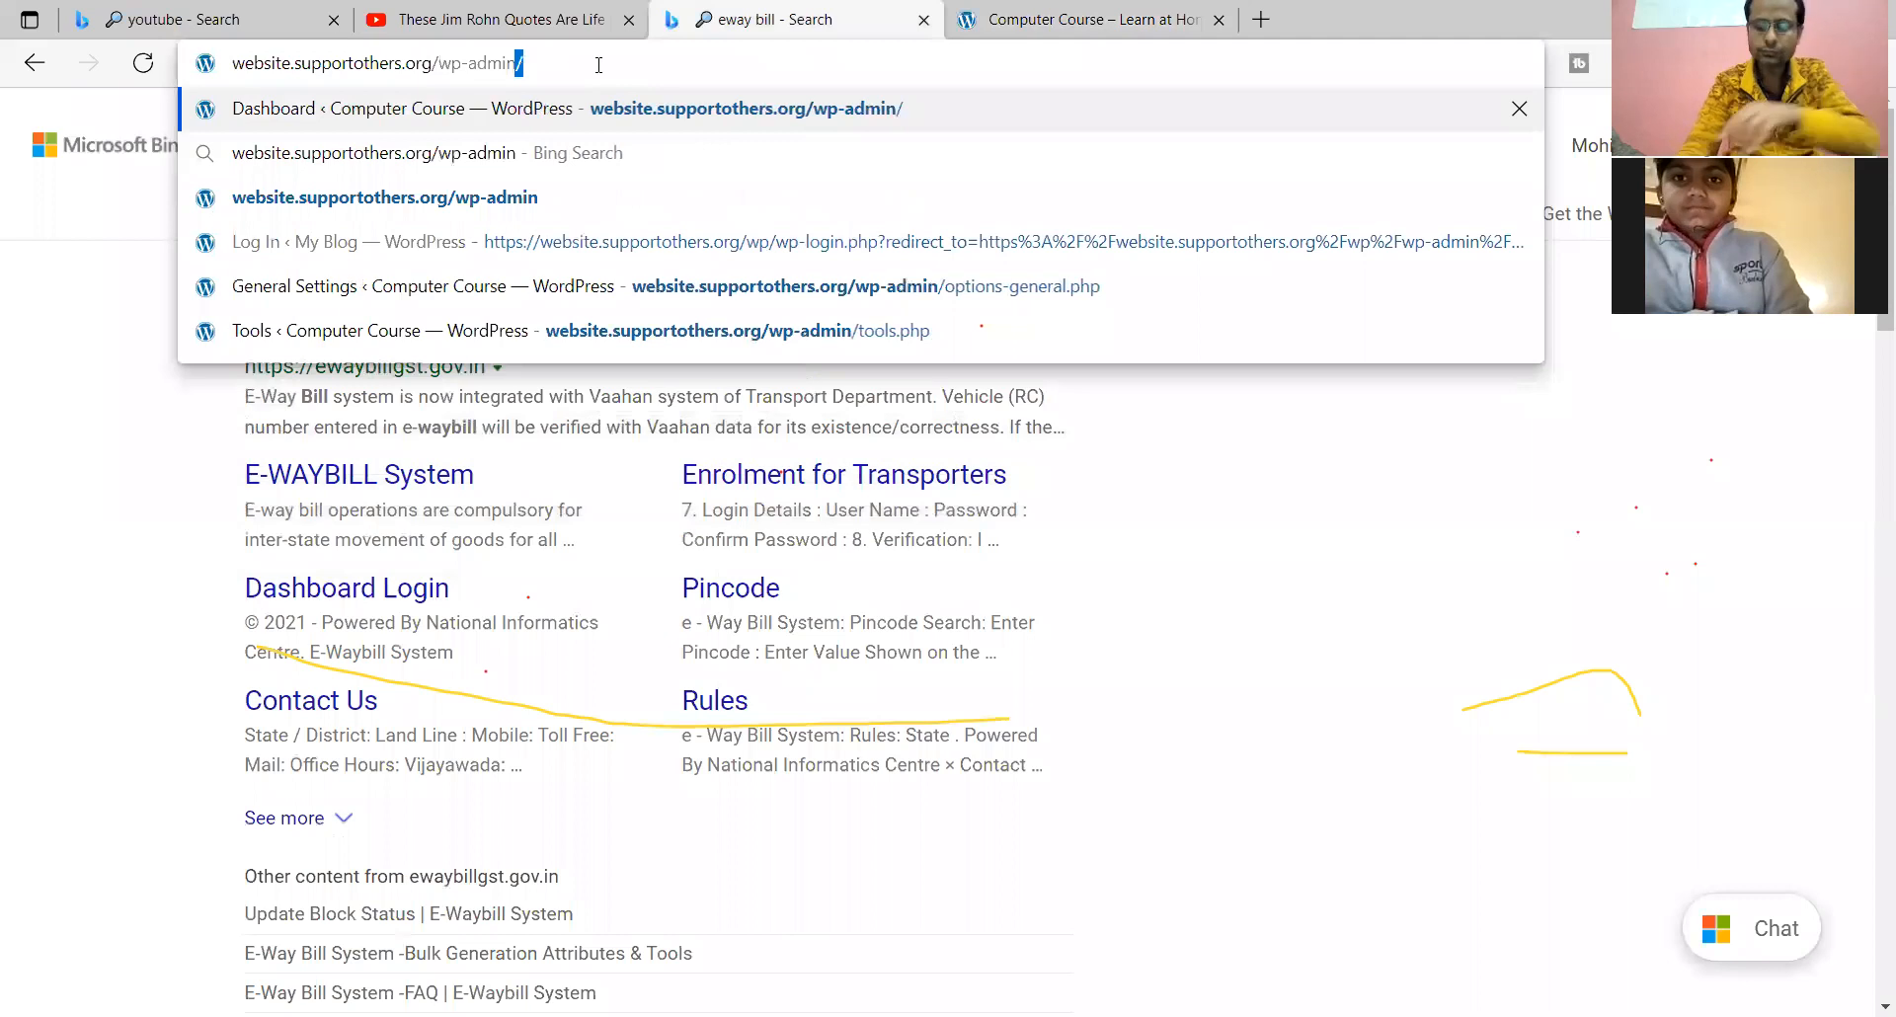
pyautogui.press('Return')
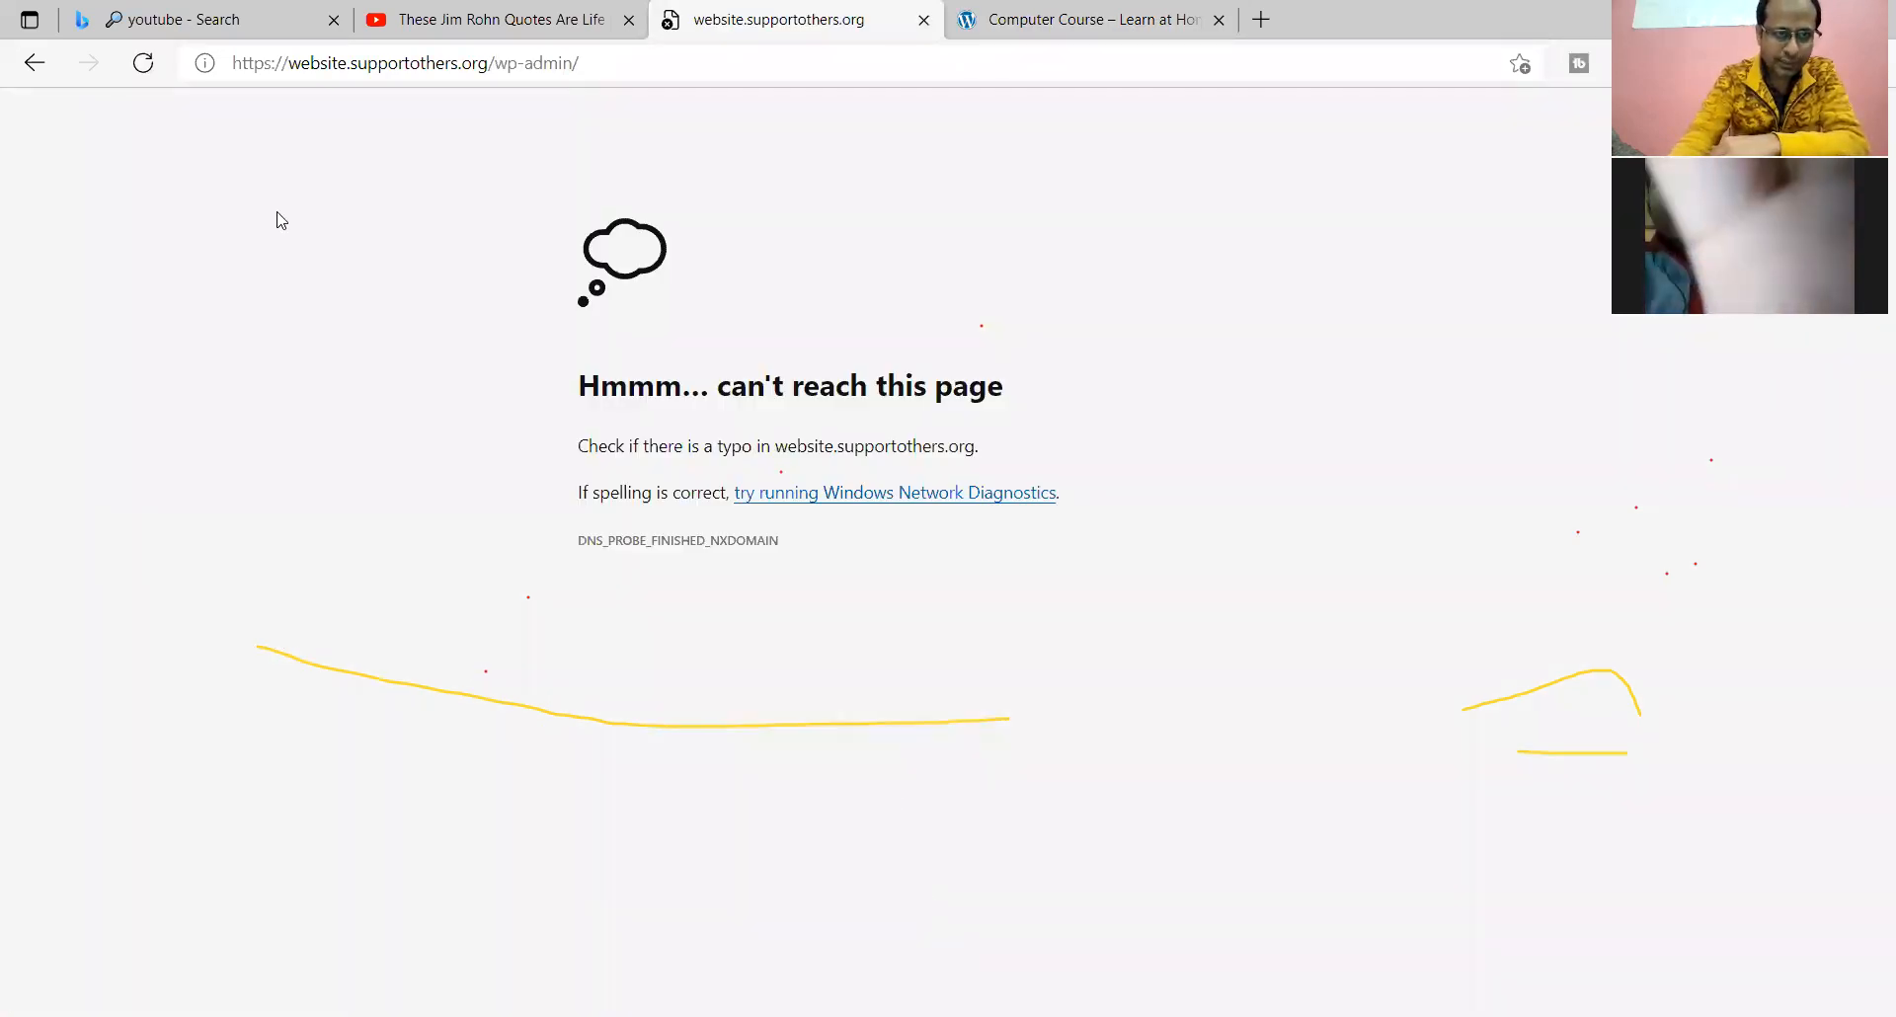
# - Reload the admin page and enter username 'admin' and the account password
pyautogui.click(145, 63)
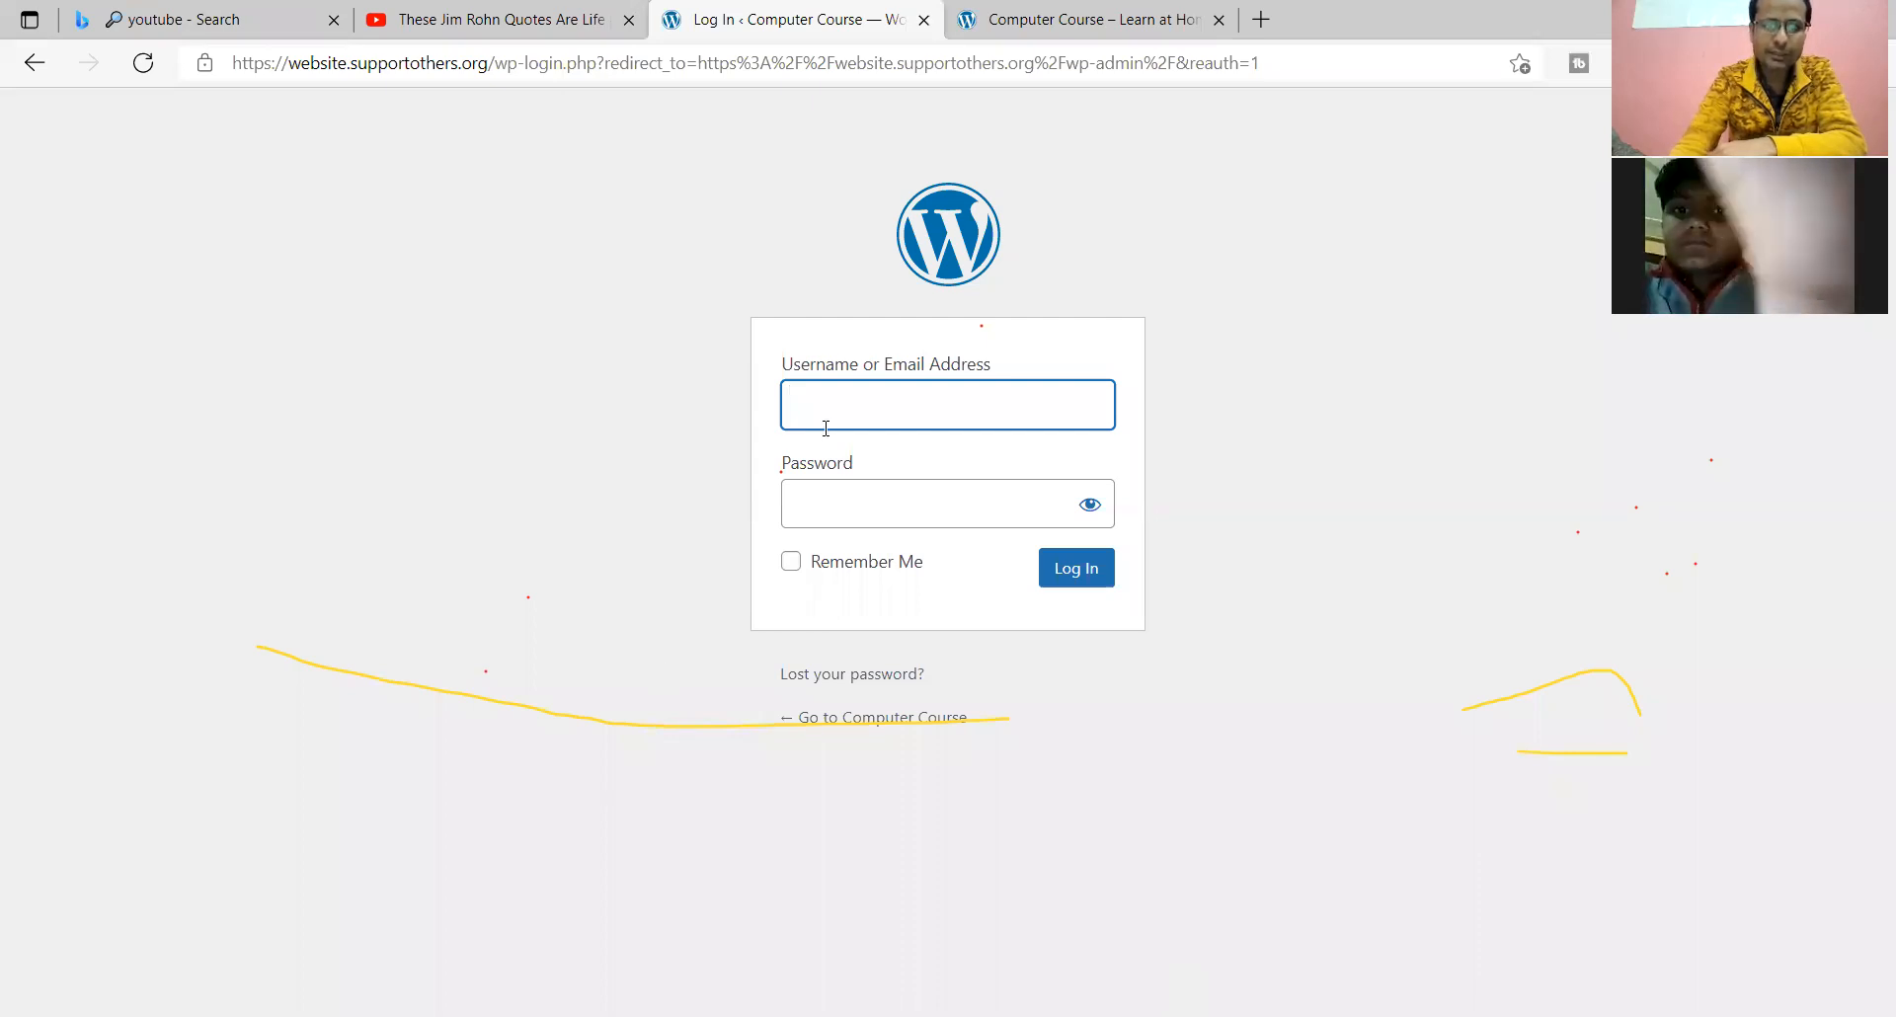
pyautogui.click(887, 401)
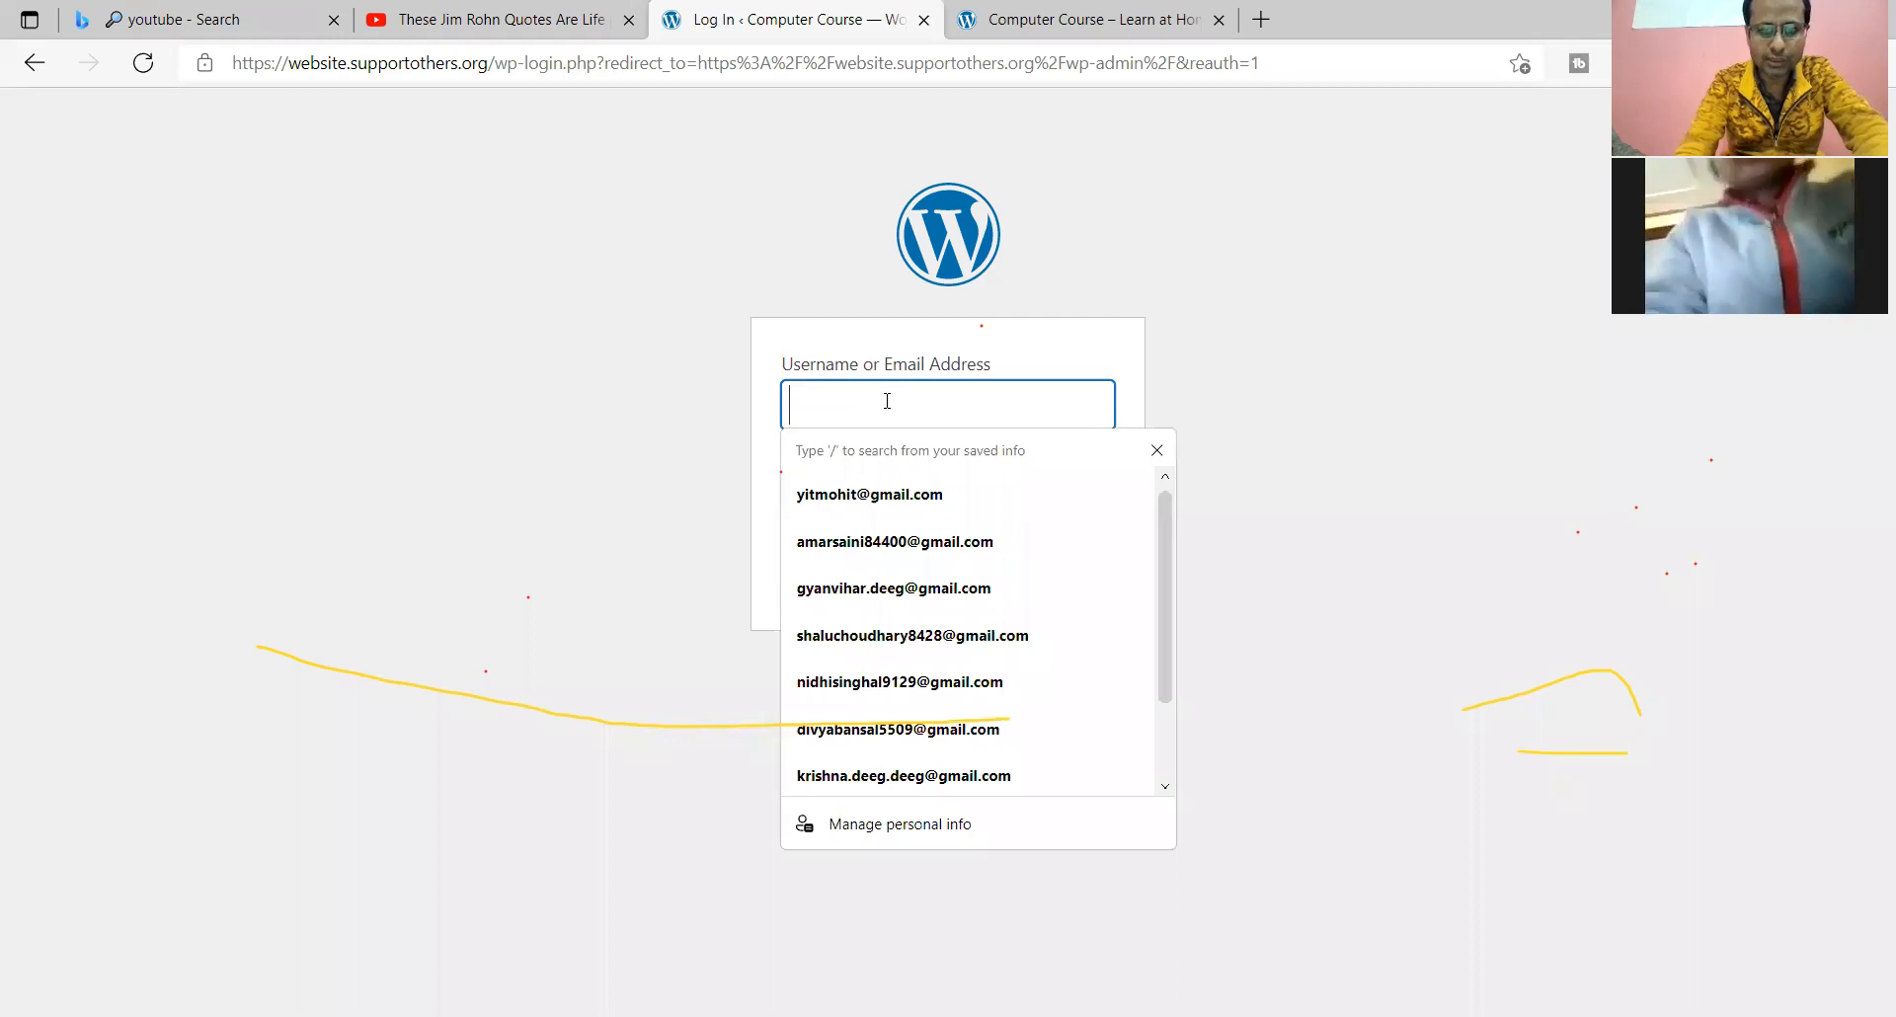
pyautogui.write('admin')
pyautogui.press('Tab')
pyautogui.write('••••')
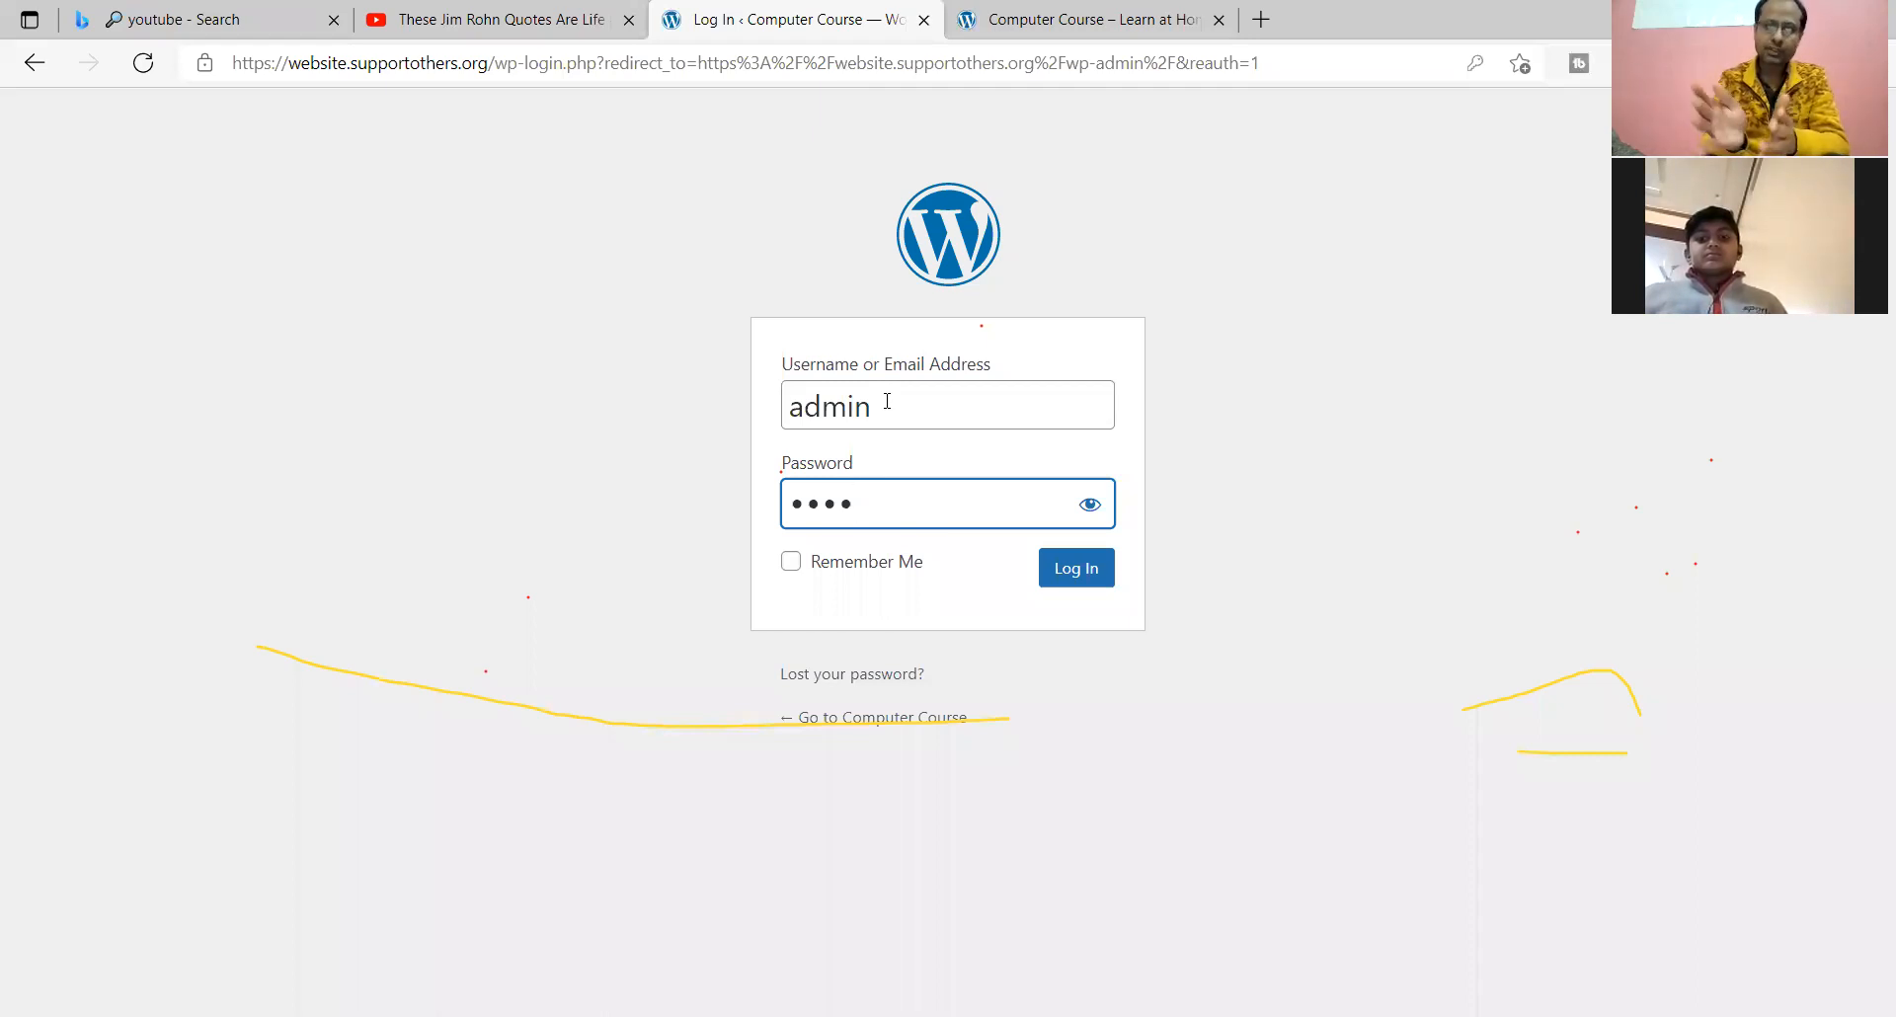
# - Reopen website.supportothers.org/wp-admin and log in as 'admin' with Remember Me ticked
pyautogui.click(646, 65)
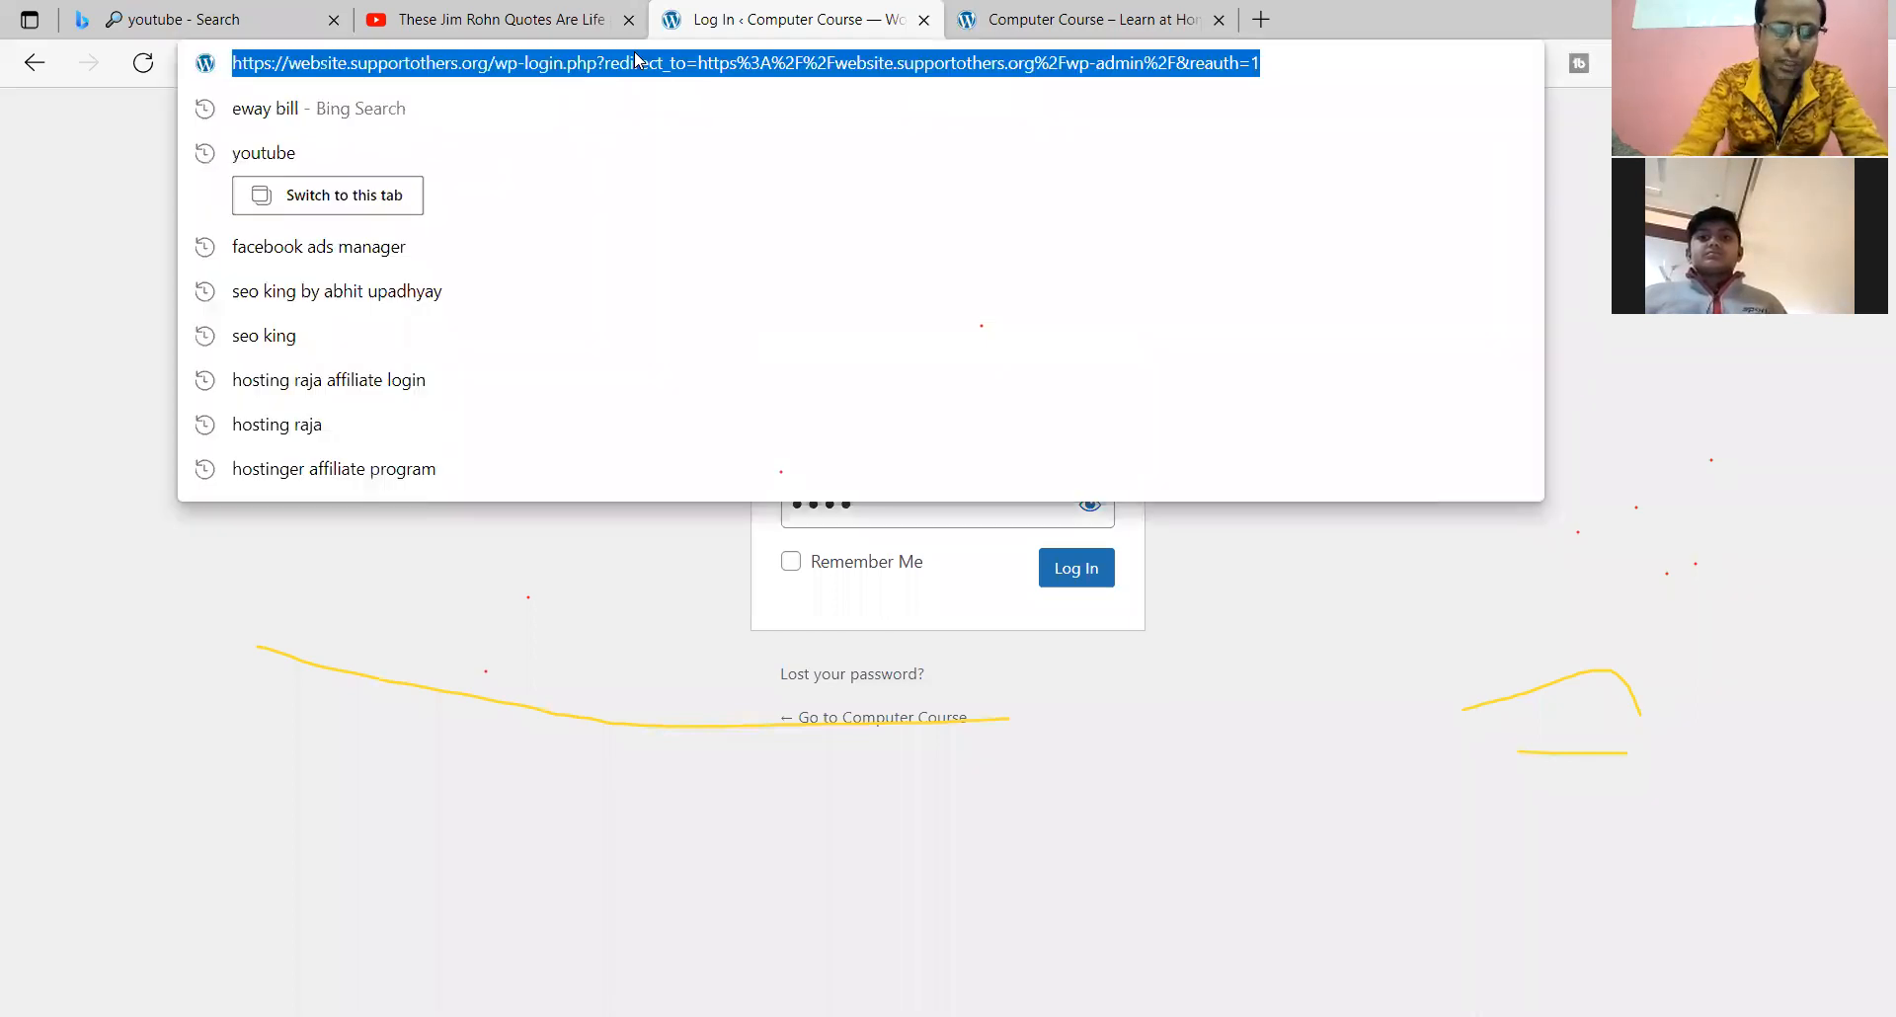
pyautogui.write('w')
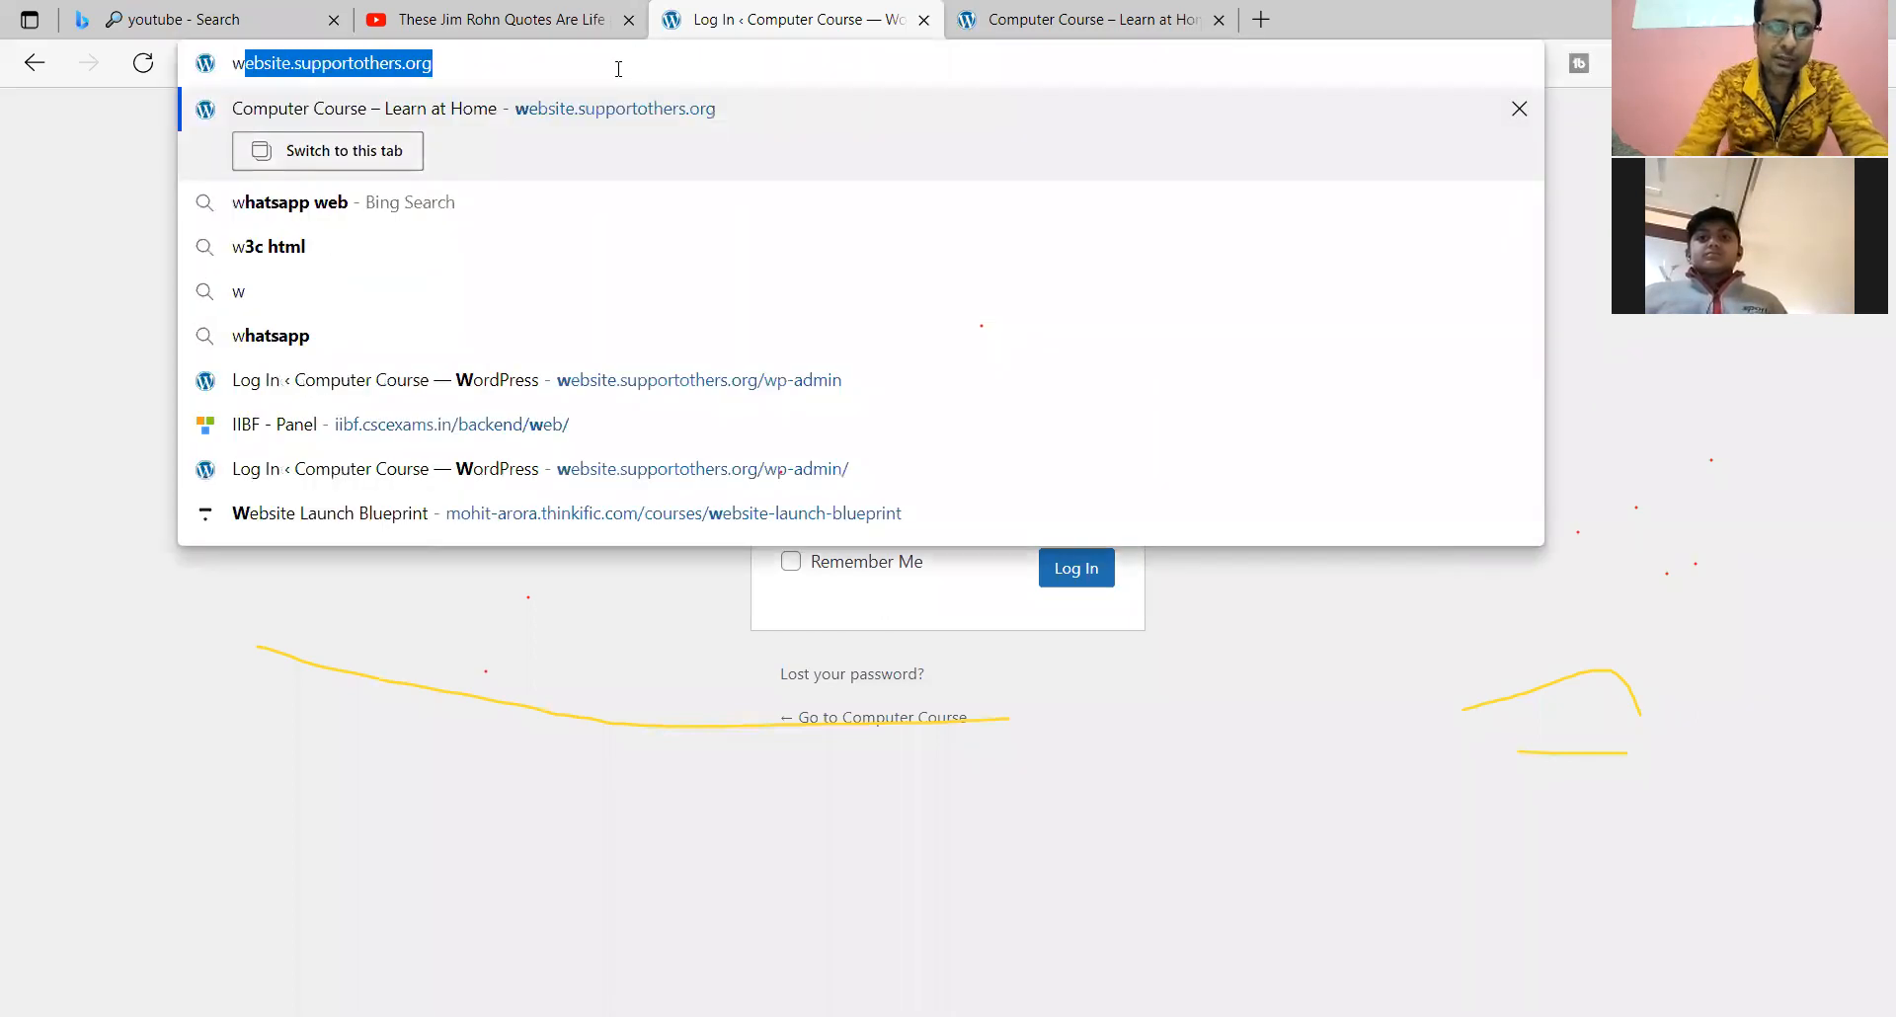
pyautogui.click(618, 68)
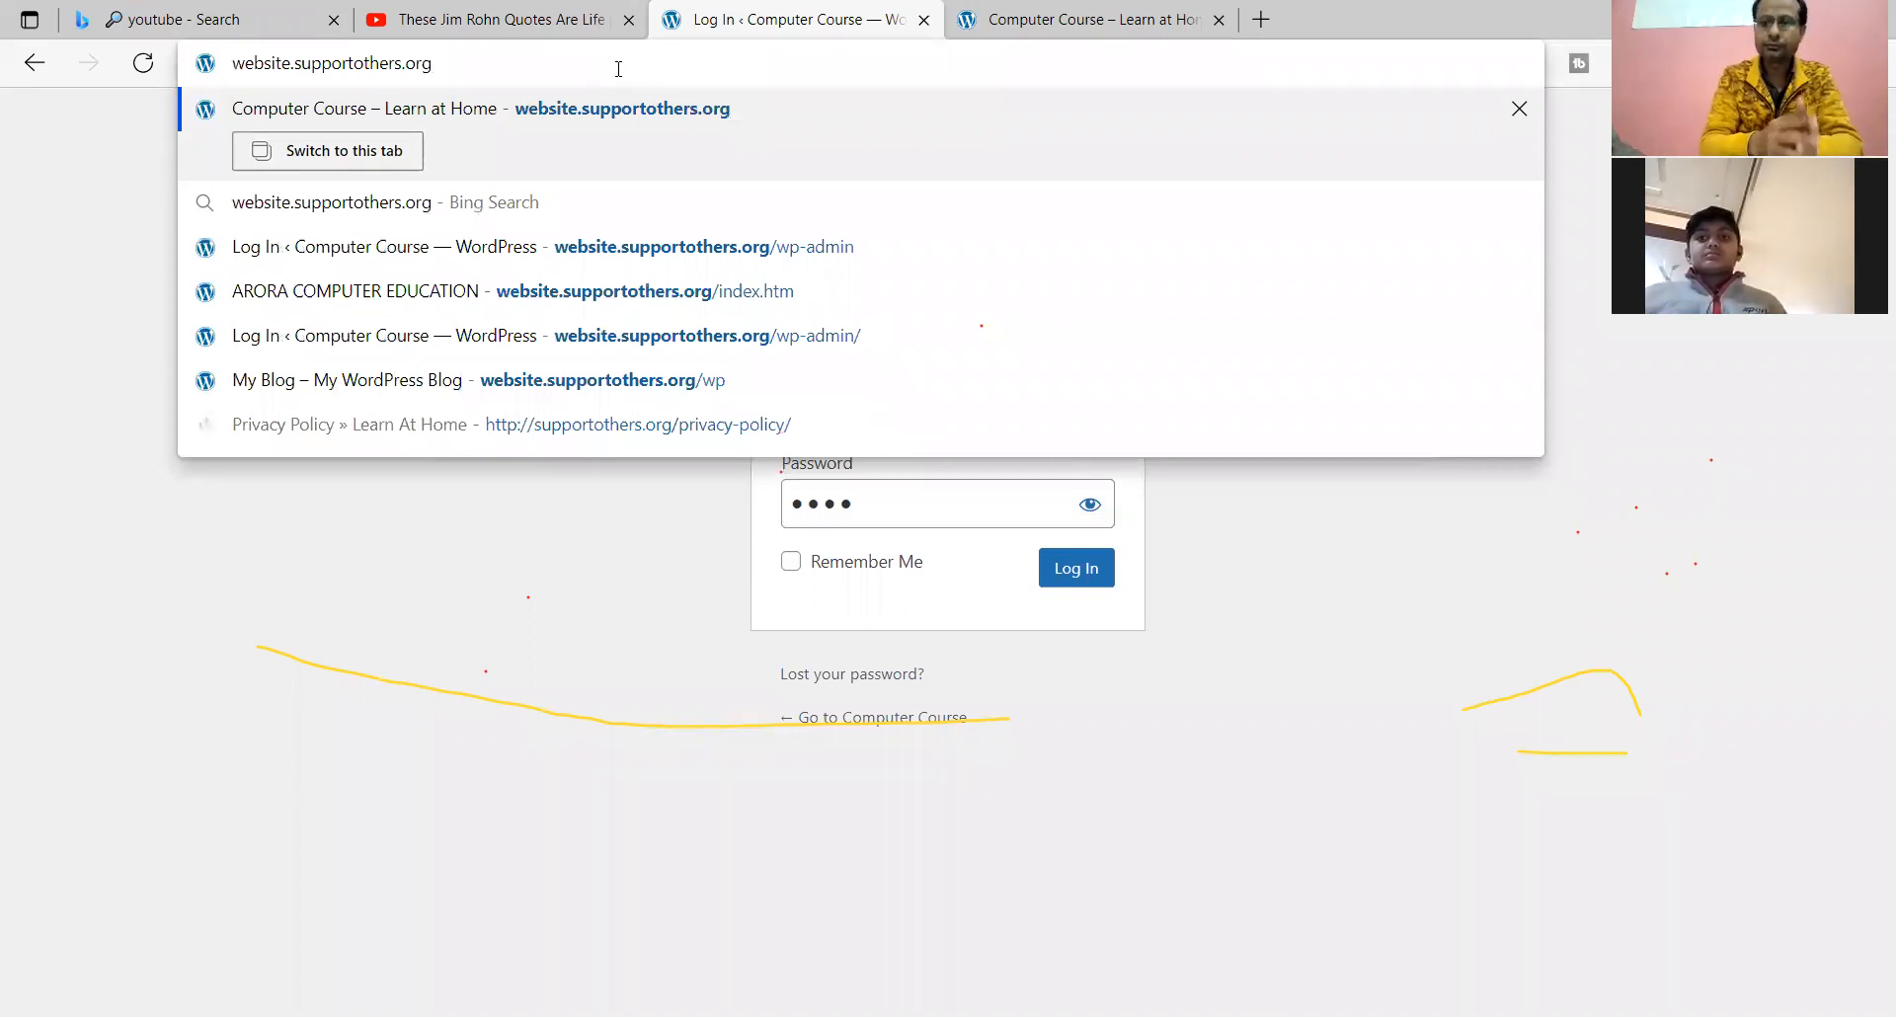
pyautogui.write('/wp-adm')
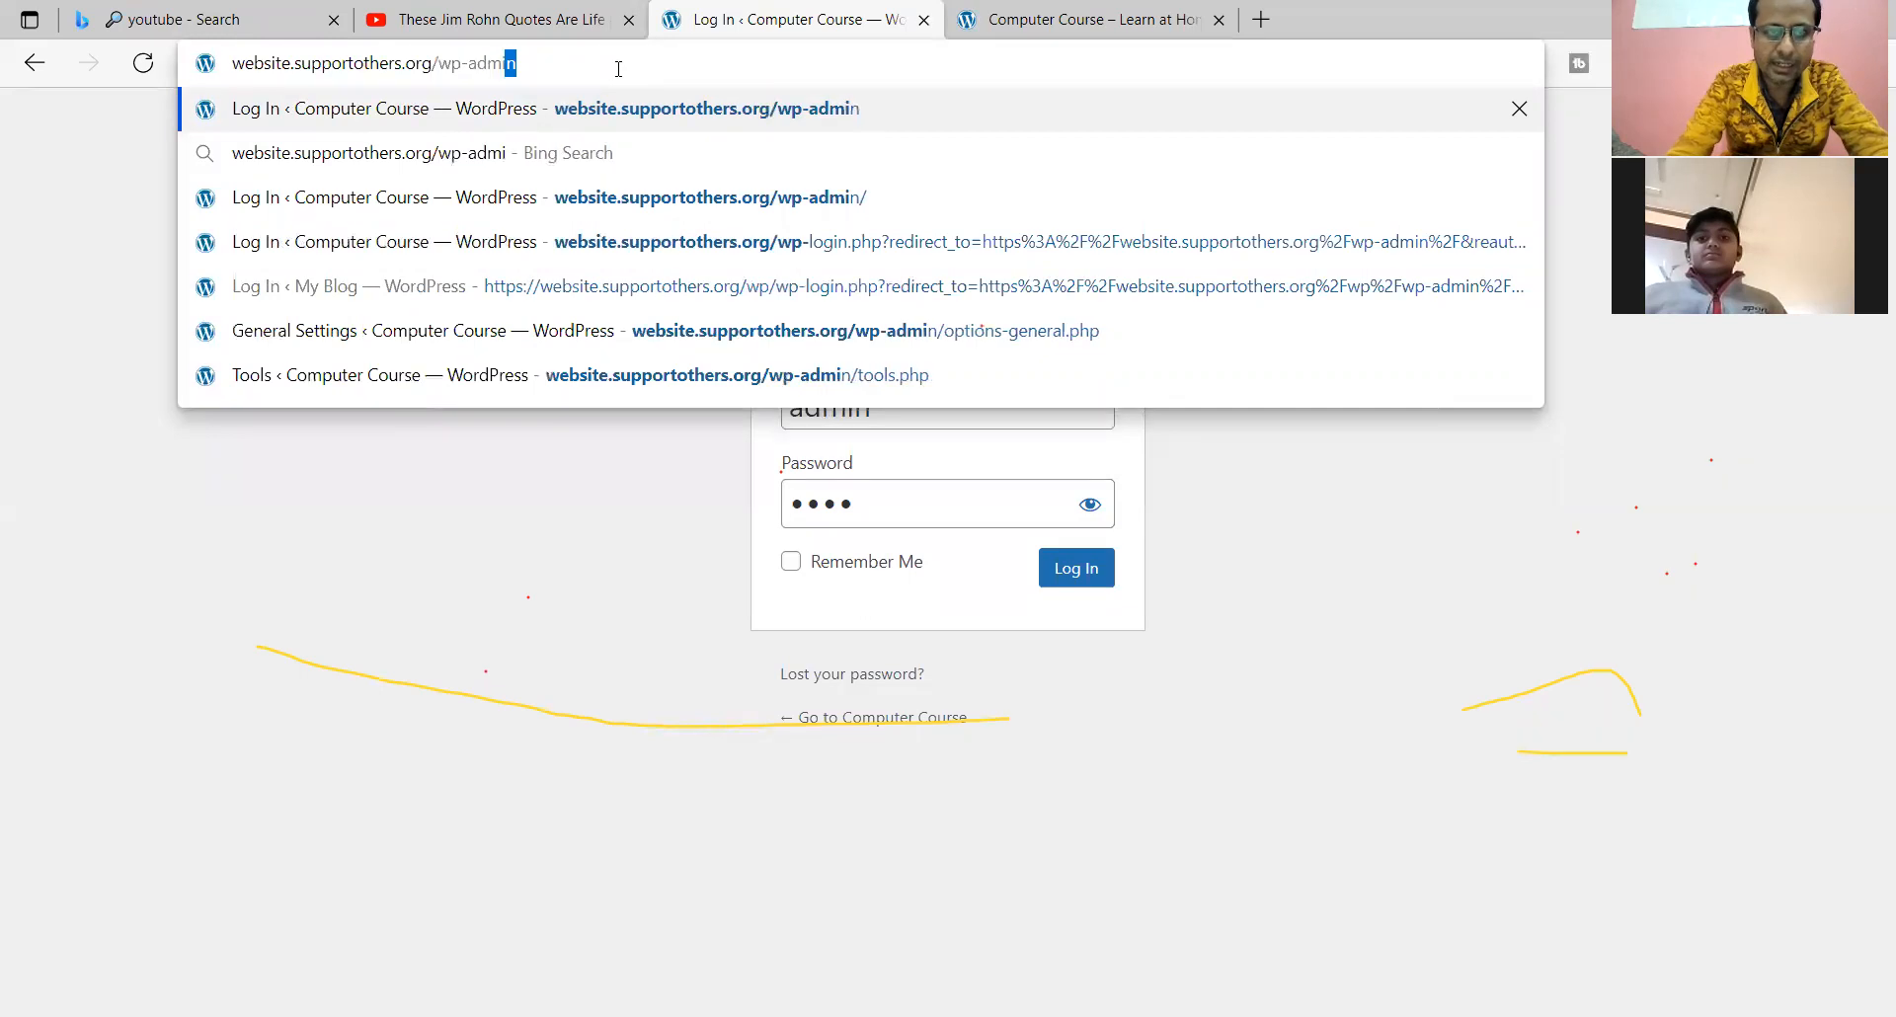
pyautogui.write('in')
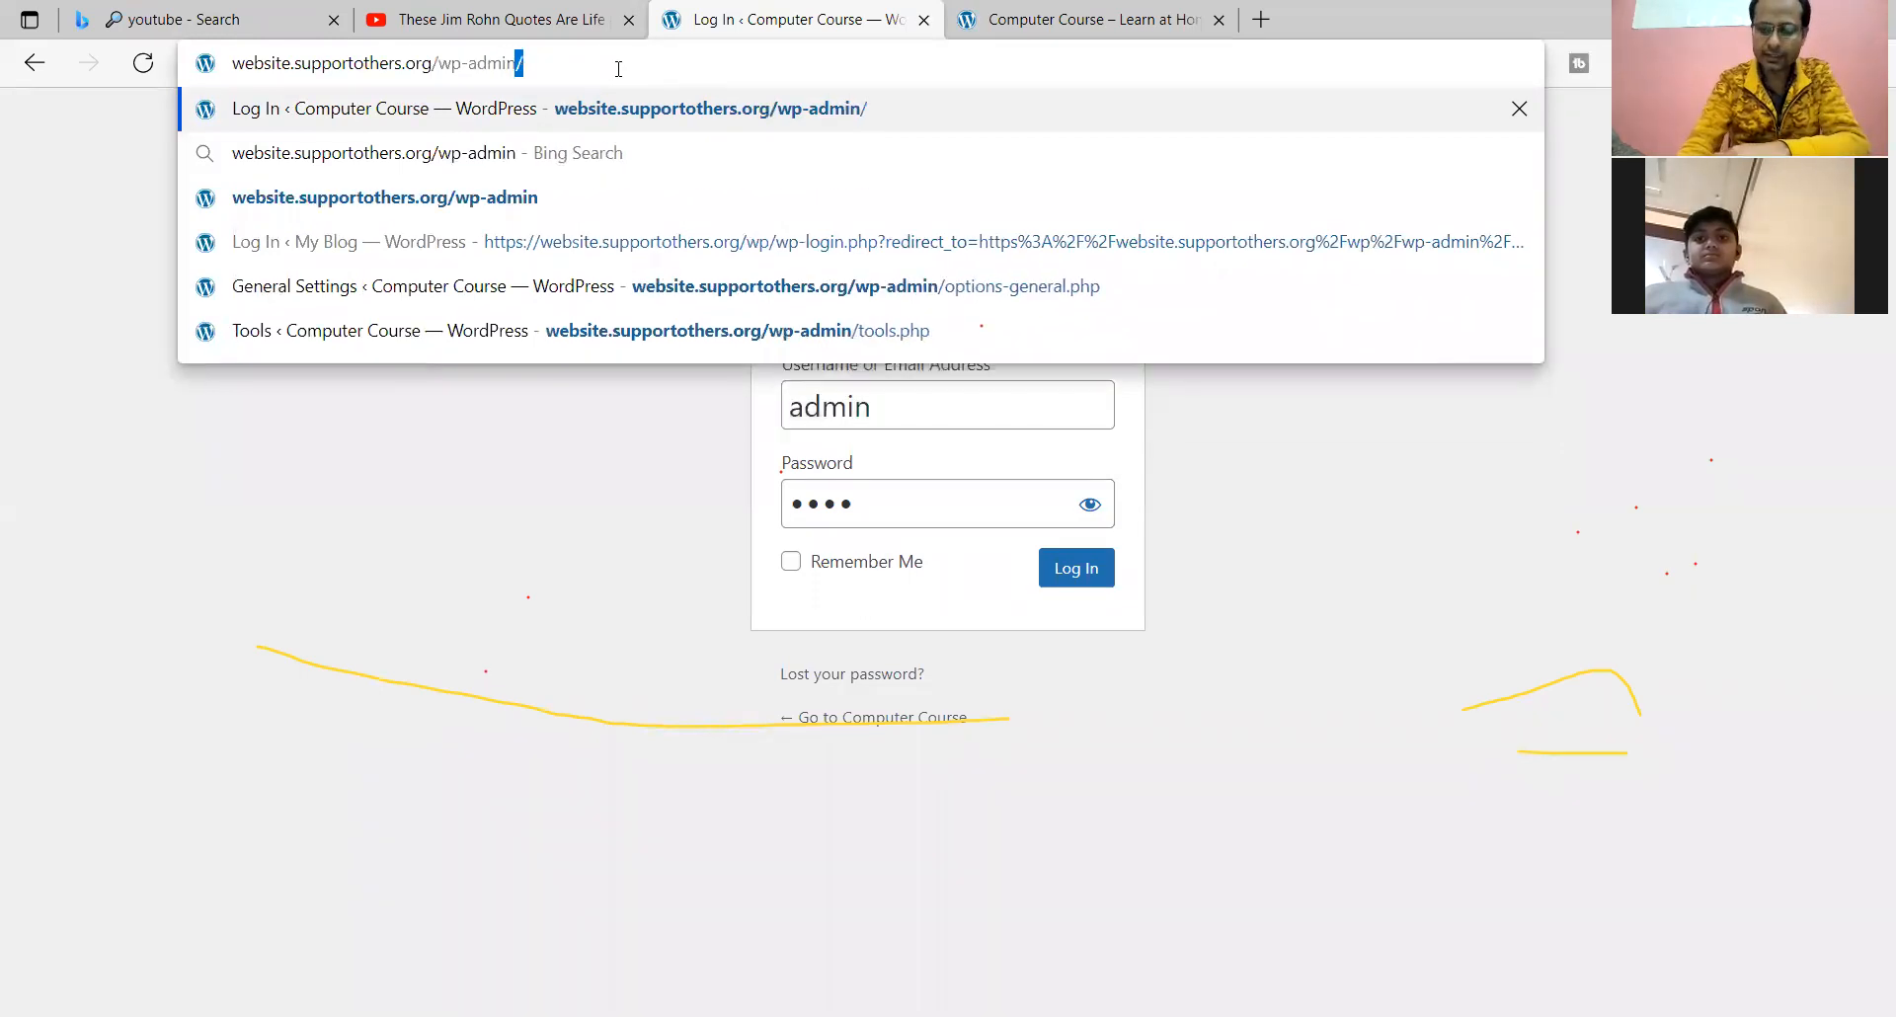
pyautogui.press('Return')
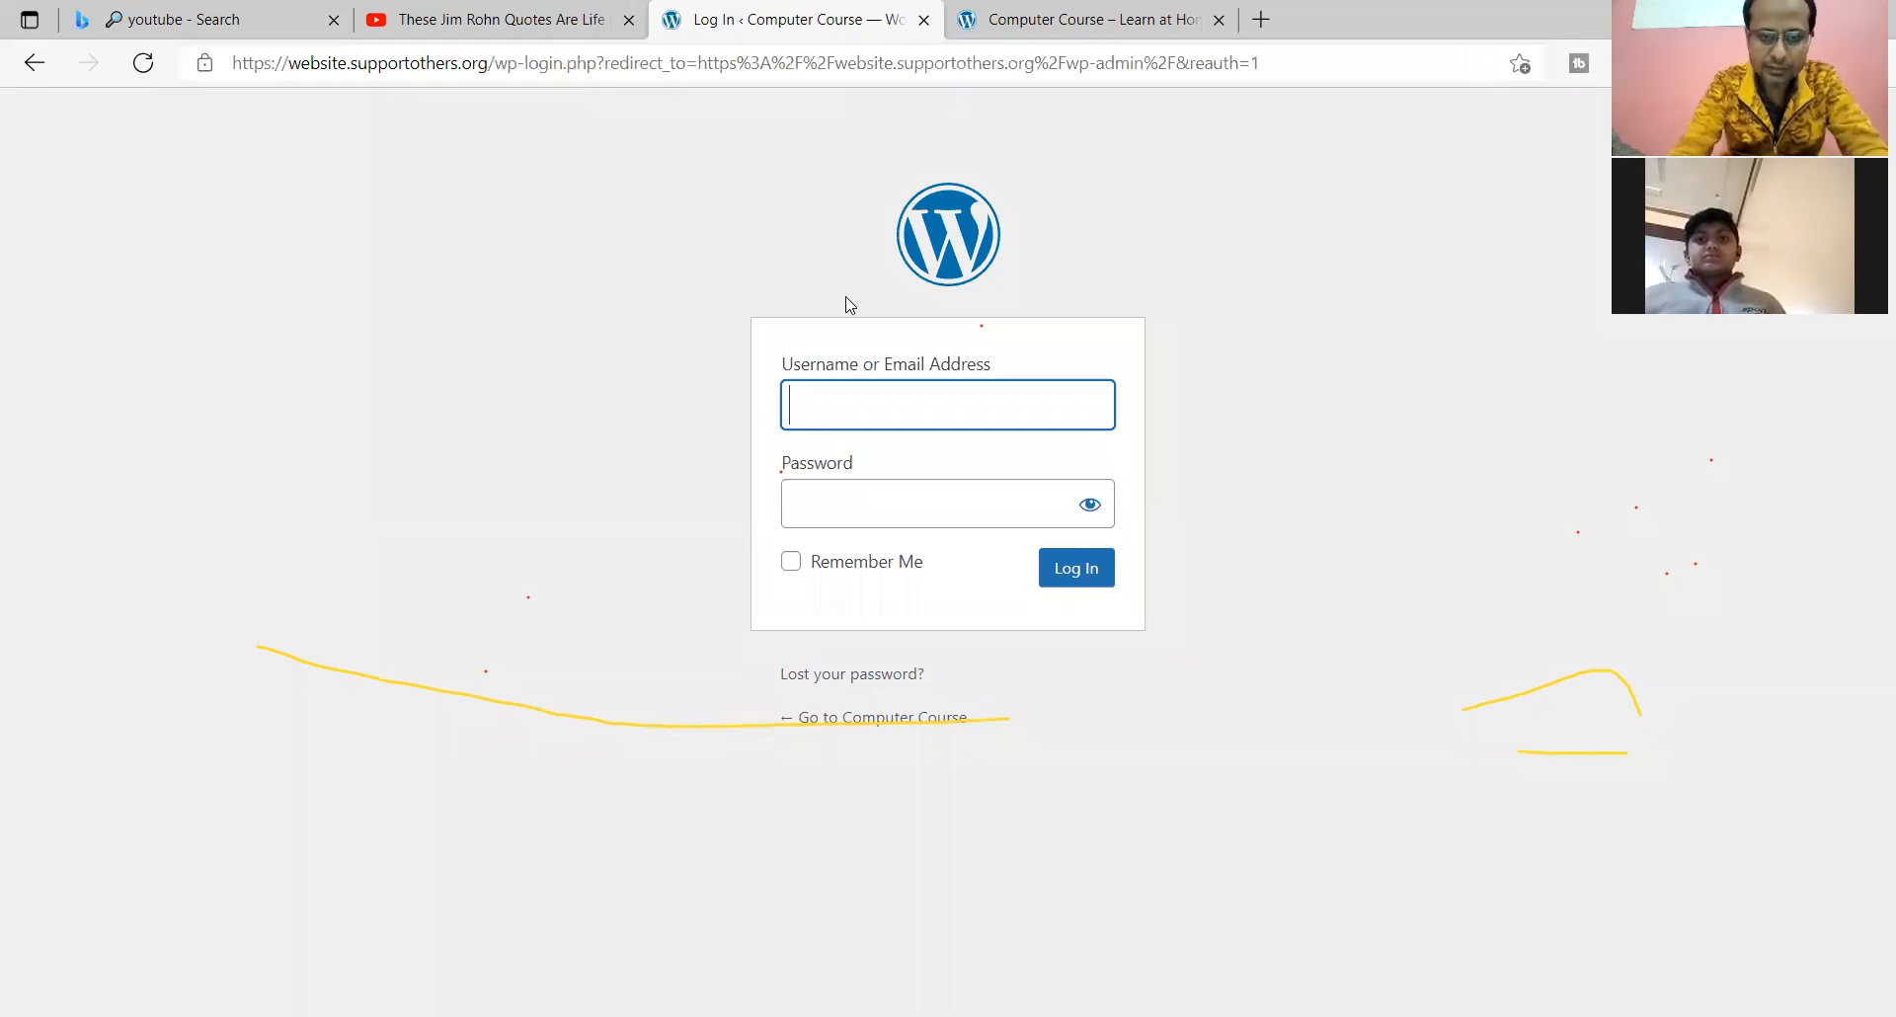
pyautogui.write('admin')
pyautogui.press('Tab')
pyautogui.write('****')
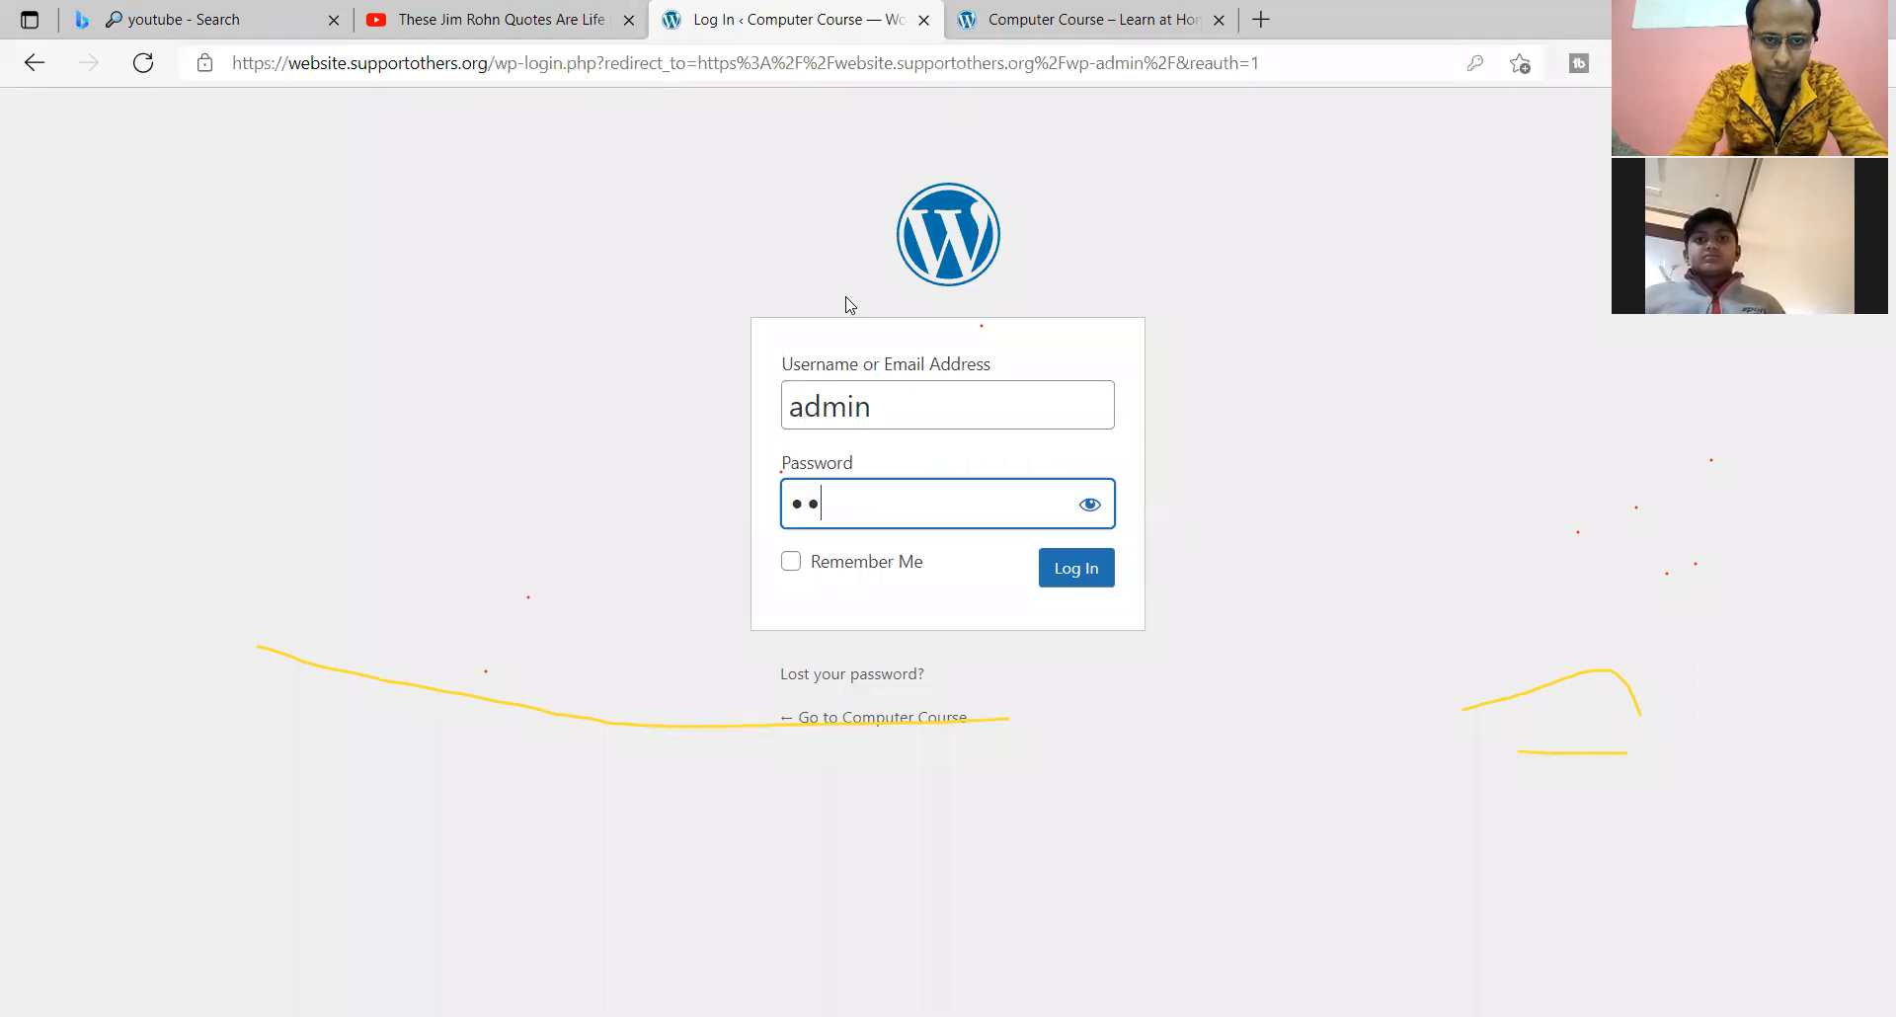
pyautogui.click(858, 571)
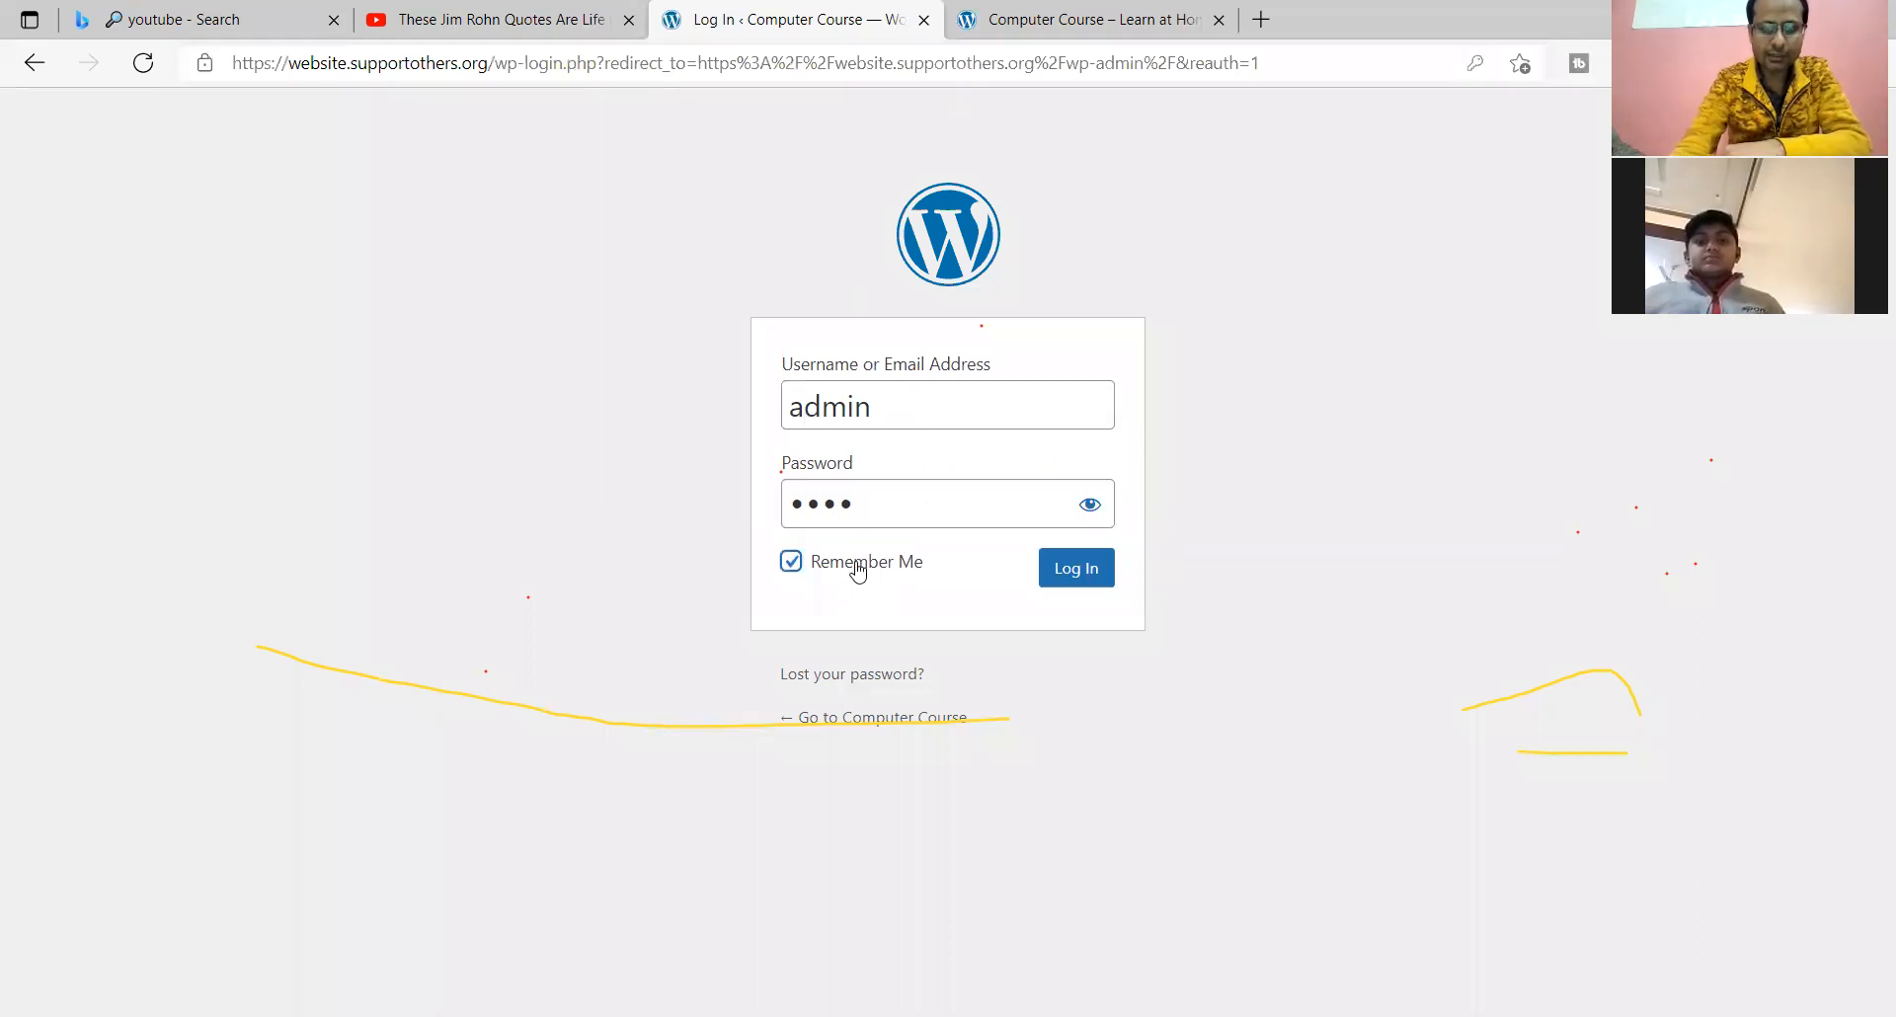
pyautogui.click(1060, 576)
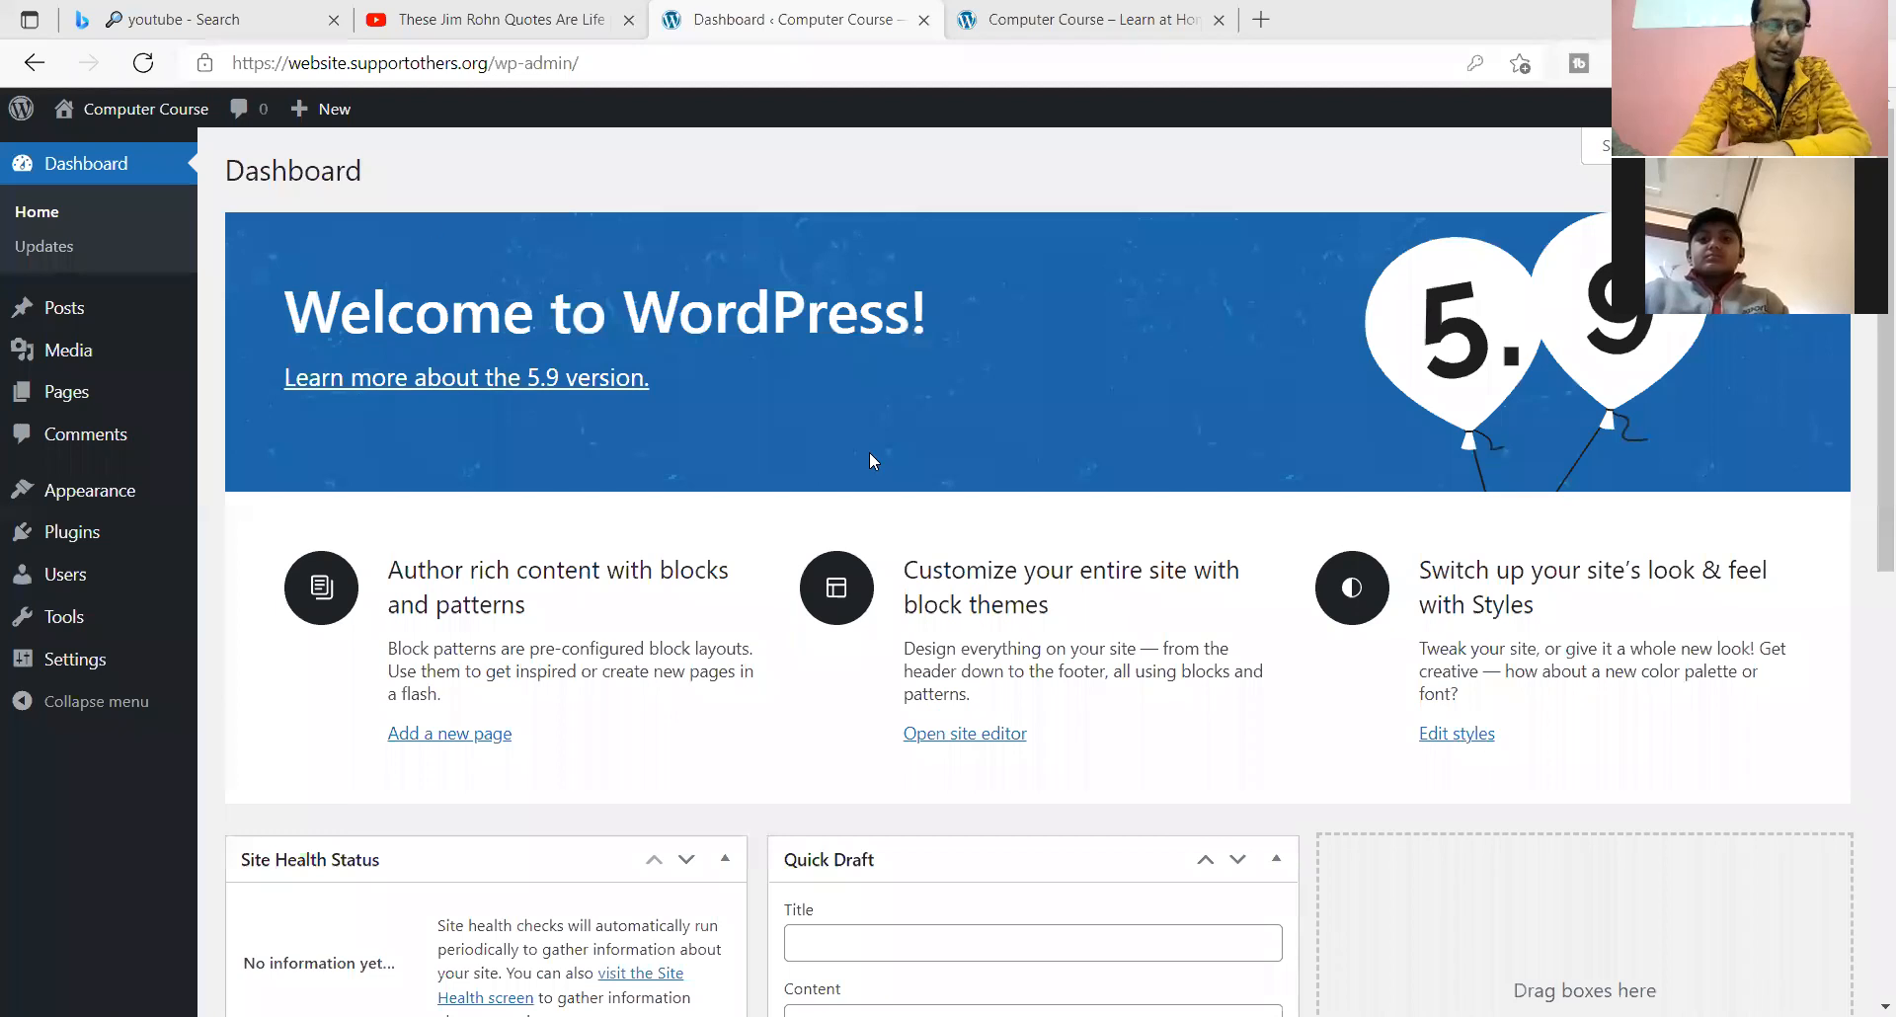
# - Scroll through the Dashboard widgets, then switch to the 'Computer Course – Learn at Home' tab
pyautogui.scroll(-8, 870, 454)
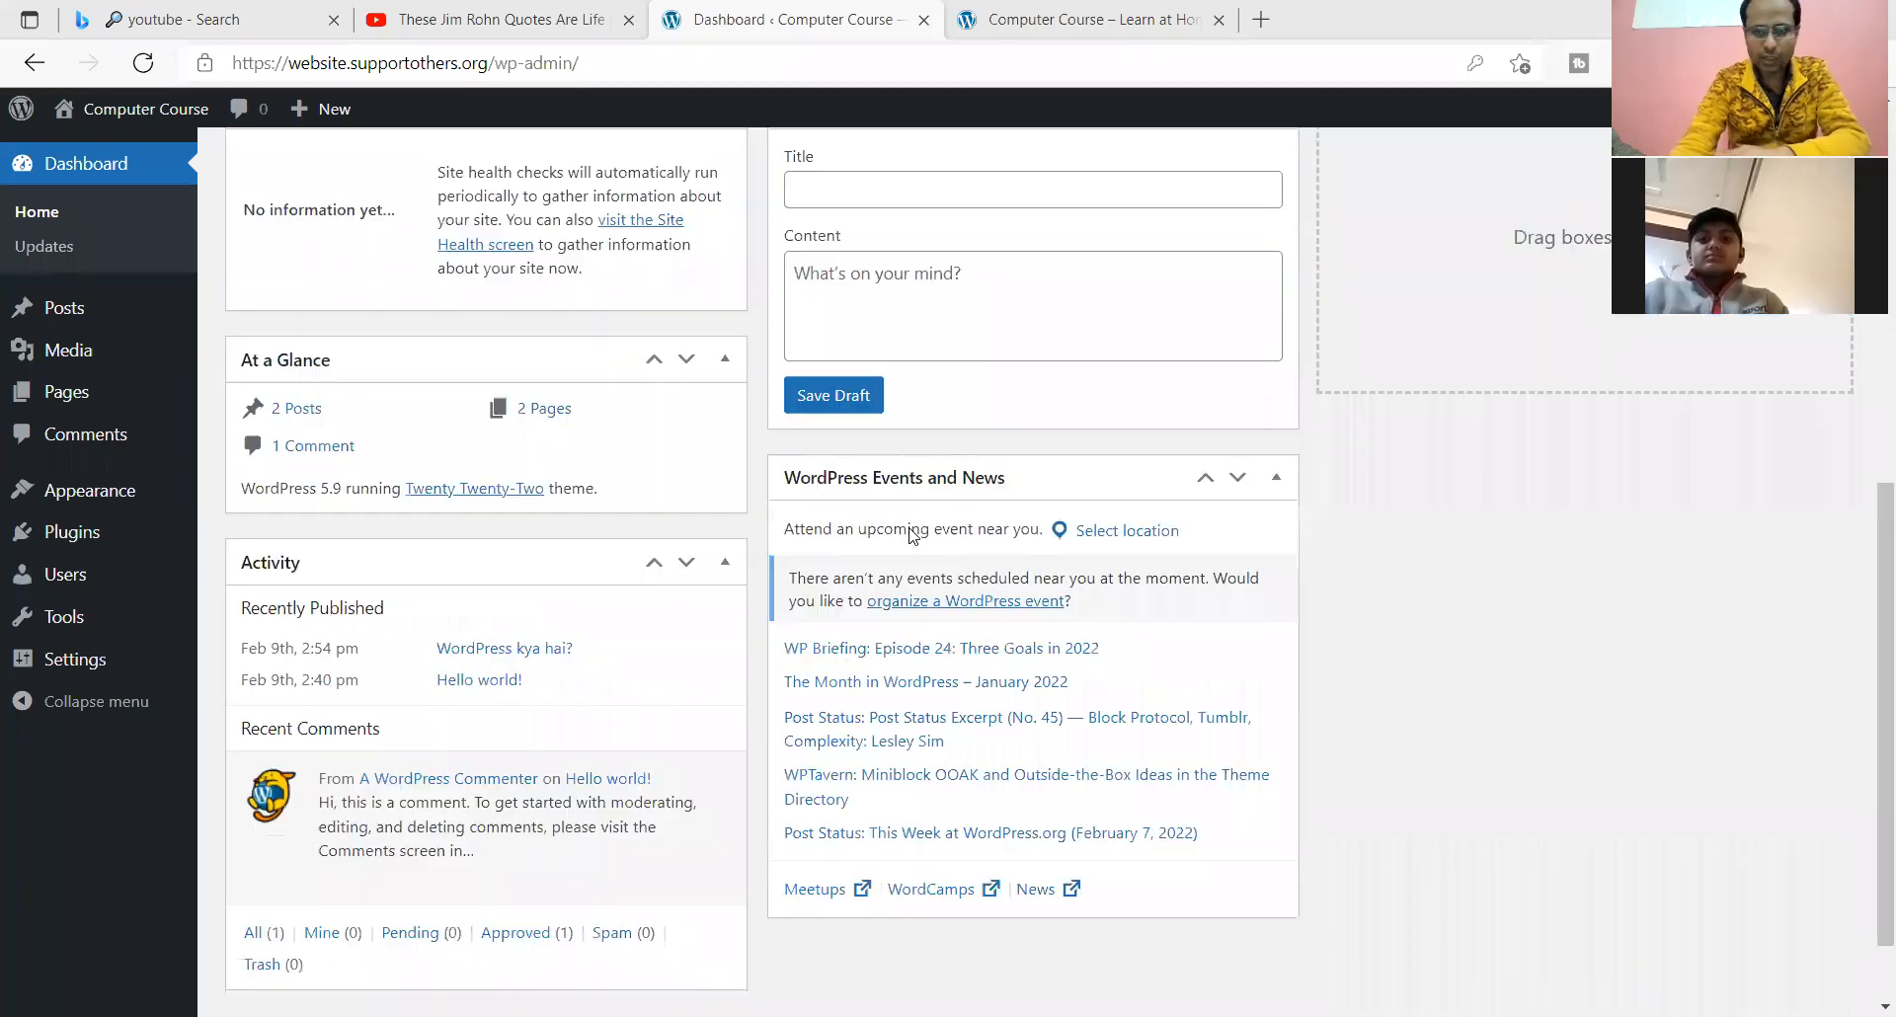
pyautogui.scroll(-1, 910, 533)
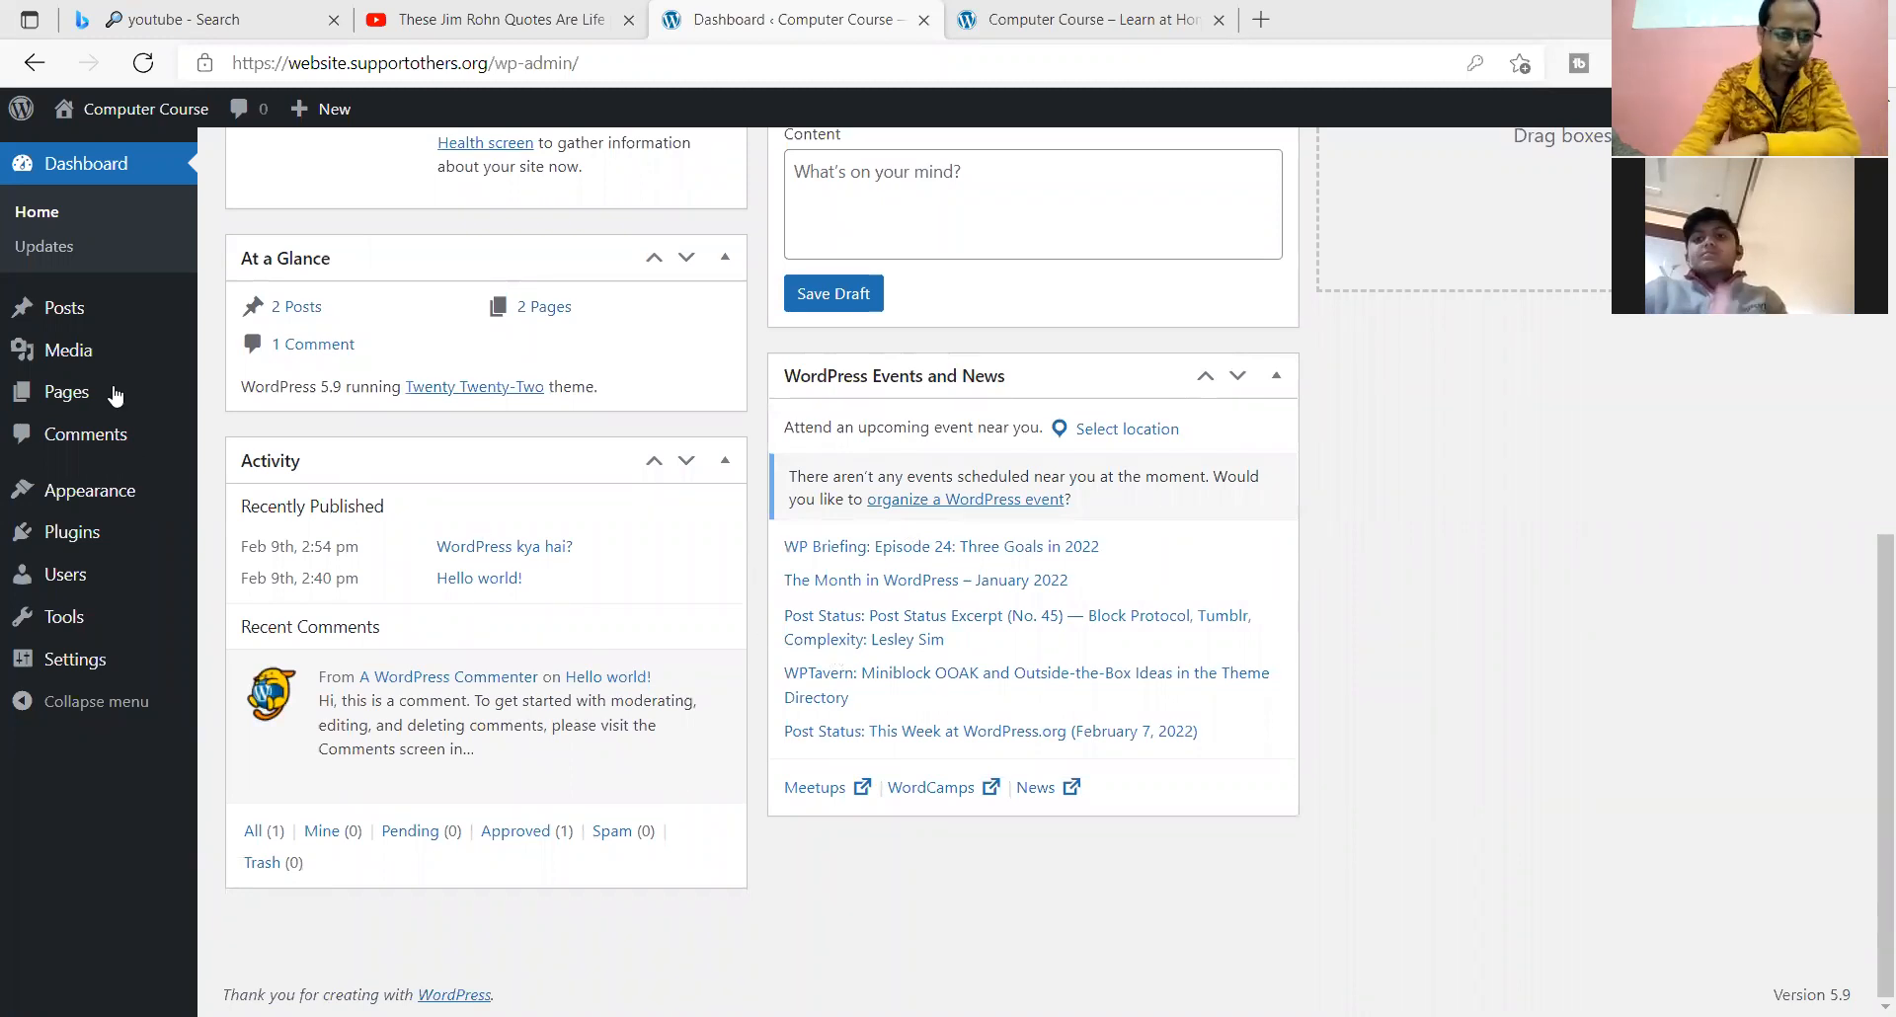
pyautogui.moveTo(72, 329)
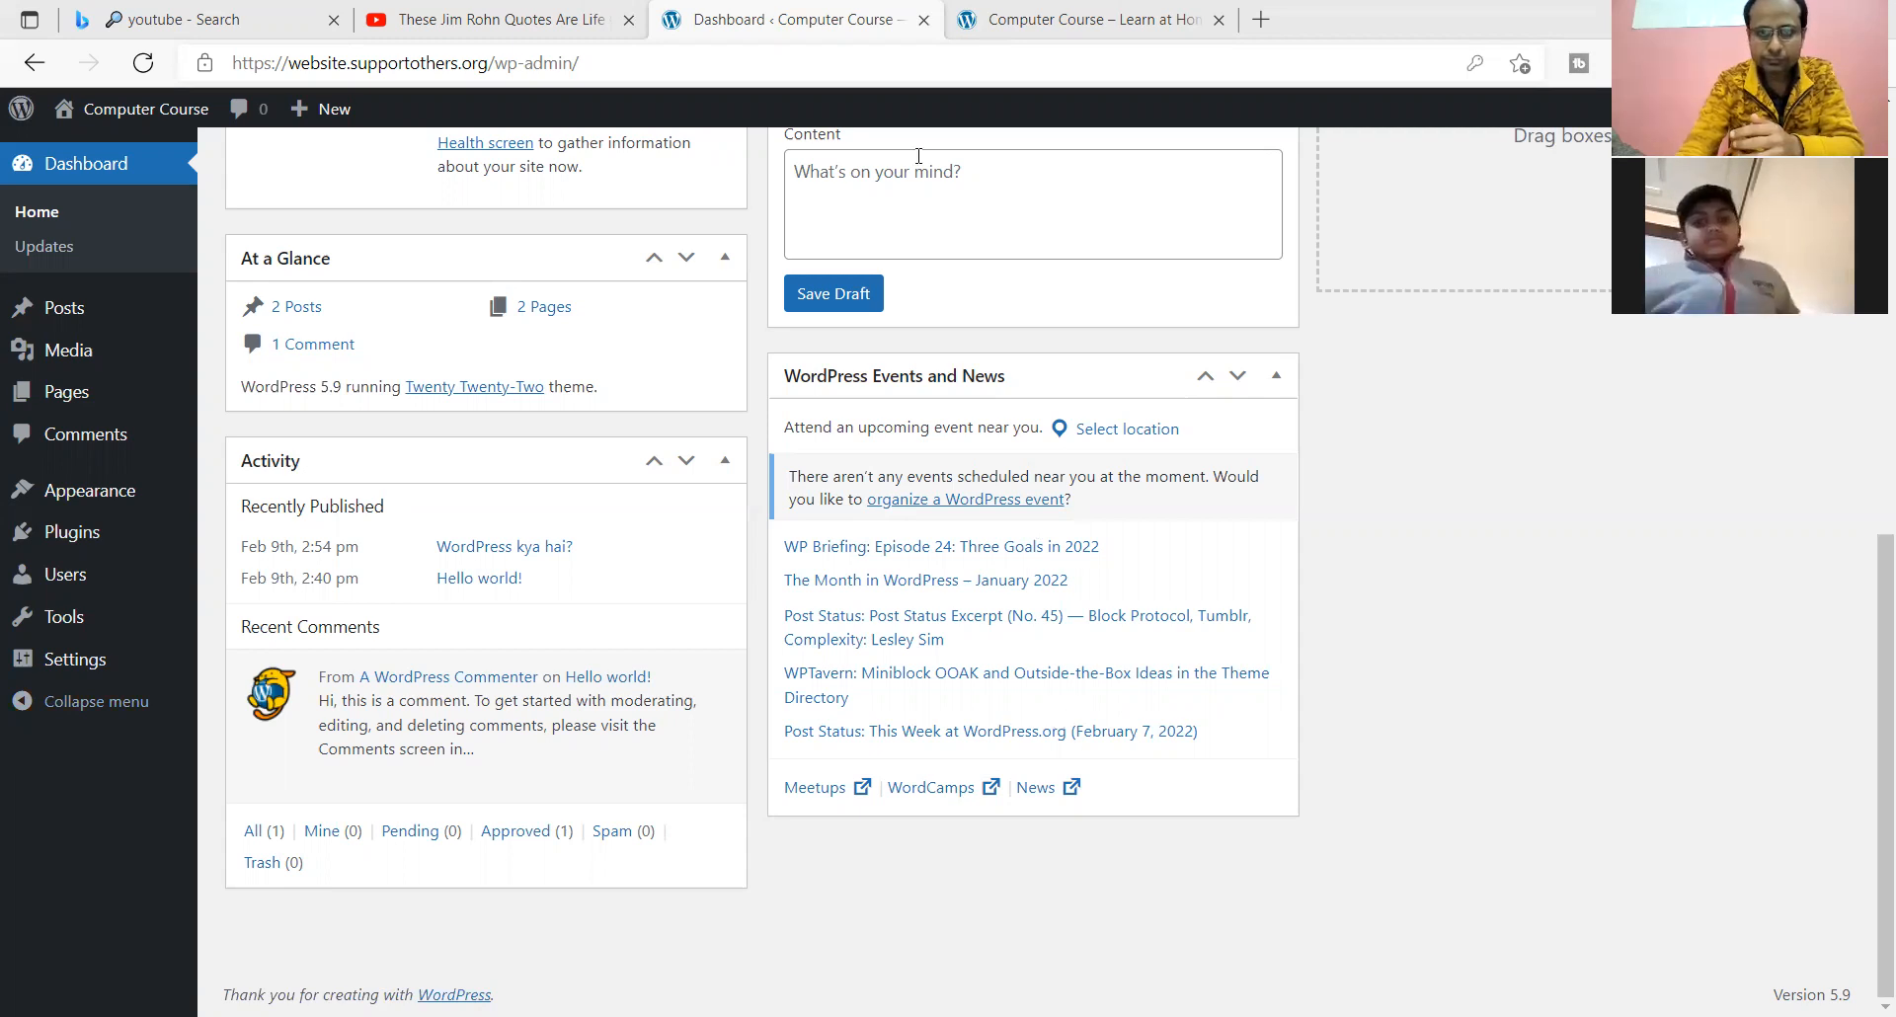
pyautogui.hotkey('ctrl', 'Tab')
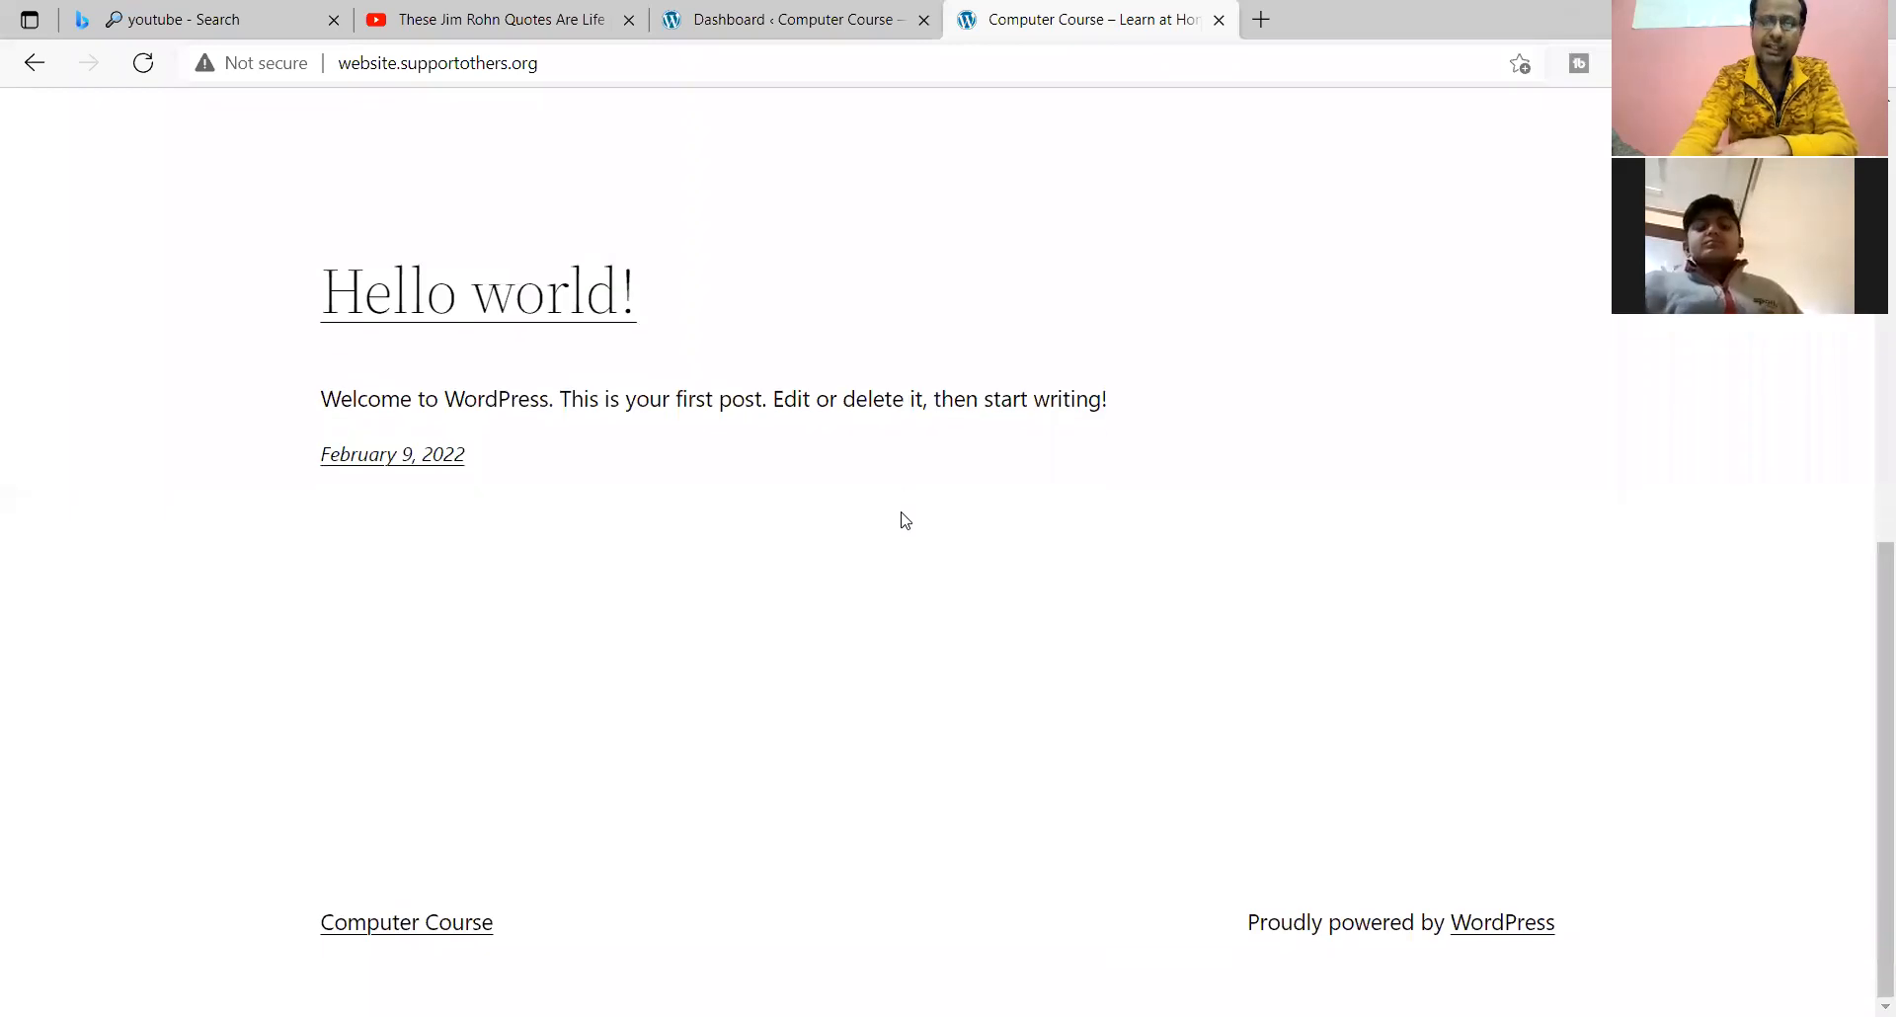
pyautogui.scroll(10, 900, 512)
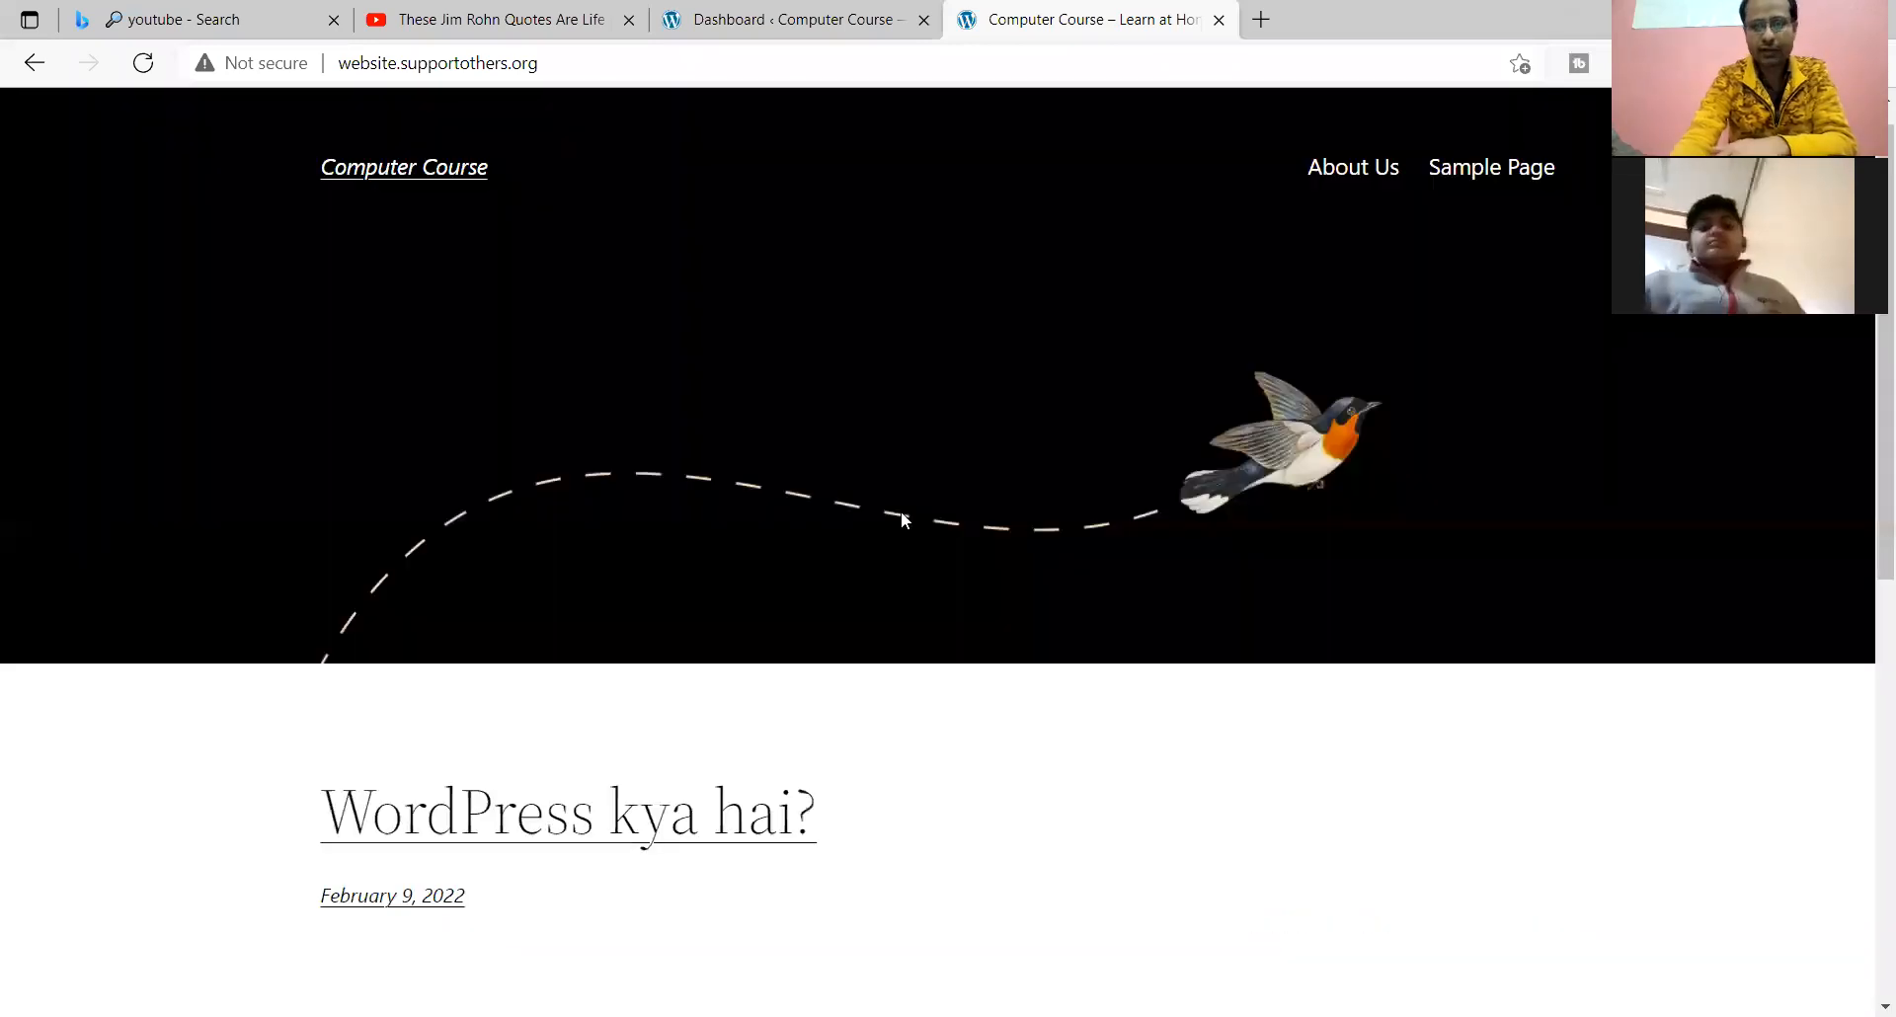
pyautogui.click(1261, 29)
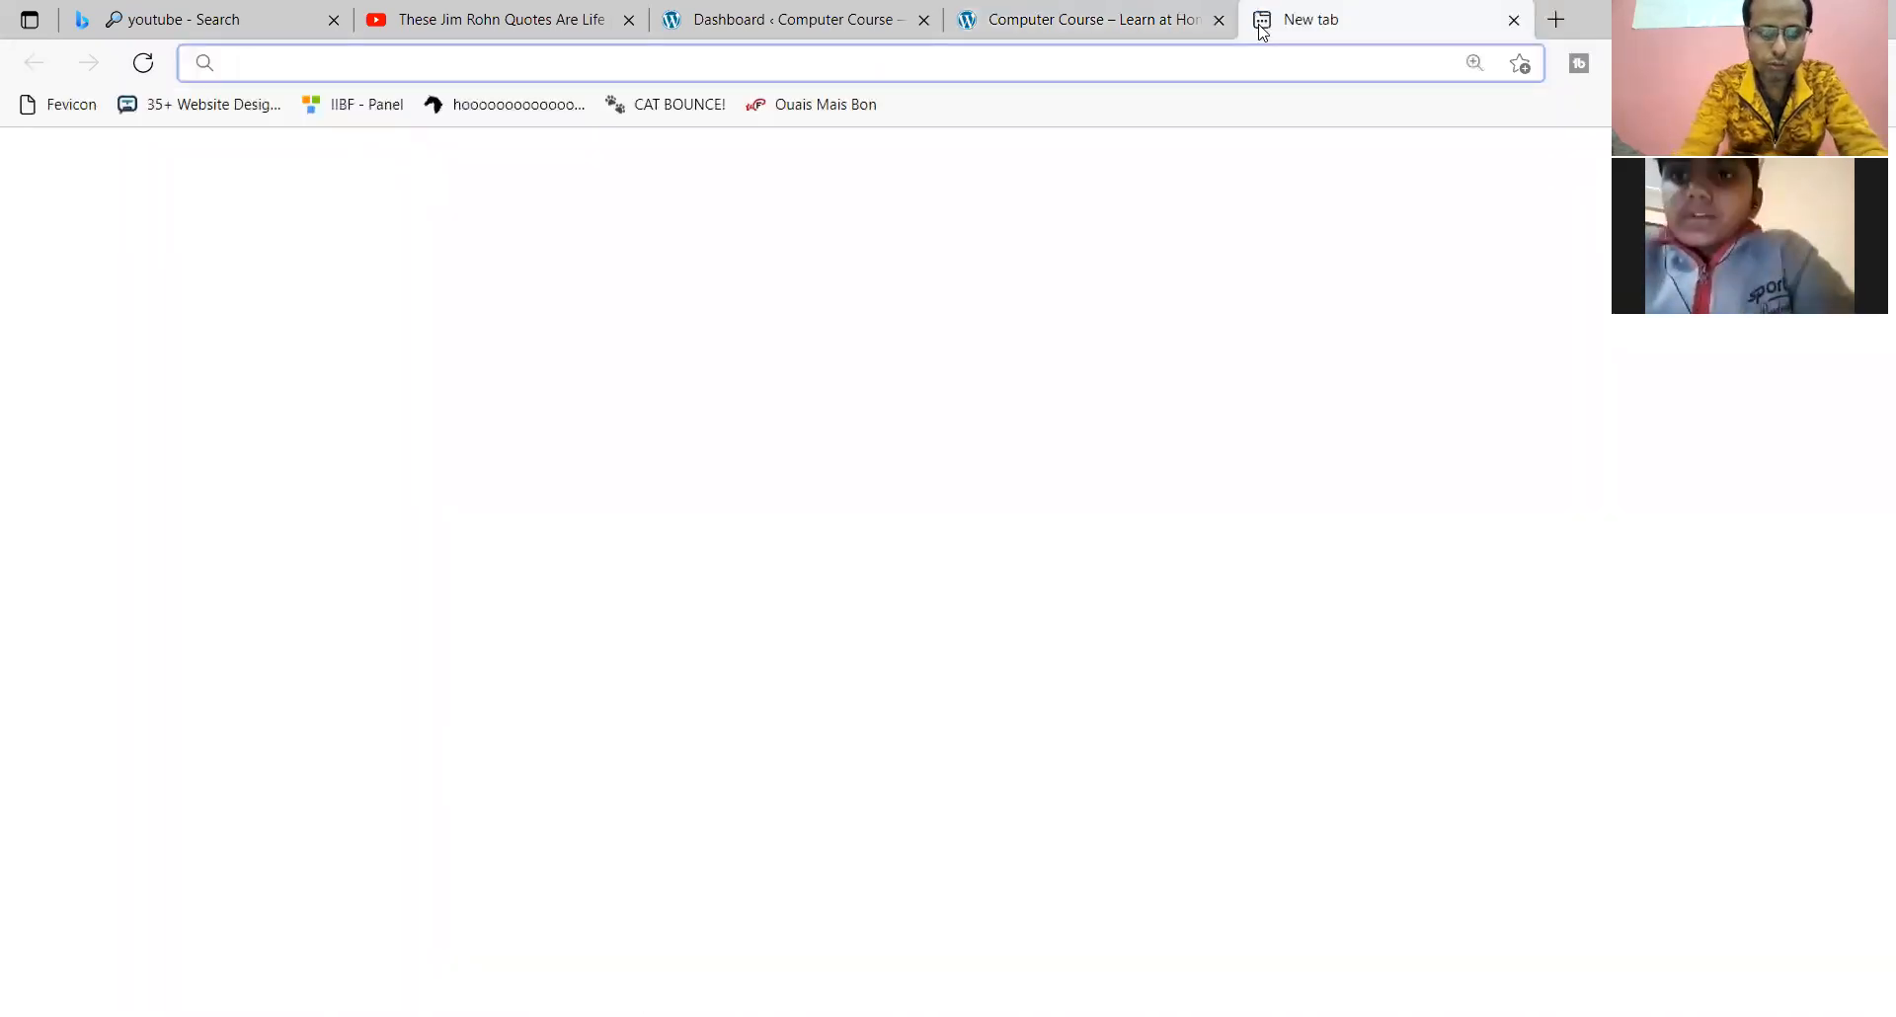
pyautogui.write('su')
pyautogui.press('Return')
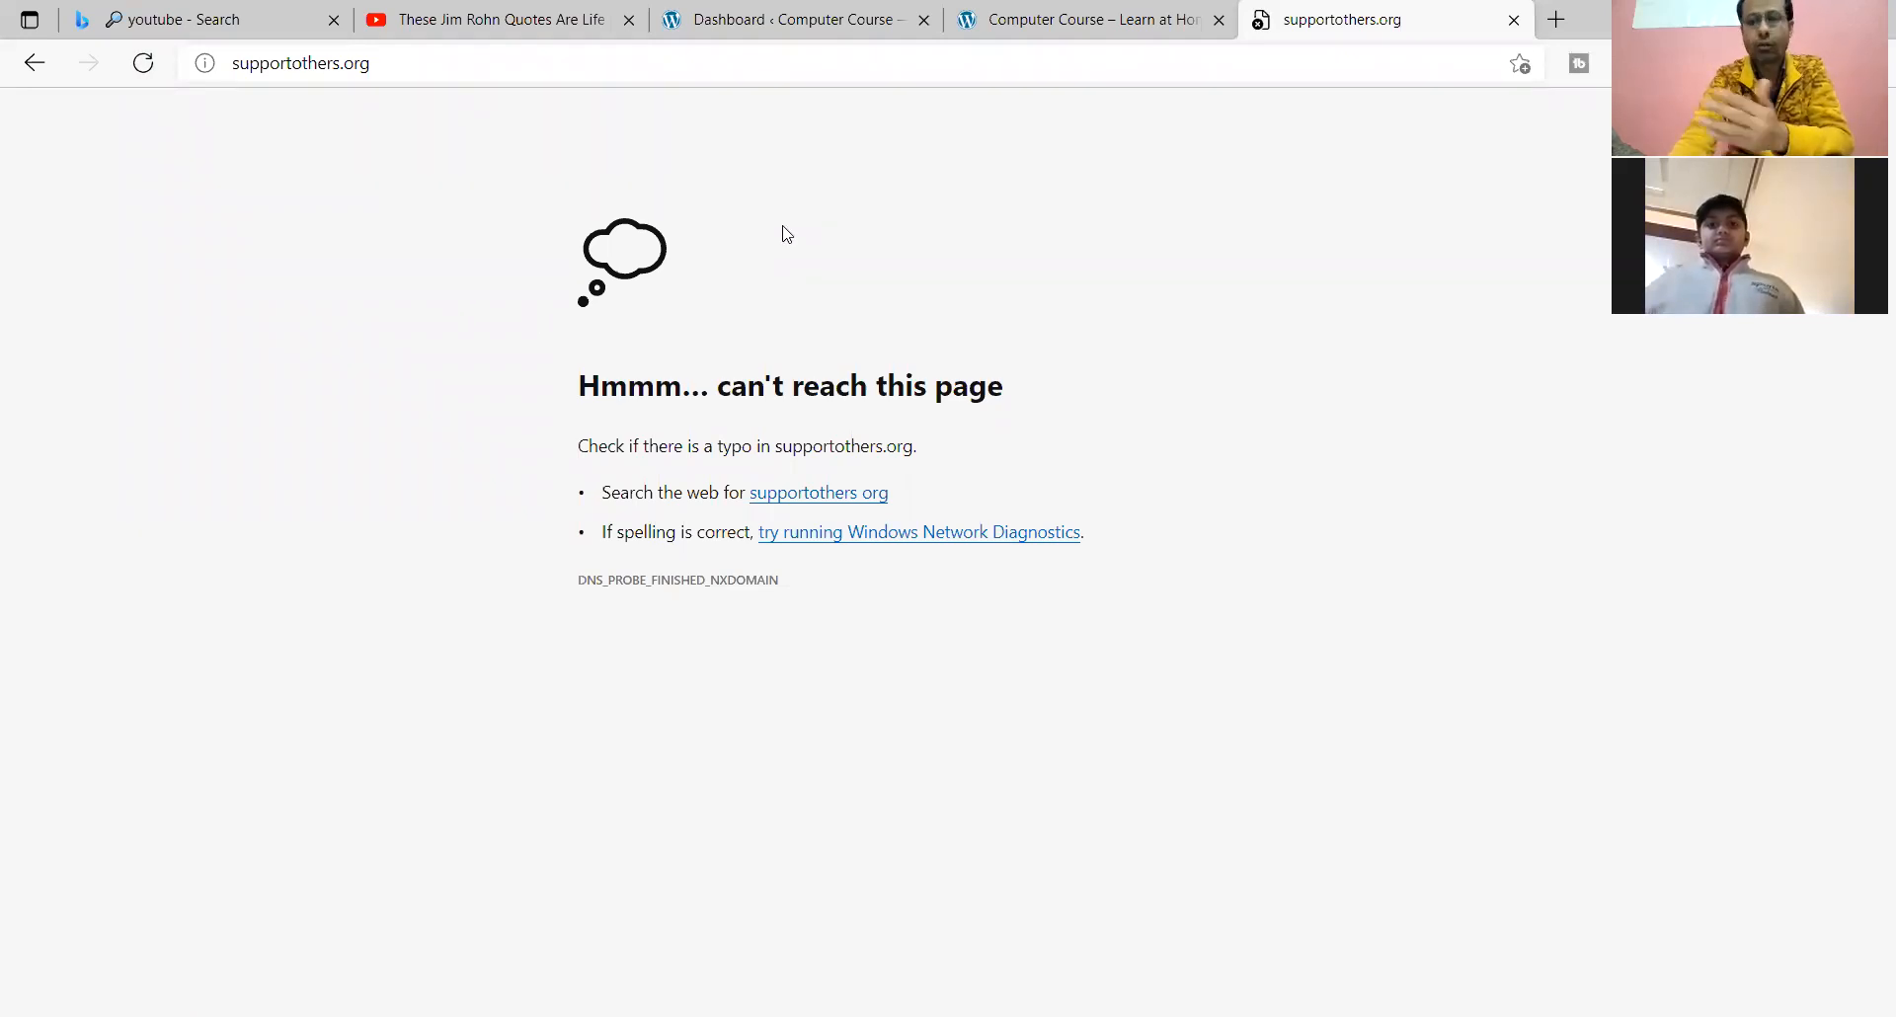
pyautogui.press('F5')
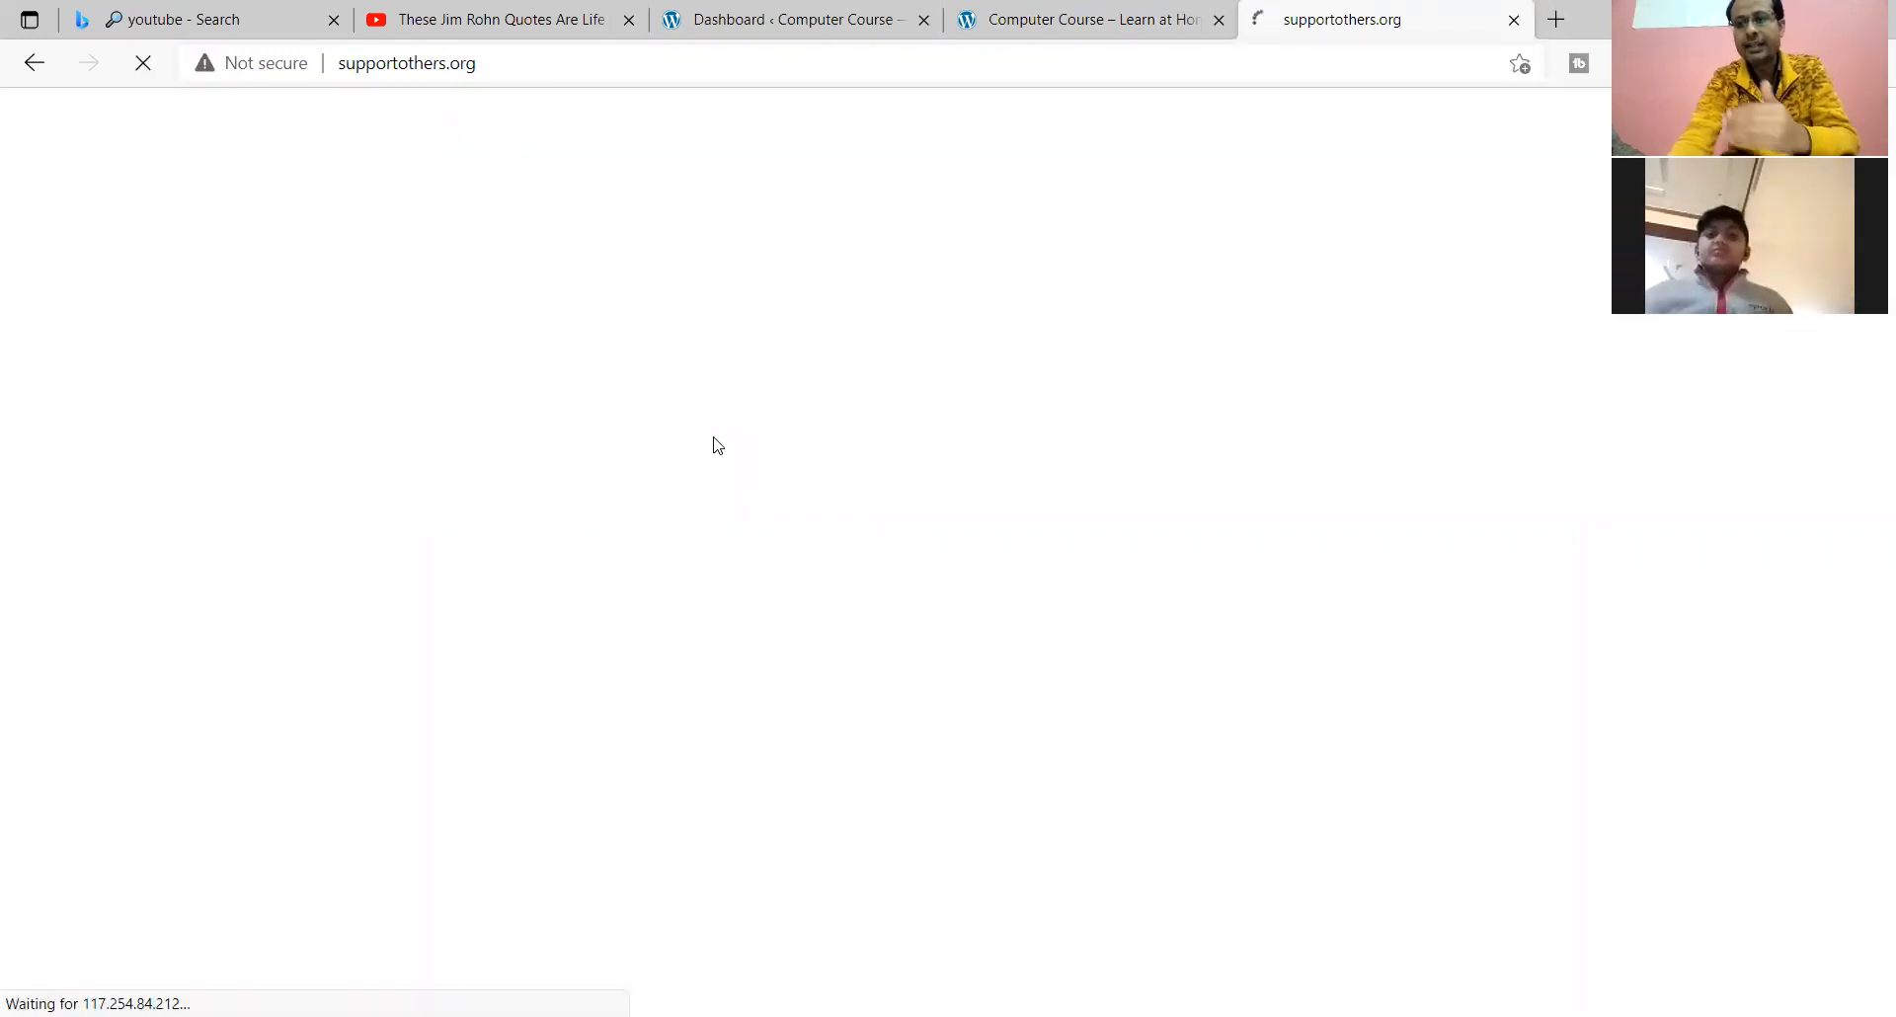
pyautogui.click(801, 10)
pyautogui.scroll(5, 631, 542)
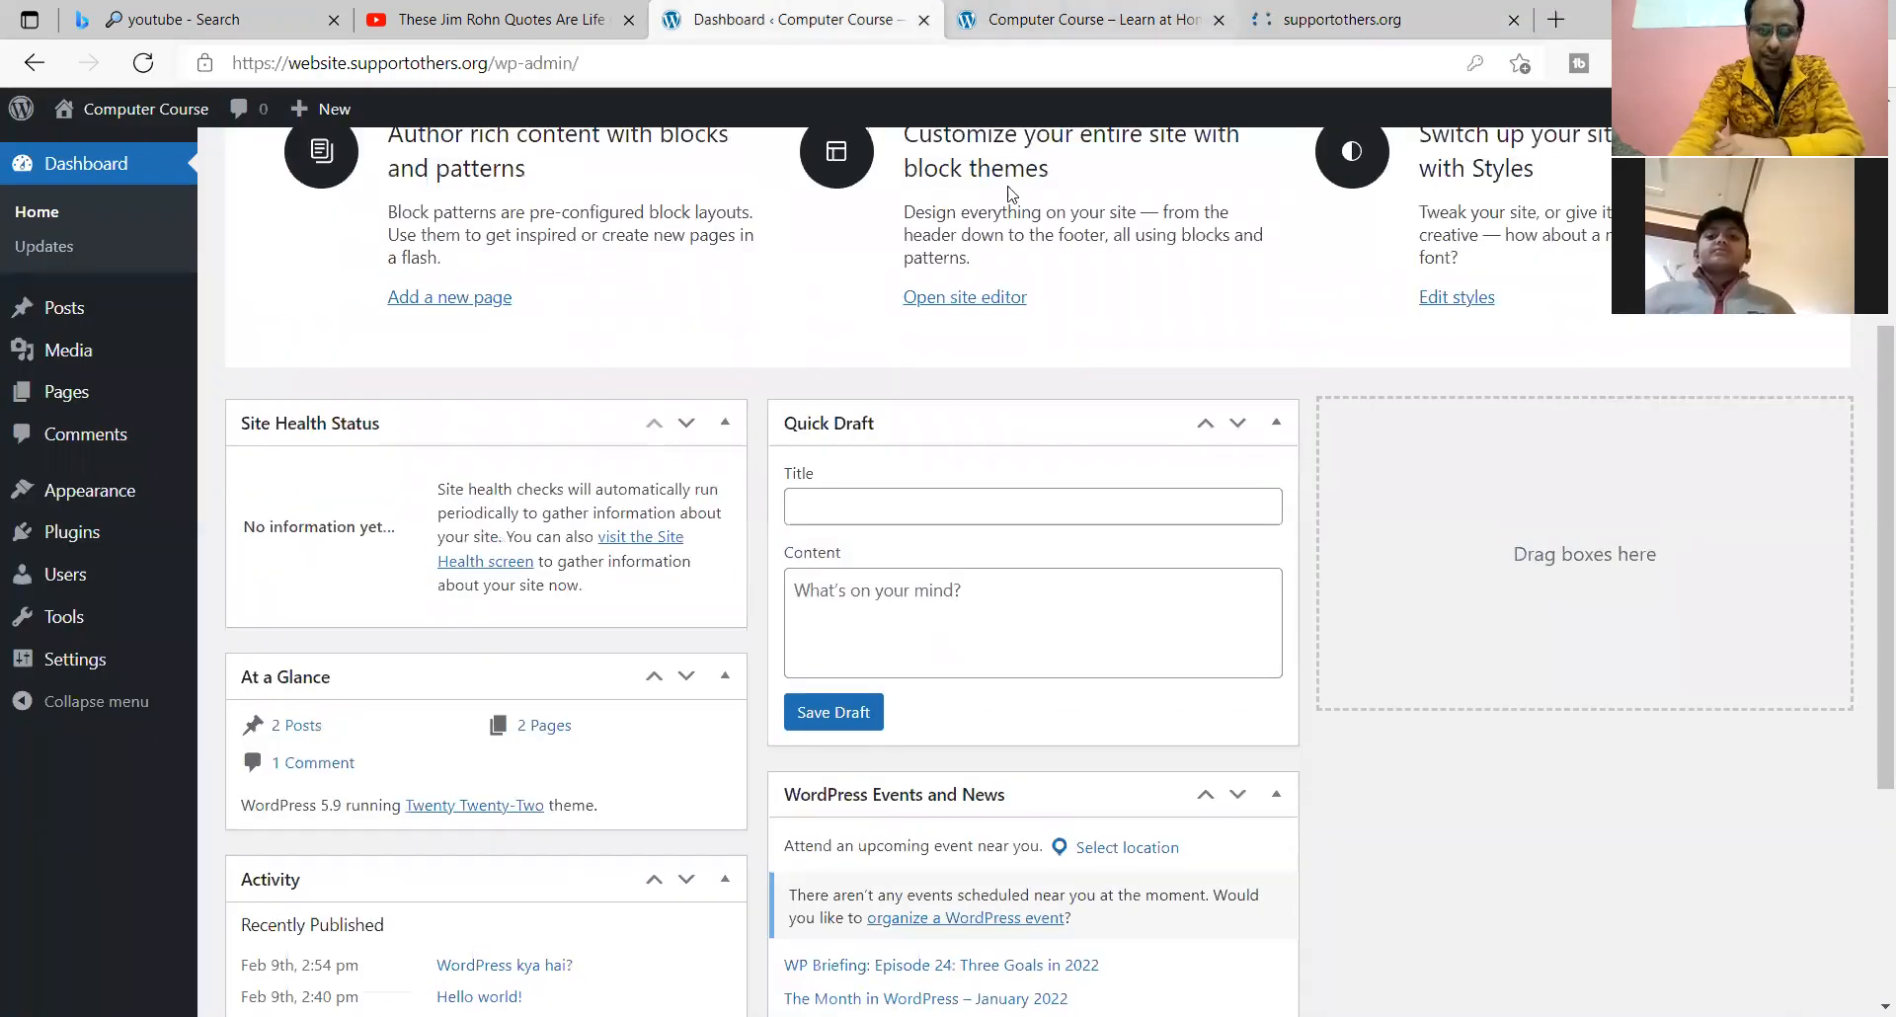
pyautogui.click(1074, 10)
pyautogui.scroll(-8, 897, 758)
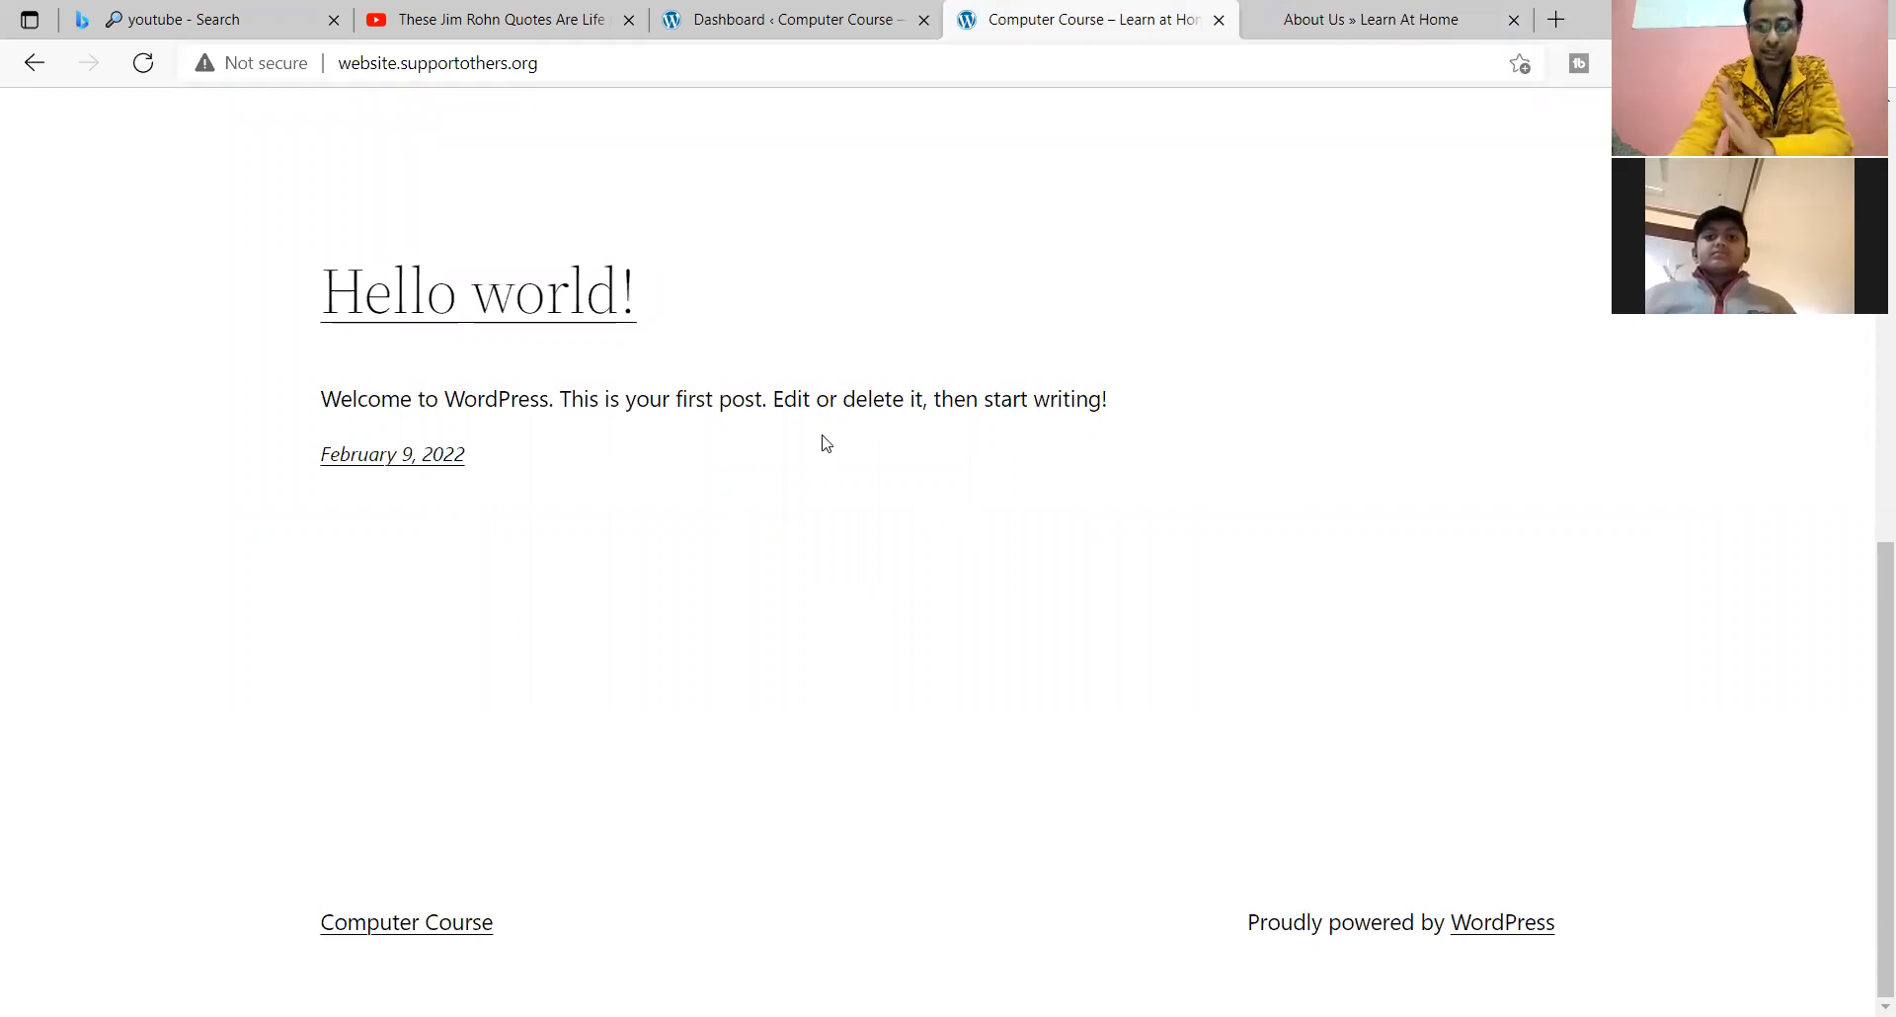
pyautogui.scroll(8, 1228, 422)
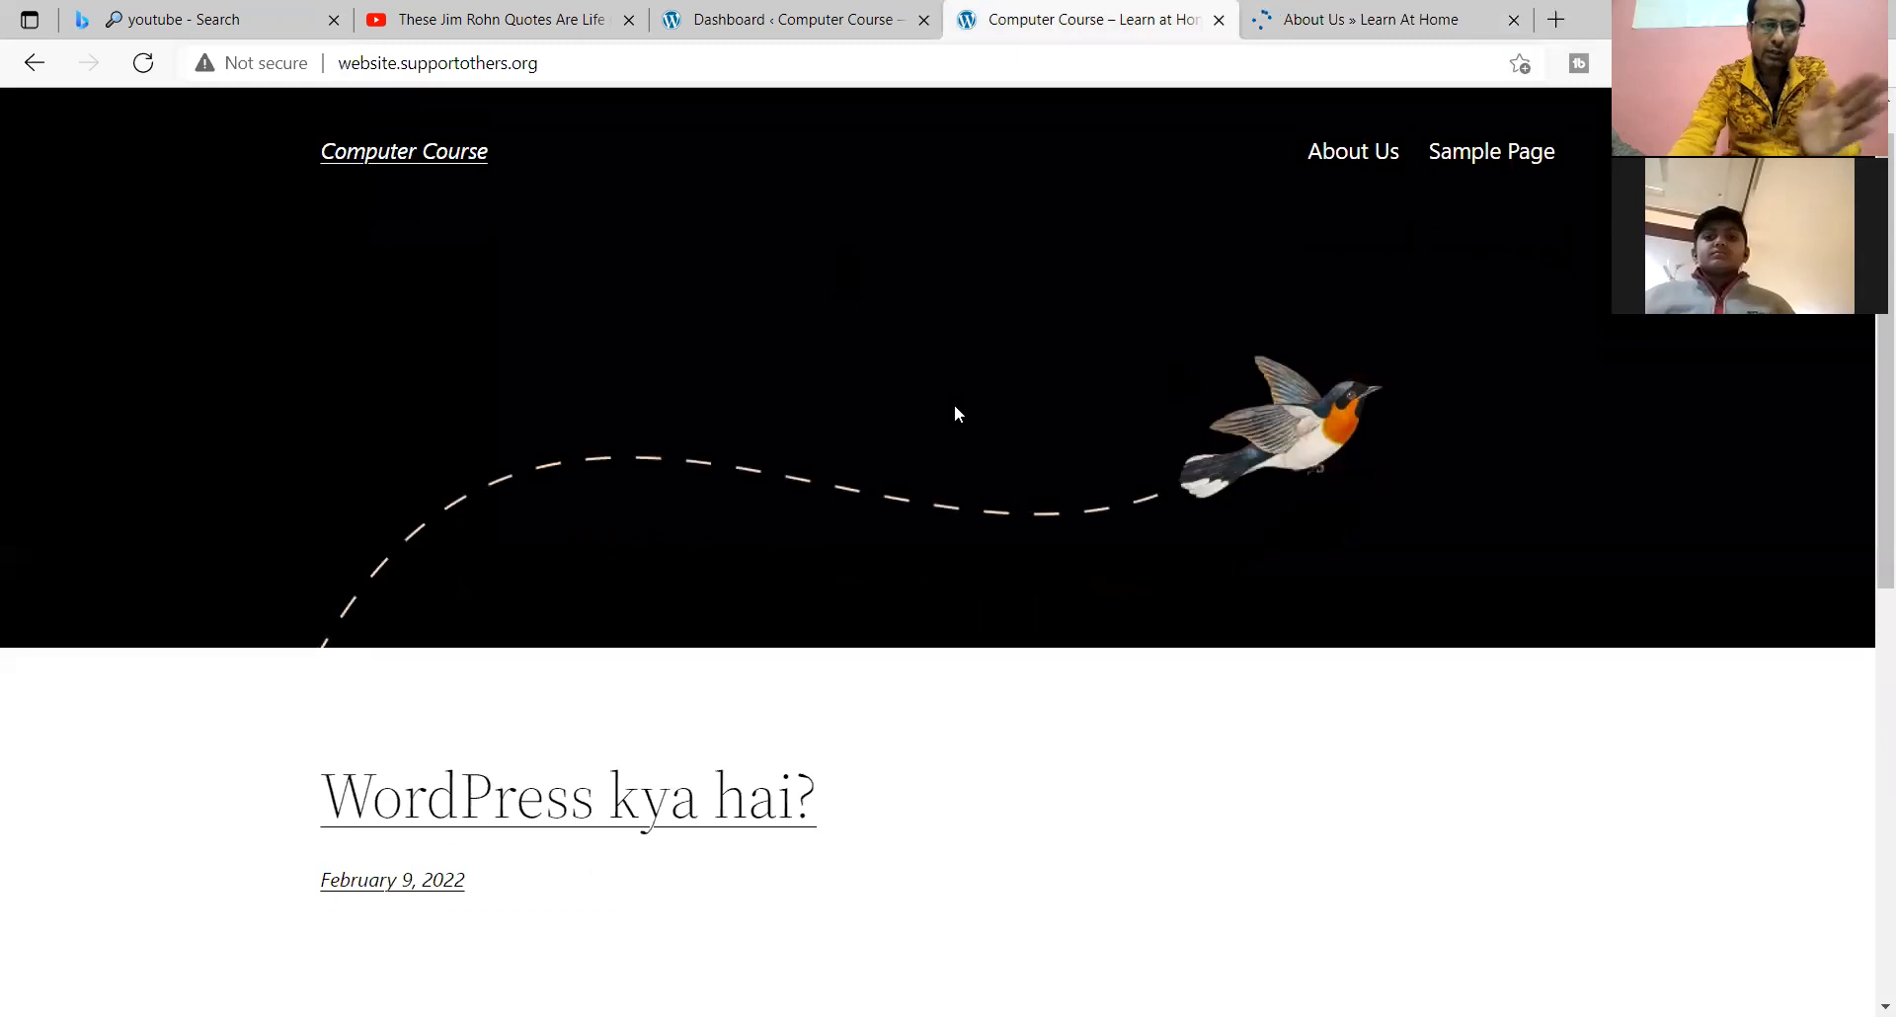
pyautogui.click(798, 19)
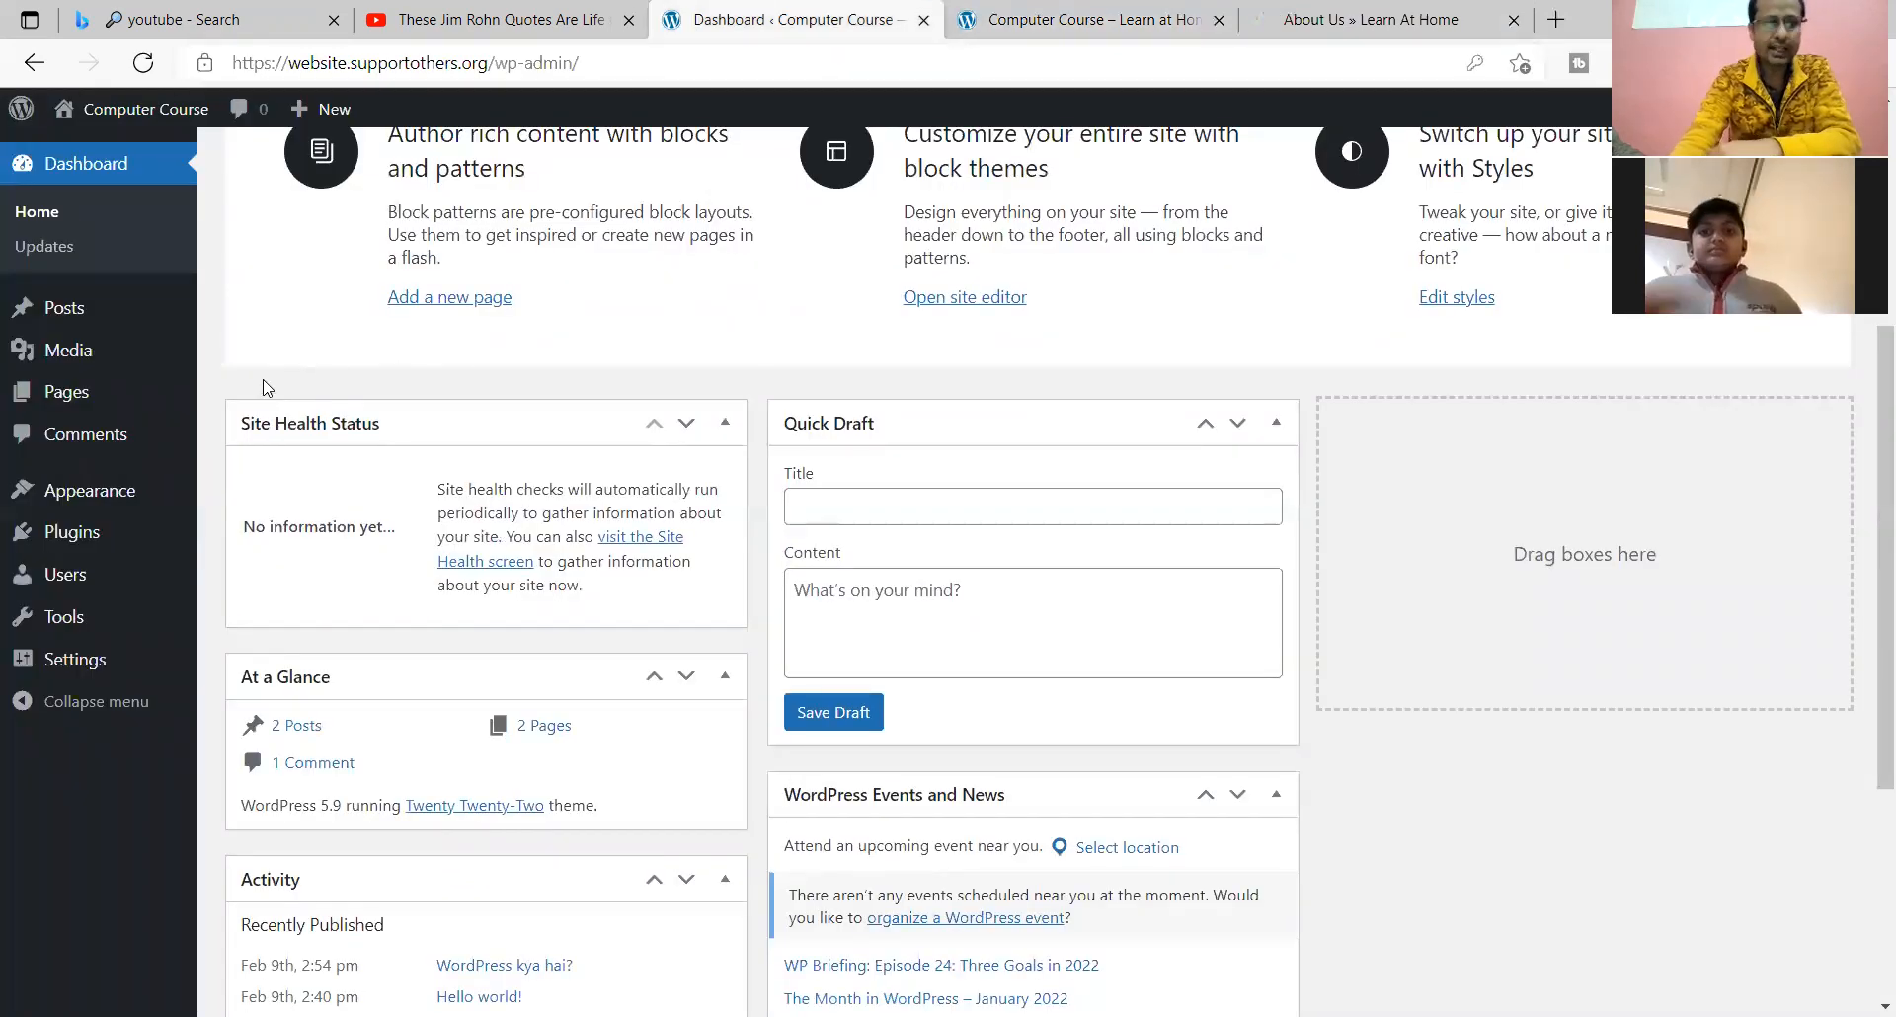
# - Open Appearance > Themes, check the live site, and activate the Twenty Twenty theme
pyautogui.moveTo(92, 503)
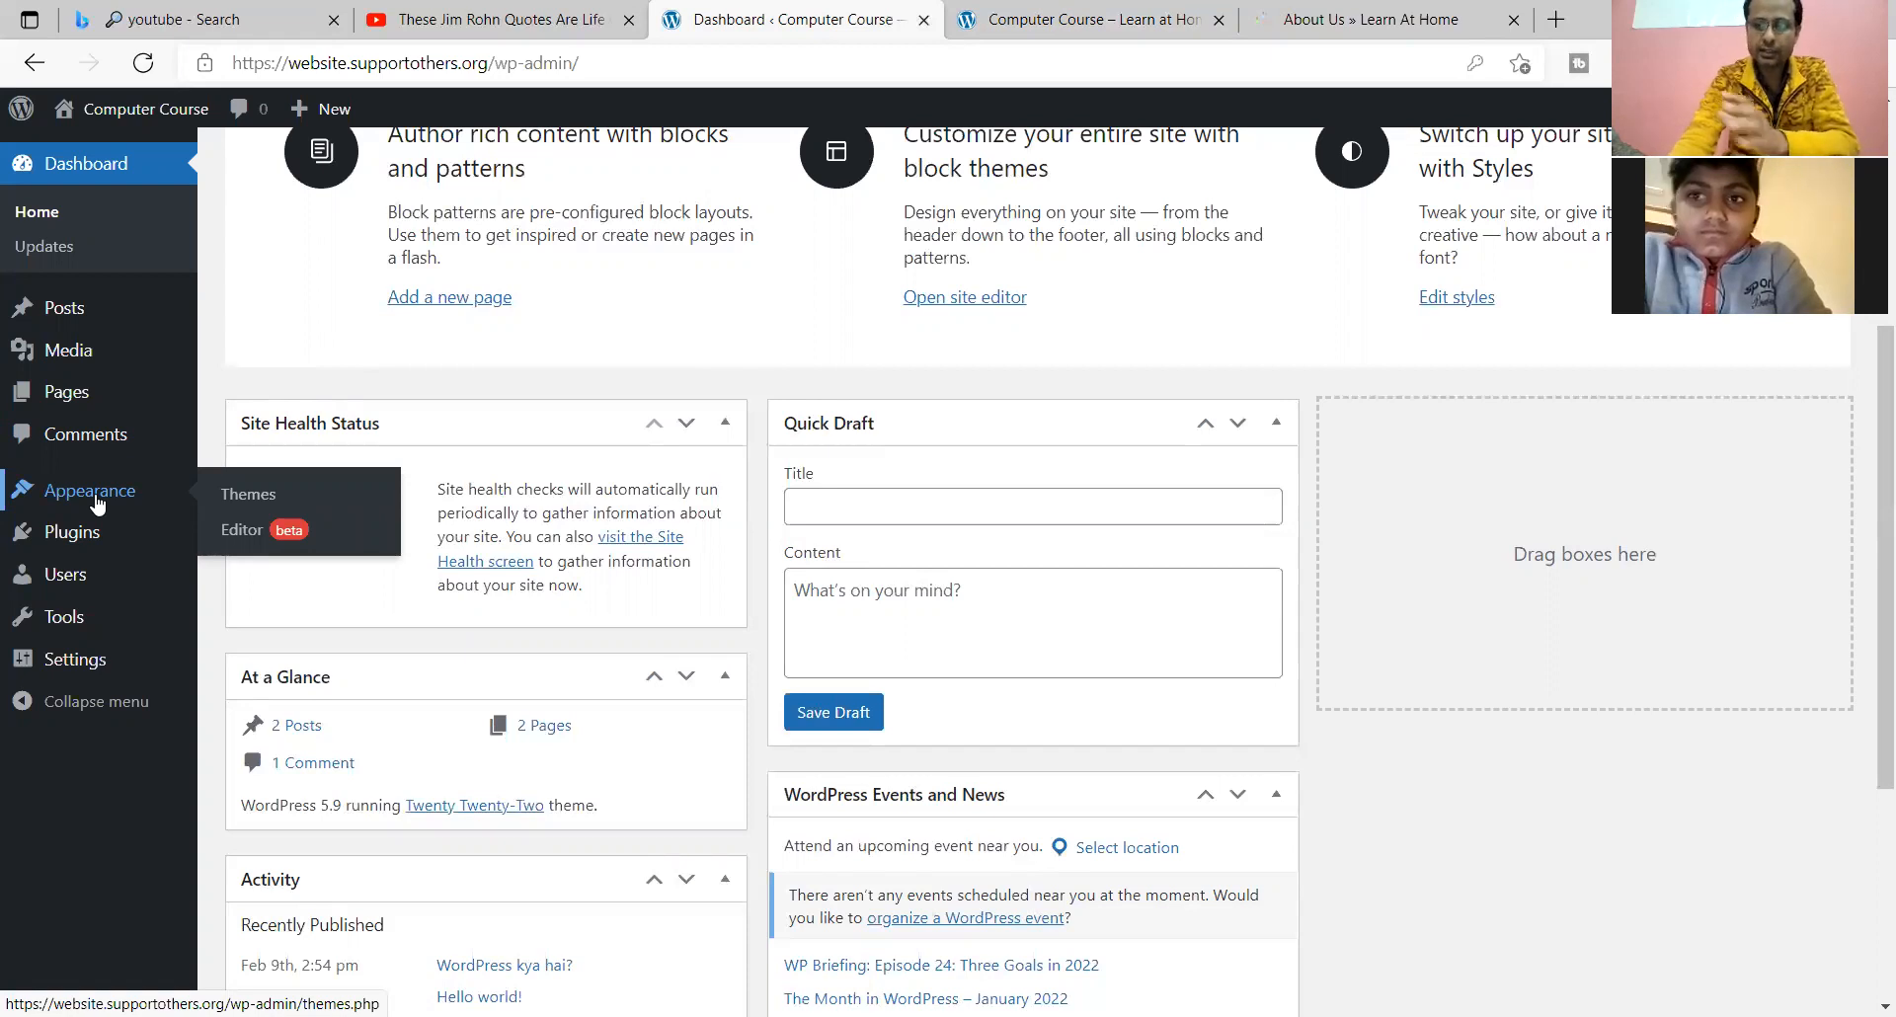
pyautogui.click(272, 503)
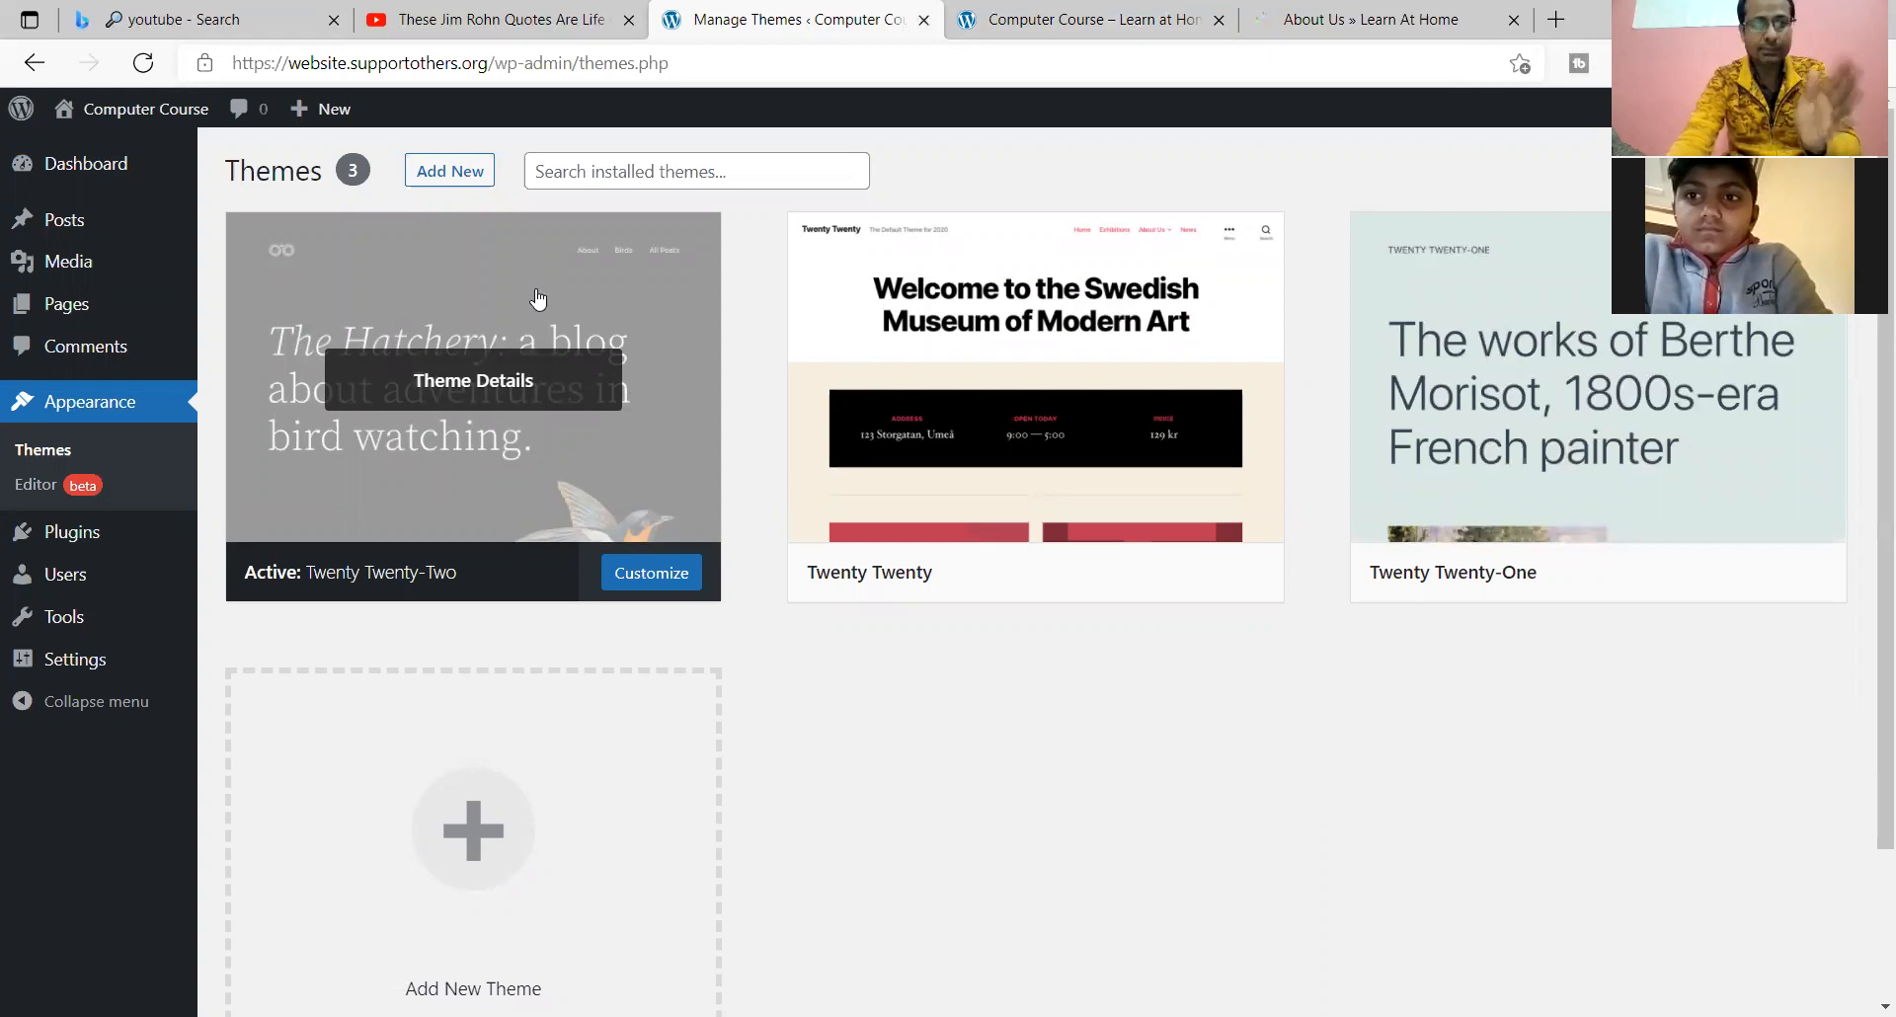
pyautogui.click(1011, 20)
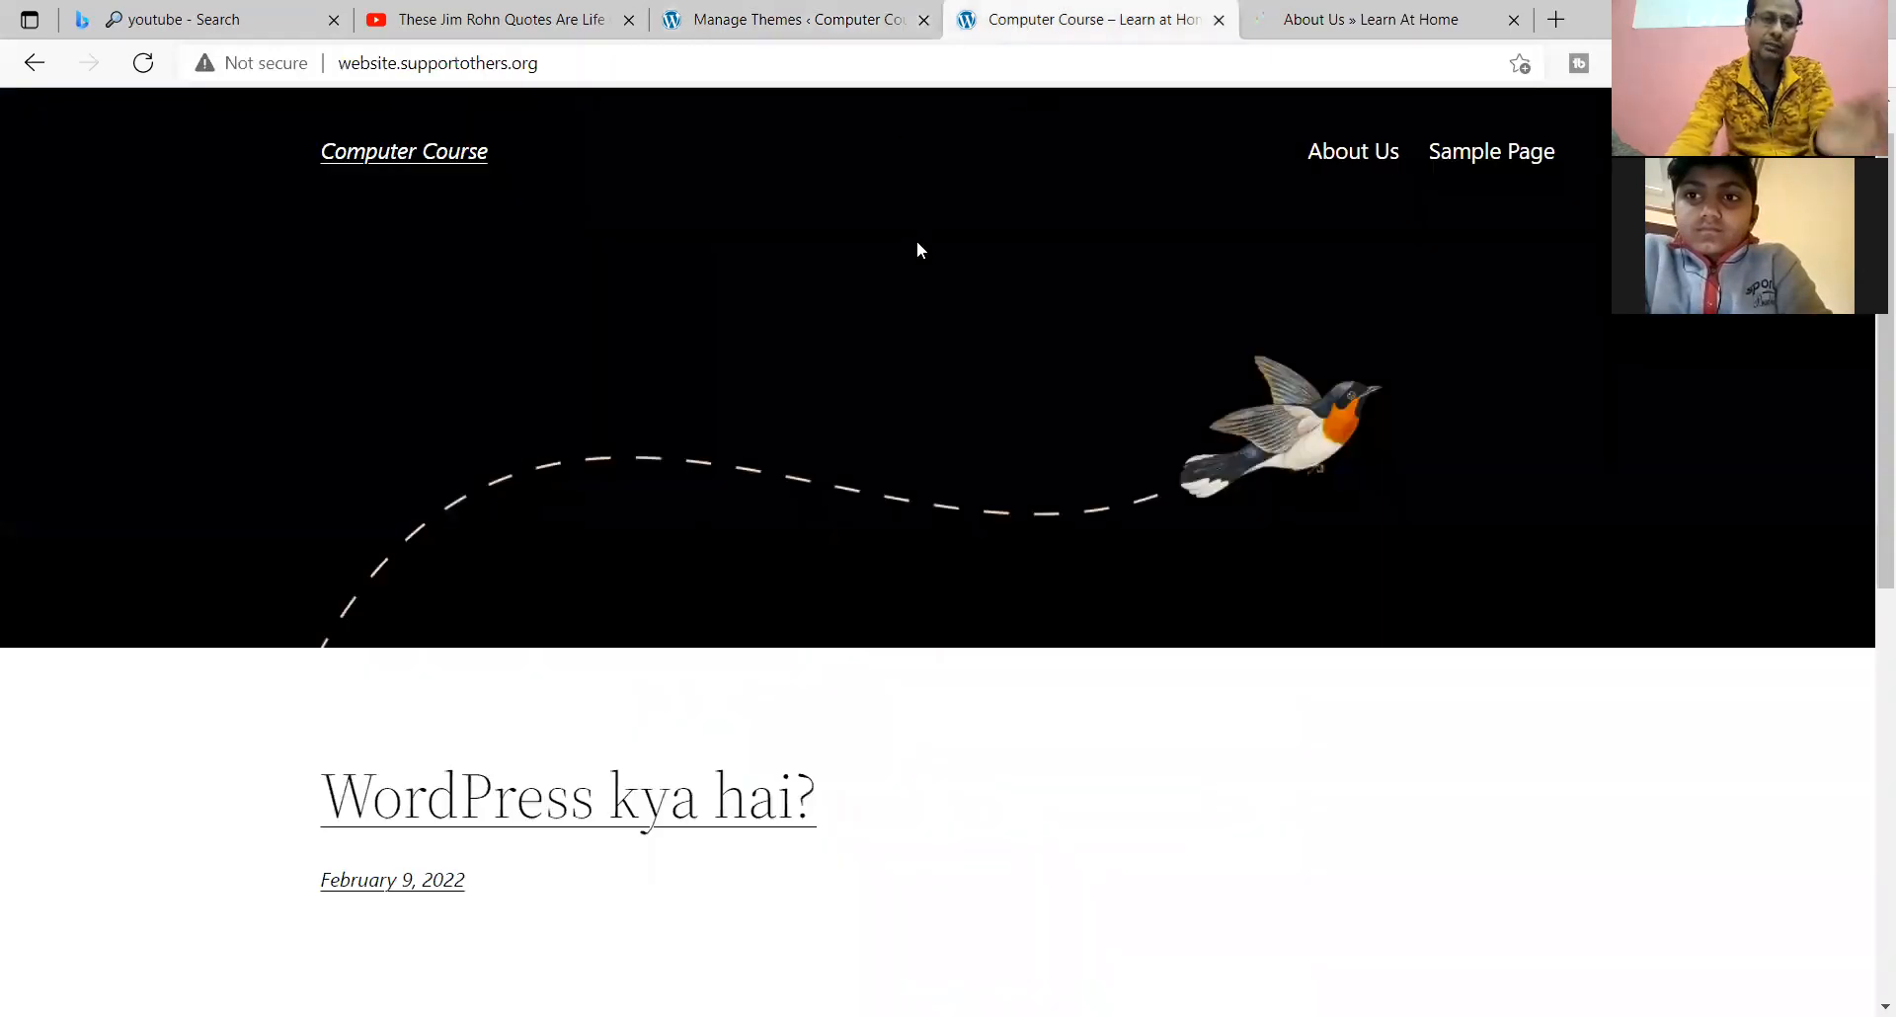
pyautogui.click(780, 20)
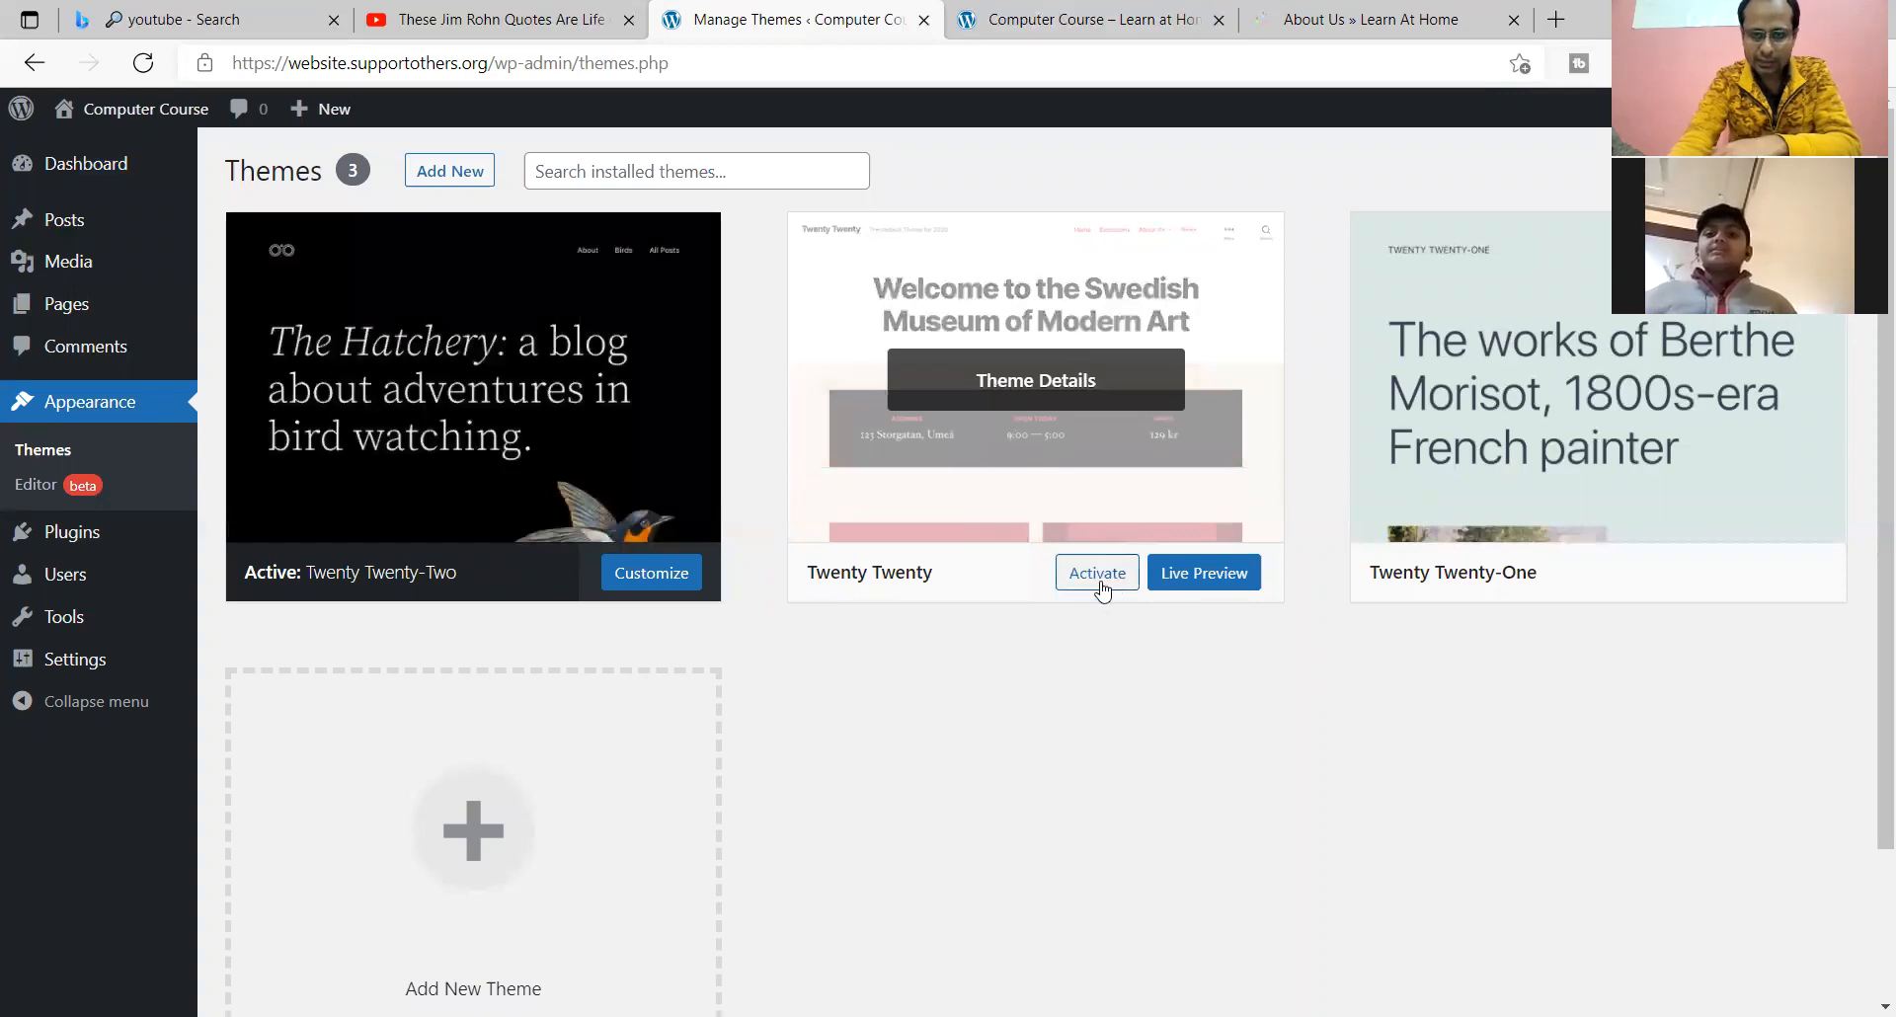
pyautogui.click(1097, 578)
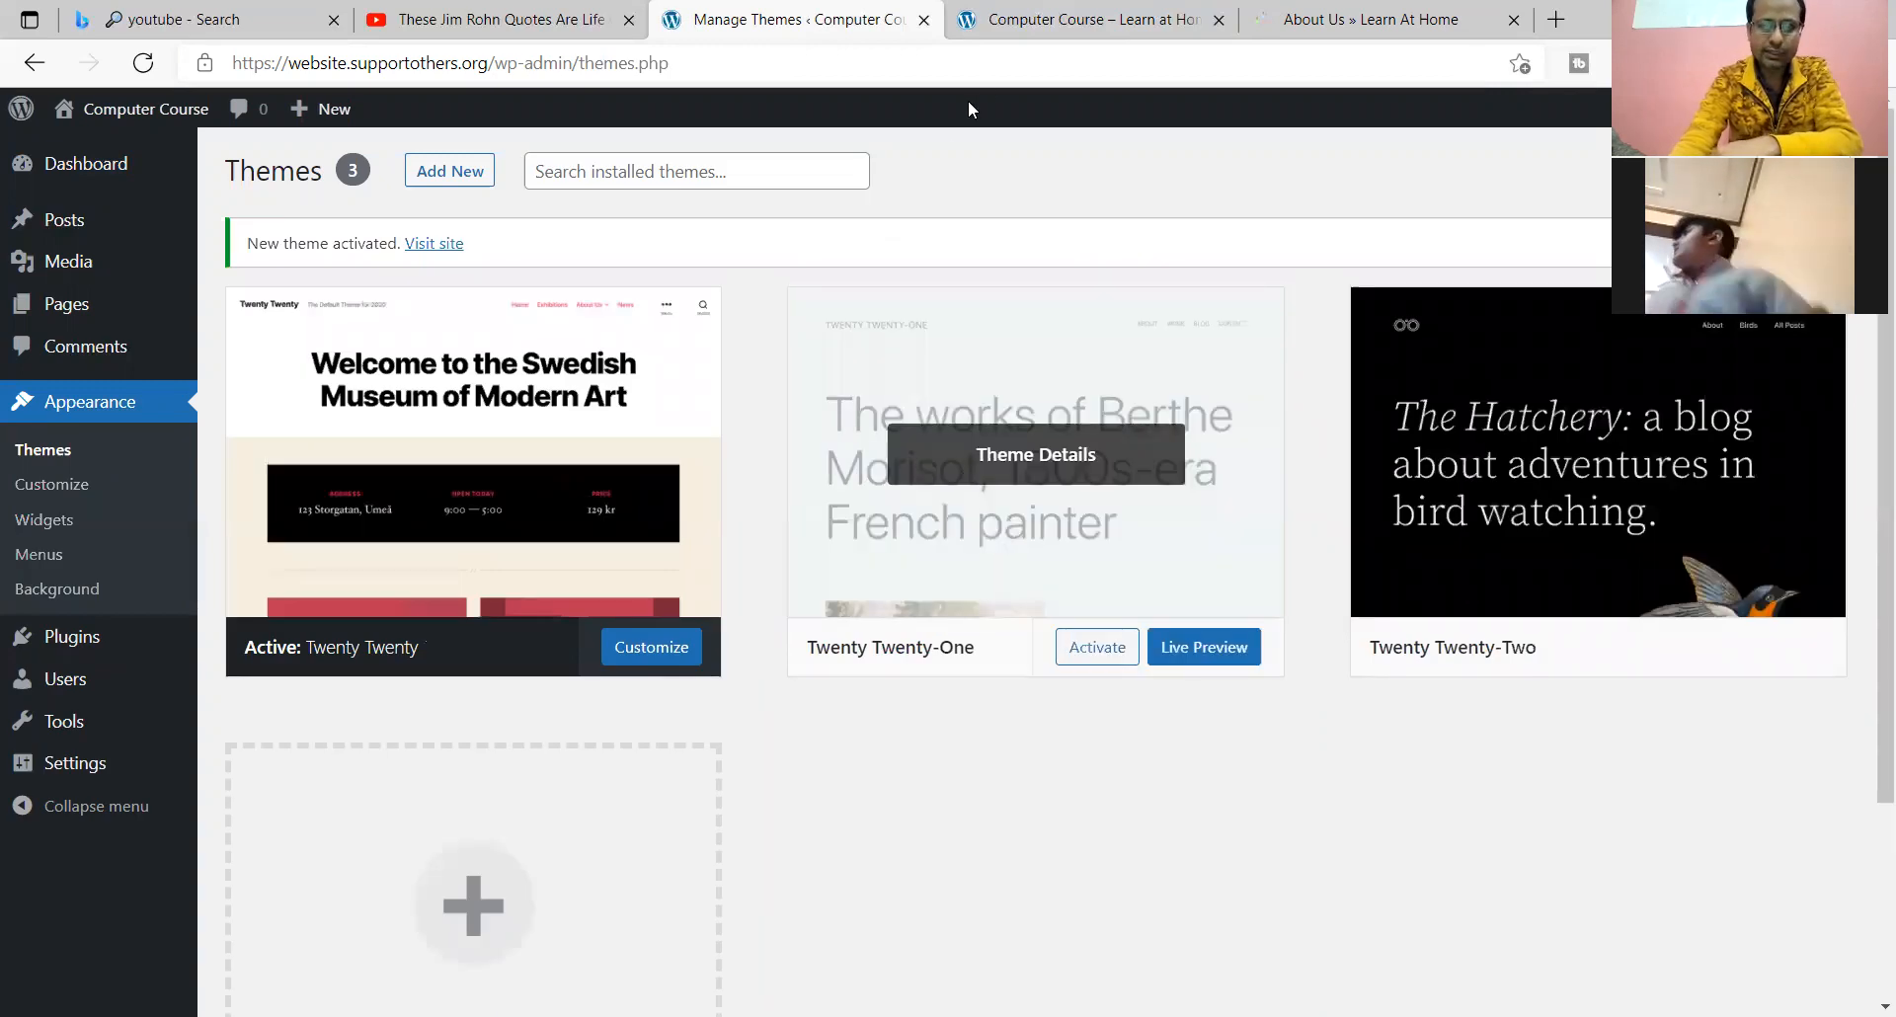
# - Close the About Us tab, refresh the site in Twenty Twenty, then return to Themes
pyautogui.click(1098, 16)
pyautogui.click(1514, 19)
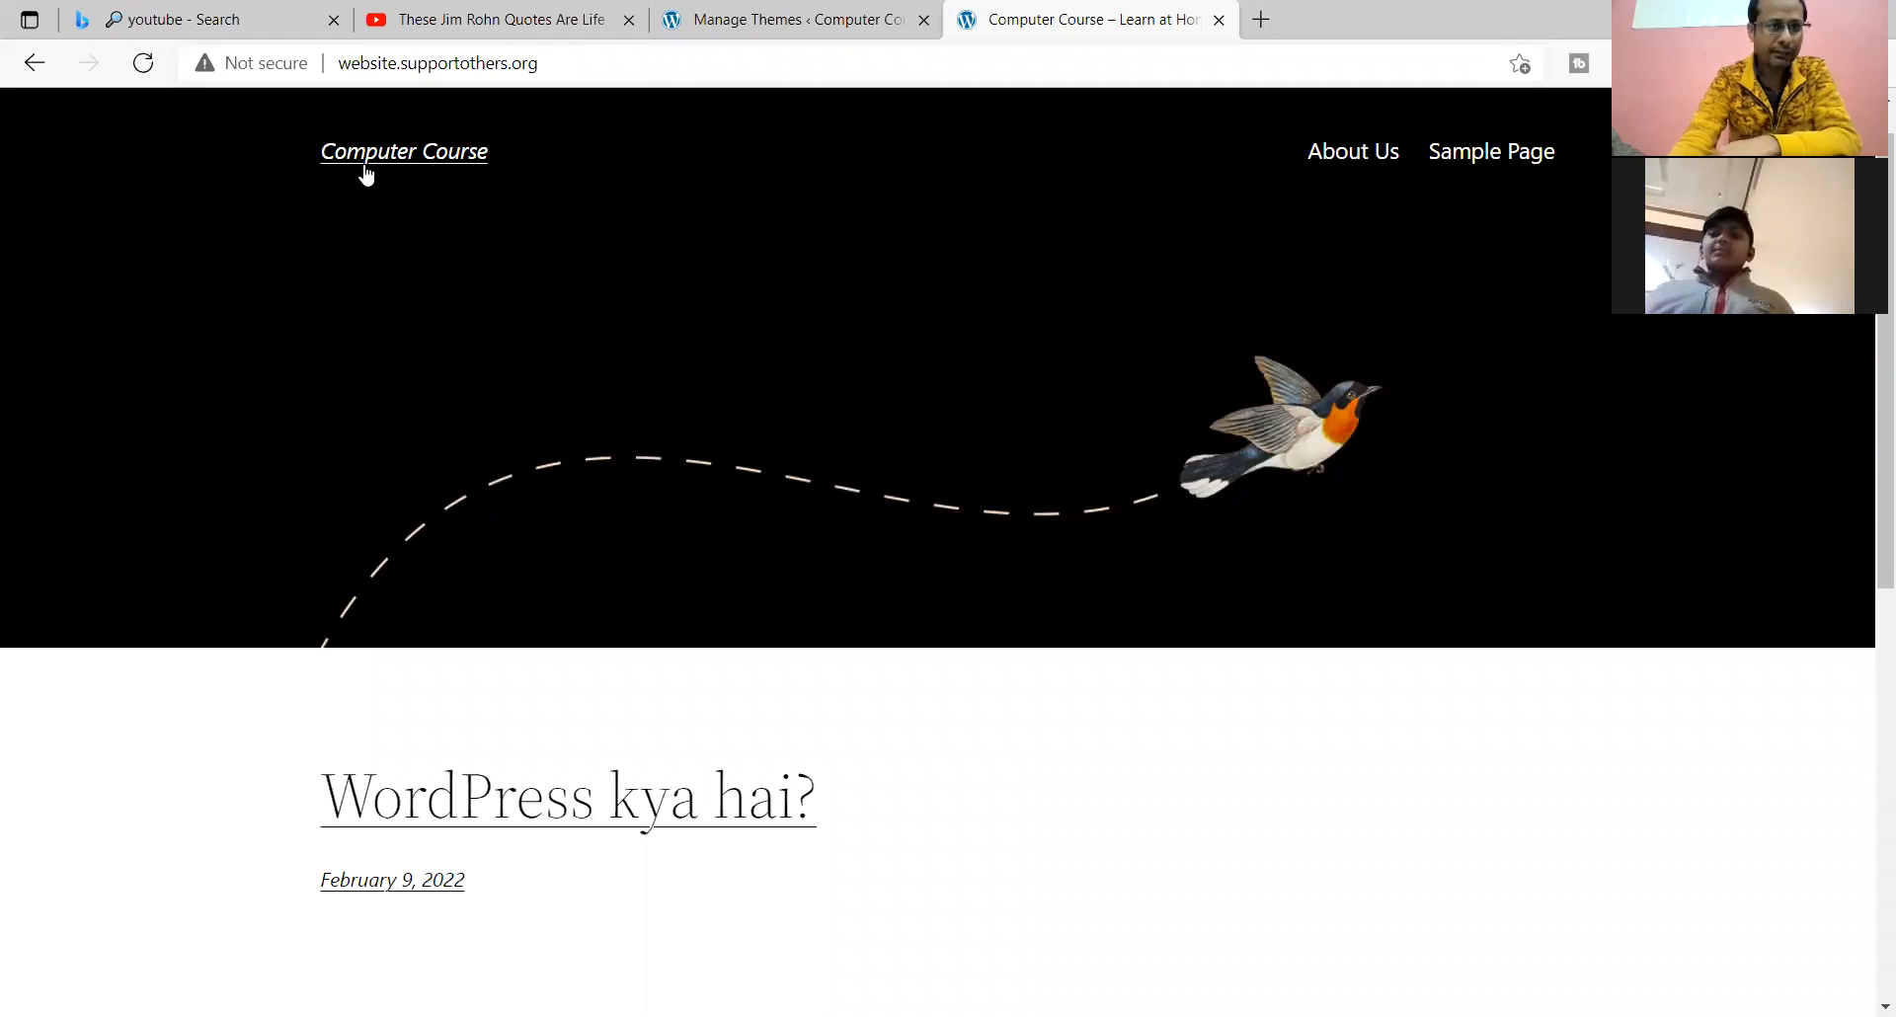
pyautogui.click(143, 62)
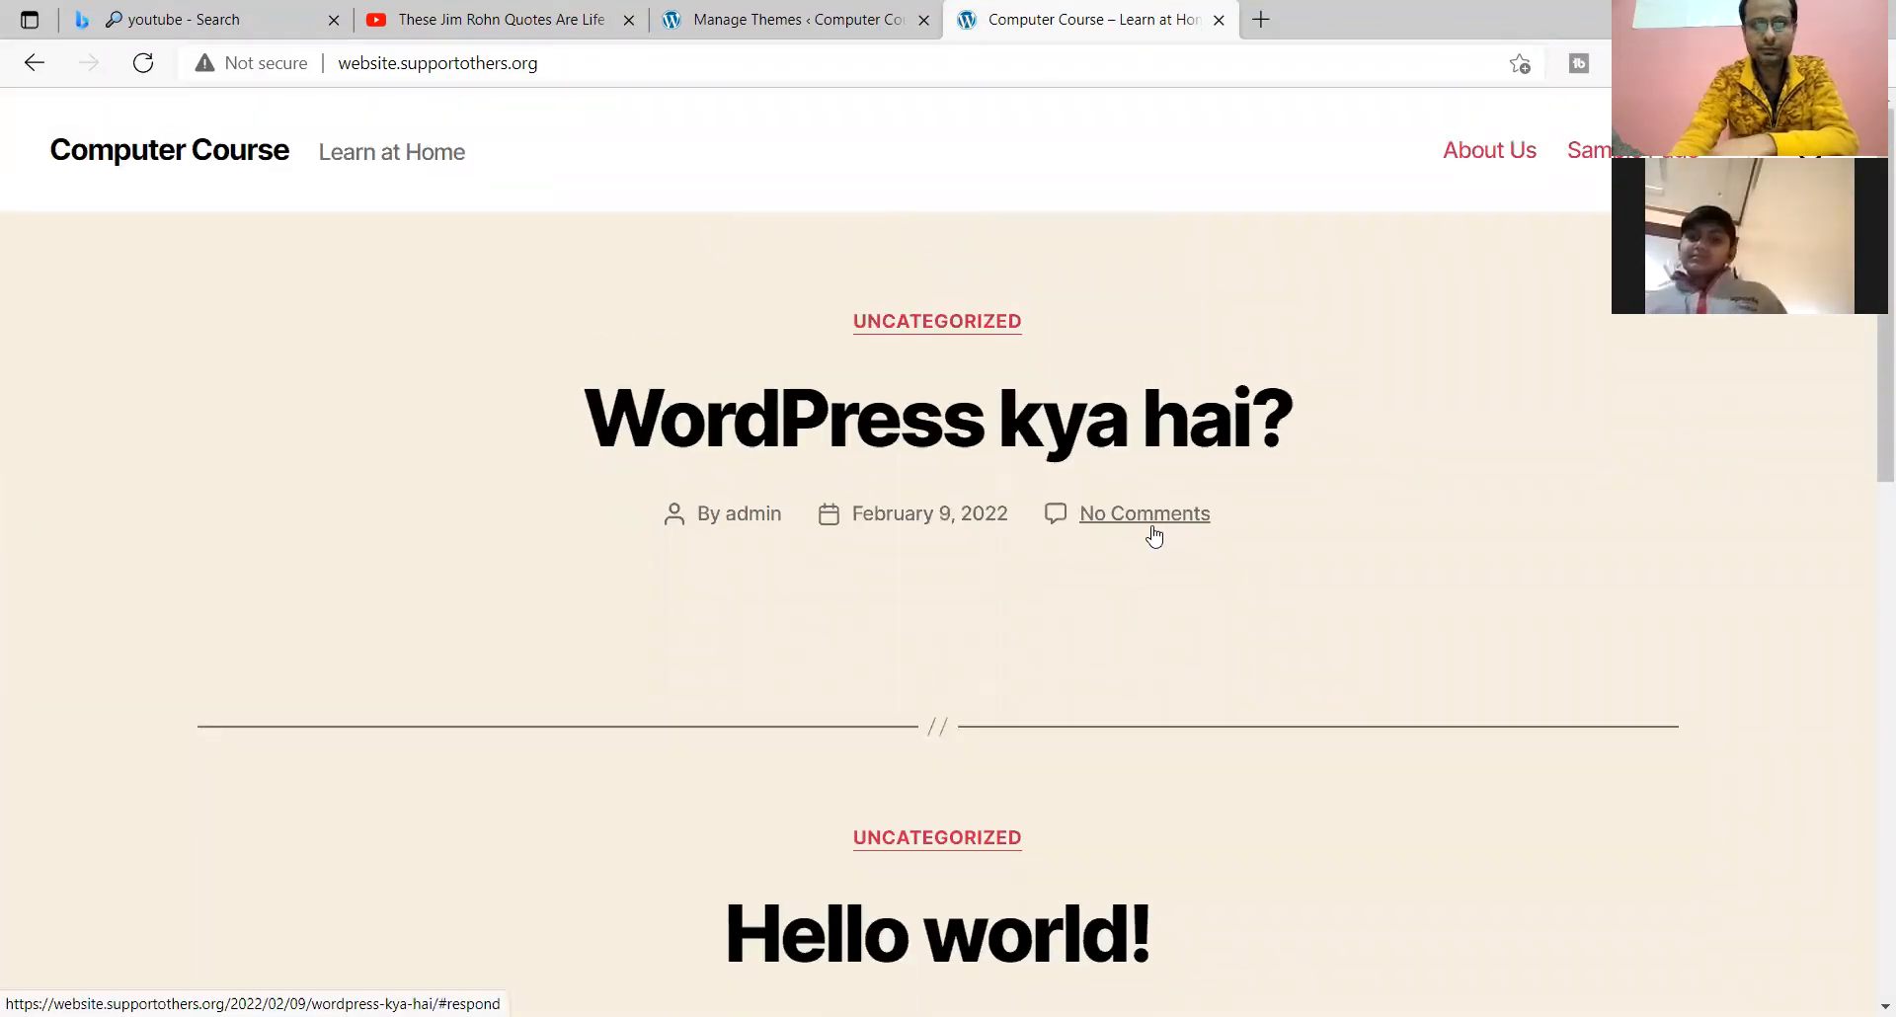
pyautogui.click(790, 18)
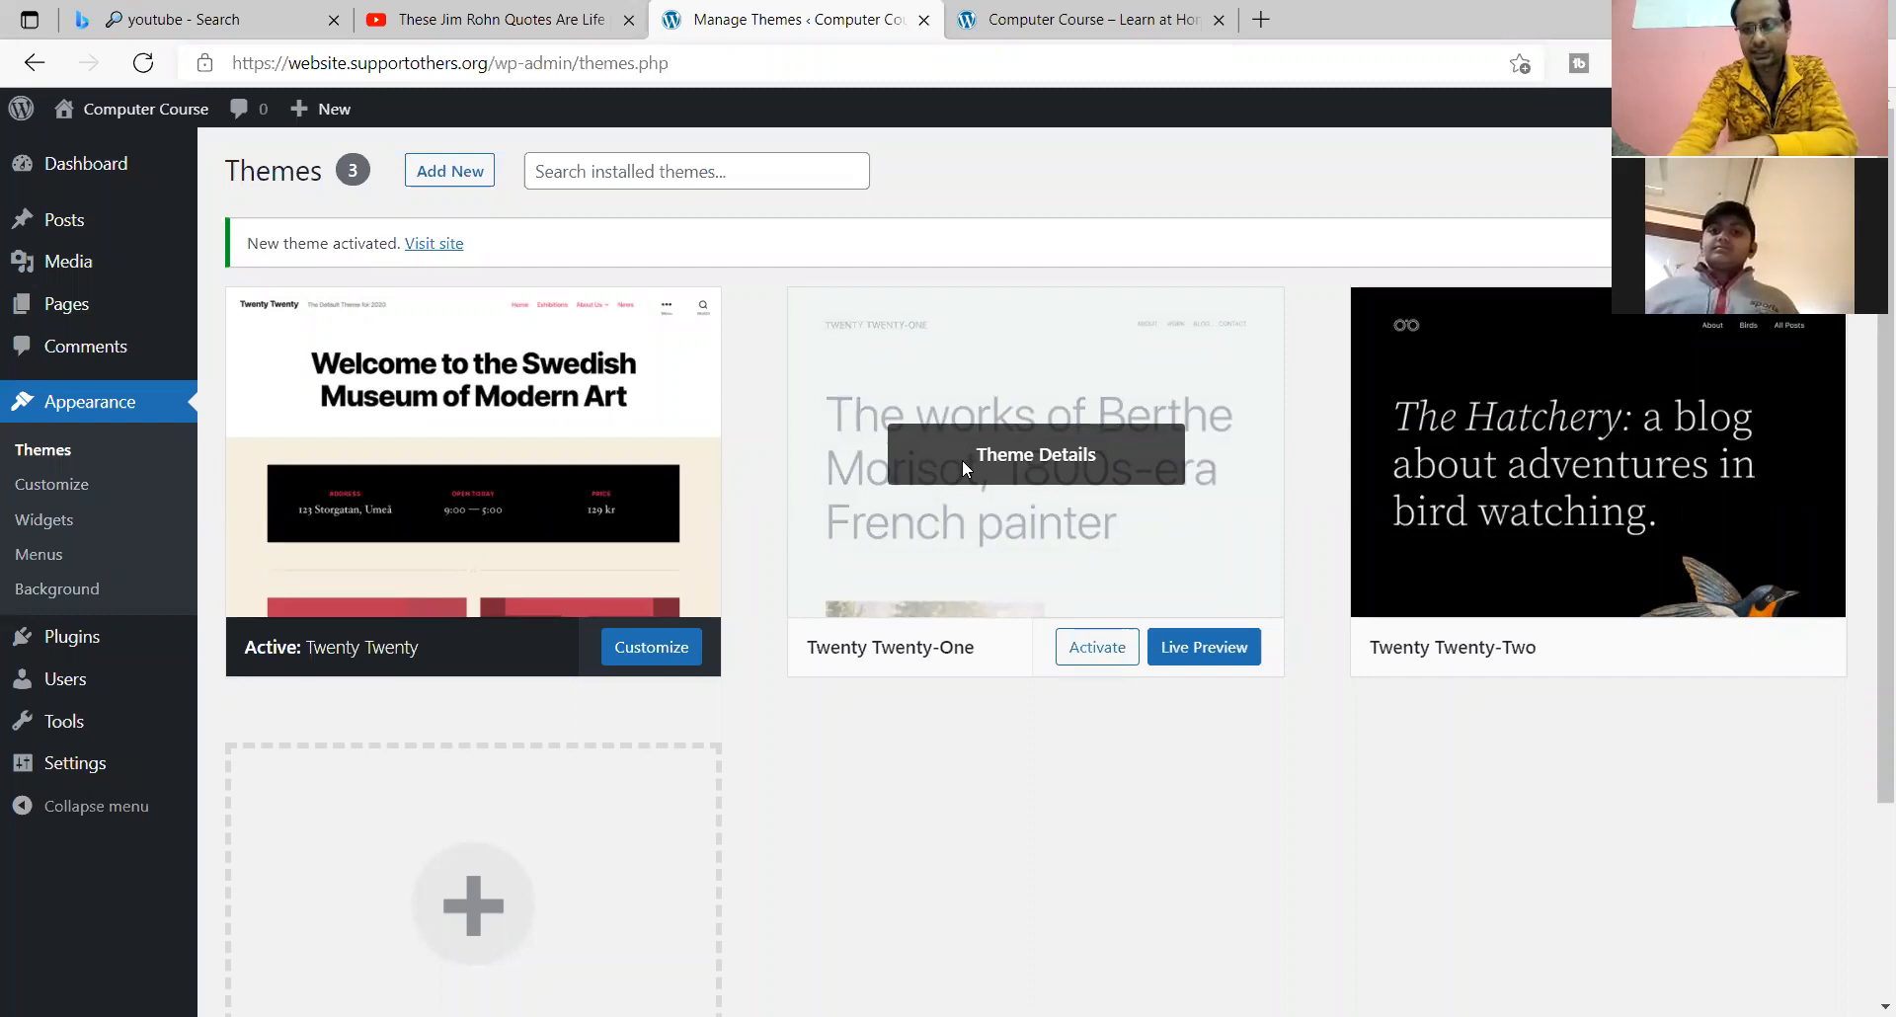
pyautogui.scroll(-3, 973, 464)
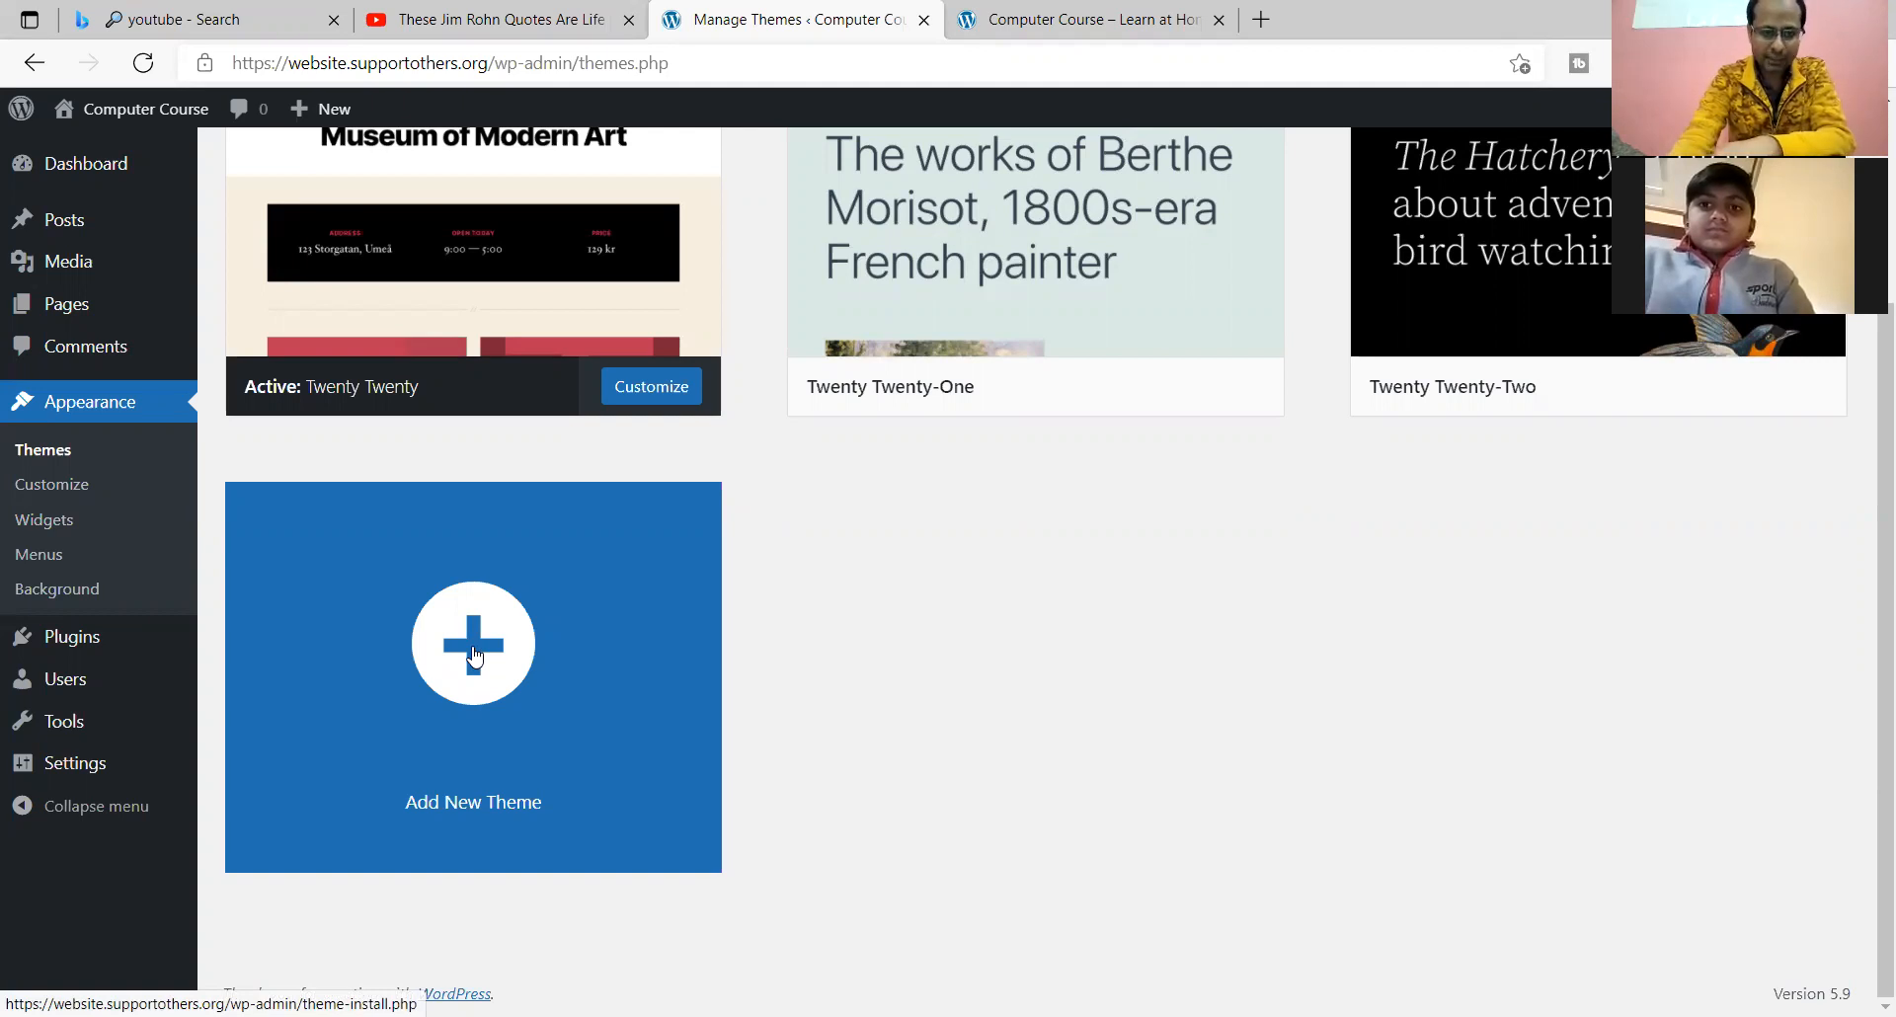
# - Open Add New Theme and browse the Popular grid, looking at OceanWP, Twenty Nineteen and Neve
pyautogui.click(474, 655)
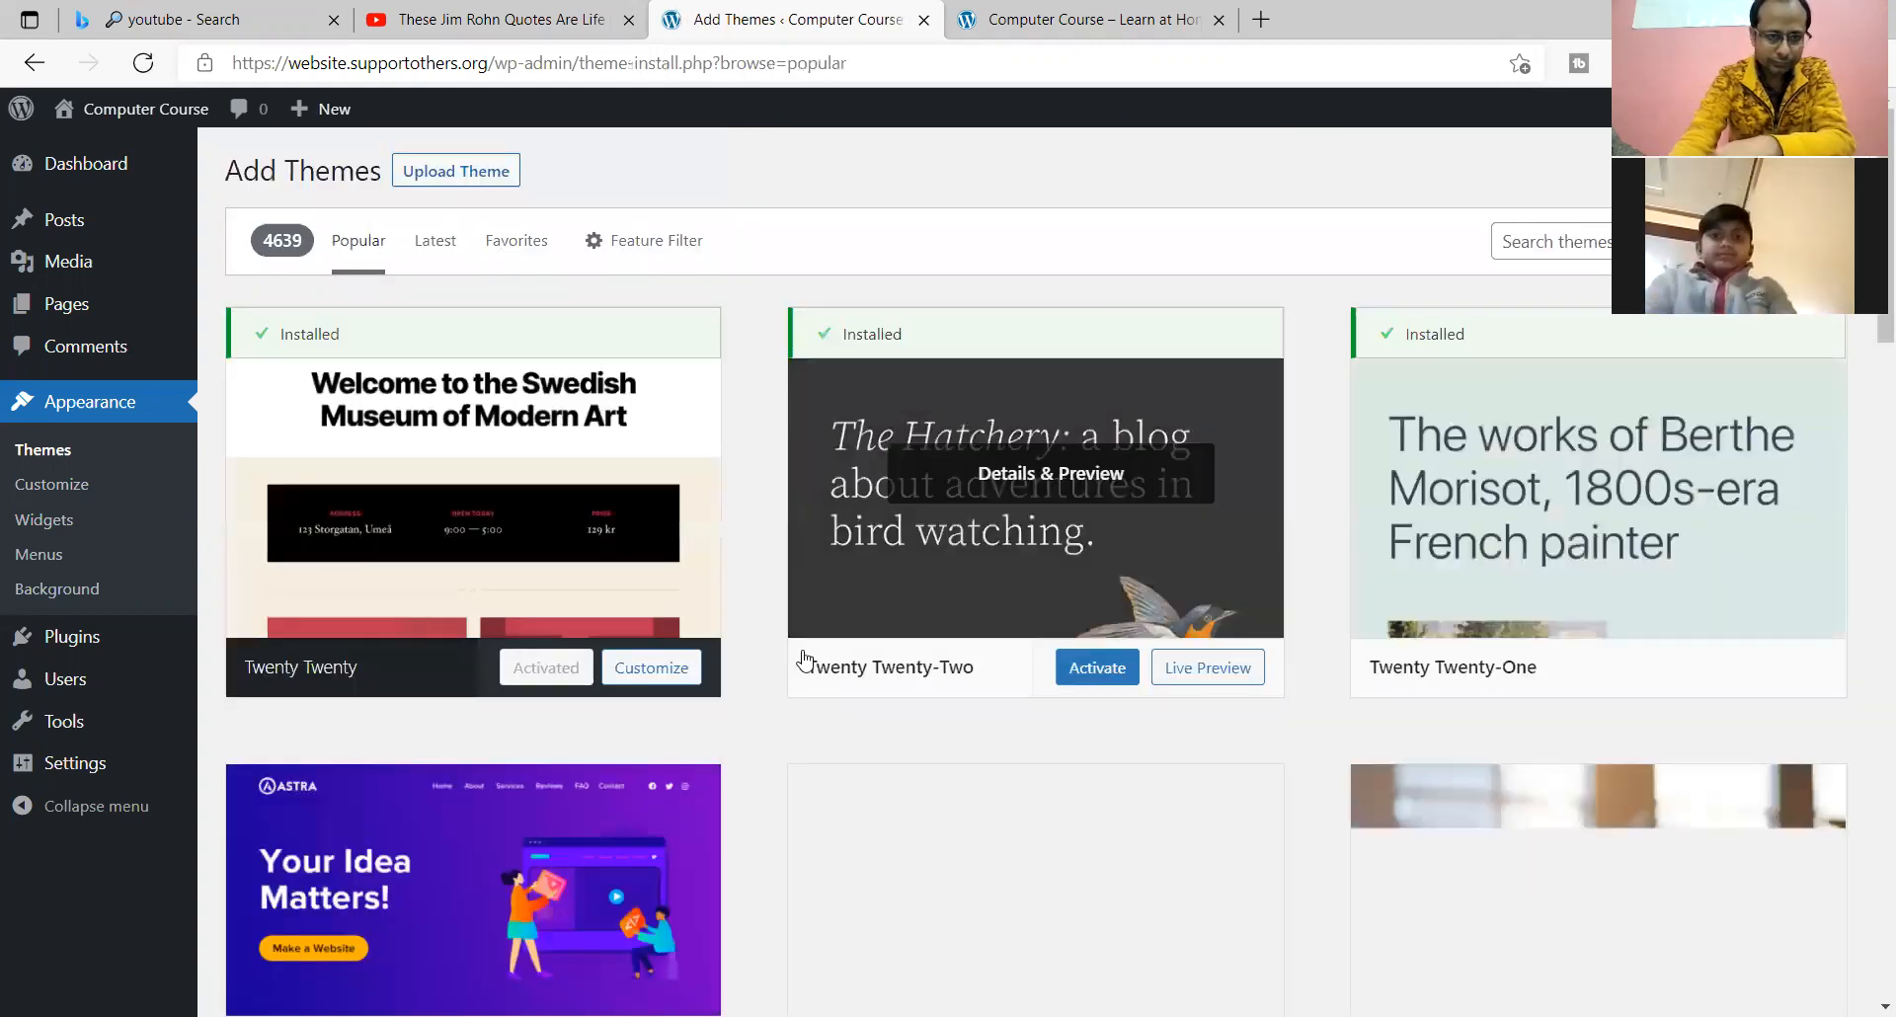
pyautogui.scroll(-4, 990, 570)
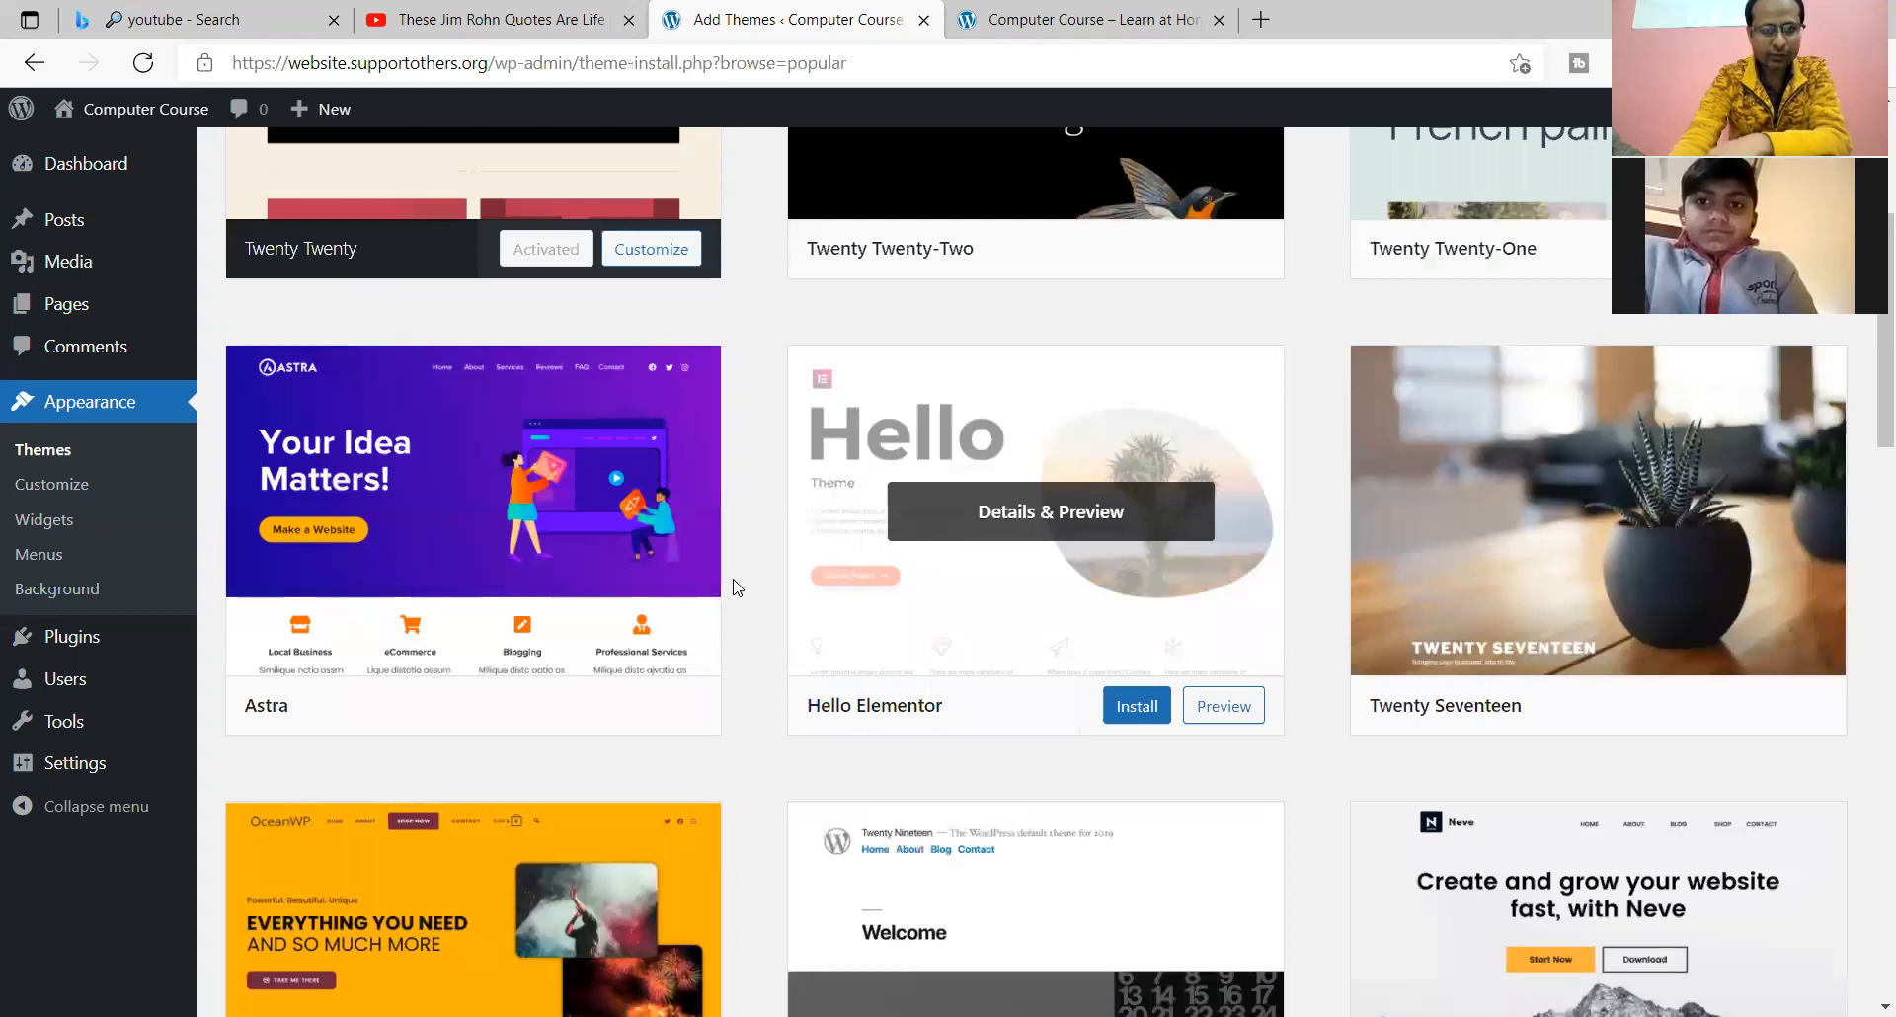
pyautogui.scroll(-7, 736, 587)
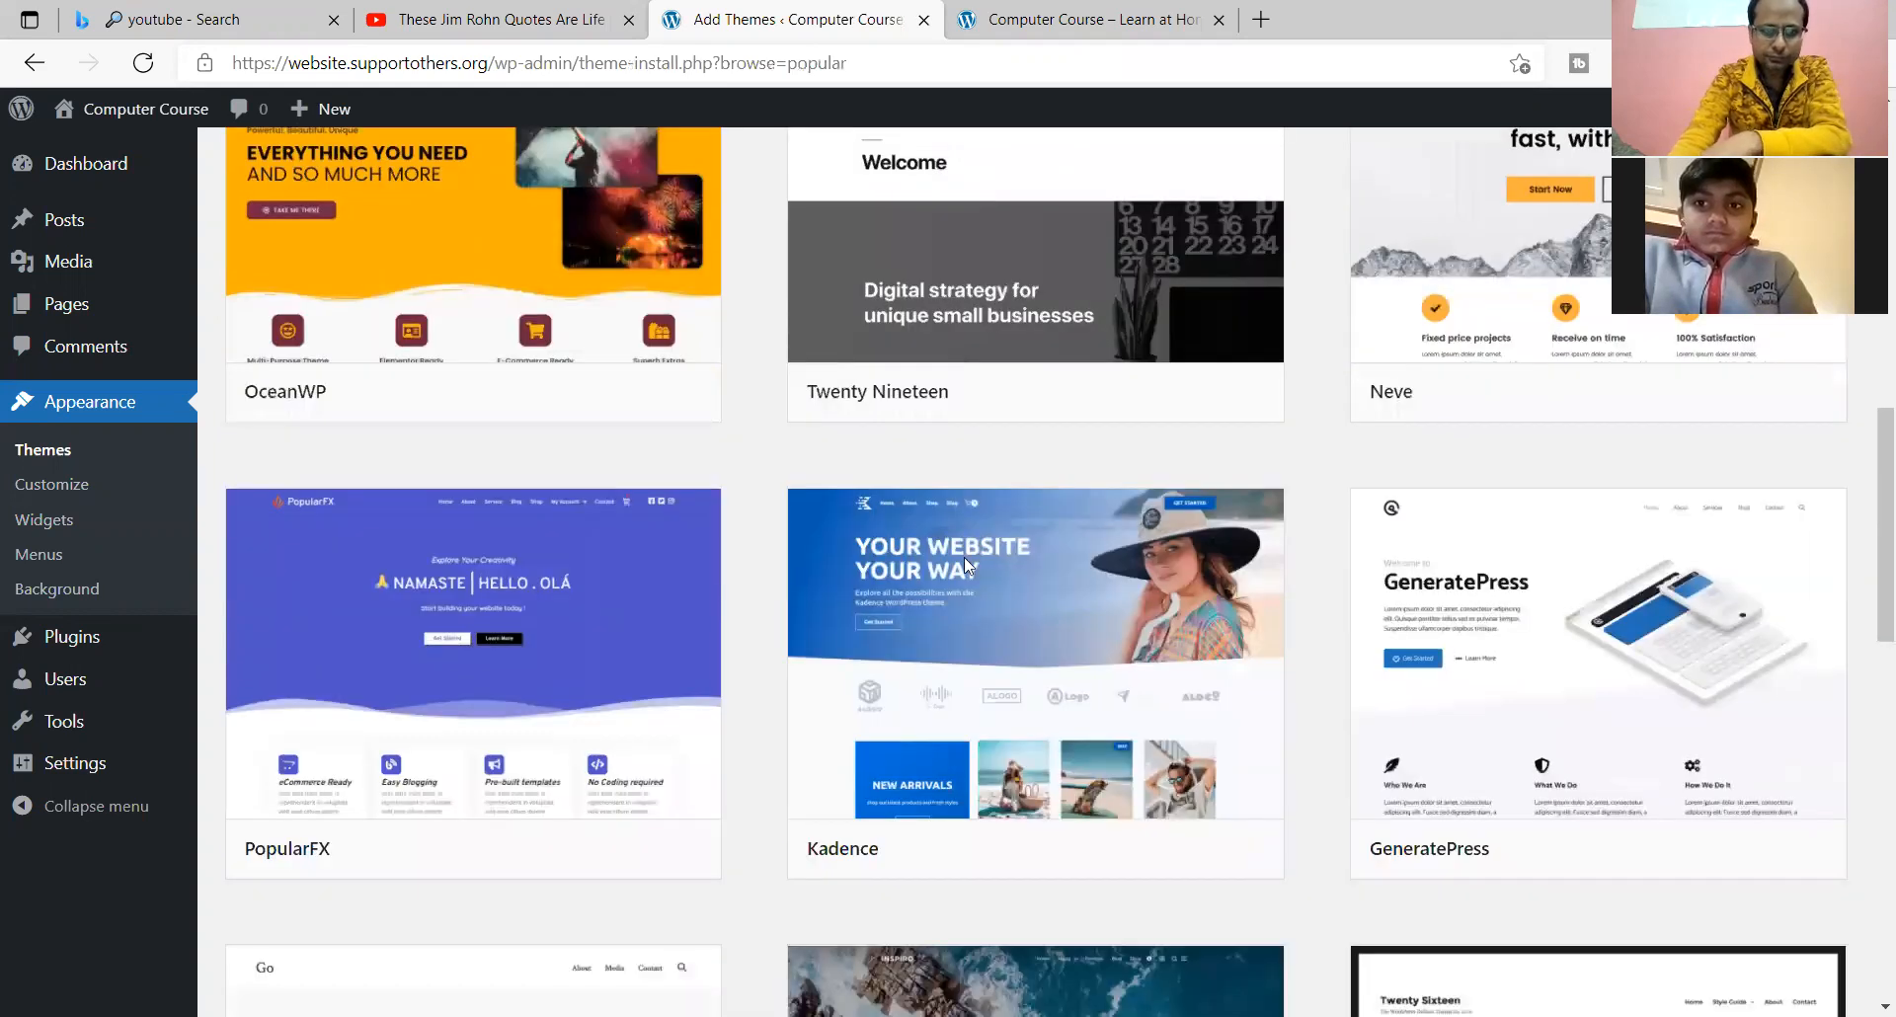
pyautogui.scroll(-2, 1024, 495)
pyautogui.scroll(3, 1023, 492)
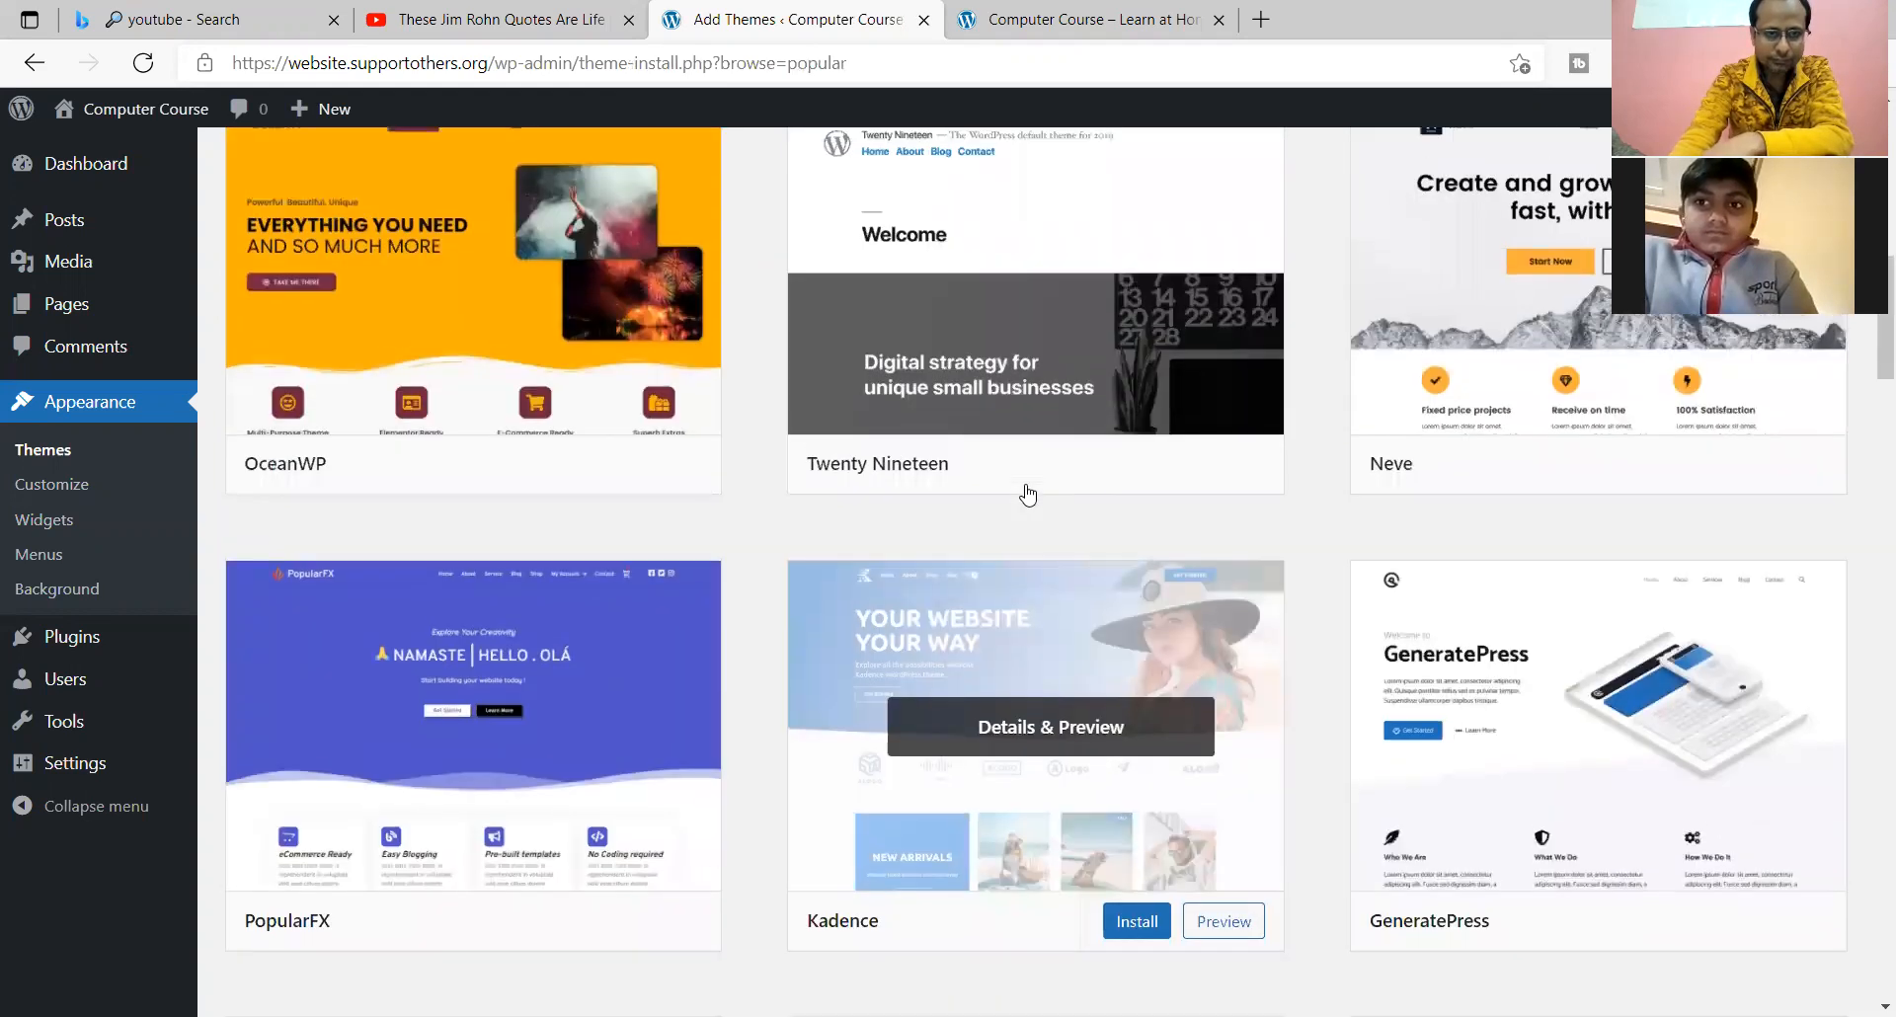
pyautogui.scroll(-7, 1027, 493)
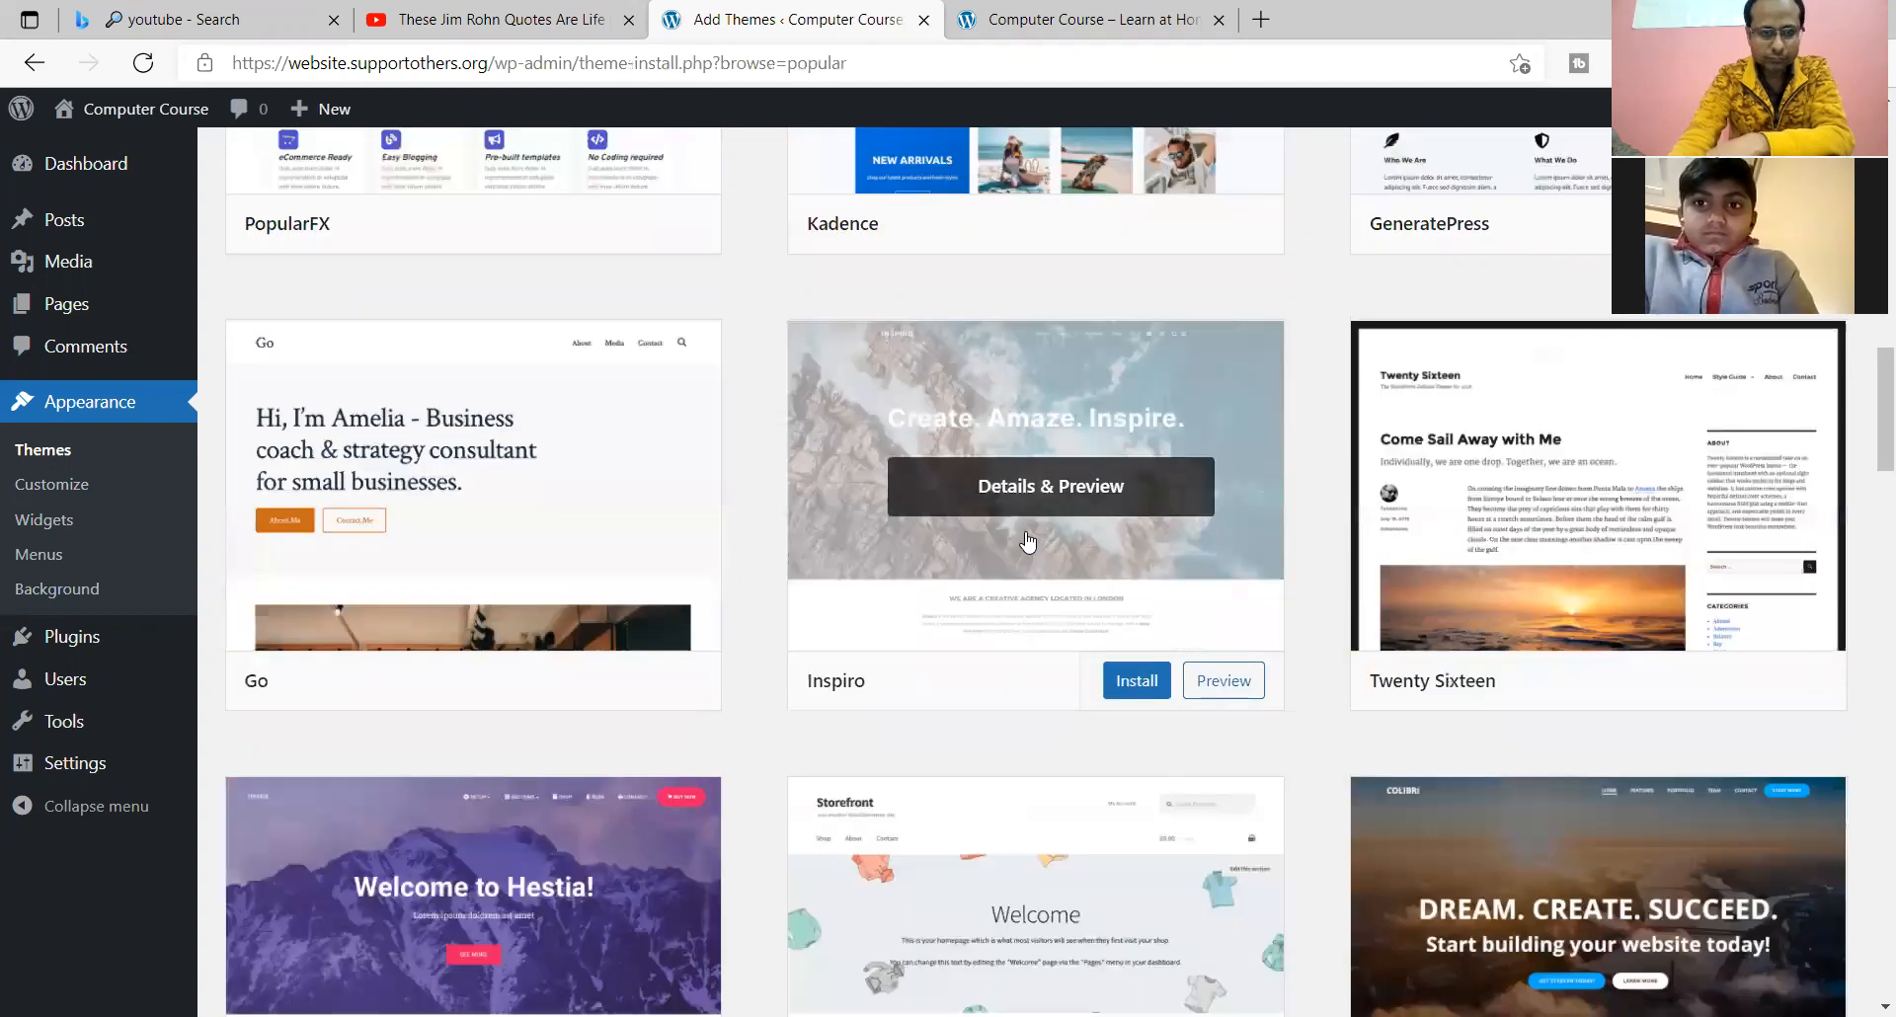
pyautogui.scroll(-10, 1027, 541)
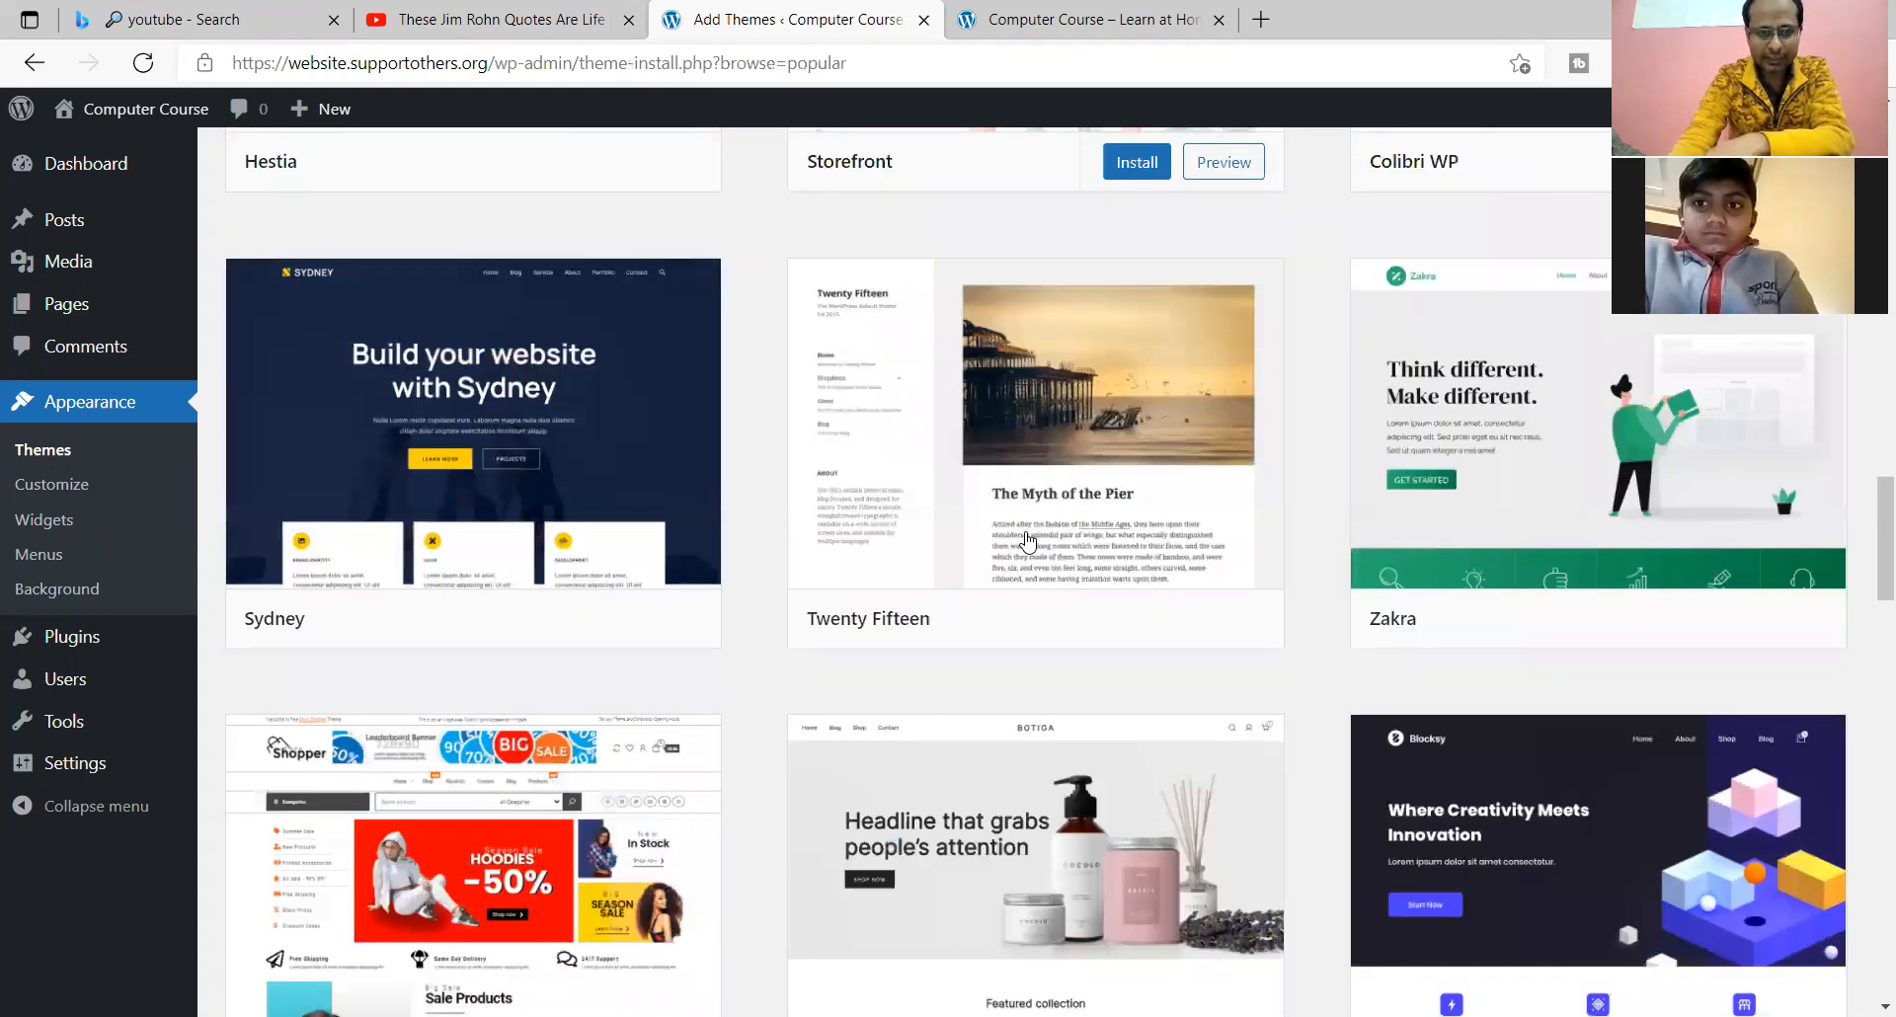
pyautogui.scroll(-4, 1027, 541)
pyautogui.scroll(-5, 1027, 541)
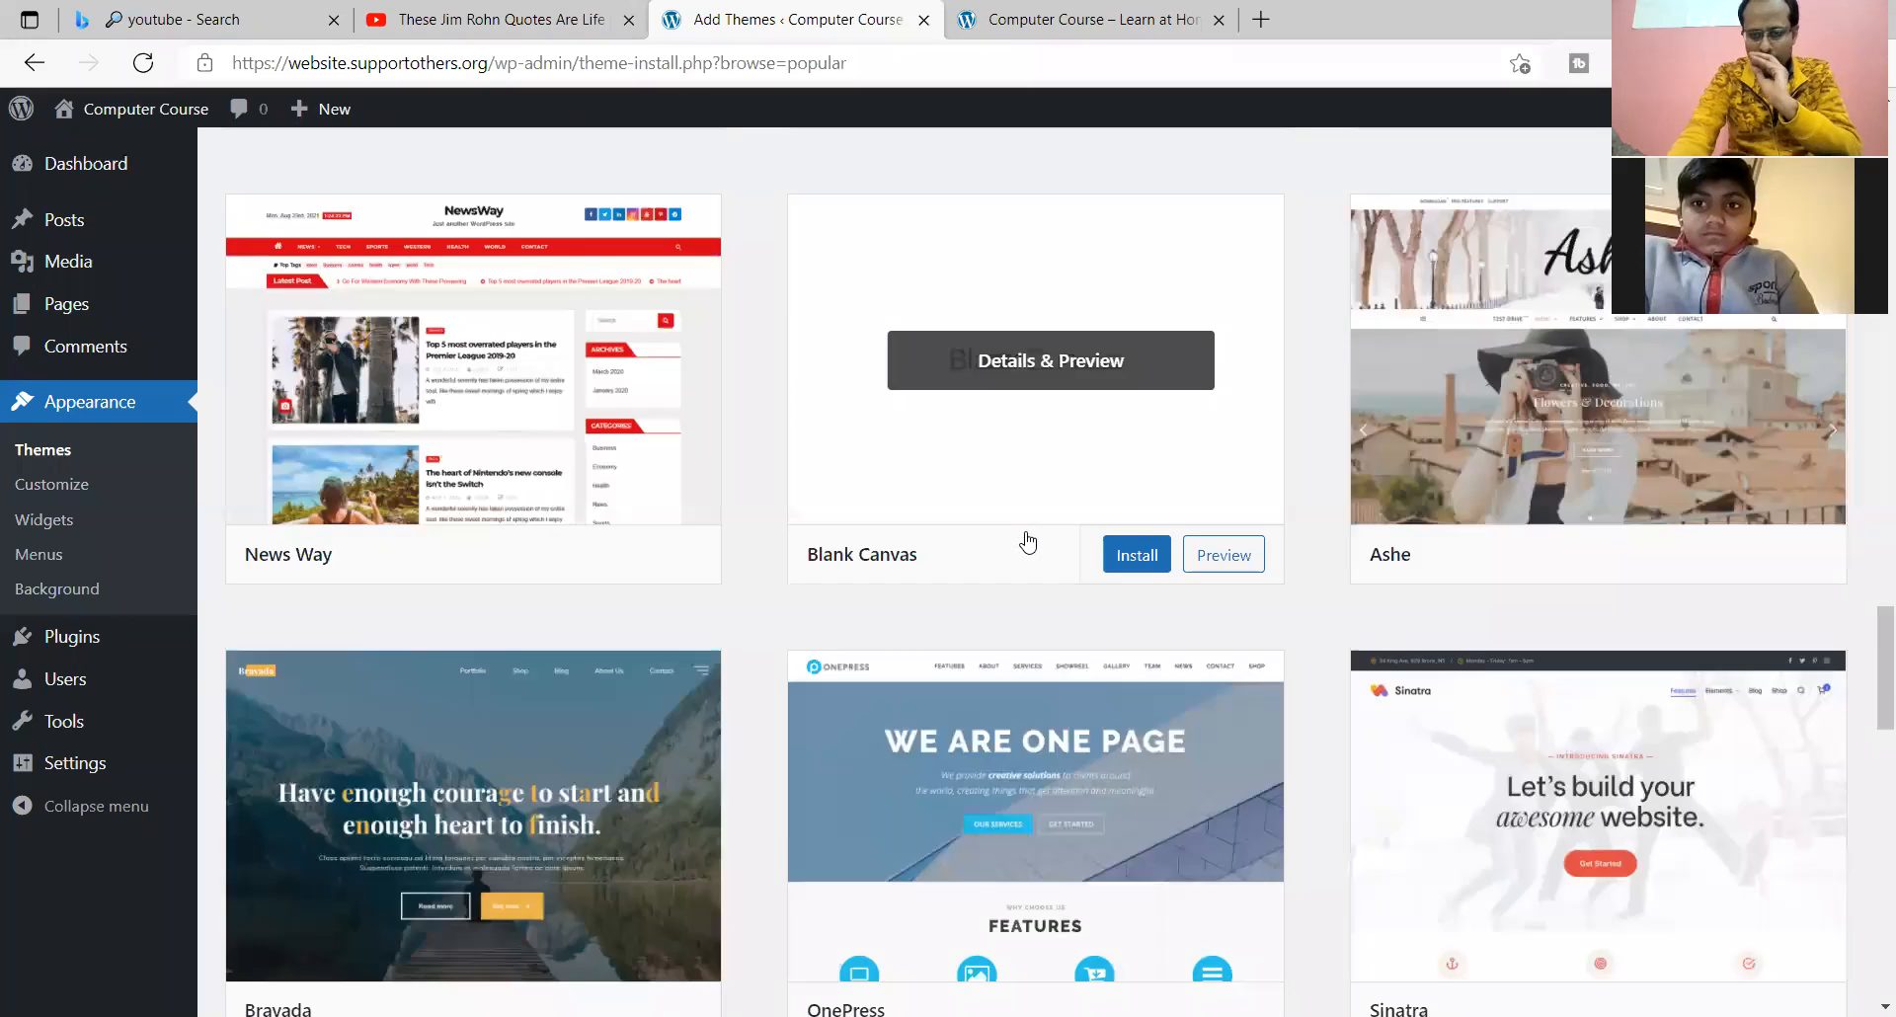
pyautogui.scroll(-6, 1027, 542)
pyautogui.scroll(16, 873, 470)
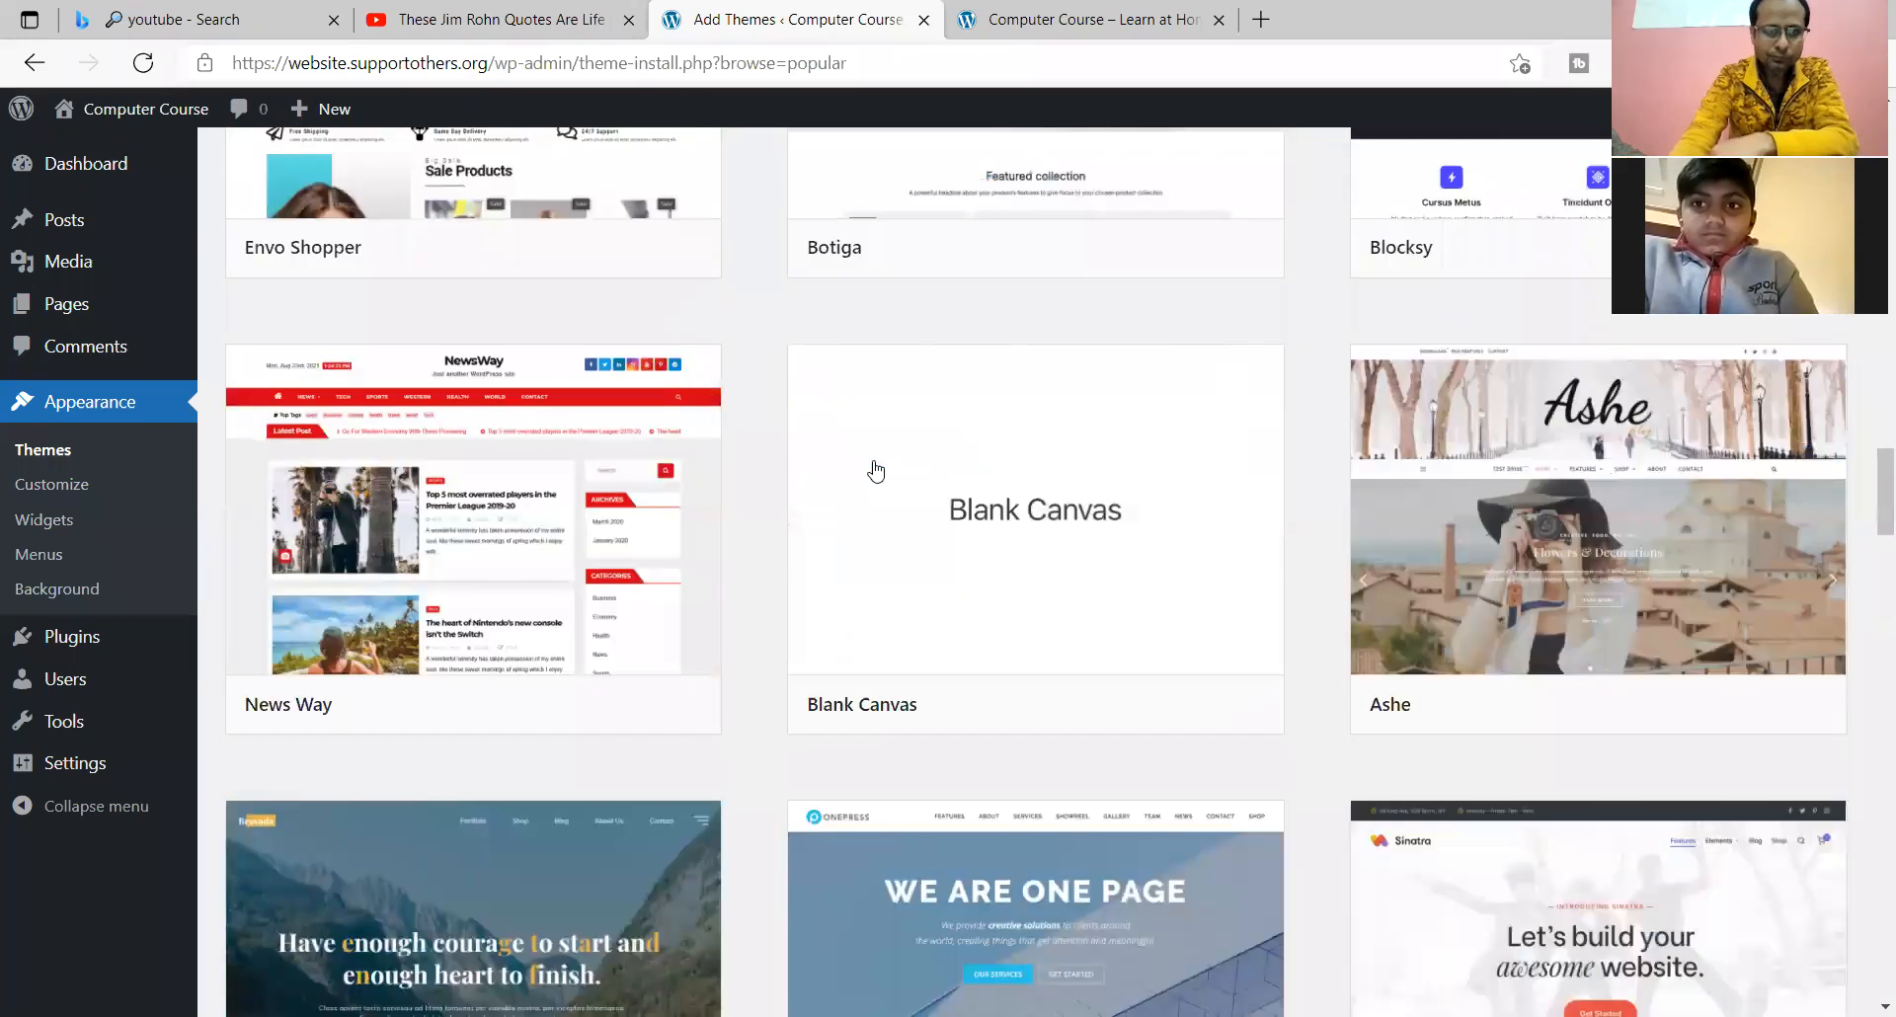
pyautogui.scroll(16, 857, 499)
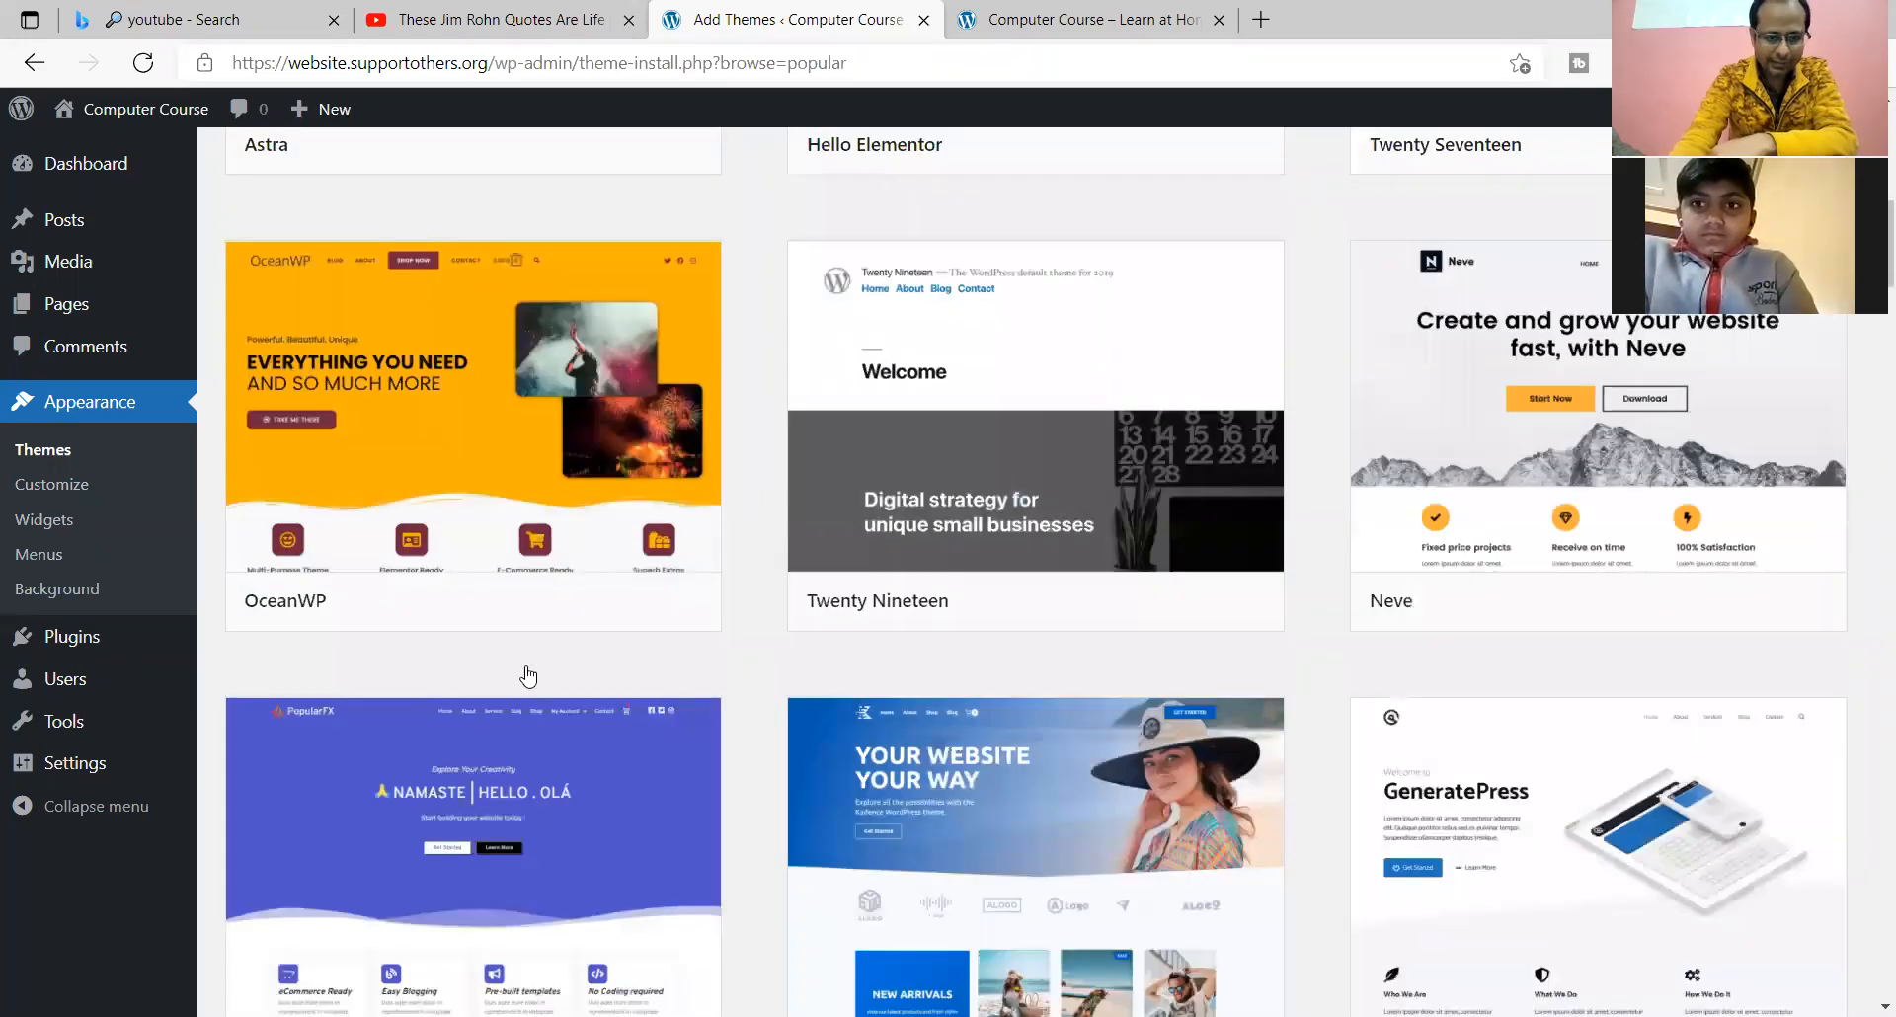
pyautogui.scroll(4, 427, 550)
pyautogui.scroll(-3, 427, 550)
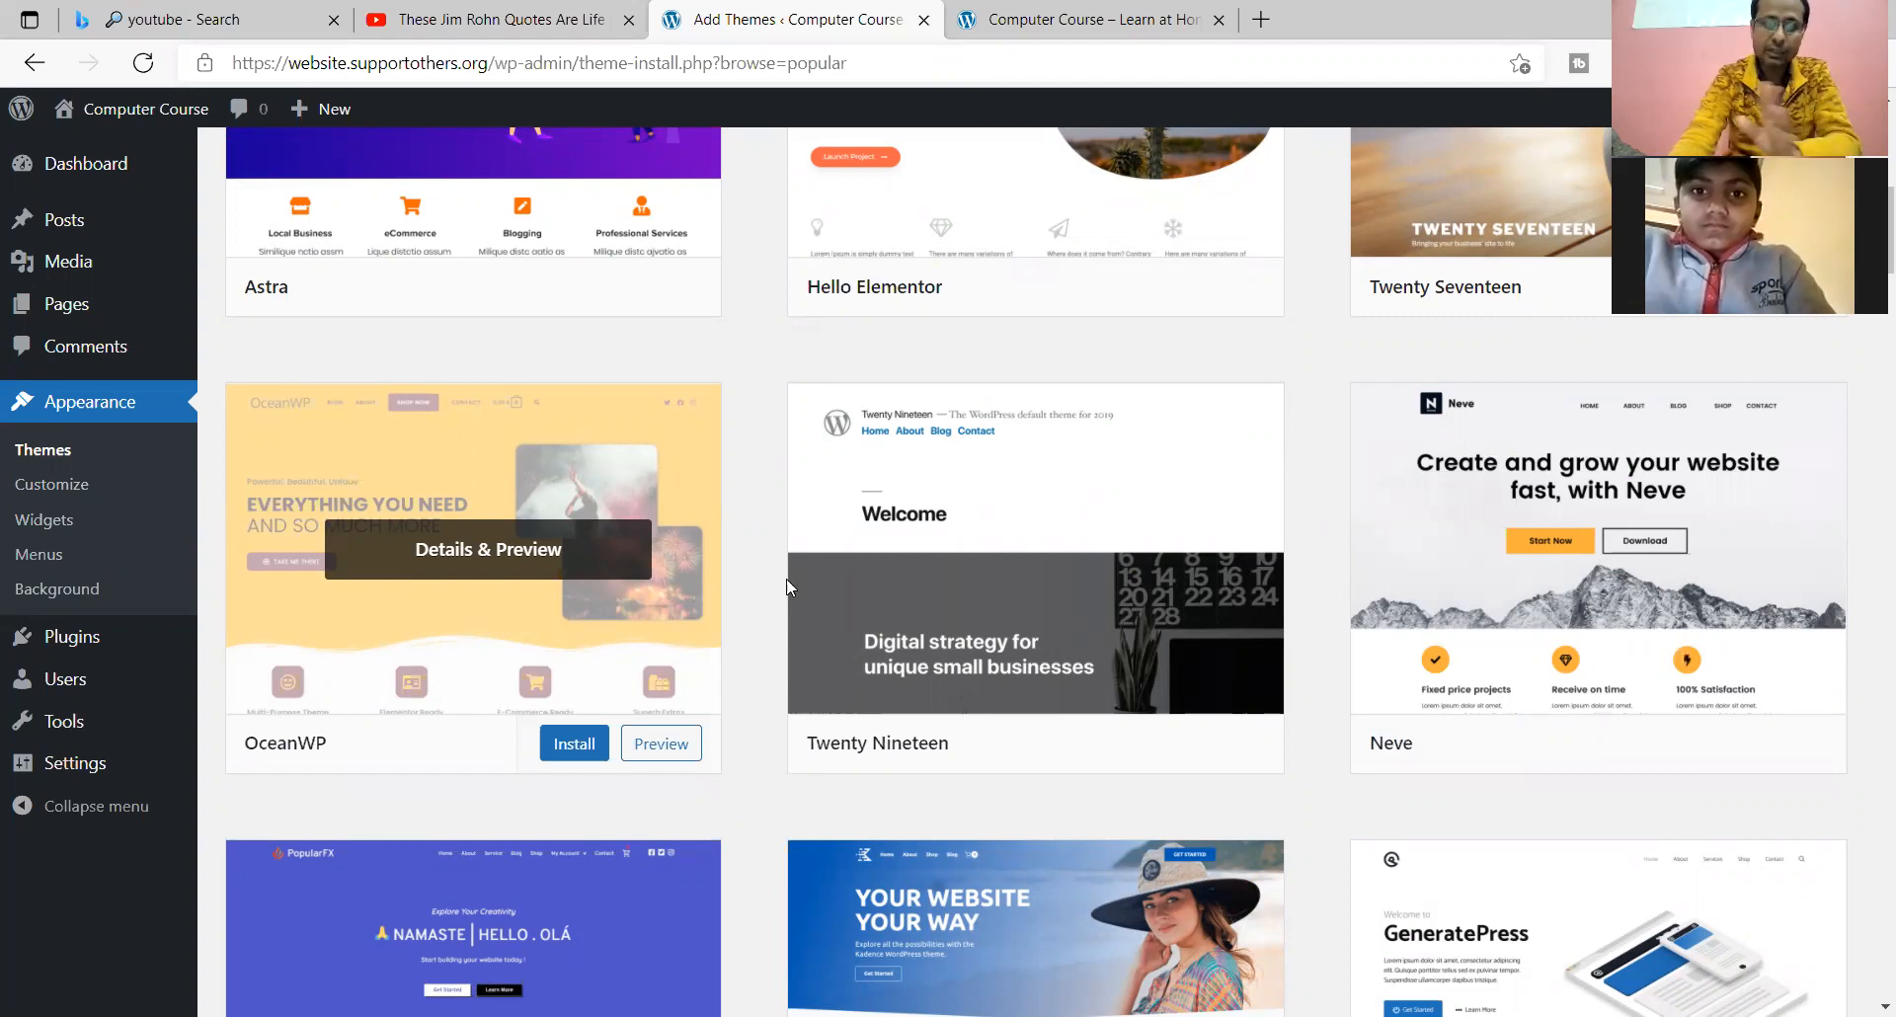
pyautogui.moveTo(719, 548)
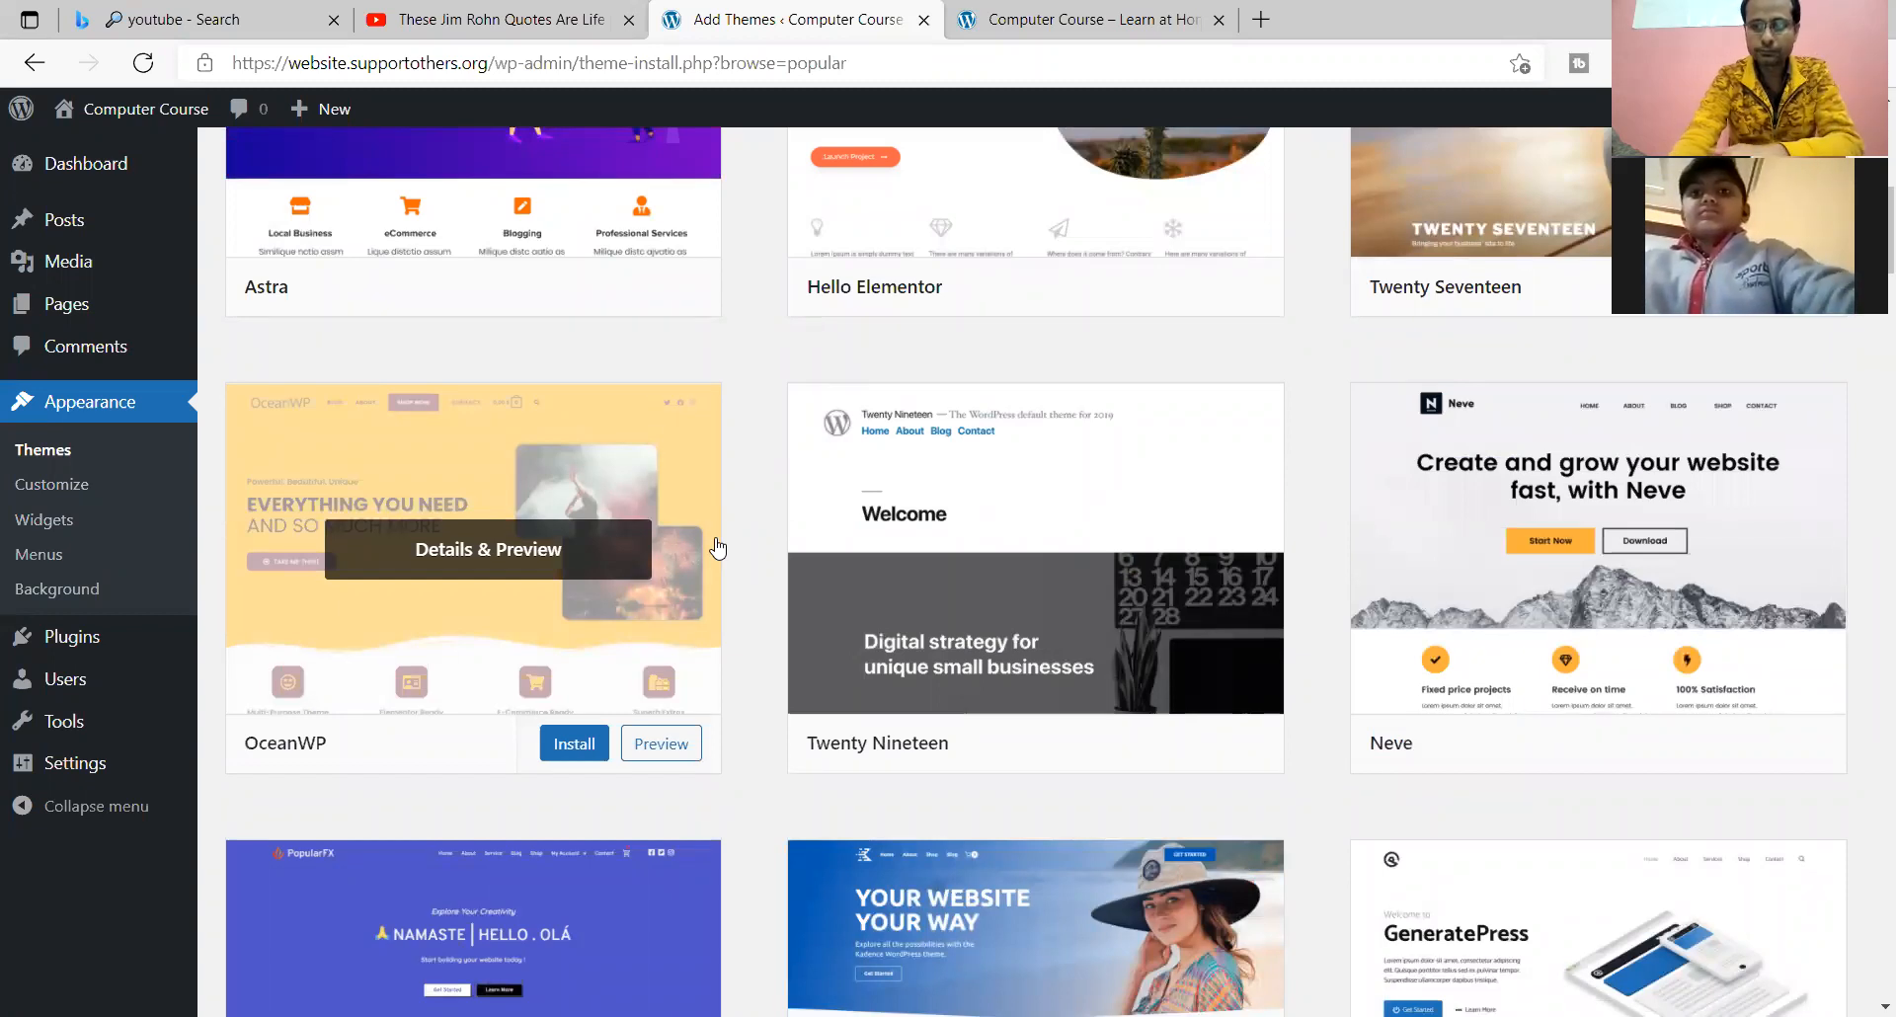
pyautogui.moveTo(934, 638)
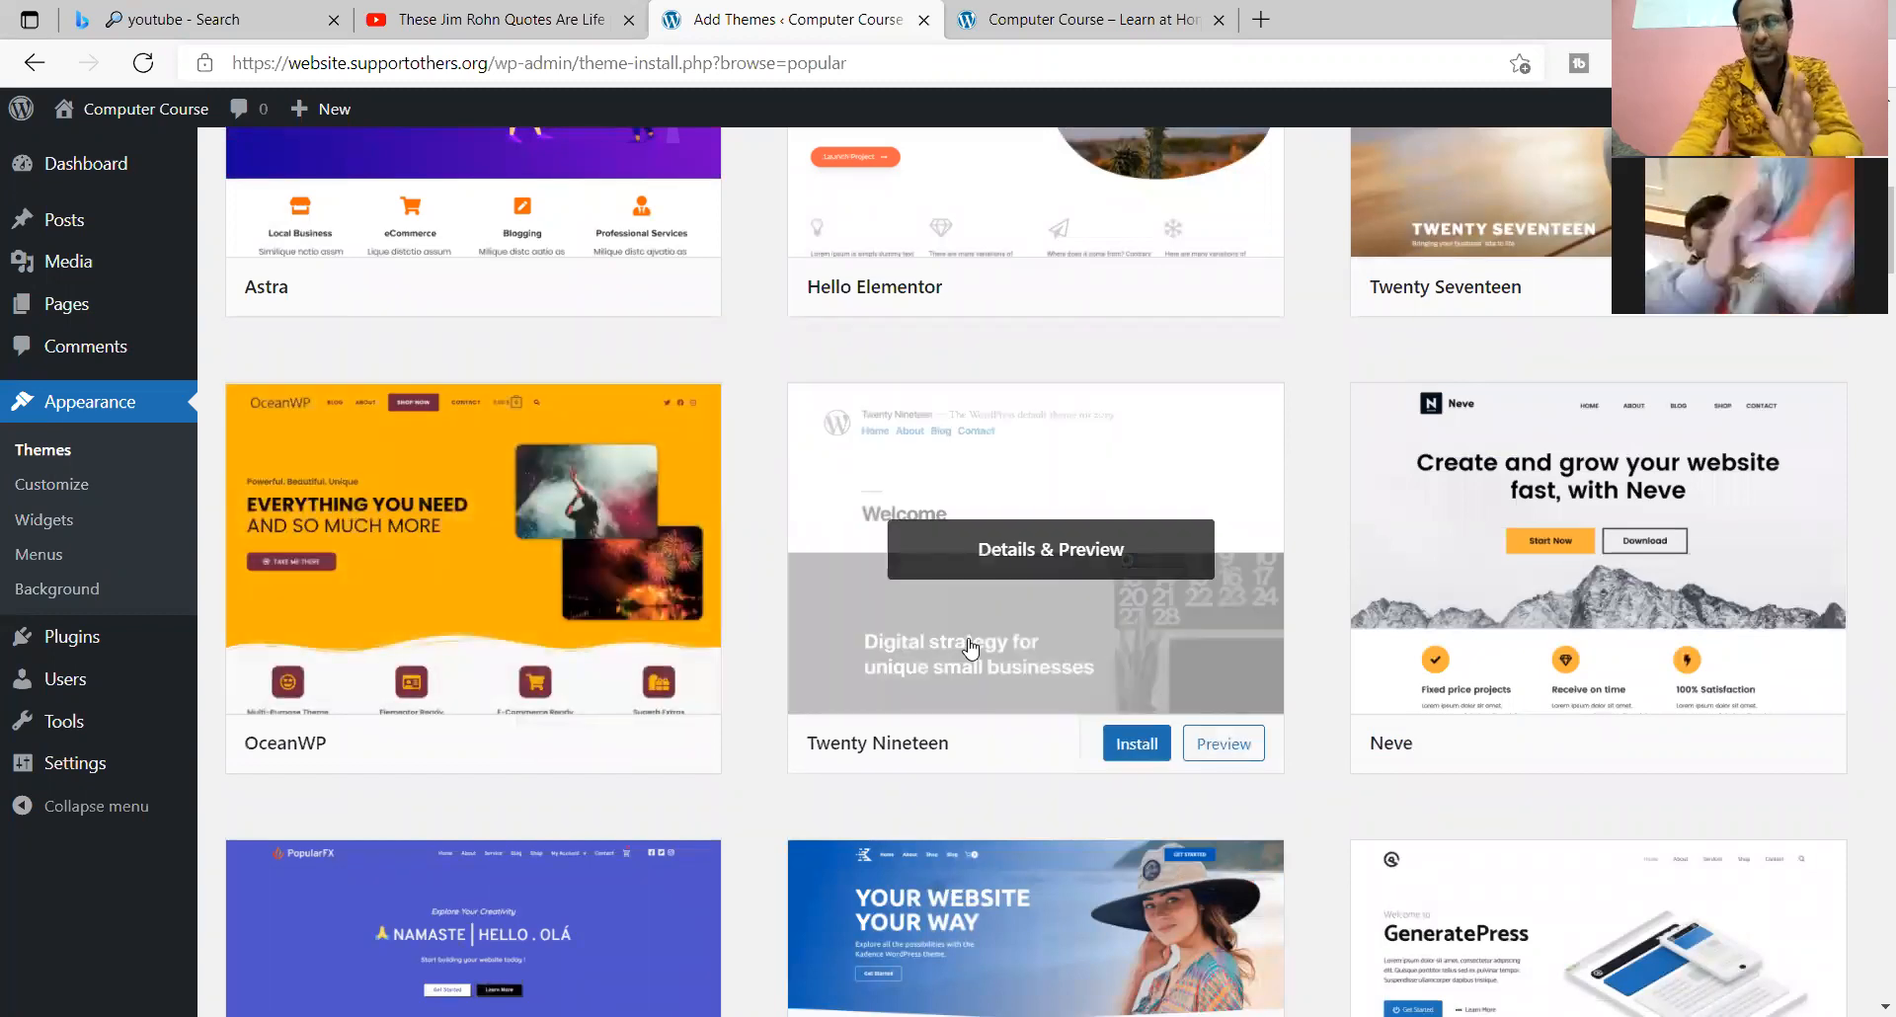
pyautogui.moveTo(1591, 594)
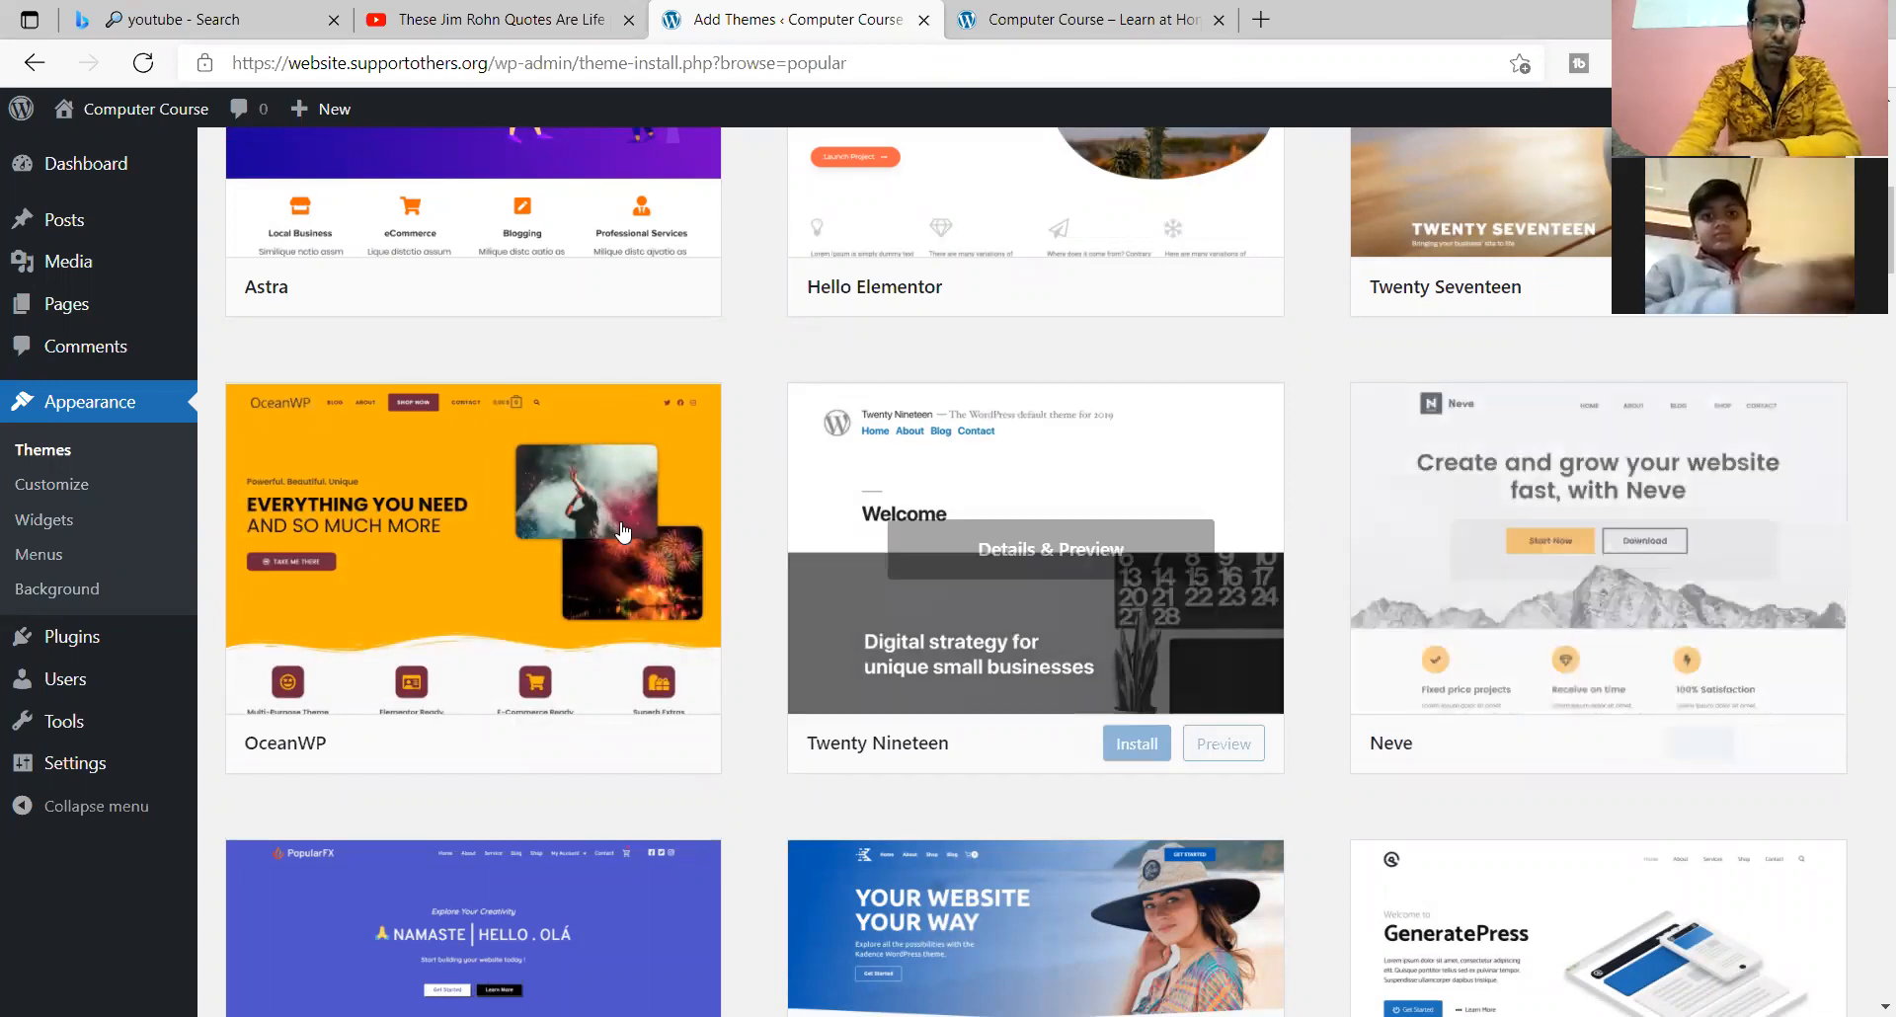
pyautogui.moveTo(467, 505)
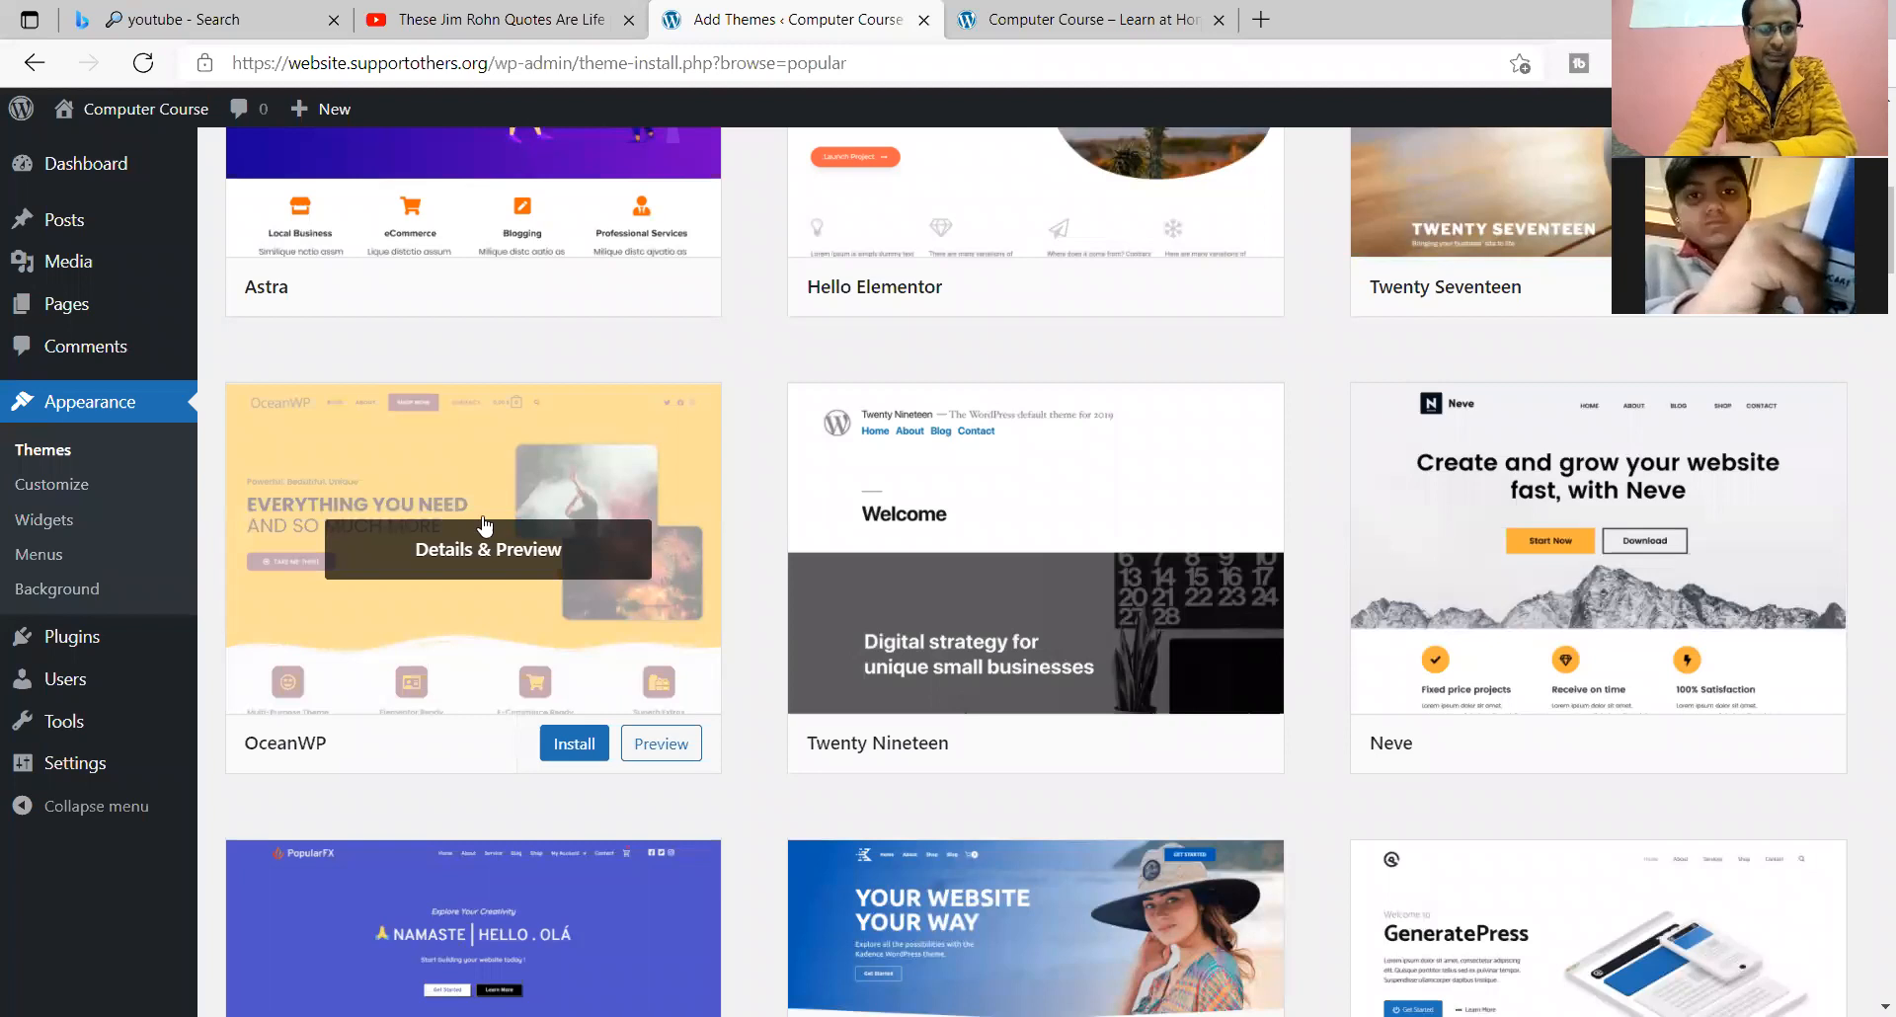
pyautogui.scroll(-4, 936, 637)
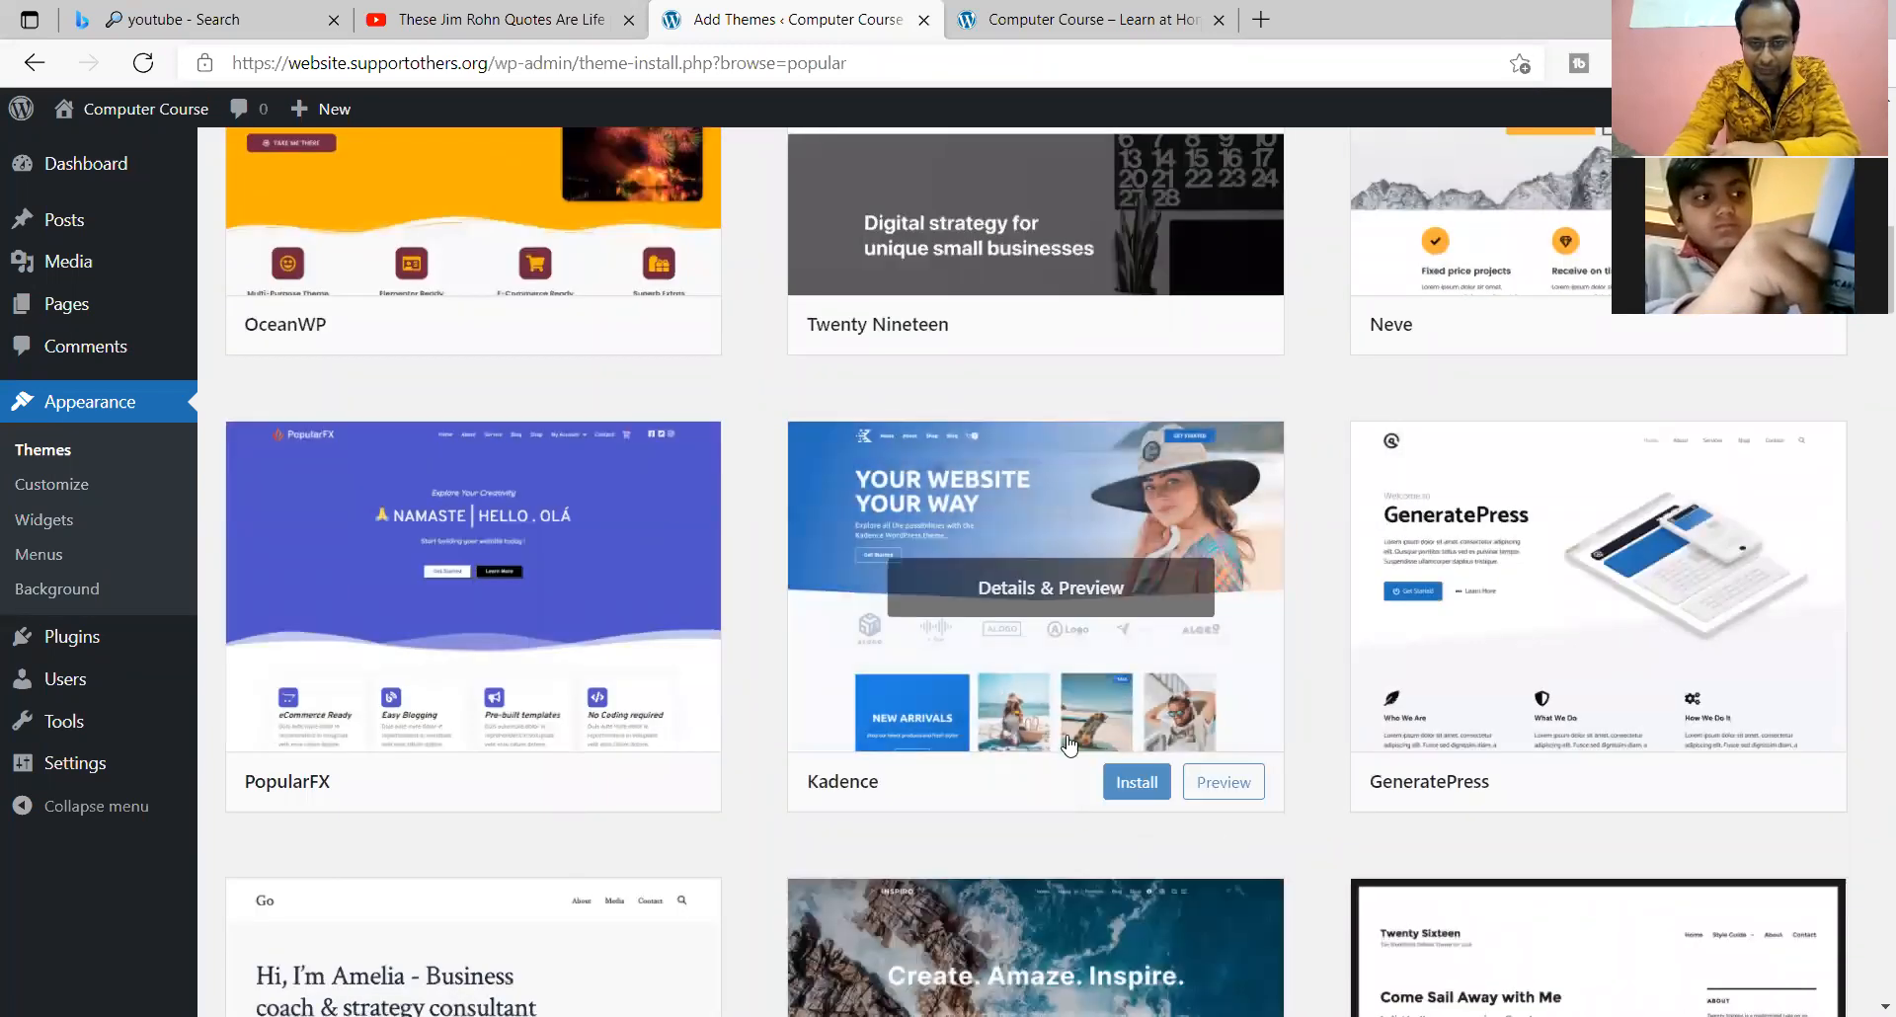
pyautogui.scroll(-1, 1016, 565)
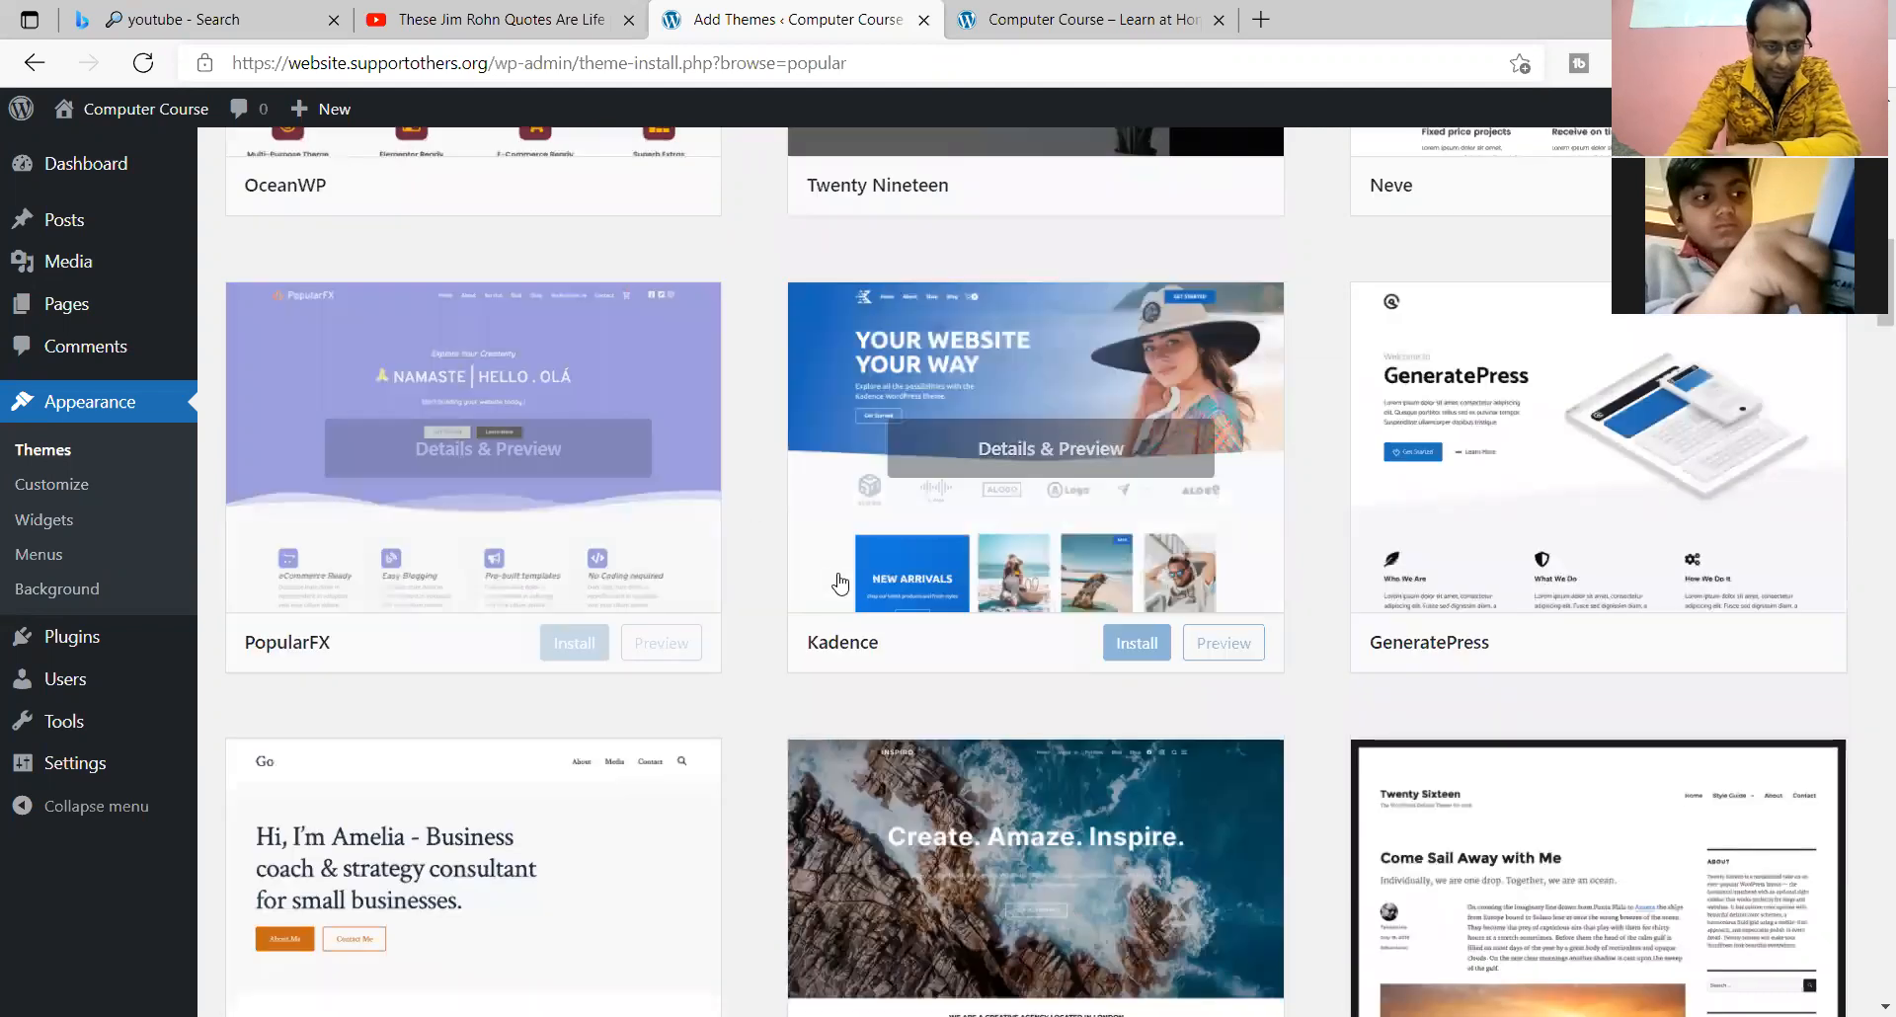
pyautogui.scroll(-4, 825, 582)
pyautogui.scroll(-4, 858, 659)
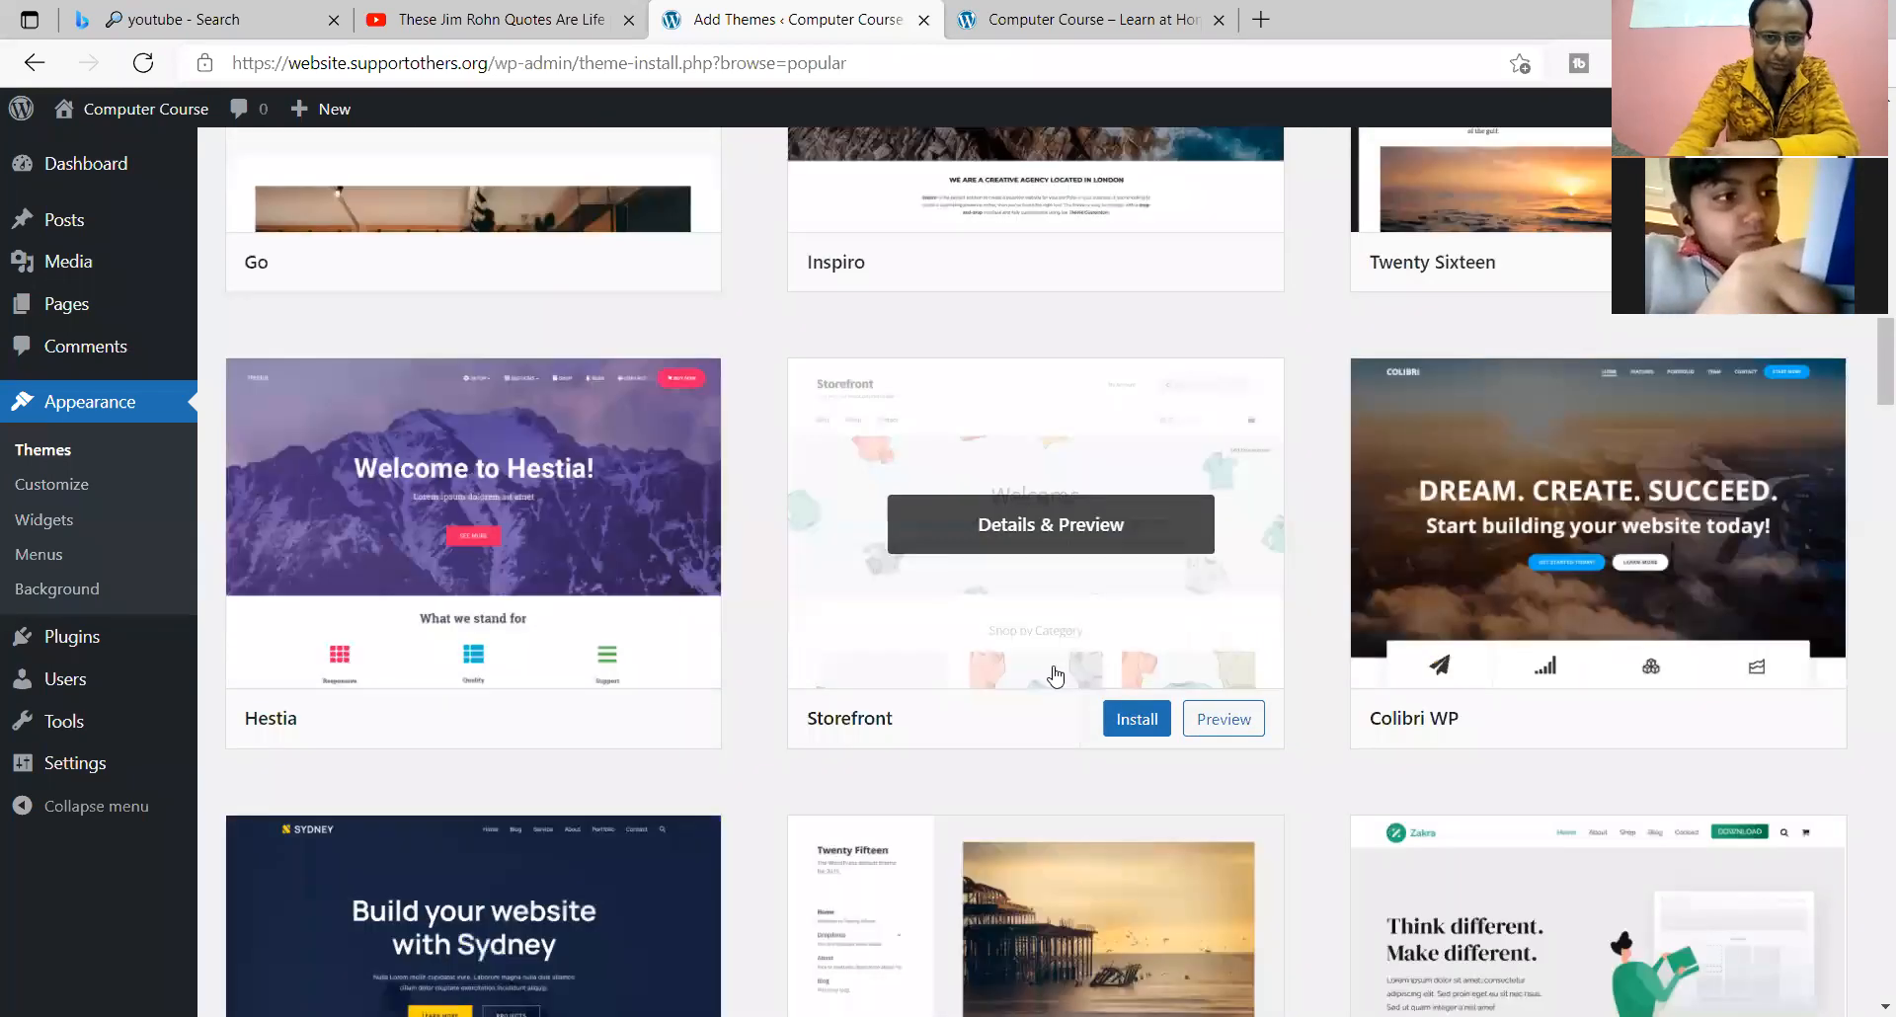
pyautogui.scroll(-6, 1055, 671)
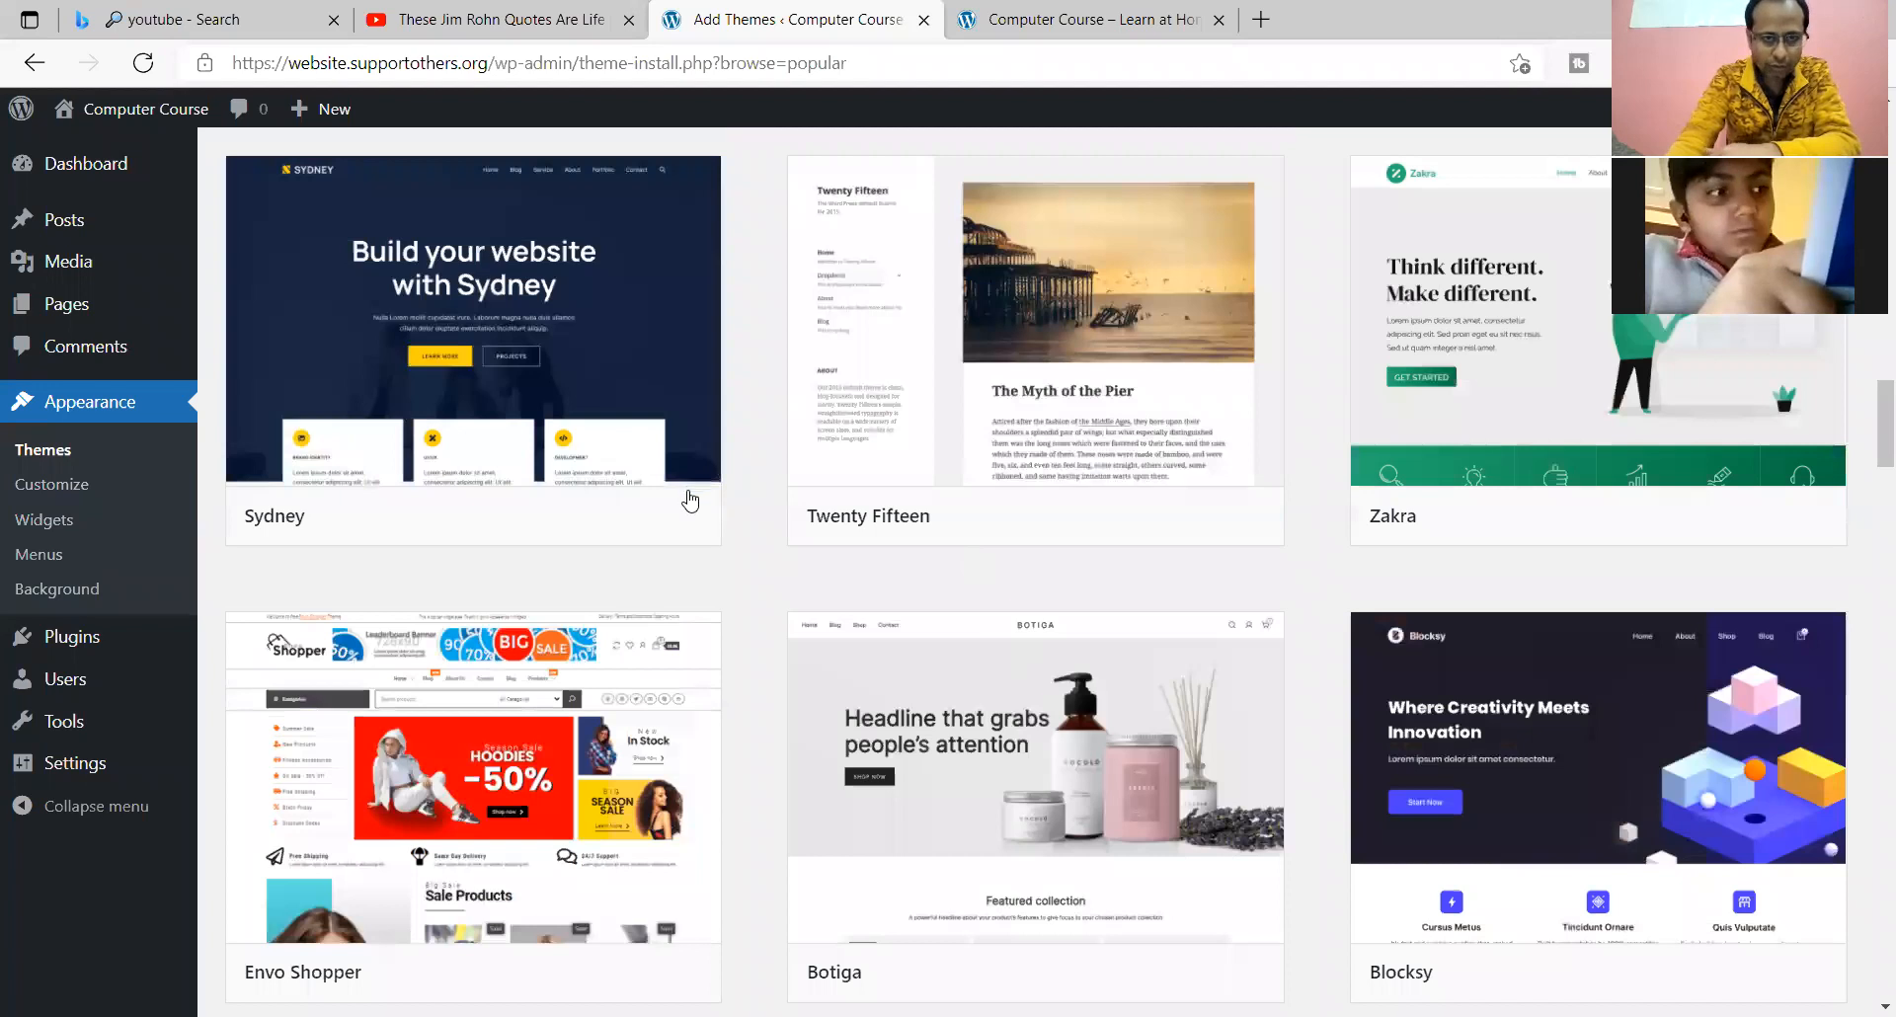
pyautogui.scroll(-5, 690, 501)
pyautogui.scroll(-4, 1016, 550)
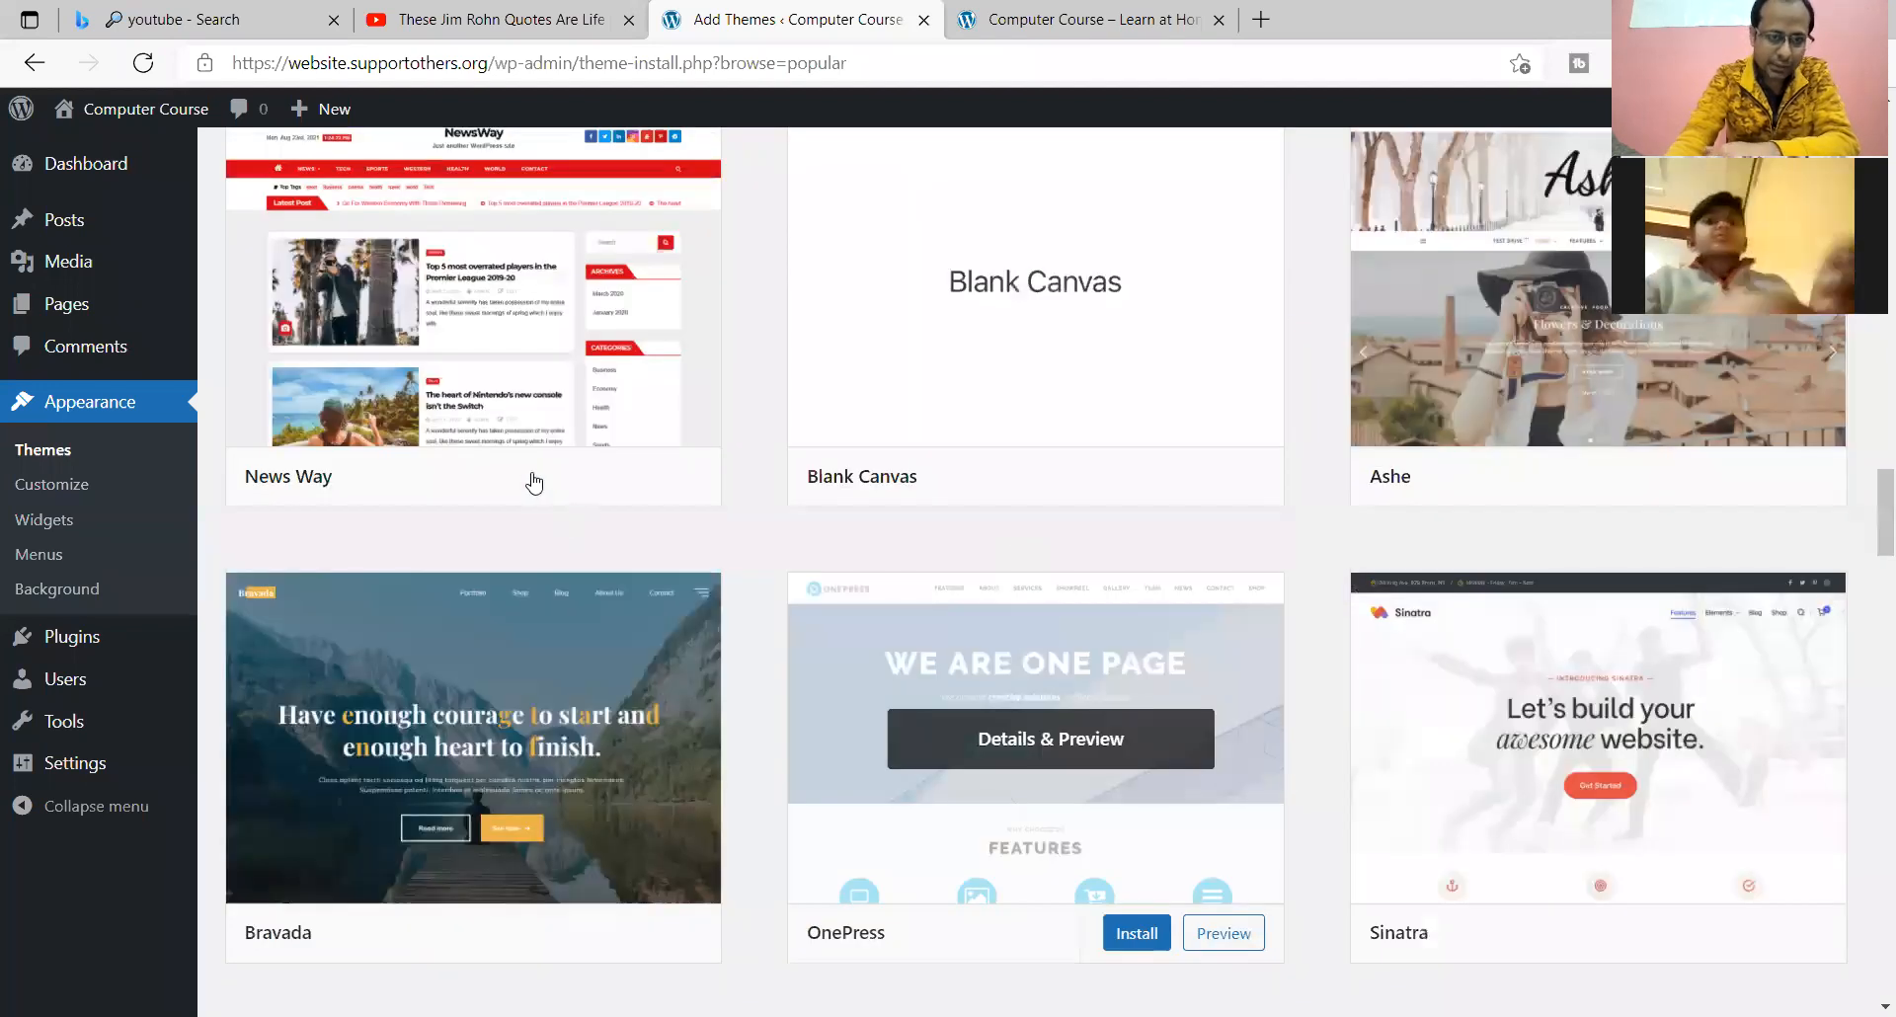
pyautogui.scroll(6, 807, 816)
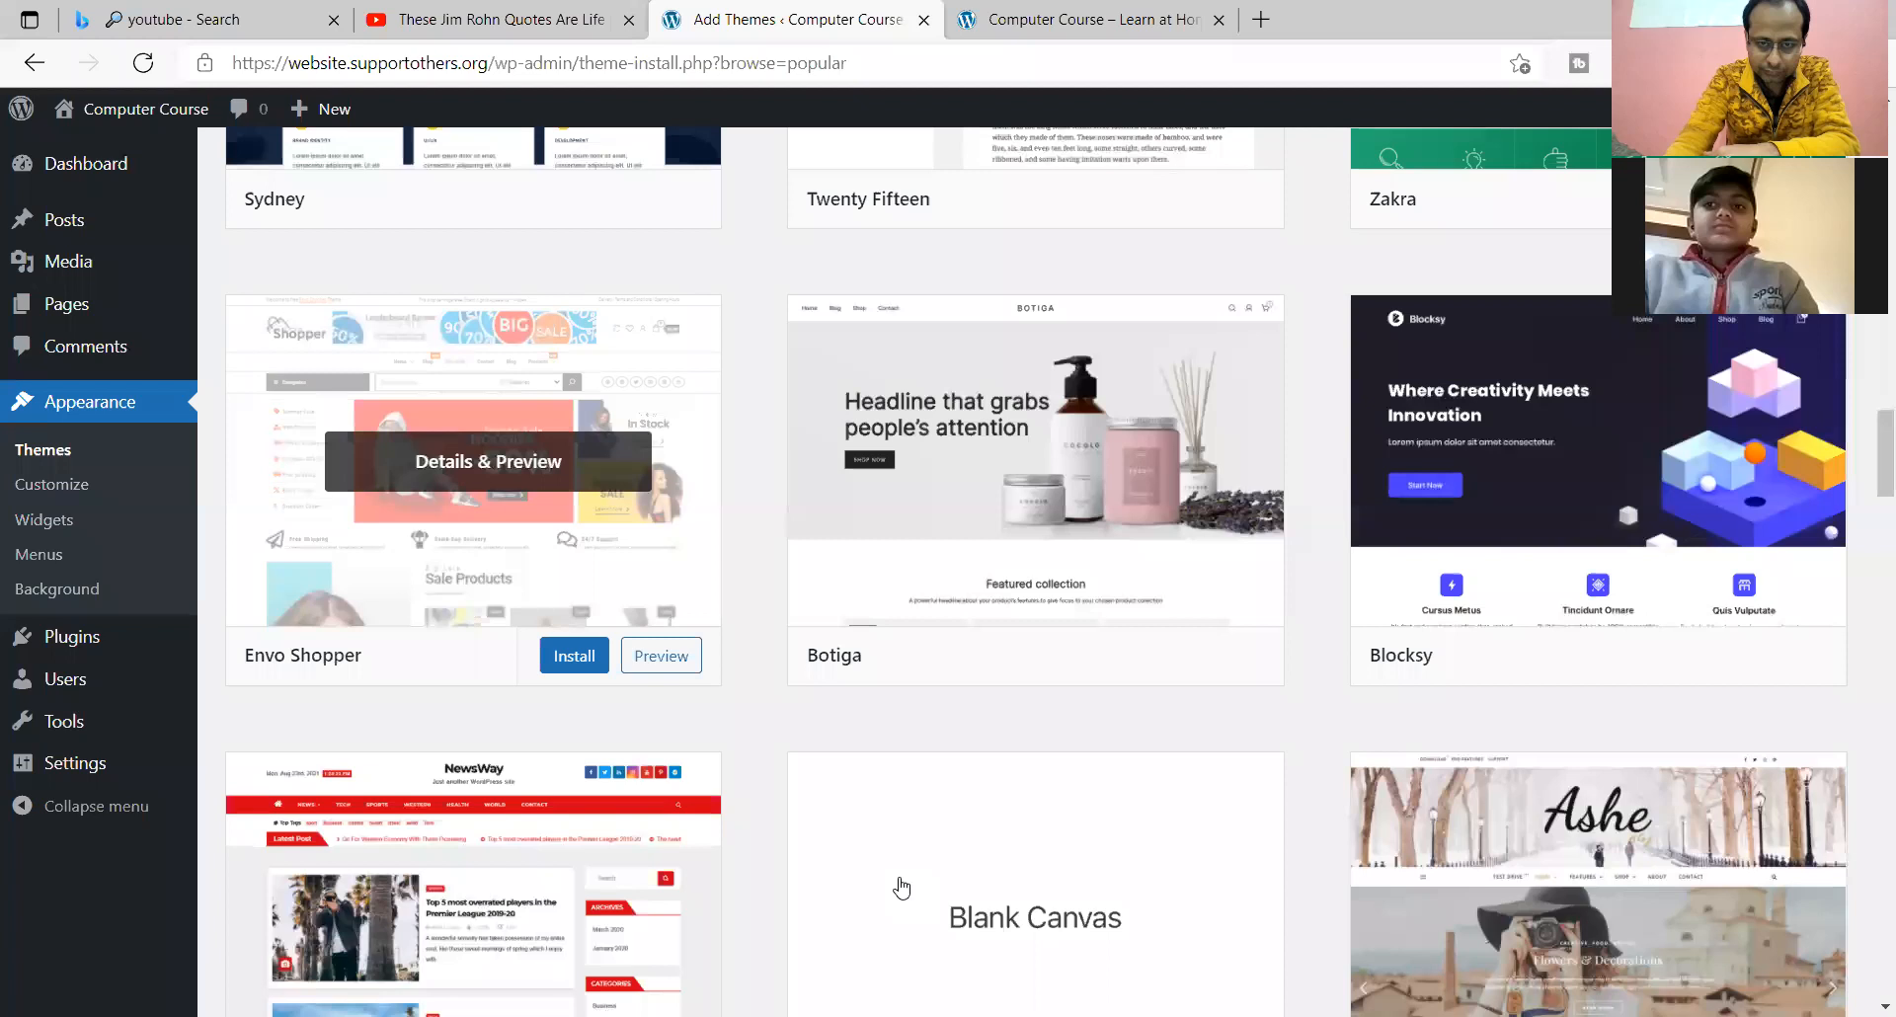
pyautogui.scroll(-5, 901, 889)
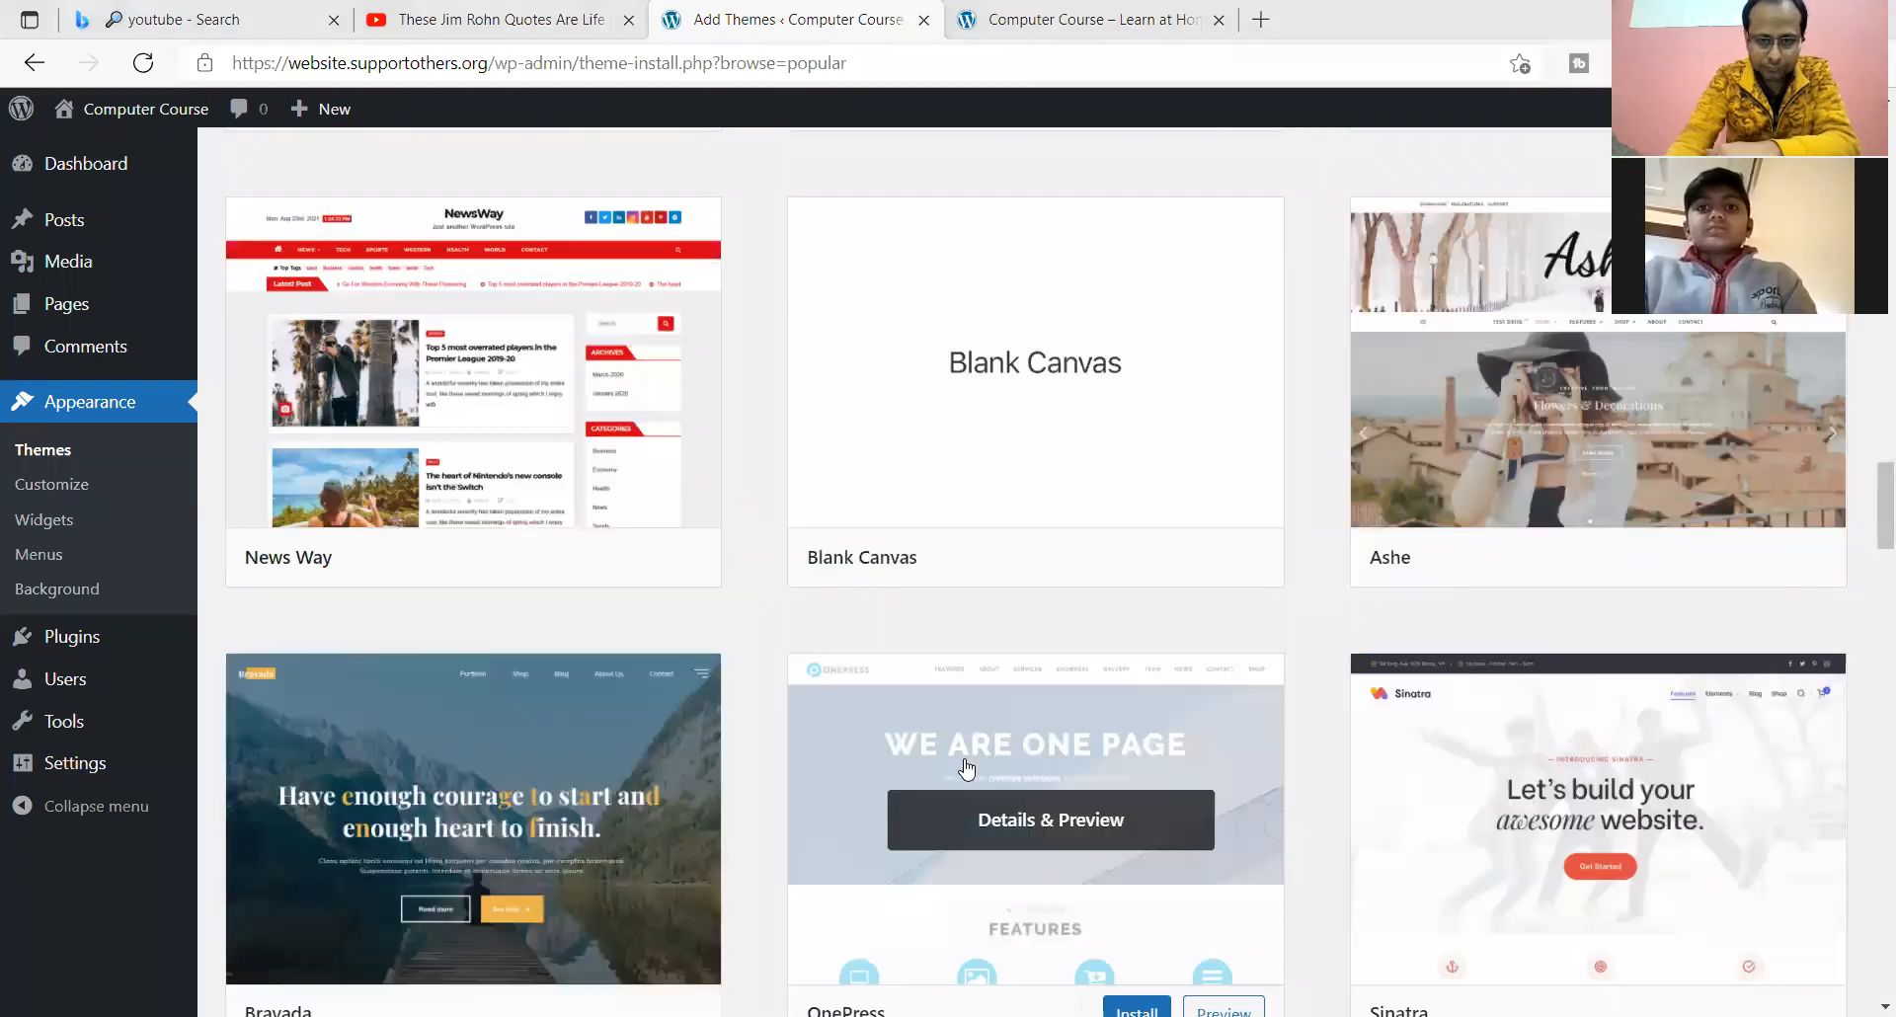
pyautogui.scroll(-6, 917, 755)
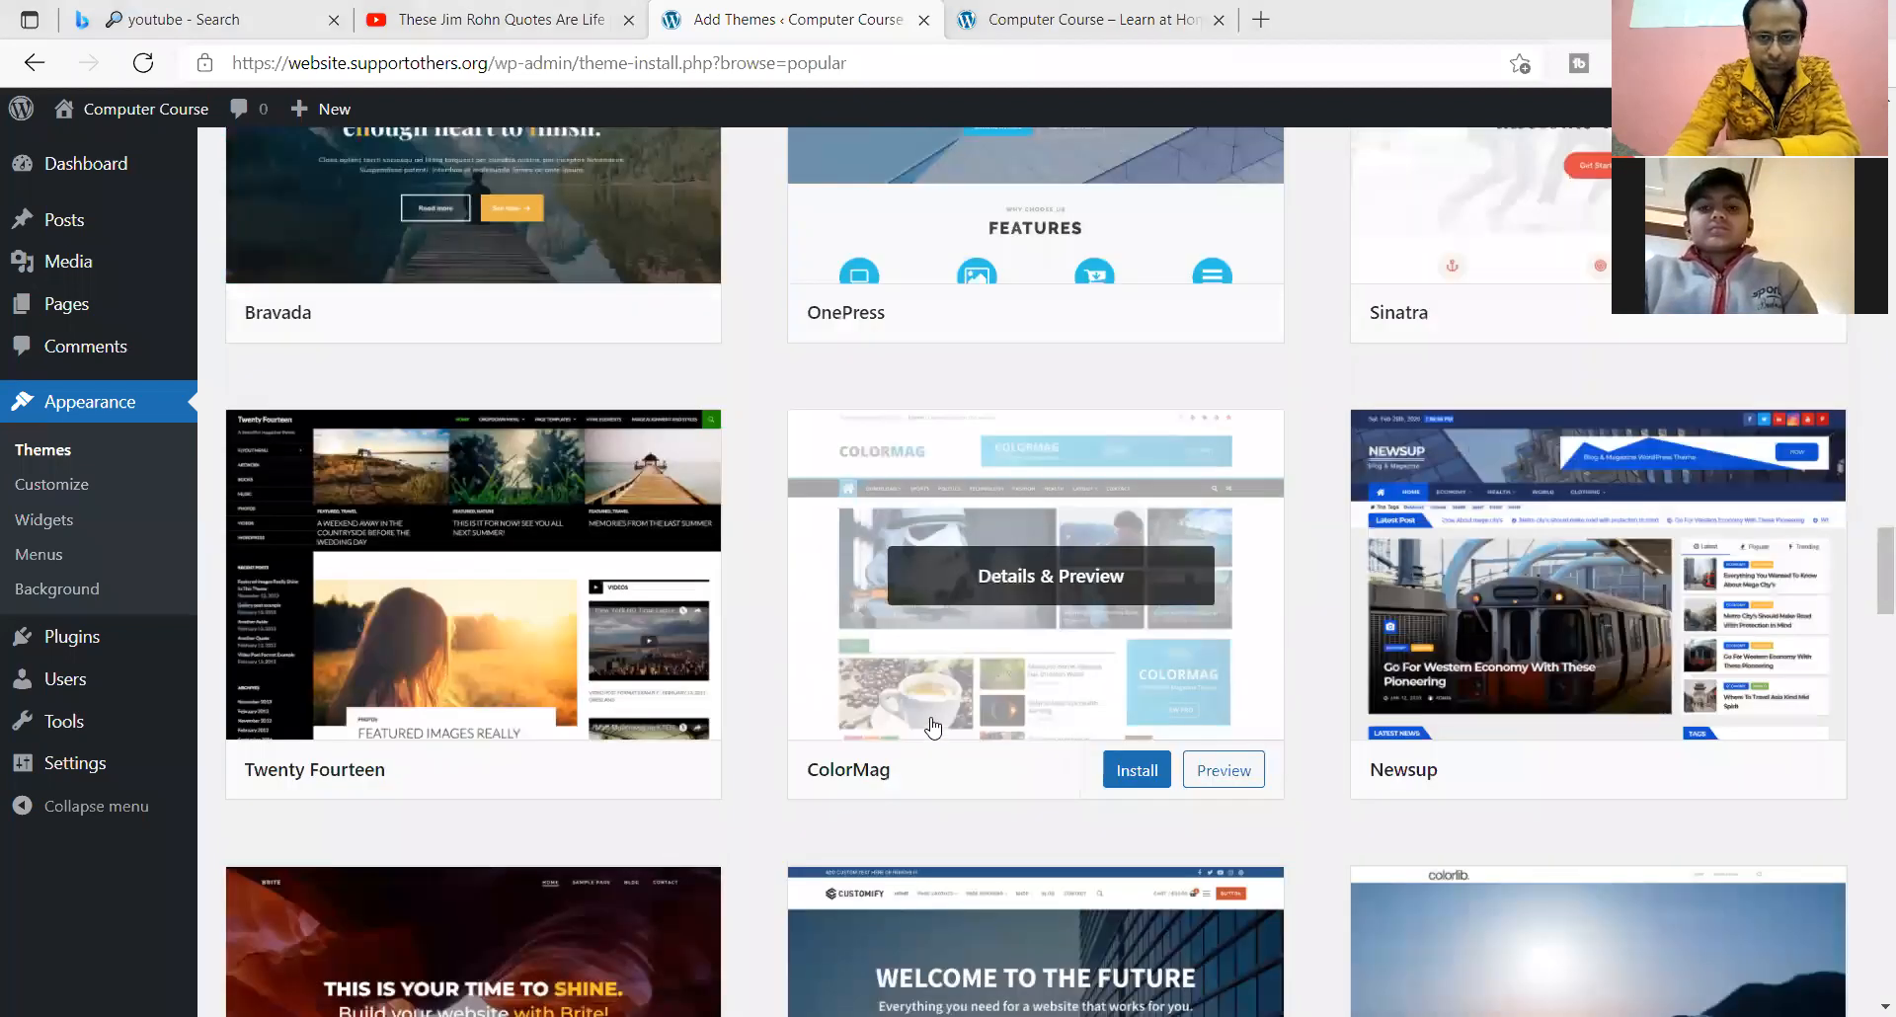
pyautogui.scroll(-5, 923, 716)
pyautogui.scroll(-4, 820, 686)
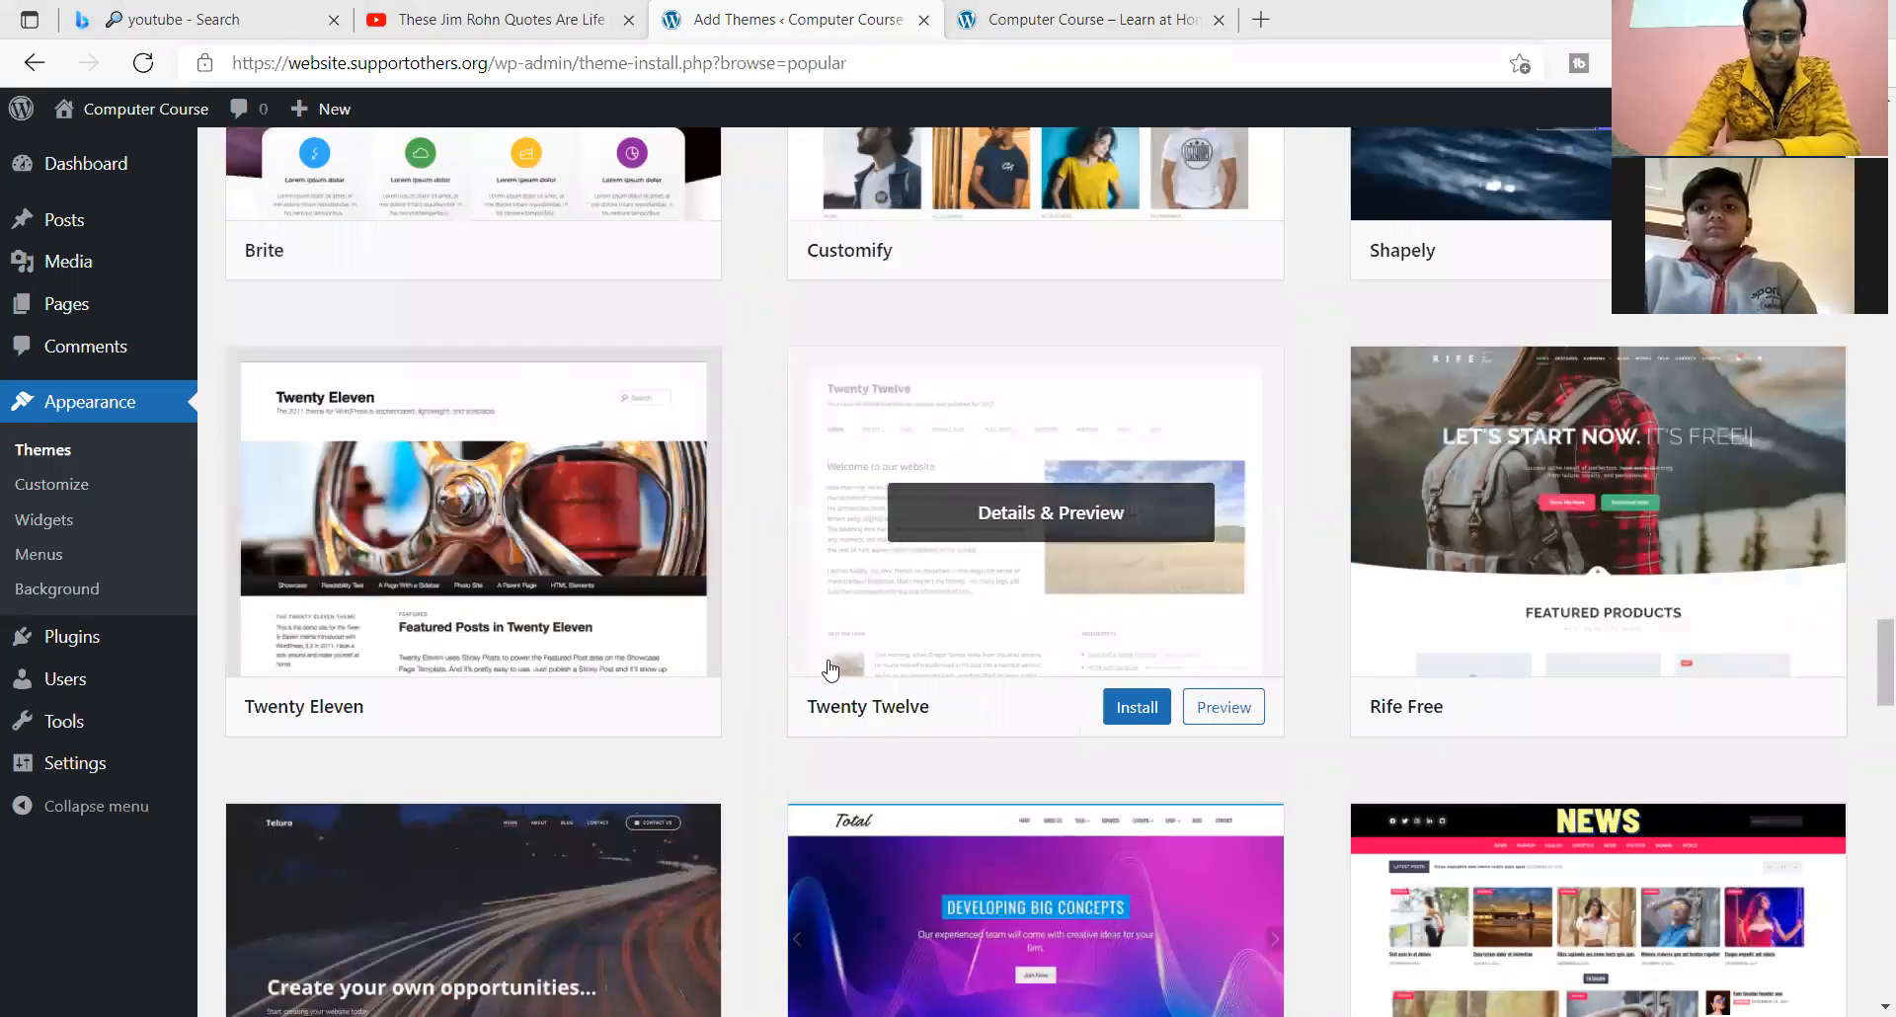
pyautogui.scroll(-6, 834, 625)
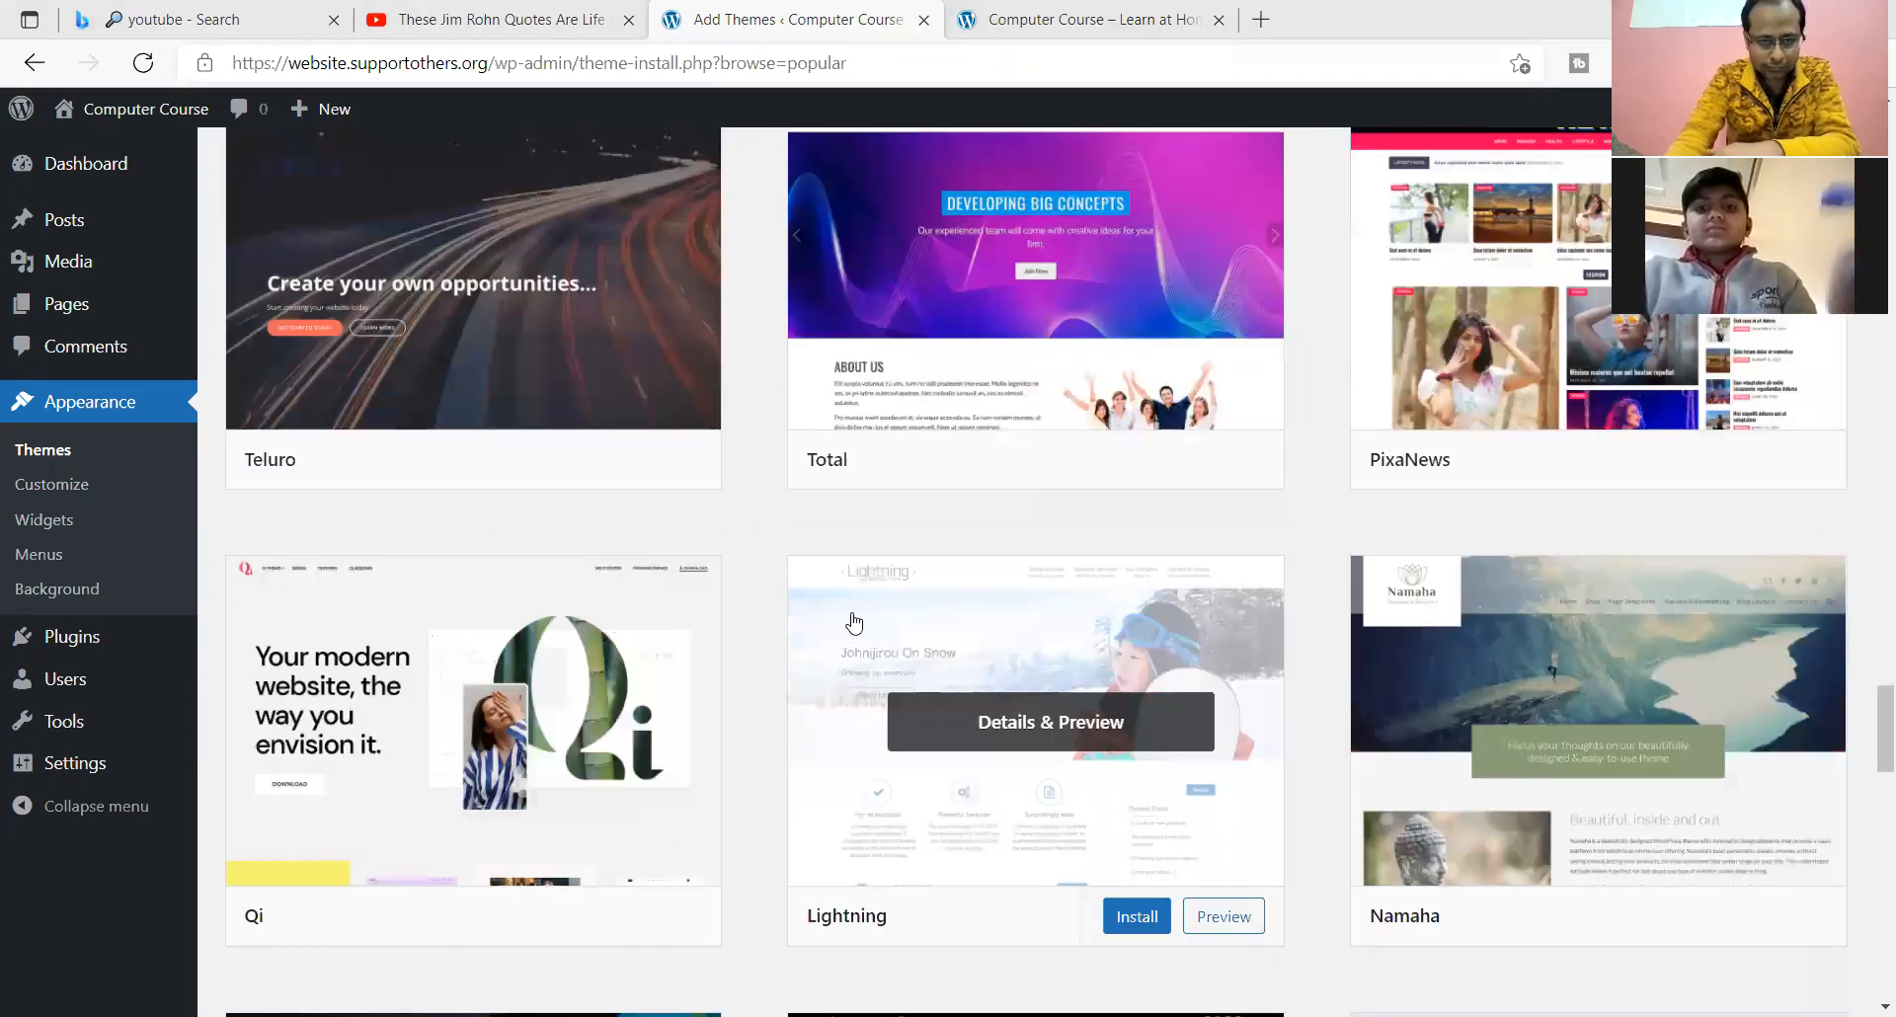
pyautogui.scroll(-10, 854, 621)
pyautogui.scroll(-1, 978, 464)
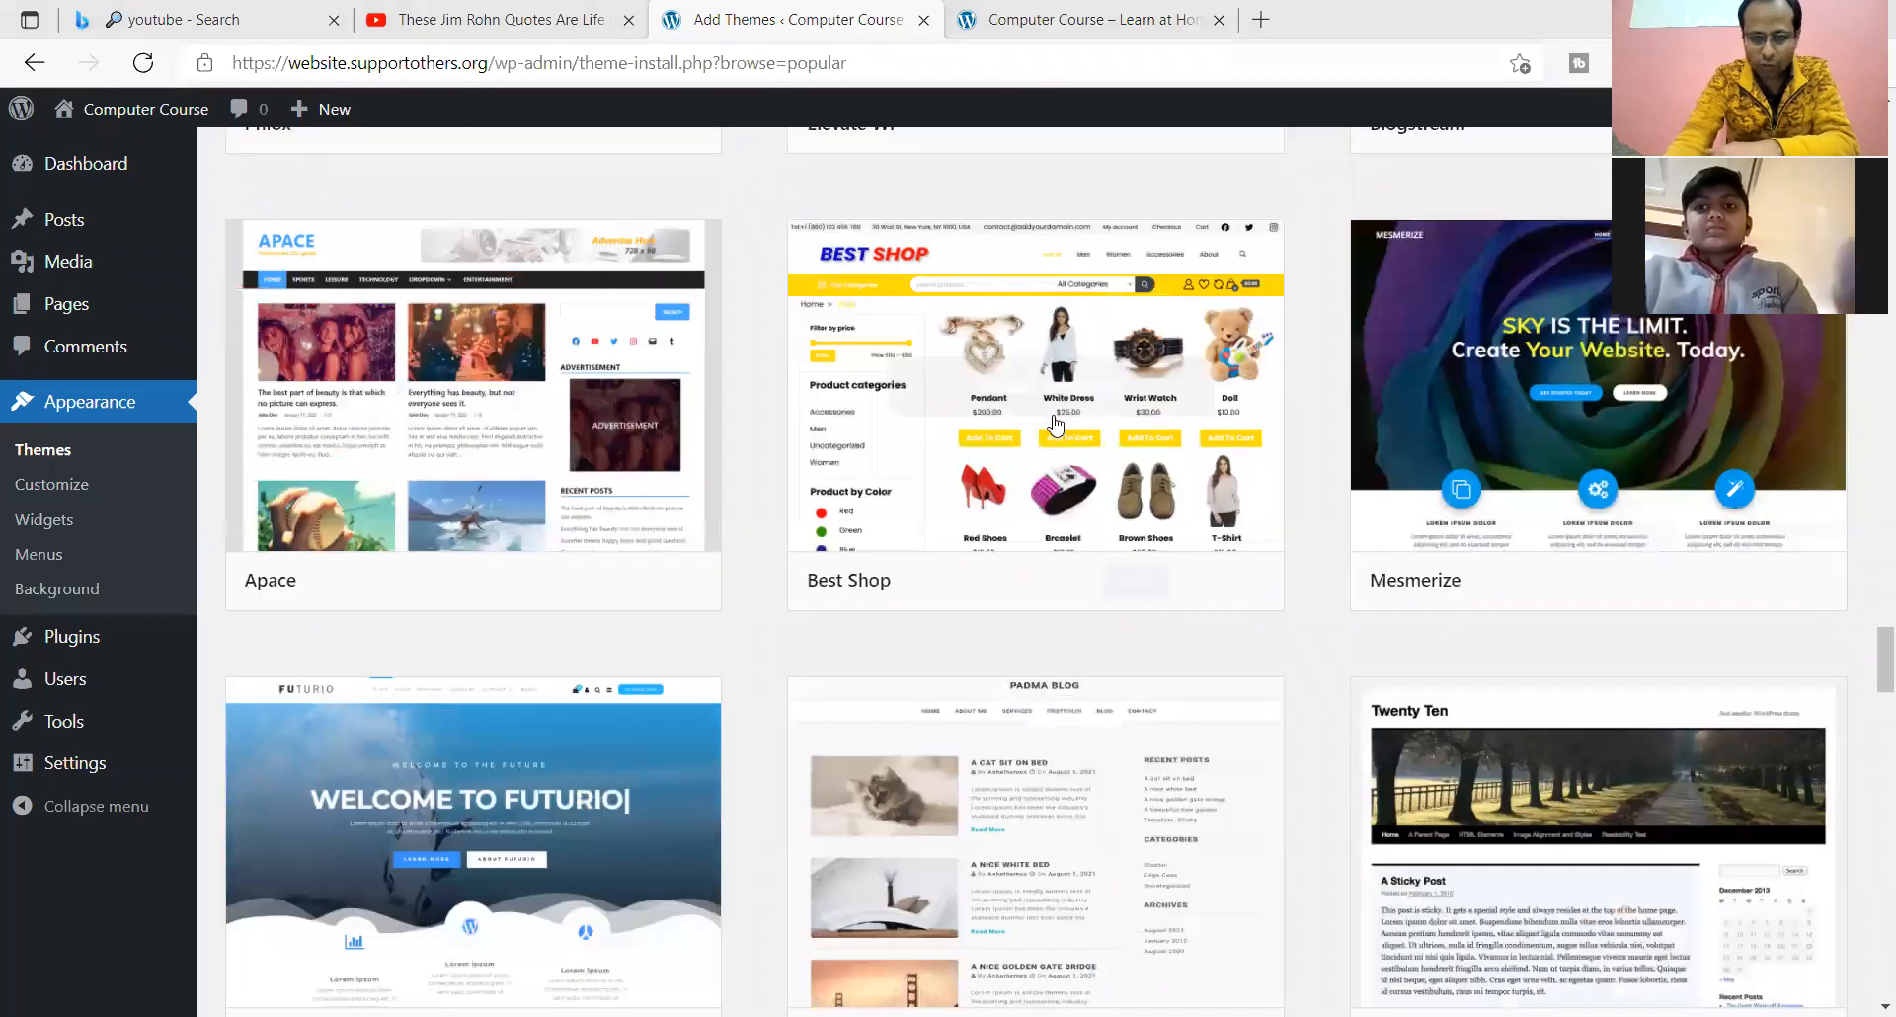
pyautogui.moveTo(1041, 456)
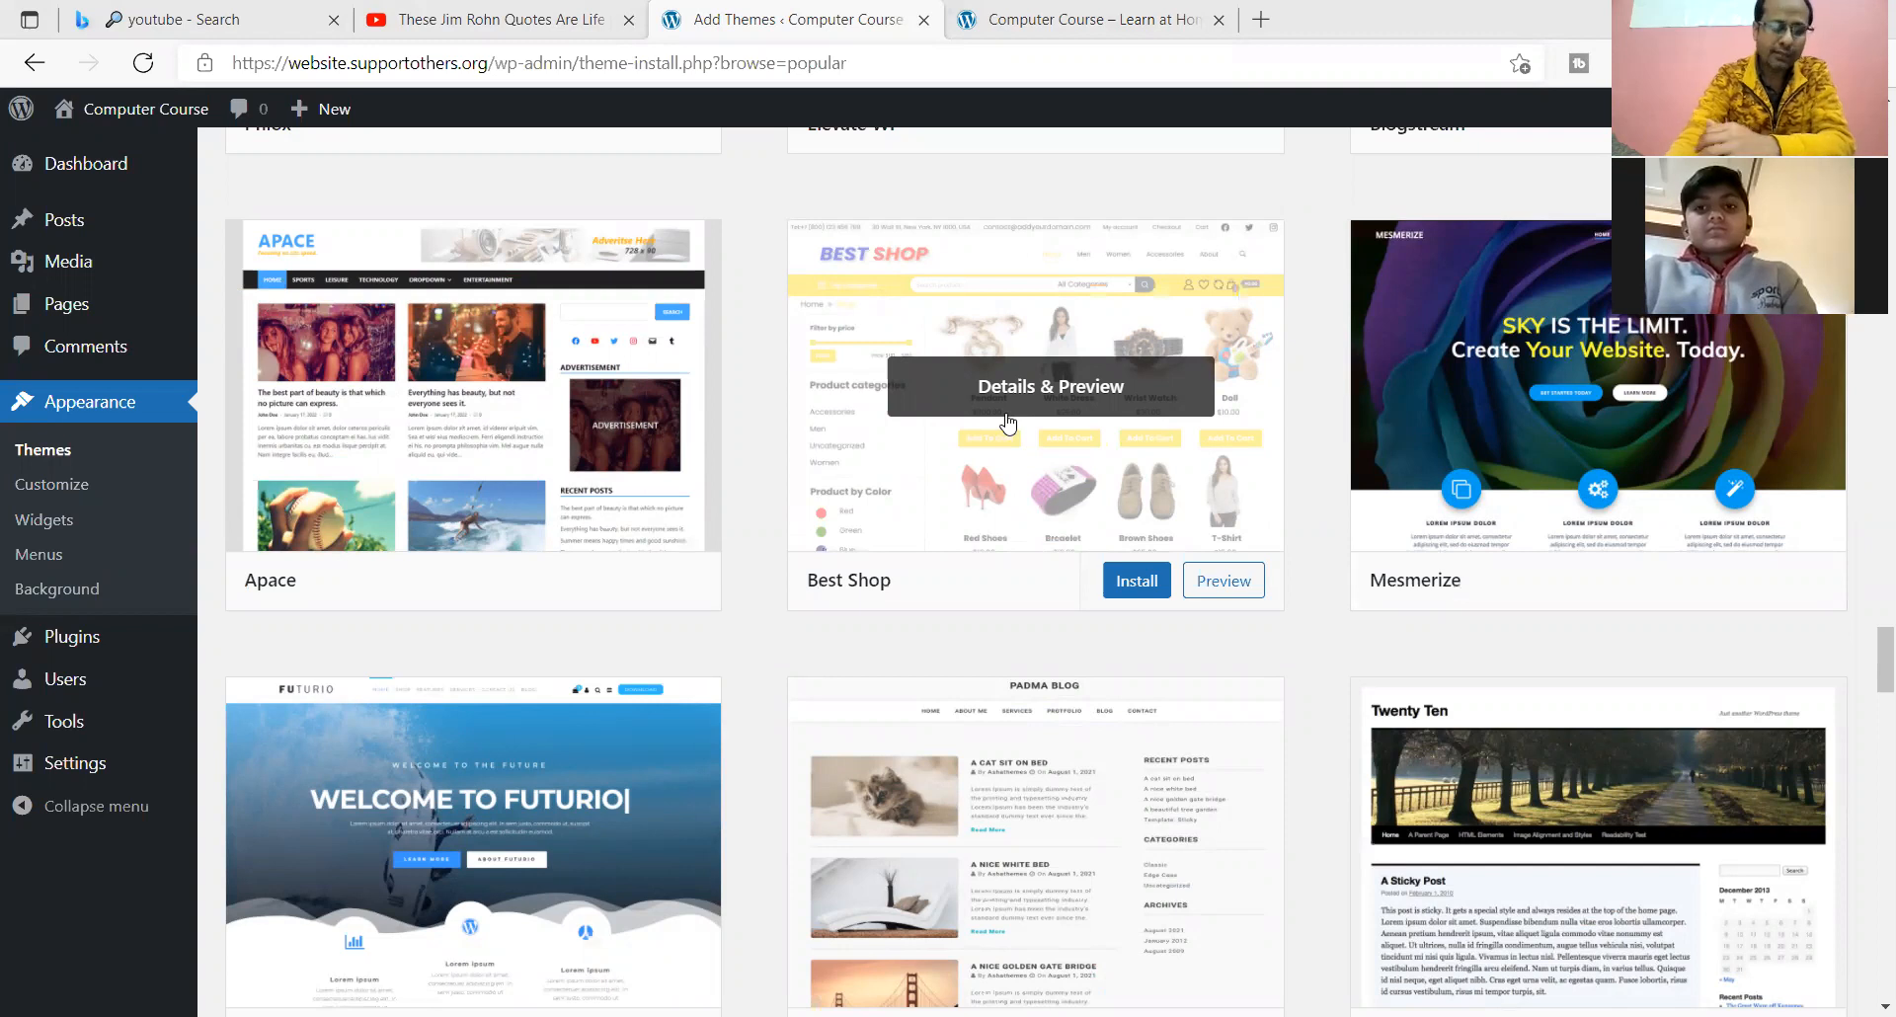
pyautogui.scroll(-4, 998, 592)
pyautogui.scroll(-1, 987, 602)
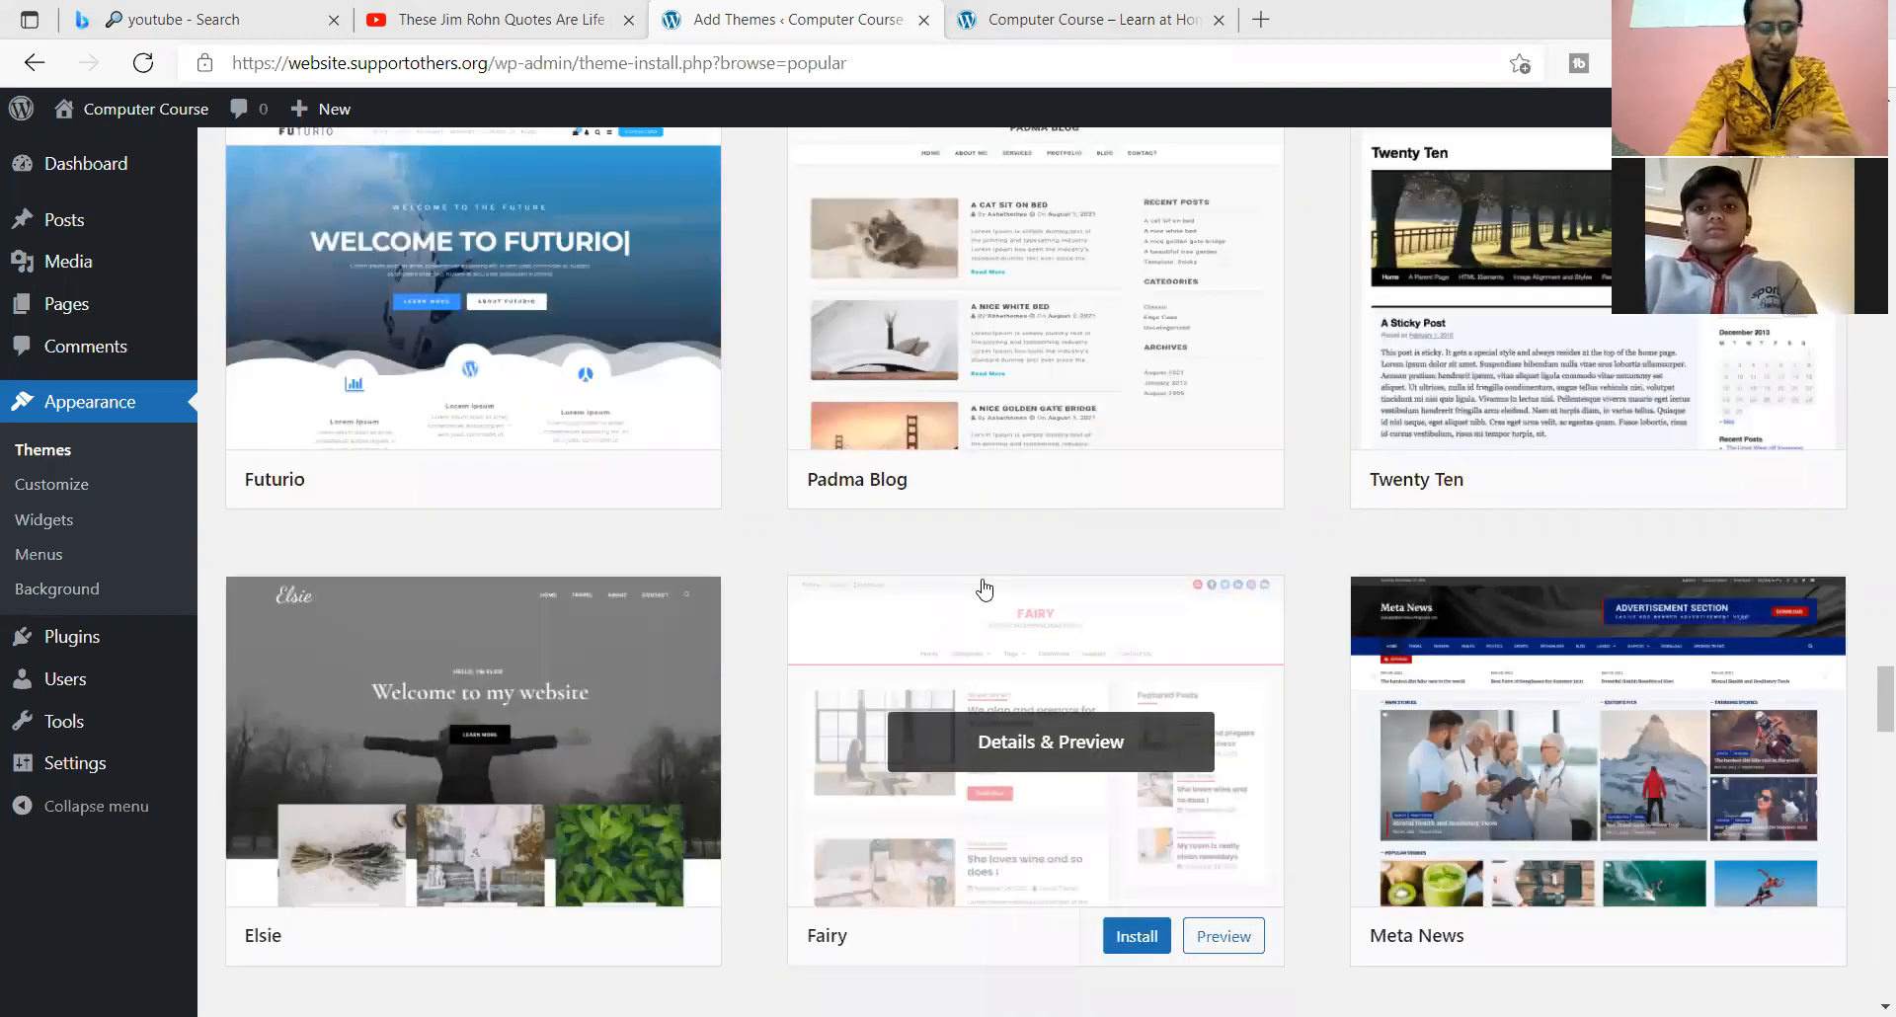
pyautogui.scroll(-5, 985, 589)
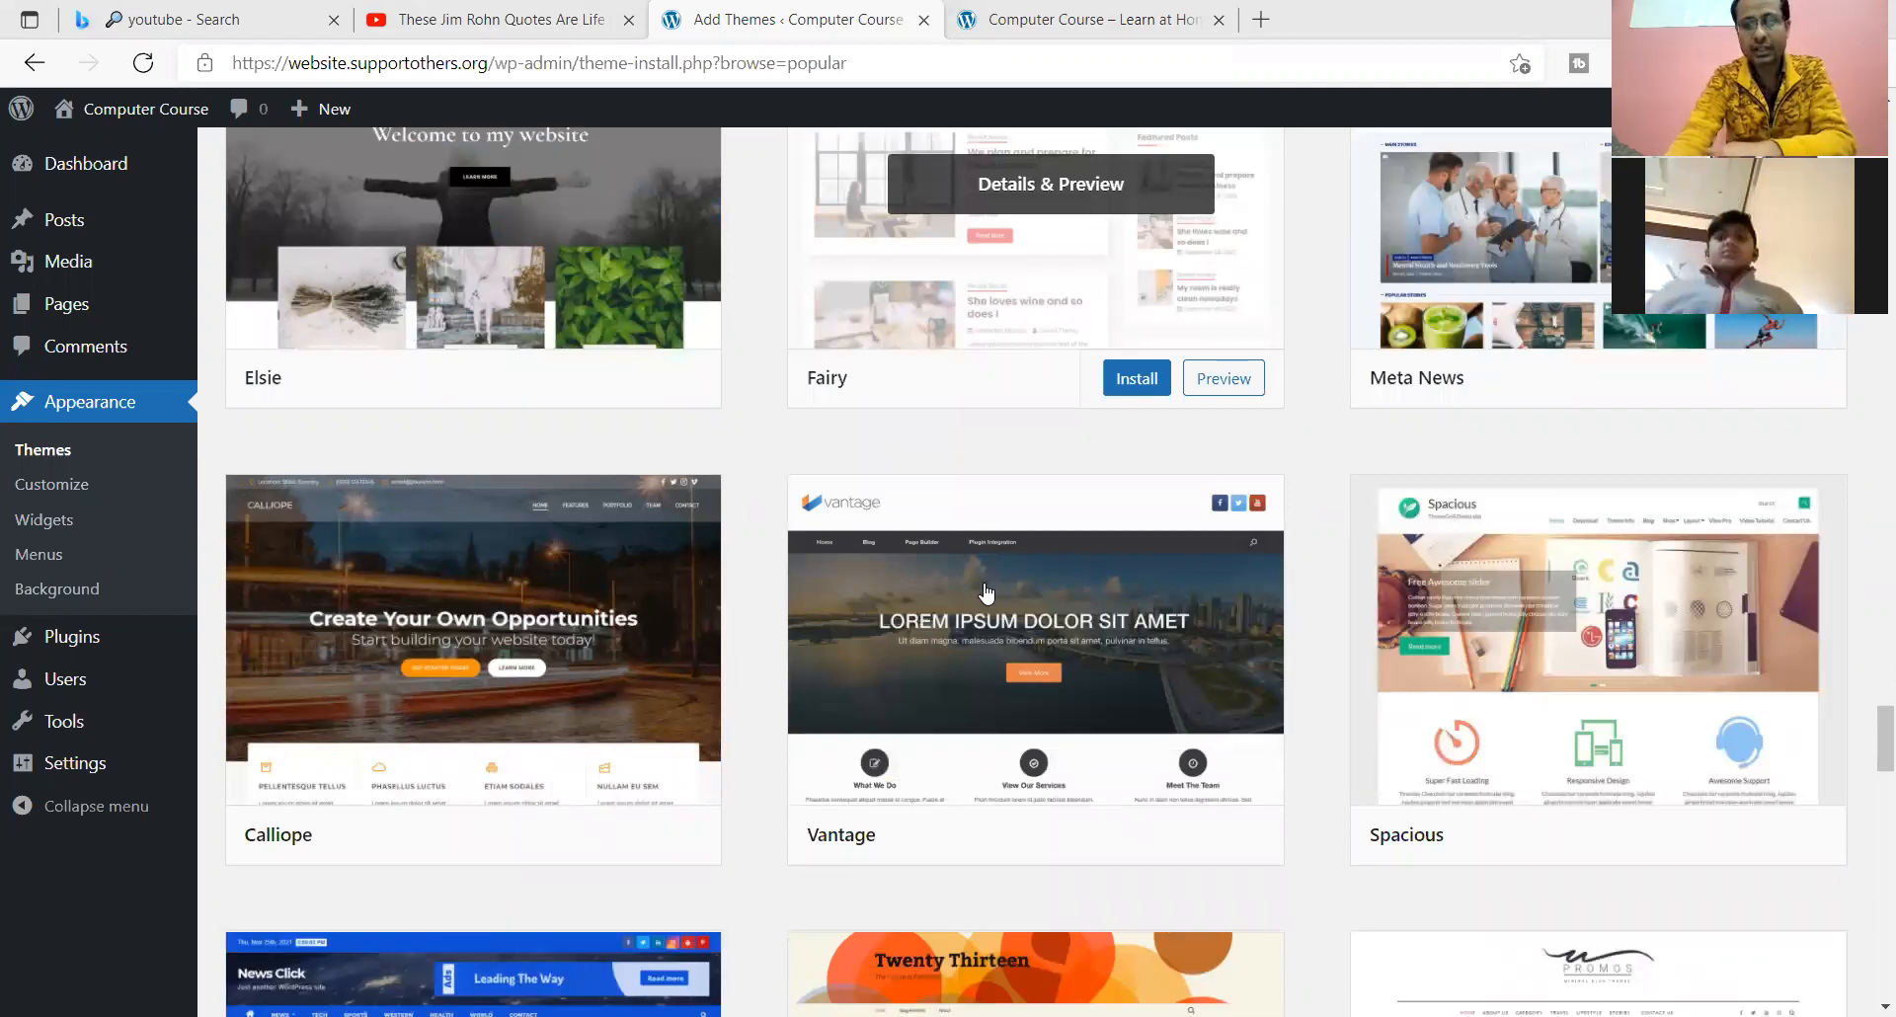
pyautogui.scroll(-2, 986, 592)
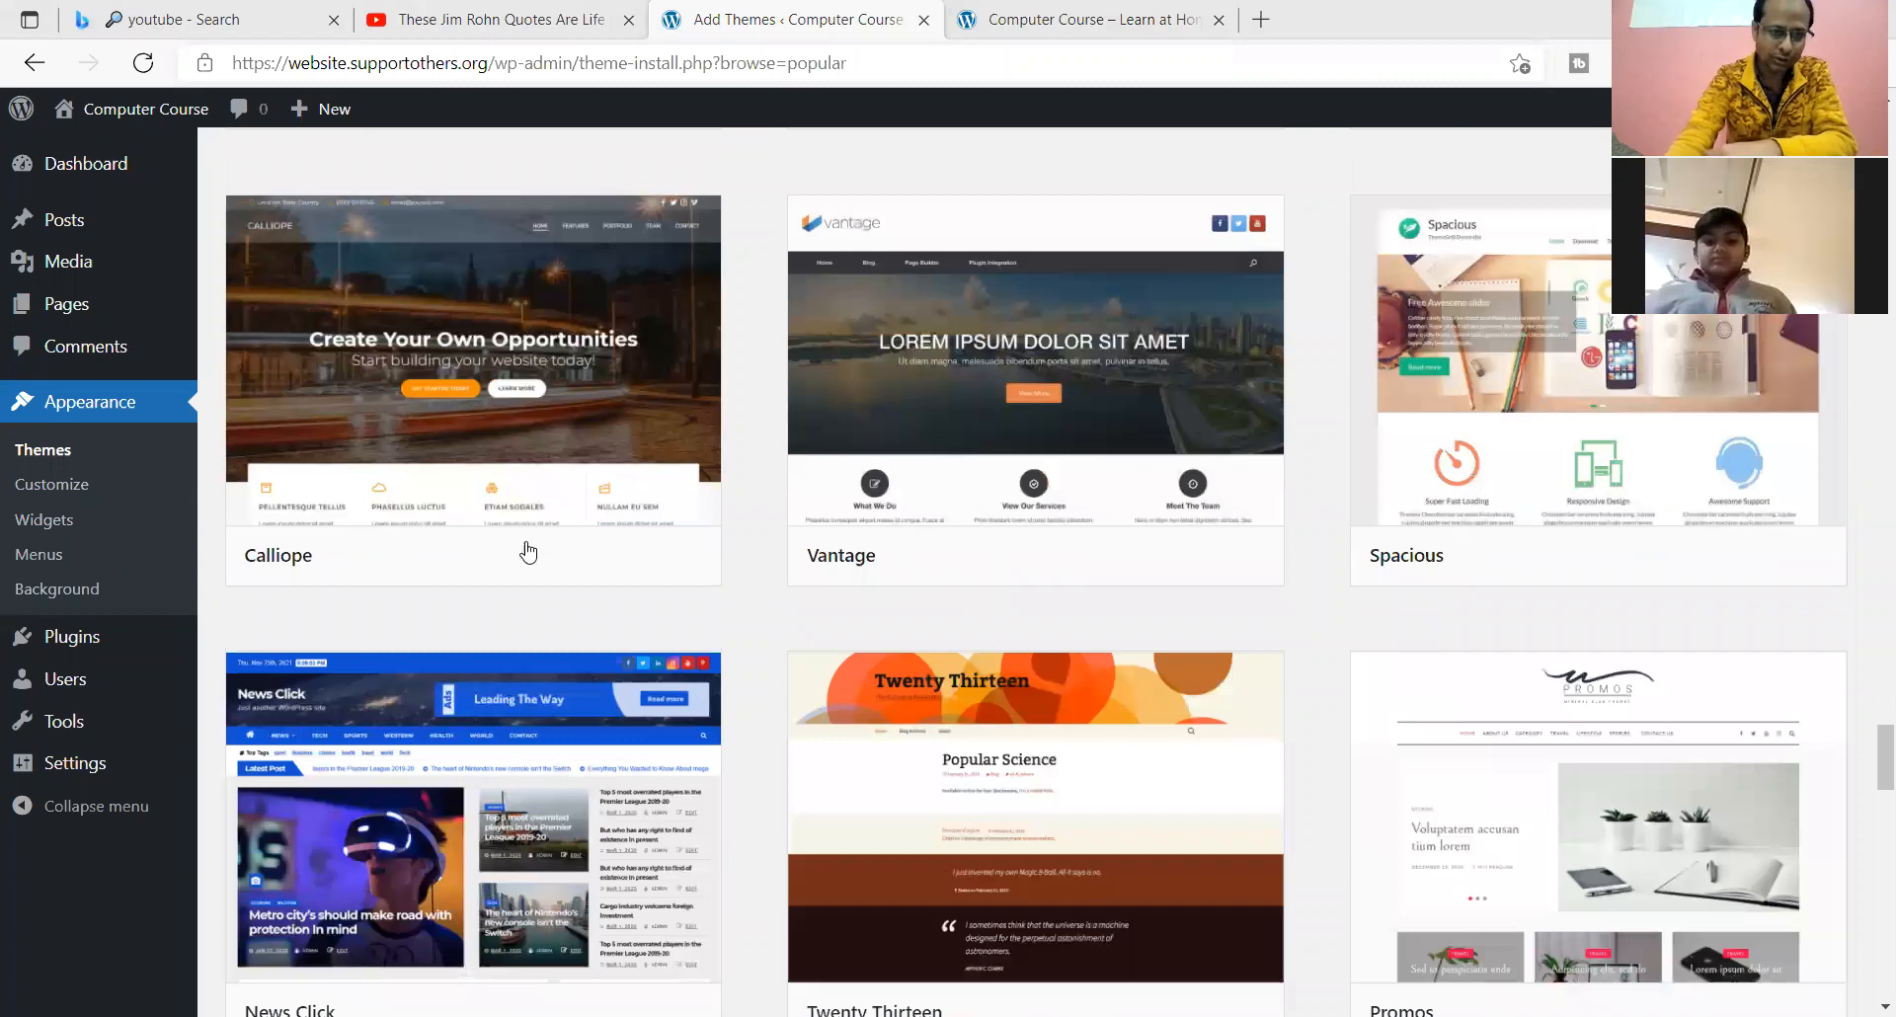
pyautogui.scroll(-4, 905, 563)
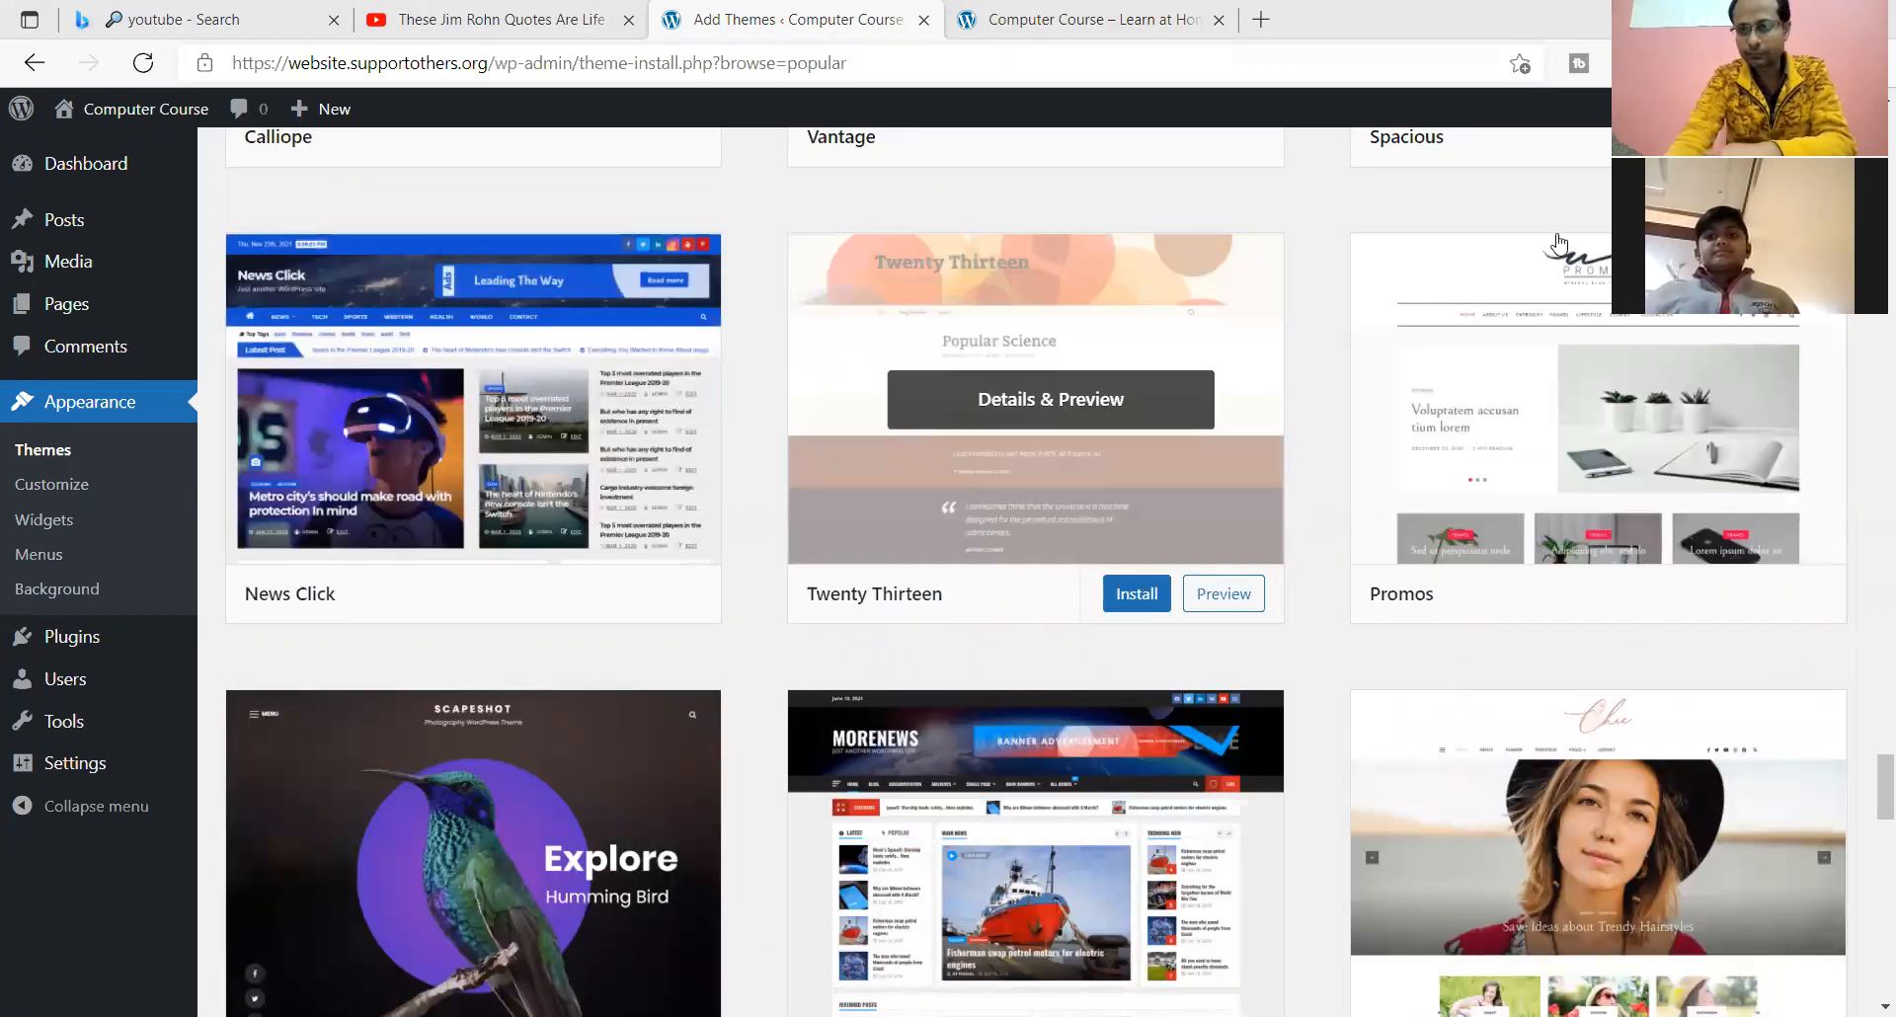
pyautogui.scroll(-5, 1169, 501)
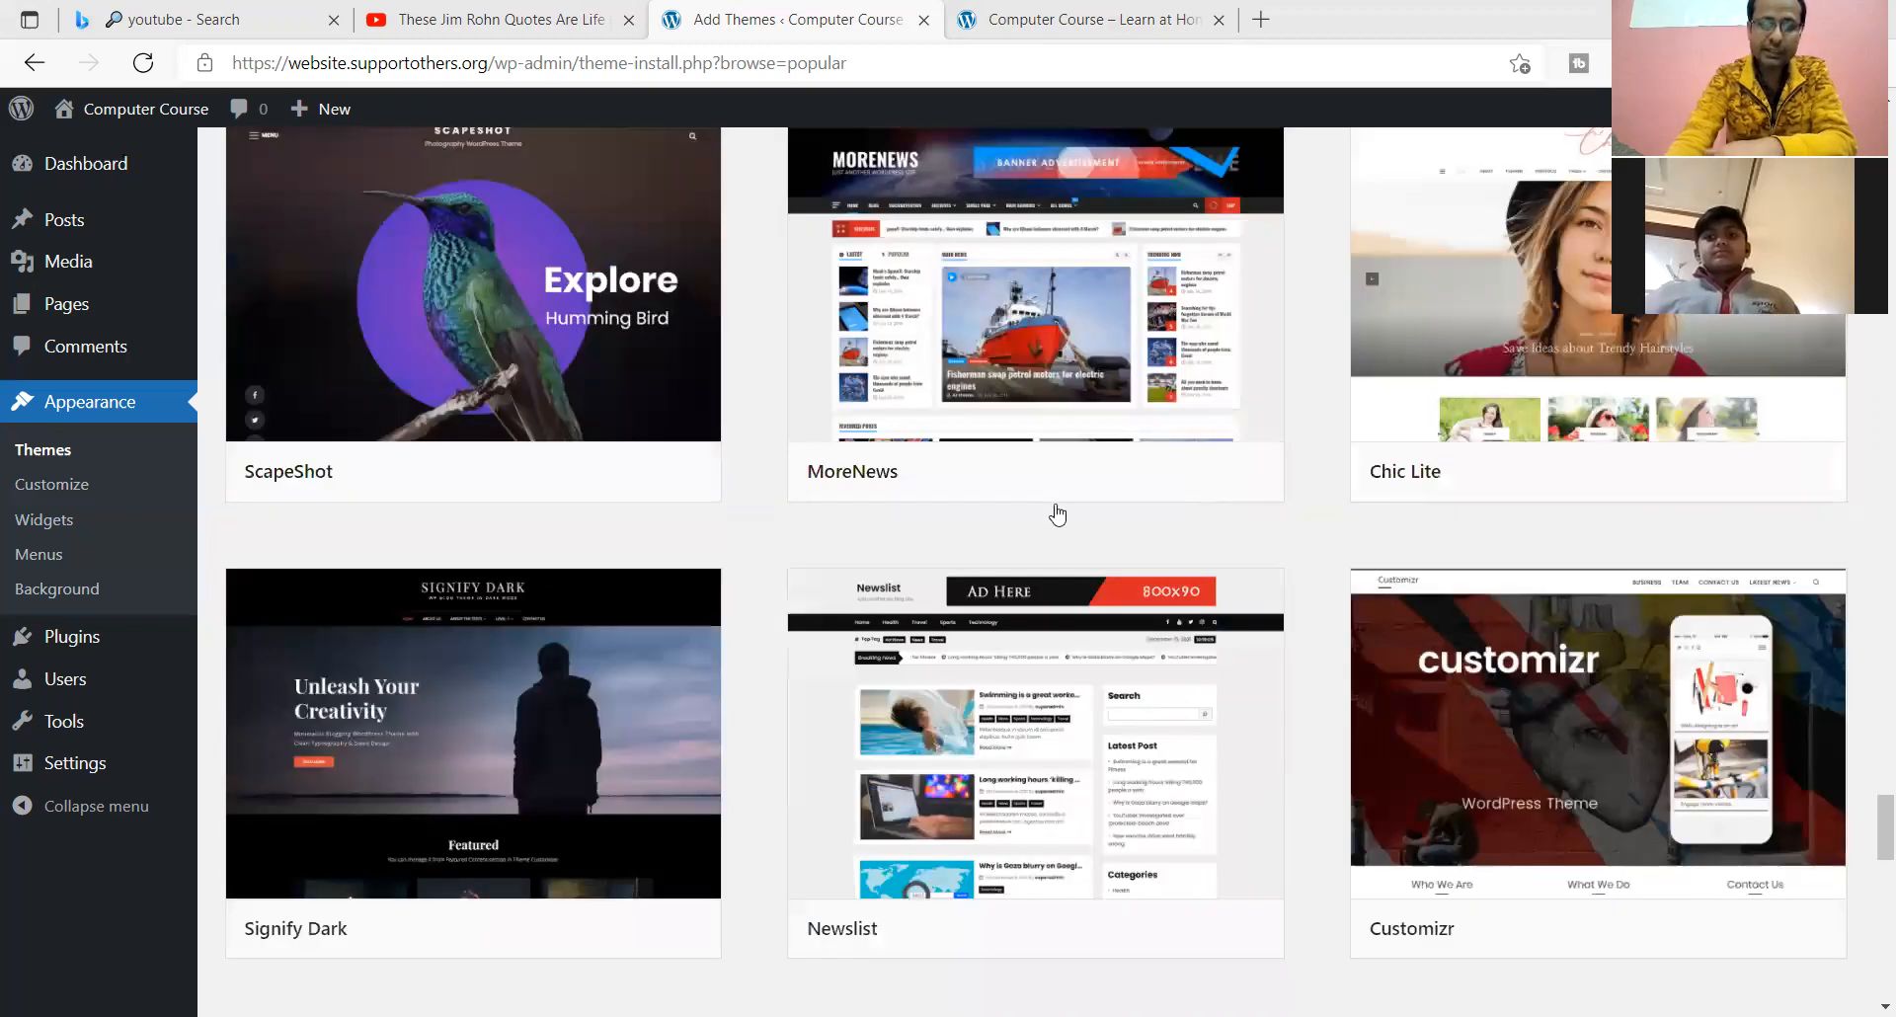
pyautogui.scroll(-7, 1056, 513)
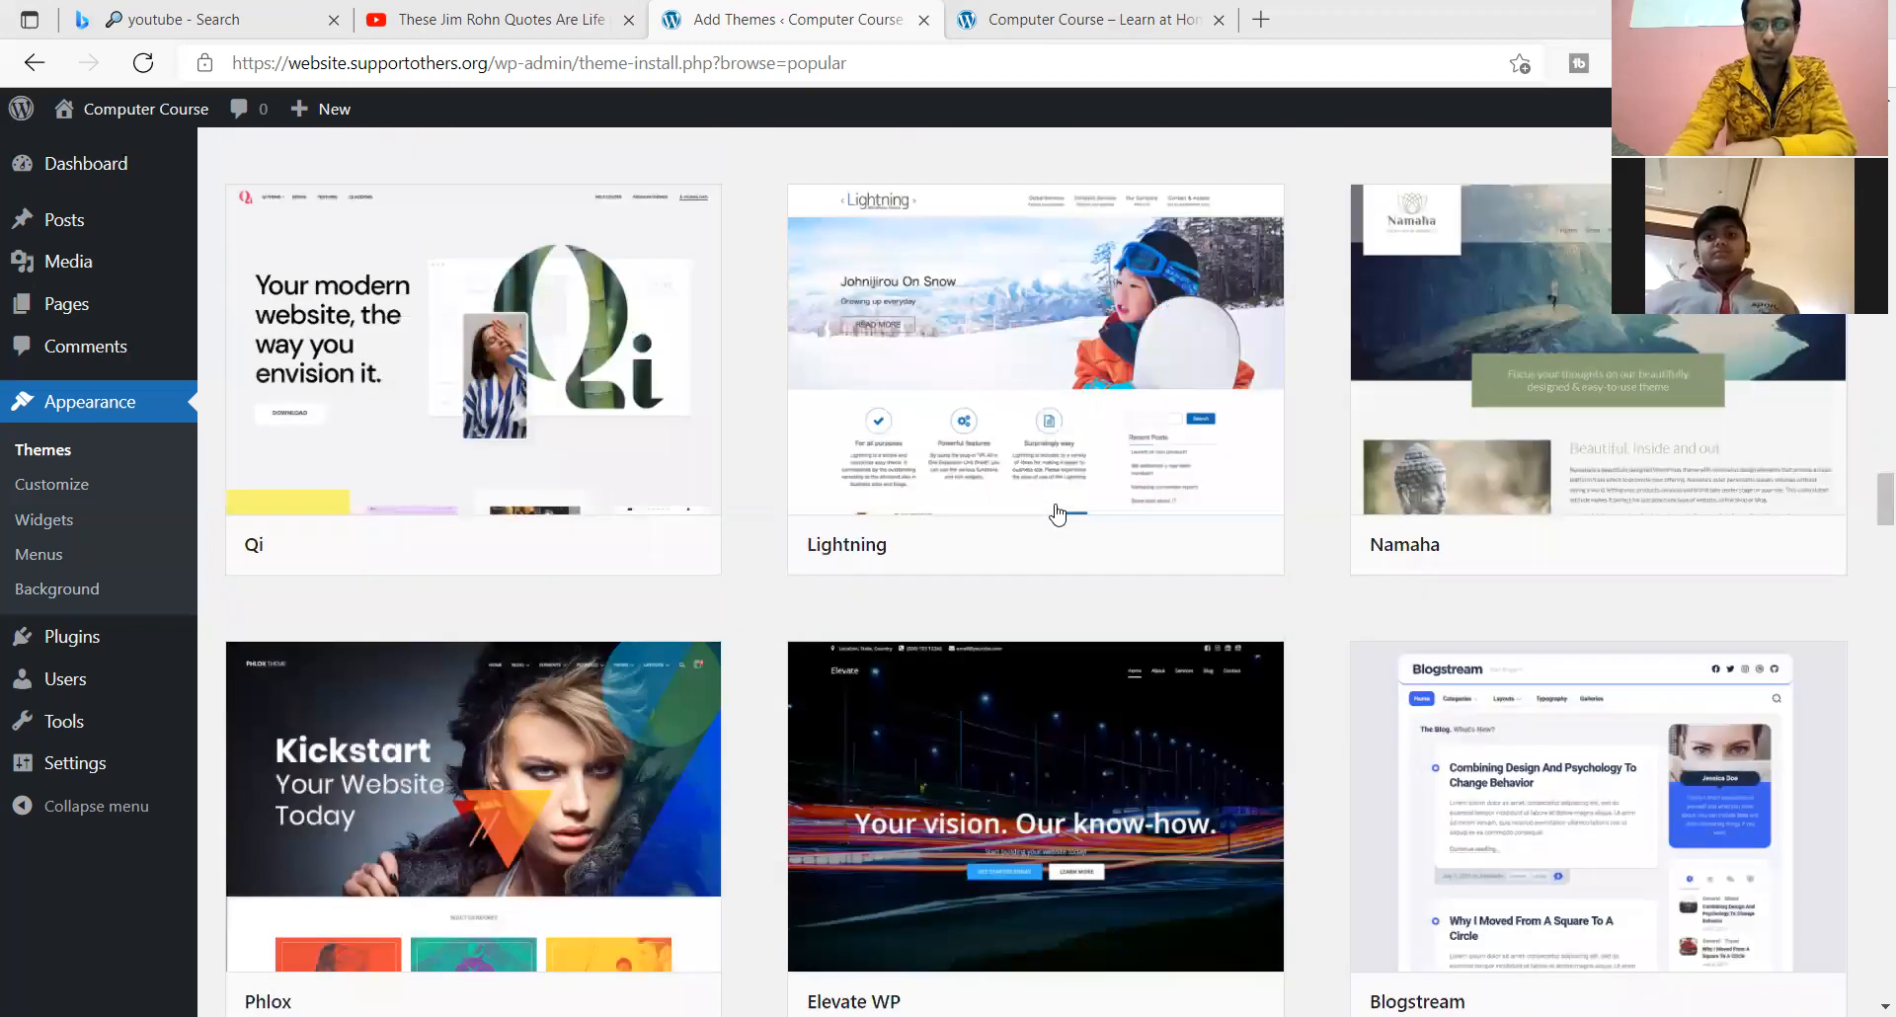
pyautogui.scroll(-10, 1056, 513)
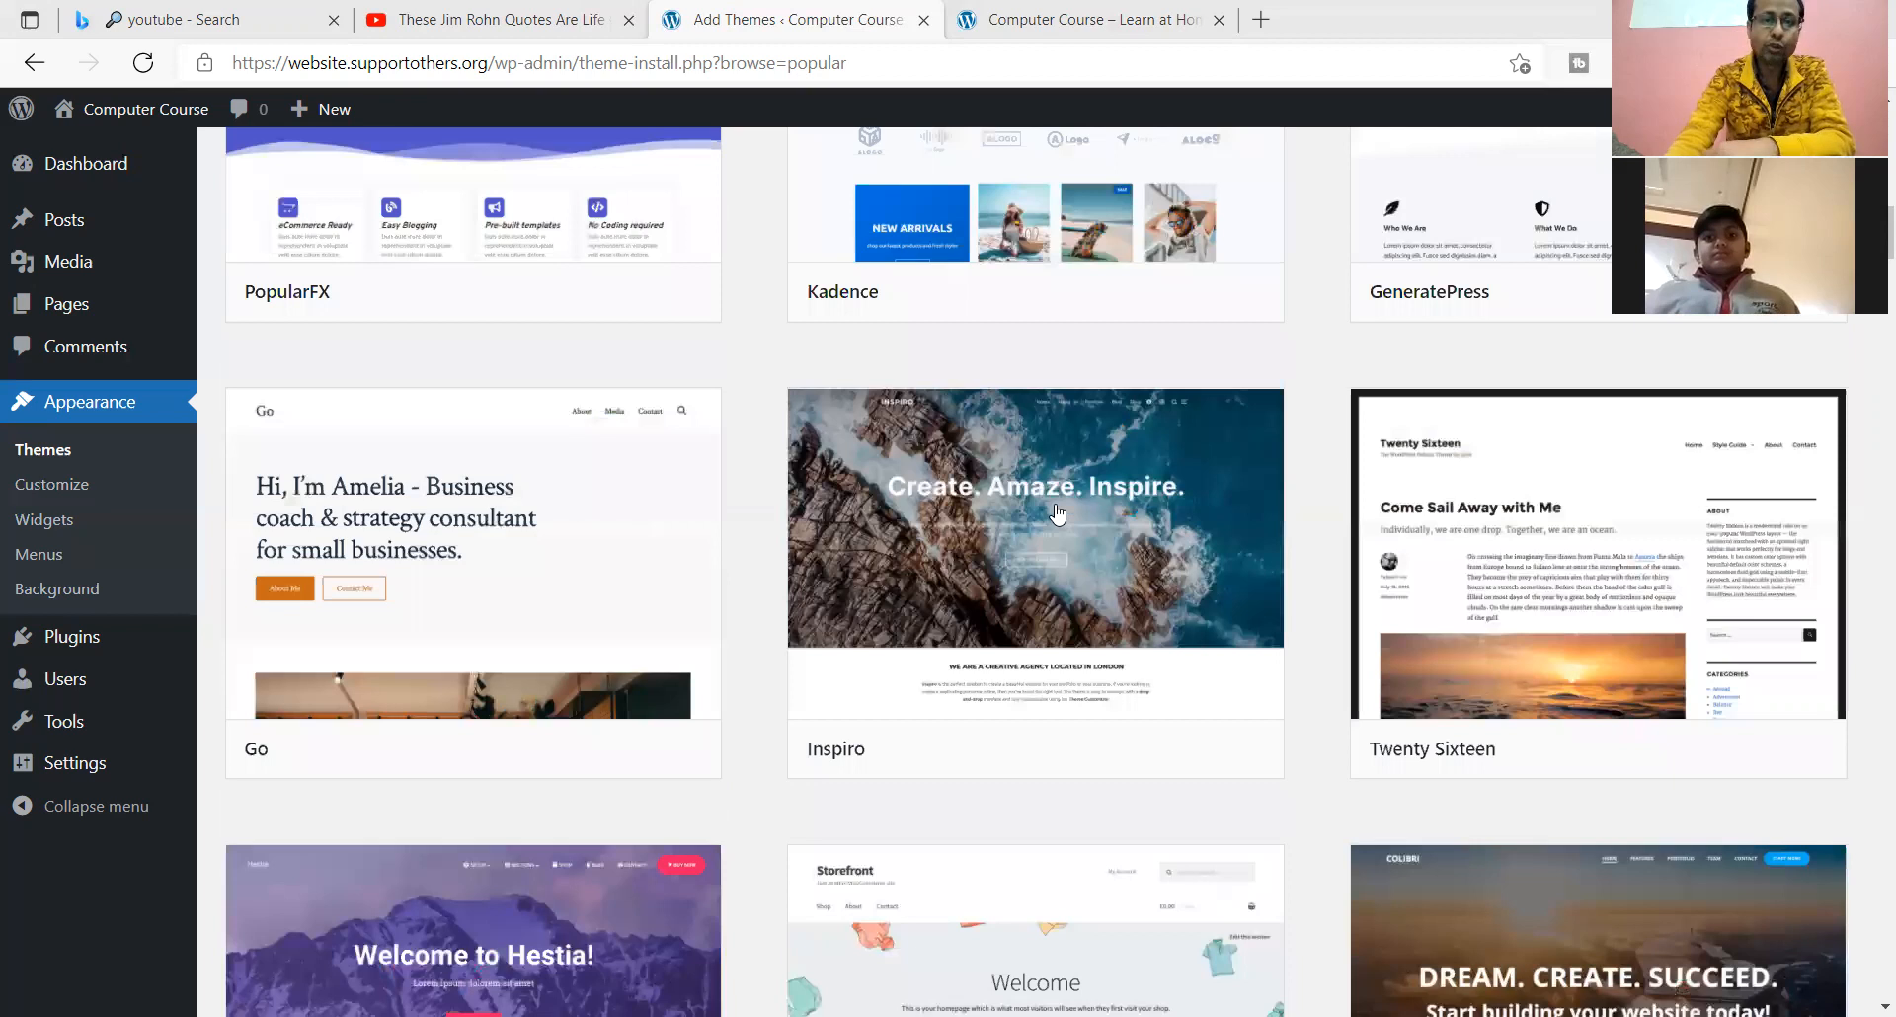
pyautogui.scroll(12, 1056, 515)
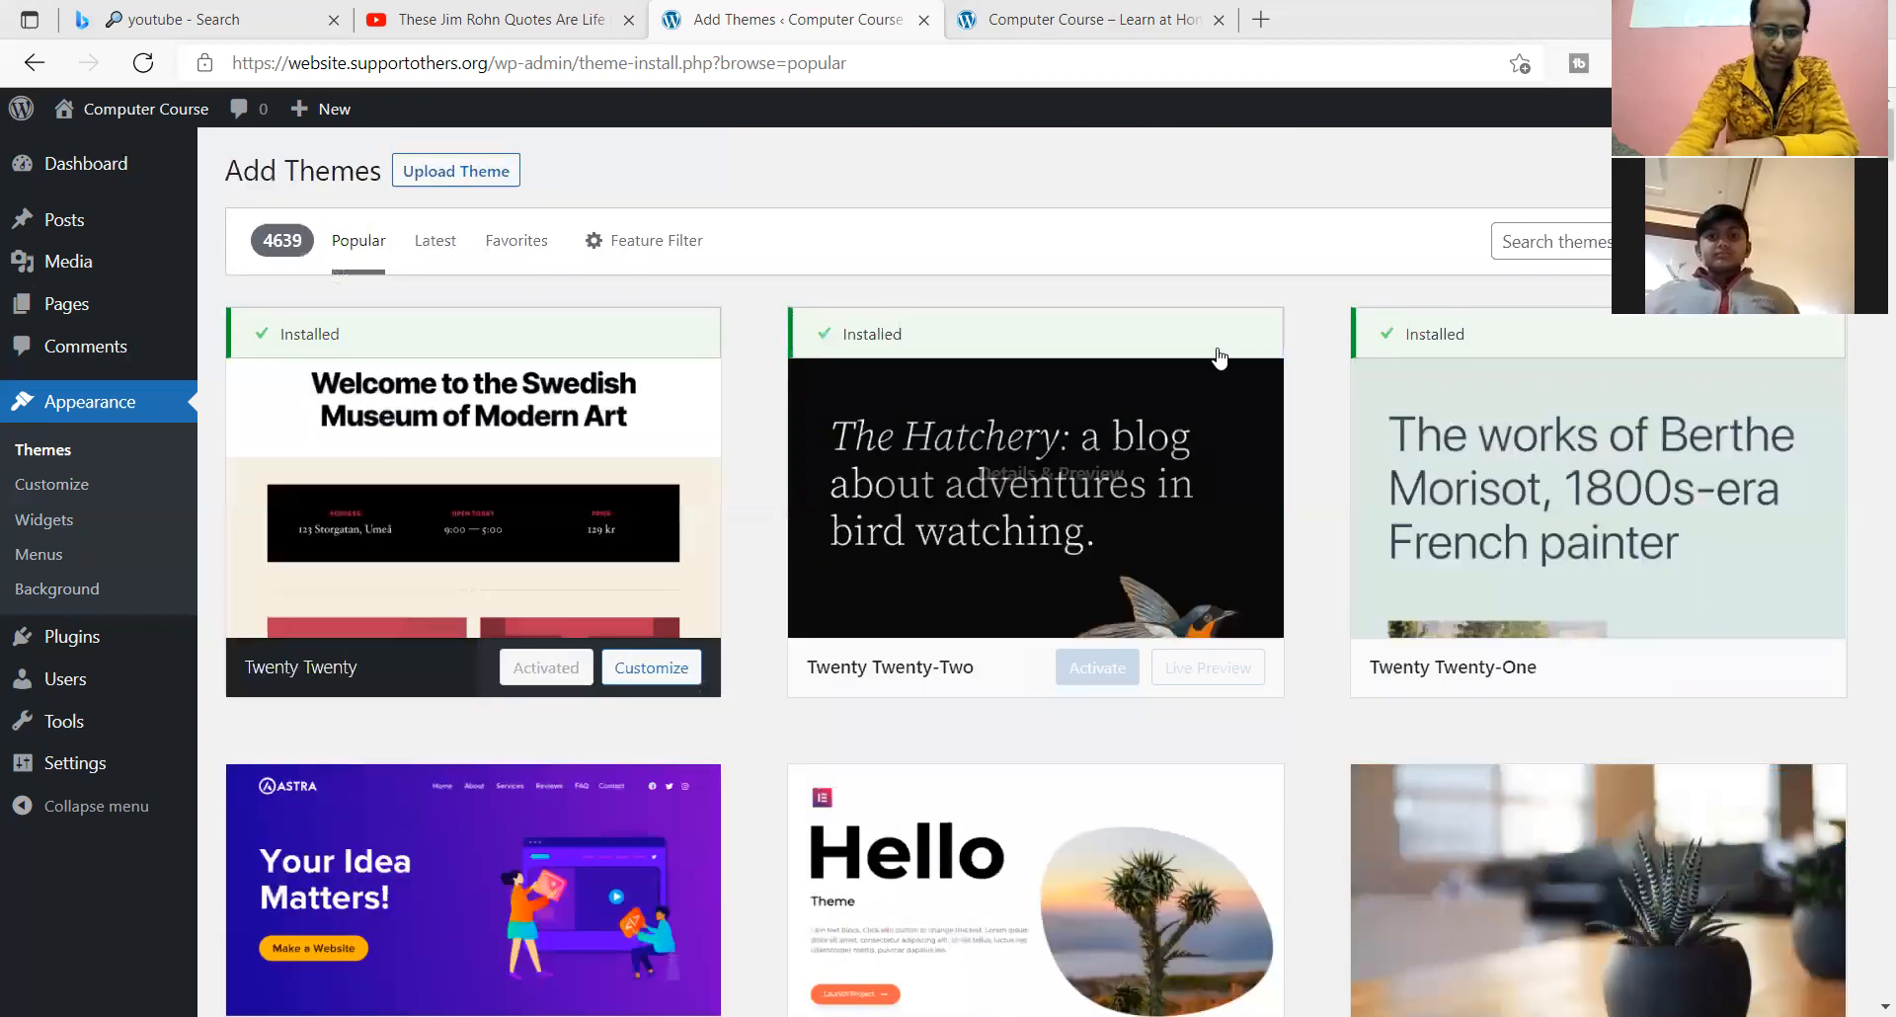
# - Search the theme directory for 'newspaper', correcting a typo along the way
pyautogui.click(1542, 239)
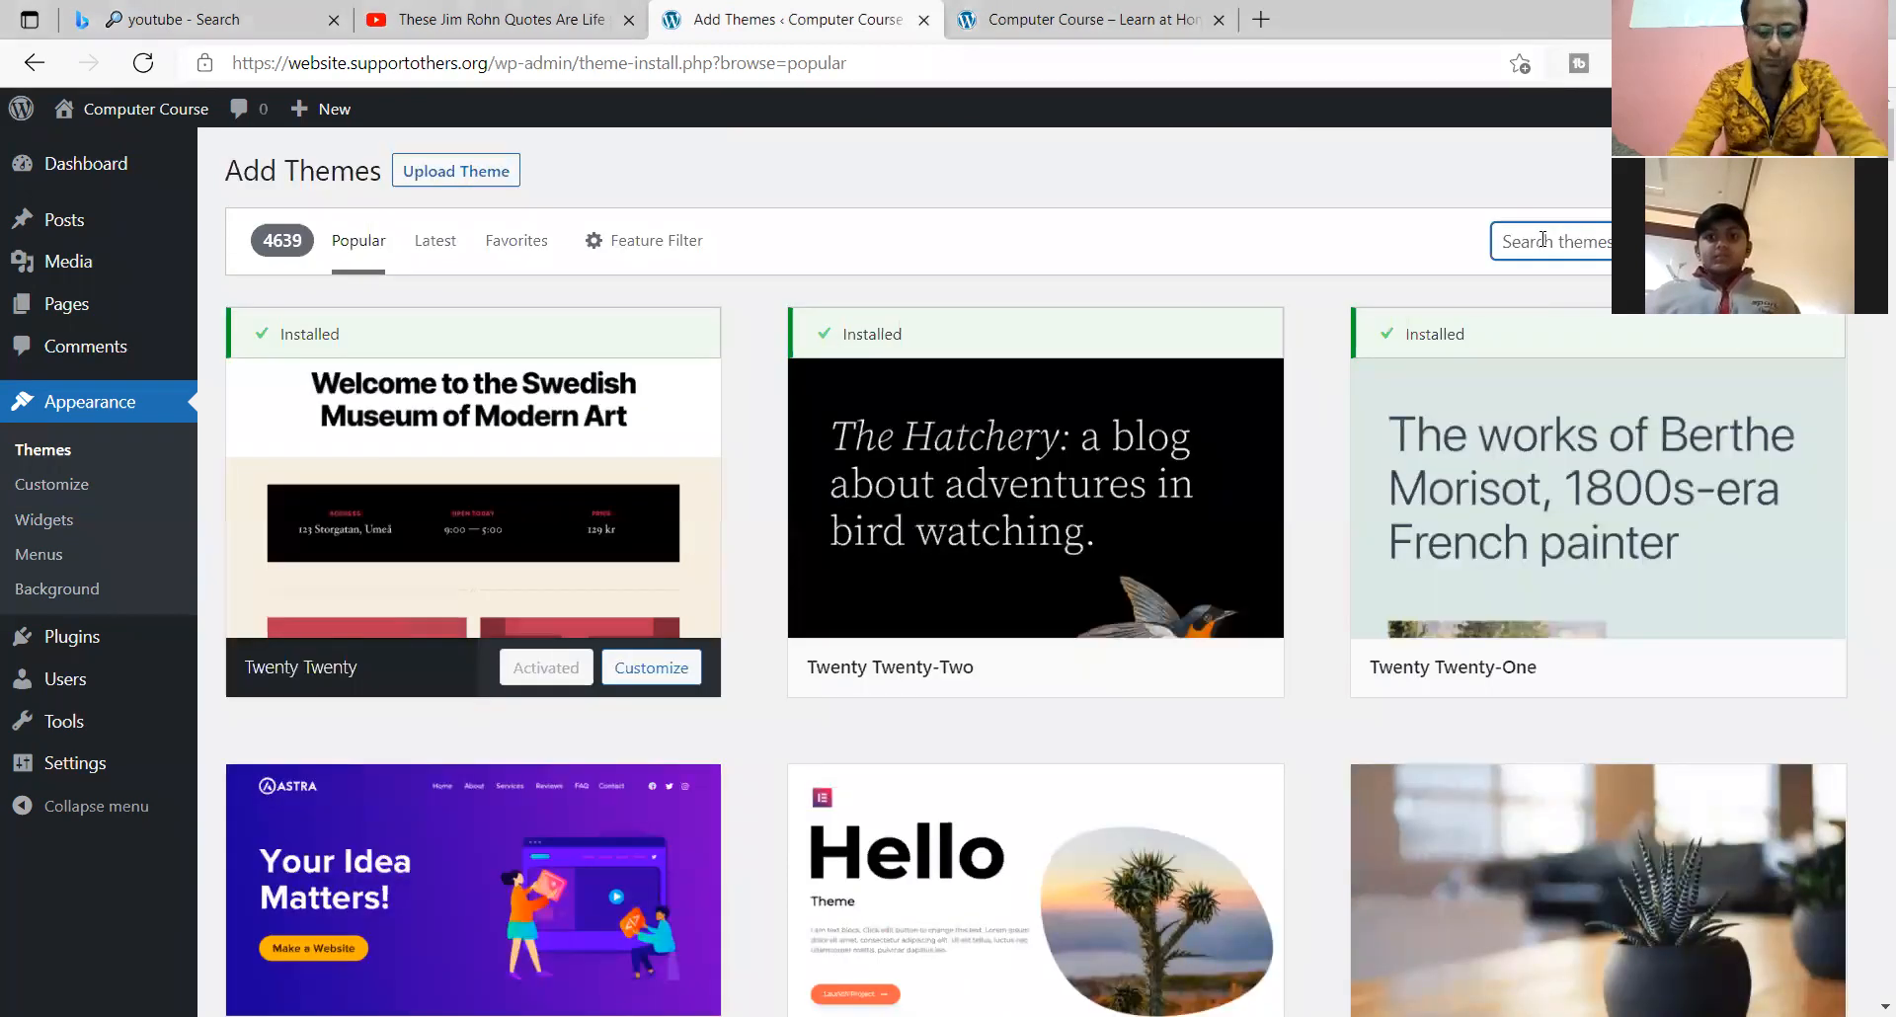
pyautogui.write('ne')
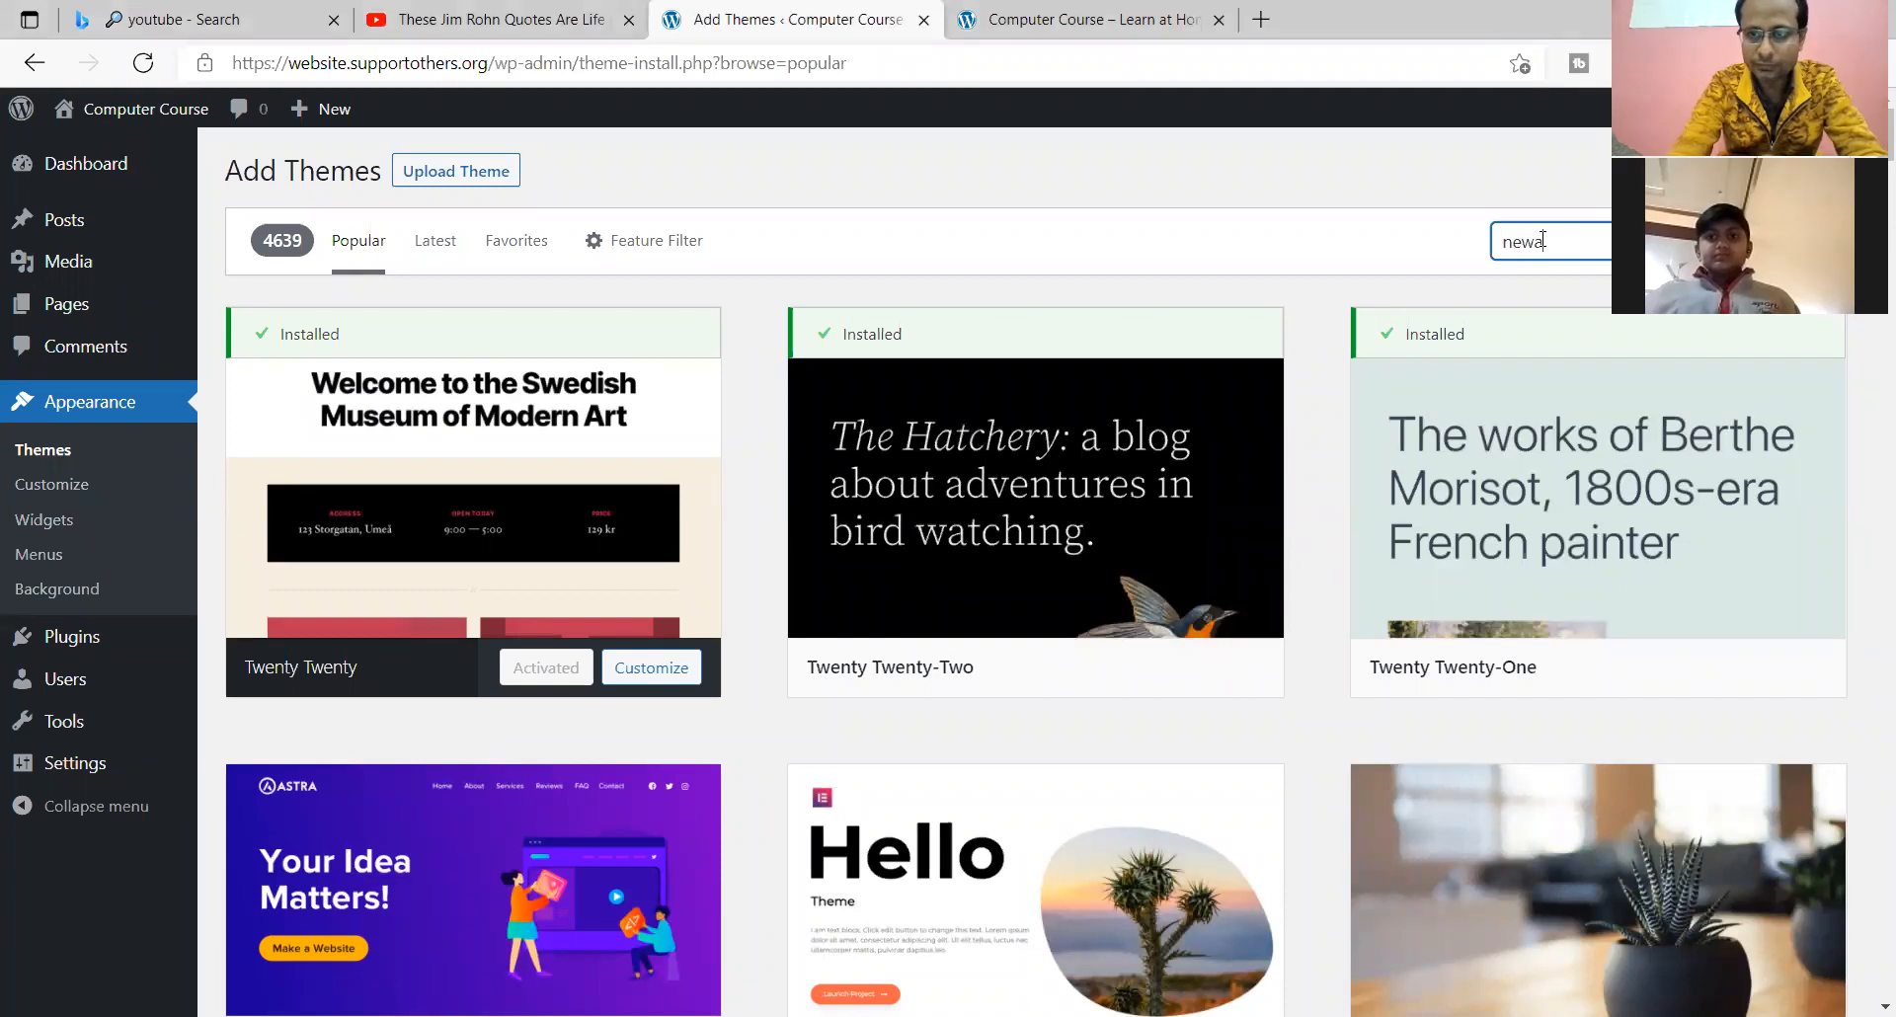
pyautogui.write('wa')
pyautogui.press('BackSpace')
pyautogui.write('spaper')
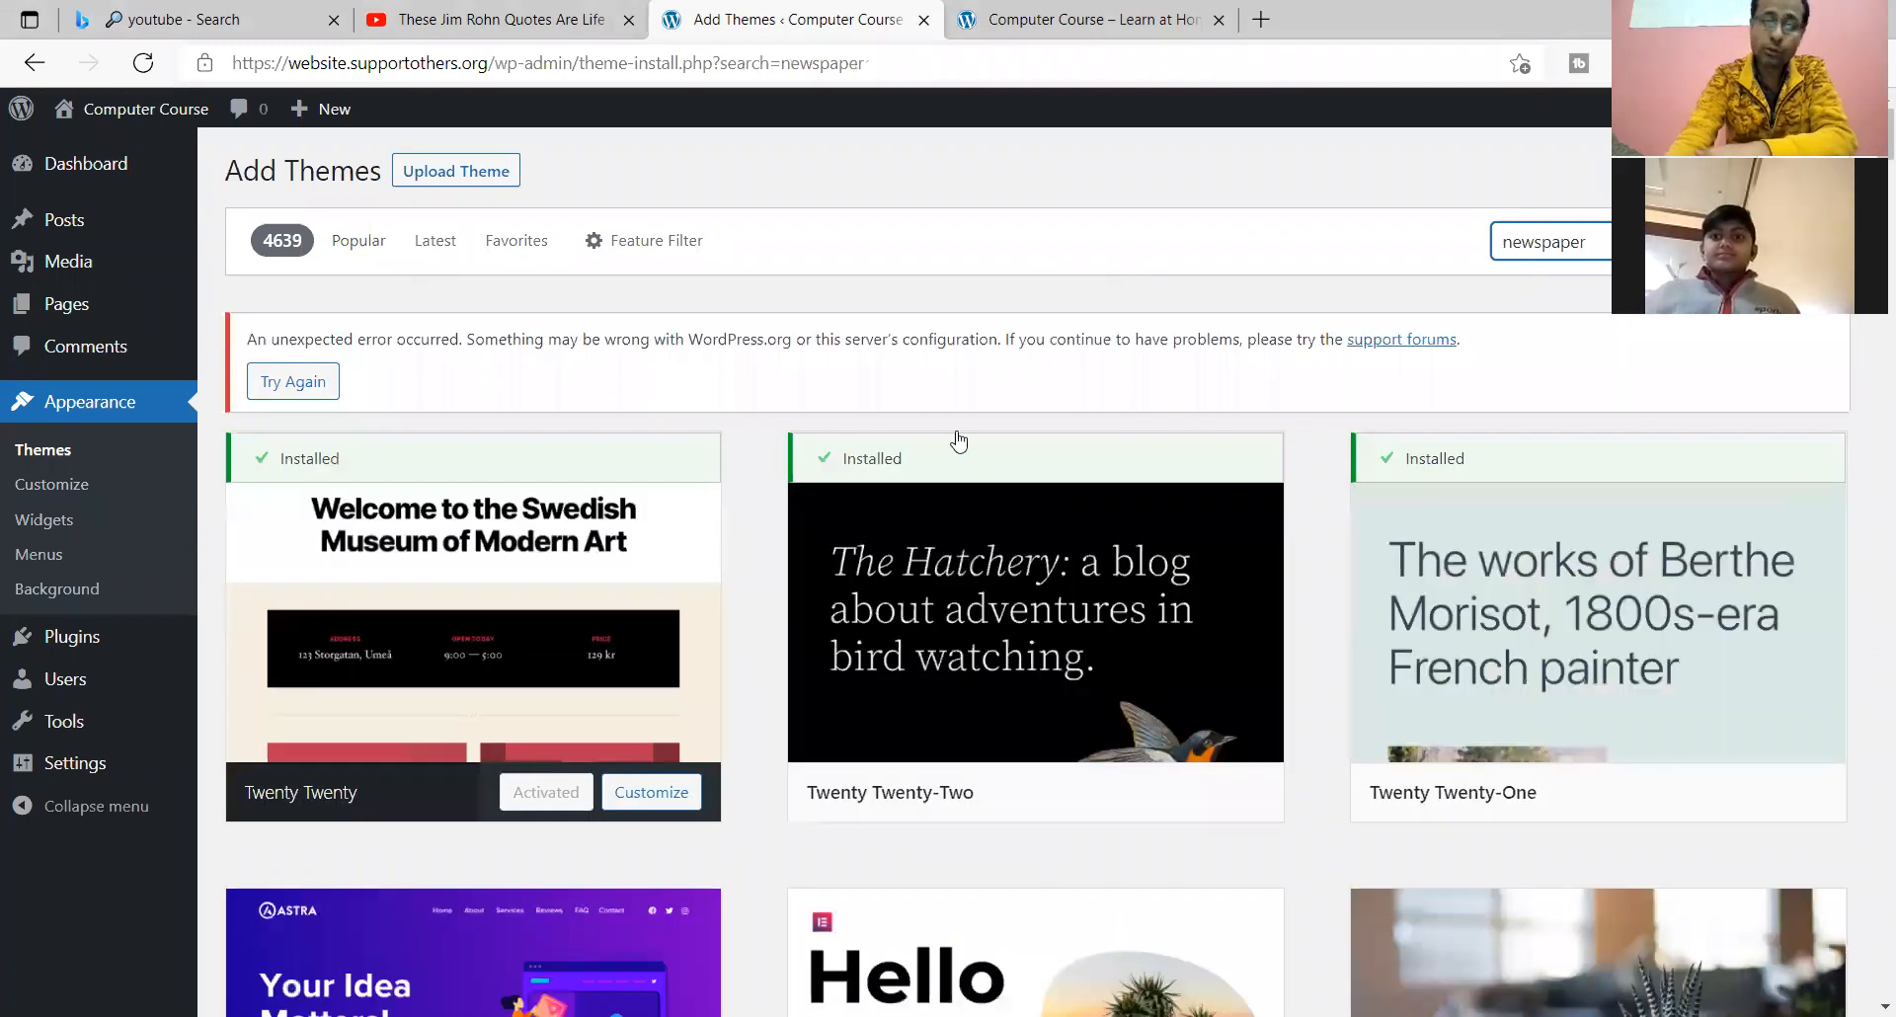
# - Scroll the 'newspaper' results down to the Apace, Best Shop and Mesmerize themes
pyautogui.moveTo(946, 620)
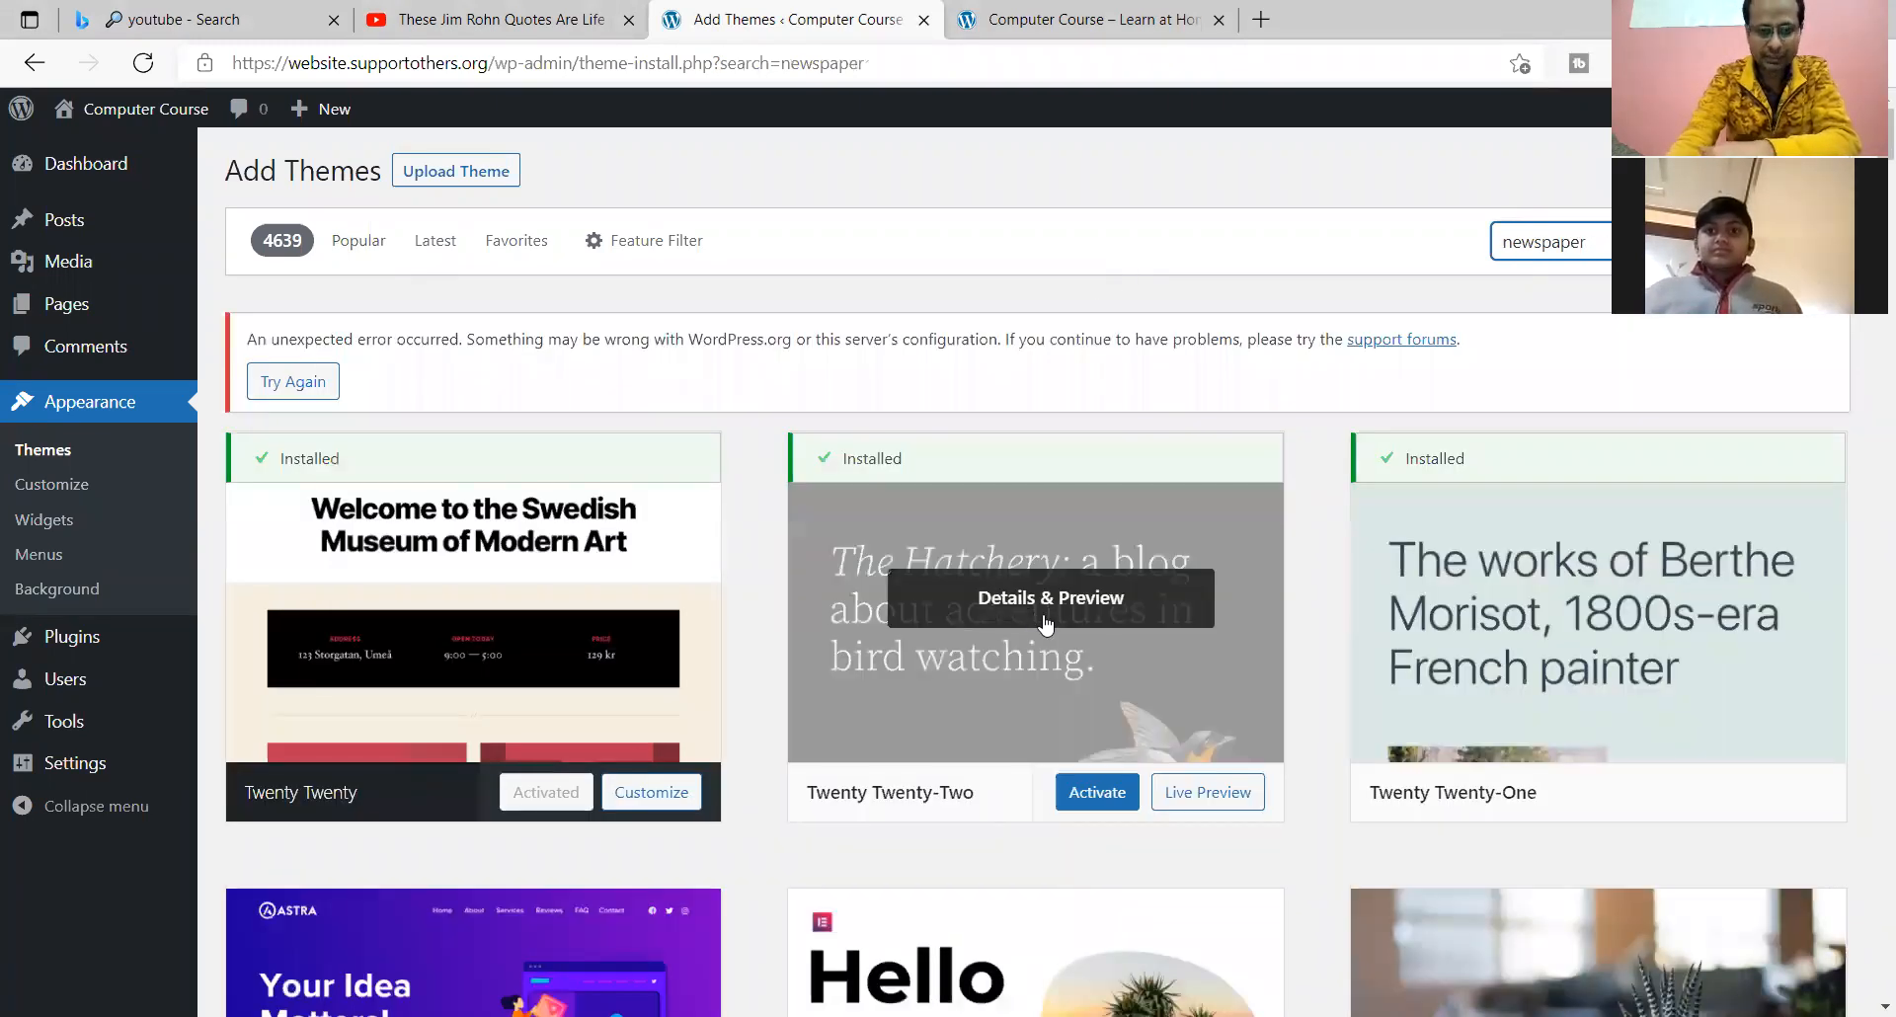
pyautogui.scroll(-4, 1042, 617)
pyautogui.scroll(-4, 1091, 550)
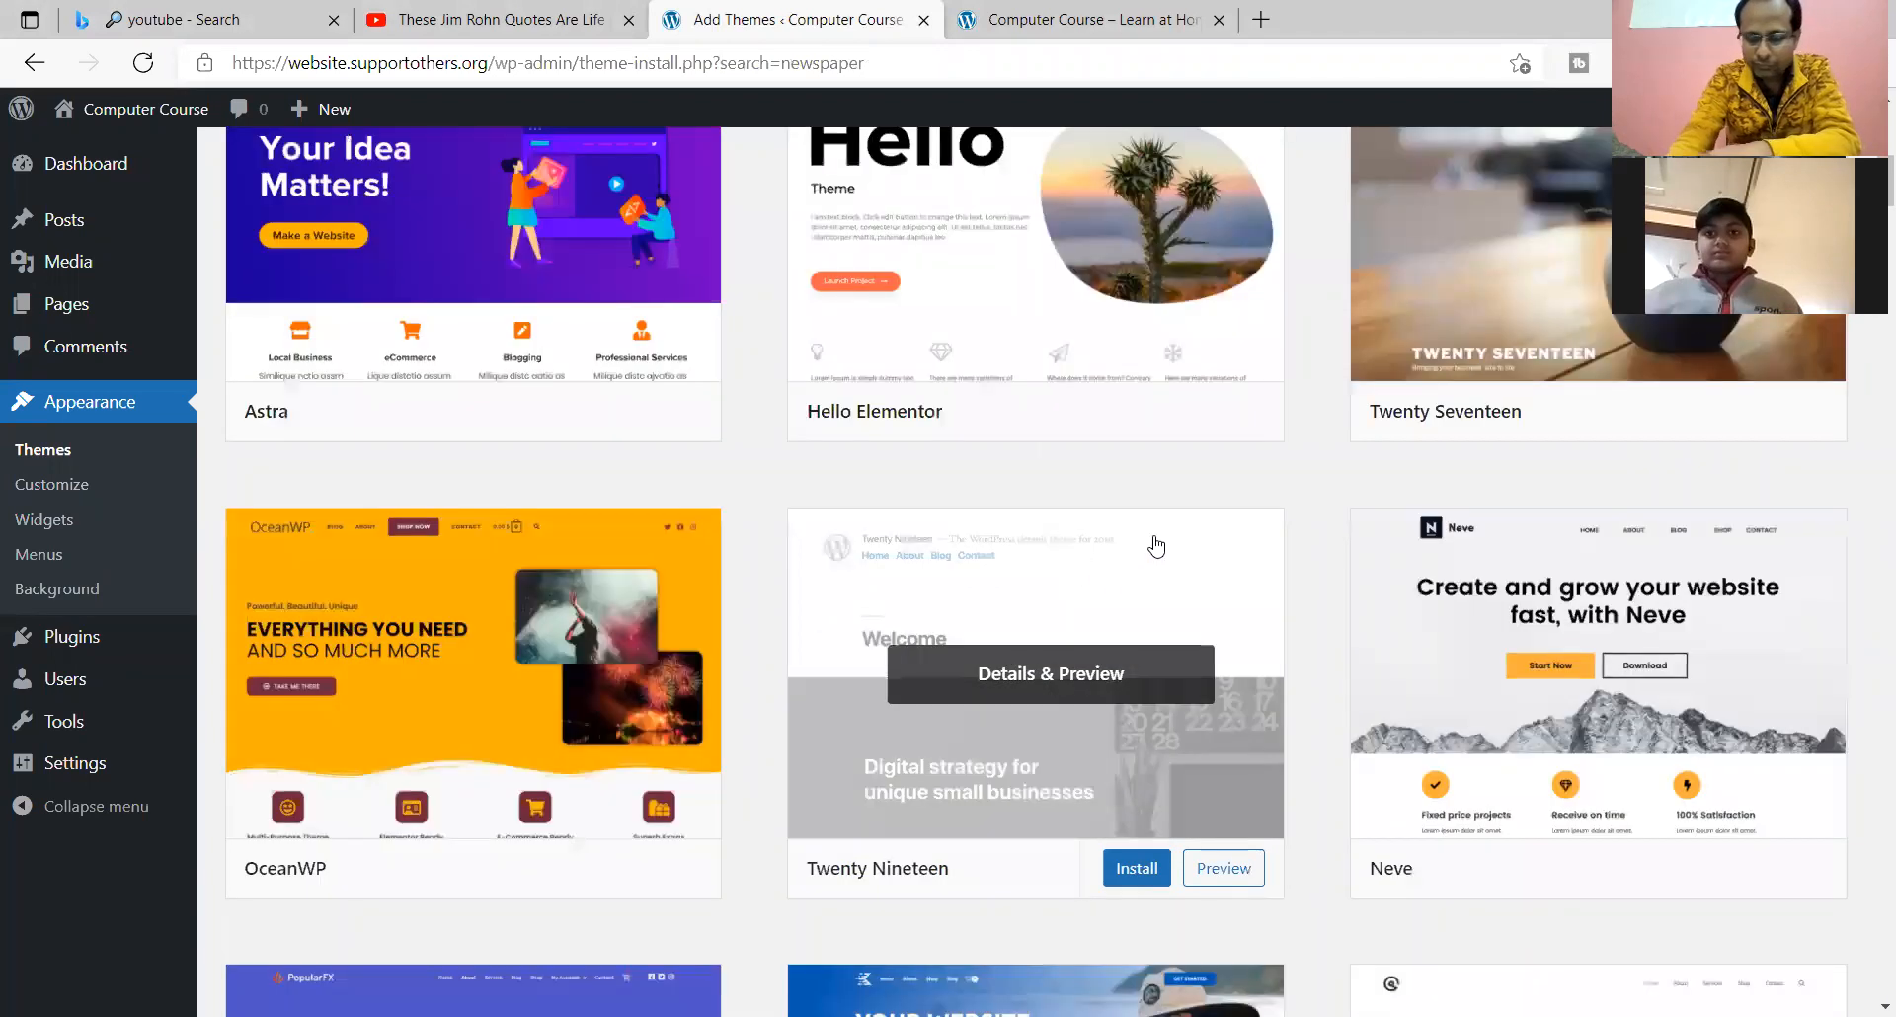
pyautogui.scroll(7, 1160, 546)
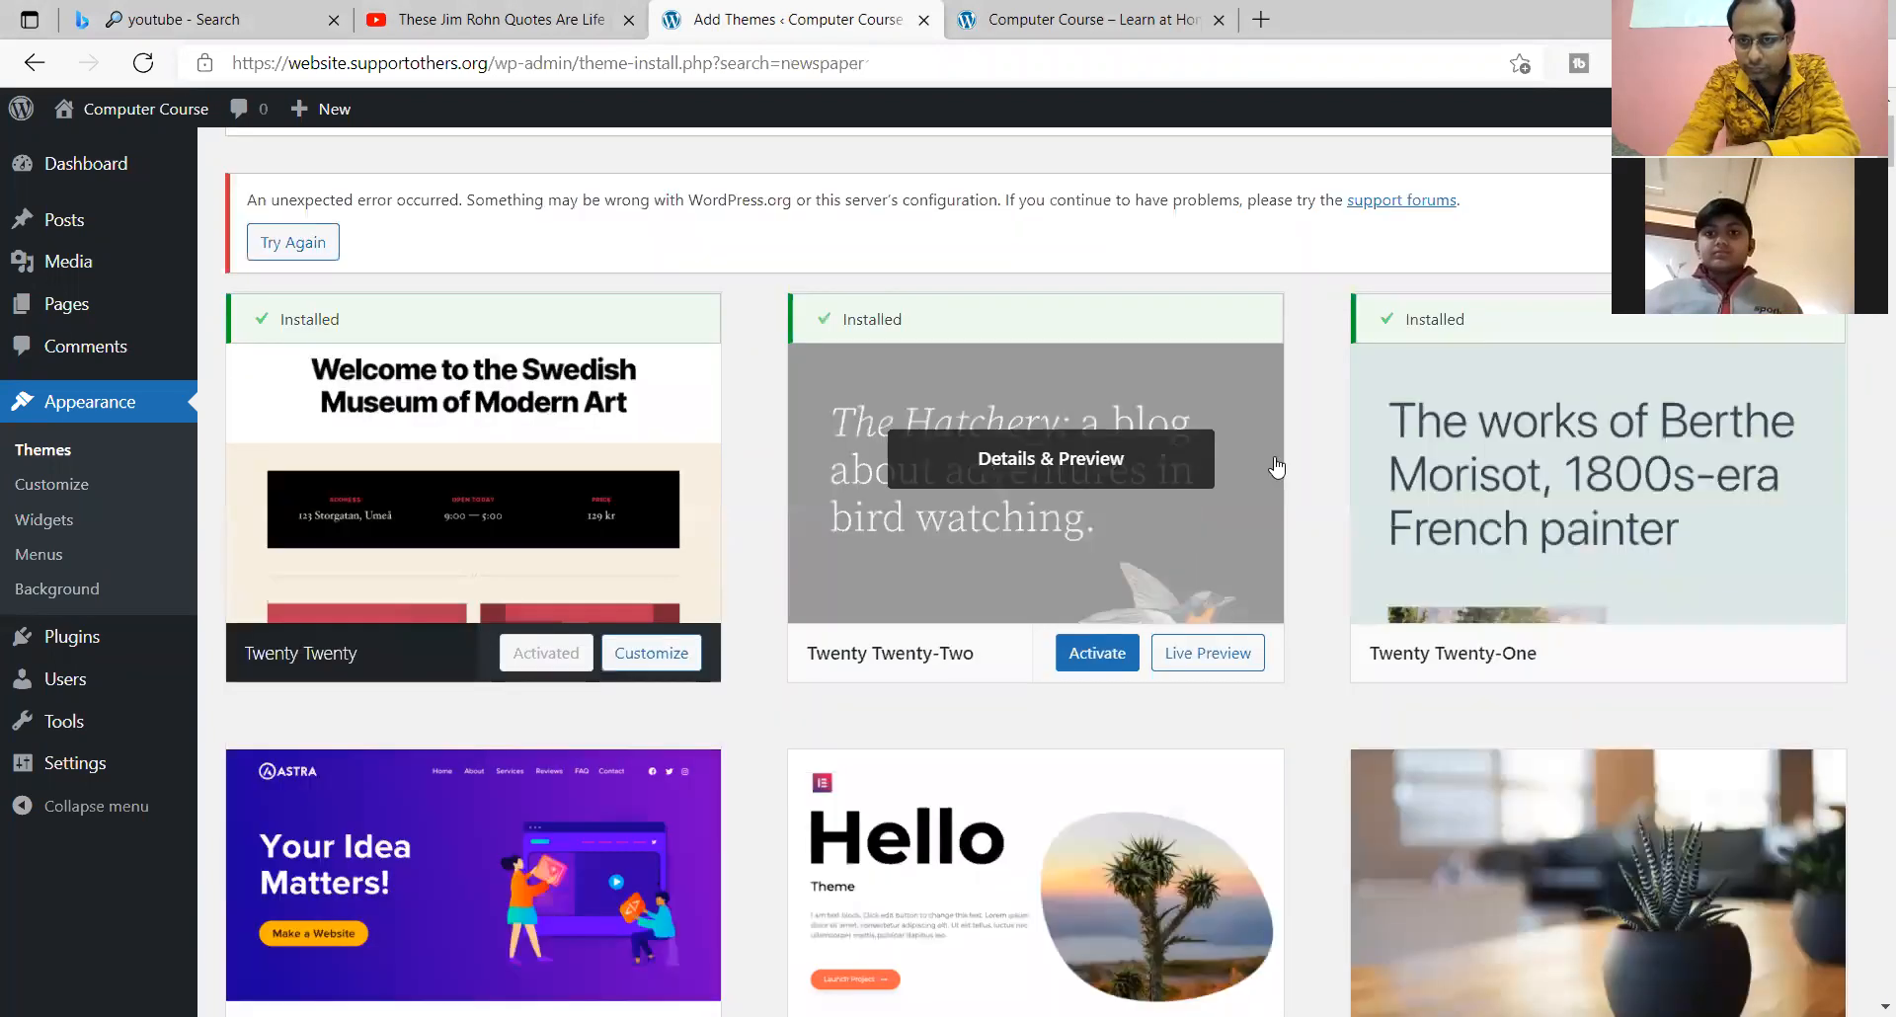
pyautogui.scroll(2, 1277, 467)
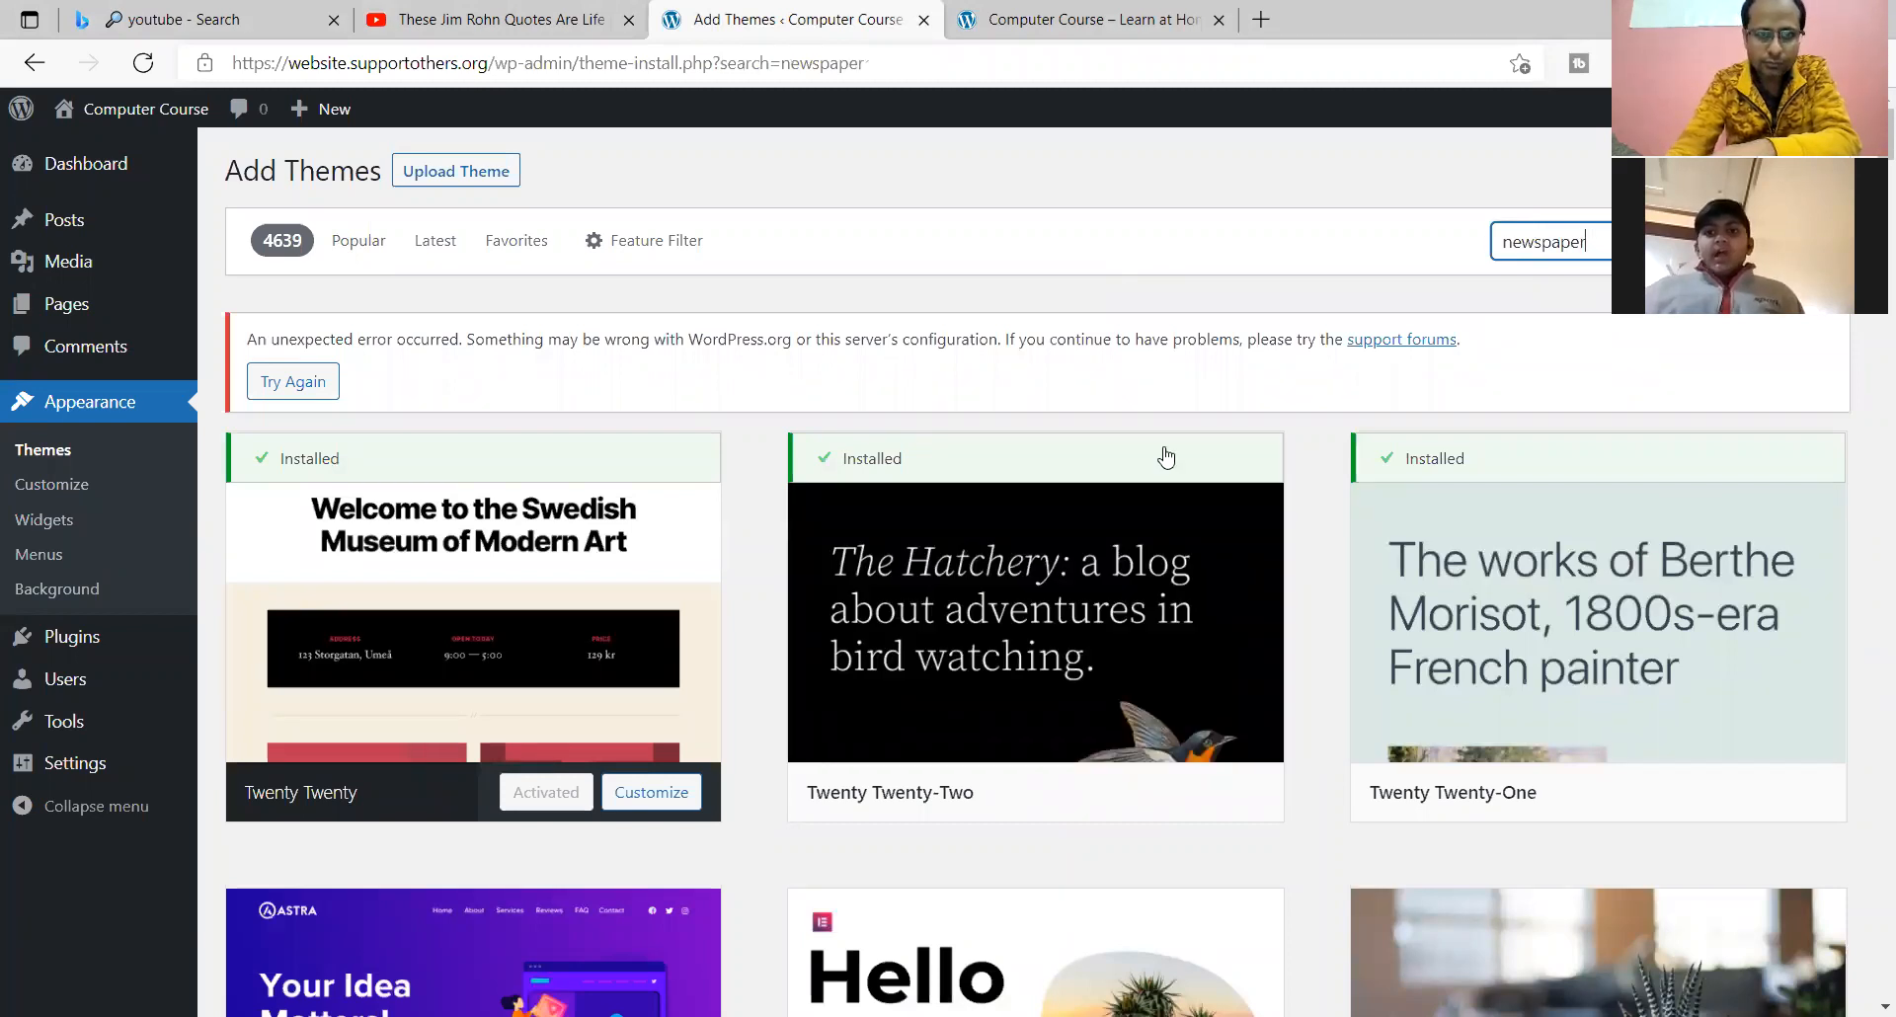
pyautogui.scroll(-10, 1007, 487)
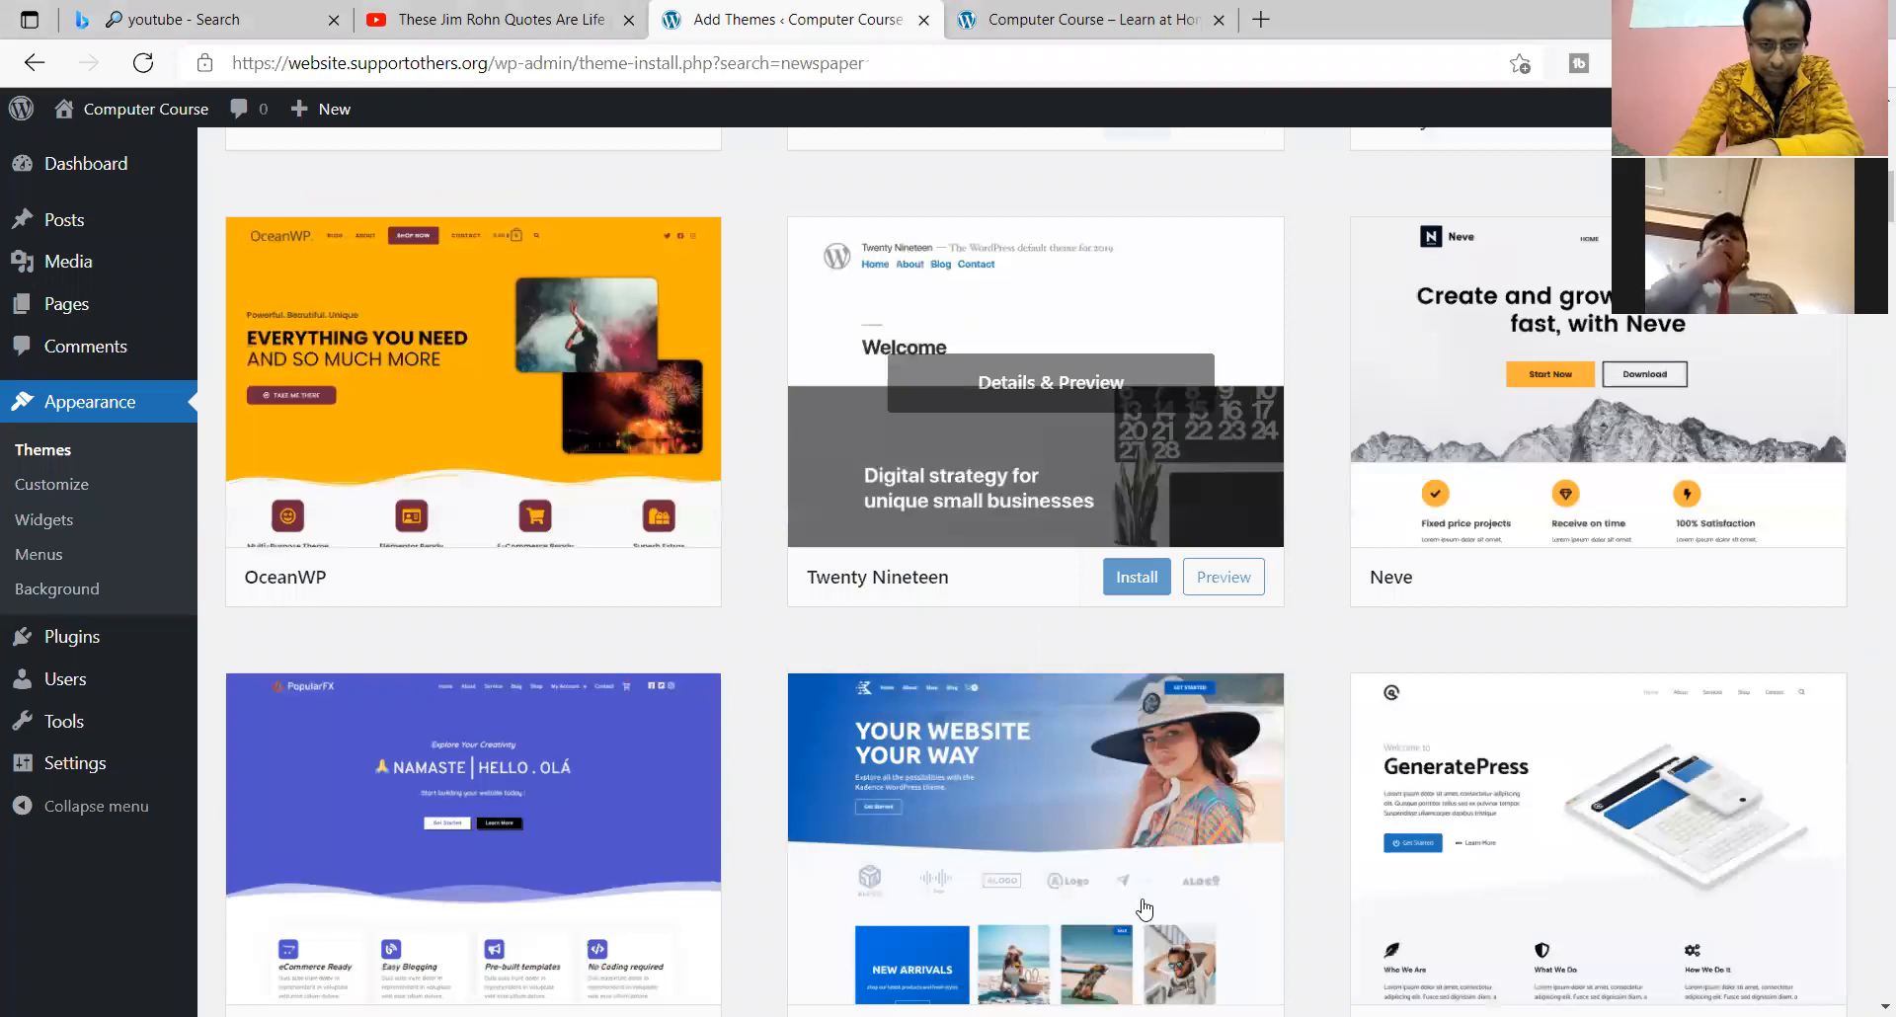
pyautogui.scroll(-1, 1144, 909)
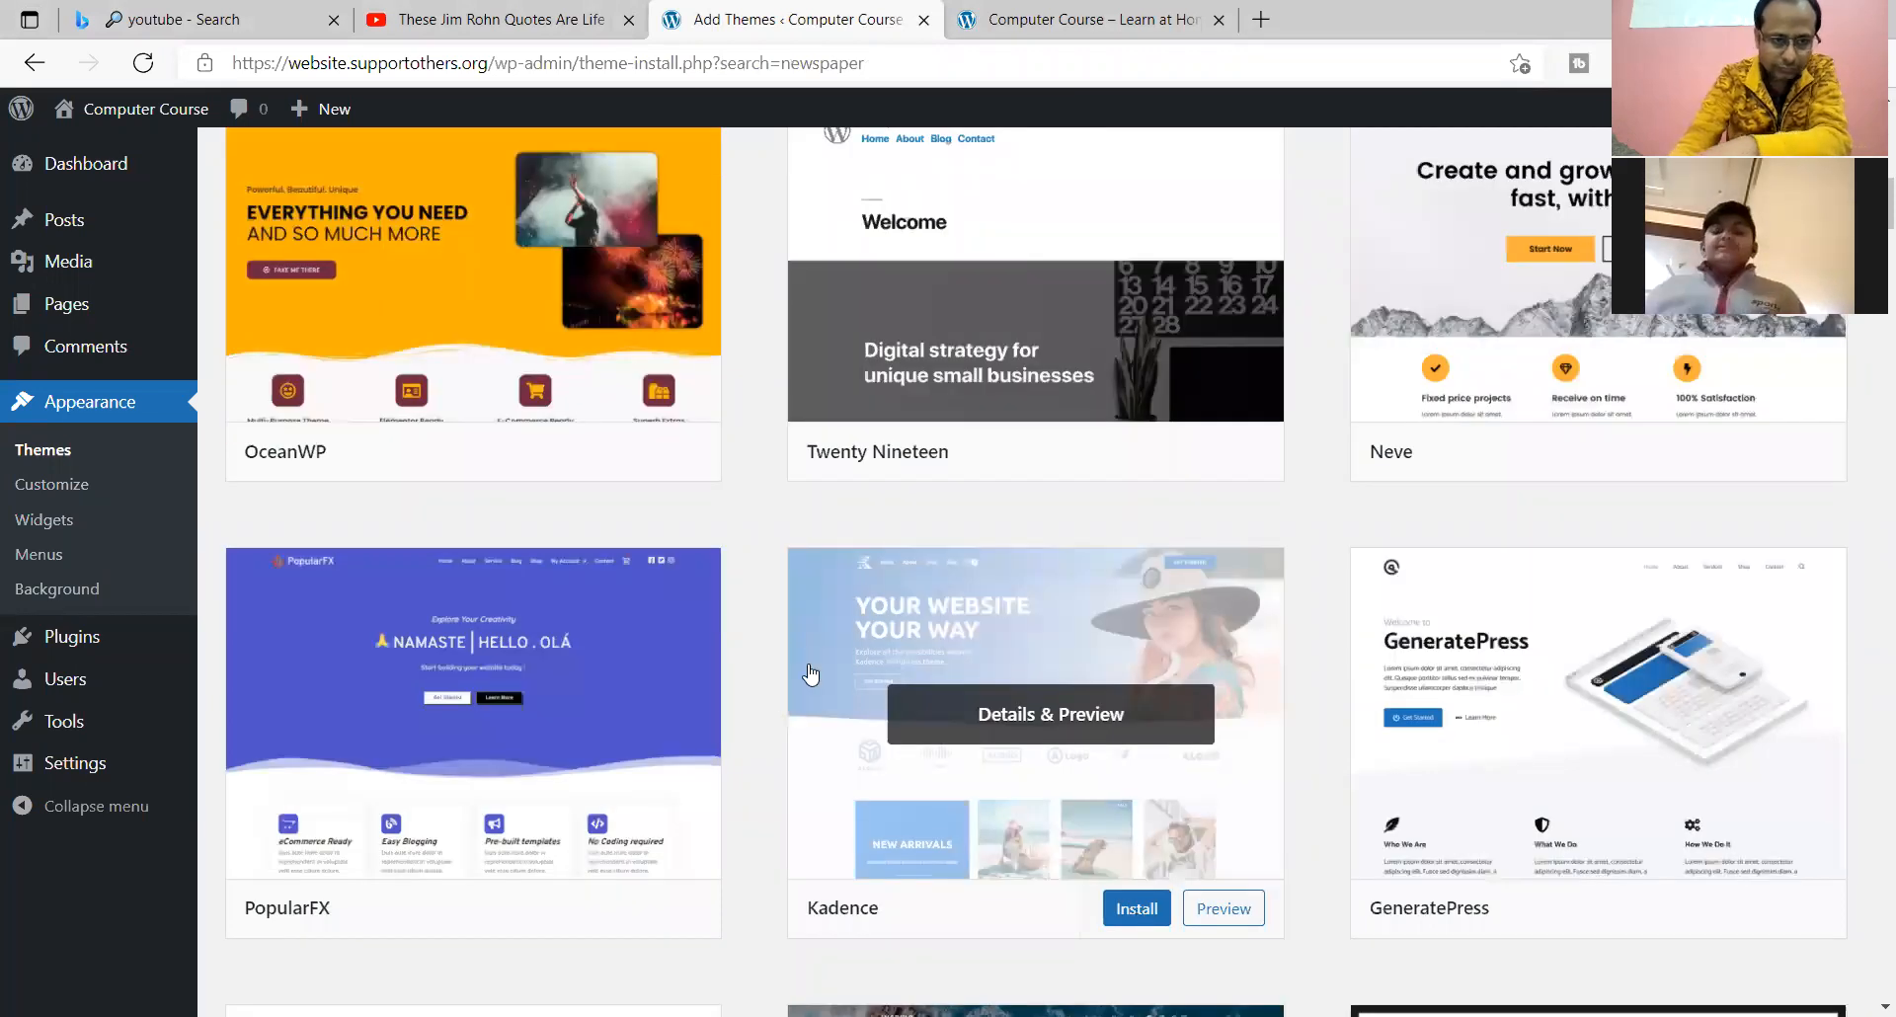
pyautogui.scroll(-3, 809, 674)
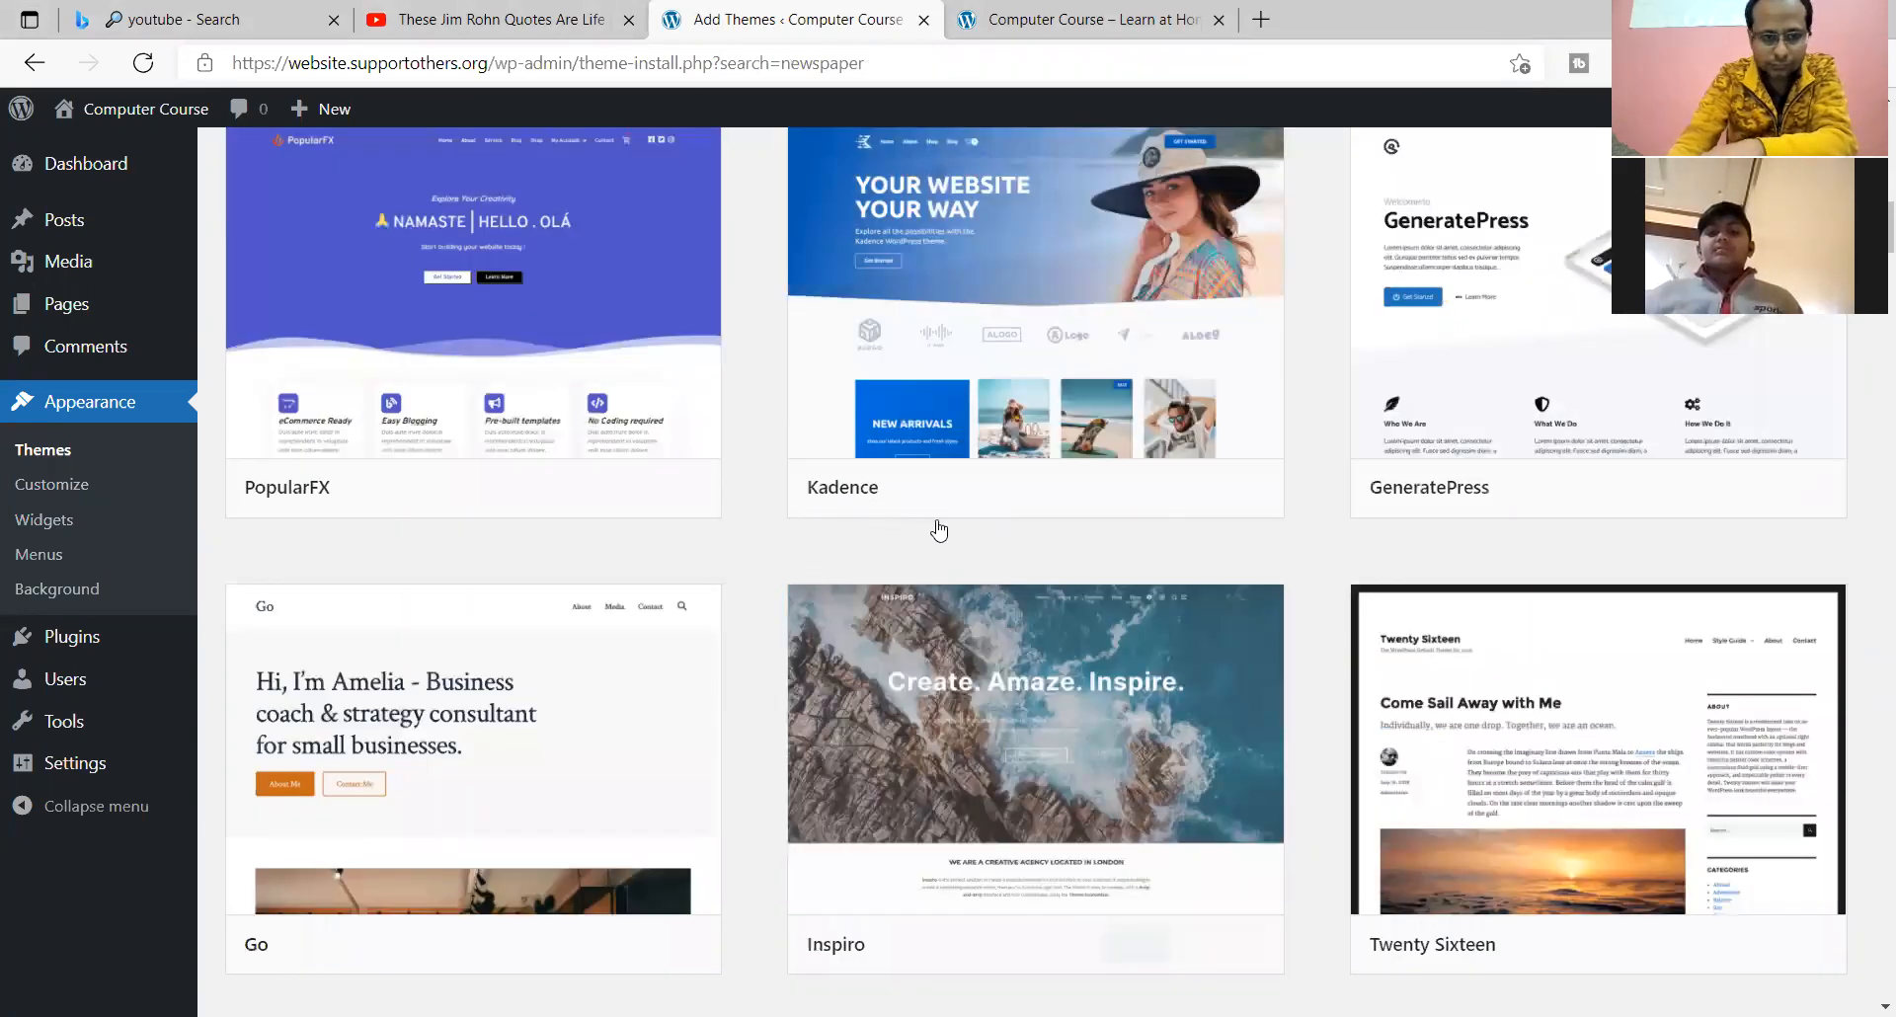
pyautogui.scroll(-6, 939, 532)
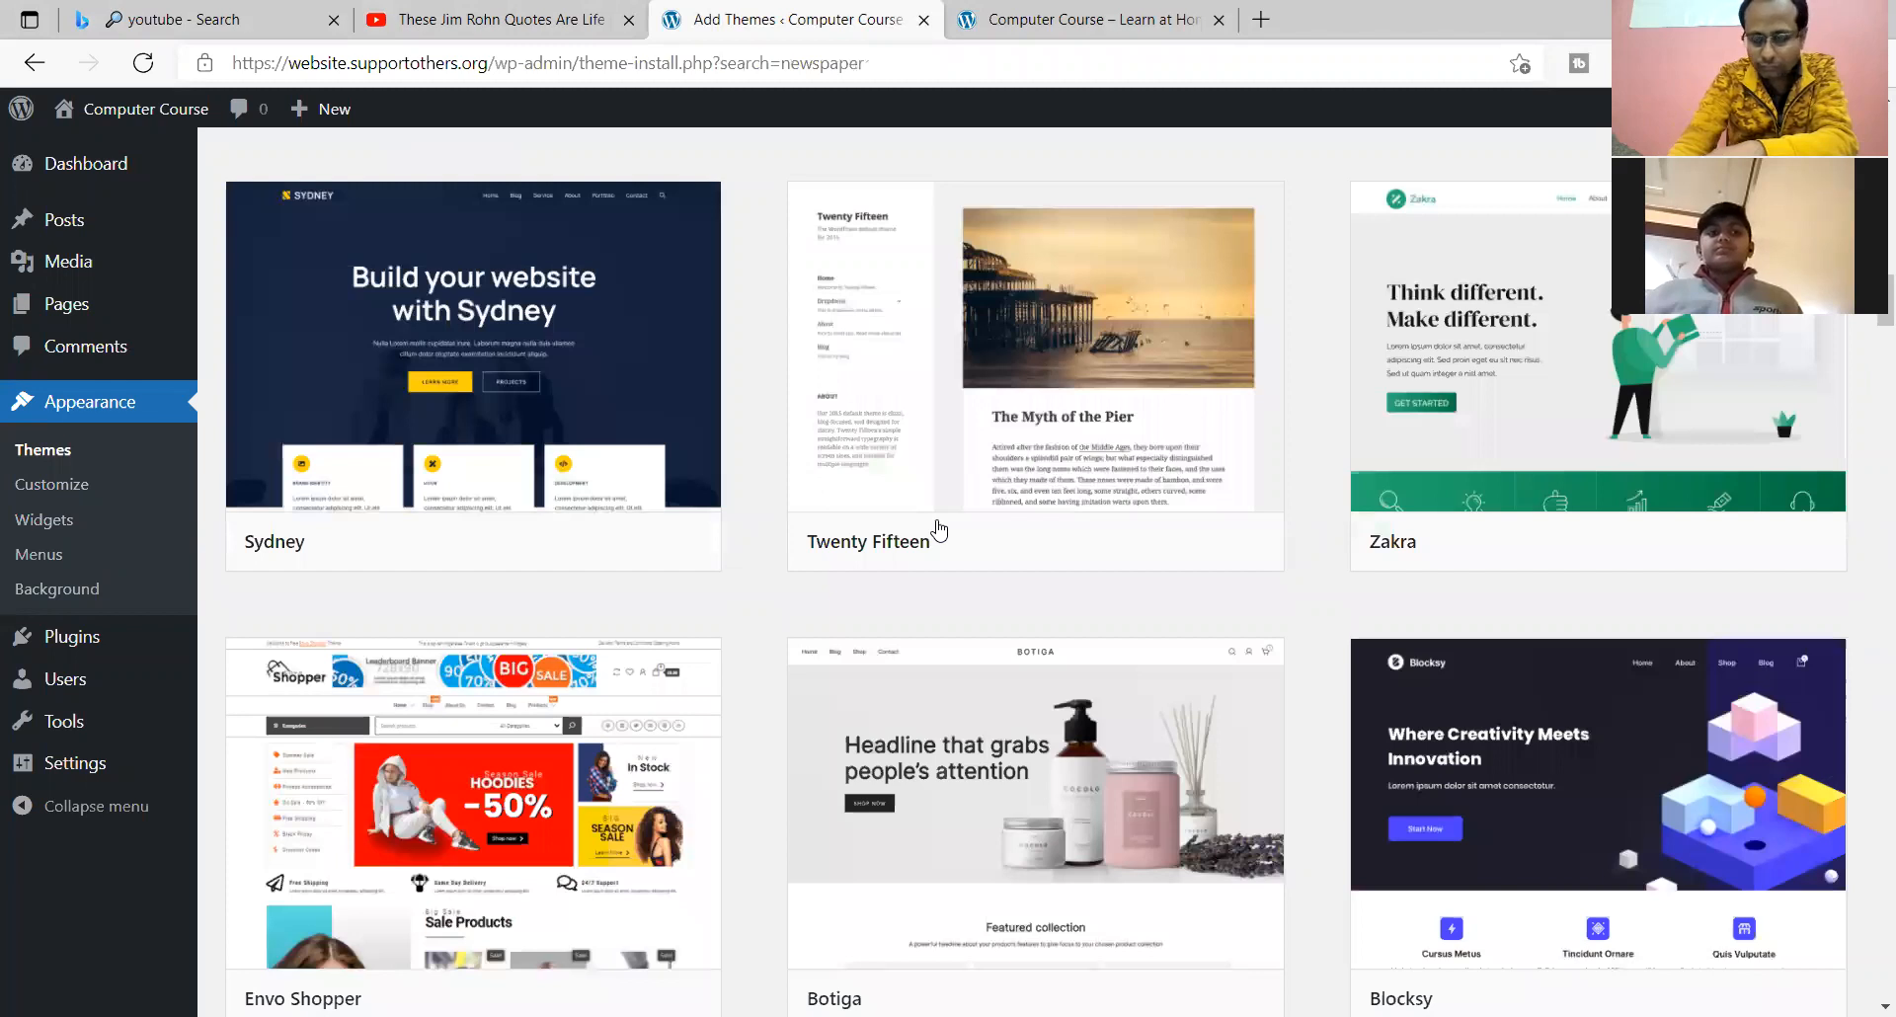
pyautogui.scroll(-9, 939, 532)
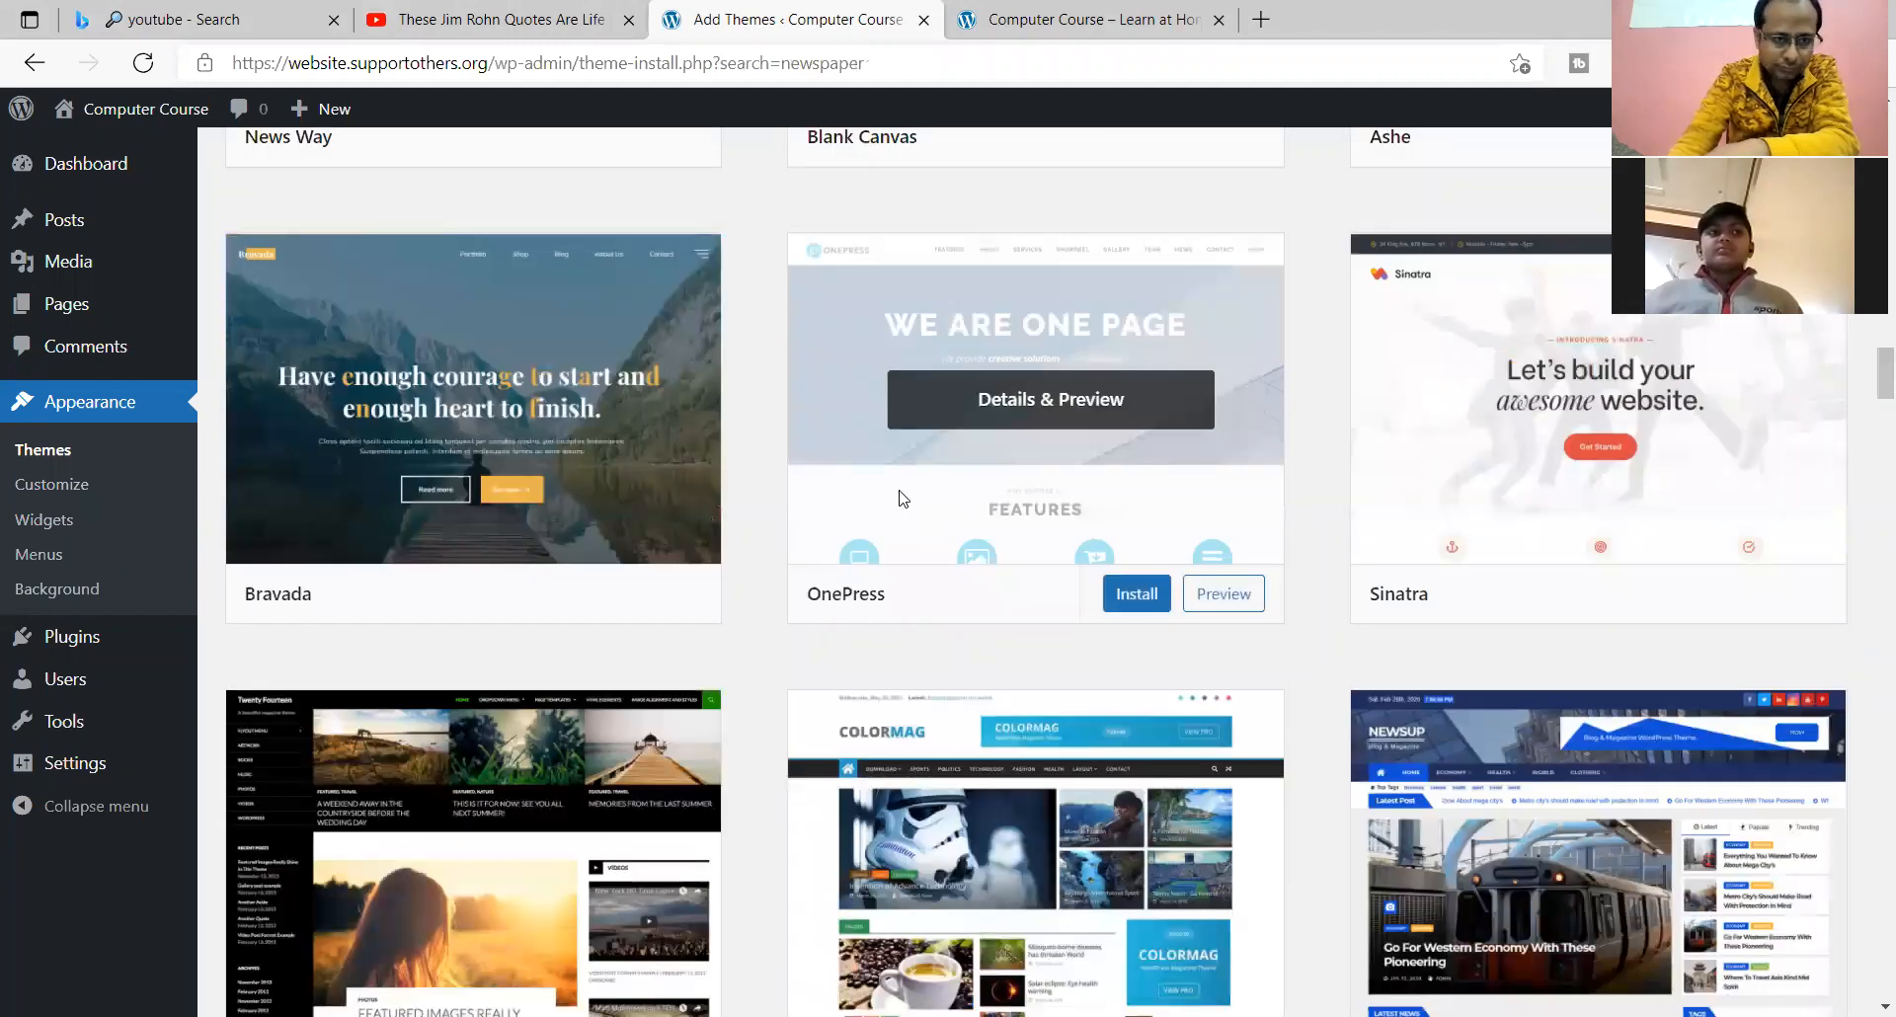
pyautogui.scroll(-7, 901, 498)
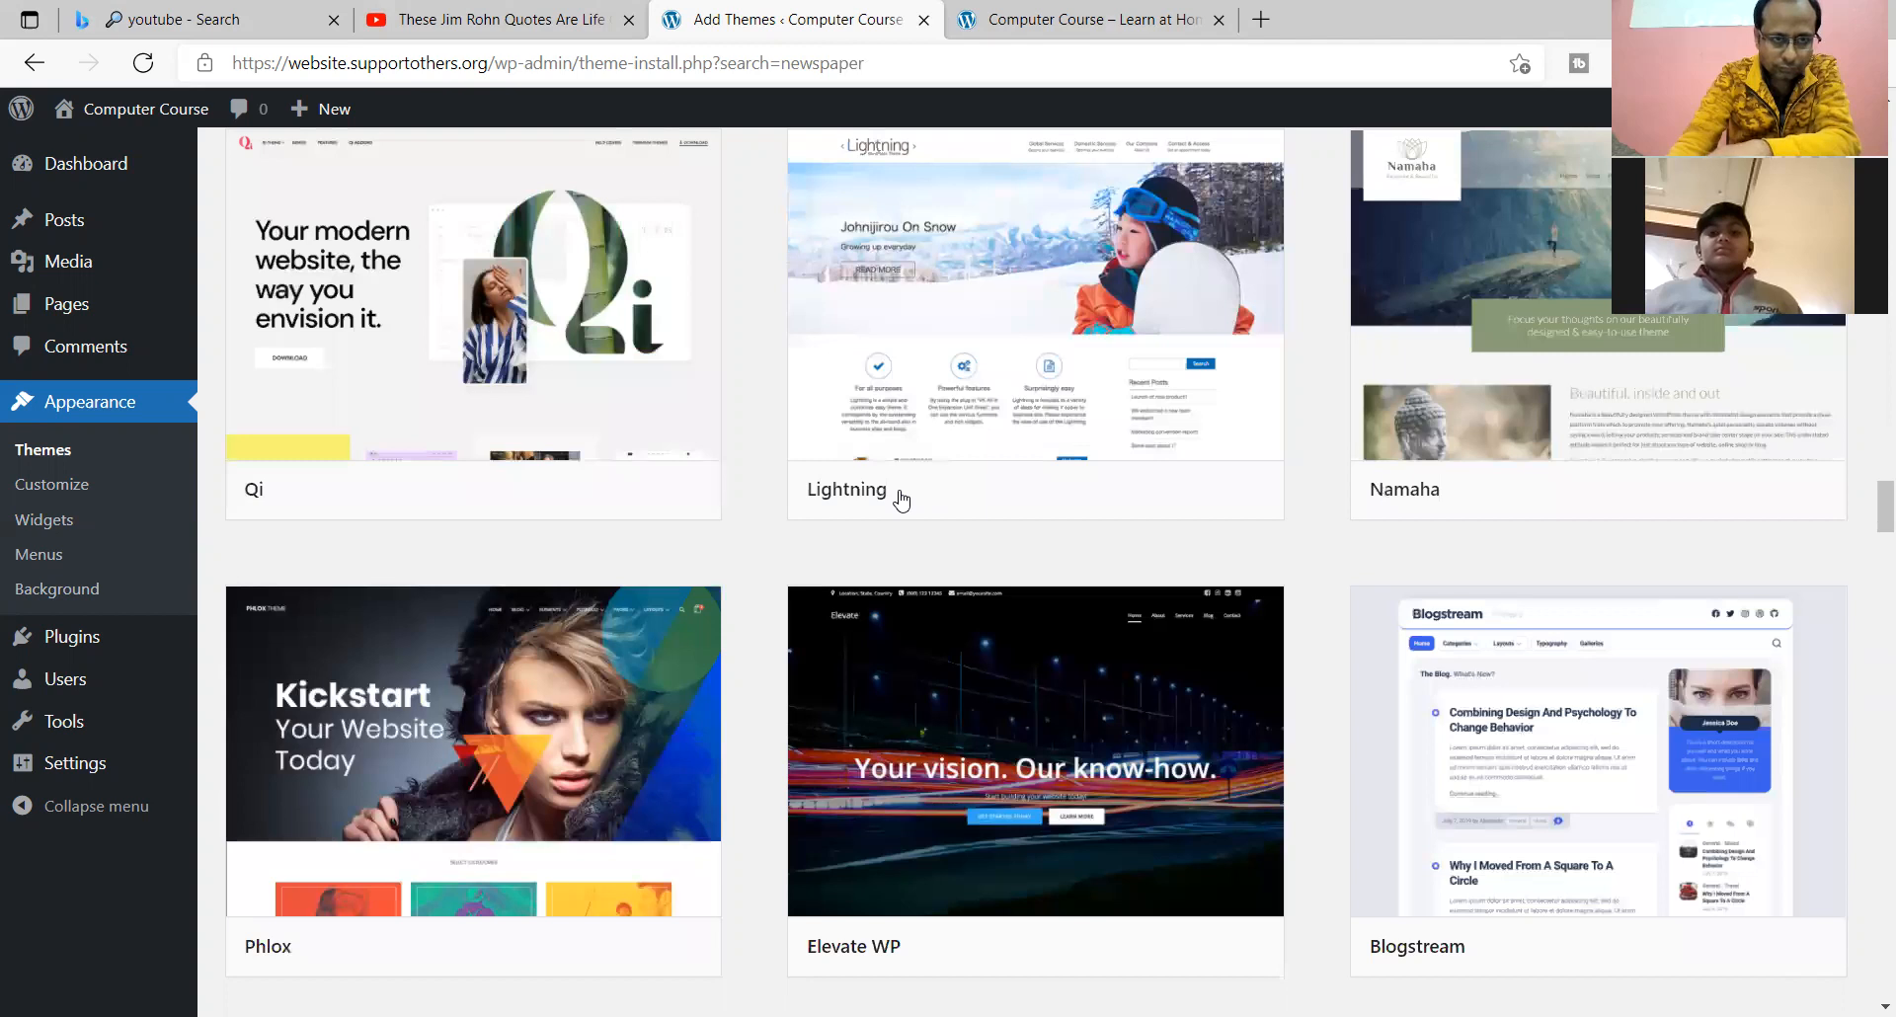
pyautogui.scroll(-7, 901, 498)
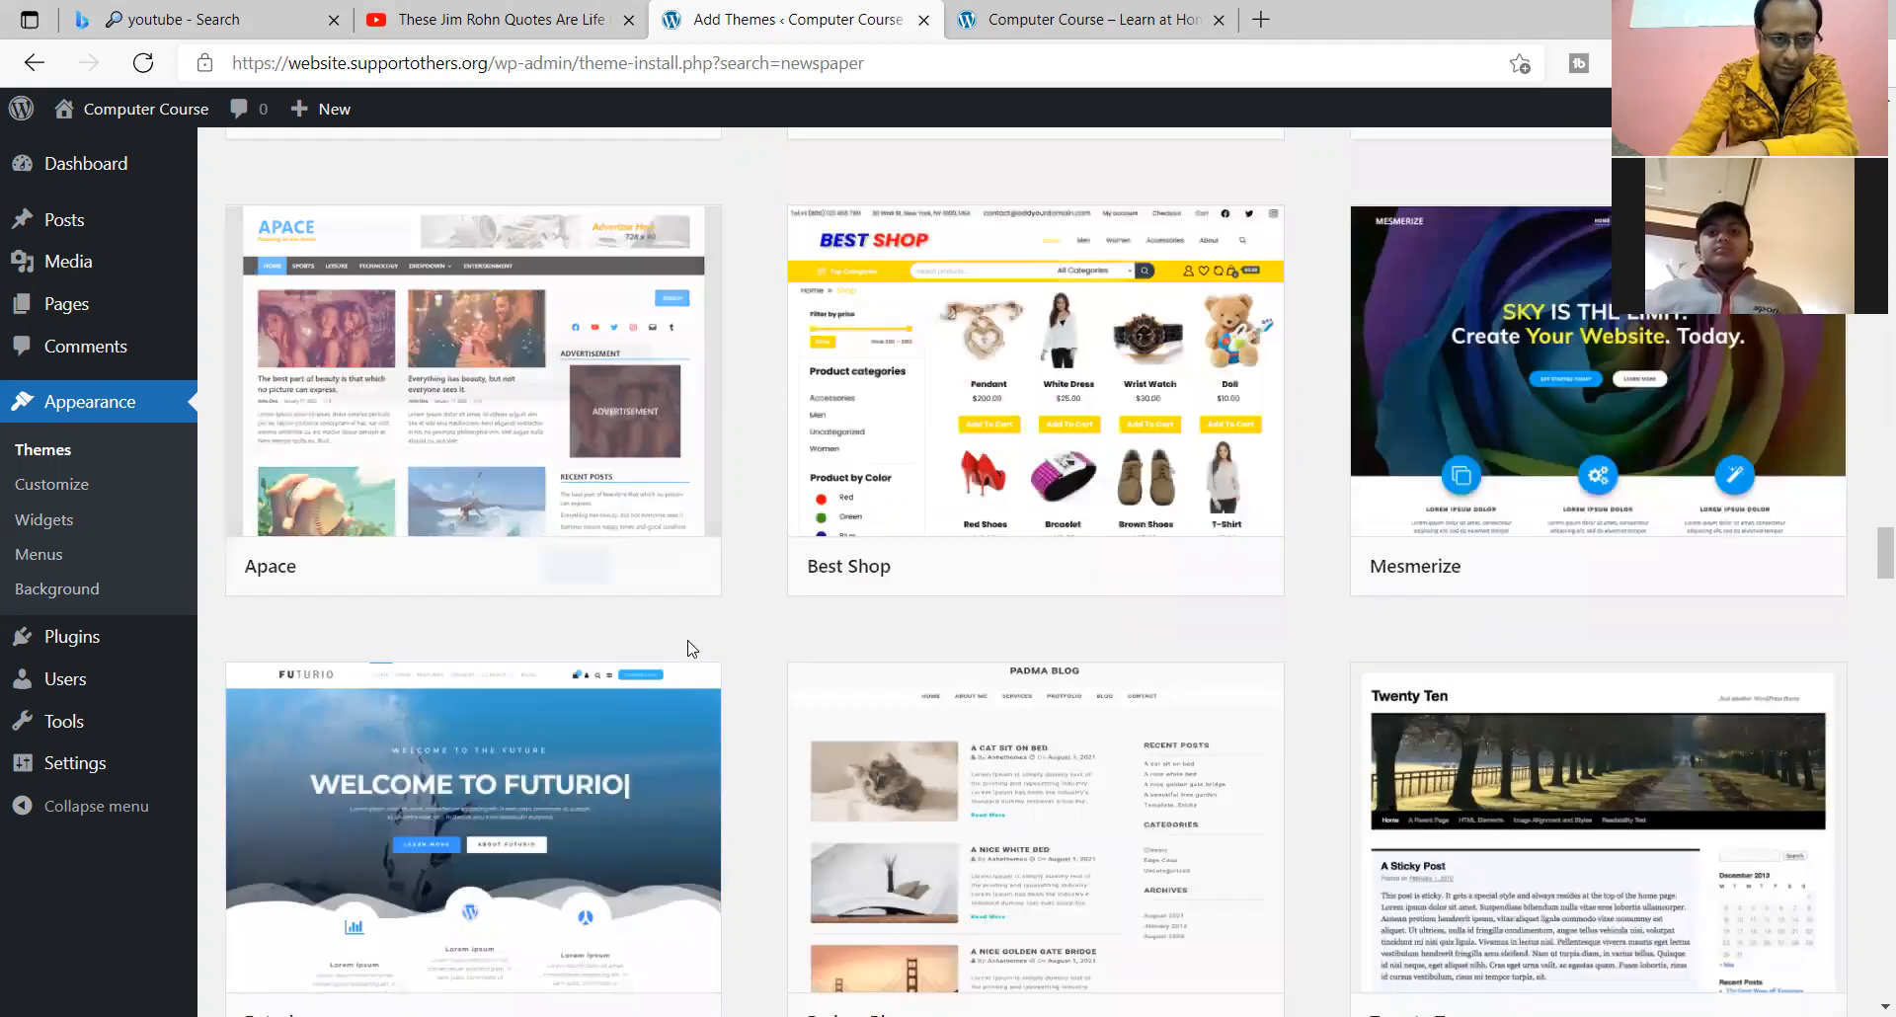
pyautogui.moveTo(499, 381)
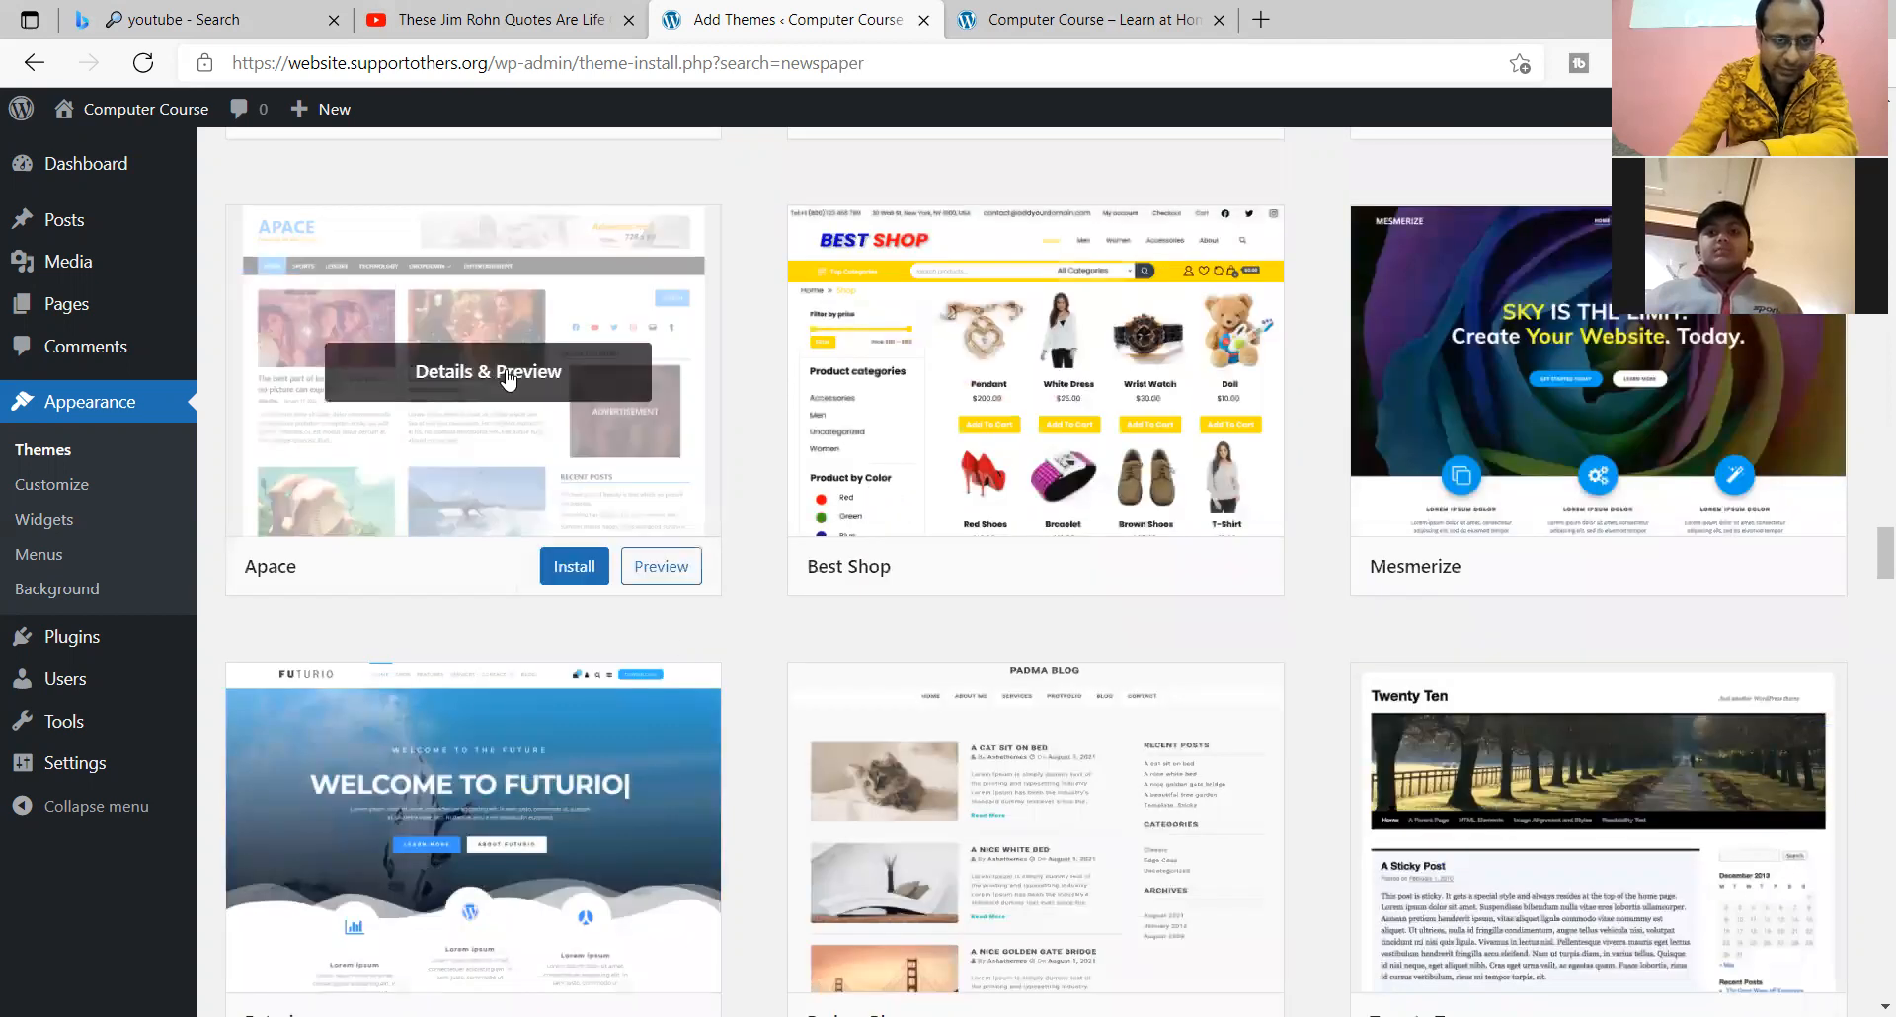
# - Preview the Apace theme and select the demo site URL in its description
pyautogui.click(665, 571)
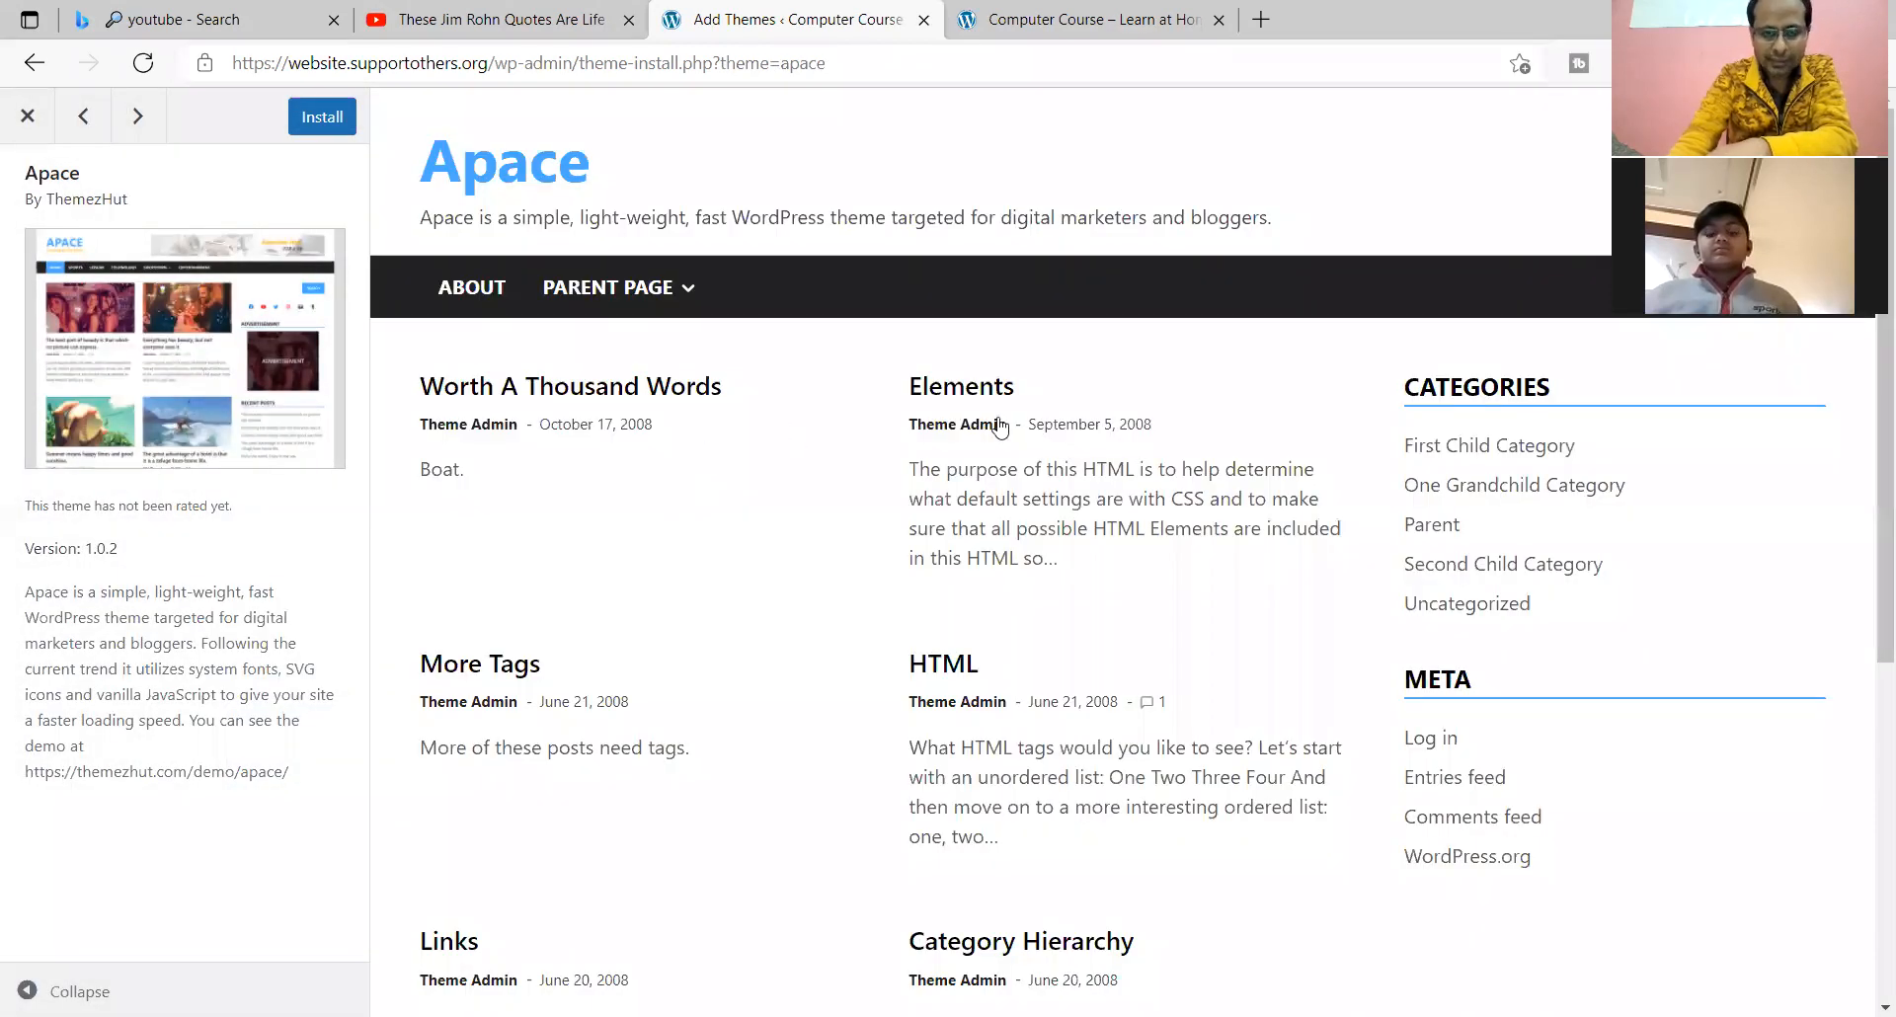
pyautogui.scroll(-5, 701, 336)
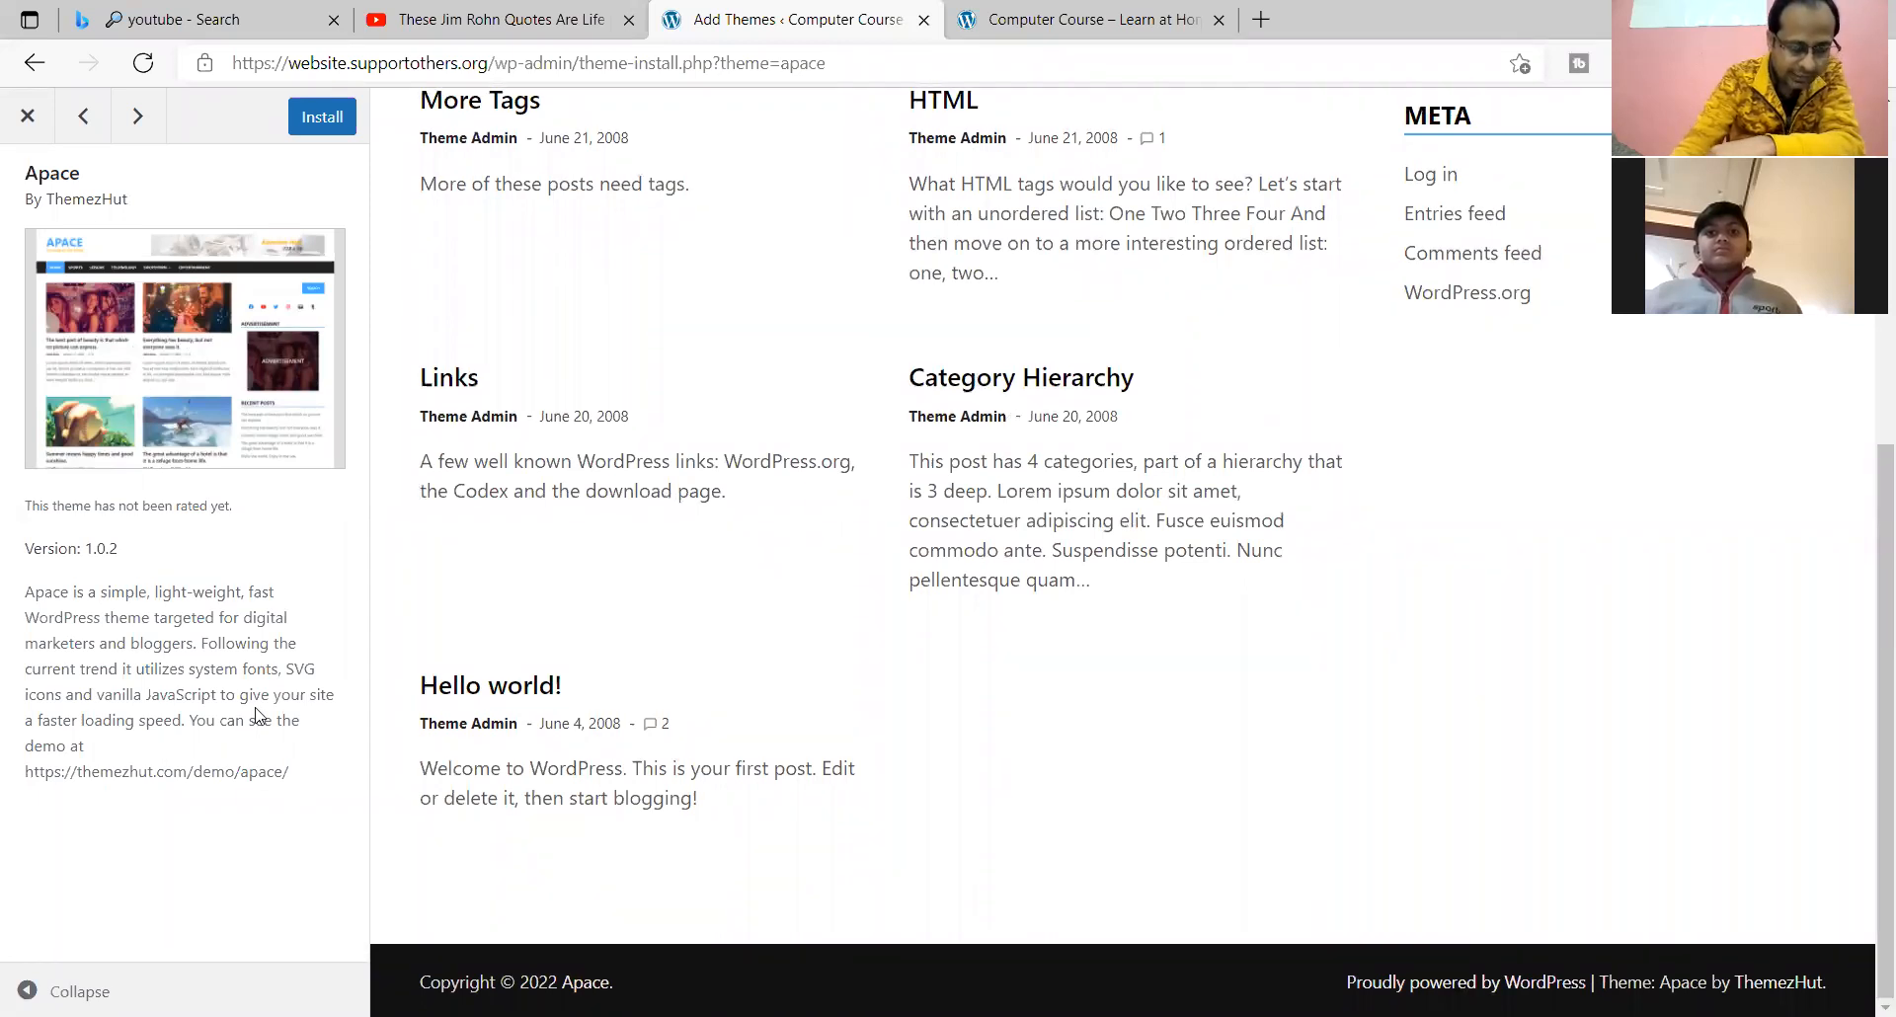
pyautogui.moveTo(291, 777); pyautogui.dragTo(28, 780)
pyautogui.hotkey('ctrl', 'c')
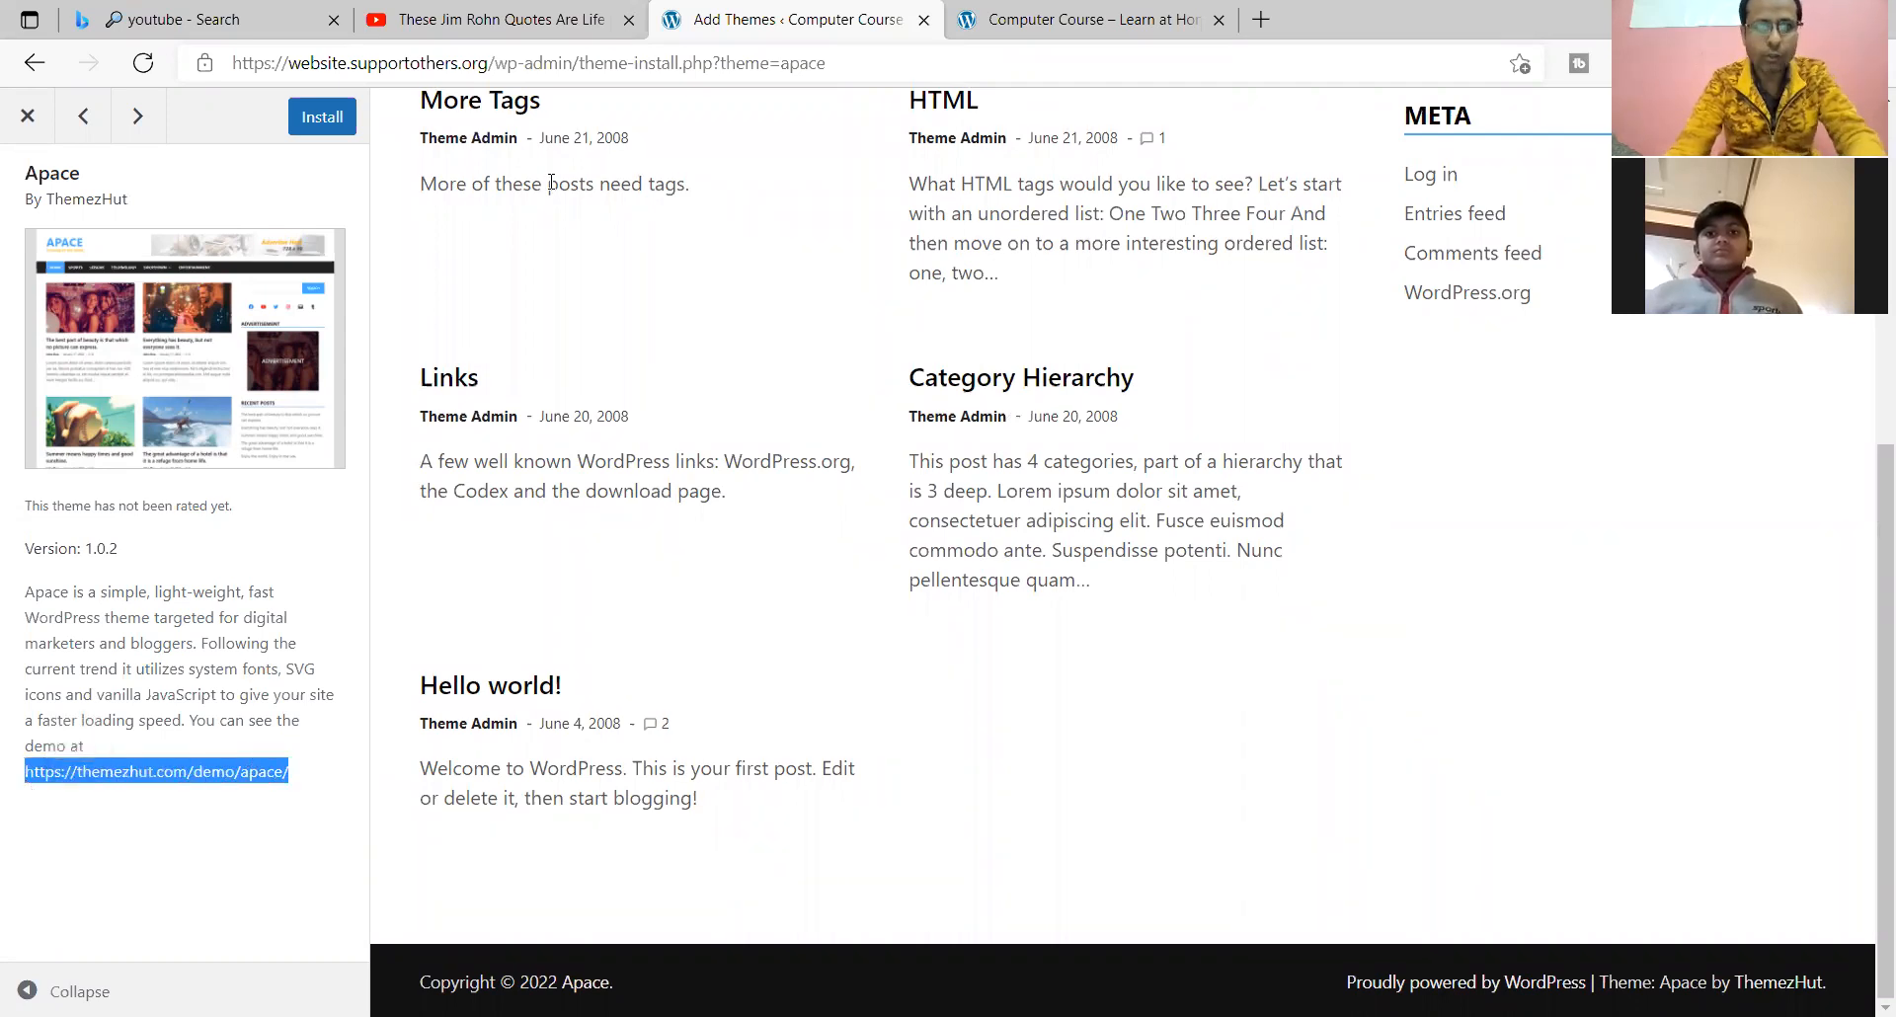
# - Paste the themezhut Apace demo address into a new tab and load it
pyautogui.click(1259, 18)
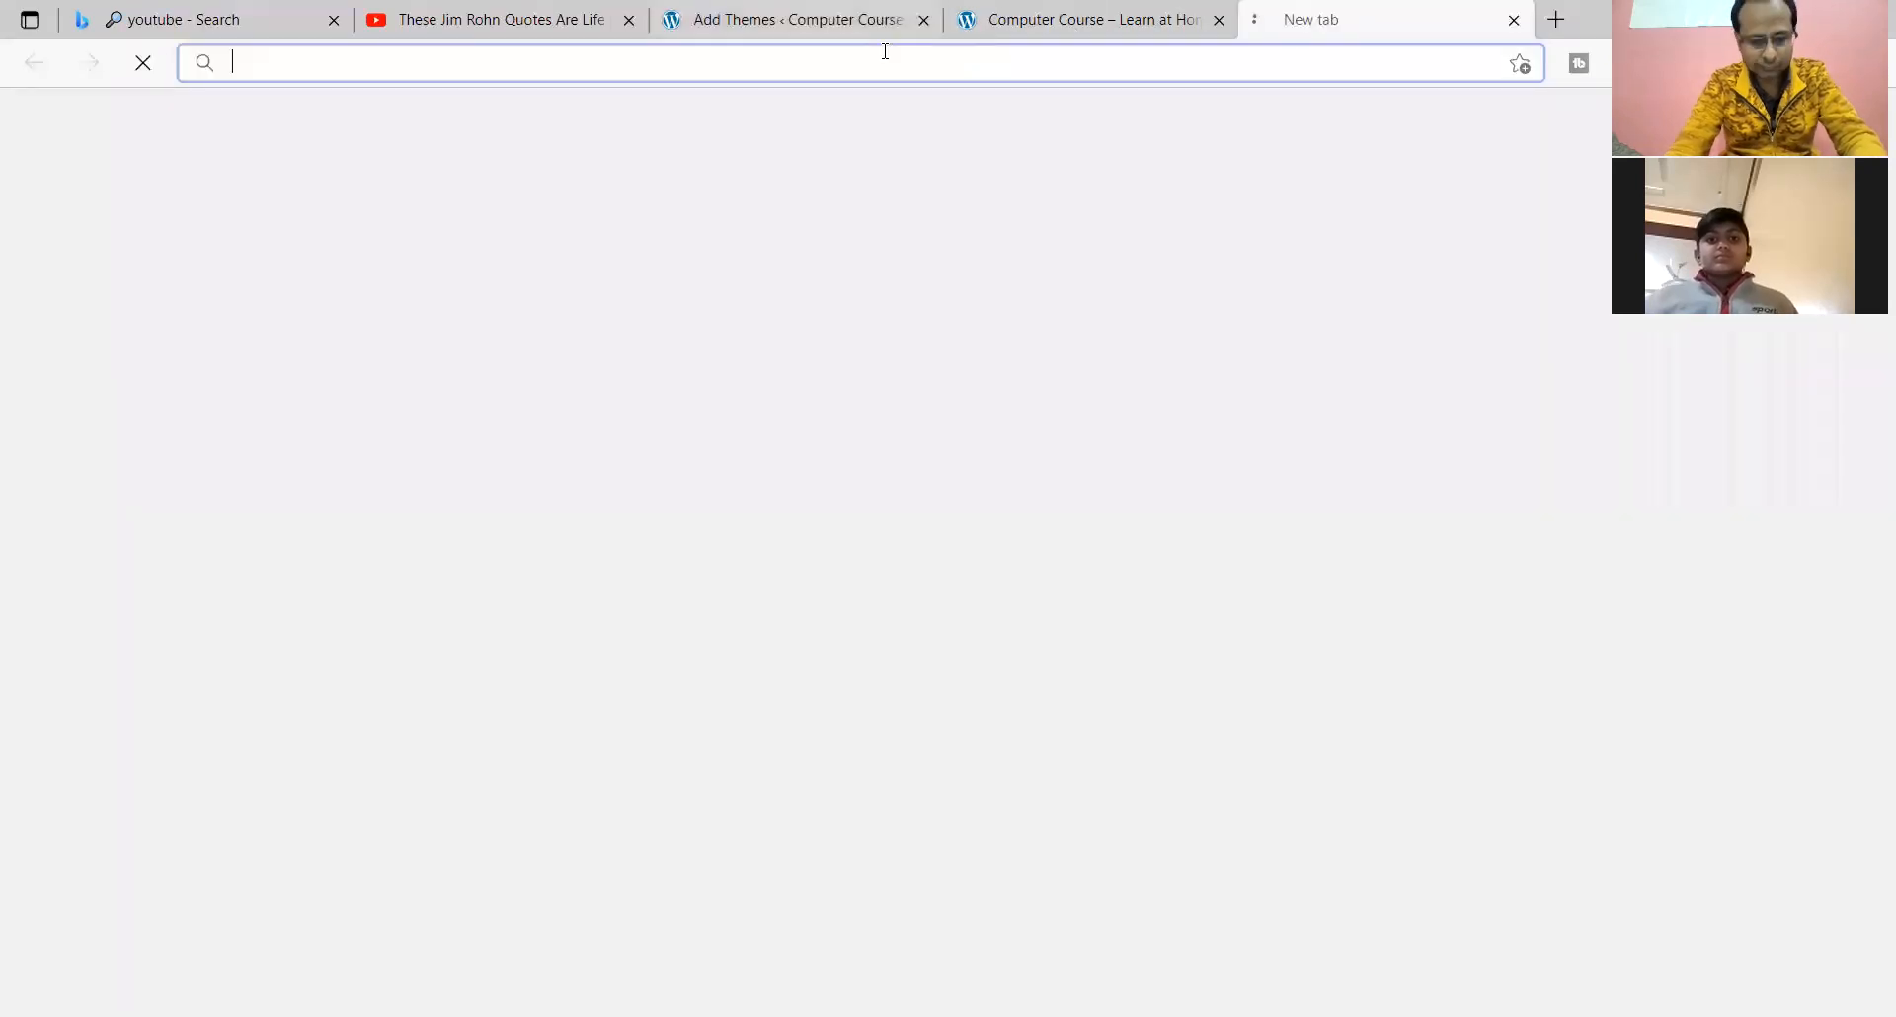
pyautogui.hotkey('ctrl', 'v')
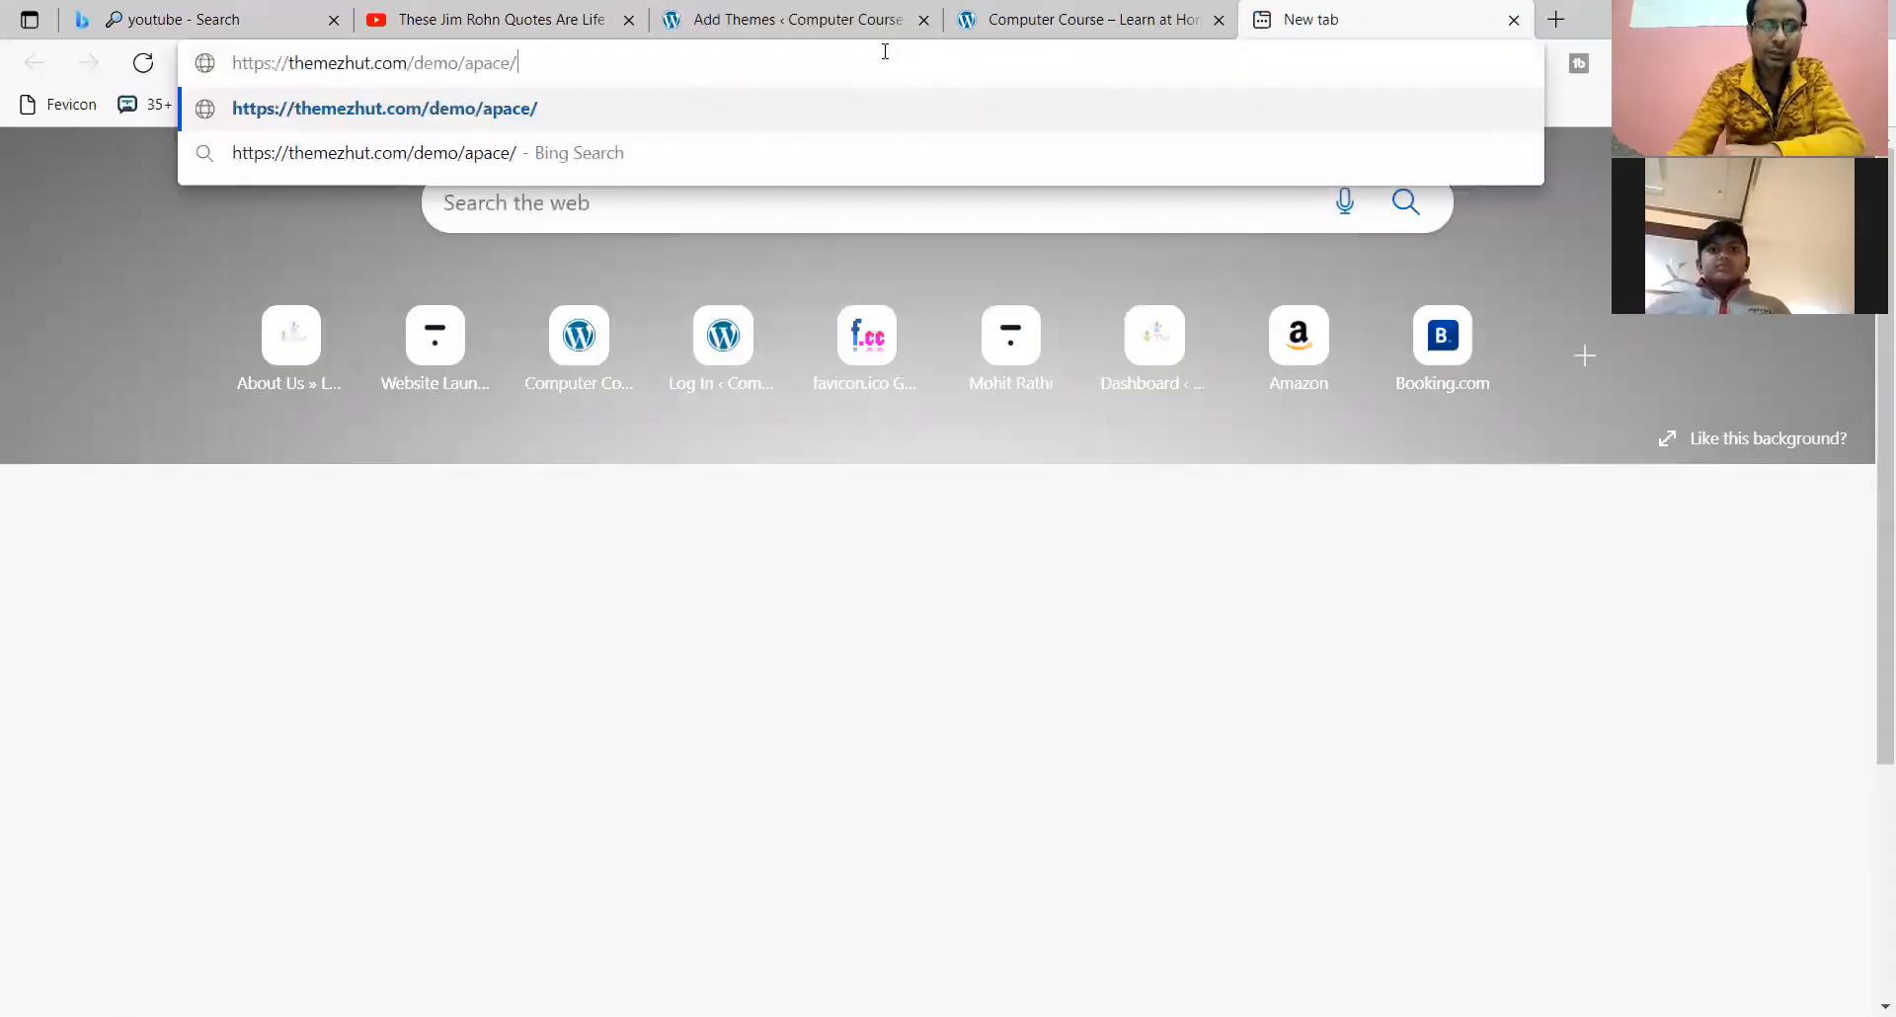
pyautogui.press('Return')
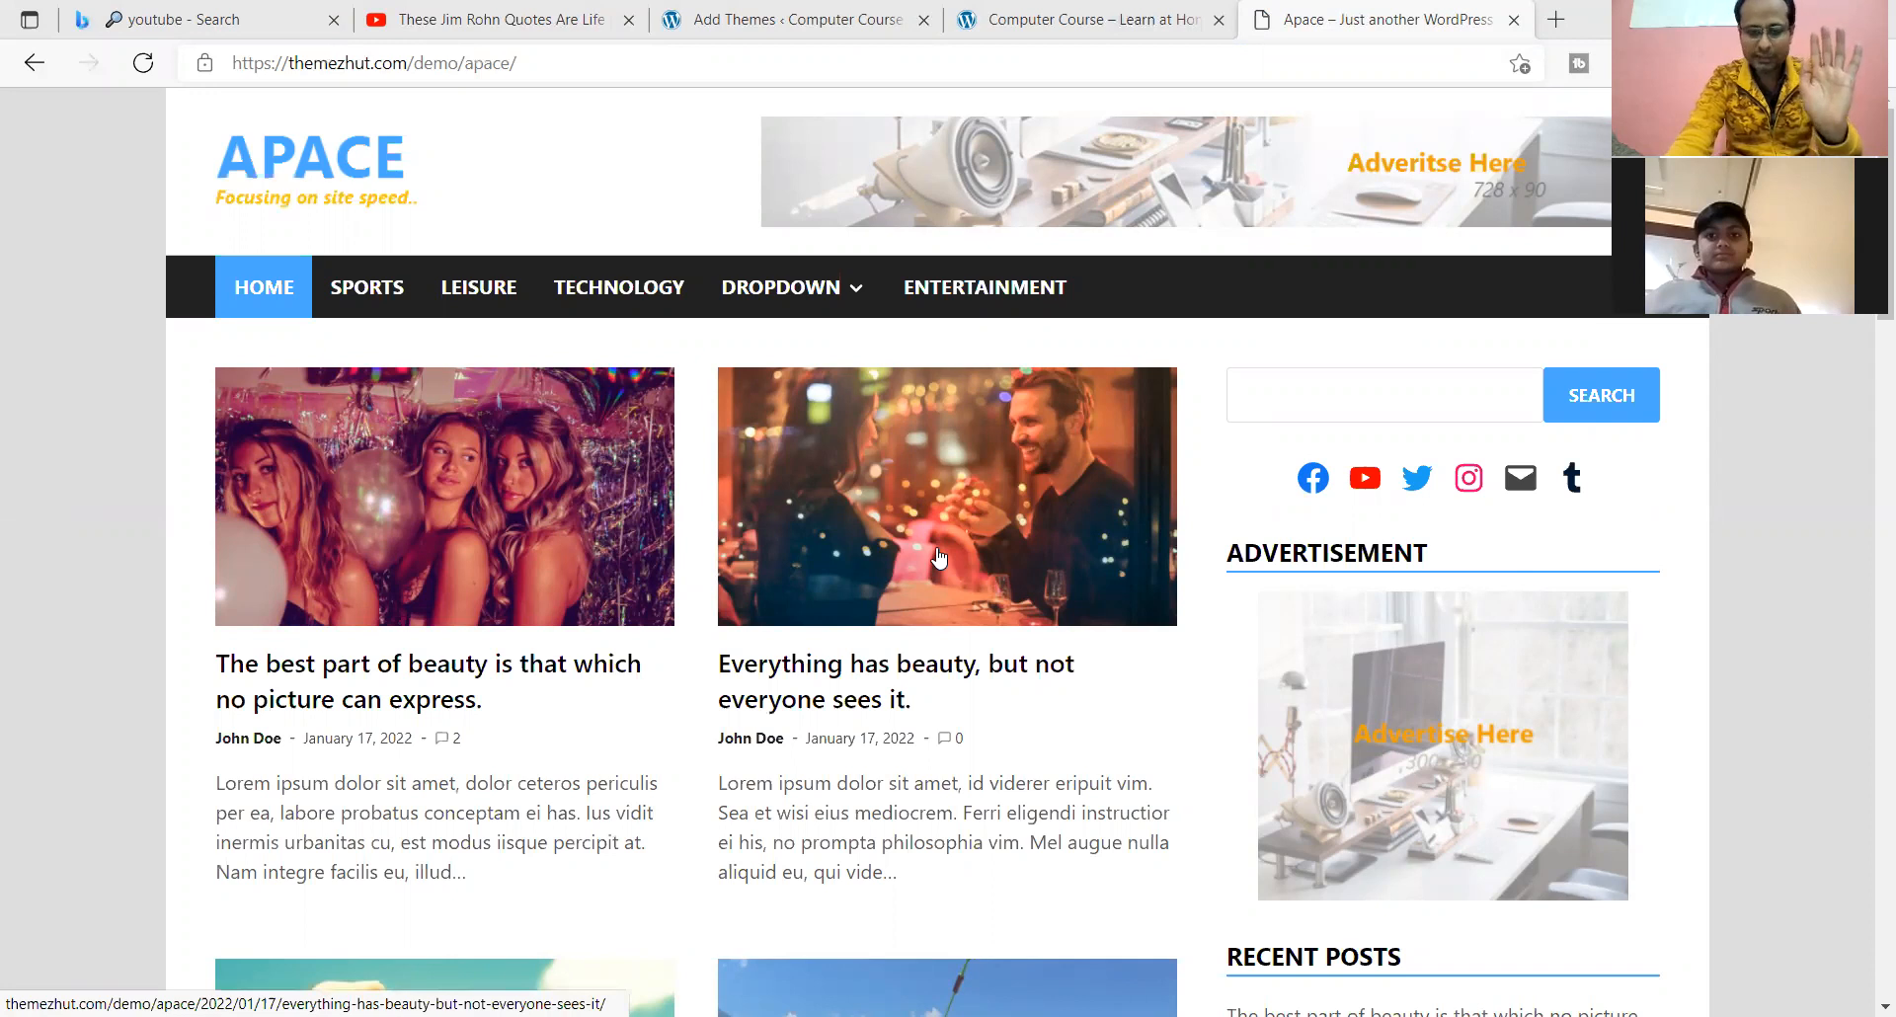
# - Scroll through the demo's posts, menus and footer, then return to the Apace preview tab
pyautogui.scroll(-2, 939, 559)
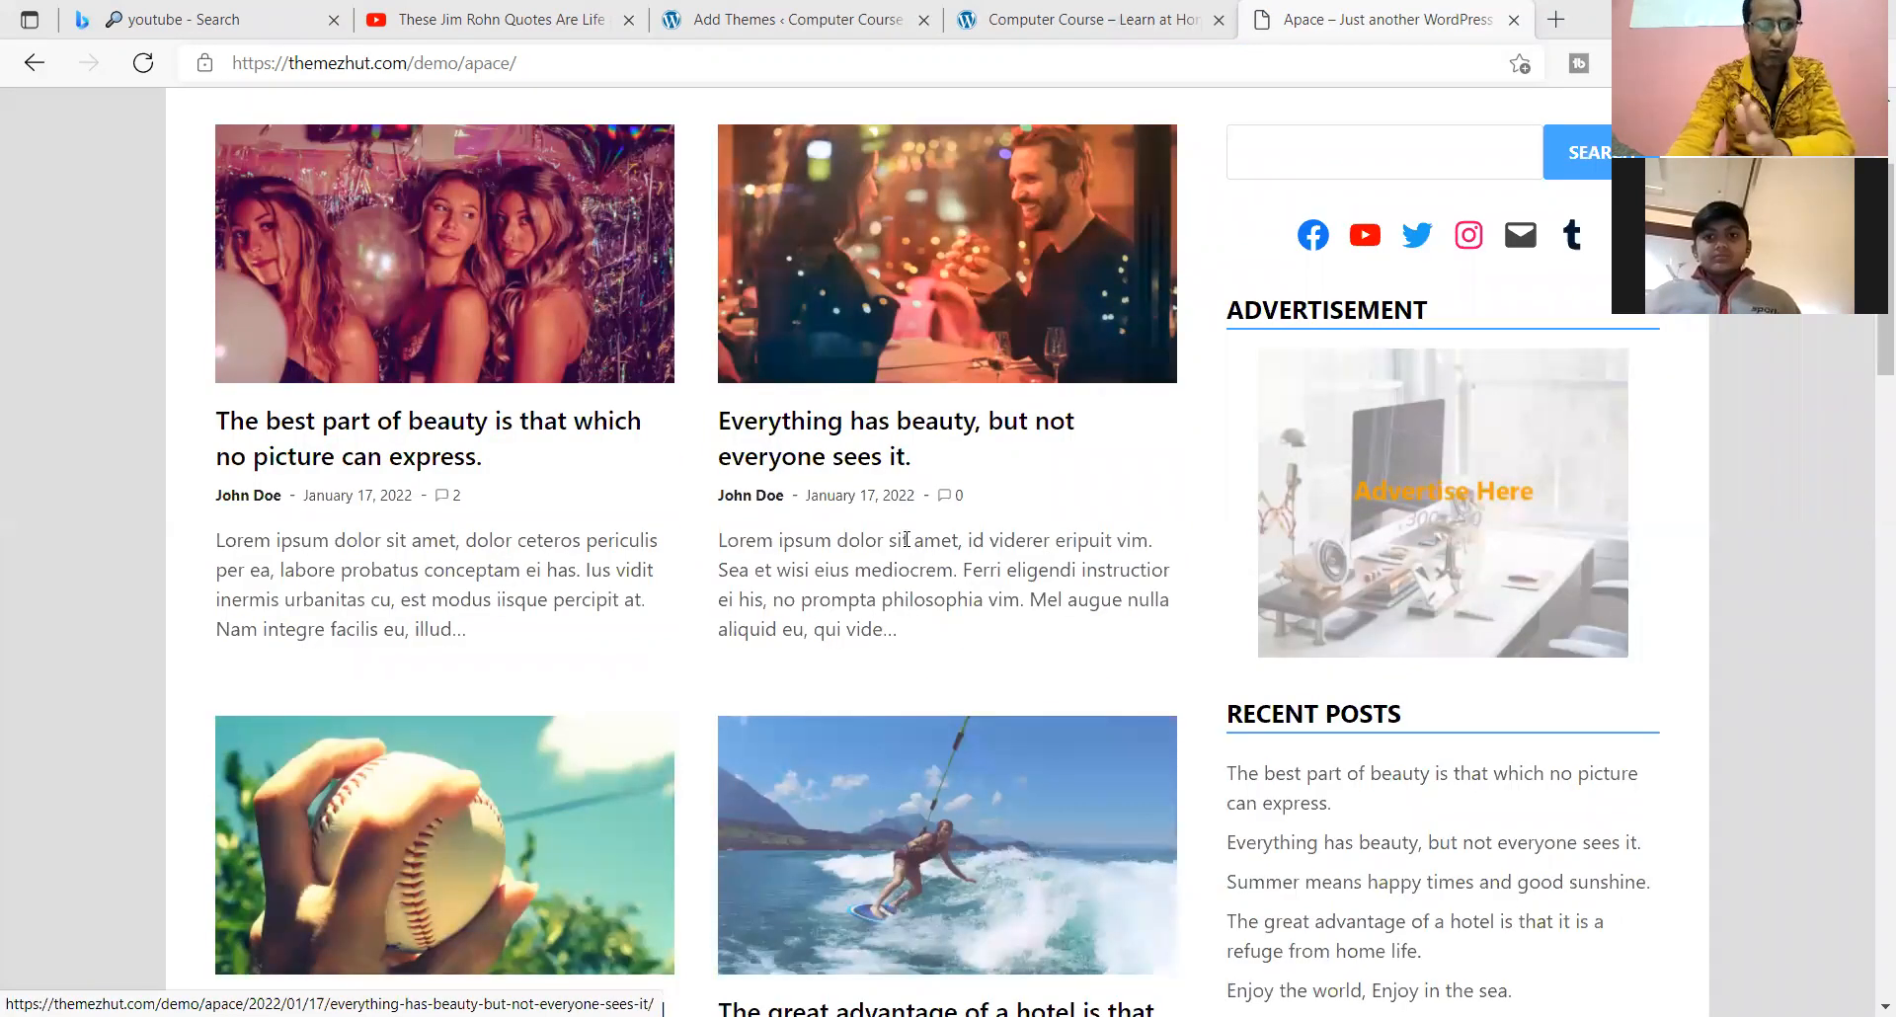
pyautogui.scroll(-12, 906, 540)
pyautogui.scroll(-7, 894, 523)
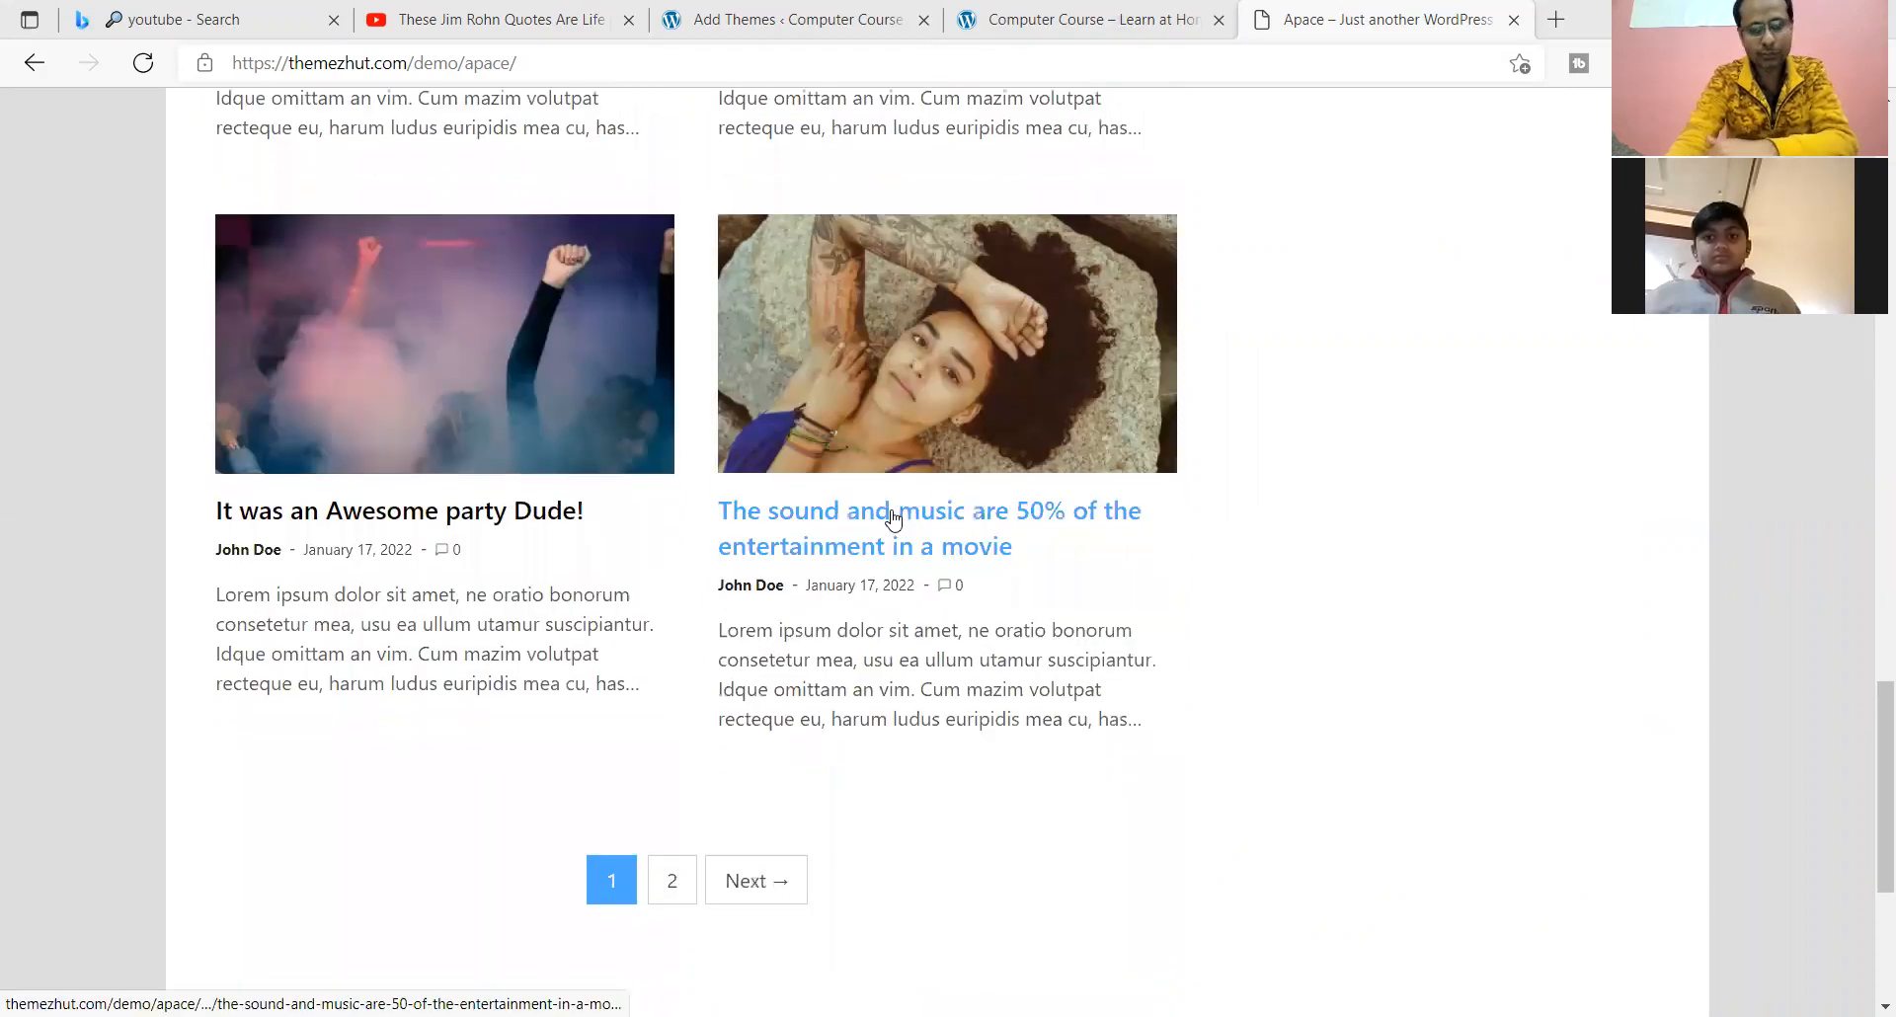
pyautogui.scroll(-5, 893, 519)
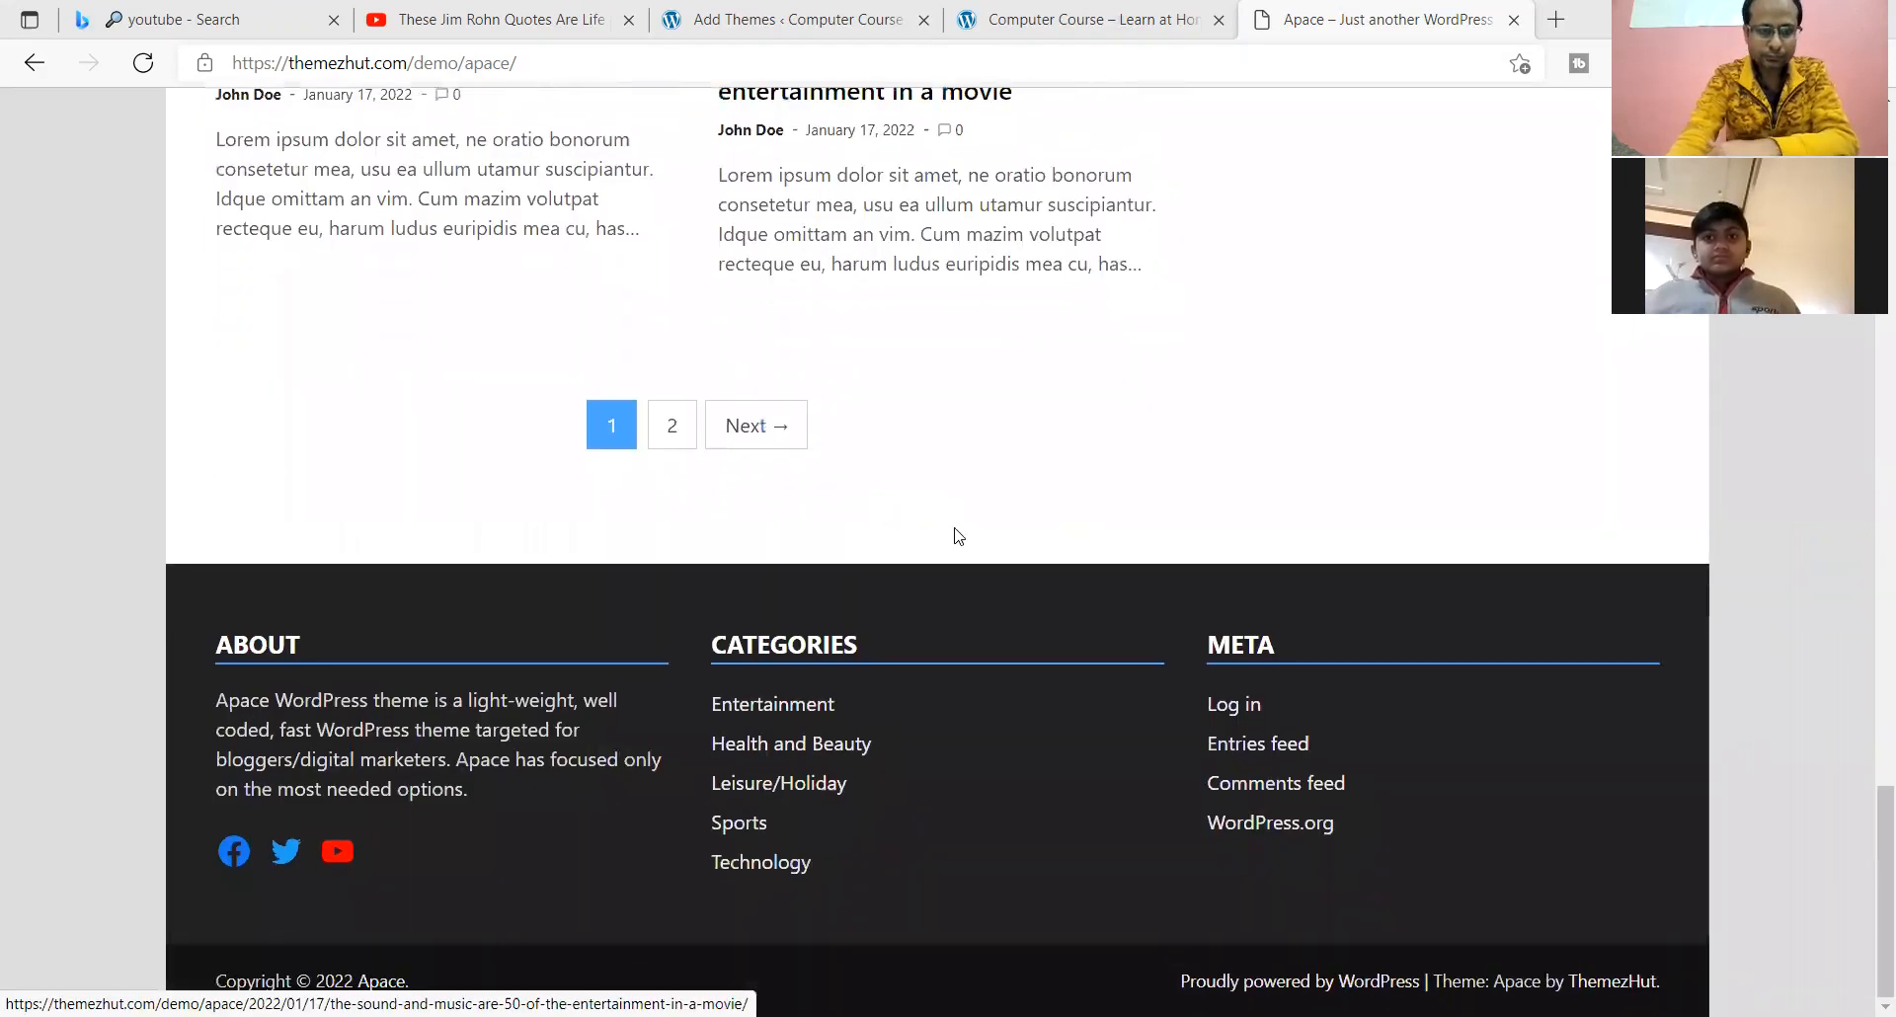
pyautogui.scroll(20, 952, 536)
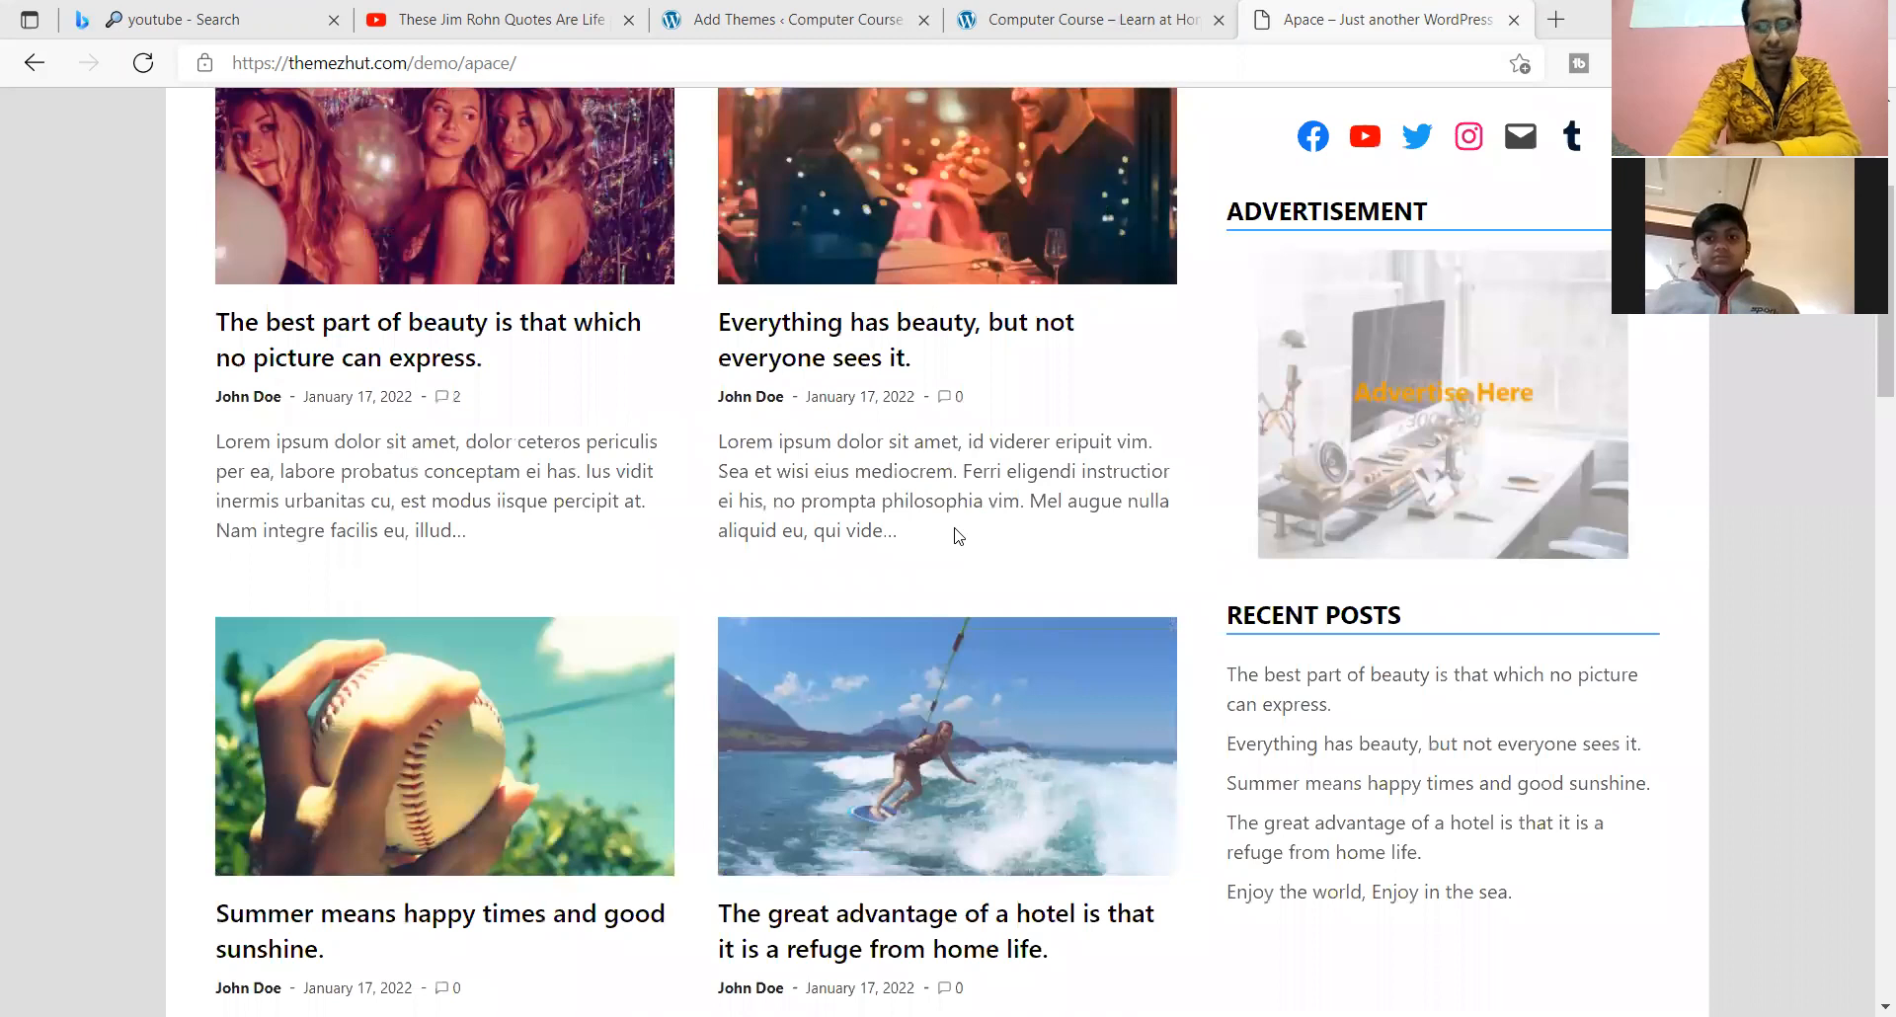
pyautogui.scroll(4, 958, 536)
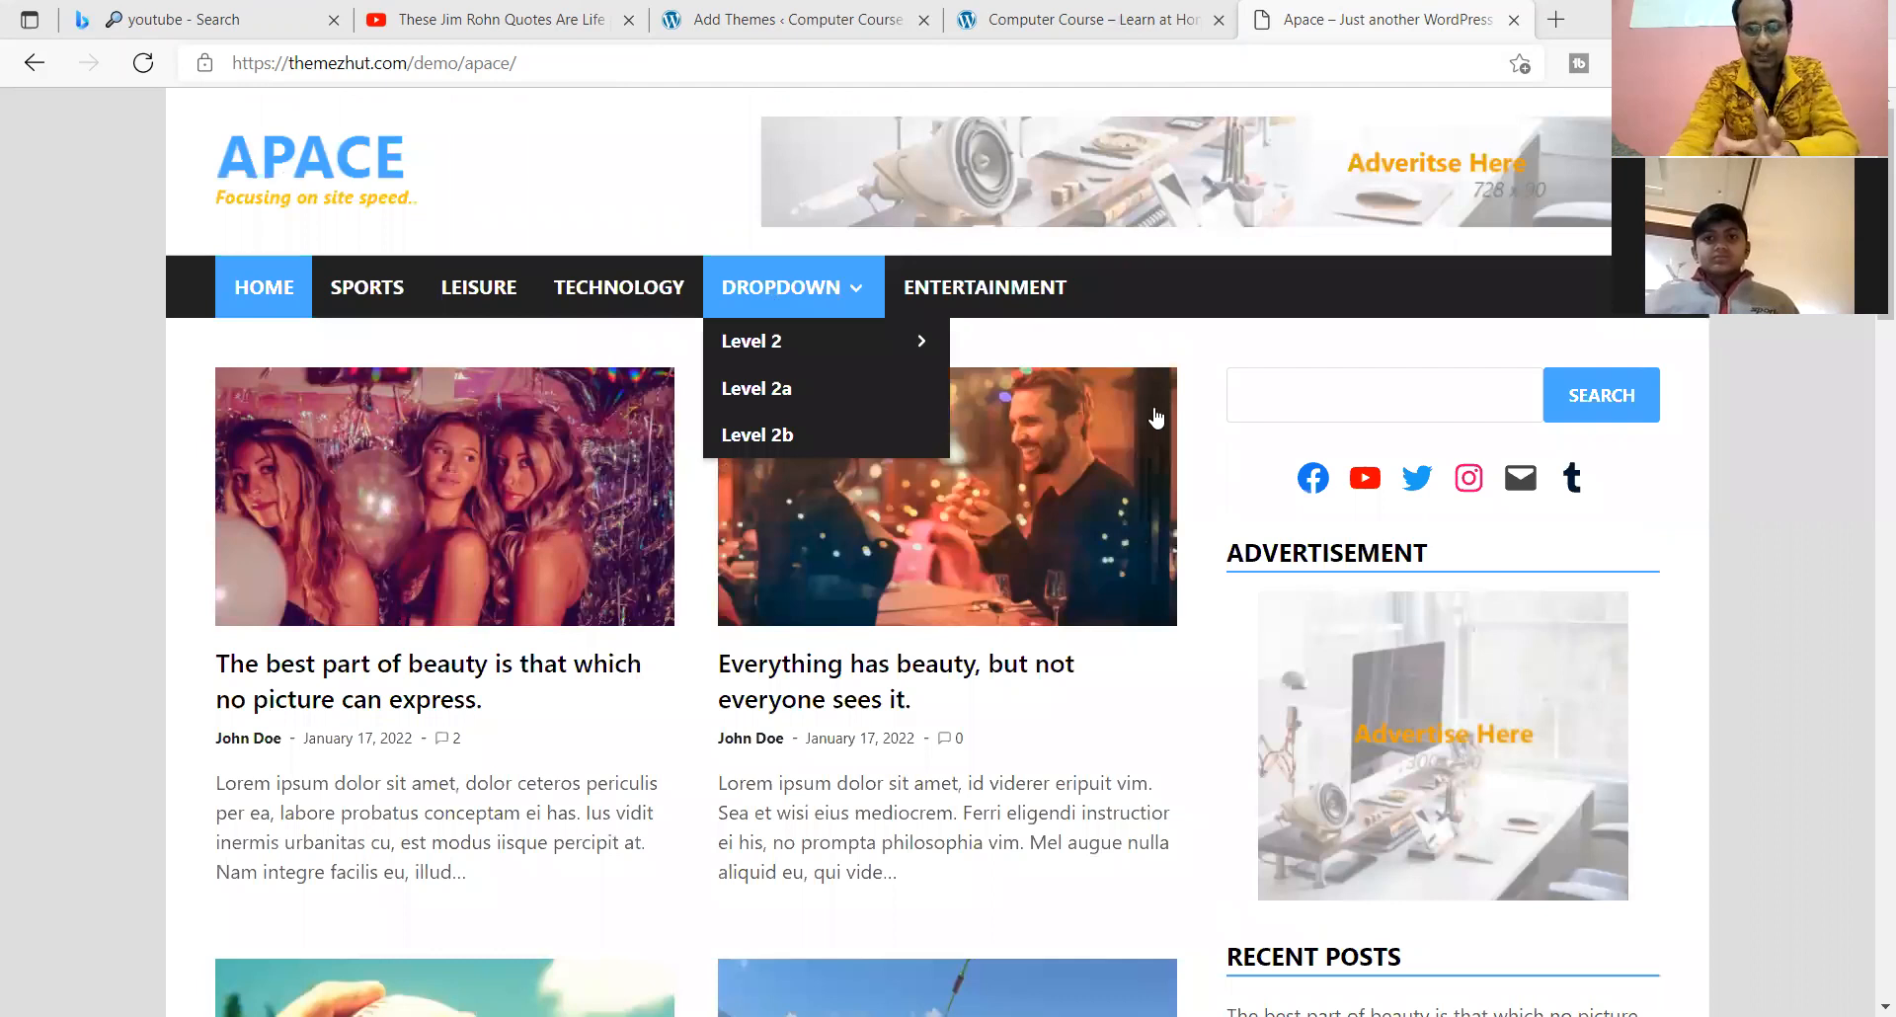
pyautogui.scroll(-7, 1156, 417)
pyautogui.scroll(7, 1150, 414)
pyautogui.scroll(-7, 1187, 418)
pyautogui.scroll(-6, 1187, 418)
pyautogui.scroll(7, 1188, 418)
pyautogui.click(802, 11)
# - Close the Apace theme preview and browse the popular themes list
pyautogui.scroll(5, 466, 187)
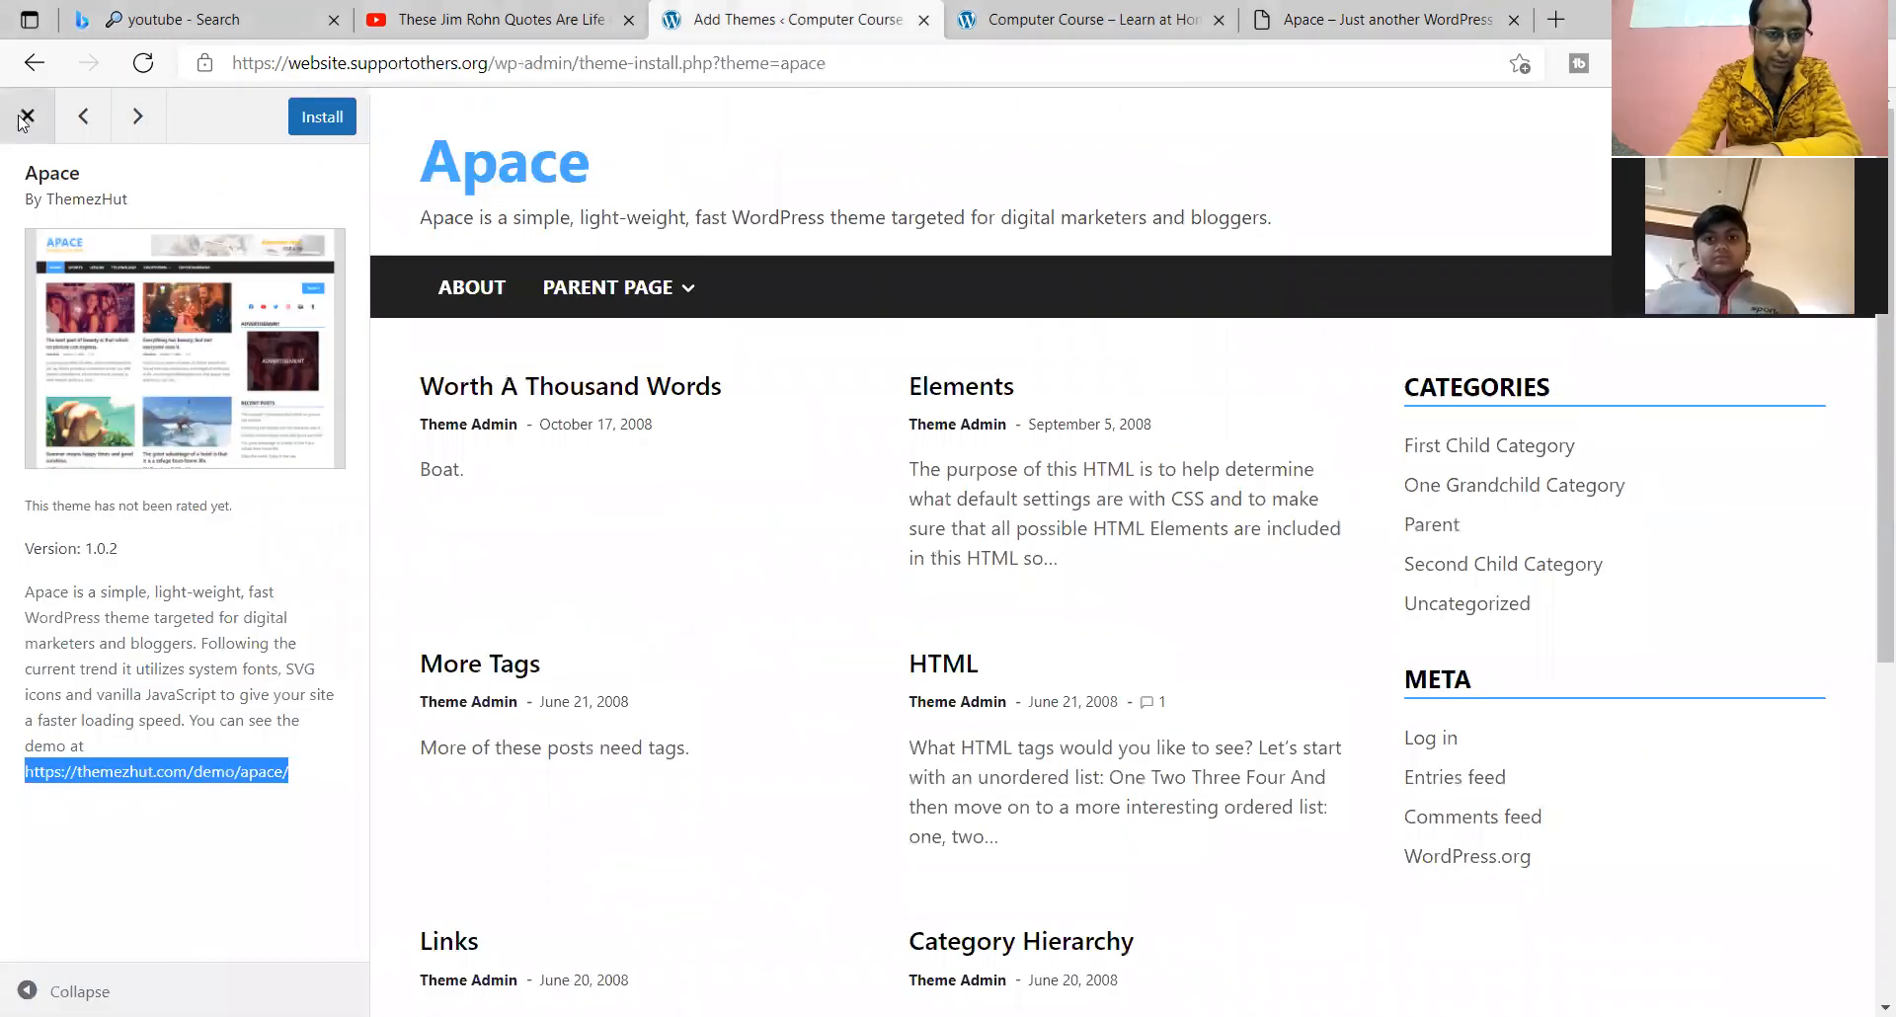
pyautogui.click(26, 117)
pyautogui.scroll(-2, 775, 513)
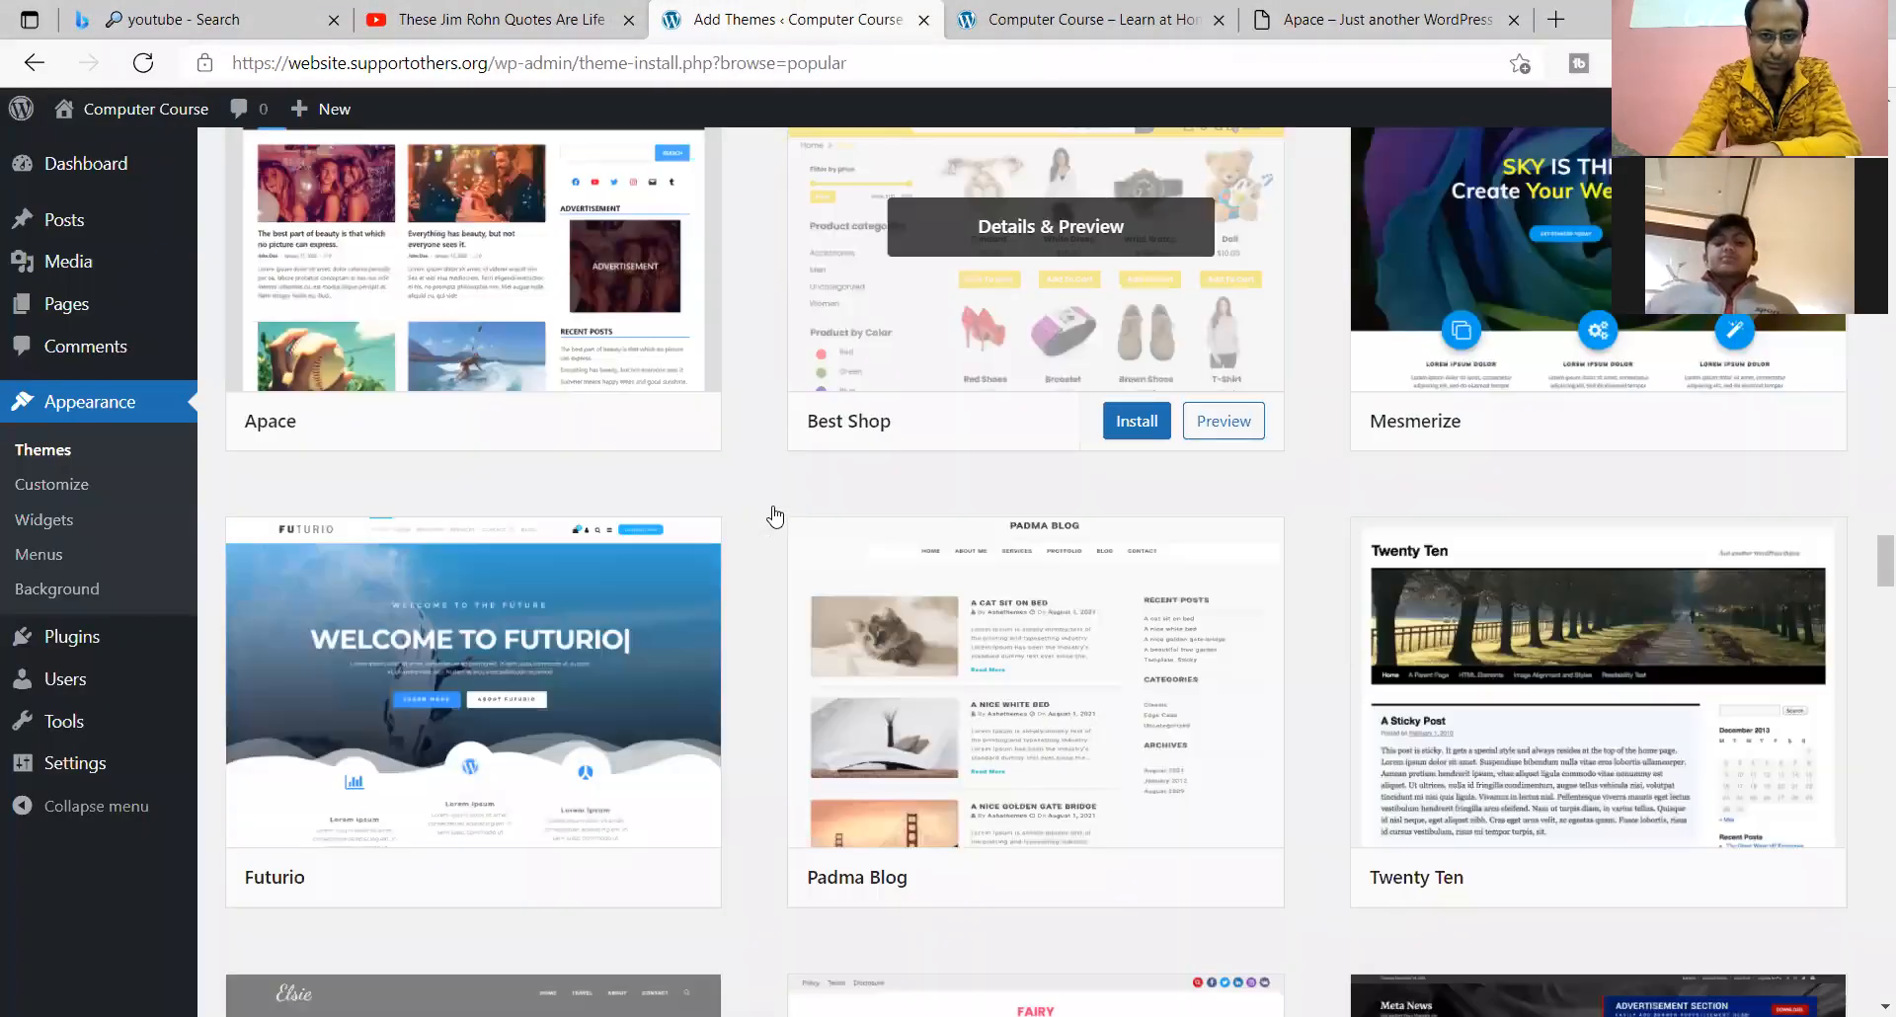
pyautogui.scroll(-10, 1027, 543)
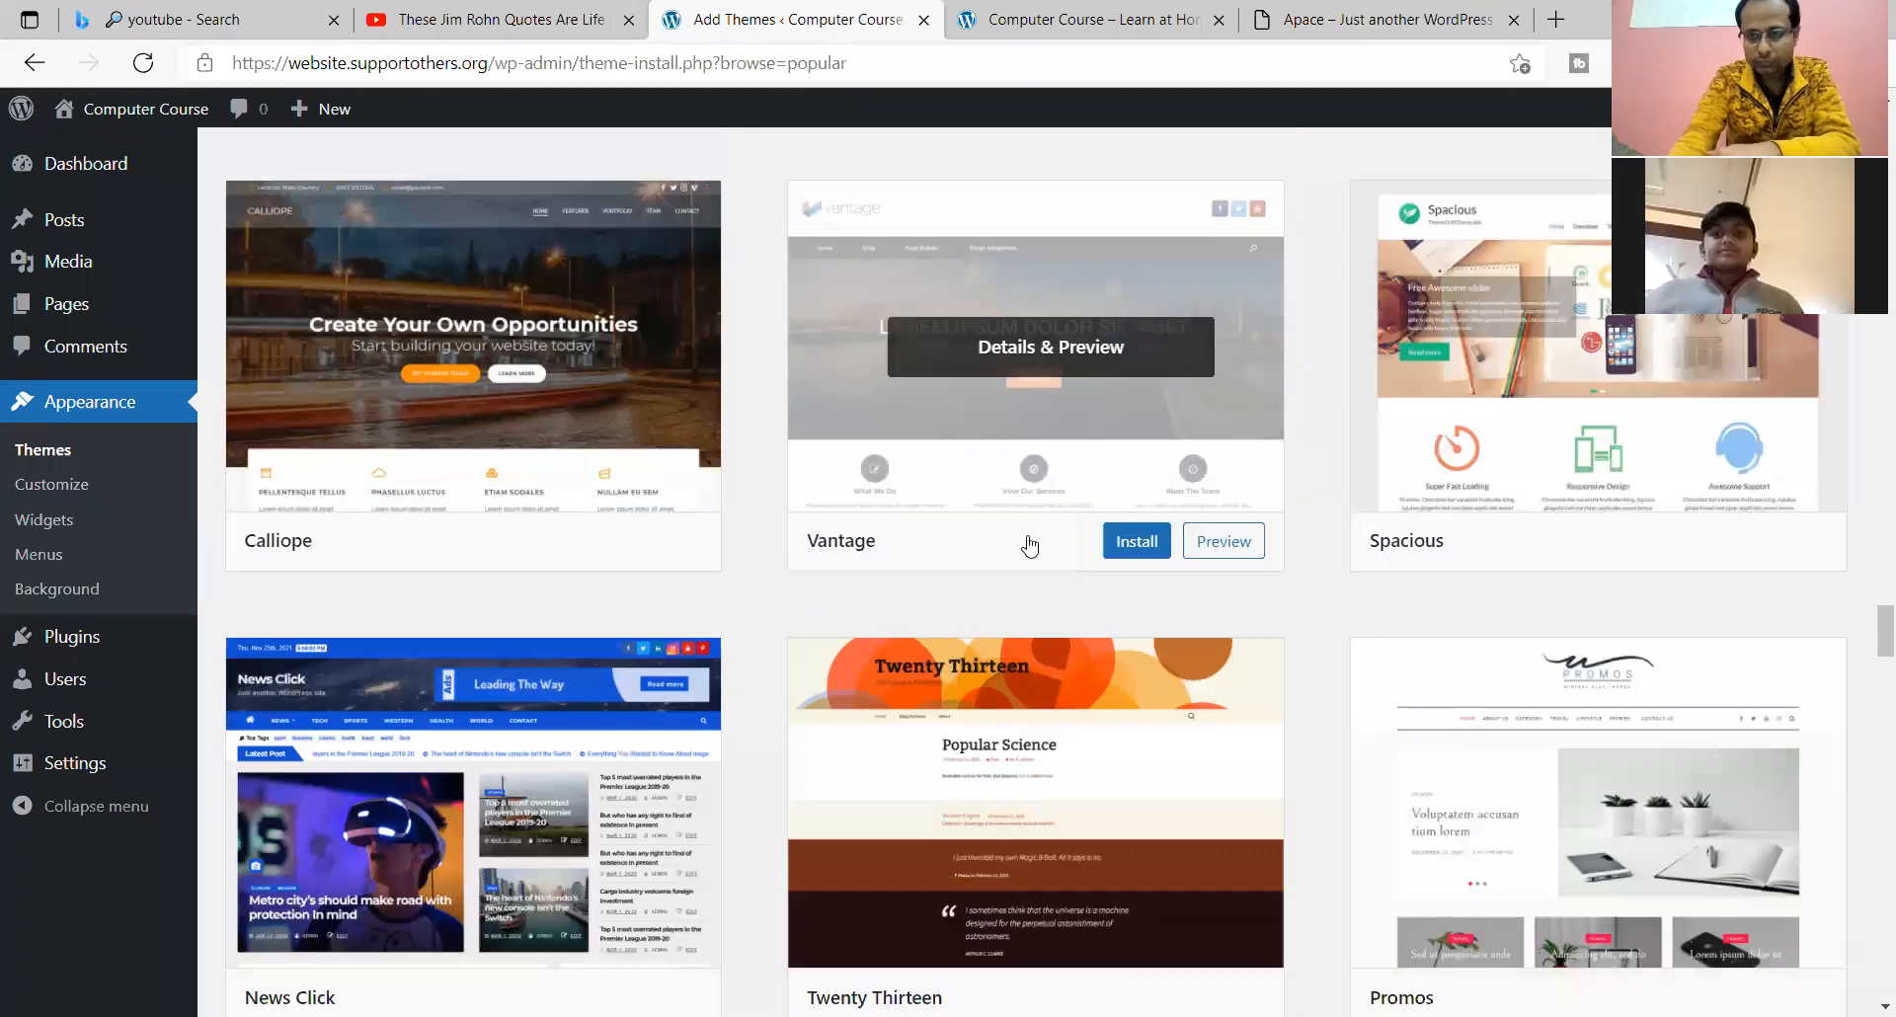
pyautogui.scroll(4, 1086, 513)
pyautogui.scroll(-7, 1116, 513)
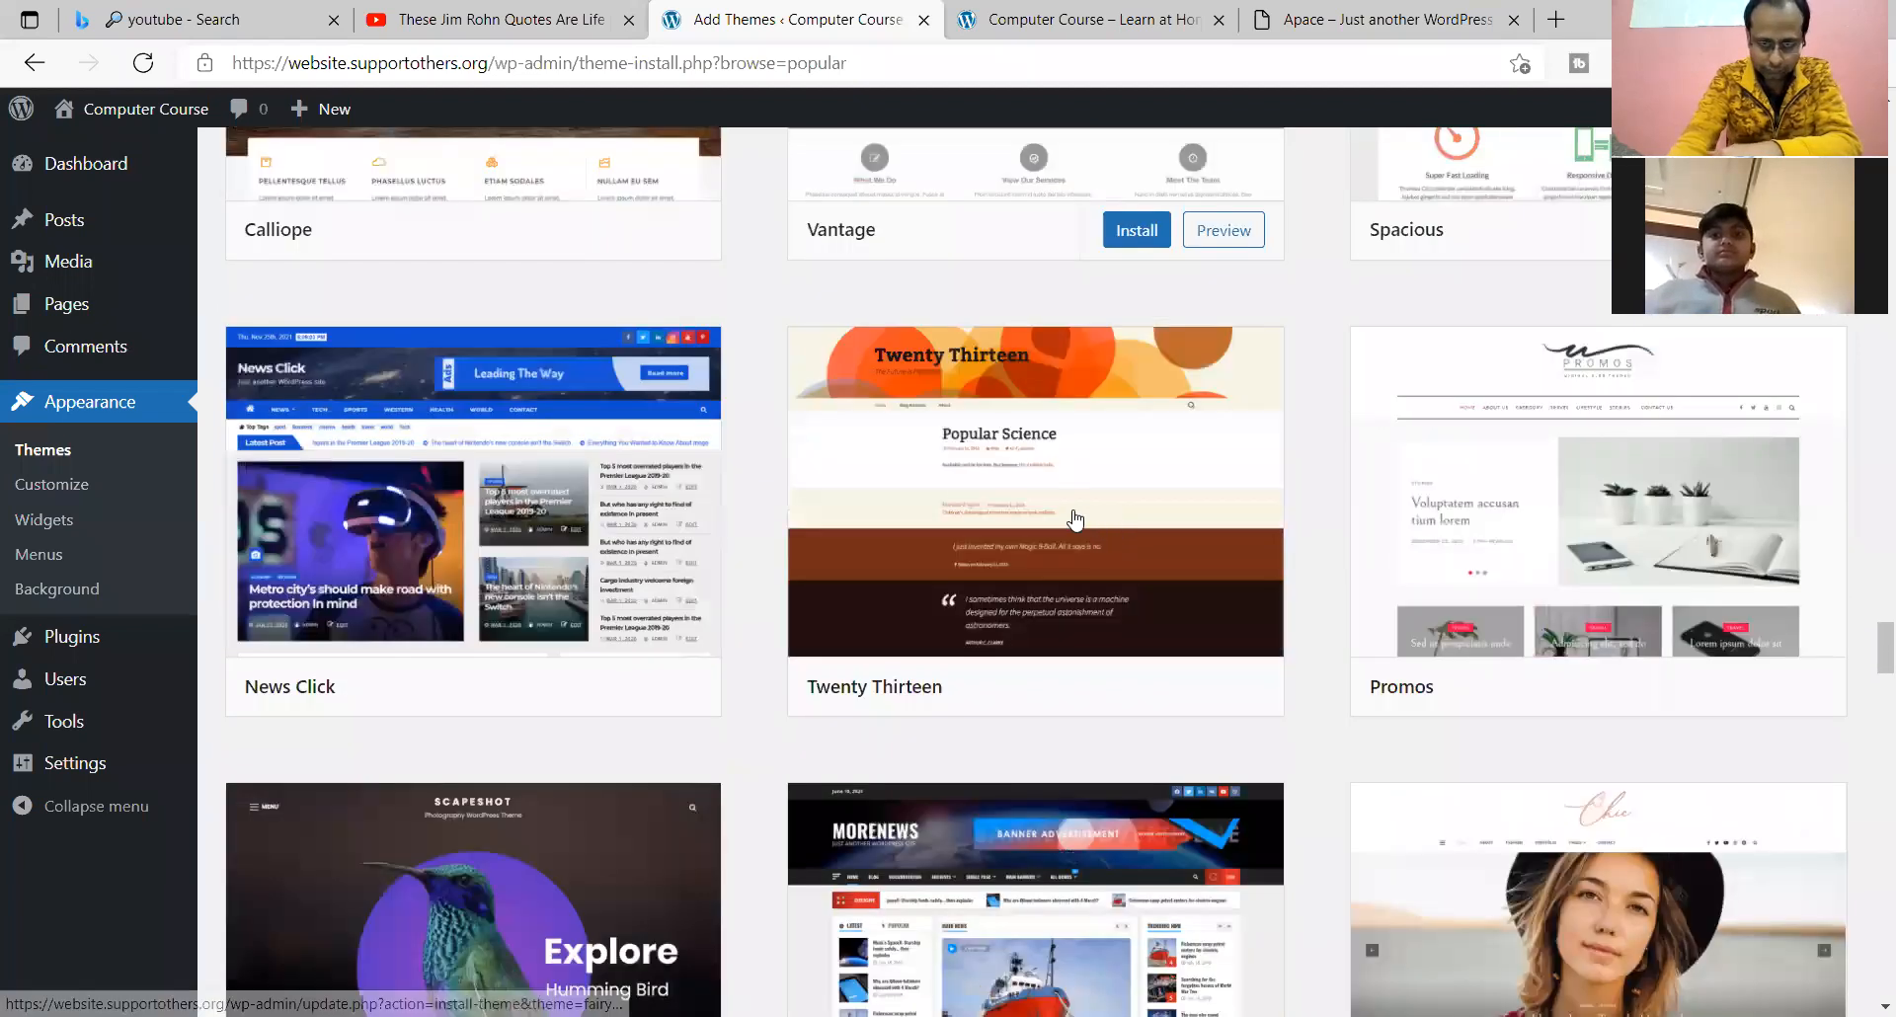
pyautogui.scroll(-8, 1076, 520)
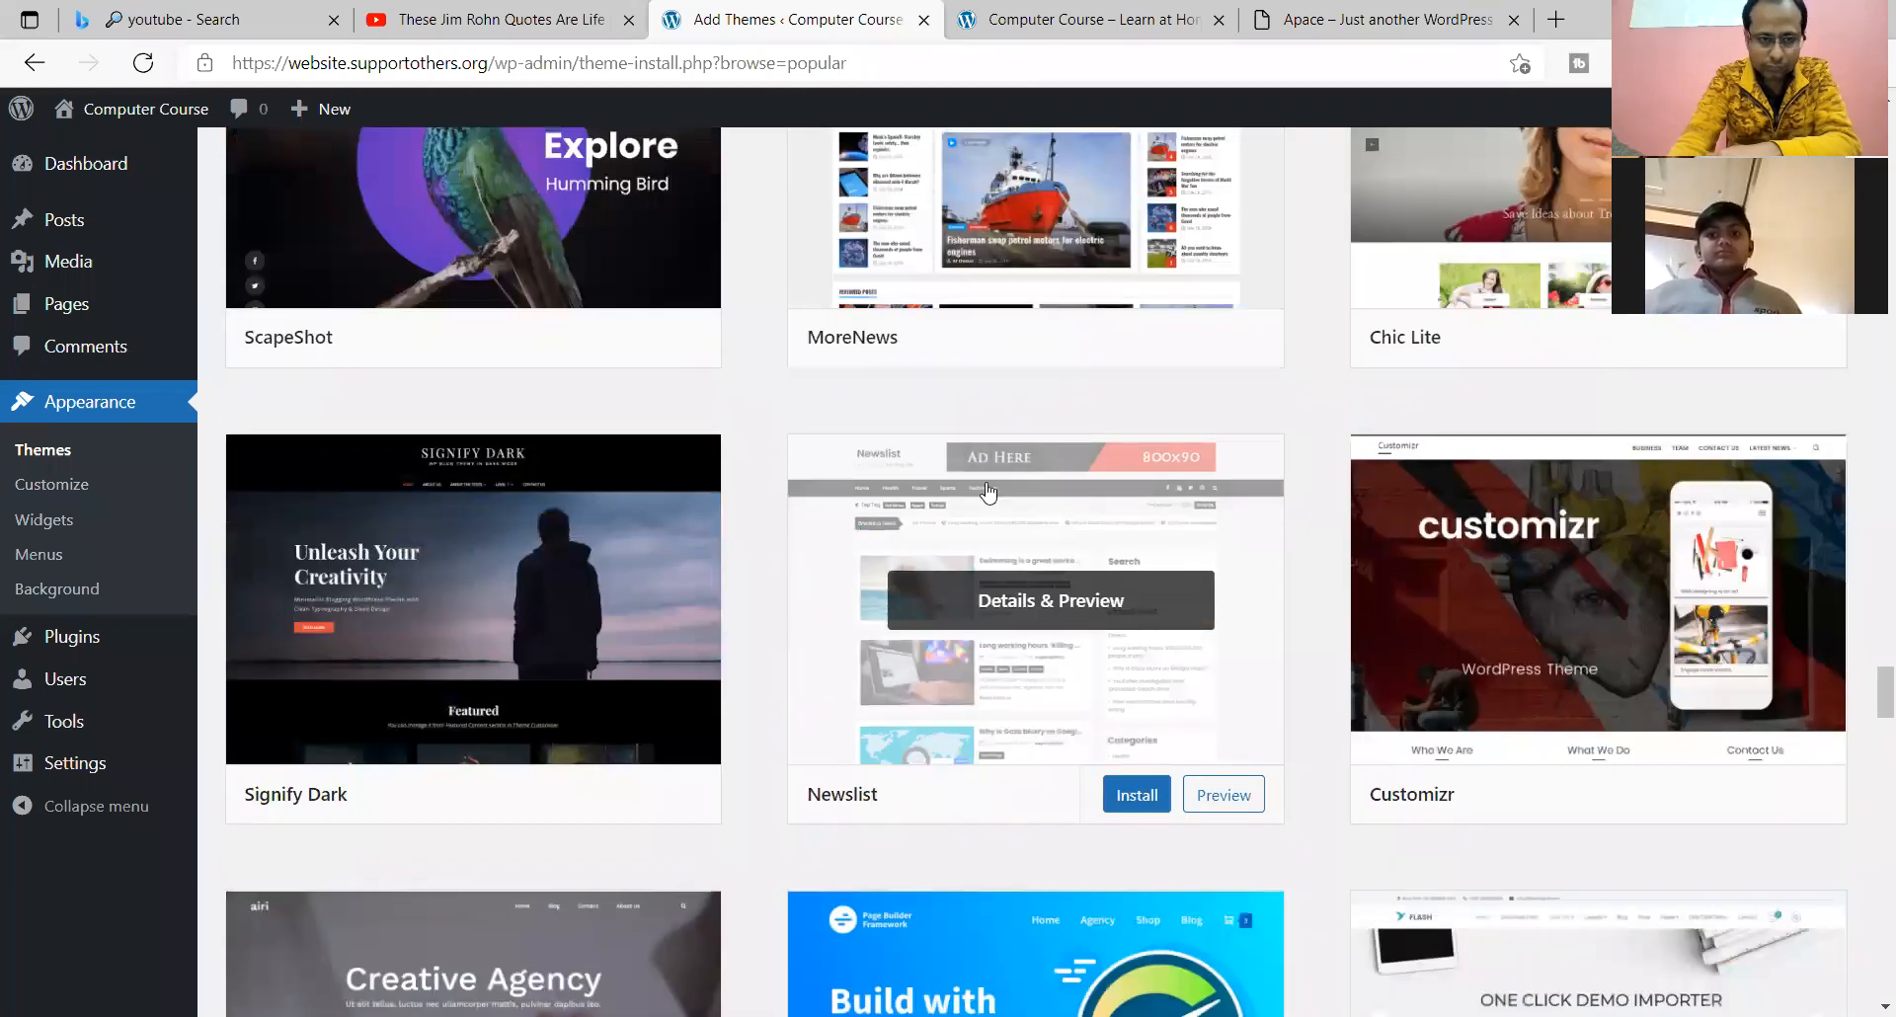
pyautogui.scroll(-12, 992, 499)
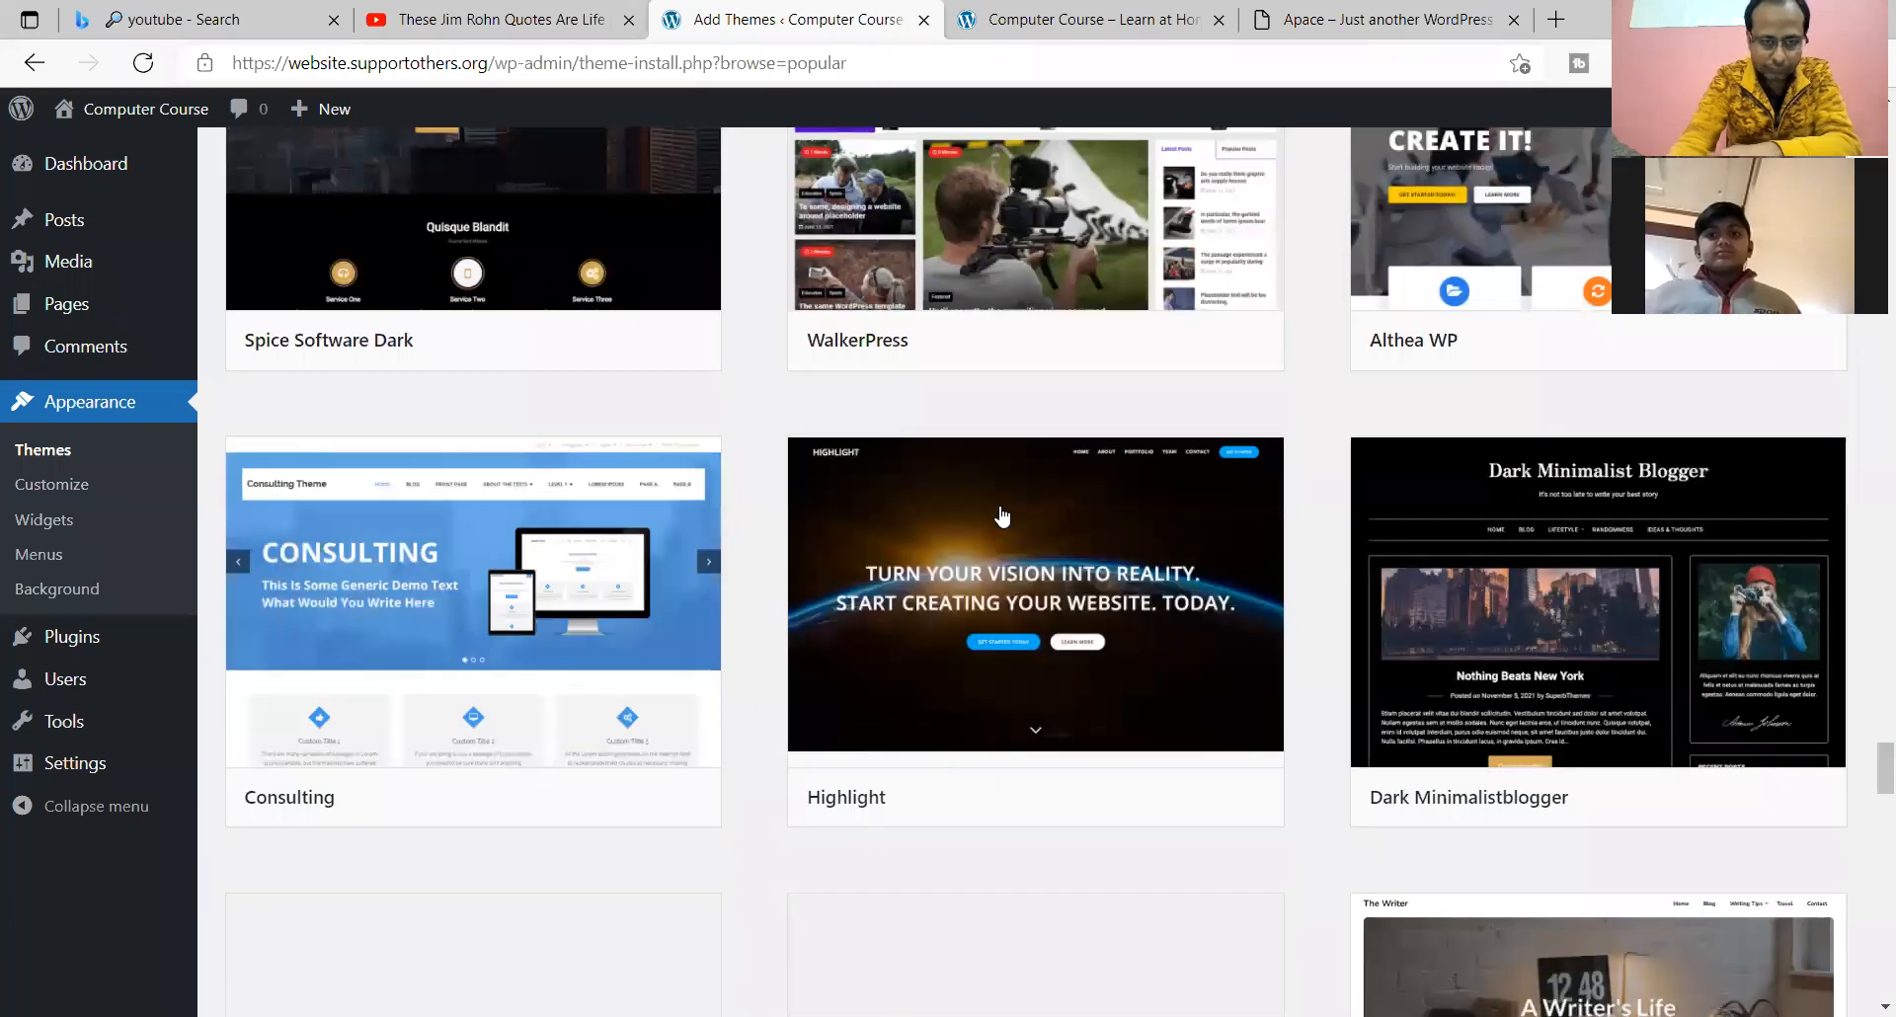
pyautogui.scroll(-6, 1003, 513)
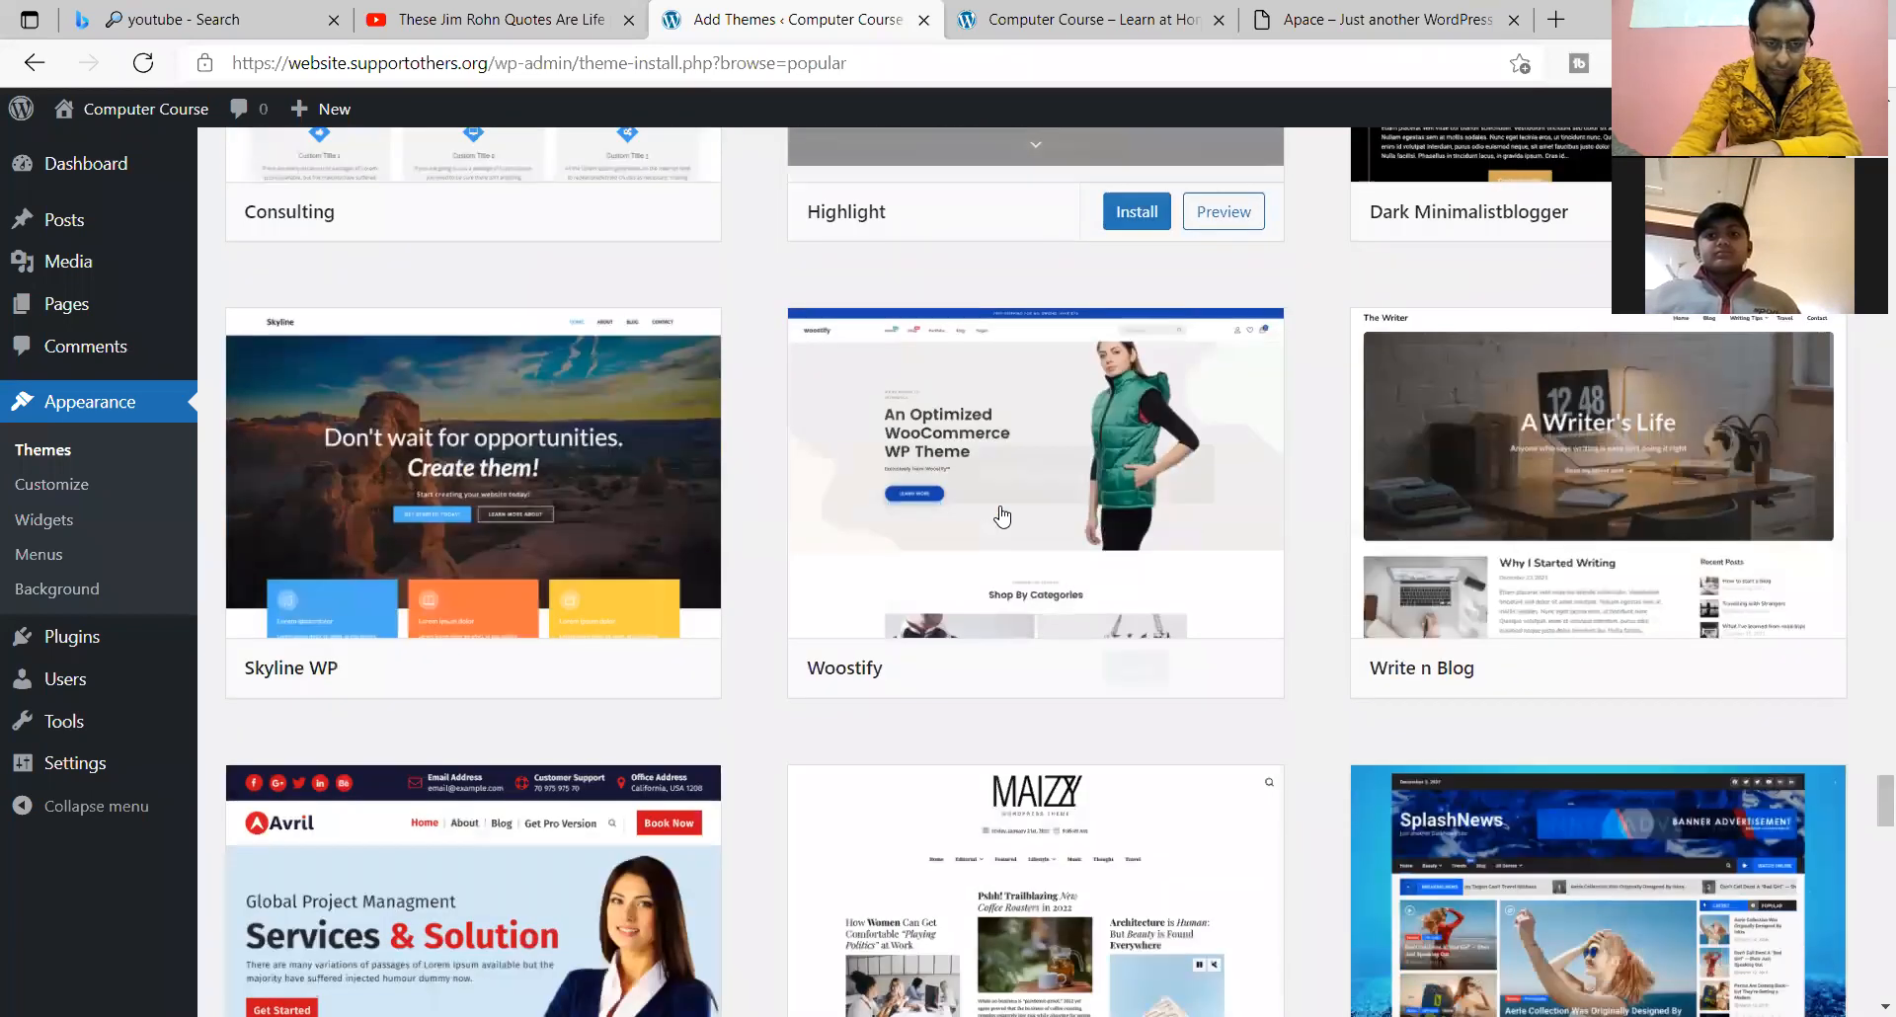
pyautogui.scroll(8, 1869, 400)
pyautogui.scroll(10, 1869, 568)
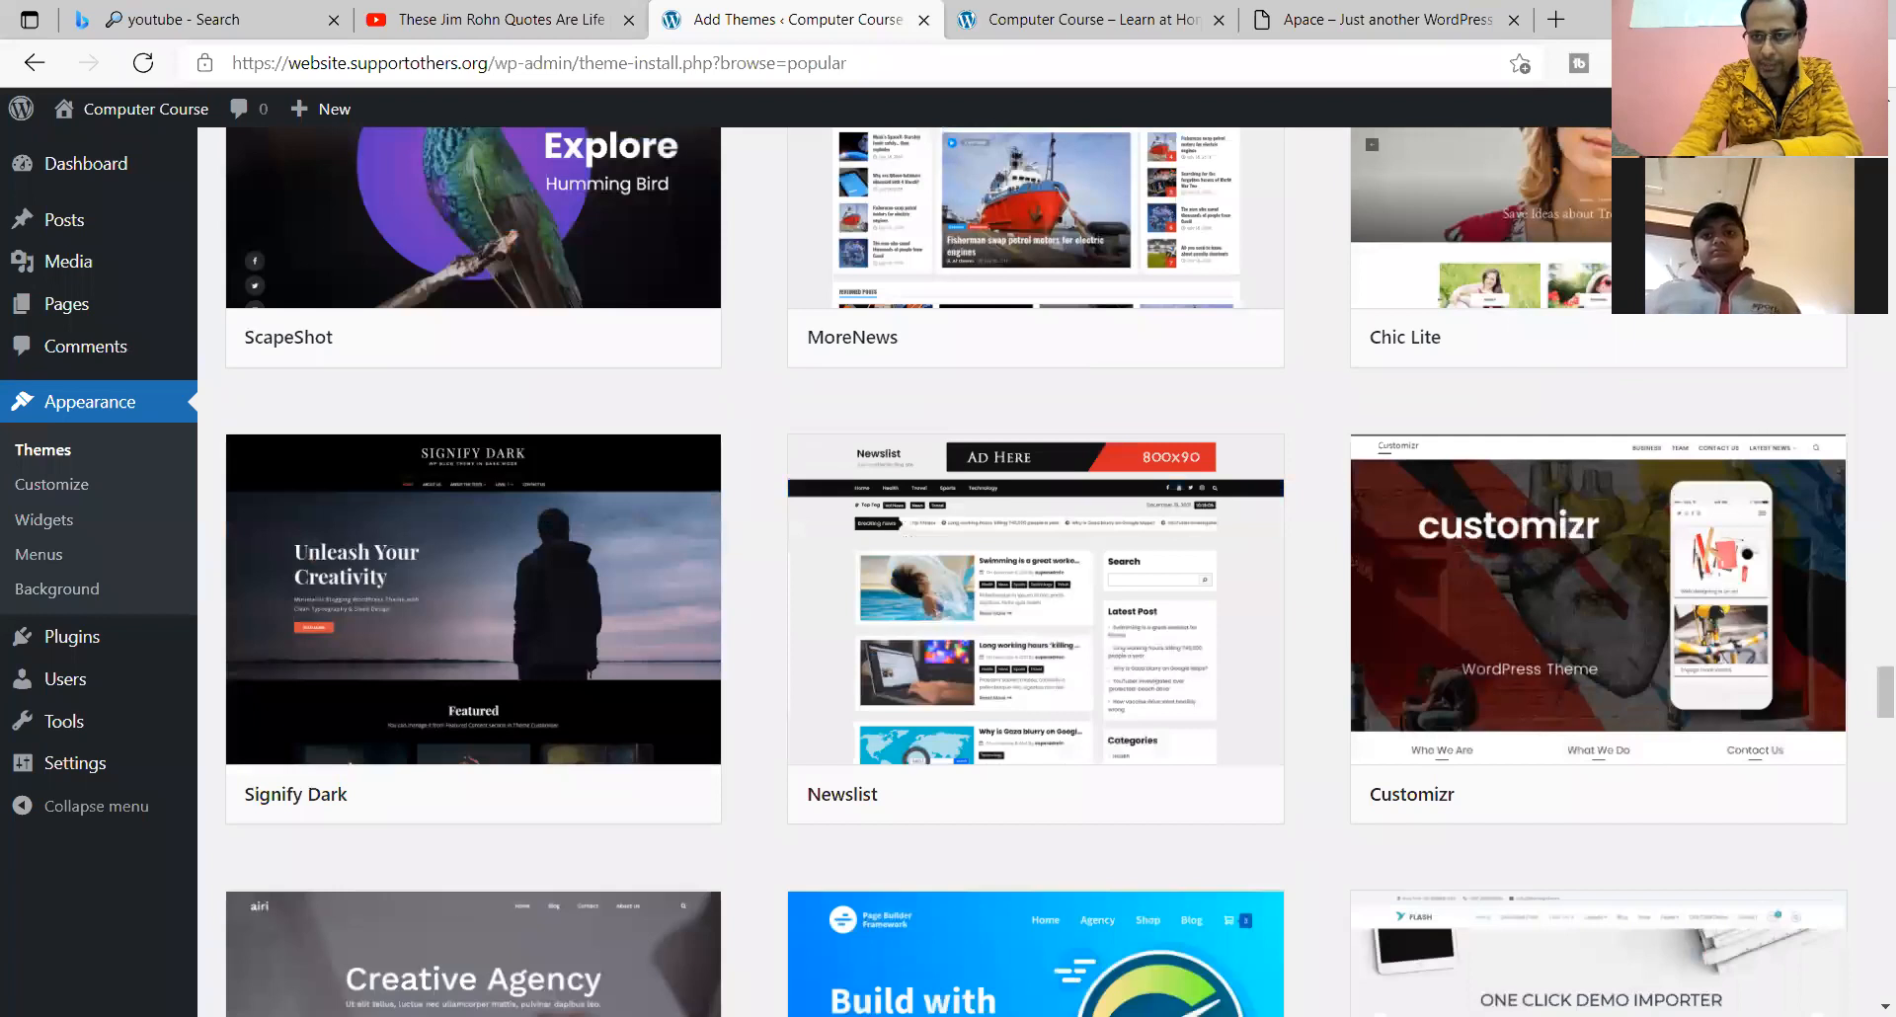
pyautogui.moveTo(1884, 691); pyautogui.dragTo(1884, 133)
# - Replace the theme search with 'generate press' so GeneratePress appears first
pyautogui.doubleClick(1518, 244)
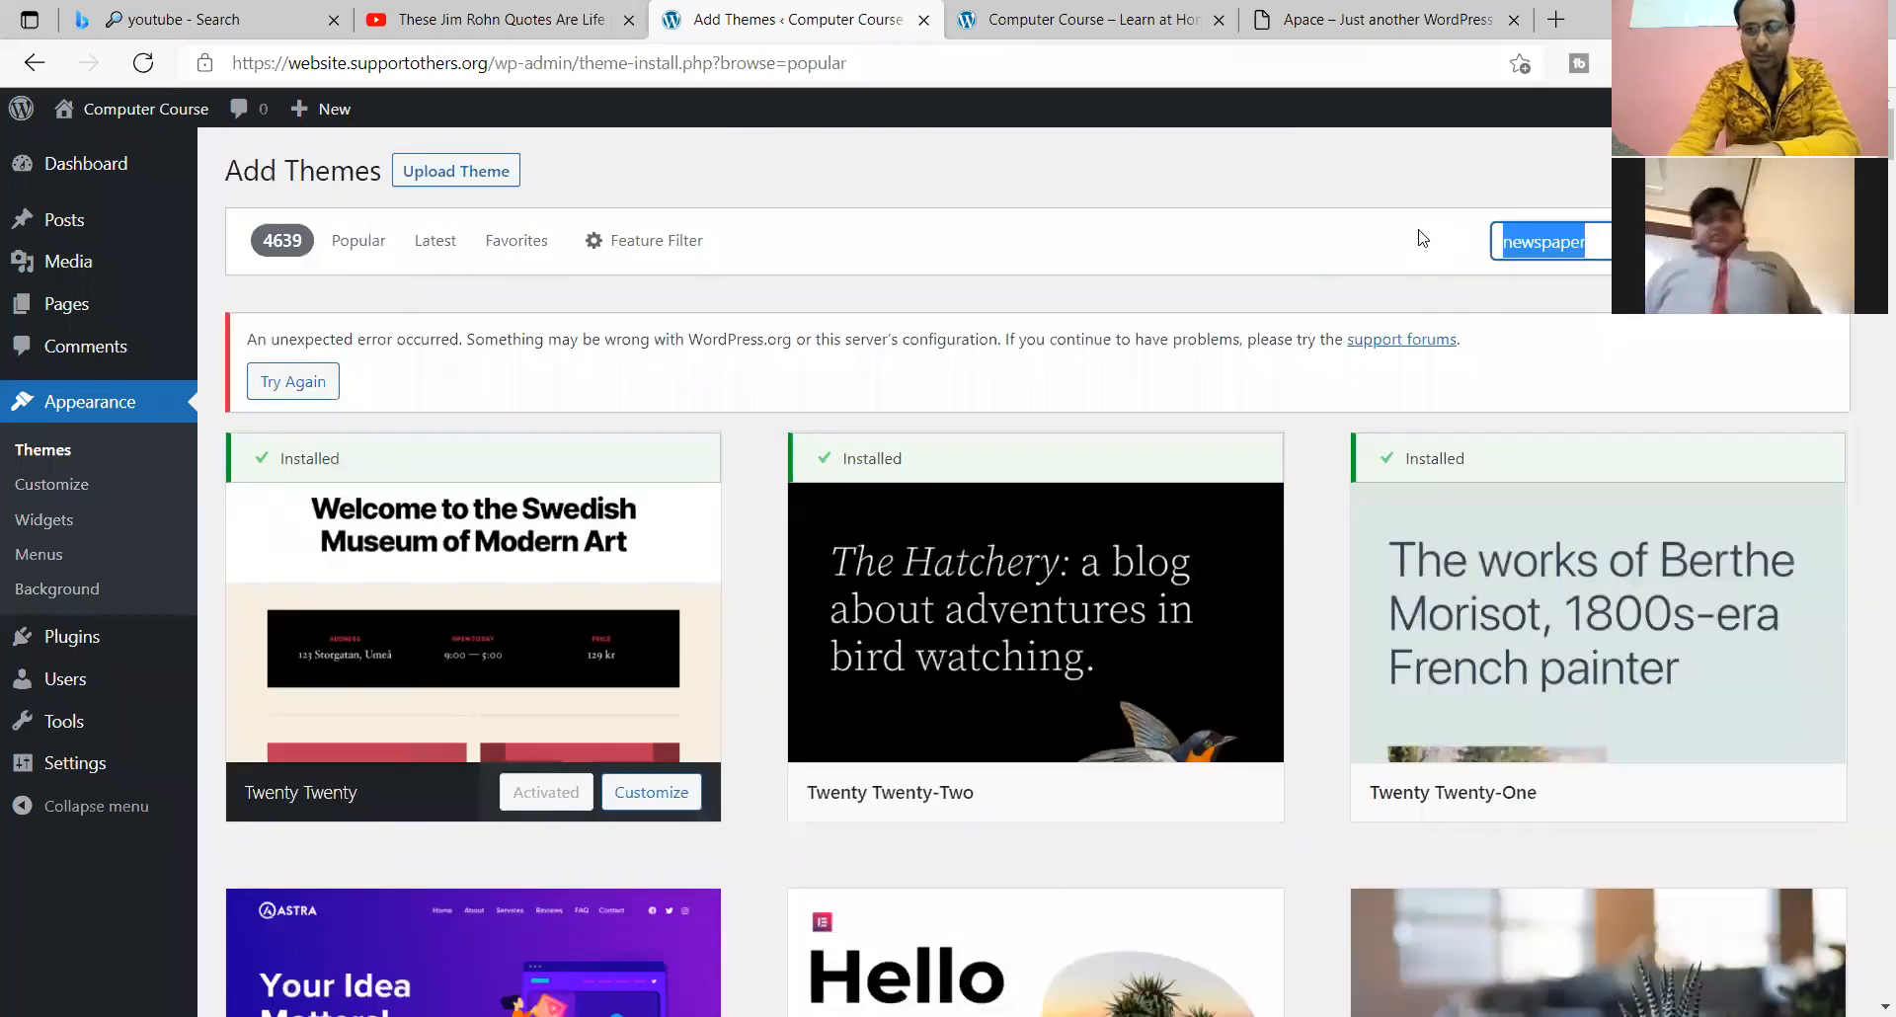
pyautogui.write('generate press')
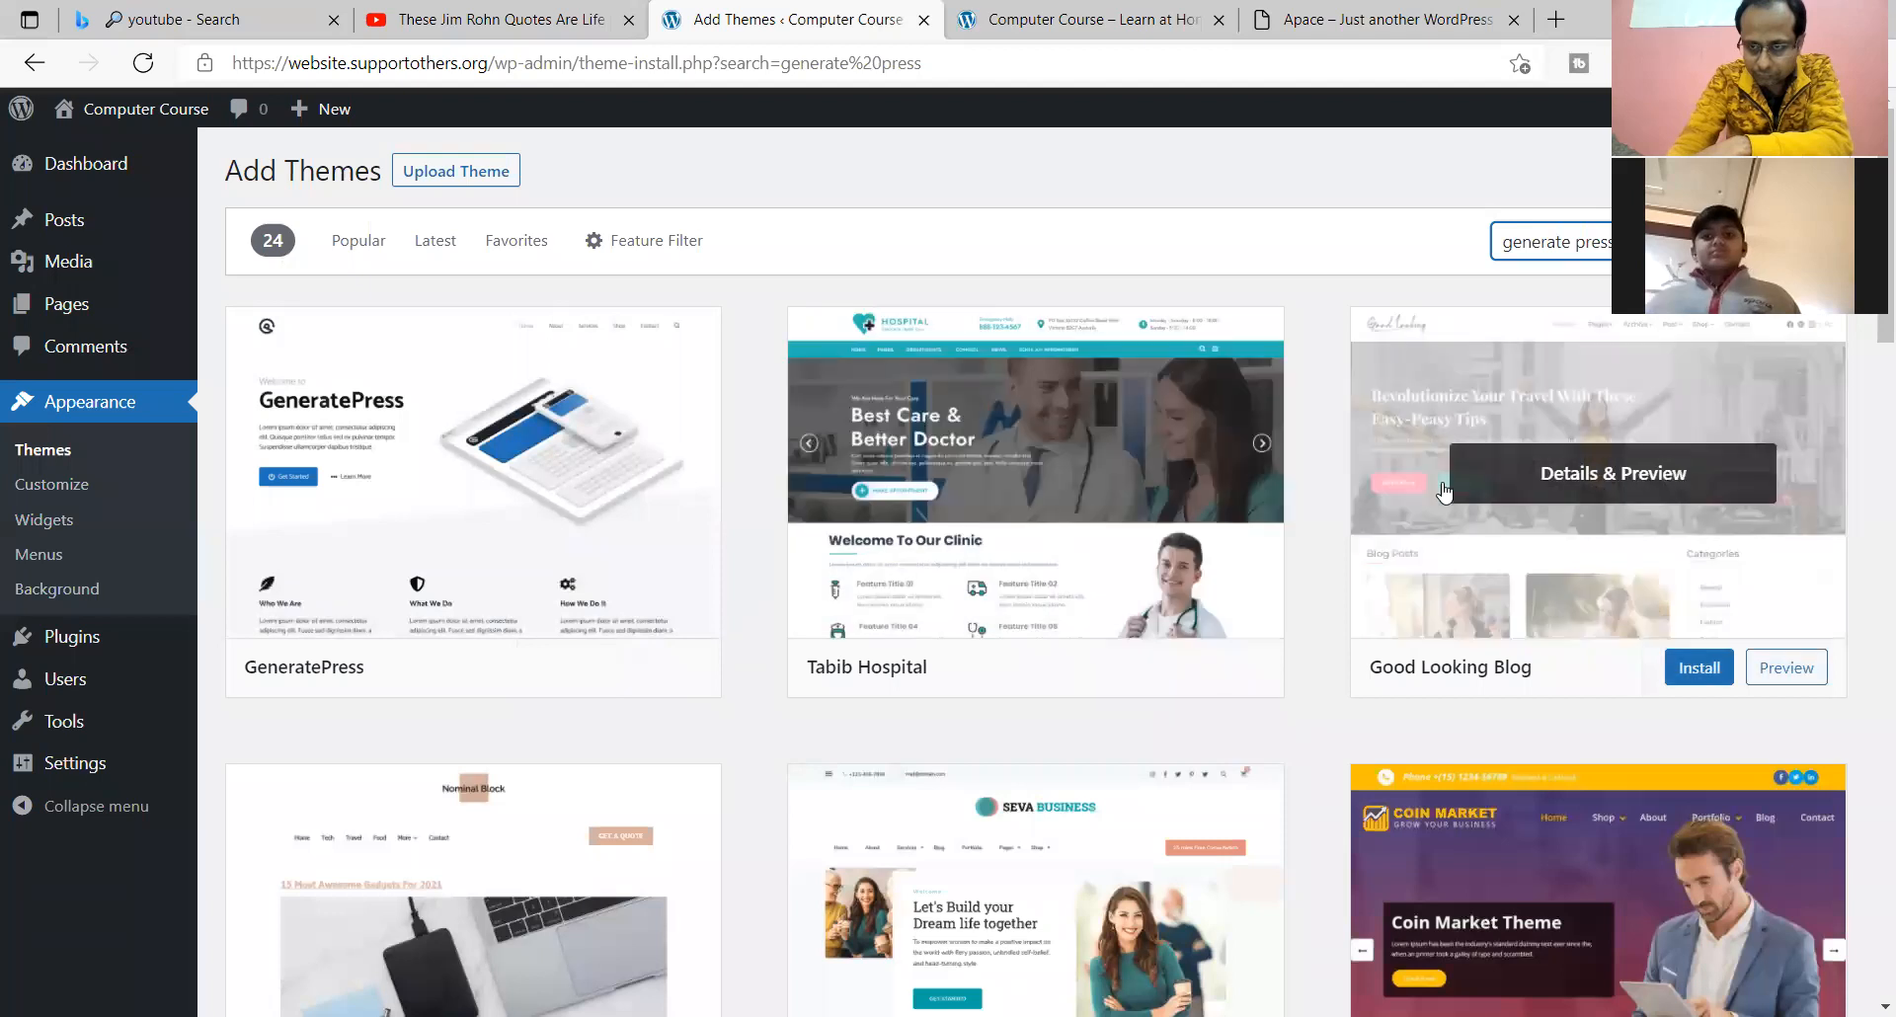
pyautogui.scroll(-4, 765, 499)
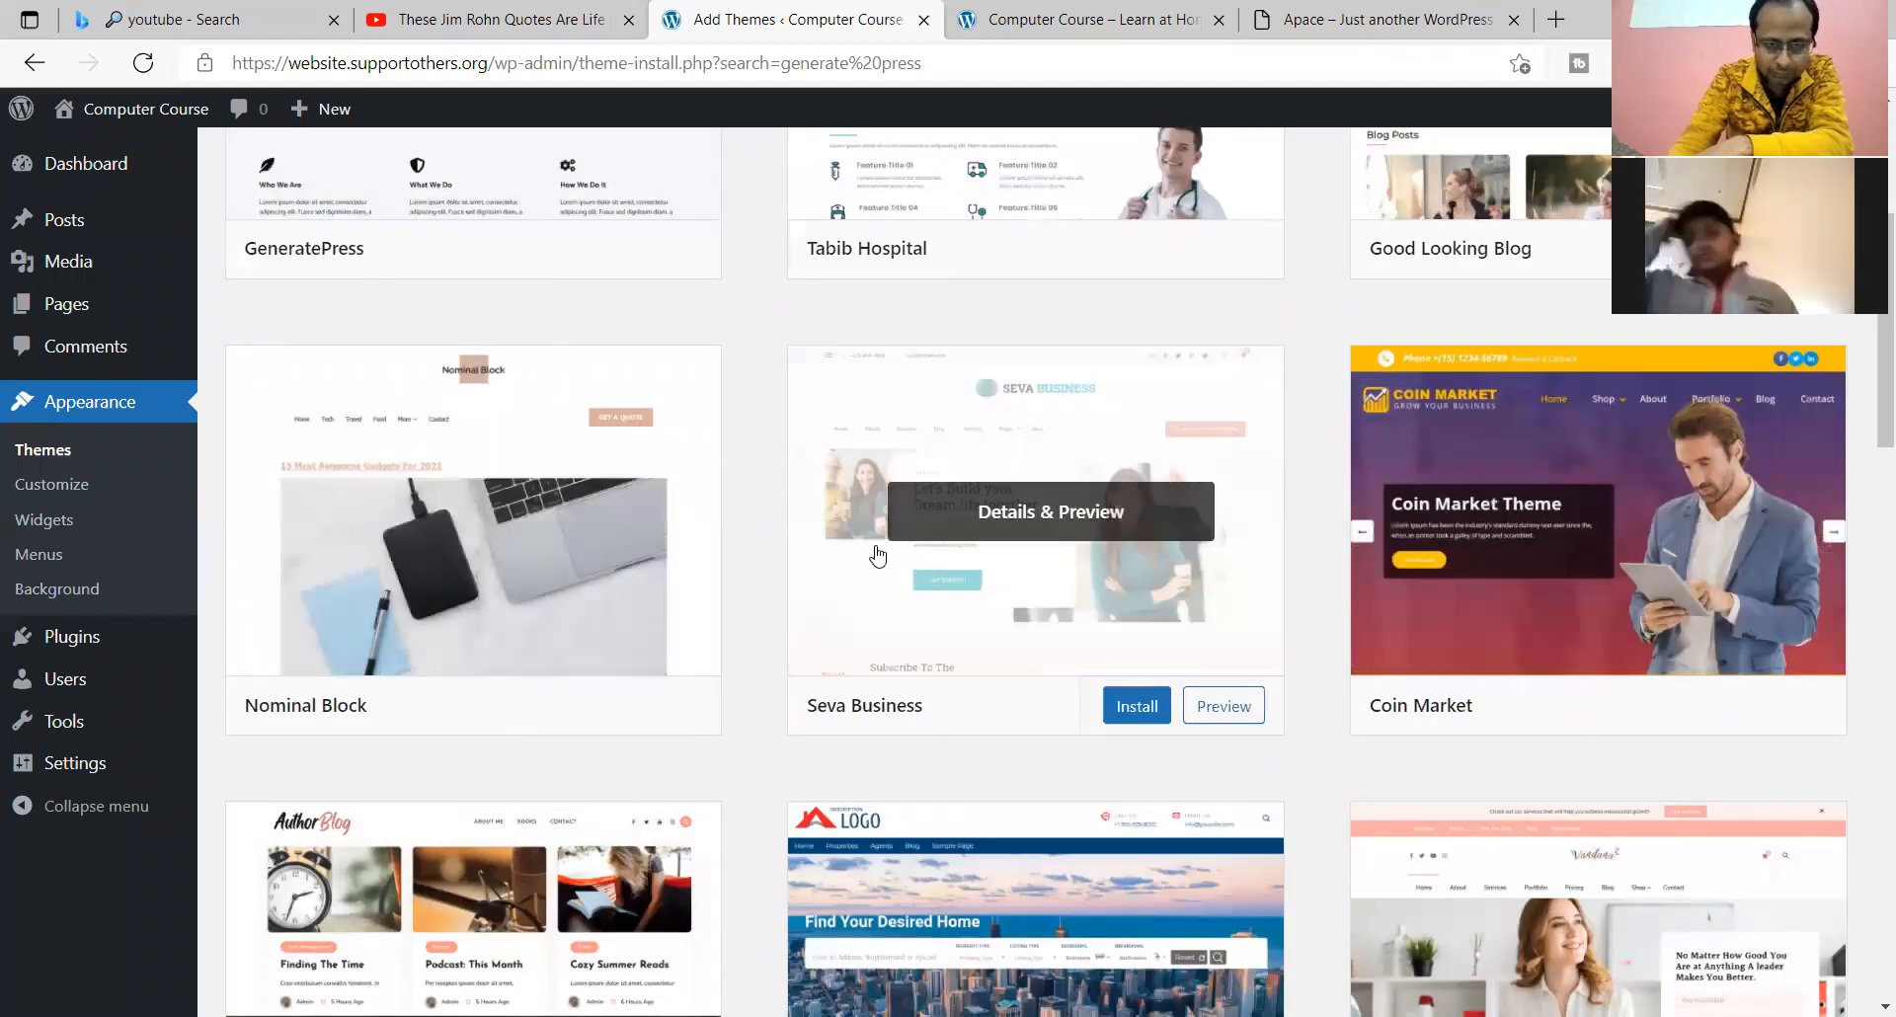
pyautogui.scroll(4, 888, 558)
# - Preview the GeneratePress theme and copy its website link from the sidebar
pyautogui.click(673, 679)
pyautogui.scroll(-3, 203, 542)
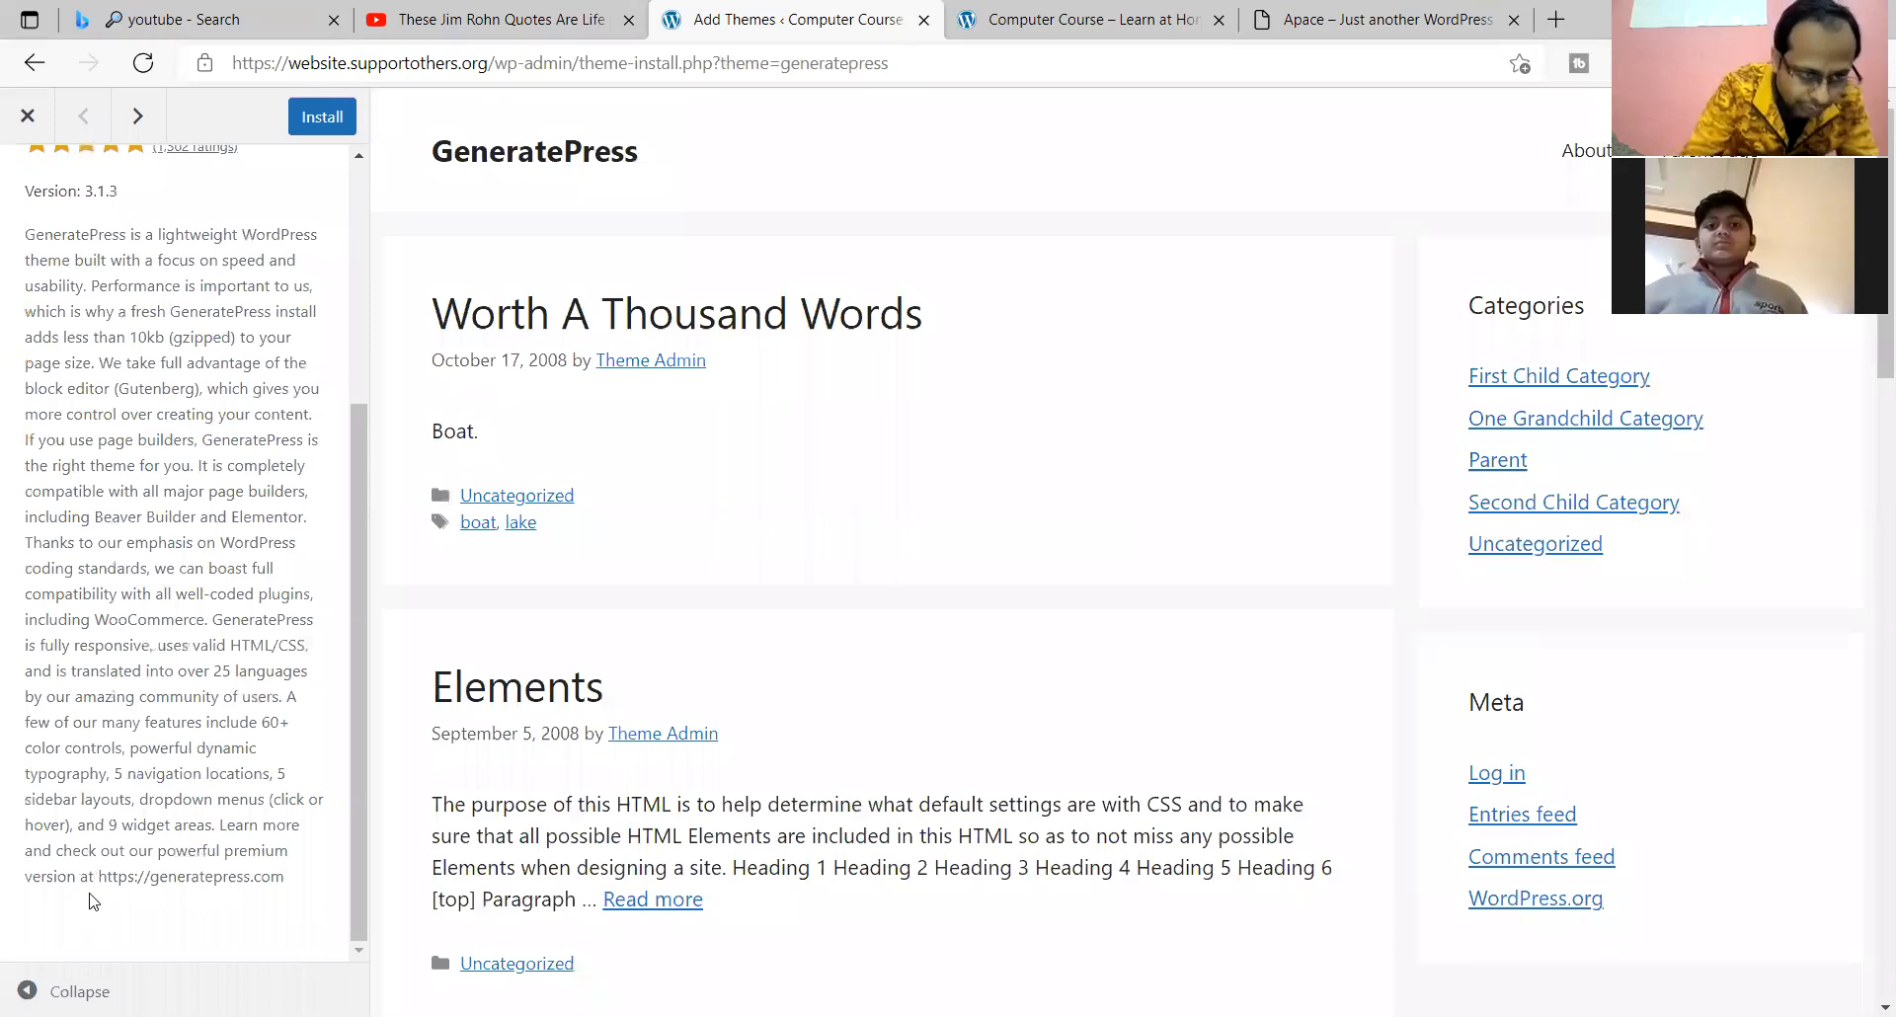
pyautogui.moveTo(95, 877); pyautogui.dragTo(126, 882)
pyautogui.click(99, 879)
pyautogui.moveTo(270, 879); pyautogui.dragTo(285, 880)
pyautogui.hotkey('ctrl', 'c')
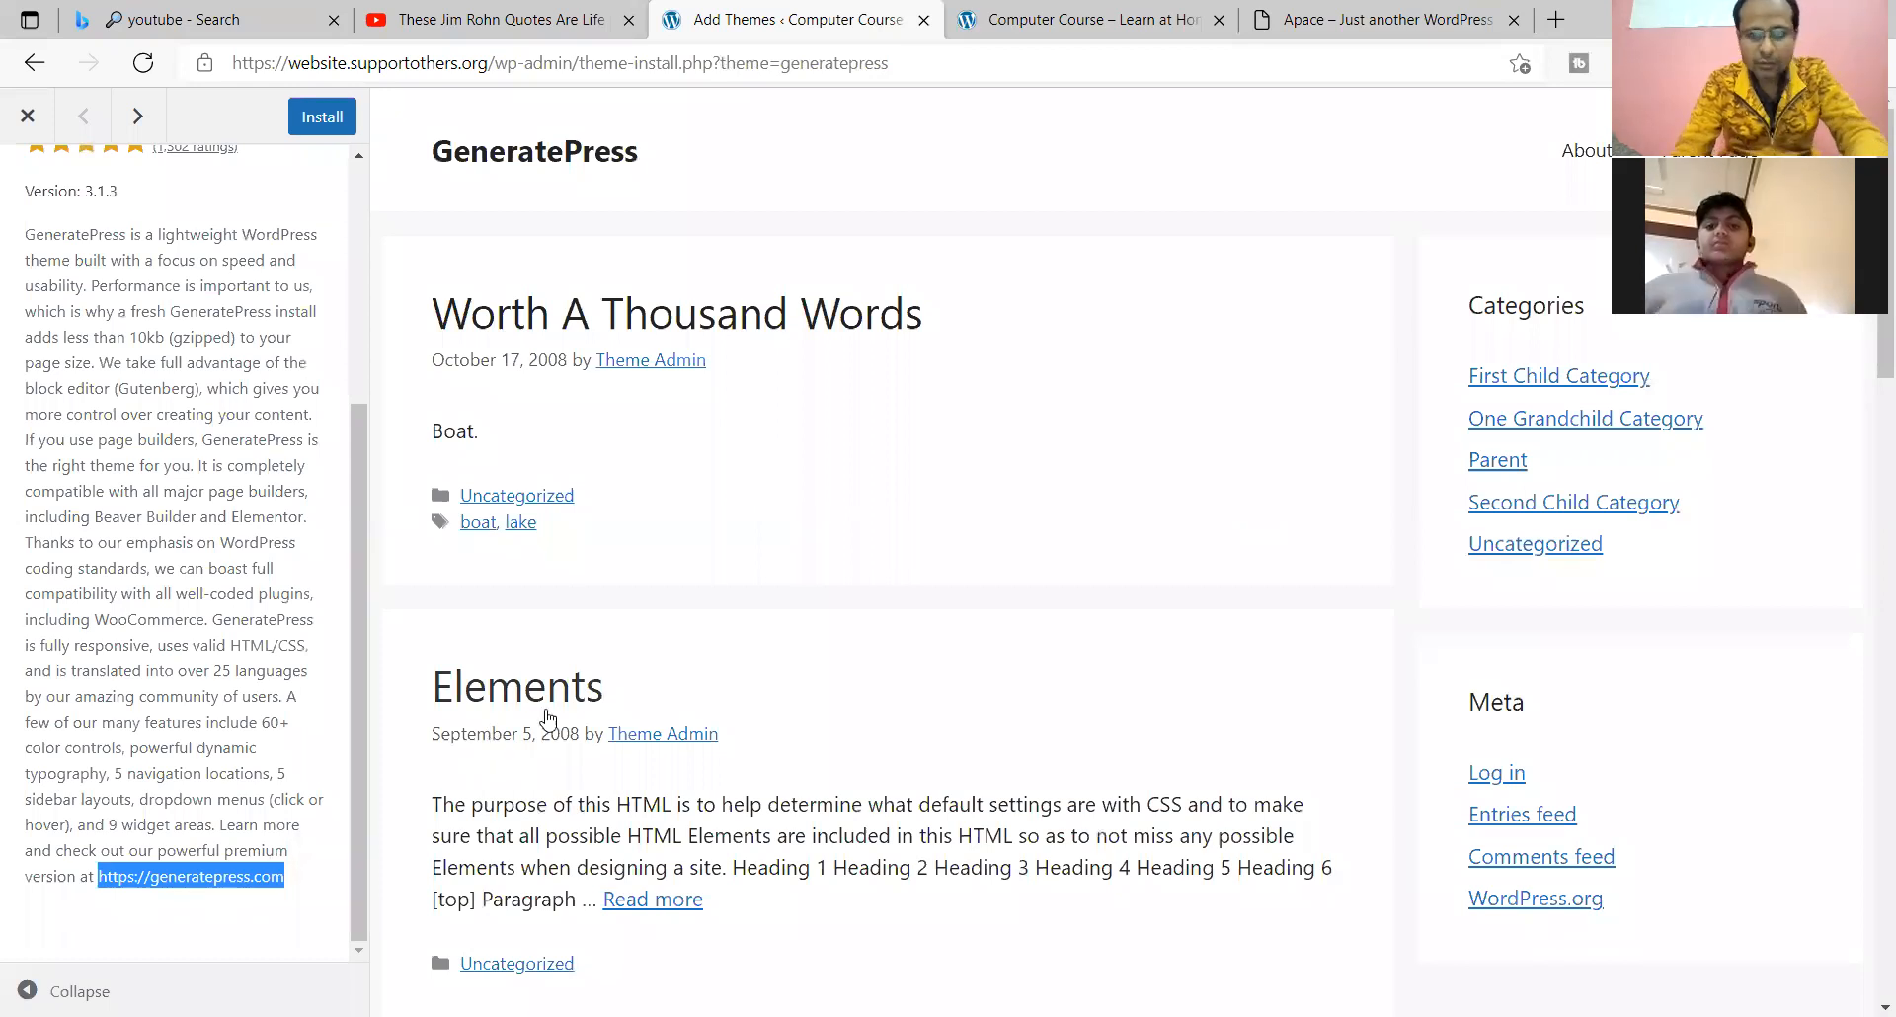
# - Load generatepress.com in the tab that held the Apace demo
pyautogui.click(1372, 19)
pyautogui.click(638, 68)
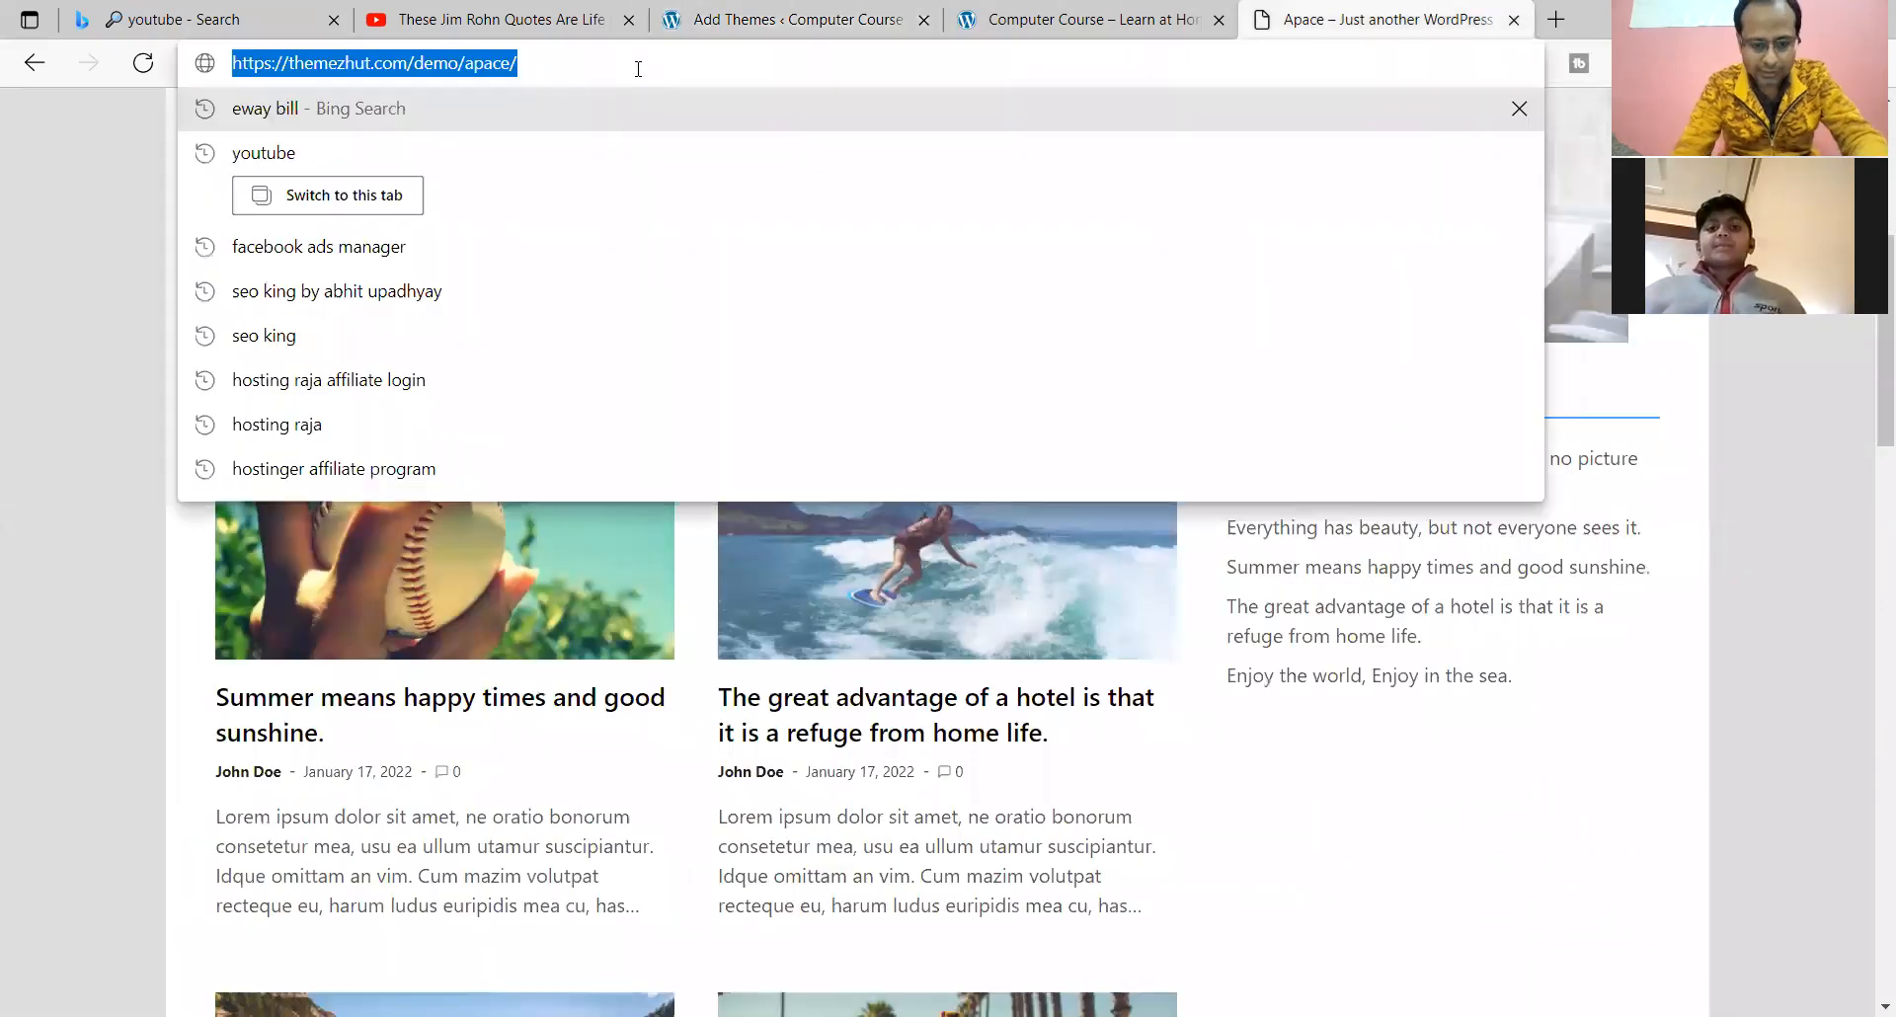
pyautogui.hotkey('ctrl', 'v')
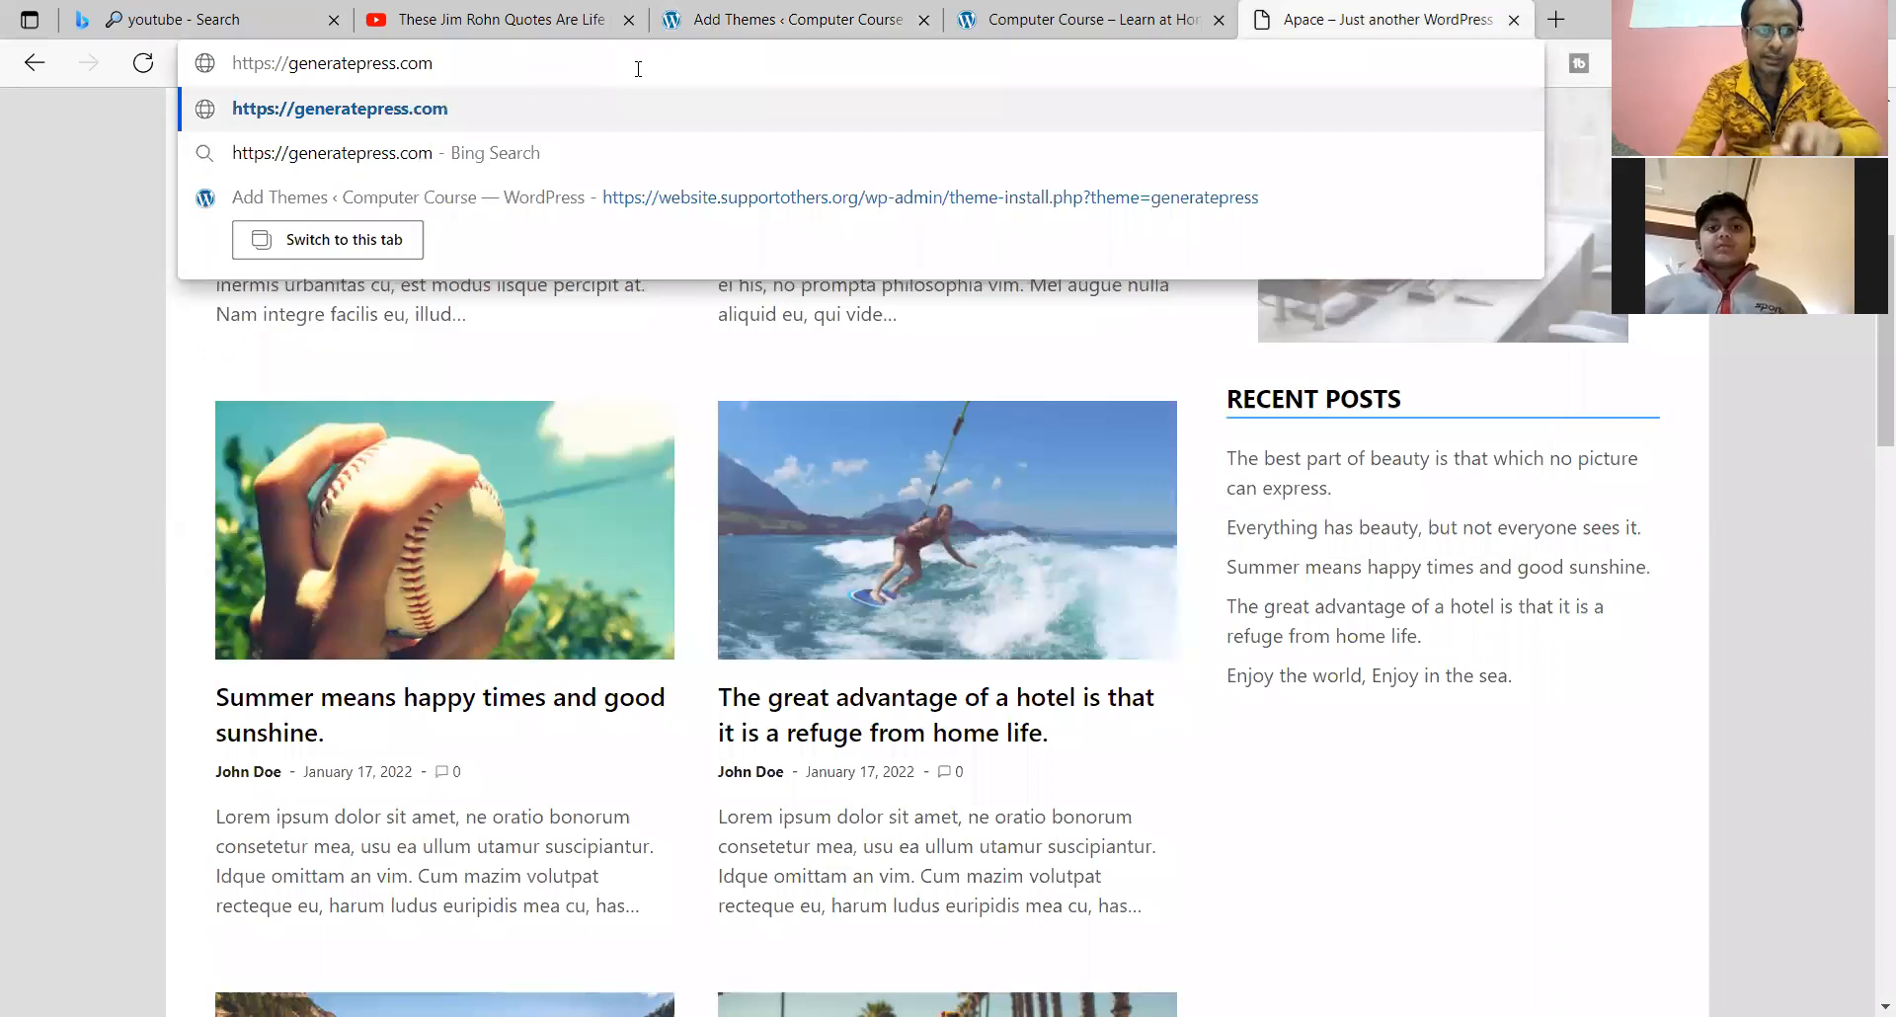
pyautogui.press('Return')
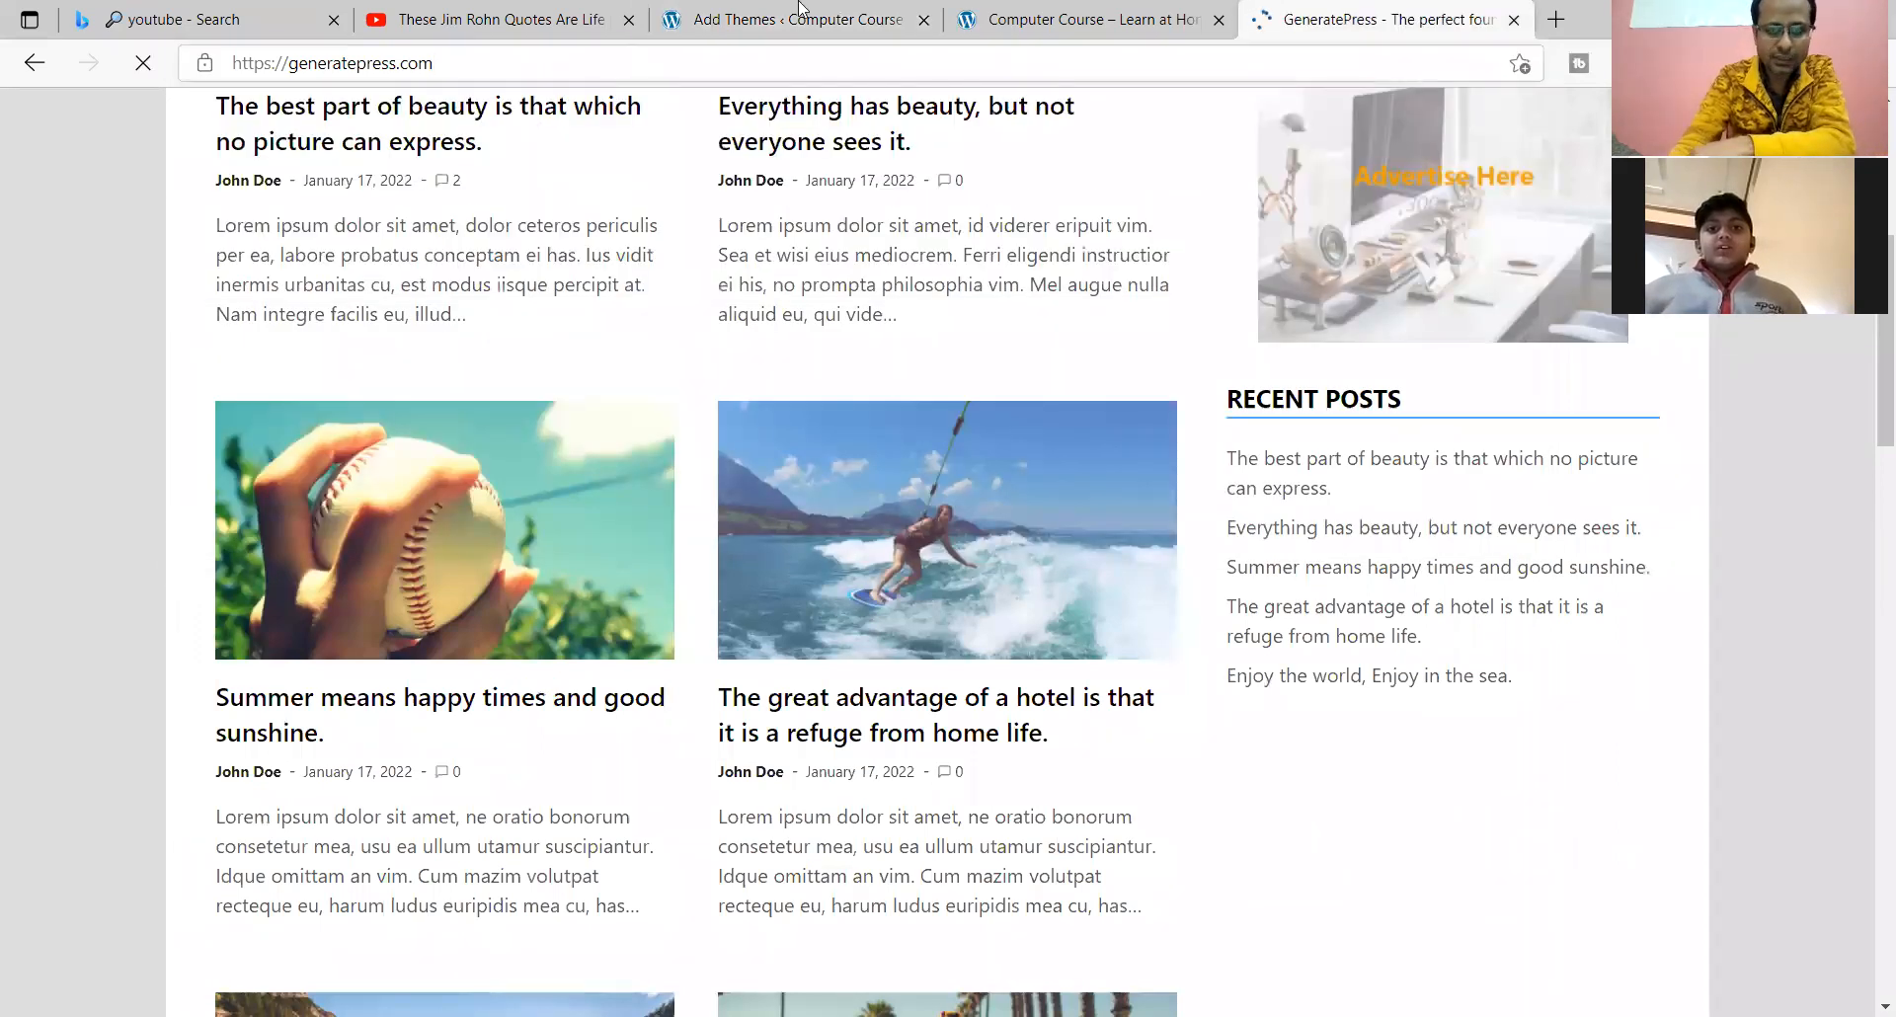
pyautogui.click(805, 14)
pyautogui.scroll(4, 192, 346)
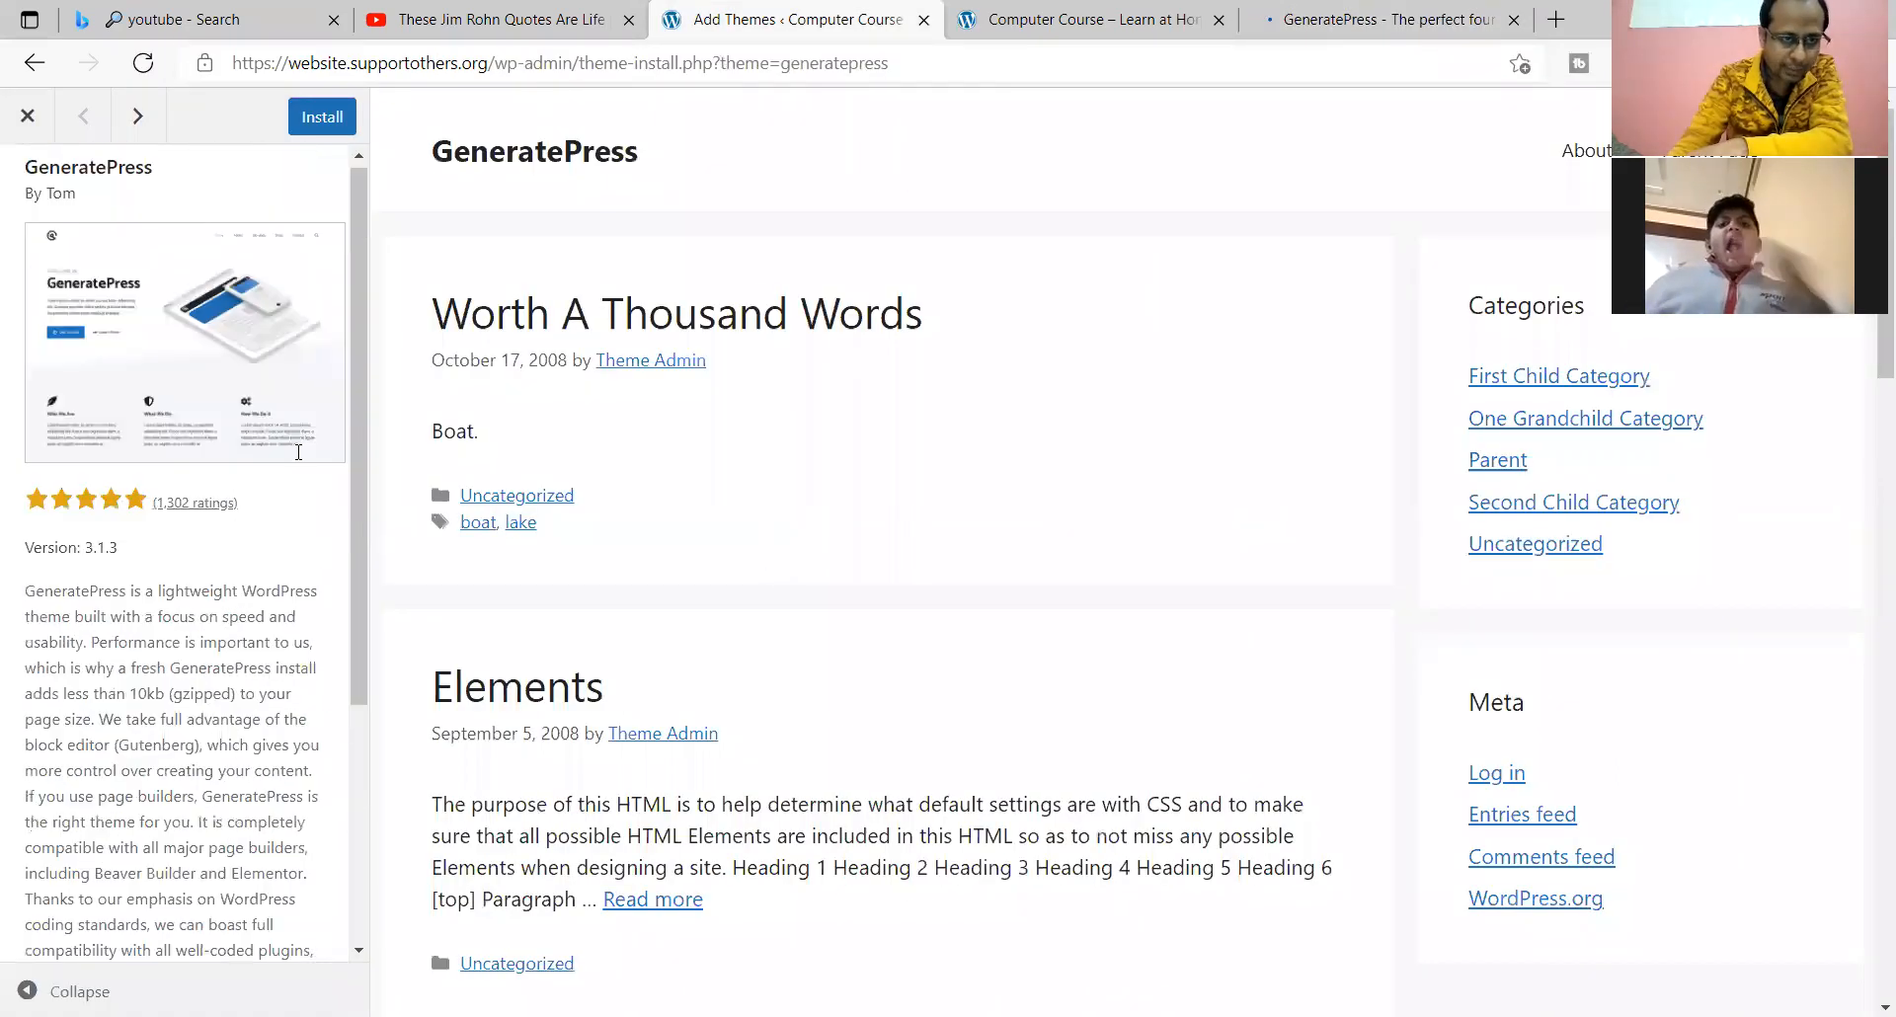
pyautogui.click(1382, 19)
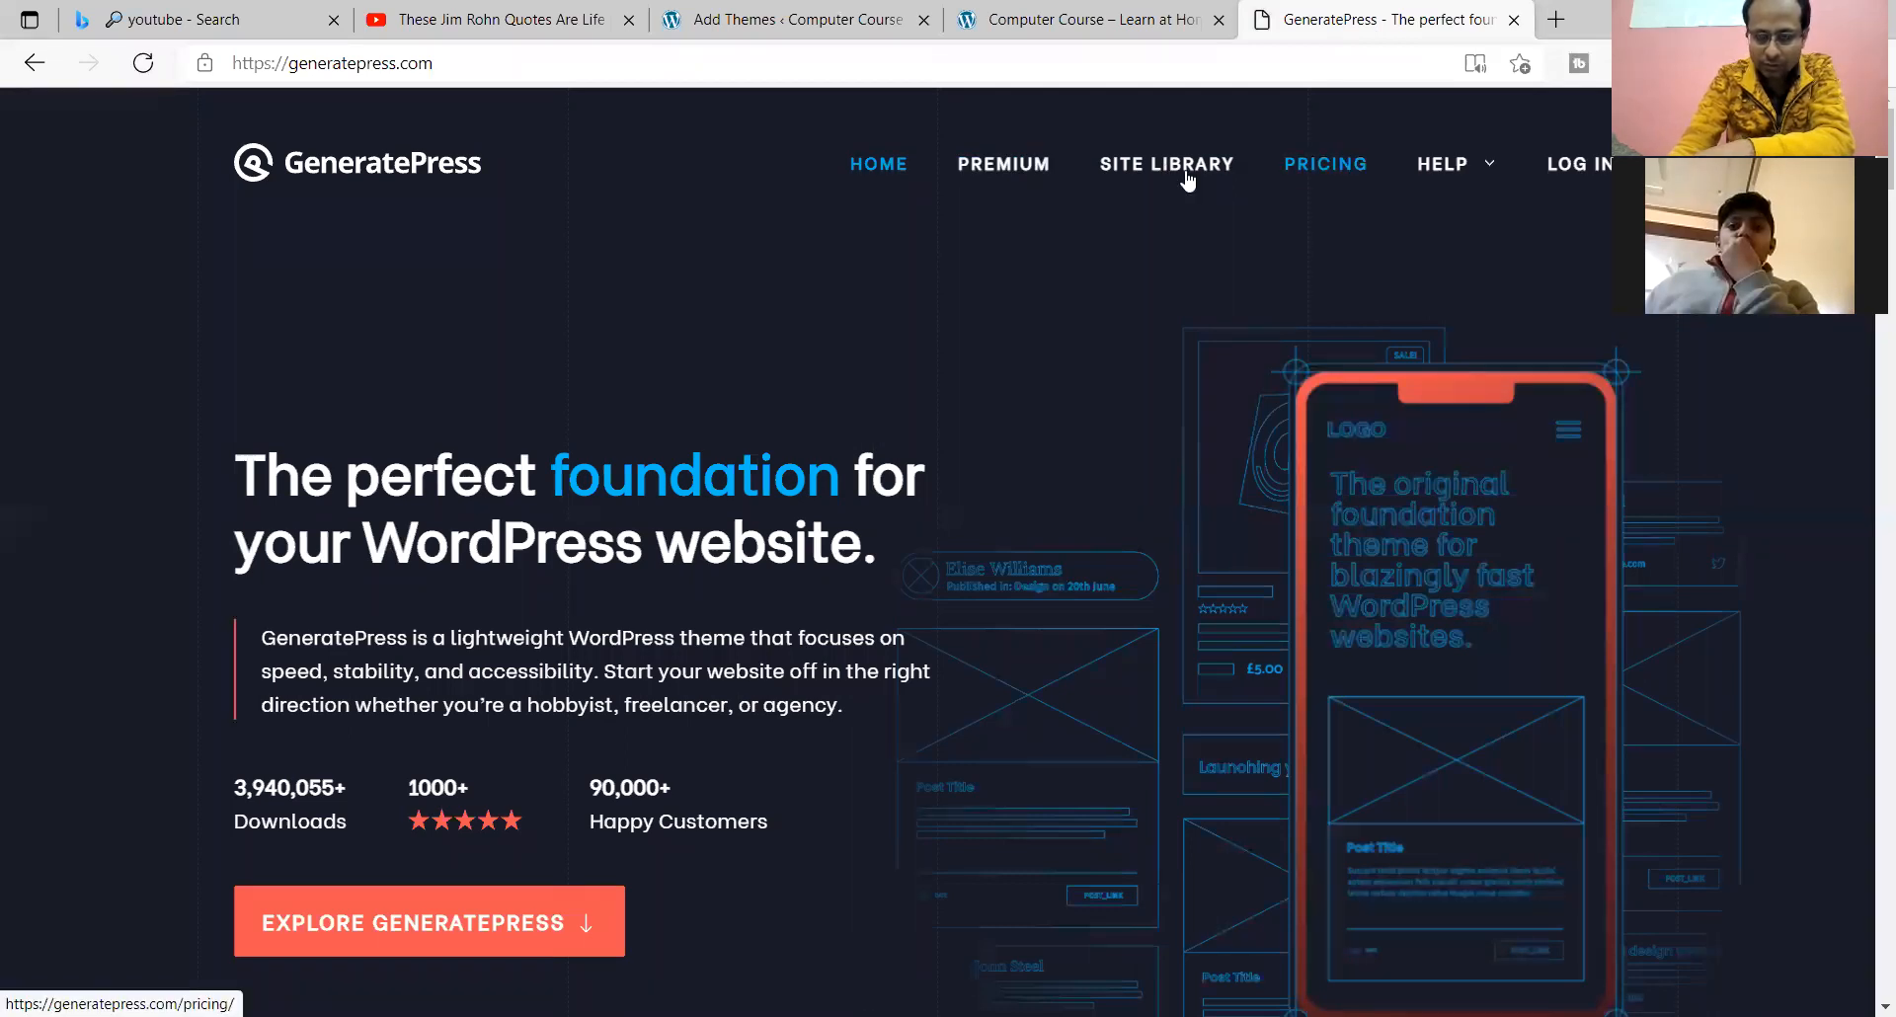
# - Browse the GeneratePress site's starter-site library
pyautogui.scroll(-10, 1098, 453)
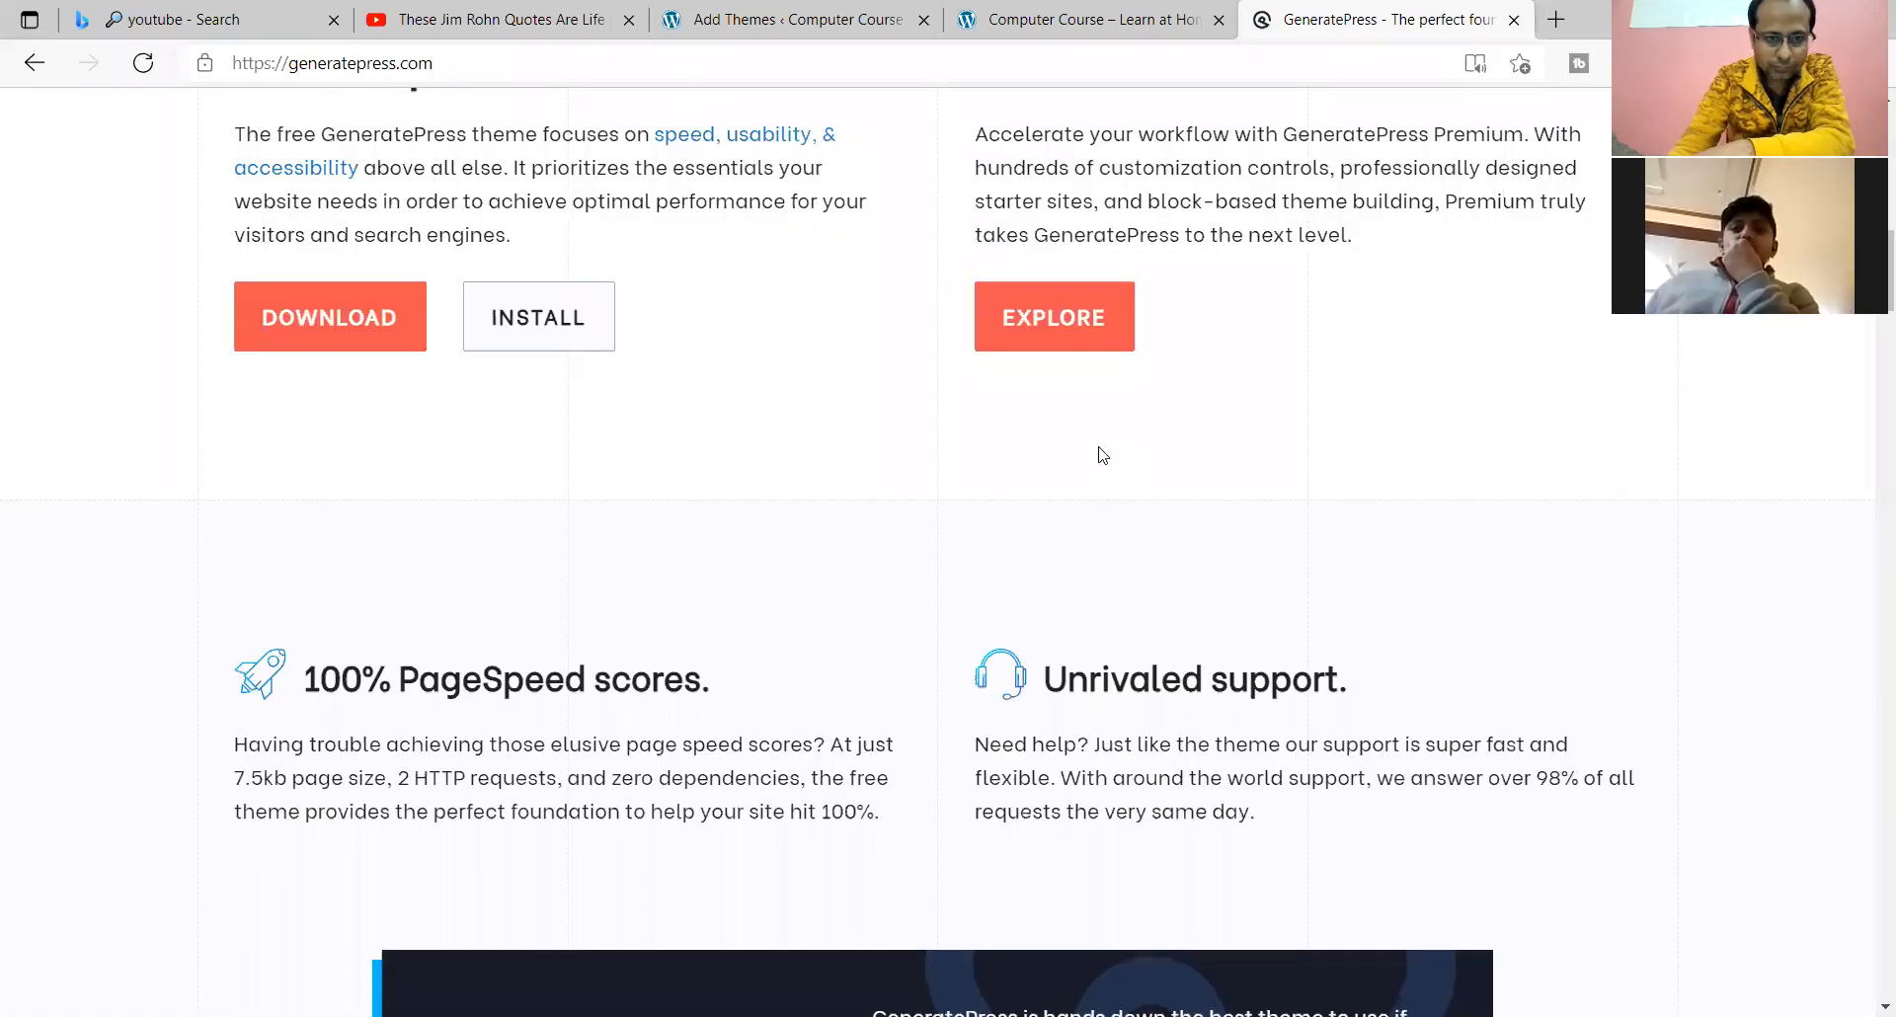
pyautogui.scroll(-5, 1103, 455)
pyautogui.scroll(7, 1103, 456)
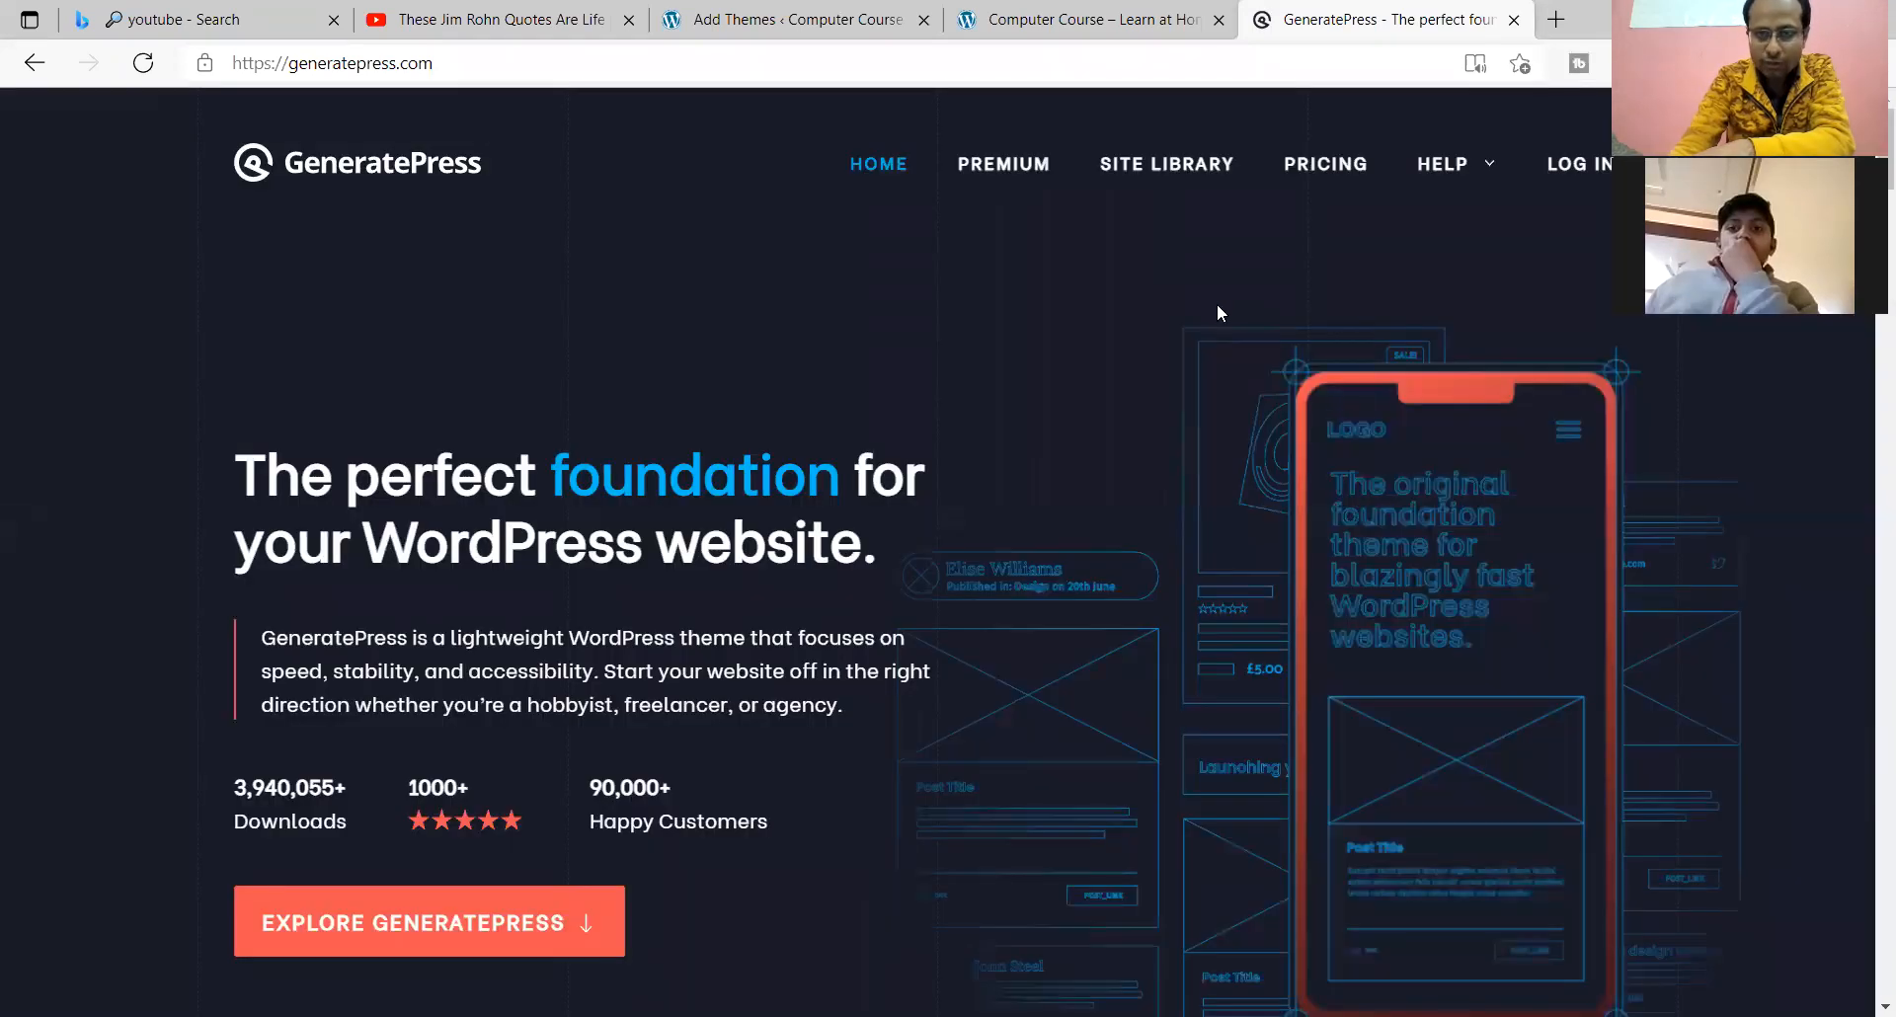
pyautogui.click(1175, 168)
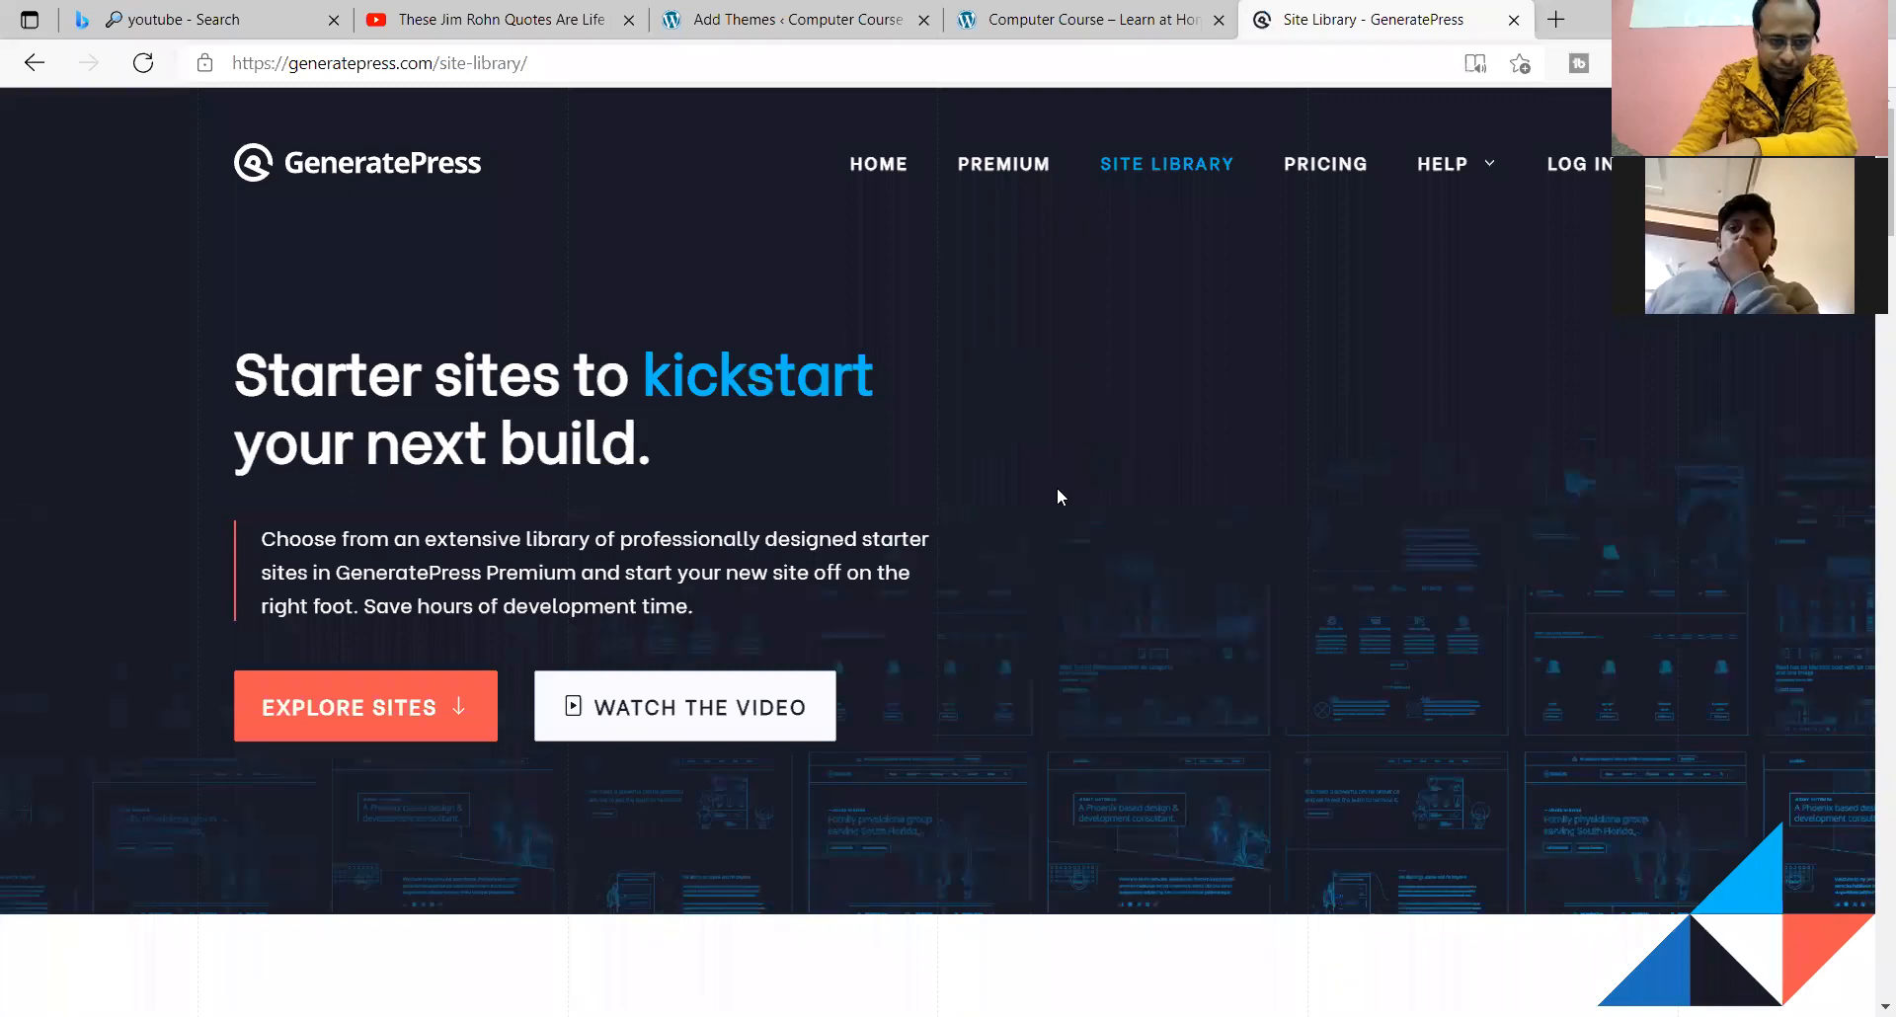
pyautogui.scroll(-7, 1003, 465)
pyautogui.scroll(5, 1011, 482)
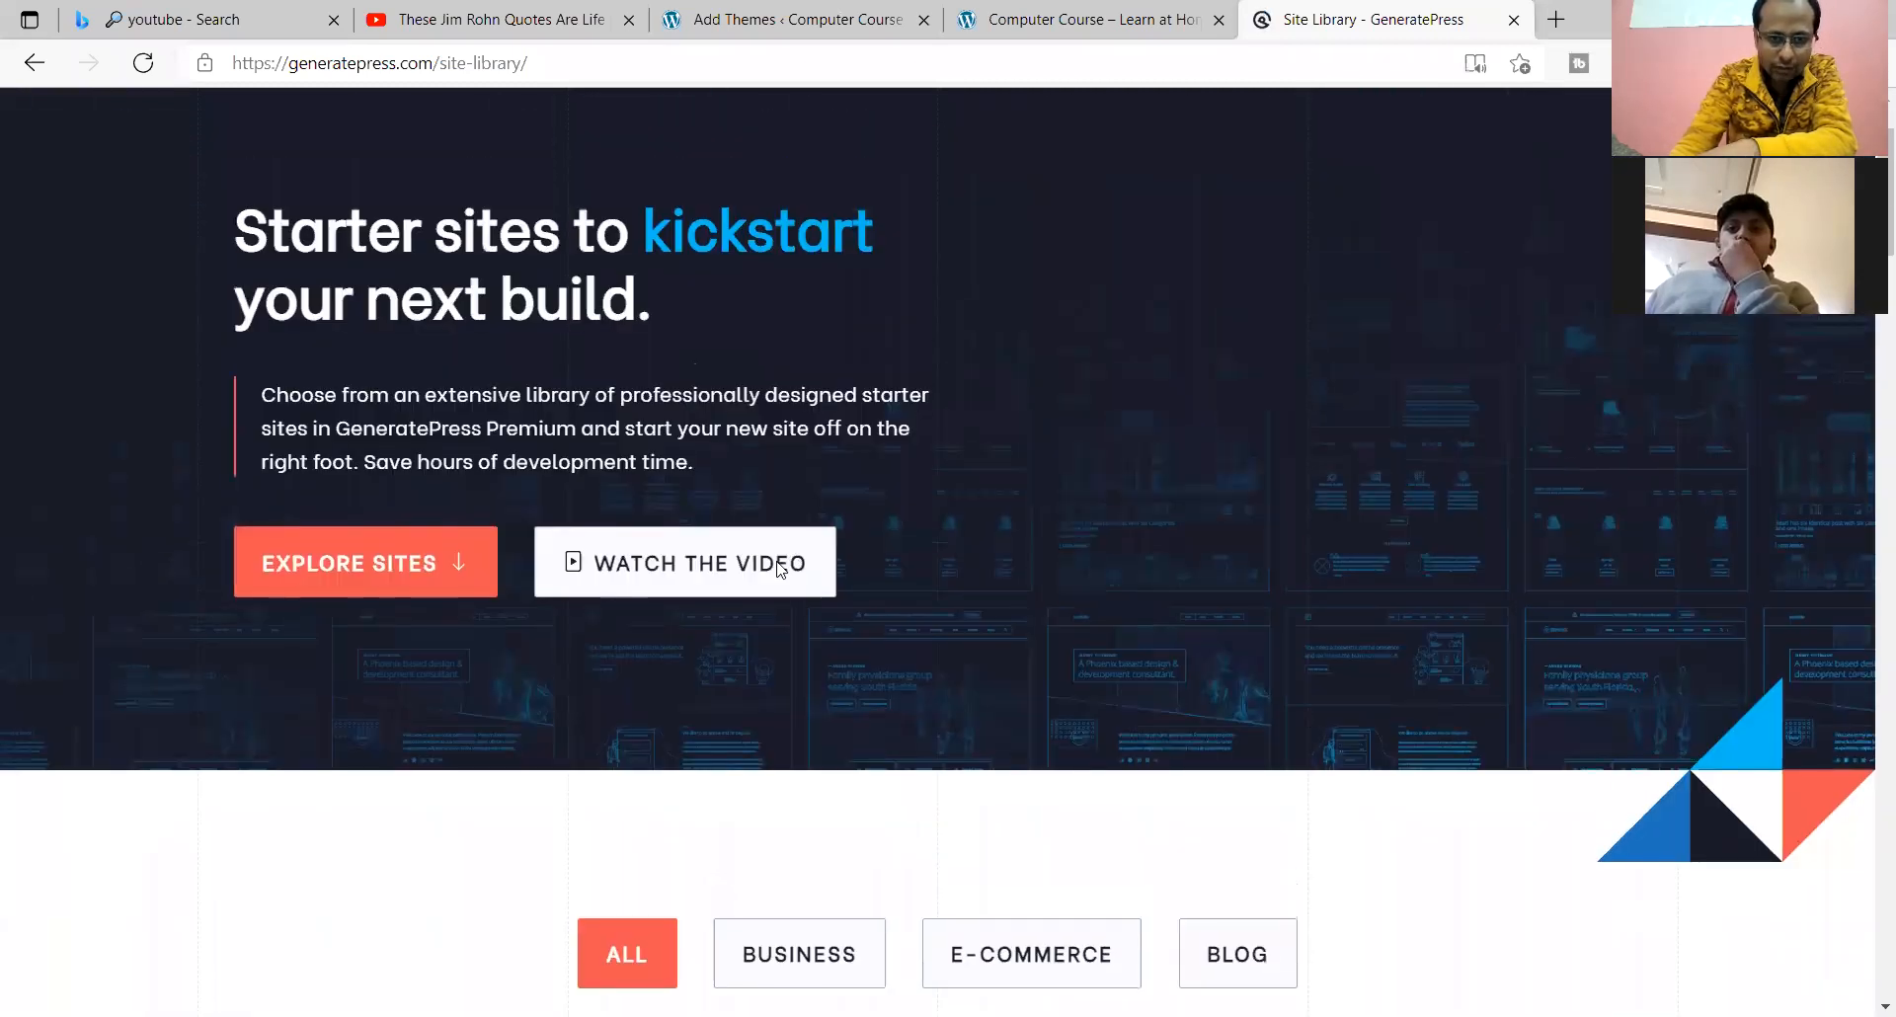
pyautogui.scroll(-5, 944, 498)
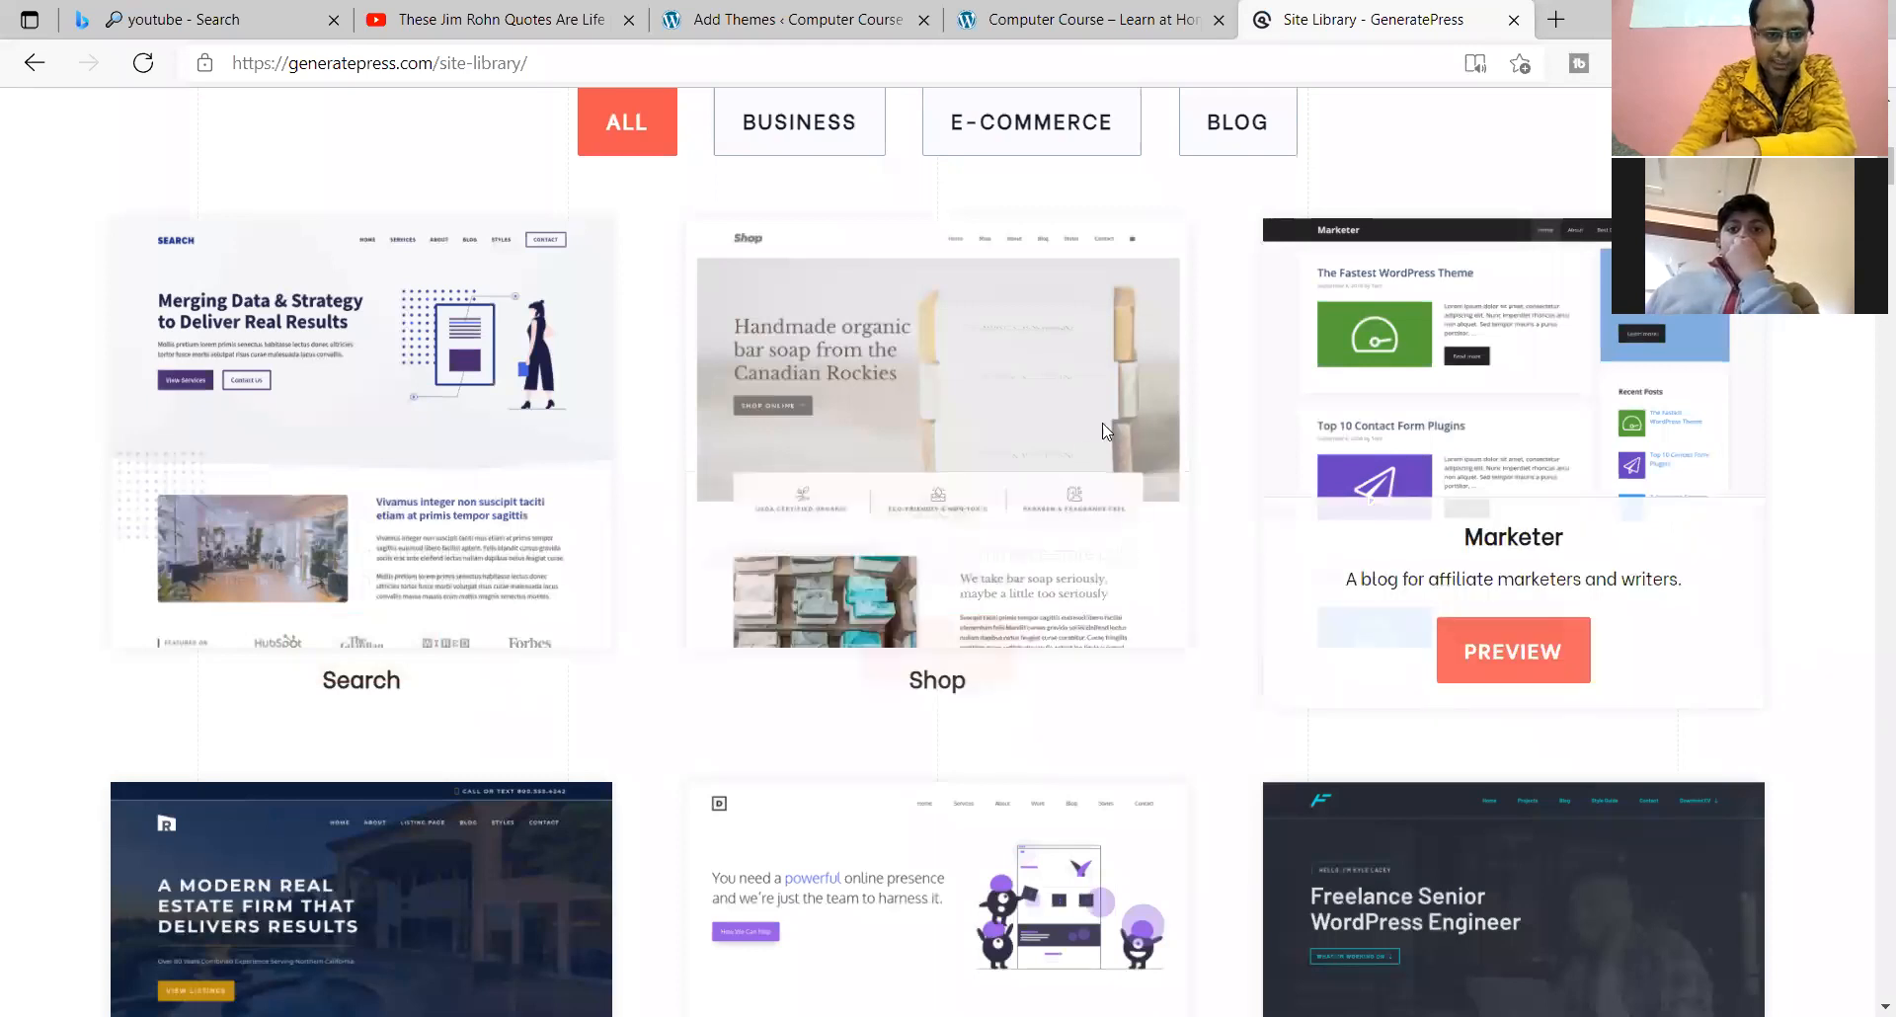
pyautogui.scroll(-2, 1528, 427)
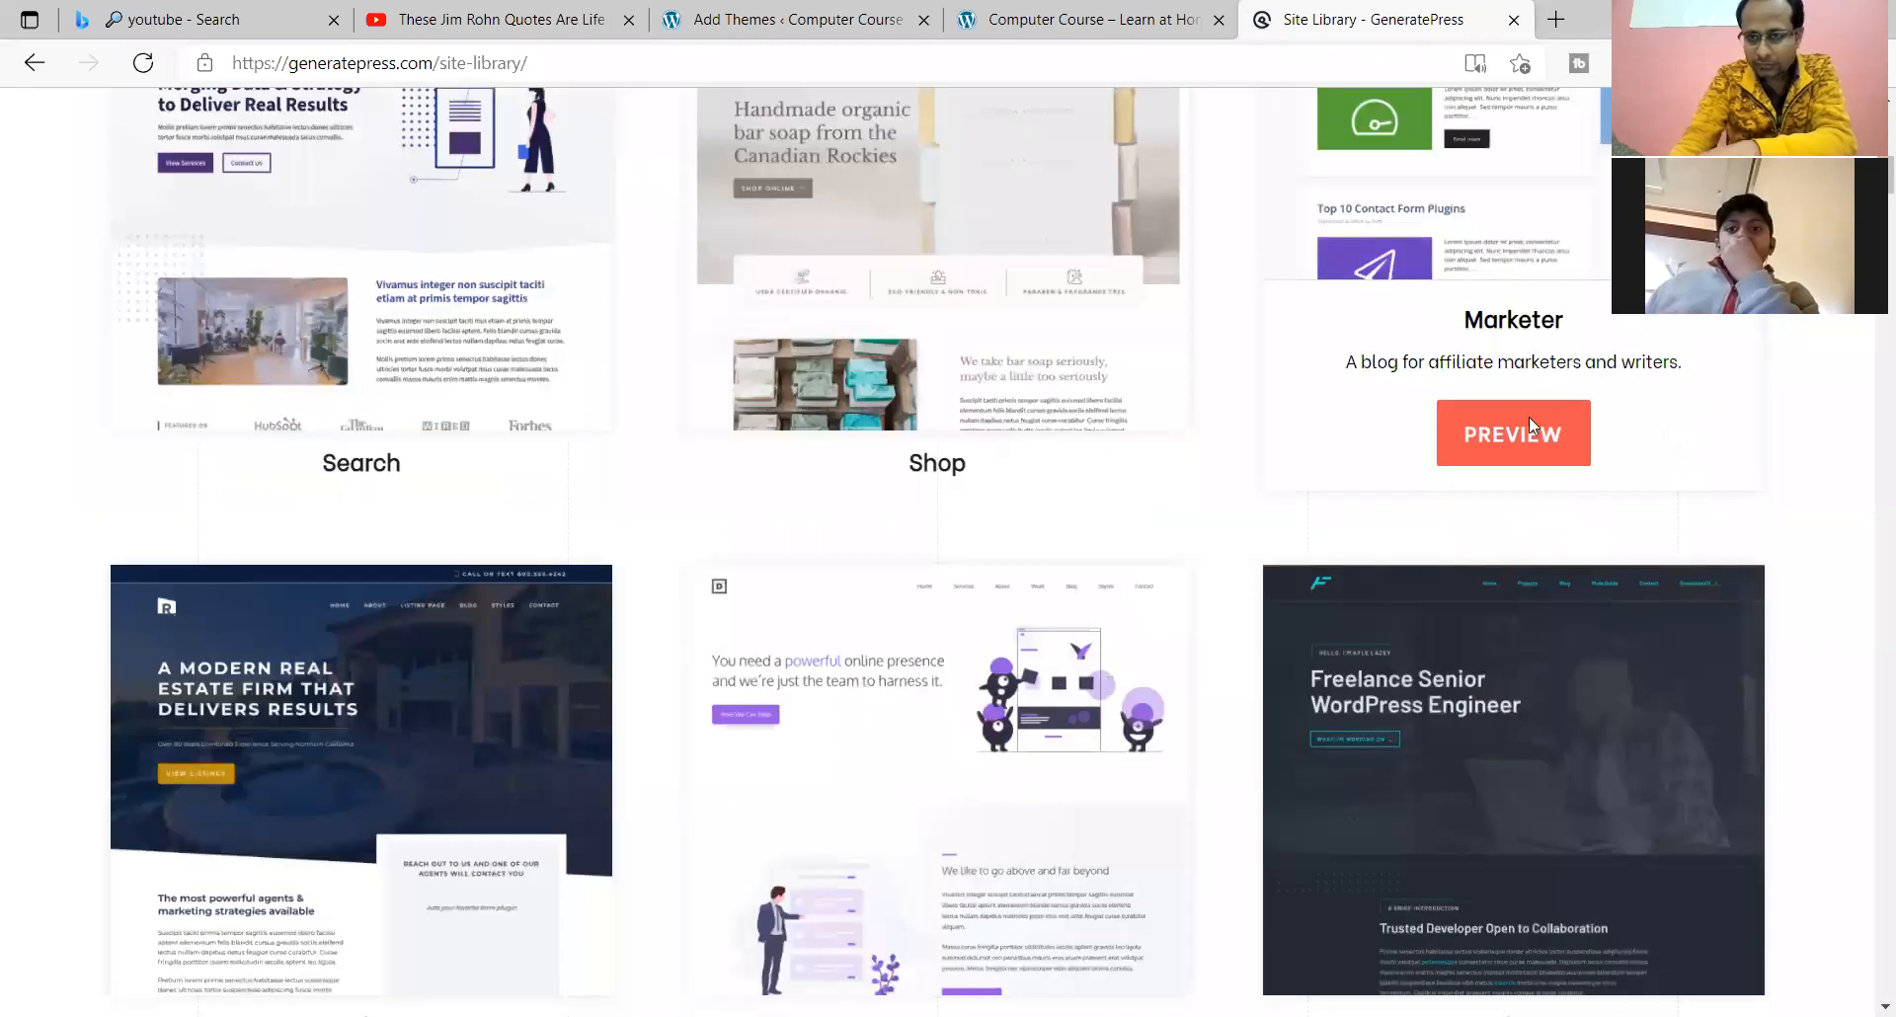
pyautogui.scroll(-5, 1529, 417)
pyautogui.scroll(5, 1494, 472)
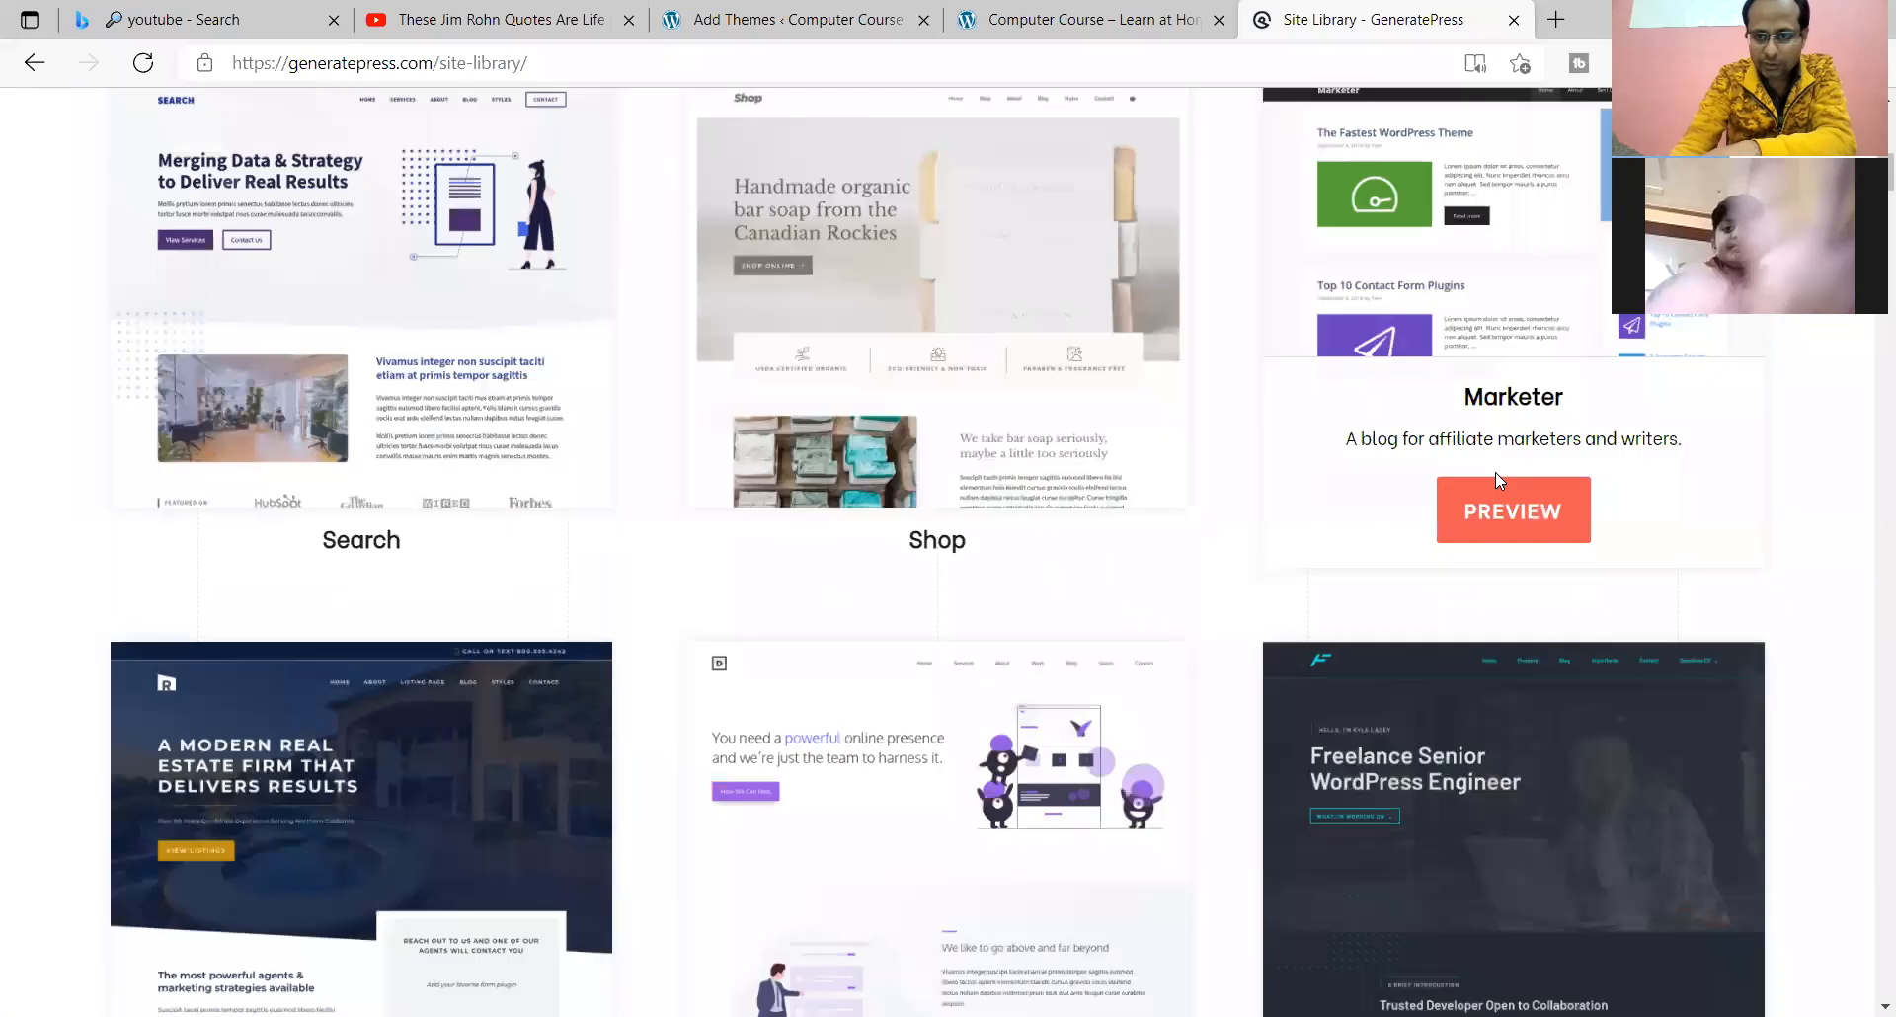
# - Preview the Marketer starter site, then close WordPress's GeneratePress theme preview
pyautogui.click(1499, 494)
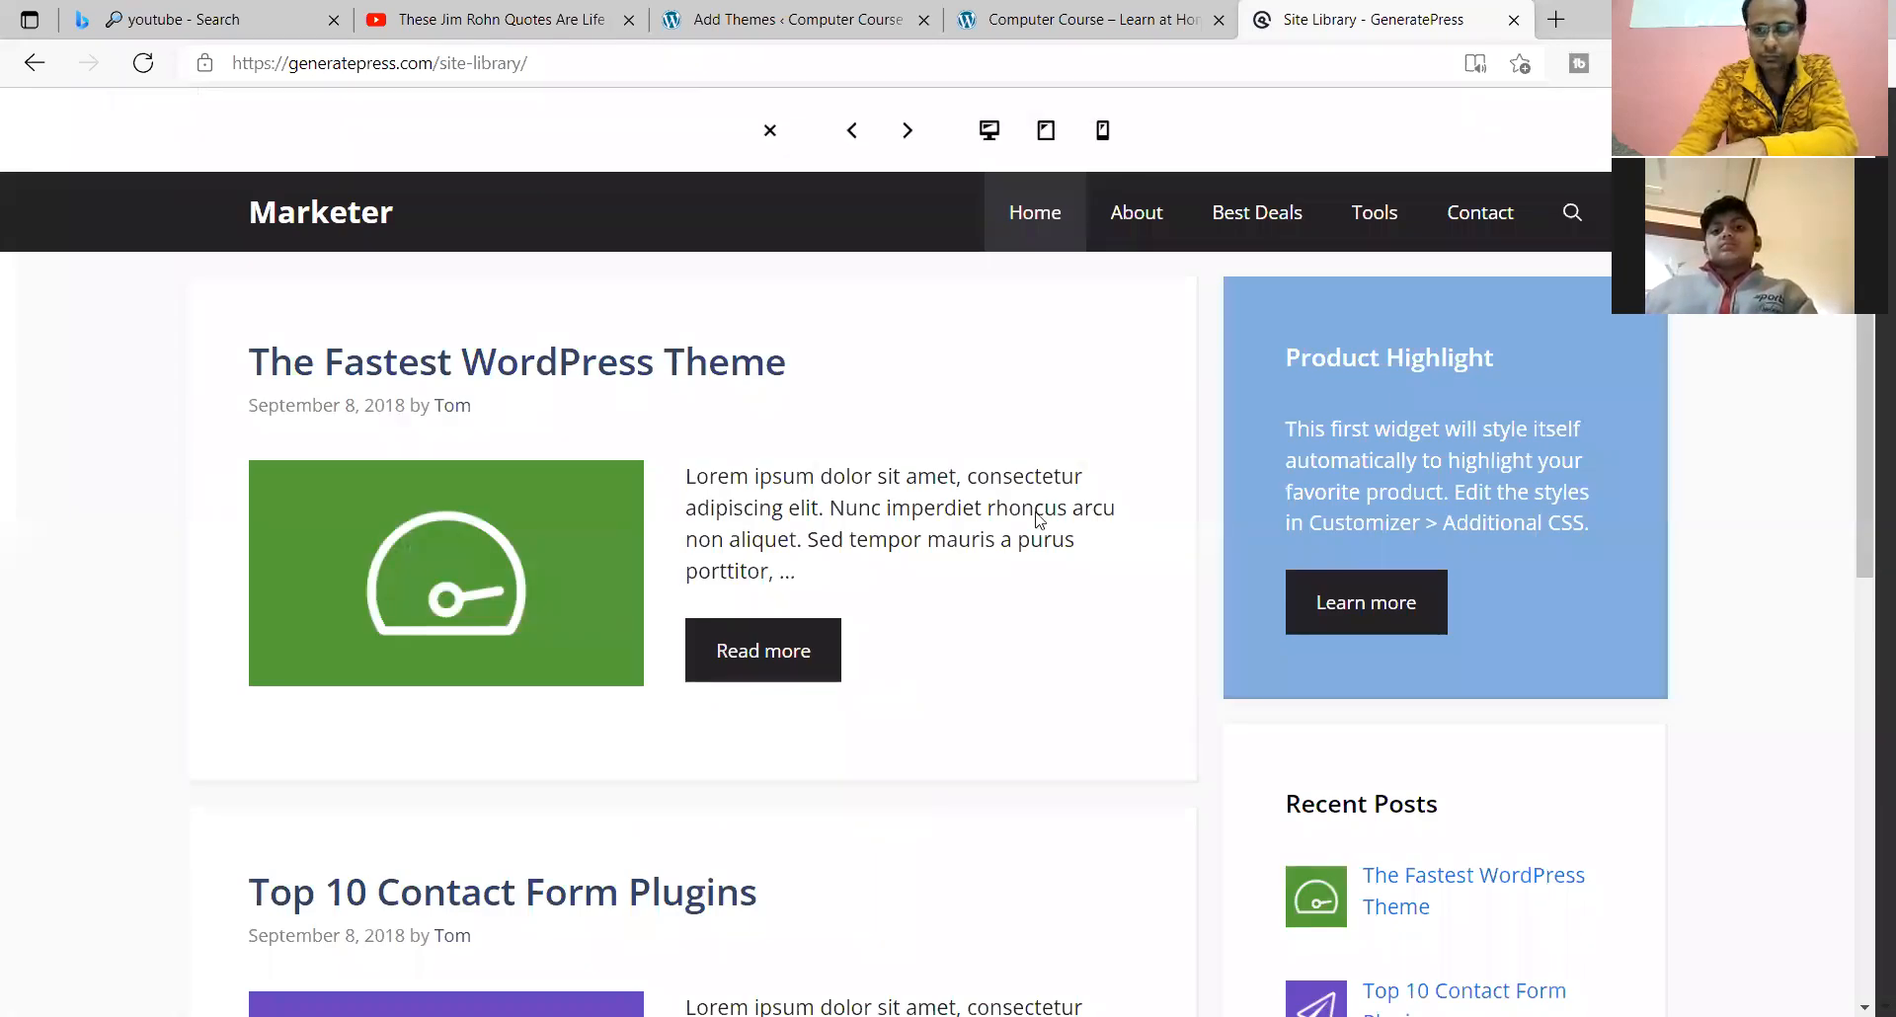
pyautogui.scroll(-10, 901, 500)
pyautogui.scroll(10, 901, 500)
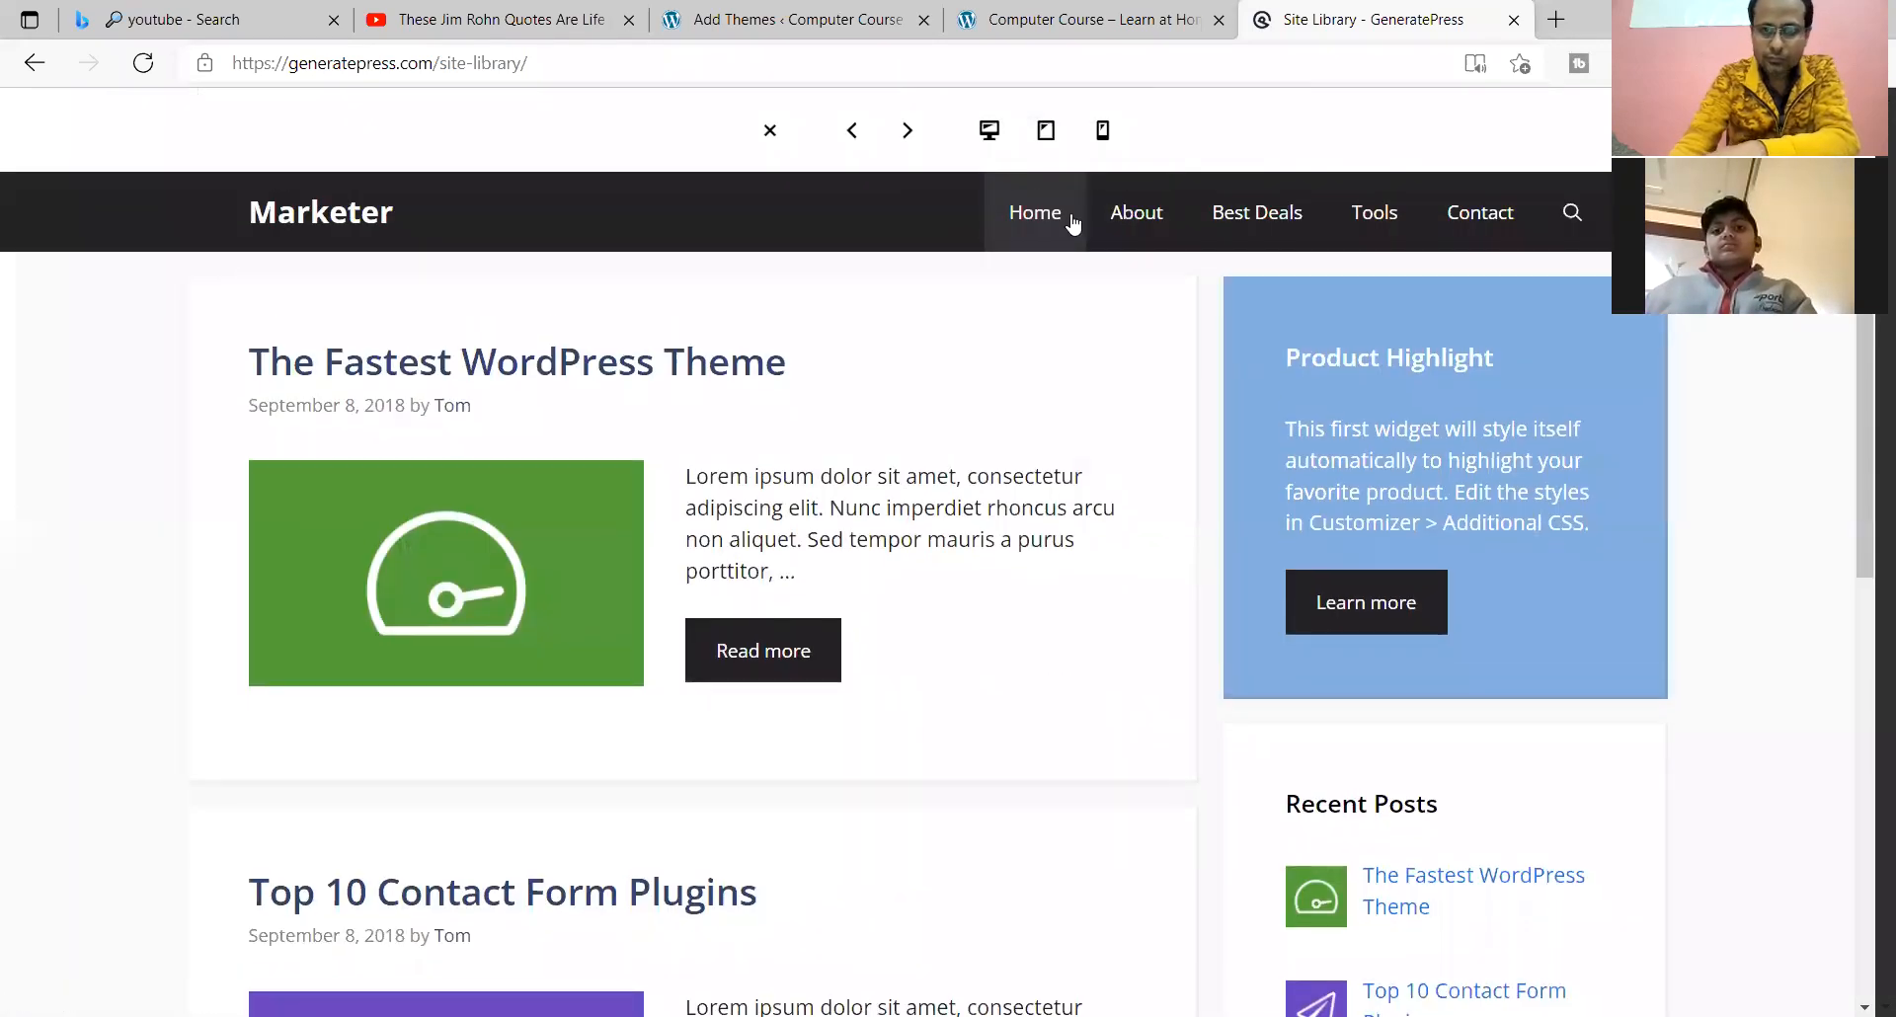
pyautogui.click(1143, 18)
pyautogui.click(1298, 13)
pyautogui.click(37, 64)
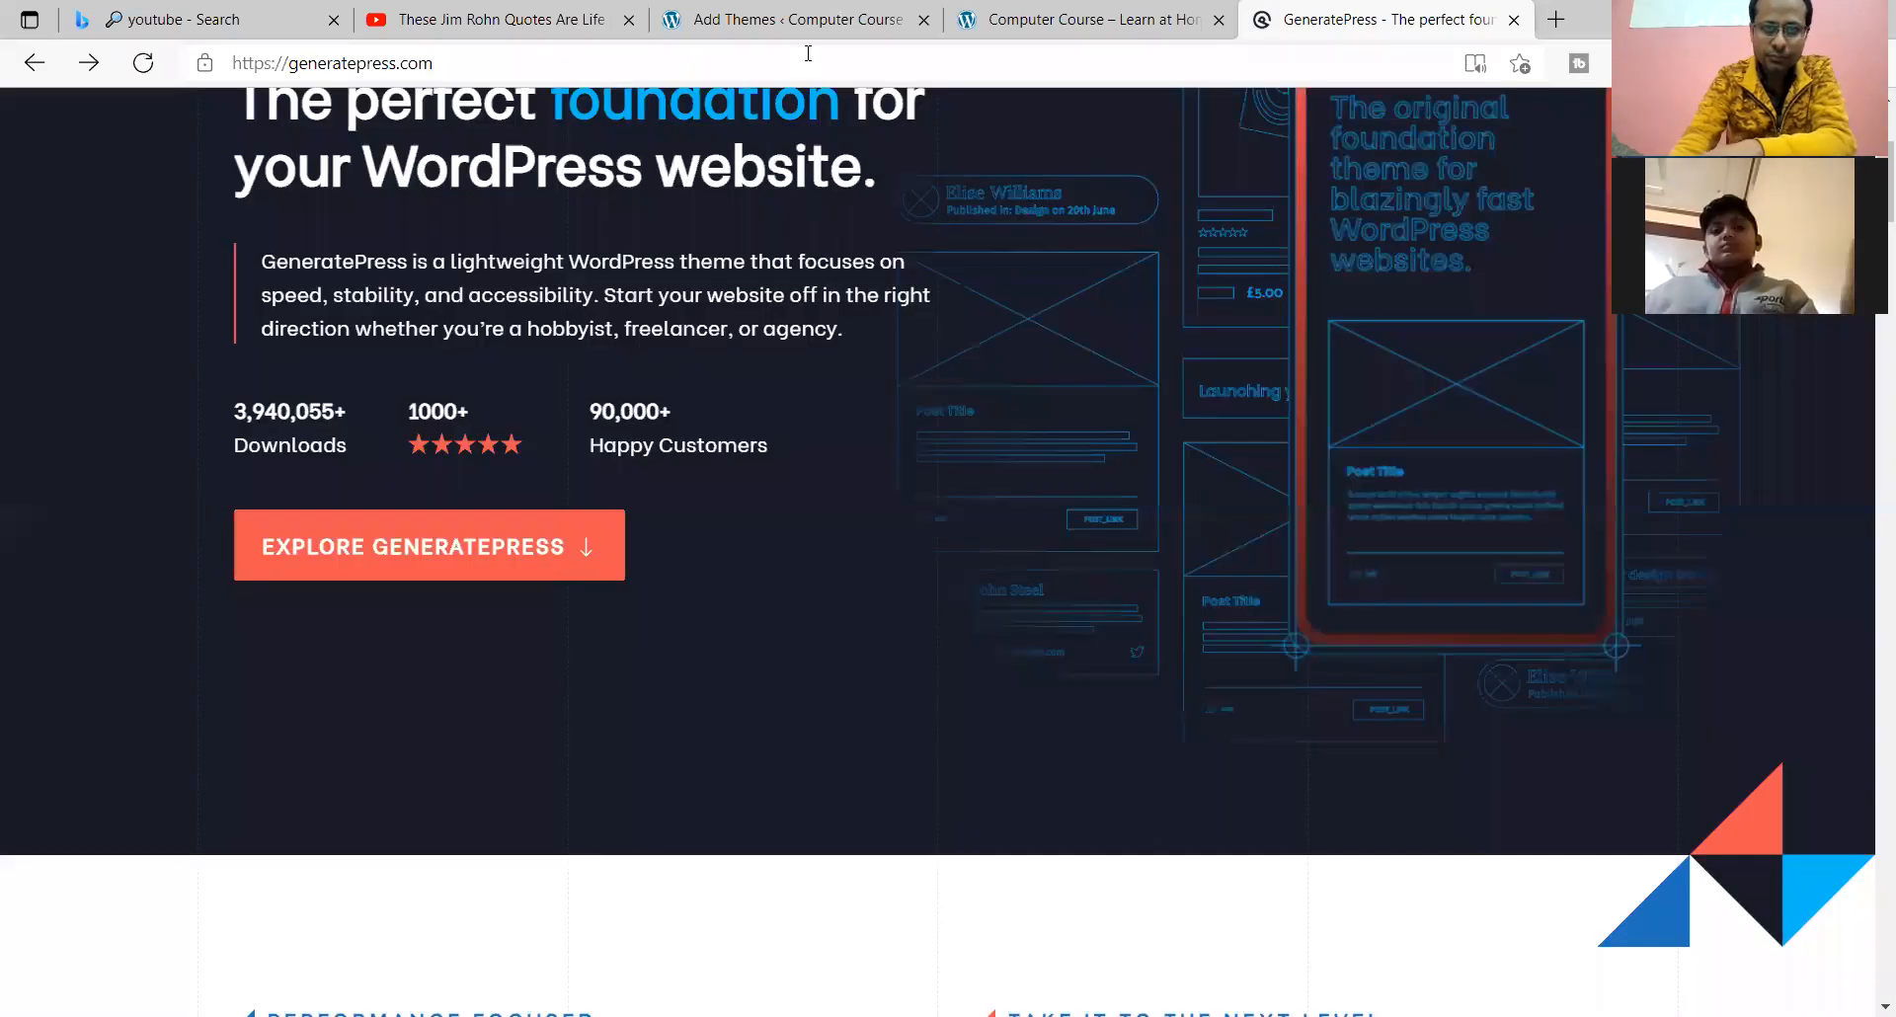
pyautogui.click(802, 18)
pyautogui.click(24, 118)
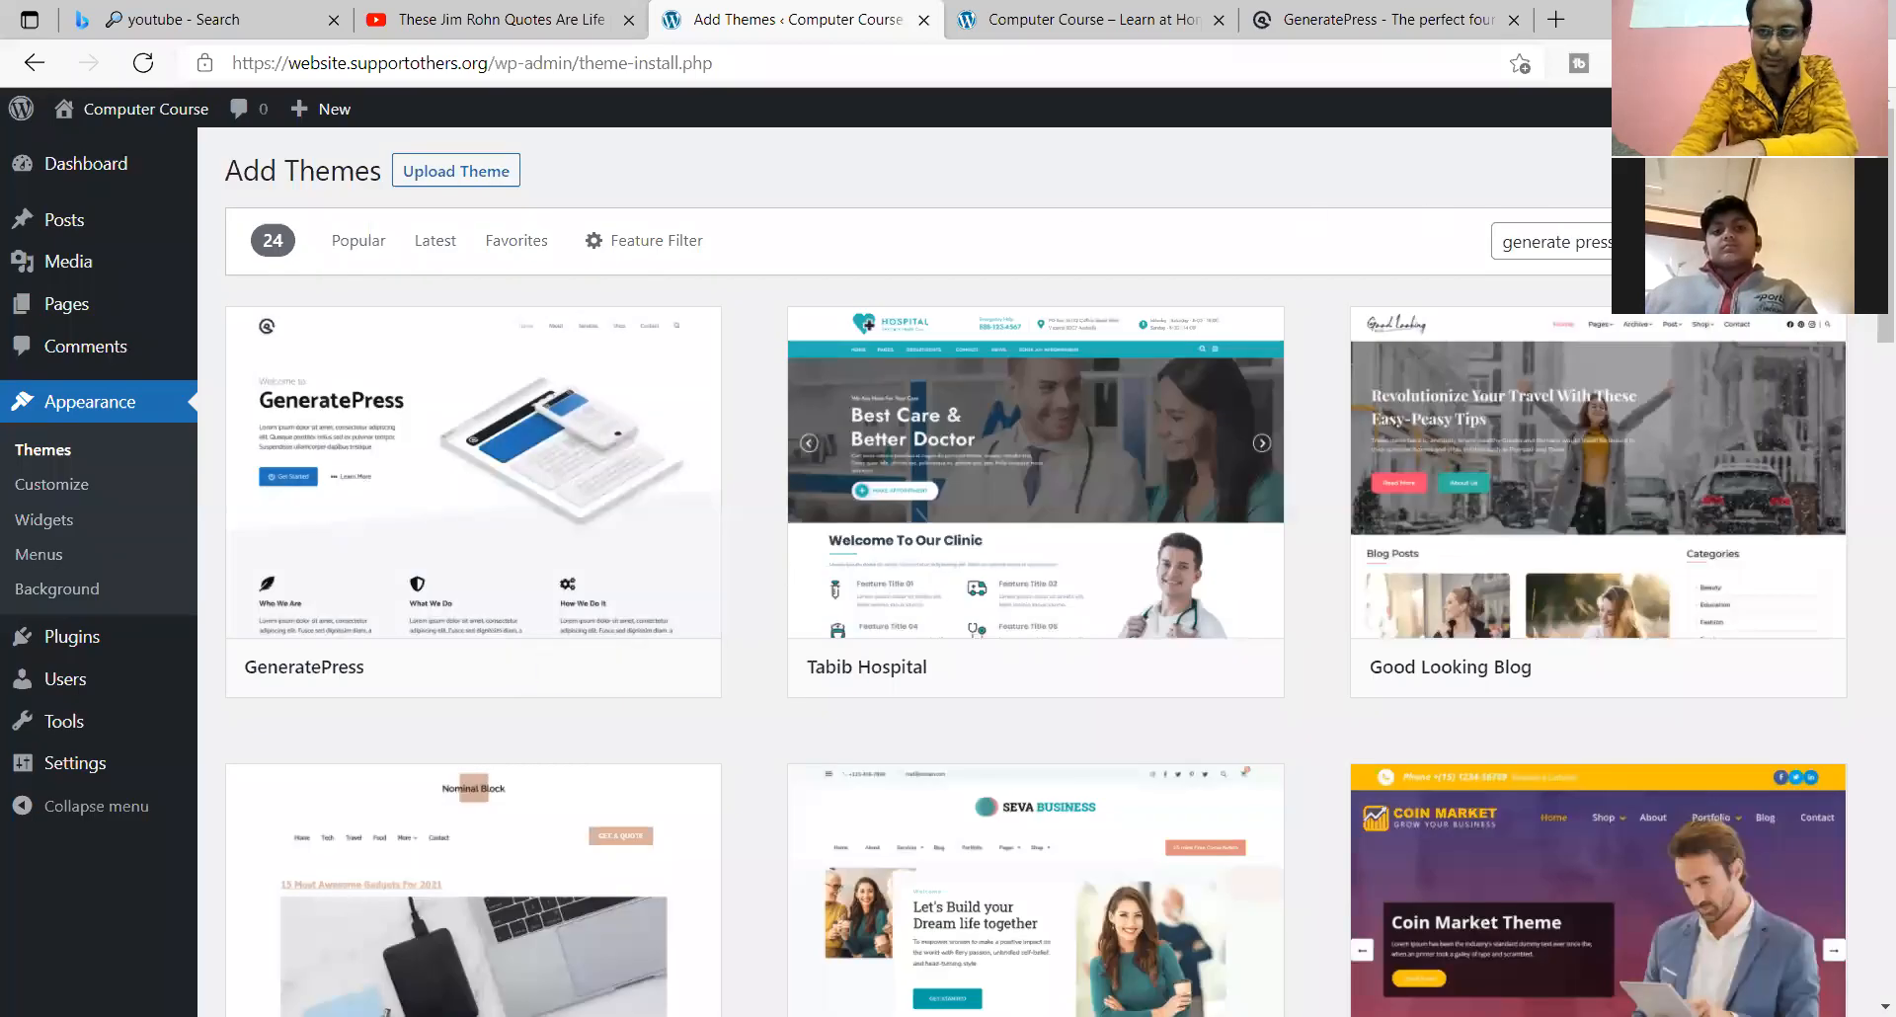
# - Change the theme search text to 'ocean wp'
pyautogui.doubleClick(1572, 245)
pyautogui.write('oceam w')
pyautogui.press('BackSpace')
pyautogui.press('BackSpace')
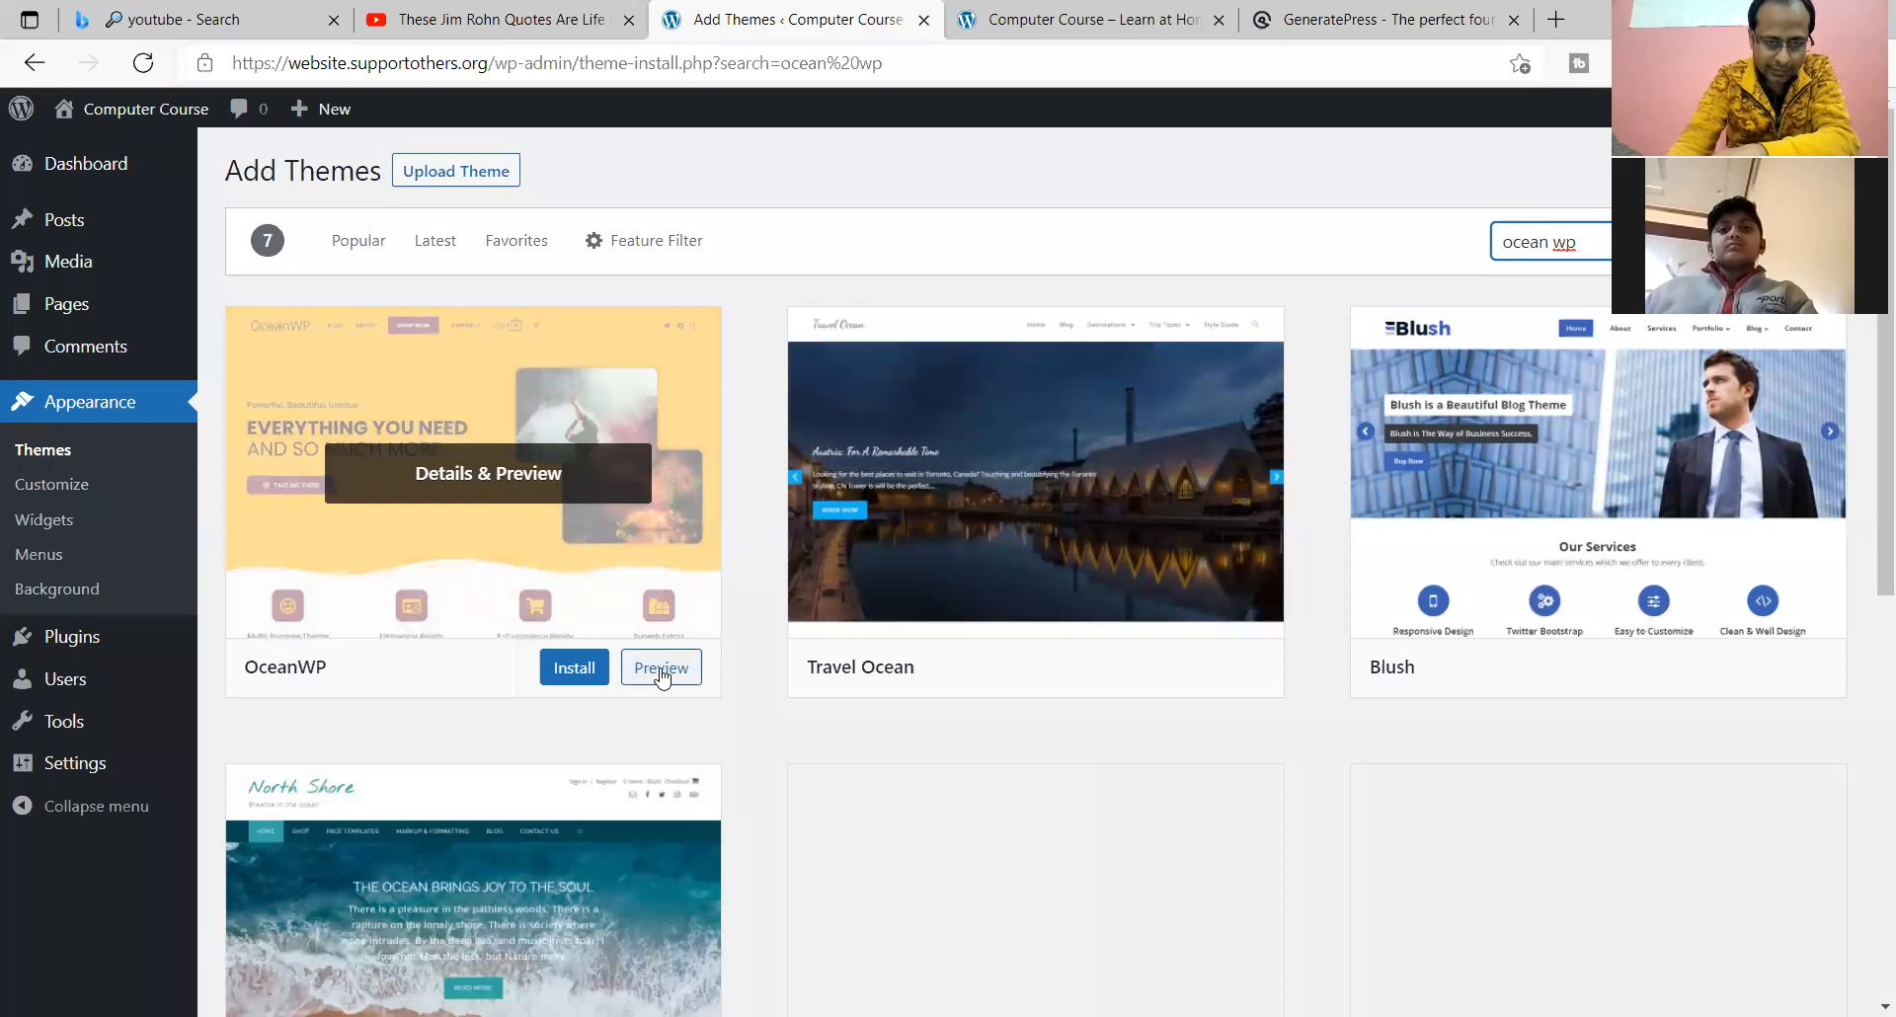
# - Install the OceanWP theme and wait until it shows Installed
pyautogui.click(576, 674)
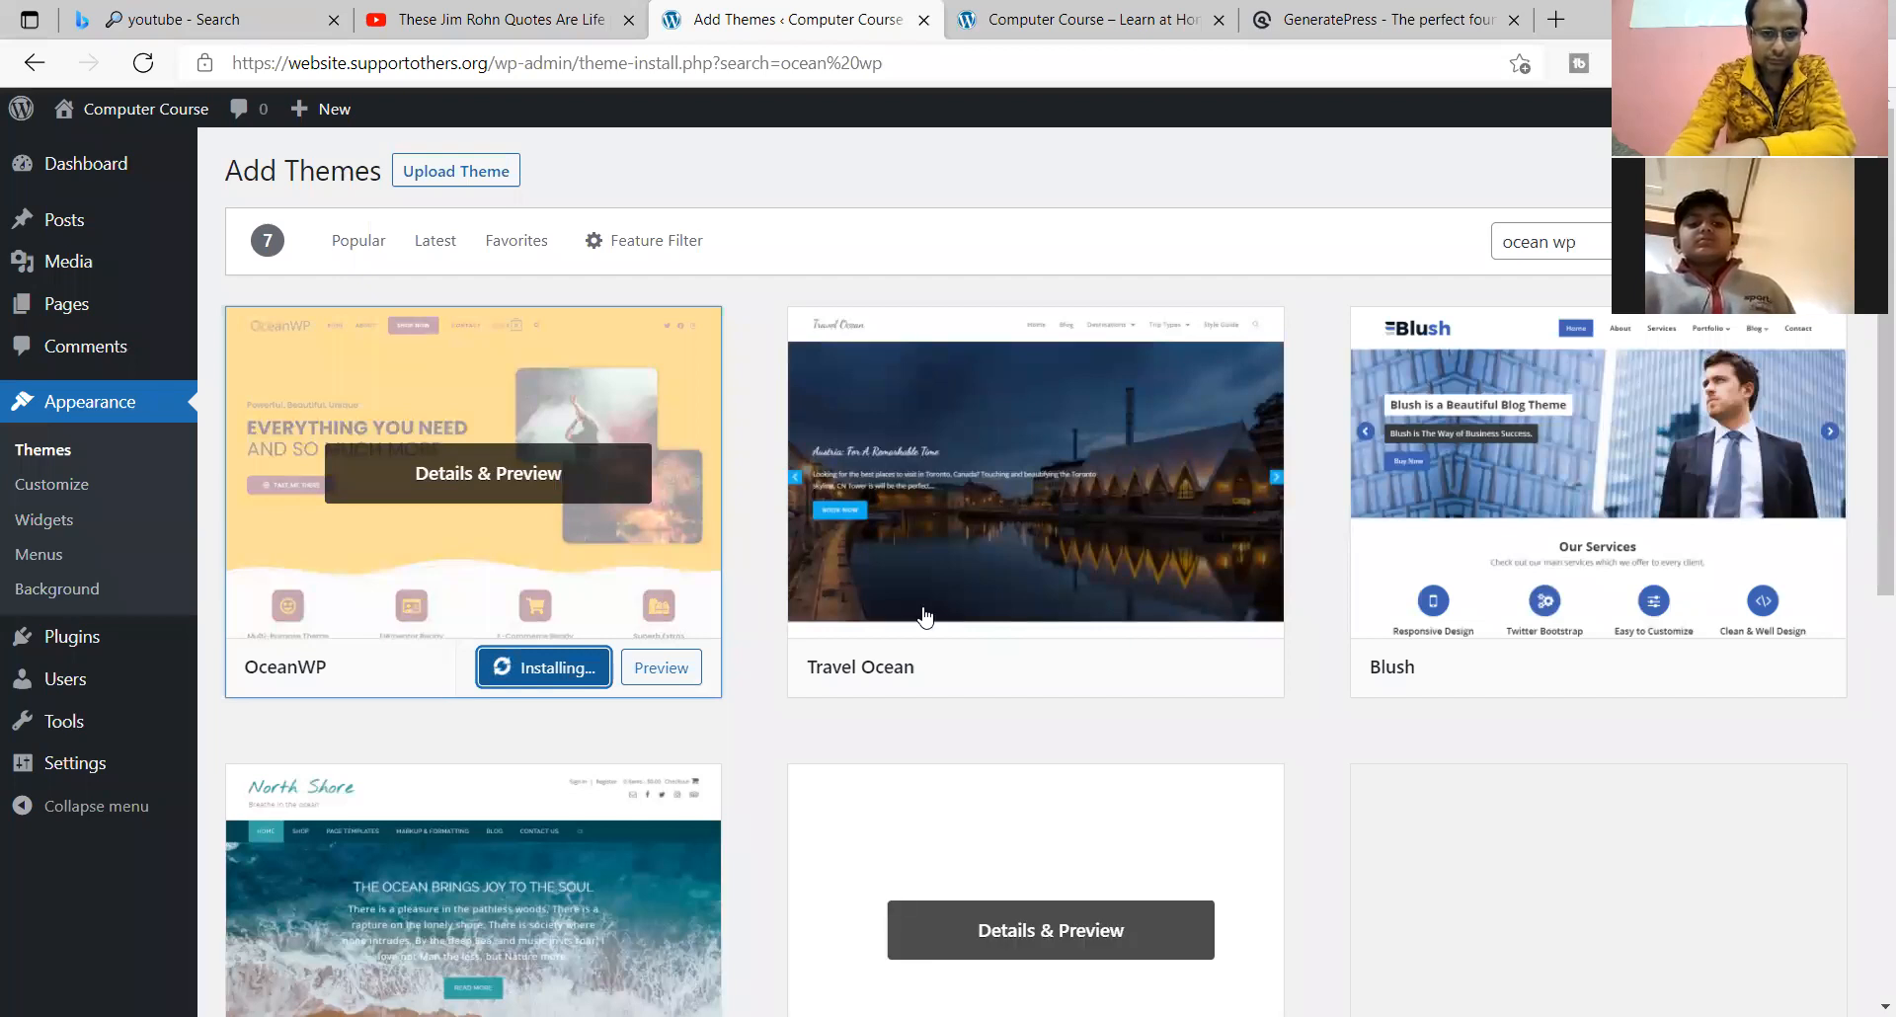
pyautogui.scroll(-8, 924, 617)
pyautogui.scroll(3, 924, 617)
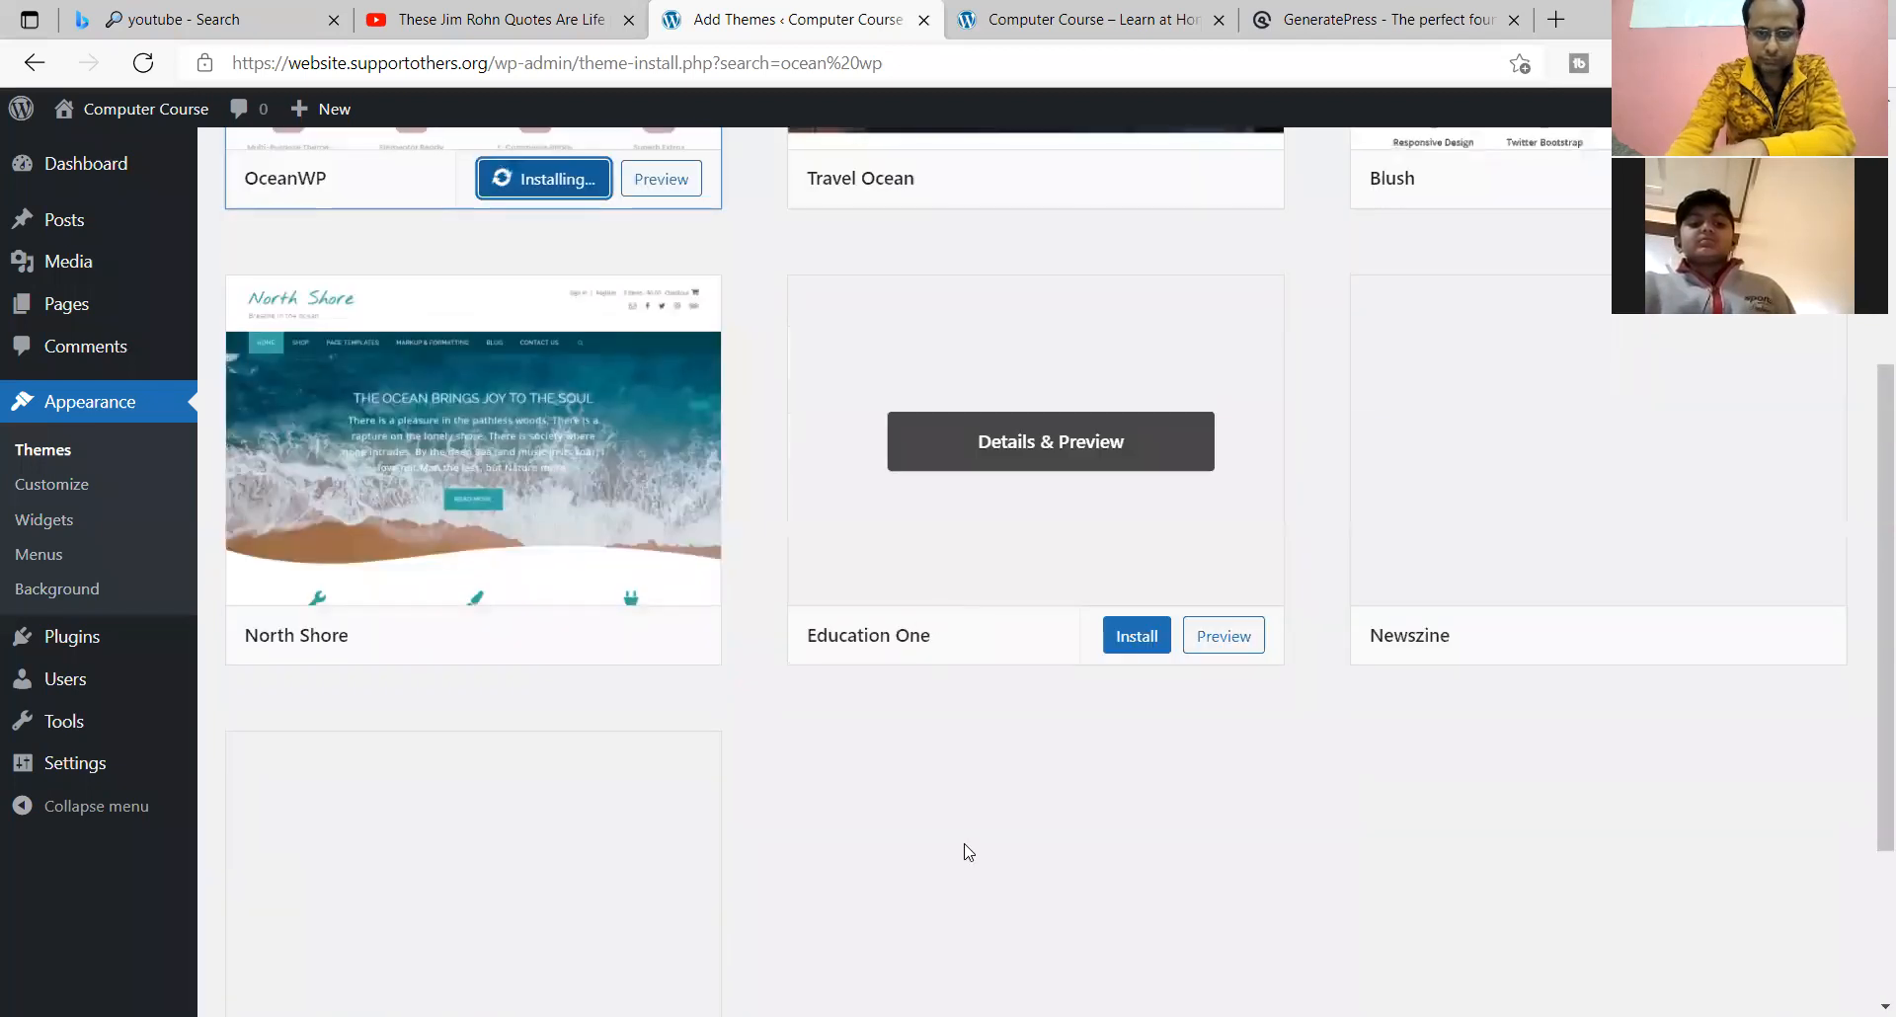
pyautogui.scroll(3, 993, 837)
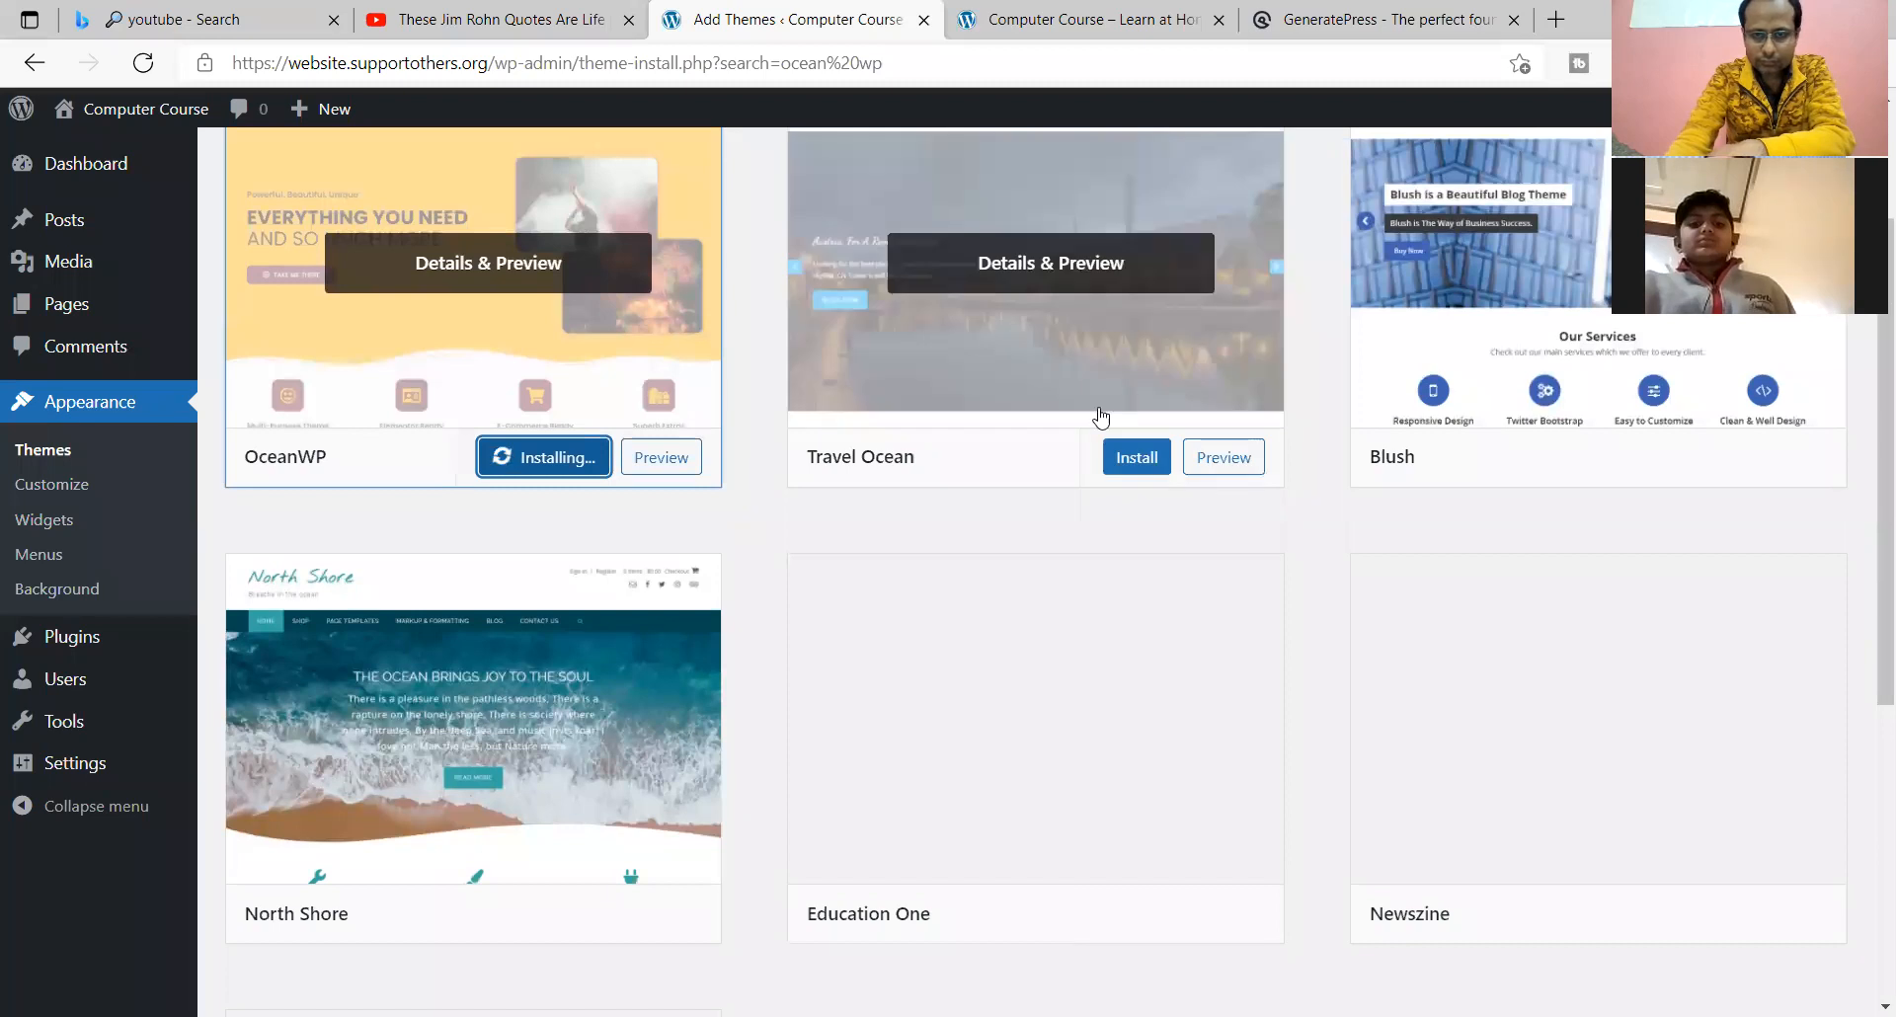
pyautogui.scroll(2, 1607, 274)
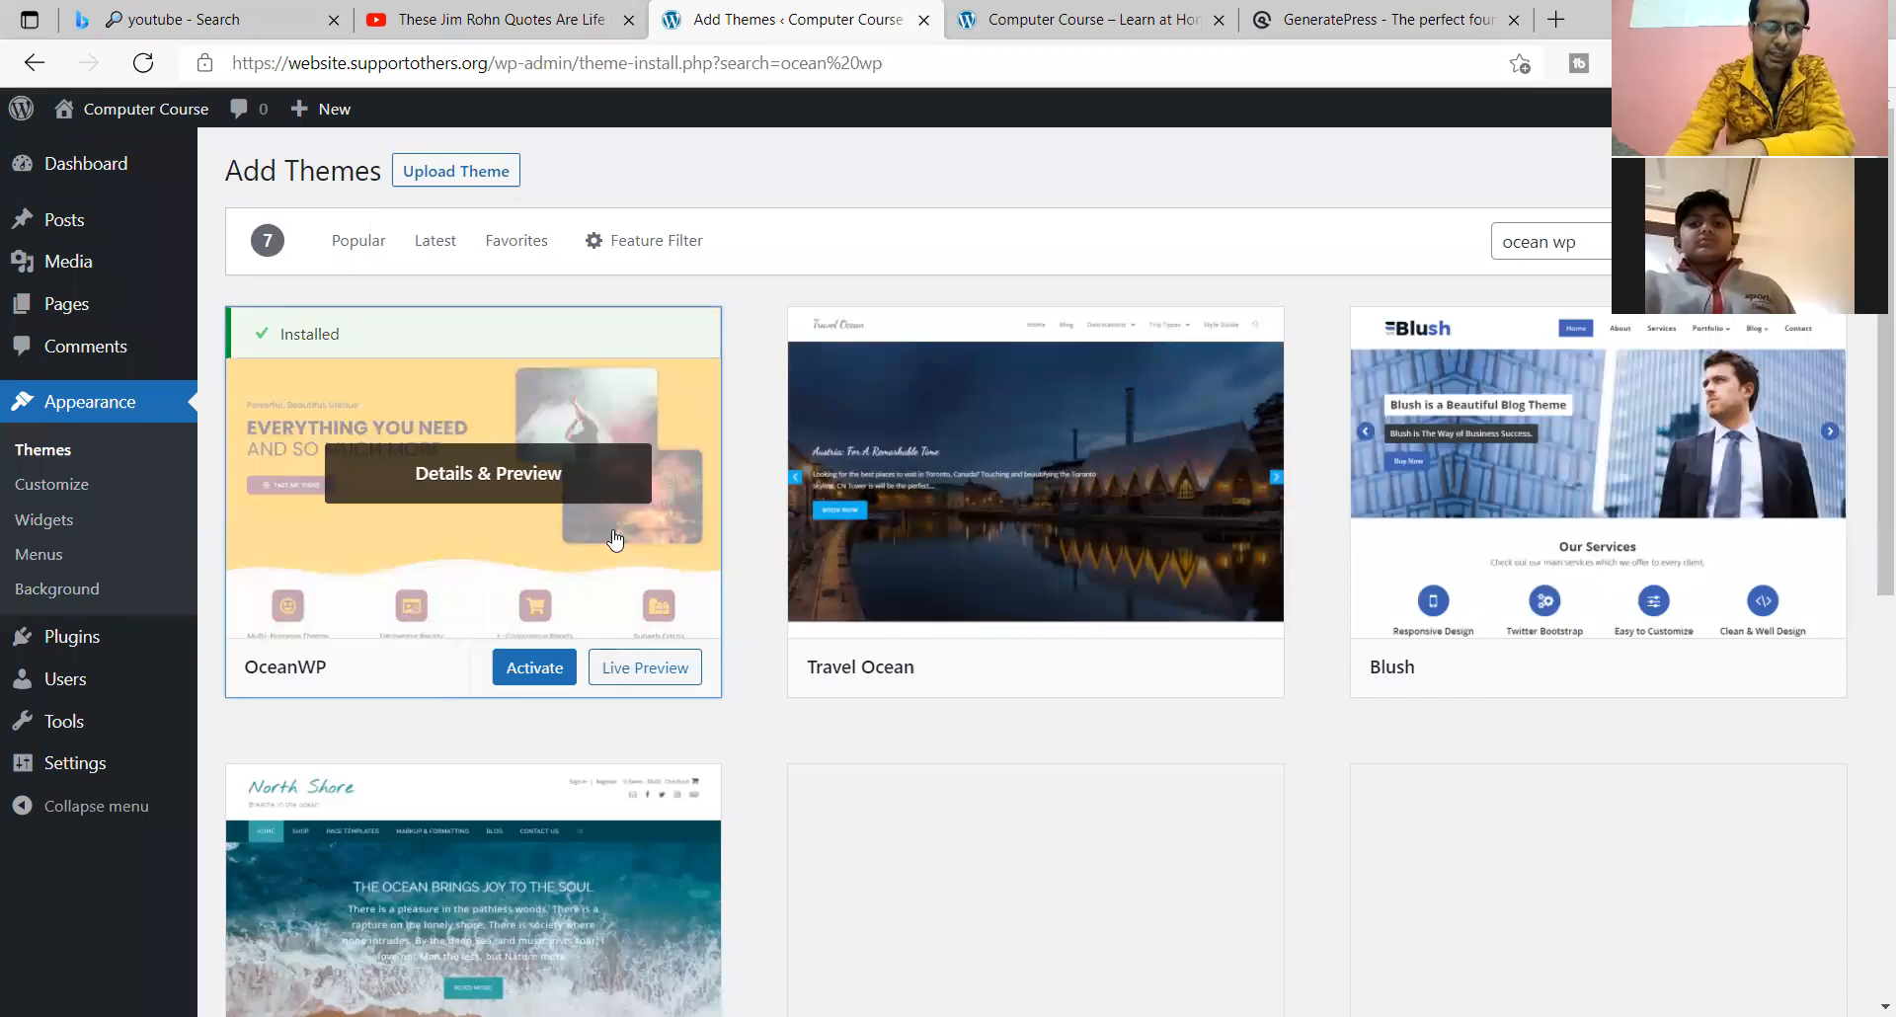
pyautogui.scroll(-2, 607, 541)
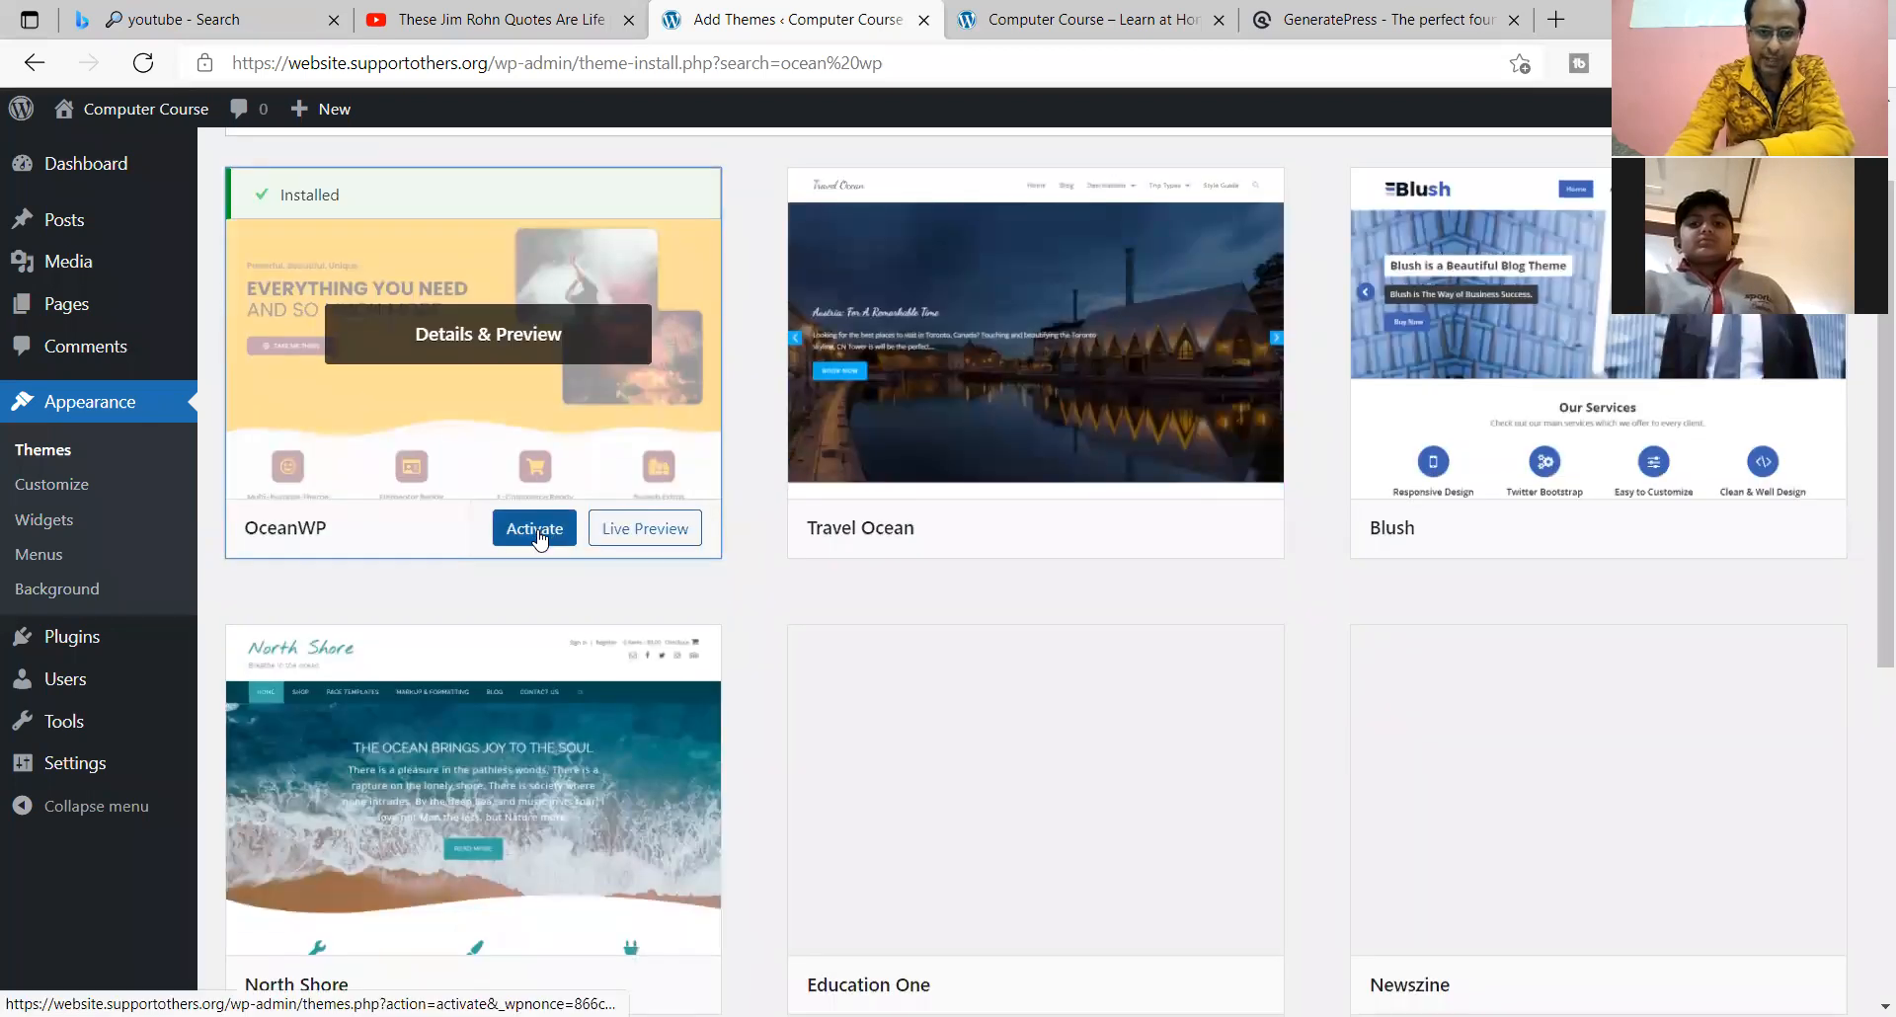
# - Activate OceanWP, reloading after the error, and read the Ocean Extra recommendation
pyautogui.click(539, 533)
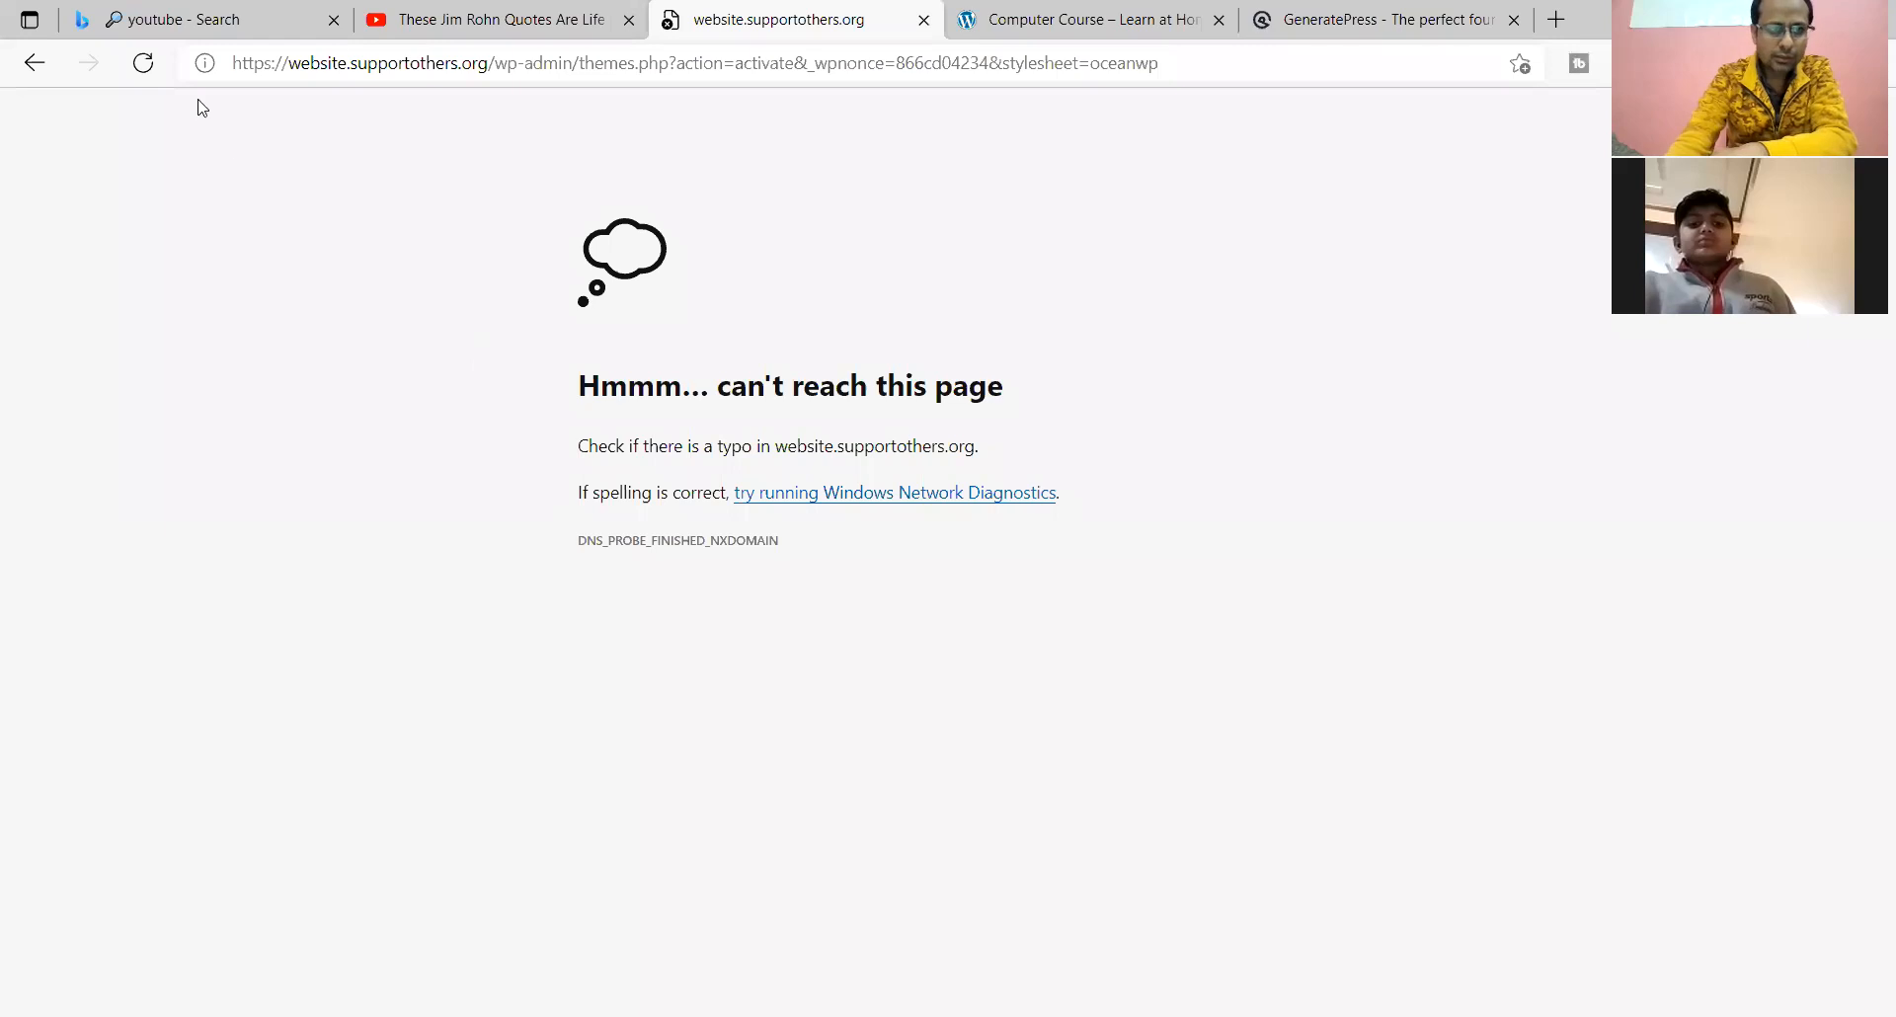
pyautogui.click(143, 63)
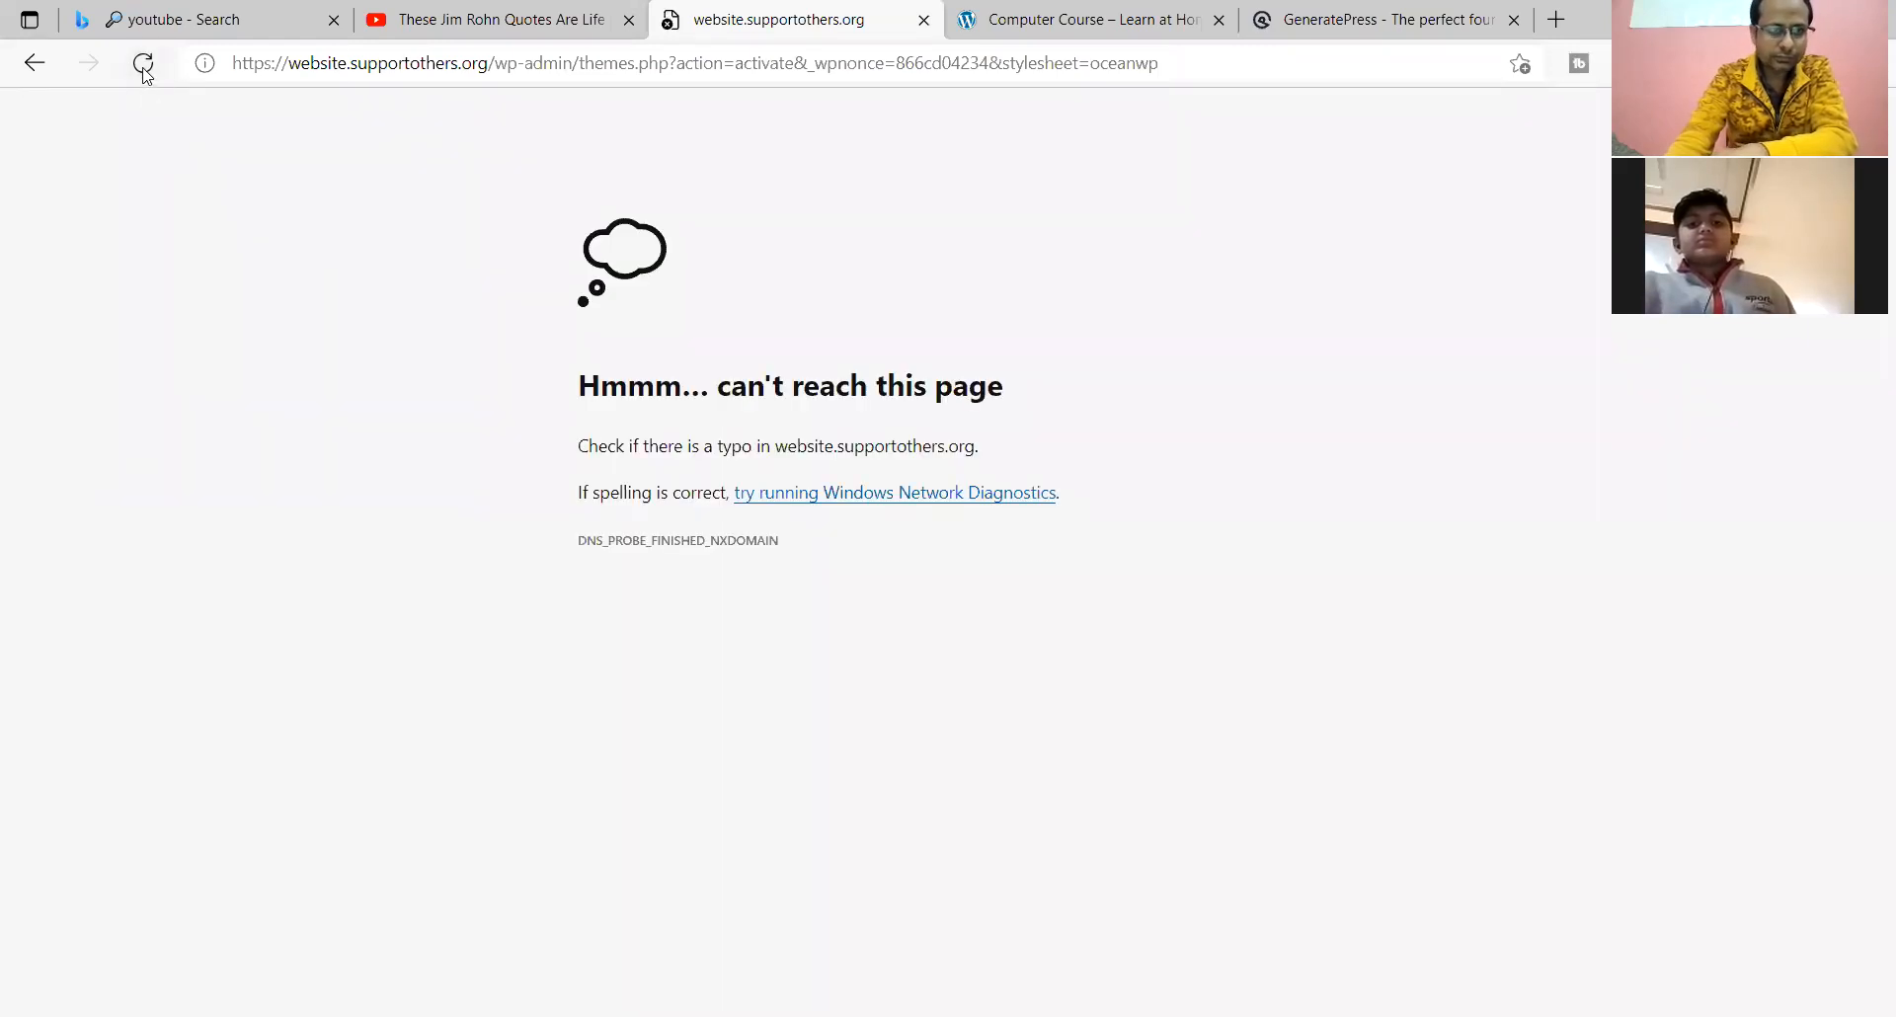
pyautogui.click(144, 67)
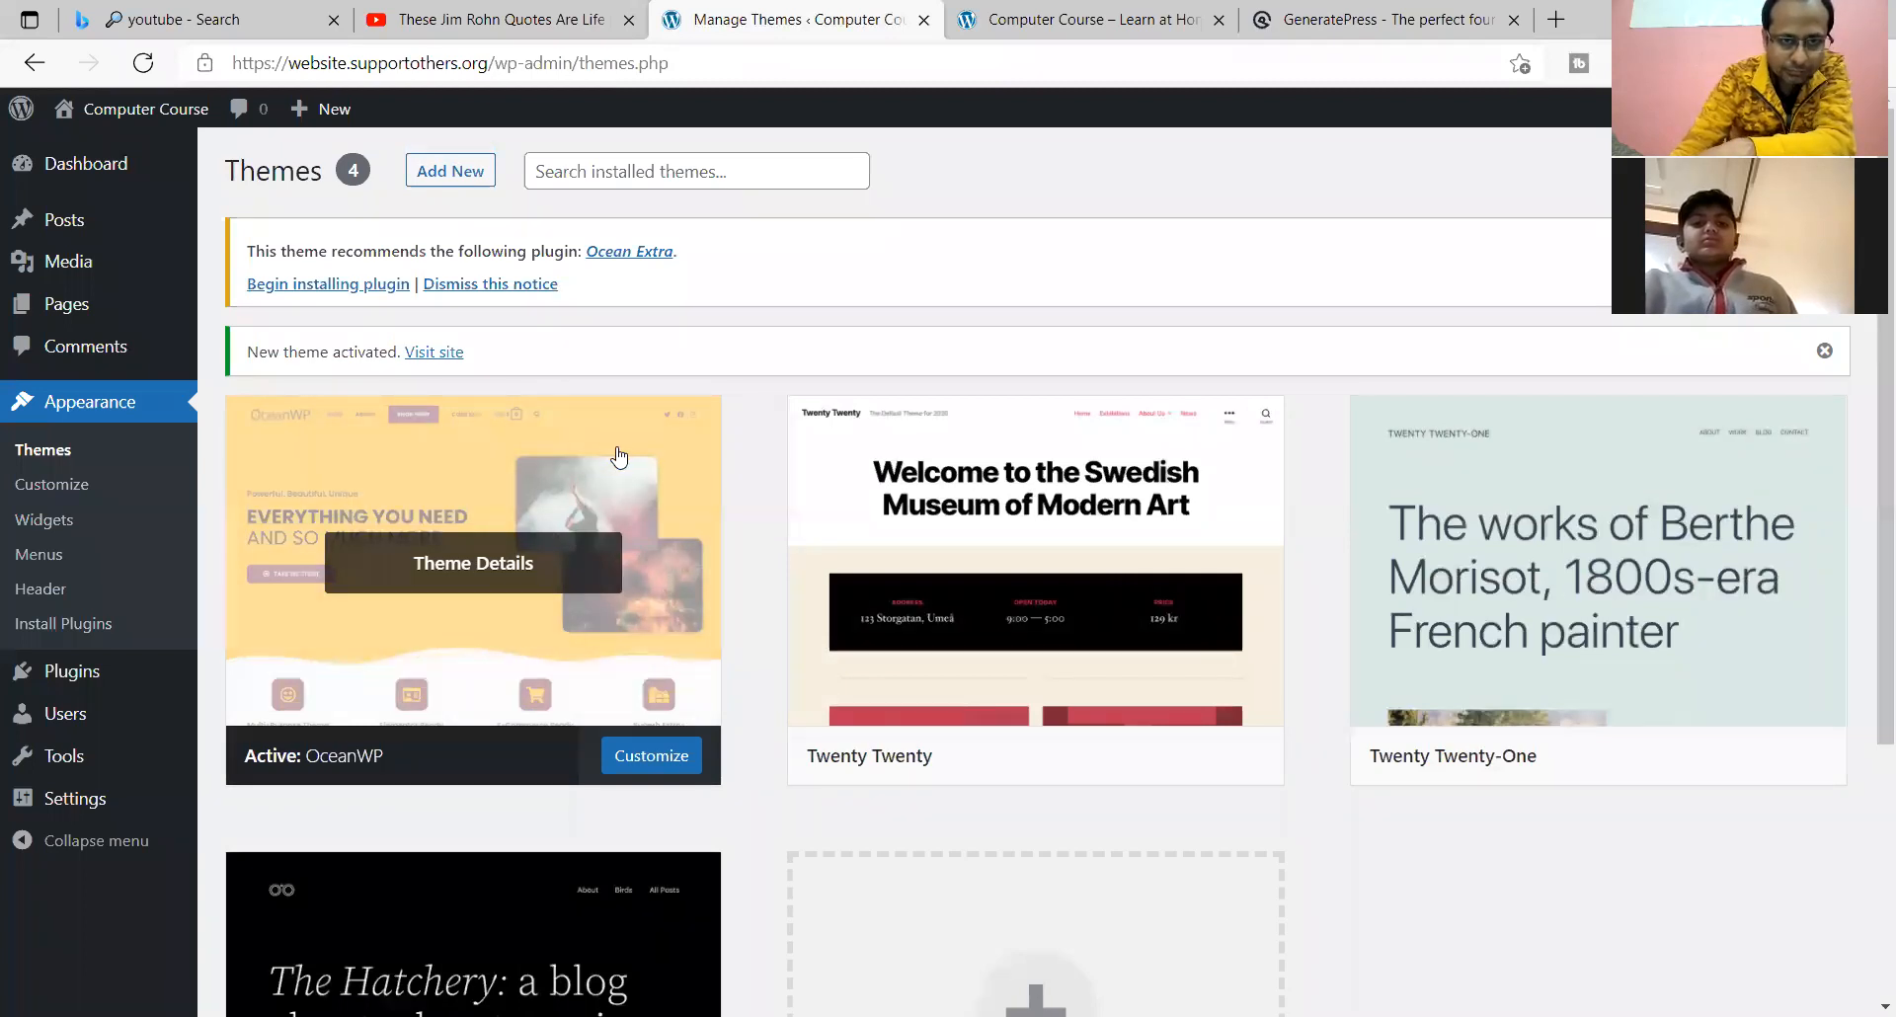
pyautogui.scroll(-4, 690, 580)
pyautogui.scroll(4, 329, 380)
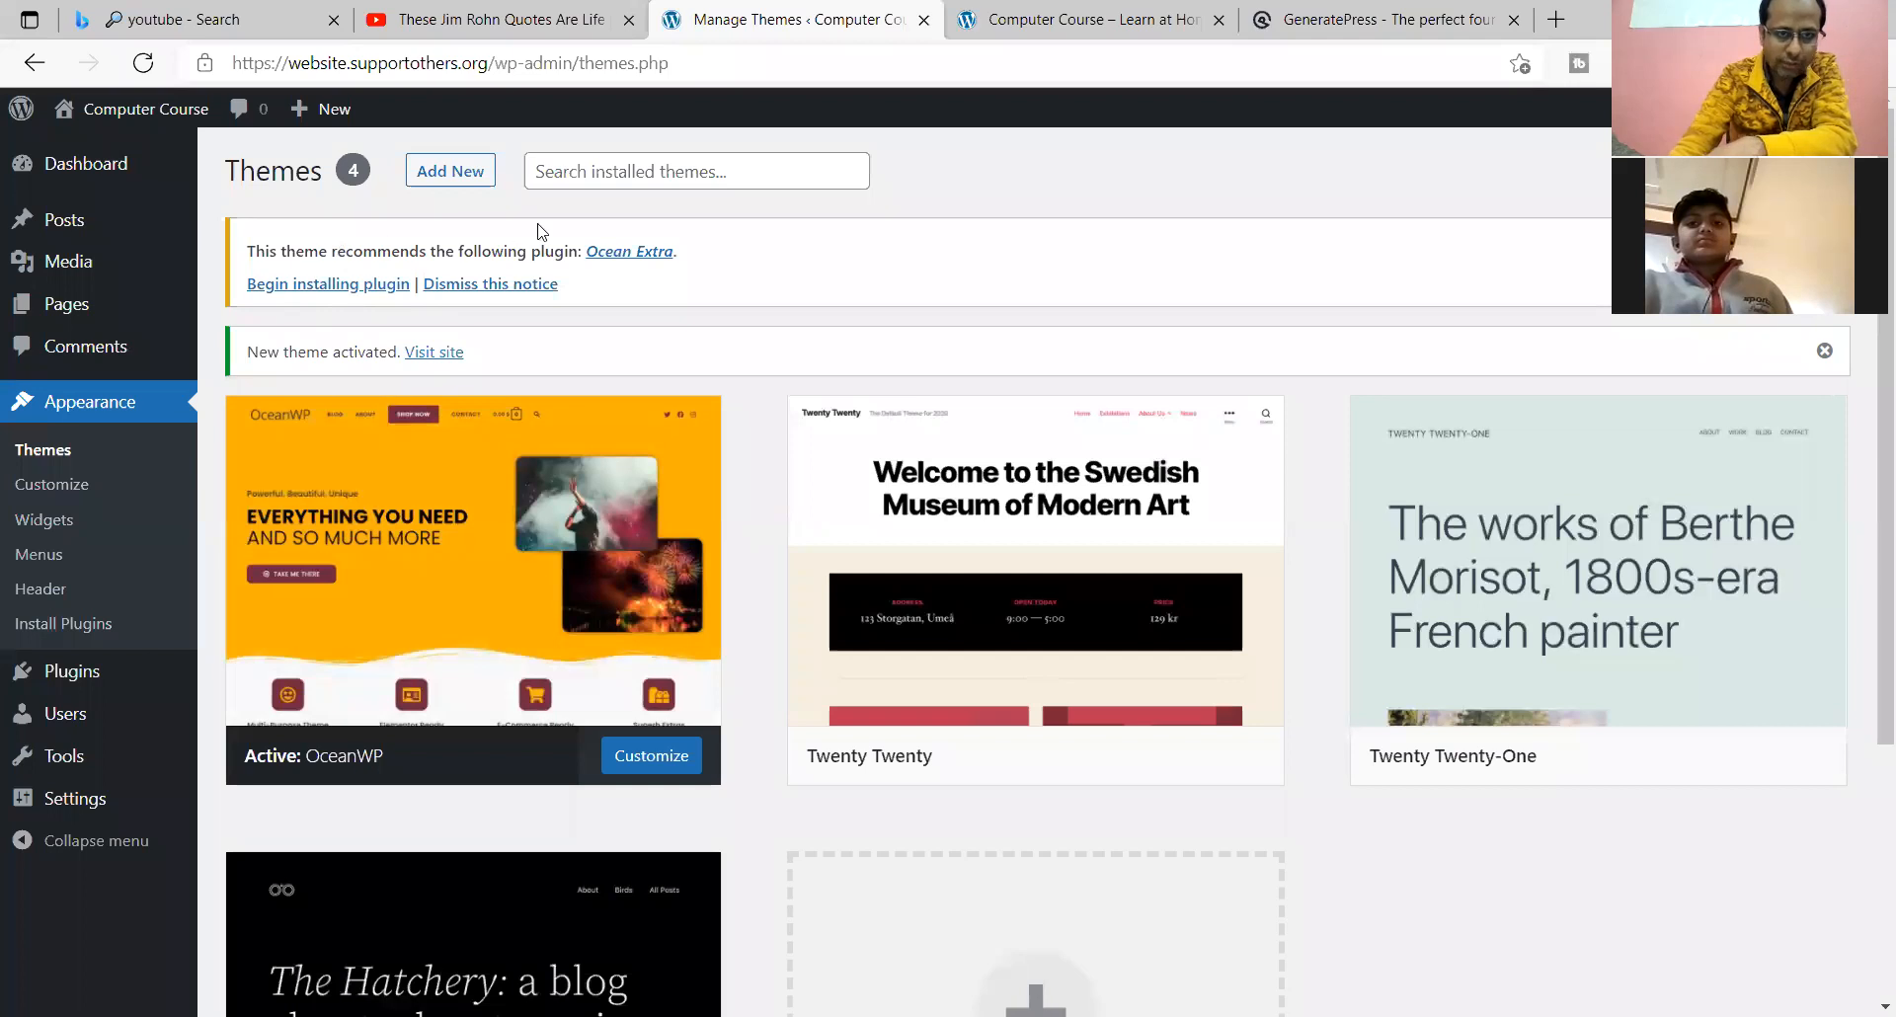
pyautogui.moveTo(314, 253); pyautogui.dragTo(467, 257)
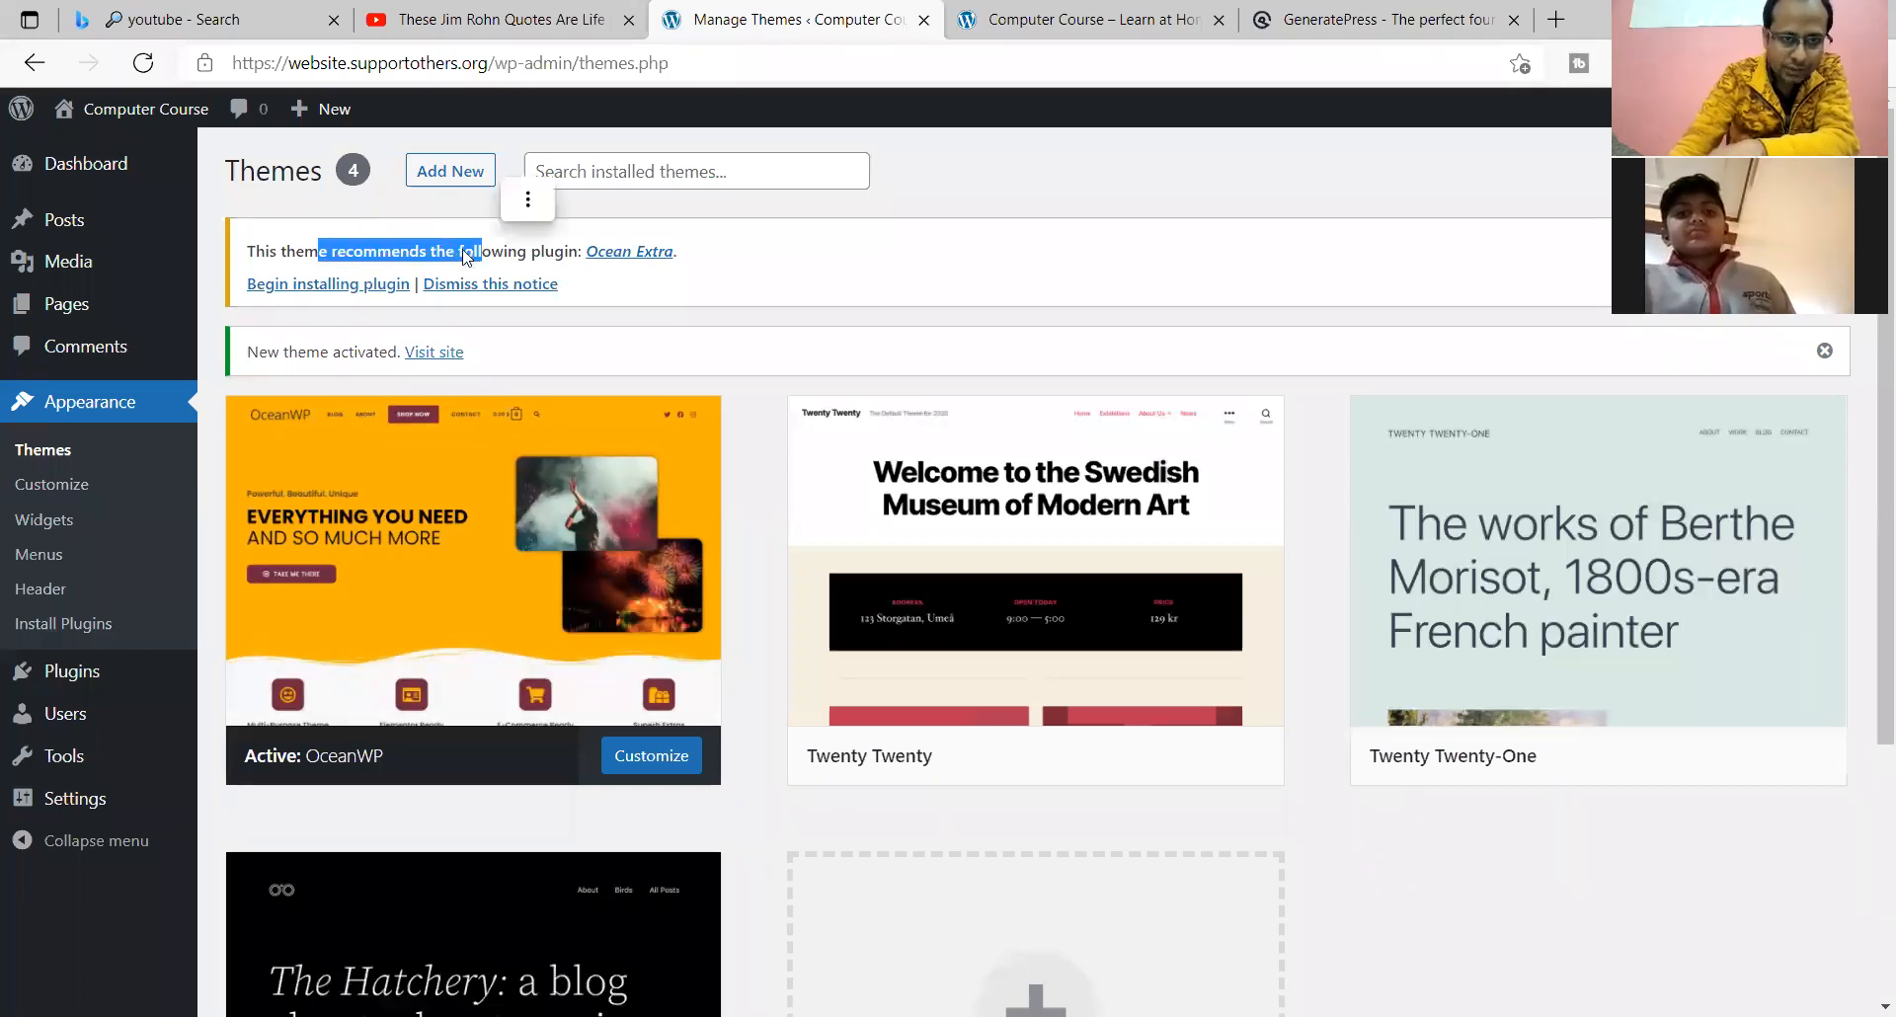
pyautogui.click(460, 265)
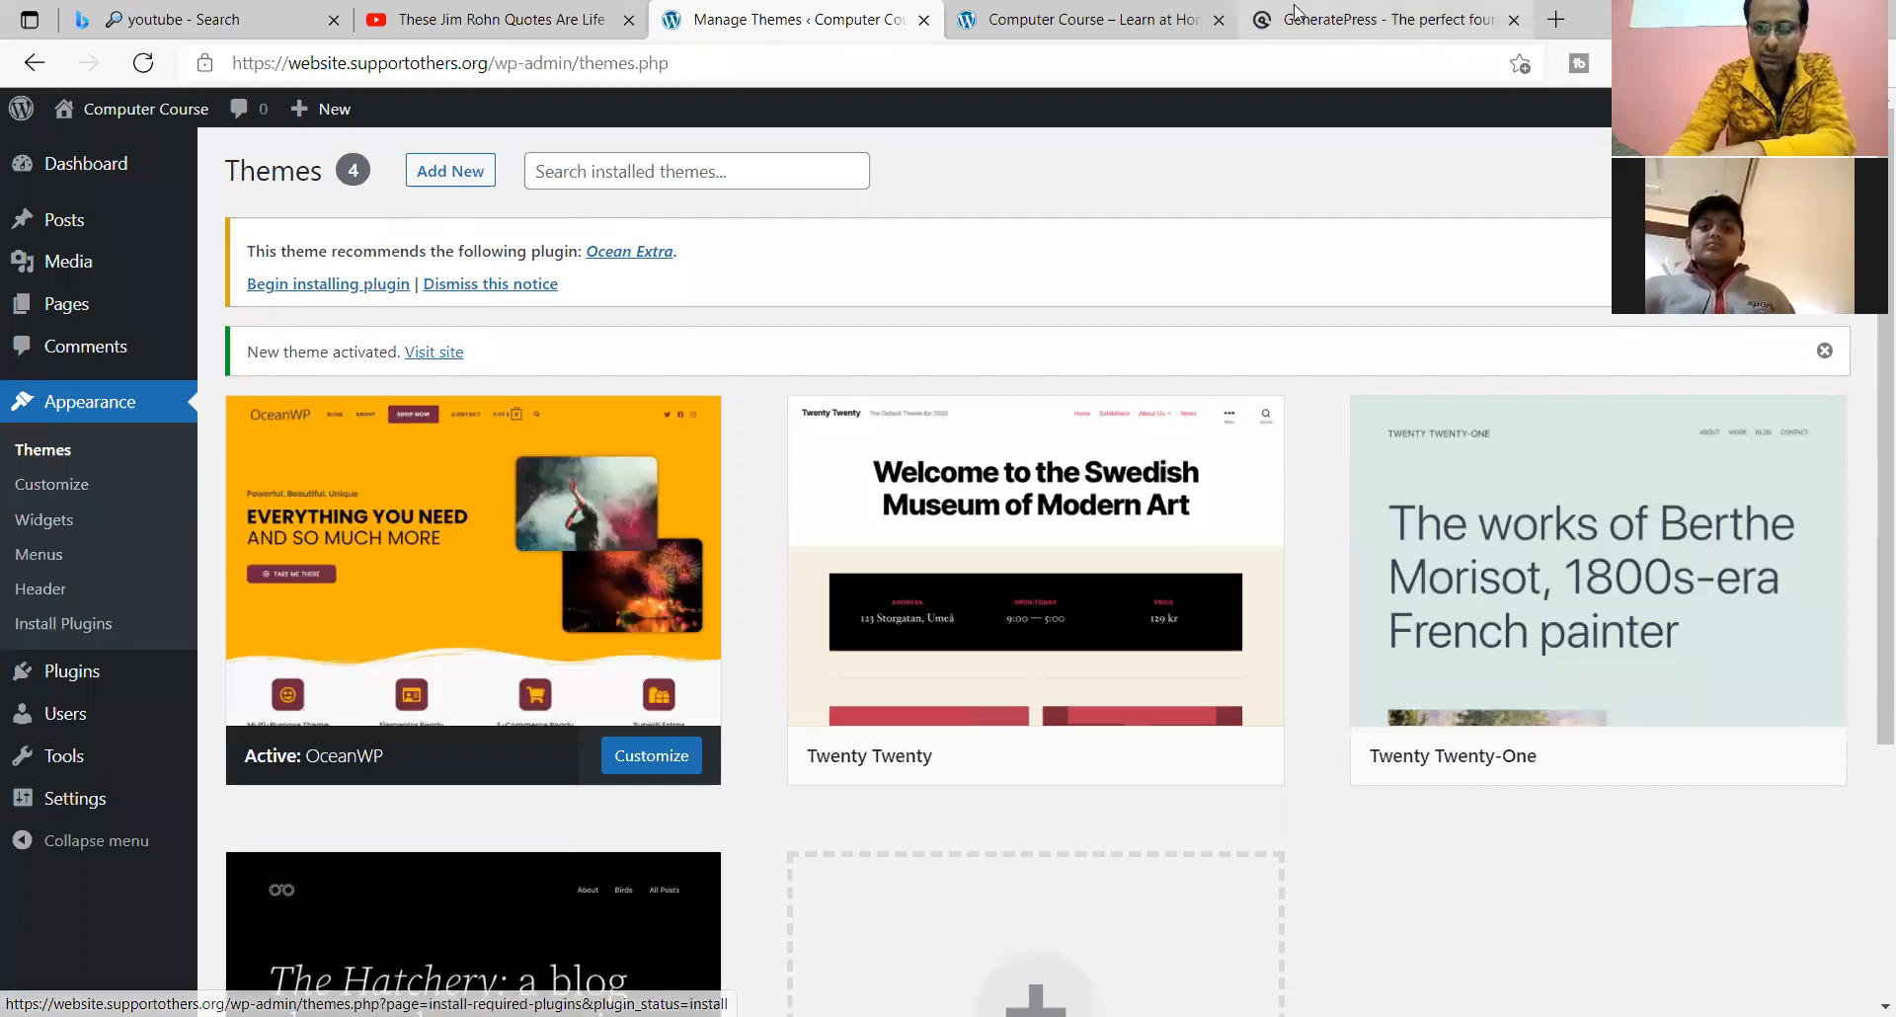
# - Close the GeneratePress tab and reload the Computer Course site to see OceanWP's layout
pyautogui.click(1491, 22)
pyautogui.click(1514, 20)
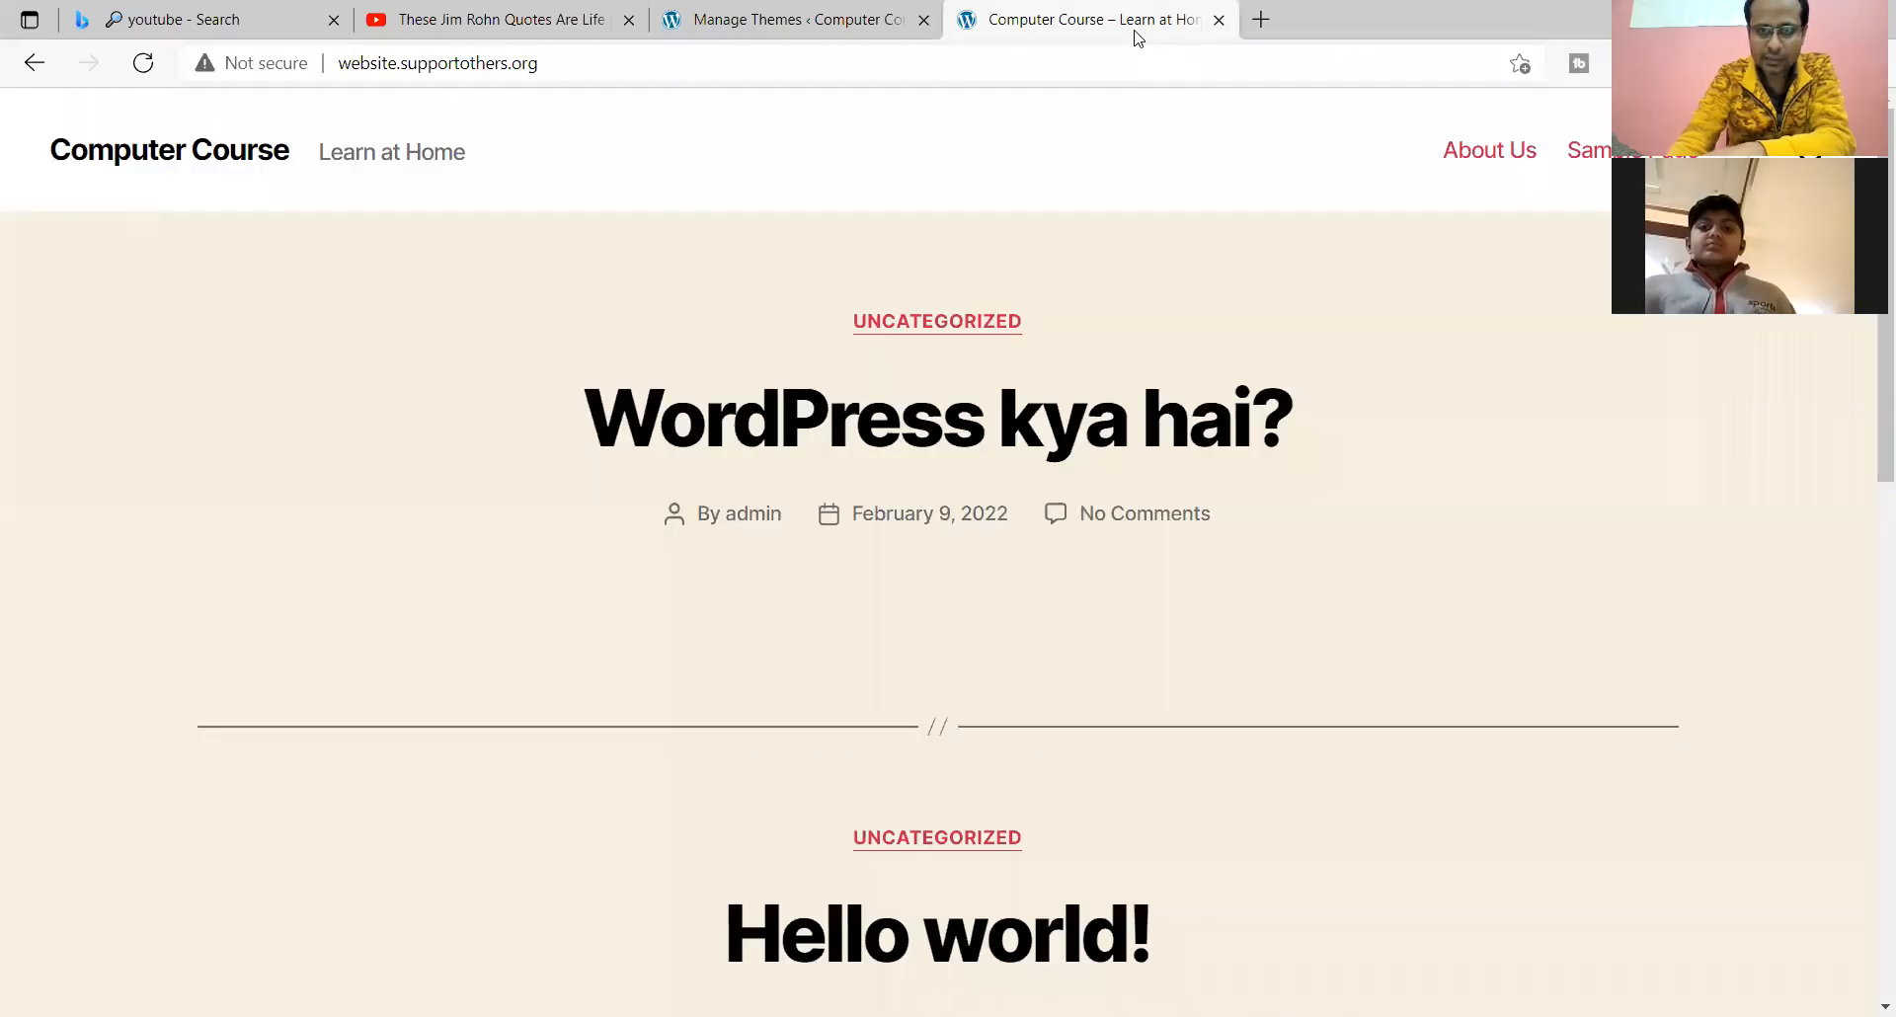
pyautogui.click(146, 65)
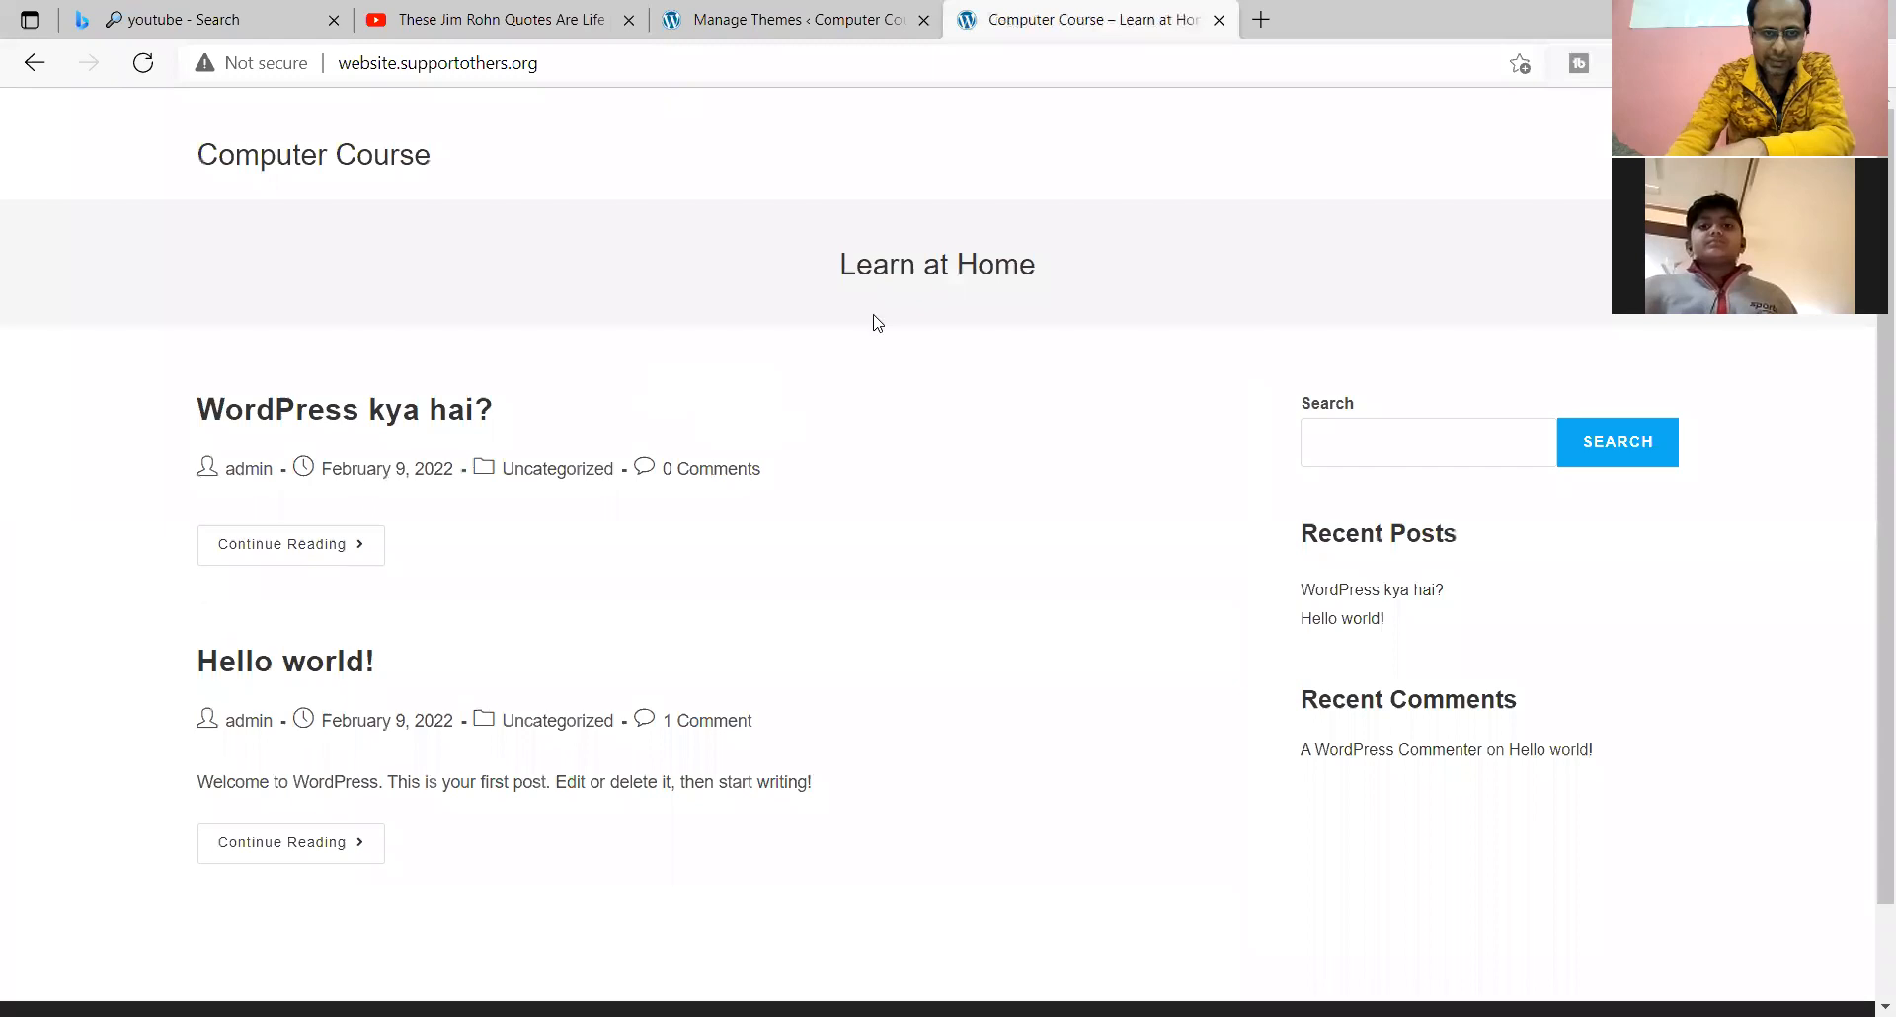
pyautogui.scroll(-2, 907, 441)
pyautogui.scroll(2, 947, 494)
pyautogui.scroll(-2, 944, 439)
pyautogui.scroll(2, 944, 435)
pyautogui.click(795, 12)
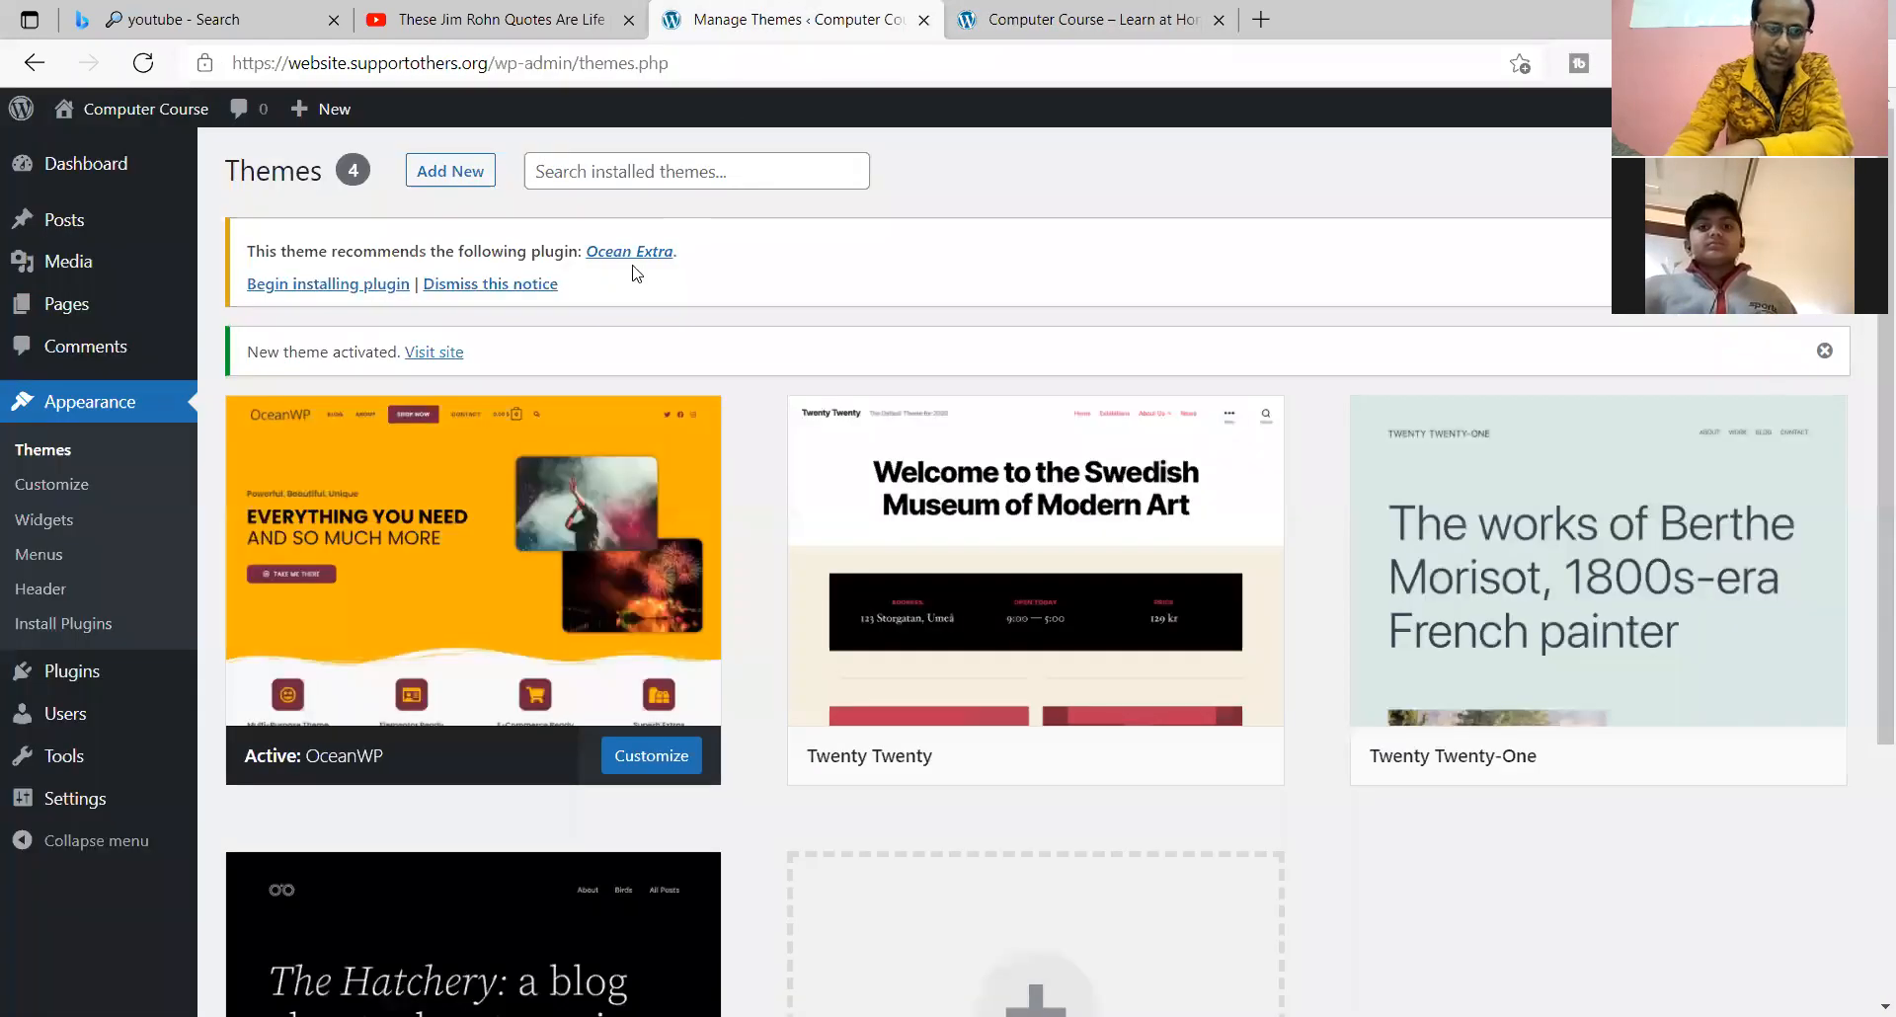
# - Install and activate Ocean Extra 1.9.3 through the theme's recommended-plugin installer
pyautogui.scroll(-3, 774, 550)
pyautogui.scroll(3, 774, 550)
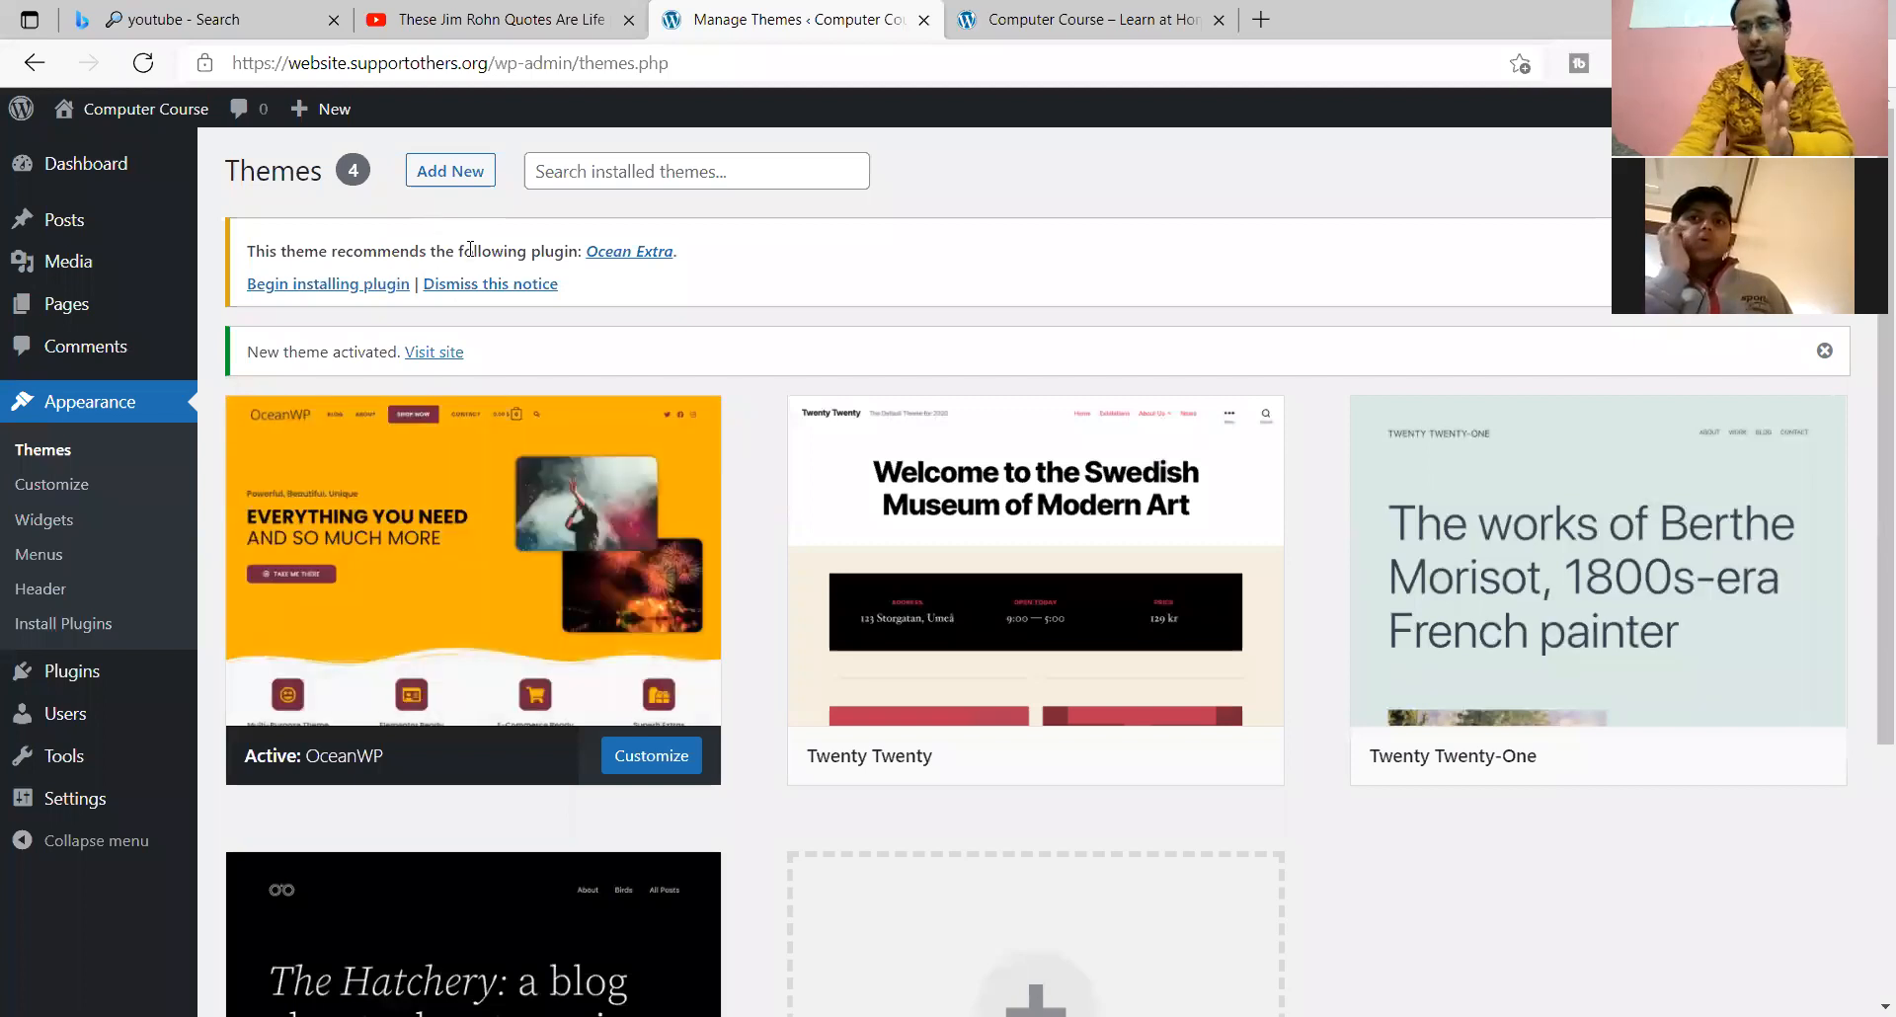
pyautogui.click(322, 285)
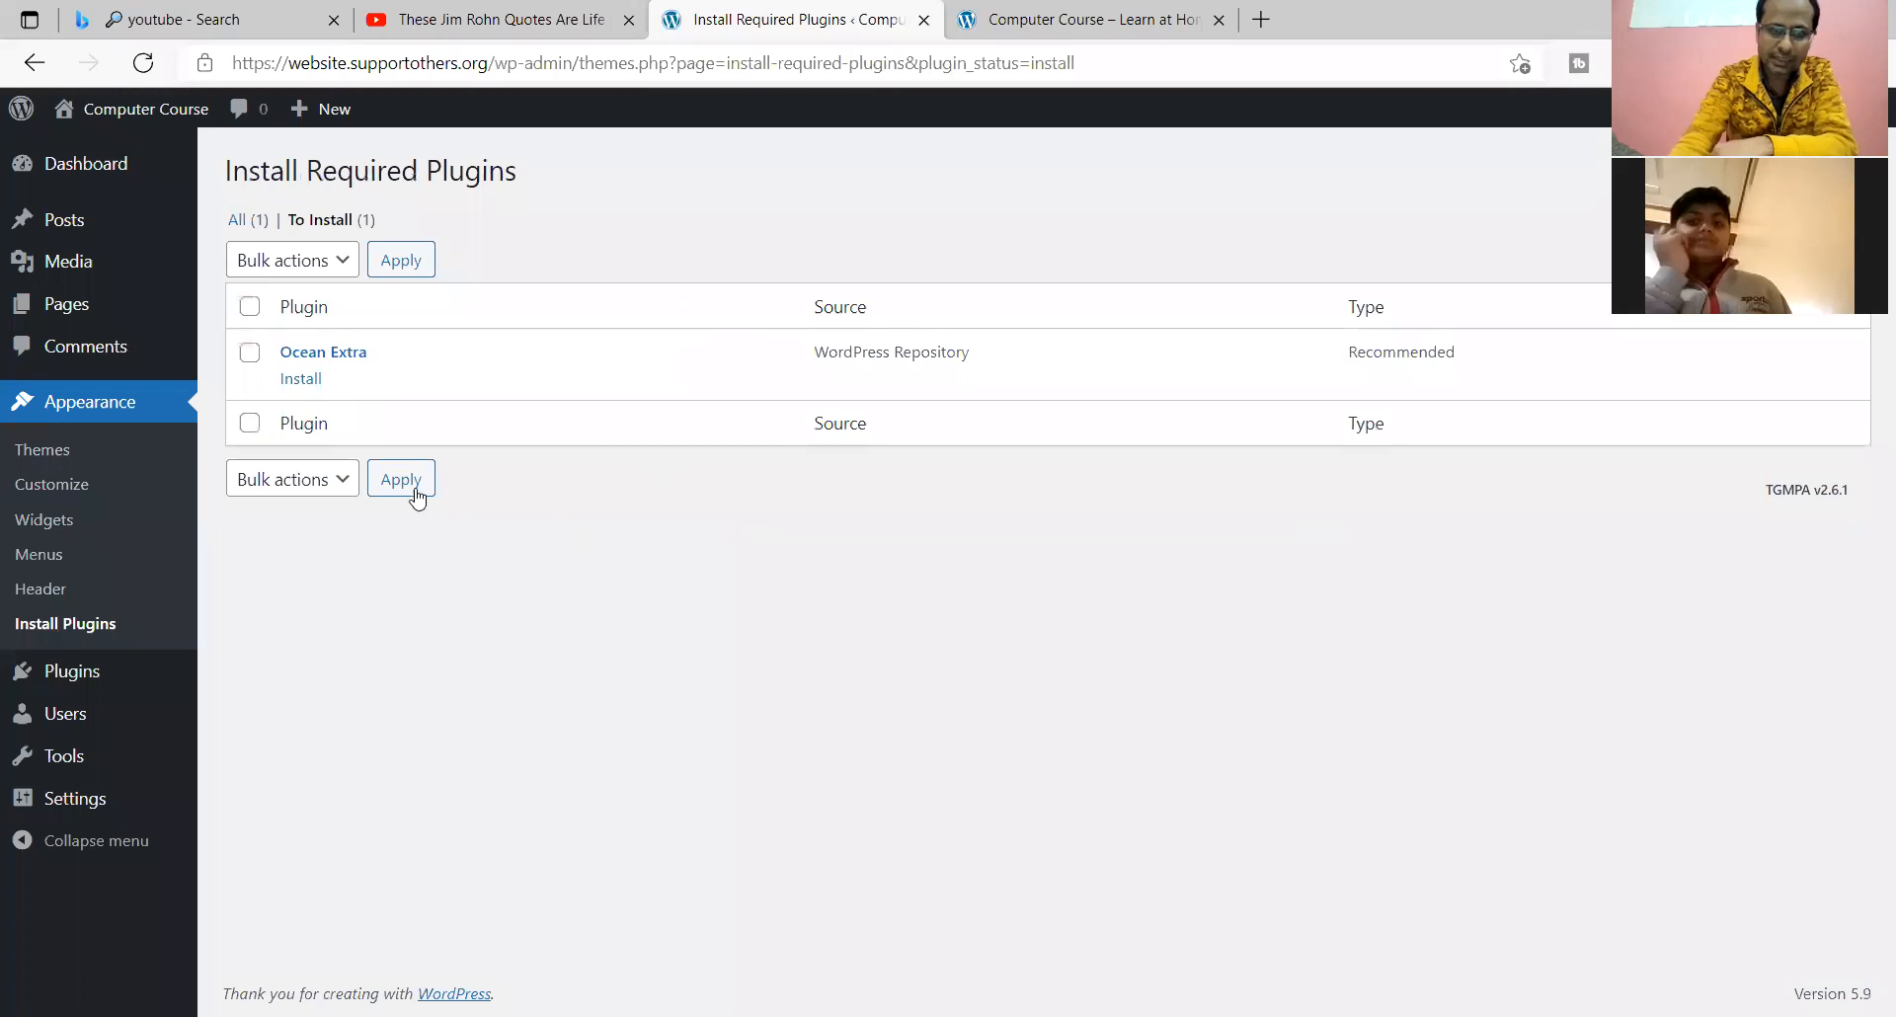
pyautogui.click(308, 384)
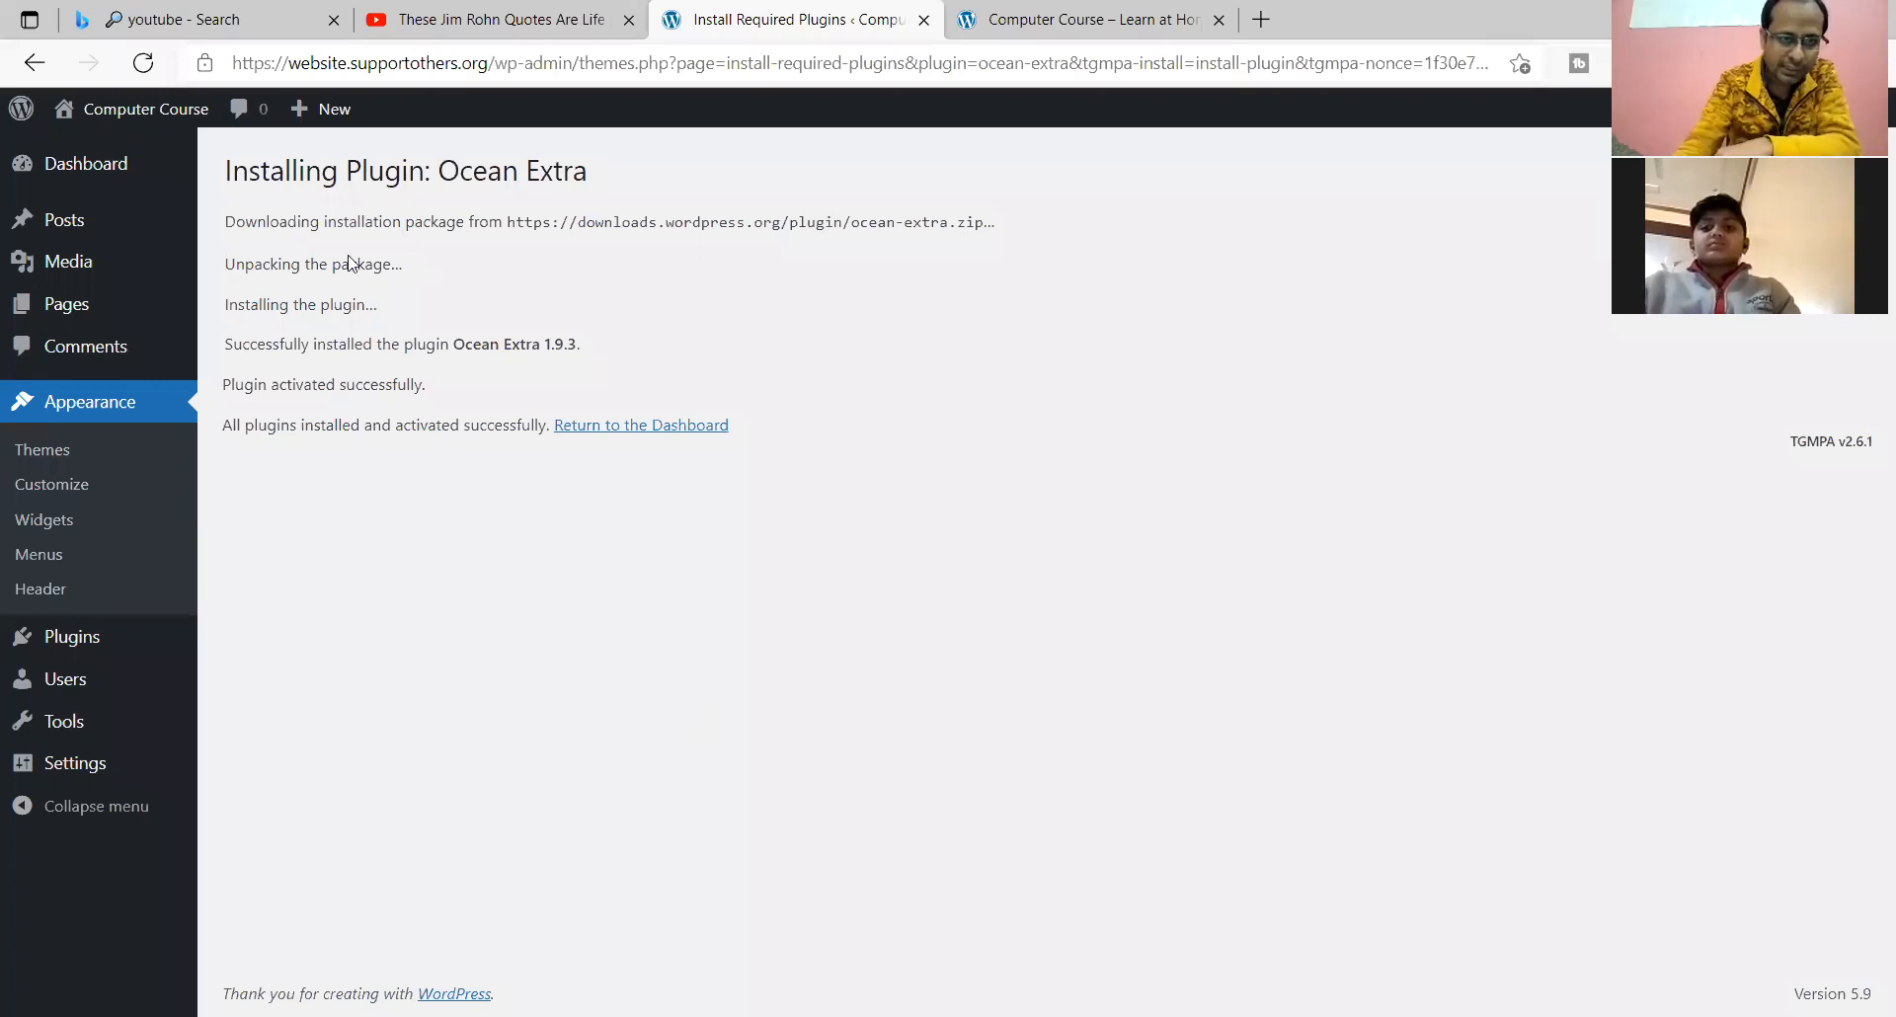
pyautogui.moveTo(271, 431); pyautogui.dragTo(444, 430)
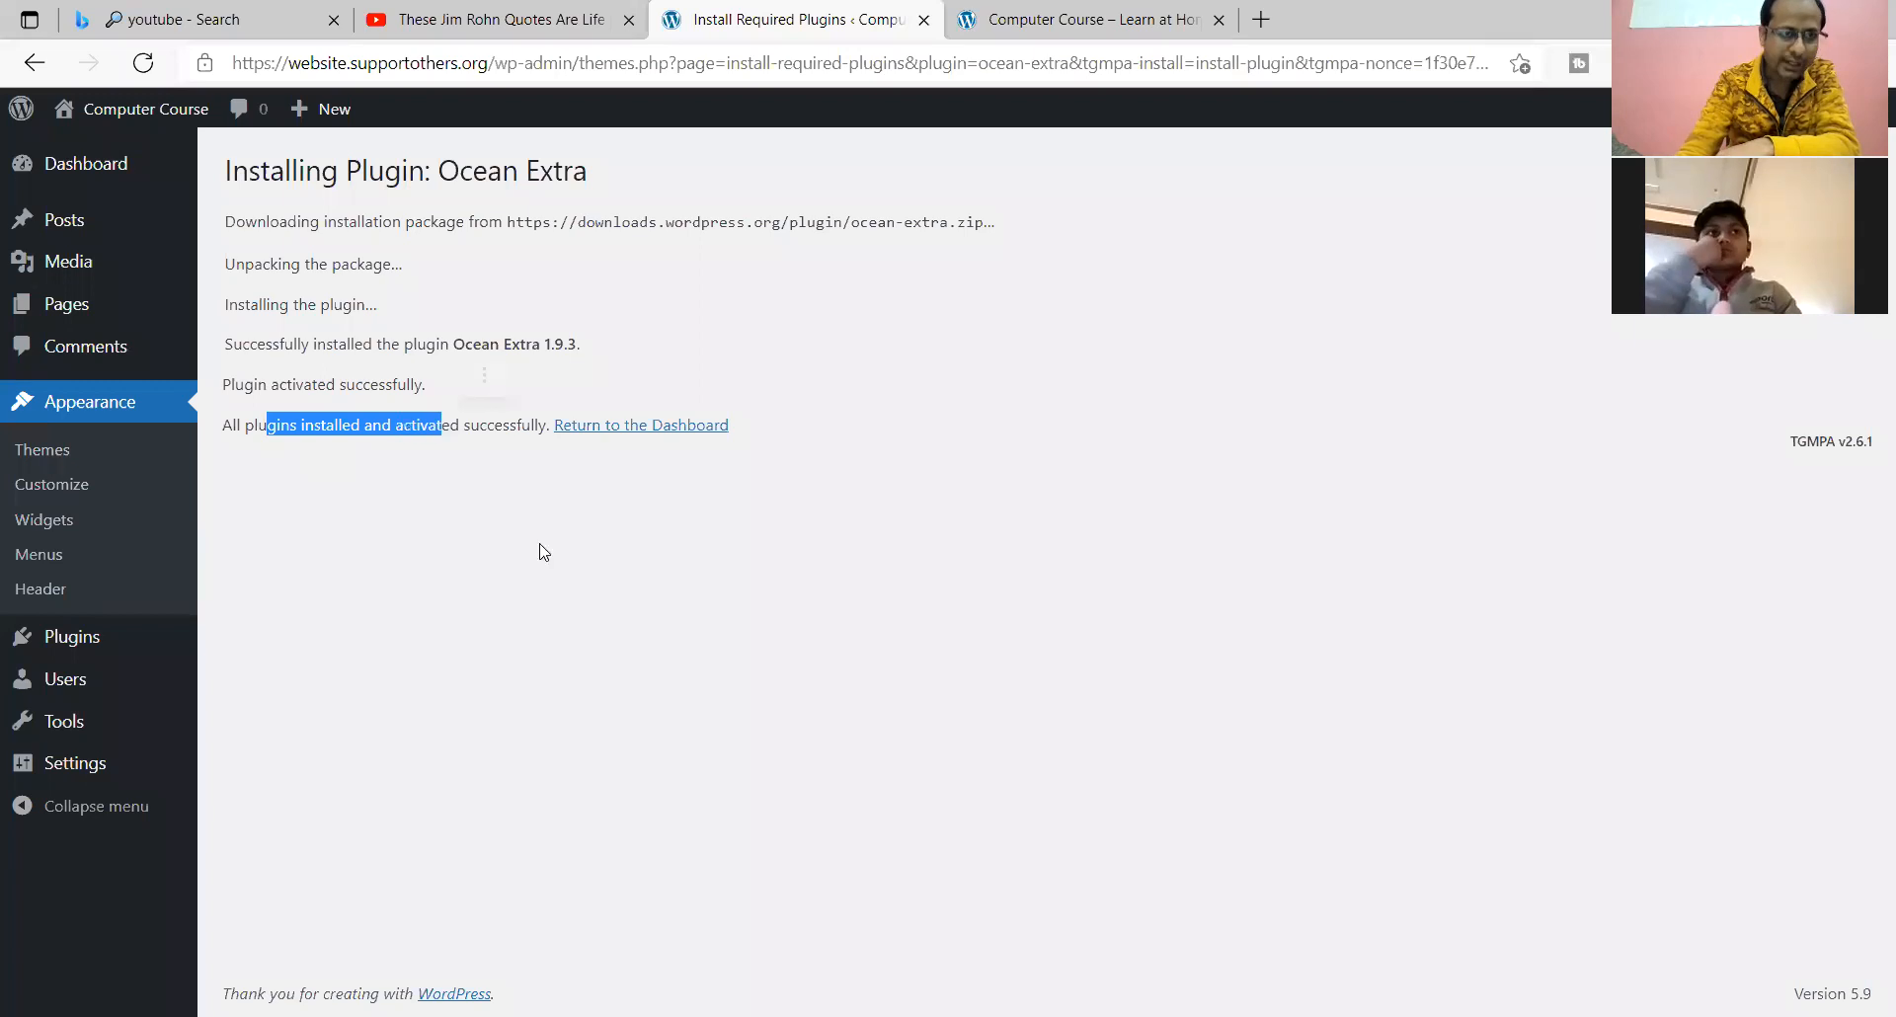
pyautogui.click(541, 551)
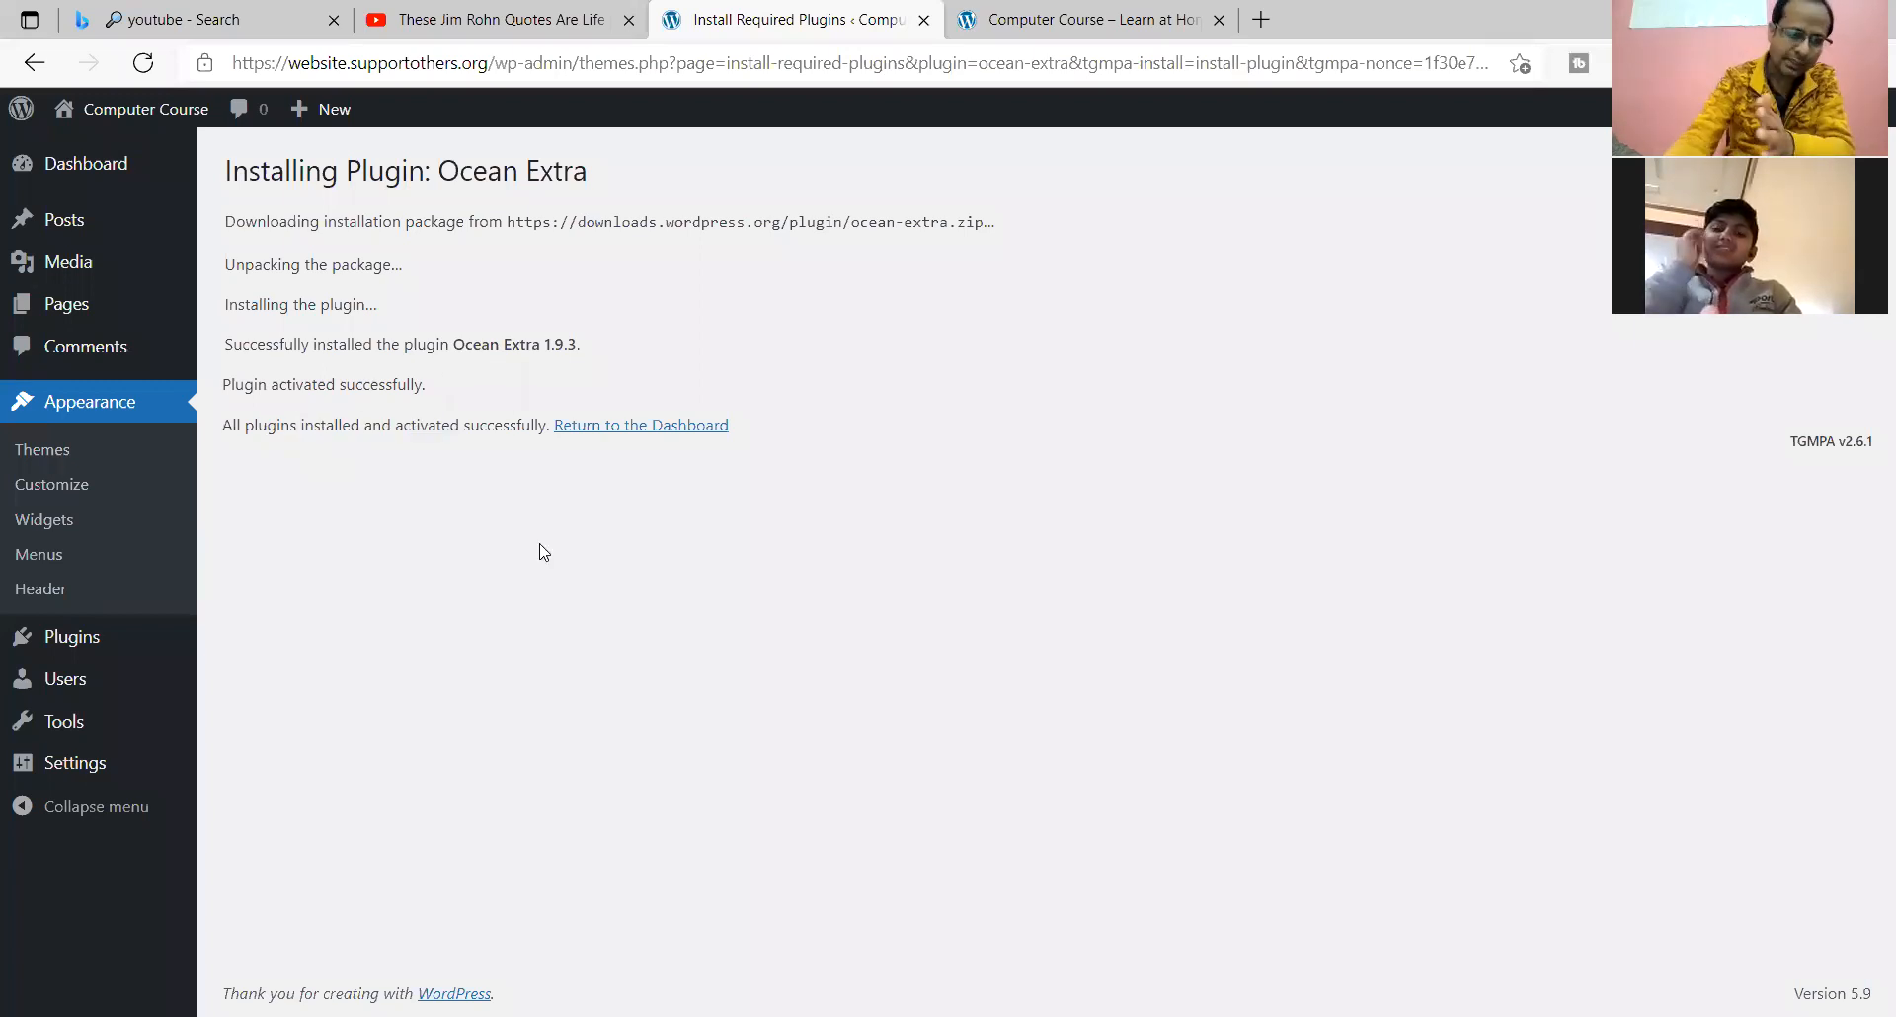
pyautogui.moveTo(12, 655)
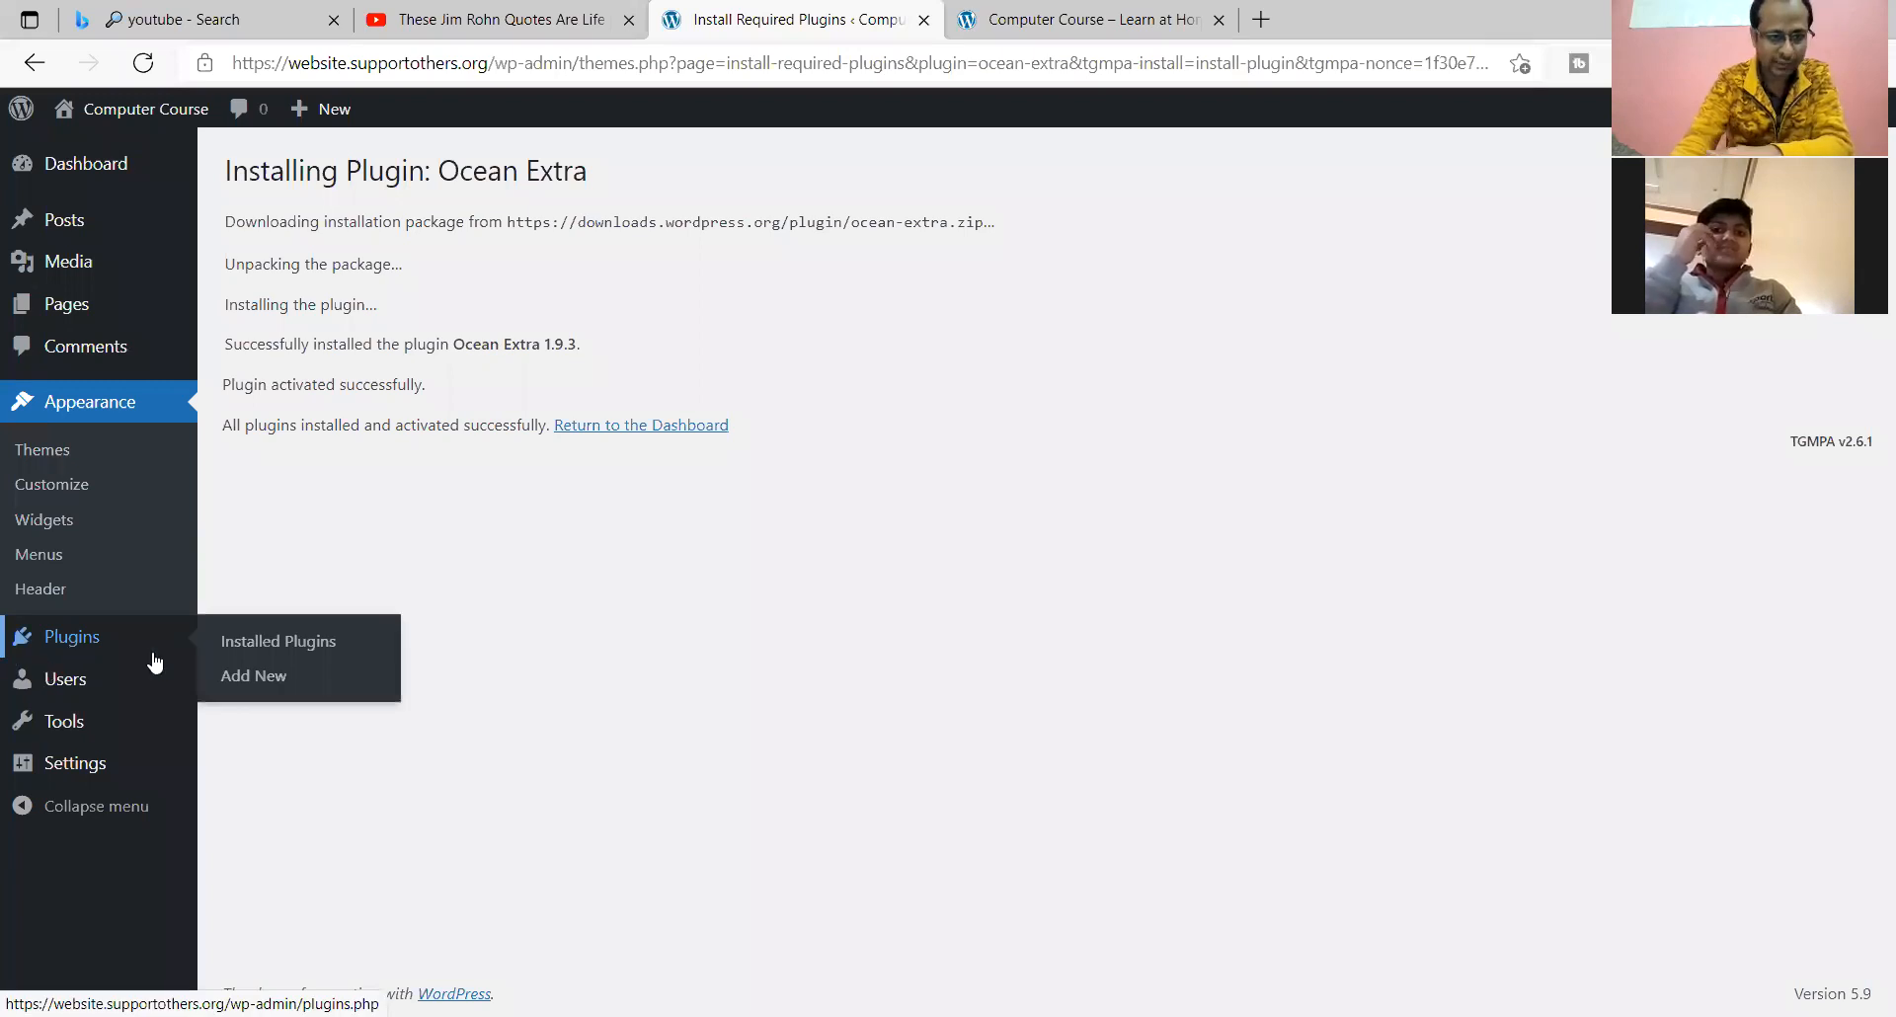
# - Open Installed Plugins and dismiss the Ocean Sticky Header promotion banner
pyautogui.click(276, 642)
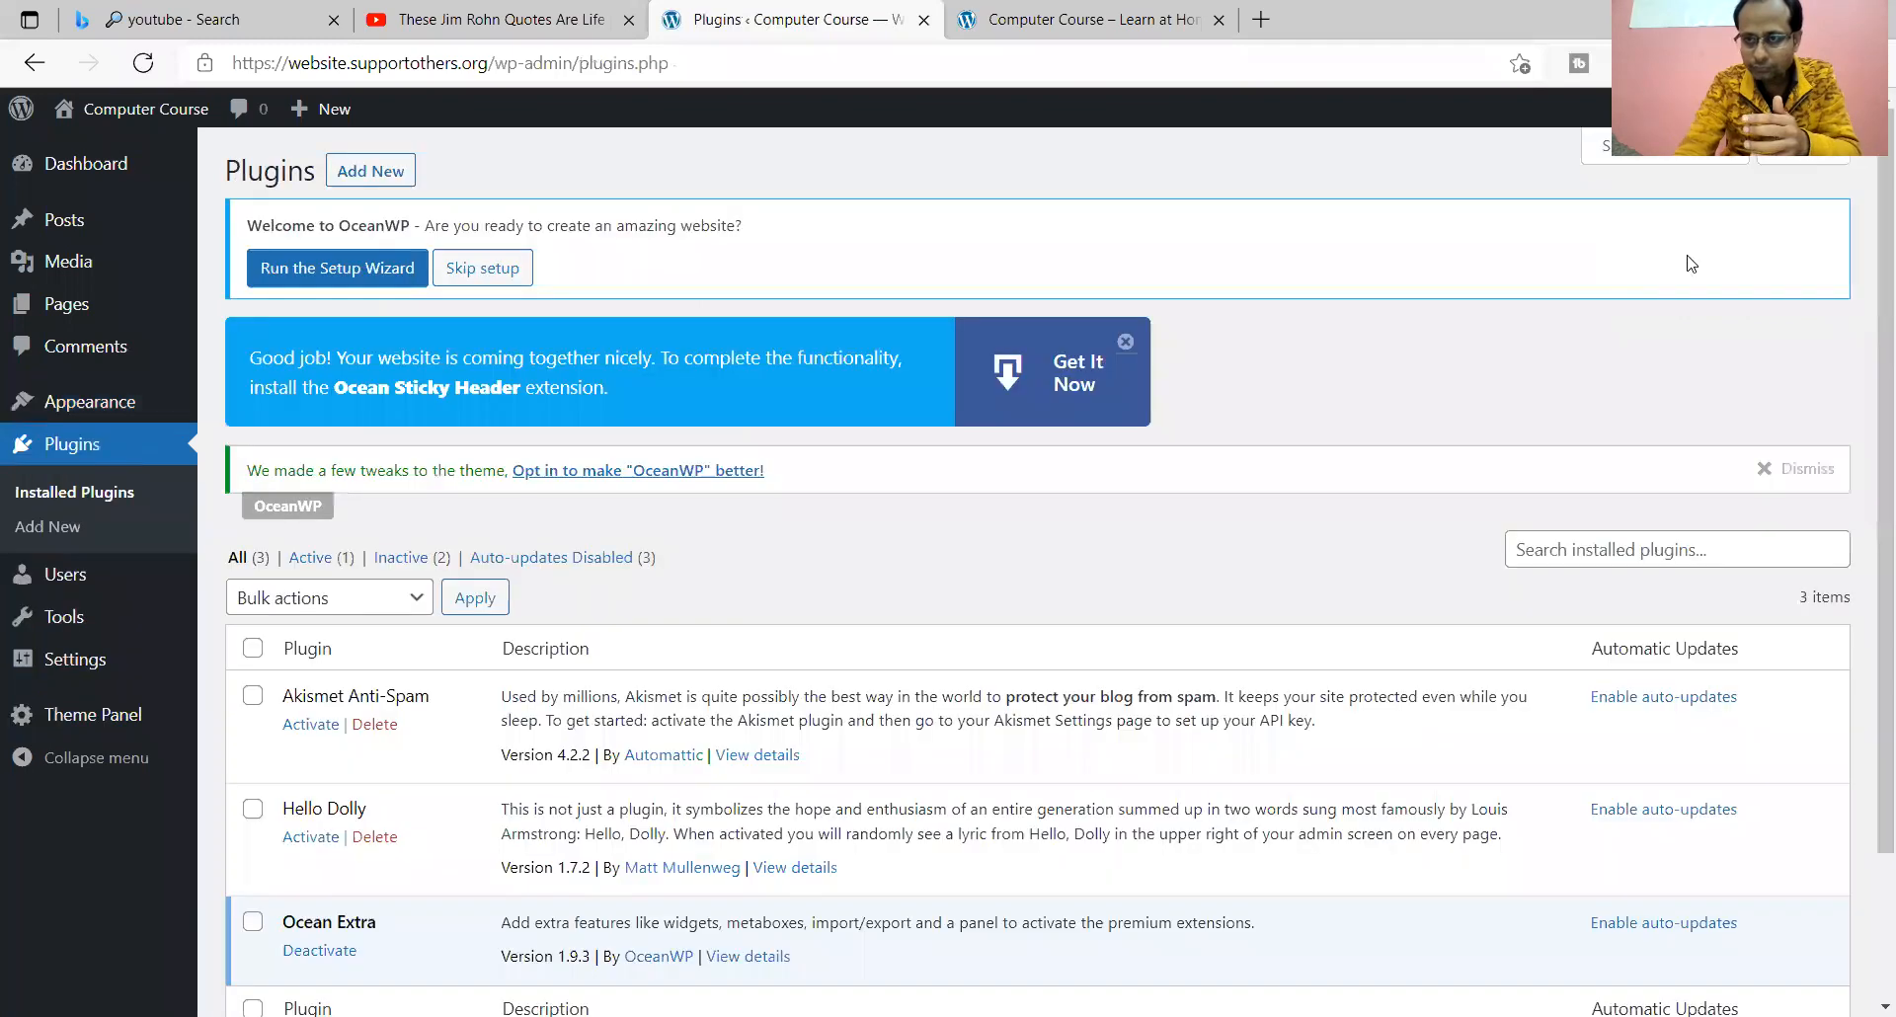
pyautogui.scroll(-2, 958, 591)
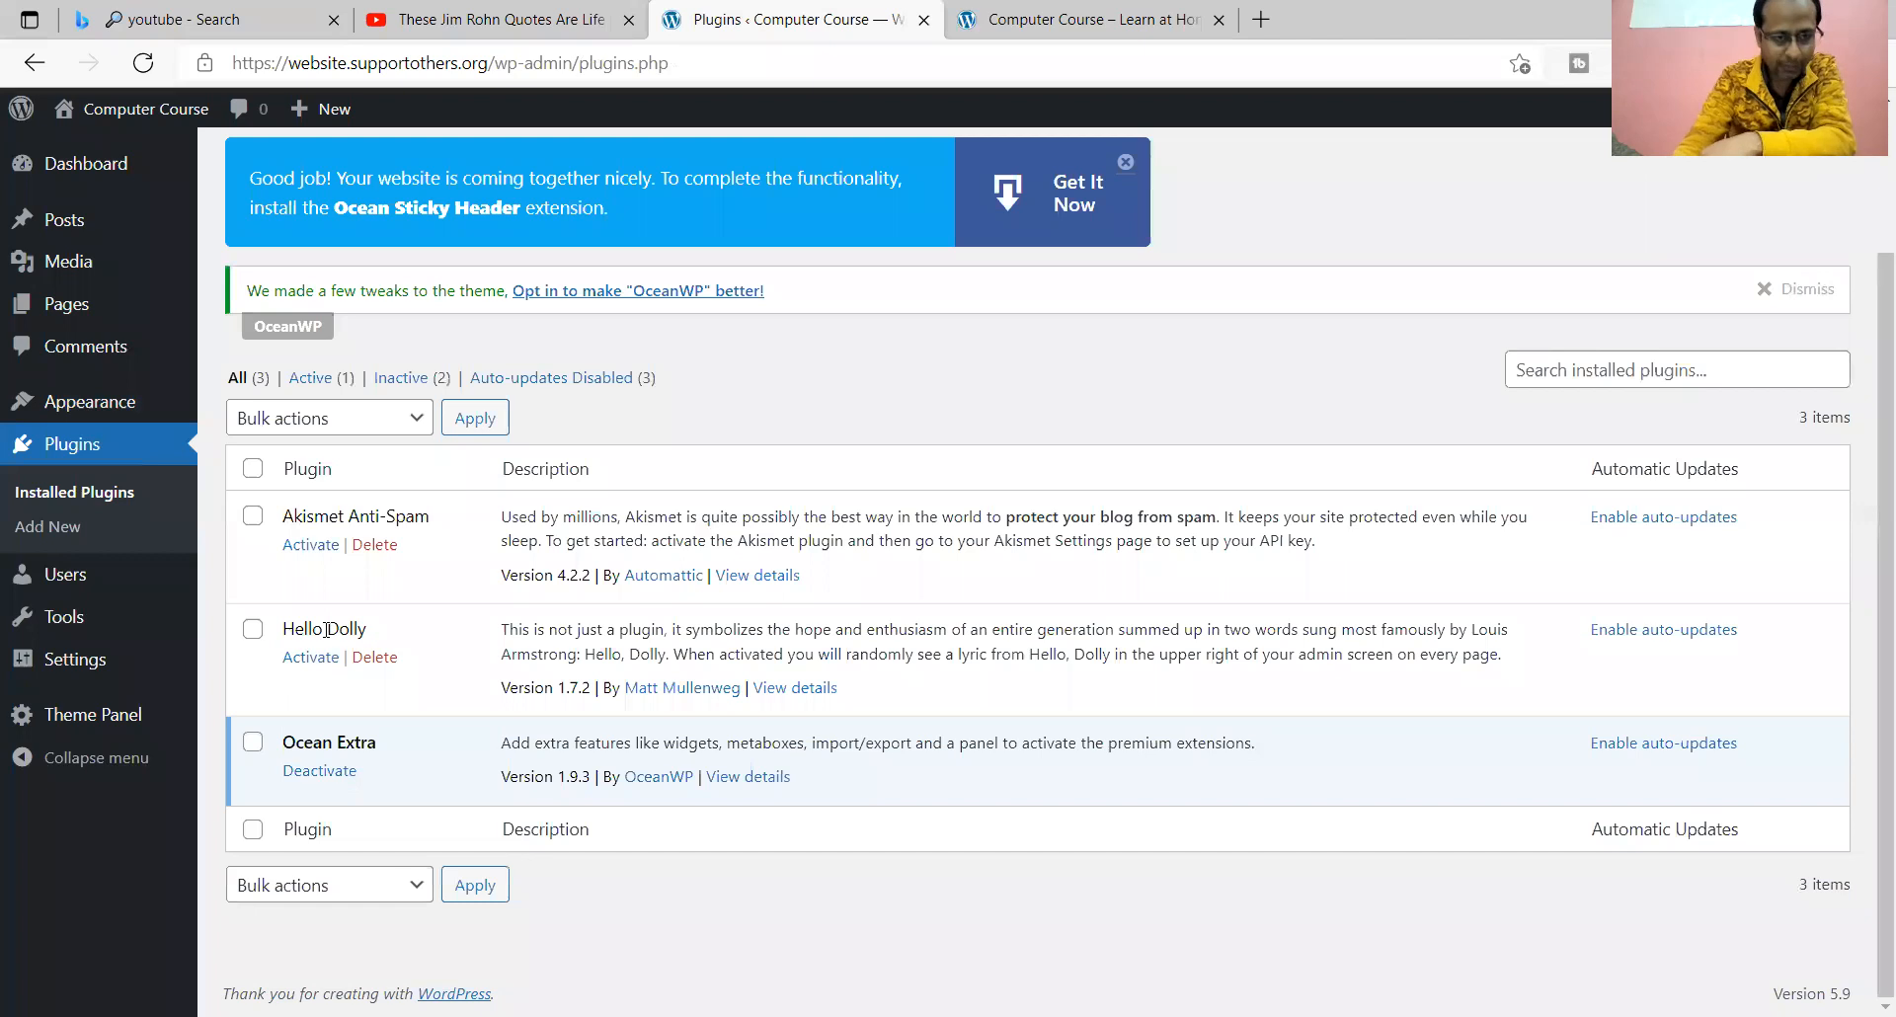
pyautogui.moveTo(306, 515); pyautogui.dragTo(430, 516)
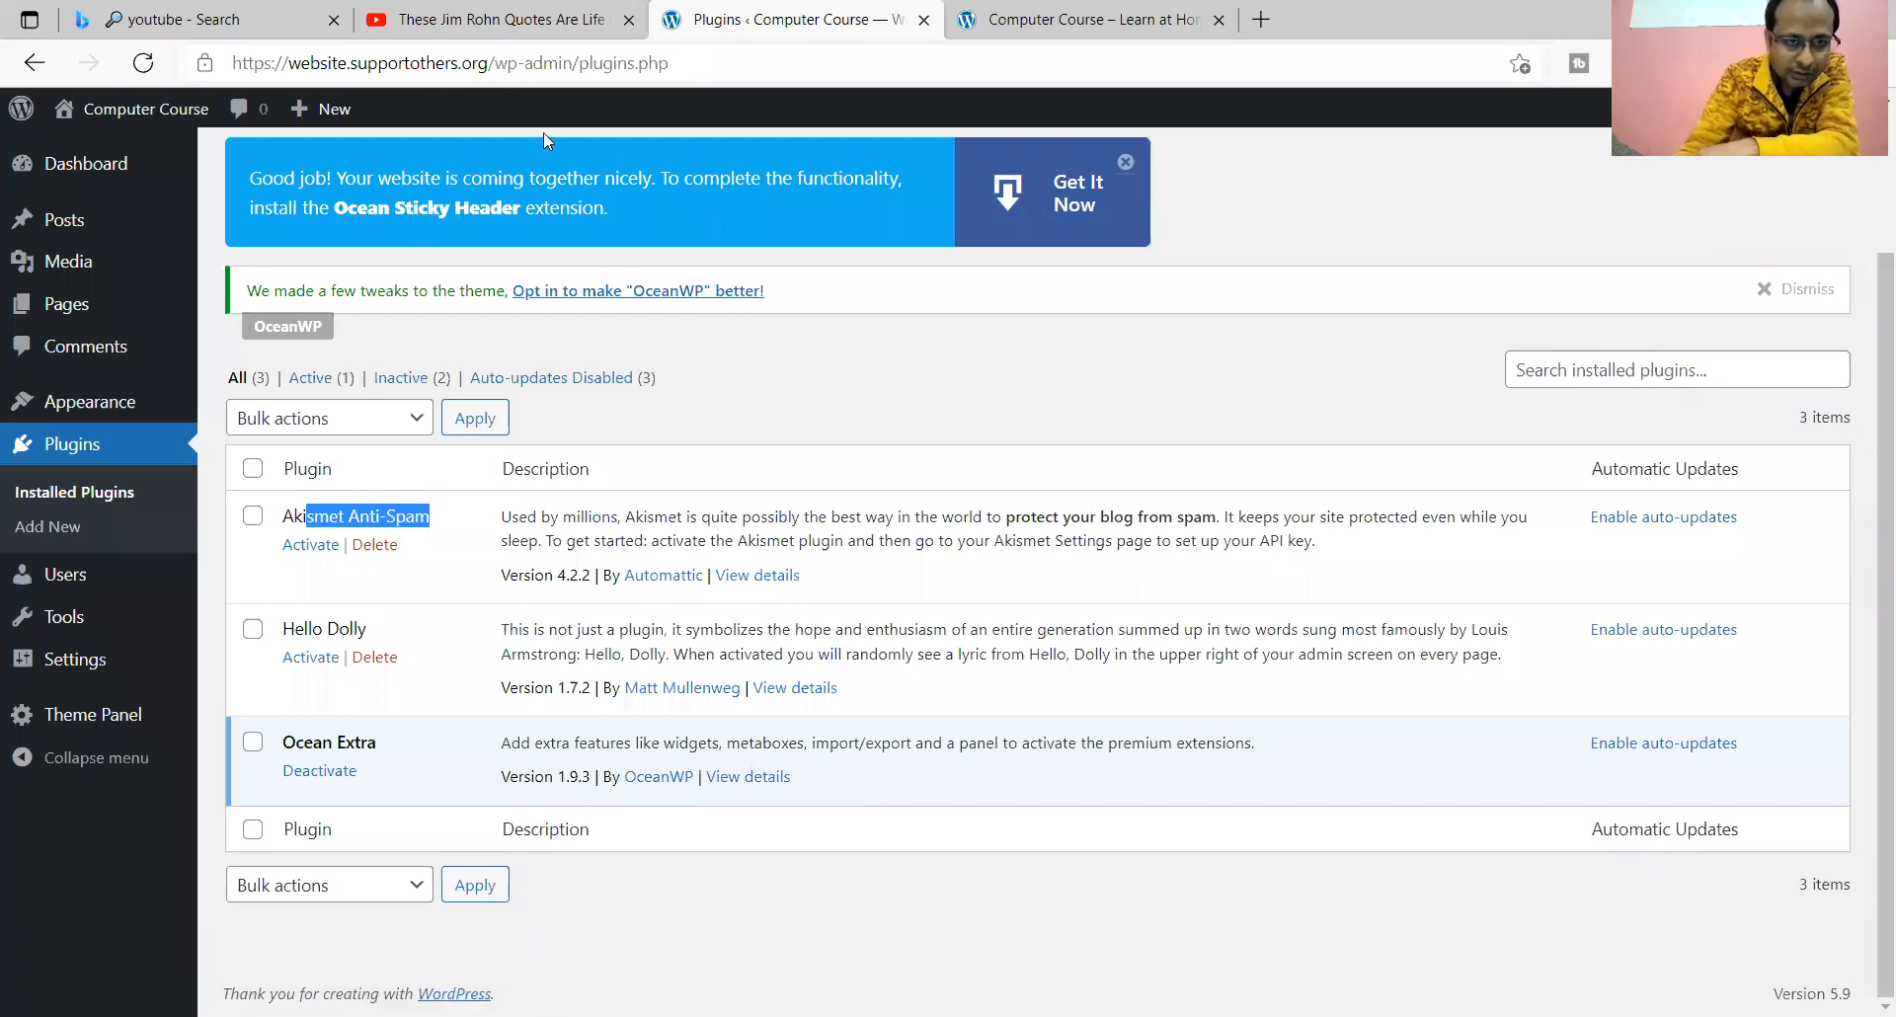
pyautogui.moveTo(366, 178); pyautogui.dragTo(849, 182)
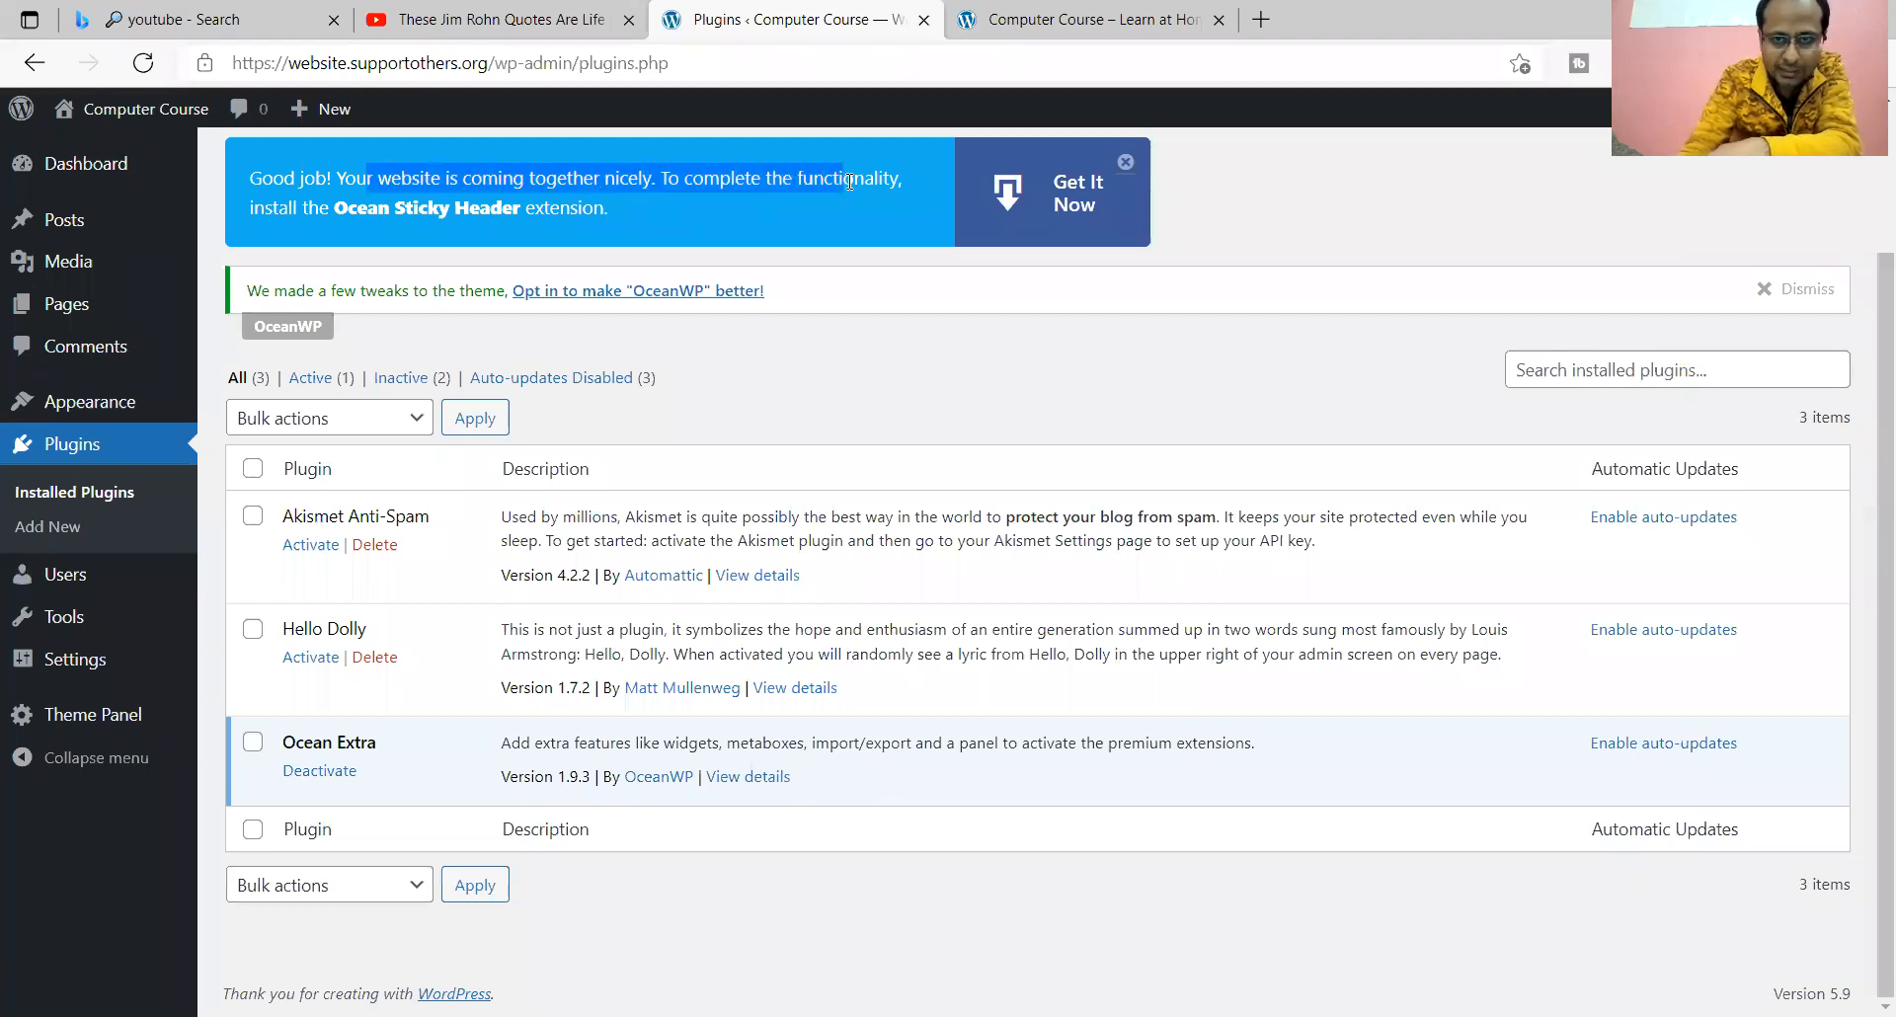
pyautogui.click(659, 217)
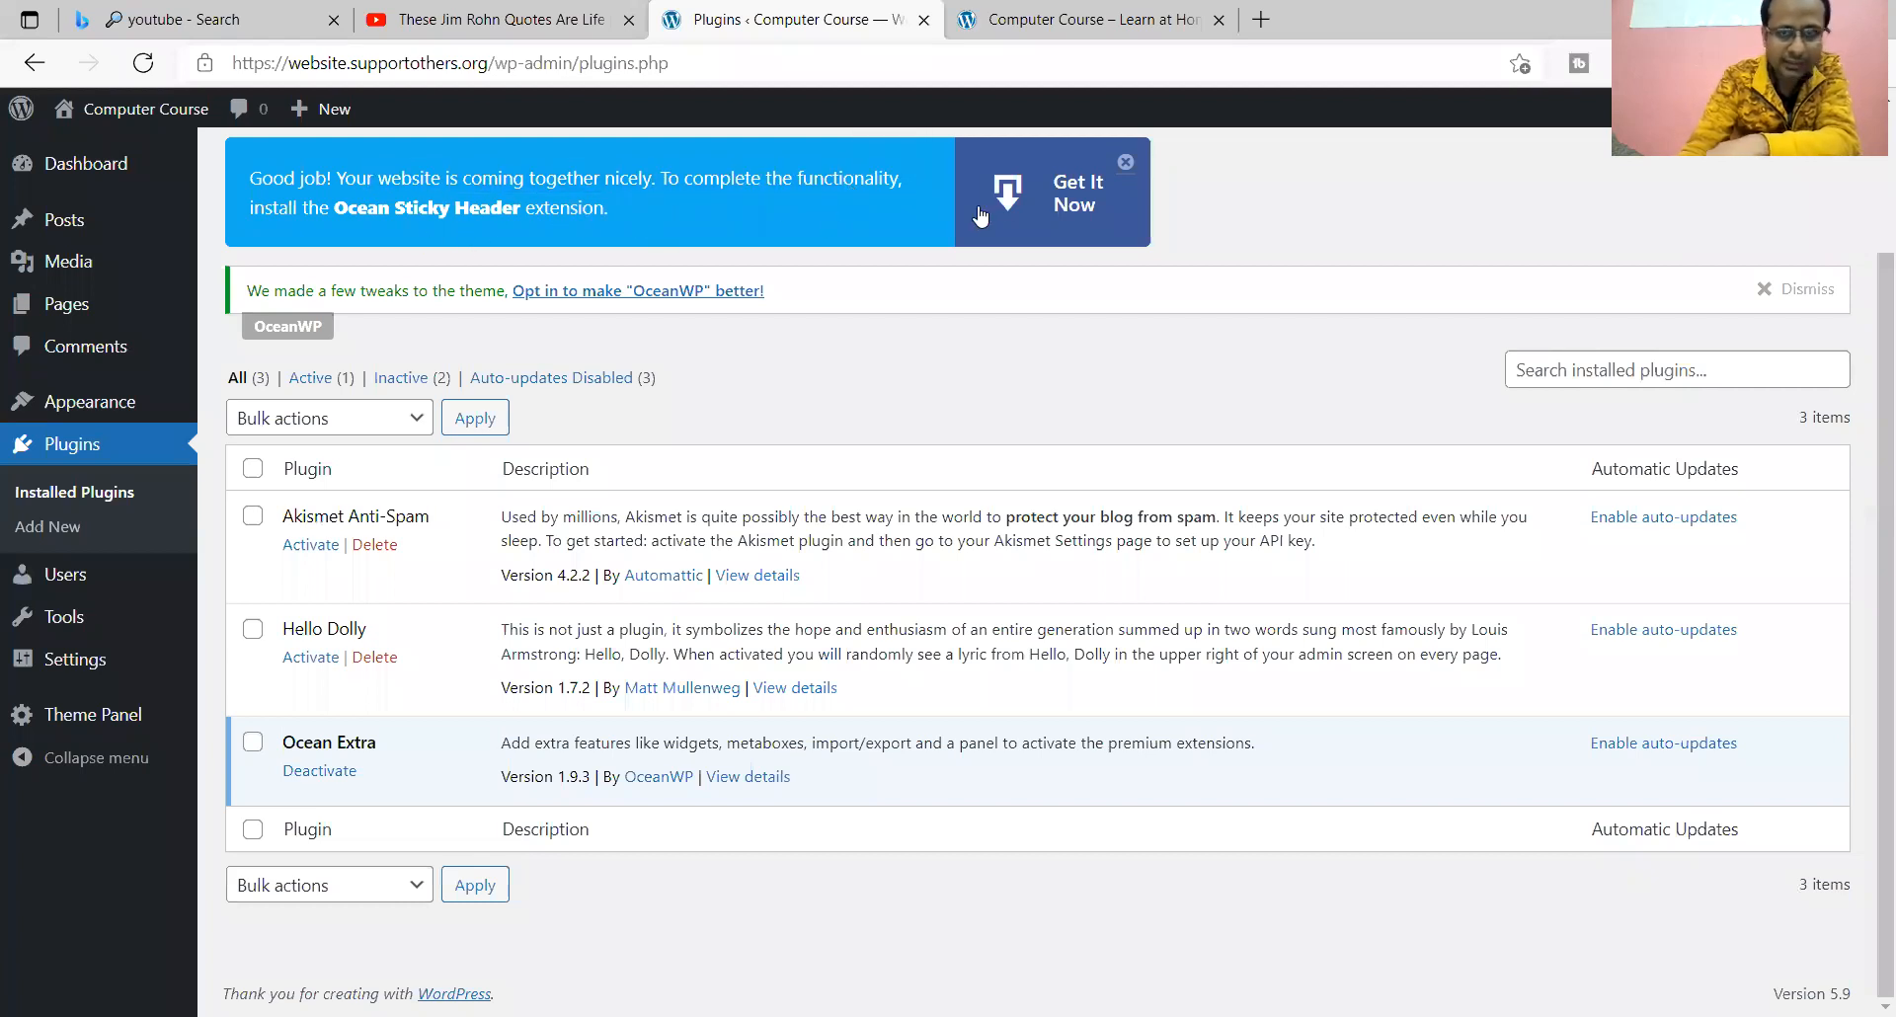
pyautogui.click(1126, 162)
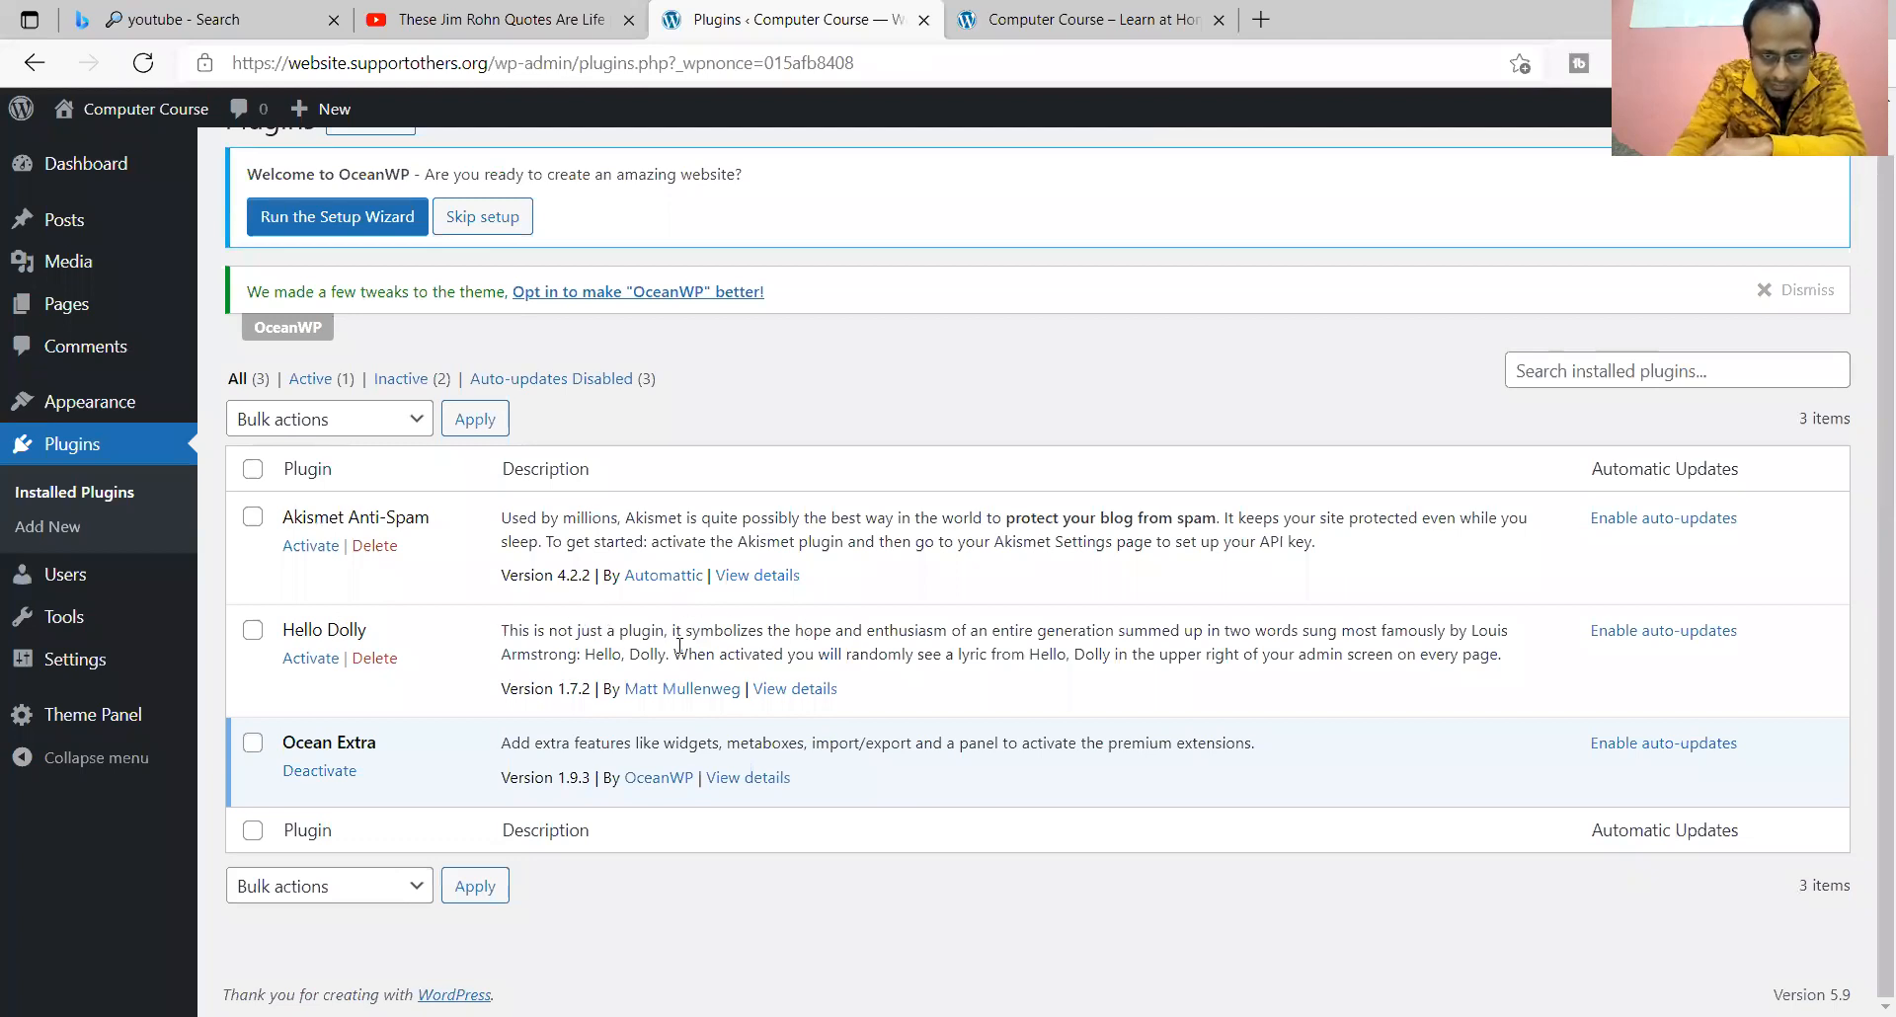
# - Review the inactive Akismet Anti-Spam and Hello Dolly entries
pyautogui.moveTo(330, 517); pyautogui.dragTo(405, 517)
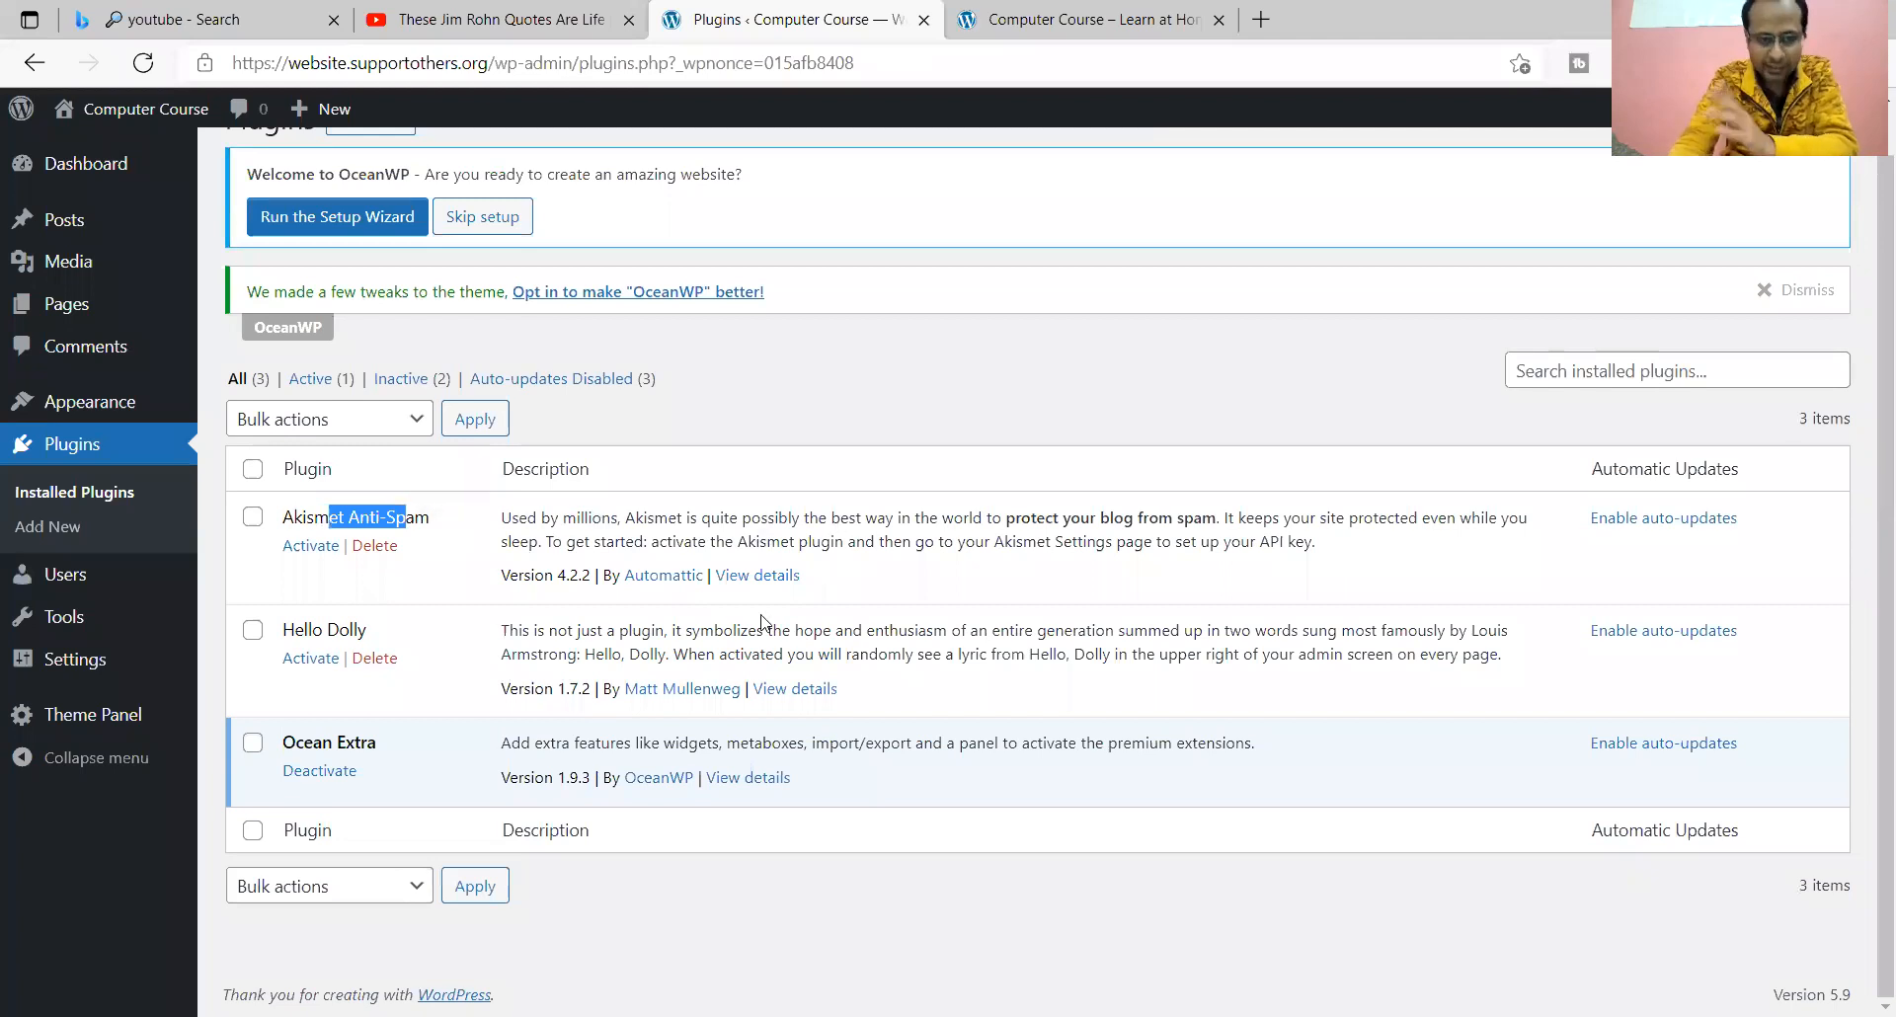
pyautogui.moveTo(558, 632); pyautogui.dragTo(701, 633)
pyautogui.click(882, 616)
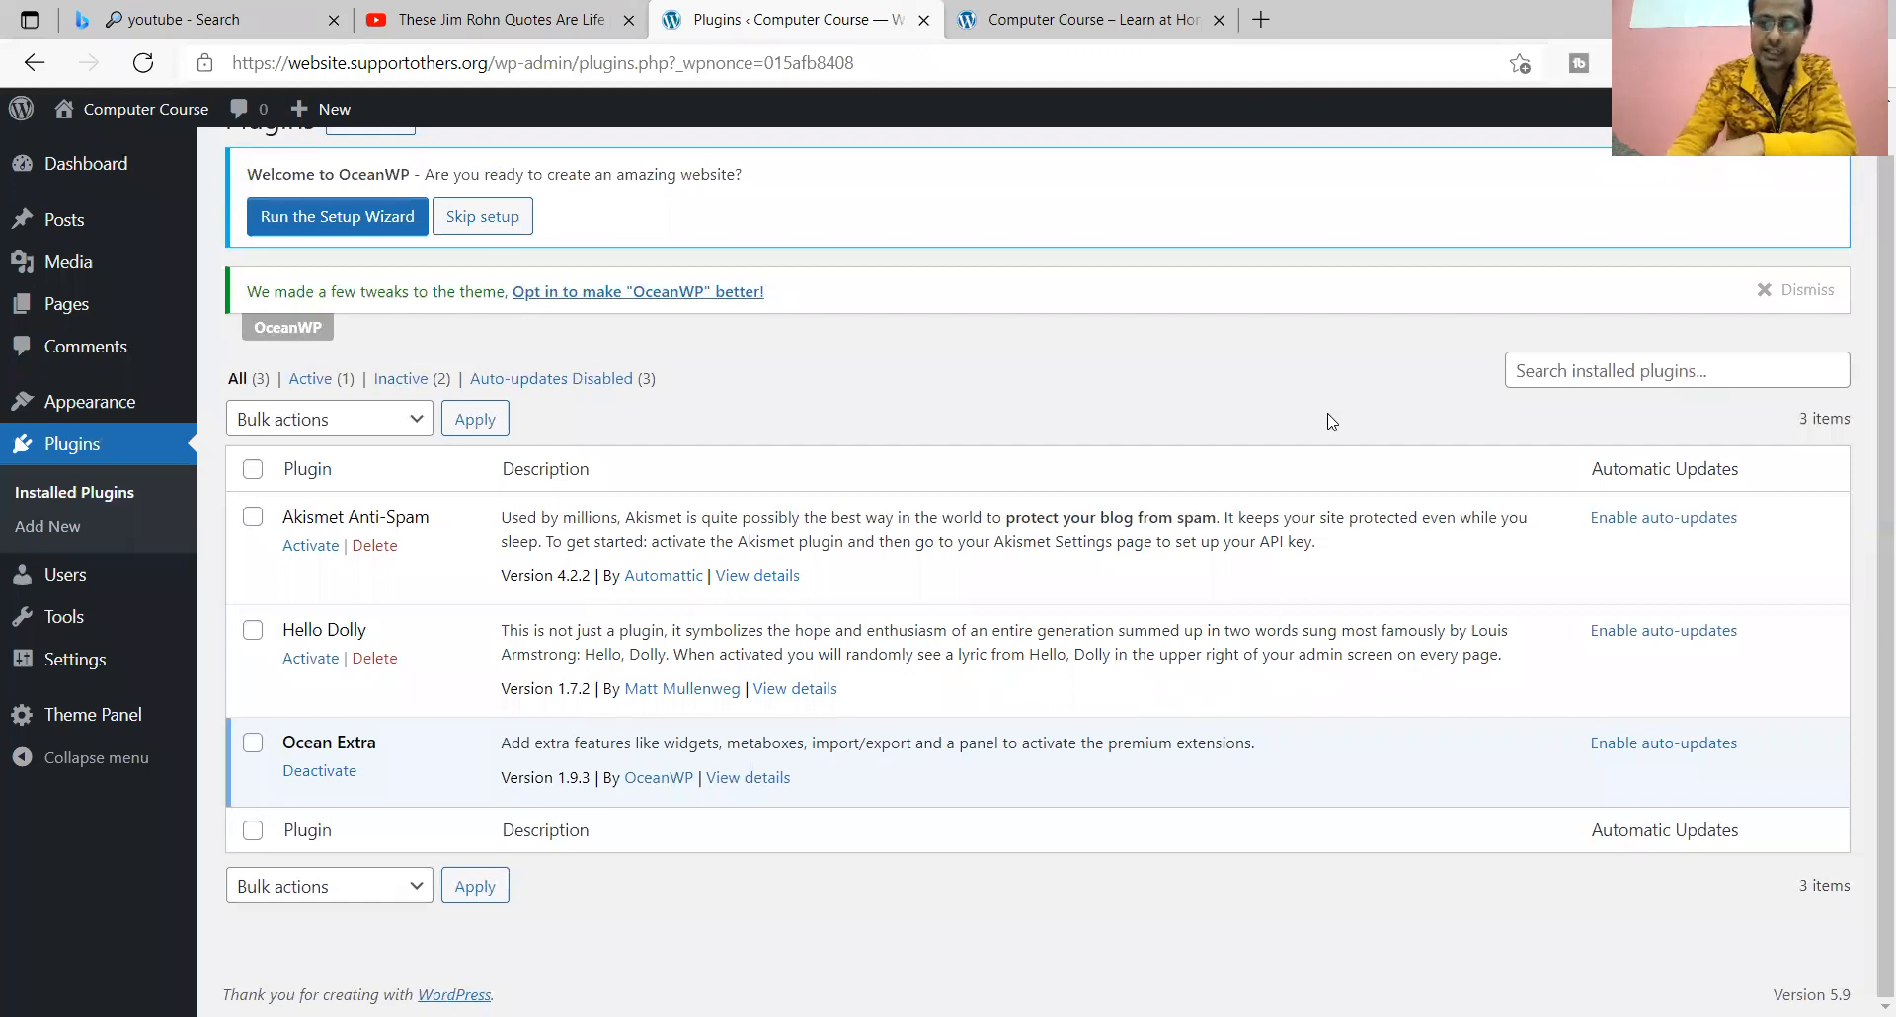
pyautogui.moveTo(1817, 108)
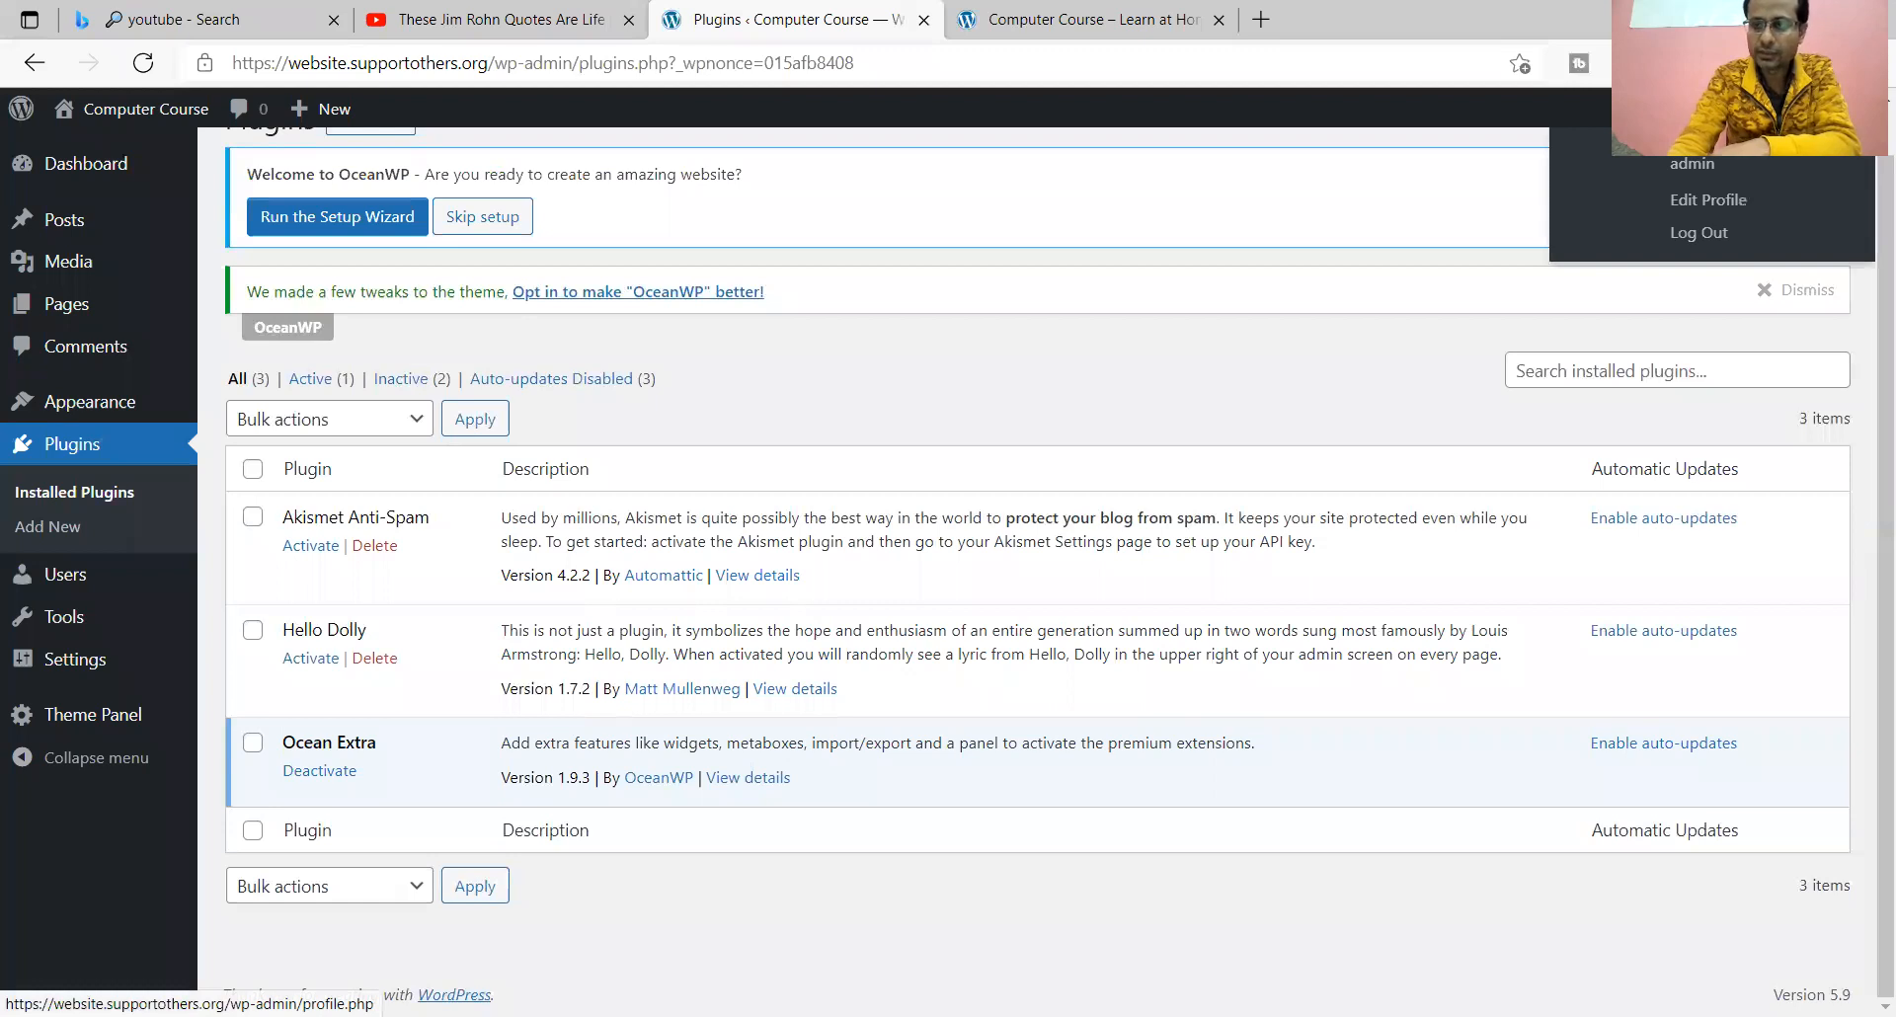
# - Activate Hello Dolly, then look over the still-inactive Akismet Anti-Spam entry
pyautogui.click(309, 659)
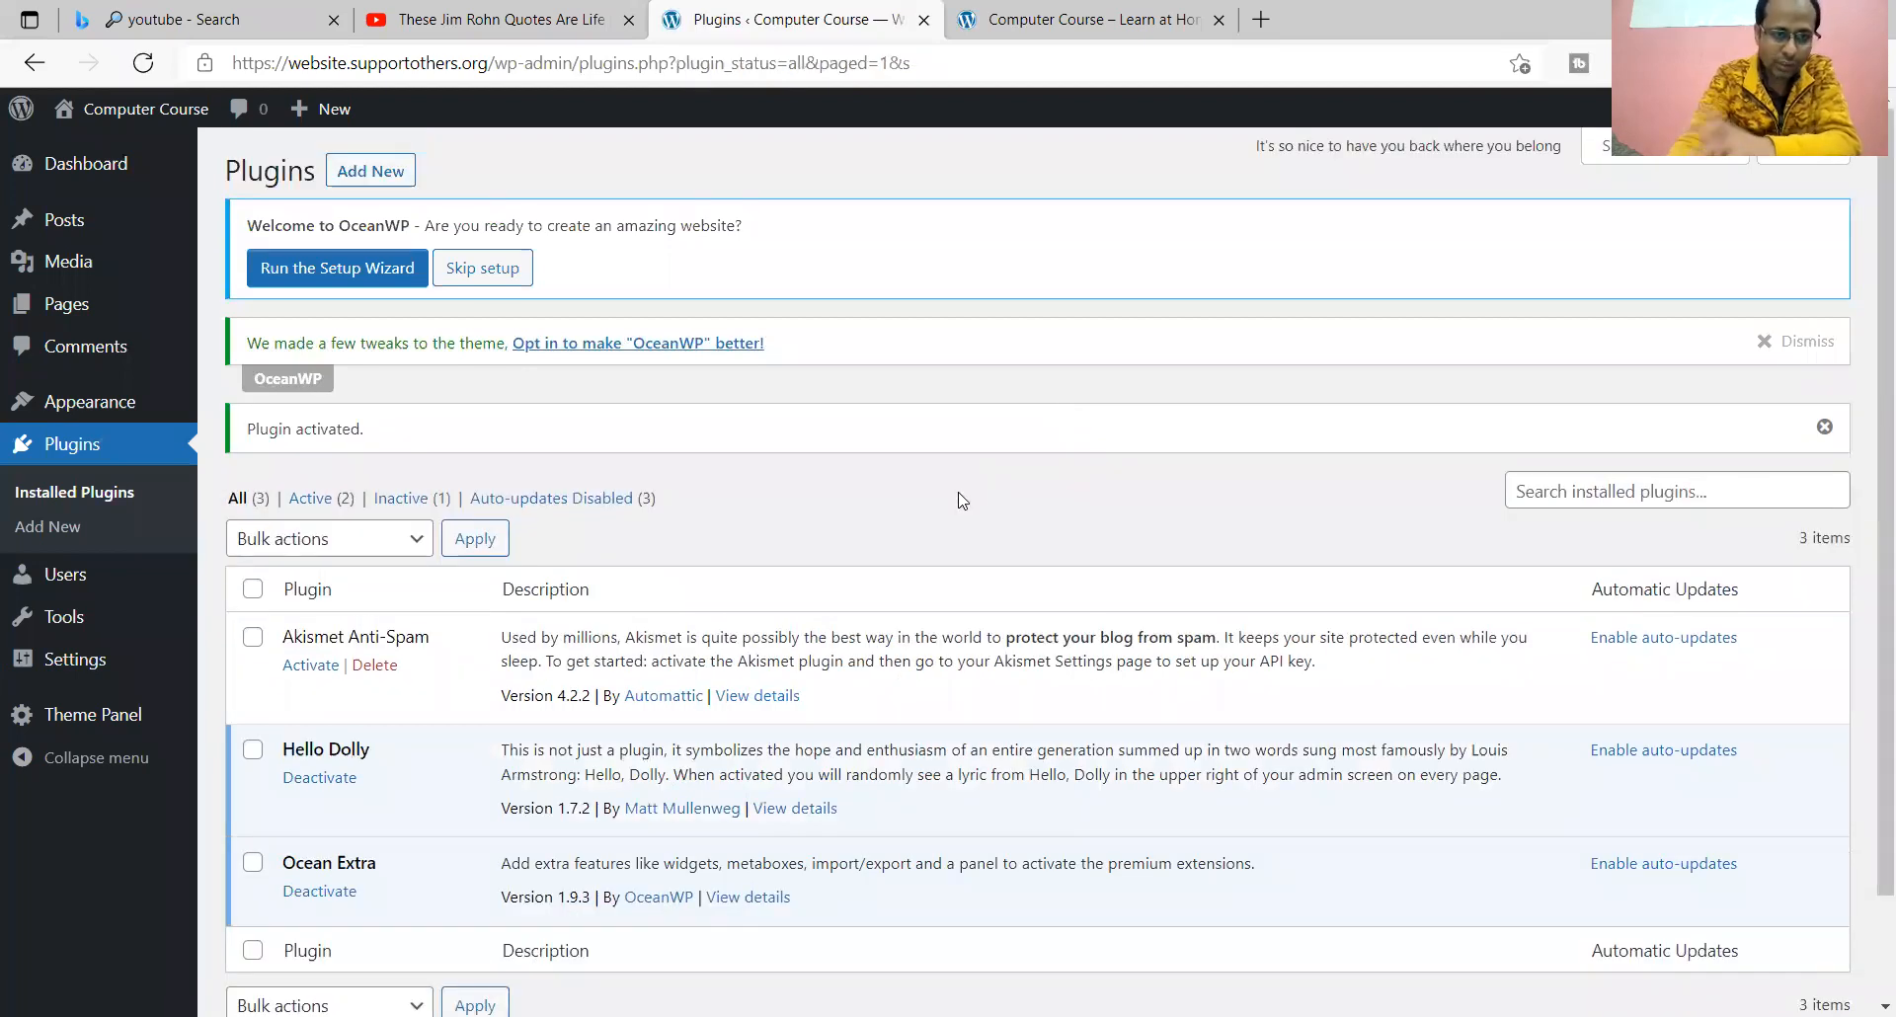
pyautogui.scroll(-2, 964, 500)
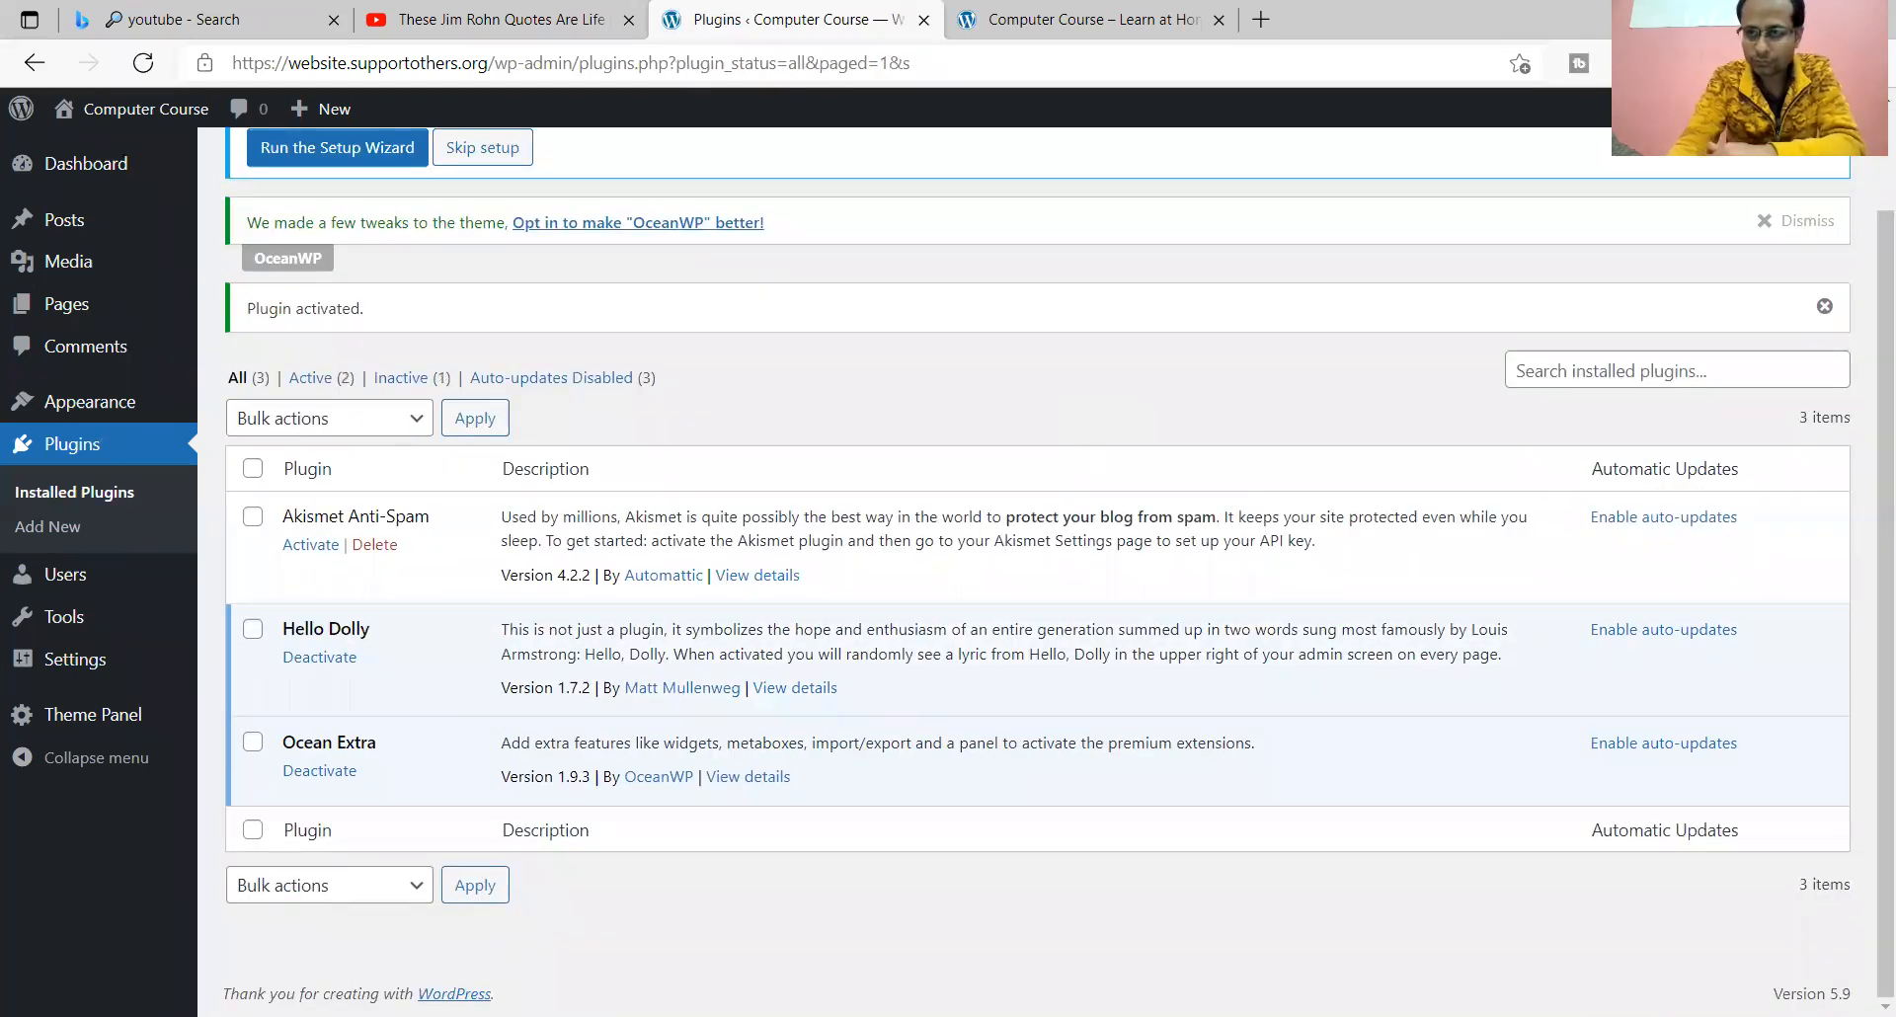
pyautogui.moveTo(1797, 107)
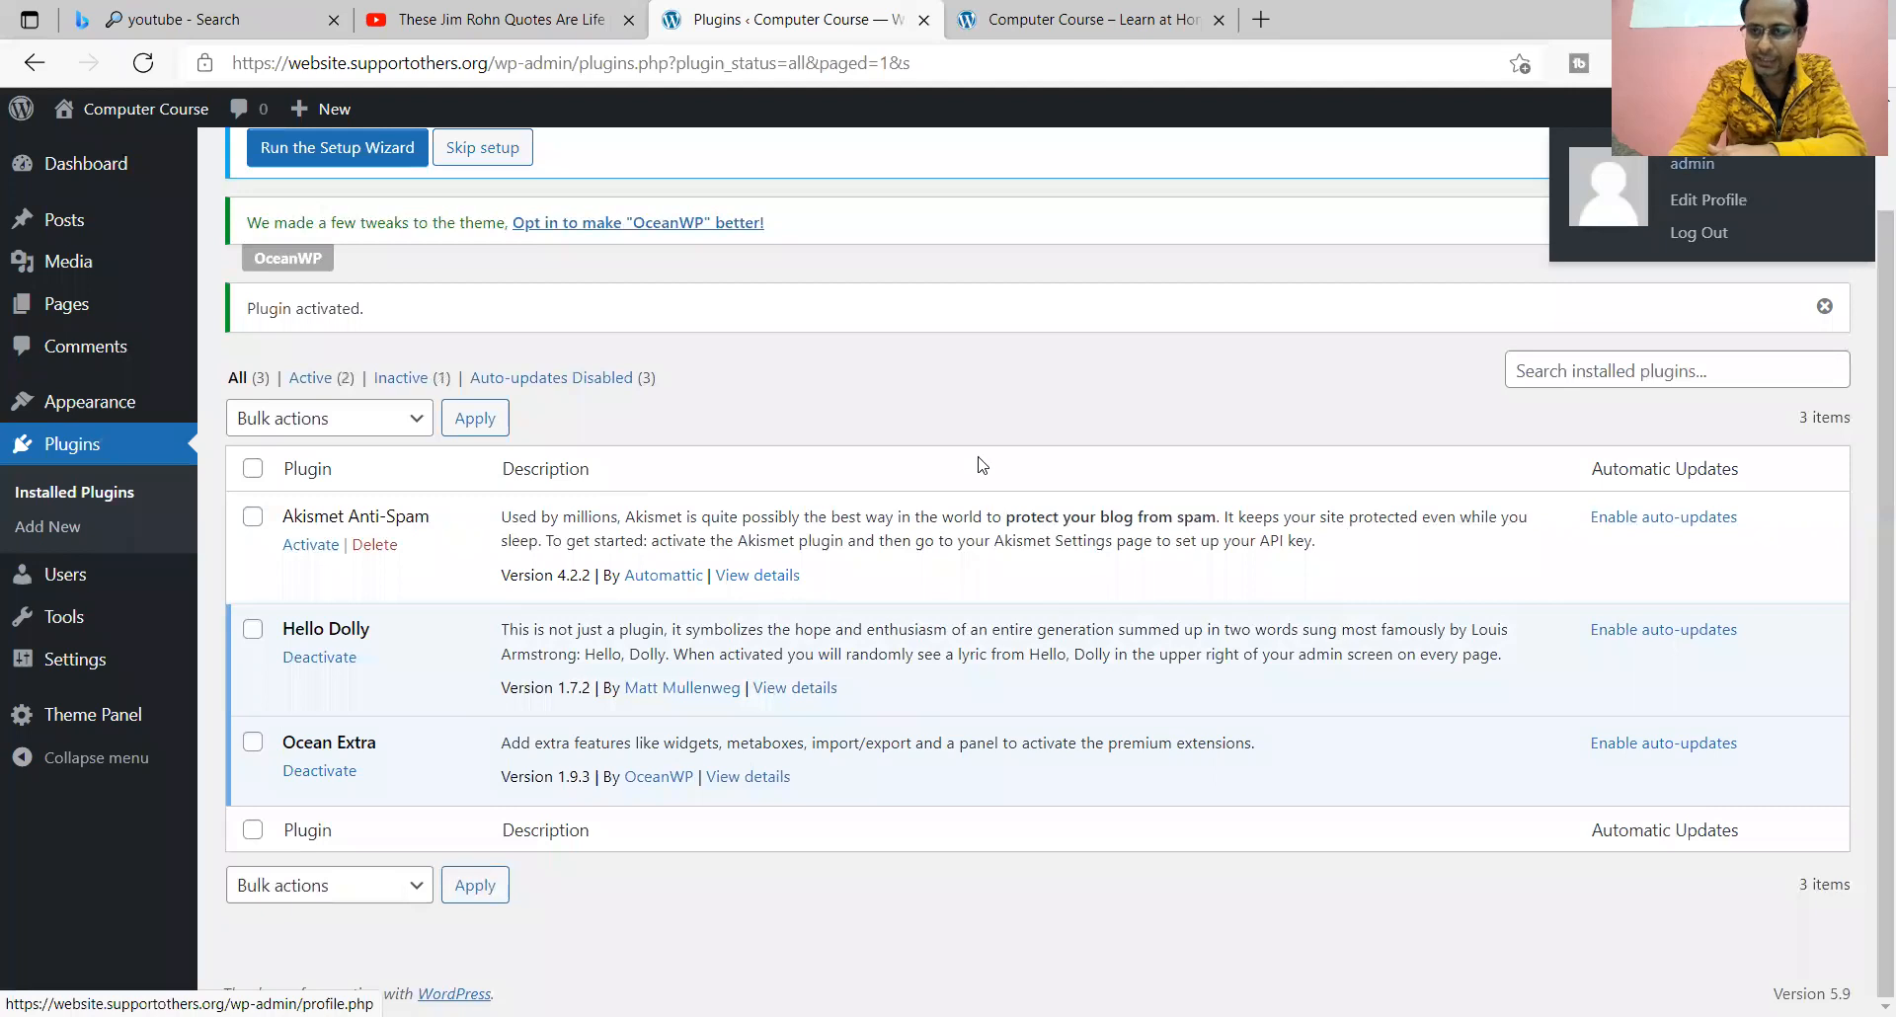
pyautogui.moveTo(338, 516); pyautogui.dragTo(414, 519)
pyautogui.click(836, 504)
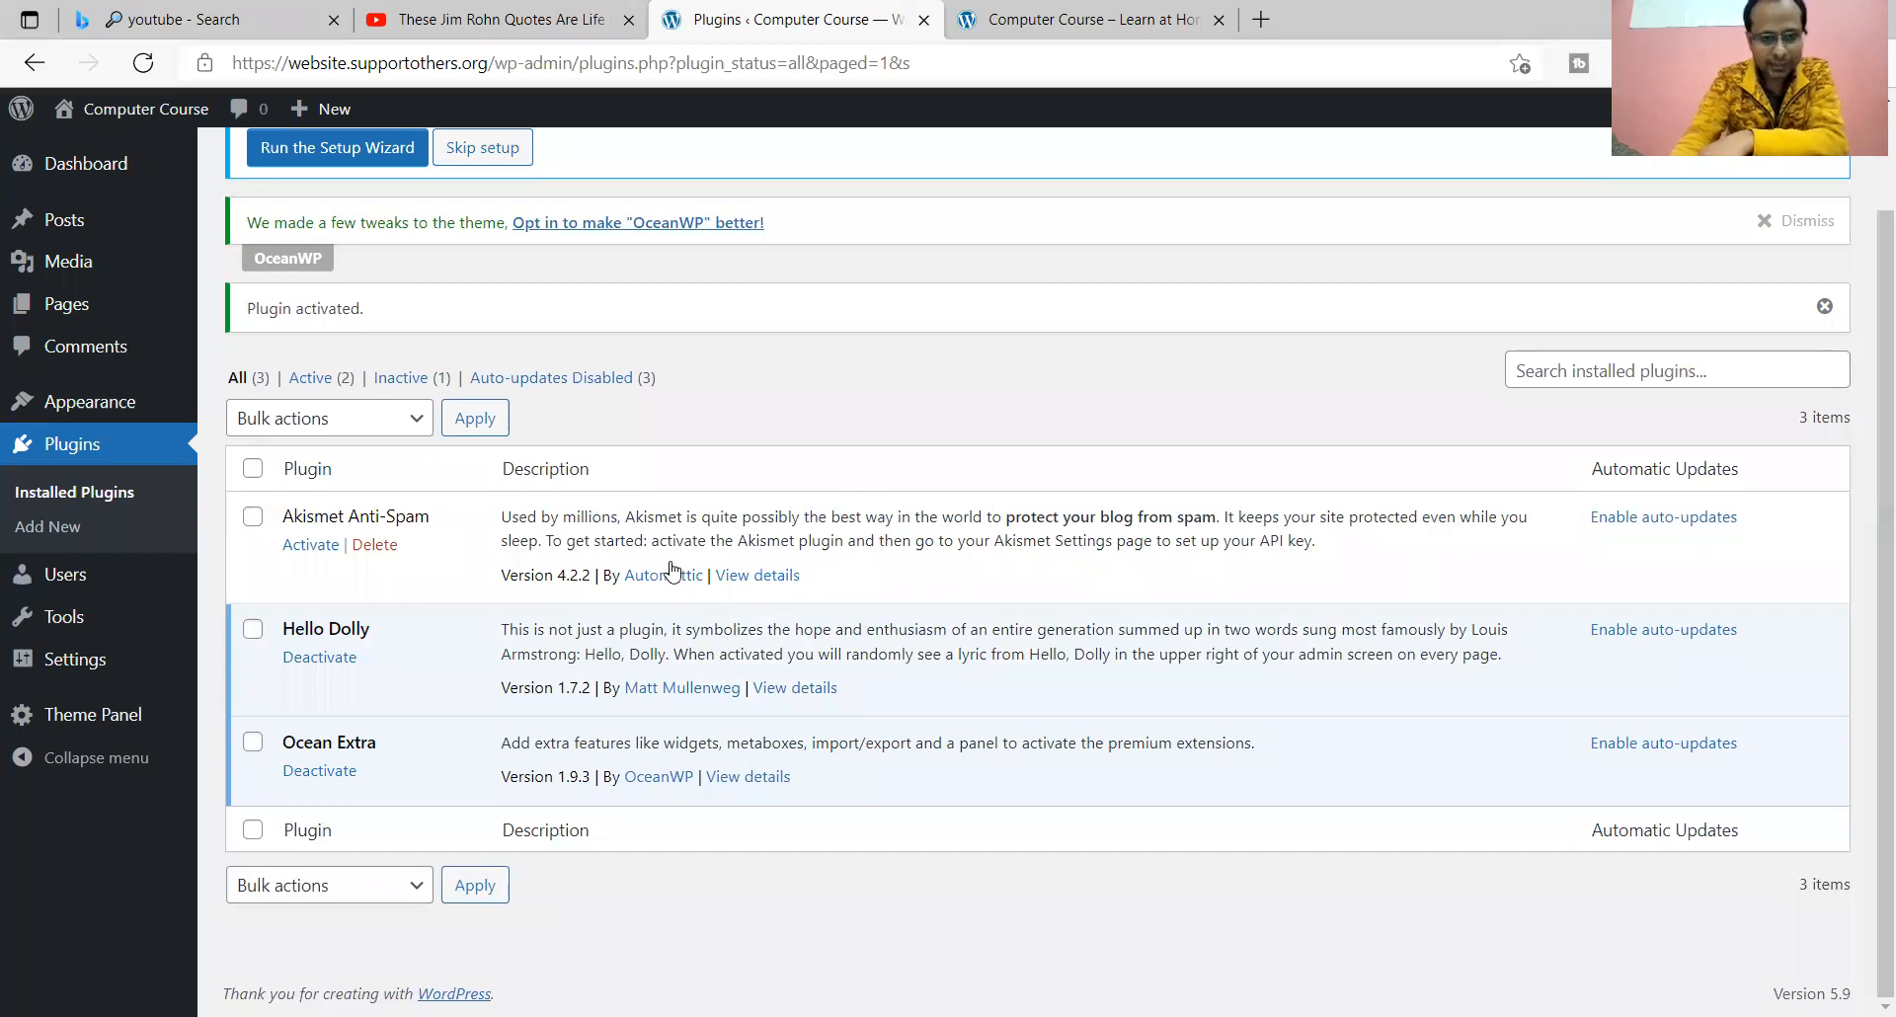
pyautogui.moveTo(560, 516); pyautogui.dragTo(811, 517)
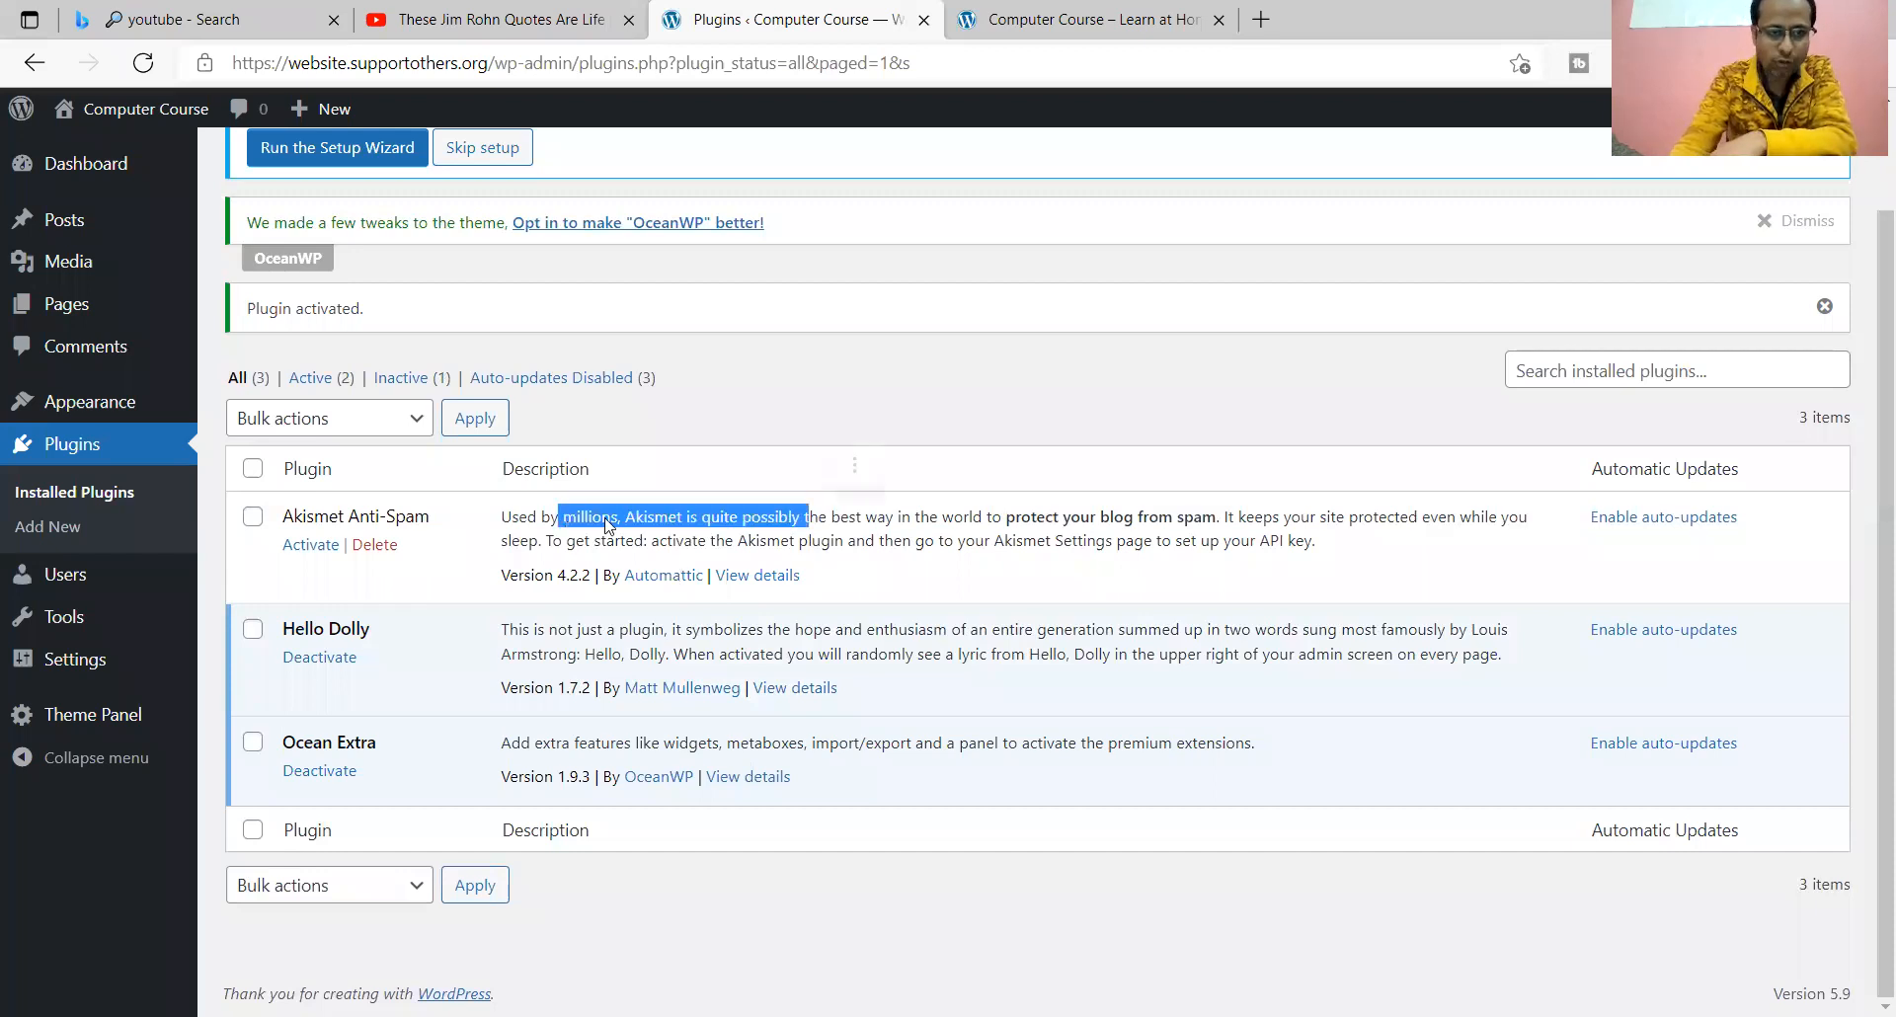
pyautogui.moveTo(370, 515); pyautogui.dragTo(506, 531)
pyautogui.click(1078, 513)
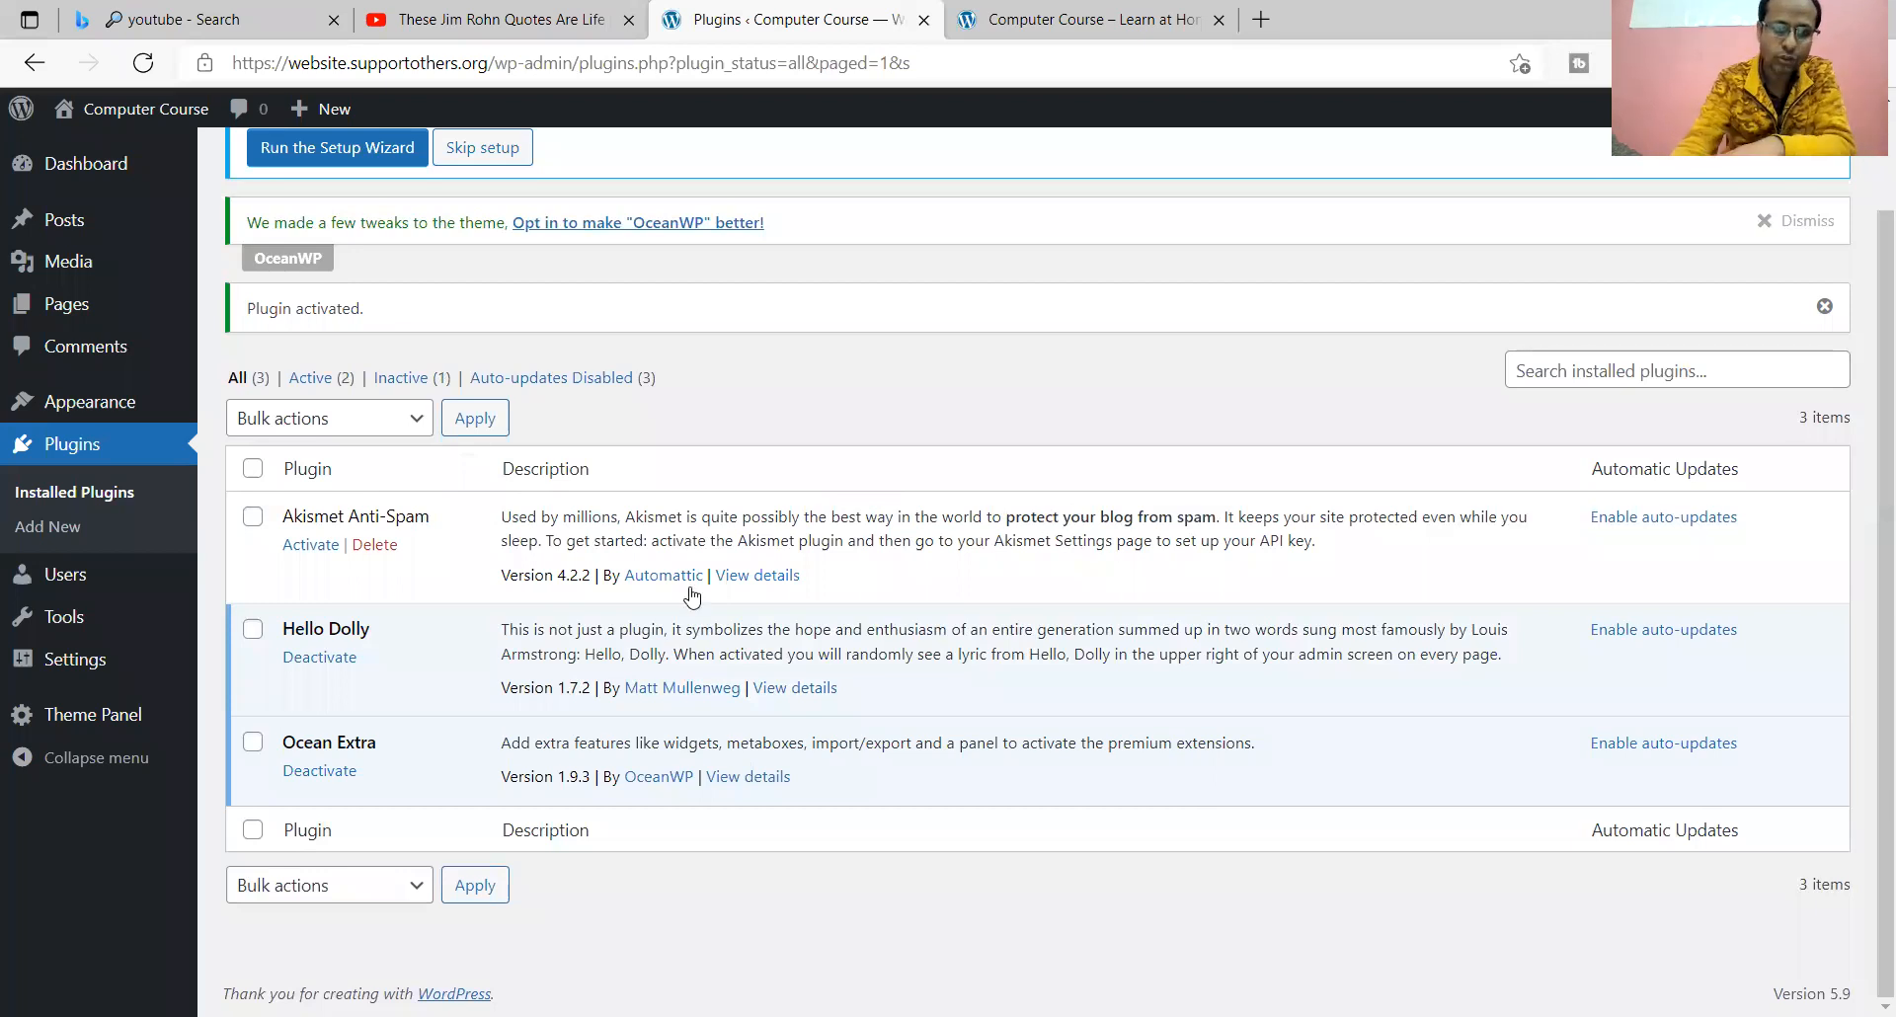
# - Activate Akismet Anti-Spam, reload the site's front page, and open Akismet's settings
pyautogui.click(310, 545)
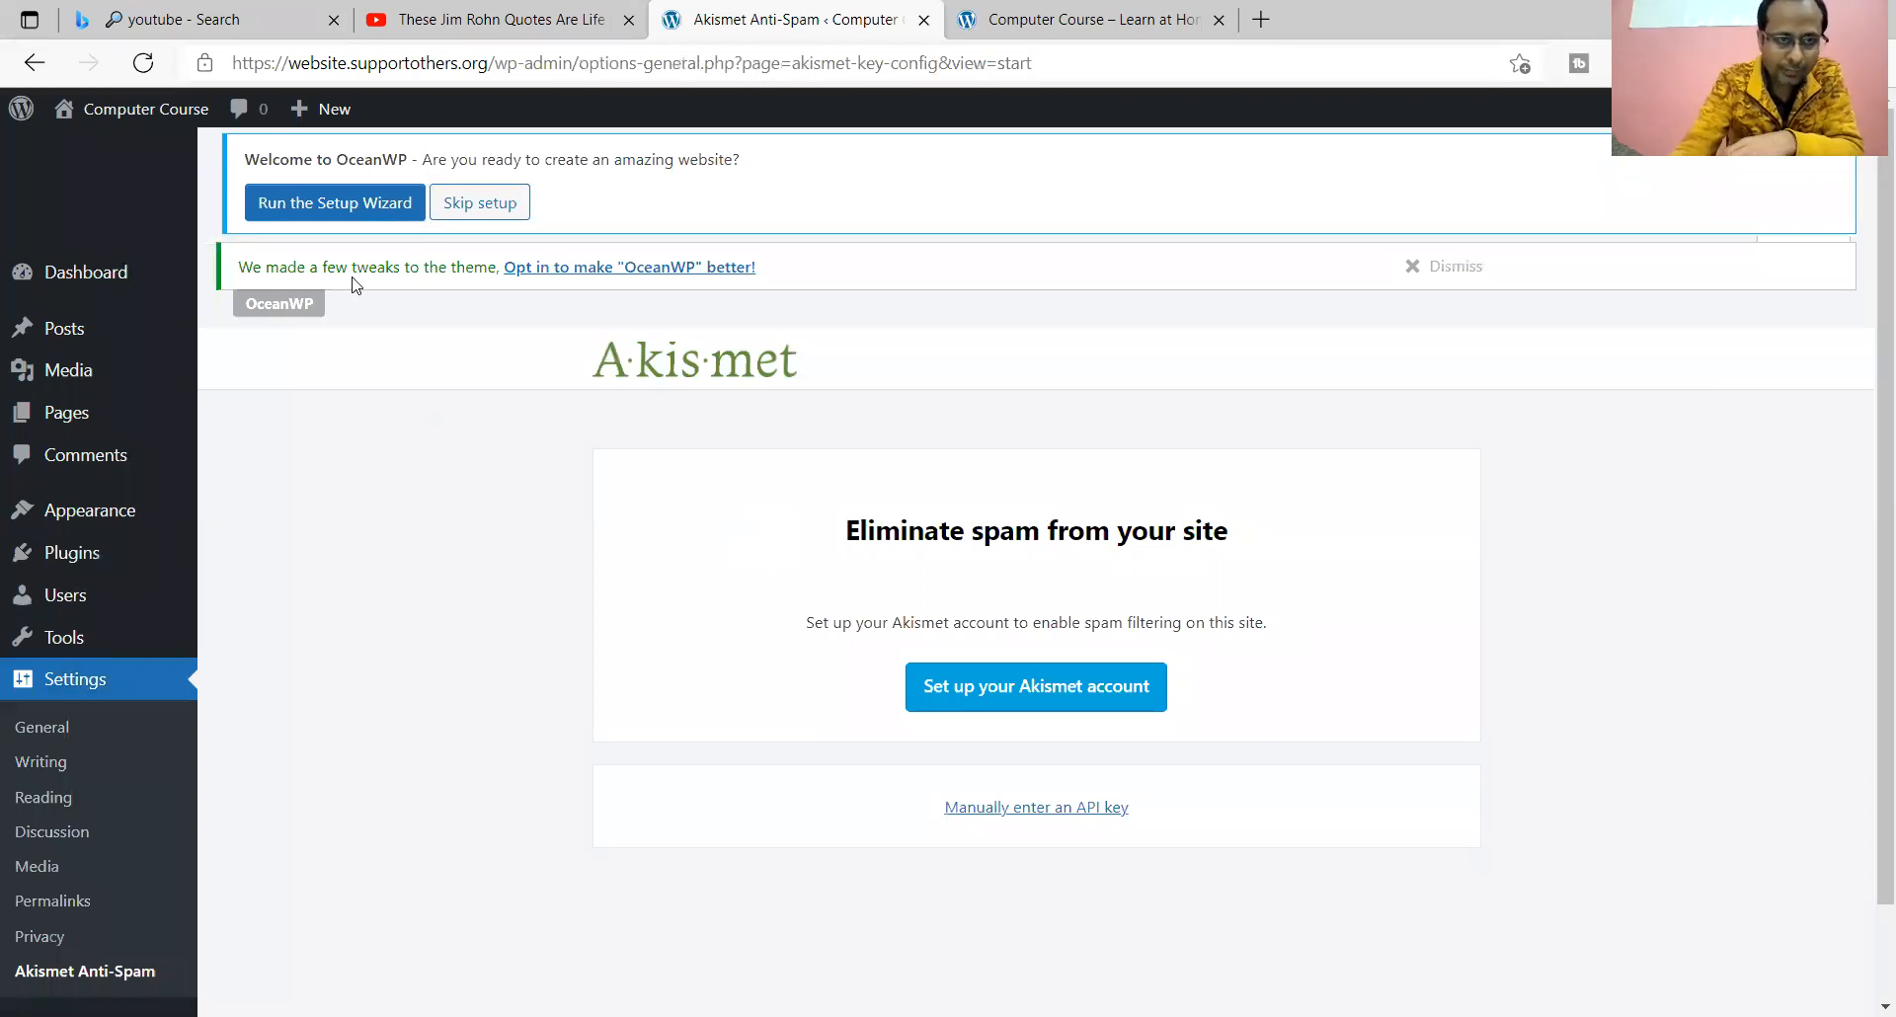
pyautogui.scroll(-1, 1191, 605)
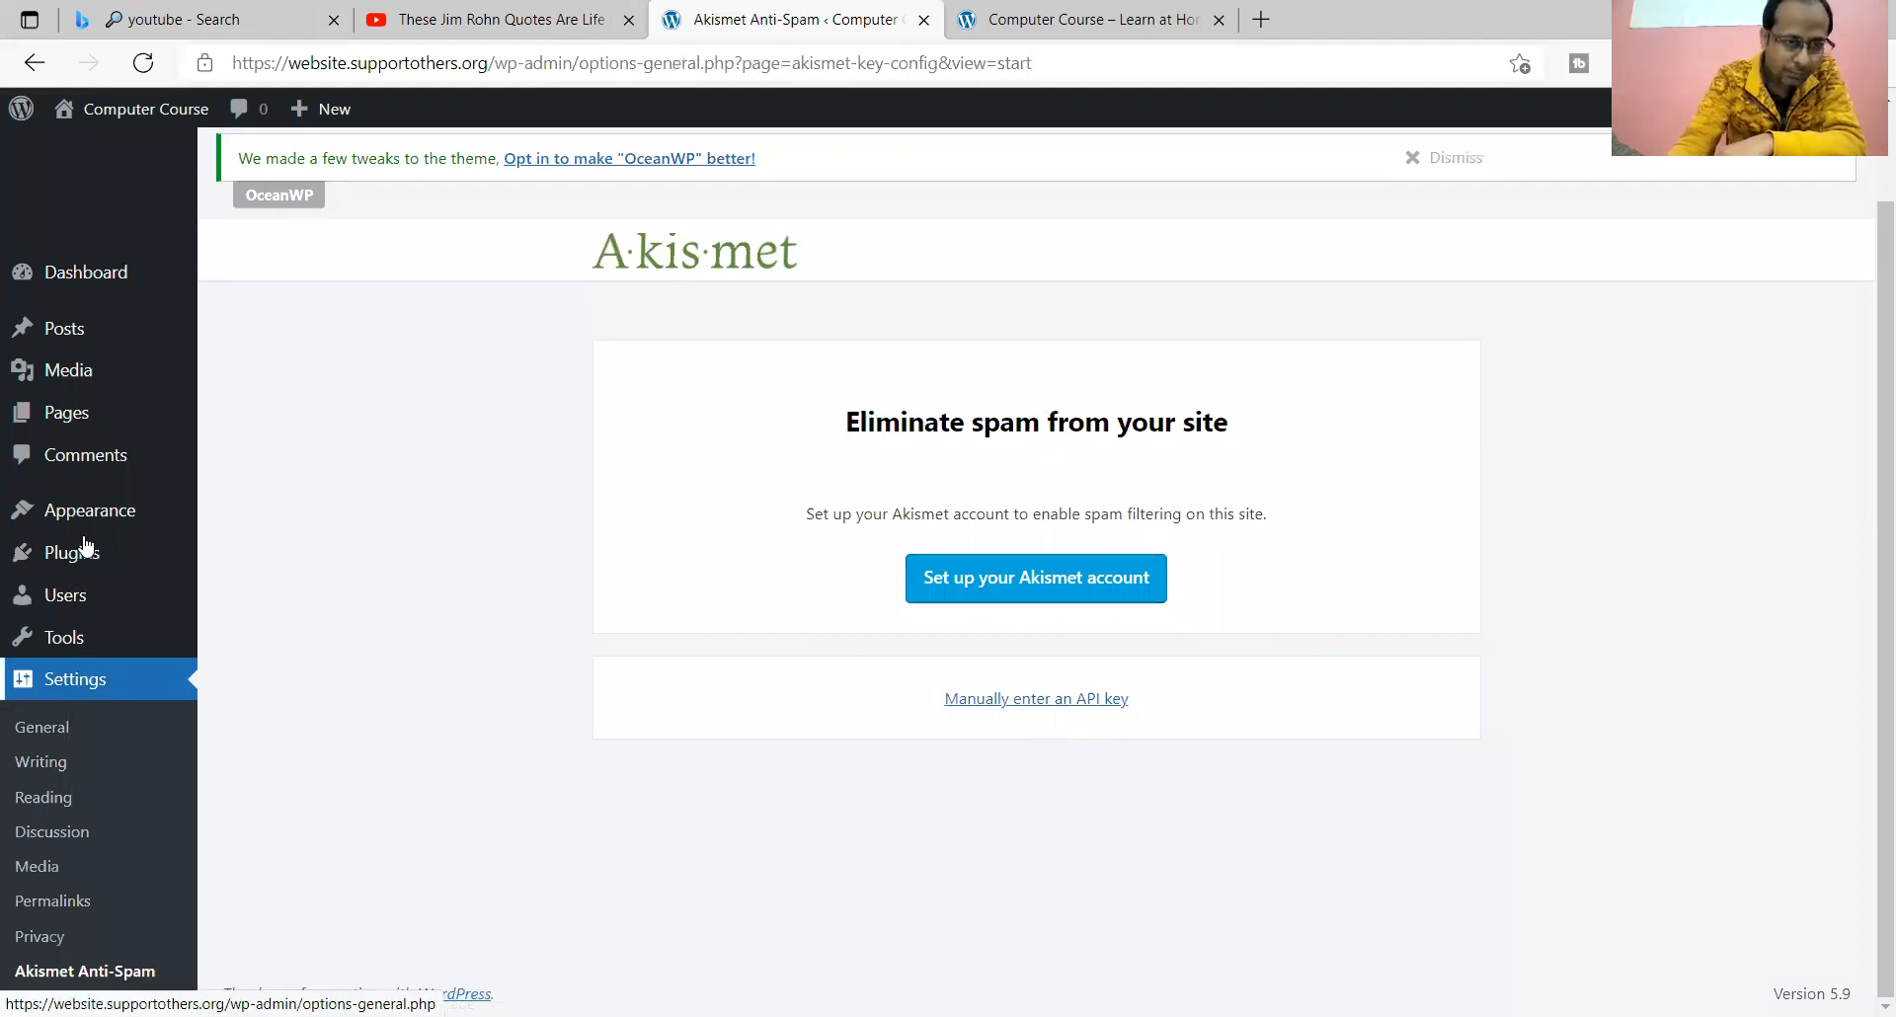
pyautogui.click(378, 589)
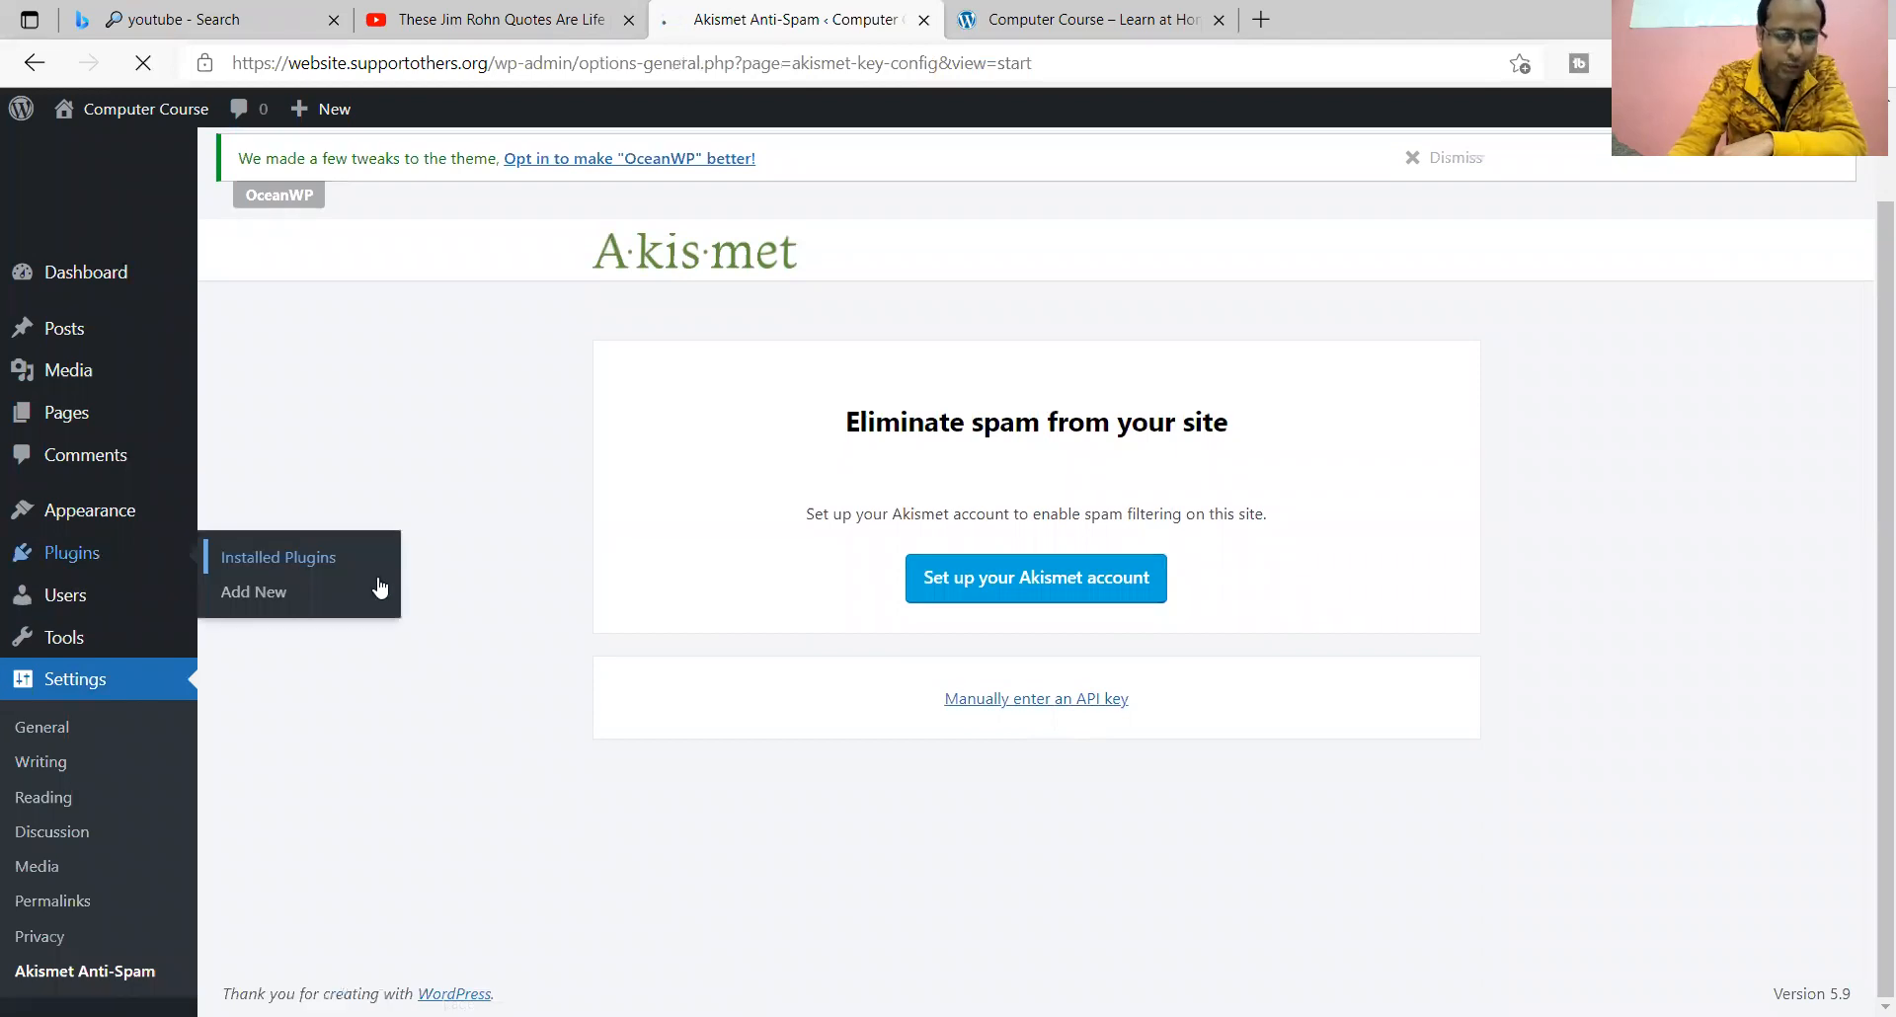
pyautogui.click(1098, 14)
pyautogui.click(143, 62)
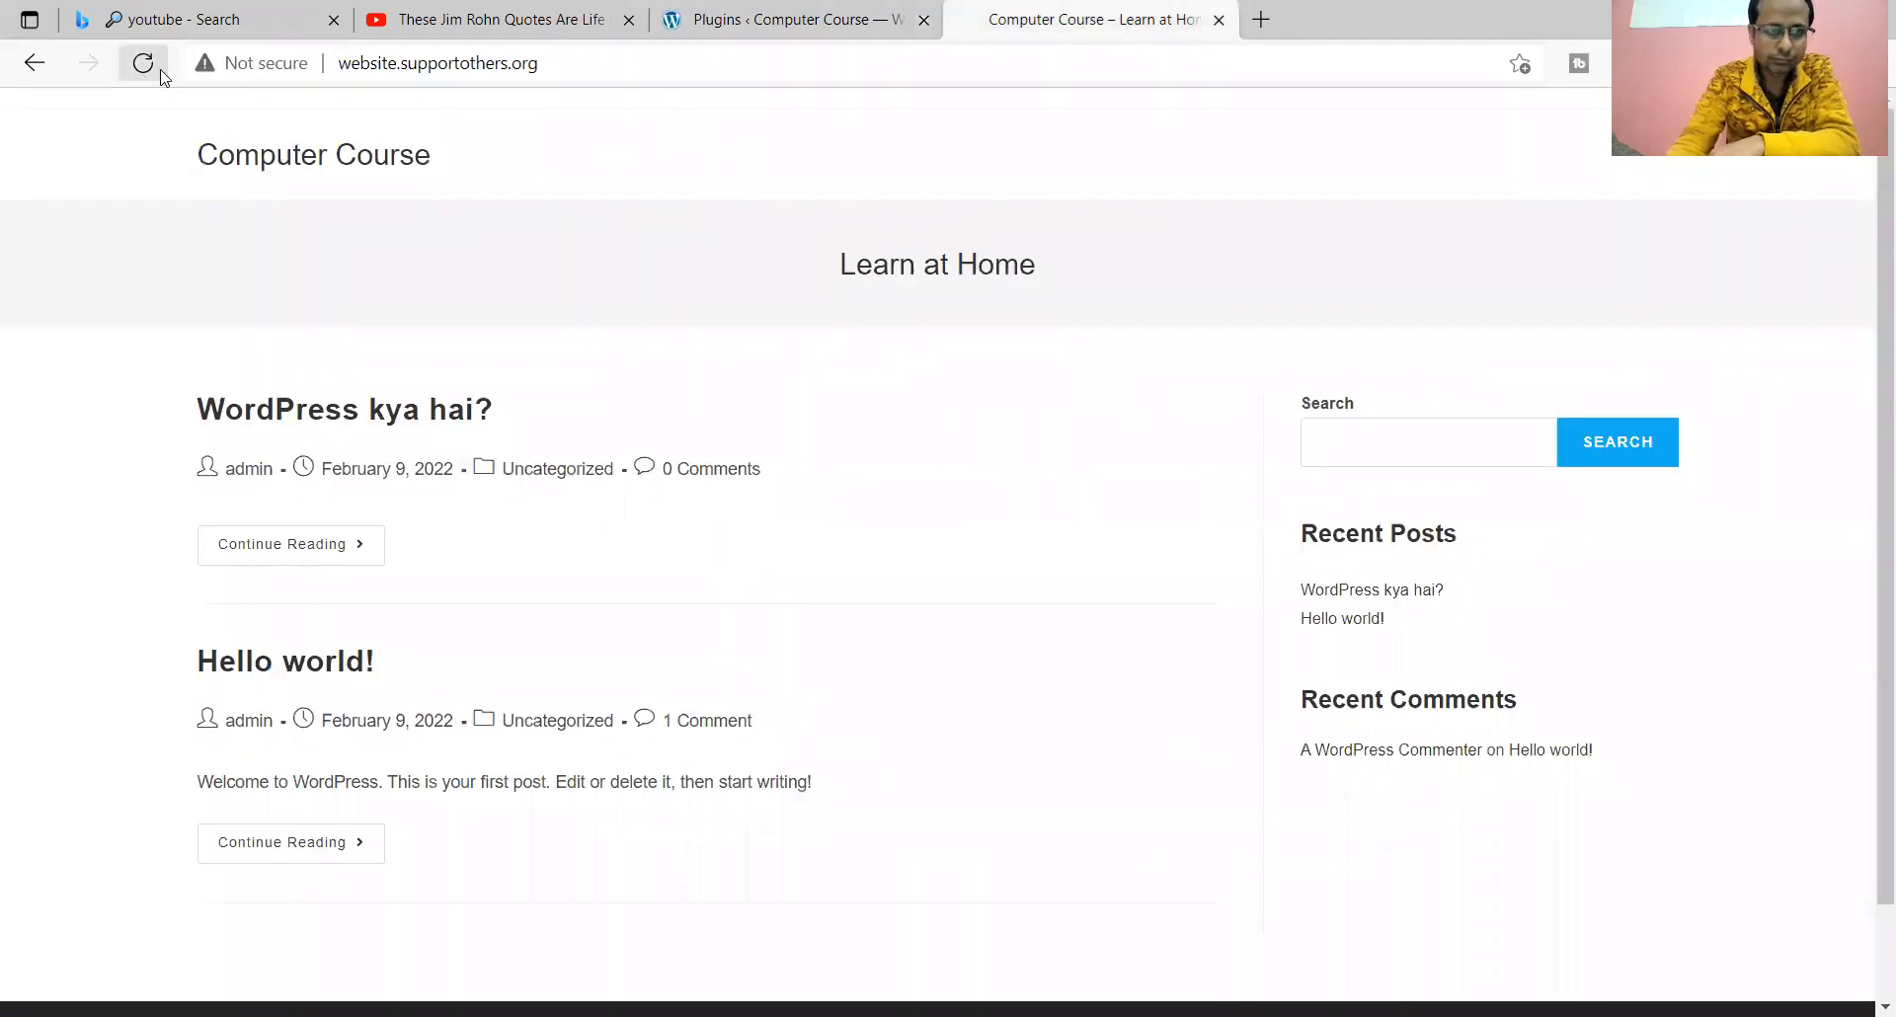
pyautogui.scroll(-2, 778, 462)
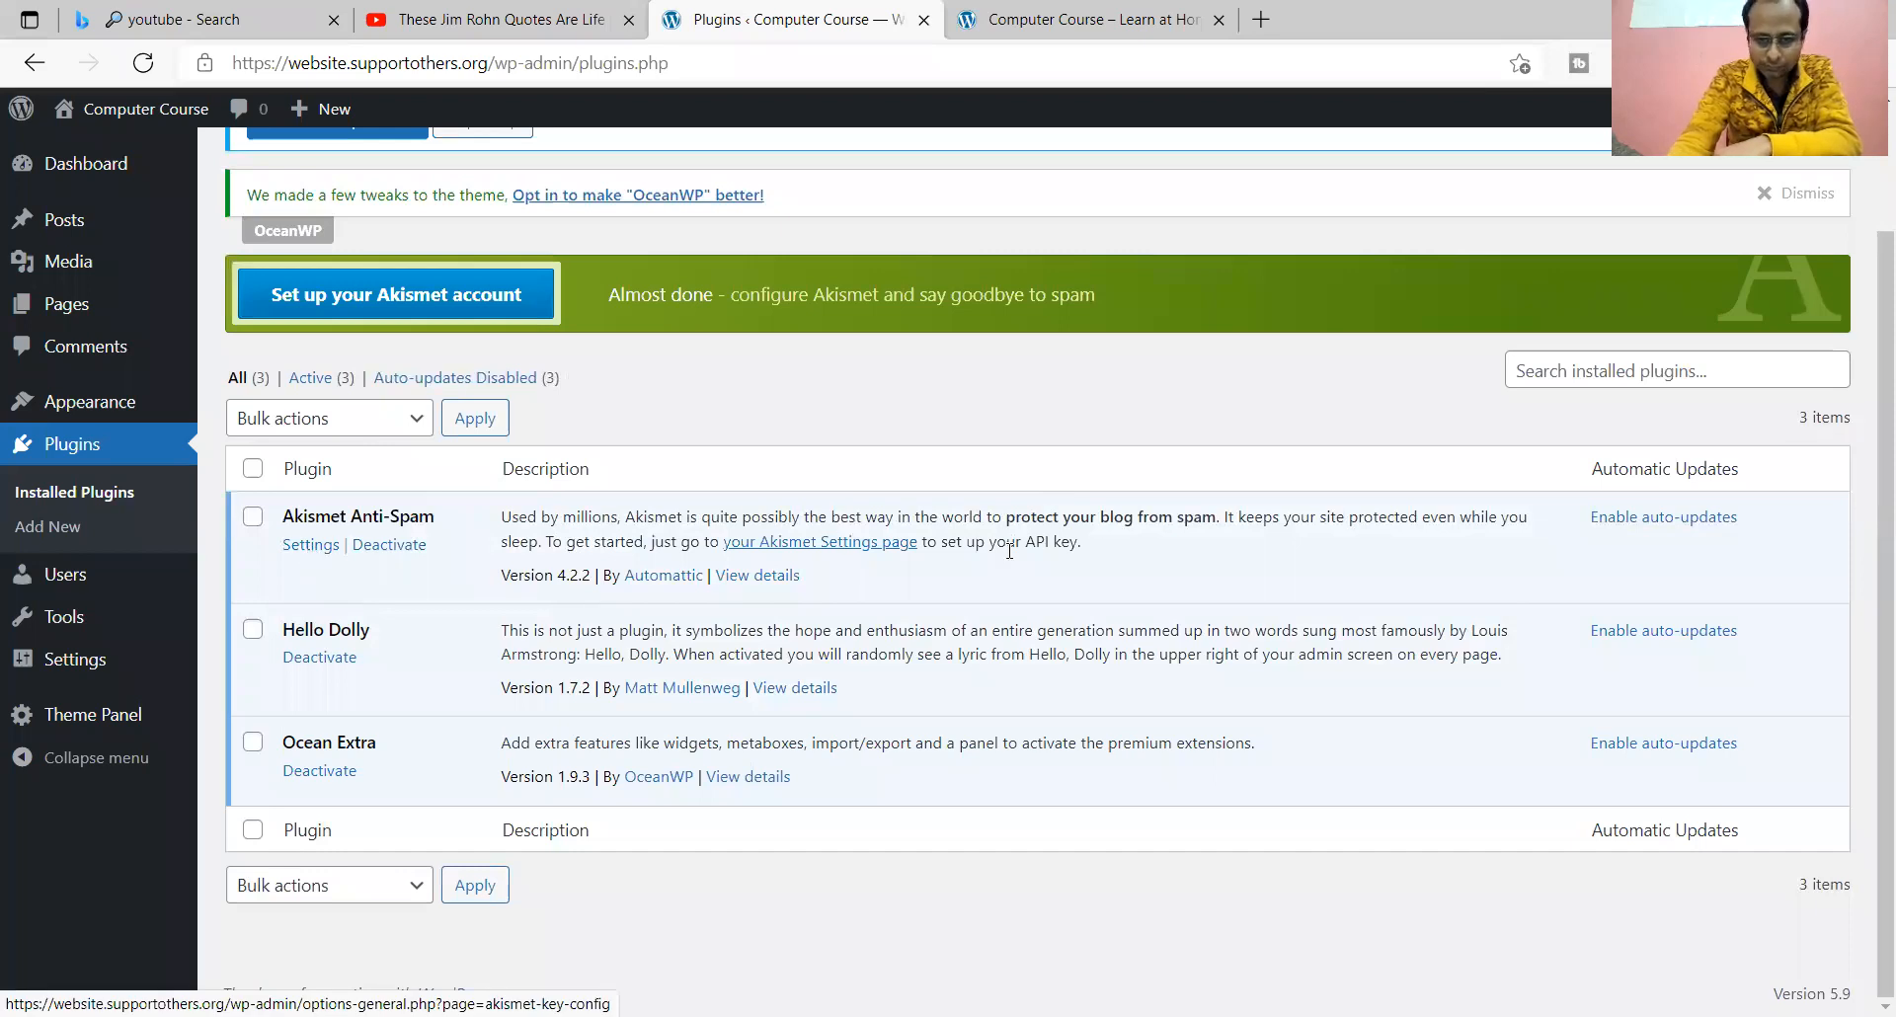
pyautogui.click(313, 545)
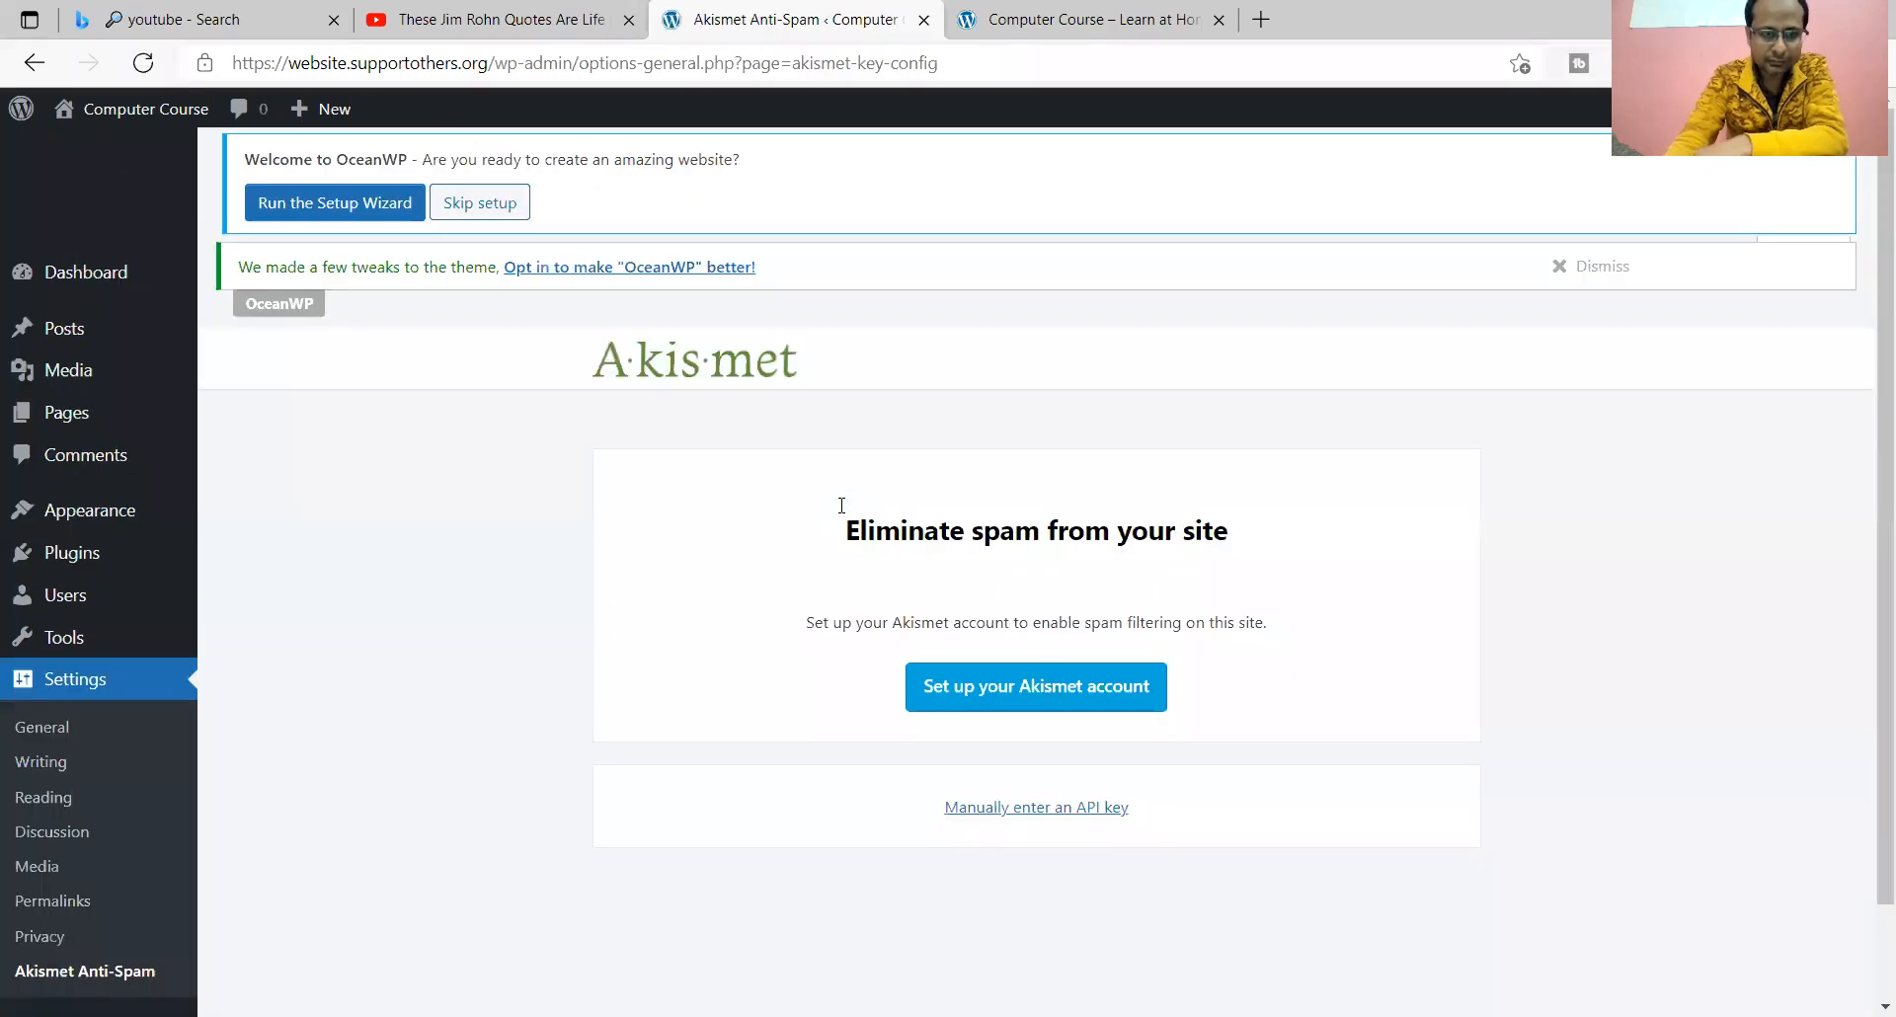
pyautogui.scroll(-2, 841, 504)
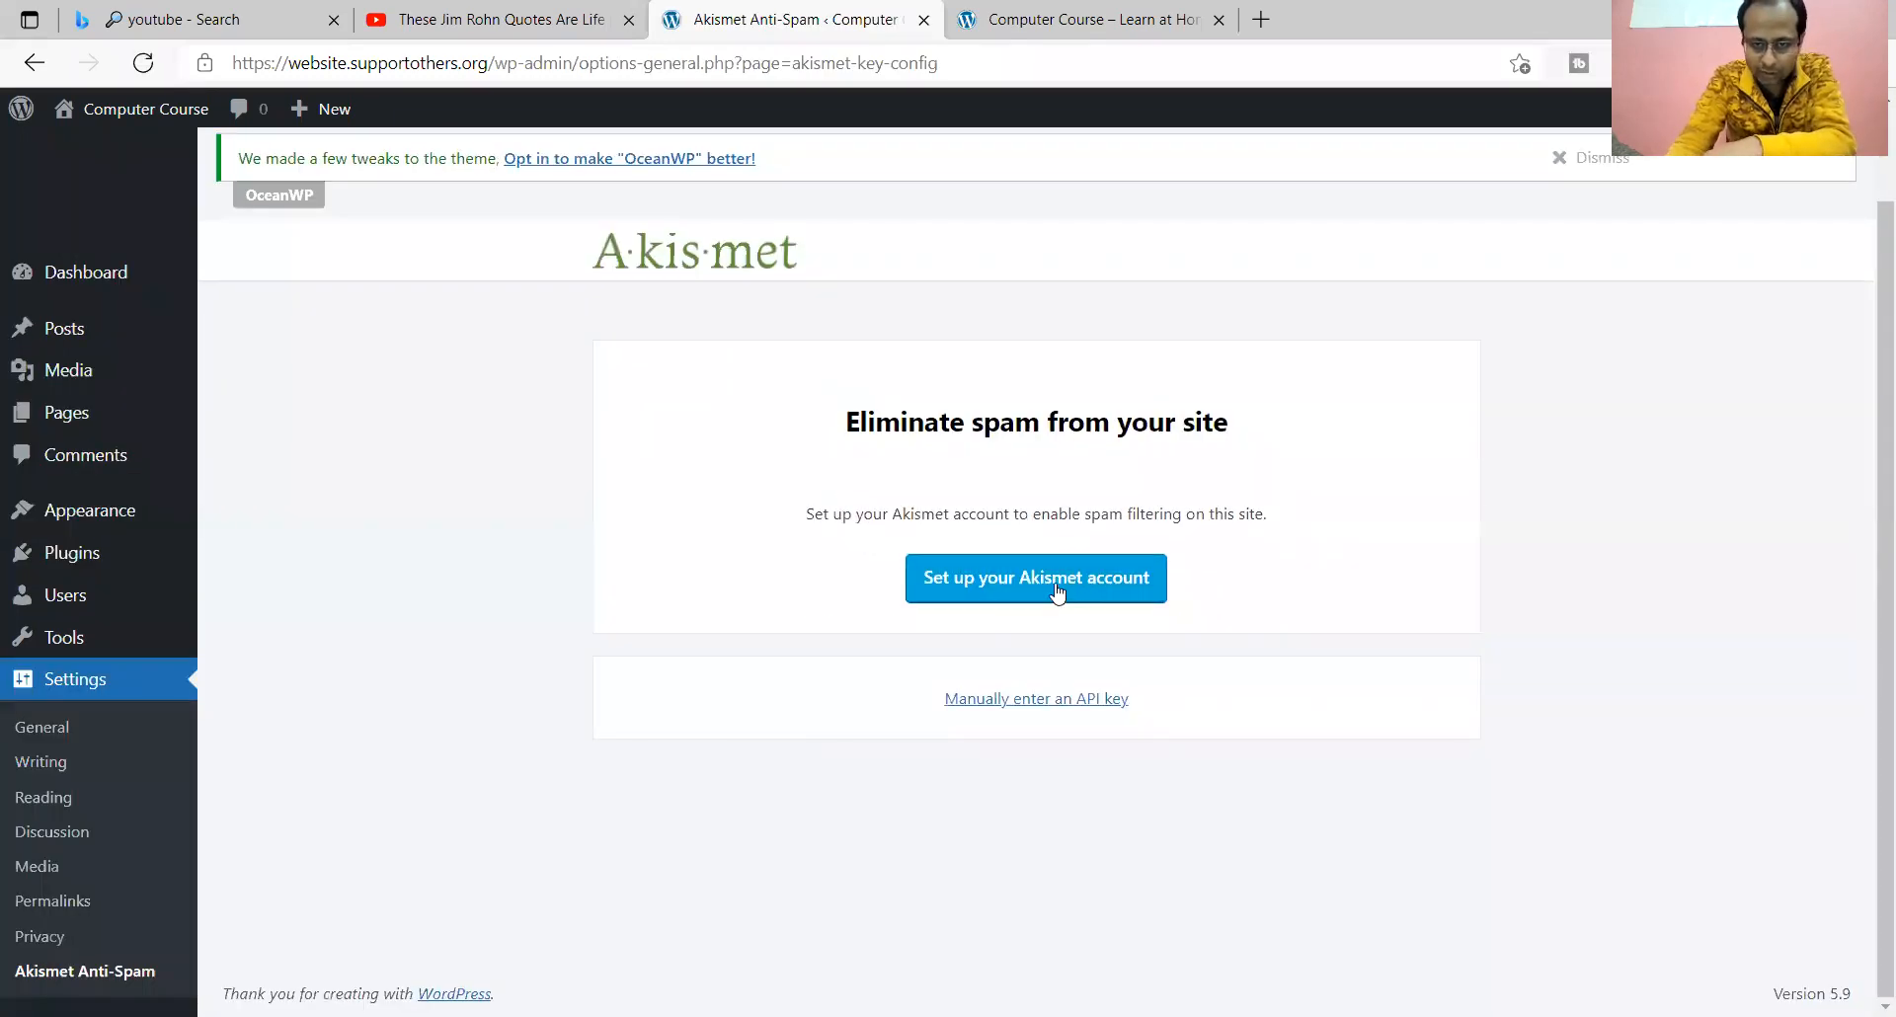
# - Start Akismet account setup, retrying until akismet.com/signup loads
pyautogui.click(1058, 584)
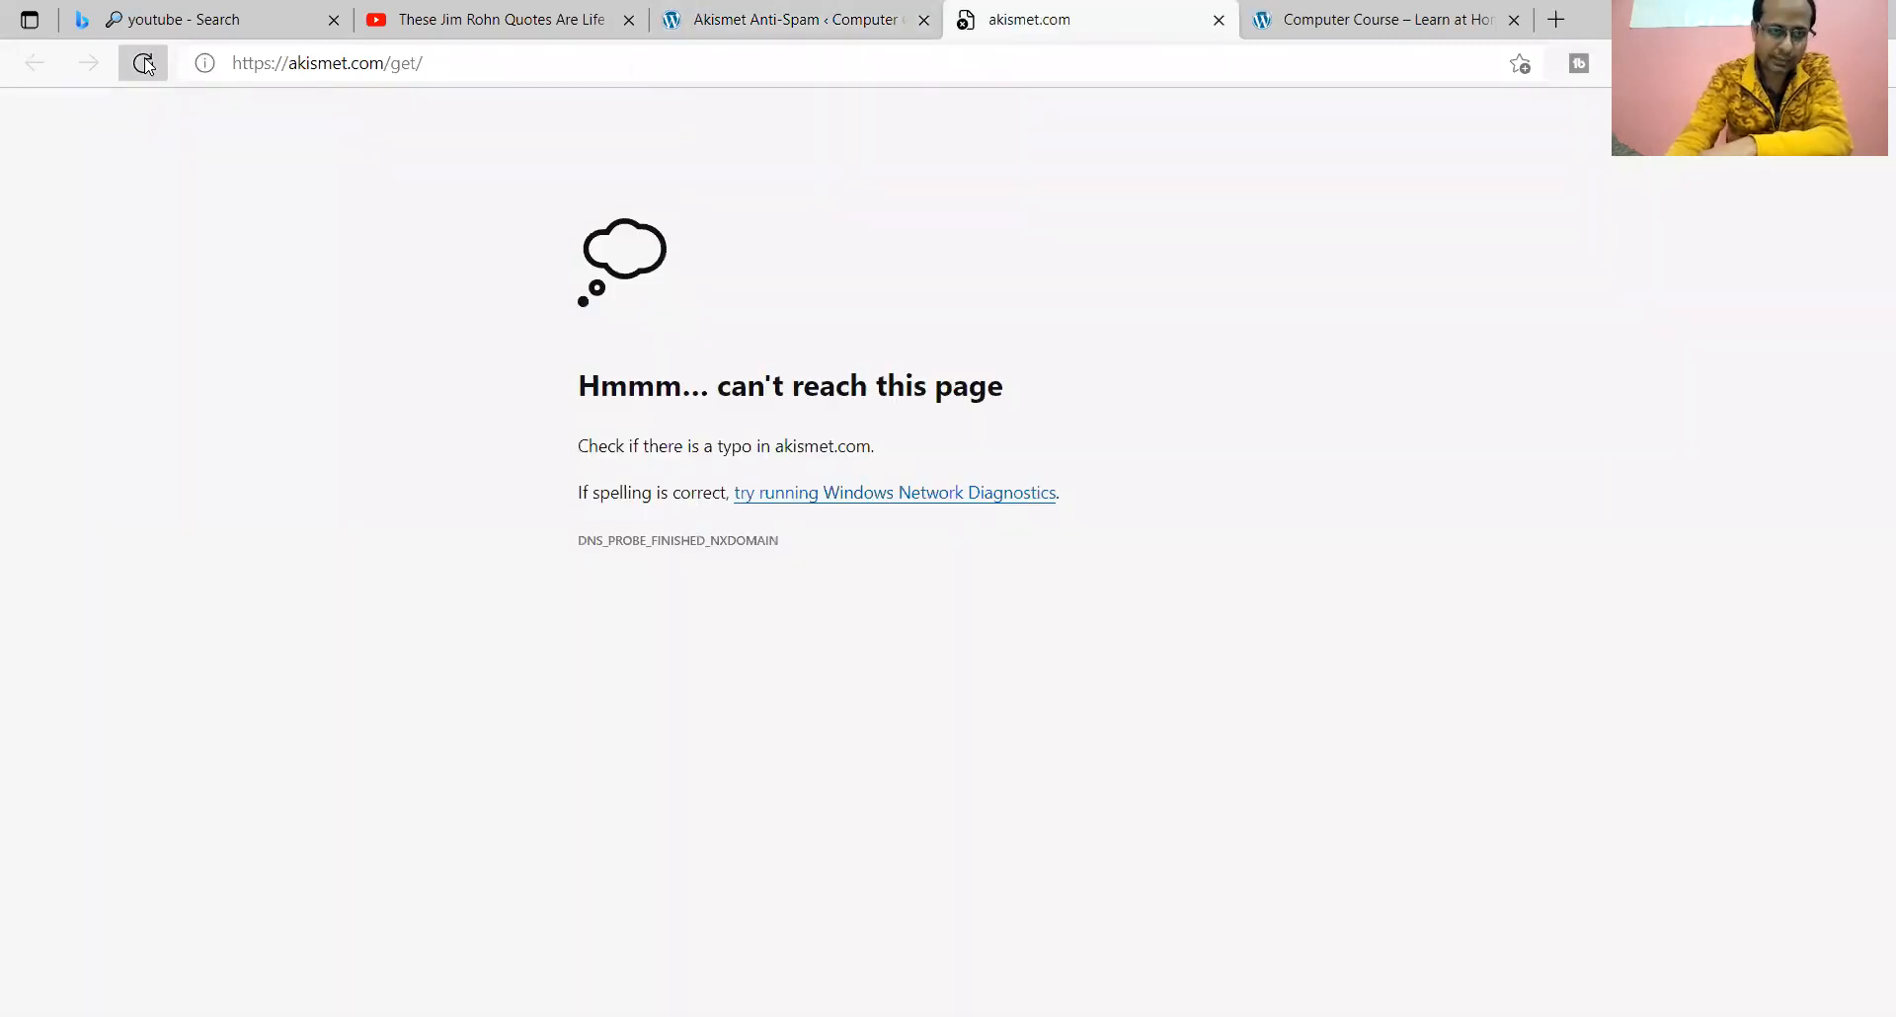
pyautogui.click(145, 65)
pyautogui.click(1017, 243)
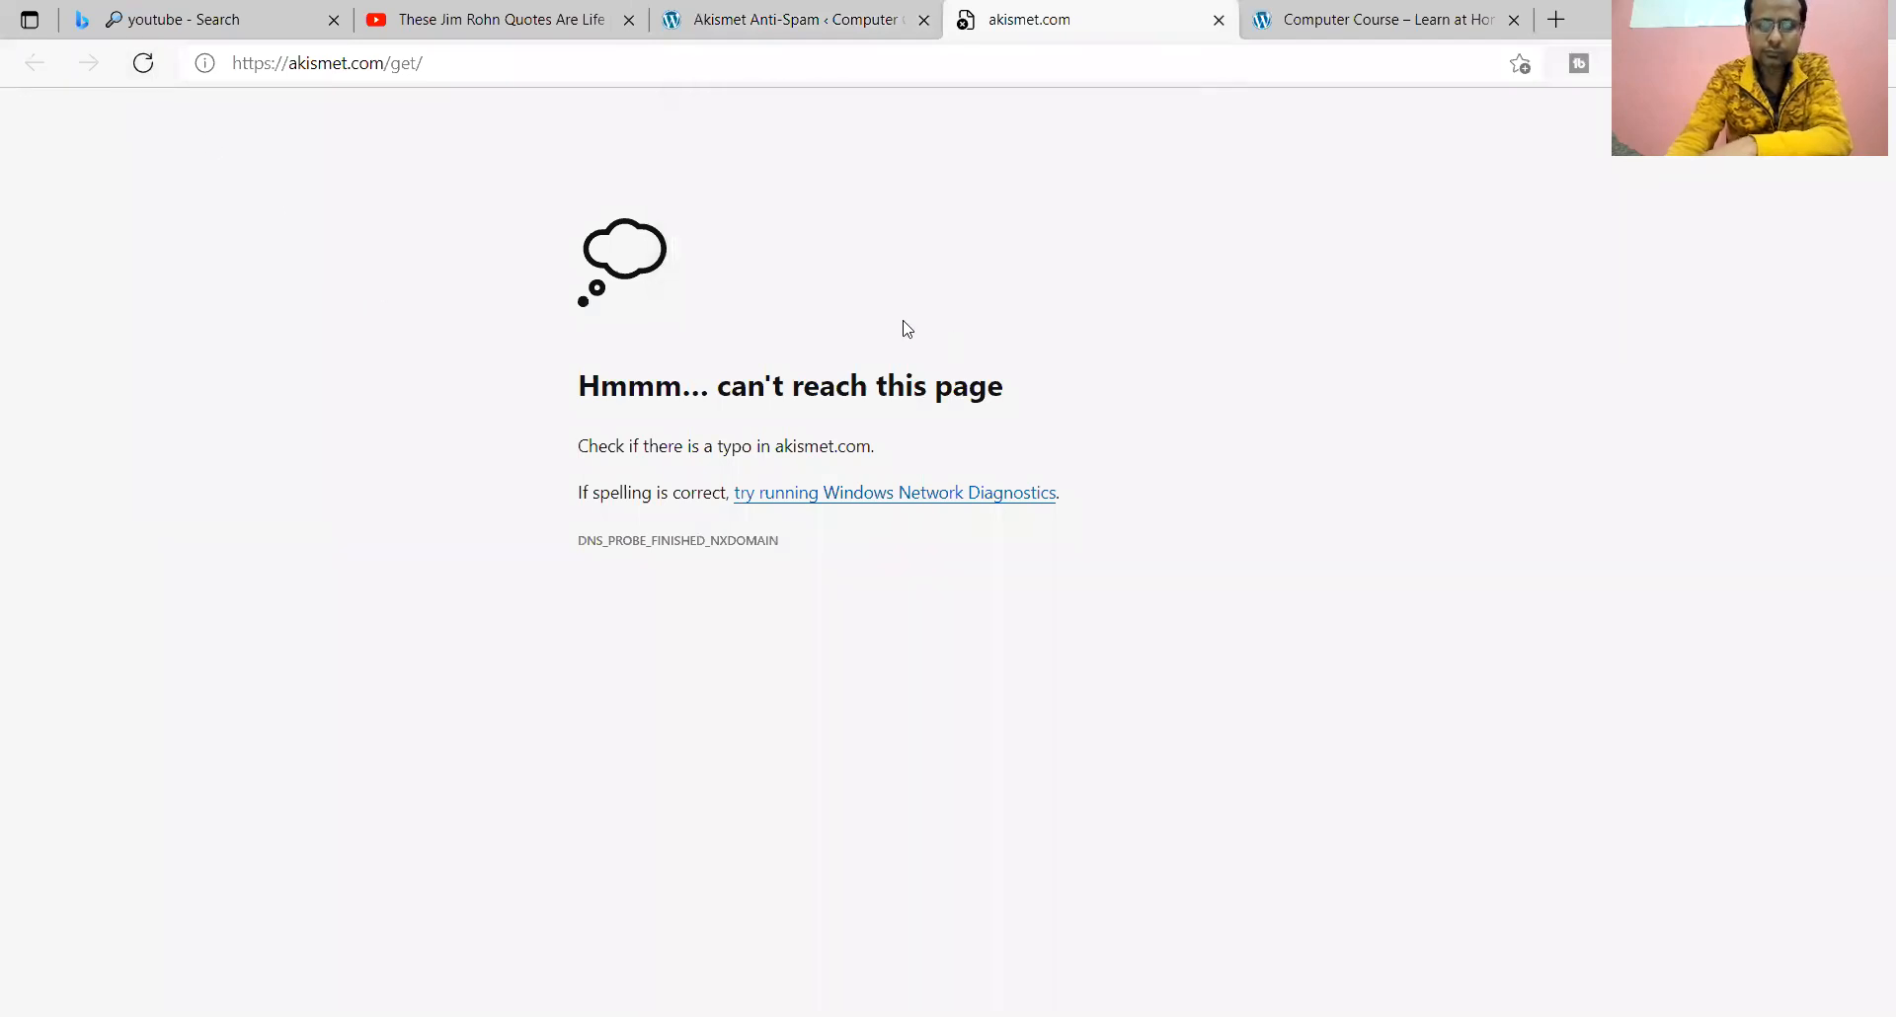
pyautogui.click(154, 62)
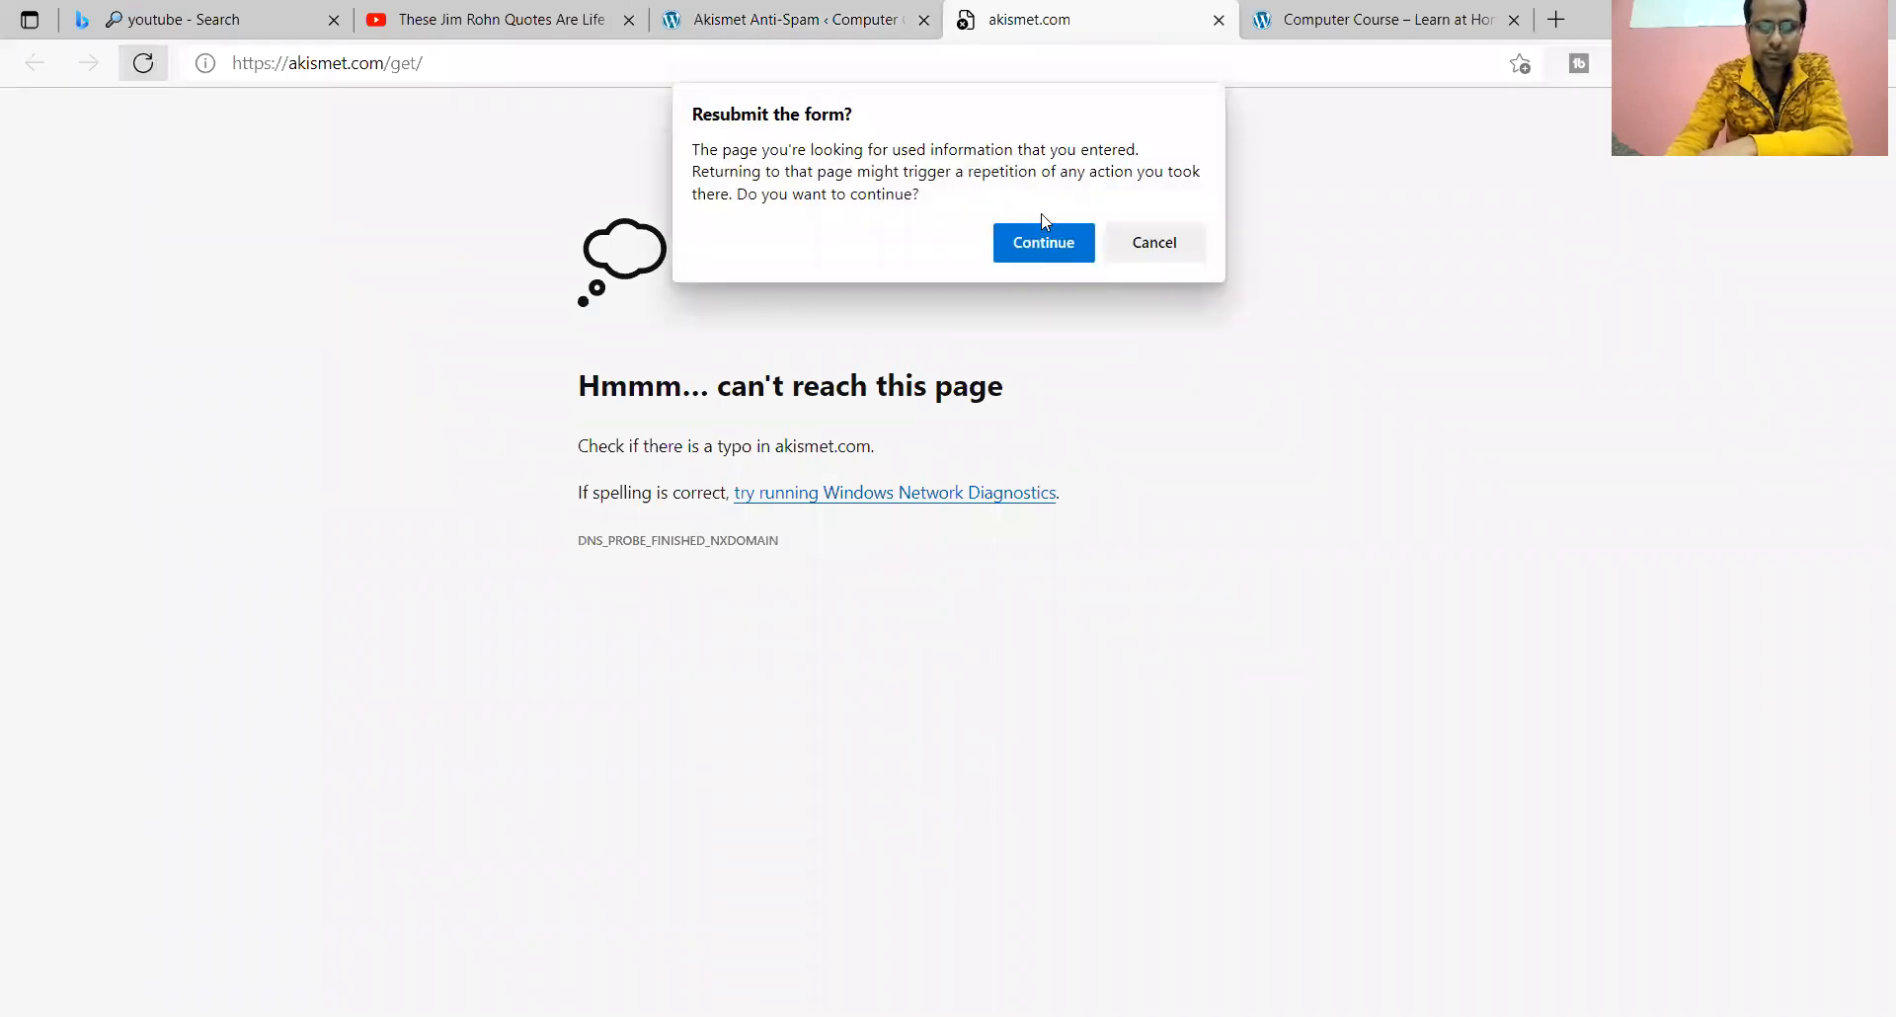
pyautogui.click(1033, 243)
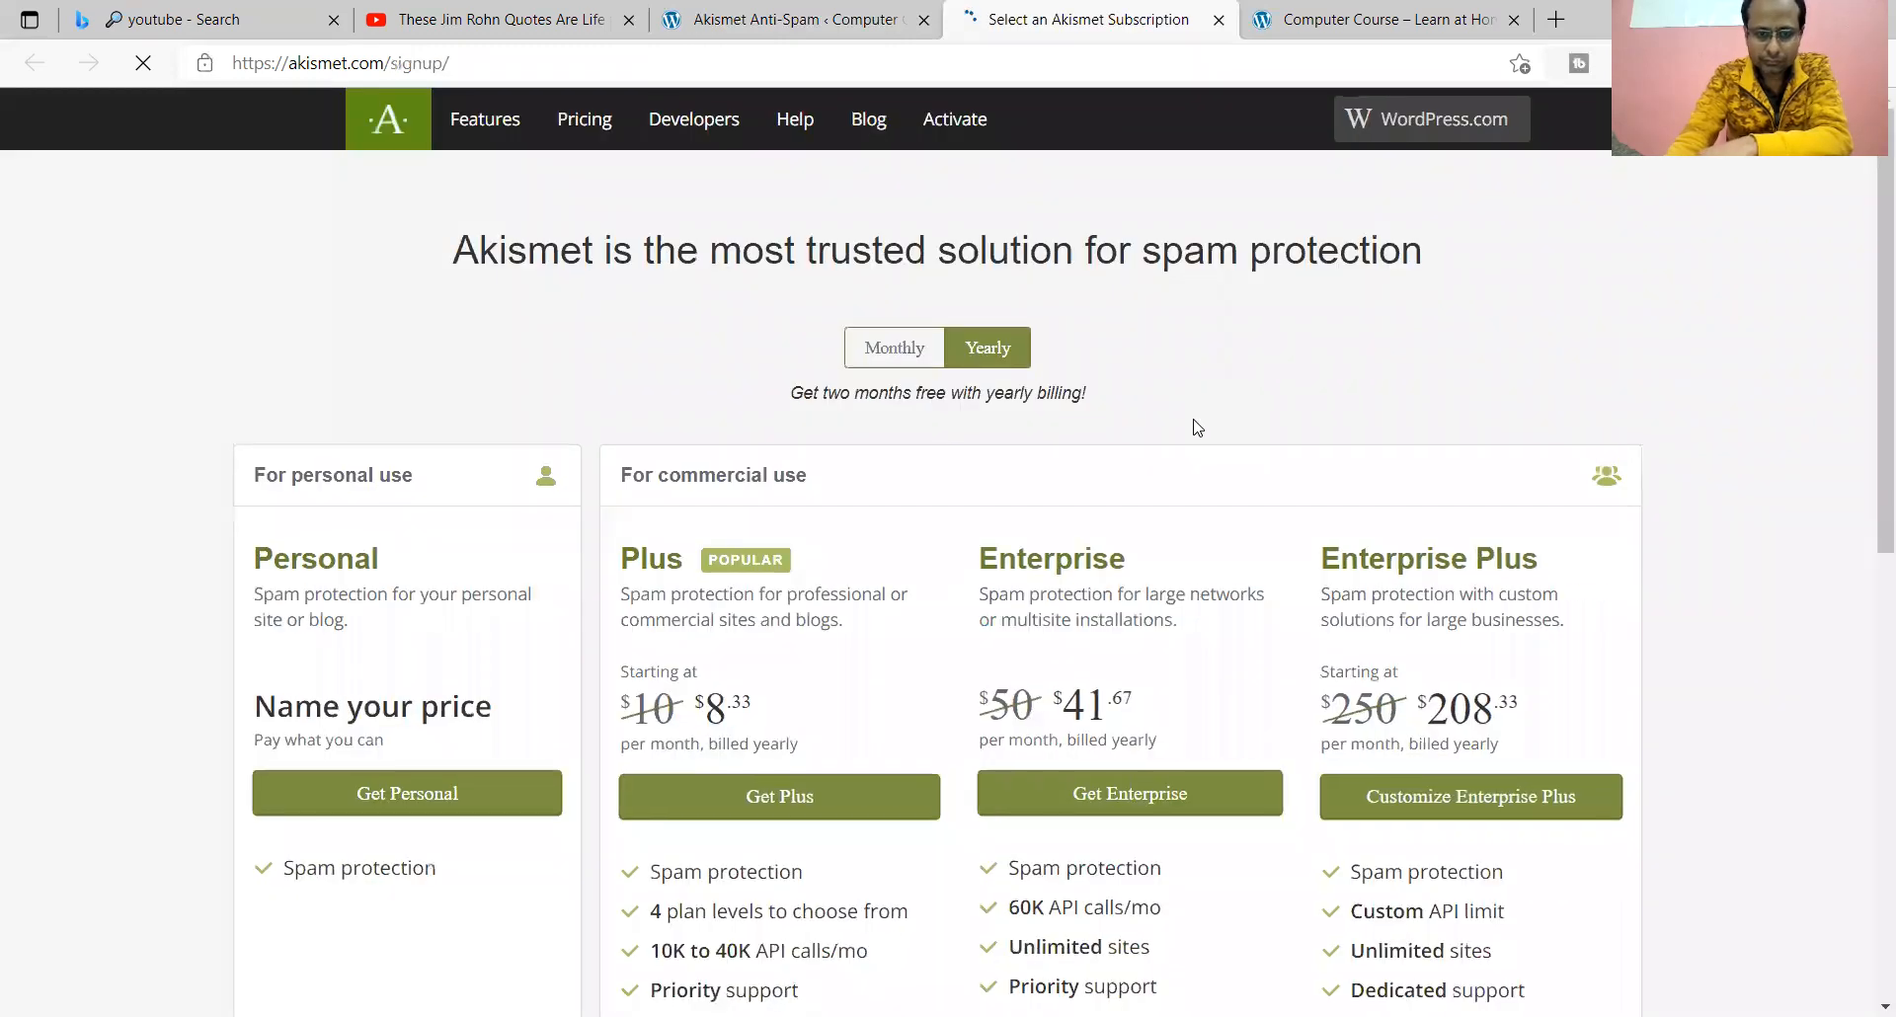
# - Compare the Personal, Plus, Enterprise and Enterprise Plus plan prices
pyautogui.scroll(-3, 420, 493)
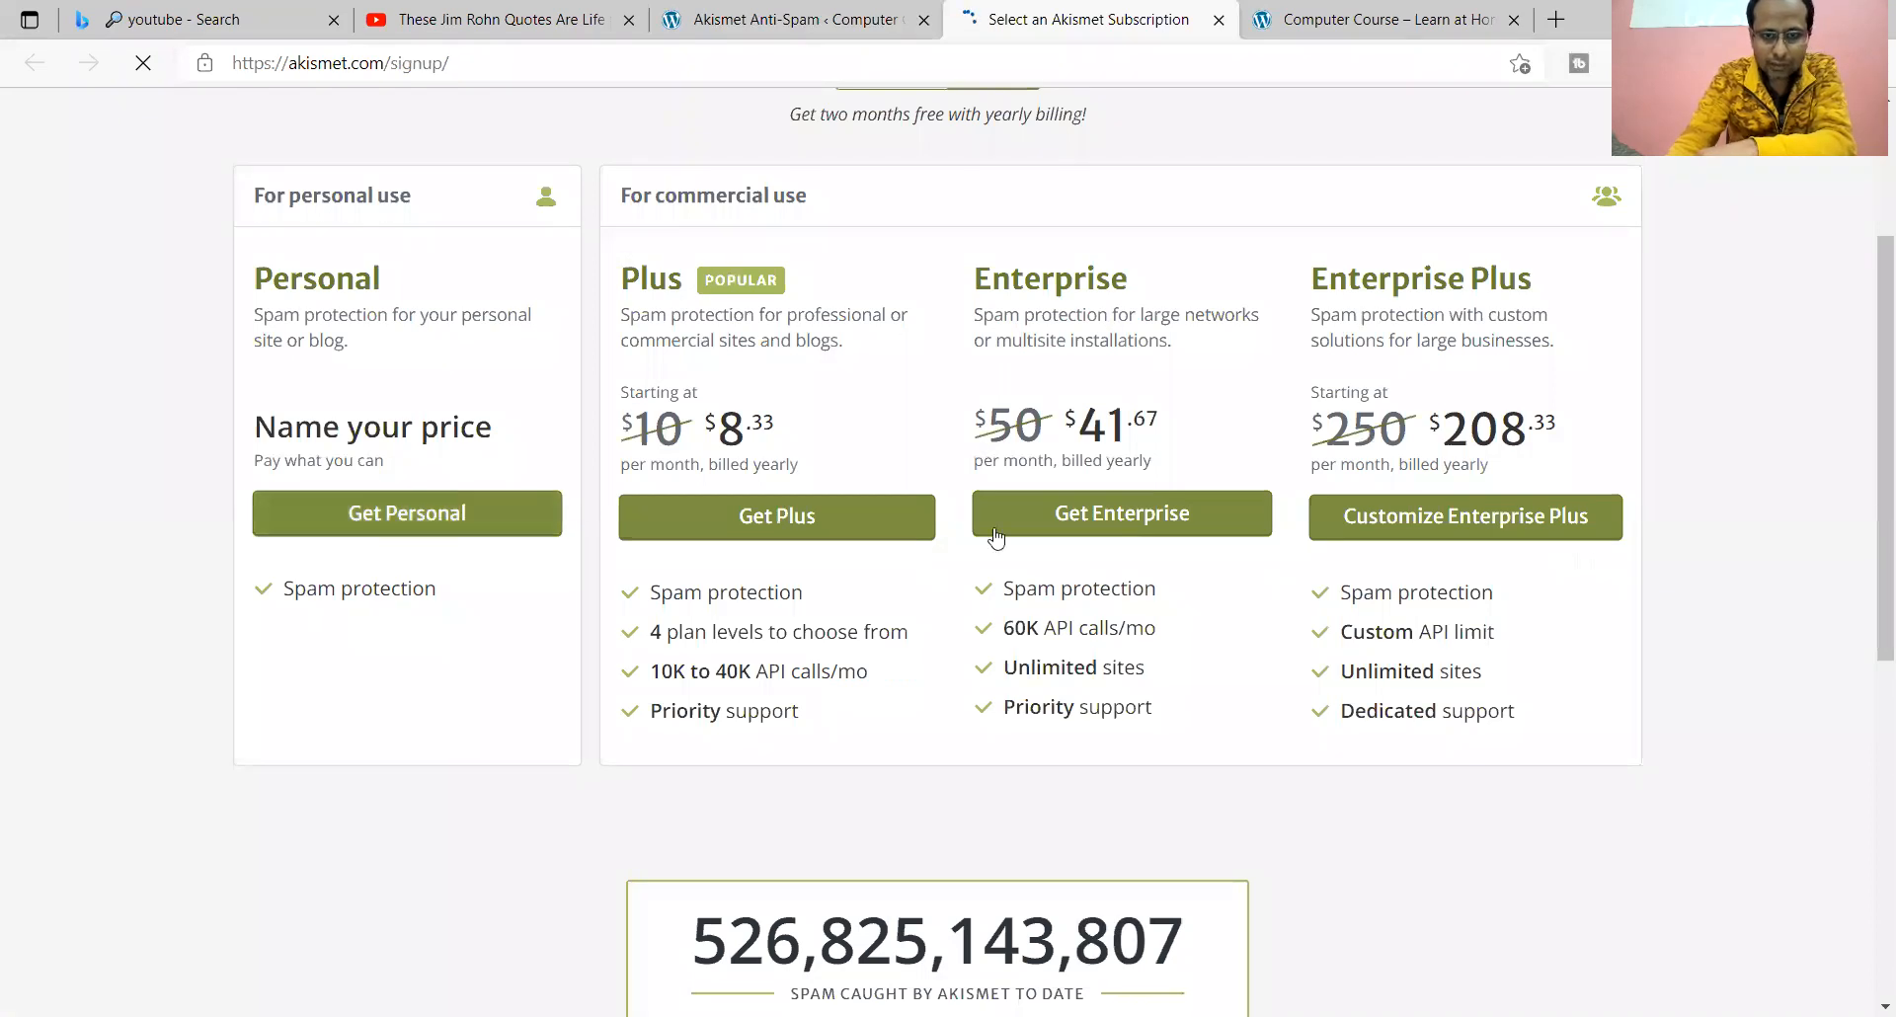
pyautogui.scroll(3, 1031, 488)
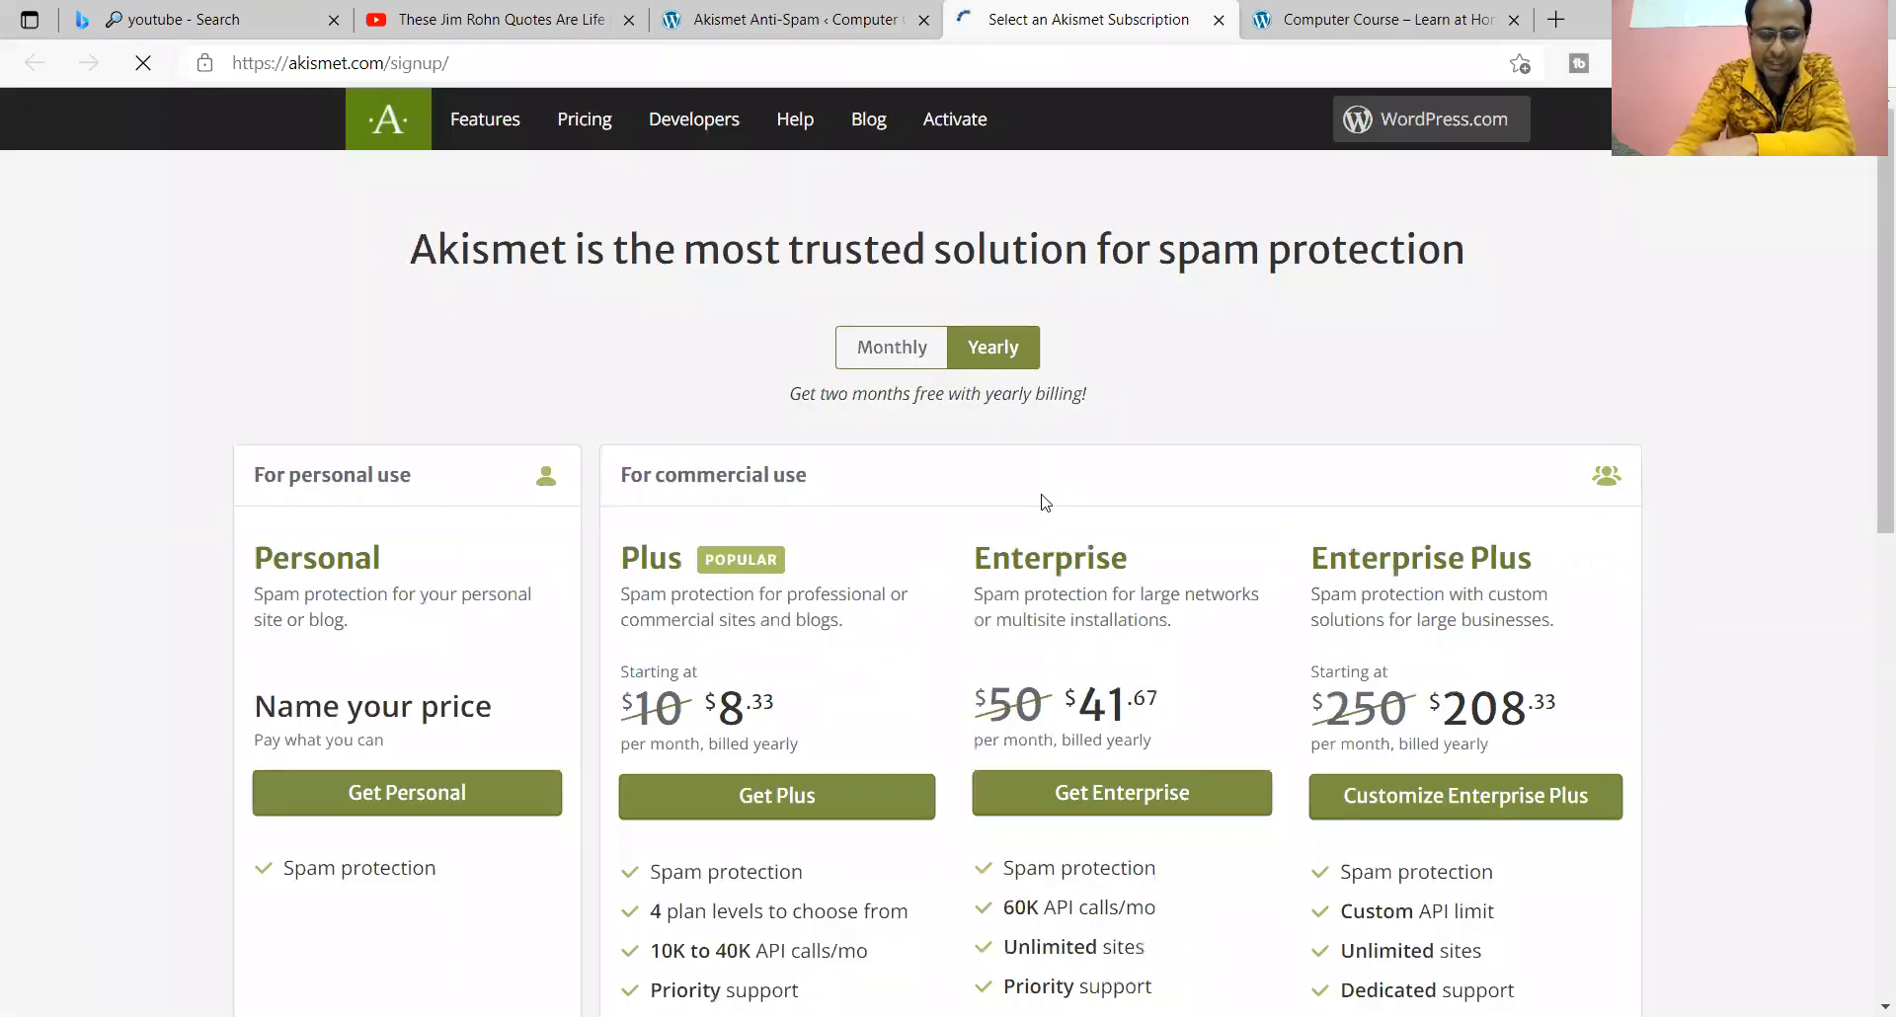
pyautogui.scroll(-2, 421, 444)
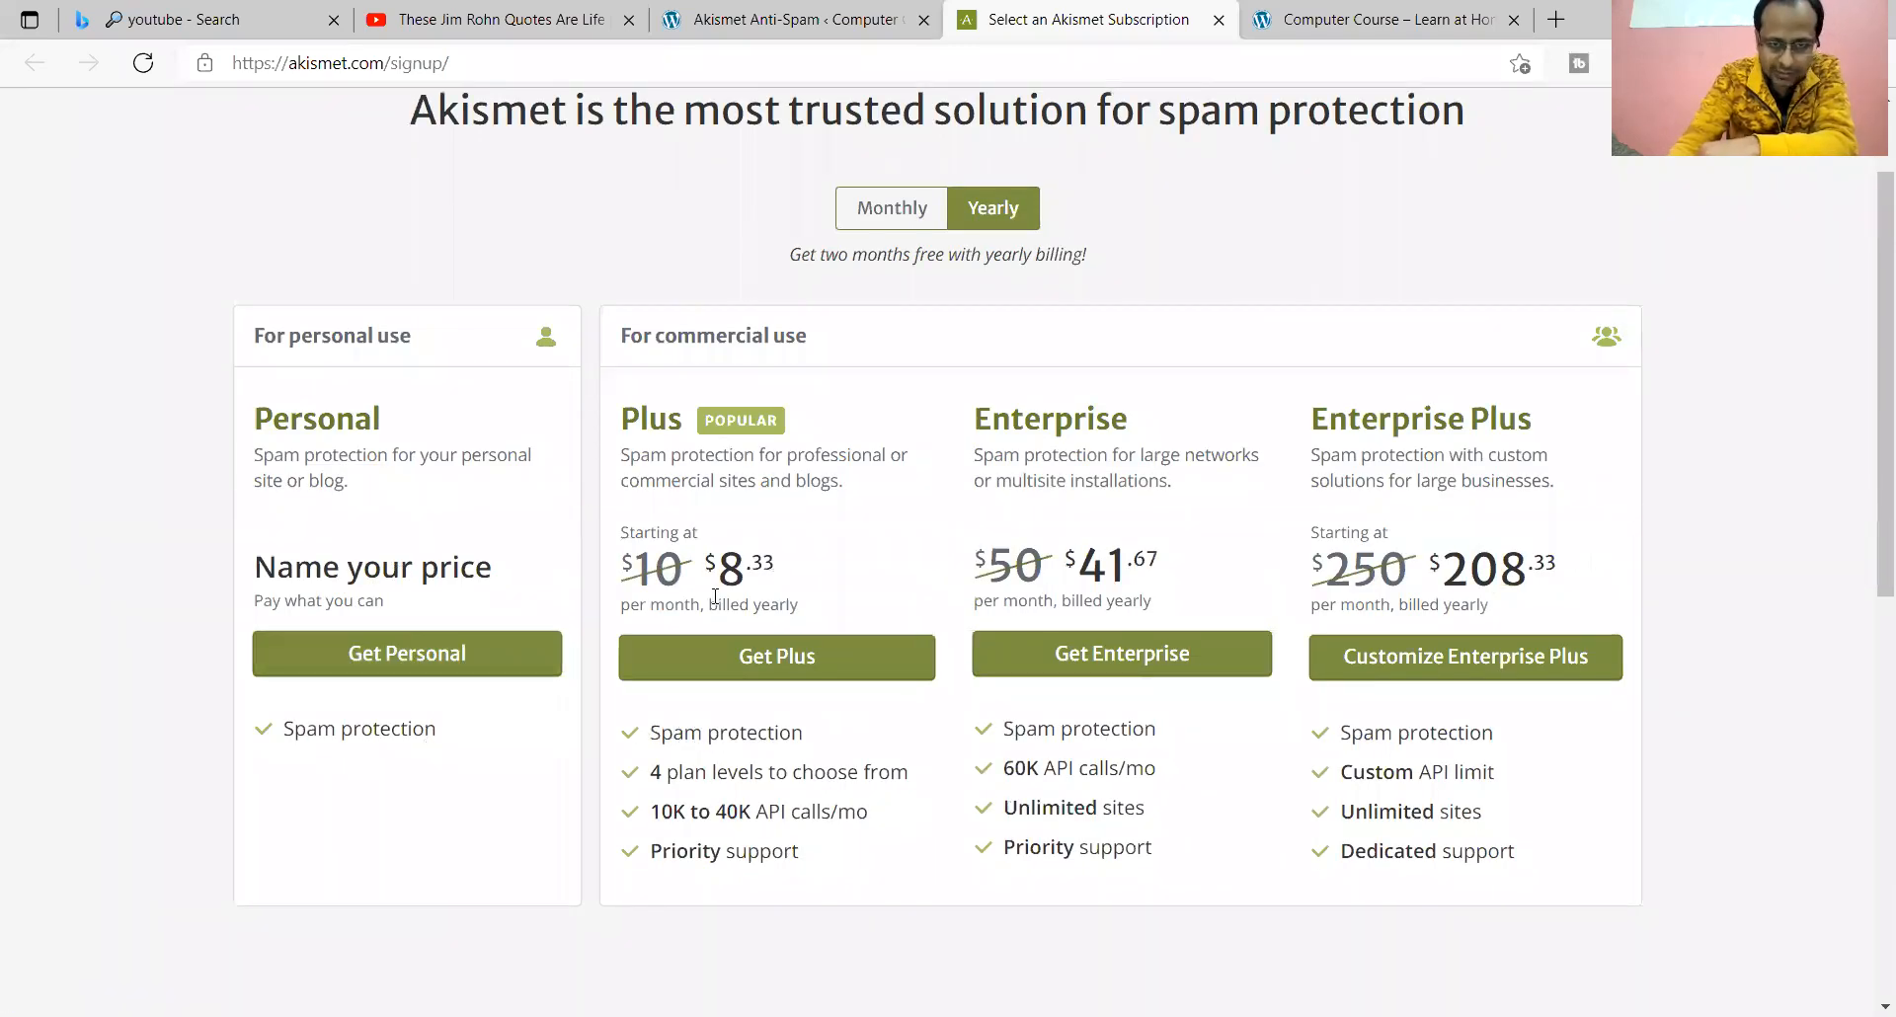
pyautogui.moveTo(787, 568); pyautogui.dragTo(748, 568)
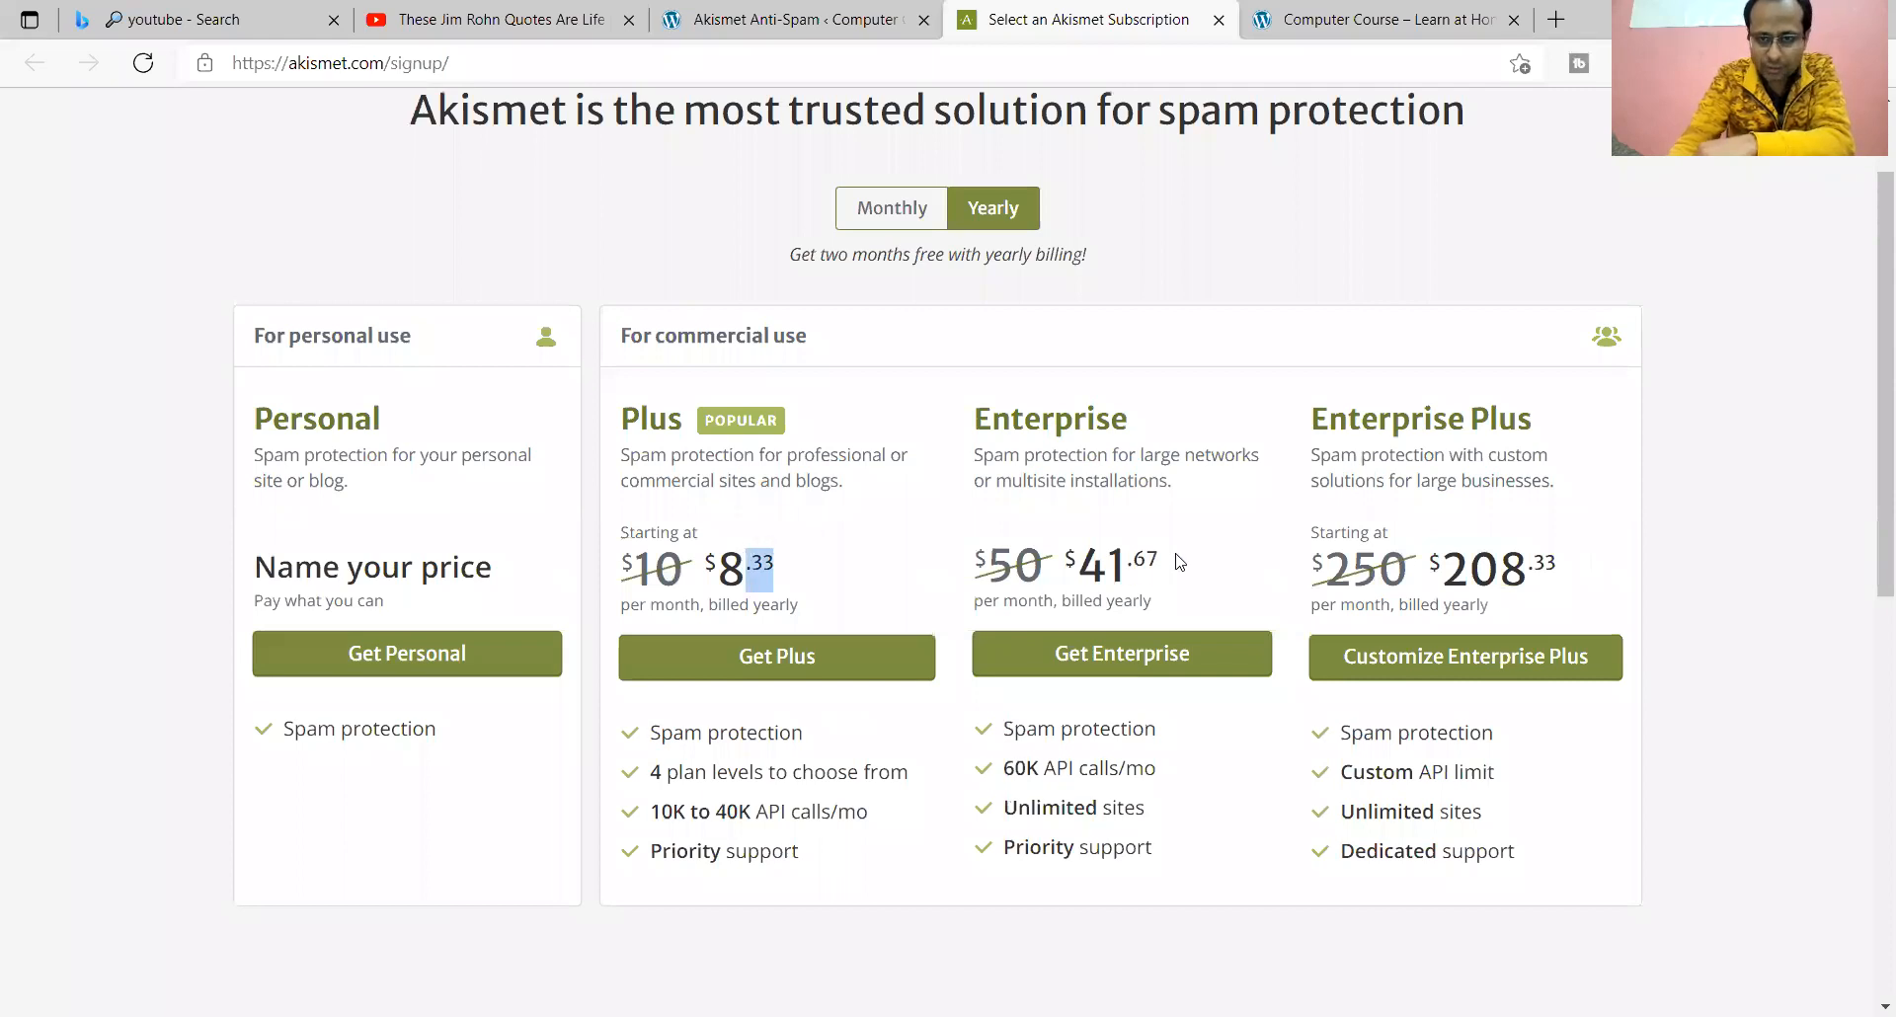
pyautogui.moveTo(1132, 566); pyautogui.dragTo(1172, 546)
pyautogui.click(1022, 560)
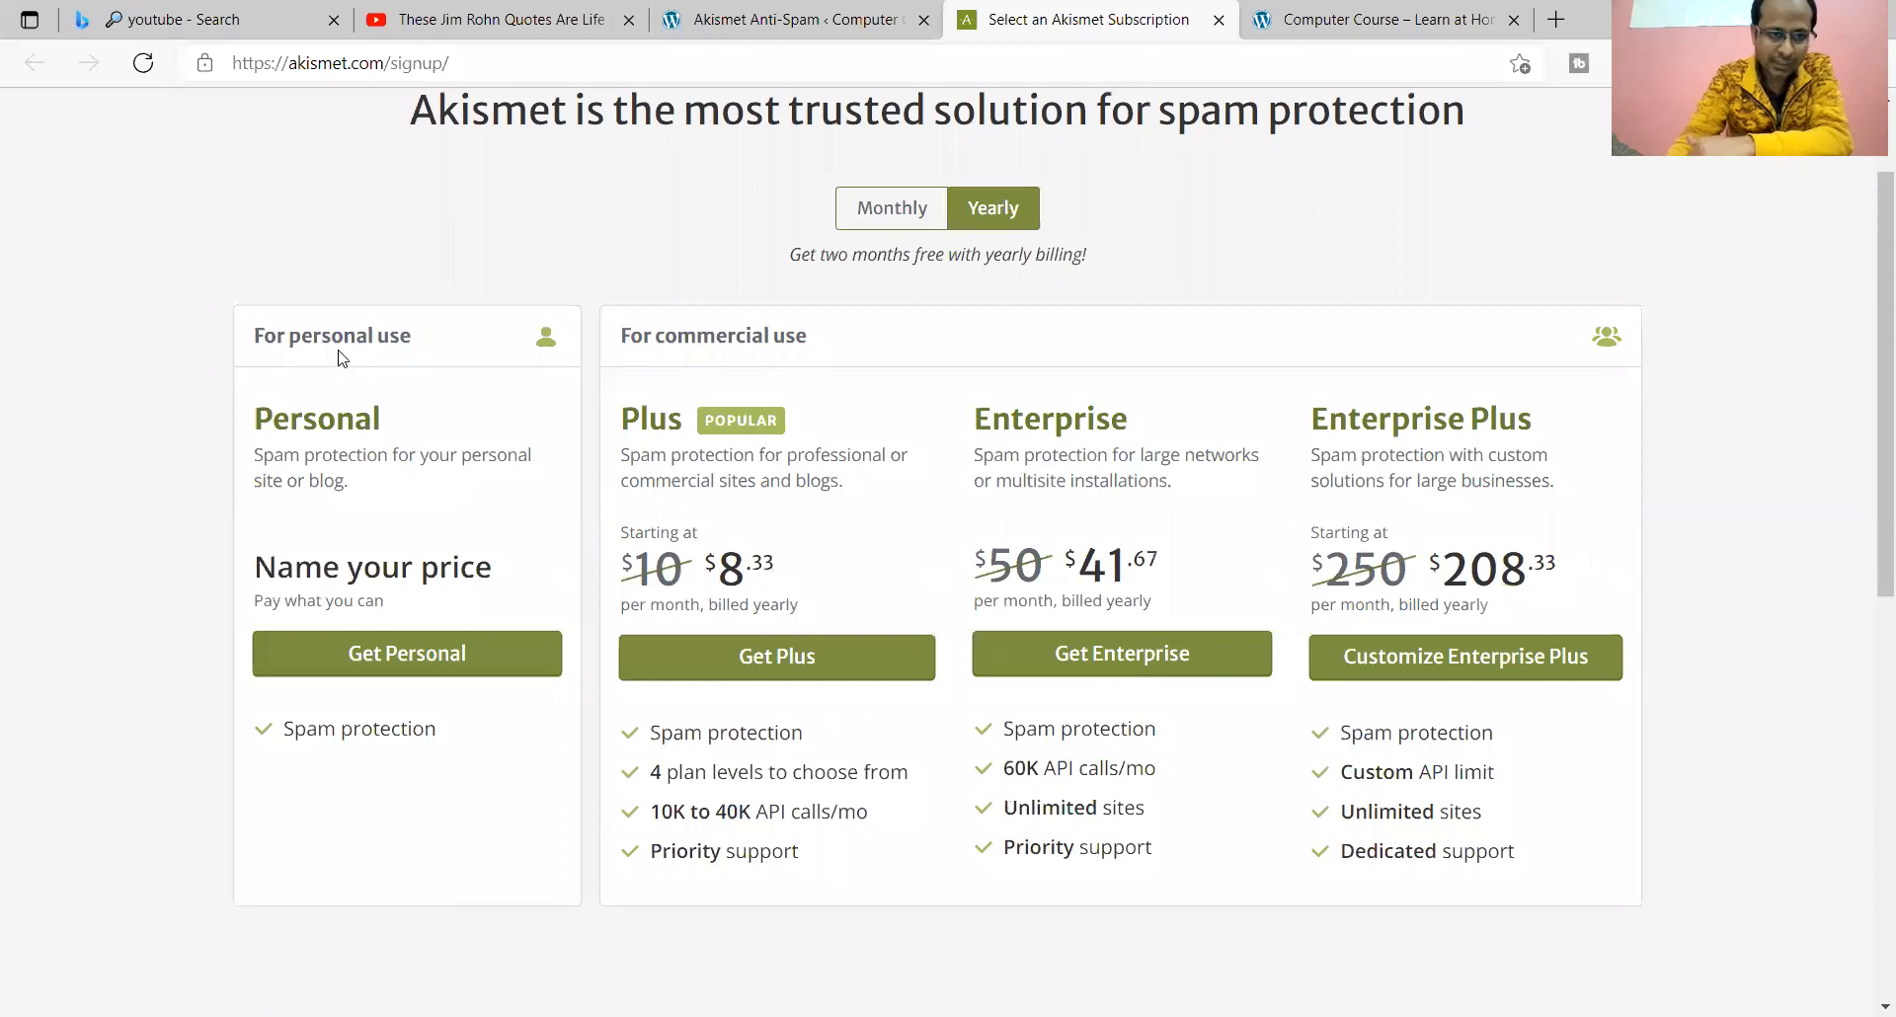
# - Choose Akismet's Personal plan and fill in the email address from saved browser info
pyautogui.click(410, 663)
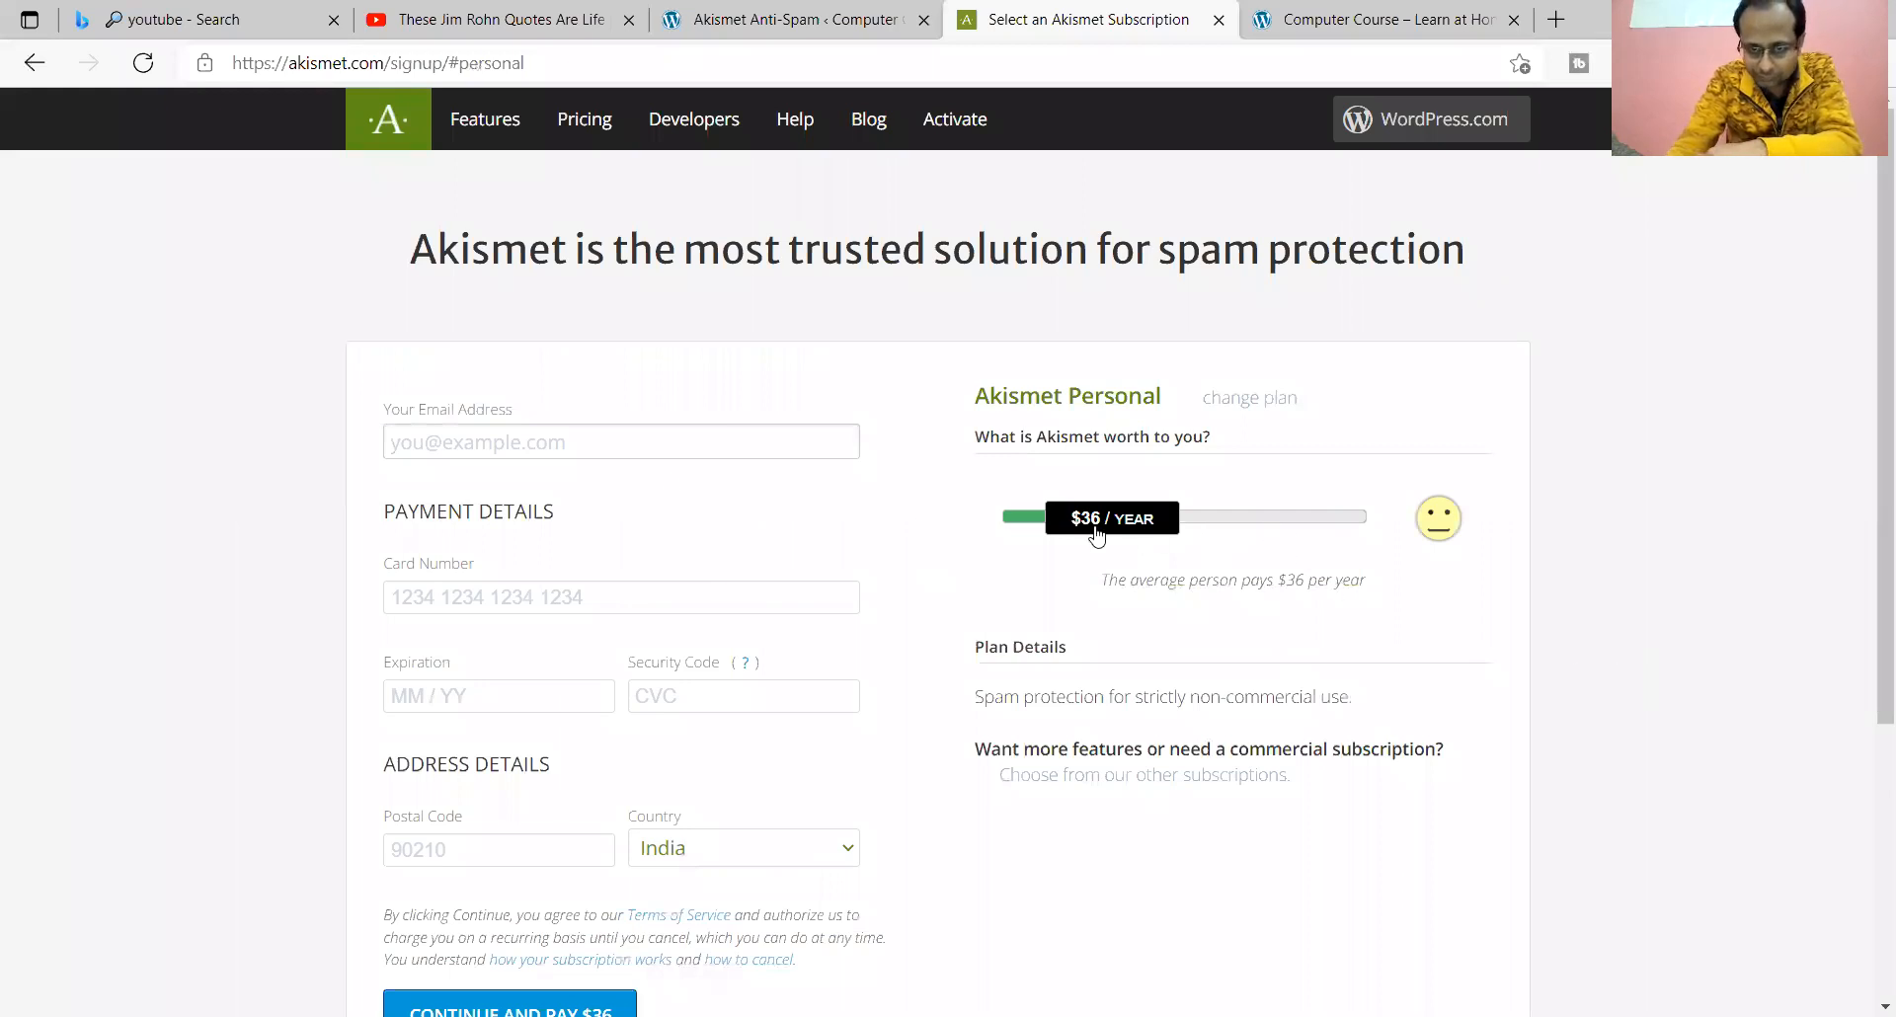
pyautogui.scroll(-5, 592, 675)
pyautogui.scroll(5, 731, 667)
pyautogui.click(541, 443)
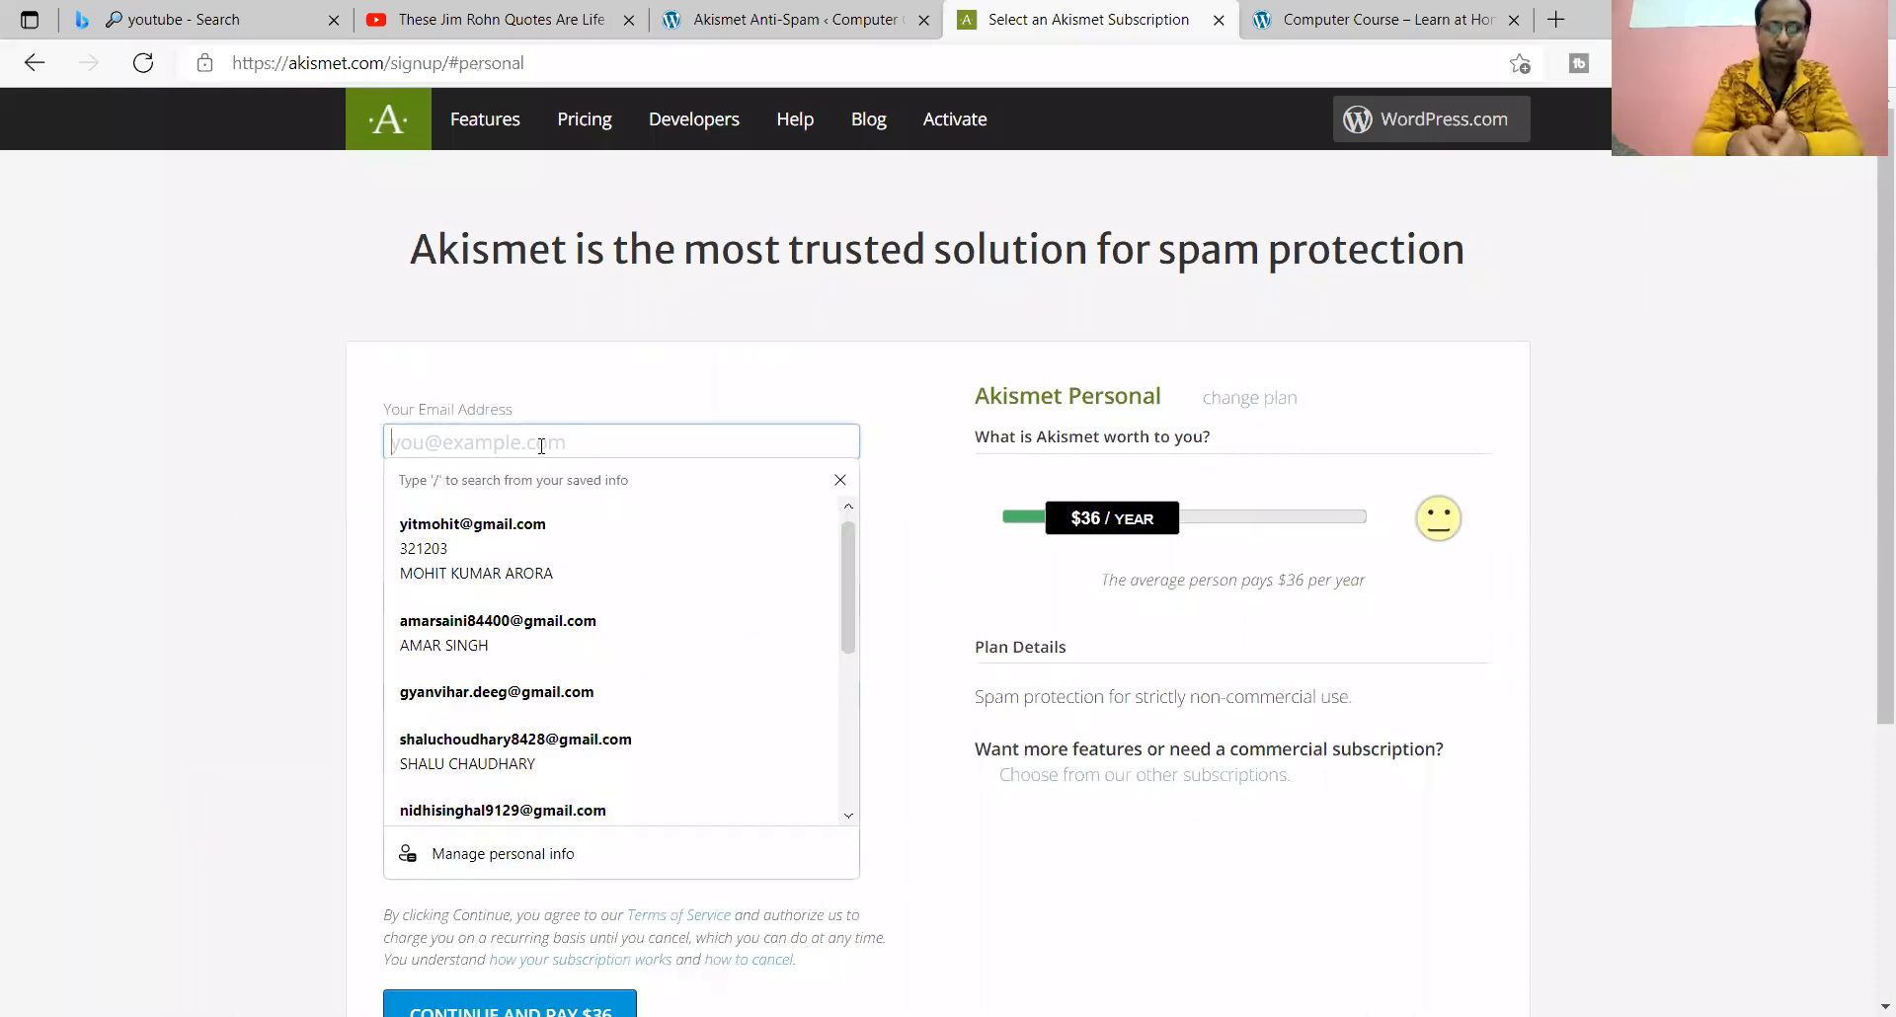
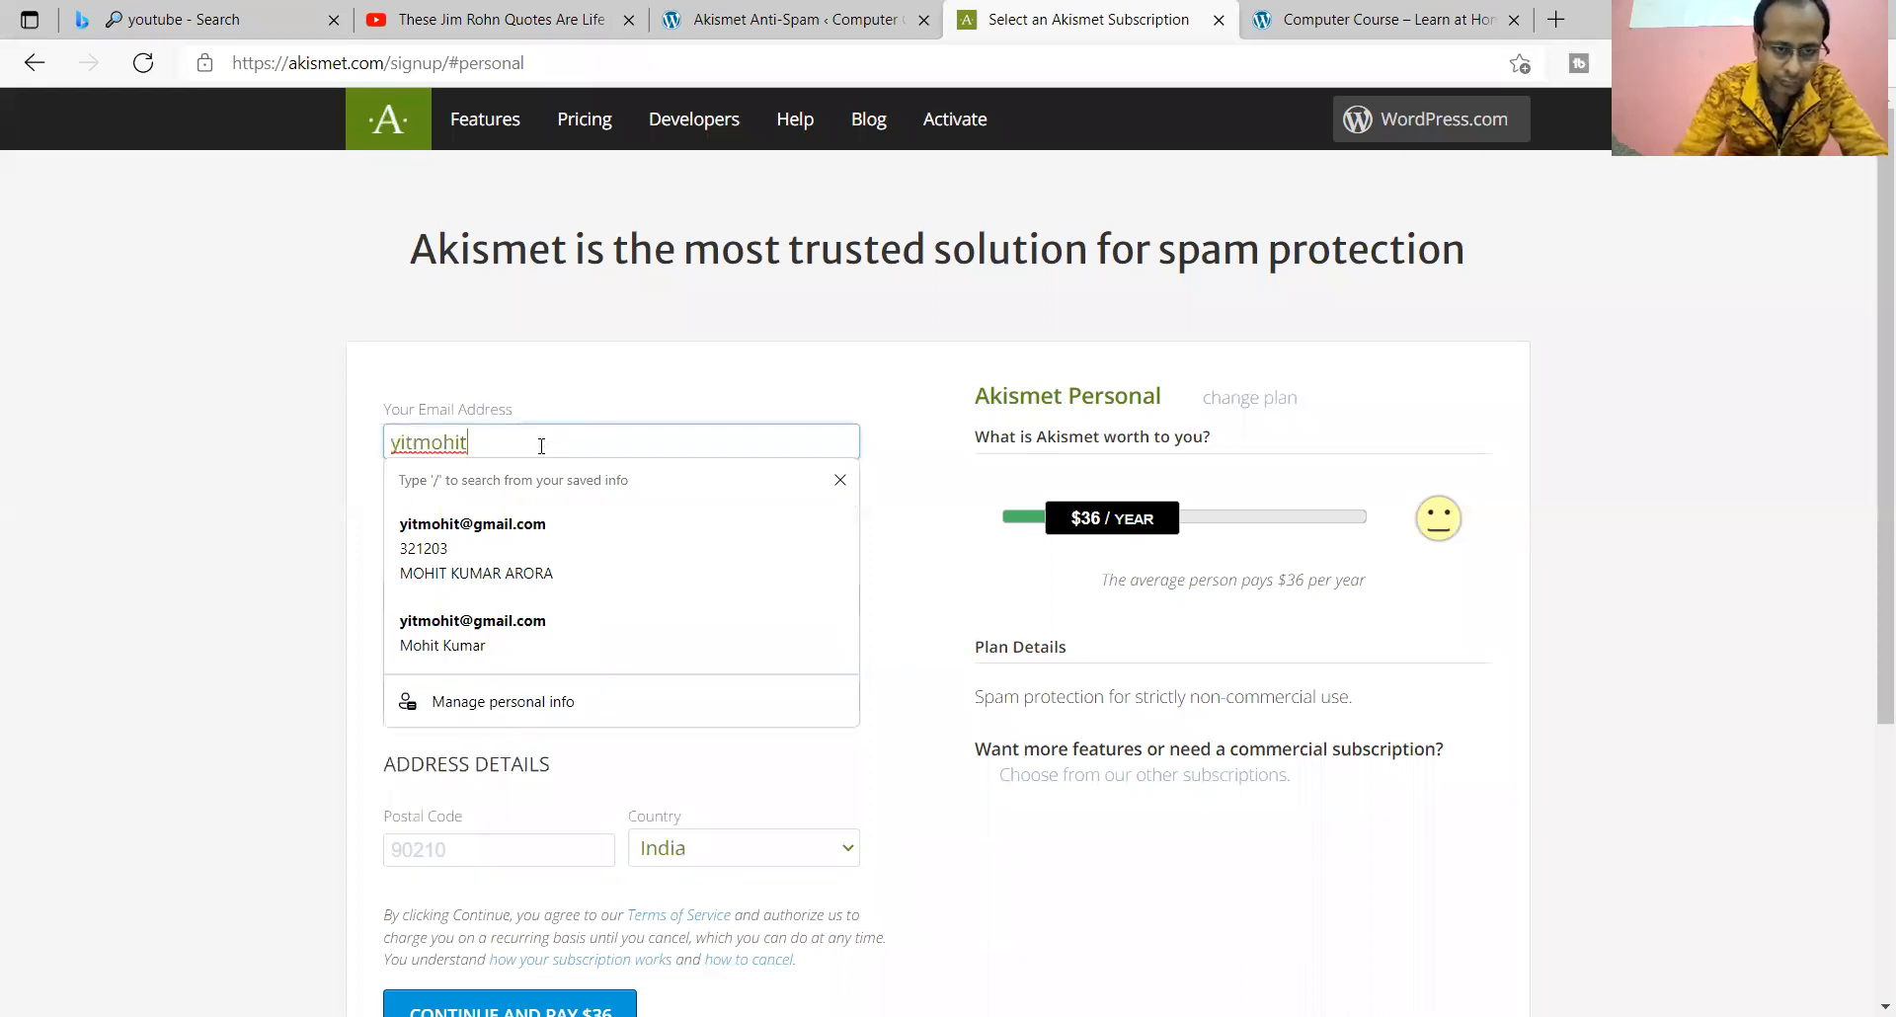
pyautogui.click(539, 538)
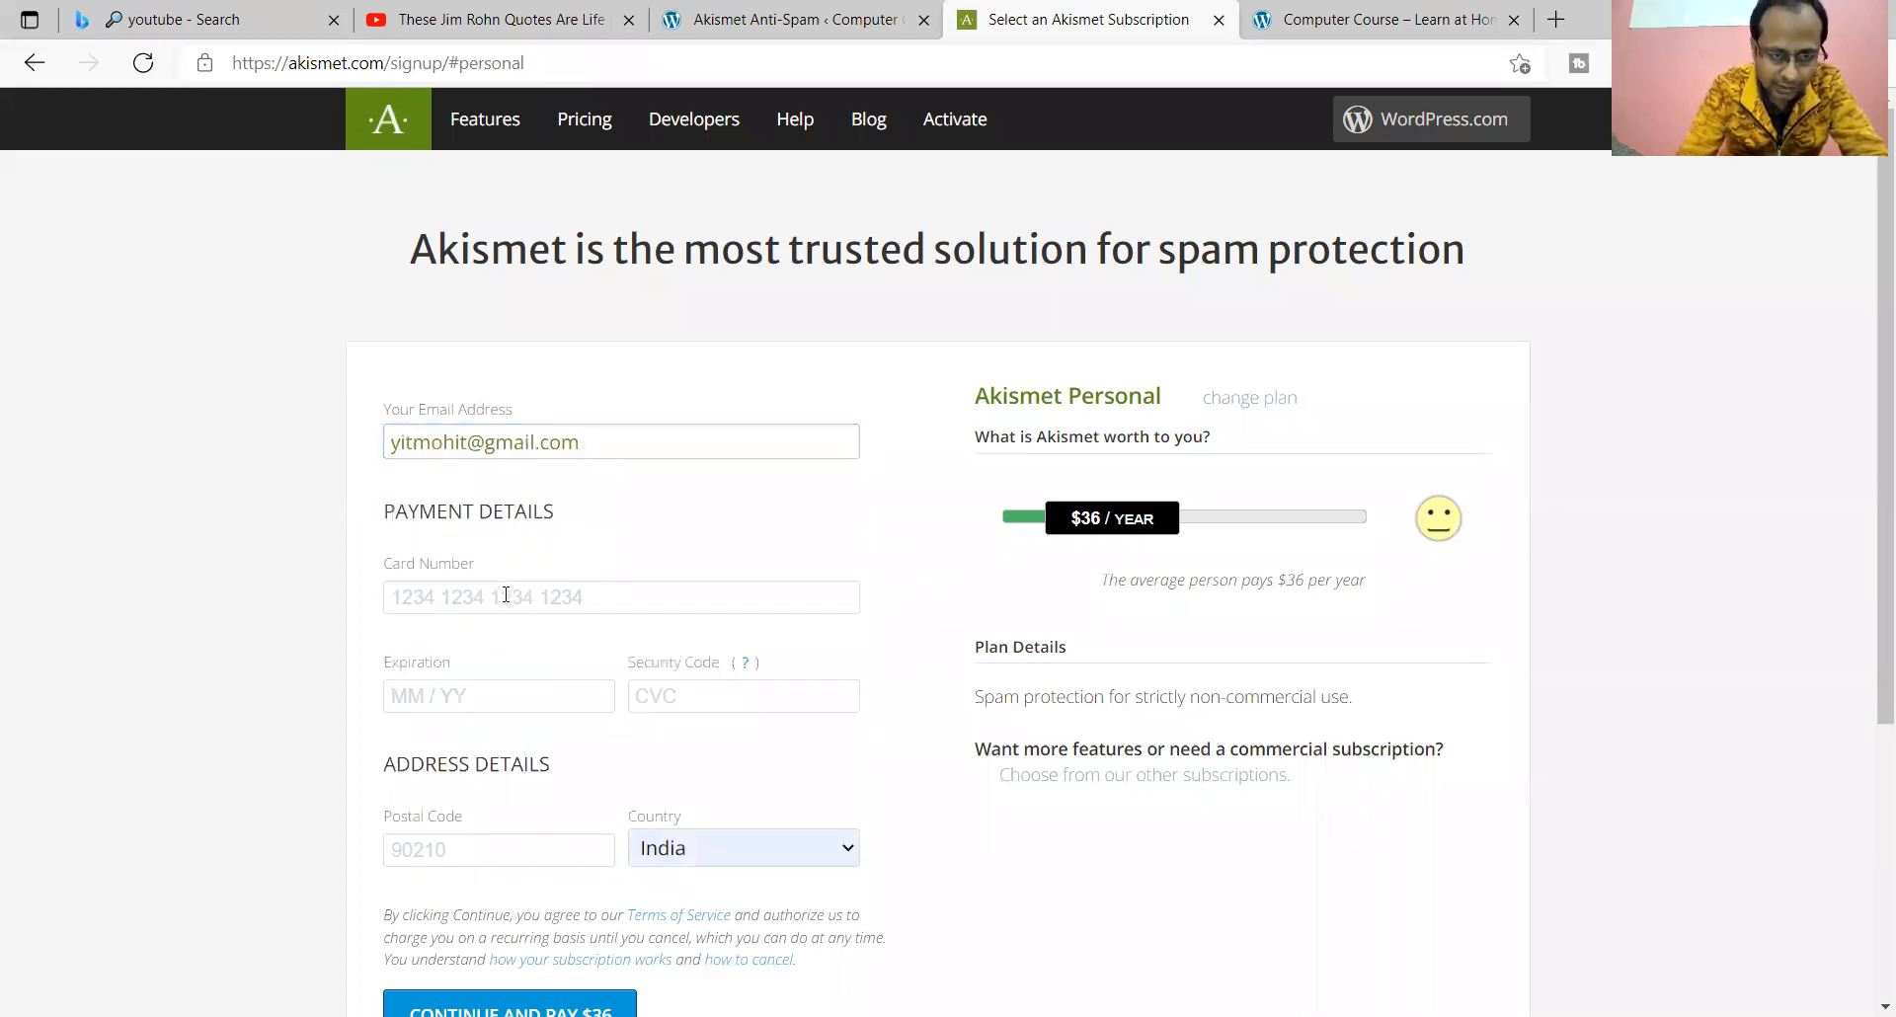
pyautogui.scroll(-3, 550, 537)
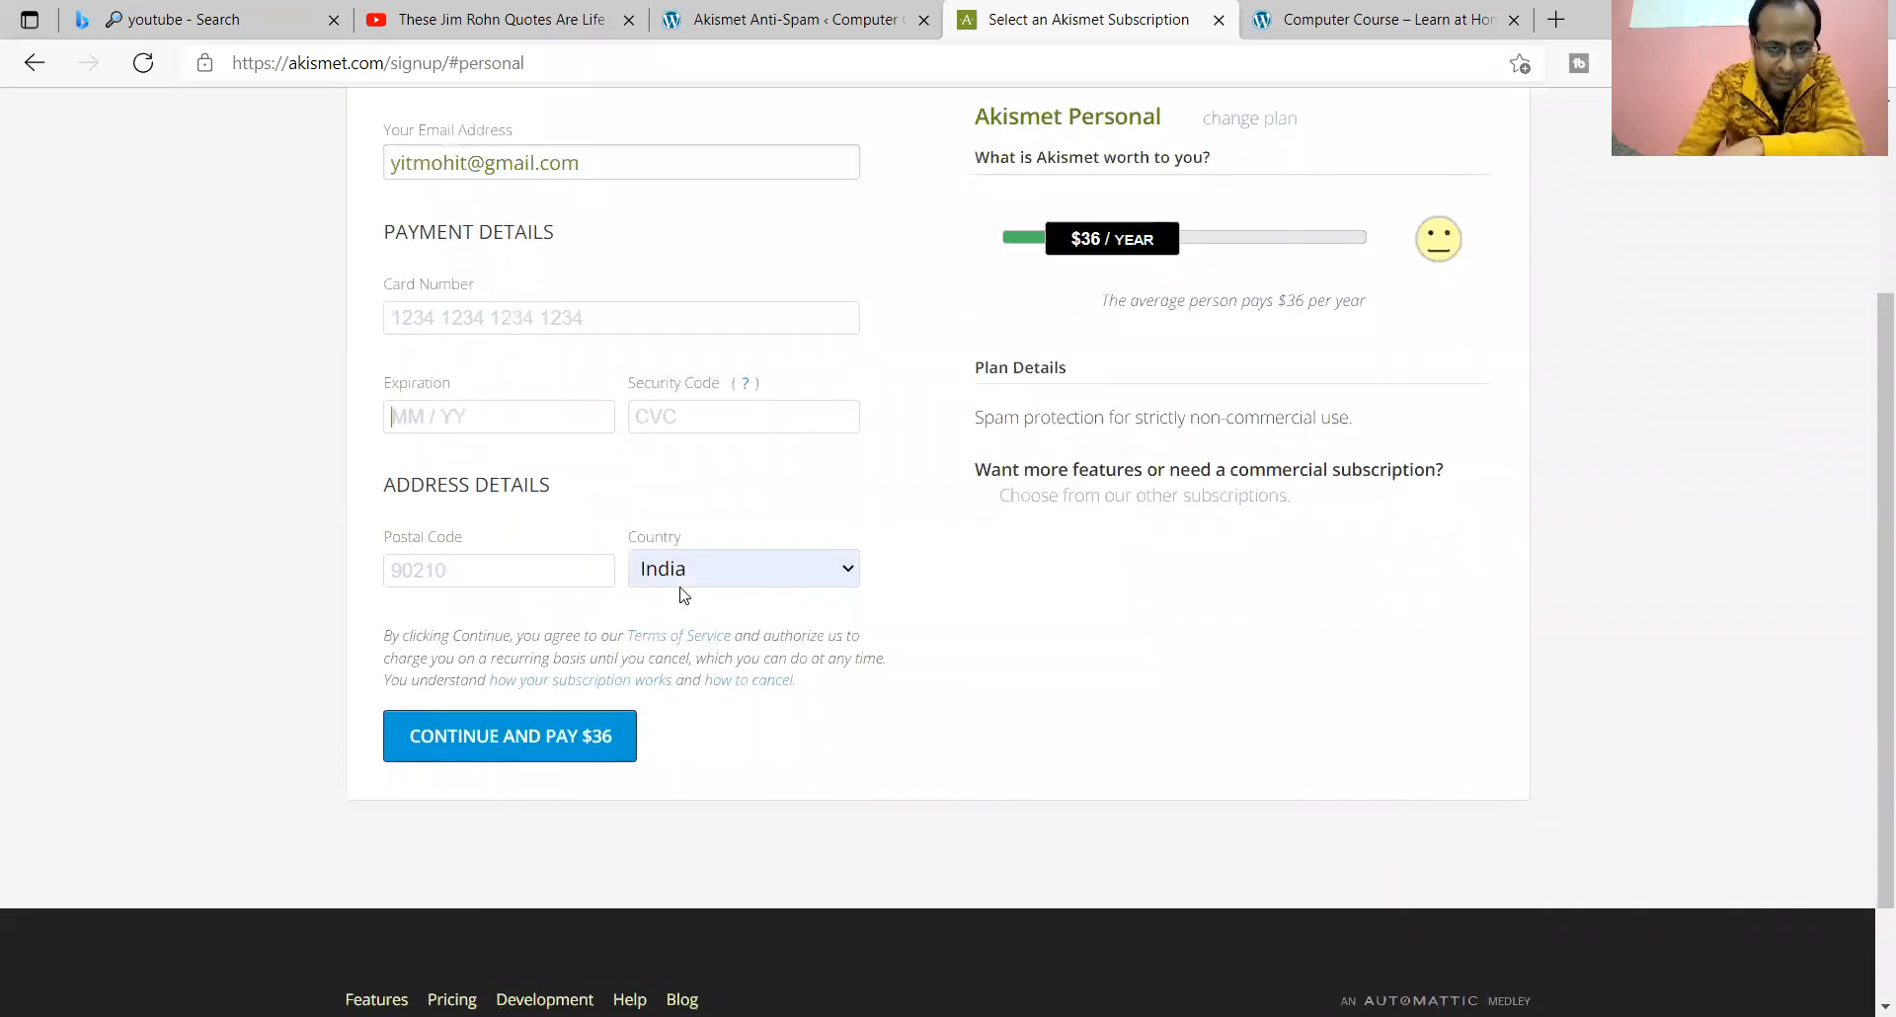
pyautogui.scroll(3, 1109, 674)
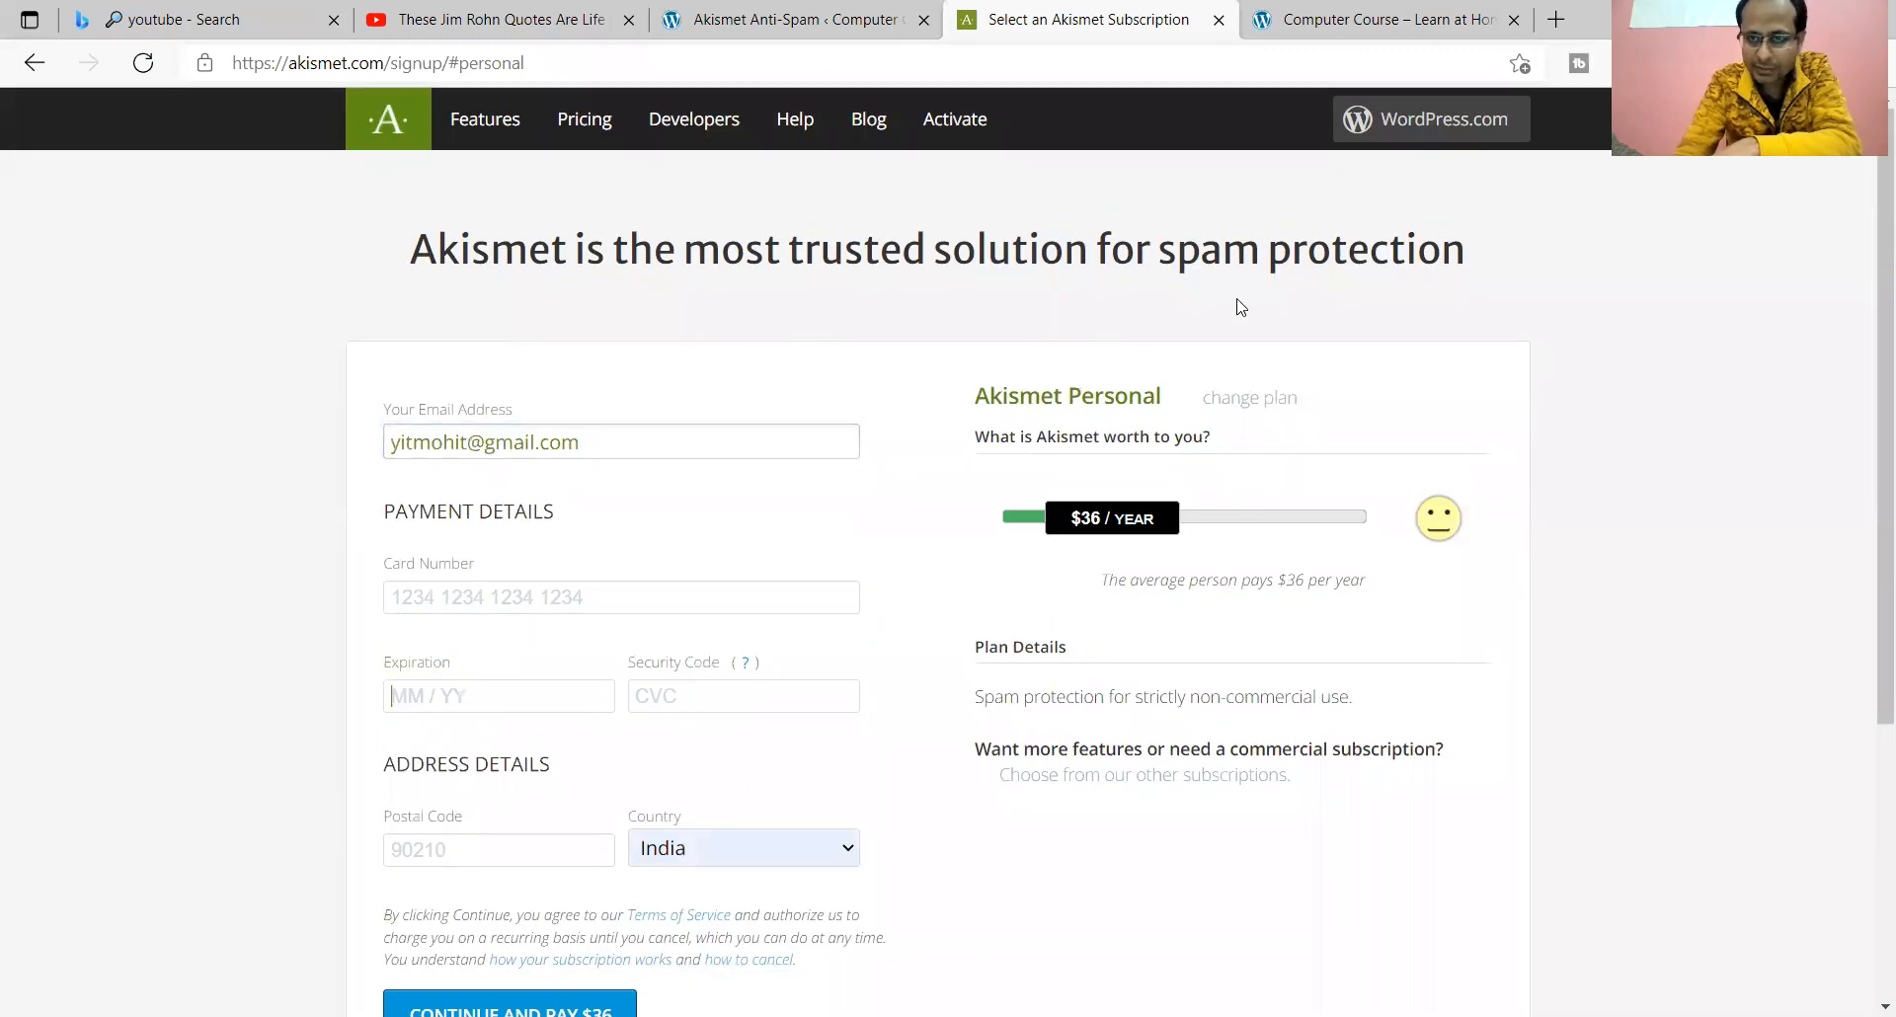
pyautogui.click(35, 63)
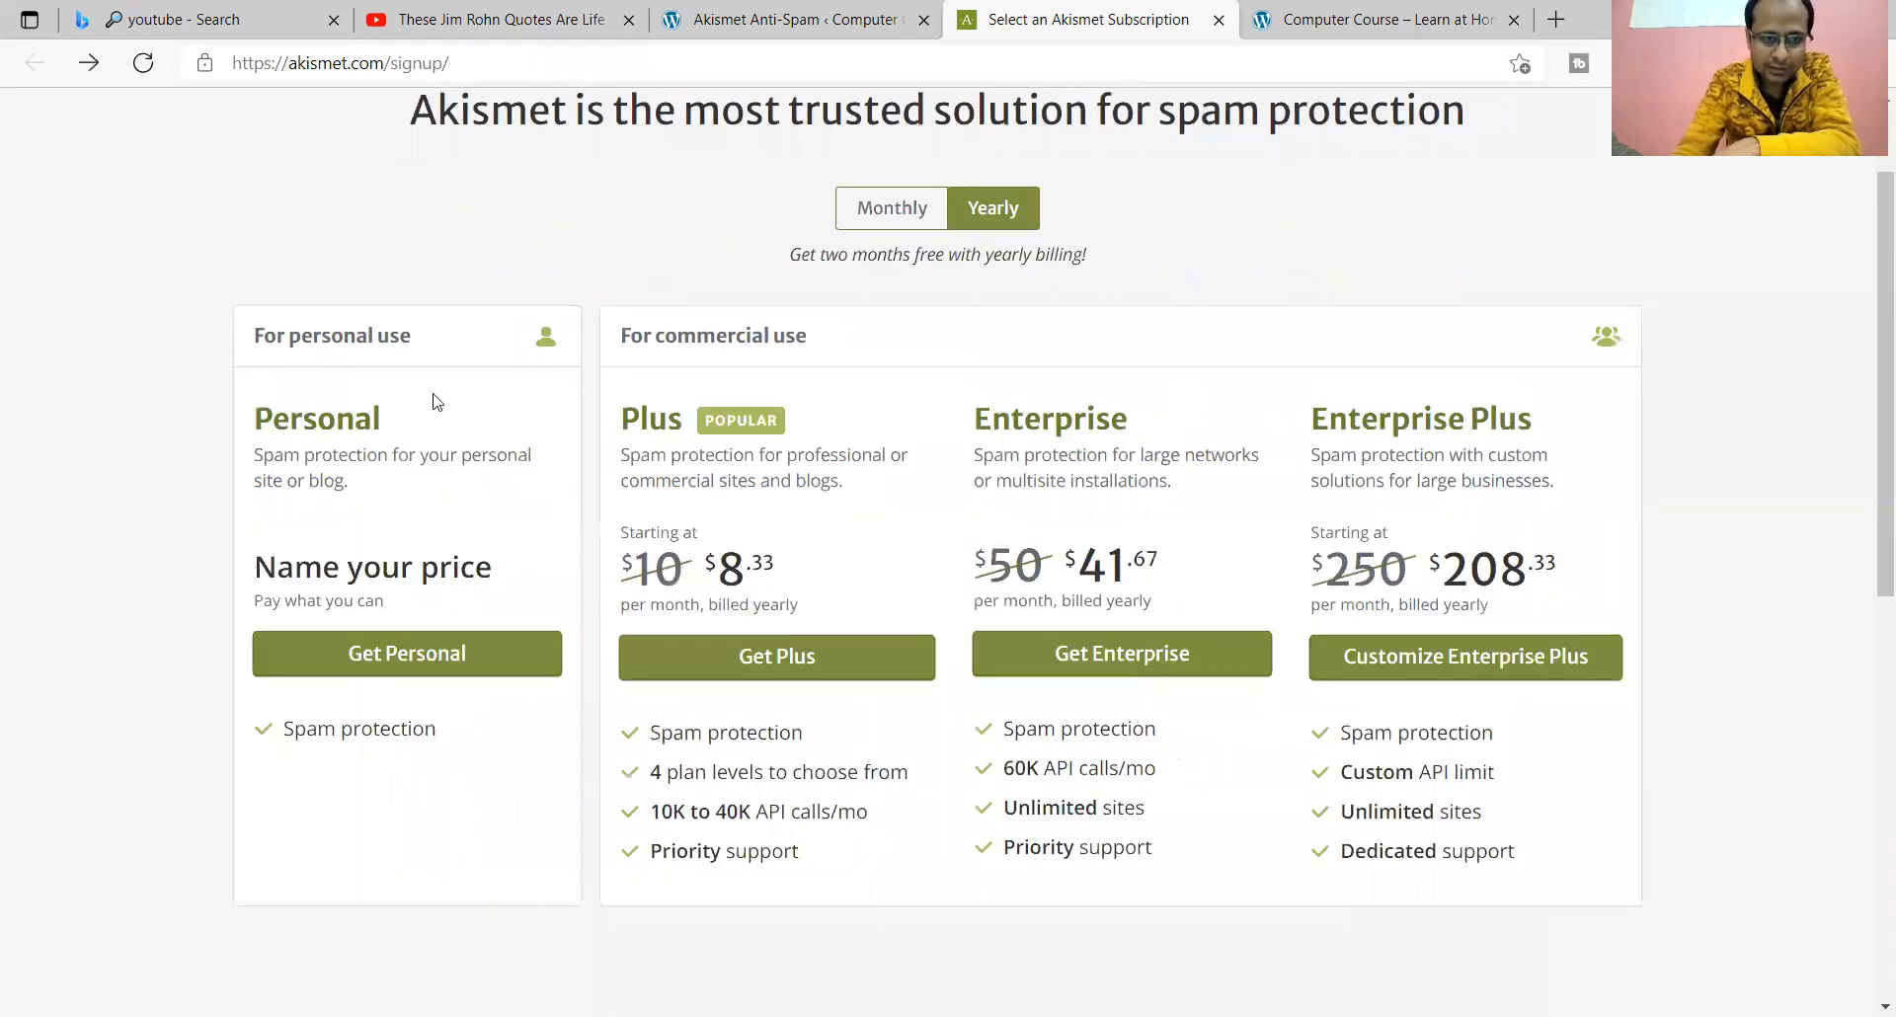
pyautogui.click(352, 654)
pyautogui.click(30, 67)
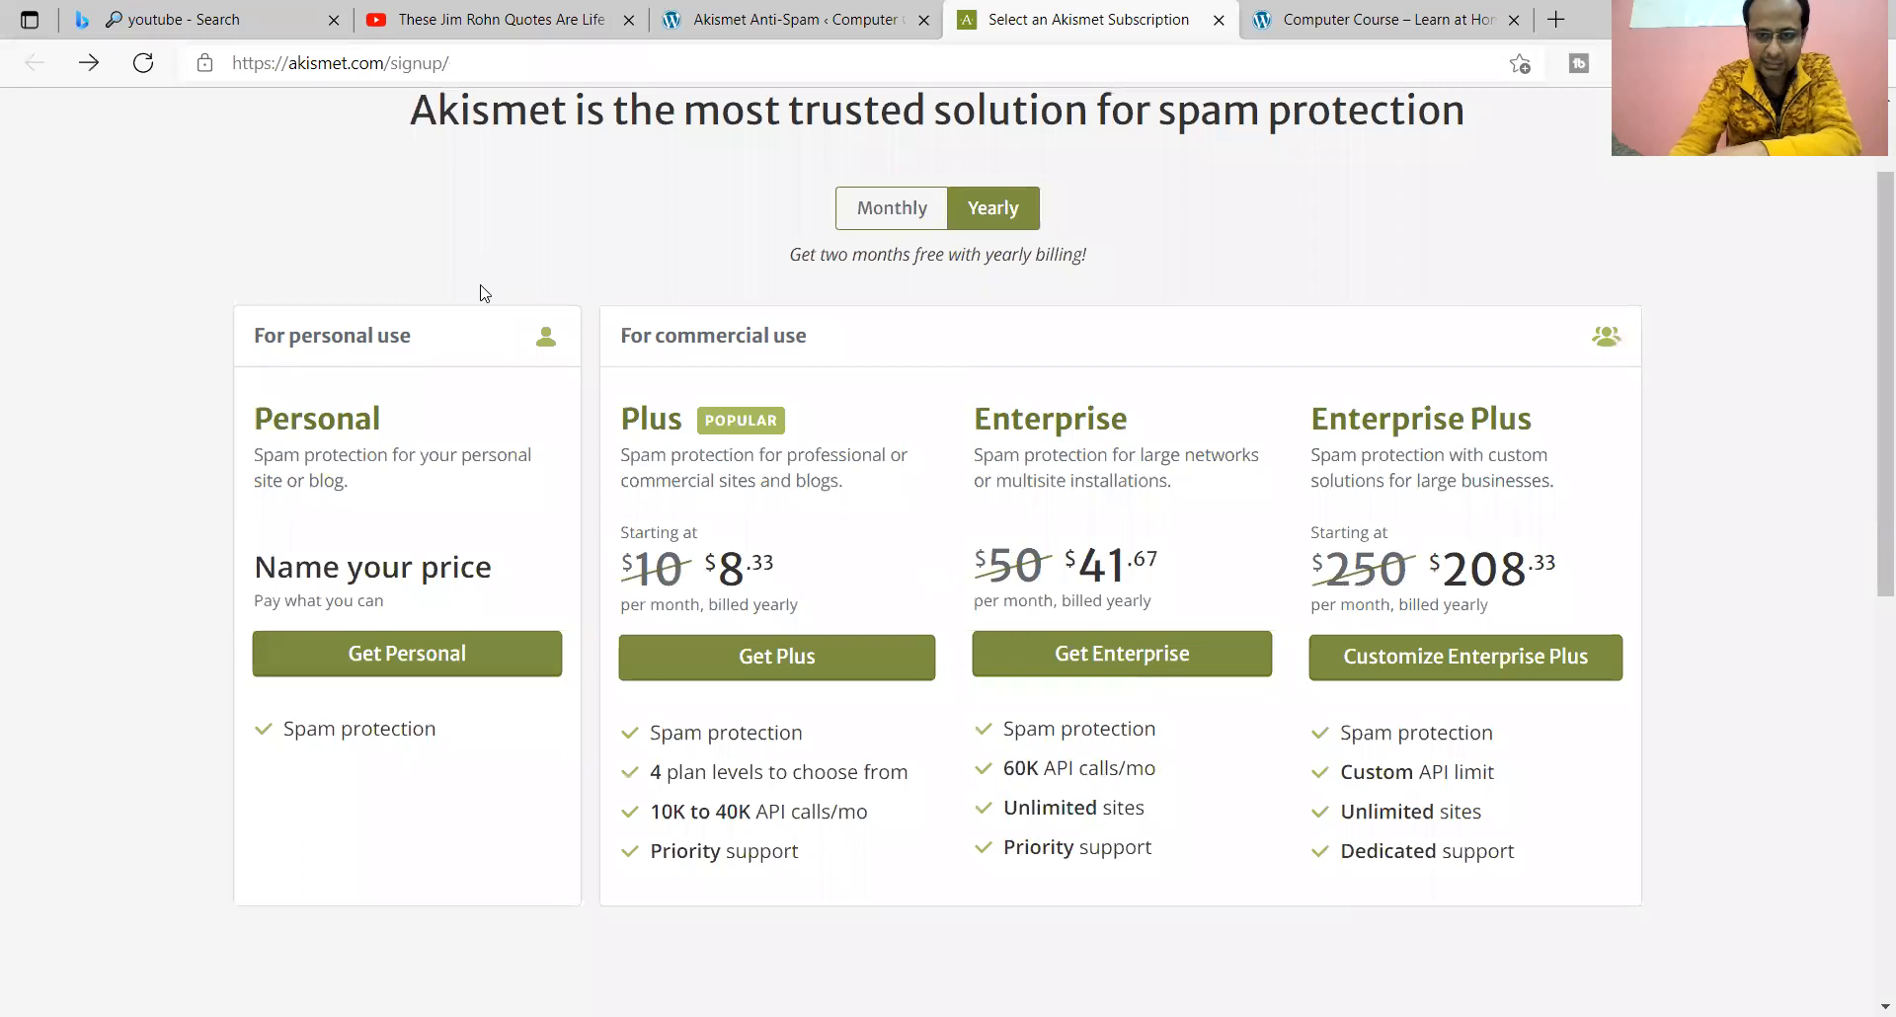
pyautogui.click(488, 656)
pyautogui.moveTo(1106, 390); pyautogui.dragTo(922, 396)
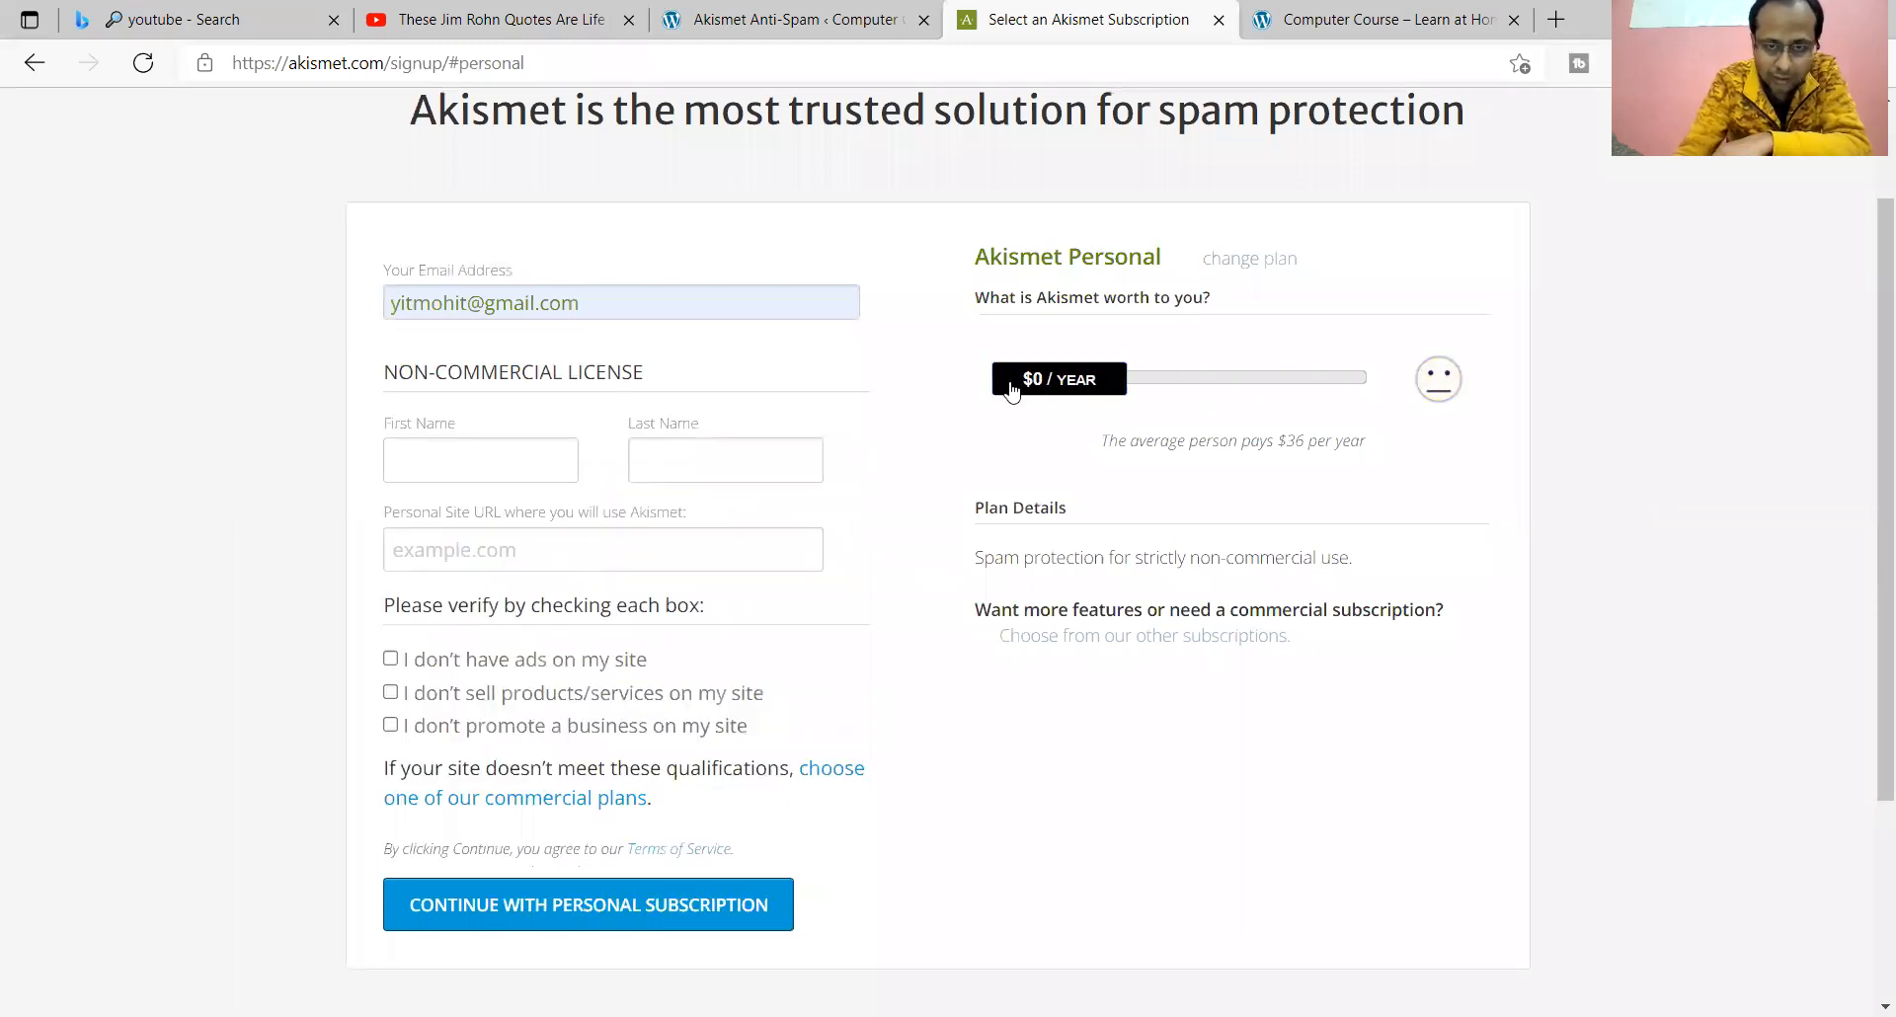
pyautogui.click(452, 471)
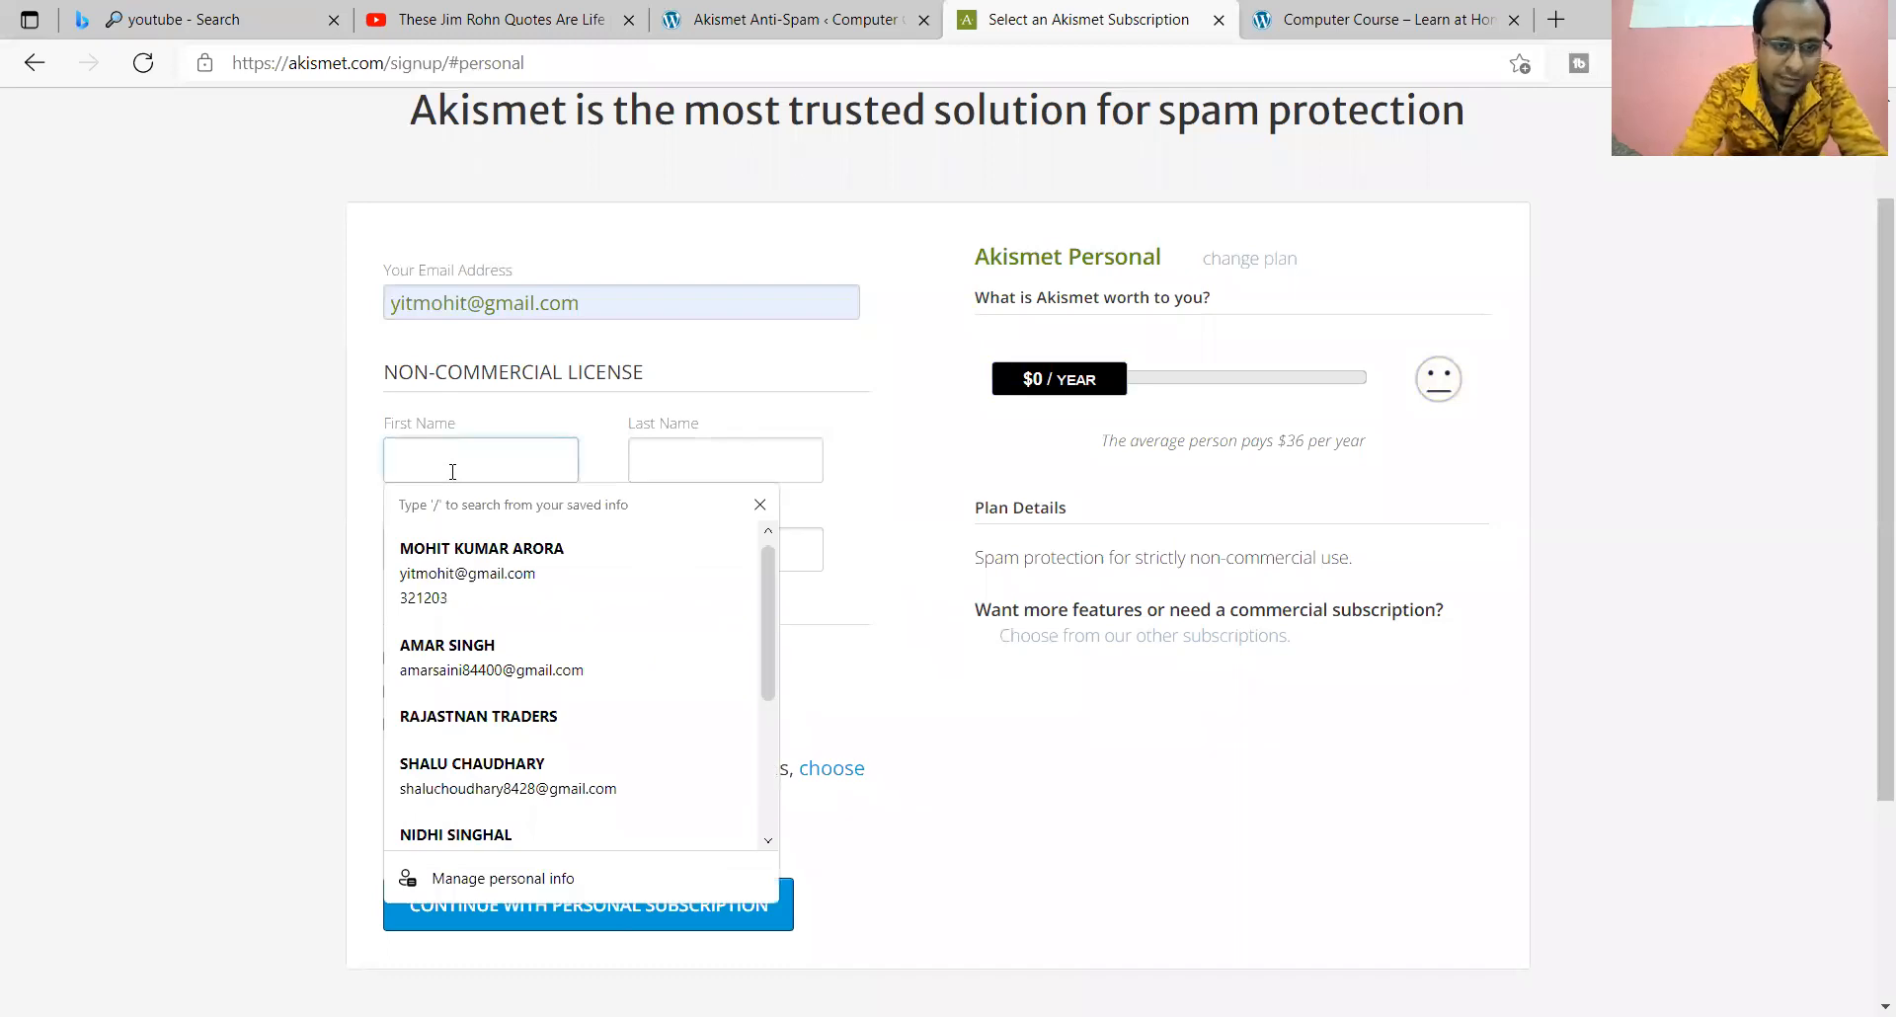
pyautogui.press('Tab')
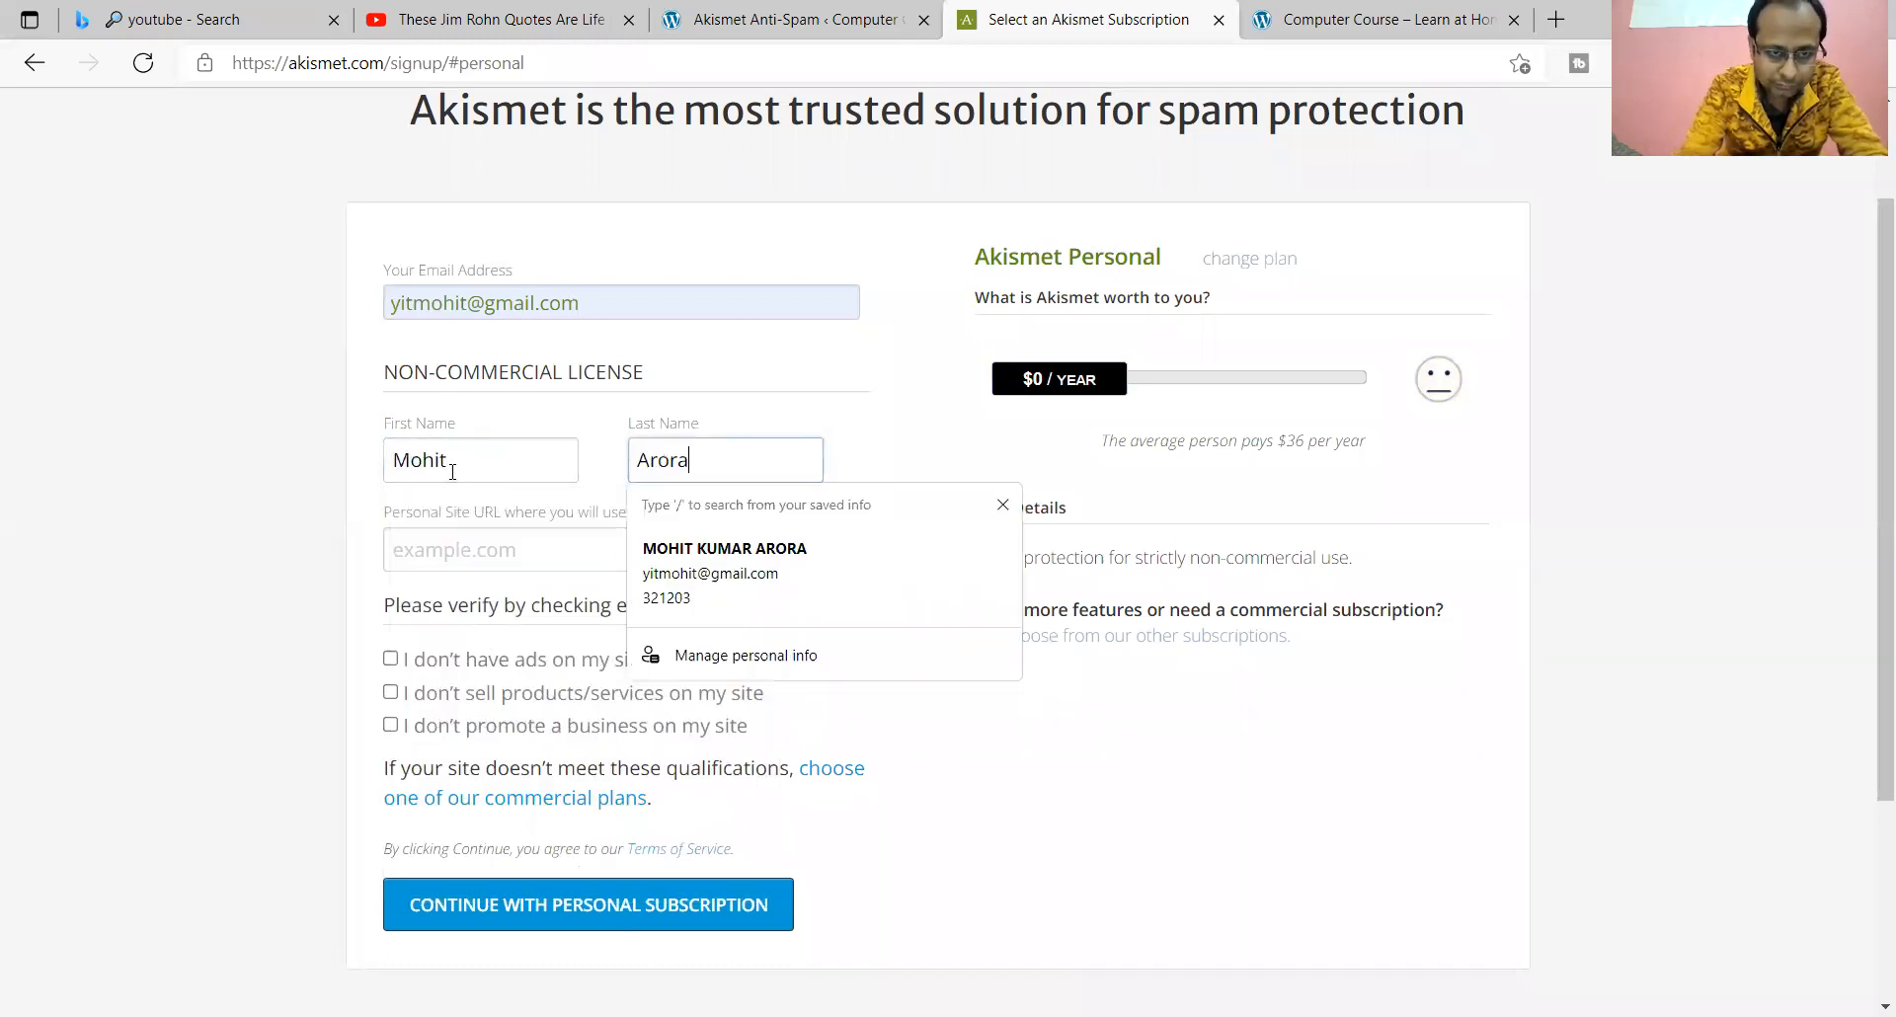
pyautogui.press('Tab')
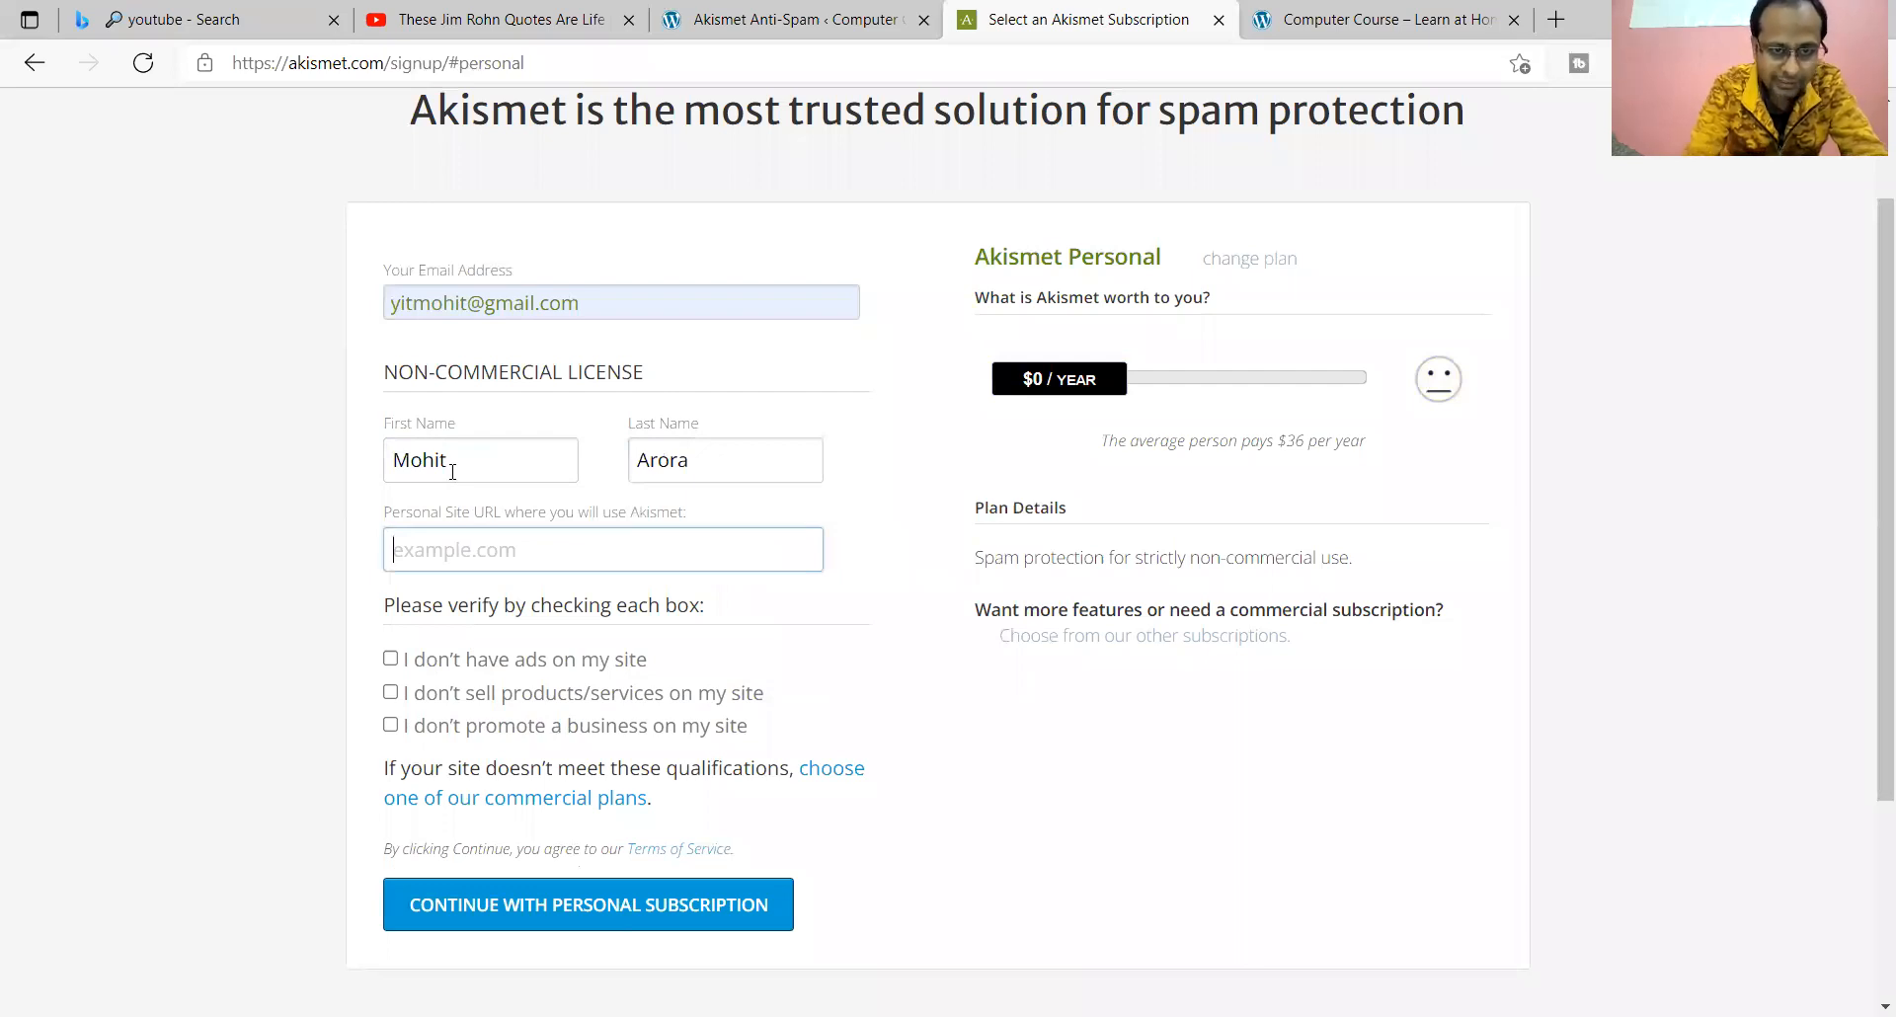
pyautogui.write('https')
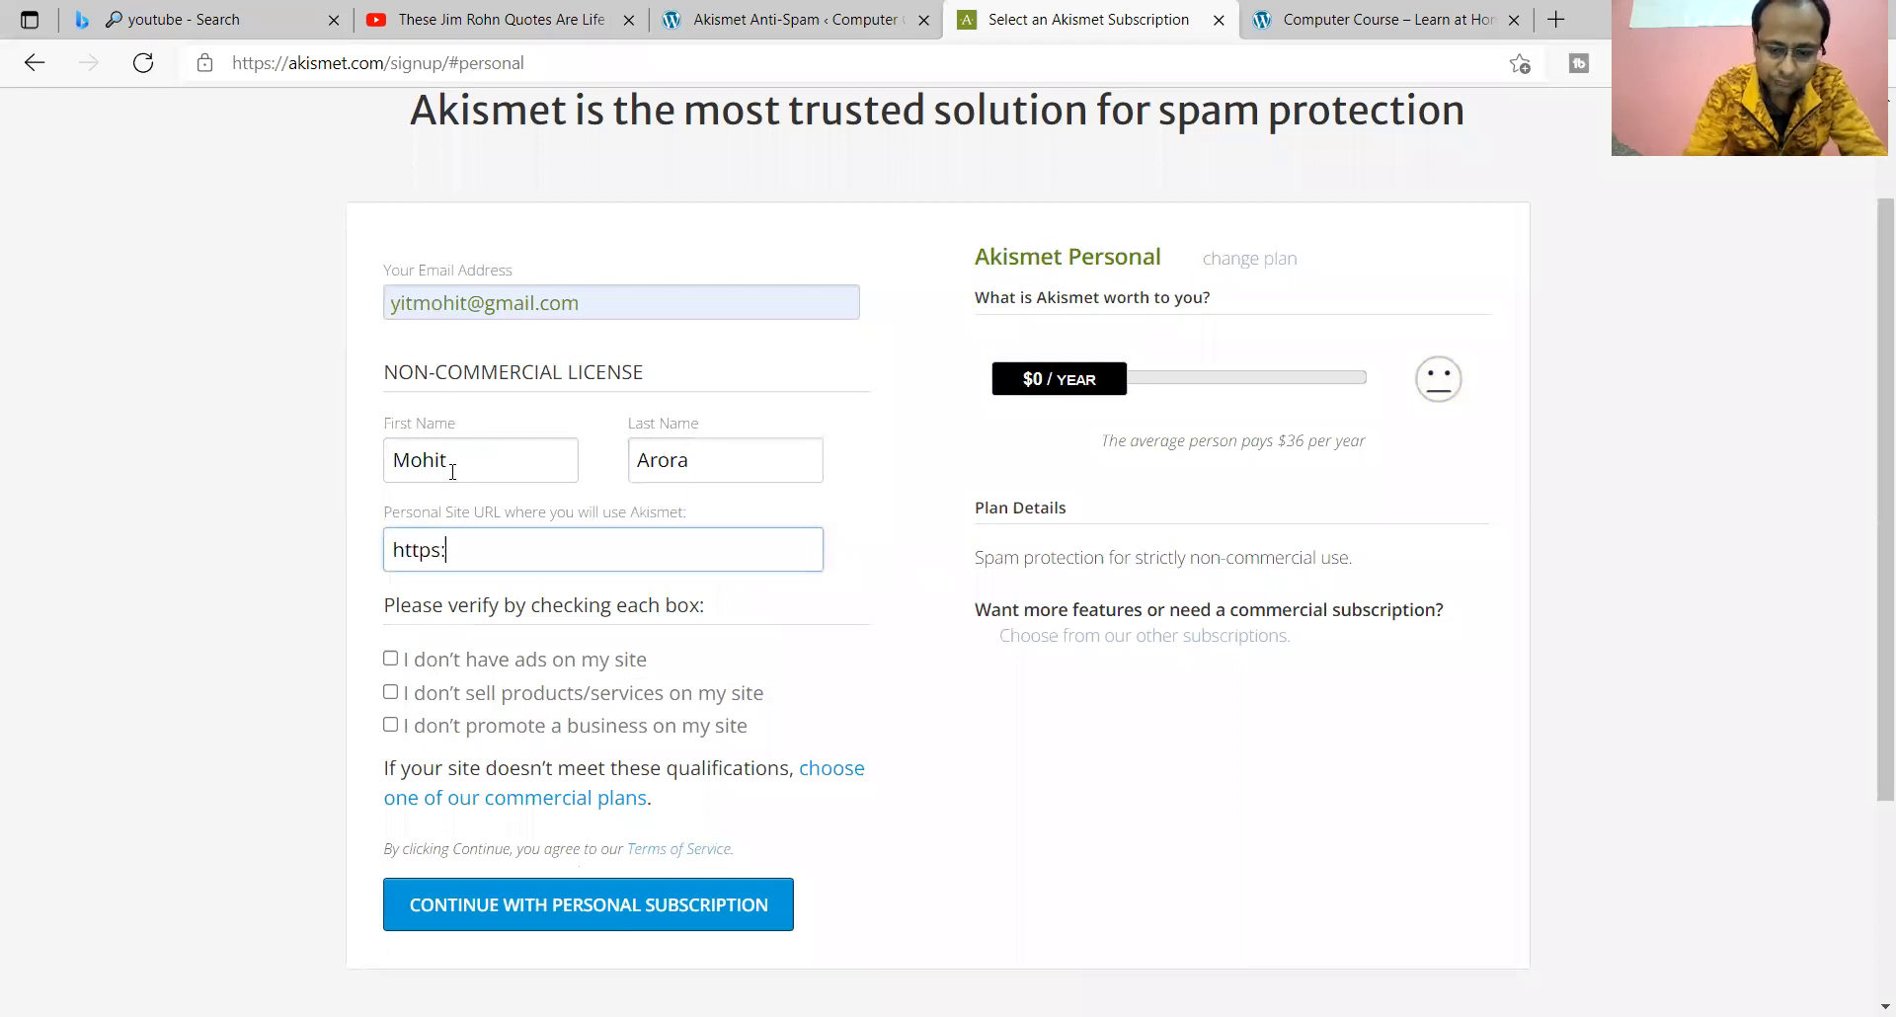
pyautogui.write('://suppo')
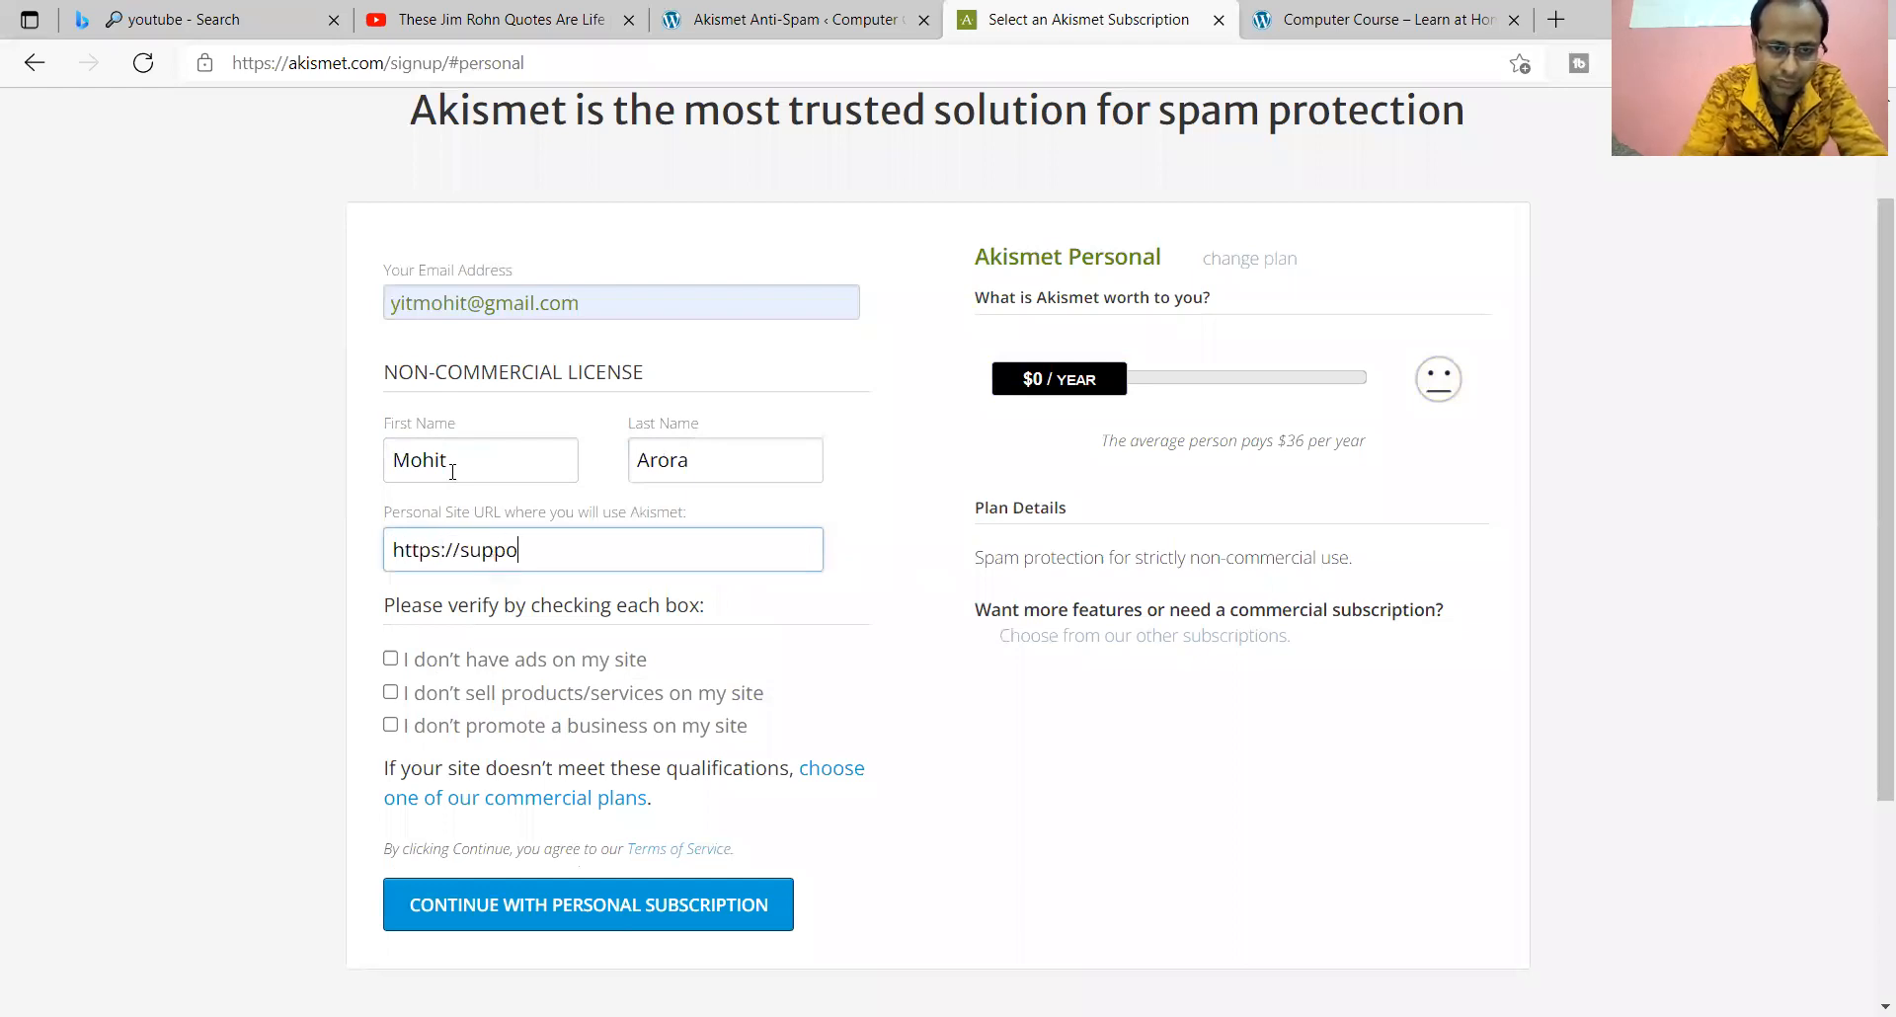
pyautogui.write('rtohthers.or')
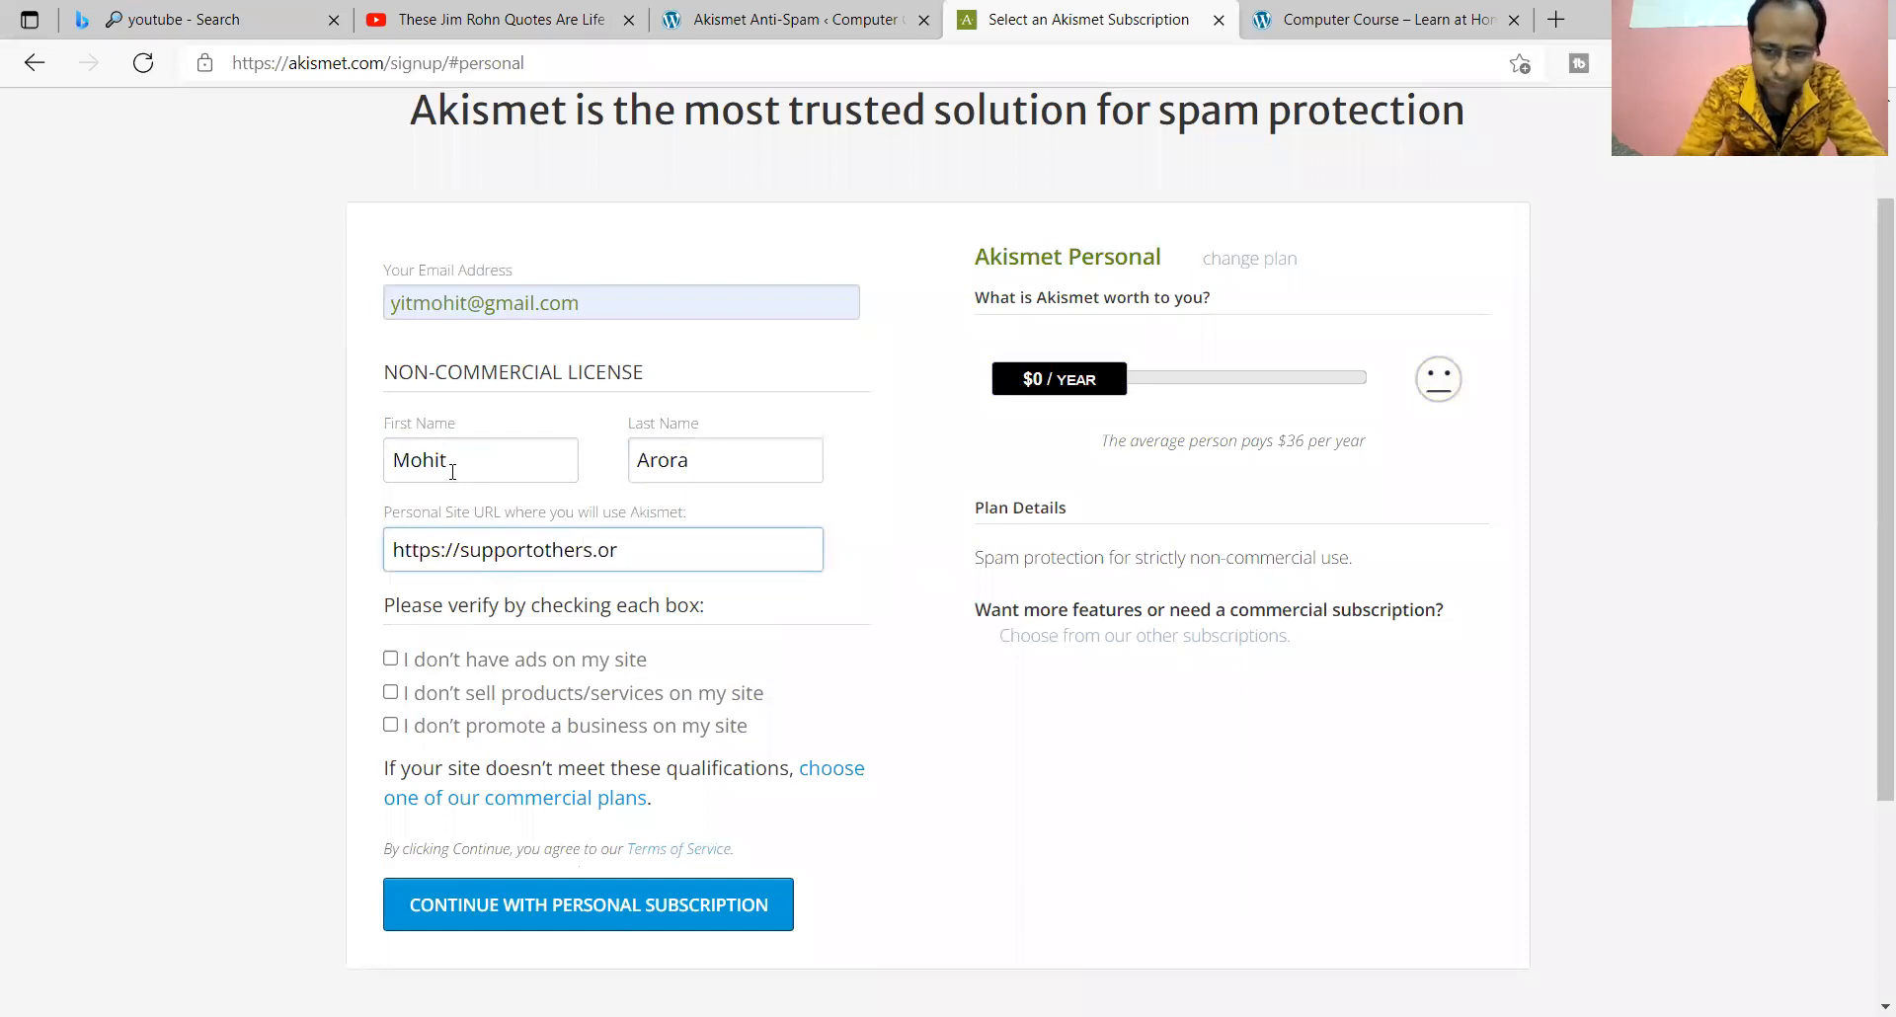
pyautogui.press('BackSpace')
pyautogui.press('BackSpace')
pyautogui.press('BackSpace')
pyautogui.press('BackSpace')
pyautogui.press('BackSpace')
pyautogui.press('BackSpace')
pyautogui.press('BackSpace')
pyautogui.press('BackSpace')
pyautogui.press('BackSpace')
pyautogui.press('BackSpace')
pyautogui.press('BackSpace')
pyautogui.press('BackSpace')
pyautogui.press('BackSpace')
pyautogui.write('website.supportothers.org')
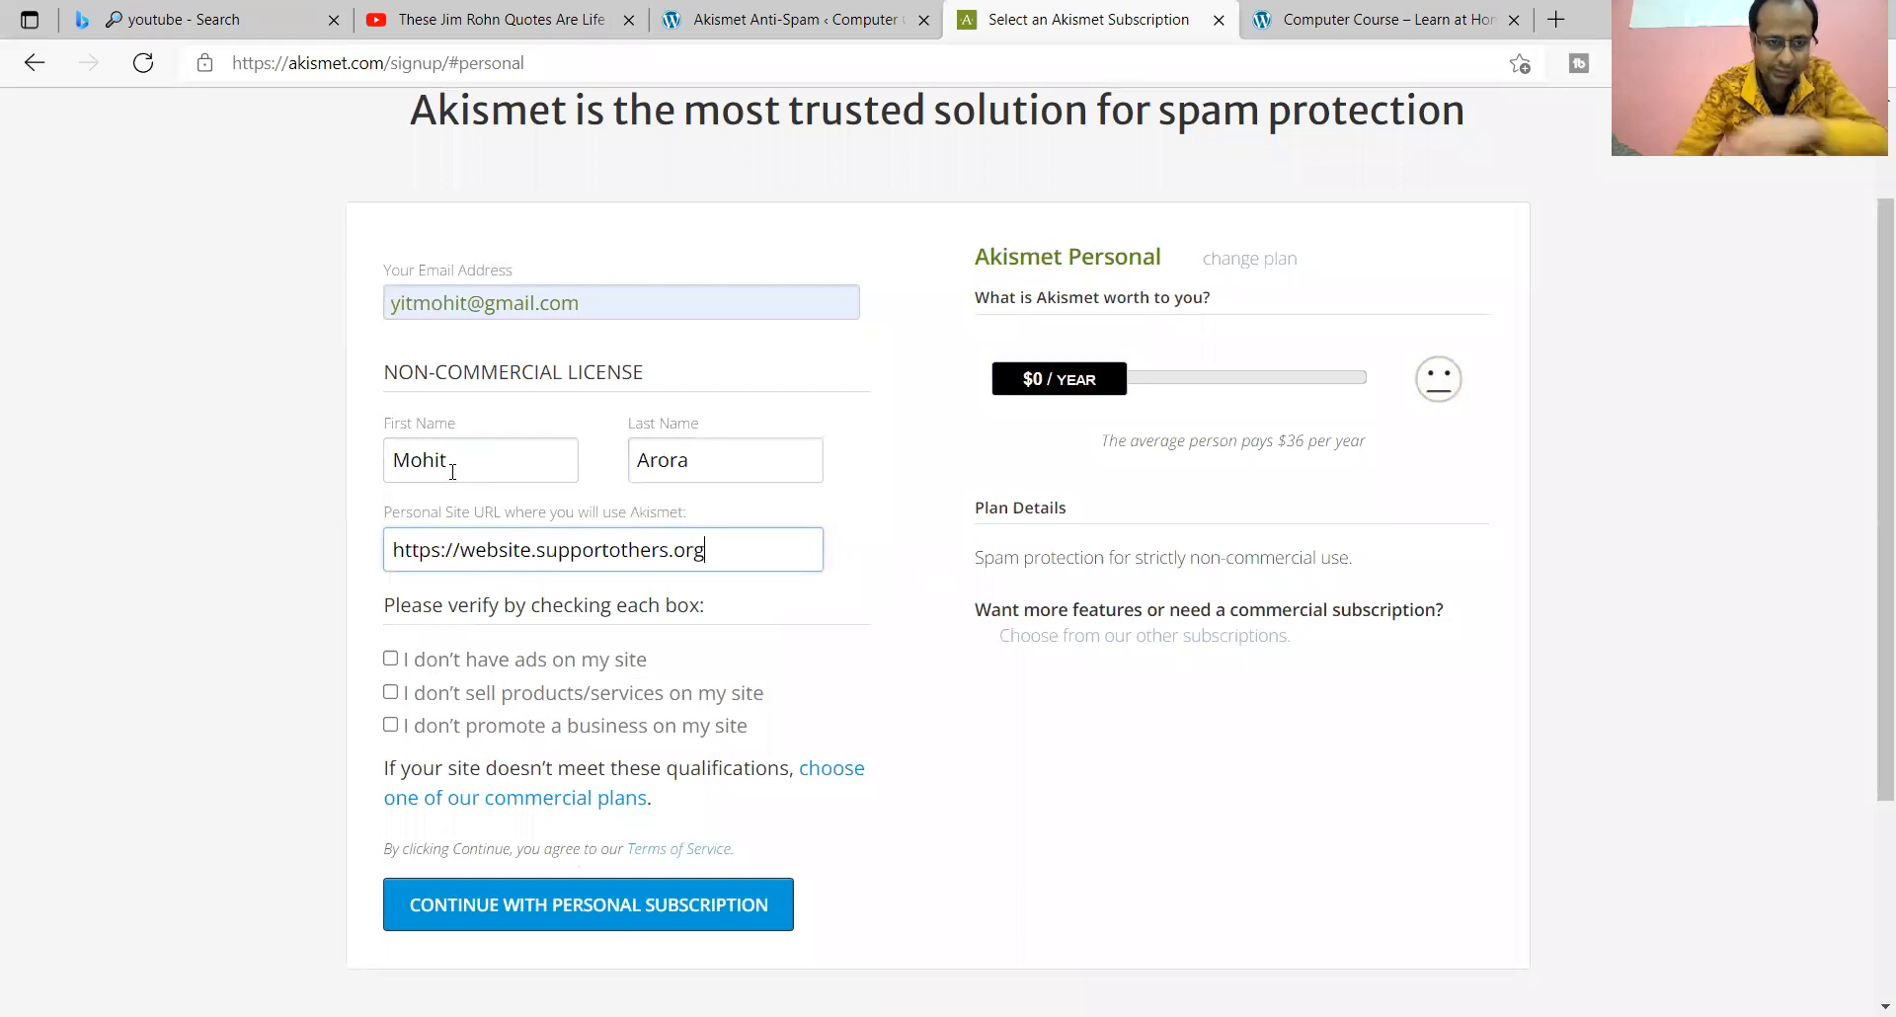
# - Tick the checkbox confirming no business is promoted on the site
pyautogui.scroll(-1, 444, 528)
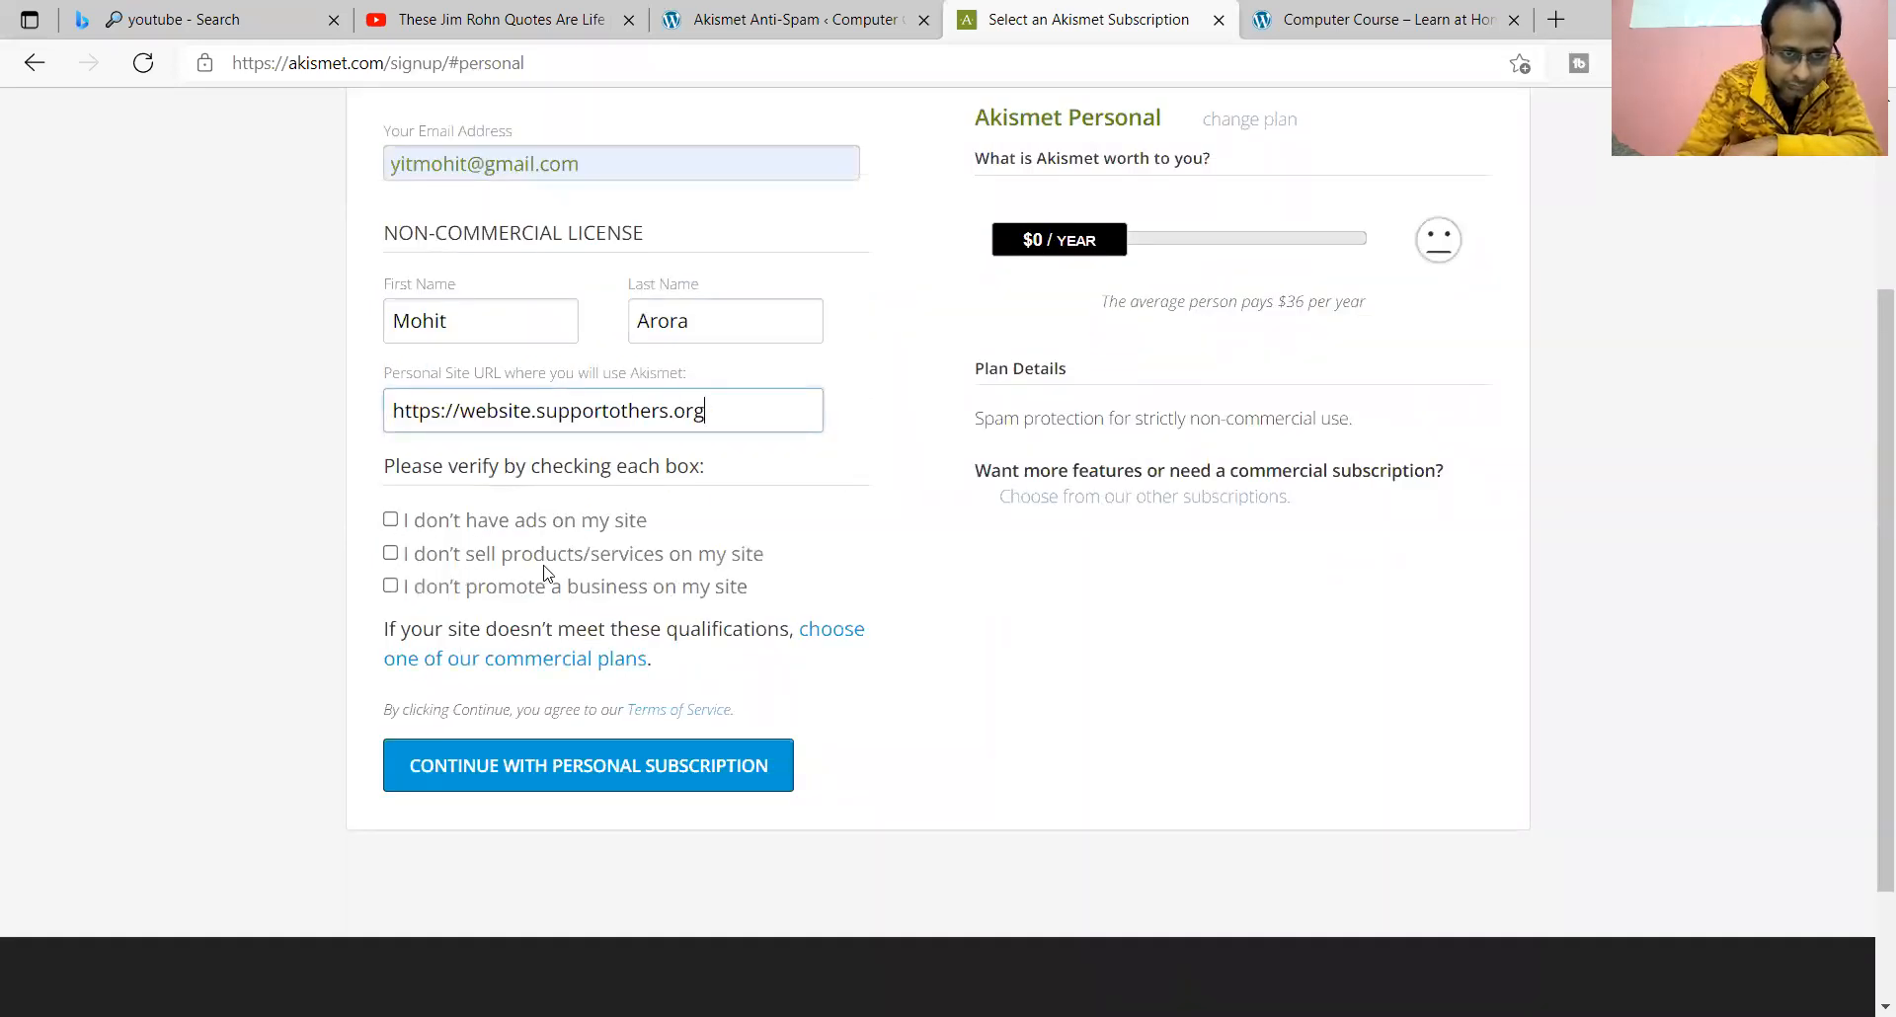
pyautogui.scroll(-1, 598, 592)
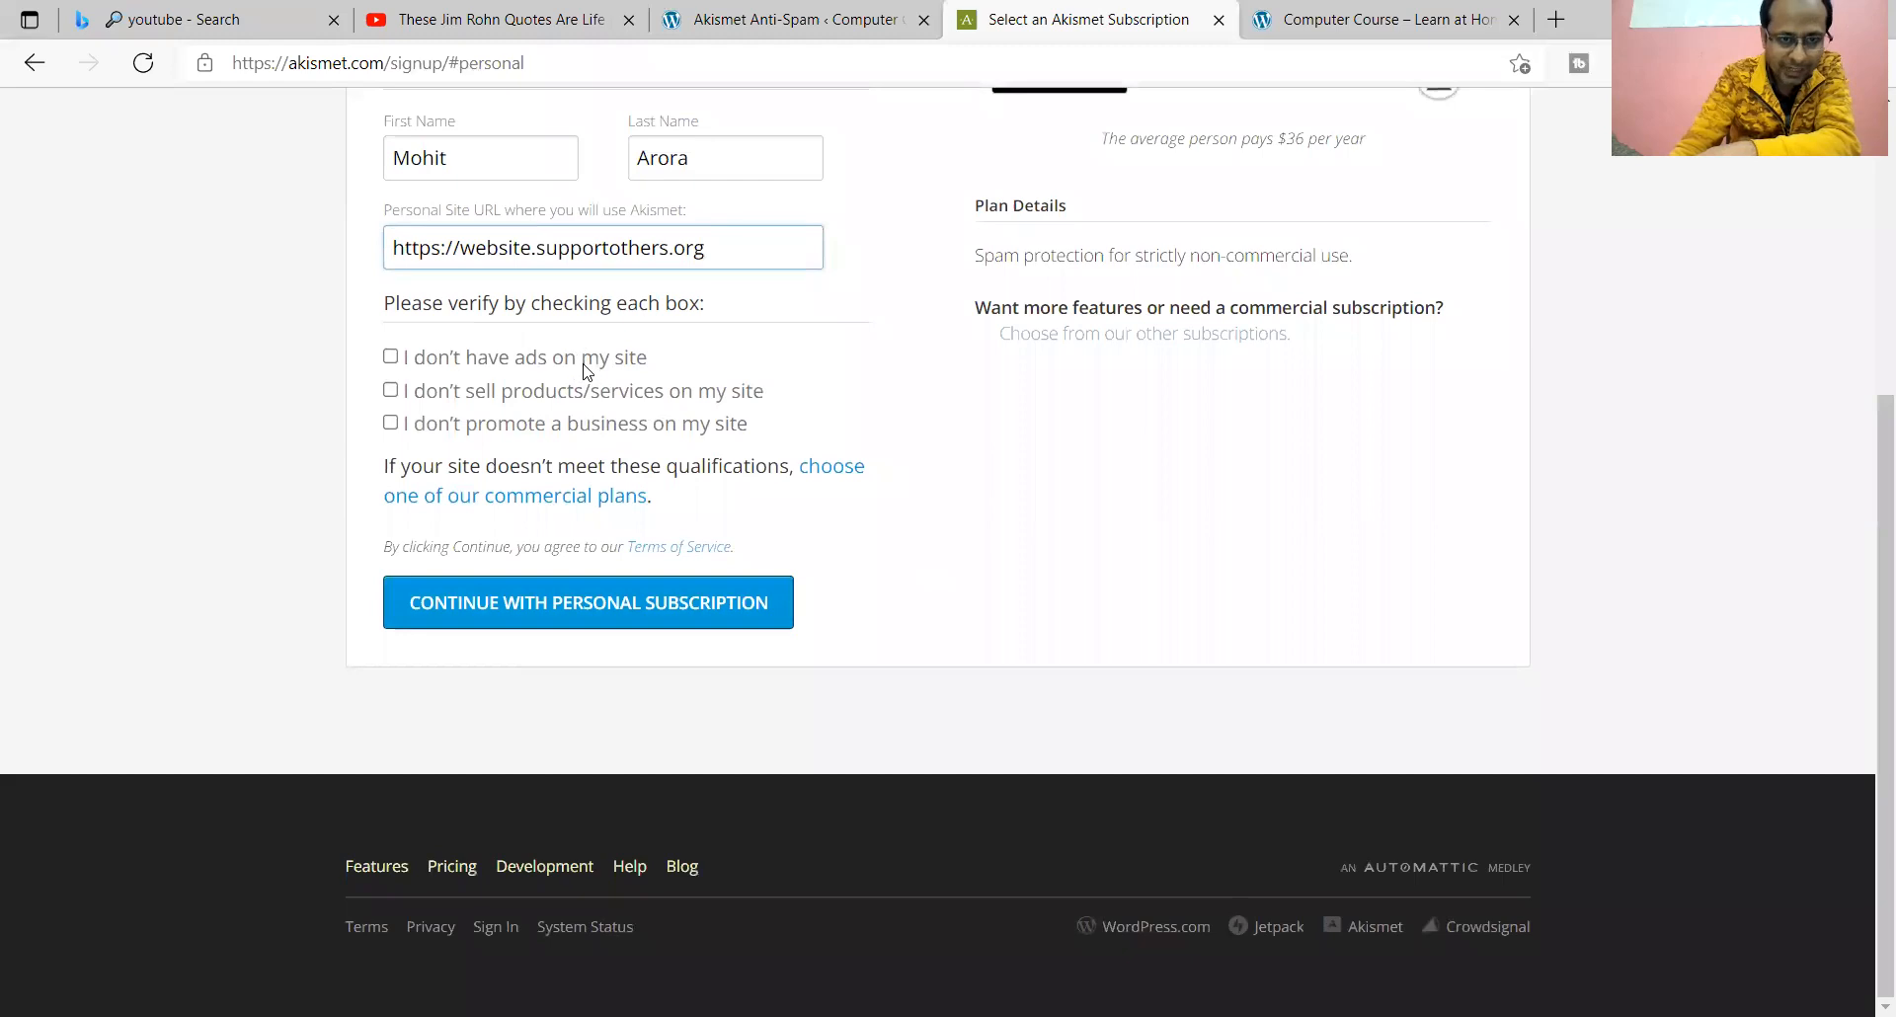
pyautogui.moveTo(475, 399); pyautogui.dragTo(643, 405)
pyautogui.click(691, 372)
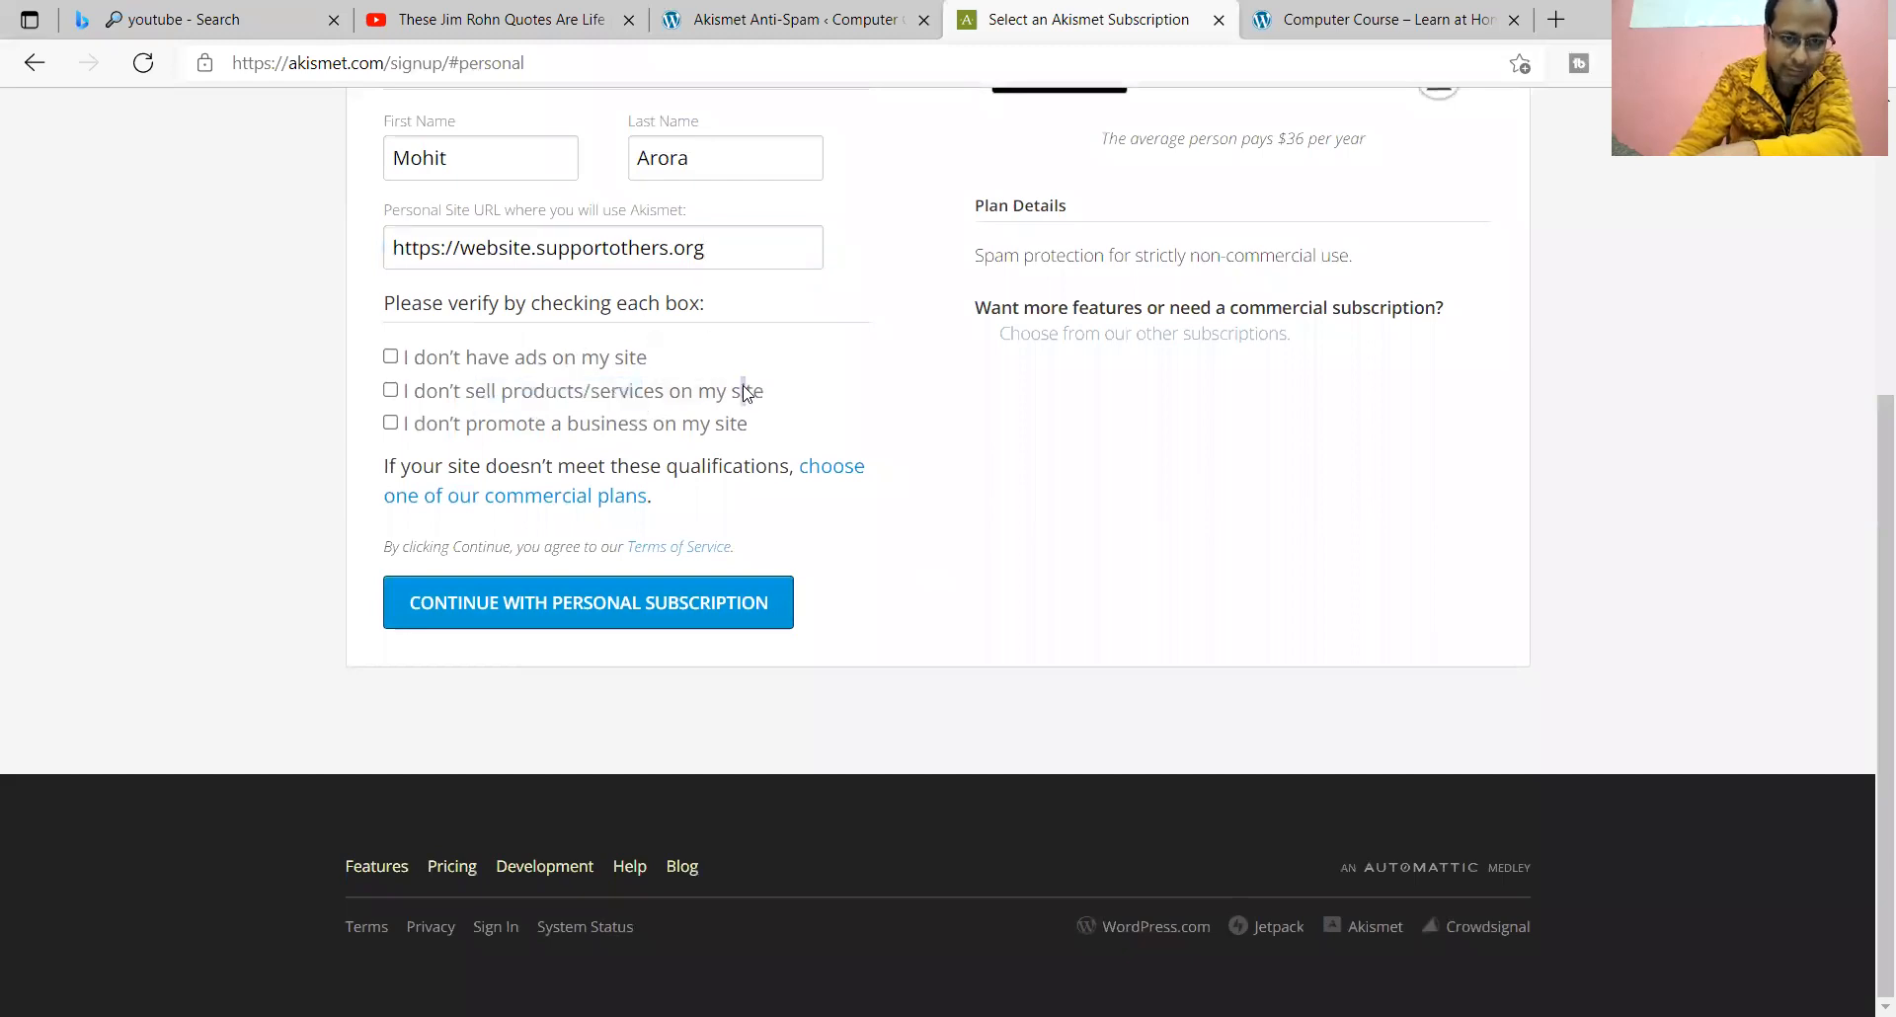
pyautogui.click(501, 429)
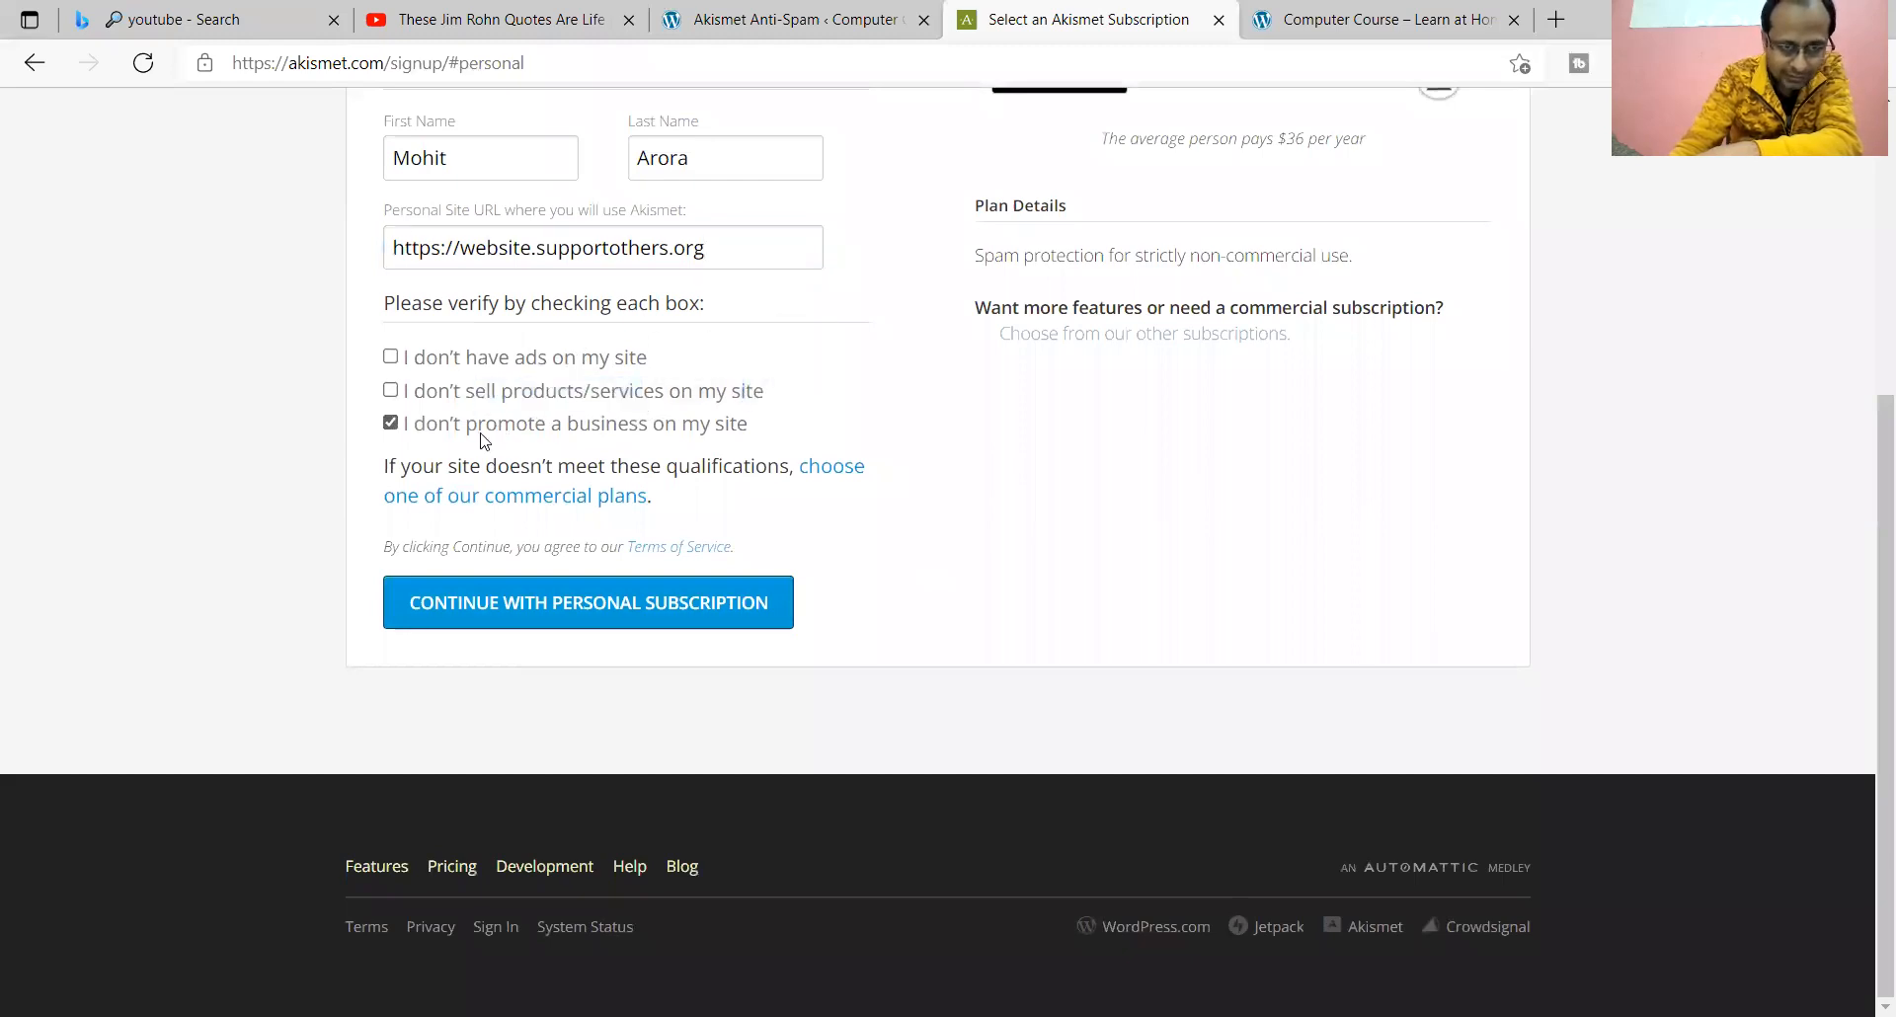
# - Submit the Personal form, then tick the no ads, no business promoted and no products sold boxes
pyautogui.click(390, 425)
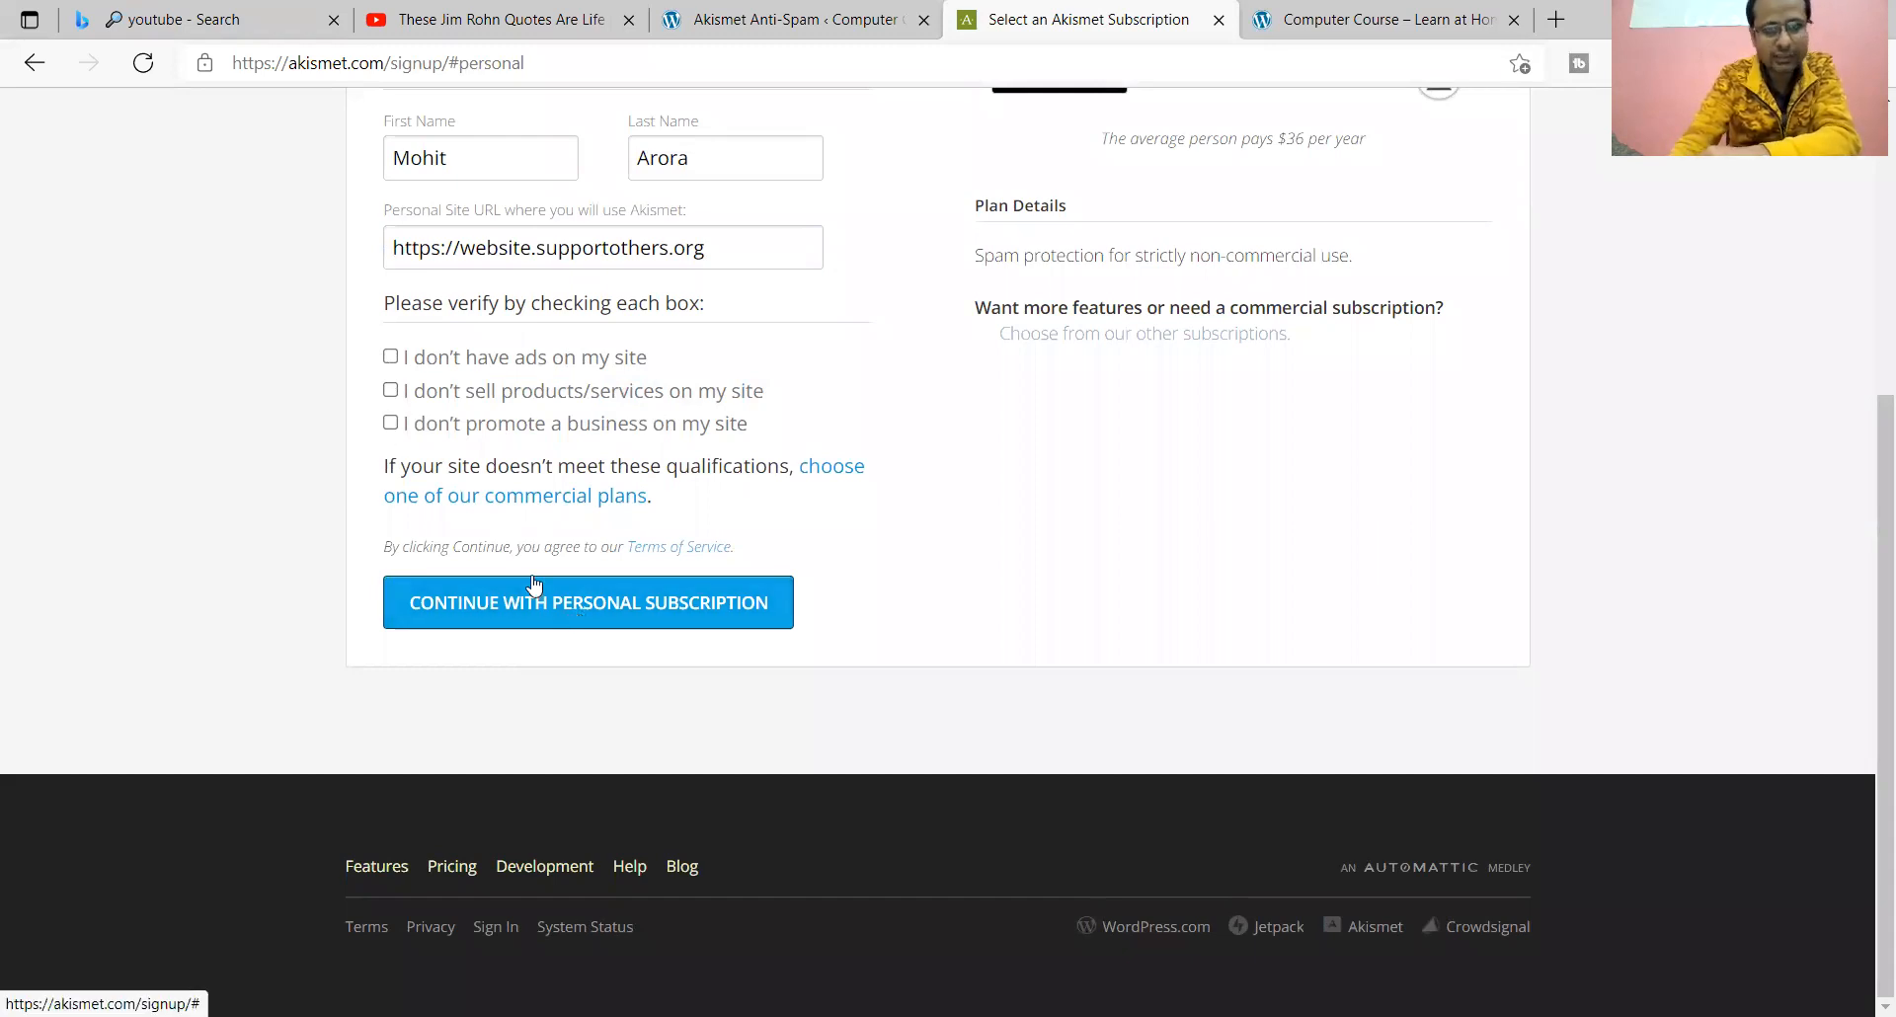
pyautogui.click(597, 614)
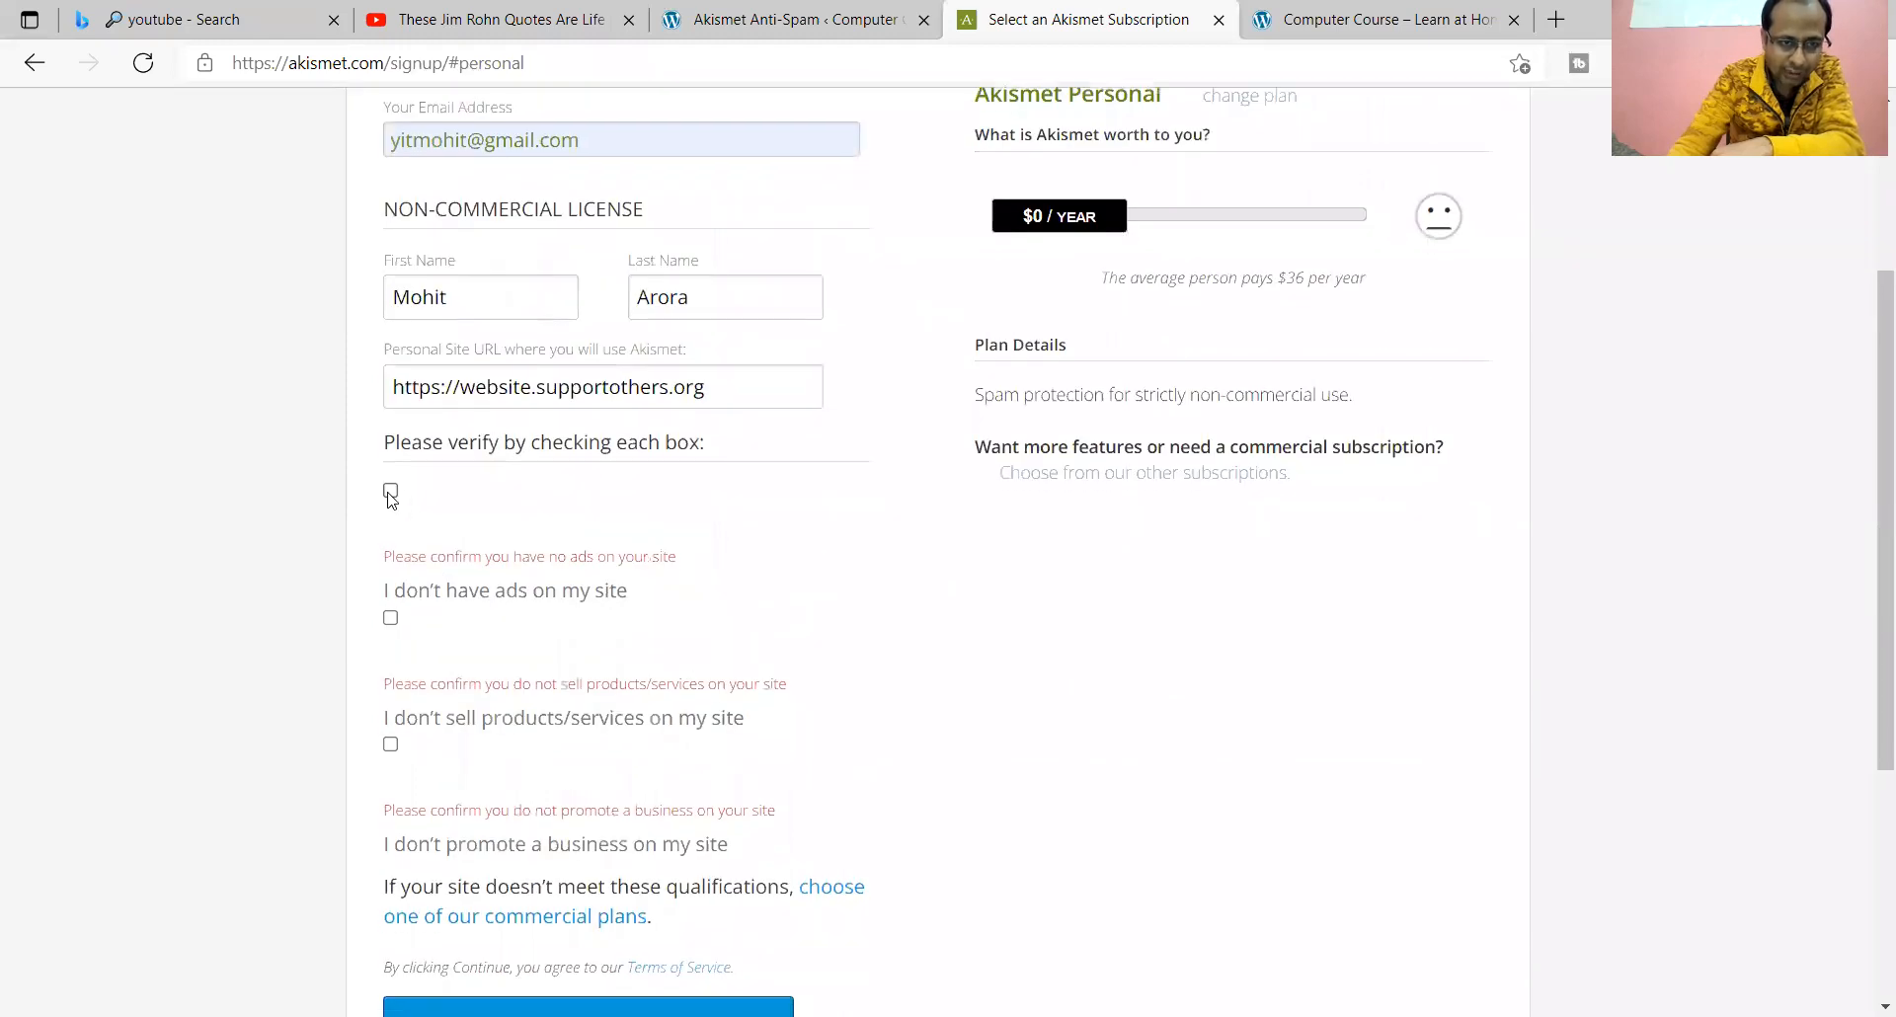
pyautogui.click(389, 490)
pyautogui.click(390, 651)
pyautogui.scroll(-2, 578, 661)
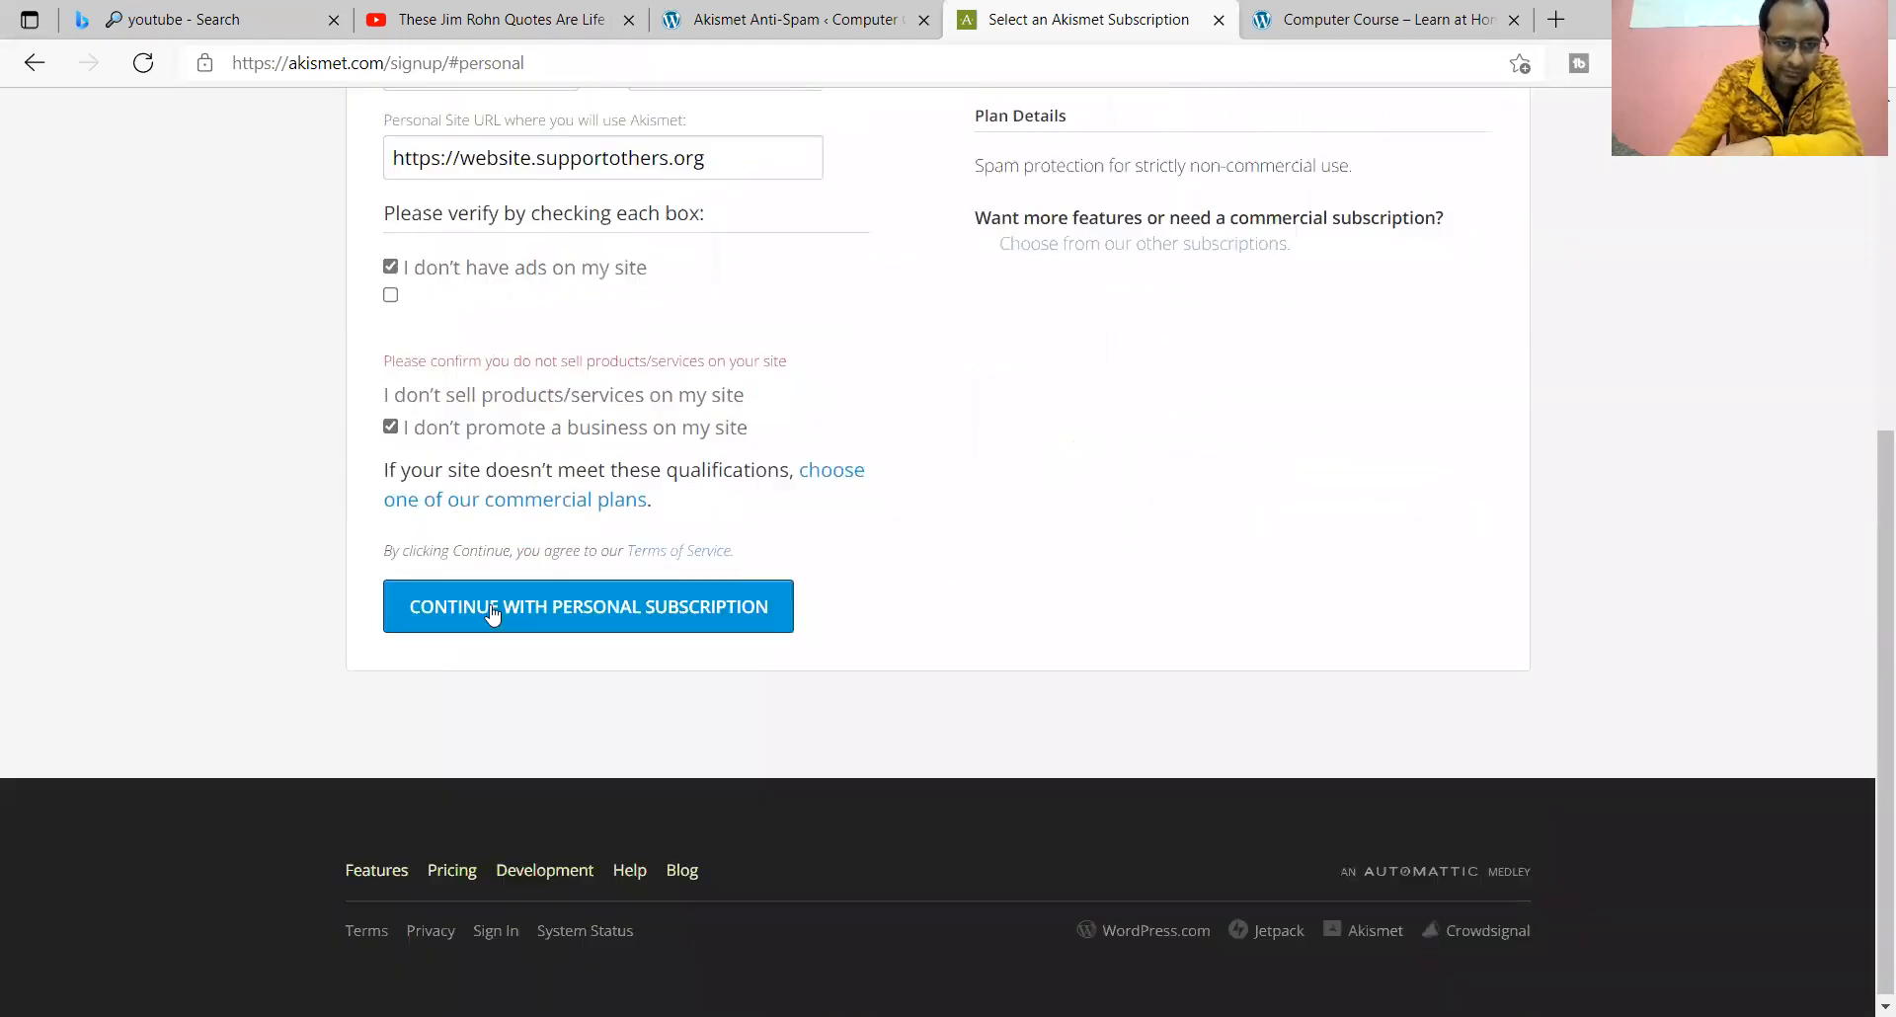
pyautogui.scroll(1, 454, 409)
pyautogui.click(390, 422)
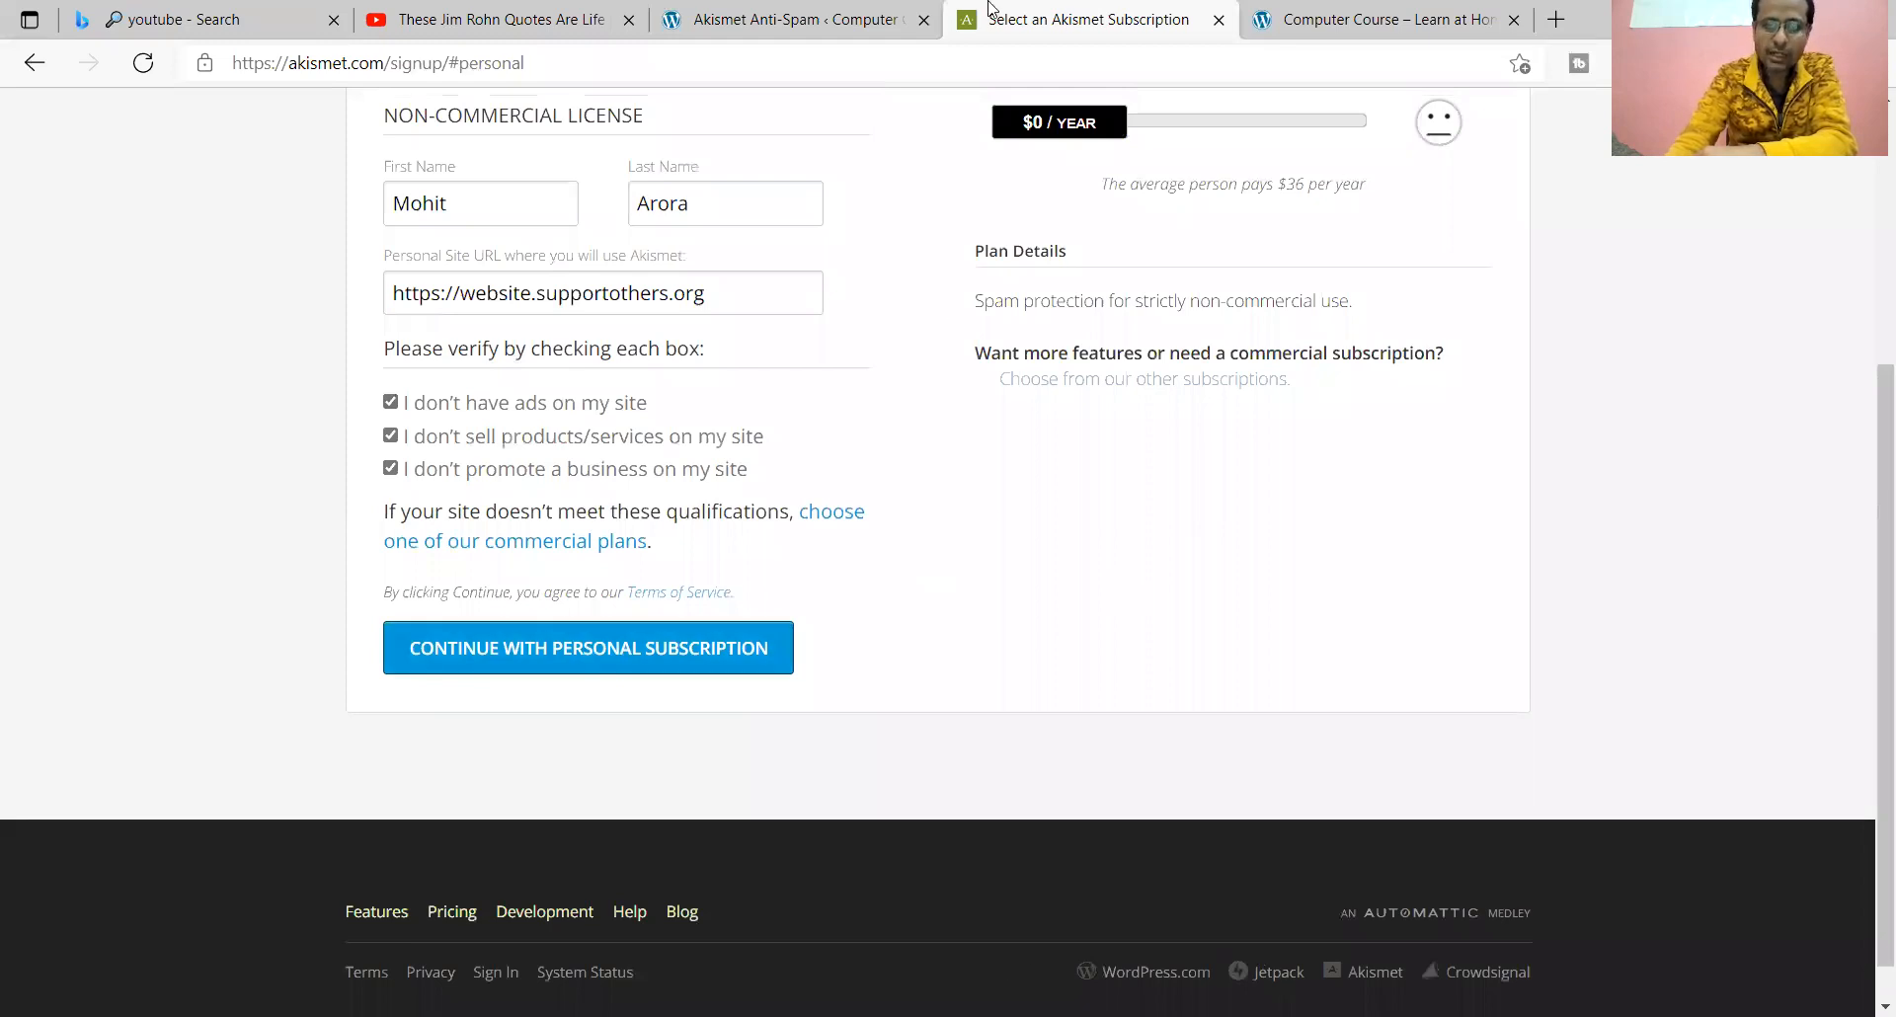
# - Glance at WordPress's Installed Plugins list, then return to the Akismet tab and submit the signup
pyautogui.click(837, 10)
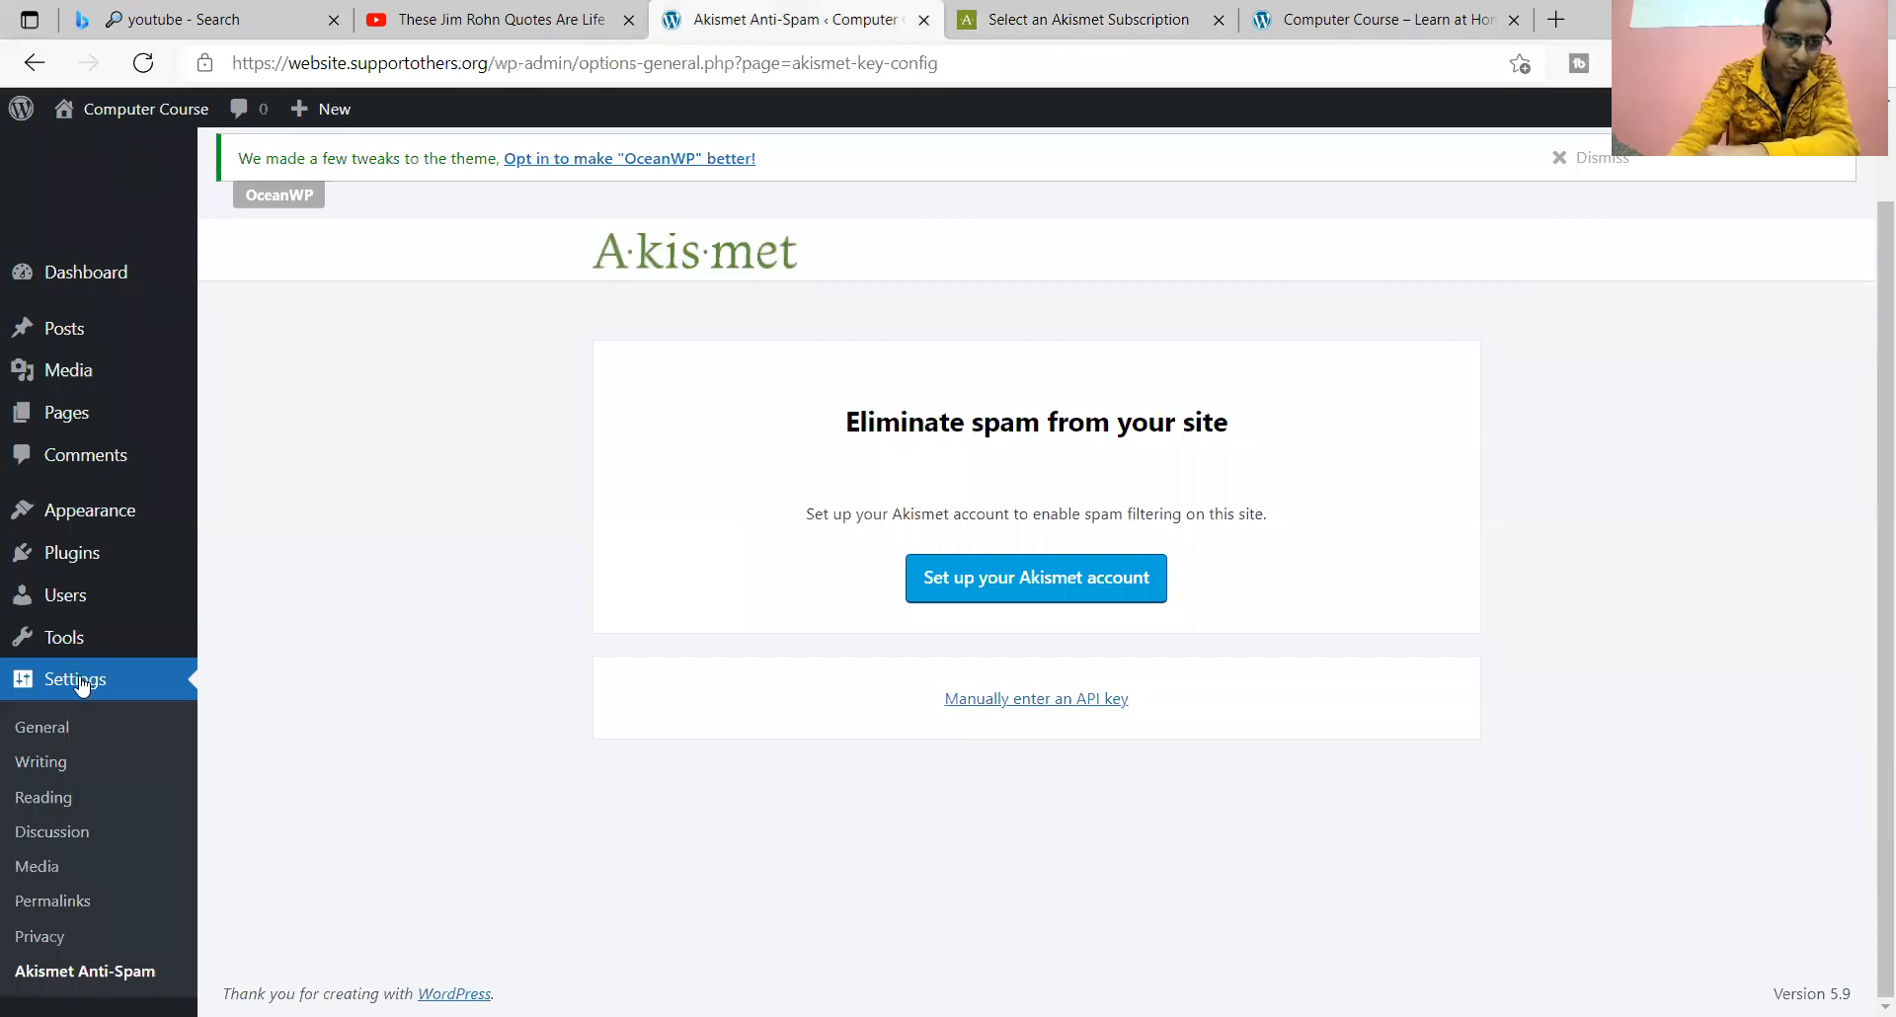
pyautogui.moveTo(74, 553)
pyautogui.click(273, 557)
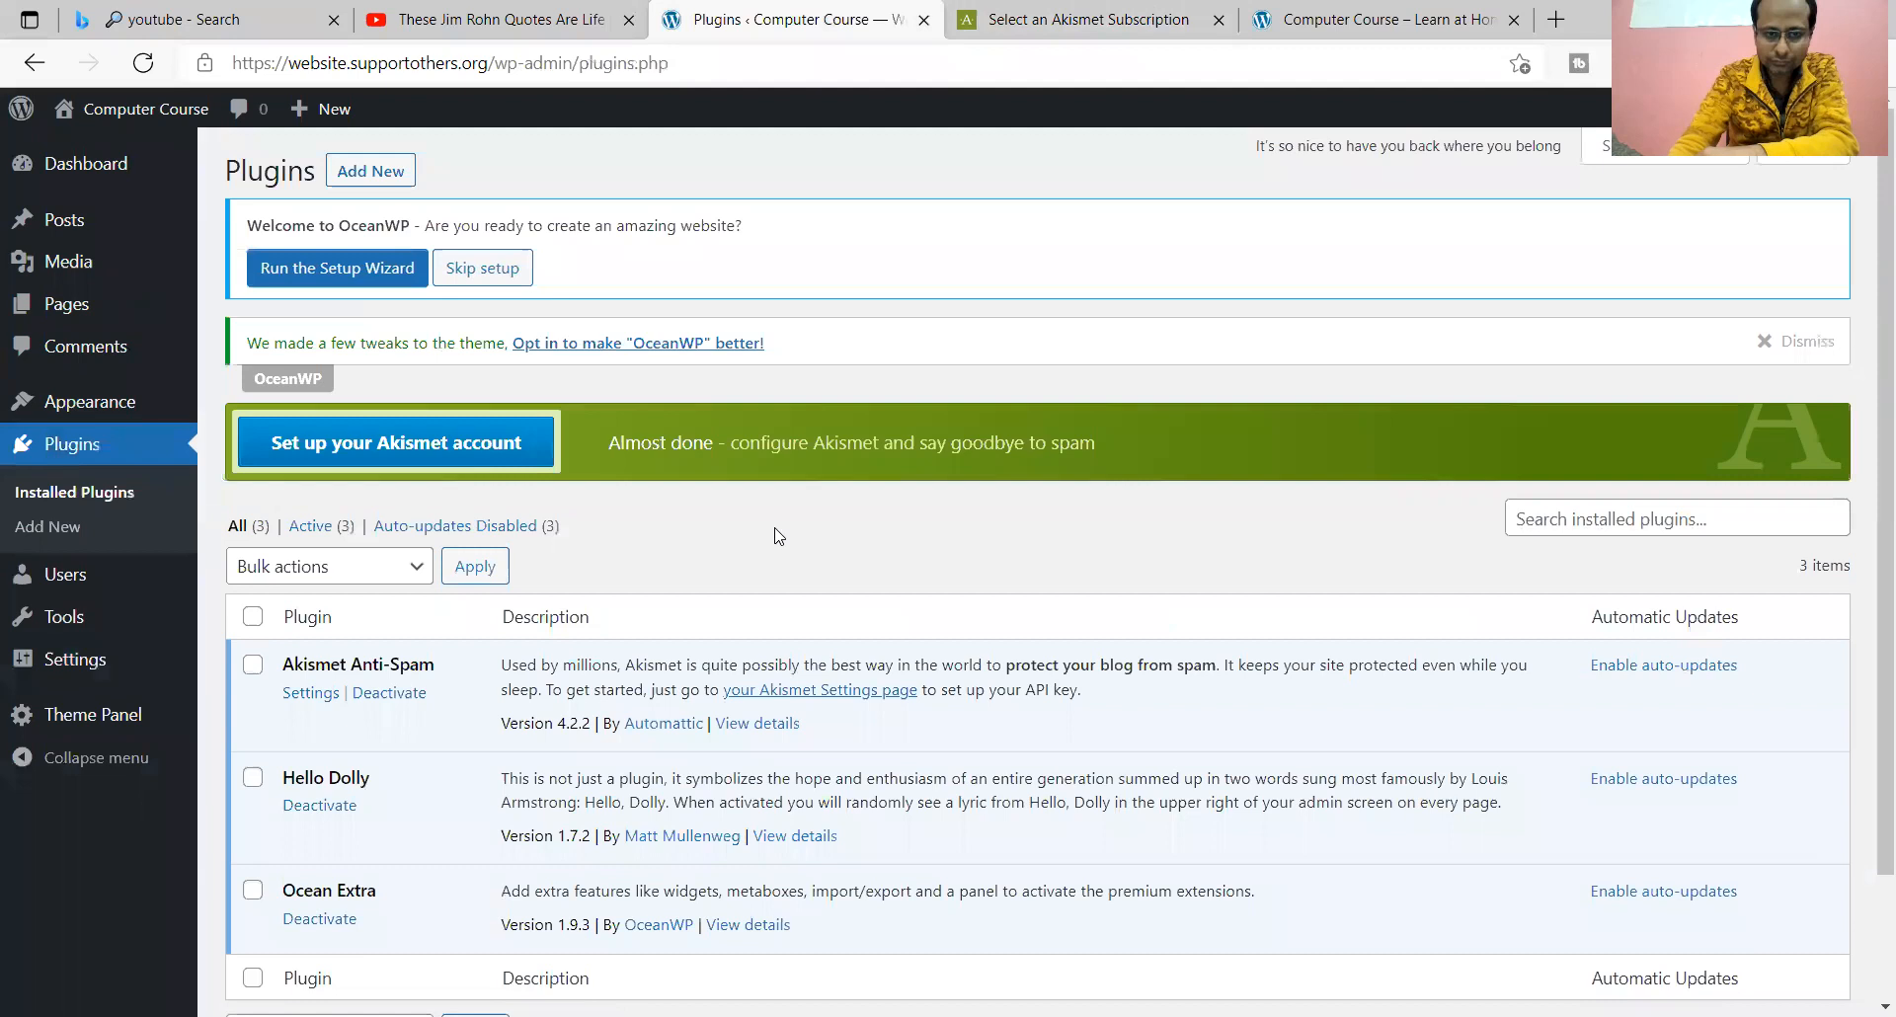
pyautogui.scroll(-2, 707, 561)
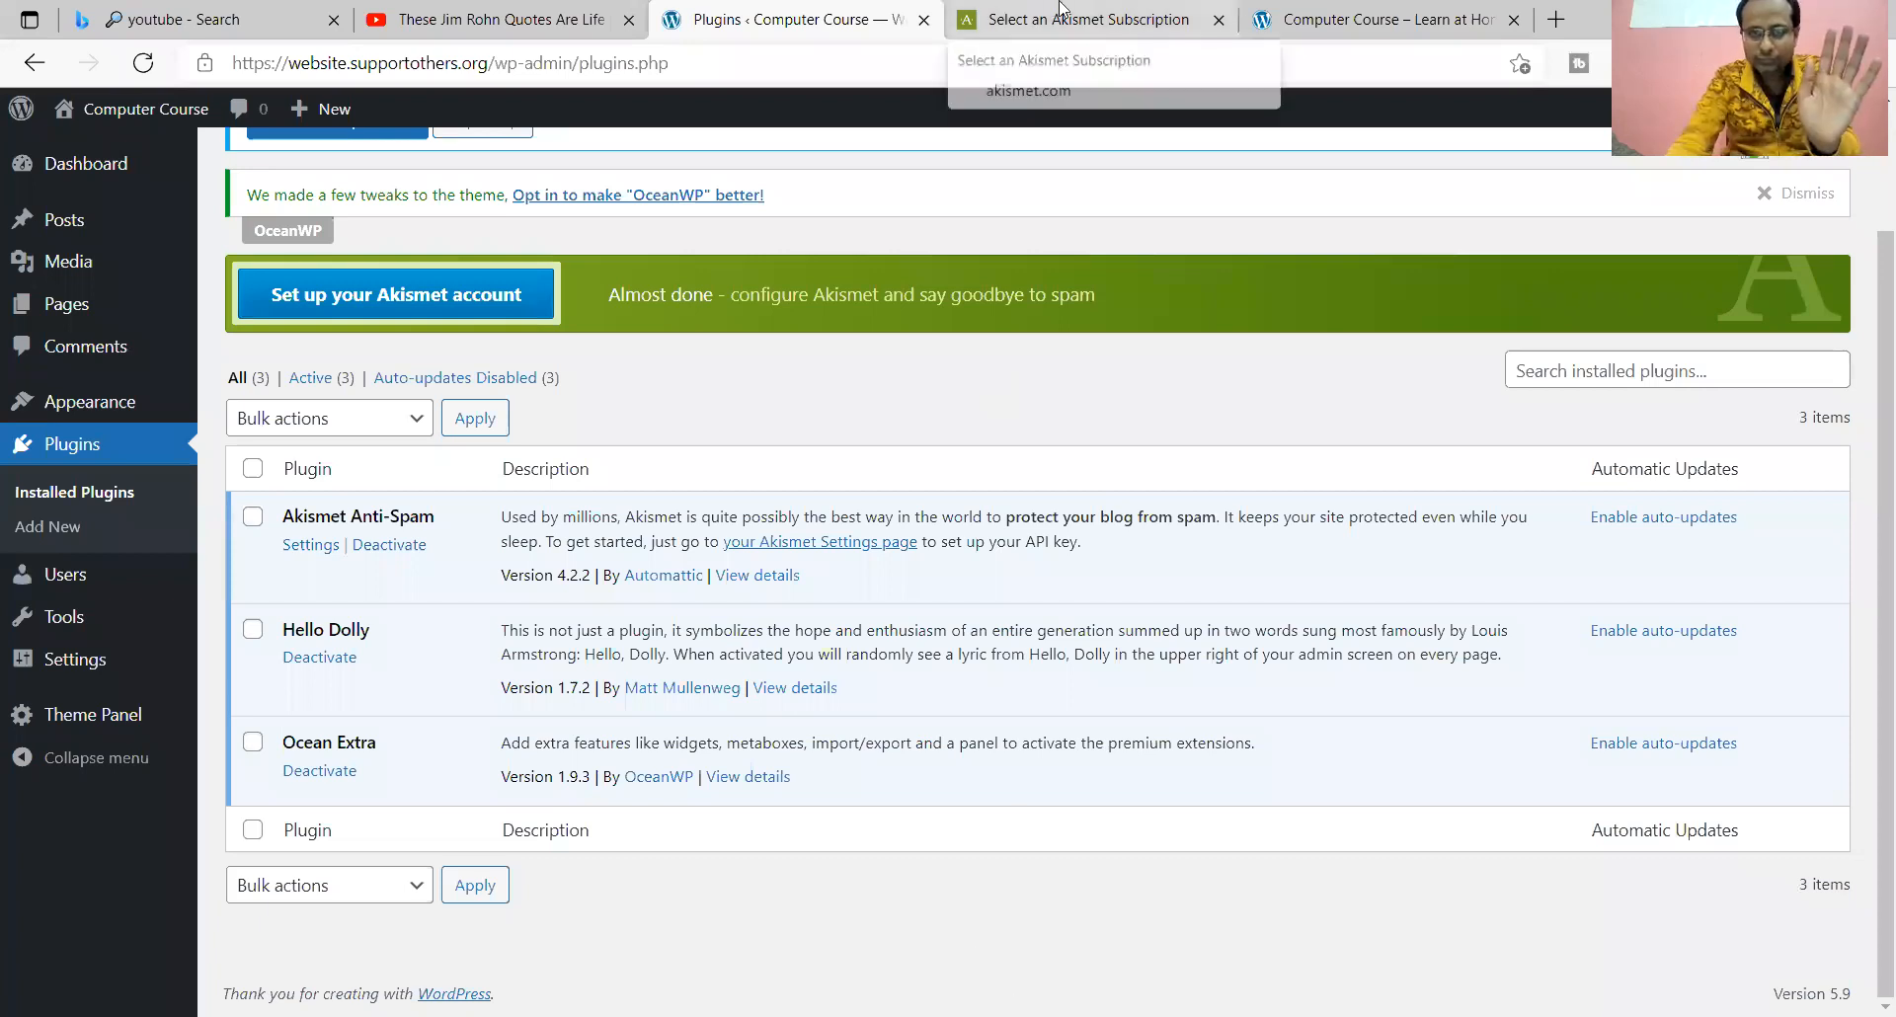
pyautogui.hotkey('ctrl', 'Tab')
pyautogui.click(572, 647)
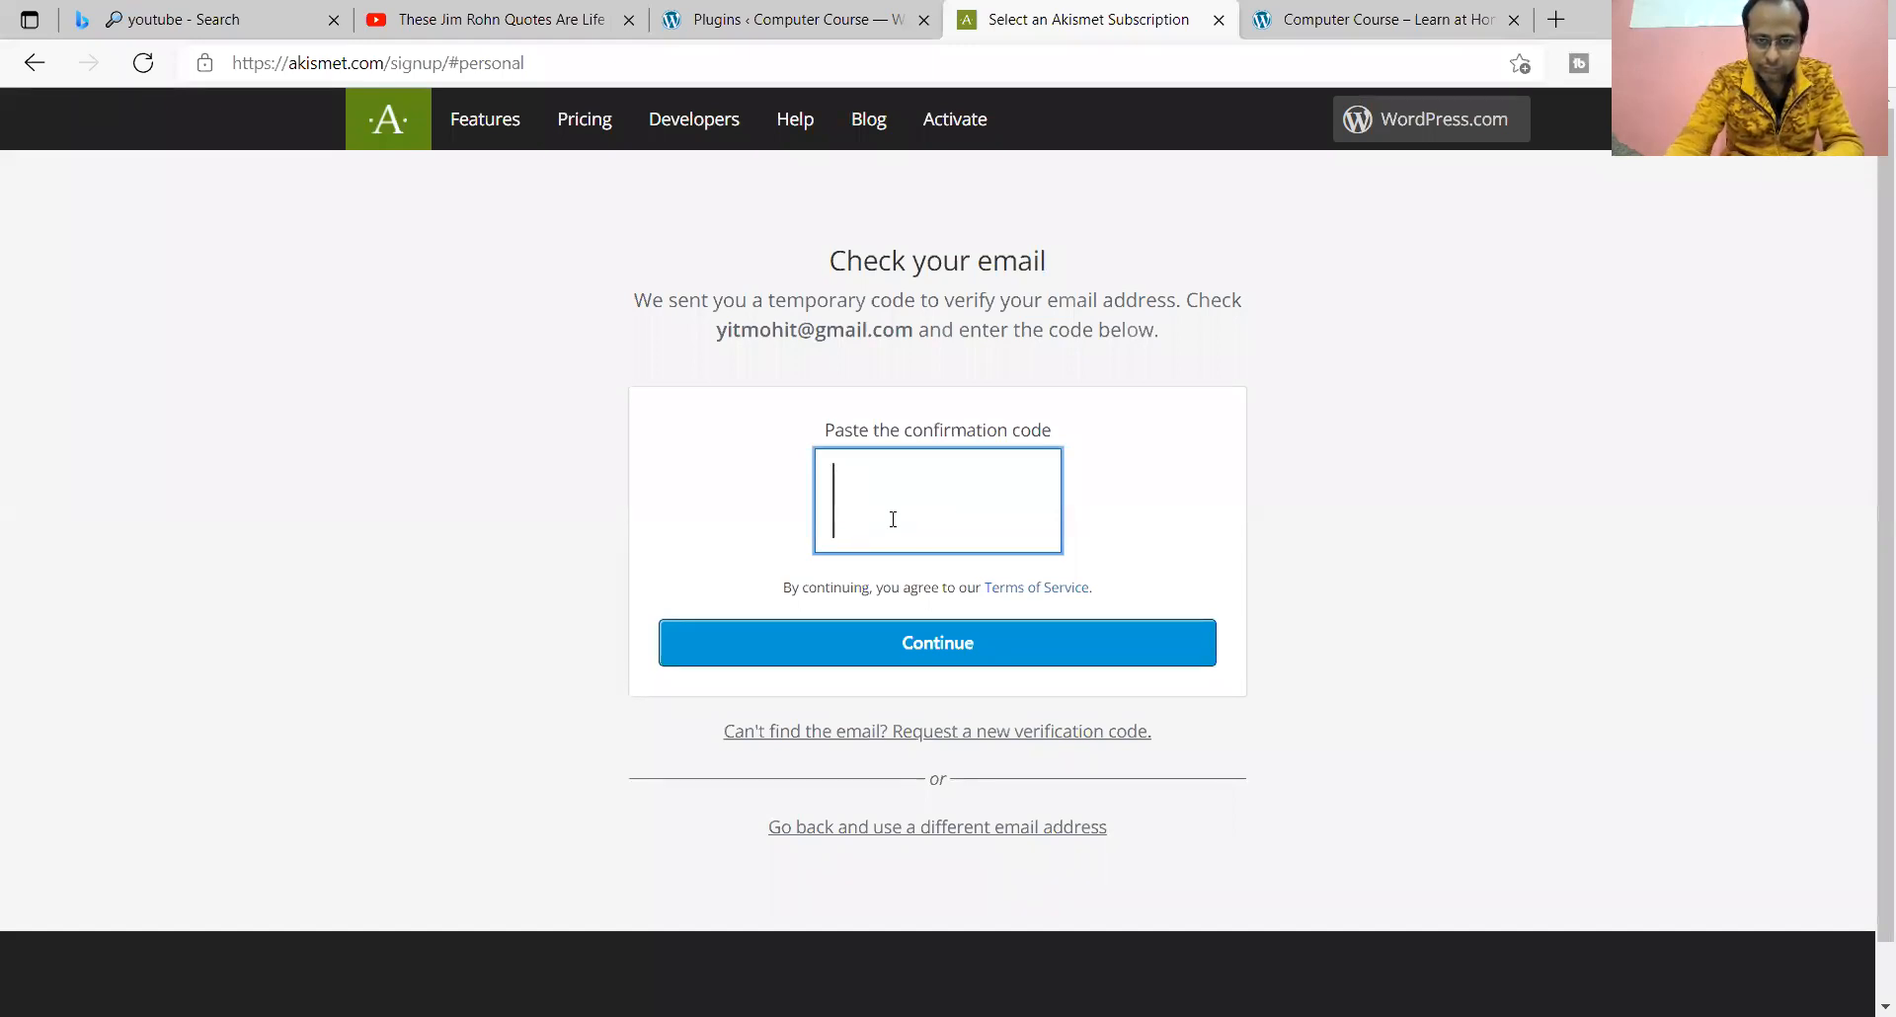
# - Enter the six-digit confirmation code from the email and submit it for verification
pyautogui.click(979, 507)
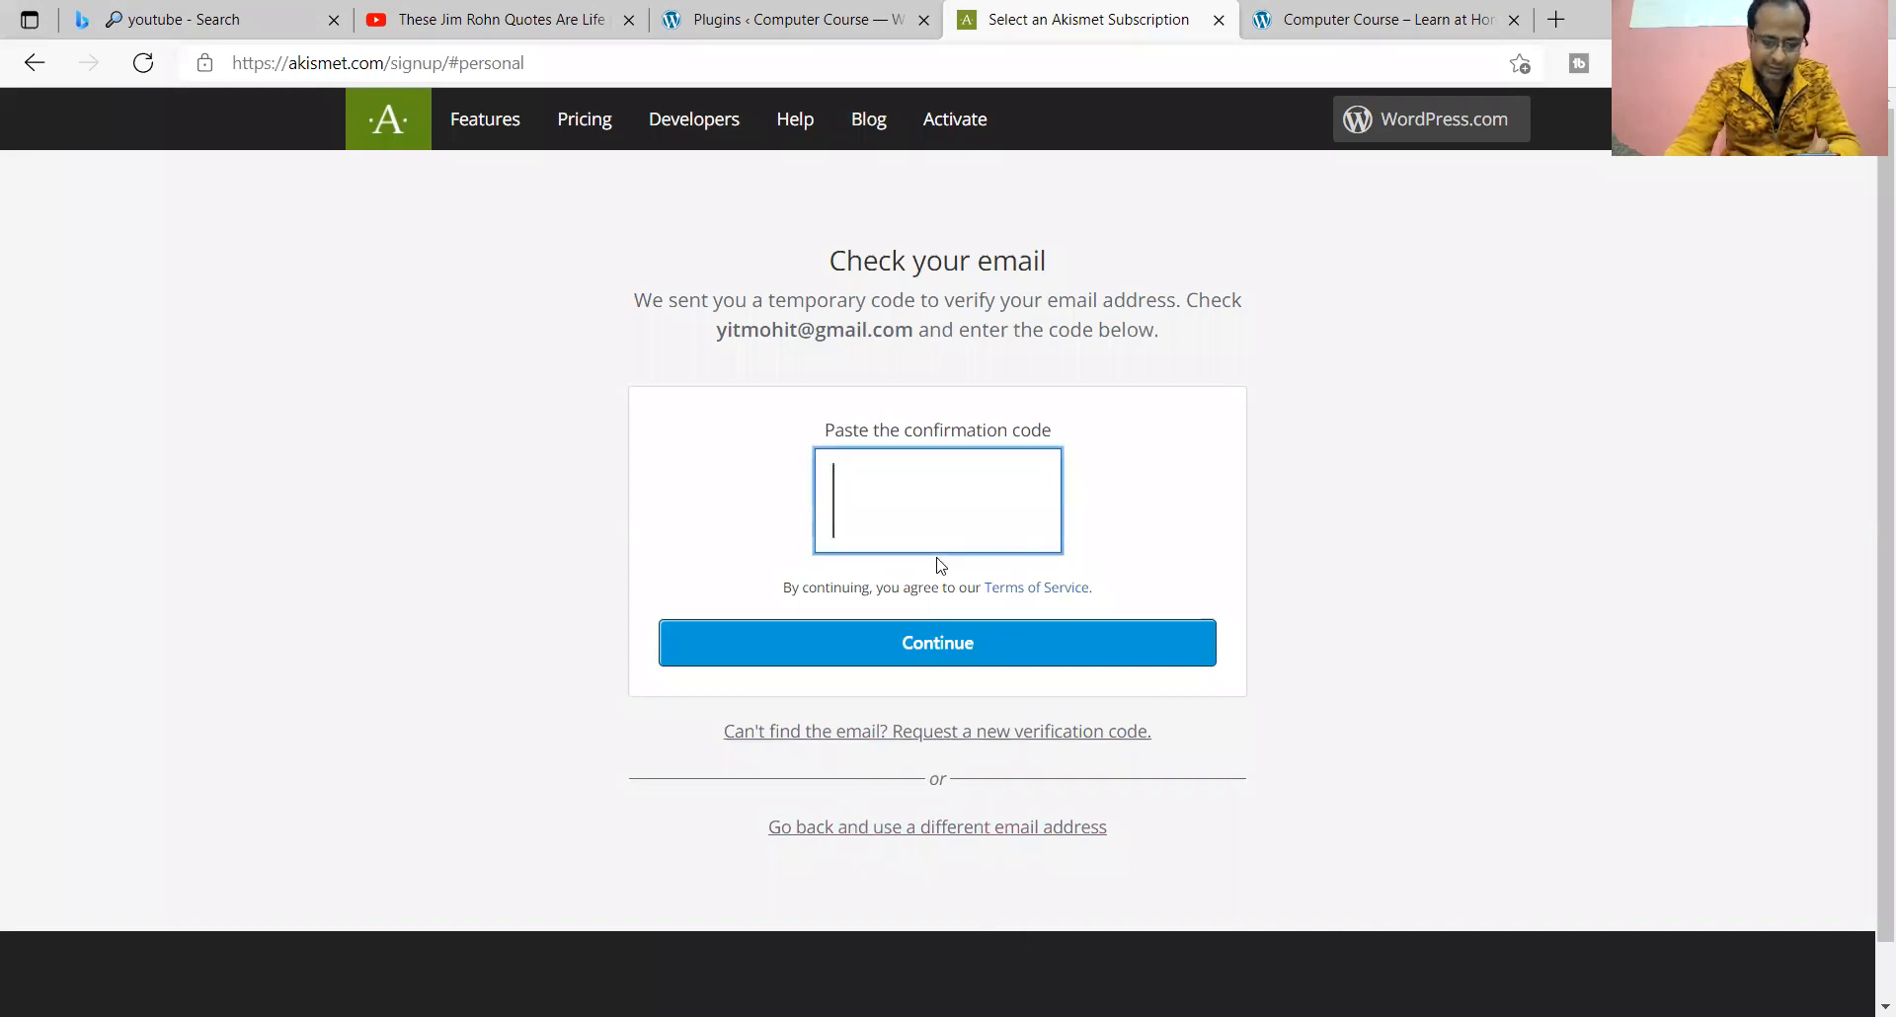
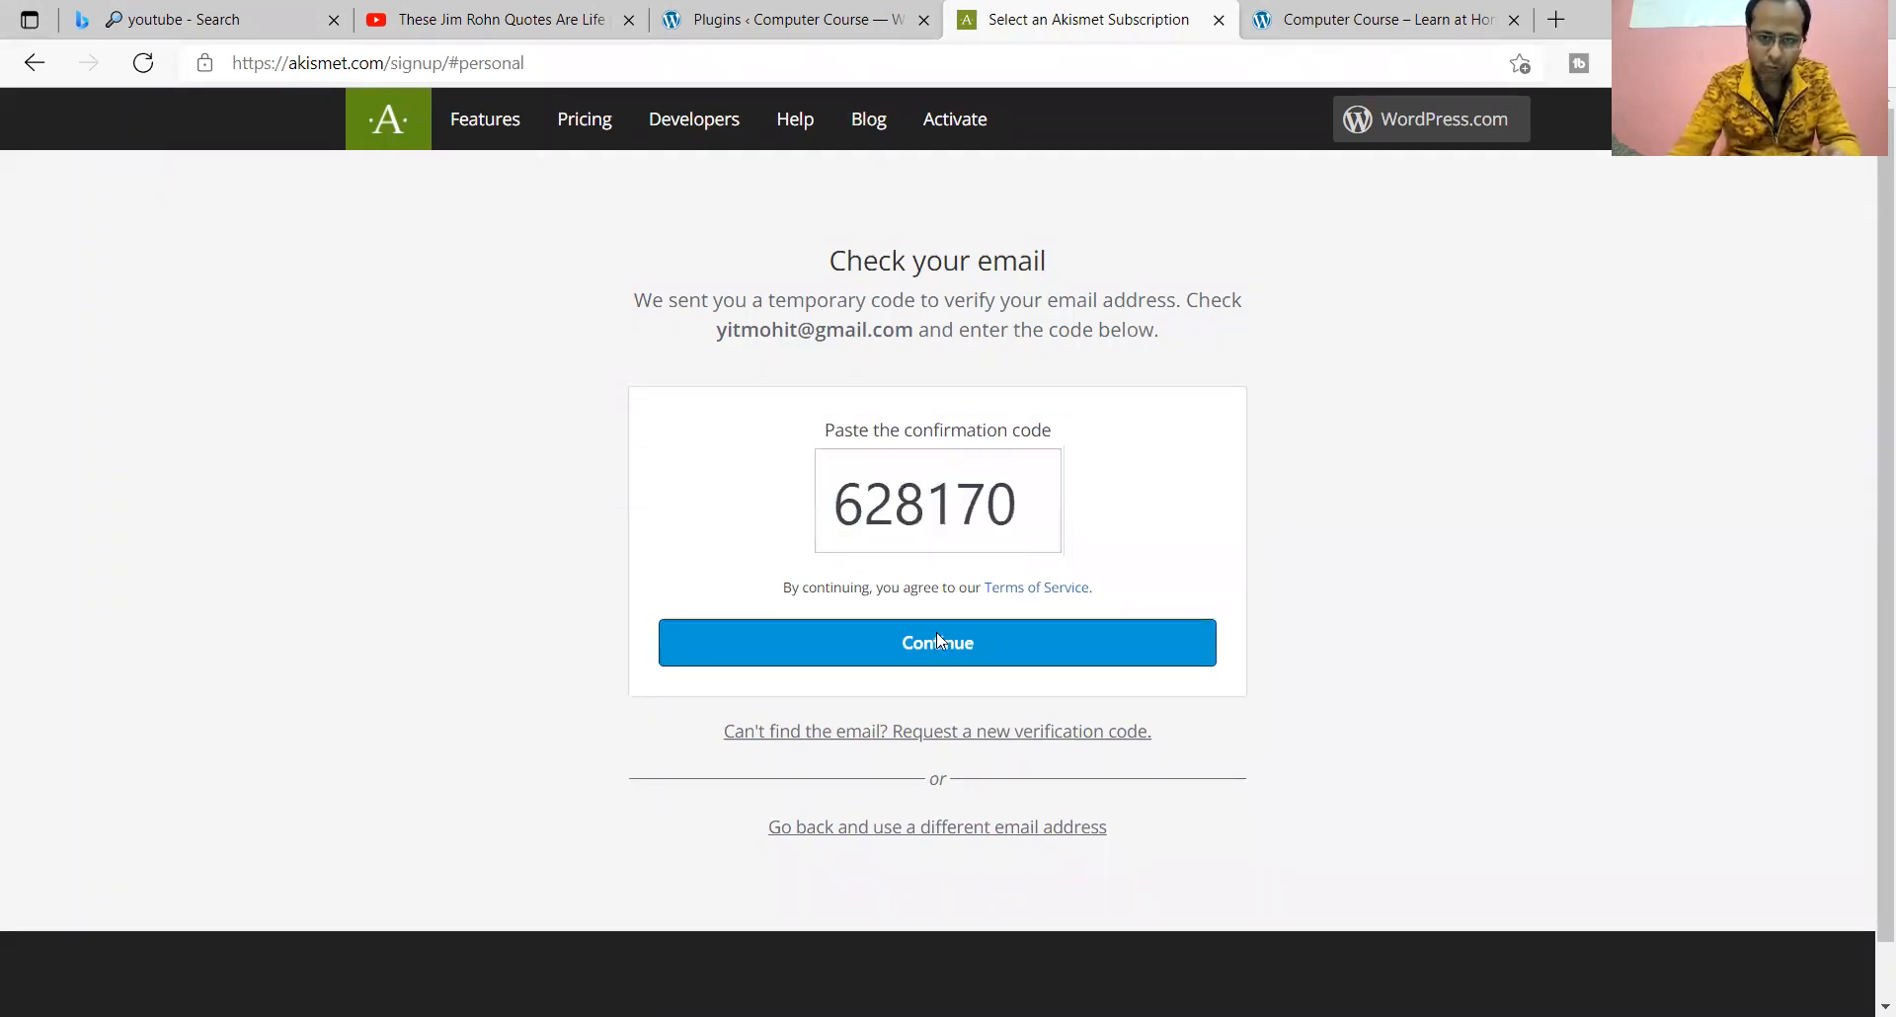
pyautogui.click(936, 632)
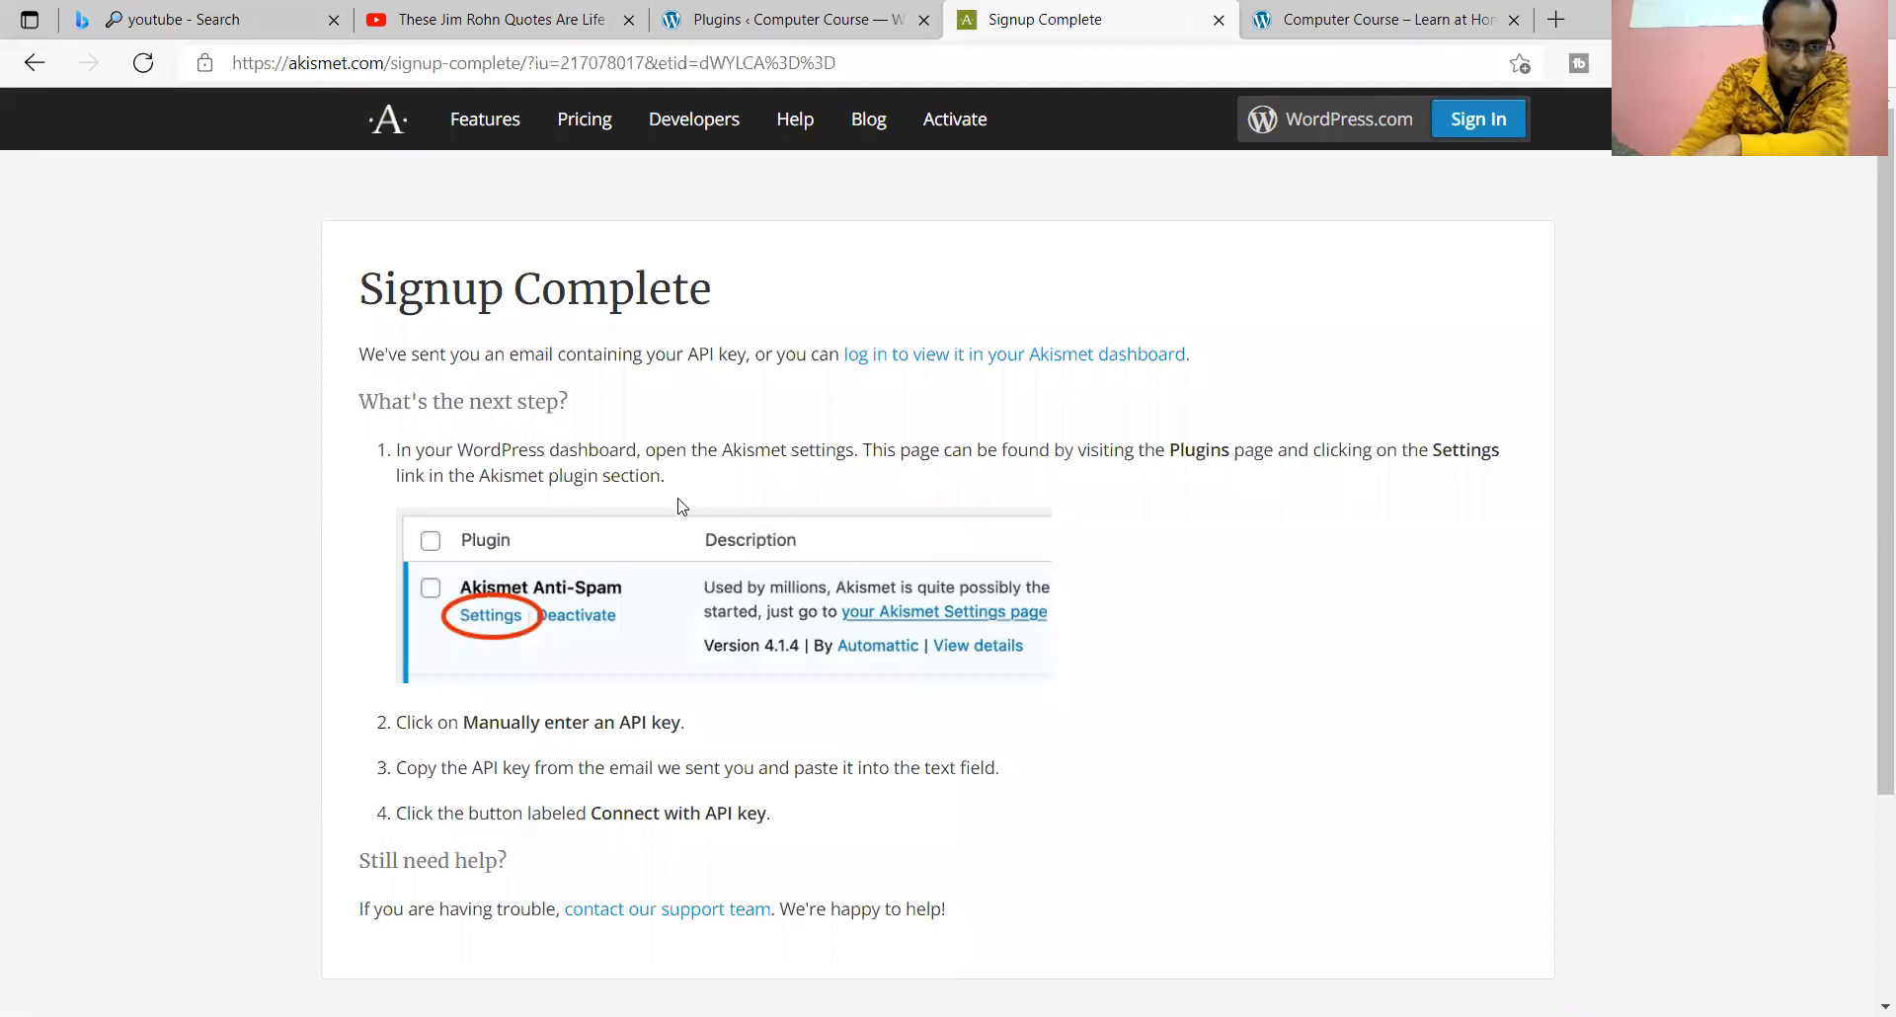
pyautogui.scroll(-3, 681, 499)
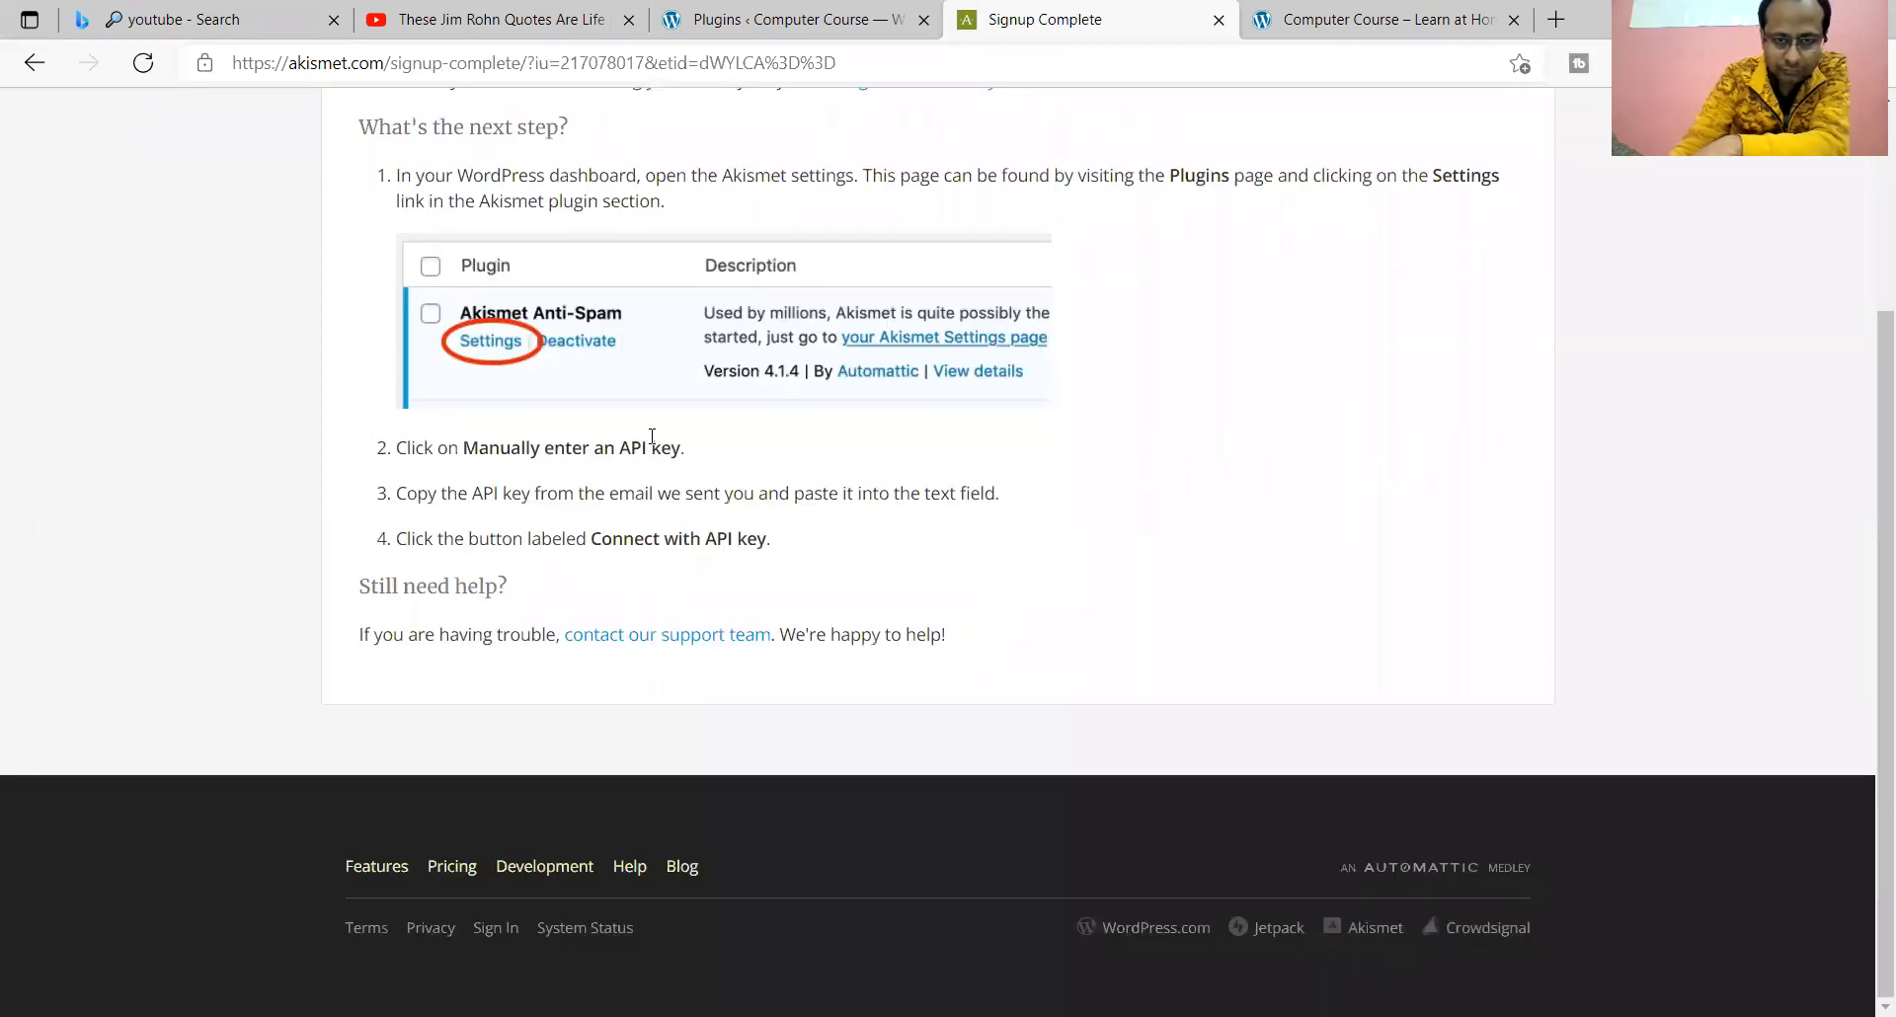
pyautogui.scroll(3, 1113, 474)
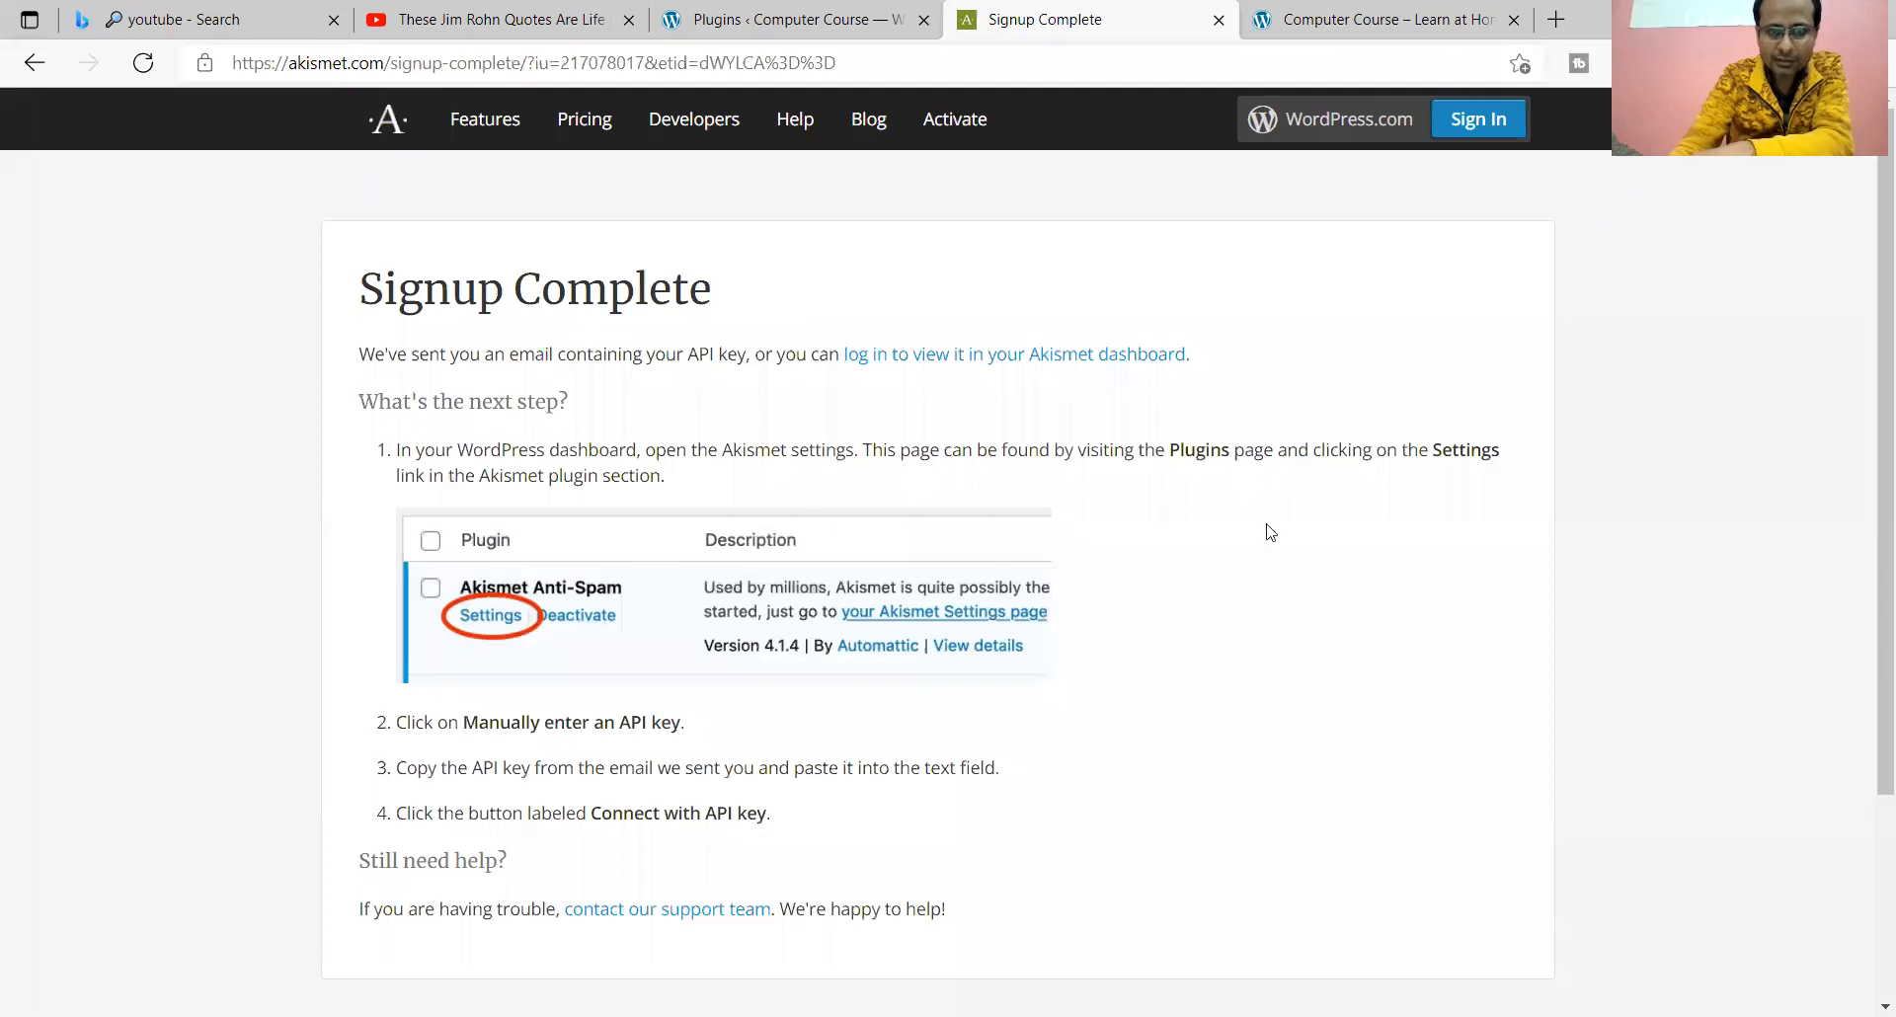
pyautogui.moveTo(479, 288); pyautogui.dragTo(673, 288)
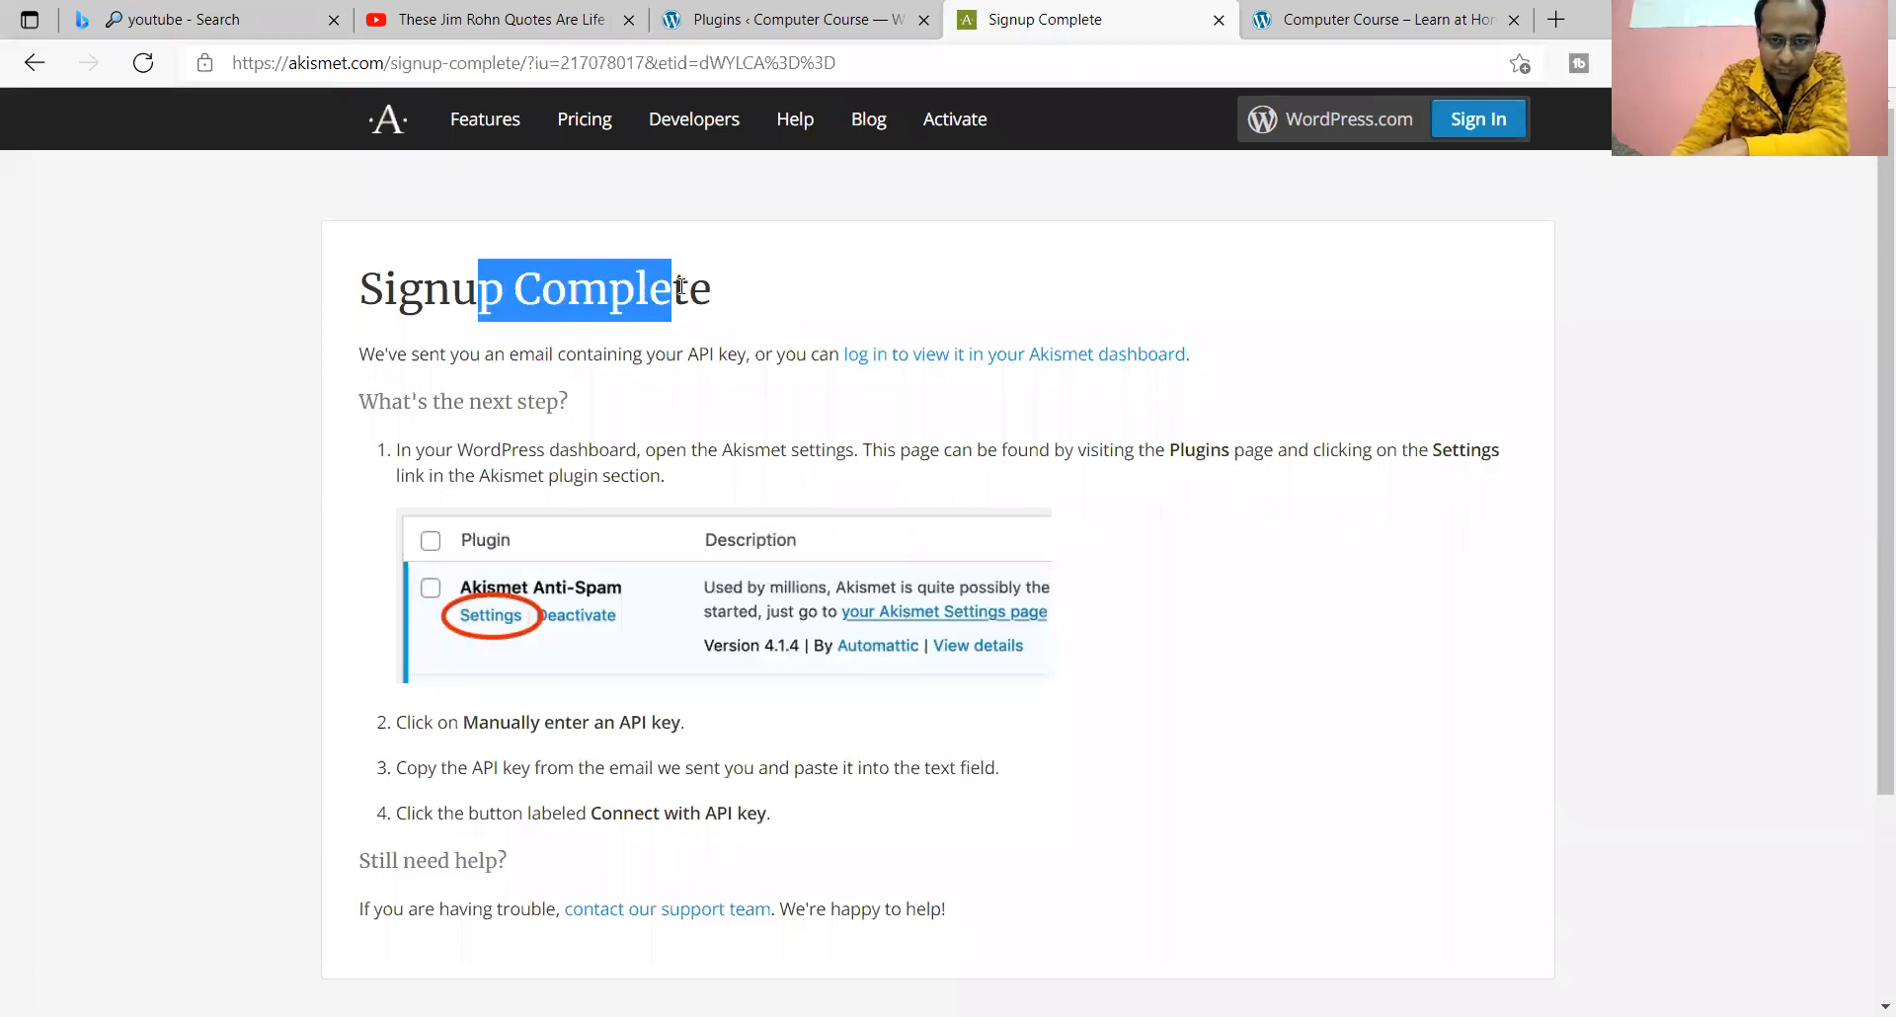
pyautogui.click(906, 284)
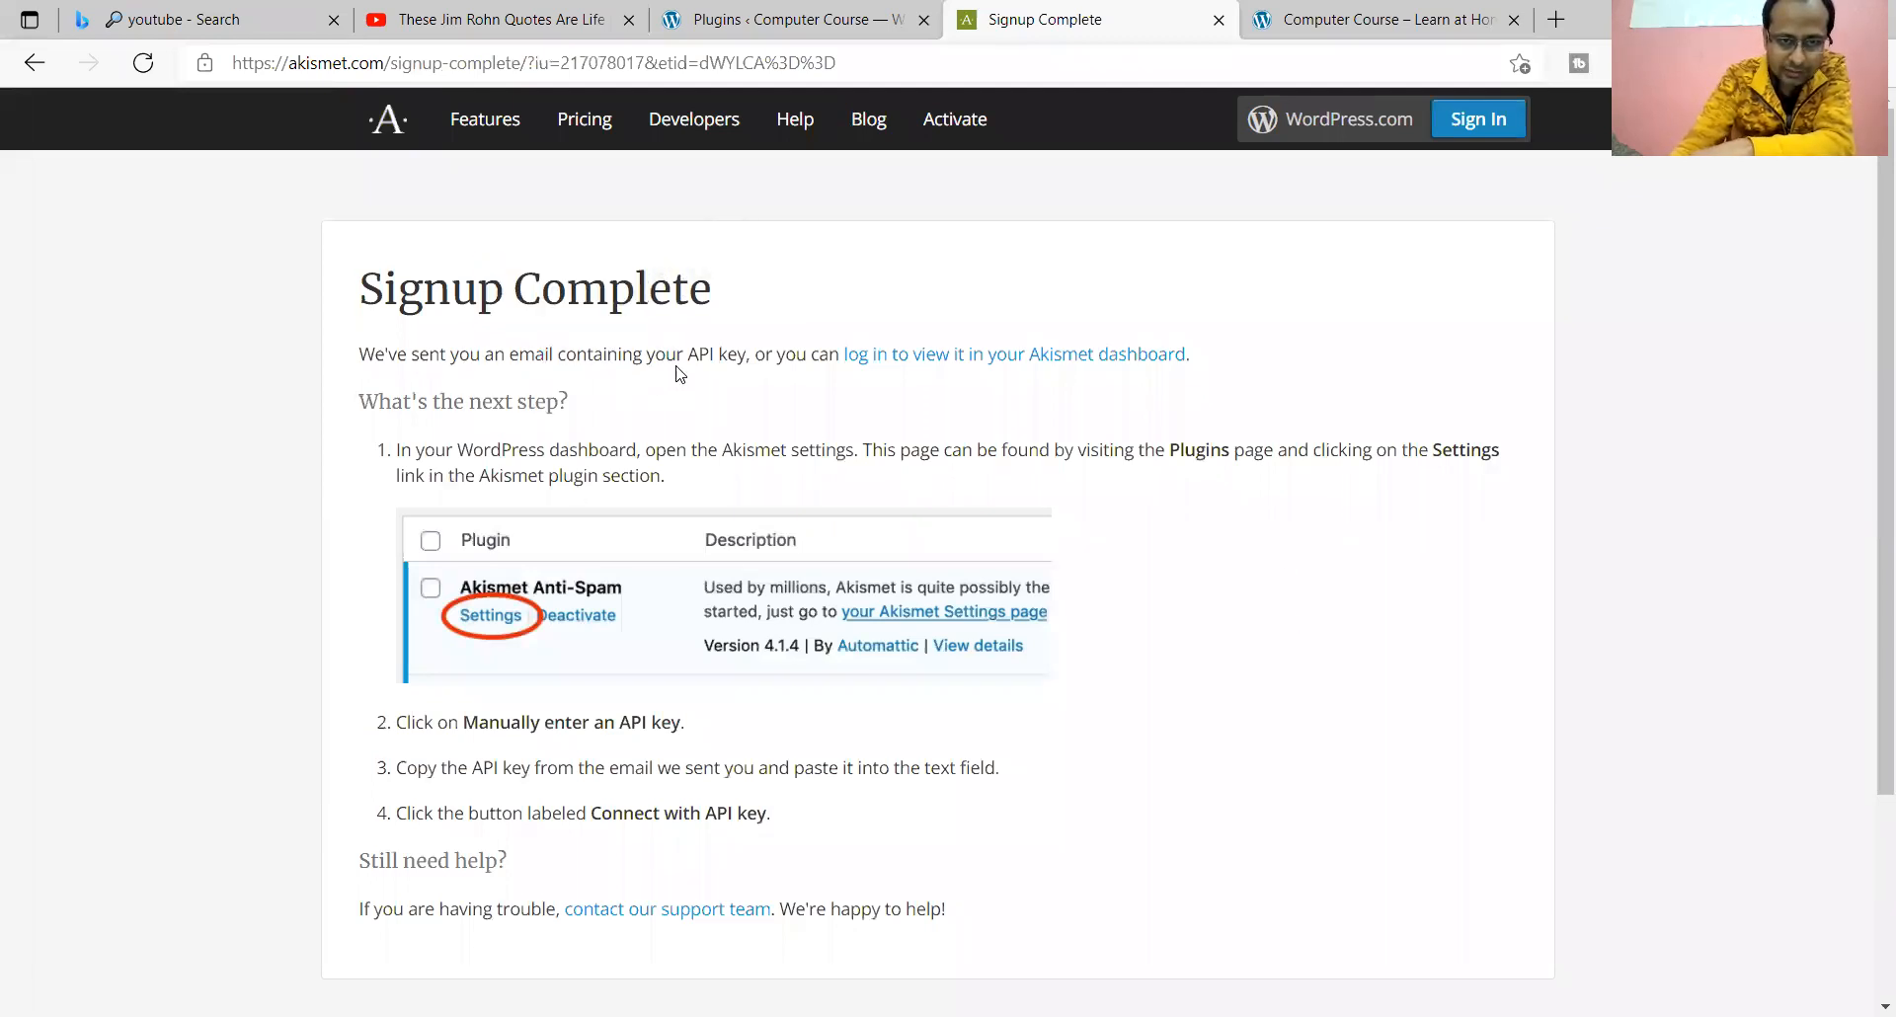
pyautogui.moveTo(739, 354); pyautogui.dragTo(655, 356)
pyautogui.click(457, 357)
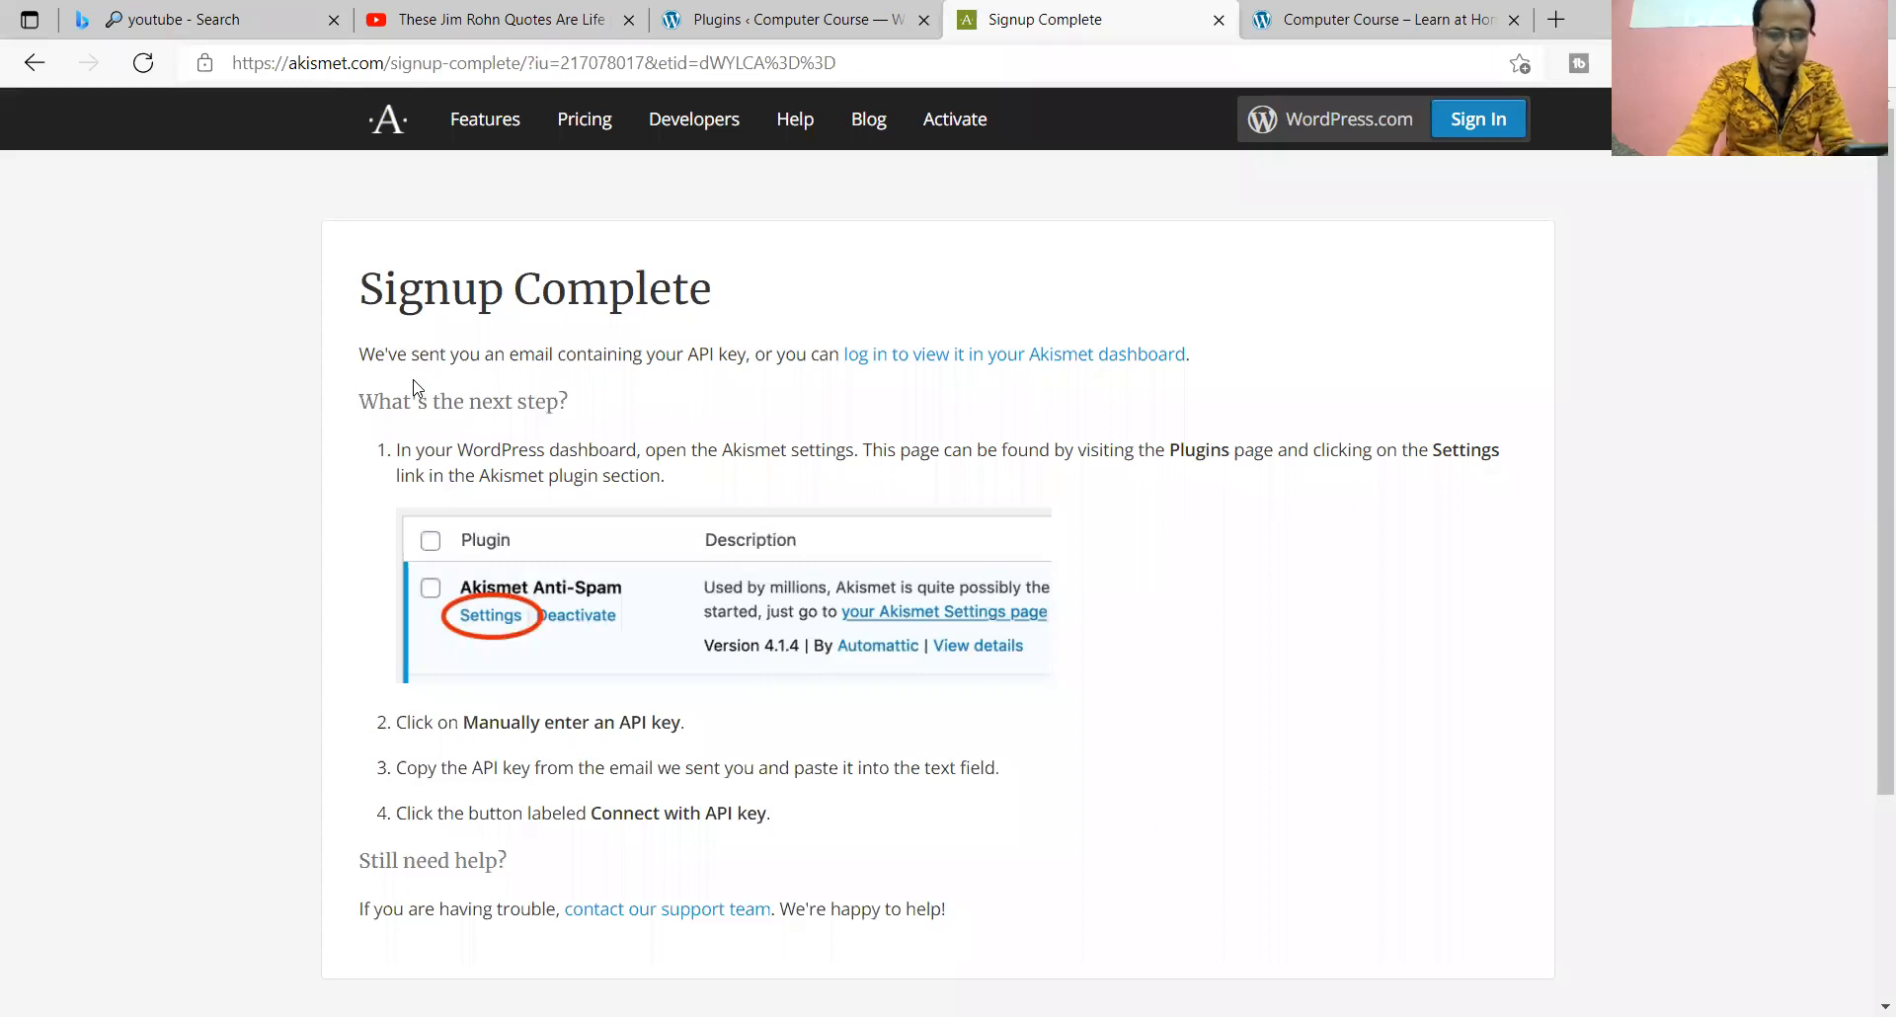
# - Open Akismet Anti-Spam settings from Plugins and start entering the personal API key manually
pyautogui.click(804, 18)
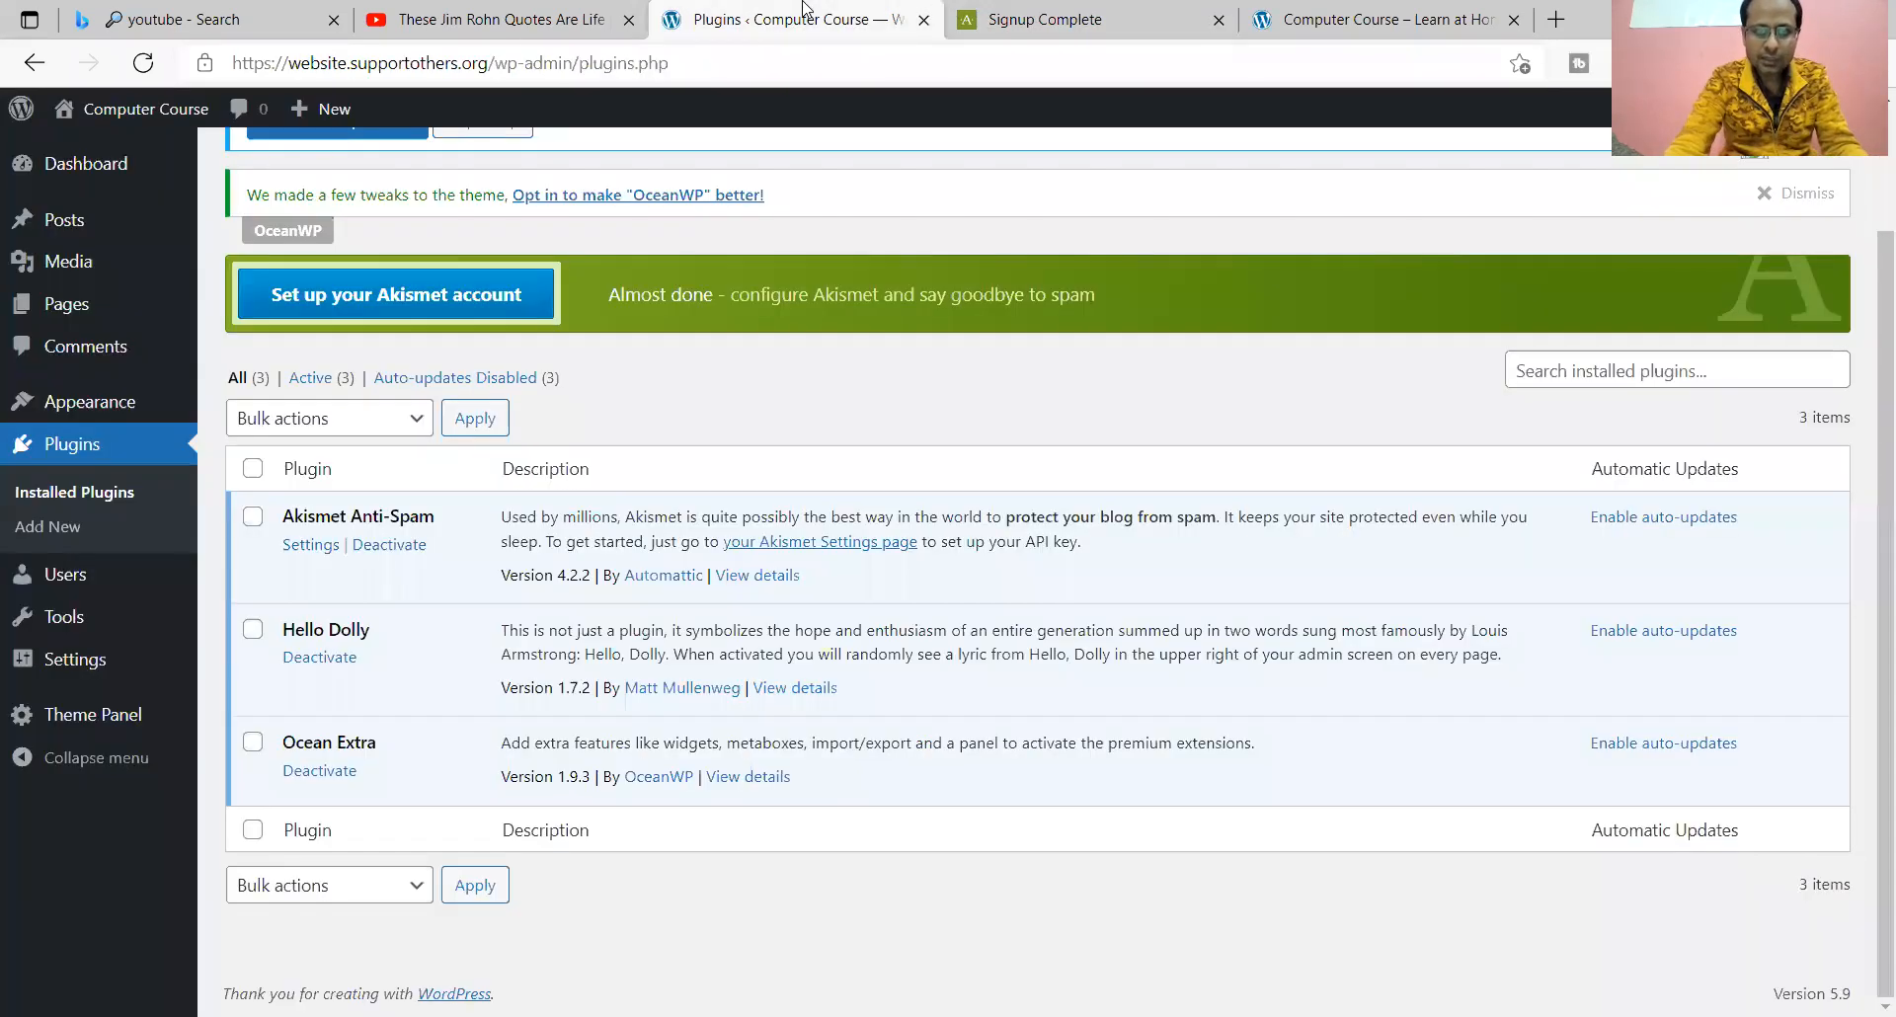
pyautogui.click(307, 549)
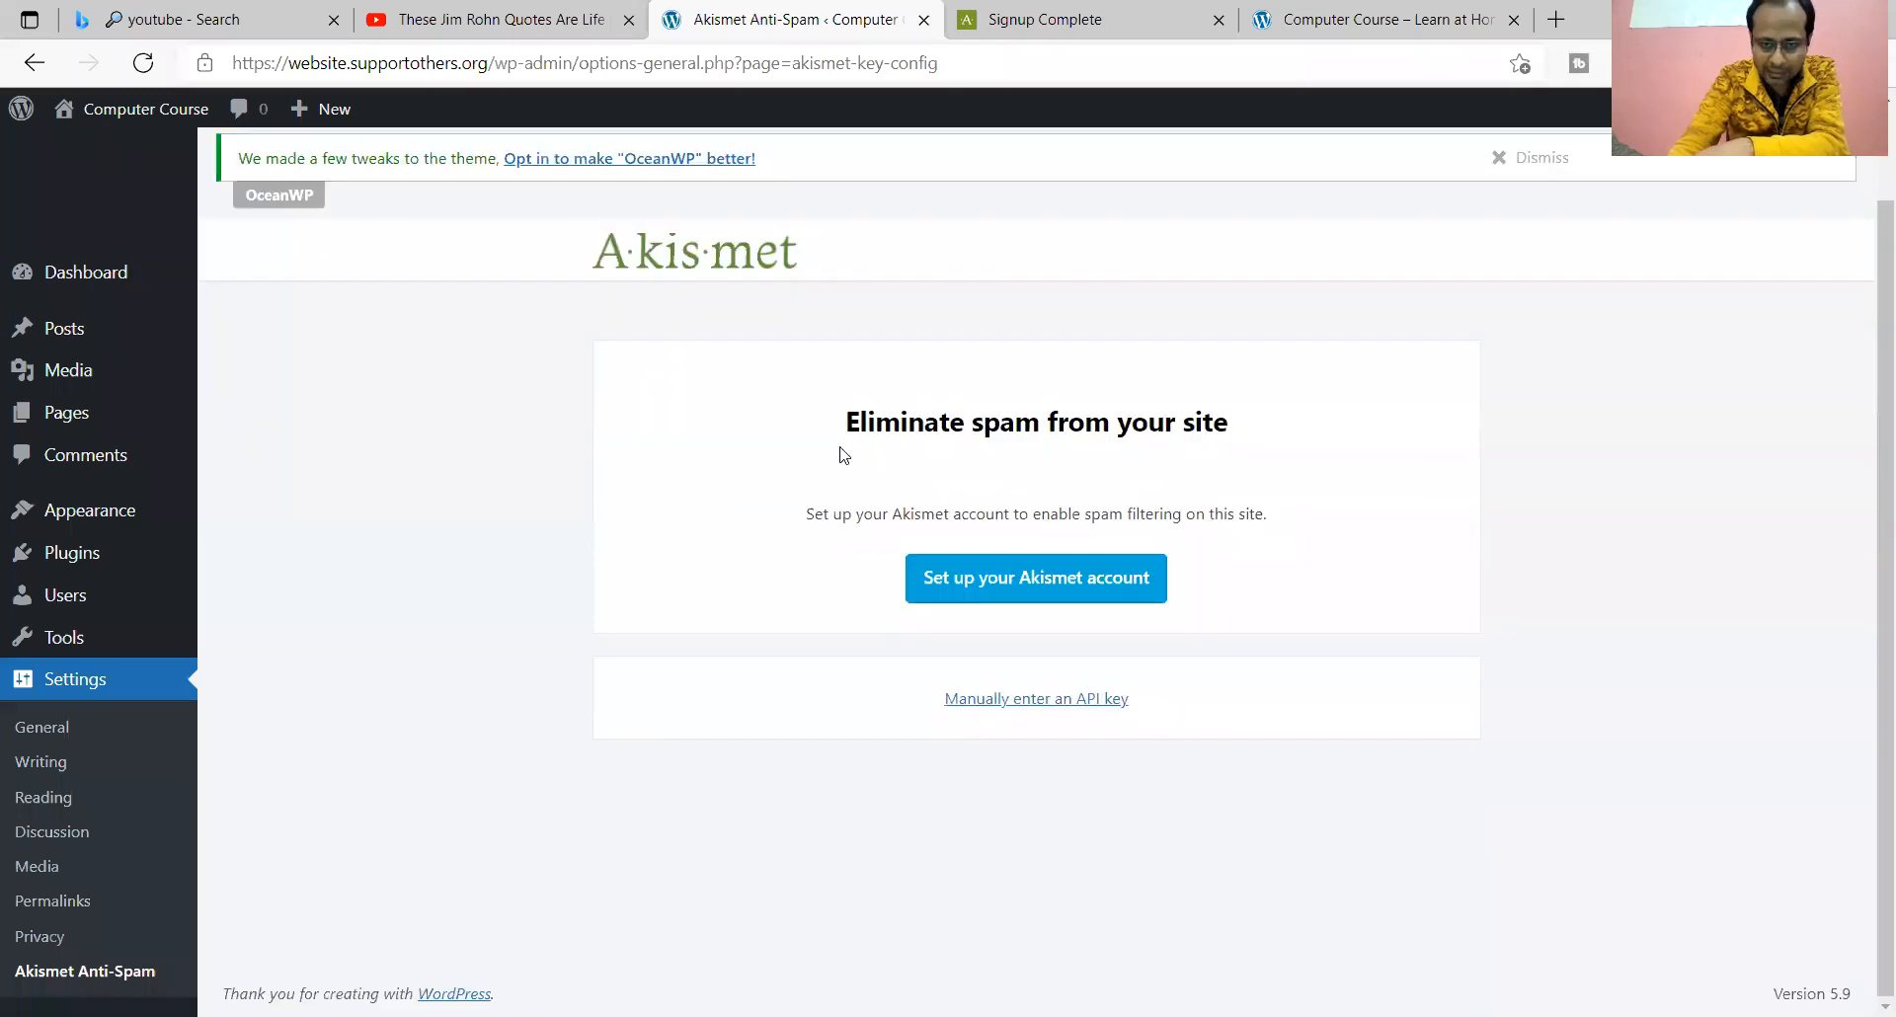
pyautogui.click(1051, 703)
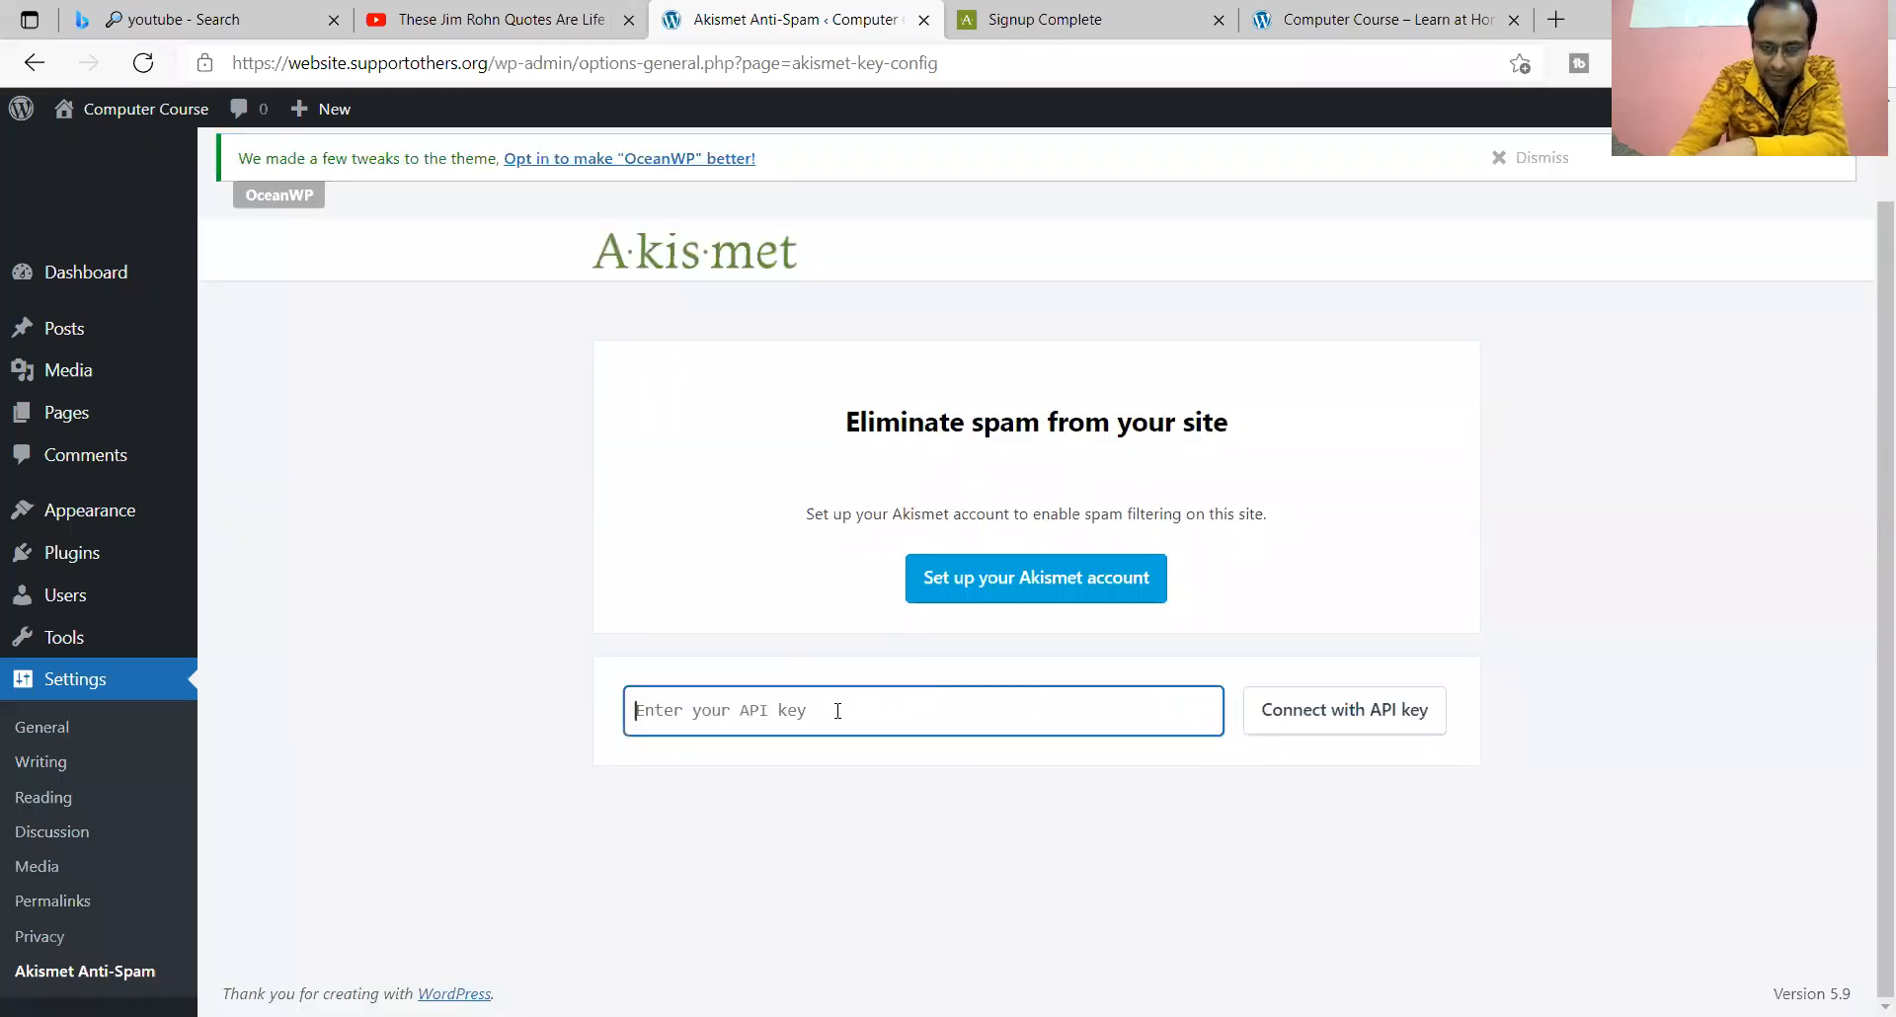
pyautogui.click(1157, 13)
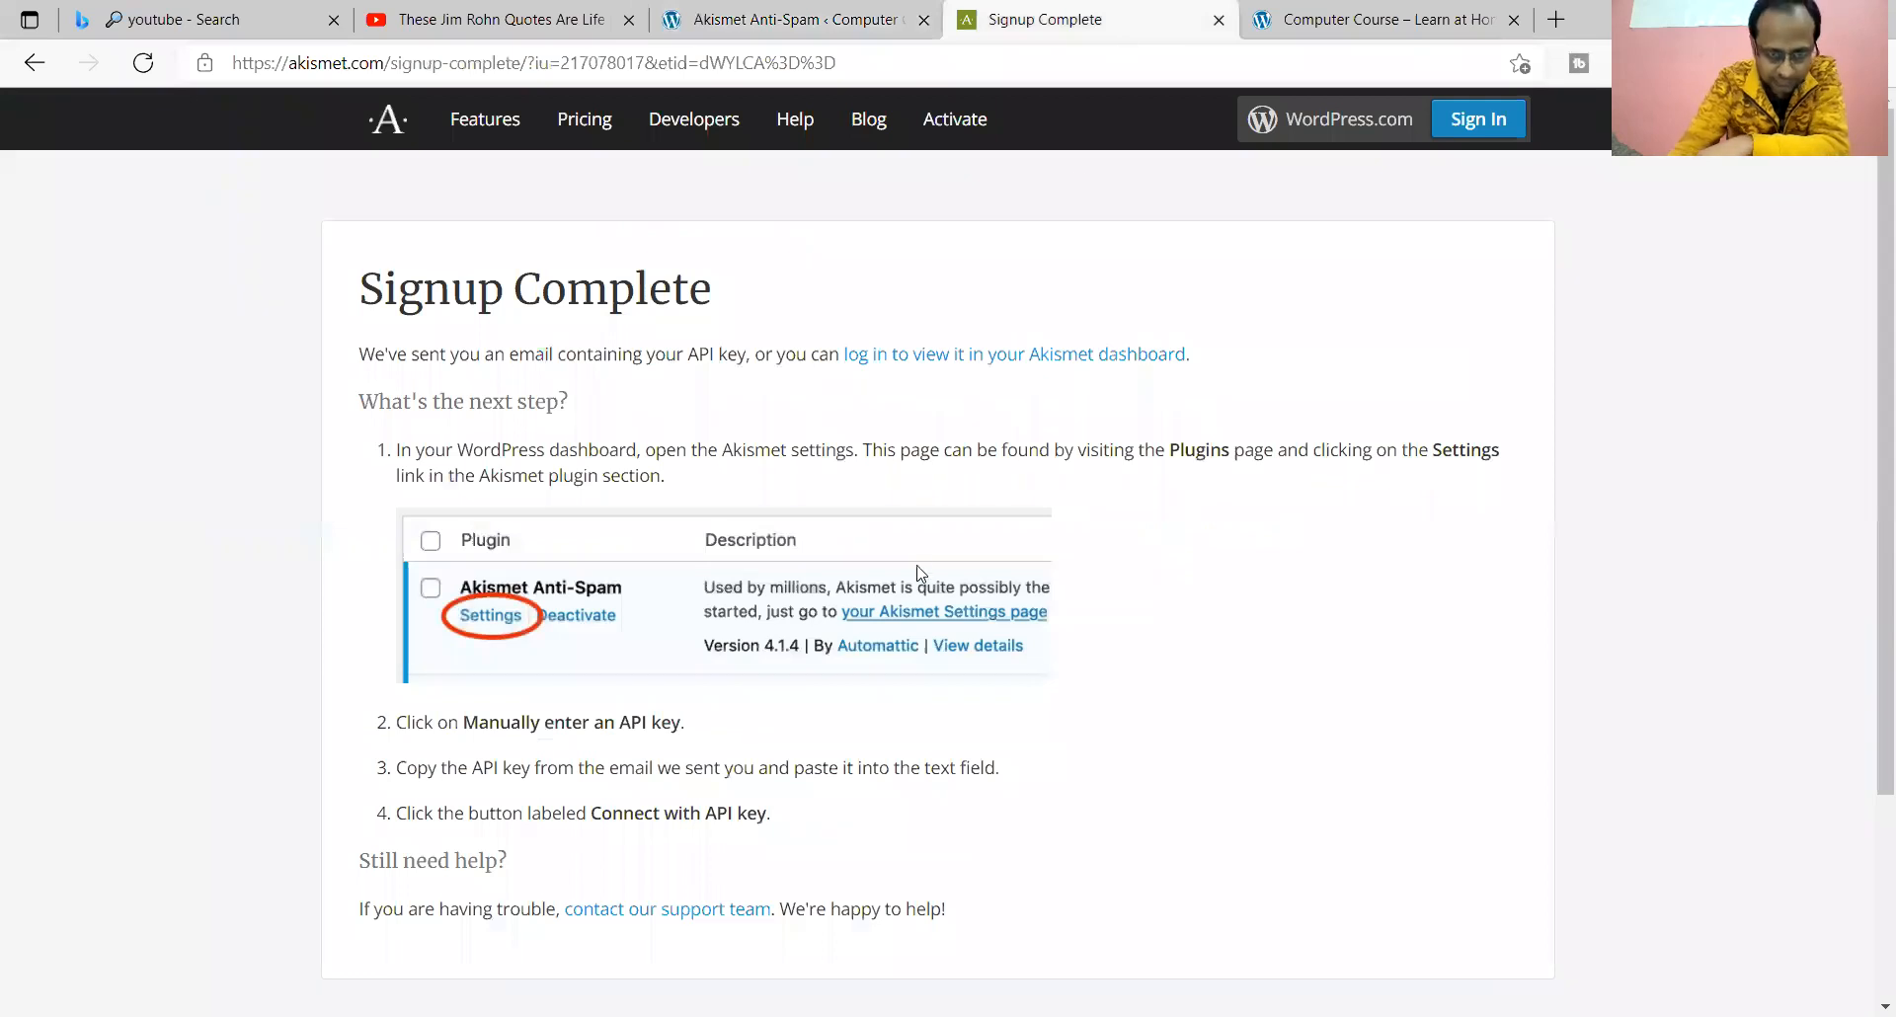
pyautogui.click(807, 15)
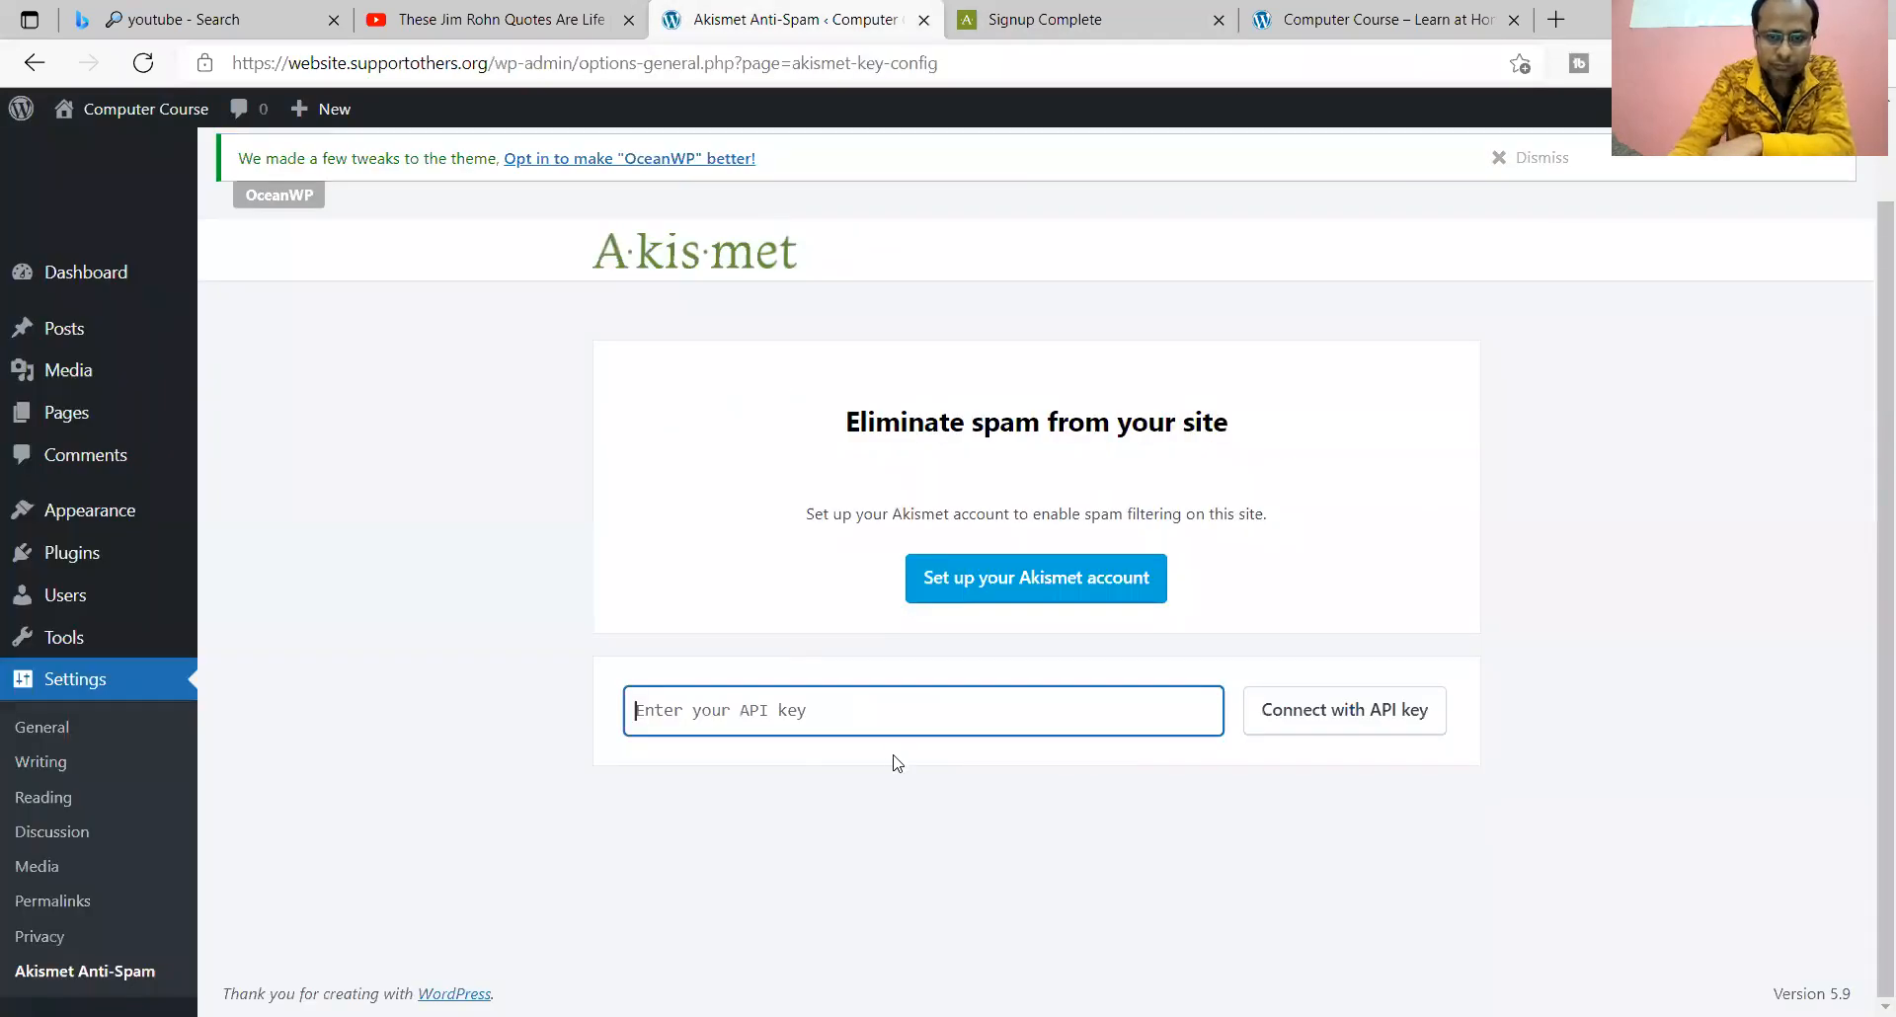
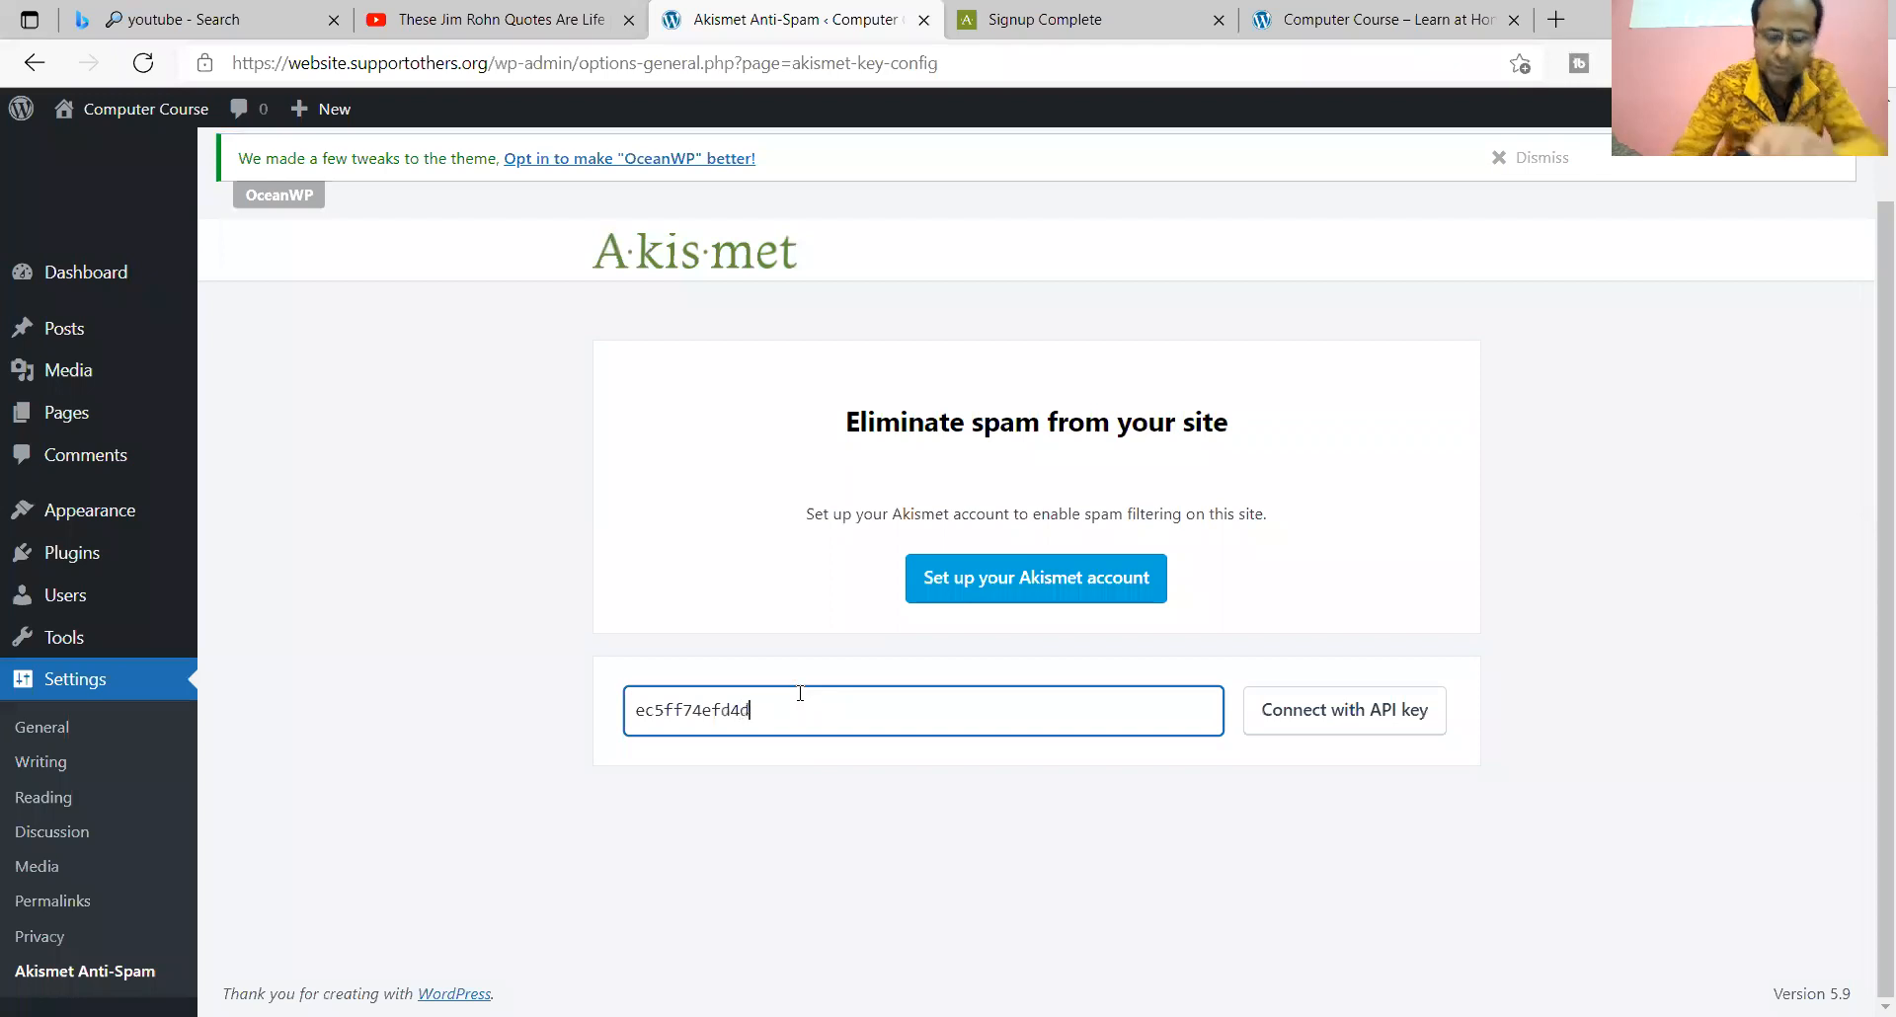
# - Connect Akismet with the API key and check it reports protecting the site on Akismet Personal
pyautogui.click(1348, 720)
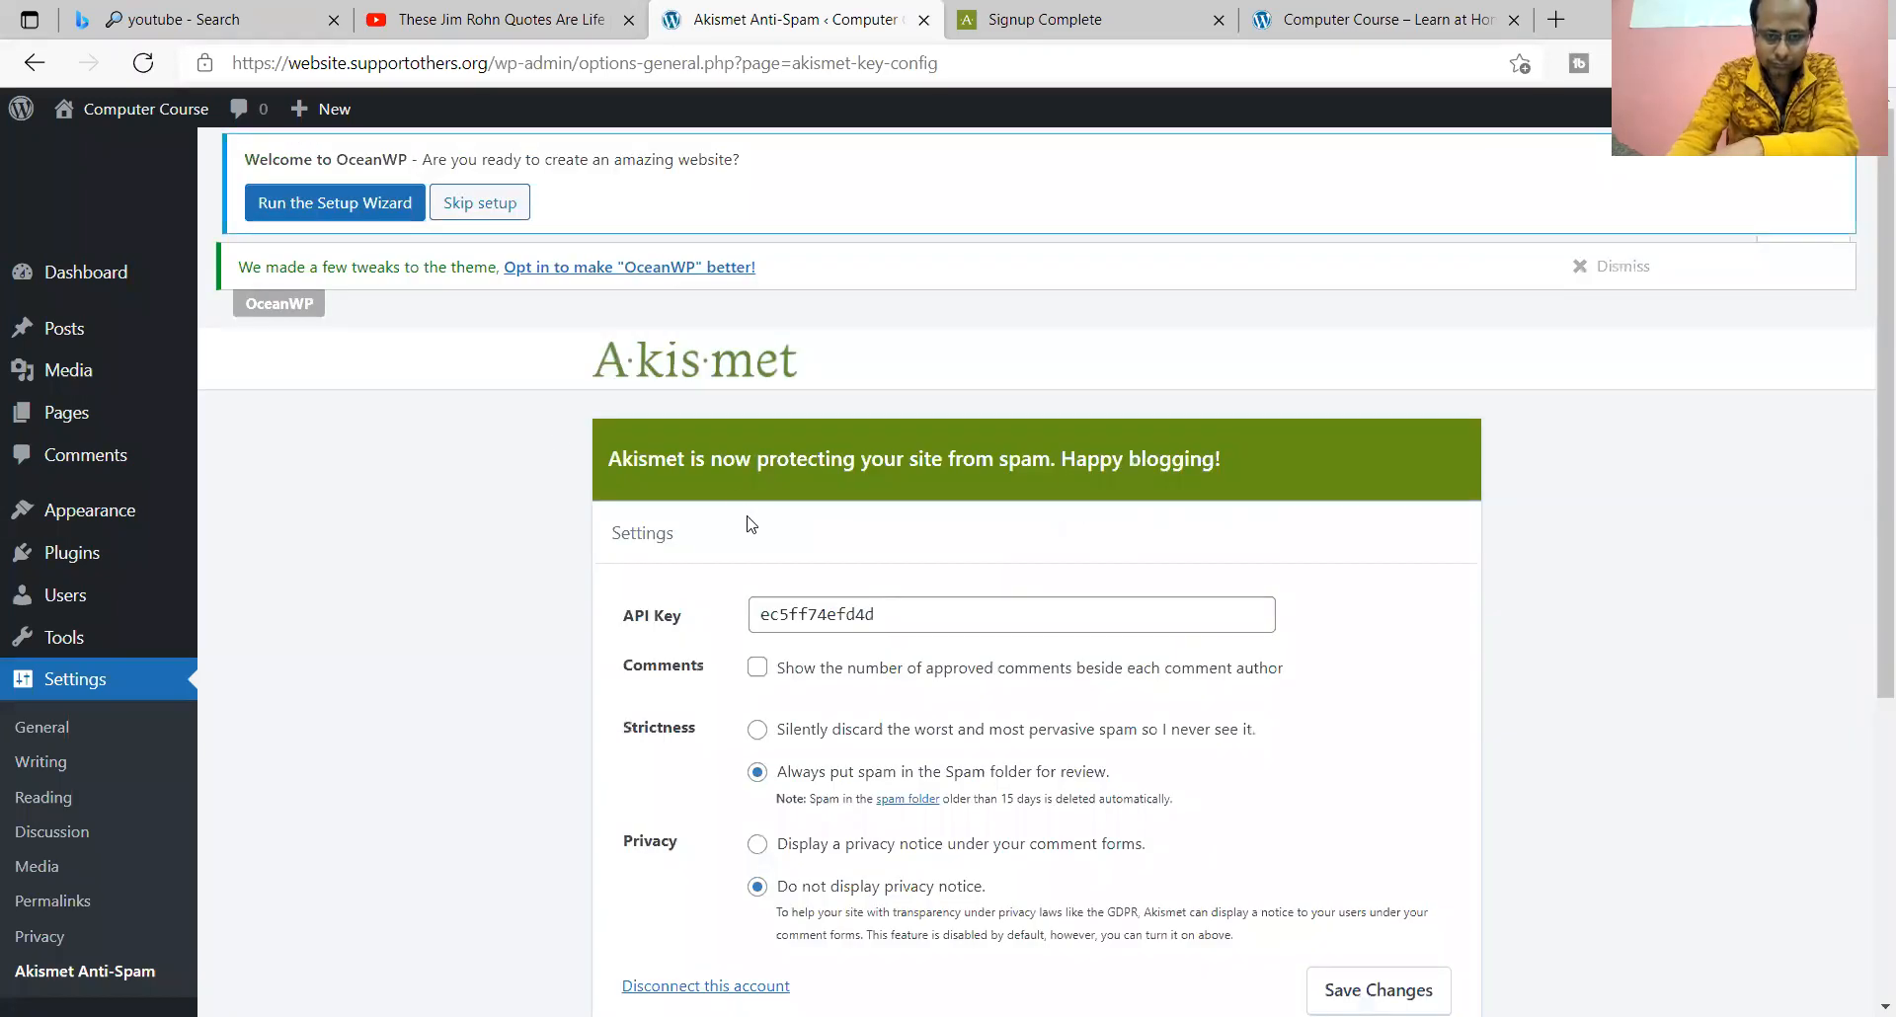
pyautogui.moveTo(664, 460); pyautogui.dragTo(1220, 460)
pyautogui.click(1216, 468)
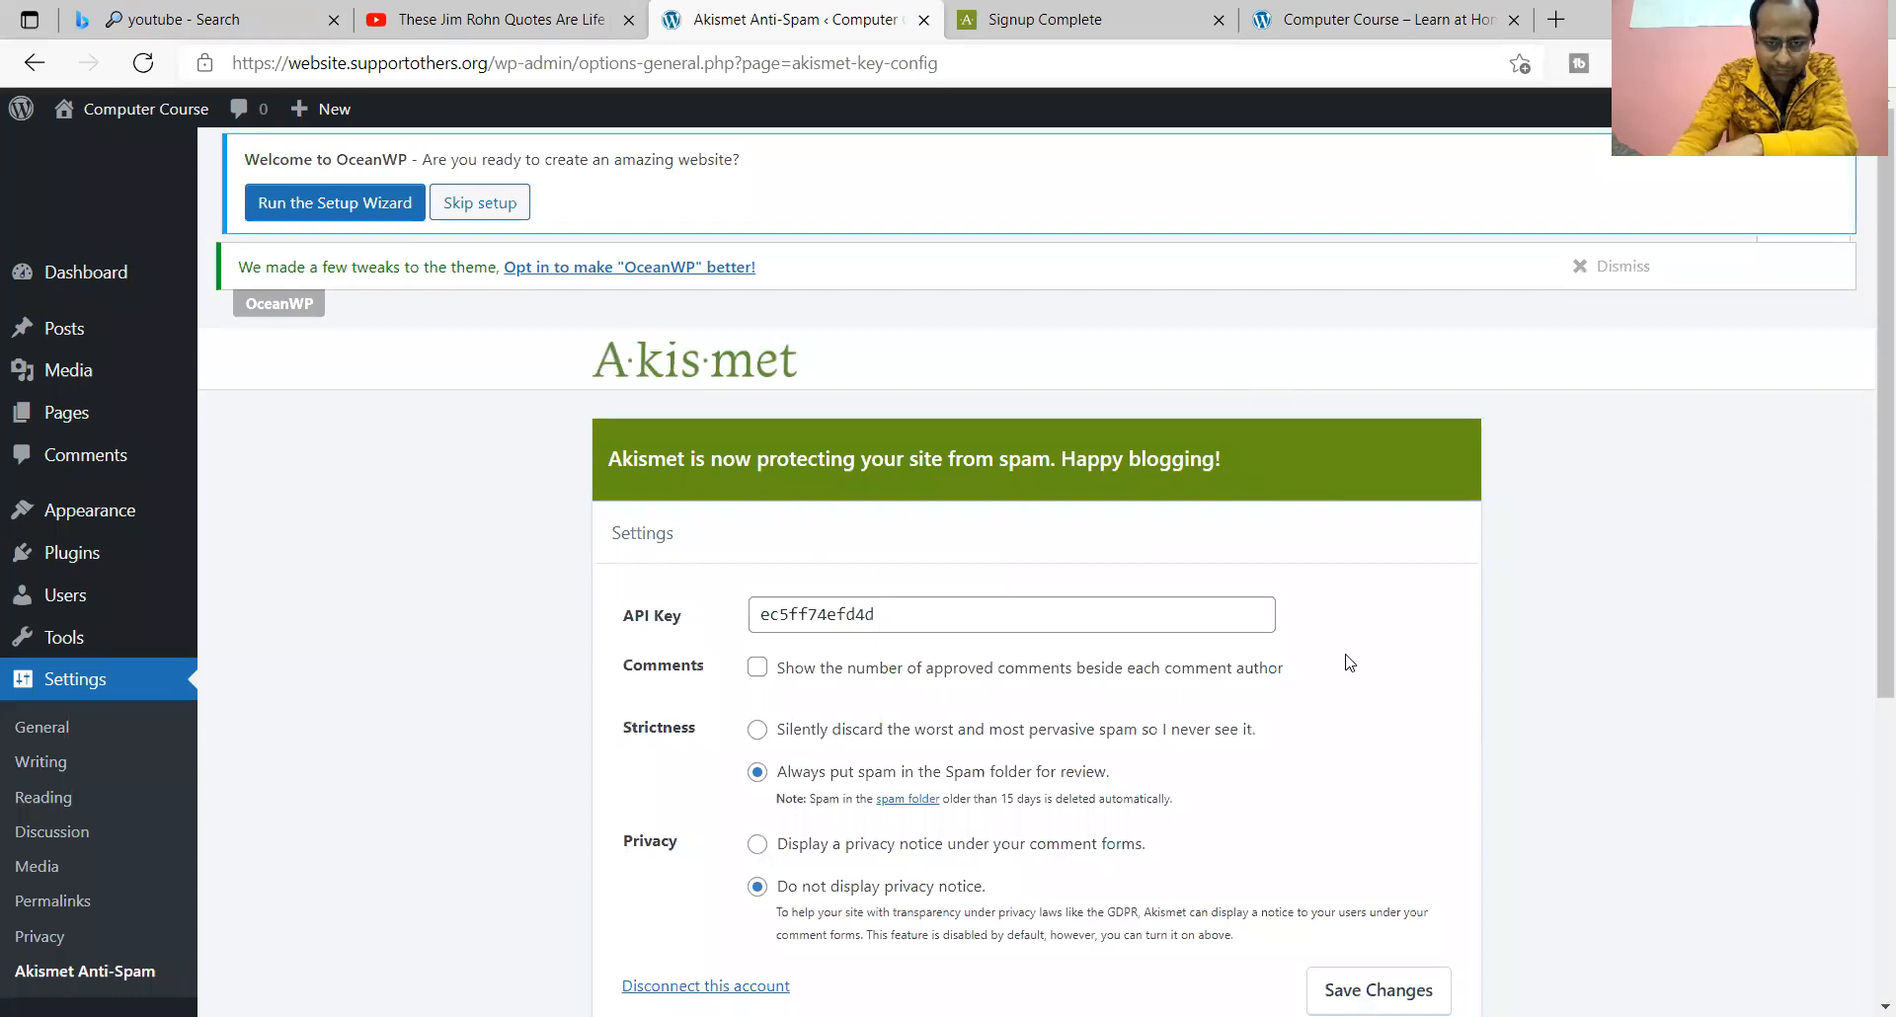
pyautogui.scroll(-5, 1346, 664)
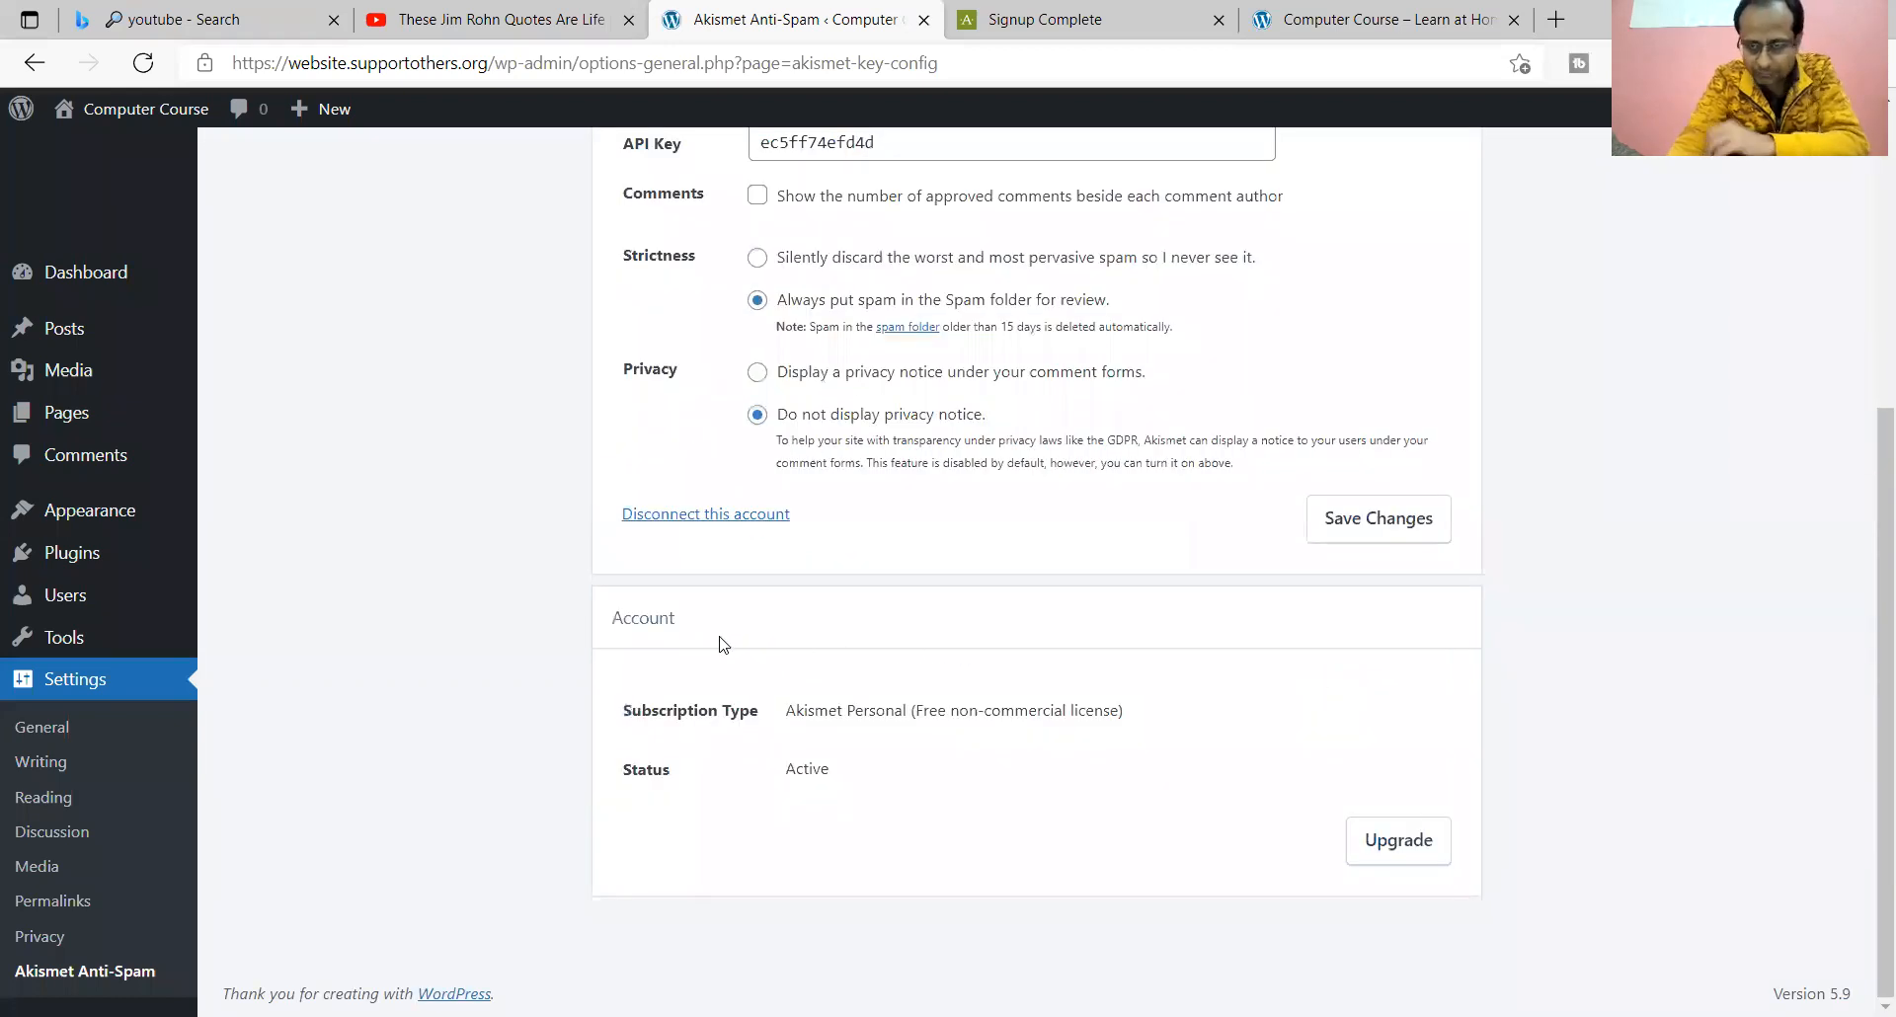
pyautogui.scroll(4, 723, 644)
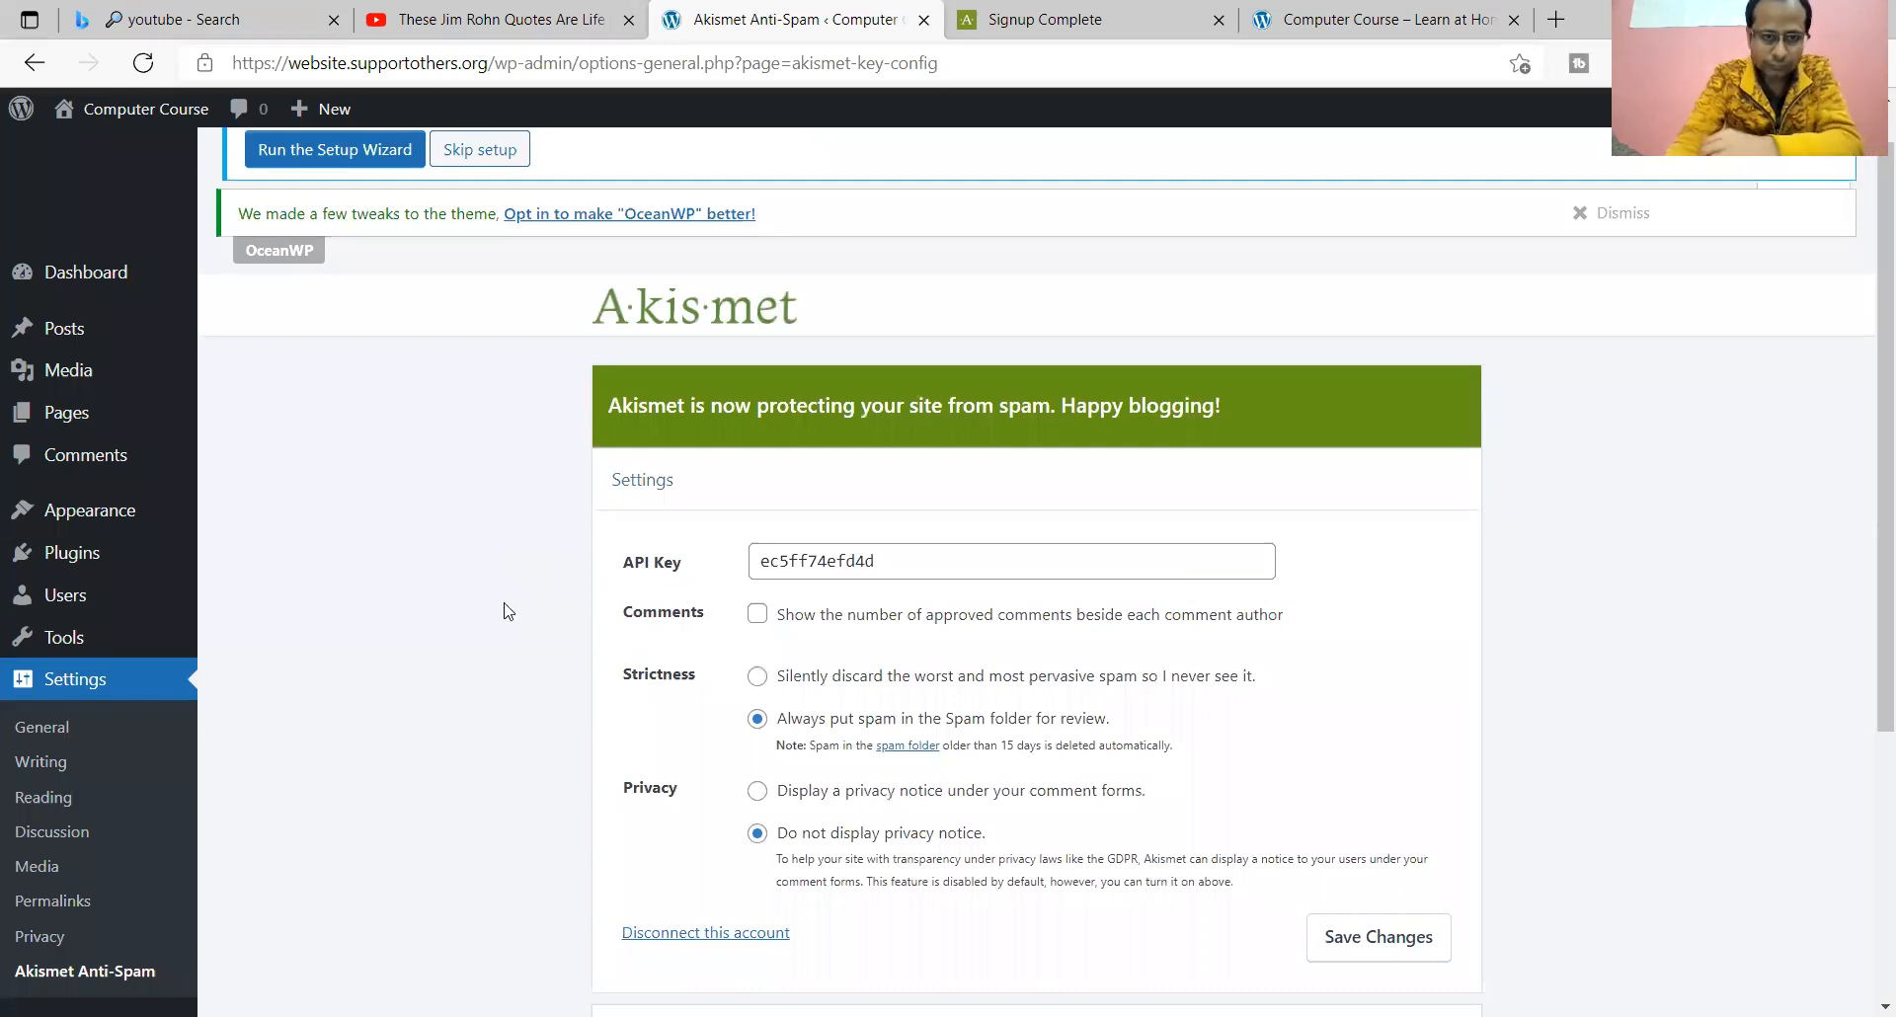
pyautogui.scroll(1, 505, 608)
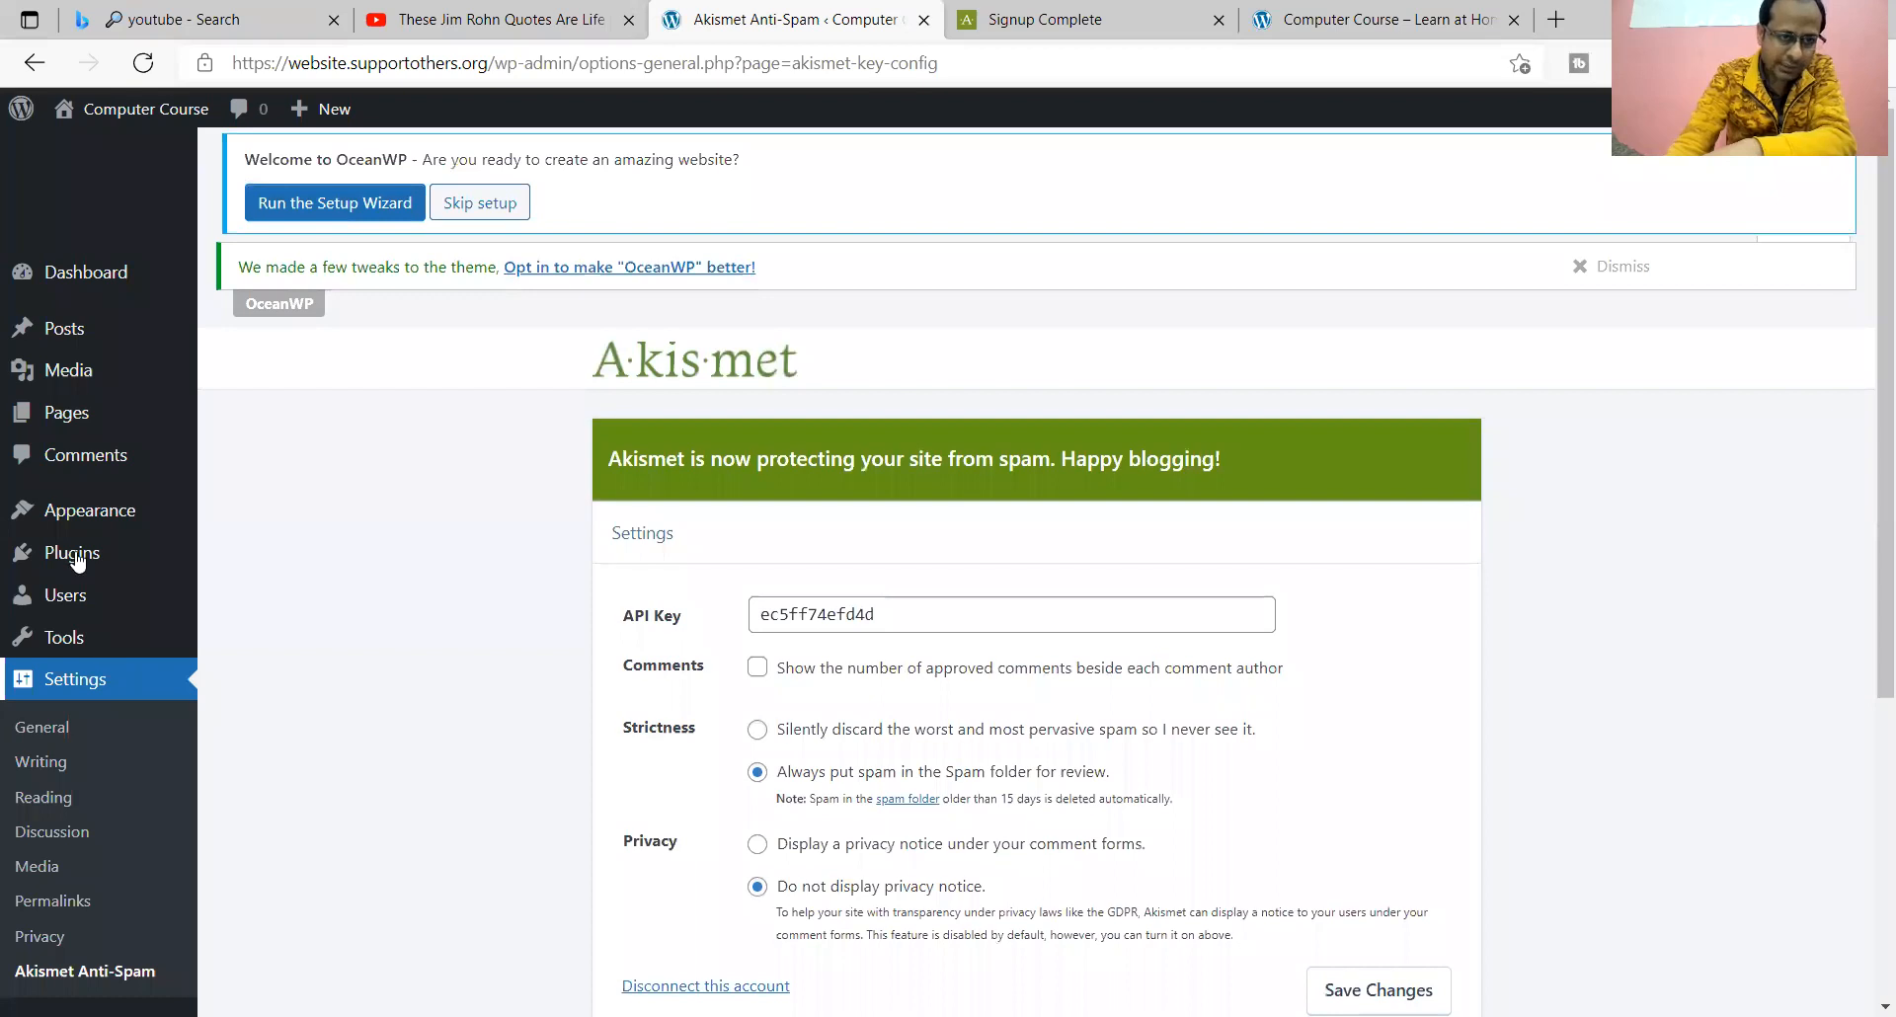
# - Return to Installed Plugins and close the Signup Complete and Computer Course home tabs
pyautogui.click(249, 557)
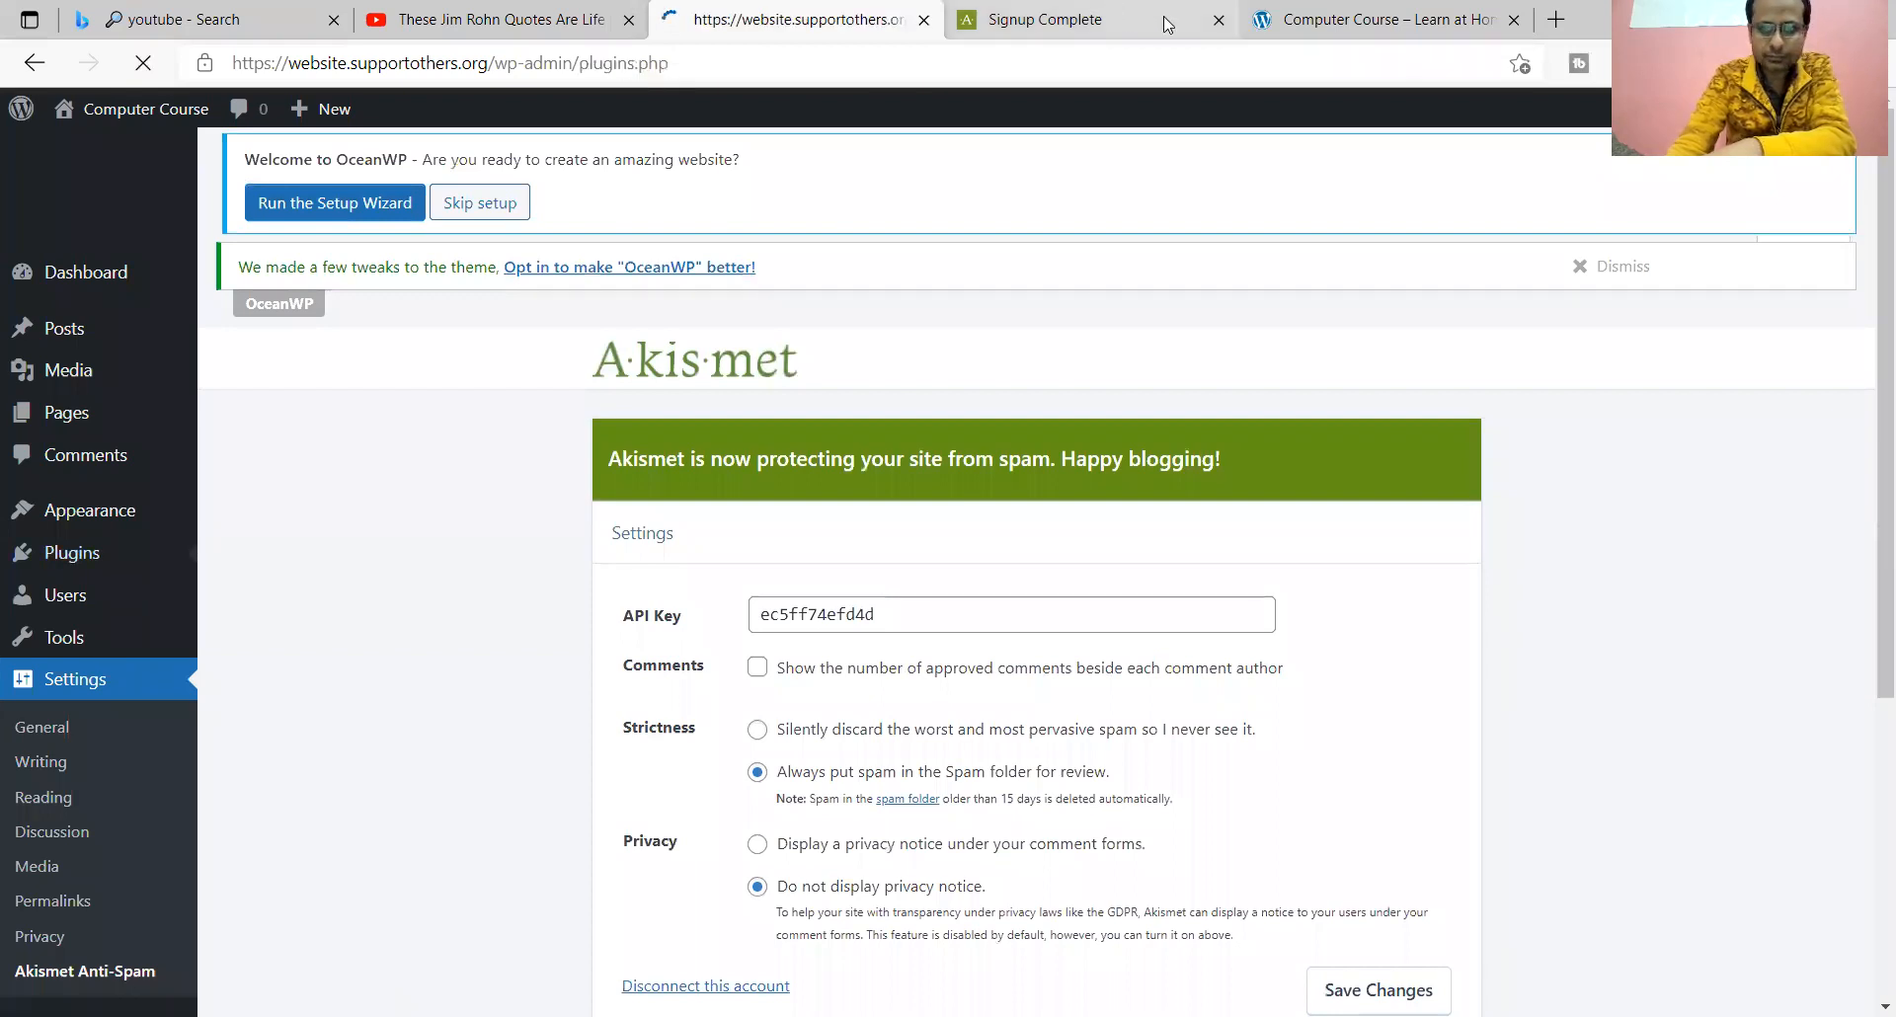
pyautogui.click(1163, 16)
pyautogui.click(1219, 20)
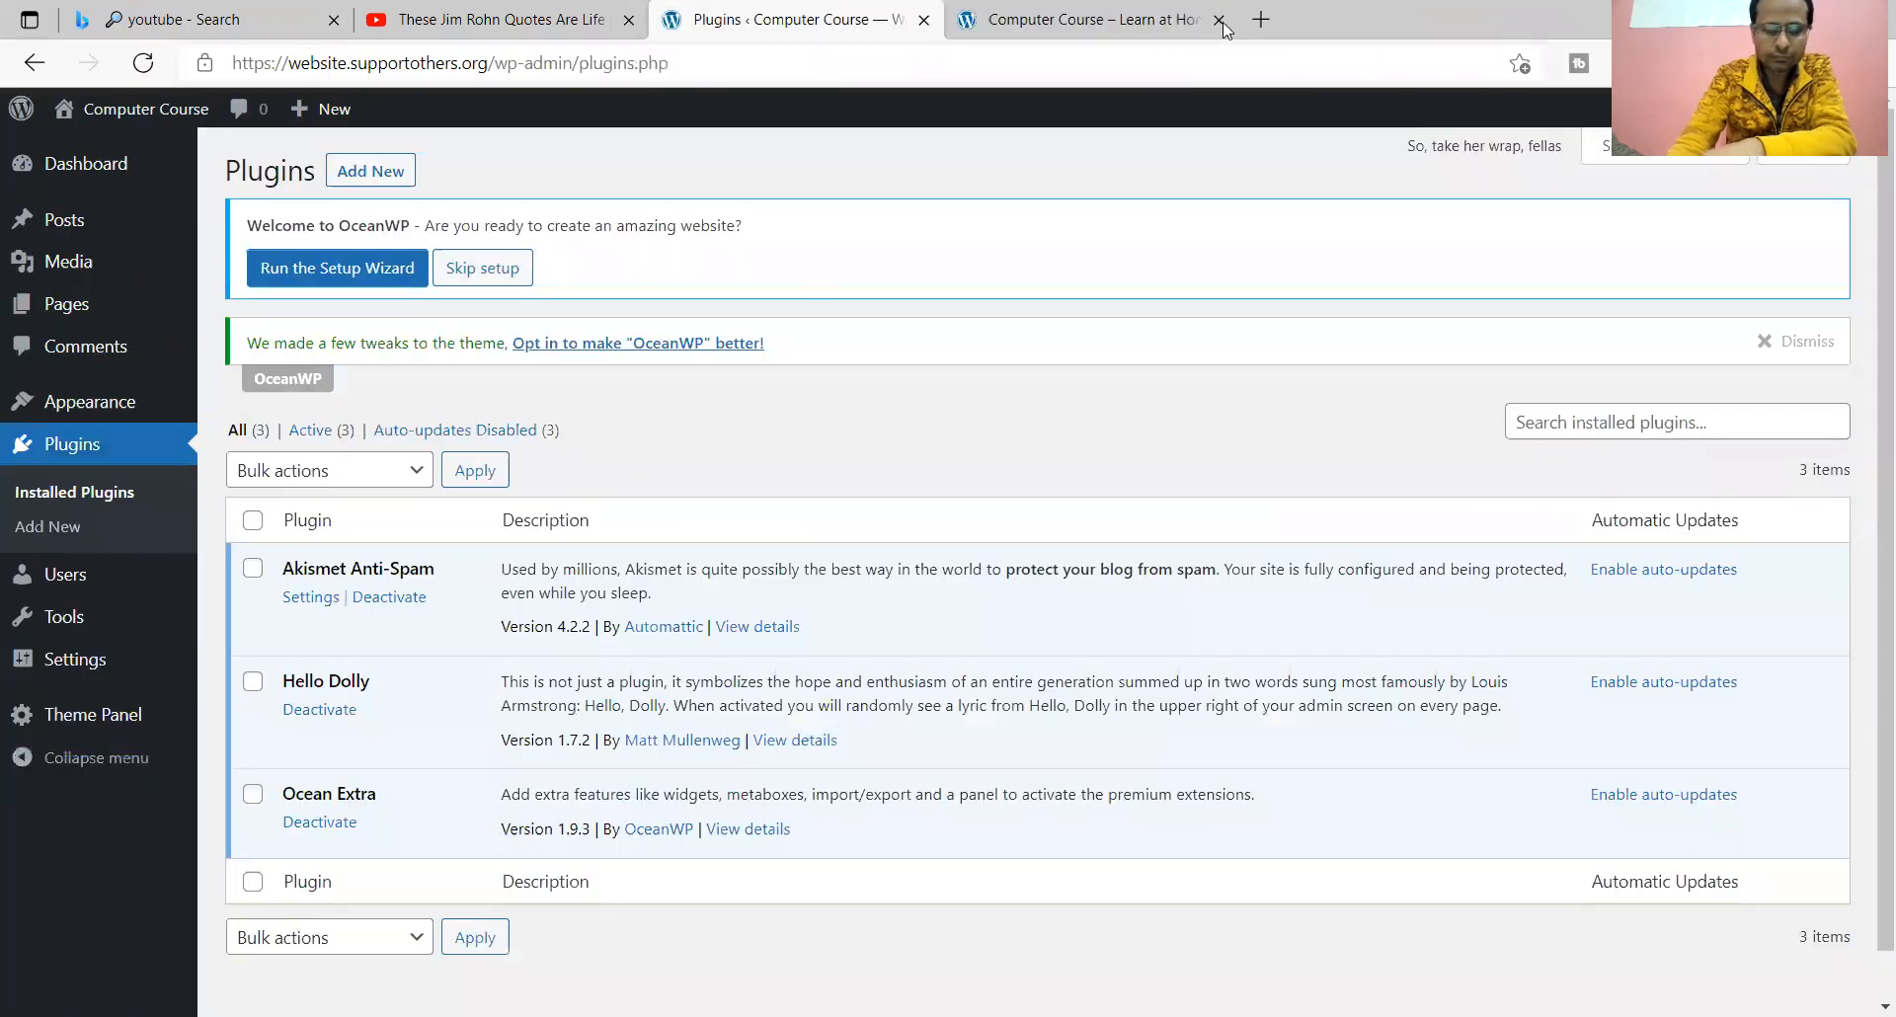
pyautogui.click(1220, 20)
pyautogui.scroll(-1, 381, 435)
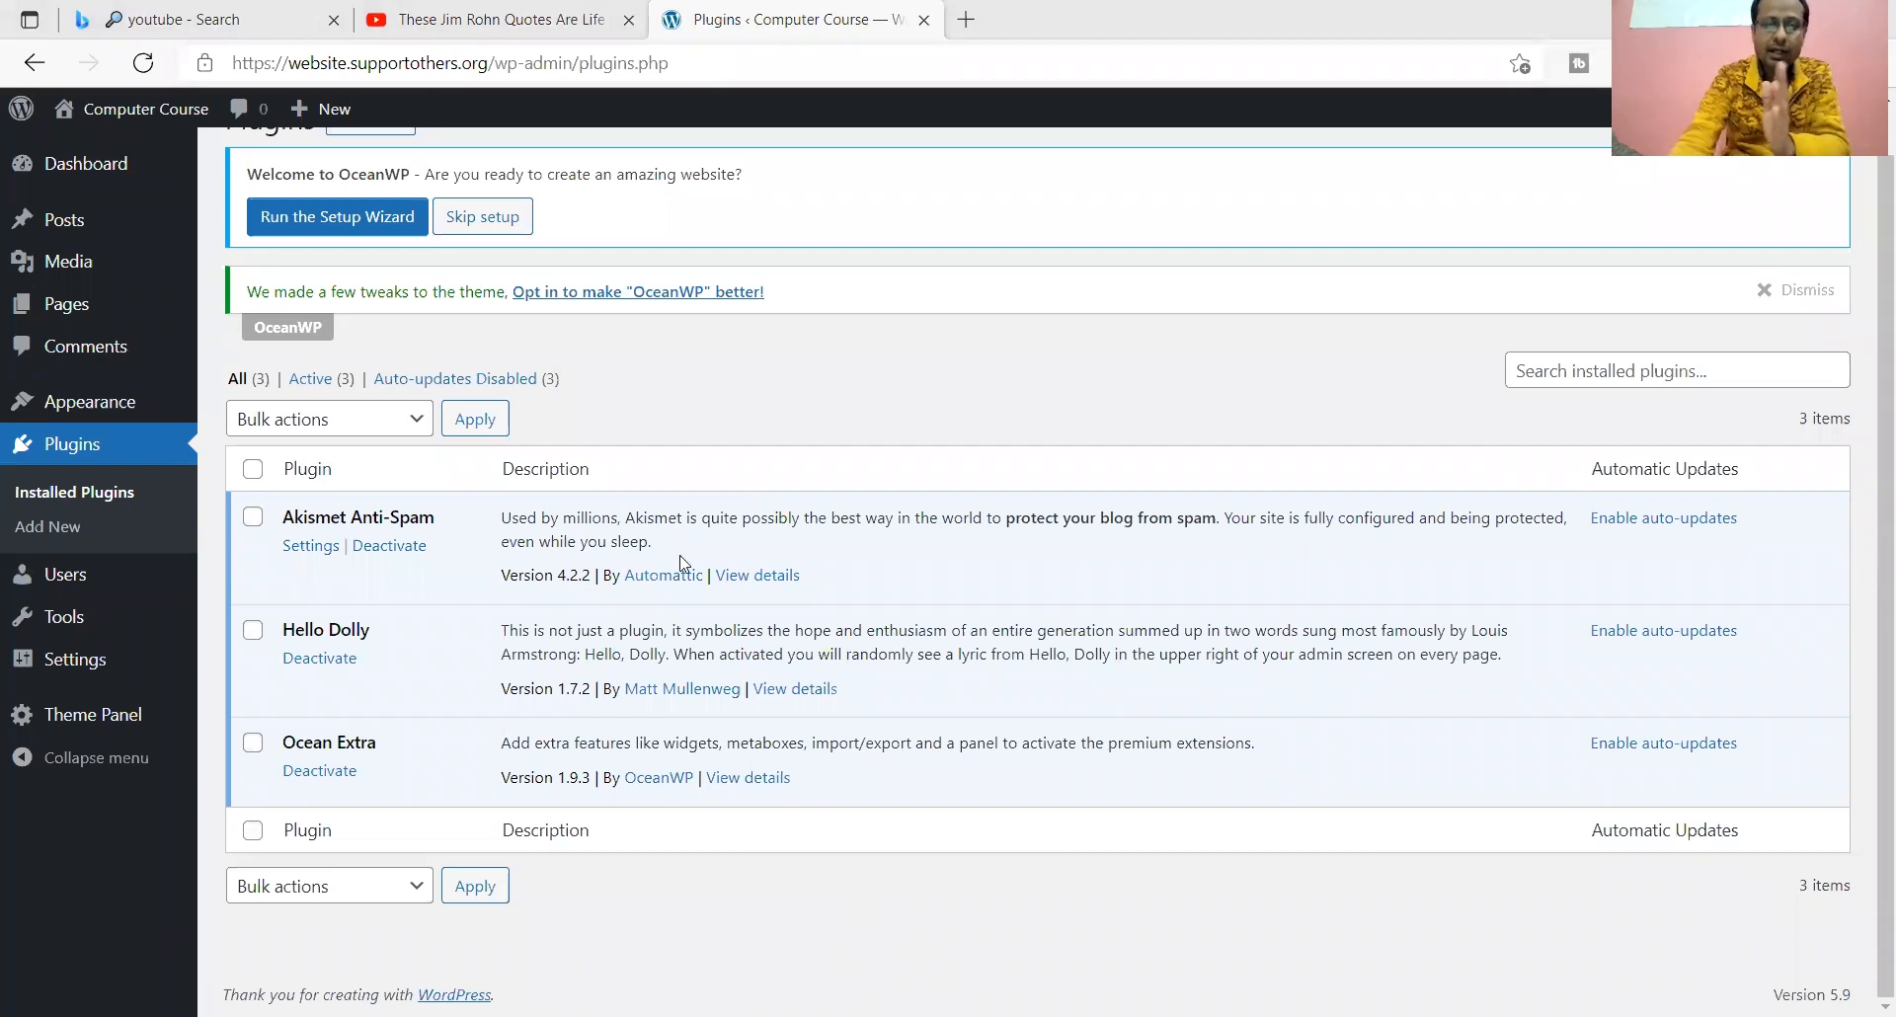
pyautogui.scroll(1, 724, 583)
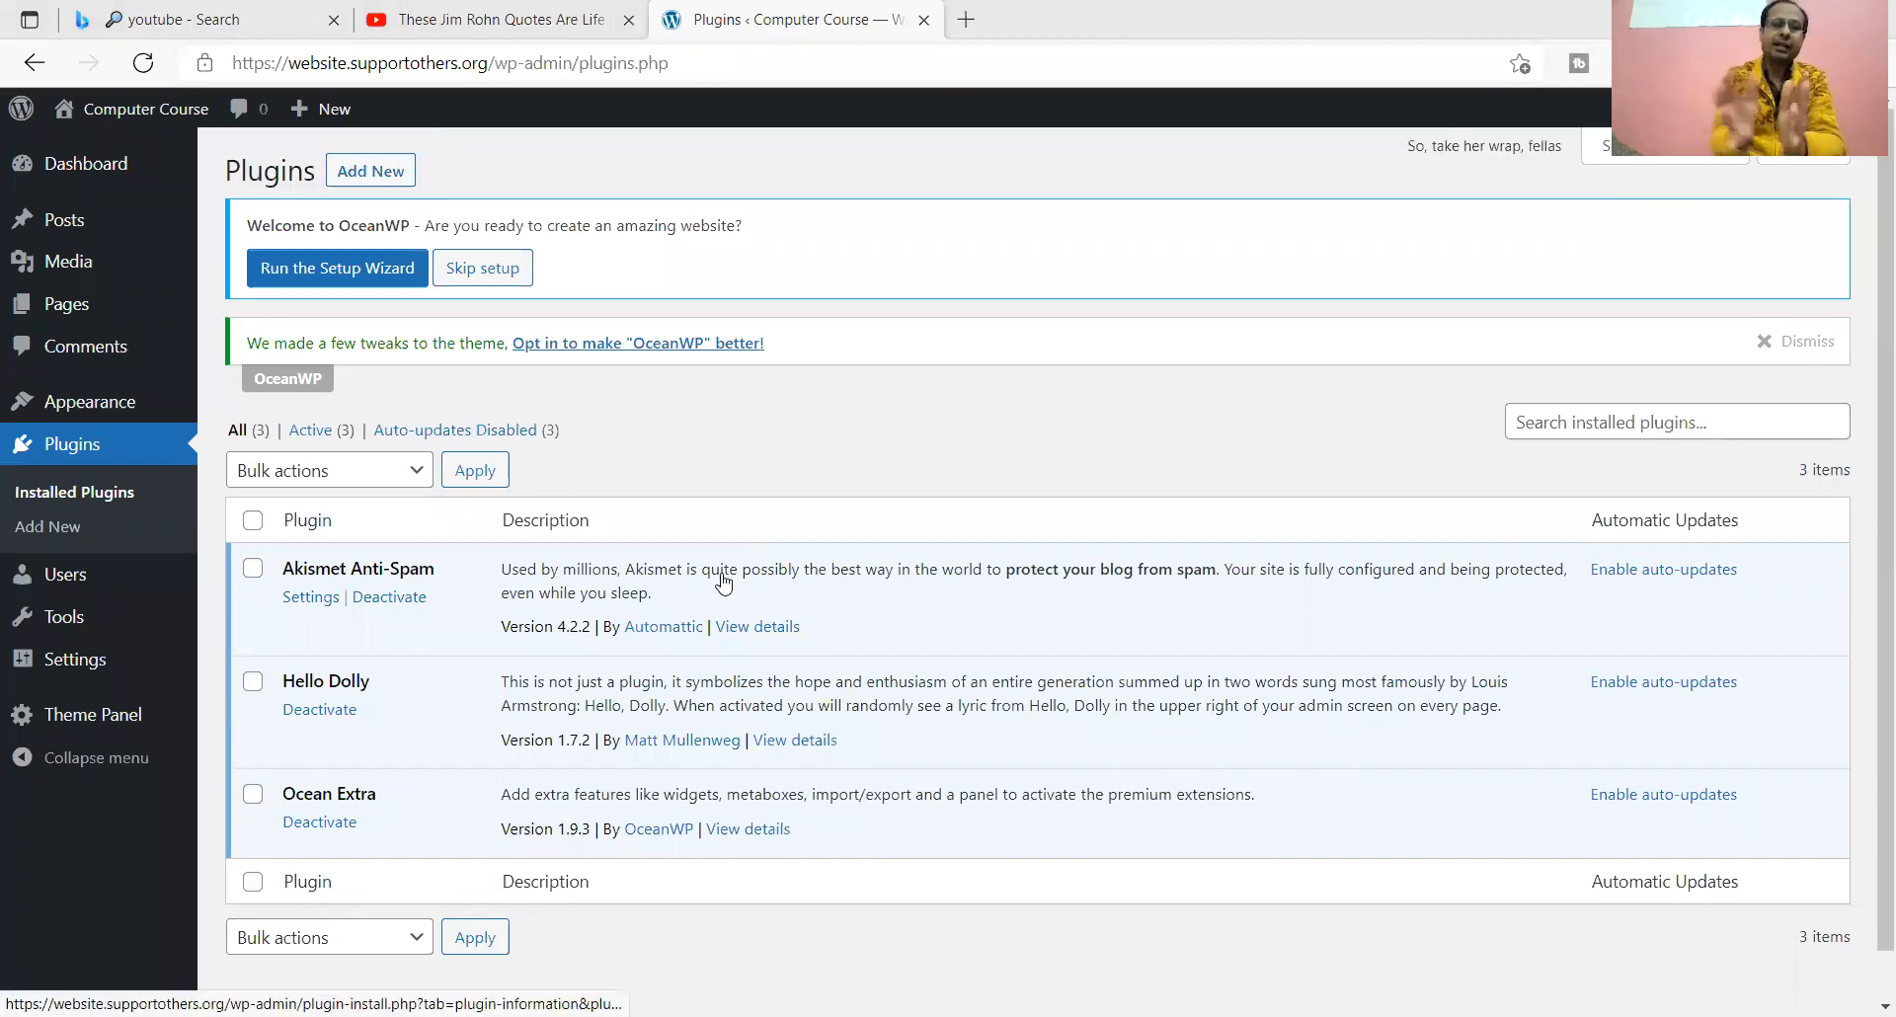
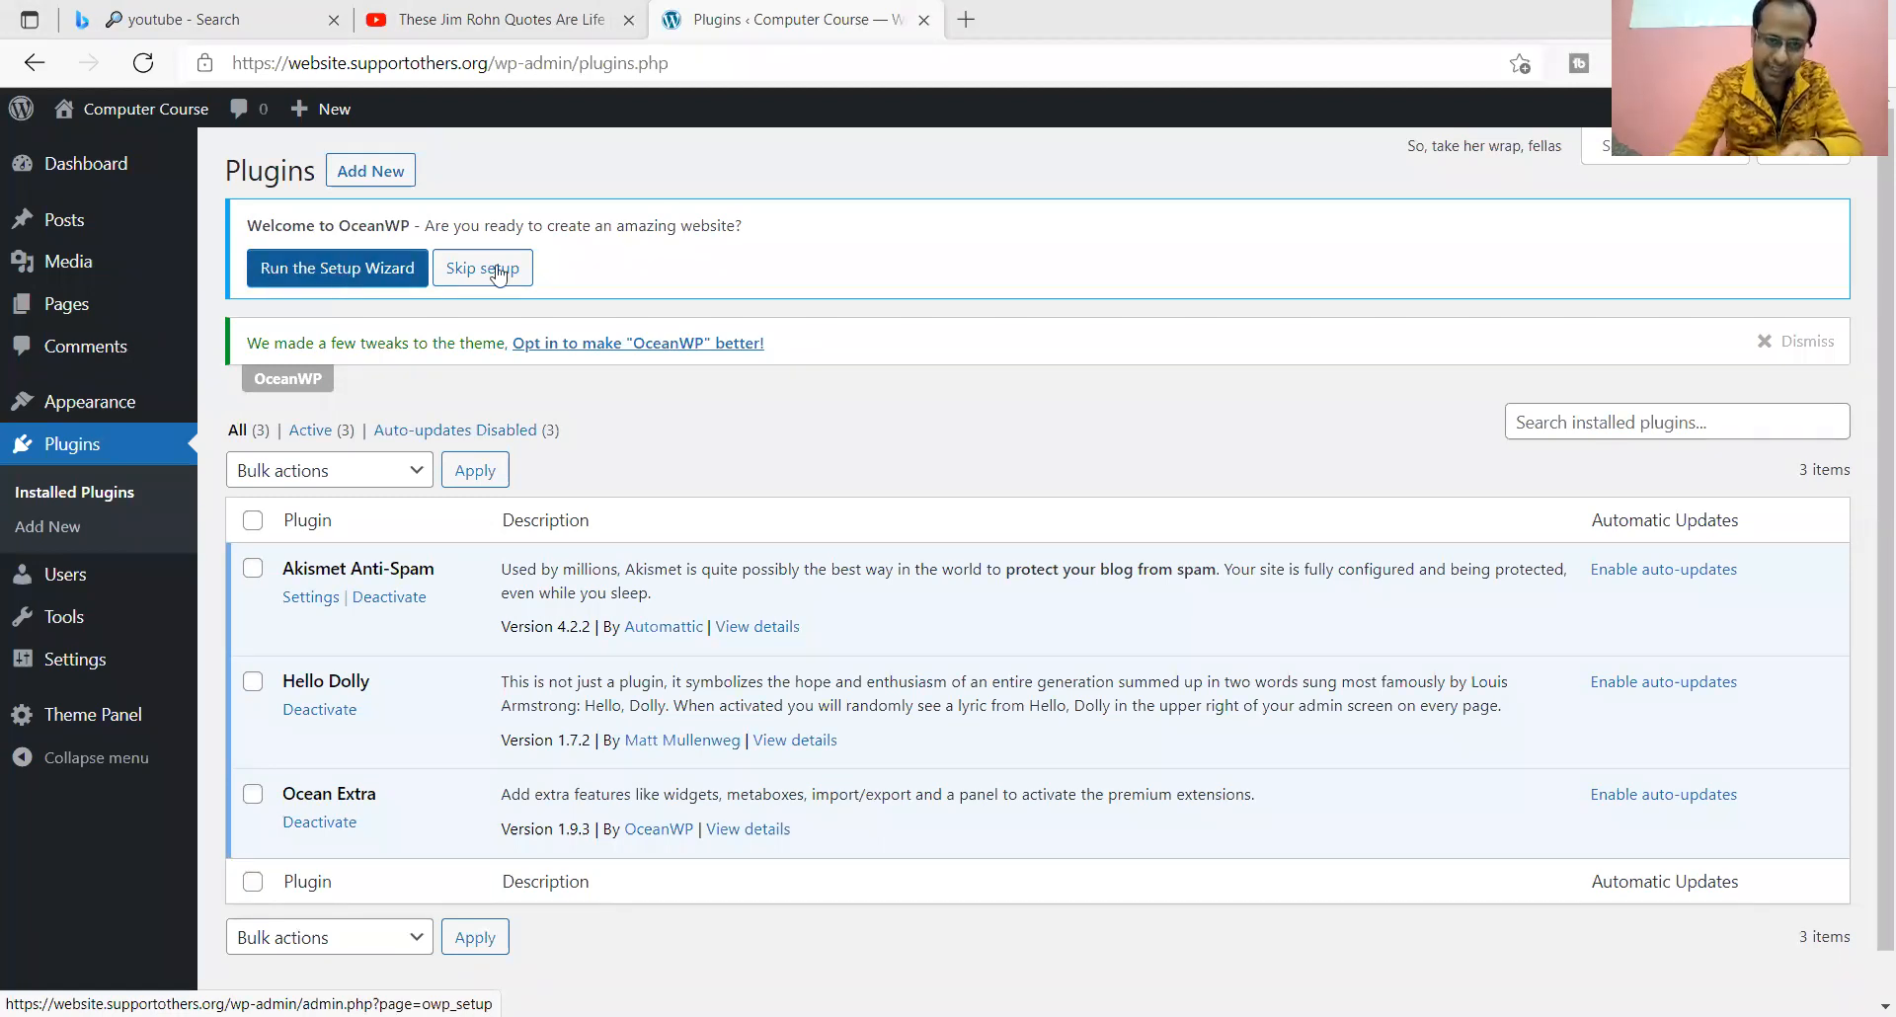
# - Open the site's public homepage, website.supportothers.org, in a new tab and scroll it
pyautogui.click(965, 22)
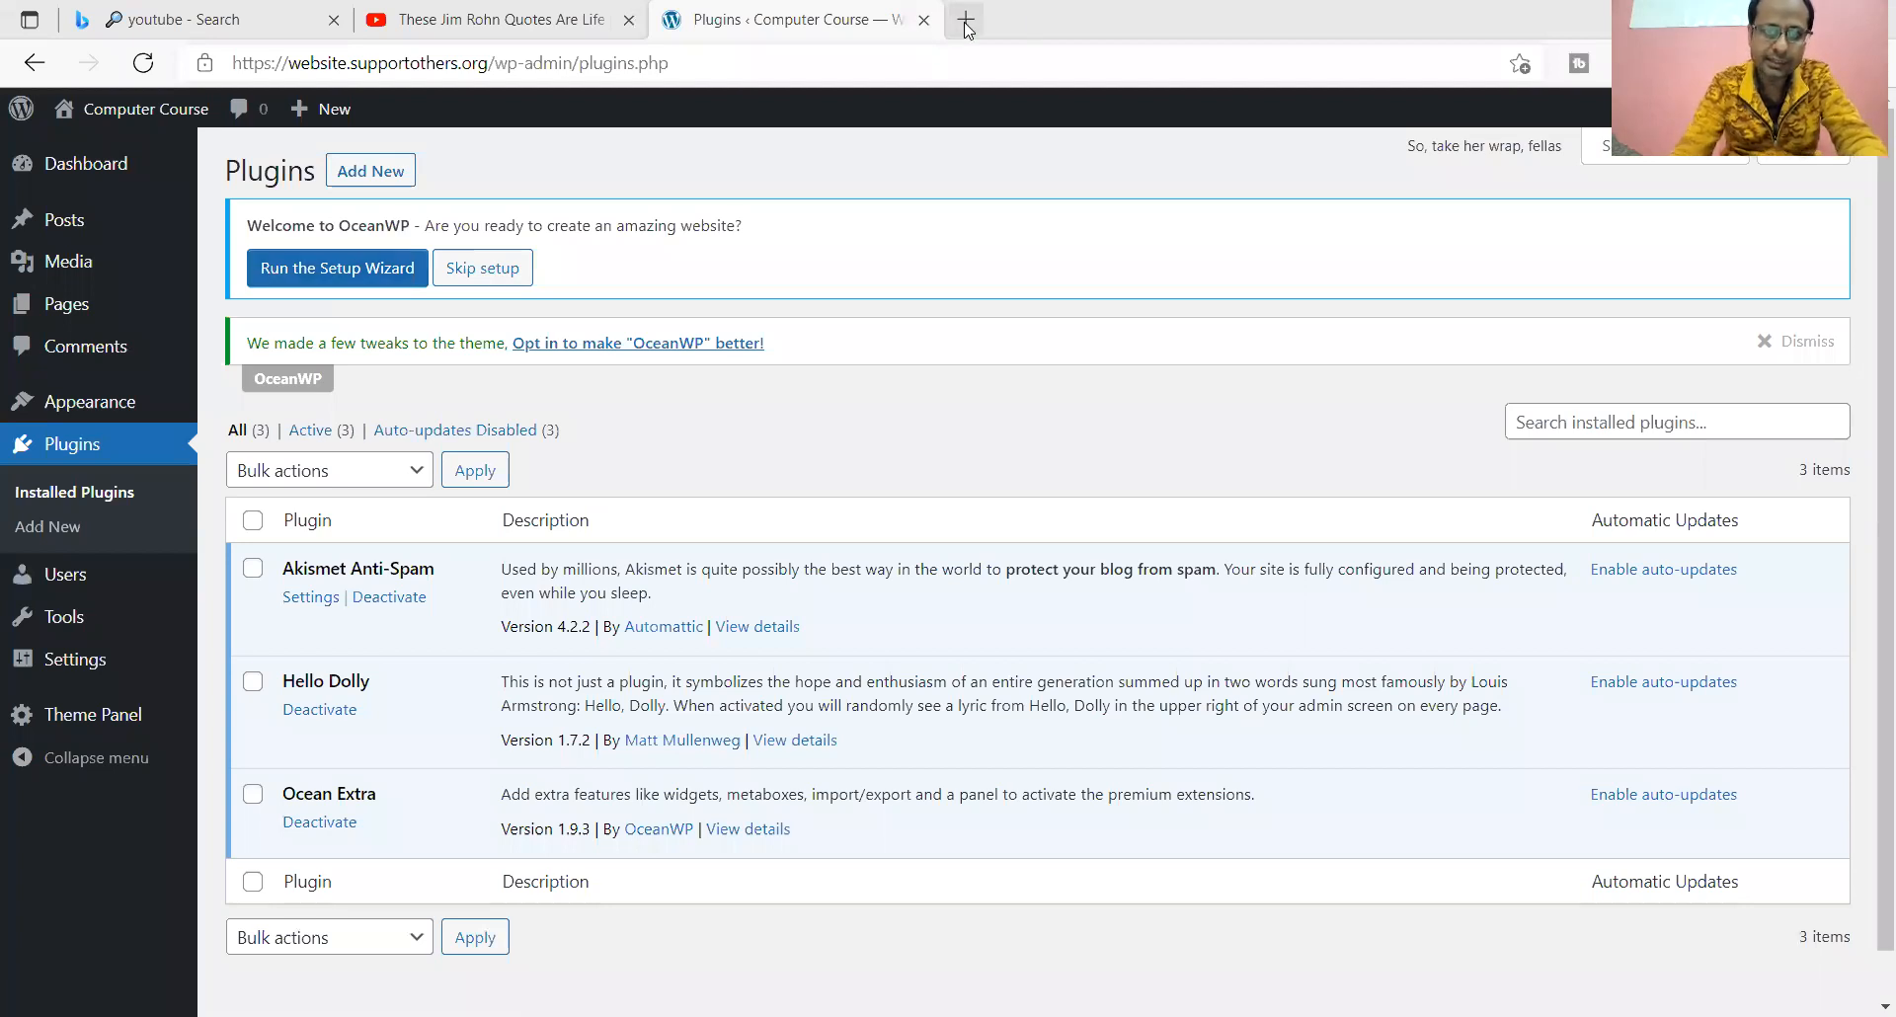
pyautogui.write('s')
pyautogui.press('BackSpace')
pyautogui.press('BackSpace')
pyautogui.write('website.supportothers.org')
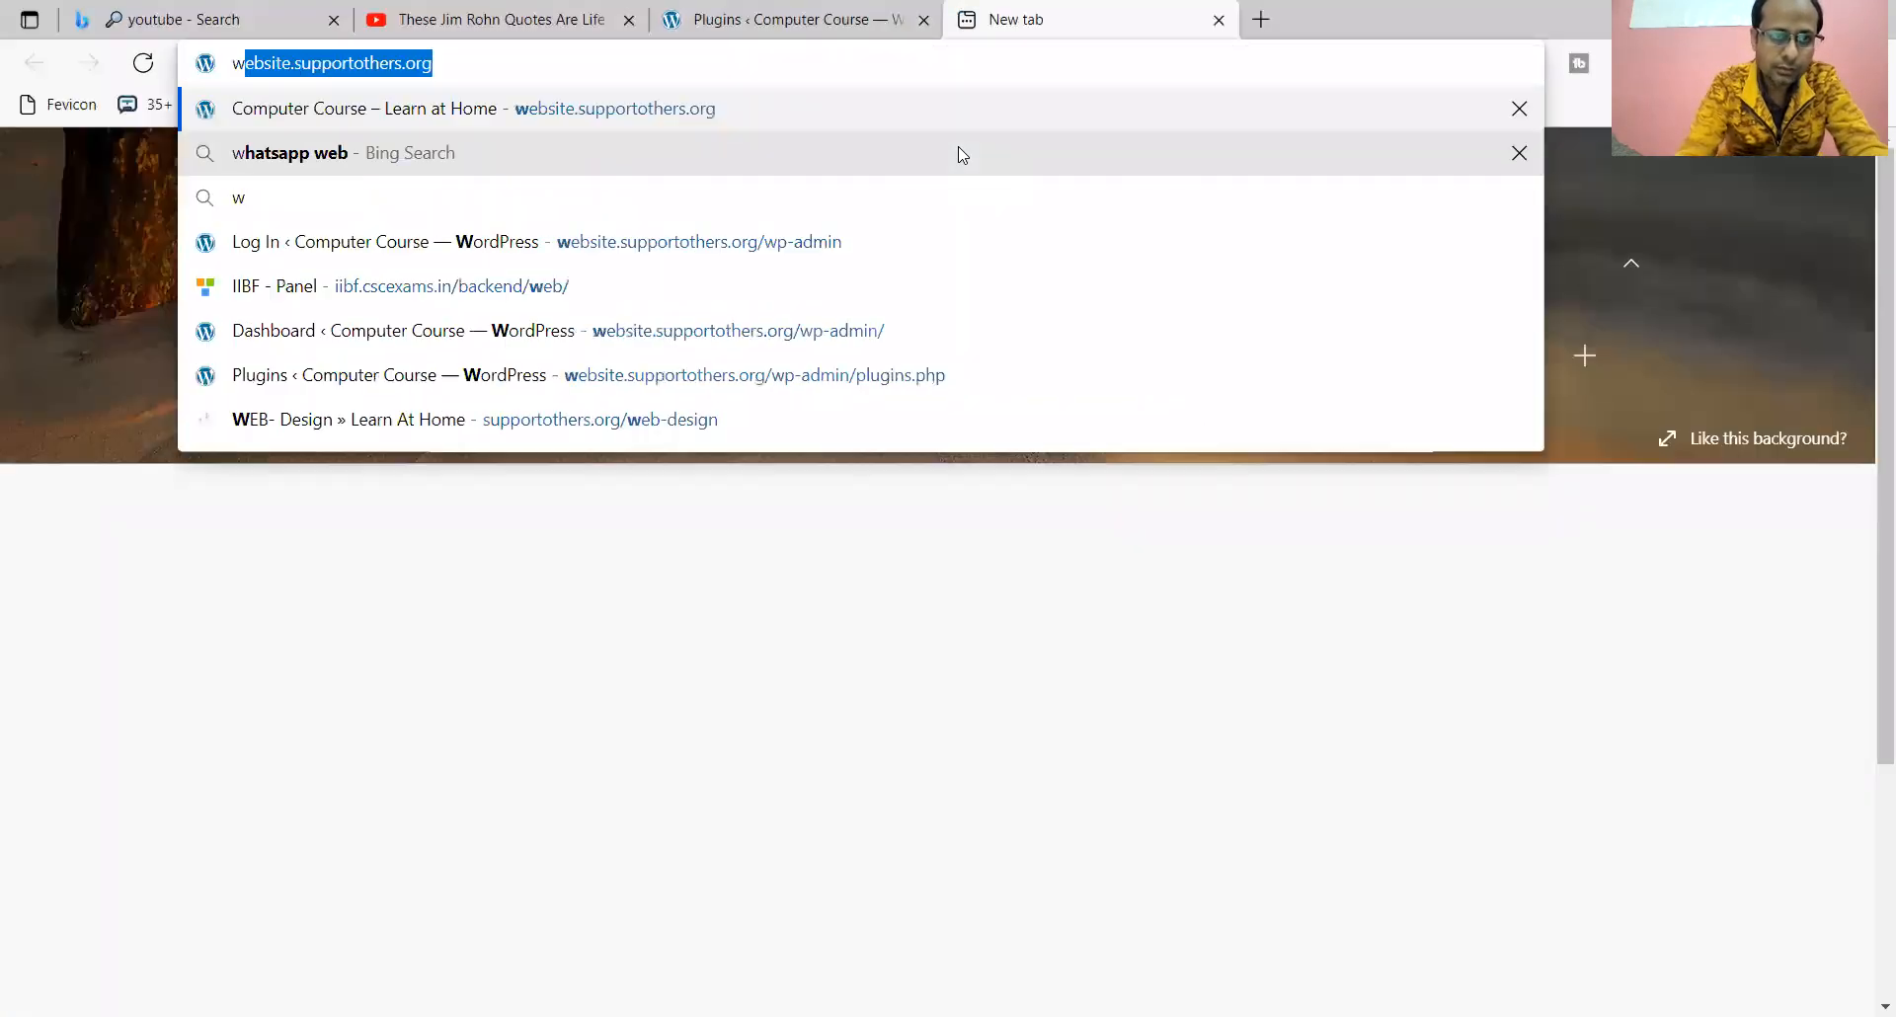
pyautogui.press('Return')
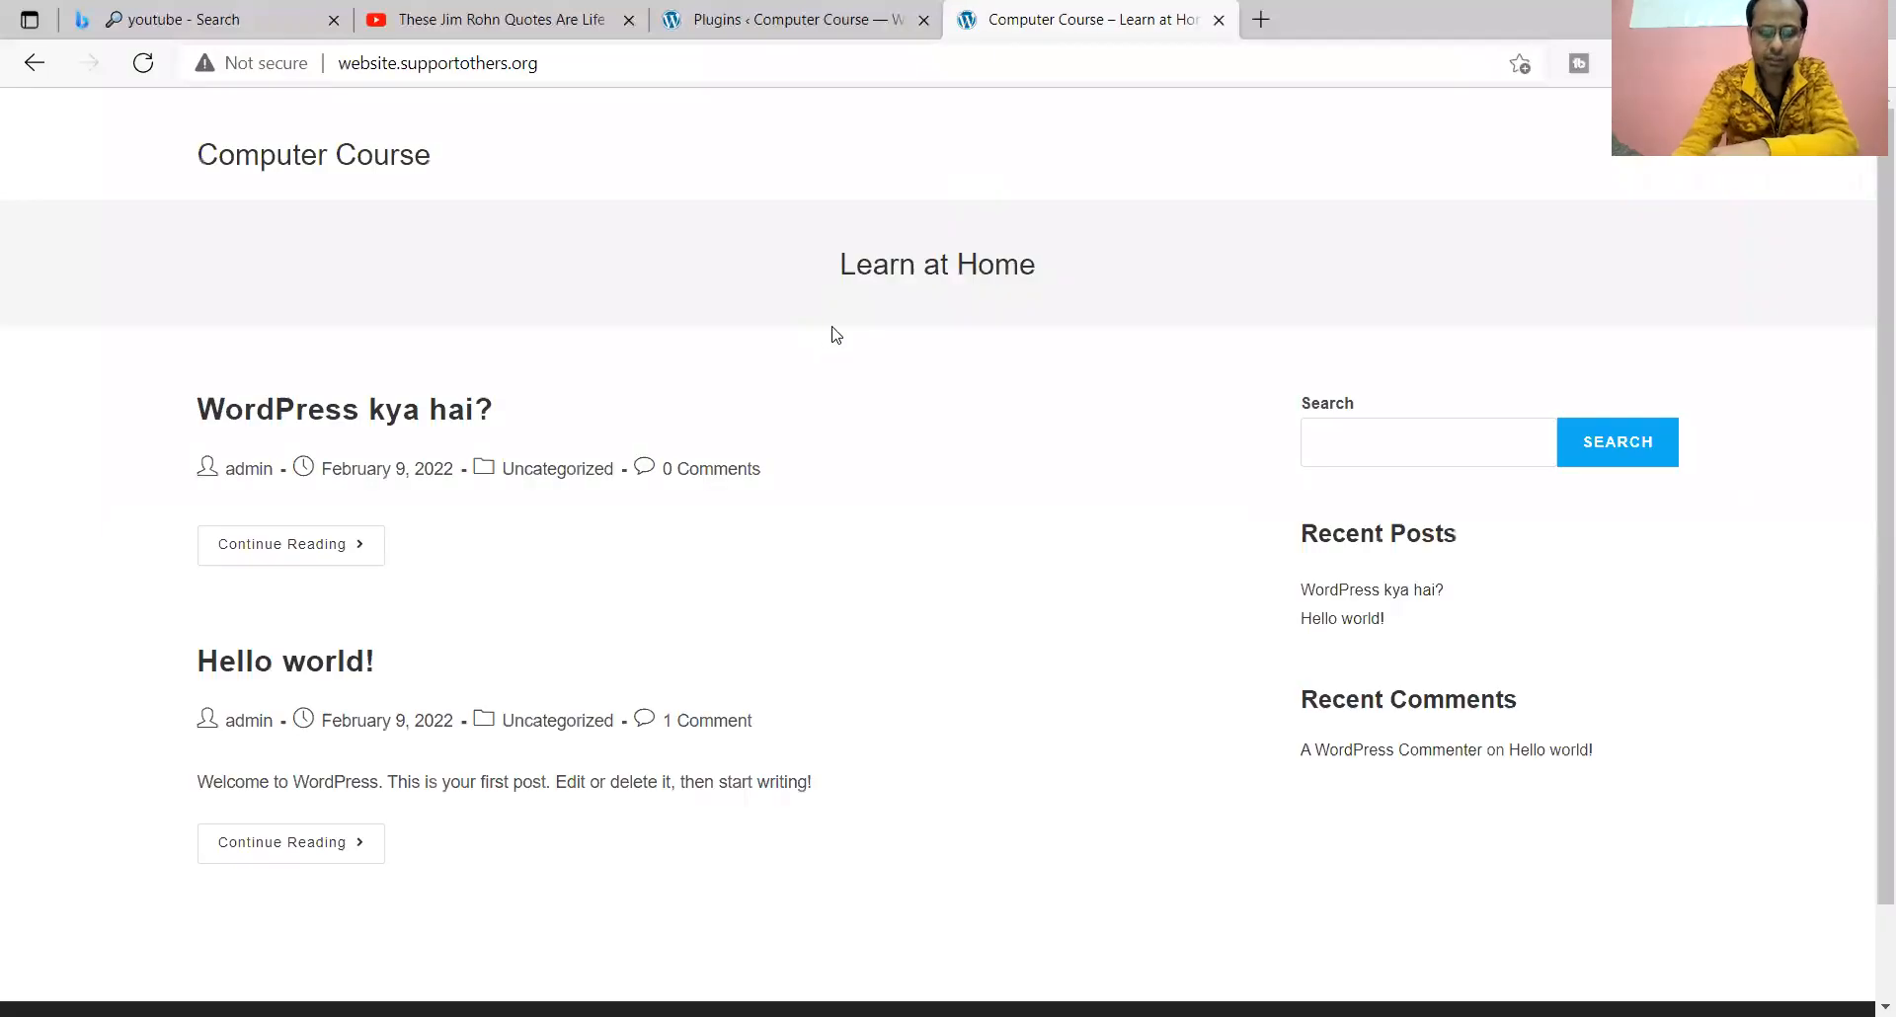
pyautogui.scroll(-1, 961, 623)
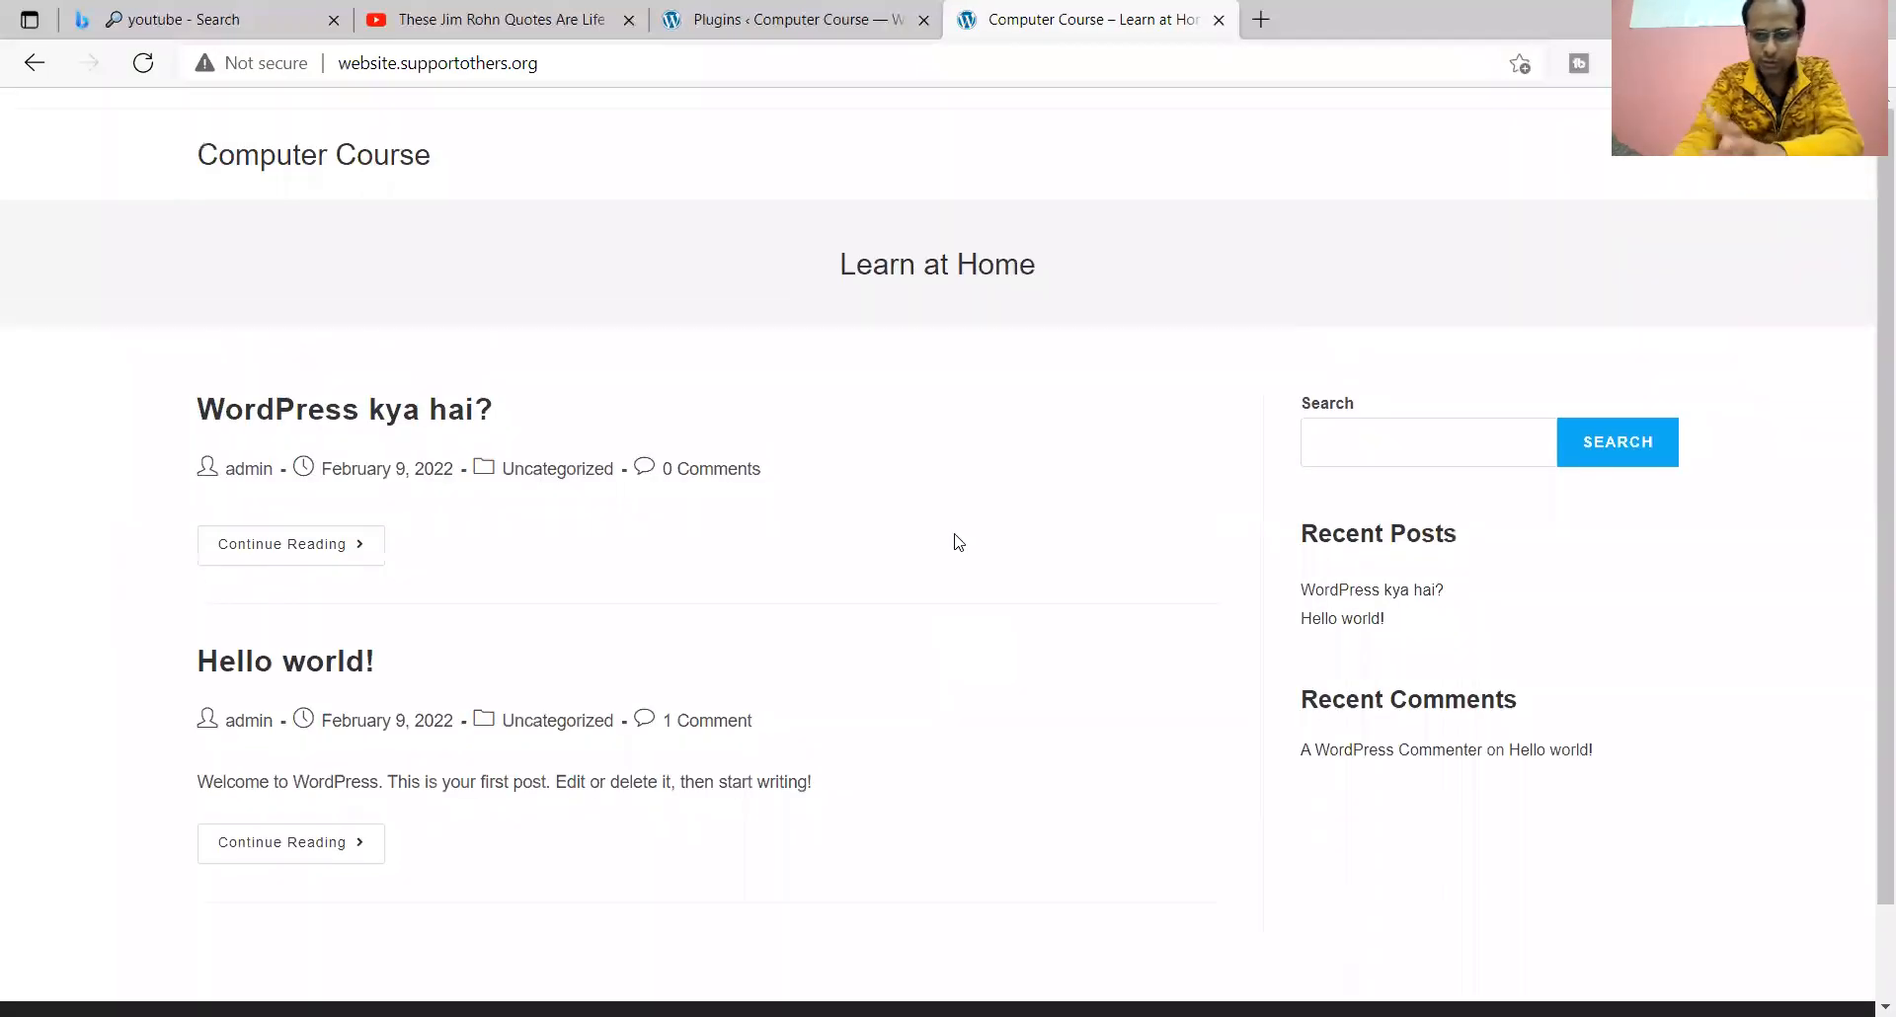
# - Back on Plugins, run the OceanWP Setup Wizard and get started to reach the demo step
pyautogui.click(787, 14)
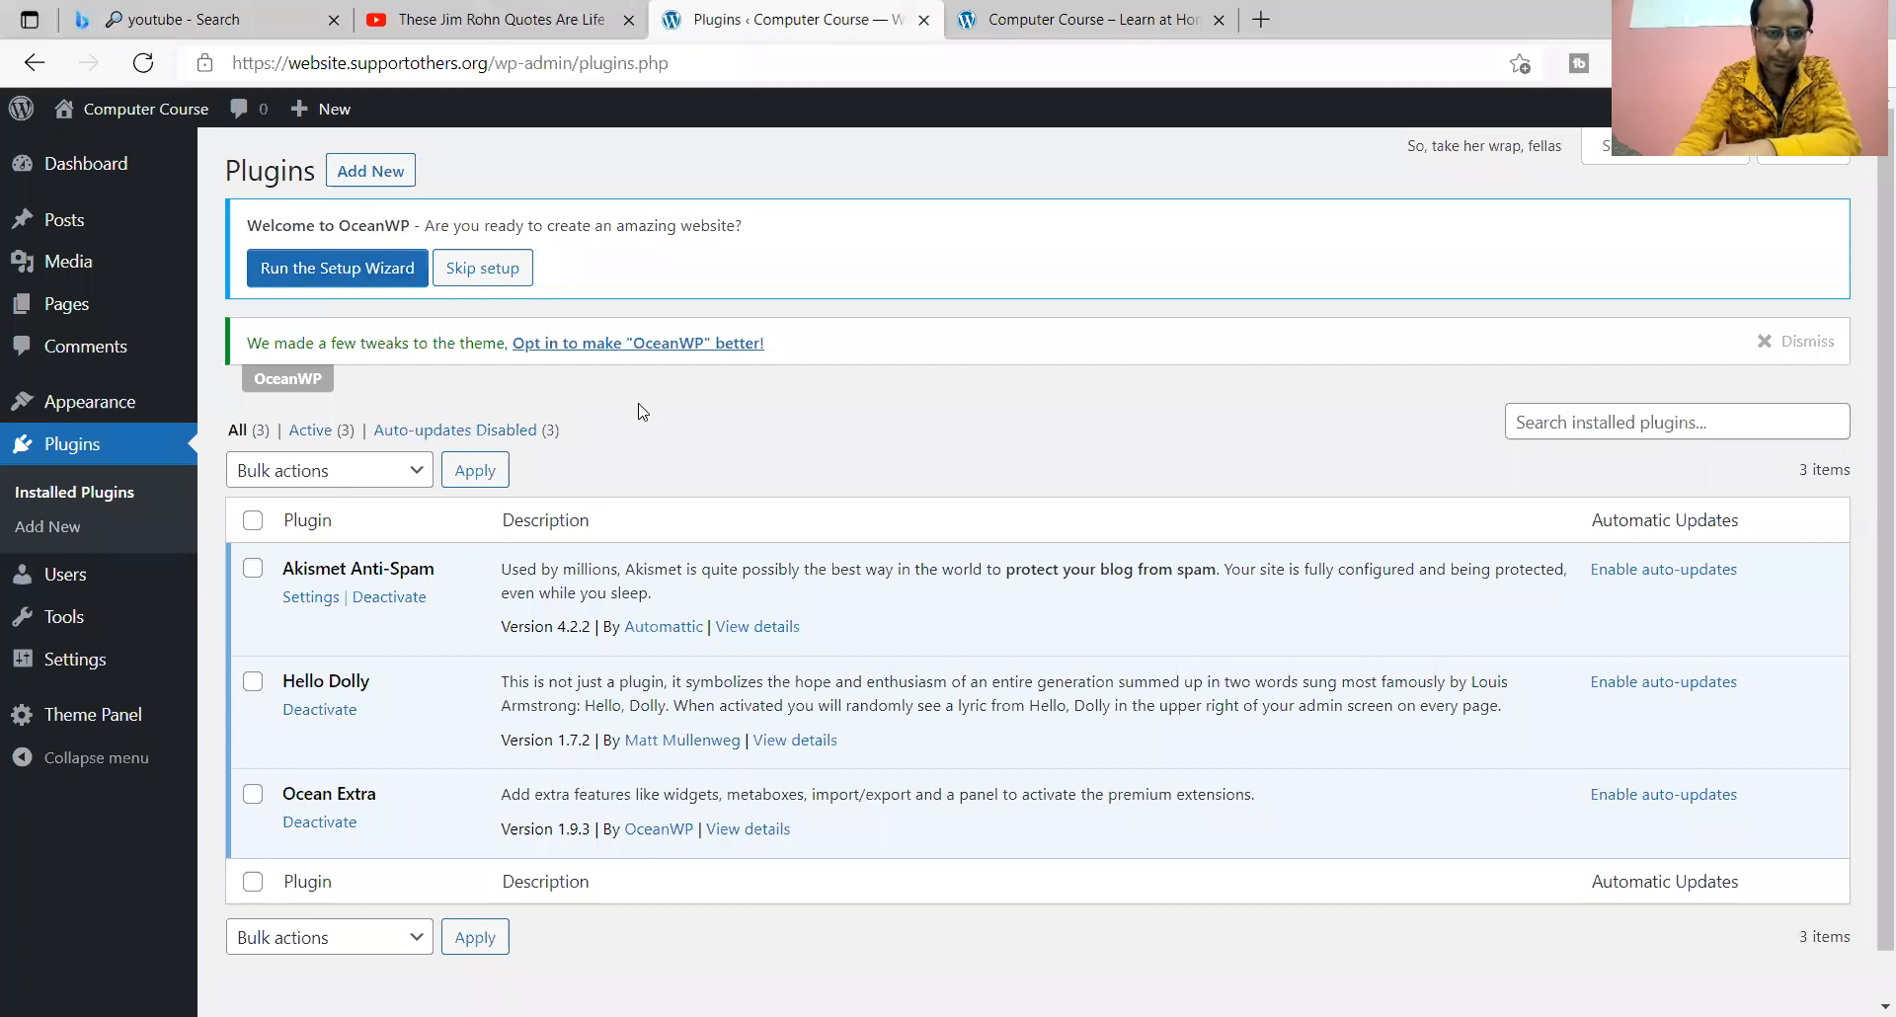
pyautogui.click(342, 280)
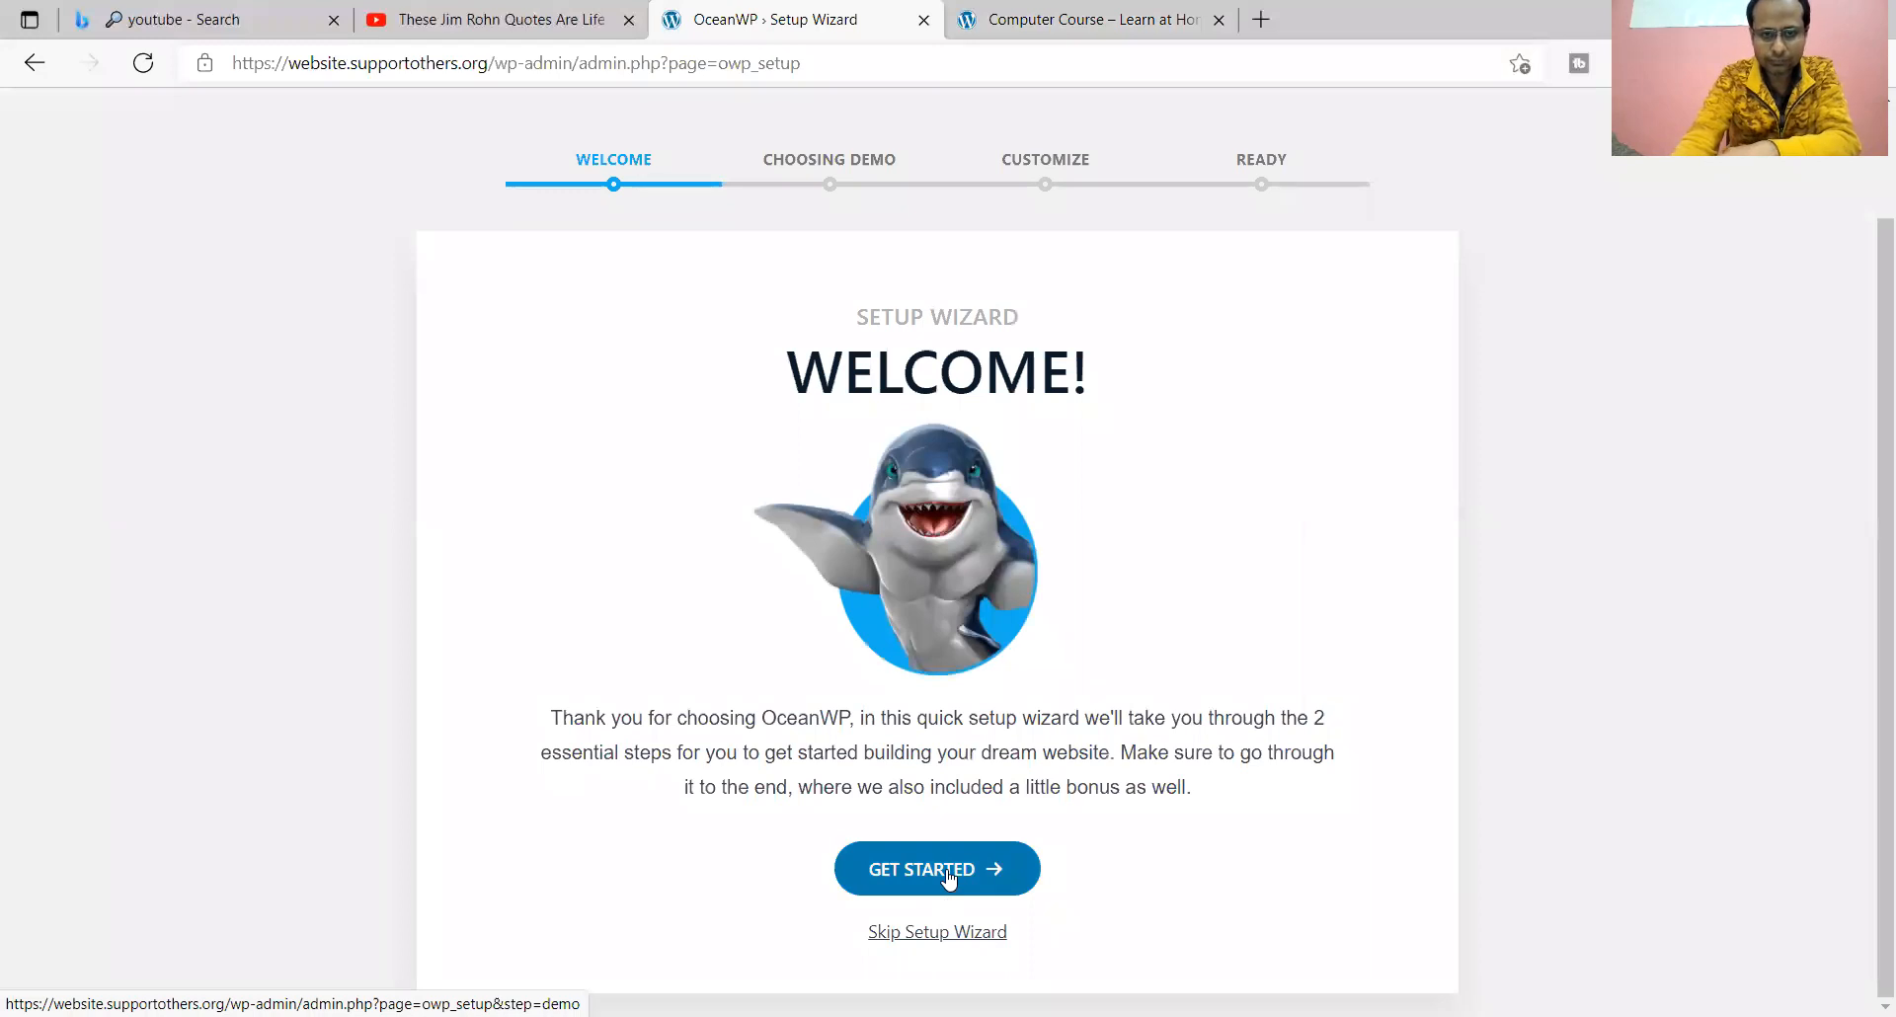
pyautogui.click(948, 878)
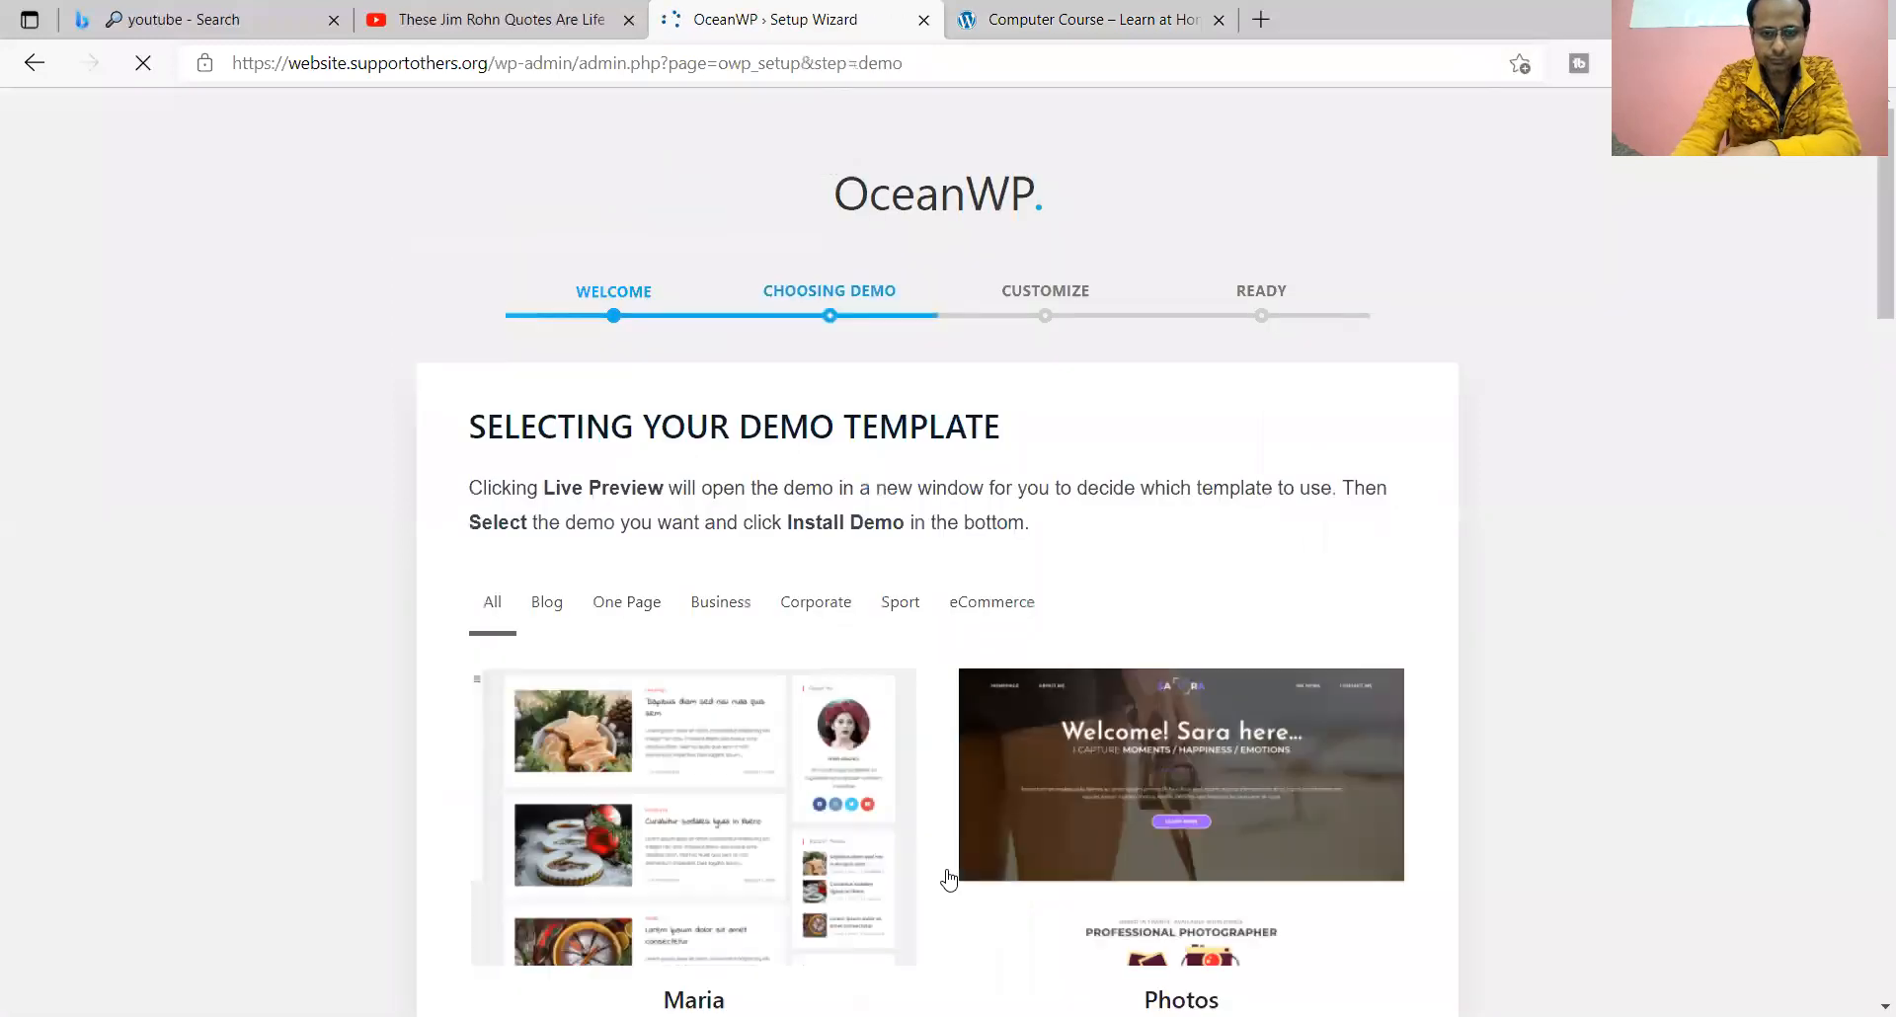
# - Scroll through the full list of OceanWP demo templates
pyautogui.scroll(-8, 1052, 539)
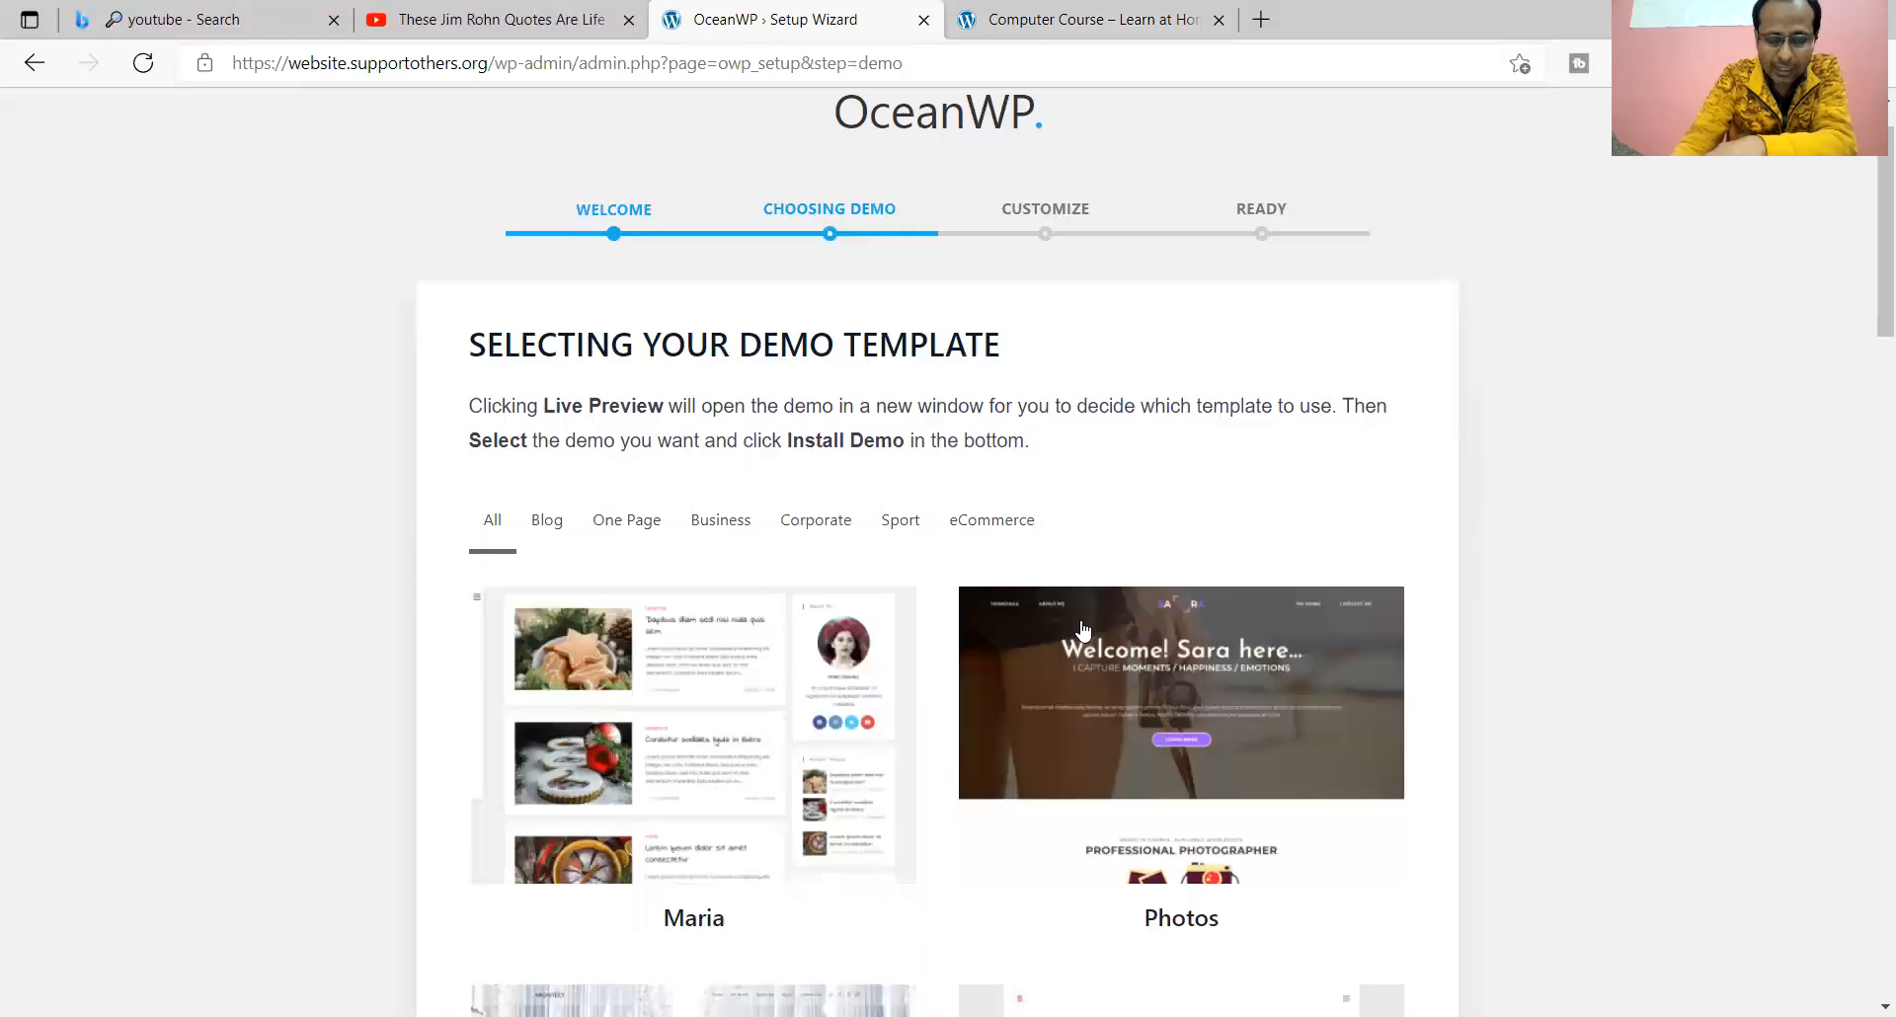
pyautogui.scroll(-3, 642, 554)
pyautogui.scroll(-3, 530, 562)
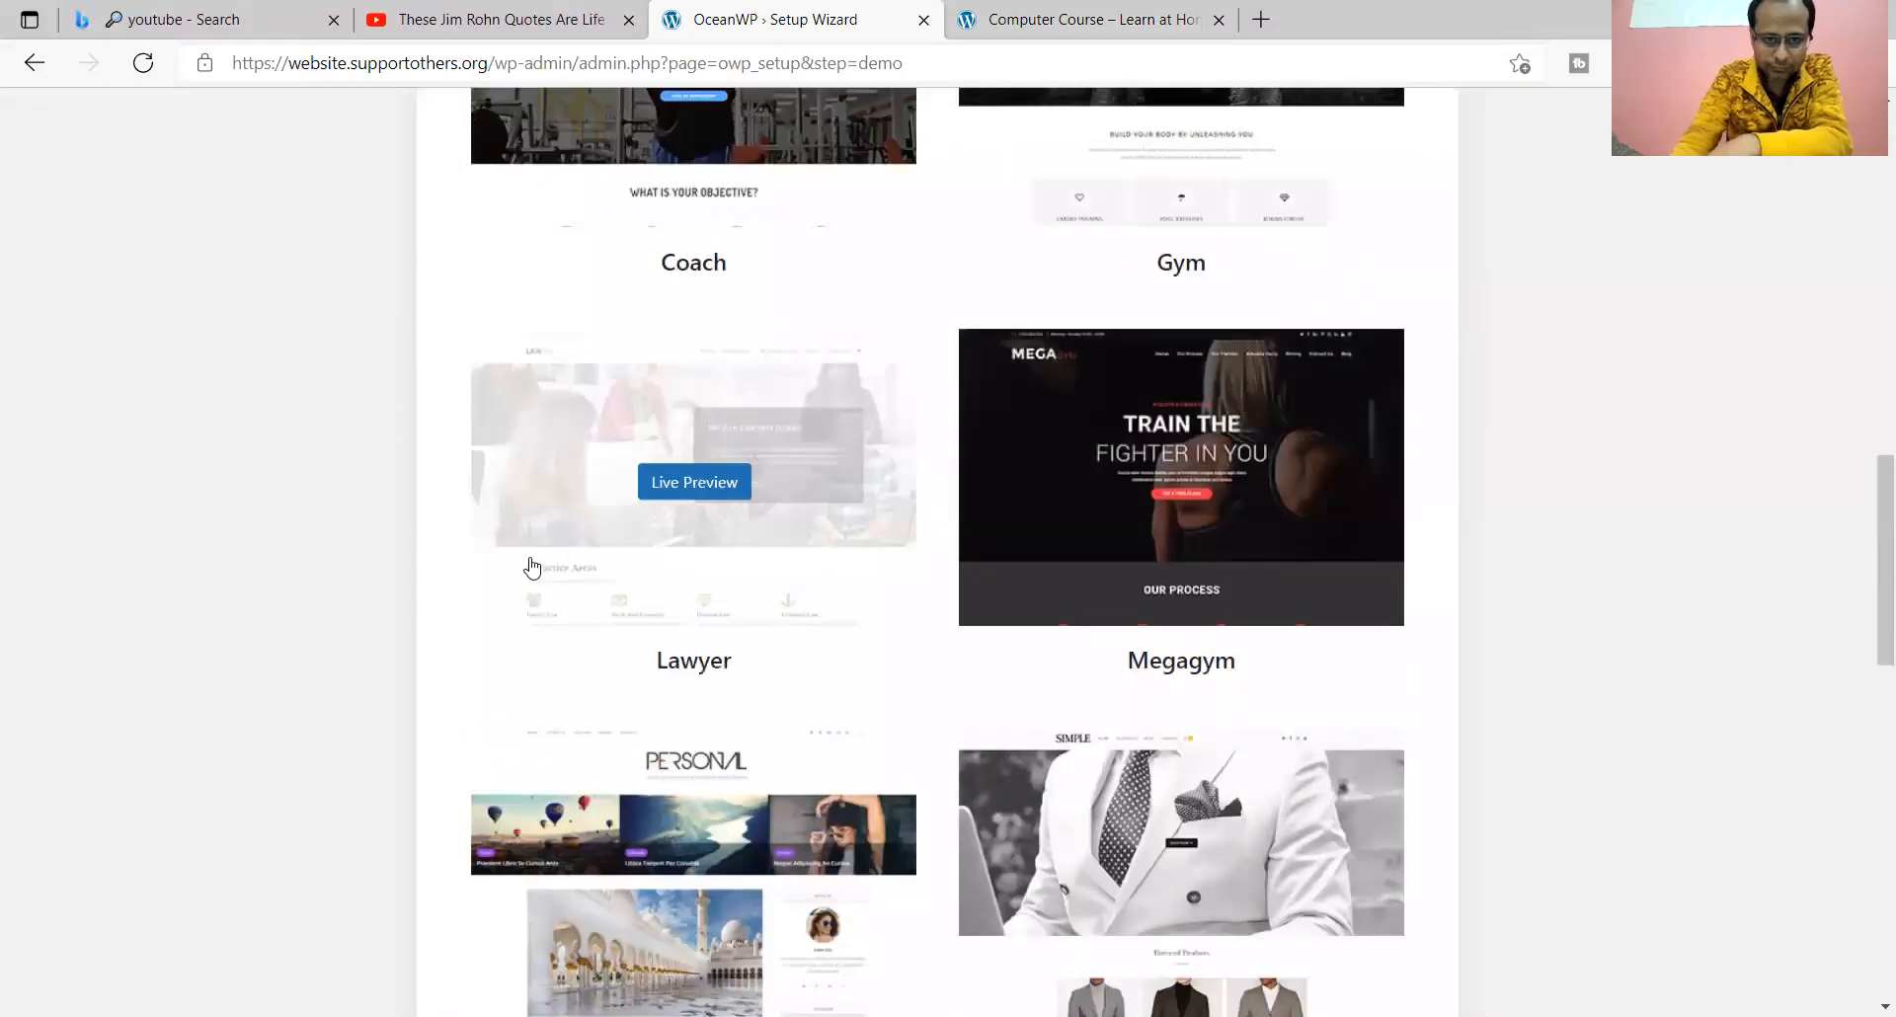
pyautogui.scroll(-7, 1132, 680)
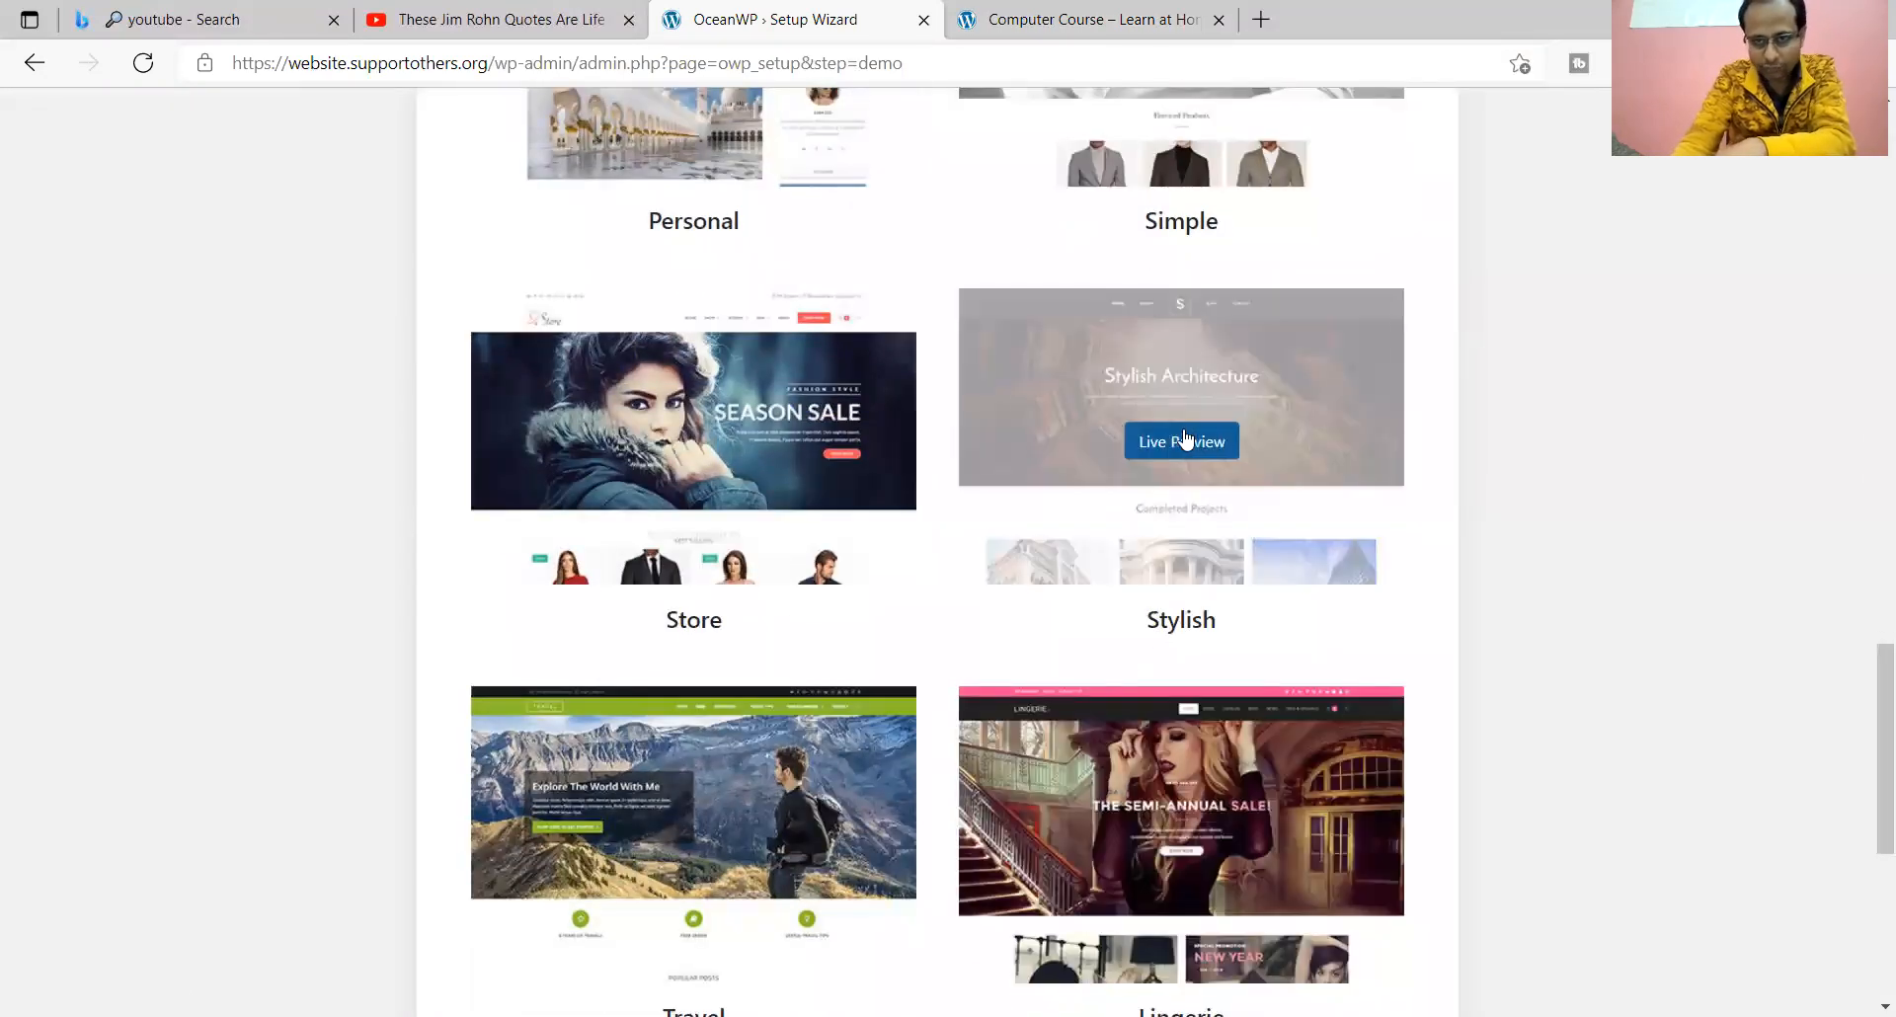
pyautogui.scroll(-6, 1080, 696)
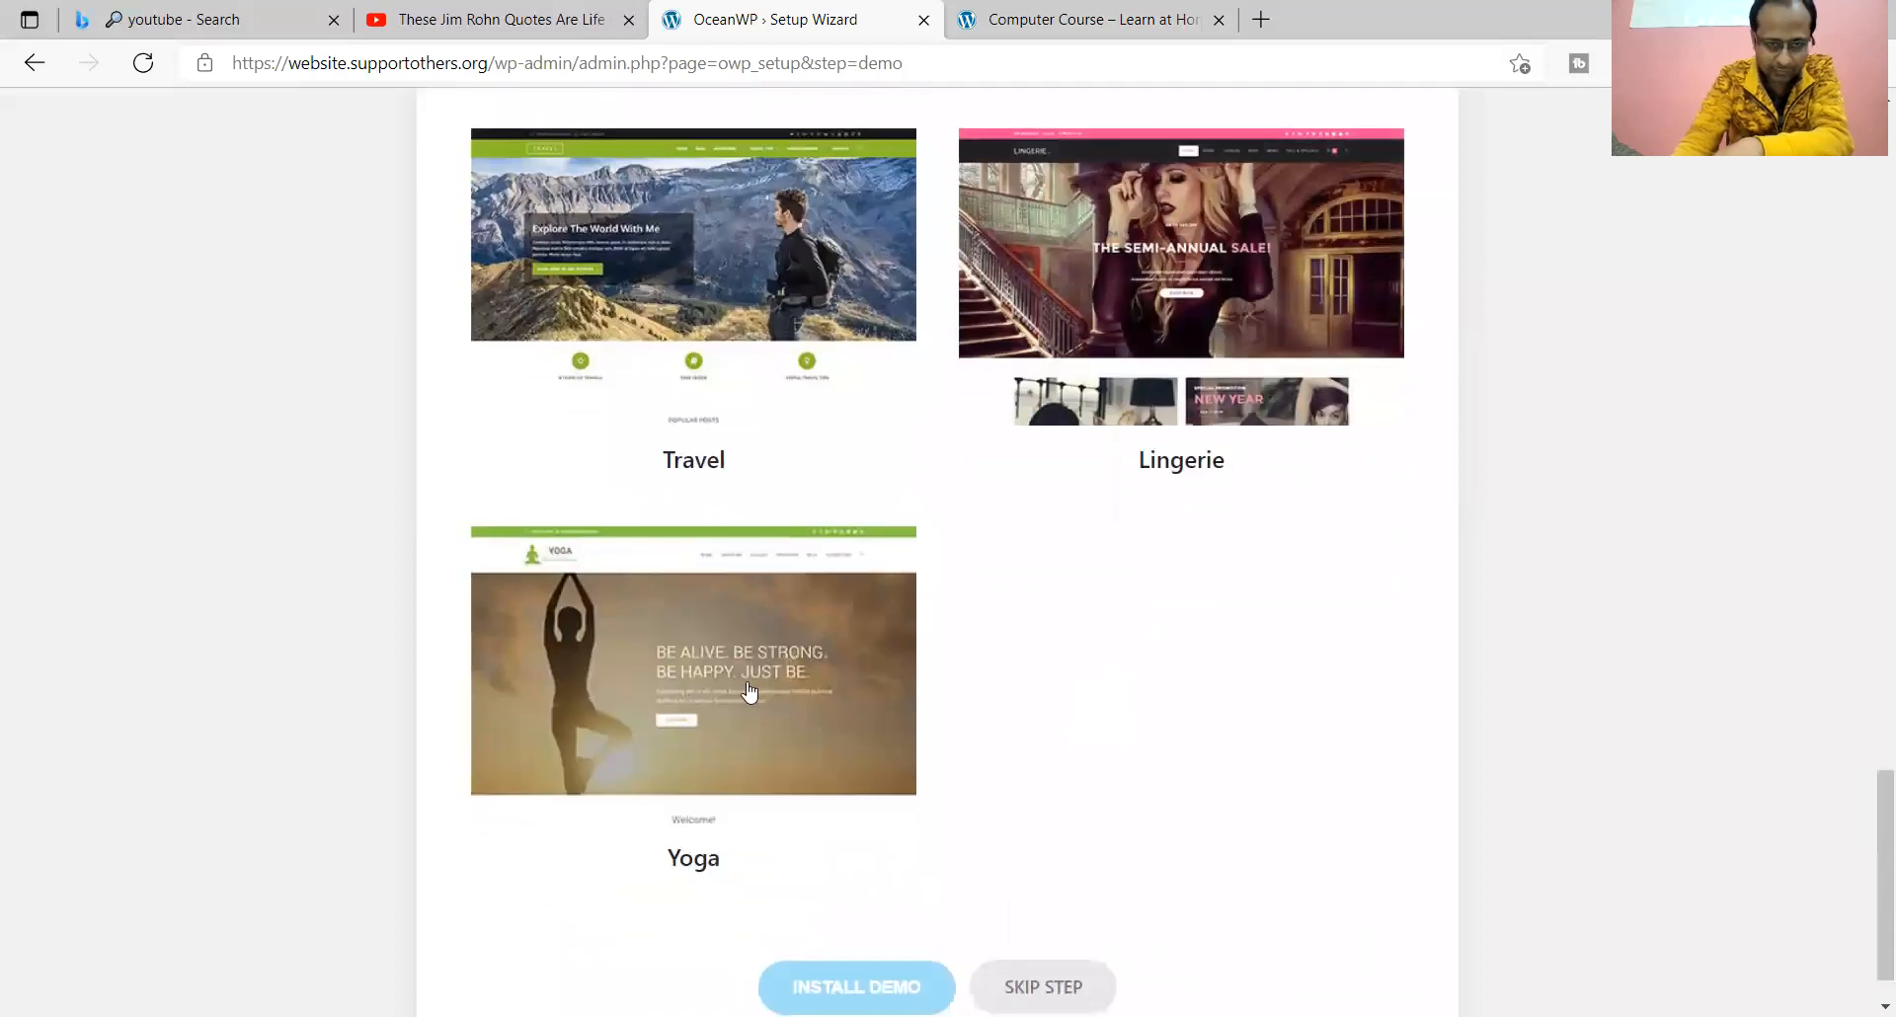
pyautogui.scroll(-1, 999, 609)
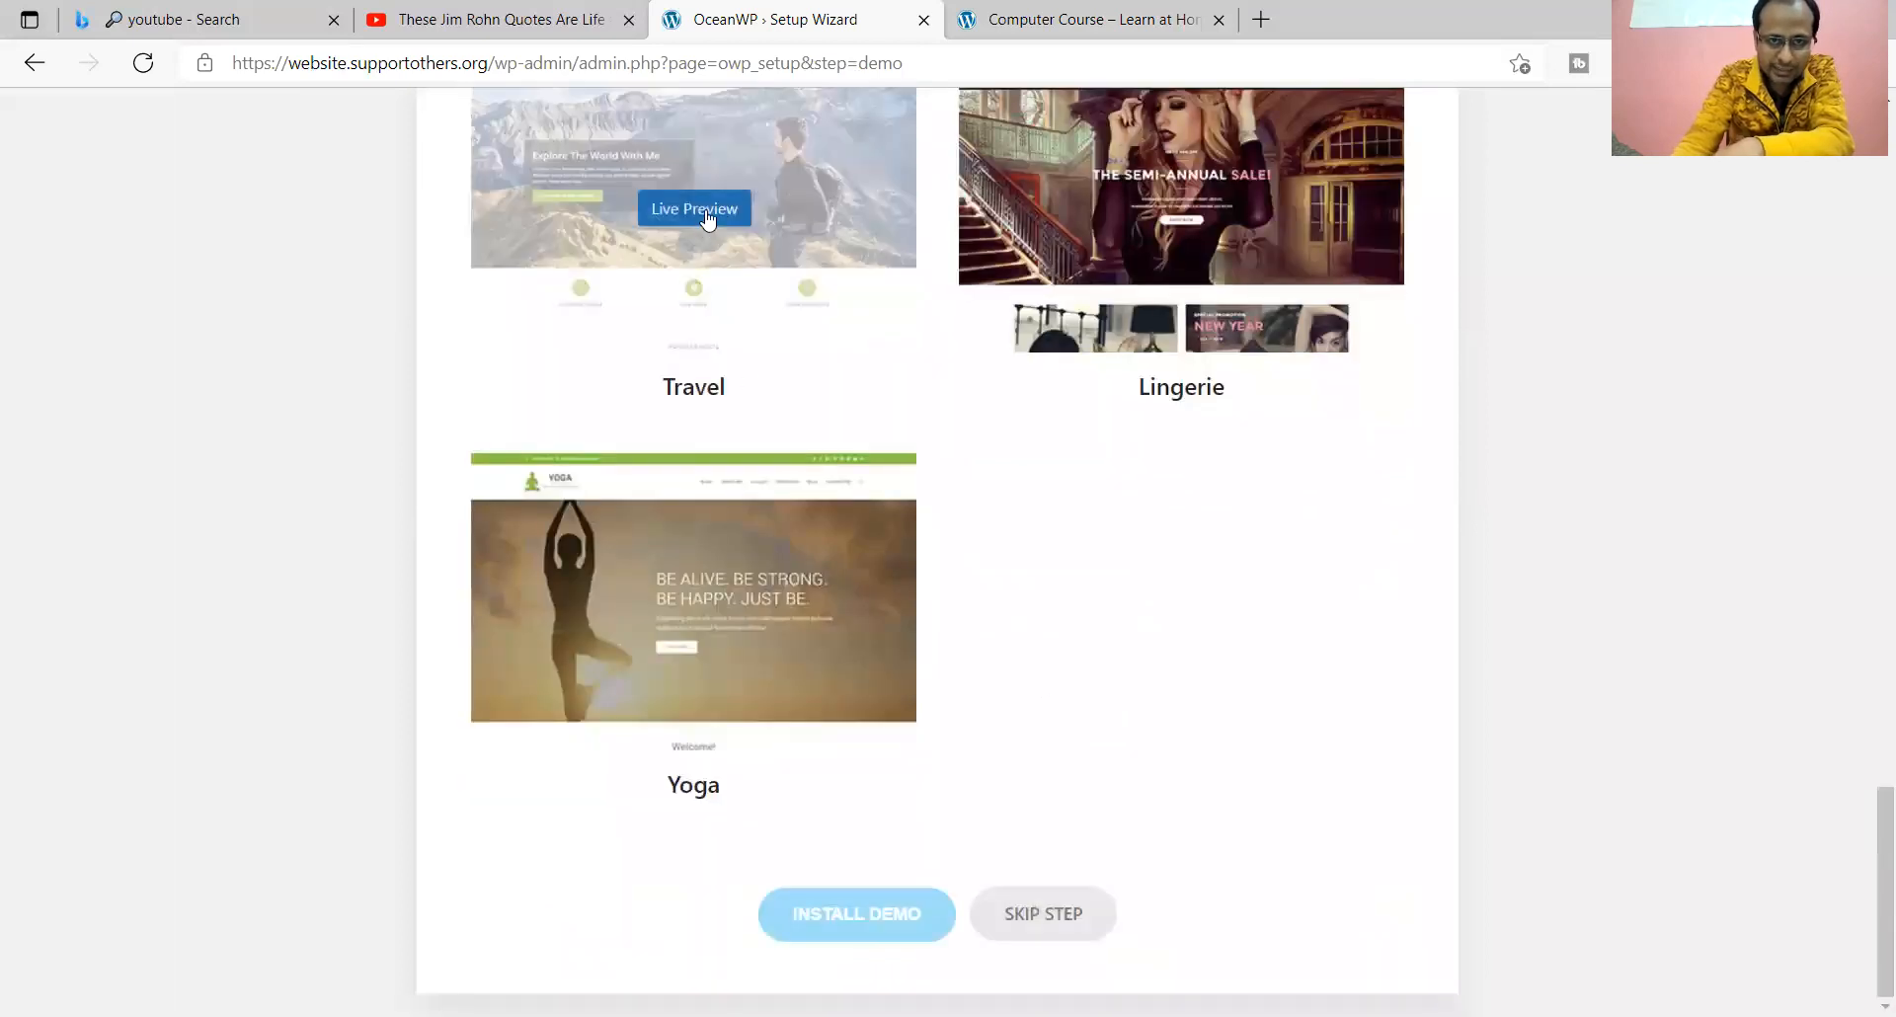
pyautogui.scroll(10, 1021, 504)
pyautogui.scroll(15, 1022, 504)
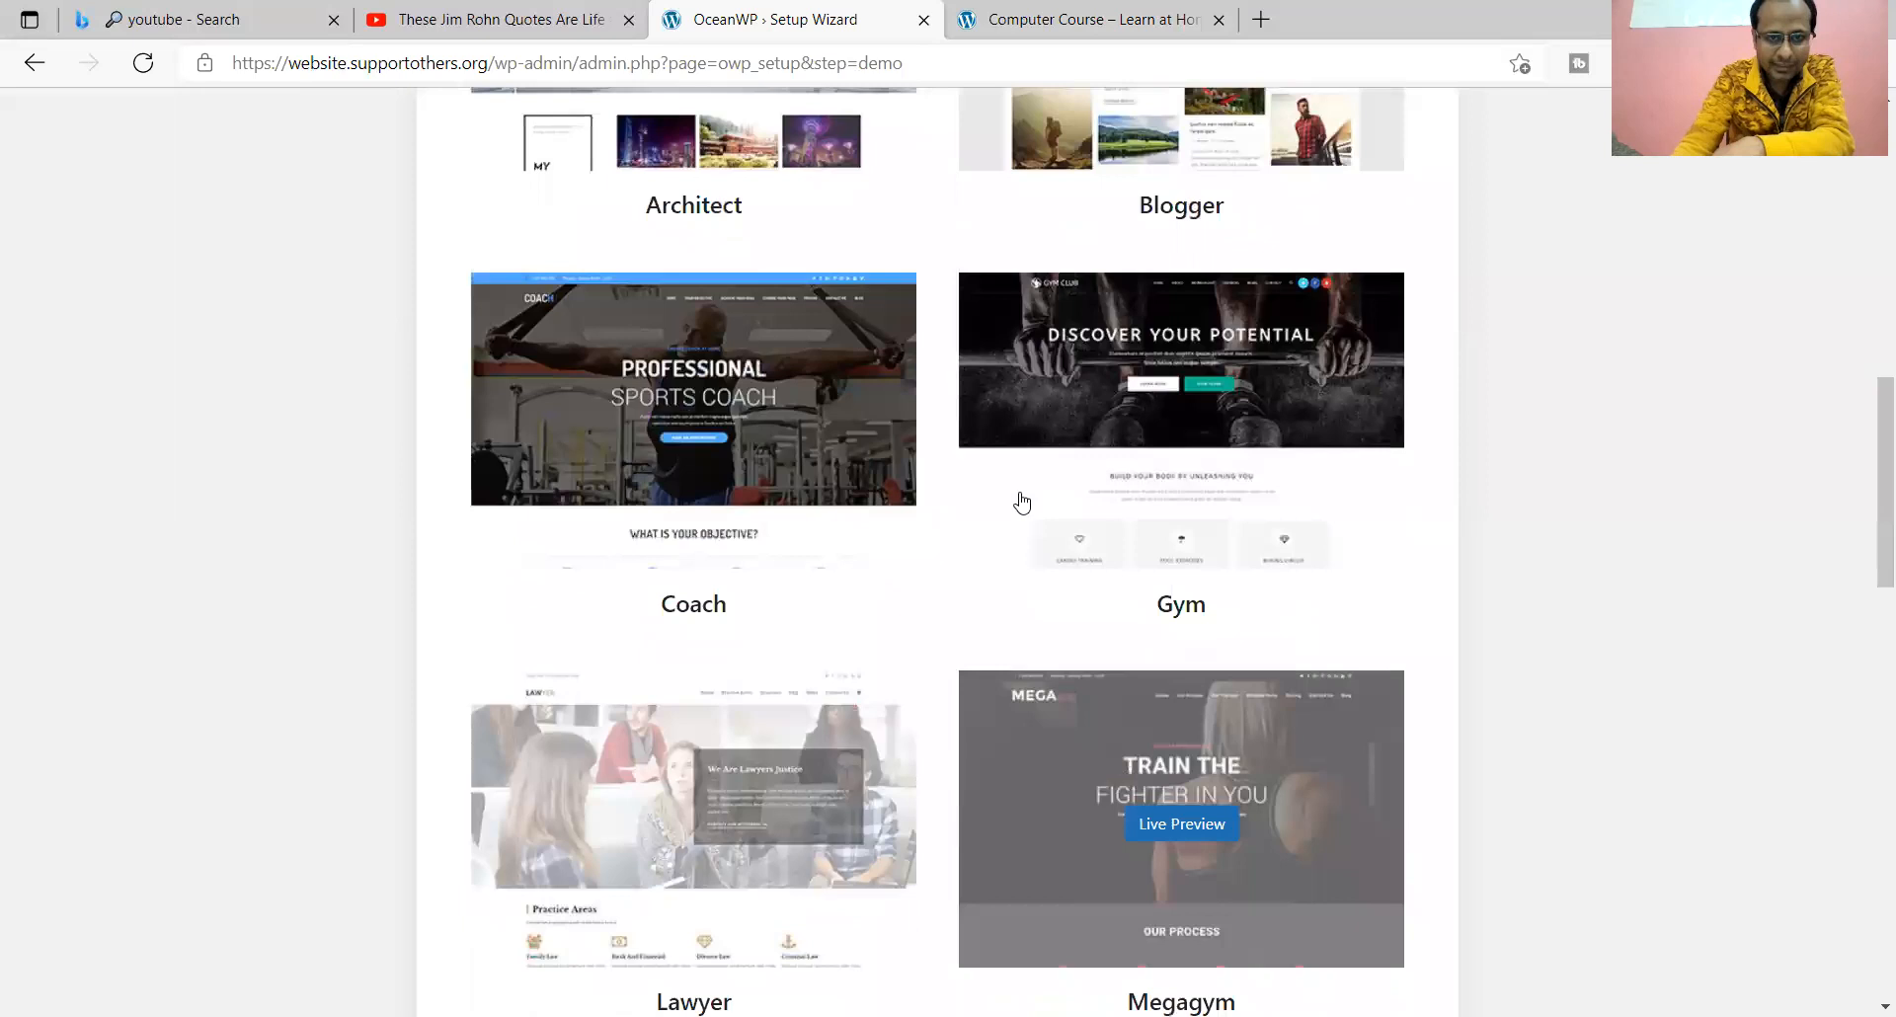
pyautogui.scroll(-3, 1018, 501)
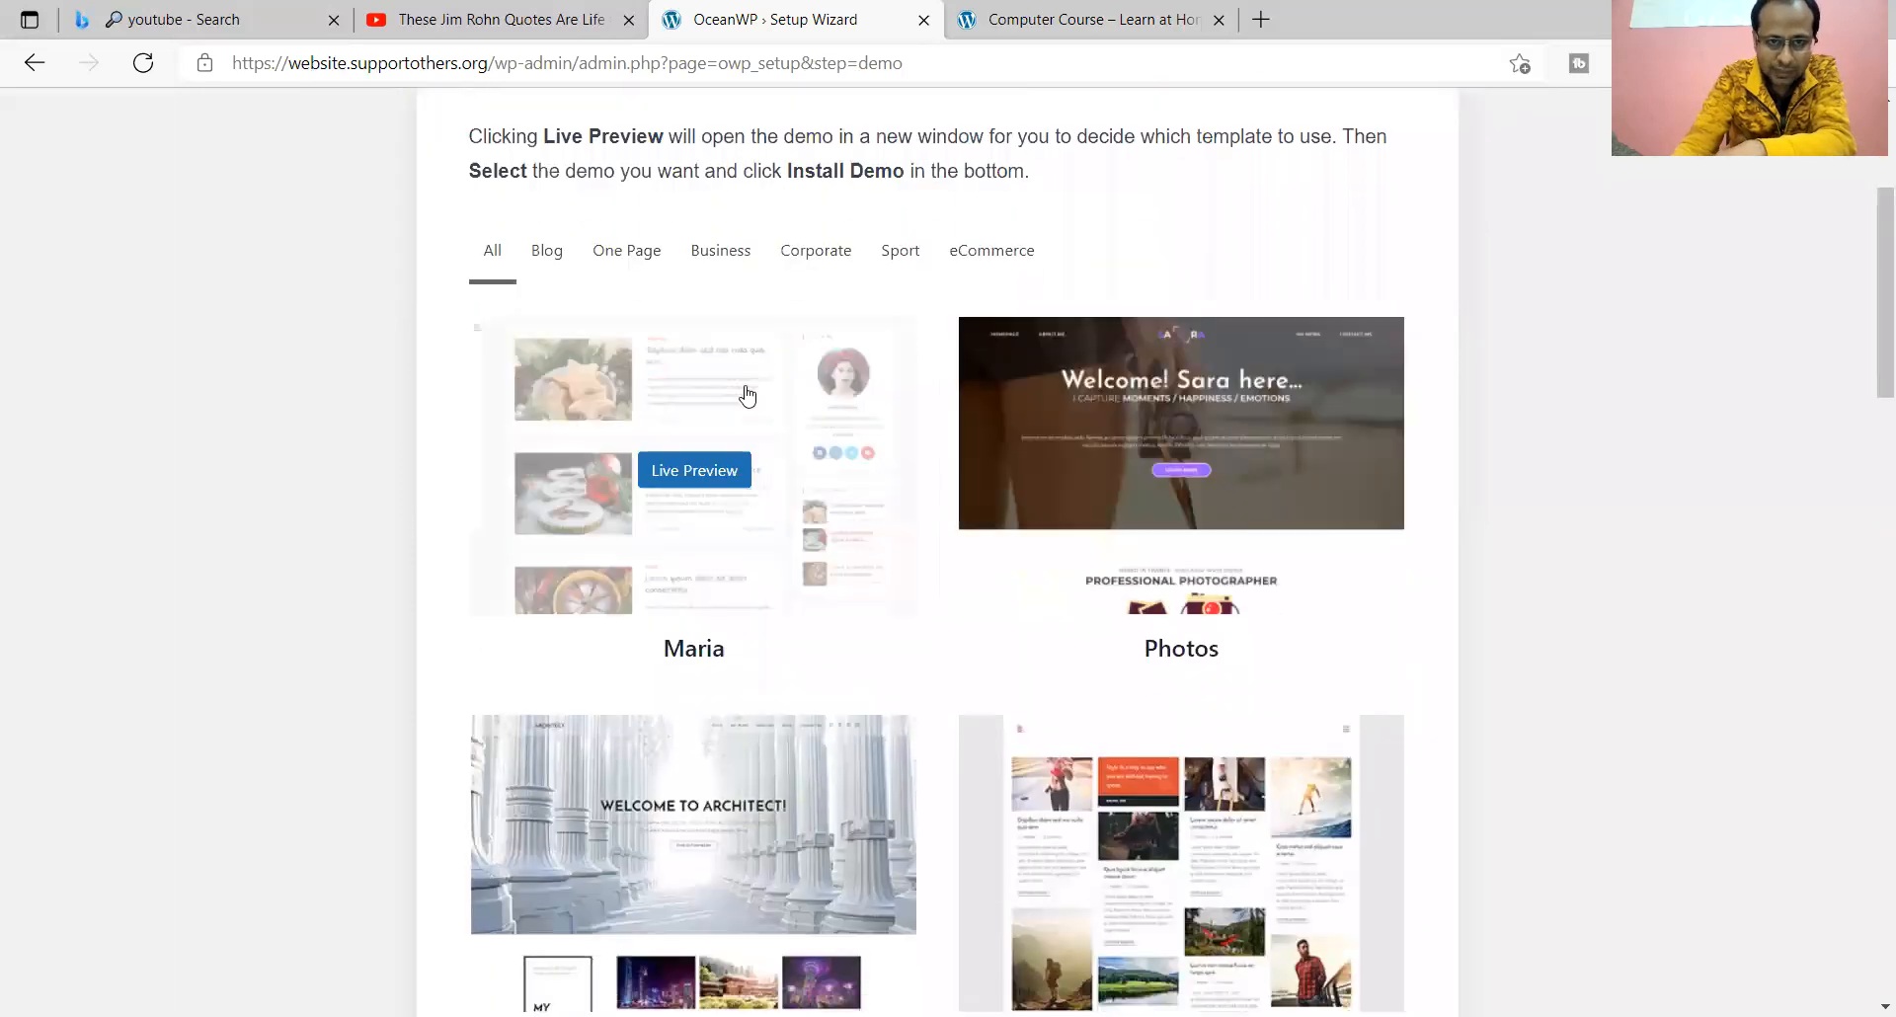
# - Filter the templates to Blog, then Business, and open the Coach demo's live preview
pyautogui.click(549, 254)
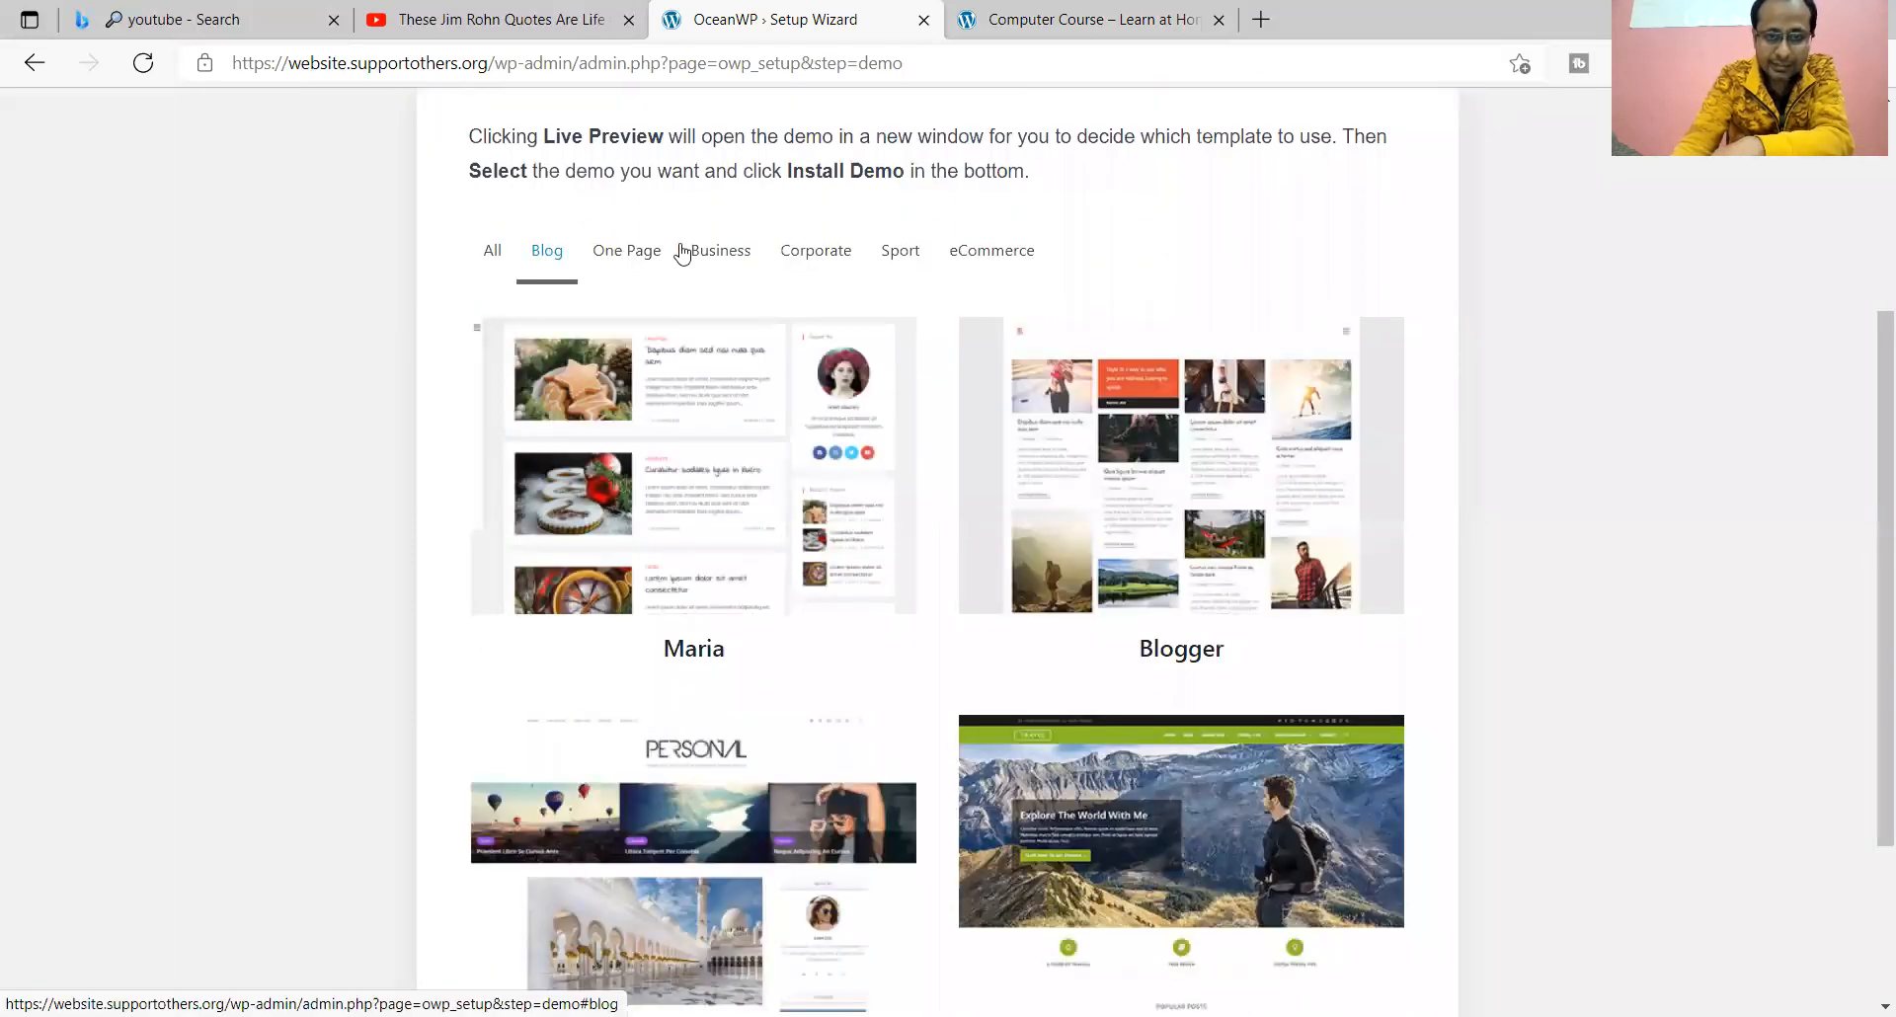
pyautogui.click(735, 257)
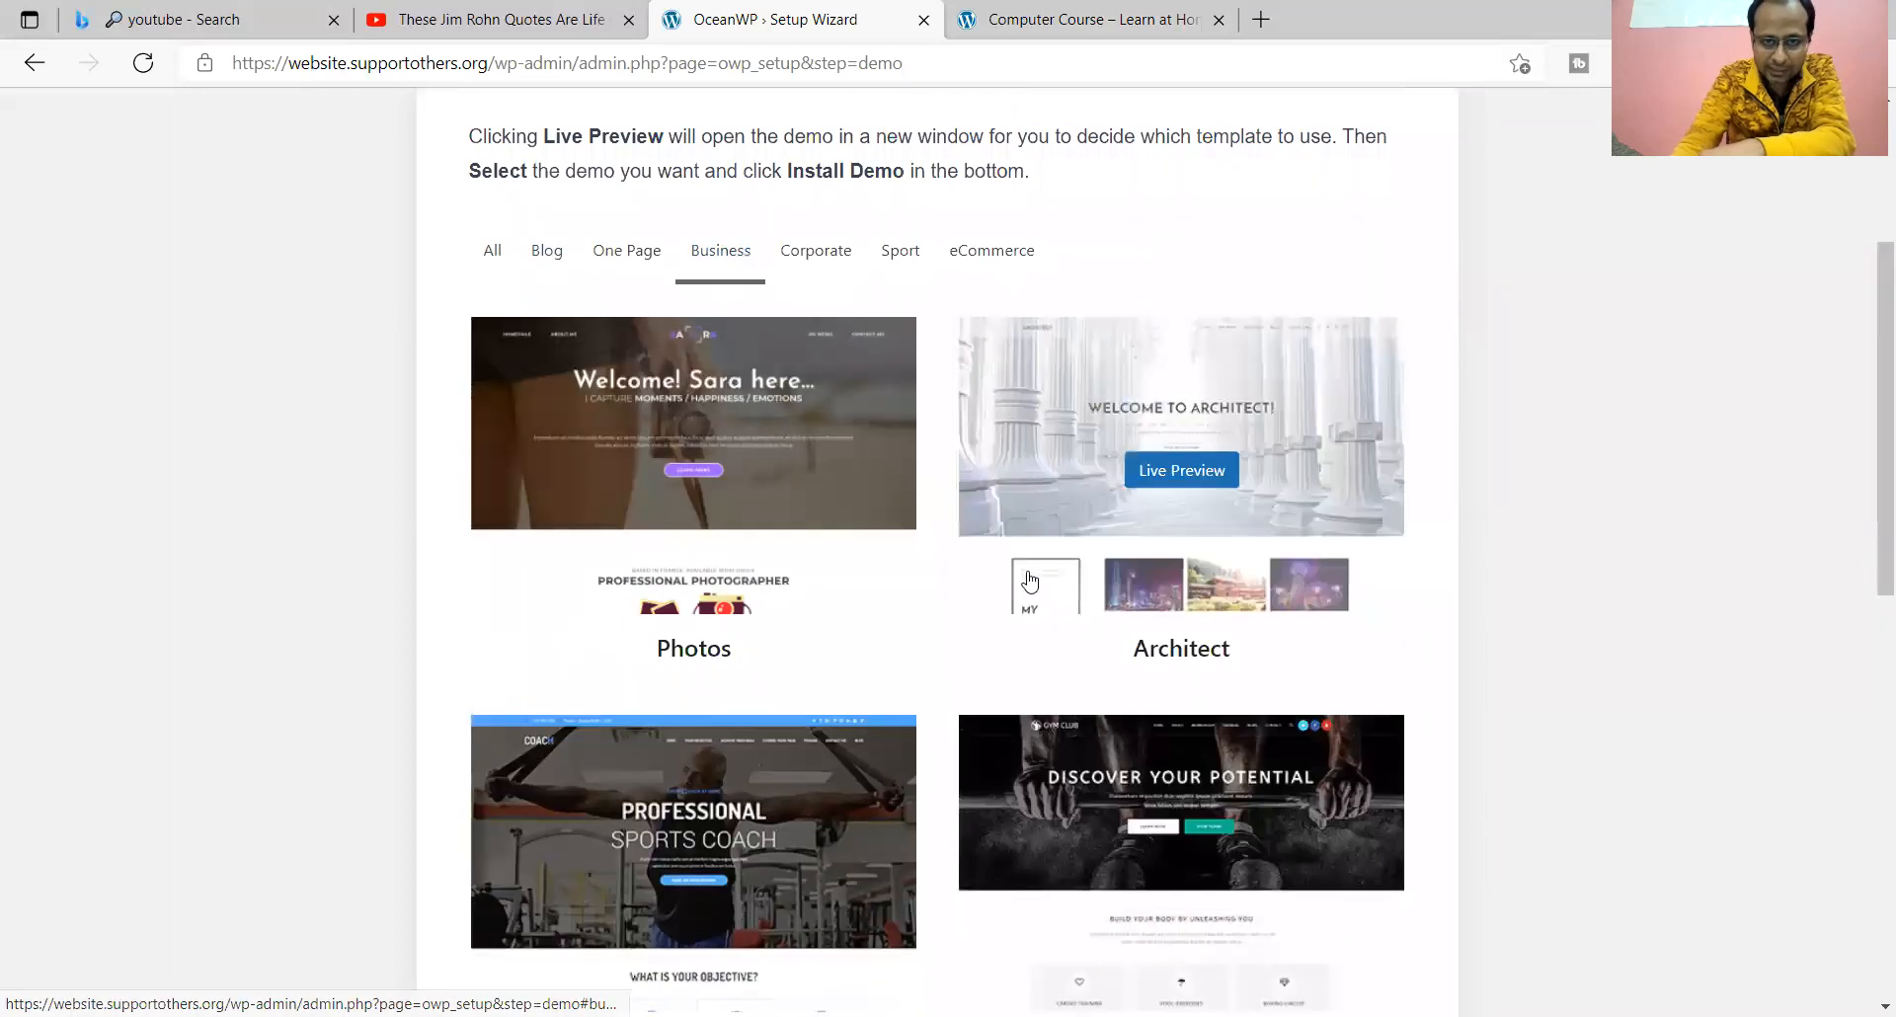
pyautogui.scroll(-5, 1070, 605)
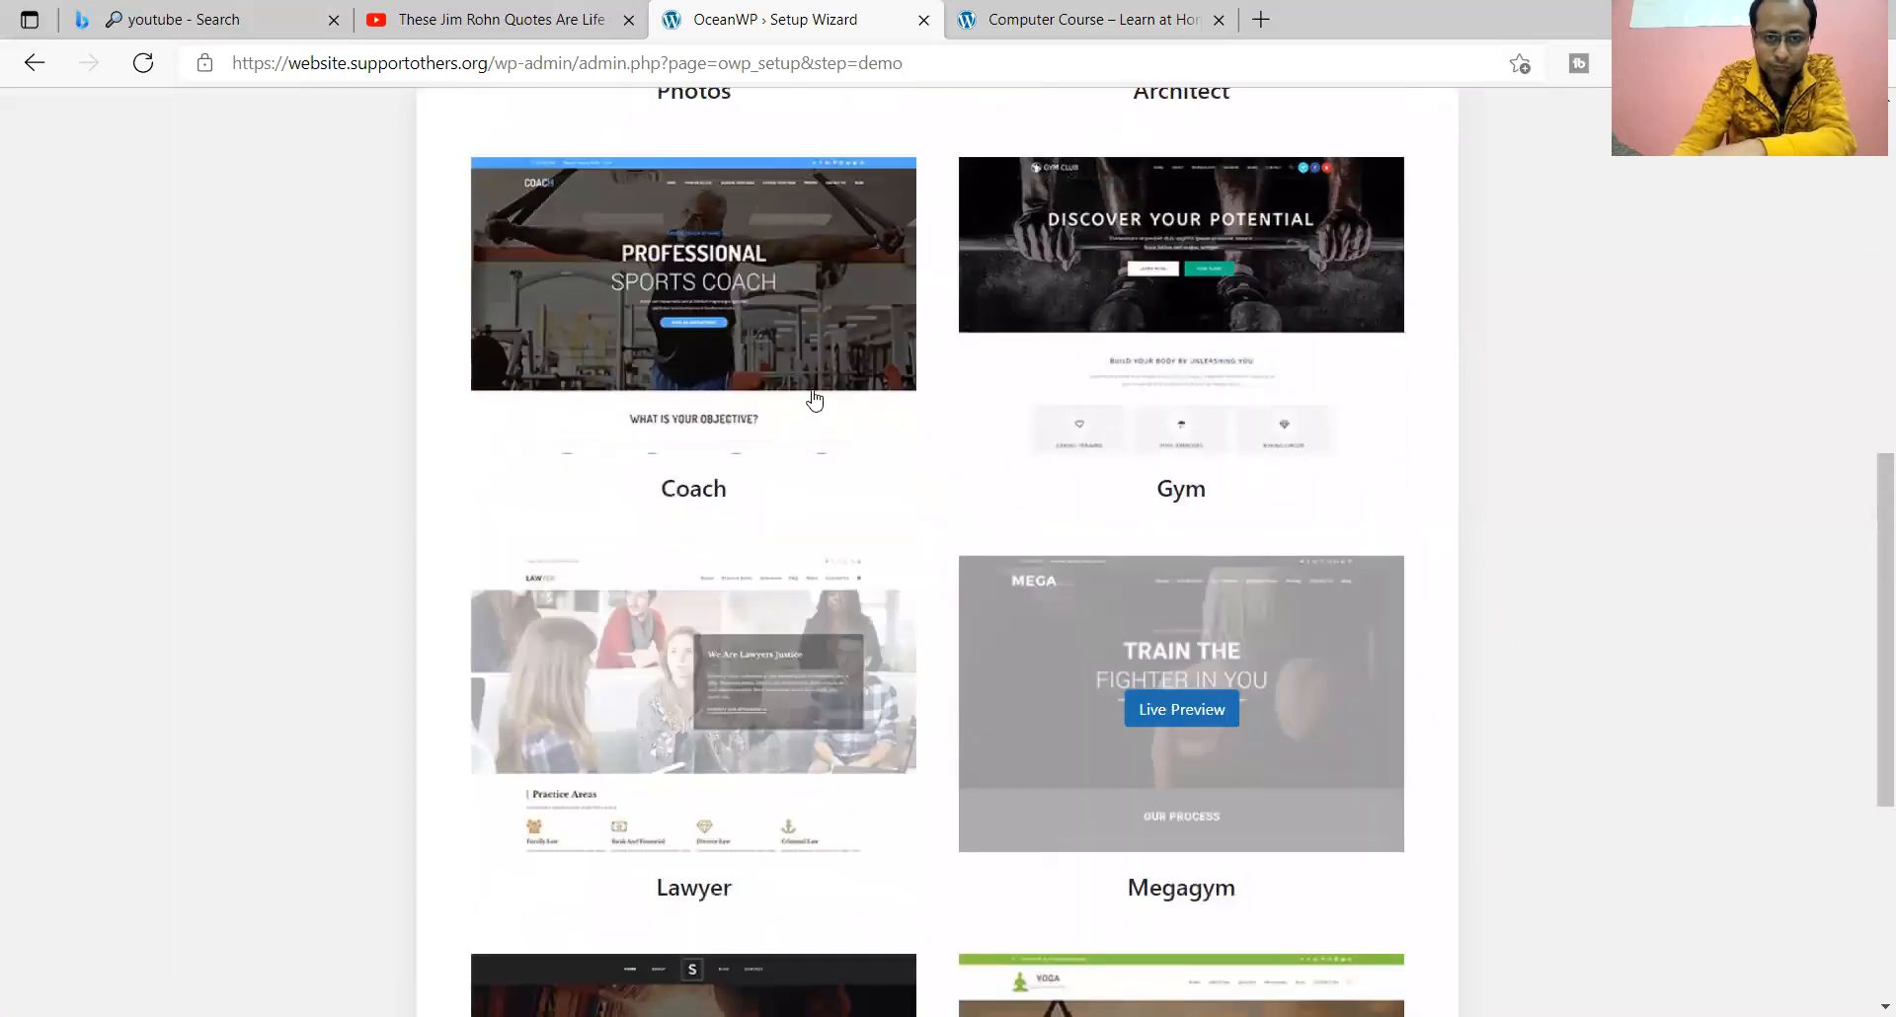
pyautogui.moveTo(707, 312)
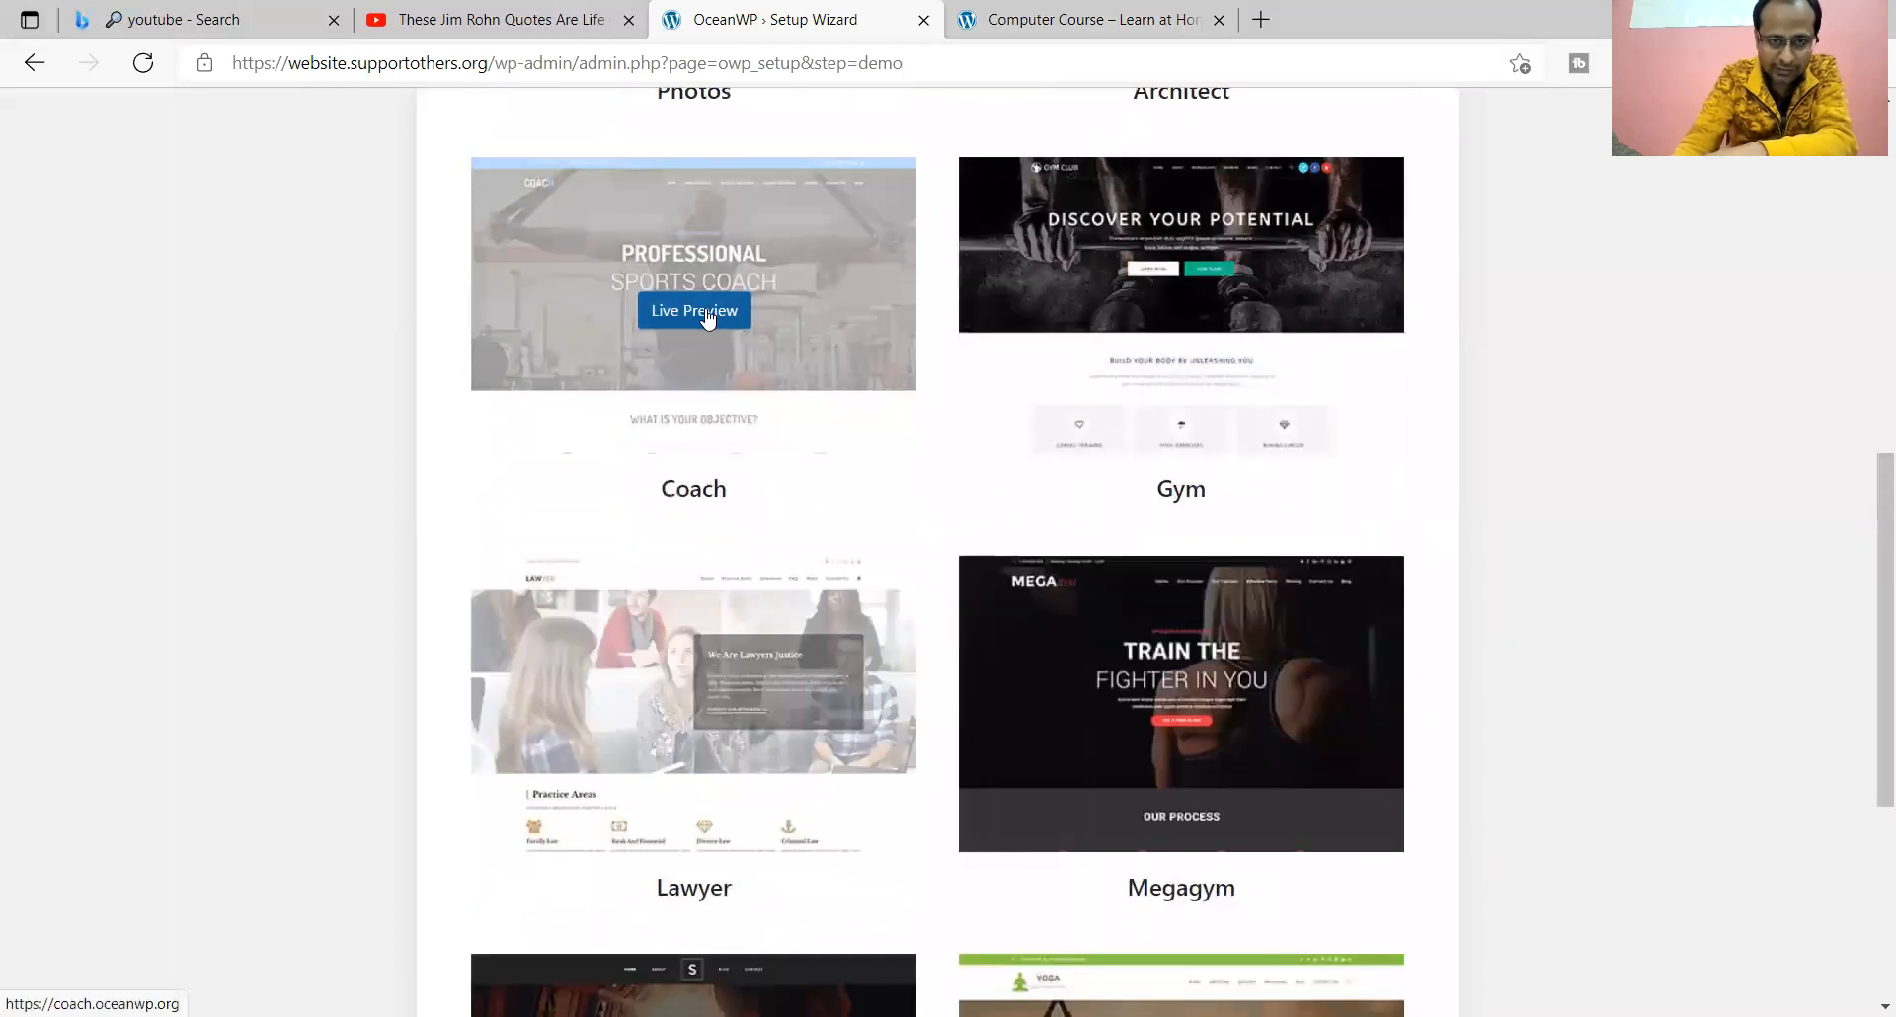
pyautogui.click(706, 313)
# - Close the extra site homepage tab and reload the unreachable Coach demo page
pyautogui.click(807, 25)
pyautogui.click(1017, 20)
pyautogui.click(1462, 19)
pyautogui.click(1515, 20)
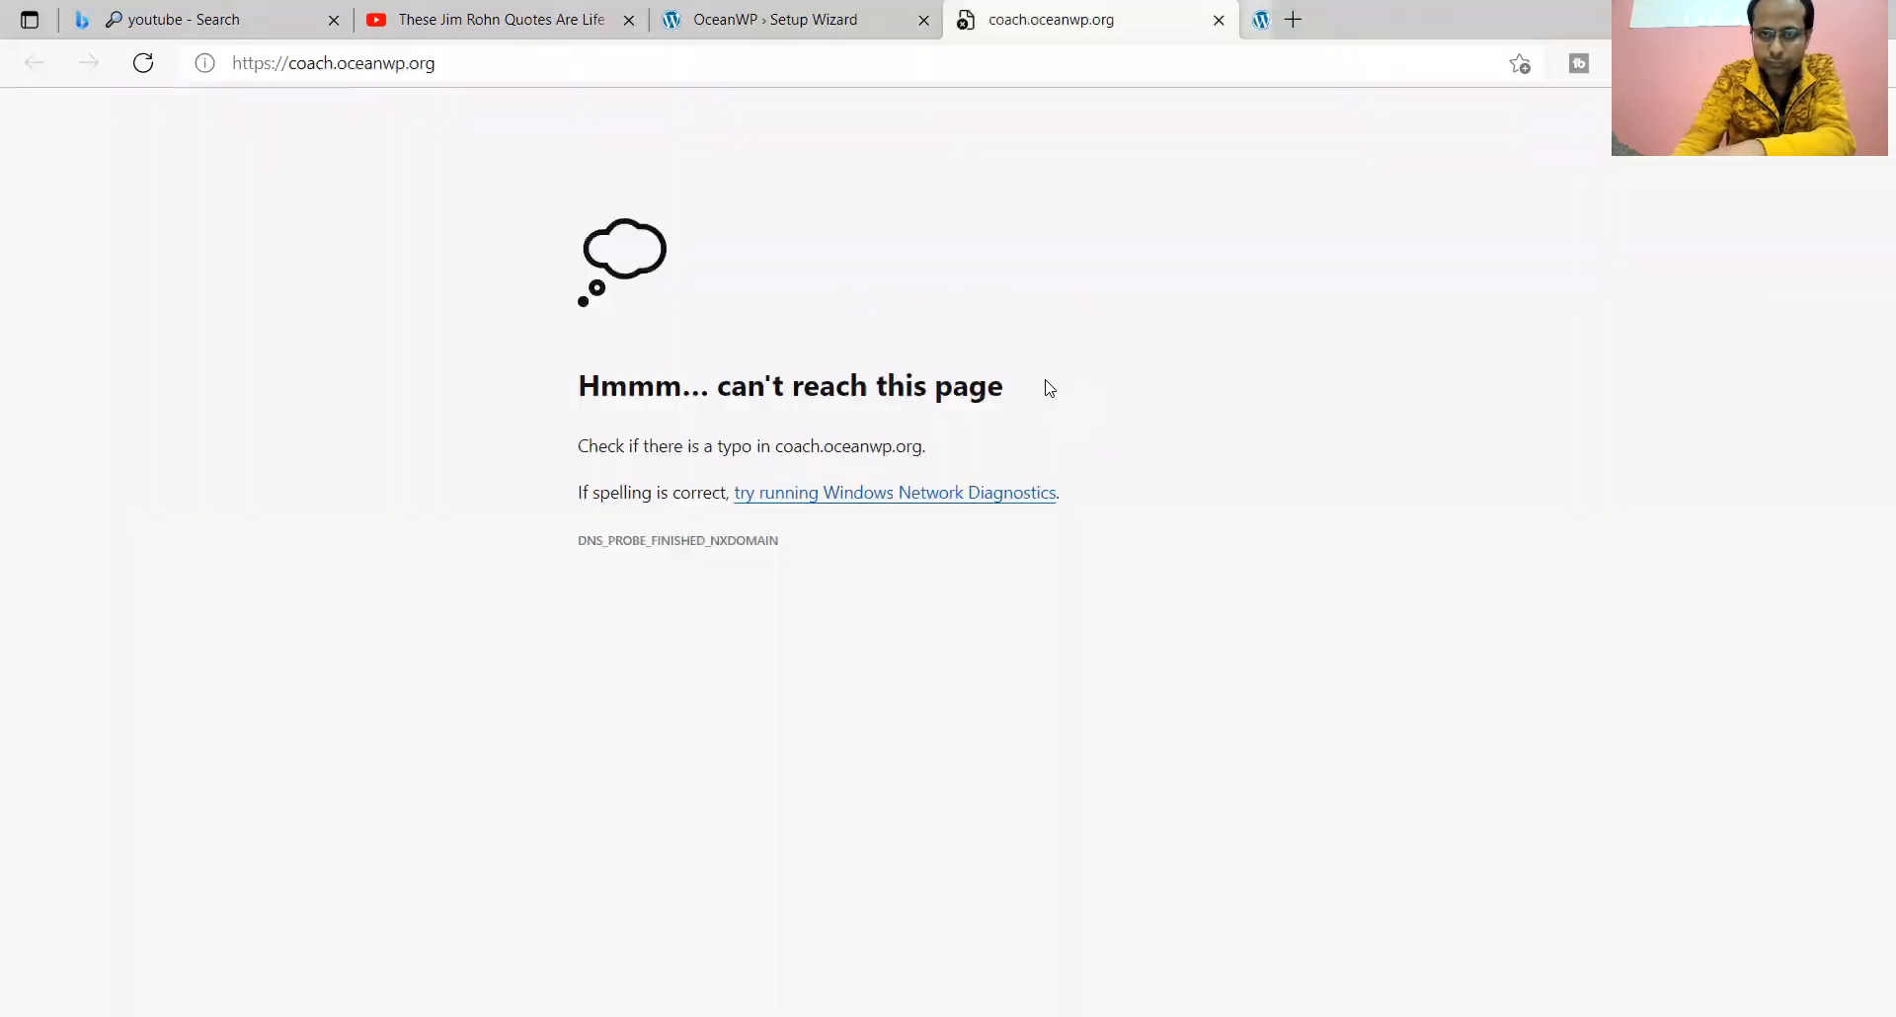
pyautogui.click(144, 64)
pyautogui.click(144, 64)
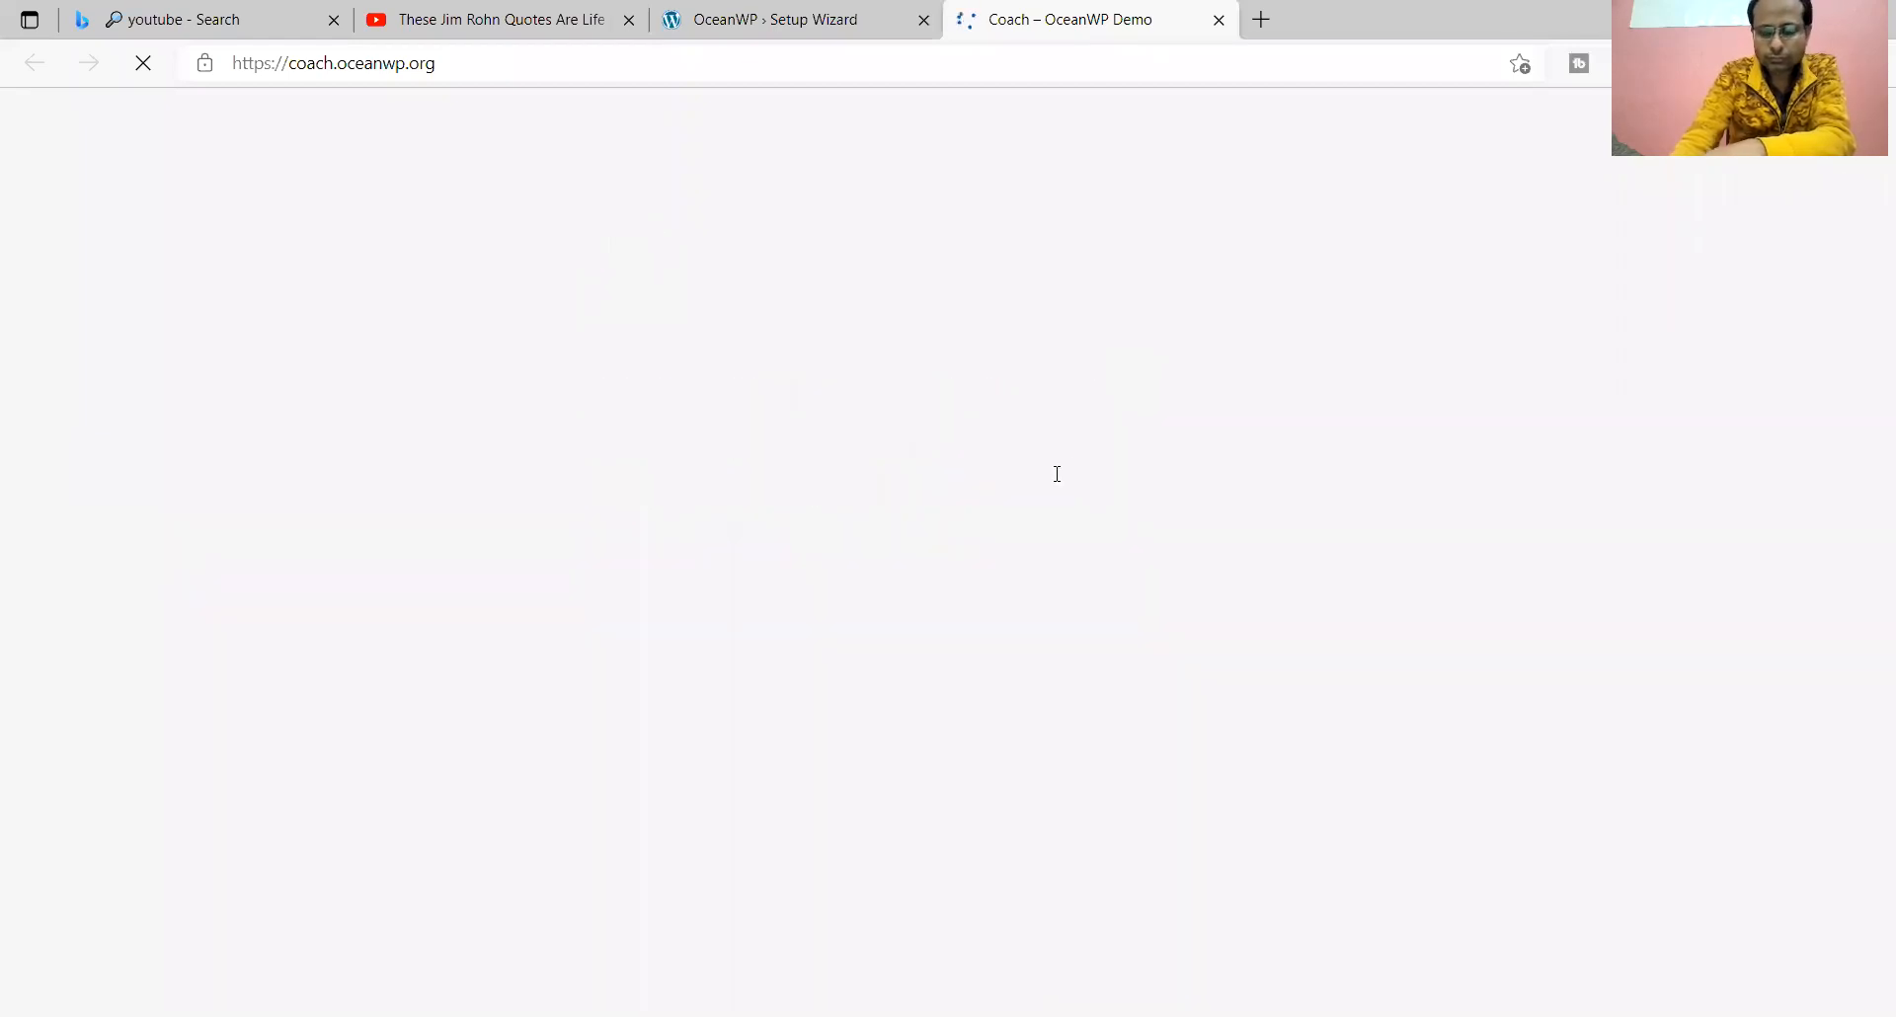
# - Dismiss the Cloudways popup, scroll through the Coach demo sections, then close its tab
pyautogui.scroll(-5, 859, 661)
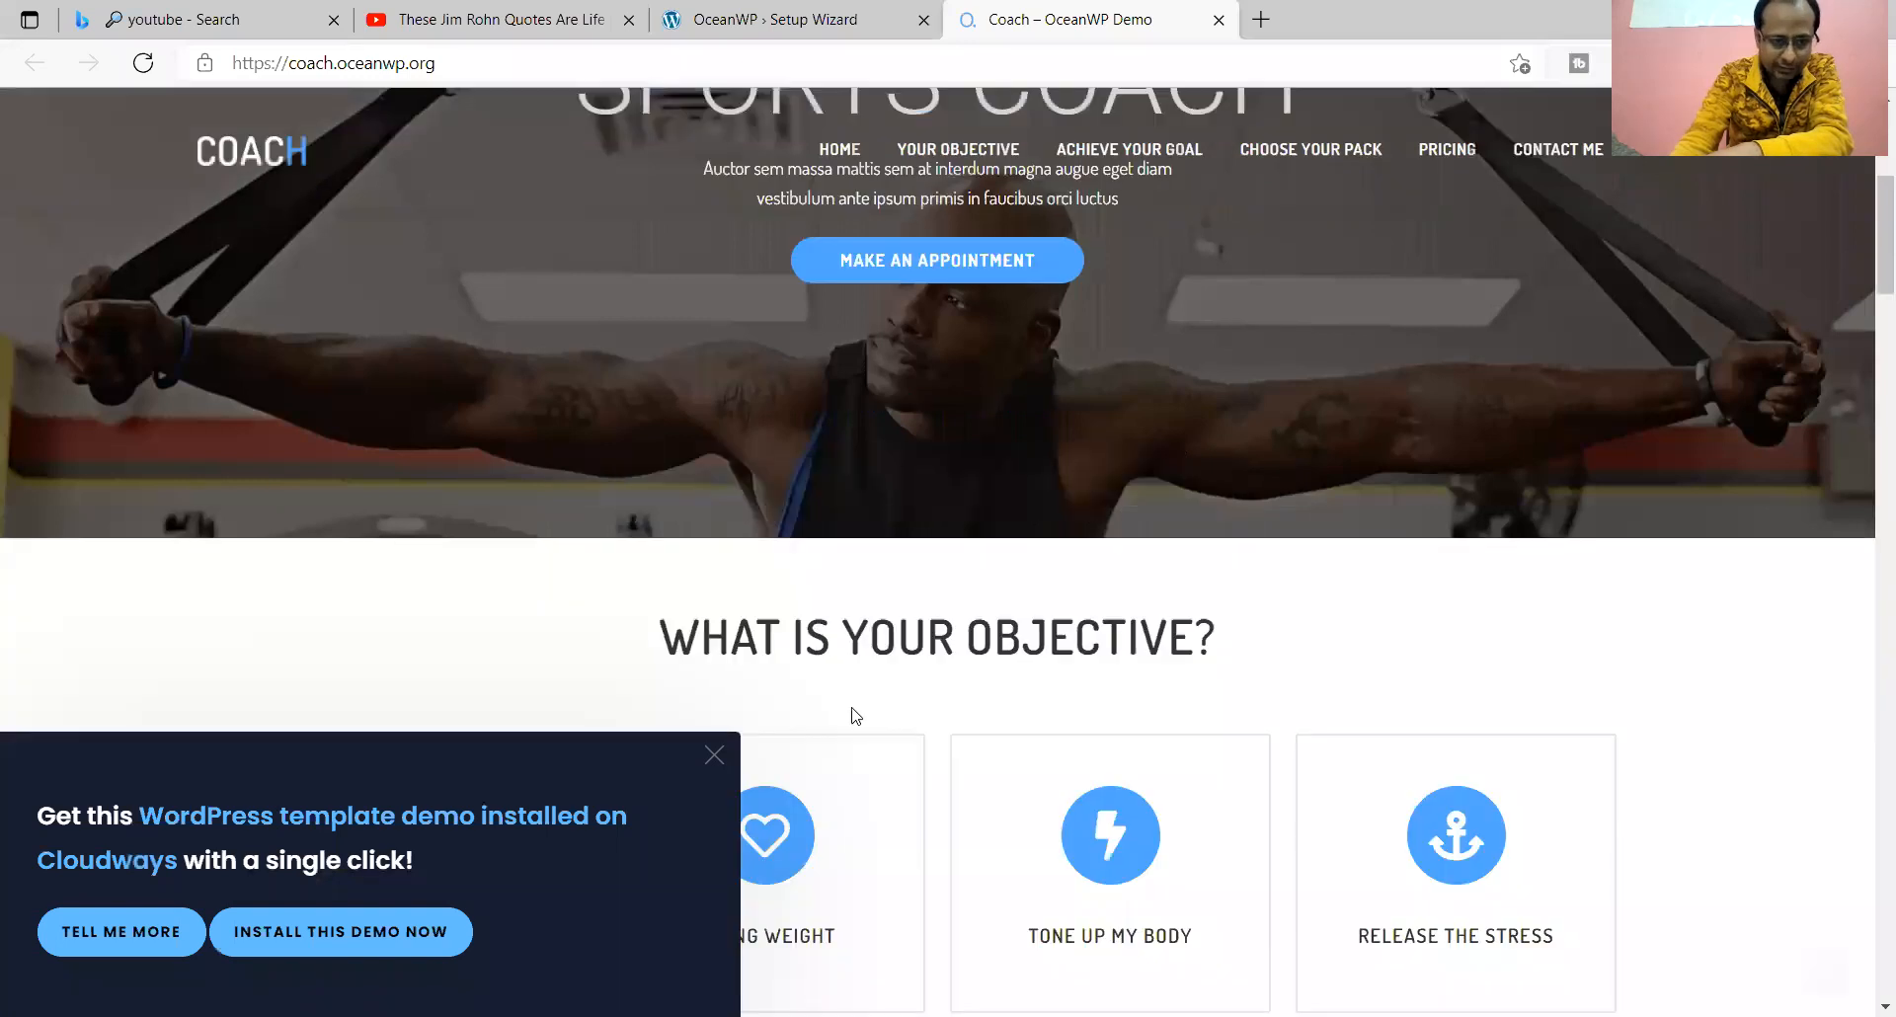
pyautogui.click(716, 757)
pyautogui.scroll(-13, 1117, 572)
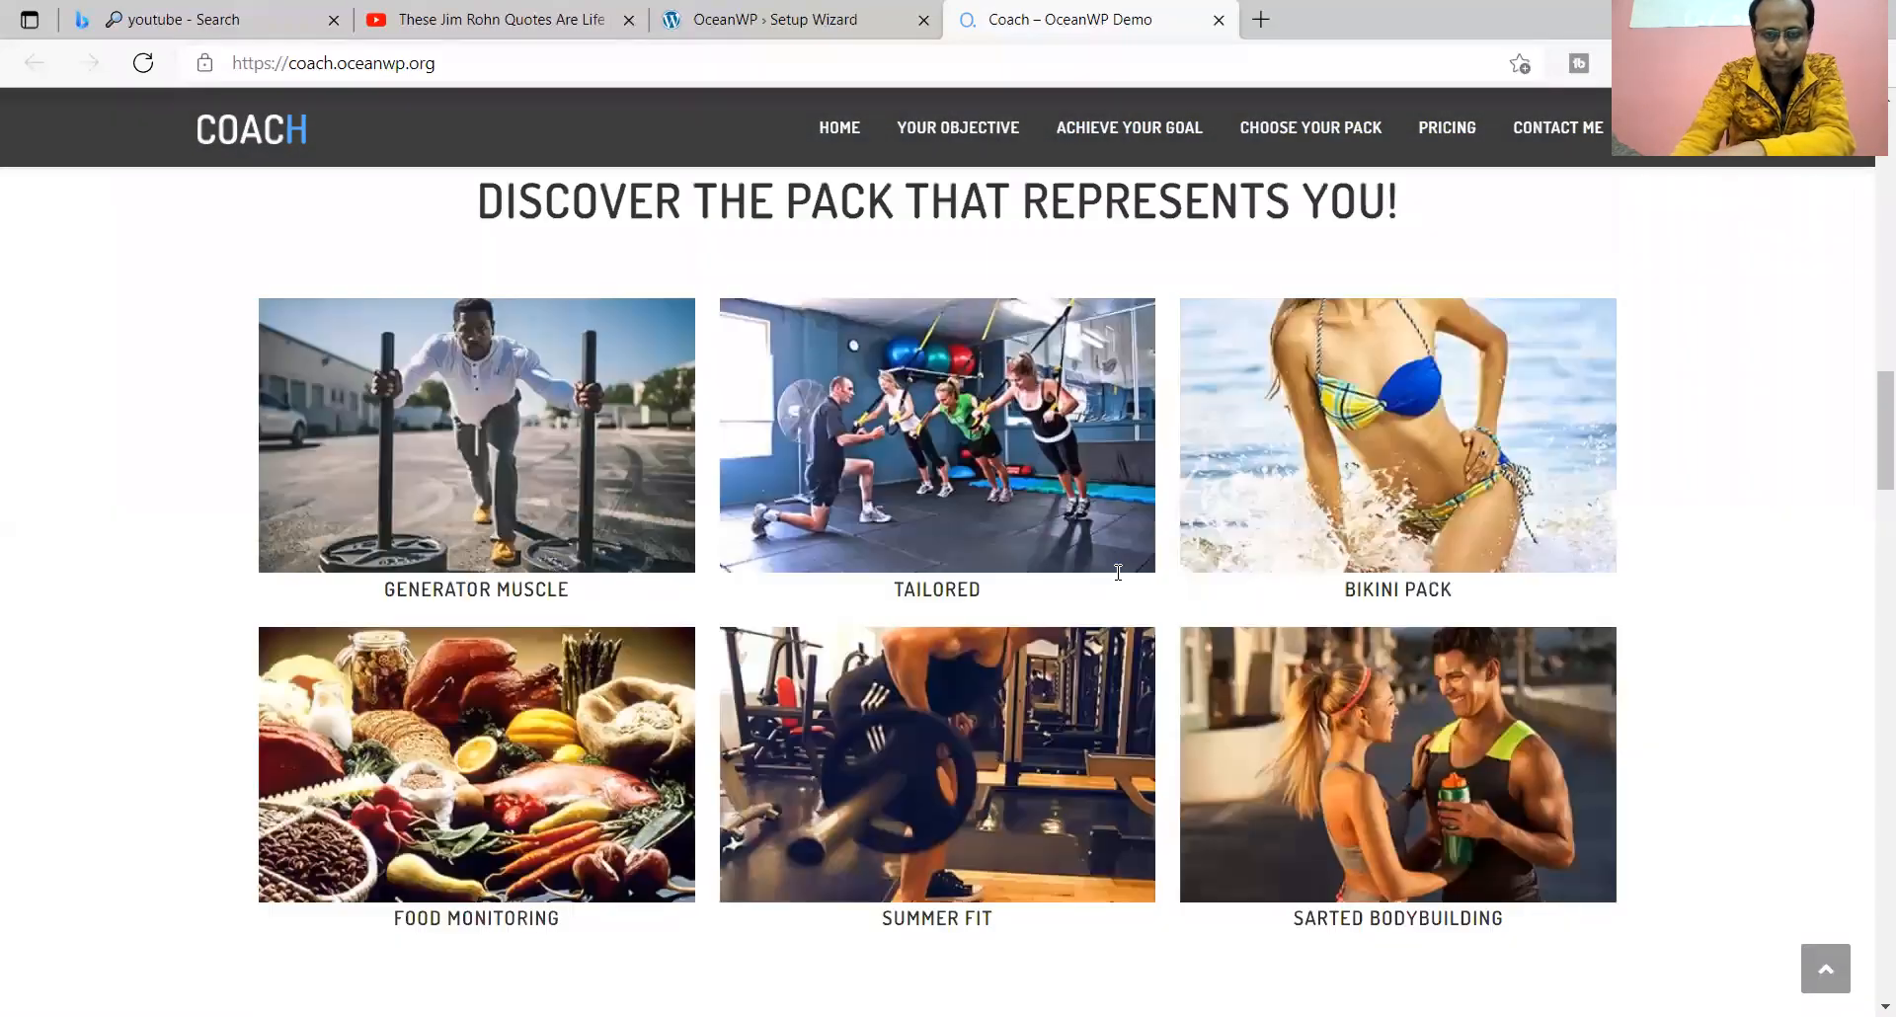
pyautogui.scroll(5, 1118, 571)
pyautogui.scroll(-16, 1116, 572)
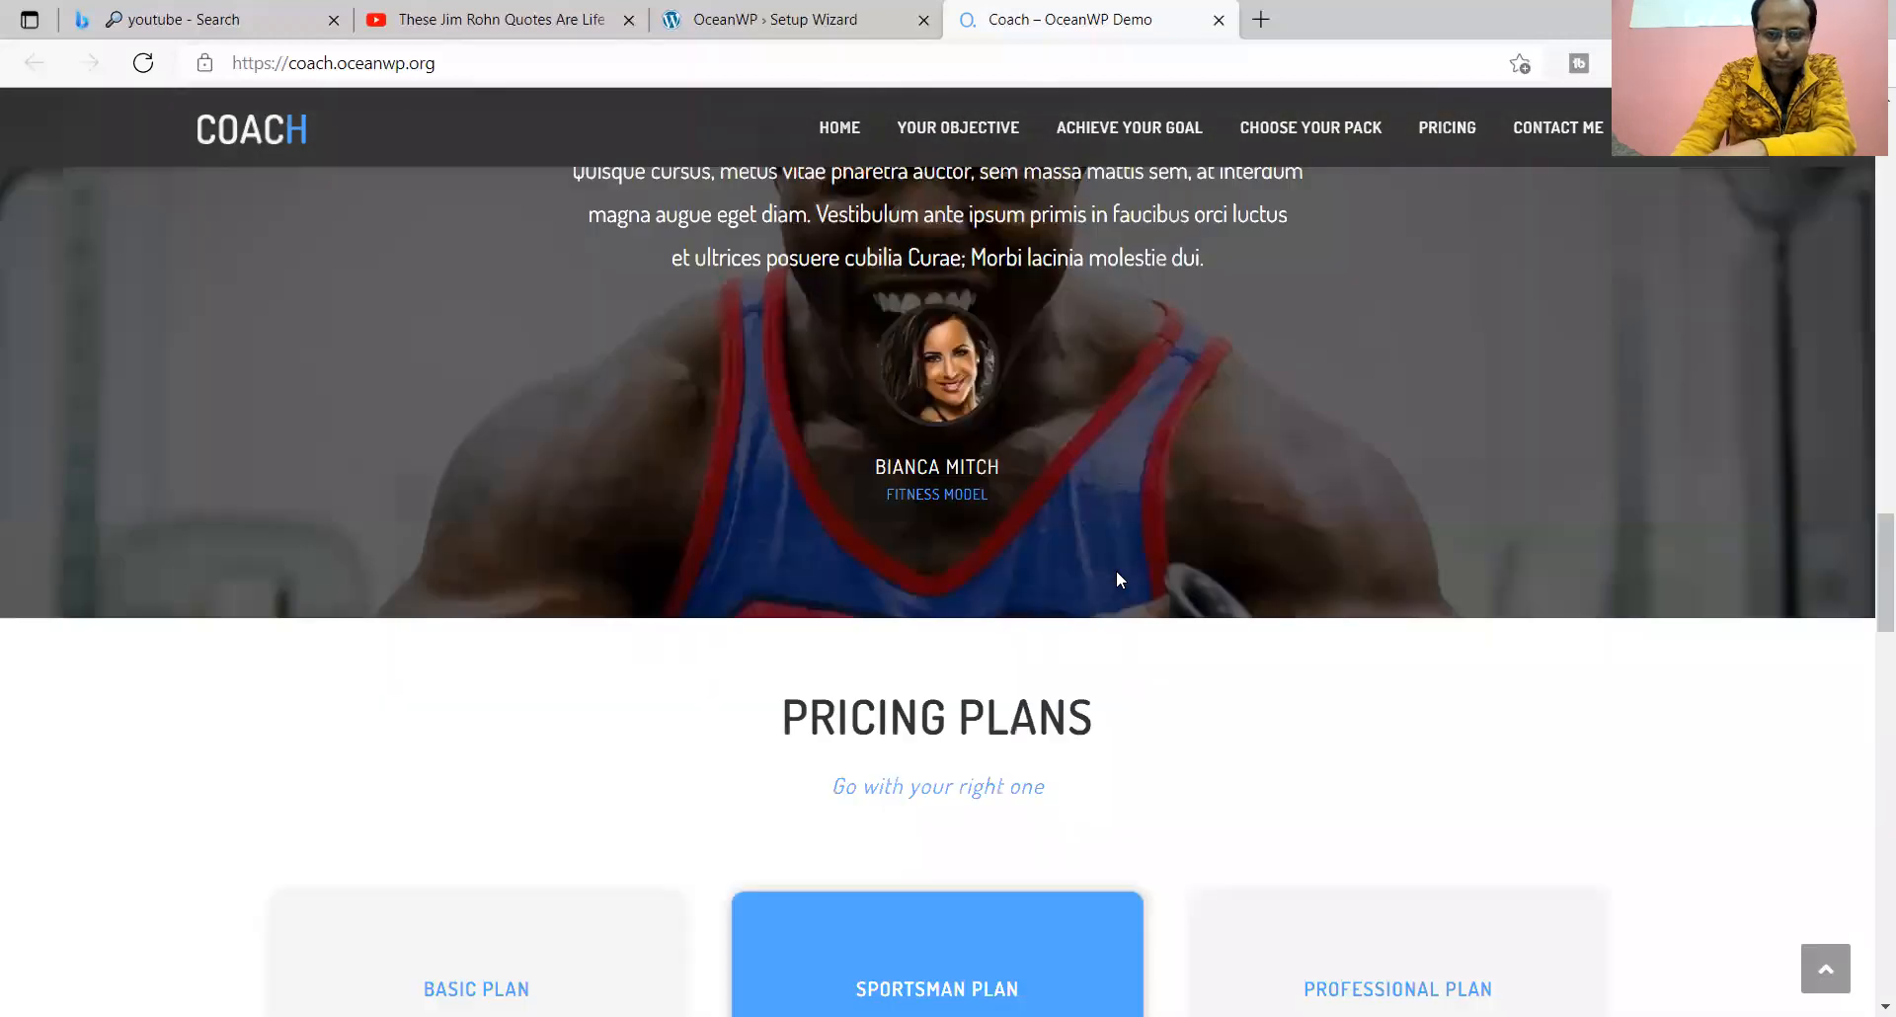
pyautogui.scroll(-9, 1115, 578)
pyautogui.scroll(6, 1116, 578)
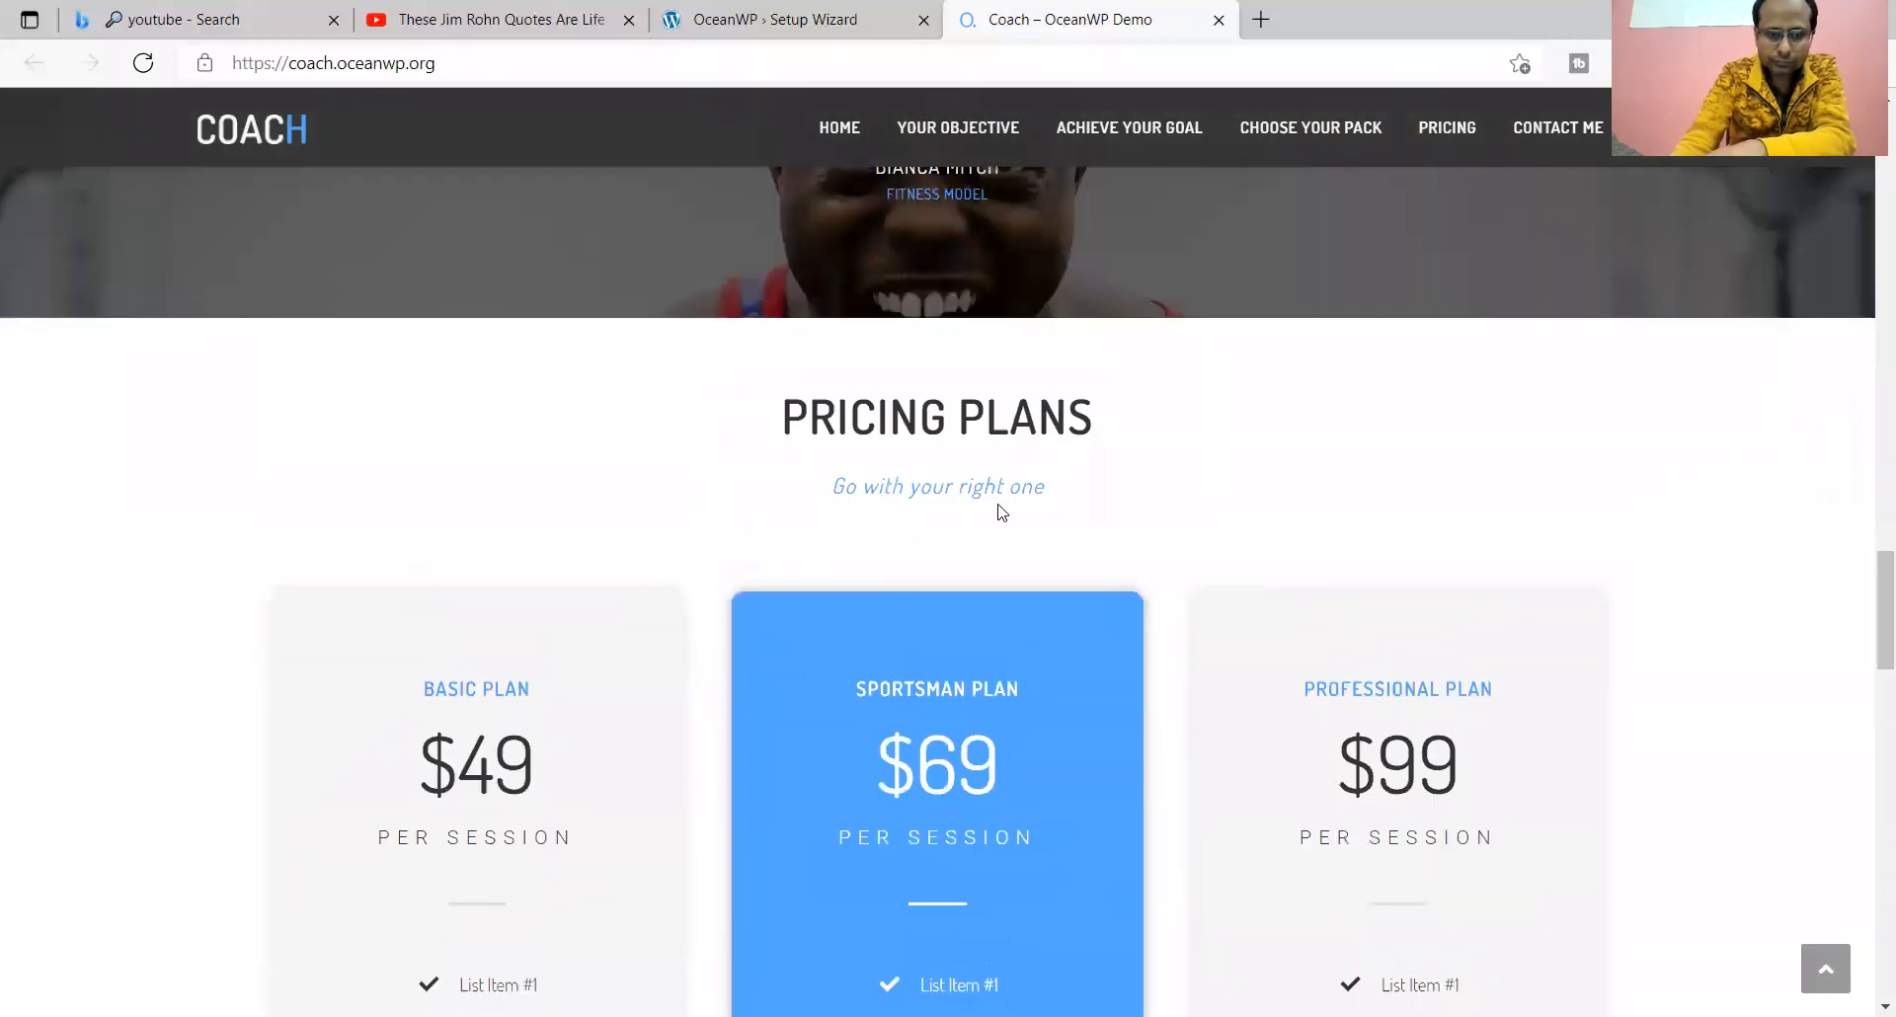
pyautogui.scroll(-20, 998, 505)
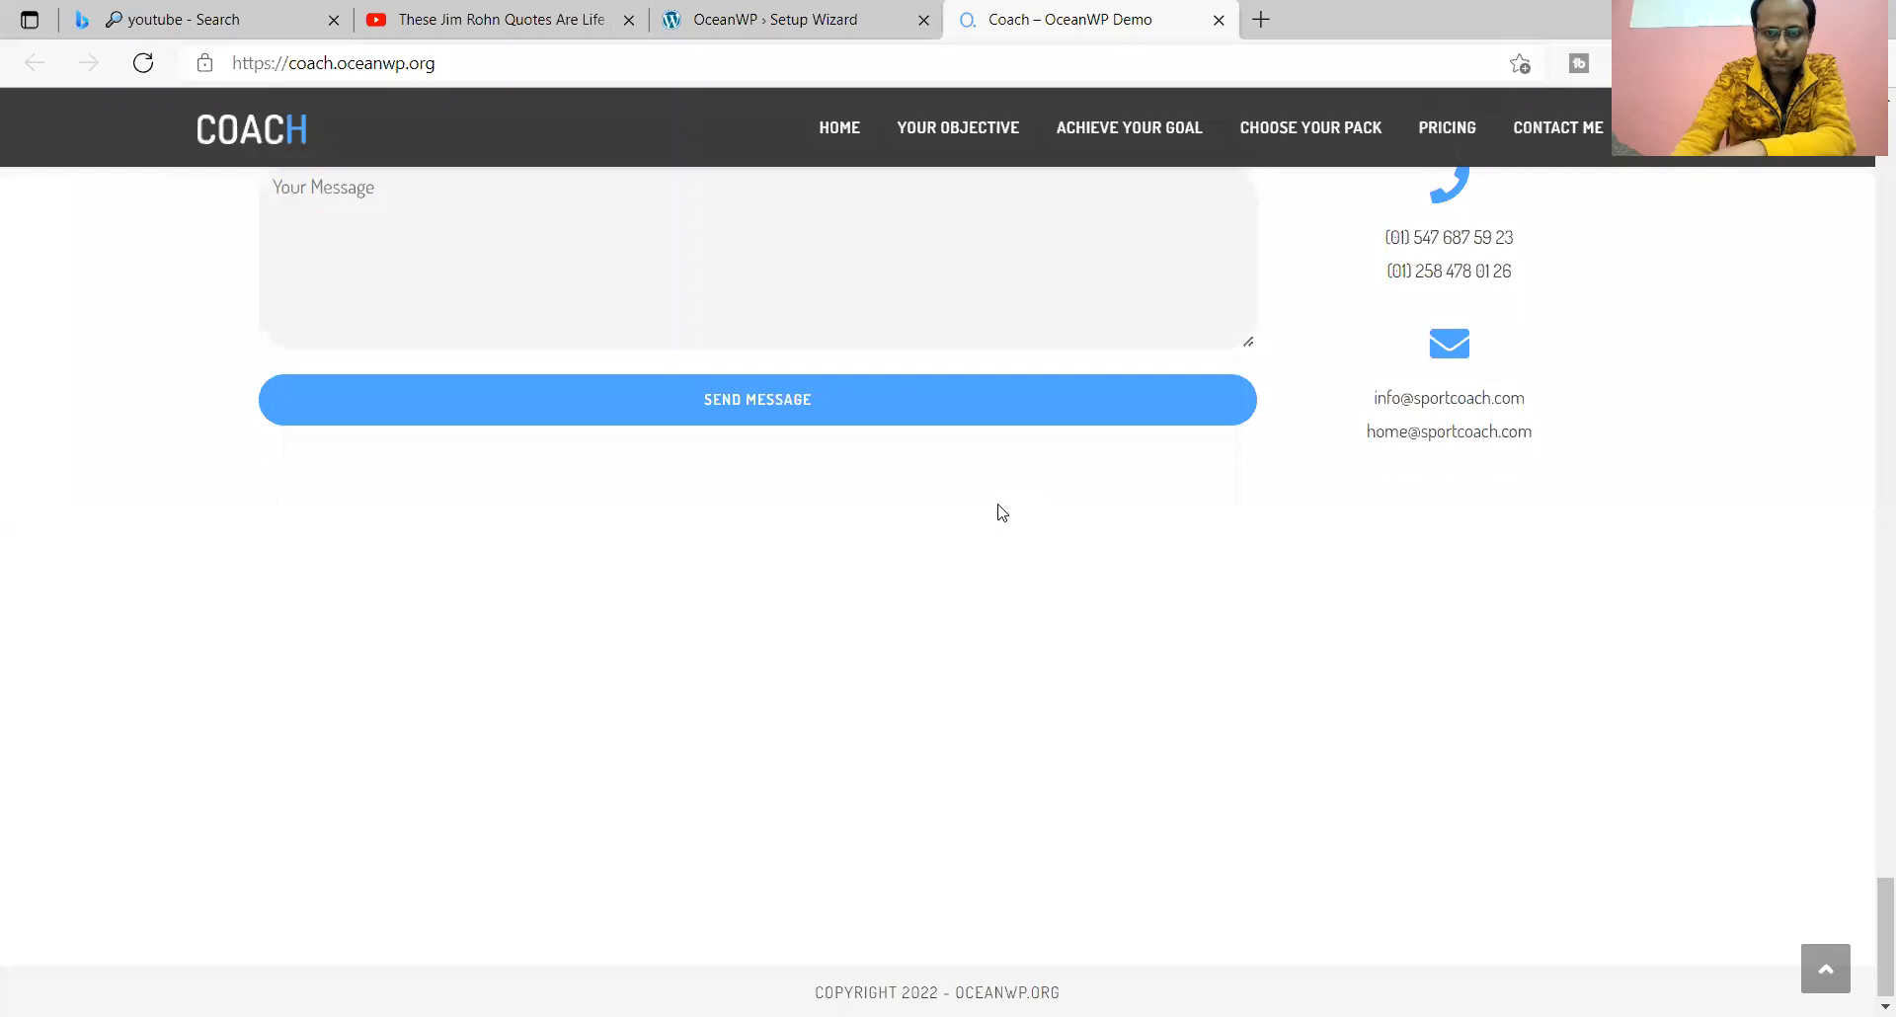
pyautogui.scroll(20, 997, 508)
pyautogui.scroll(15, 945, 476)
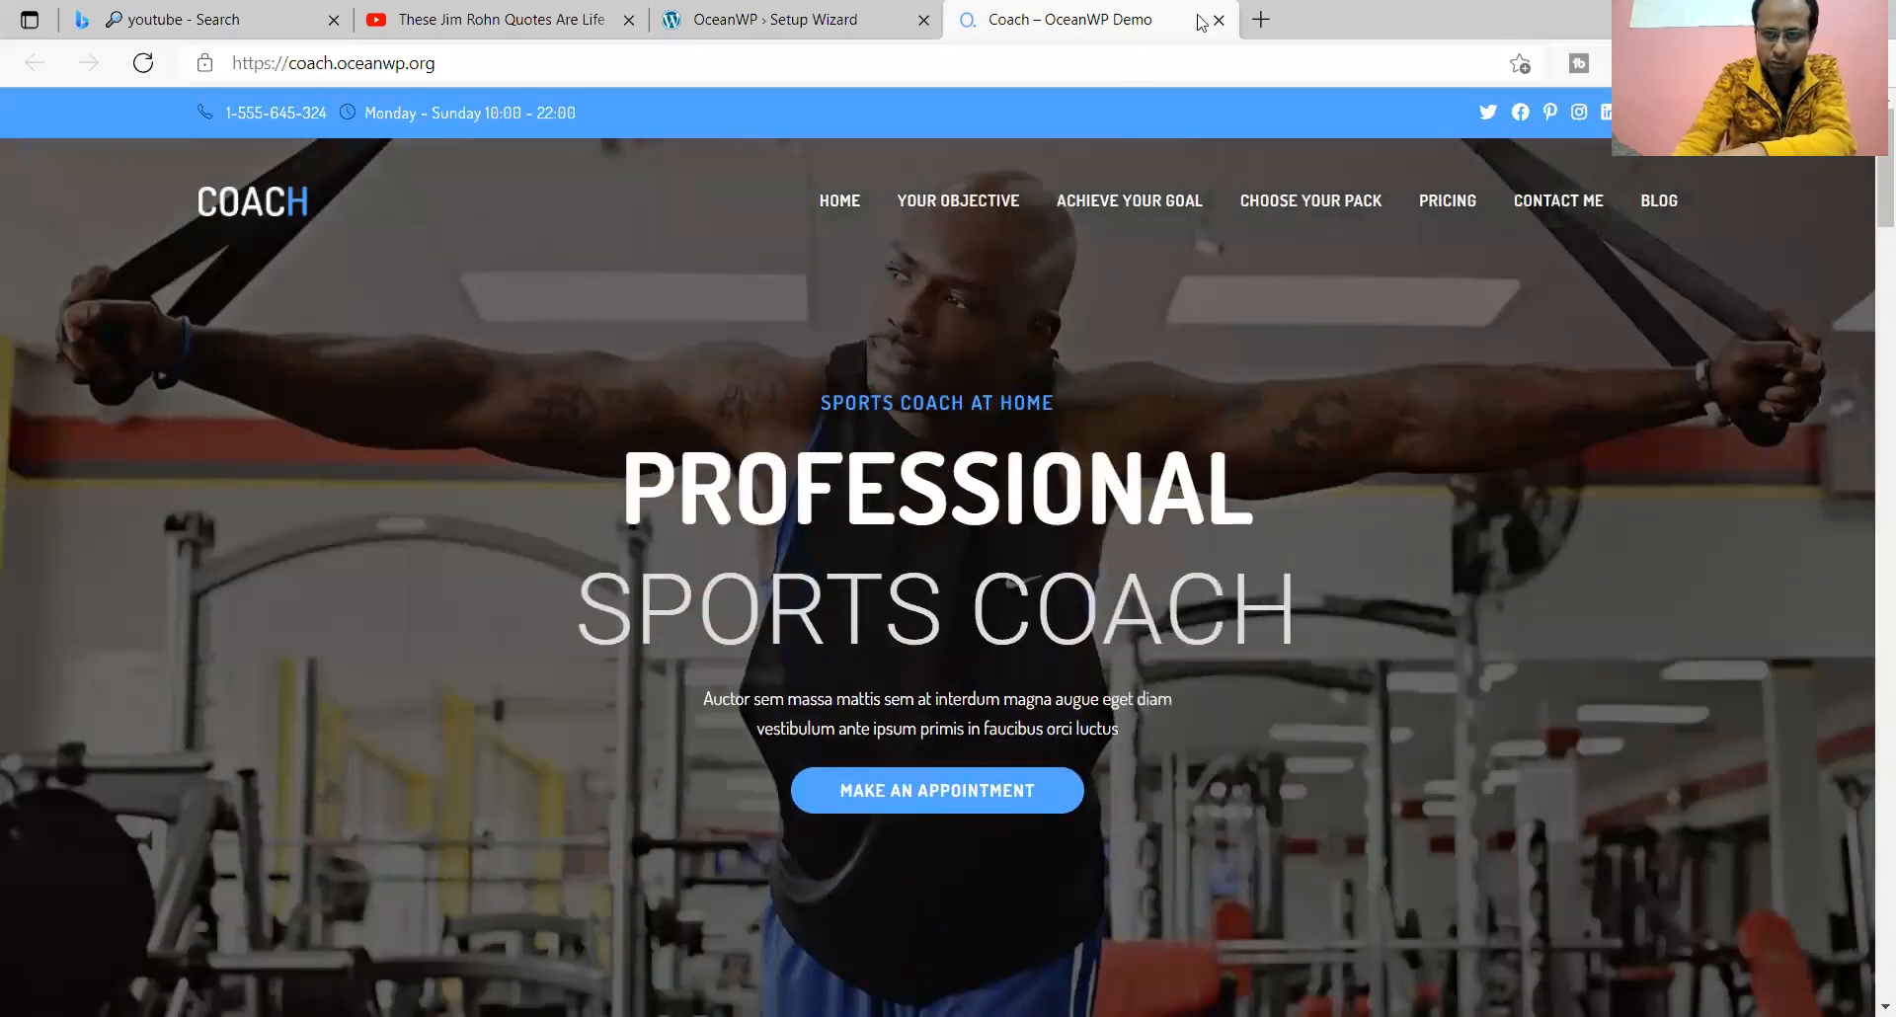
pyautogui.click(1220, 19)
# - Filter the OceanWP demos to eCommerce, listing Simple, Store and Lingerie
pyautogui.scroll(6, 1150, 478)
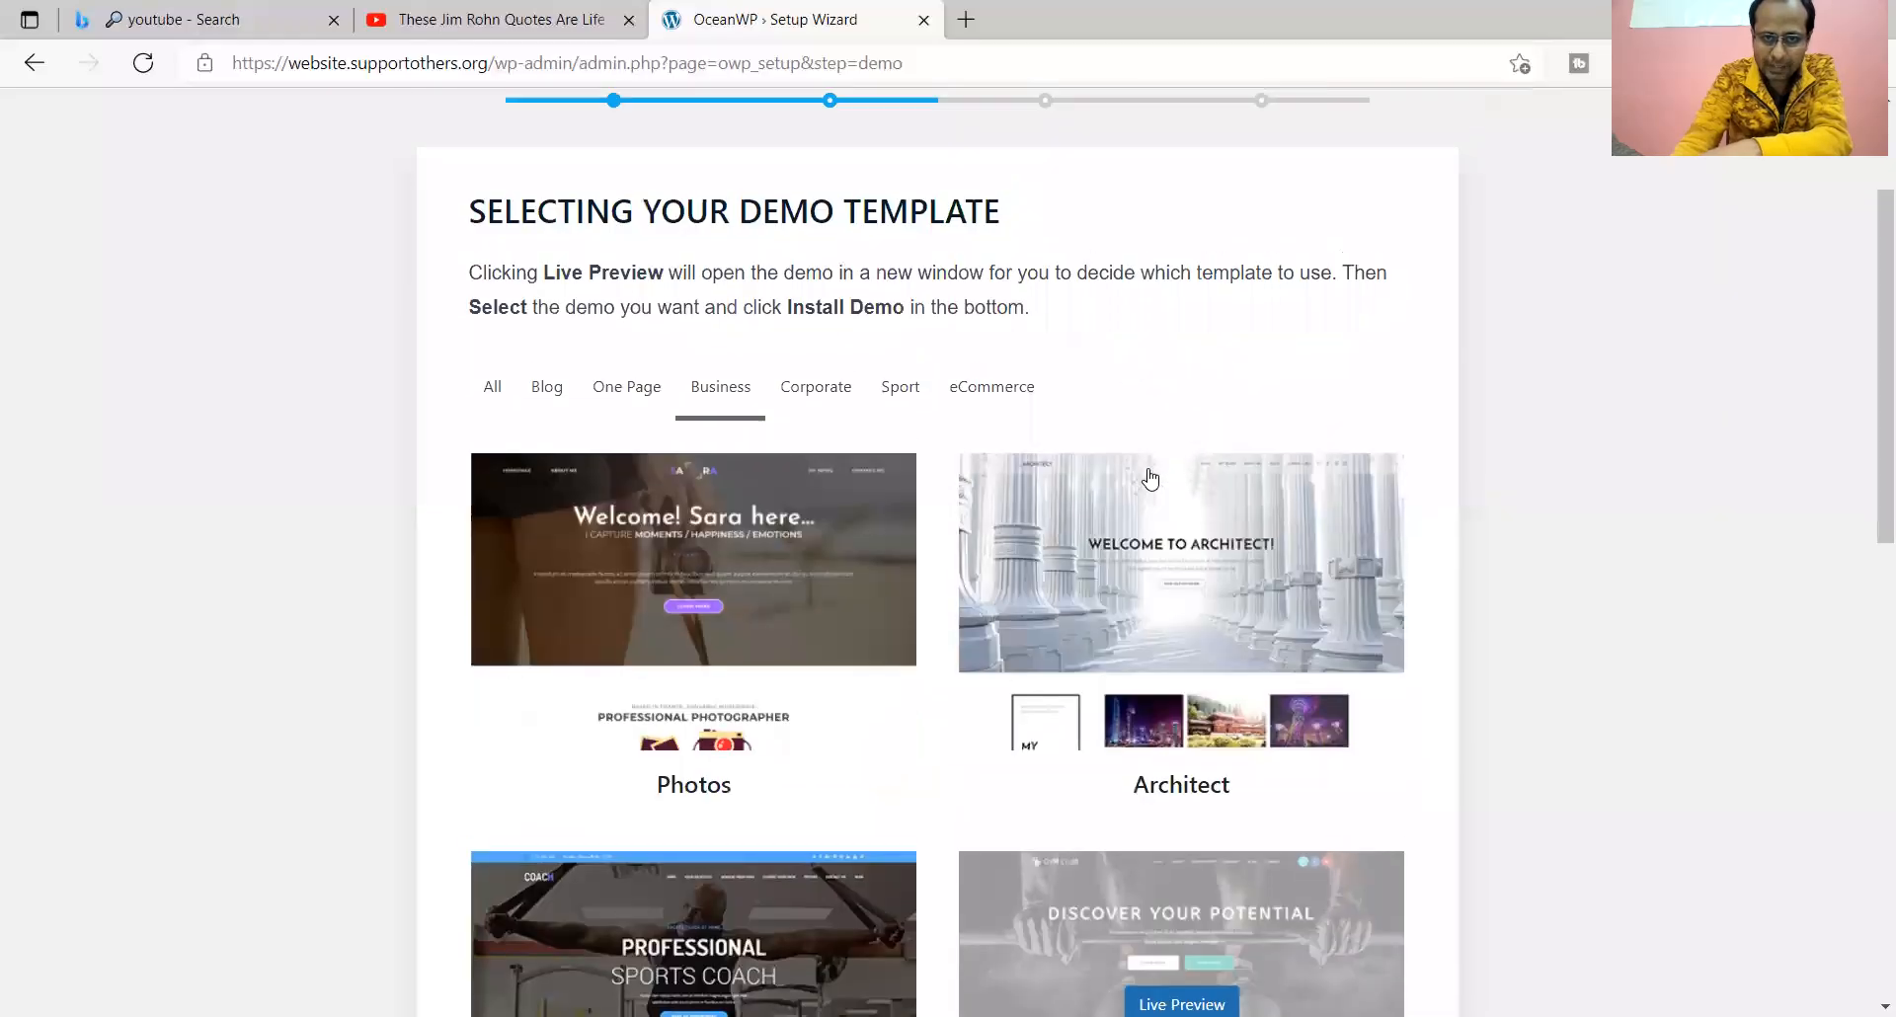
pyautogui.scroll(2, 1150, 479)
pyautogui.scroll(-3, 1019, 496)
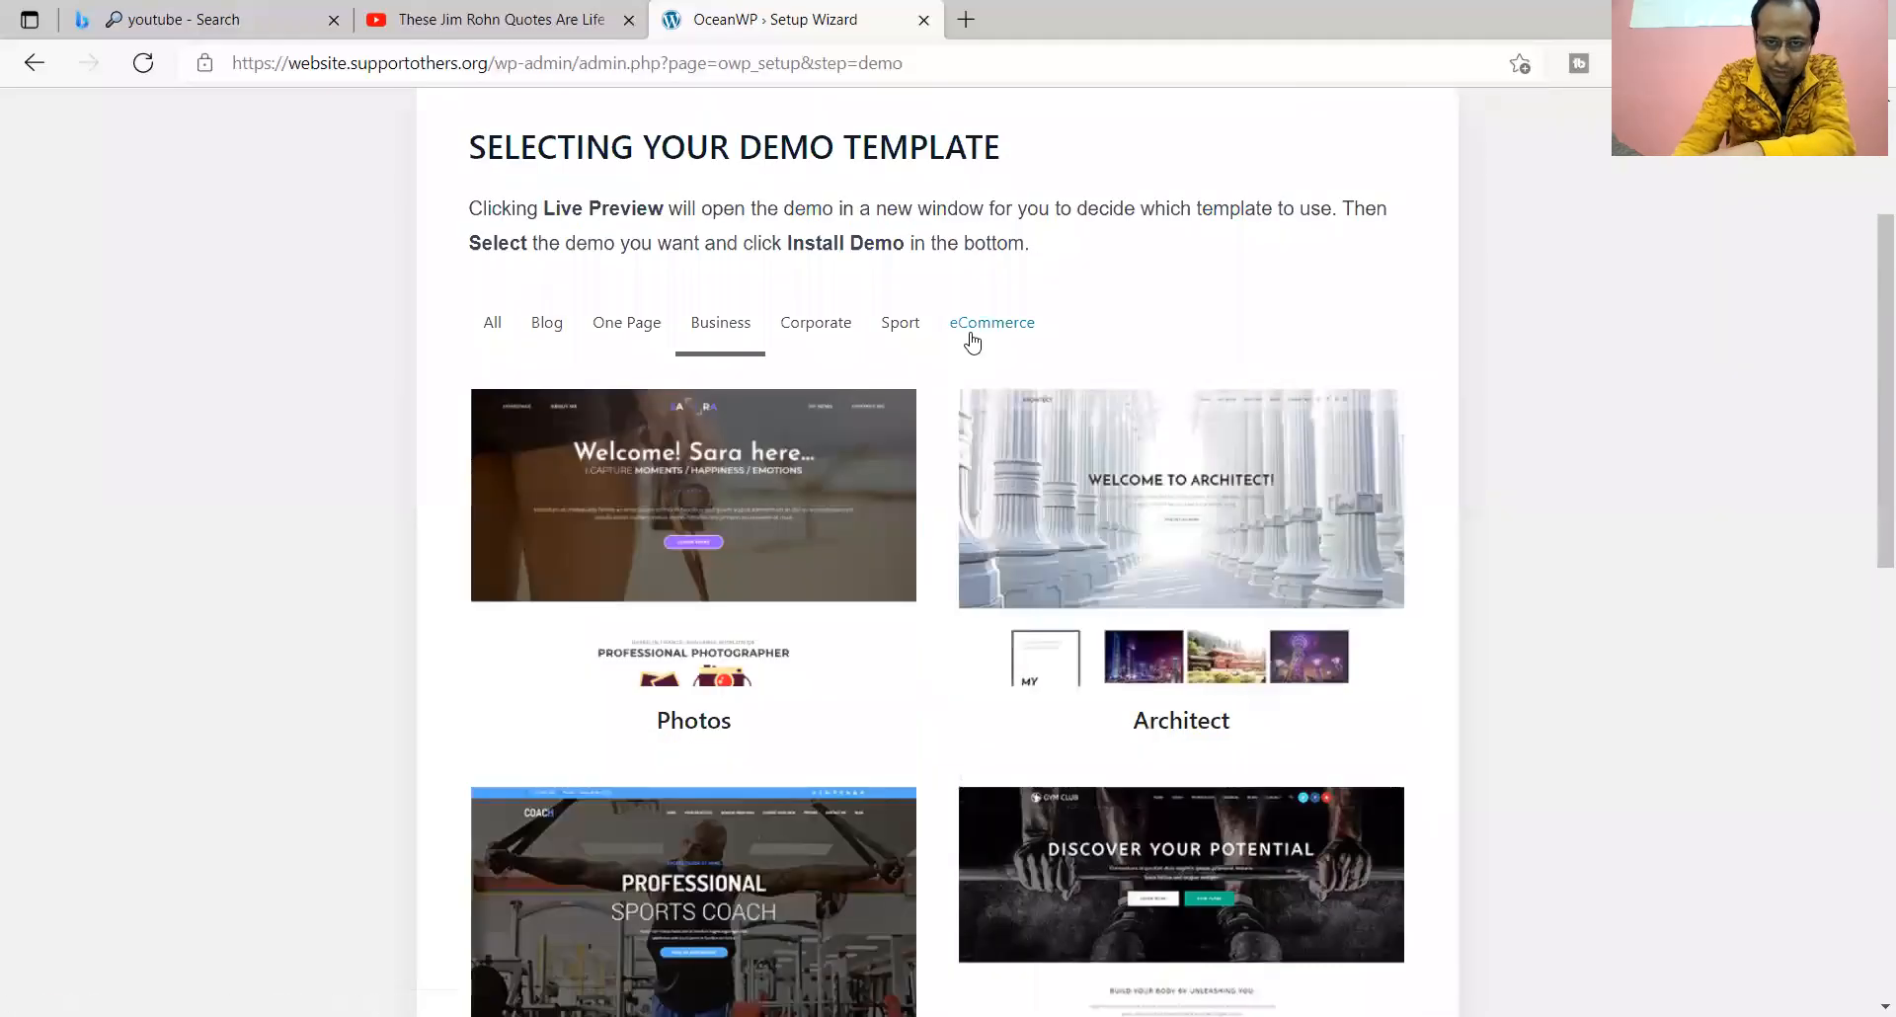
pyautogui.click(983, 325)
pyautogui.scroll(-3, 1024, 559)
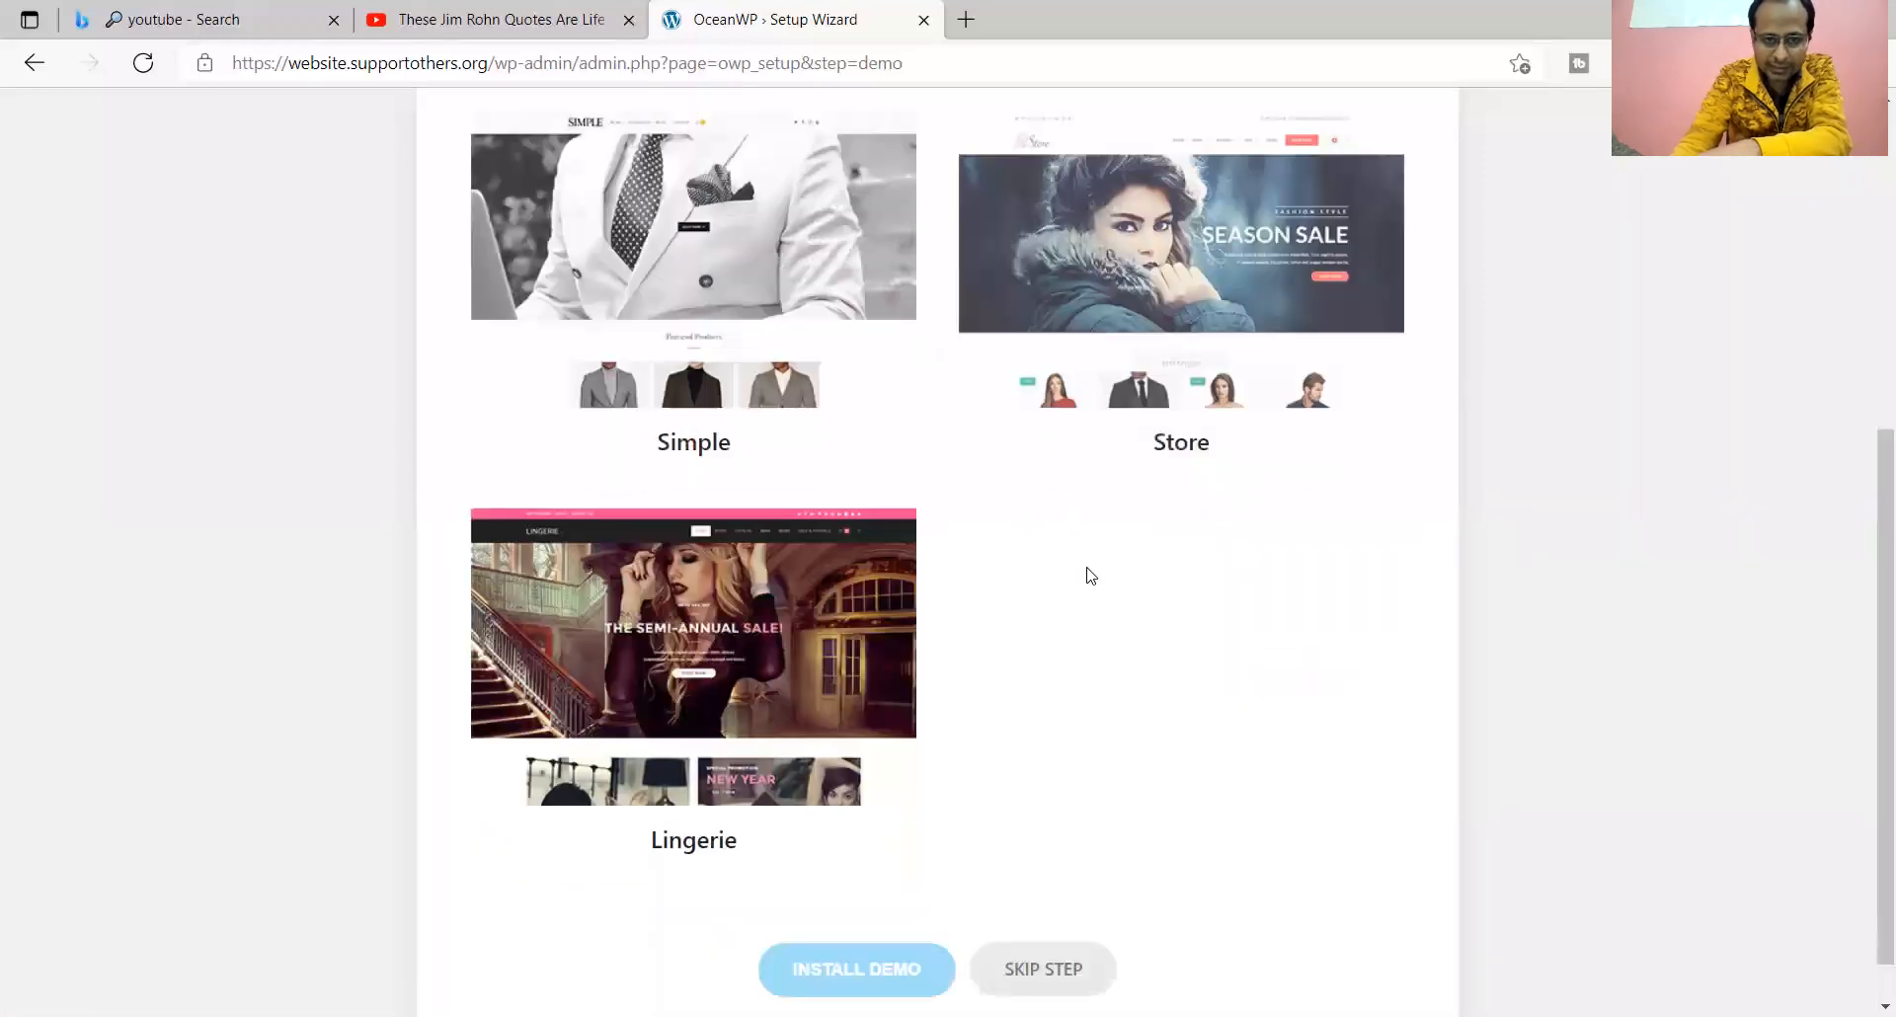
pyautogui.scroll(4, 804, 537)
pyautogui.scroll(-2, 710, 411)
pyautogui.moveTo(710, 411)
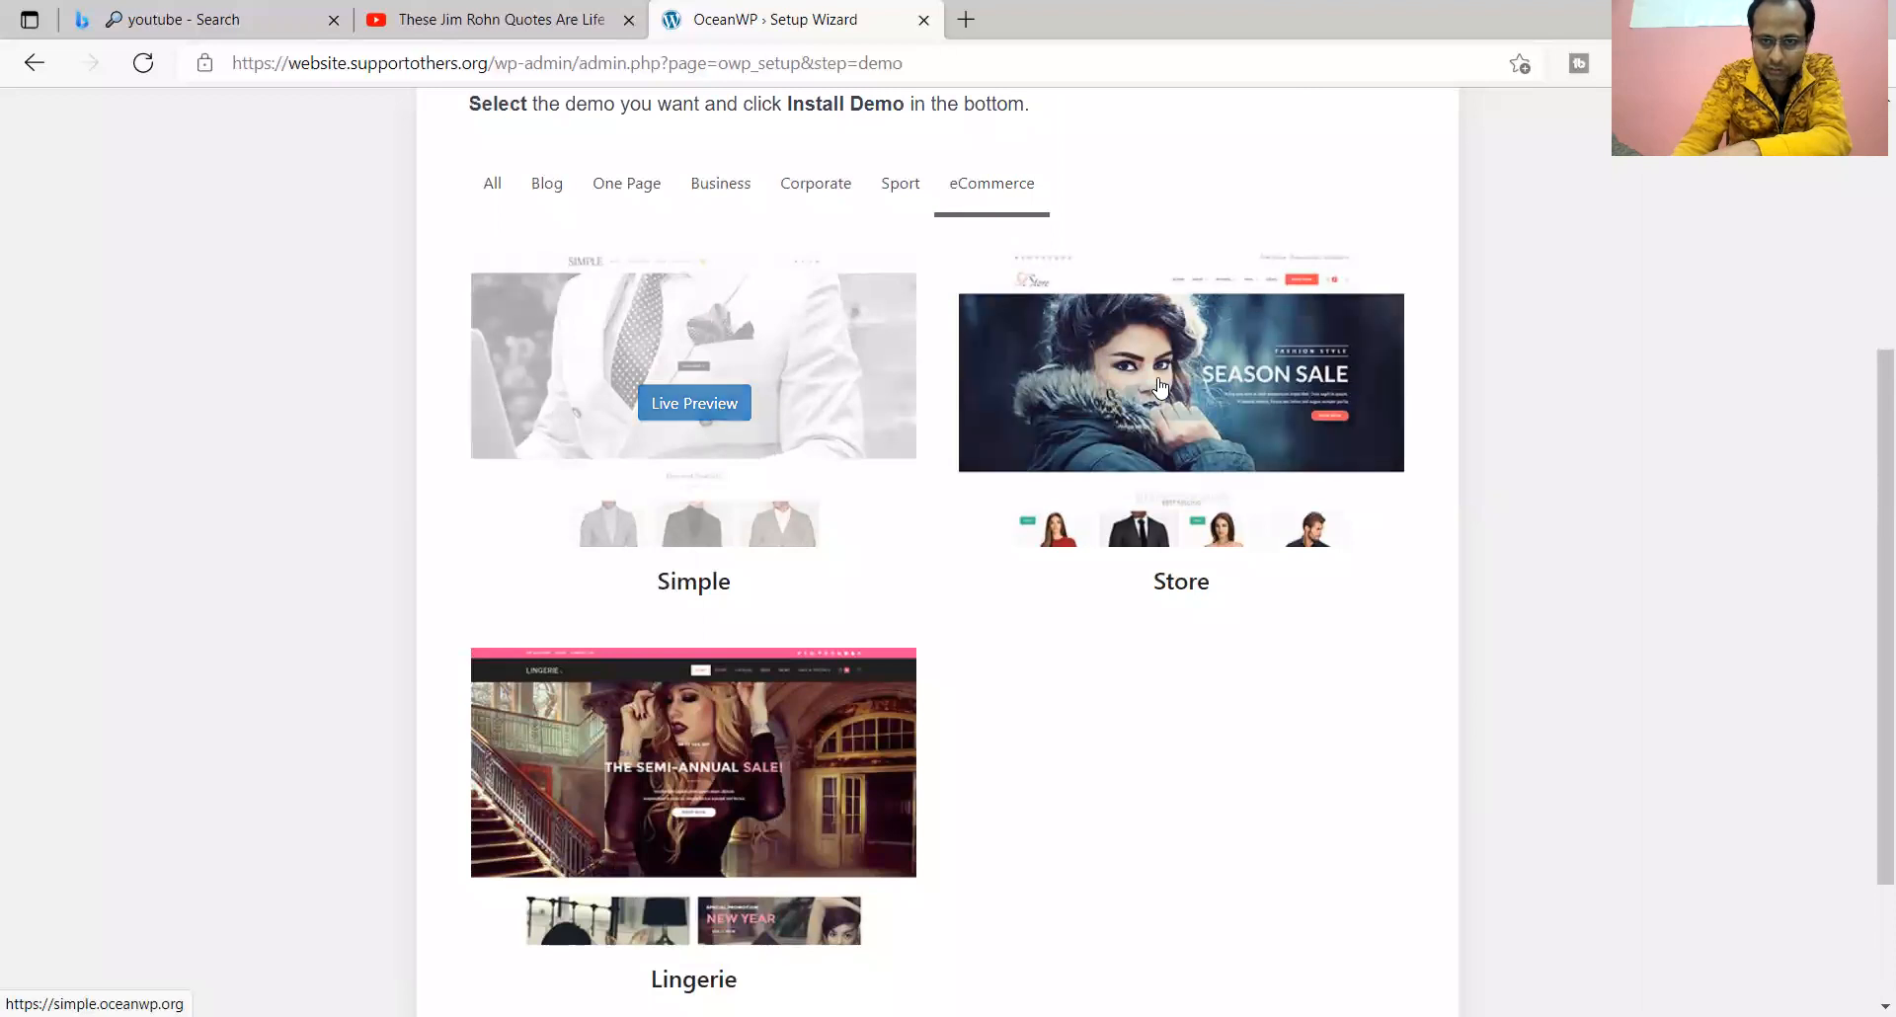
# - Open the Store demo's live preview, scroll through its homepage, then close the tab
pyautogui.moveTo(1172, 586)
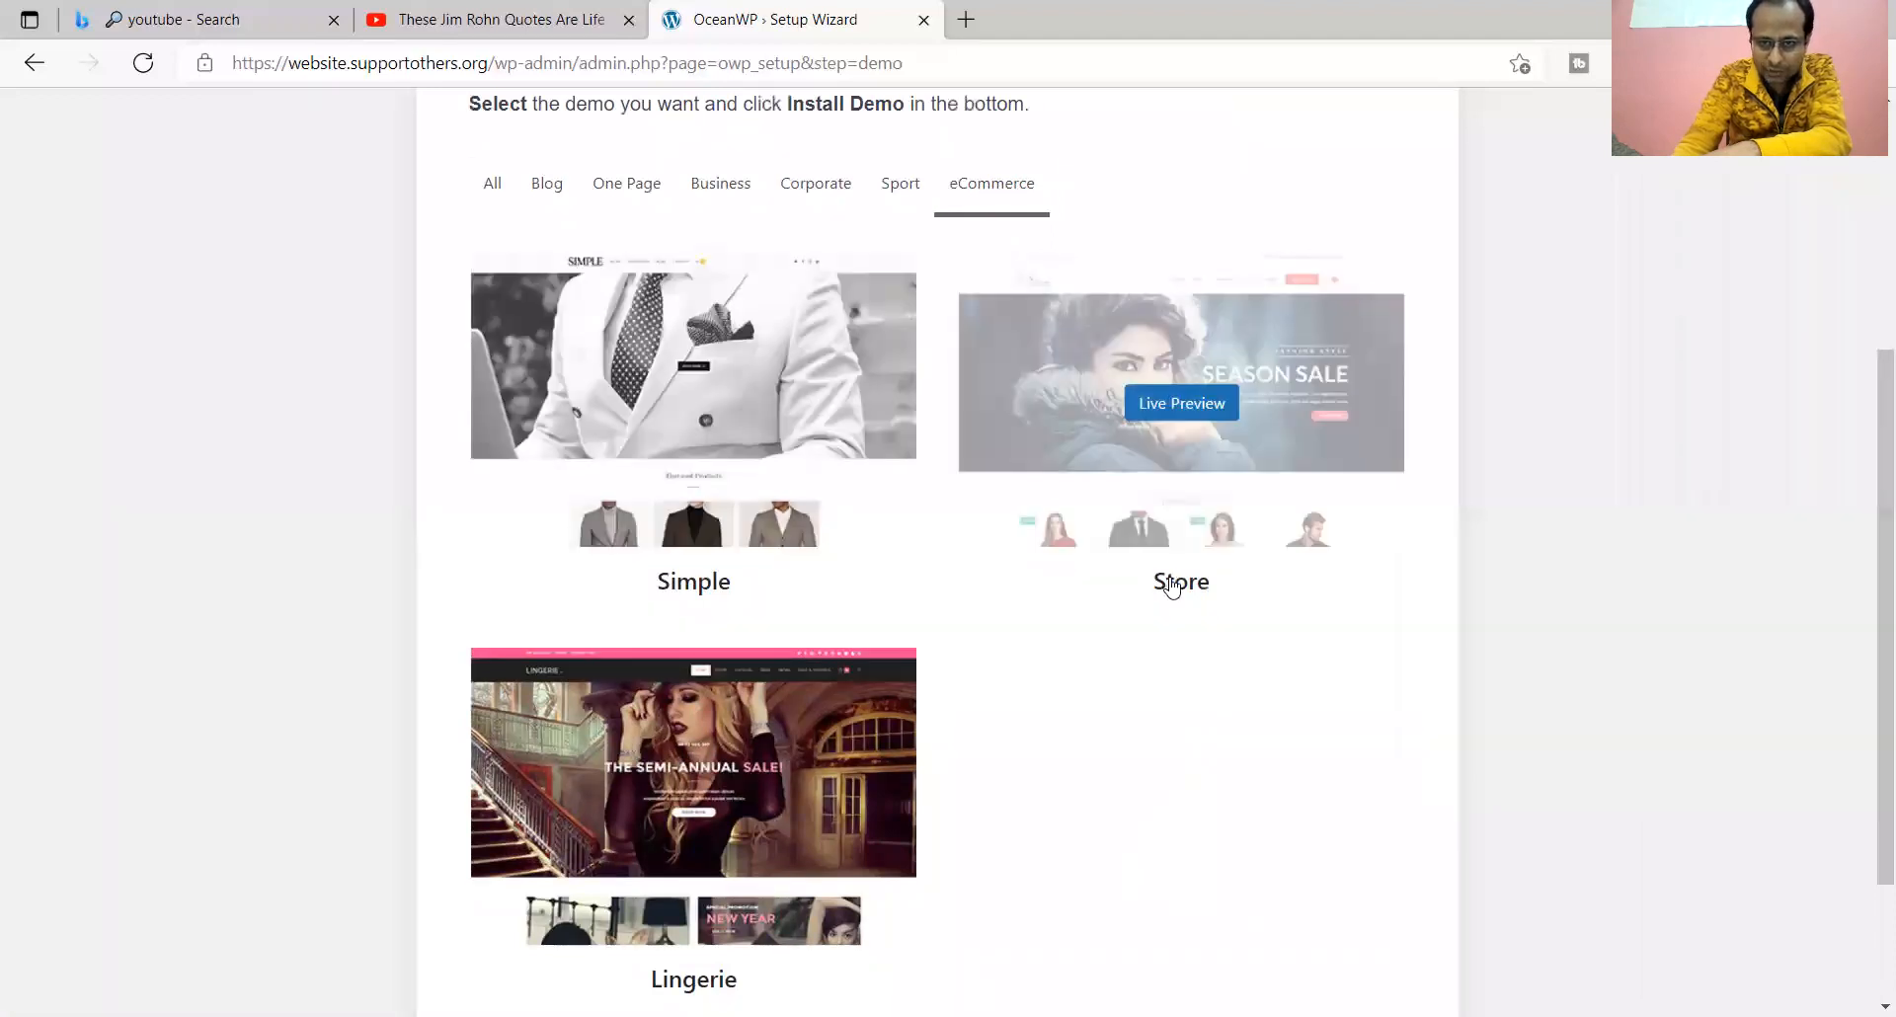
pyautogui.click(1182, 404)
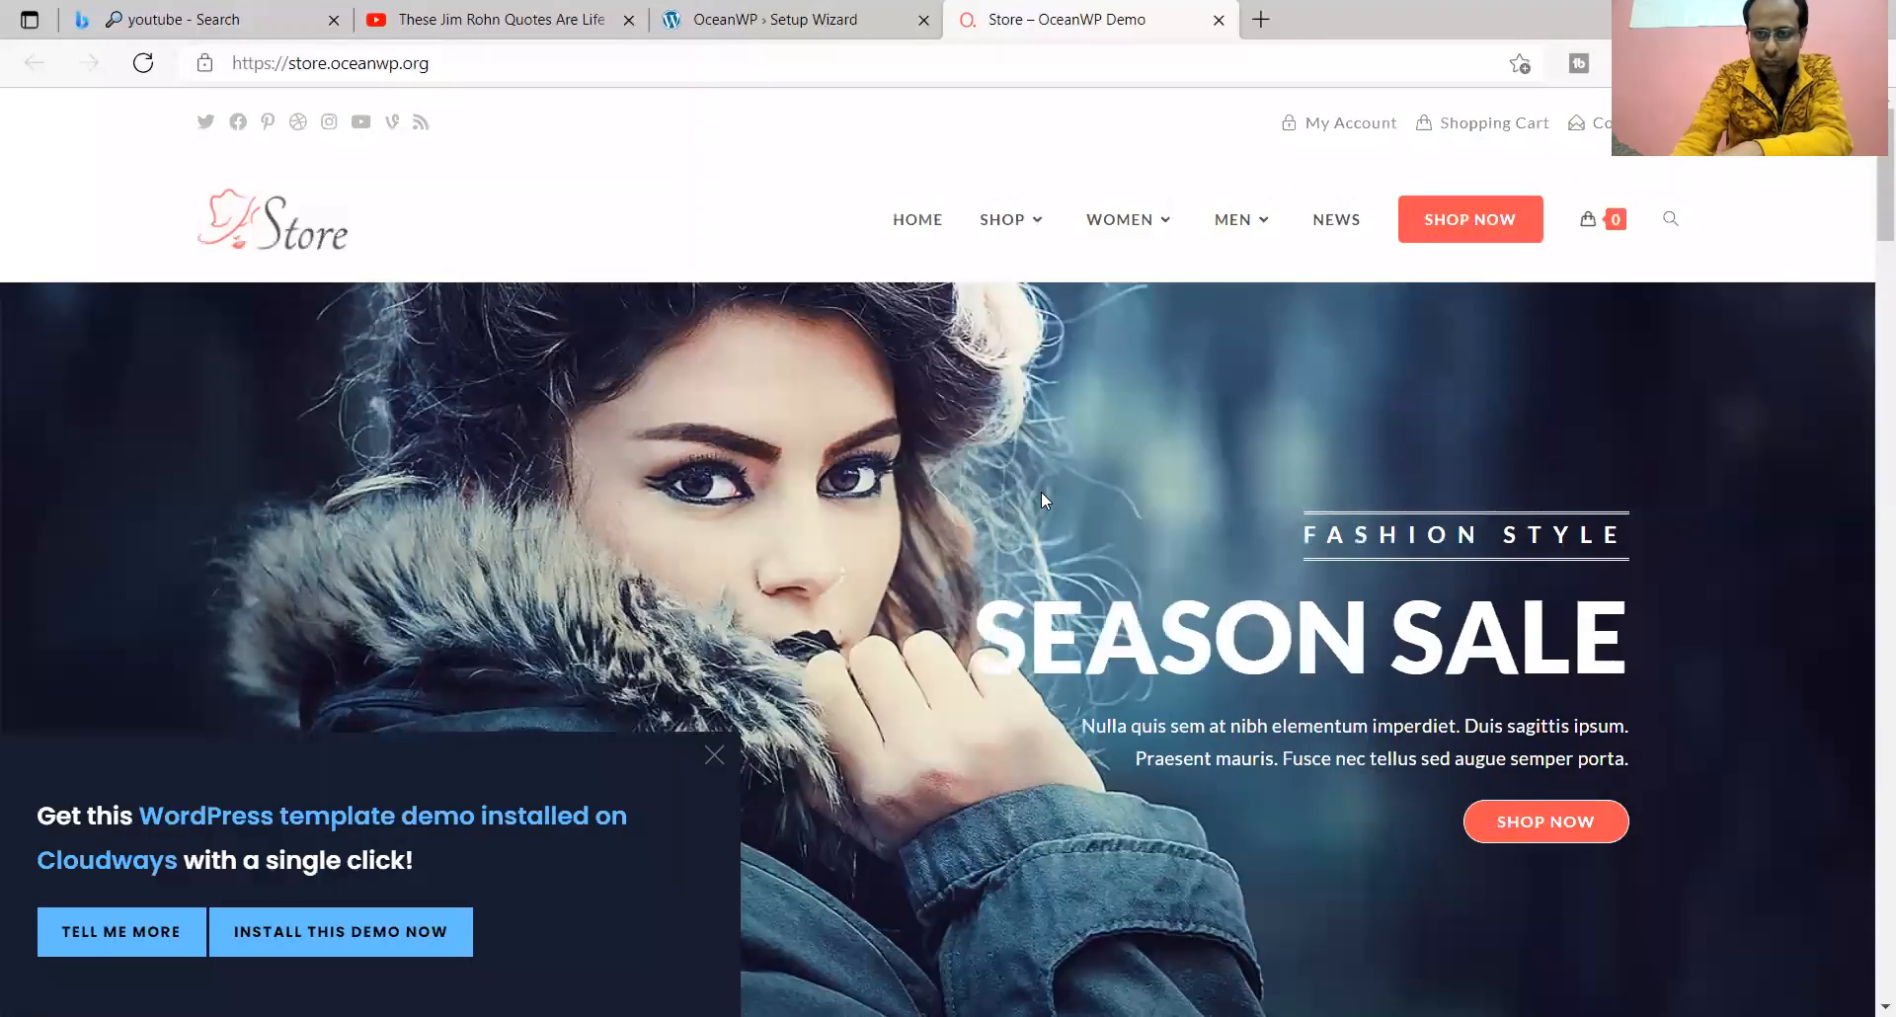
pyautogui.scroll(-5, 1041, 492)
pyautogui.scroll(-5, 1042, 502)
pyautogui.scroll(6, 1043, 502)
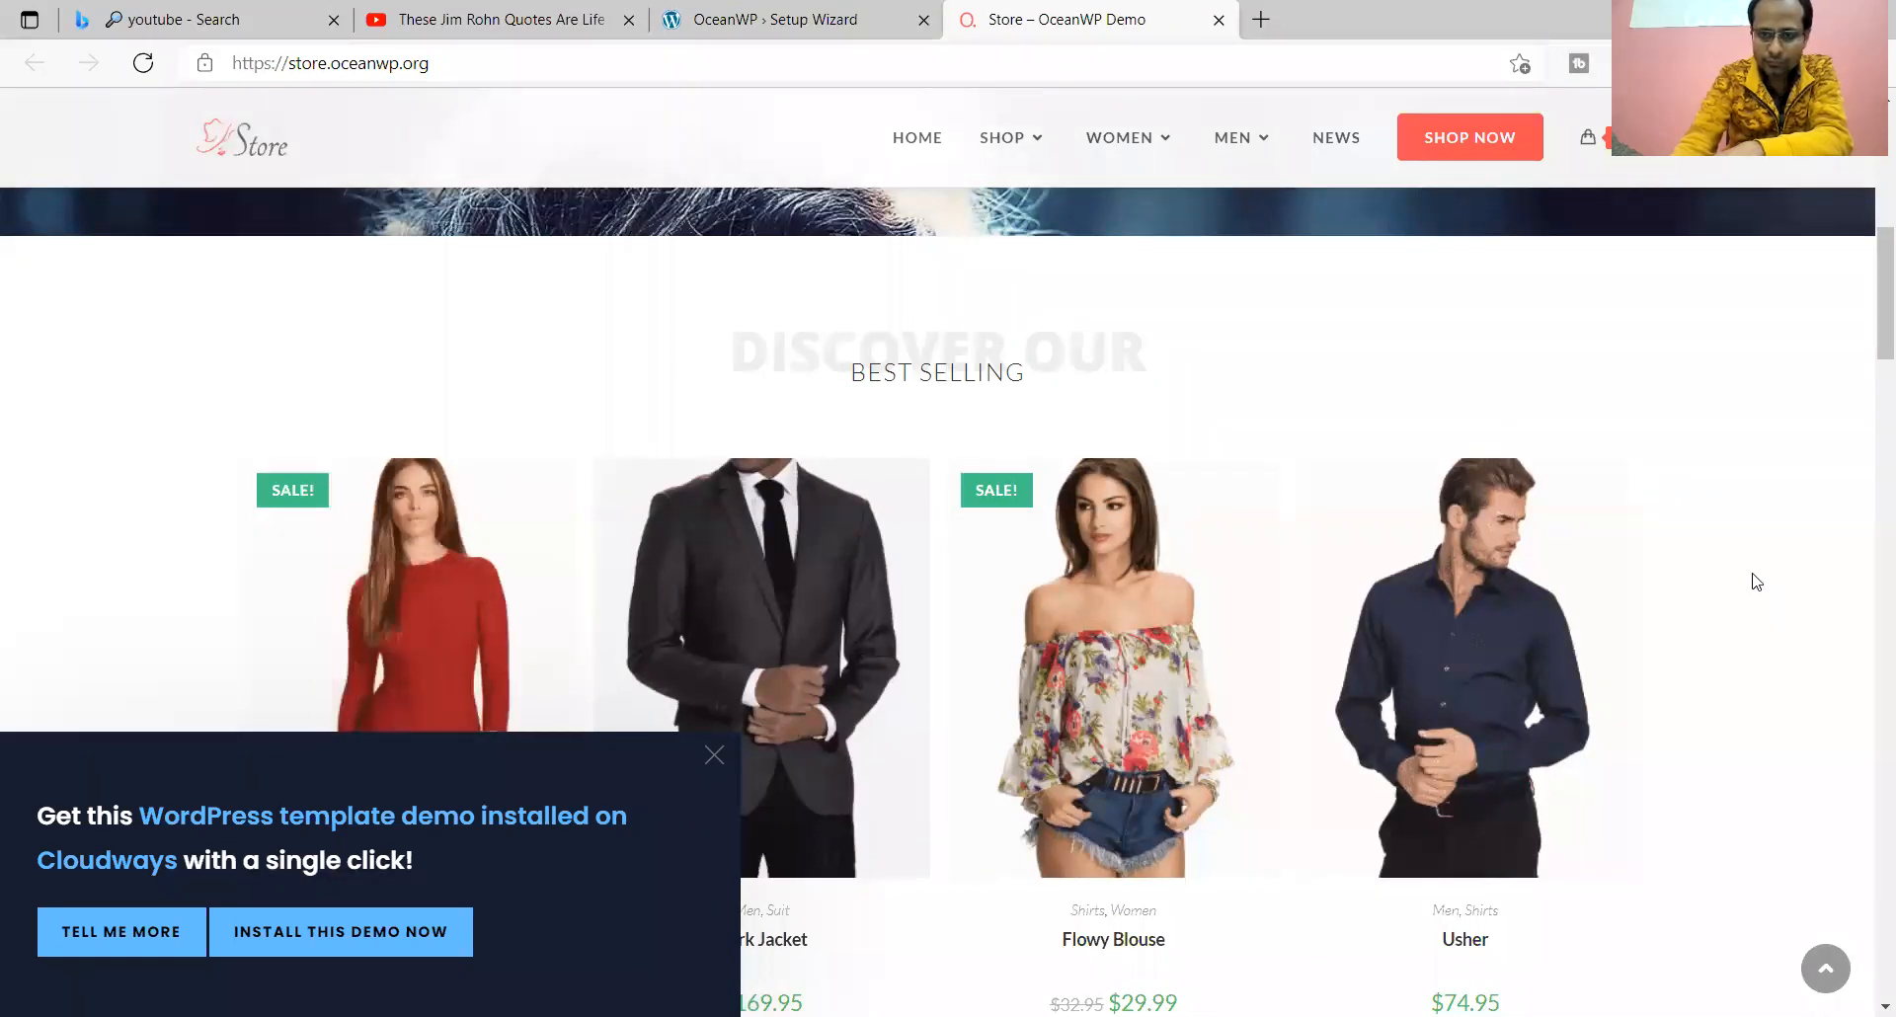
pyautogui.scroll(-20, 1755, 581)
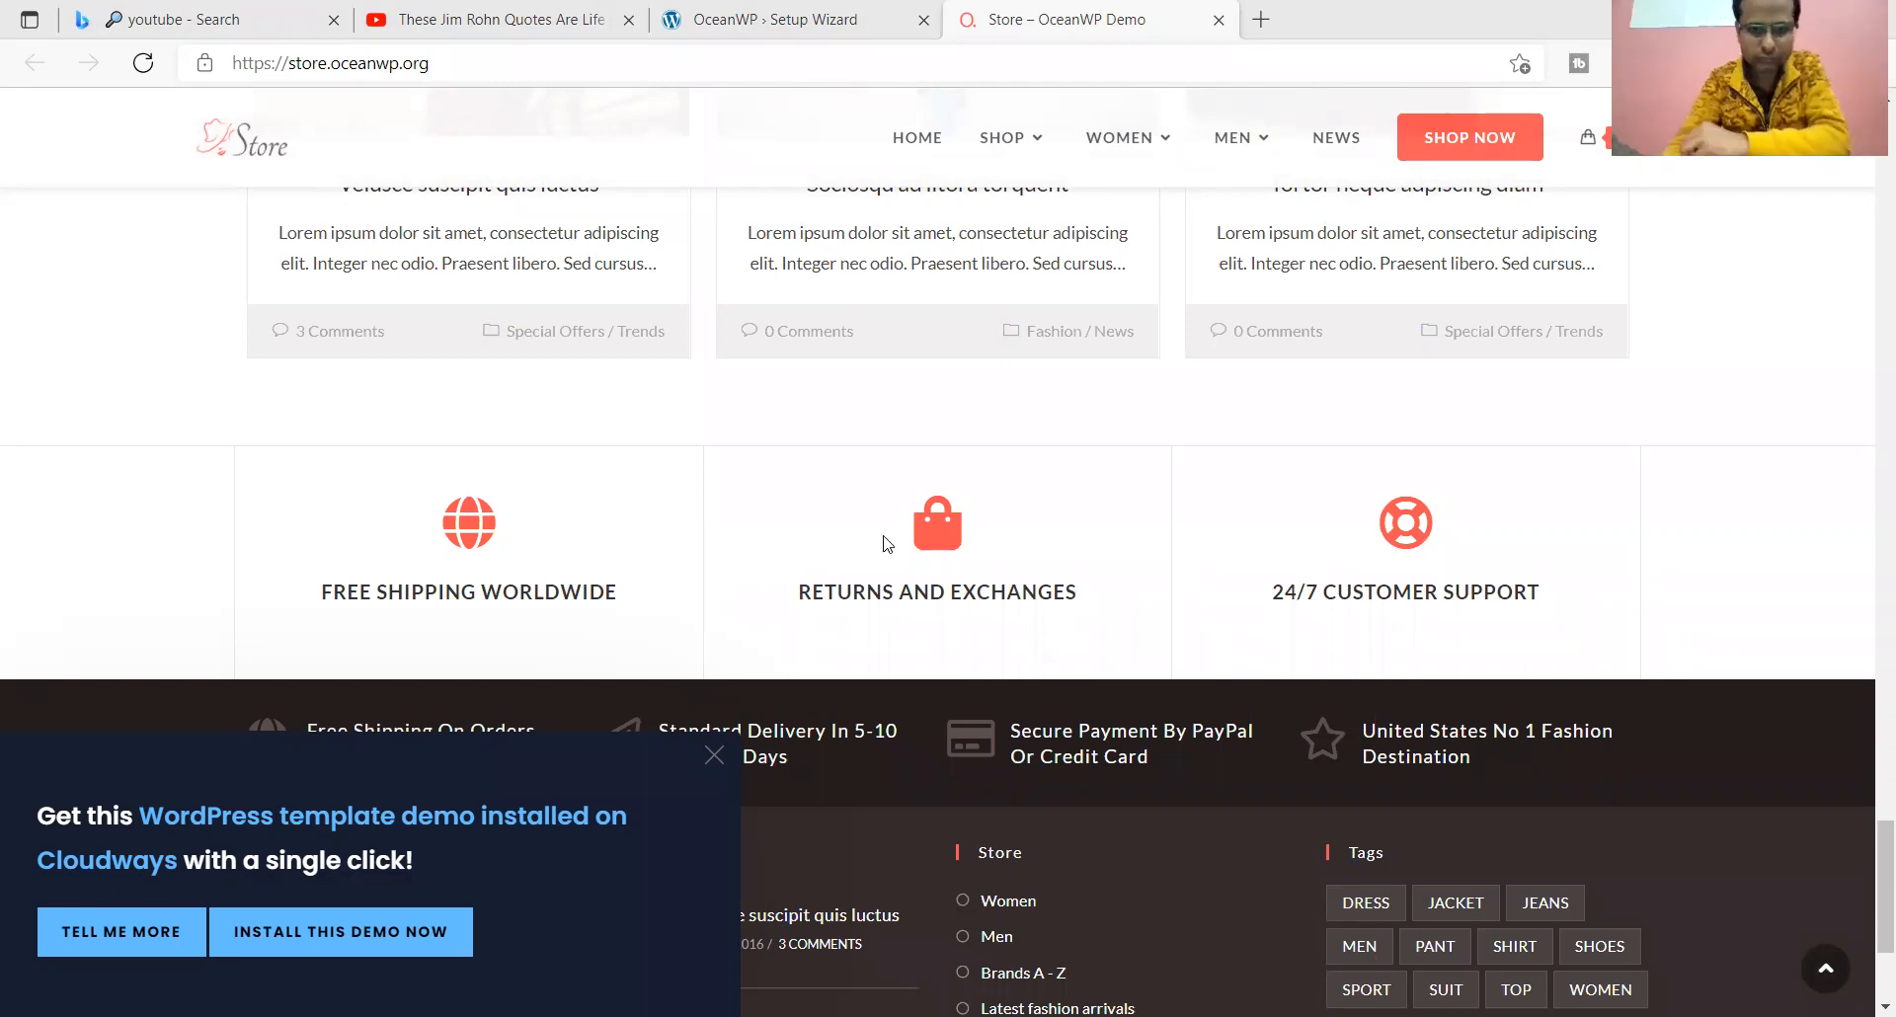
pyautogui.scroll(10, 932, 620)
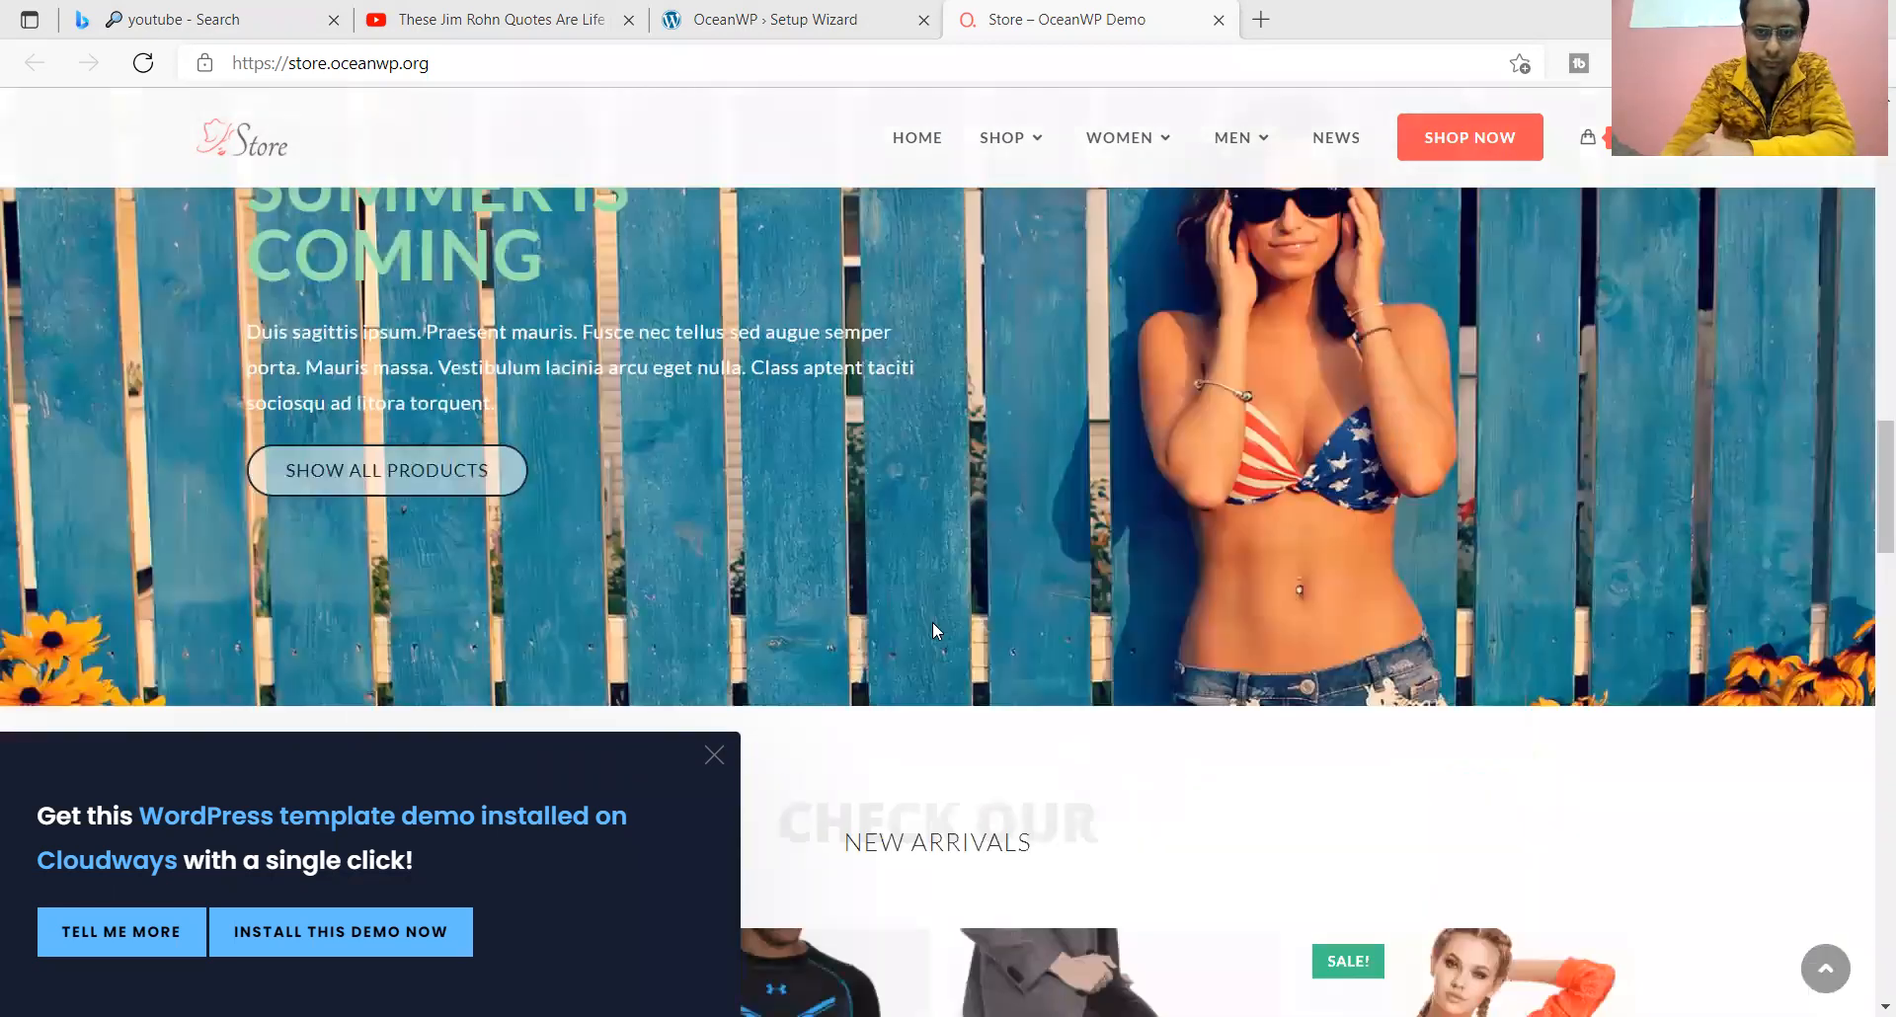
pyautogui.scroll(5, 932, 620)
pyautogui.scroll(5, 918, 634)
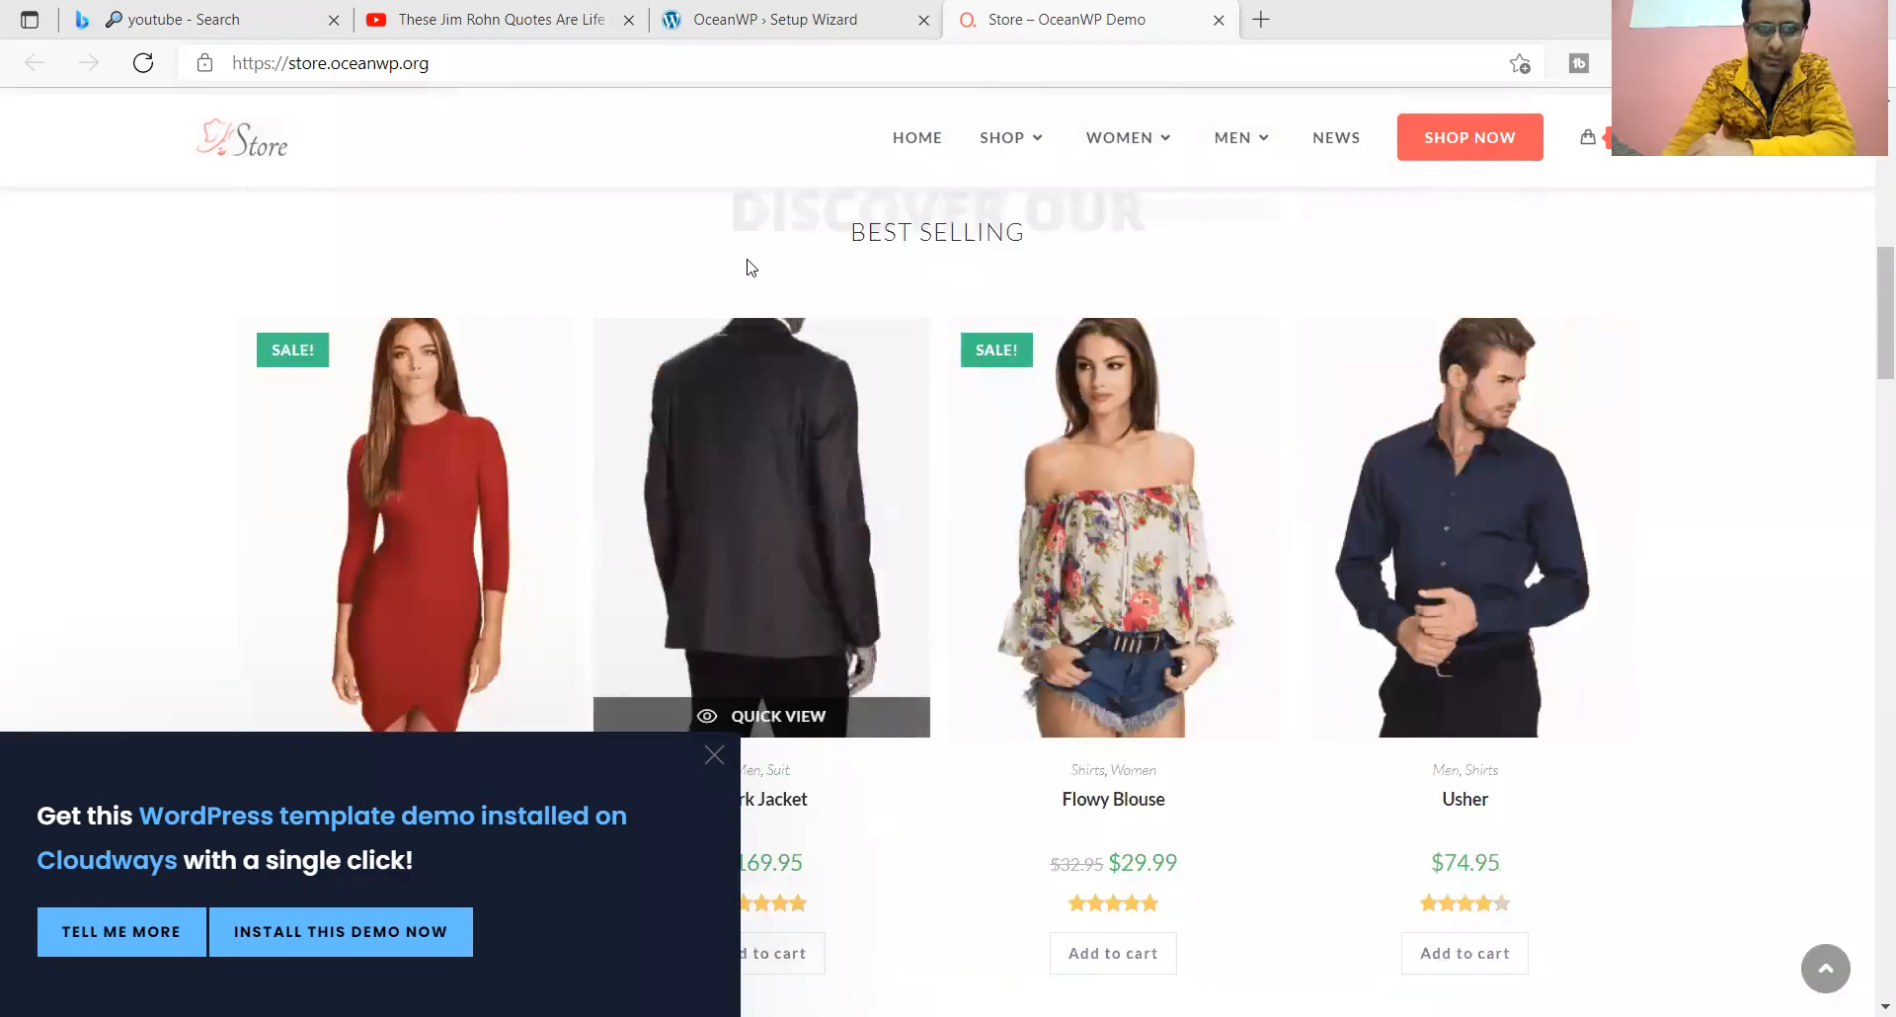
pyautogui.scroll(5, 750, 266)
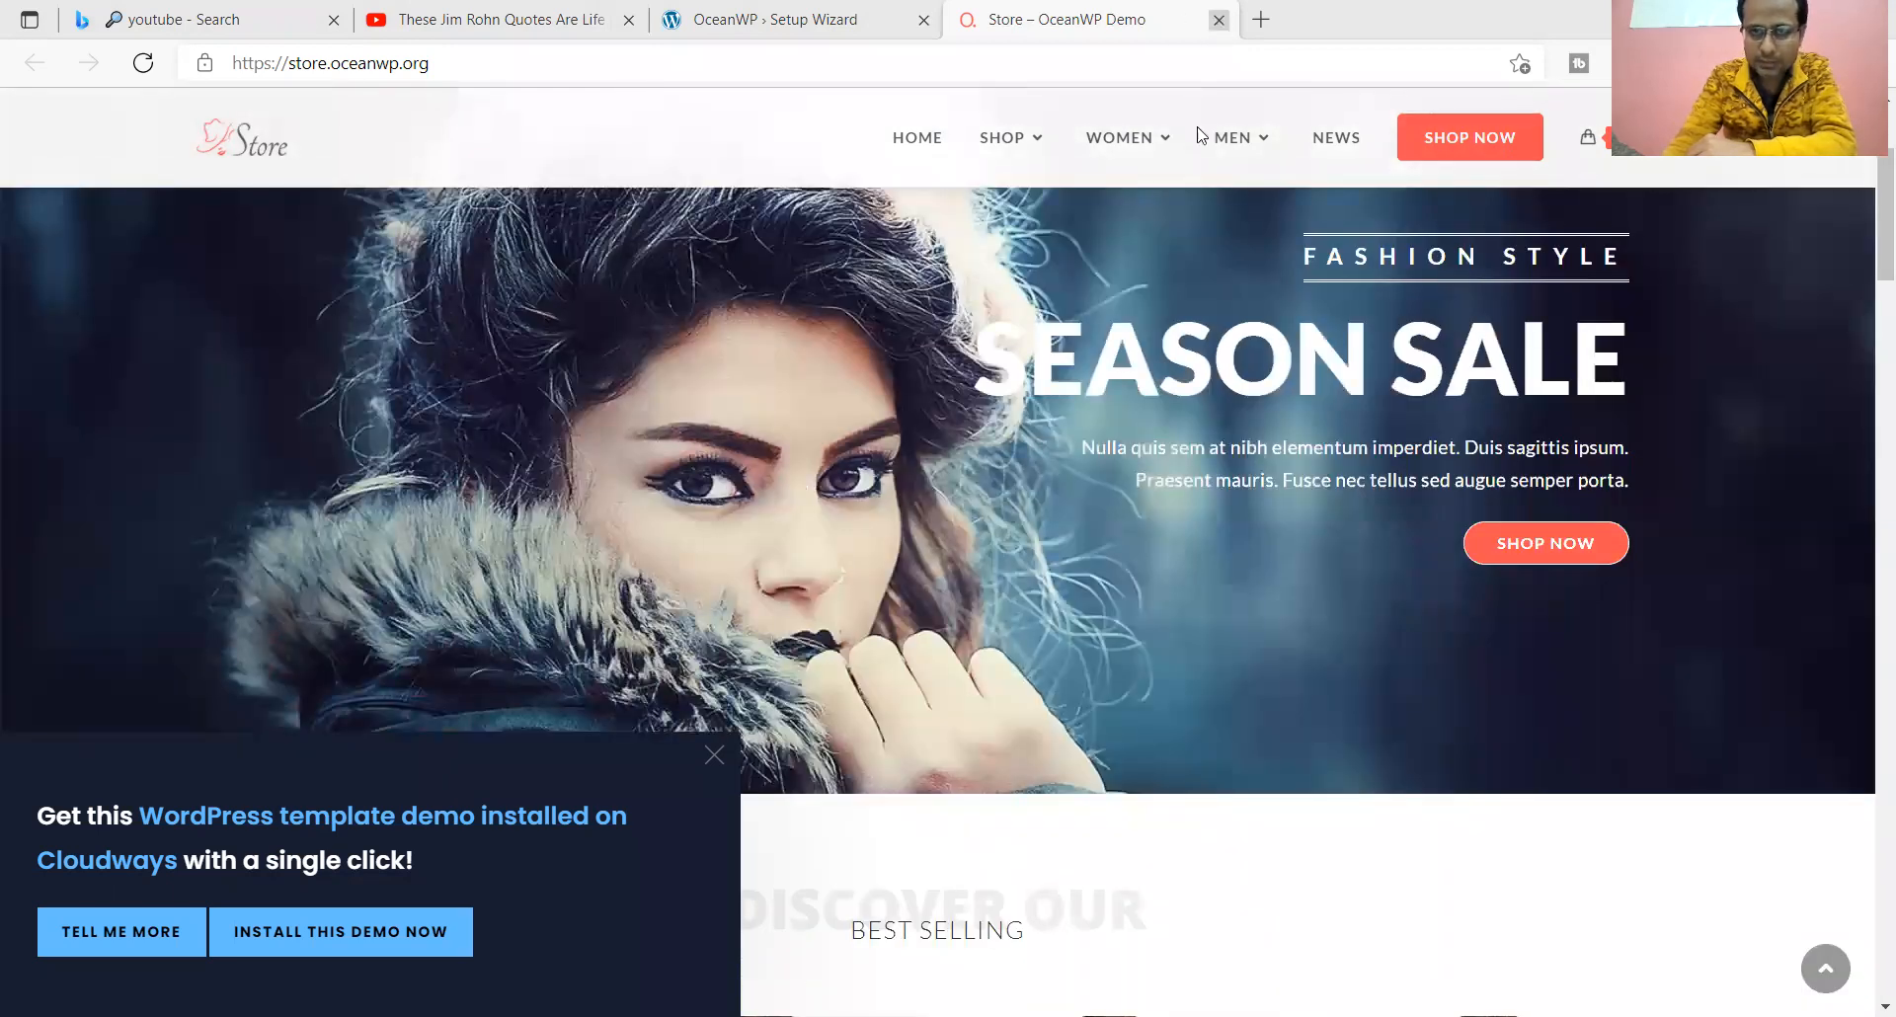
pyautogui.click(1219, 20)
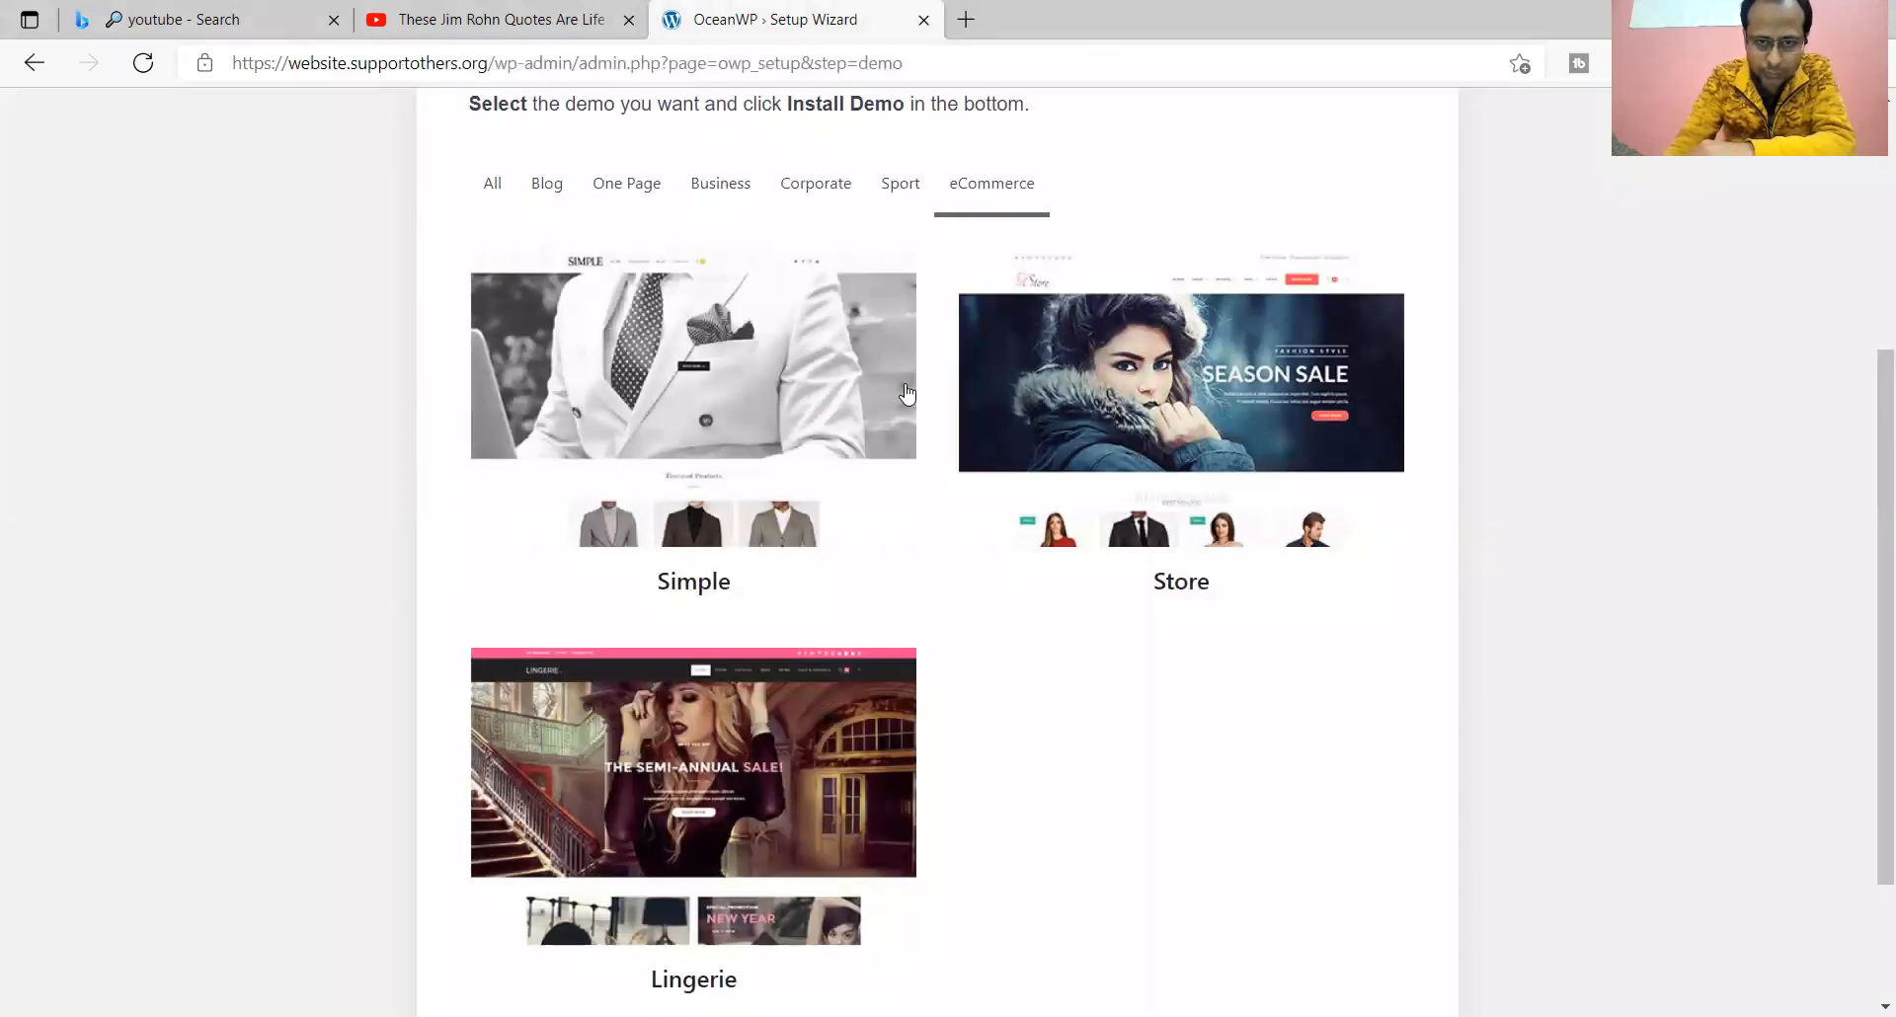
# - Compare the Corporate, Business and One Page demo template categories
pyautogui.scroll(2, 869, 331)
pyautogui.click(816, 324)
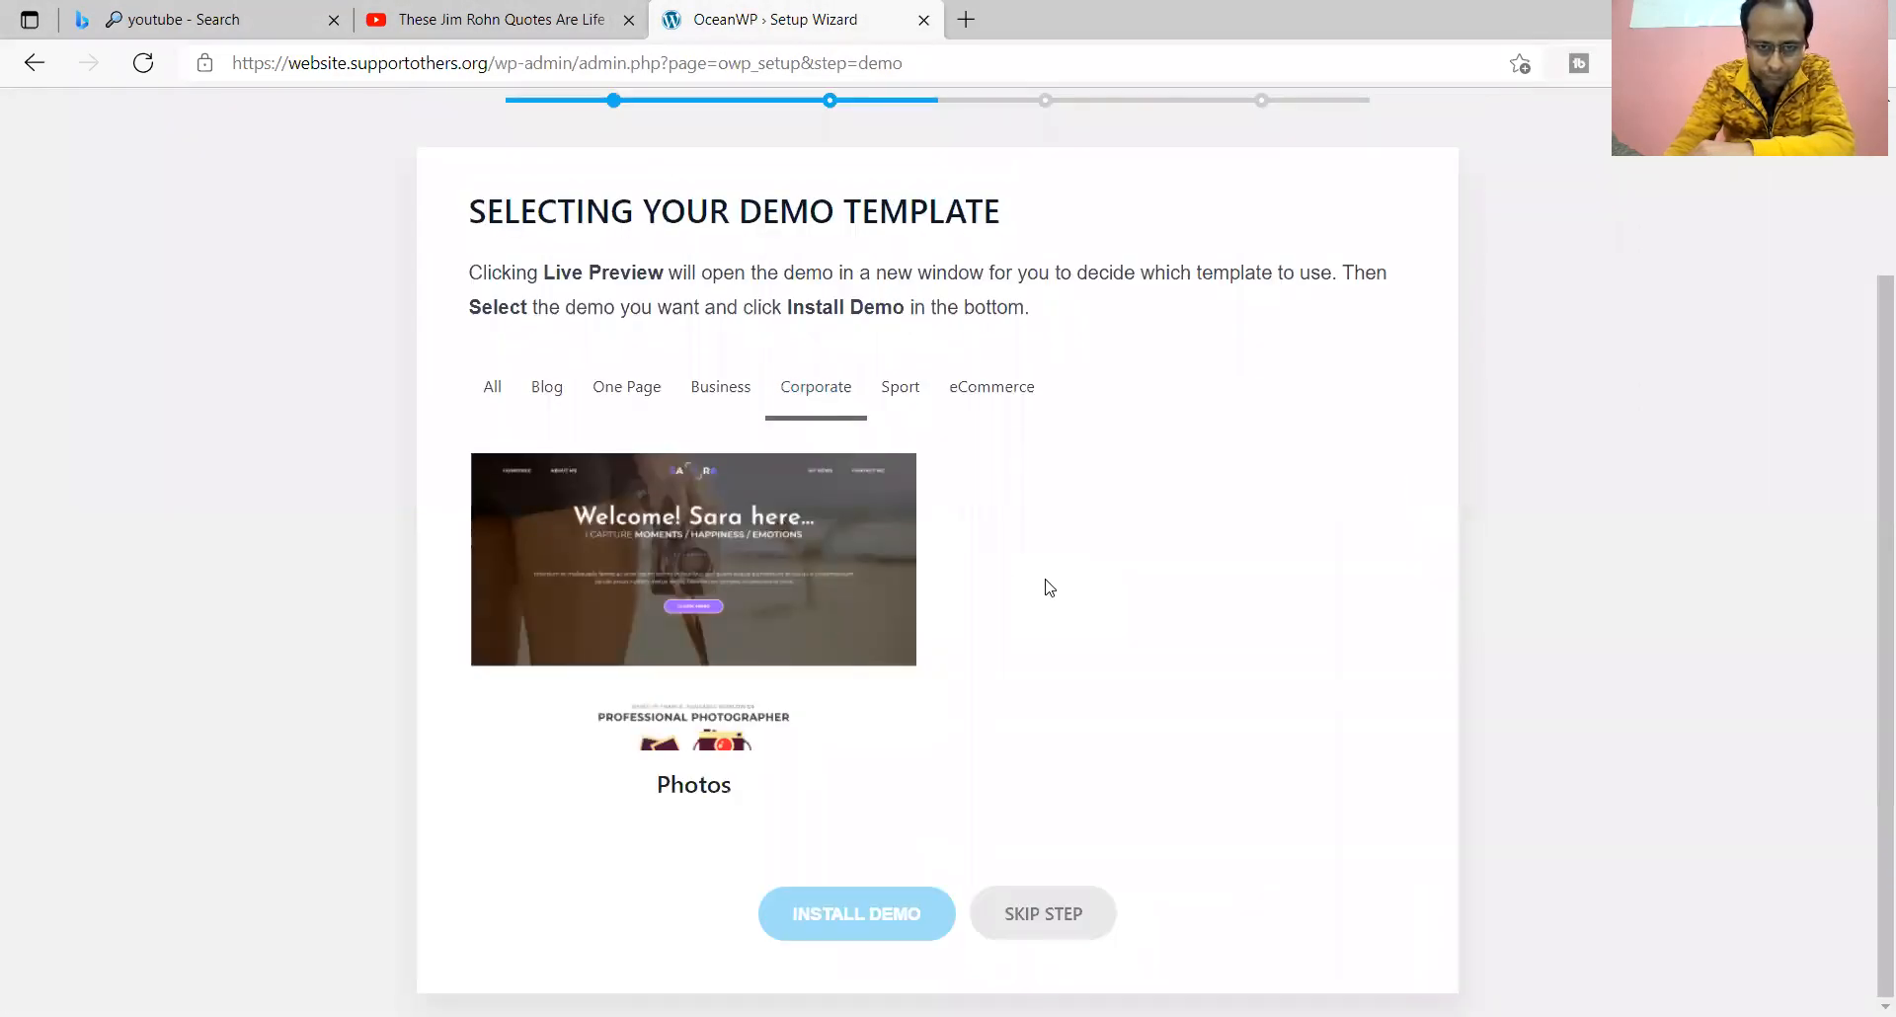
pyautogui.click(723, 390)
pyautogui.scroll(-6, 1031, 648)
pyautogui.scroll(-4, 1031, 649)
pyautogui.scroll(12, 790, 444)
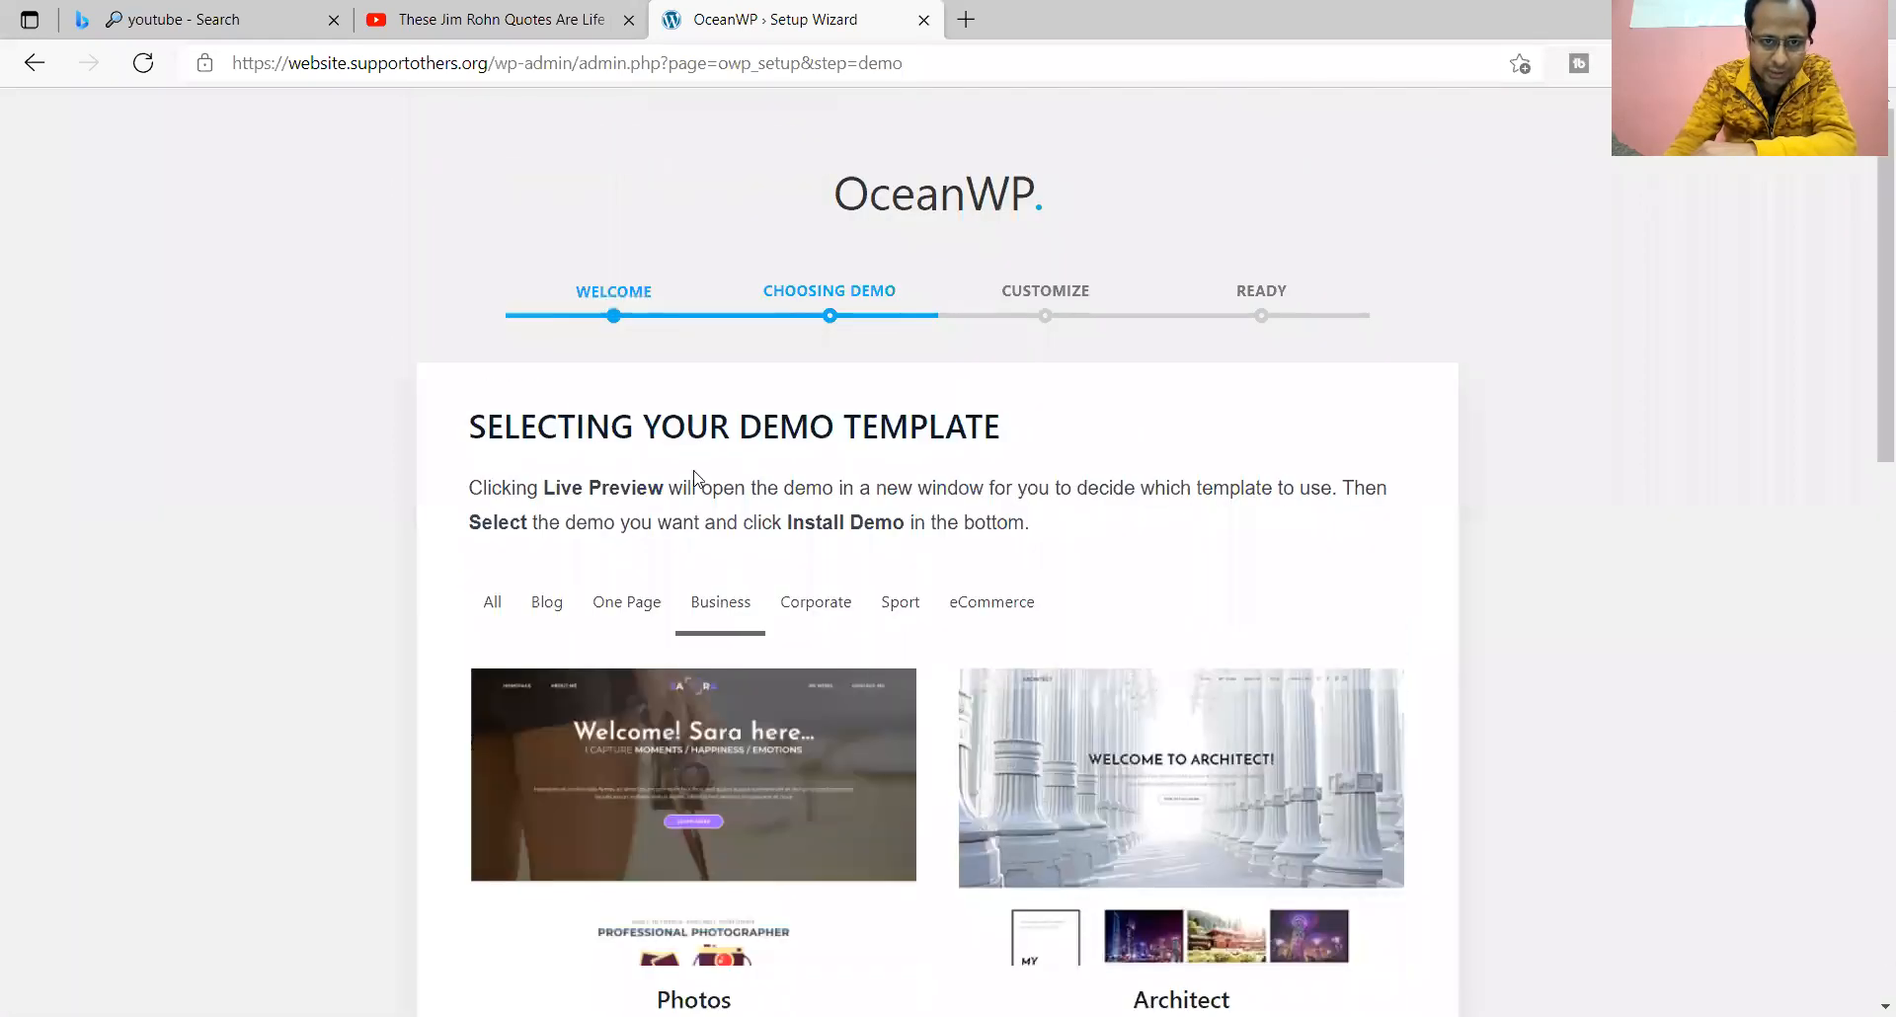
pyautogui.click(632, 603)
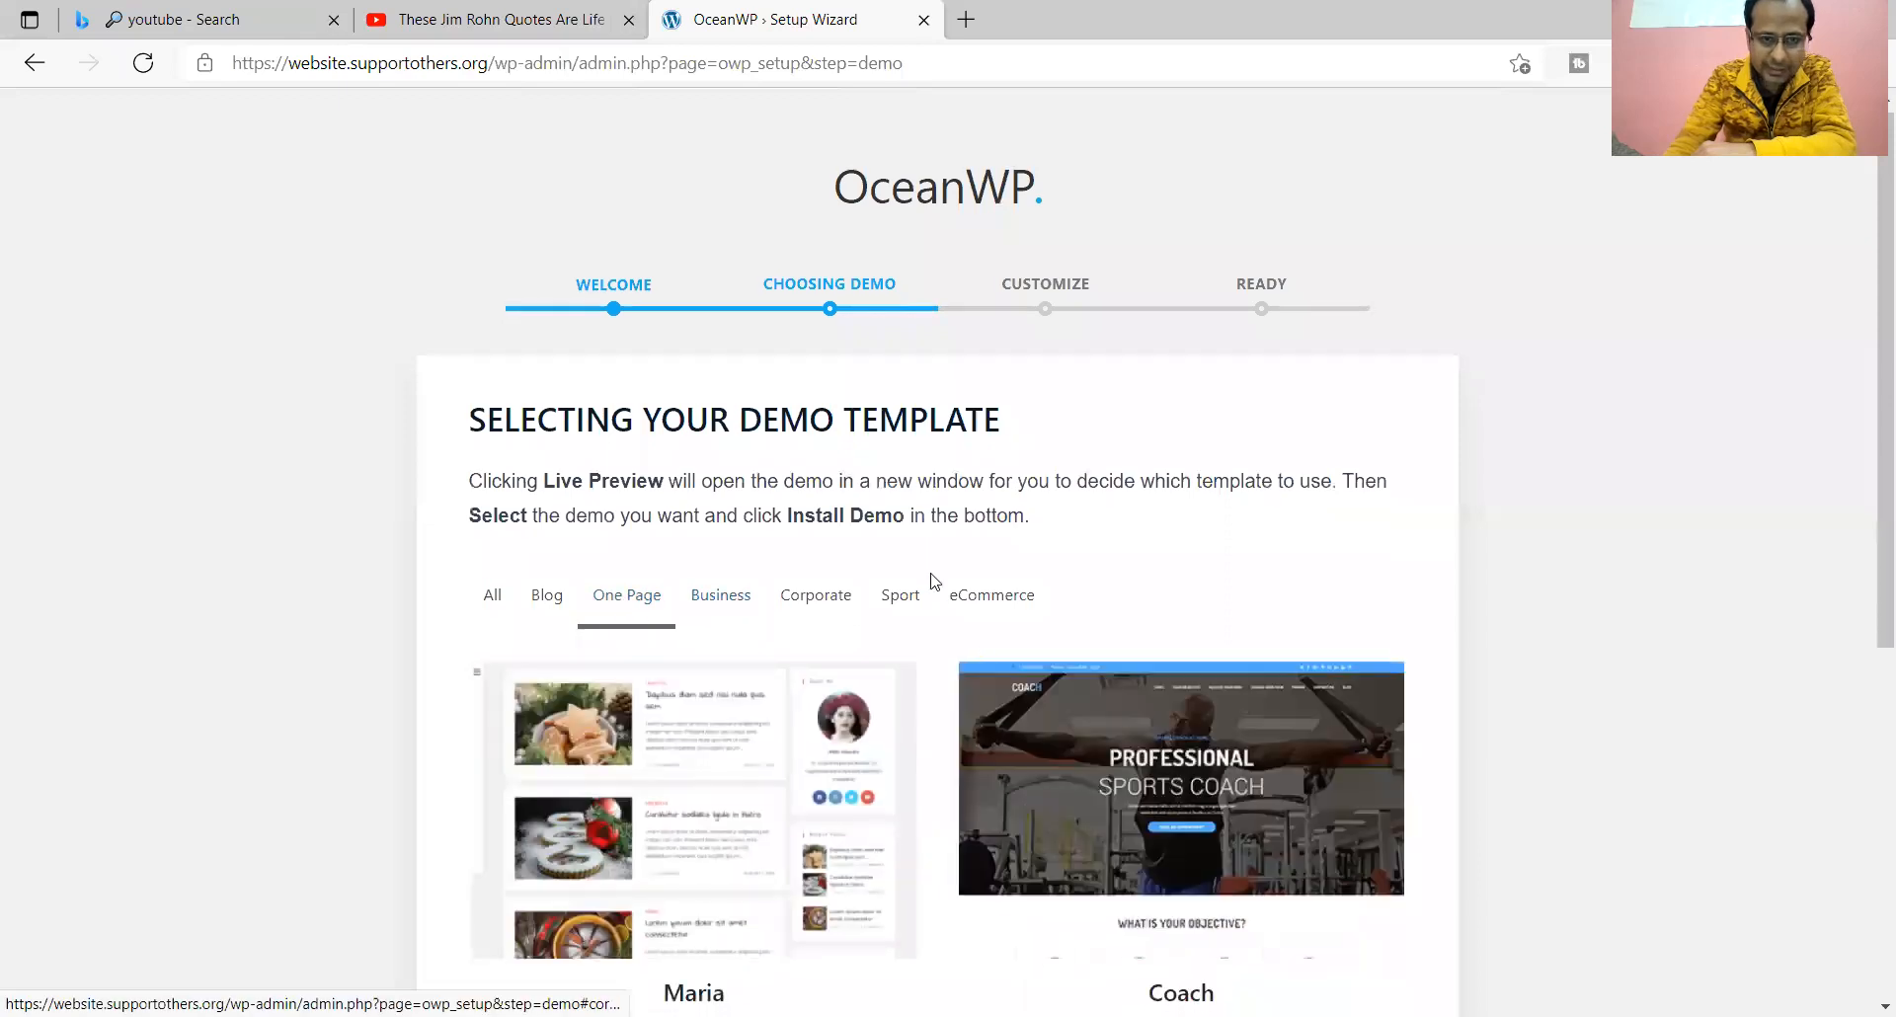
pyautogui.scroll(-5, 933, 580)
pyautogui.scroll(5, 1135, 622)
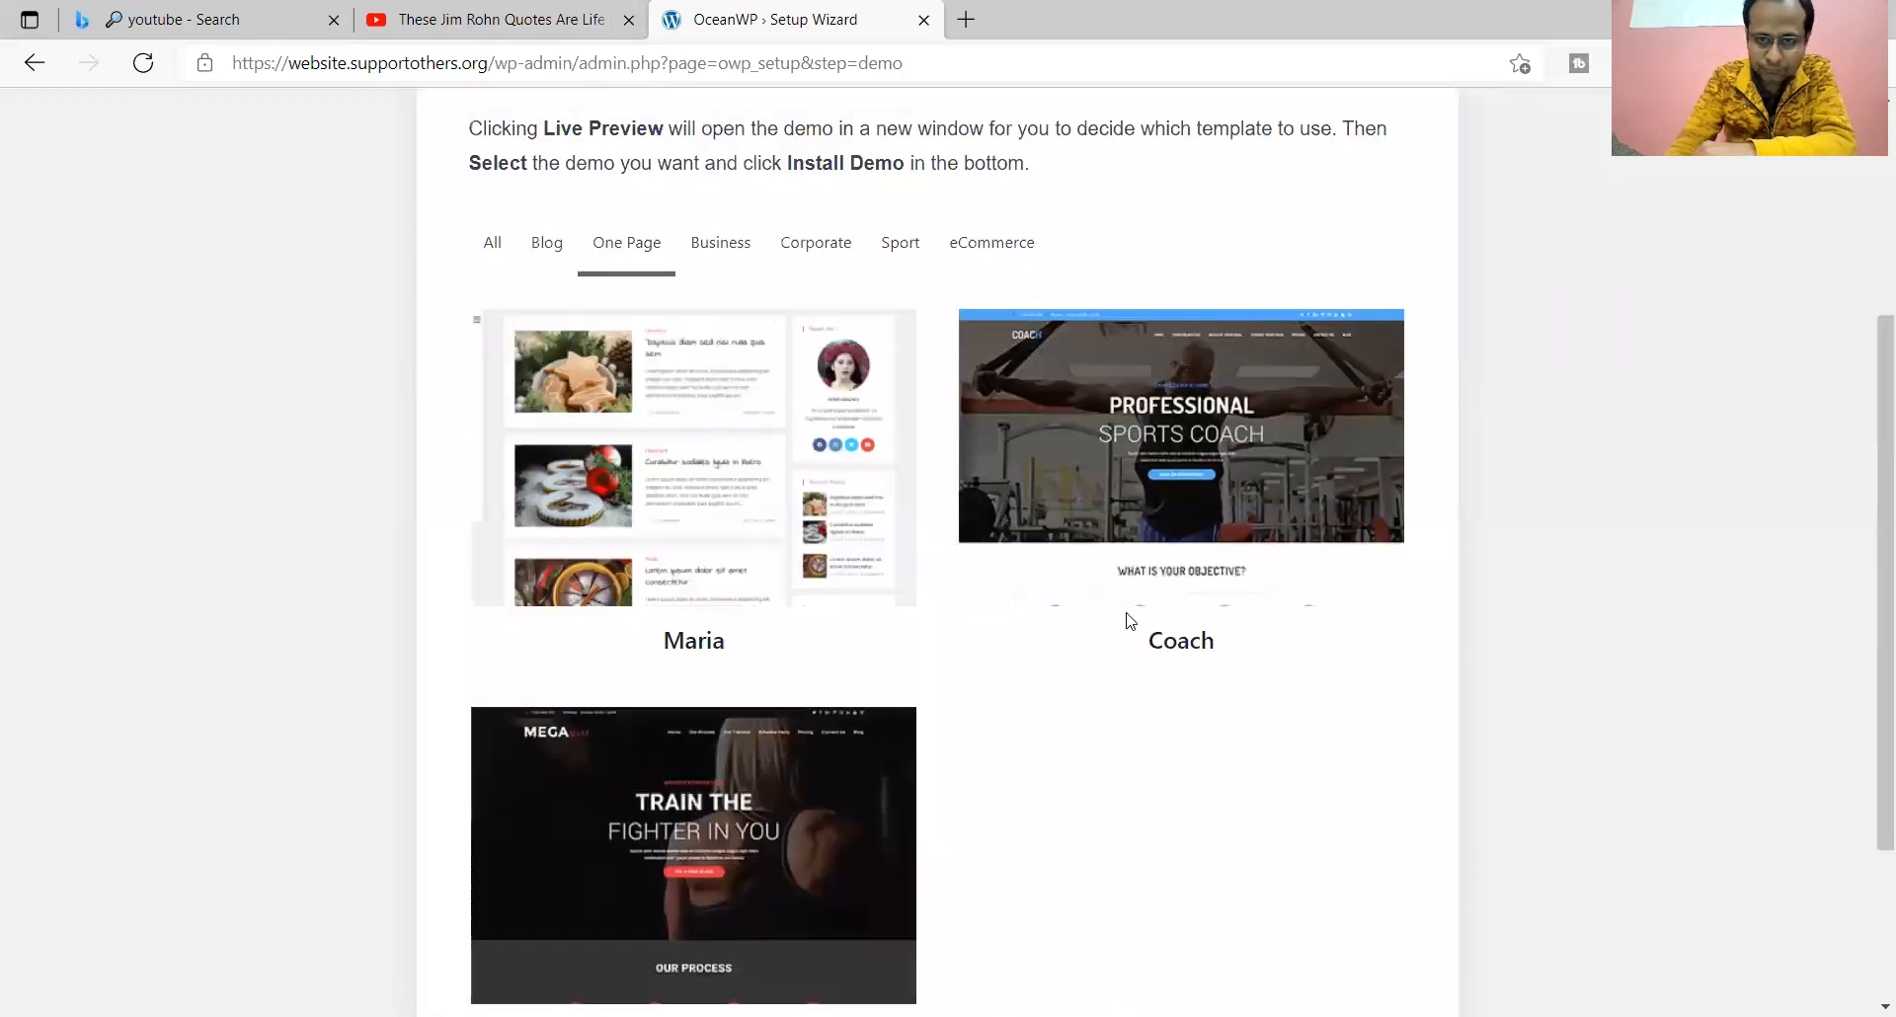
# - Filter to Blog templates and open the Blogger demo's live preview
pyautogui.click(547, 602)
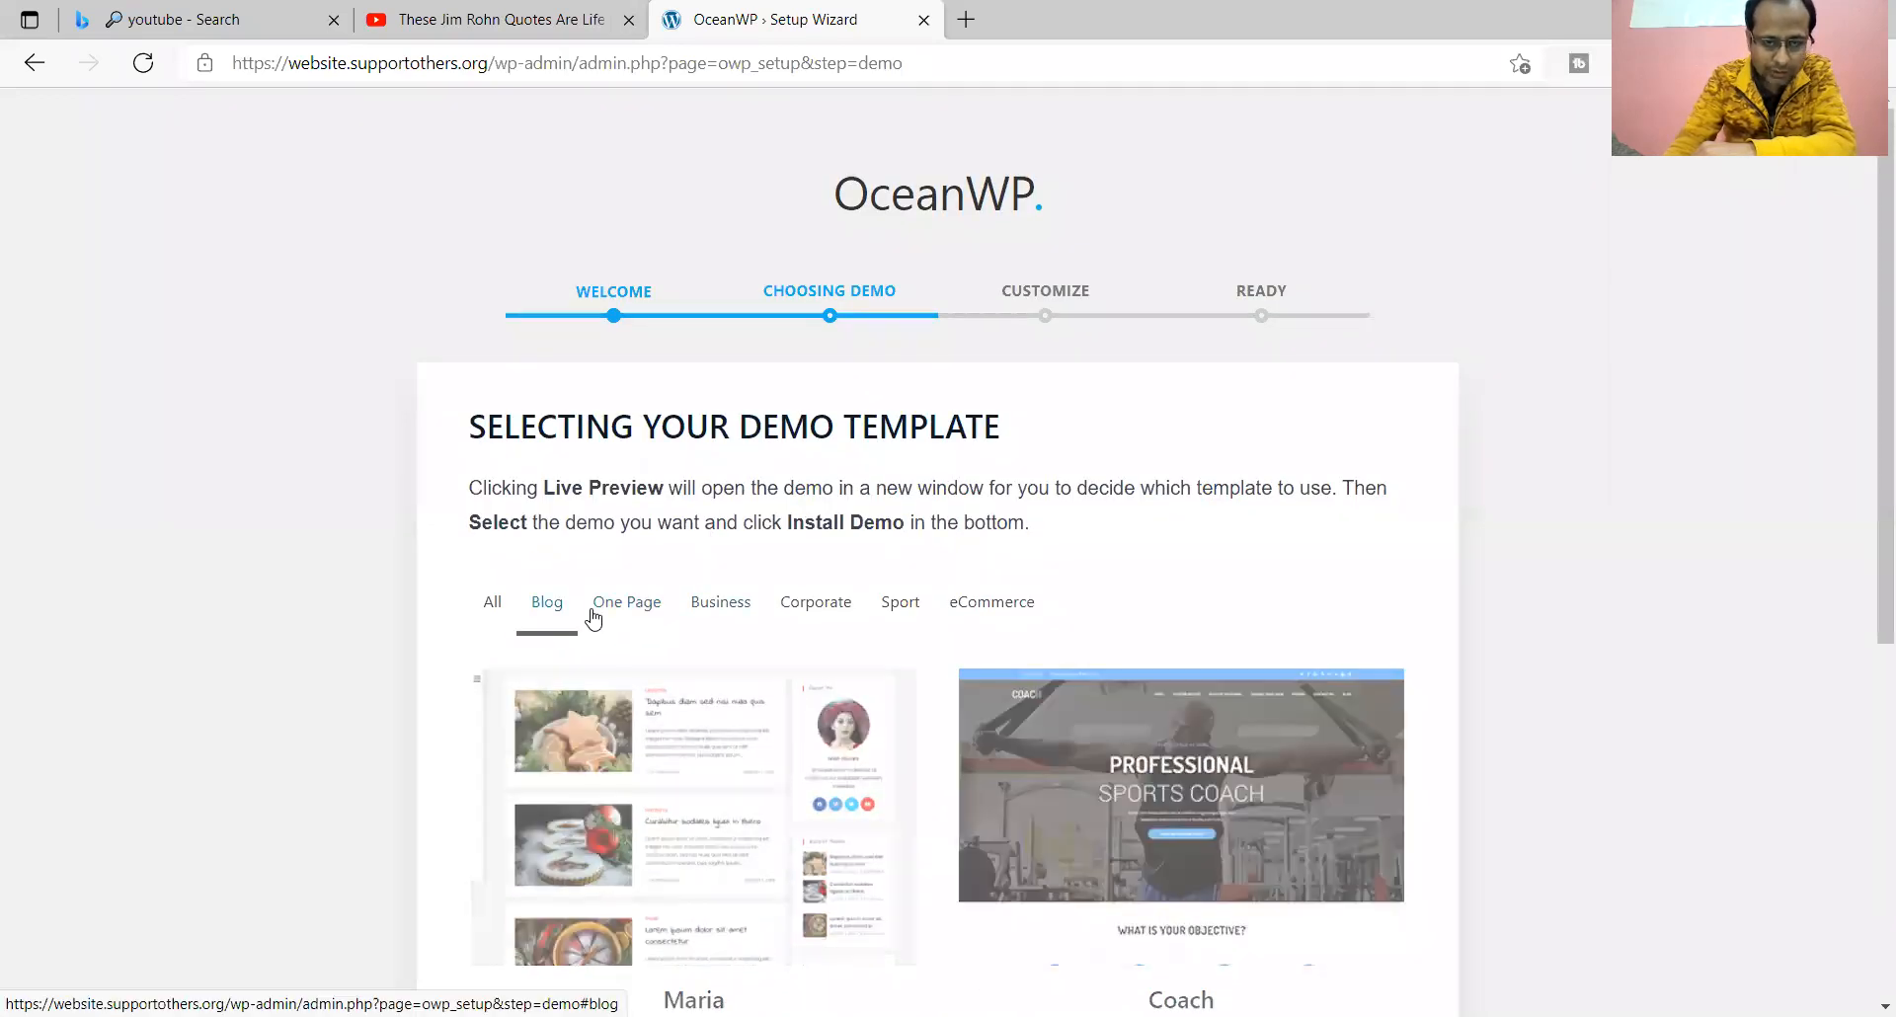
pyautogui.scroll(-5, 795, 558)
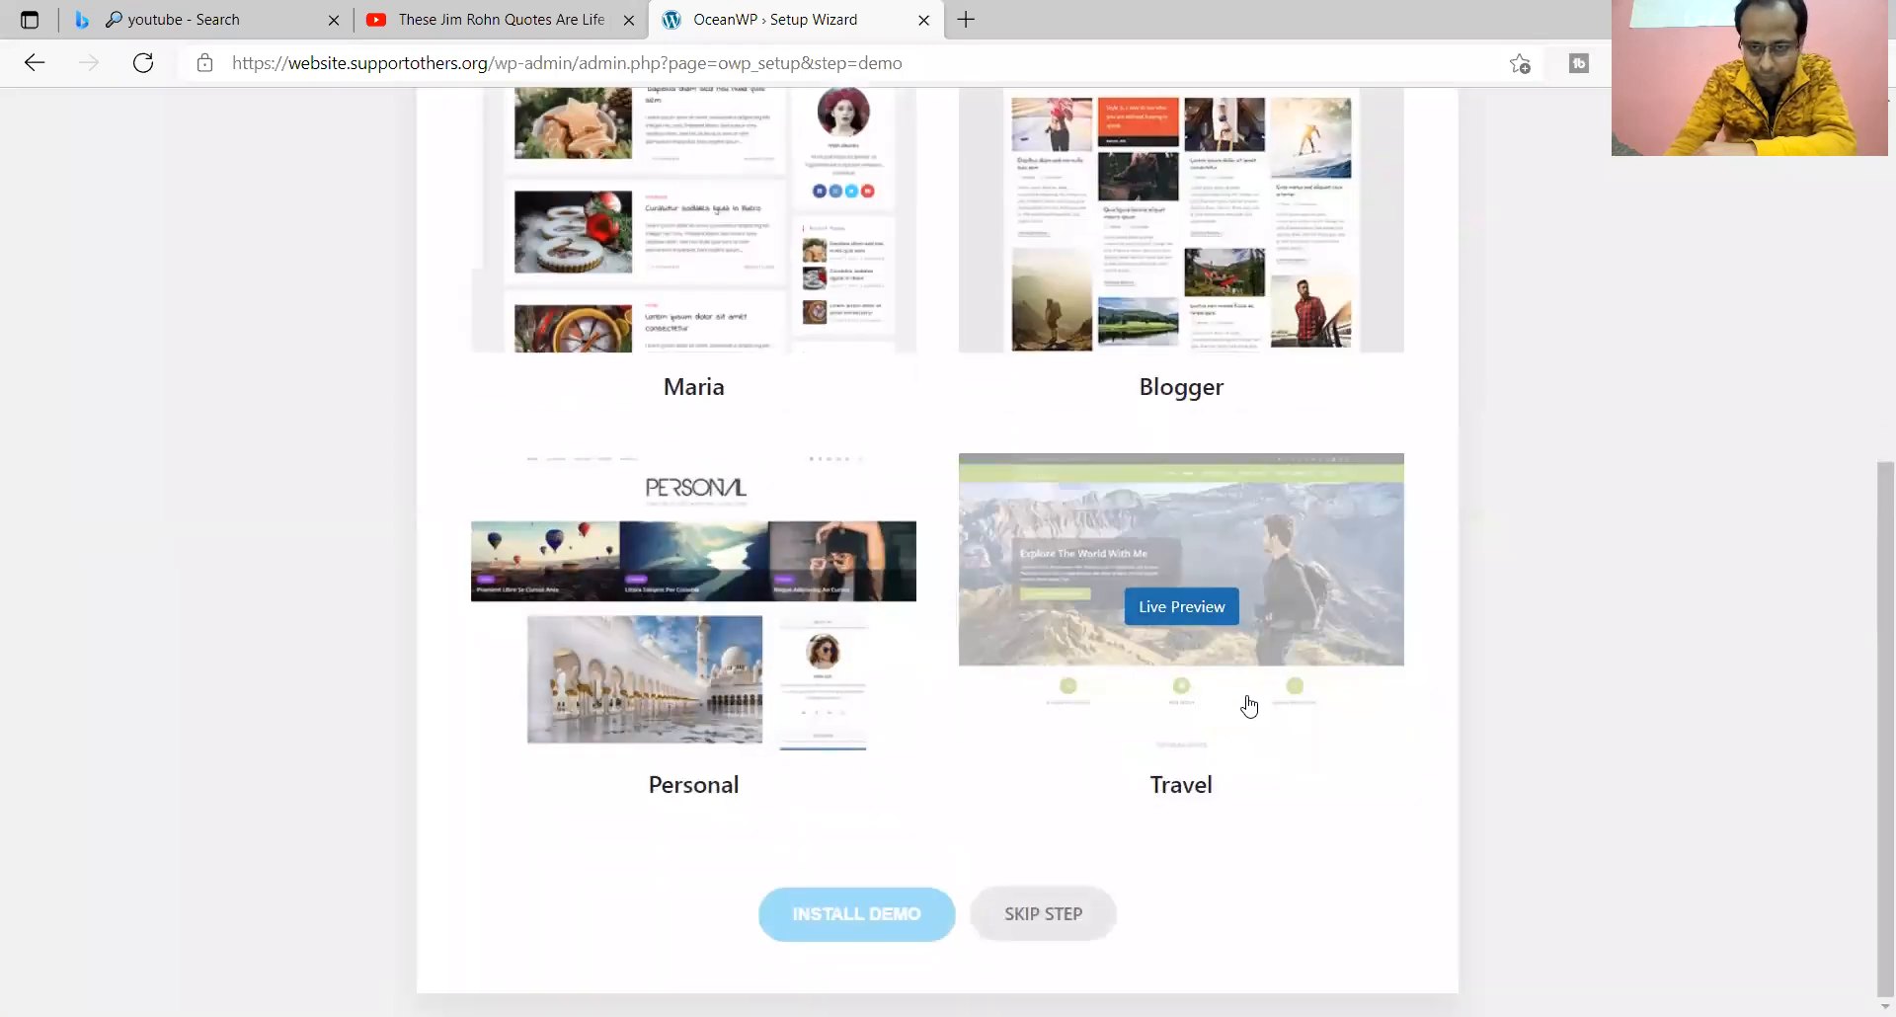
pyautogui.scroll(3, 482, 510)
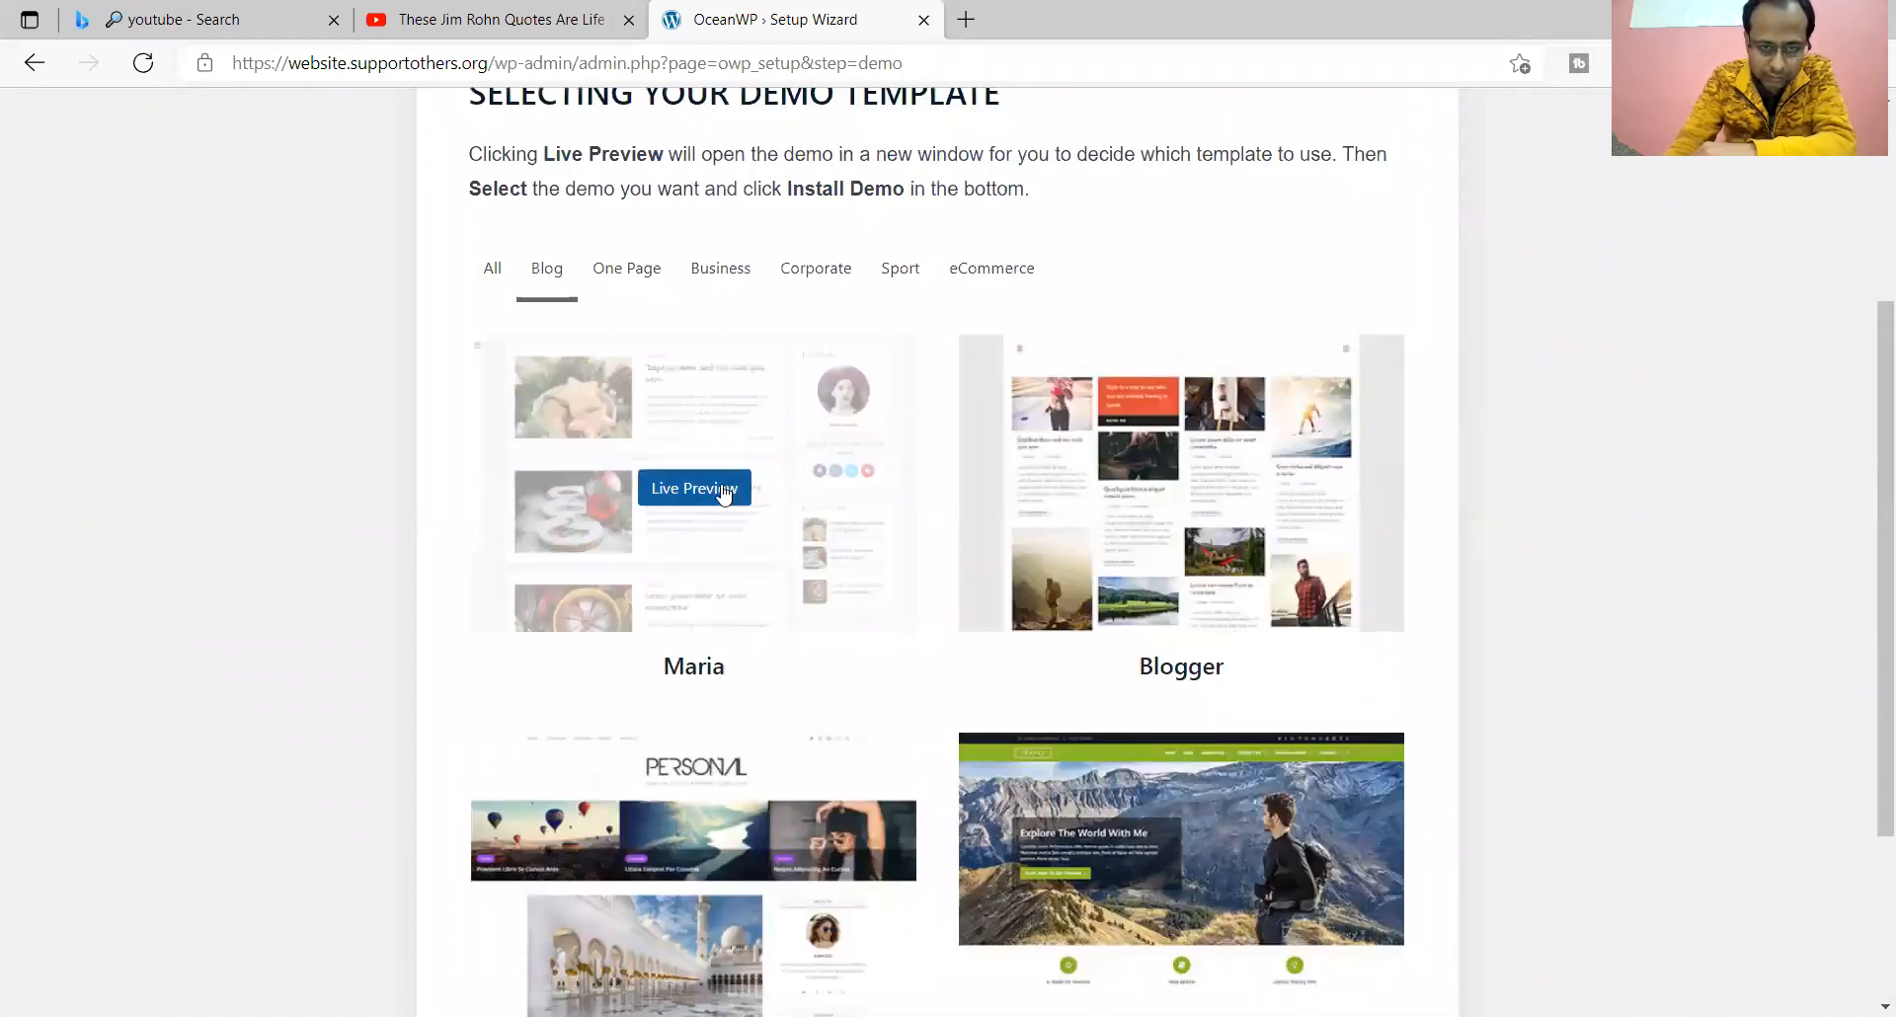
pyautogui.click(1181, 488)
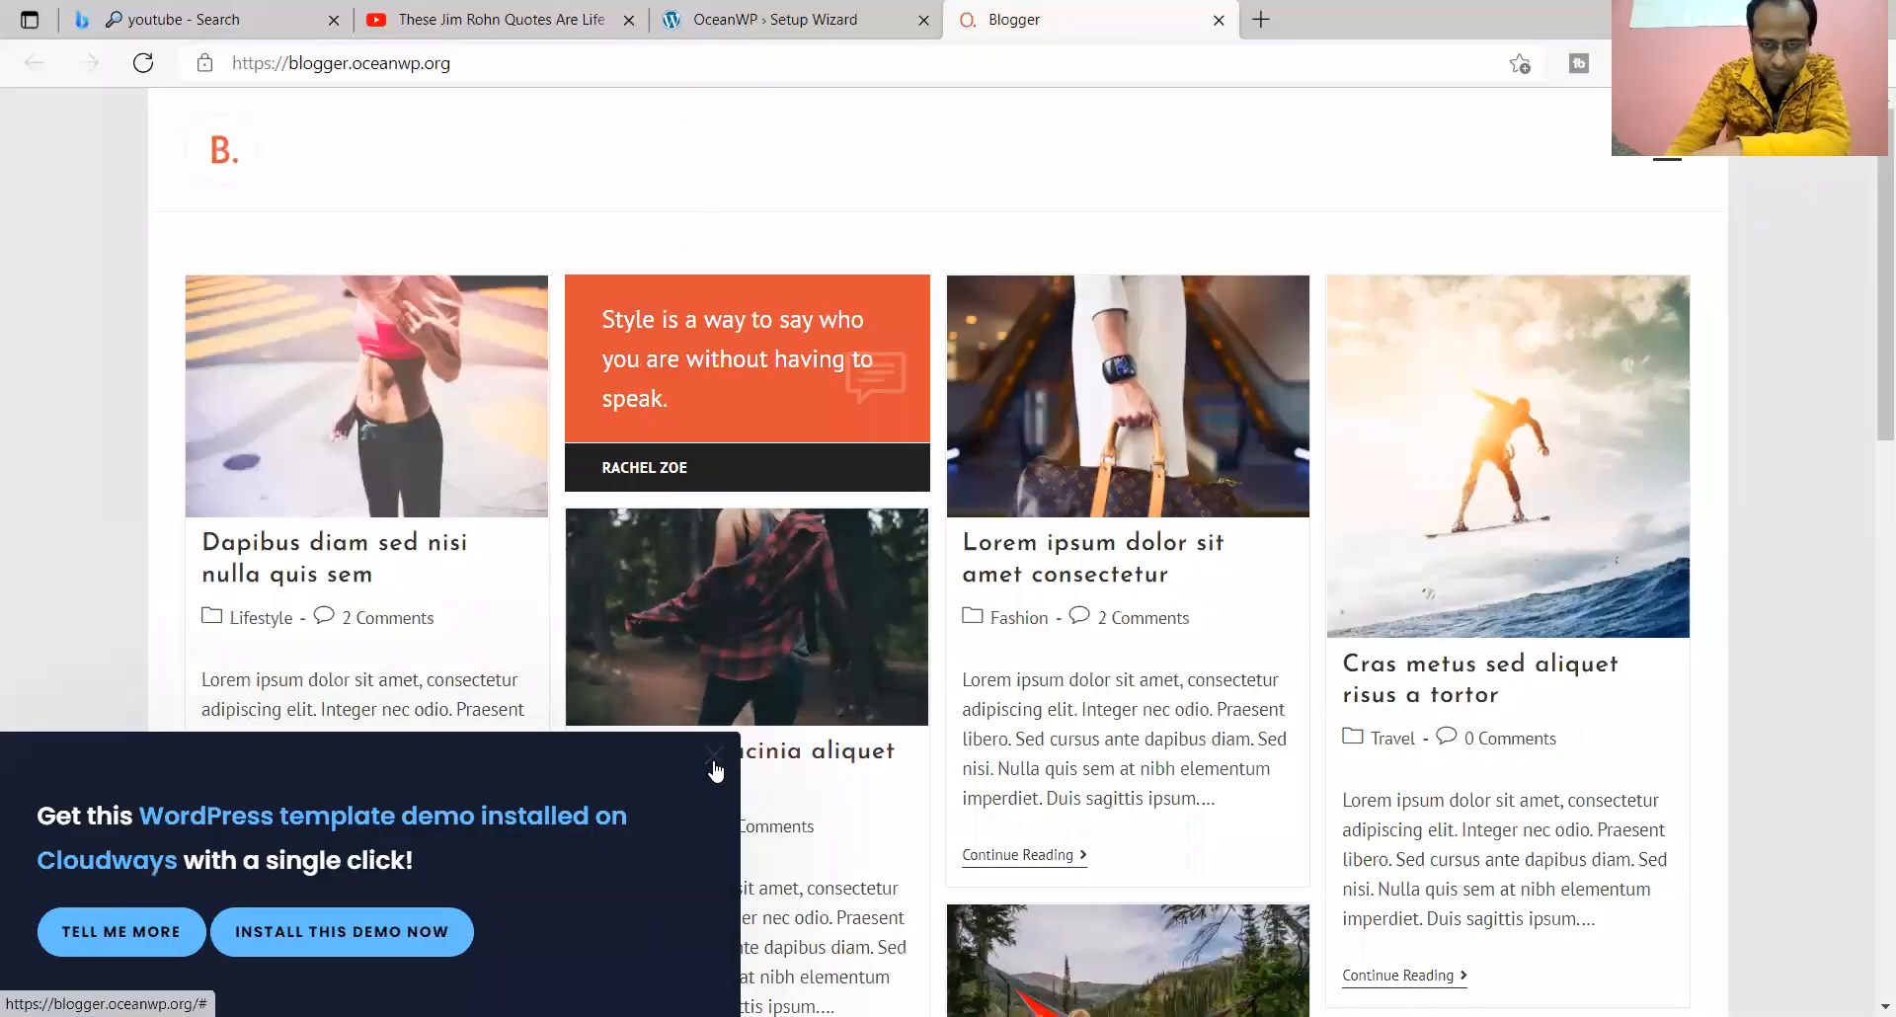
# - Scroll the Blogger demo's posts, open and close its hamburger menu, then close the tab
pyautogui.scroll(-5, 1049, 556)
pyautogui.scroll(-5, 1048, 556)
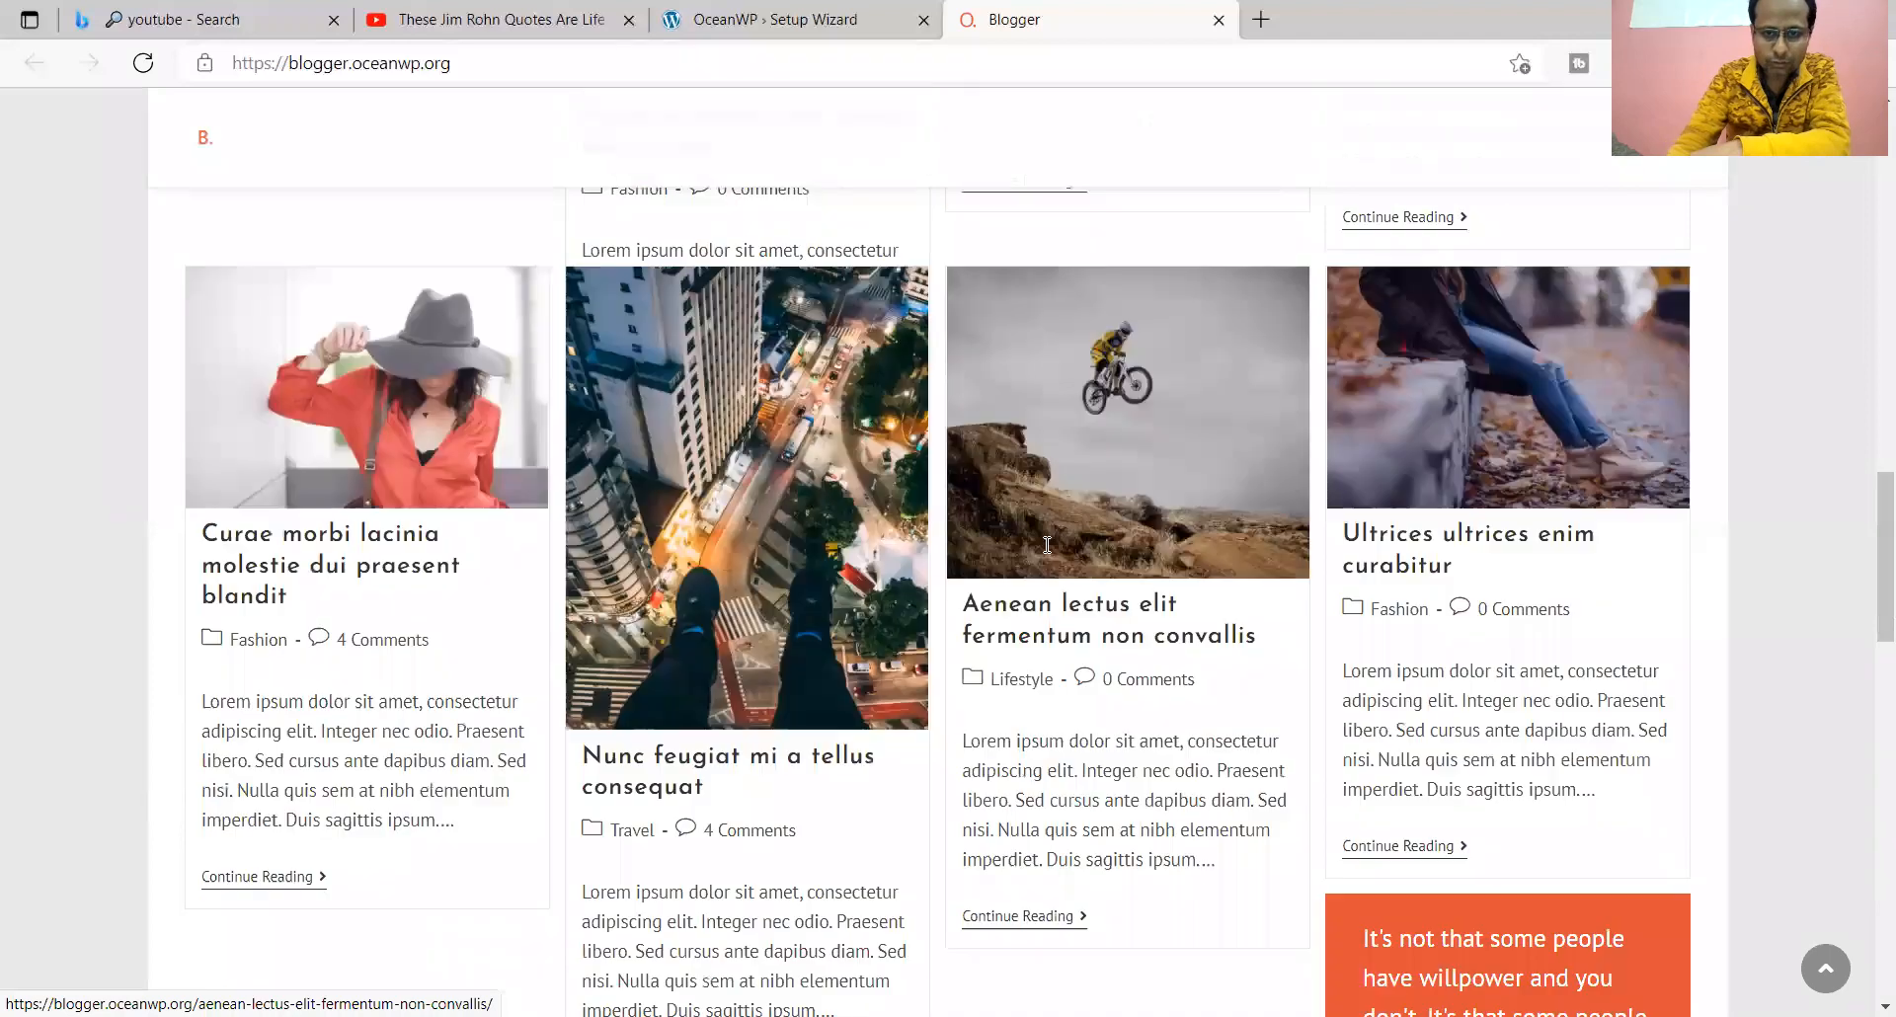
pyautogui.scroll(-10, 1048, 556)
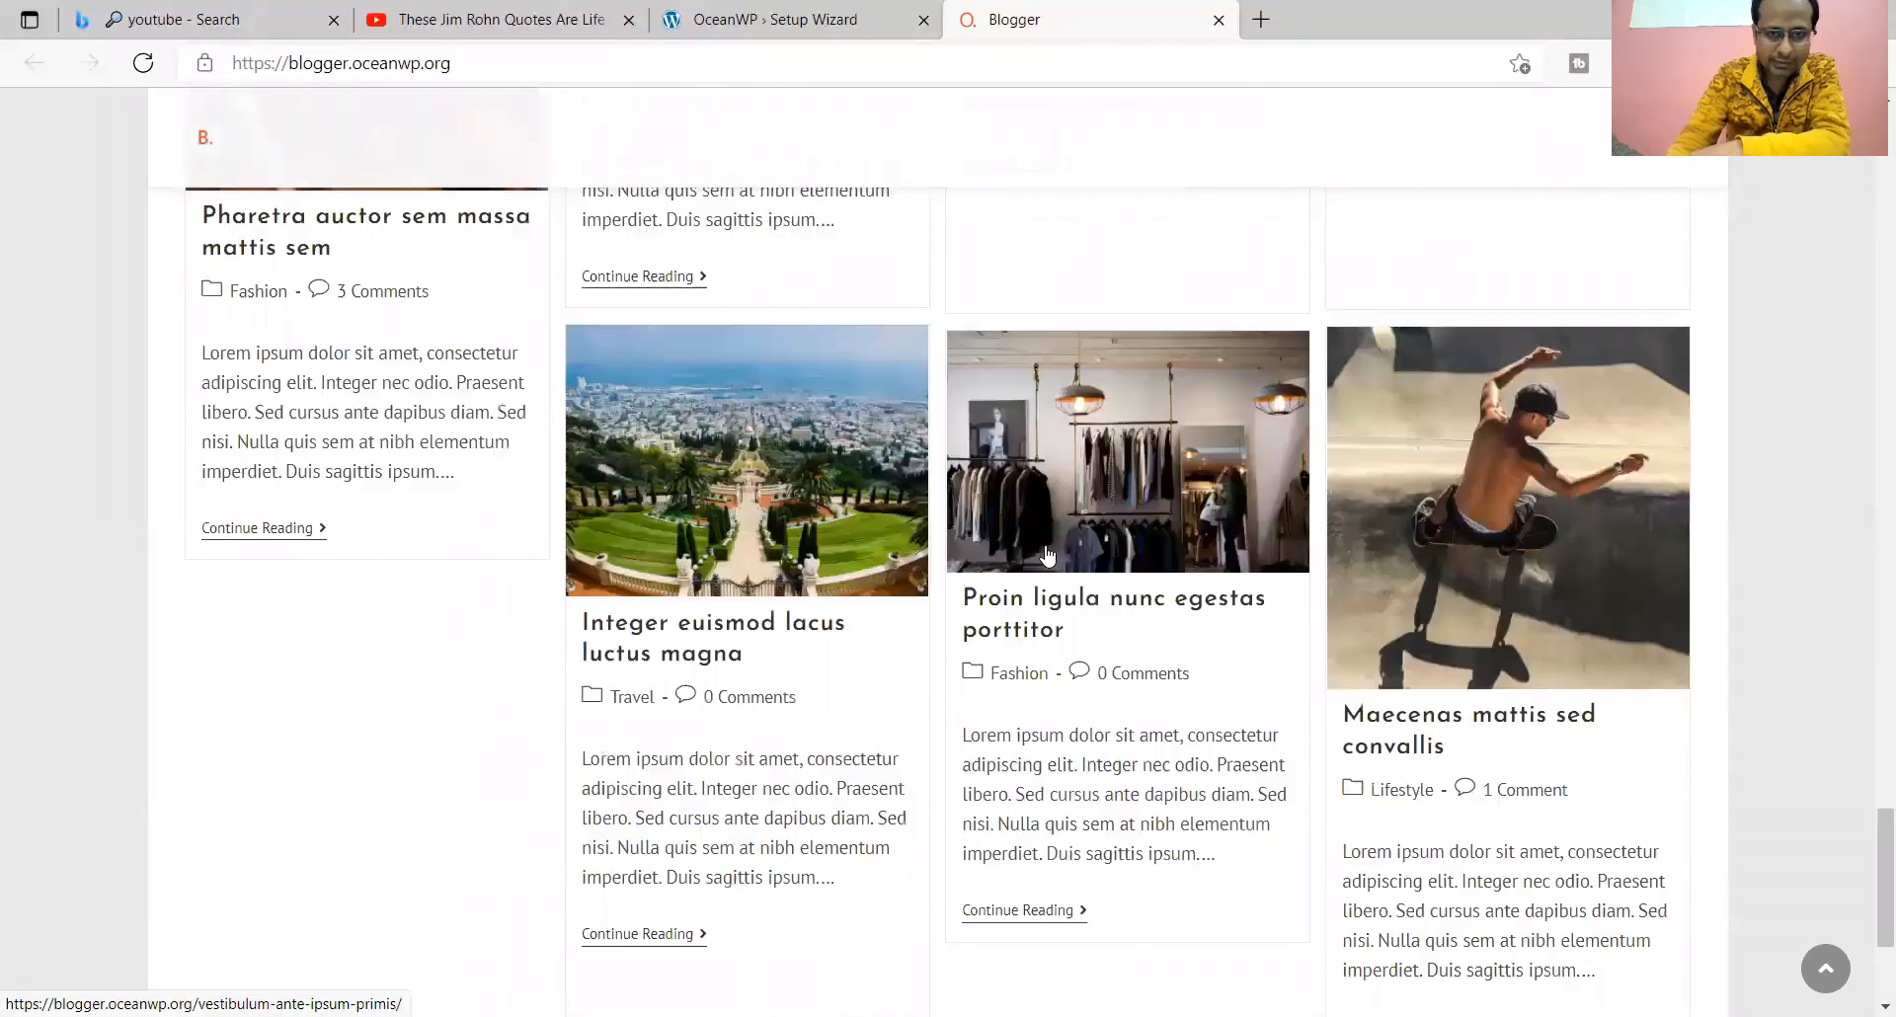
pyautogui.scroll(10, 1049, 553)
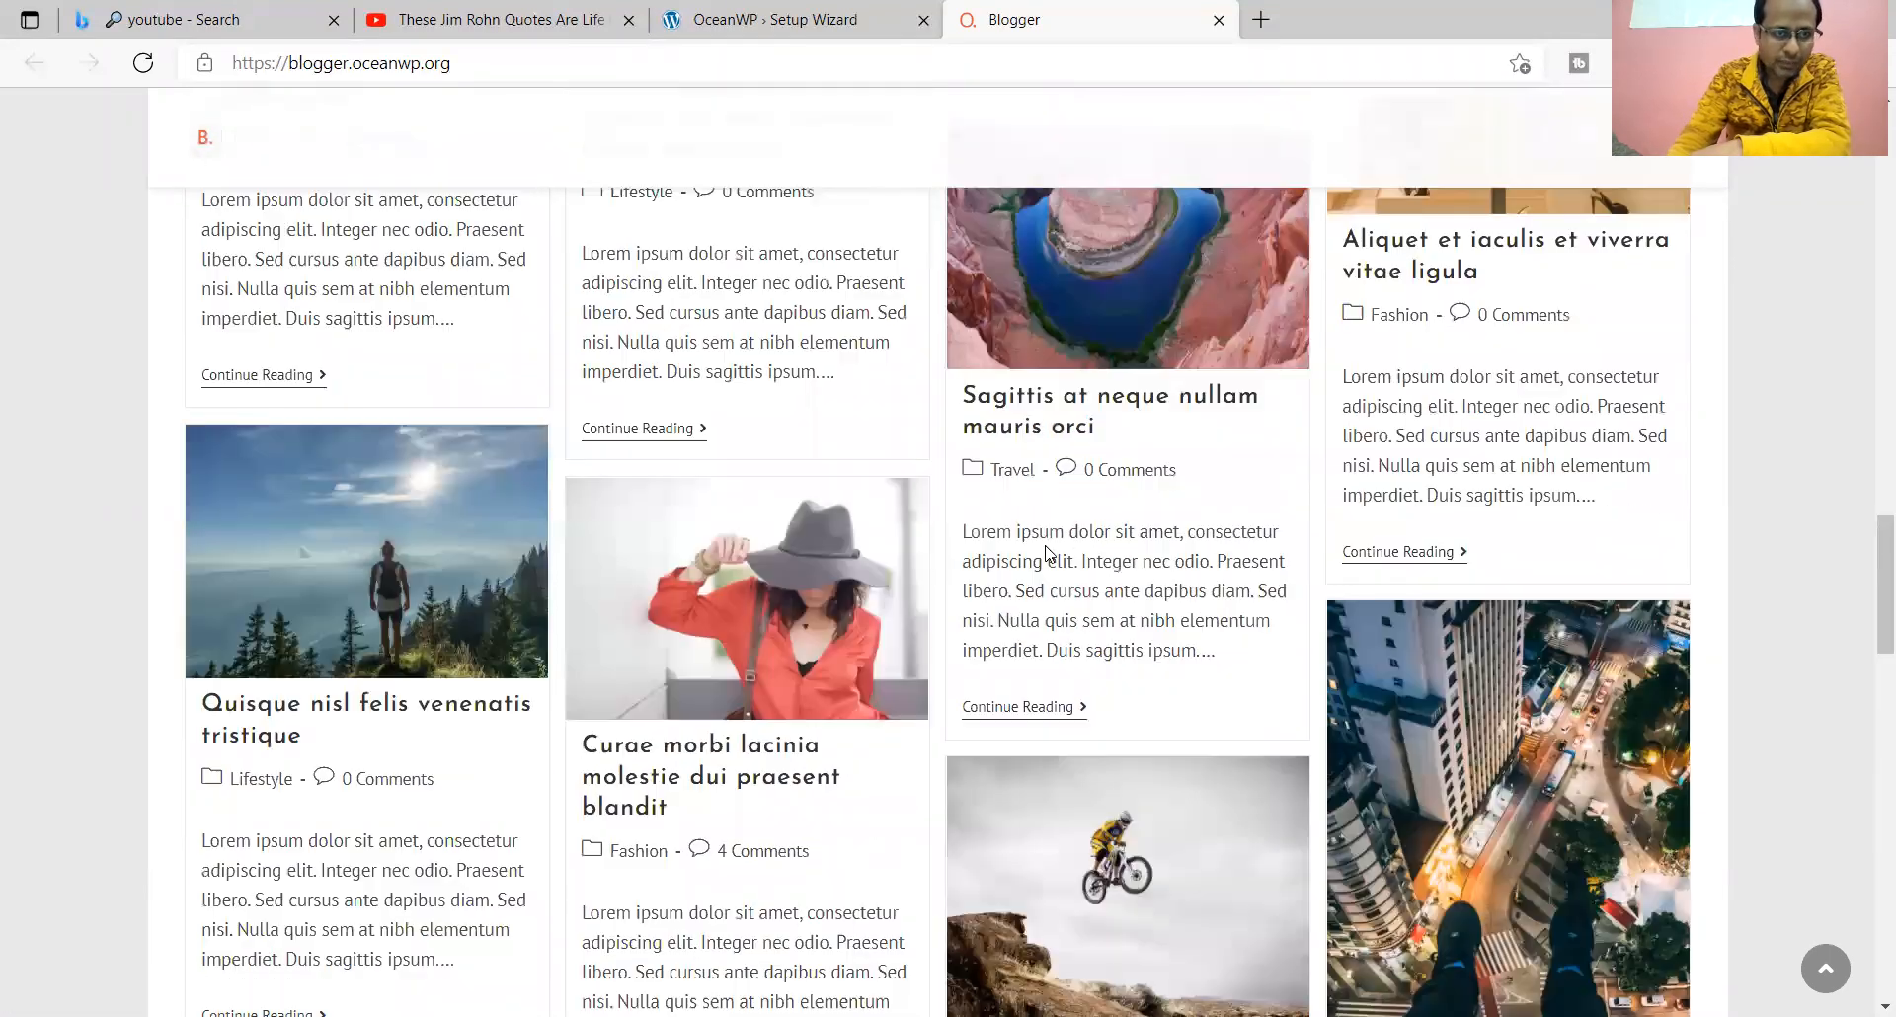
pyautogui.scroll(10, 1048, 553)
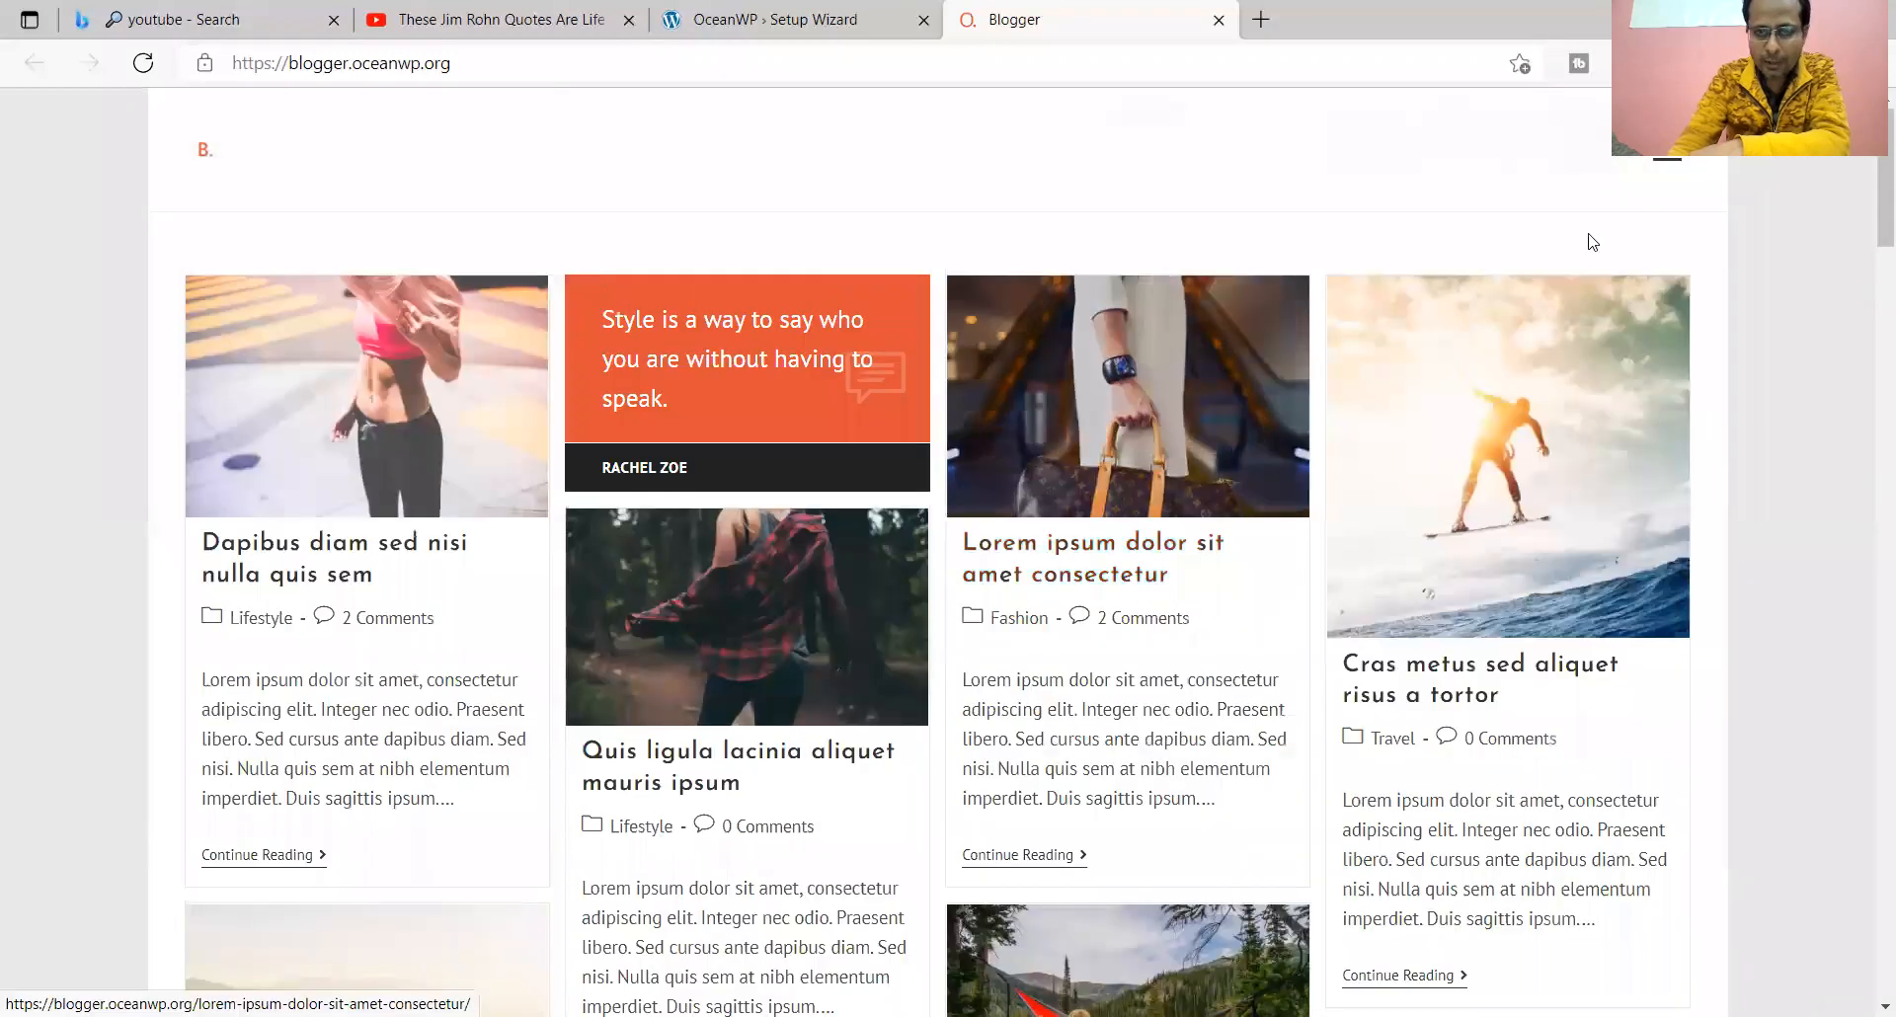
pyautogui.click(1663, 170)
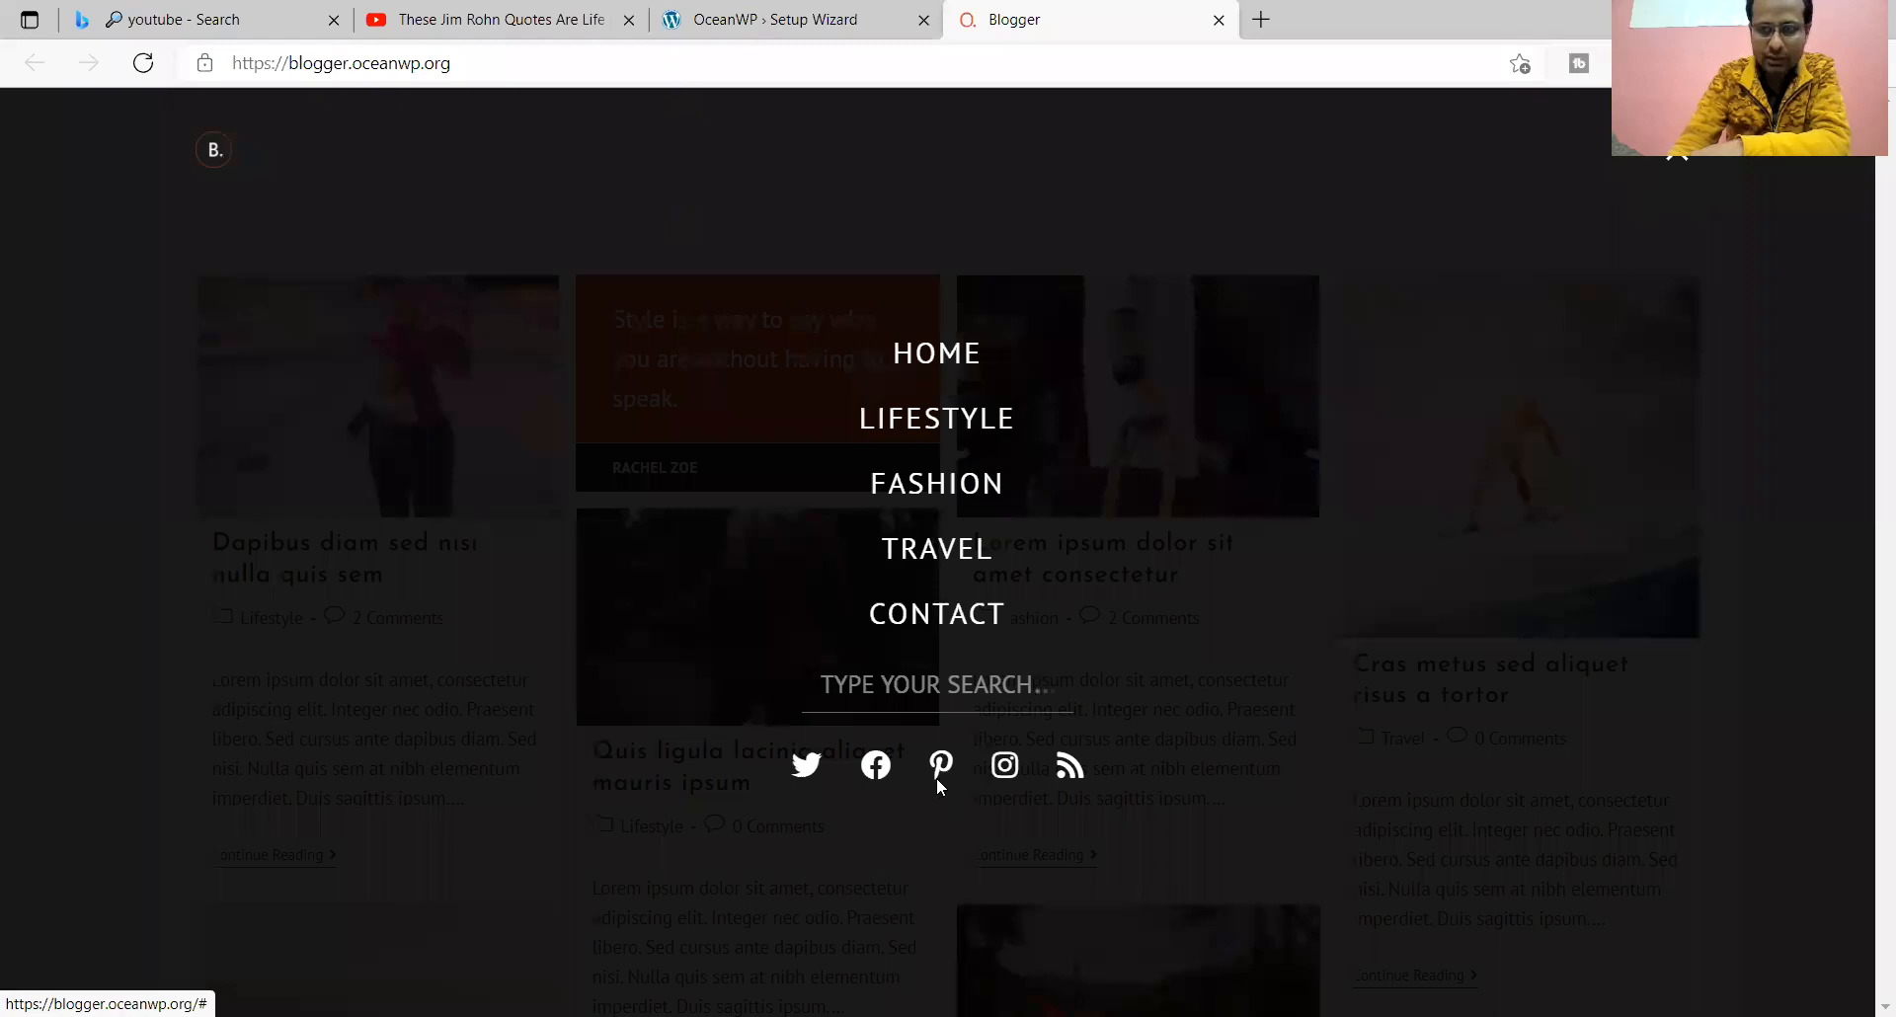
pyautogui.click(1679, 160)
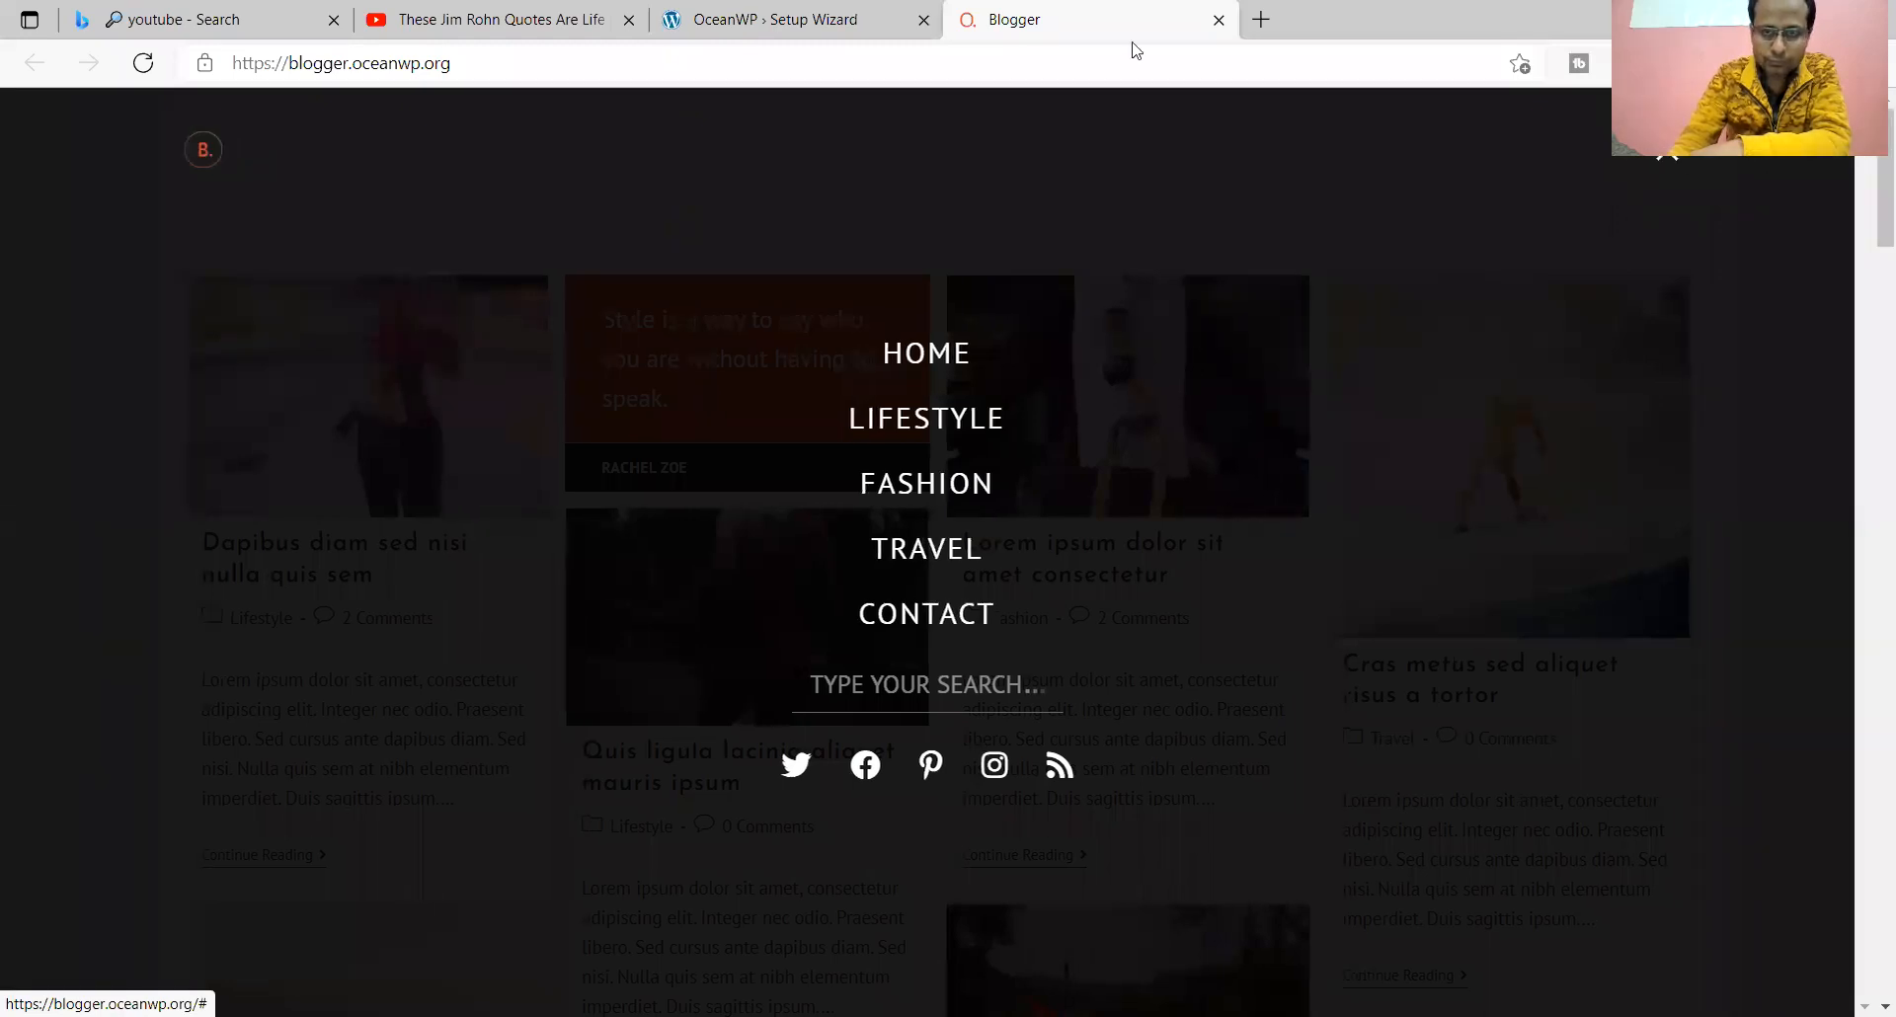
pyautogui.click(1220, 21)
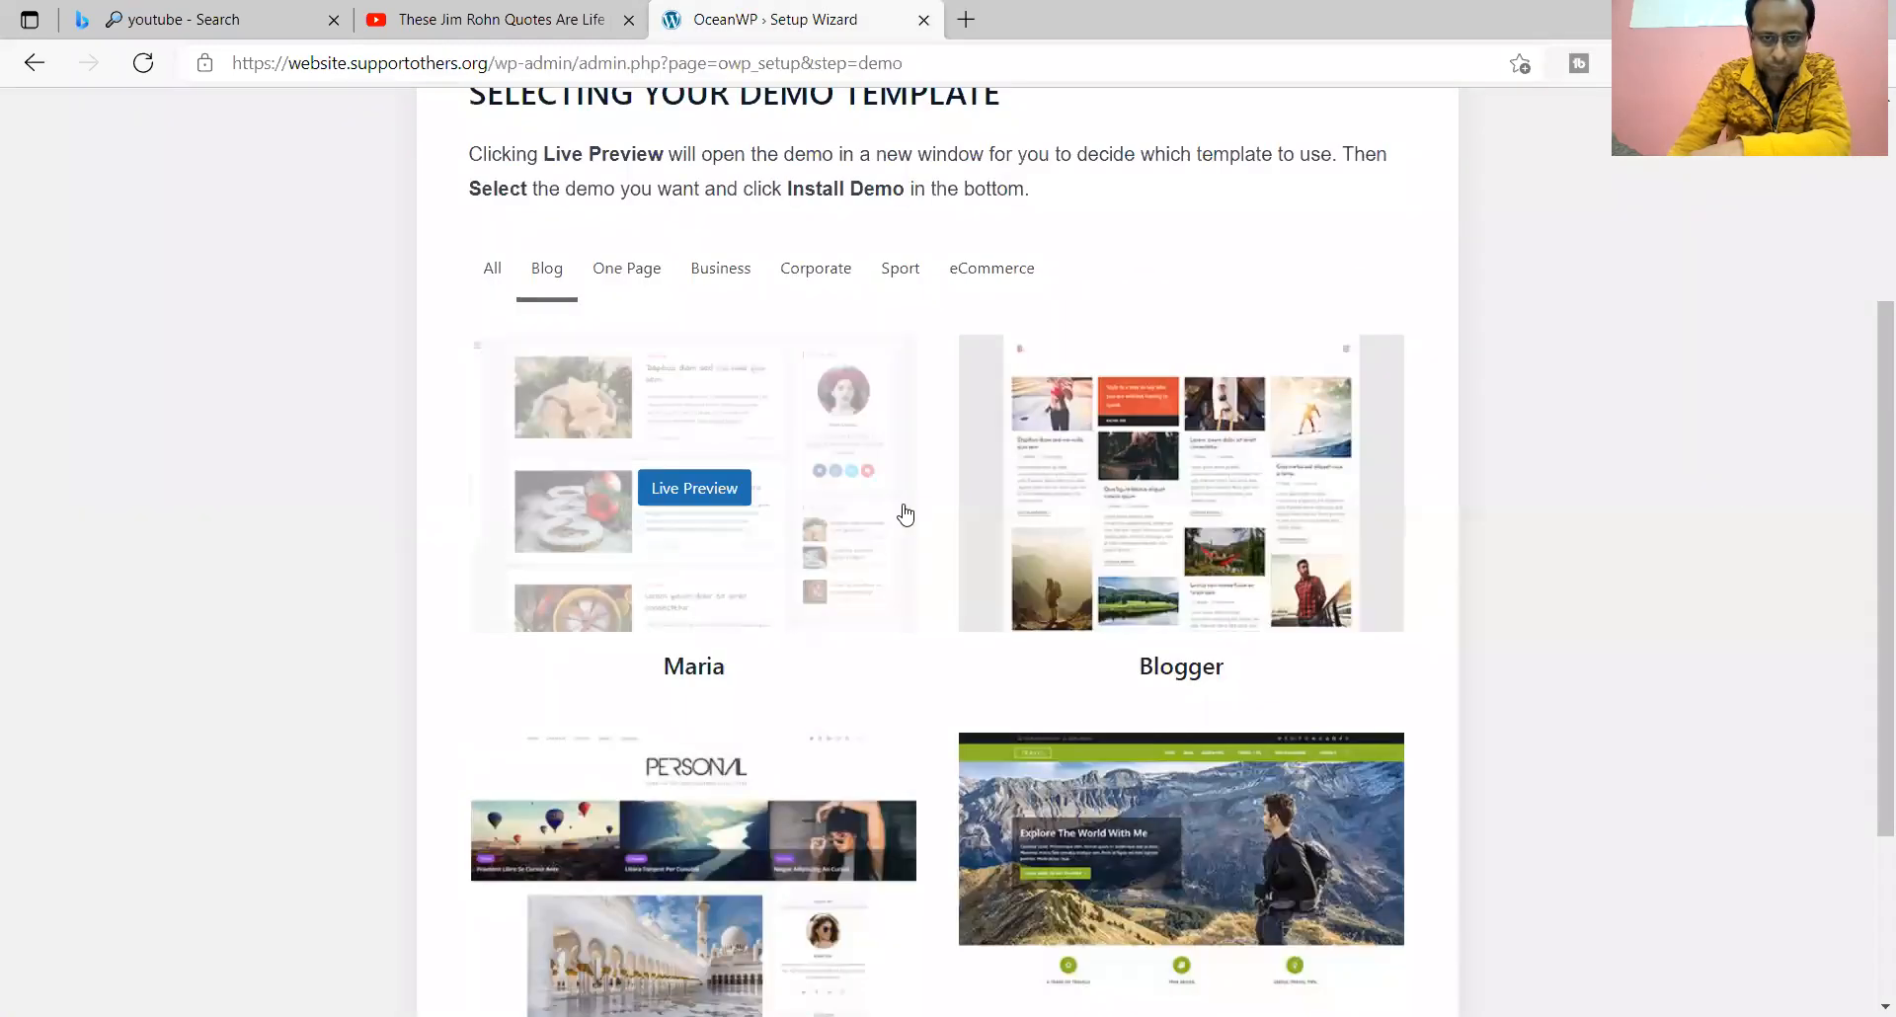
# - Scroll down the demo templates and open the Gym demo's live preview
pyautogui.scroll(-3, 1045, 494)
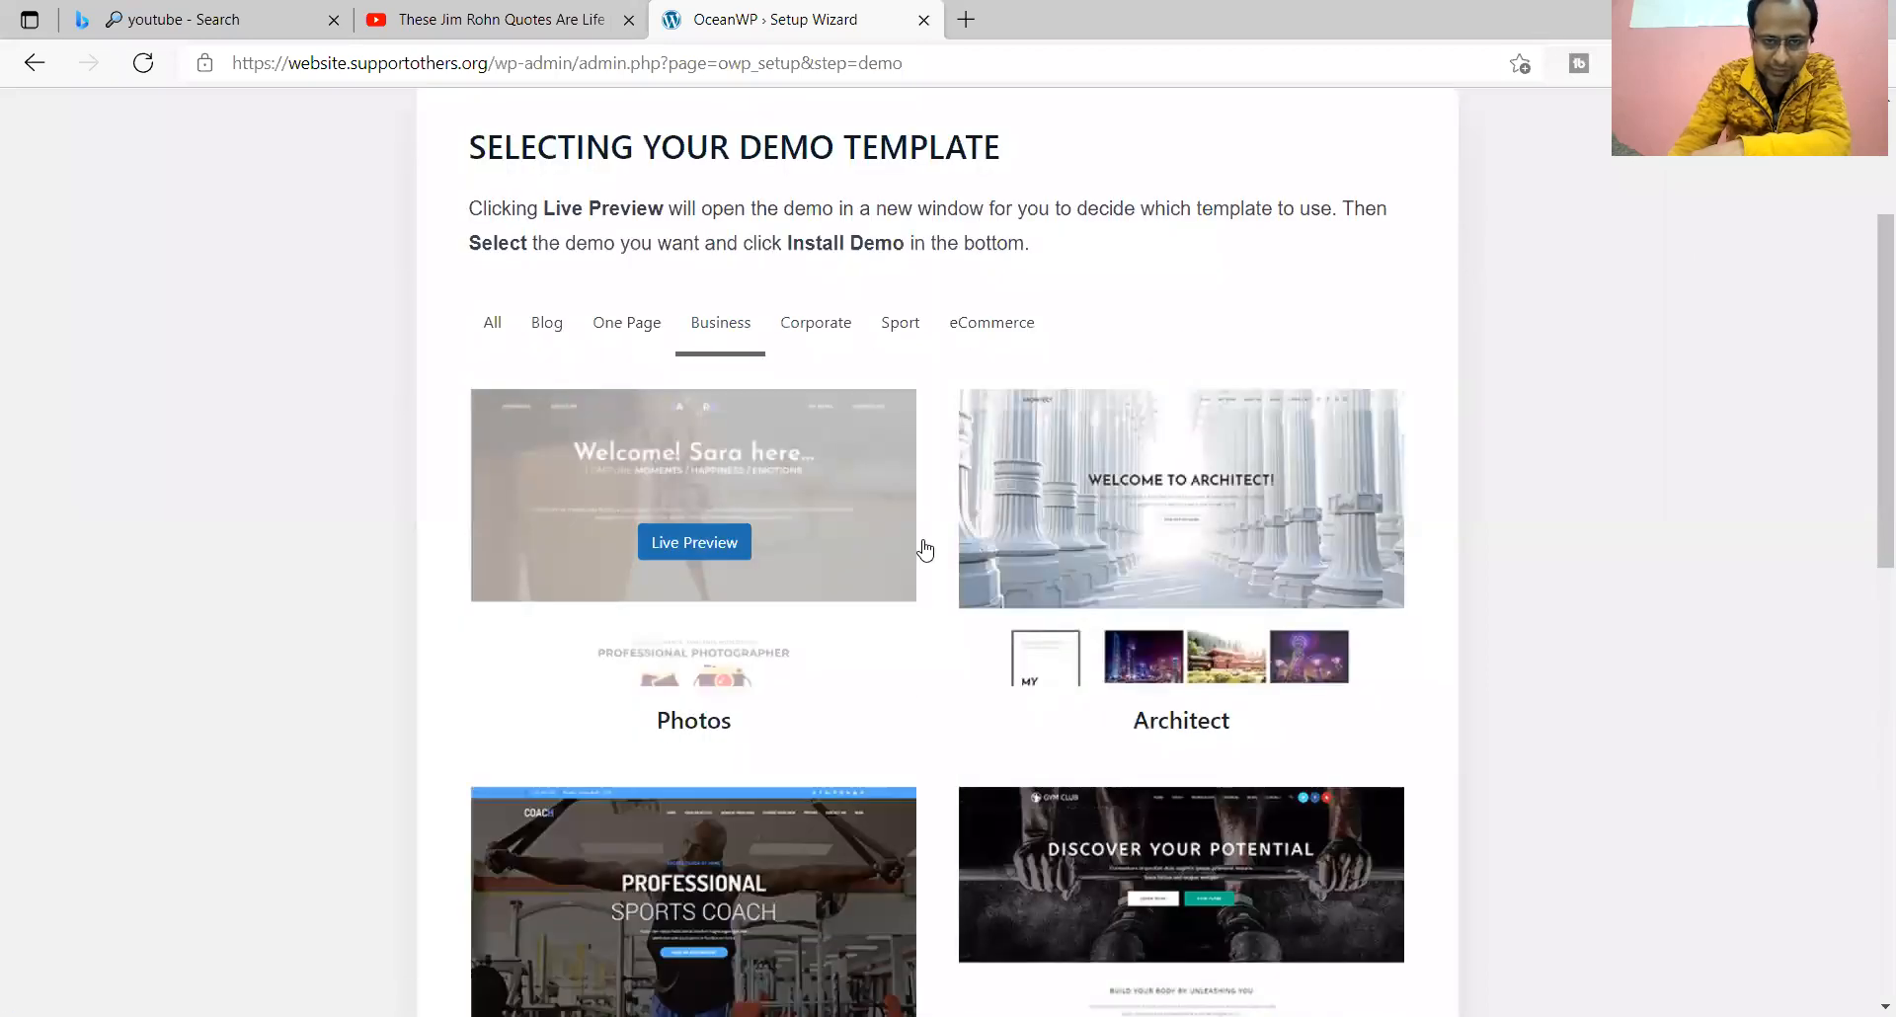
pyautogui.scroll(-3, 1387, 573)
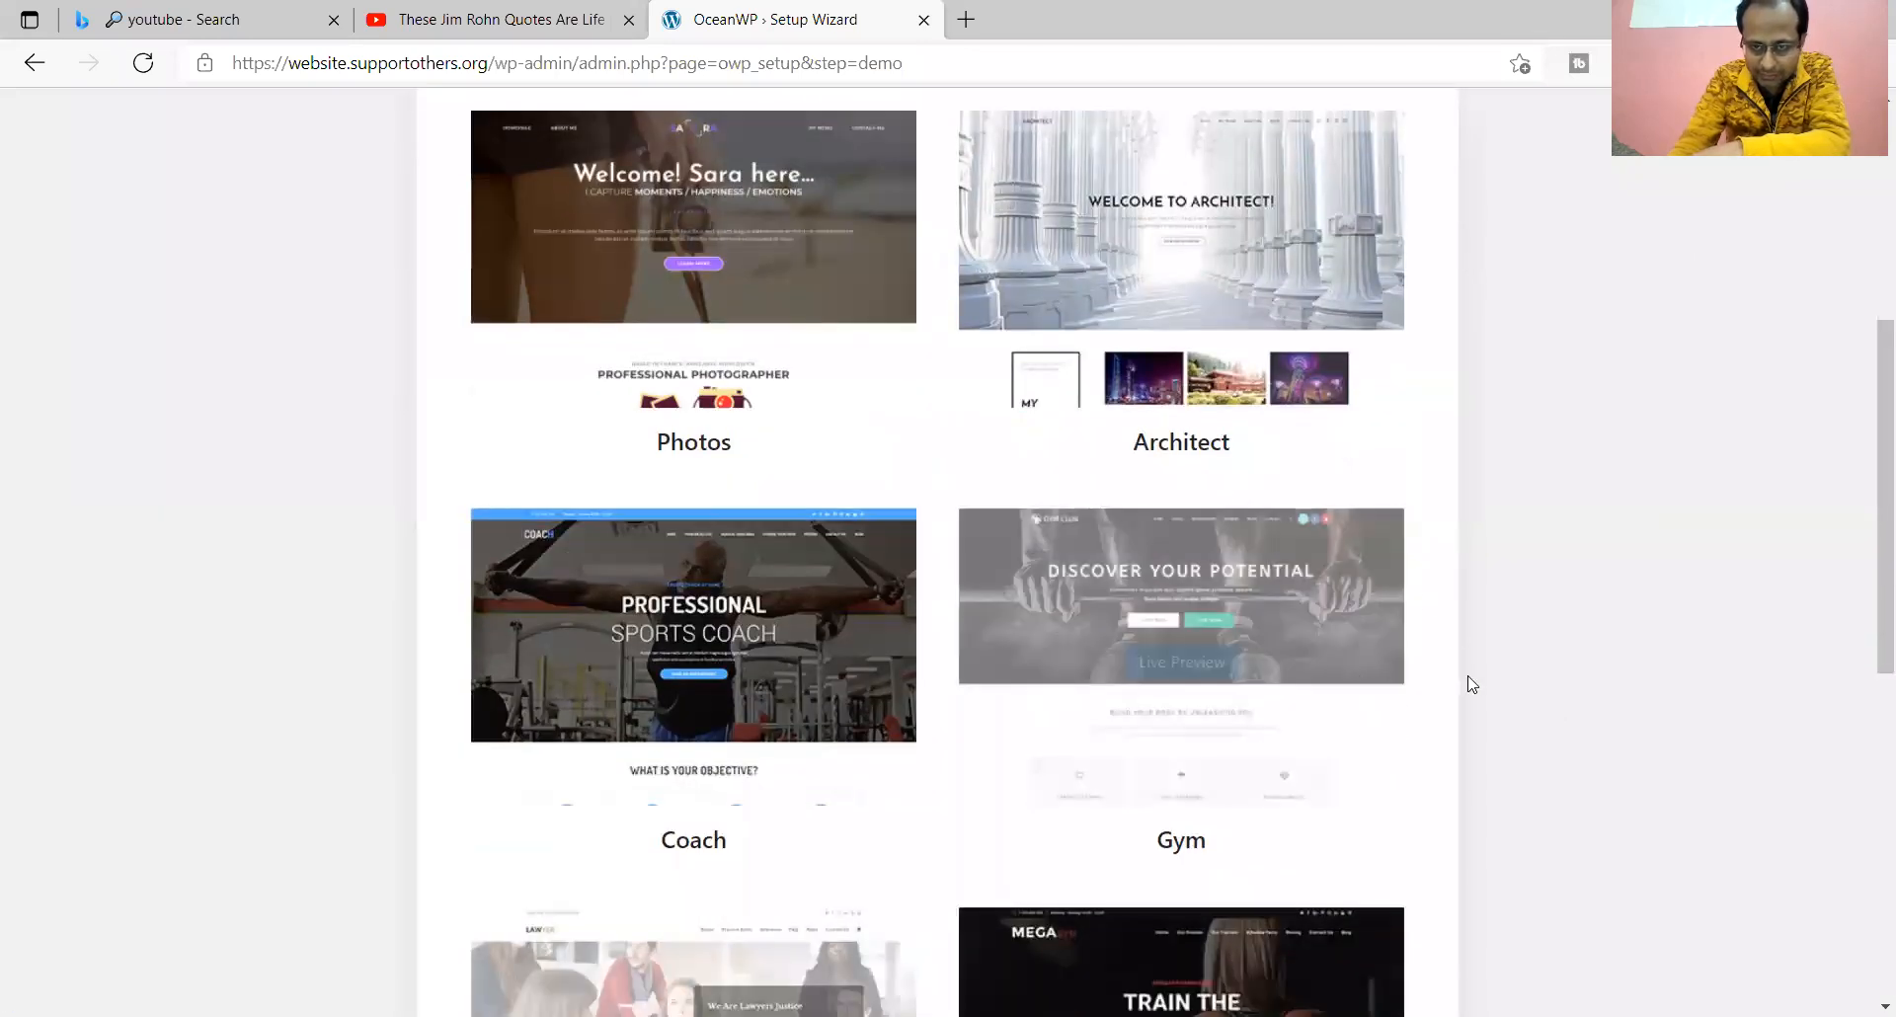
pyautogui.scroll(-3, 1382, 593)
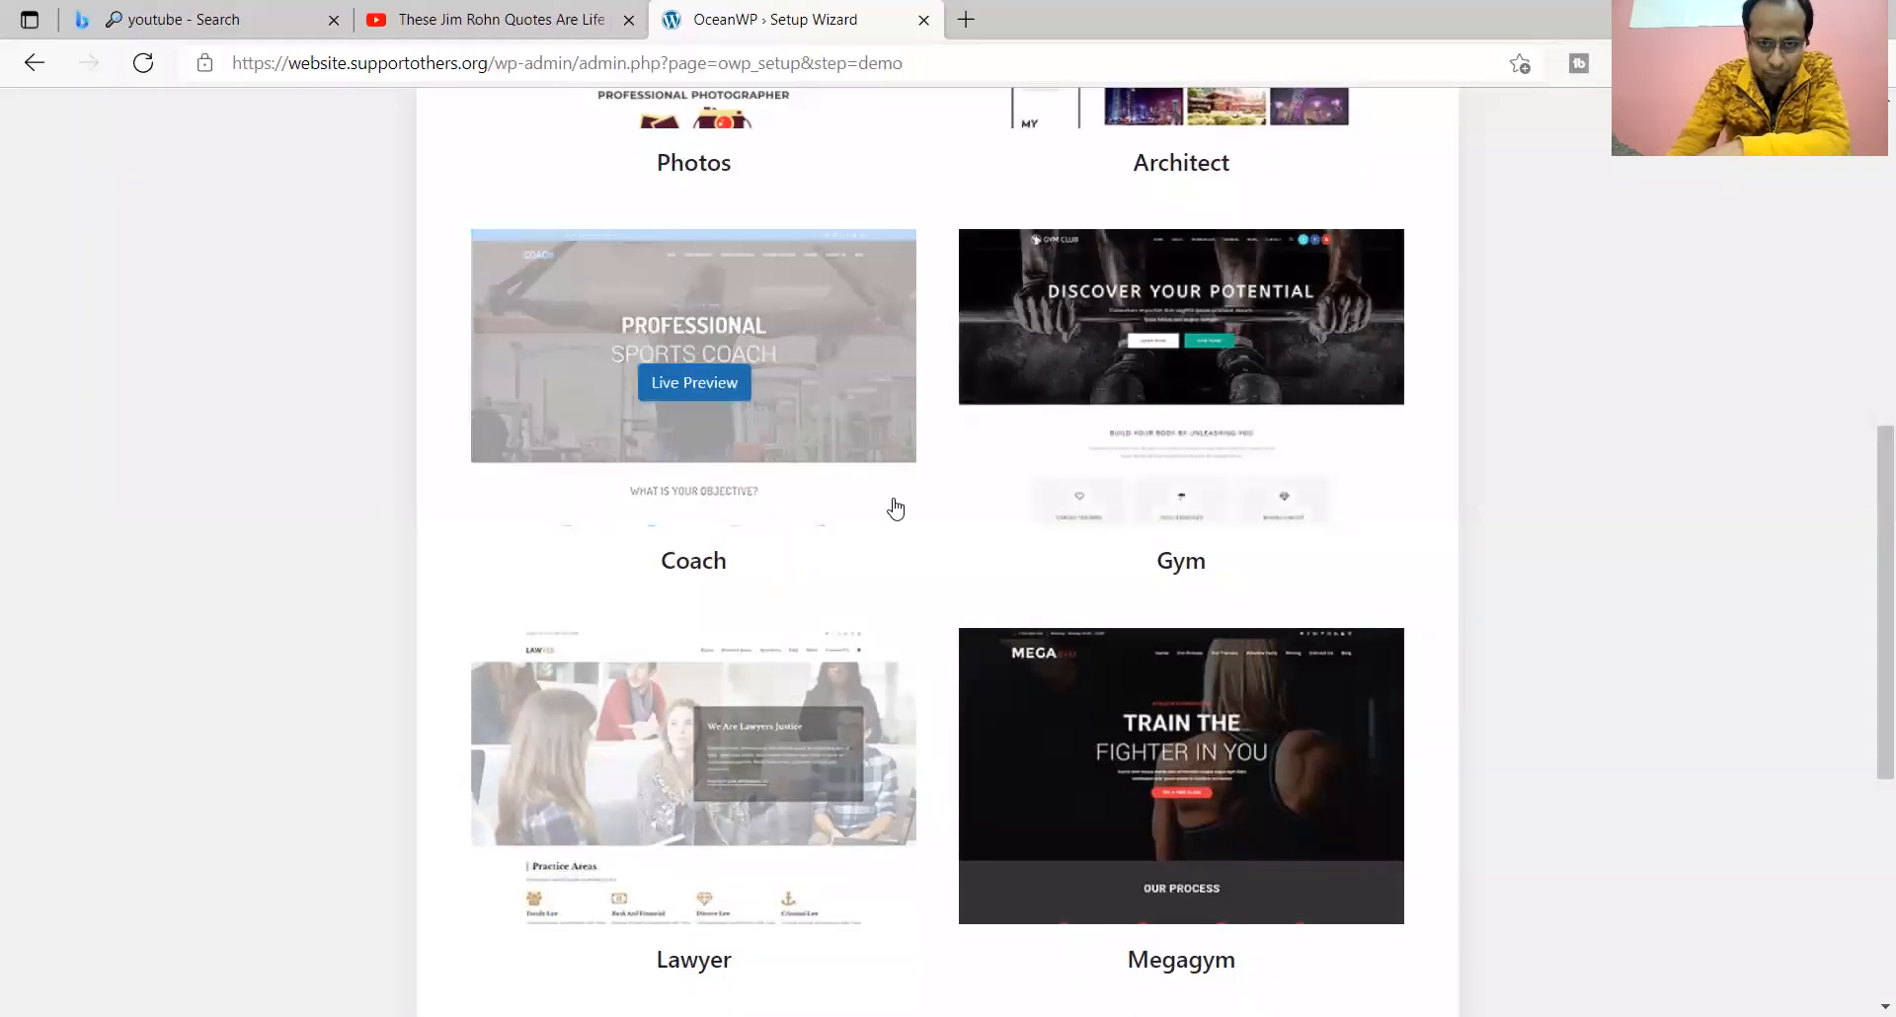
pyautogui.scroll(-6, 896, 677)
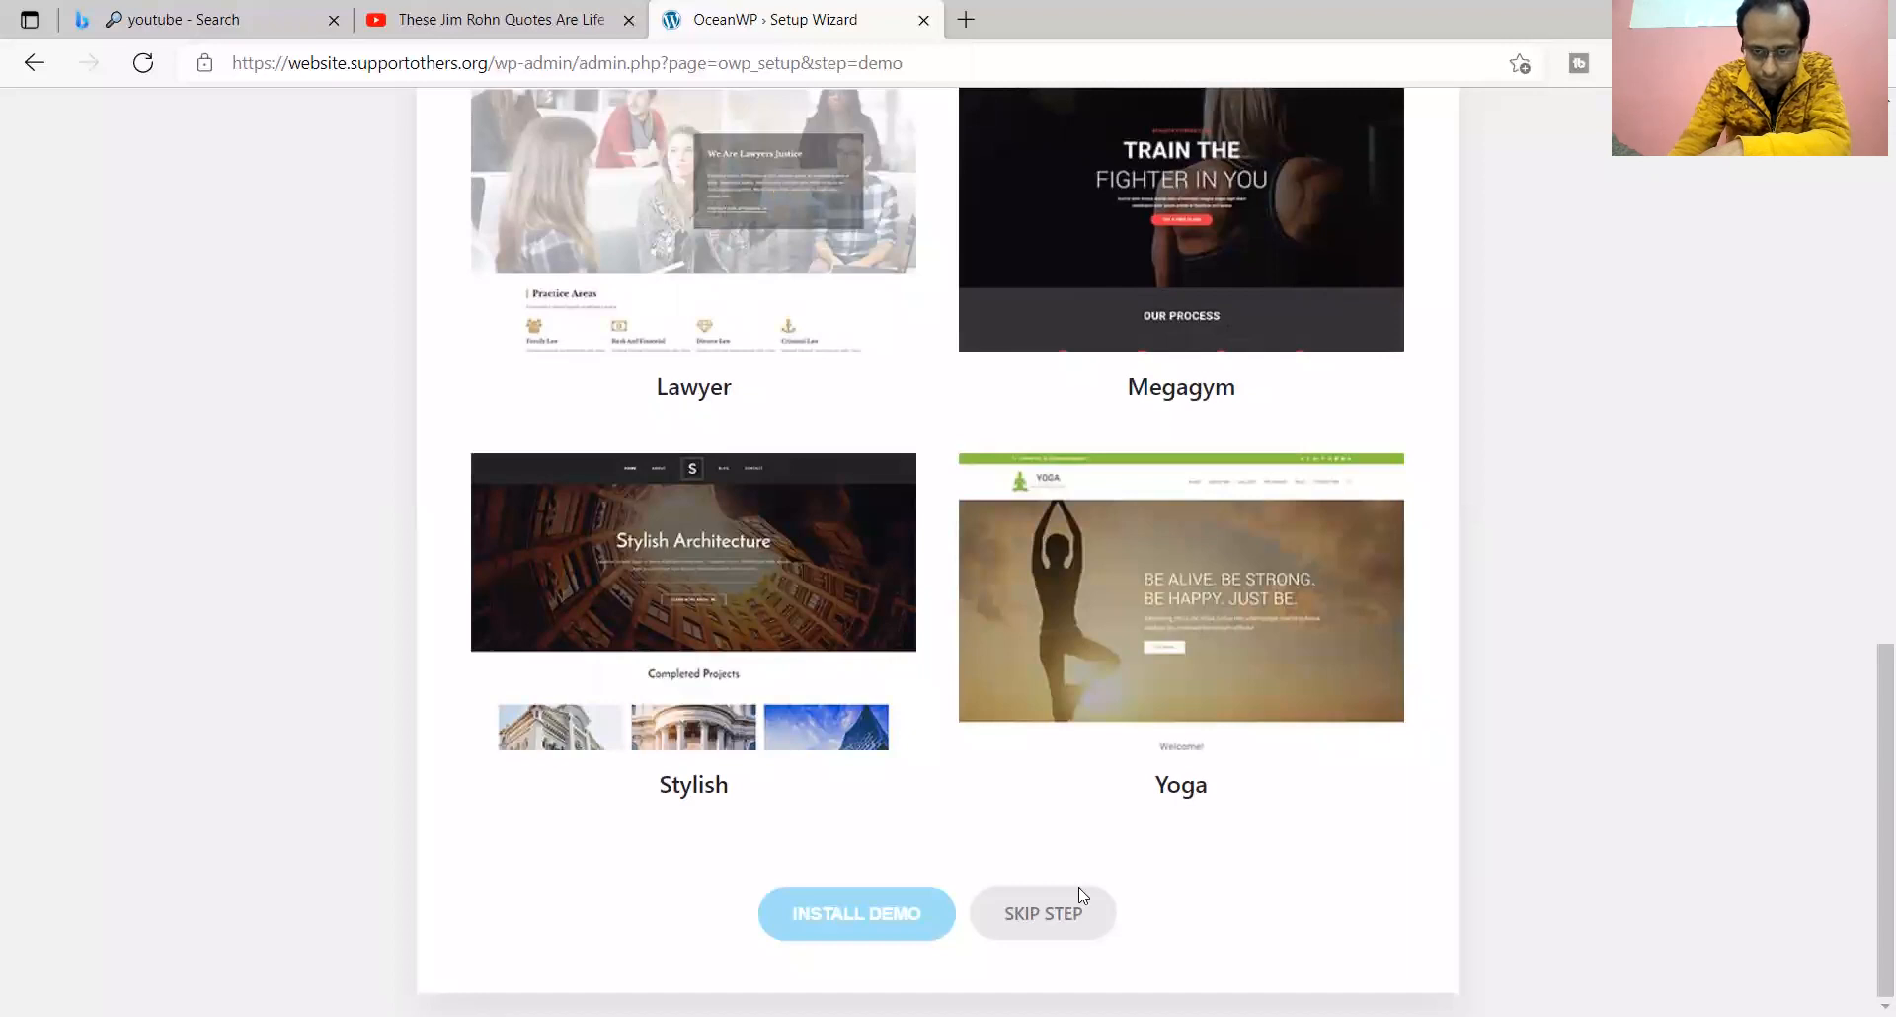
pyautogui.scroll(10, 1223, 635)
pyautogui.scroll(-3, 1223, 624)
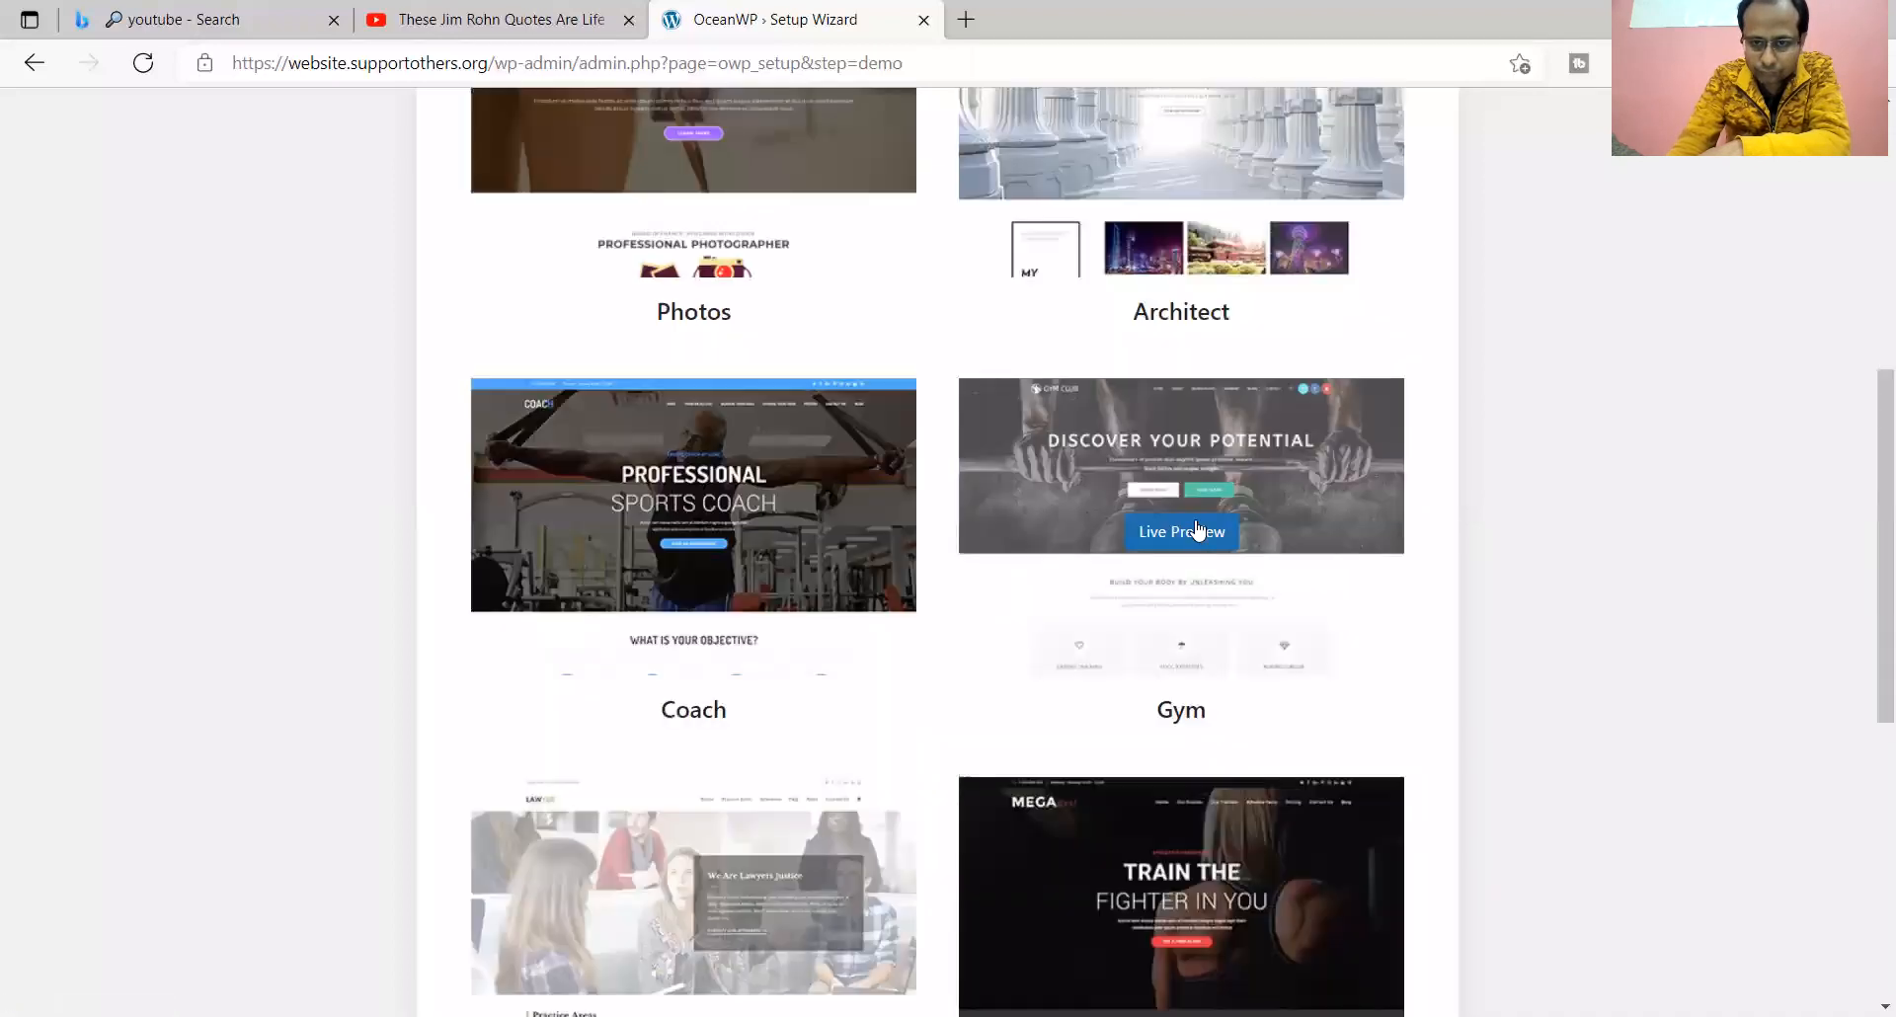
pyautogui.scroll(-1, 1199, 531)
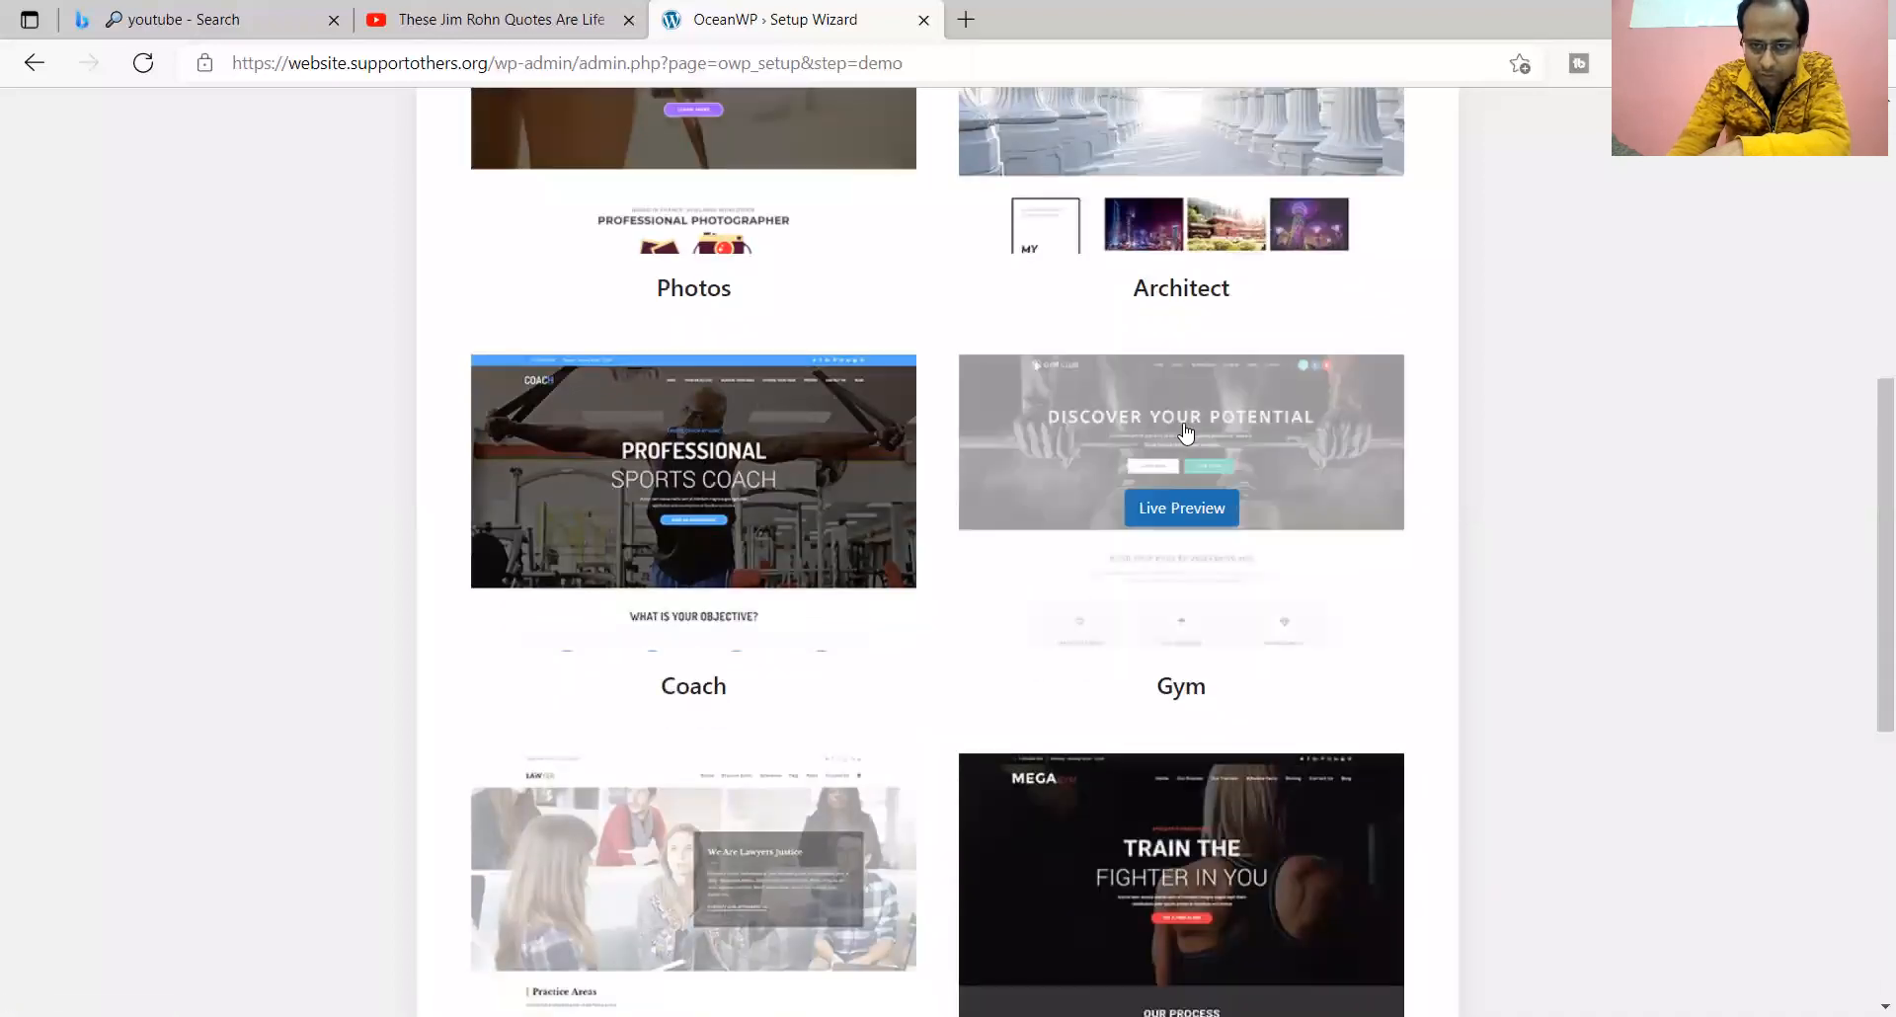
pyautogui.click(1183, 509)
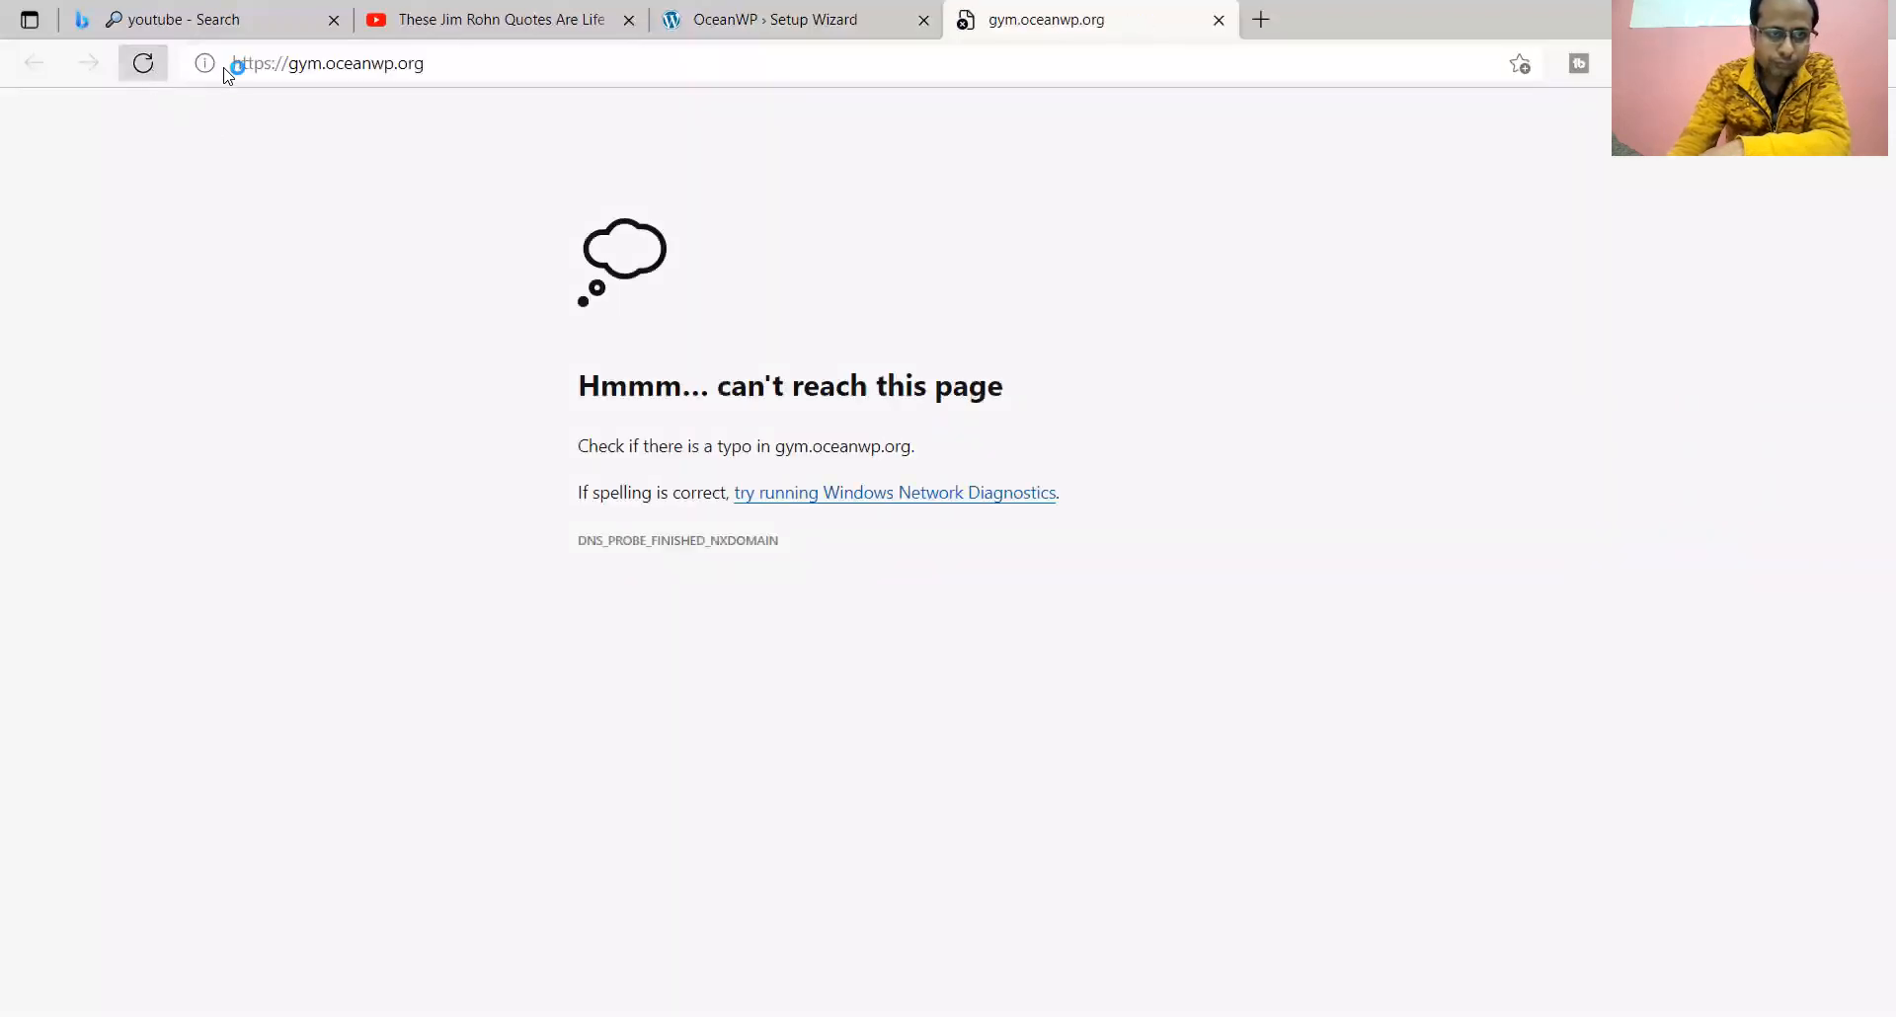
# - Reload the unreachable gym.oceanwp.org page and return to the setup wizard's demo selection
pyautogui.click(153, 70)
pyautogui.click(779, 19)
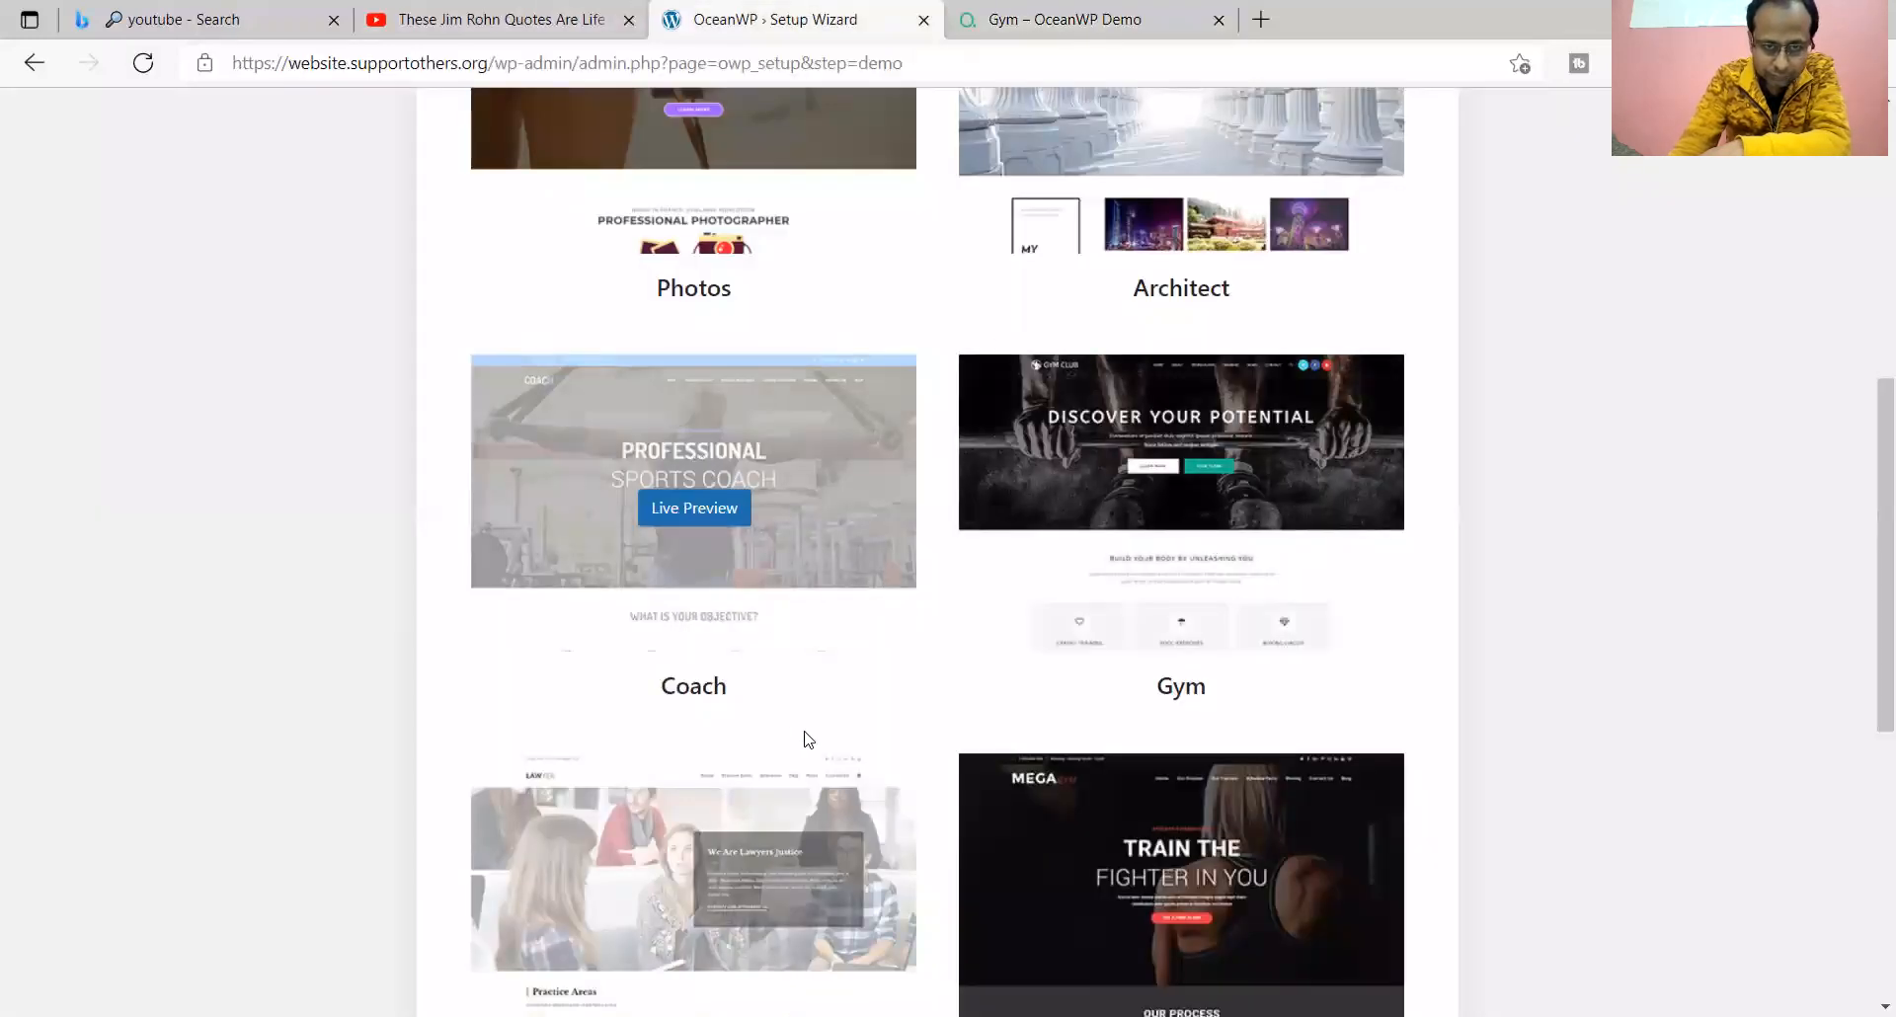
pyautogui.scroll(7, 1164, 690)
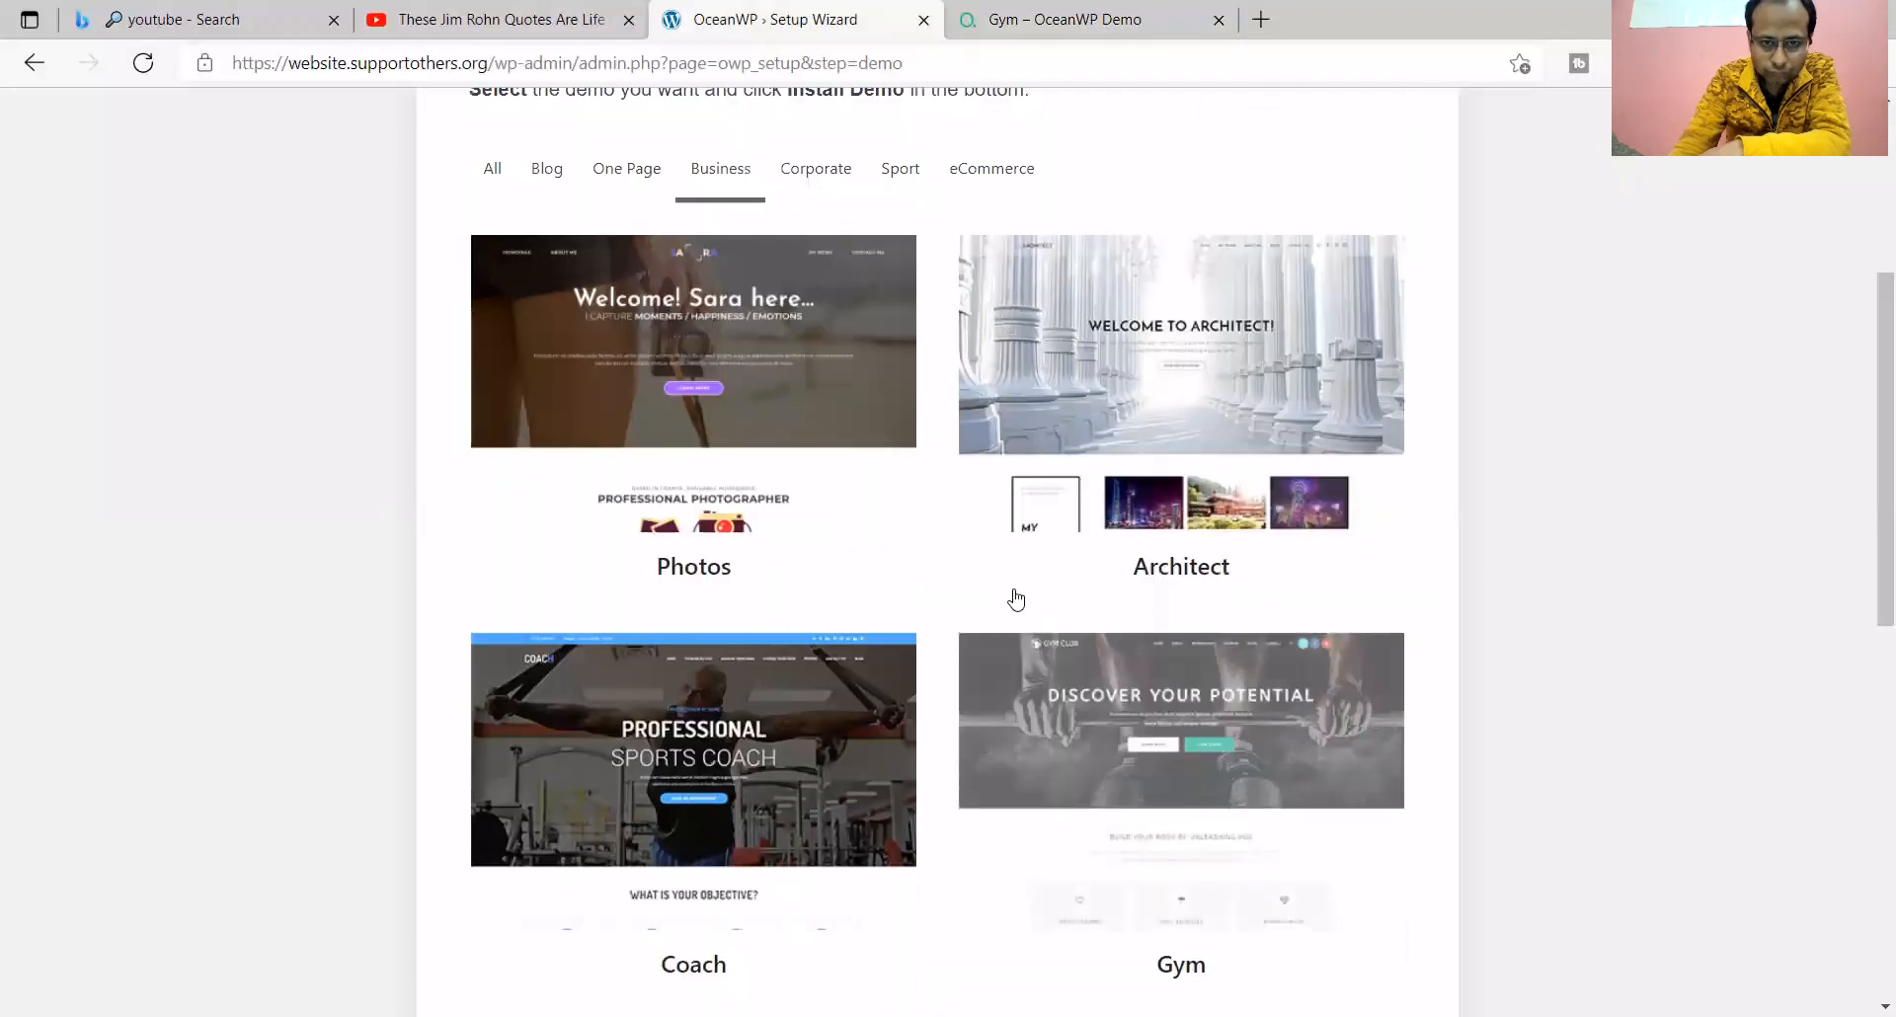
pyautogui.scroll(-3, 914, 559)
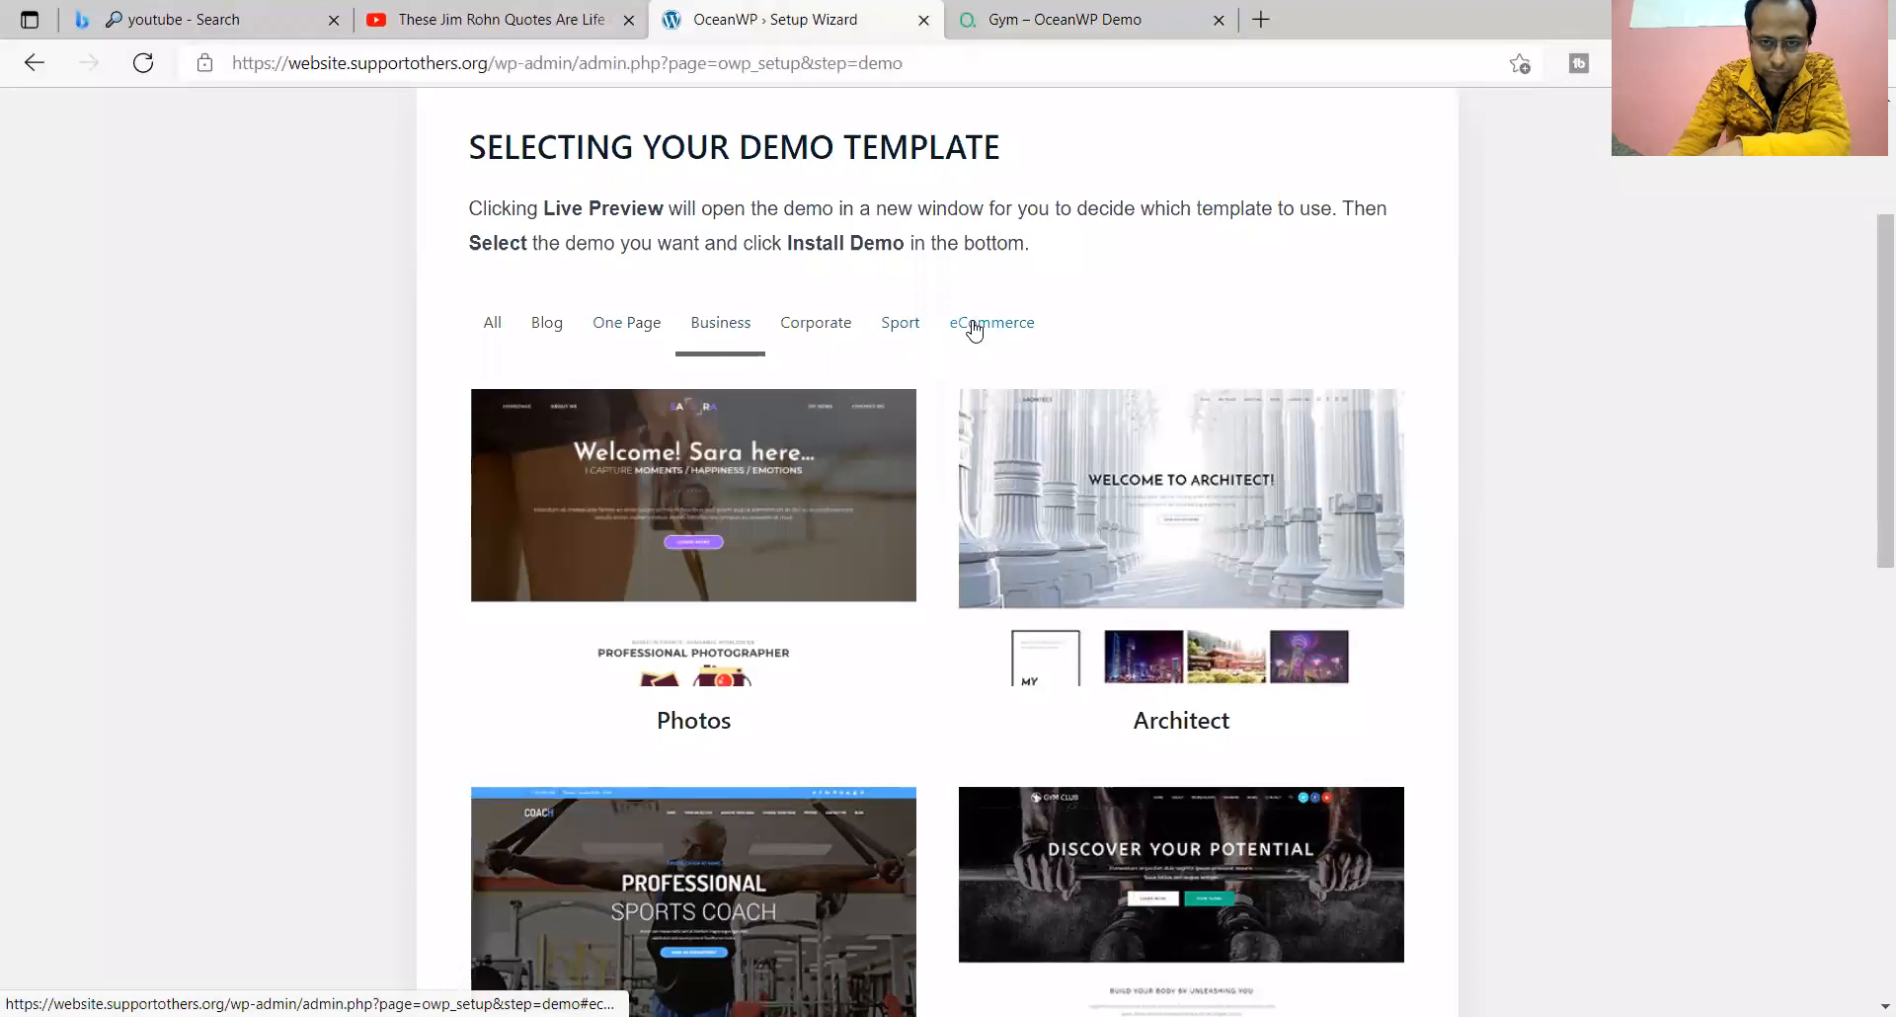
# - Switch to the Gym Club demo tab, scroll through the page, and close it with Ctrl+W
pyautogui.moveTo(1200, 559)
pyautogui.click(1077, 20)
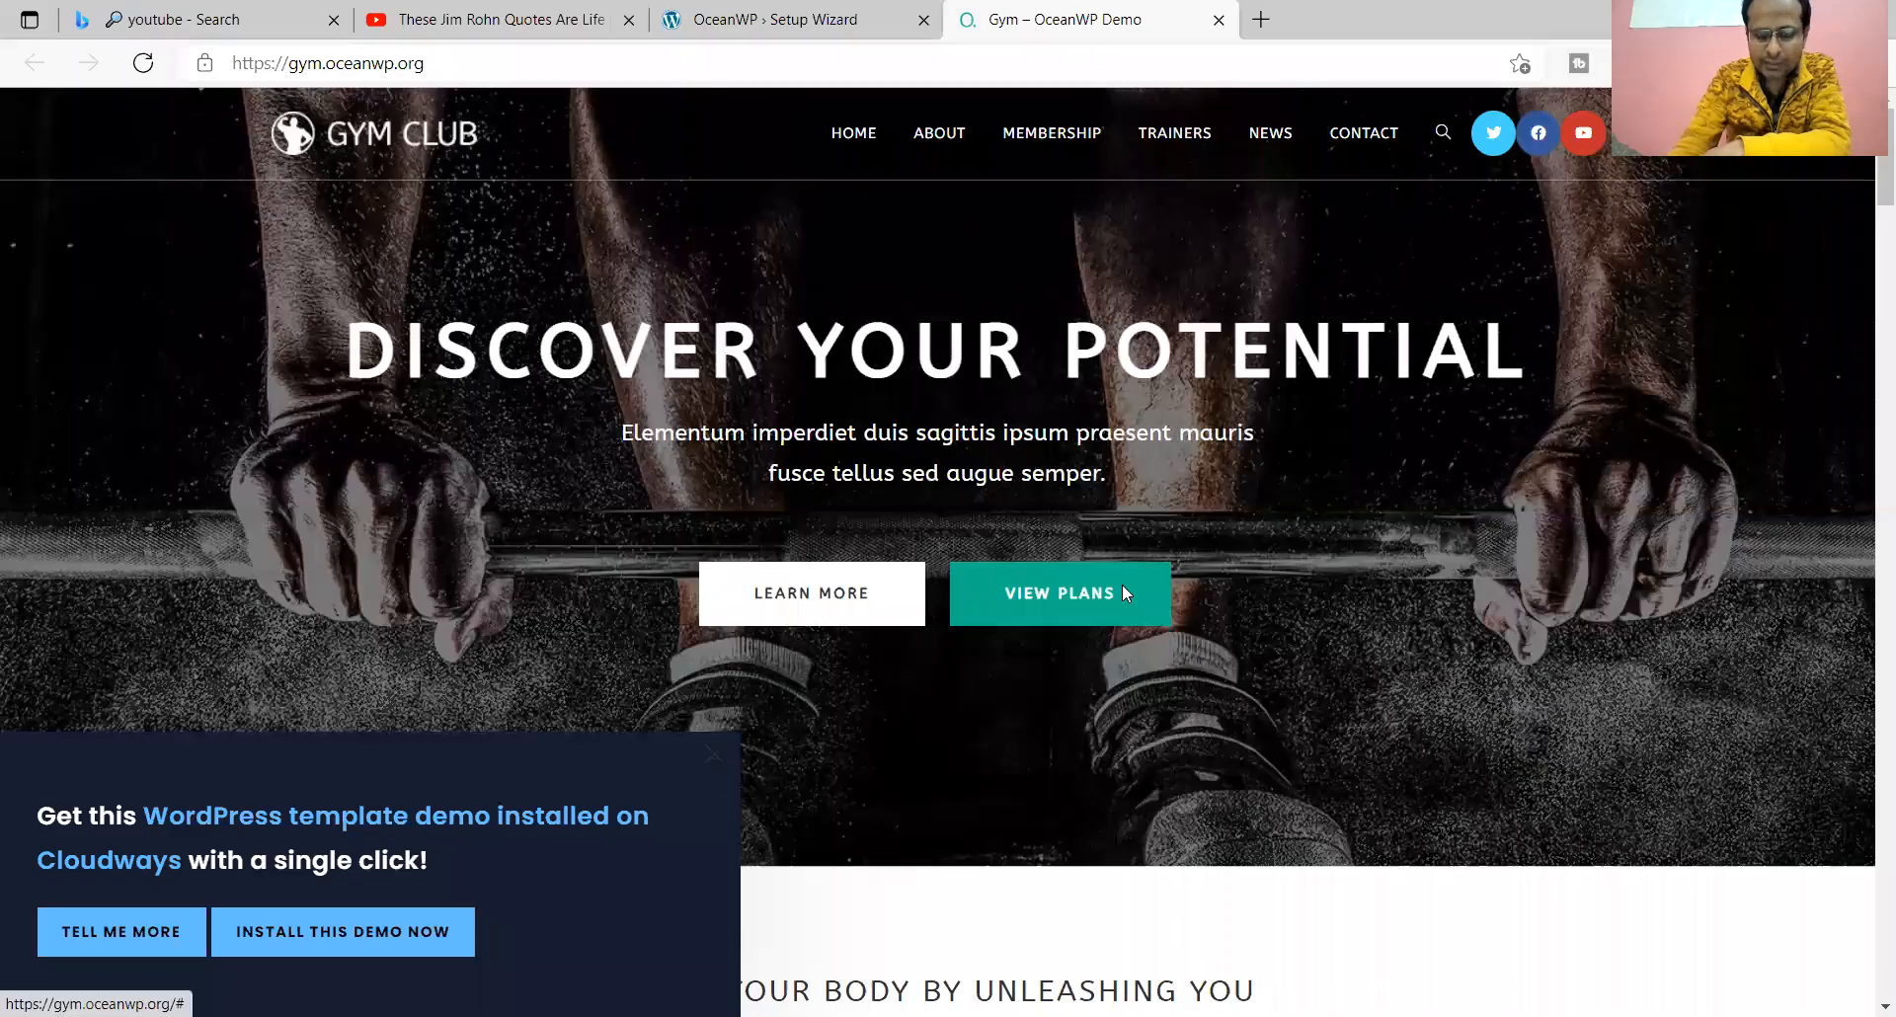
pyautogui.scroll(-10, 1121, 543)
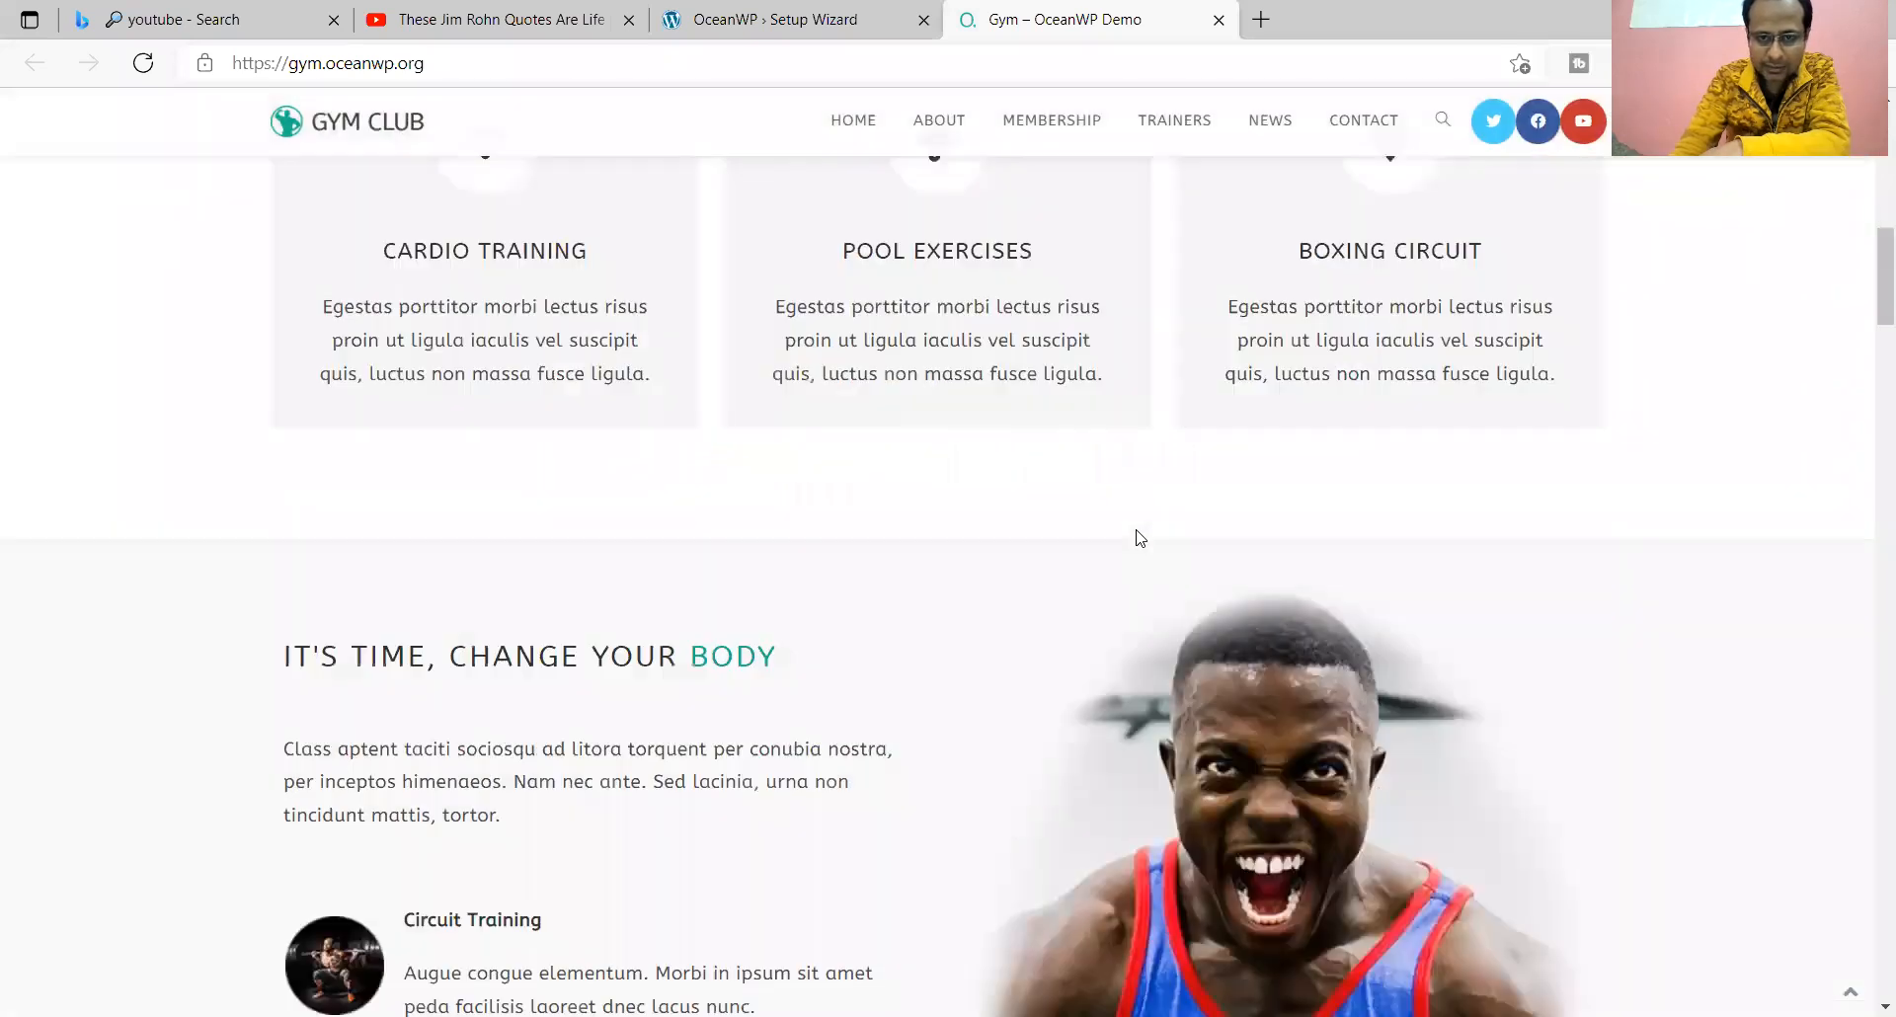
pyautogui.scroll(-15, 1137, 538)
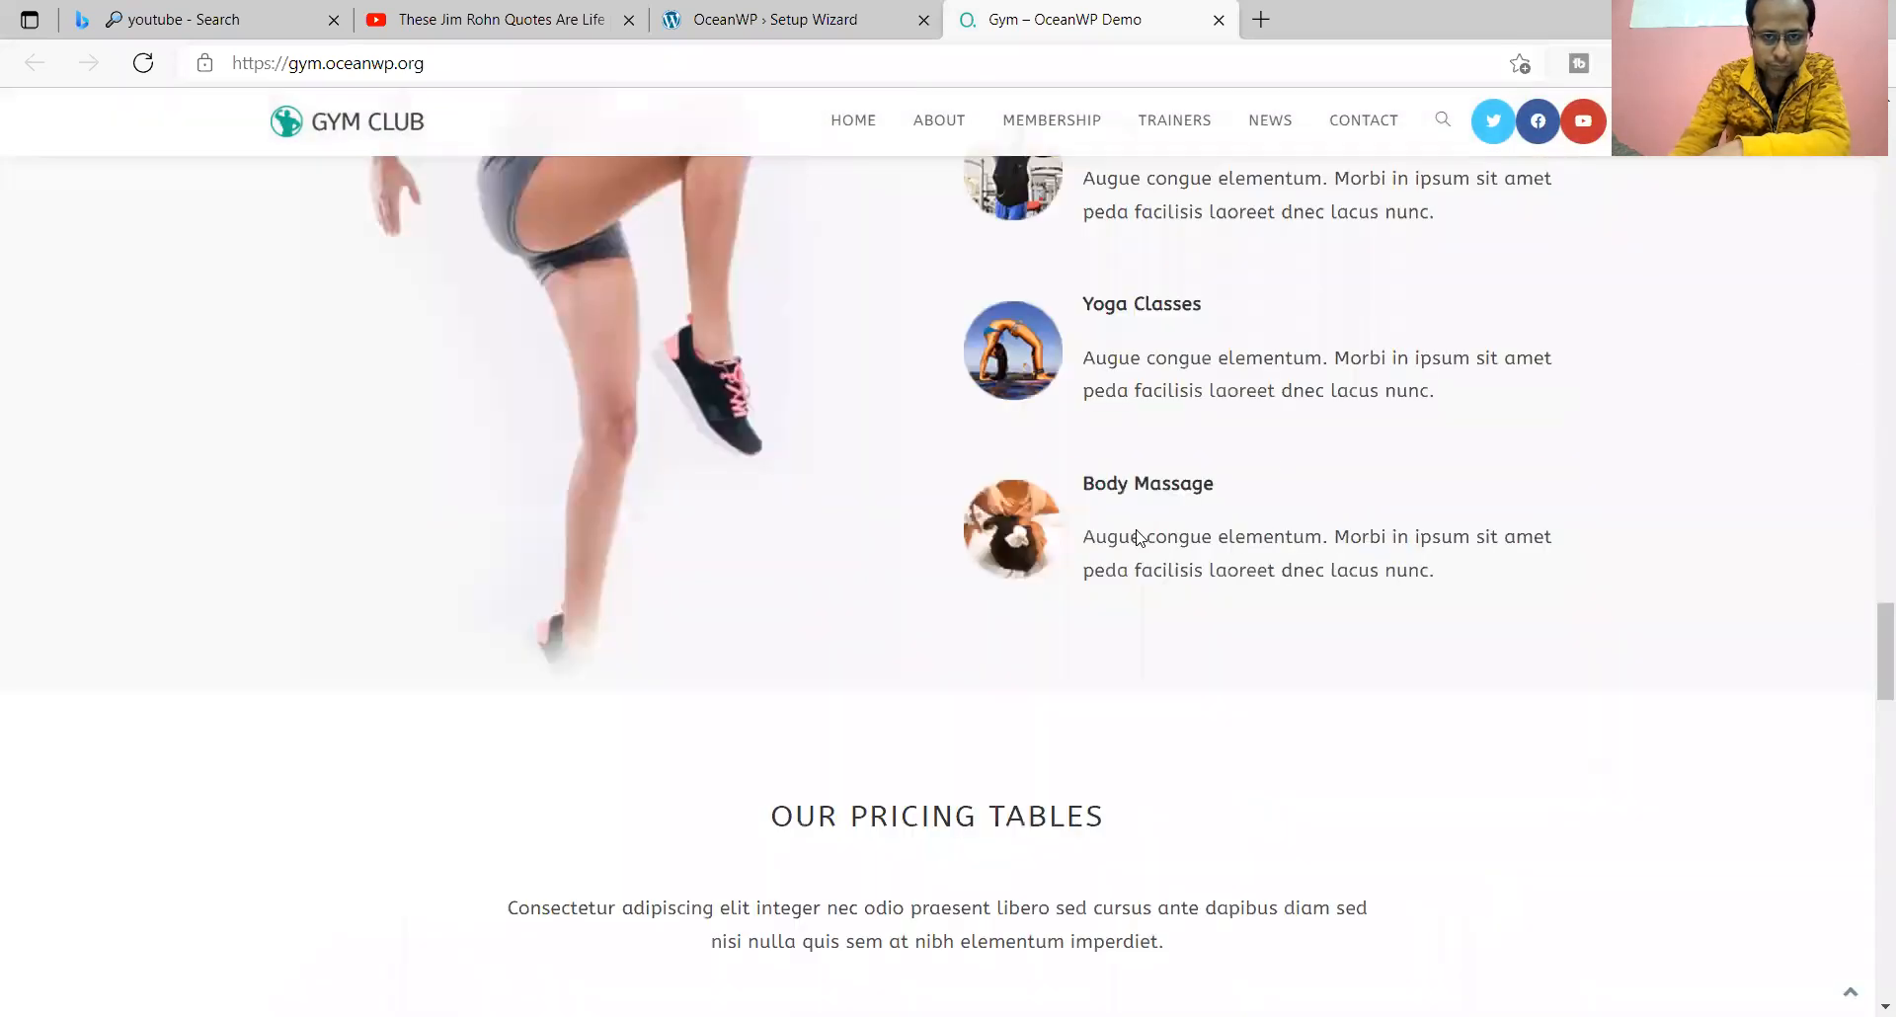
pyautogui.scroll(-12, 1137, 538)
pyautogui.scroll(-3, 1137, 538)
pyautogui.scroll(14, 1138, 538)
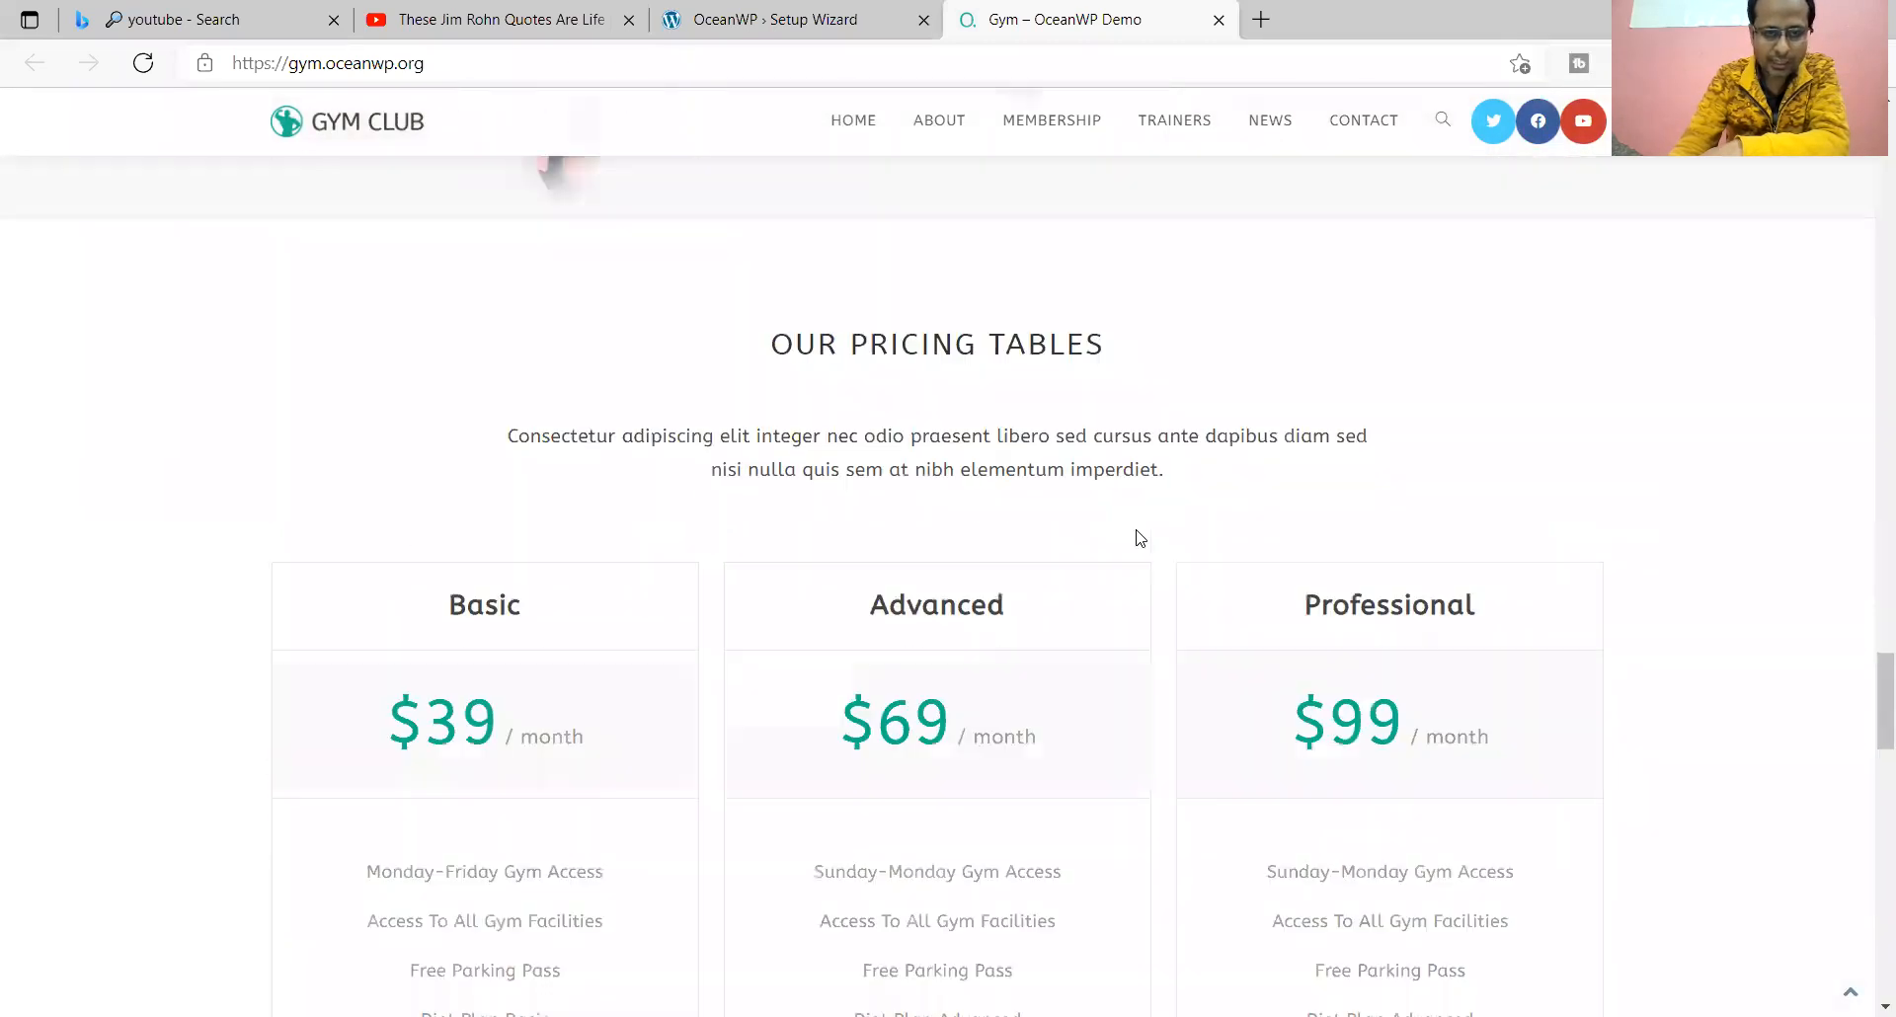
pyautogui.scroll(10, 1137, 538)
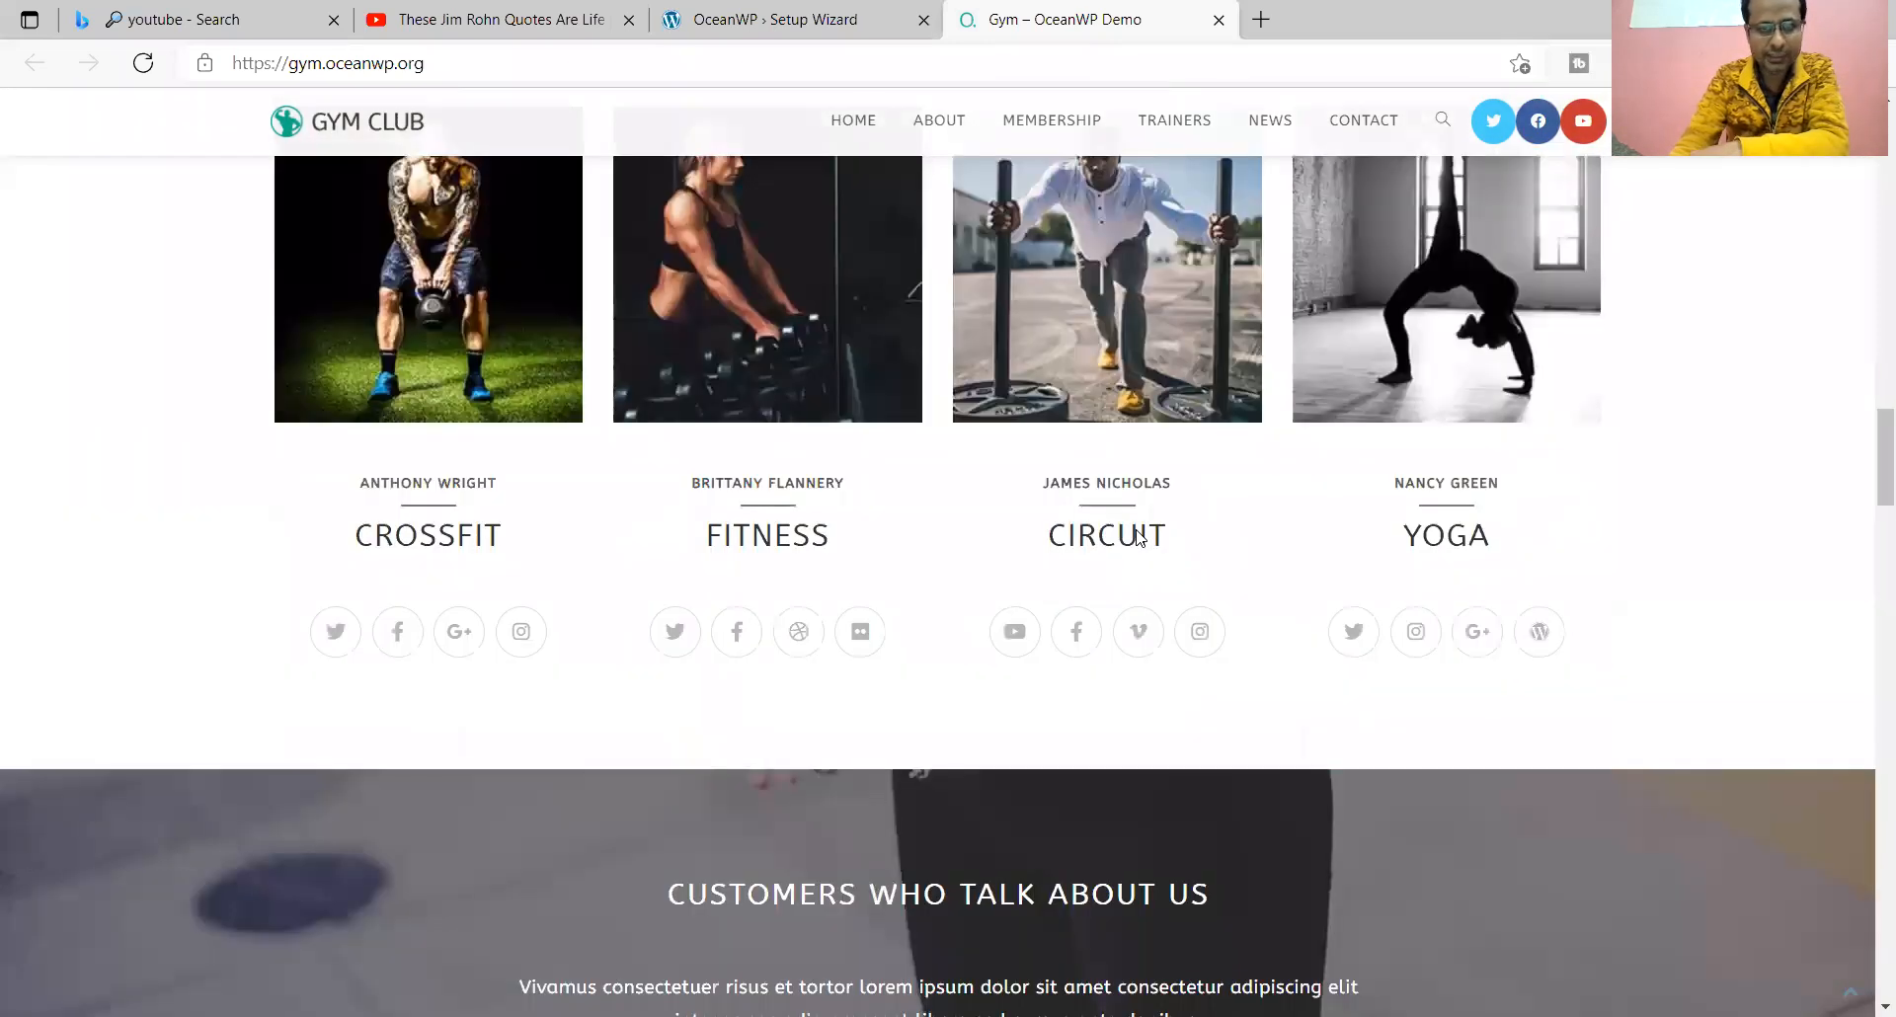
pyautogui.scroll(12, 1137, 537)
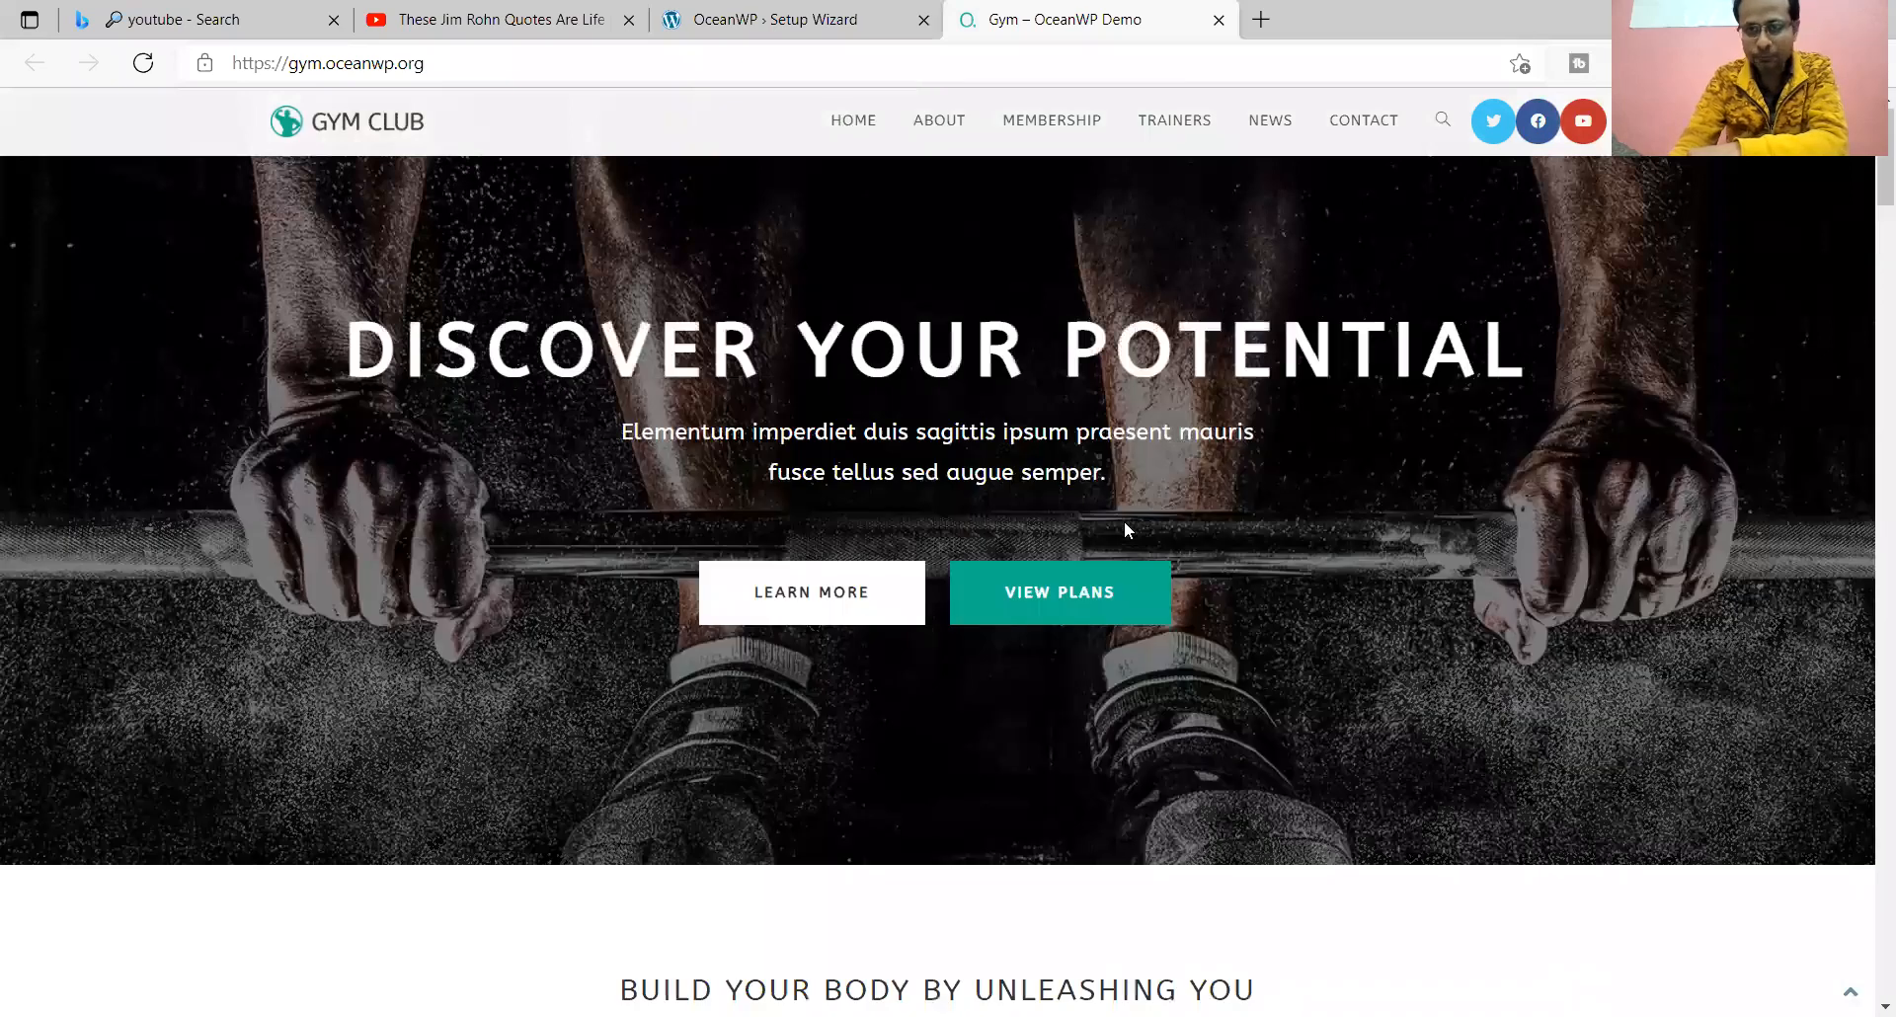
pyautogui.scroll(-10, 1125, 522)
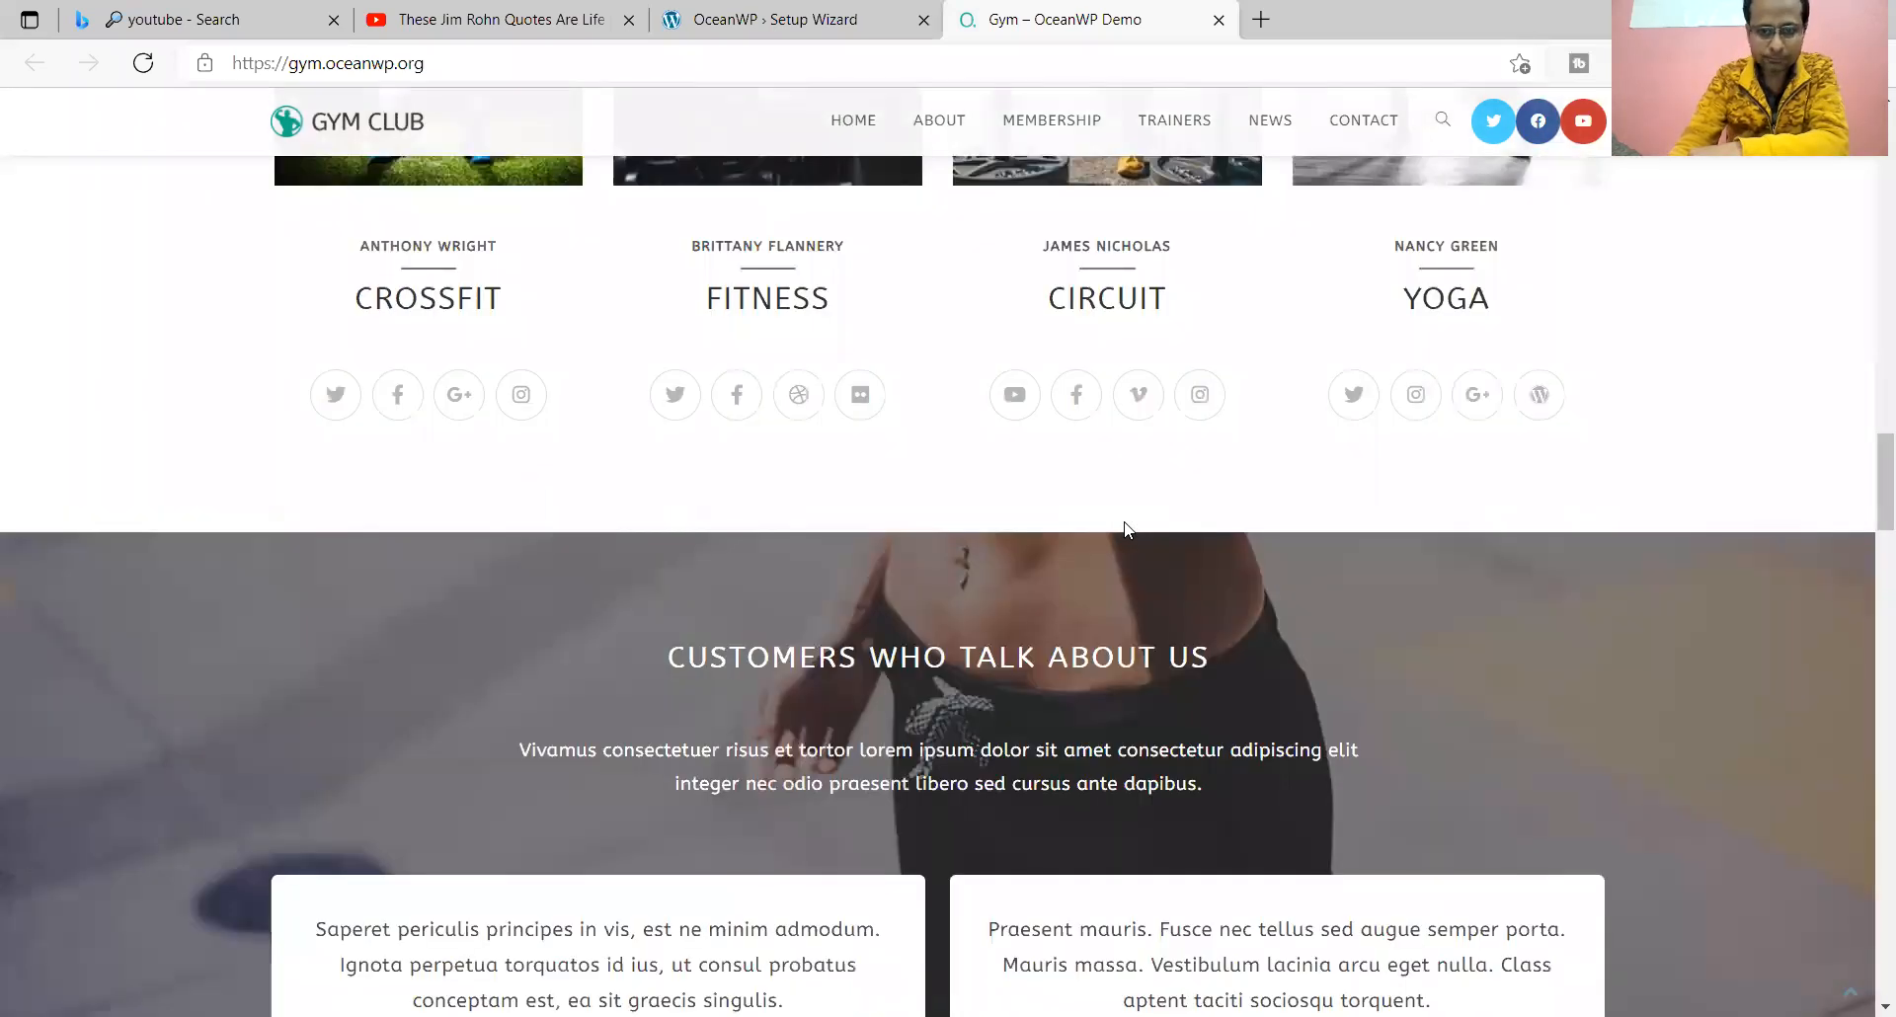
pyautogui.scroll(-10, 1125, 529)
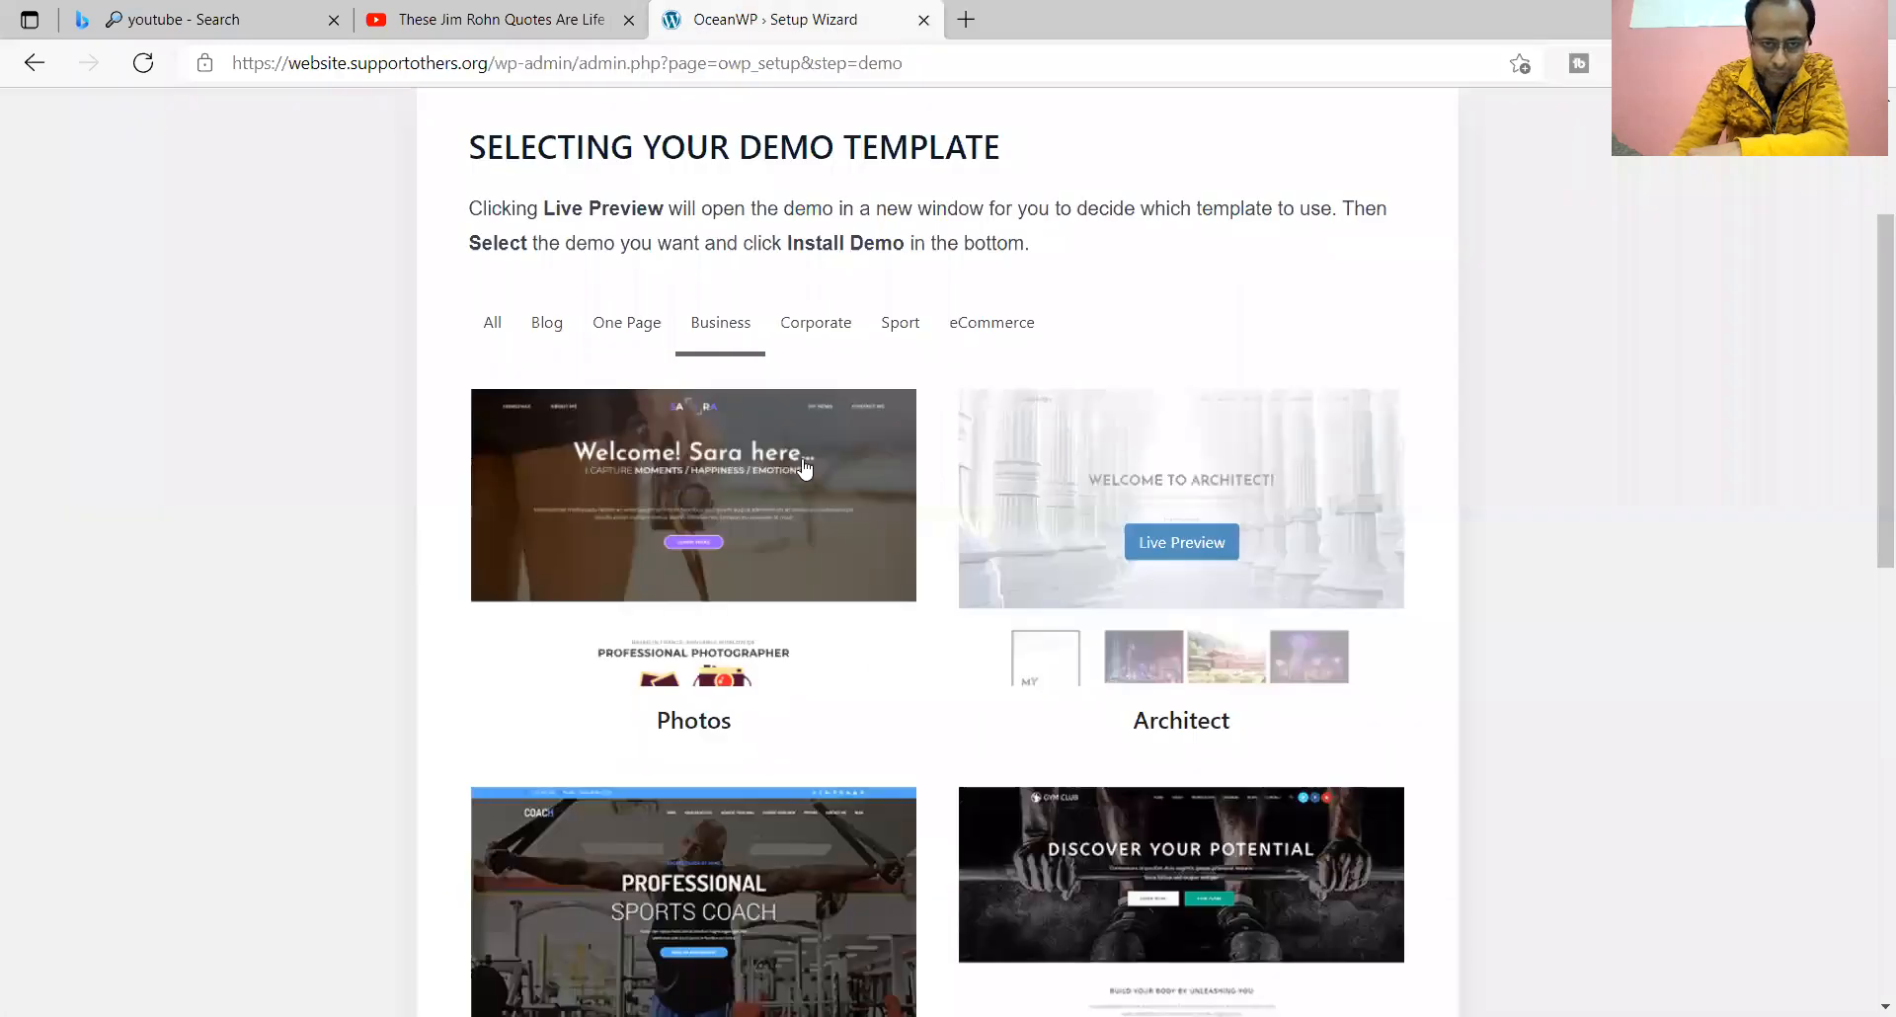
pyautogui.hotkey('ctrl', 'w')
# - Filter to Corporate templates, open the Photos demo preview, and dismiss the Cloudways popup
pyautogui.moveTo(816, 415)
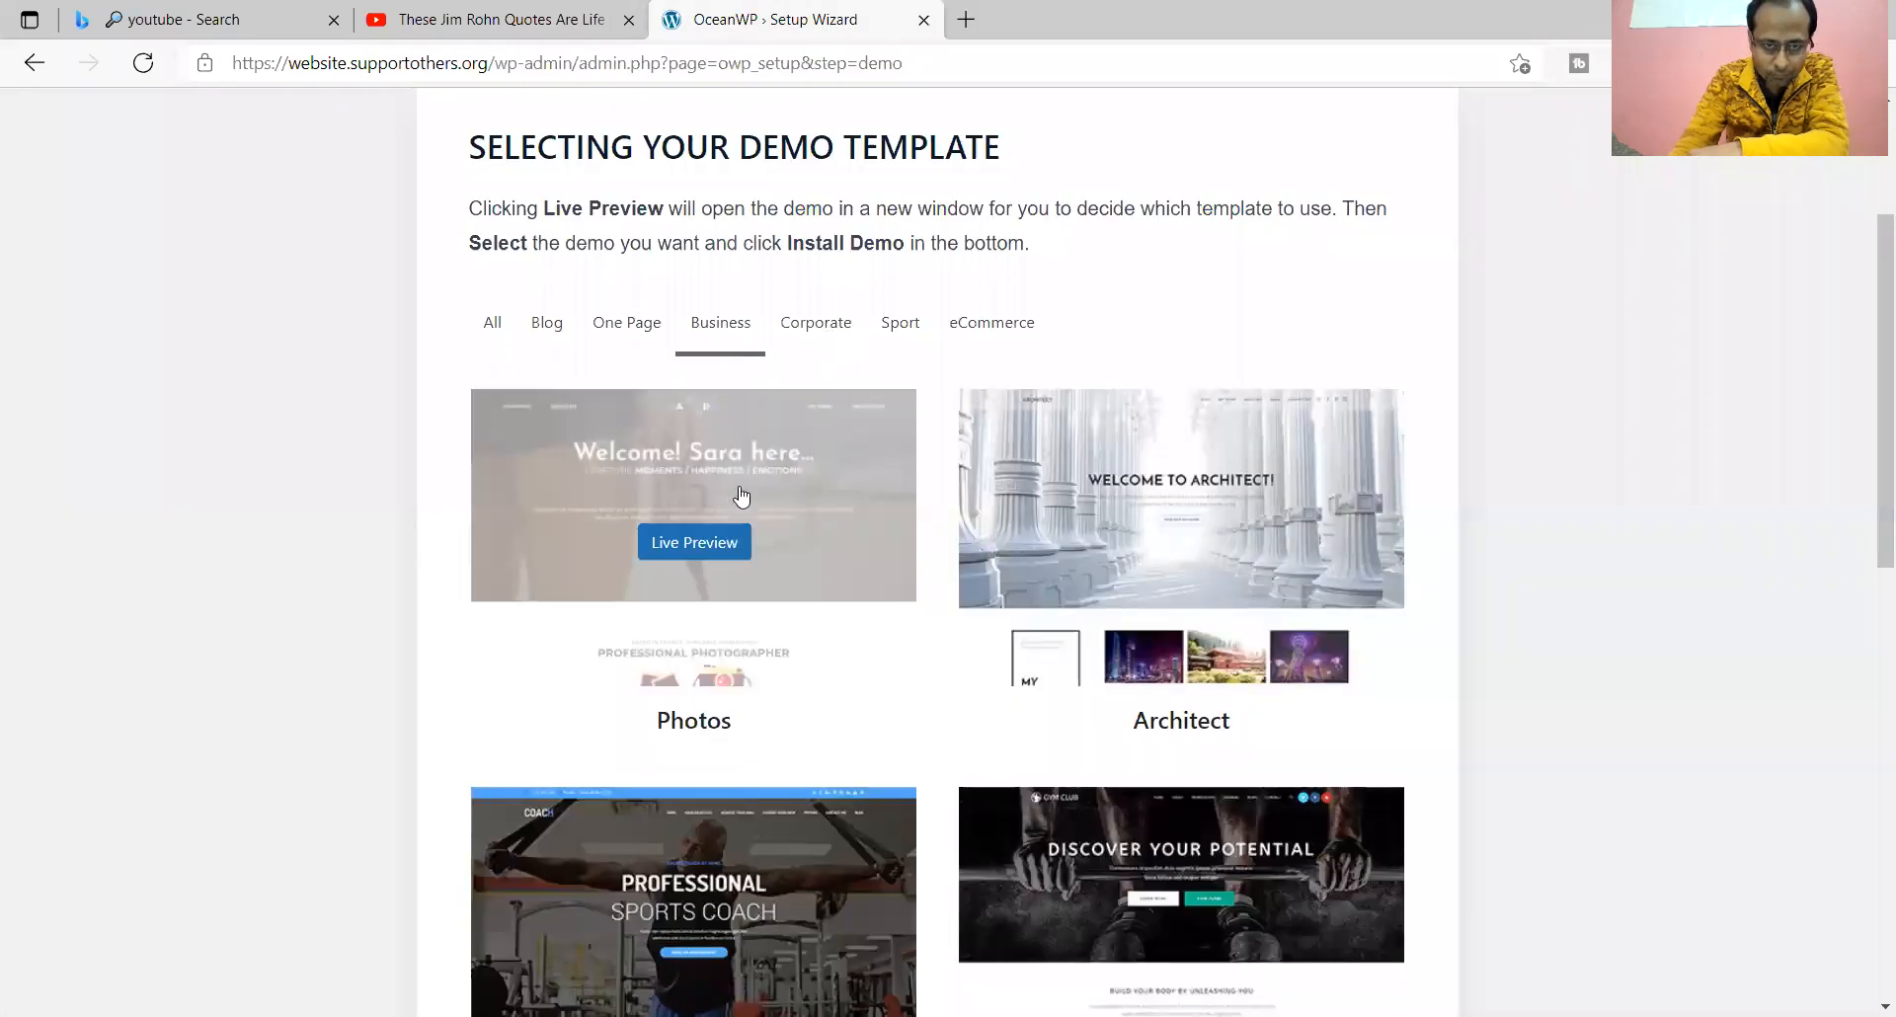
pyautogui.click(816, 323)
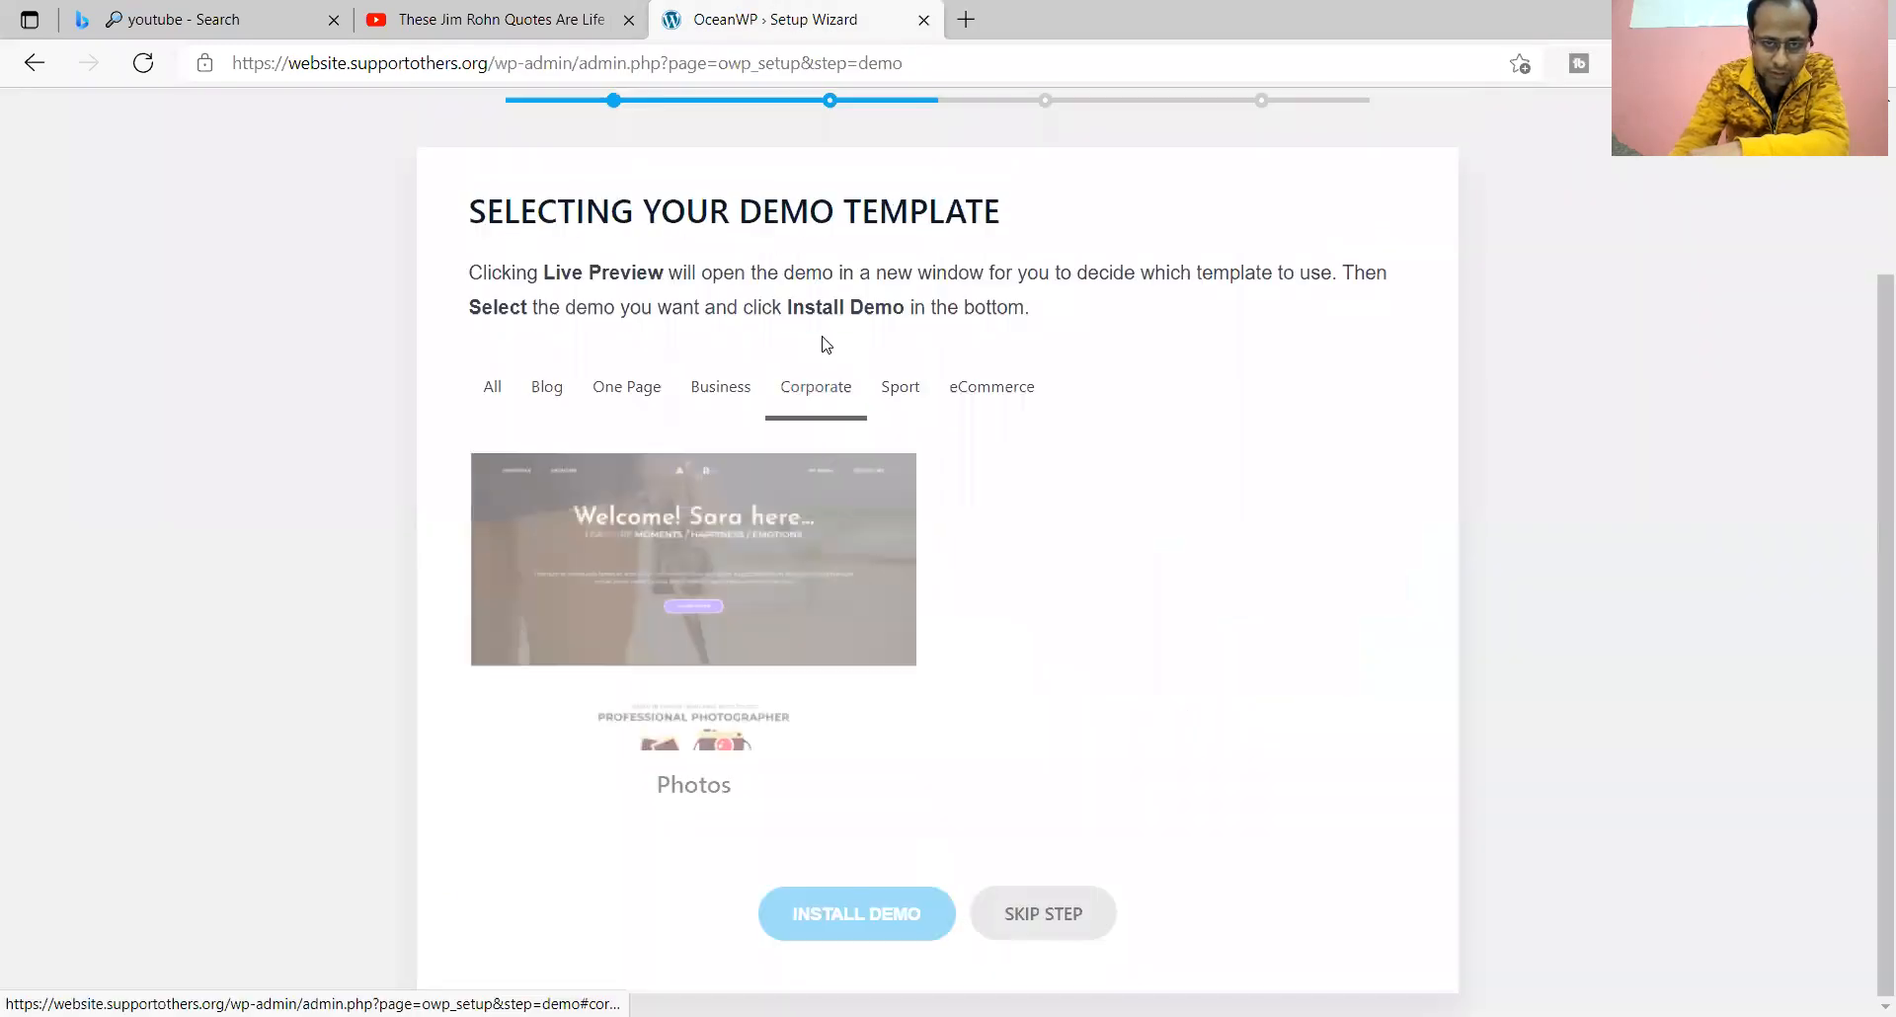
pyautogui.click(699, 600)
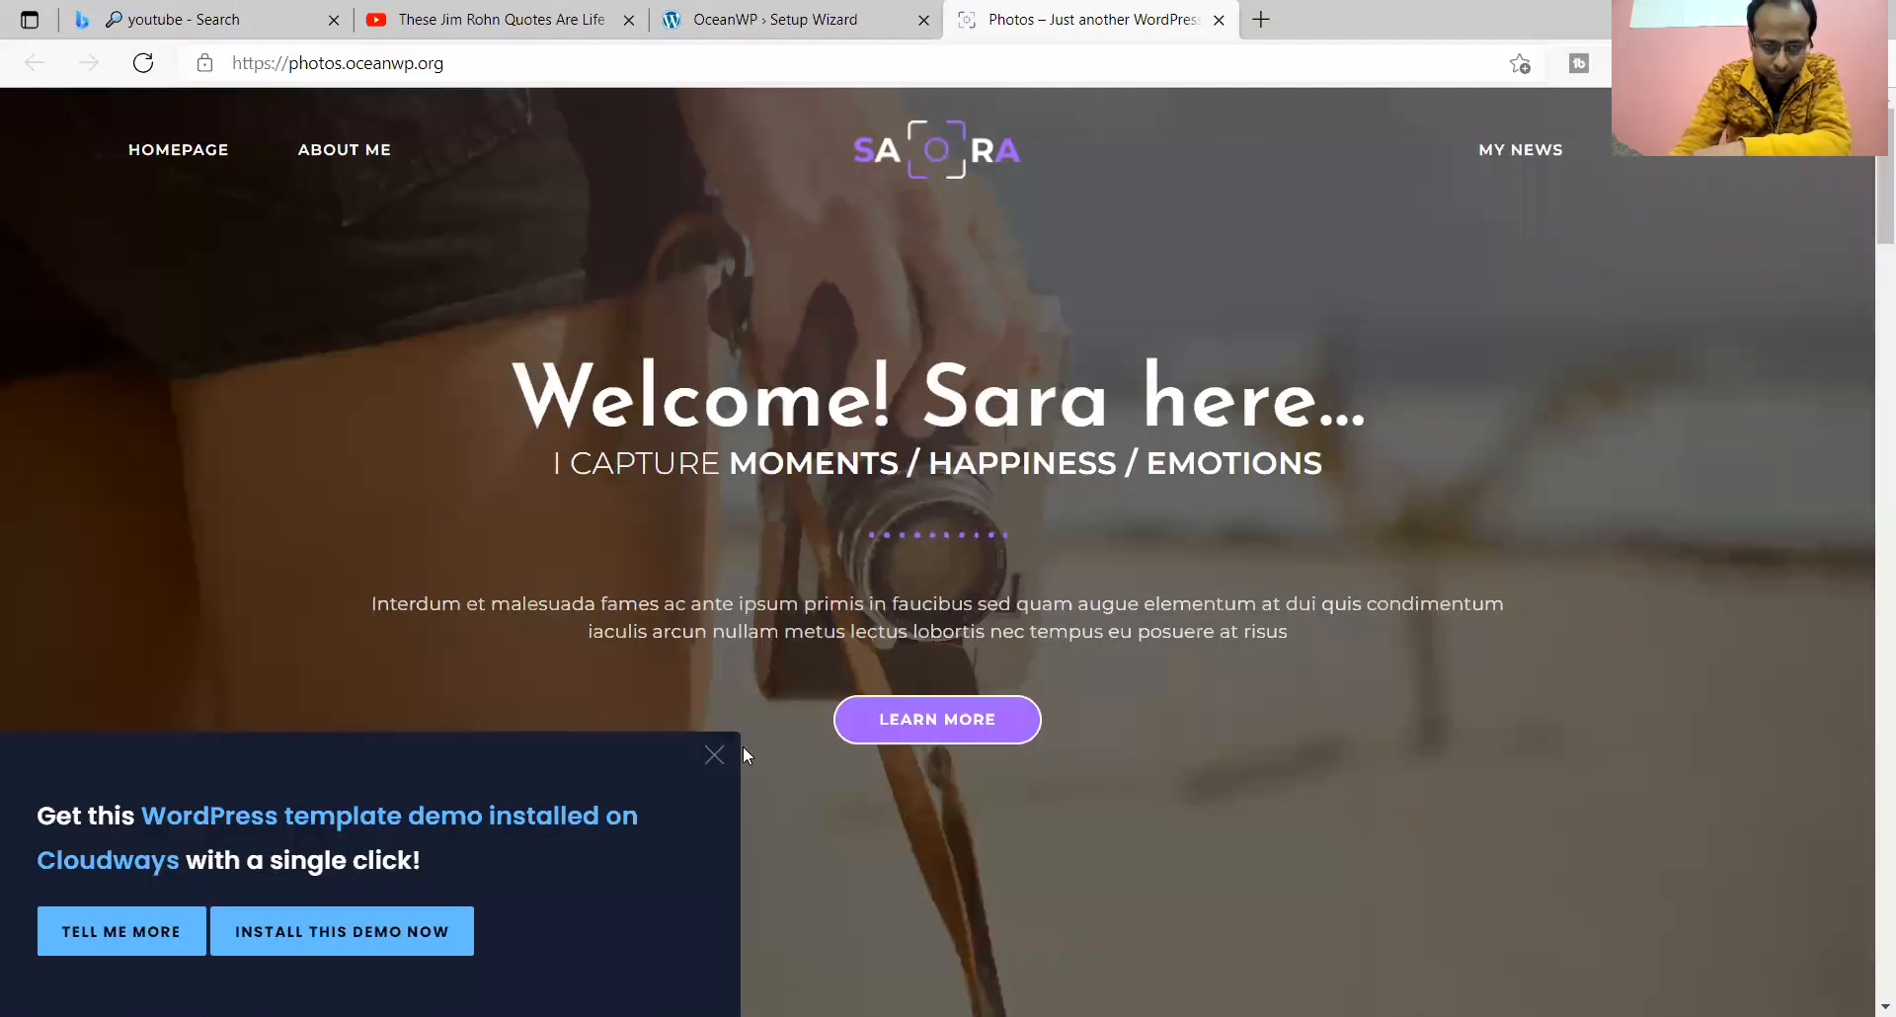
pyautogui.click(715, 756)
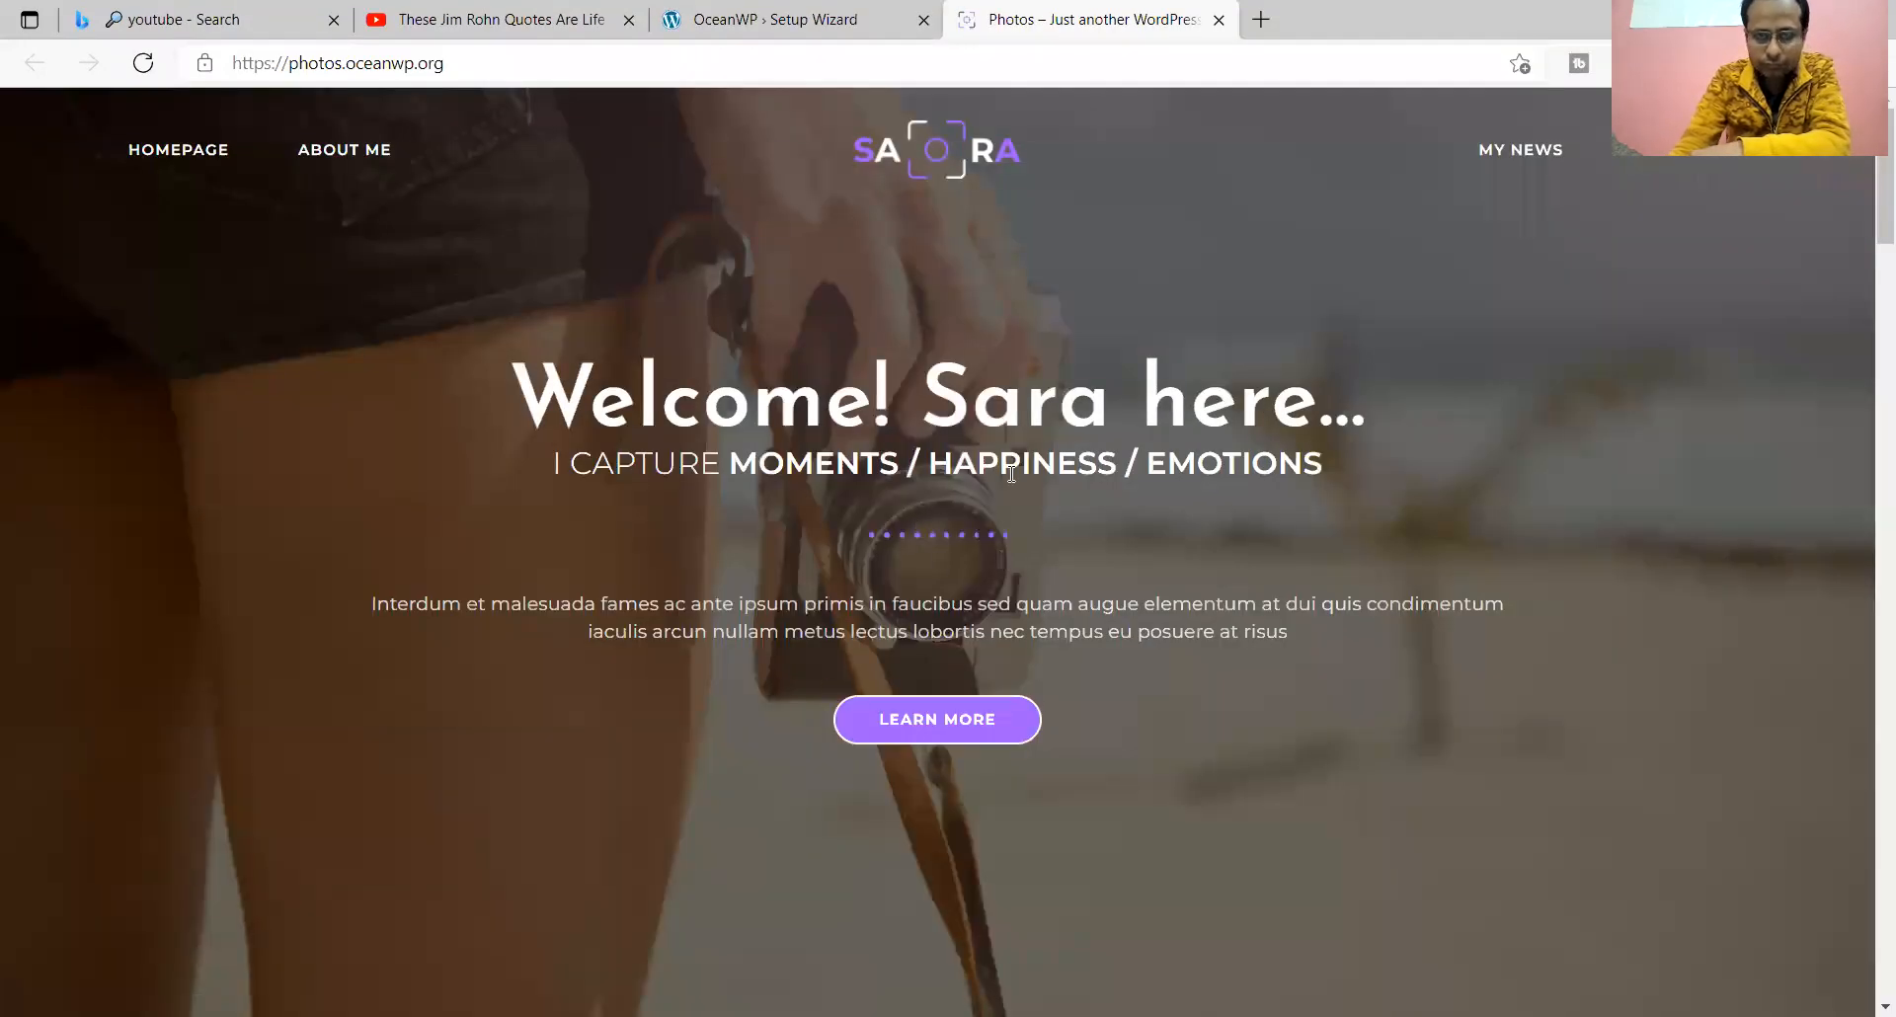
# - Scroll through the Photos demo page, then switch back to the setup wizard tab
pyautogui.scroll(-15, 1076, 464)
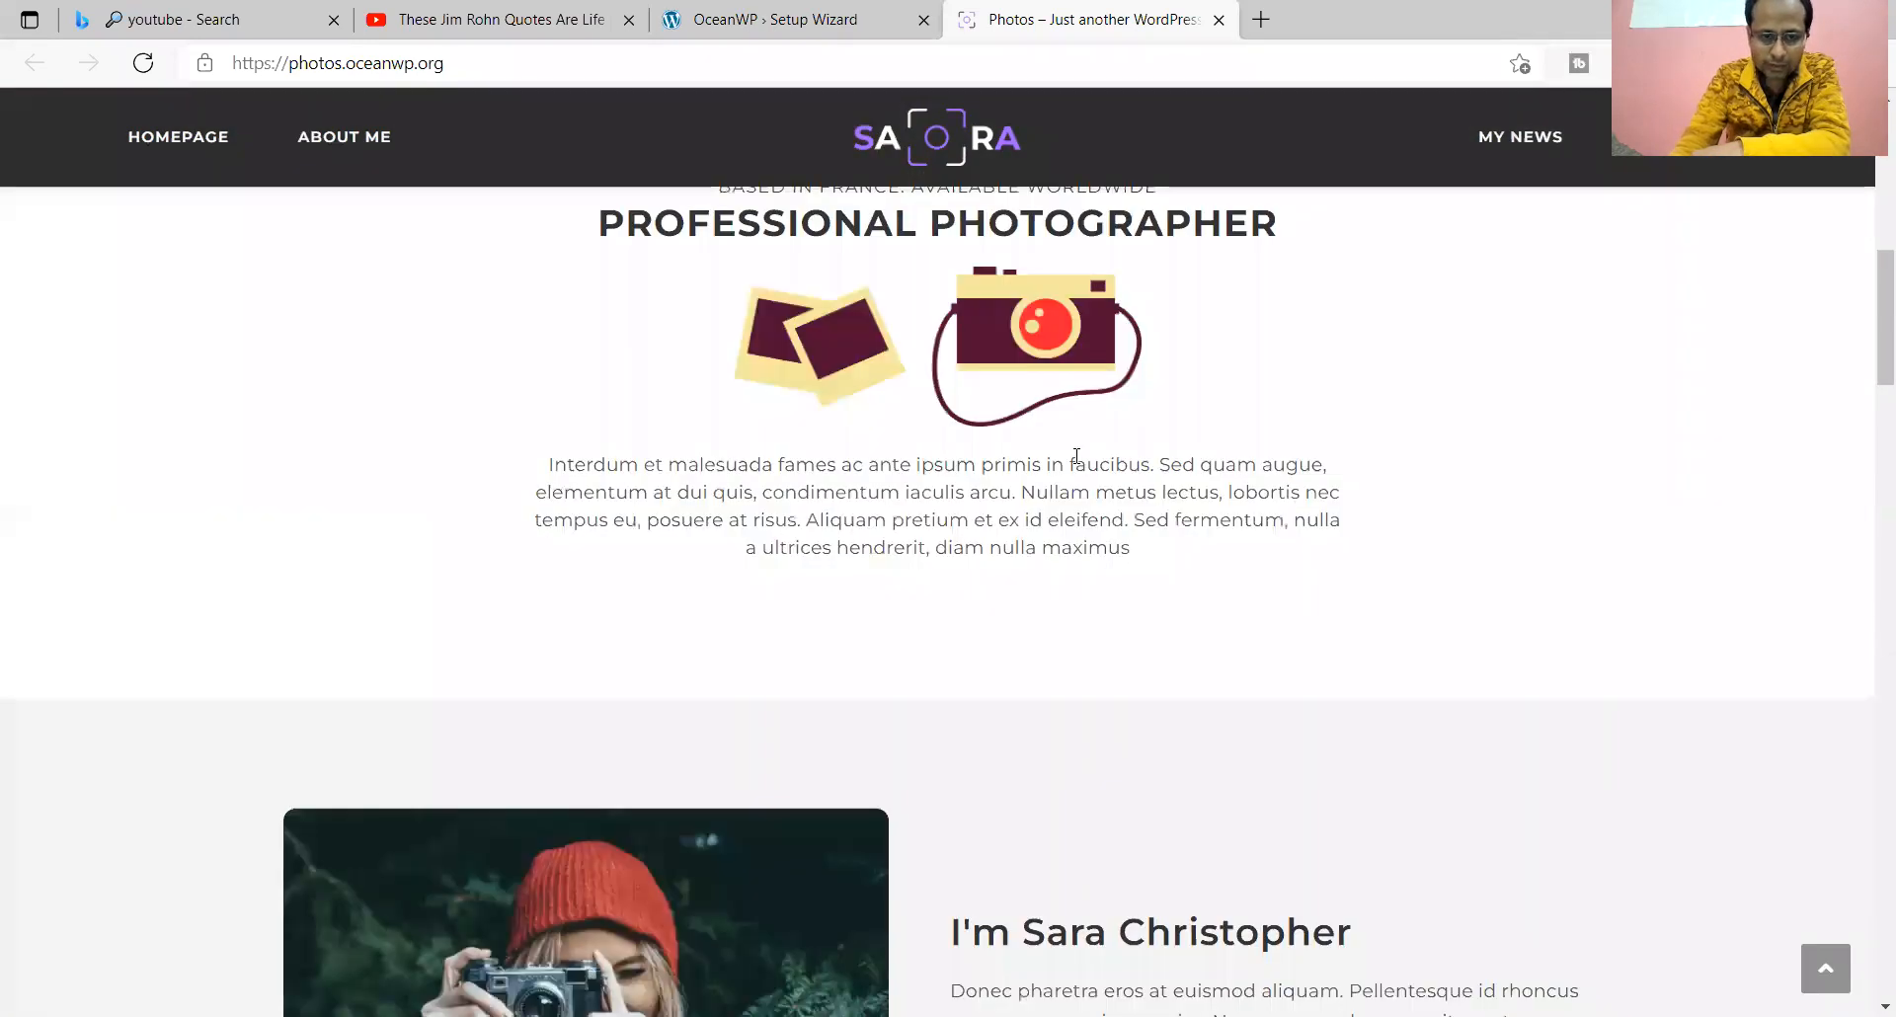
pyautogui.scroll(-8, 1076, 462)
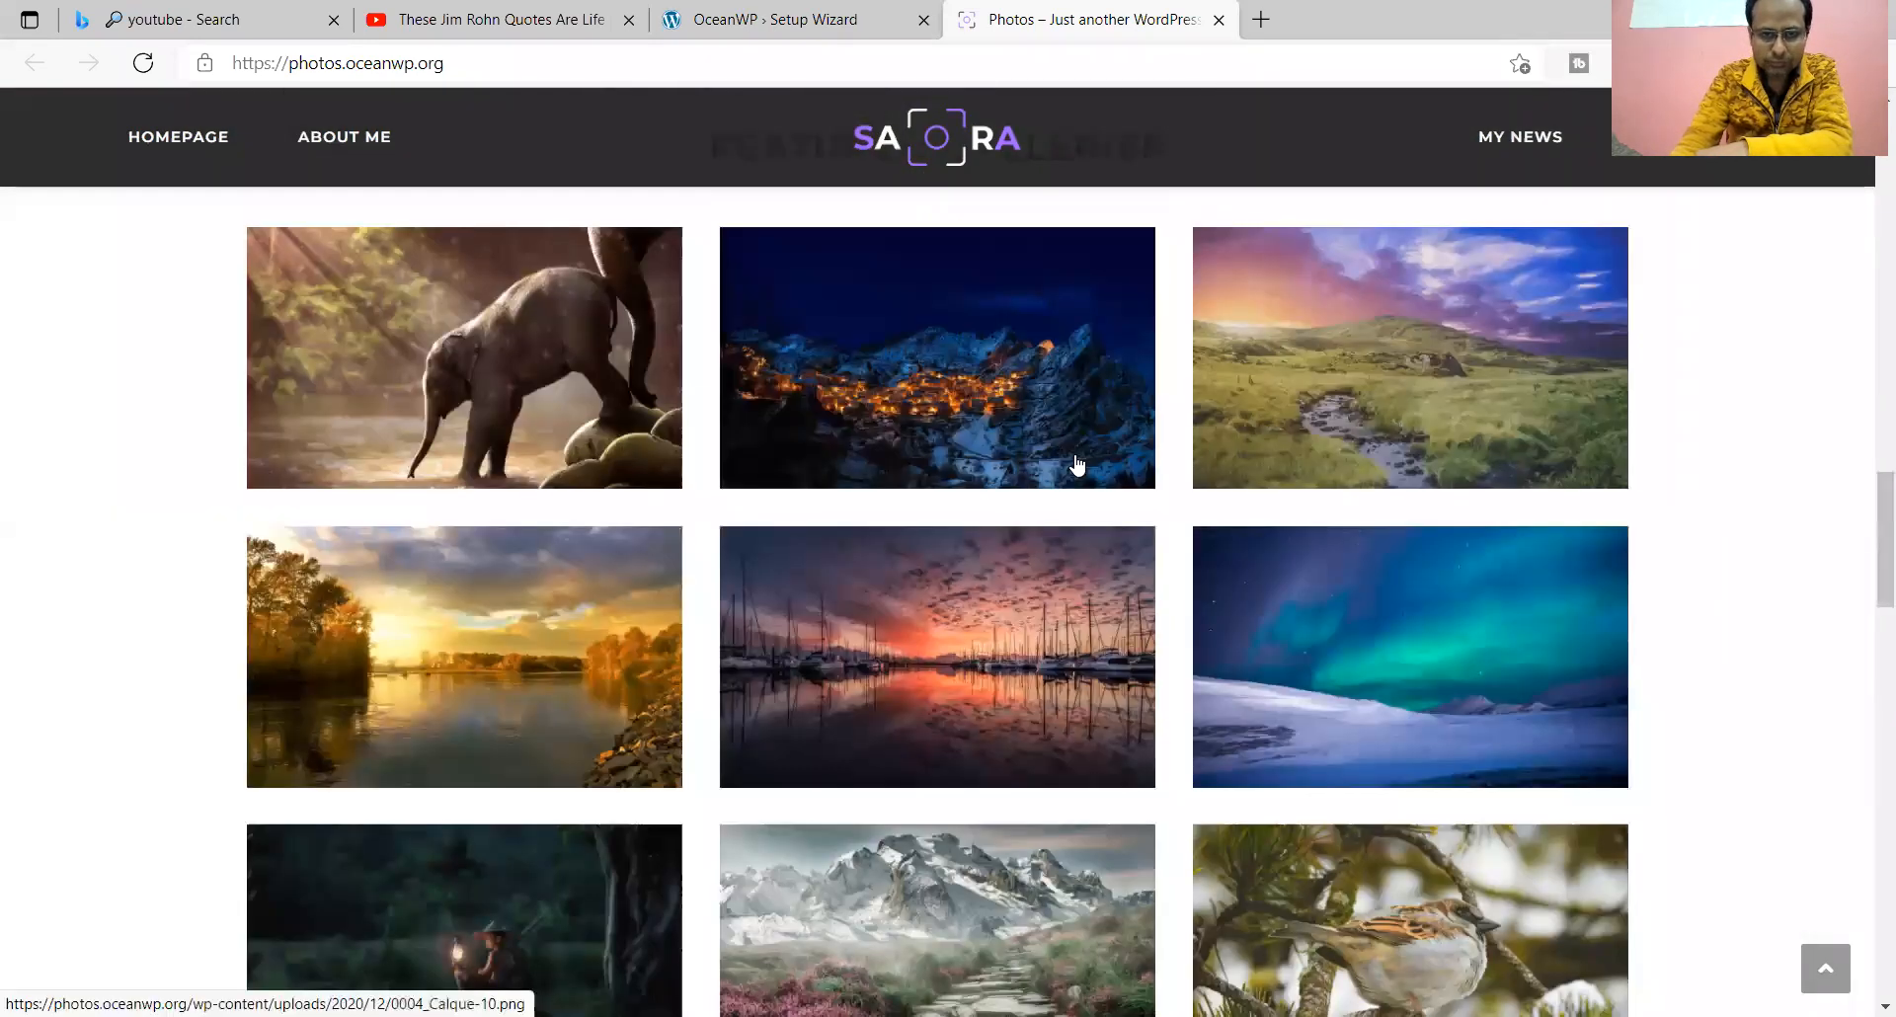
pyautogui.scroll(-20, 1075, 462)
pyautogui.scroll(5, 1078, 462)
pyautogui.scroll(15, 1078, 462)
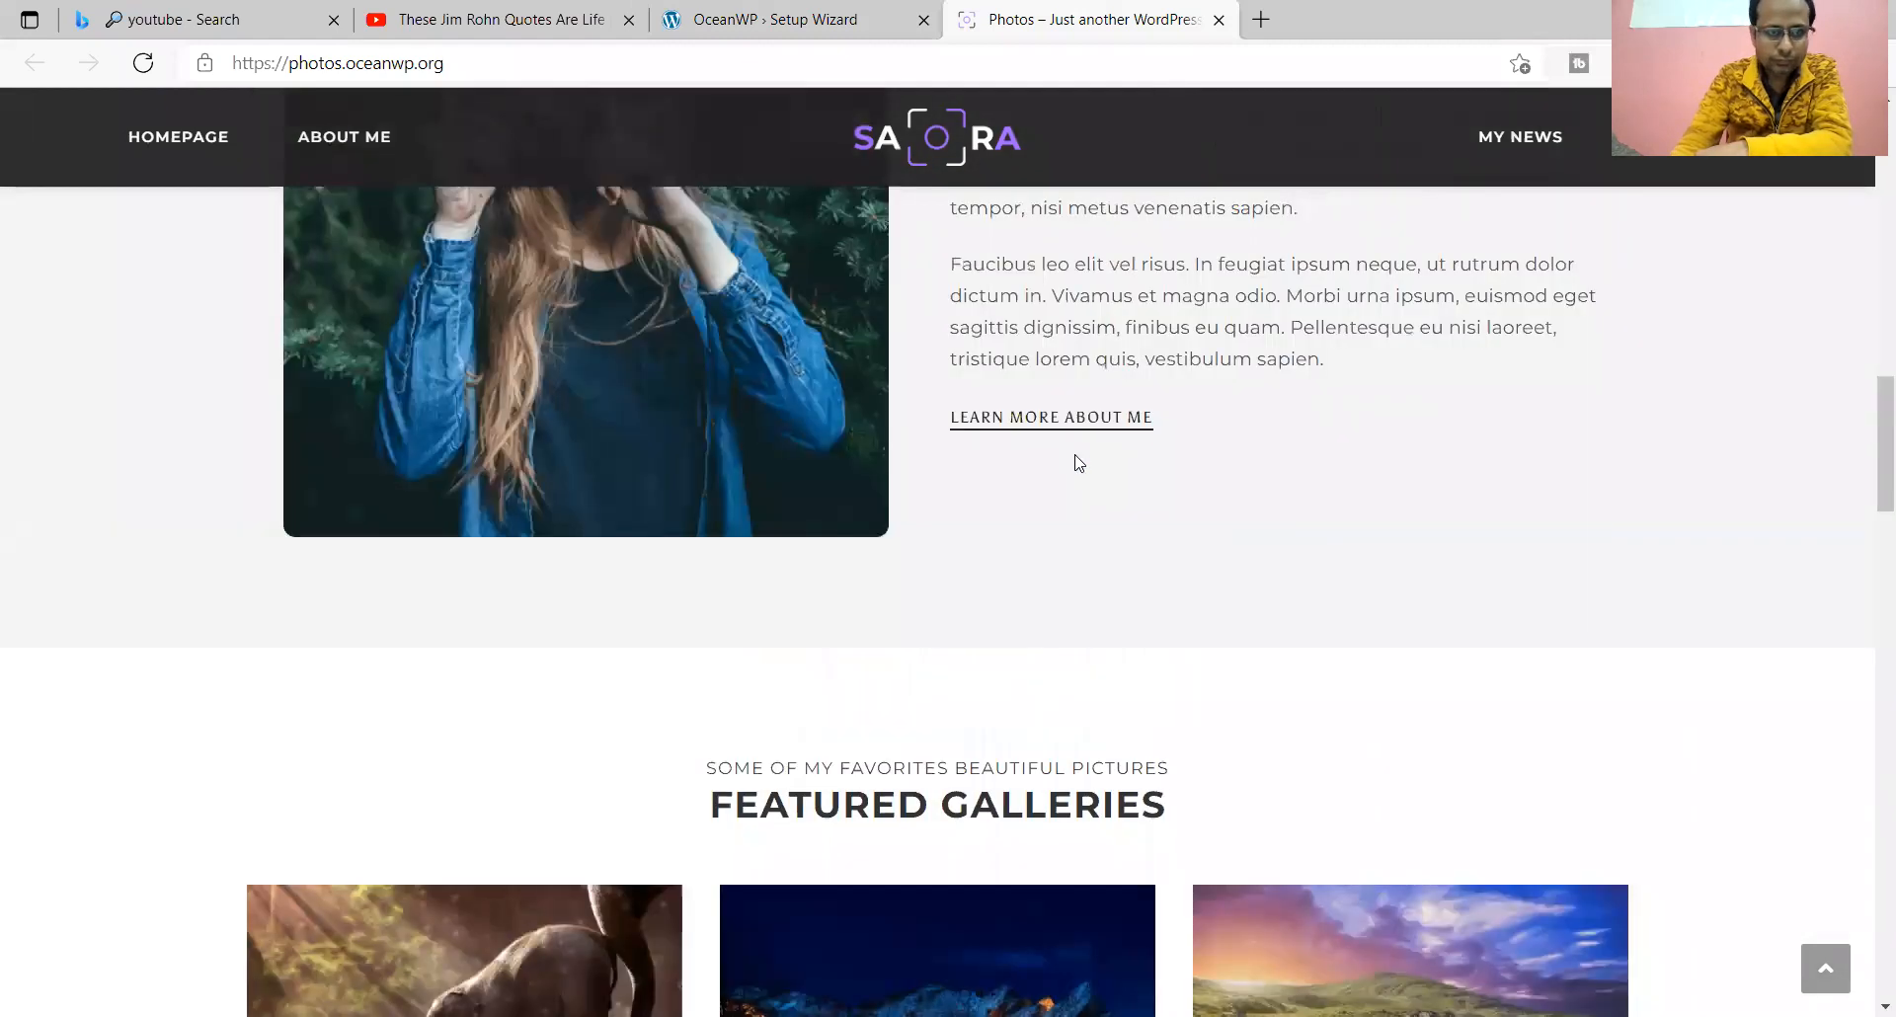
pyautogui.scroll(10, 1079, 463)
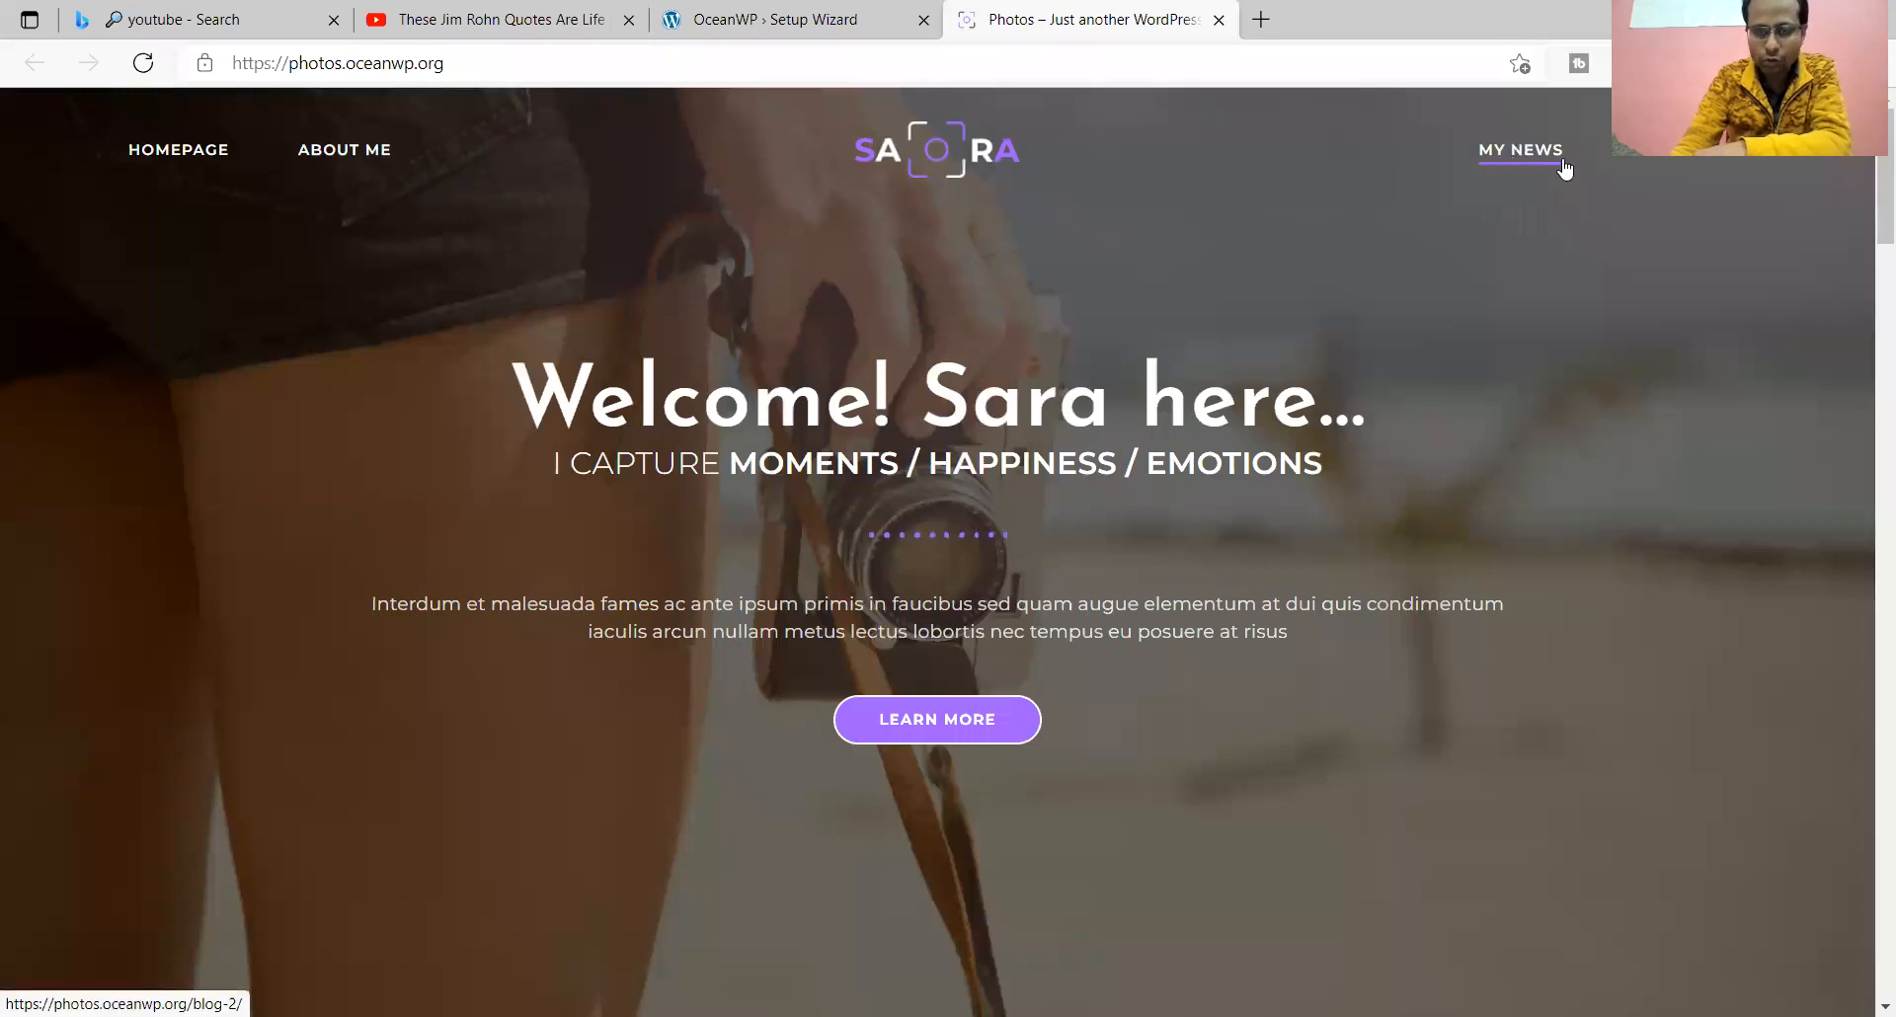
pyautogui.scroll(-5, 1234, 409)
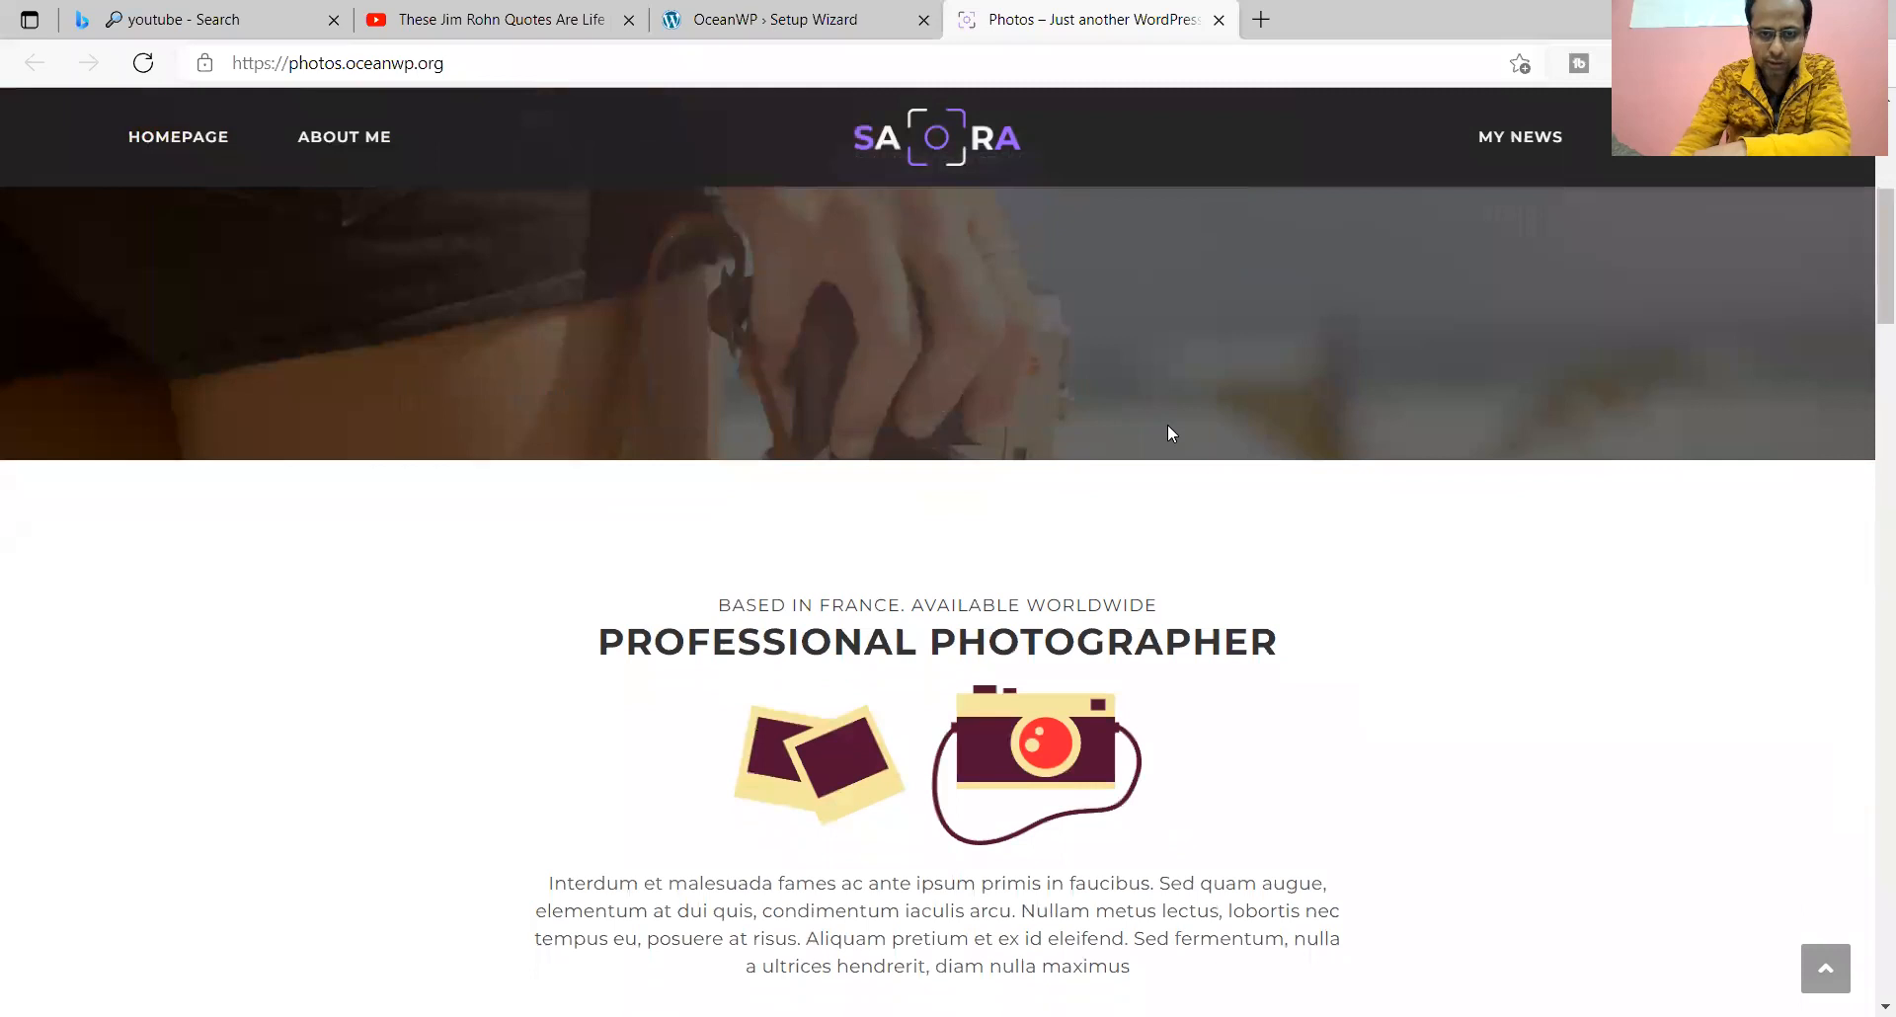
pyautogui.scroll(5, 1167, 423)
pyautogui.scroll(-10, 1137, 500)
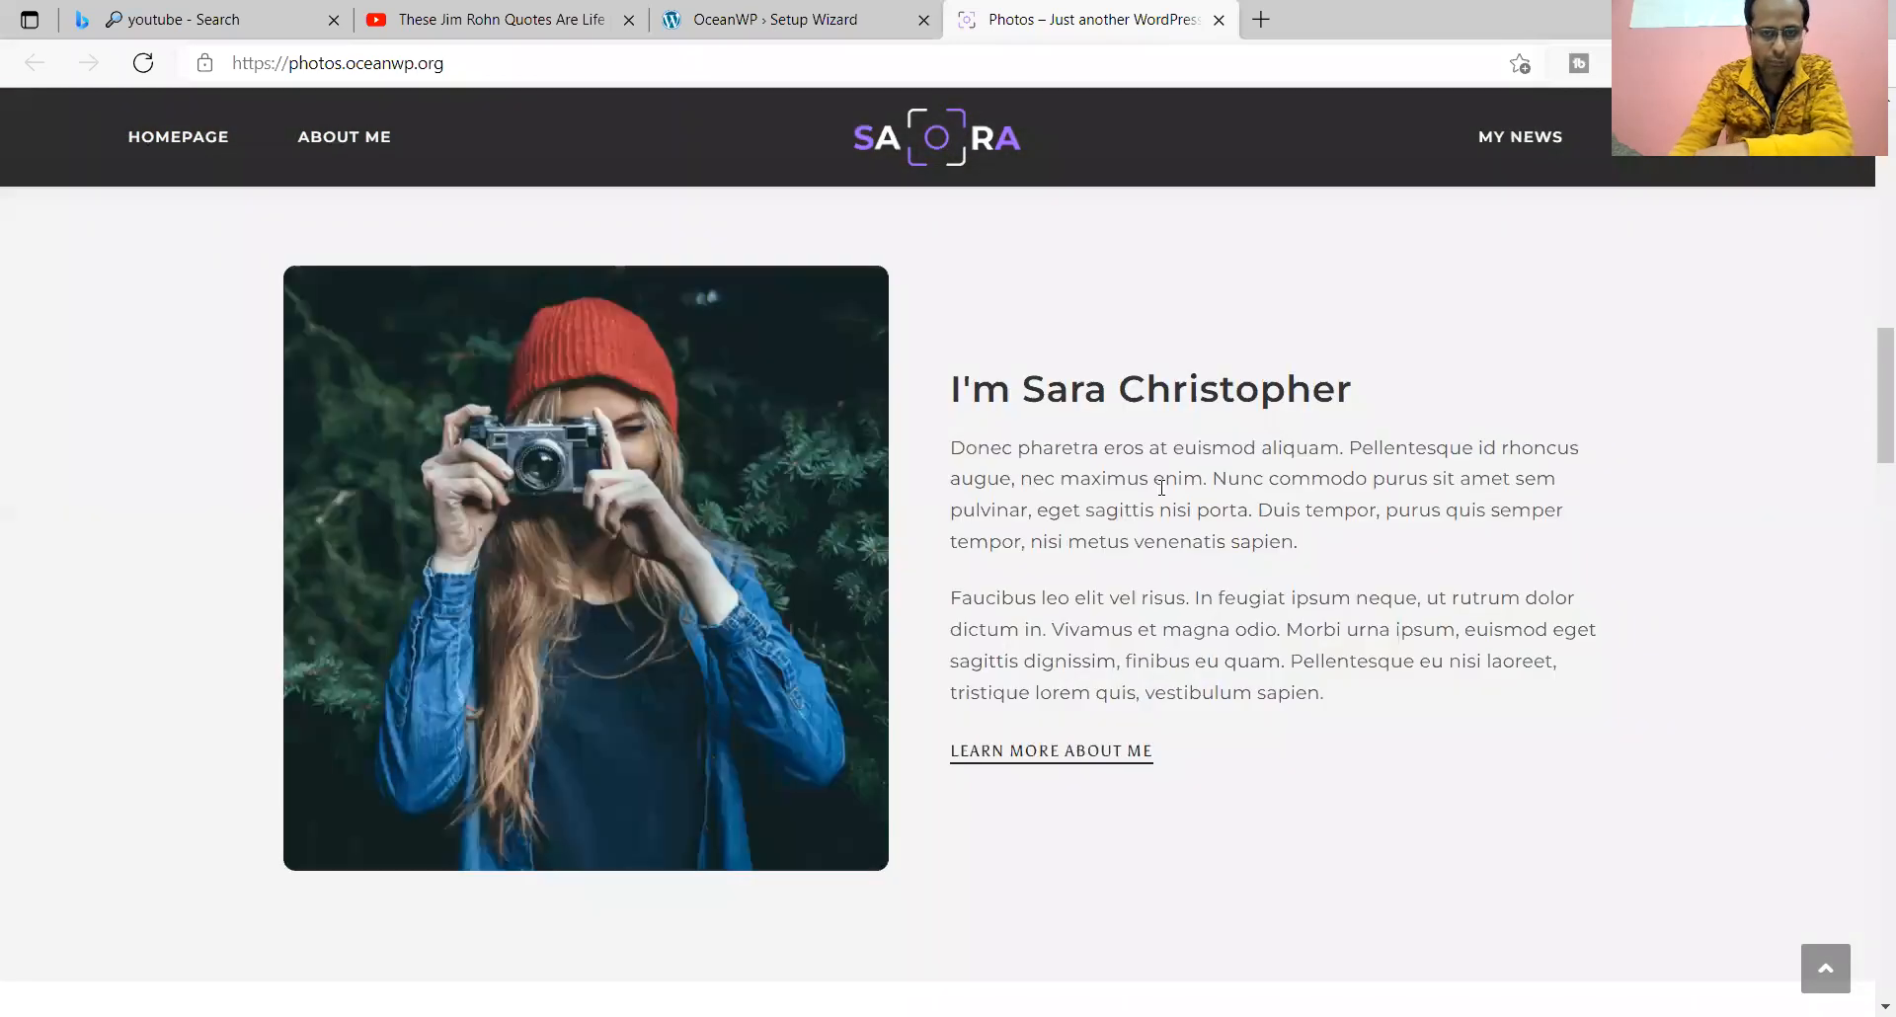
pyautogui.scroll(-5, 1162, 491)
pyautogui.scroll(-15, 1160, 494)
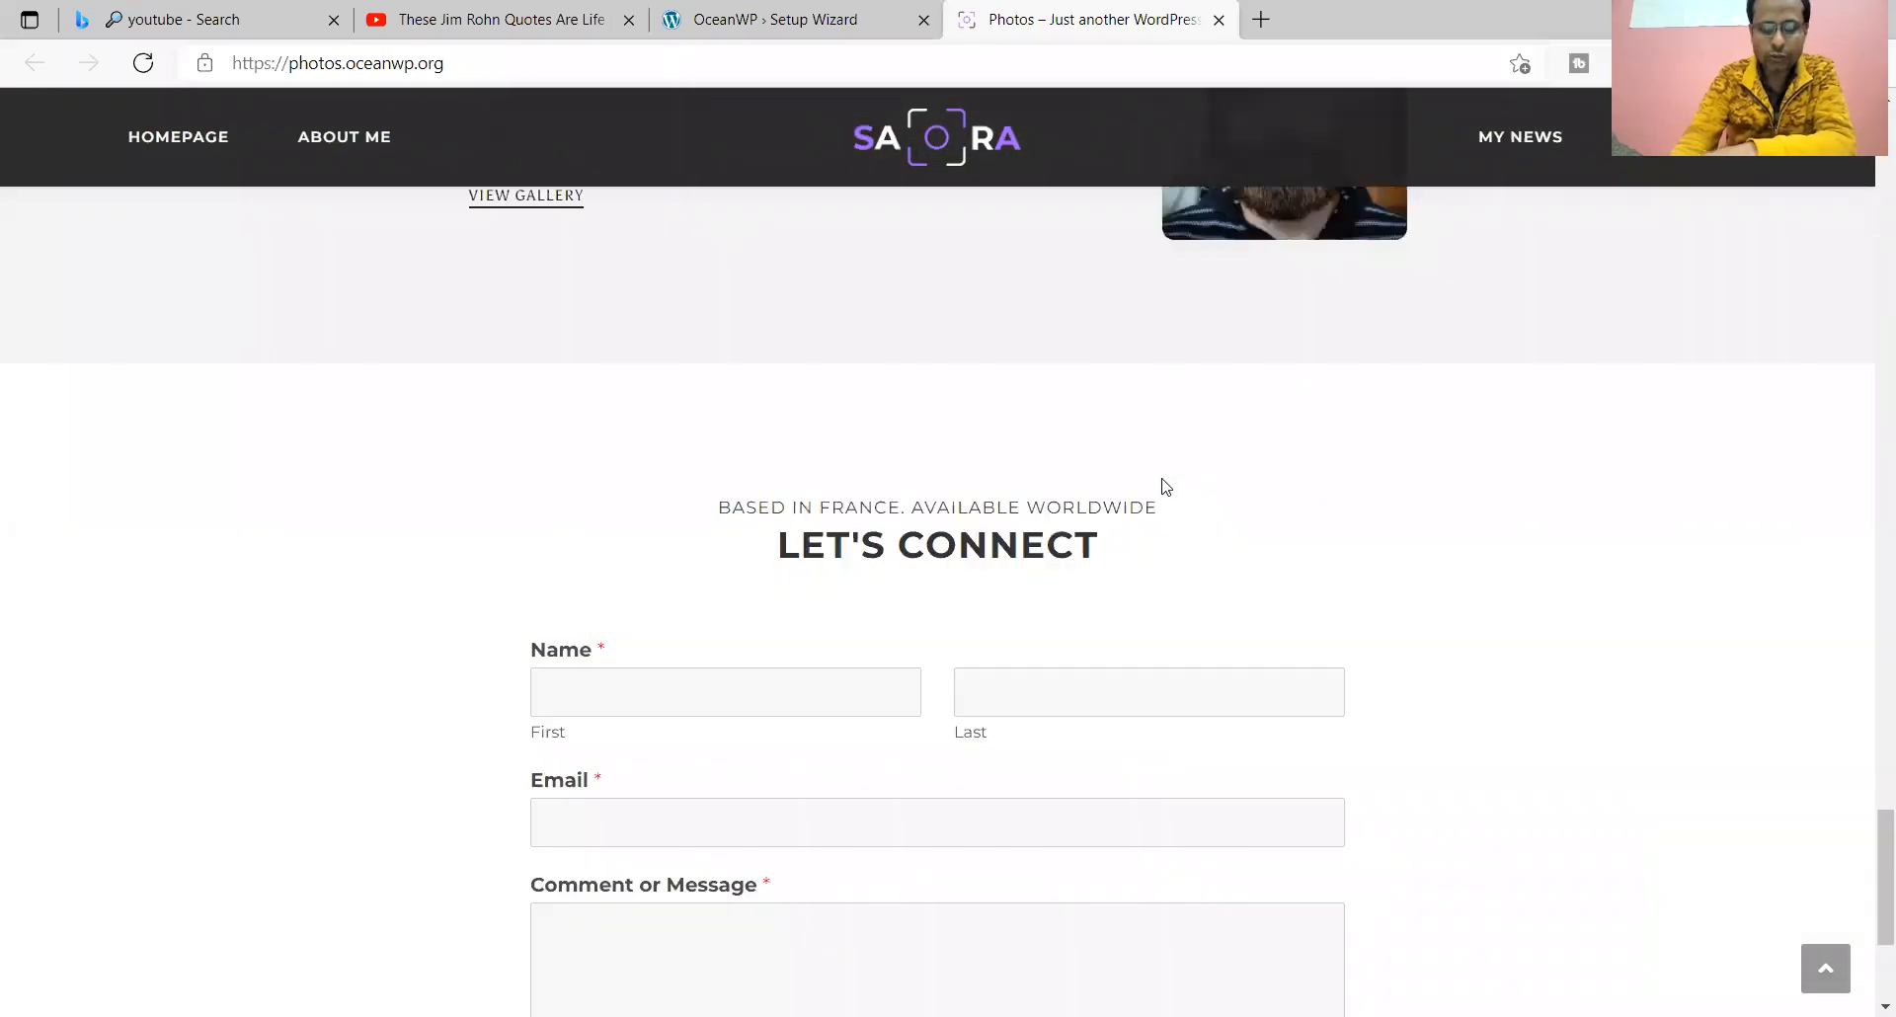
pyautogui.scroll(6, 1157, 493)
pyautogui.scroll(8, 1156, 496)
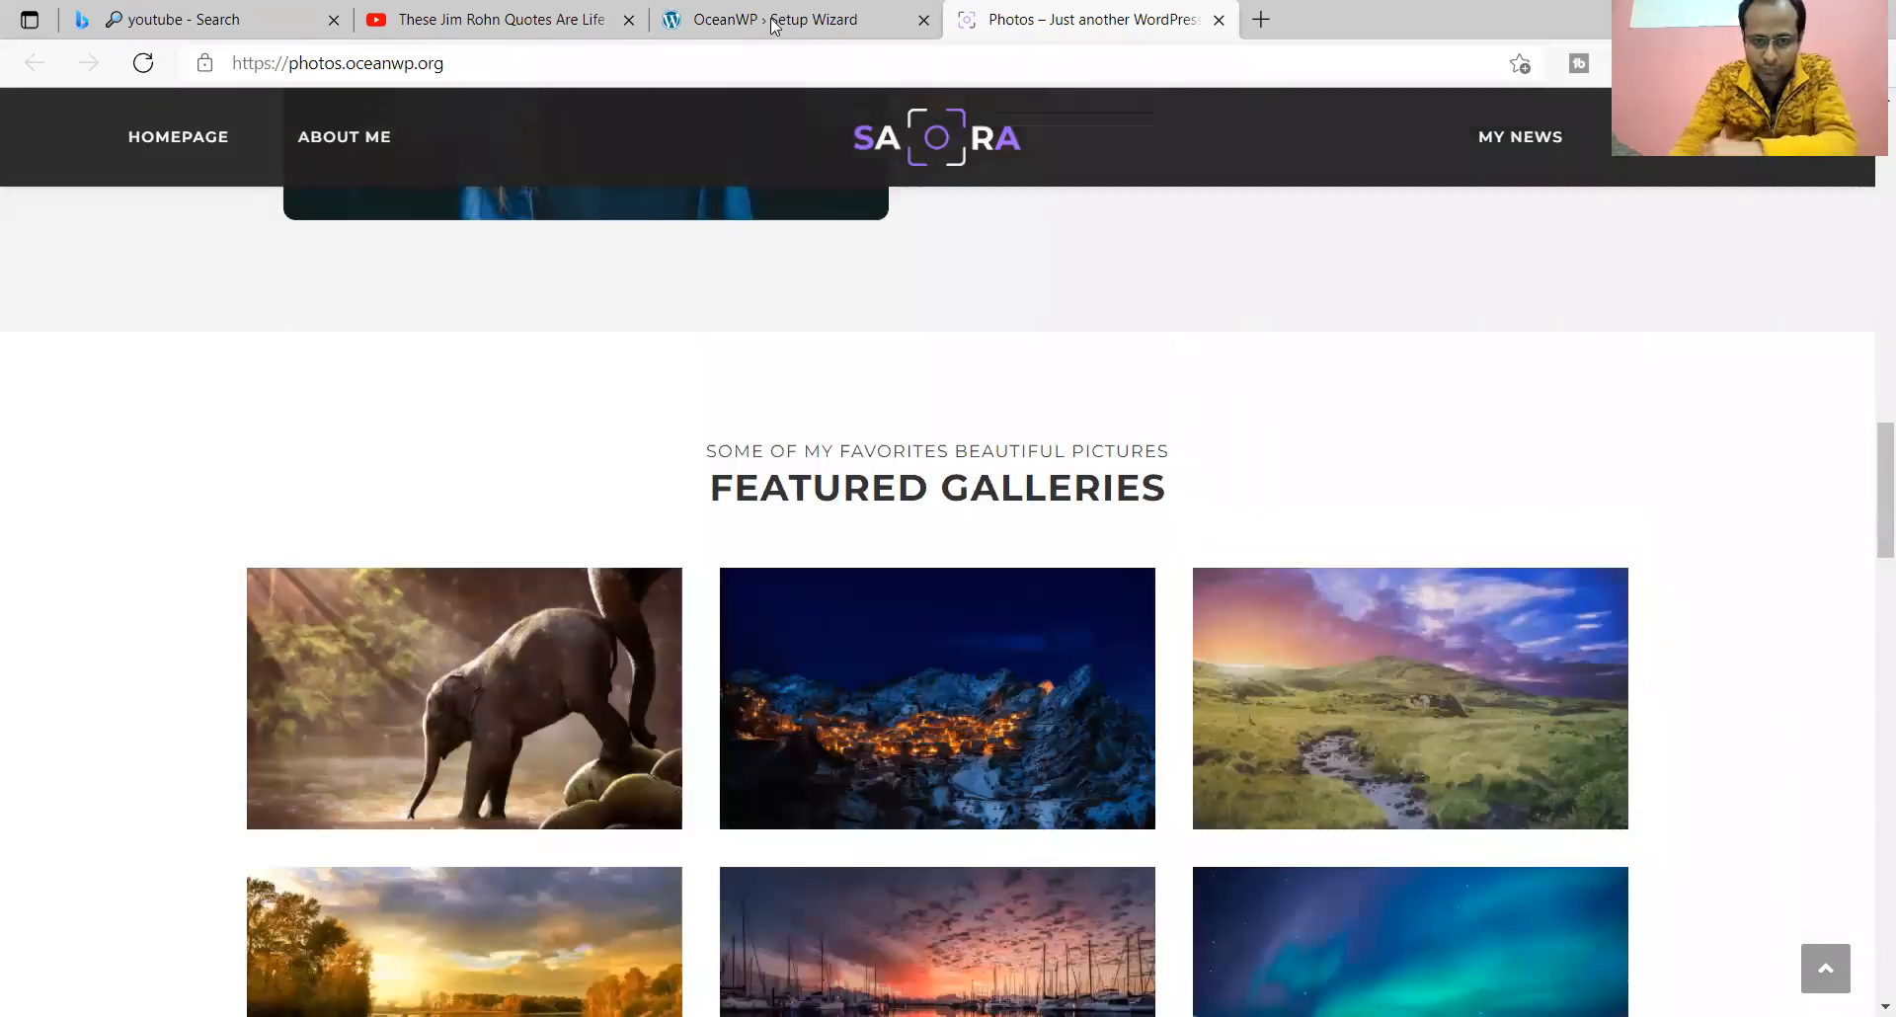
pyautogui.hotkey('ctrl', 'shift', 'Tab')
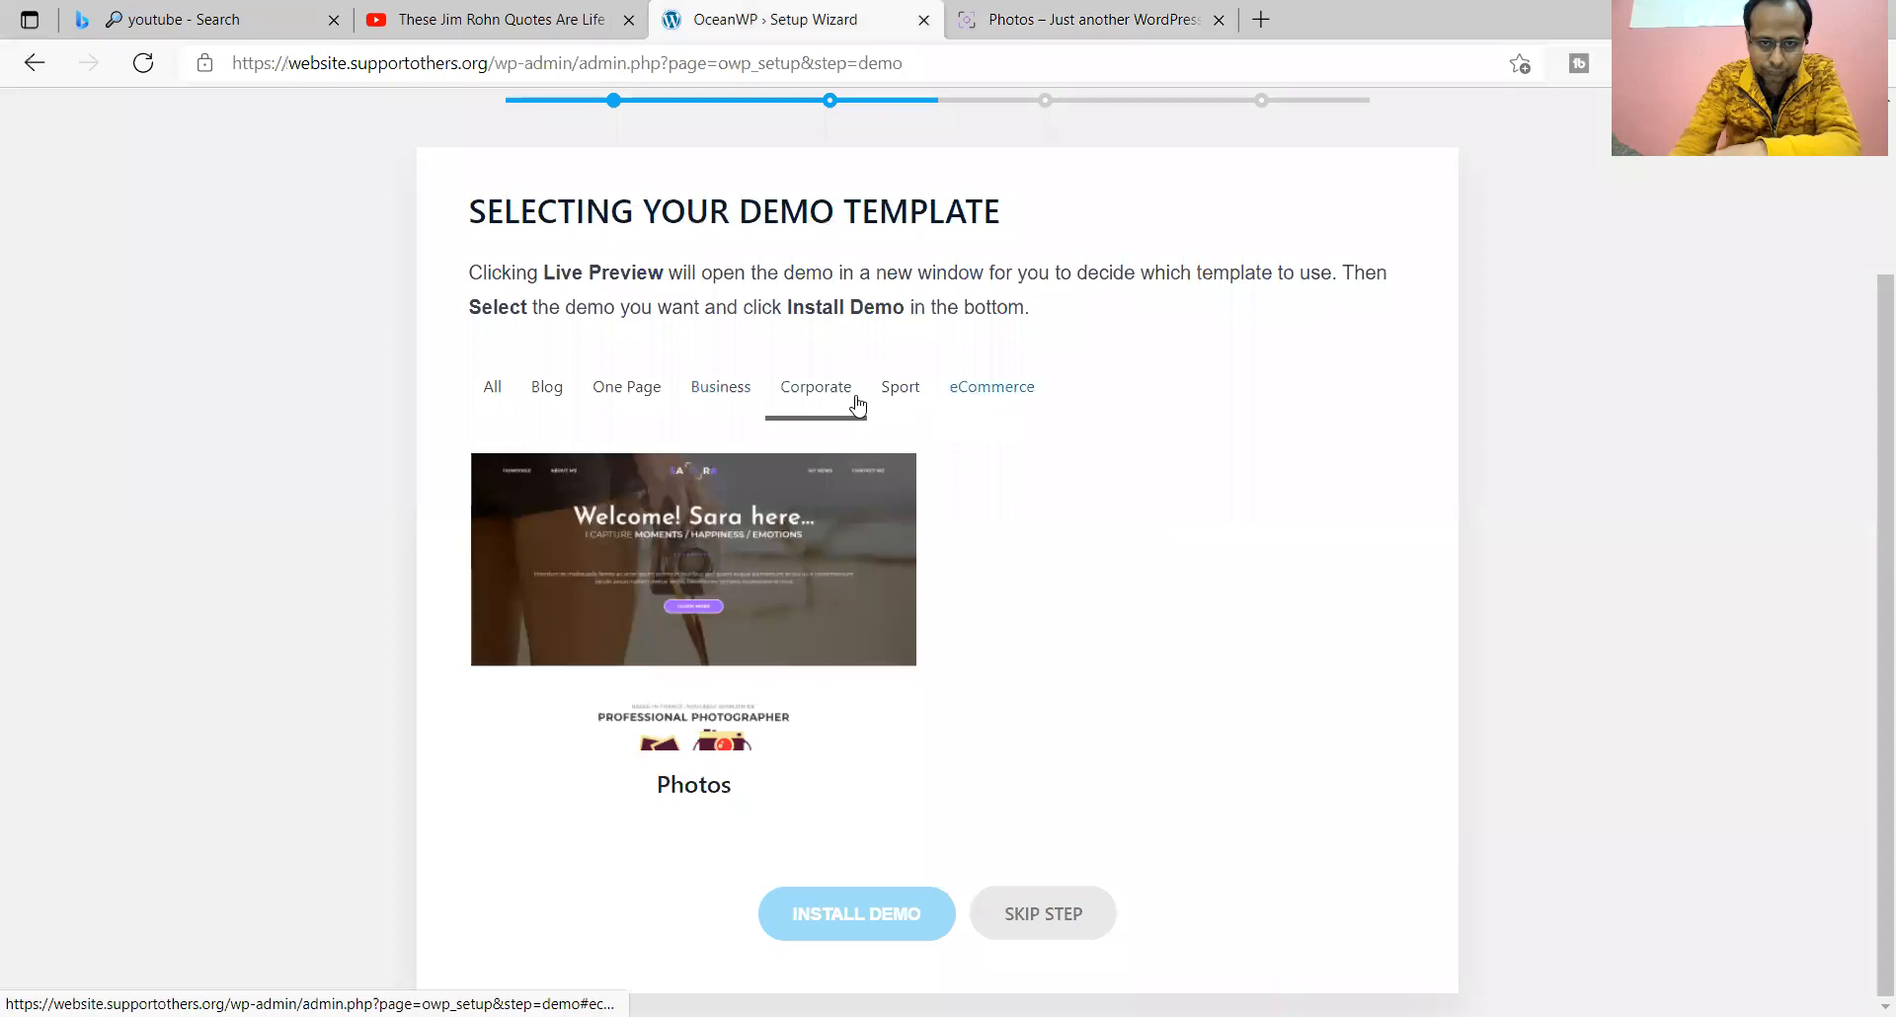
# - Show the Business demo templates and open the Architect live preview, dismissing the Cloudways promotion
pyautogui.click(722, 390)
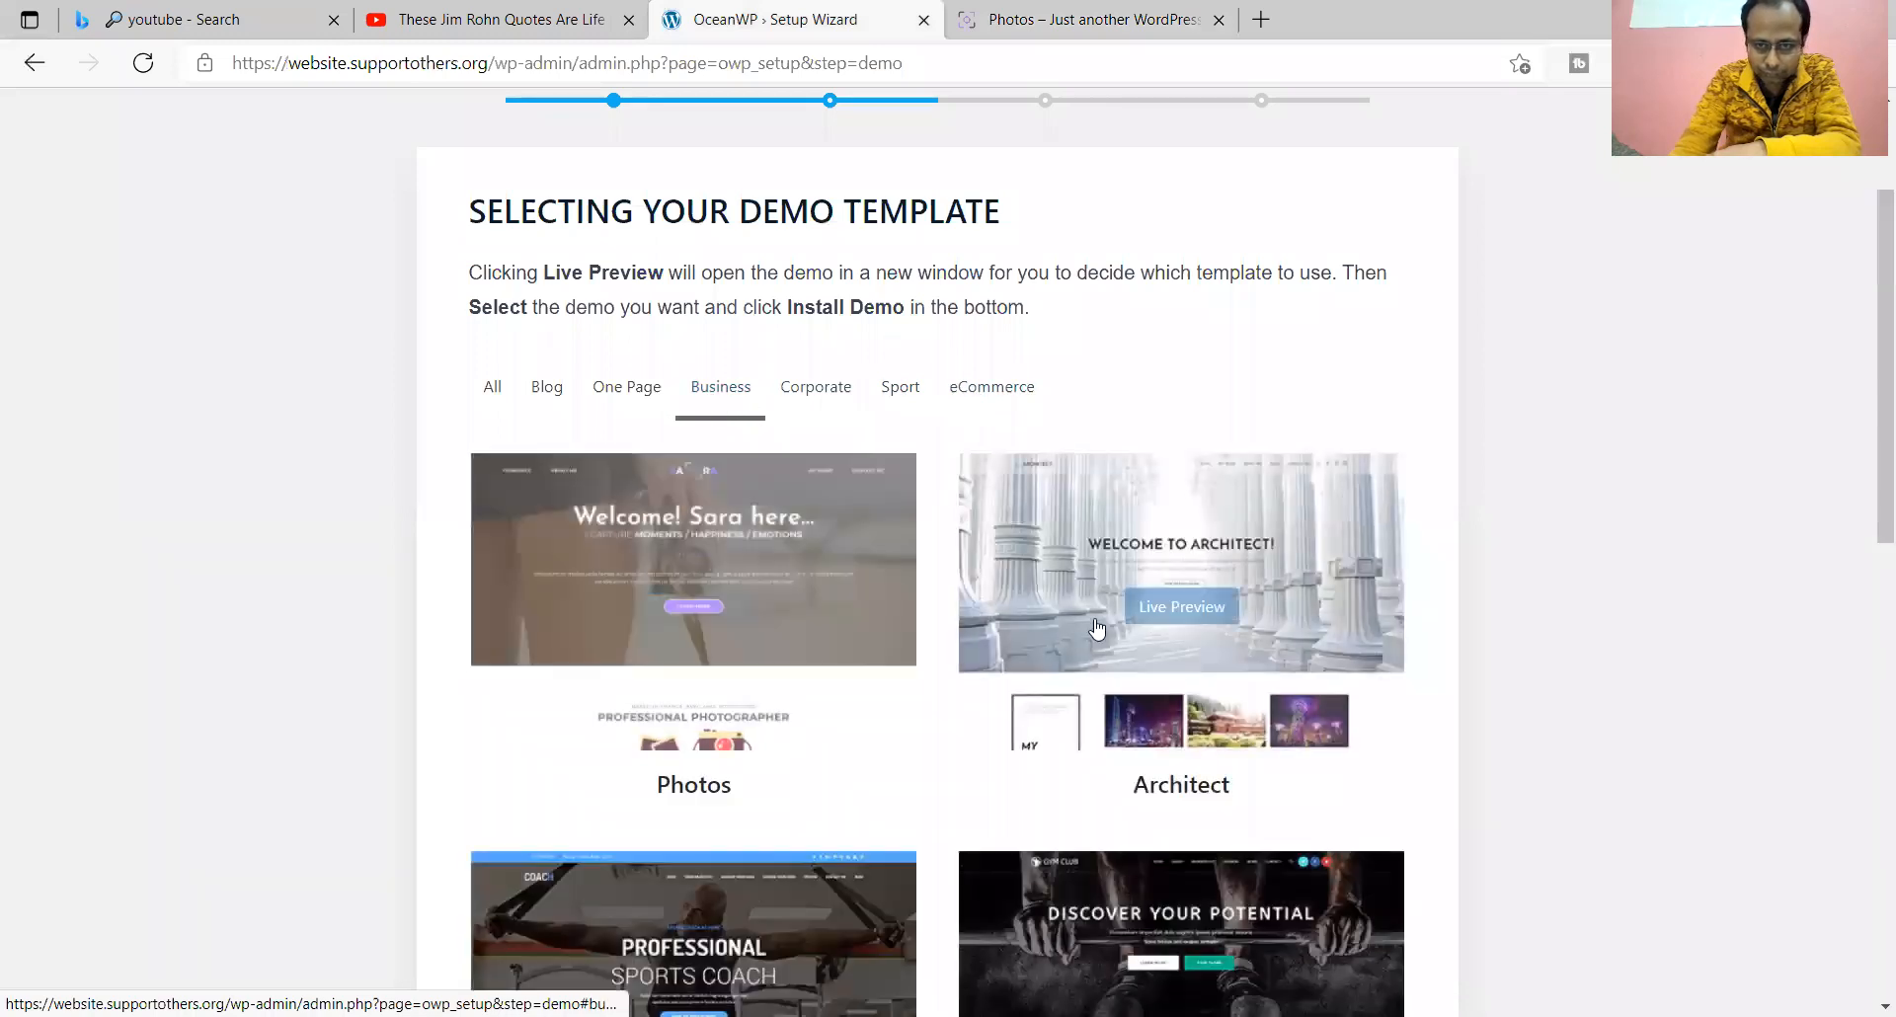
pyautogui.scroll(-2, 1263, 597)
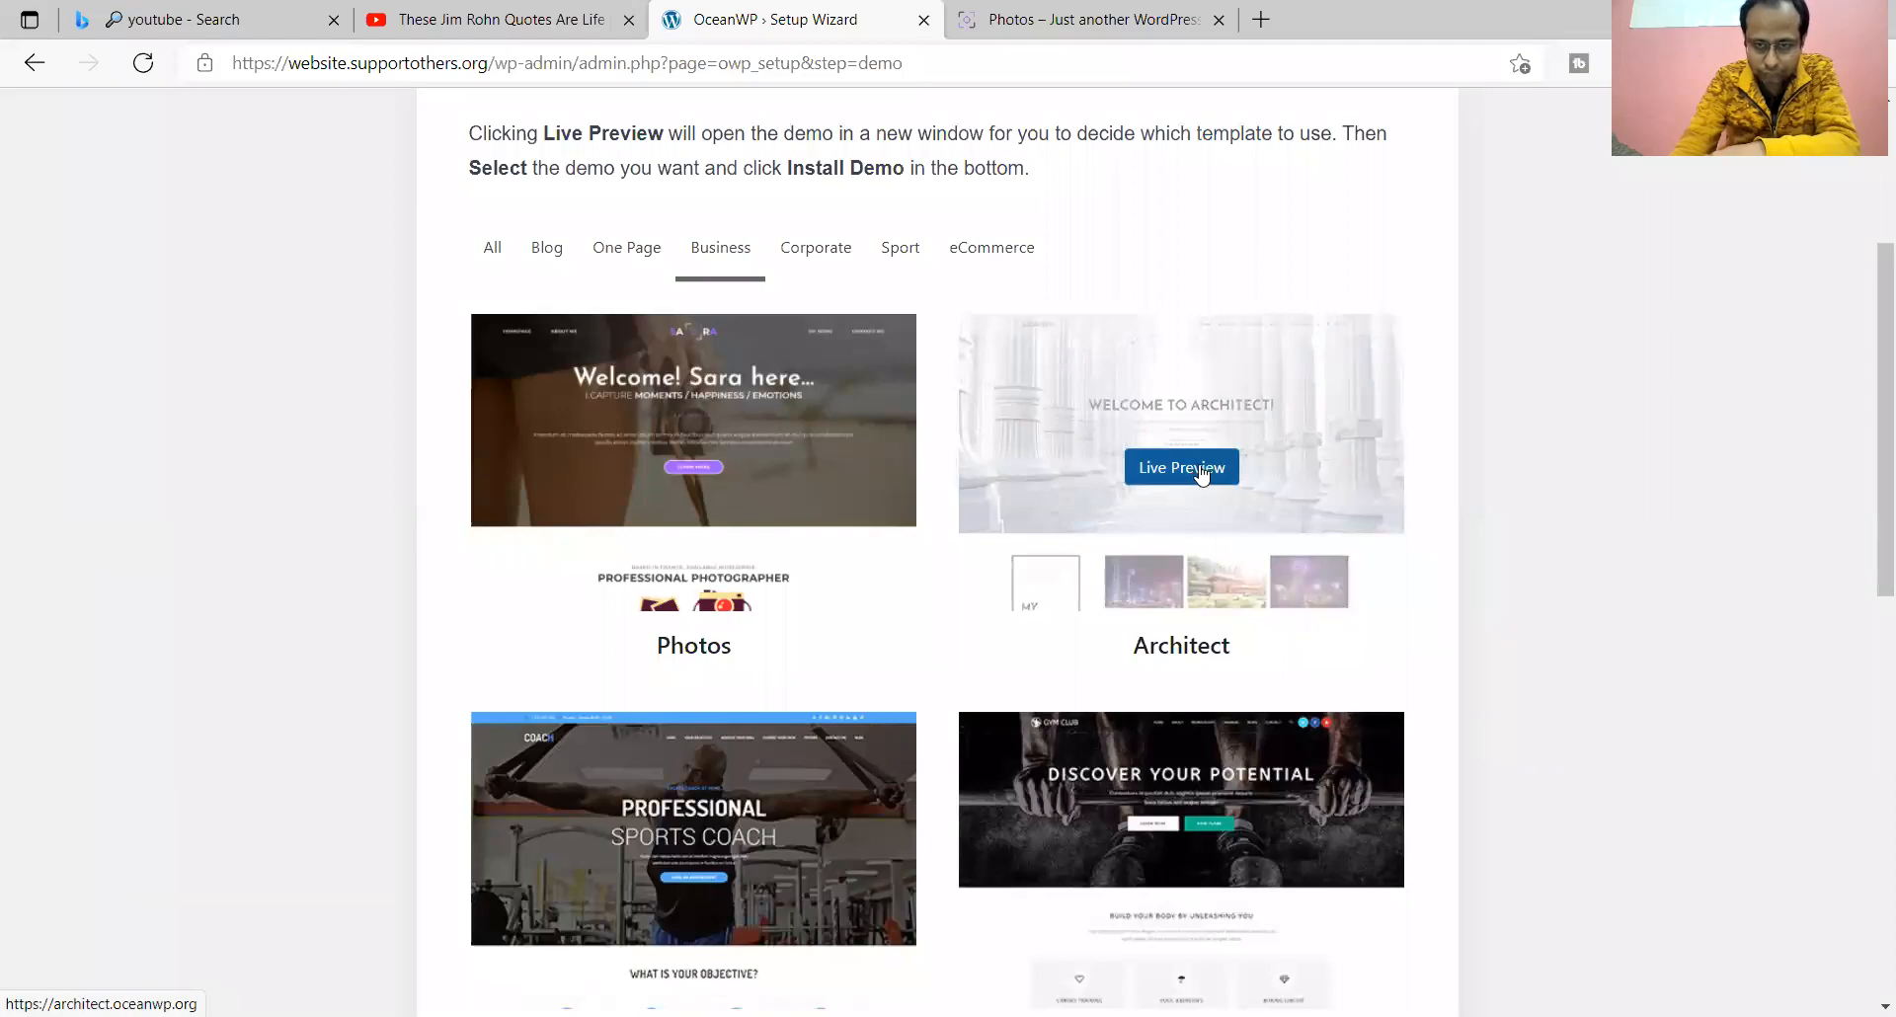
pyautogui.click(1197, 470)
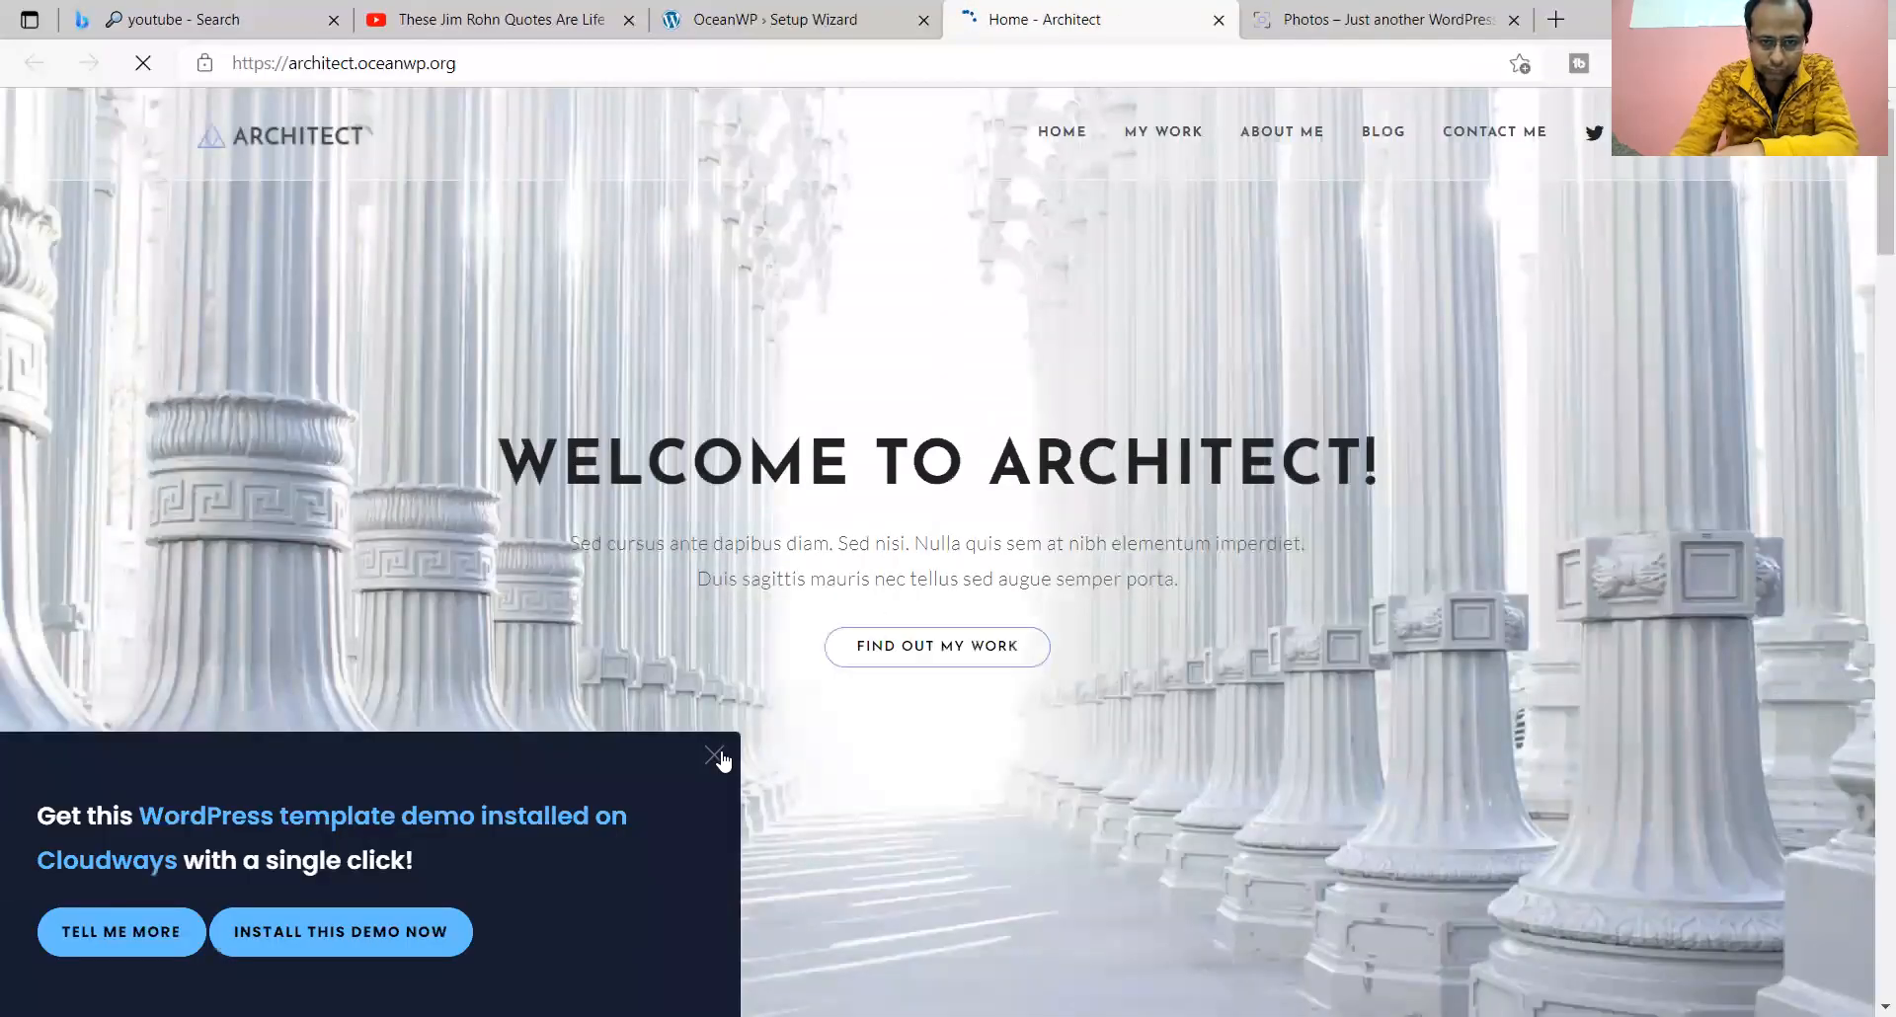
pyautogui.click(716, 756)
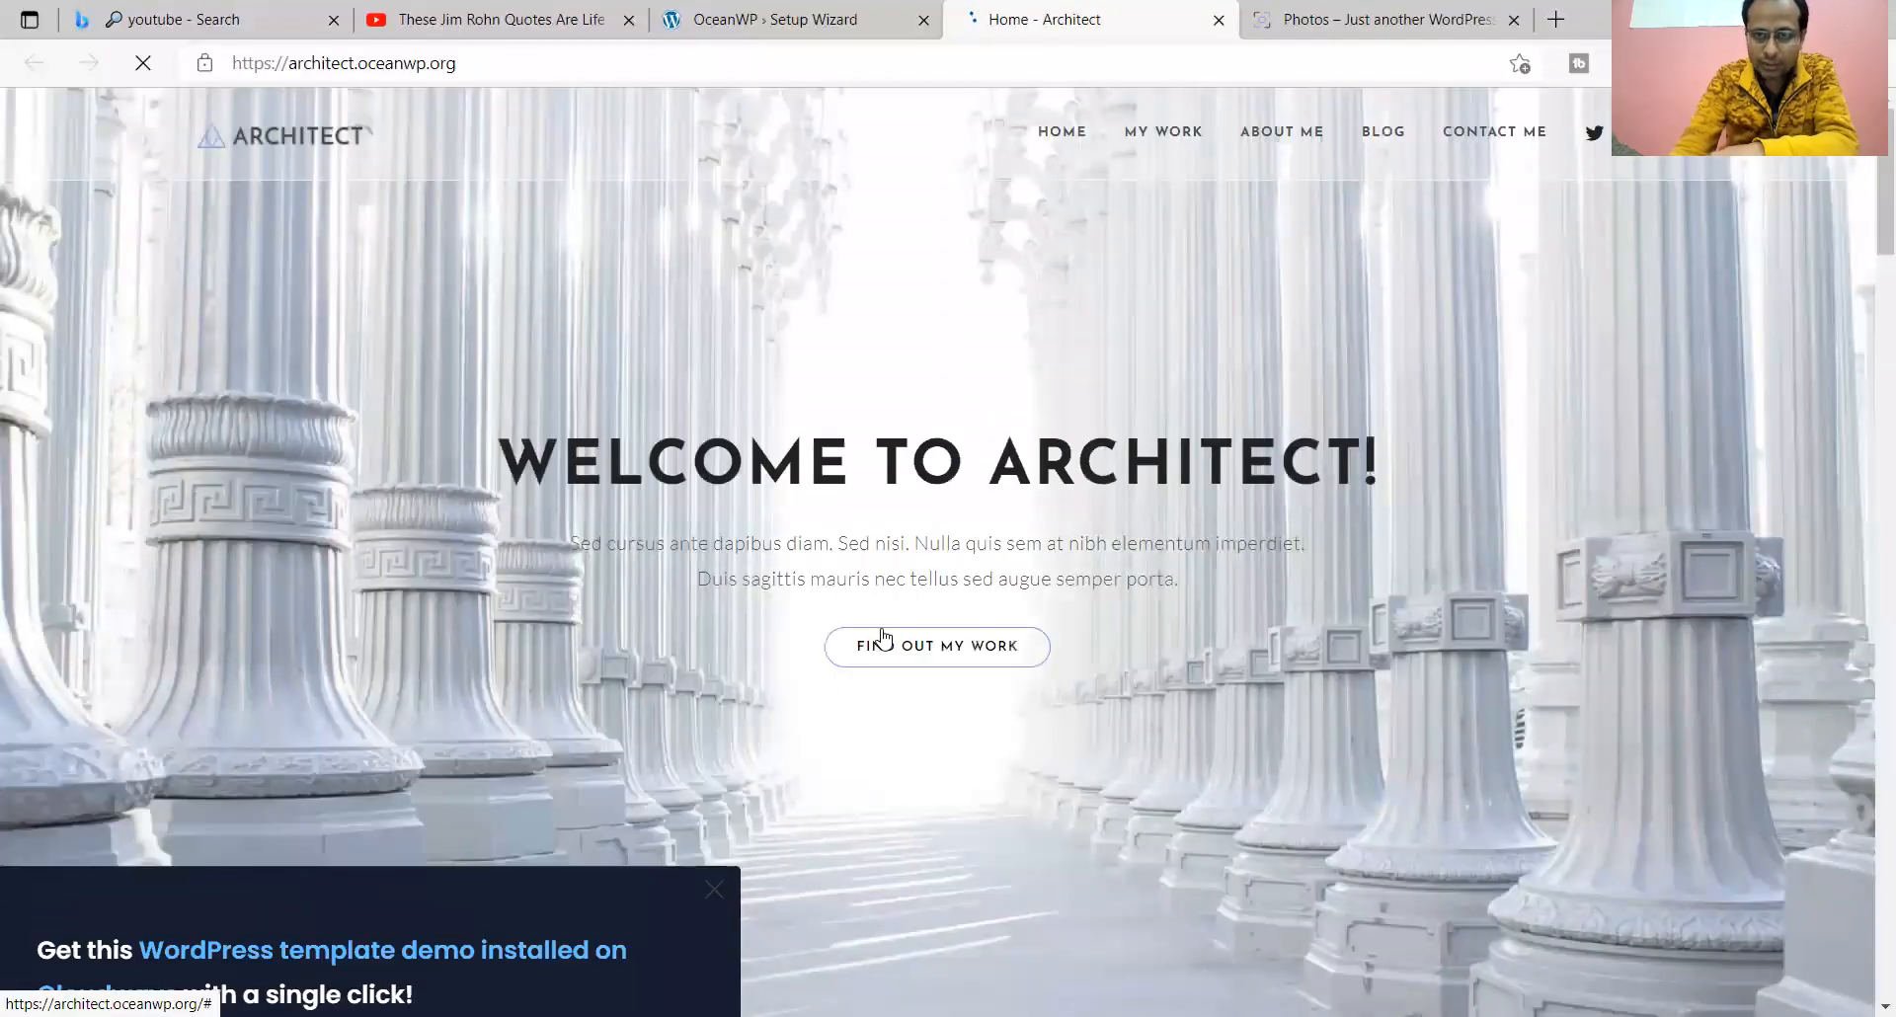
# - Browse the Architect demo's My Work page, then close the 'Home - Architect' preview tab
pyautogui.click(1135, 136)
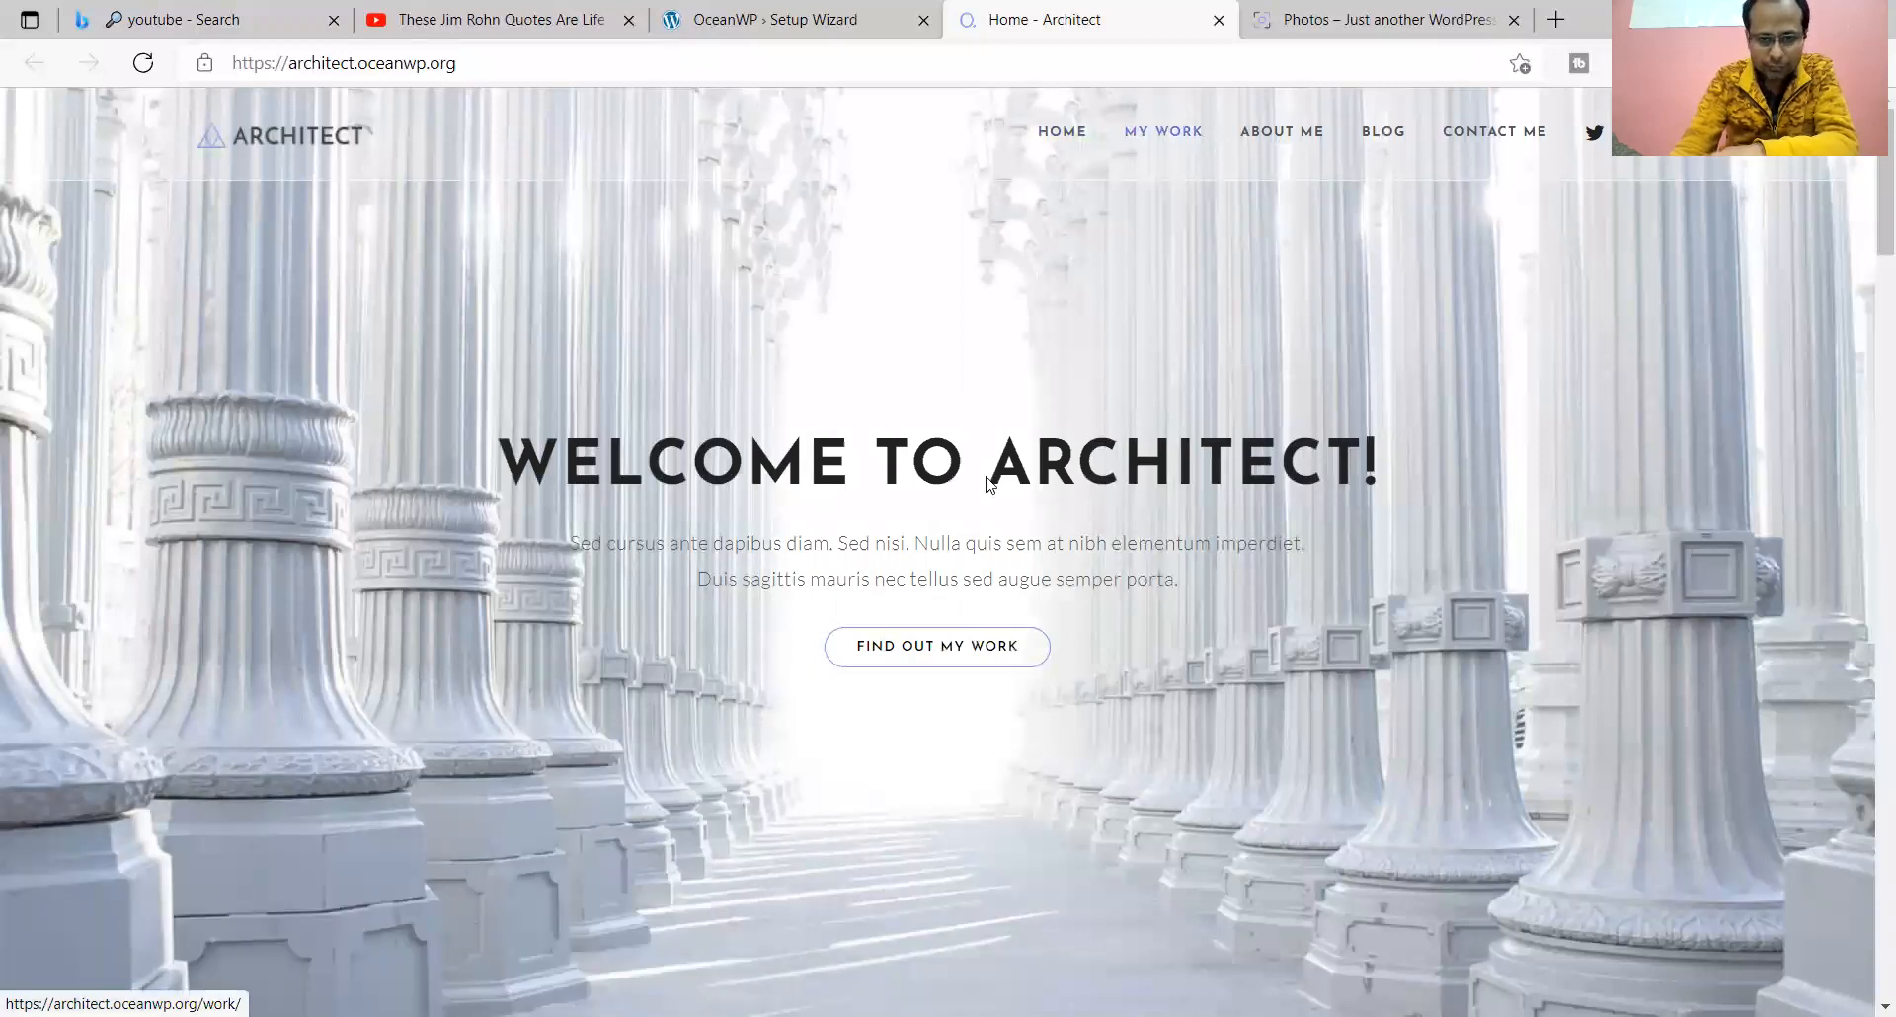
pyautogui.scroll(-15, 958, 454)
pyautogui.scroll(-10, 952, 459)
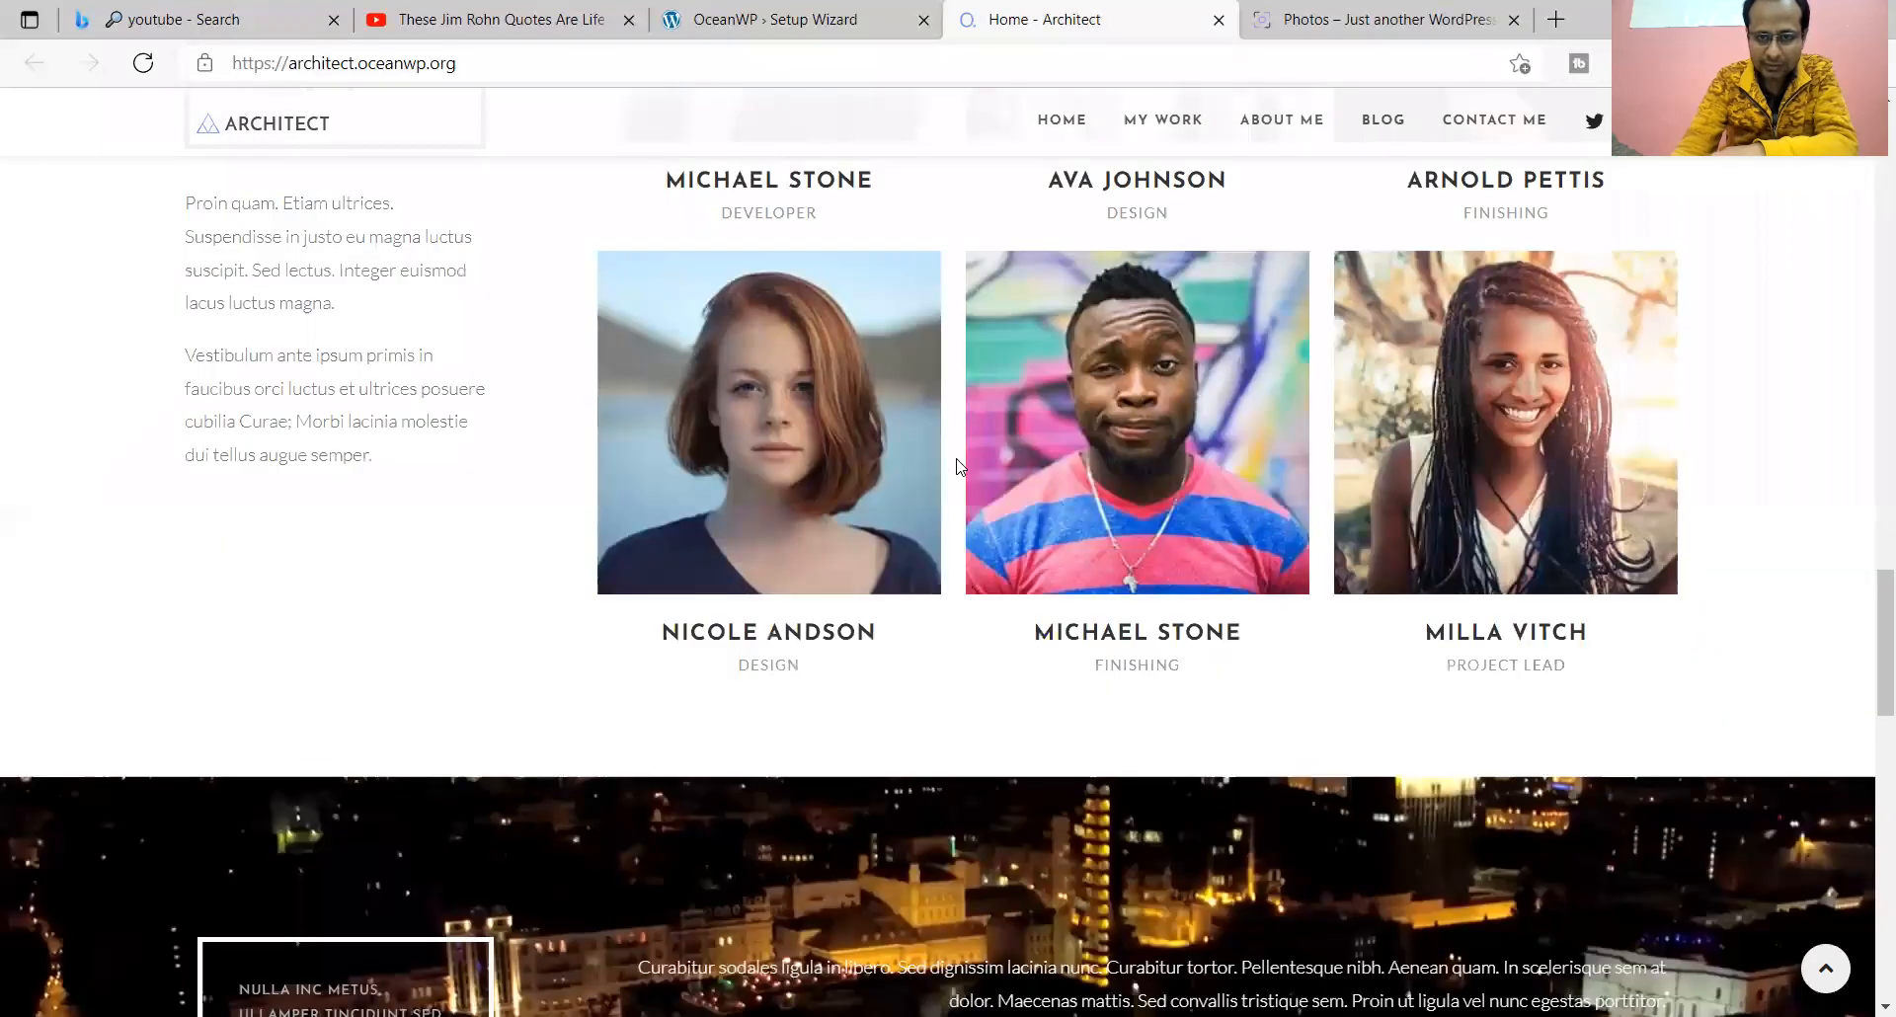
pyautogui.scroll(-6, 956, 460)
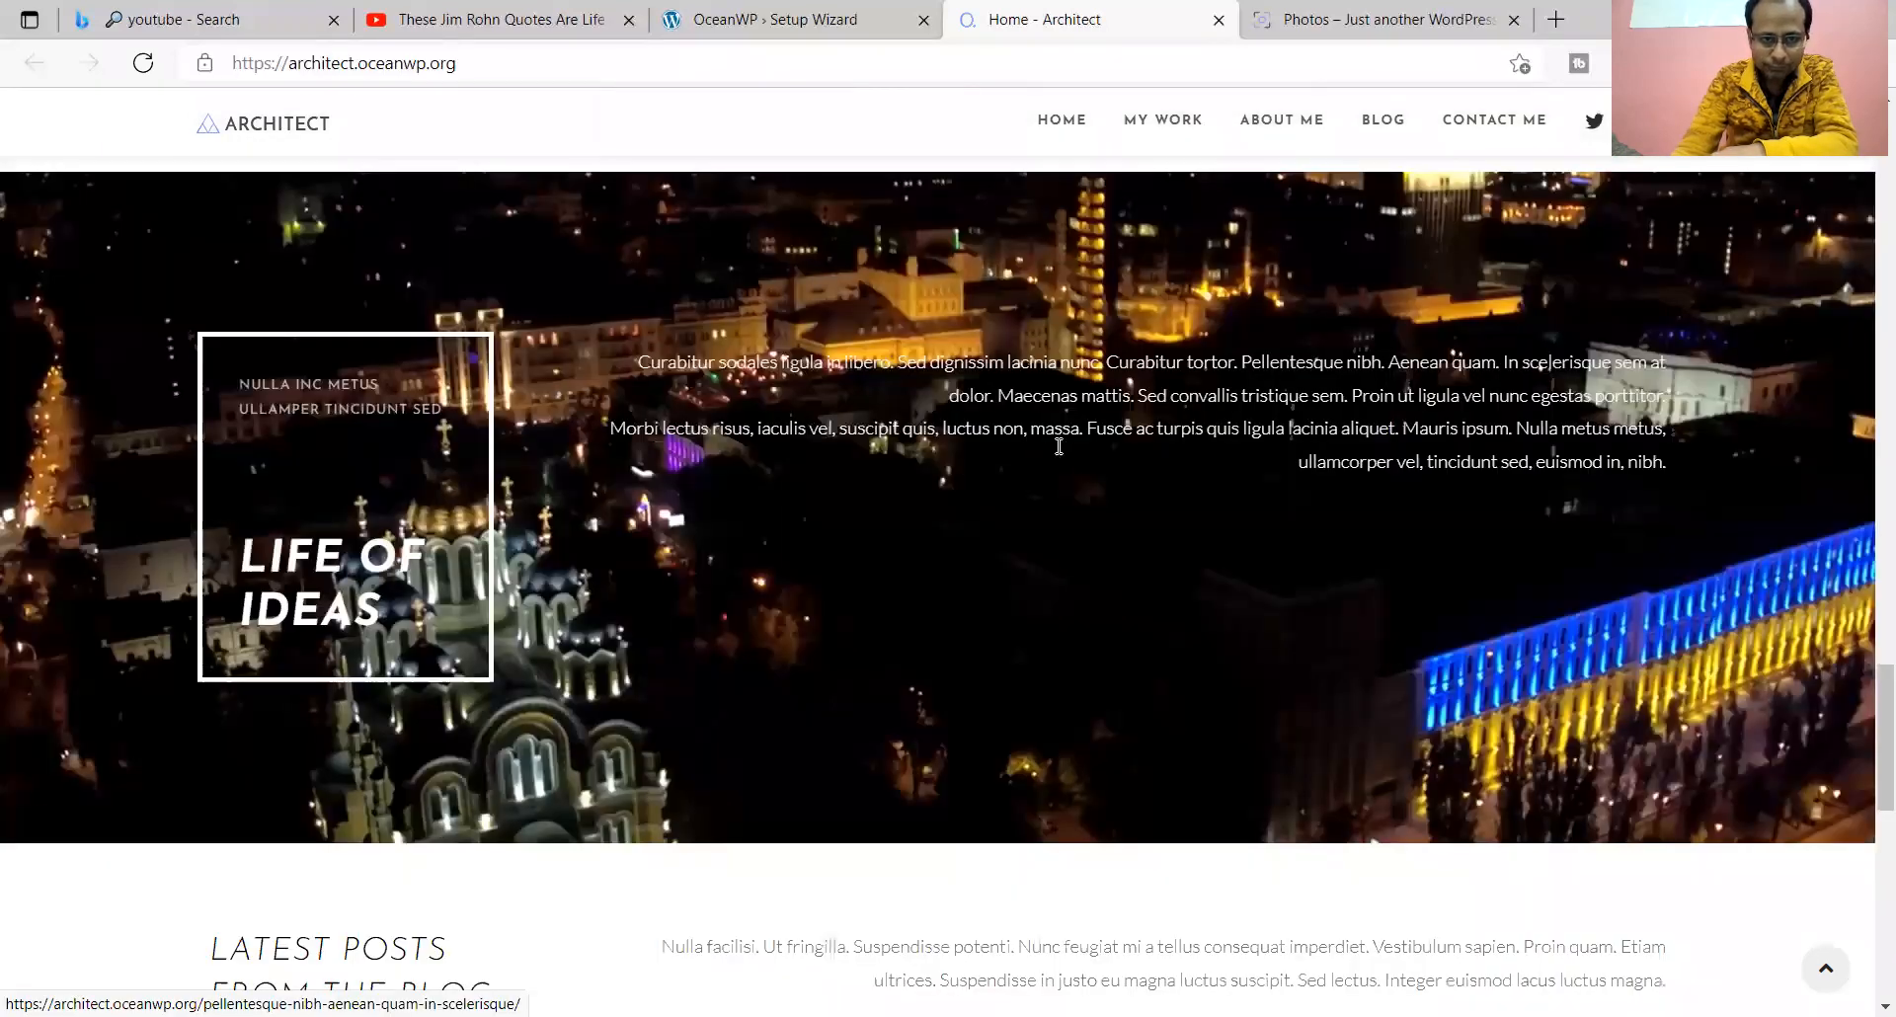
pyautogui.scroll(-5, 1090, 462)
pyautogui.scroll(-6, 1090, 470)
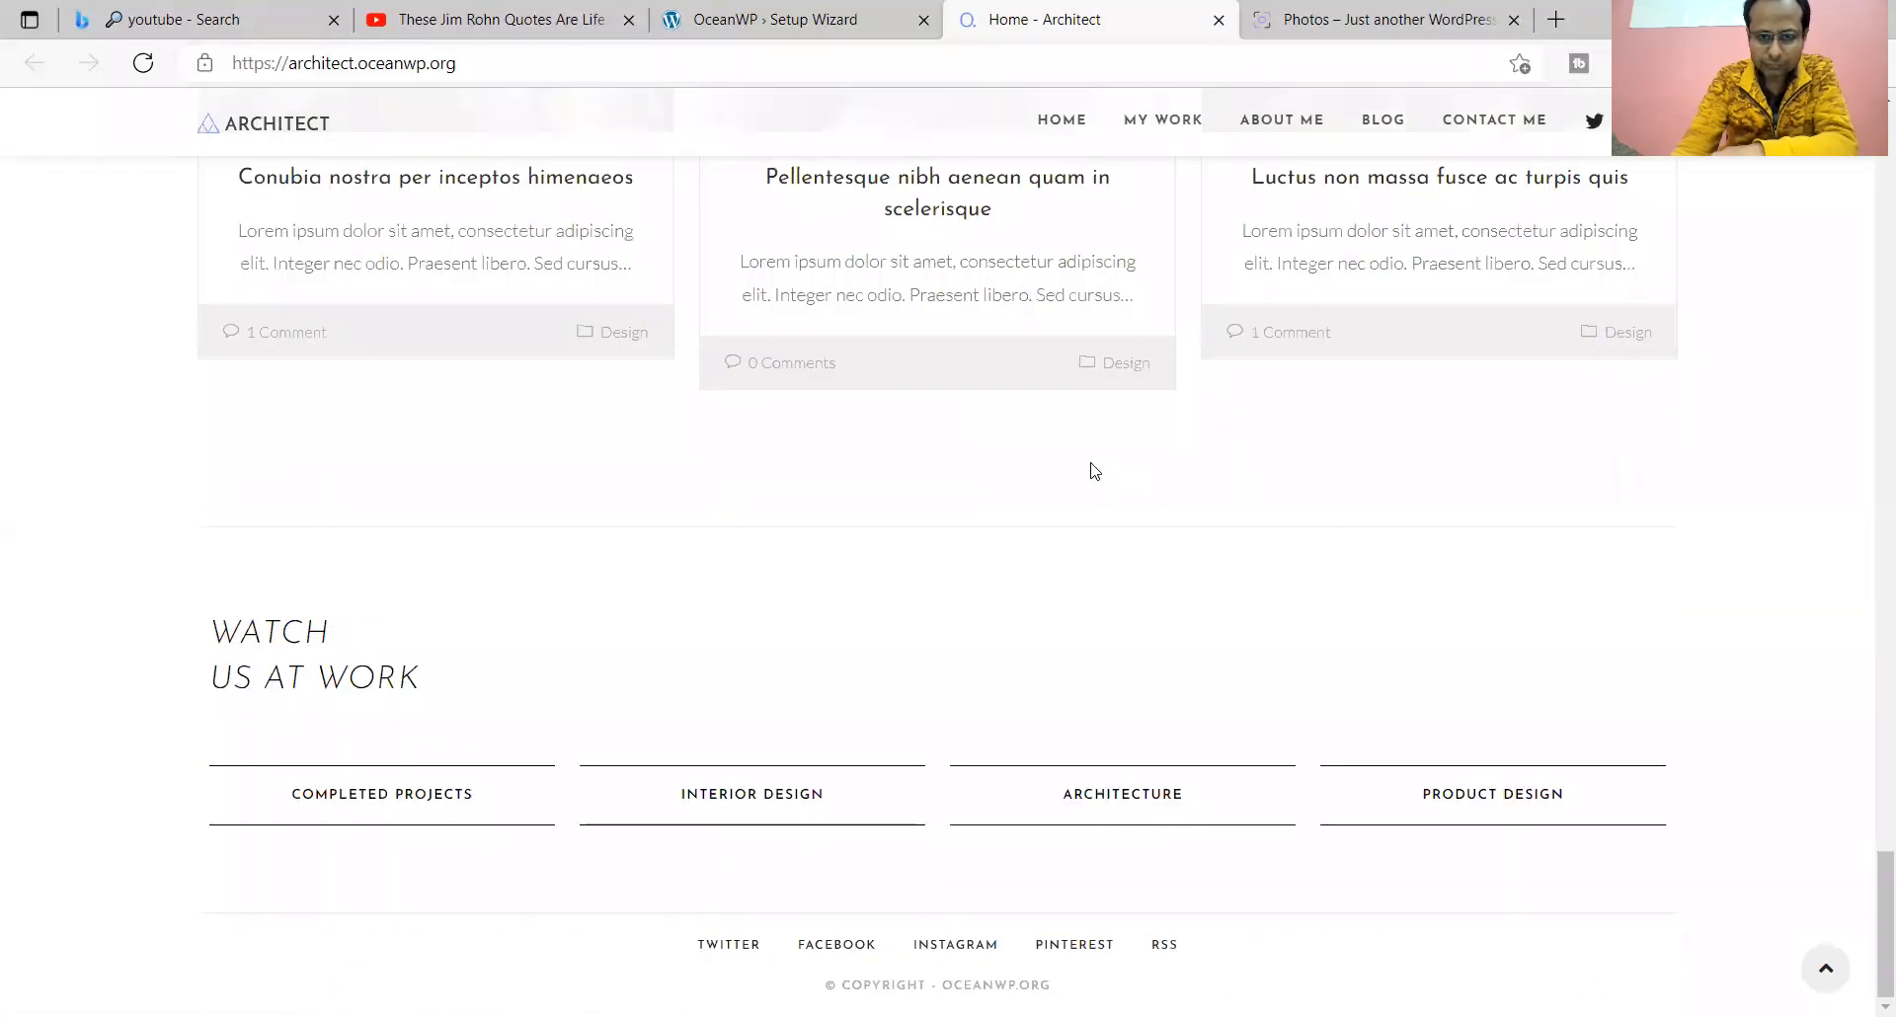
pyautogui.scroll(10, 1090, 470)
pyautogui.scroll(15, 1092, 468)
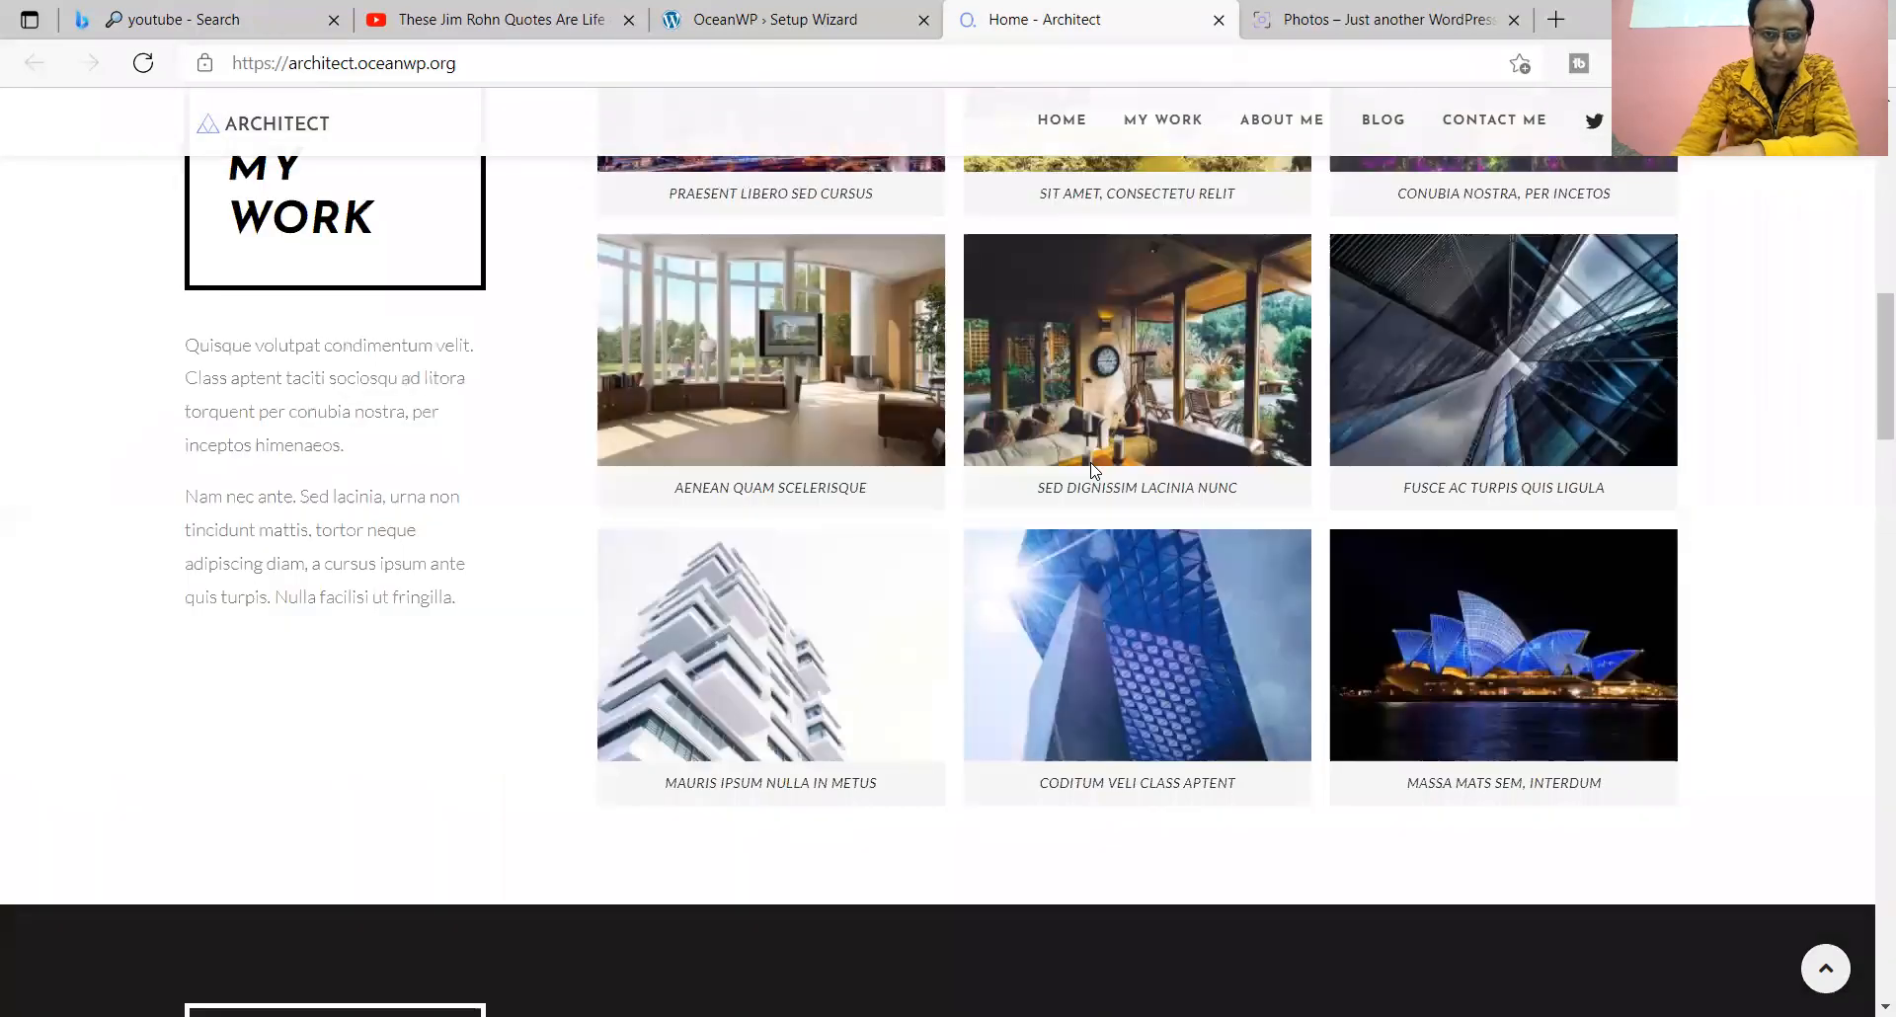
pyautogui.scroll(1, 1106, 211)
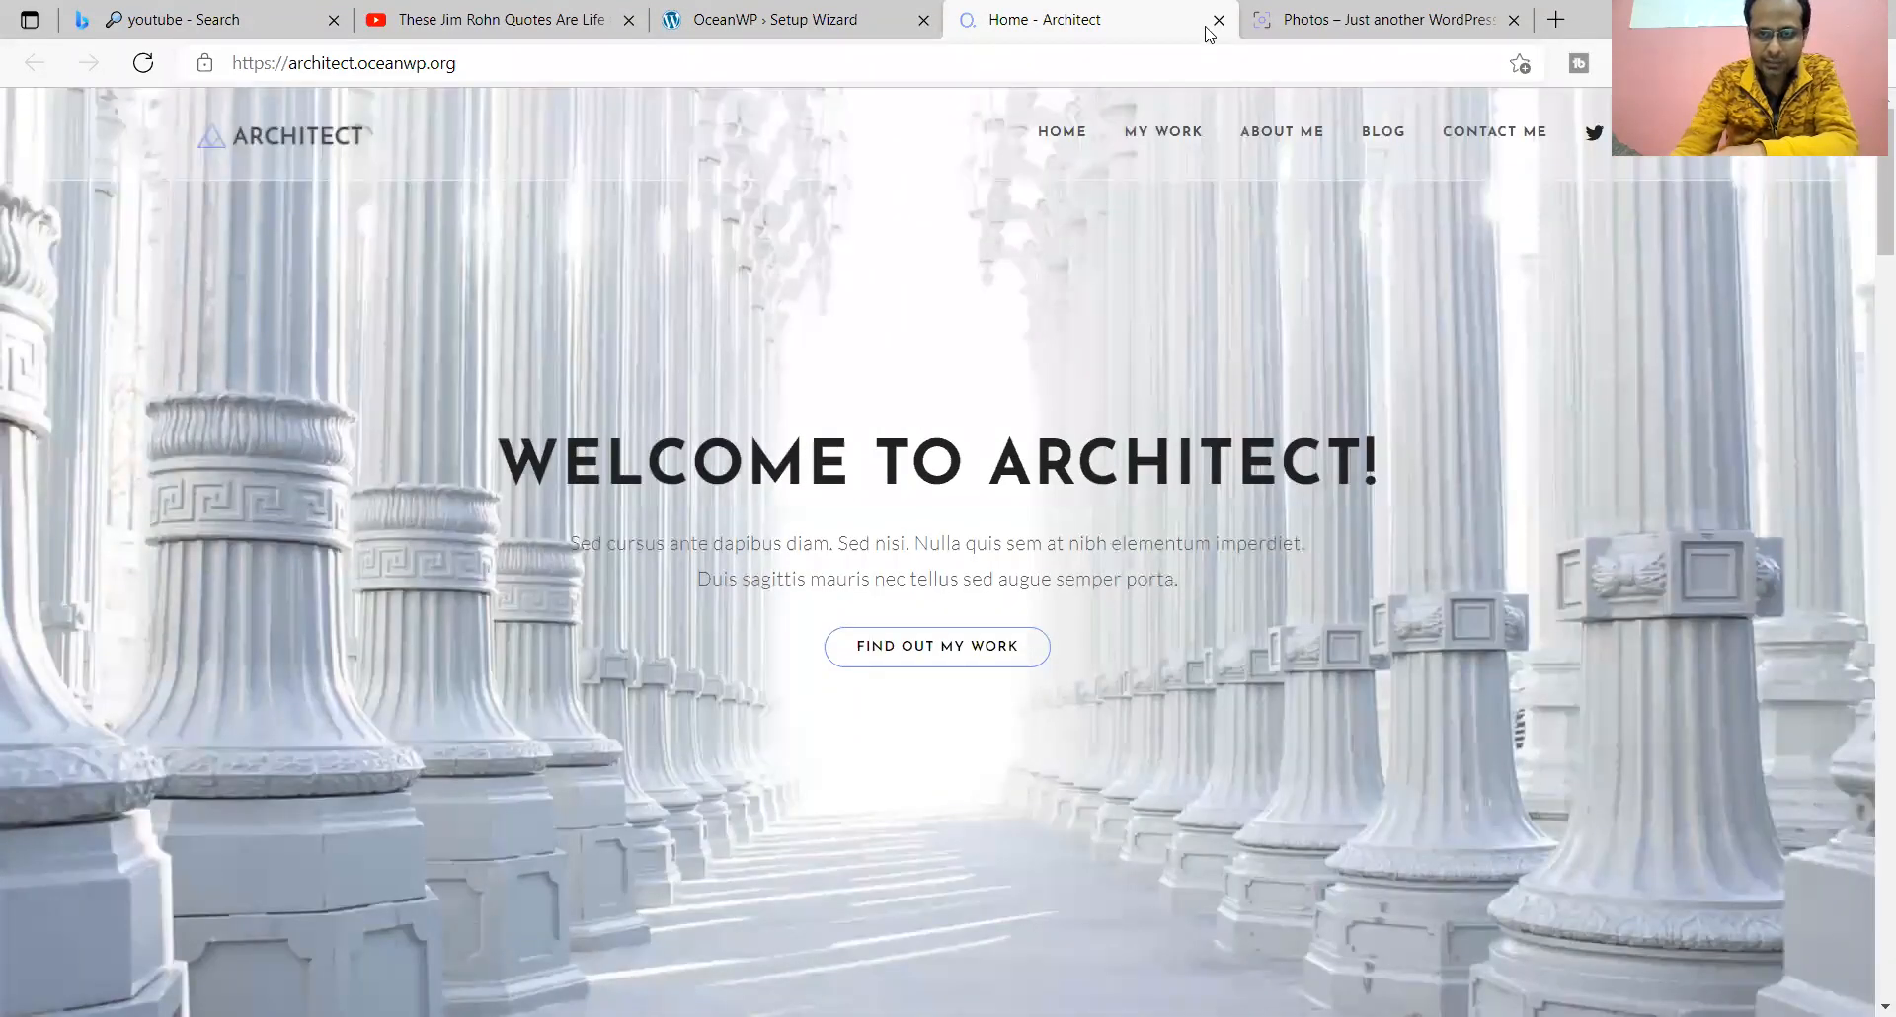
pyautogui.click(1217, 21)
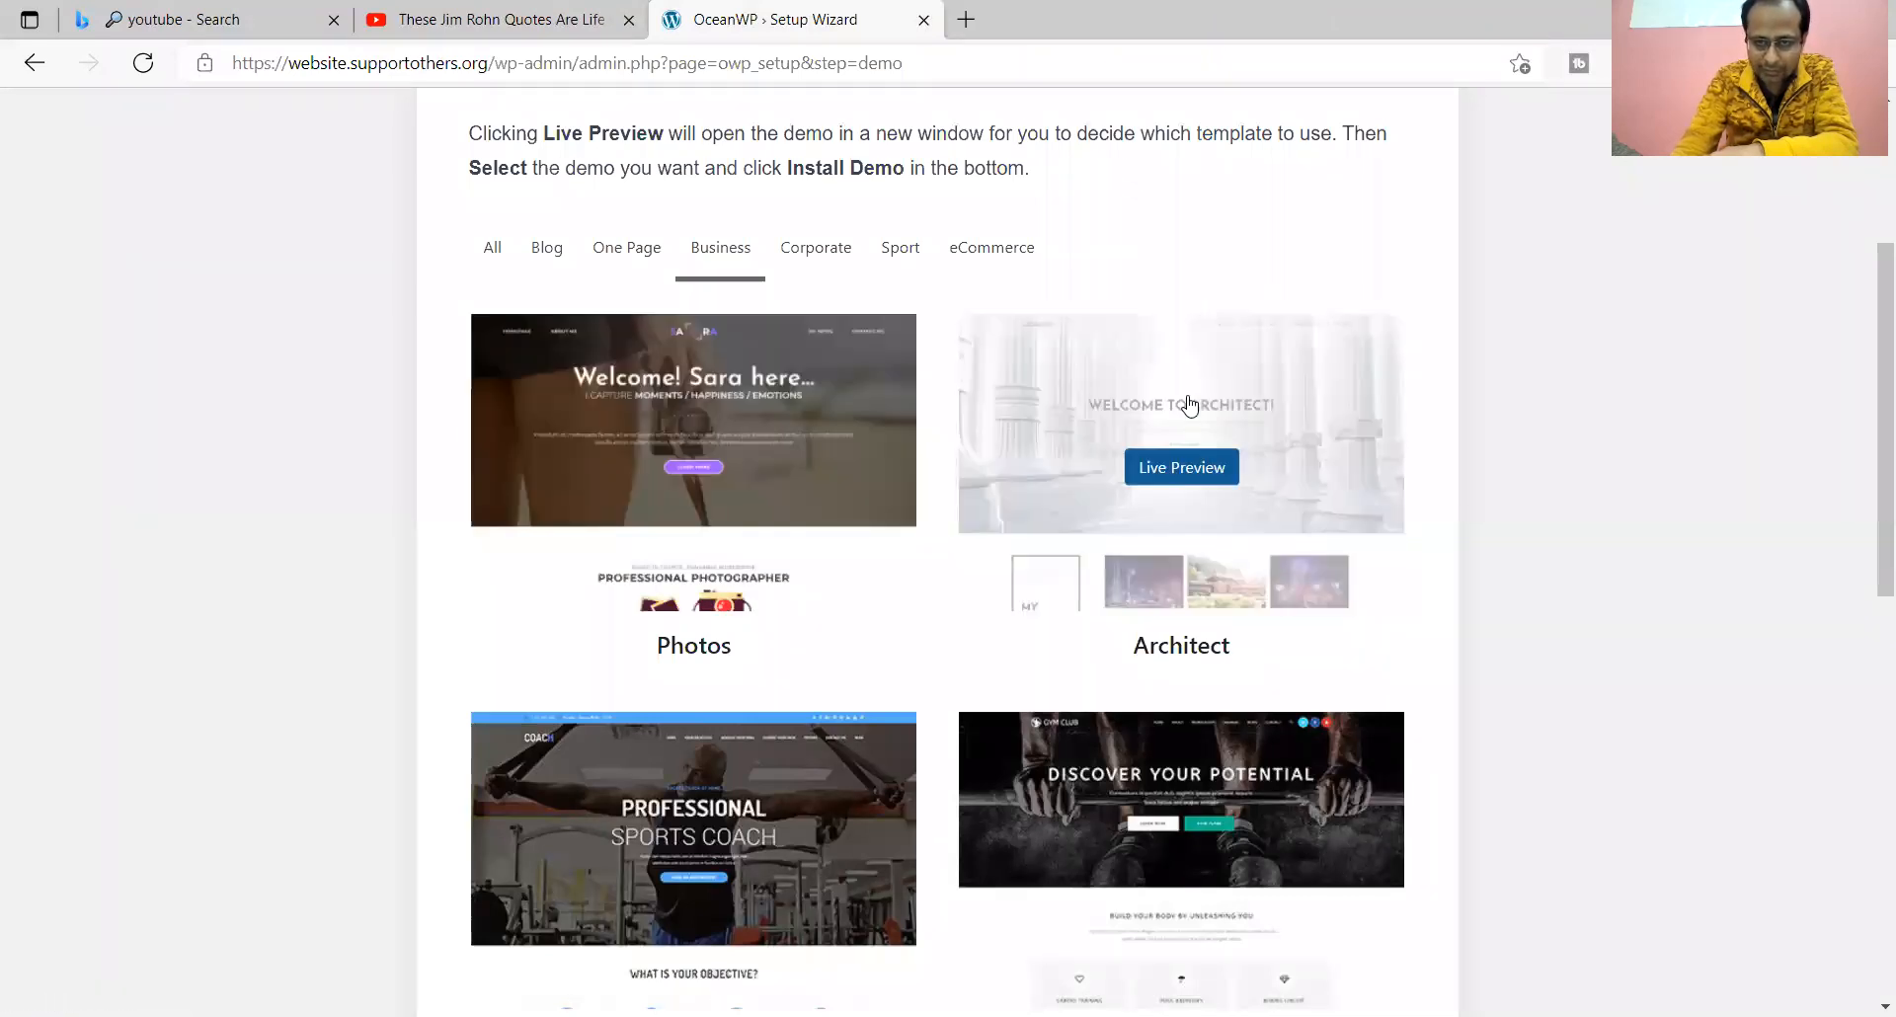
# - Select the Architect card in the Business category and scroll to the Install Demo button
pyautogui.click(1192, 407)
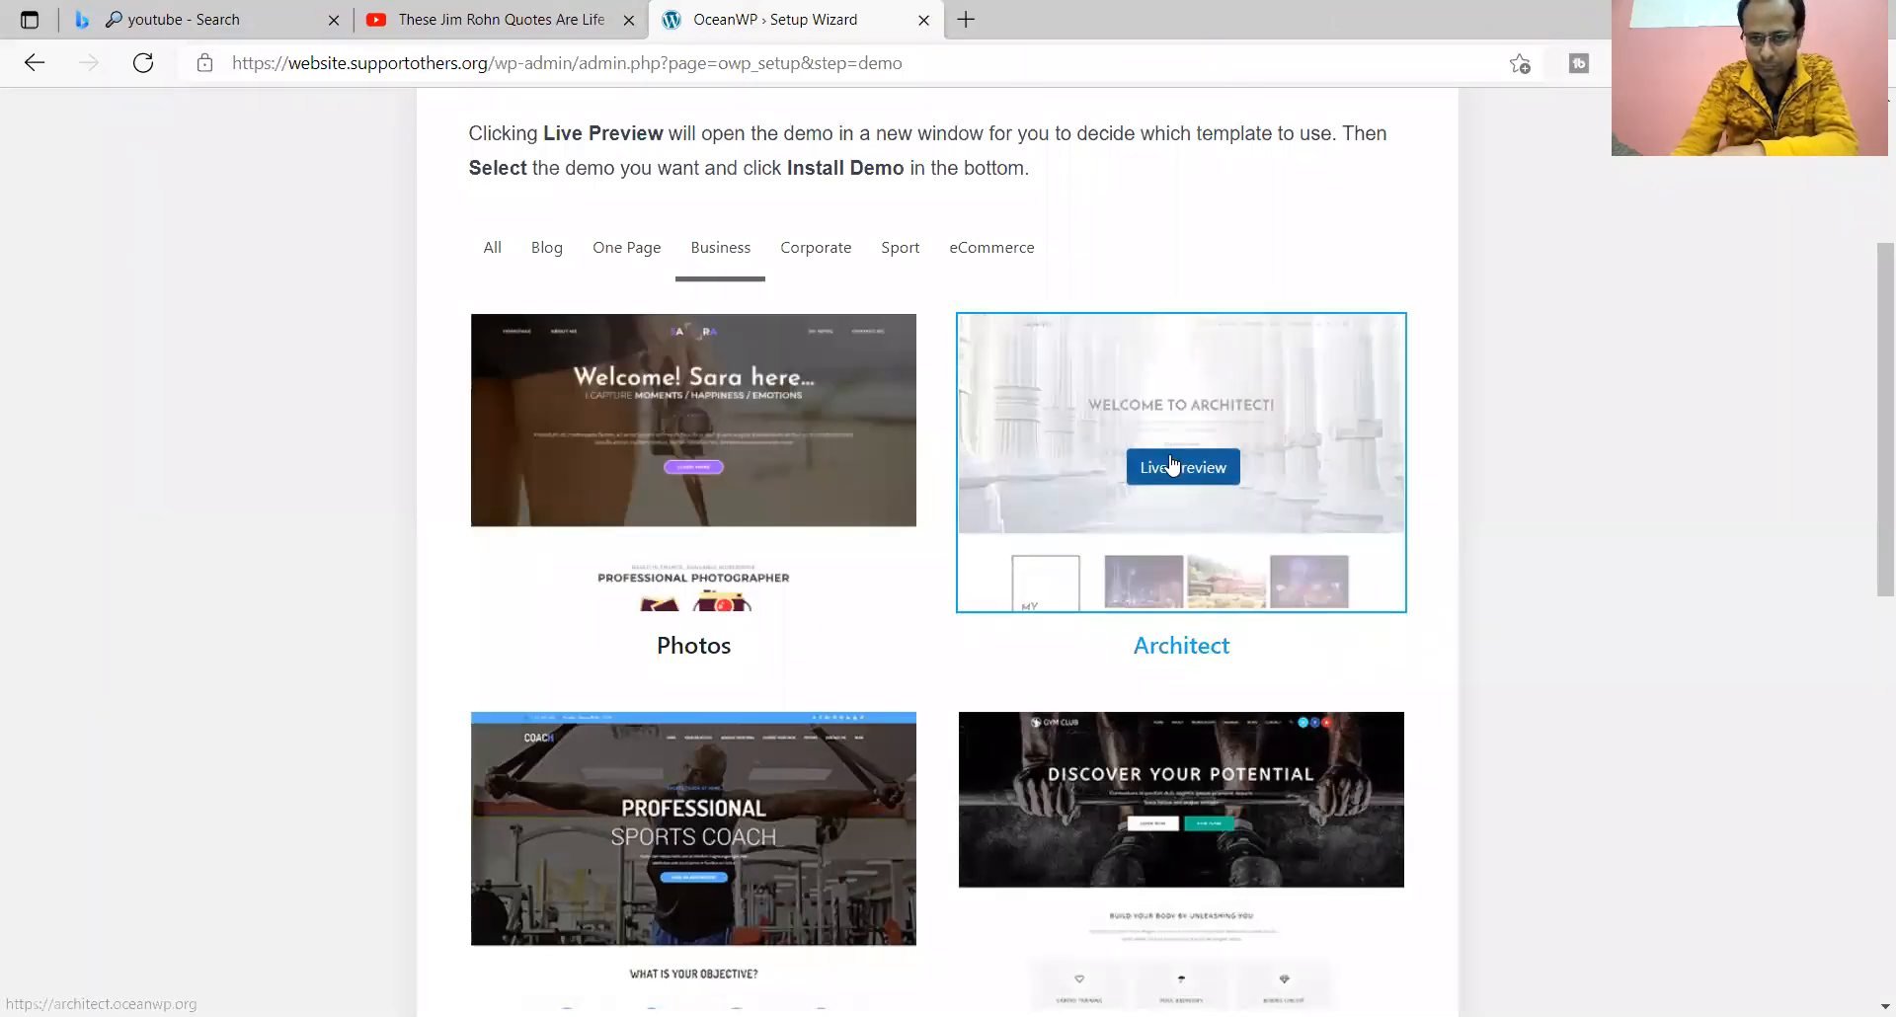
pyautogui.scroll(-10, 1461, 622)
pyautogui.scroll(-1, 1468, 623)
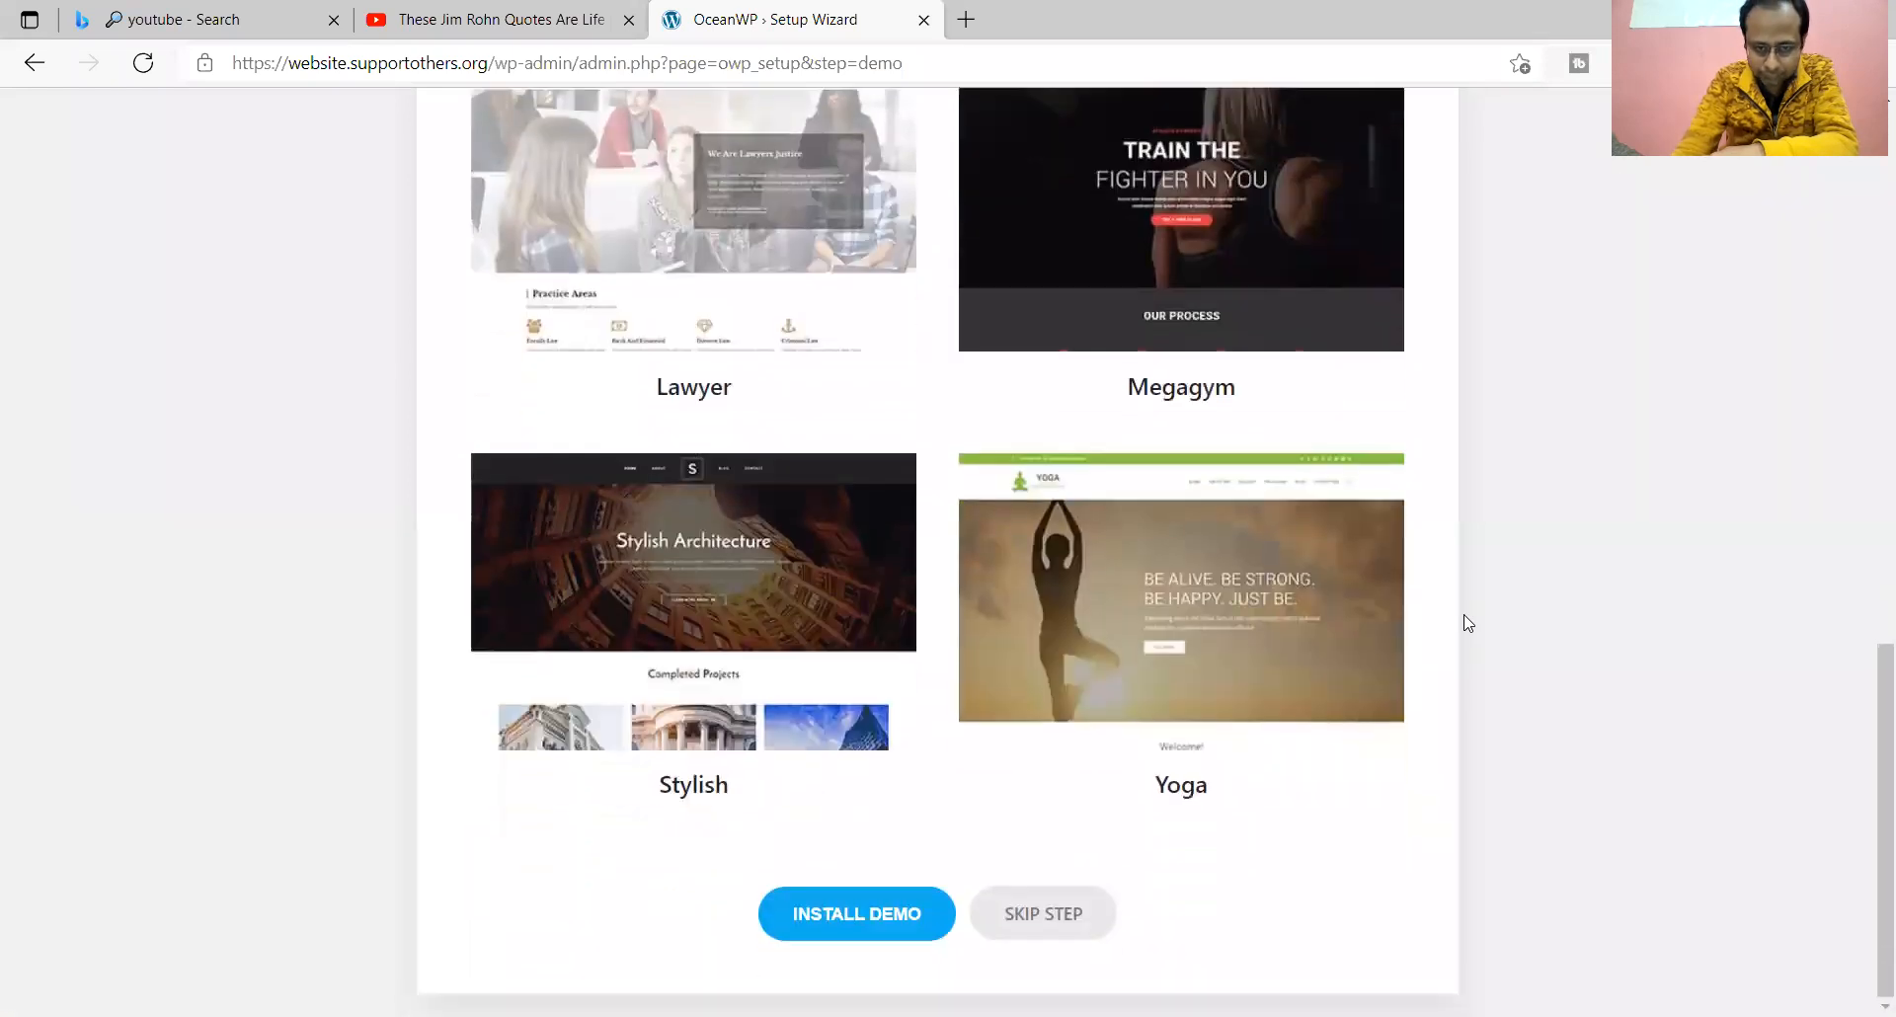
pyautogui.scroll(1, 1281, 582)
pyautogui.scroll(10, 1244, 484)
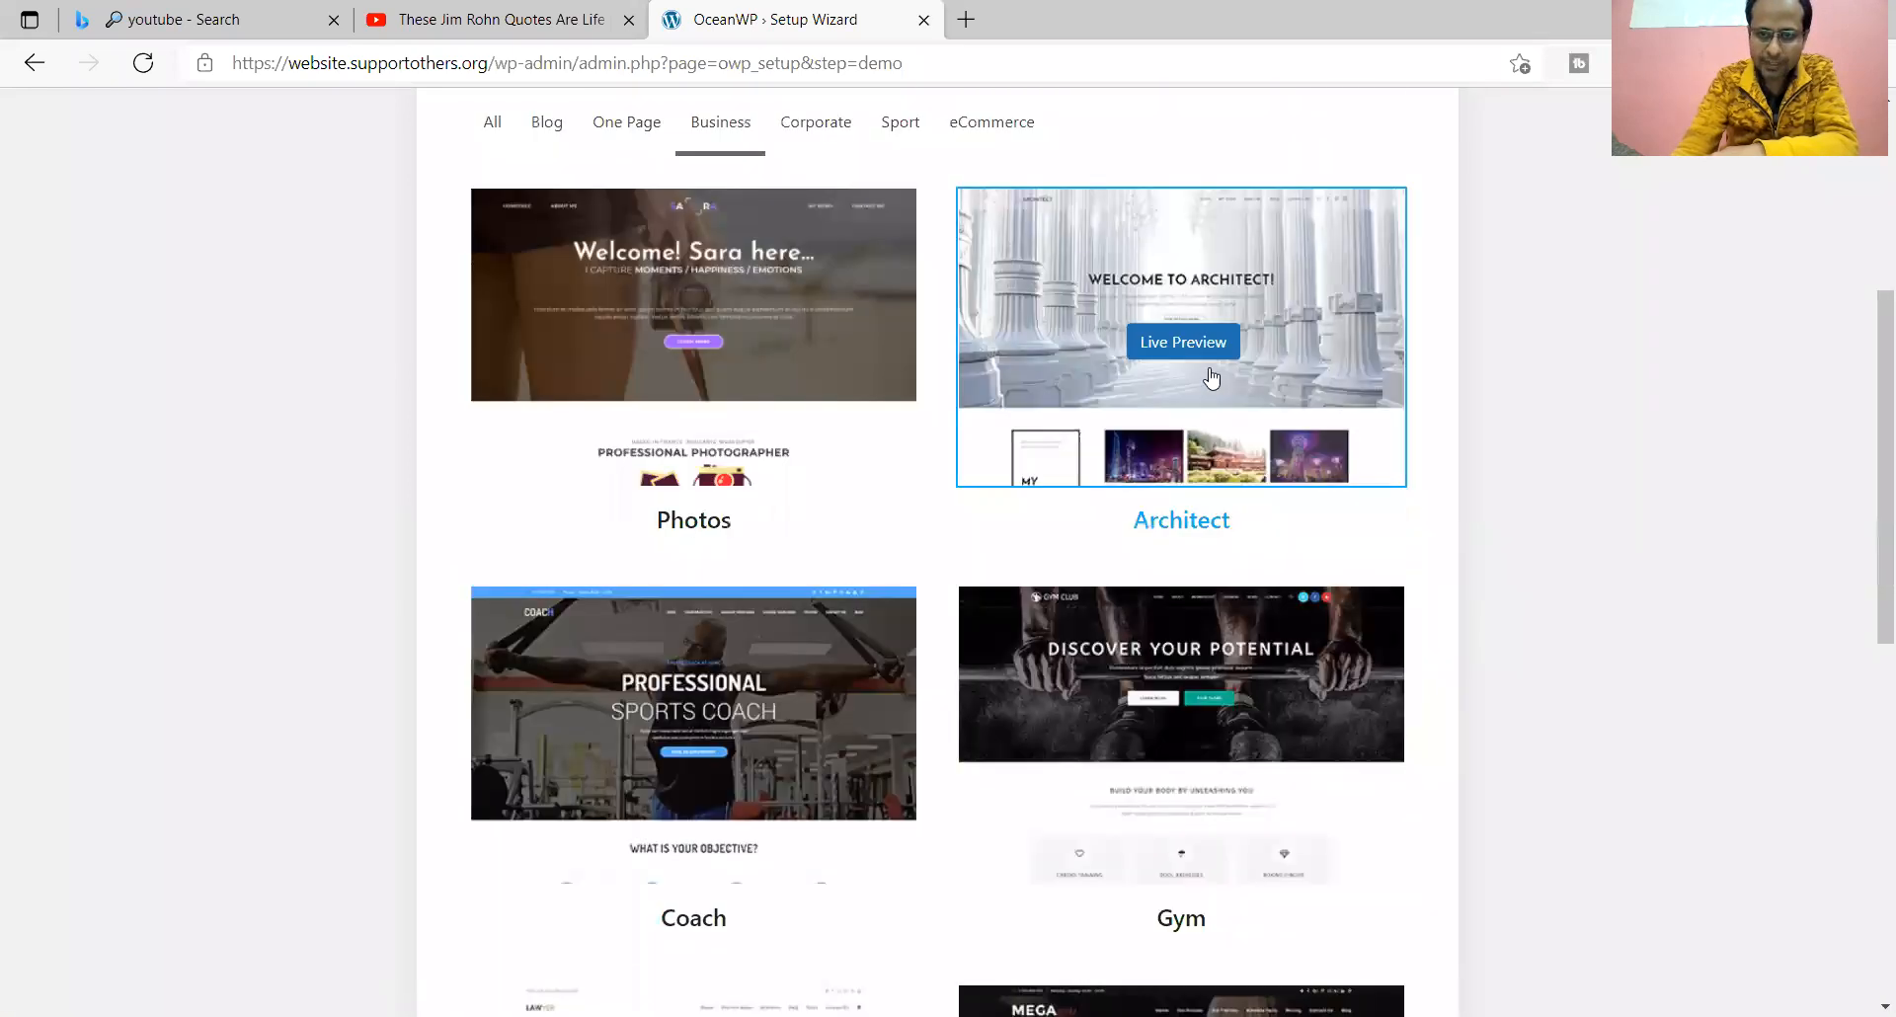
pyautogui.scroll(-8, 889, 557)
pyautogui.scroll(-2, 839, 618)
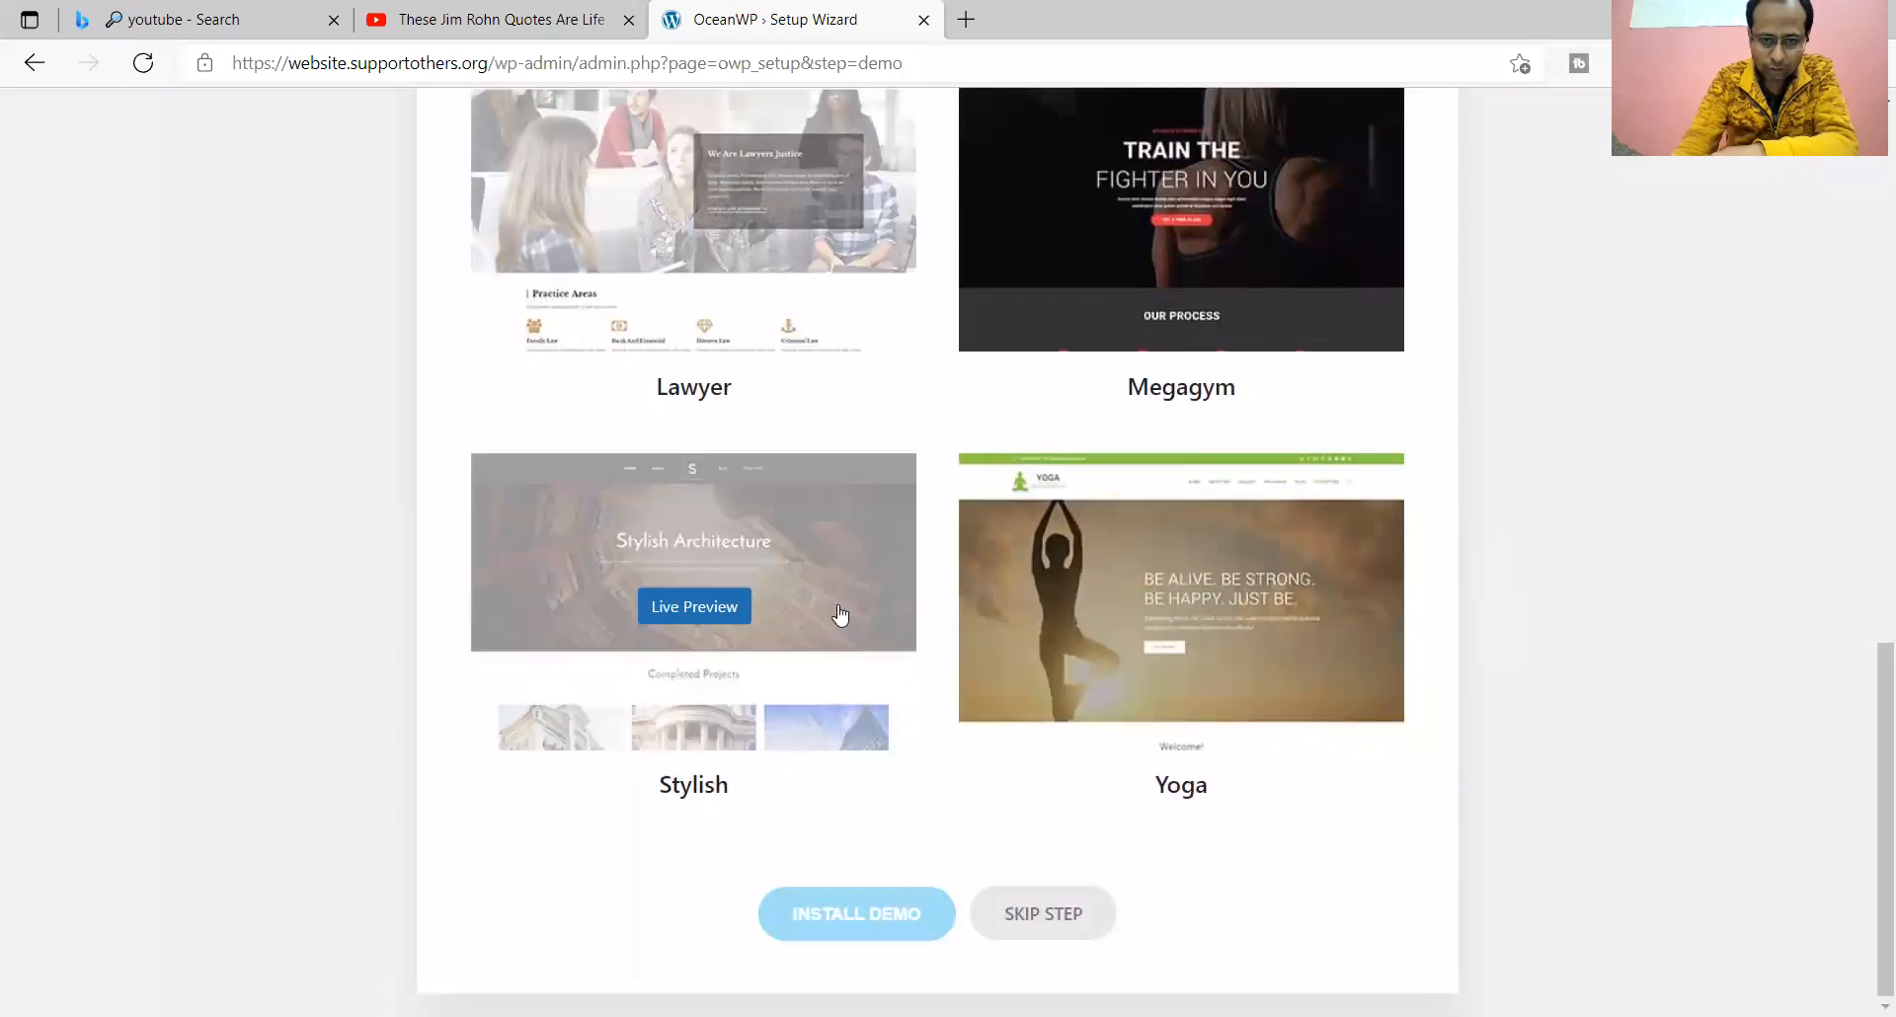
pyautogui.scroll(10, 1316, 550)
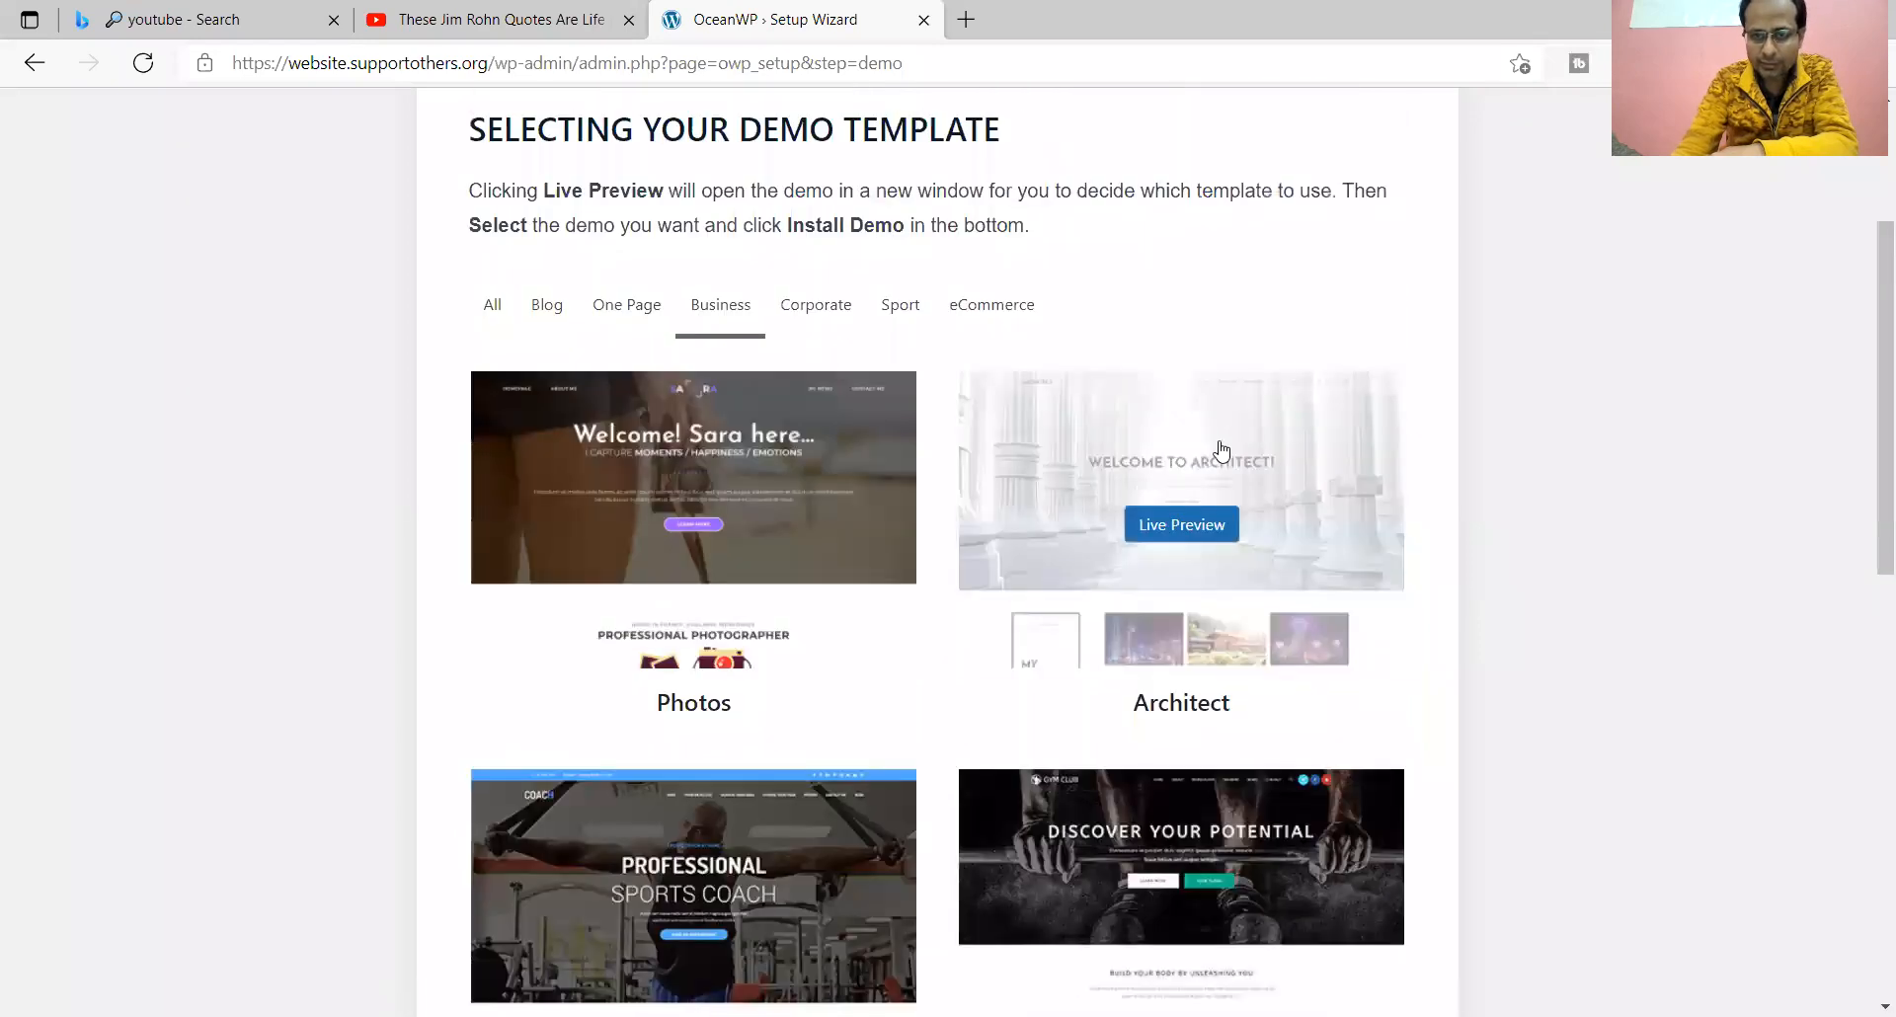
pyautogui.scroll(-10, 939, 609)
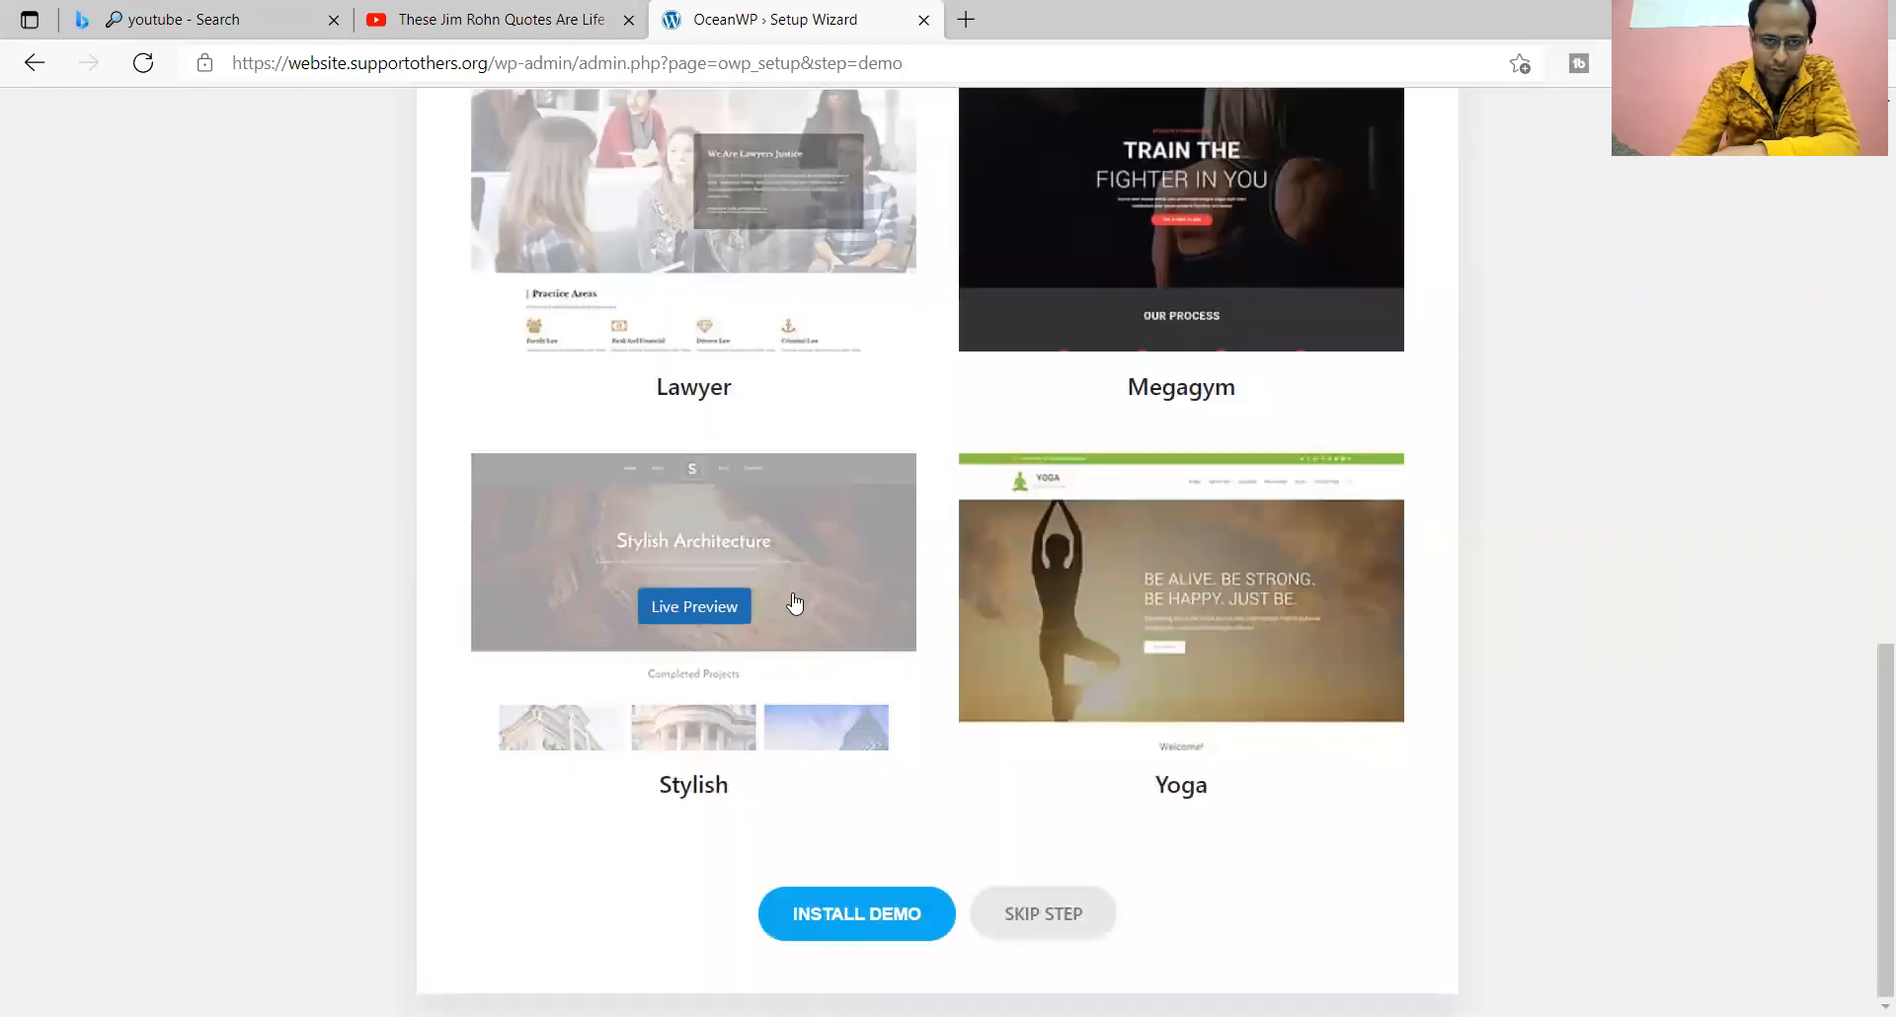
pyautogui.scroll(1, 790, 597)
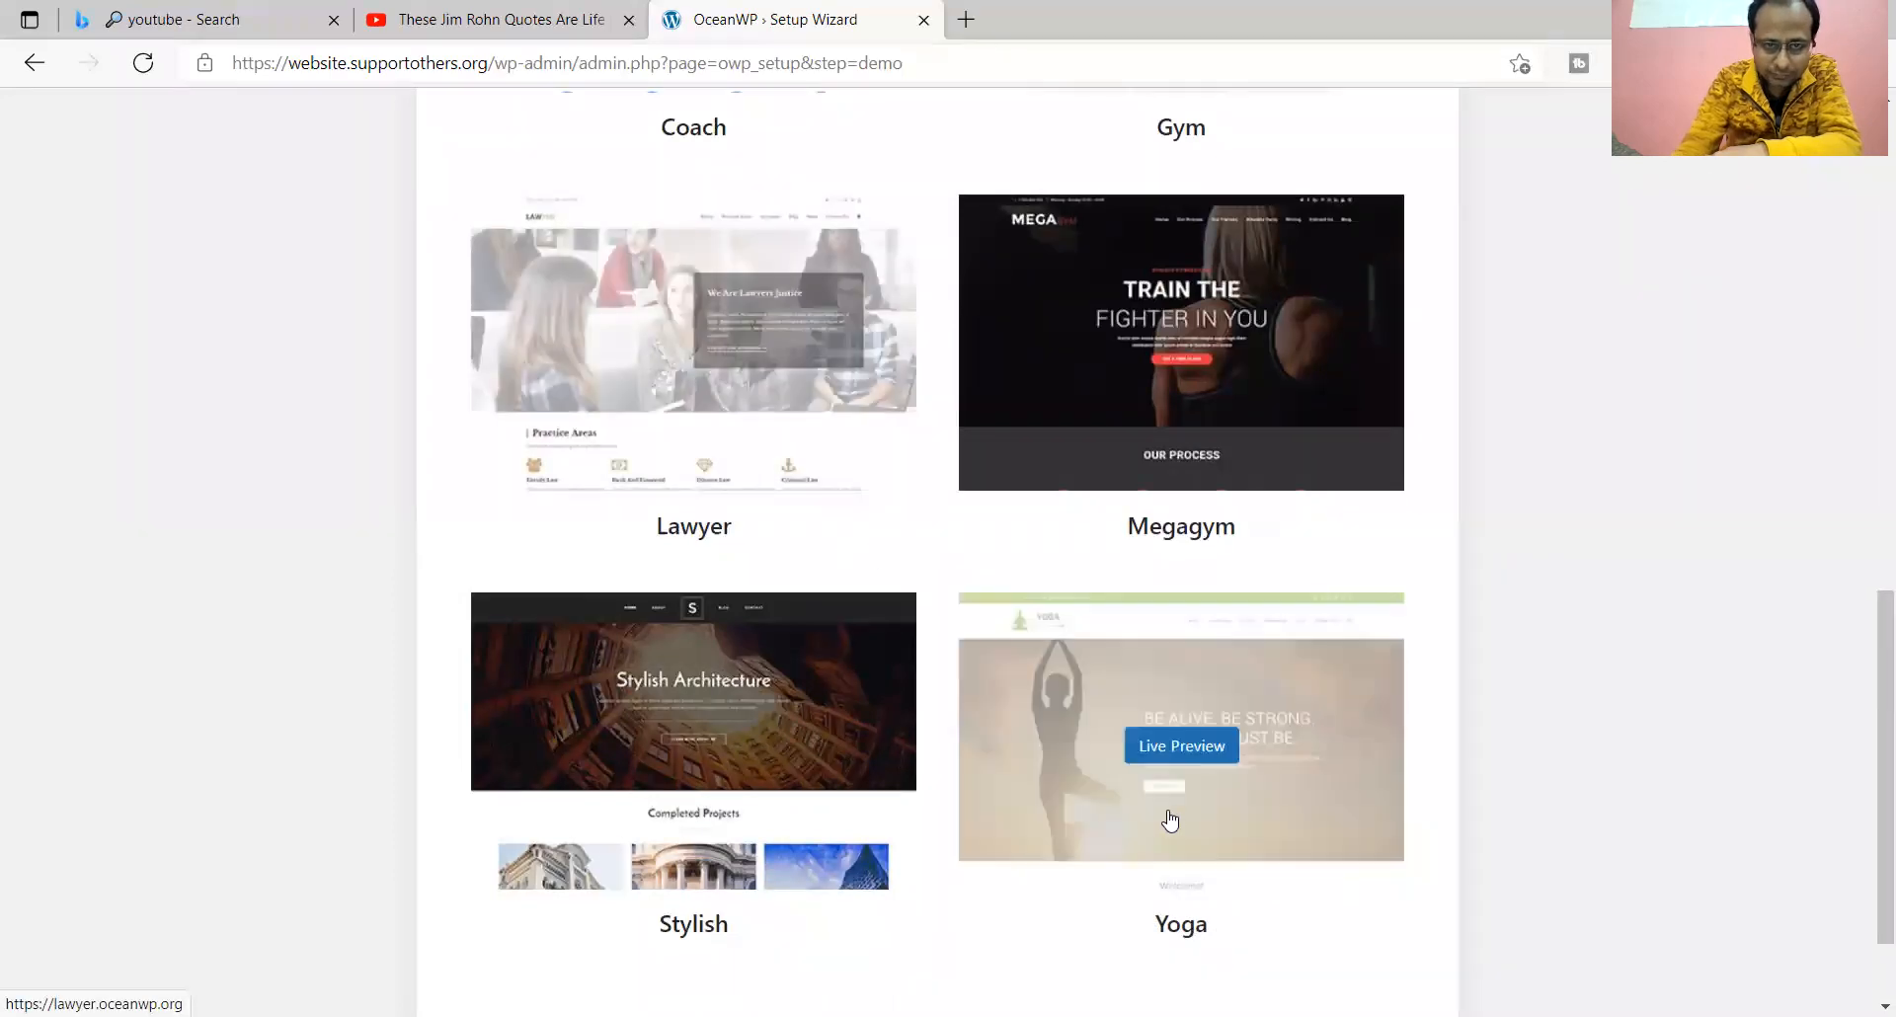
pyautogui.scroll(-1, 994, 711)
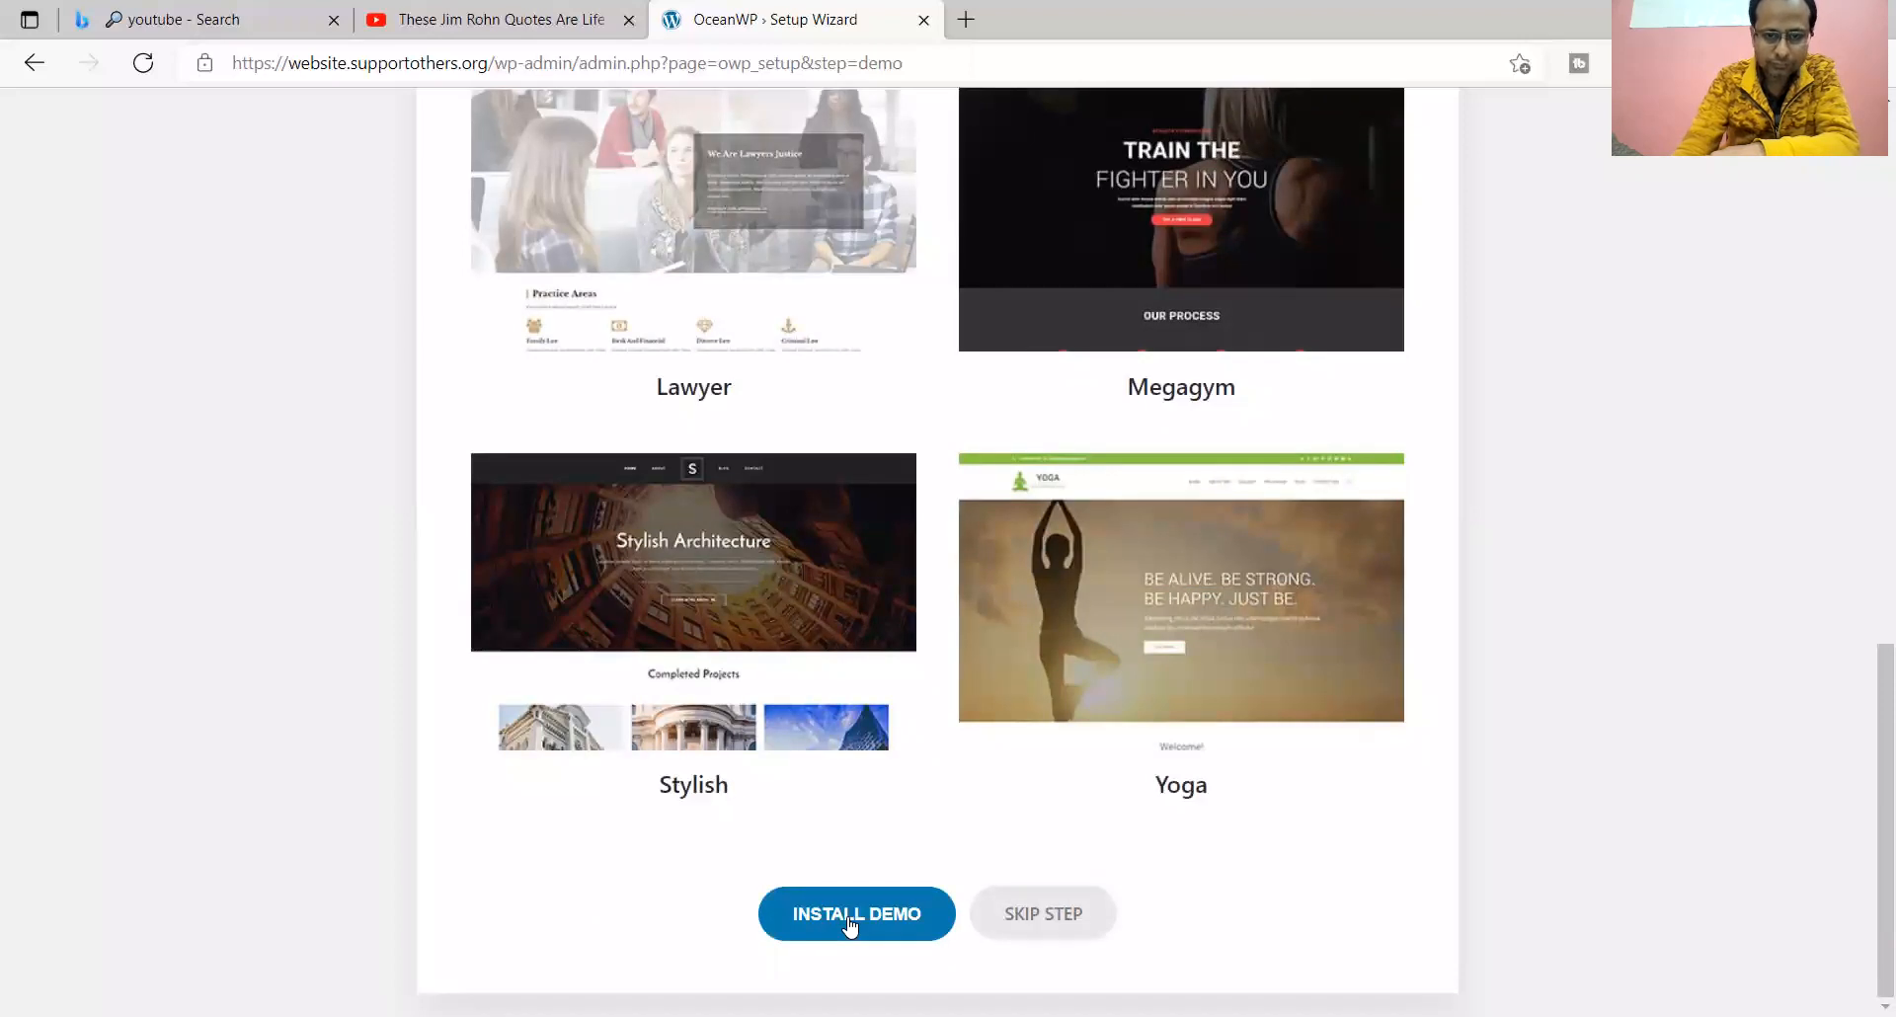
pyautogui.scroll(10, 1066, 777)
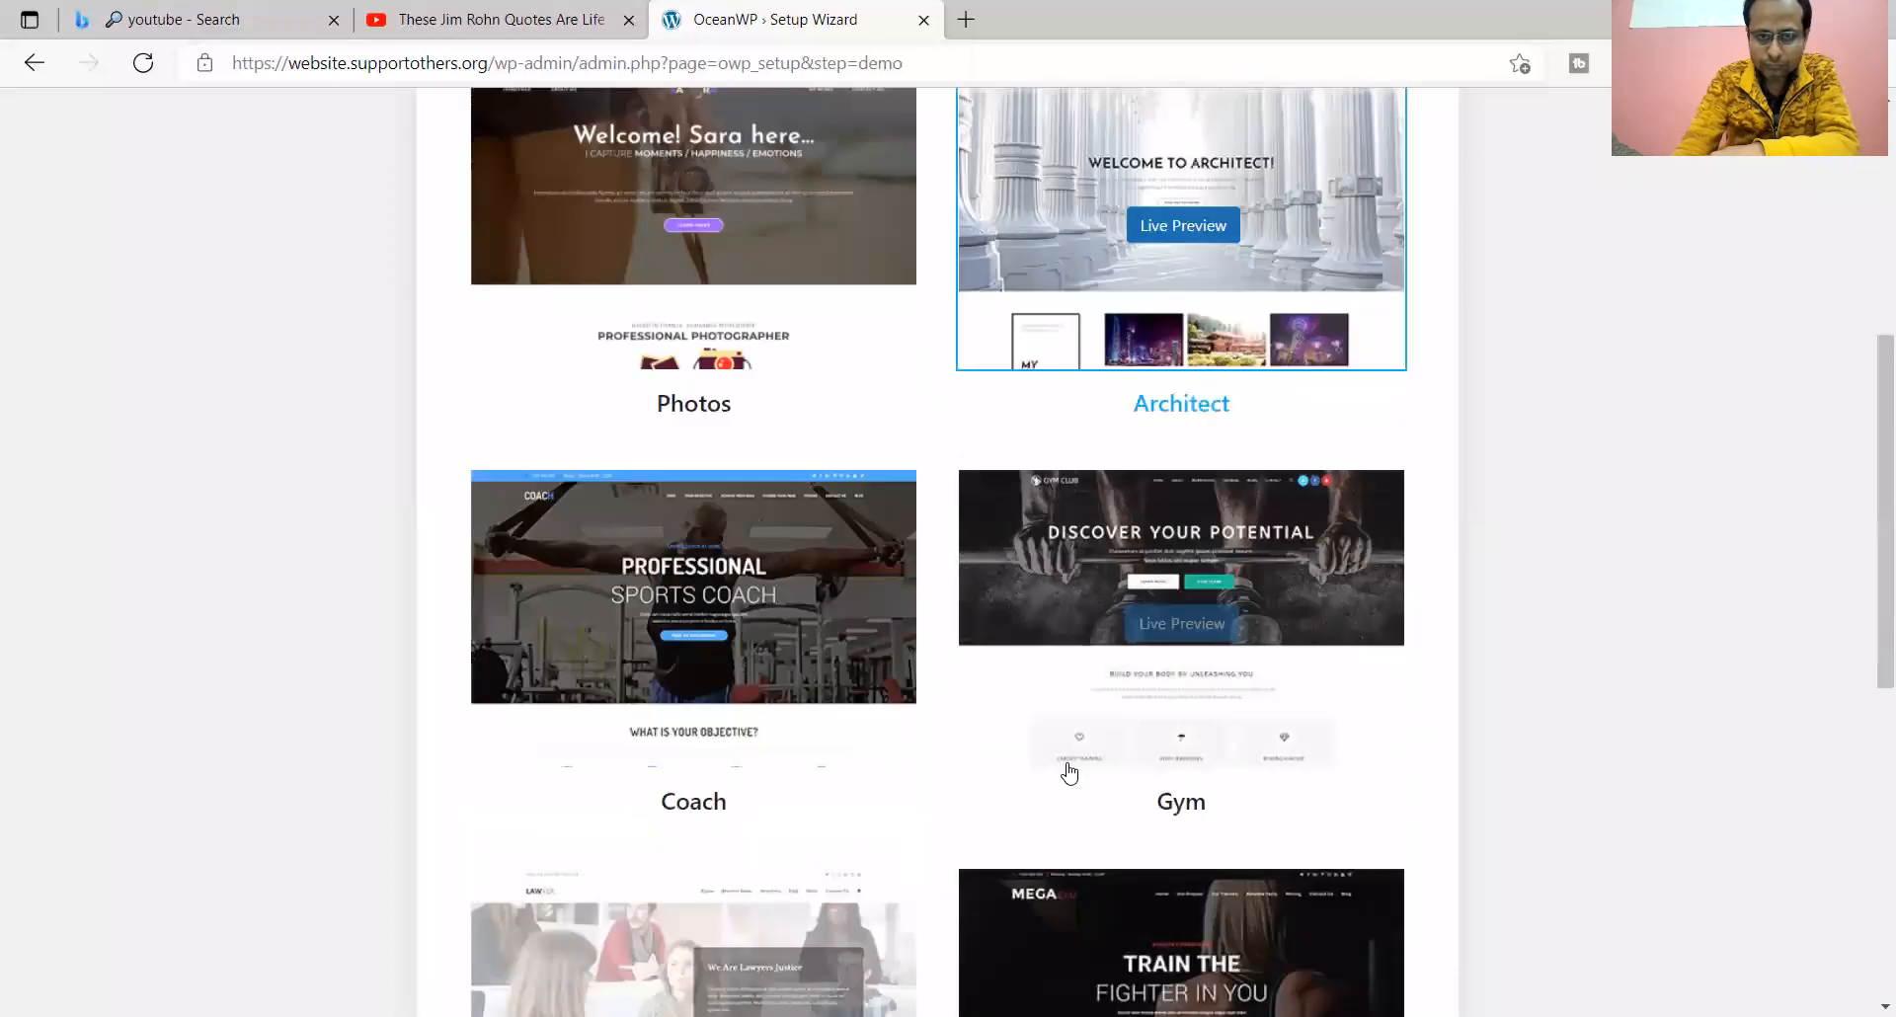
pyautogui.scroll(-10, 952, 728)
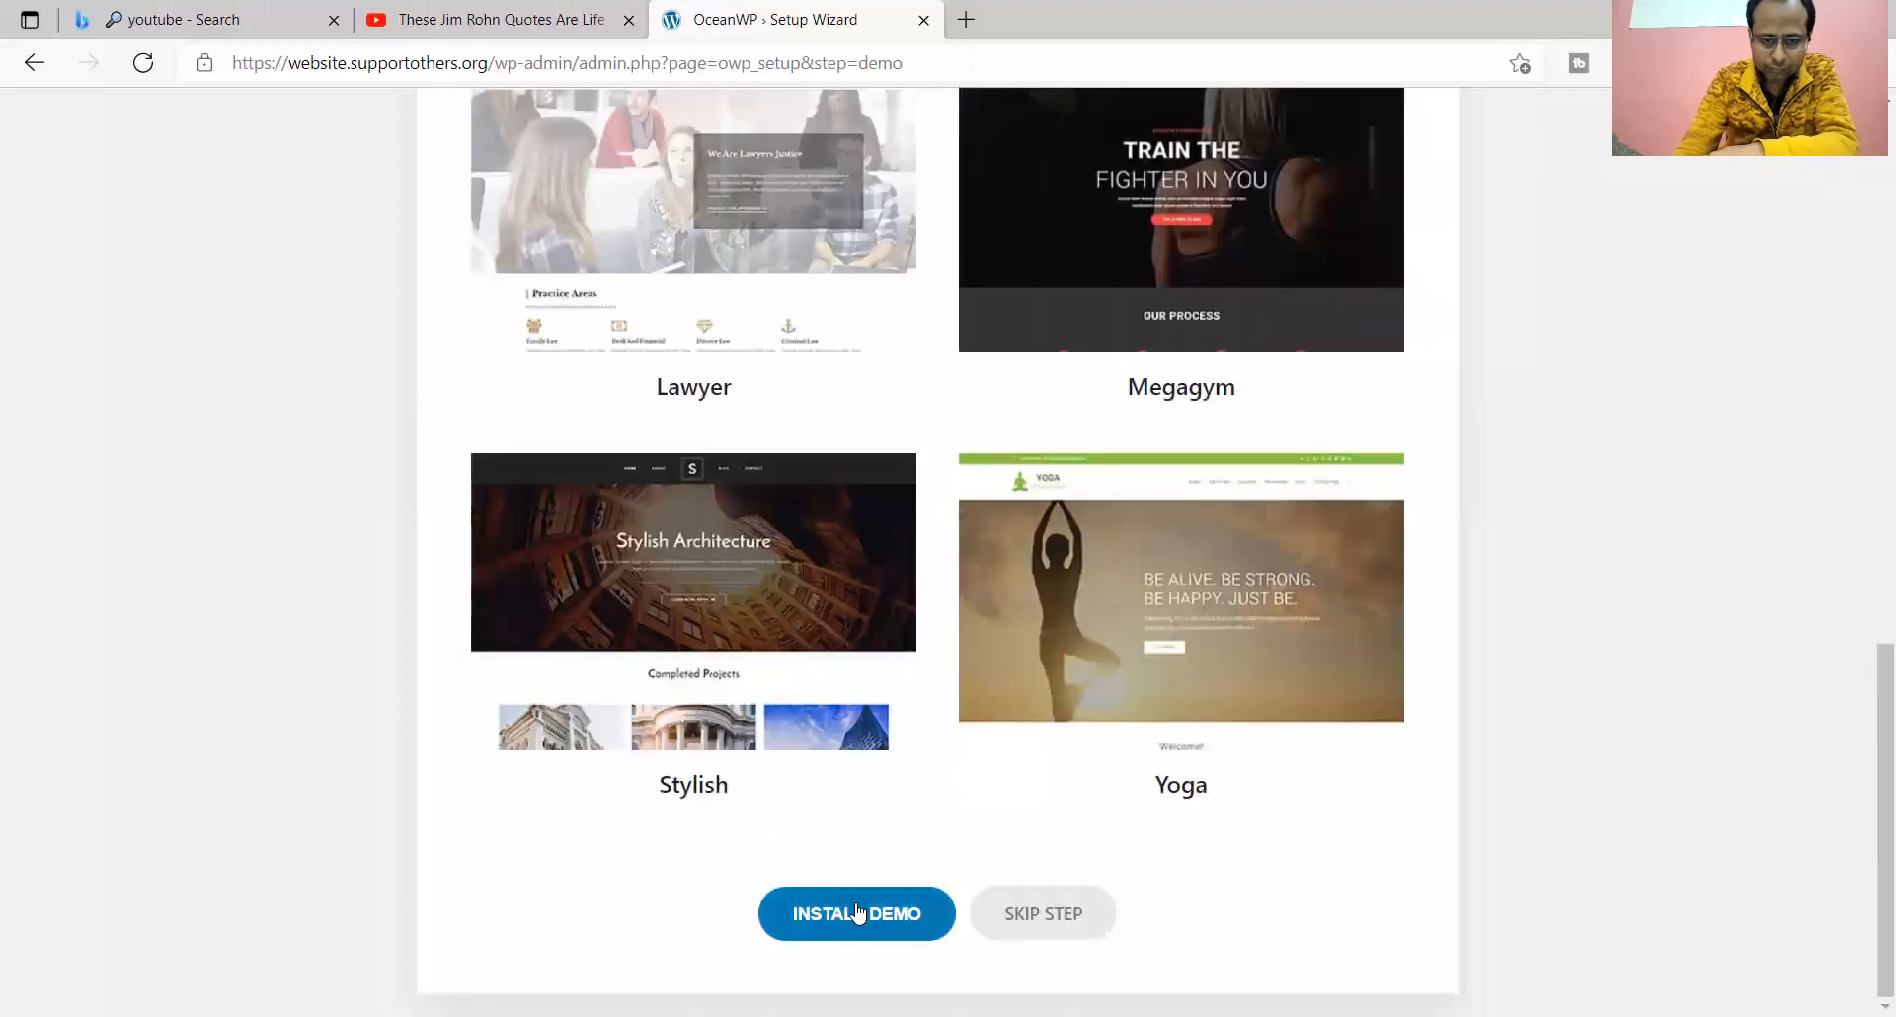
# - Start the Architect demo install and scroll through the Import the Architect Demo panel
pyautogui.click(852, 918)
pyautogui.scroll(5, 1161, 720)
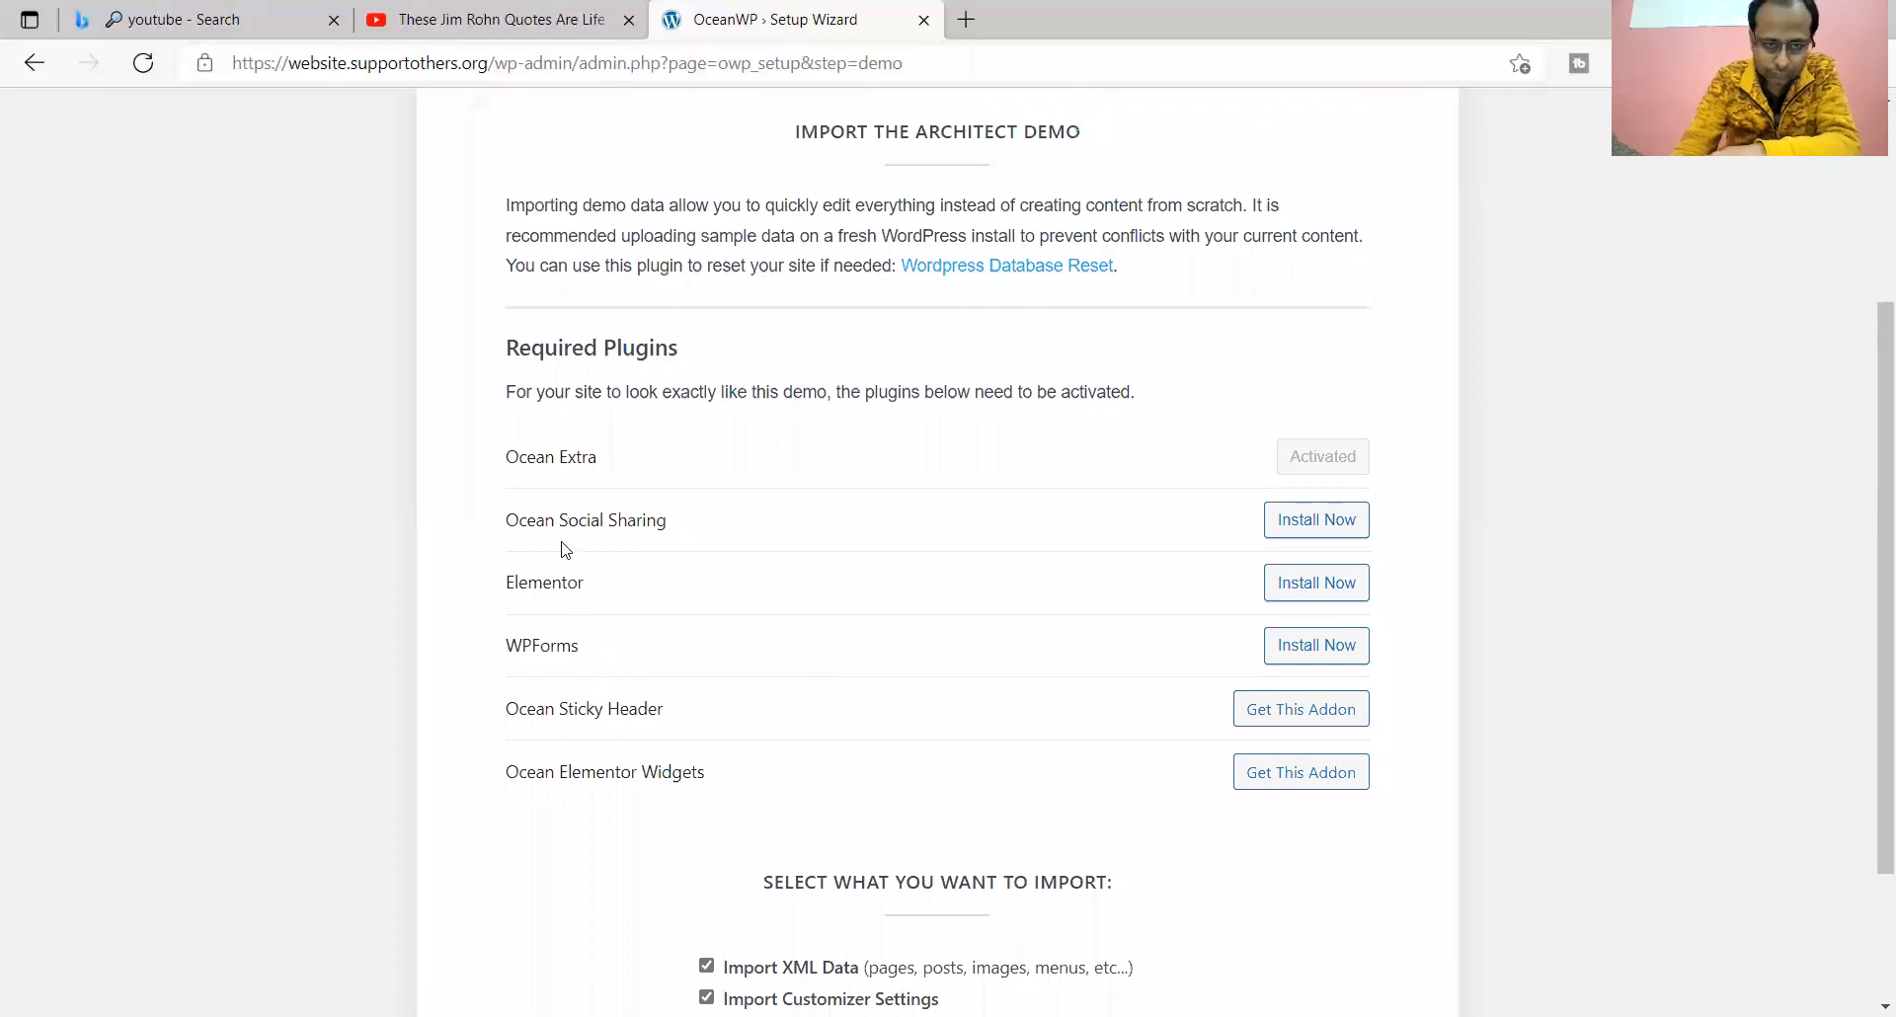
pyautogui.scroll(-1, 731, 564)
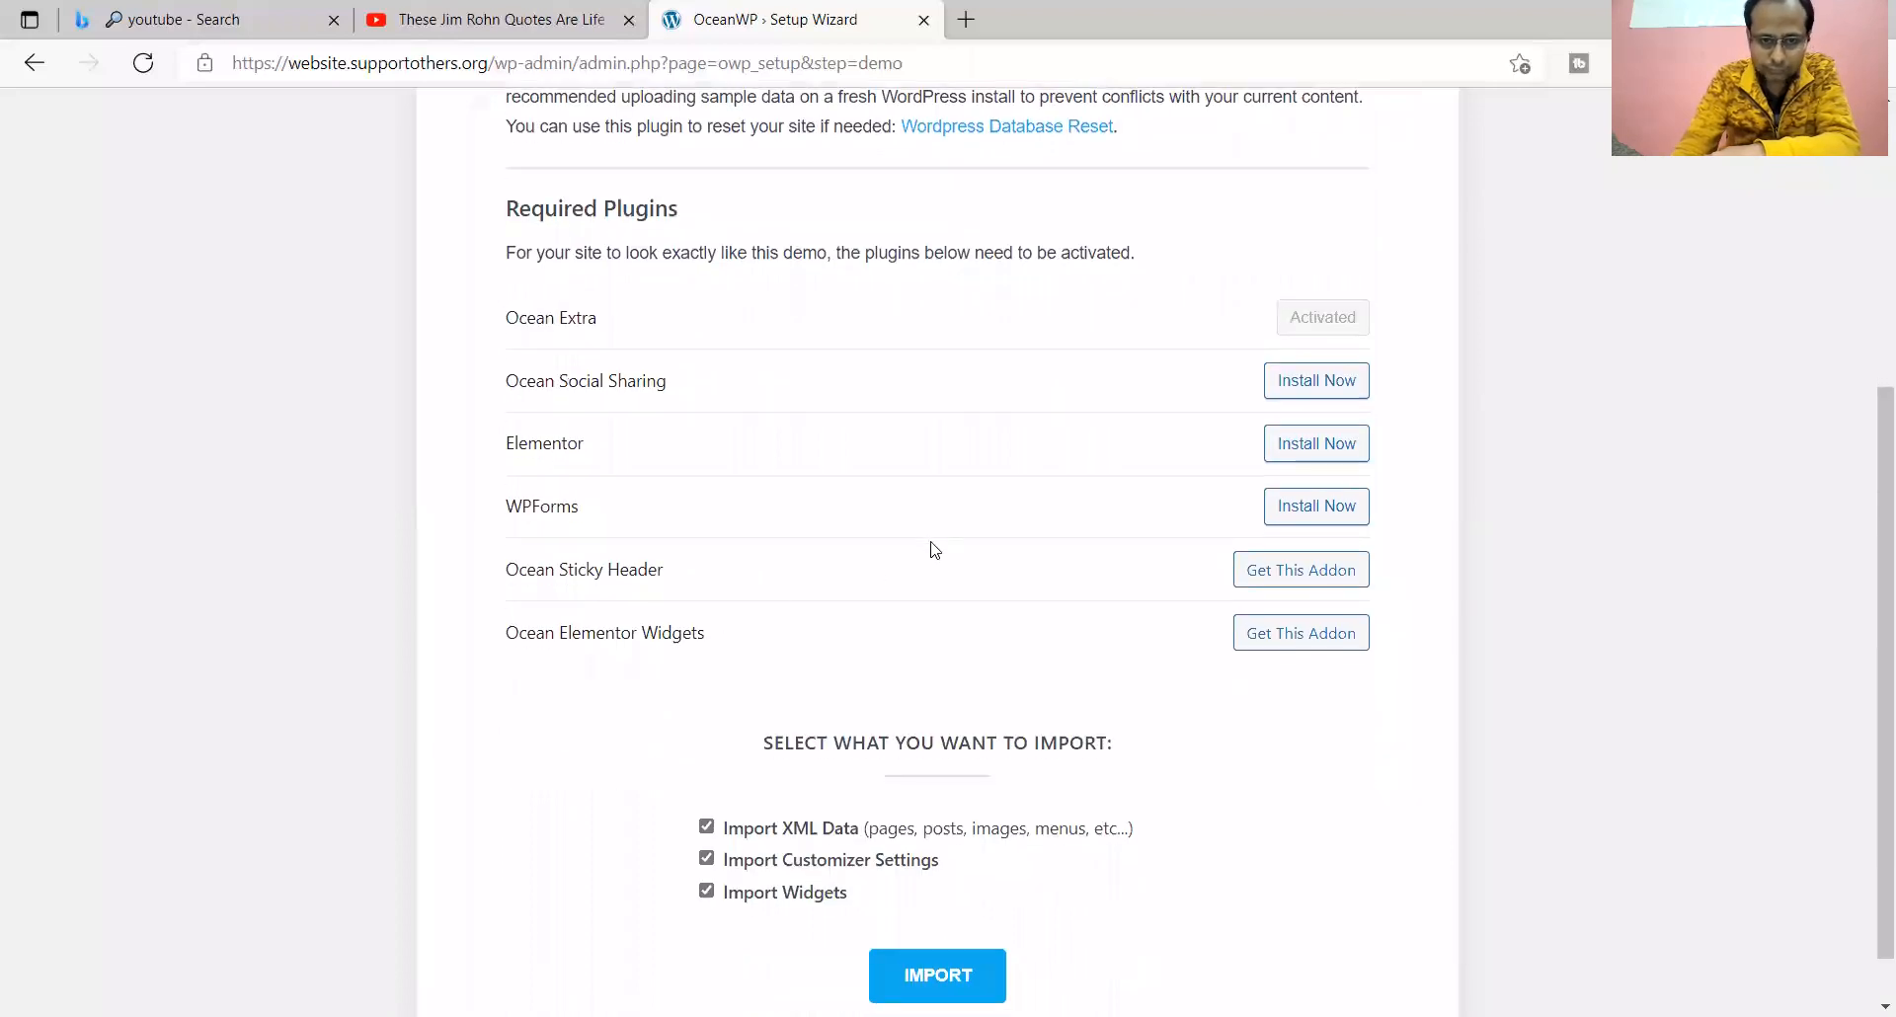
pyautogui.scroll(-1, 931, 551)
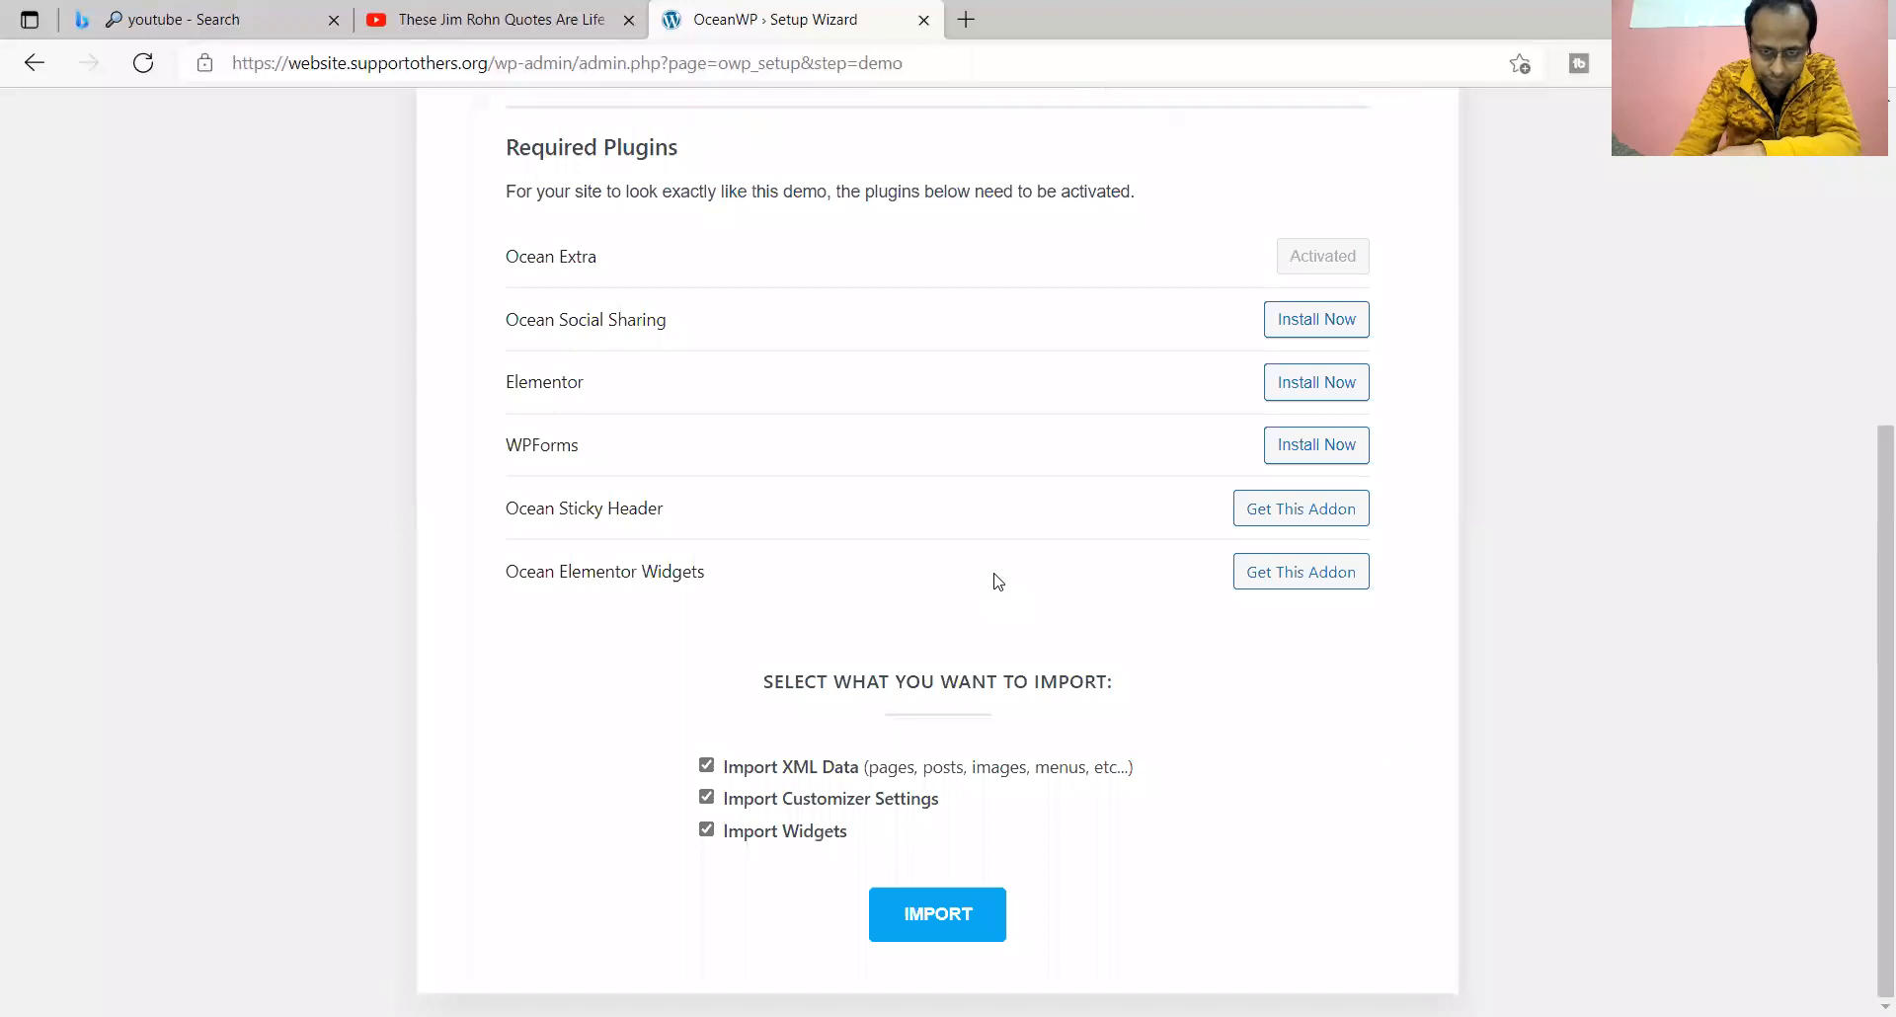
pyautogui.scroll(5, 953, 565)
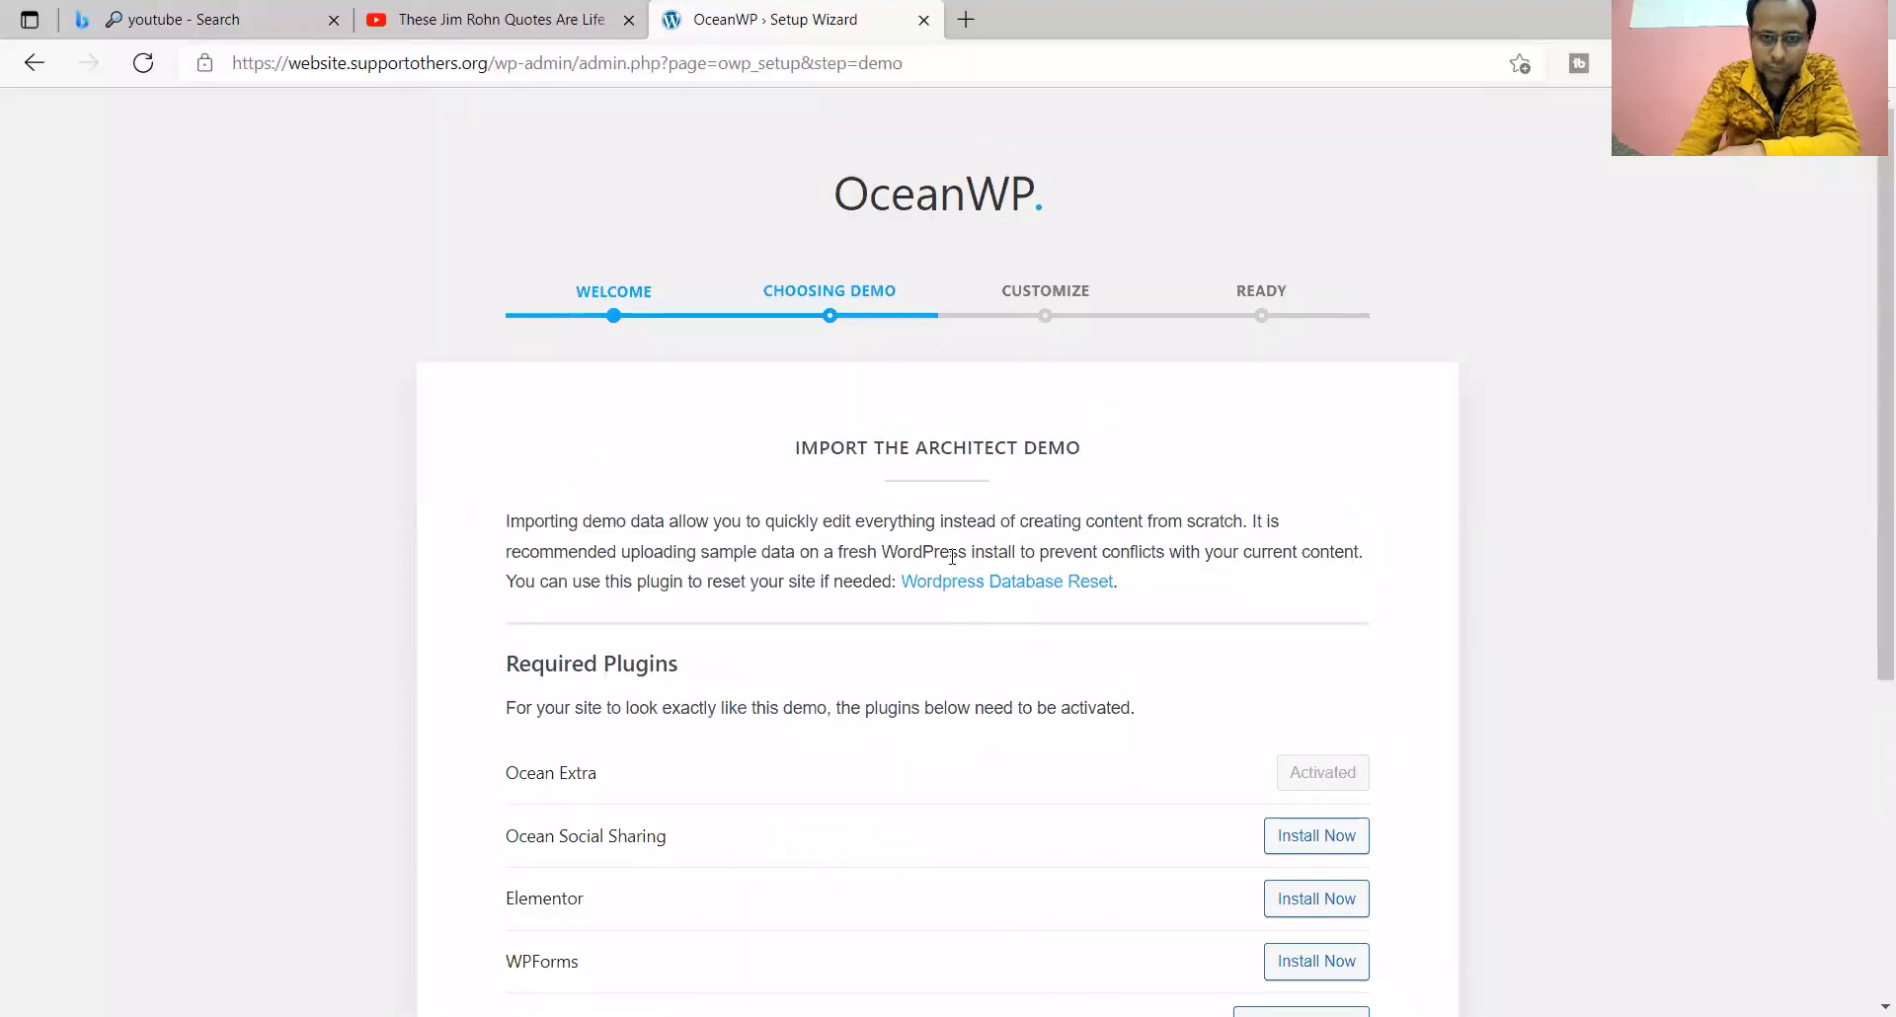
pyautogui.scroll(-5, 1086, 607)
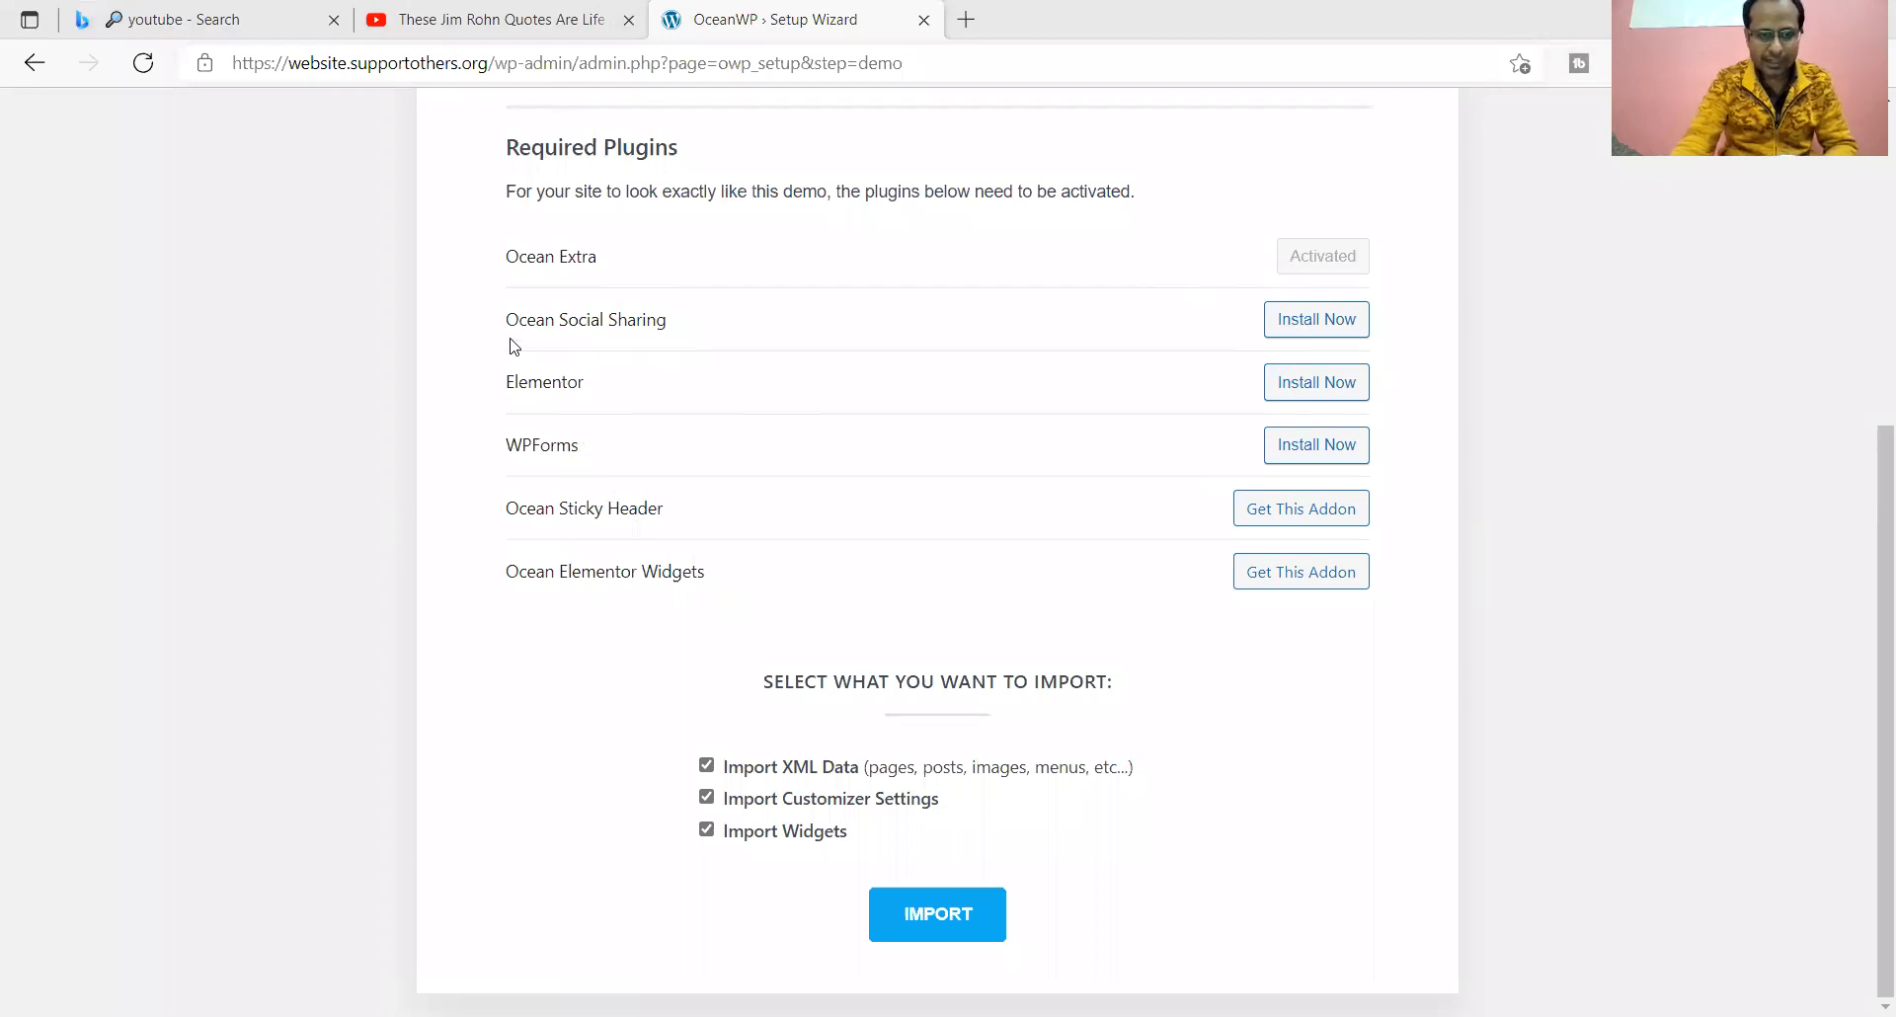
# - Highlight the Ocean Social Sharing and Elementor entries among the required plugins
pyautogui.moveTo(509, 318); pyautogui.dragTo(691, 329)
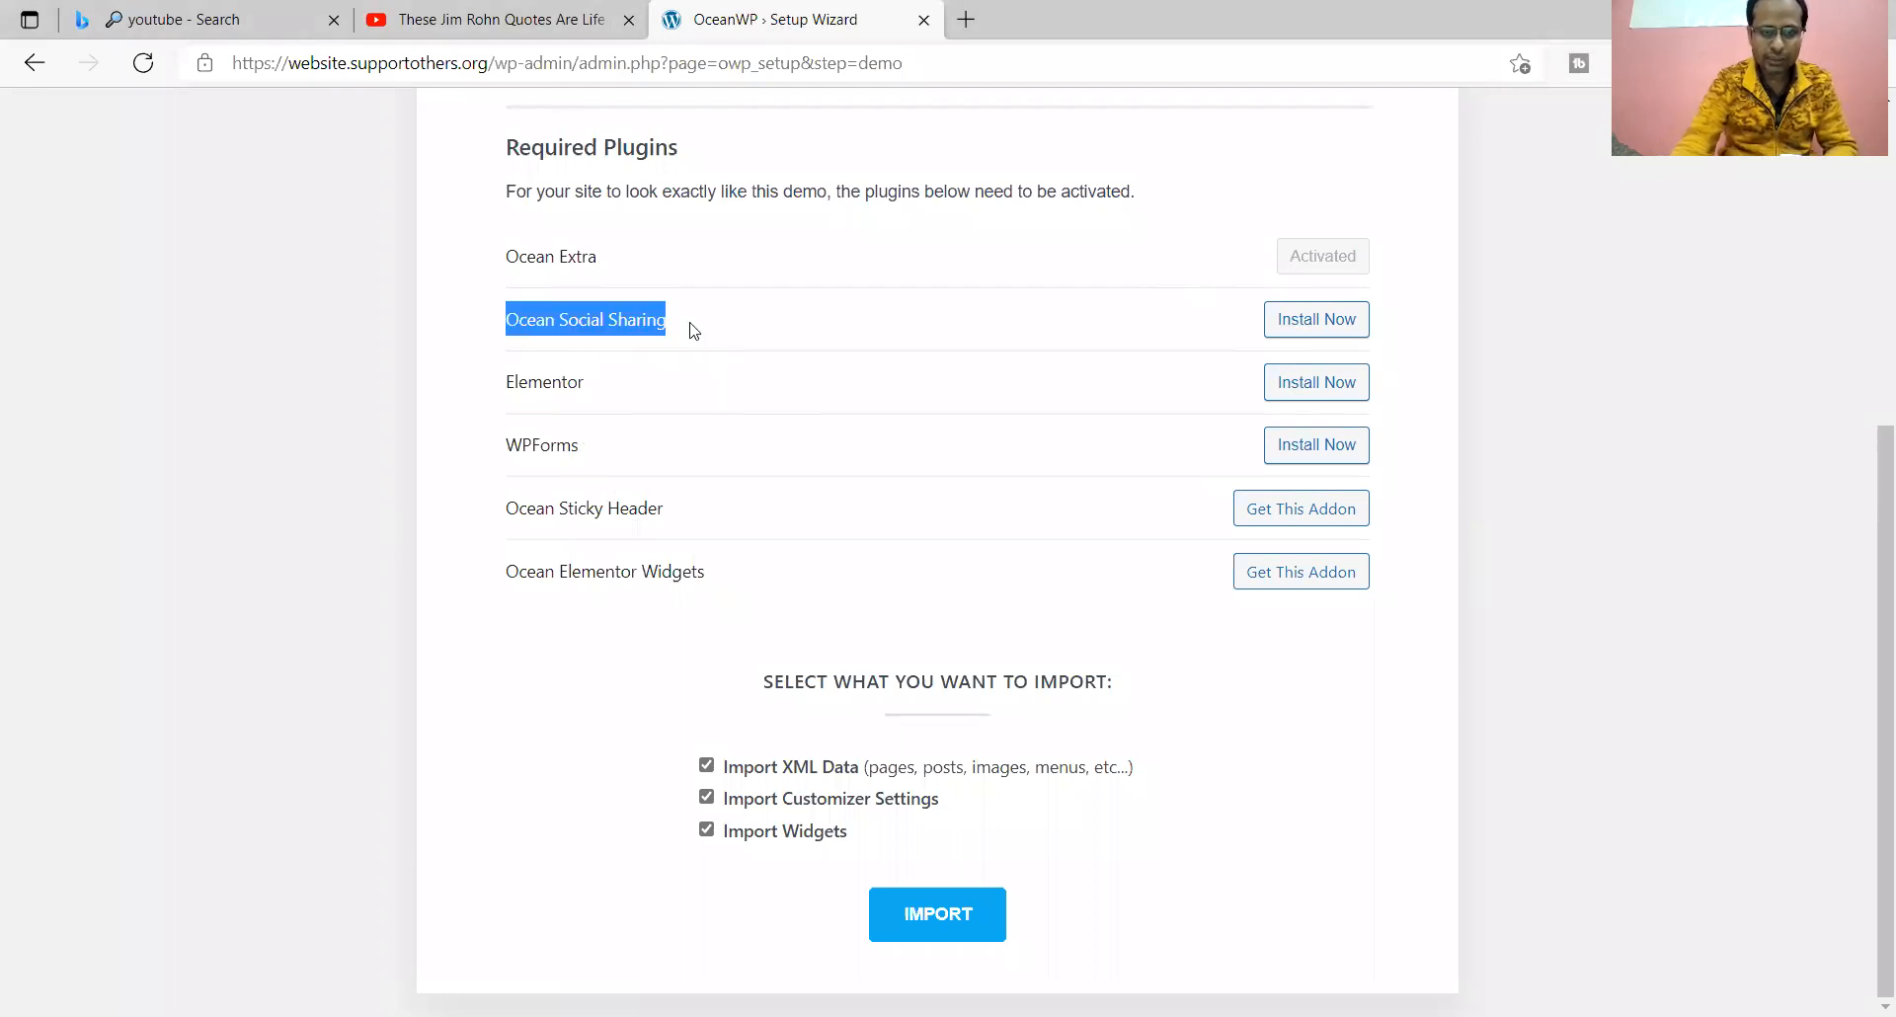
pyautogui.click(795, 353)
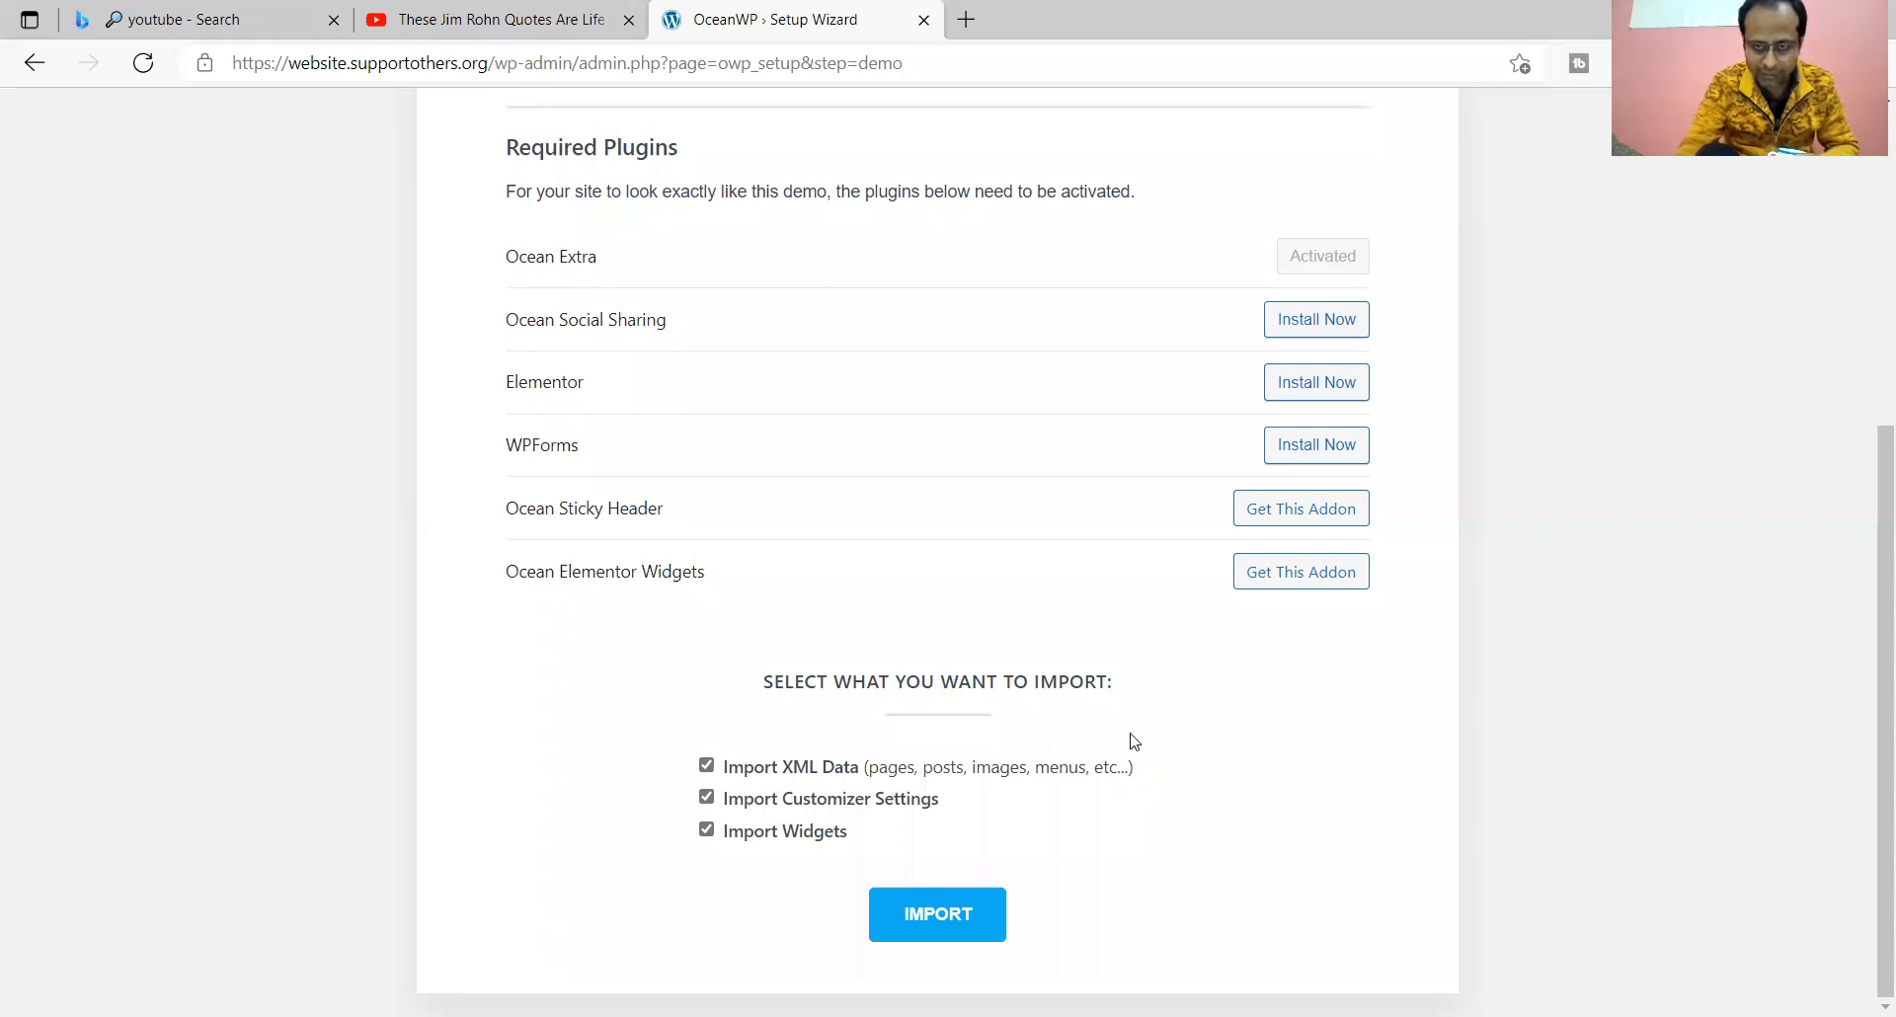
pyautogui.scroll(5, 1134, 741)
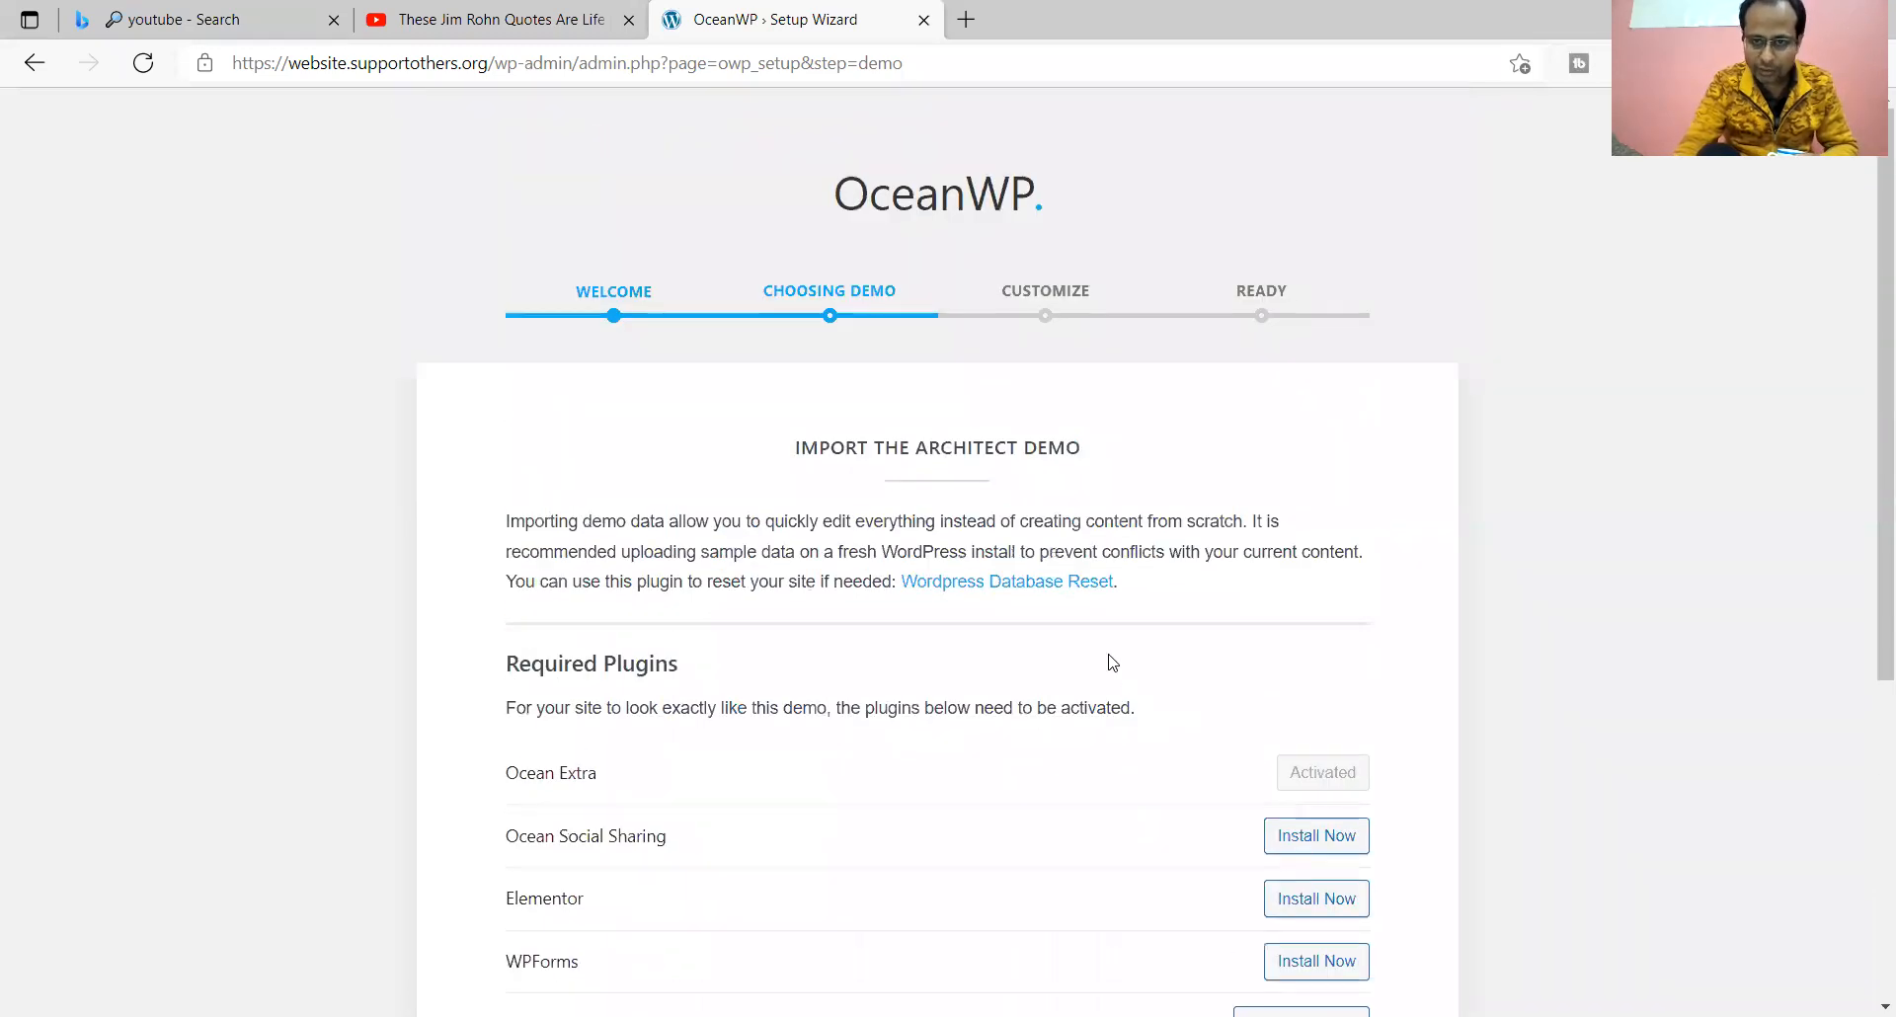
pyautogui.scroll(-5, 1113, 663)
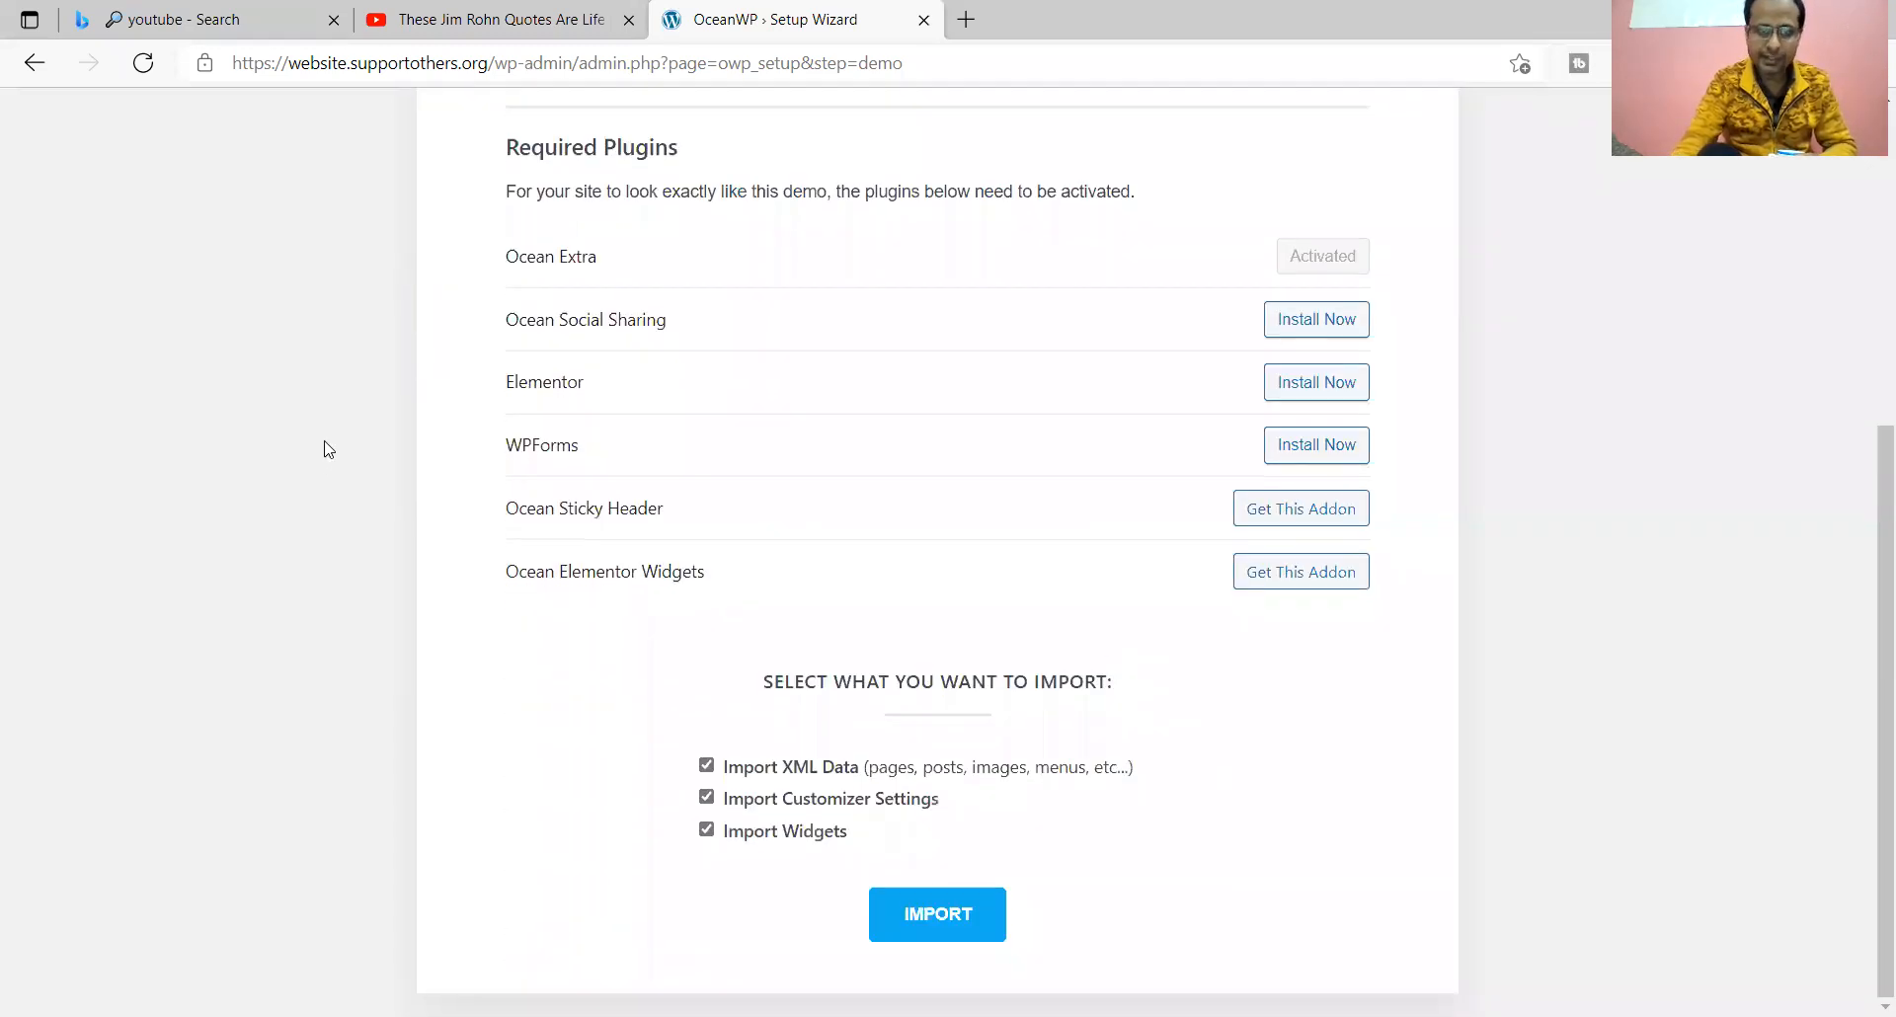
pyautogui.moveTo(495, 397); pyautogui.dragTo(632, 401)
pyautogui.click(774, 418)
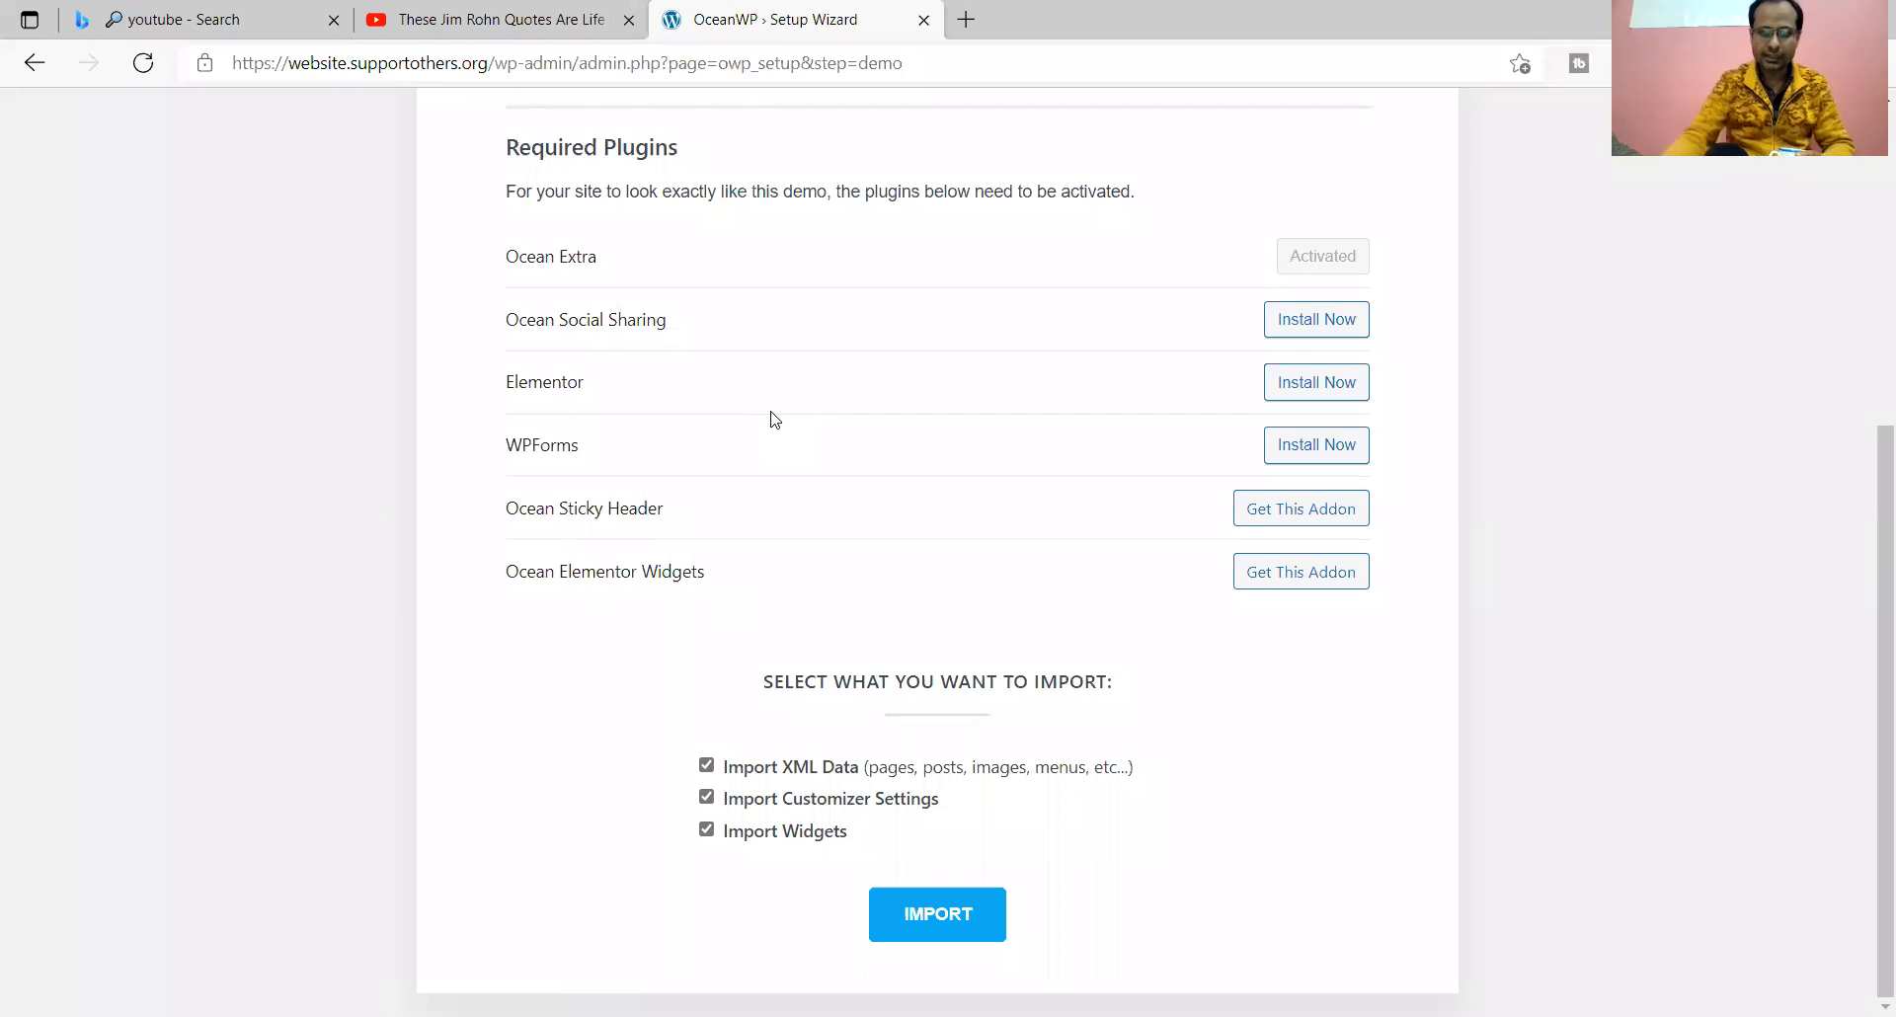
# - Import the Architect demo's XML data, customizer settings and widgets
pyautogui.click(940, 914)
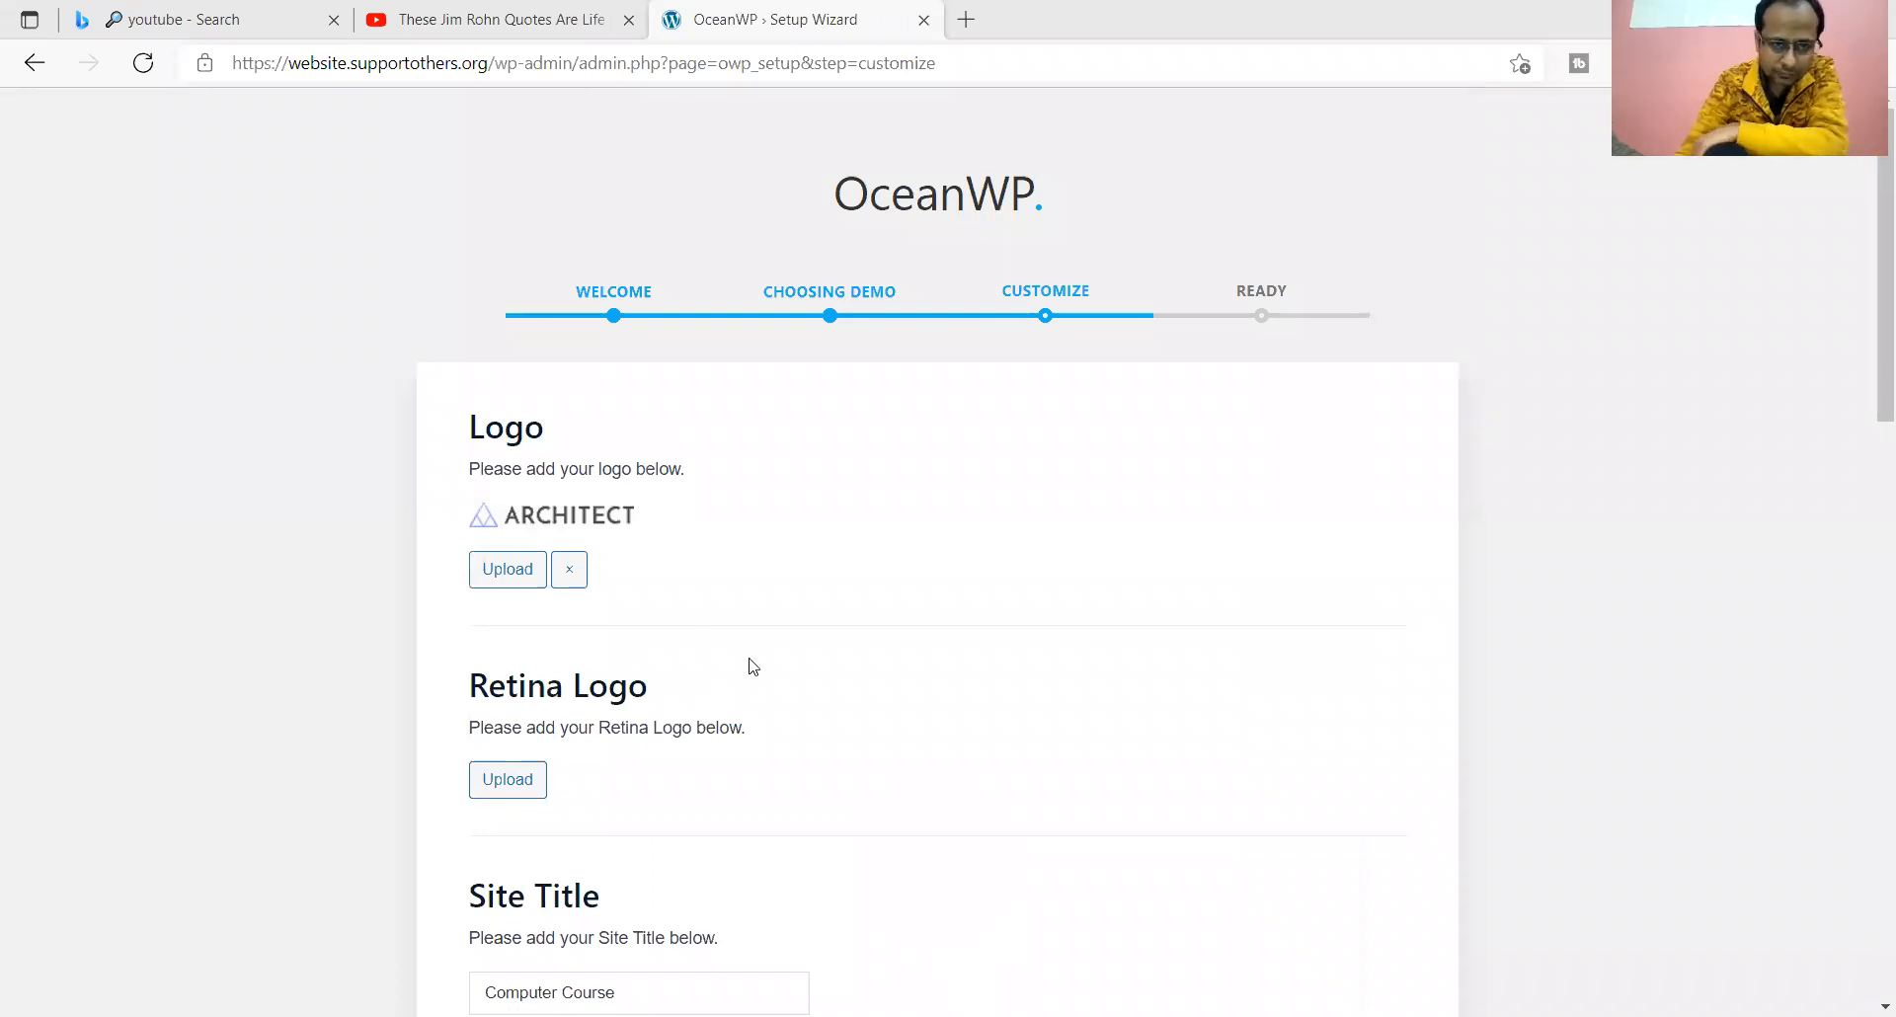
pyautogui.scroll(-10, 885, 645)
pyautogui.scroll(-8, 887, 647)
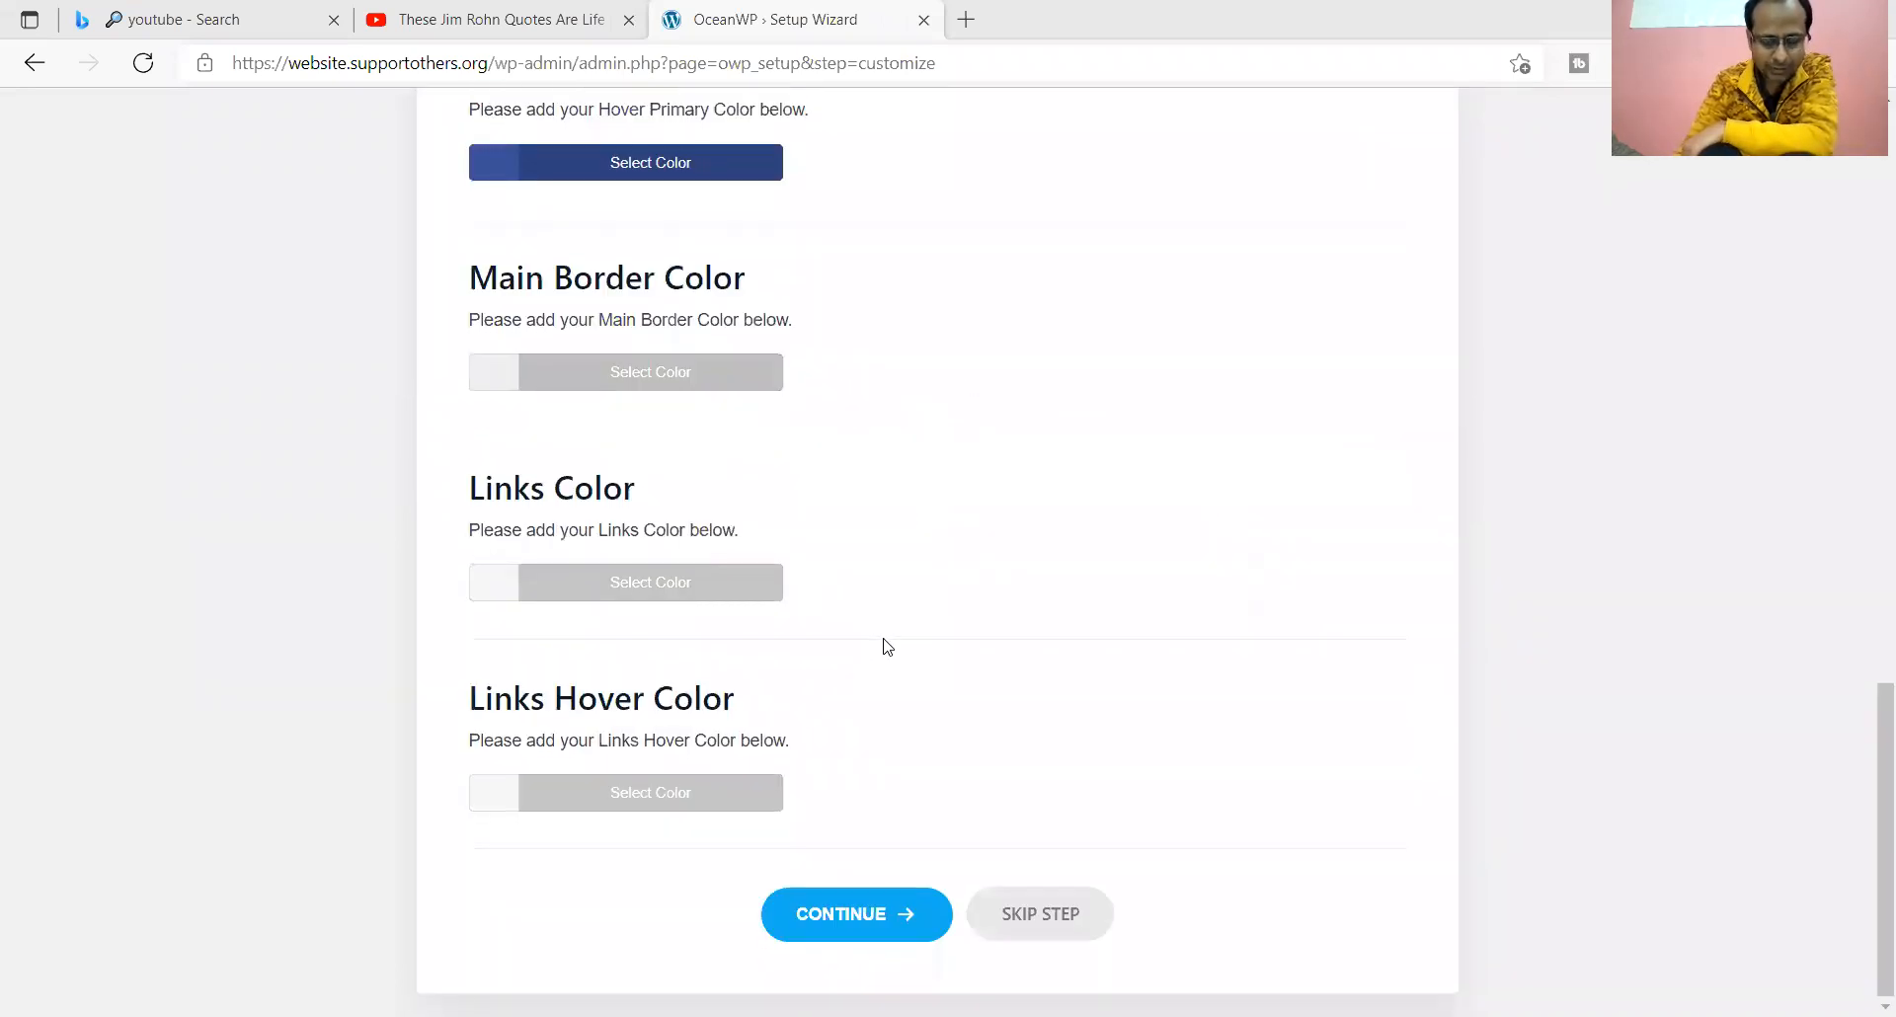
pyautogui.scroll(18, 884, 645)
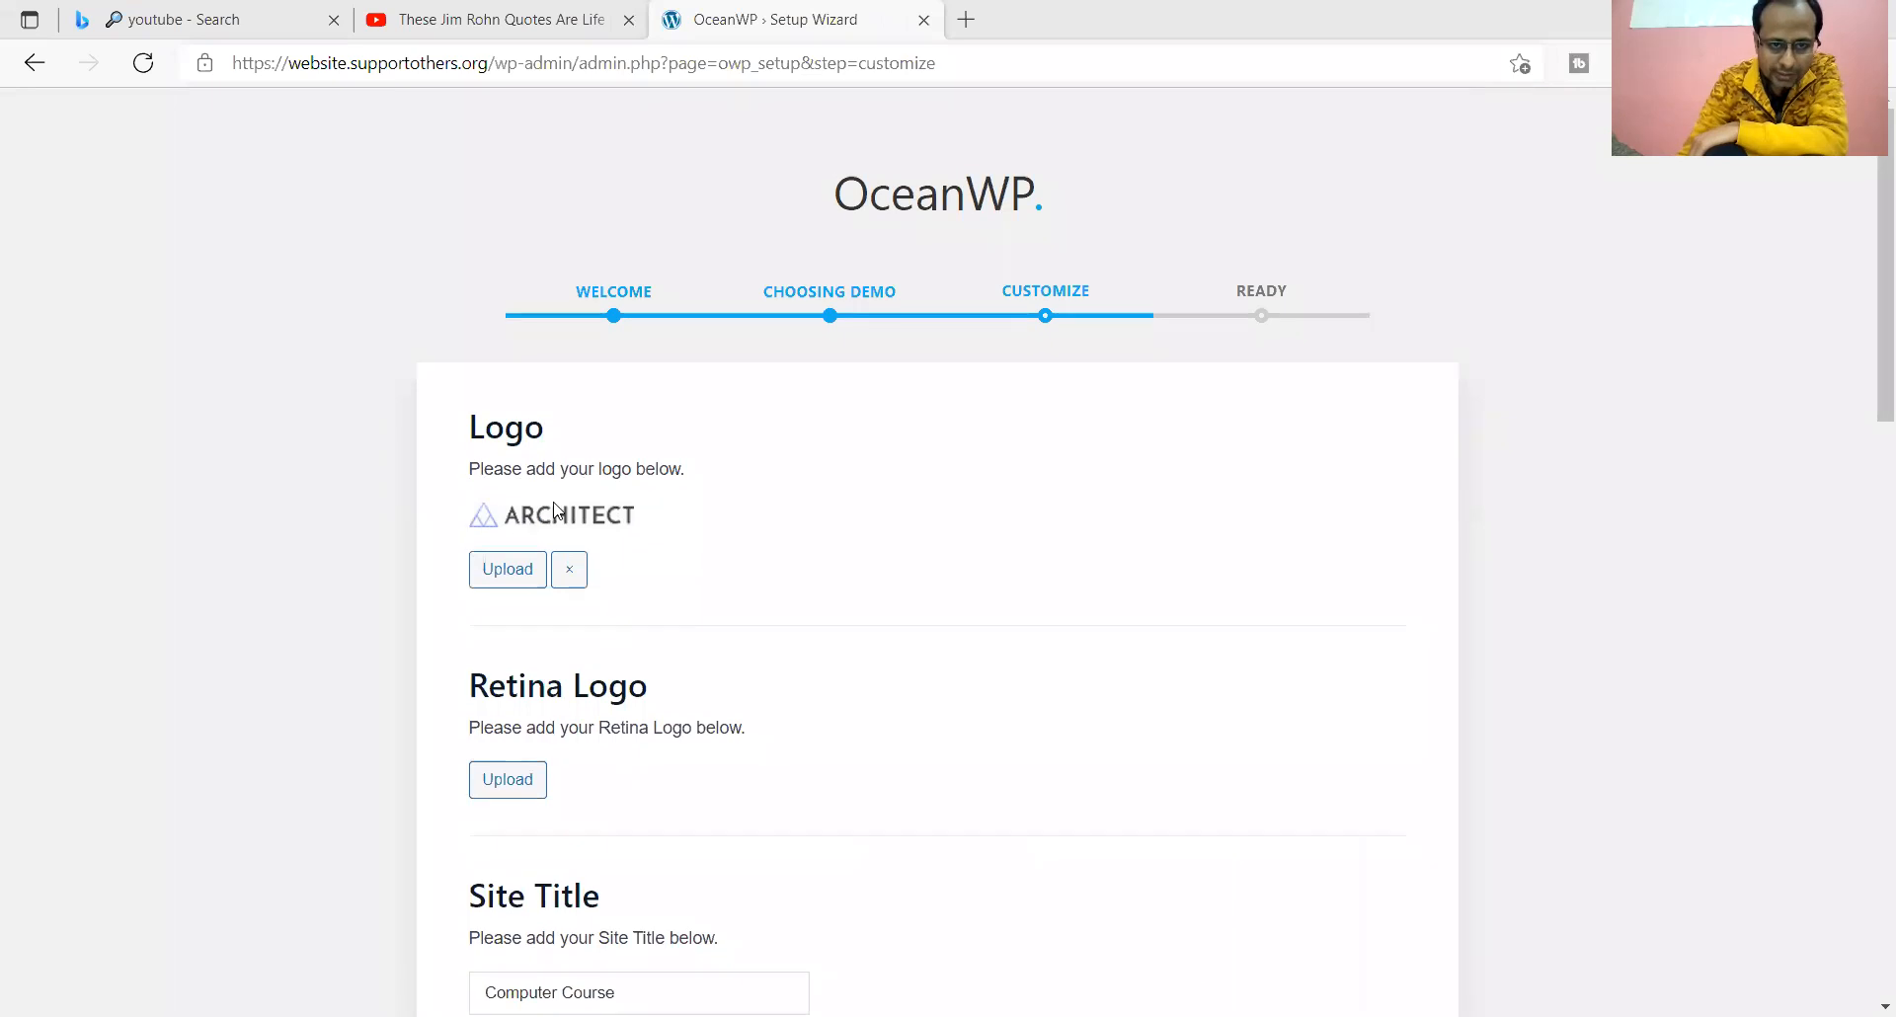
pyautogui.scroll(-3, 652, 542)
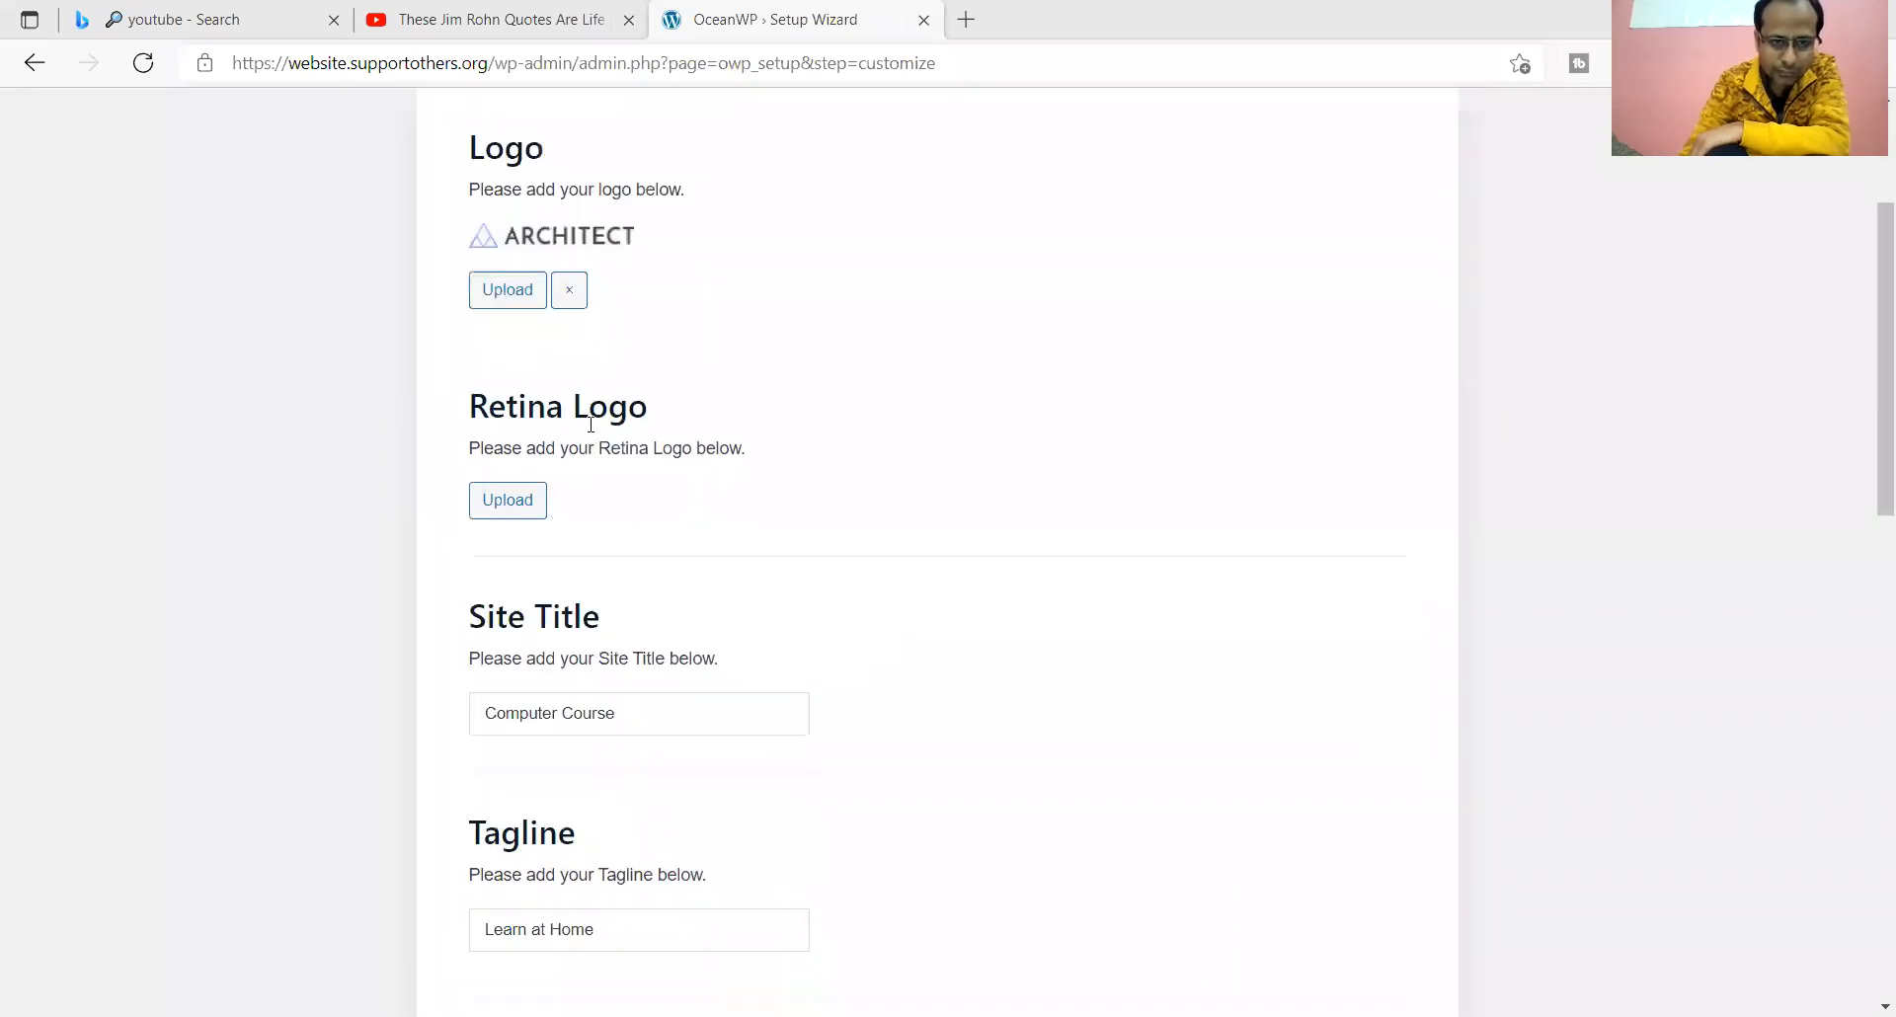
pyautogui.scroll(-3, 591, 424)
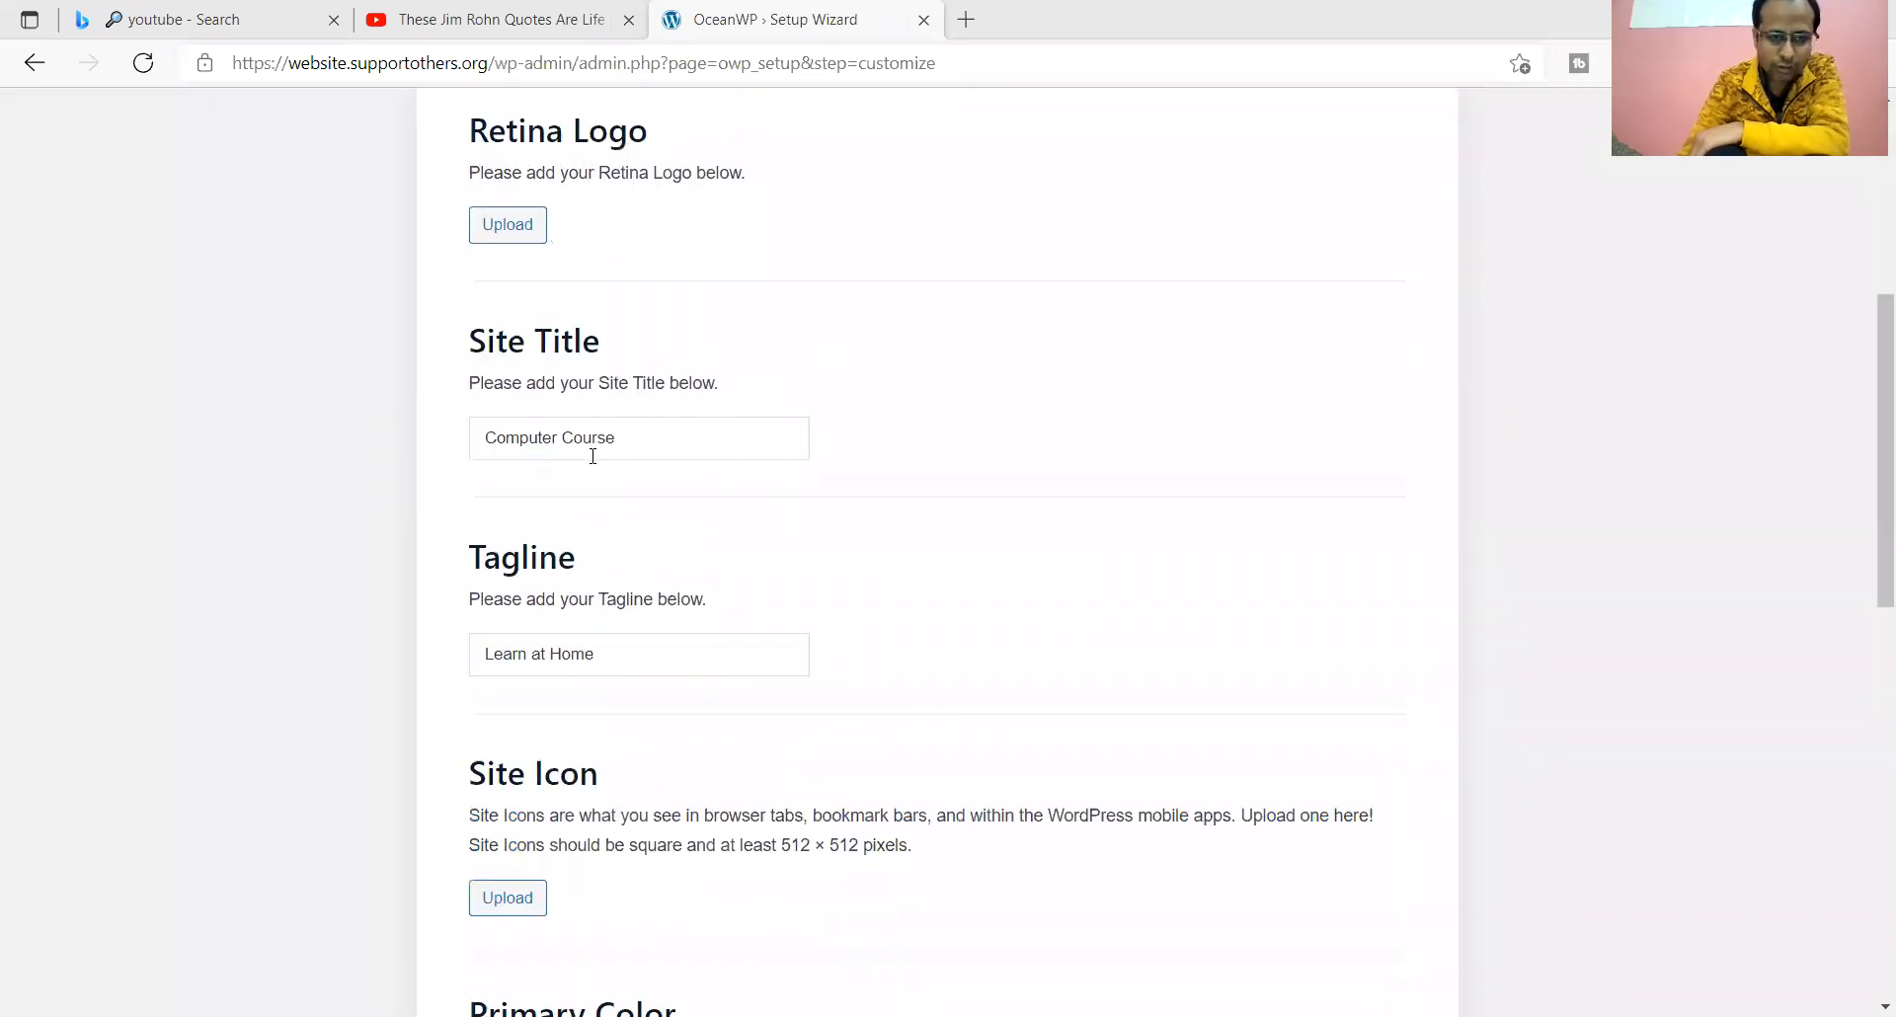
pyautogui.click(637, 434)
pyautogui.scroll(-5, 736, 533)
pyautogui.click(634, 237)
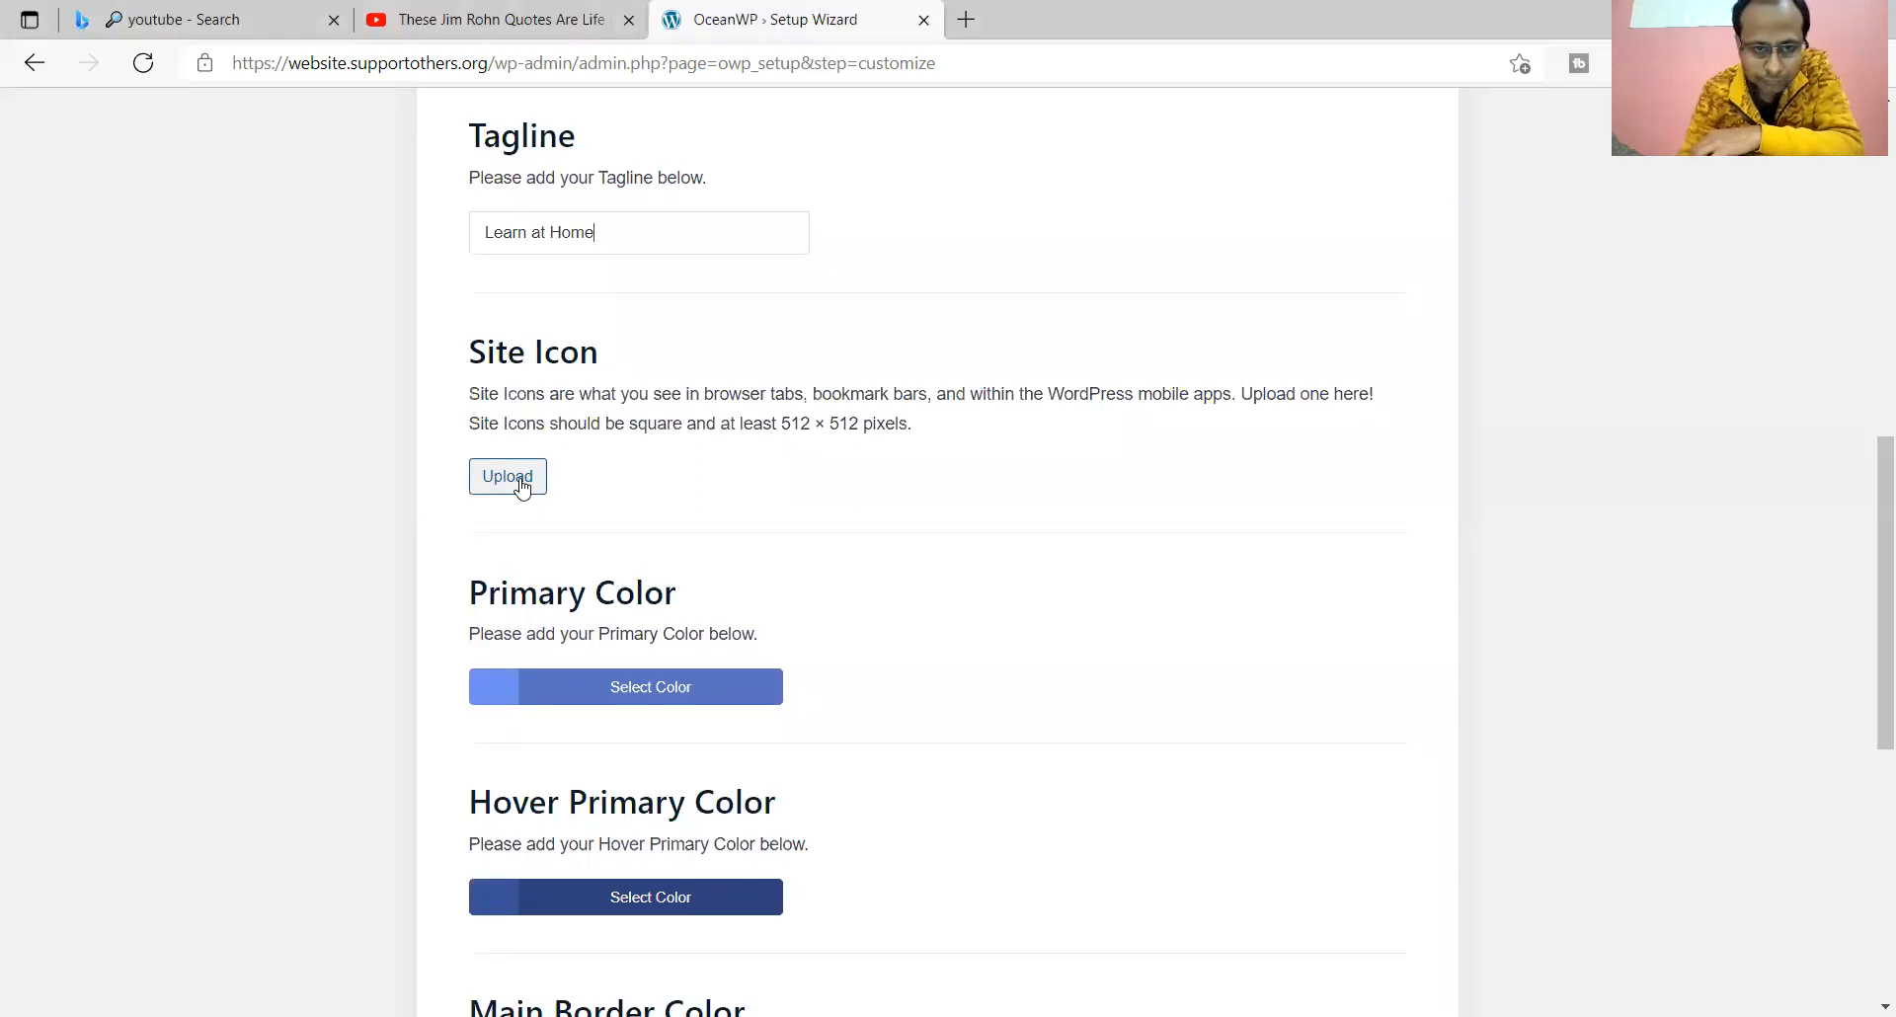
pyautogui.scroll(-3, 789, 552)
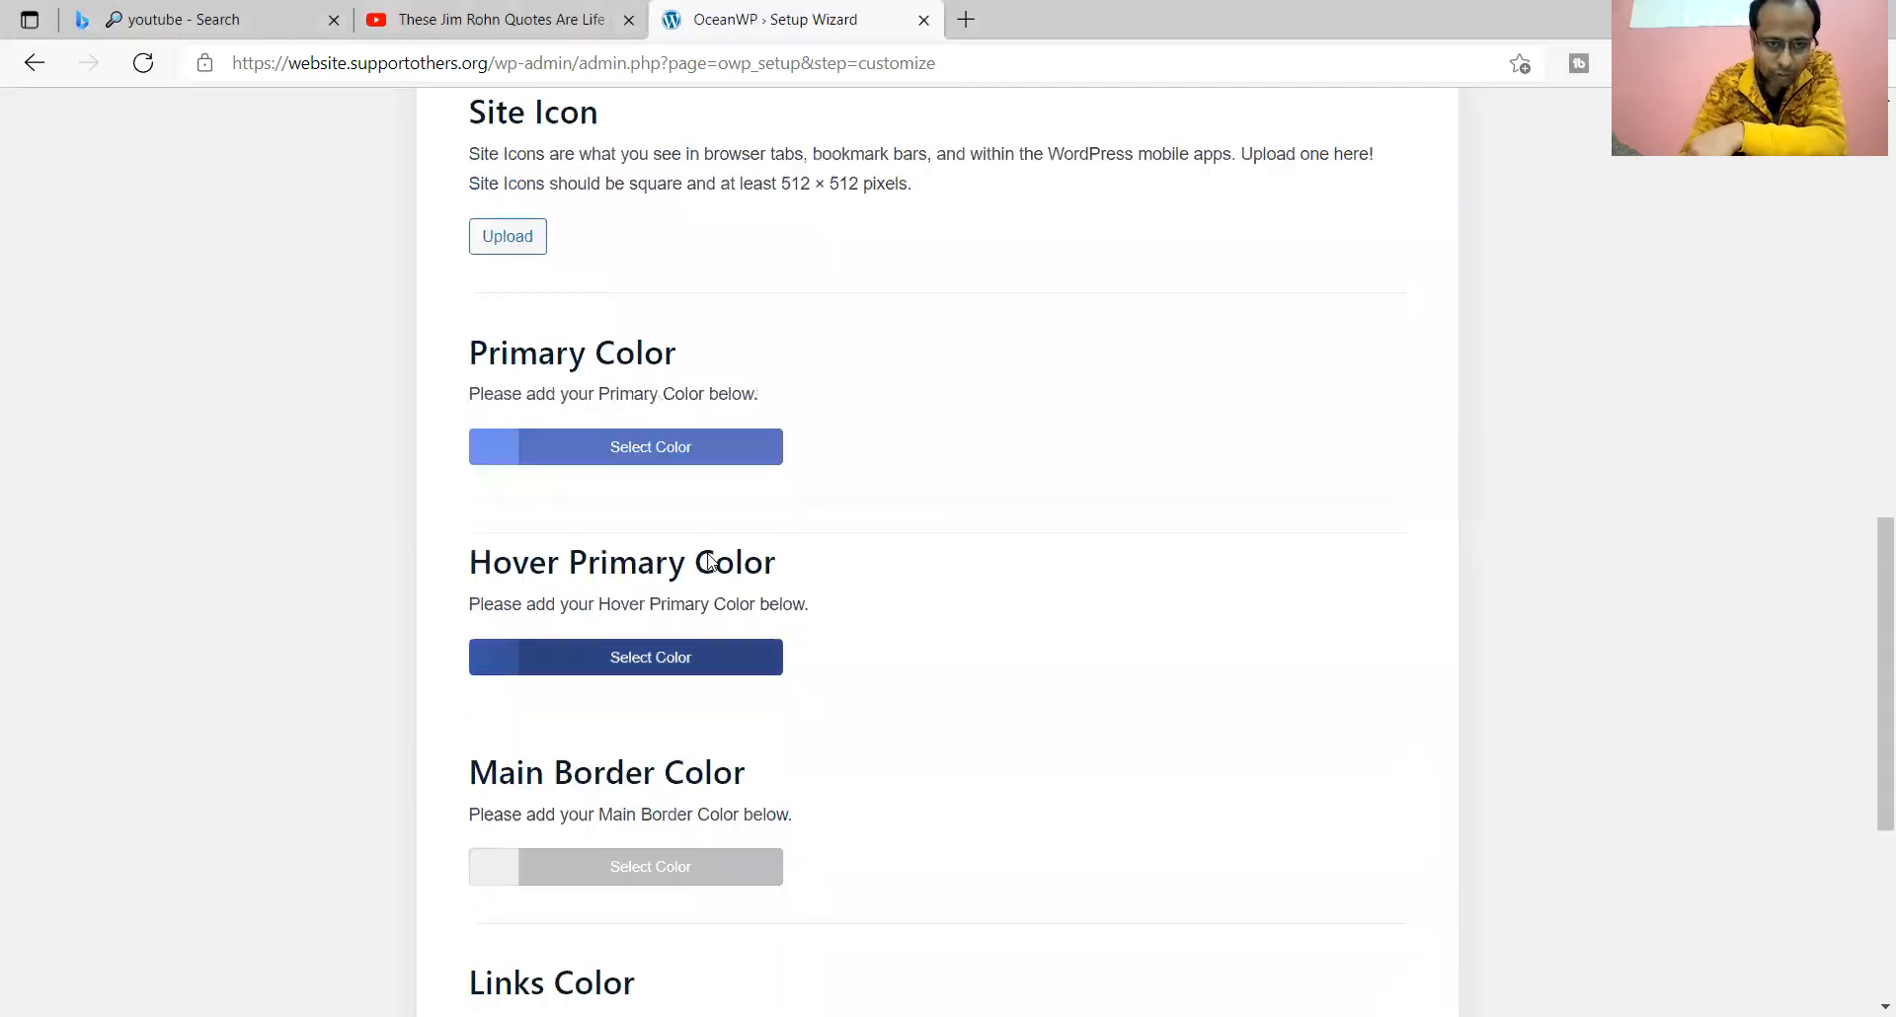
pyautogui.scroll(-4, 810, 474)
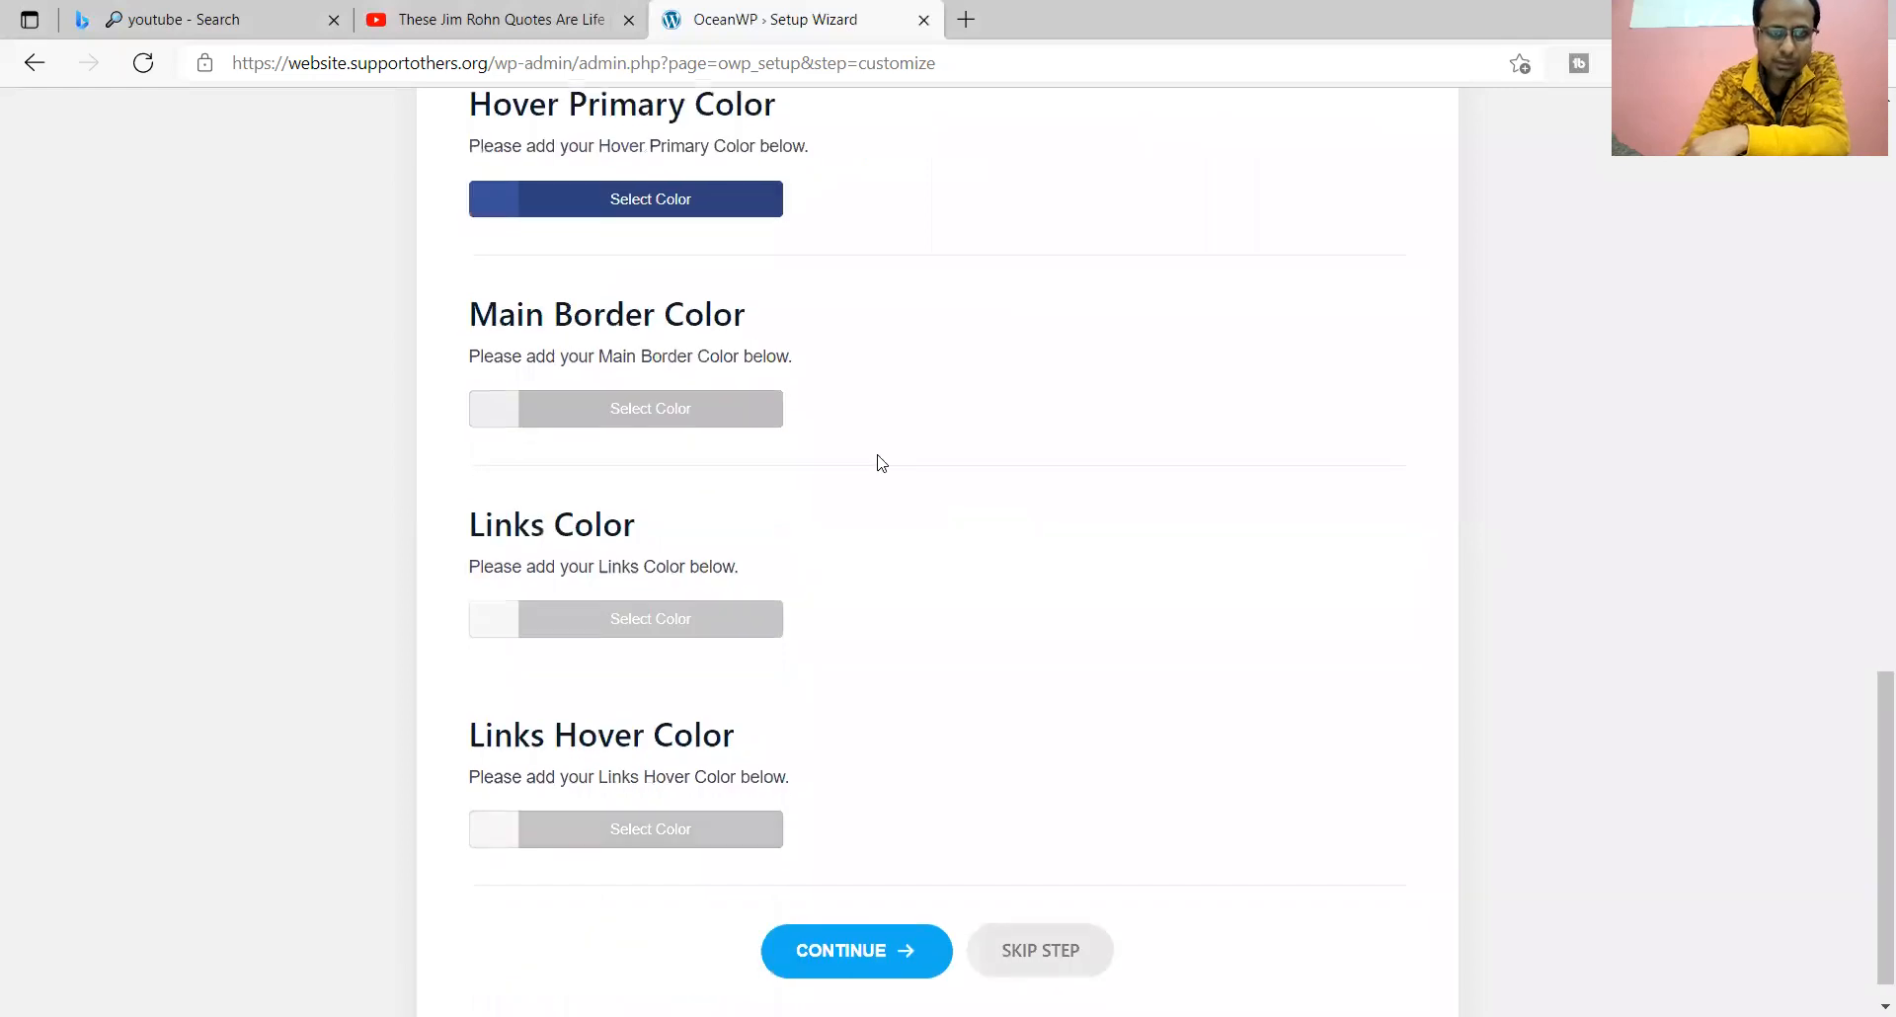
pyautogui.scroll(2, 876, 457)
pyautogui.scroll(6, 810, 464)
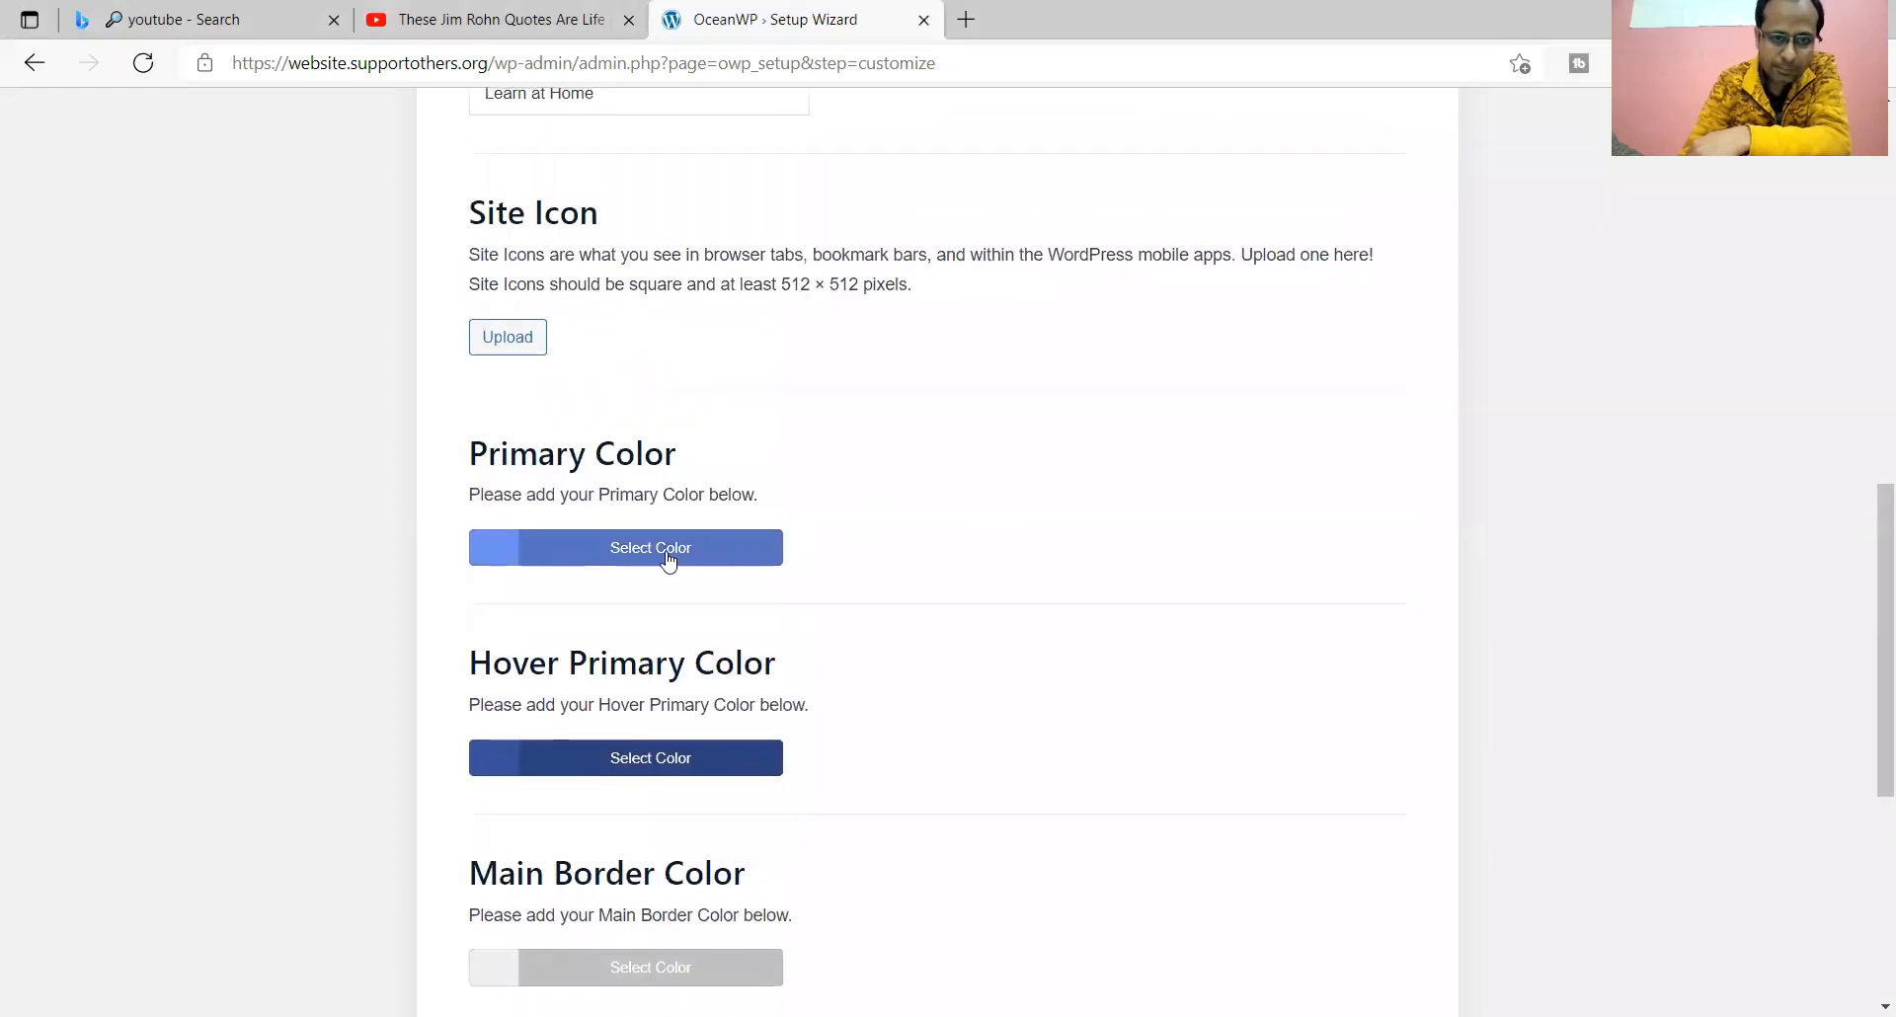
pyautogui.scroll(-4, 840, 612)
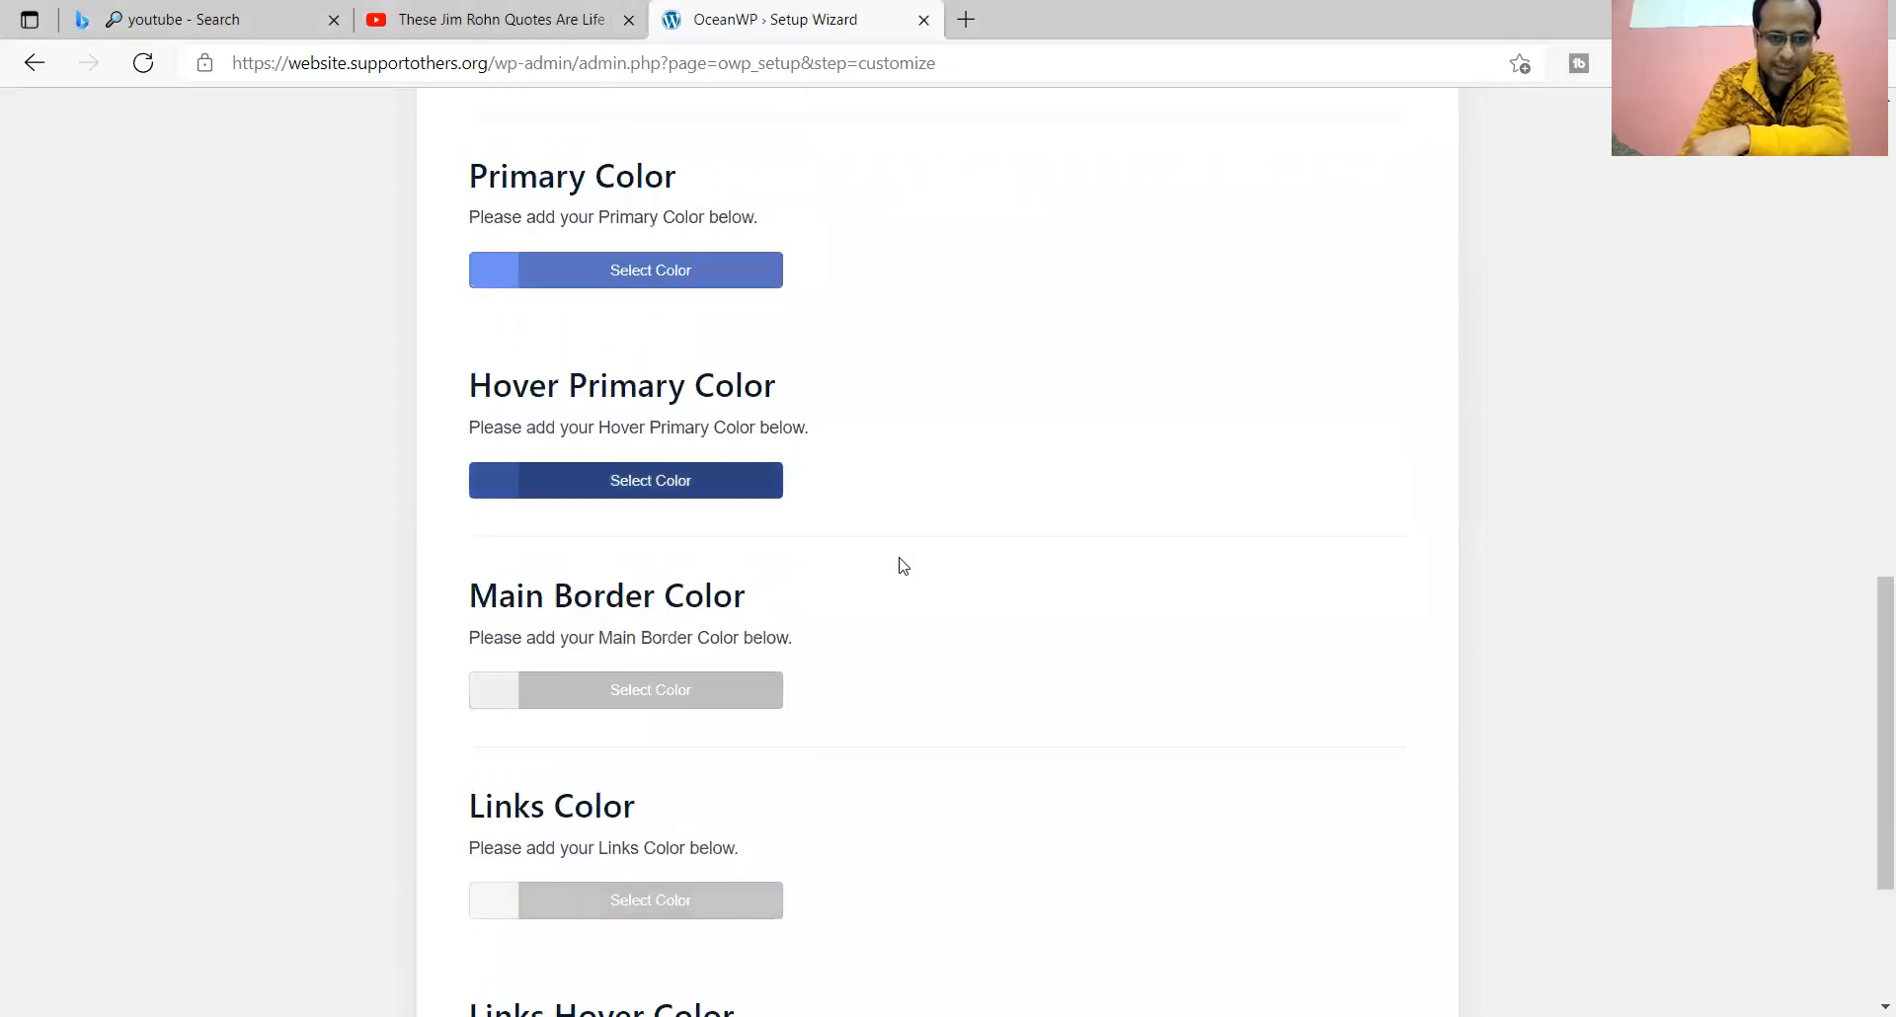
pyautogui.click(650, 488)
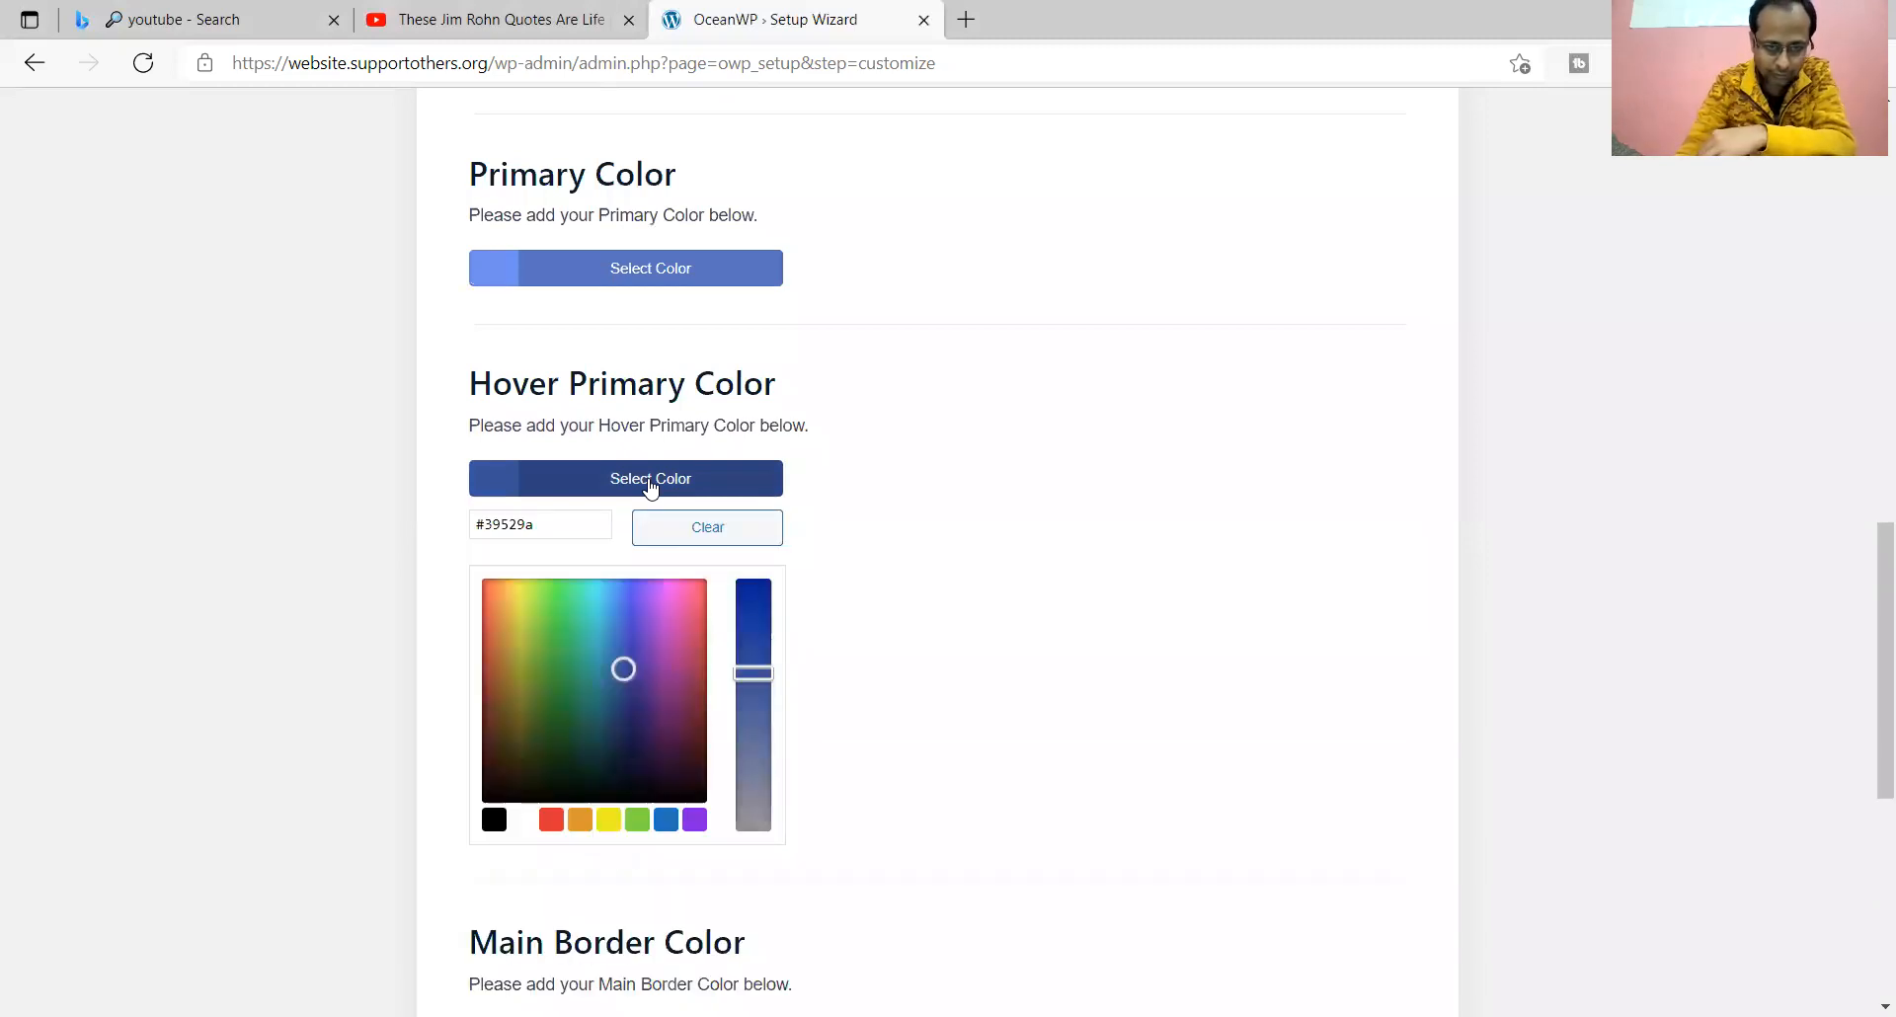
pyautogui.click(1024, 461)
pyautogui.scroll(-3, 898, 568)
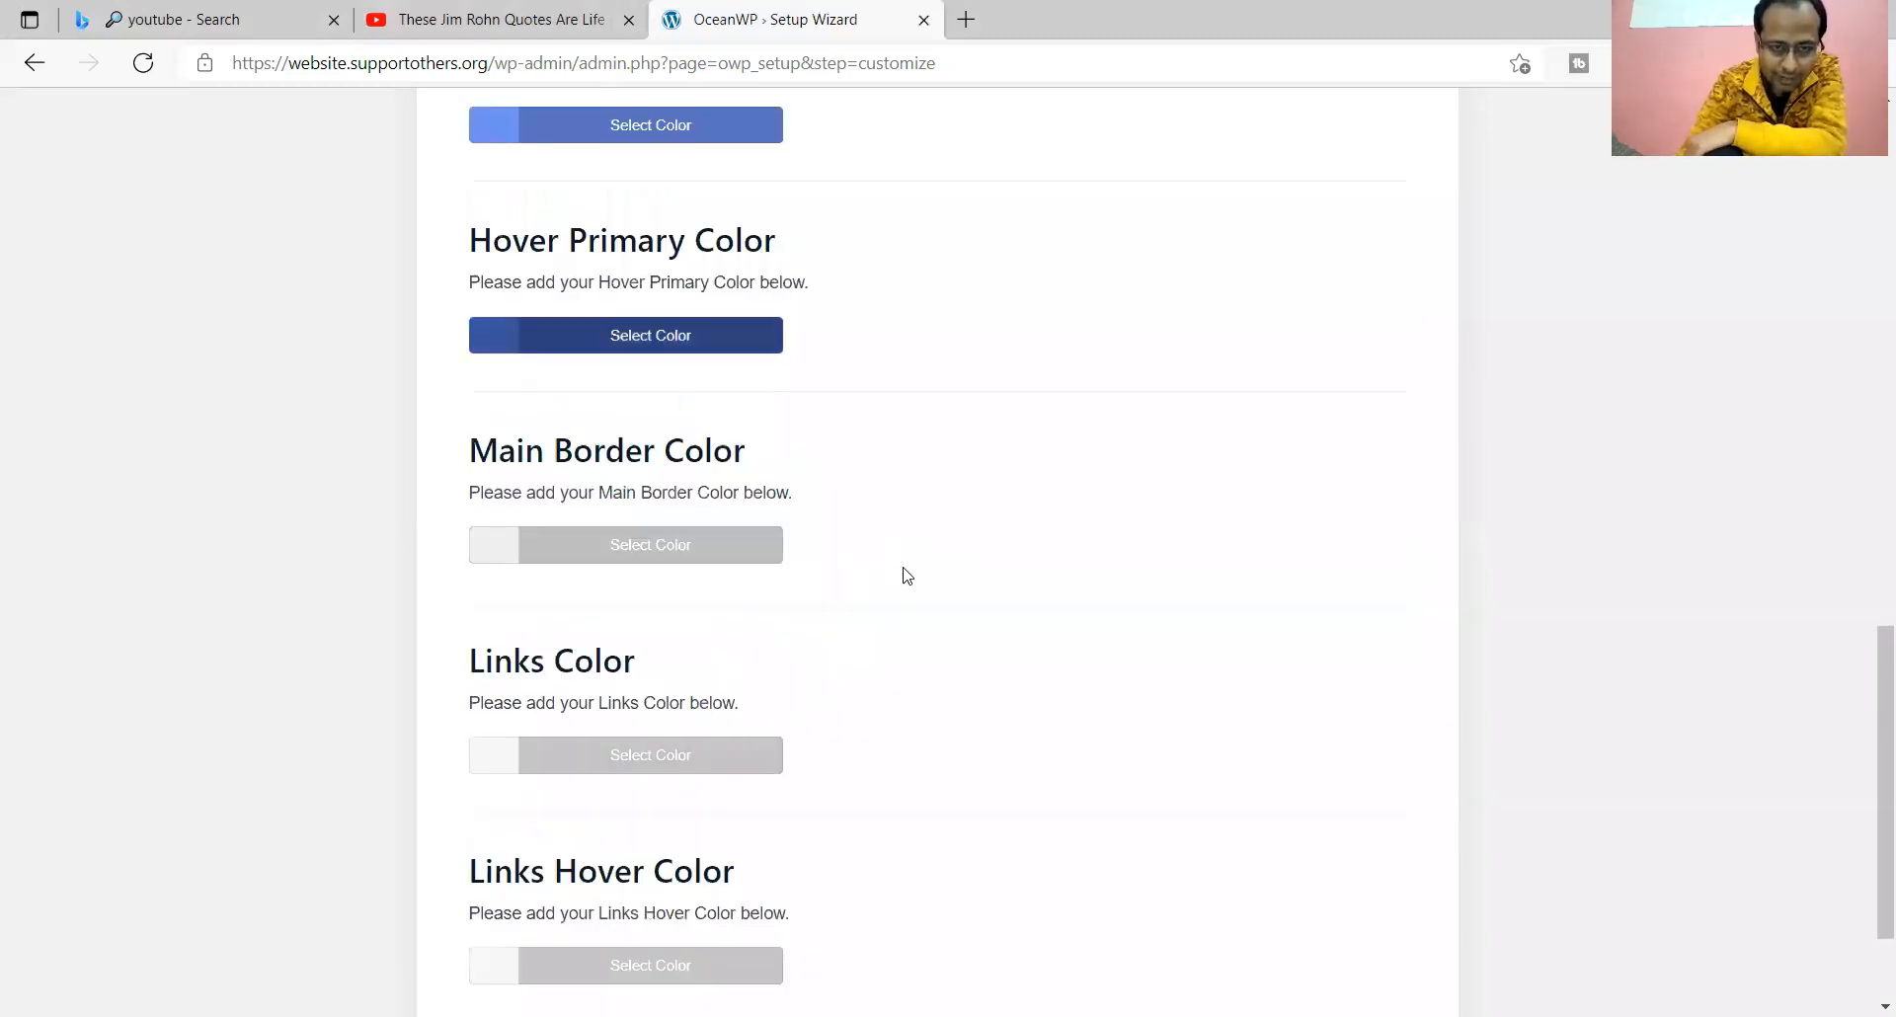
pyautogui.scroll(-1, 952, 543)
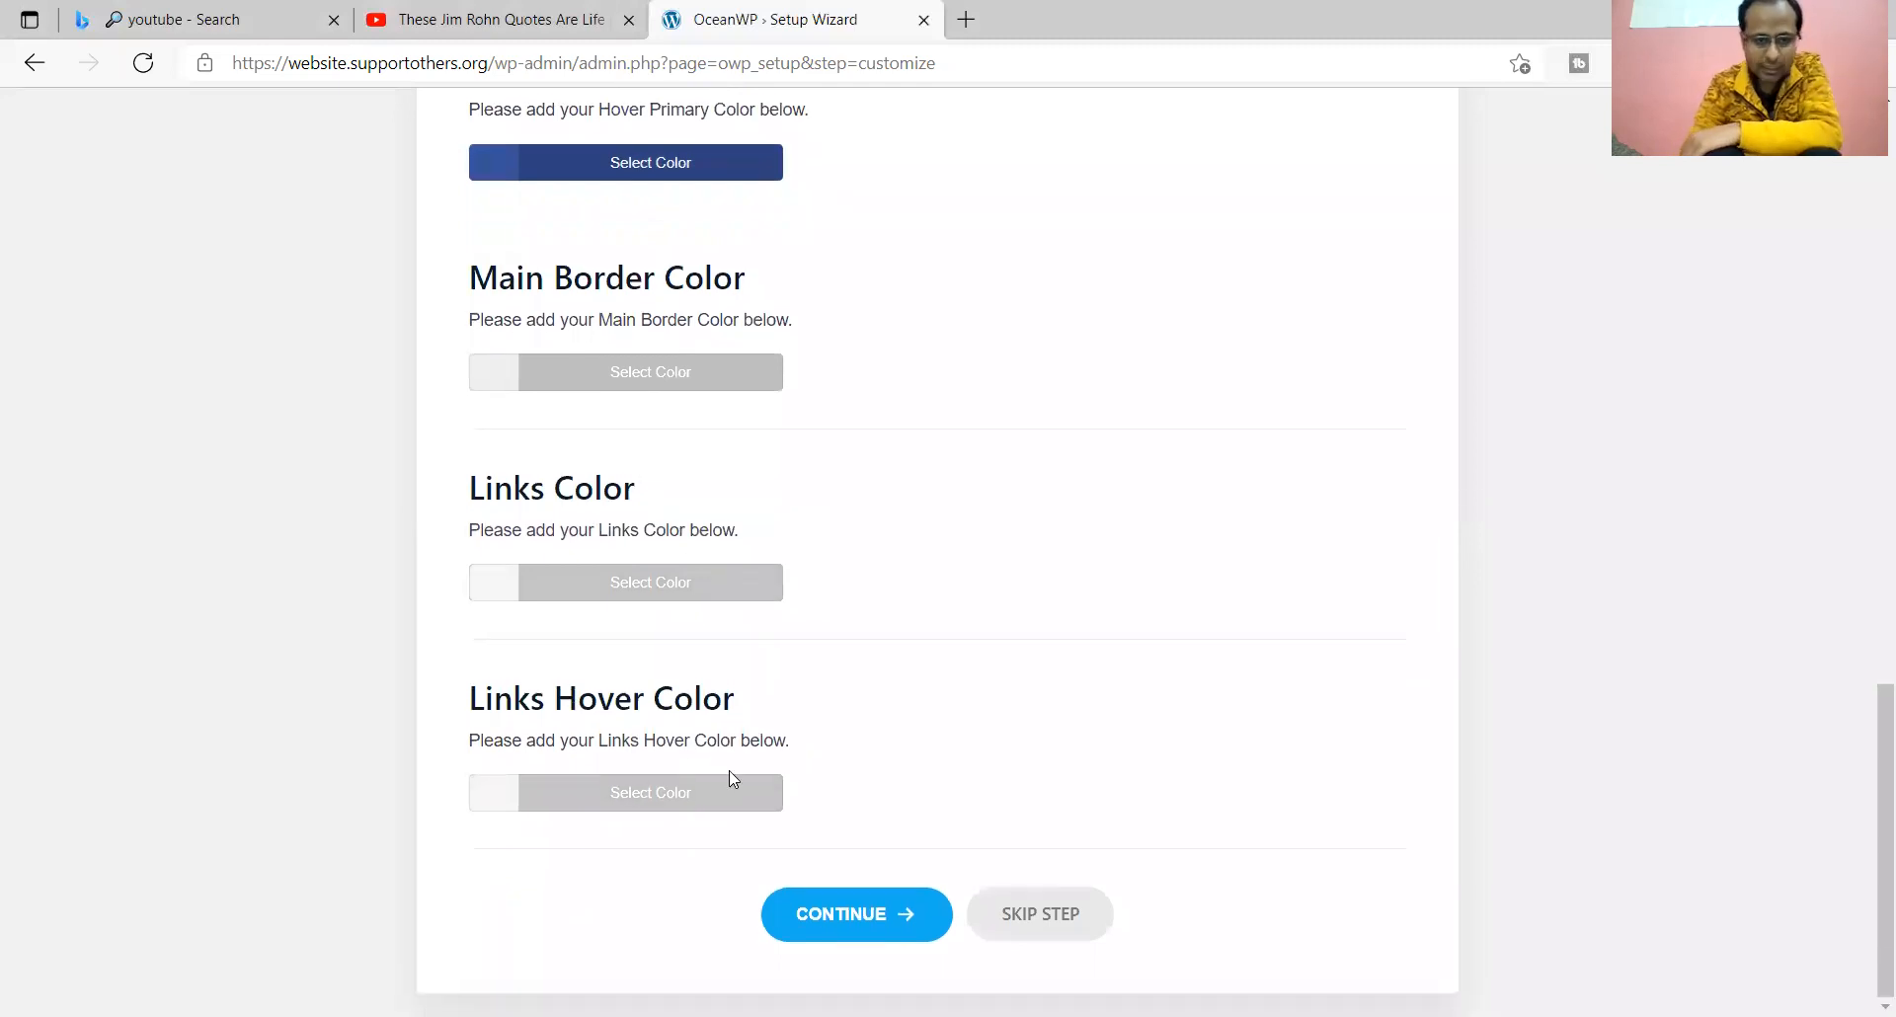
pyautogui.scroll(12, 1064, 672)
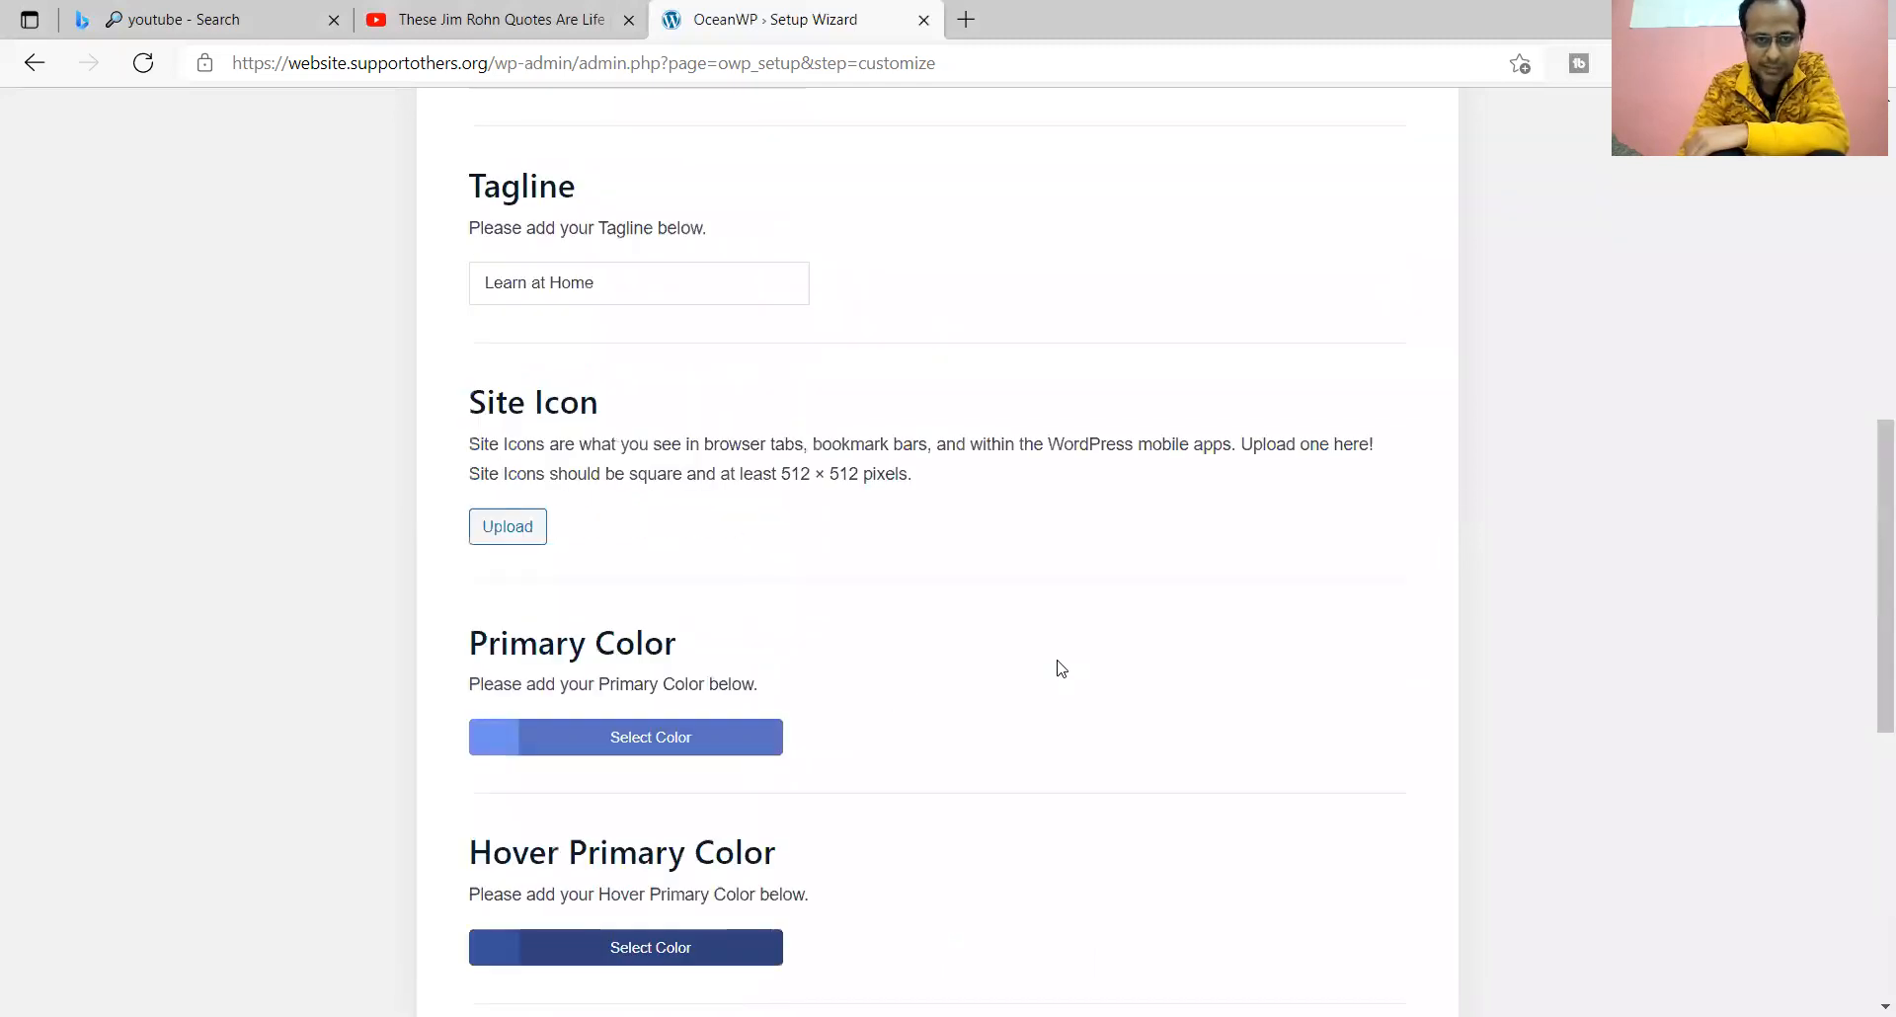
pyautogui.scroll(5, 1027, 654)
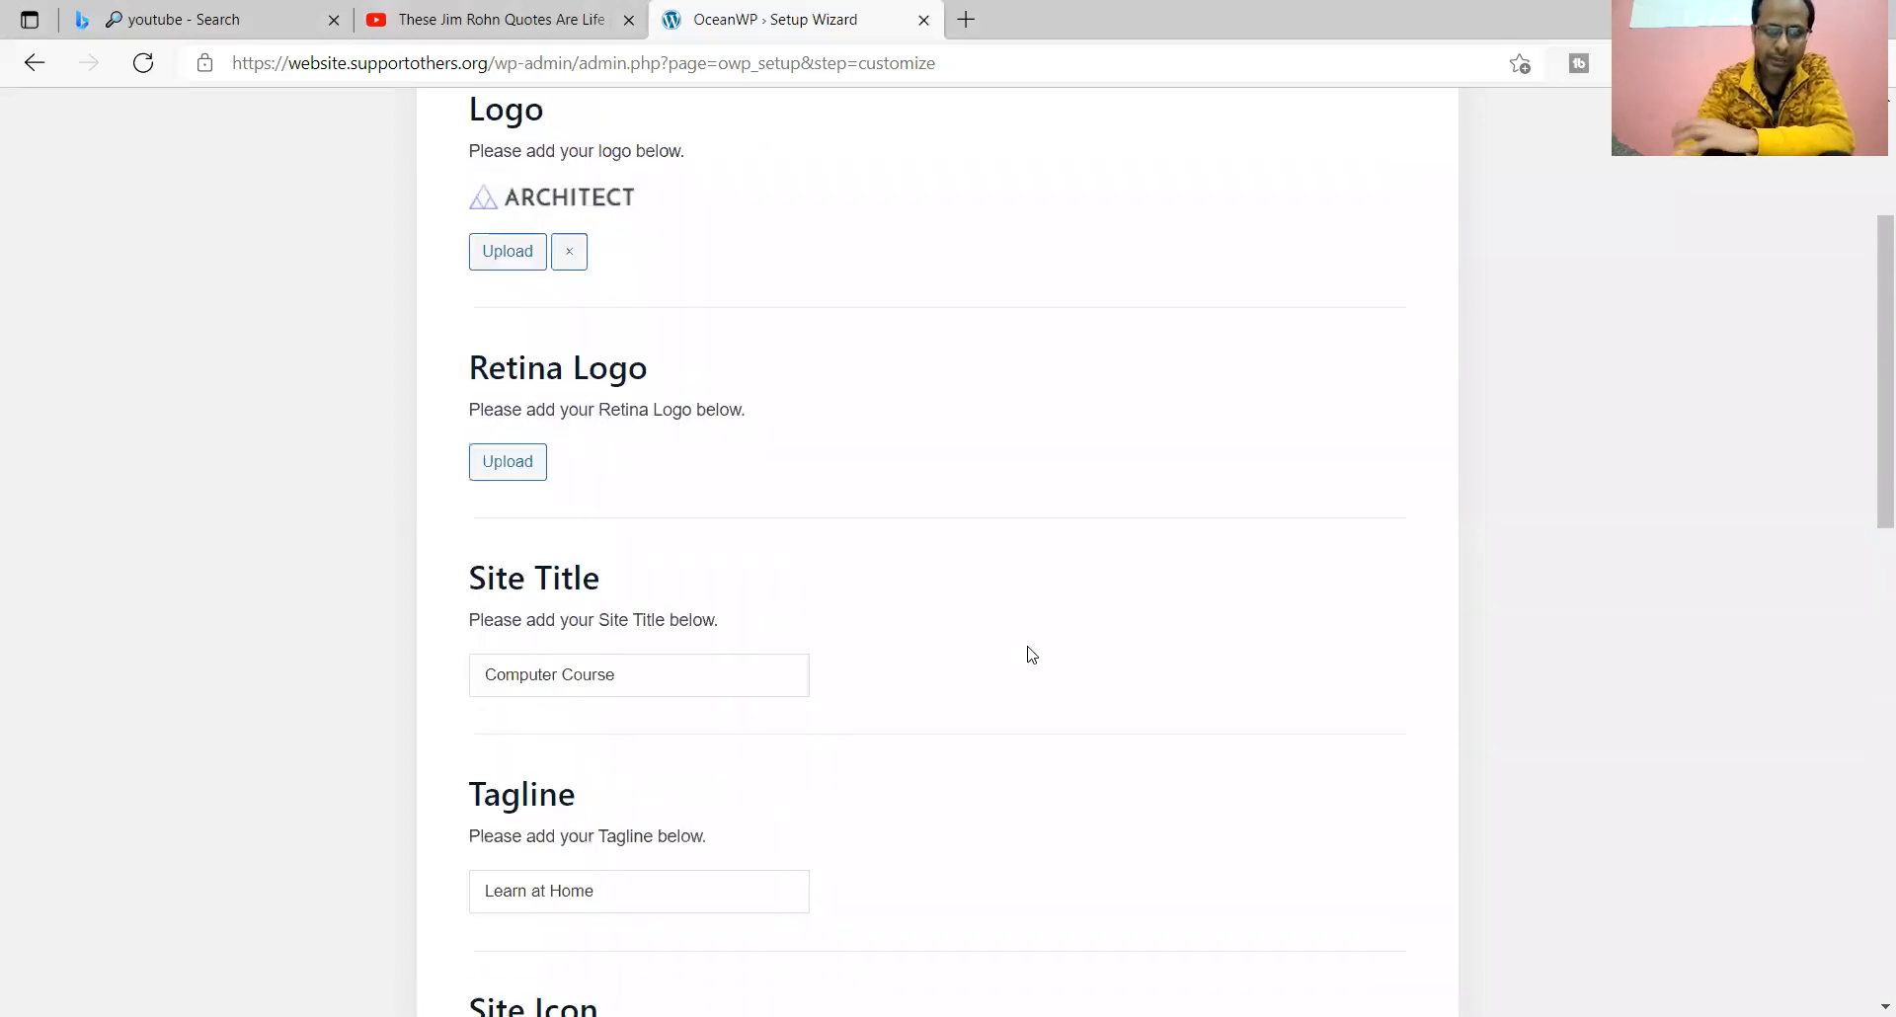
pyautogui.scroll(-3, 789, 659)
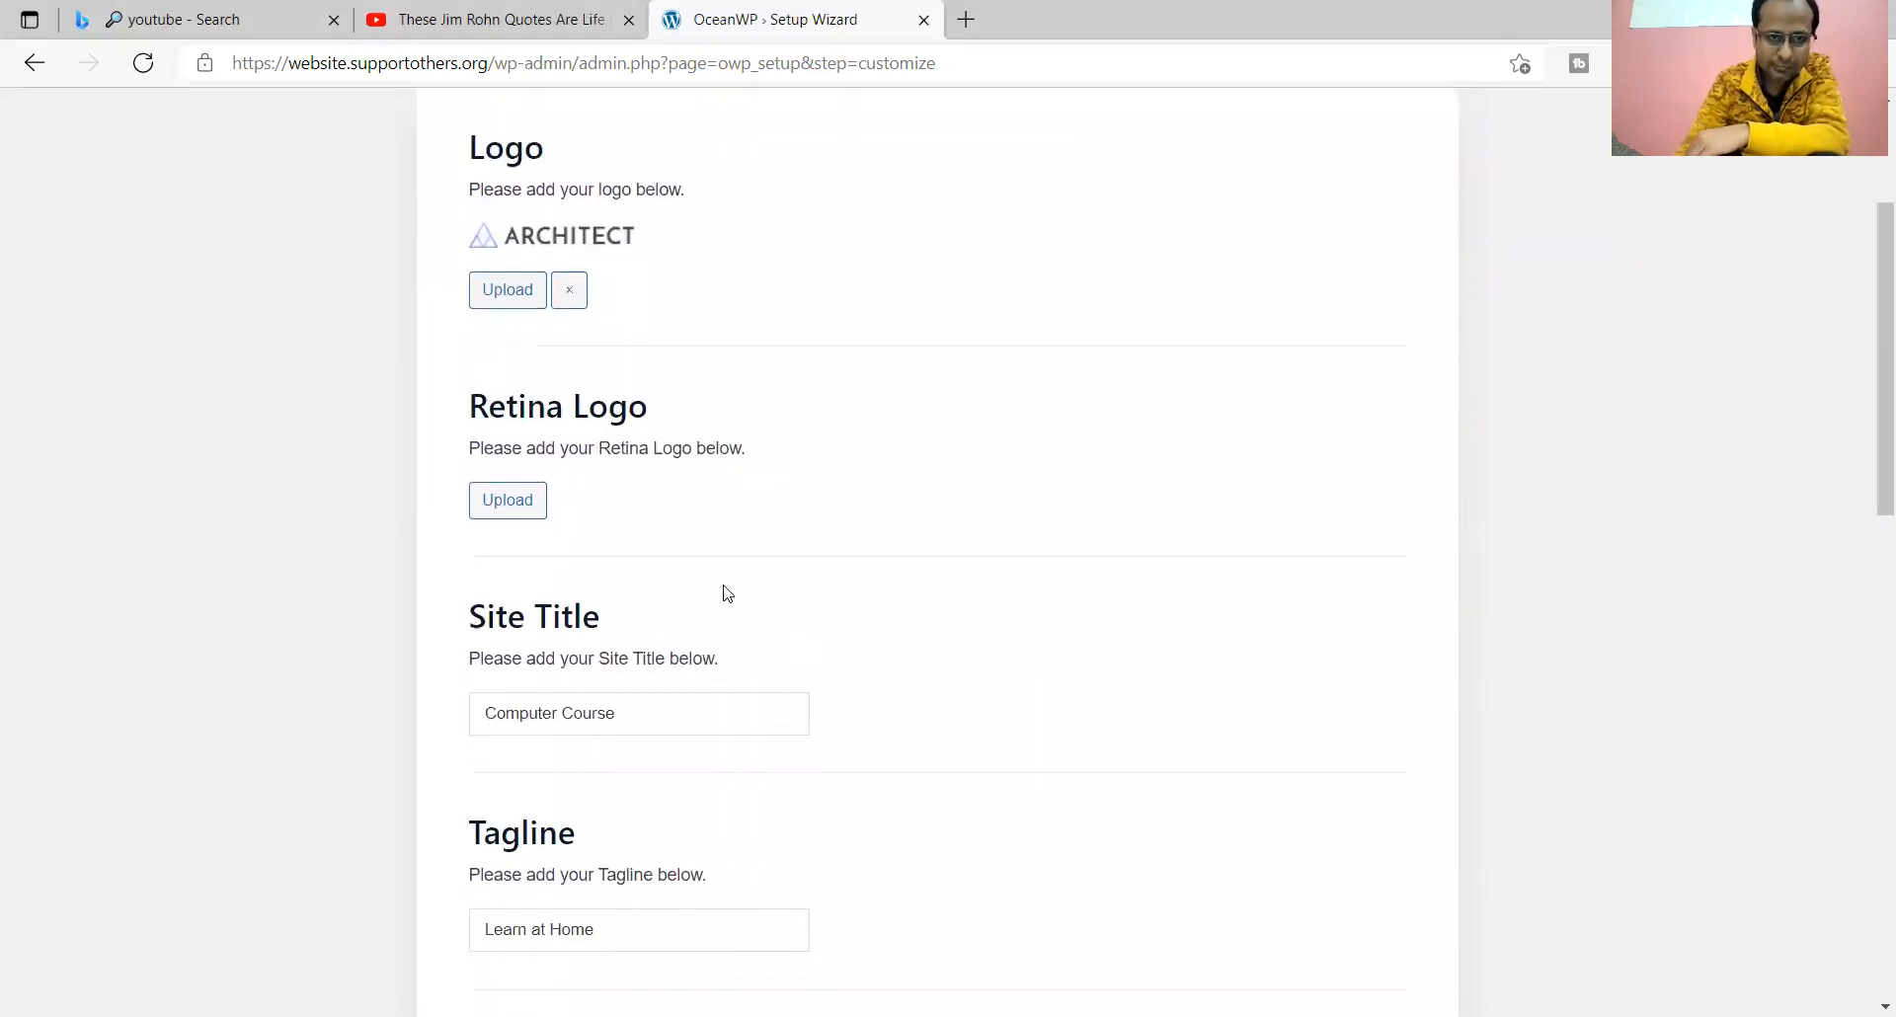
pyautogui.scroll(1, 744, 538)
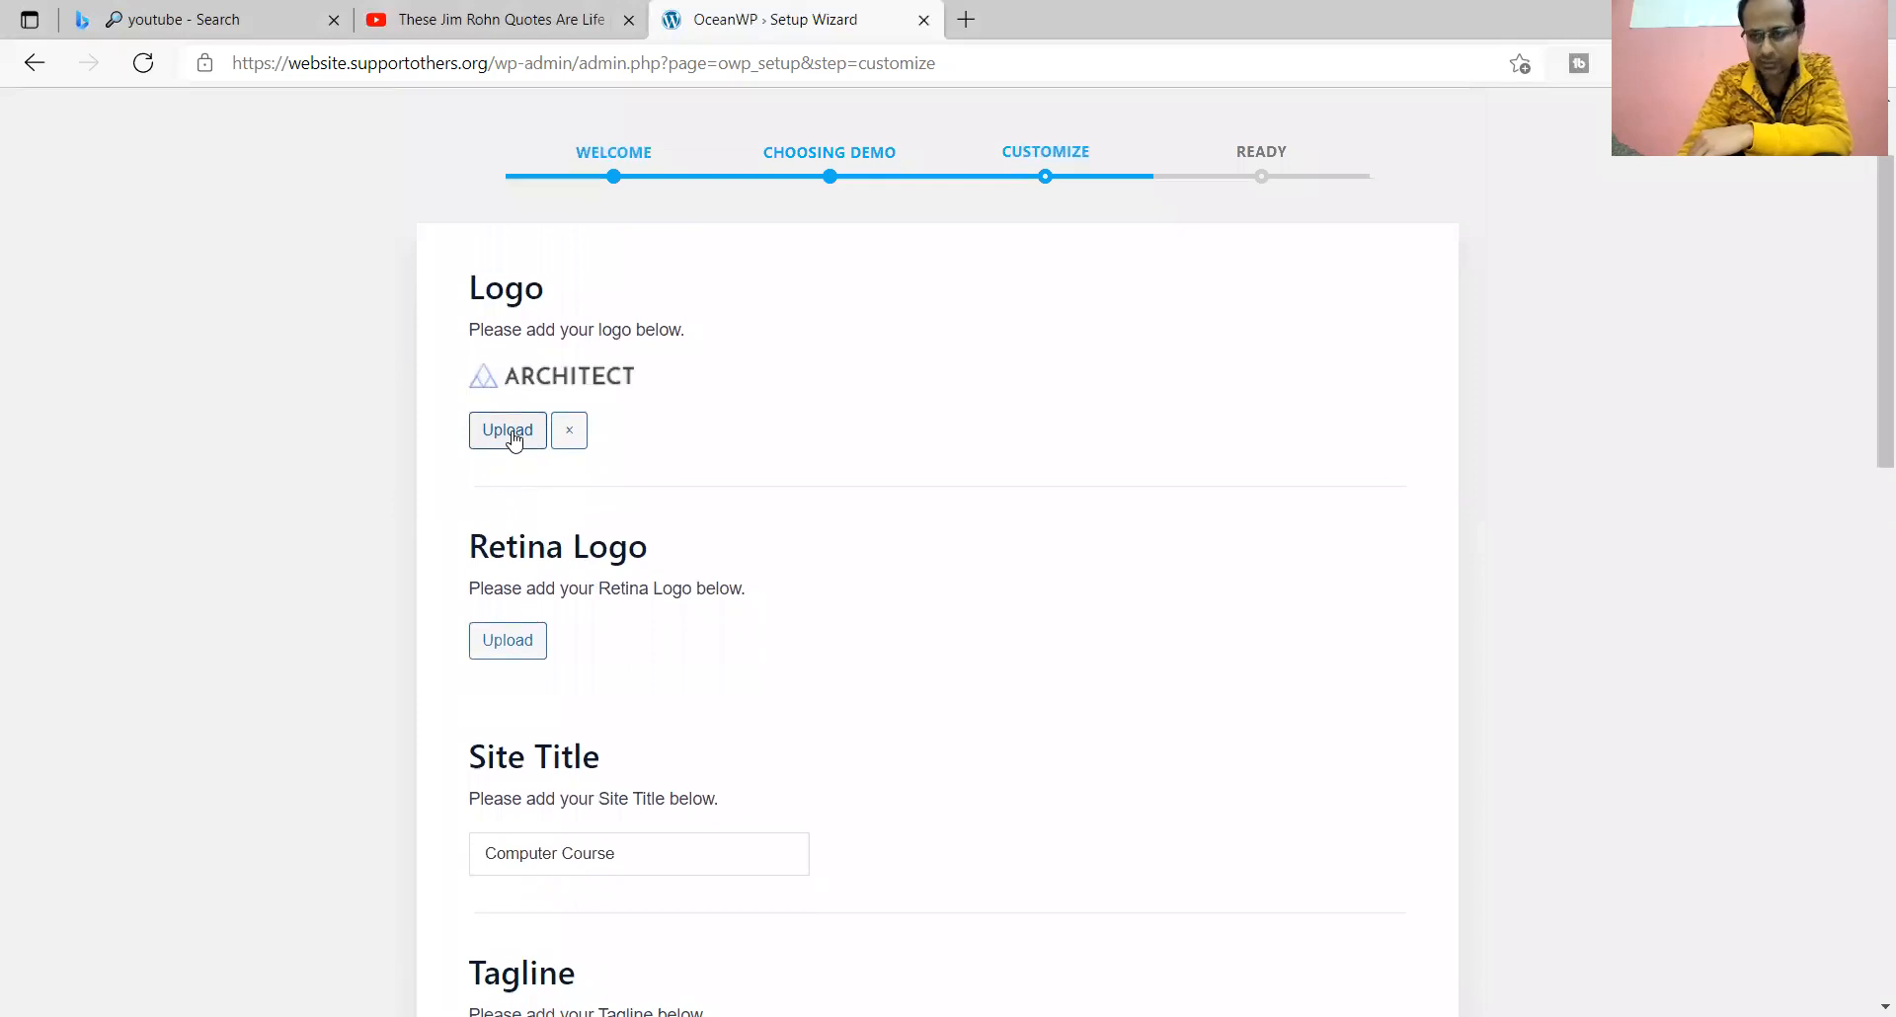
pyautogui.click(509, 431)
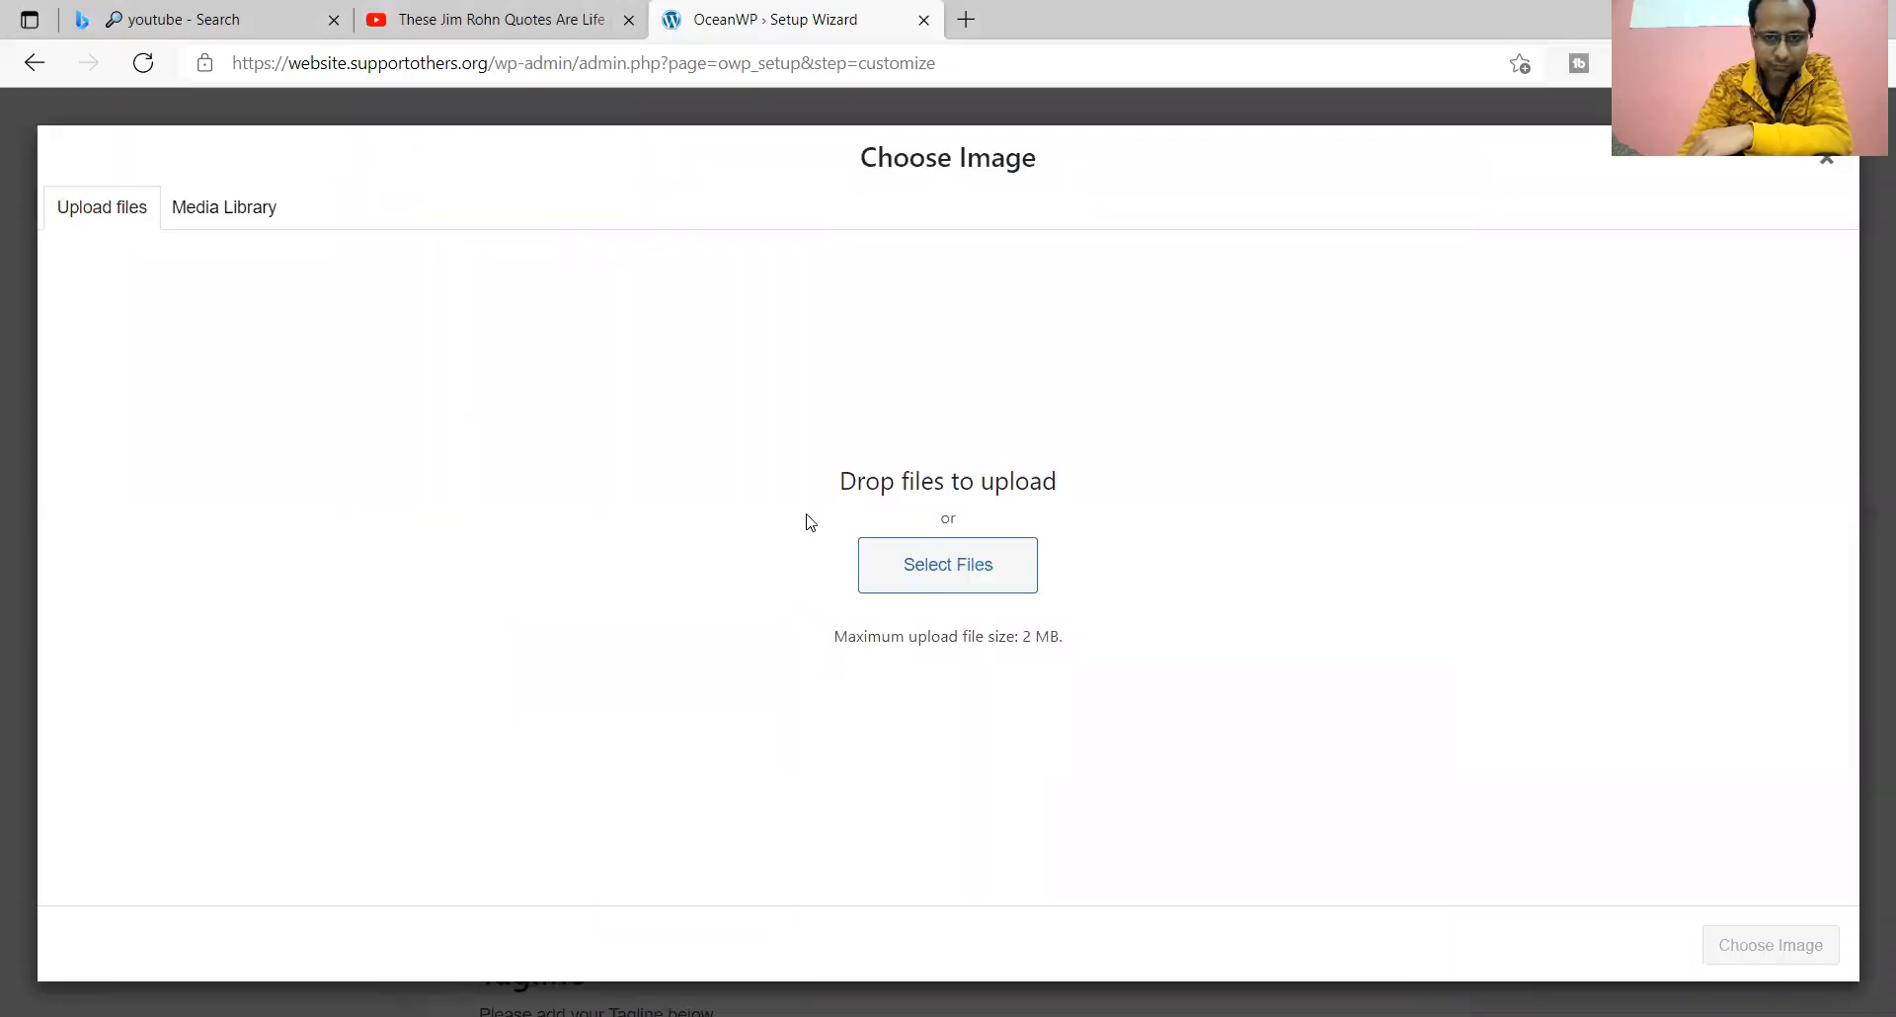
pyautogui.click(958, 568)
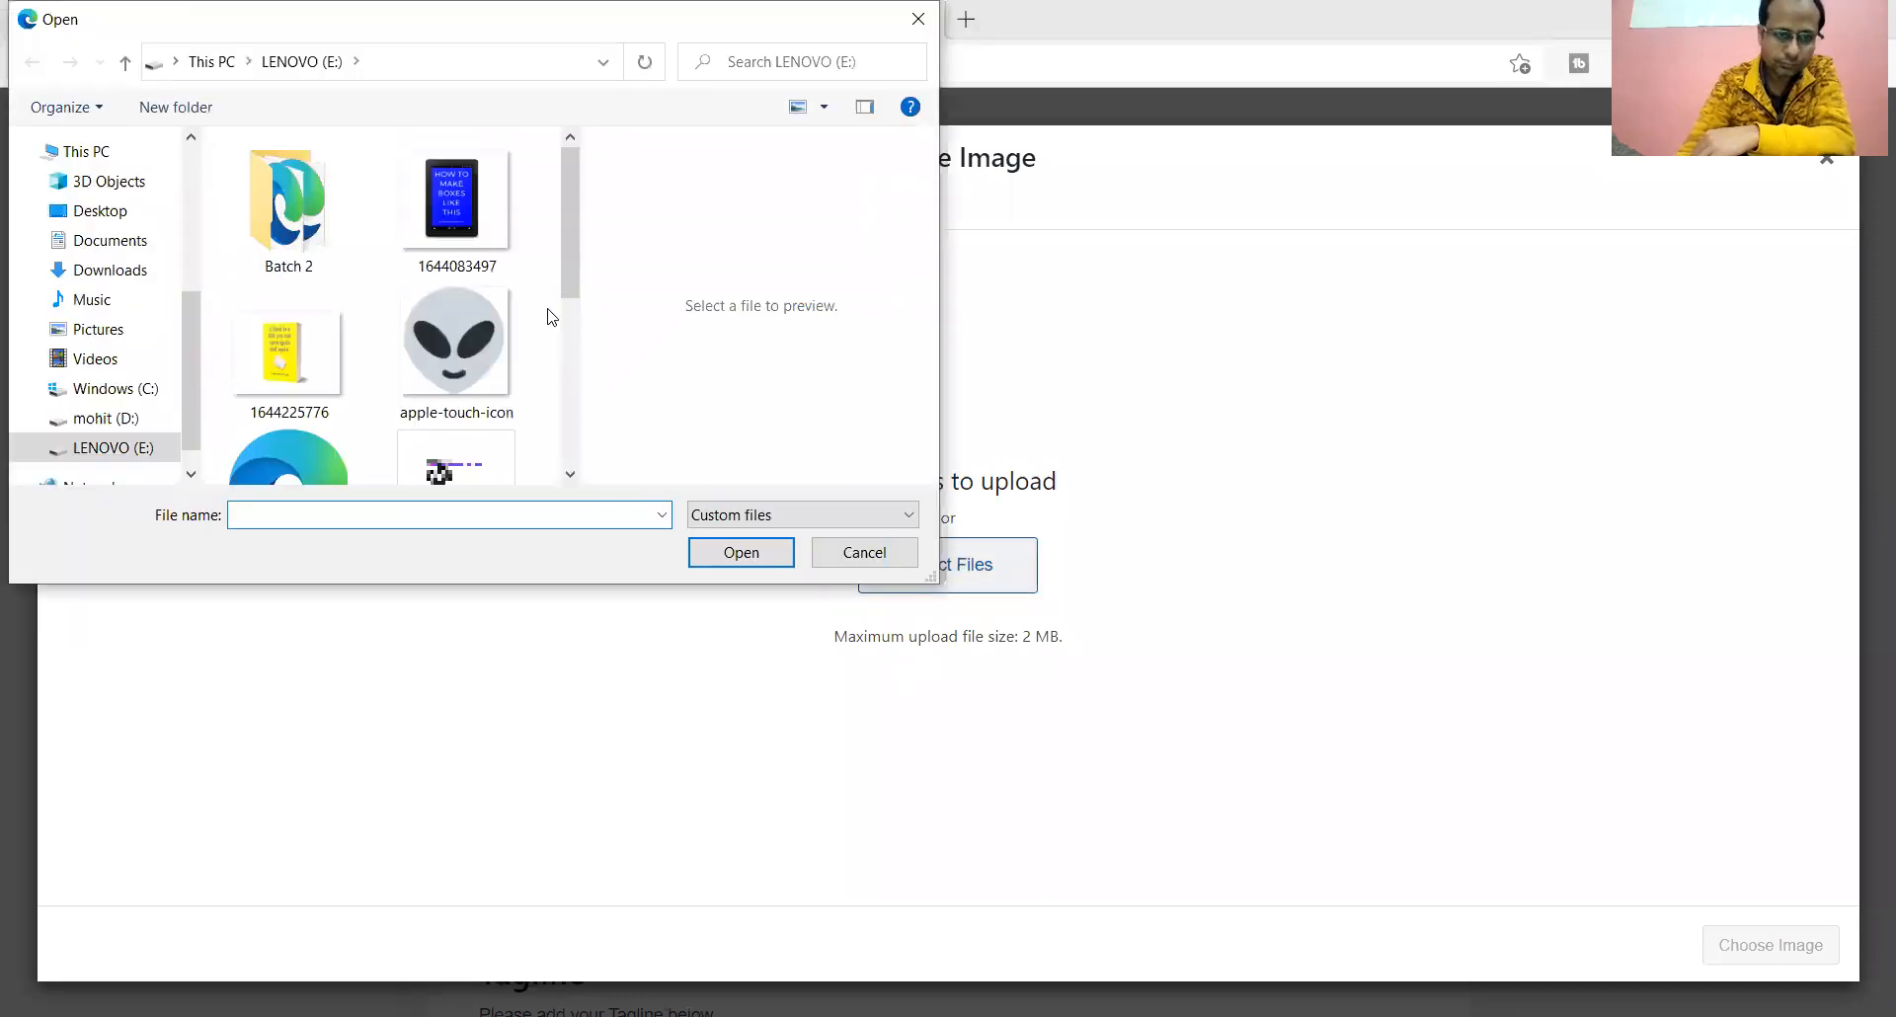
pyautogui.moveTo(575, 246); pyautogui.dragTo(590, 356)
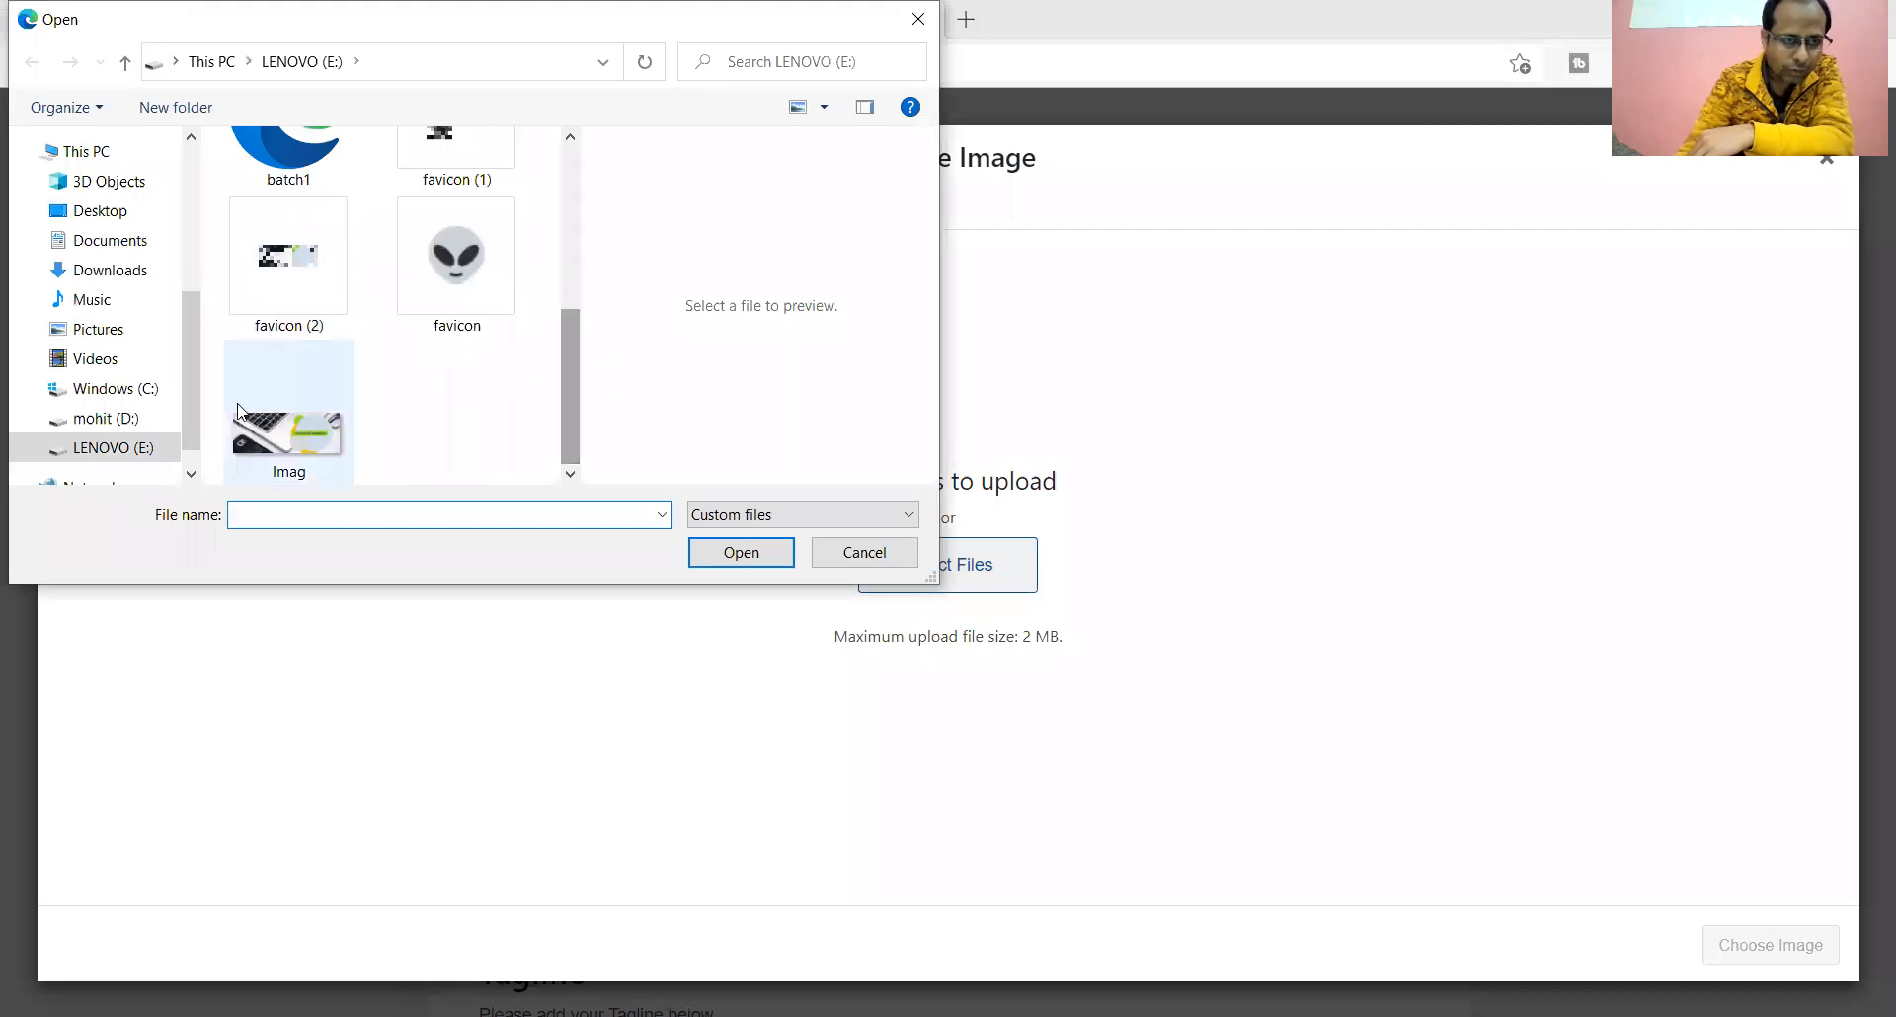
pyautogui.click(109, 420)
pyautogui.click(452, 233)
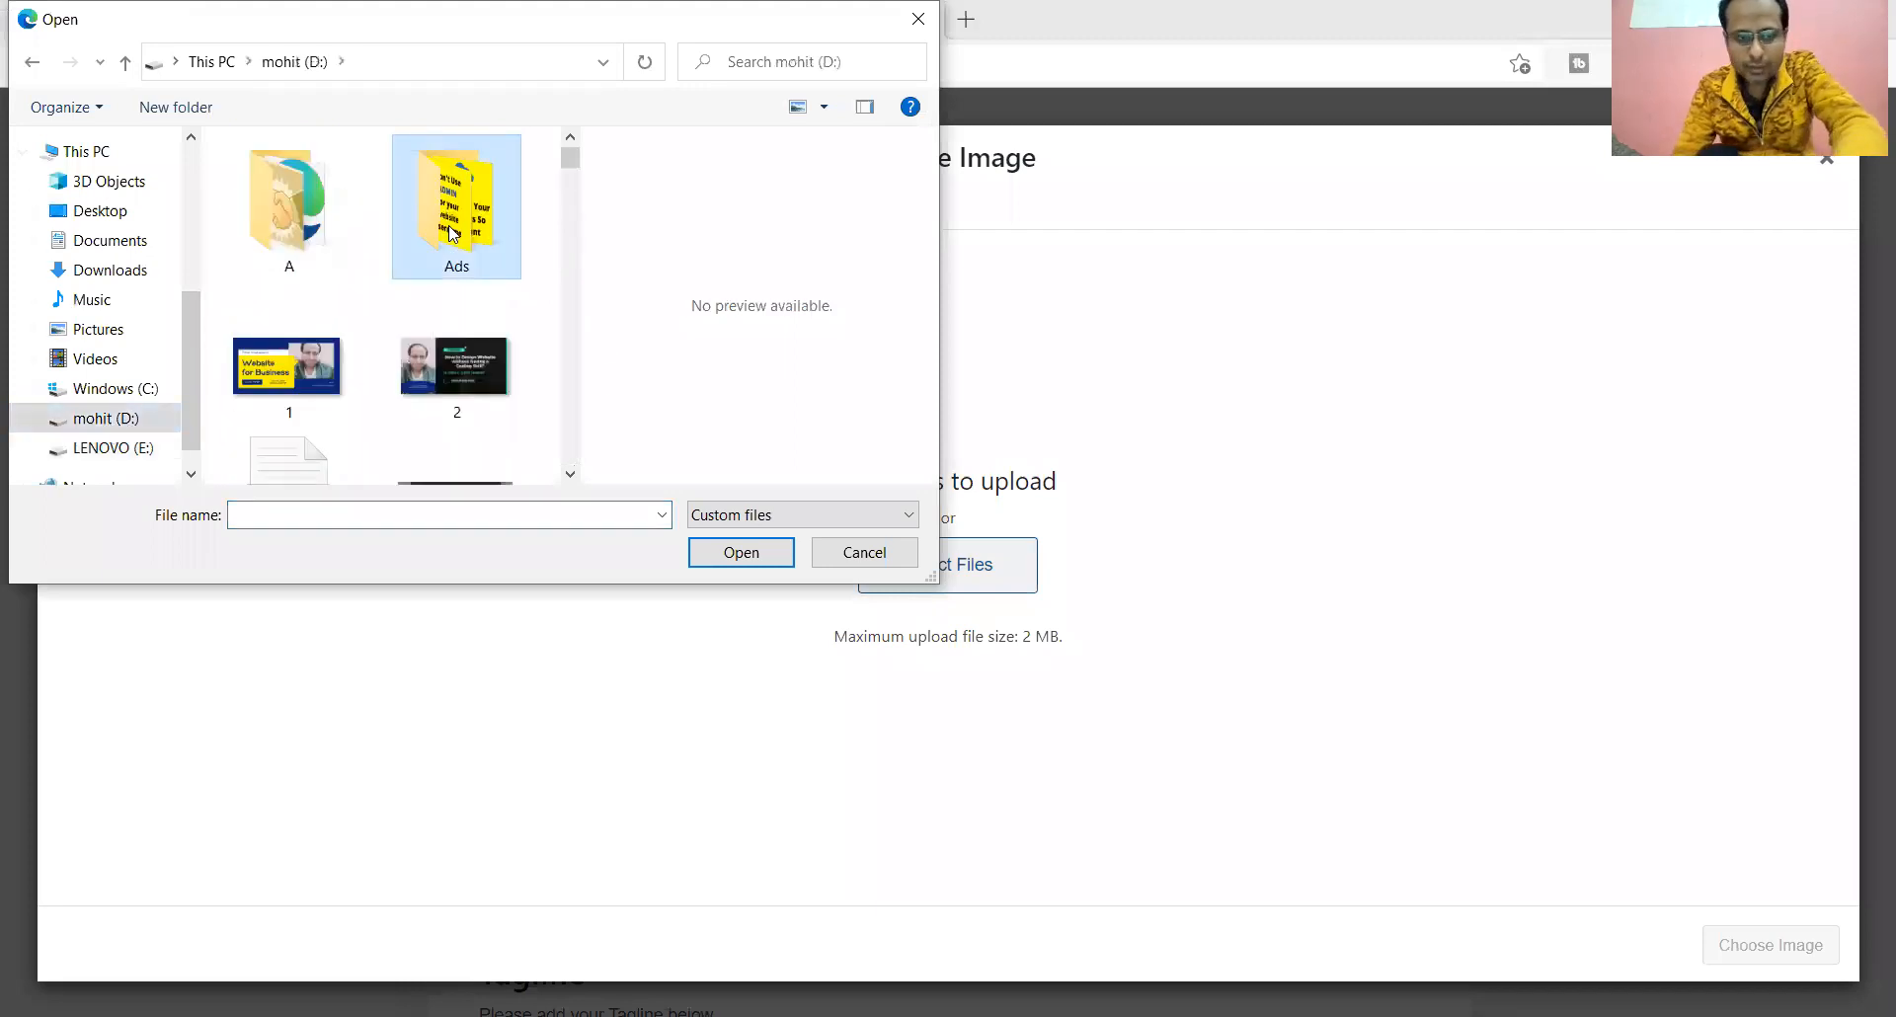
pyautogui.press('l')
pyautogui.press('l')
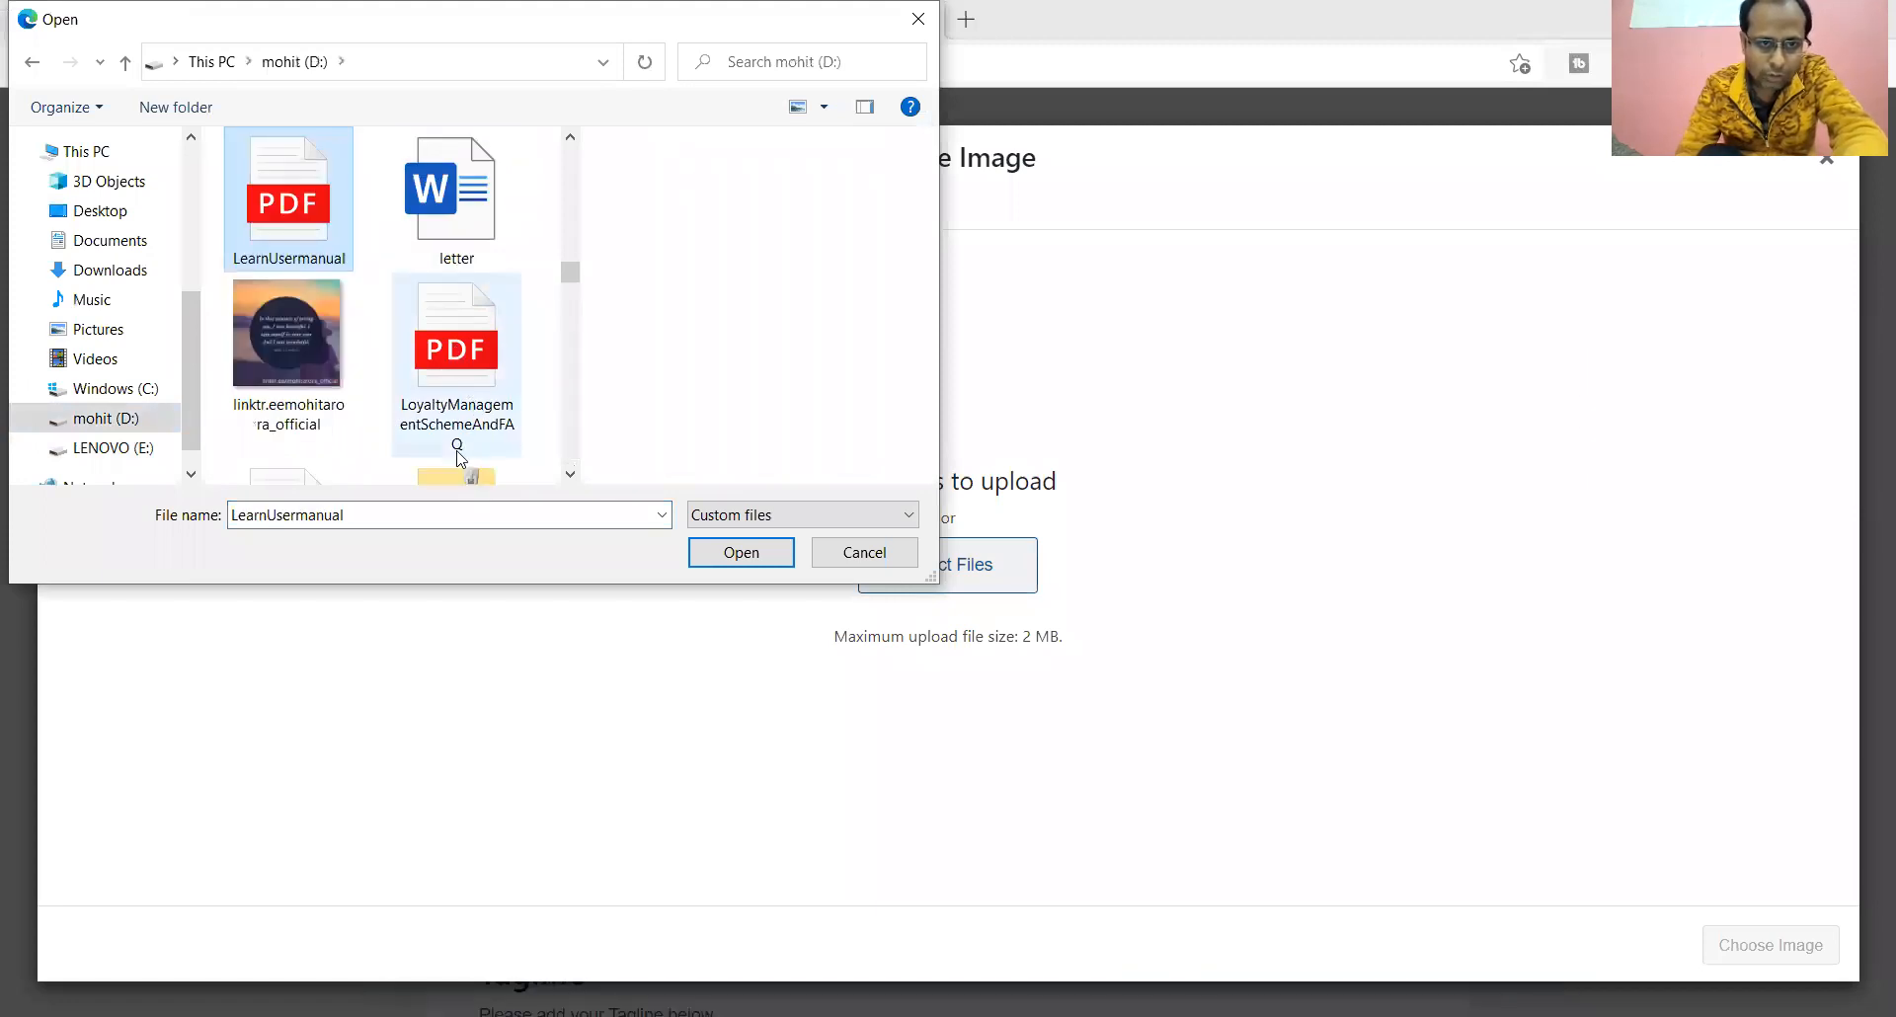
pyautogui.press('l')
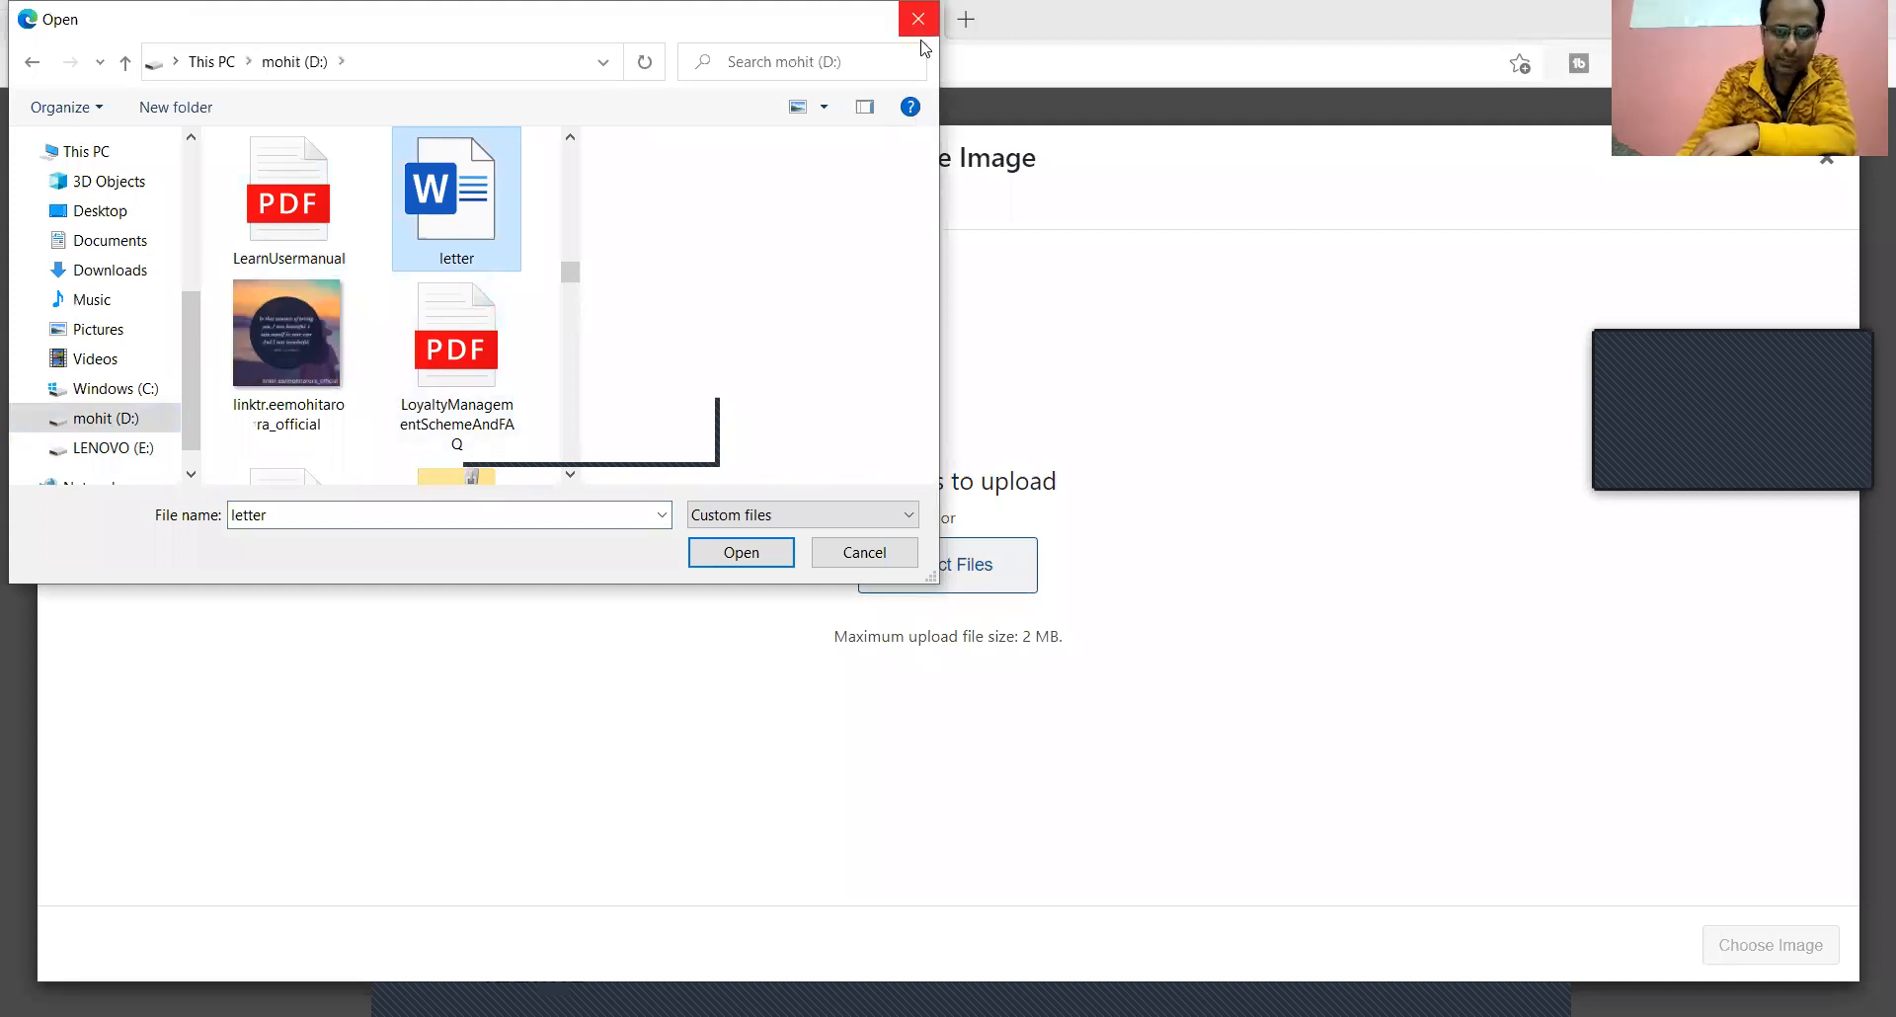
pyautogui.click(864, 554)
# - Keep the current logo on the Customize step and advance to the Ready step
pyautogui.click(1827, 159)
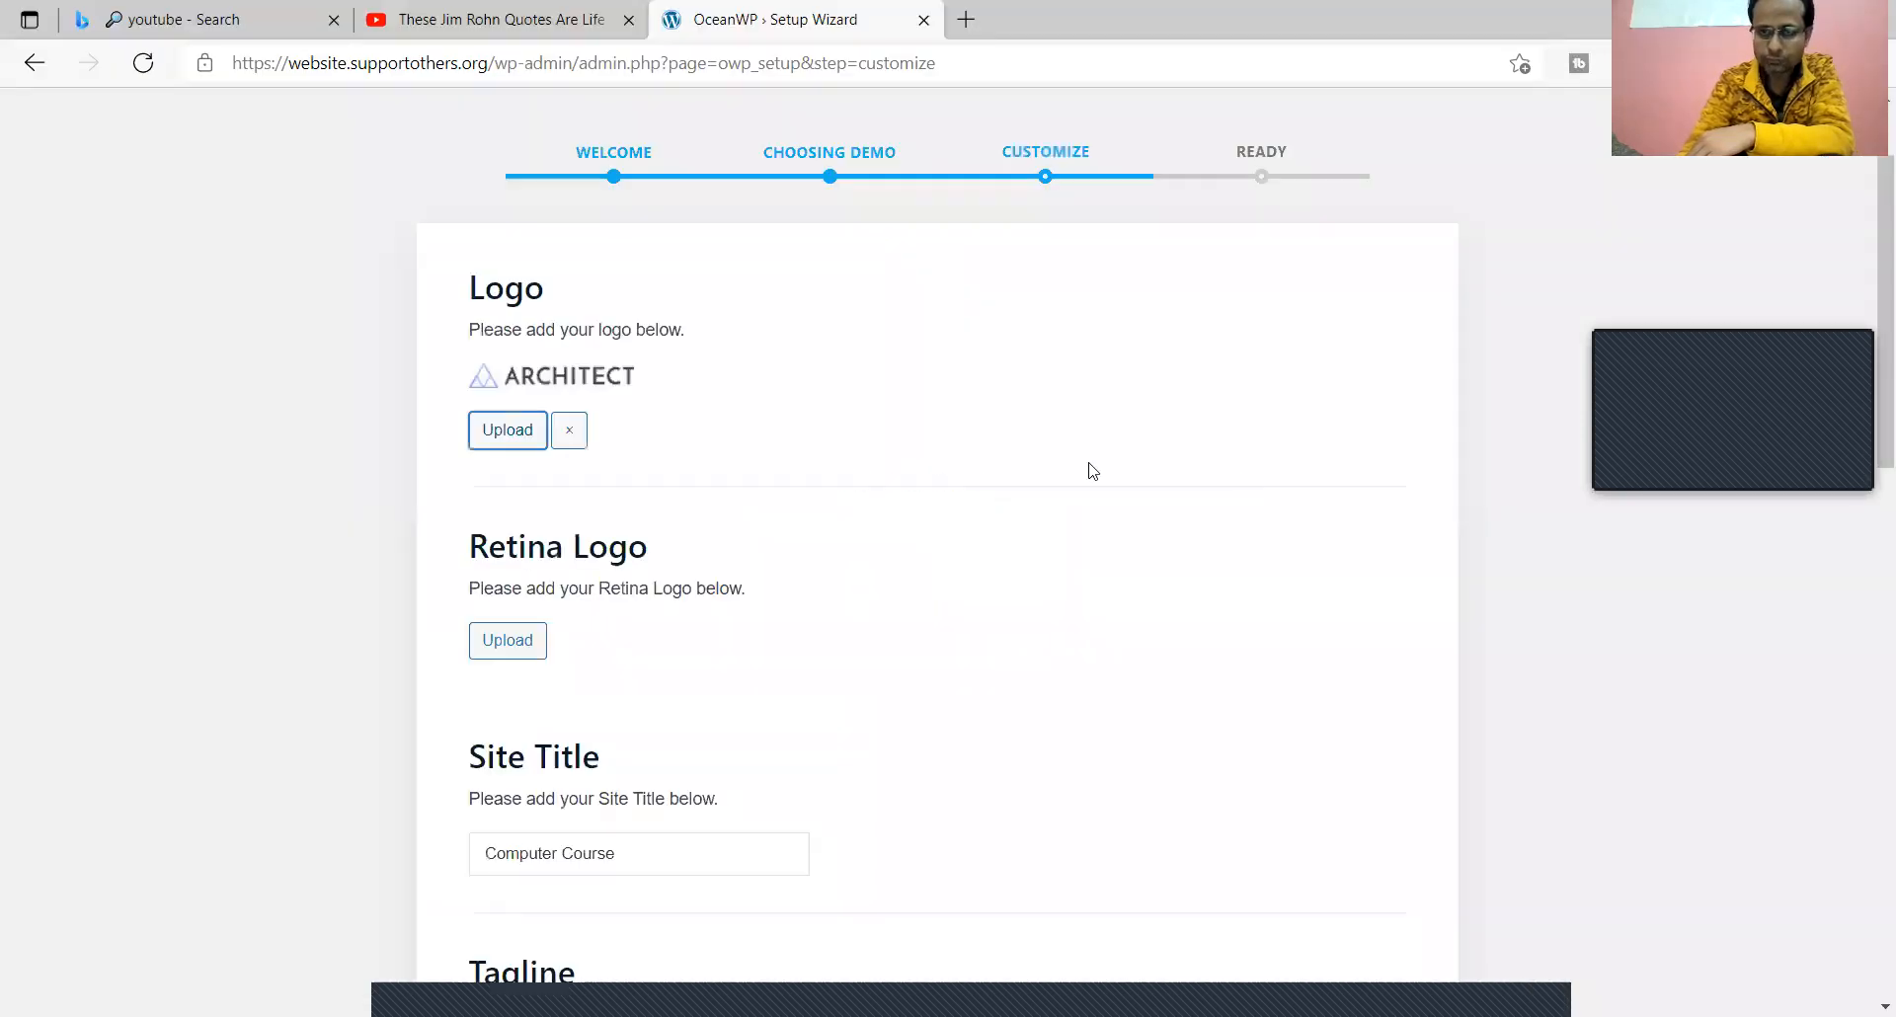
pyautogui.scroll(-5, 805, 491)
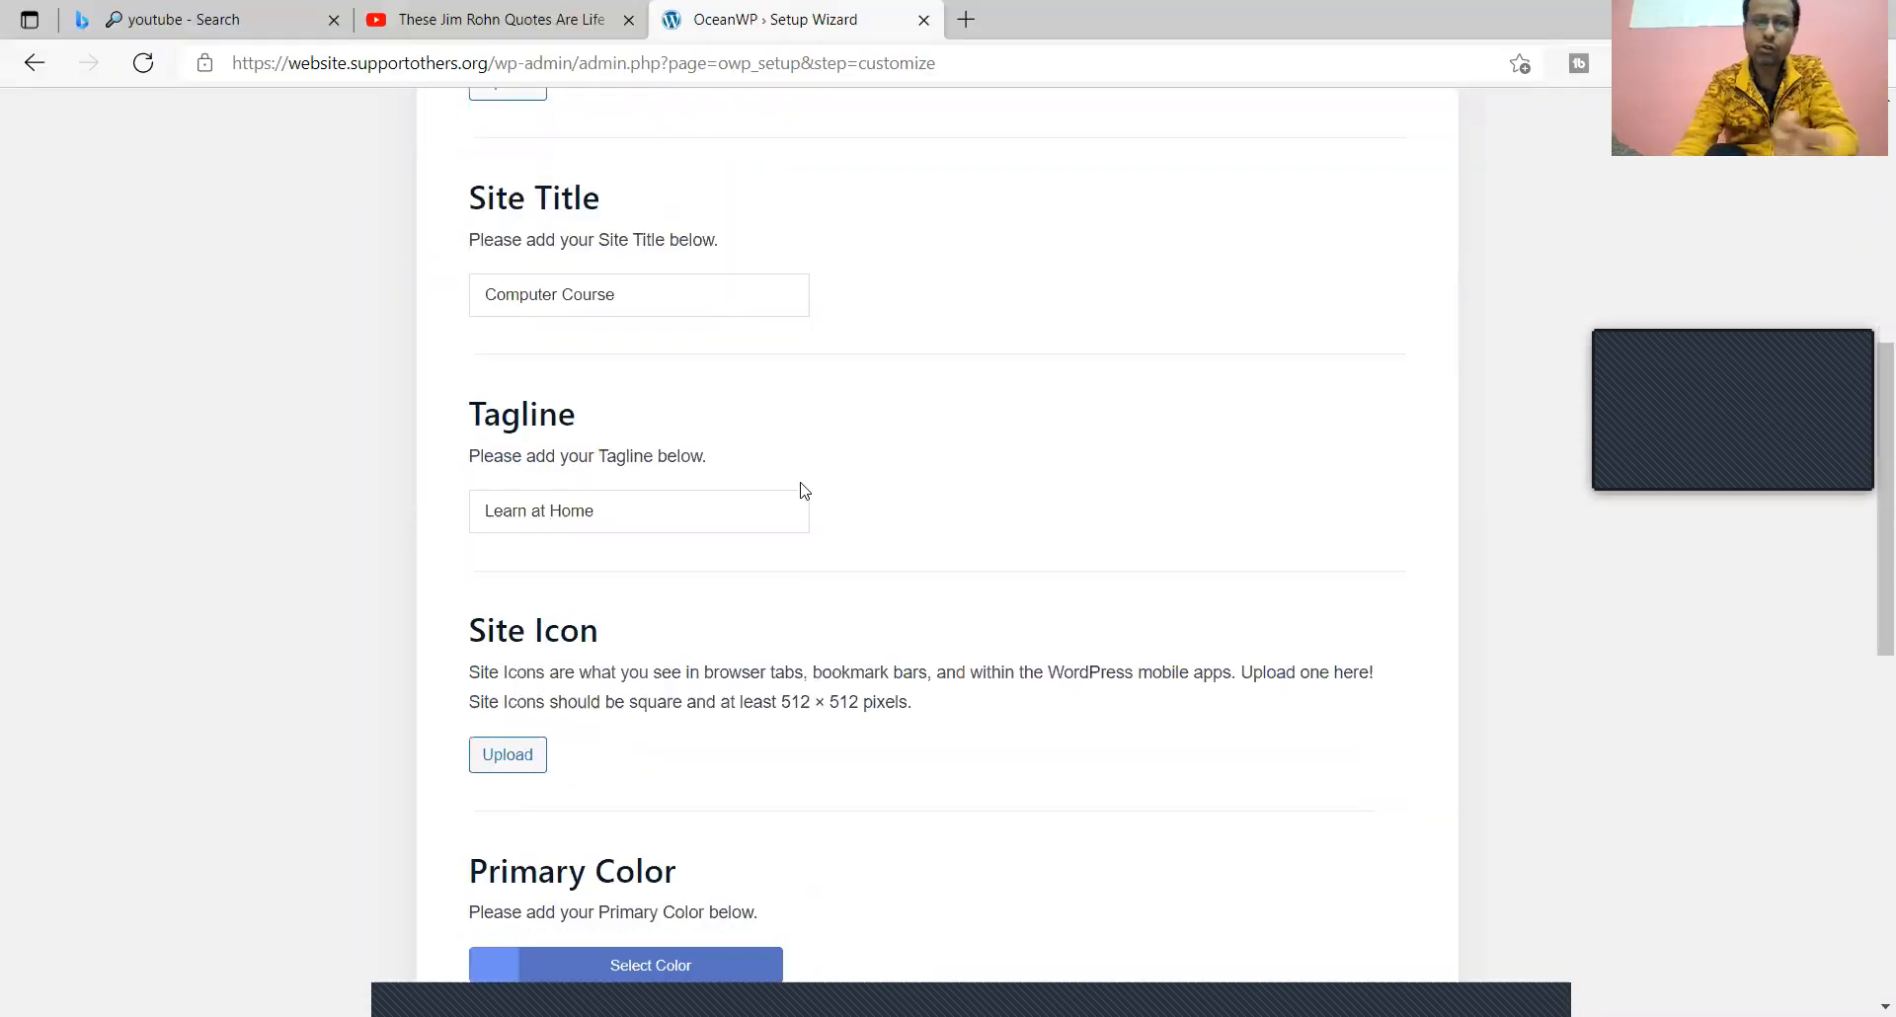
pyautogui.scroll(-5, 856, 608)
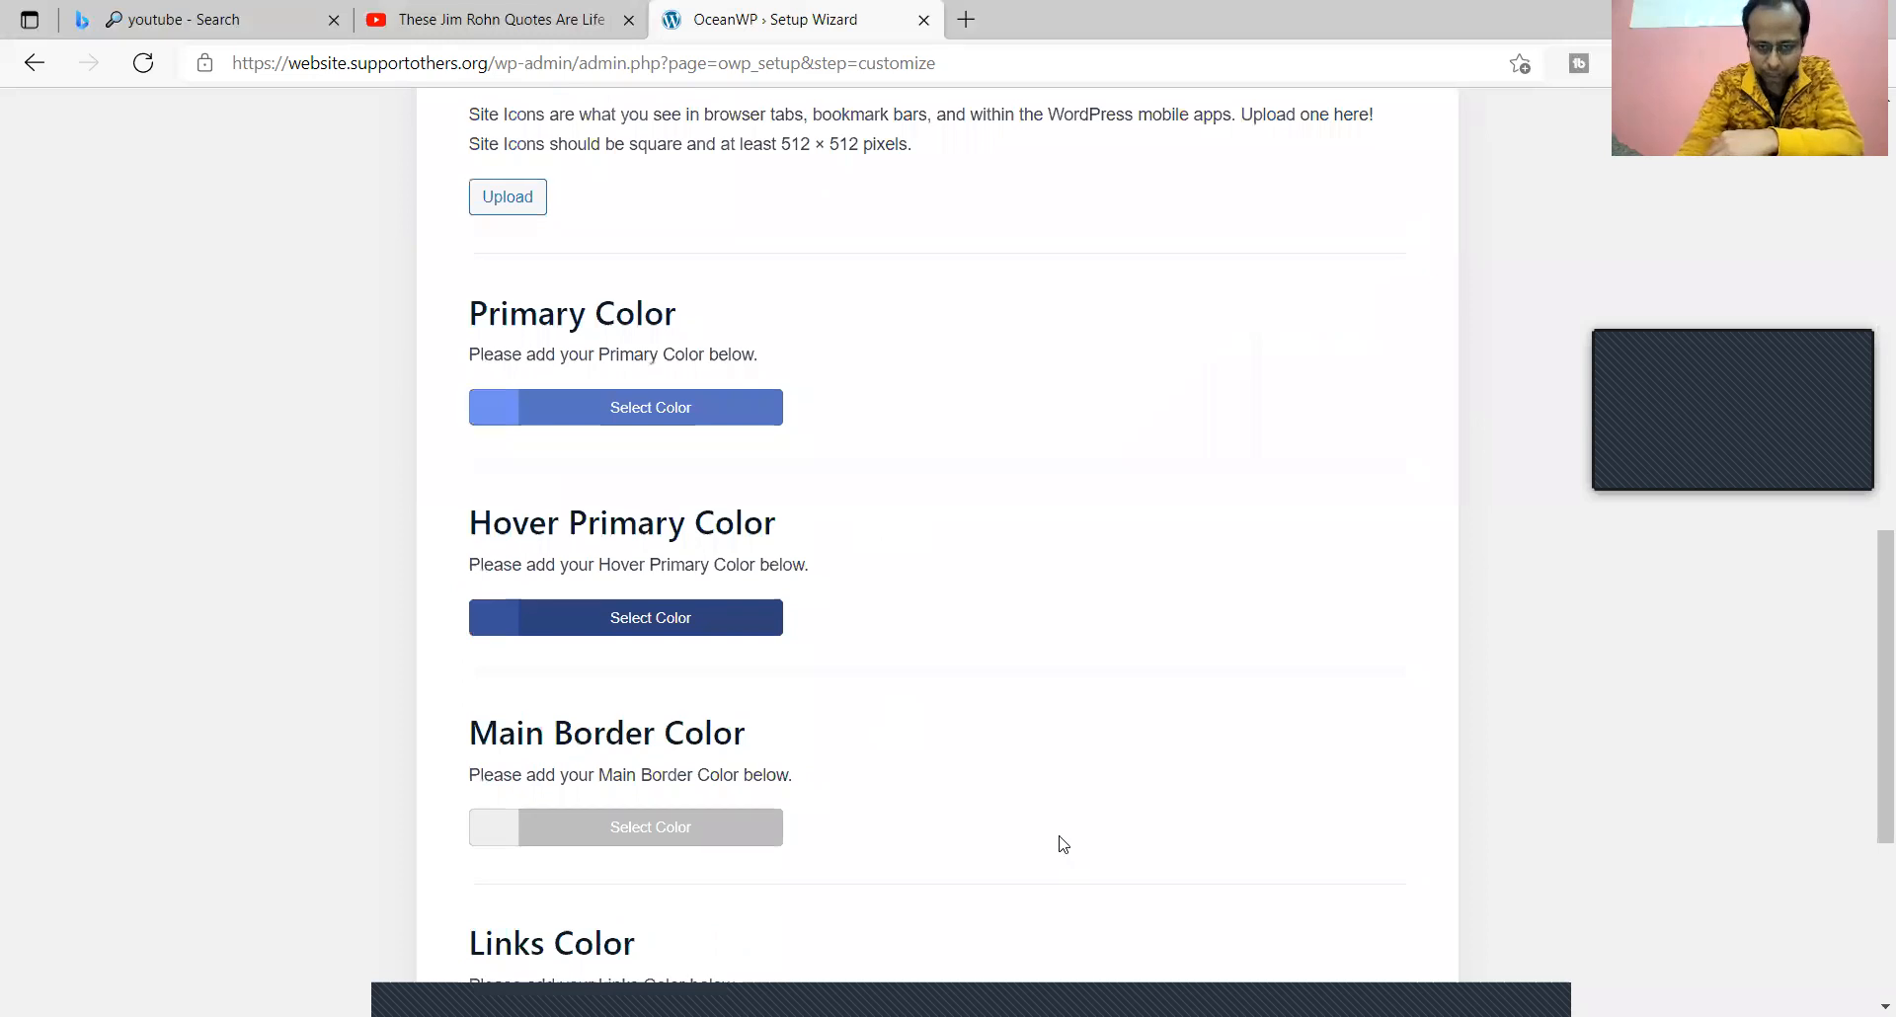
pyautogui.scroll(-4, 1064, 844)
pyautogui.scroll(6, 732, 644)
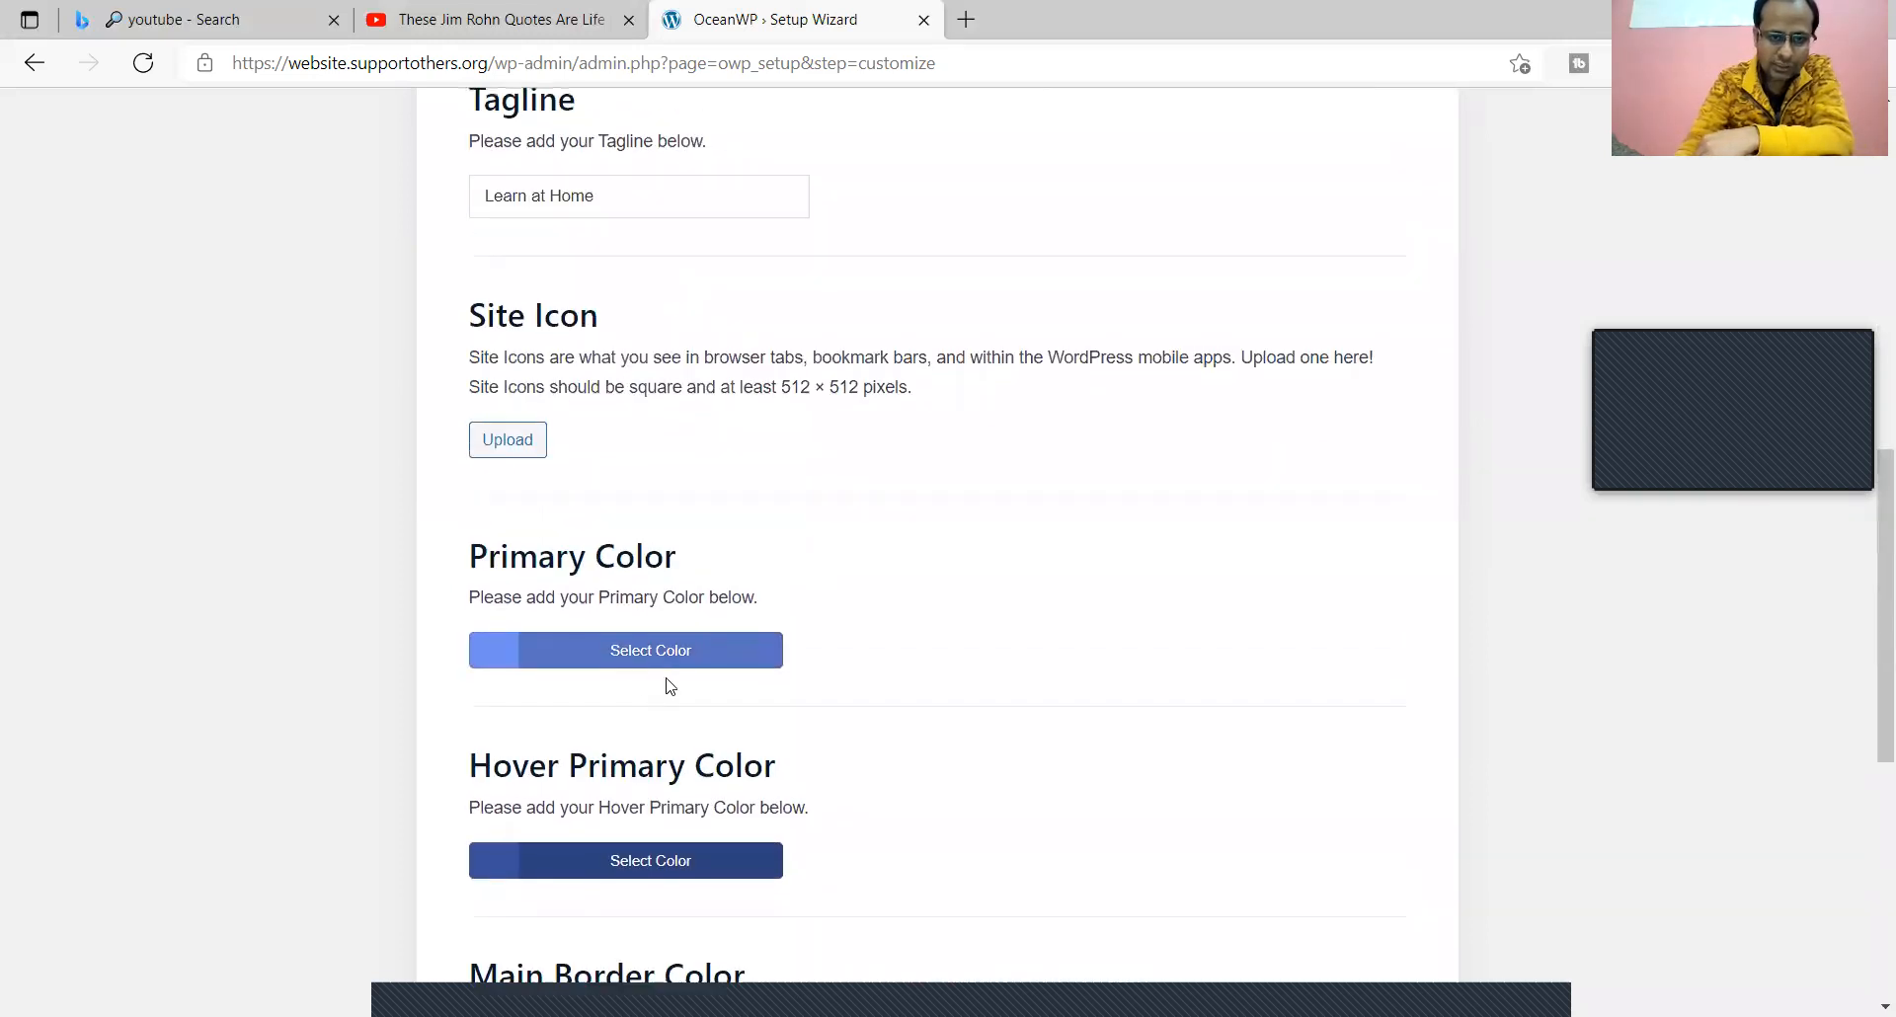
pyautogui.scroll(-3, 670, 687)
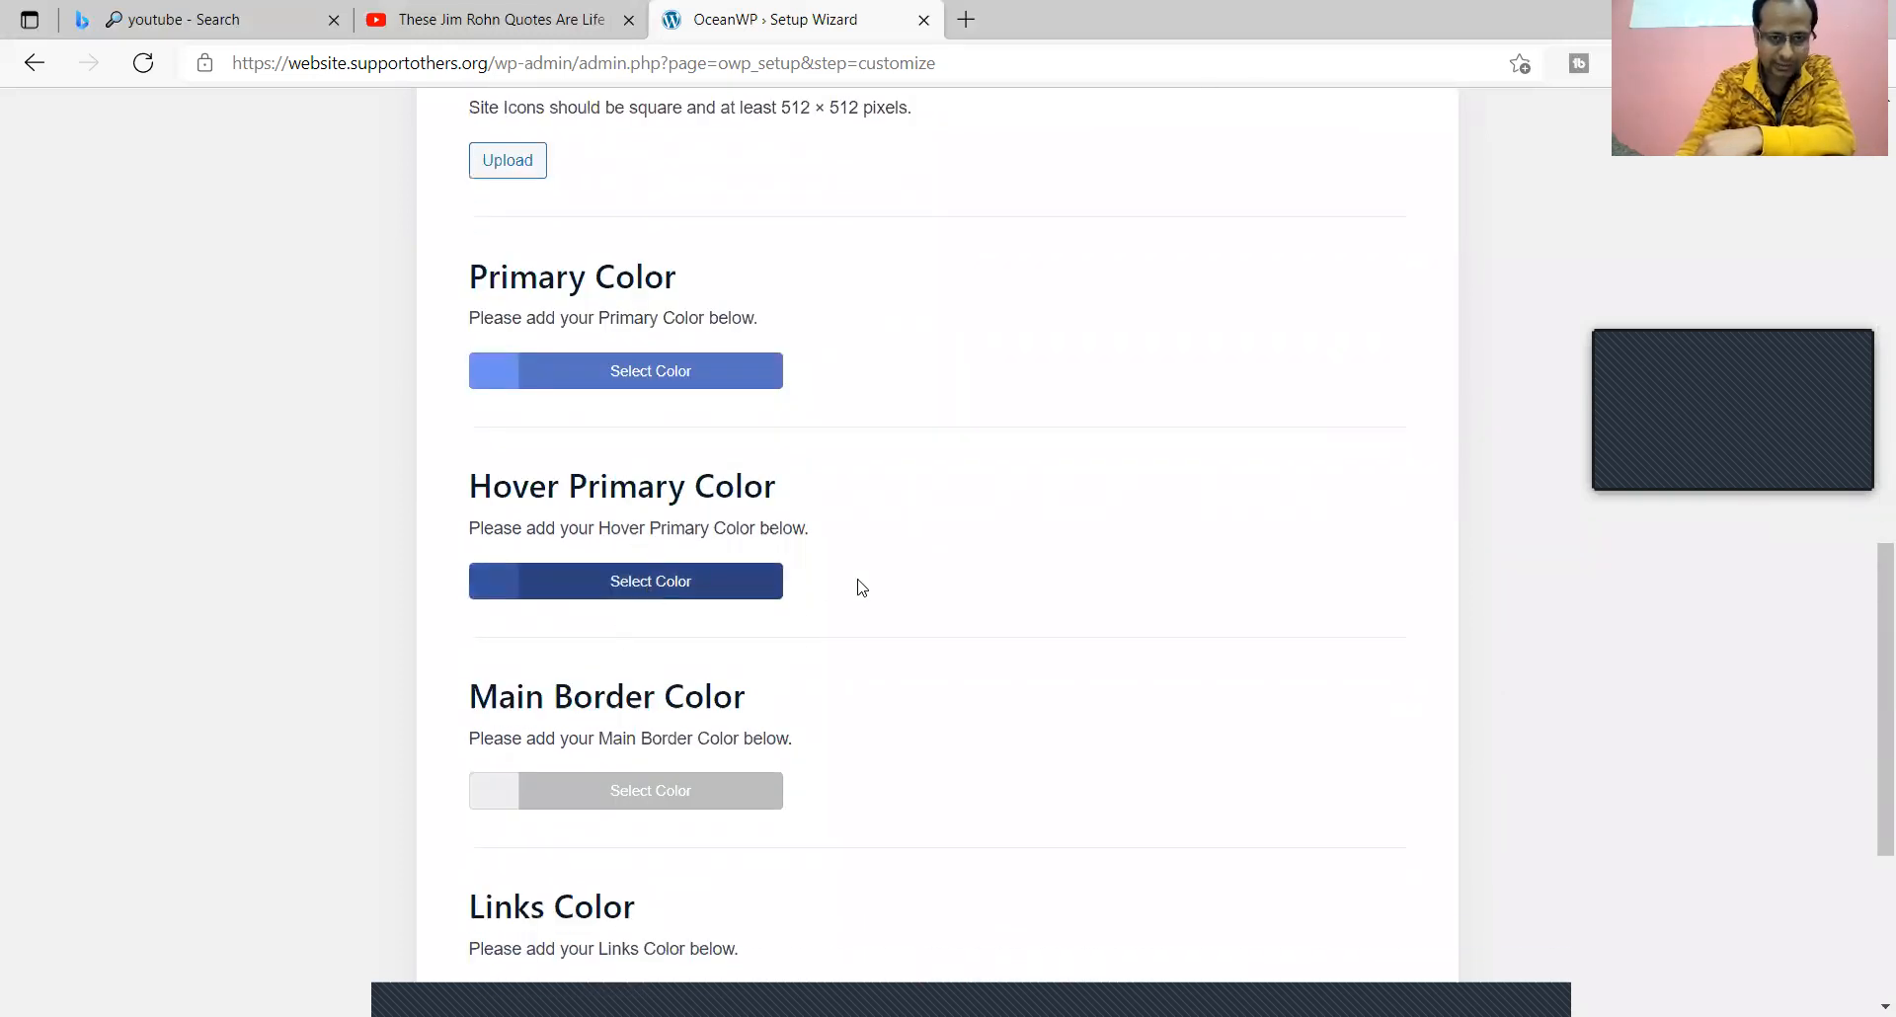
pyautogui.scroll(-4, 861, 588)
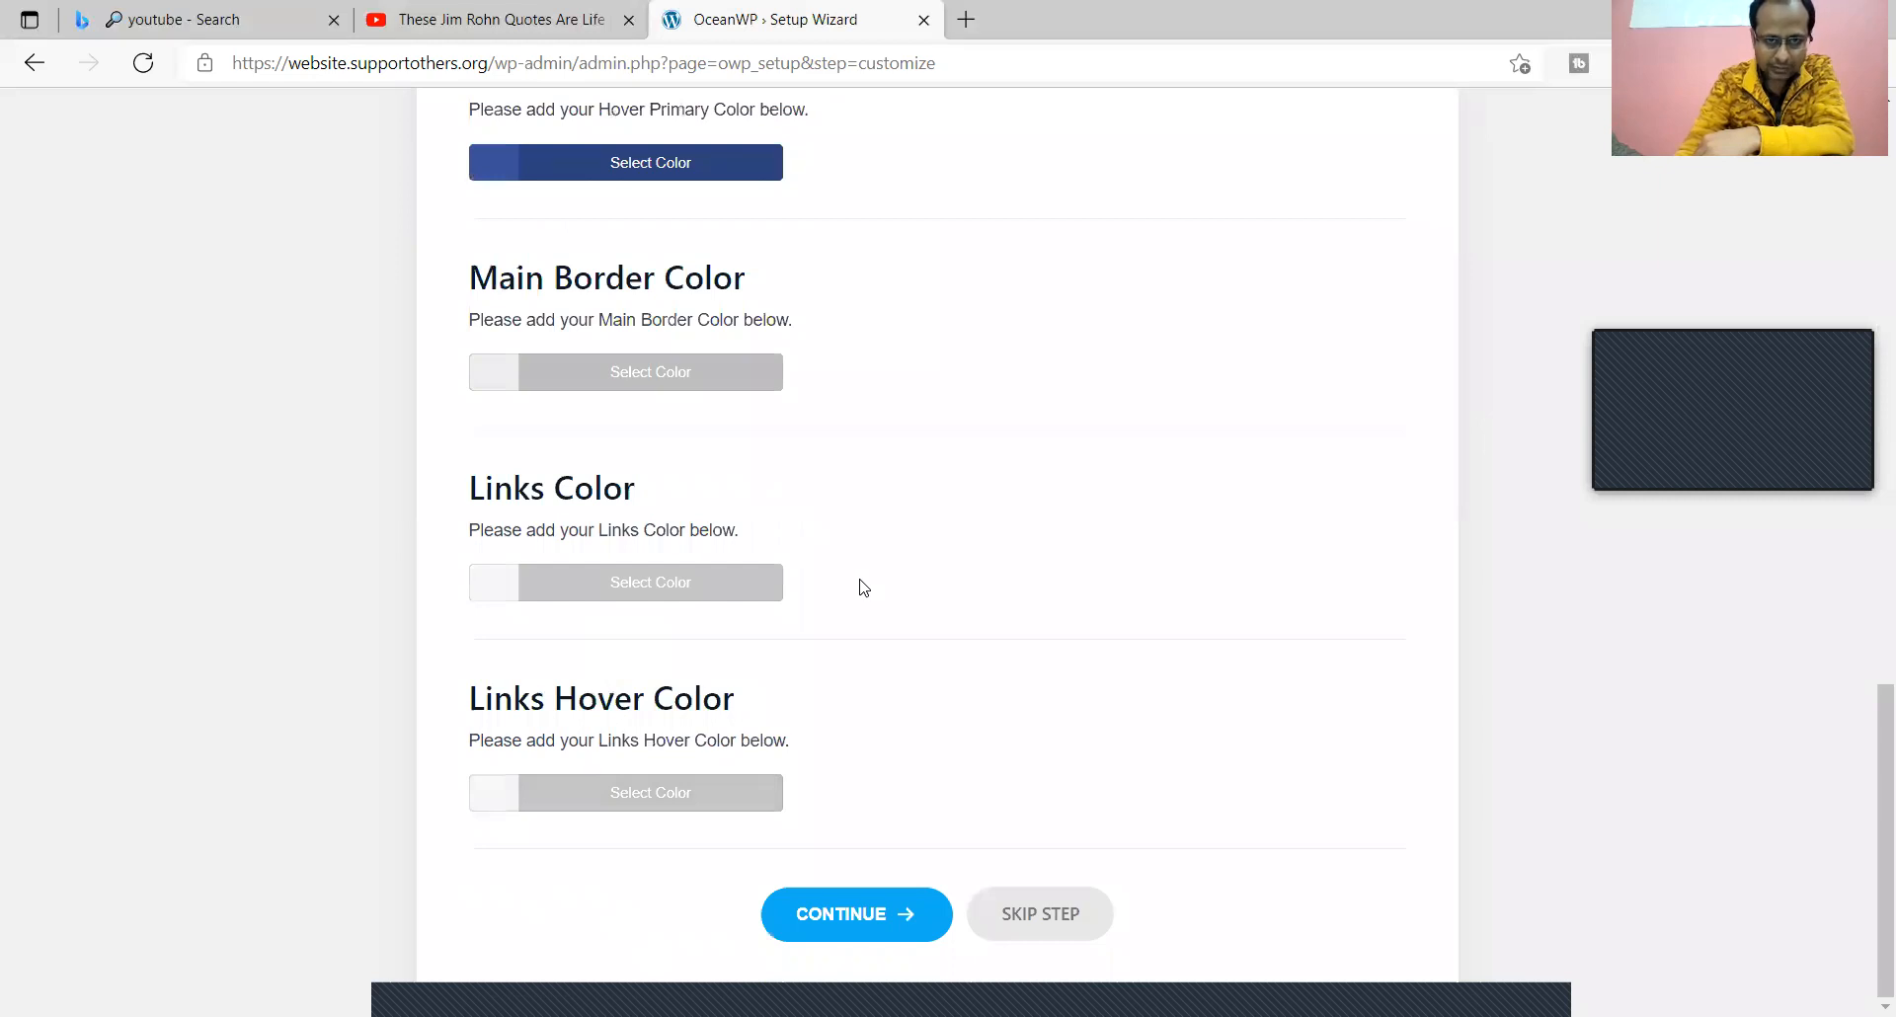
pyautogui.click(868, 916)
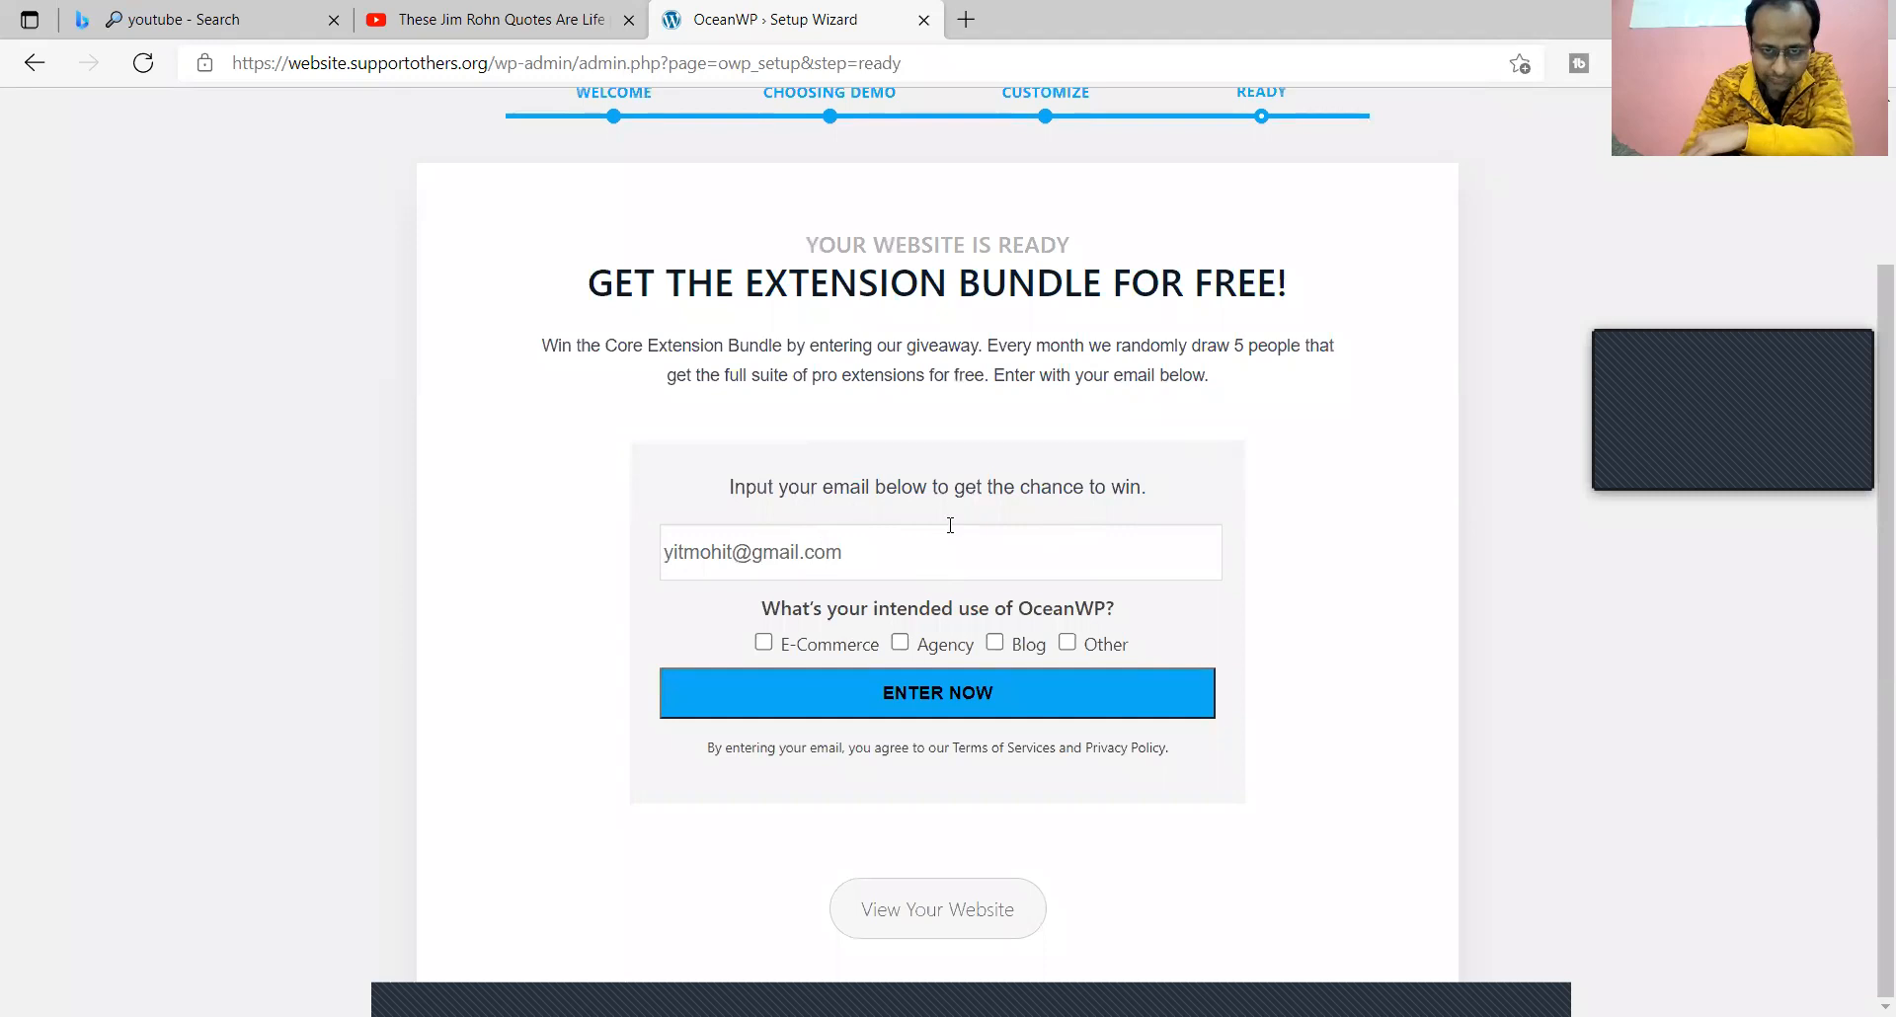
# - Tick Other, Agency, Blog and E-Commerce as intended uses in the giveaway form
pyautogui.moveTo(782, 609); pyautogui.dragTo(1270, 610)
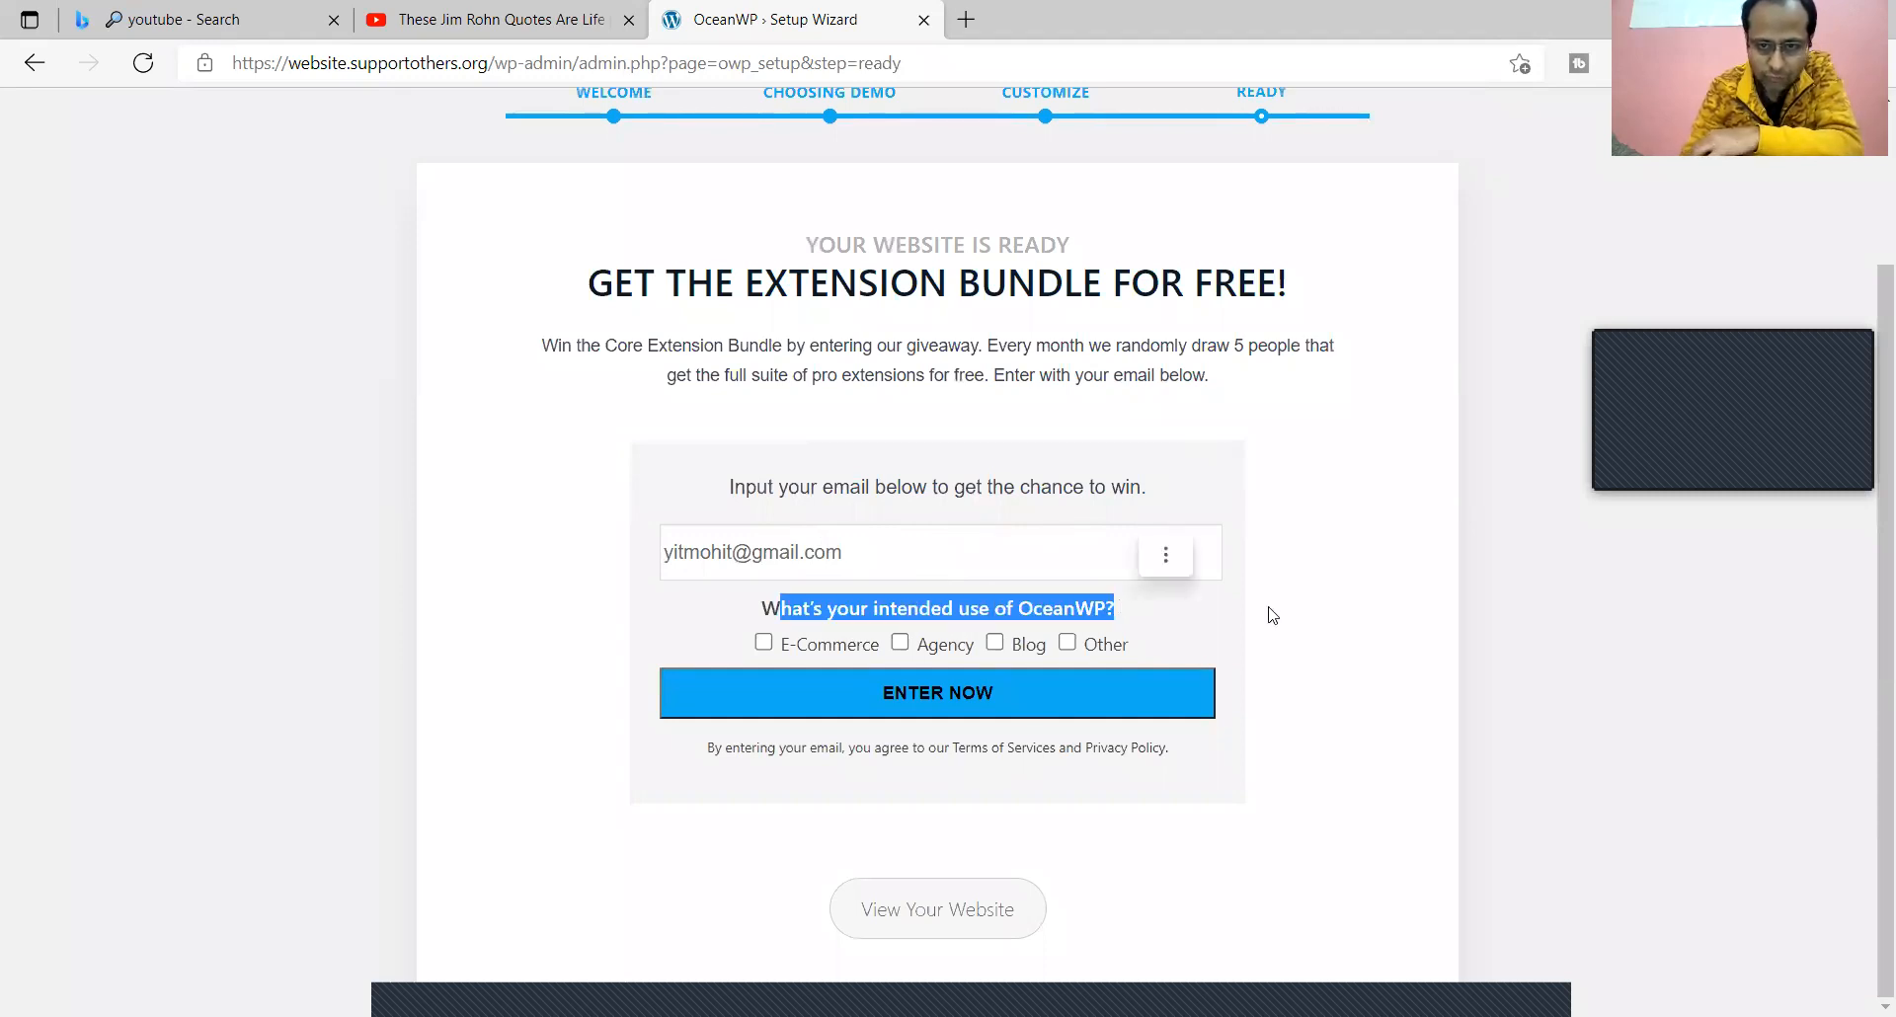
pyautogui.click(593, 620)
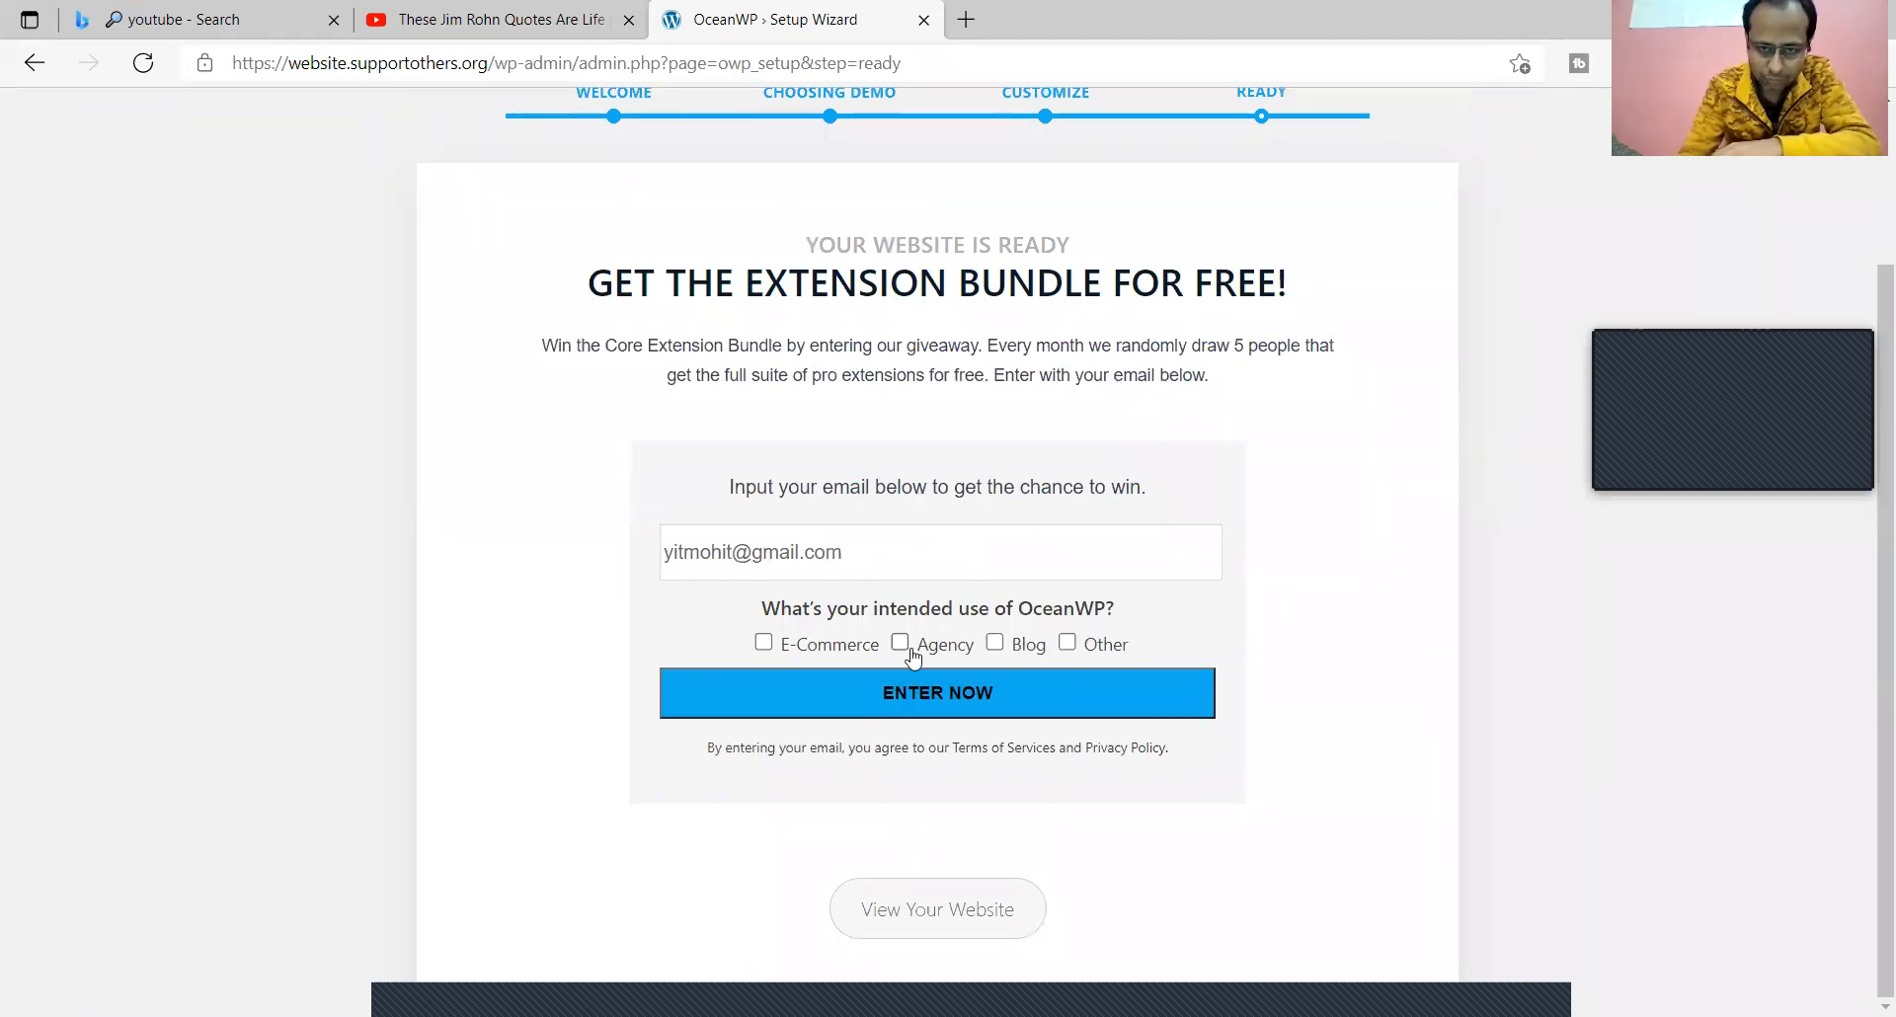
pyautogui.click(1067, 642)
pyautogui.click(900, 643)
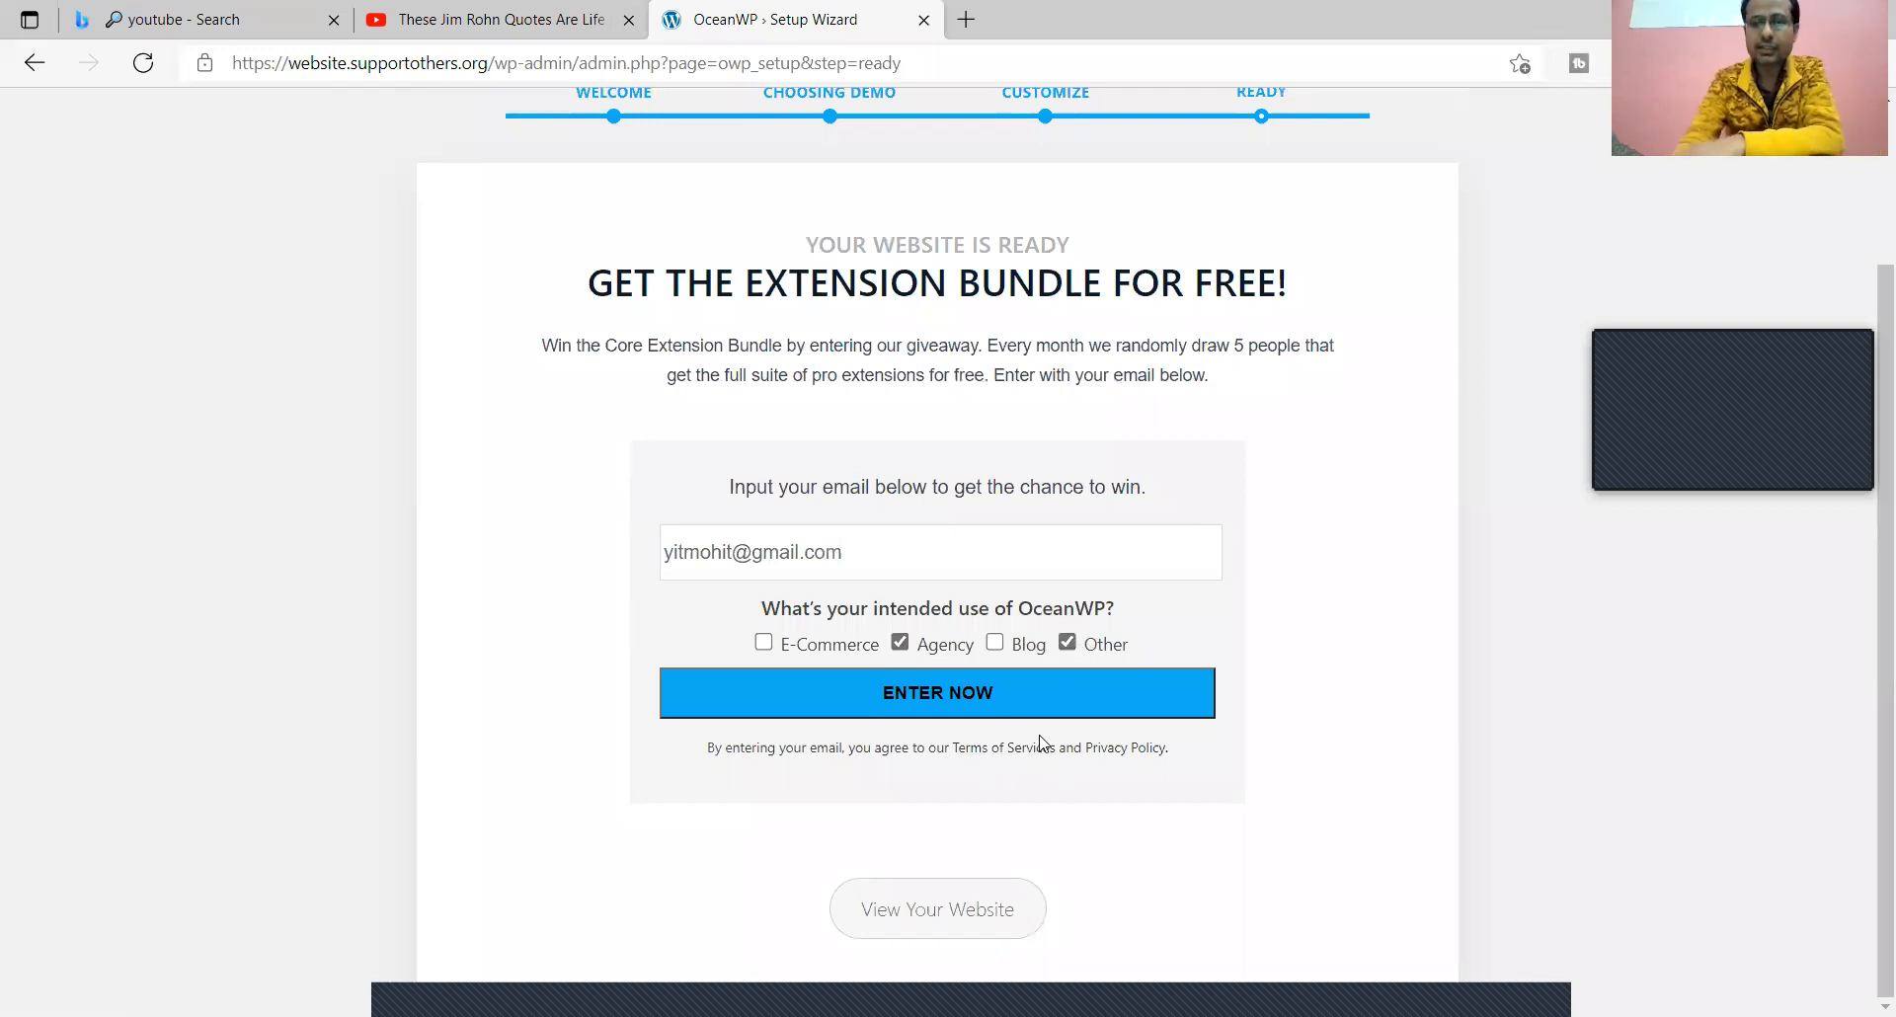
pyautogui.click(994, 643)
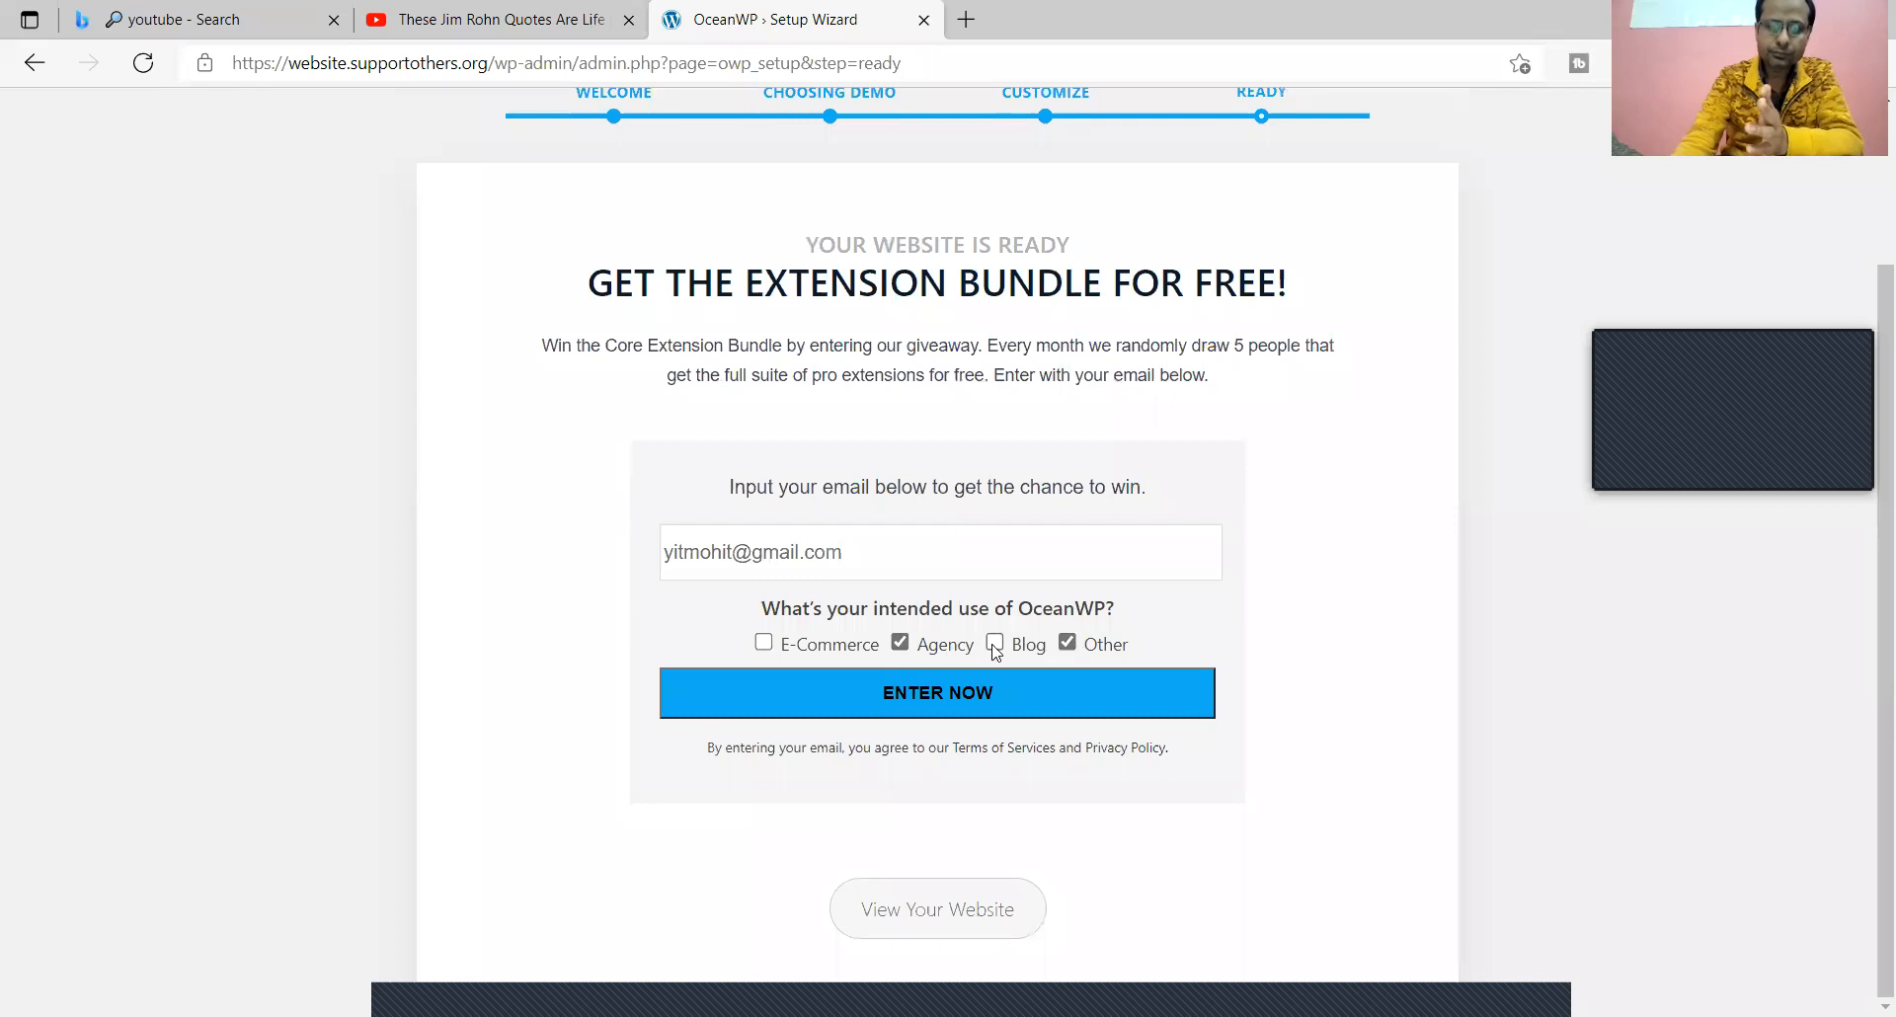
pyautogui.click(766, 643)
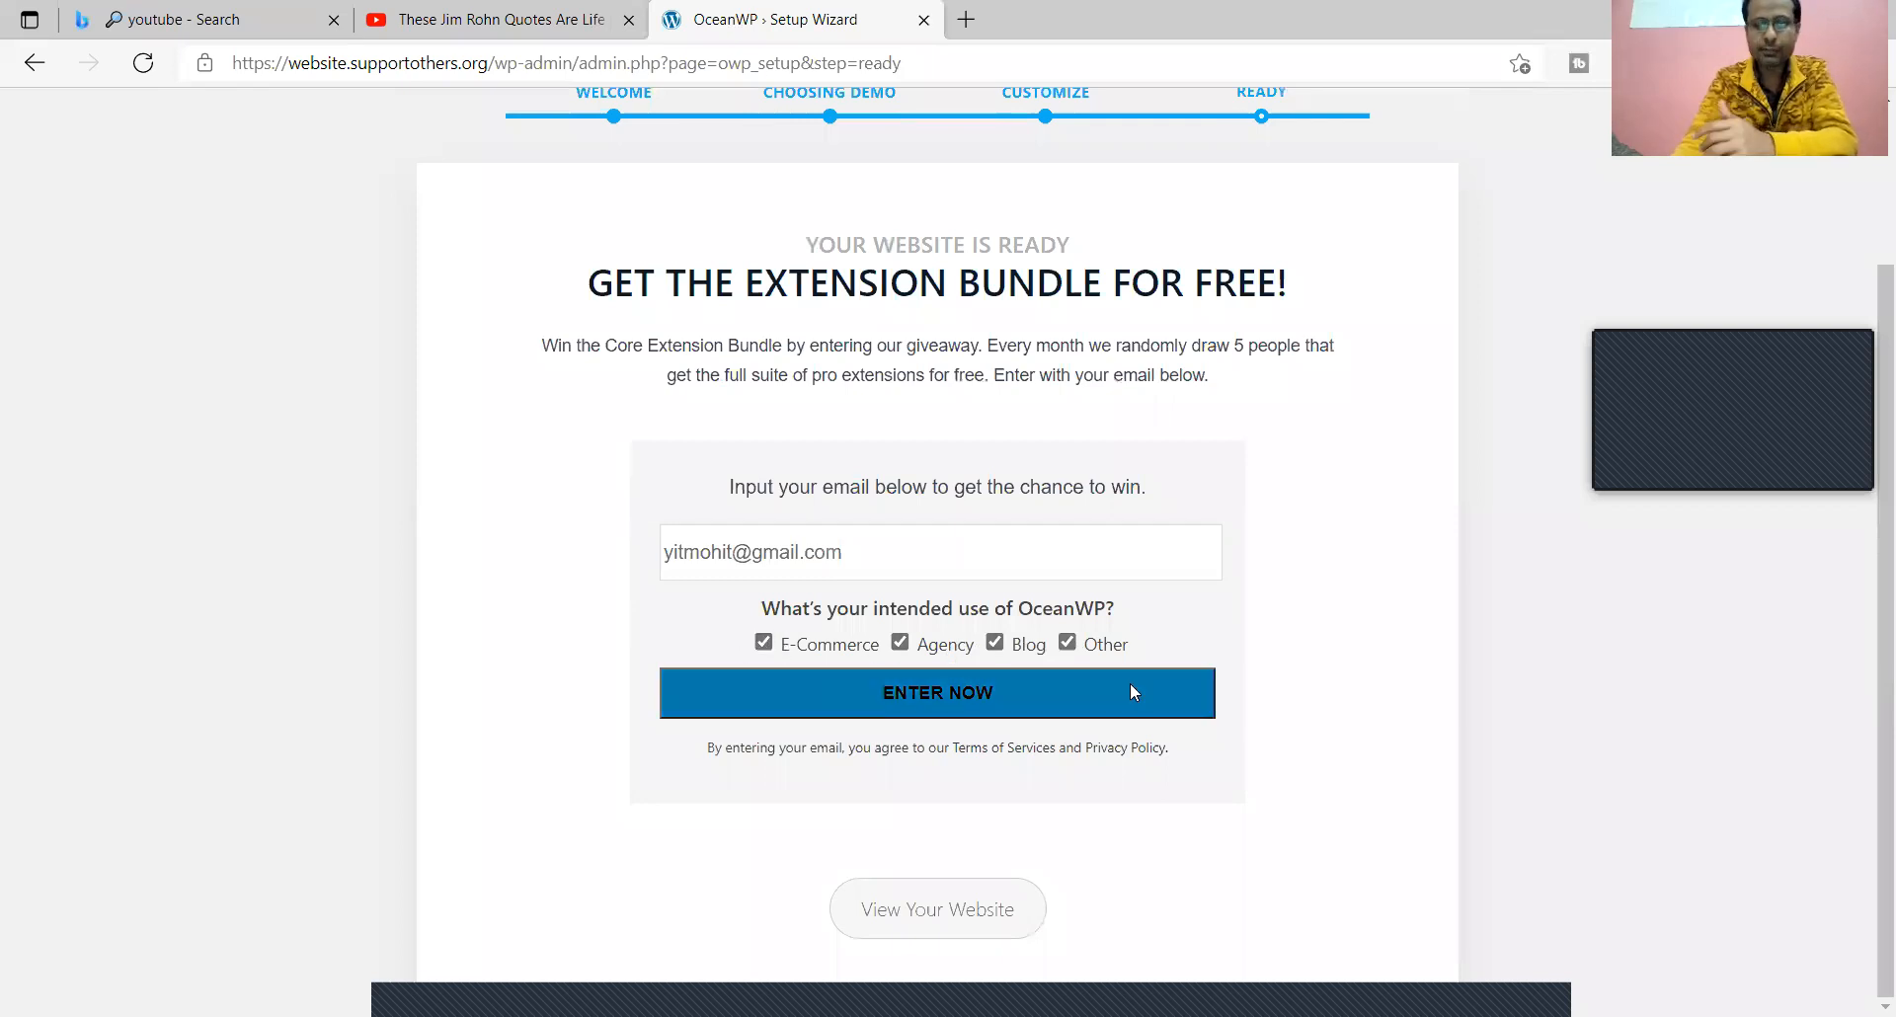
# - Submit the giveaway entry, reload the kmail-lists Newsletter page, check its fields, then close it
pyautogui.click(960, 699)
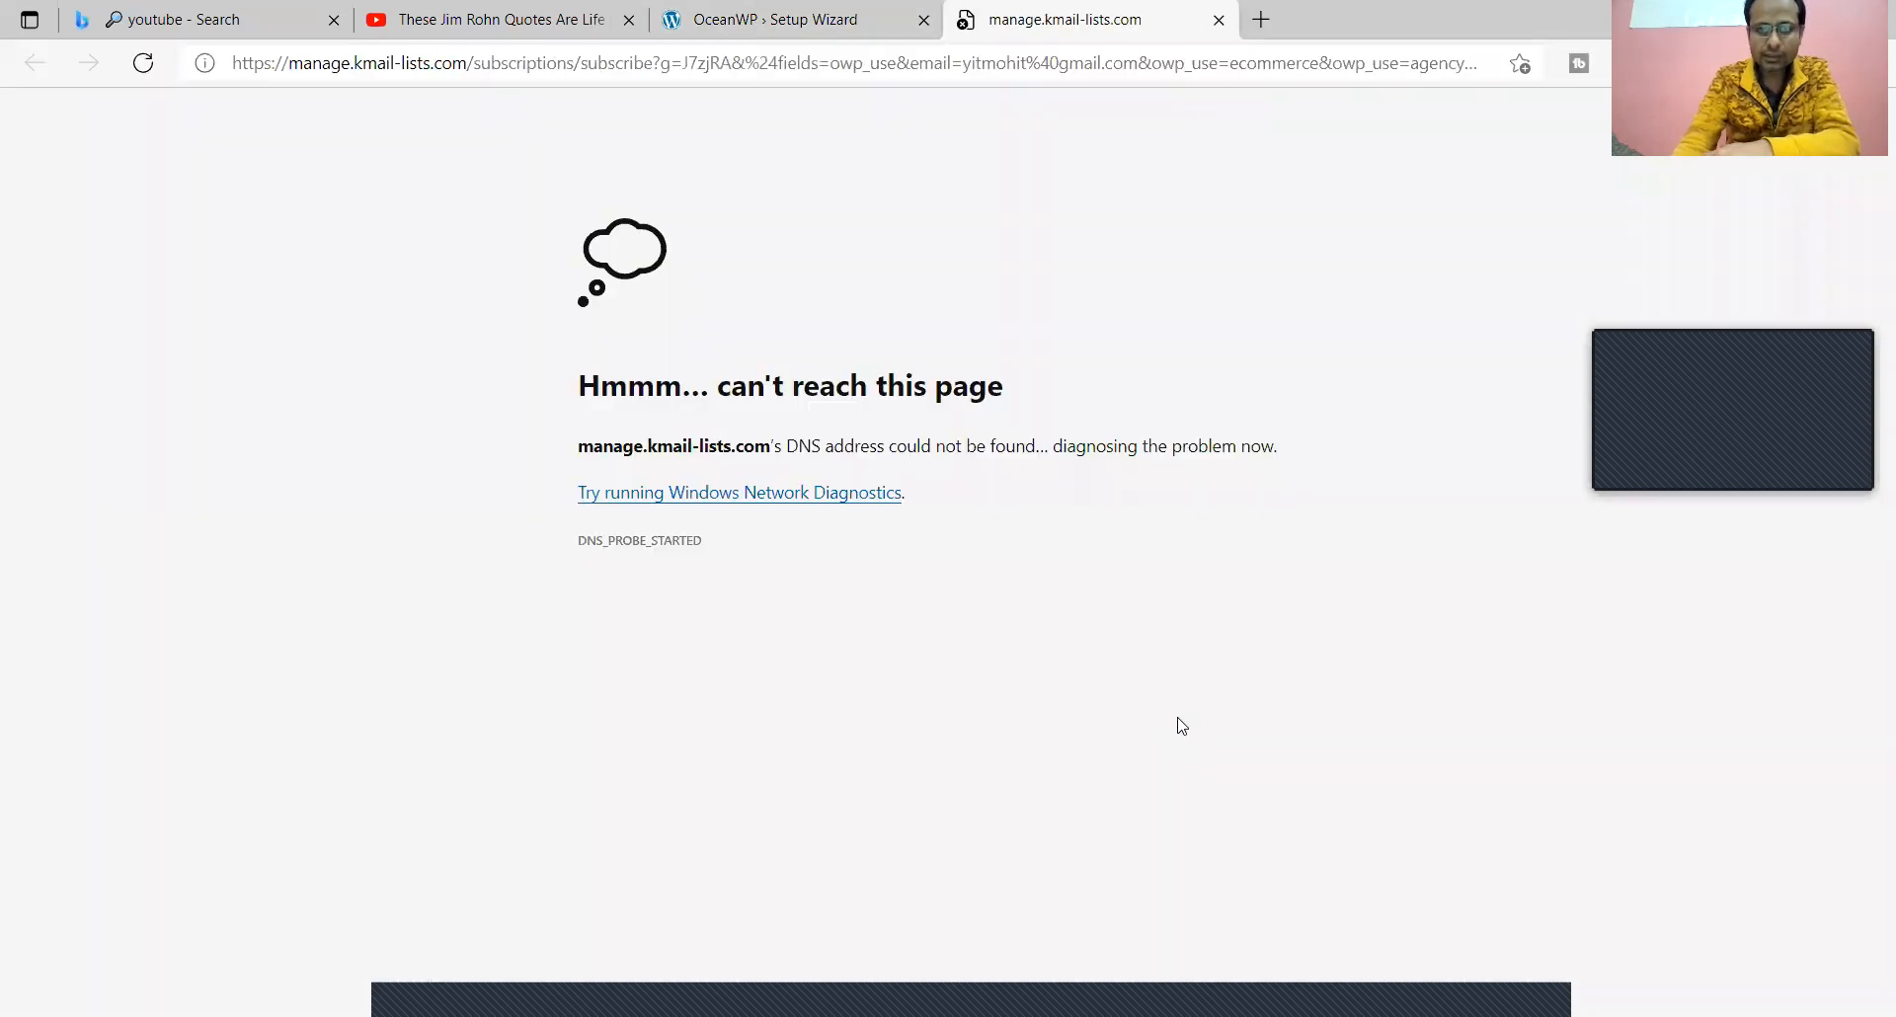
pyautogui.click(145, 72)
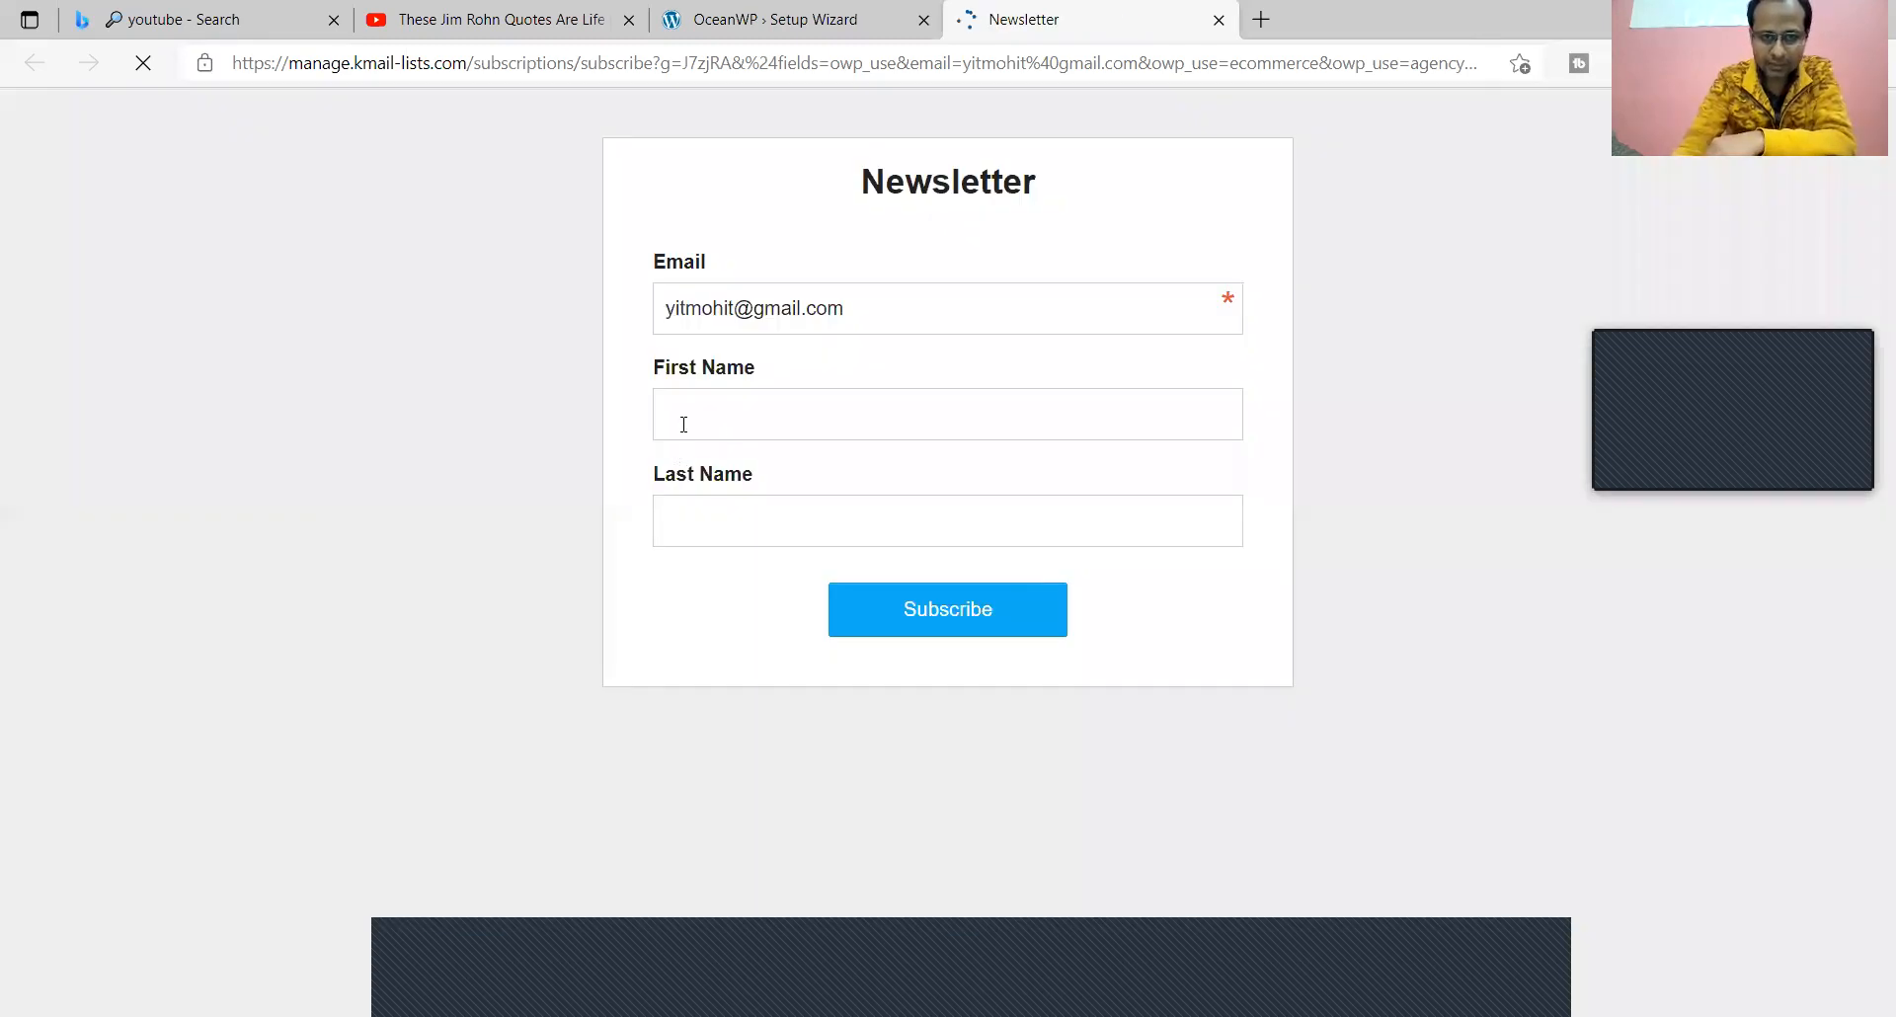
pyautogui.click(790, 417)
pyautogui.click(516, 404)
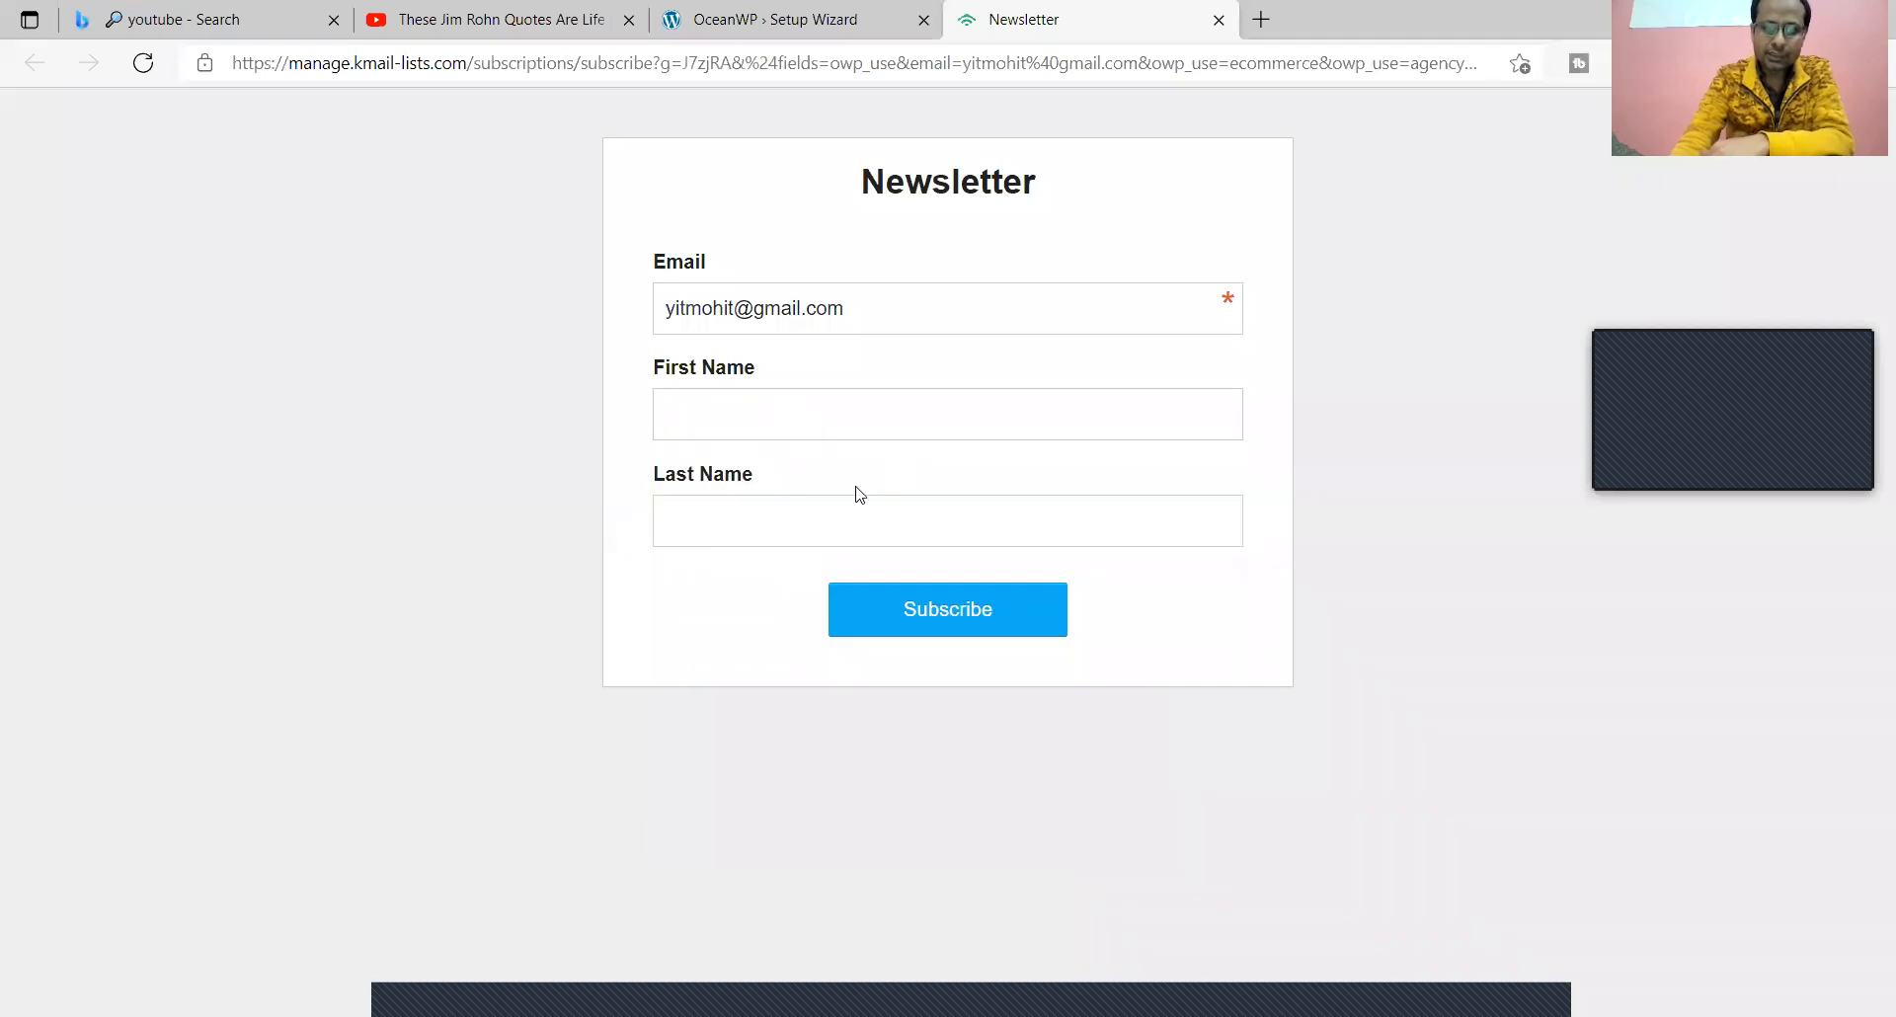
pyautogui.click(728, 506)
pyautogui.click(549, 437)
pyautogui.click(859, 306)
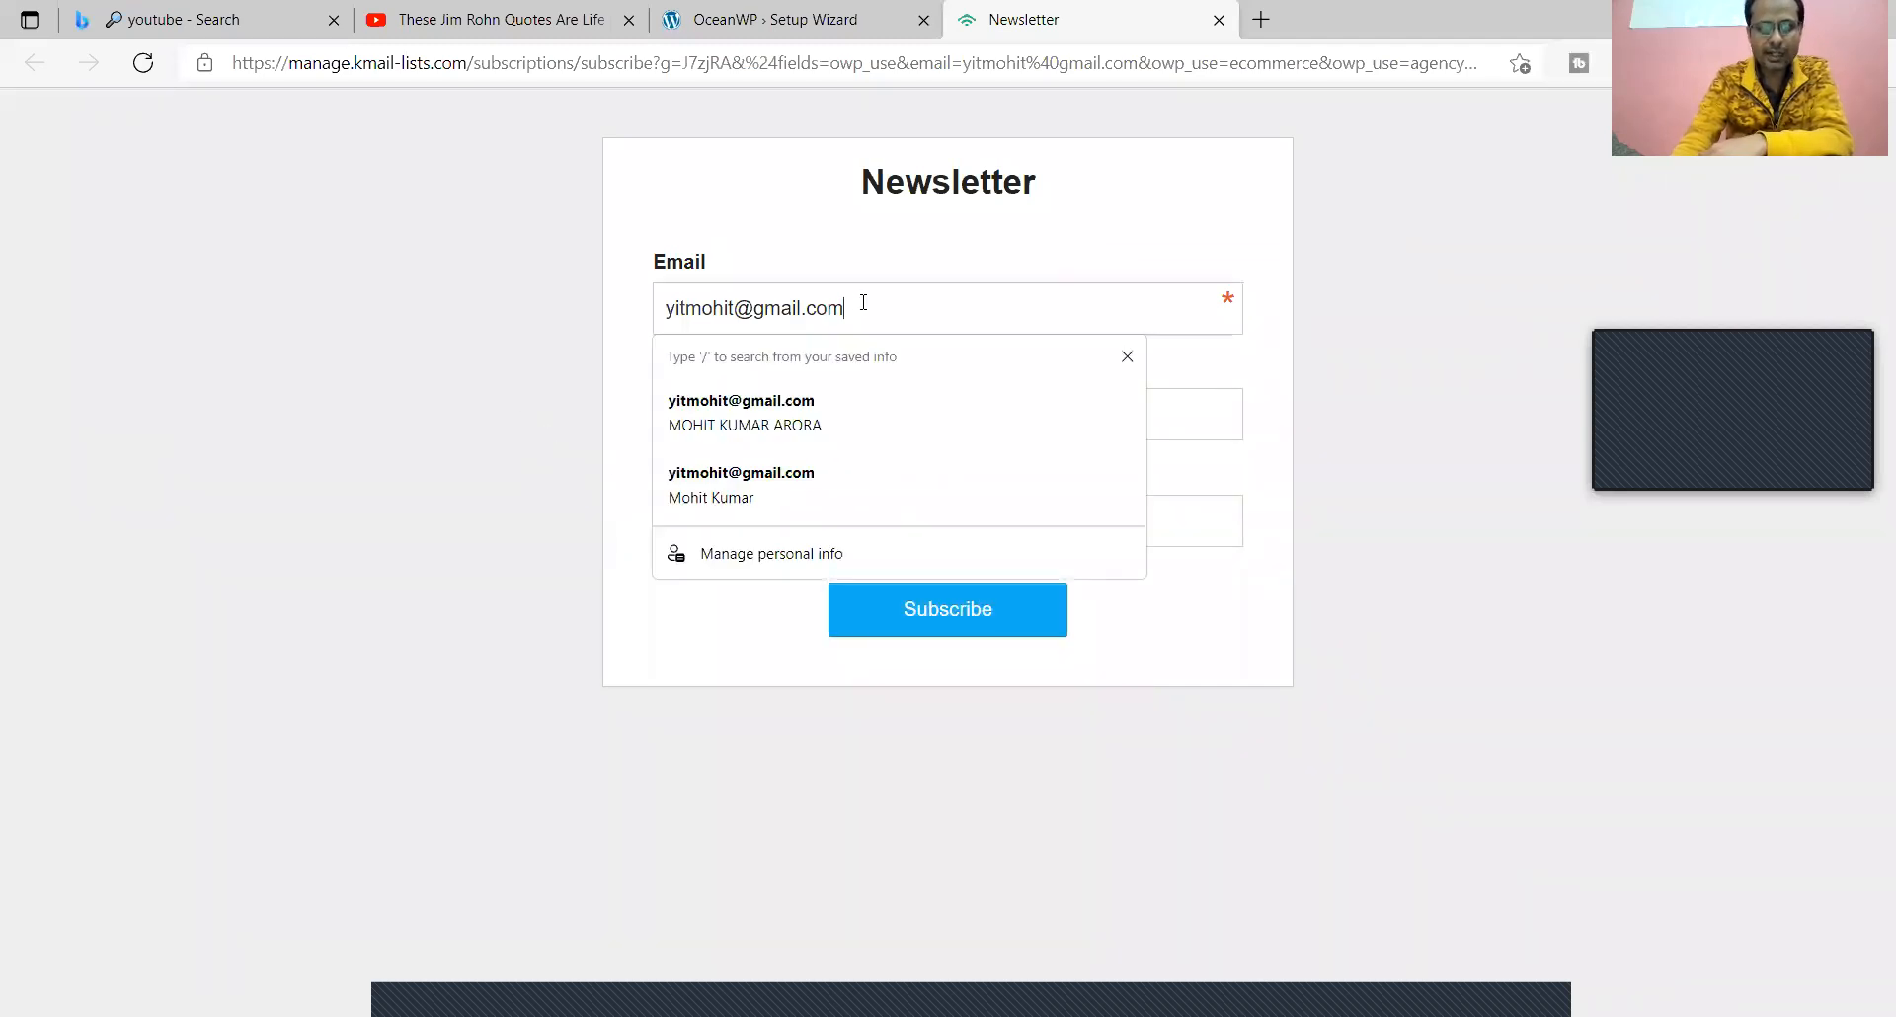
pyautogui.click(527, 307)
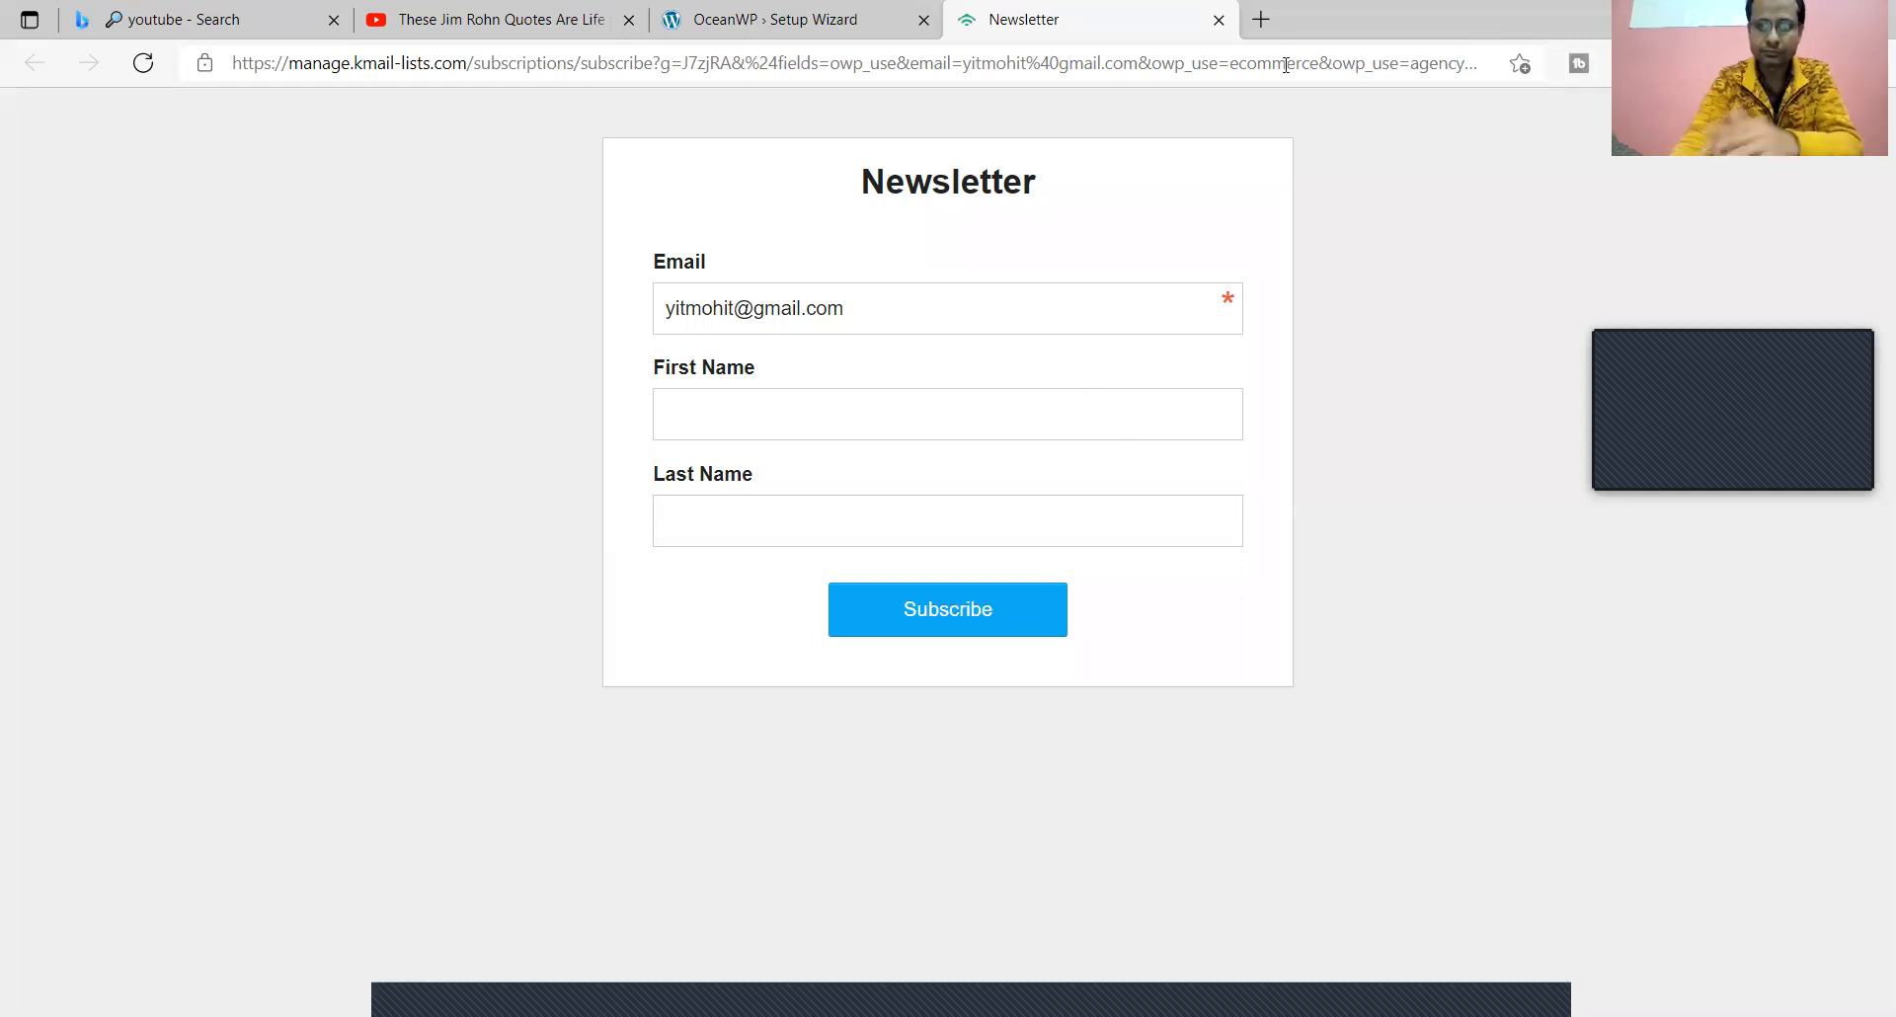
pyautogui.click(1218, 20)
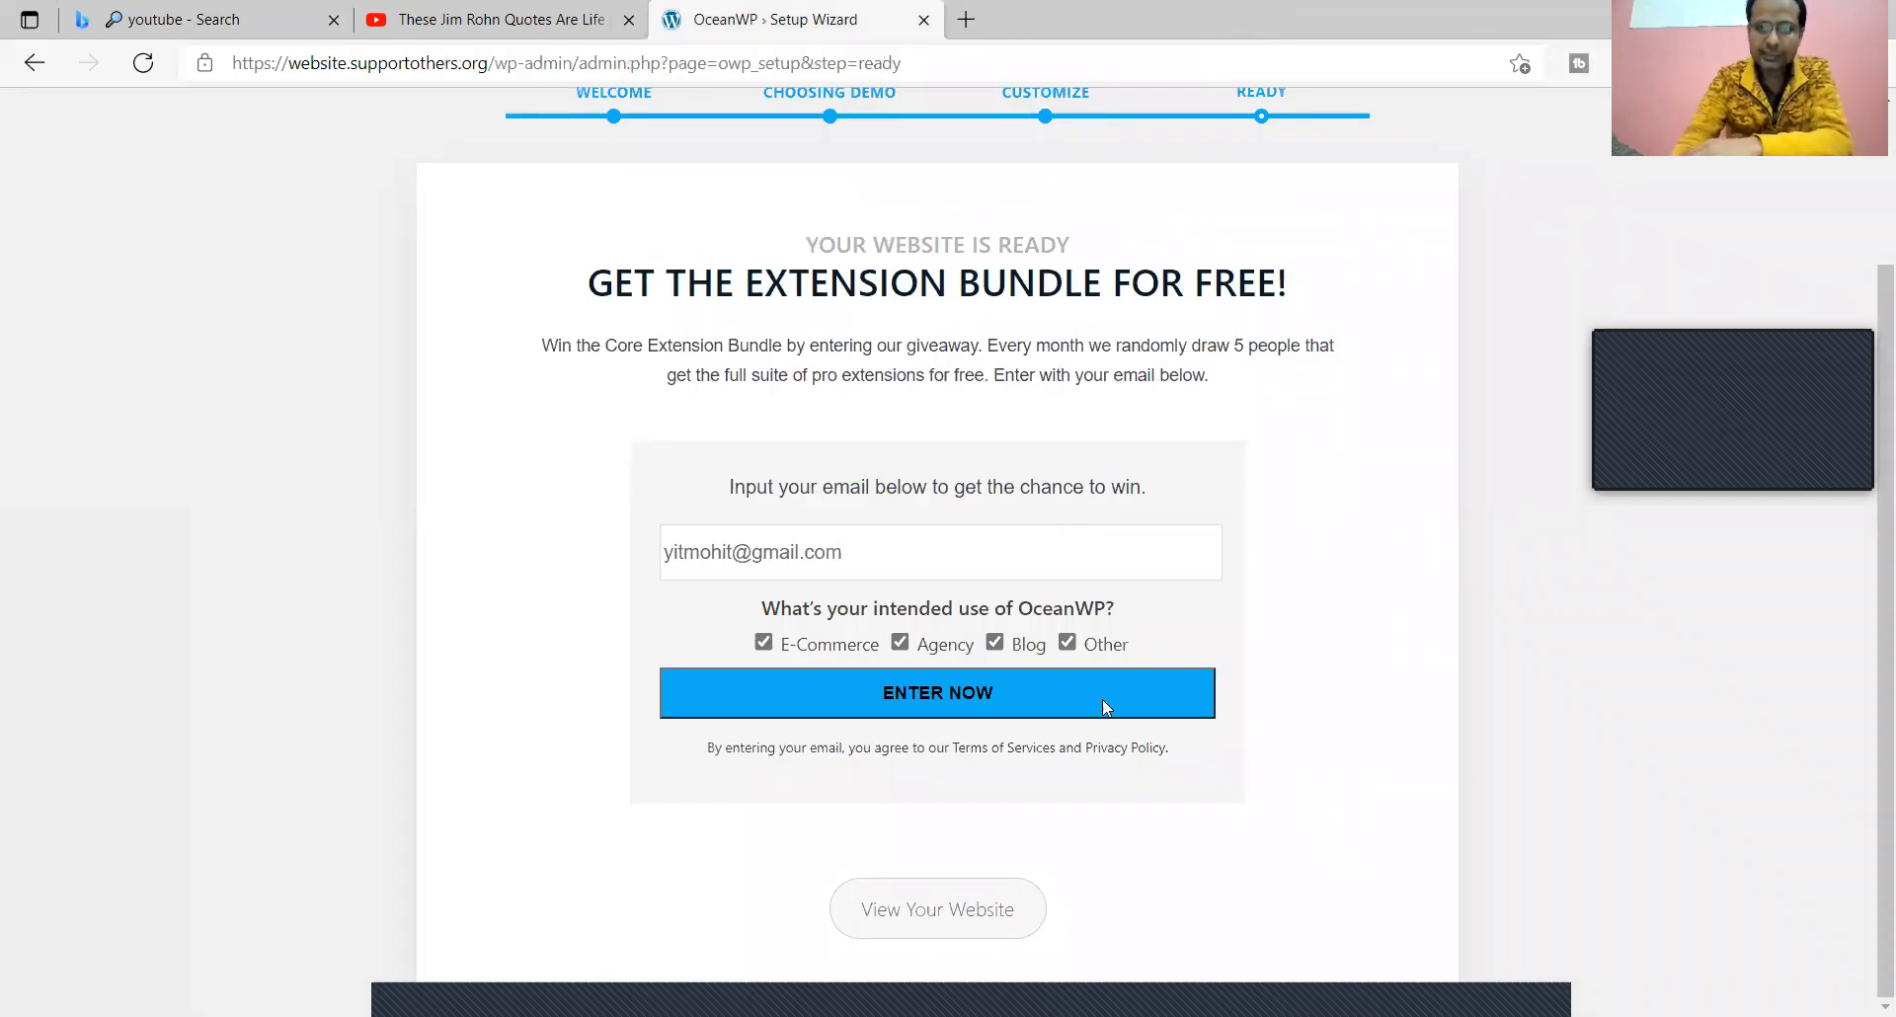
# - Choose View Your Website in the wizard and retry the page that failed to load
pyautogui.scroll(2, 1215, 418)
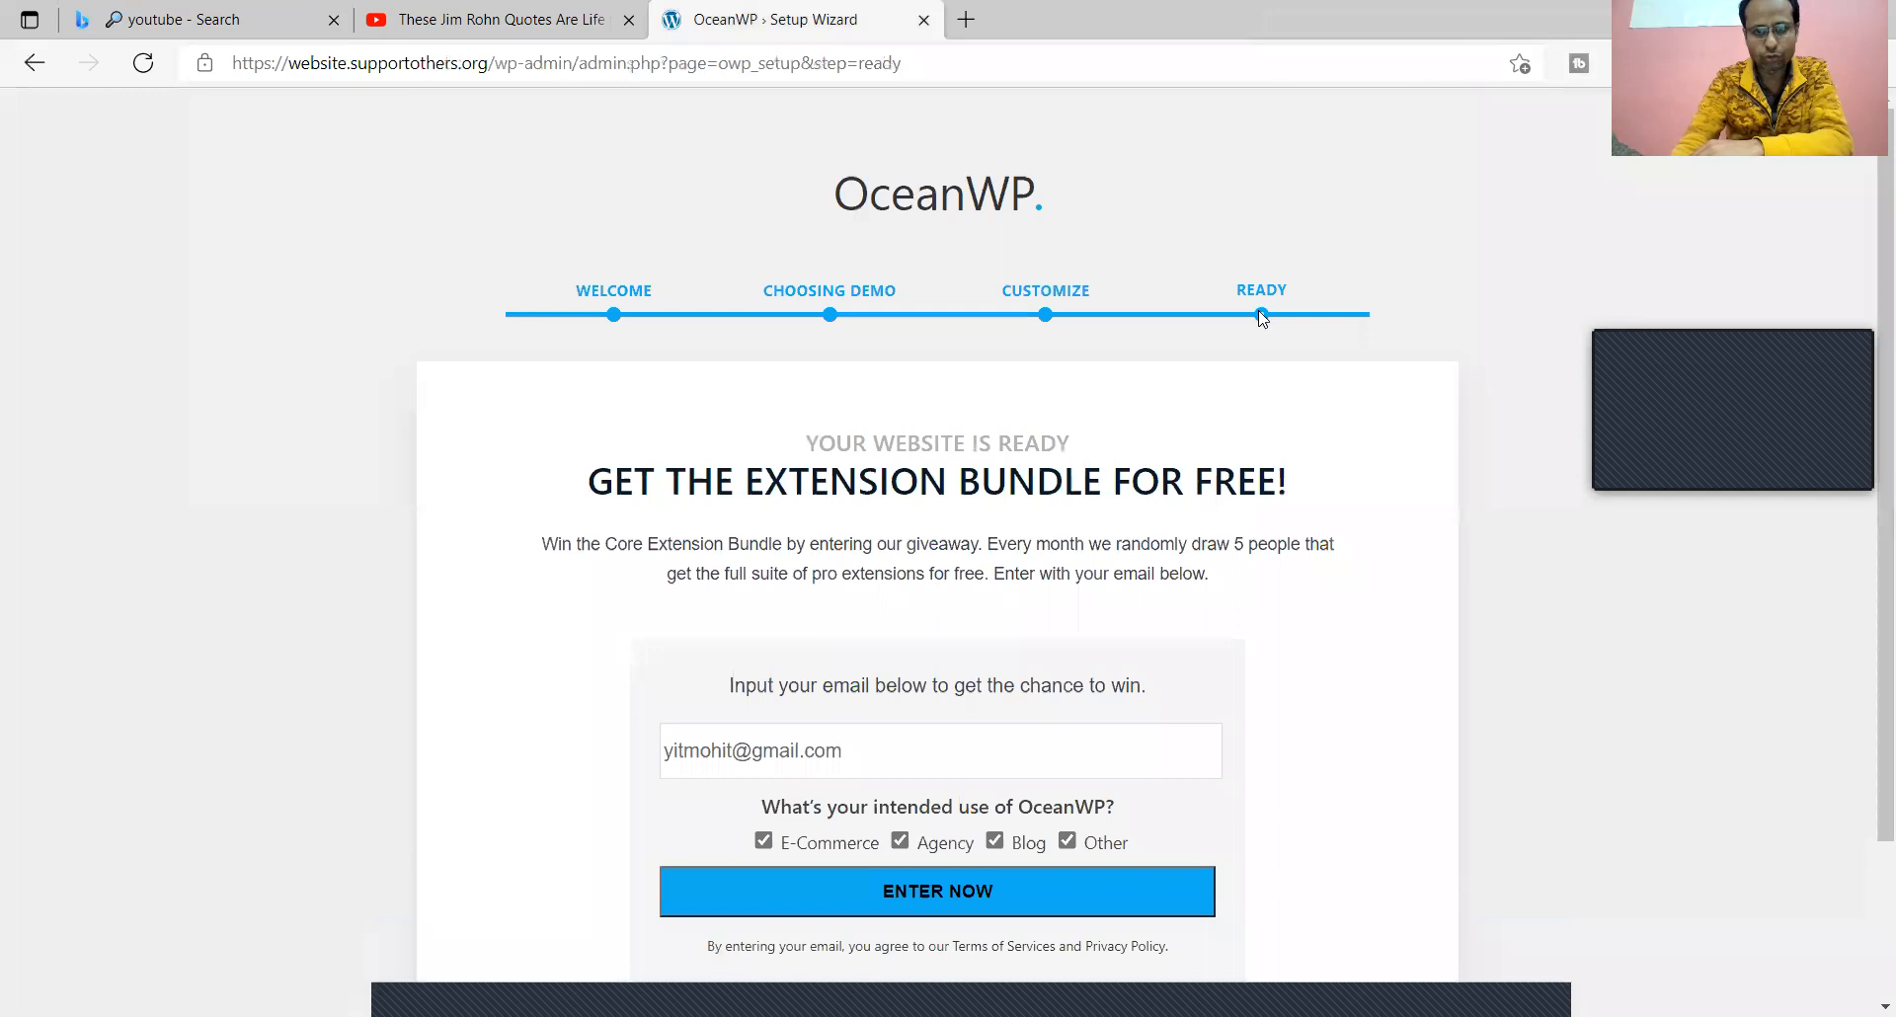
pyautogui.scroll(-2, 1264, 318)
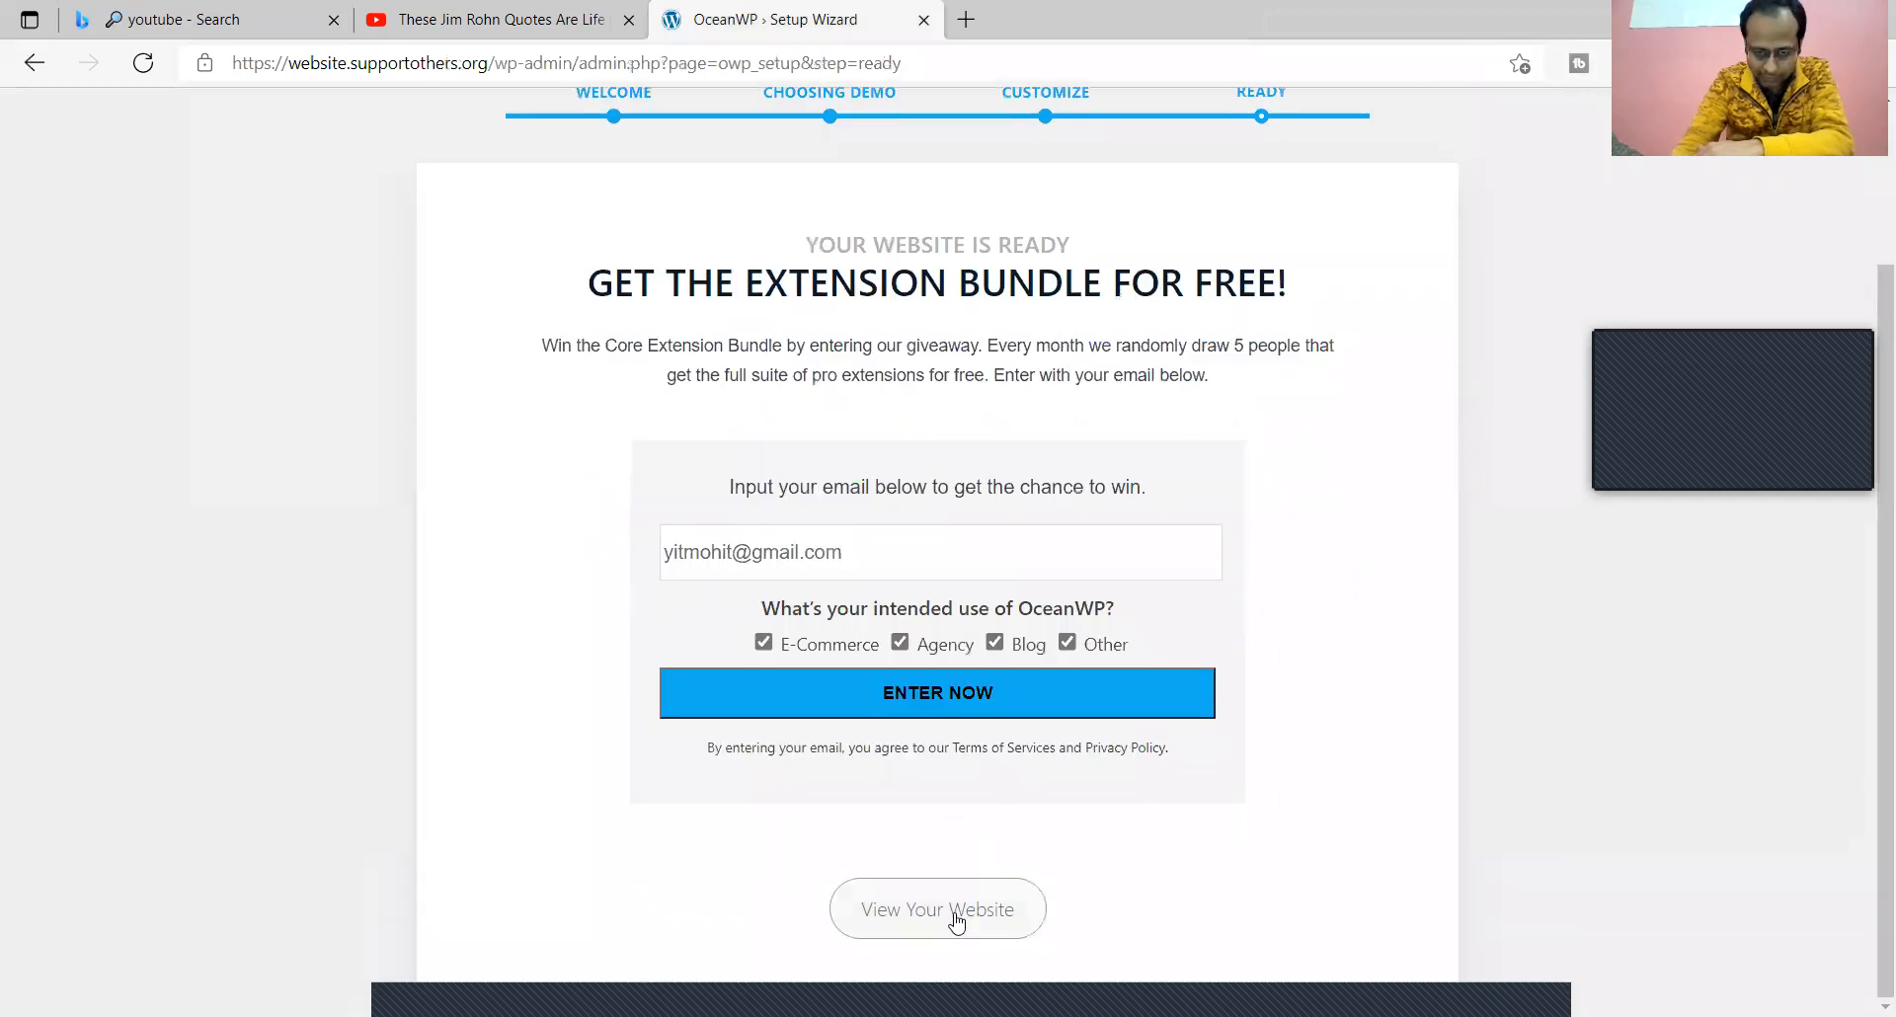
pyautogui.click(954, 916)
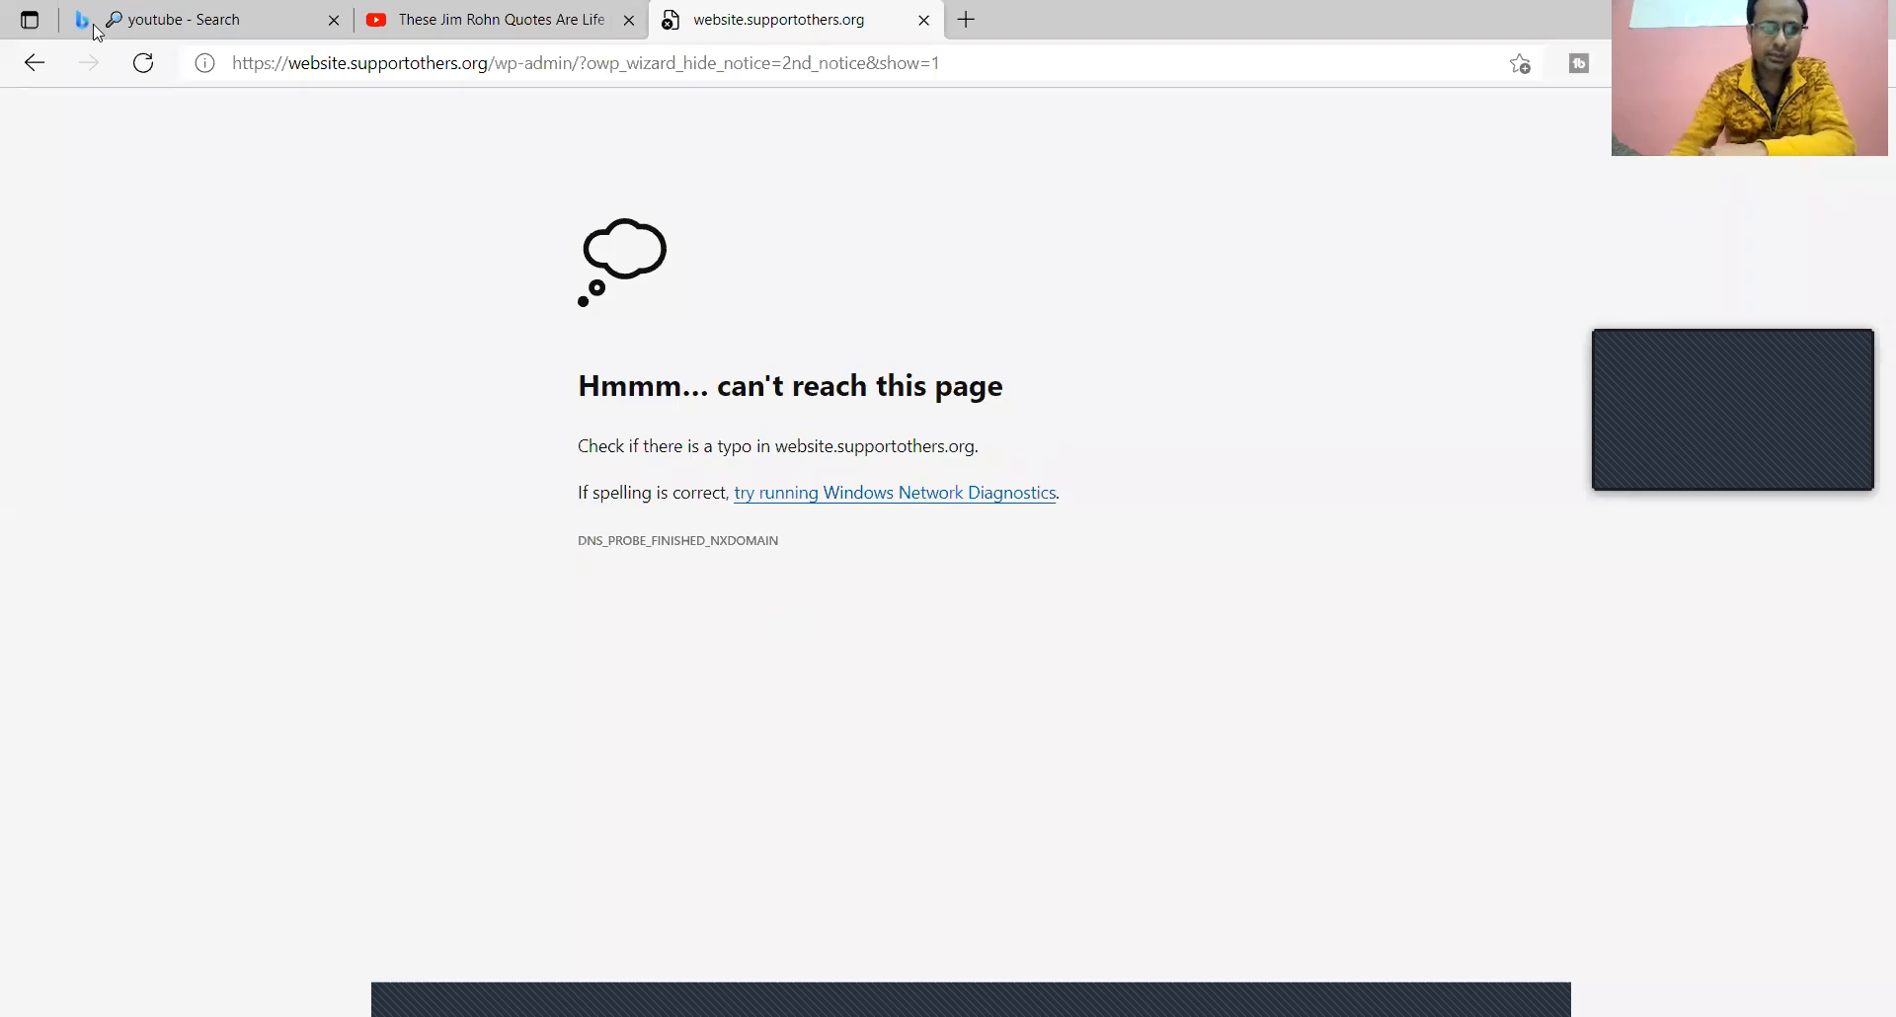
pyautogui.click(141, 65)
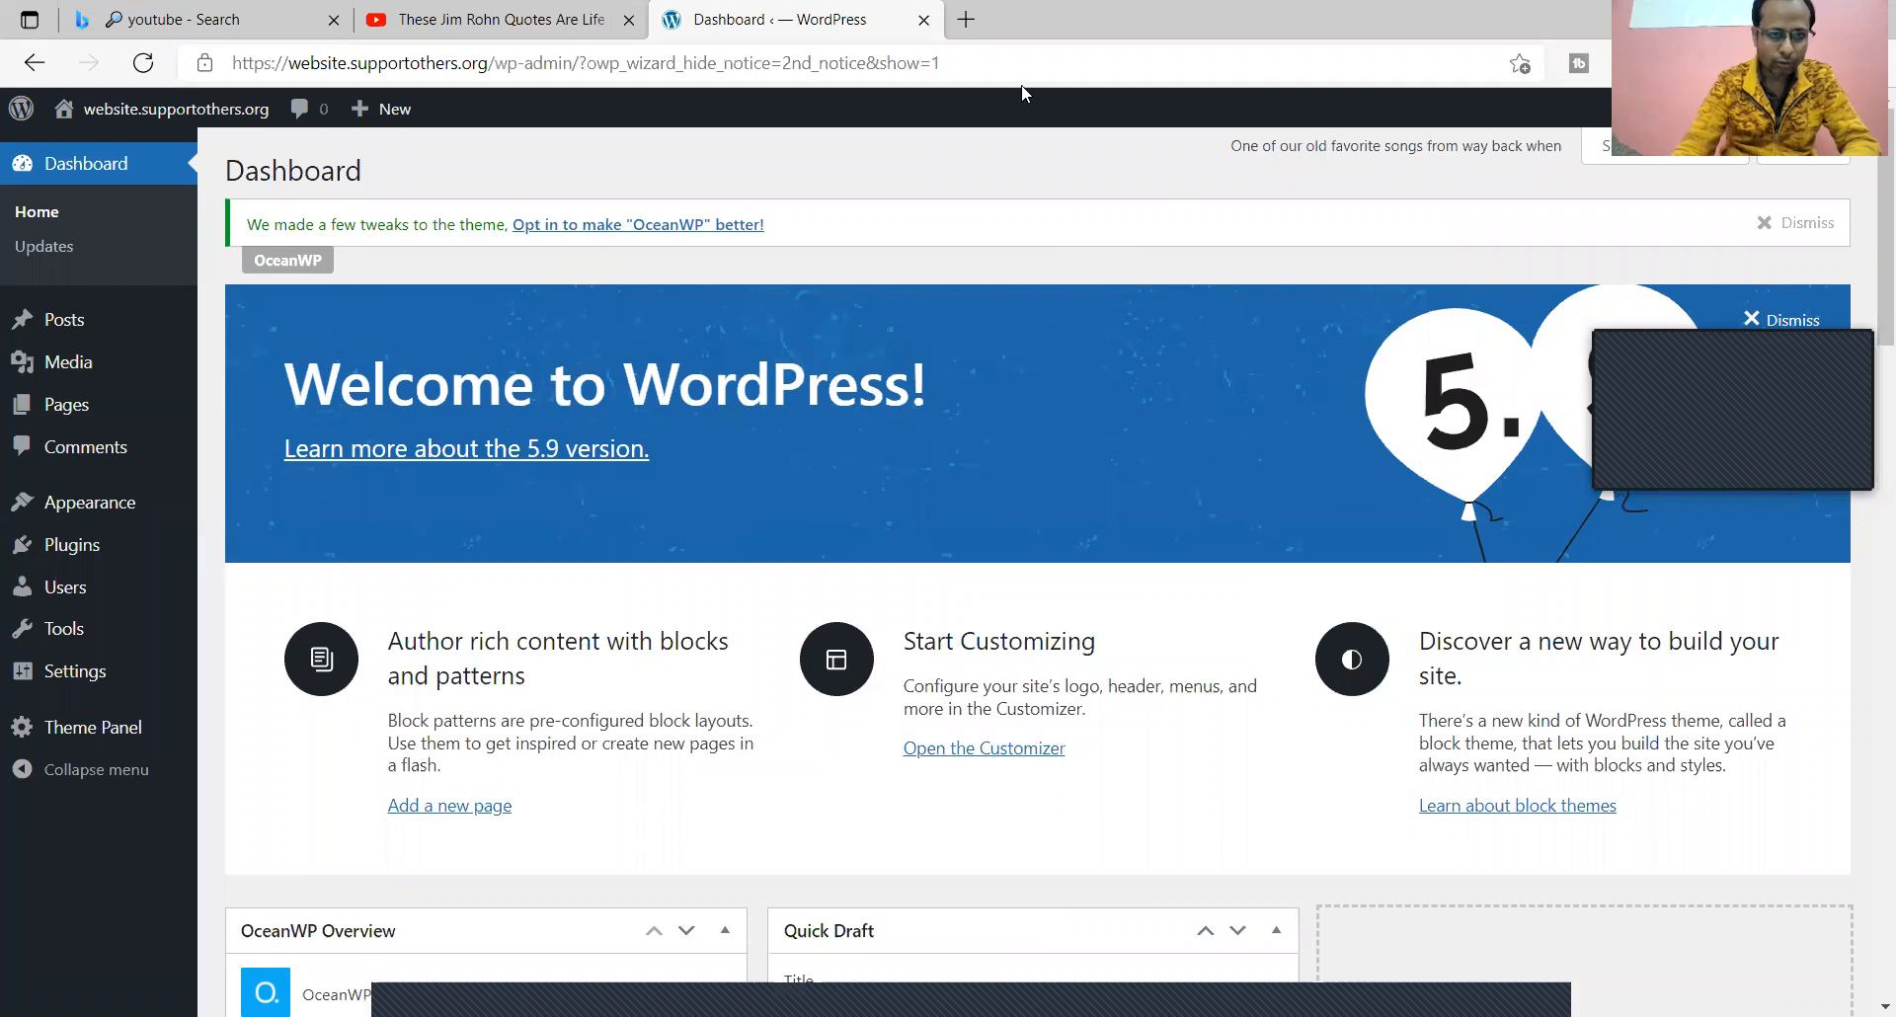
# - Open website.supportothers.org in a new tab and scroll its Computer Course homepage
pyautogui.click(965, 19)
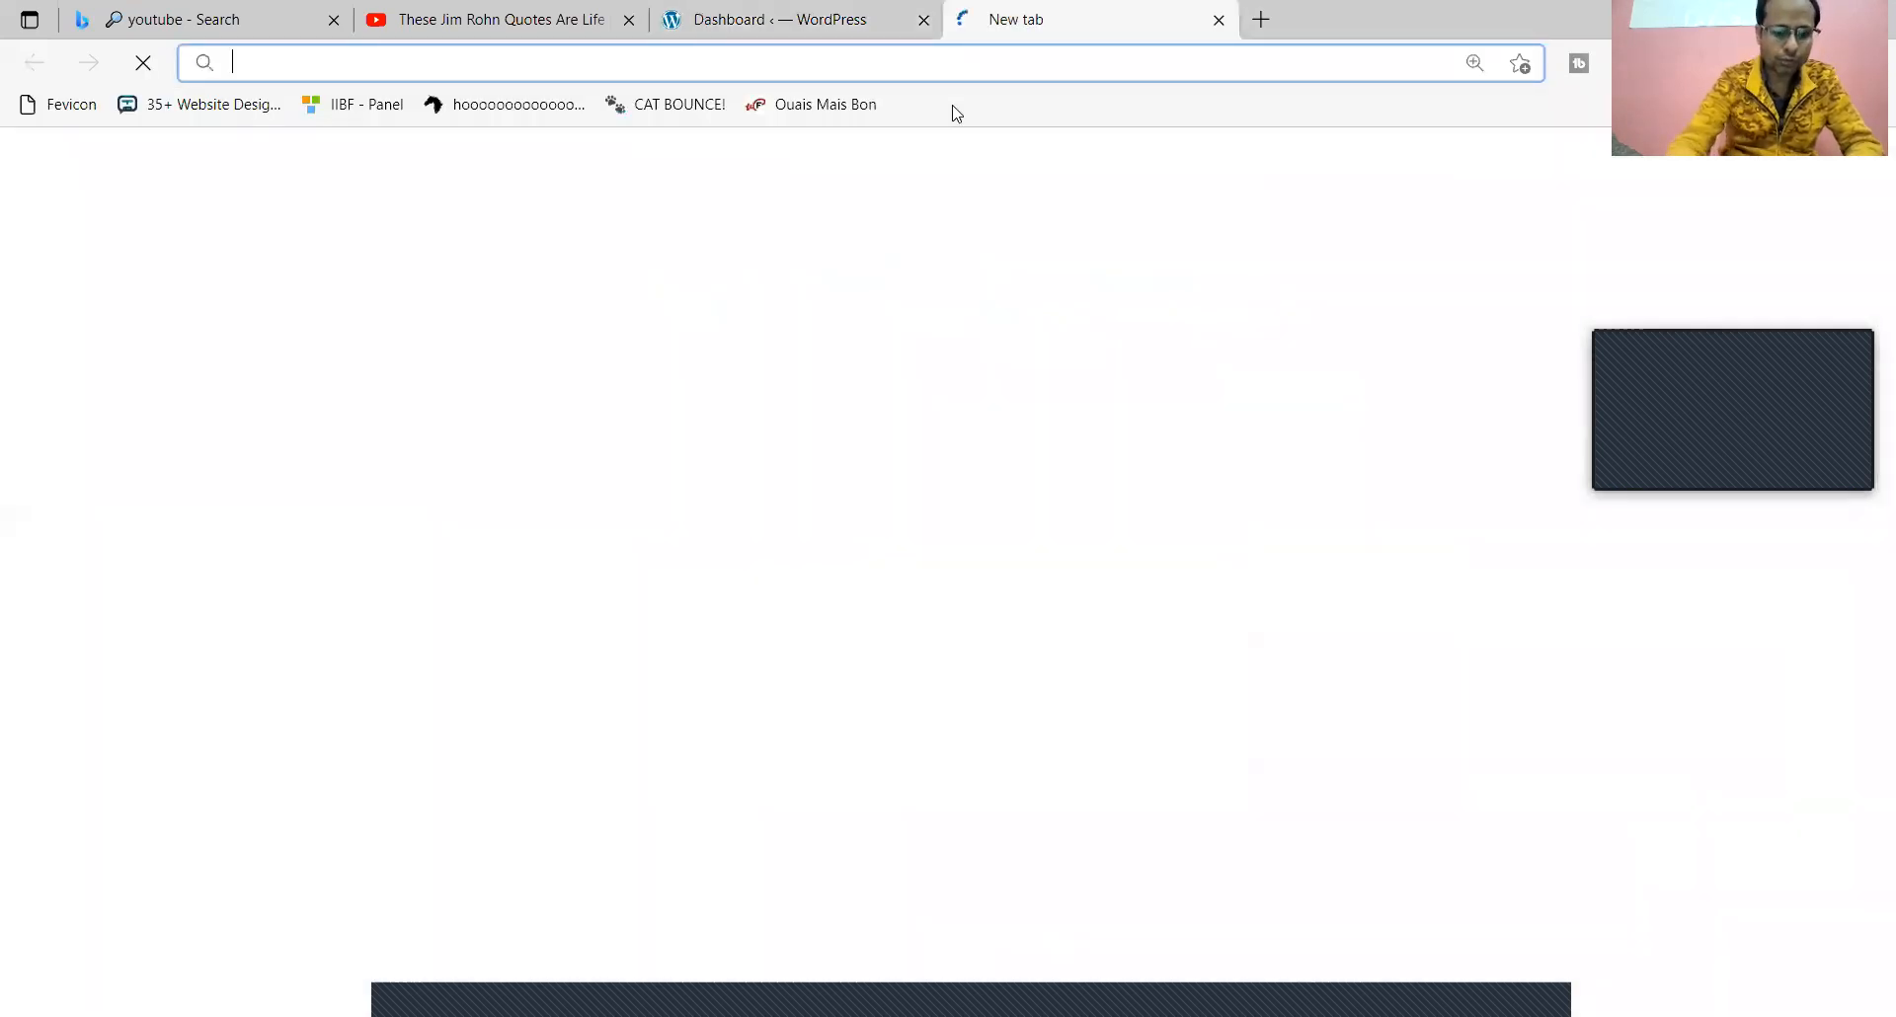
pyautogui.write('e')
pyautogui.press('BackSpace')
pyautogui.press('BackSpace')
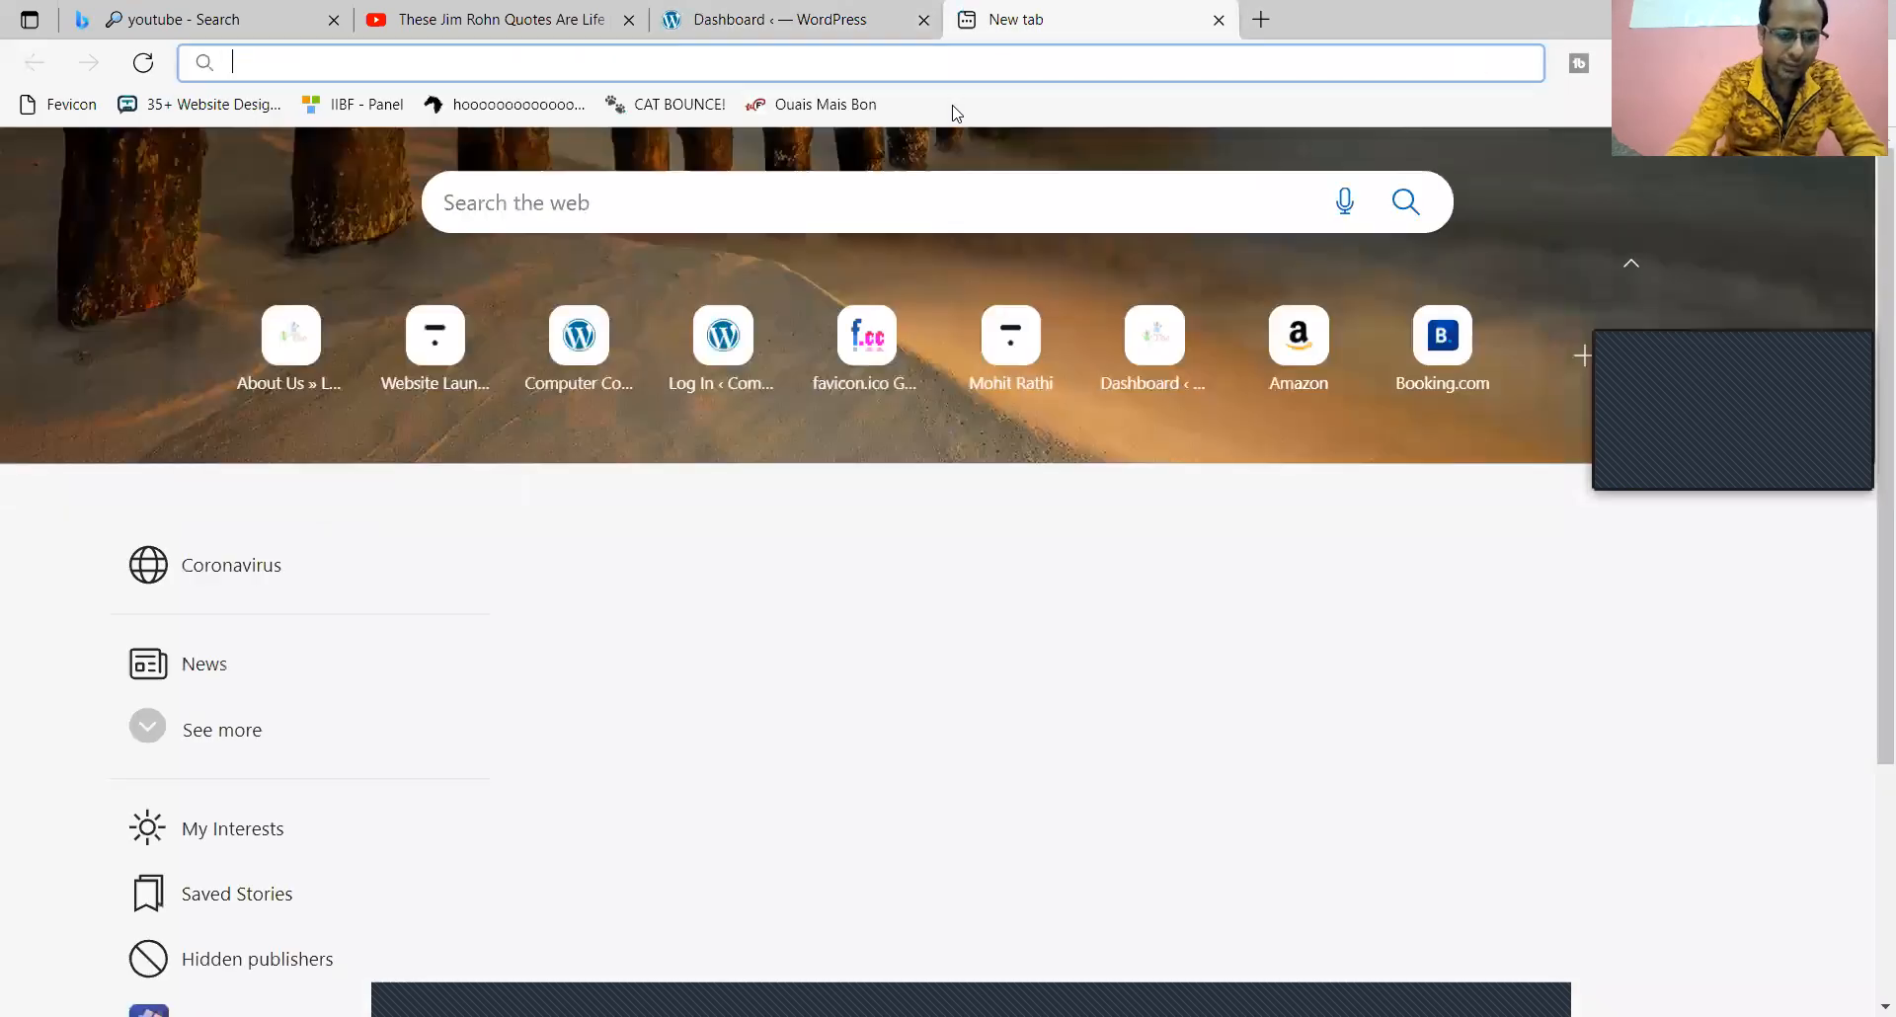
pyautogui.write('website.supportothers.org')
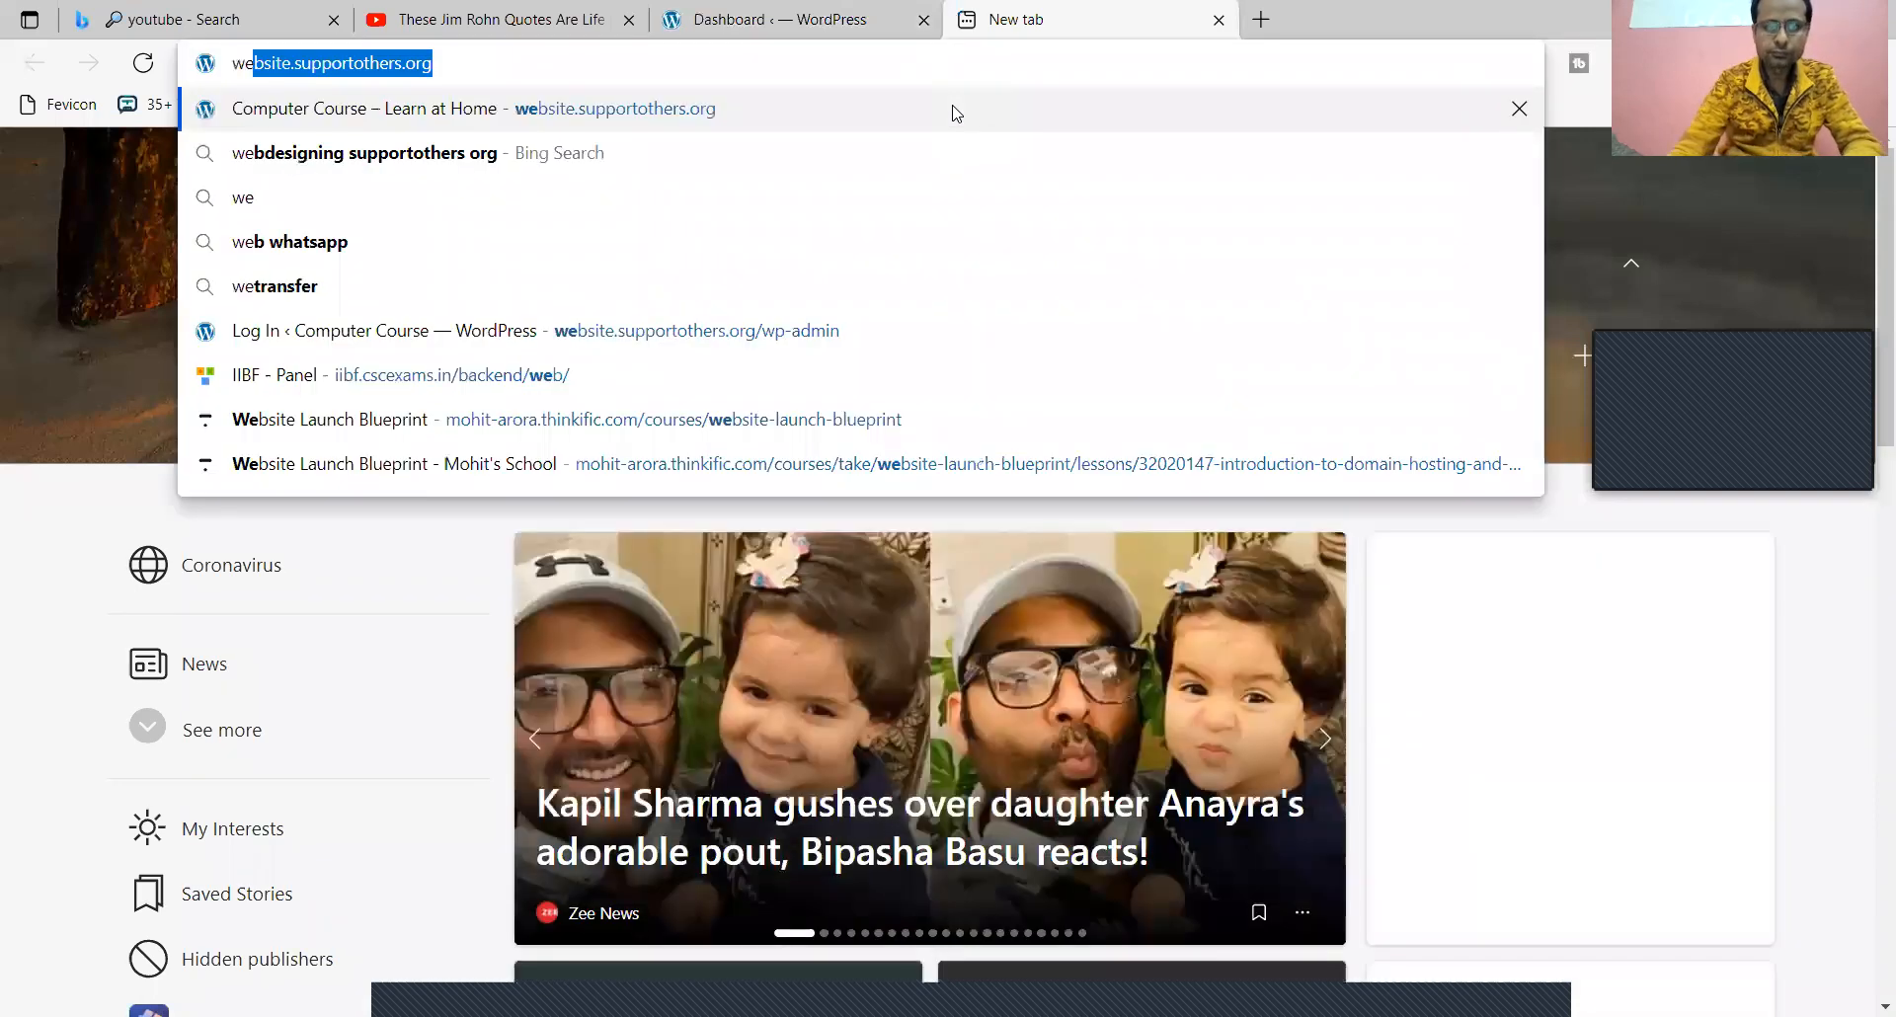
pyautogui.press('Return')
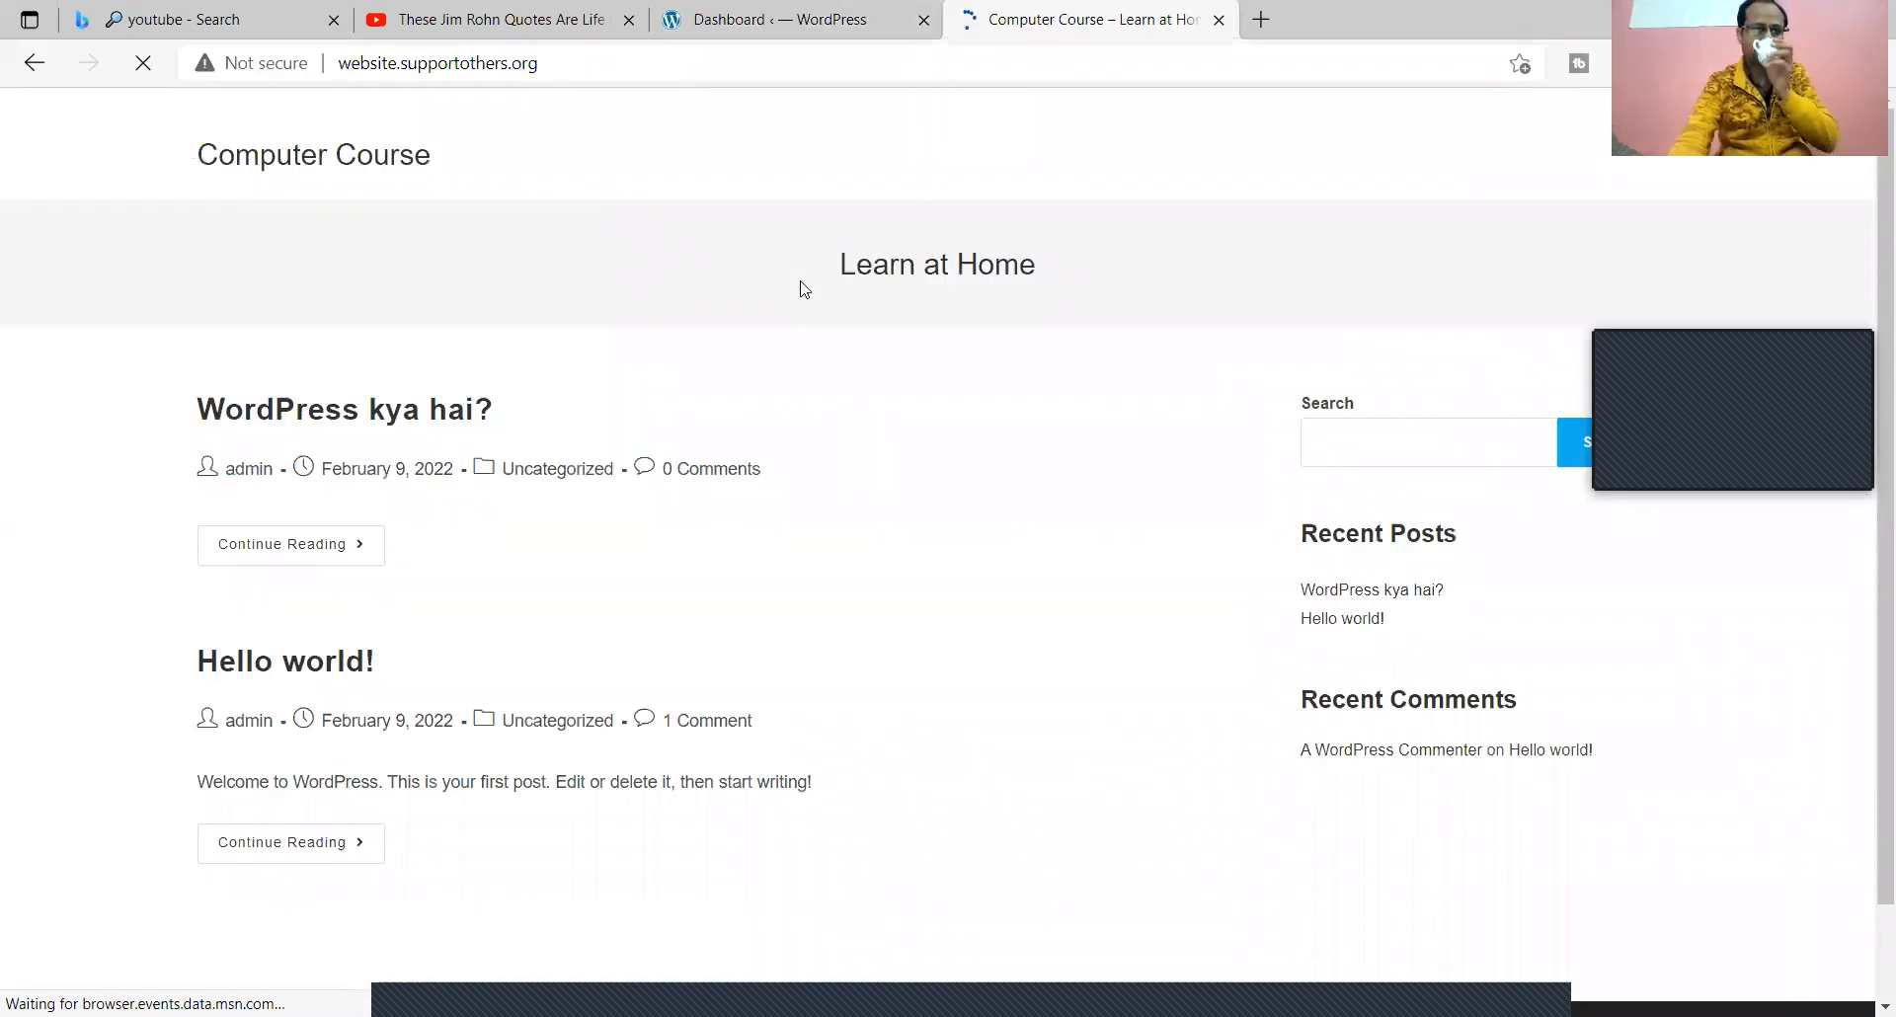
pyautogui.scroll(-1, 820, 326)
pyautogui.scroll(-1, 824, 332)
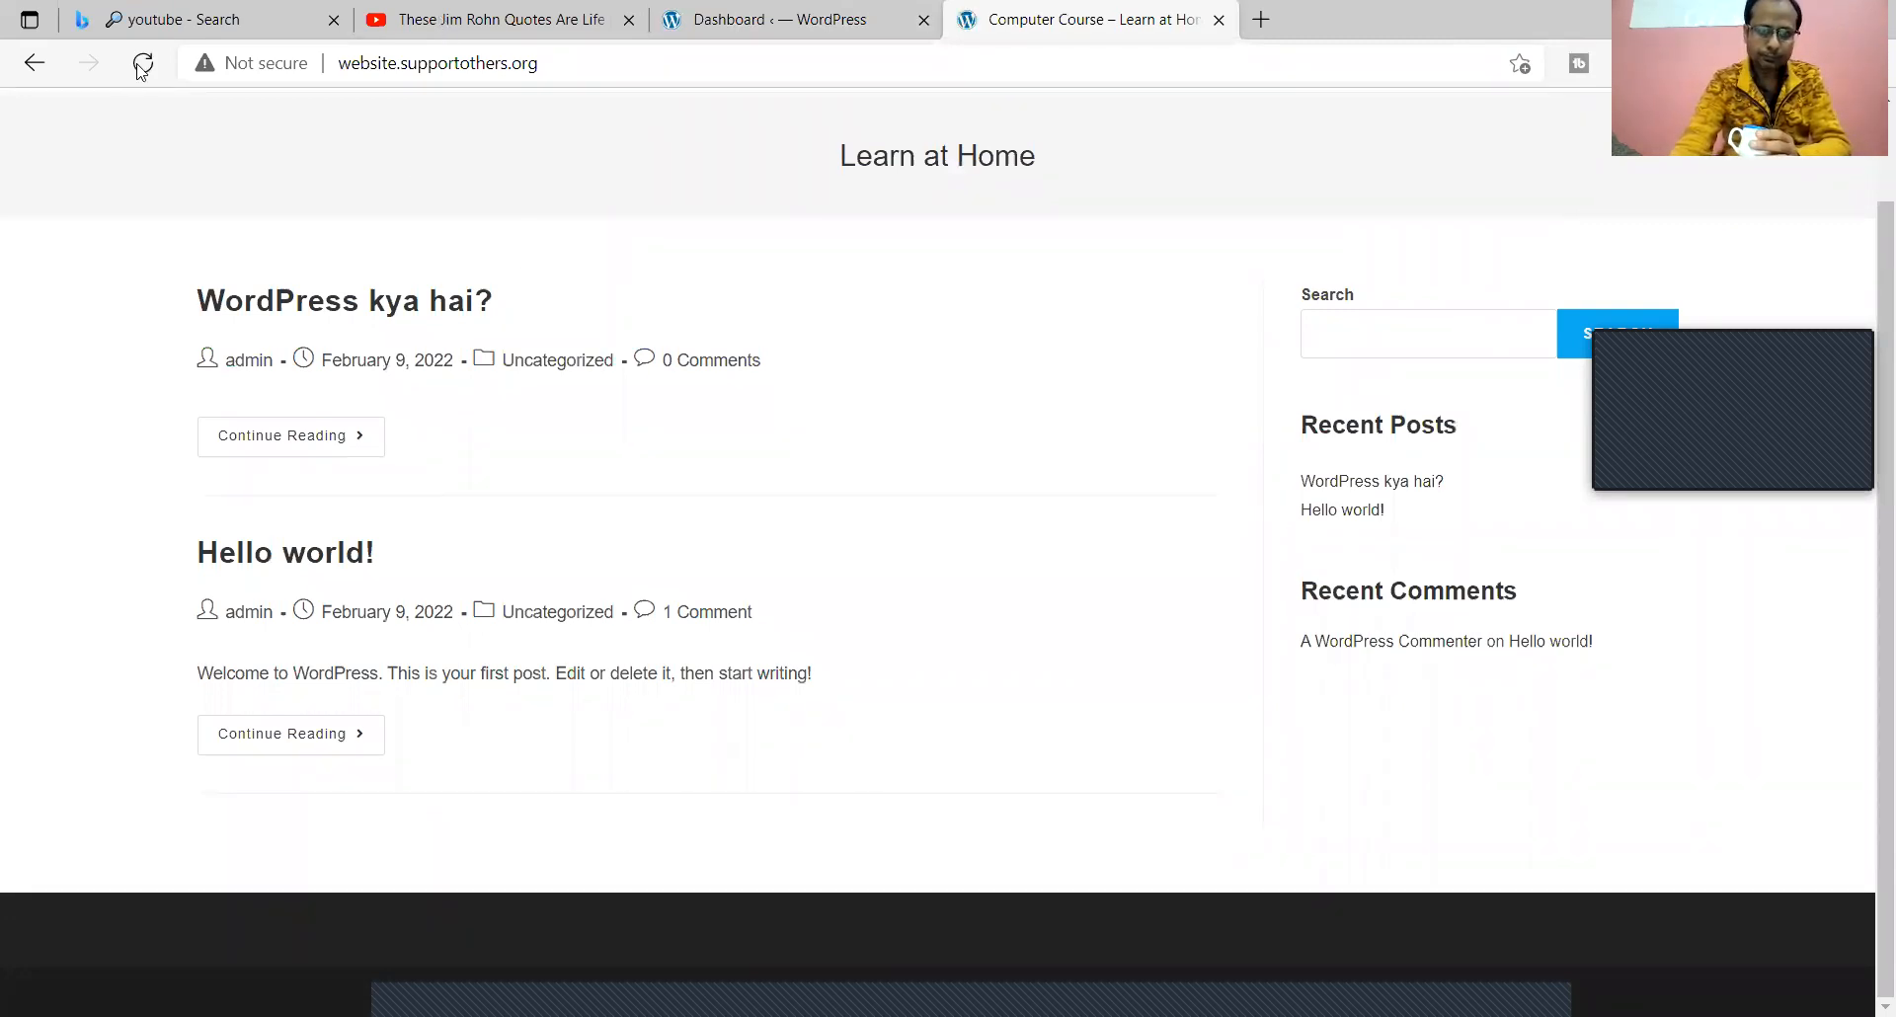
# - Reload the site tab and scroll through the new Architect home page
pyautogui.click(139, 65)
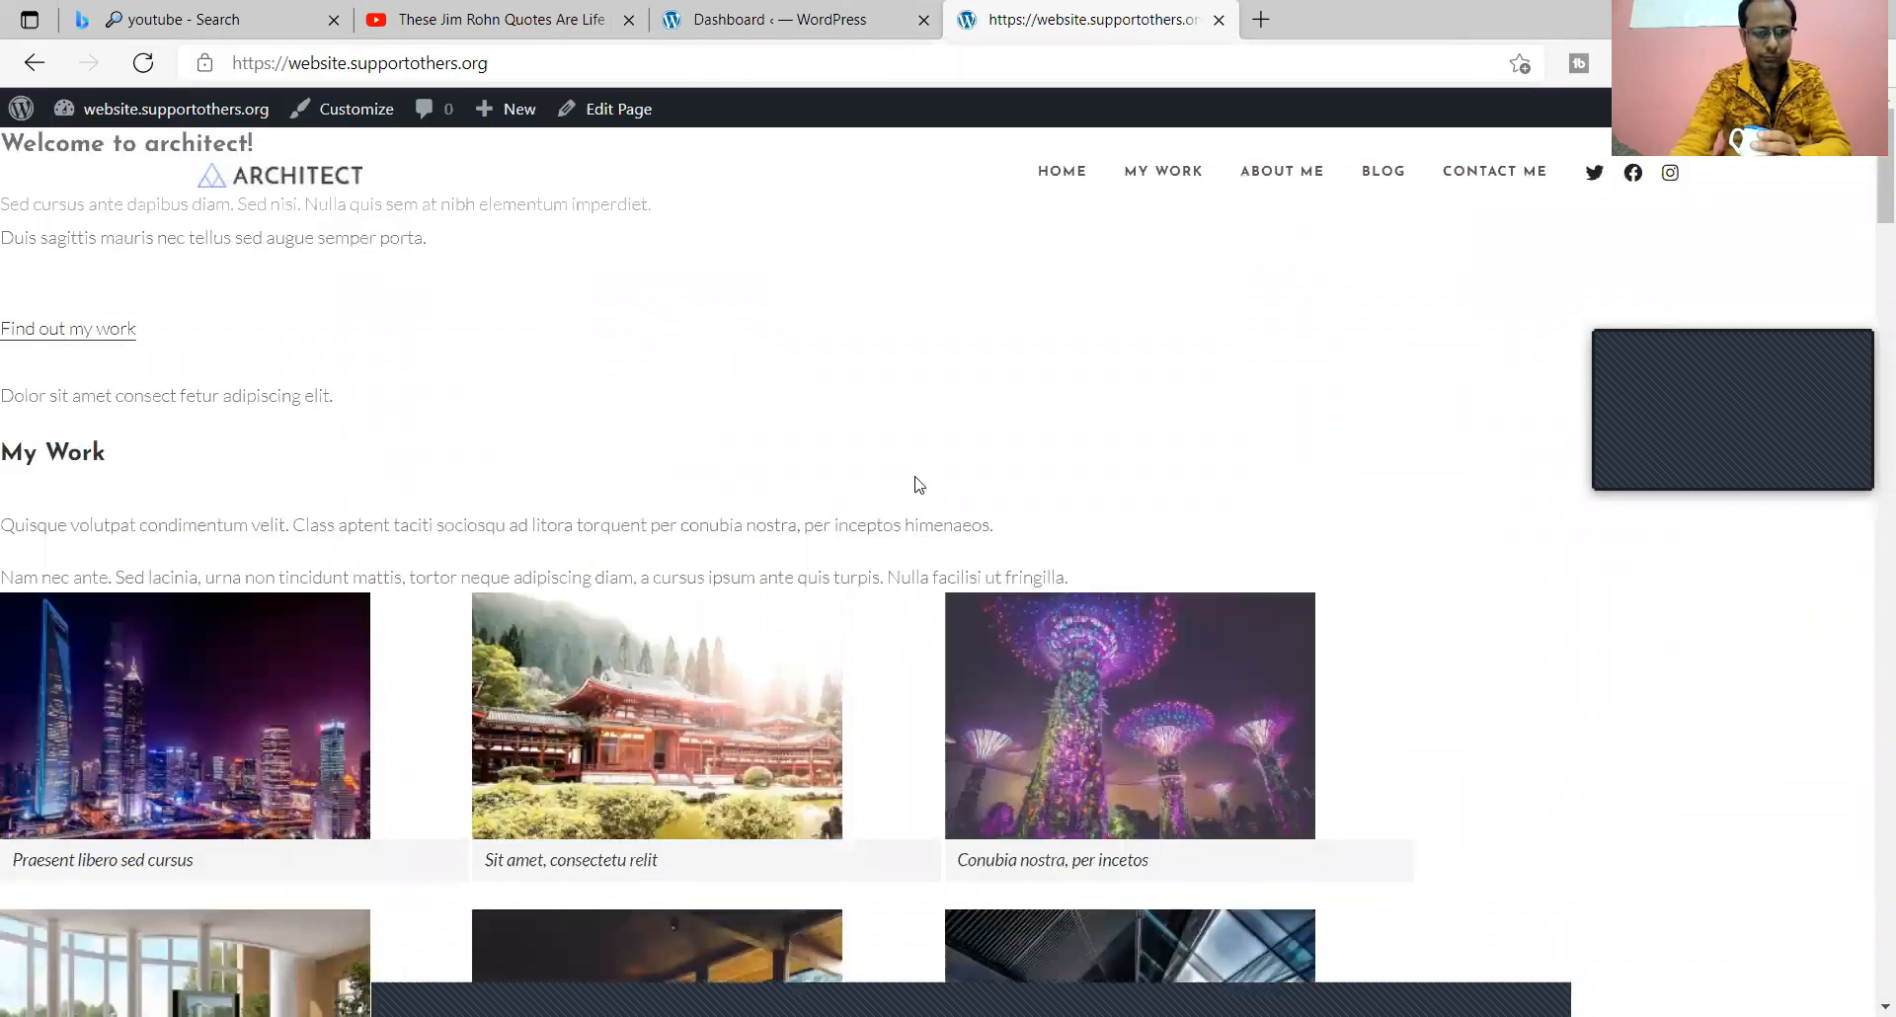
pyautogui.scroll(-15, 902, 469)
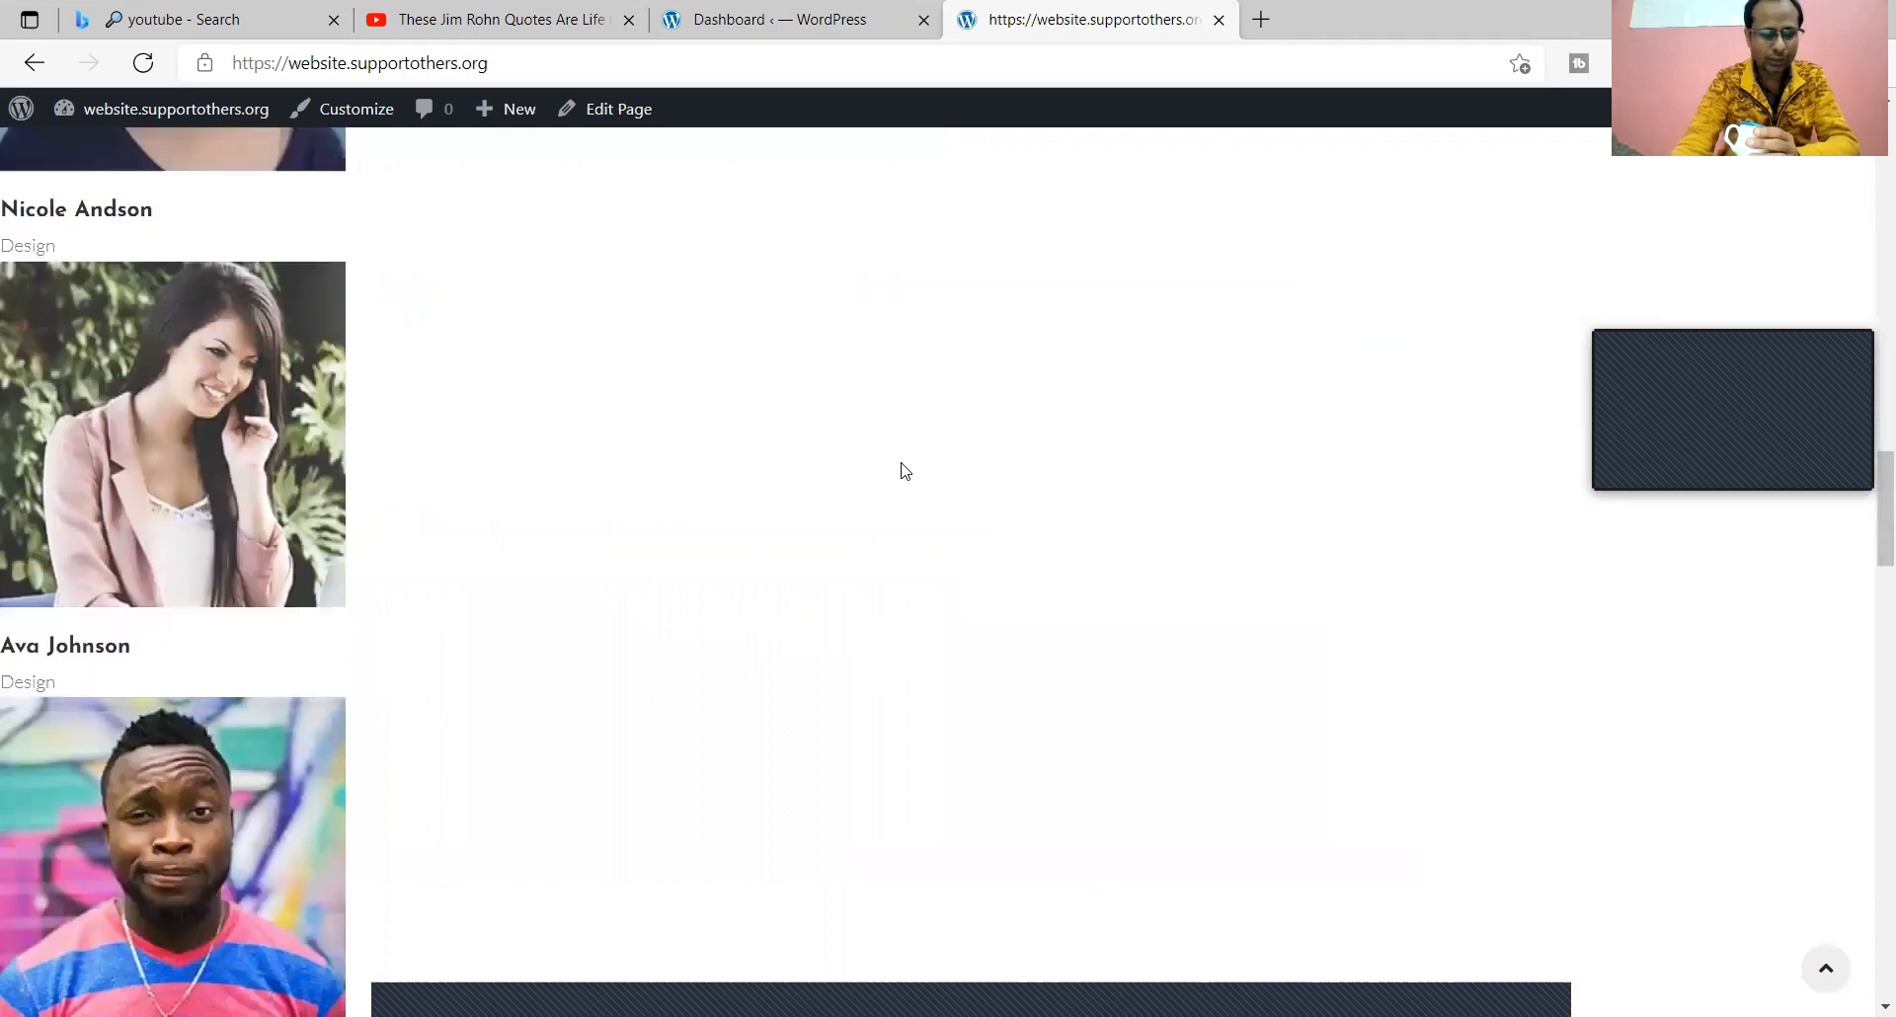
pyautogui.scroll(-18, 901, 469)
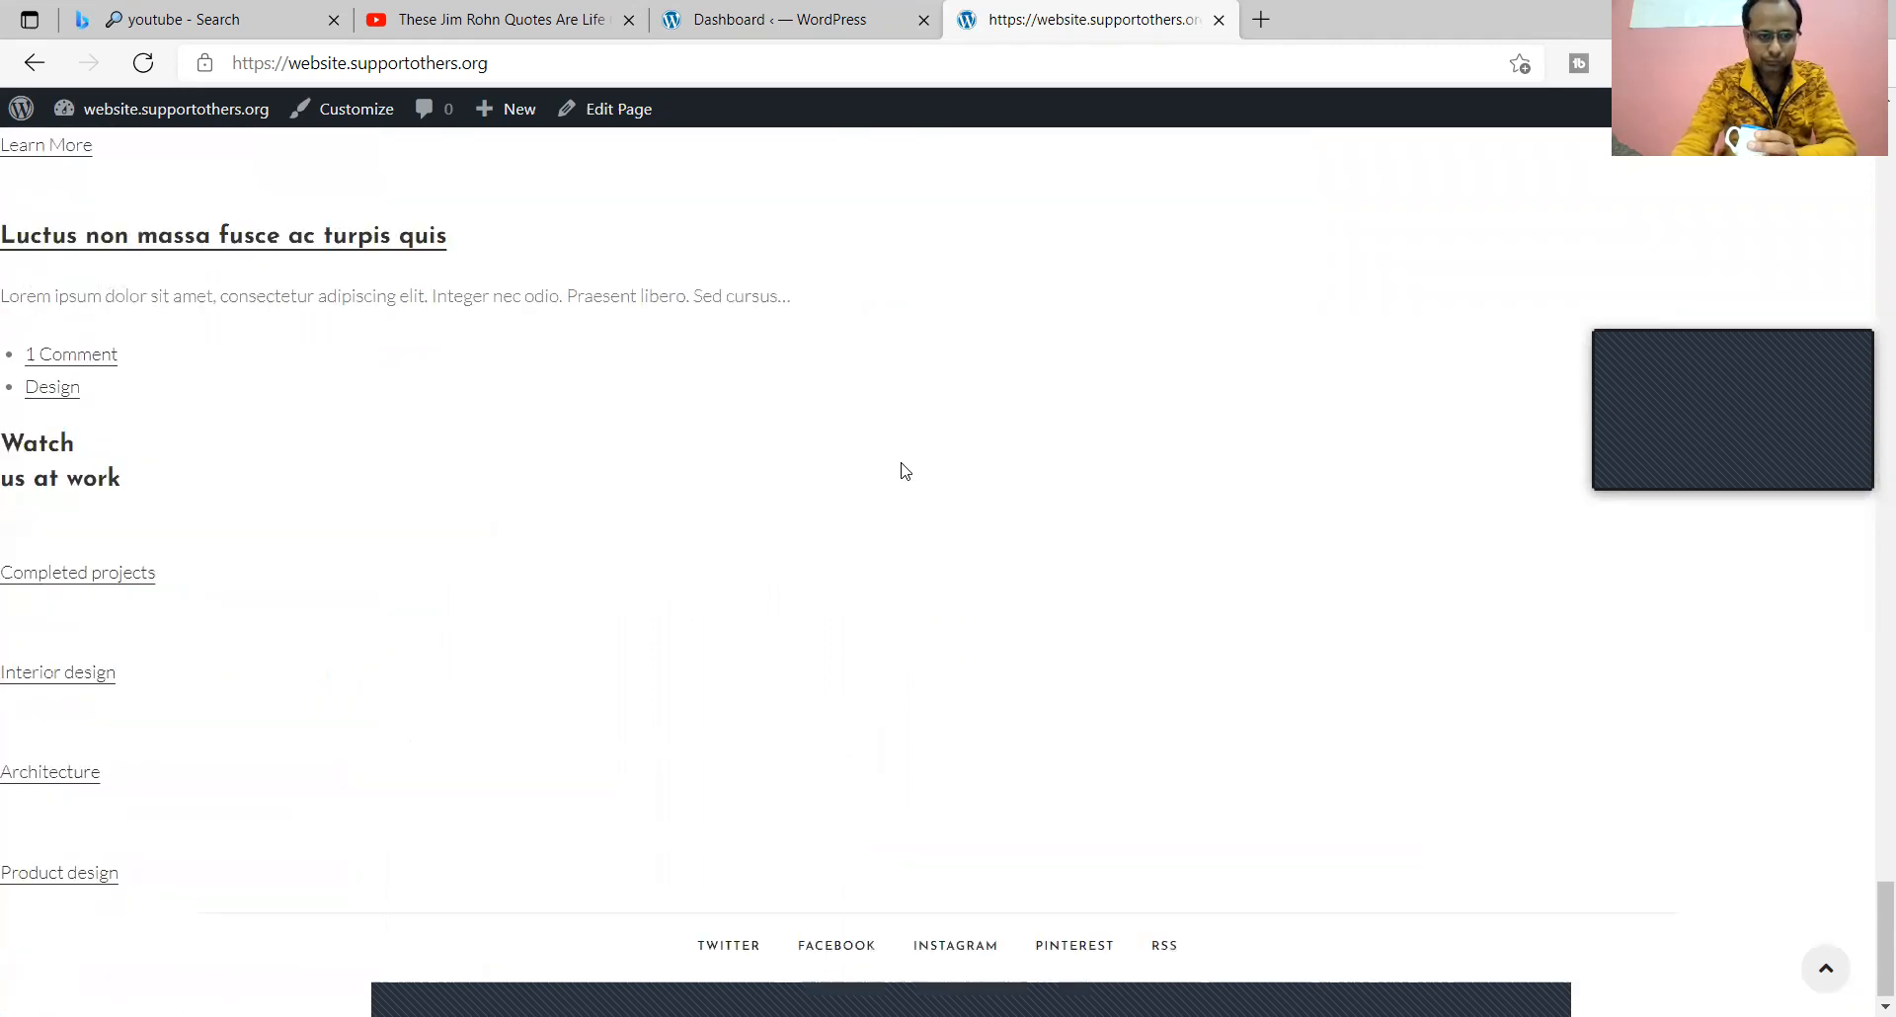
pyautogui.scroll(11, 905, 471)
pyautogui.scroll(12, 906, 471)
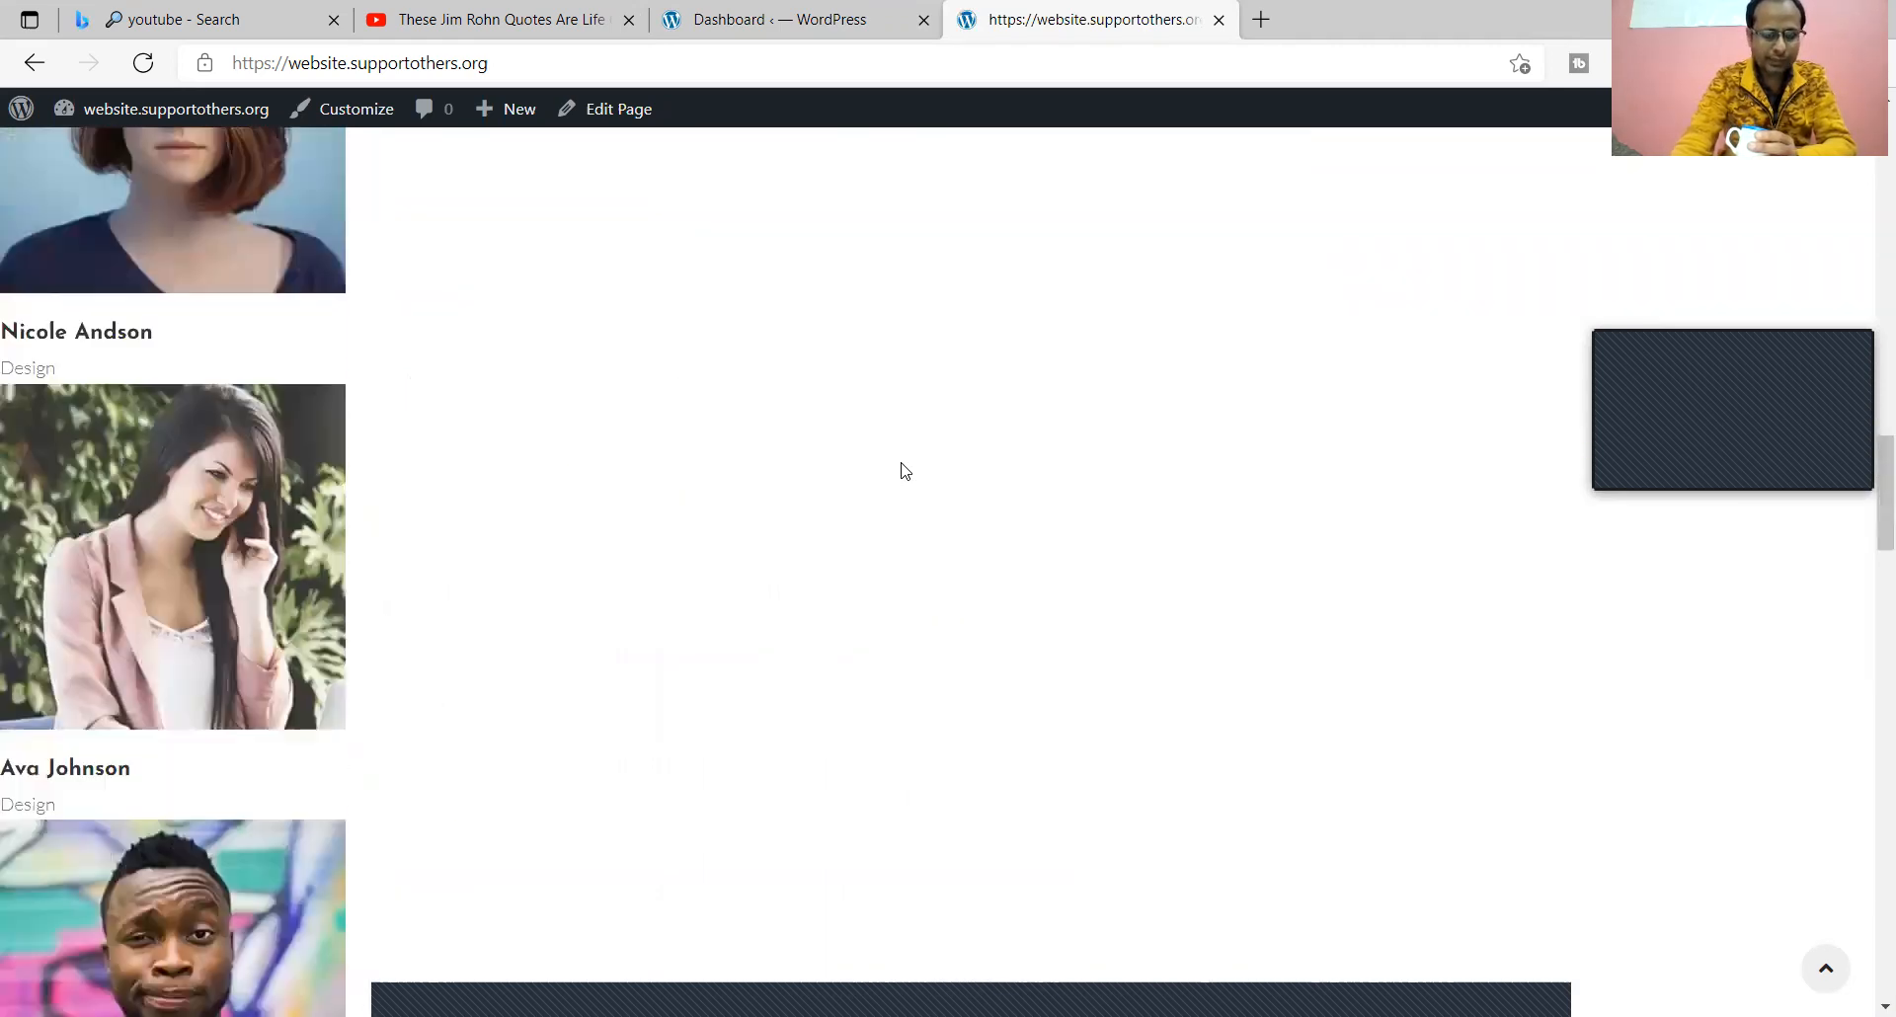
pyautogui.scroll(8, 901, 471)
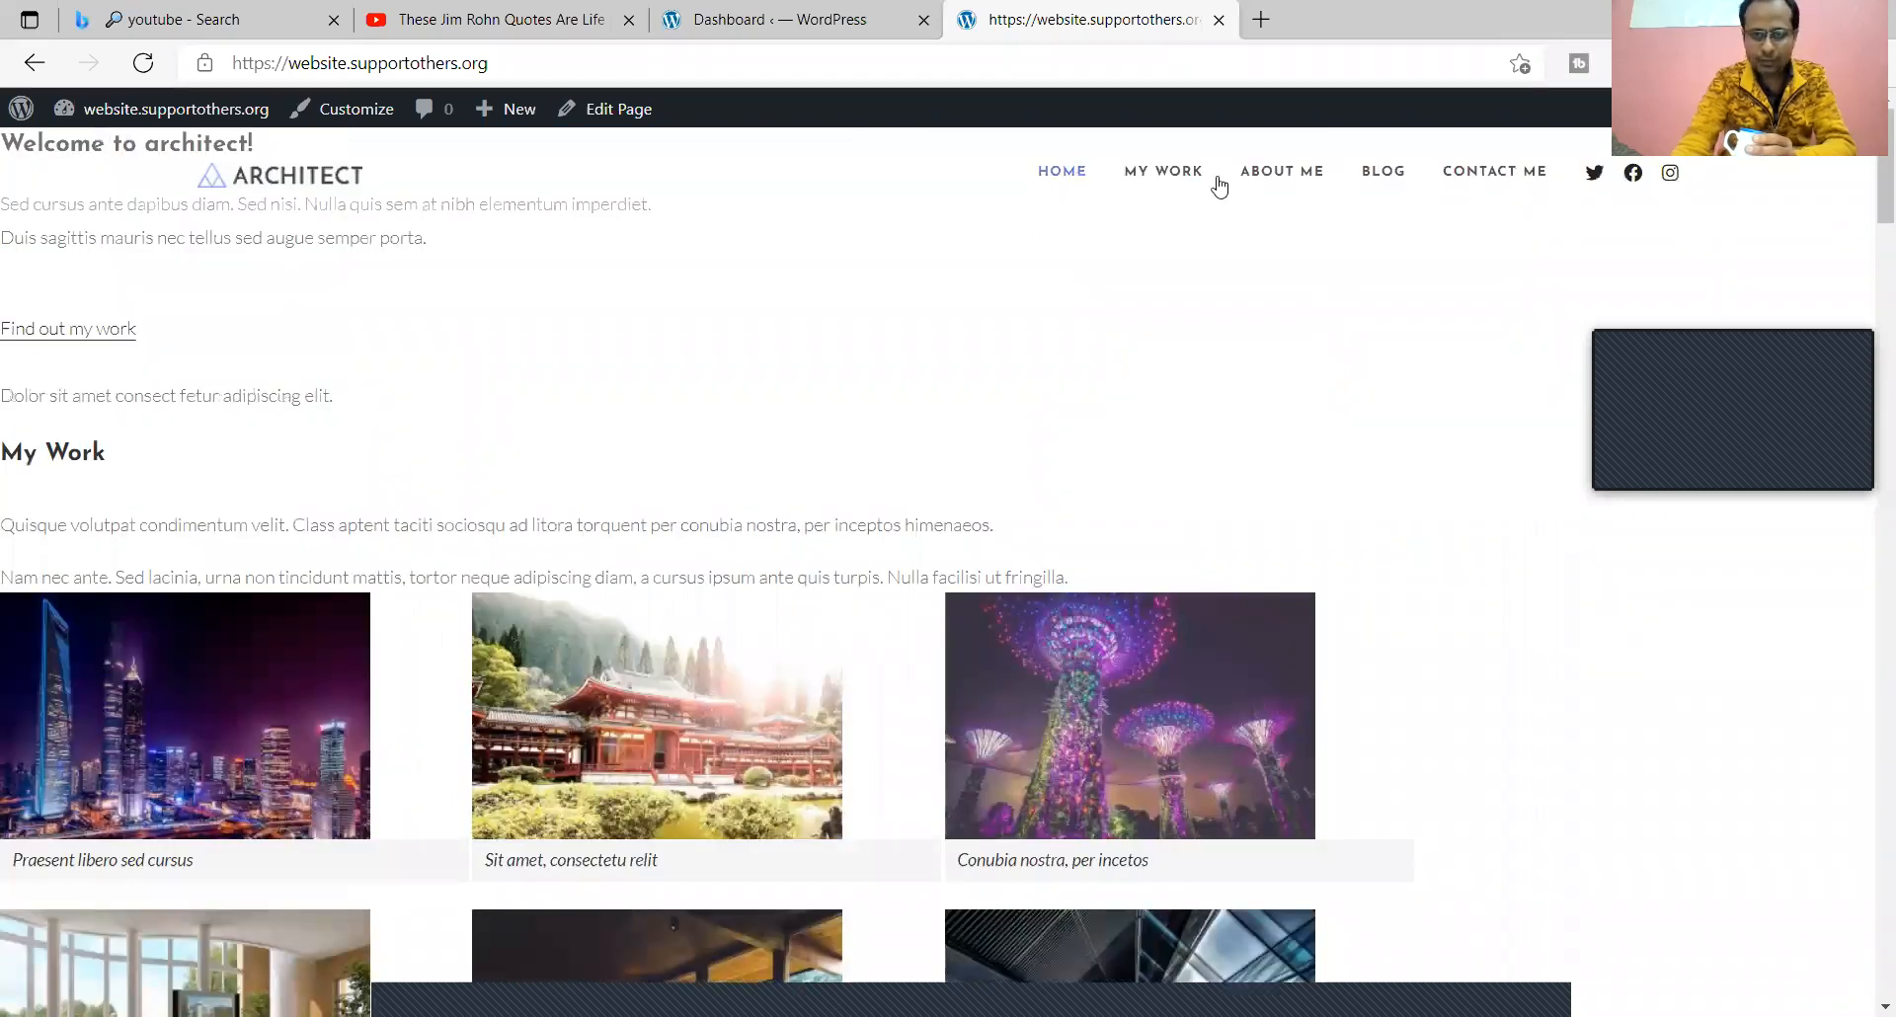
# - Browse the site's My Work page, then its About Me page
pyautogui.click(1153, 182)
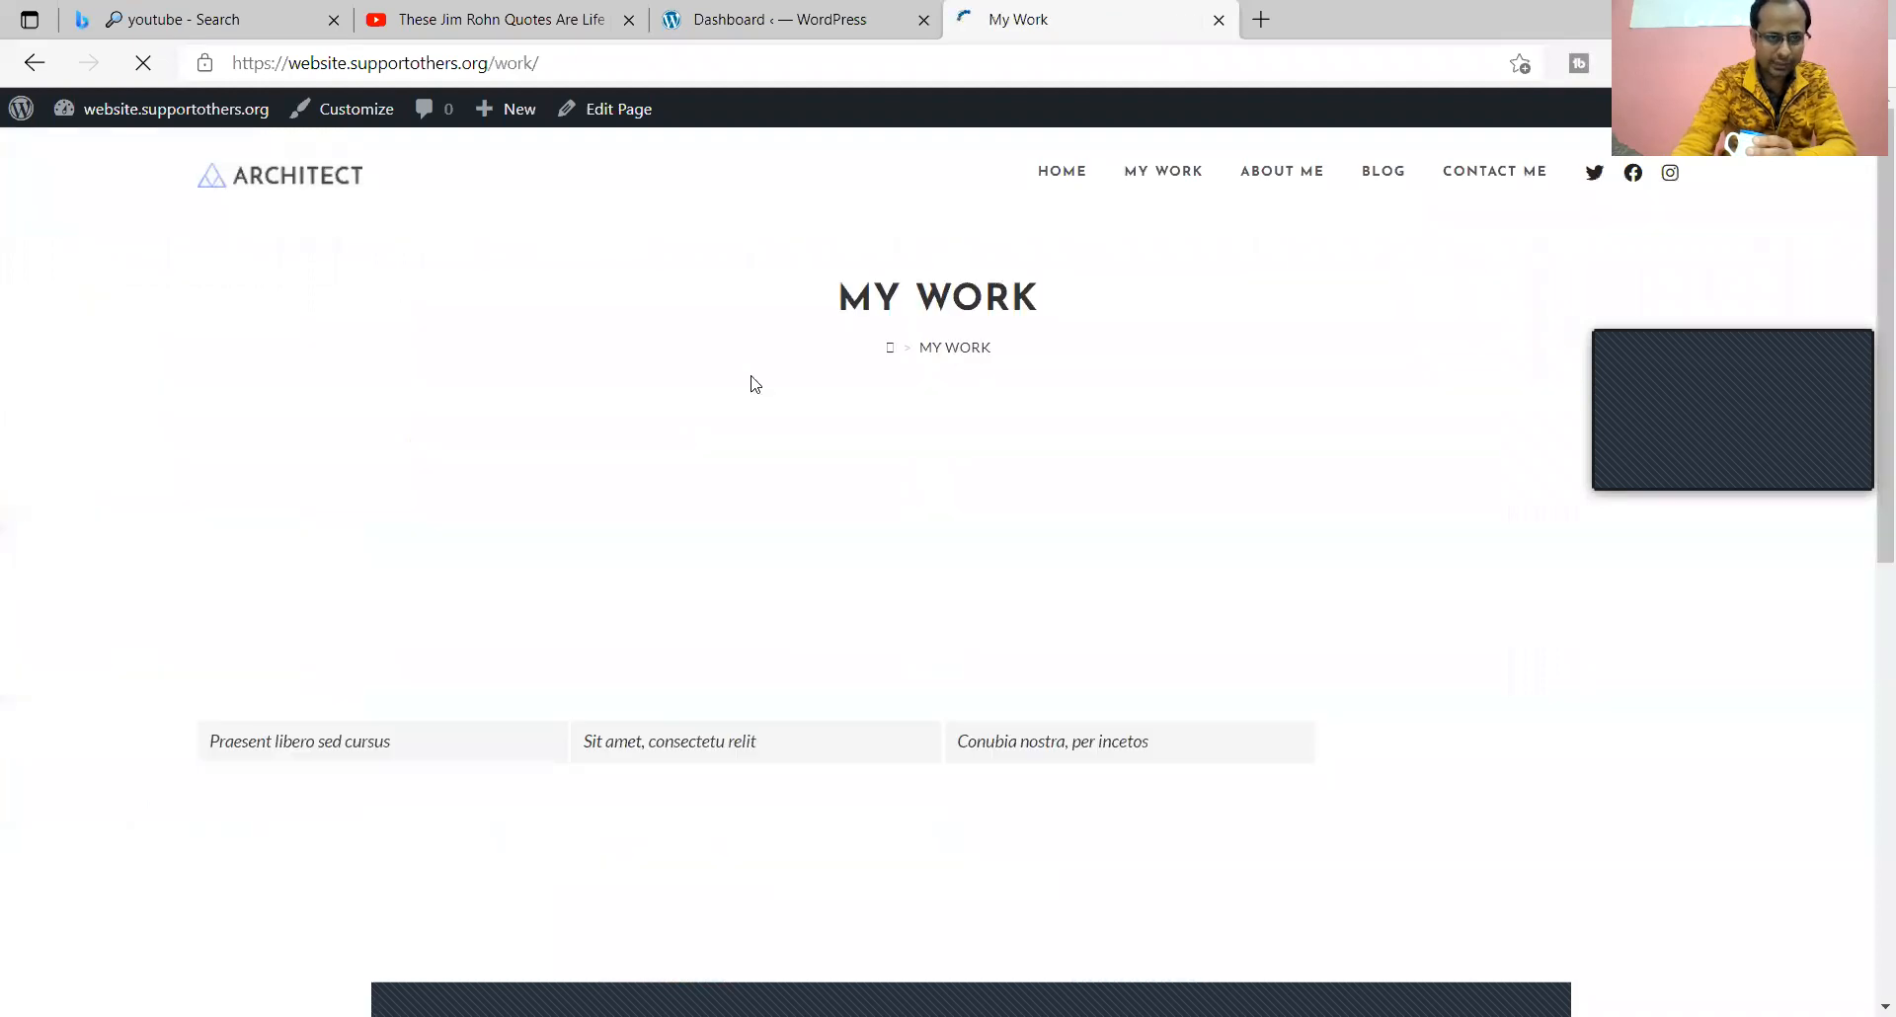
pyautogui.scroll(-9, 1273, 533)
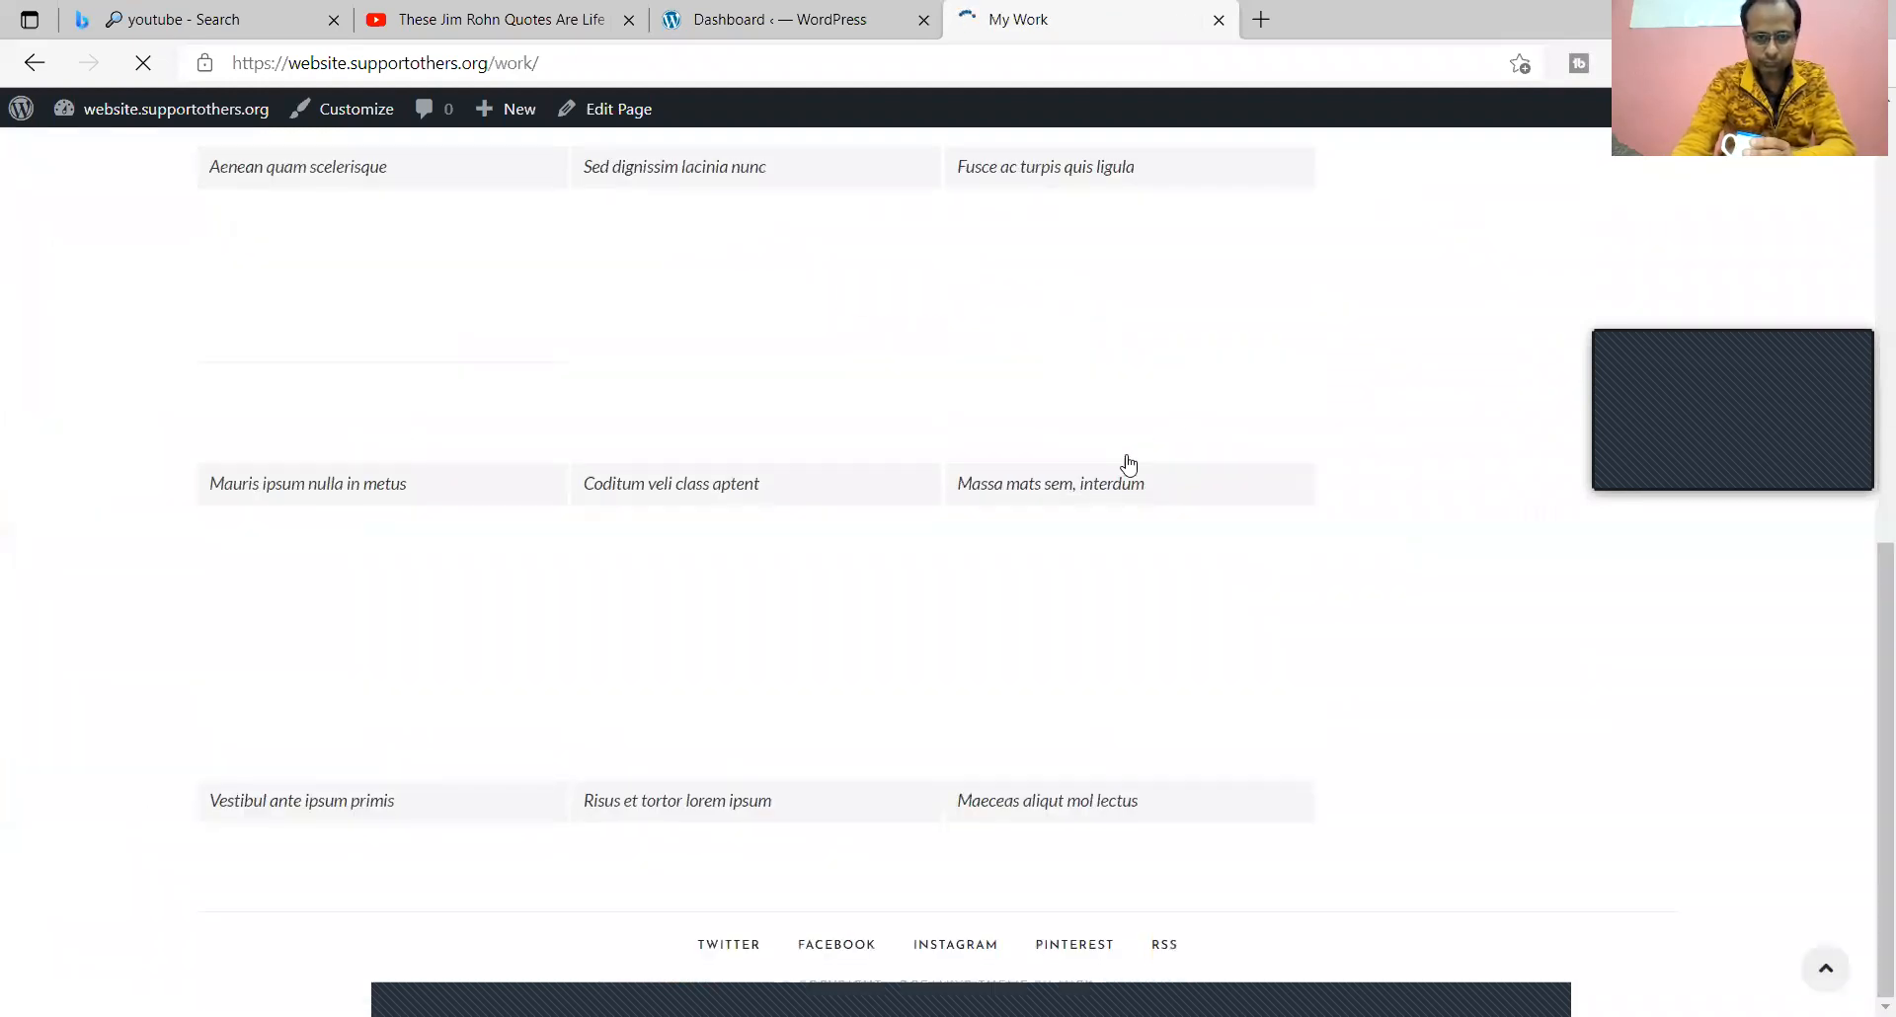
pyautogui.scroll(9, 1135, 464)
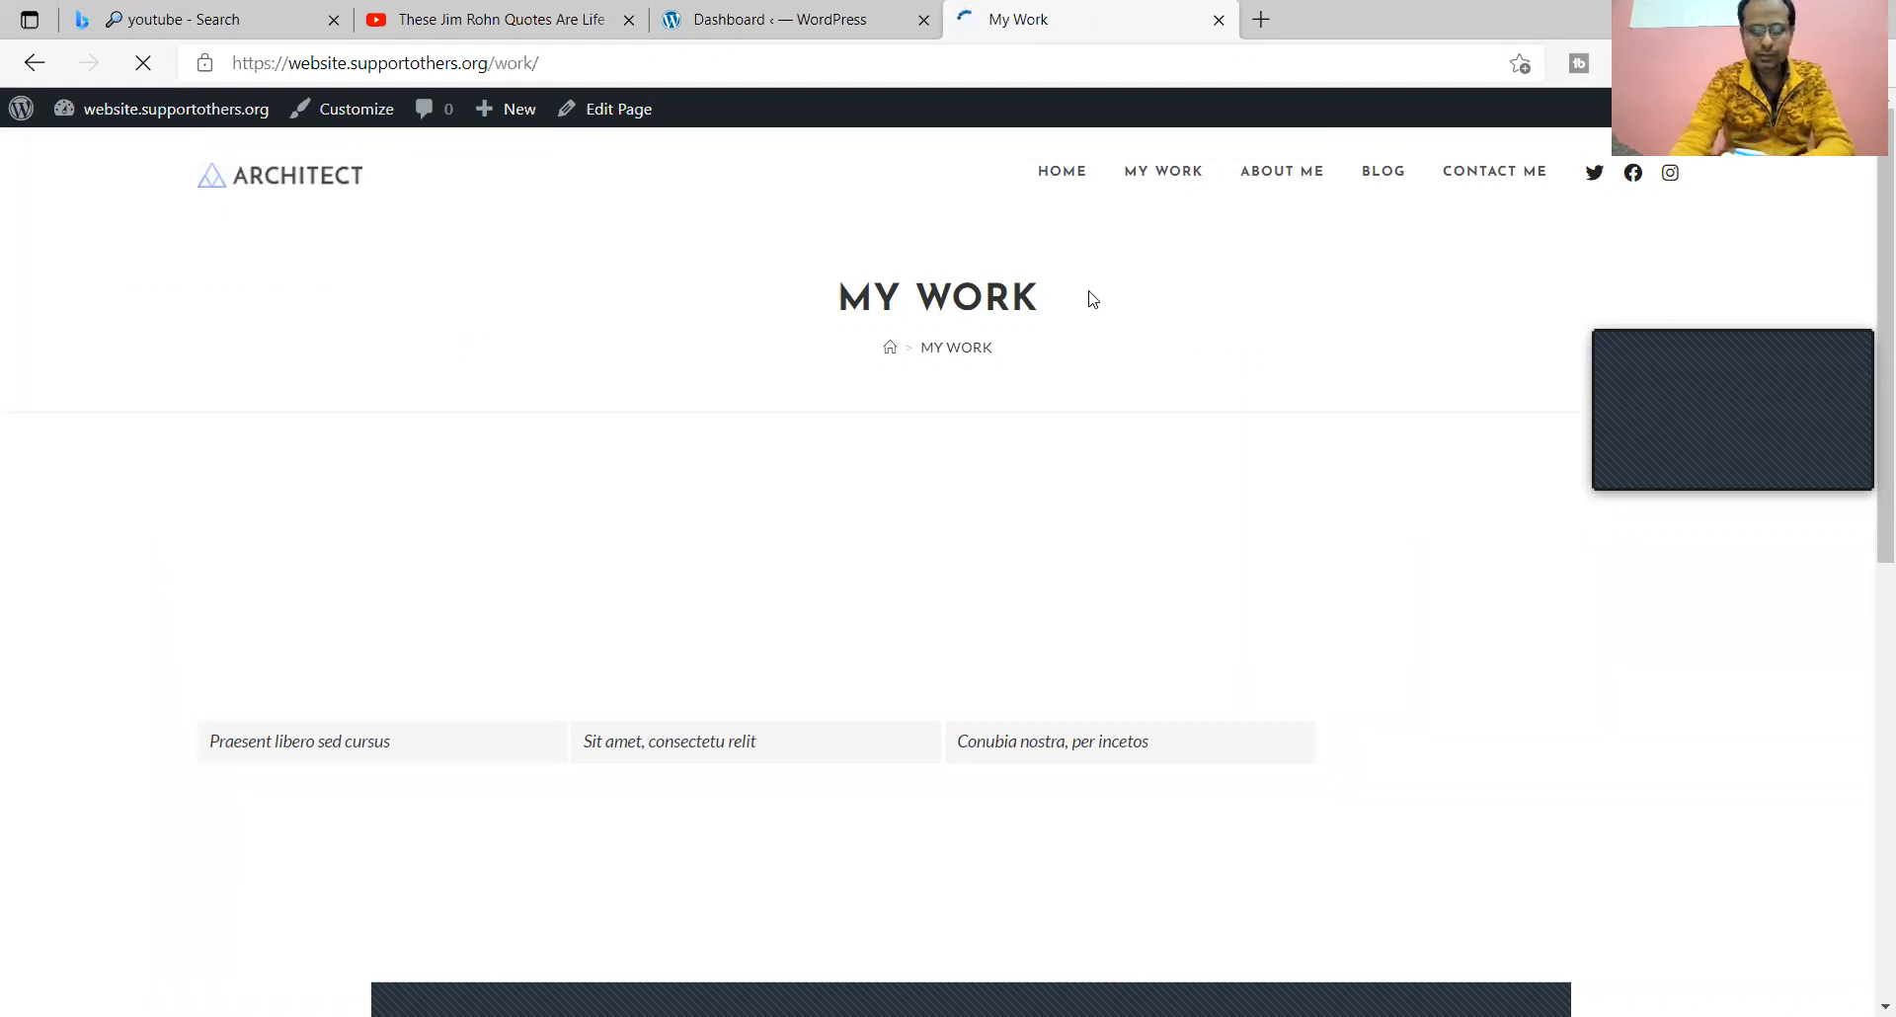
pyautogui.click(1309, 188)
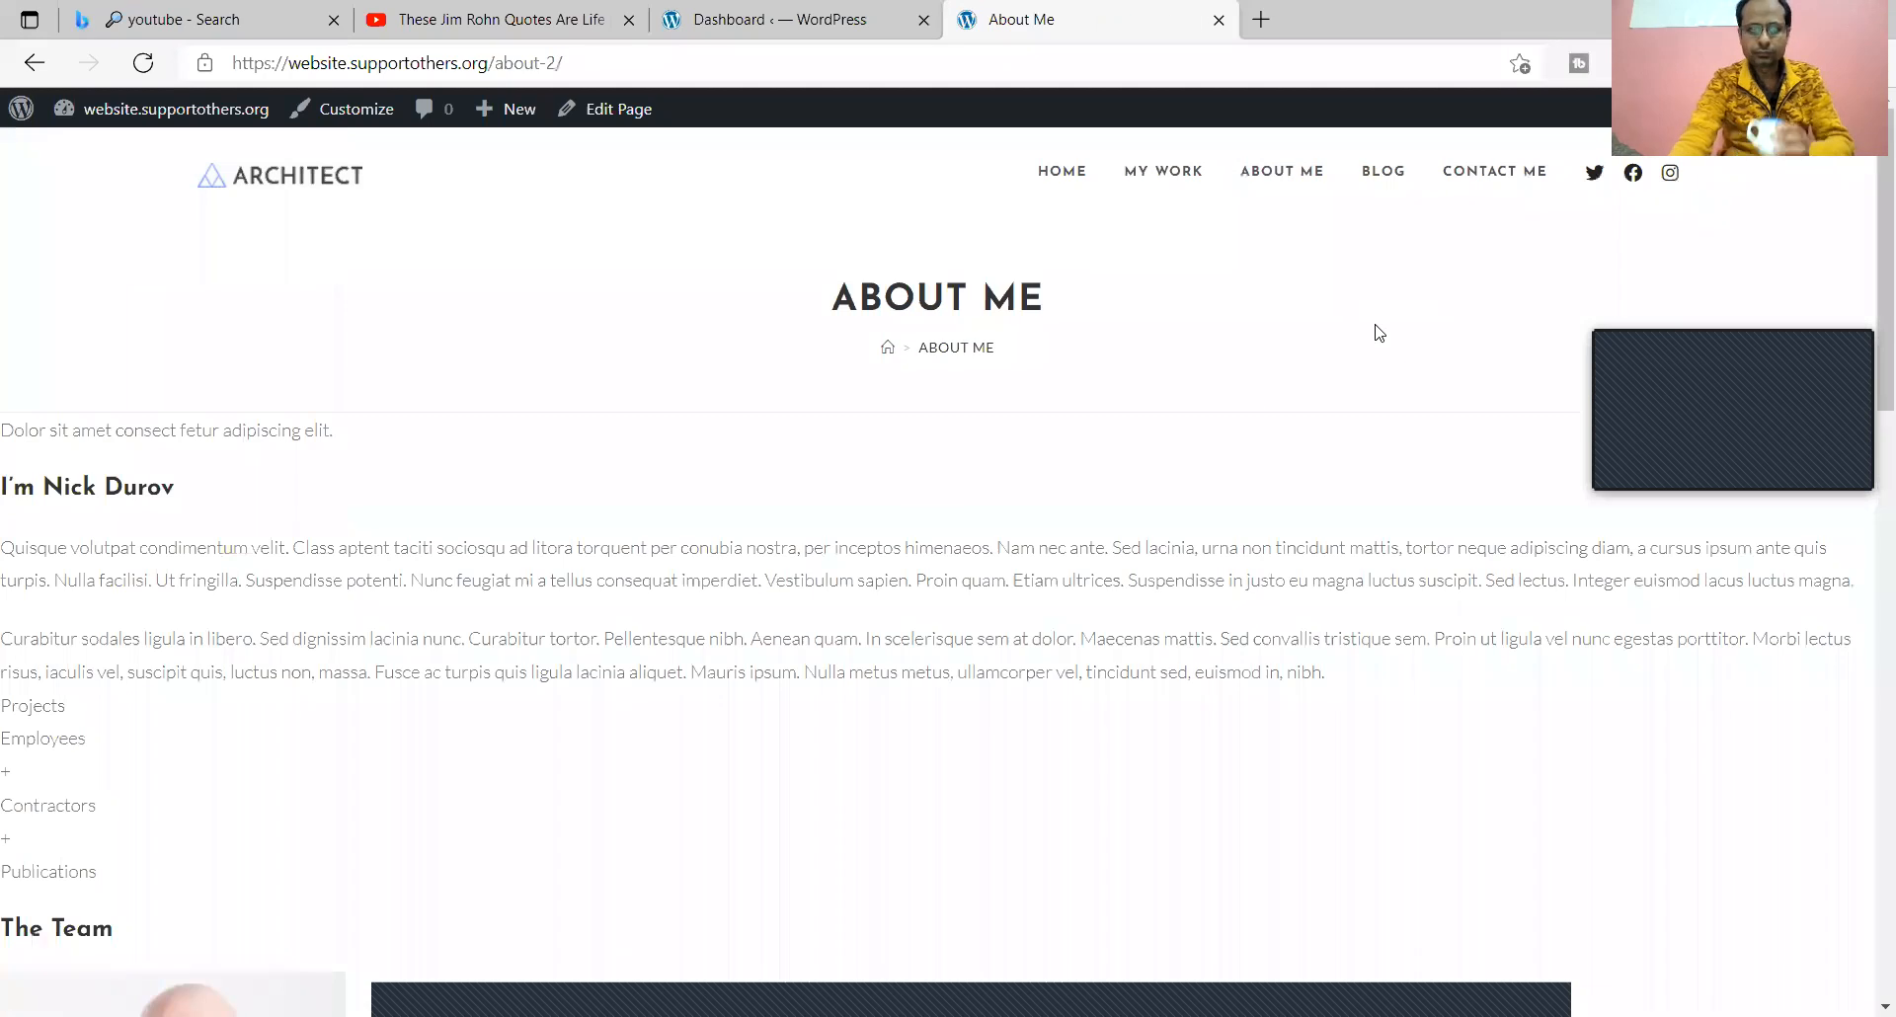
pyautogui.scroll(-18, 1219, 425)
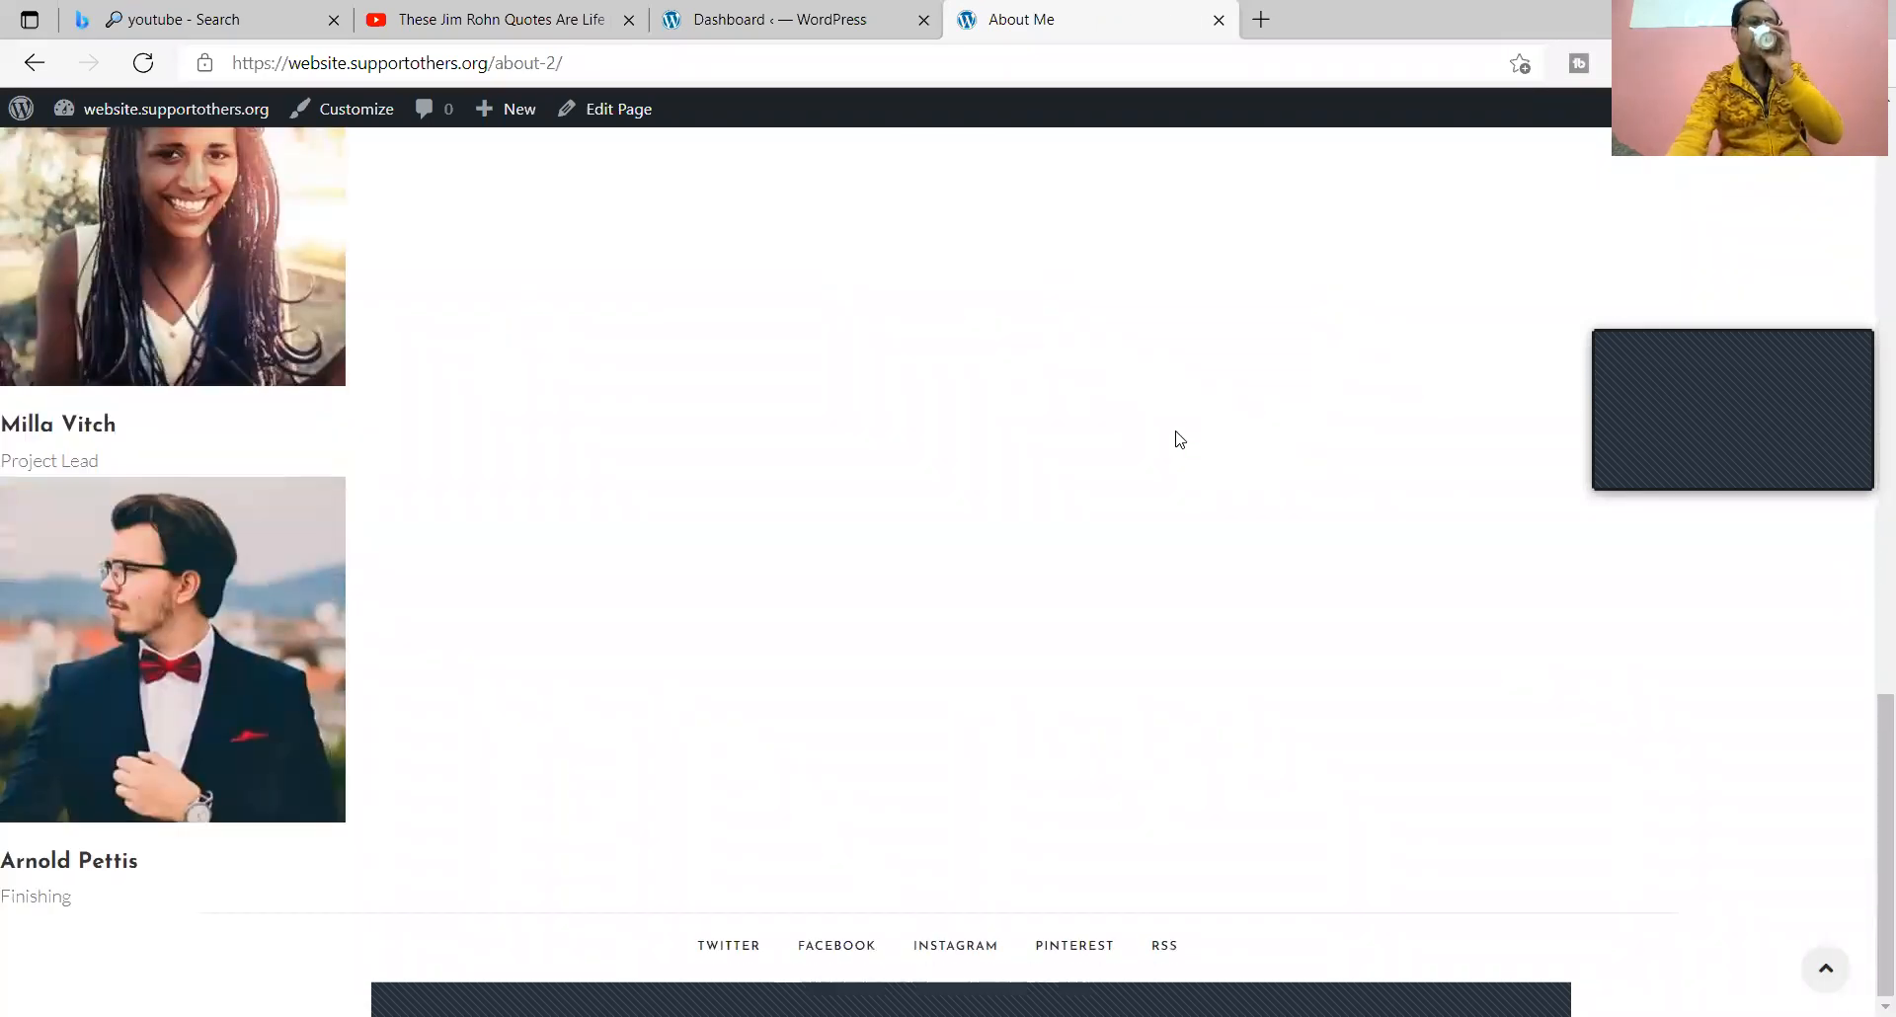
pyautogui.scroll(15, 1142, 365)
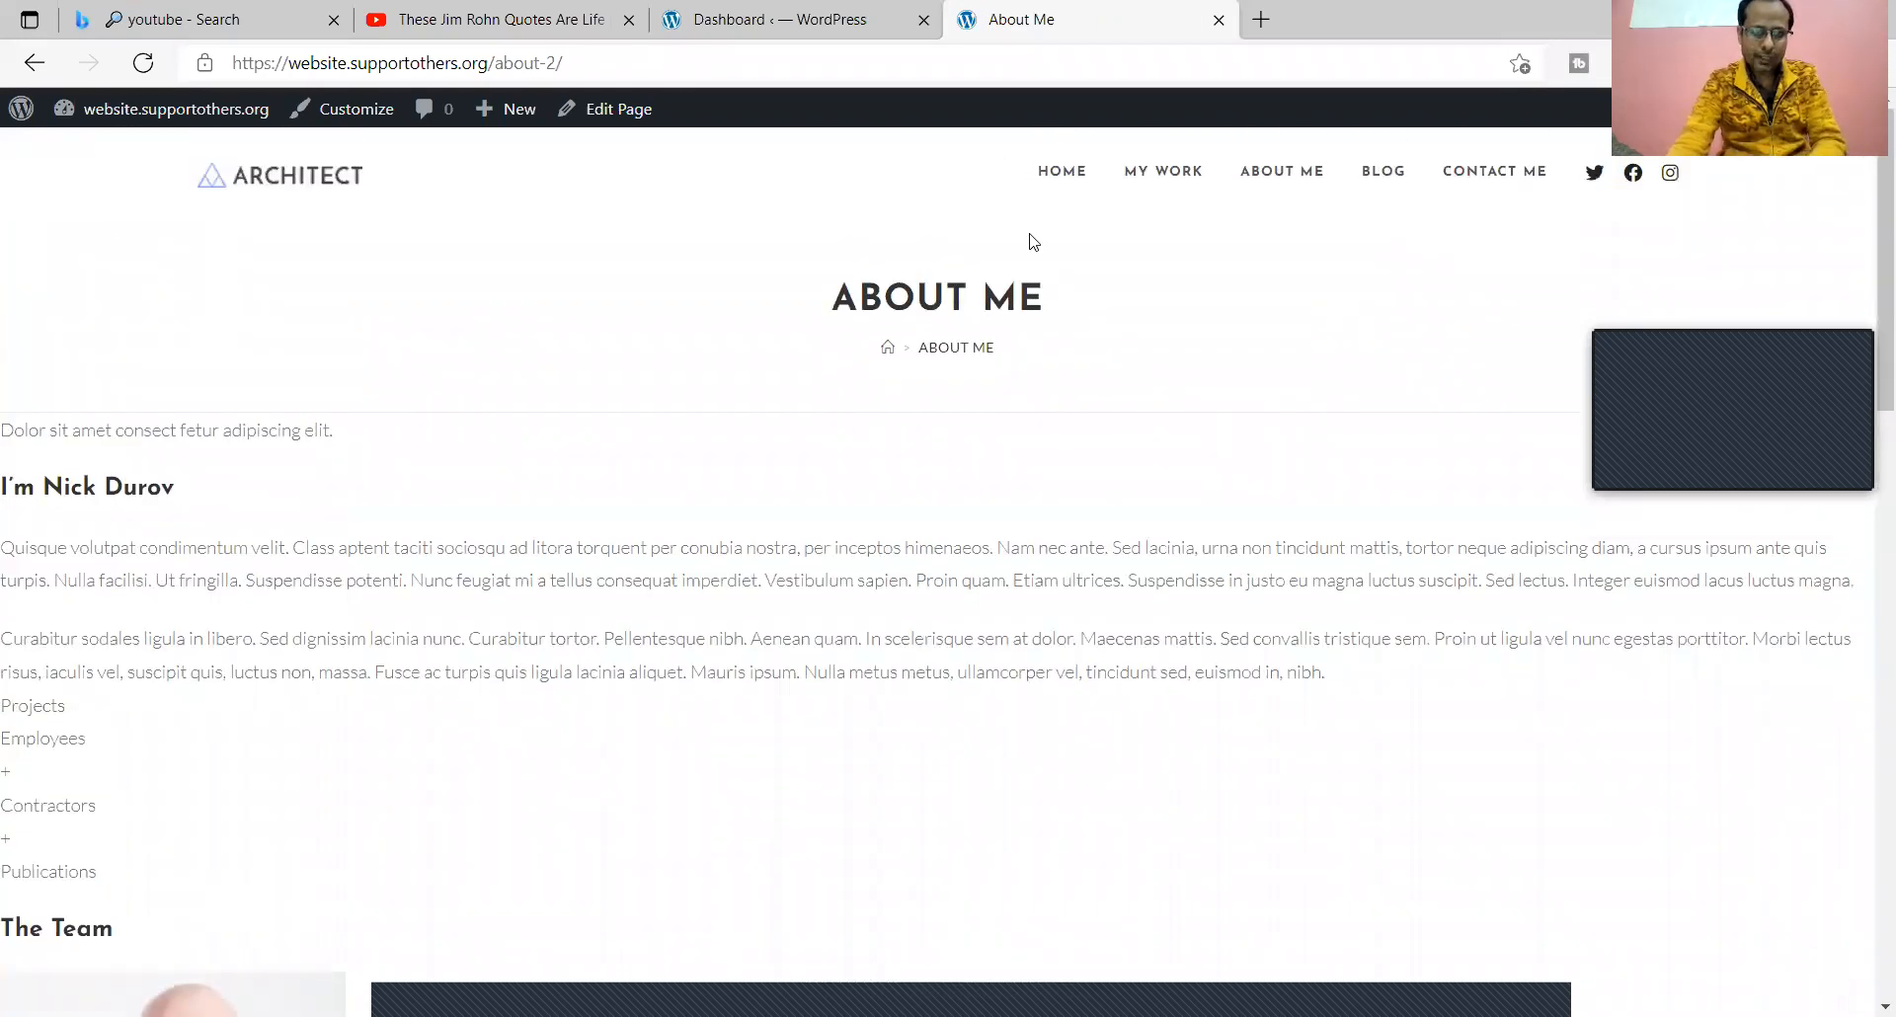
# - Go from the Dashboard to Plugins > Installed Plugins
pyautogui.click(780, 20)
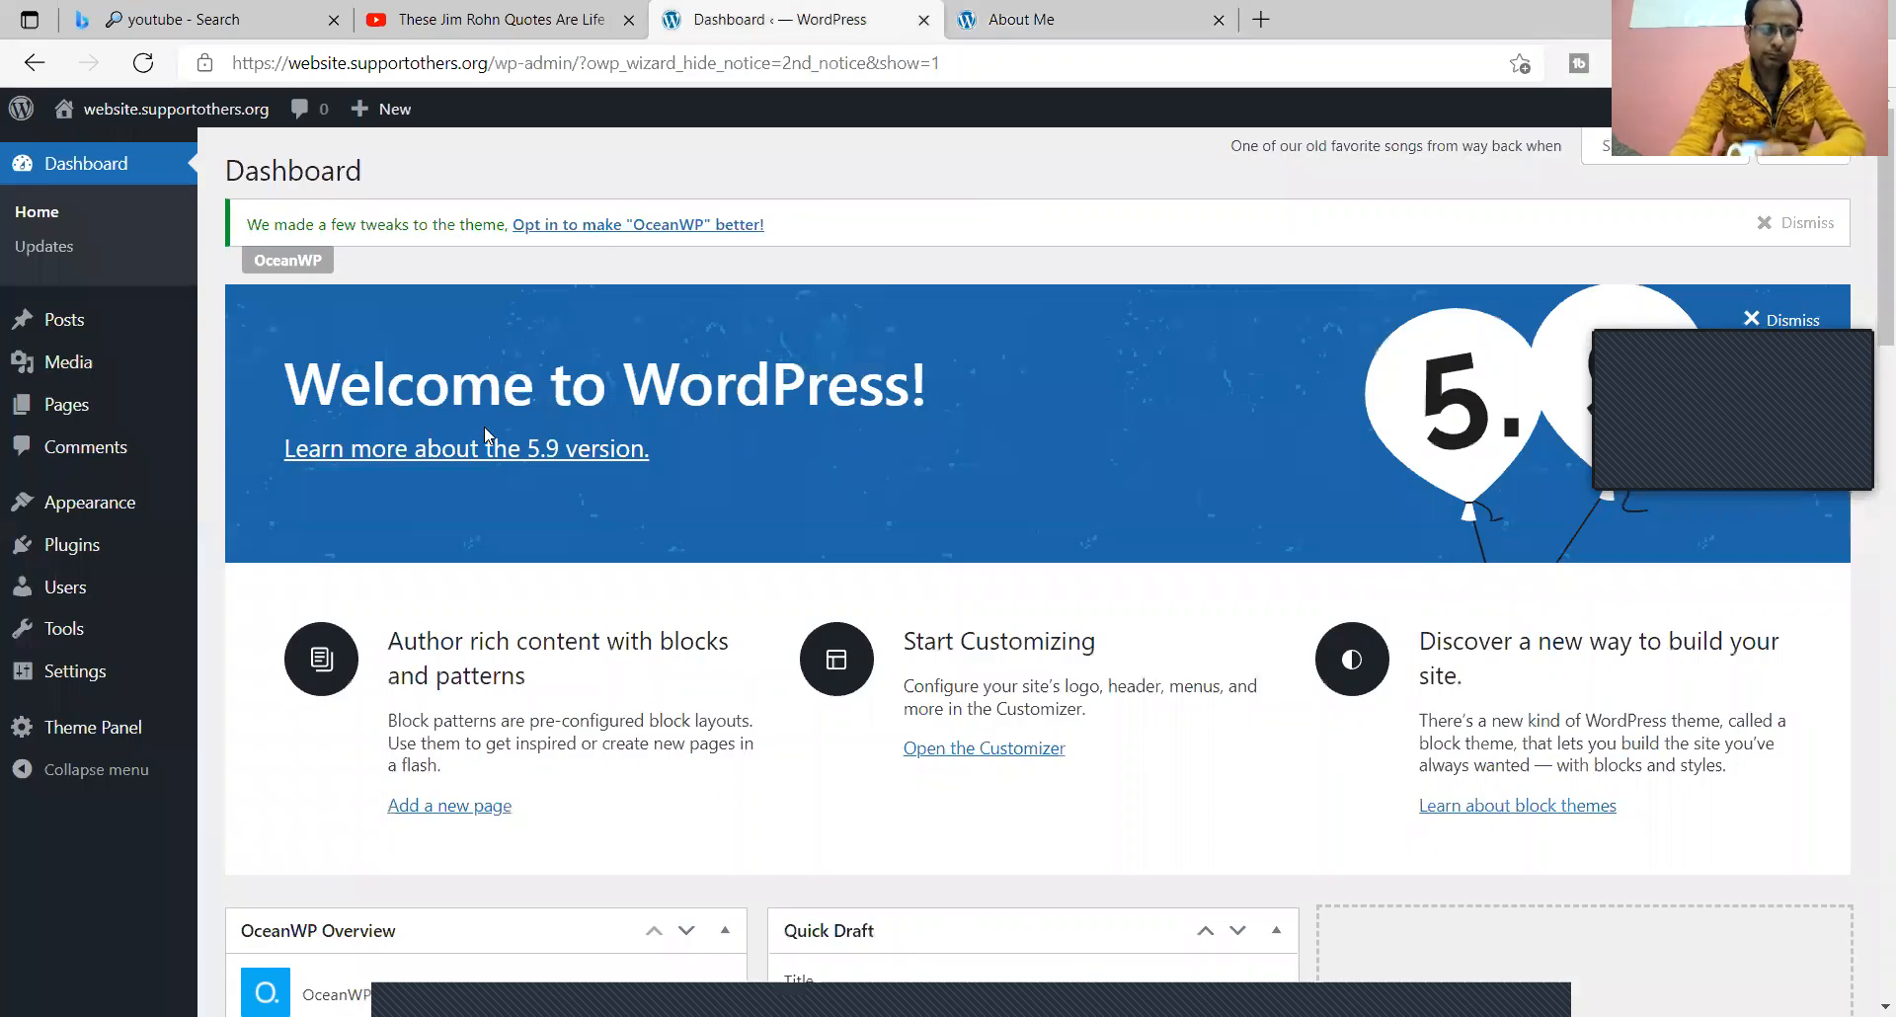
pyautogui.moveTo(79, 556)
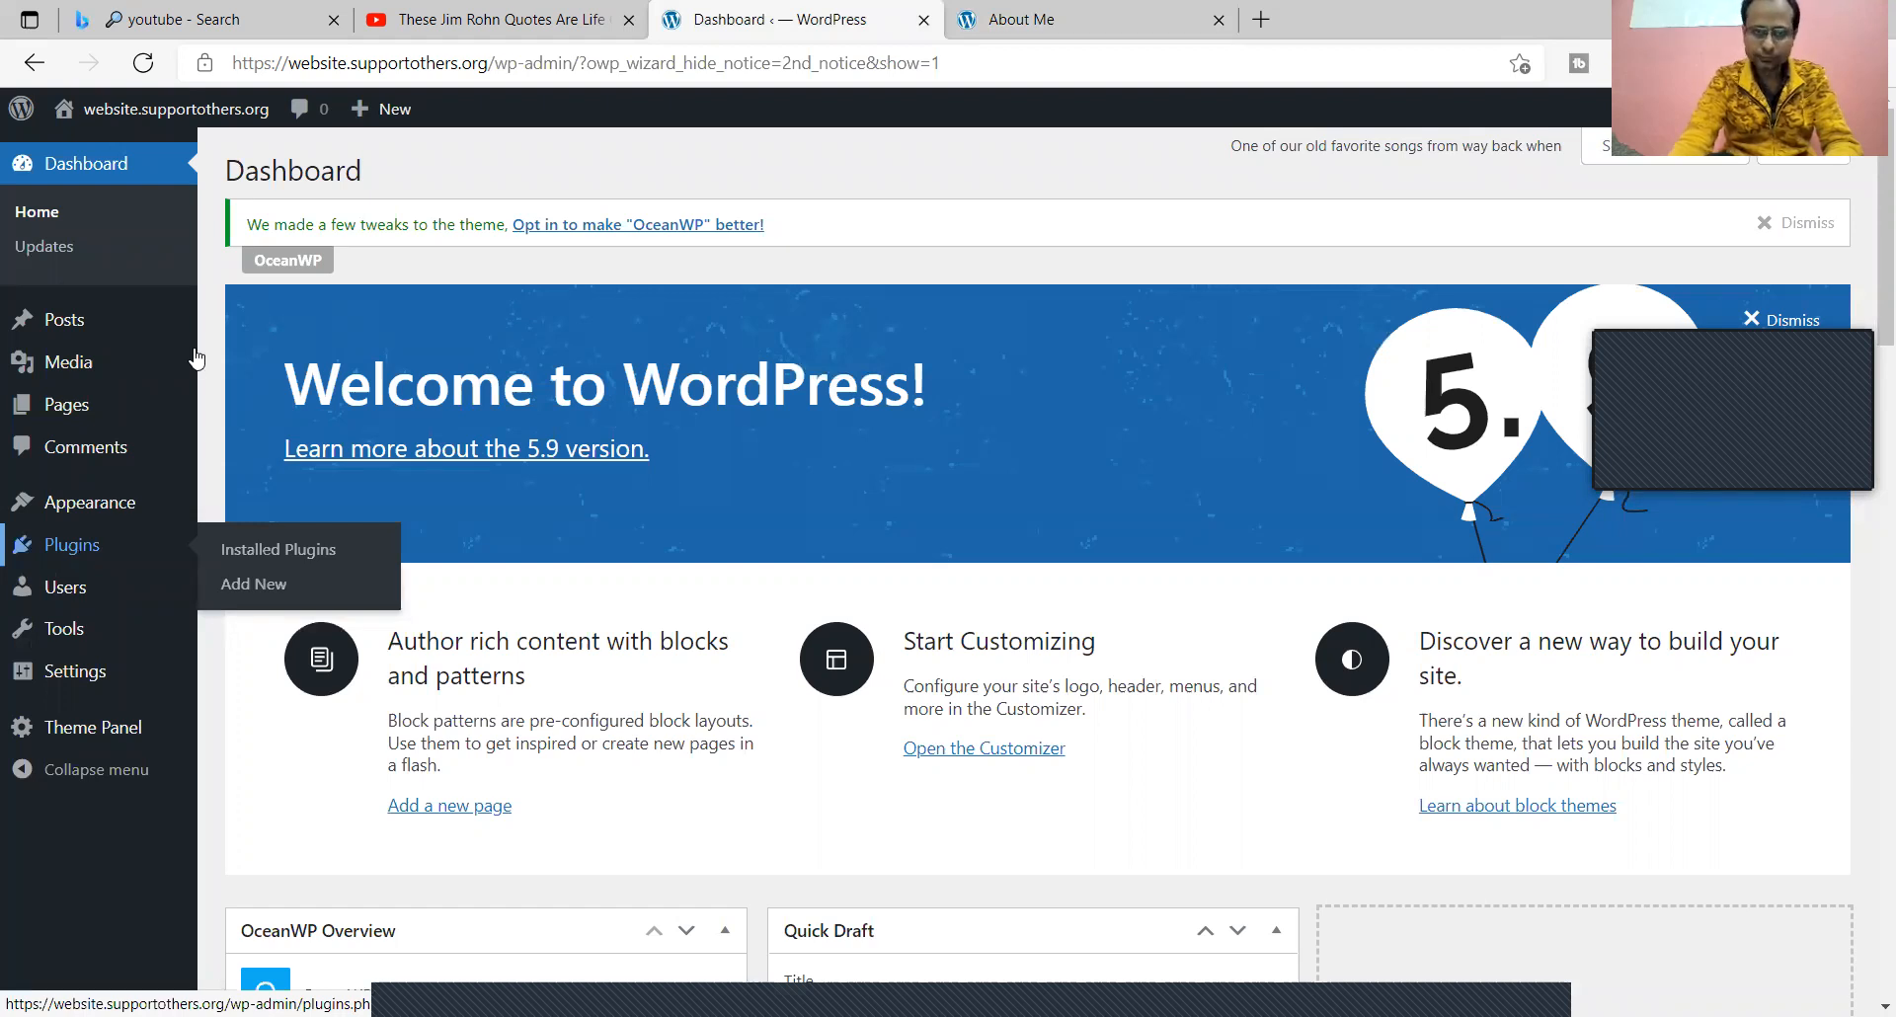
pyautogui.click(1086, 14)
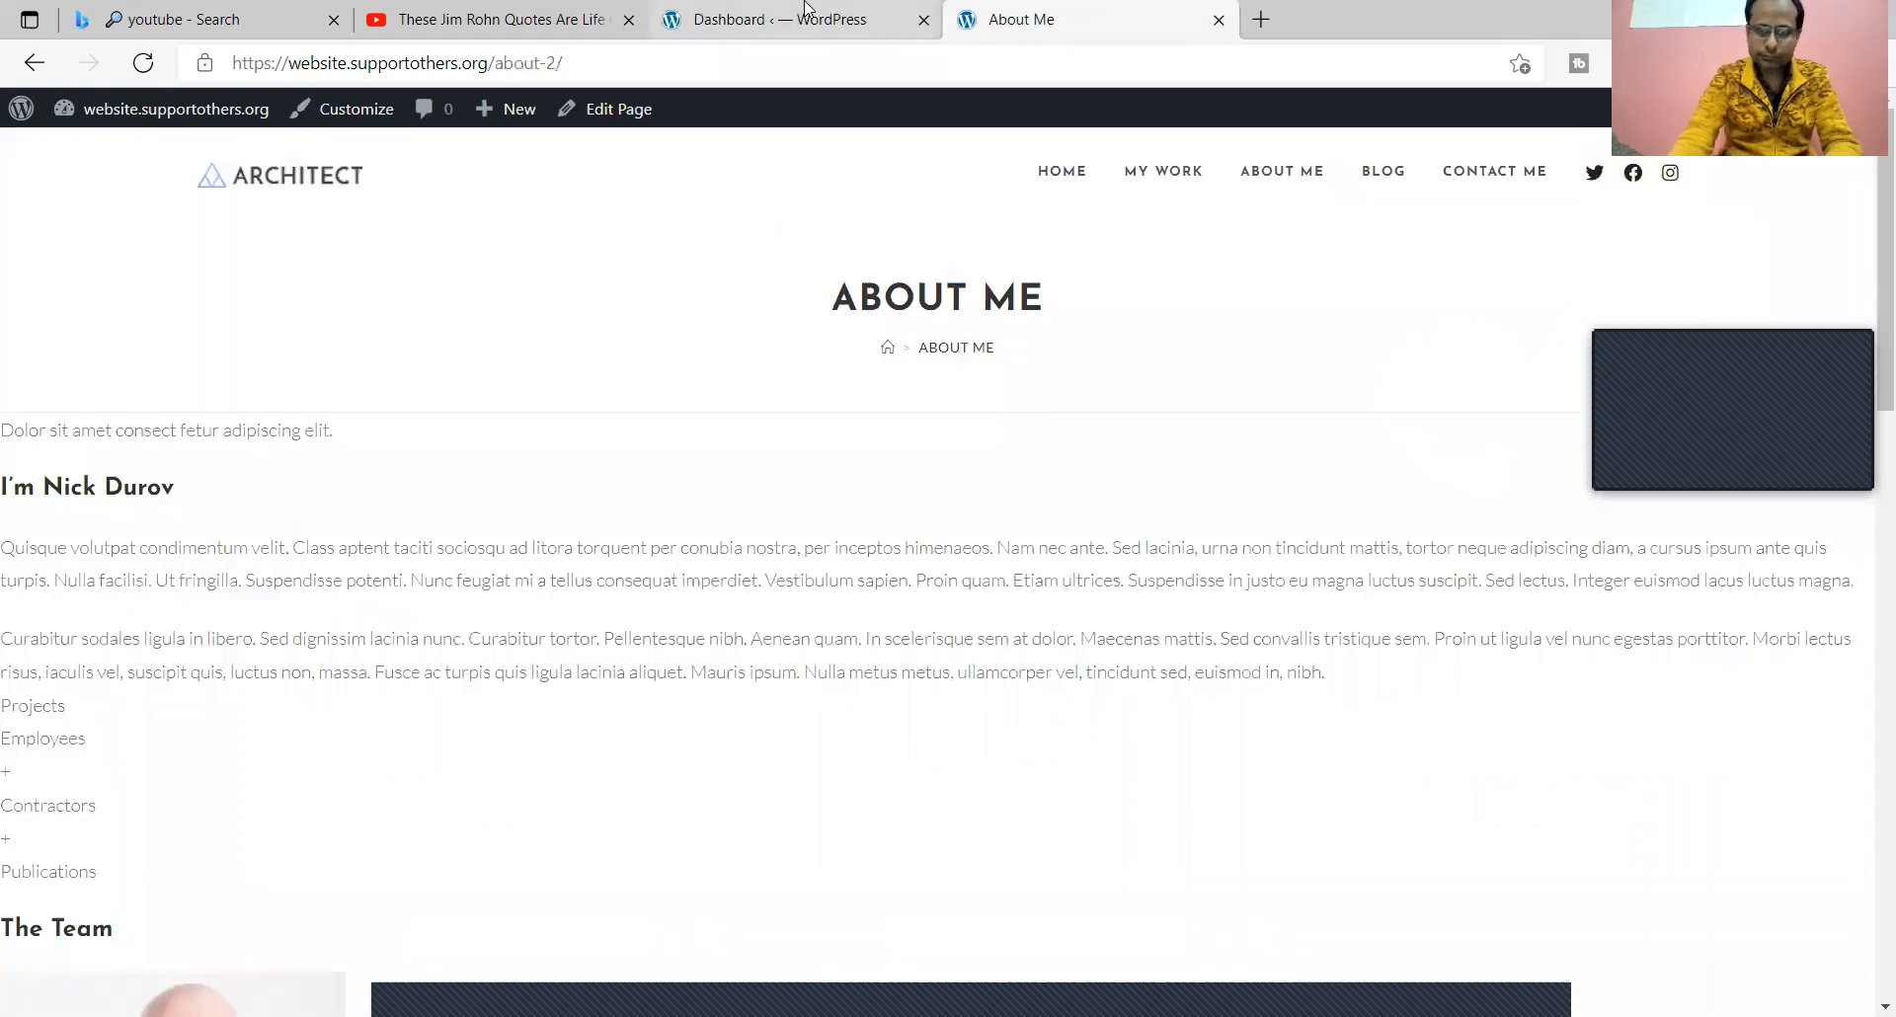
pyautogui.click(734, 27)
pyautogui.moveTo(74, 546)
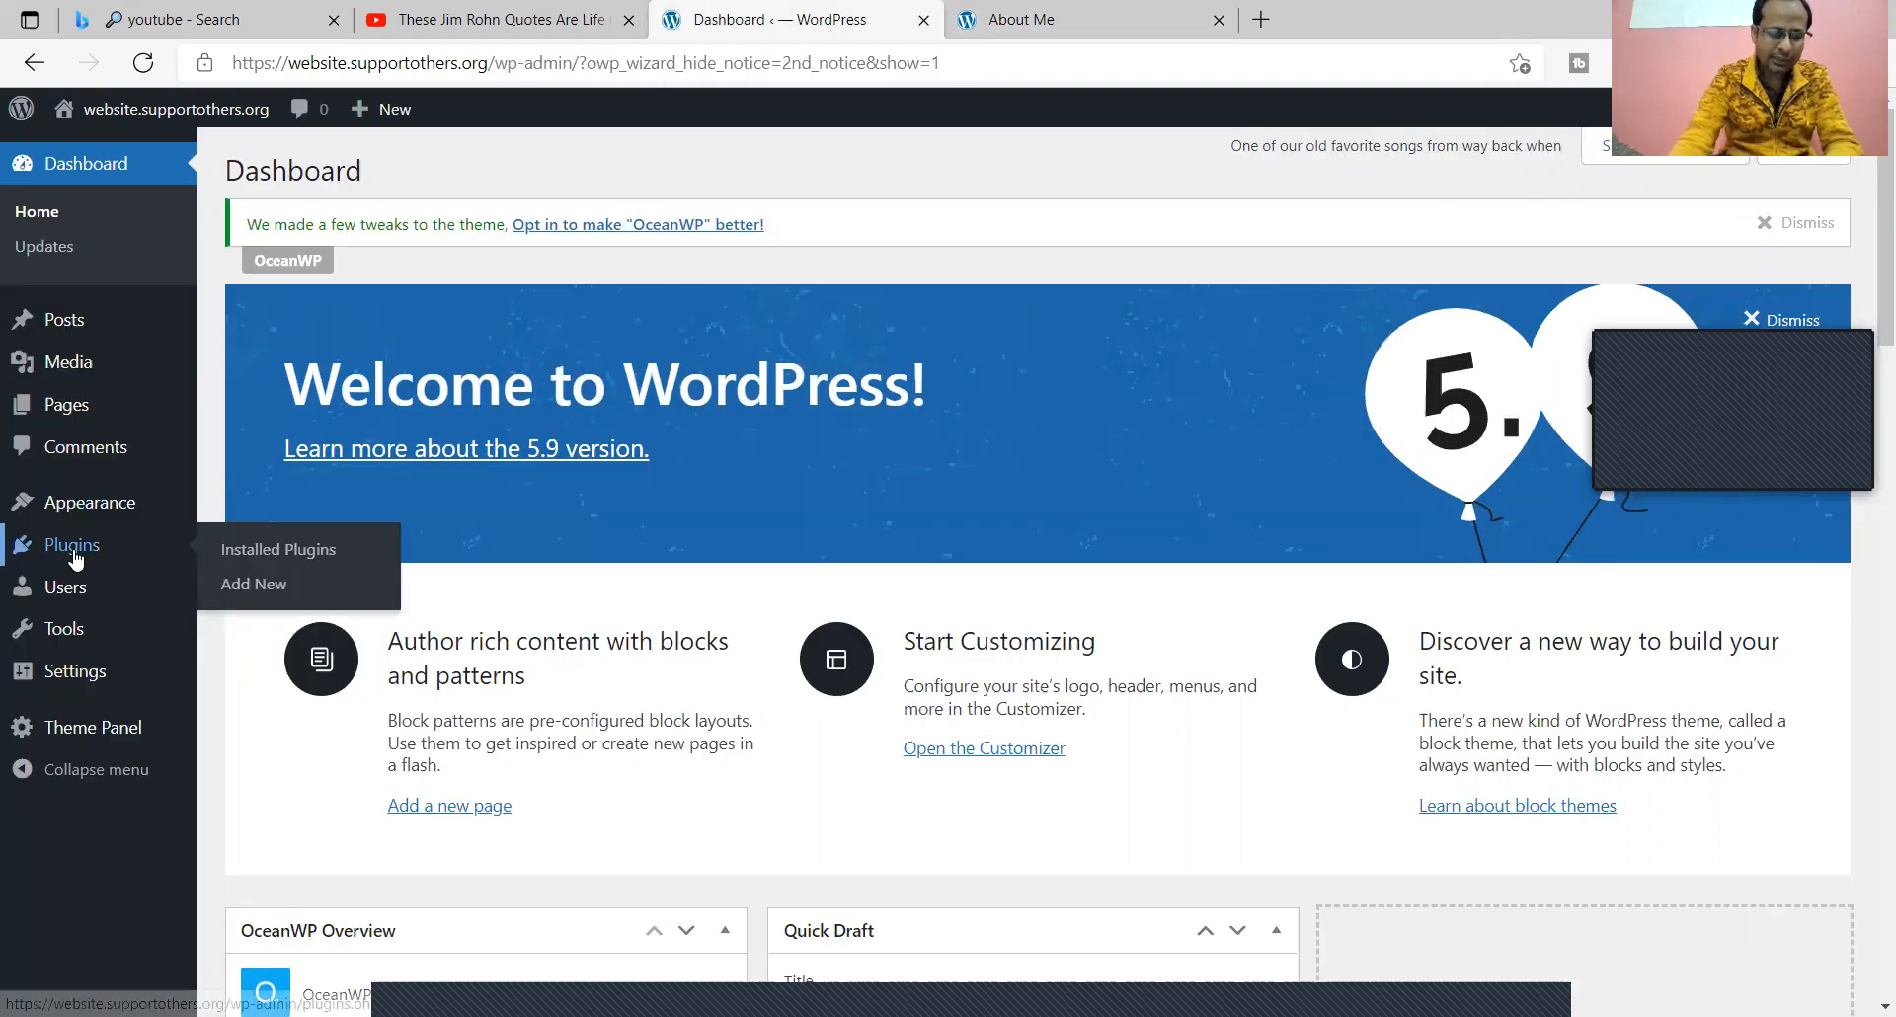
pyautogui.click(293, 554)
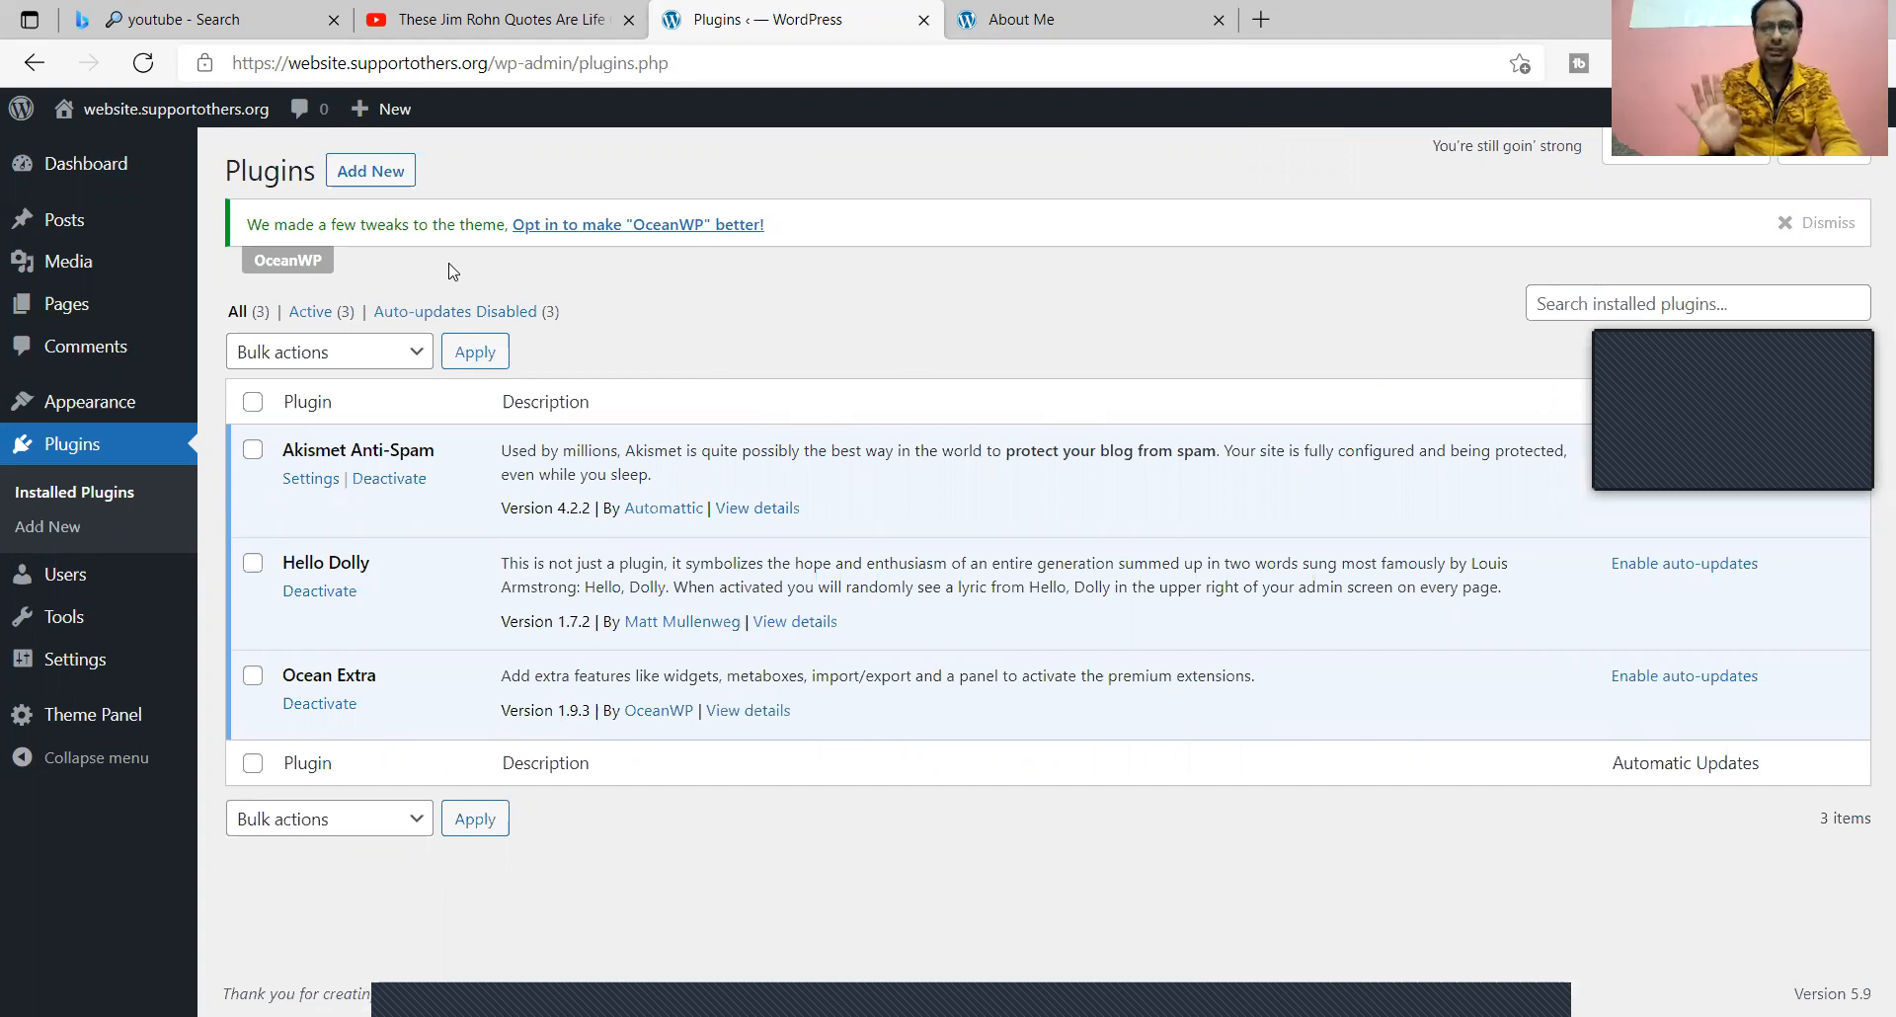
# - Look at the site's About Me and home pages, then return to Installed Plugins
pyautogui.click(1083, 10)
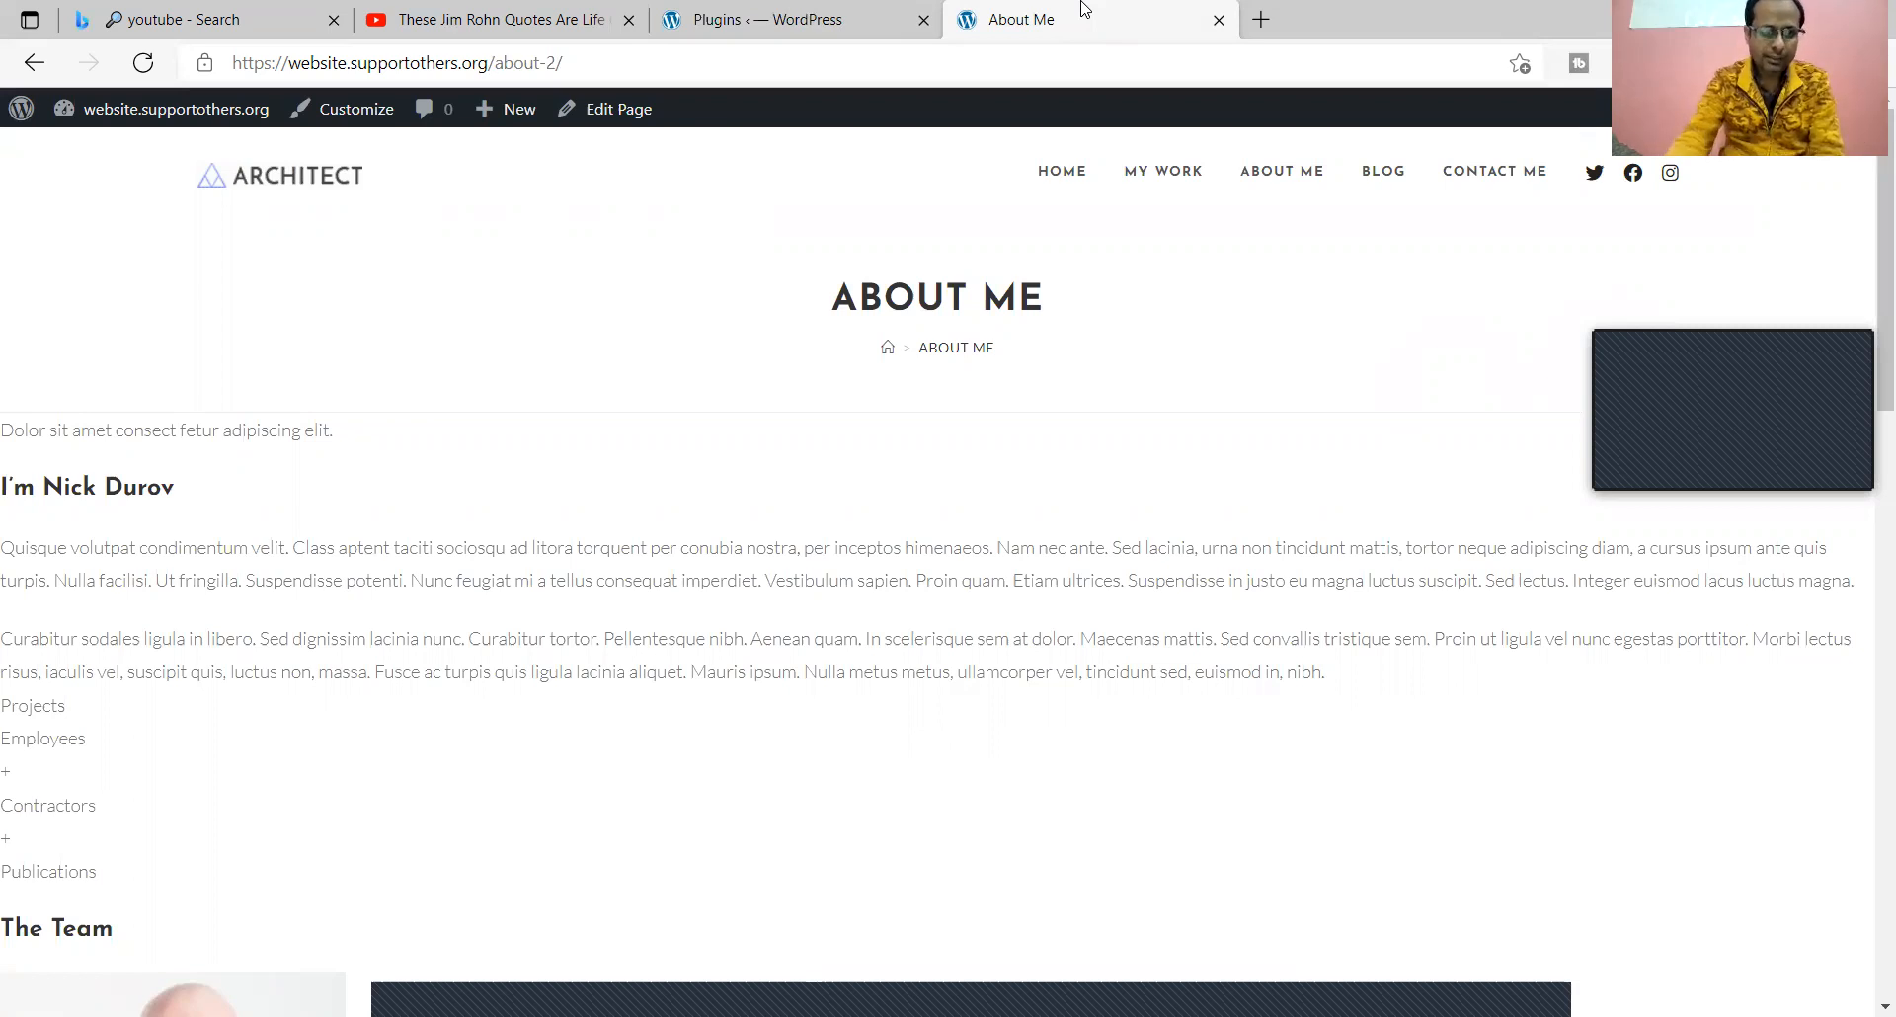
pyautogui.click(1066, 173)
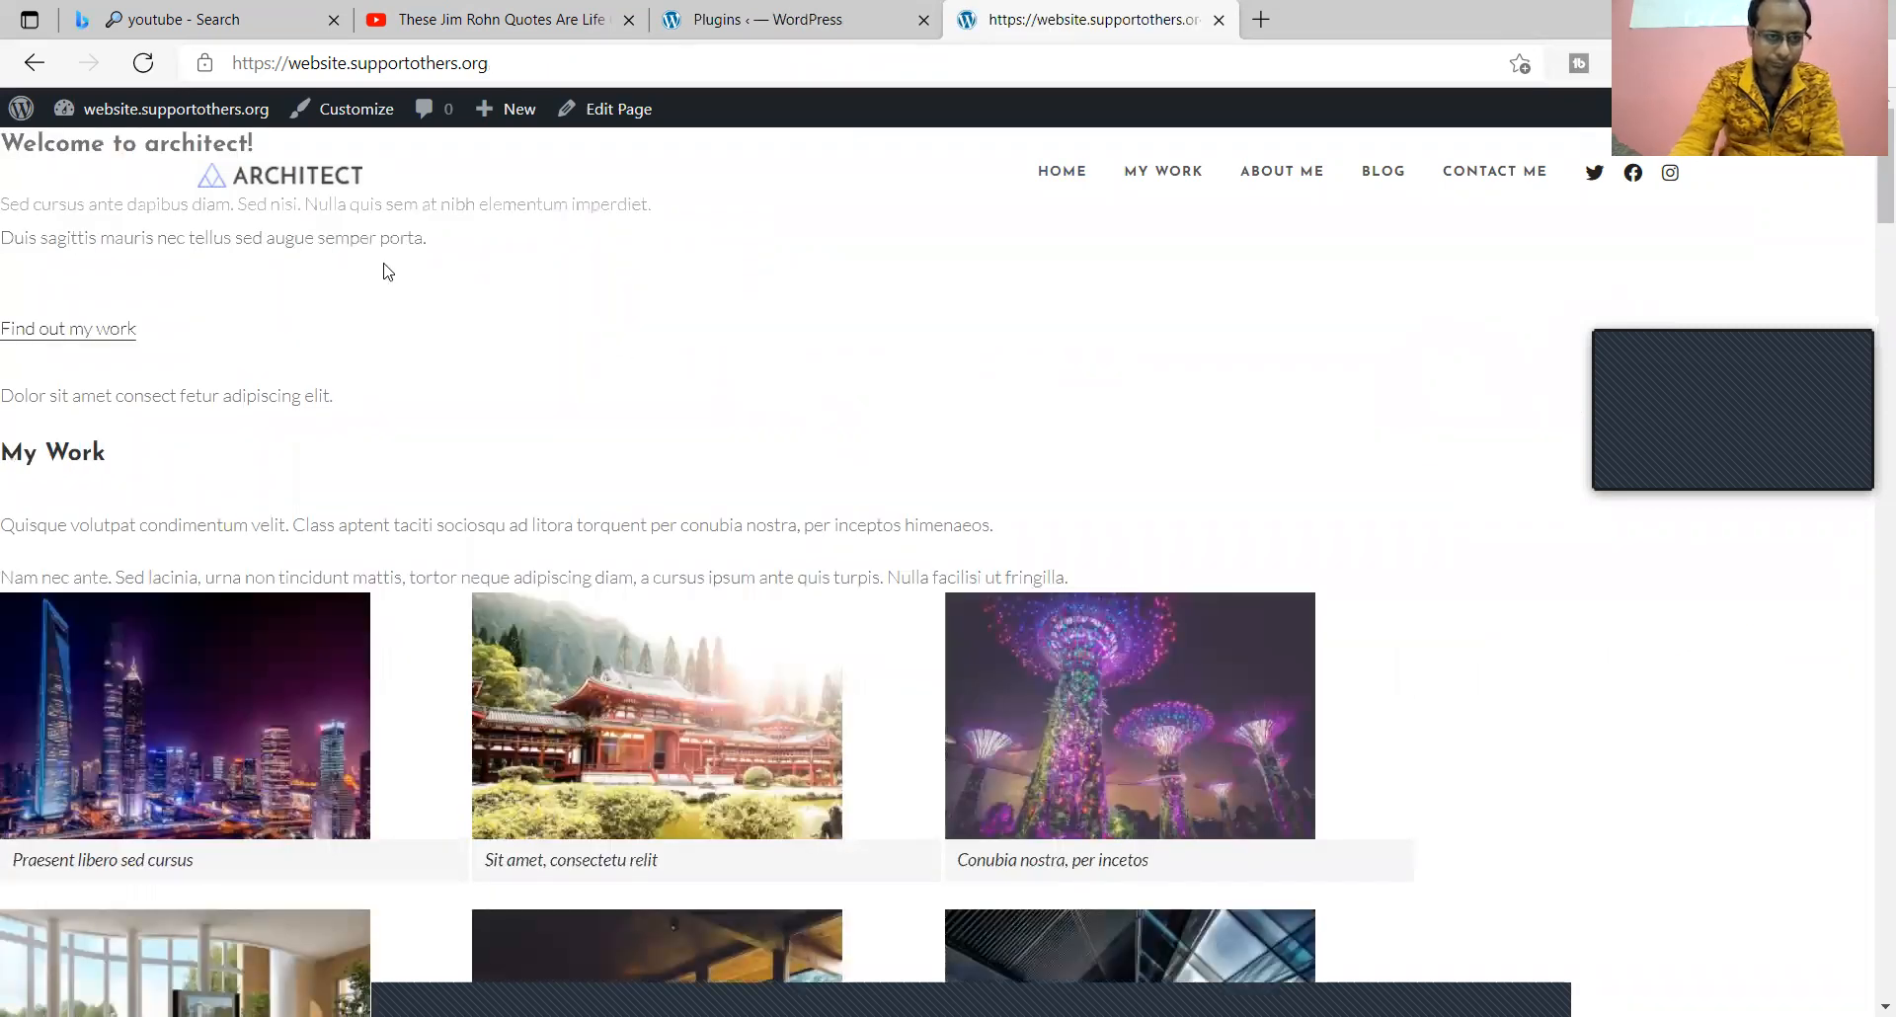
pyautogui.click(773, 9)
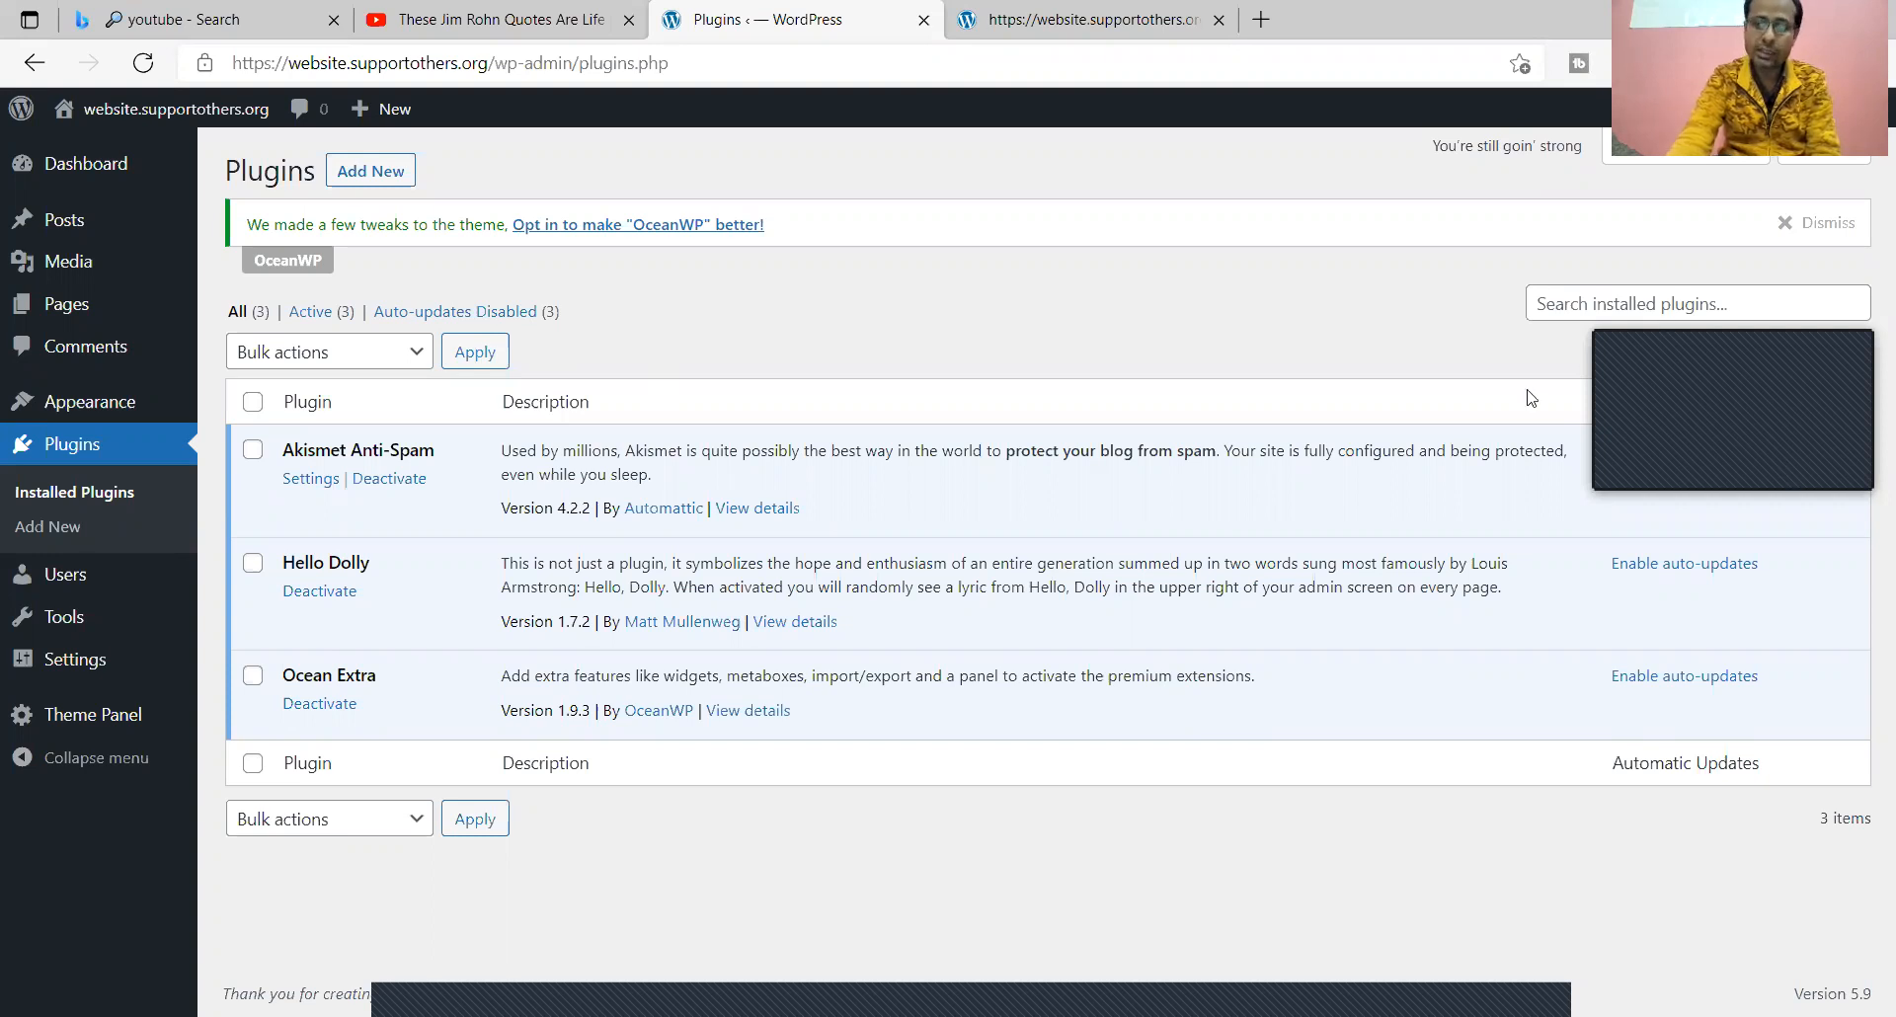
# - Search installed plugins for 'elementor', find no match, then go to Plugins > Add New
pyautogui.click(1675, 304)
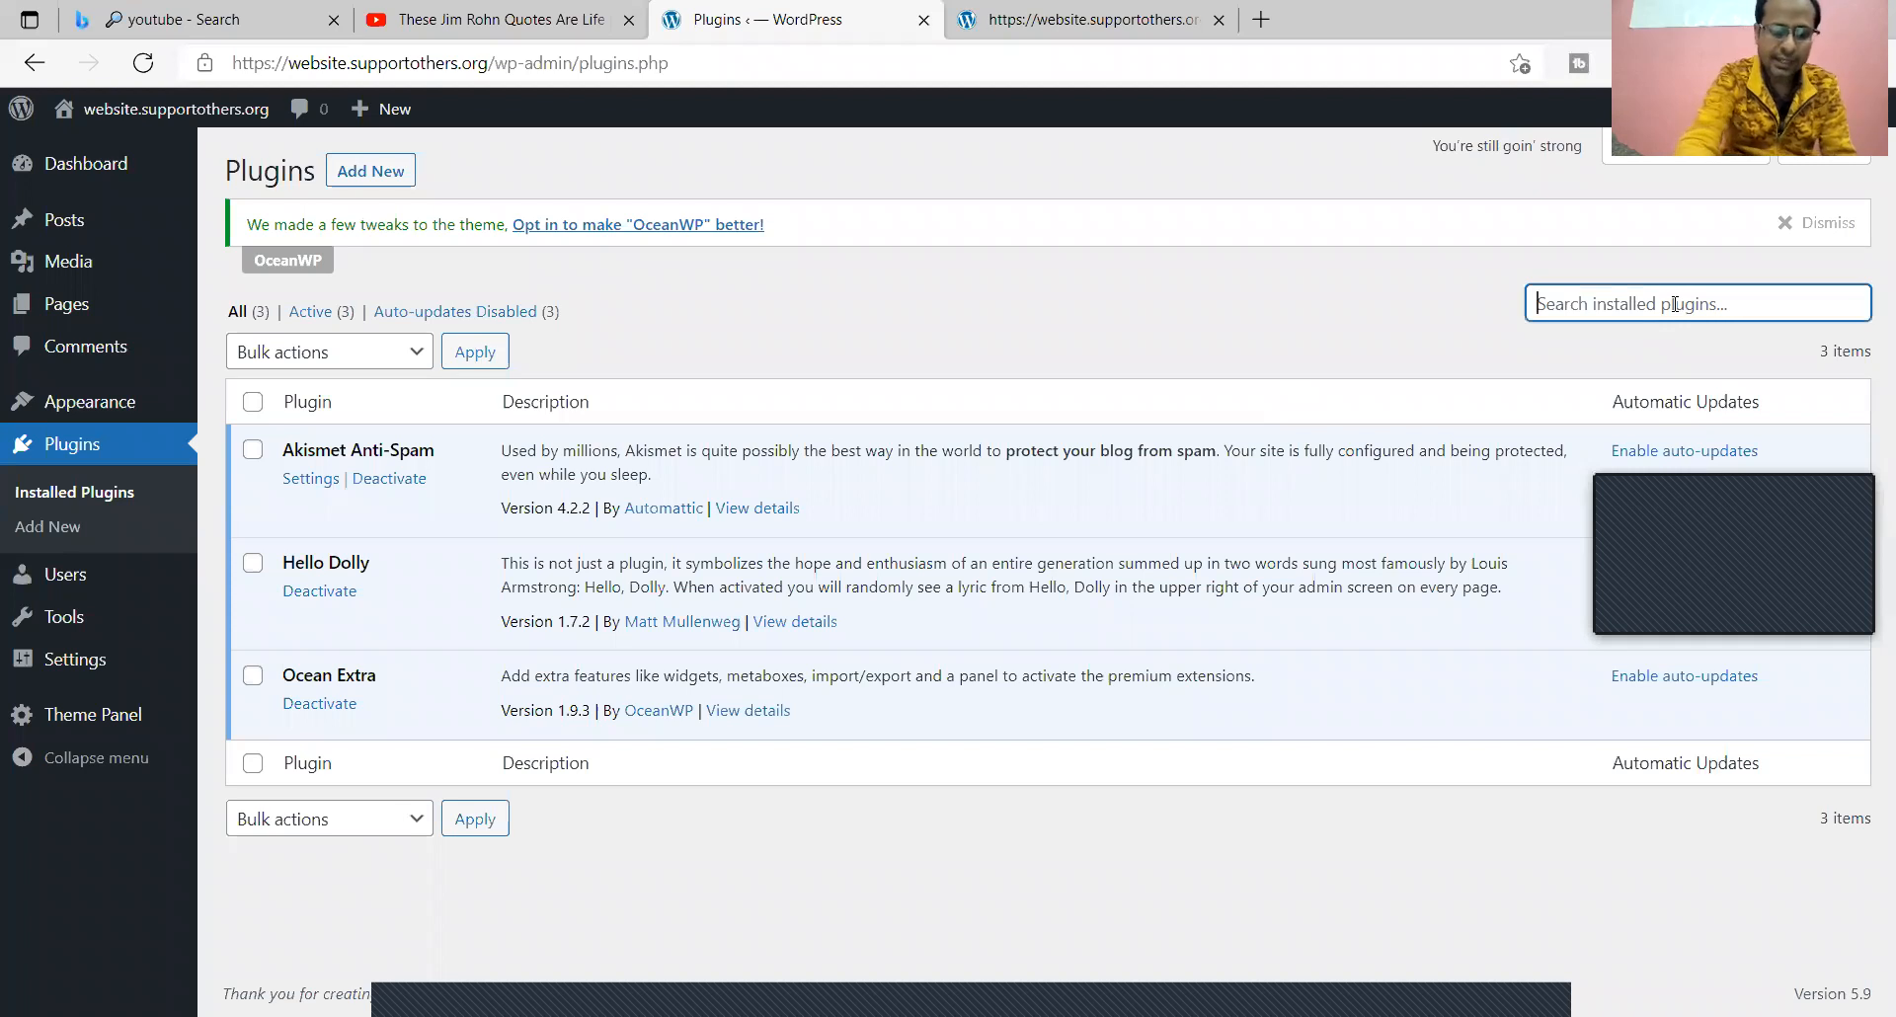
pyautogui.write('ele')
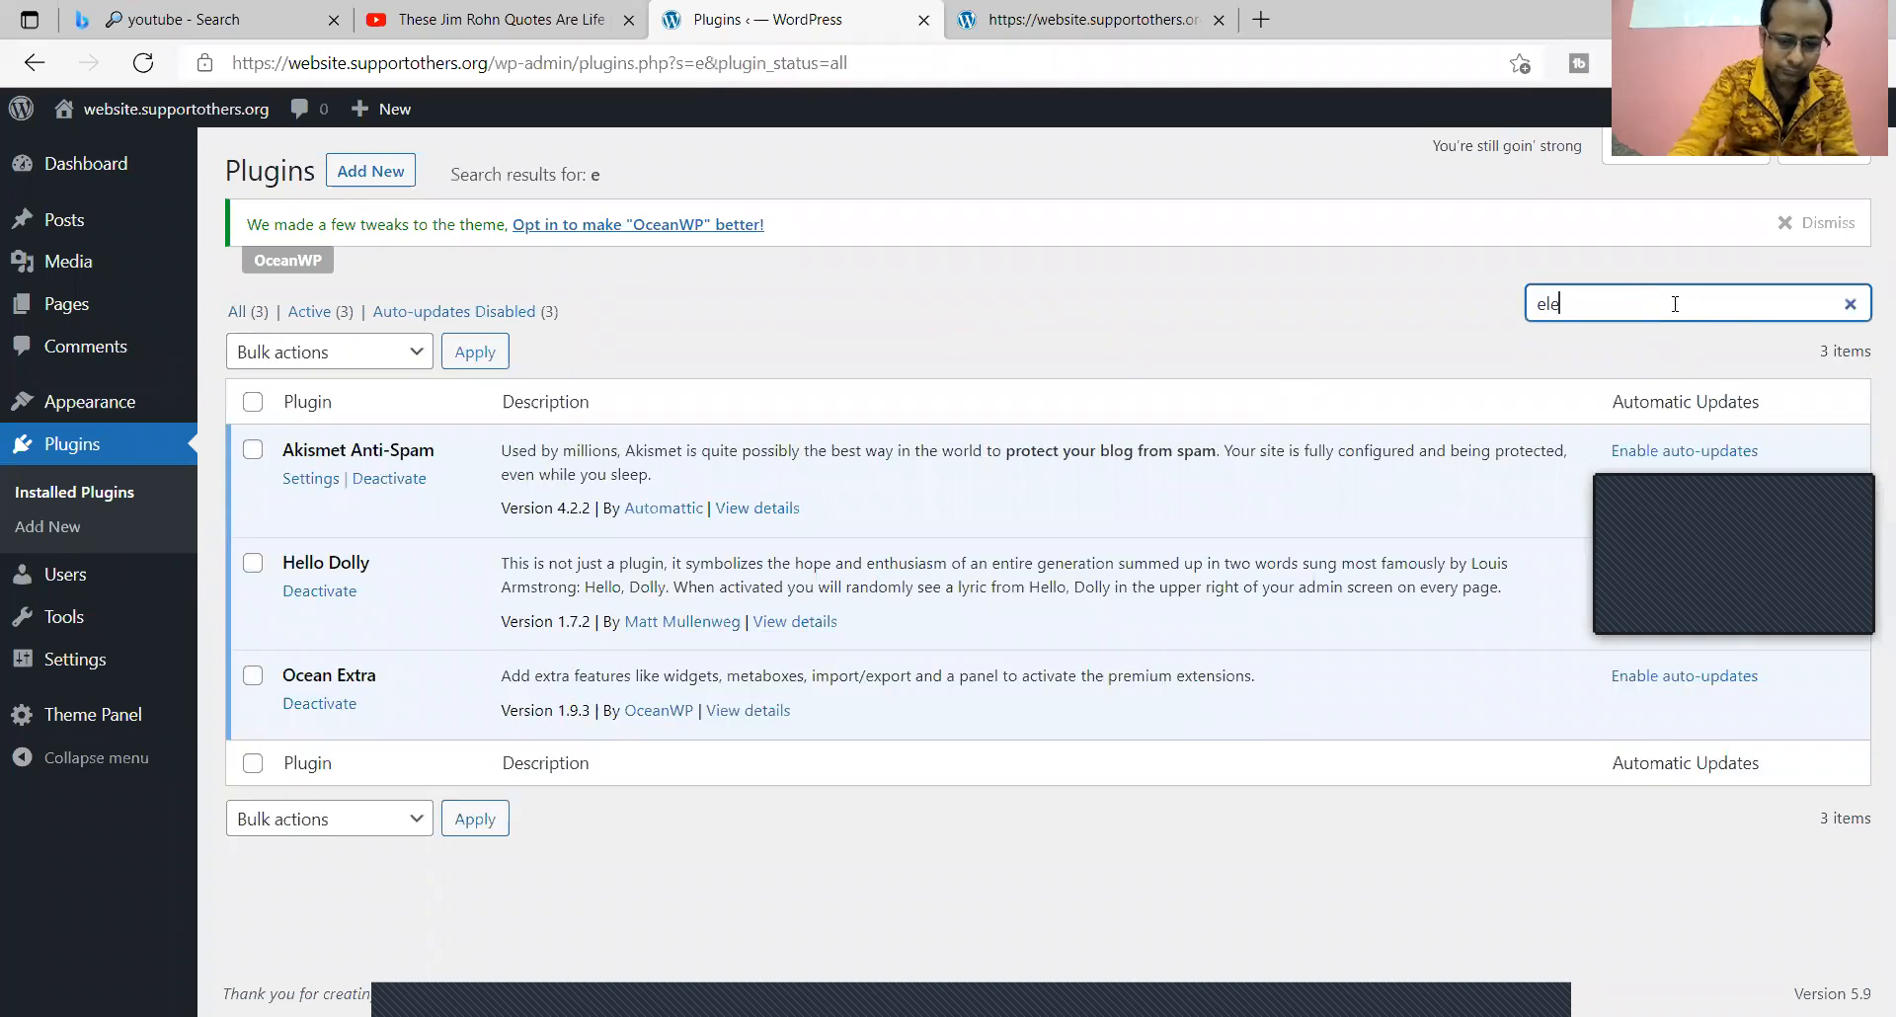
pyautogui.write('me')
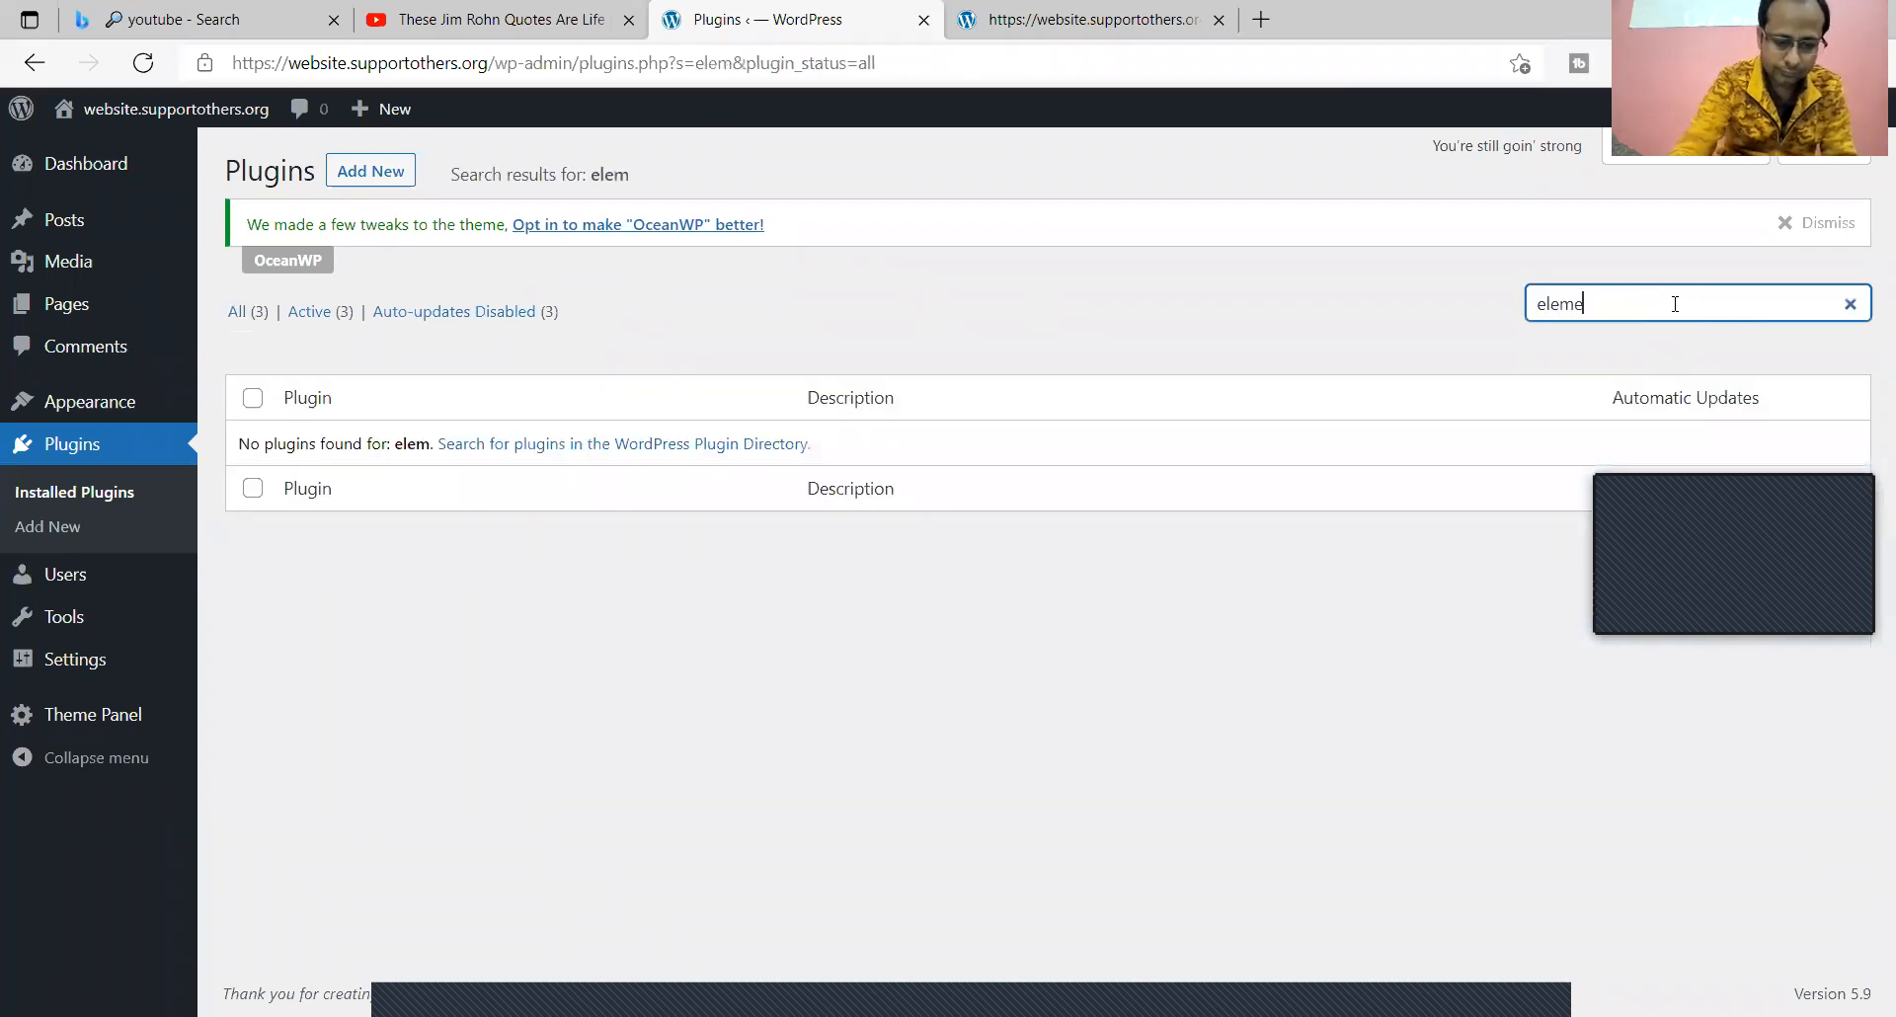
pyautogui.write('ntor')
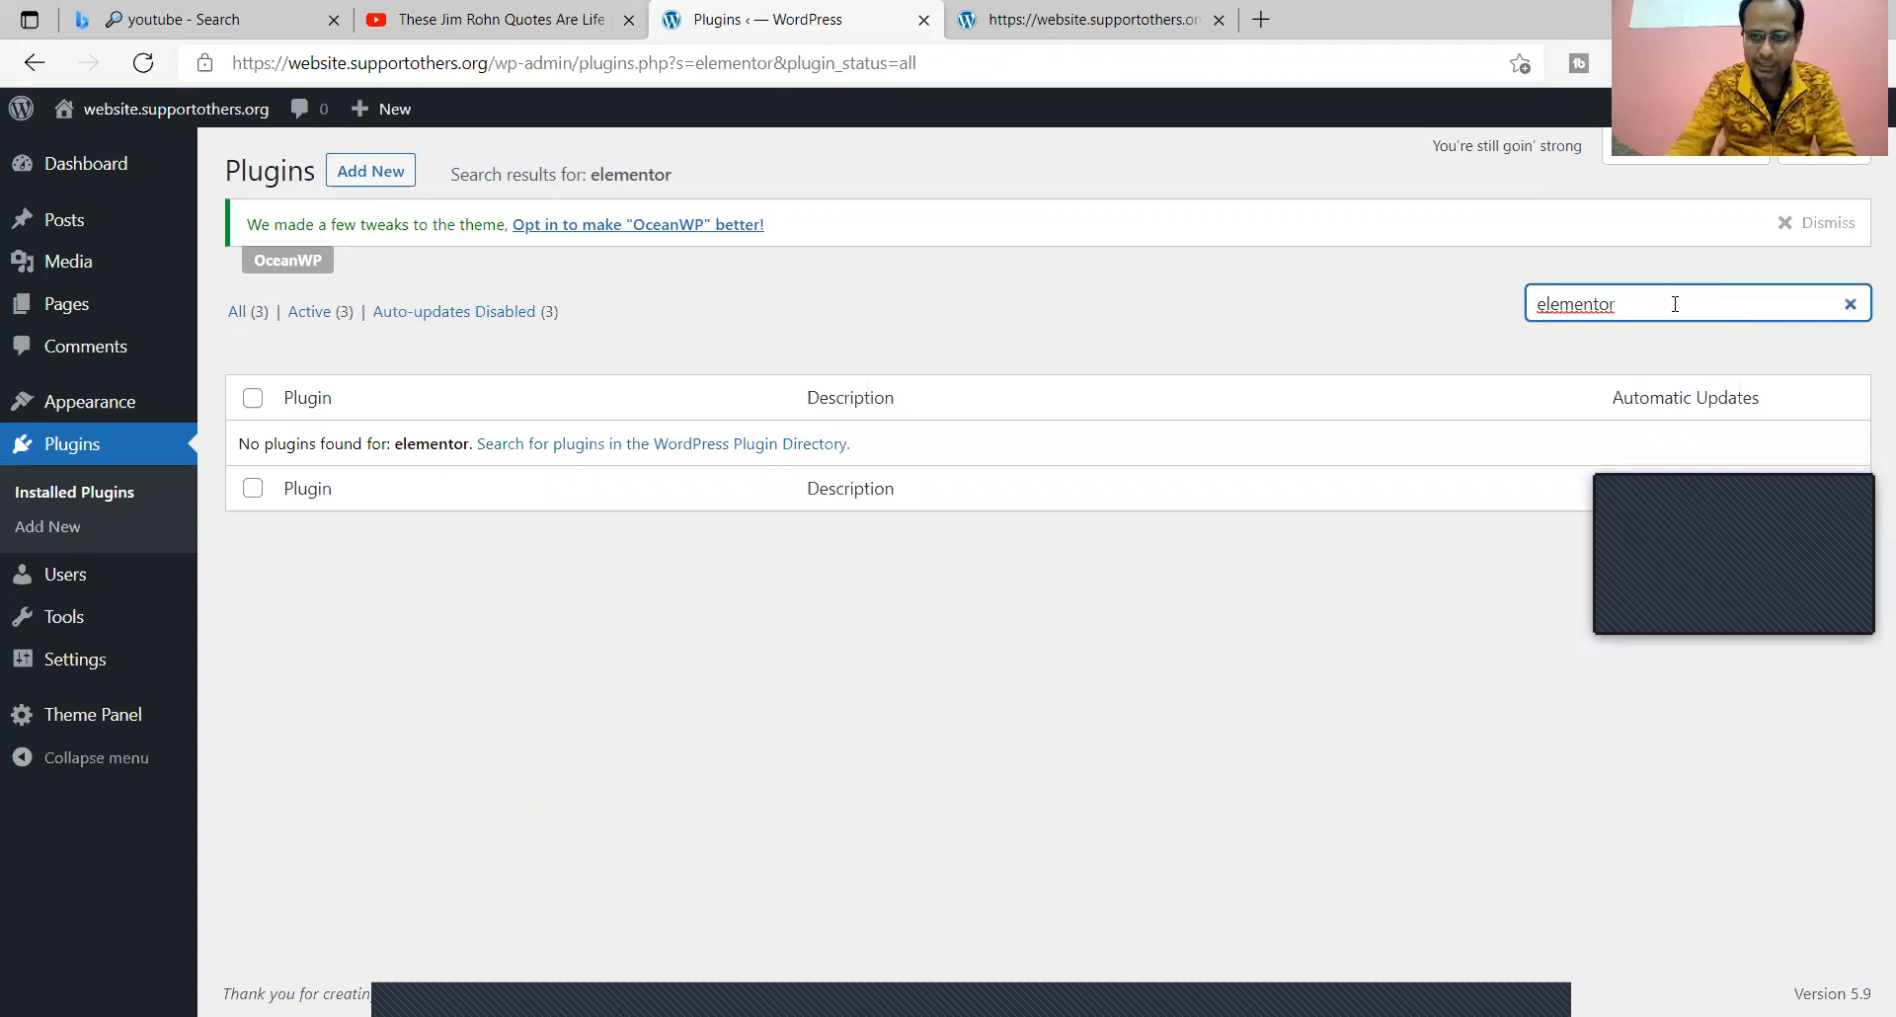
pyautogui.click(385, 183)
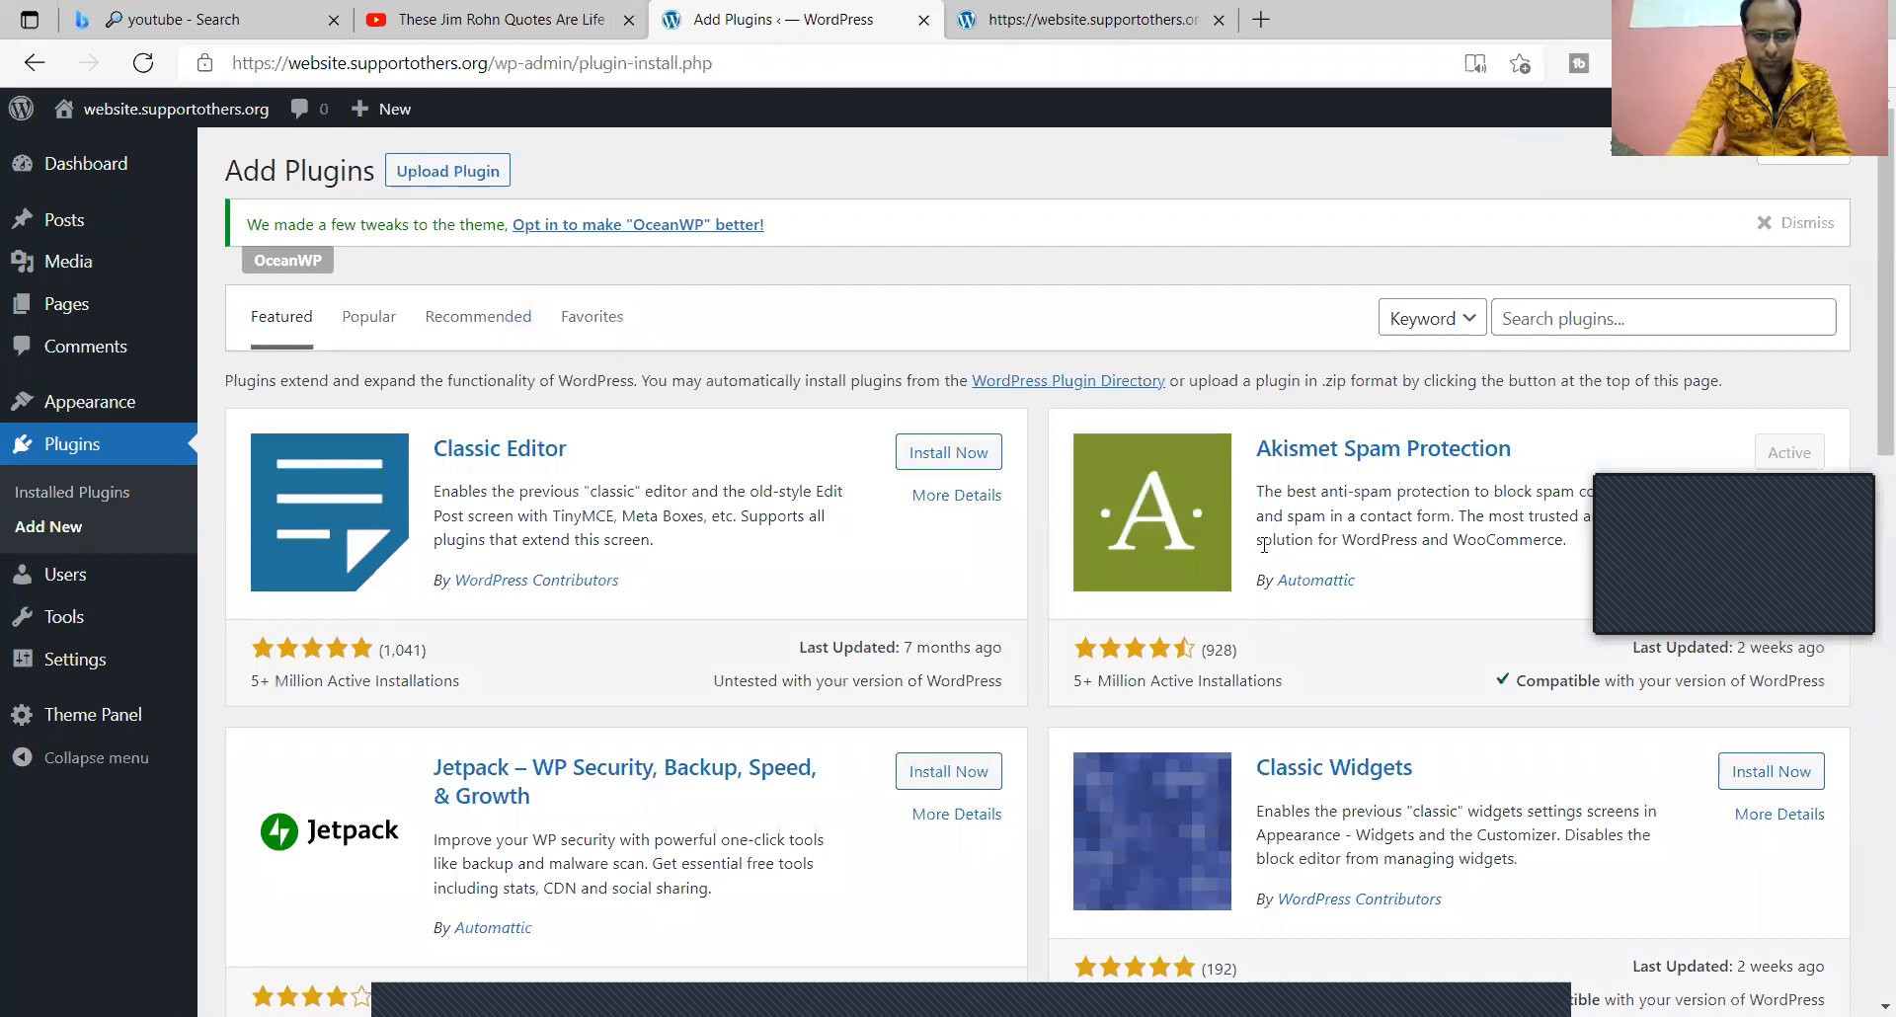
# - Search the plugin directory for 'elementor' and scroll through the 1,036 results
pyautogui.click(1585, 310)
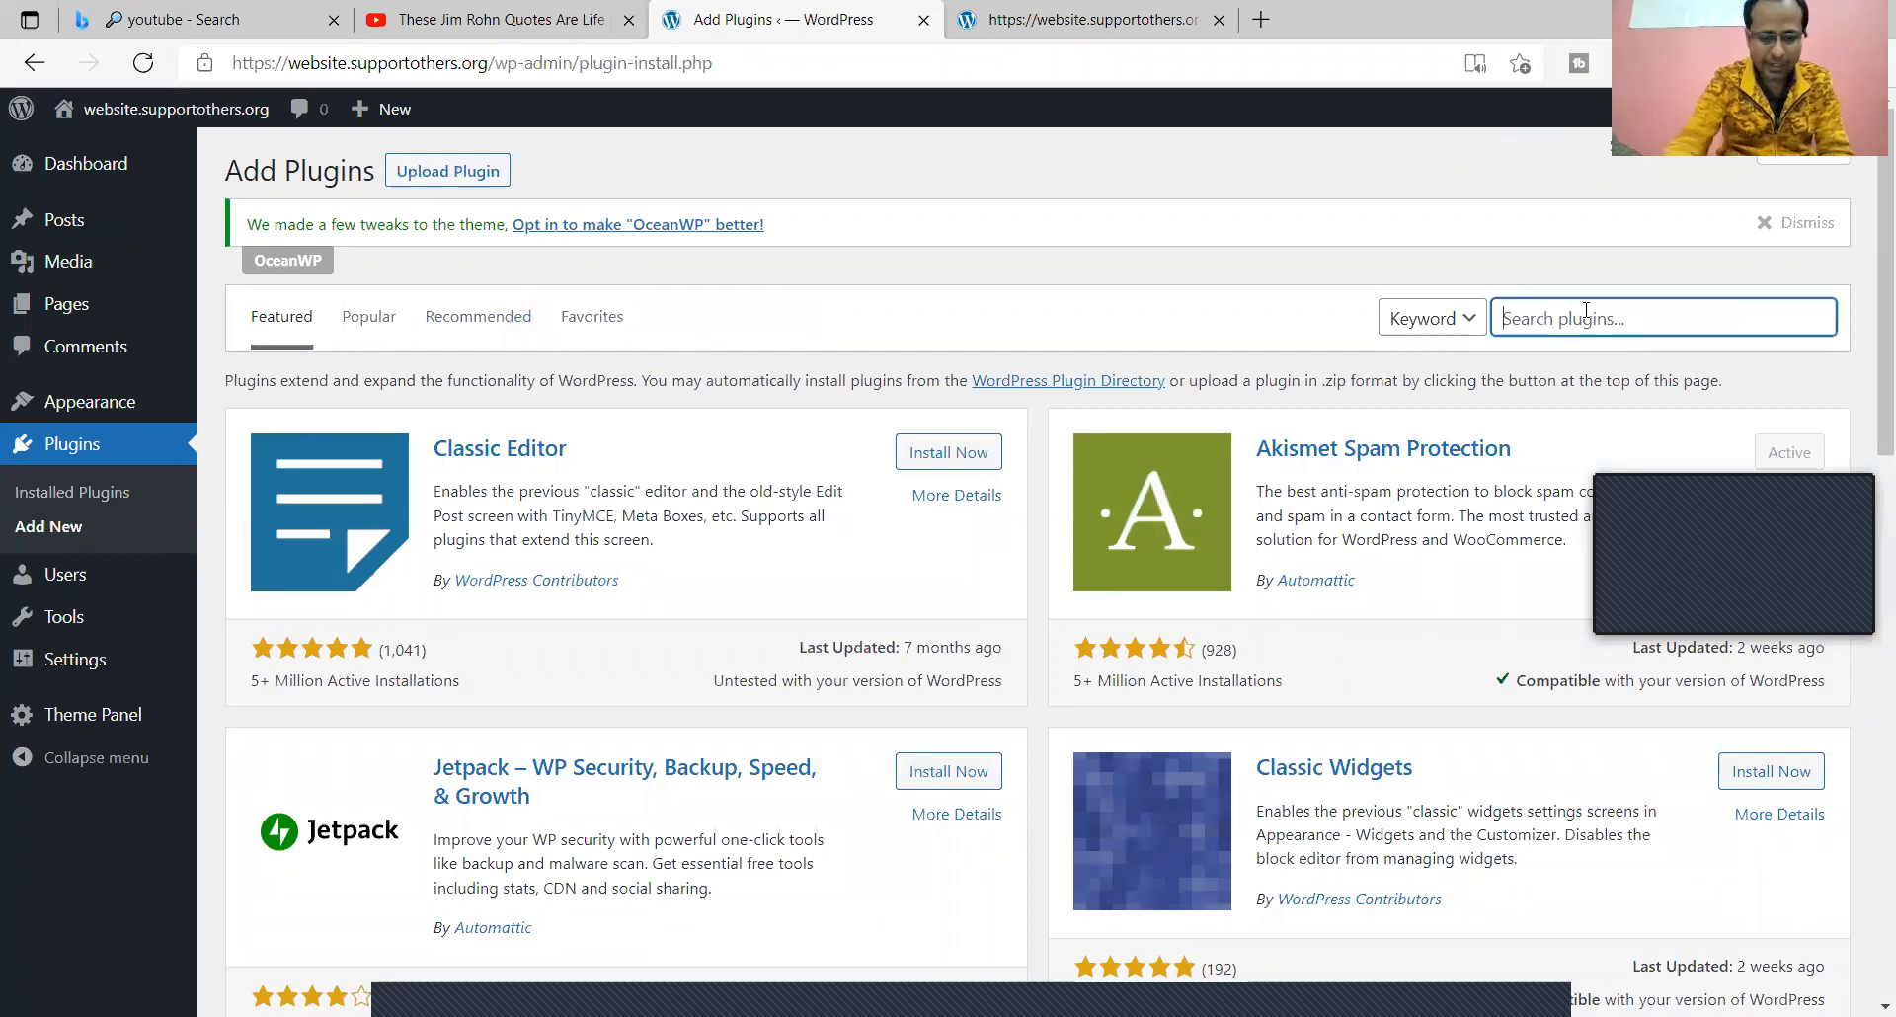
pyautogui.write('e')
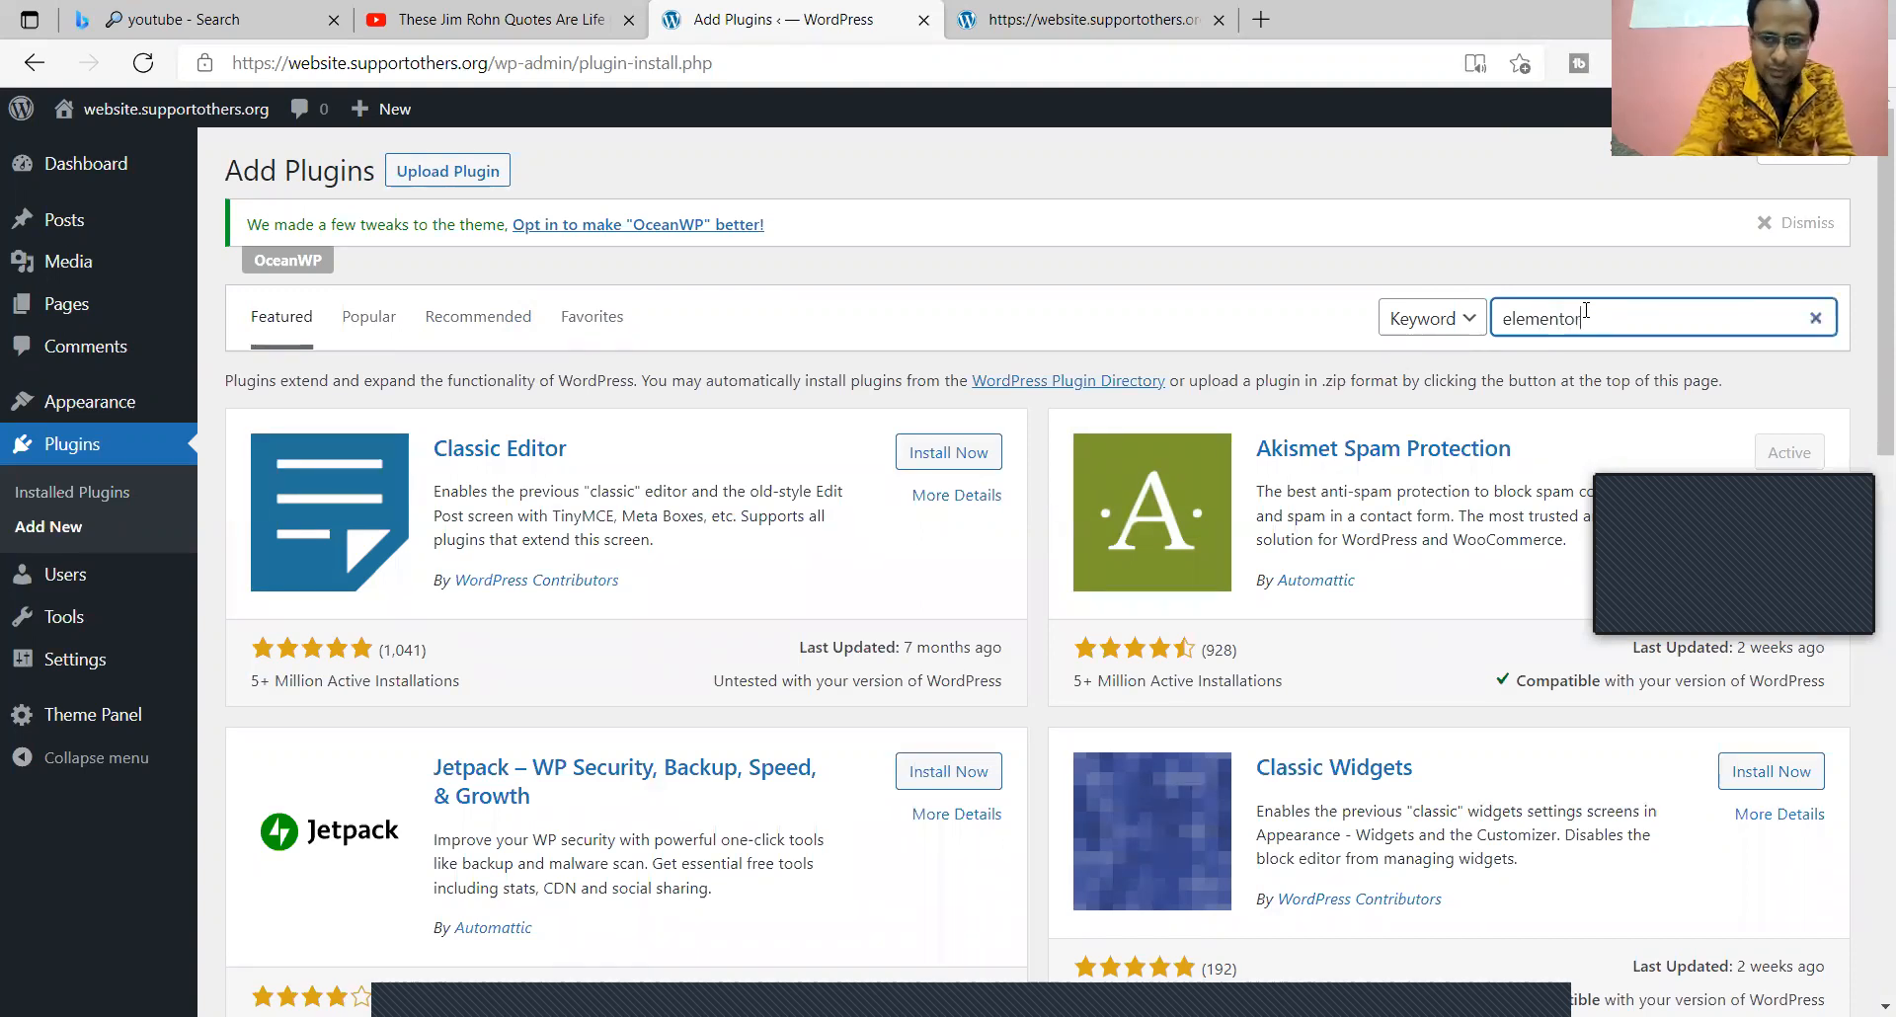
pyautogui.write('lementor')
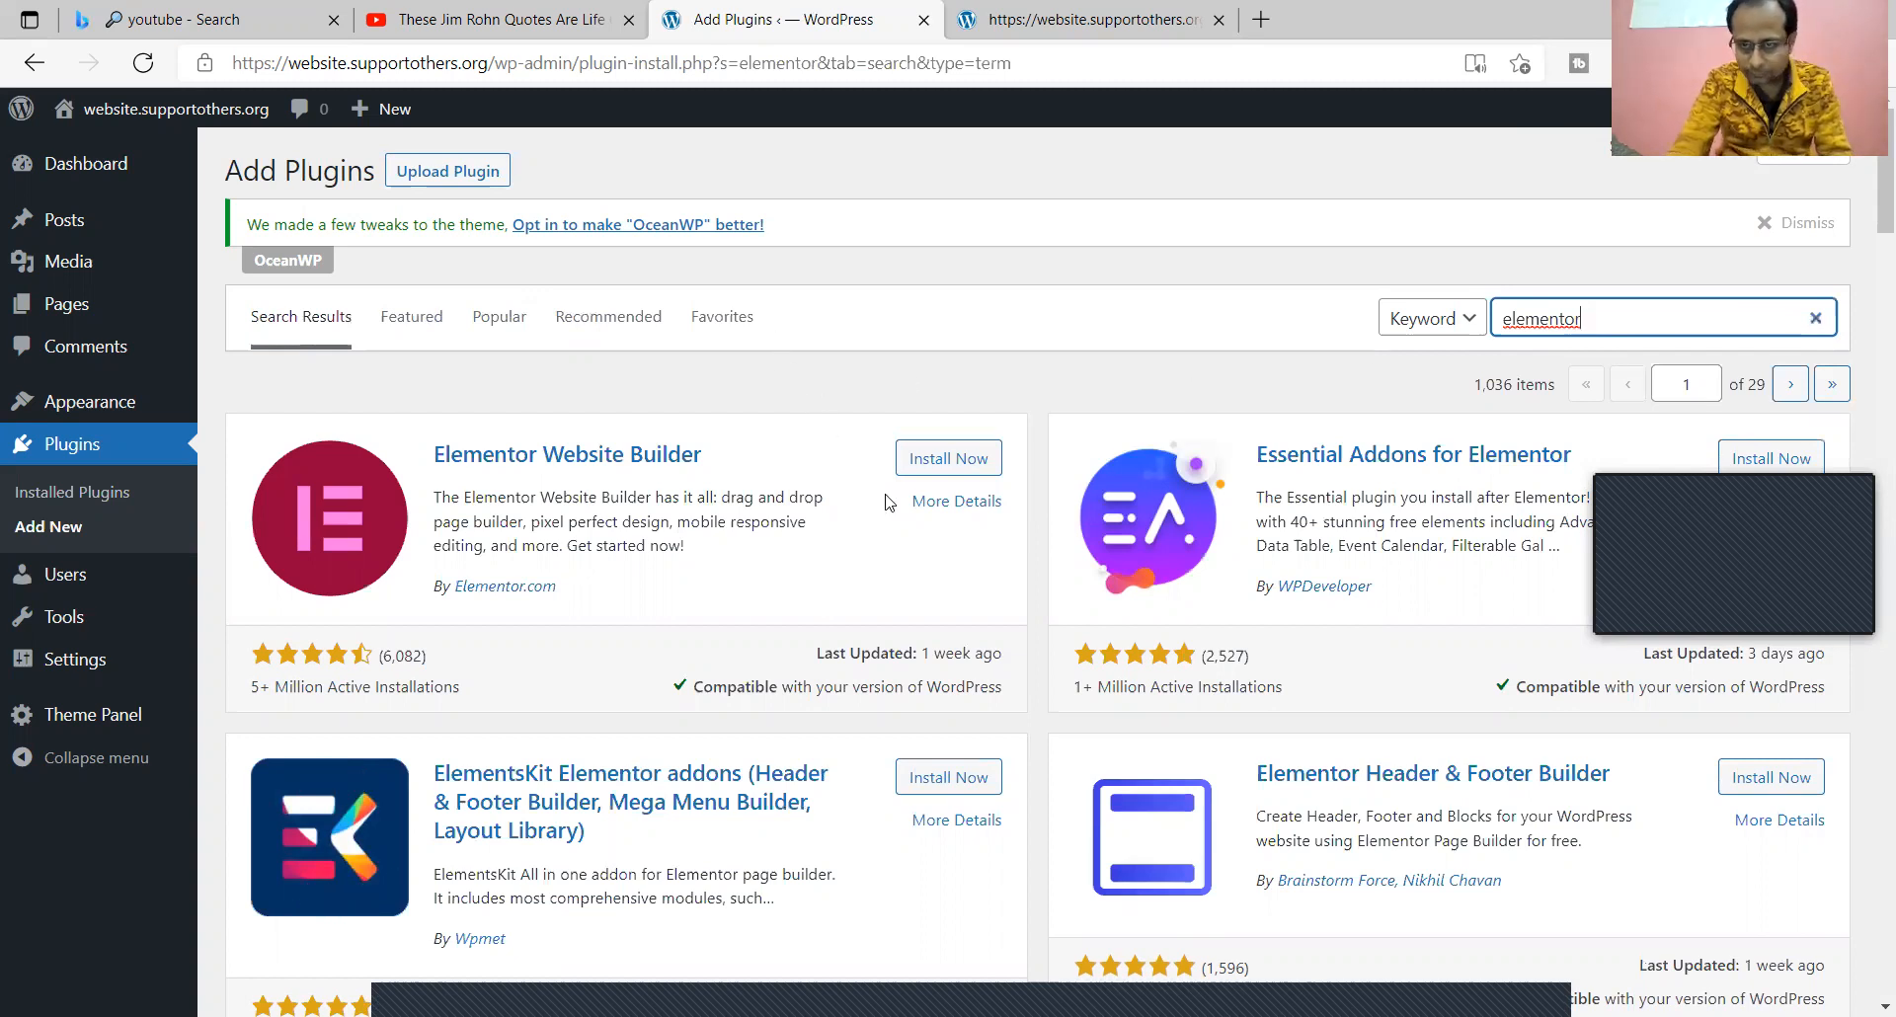
pyautogui.scroll(-3, 983, 533)
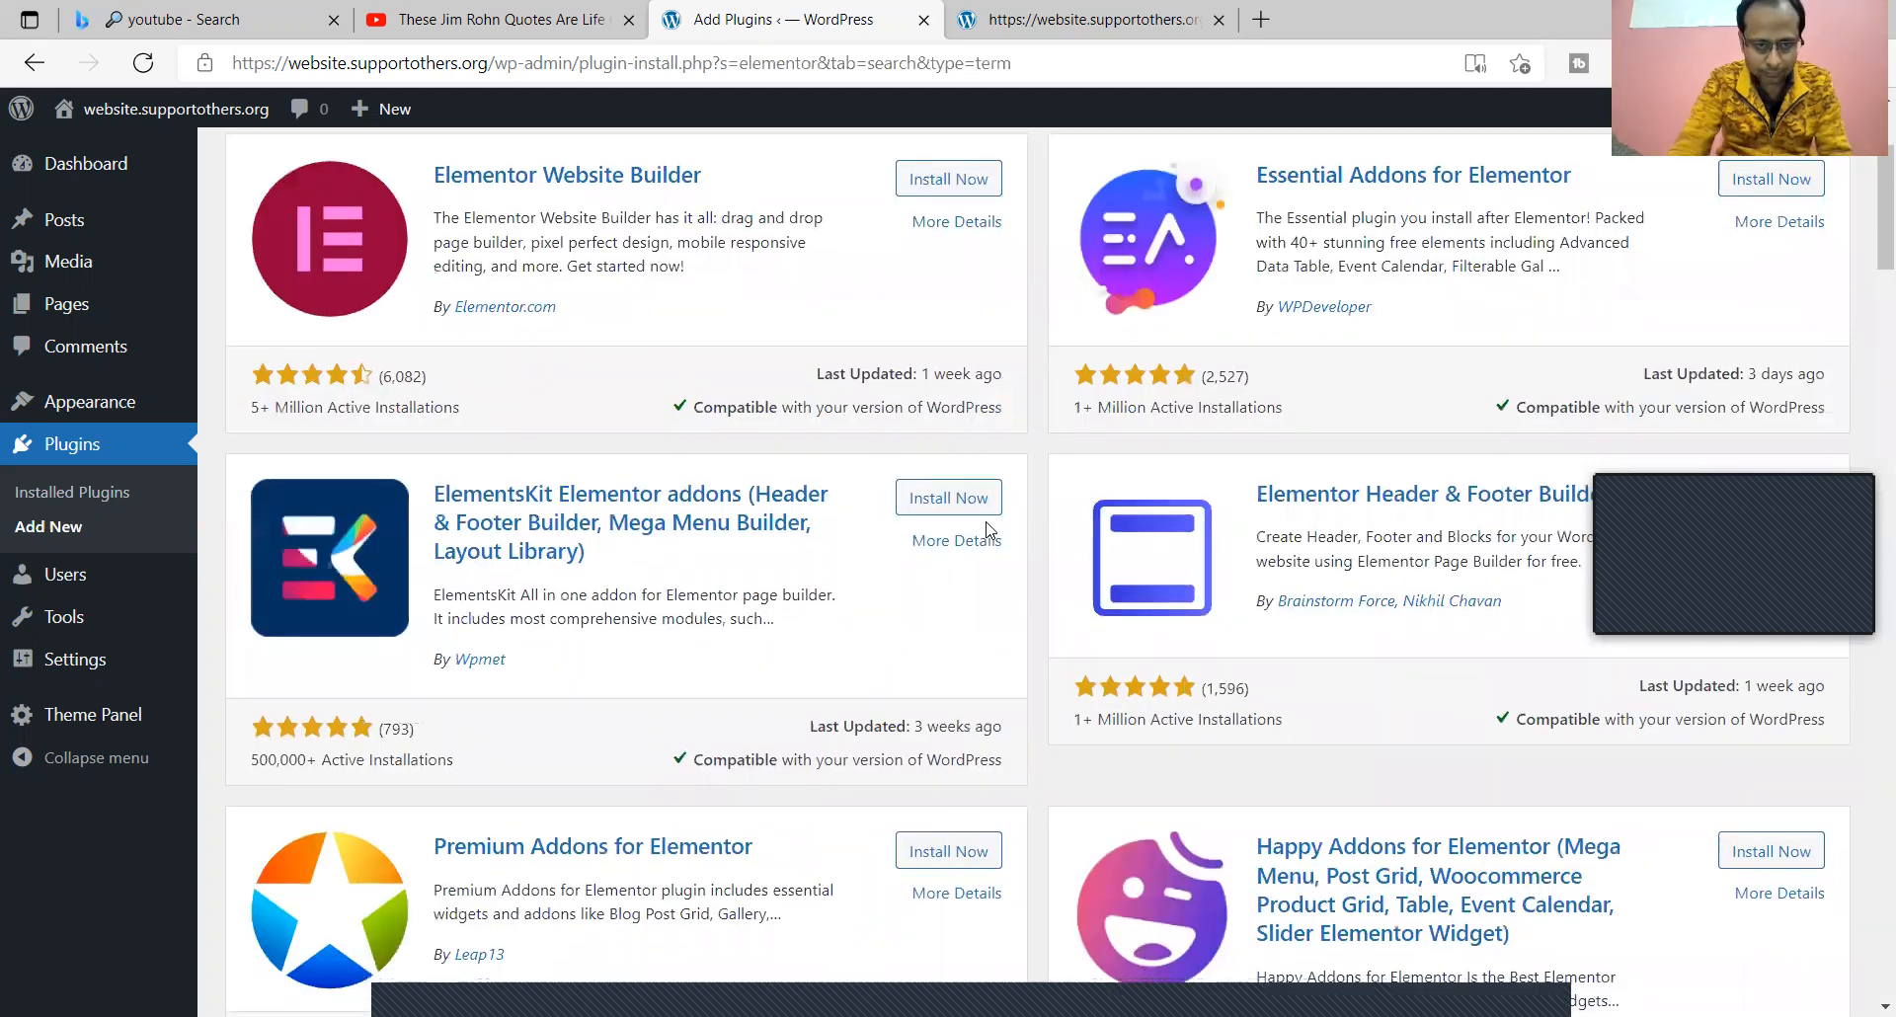
pyautogui.scroll(-15, 990, 534)
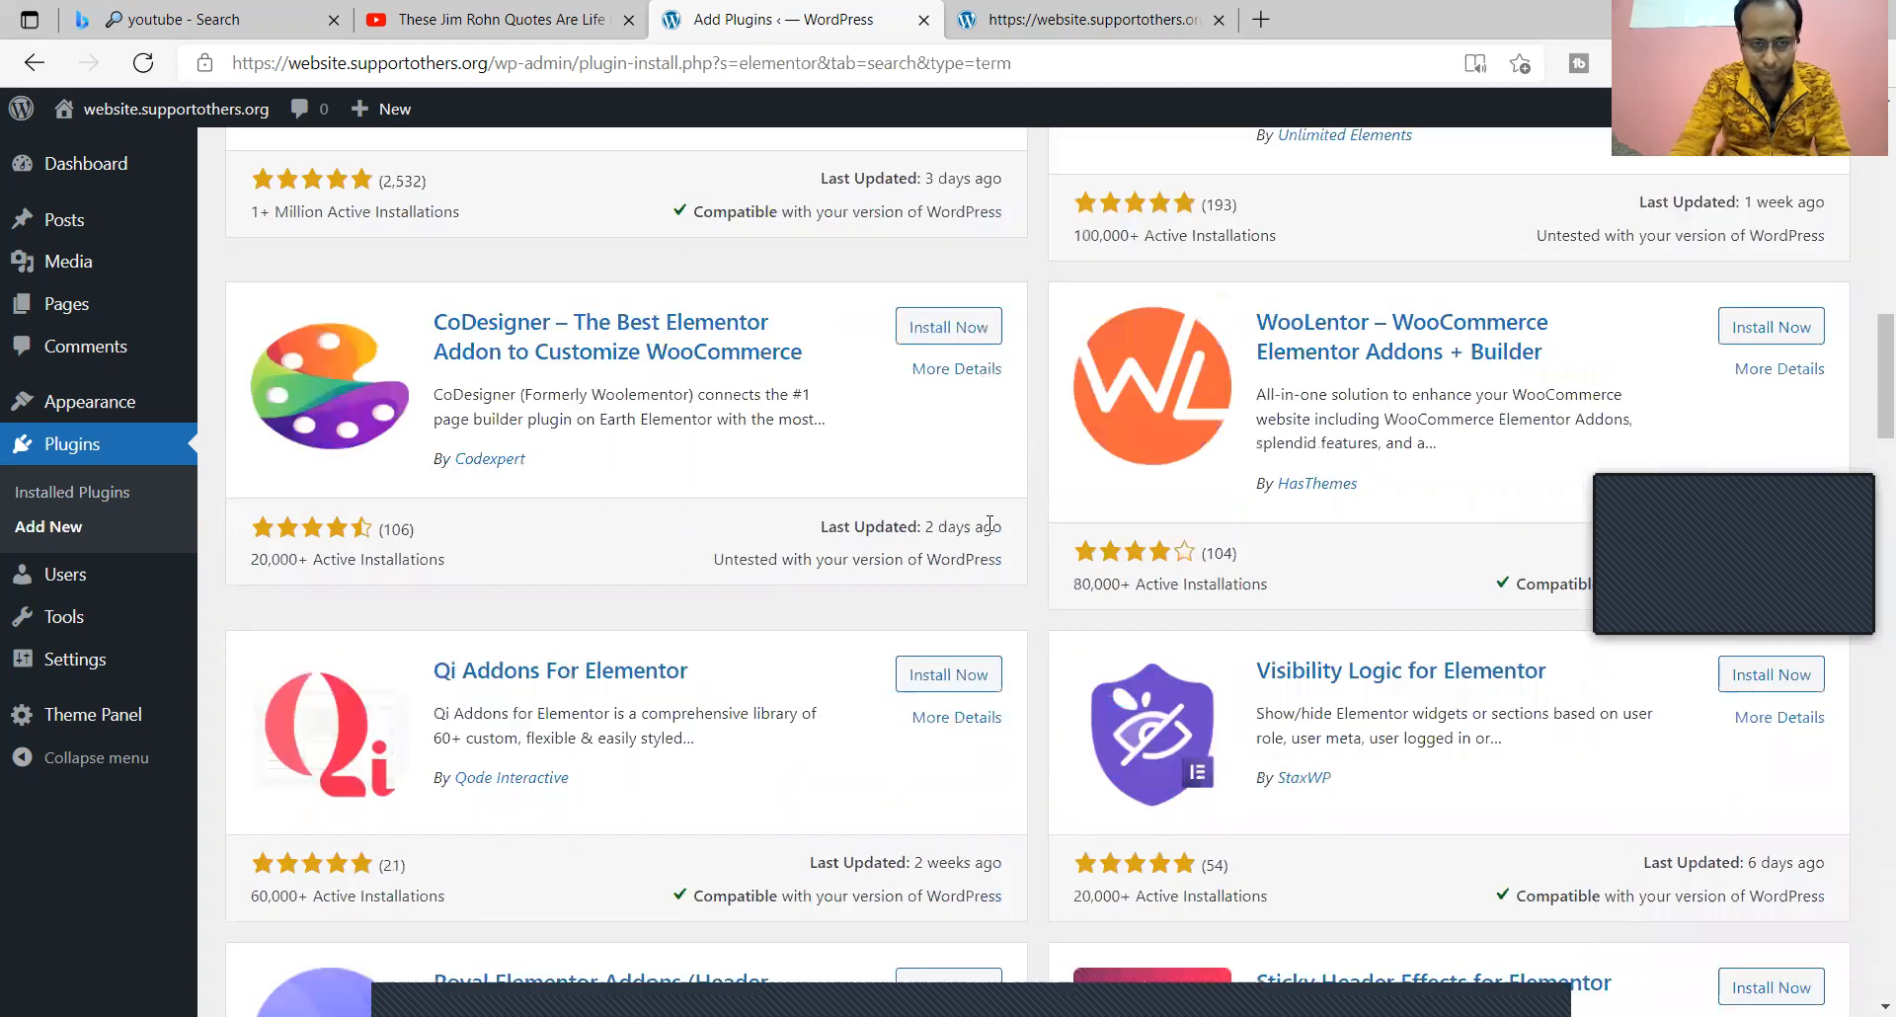
pyautogui.scroll(15, 987, 513)
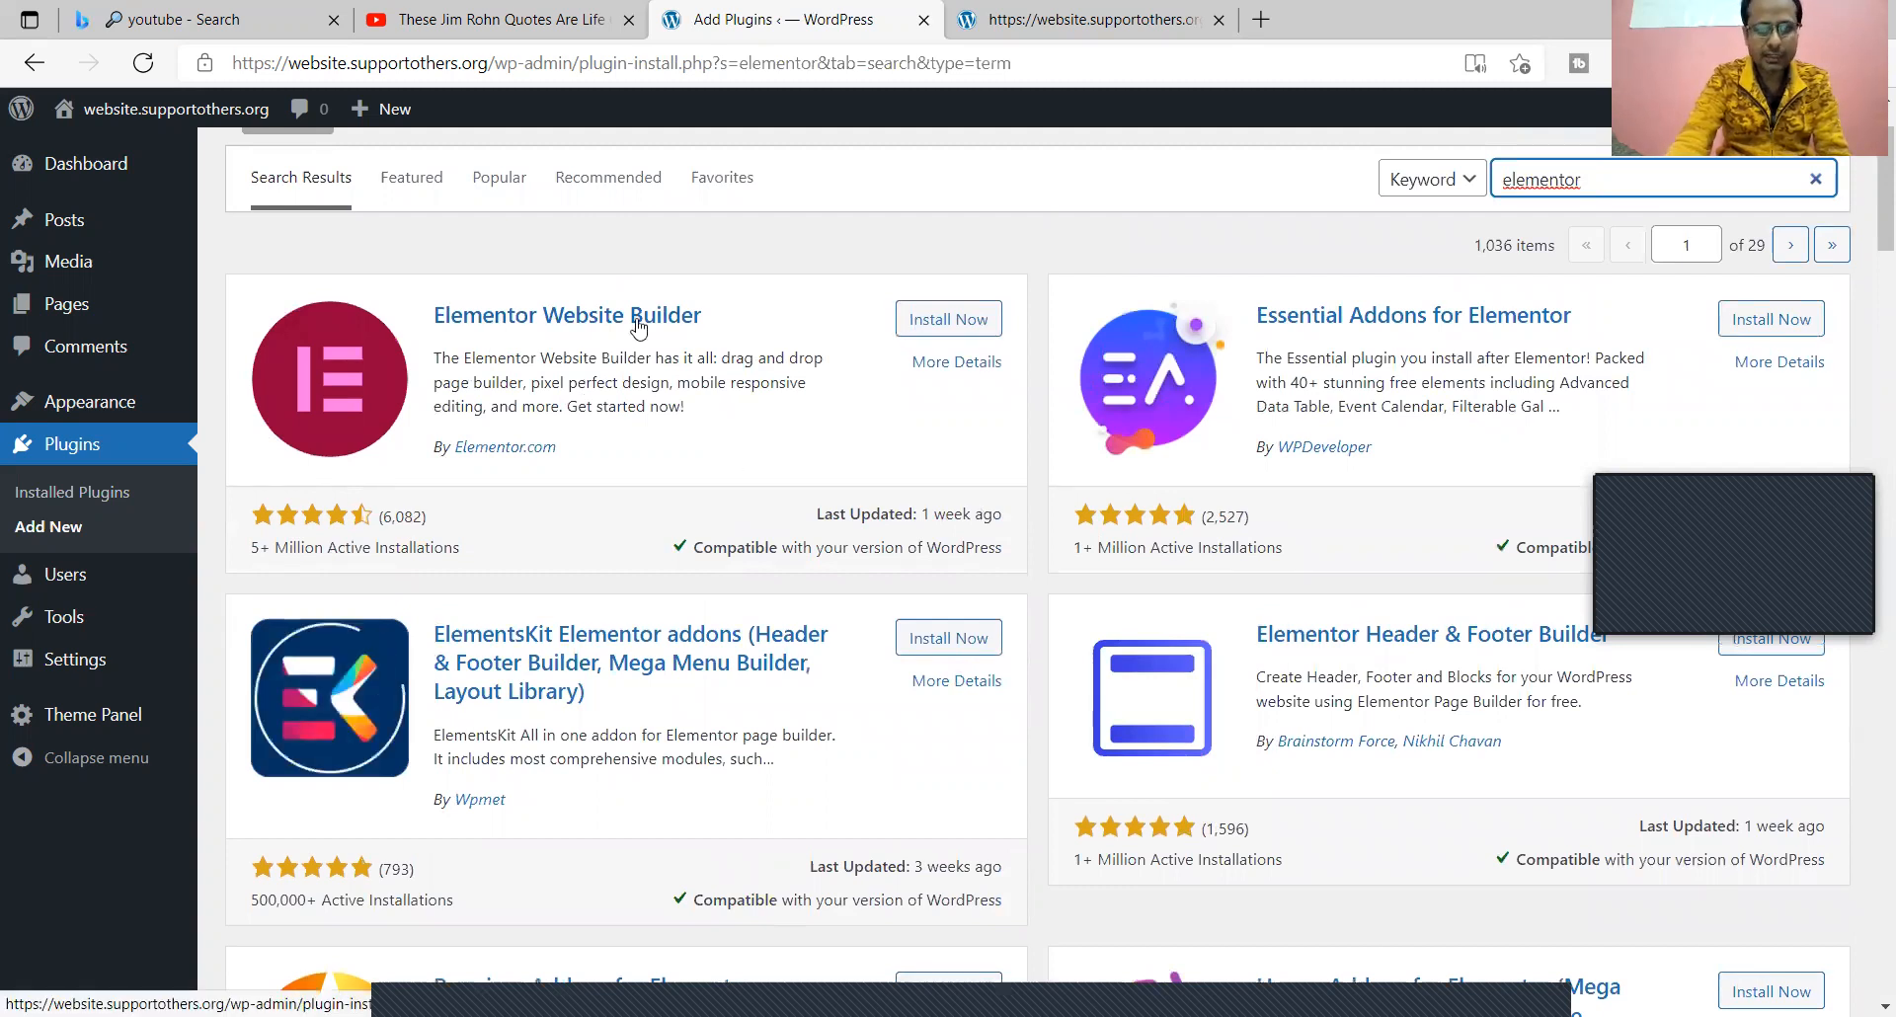
pyautogui.scroll(-2, 268, 407)
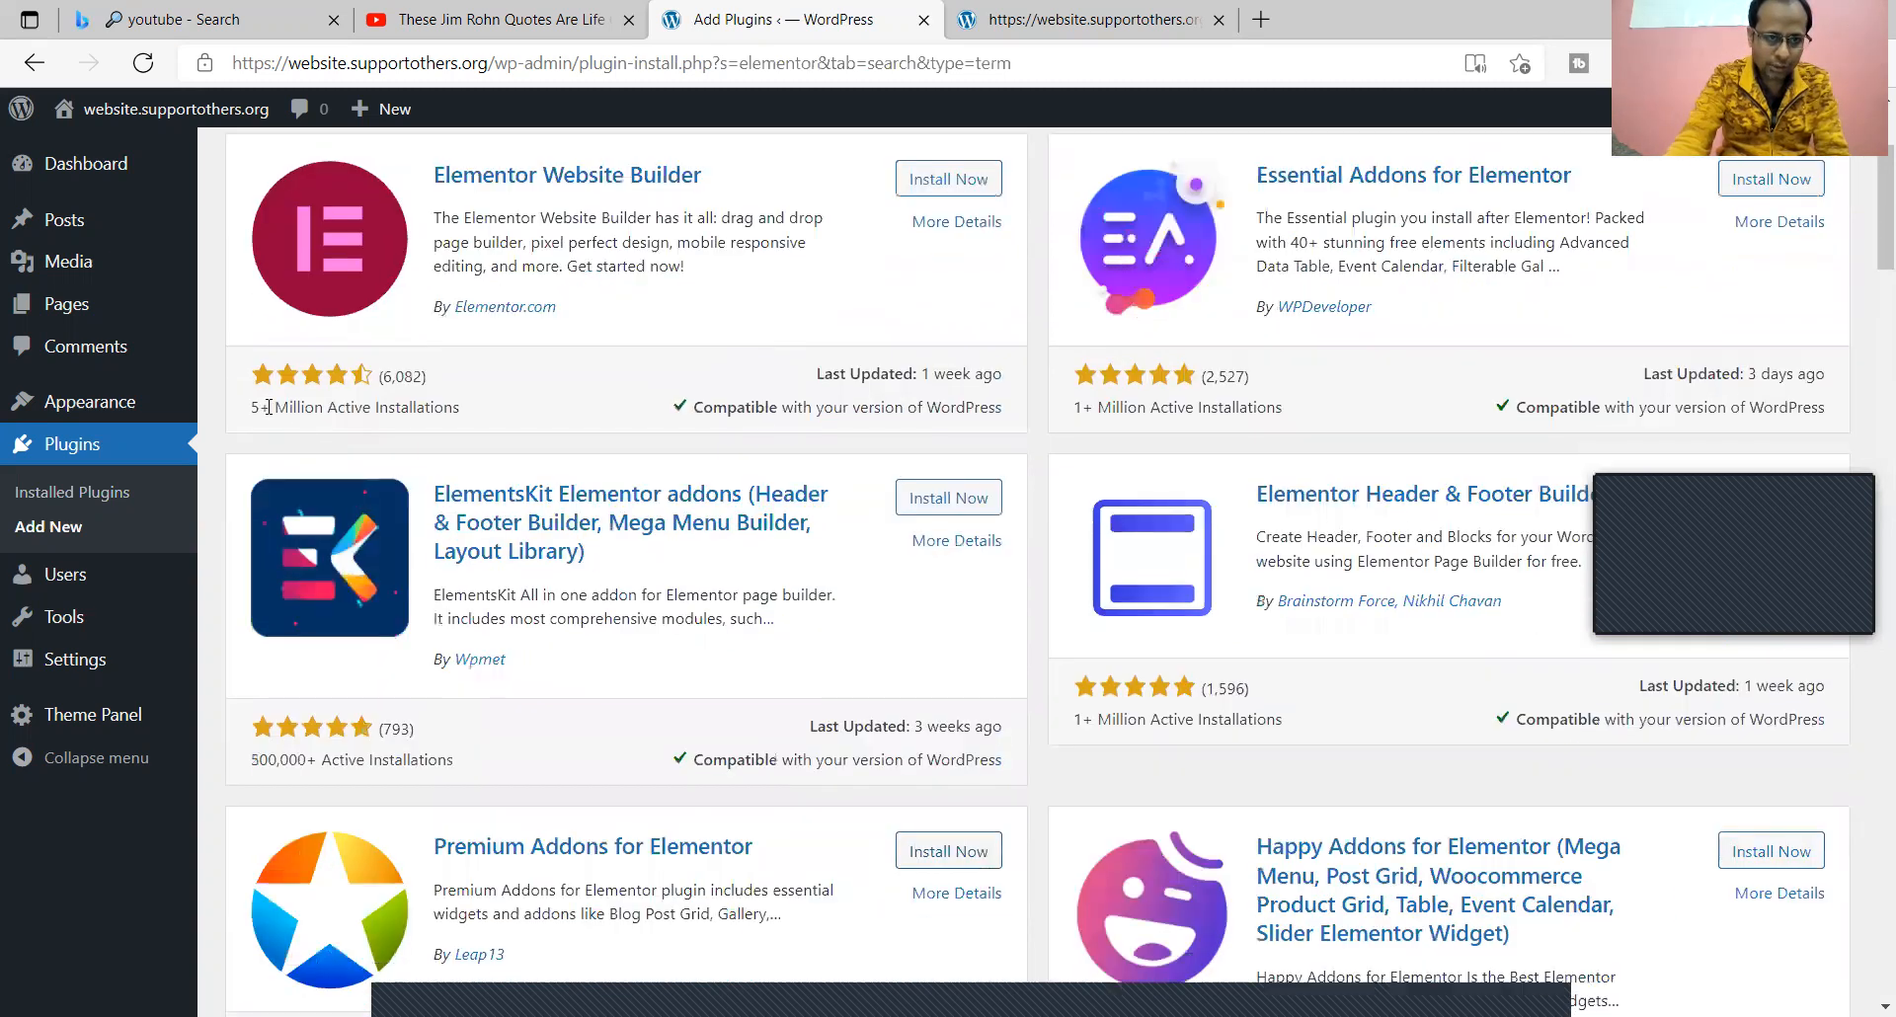
# - Highlight Elementor's rating statistics and 6,082 rating count, then select the search term
pyautogui.moveTo(251, 415); pyautogui.dragTo(521, 409)
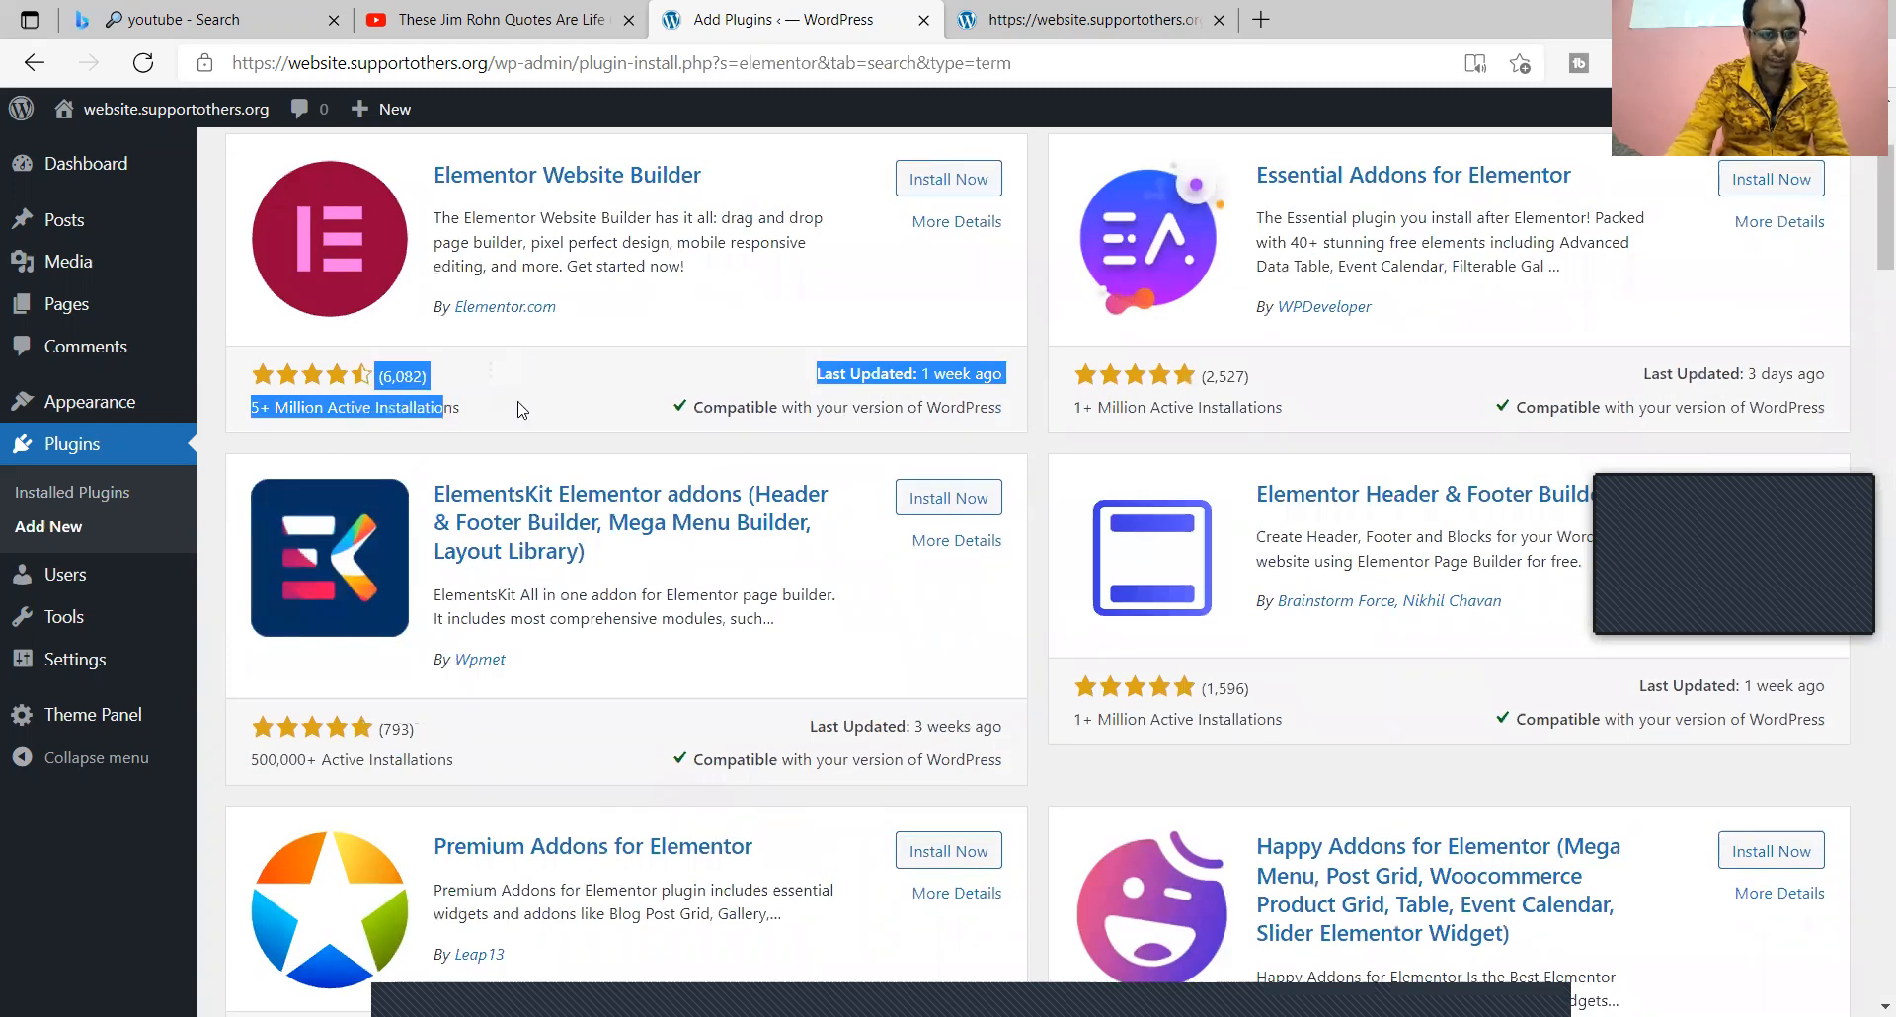
pyautogui.click(521, 409)
pyautogui.moveTo(376, 376); pyautogui.dragTo(424, 376)
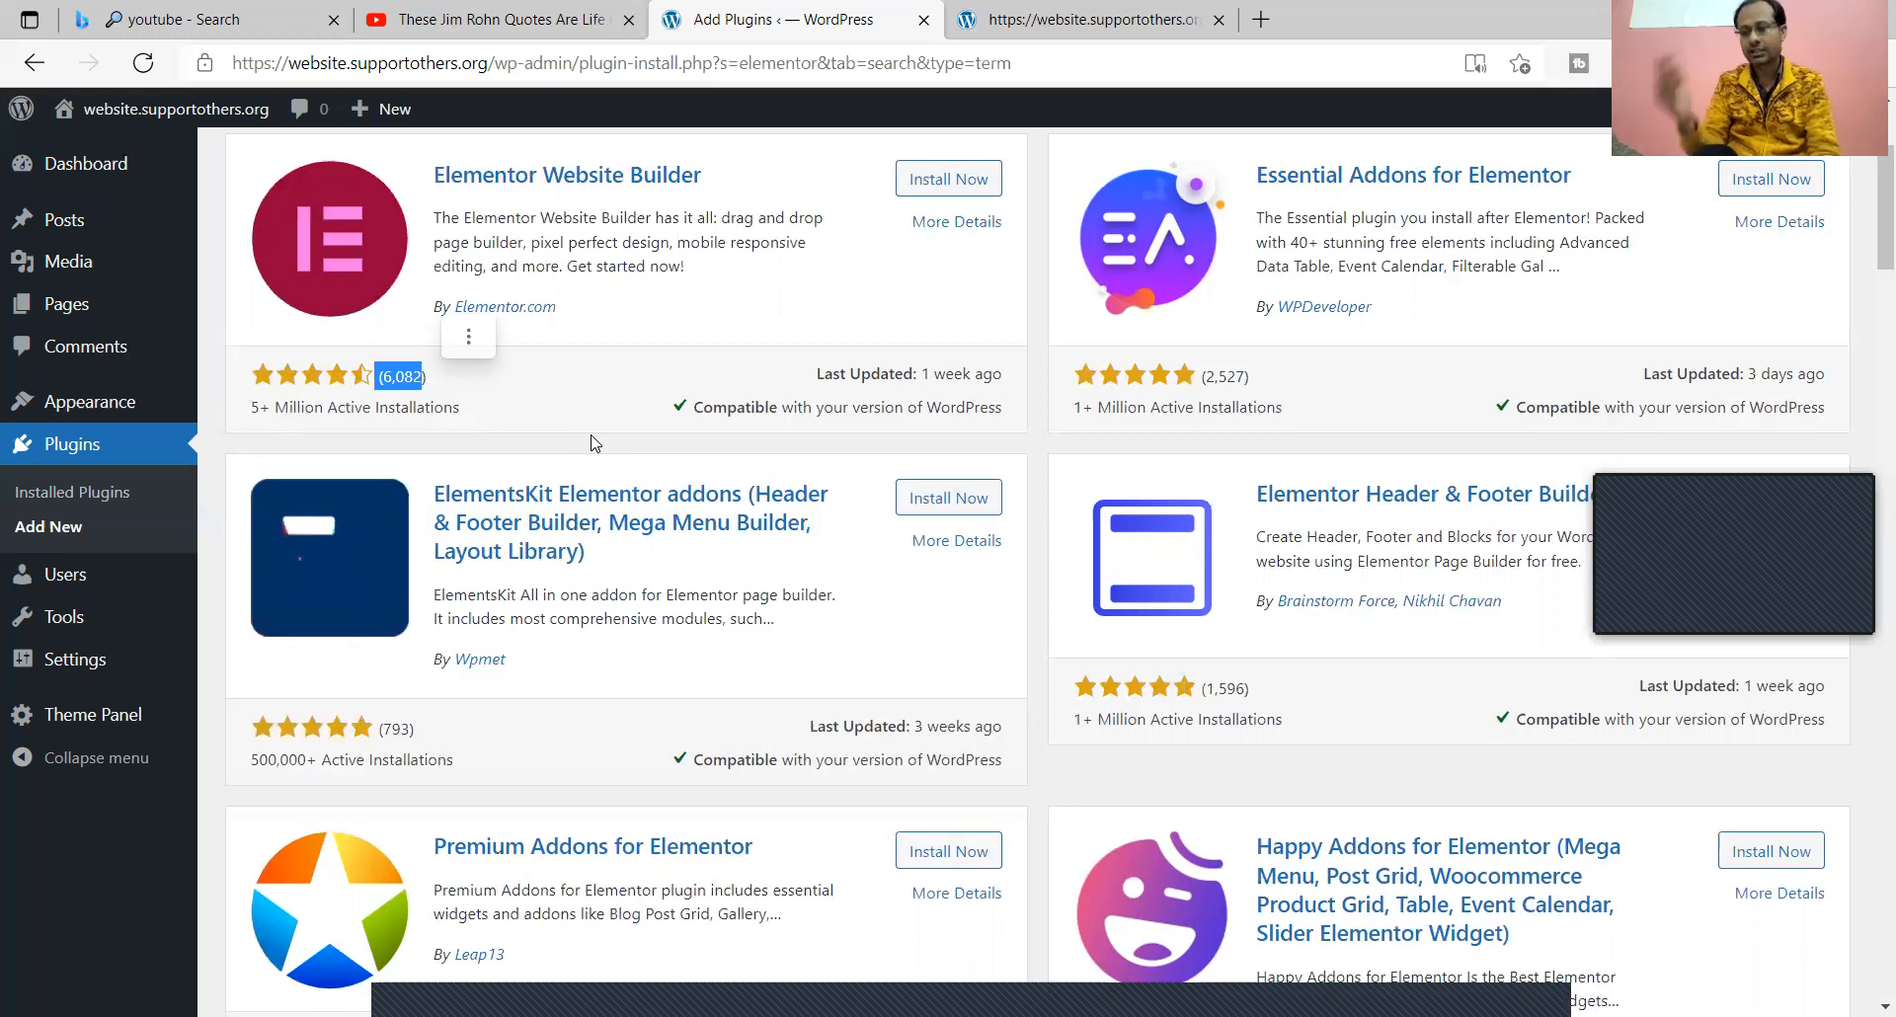
pyautogui.scroll(3, 612, 447)
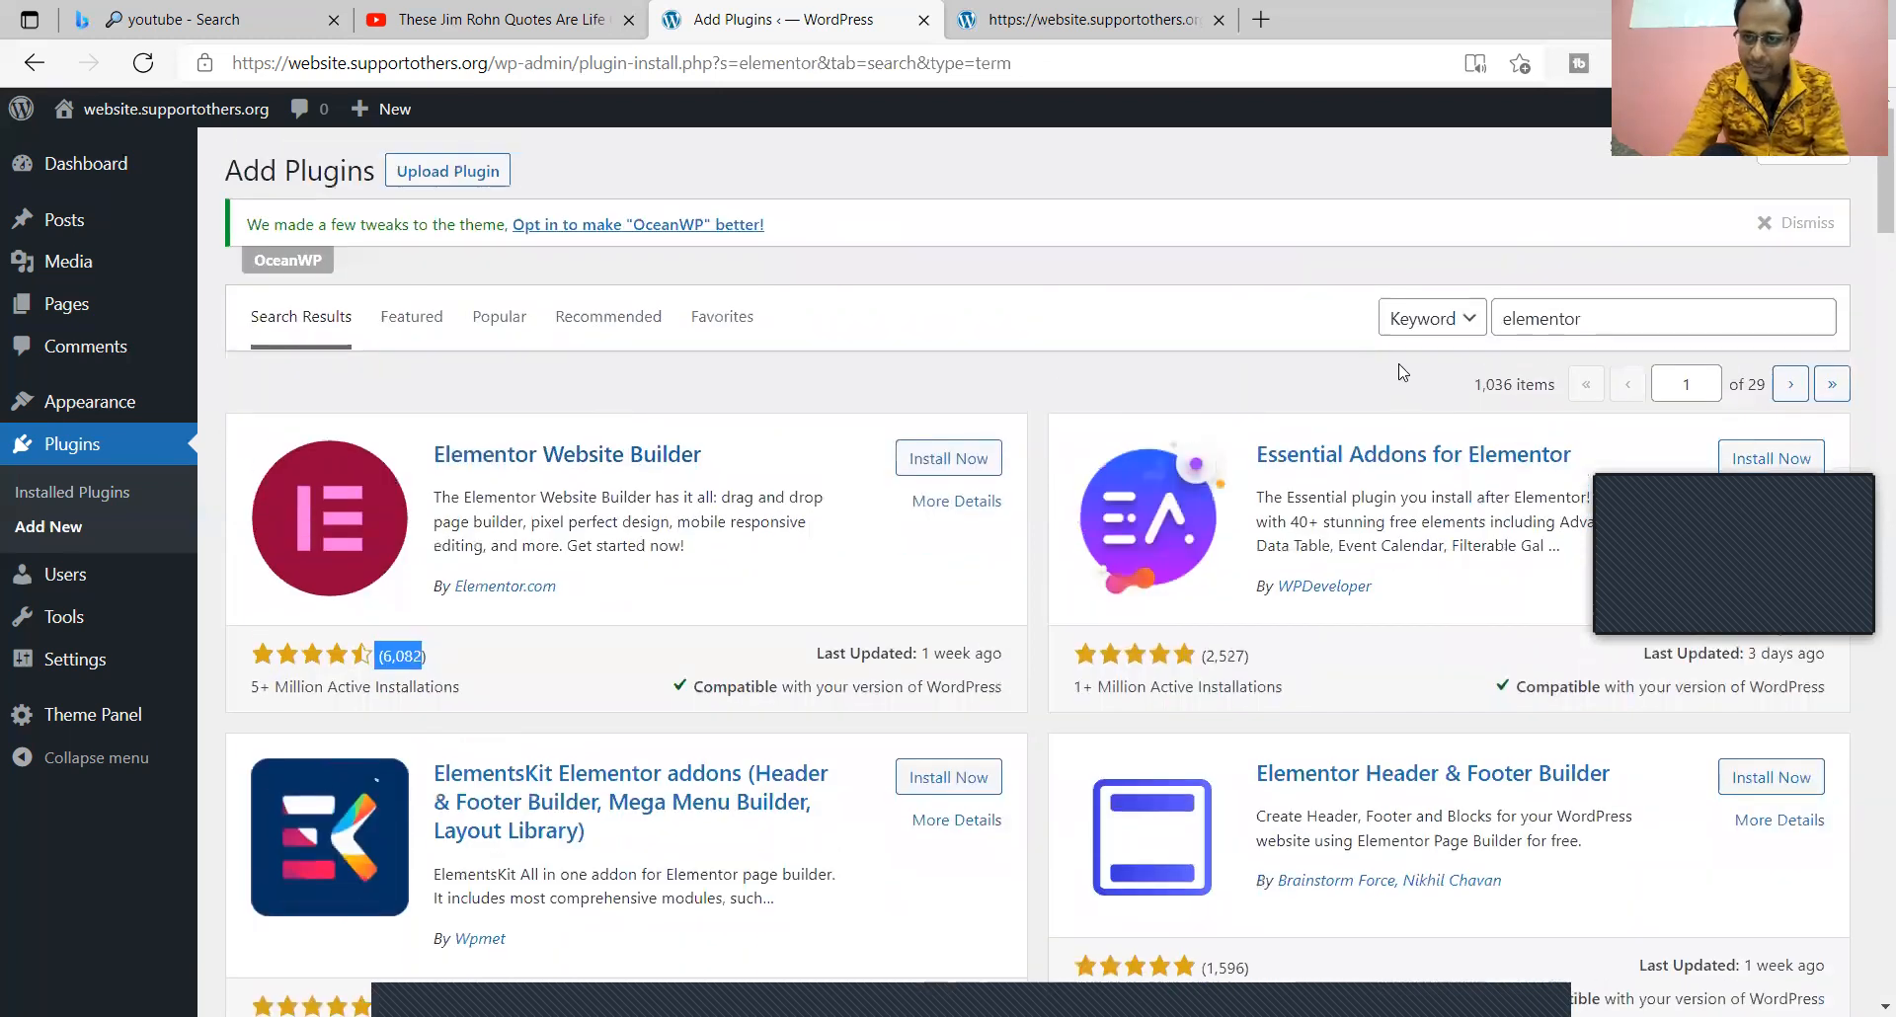
pyautogui.moveTo(1633, 318); pyautogui.dragTo(1346, 319)
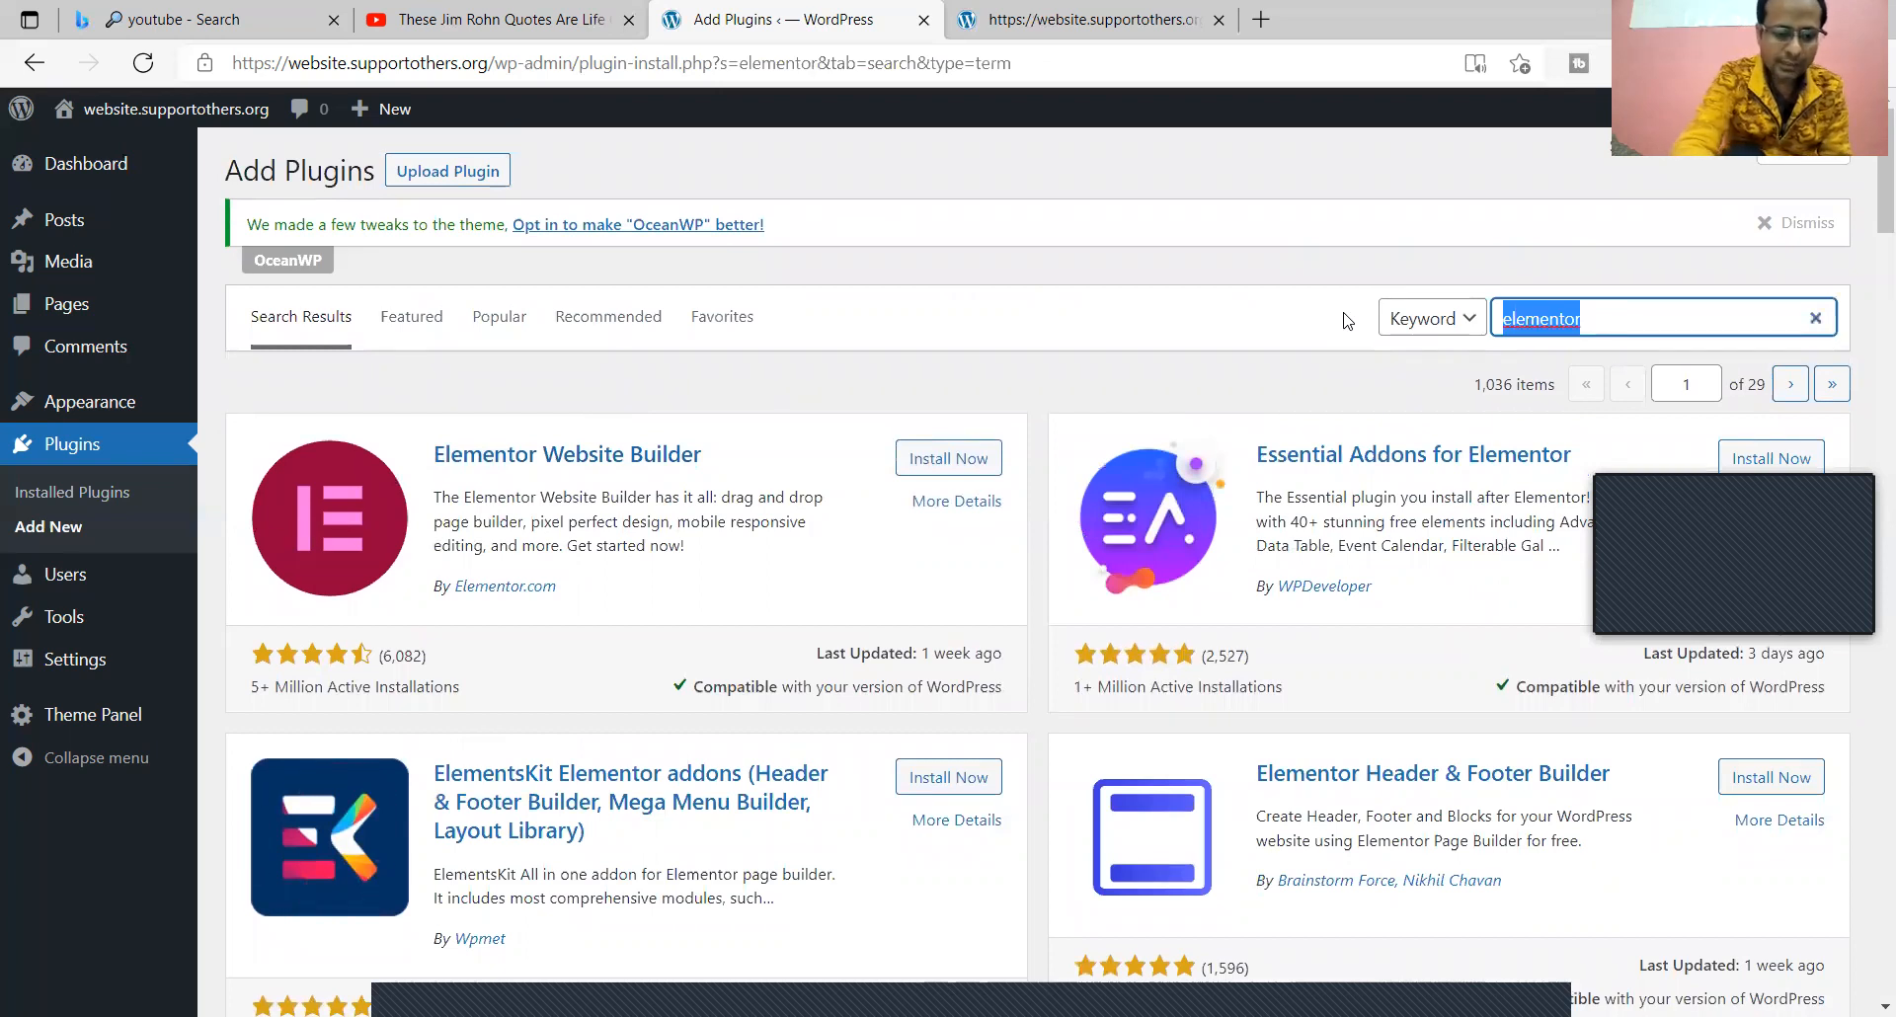
pyautogui.write('website')
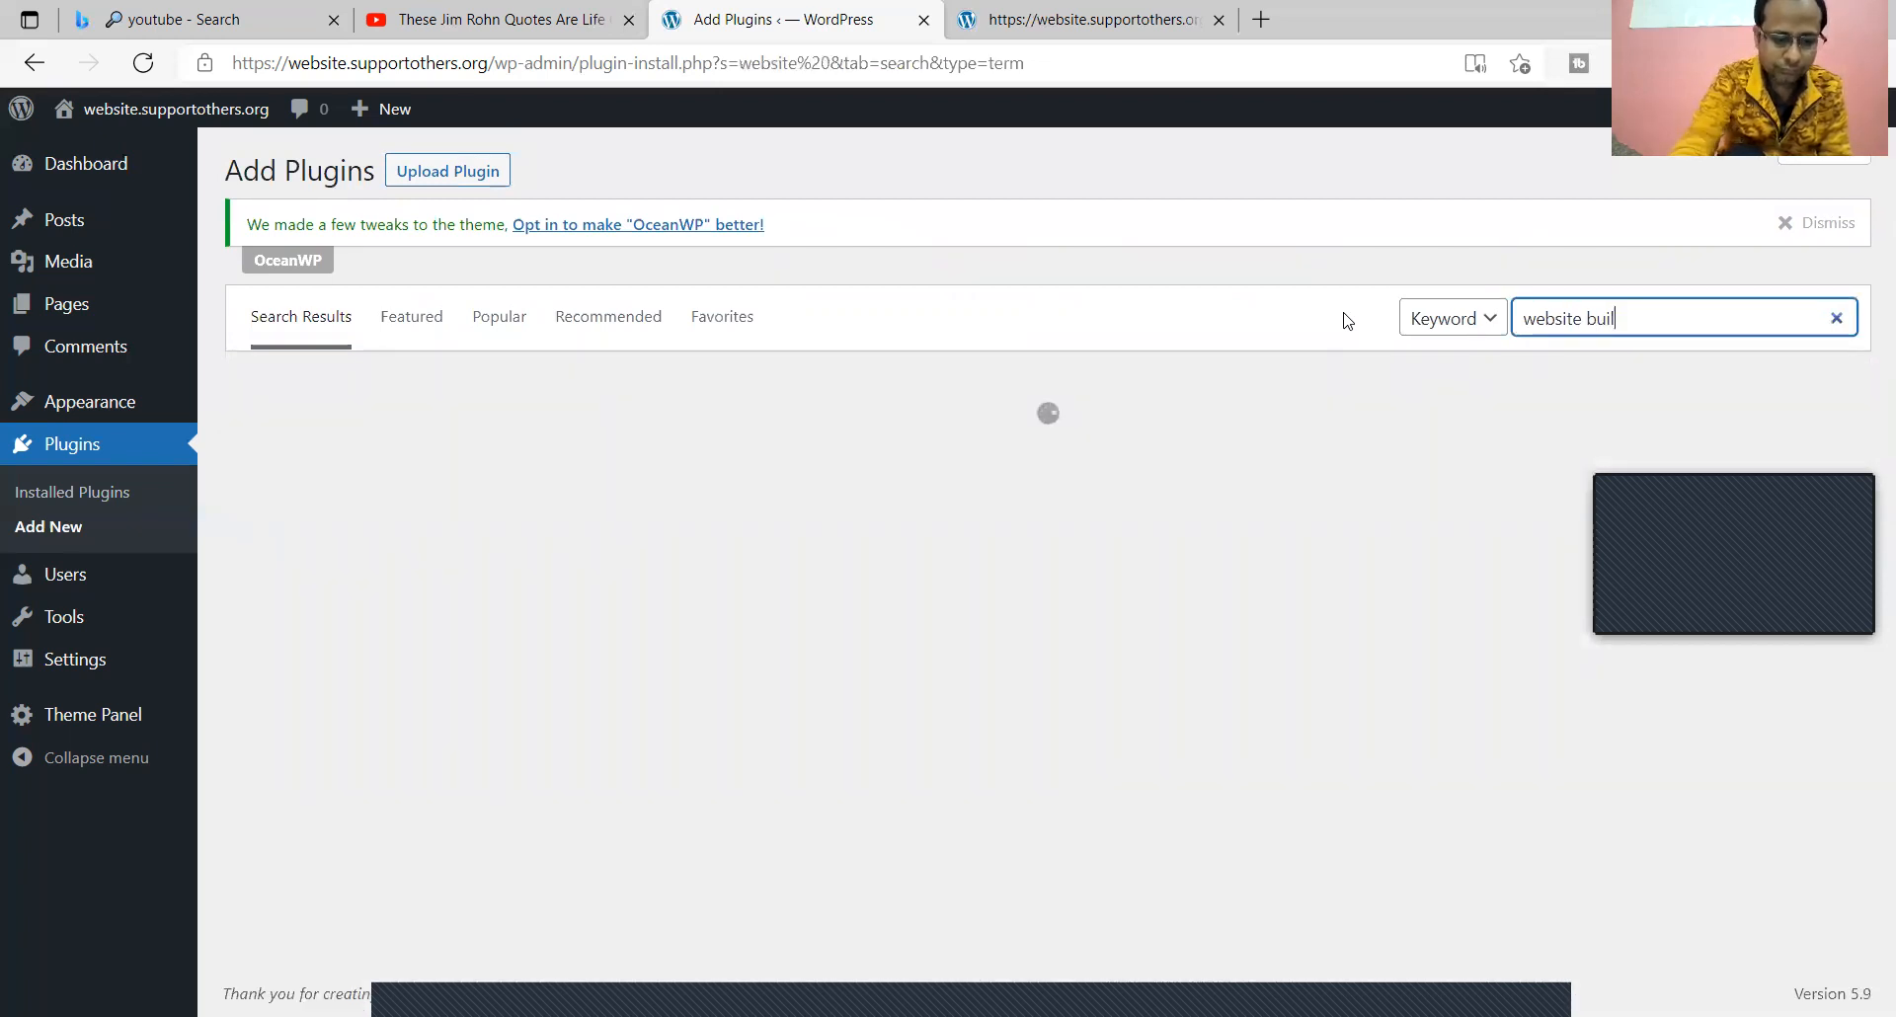
pyautogui.write('builder')
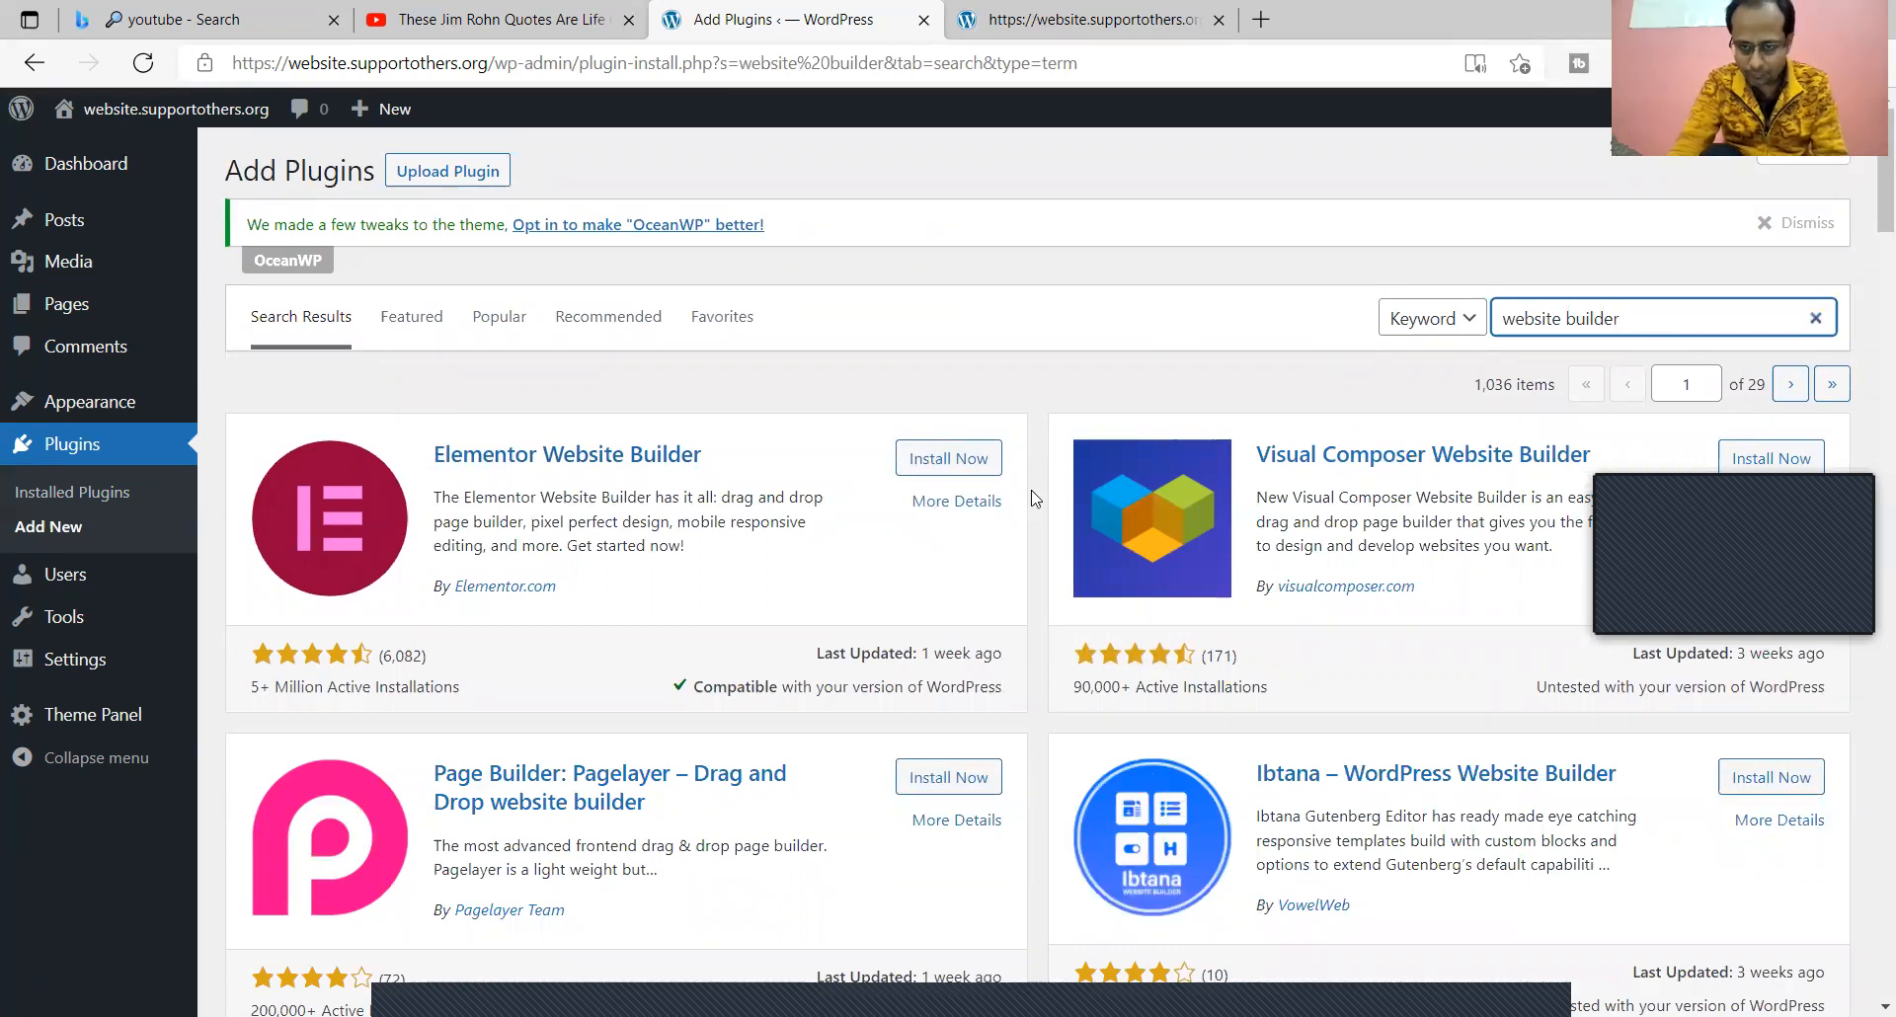
pyautogui.scroll(-6, 826, 554)
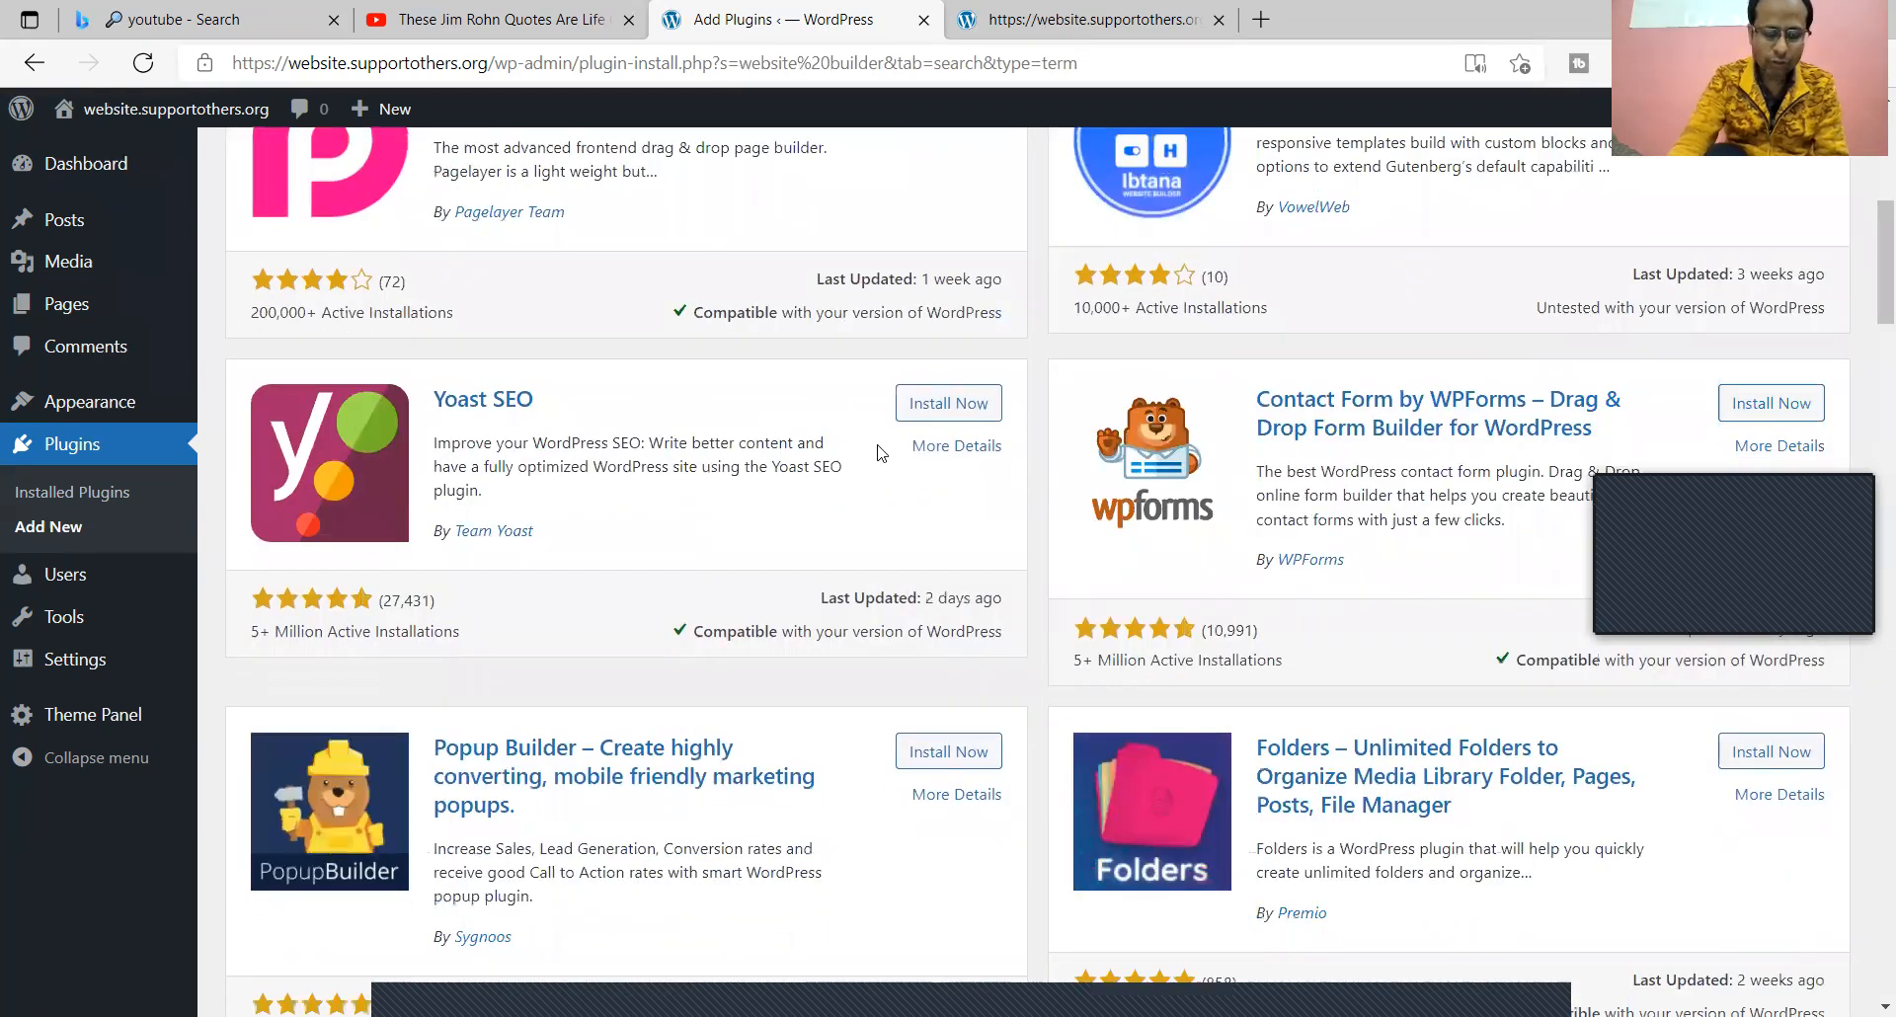
pyautogui.scroll(-4, 1024, 521)
pyautogui.scroll(-7, 1007, 502)
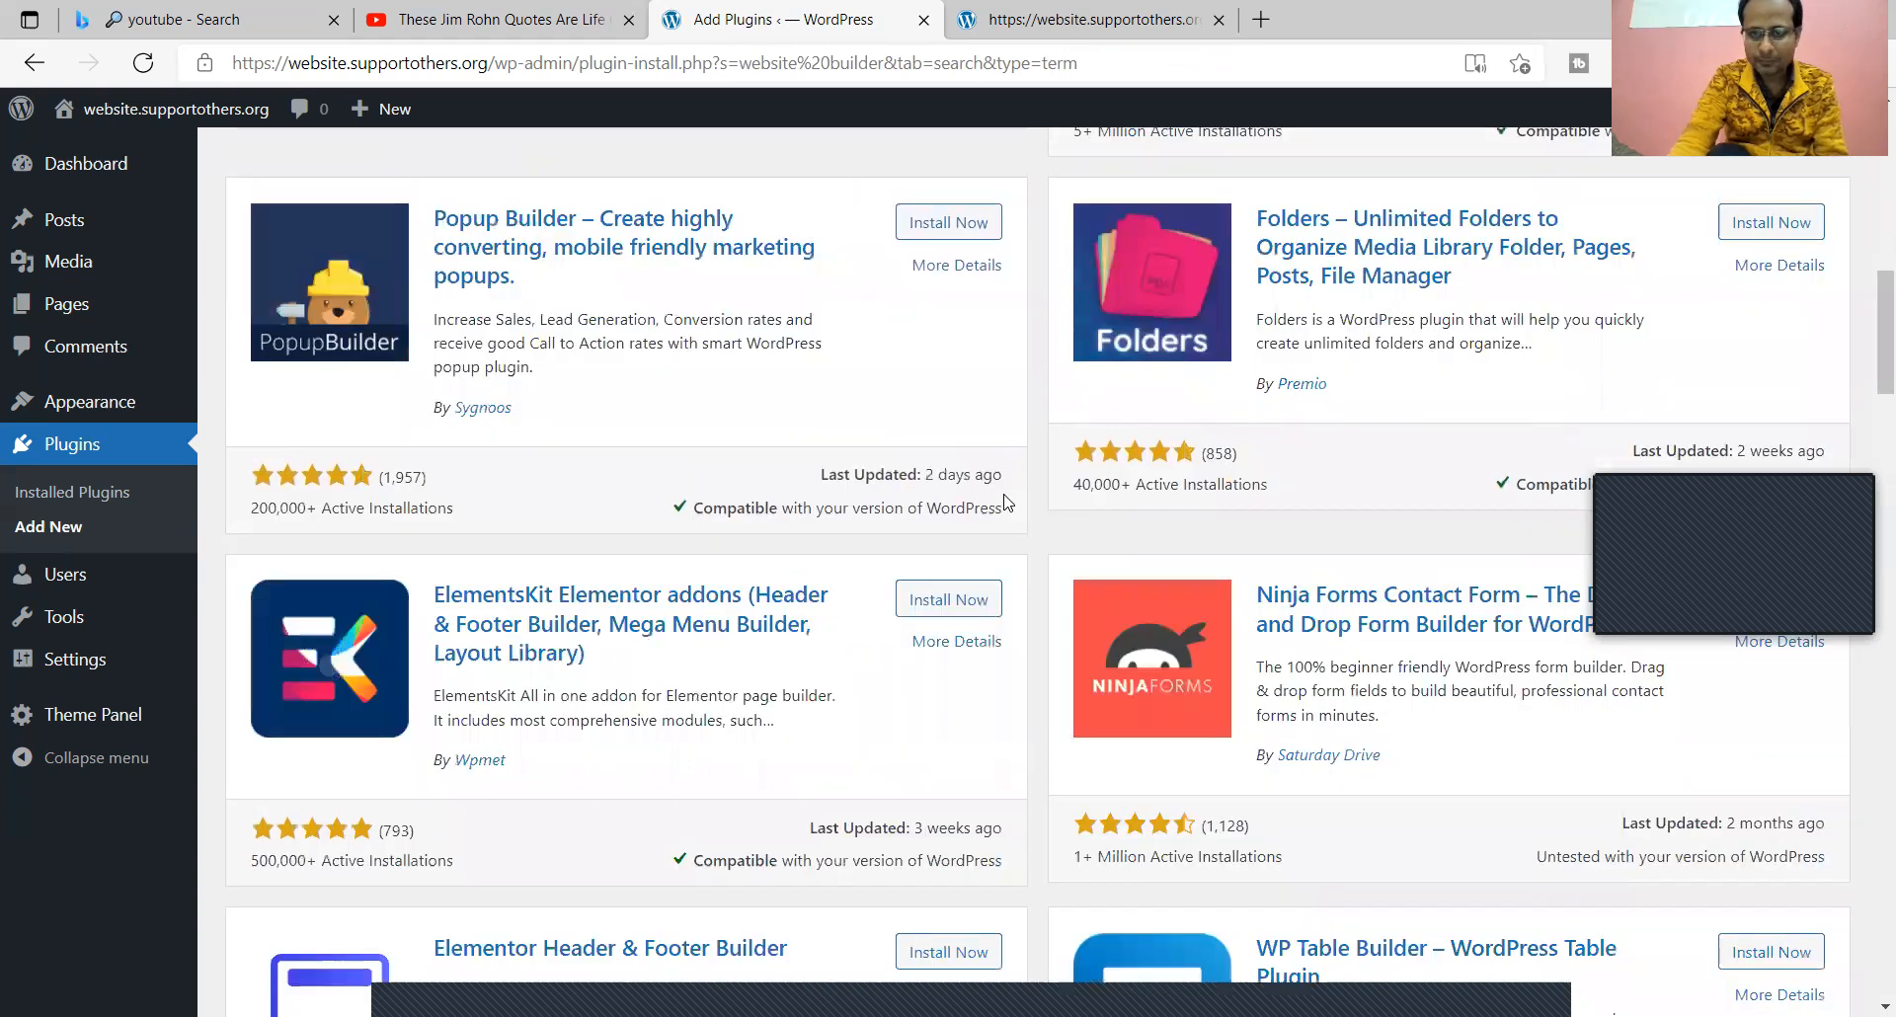
pyautogui.scroll(-4, 1007, 502)
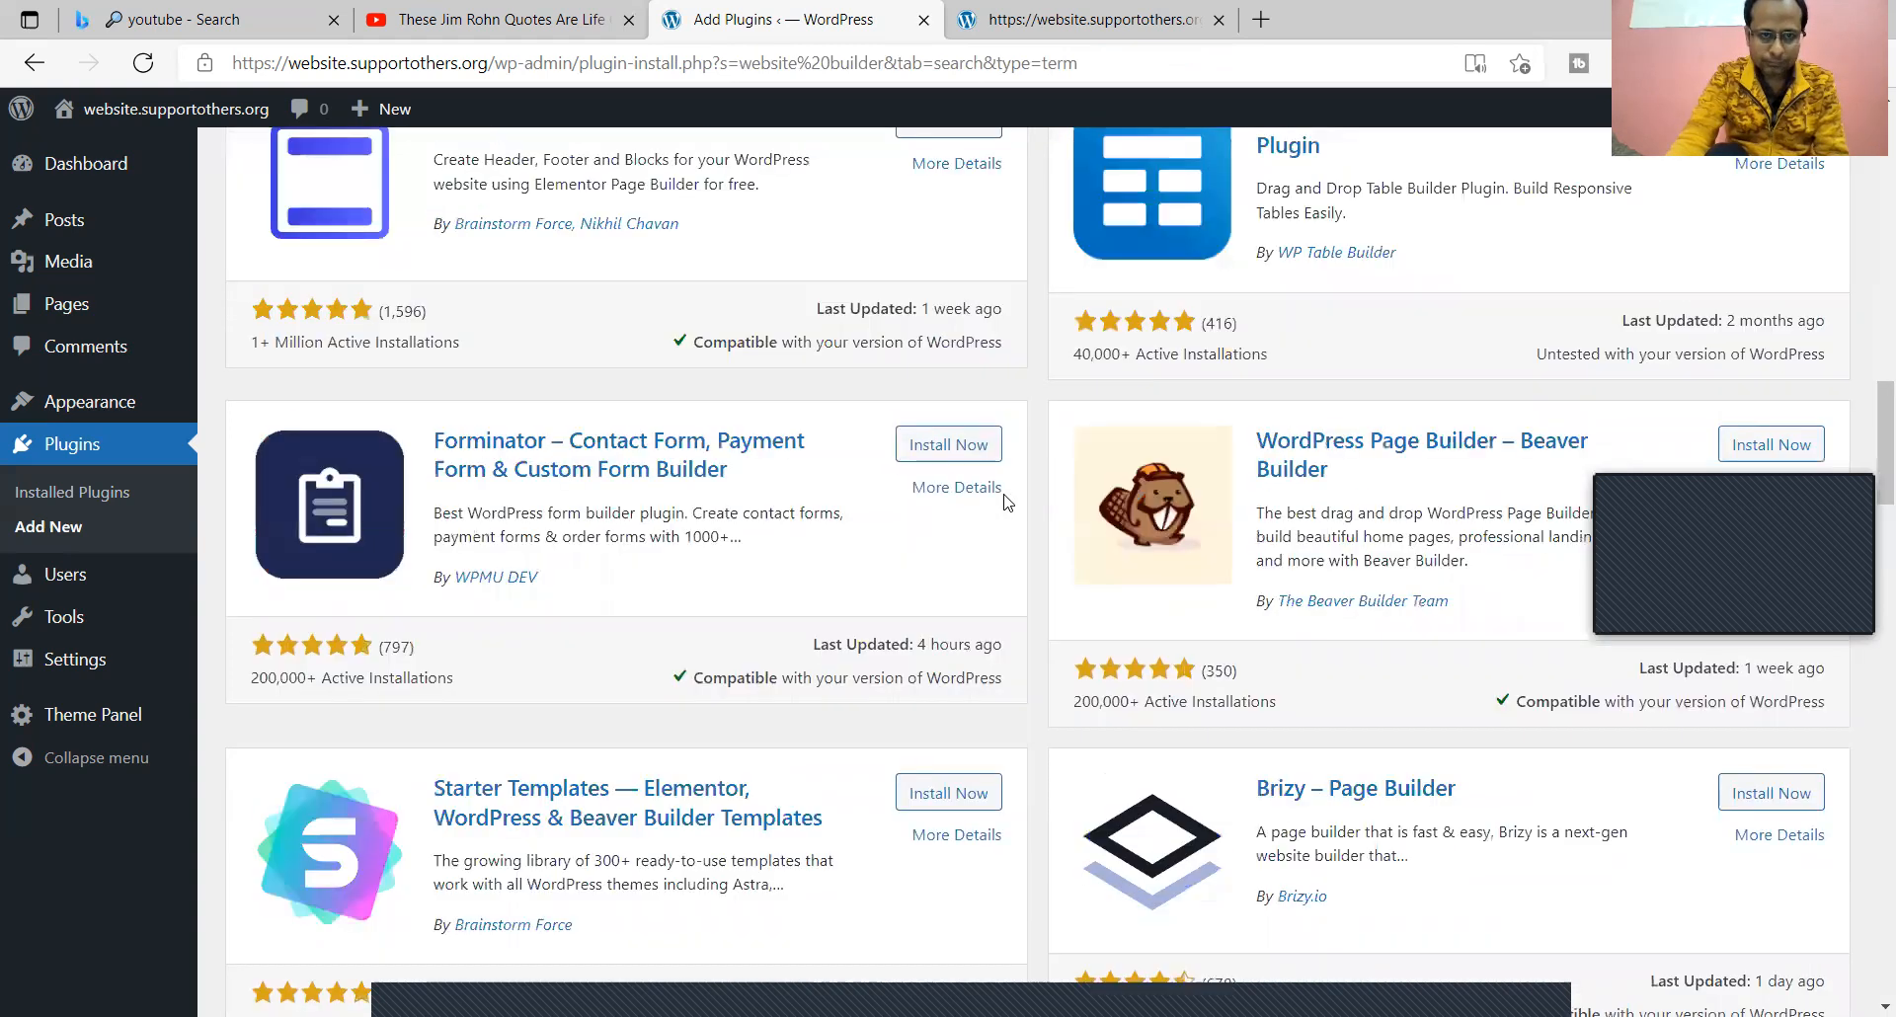
pyautogui.scroll(-11, 1195, 452)
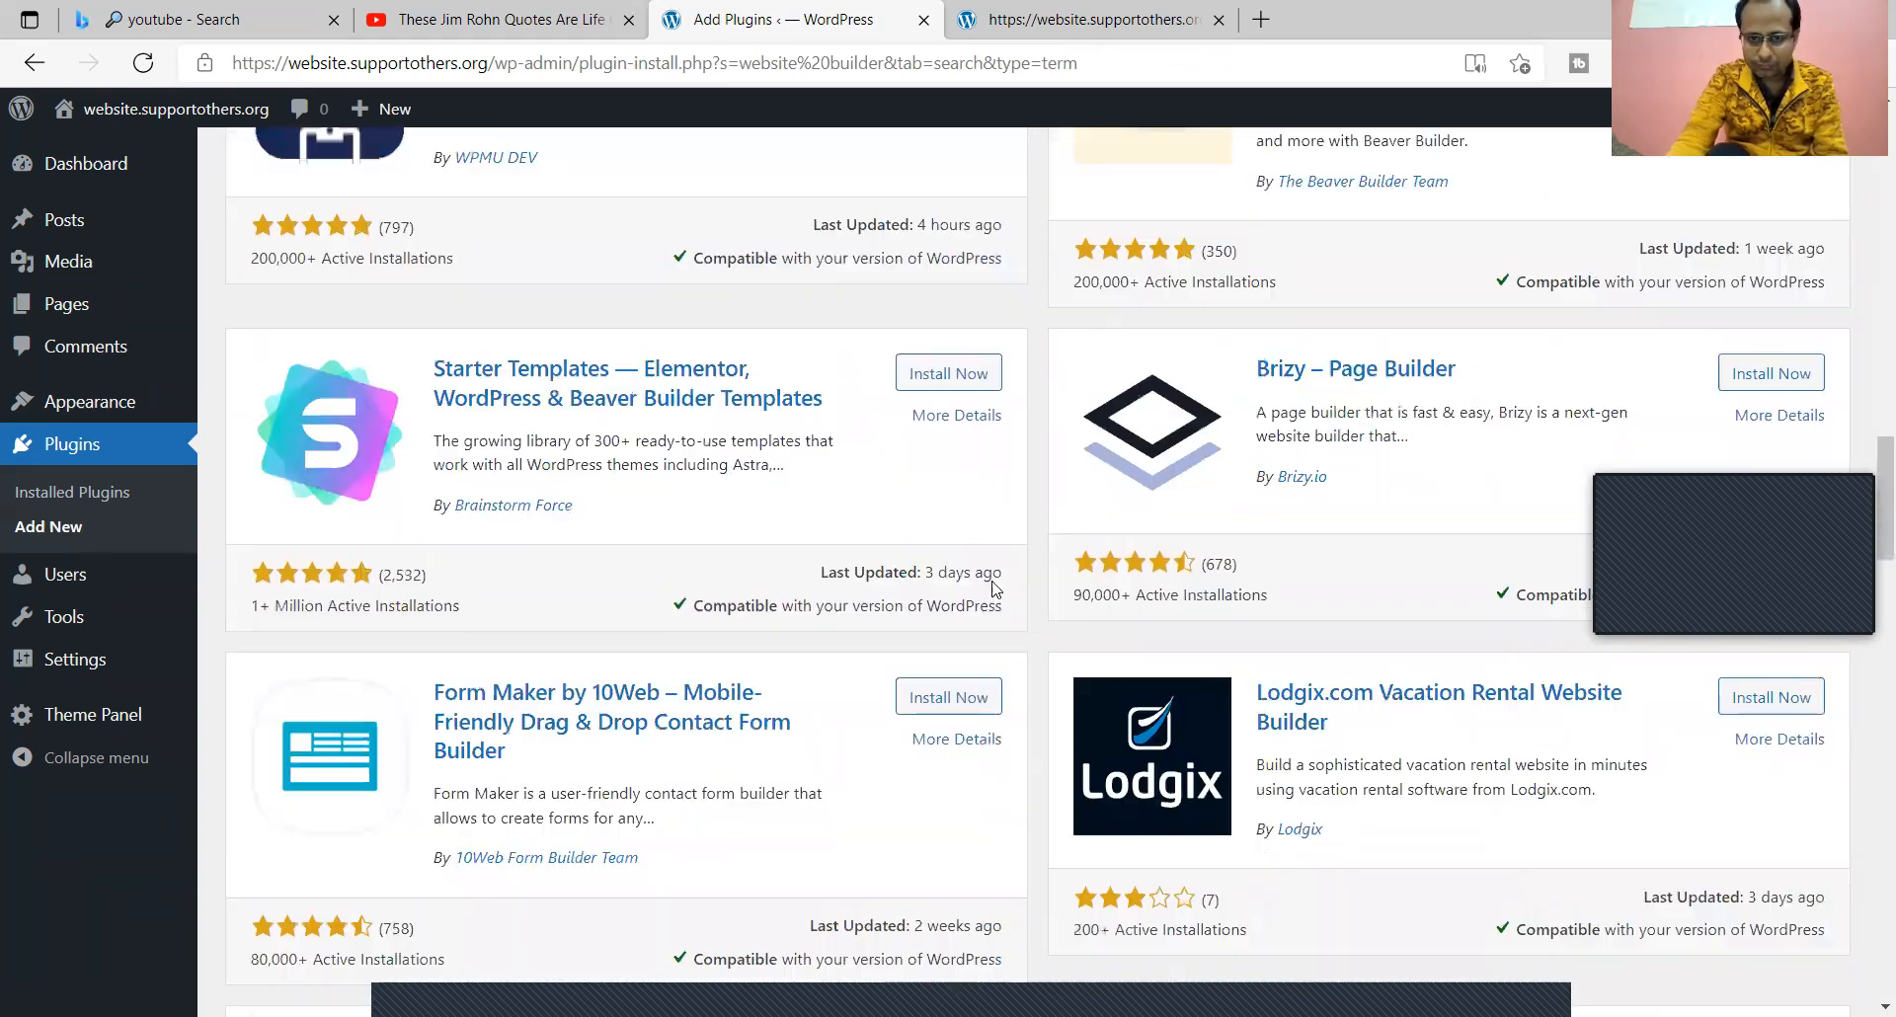
pyautogui.scroll(-14, 865, 494)
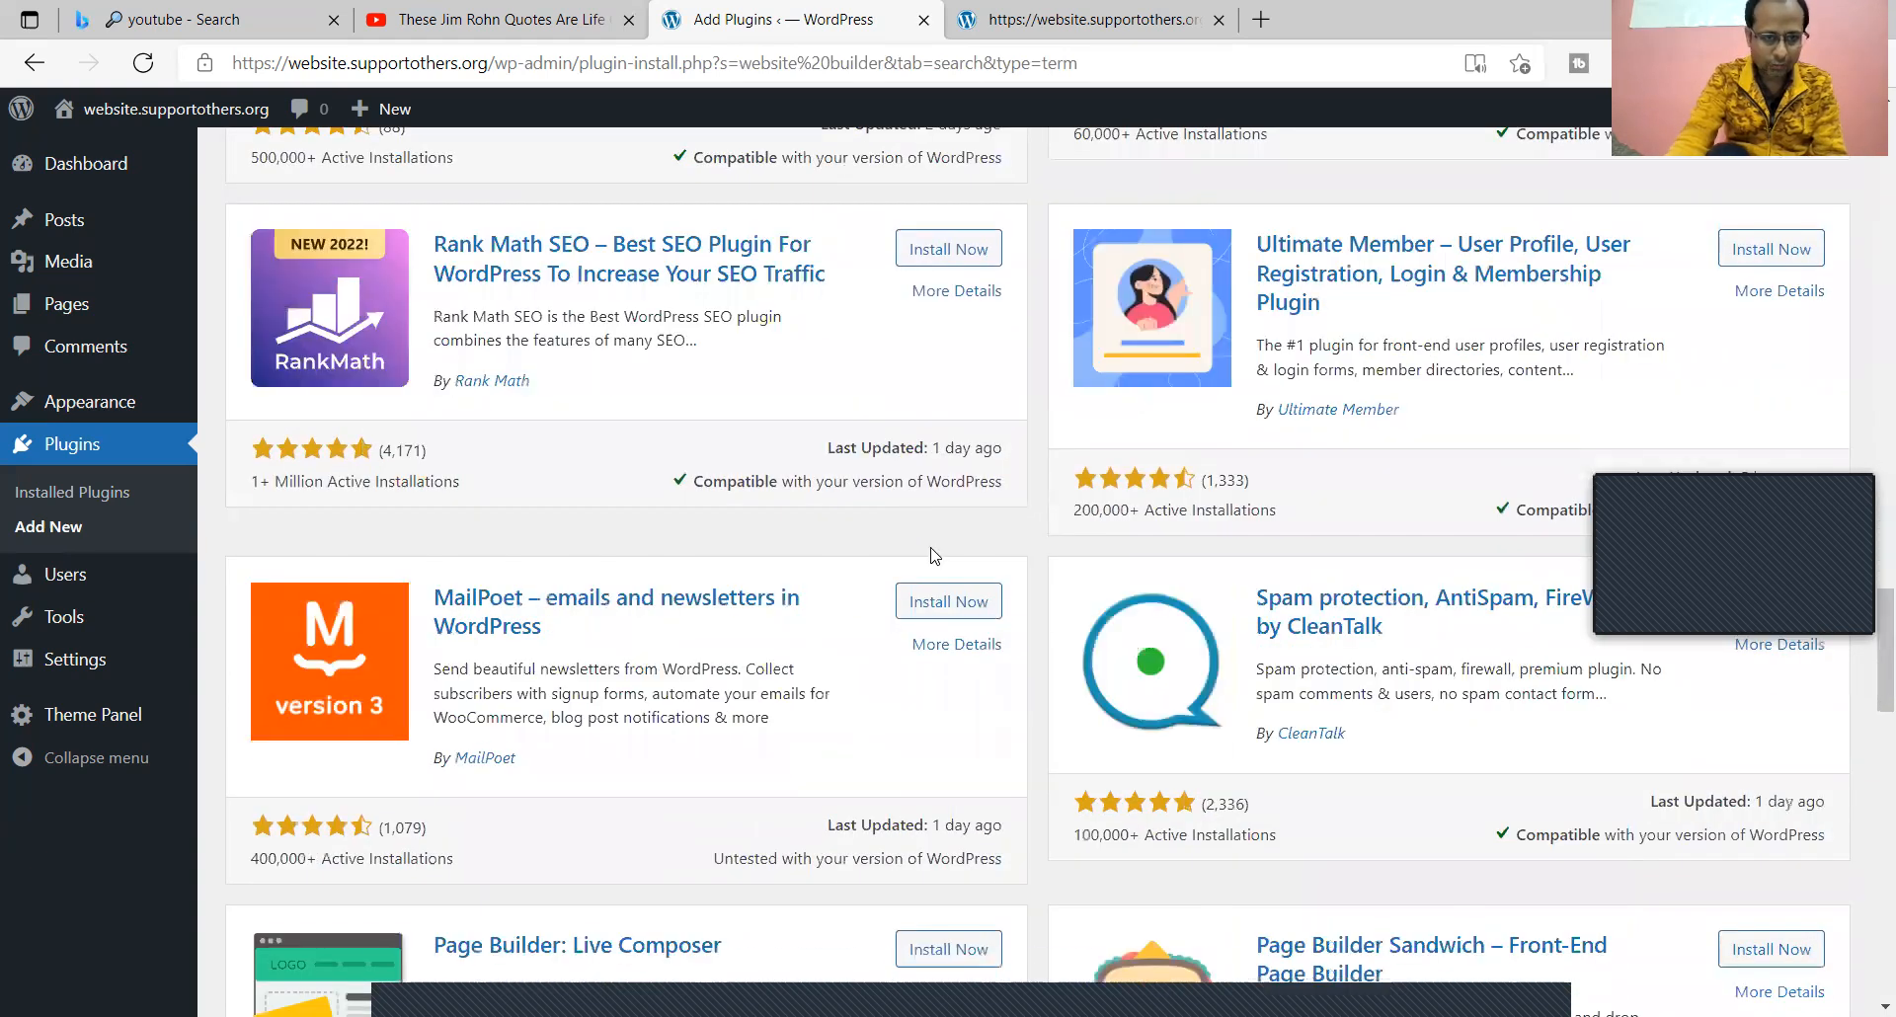
pyautogui.scroll(-7, 937, 553)
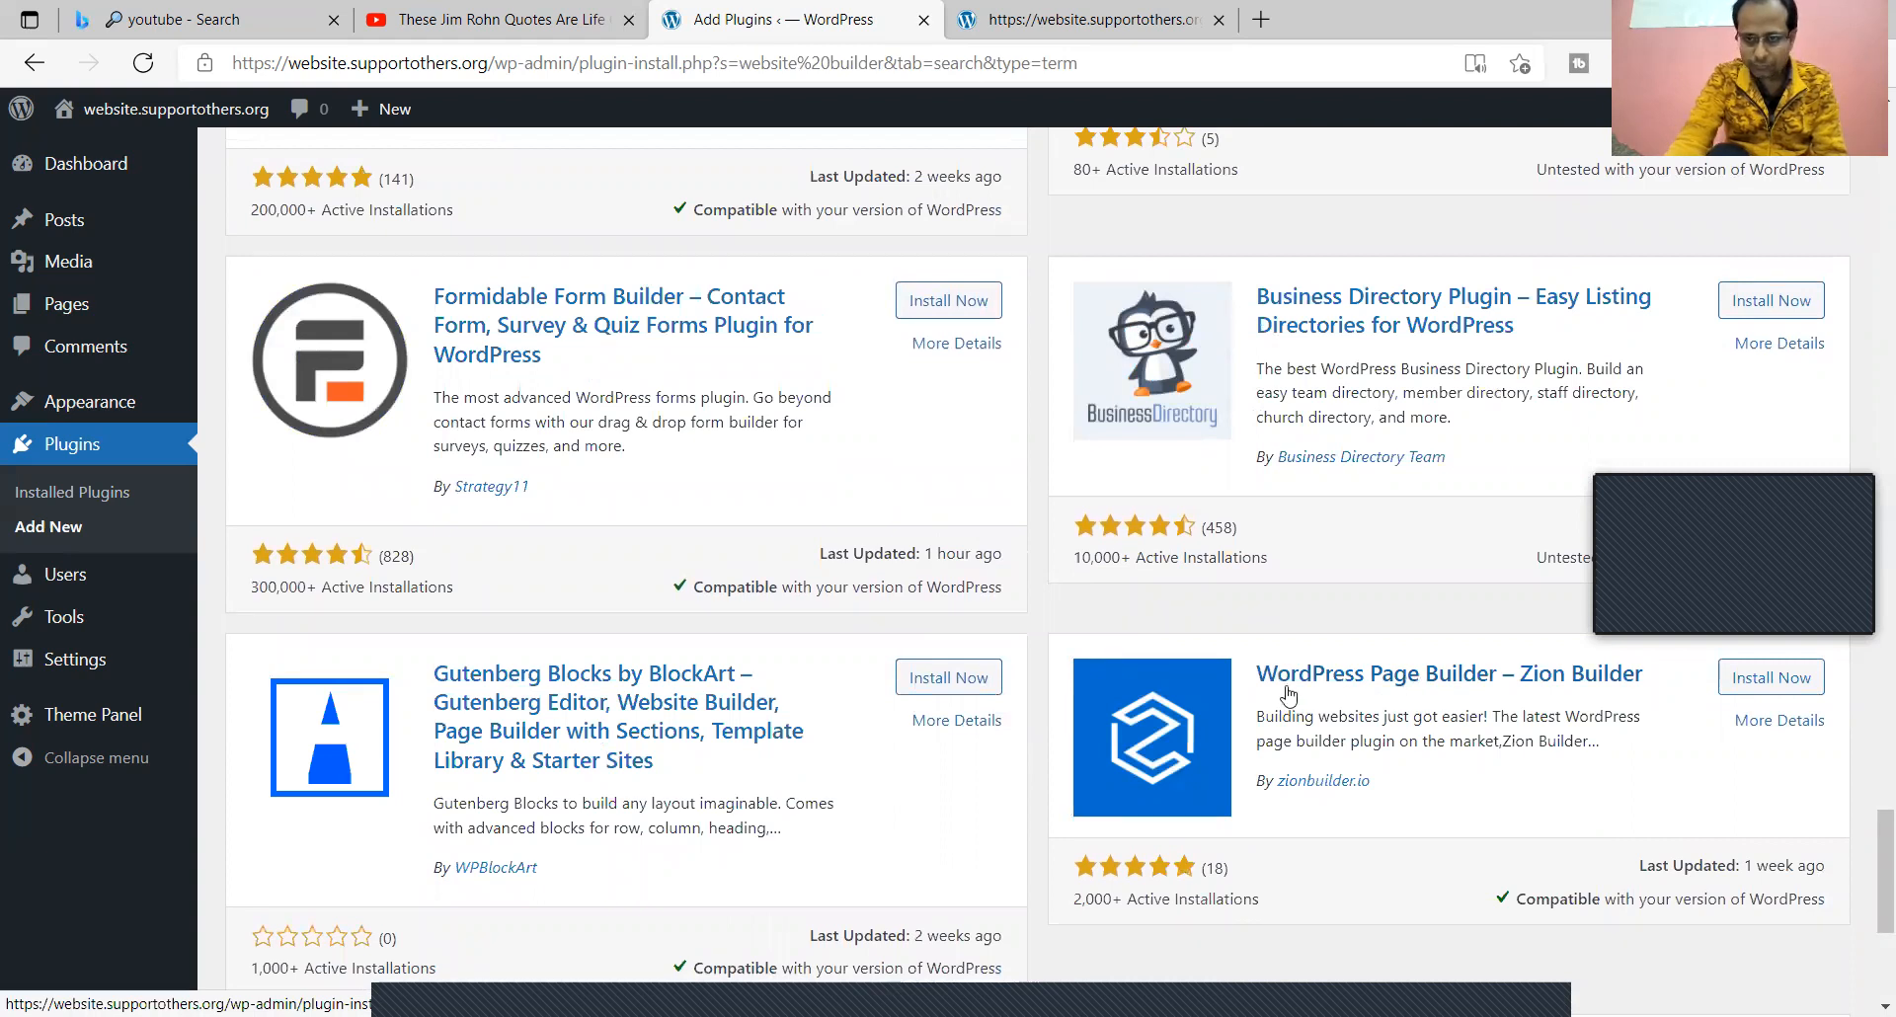
pyautogui.scroll(7, 721, 501)
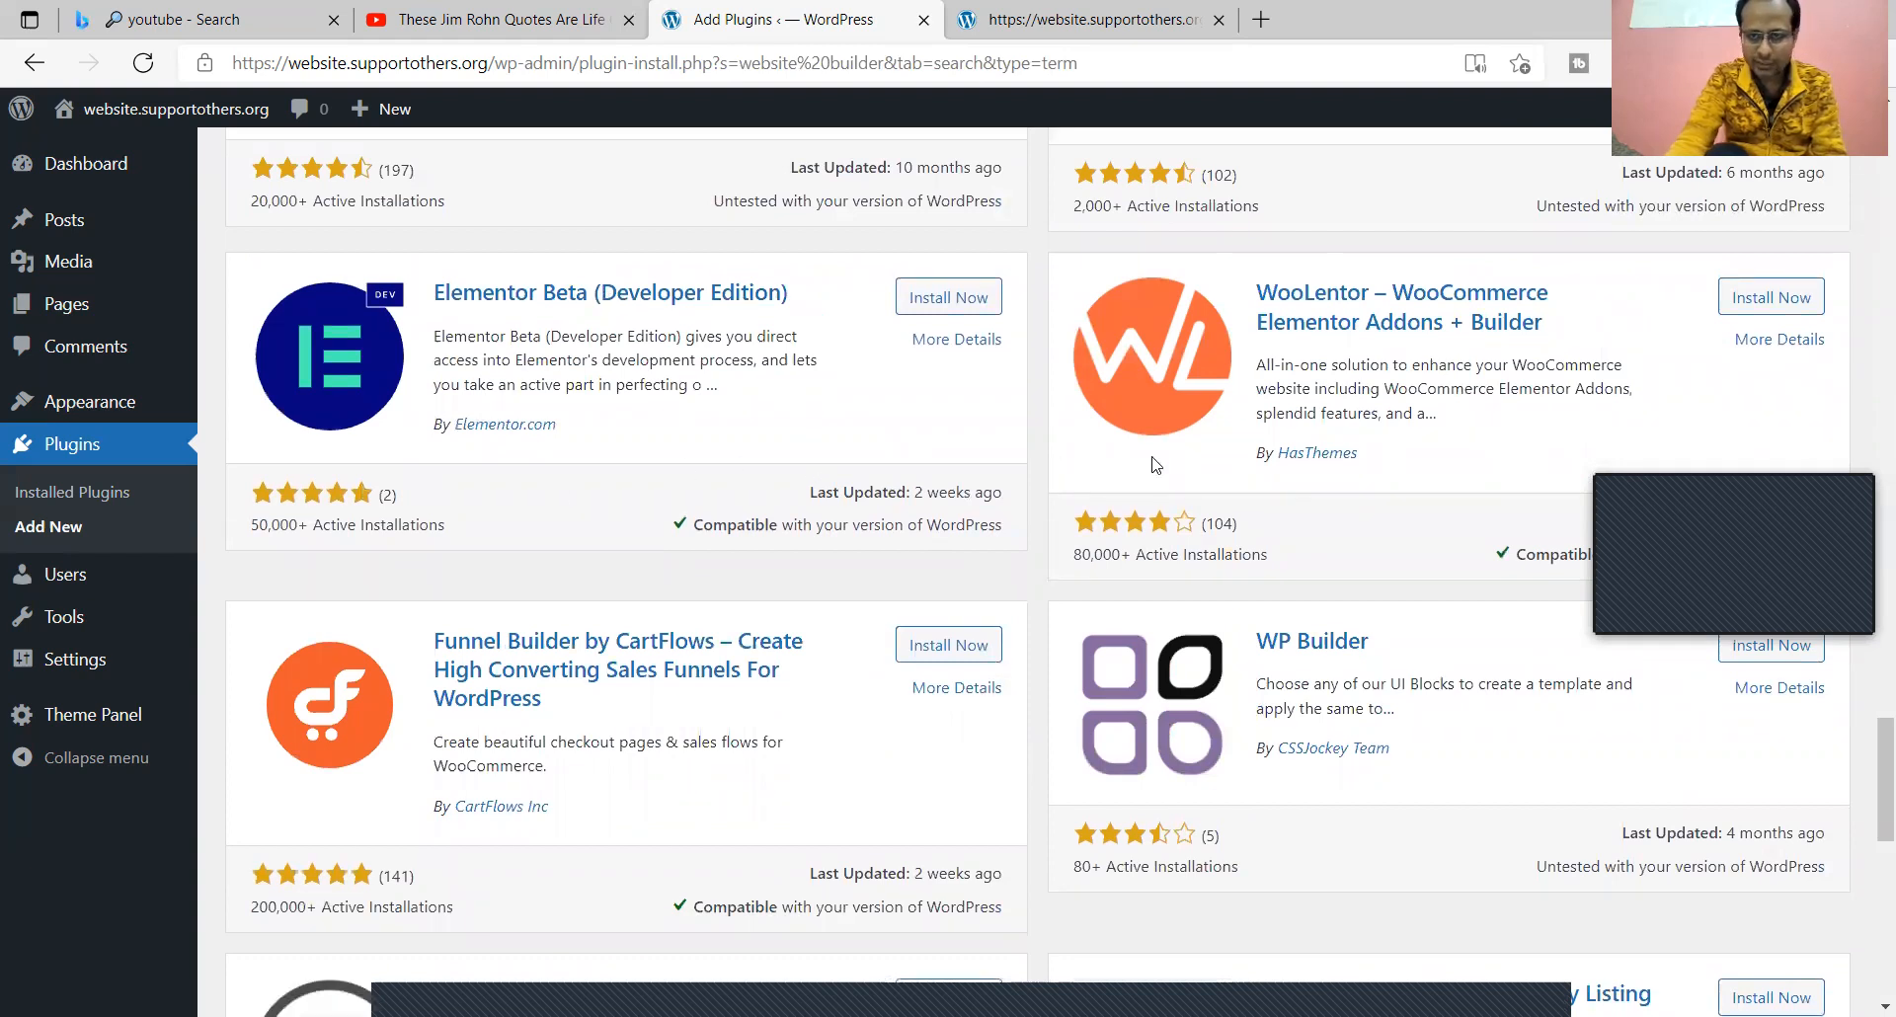
pyautogui.scroll(7, 1155, 464)
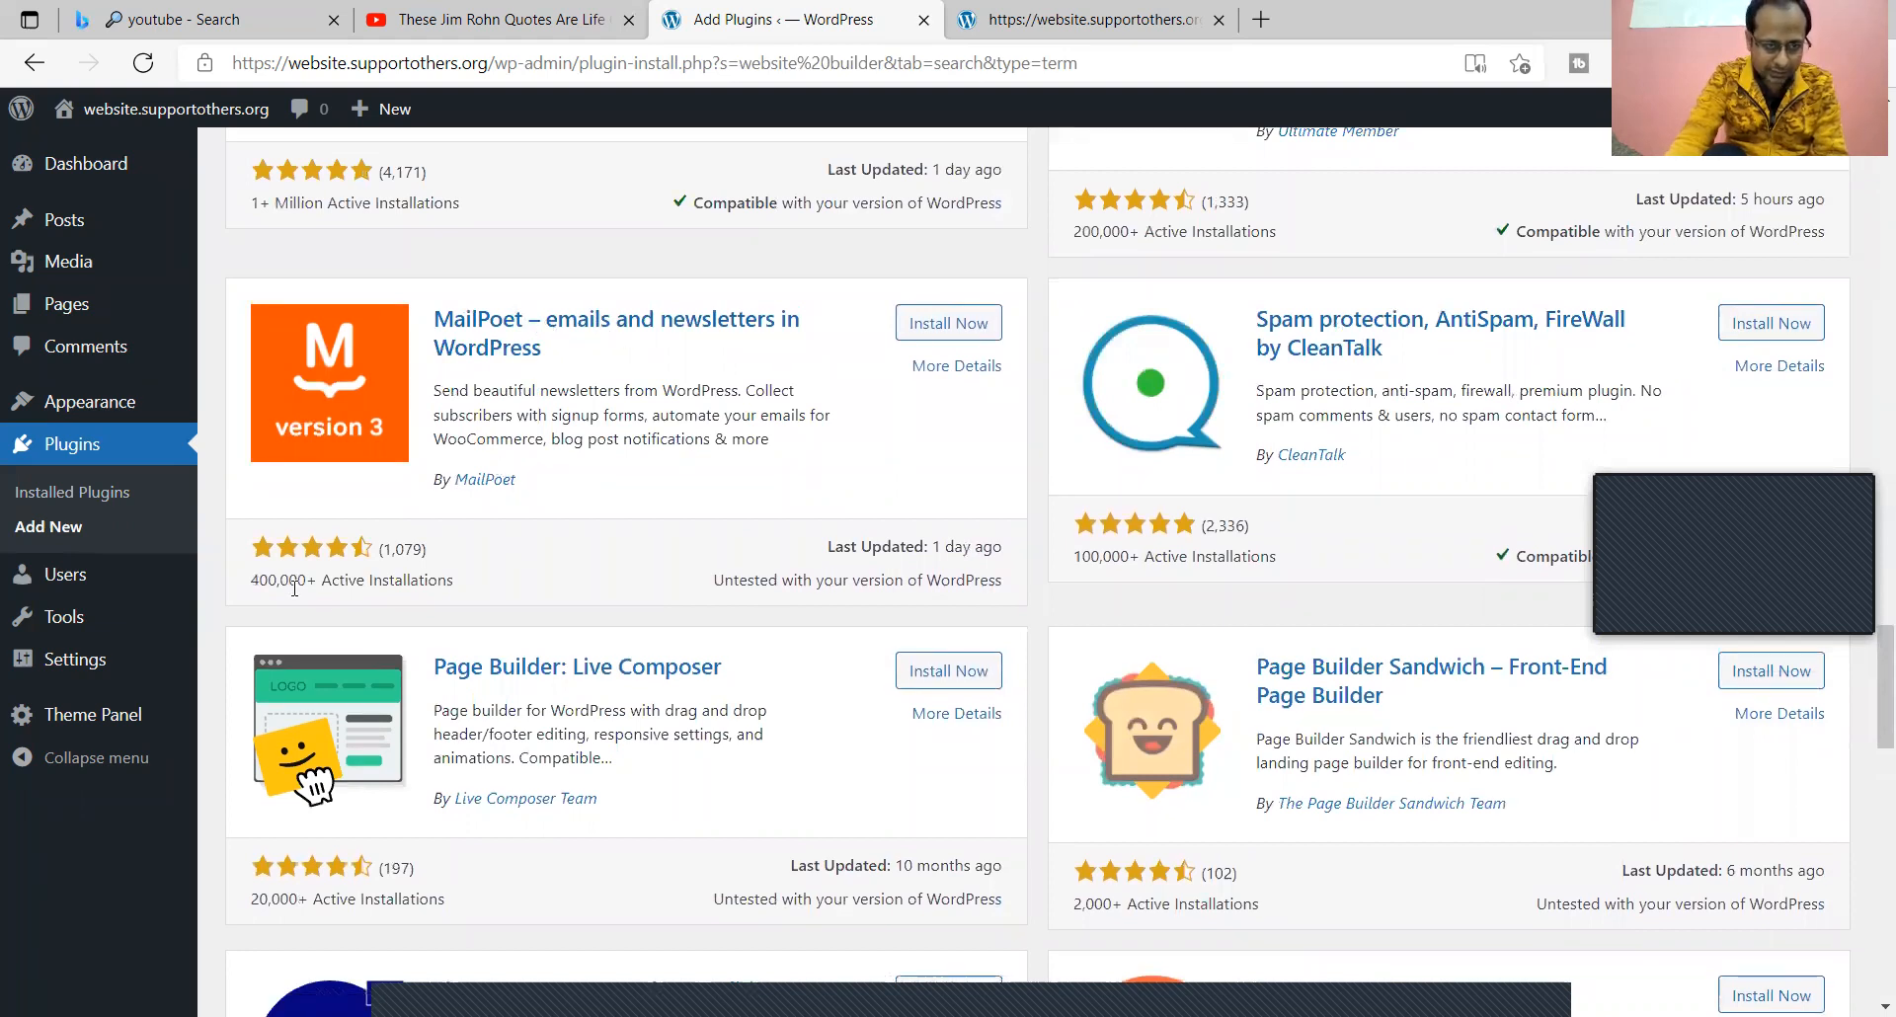
pyautogui.scroll(4, 744, 526)
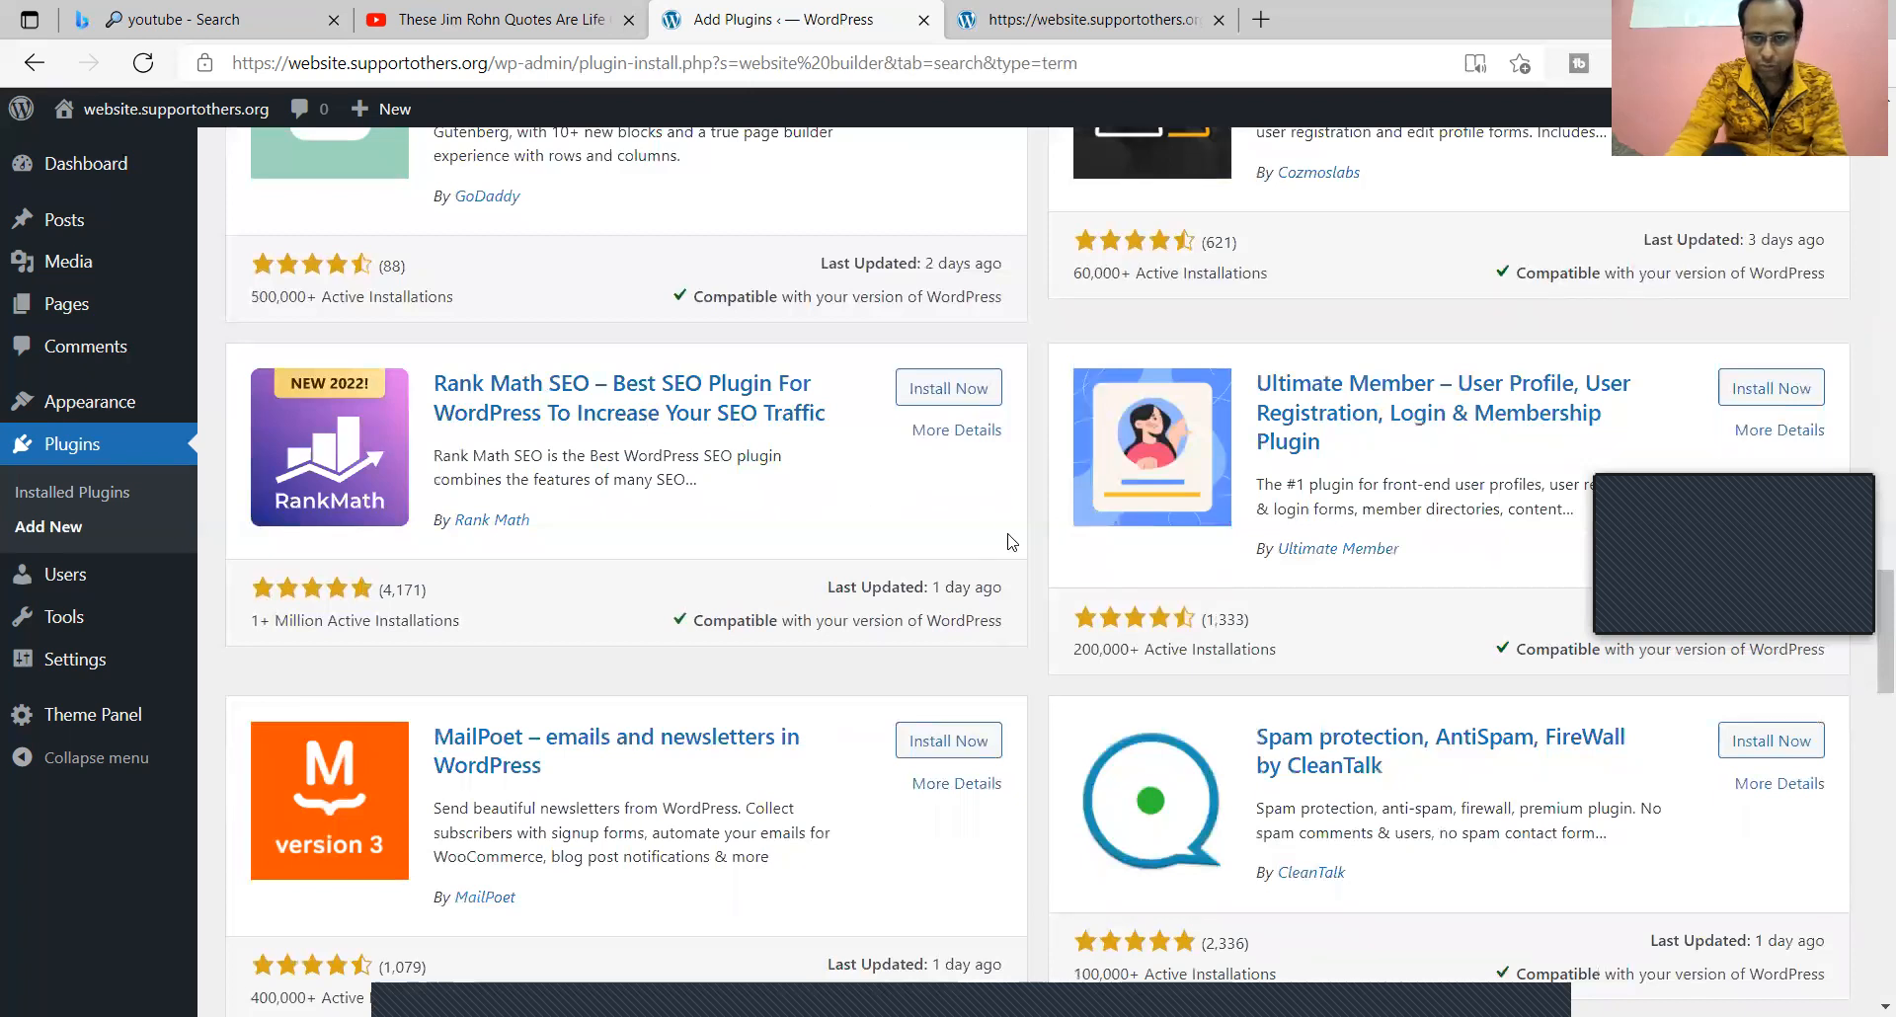
pyautogui.scroll(1, 1011, 542)
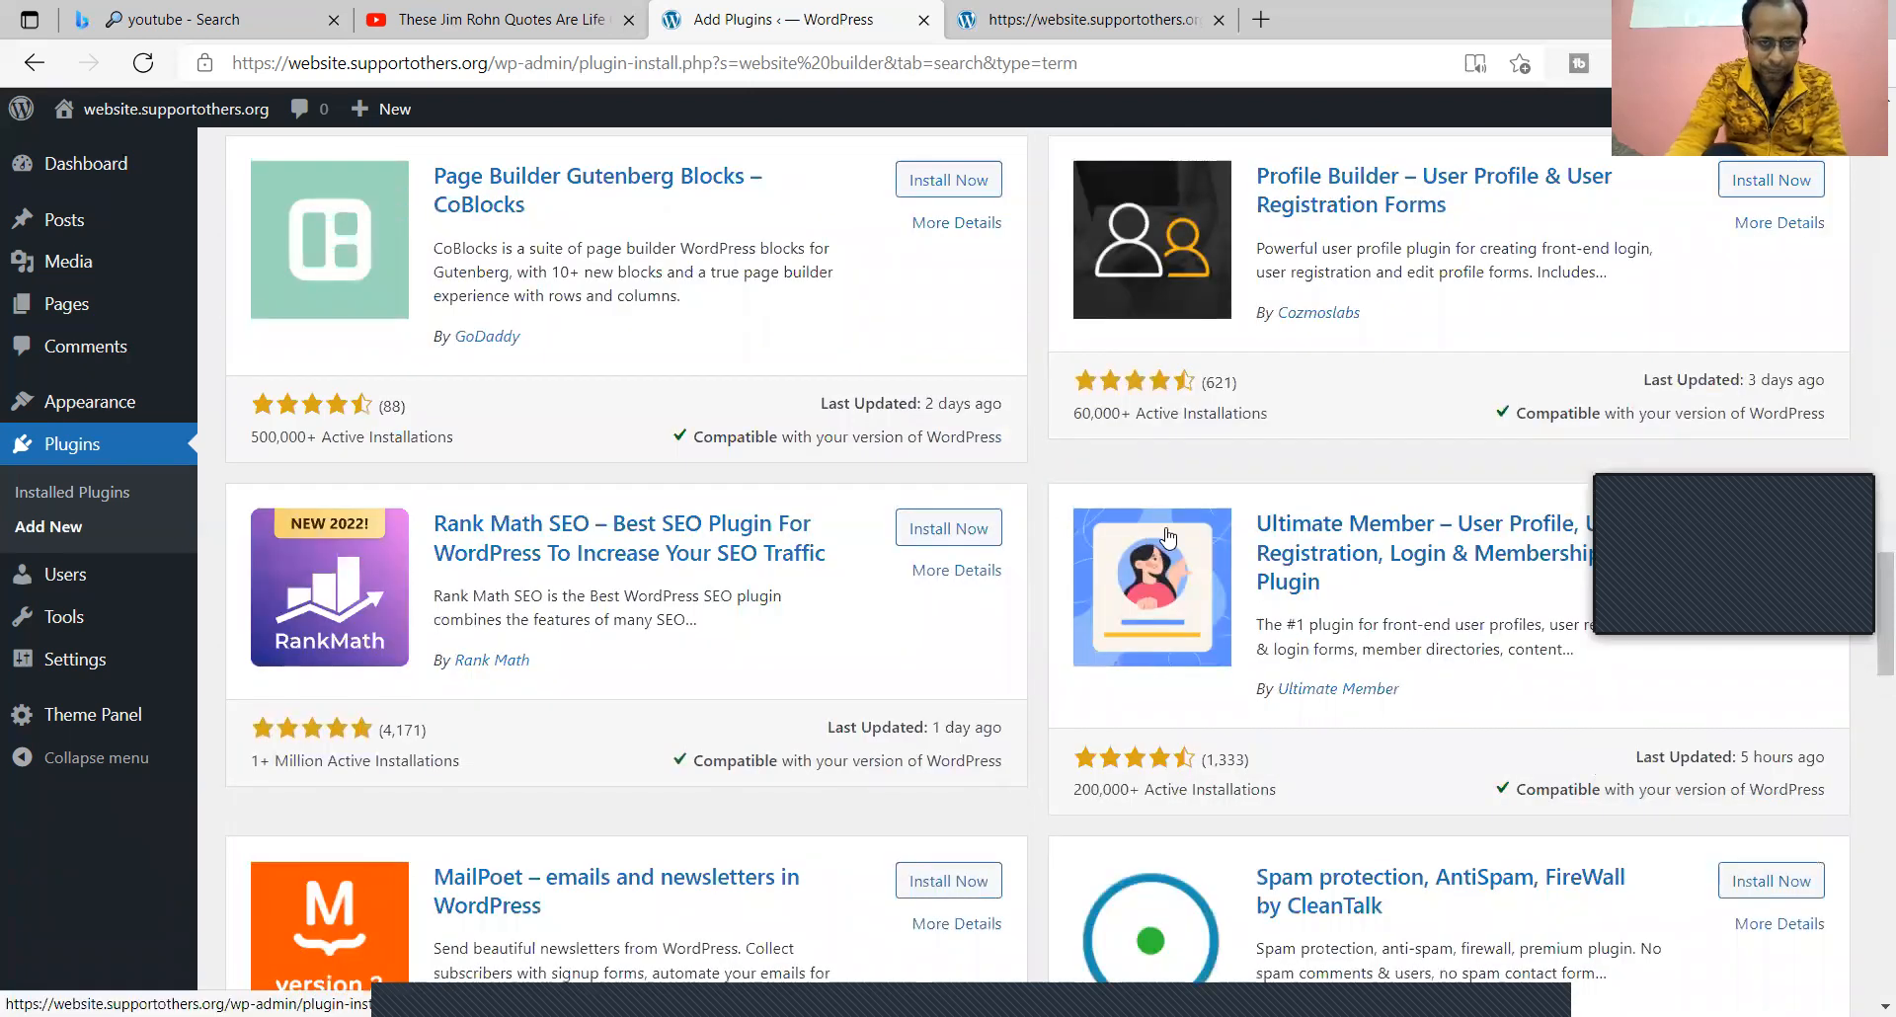
pyautogui.scroll(5, 1167, 536)
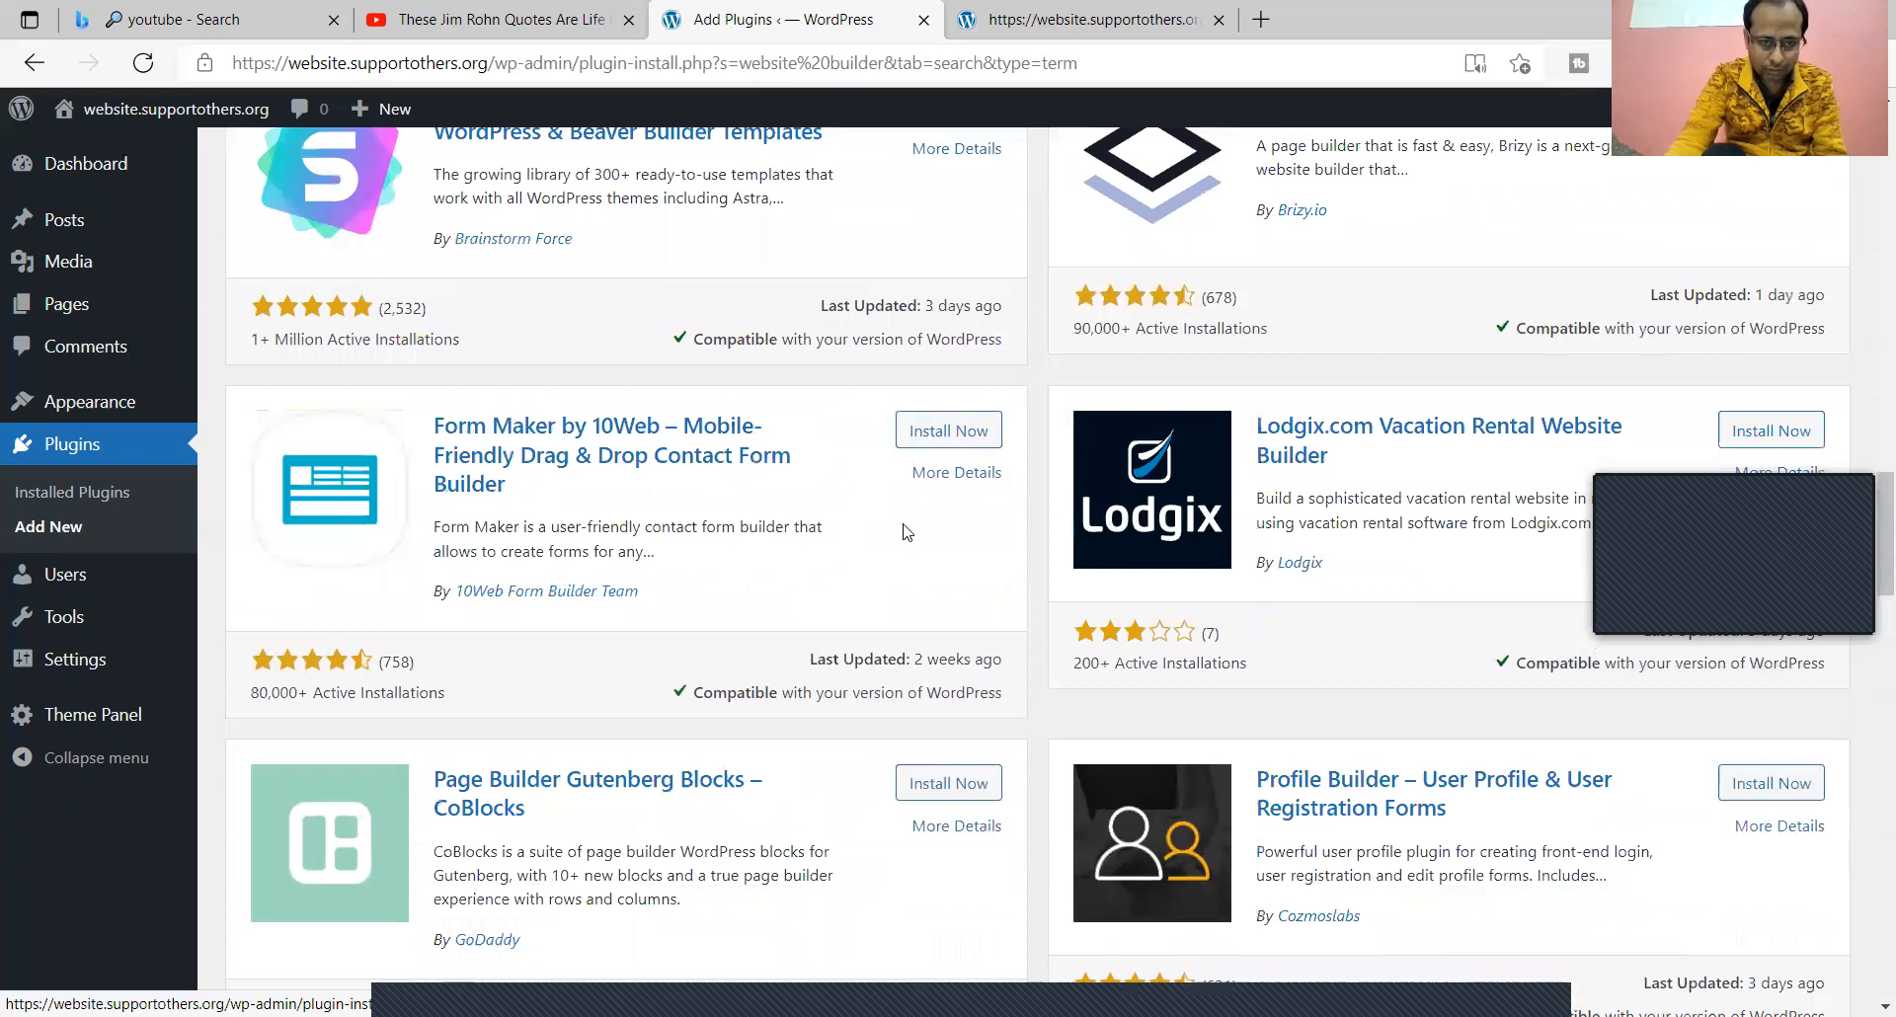
pyautogui.scroll(4, 555, 637)
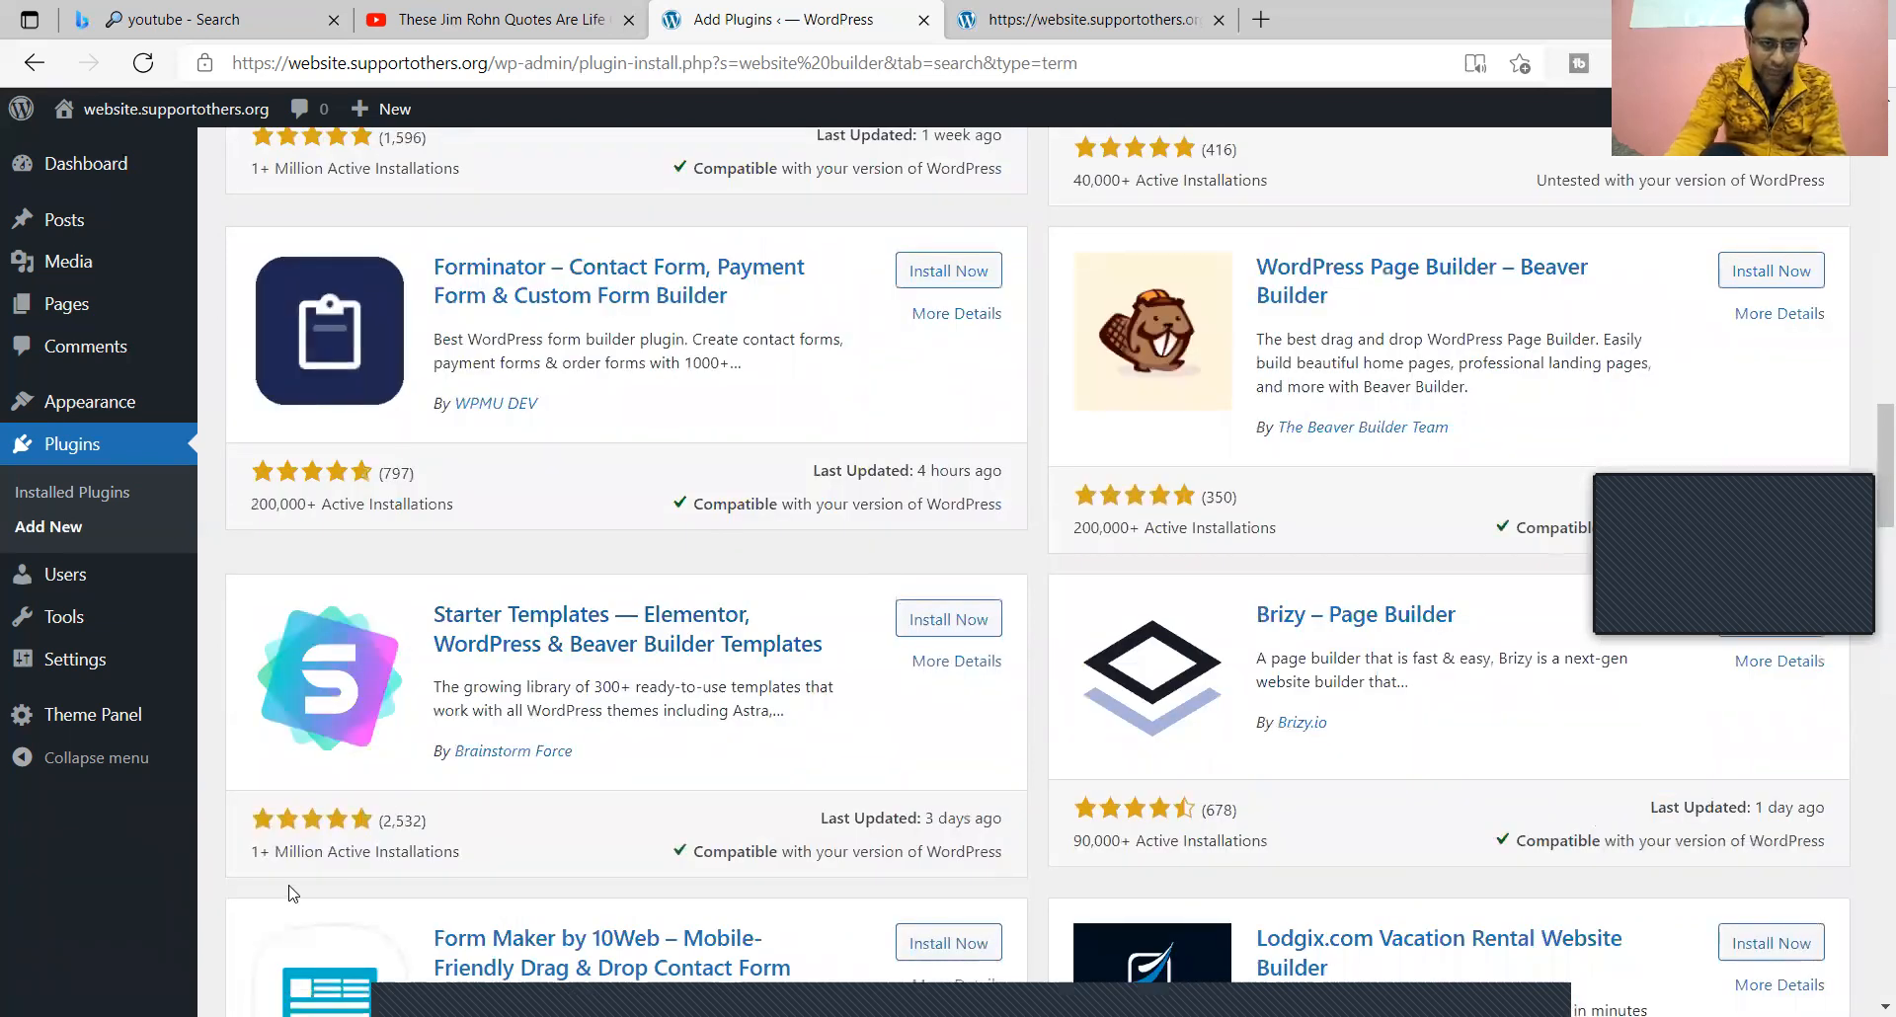
pyautogui.scroll(5, 851, 720)
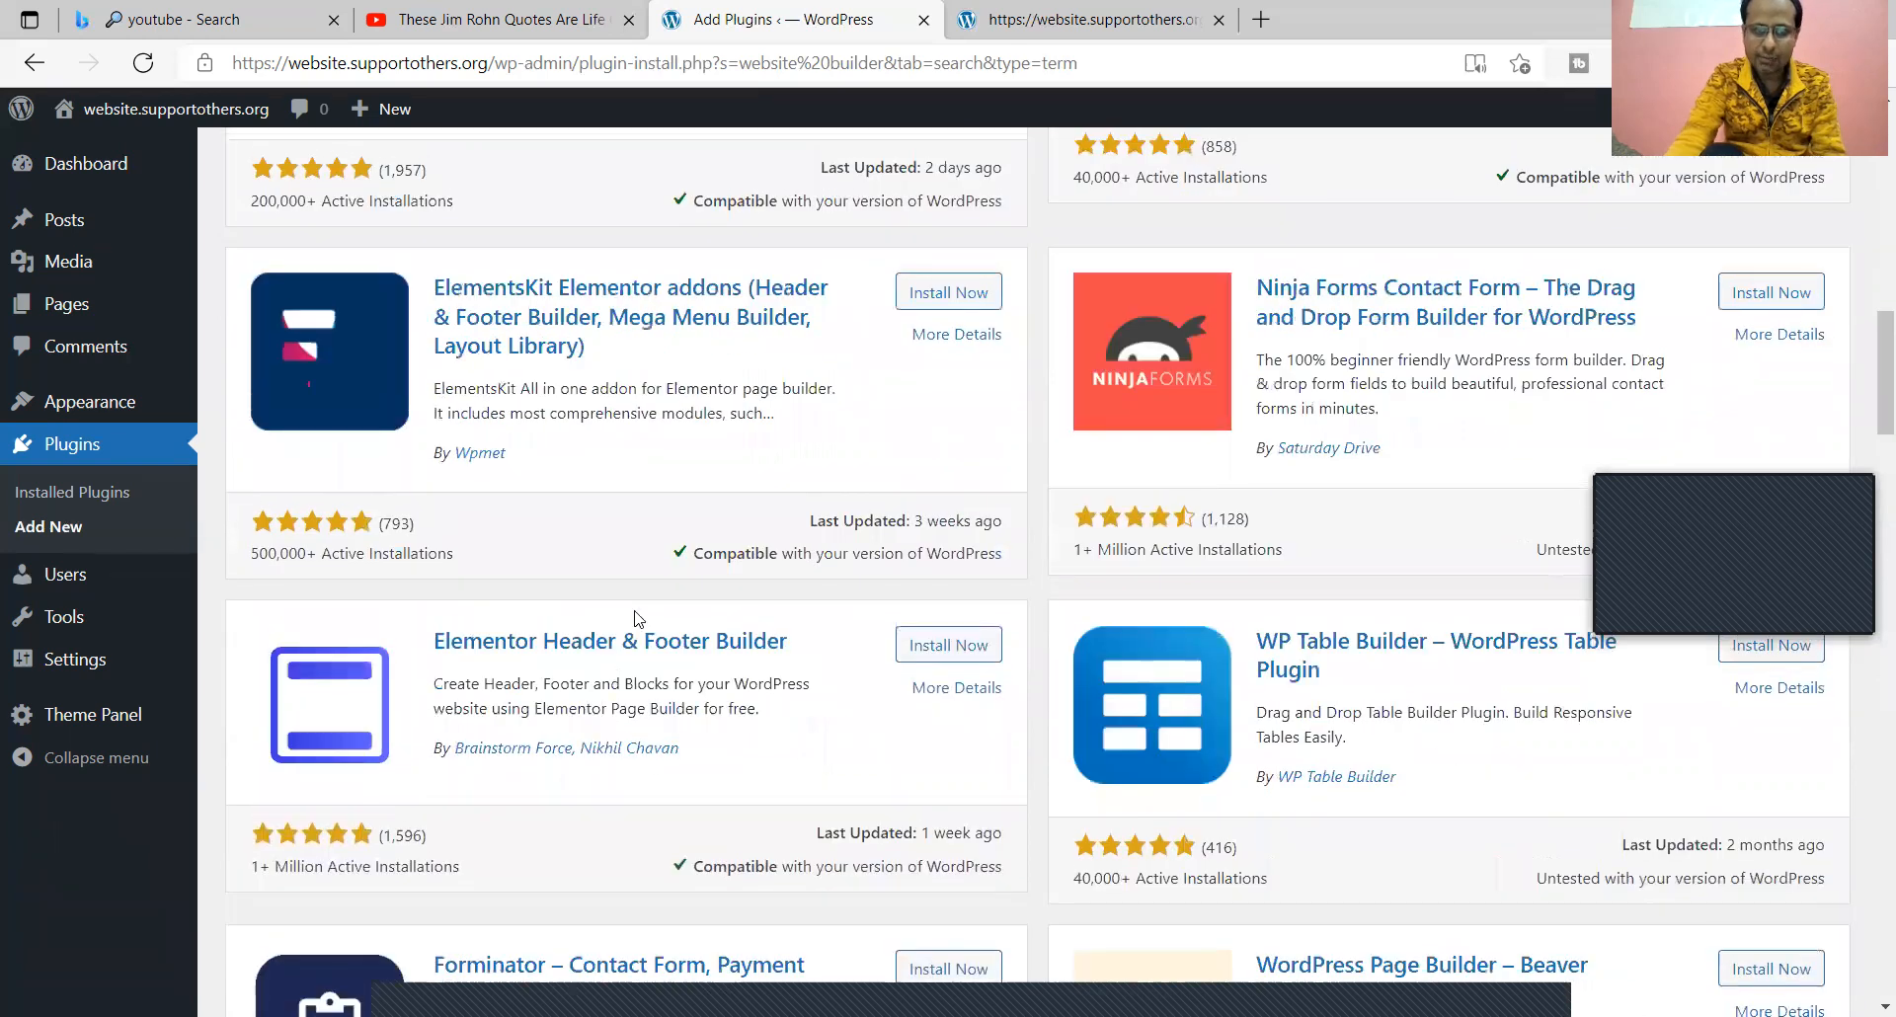
pyautogui.scroll(15, 637, 618)
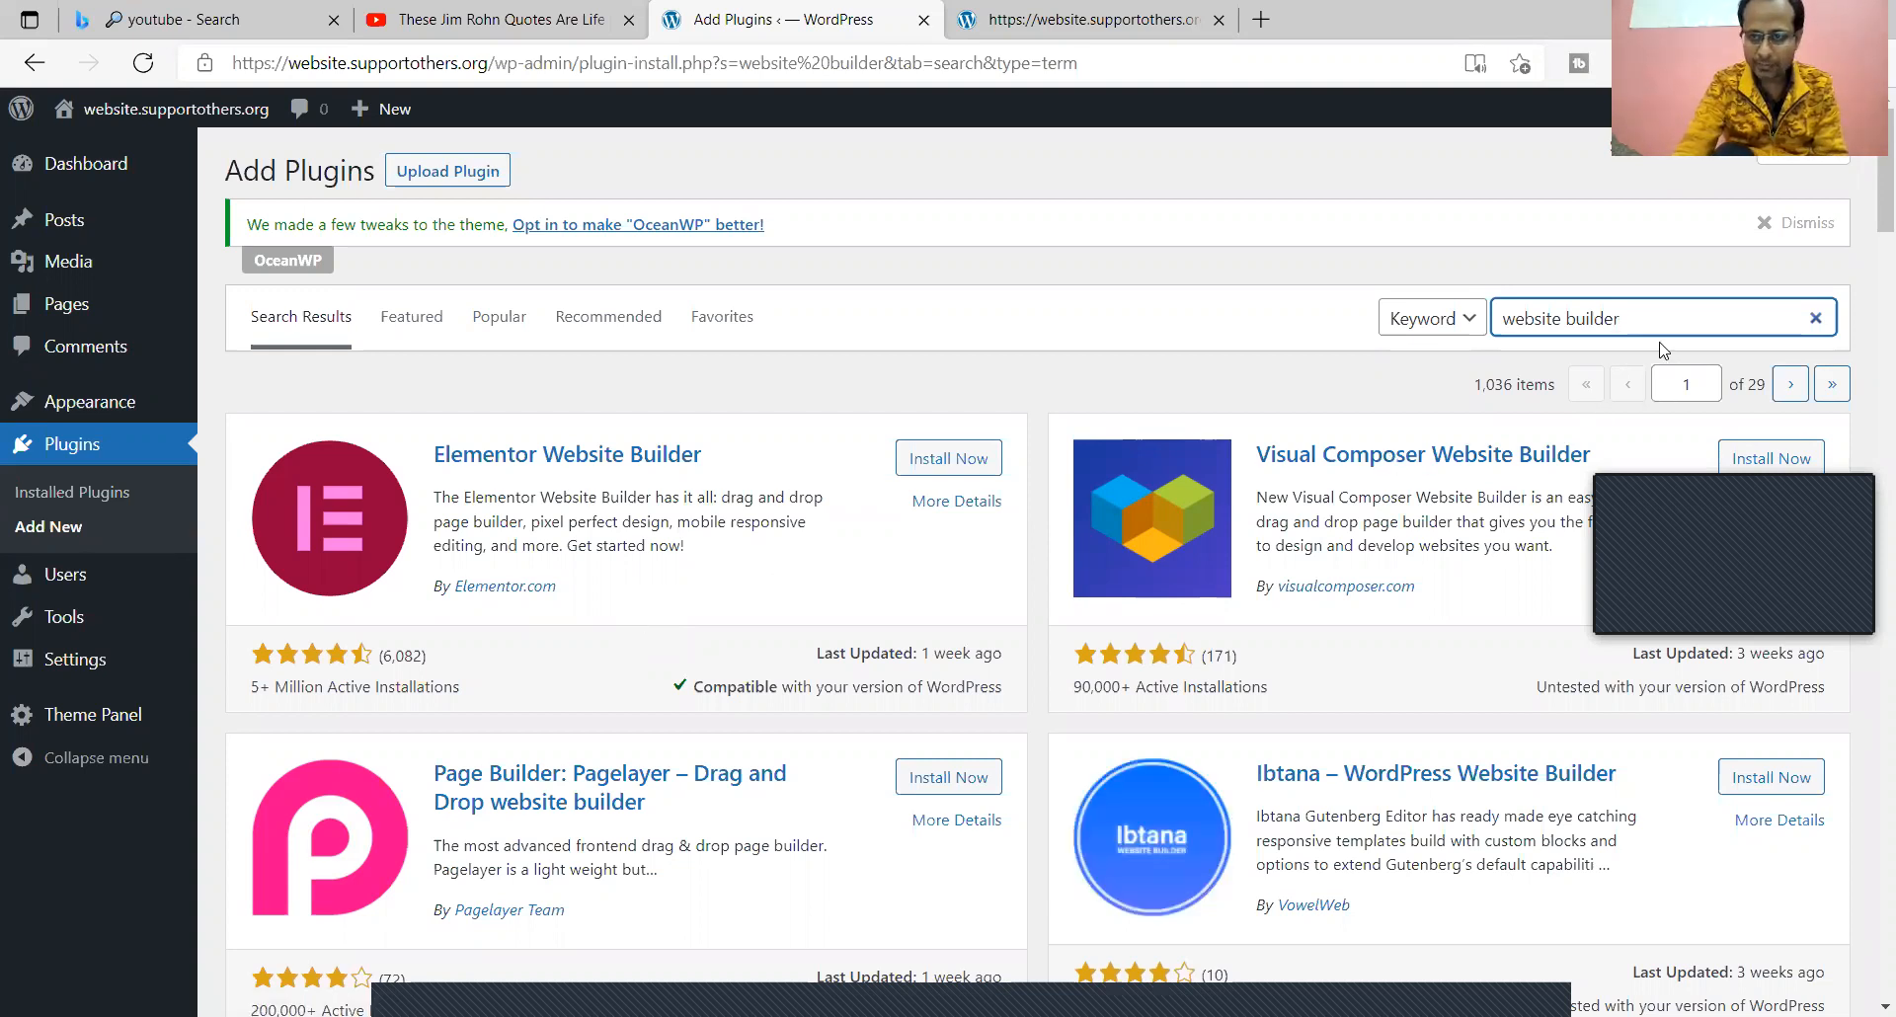
# - Replace the plugin search with 'elementor' using the browser's saved suggestion
pyautogui.hotkey('ctrl', 'a')
pyautogui.write('e')
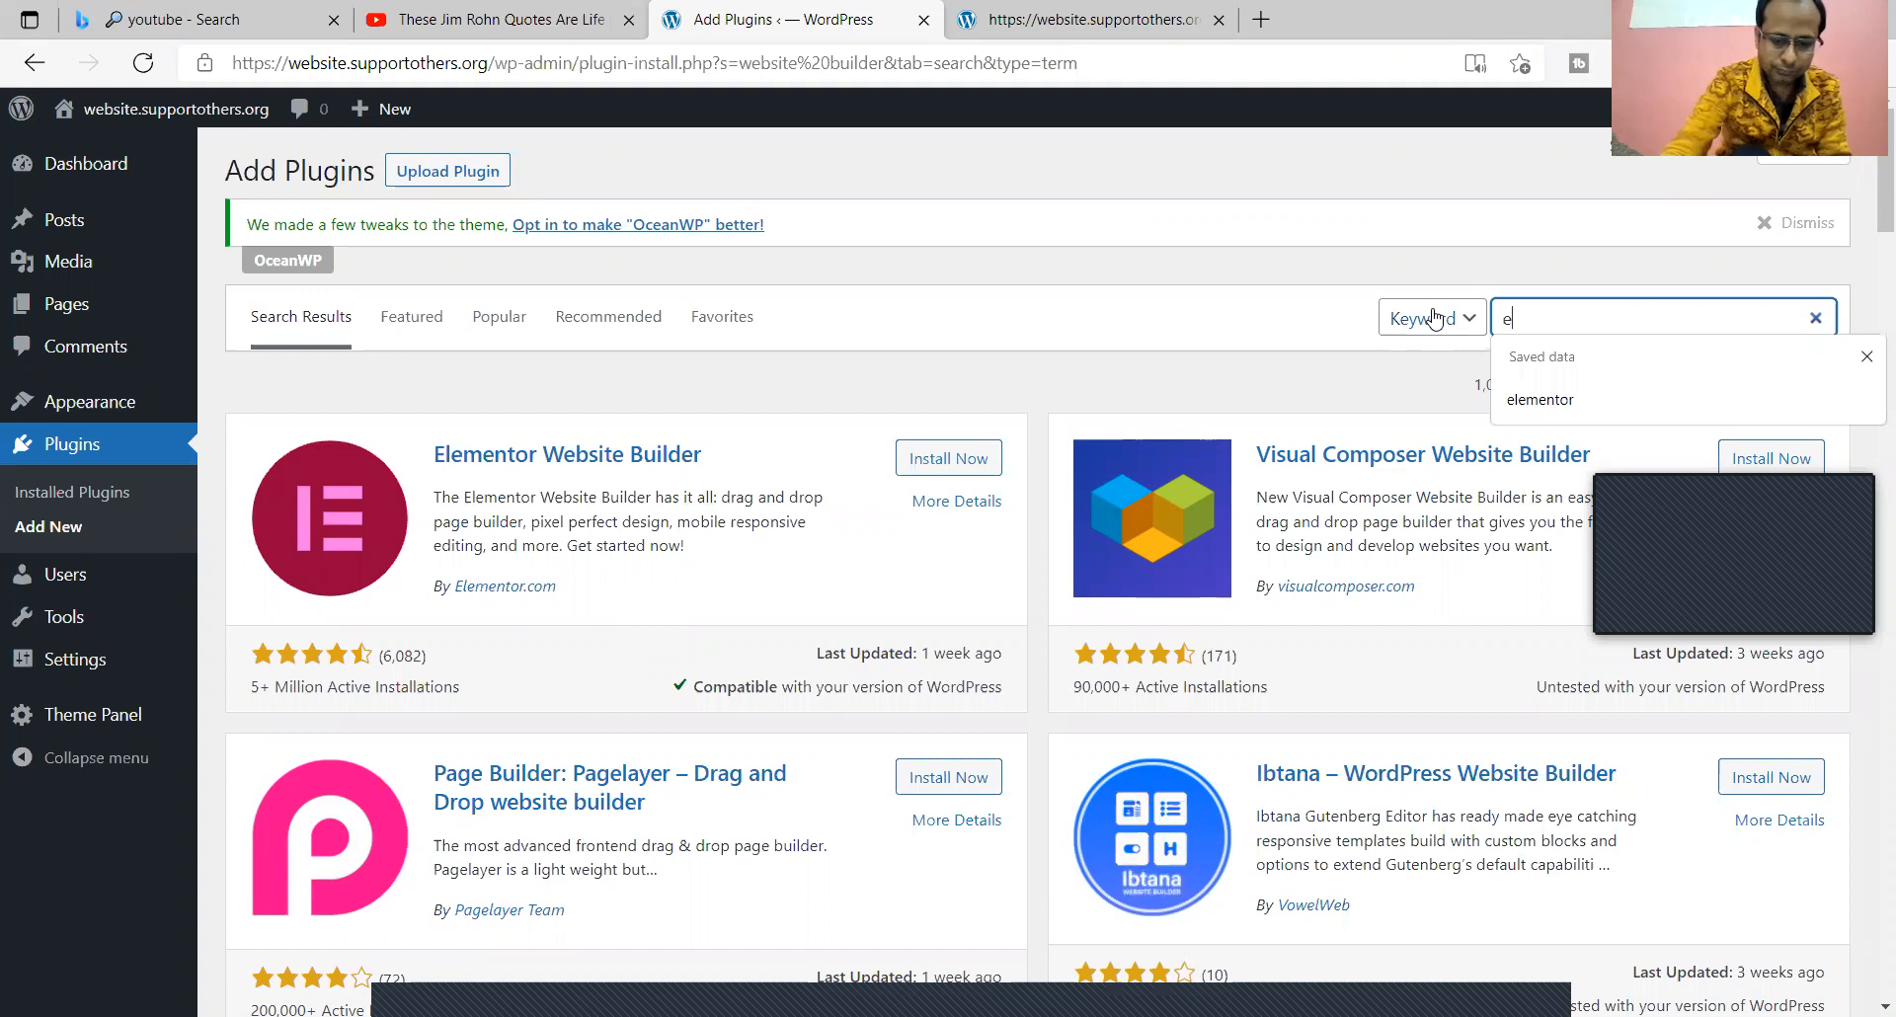
pyautogui.write('lemen')
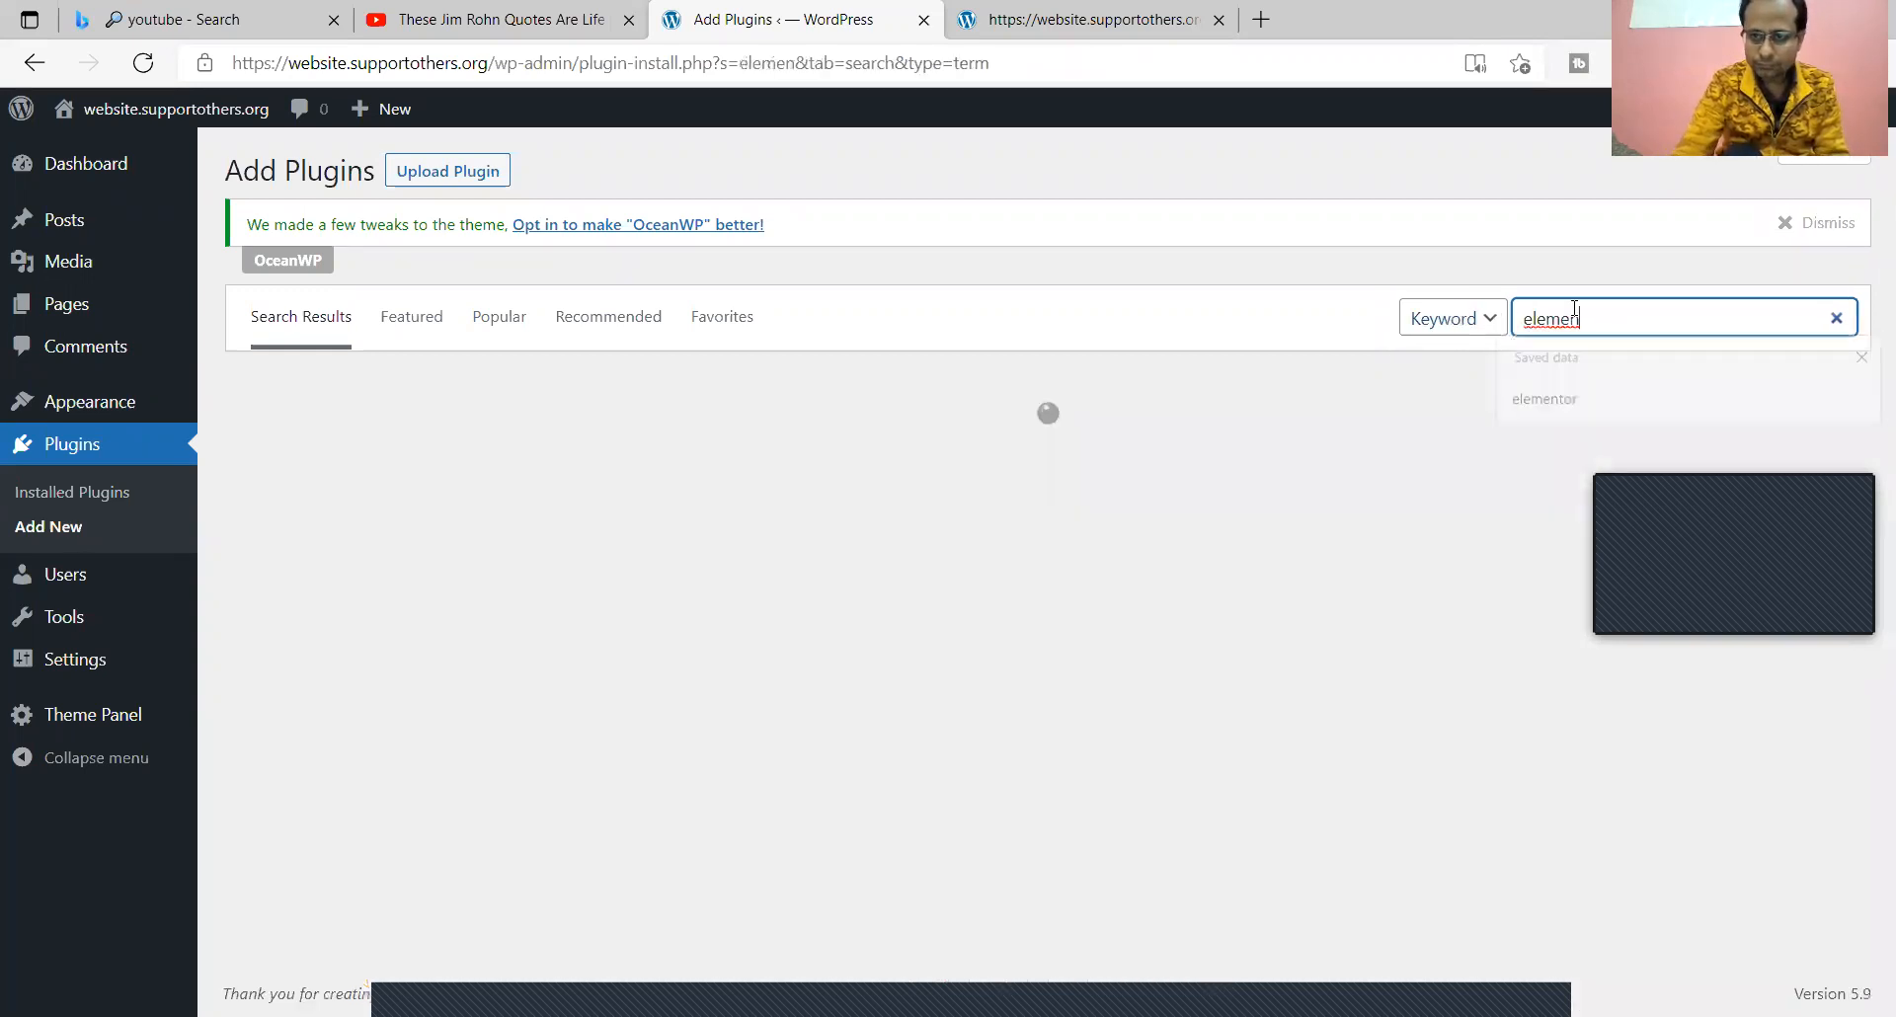
pyautogui.click(1598, 316)
pyautogui.click(1534, 399)
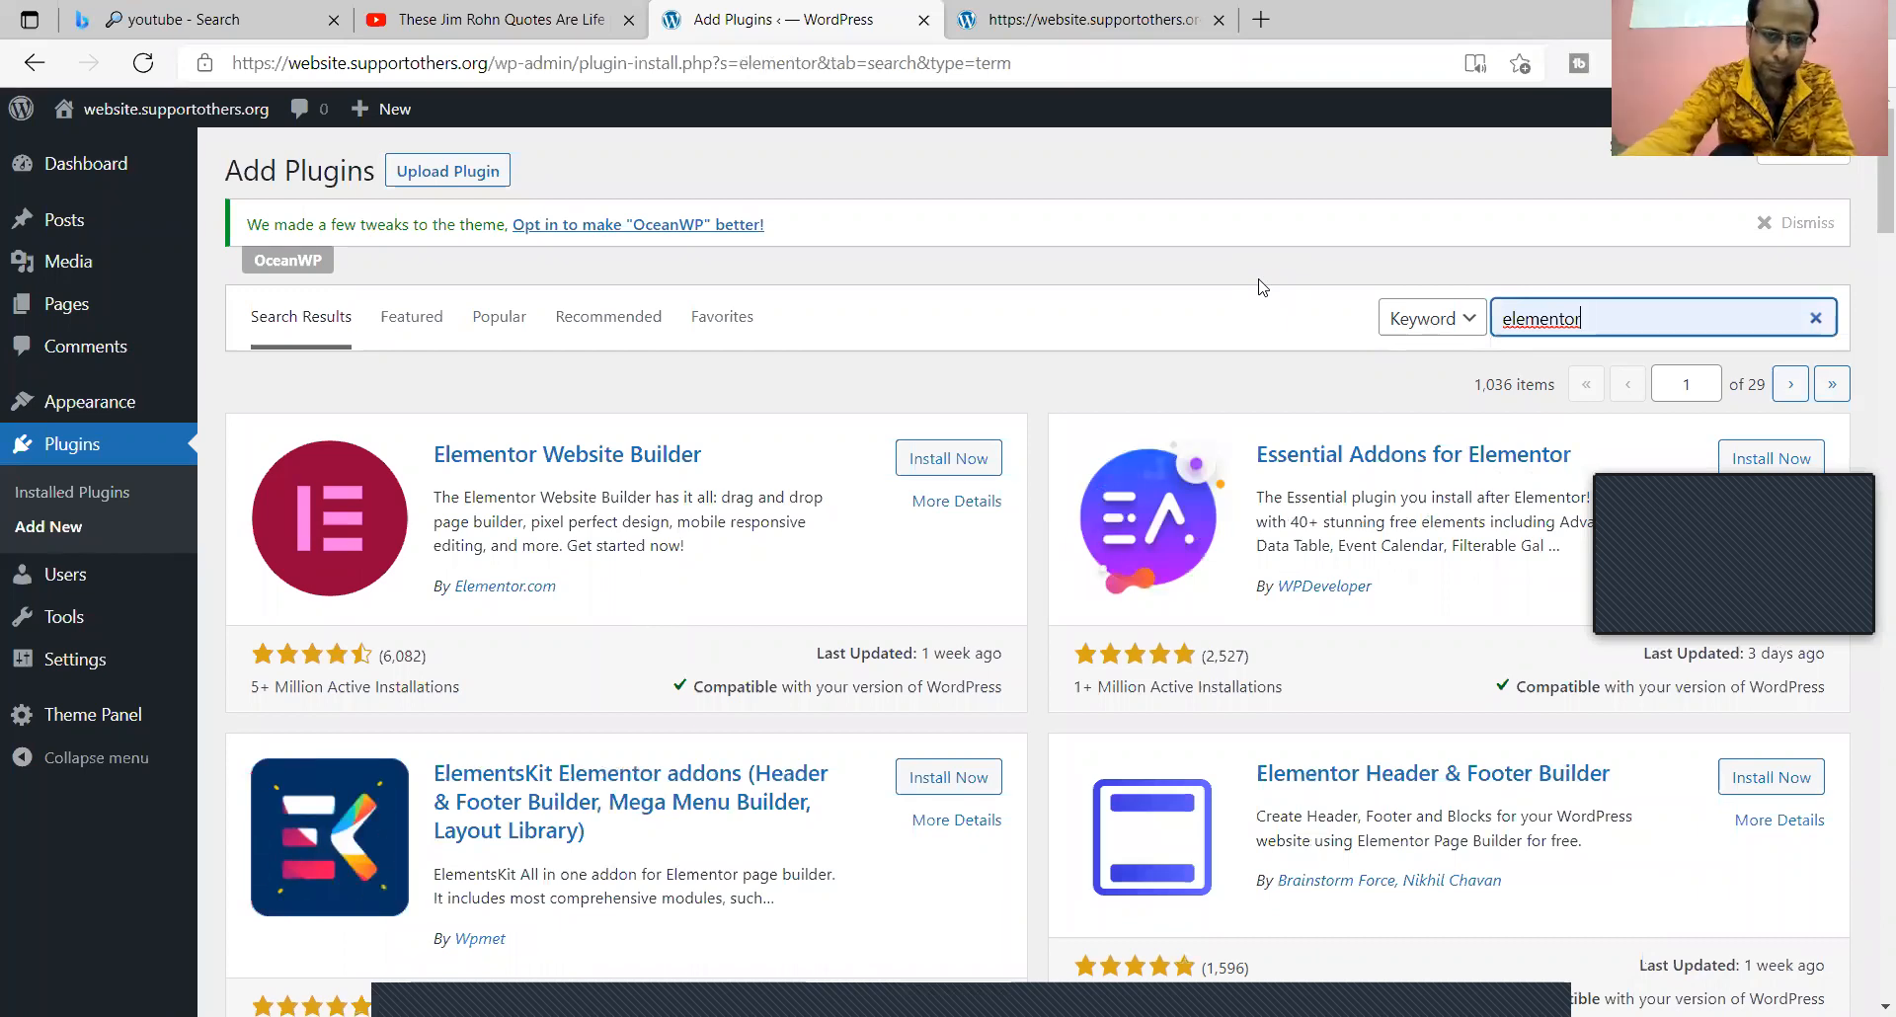
pyautogui.scroll(-2, 1244, 316)
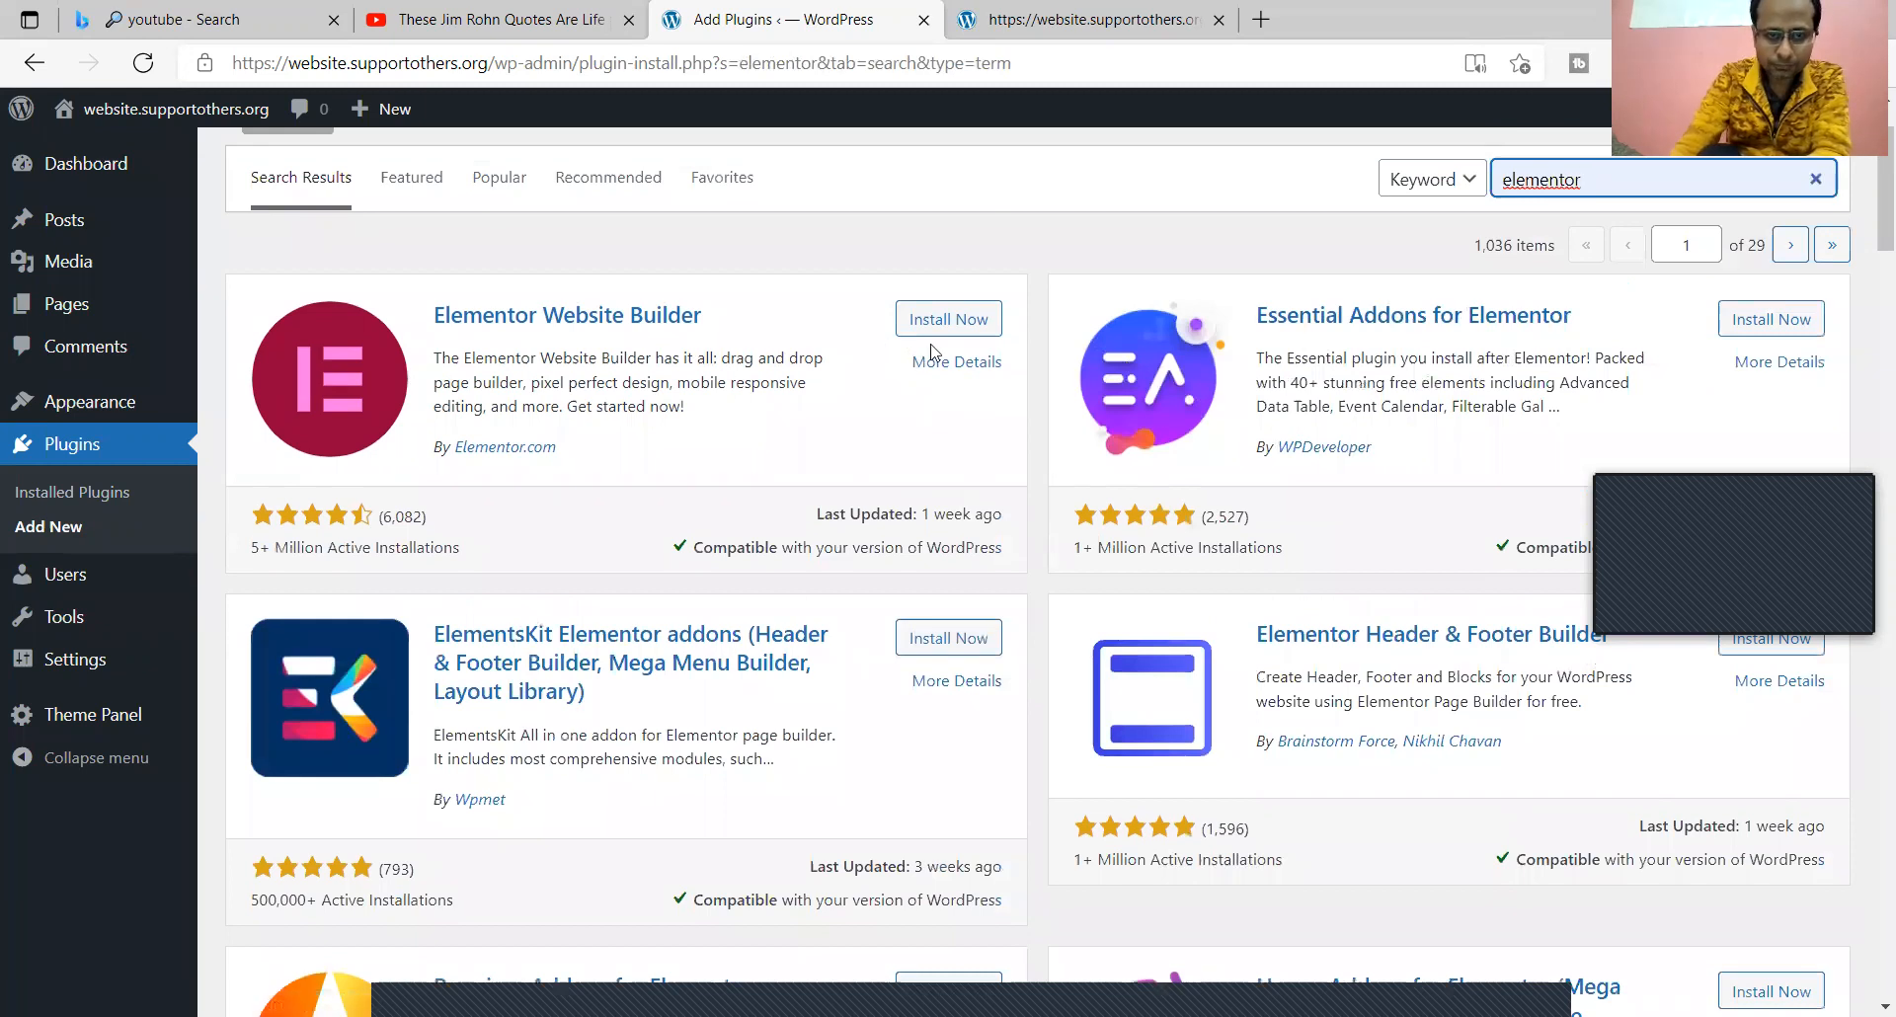
# - Install the Elementor Website Builder plugin from its search result card
pyautogui.moveTo(750, 320); pyautogui.dragTo(482, 304)
pyautogui.click(828, 263)
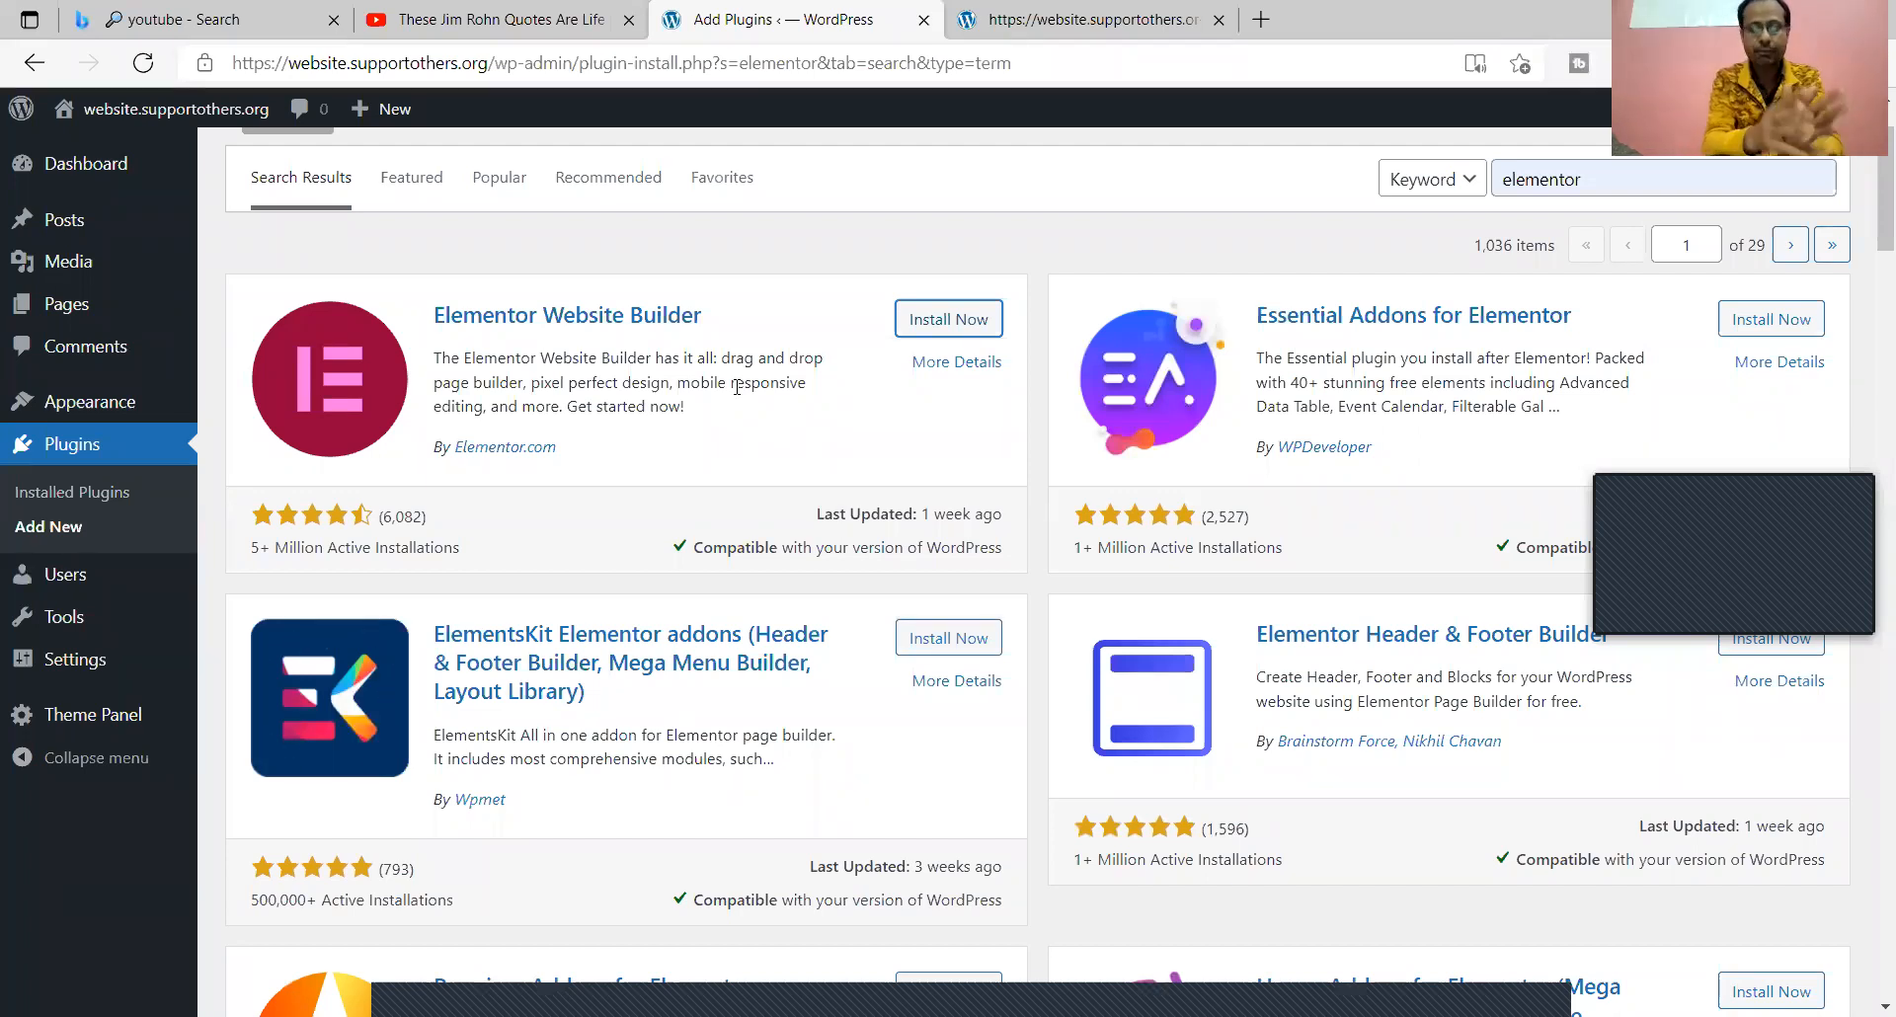
pyautogui.click(964, 319)
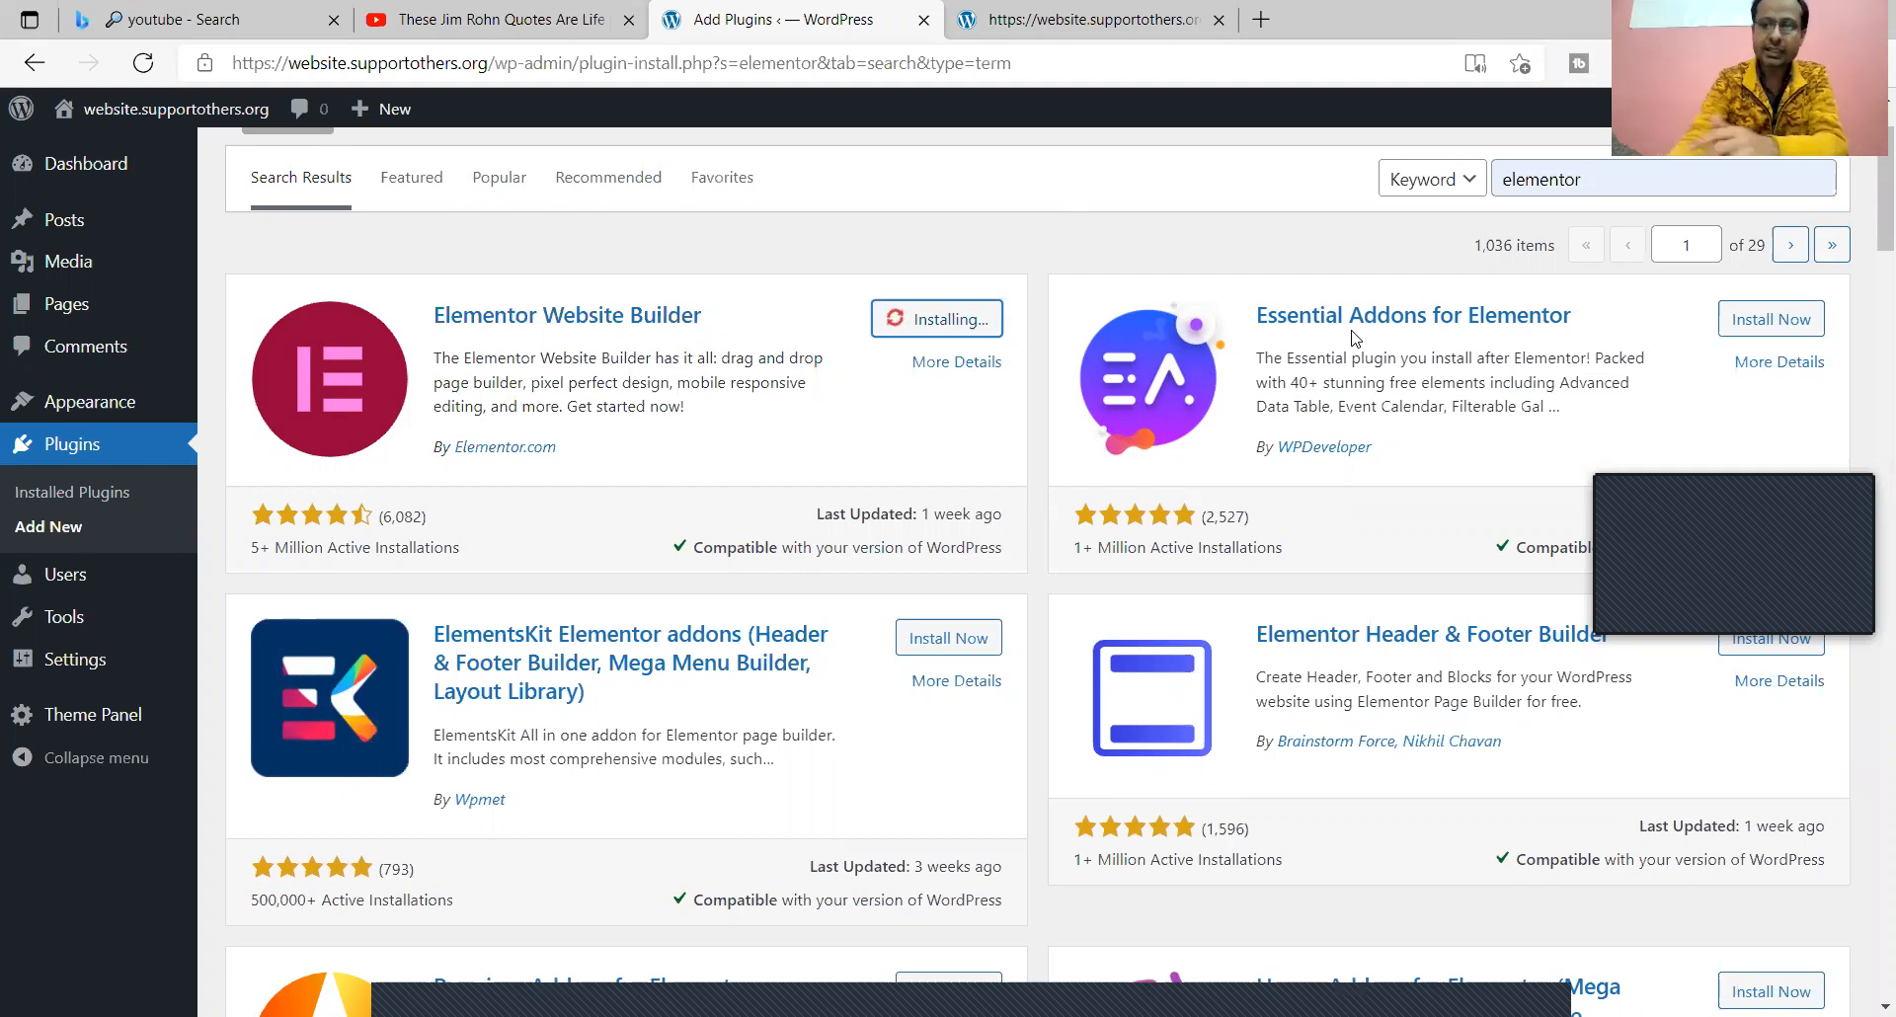
# - Highlight the Essential Addons for Elementor card title while the install finishes
pyautogui.moveTo(1659, 316); pyautogui.dragTo(1285, 318)
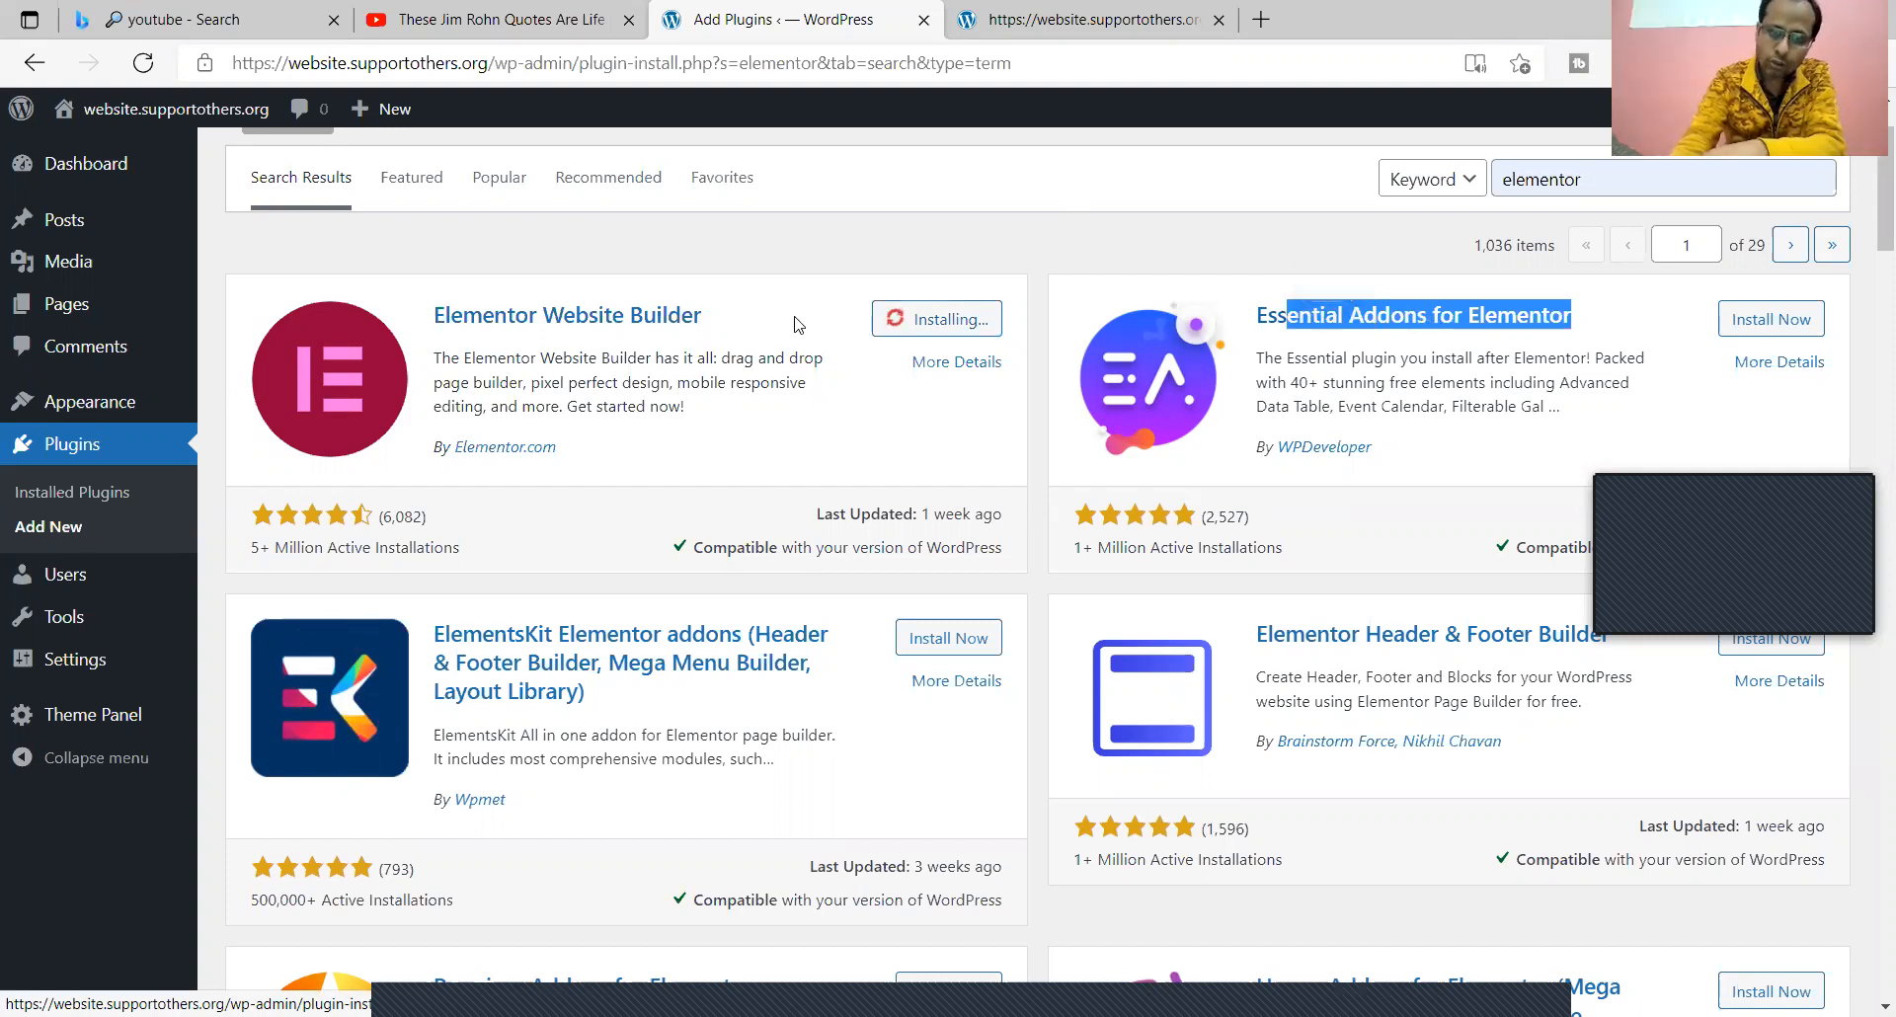
pyautogui.click(771, 305)
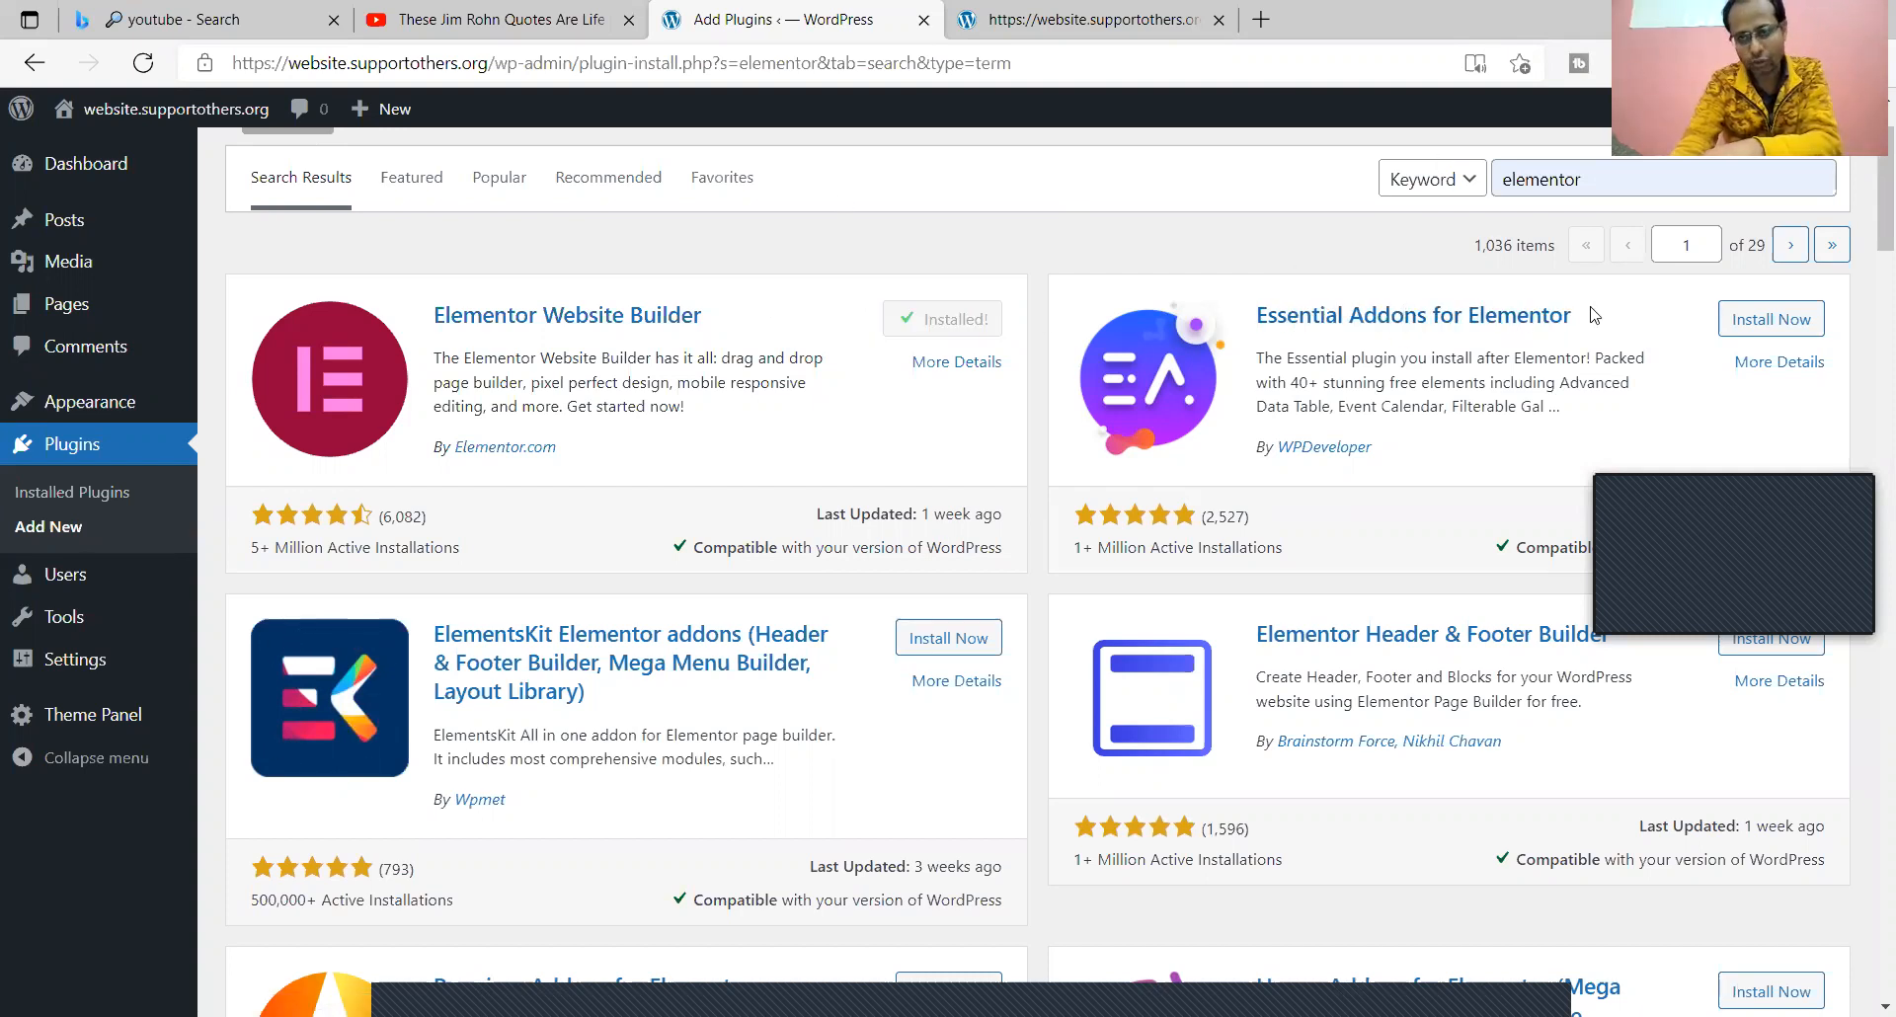
pyautogui.moveTo(1598, 316); pyautogui.dragTo(1267, 316)
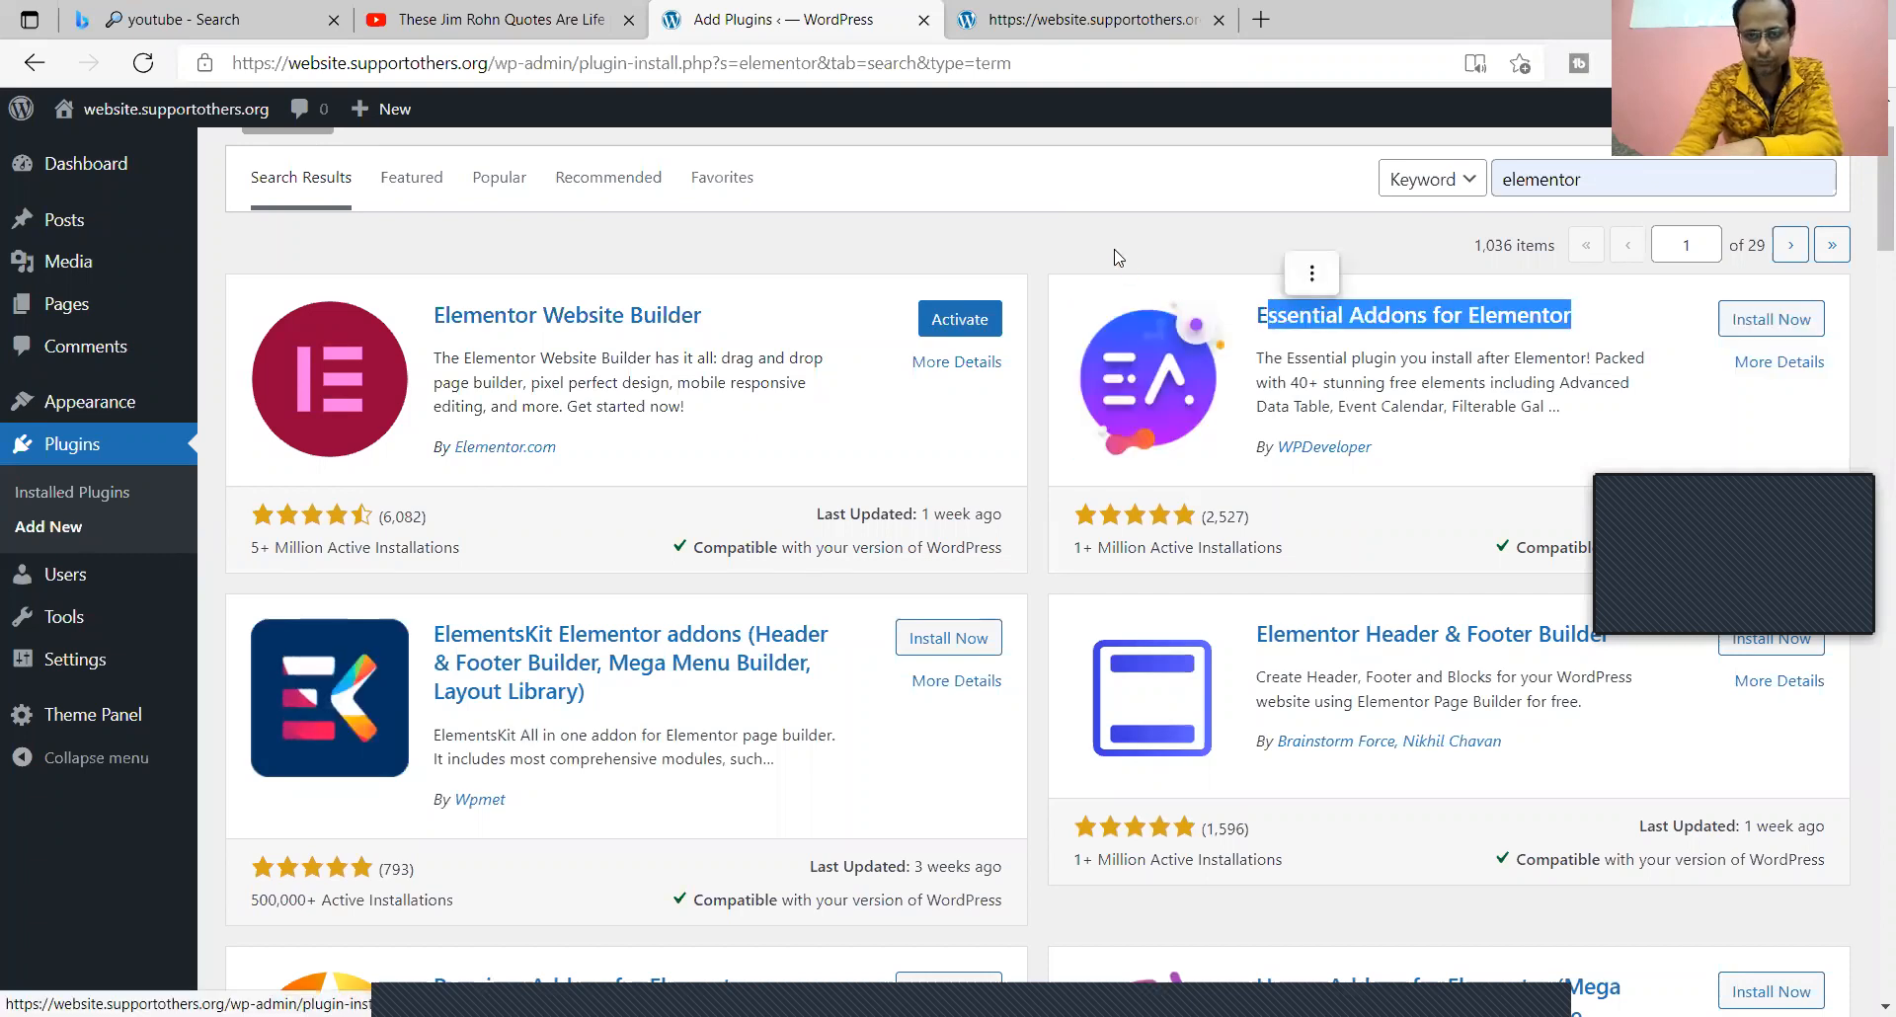
pyautogui.click(1259, 320)
pyautogui.moveTo(1600, 320); pyautogui.dragTo(1262, 314)
pyautogui.click(1194, 247)
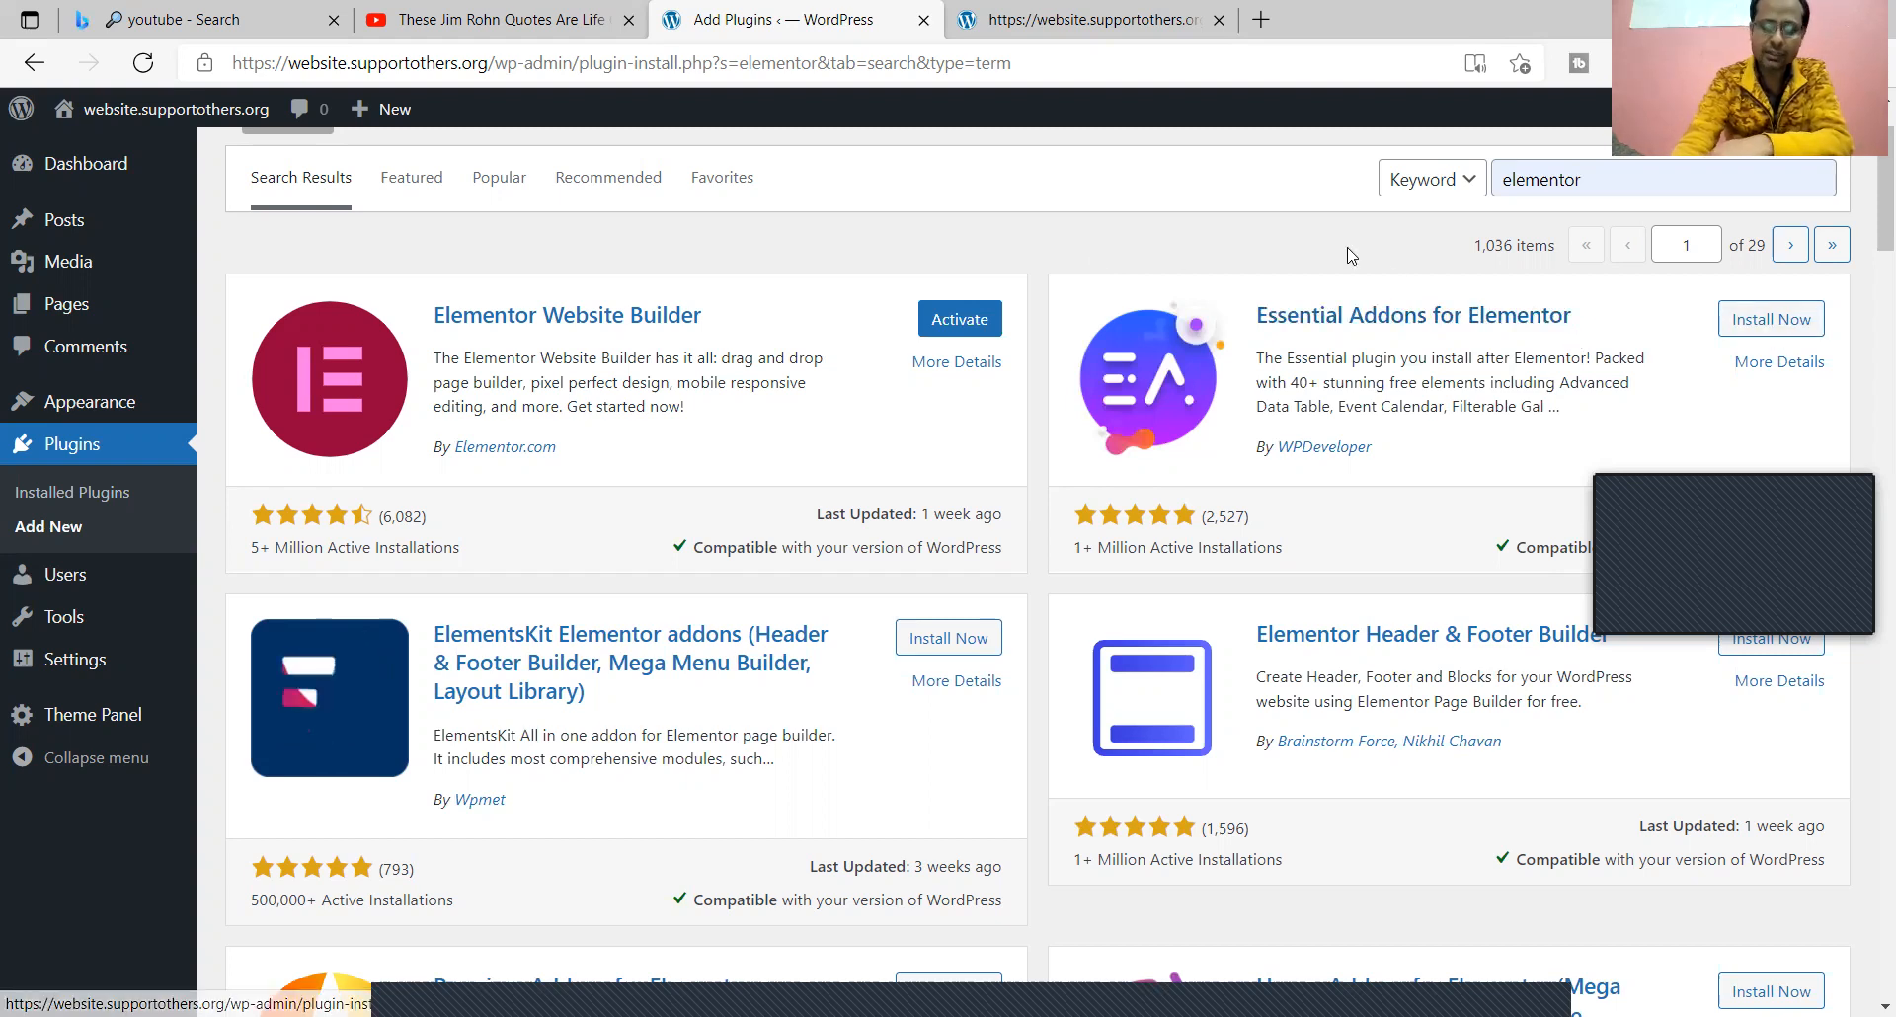
# - Retry the Essential Addons install, reload the failed page, then go to Installed Plugins
pyautogui.click(1753, 321)
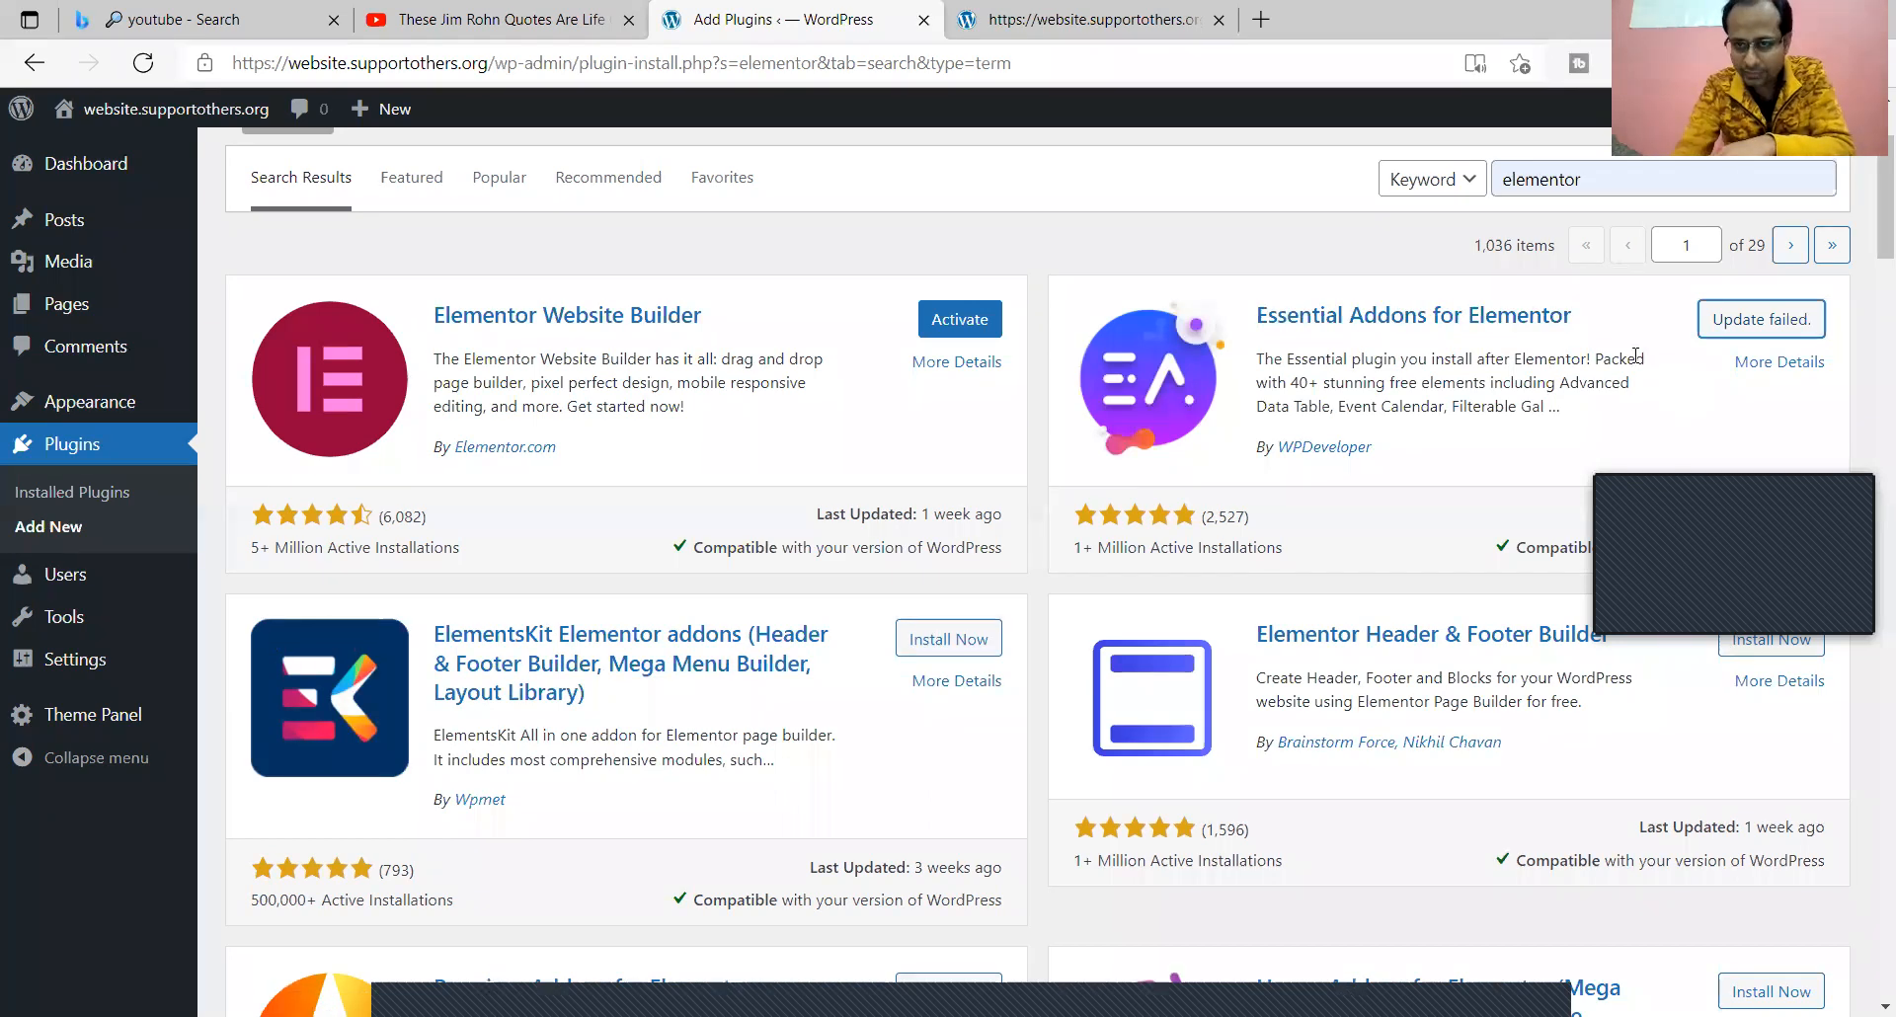
pyautogui.click(1745, 329)
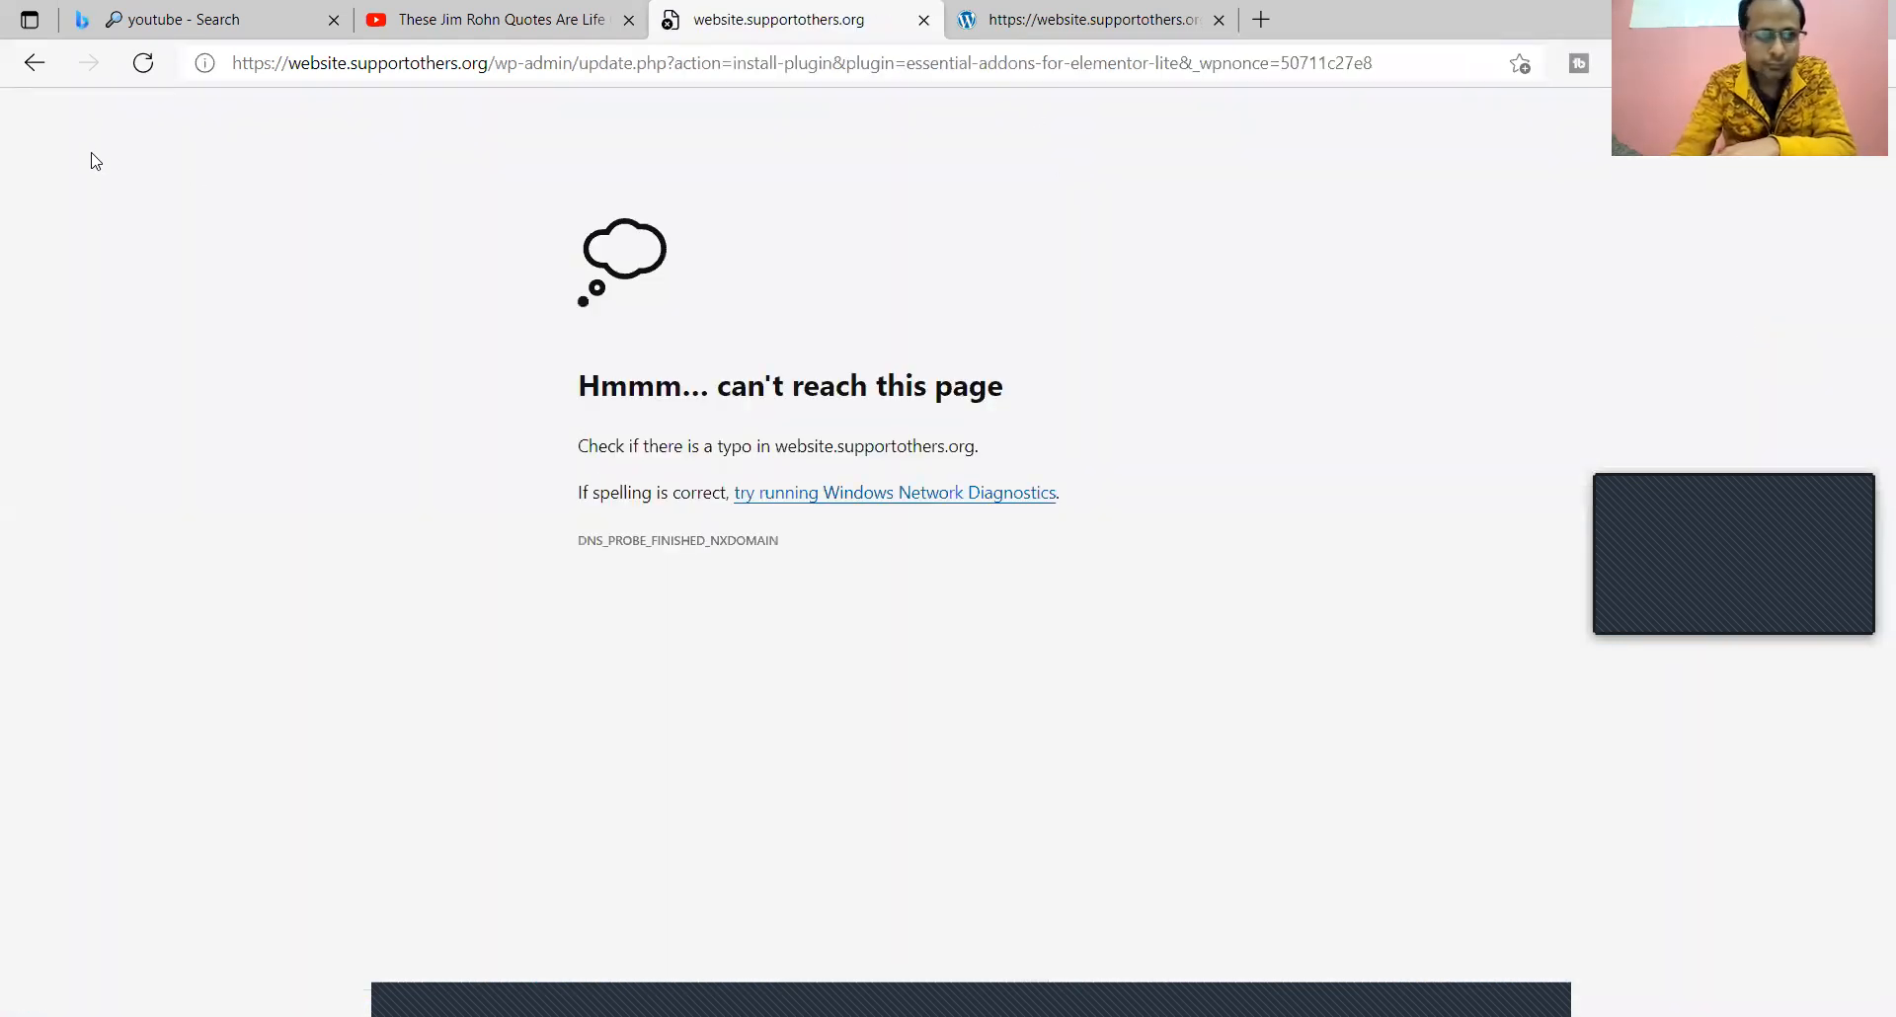
pyautogui.click(143, 65)
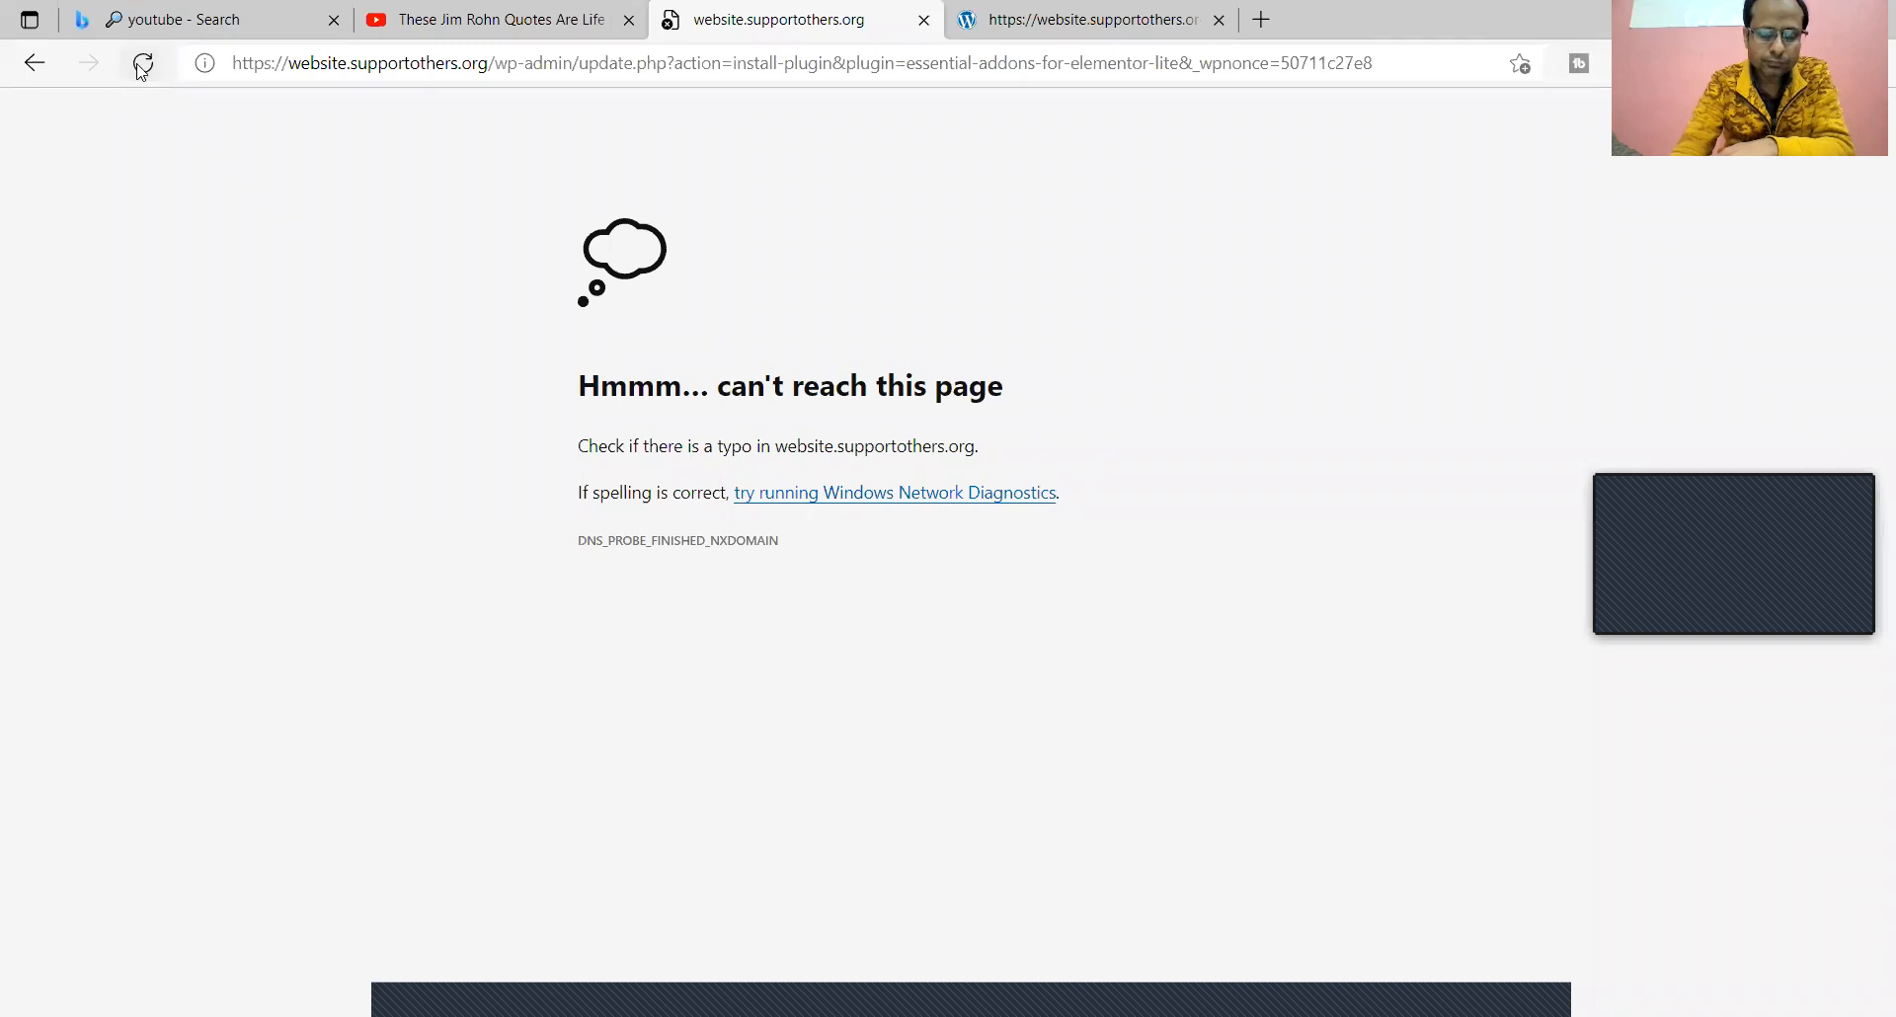
pyautogui.click(156, 81)
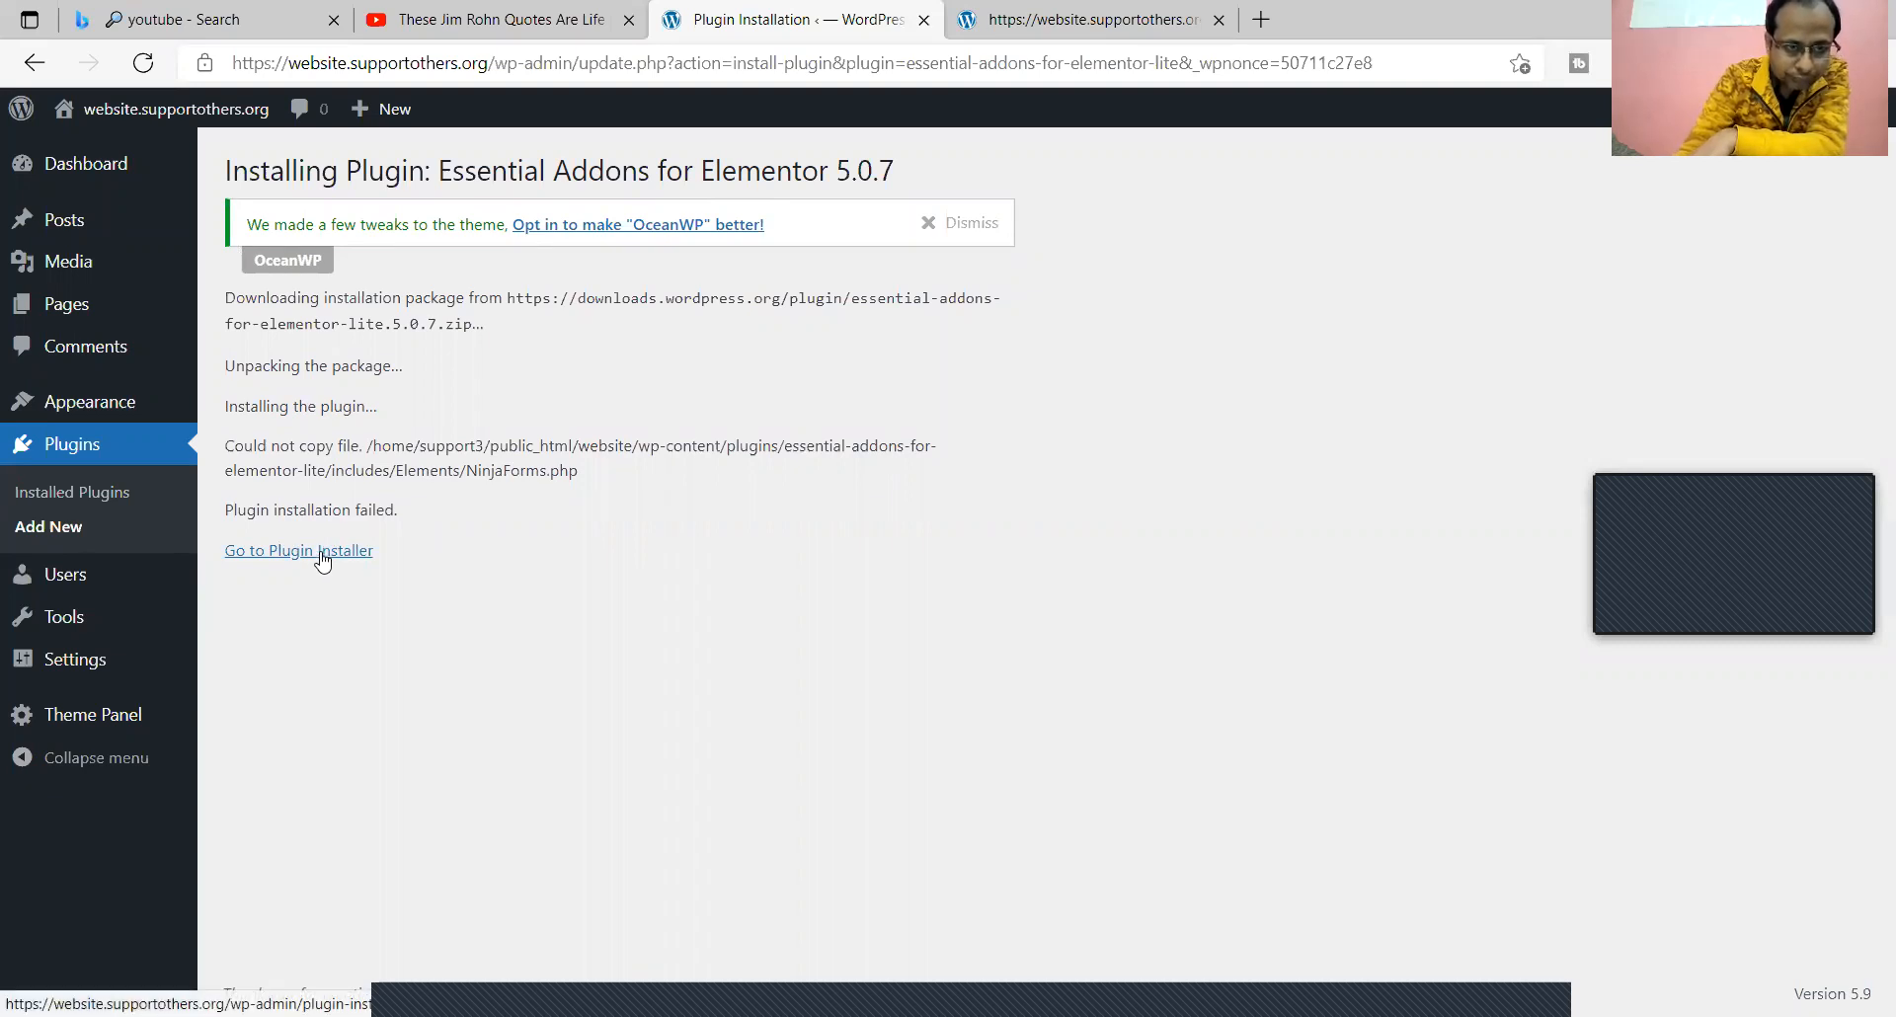
pyautogui.moveTo(277, 515); pyautogui.dragTo(431, 512)
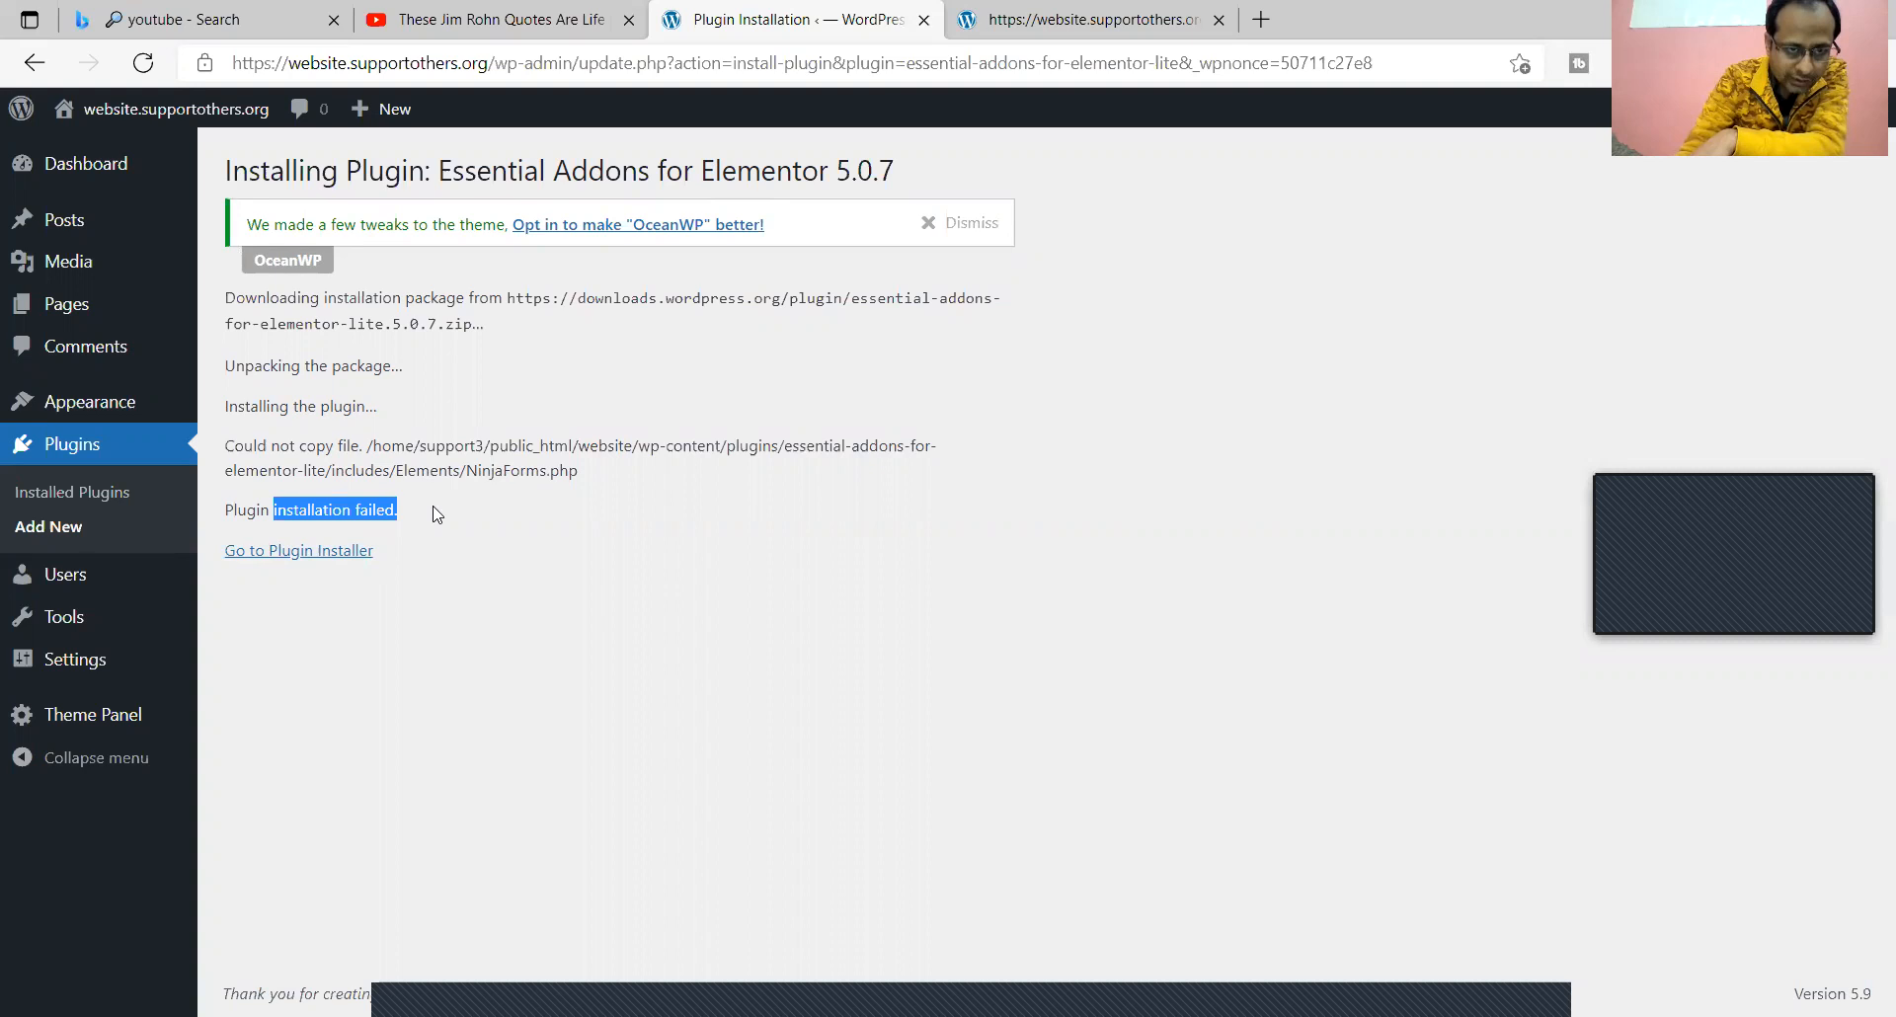
pyautogui.click(71, 502)
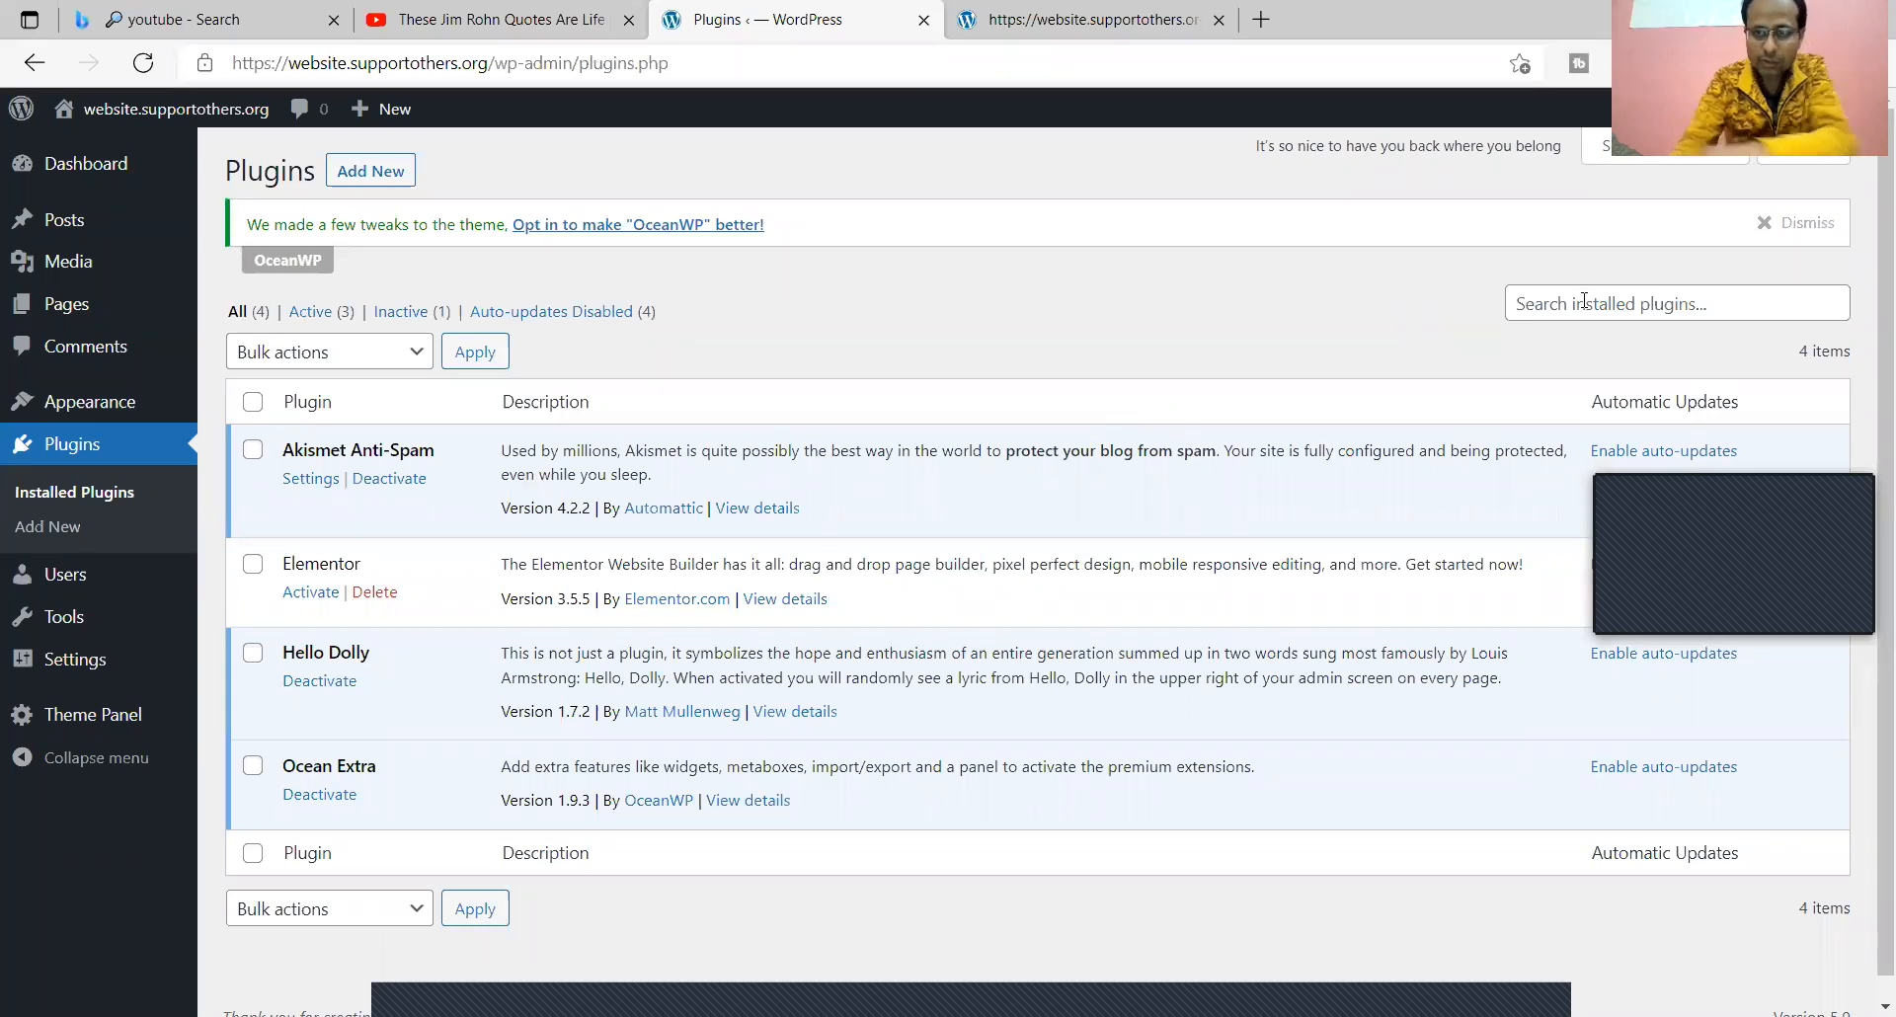
# - Filter installed plugins to elementor, then search the Add Plugins directory for 'elementor'
pyautogui.click(1584, 302)
pyautogui.click(1540, 387)
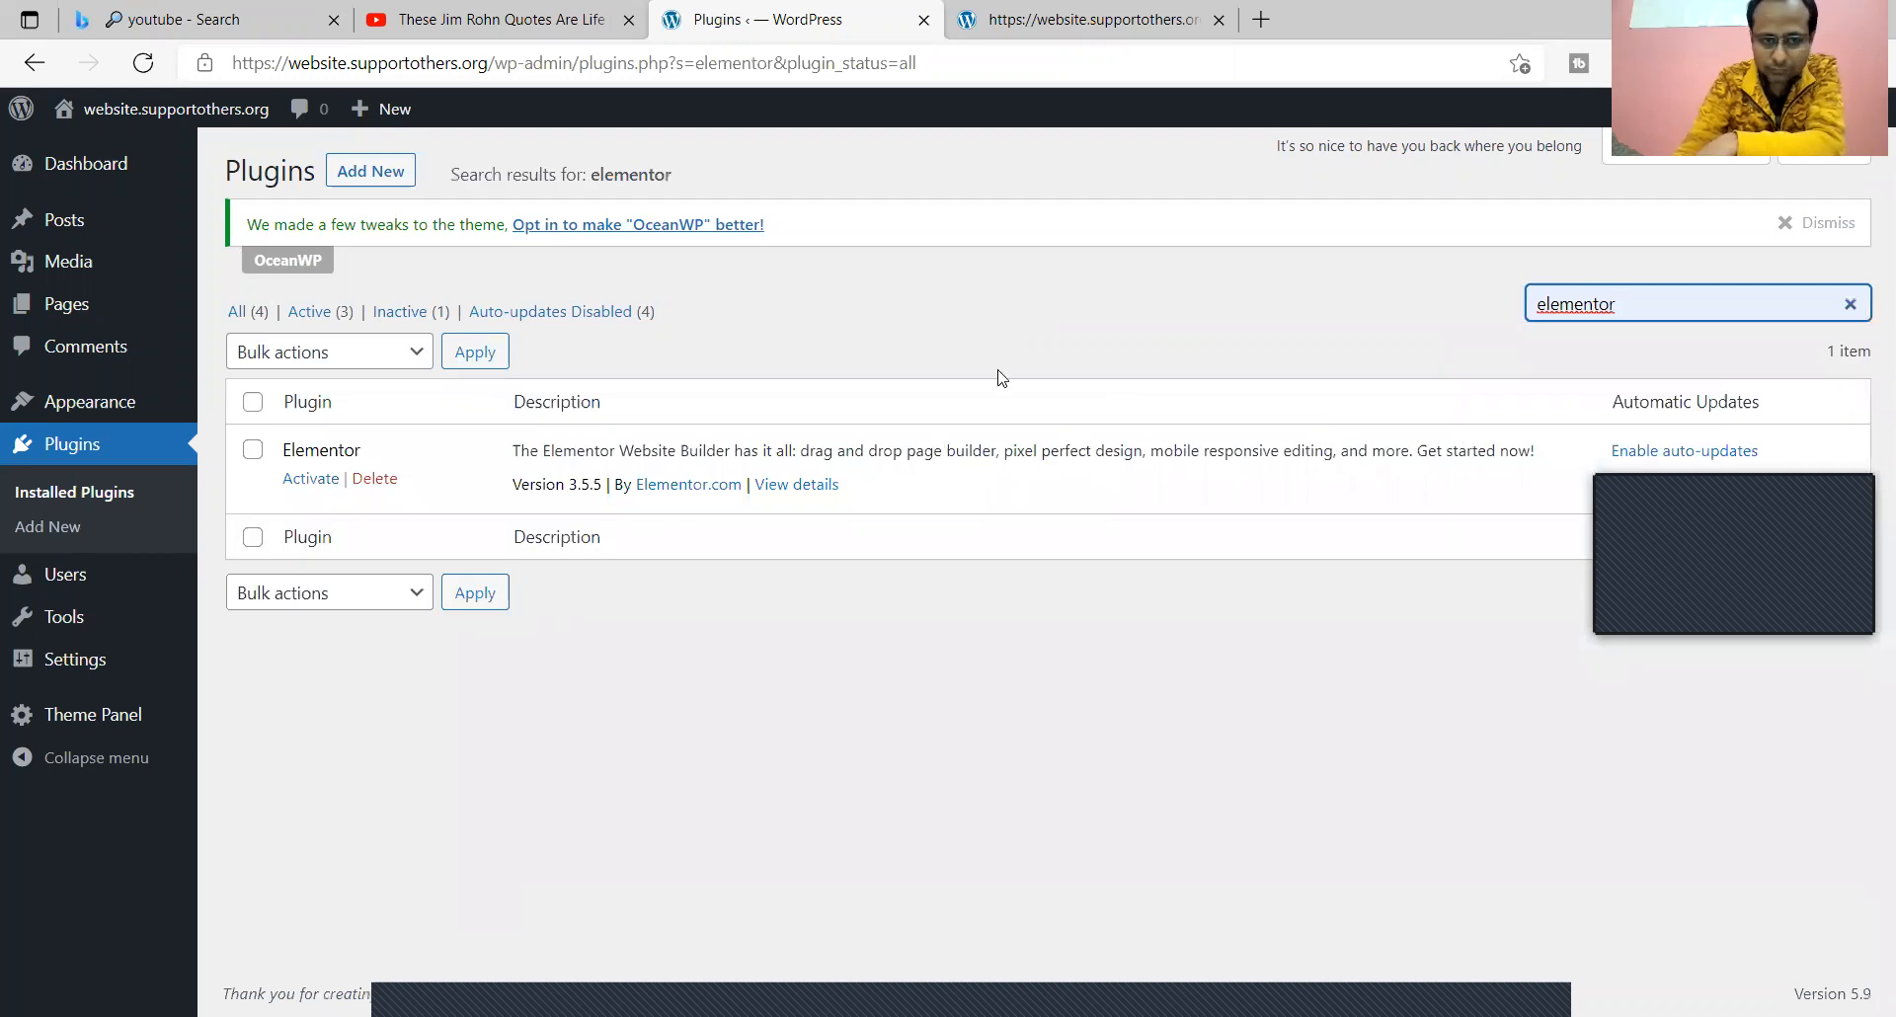
pyautogui.click(371, 172)
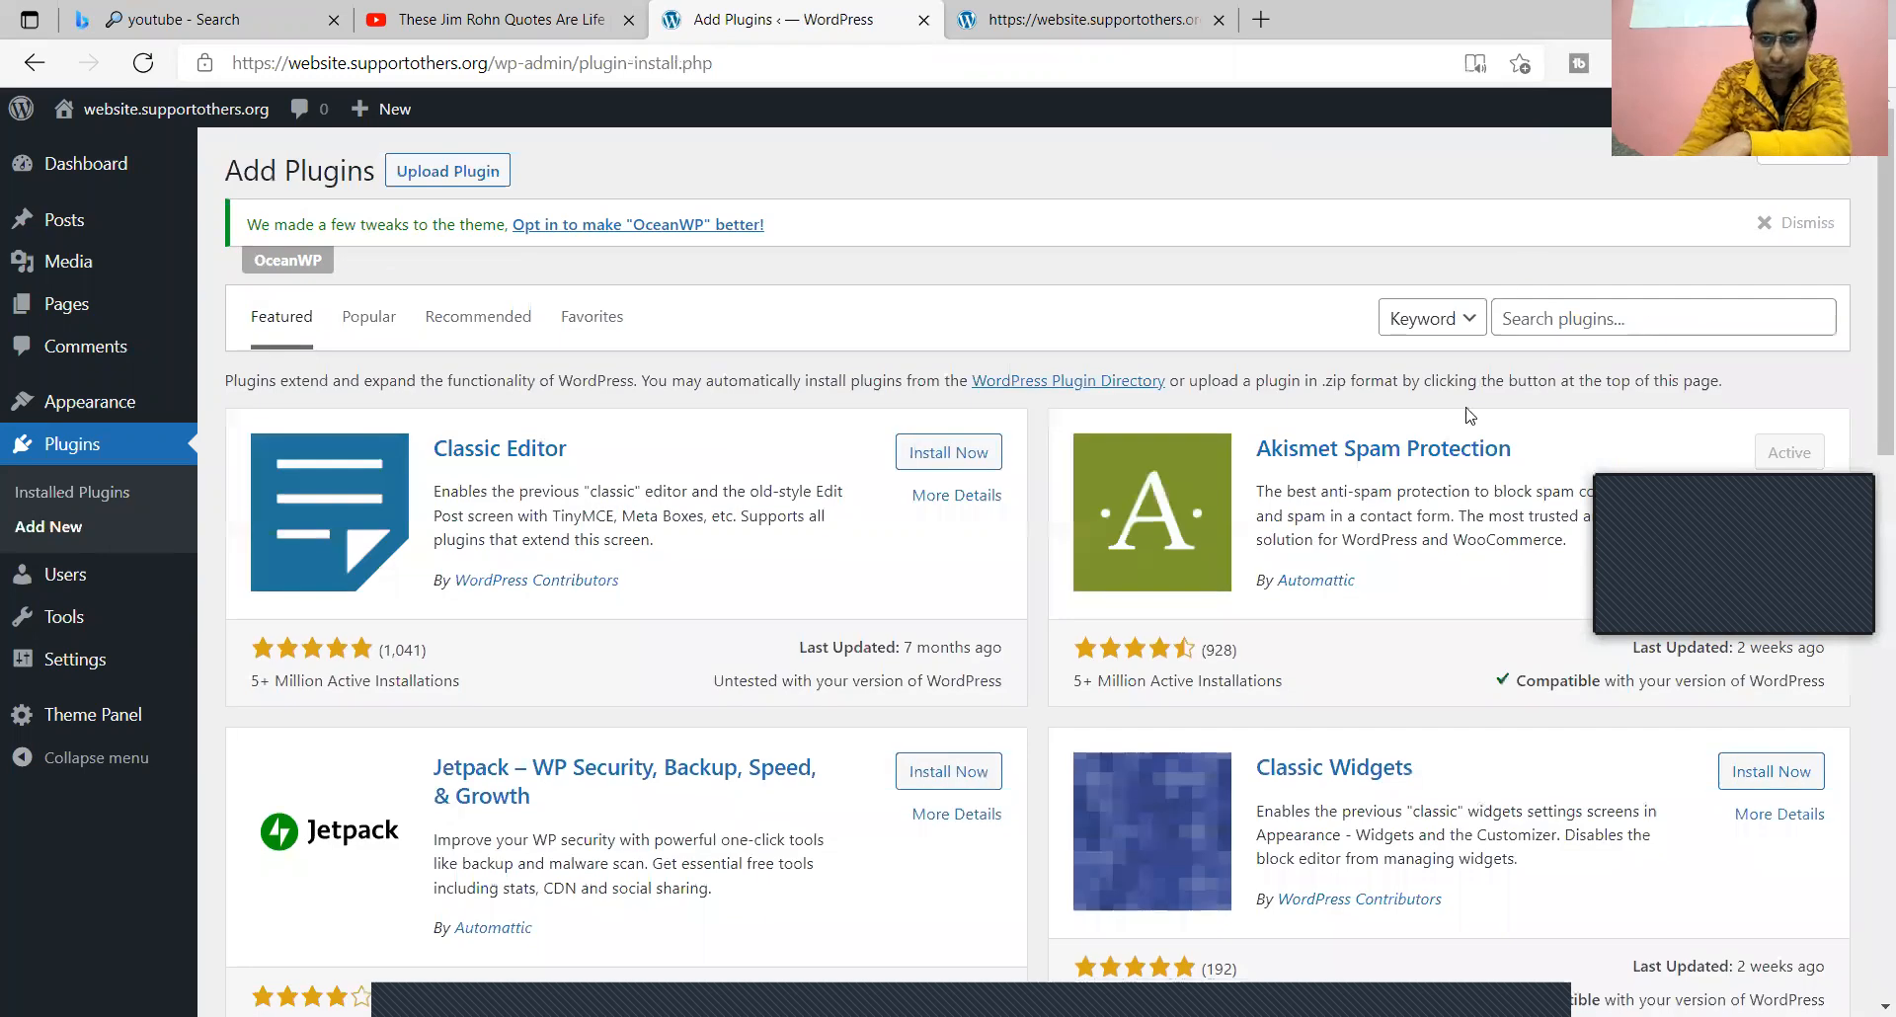
pyautogui.click(1565, 316)
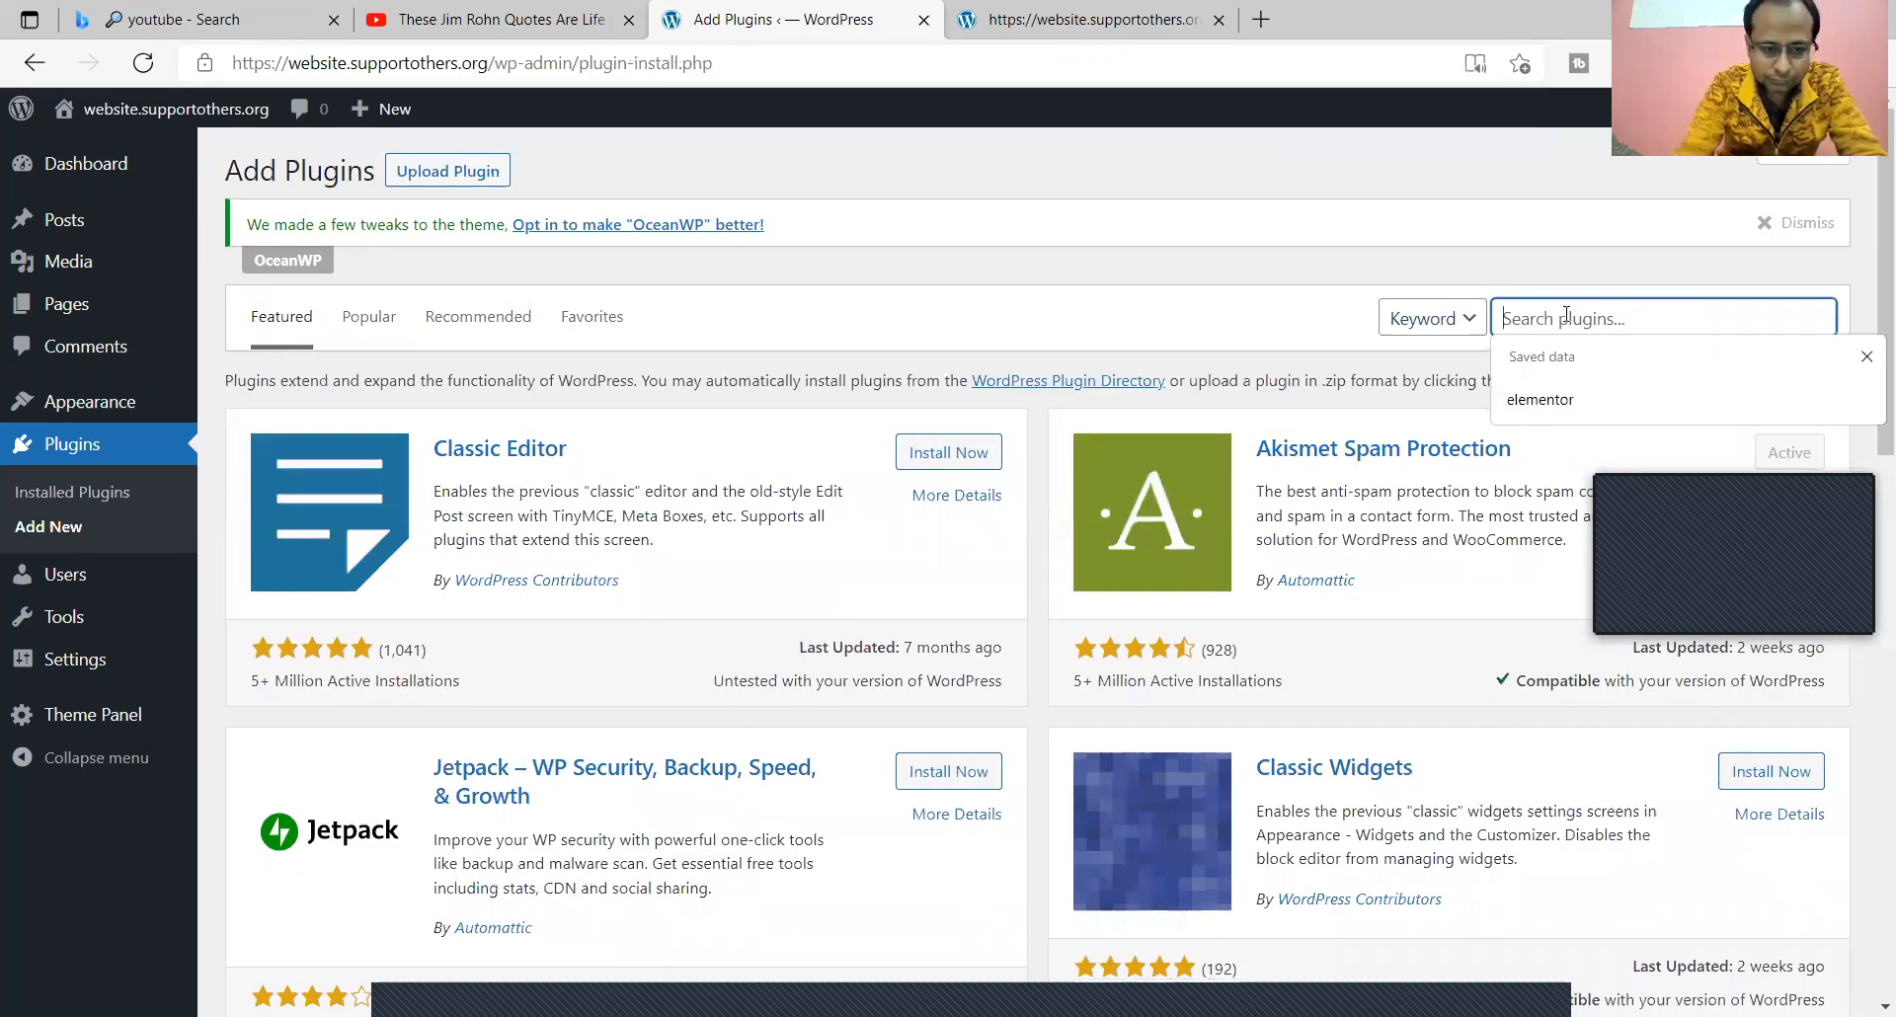
pyautogui.write('elem')
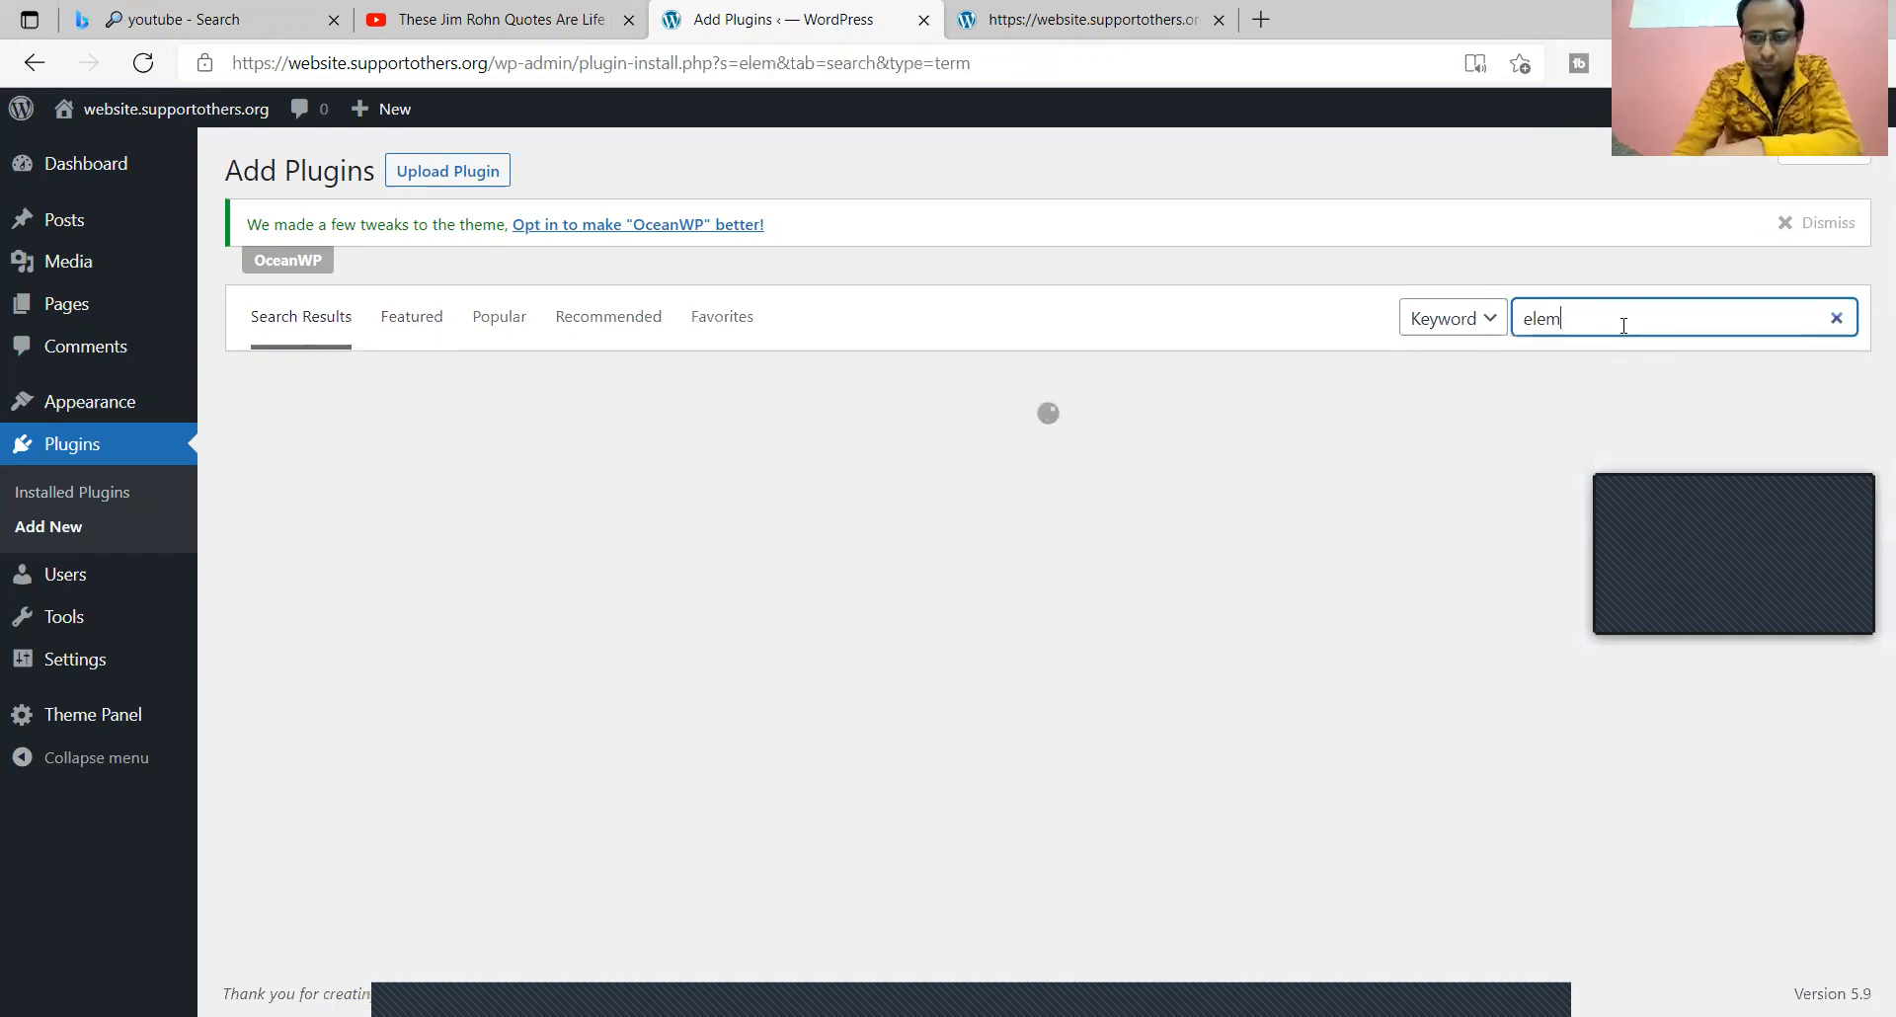
pyautogui.write('en')
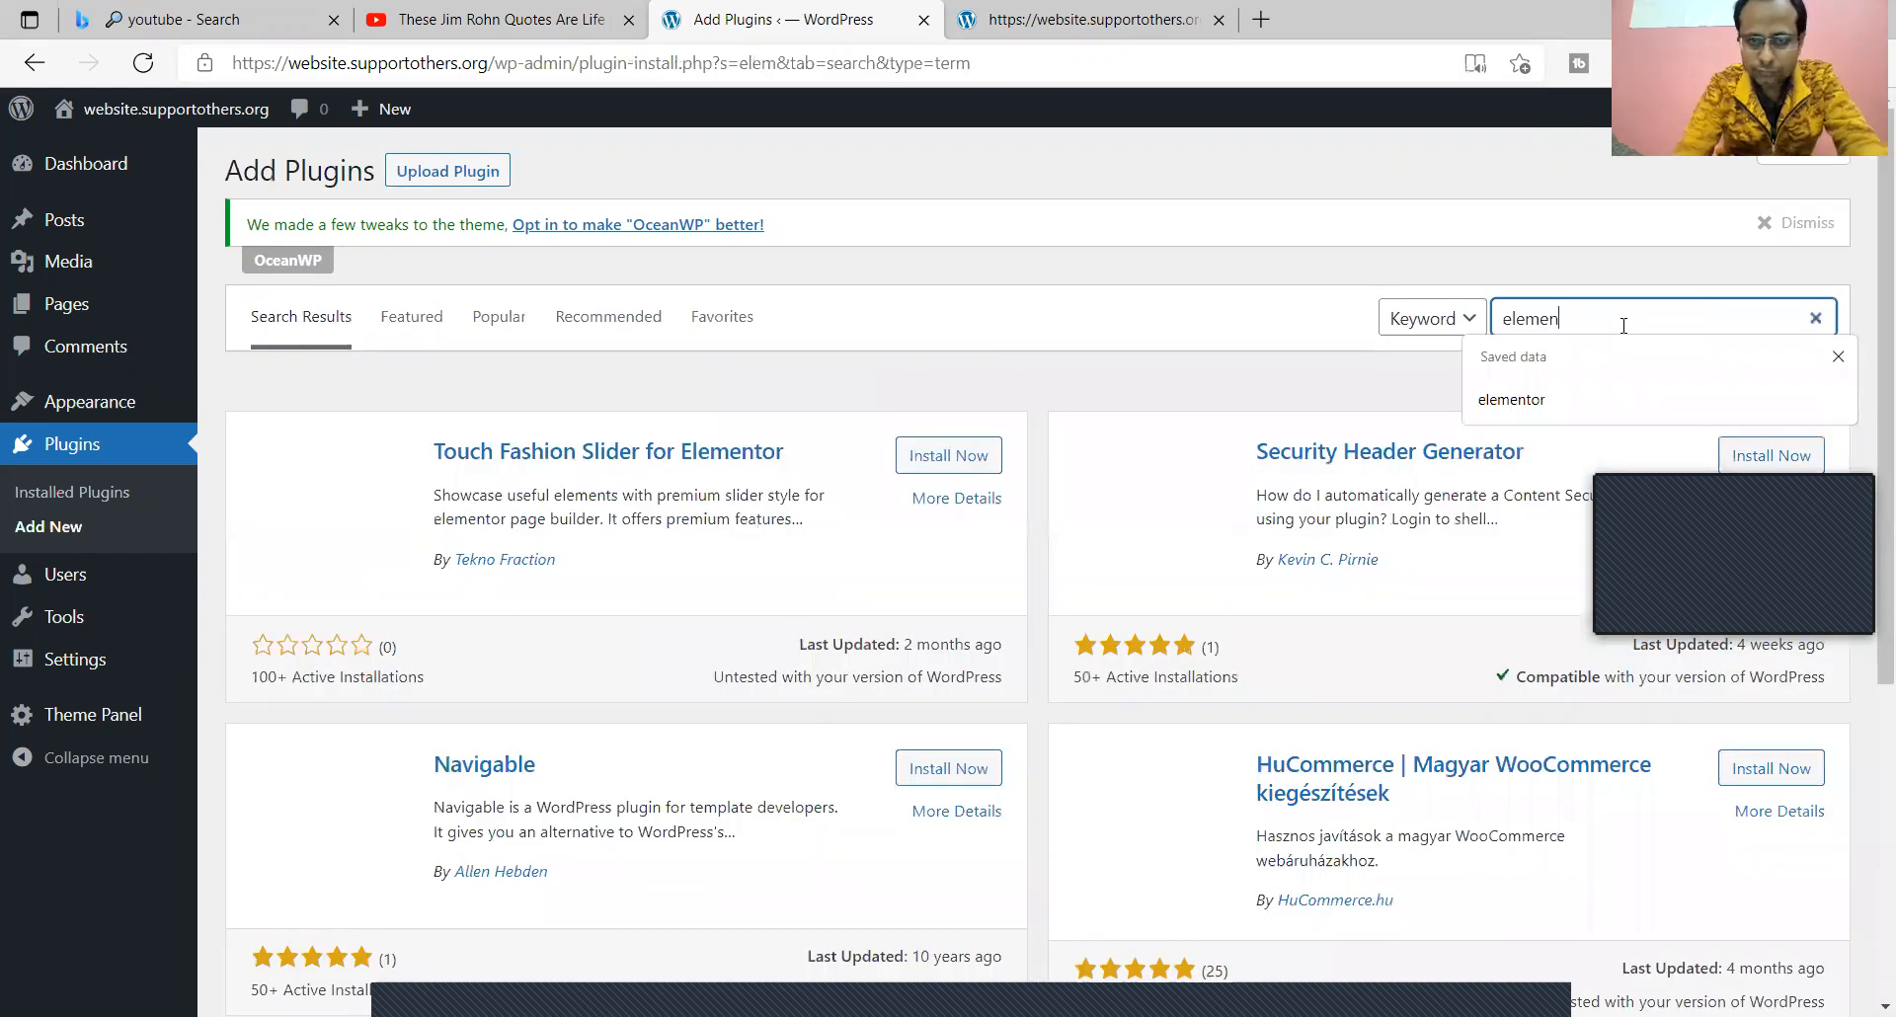
pyautogui.write('tor')
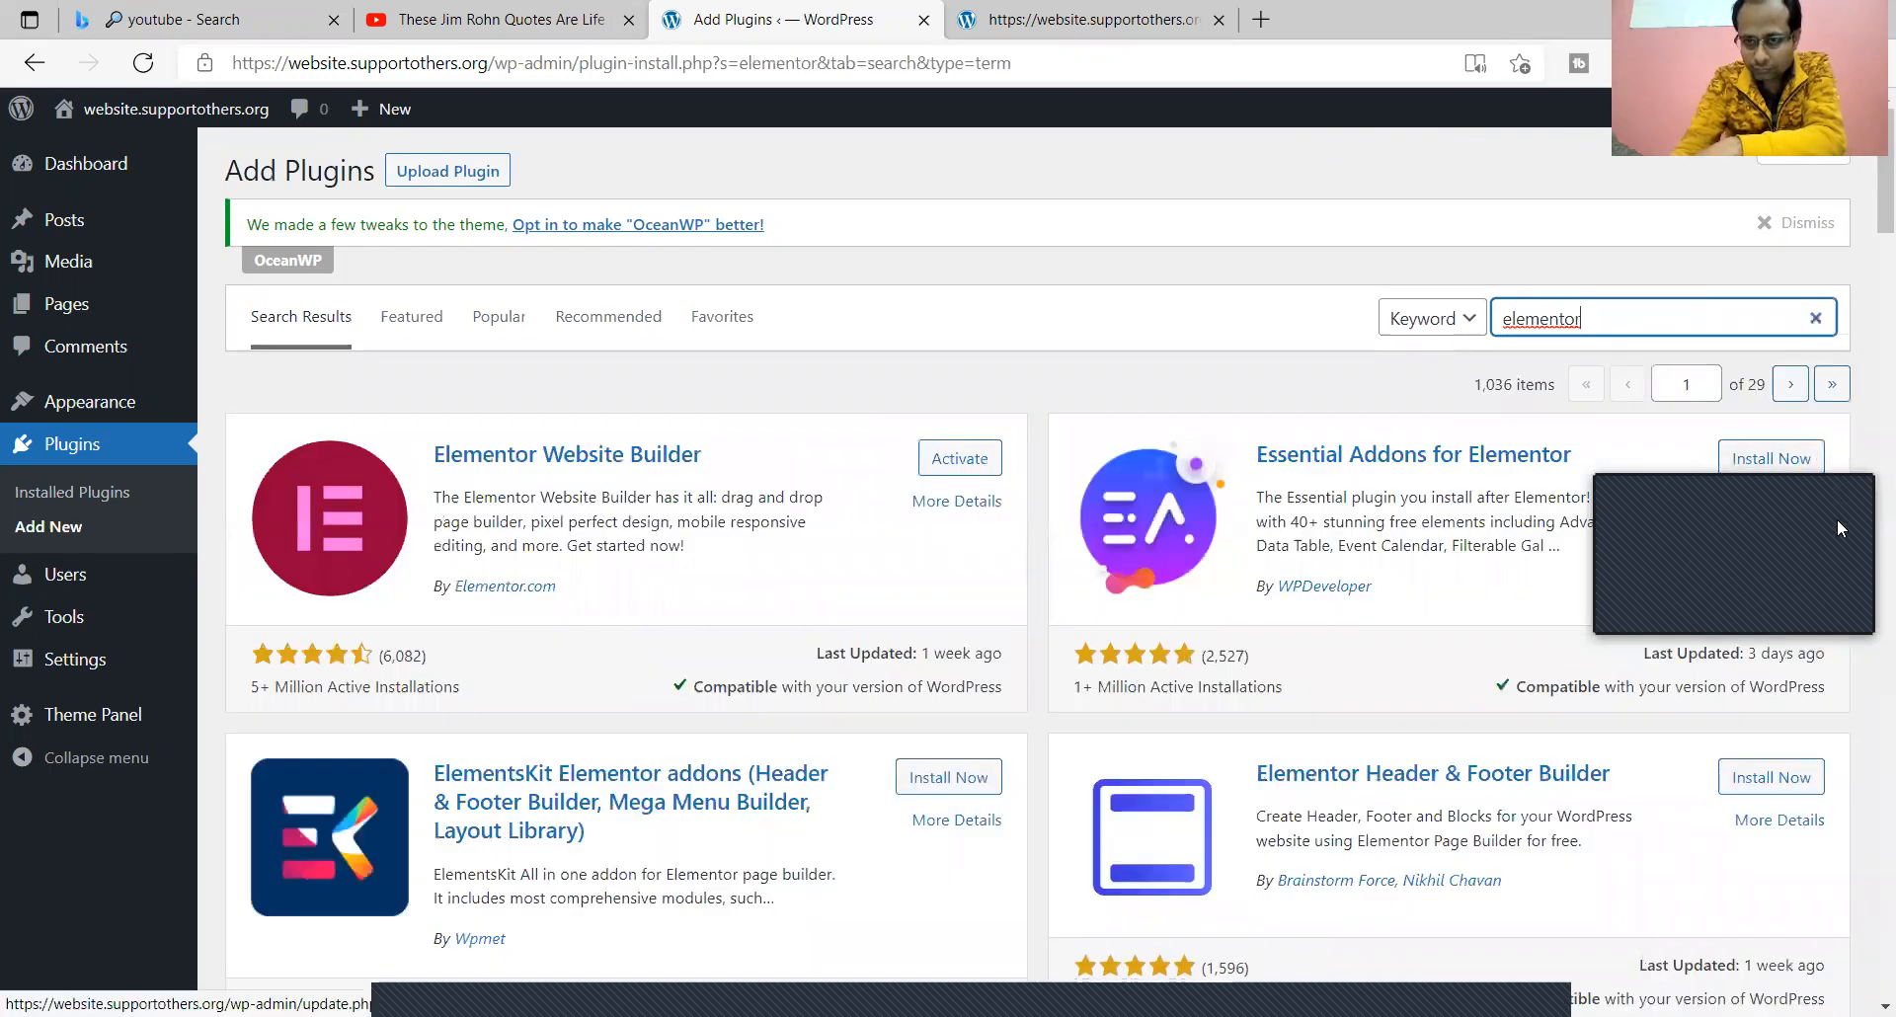
# - Retry installing Essential Addons and check its 'Destination folder already exists' failure notice
pyautogui.click(1772, 459)
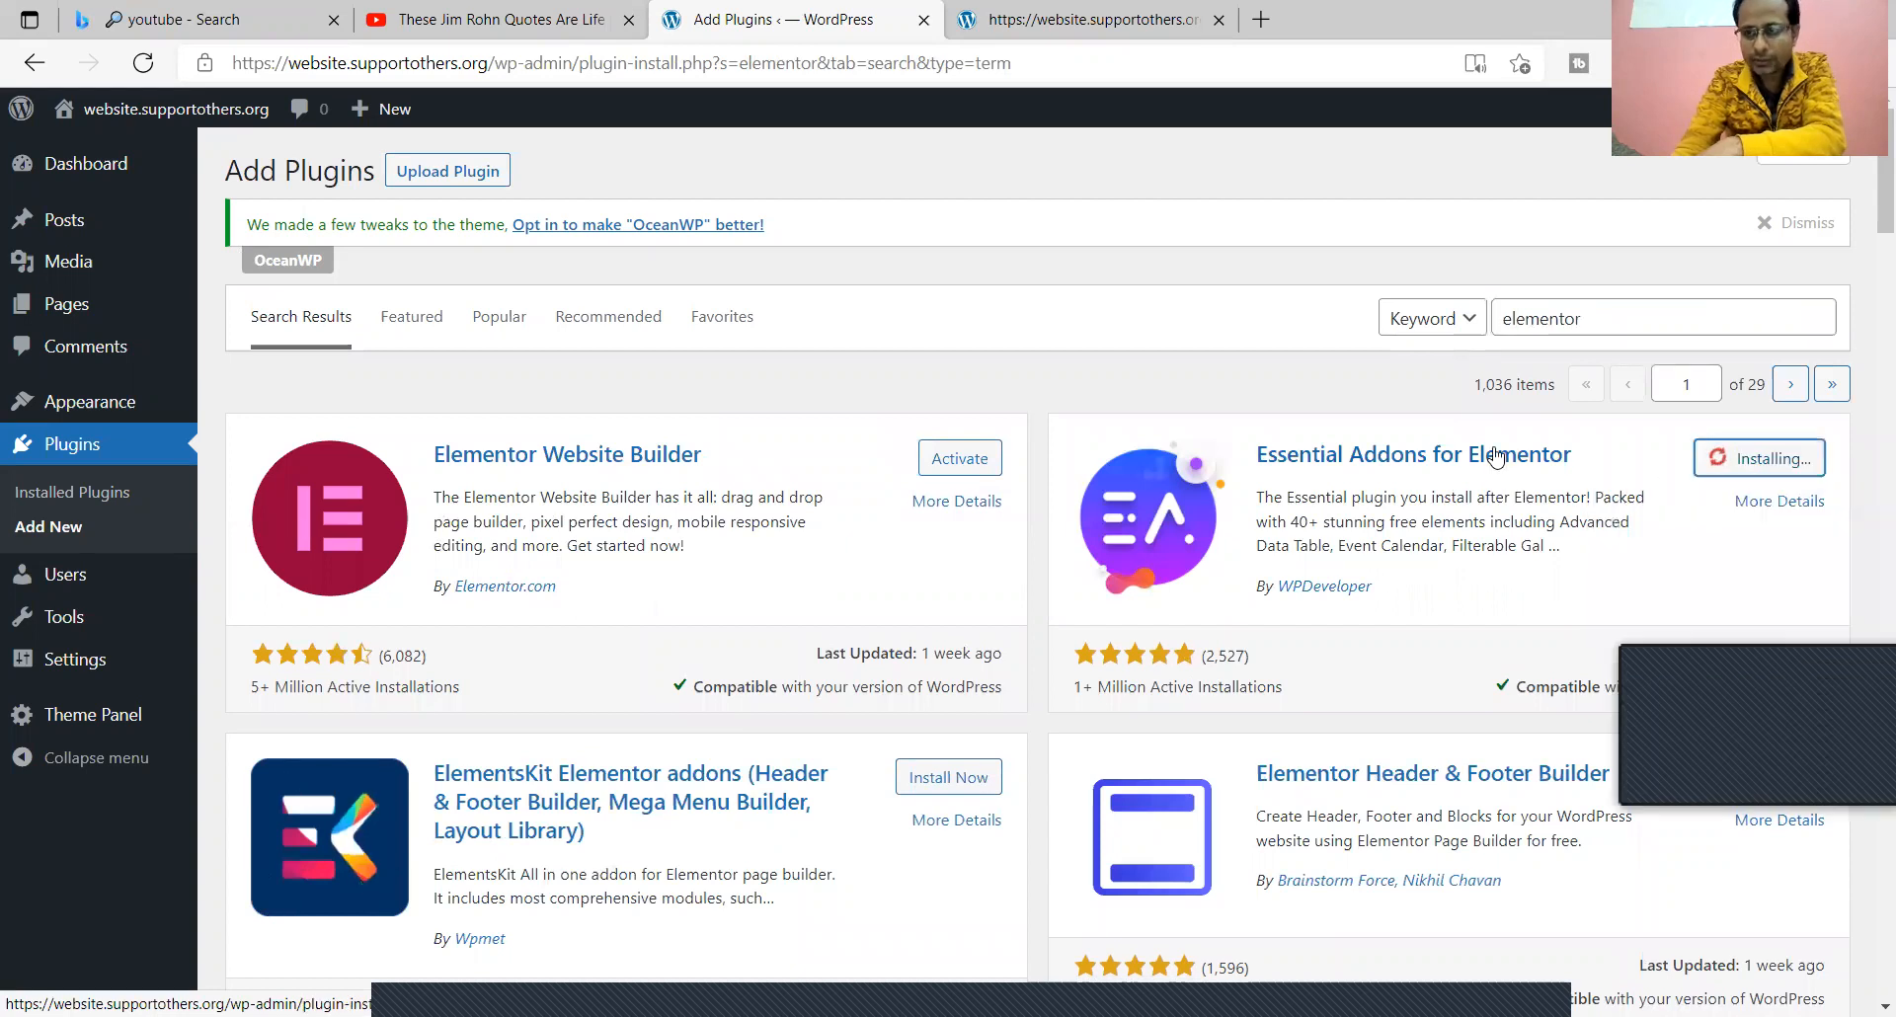
pyautogui.scroll(-1, 1496, 464)
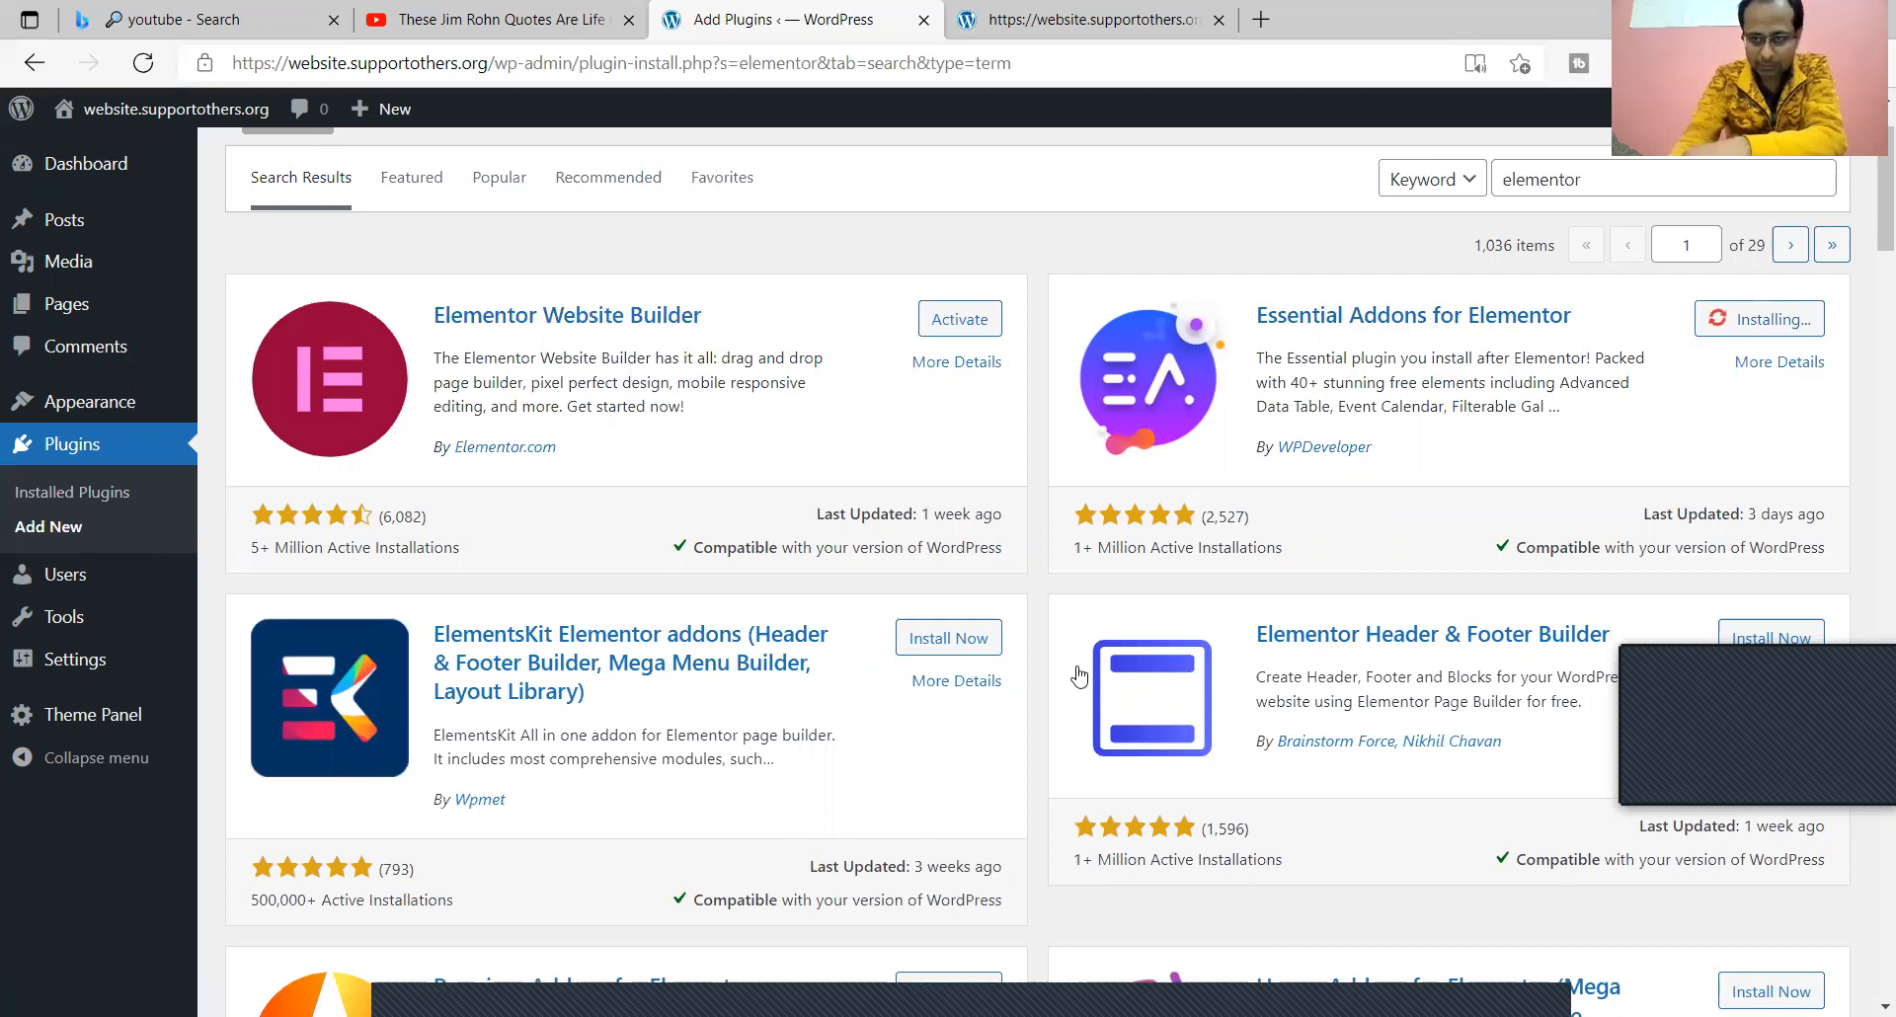
pyautogui.scroll(-3, 1116, 677)
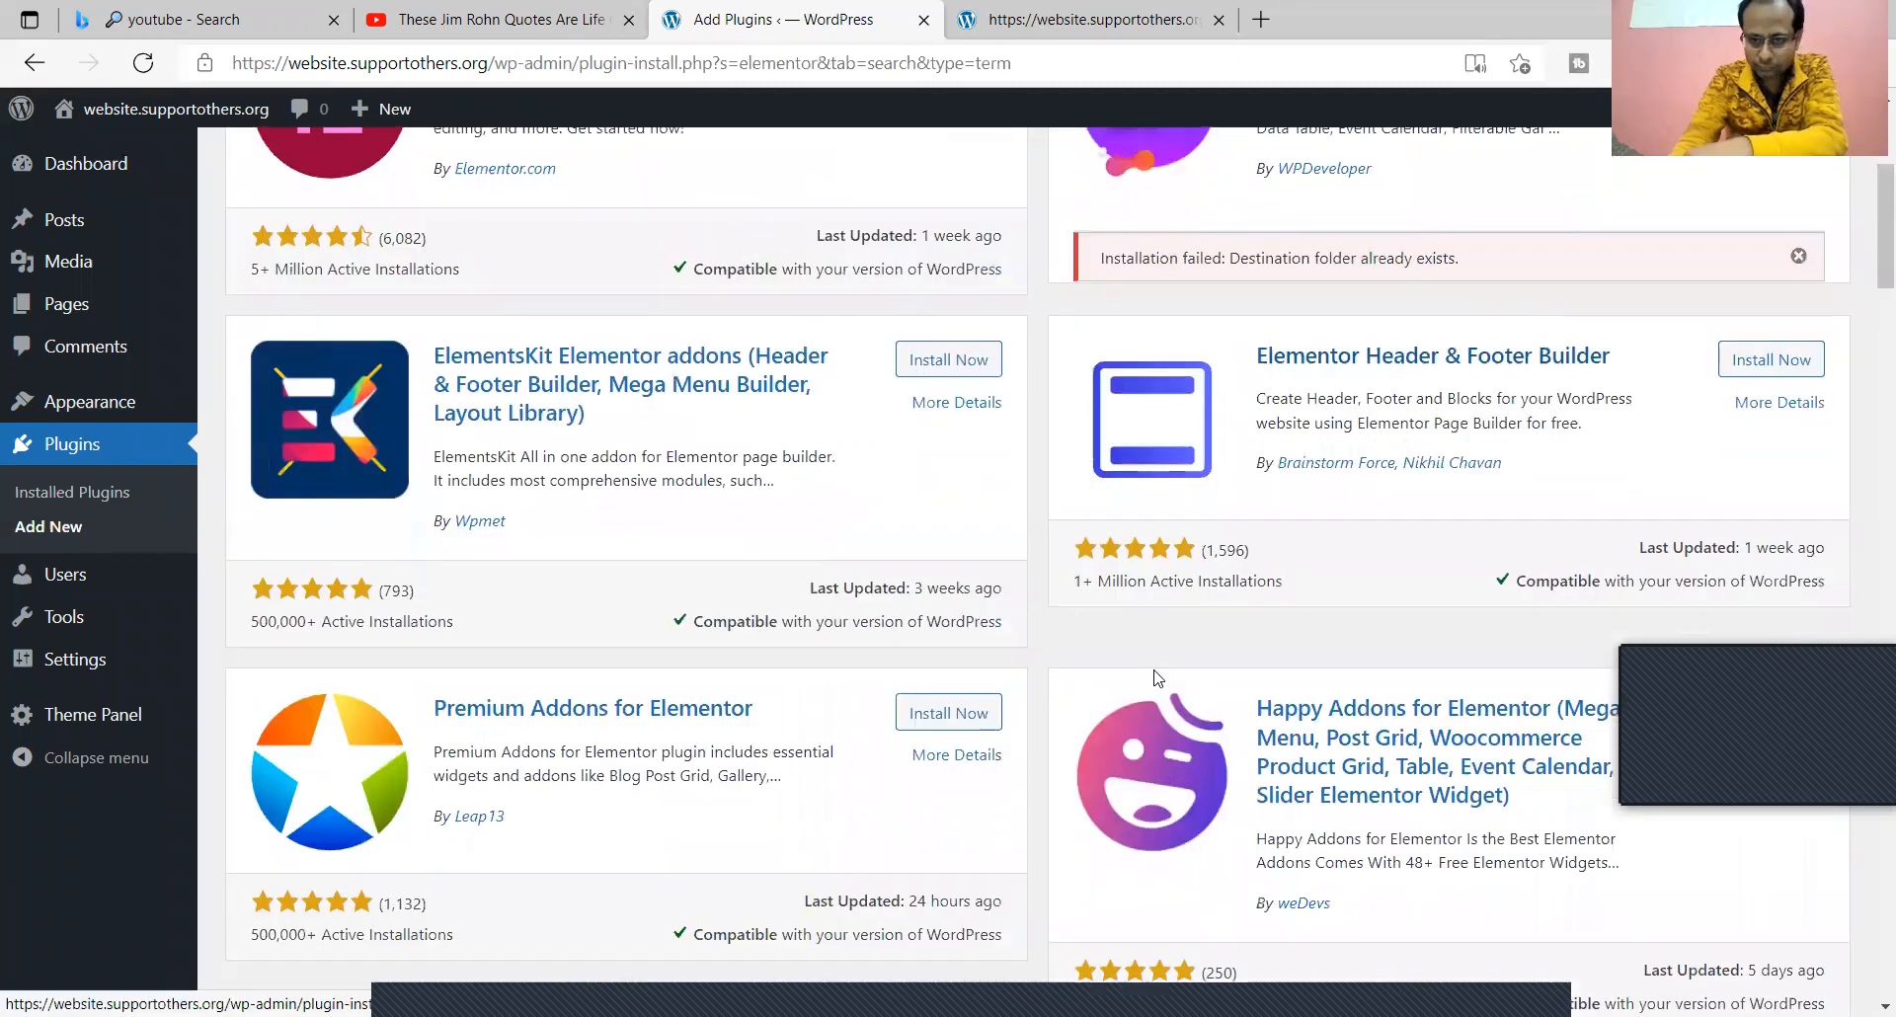
pyautogui.scroll(-7, 1096, 609)
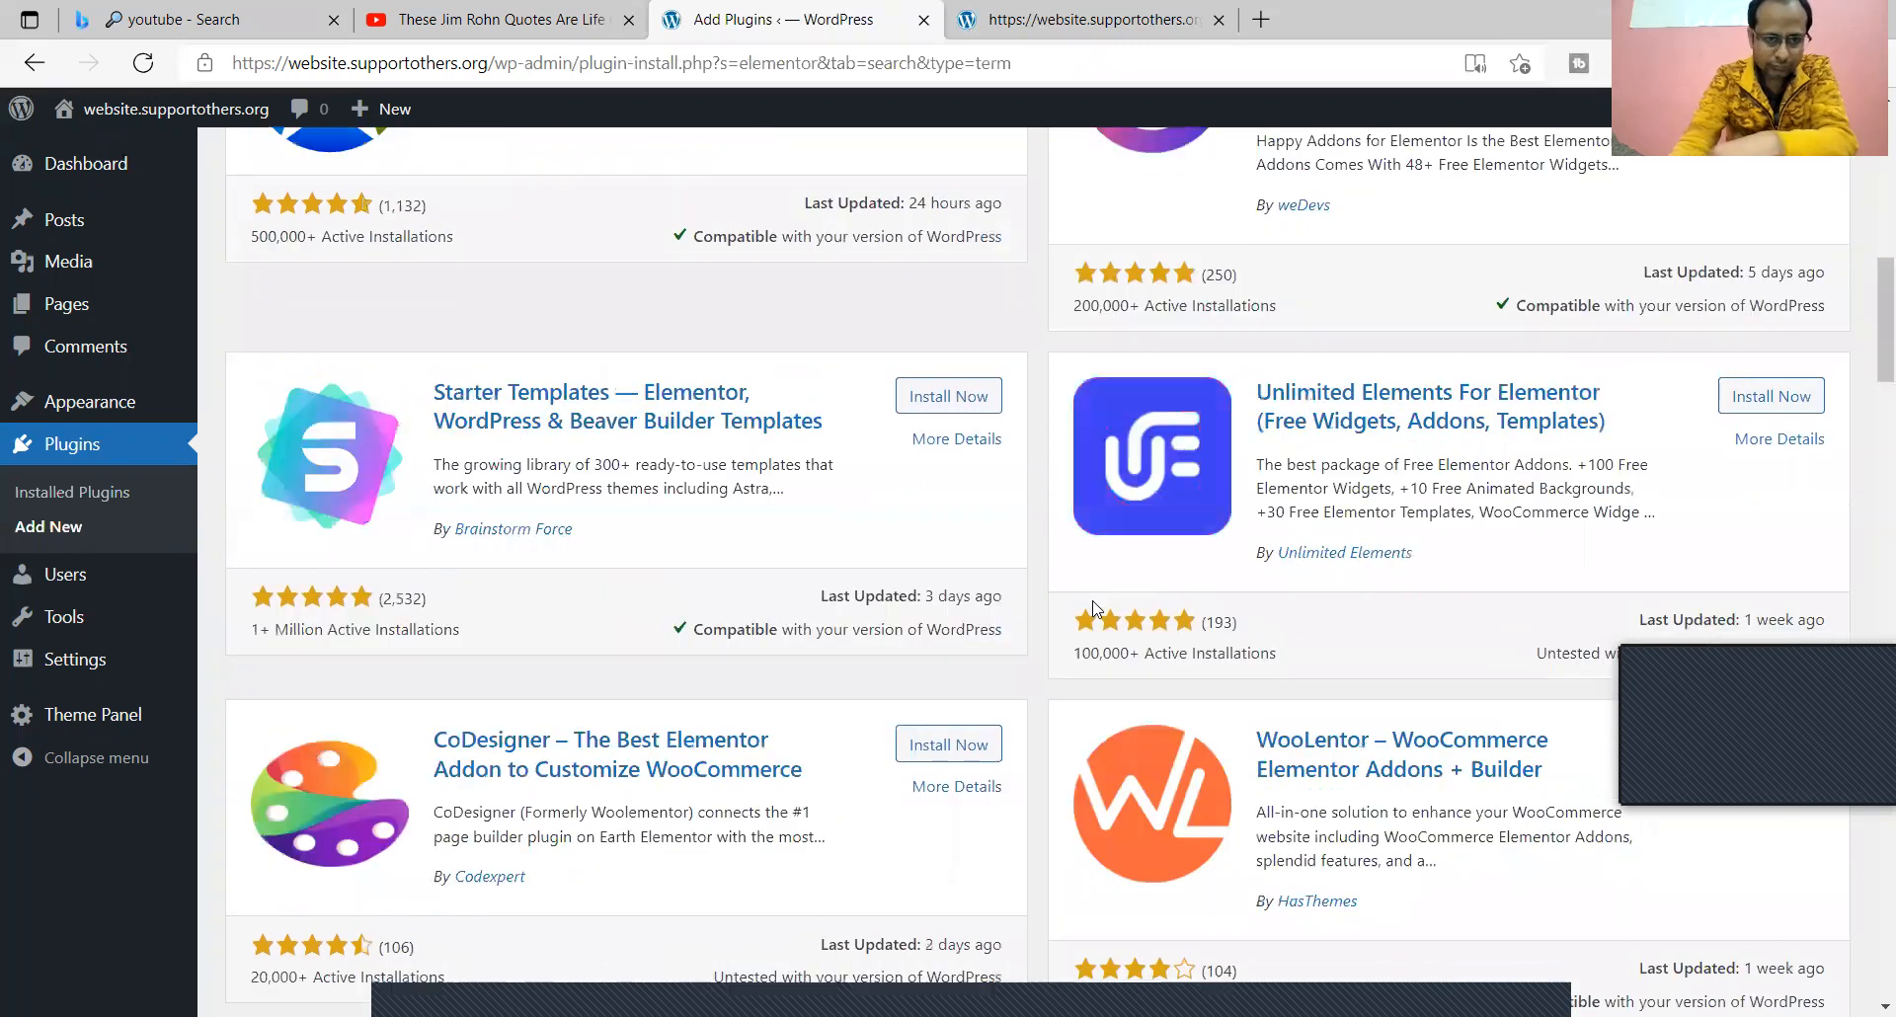
pyautogui.scroll(11, 1093, 609)
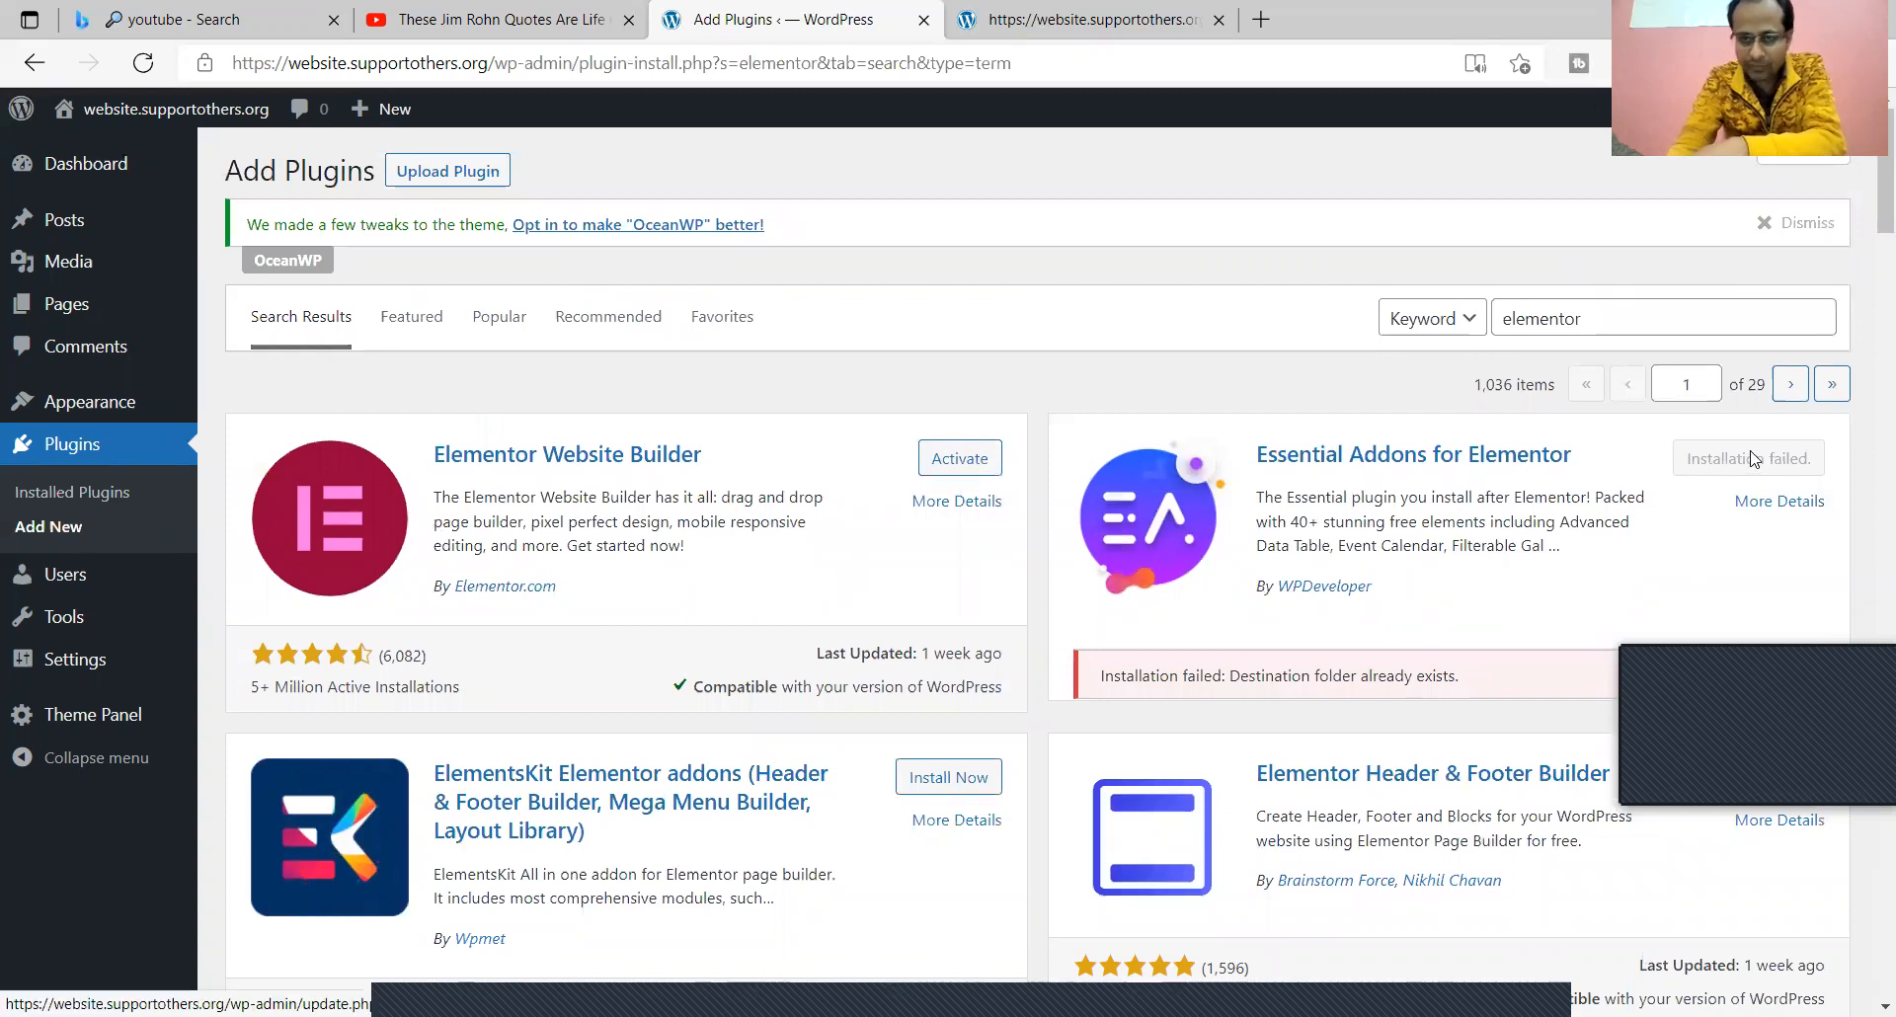
pyautogui.scroll(-1, 1526, 654)
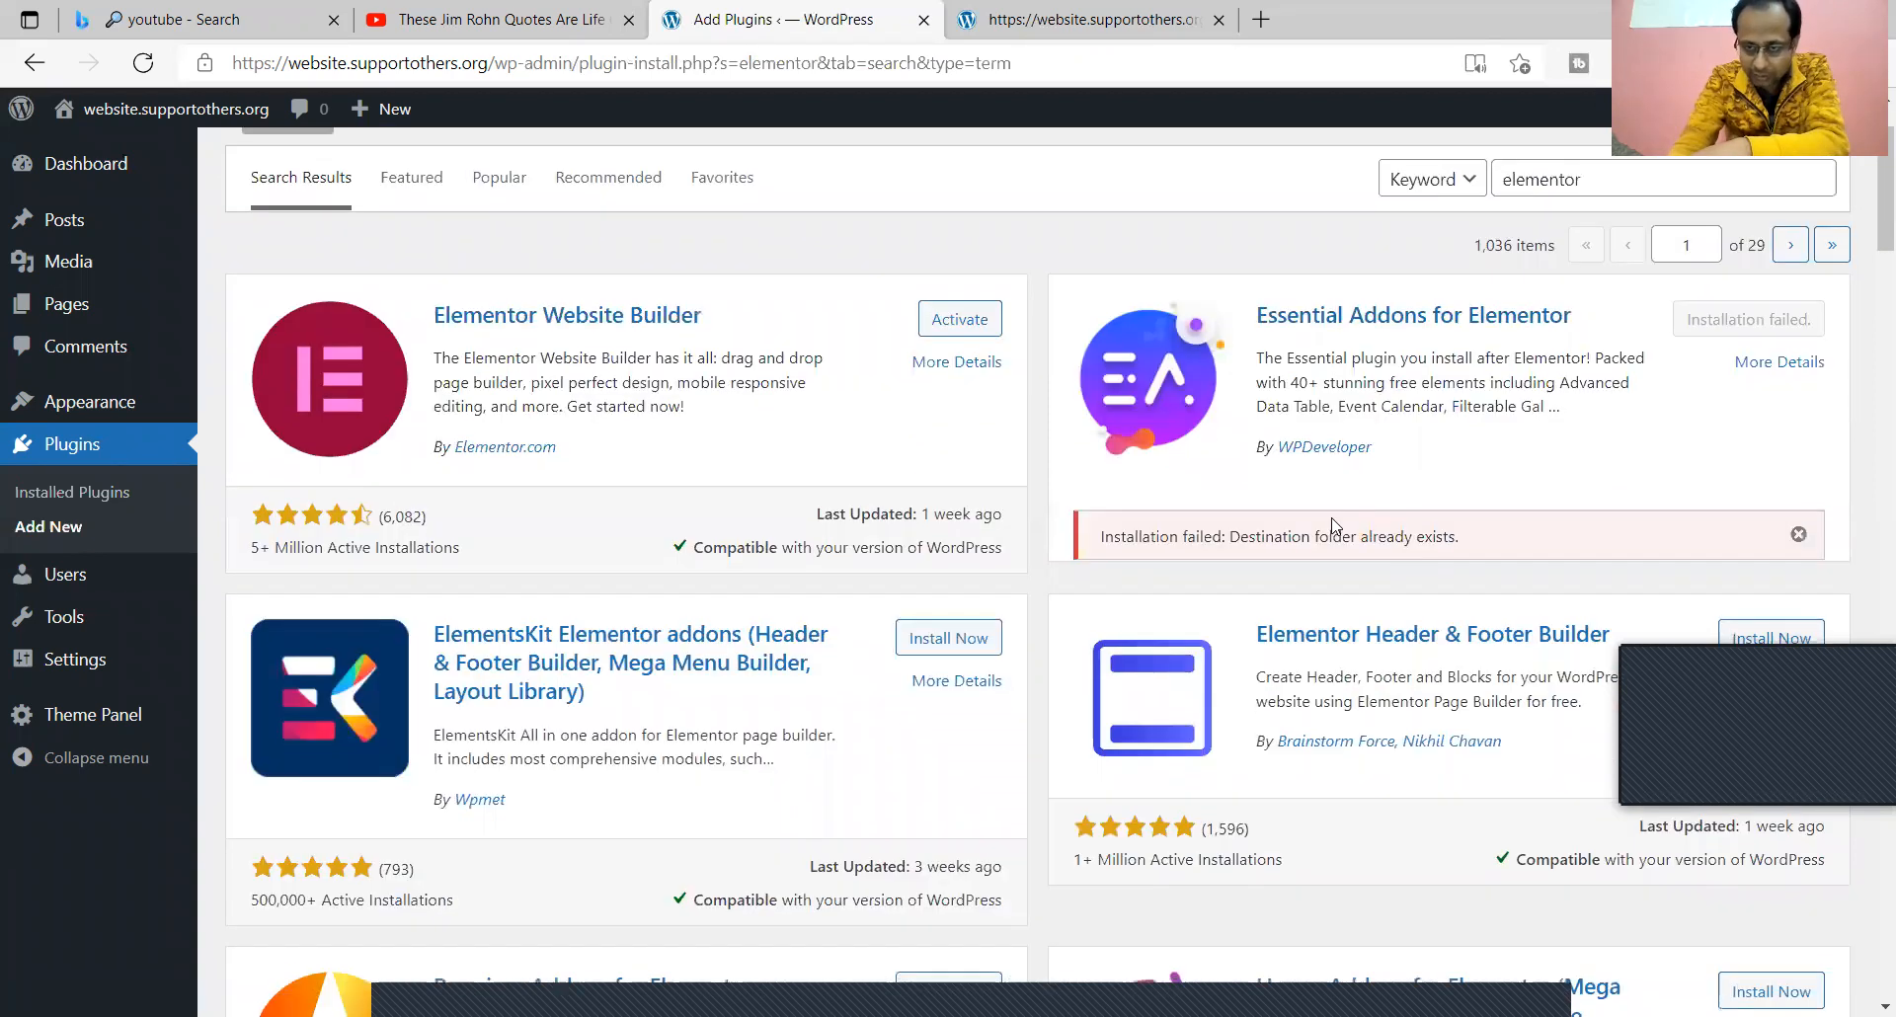
# - Dismiss the failure notice and activate Elementor Website Builder, confirming all plugins are active
pyautogui.click(1798, 534)
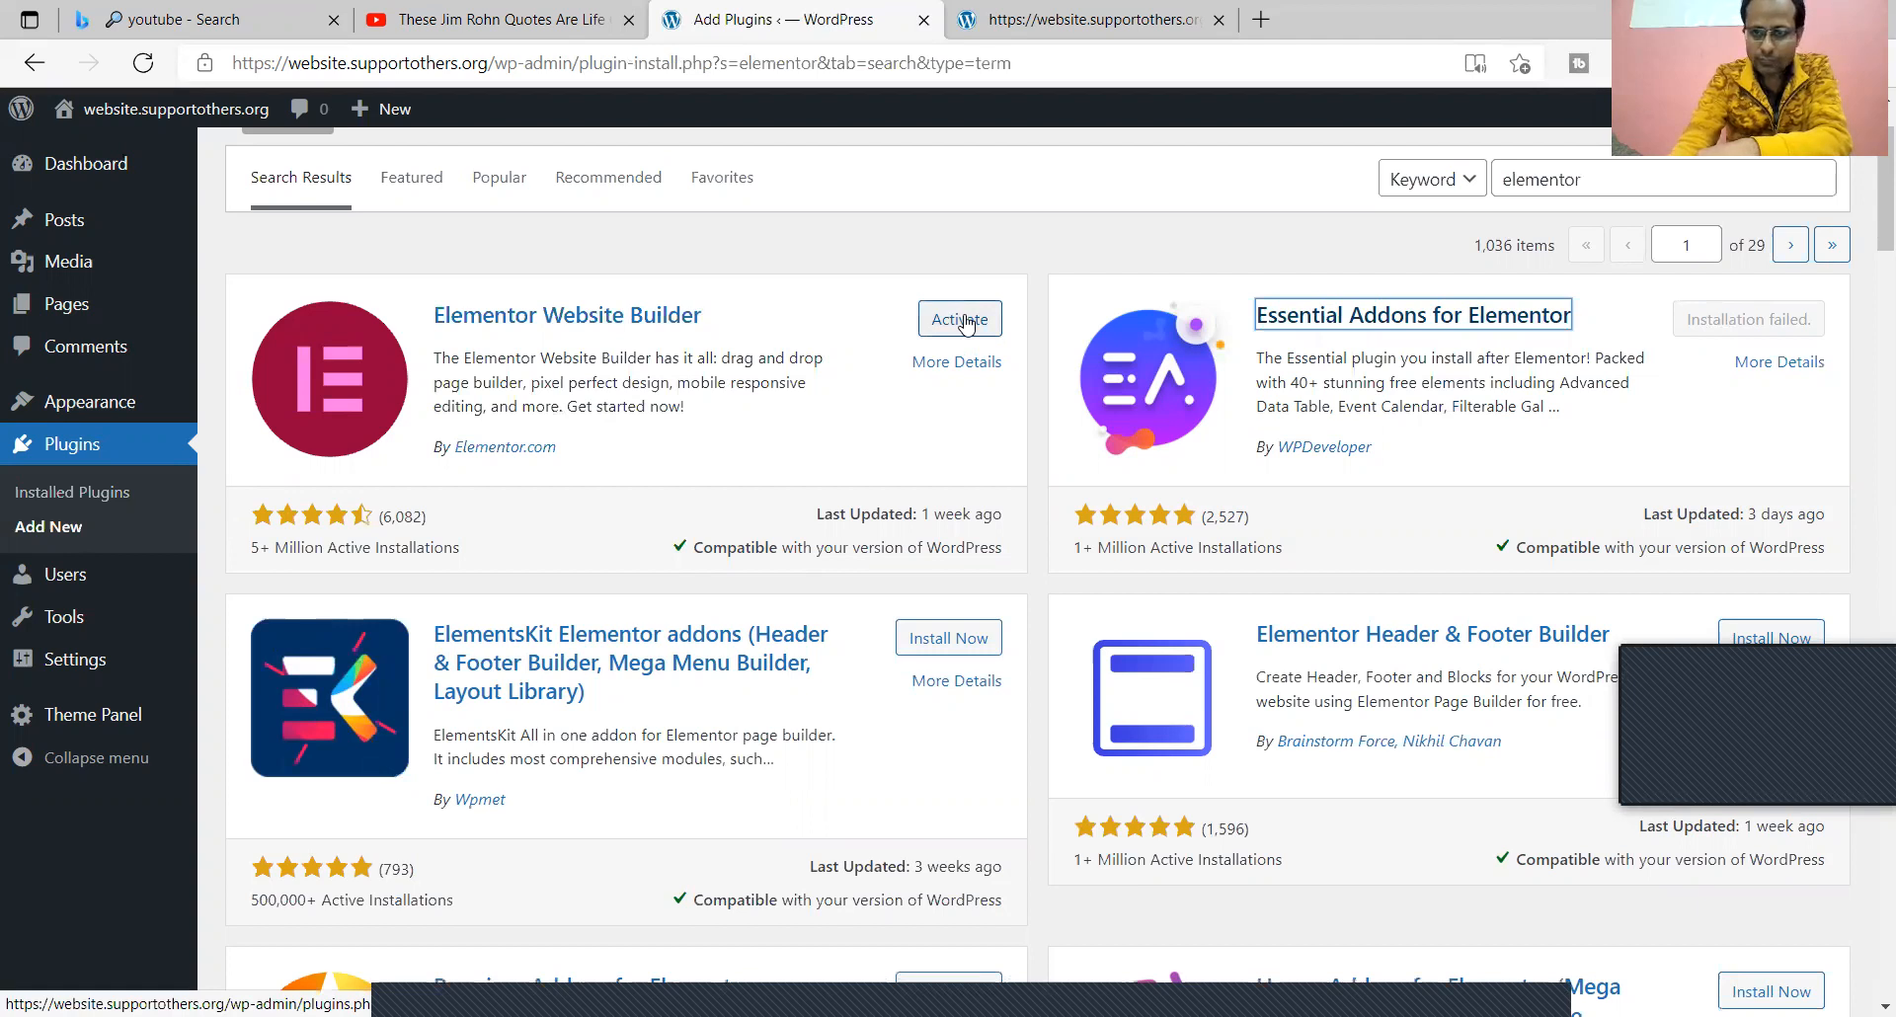
pyautogui.click(916, 383)
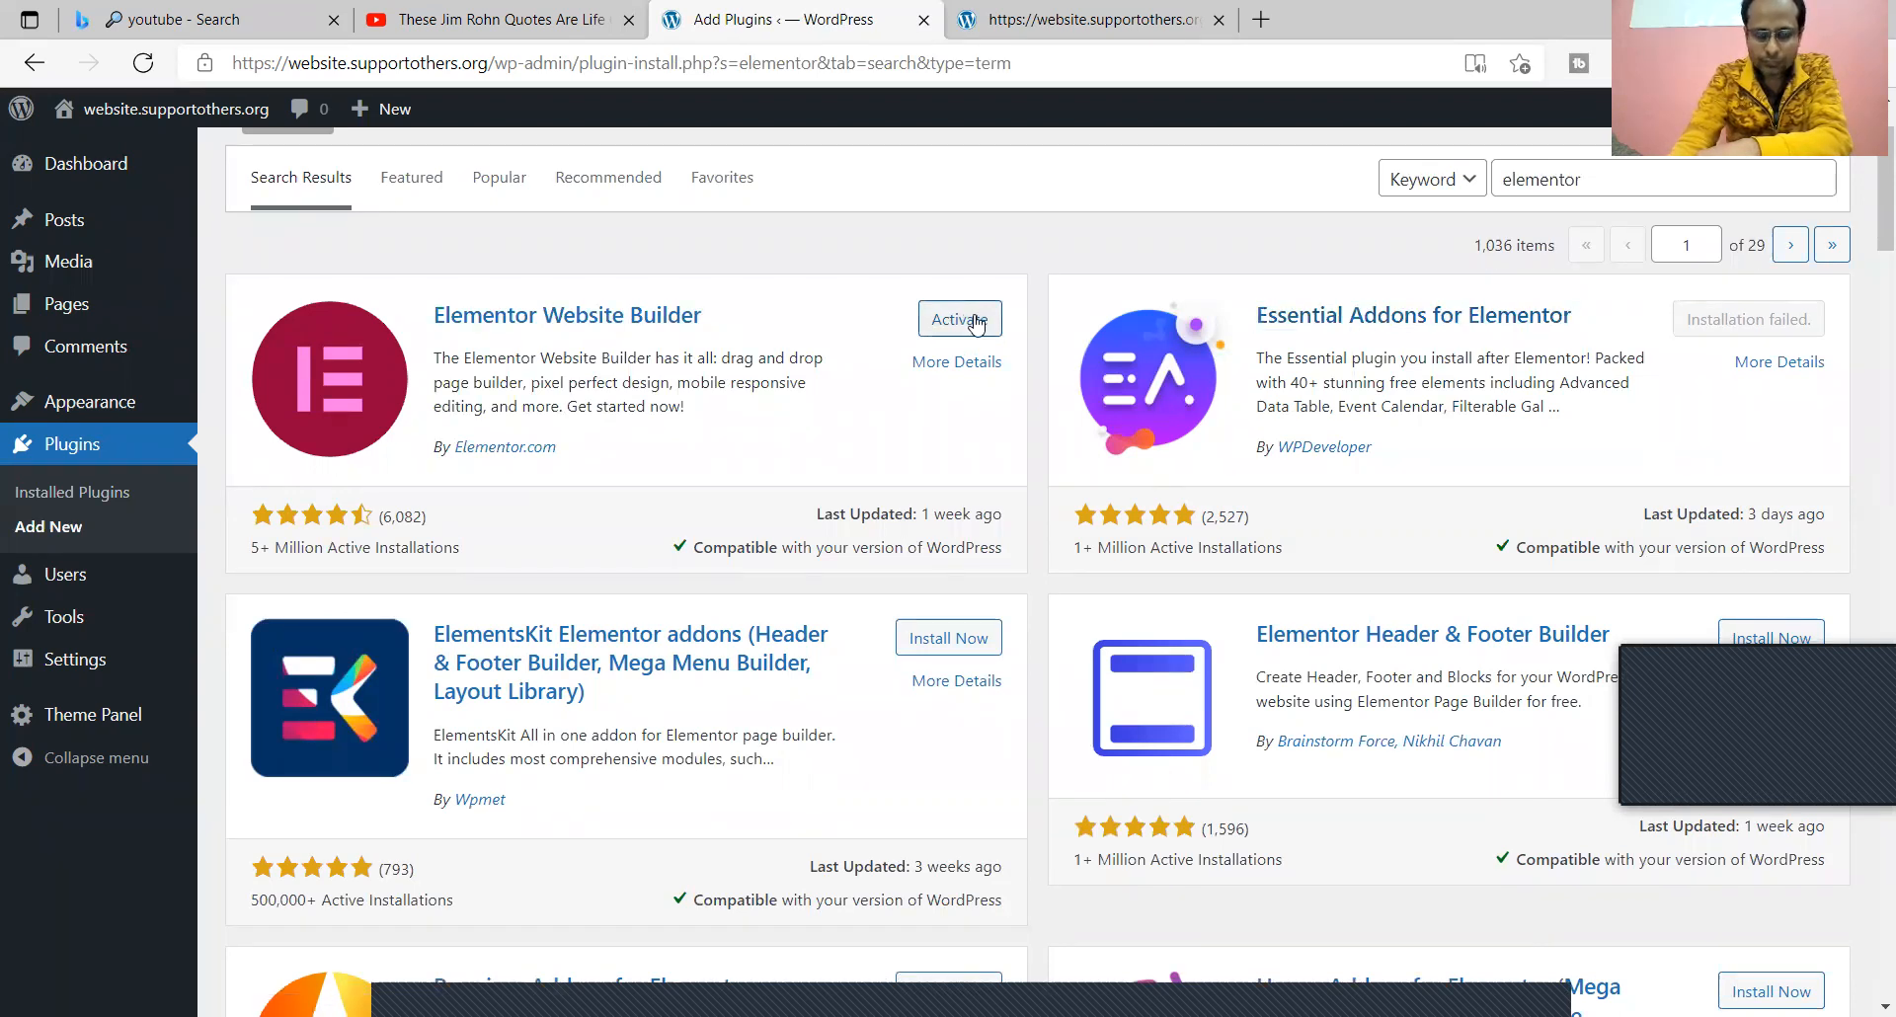
pyautogui.click(975, 321)
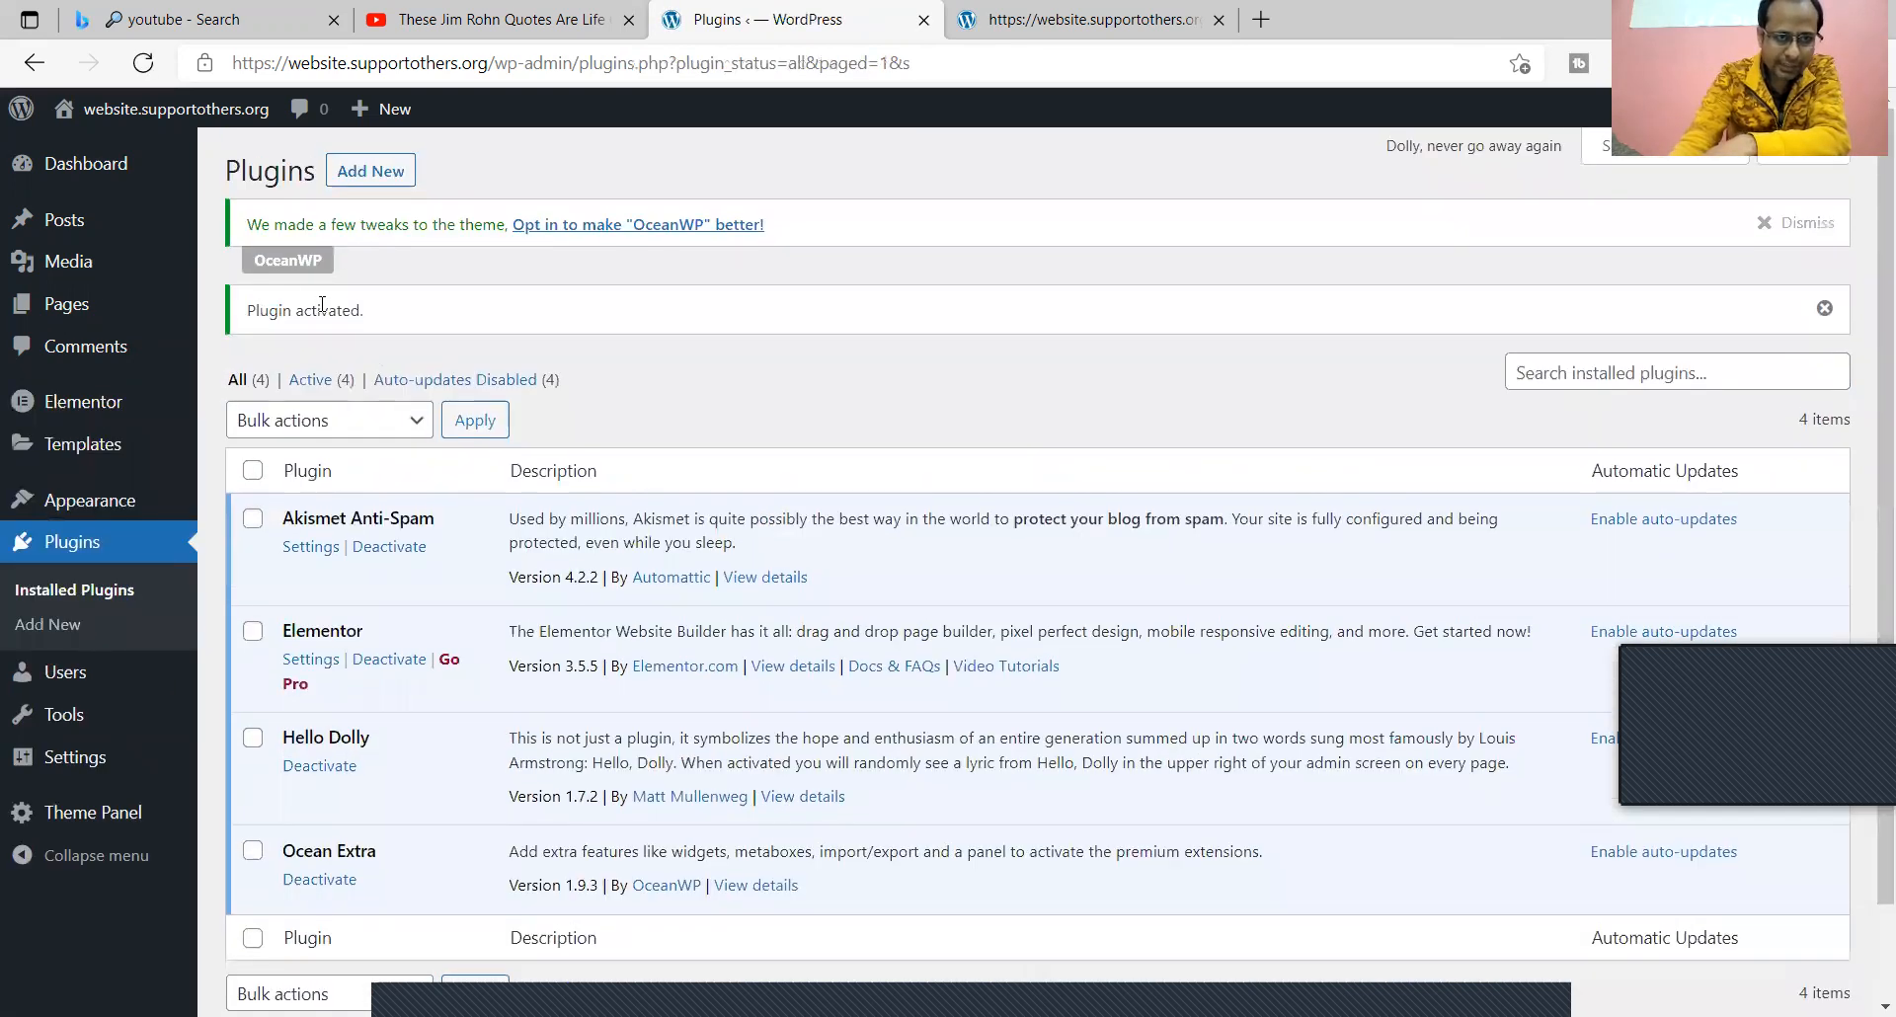
pyautogui.scroll(-1, 792, 478)
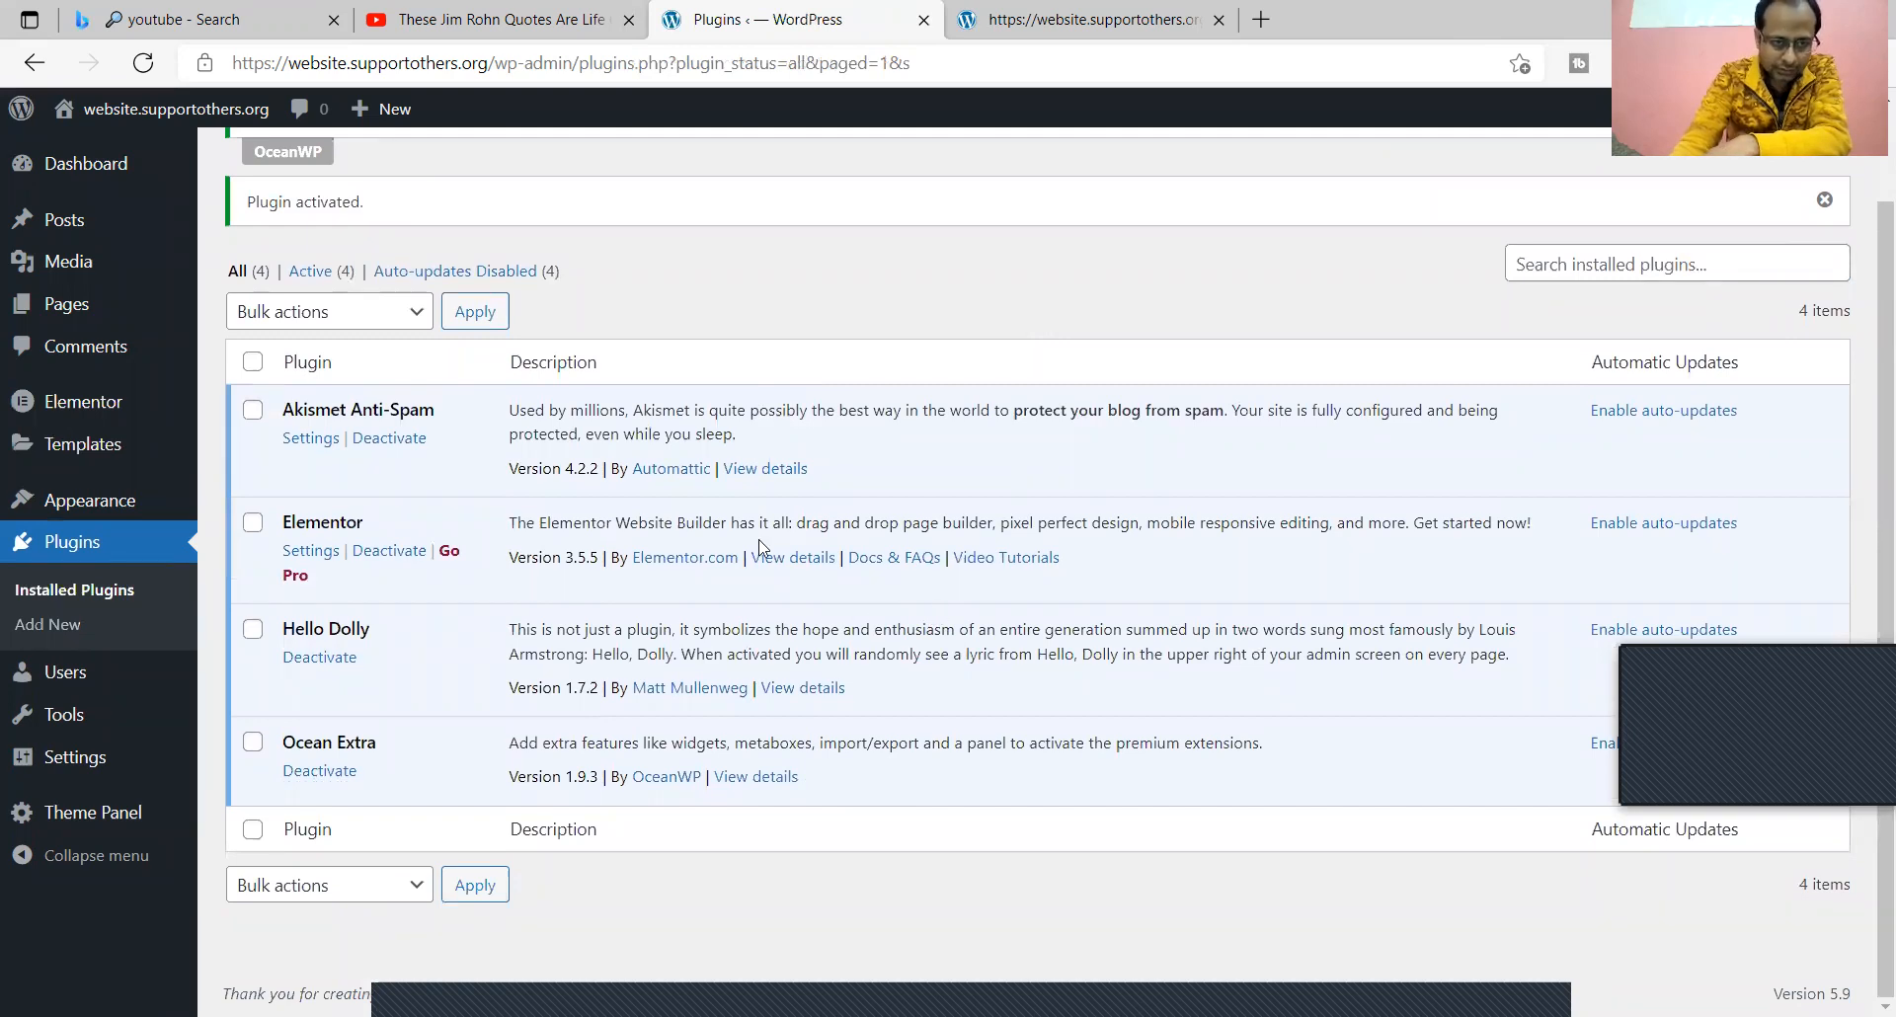
pyautogui.click(327, 556)
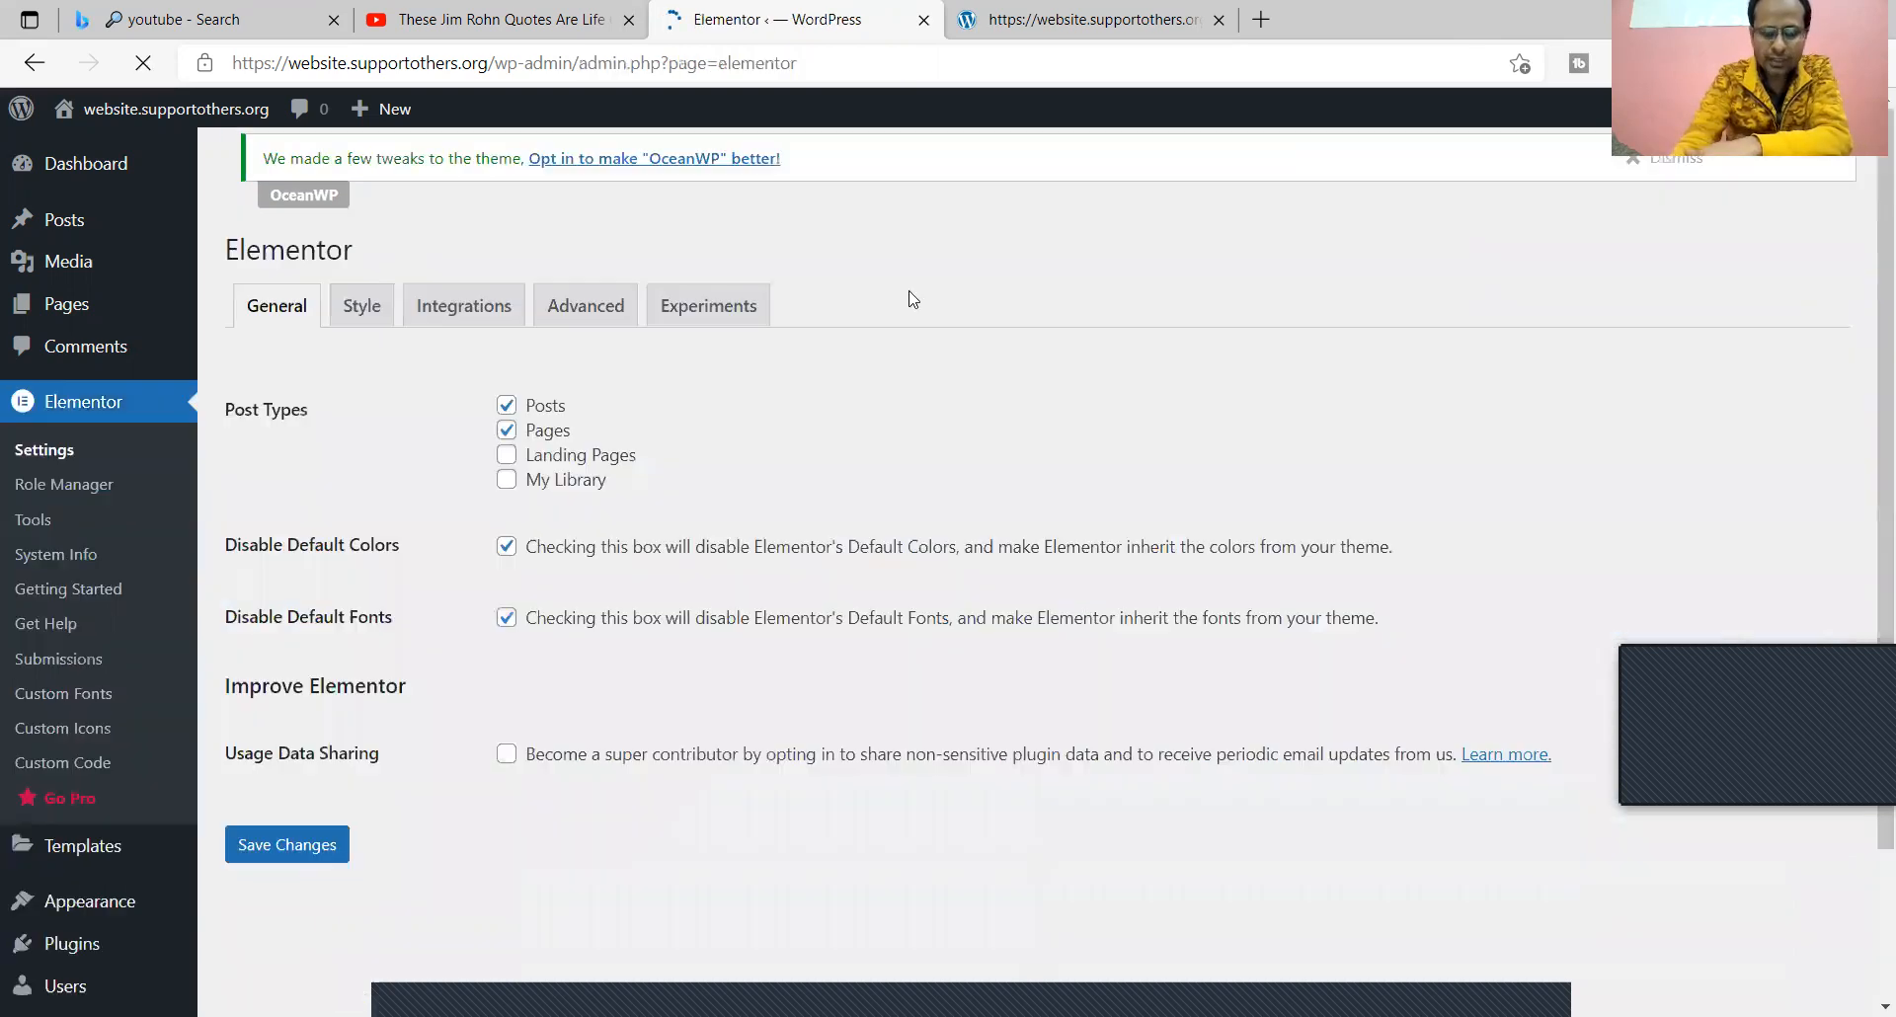
pyautogui.scroll(-2, 889, 439)
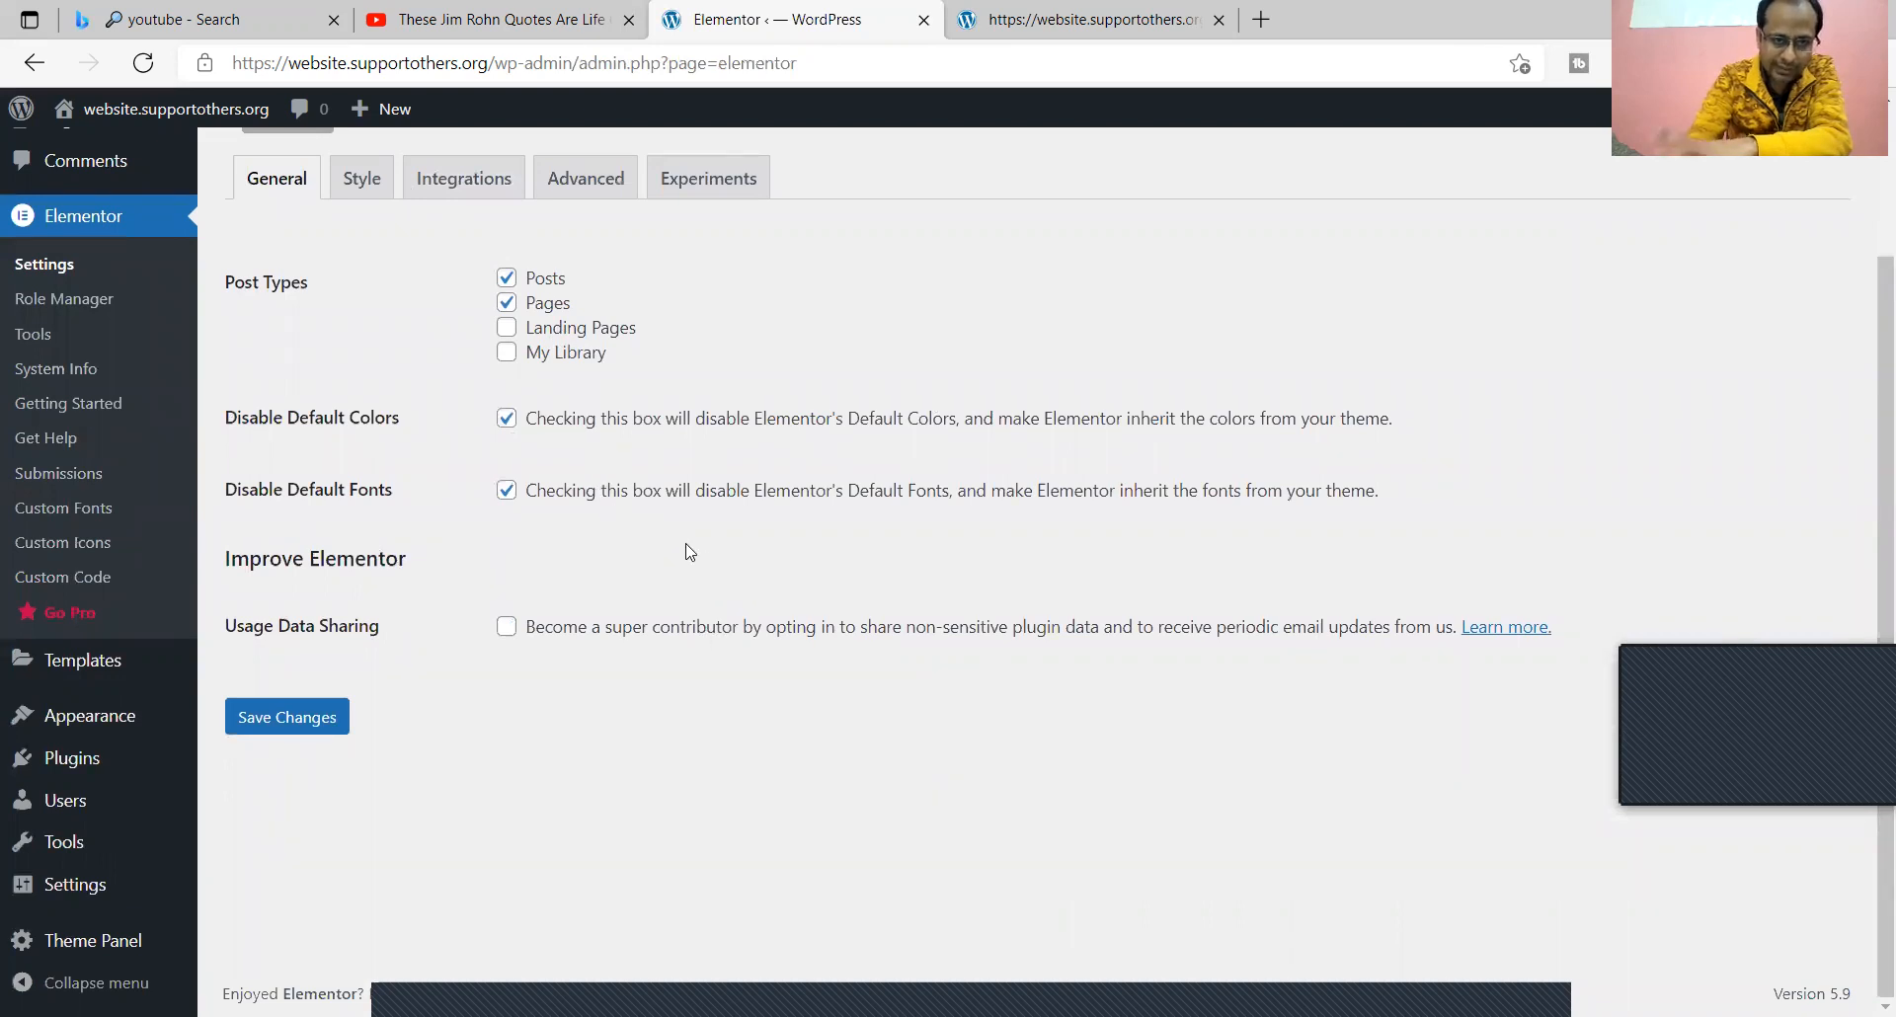
pyautogui.click(362, 182)
pyautogui.click(474, 182)
pyautogui.click(589, 180)
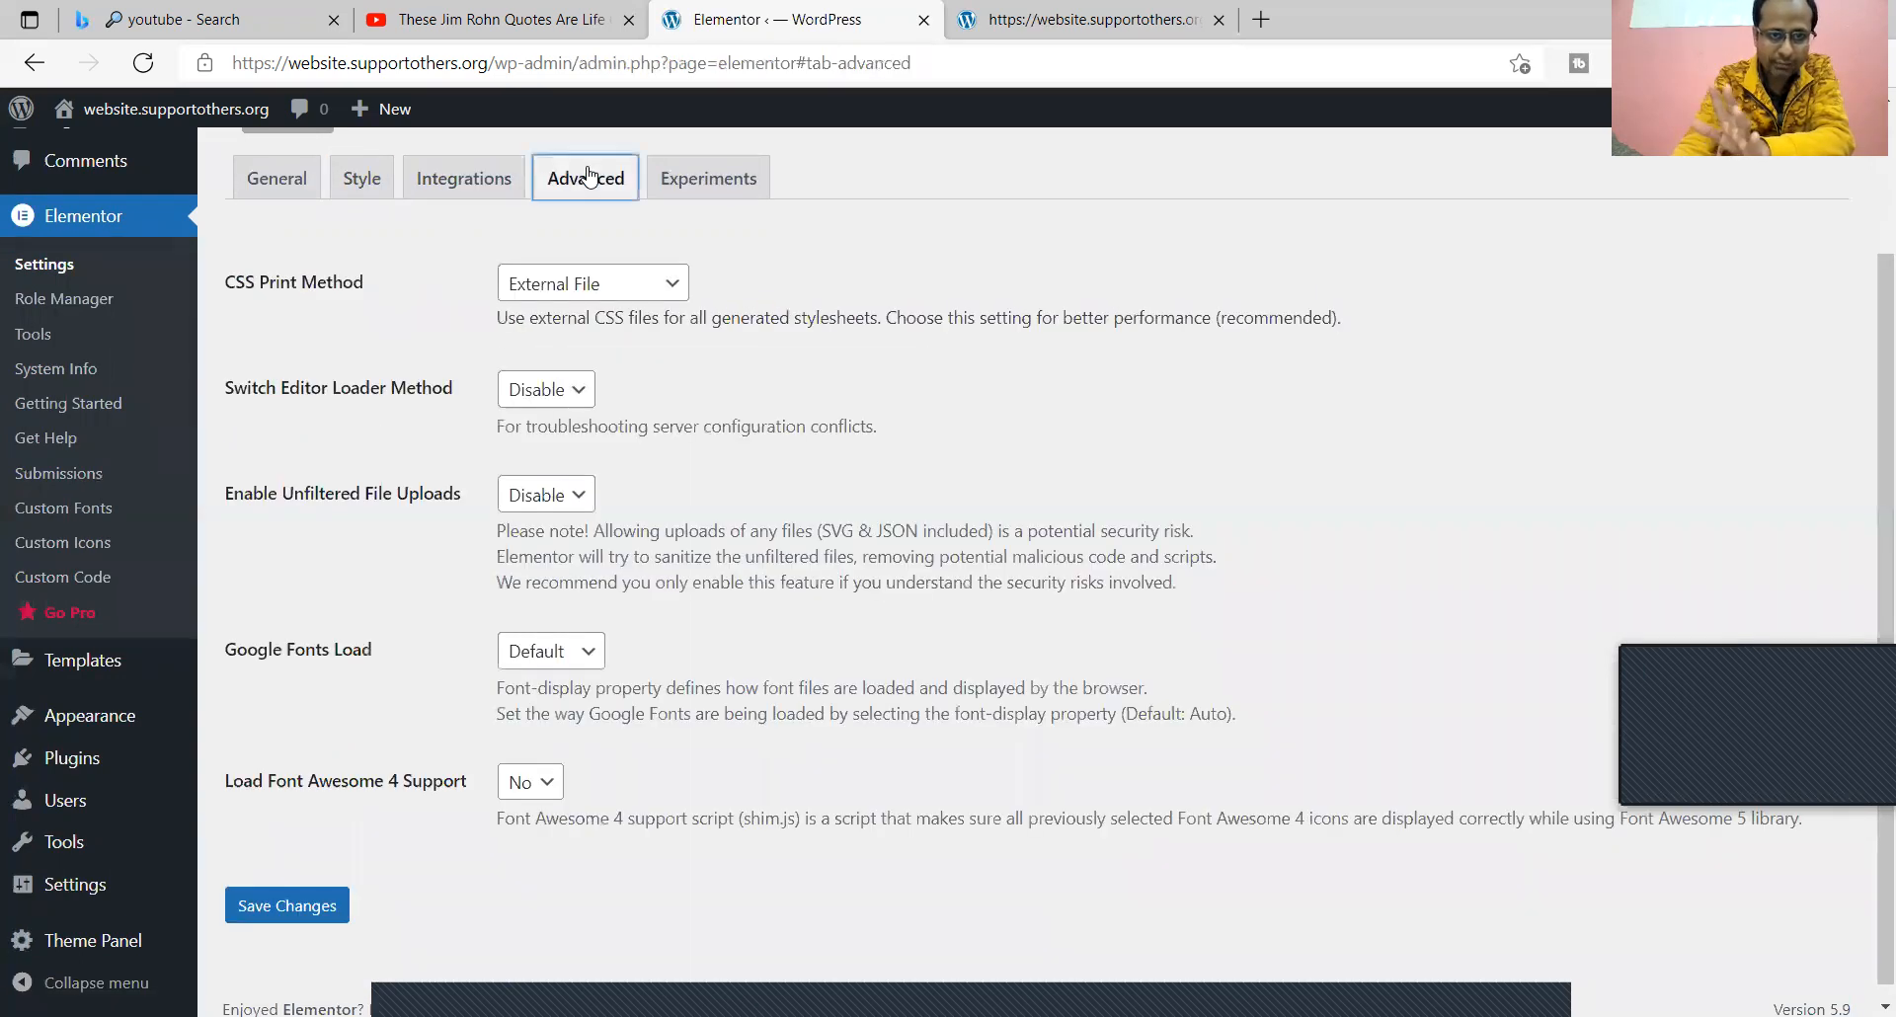
pyautogui.click(679, 180)
pyautogui.scroll(-14, 863, 481)
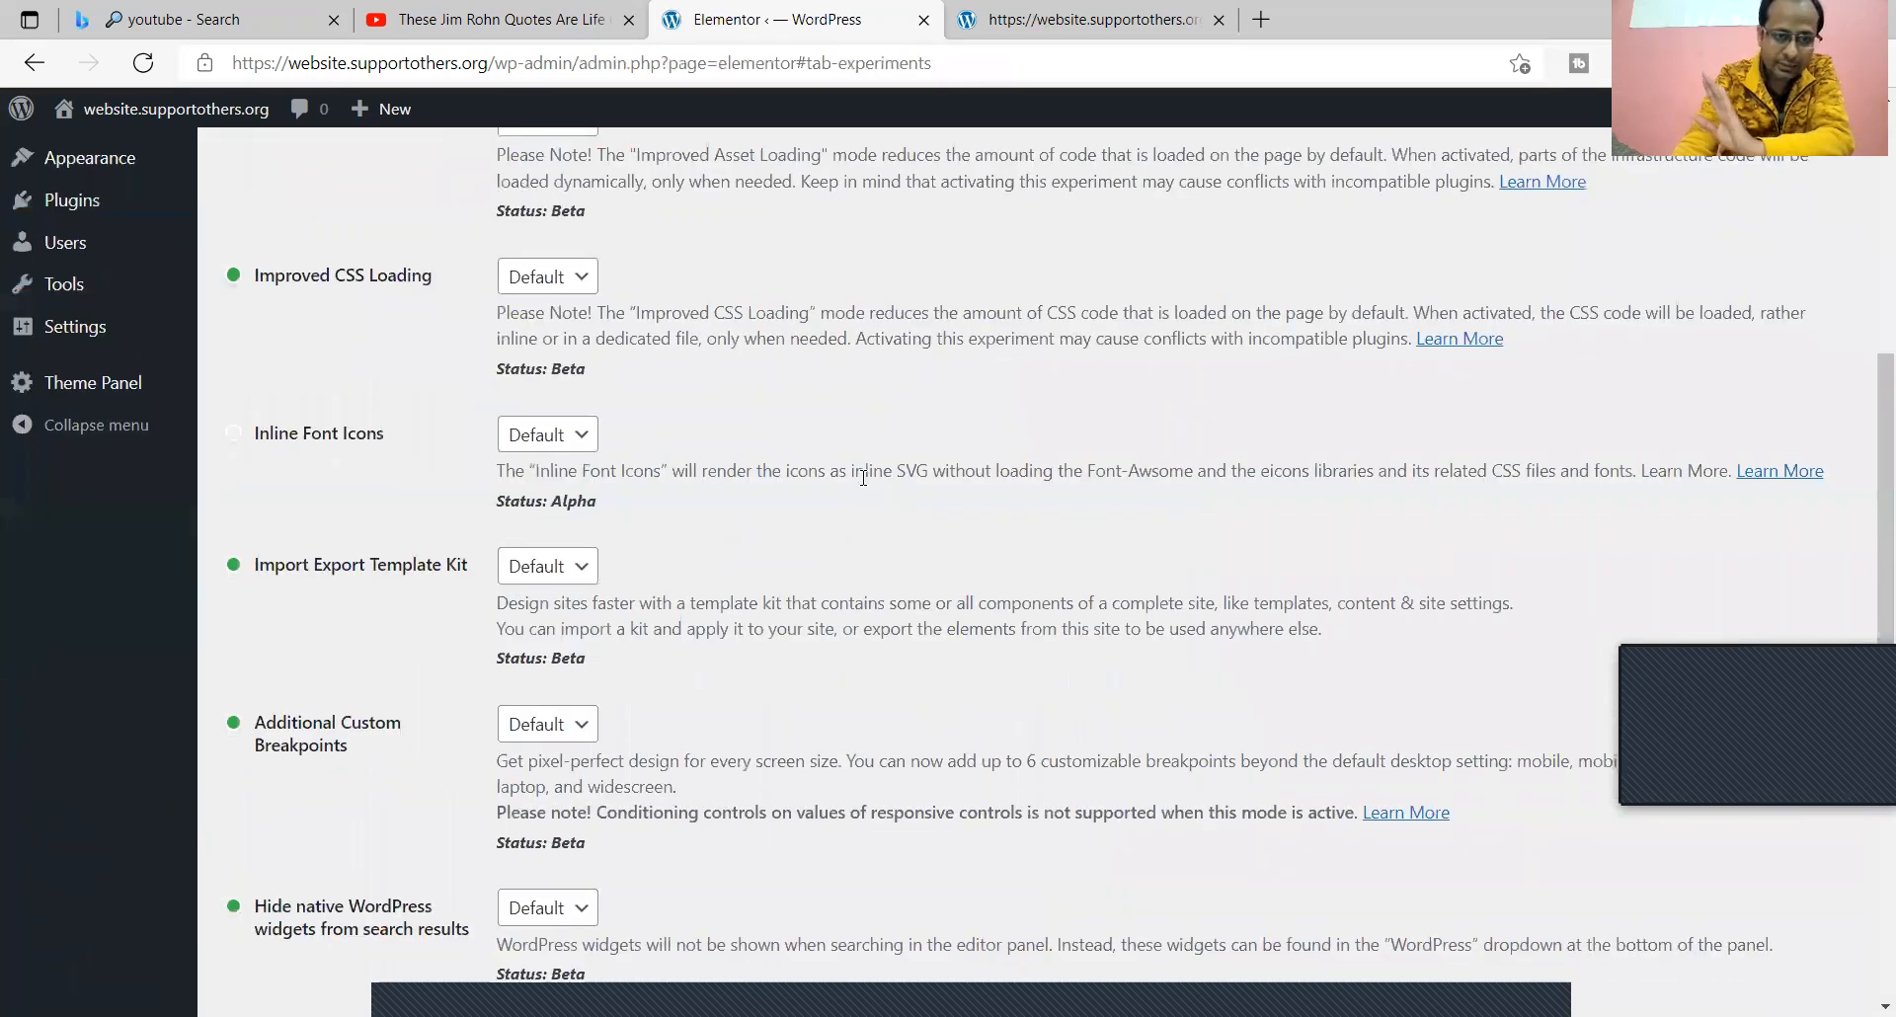
pyautogui.scroll(14, 550, 457)
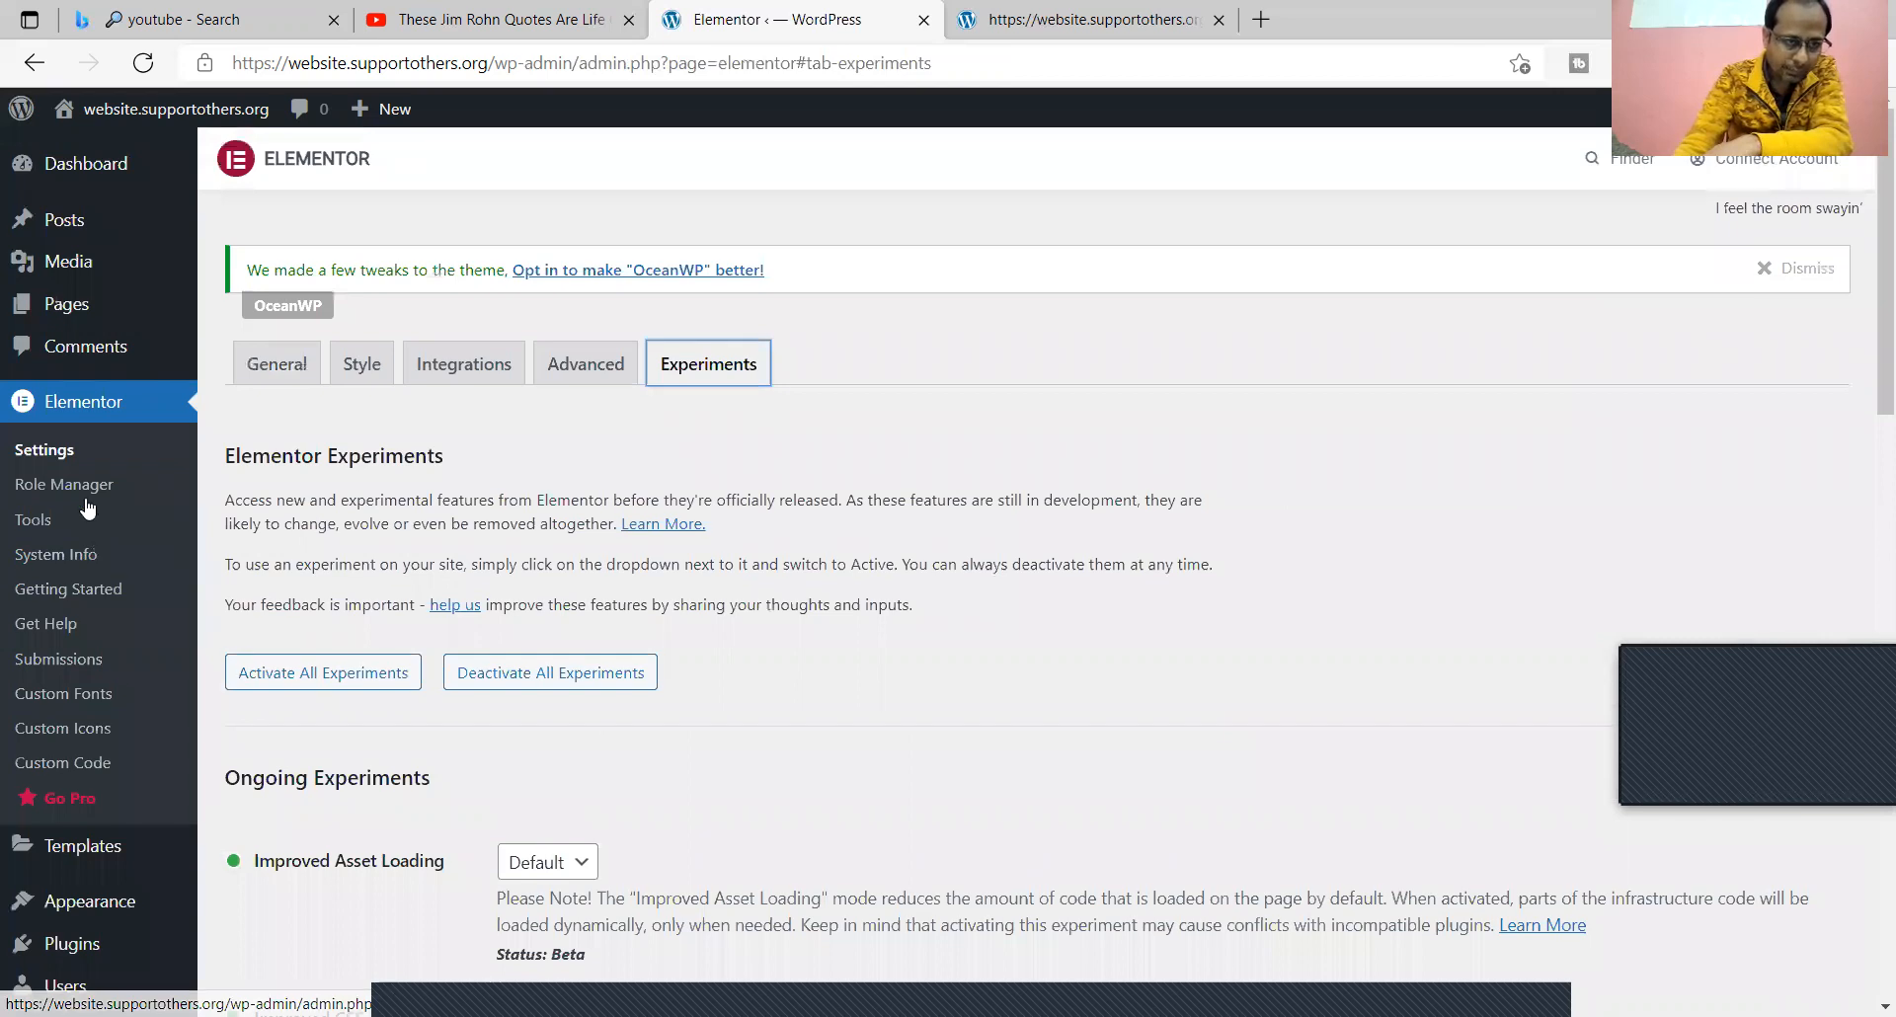
pyautogui.scroll(-4, 235, 528)
pyautogui.click(282, 541)
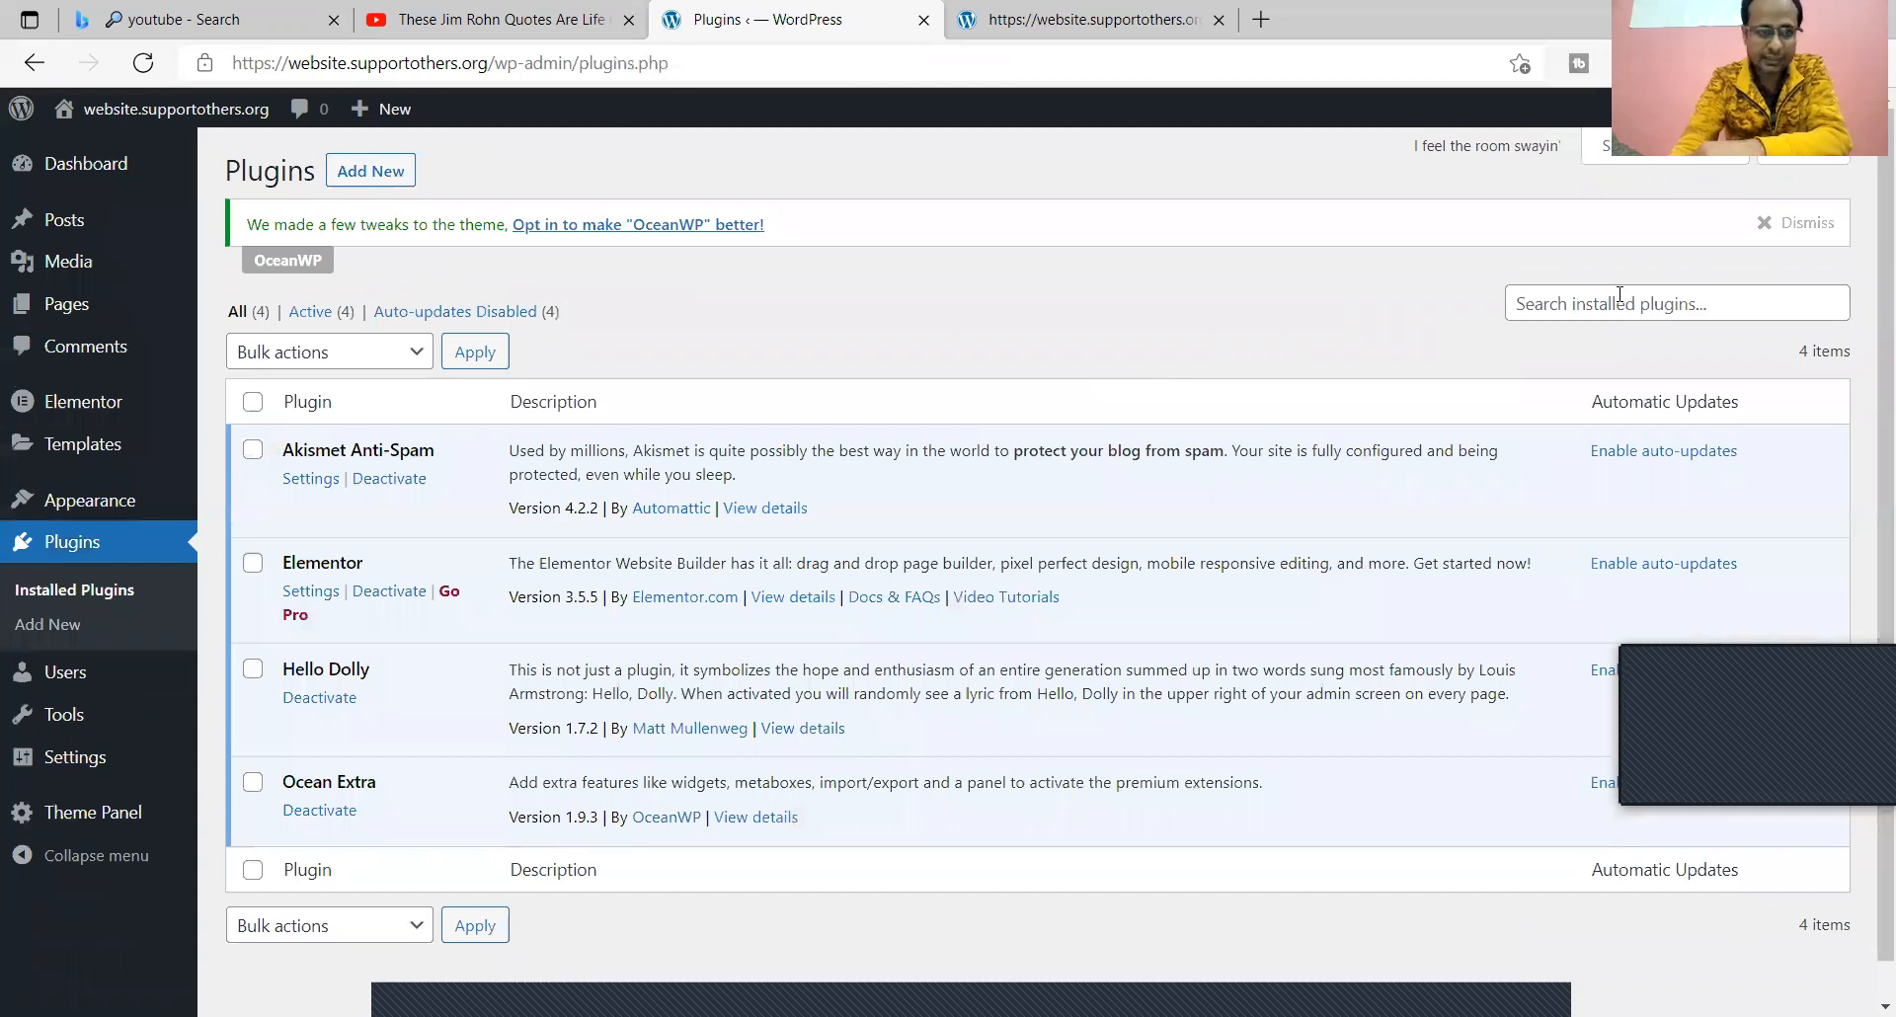
# - Filter installed plugins to elementor, then search the plugin directory for 'elementor' on Add New
pyautogui.click(1620, 295)
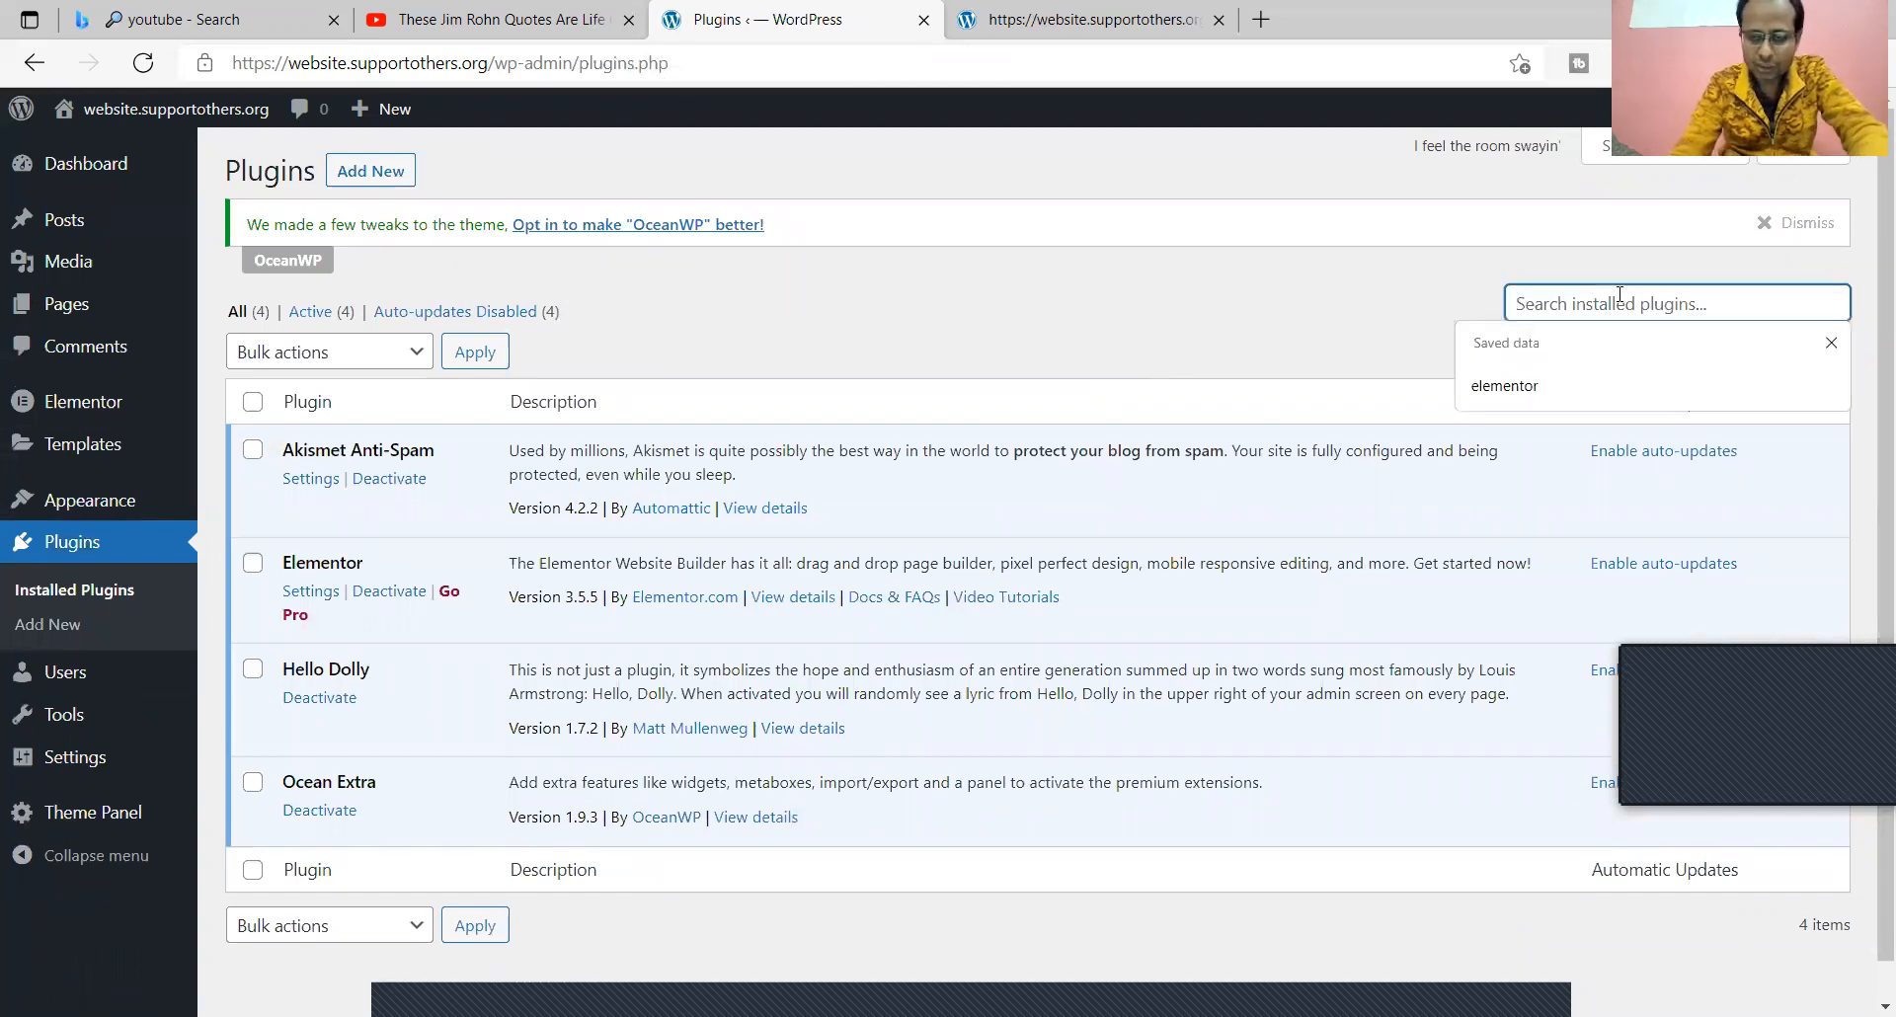
pyautogui.click(1540, 388)
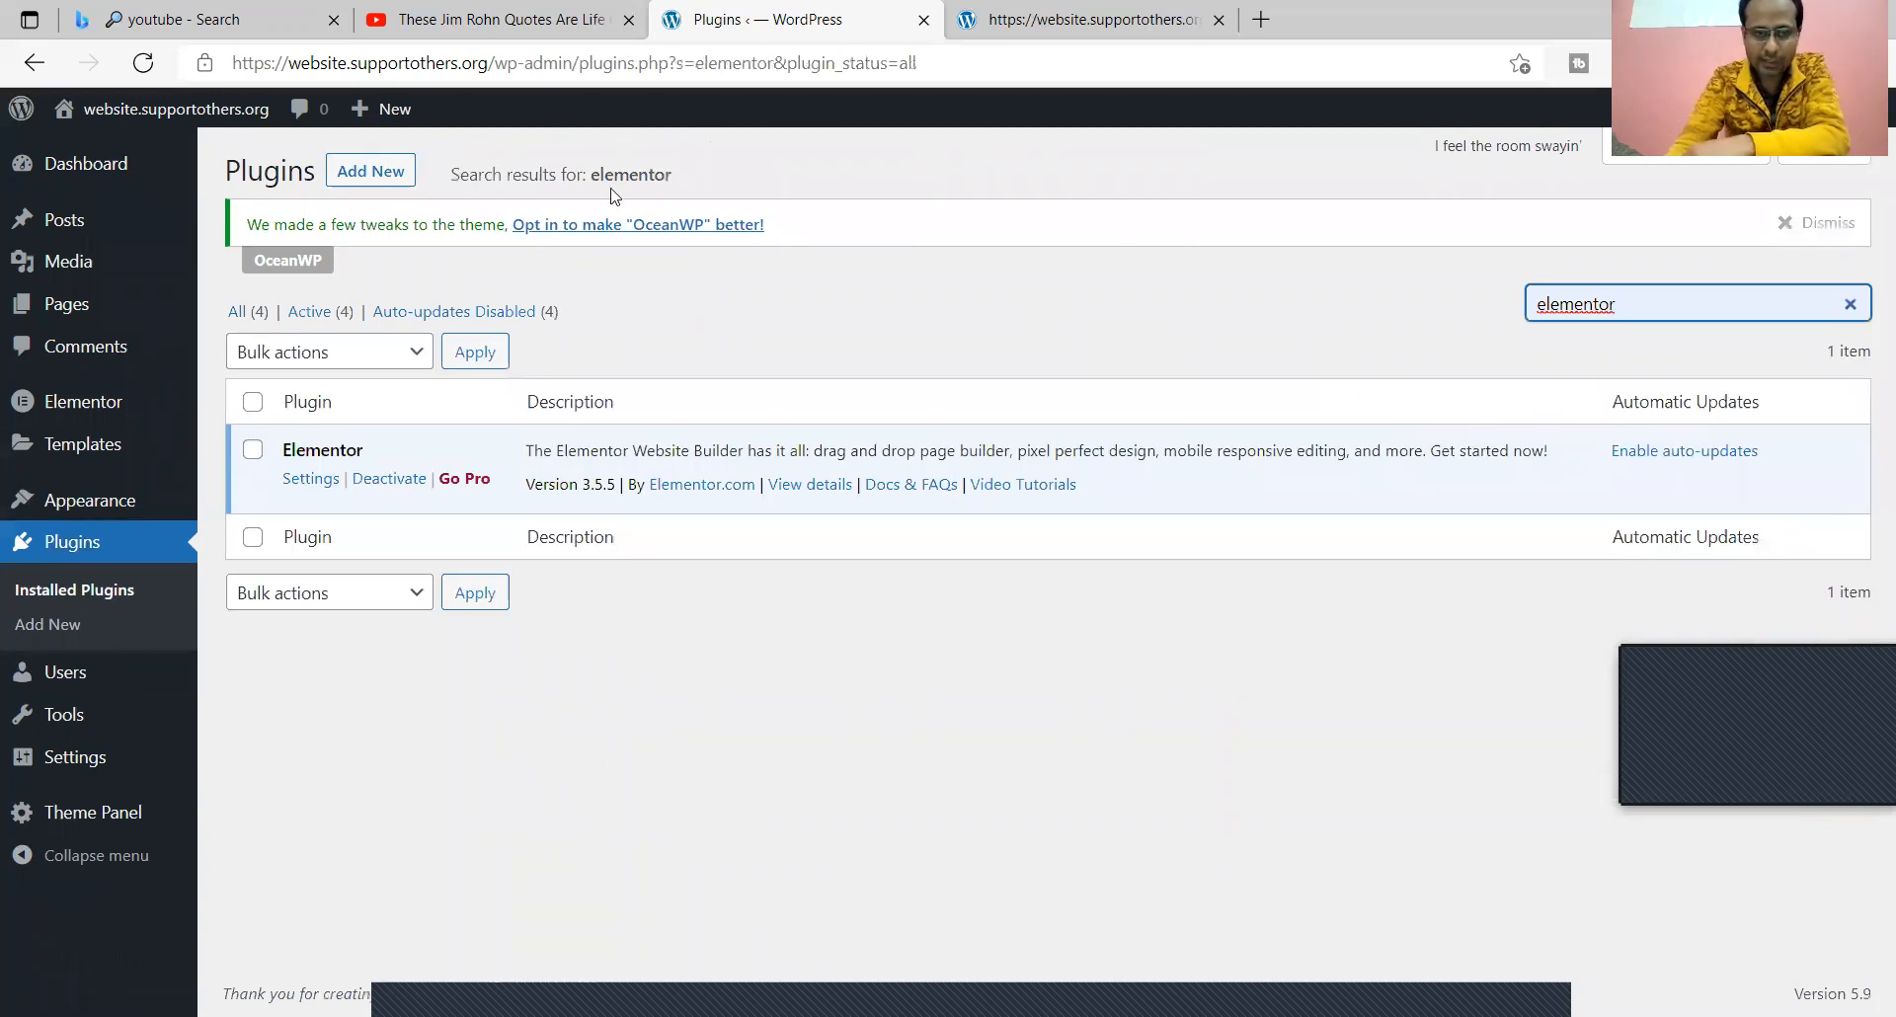
pyautogui.click(359, 170)
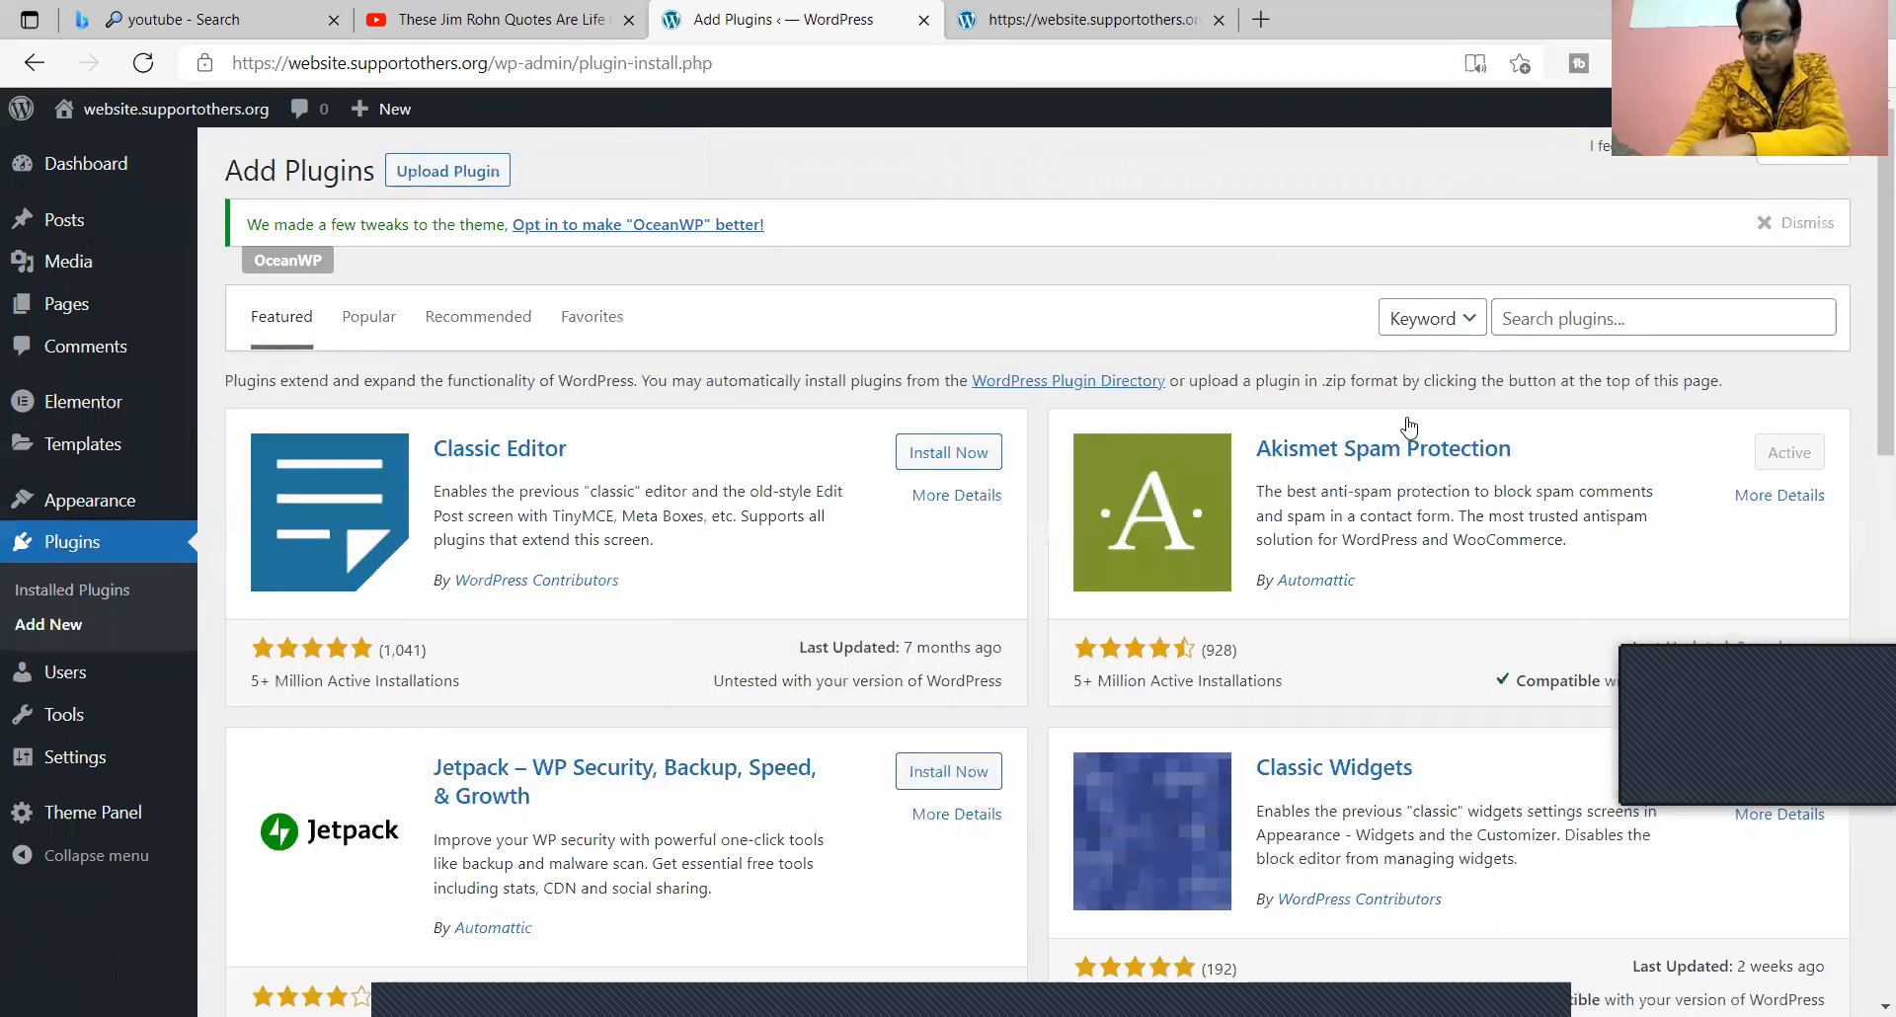
pyautogui.click(1591, 311)
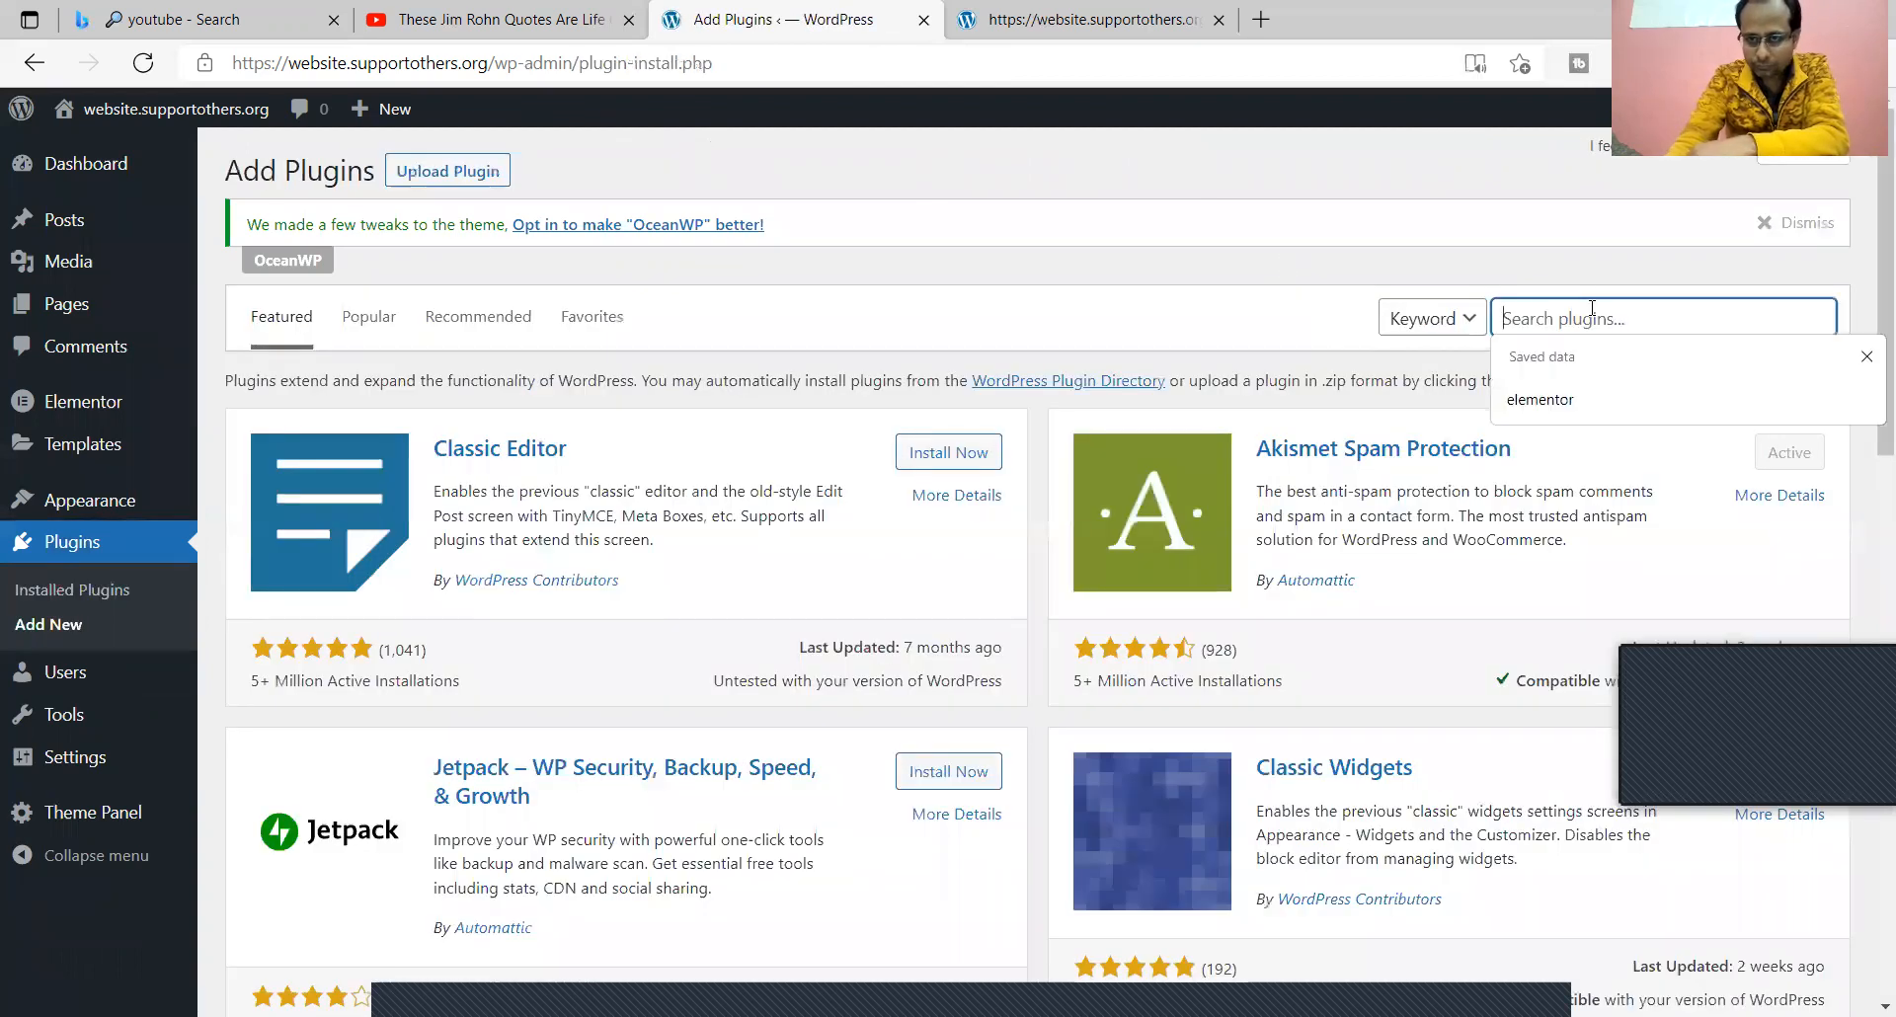
pyautogui.click(1545, 395)
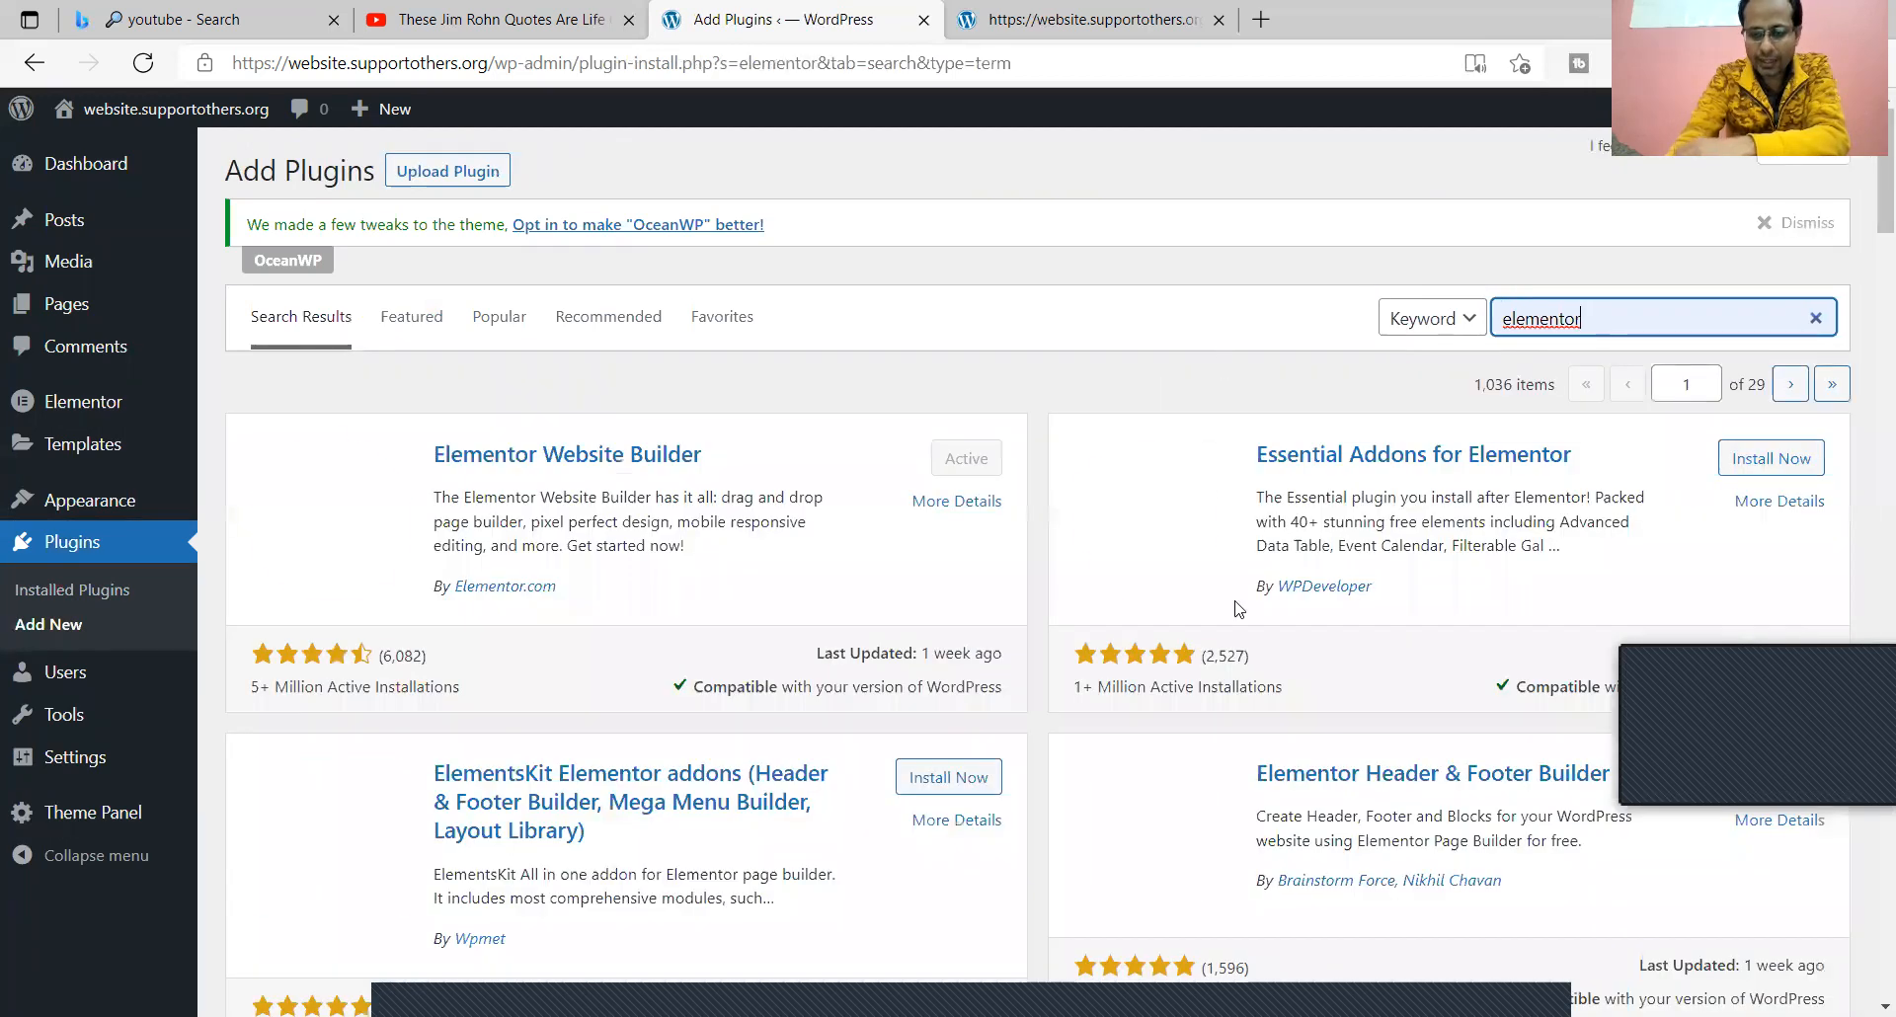
# - Install Essential Addons for Elementor from its card and again from its details popup
pyautogui.click(1652, 477)
pyautogui.click(1767, 458)
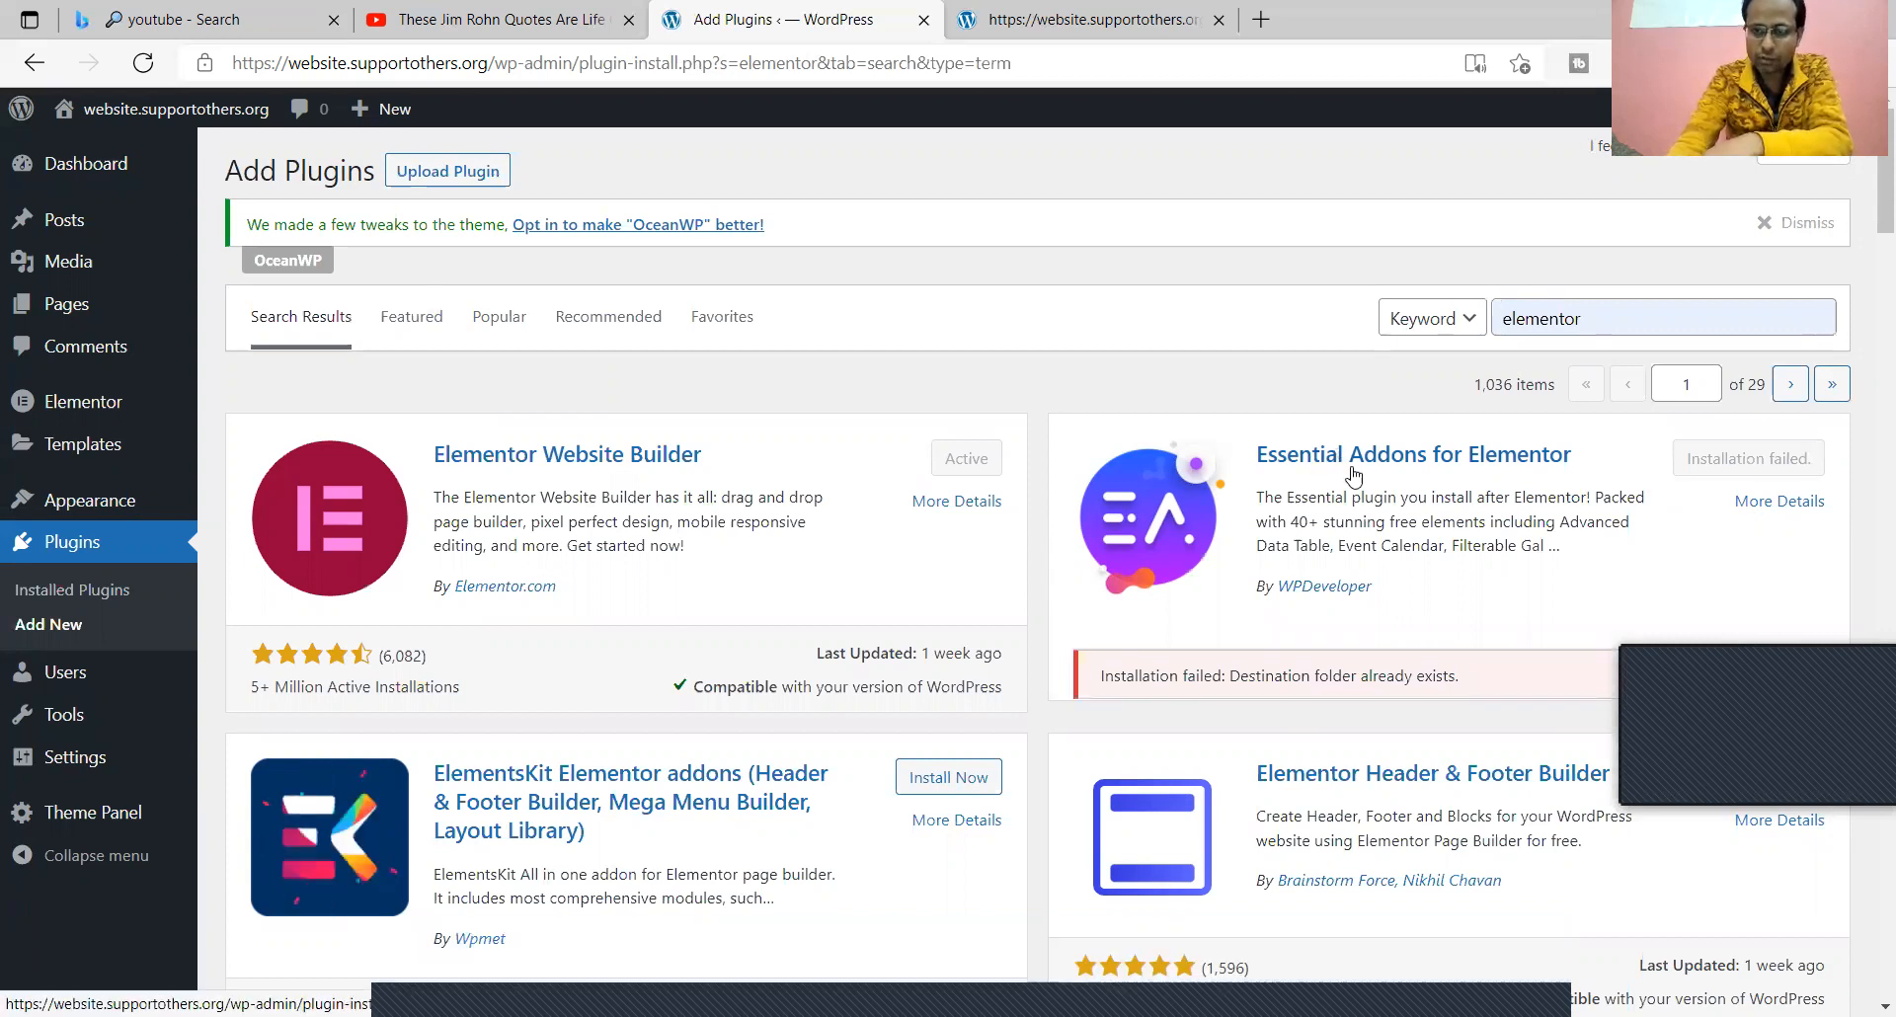
pyautogui.scroll(-3, 1432, 457)
pyautogui.scroll(2, 1475, 404)
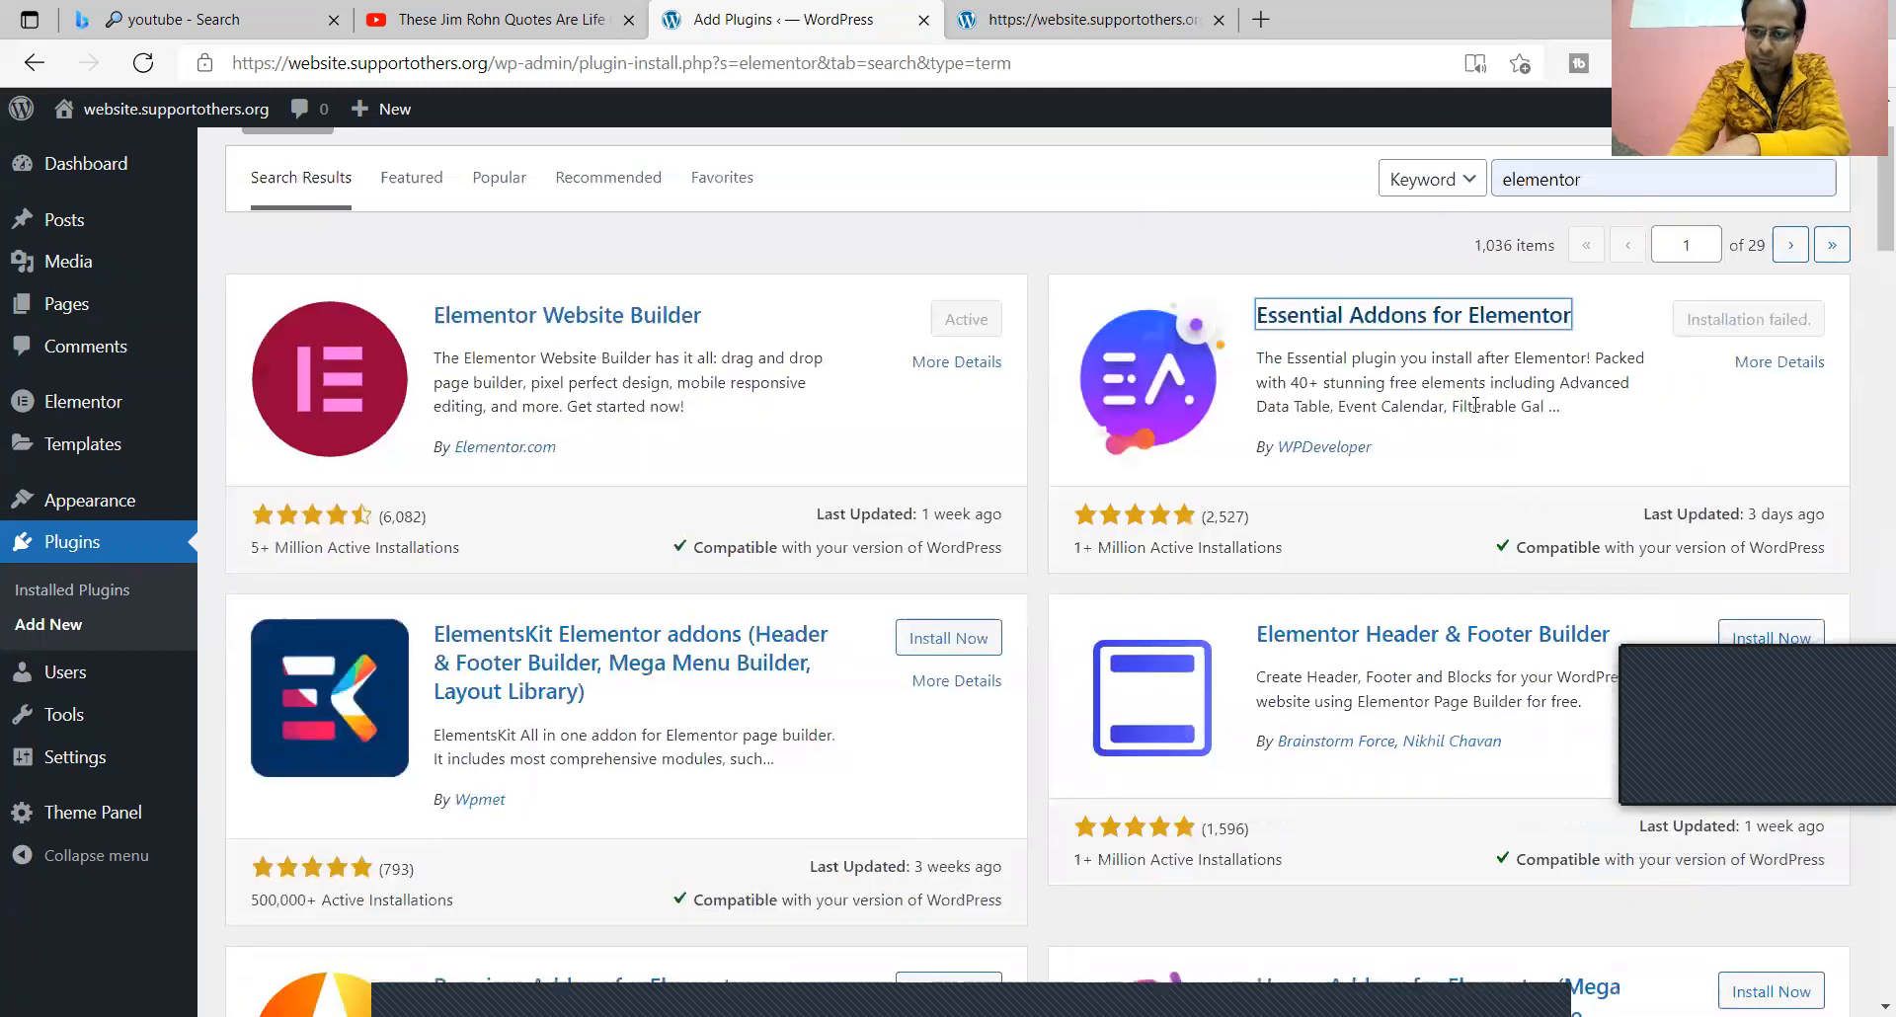
pyautogui.click(1356, 323)
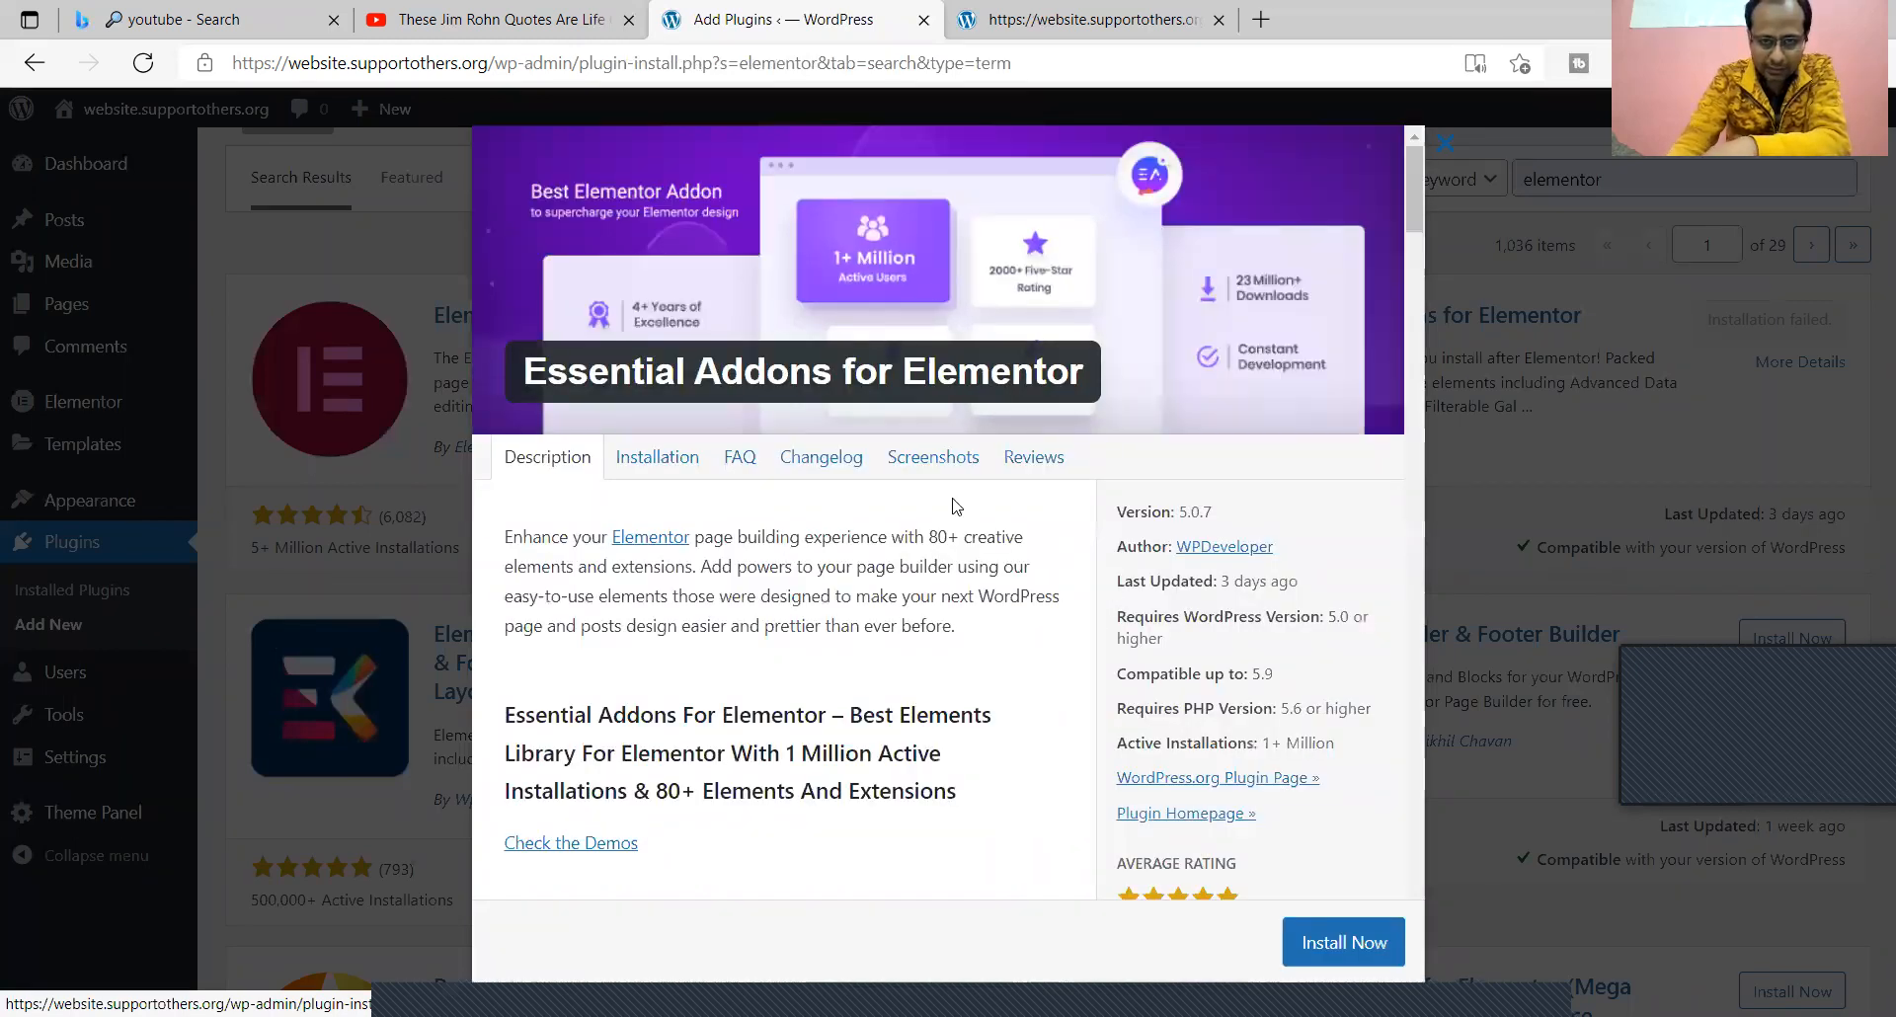
pyautogui.click(1341, 944)
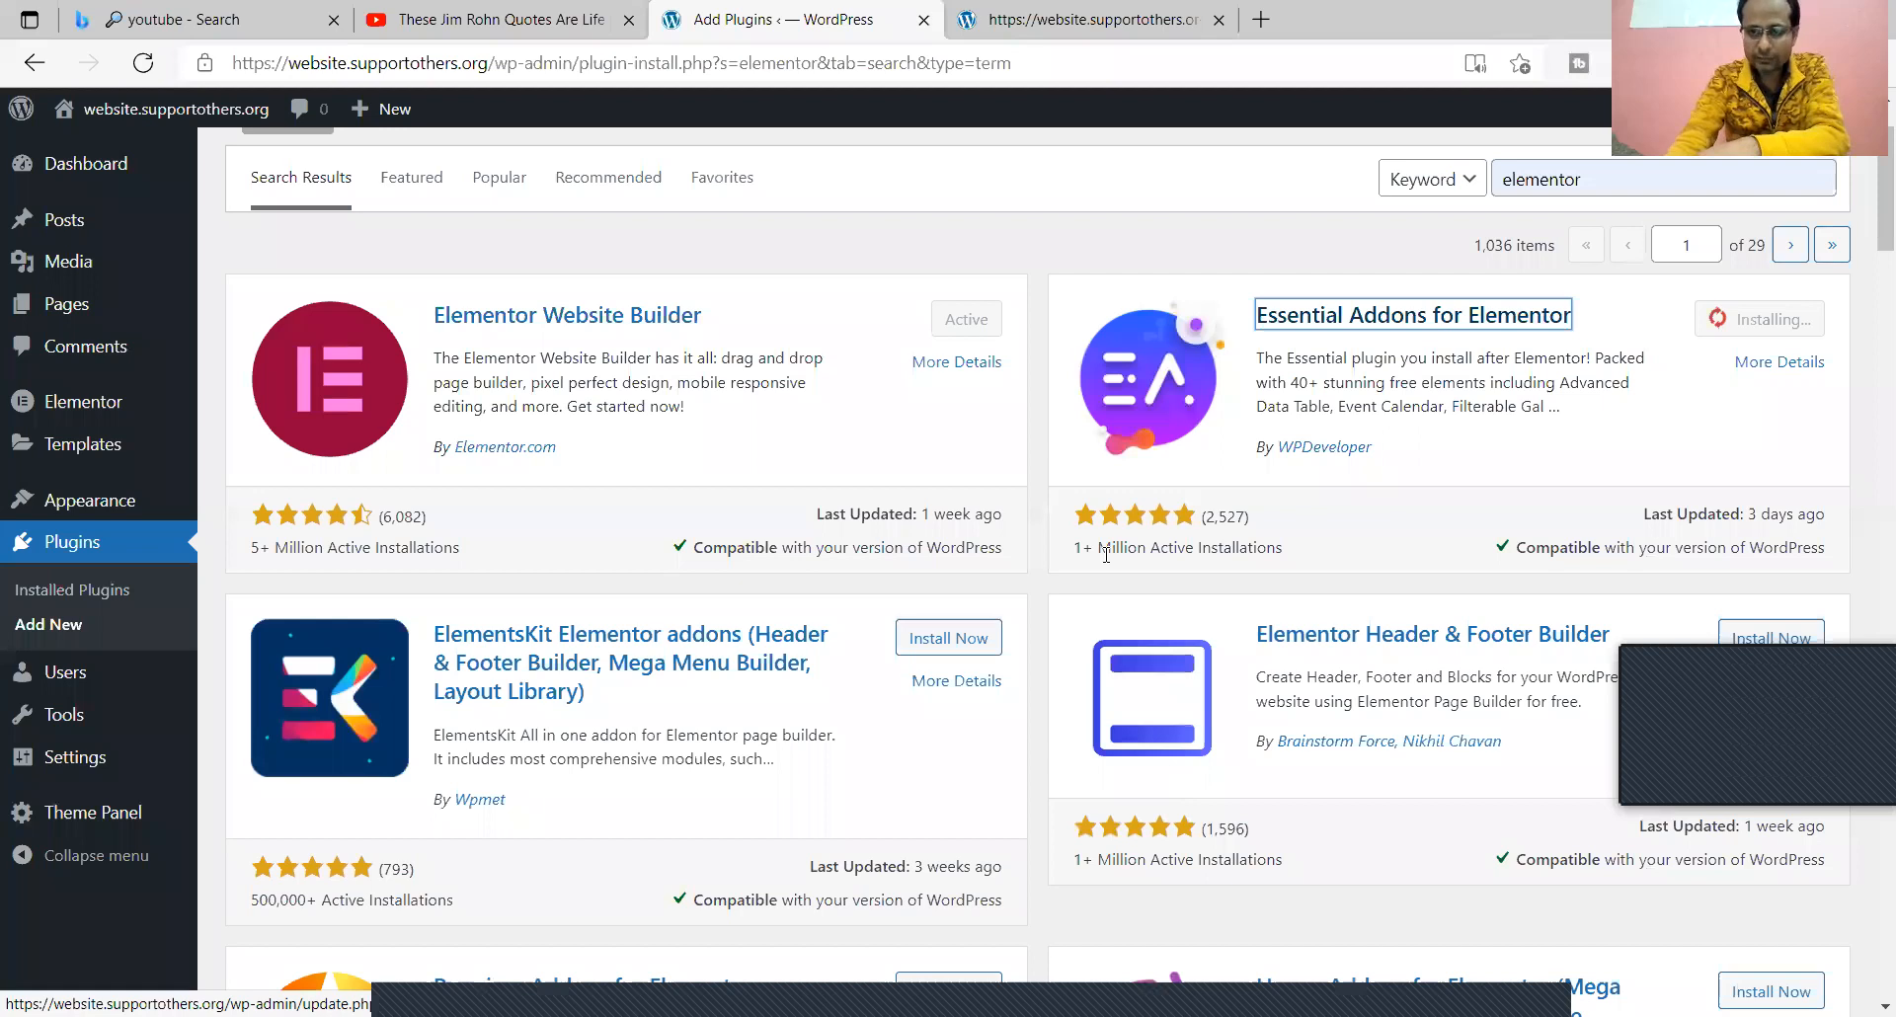
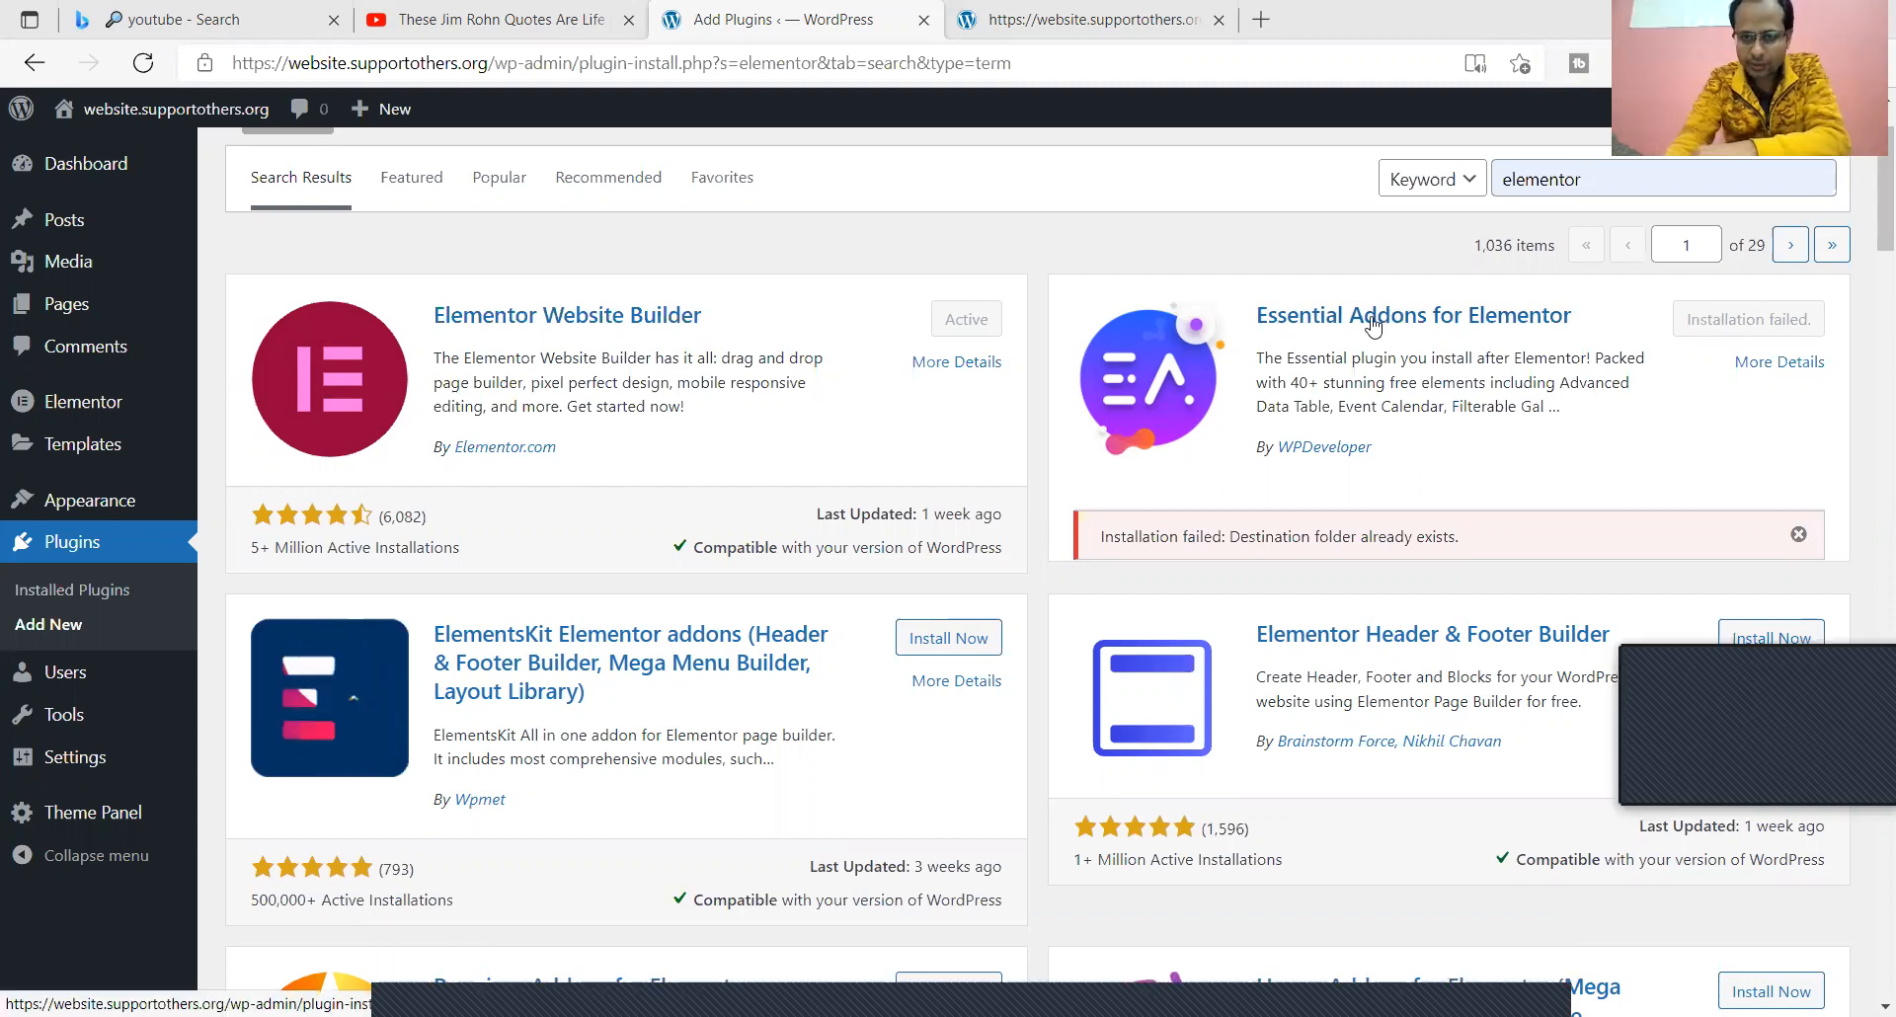
# - View the Essential Addons for Elementor details (version 5.0.7) and follow its WordPress.org page link
pyautogui.click(1313, 326)
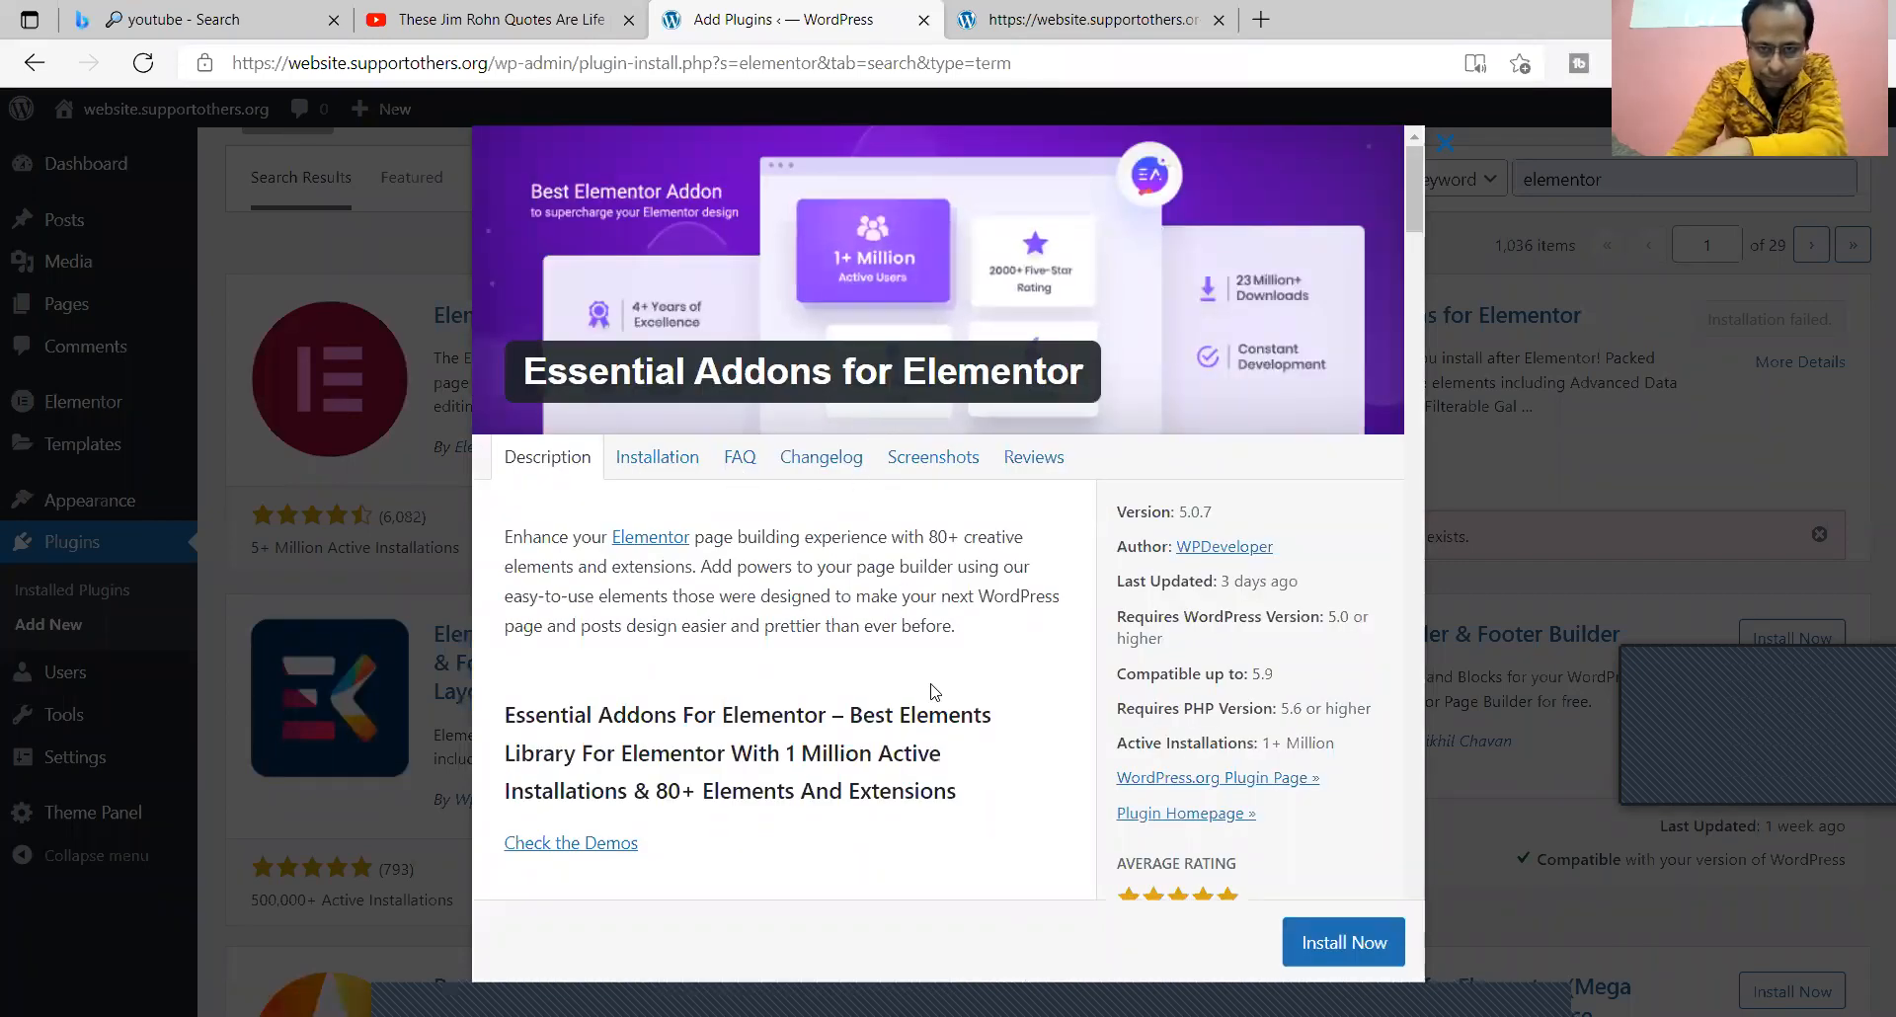
pyautogui.scroll(-10, 934, 691)
pyautogui.scroll(-10, 944, 582)
pyautogui.scroll(10, 944, 555)
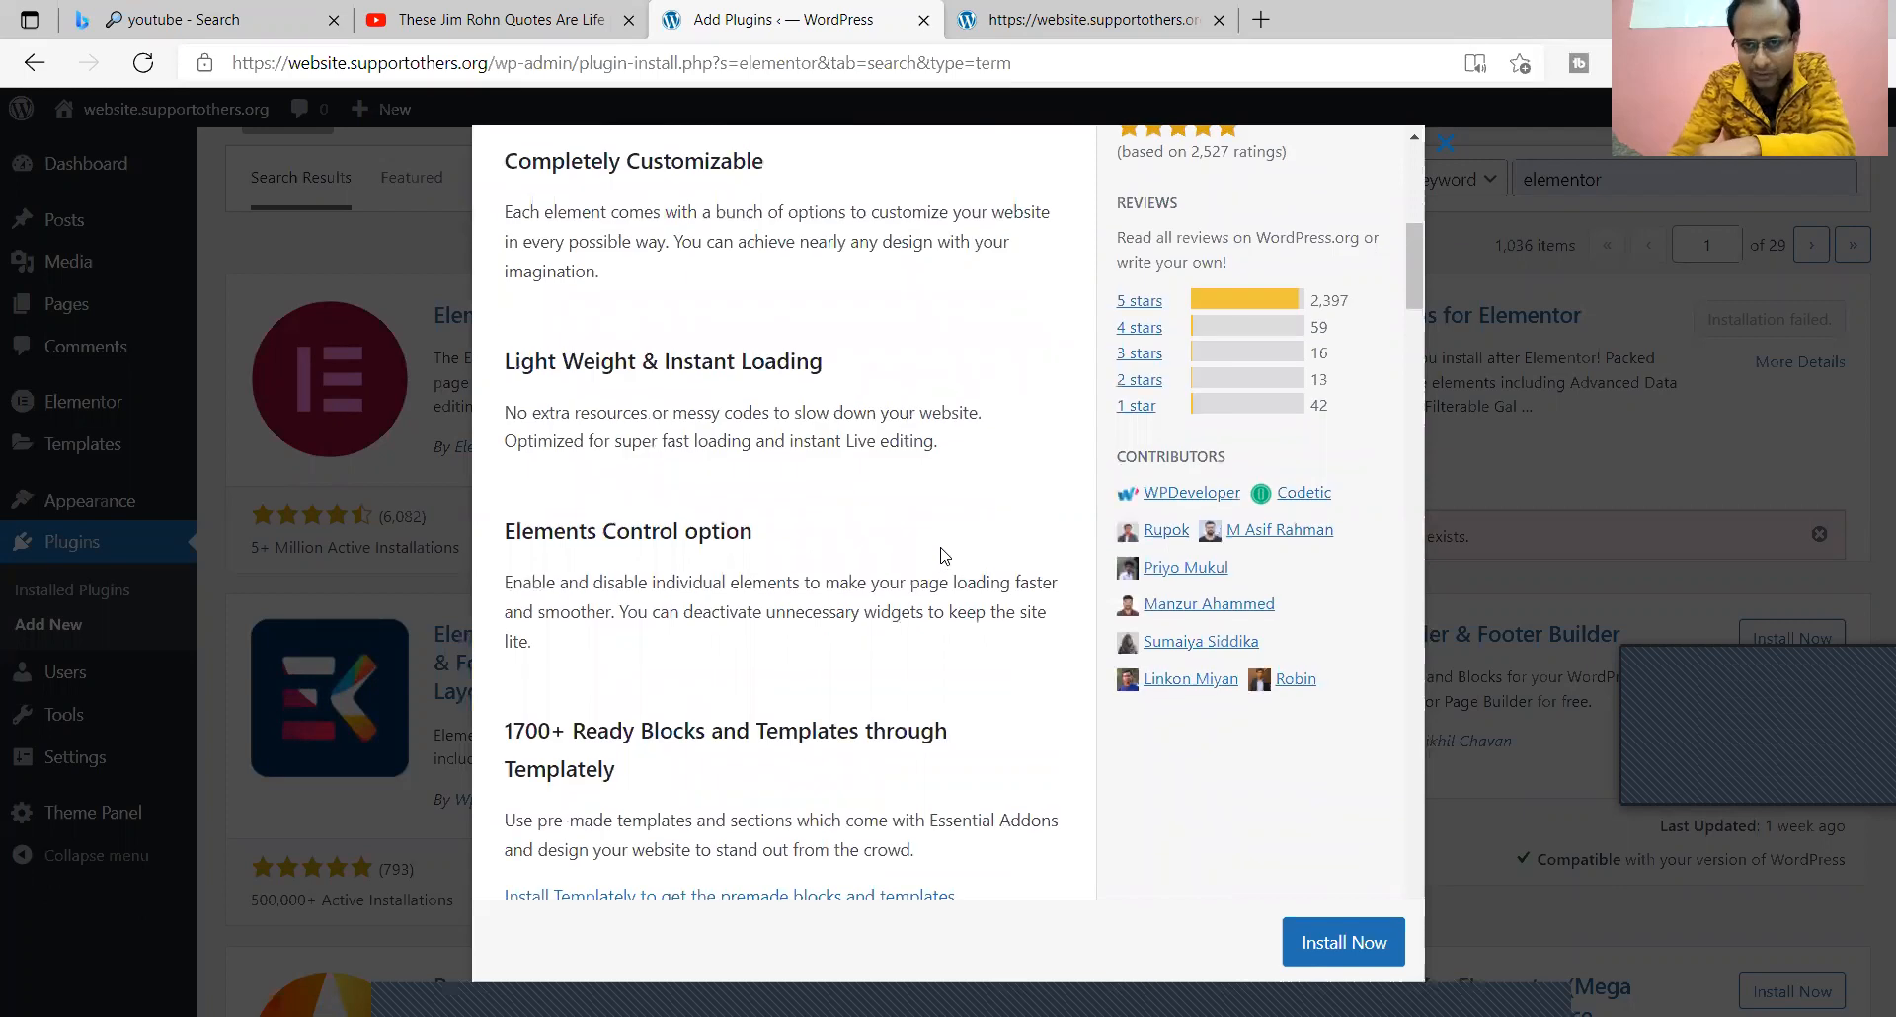
pyautogui.scroll(5, 943, 556)
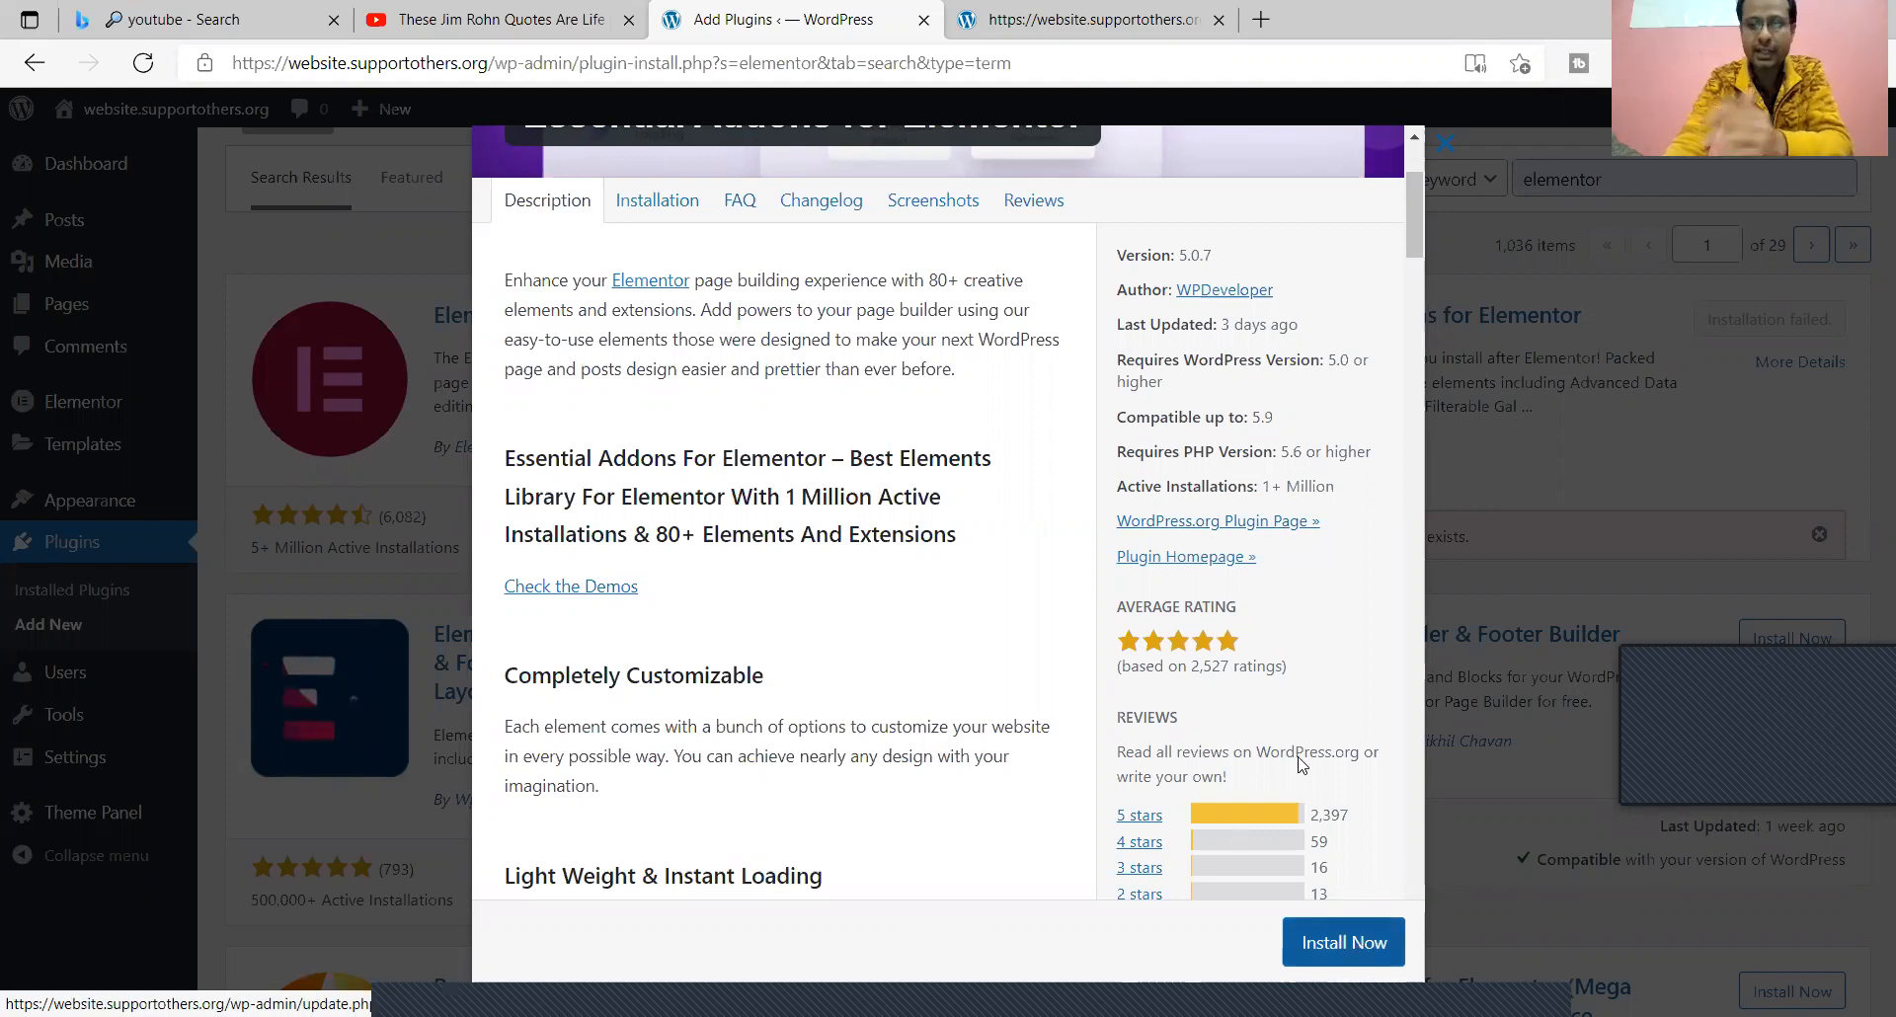
pyautogui.click(1243, 534)
# - Close the extra site tab and download the 3.3 MB Essential Addons zip from WordPress.org
pyautogui.click(1517, 30)
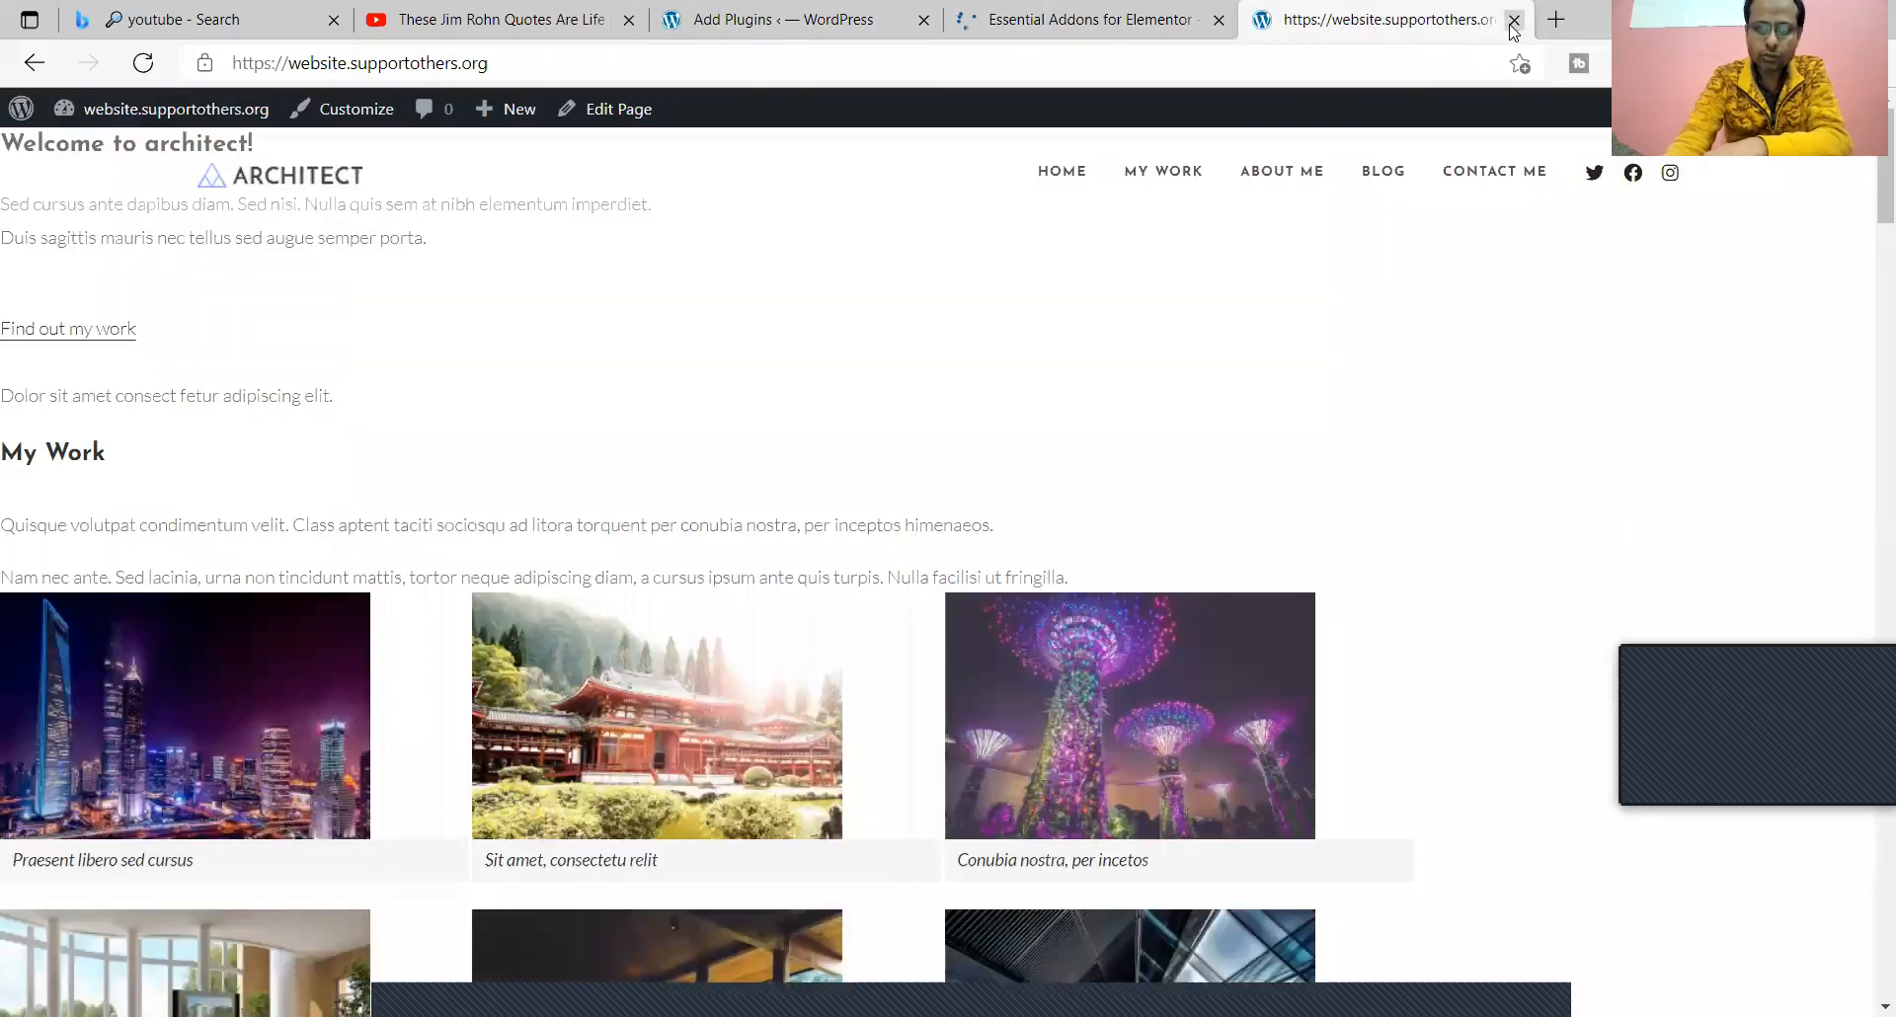
pyautogui.hotkey('ctrl', 'w')
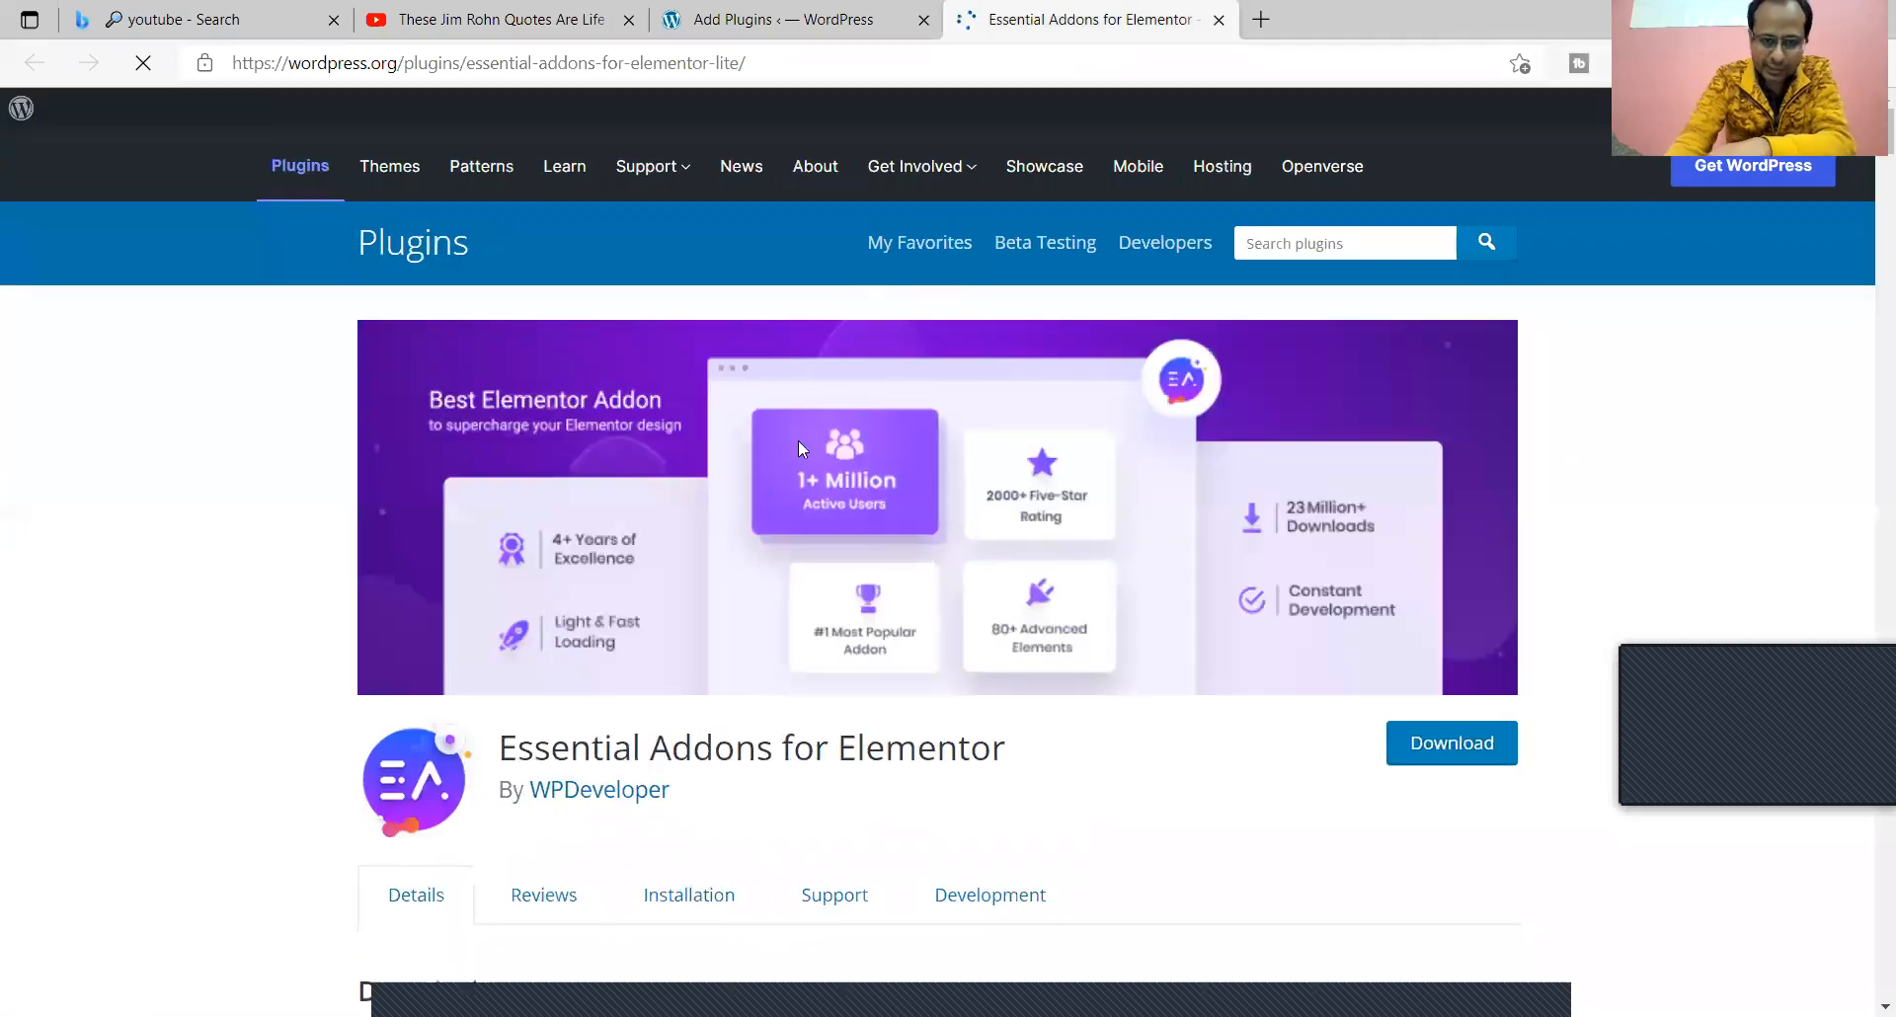
pyautogui.scroll(-3, 741, 523)
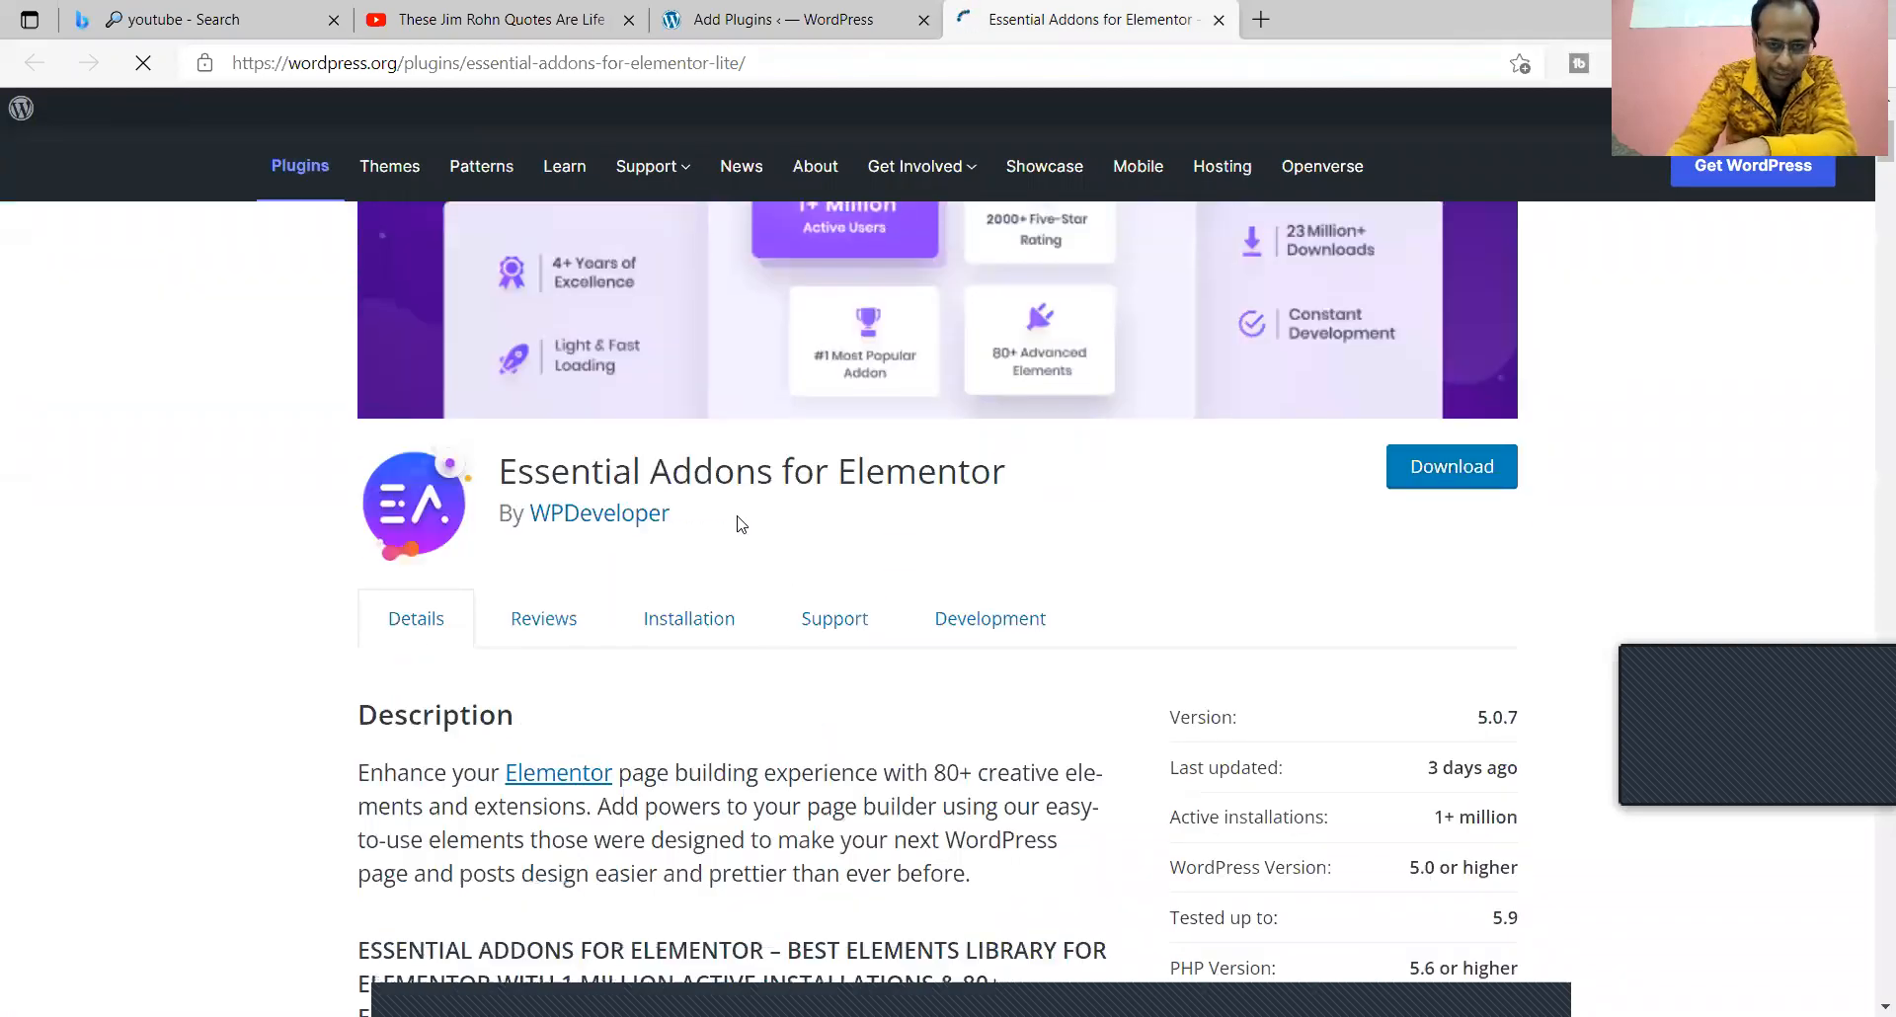
pyautogui.click(1452, 476)
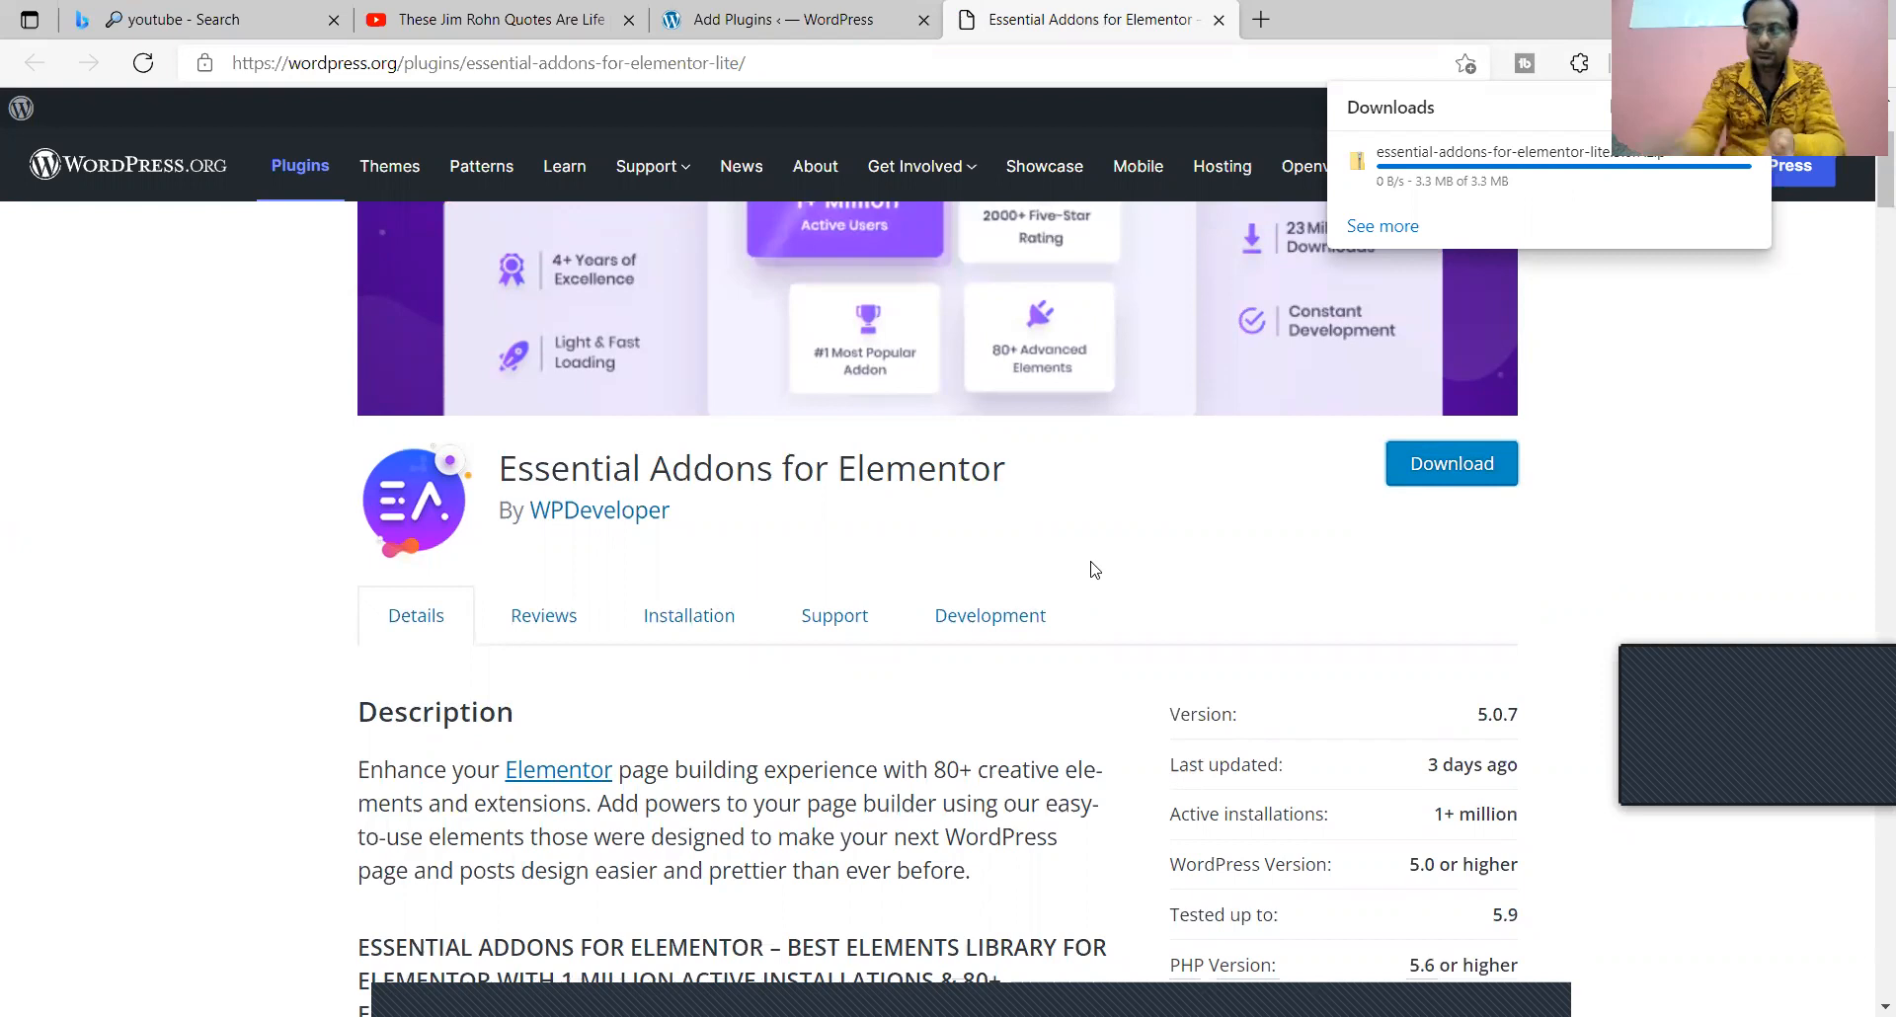
pyautogui.moveTo(1644, 161)
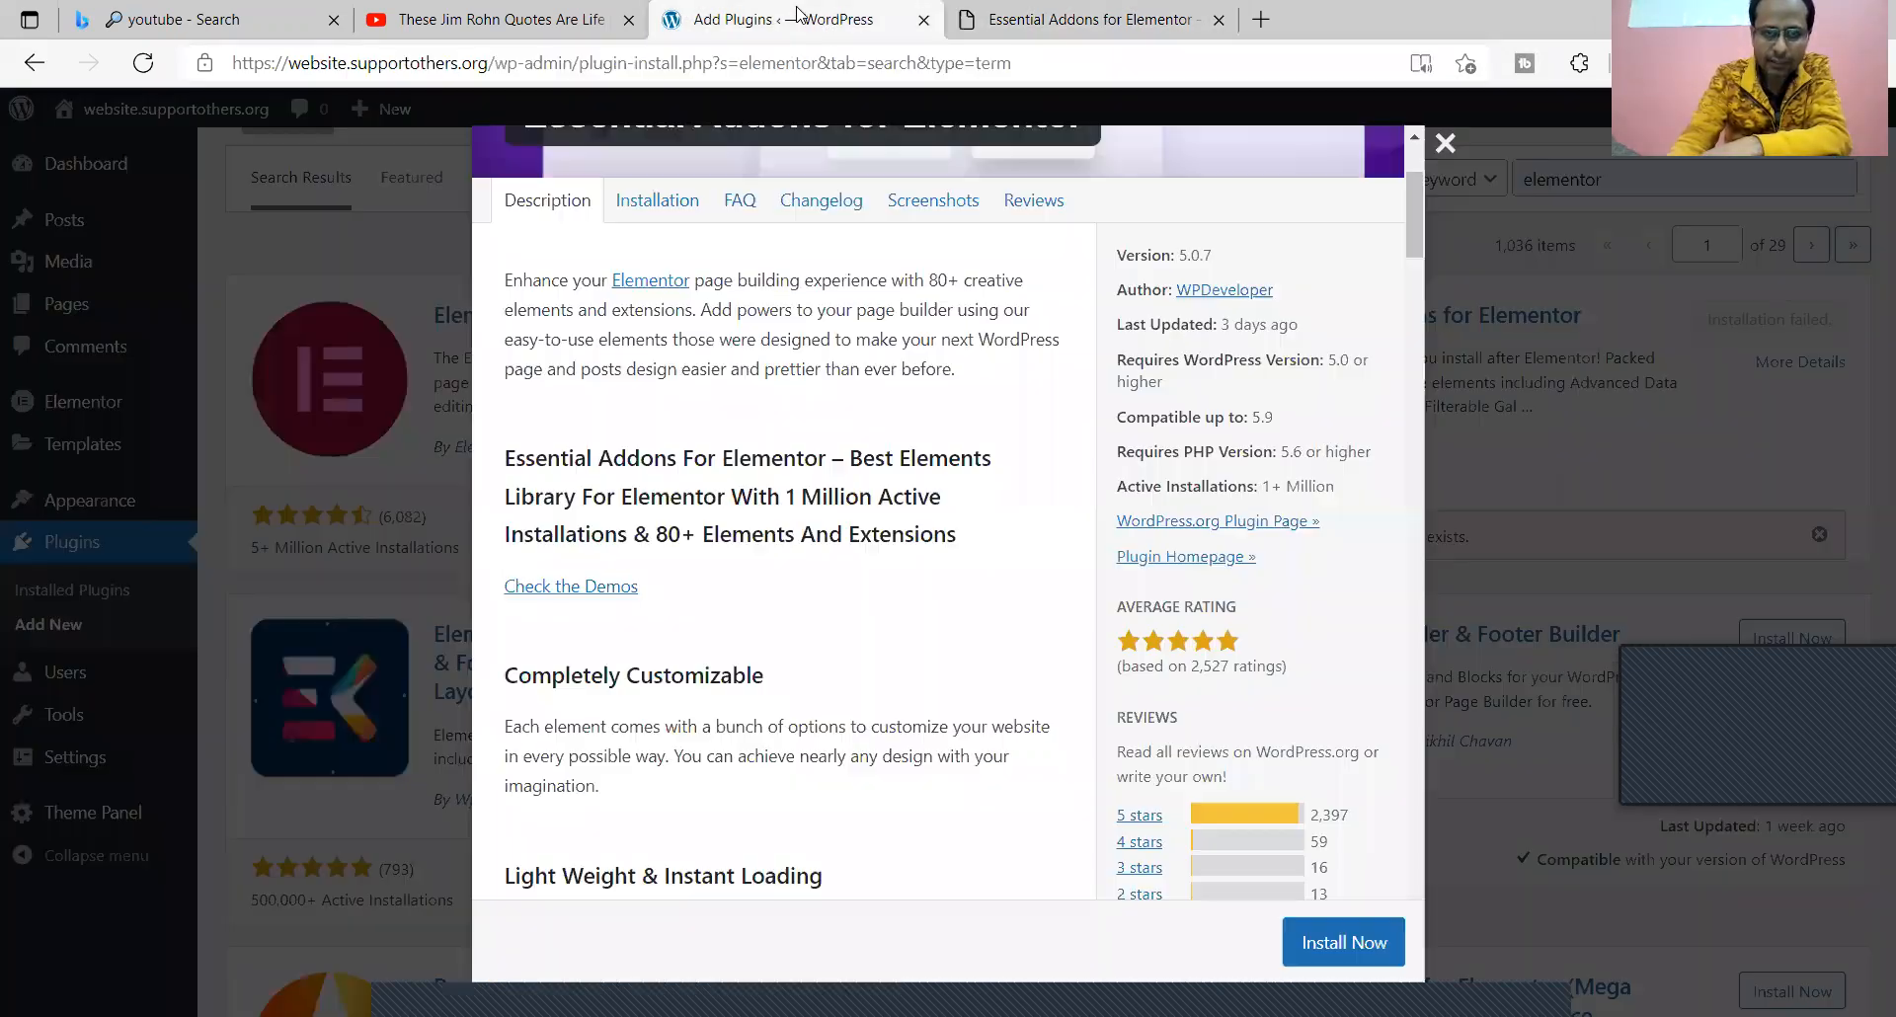
pyautogui.click(833, 10)
# - Close the plugin details window and get back to the Add Plugins page
pyautogui.scroll(3, 987, 417)
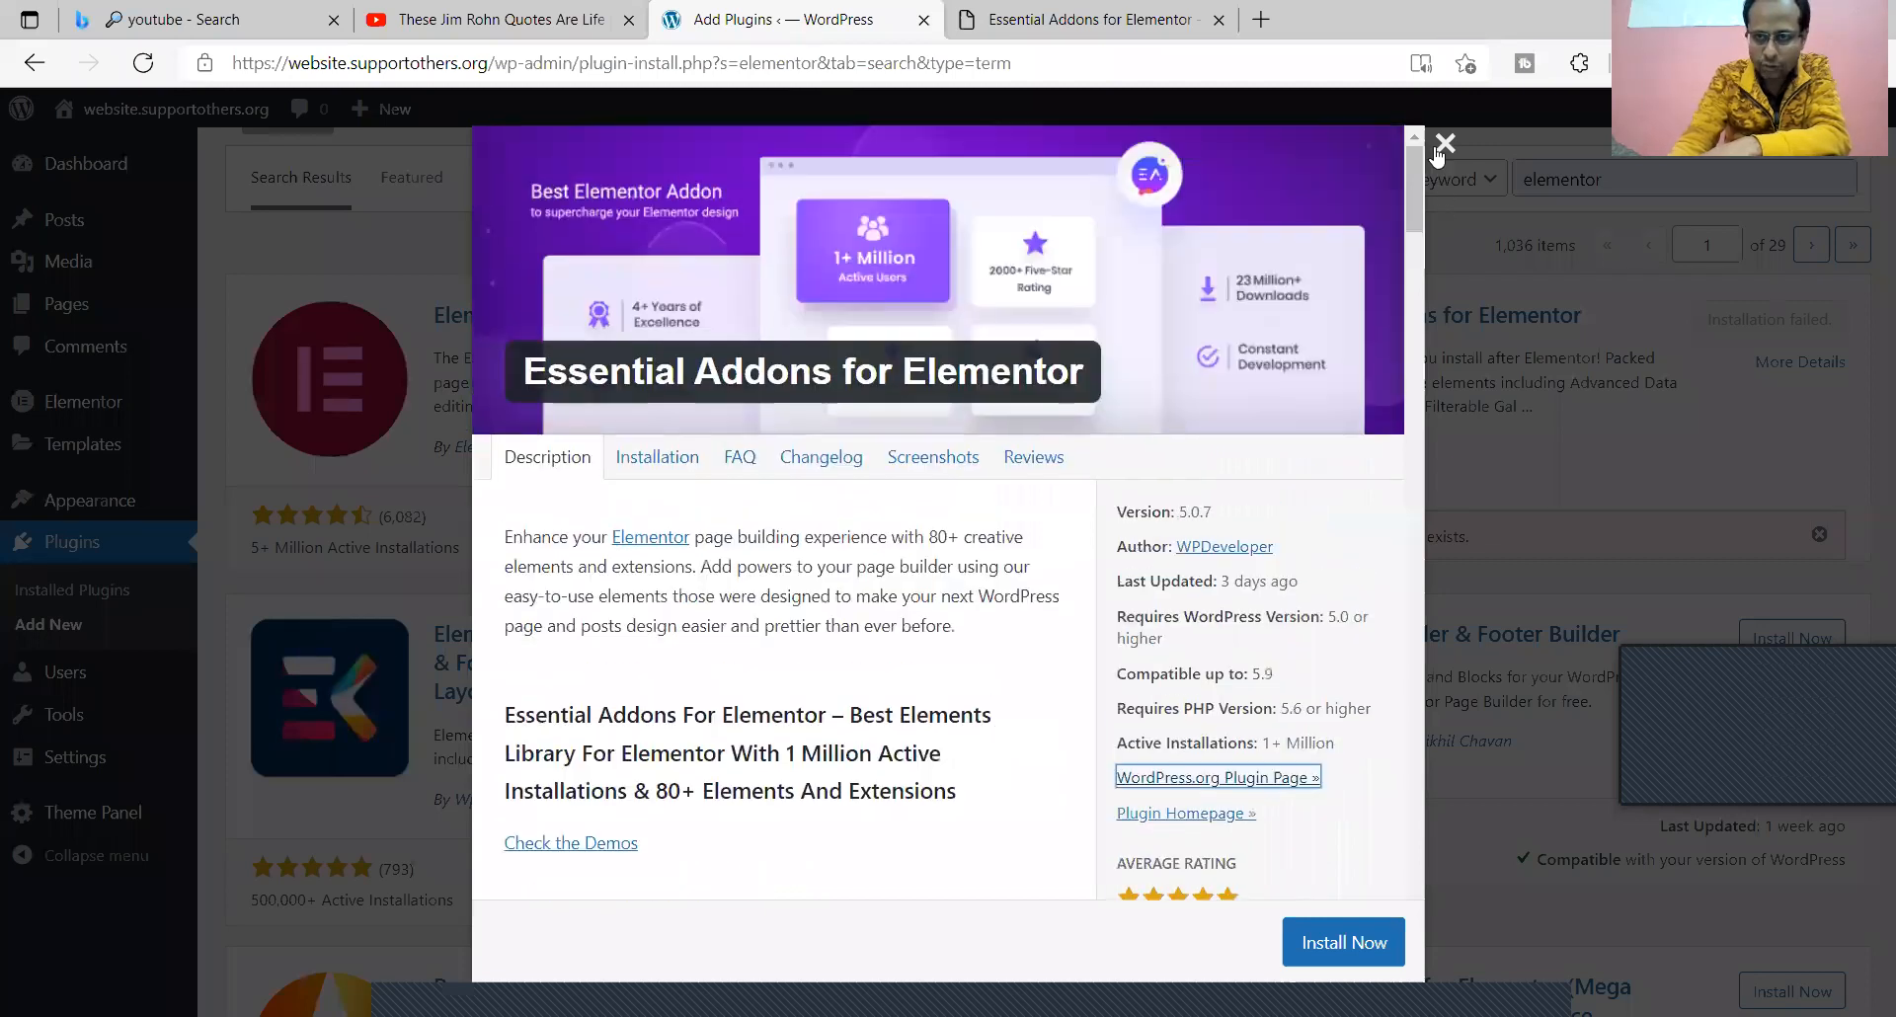
pyautogui.press('Escape')
pyautogui.scroll(2, 972, 360)
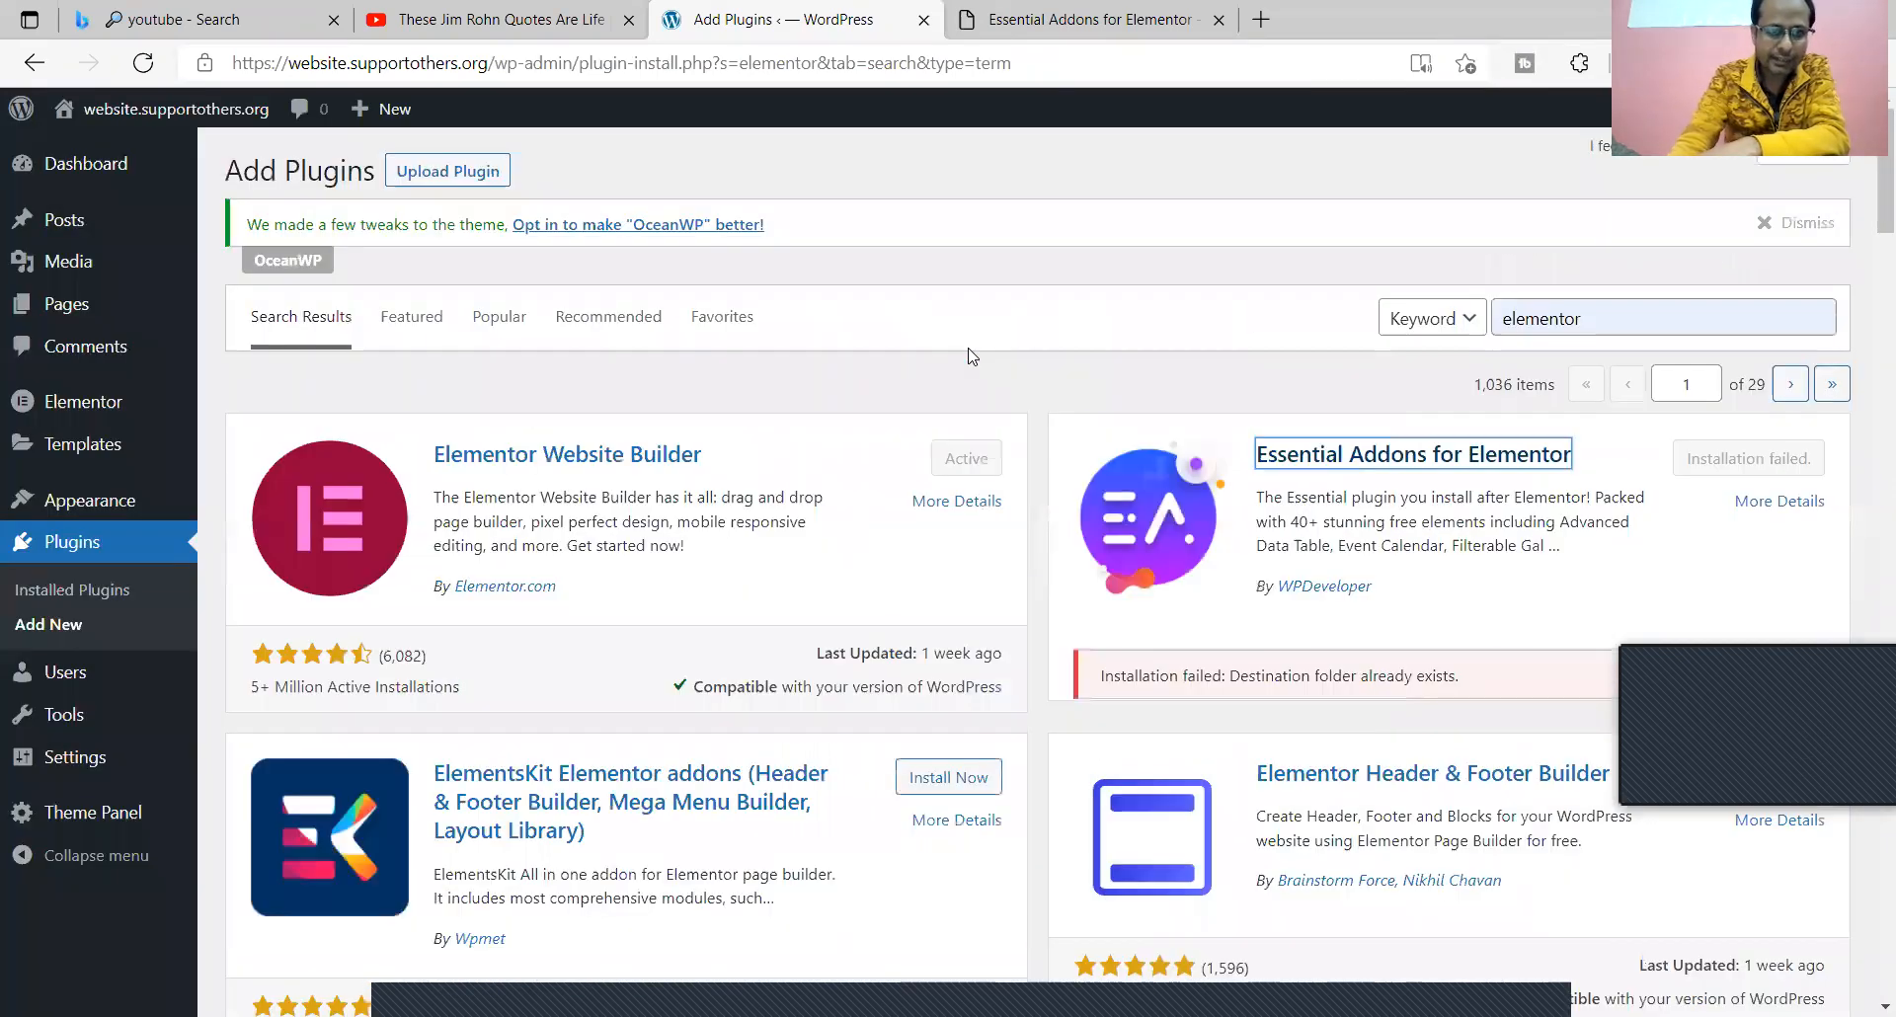
pyautogui.click(1160, 8)
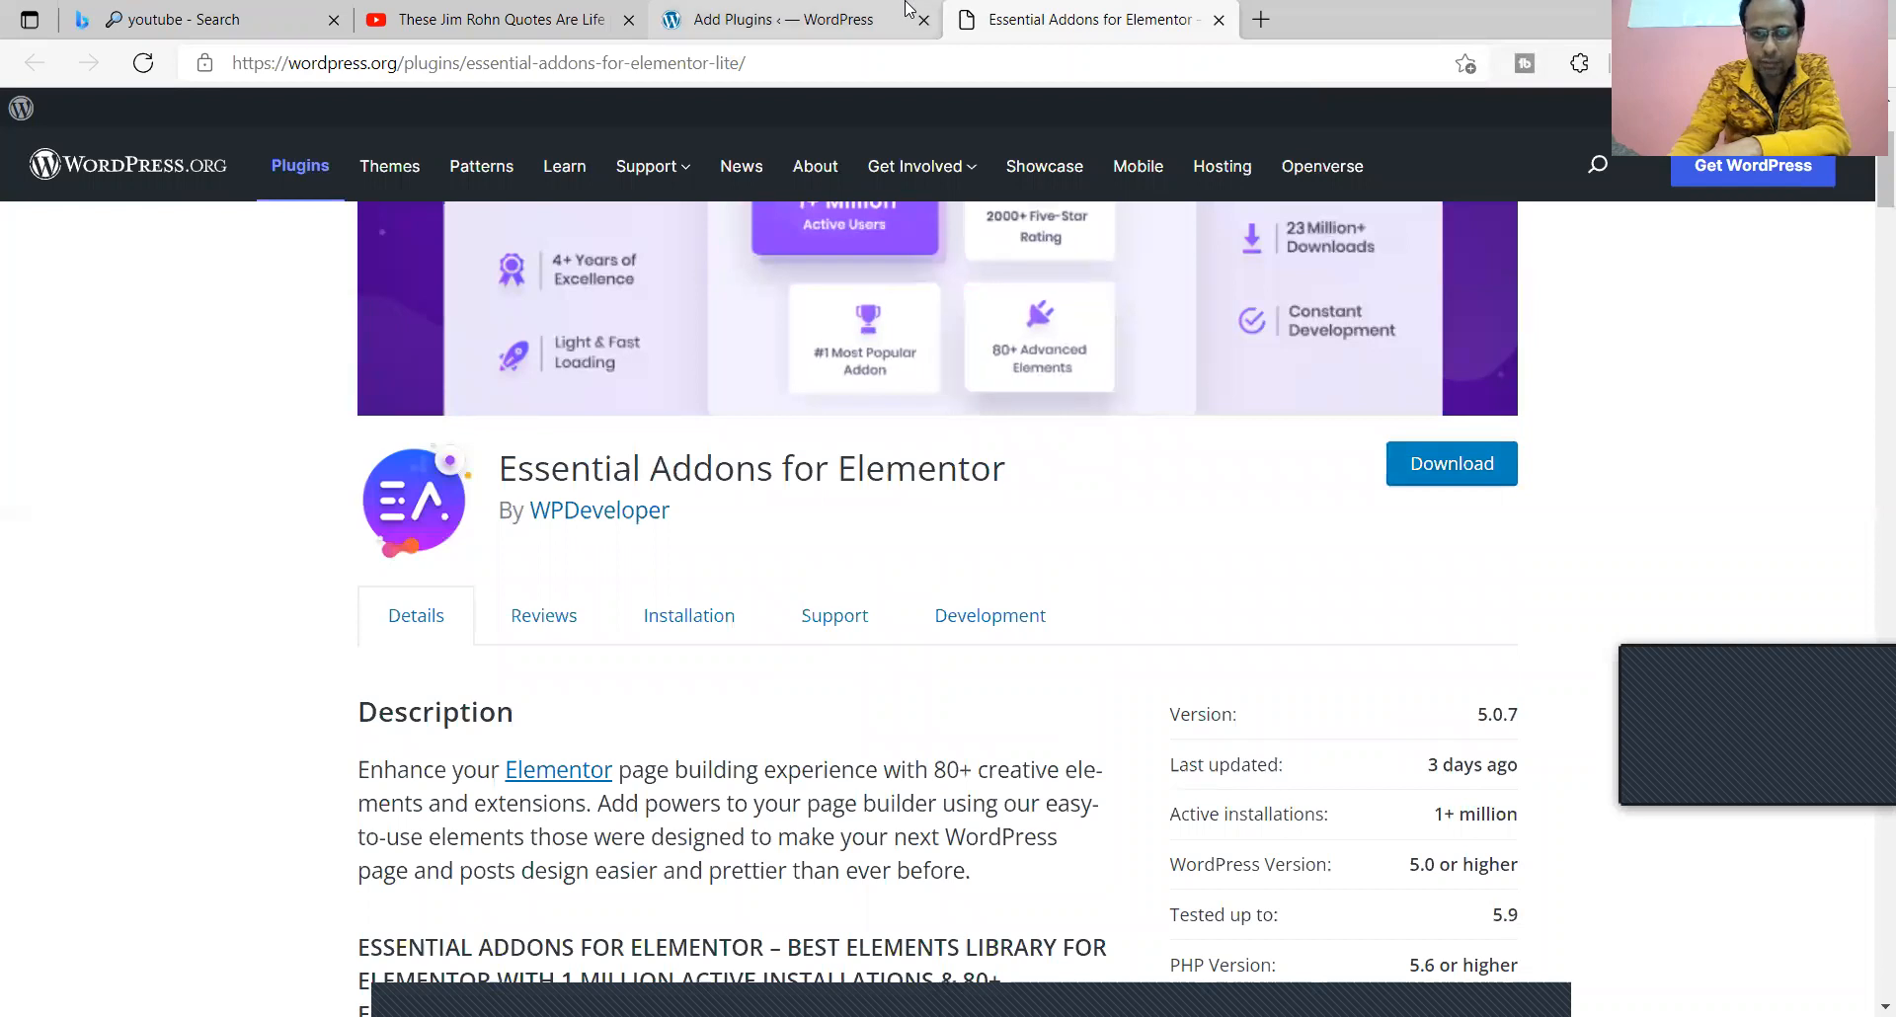
pyautogui.click(770, 19)
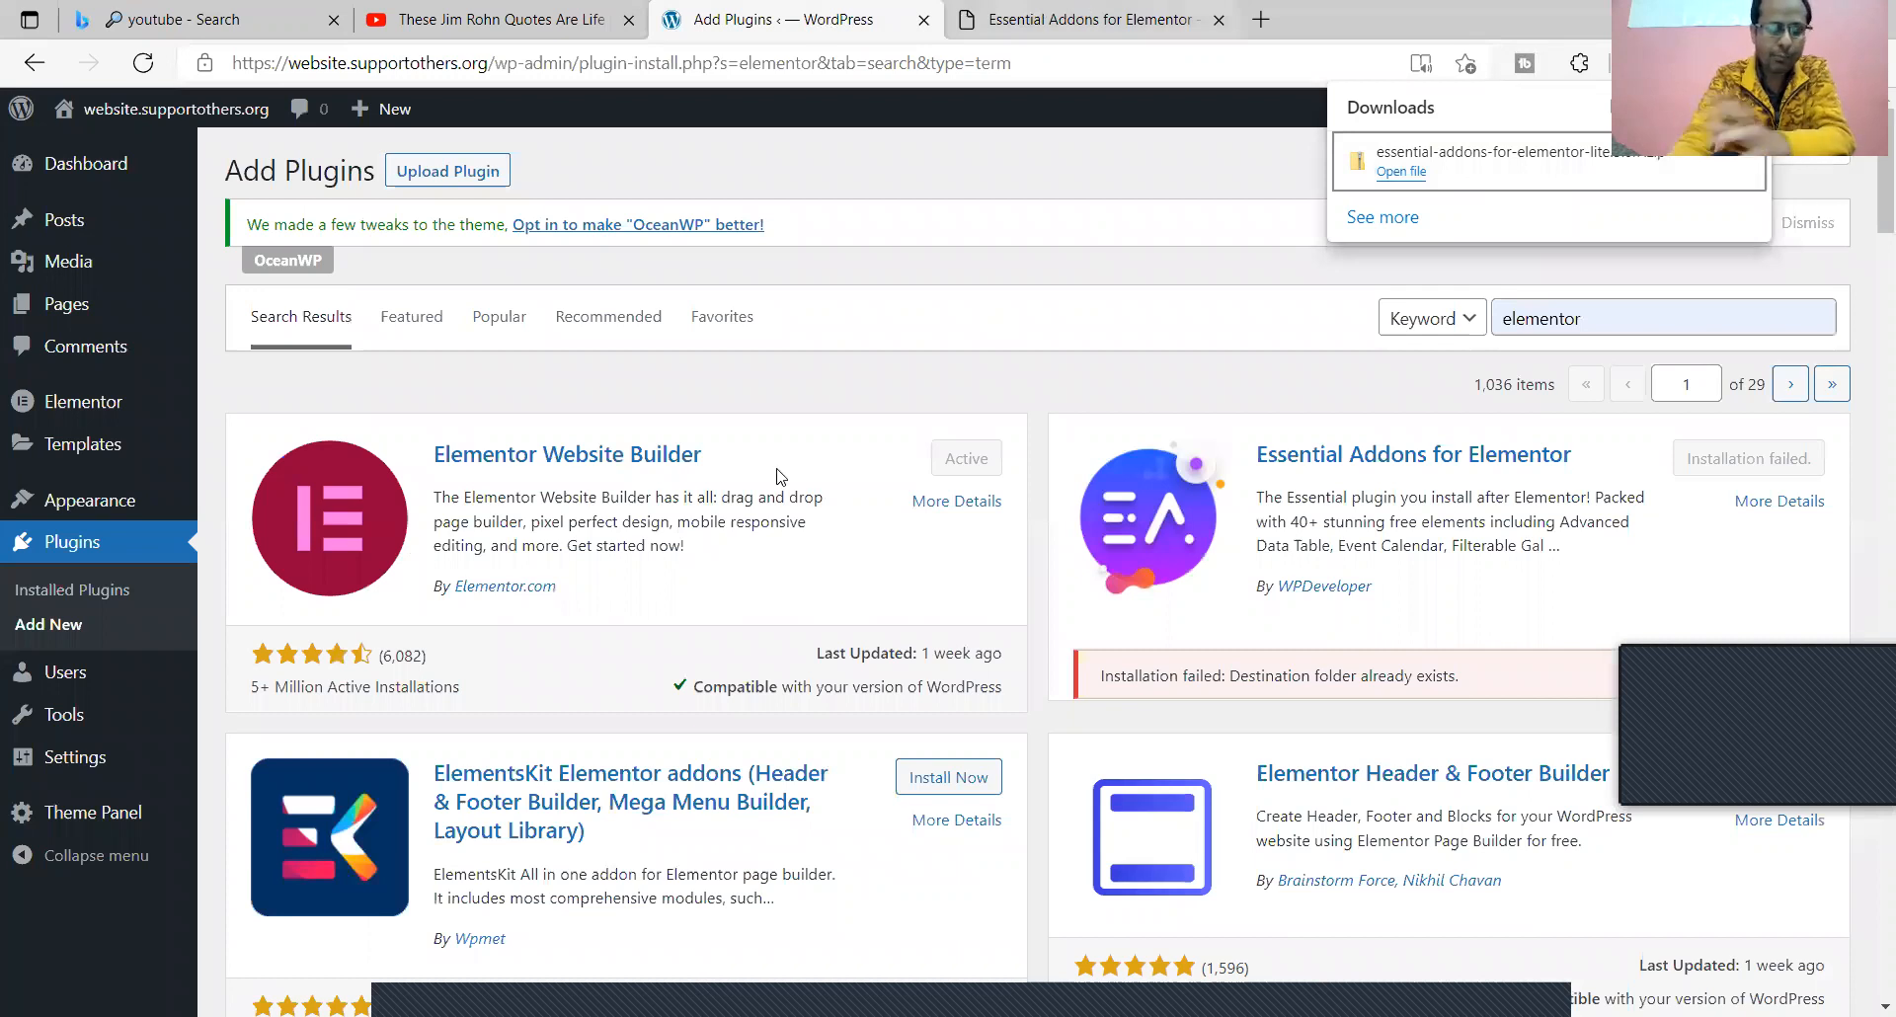
pyautogui.press('Escape')
pyautogui.scroll(-4, 844, 489)
pyautogui.scroll(4, 844, 489)
pyautogui.click(1324, 361)
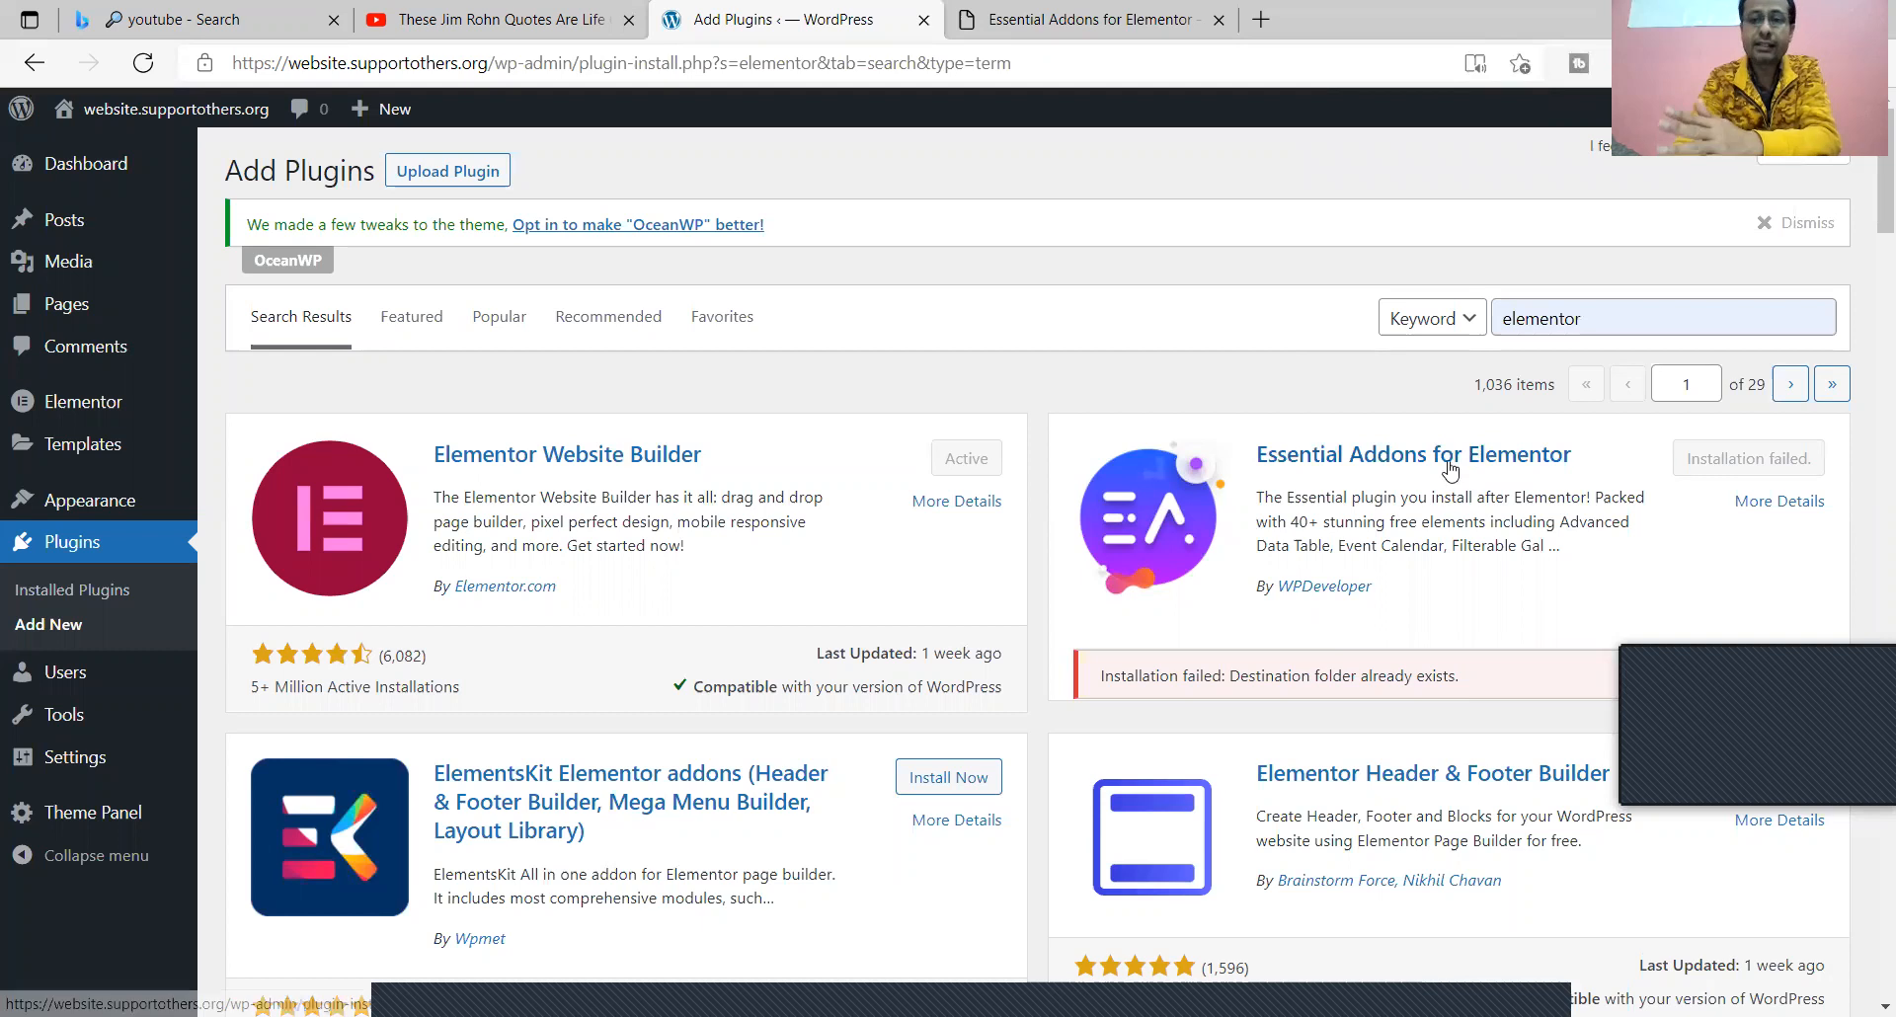
# - Upload essential-addons-for-elementor-lite.5.0.7.zip from Downloads via Upload Plugin and start installing it
pyautogui.click(443, 173)
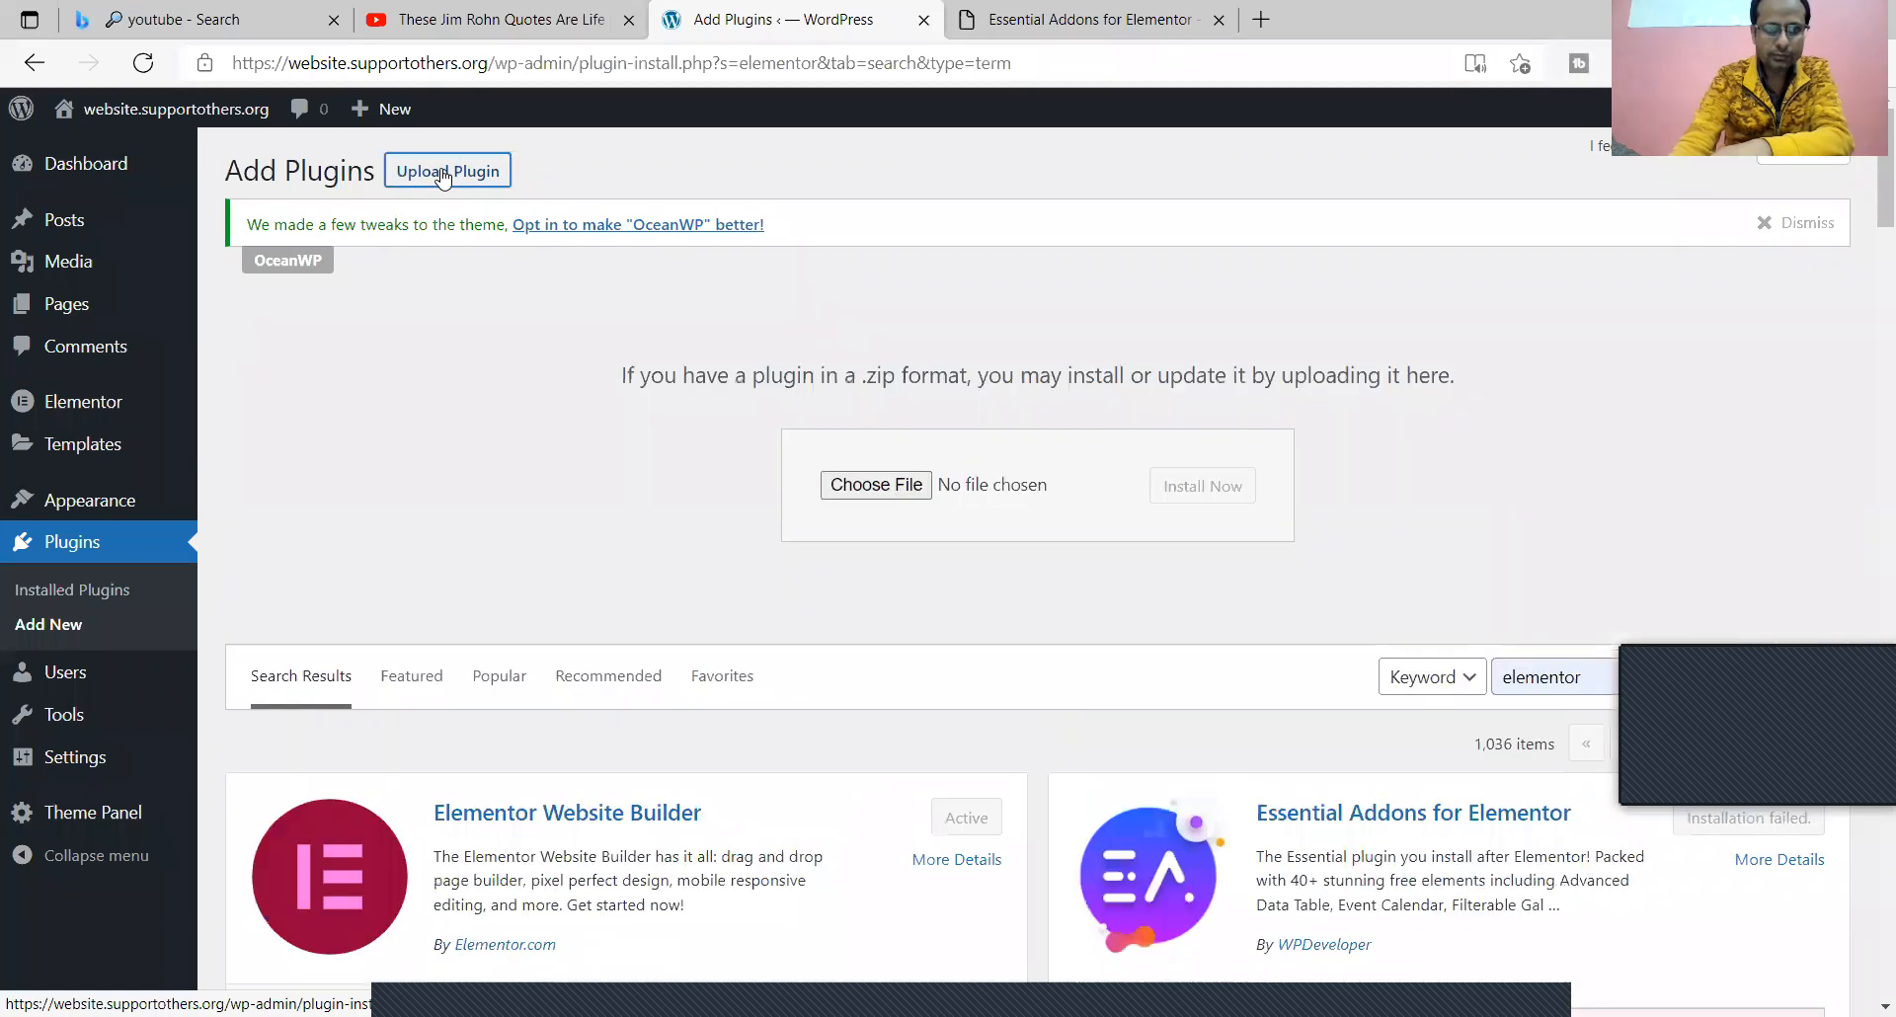
pyautogui.click(876, 485)
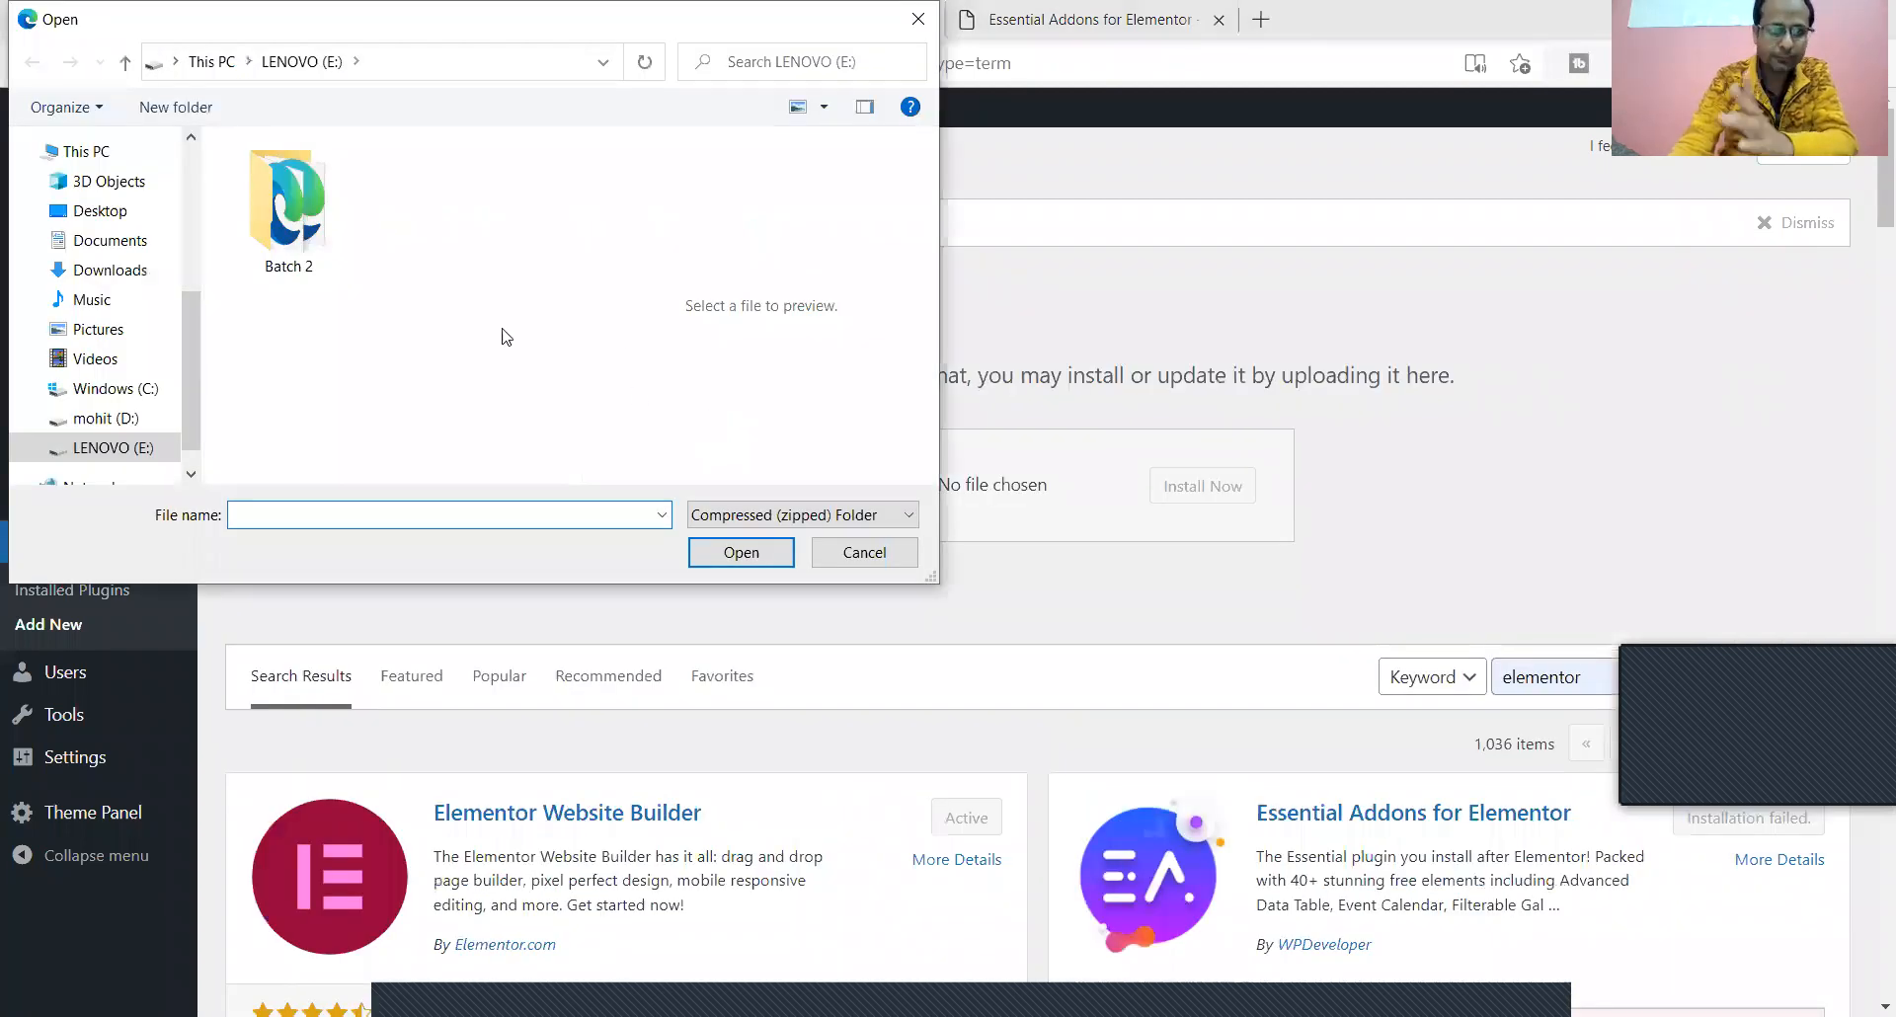
pyautogui.click(109, 281)
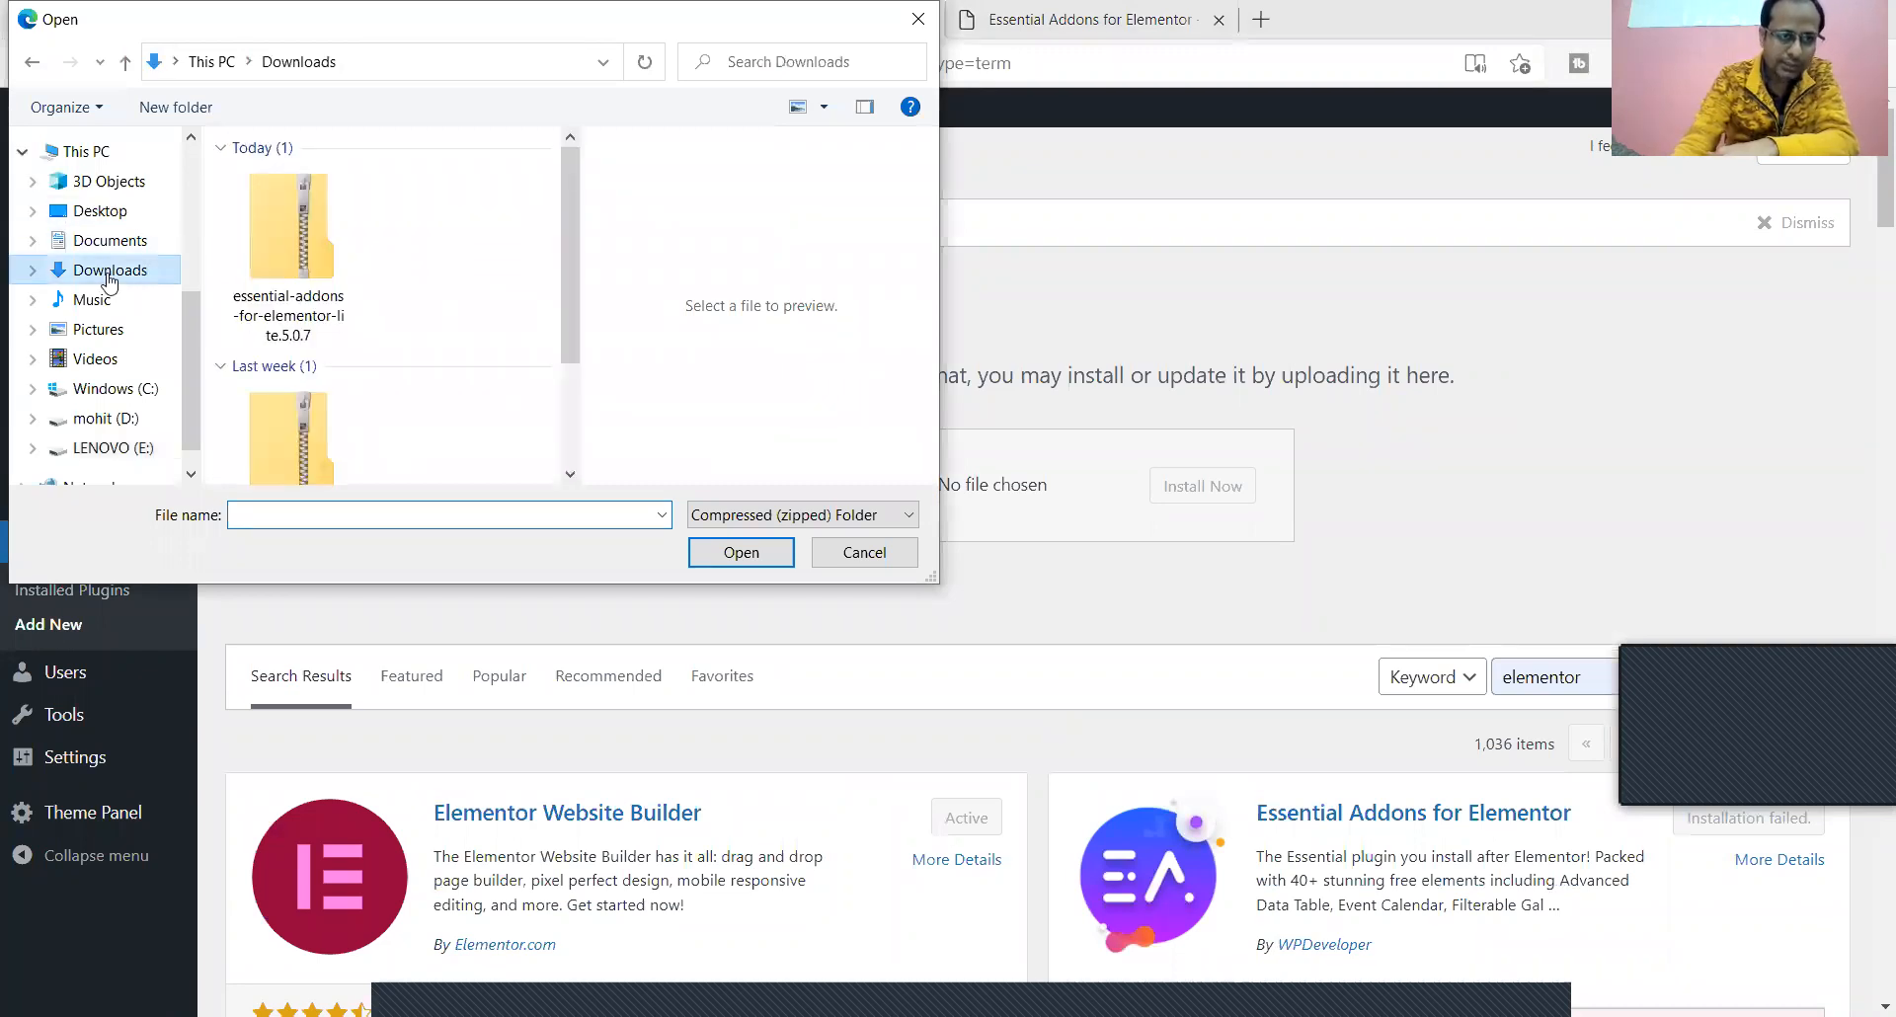
pyautogui.click(289, 237)
pyautogui.moveTo(568, 335)
pyautogui.mouseDown()
pyautogui.moveTo(571, 393)
pyautogui.moveTo(579, 202)
pyautogui.moveTo(582, 336)
pyautogui.mouseUp()
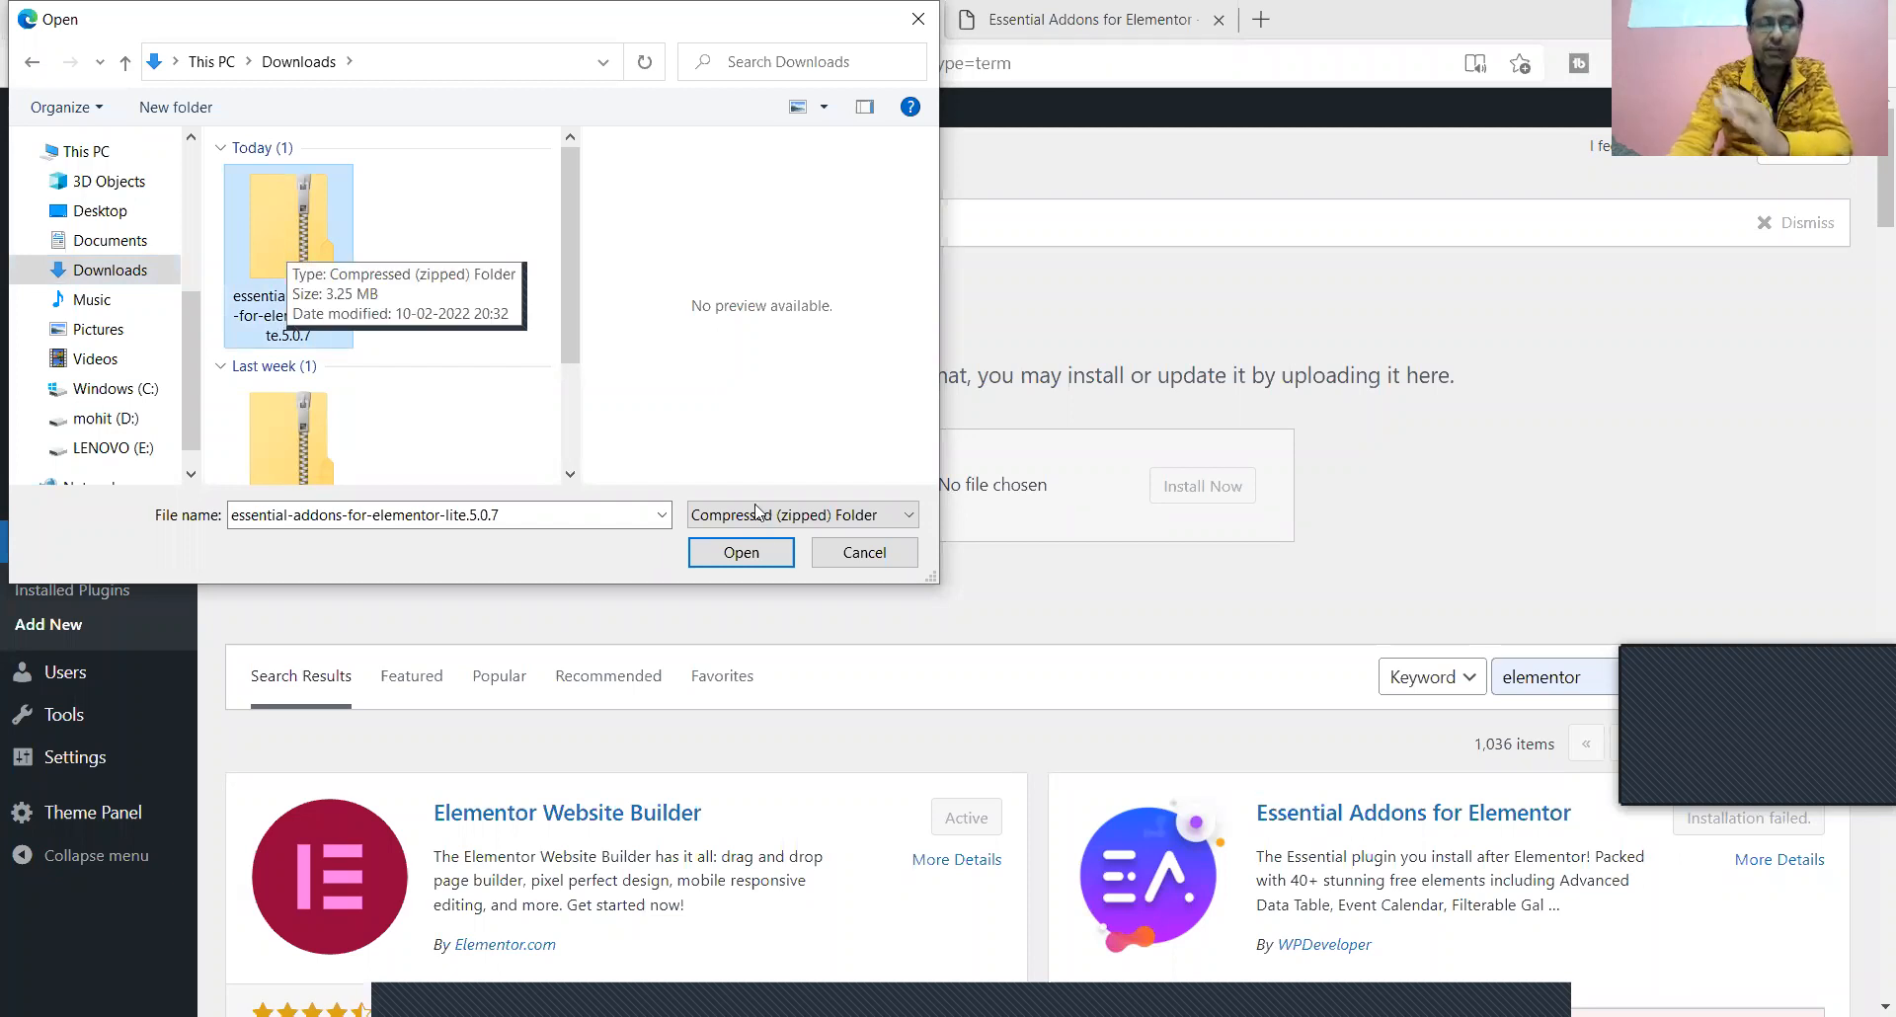
pyautogui.click(752, 555)
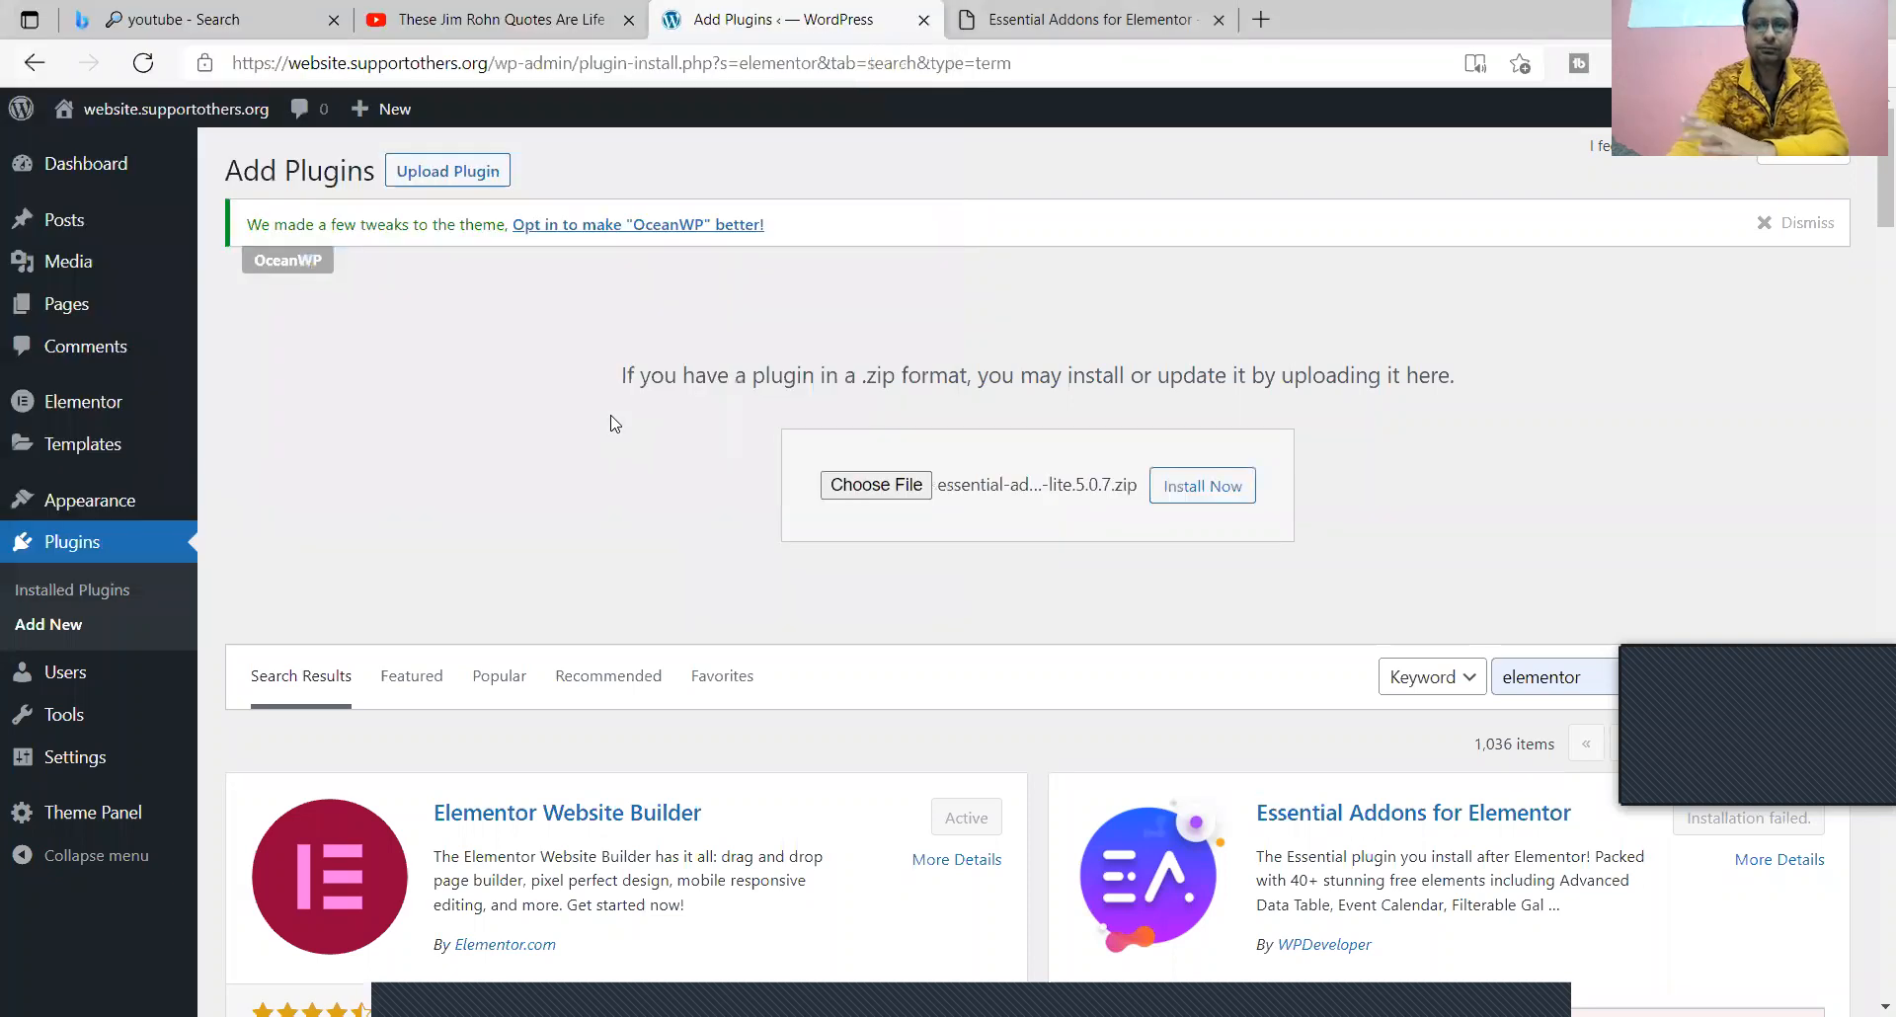
pyautogui.click(1204, 498)
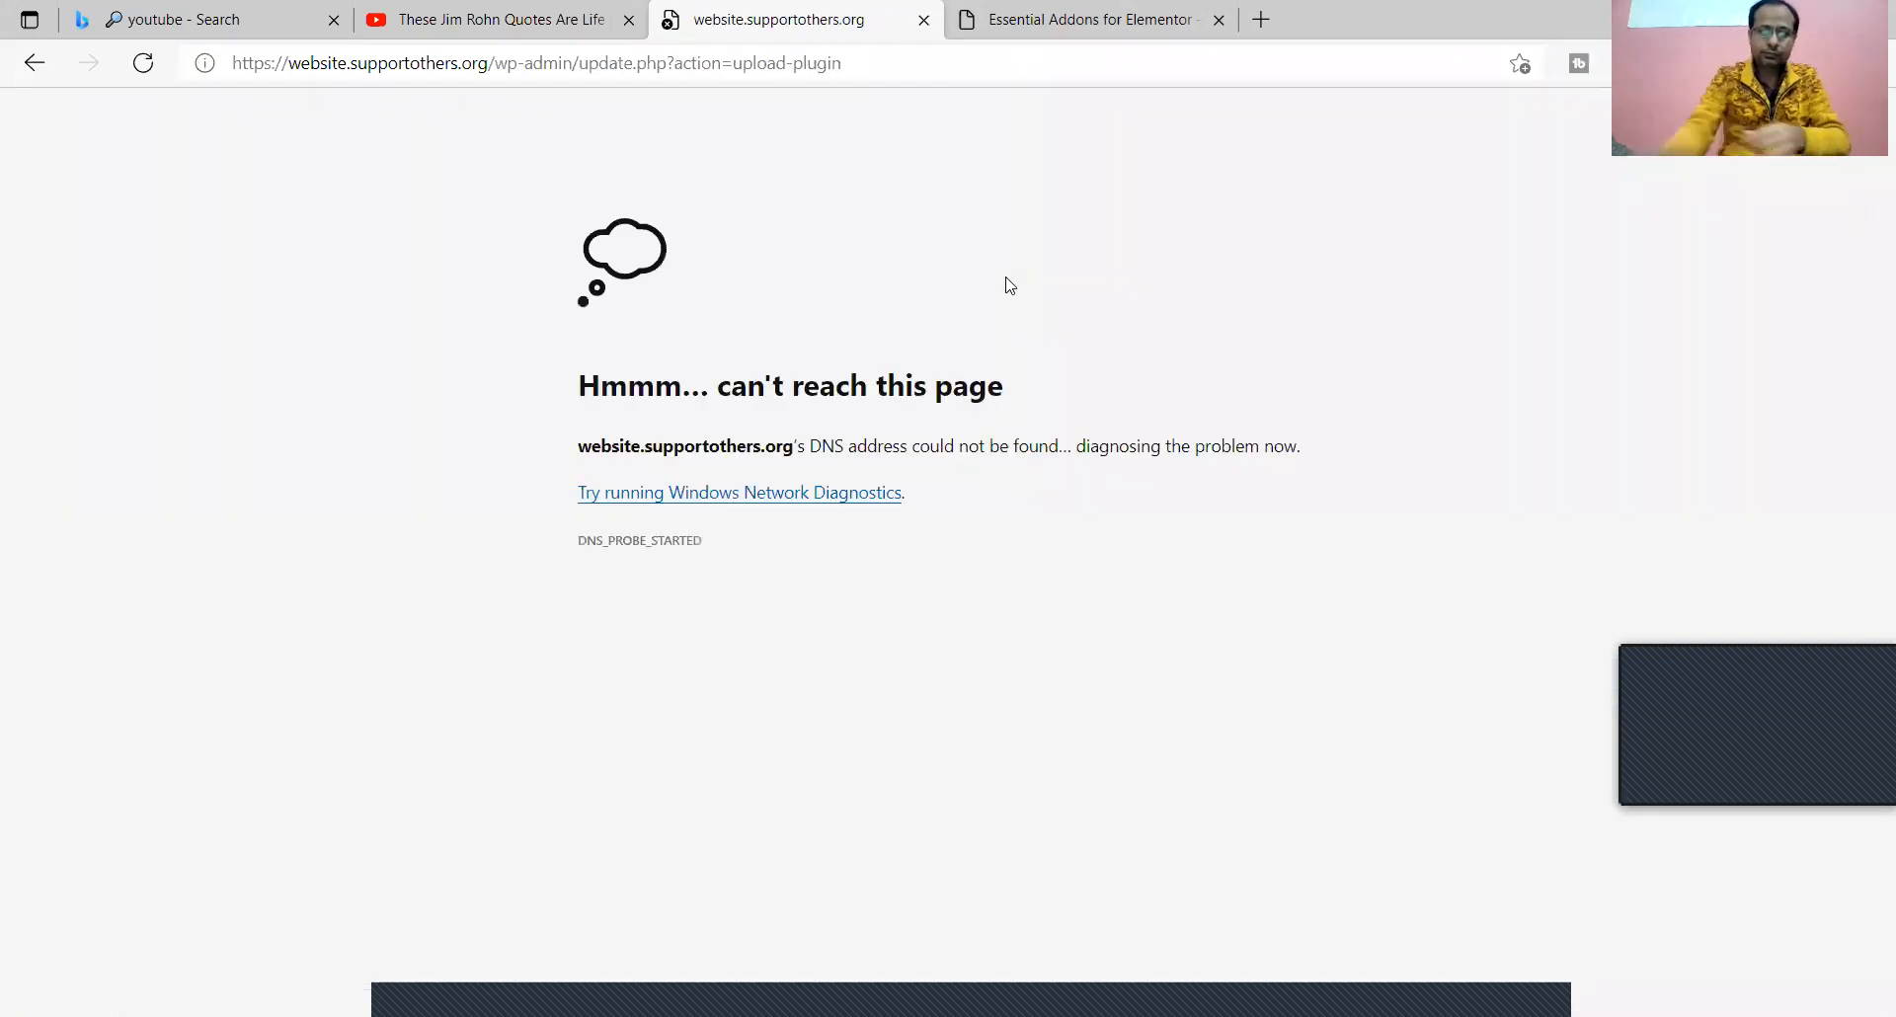
# - Reload the failed upload page, resubmit the upload, and go back
pyautogui.click(143, 63)
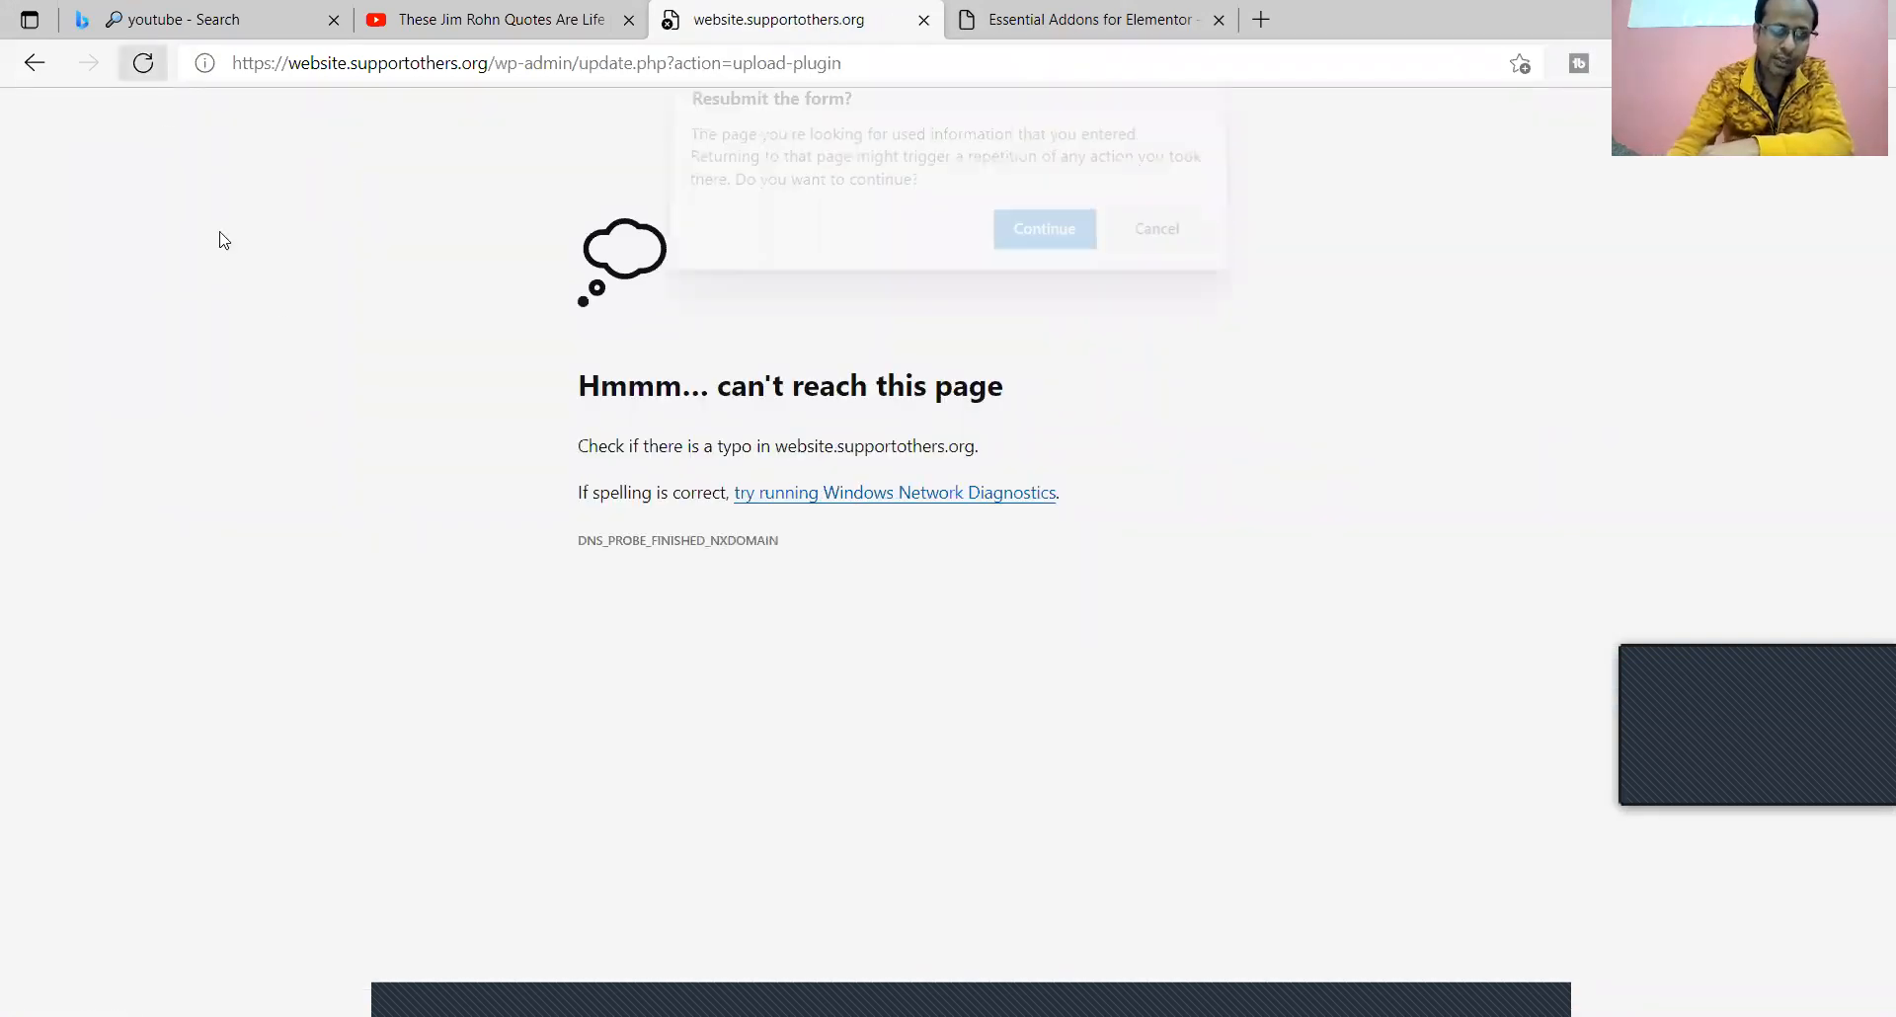
pyautogui.click(1011, 233)
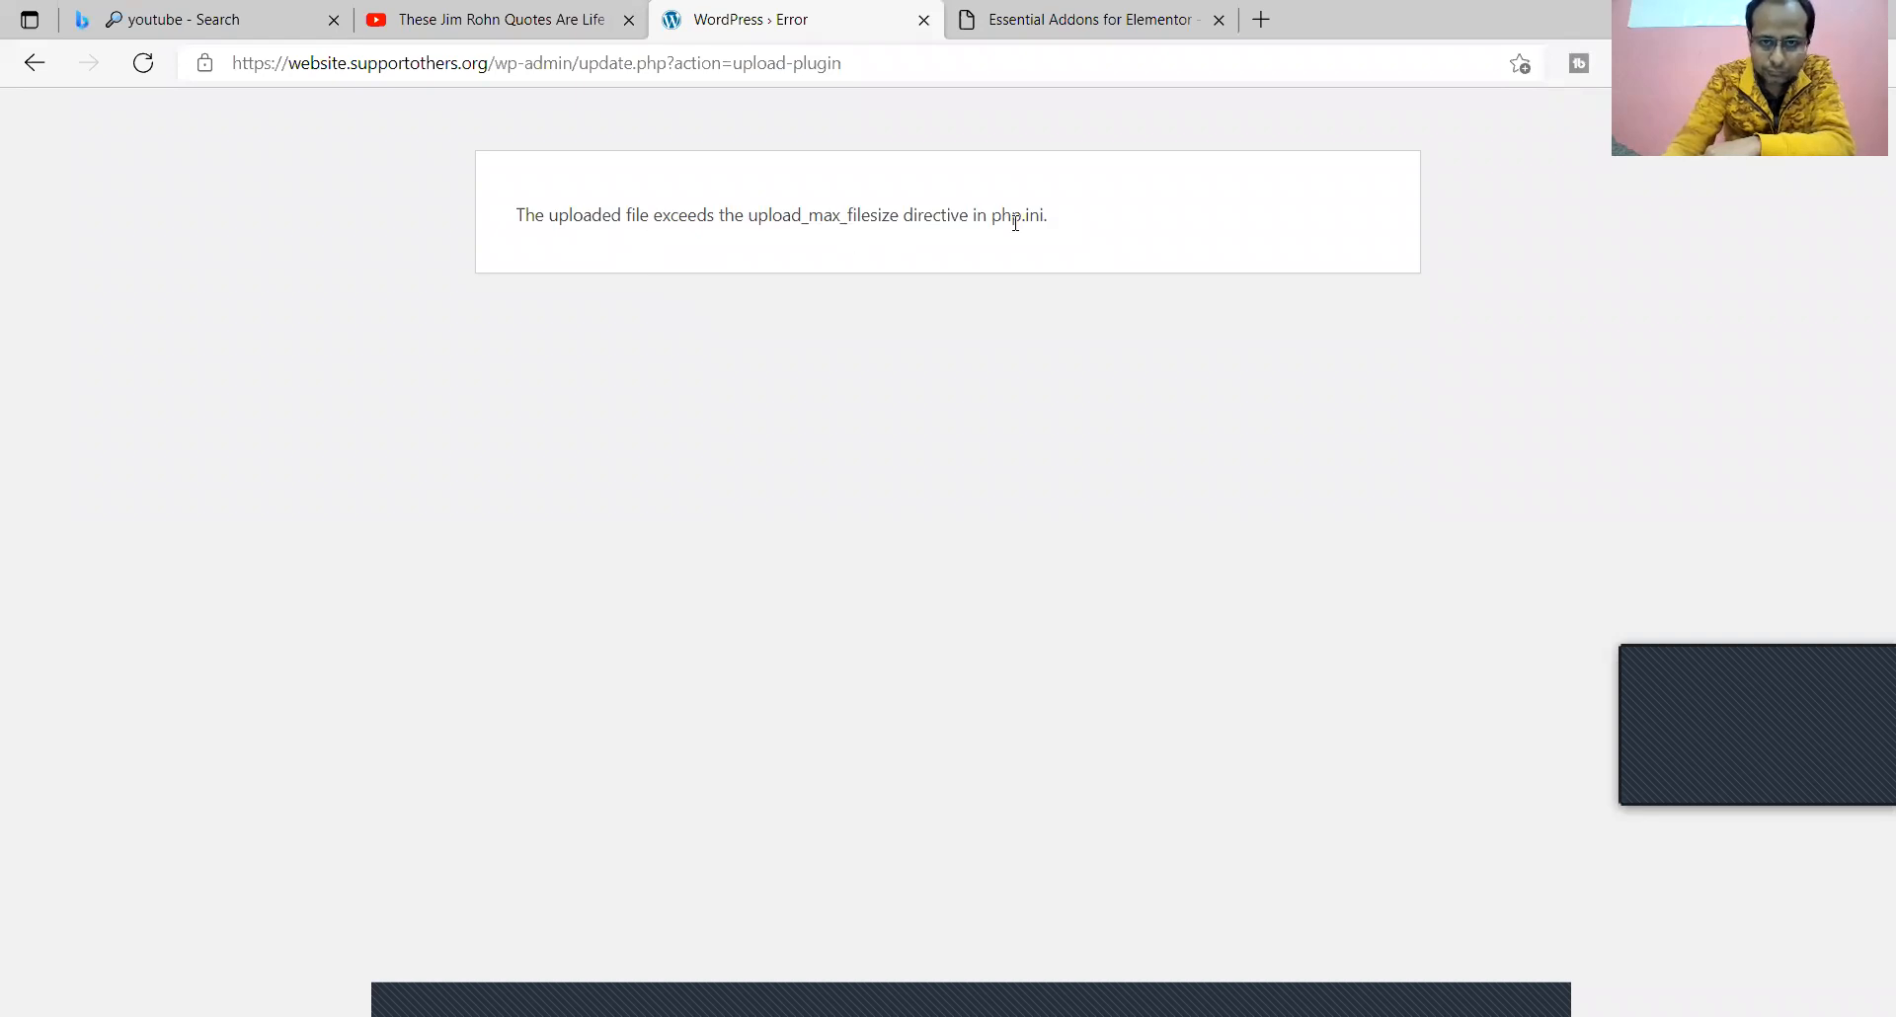
pyautogui.click(37, 69)
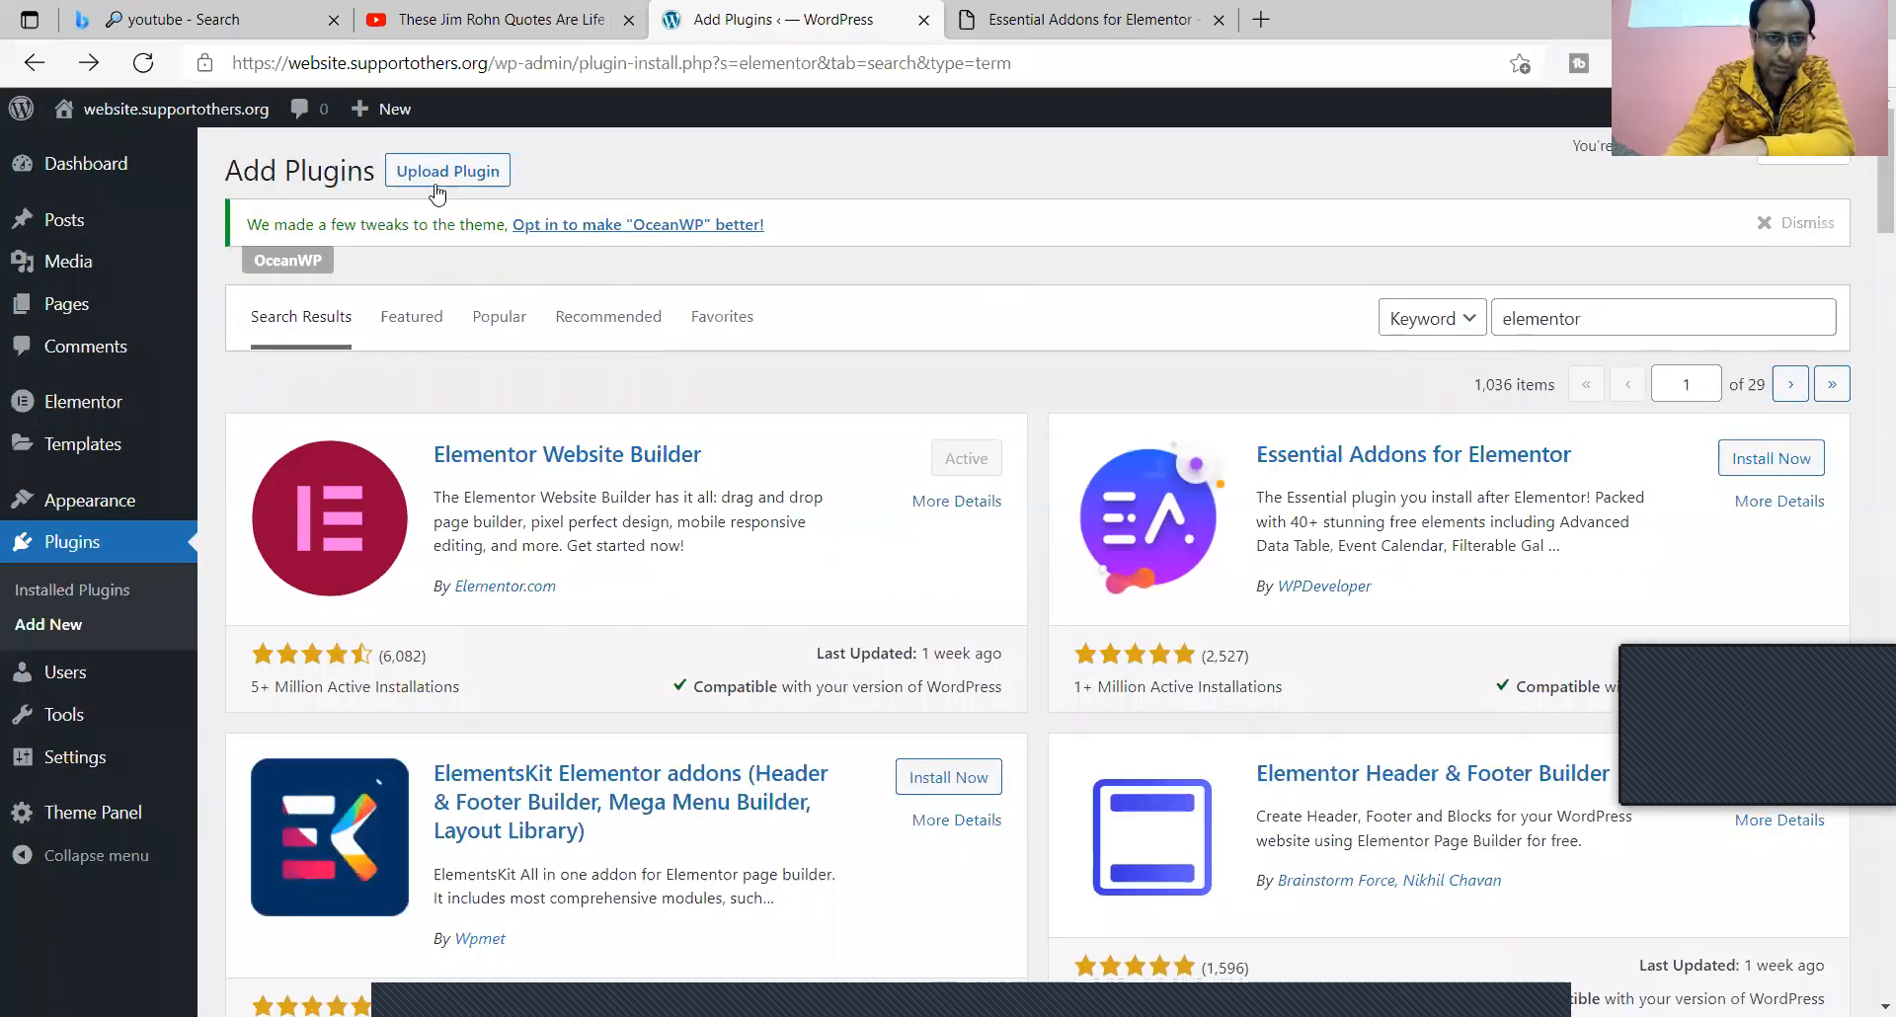
# - Upload and install the same zip again, then go back after the upload_max_filesize error
pyautogui.click(444, 175)
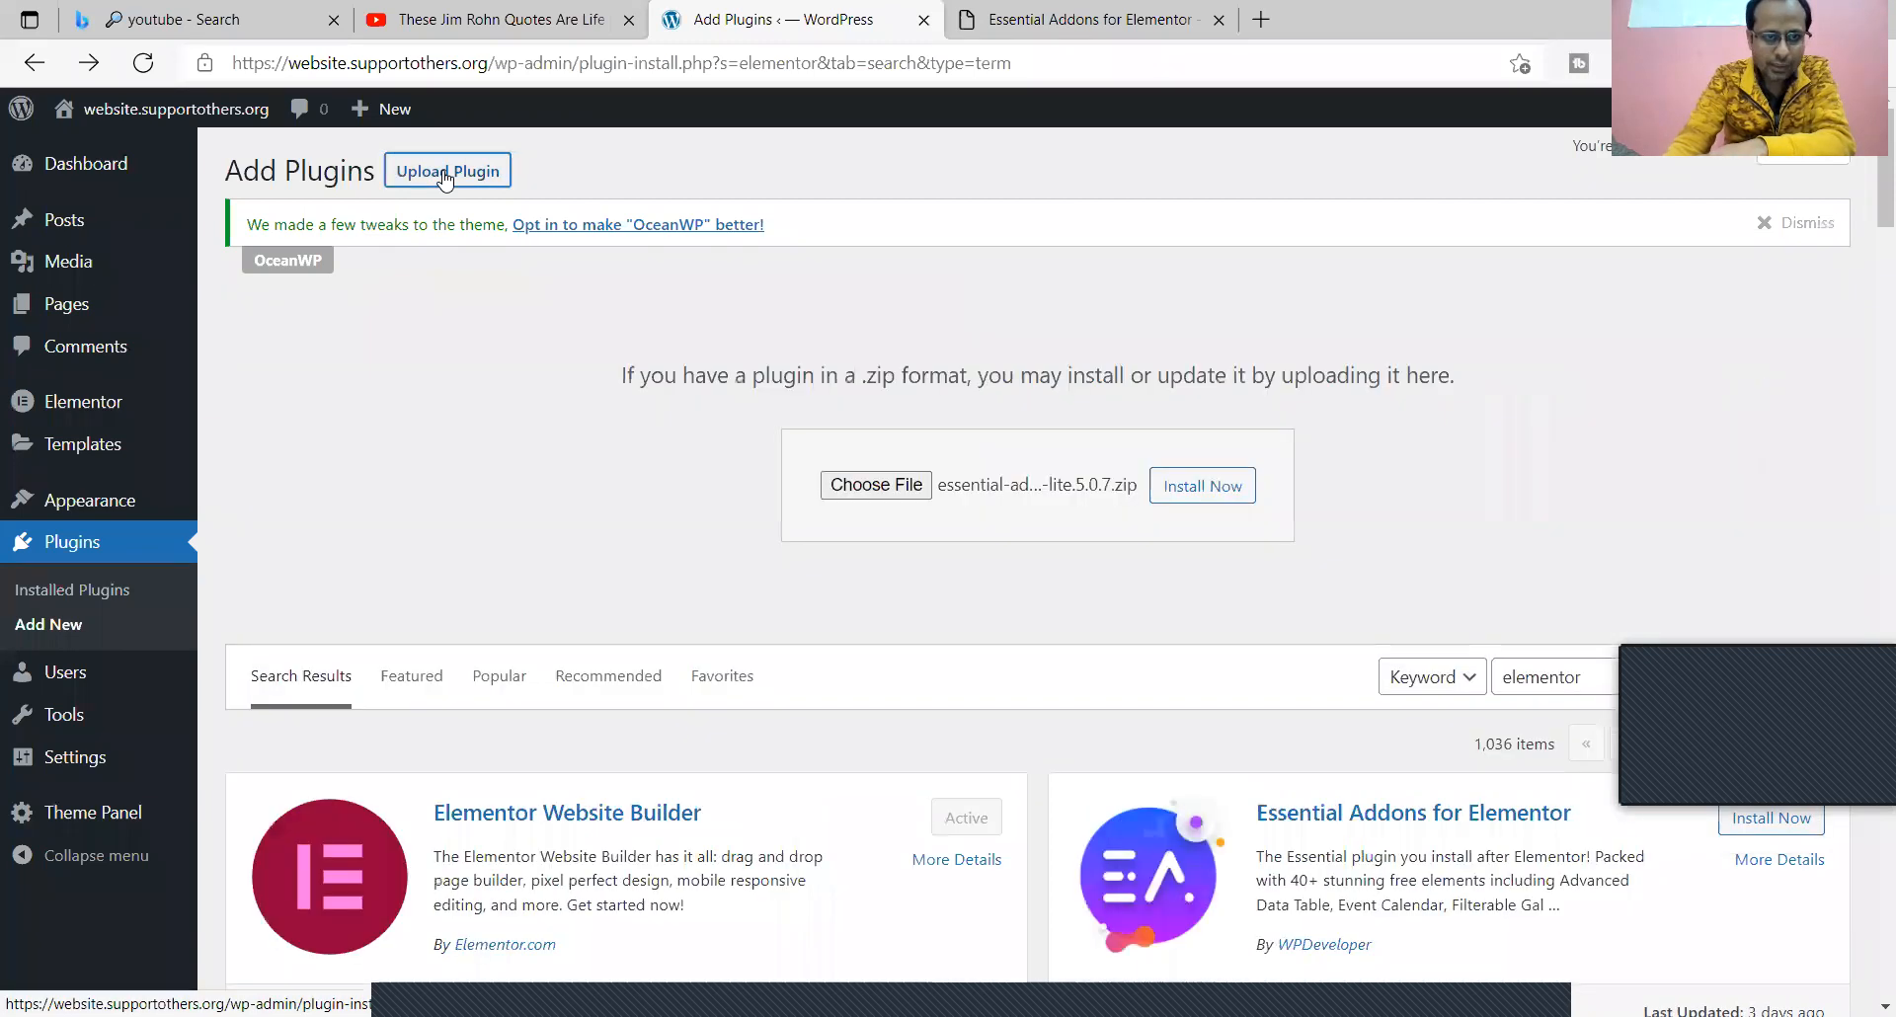
pyautogui.click(913, 486)
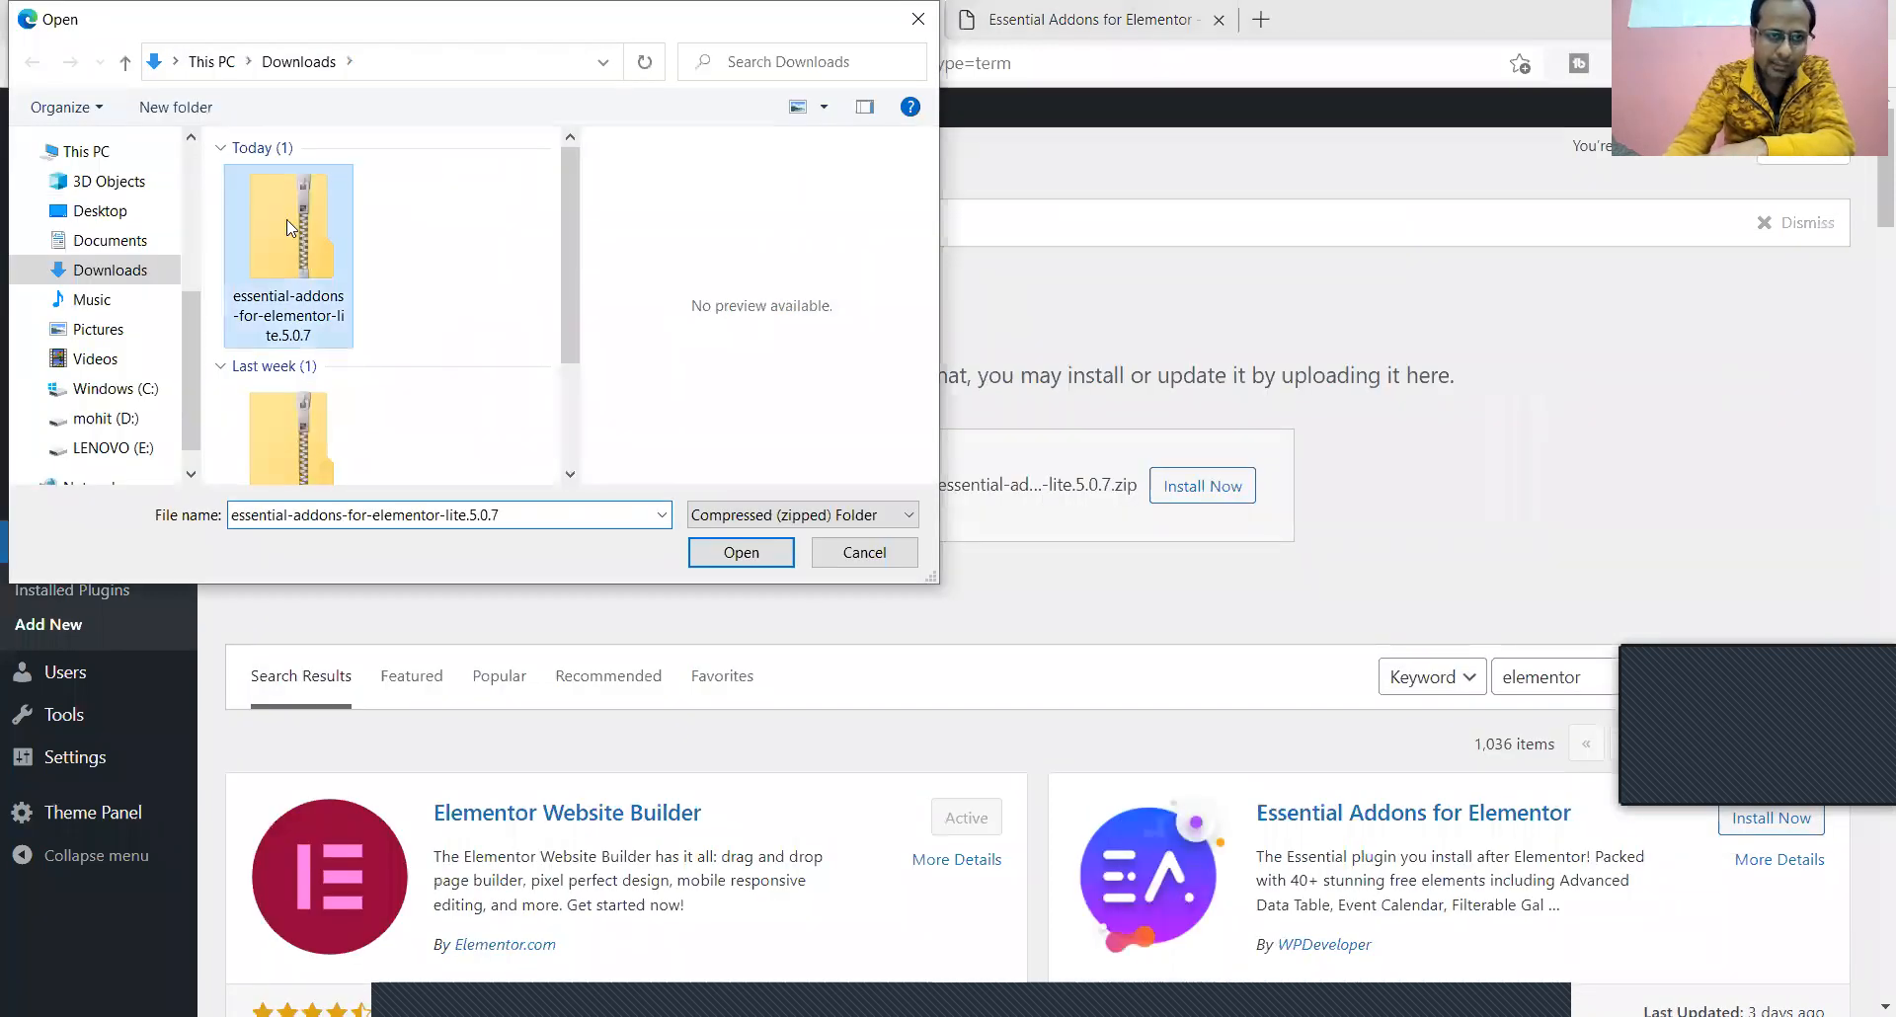
pyautogui.click(741, 555)
pyautogui.click(1234, 491)
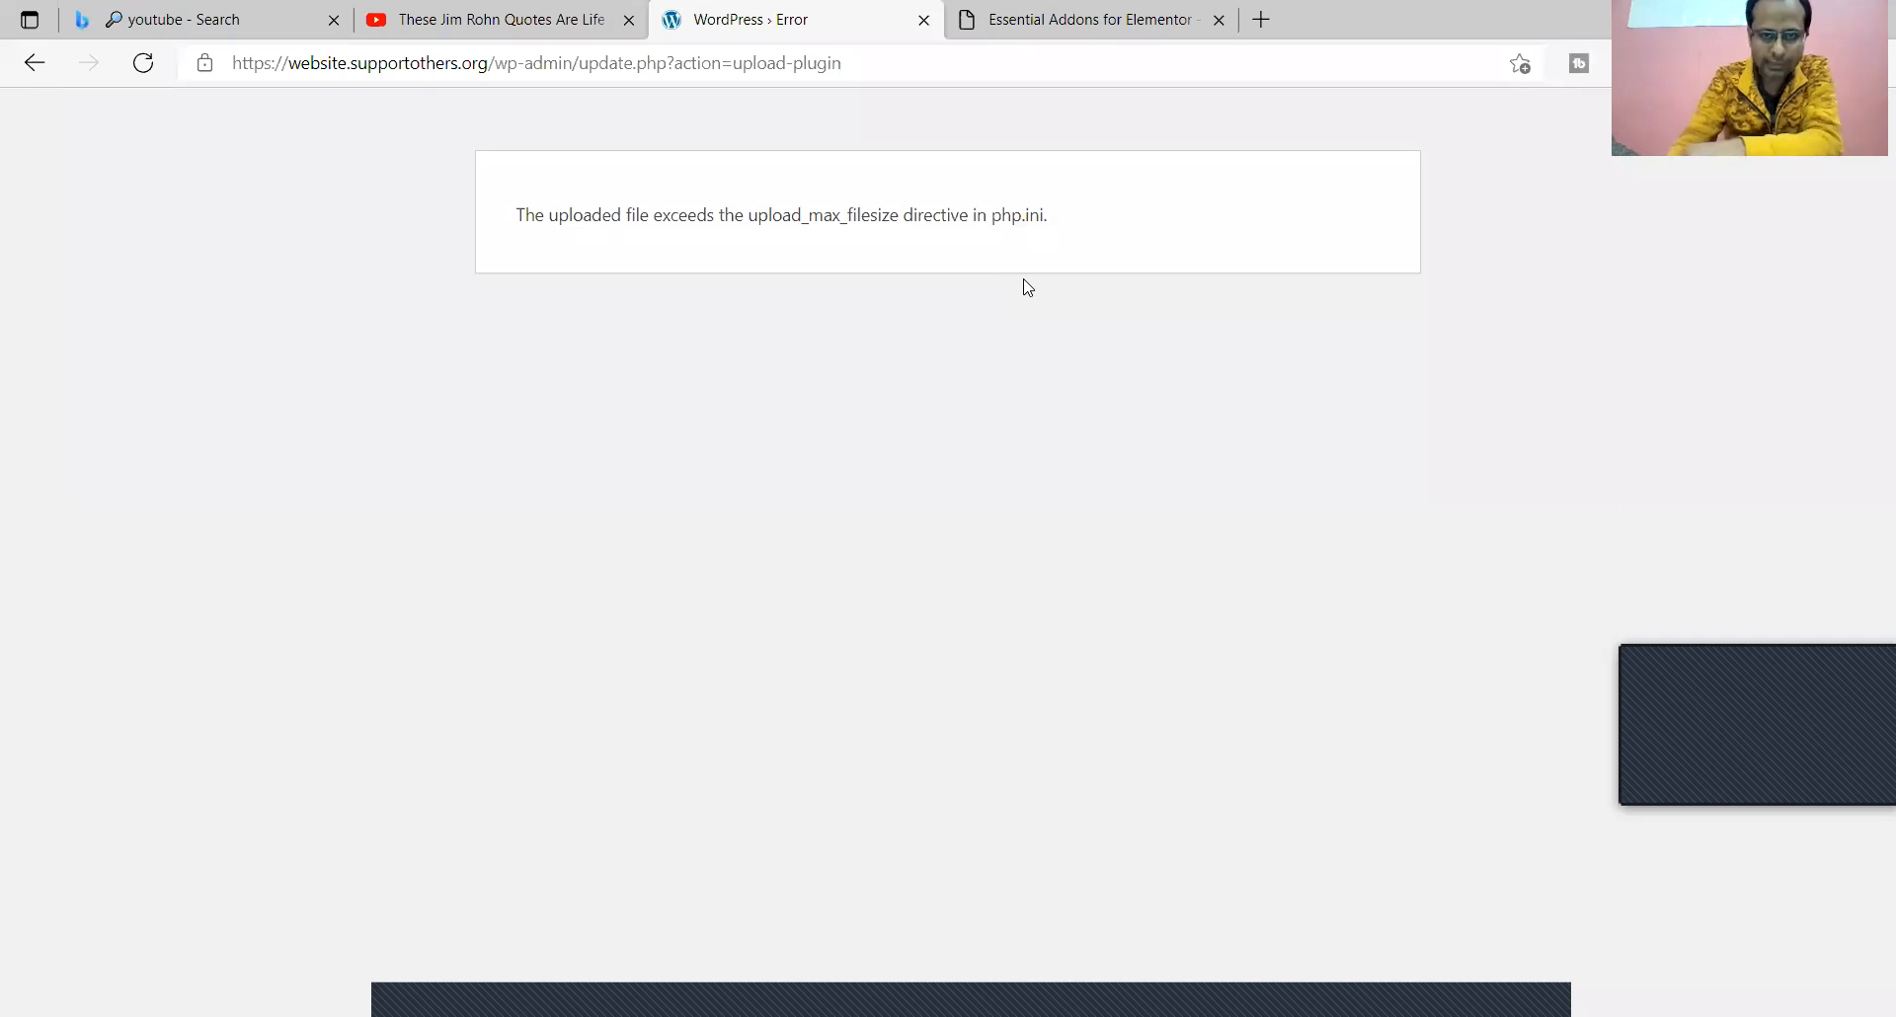
pyautogui.click(31, 65)
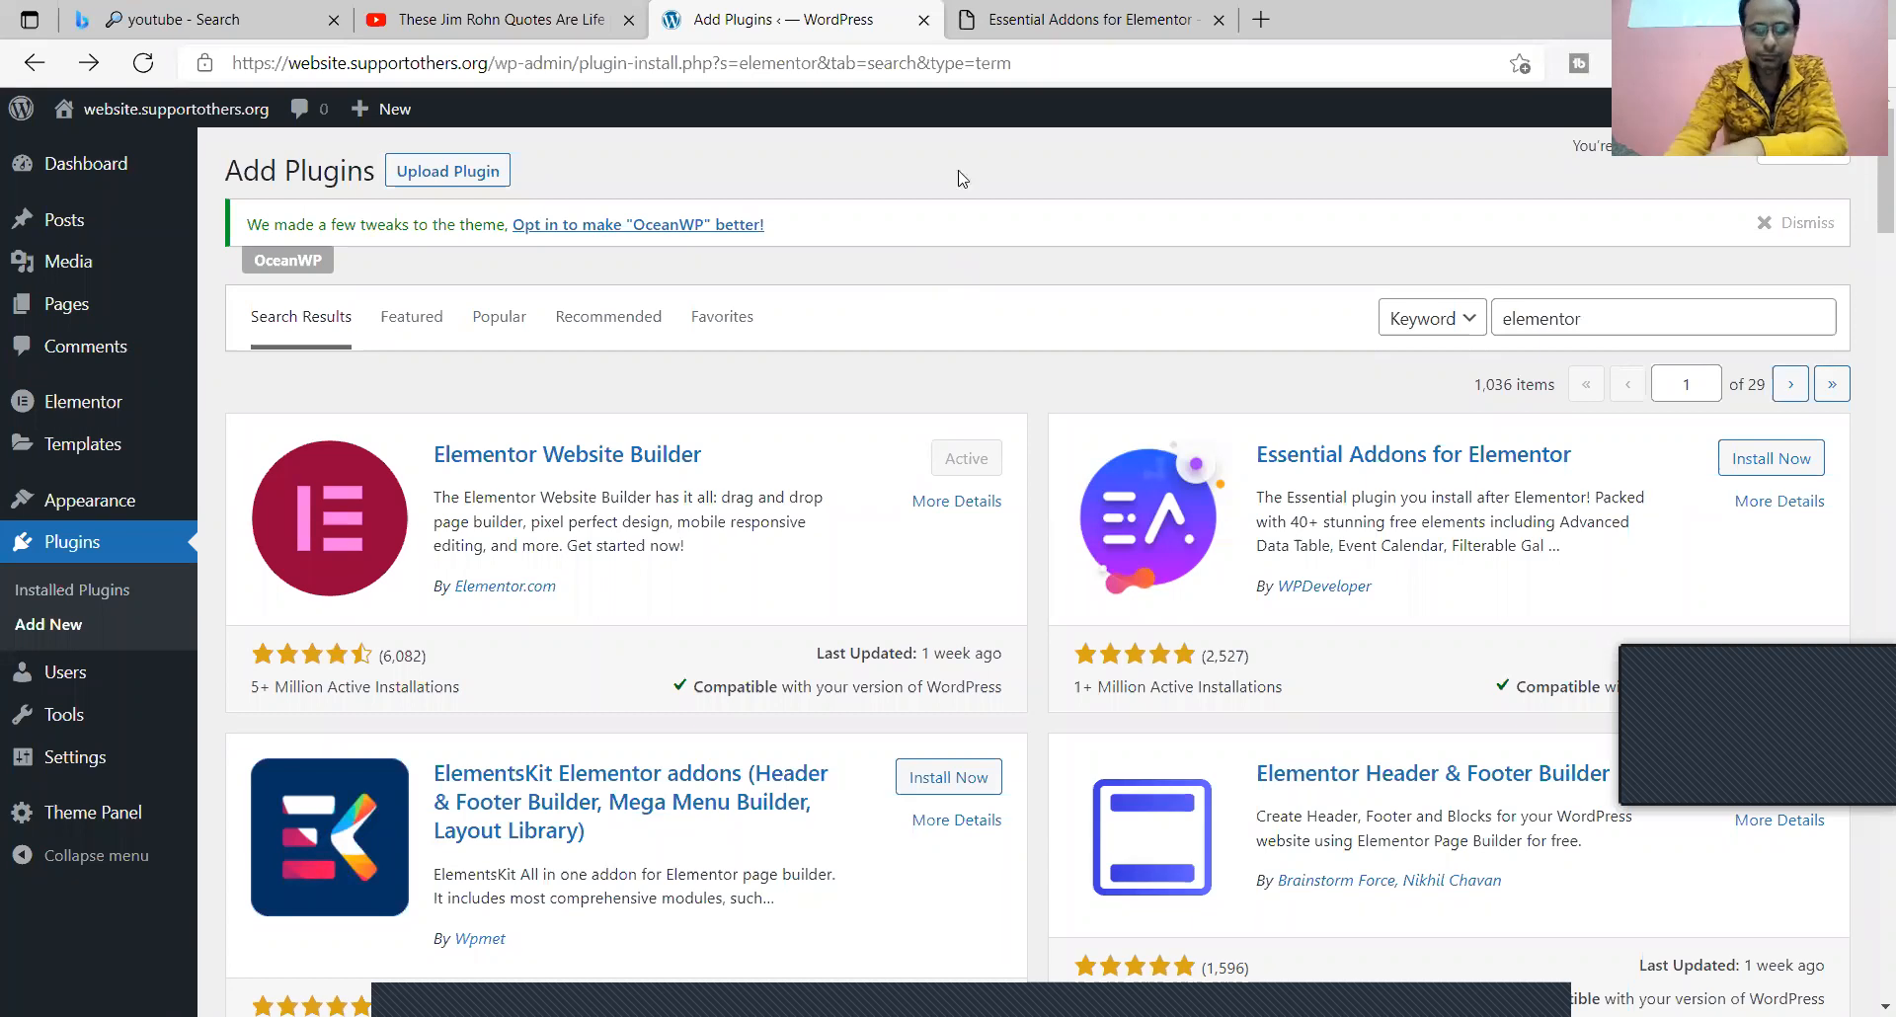
# - Search Bing for 'hosting raja' from the address bar and open the hostingraja.in result
pyautogui.click(1084, 18)
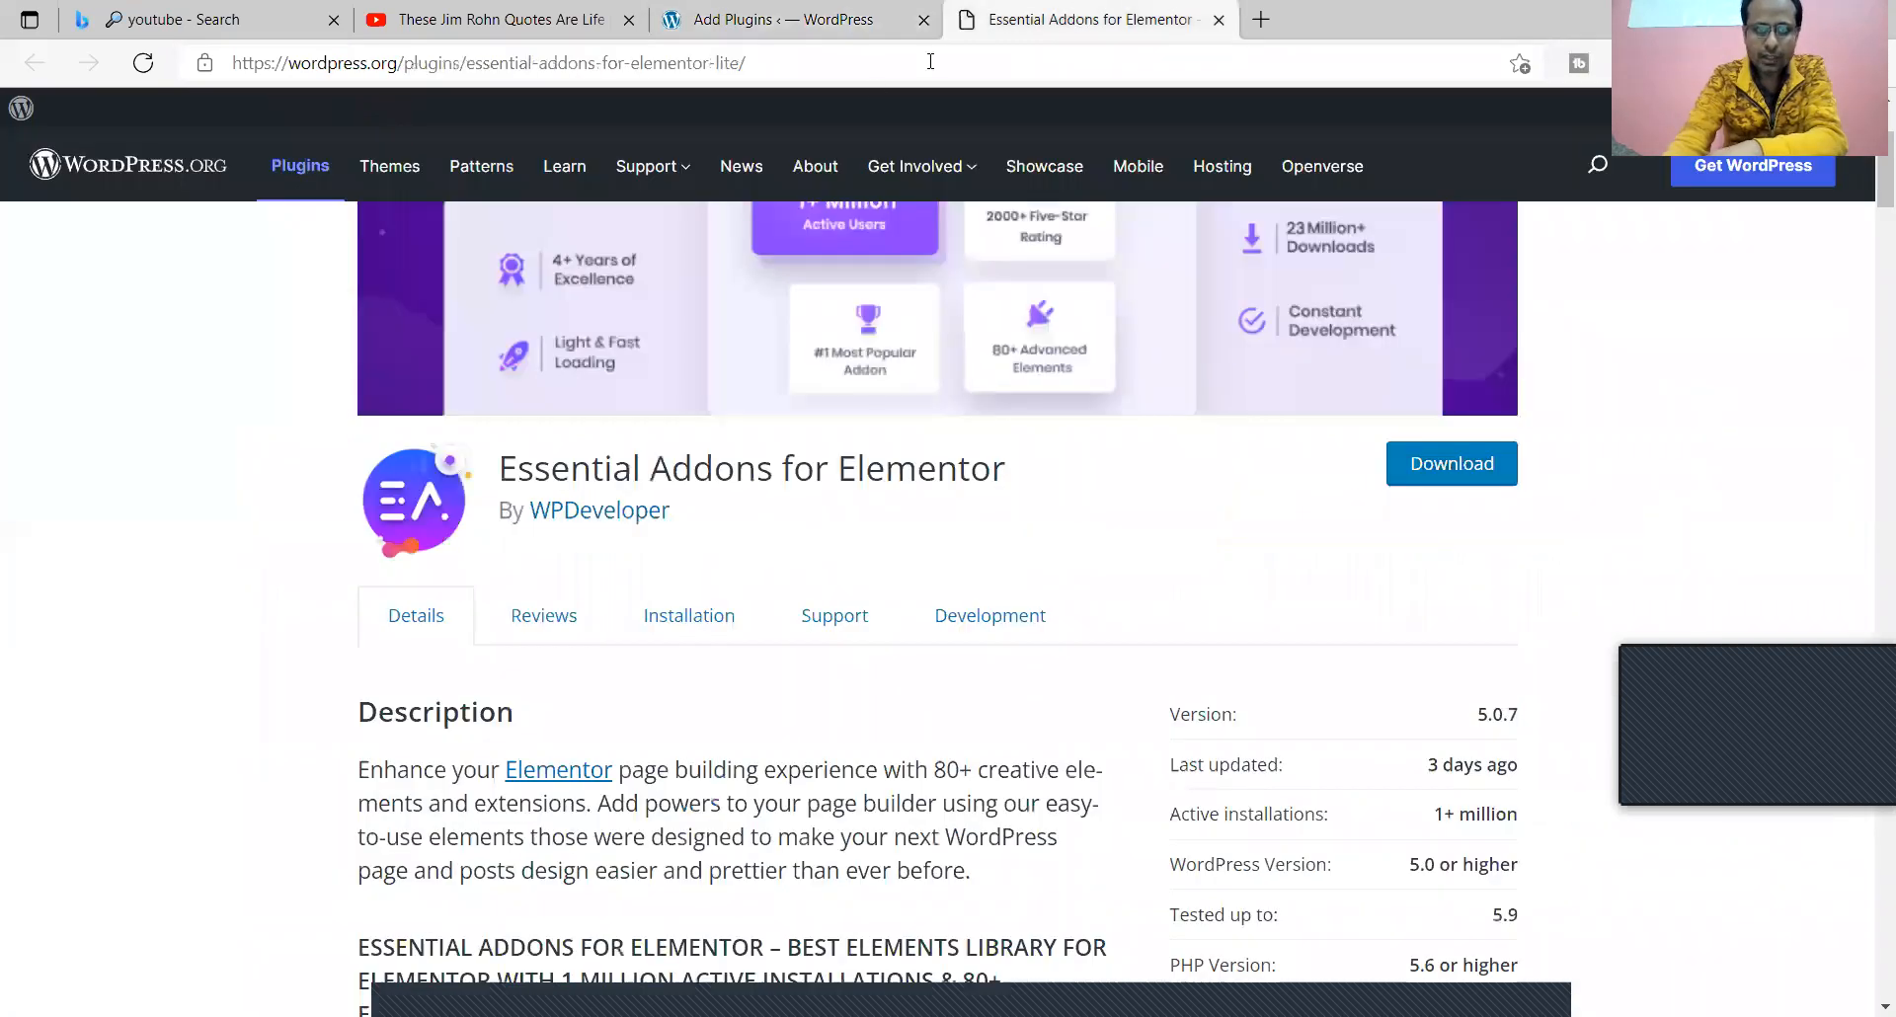
pyautogui.click(855, 65)
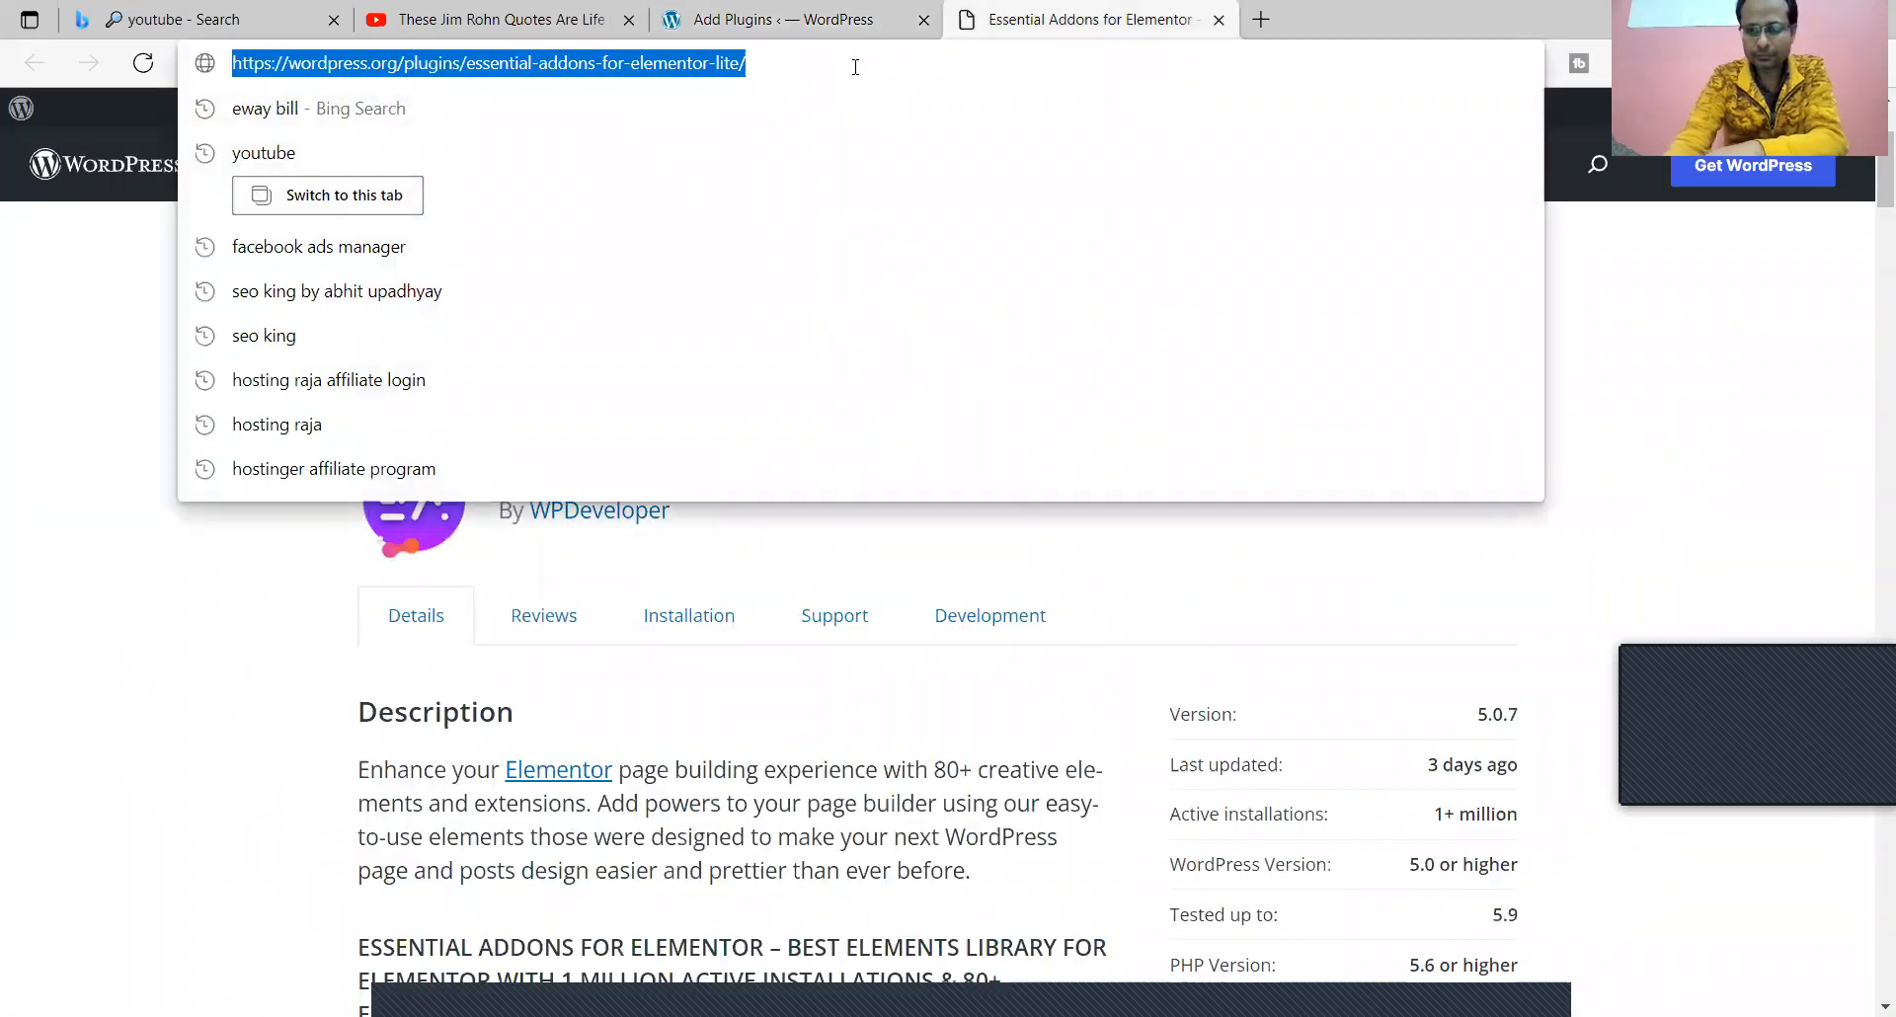
pyautogui.click(795, 12)
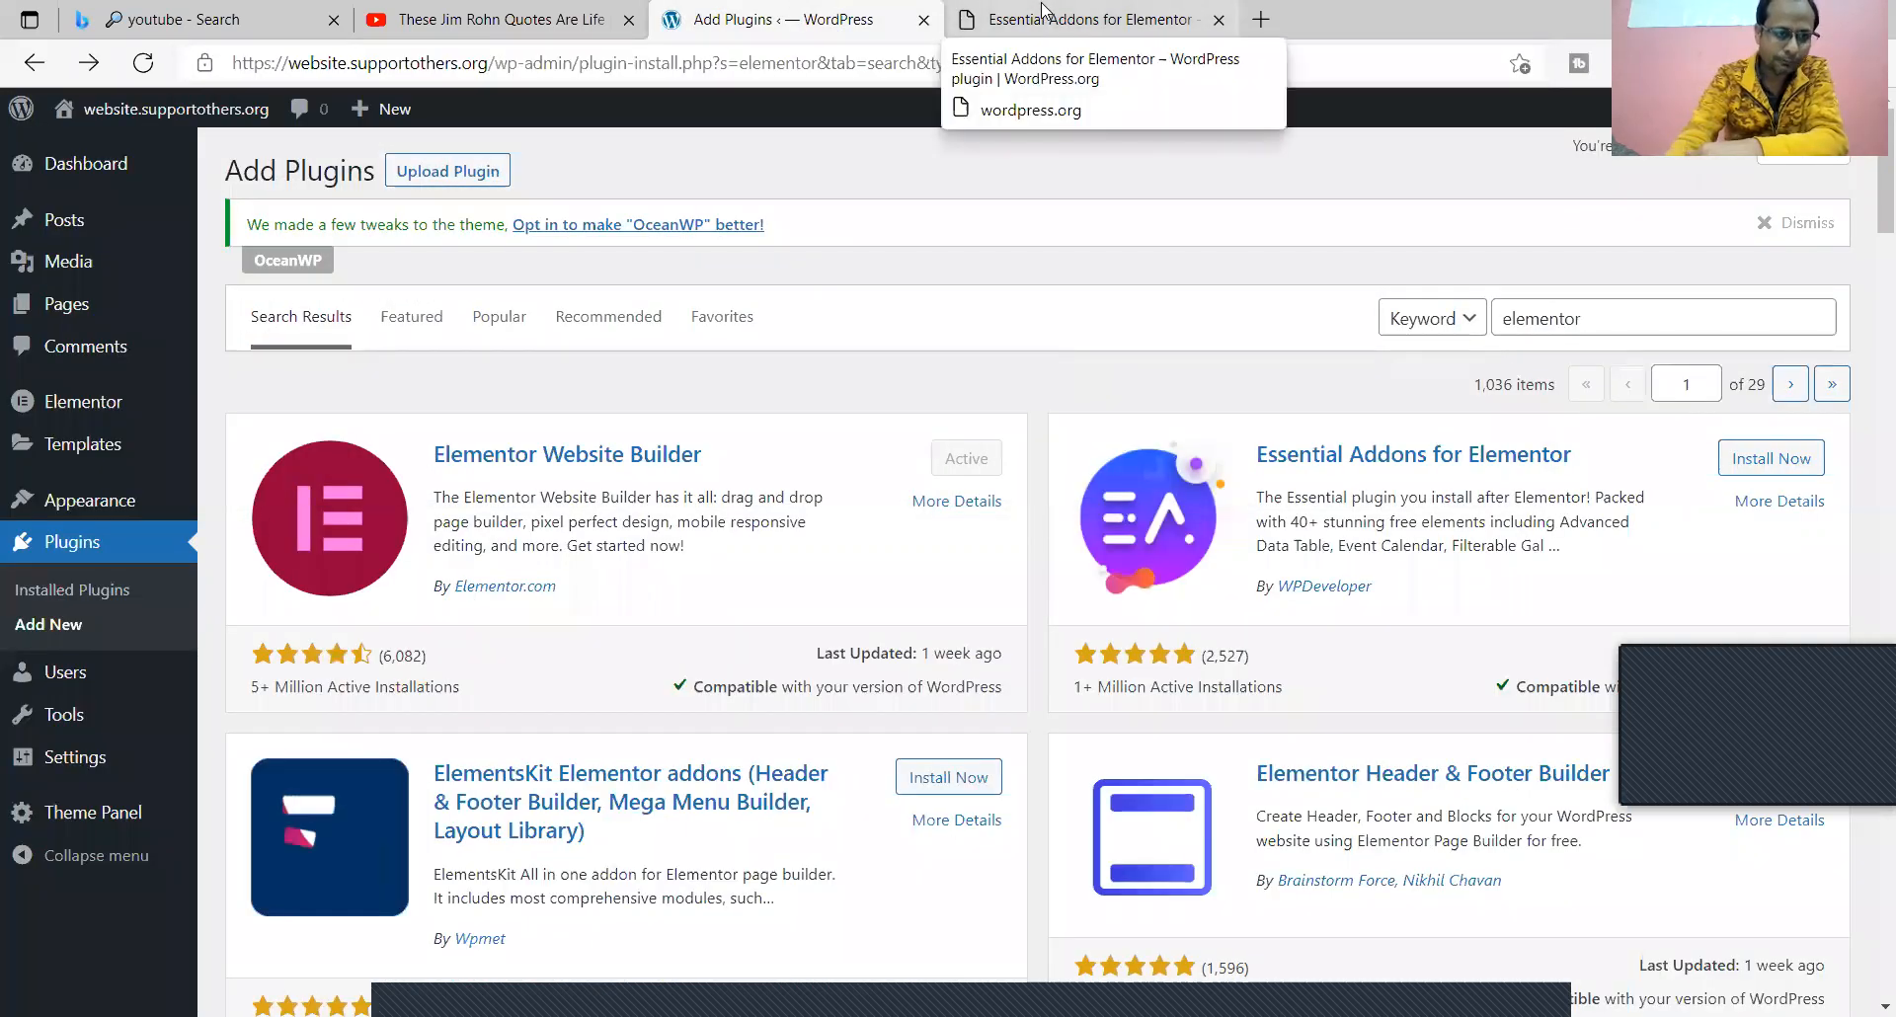
pyautogui.click(1042, 12)
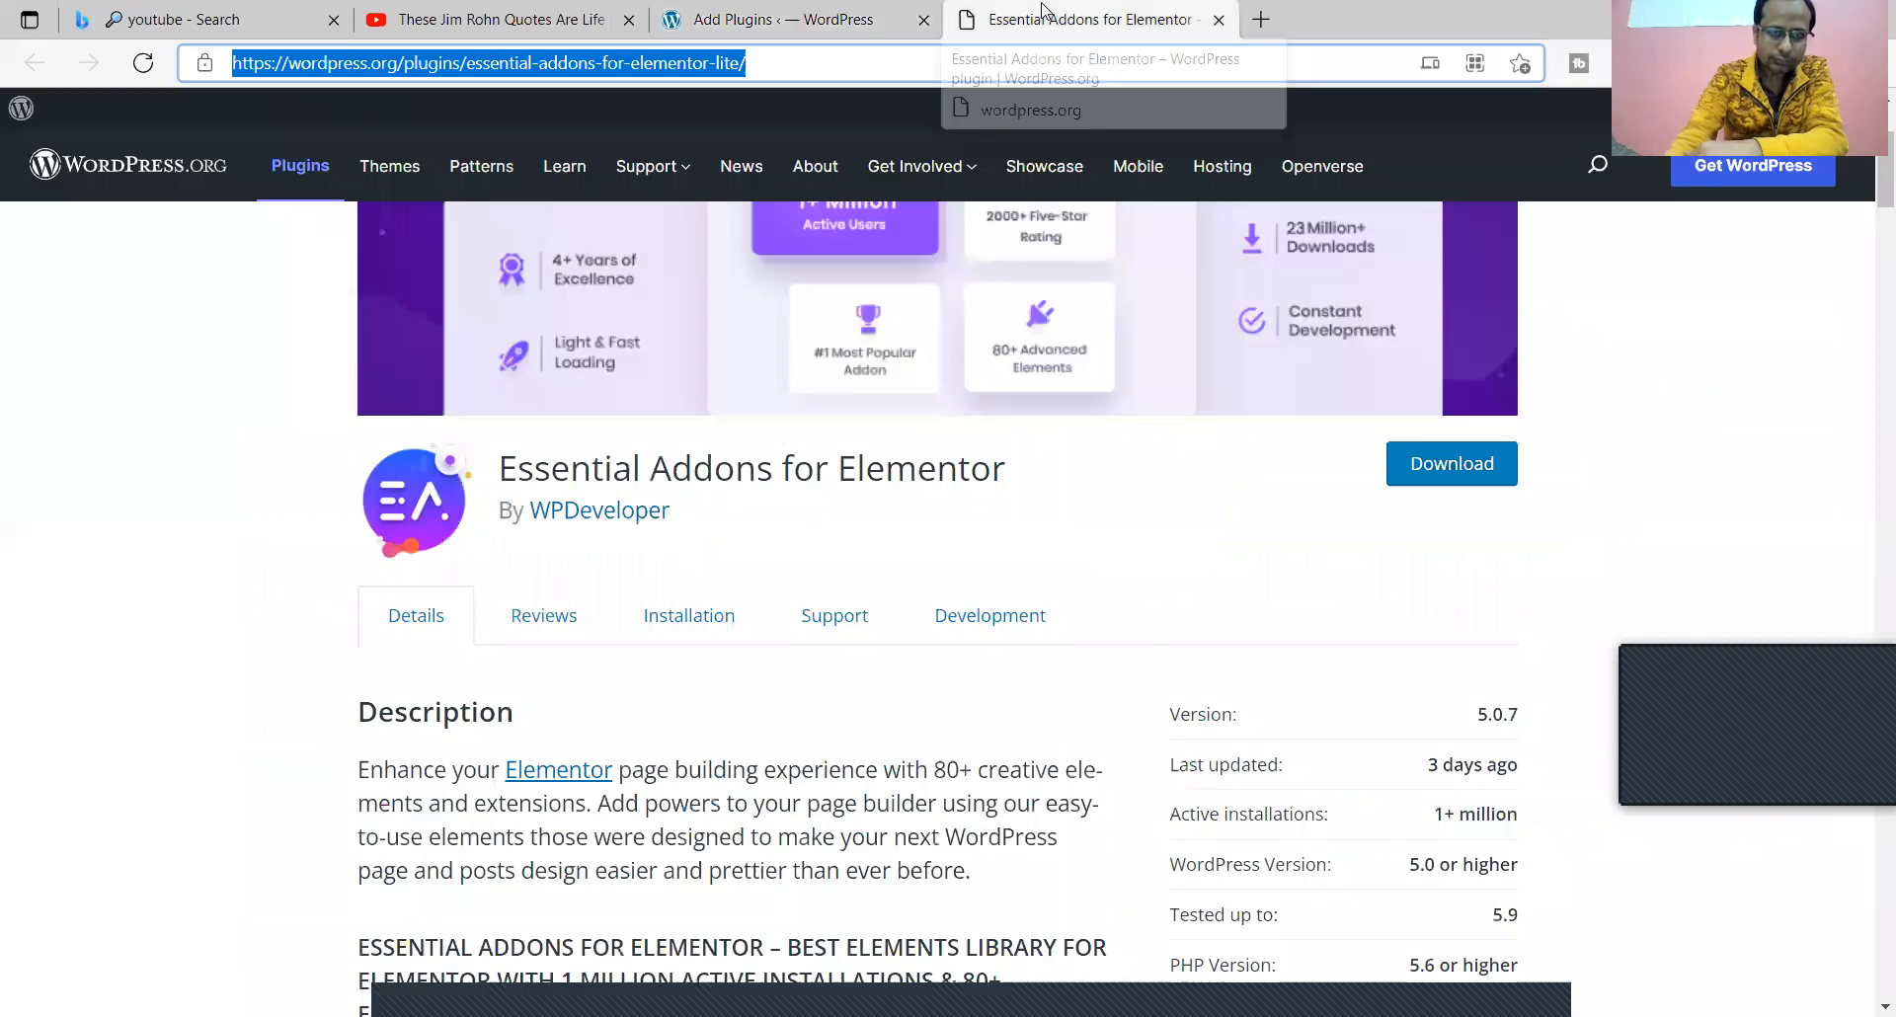
pyautogui.write('hos')
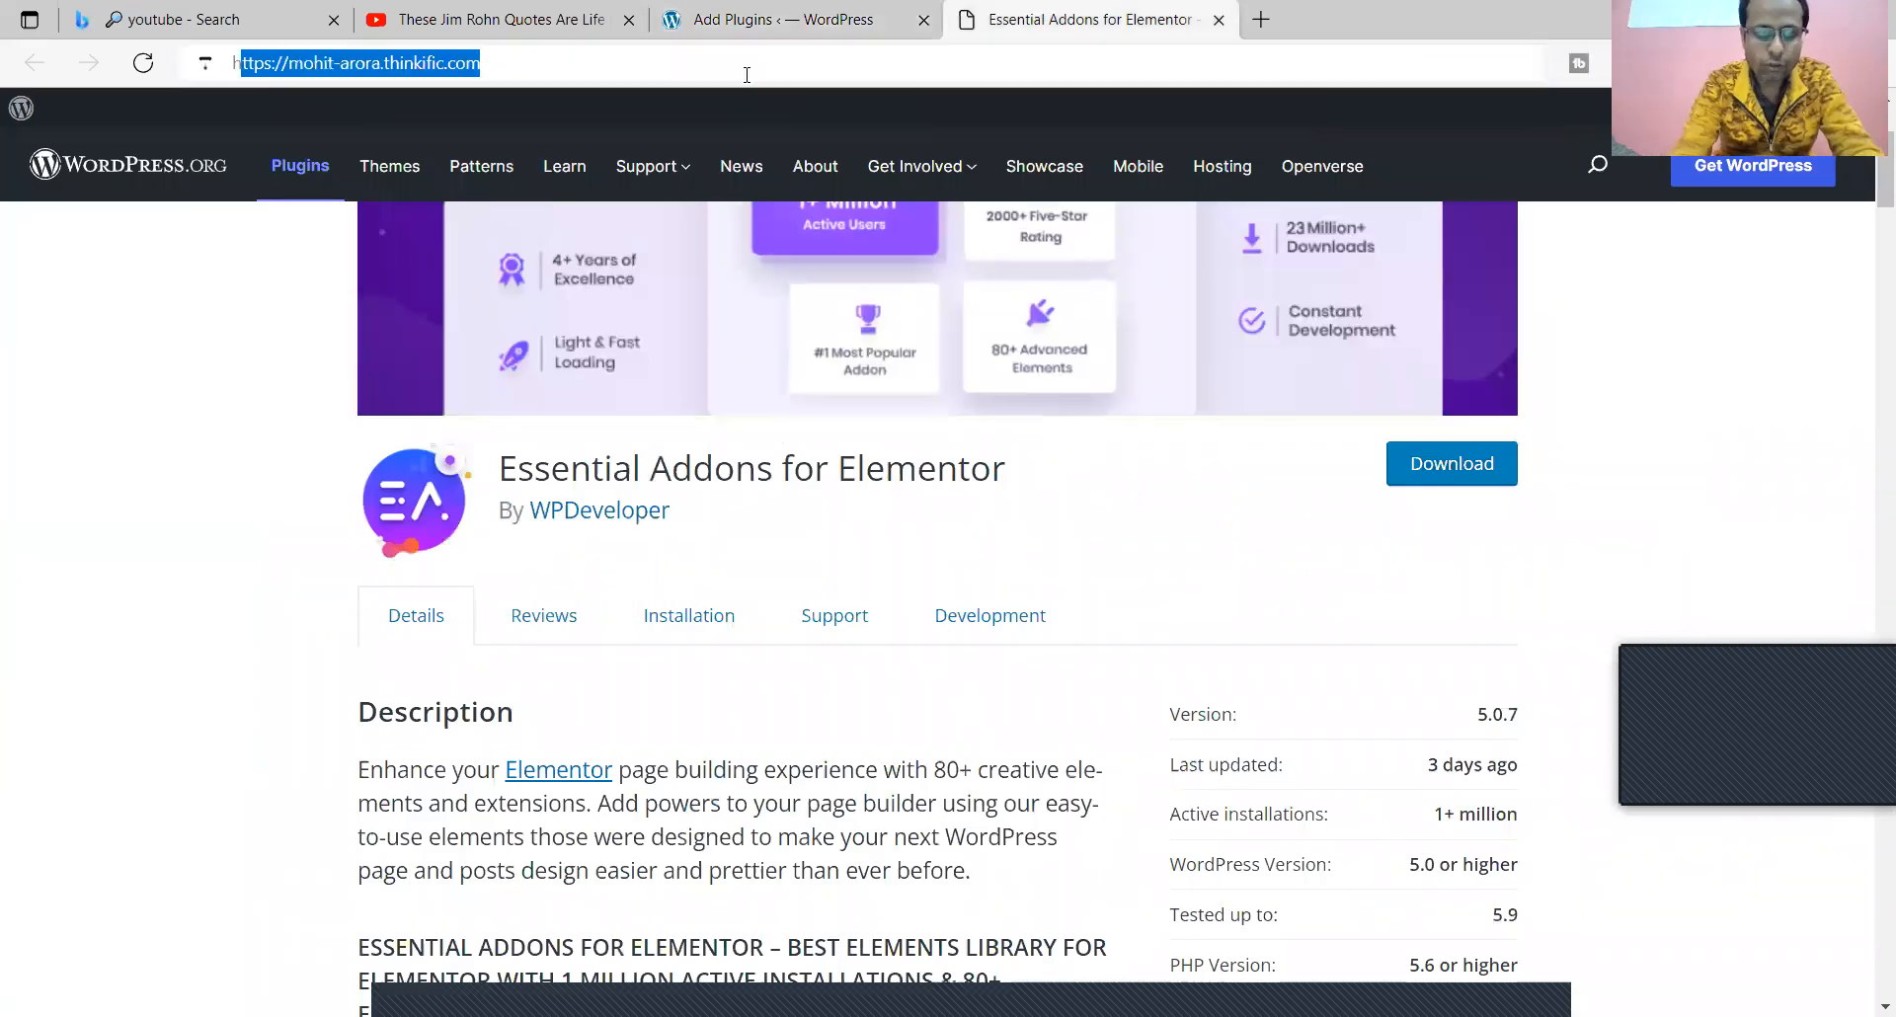
pyautogui.write('ting raja')
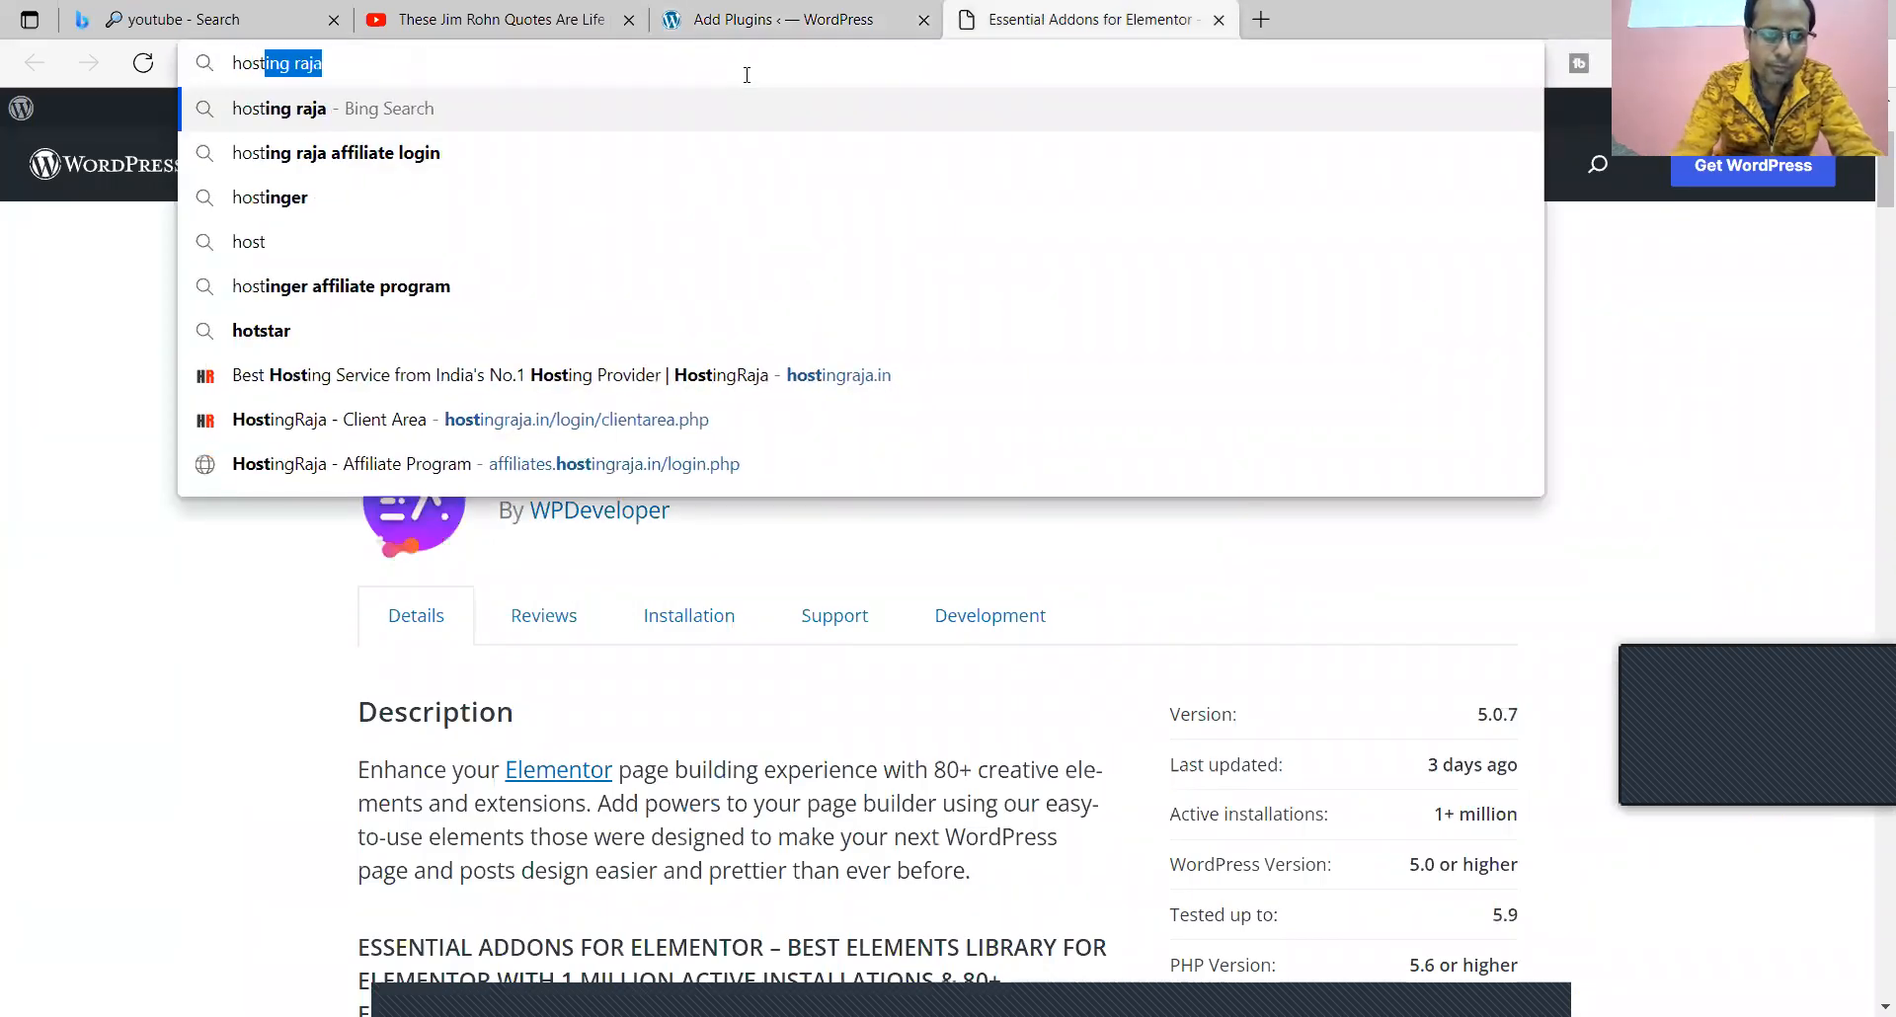
pyautogui.press('Return')
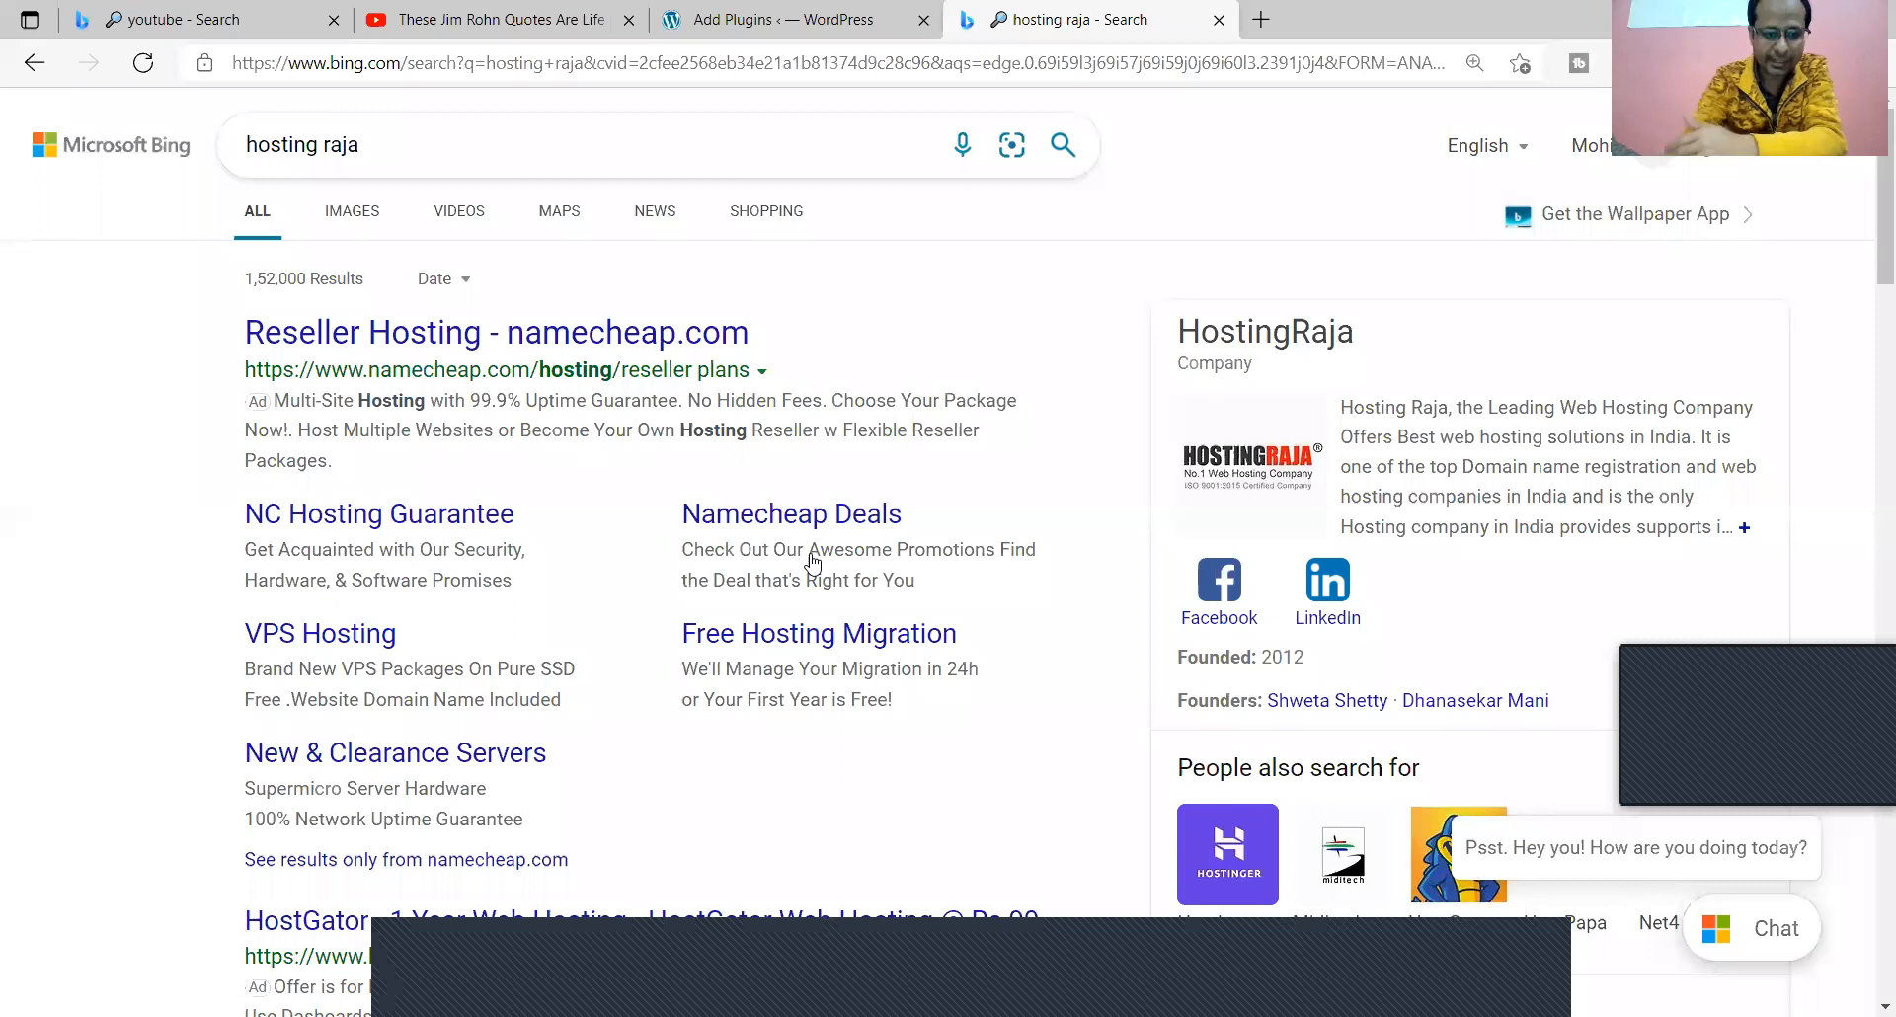
pyautogui.scroll(-8, 706, 489)
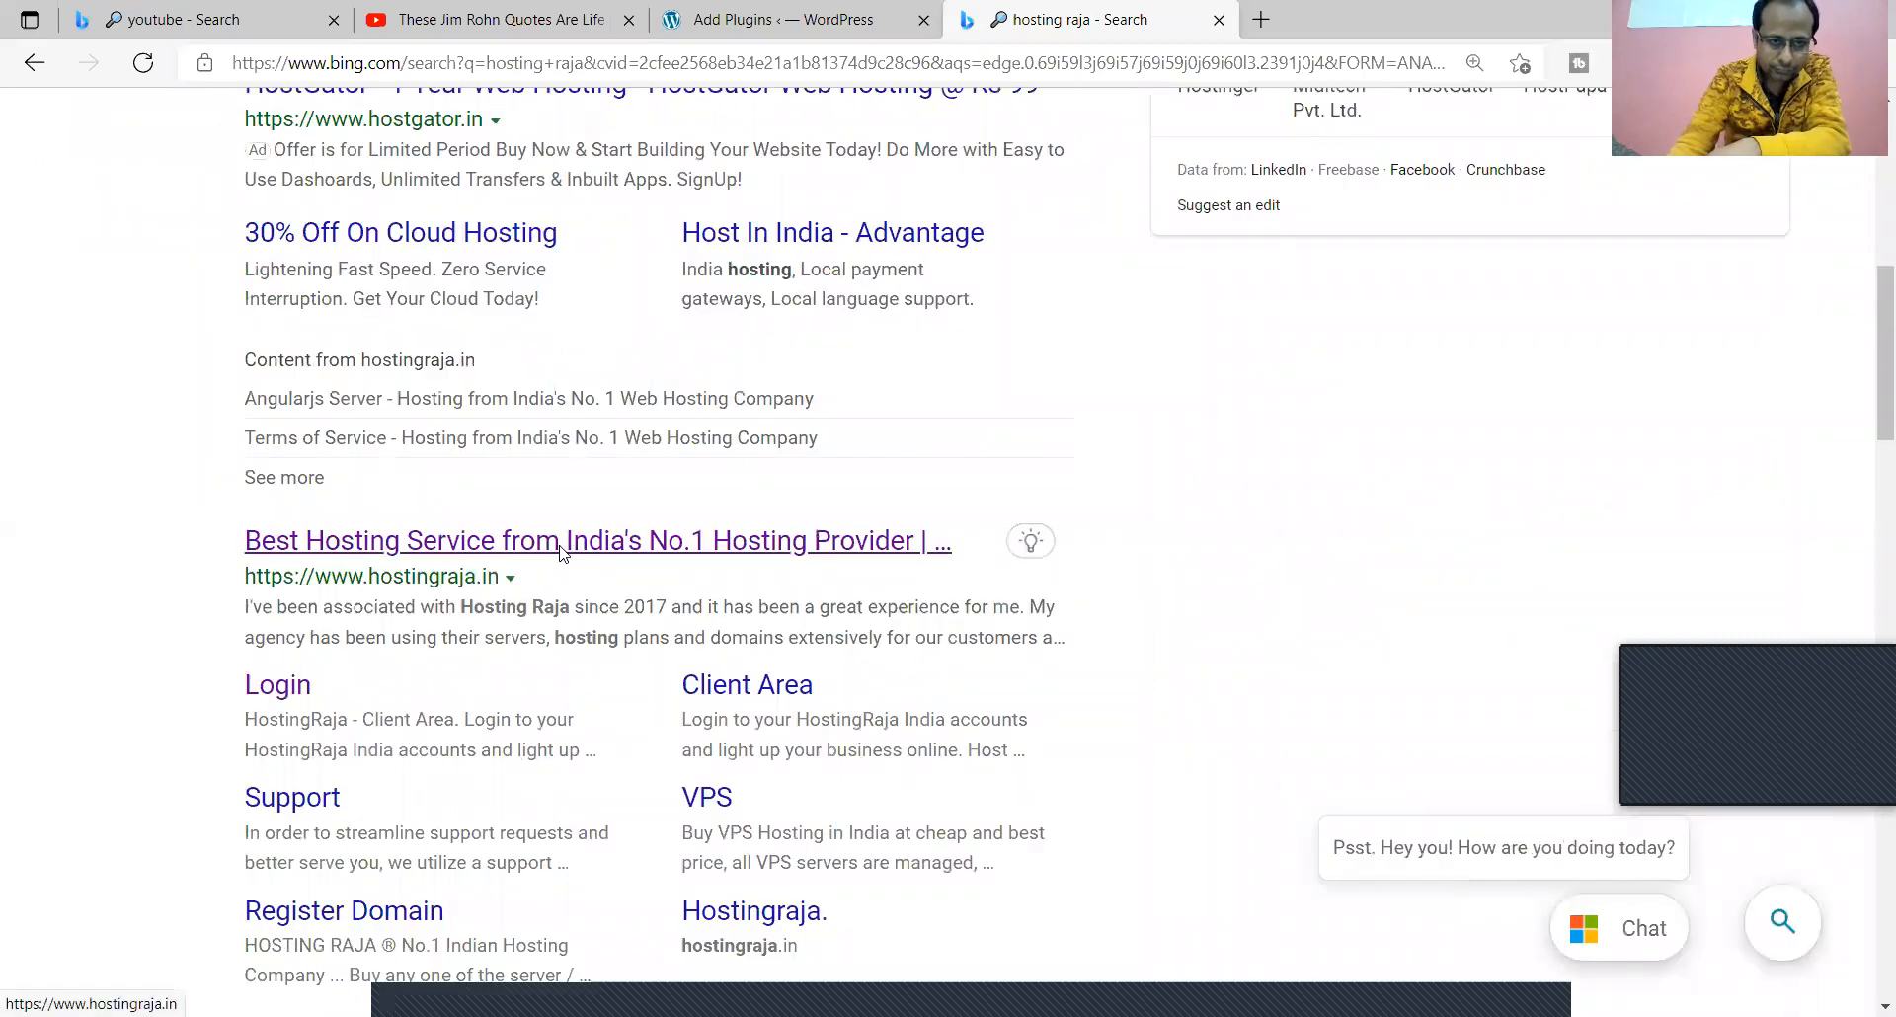
pyautogui.click(560, 545)
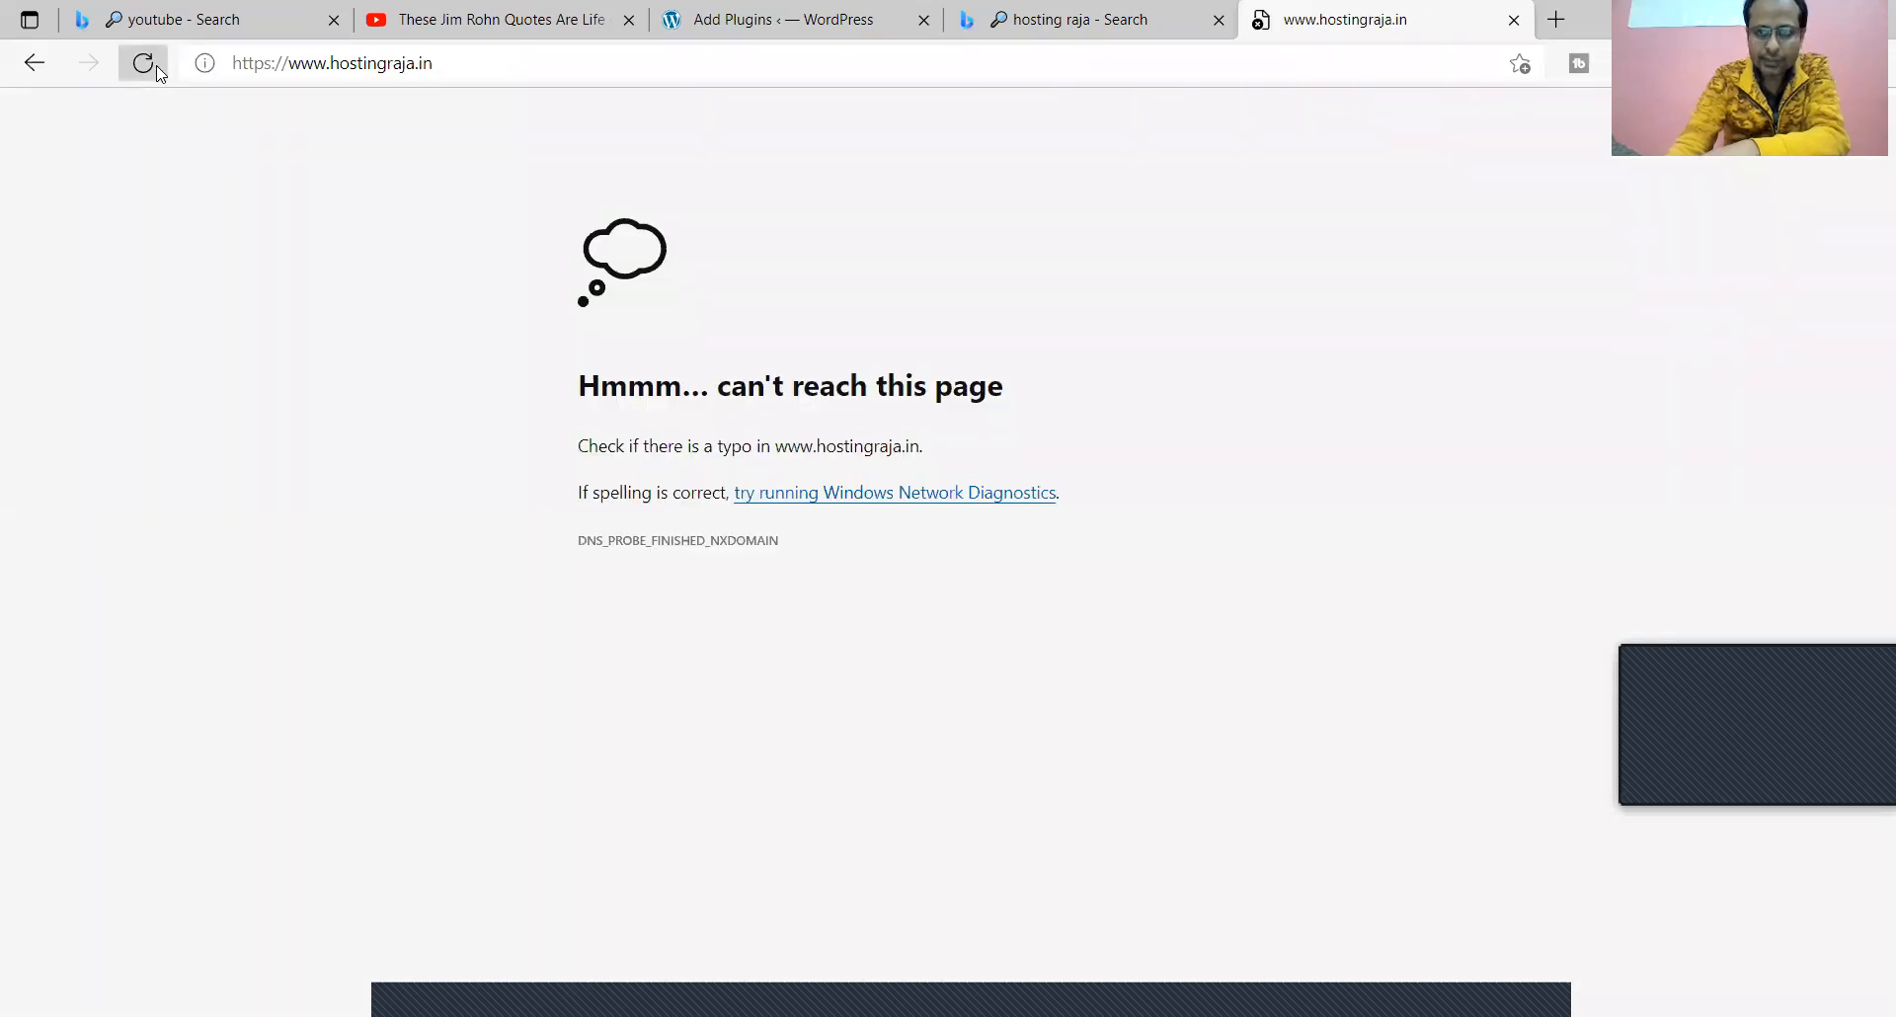
# - Reload hostingraja.in, log in past the not-secure warning, and open cPanel's File Manager in a new tab
pyautogui.click(144, 65)
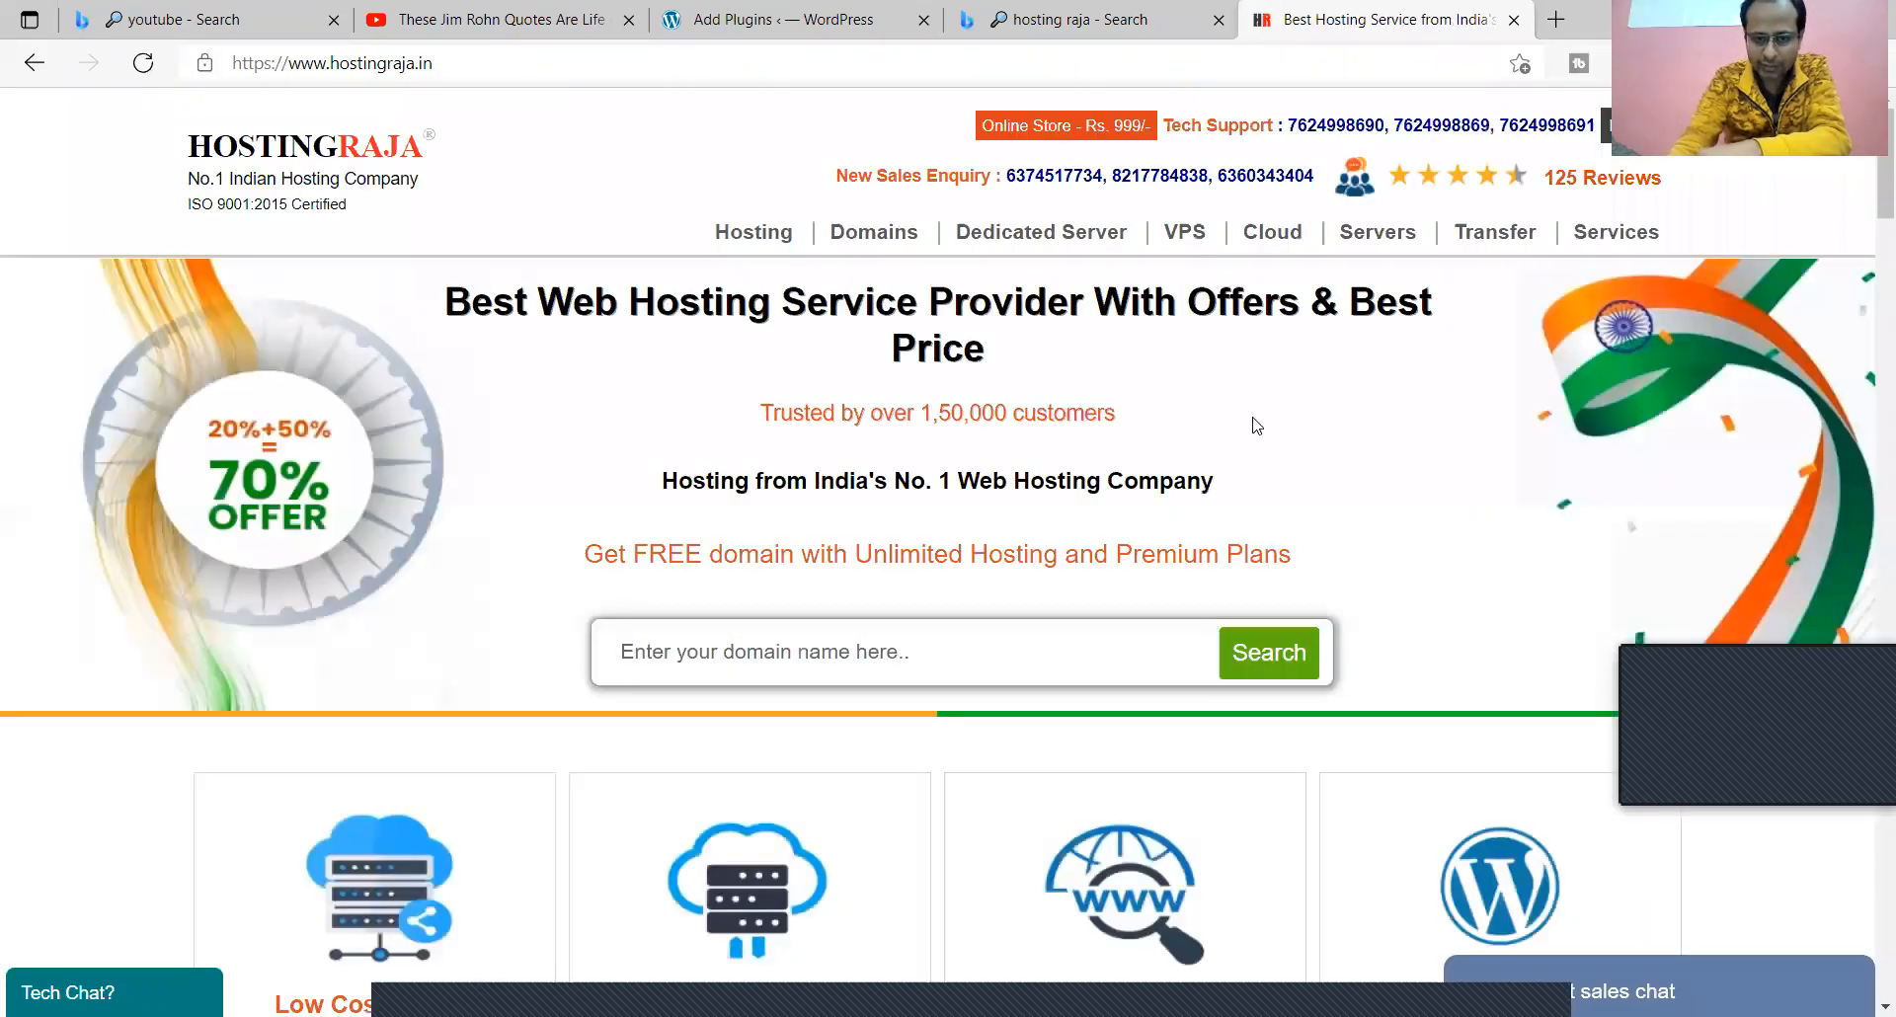
pyautogui.click(1629, 139)
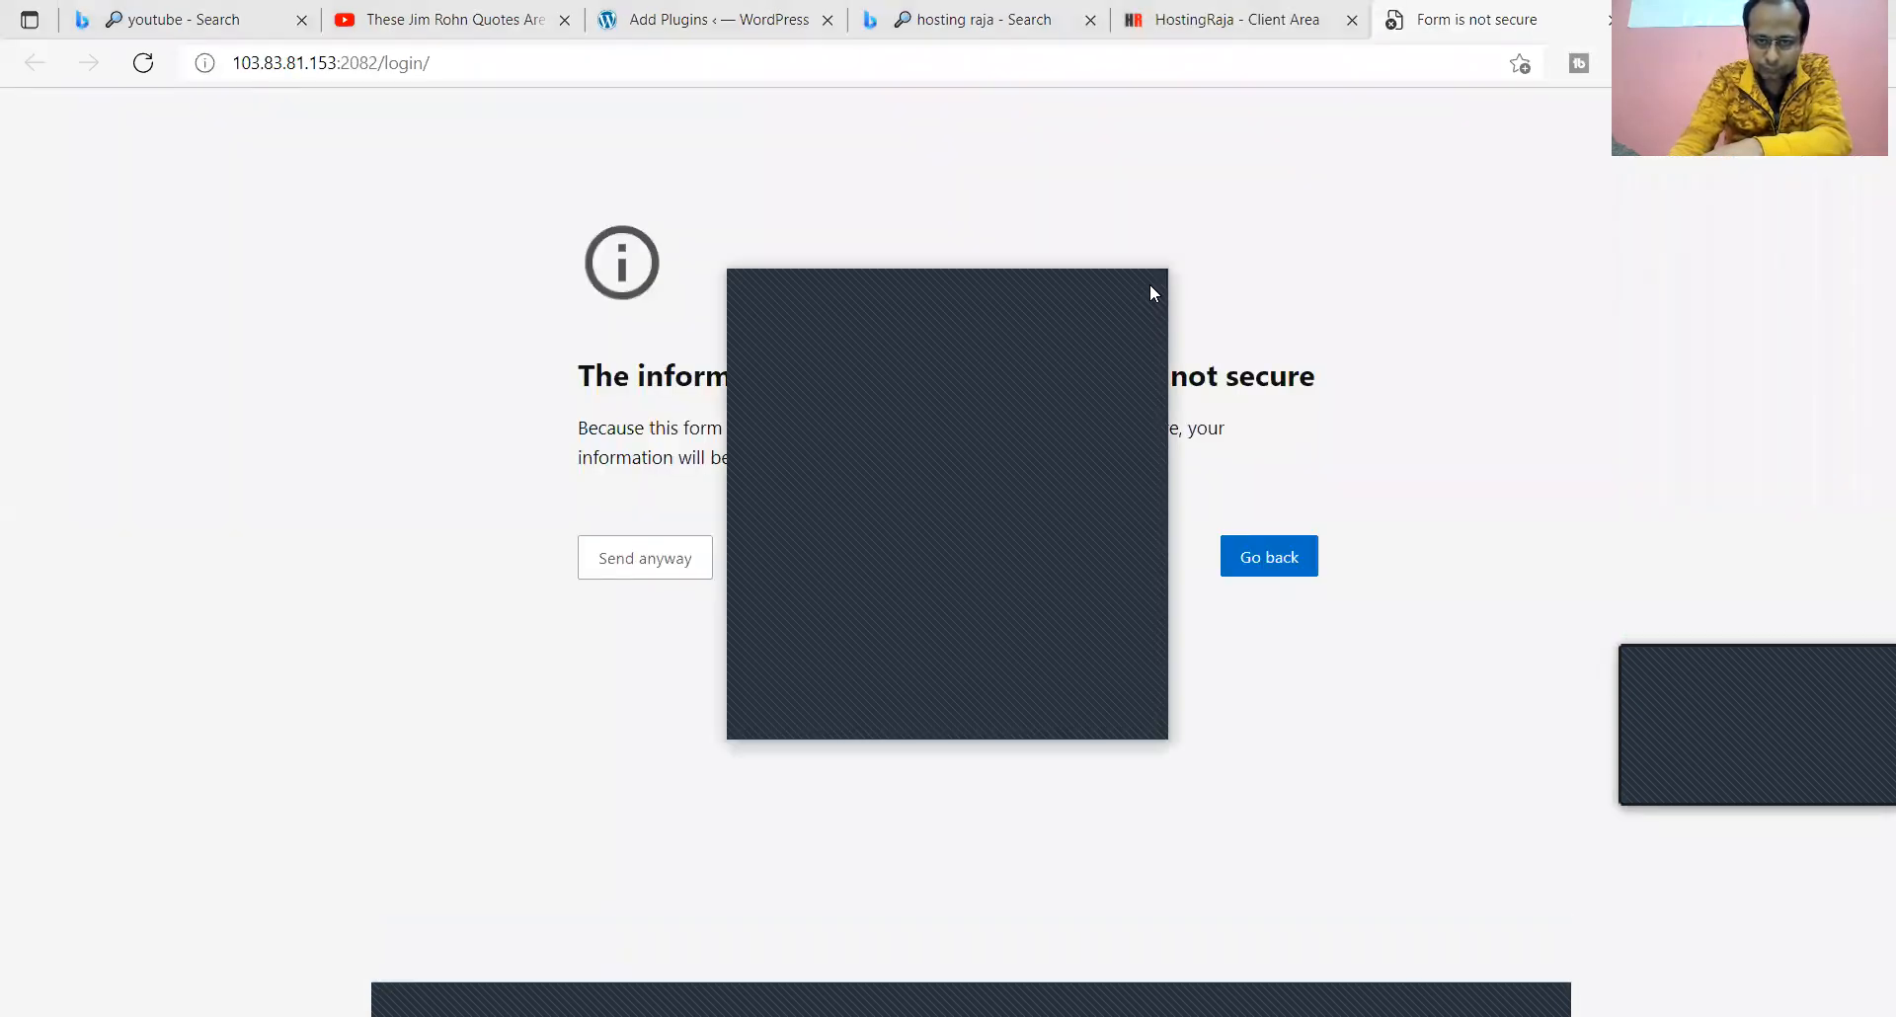
pyautogui.click(637, 558)
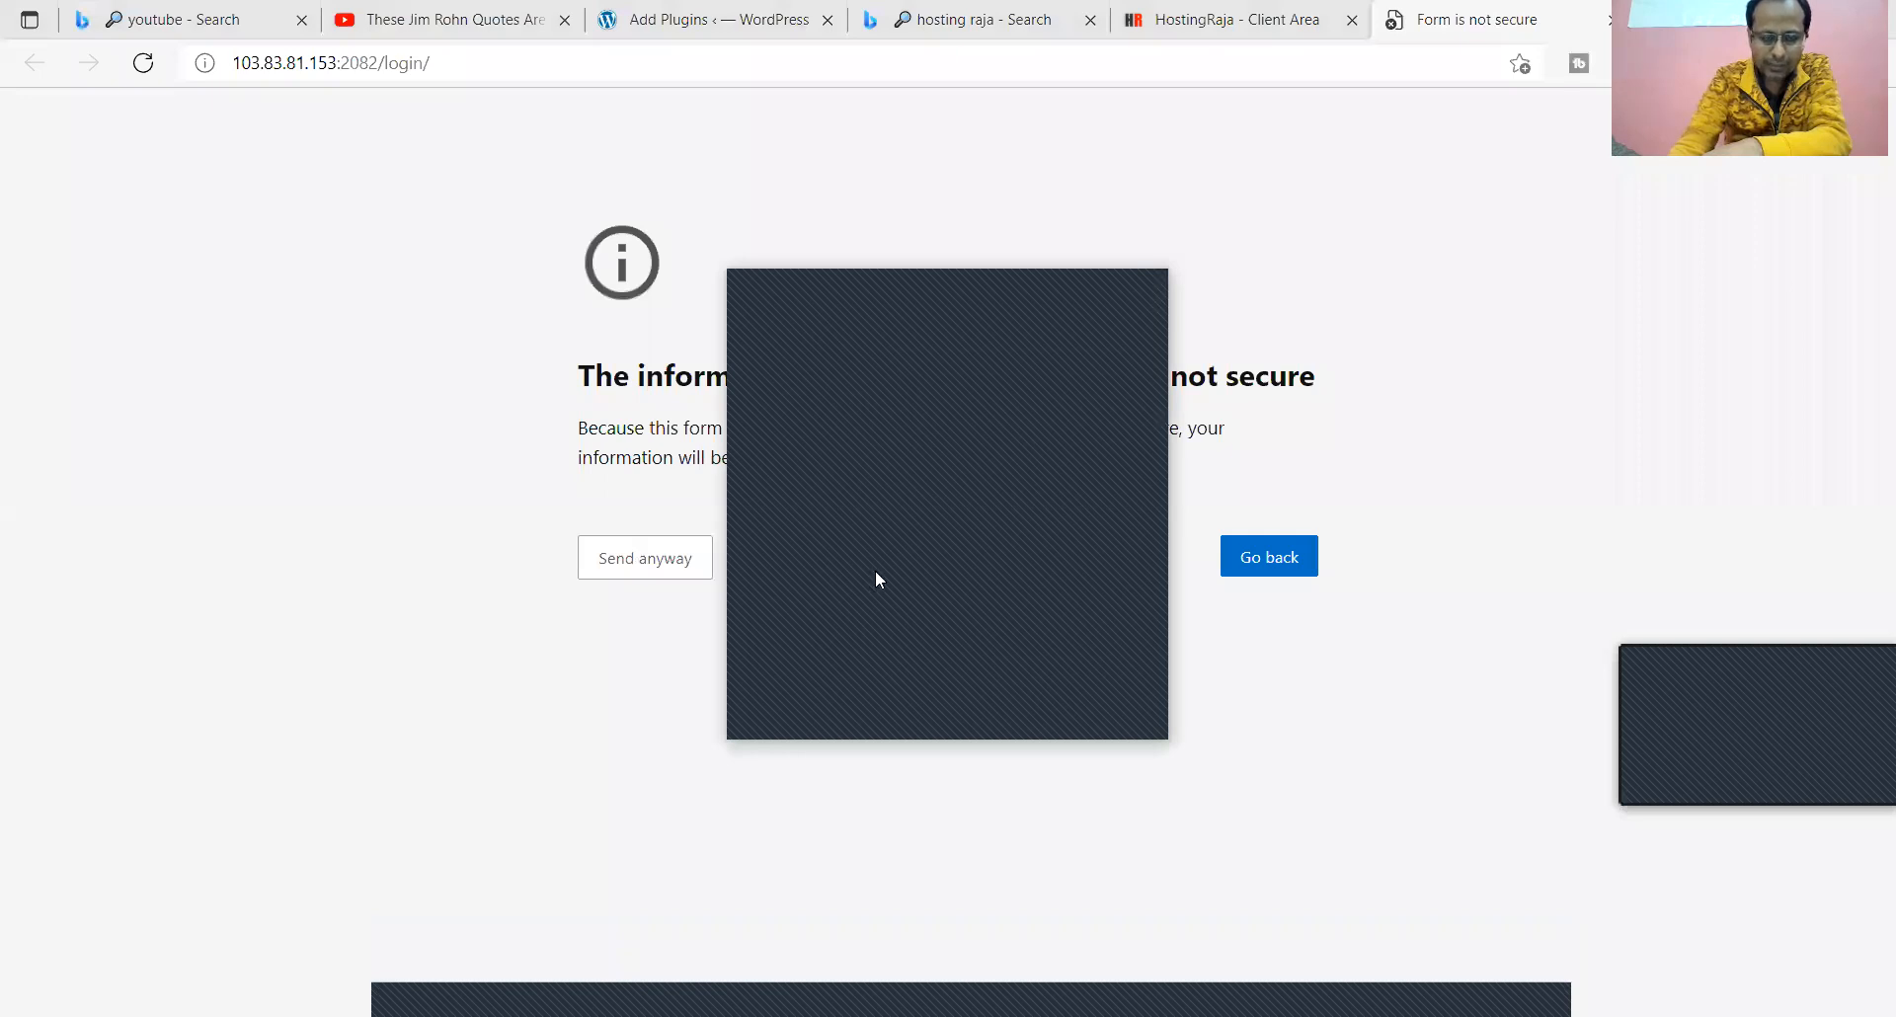
pyautogui.scroll(-3, 877, 590)
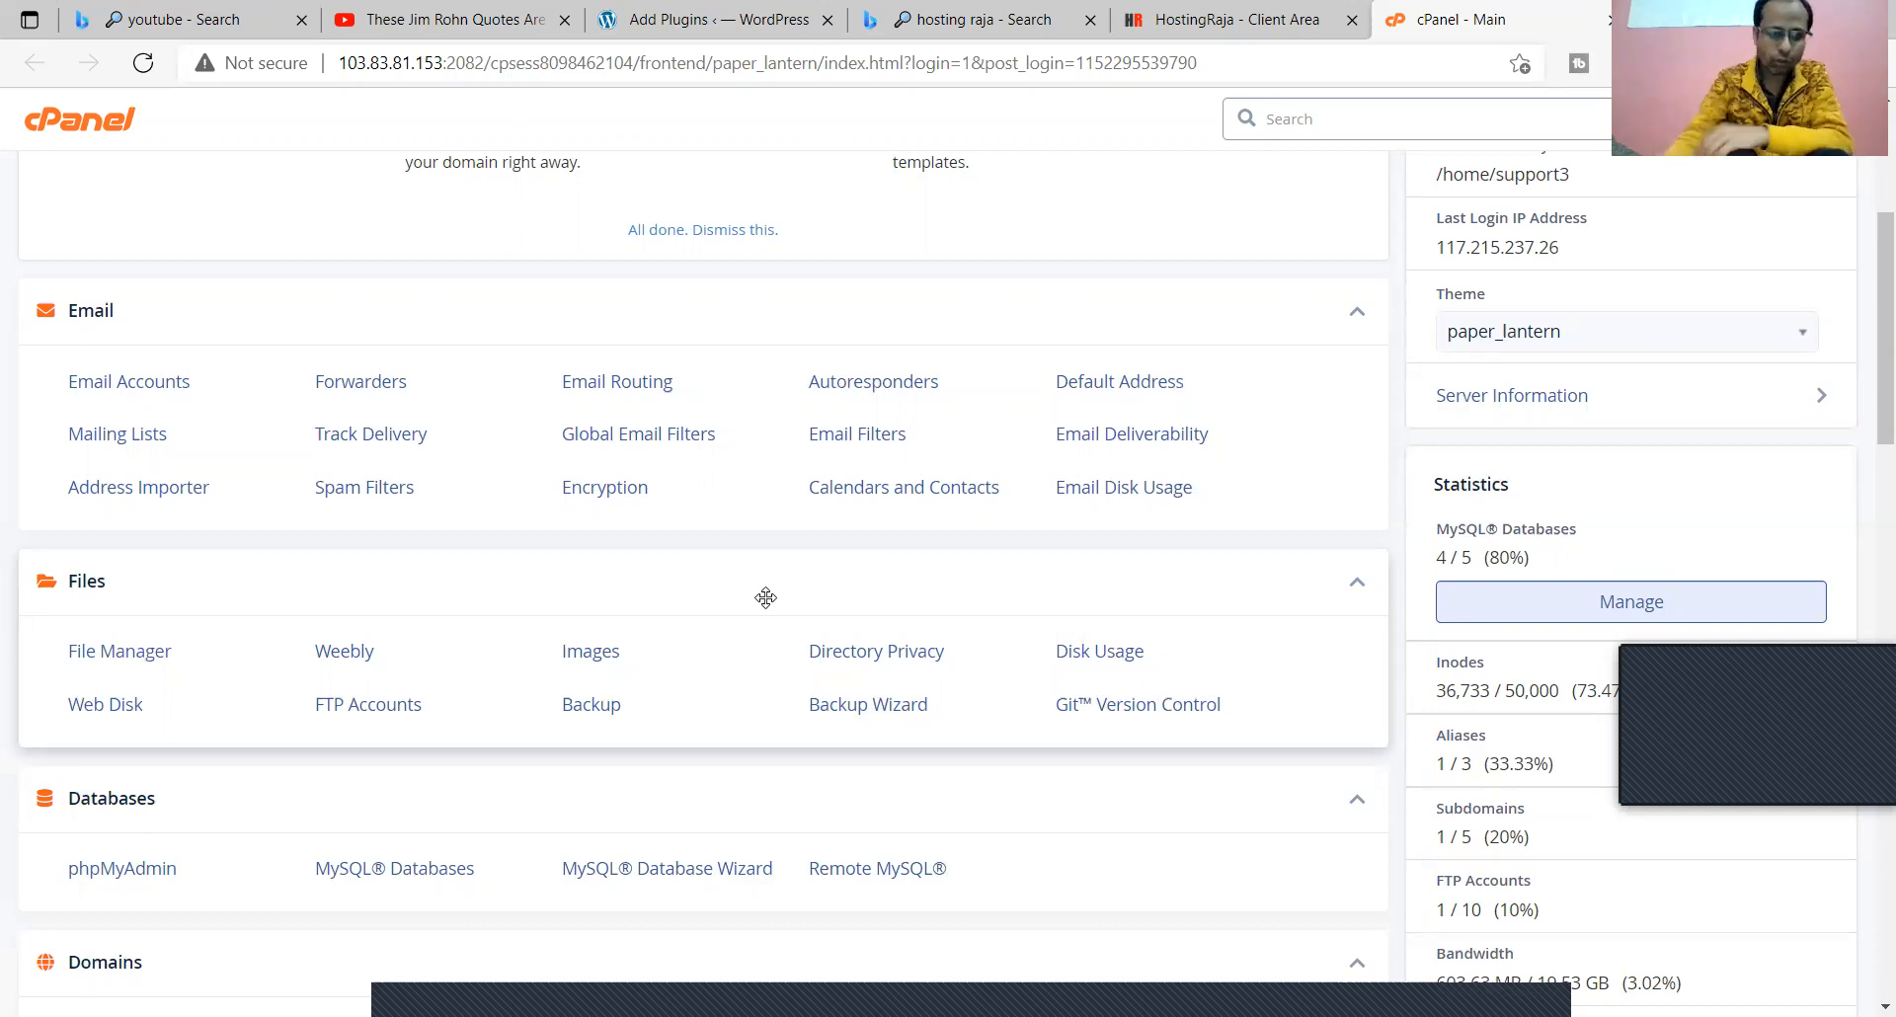
pyautogui.scroll(-1, 465, 495)
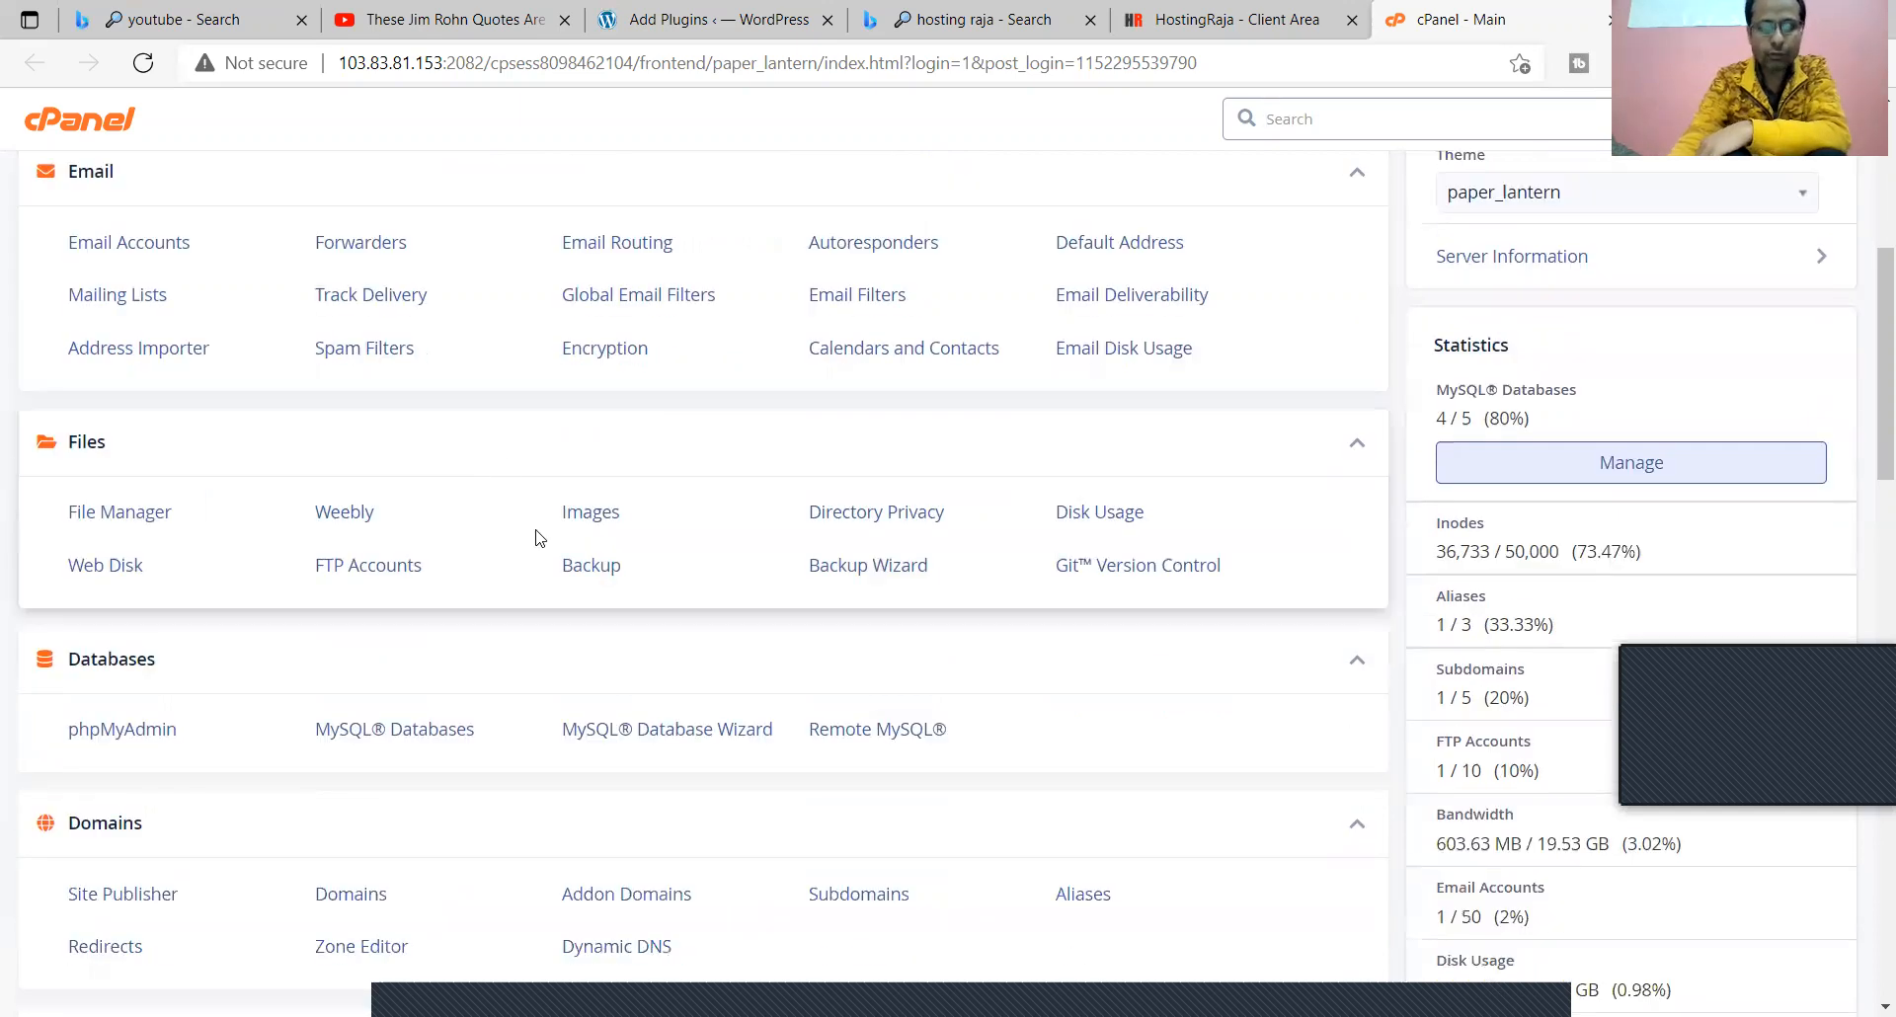
pyautogui.moveTo(99, 510)
pyautogui.mouseDown()
pyautogui.moveTo(144, 514)
pyautogui.moveTo(160, 471)
pyautogui.moveTo(136, 515)
pyautogui.mouseUp()
pyautogui.click(117, 518)
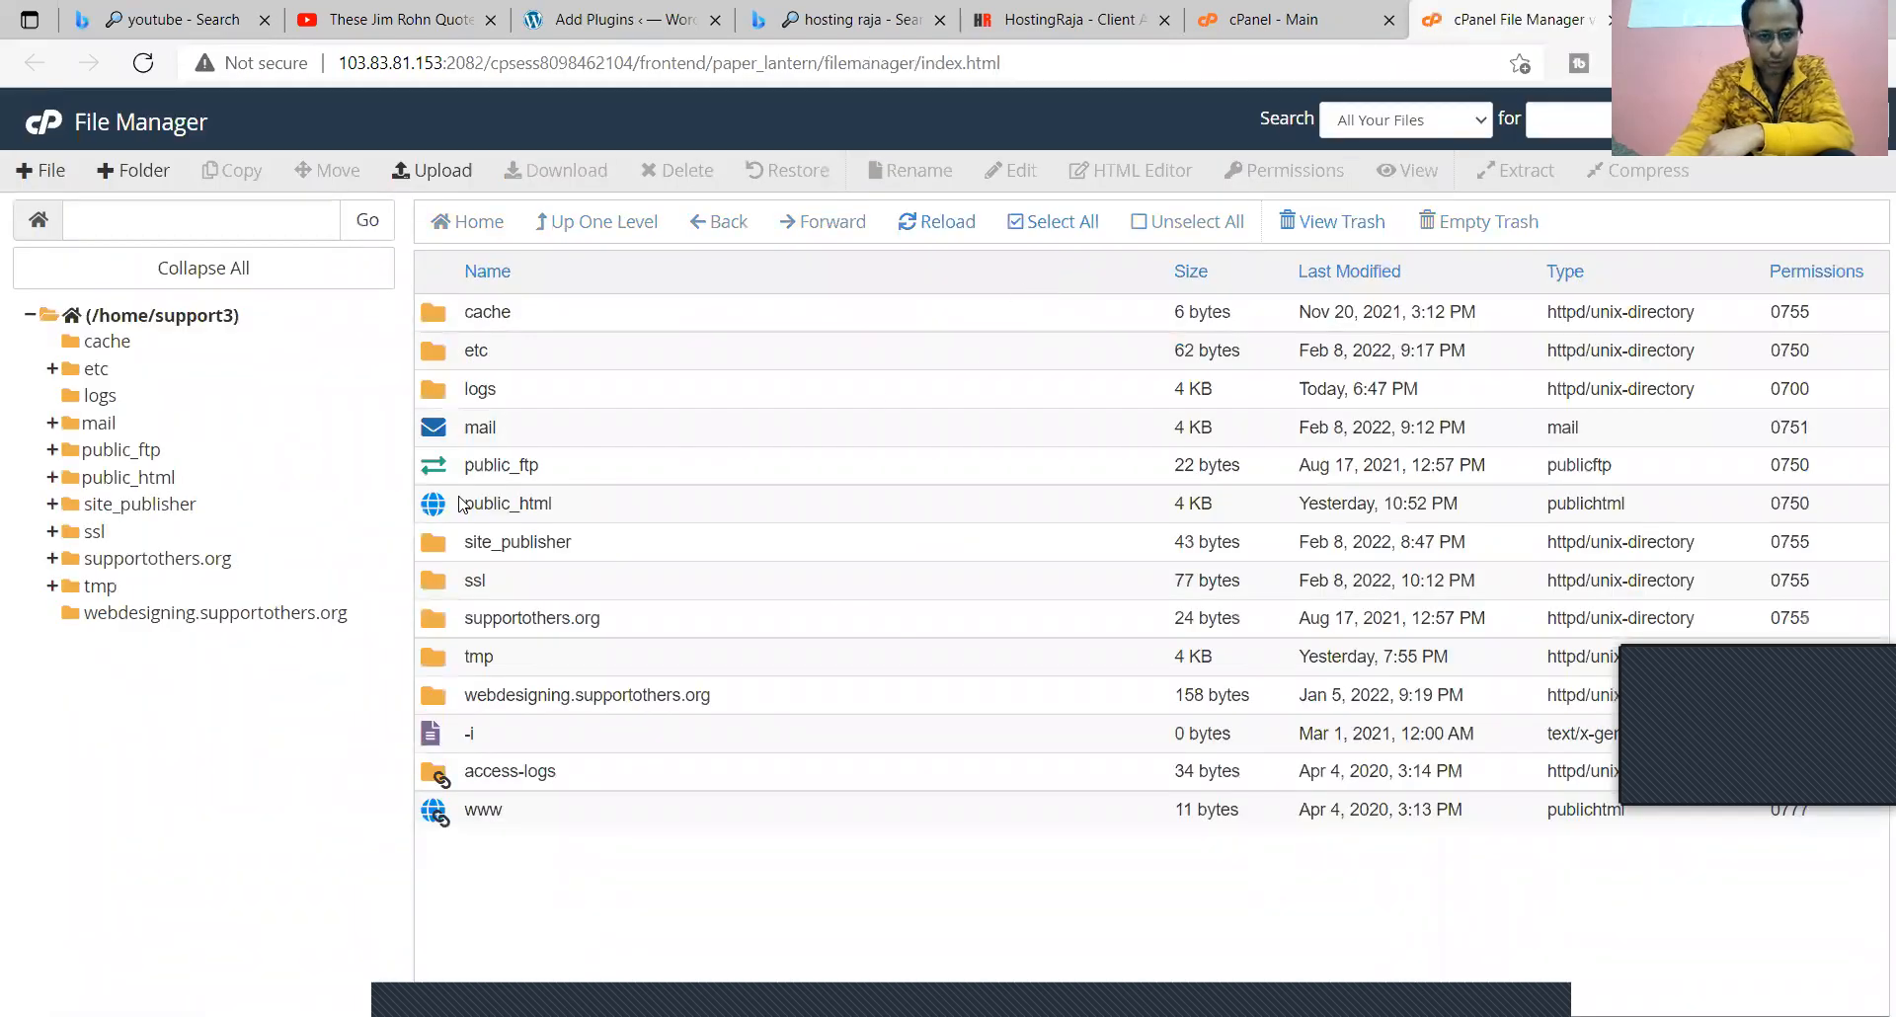
# - Browse into public_html and then its website folder, showing wp-admin, wp-content and wp-includes
pyautogui.click(434, 506)
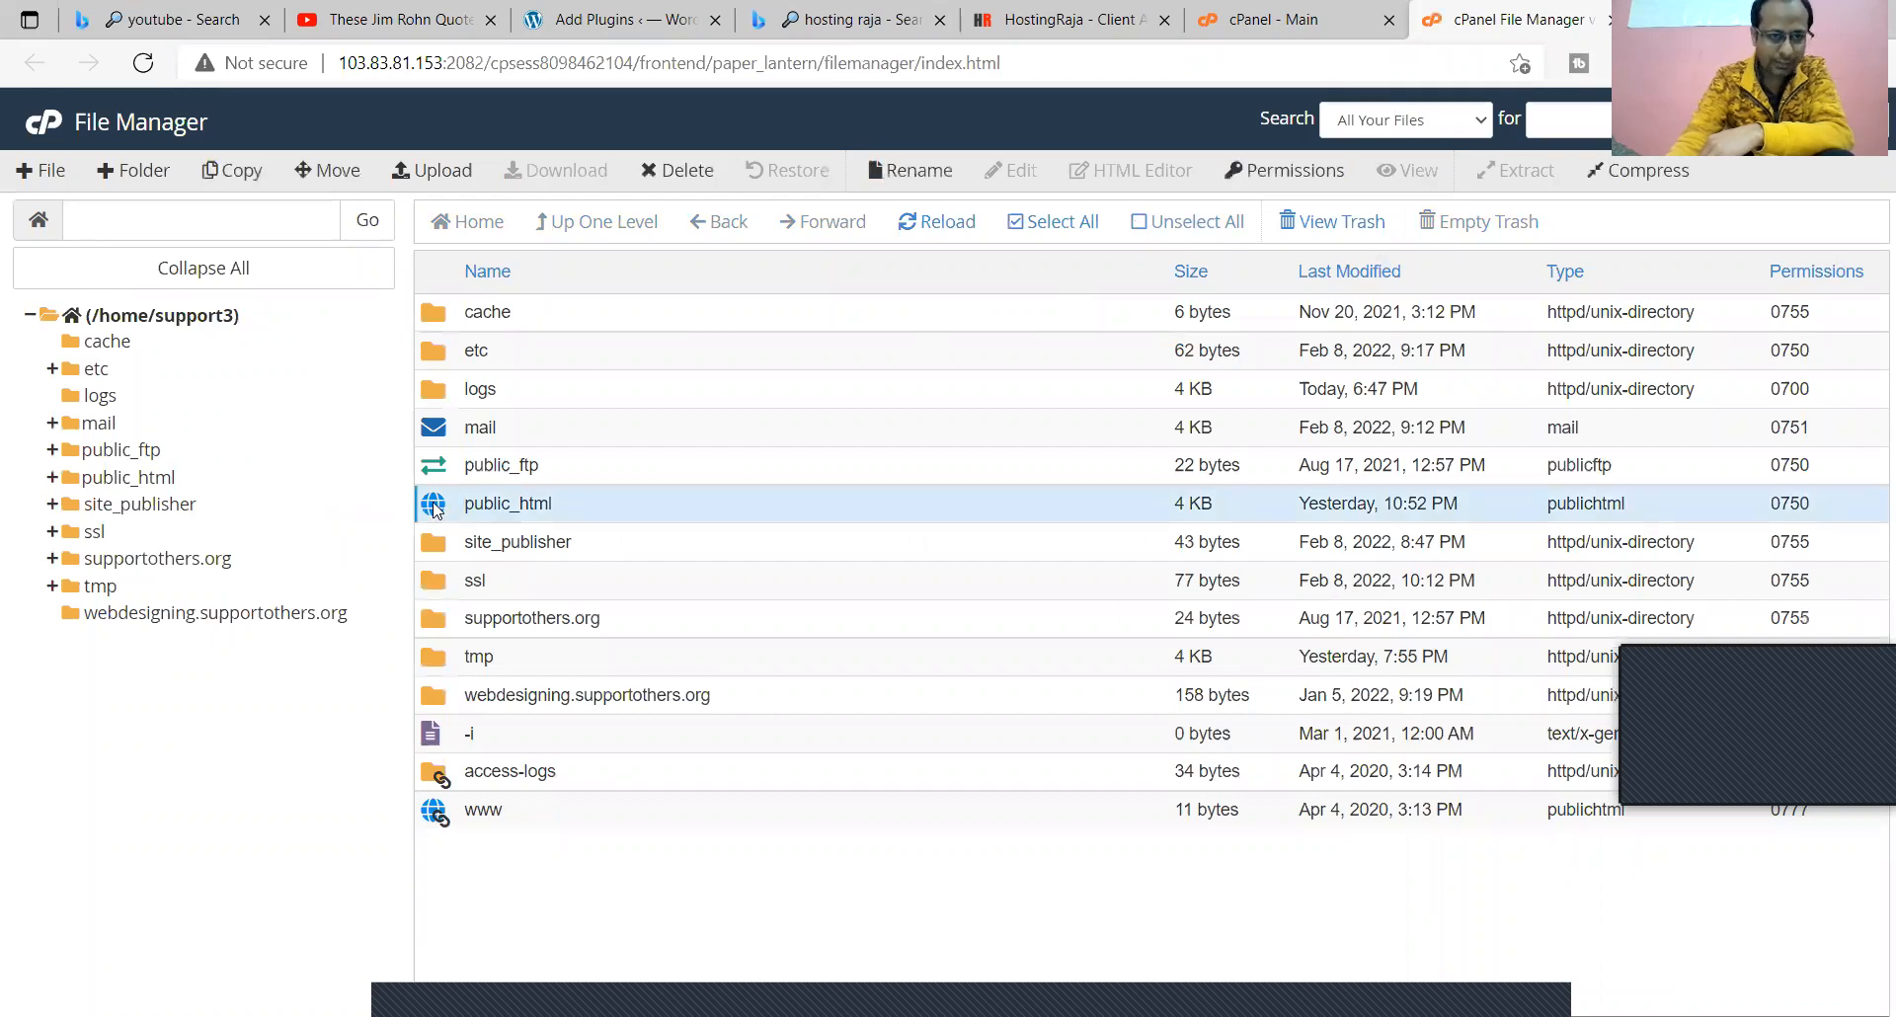
pyautogui.doubleClick(434, 506)
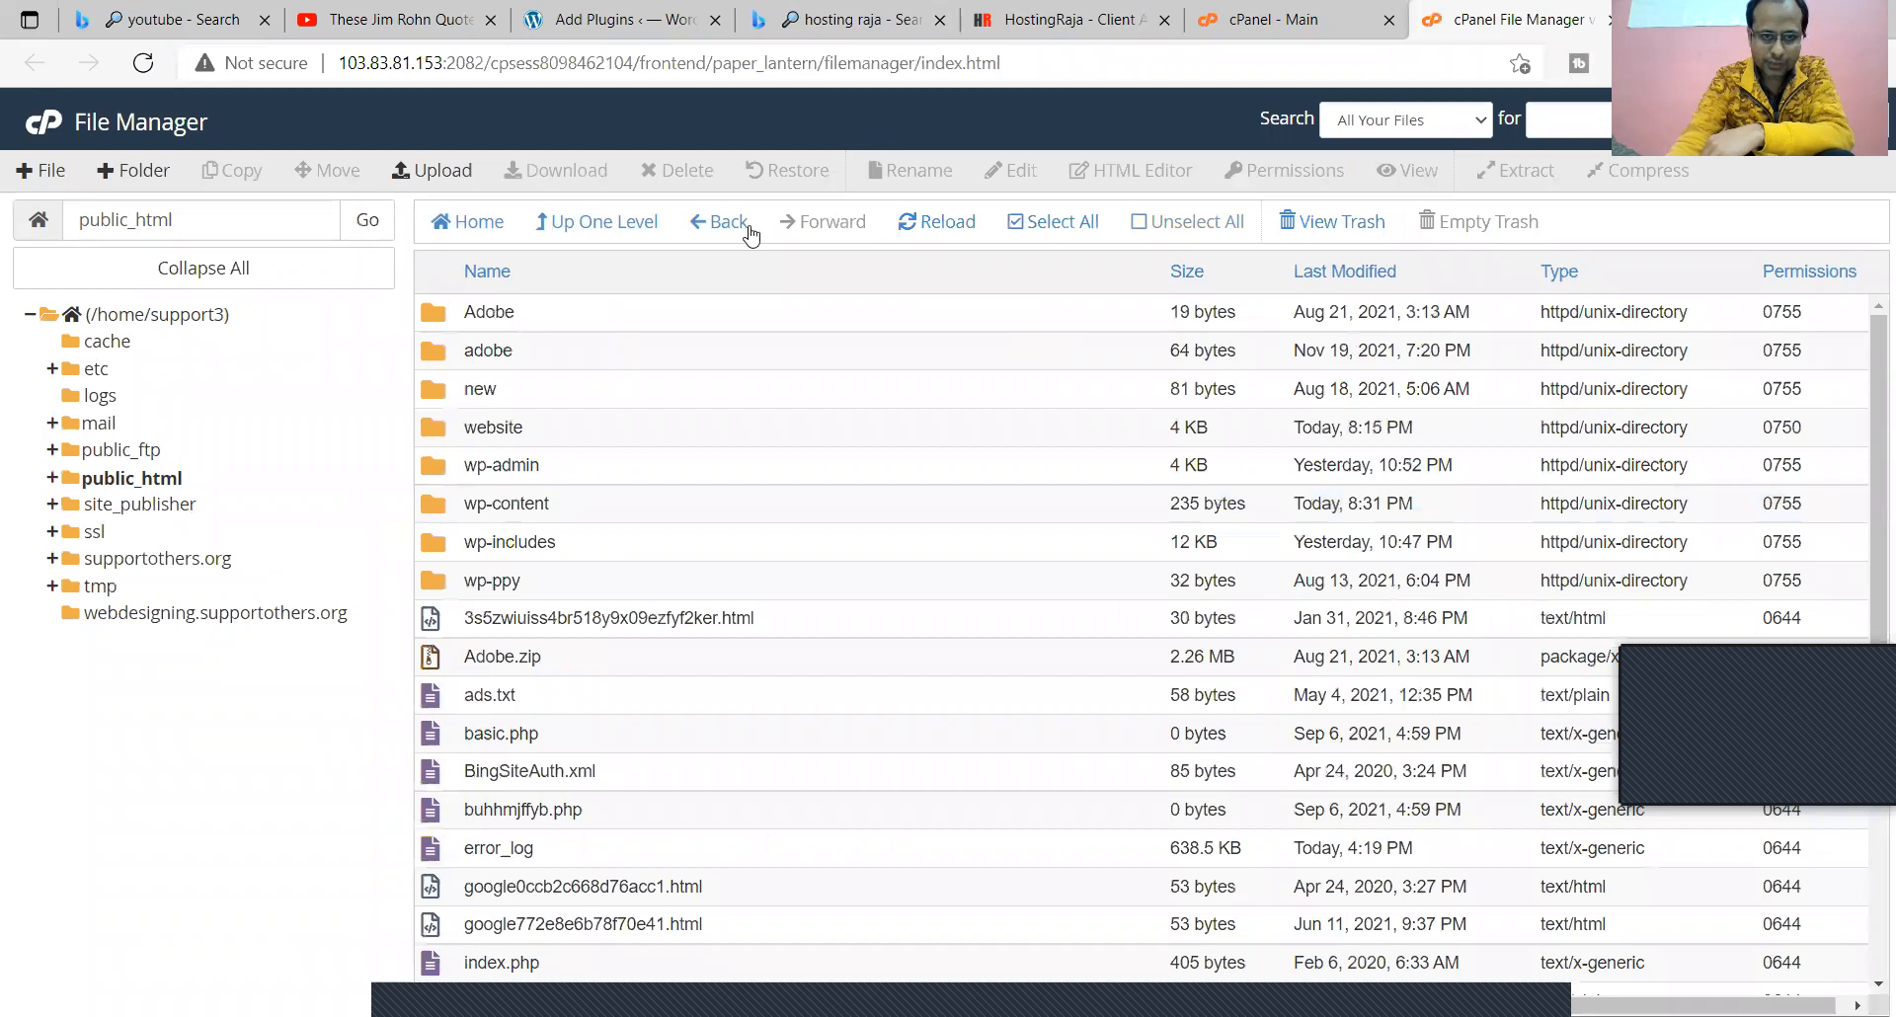
pyautogui.click(472, 225)
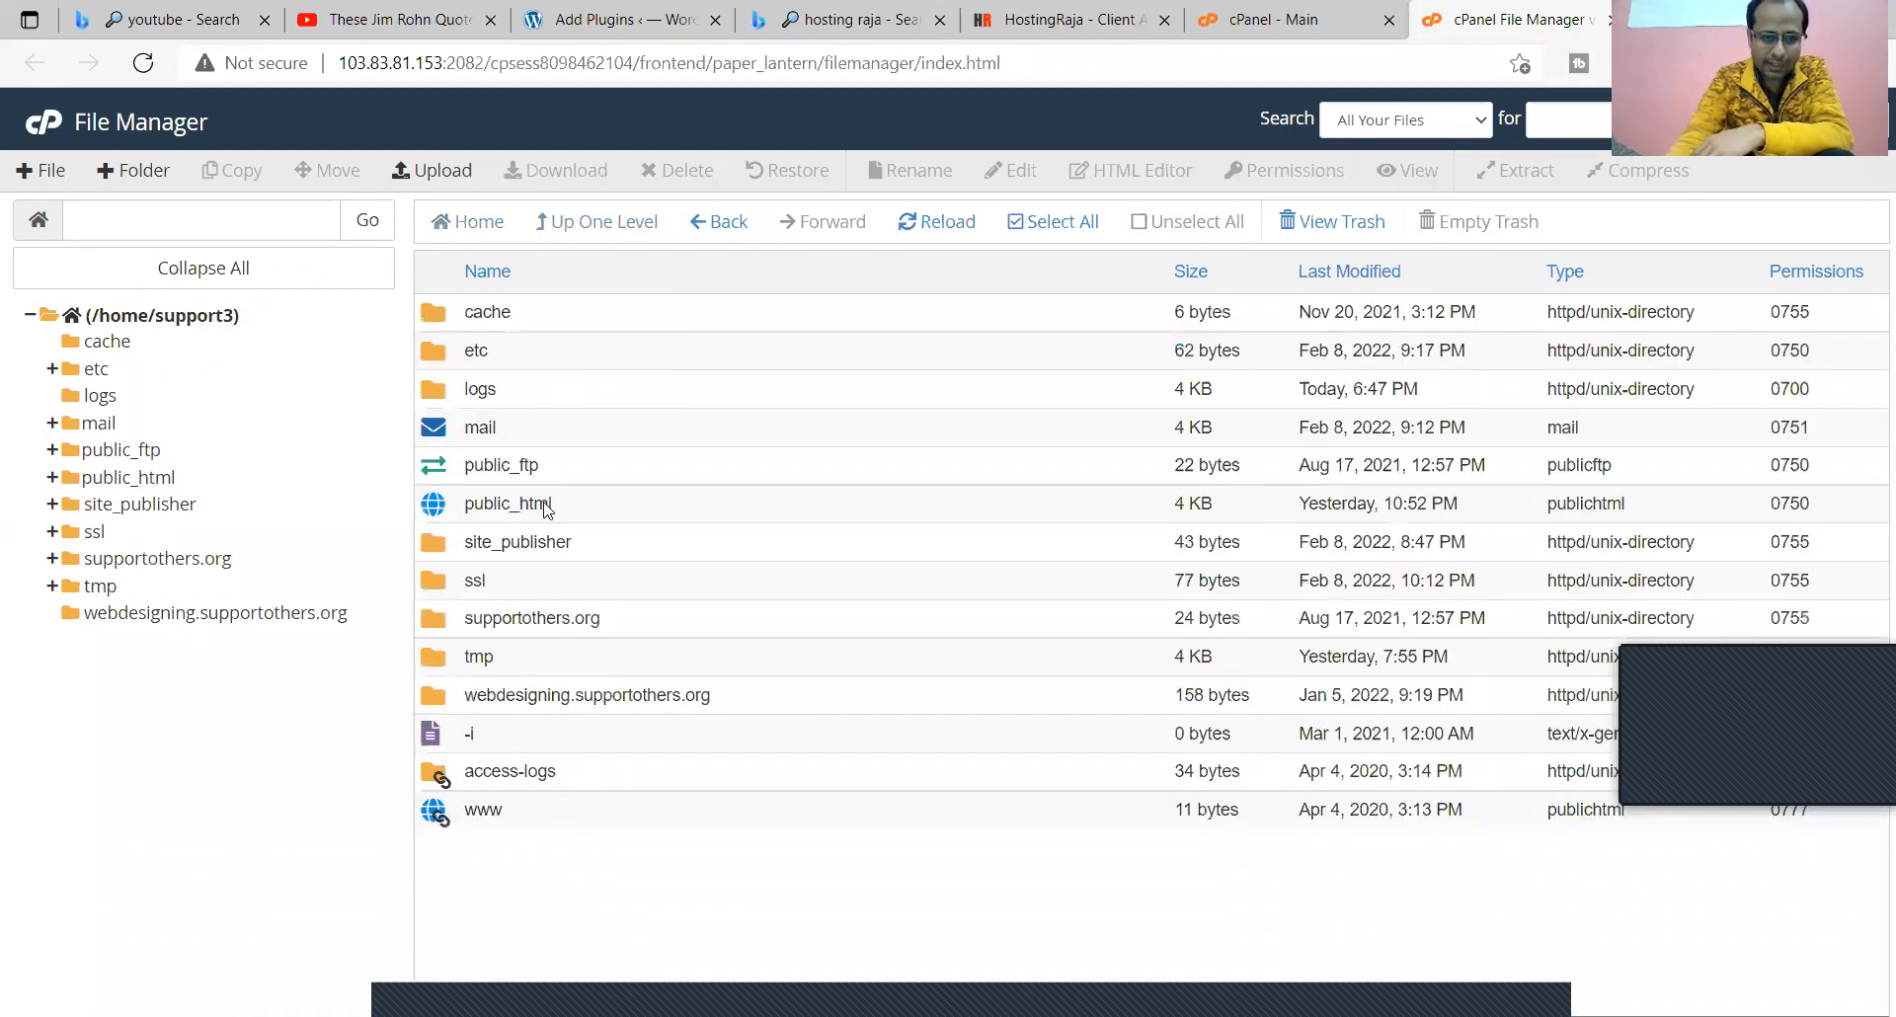
pyautogui.click(546, 505)
pyautogui.doubleClick(431, 504)
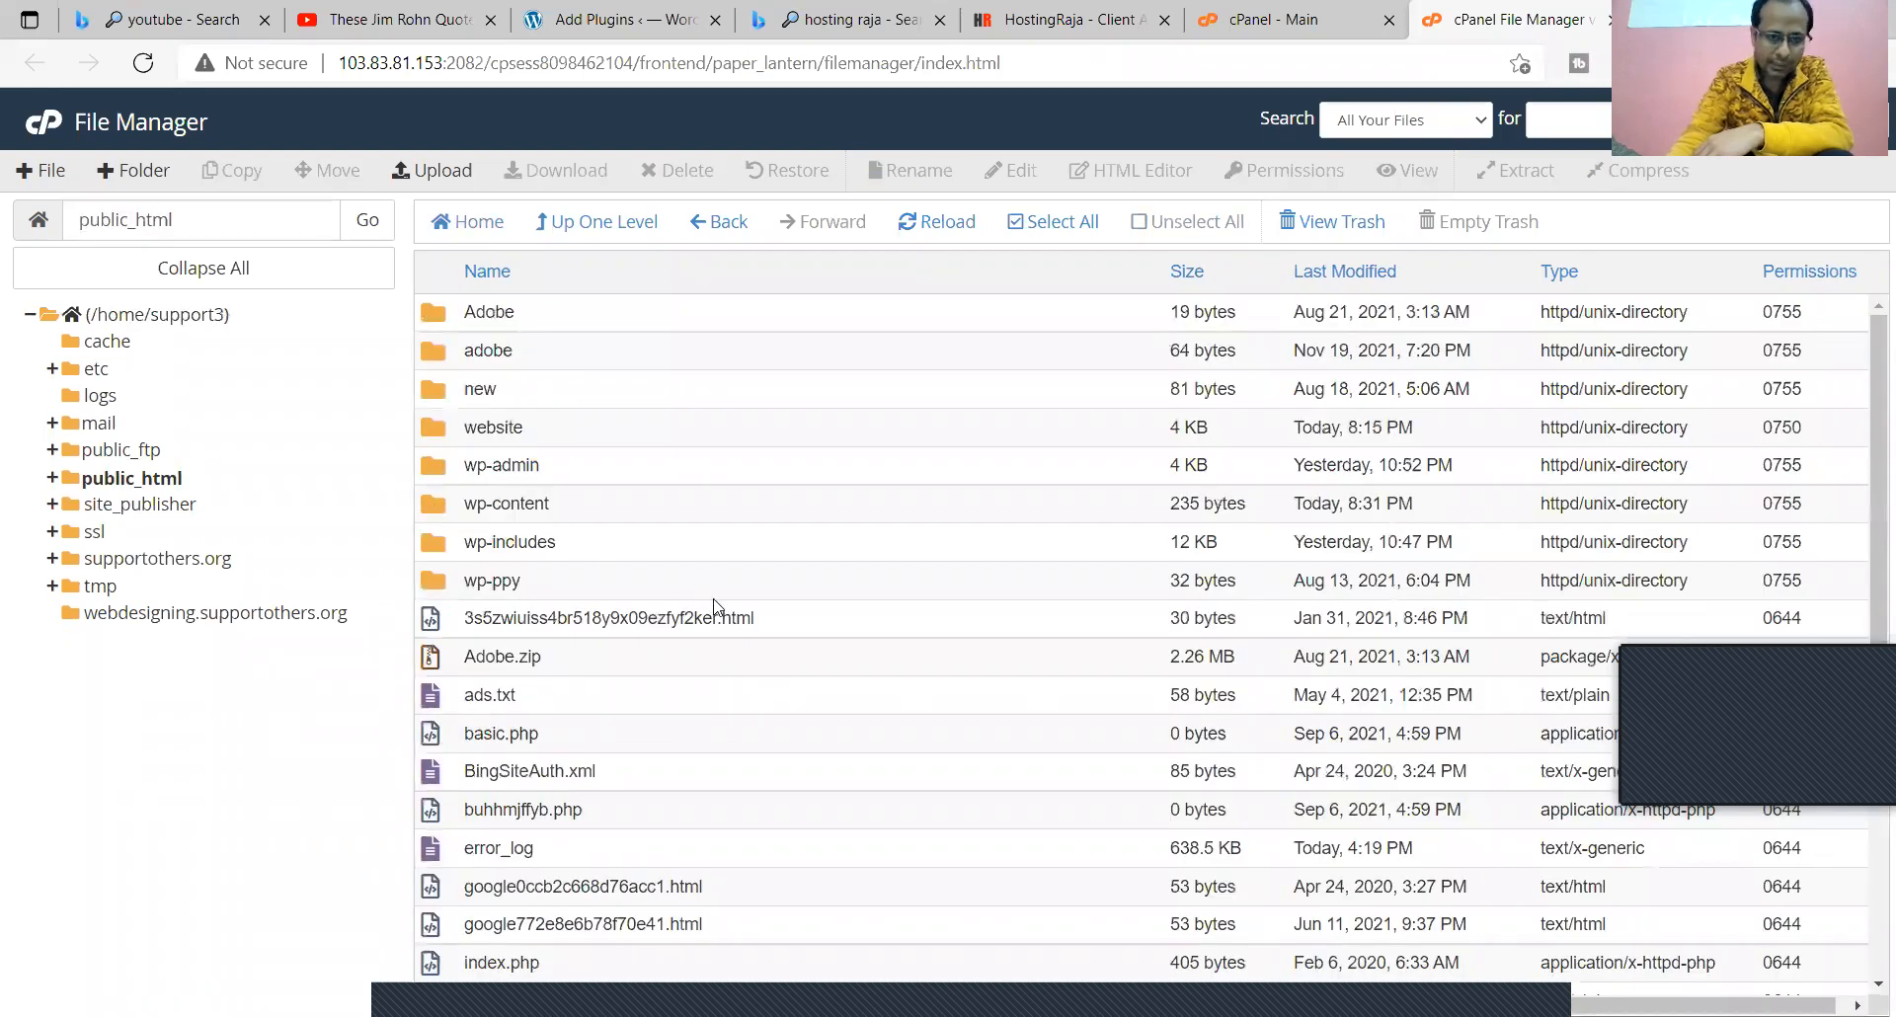
pyautogui.click(494, 429)
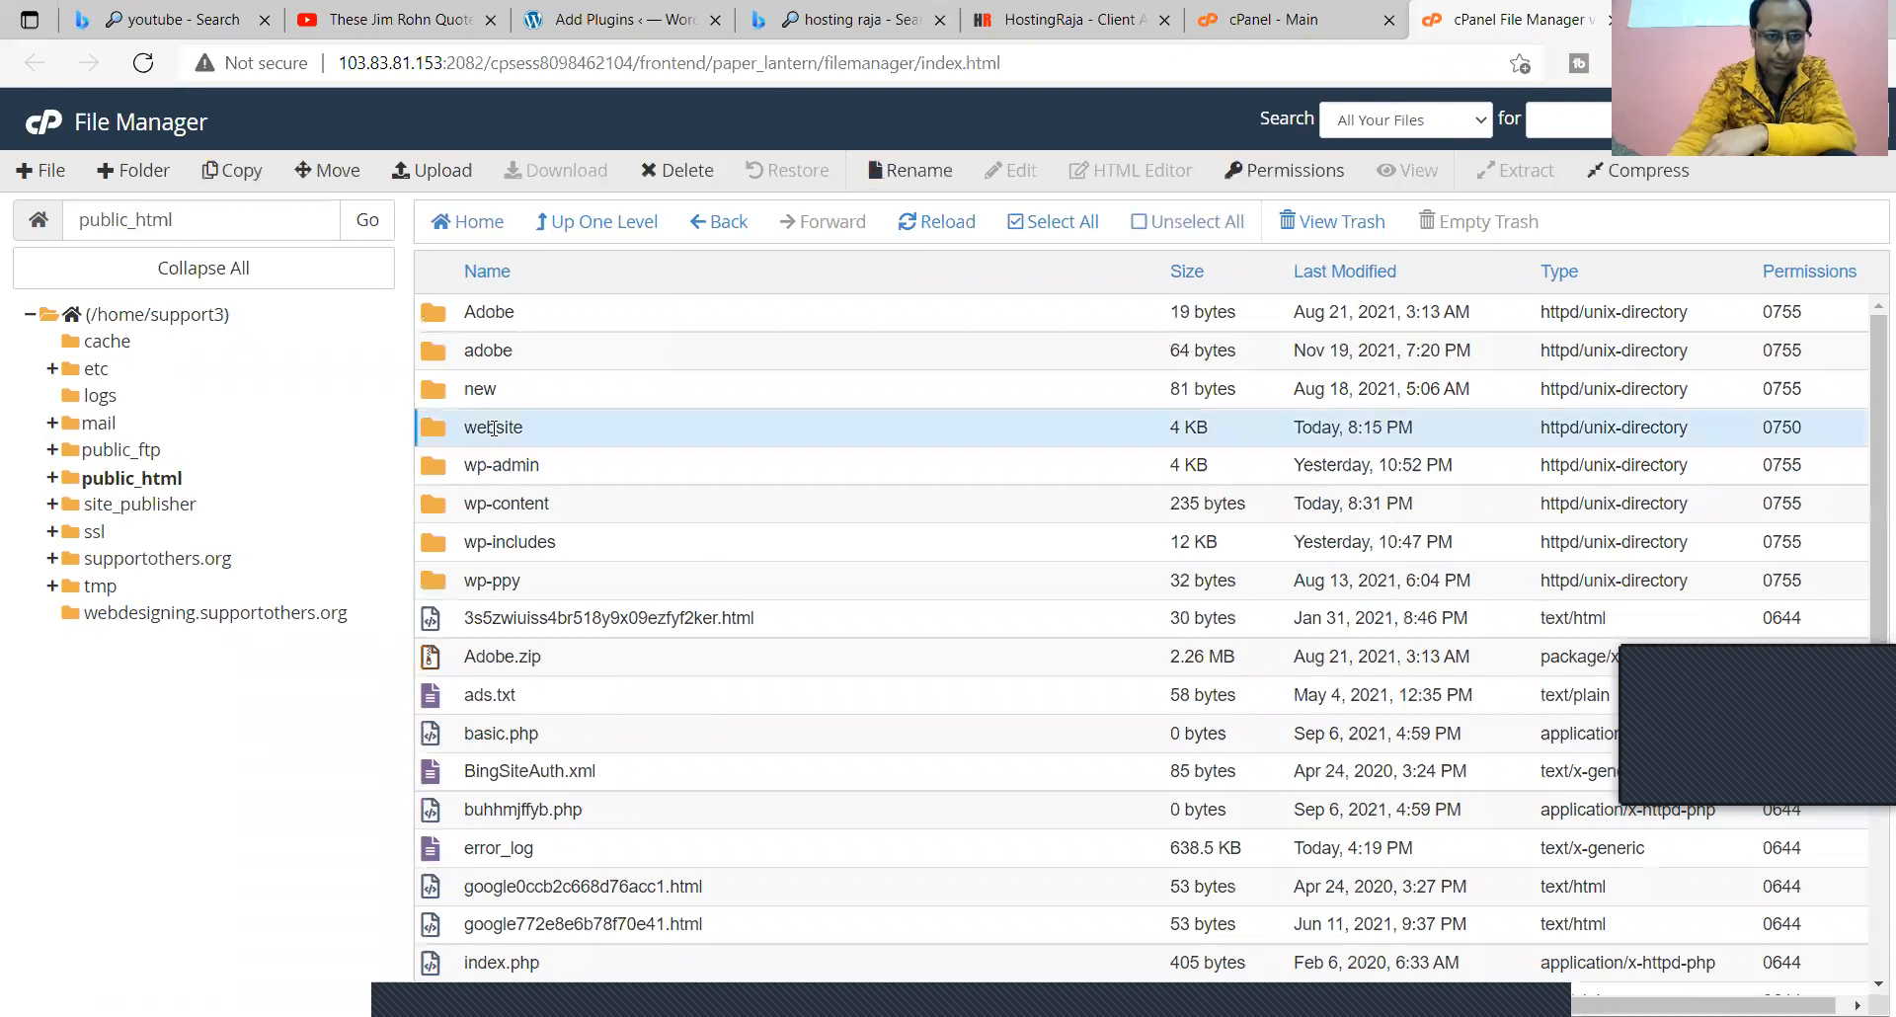
pyautogui.doubleClick(427, 428)
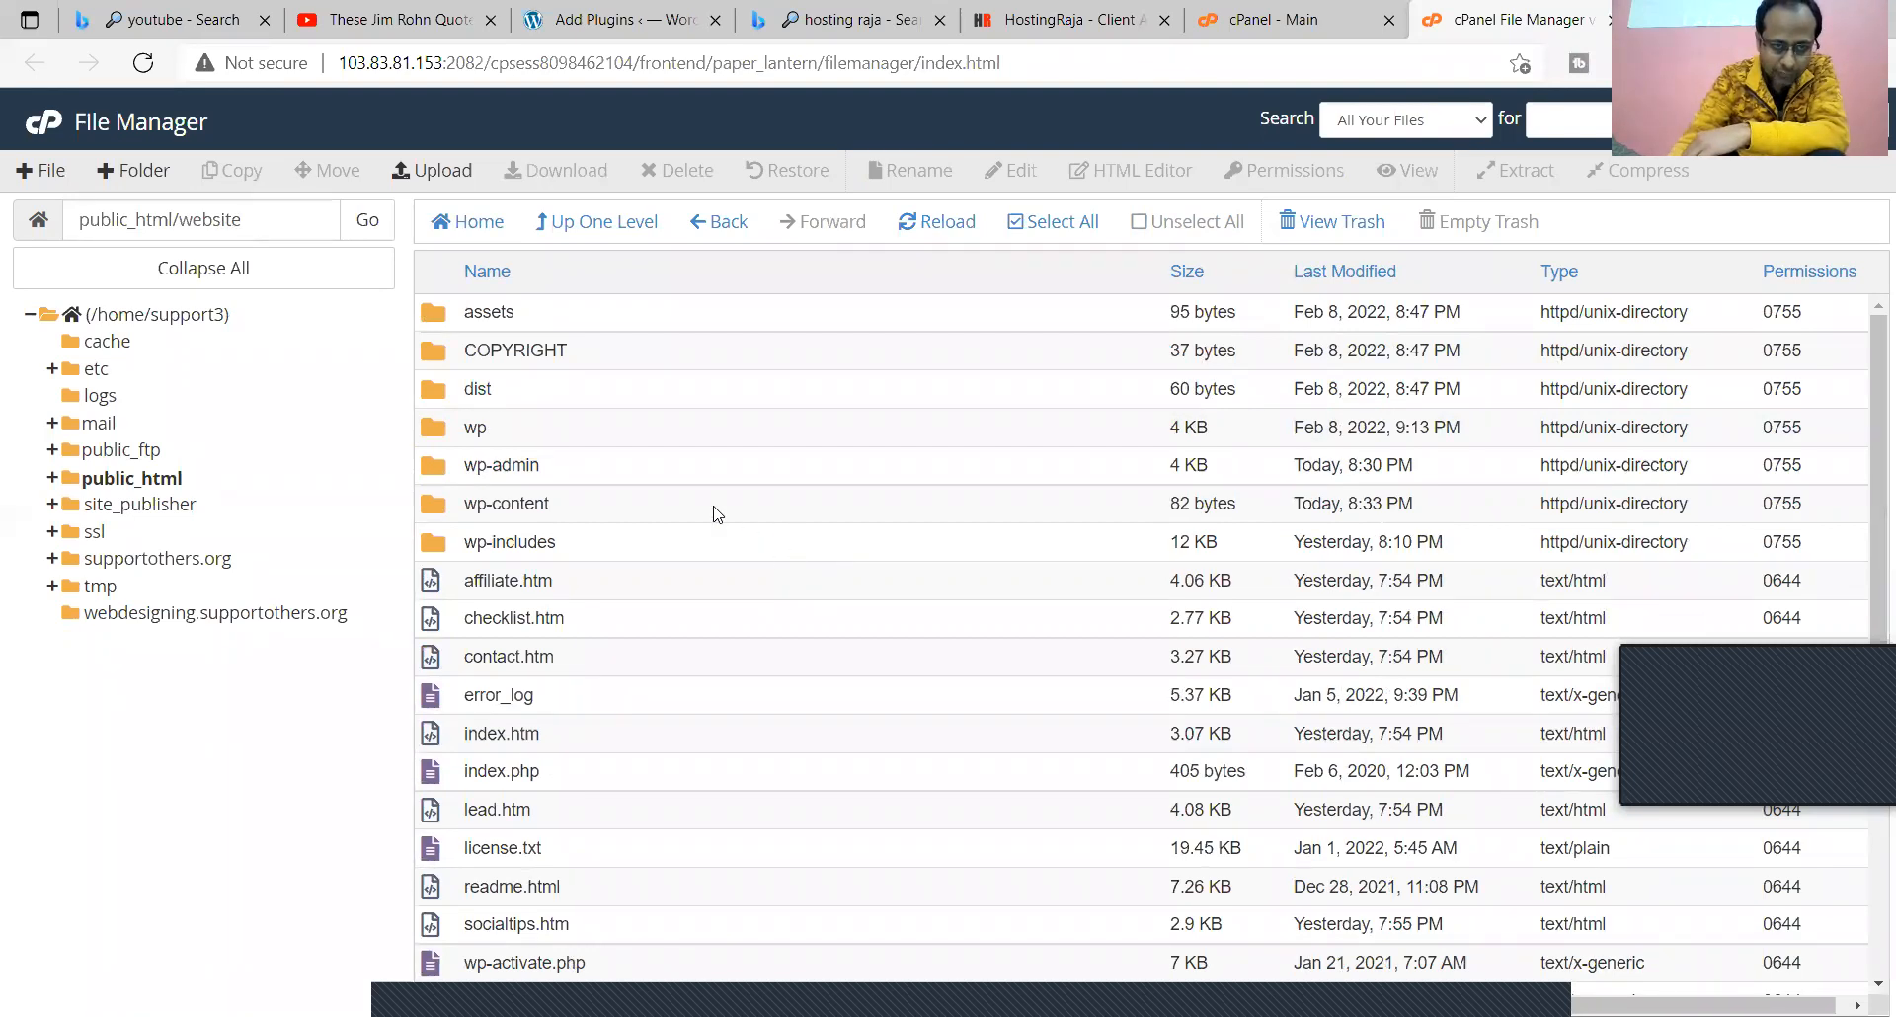
# - Look through the wp-includes folder, then go up a level and open wp-content
pyautogui.scroll(-1, 717, 512)
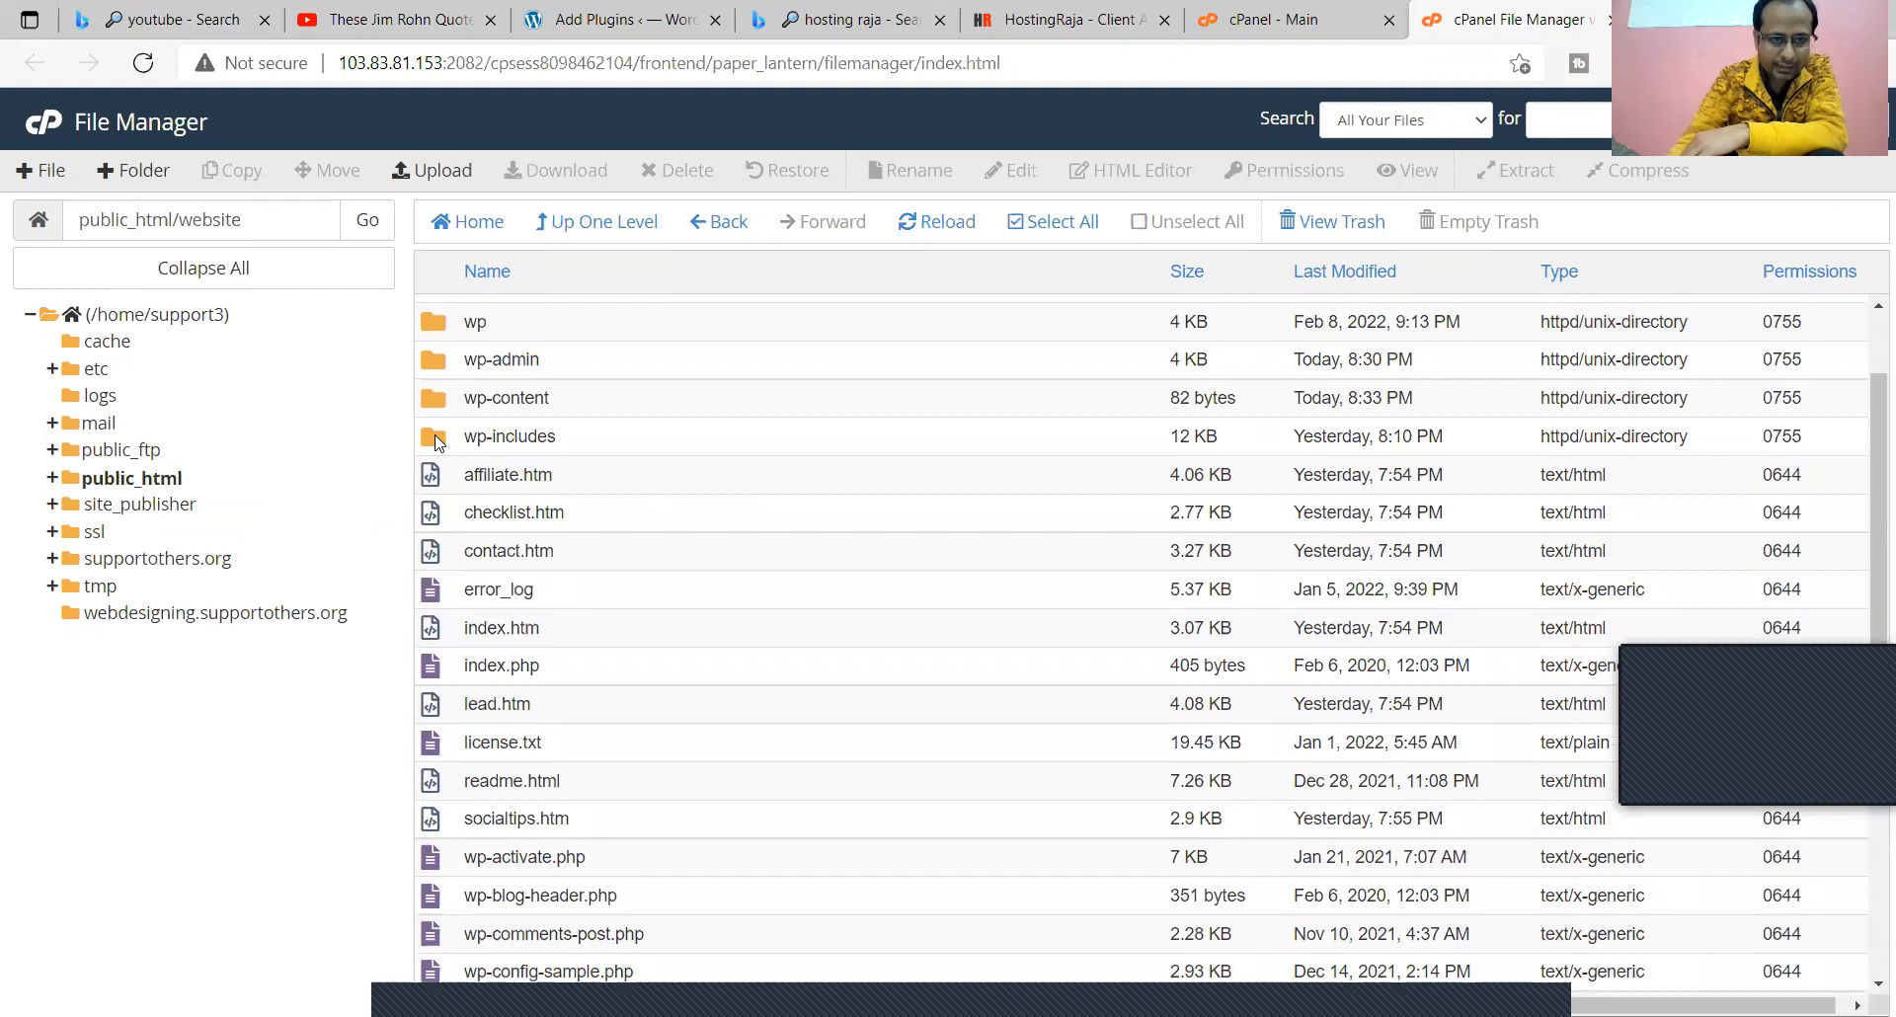
pyautogui.click(567, 436)
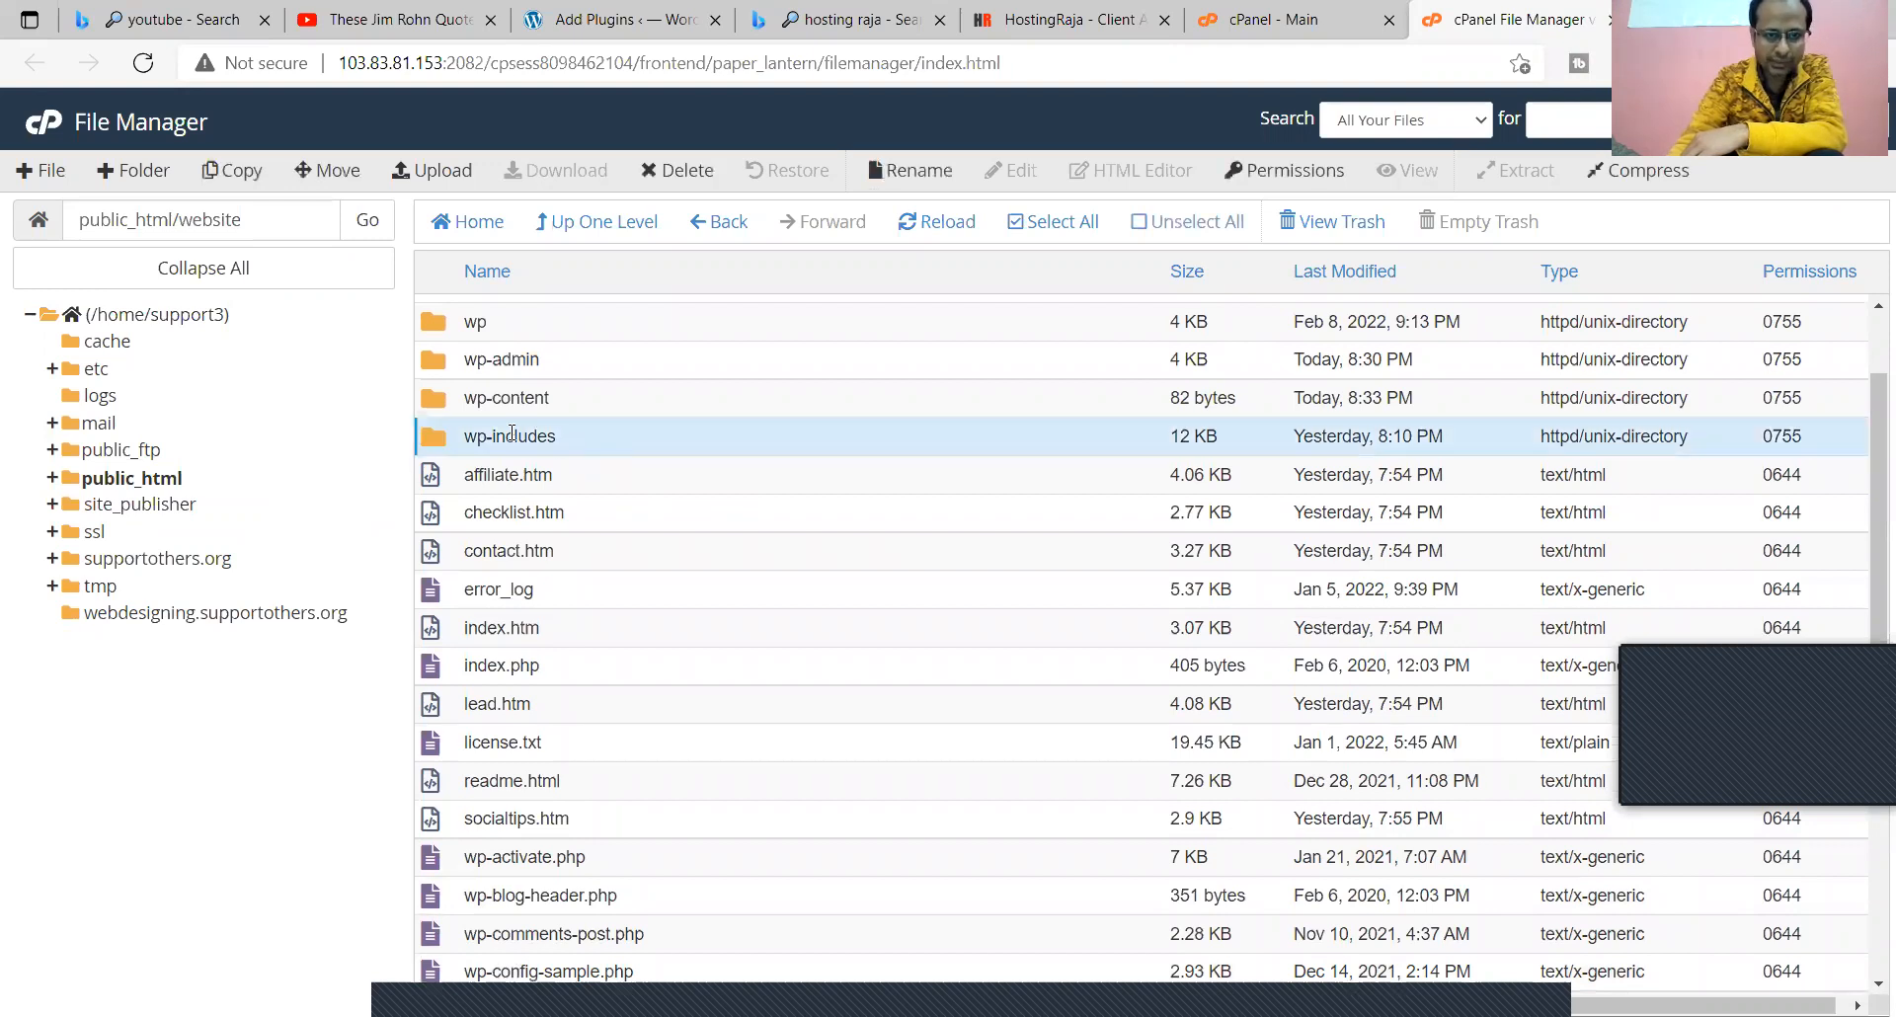
pyautogui.moveTo(541, 432); pyautogui.dragTo(452, 450)
pyautogui.doubleClick(443, 448)
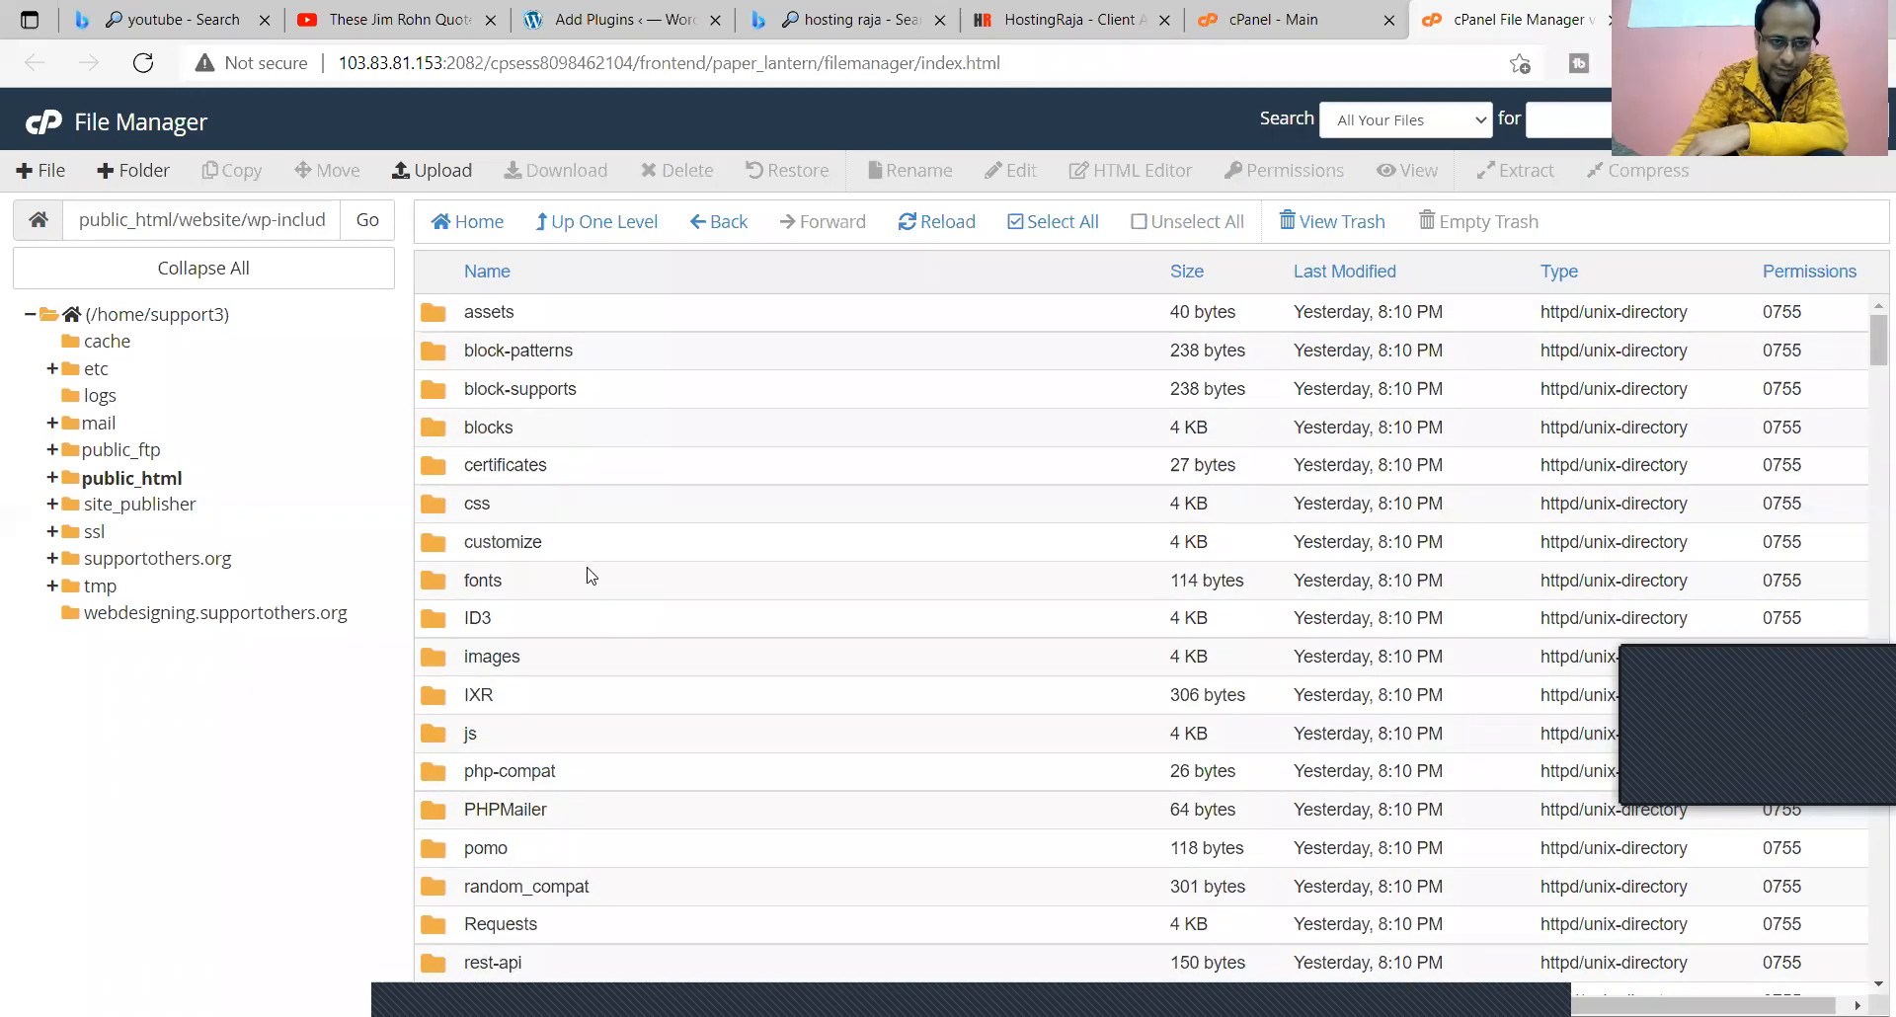
pyautogui.scroll(-5, 592, 583)
pyautogui.scroll(-7, 597, 583)
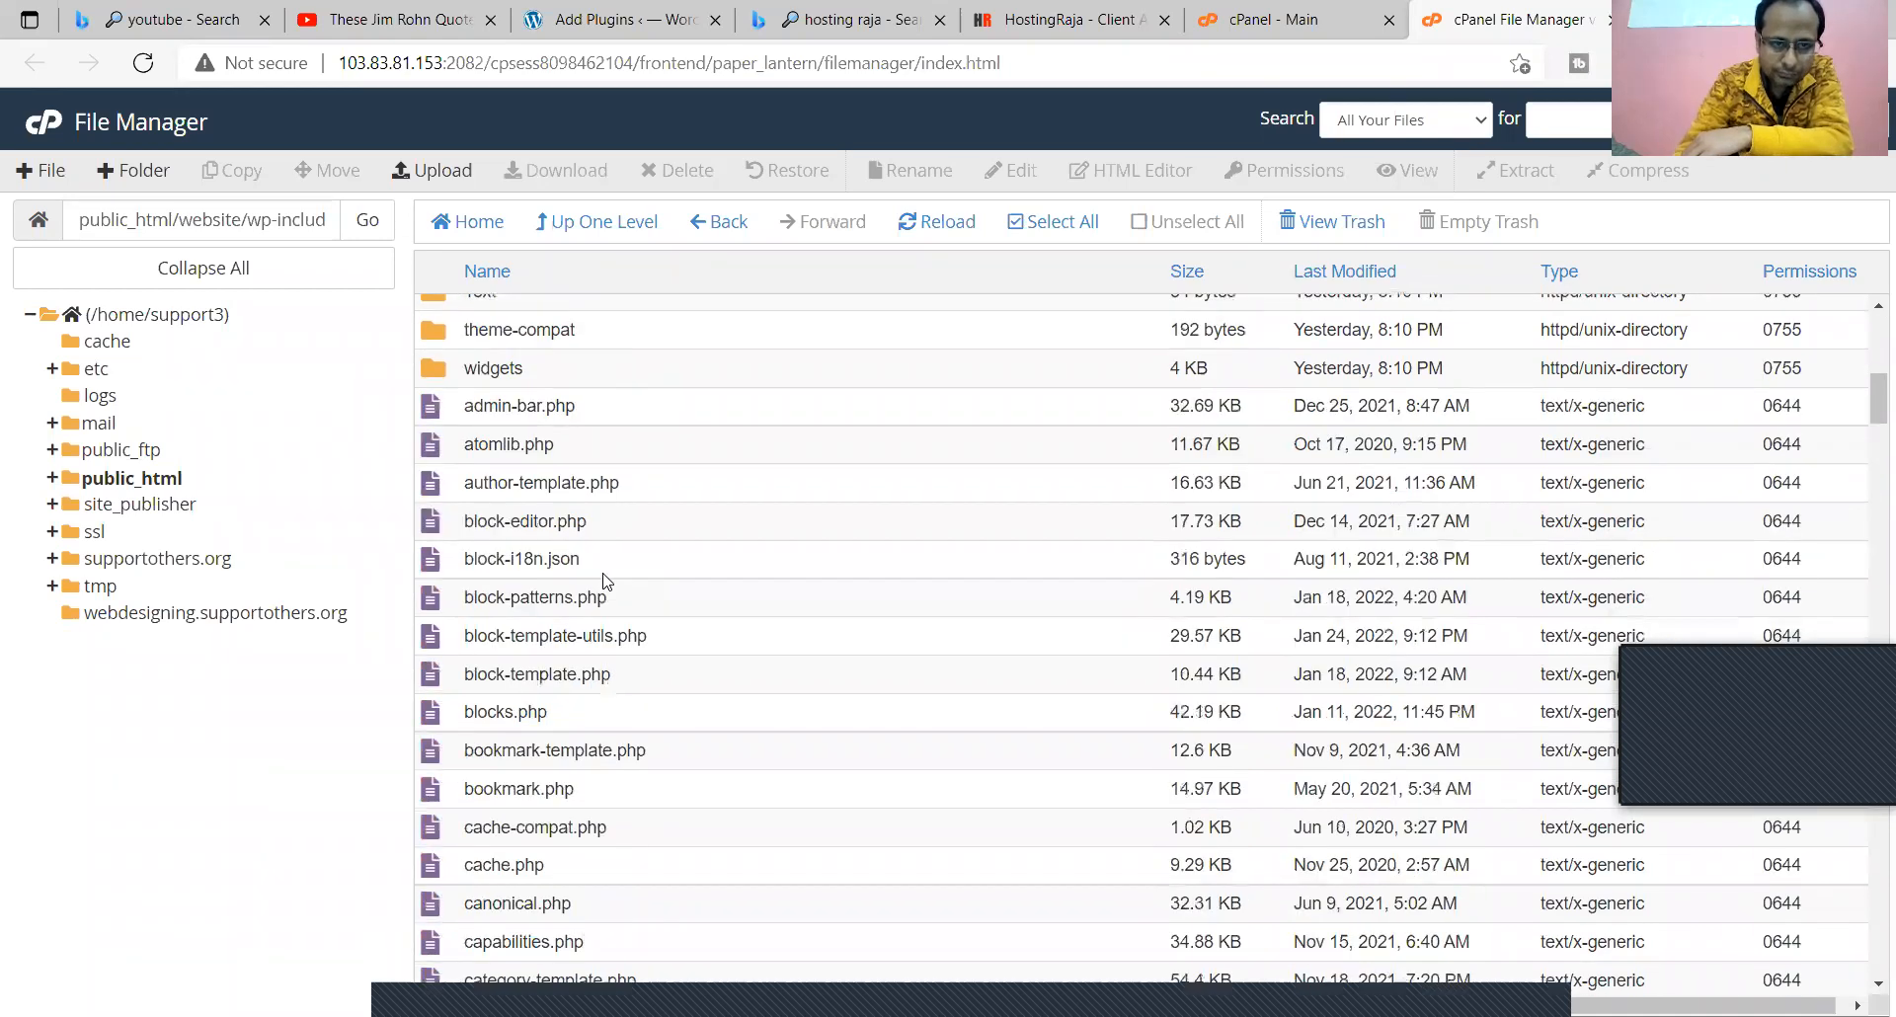
pyautogui.scroll(12, 605, 581)
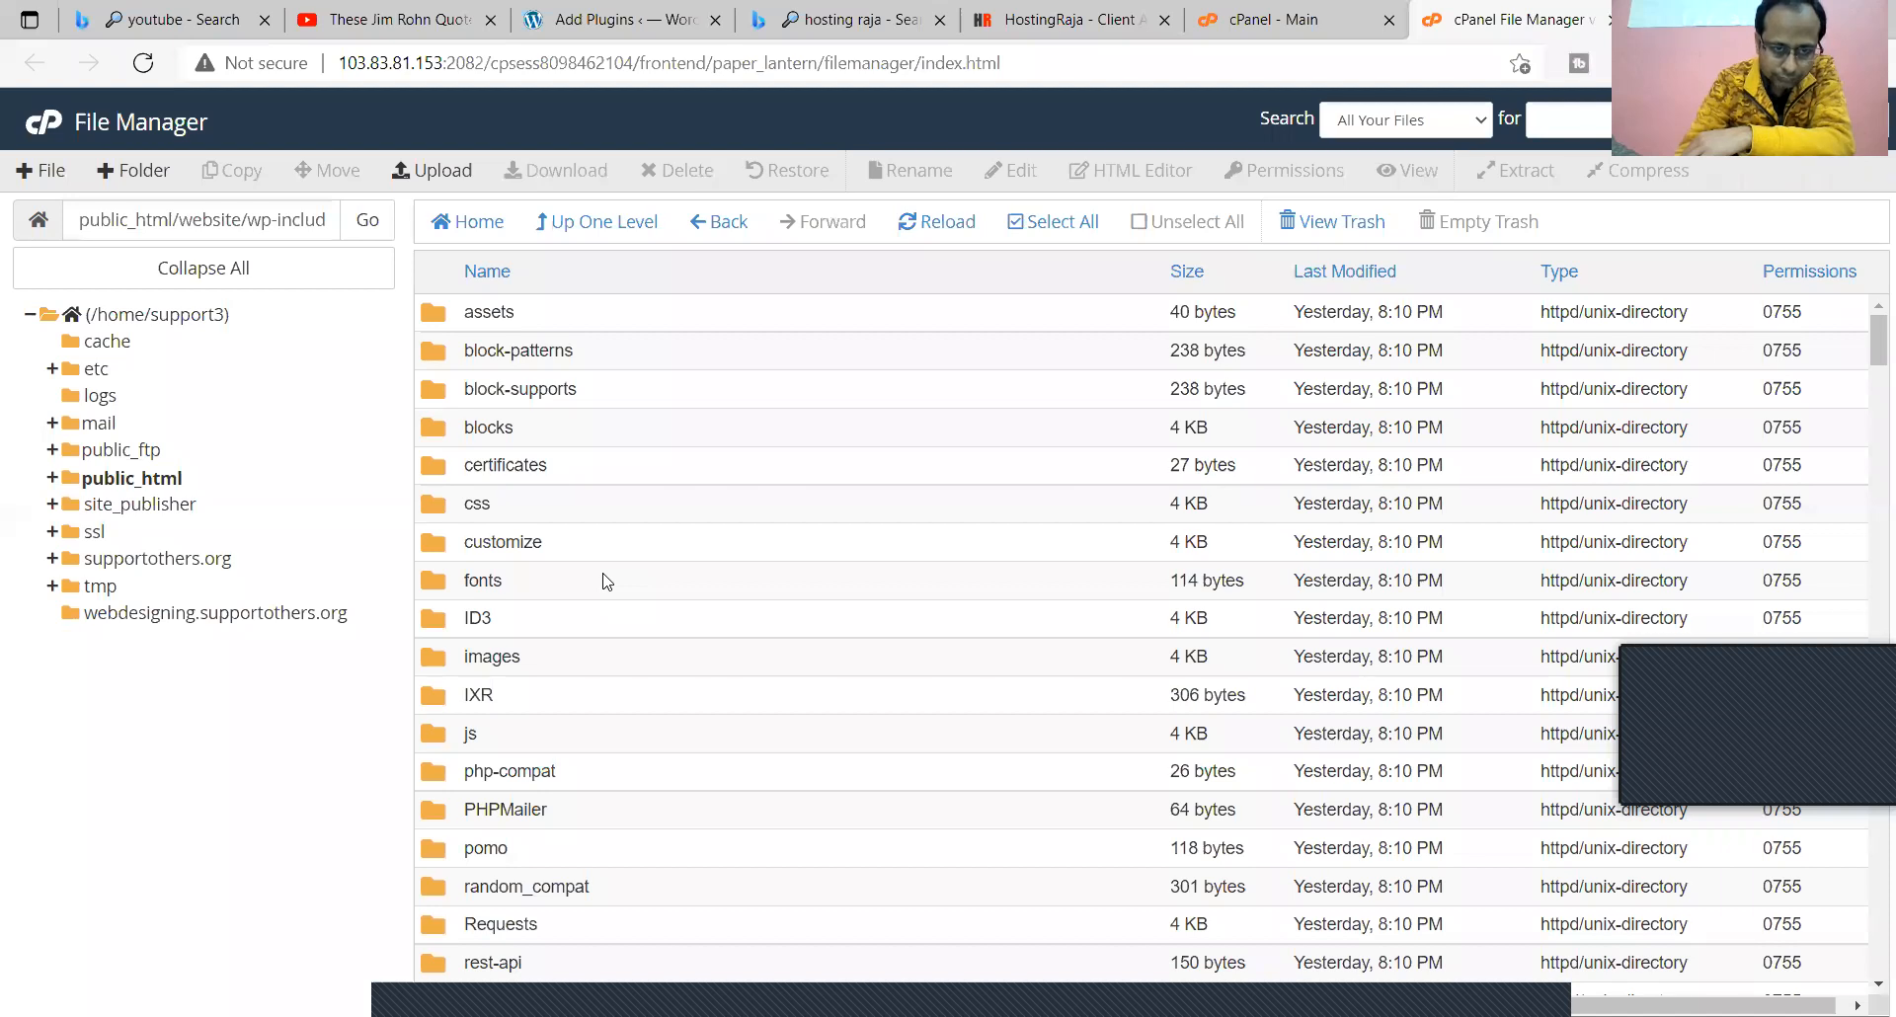
pyautogui.scroll(-3, 607, 581)
pyautogui.scroll(-1, 606, 580)
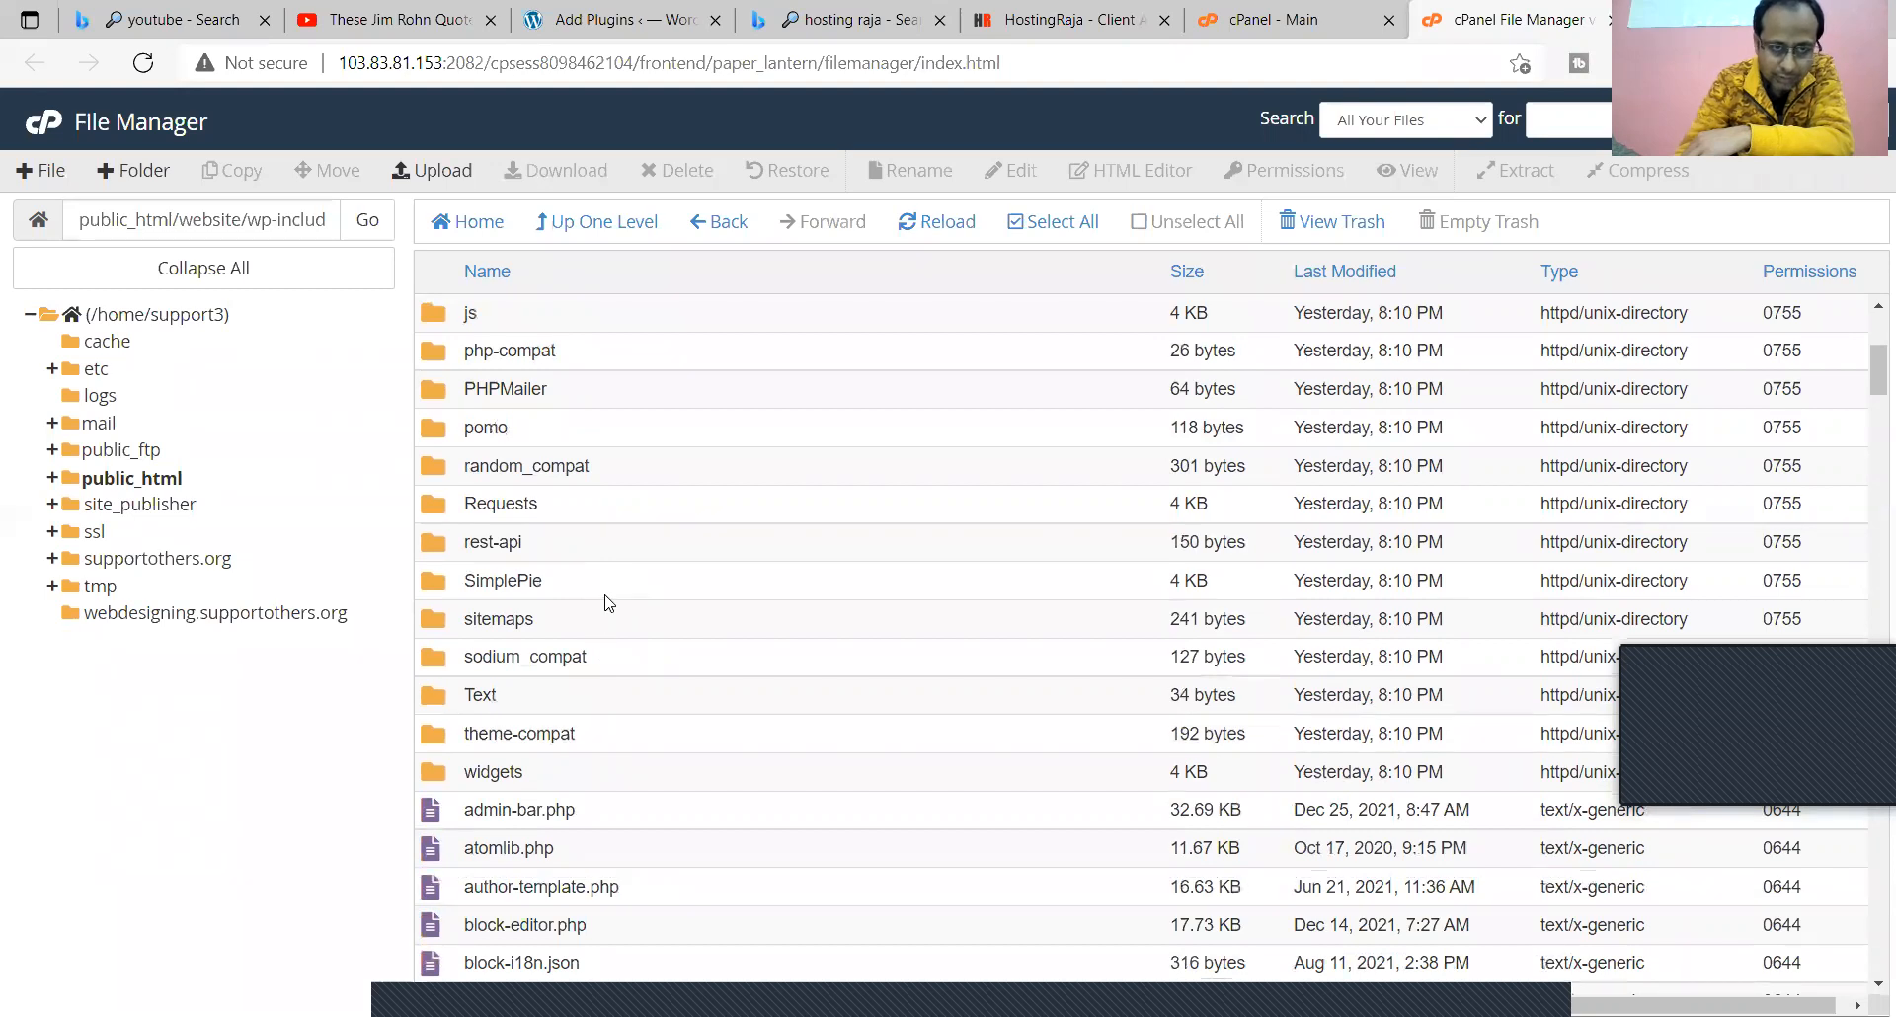
pyautogui.scroll(3, 609, 602)
pyautogui.scroll(1, 607, 601)
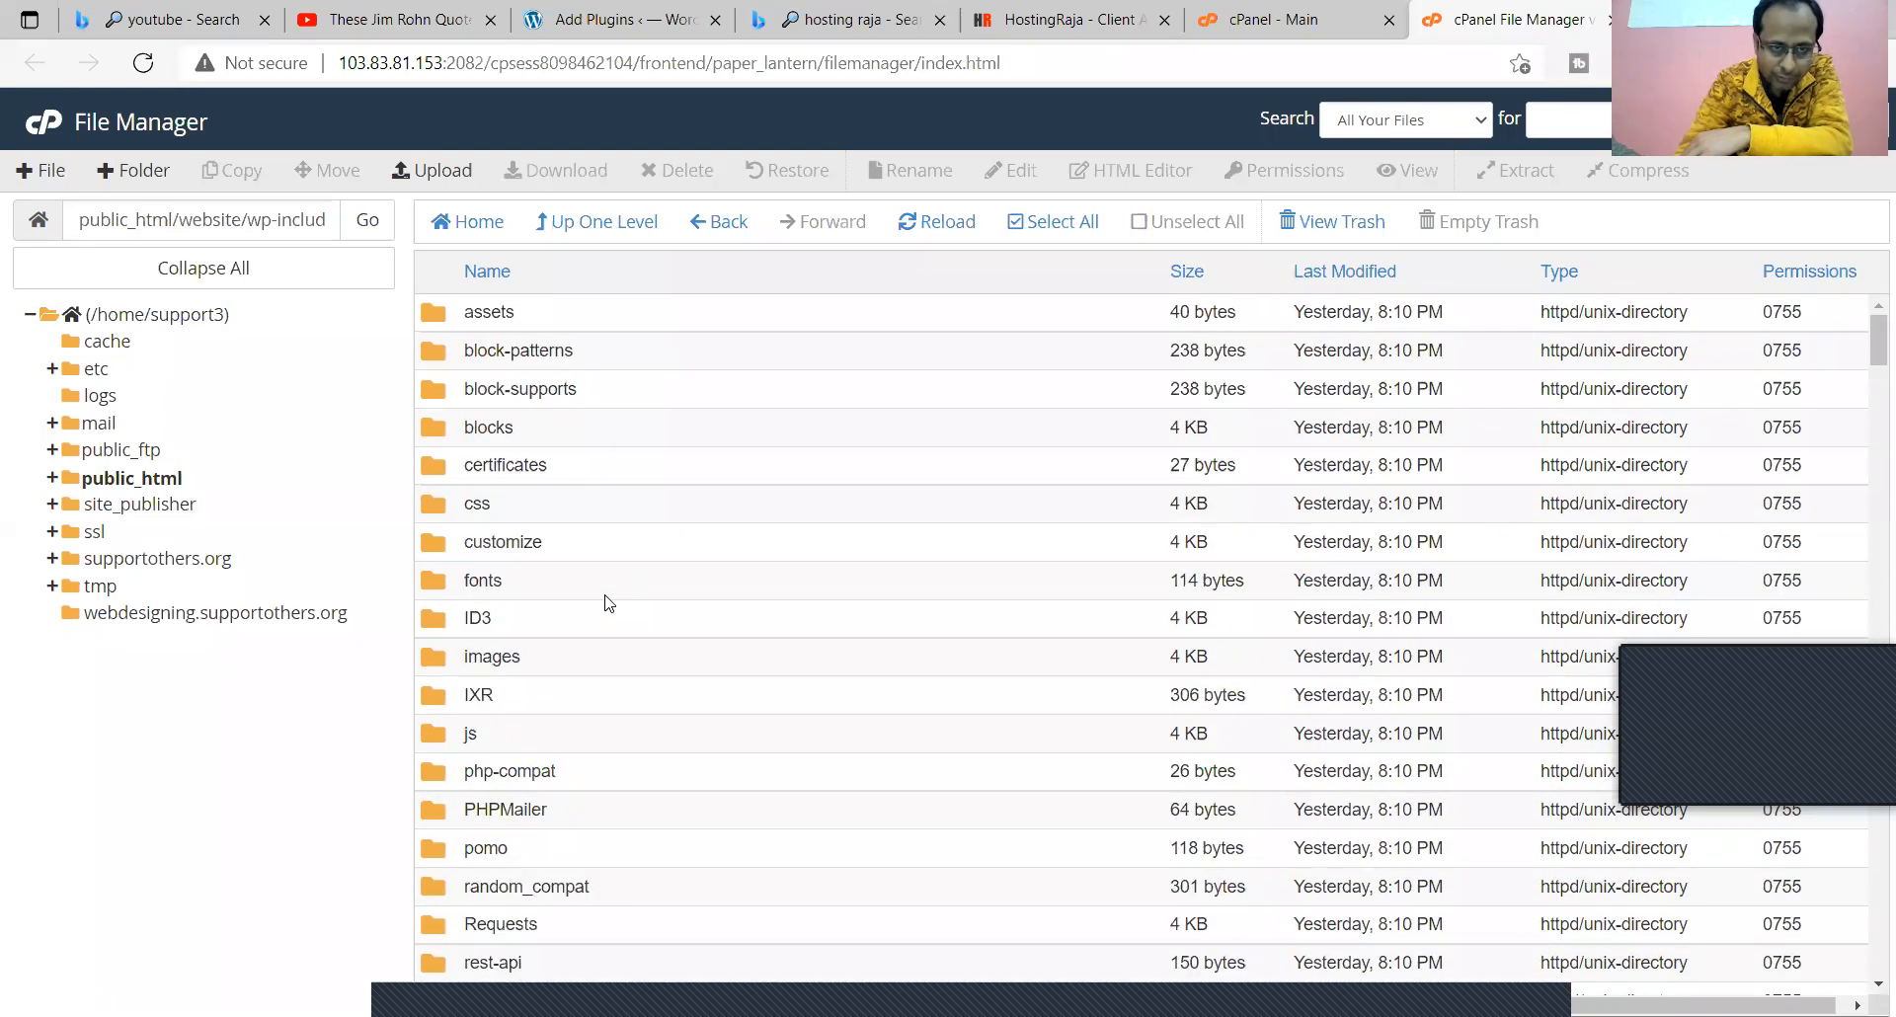
pyautogui.scroll(-3, 605, 550)
pyautogui.scroll(-2, 568, 533)
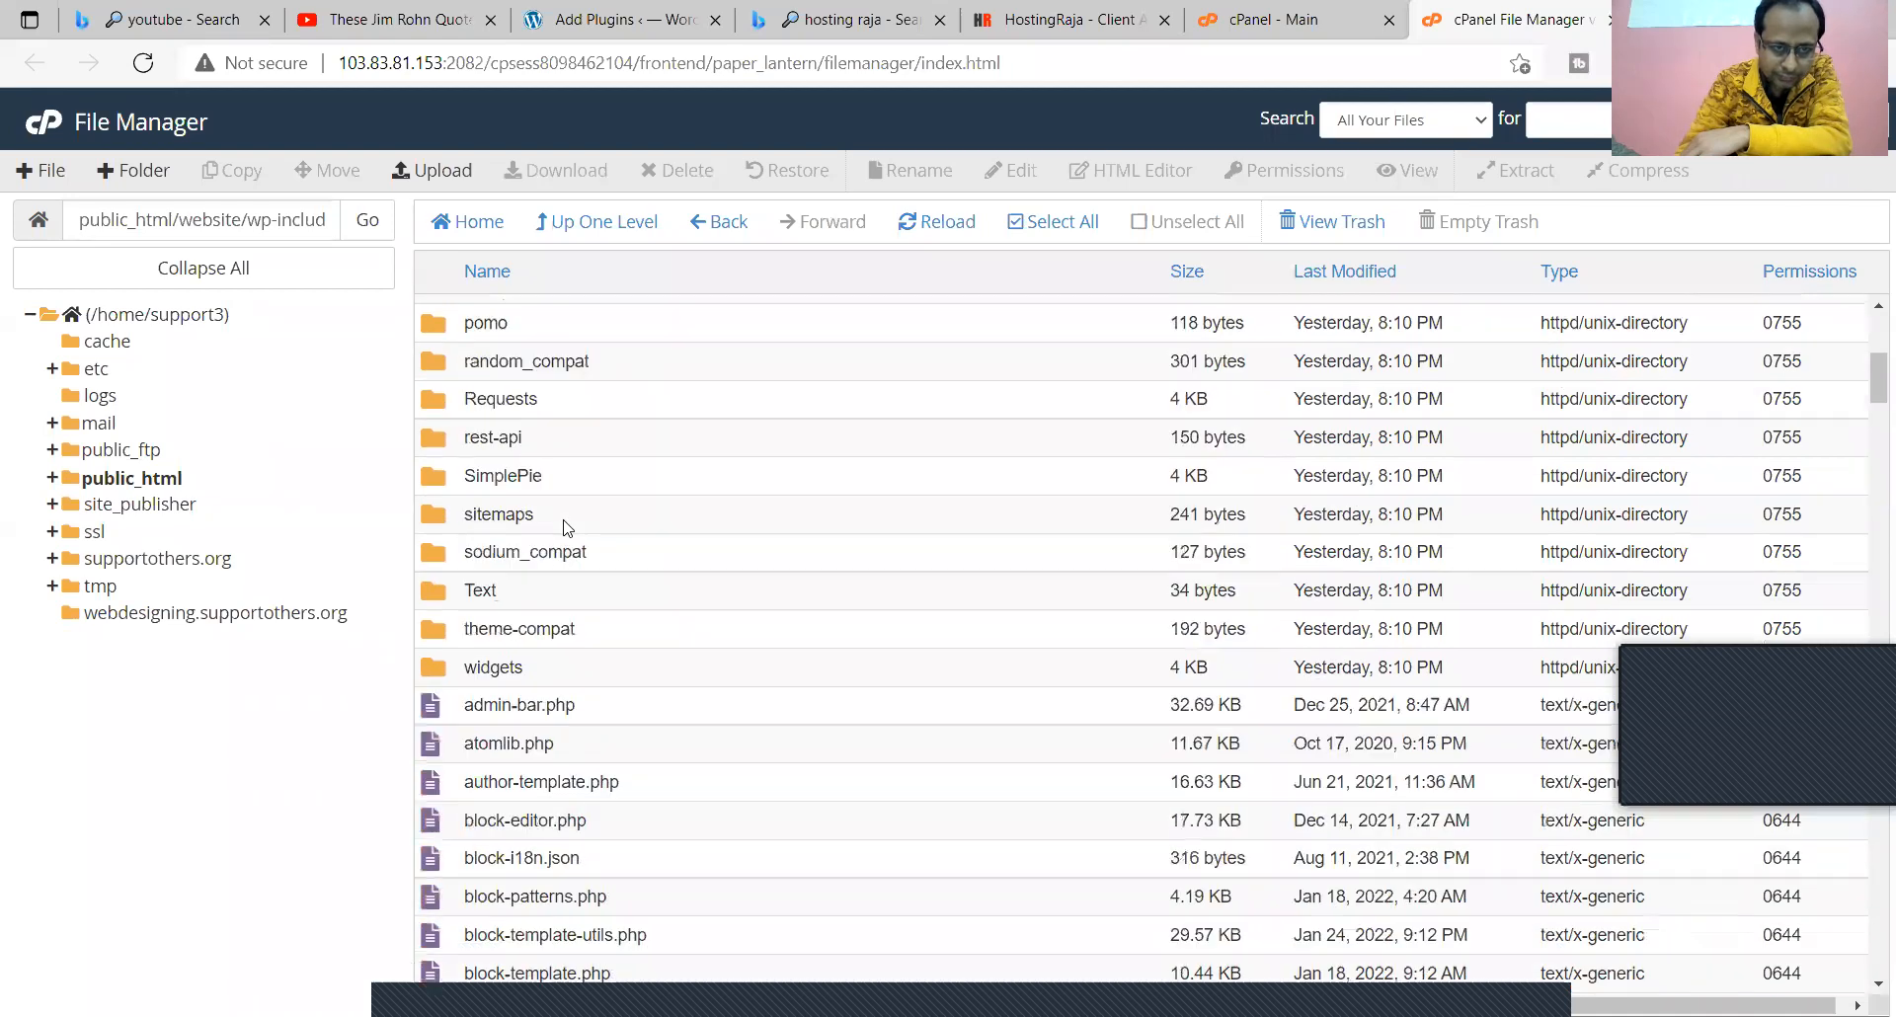
pyautogui.scroll(-1, 533, 435)
pyautogui.scroll(1, 526, 435)
pyautogui.scroll(3, 514, 375)
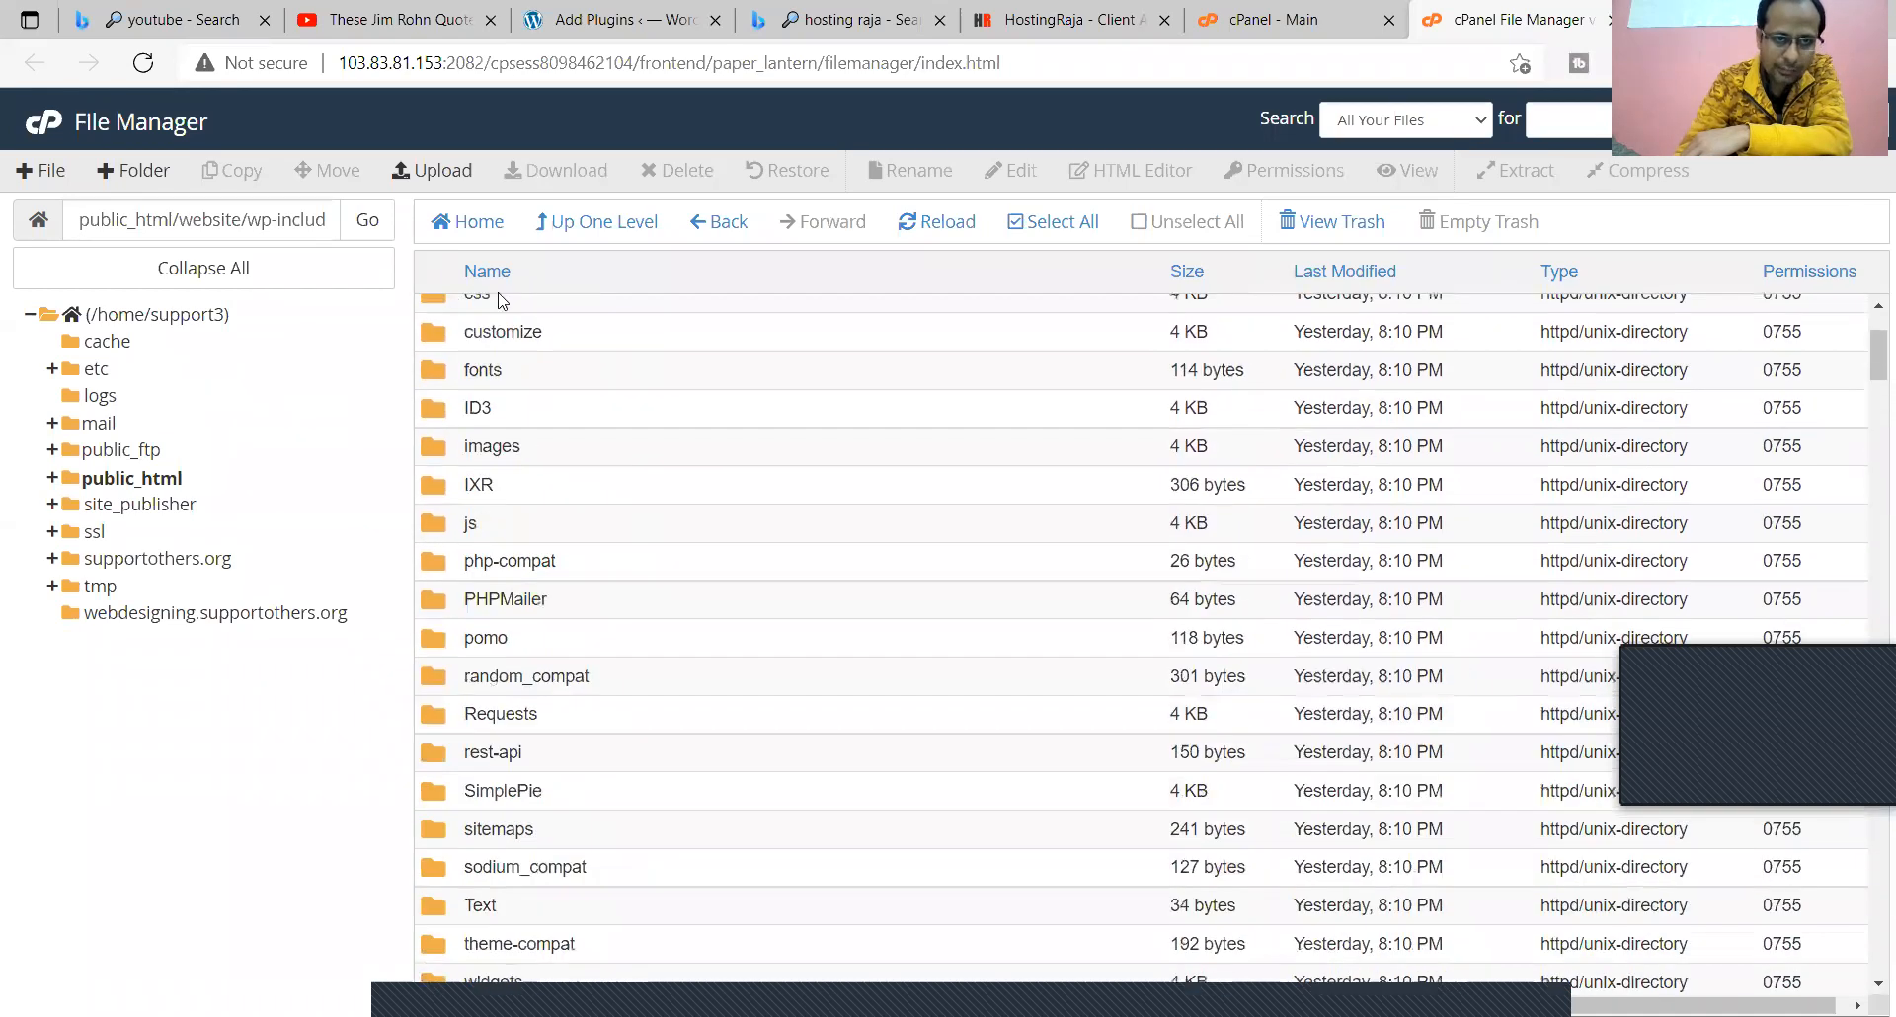
pyautogui.click(620, 219)
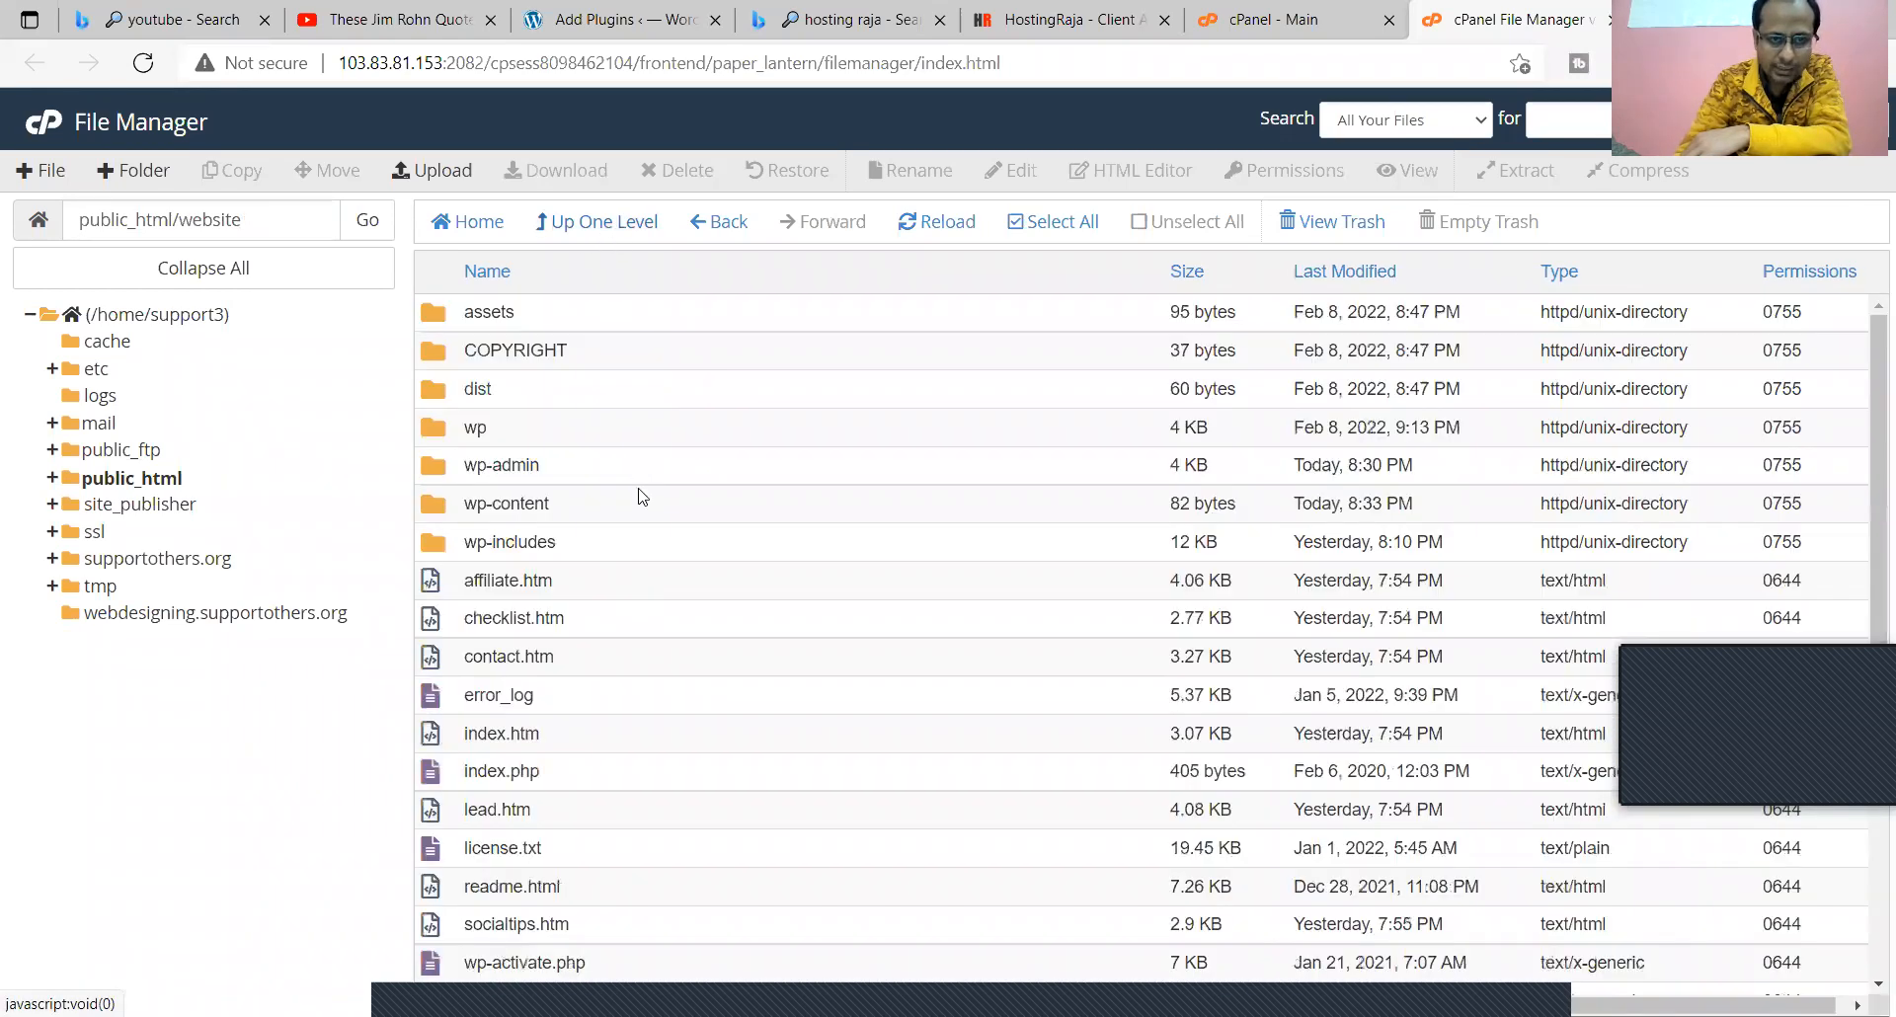
pyautogui.doubleClick(433, 507)
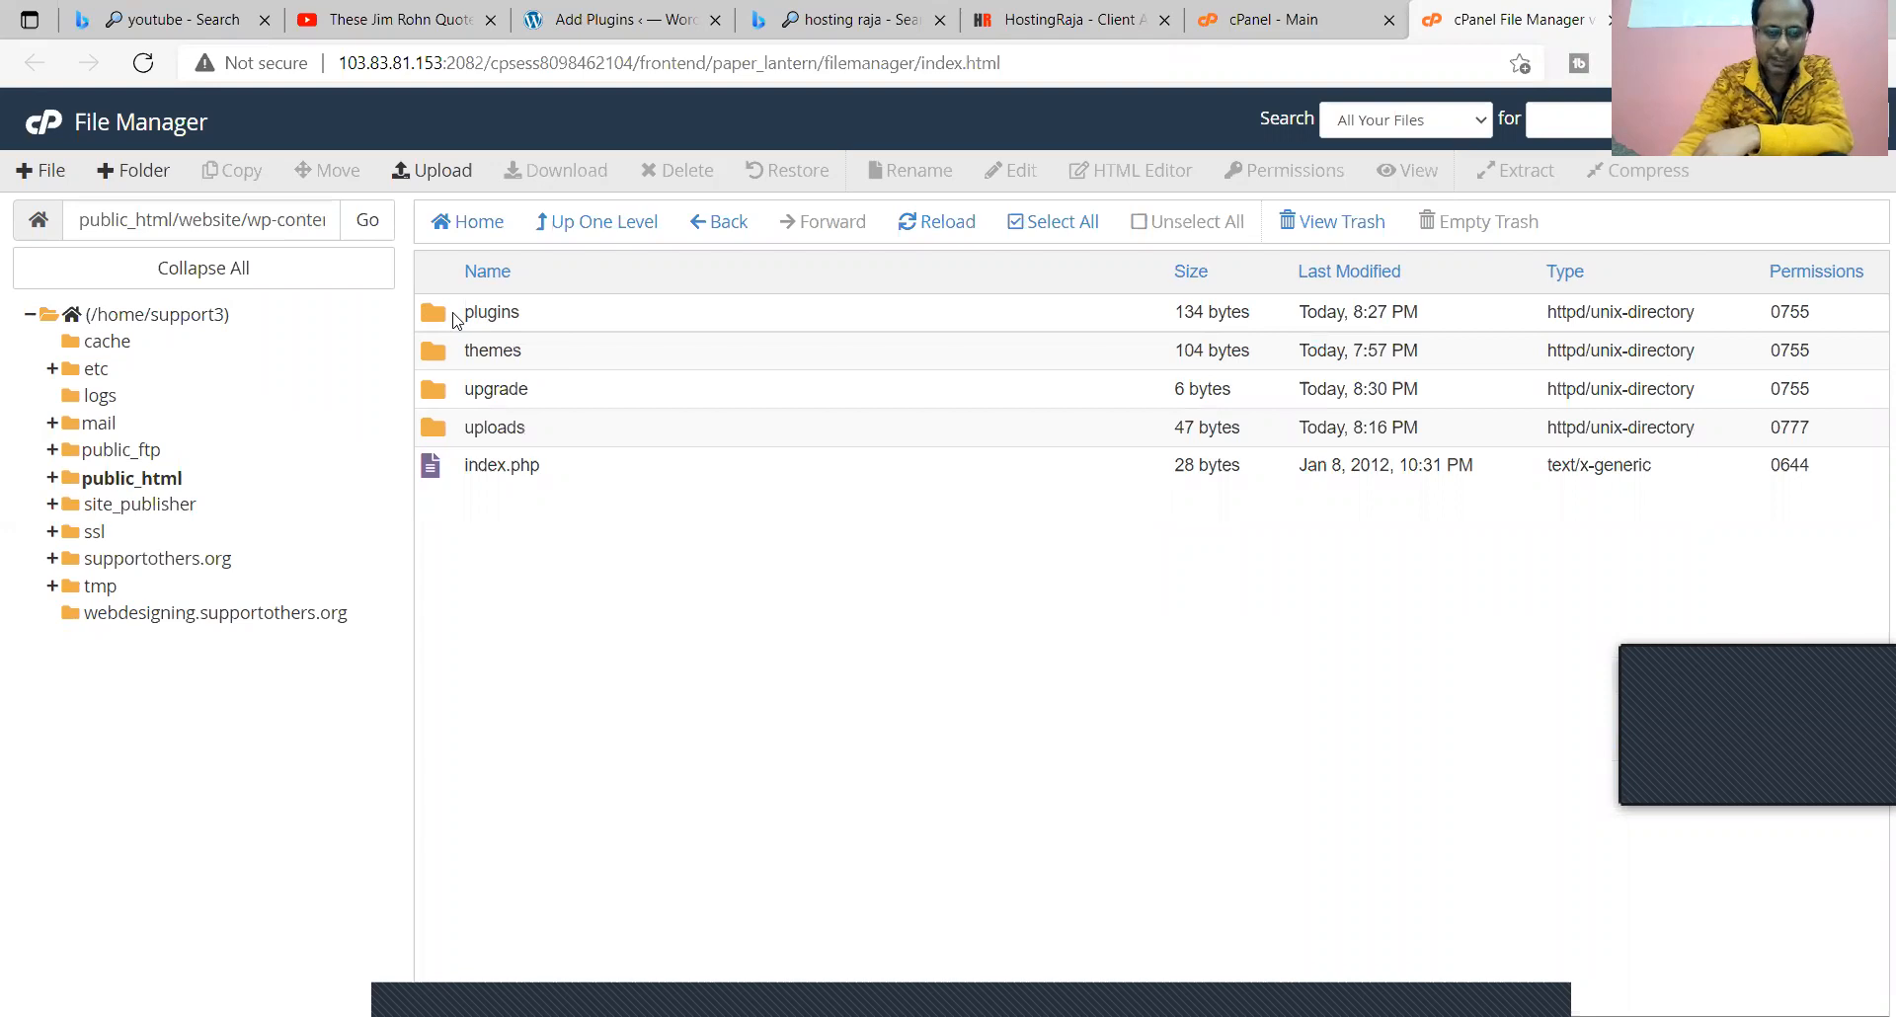
# - Navigate from the home directory through public_html and website into wp-content
pyautogui.click(486, 231)
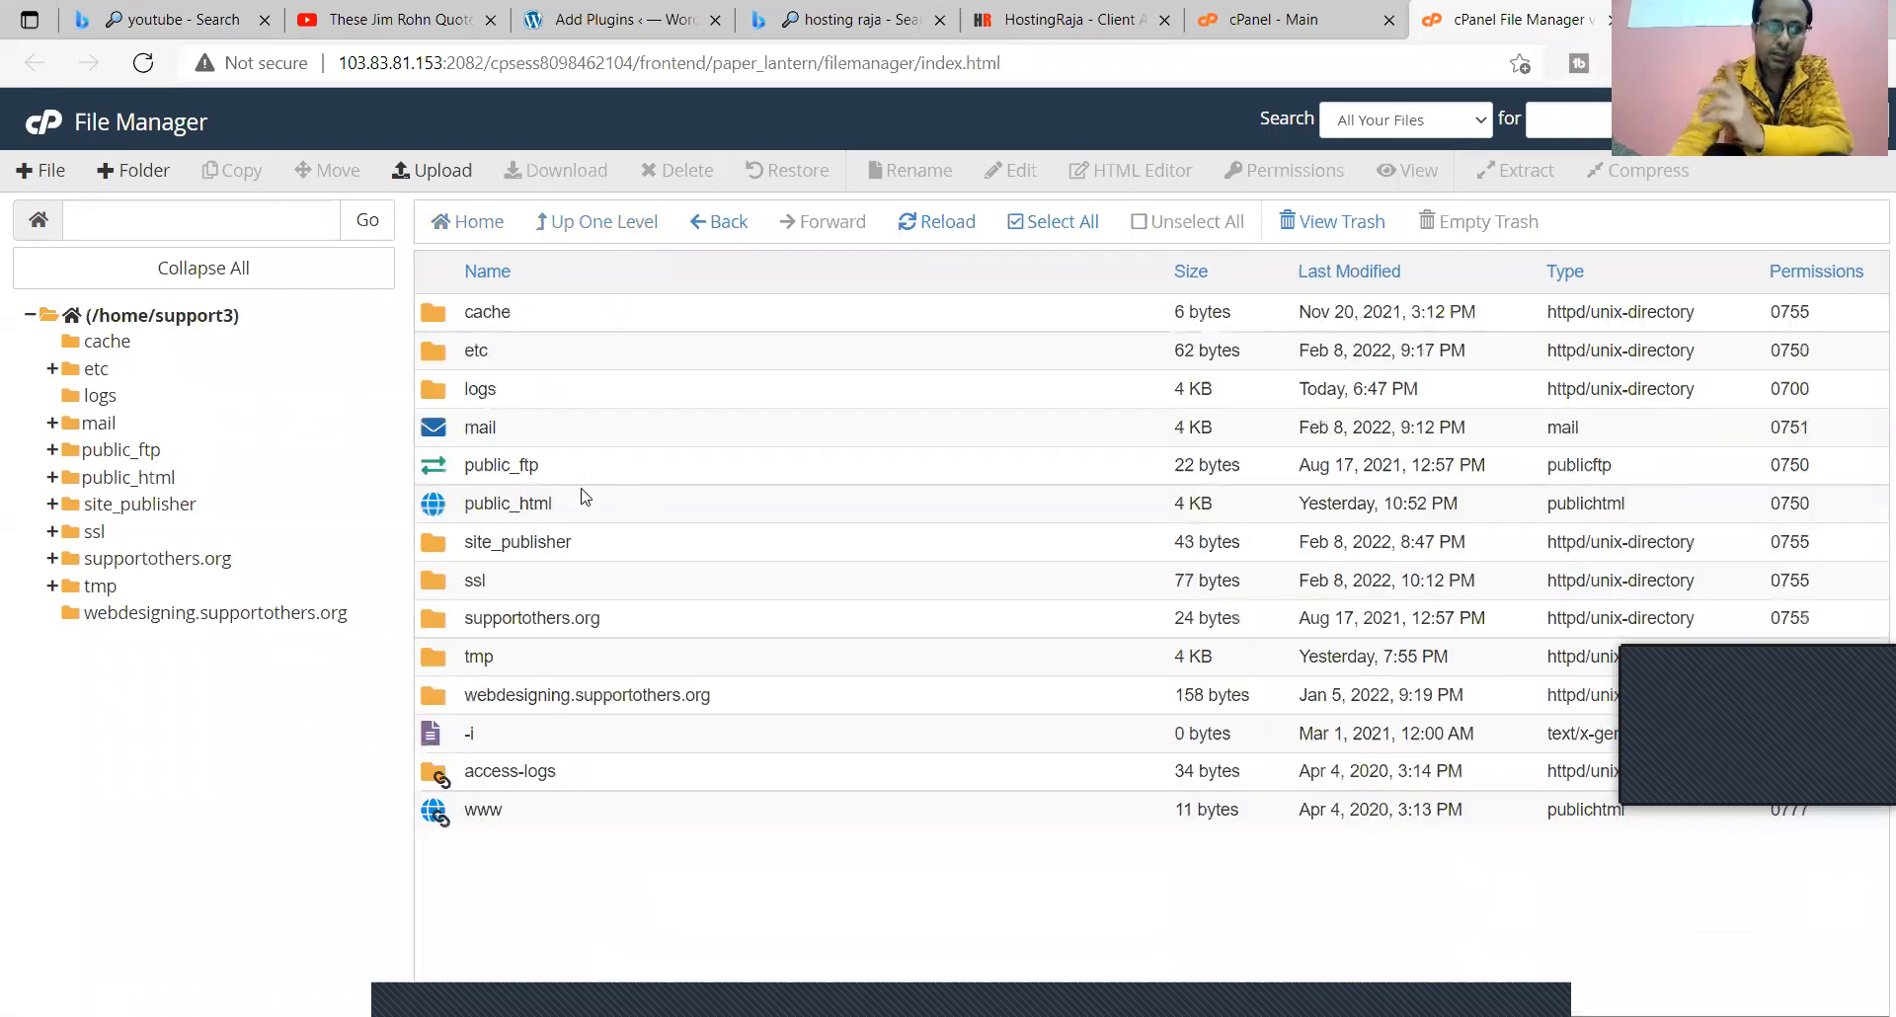
pyautogui.doubleClick(440, 508)
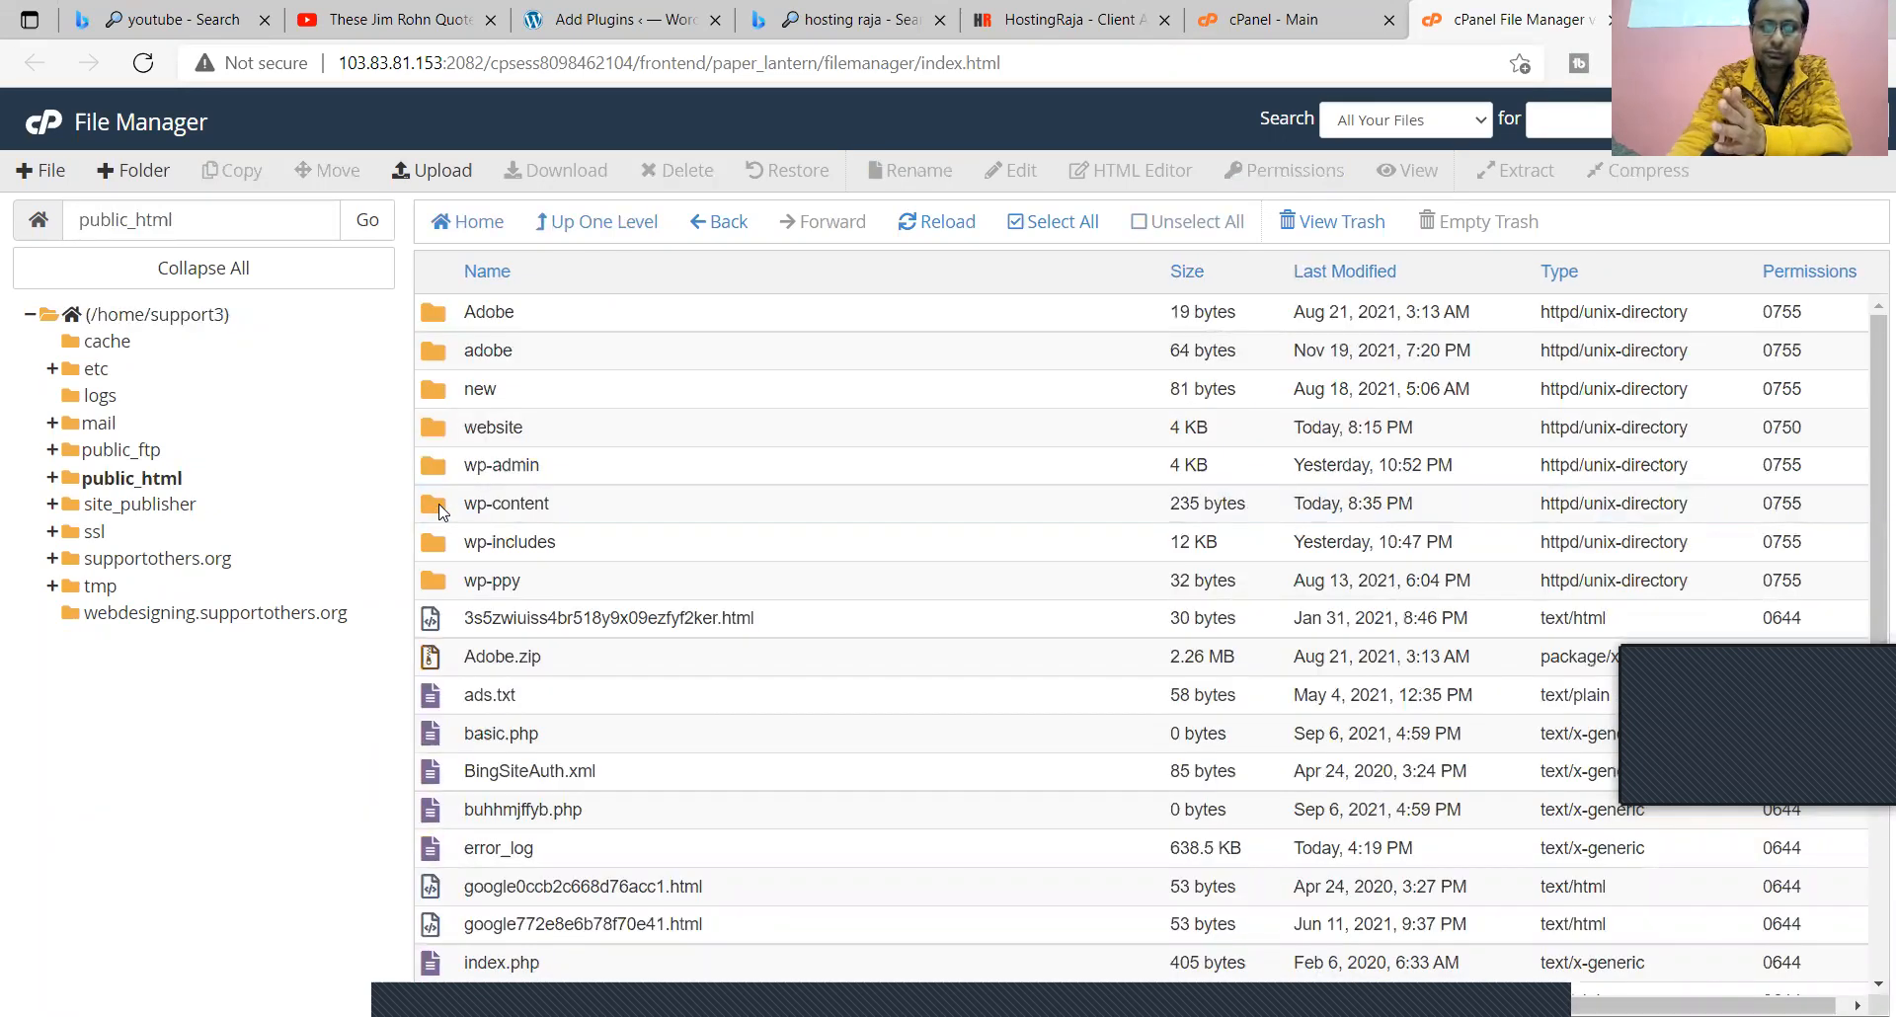
pyautogui.click(447, 434)
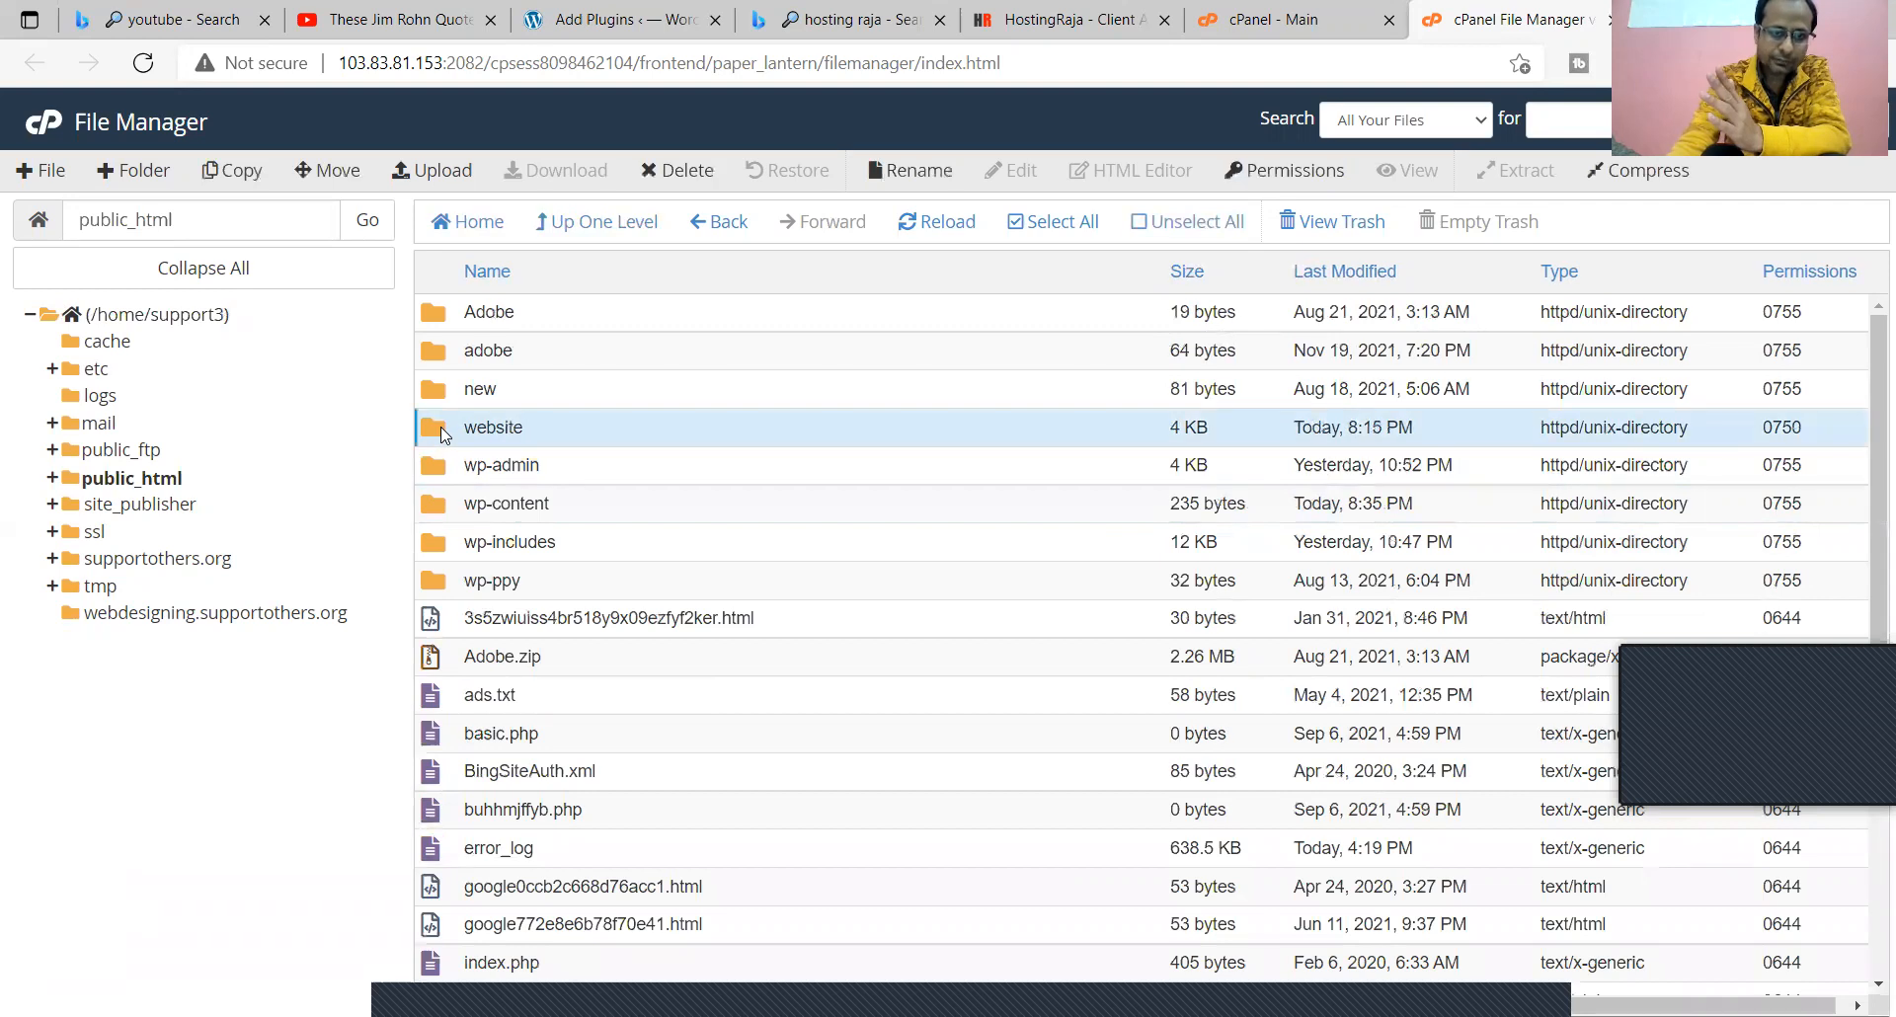
pyautogui.doubleClick(441, 427)
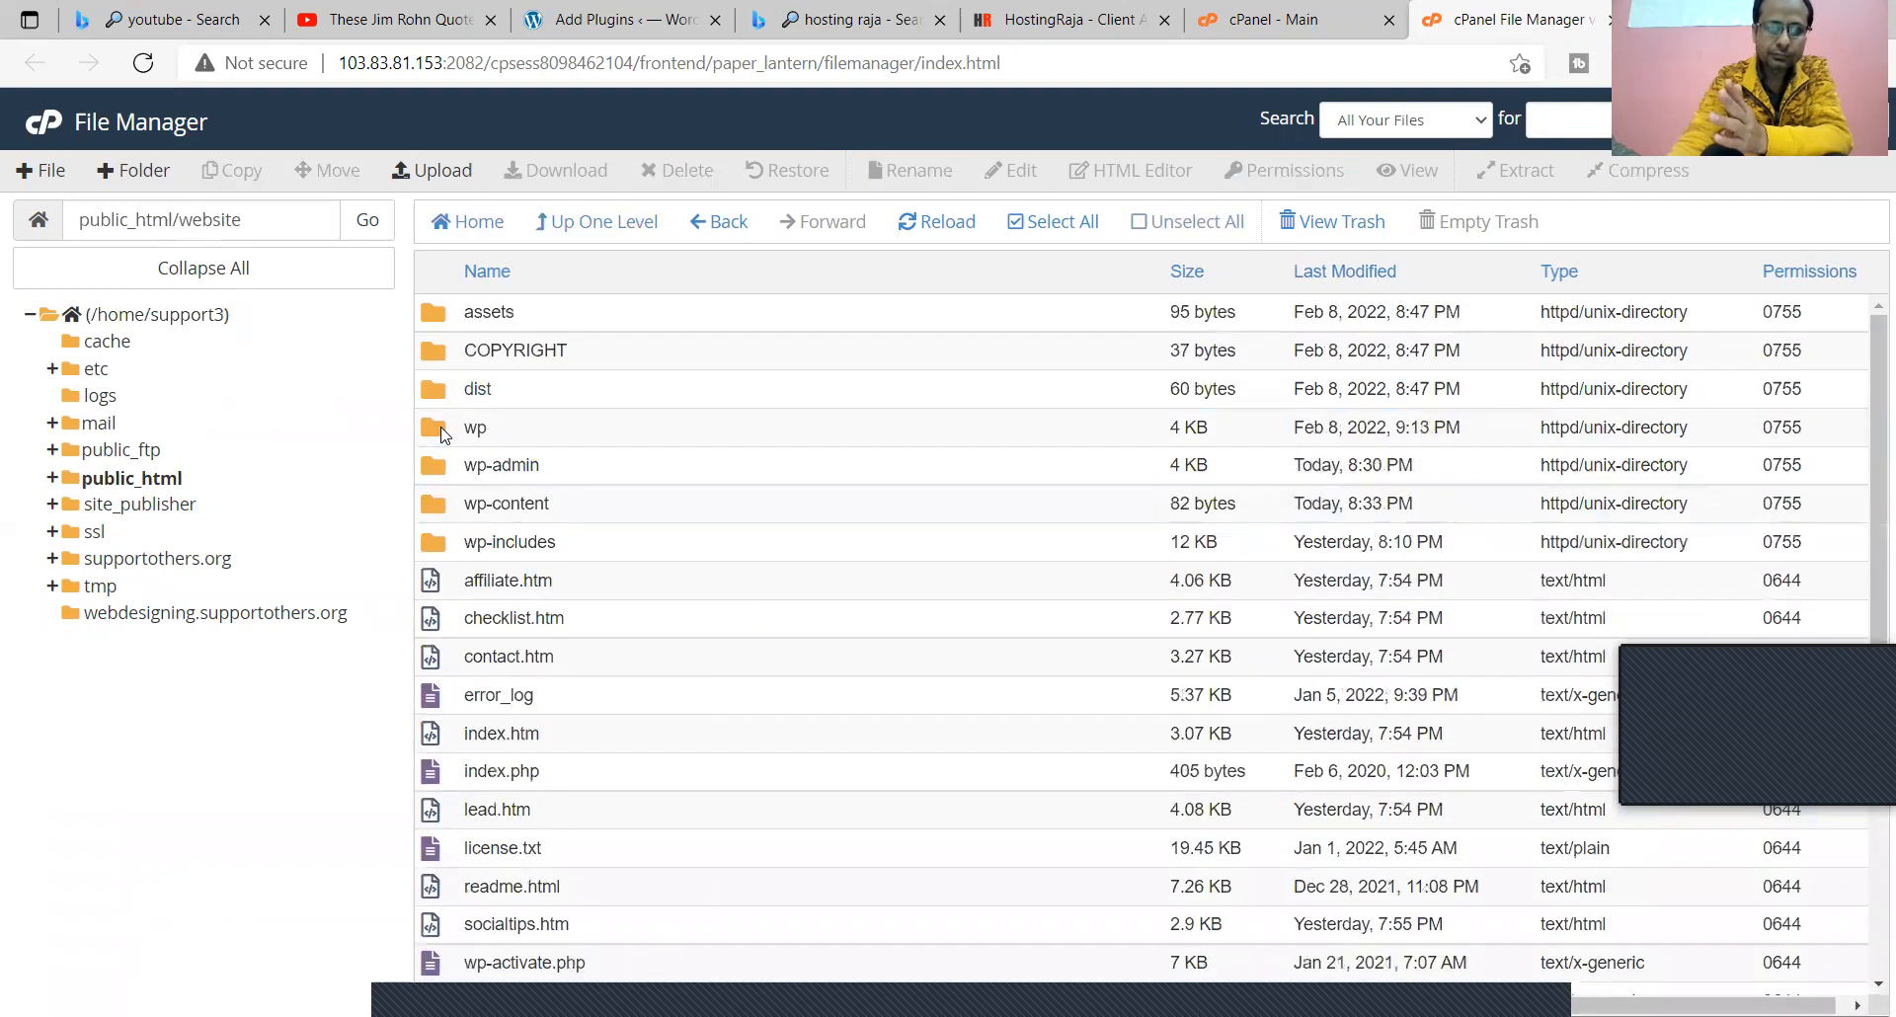
pyautogui.click(434, 505)
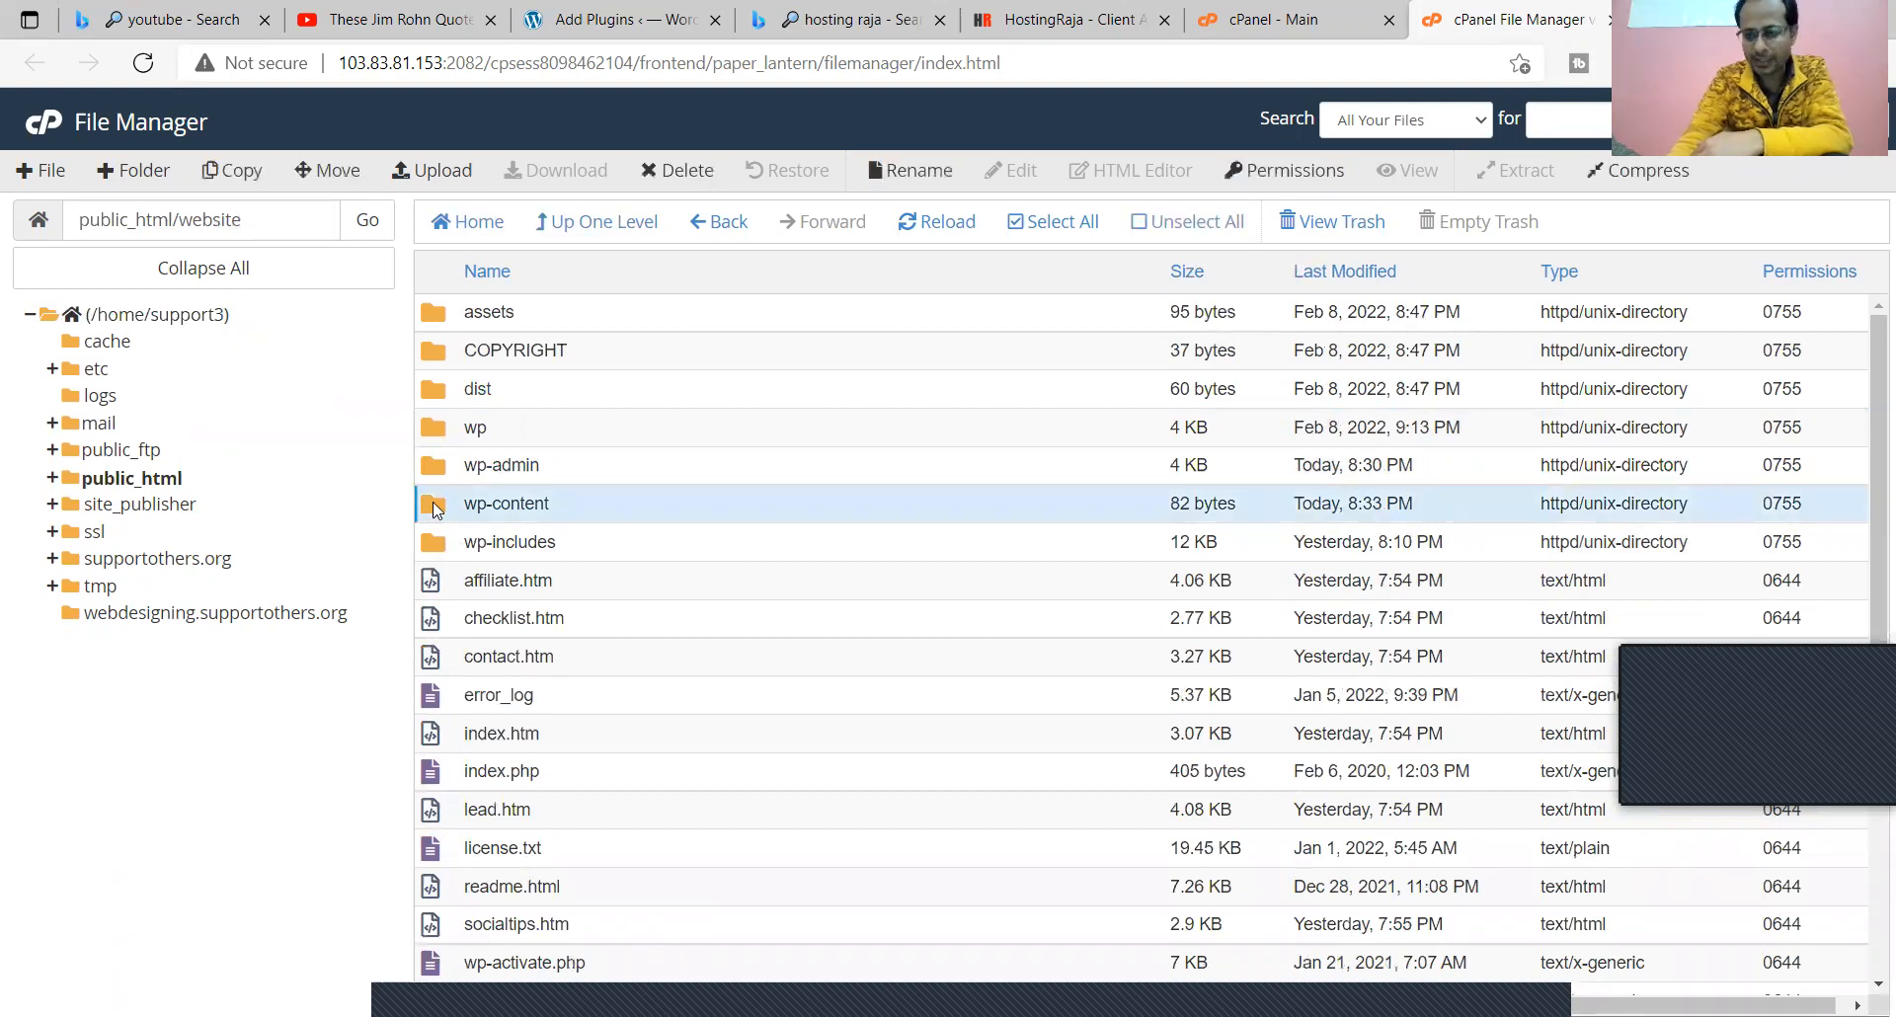
pyautogui.doubleClick(432, 502)
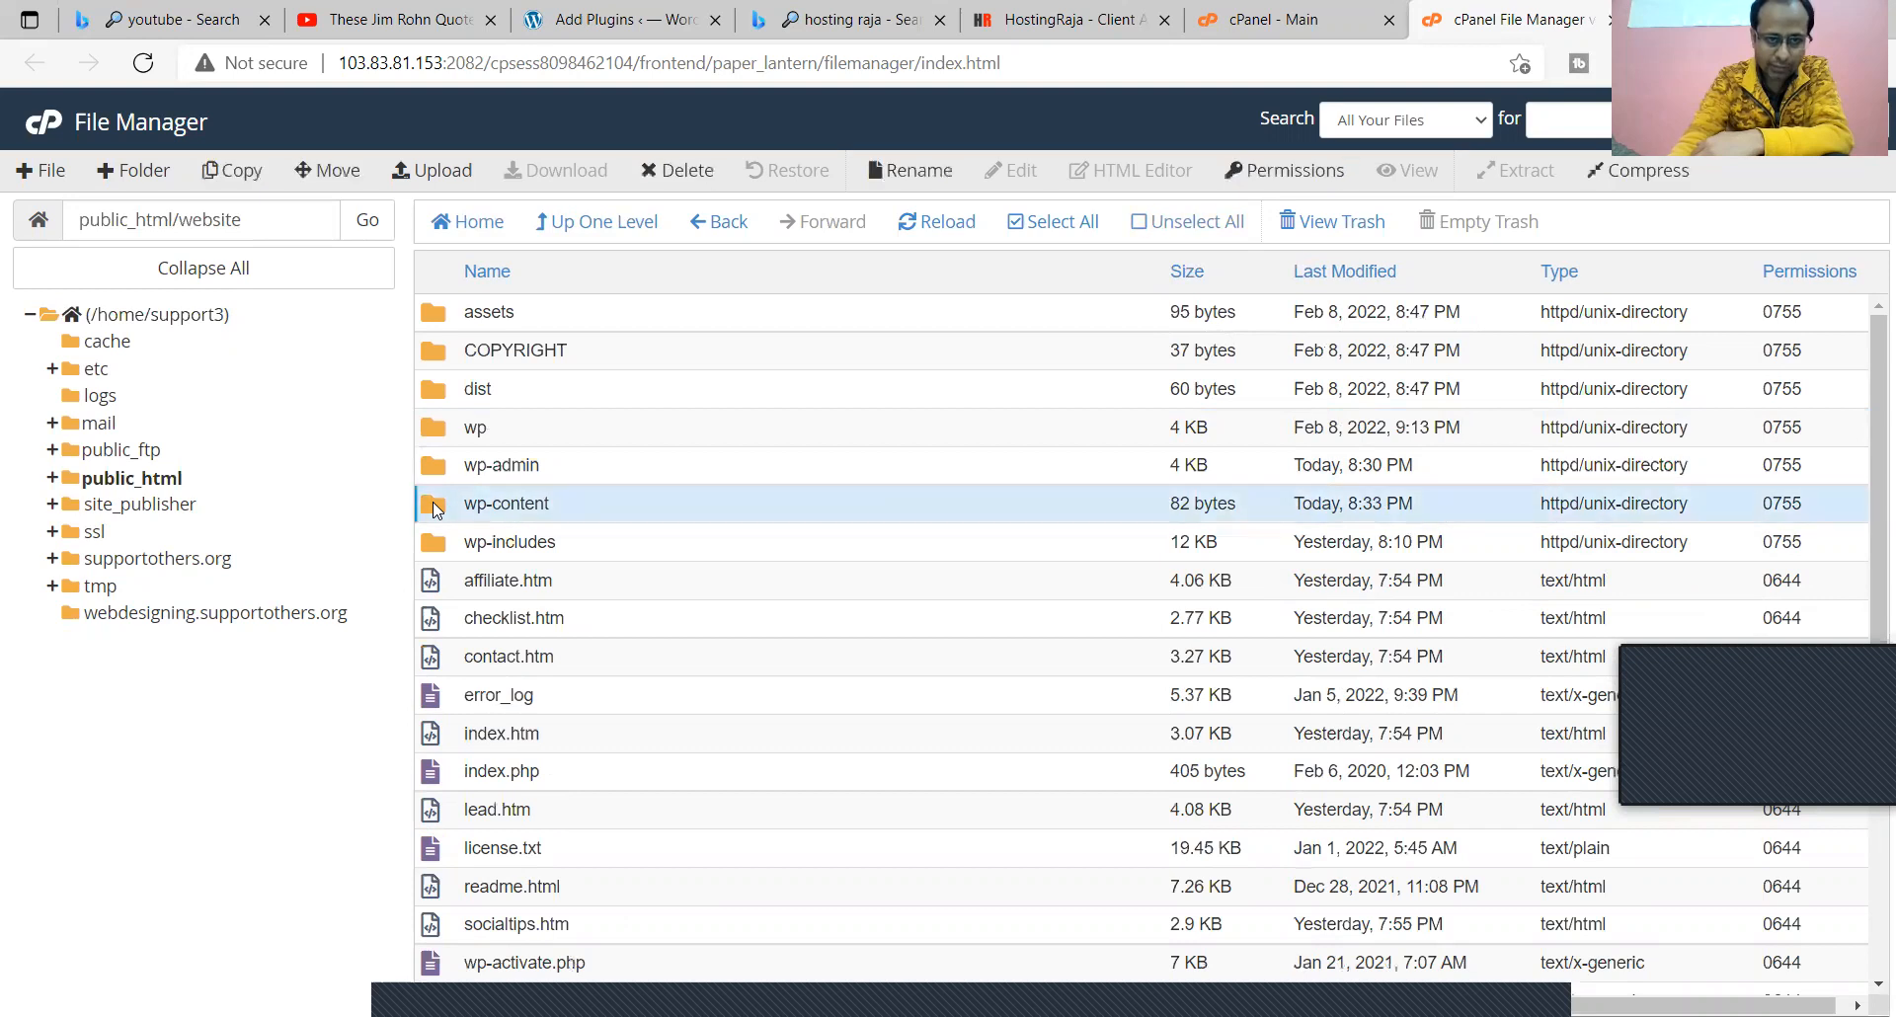
# - Open the plugins folder, listing akismet, elementor and essential-addons-for-elementor-lite
pyautogui.click(478, 312)
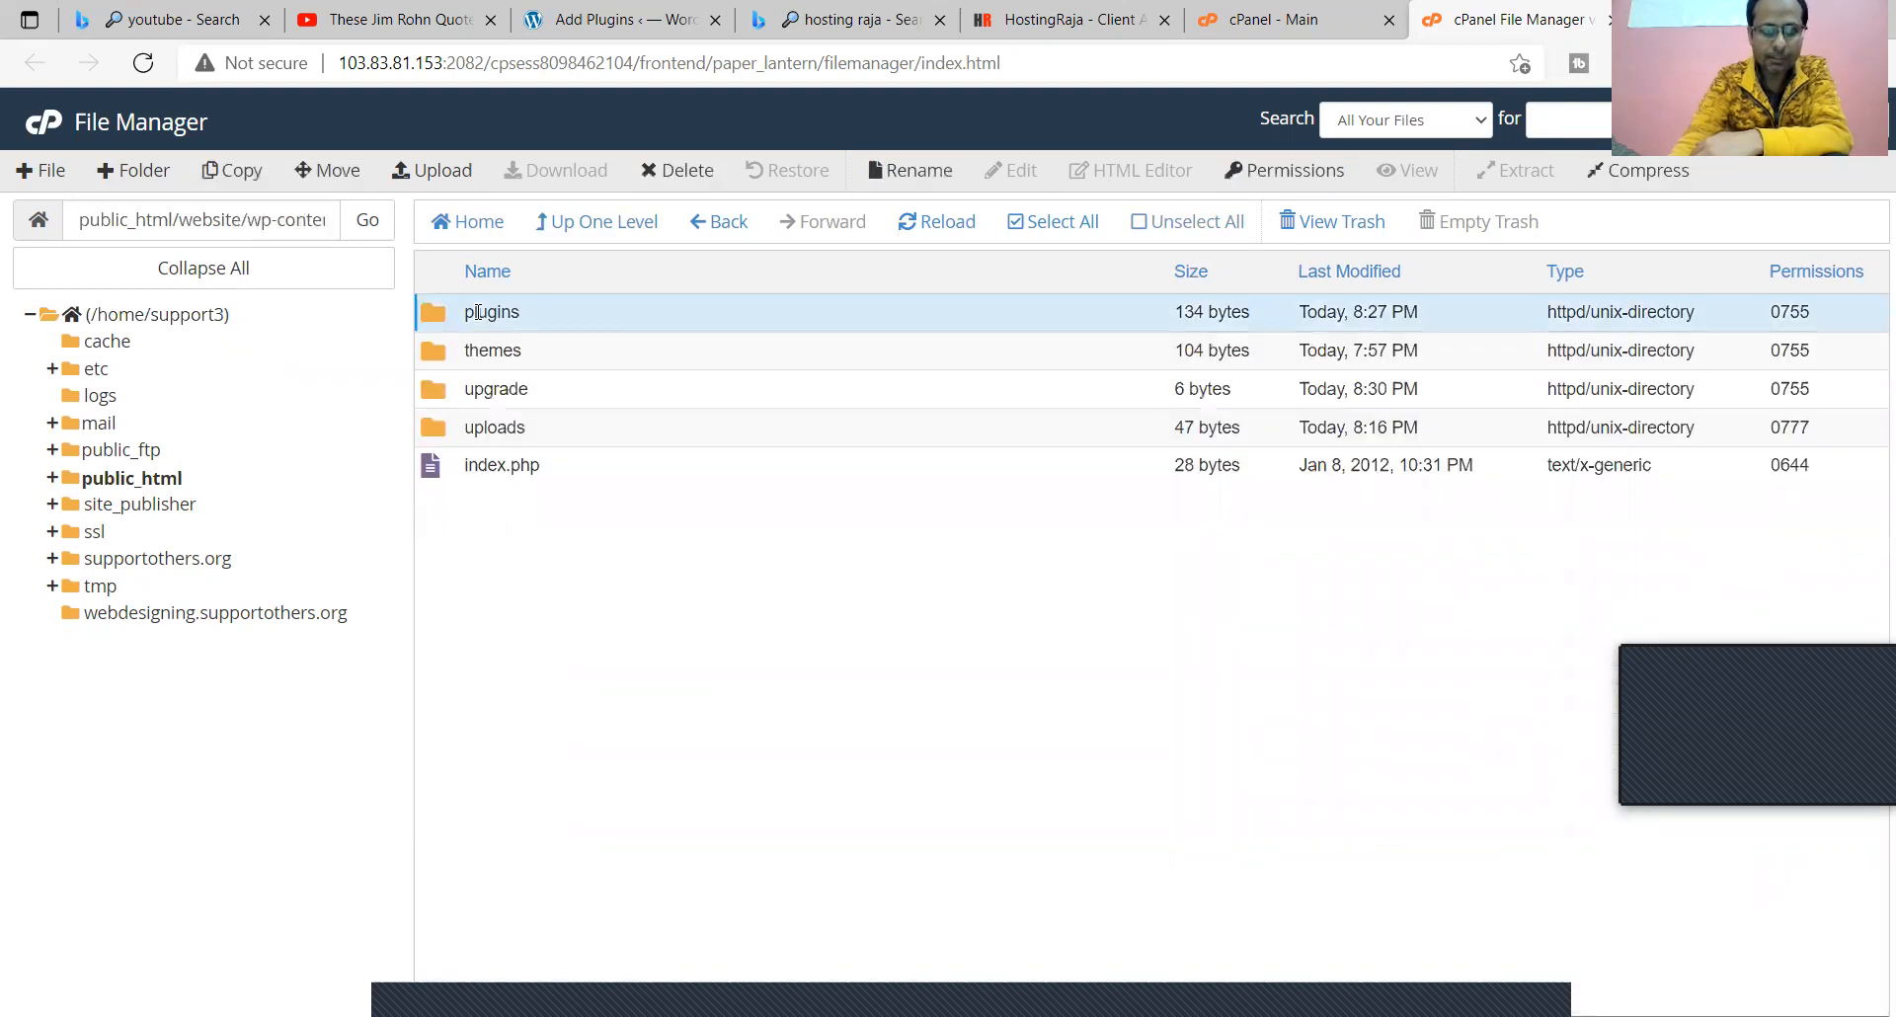
pyautogui.click(482, 349)
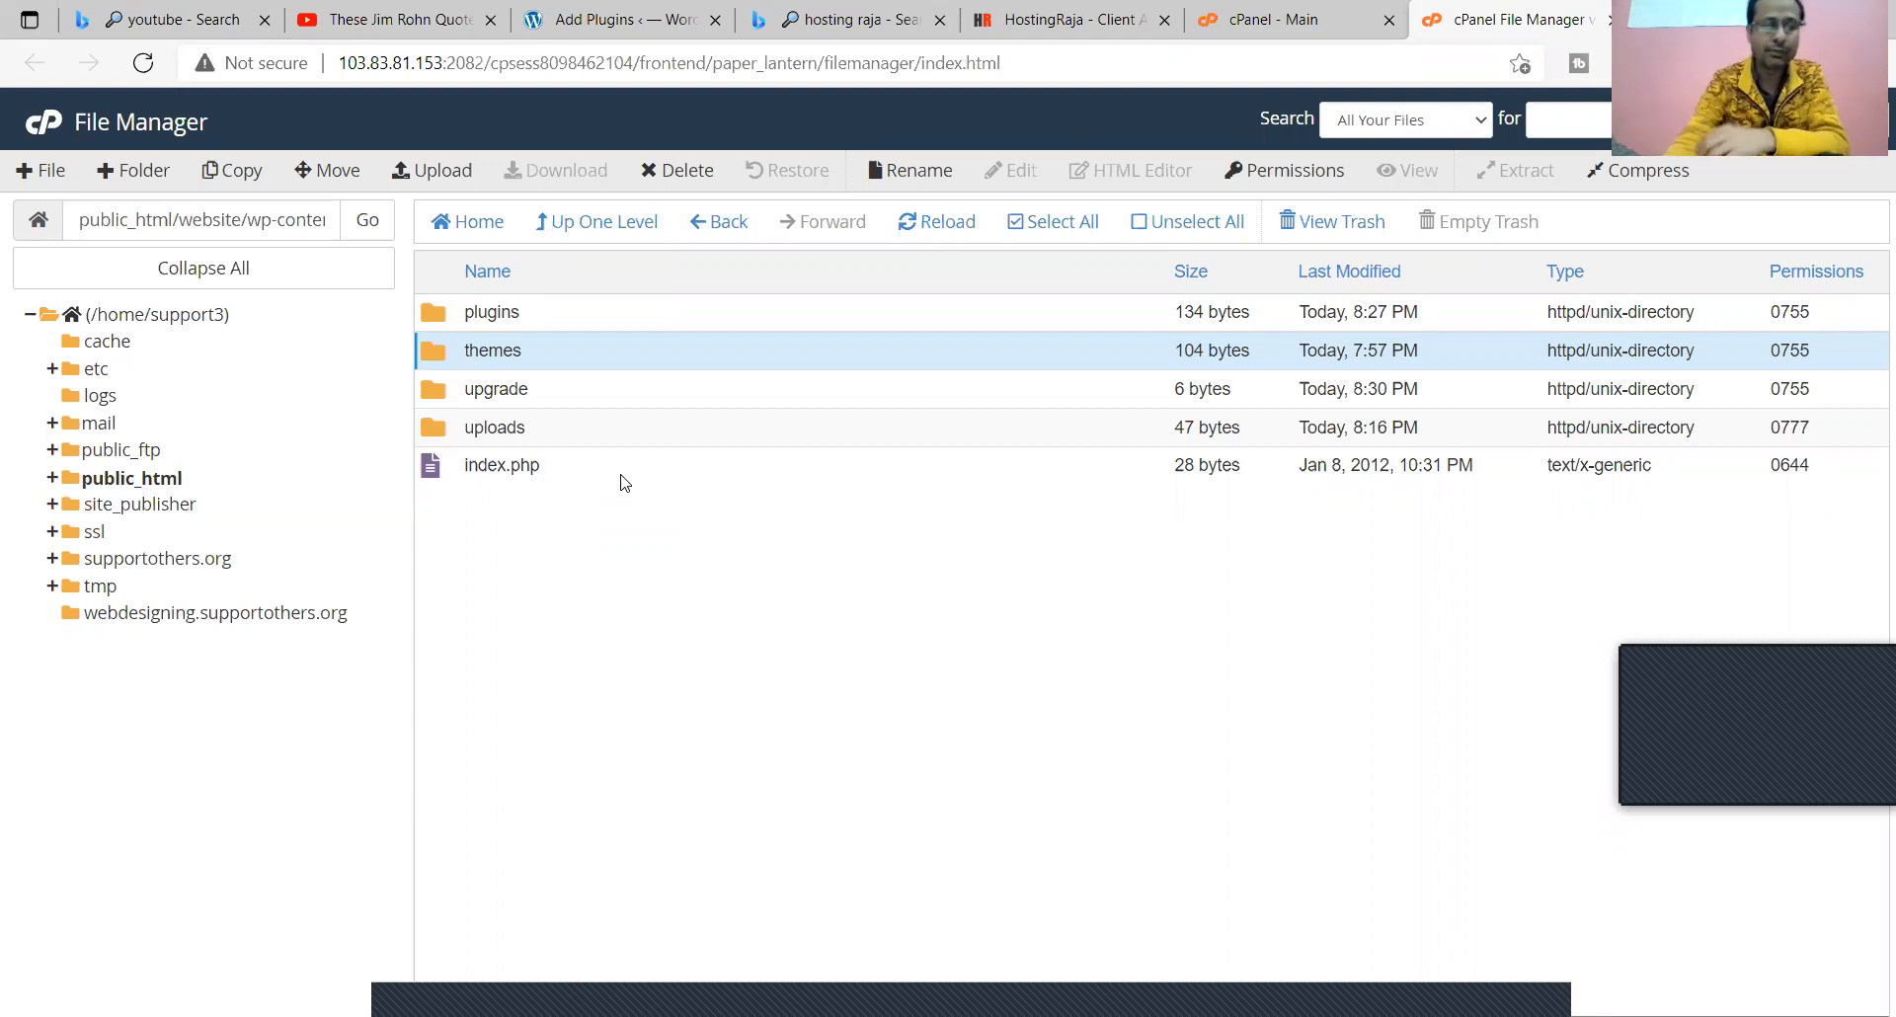
pyautogui.doubleClick(436, 363)
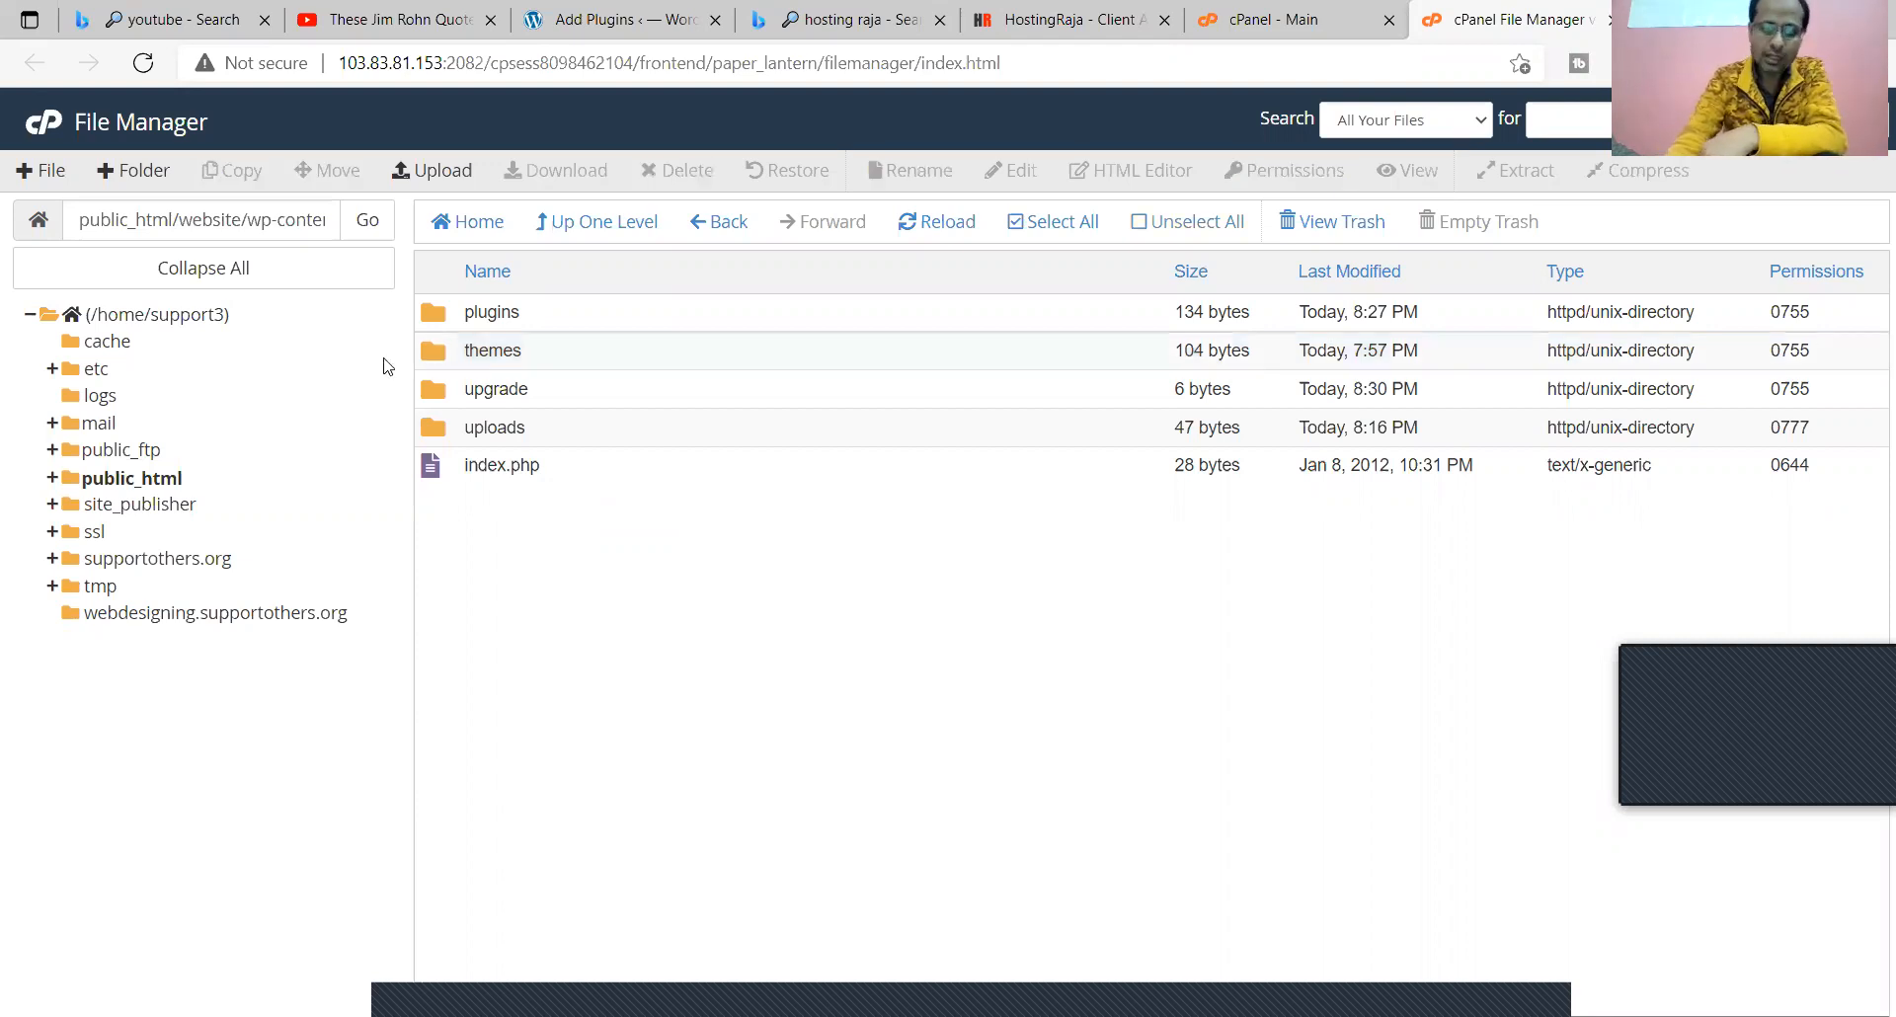
pyautogui.click(437, 316)
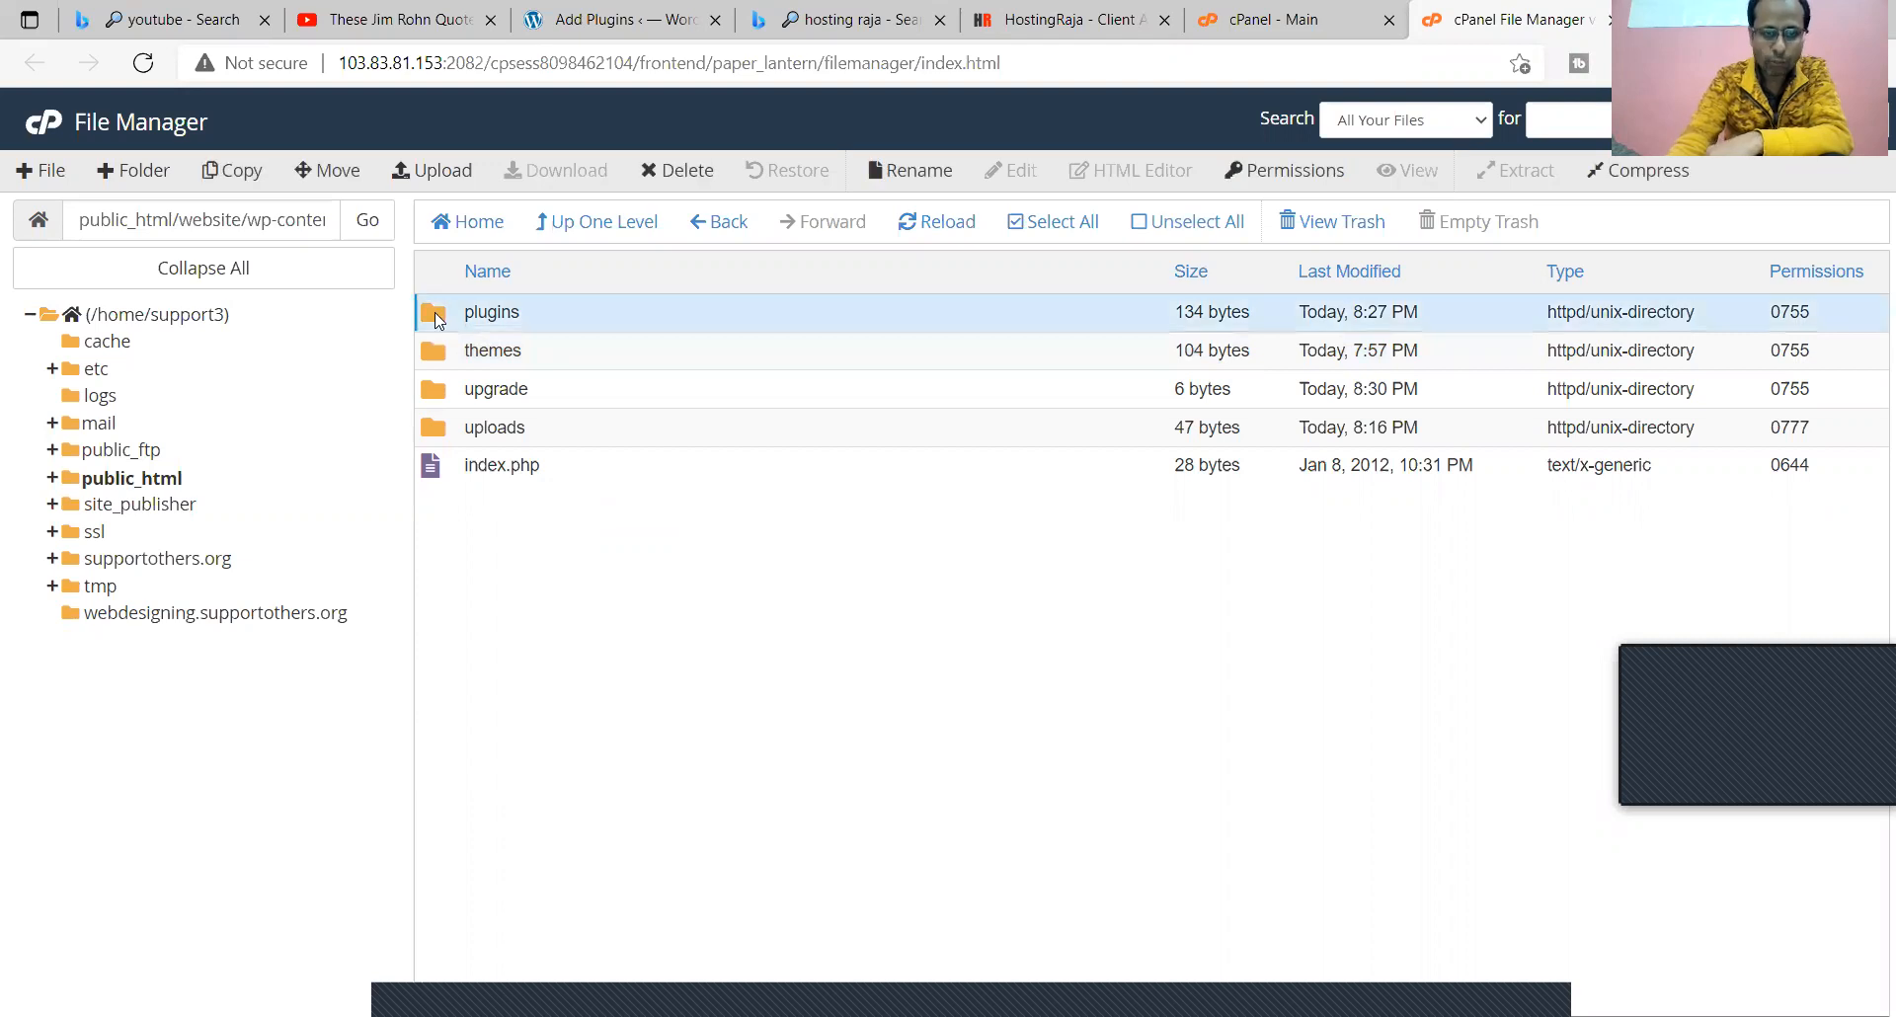
pyautogui.doubleClick(434, 312)
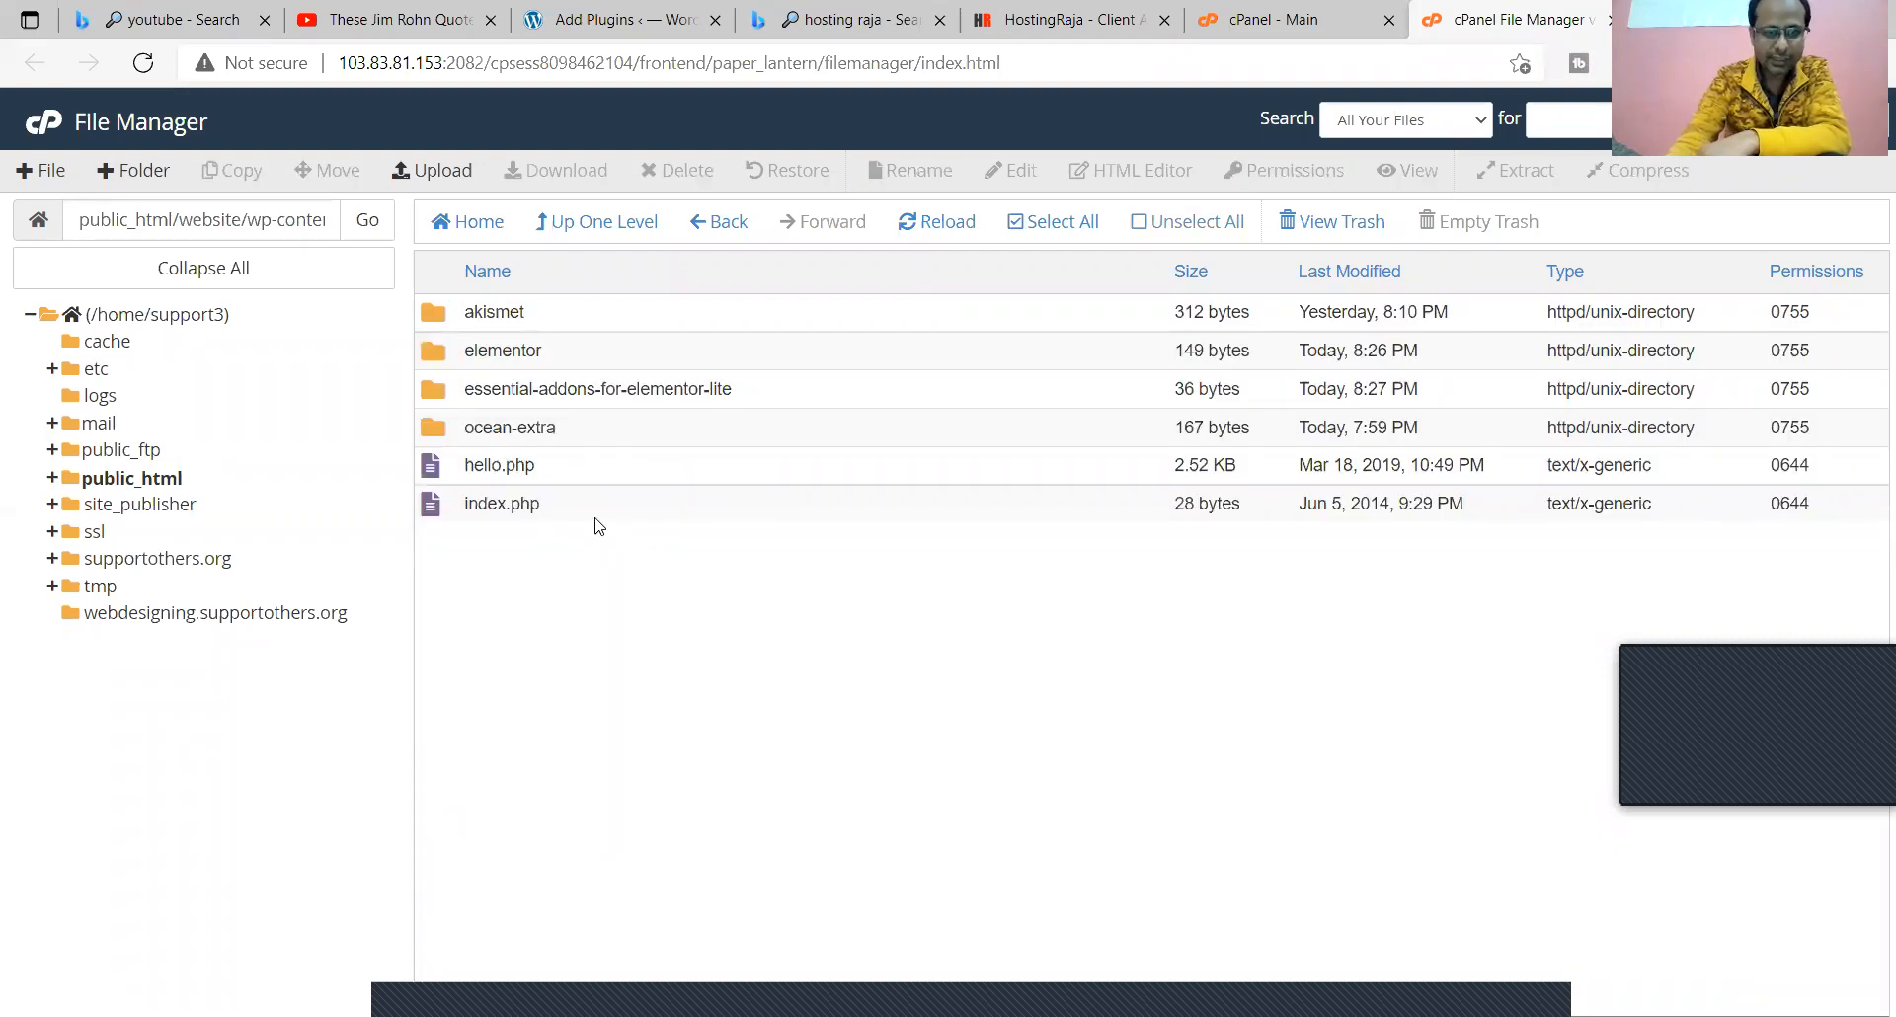
# - Upload essential-addons-for-elementor-lite.5.0.7.zip (3.26 MB) into wp-content/plugins and return to the listing
pyautogui.click(430, 177)
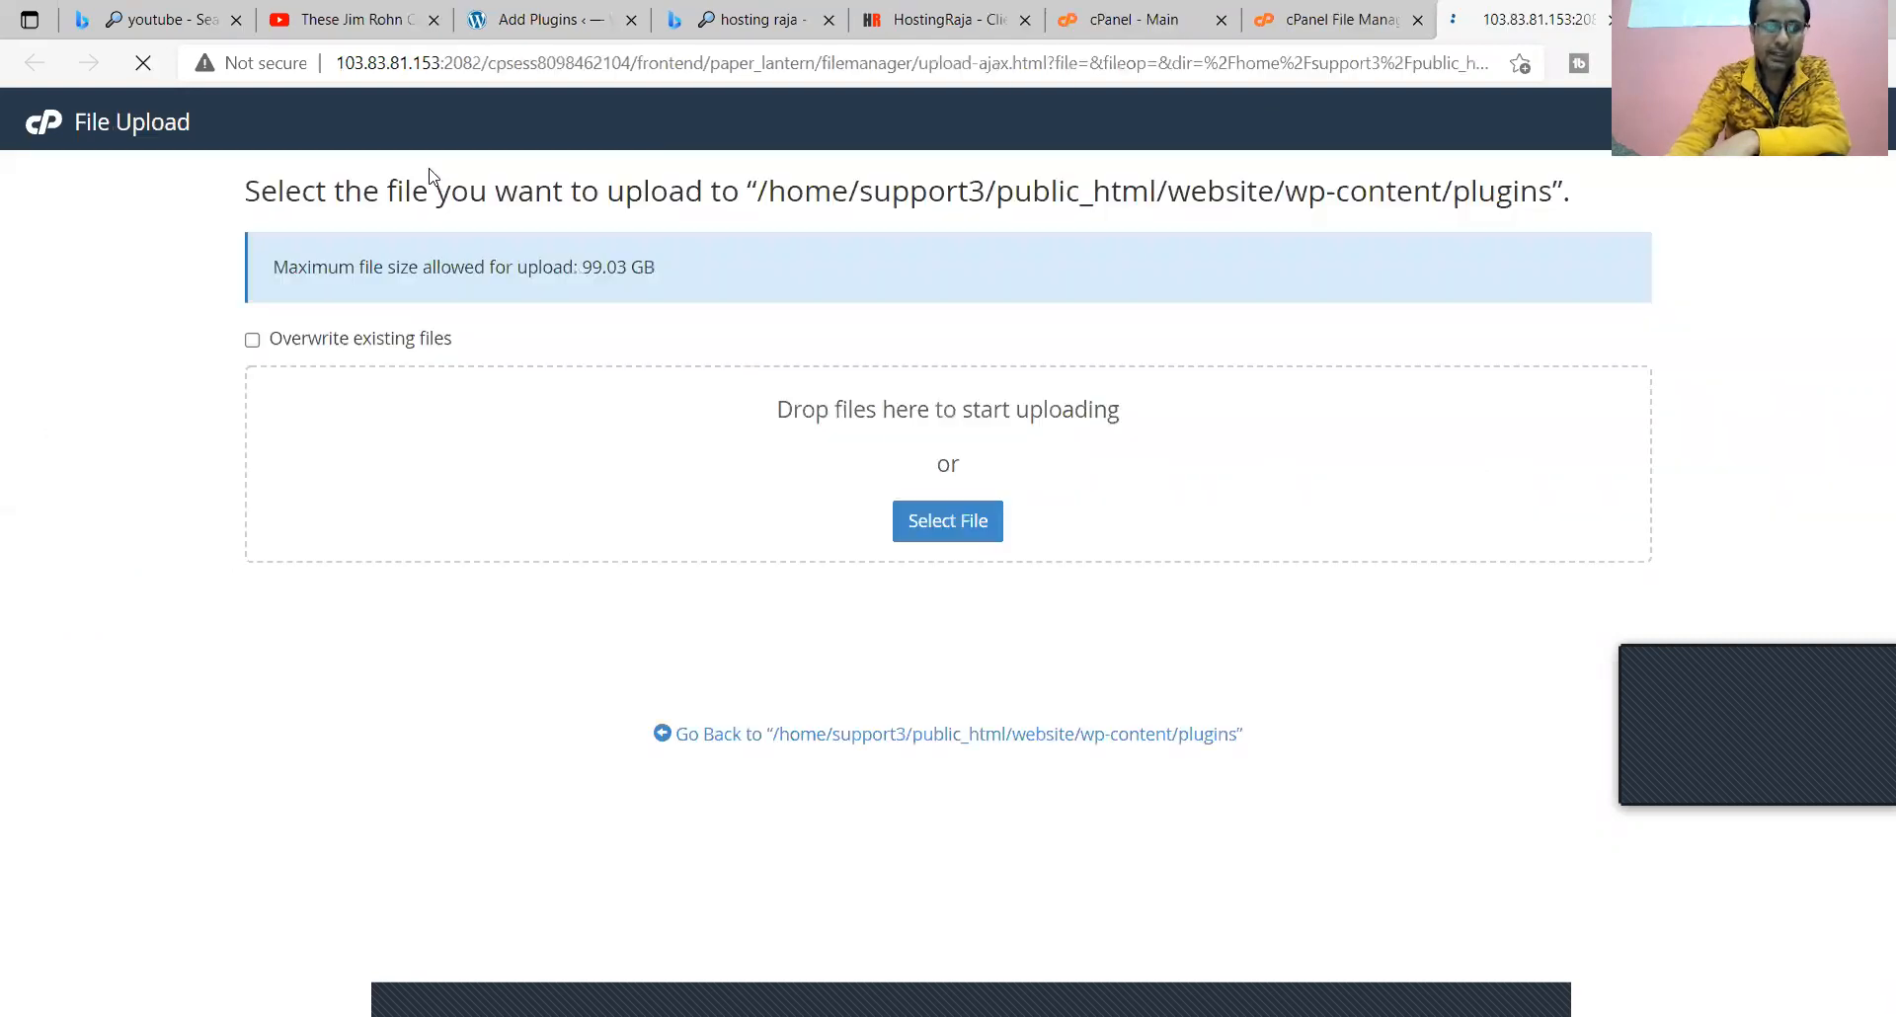
pyautogui.click(963, 521)
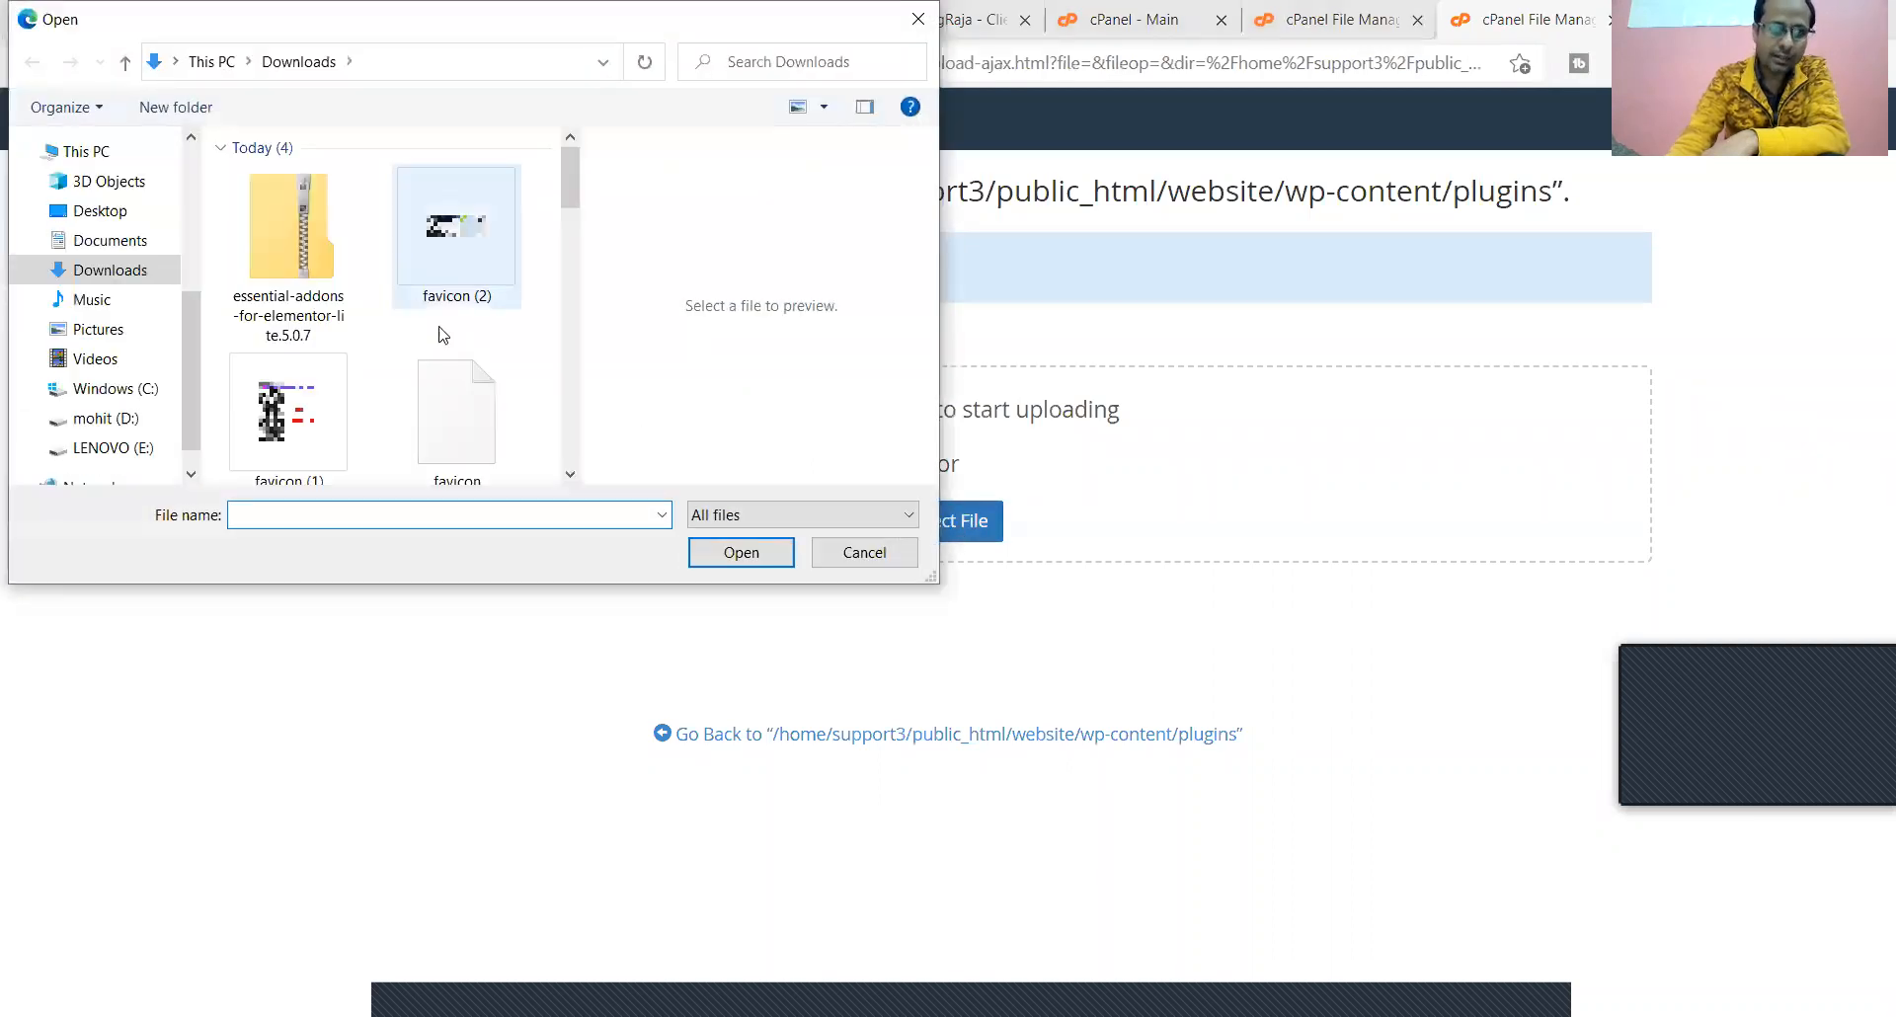
pyautogui.click(298, 222)
pyautogui.click(742, 555)
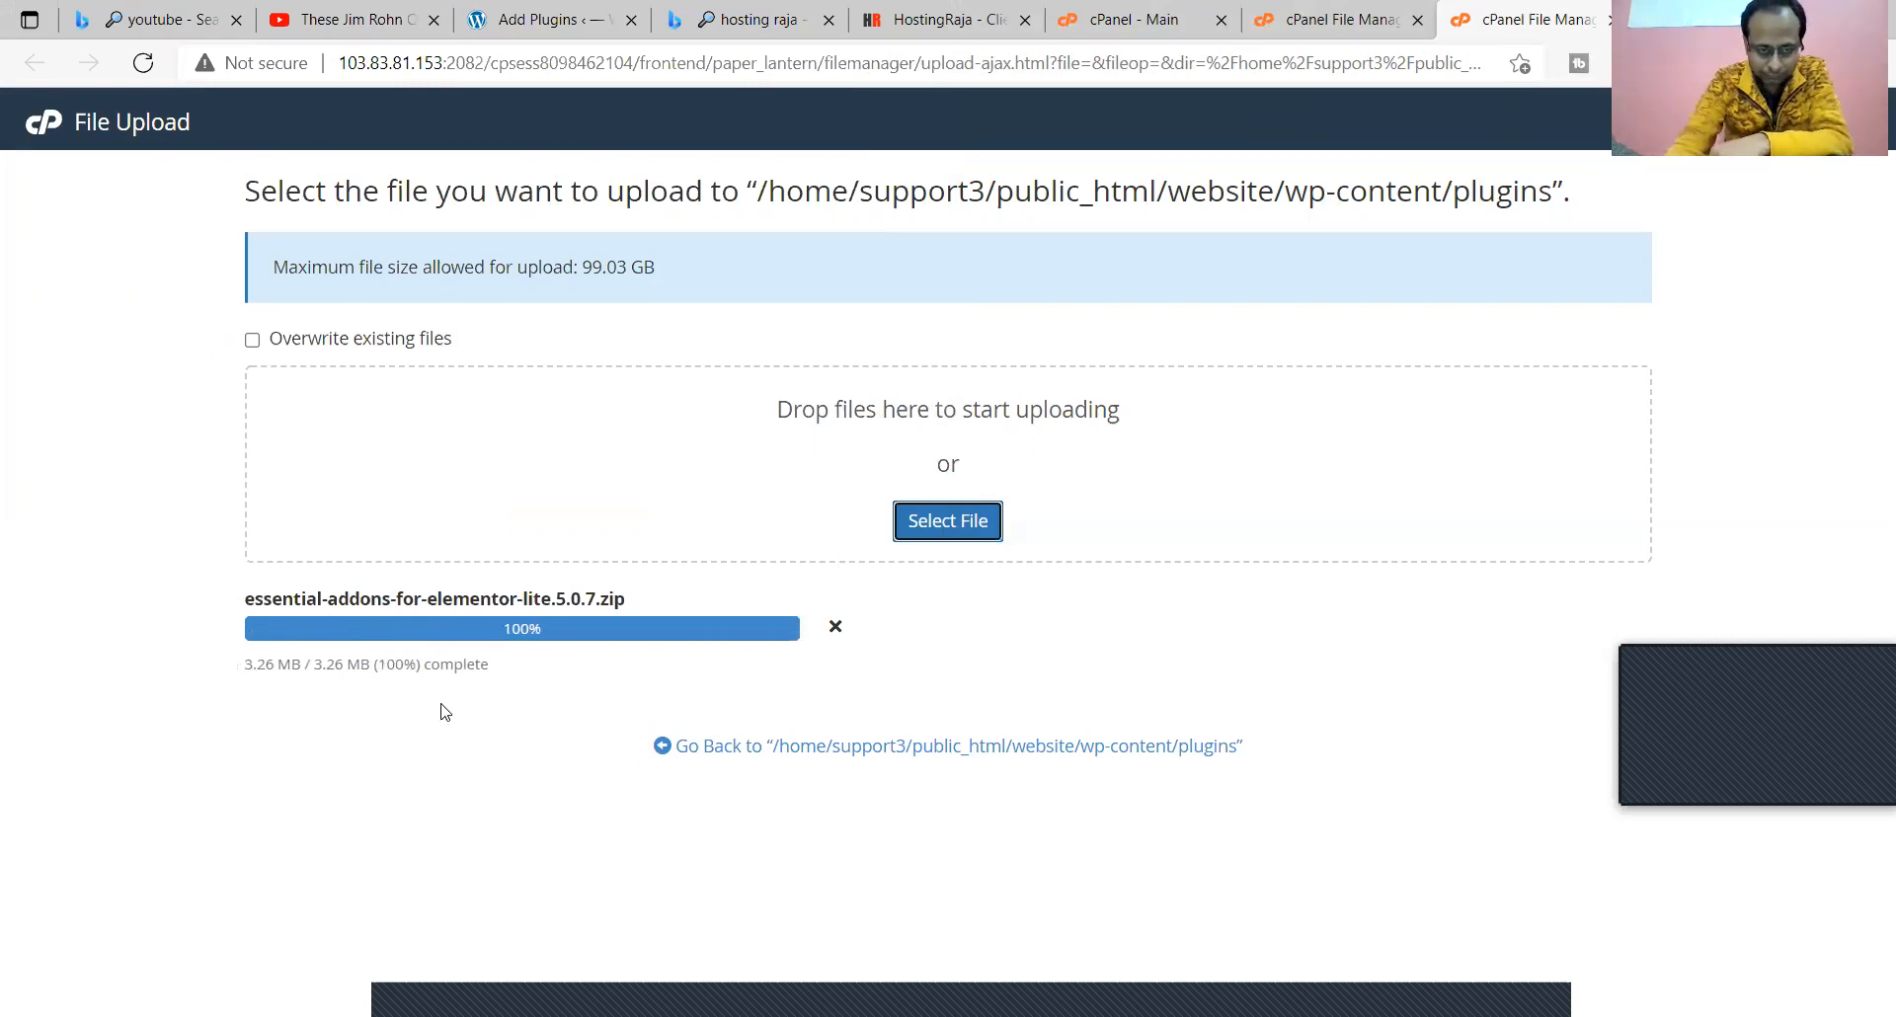
pyautogui.click(961, 751)
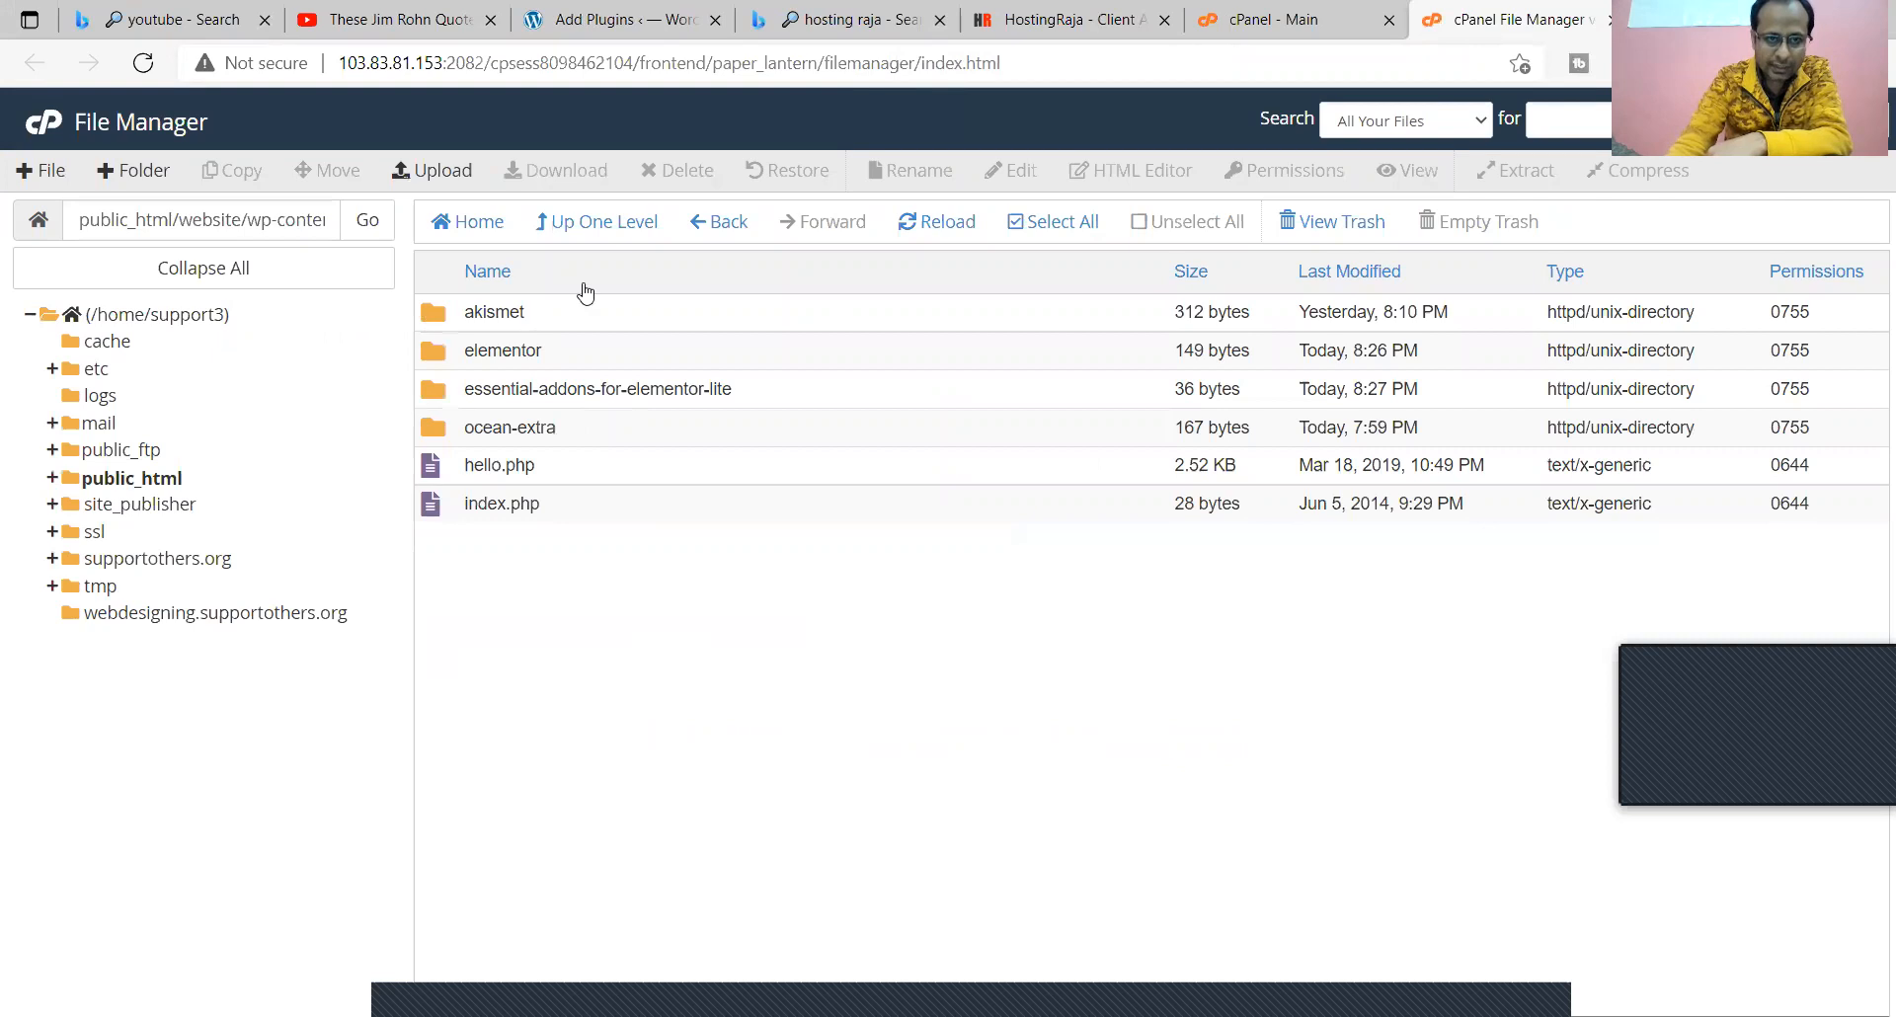
# - Reload the cPanel plugins folder listing, then return to the WordPress Add Plugins tab
pyautogui.click(943, 222)
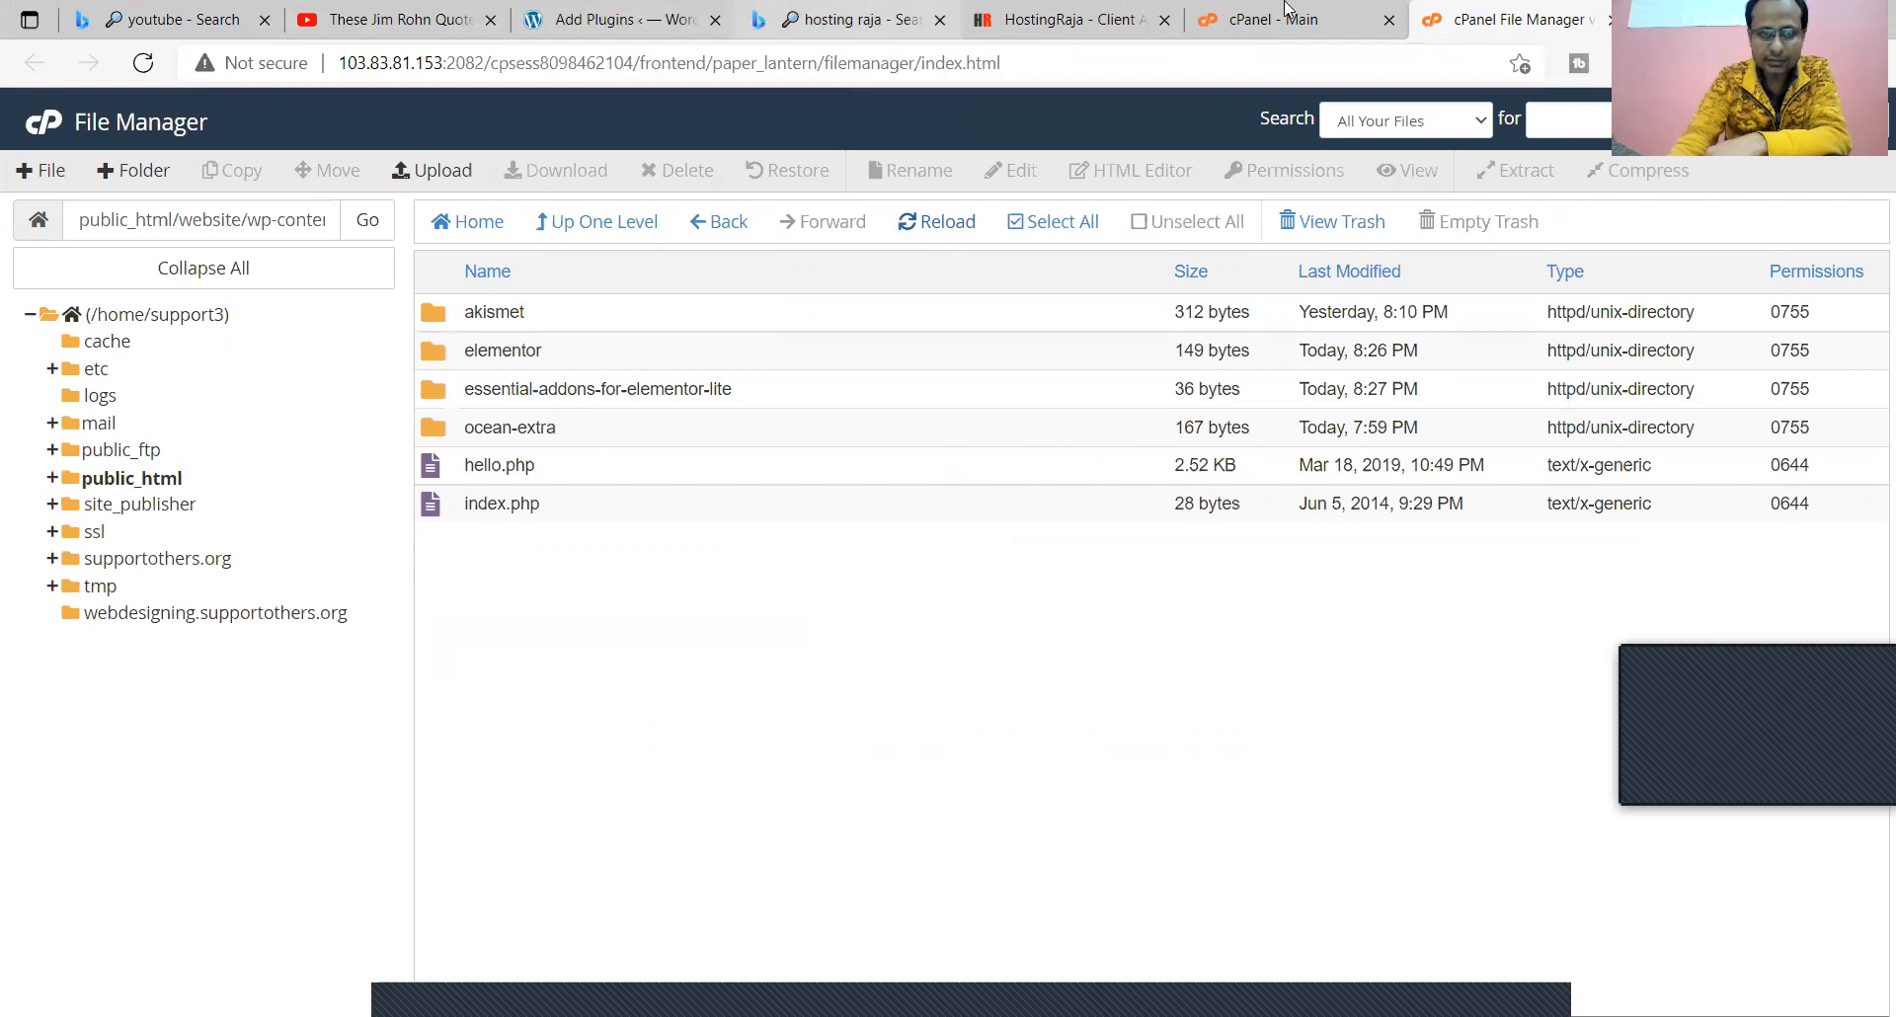
pyautogui.click(596, 12)
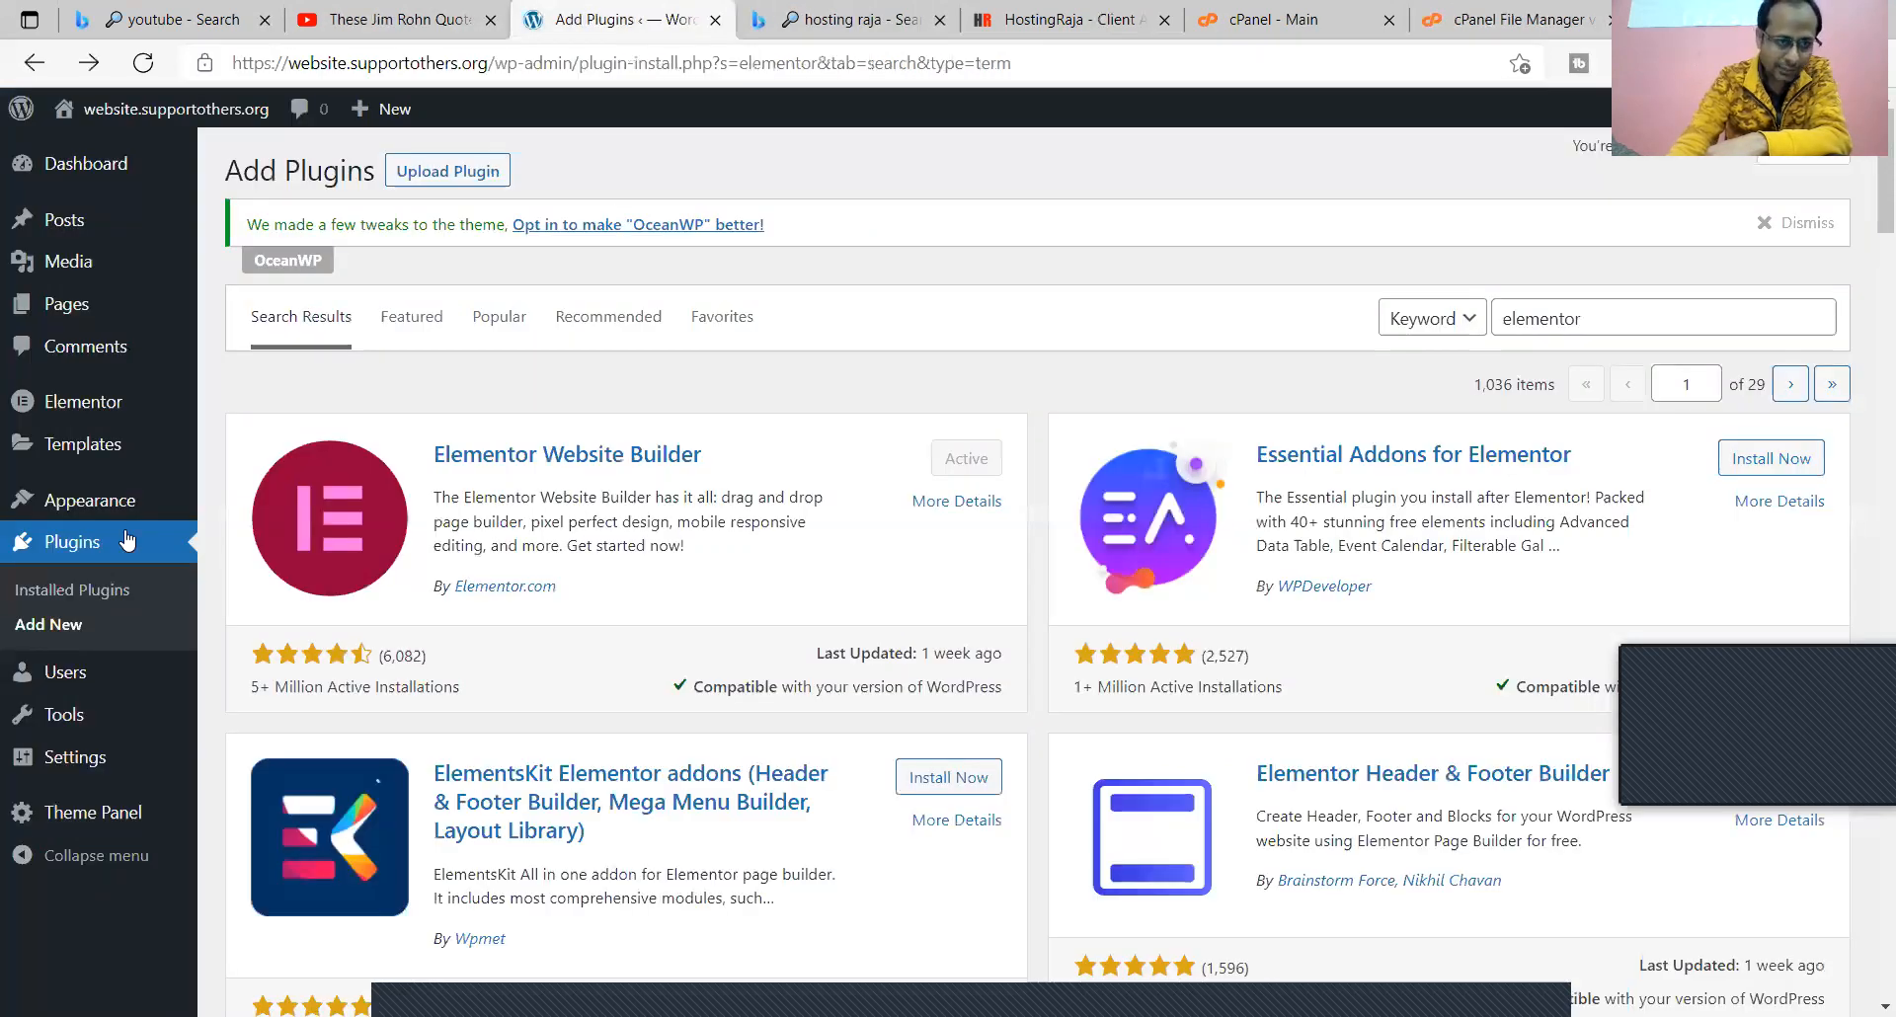
# - Confirm Essential Addons is missing from Installed Plugins, then select its 36-byte folder in cPanel
pyautogui.click(85, 596)
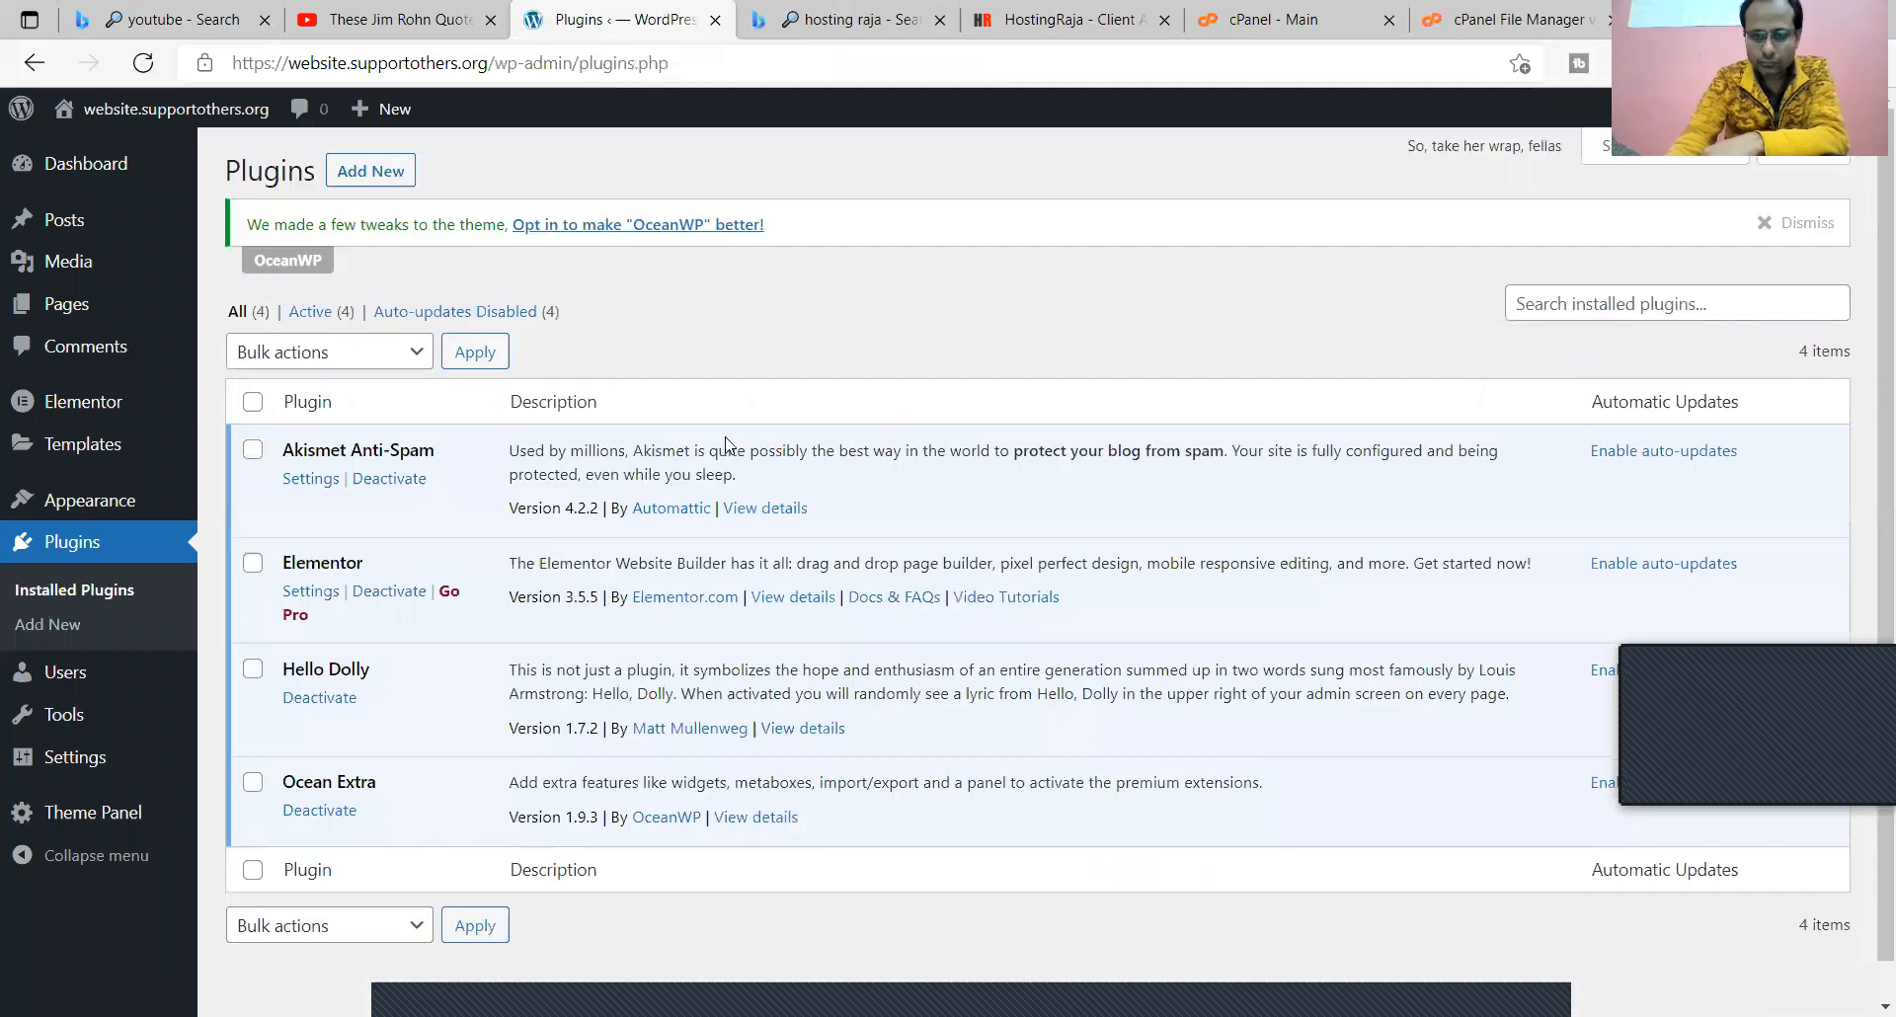
pyautogui.scroll(-1, 763, 484)
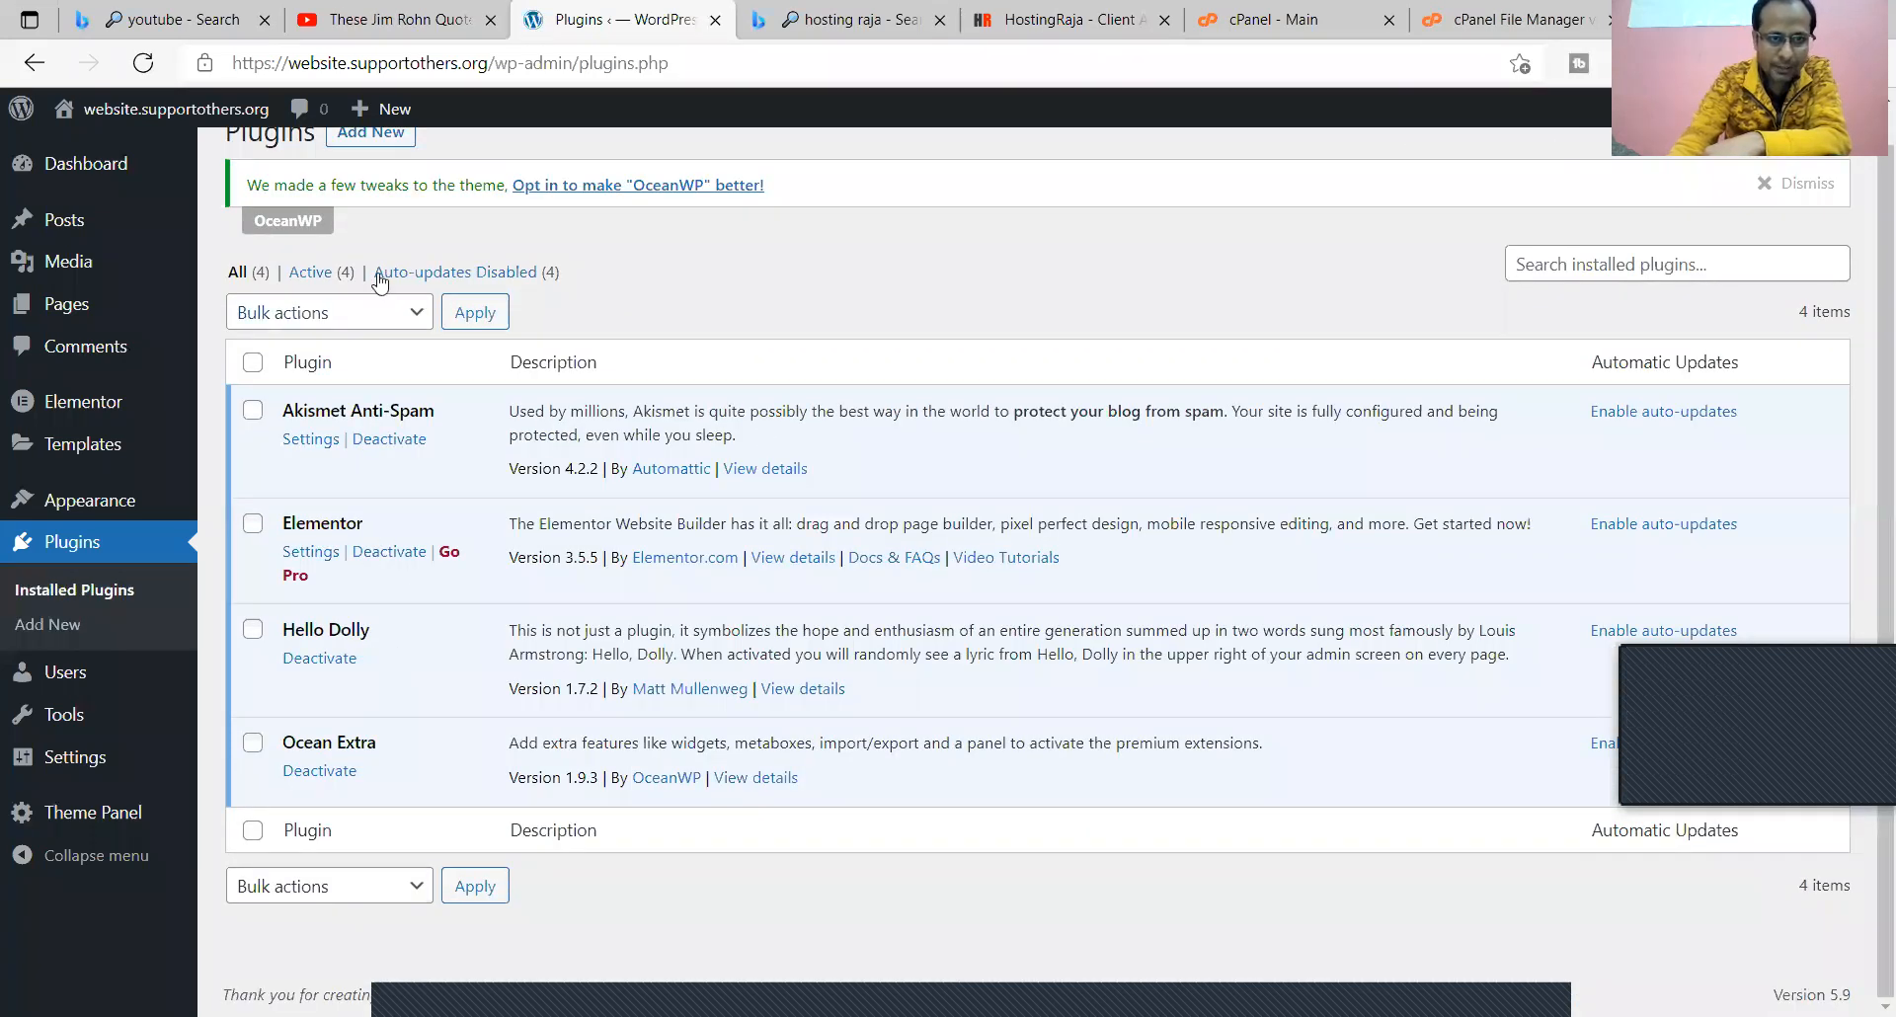
pyautogui.scroll(1, 558, 333)
pyautogui.click(143, 63)
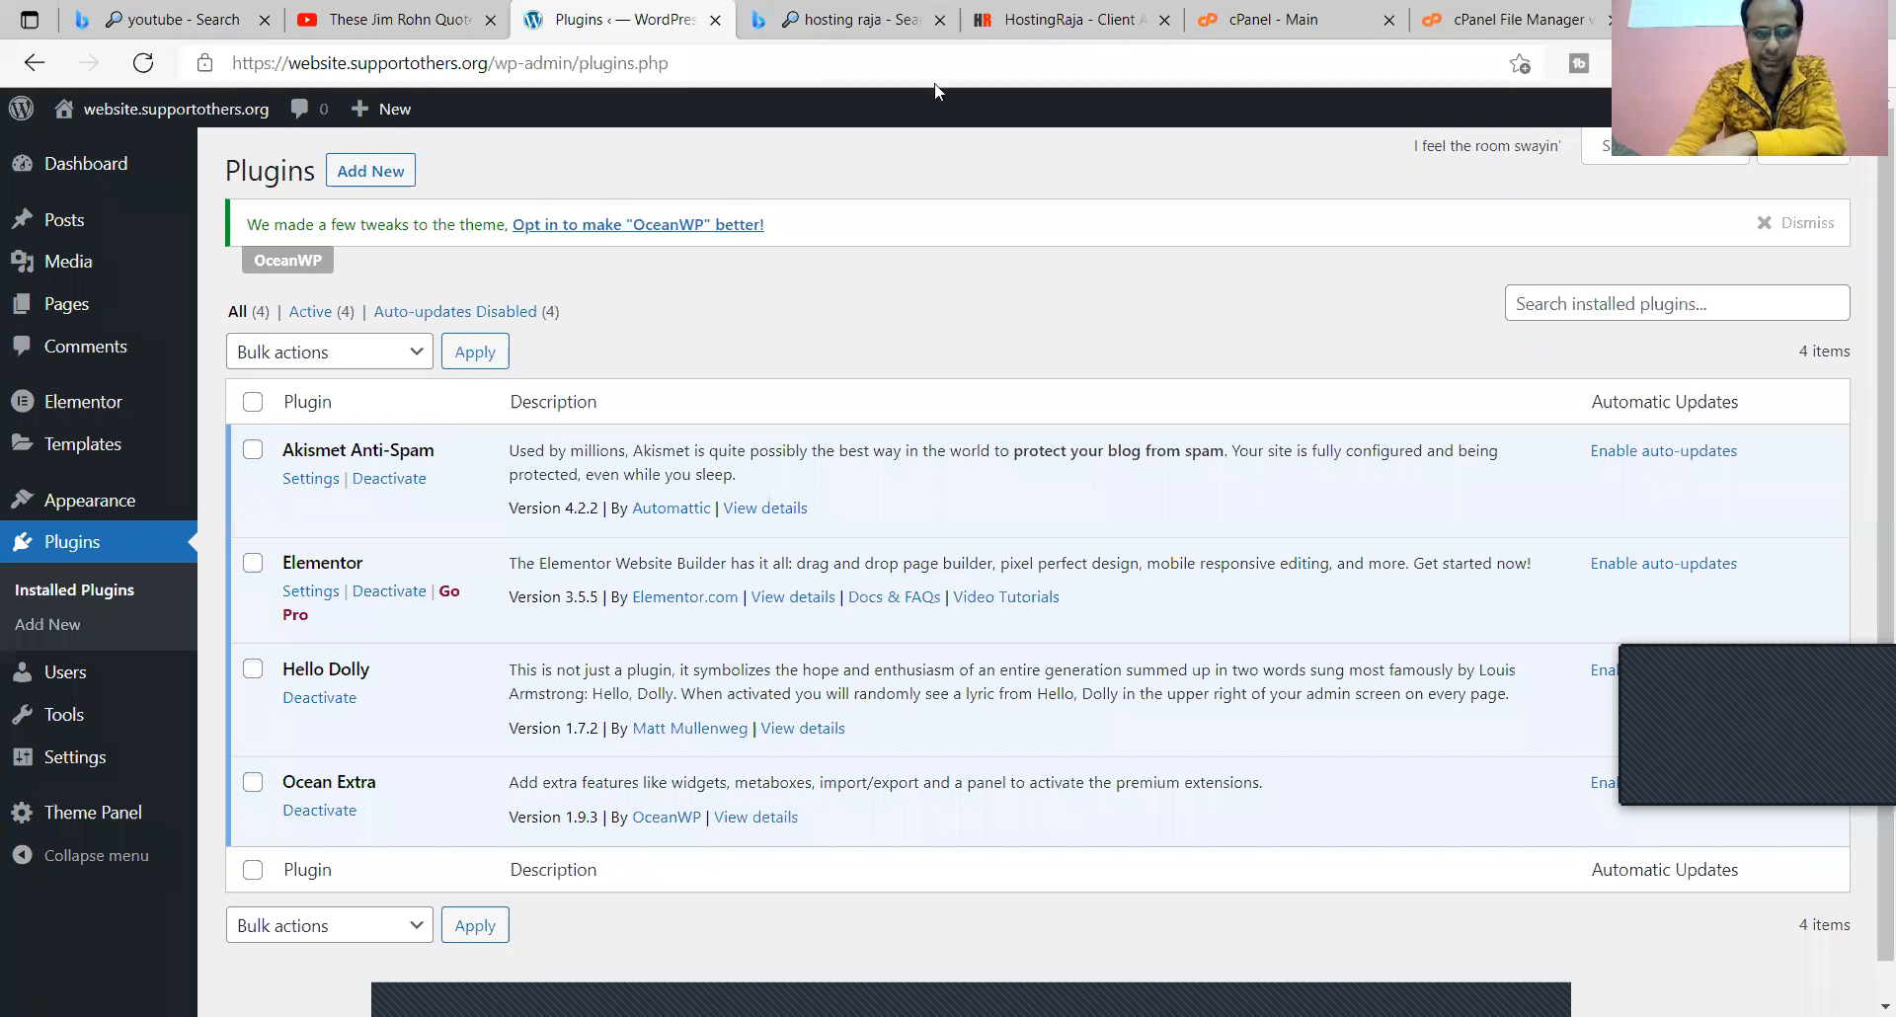
pyautogui.click(1517, 10)
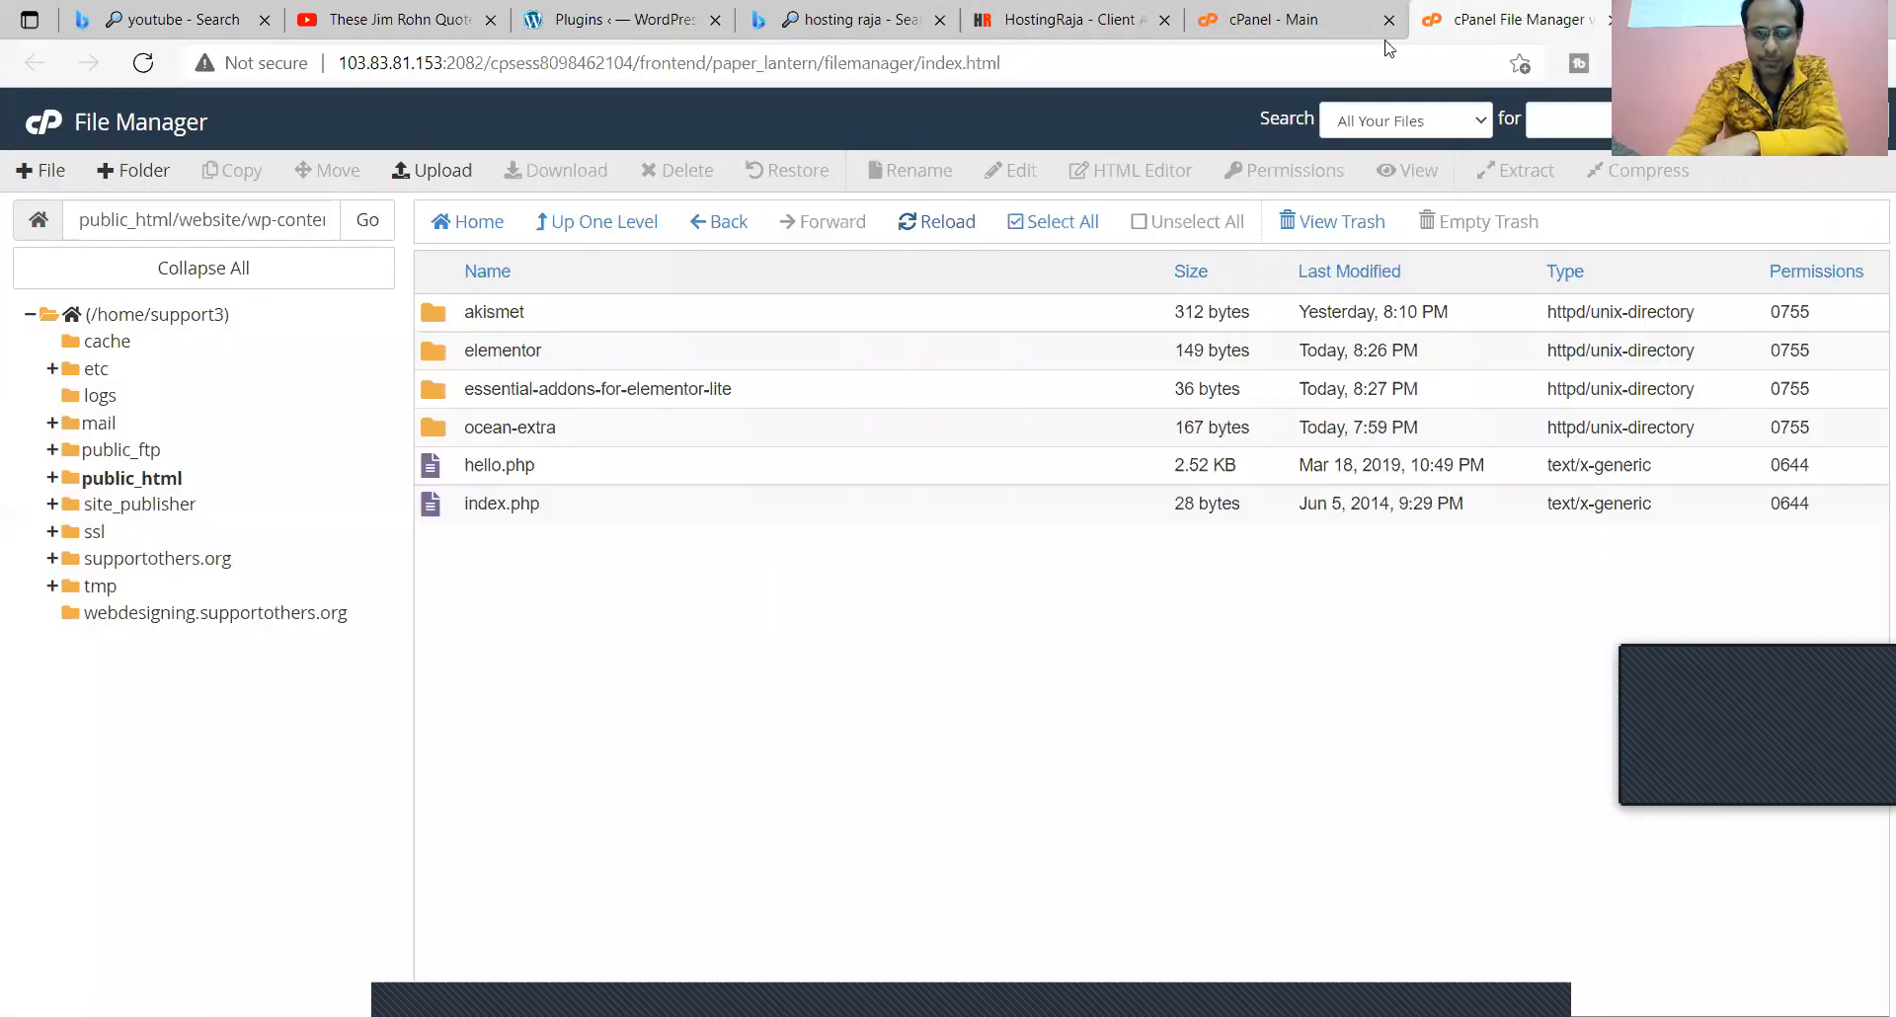
pyautogui.click(664, 391)
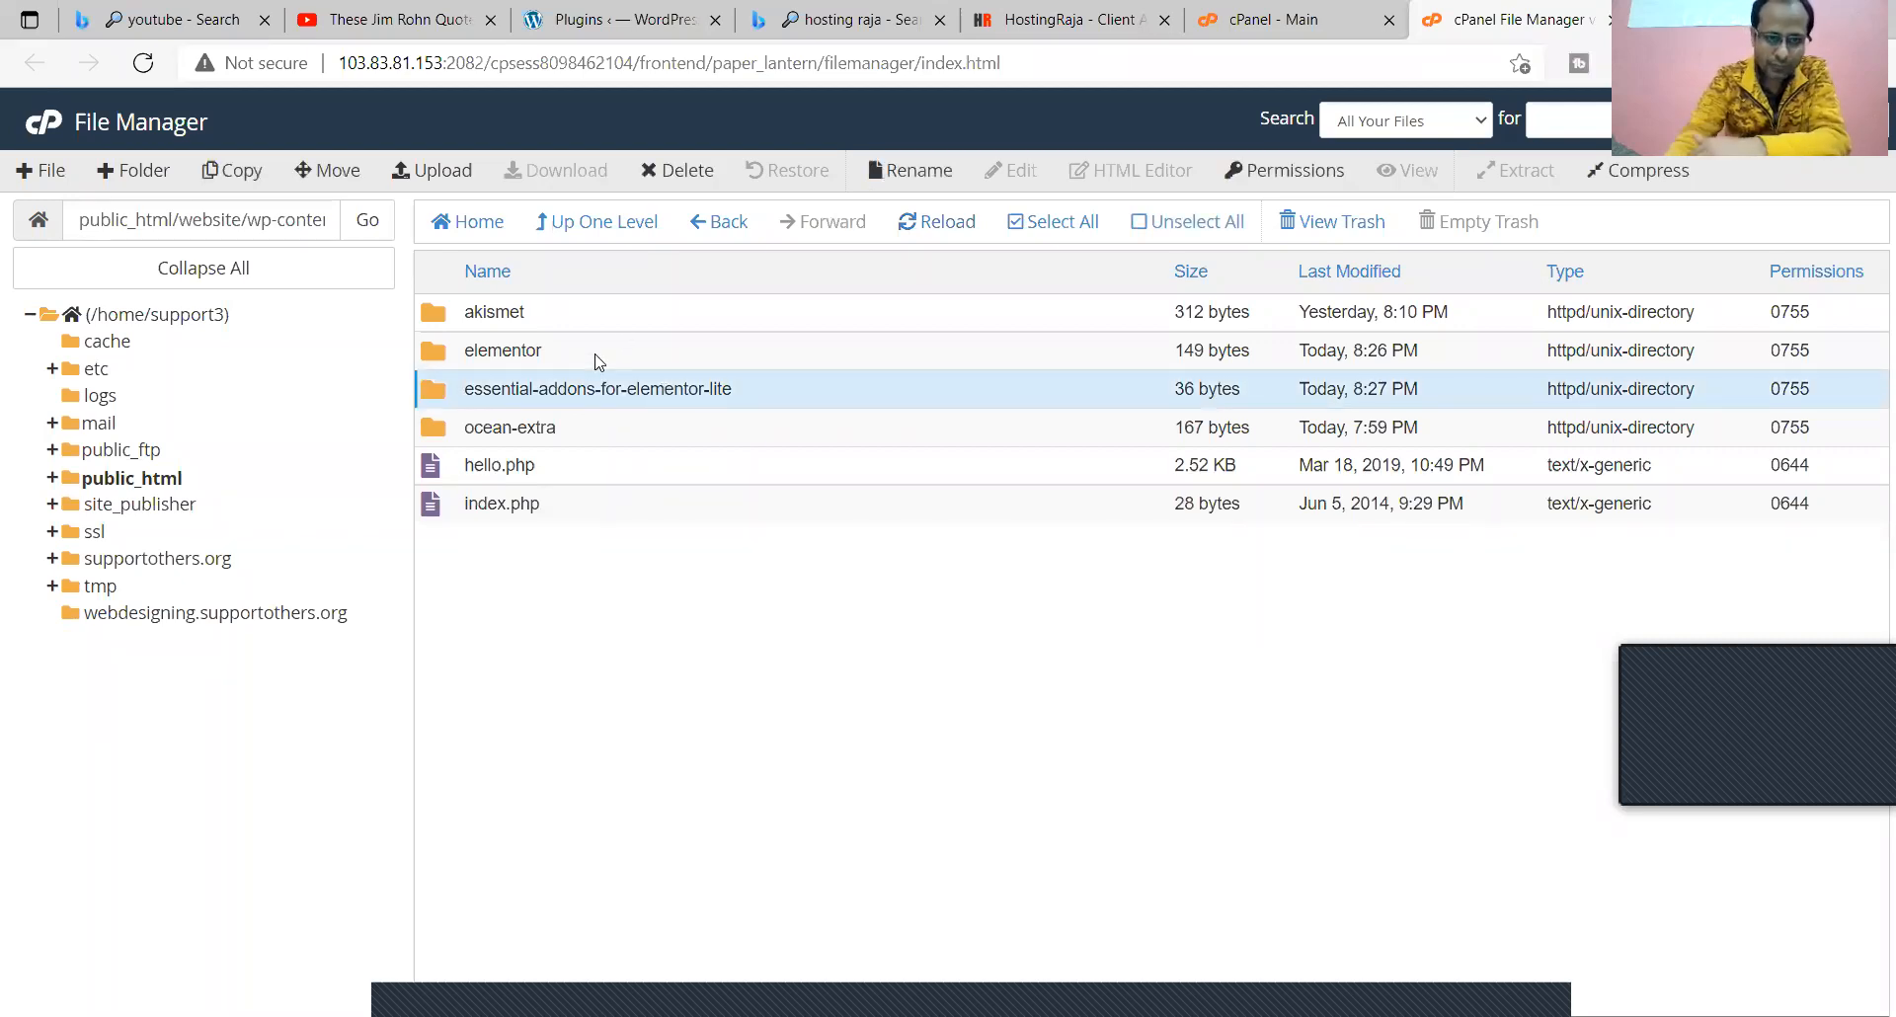
# - Delete the 36-byte essential-addons-for-elementor-lite folder permanently, skipping the trash
pyautogui.rightClick(571, 398)
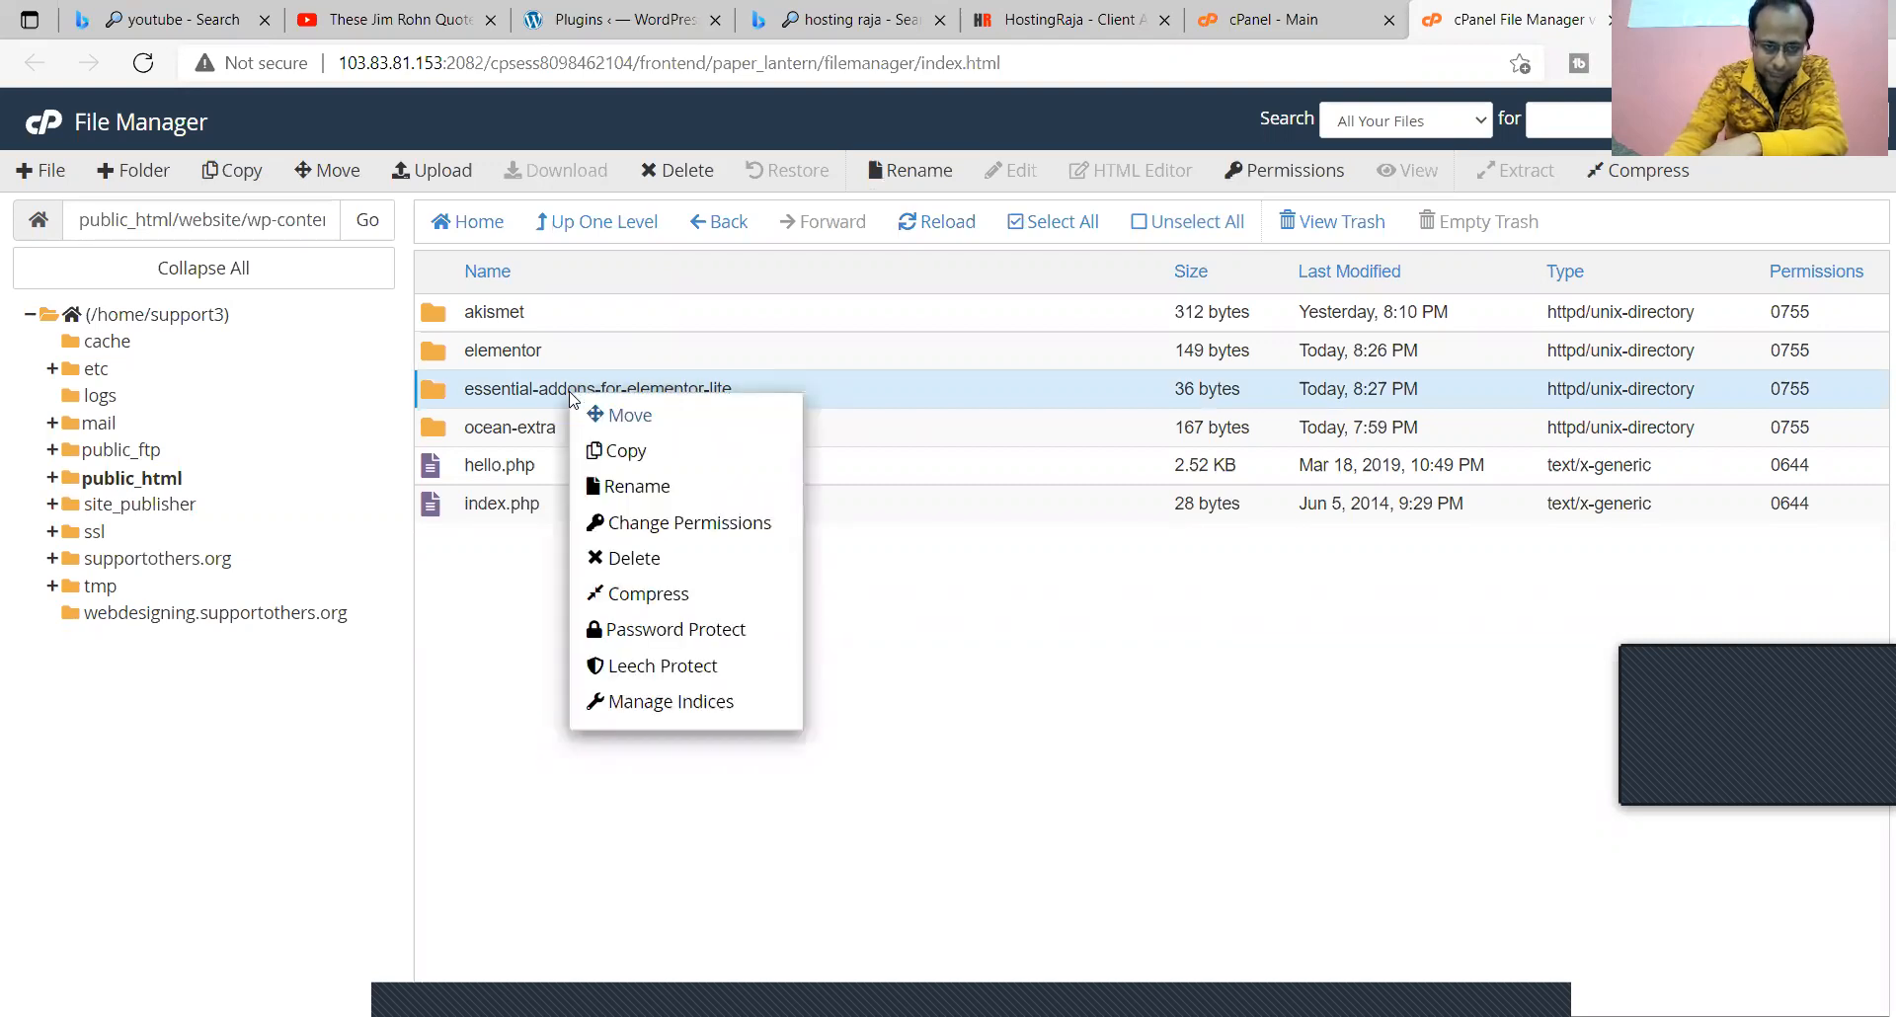
pyautogui.click(635, 559)
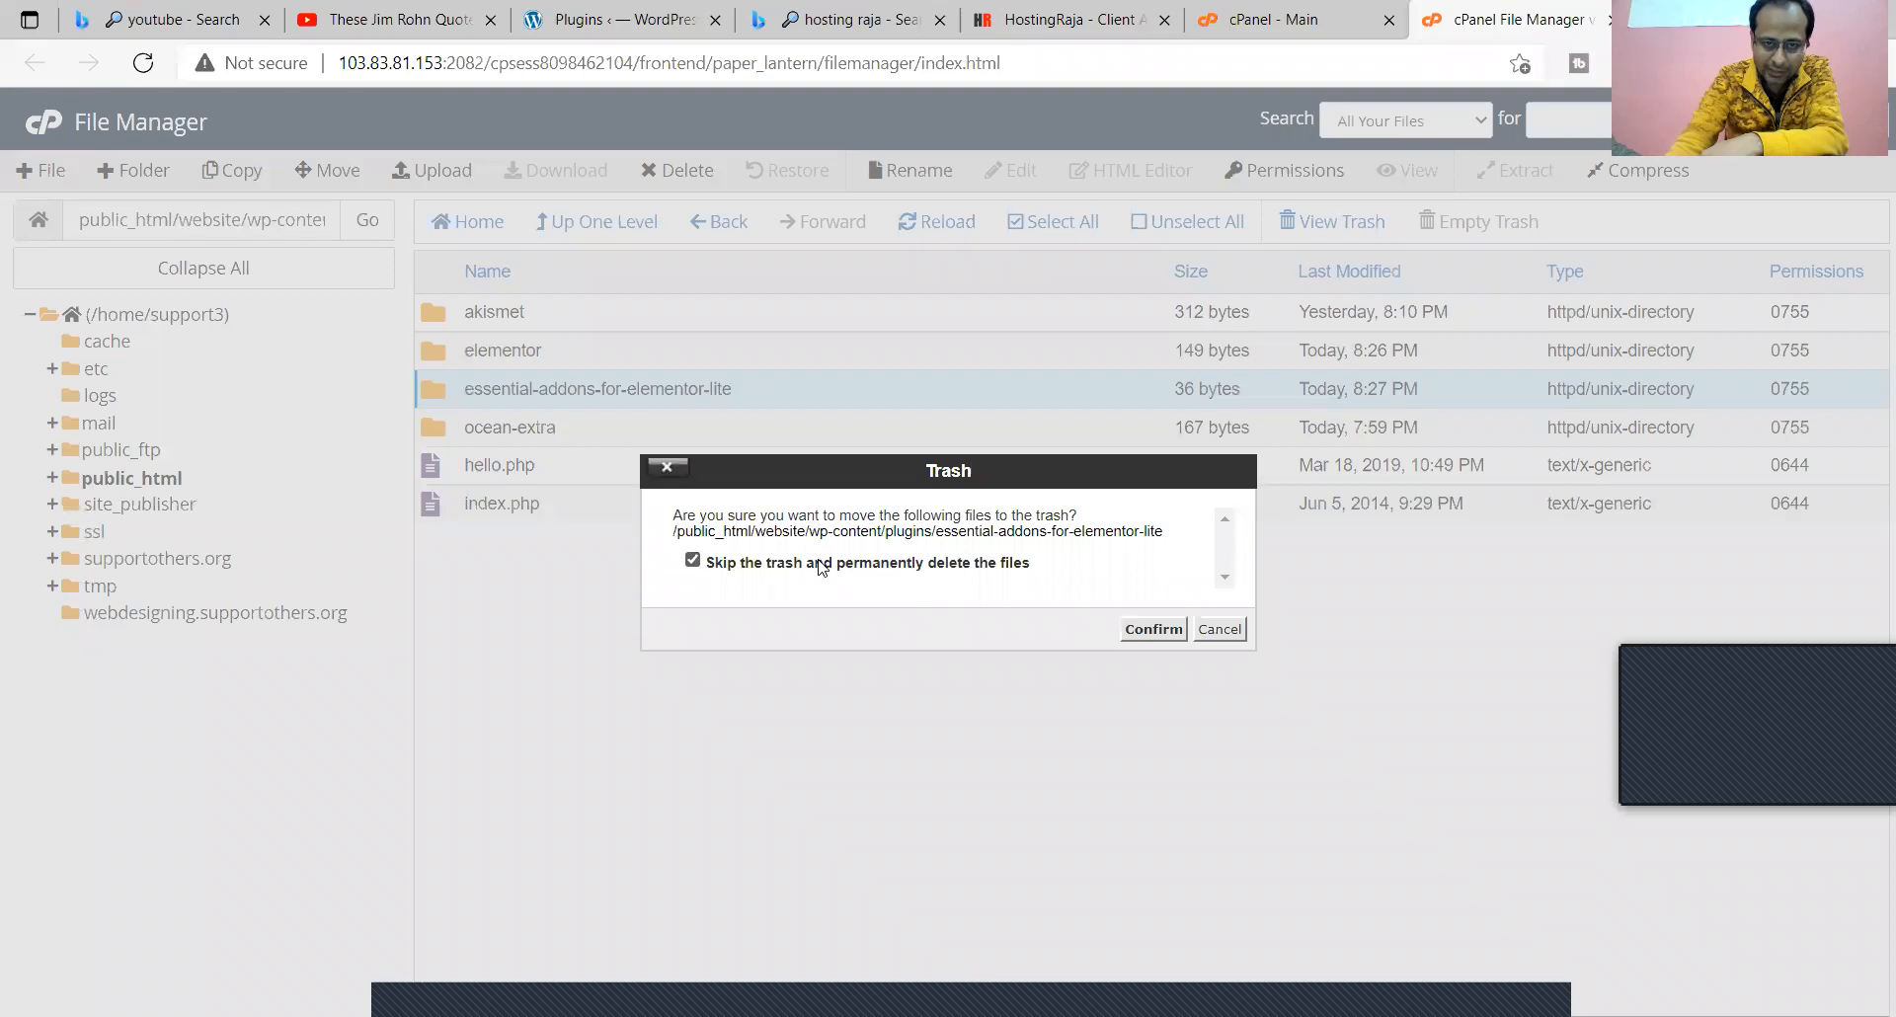
pyautogui.click(1153, 629)
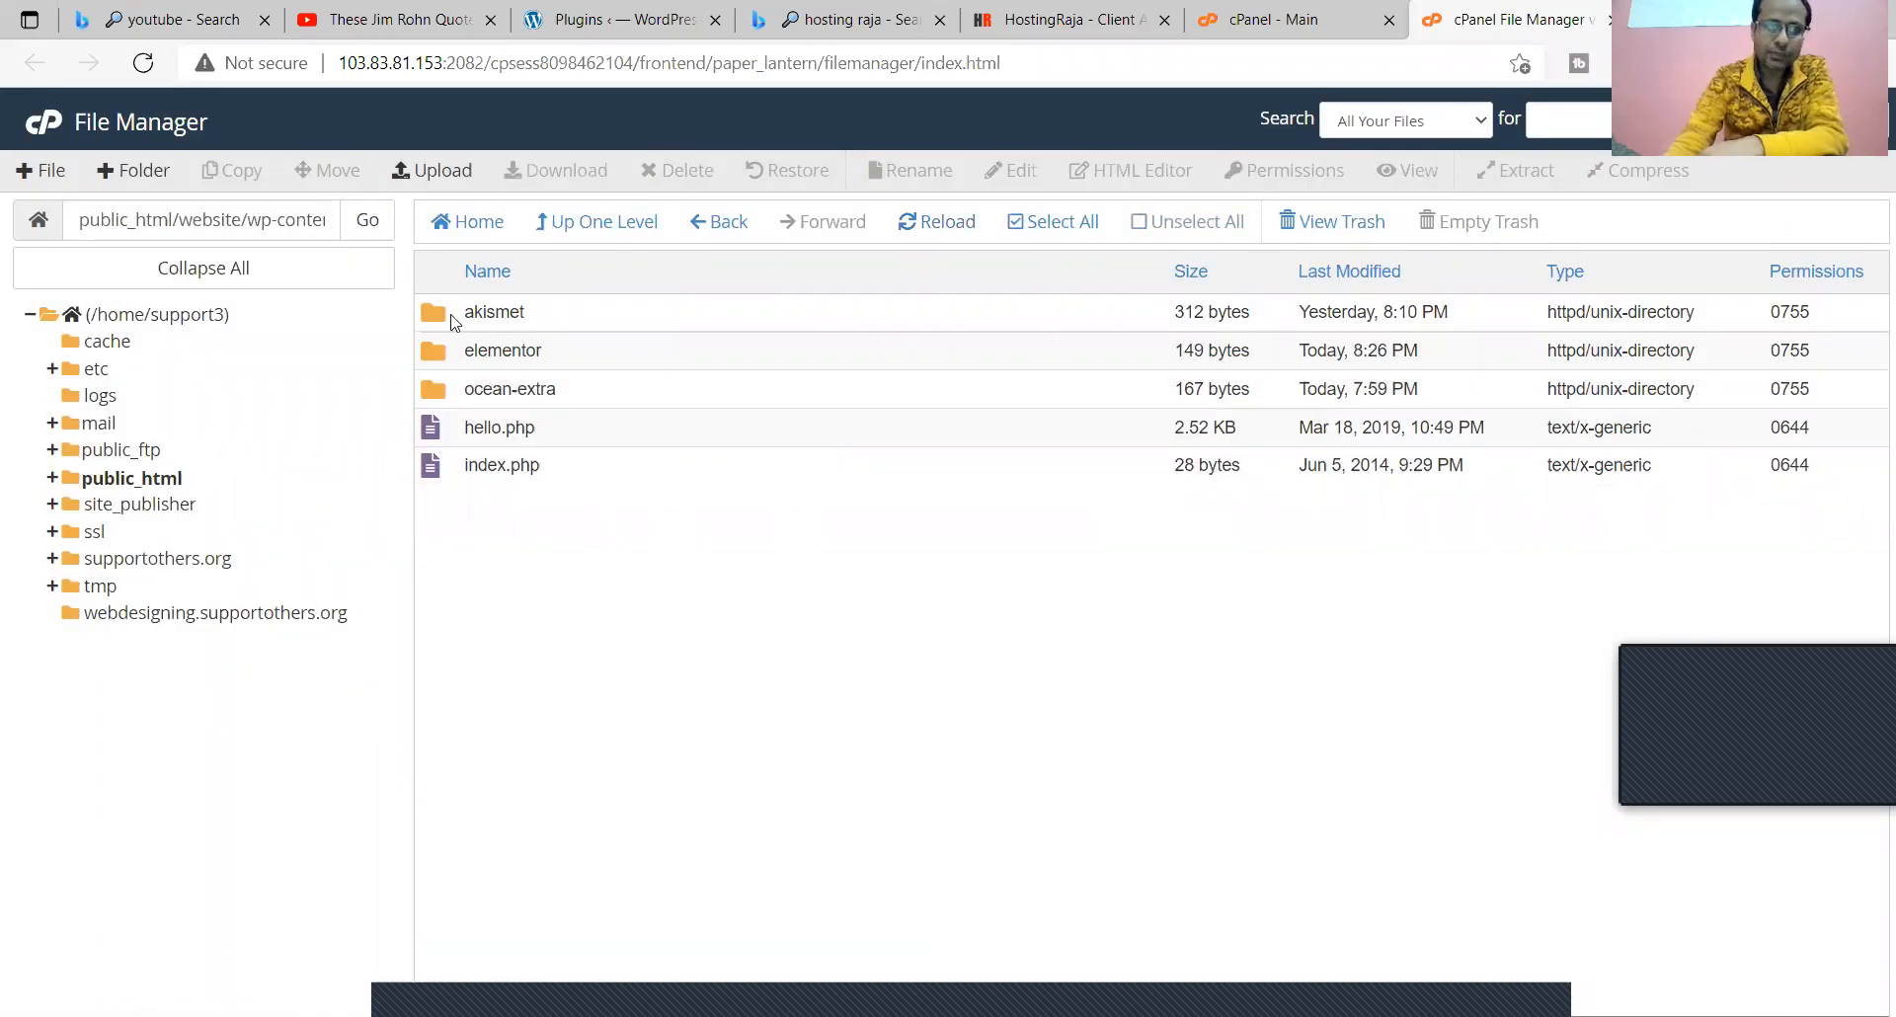
# - Re-upload essential-addons-for-elementor-lite.5.0.7.zip from Downloads, overwriting the old copy, and select it
pyautogui.click(450, 174)
pyautogui.click(947, 528)
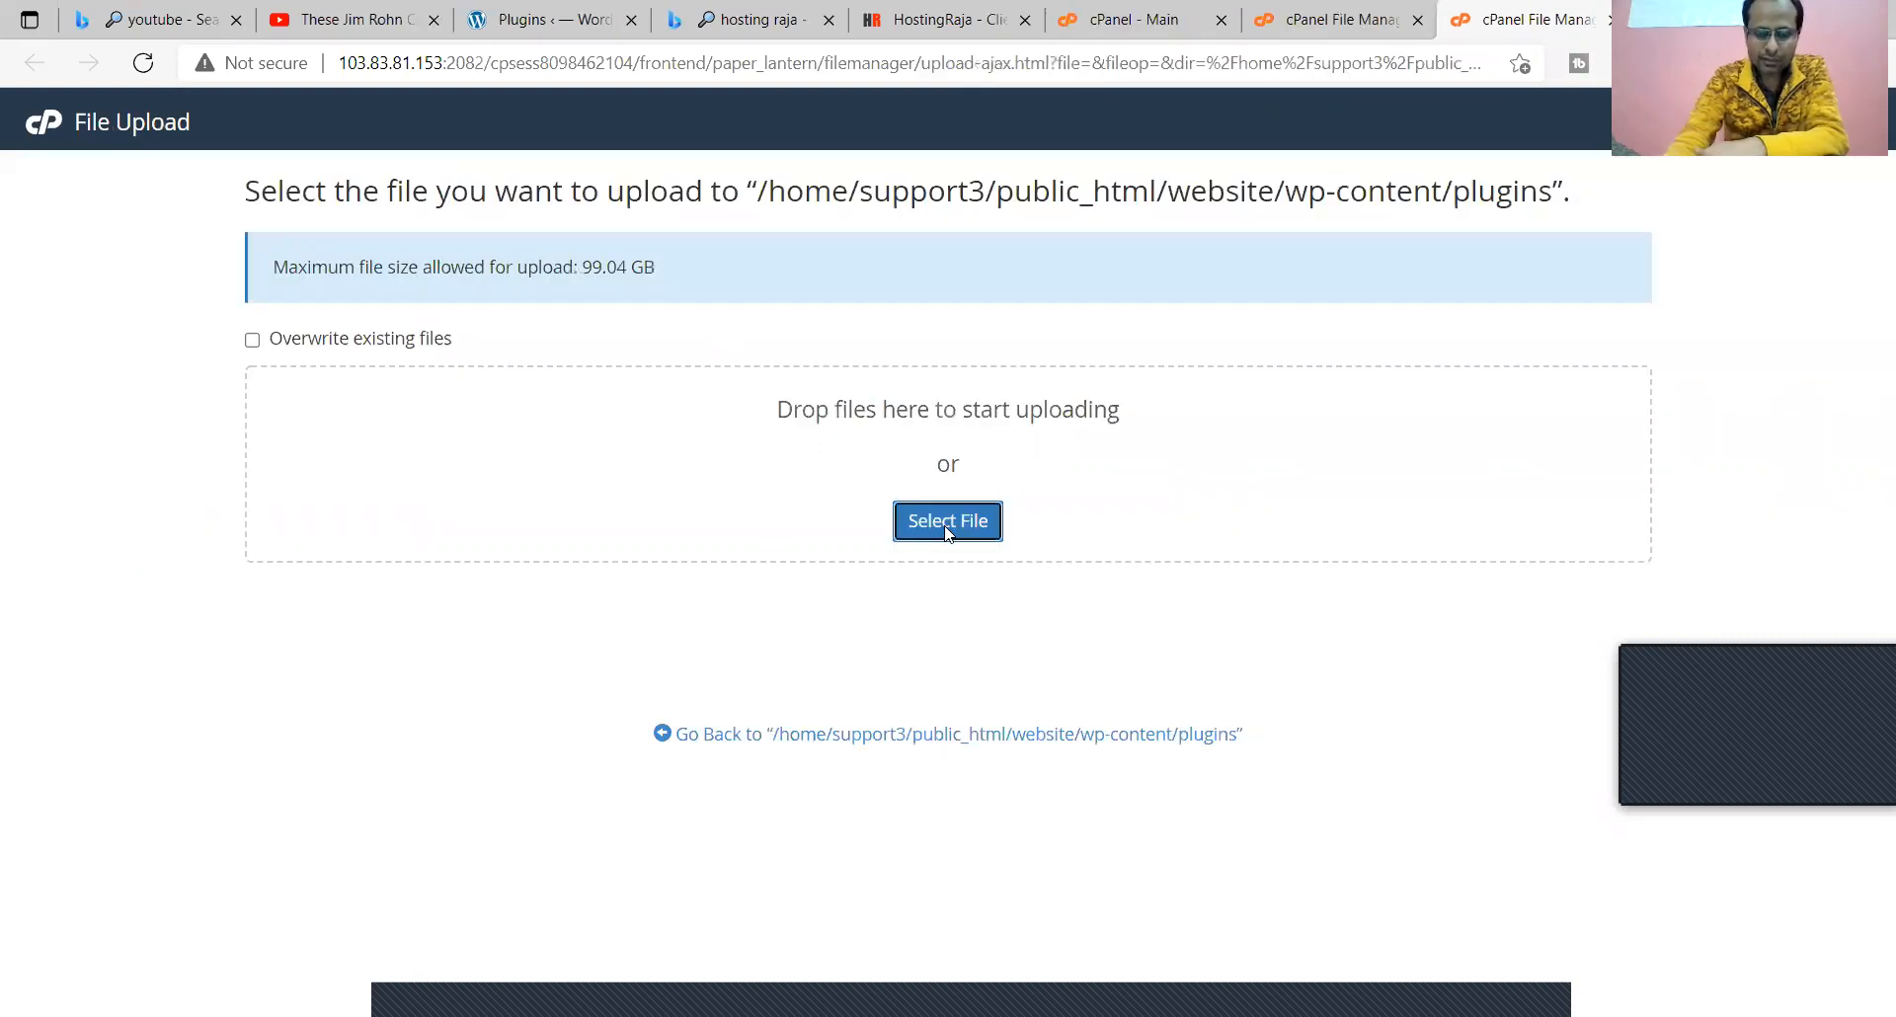
pyautogui.click(324, 229)
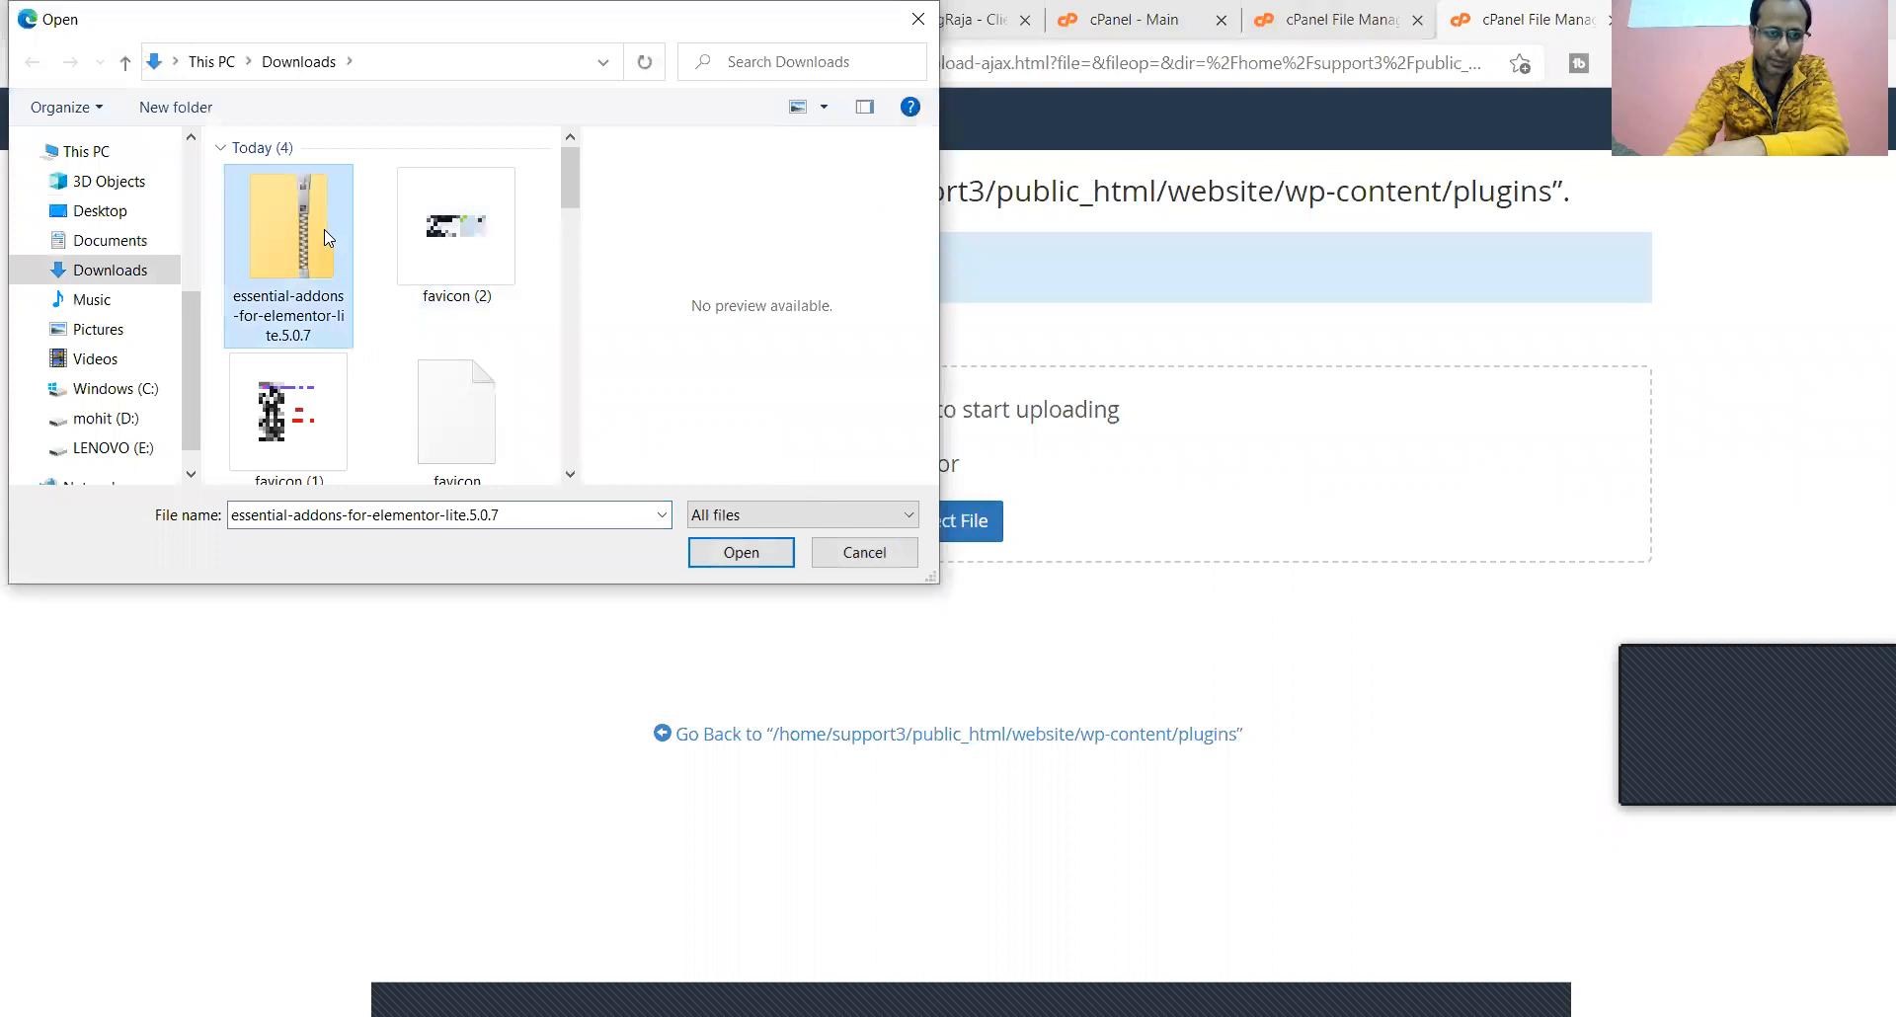
pyautogui.click(757, 559)
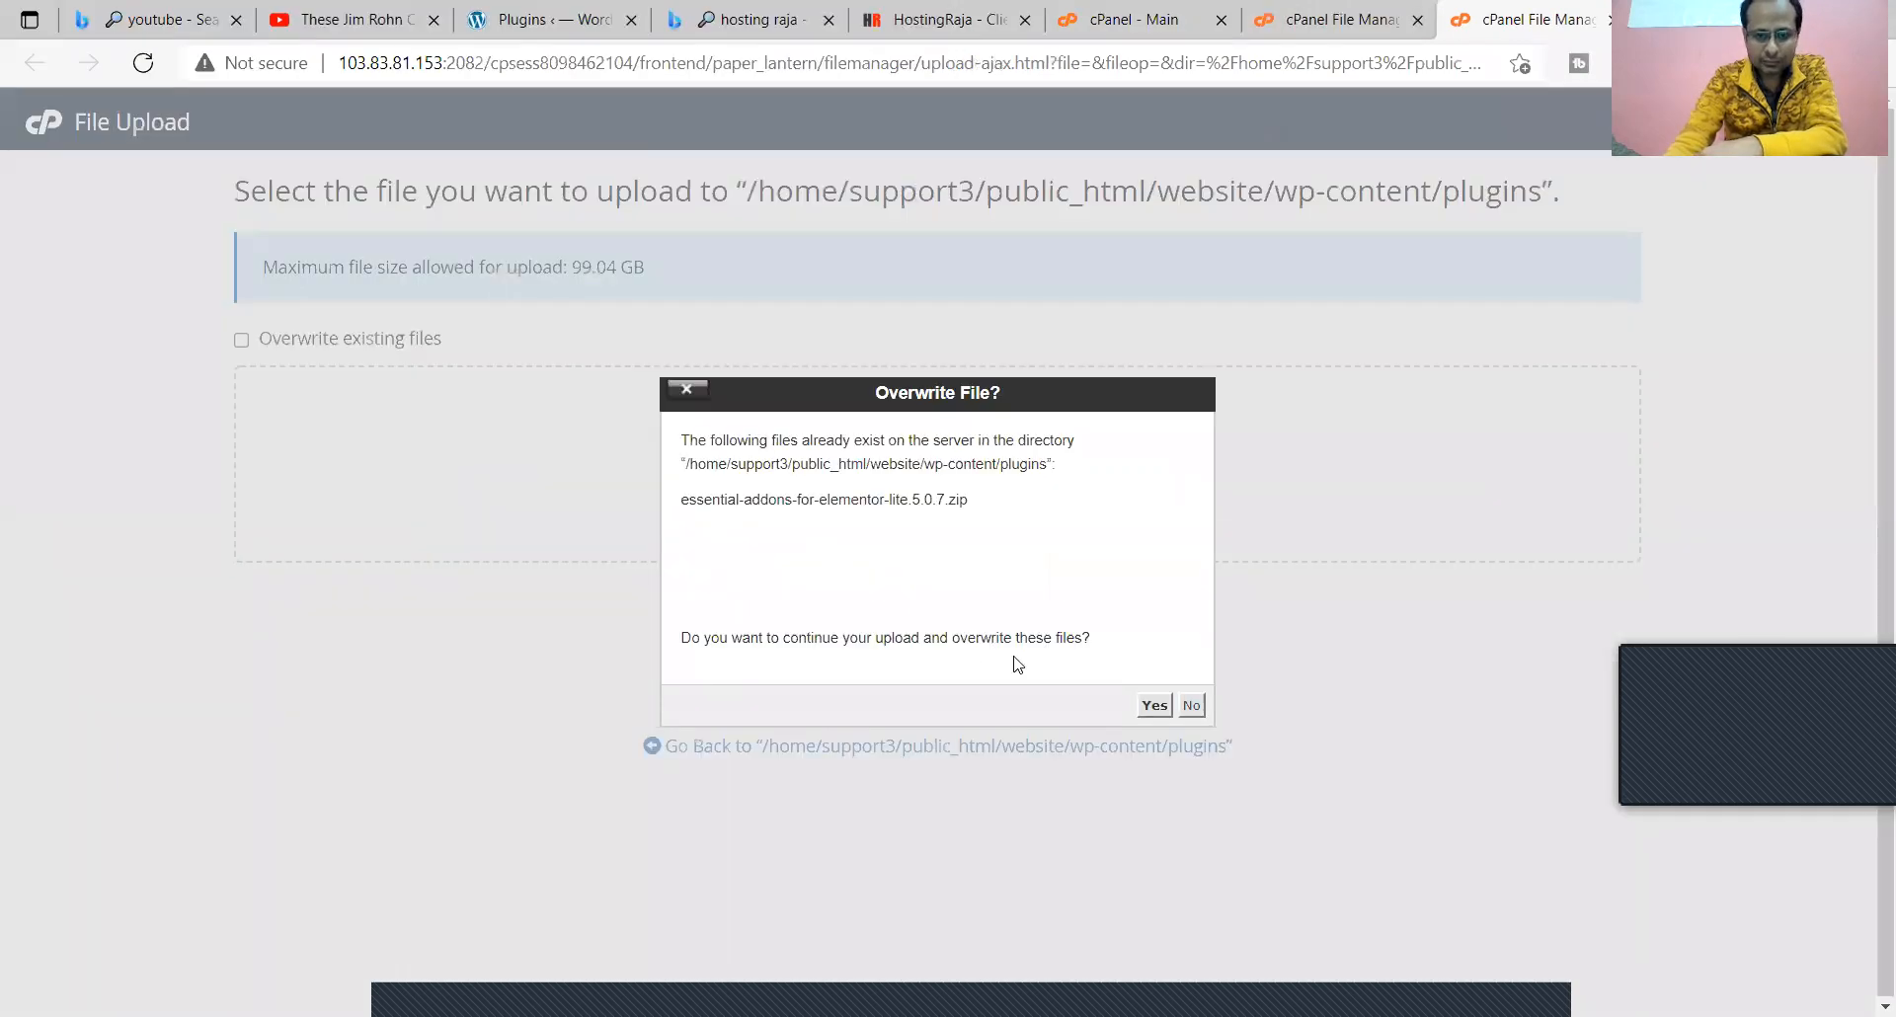
pyautogui.click(1155, 707)
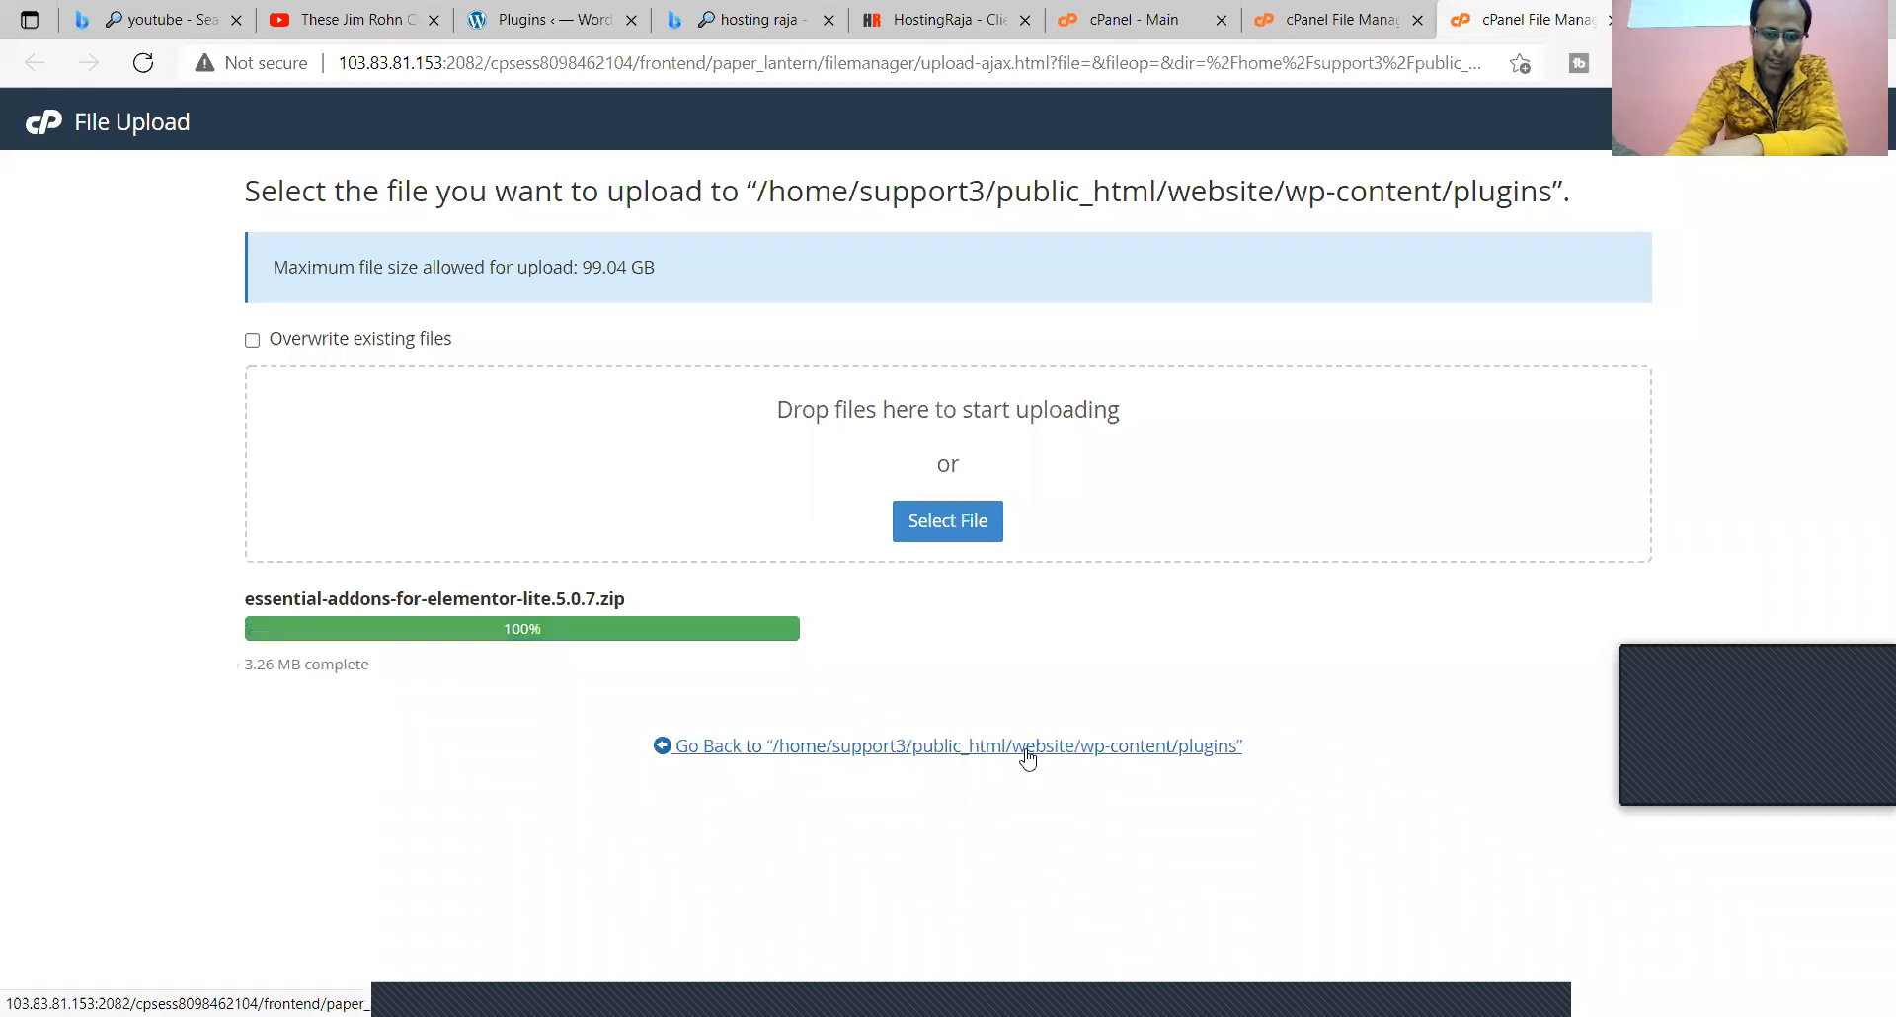
pyautogui.click(1027, 750)
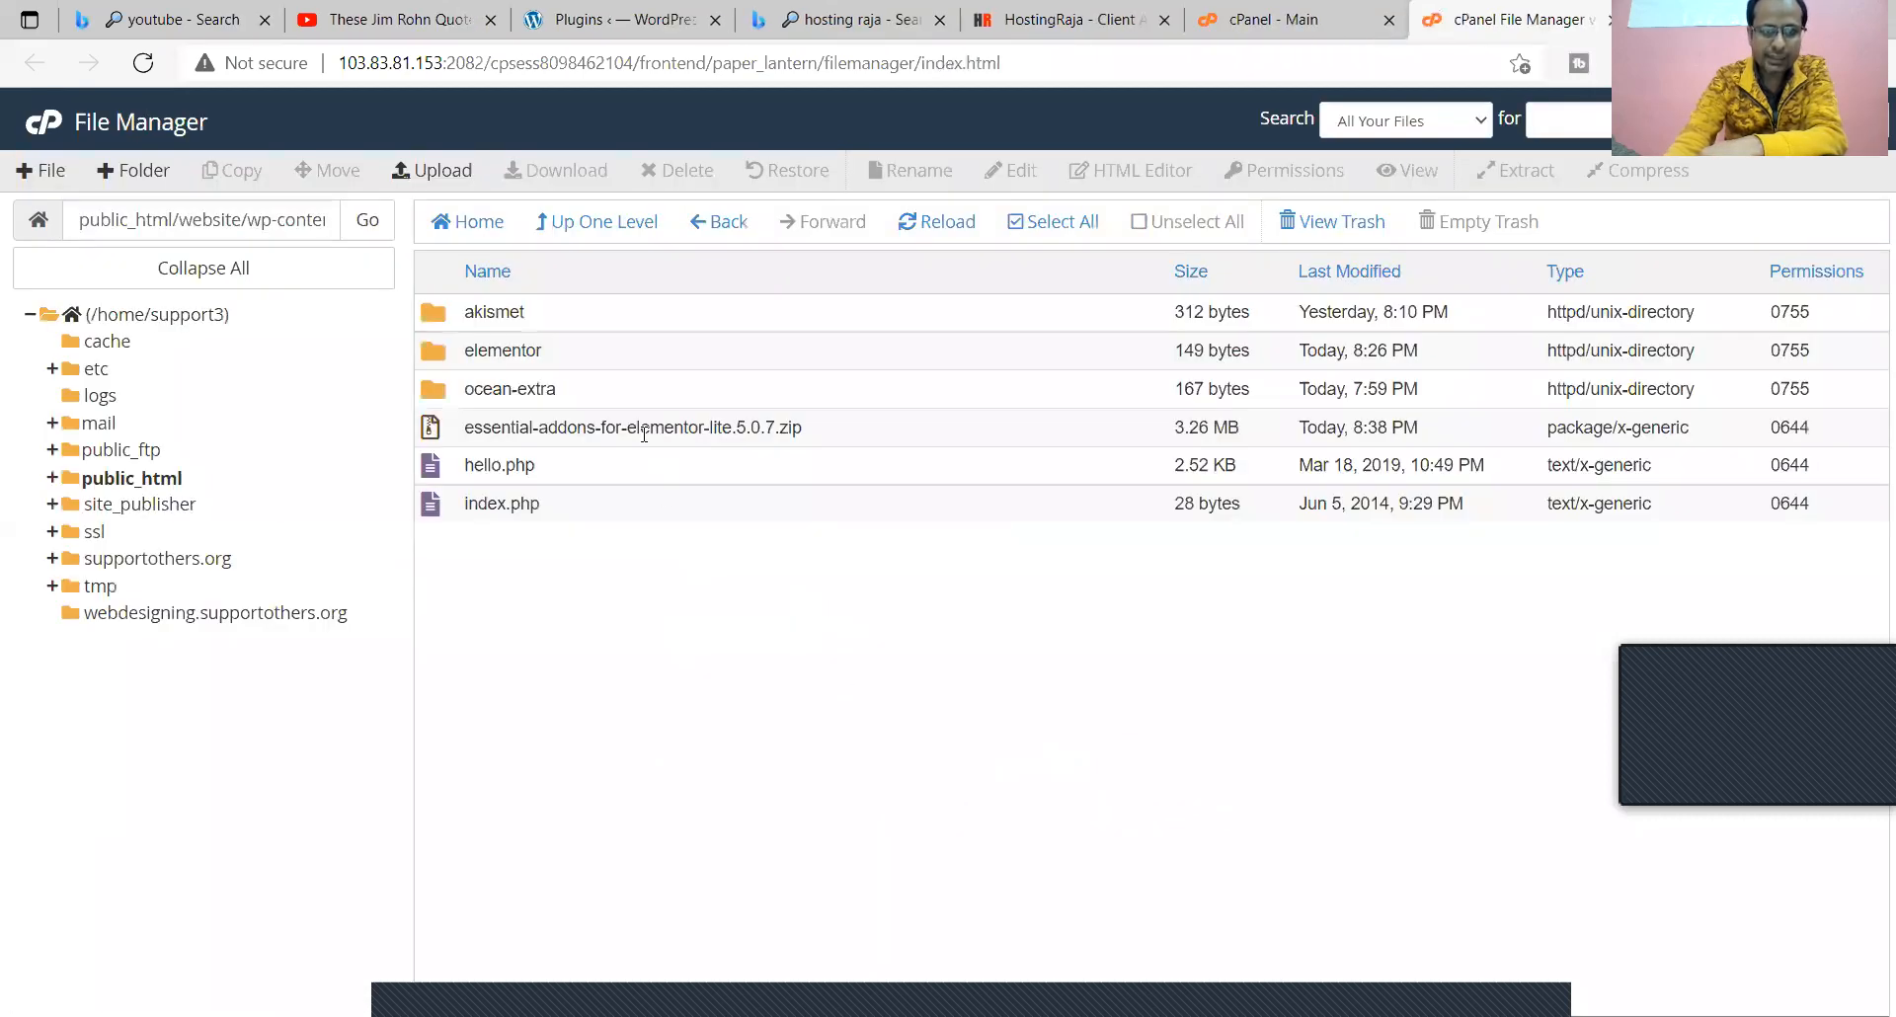
pyautogui.click(644, 432)
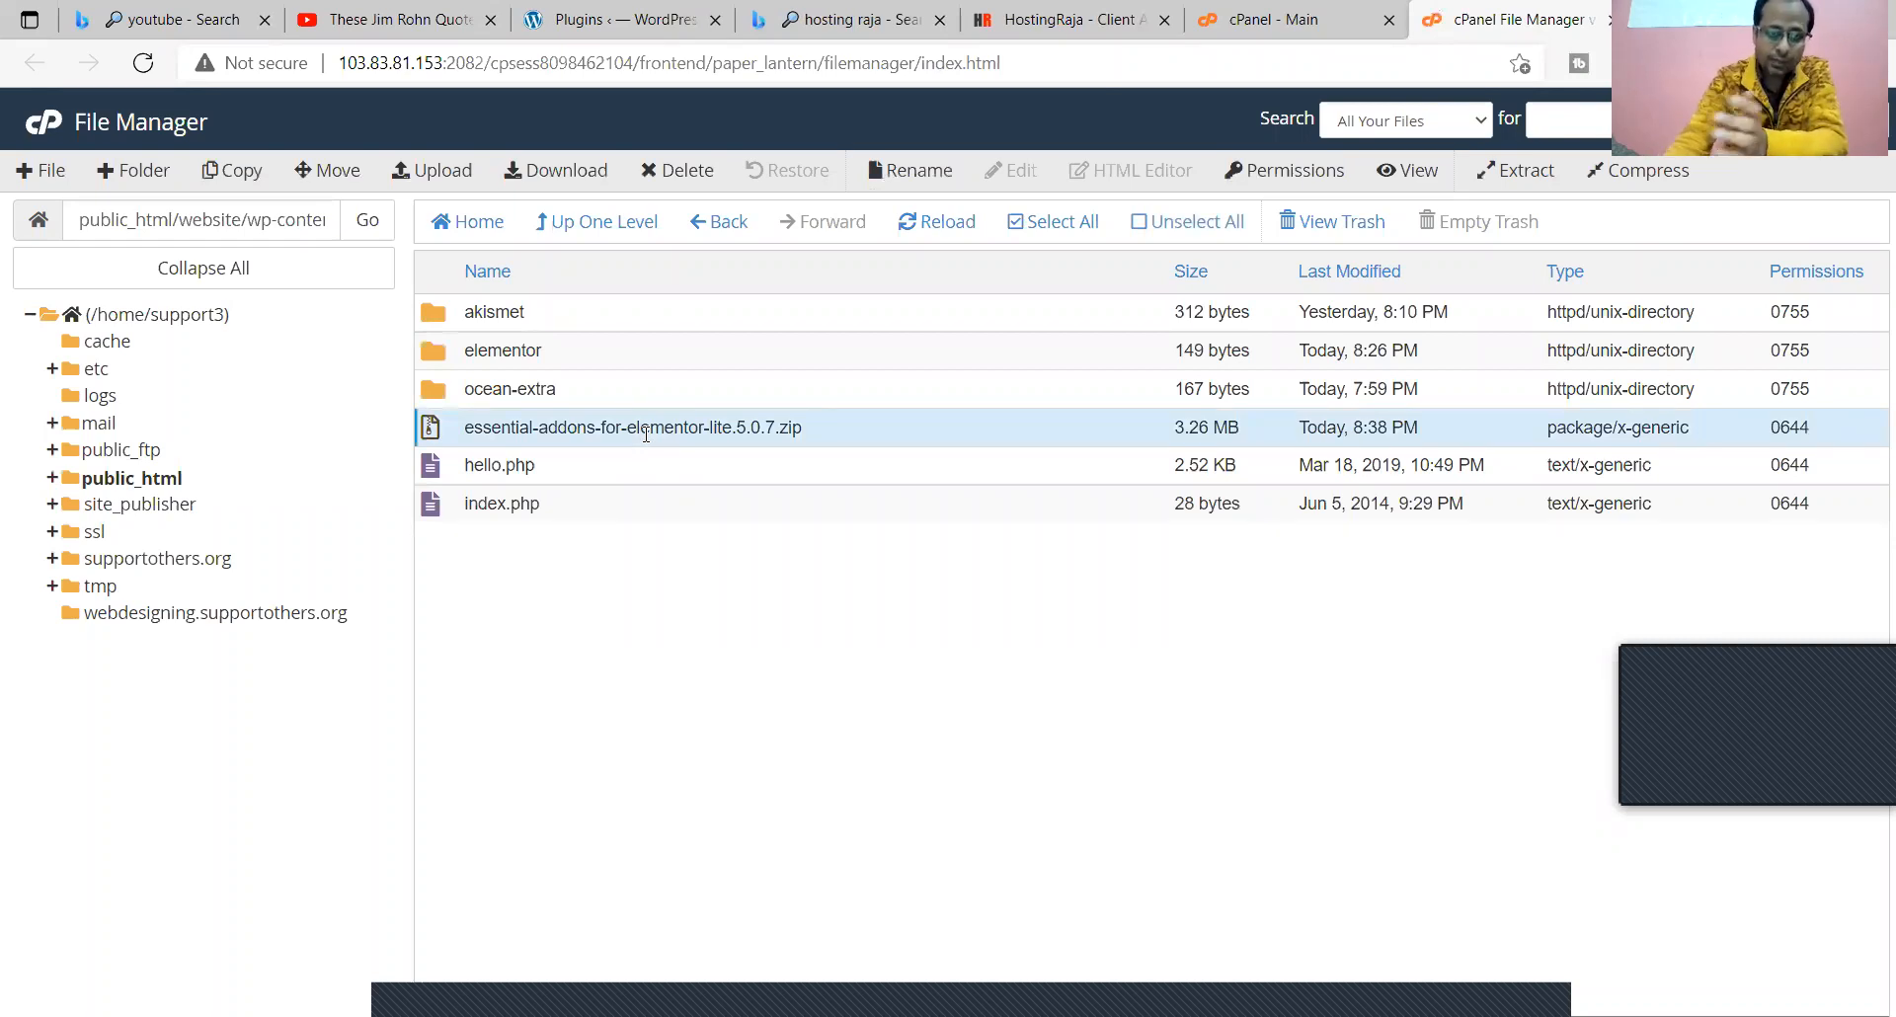
# - Extract essential-addons-for-elementor-lite.5.0.7.zip into wp-content/plugins and reload to show the new folder
pyautogui.rightClick(646, 432)
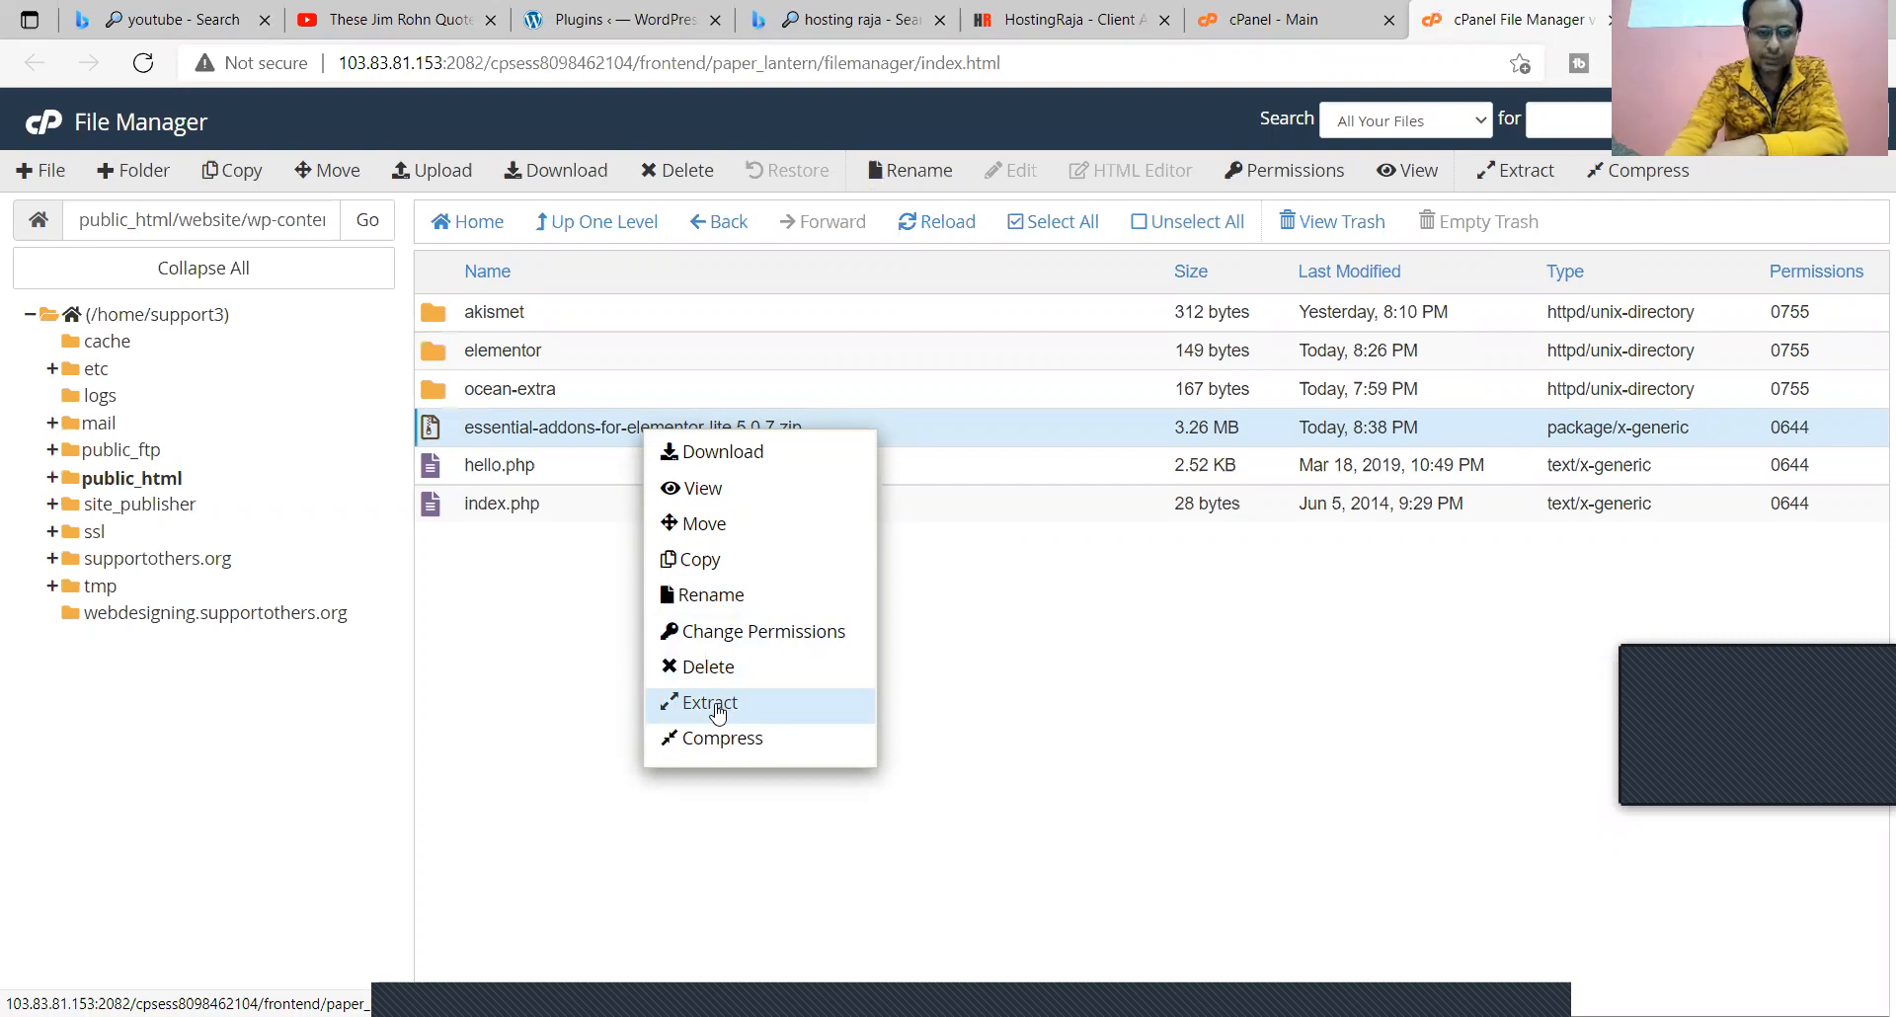
pyautogui.click(529, 636)
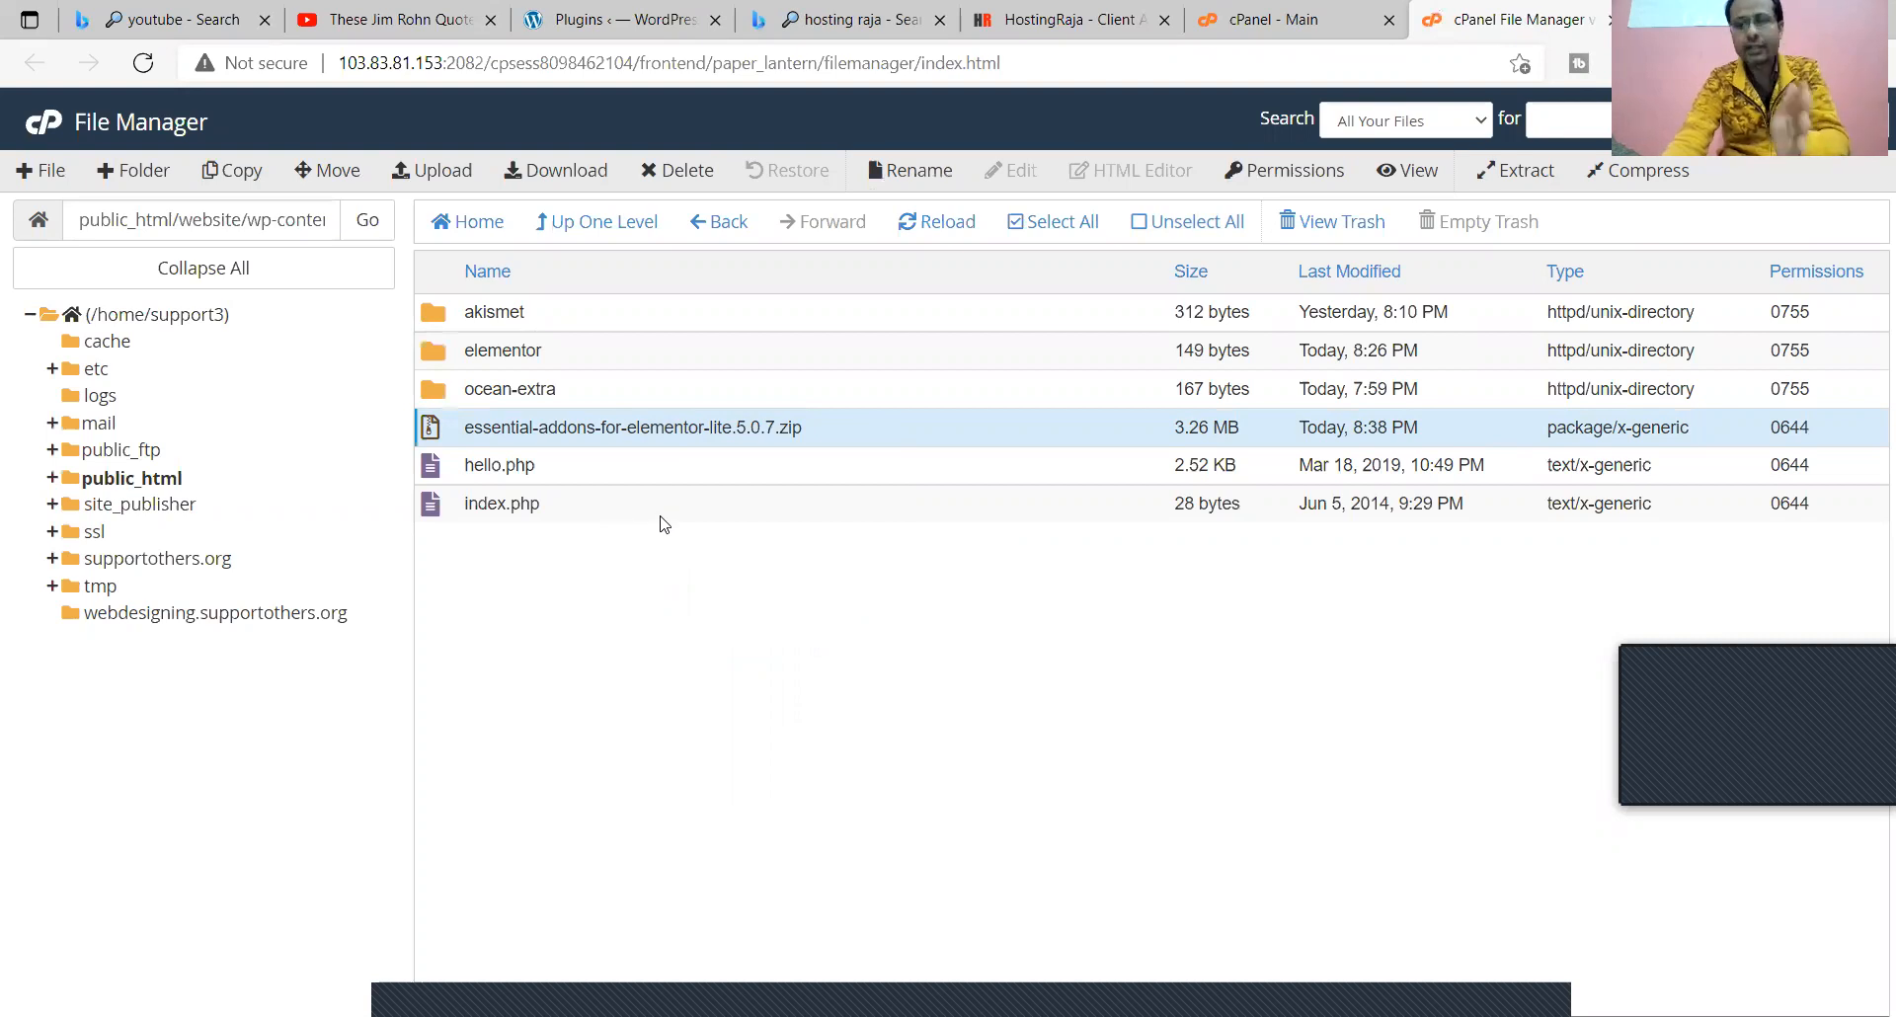
pyautogui.click(640, 433)
pyautogui.click(700, 556)
pyautogui.rightClick(603, 426)
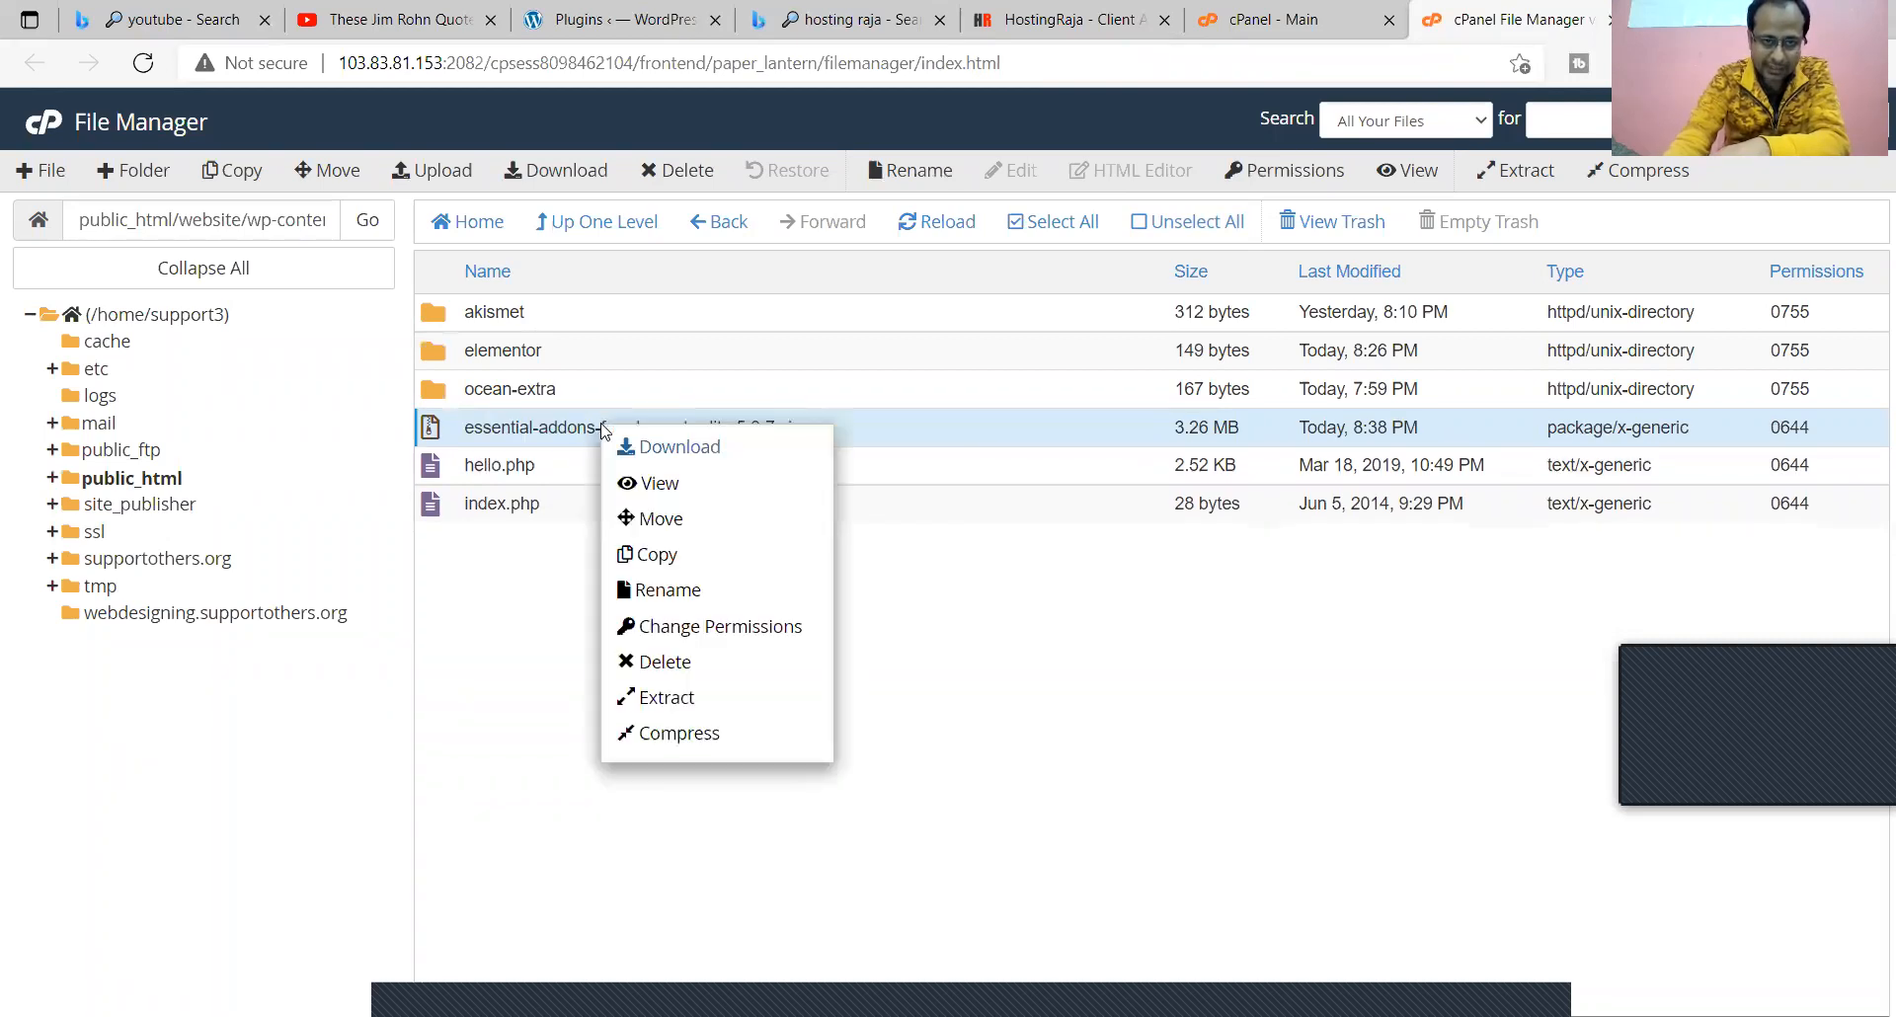
pyautogui.click(689, 703)
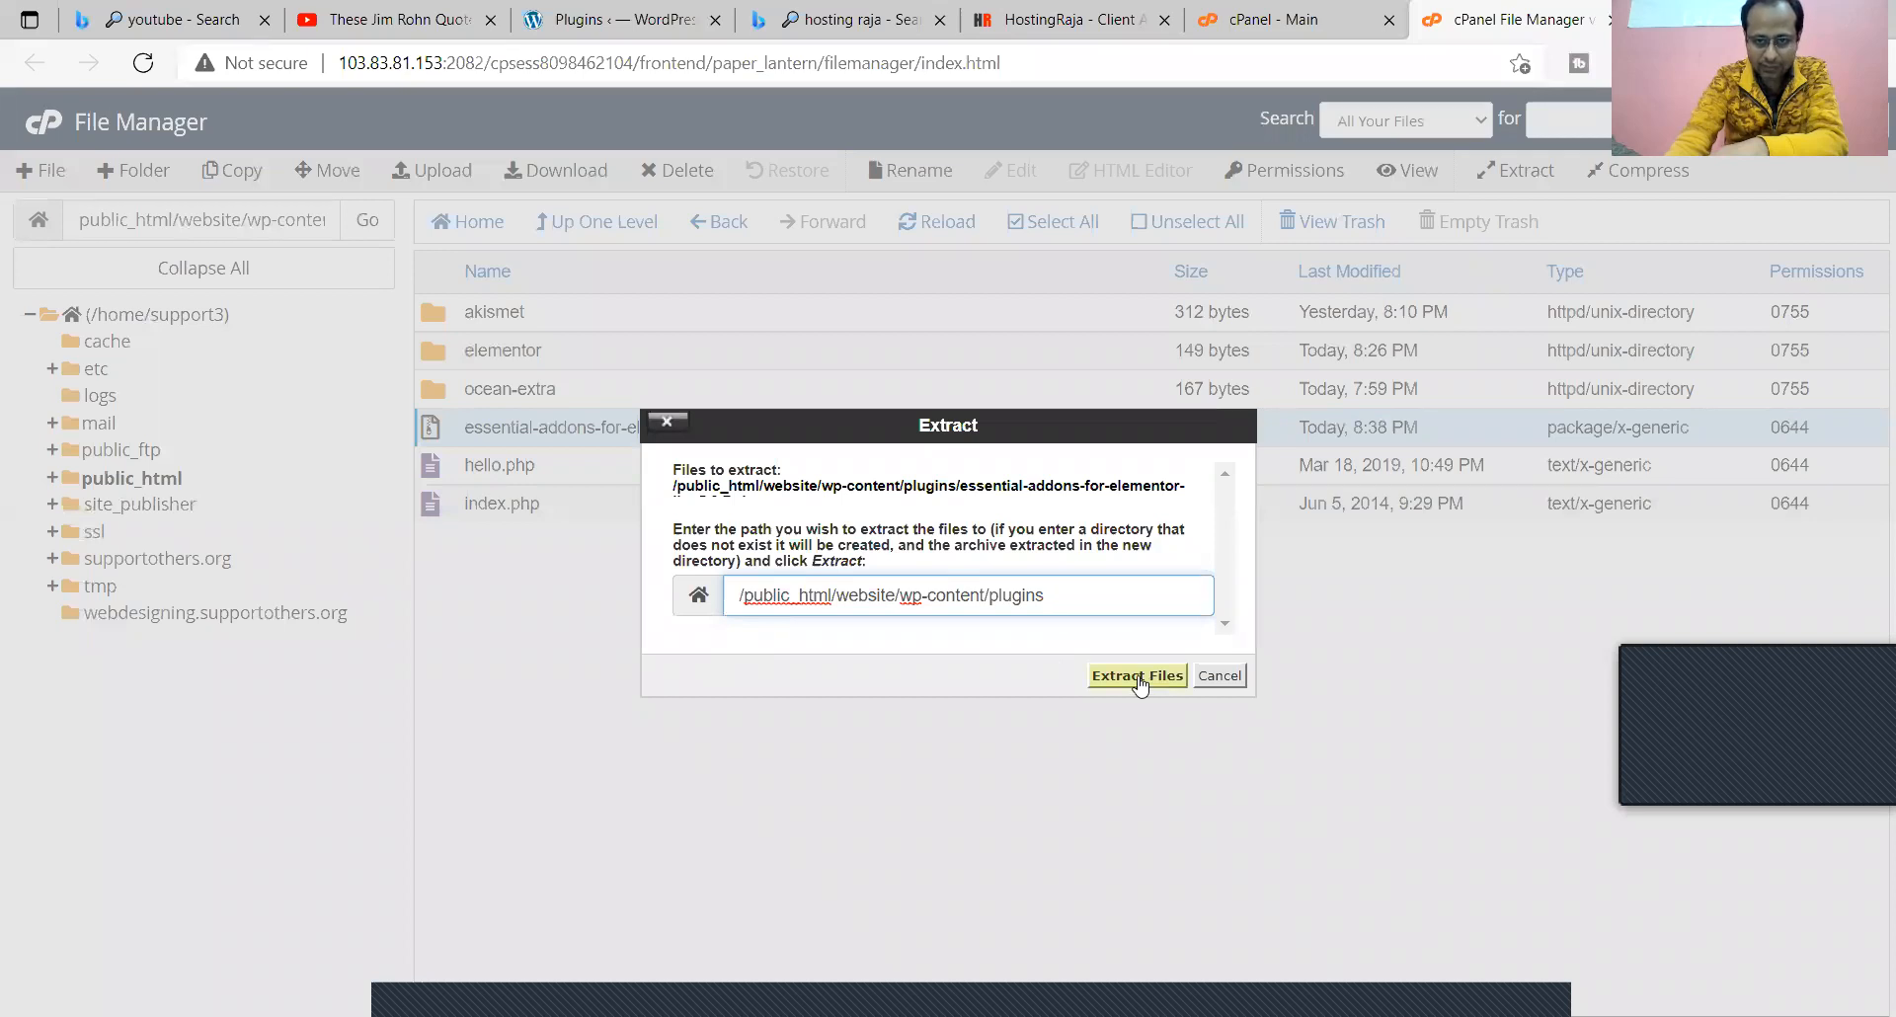
pyautogui.click(1137, 676)
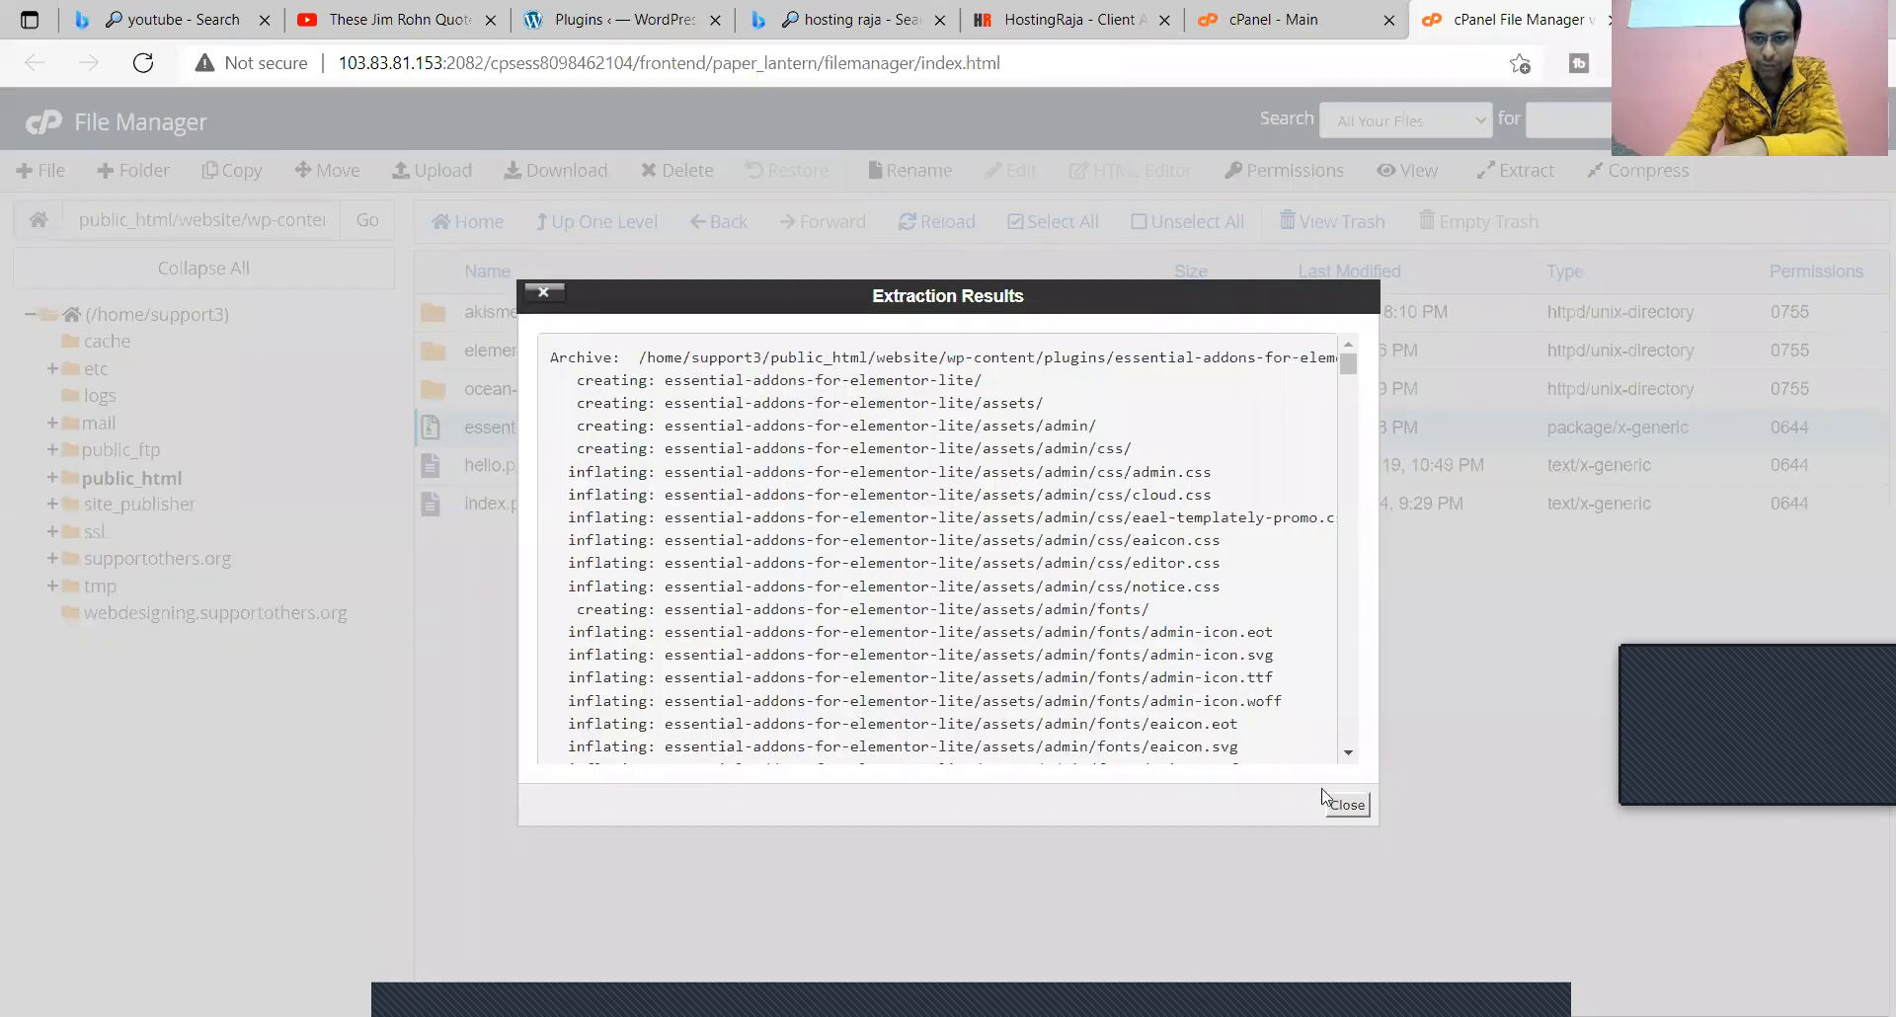
pyautogui.click(1346, 805)
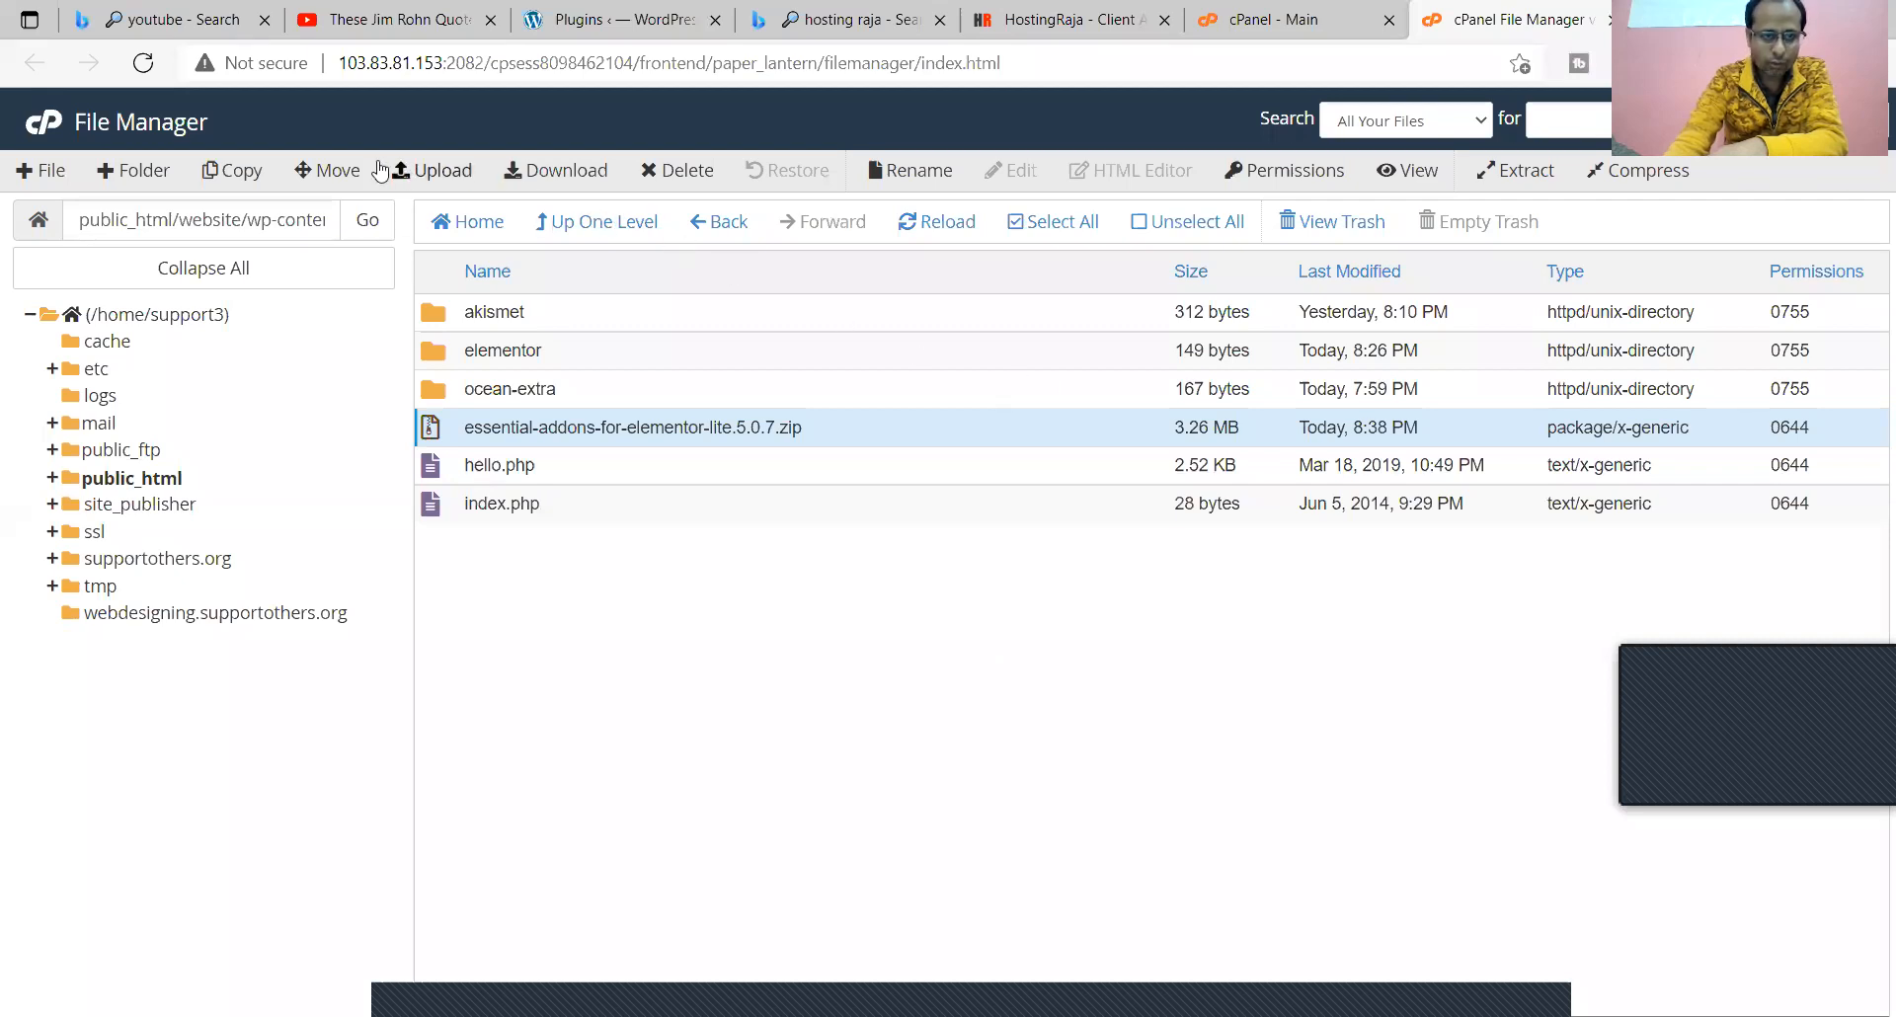
pyautogui.click(941, 230)
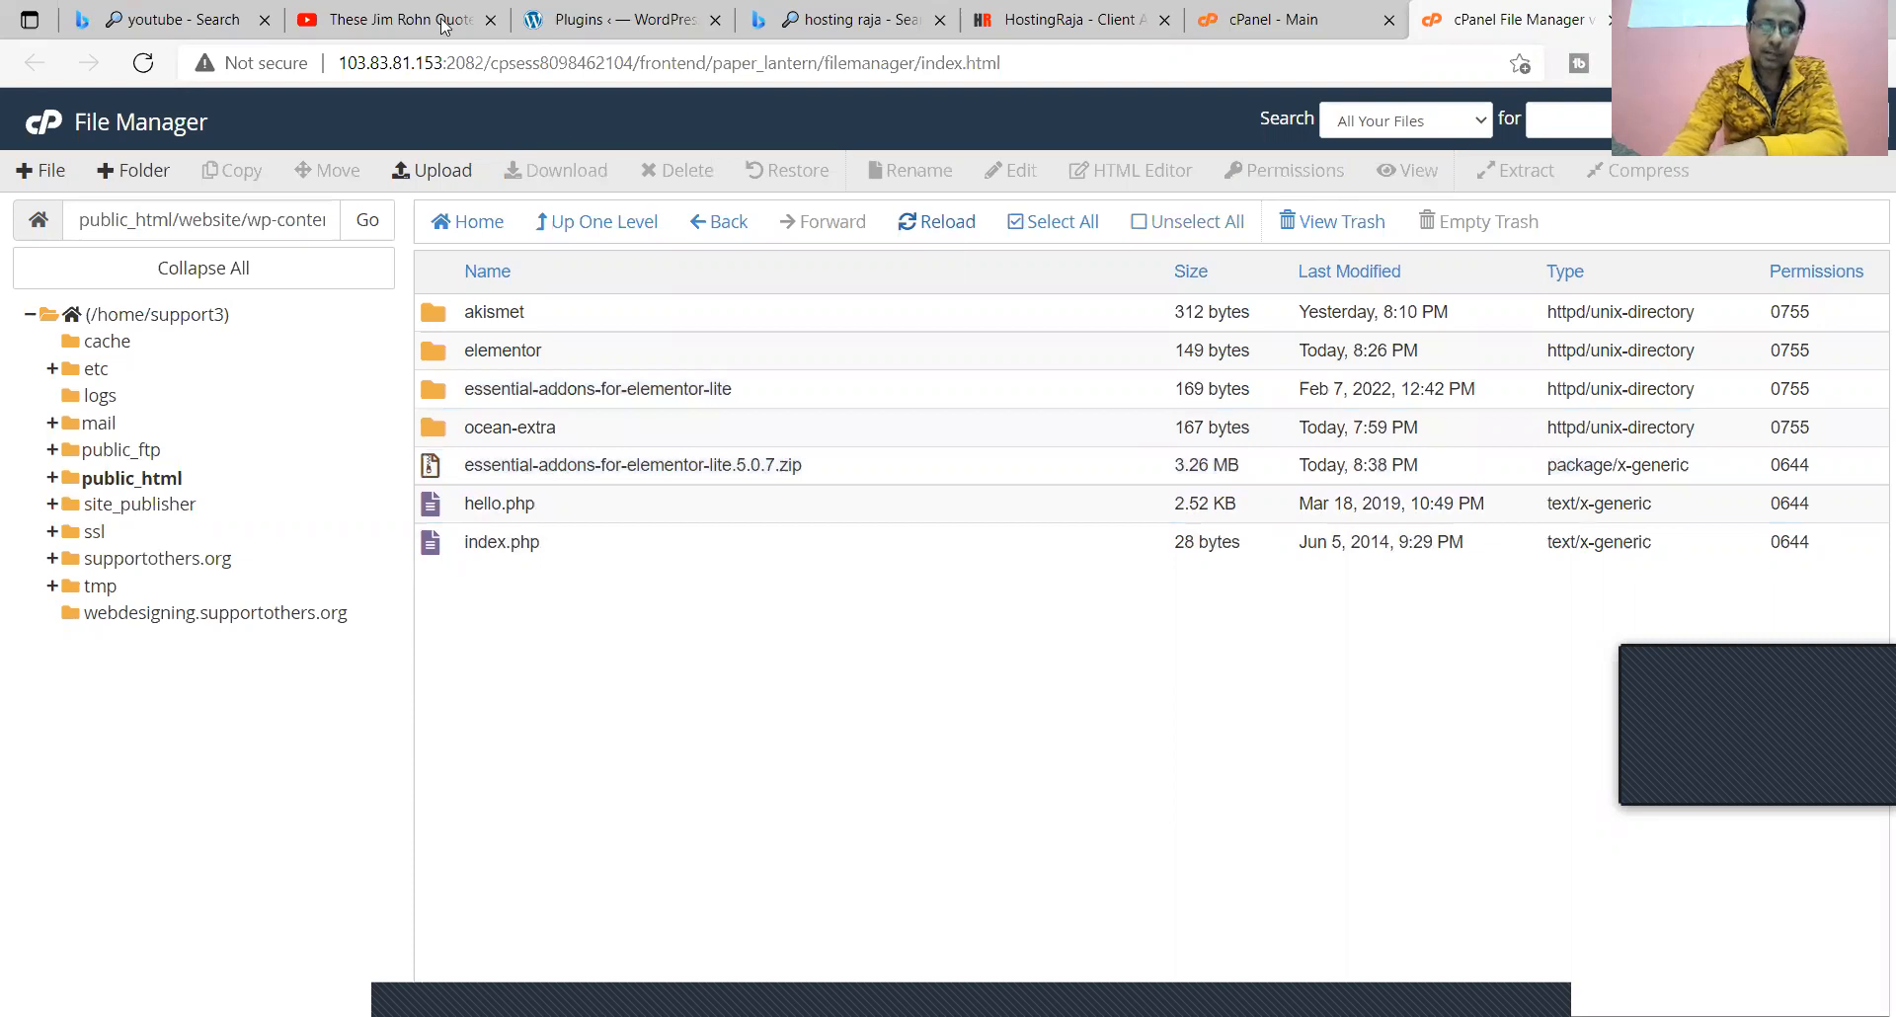
# - Reload the WordPress plugins list and activate Essential Addons for Elementor
pyautogui.click(622, 12)
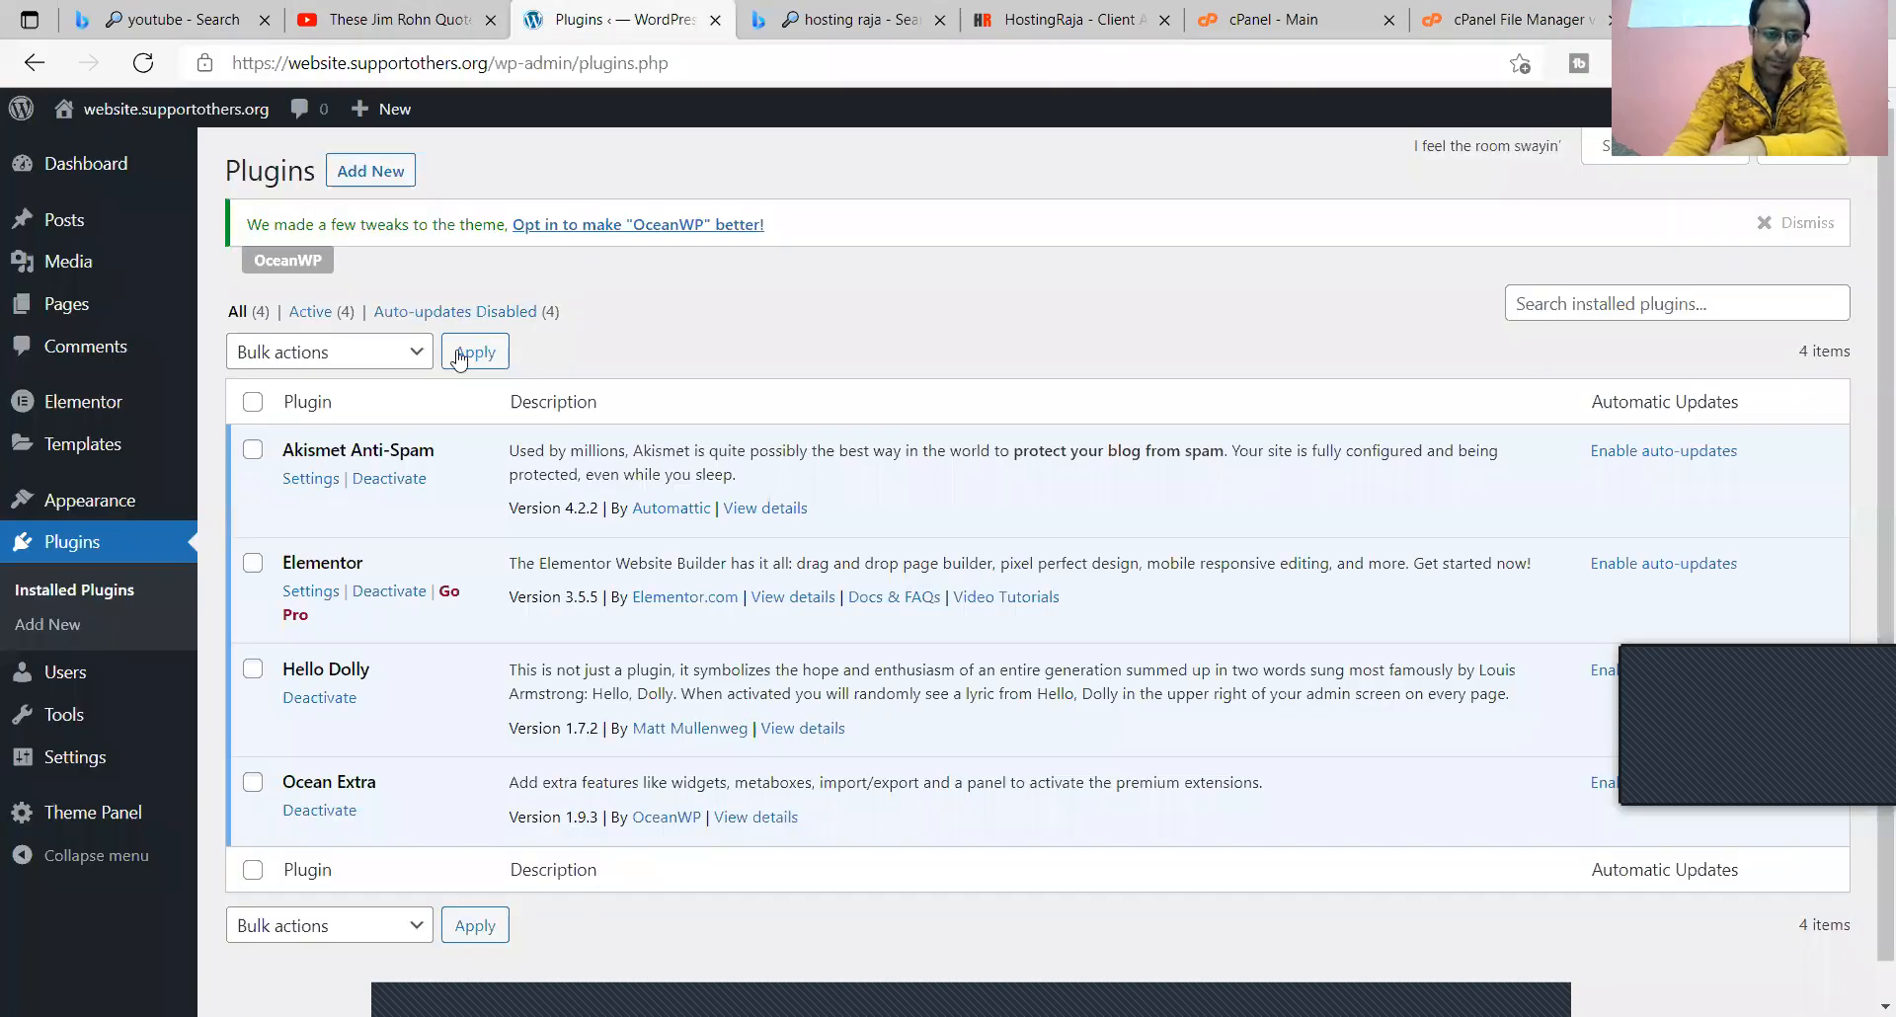
pyautogui.click(143, 62)
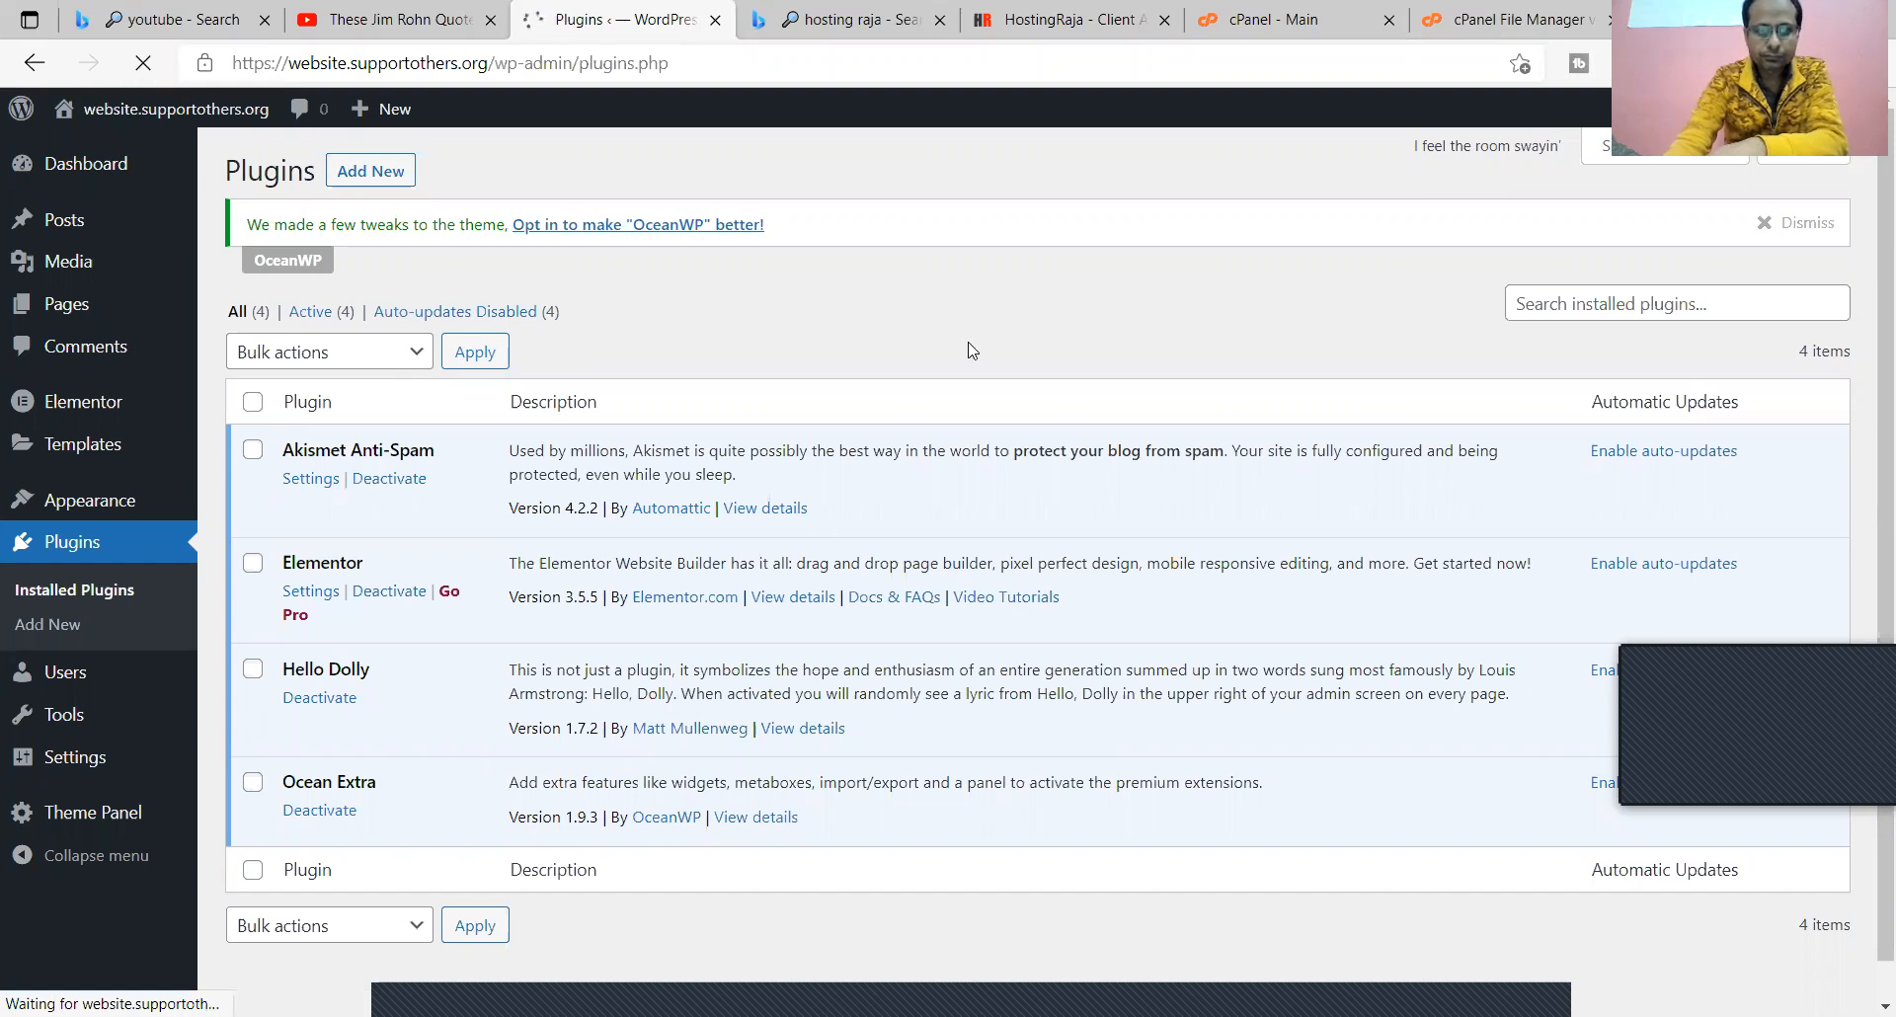
pyautogui.scroll(-1, 458, 502)
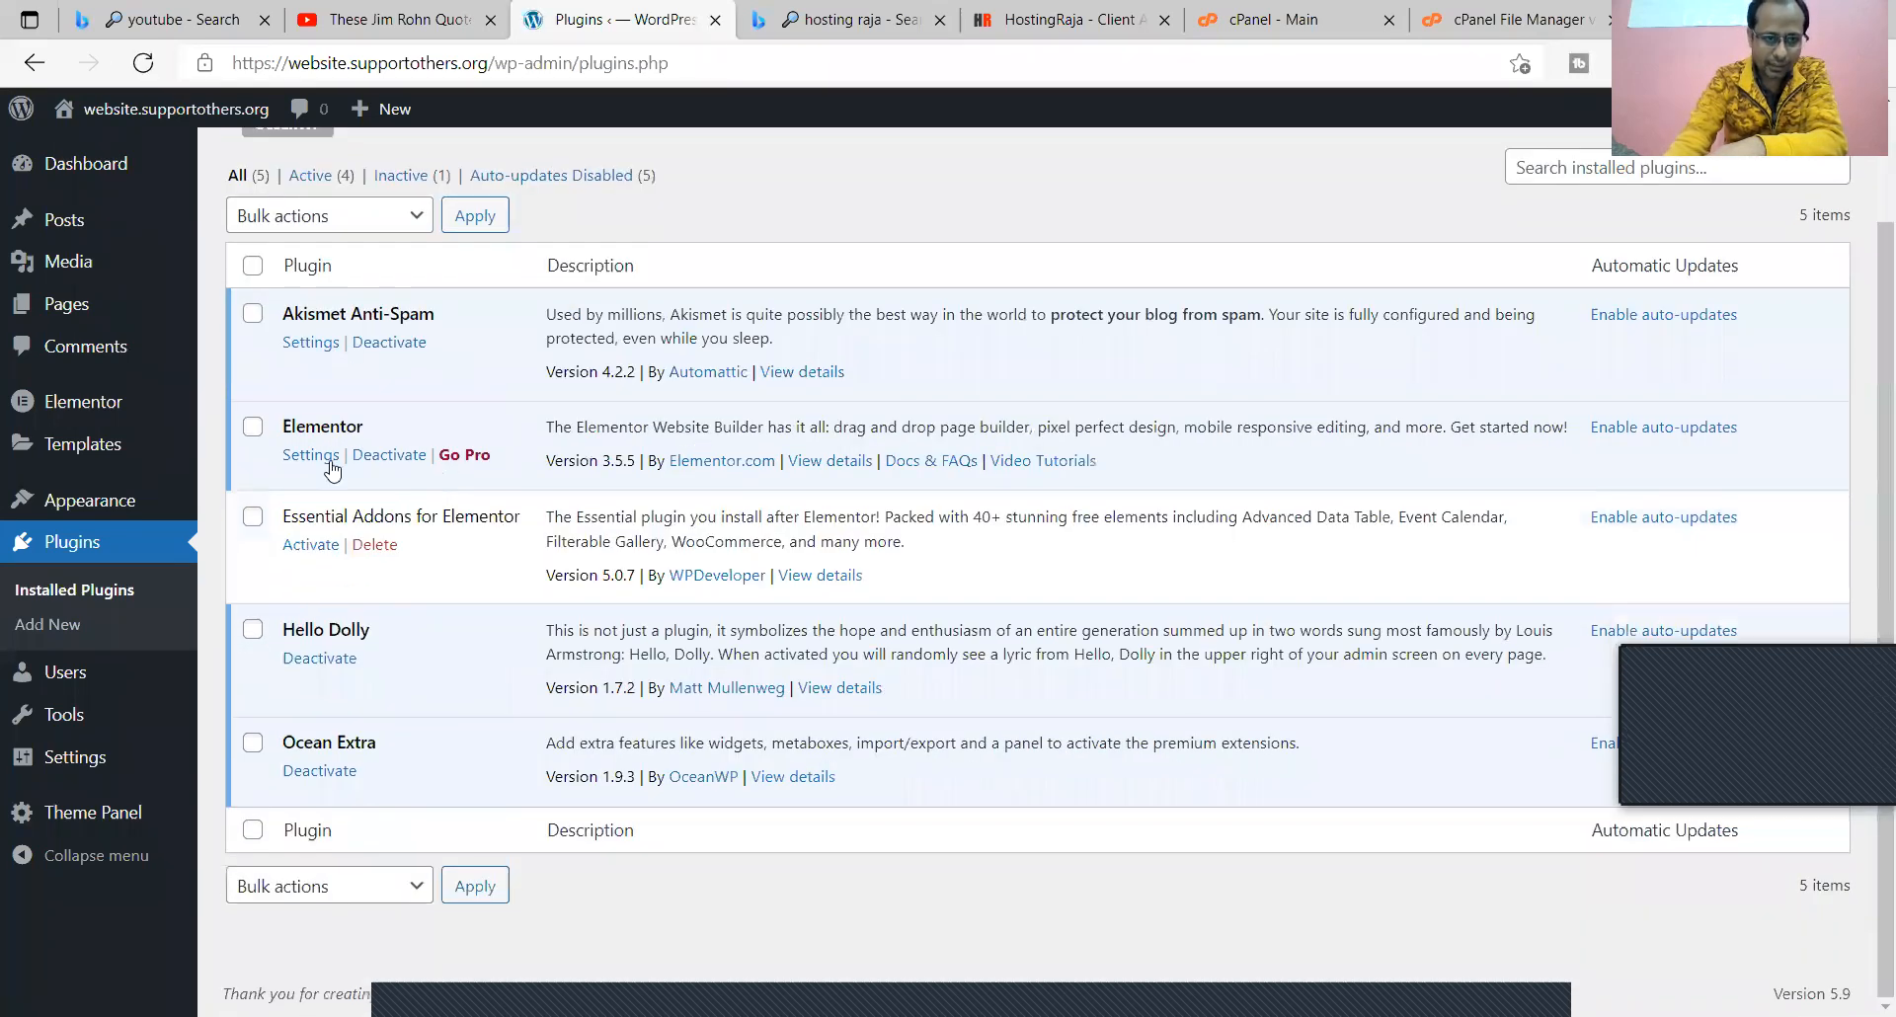
pyautogui.moveTo(338, 512); pyautogui.dragTo(503, 521)
pyautogui.click(486, 549)
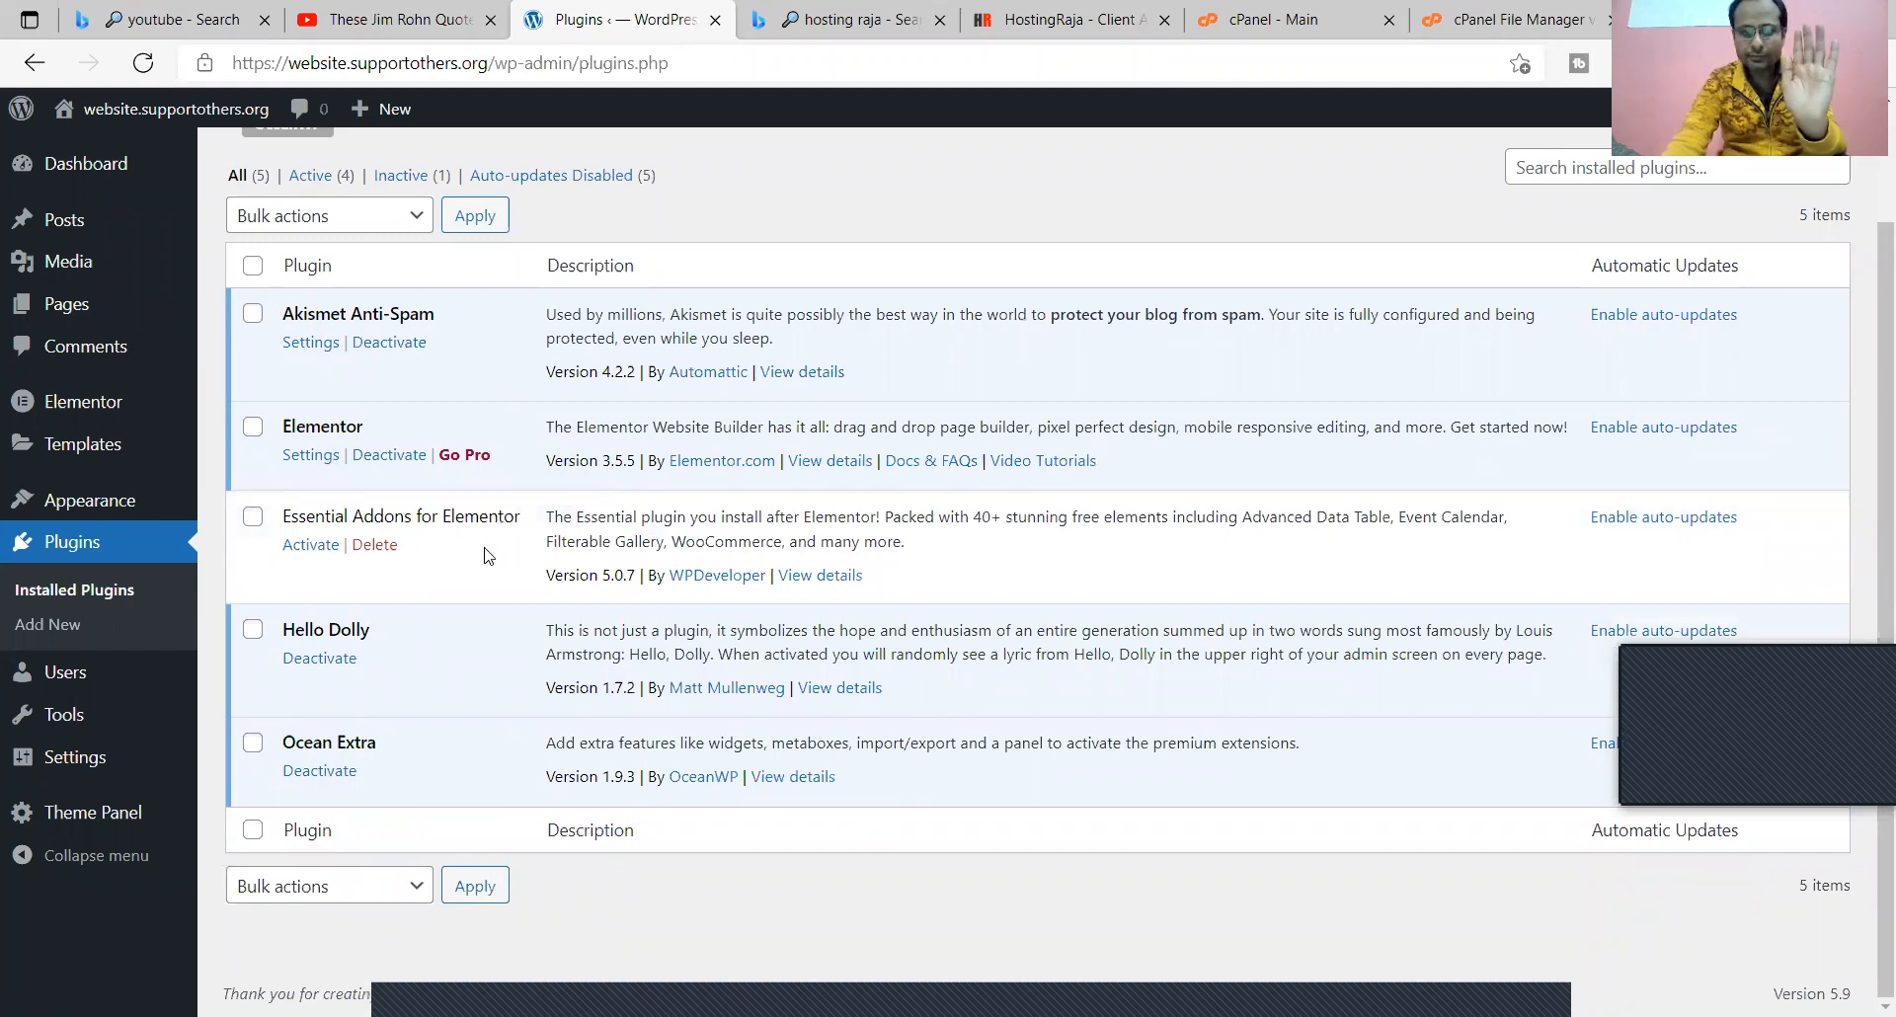
pyautogui.click(312, 549)
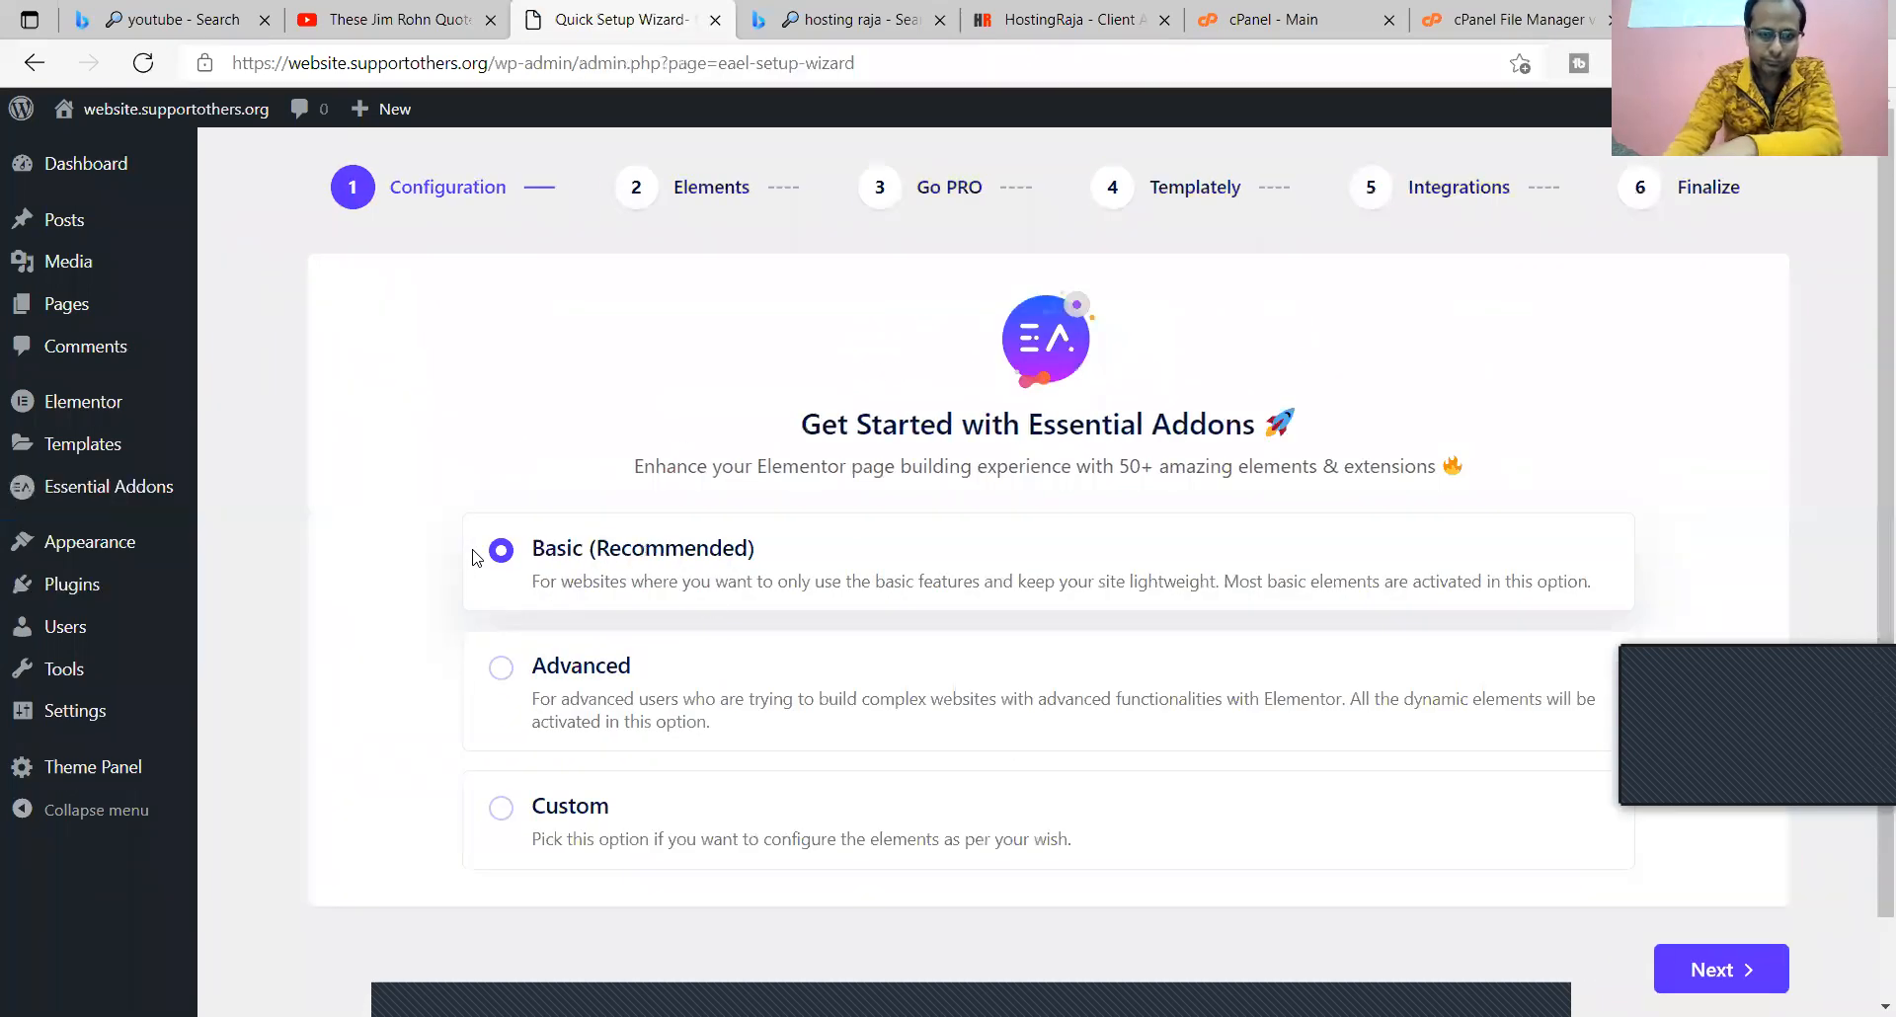
# - Keep Basic (Recommended) and advance past the Elements, Go PRO, Templately and Integrations steps
pyautogui.scroll(-1, 1007, 424)
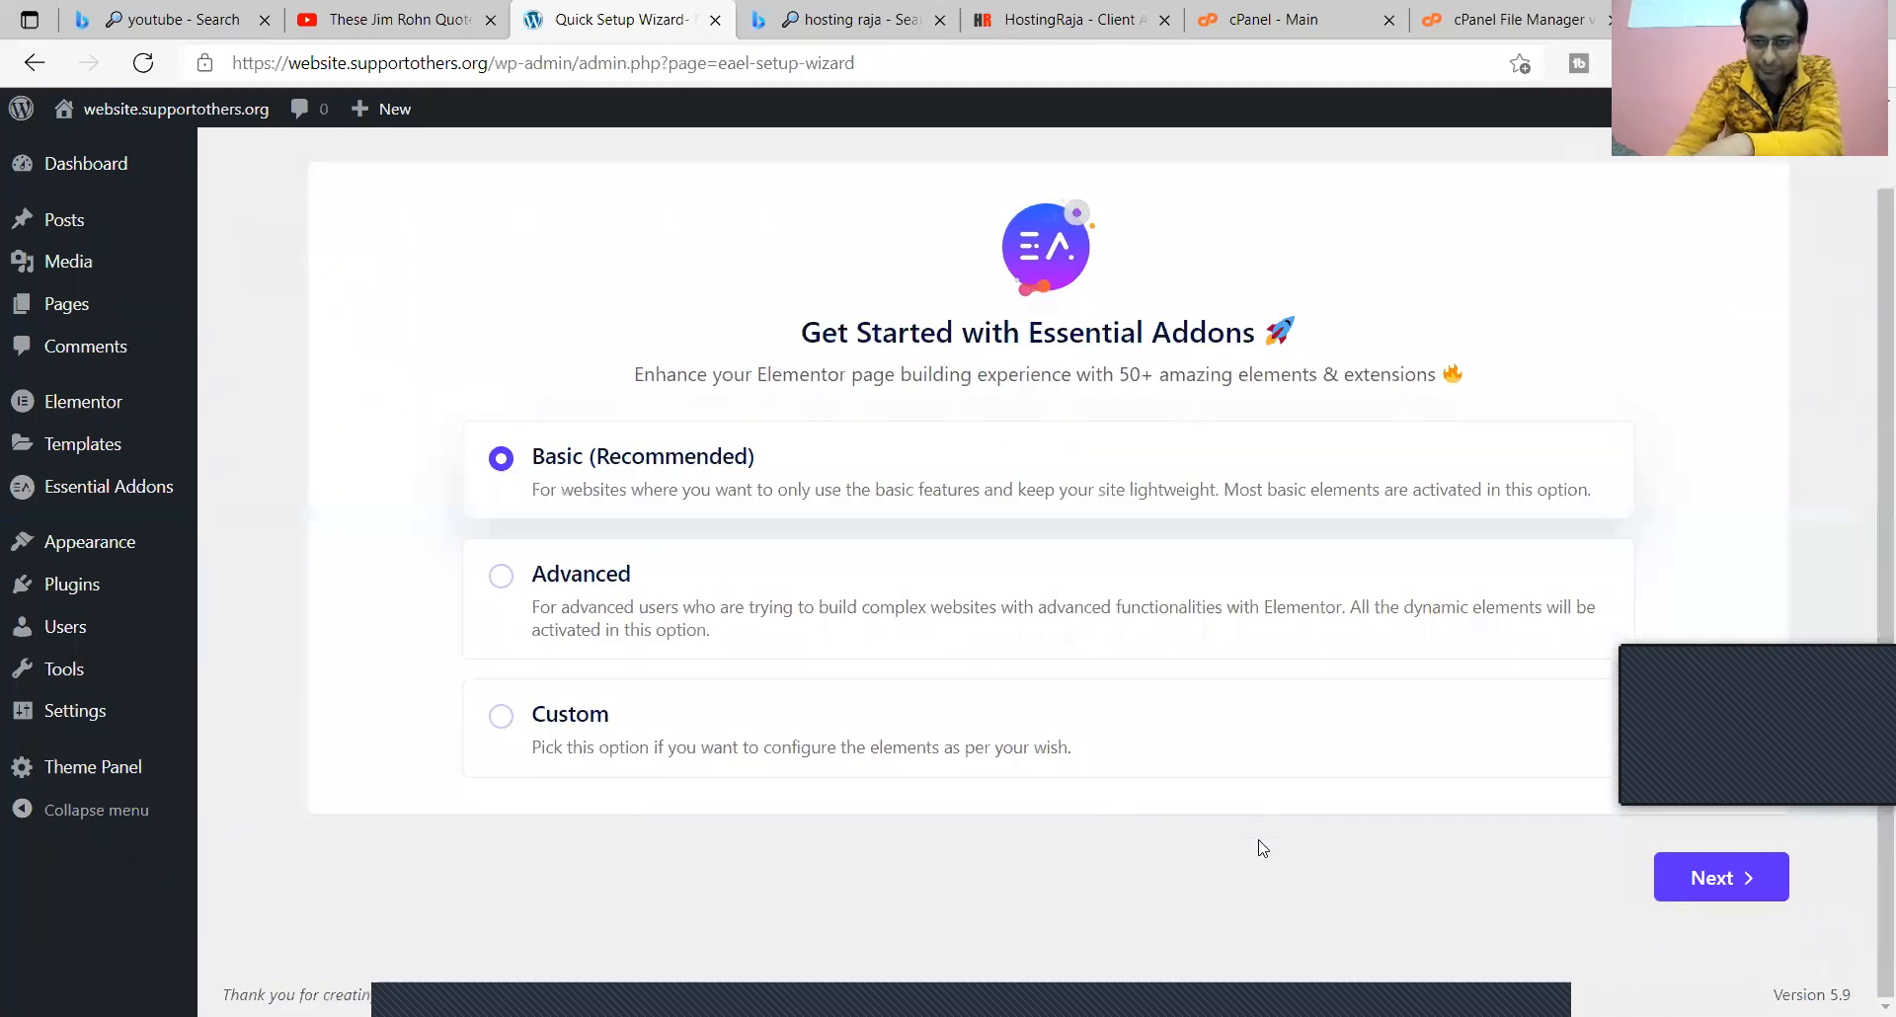
pyautogui.click(1720, 879)
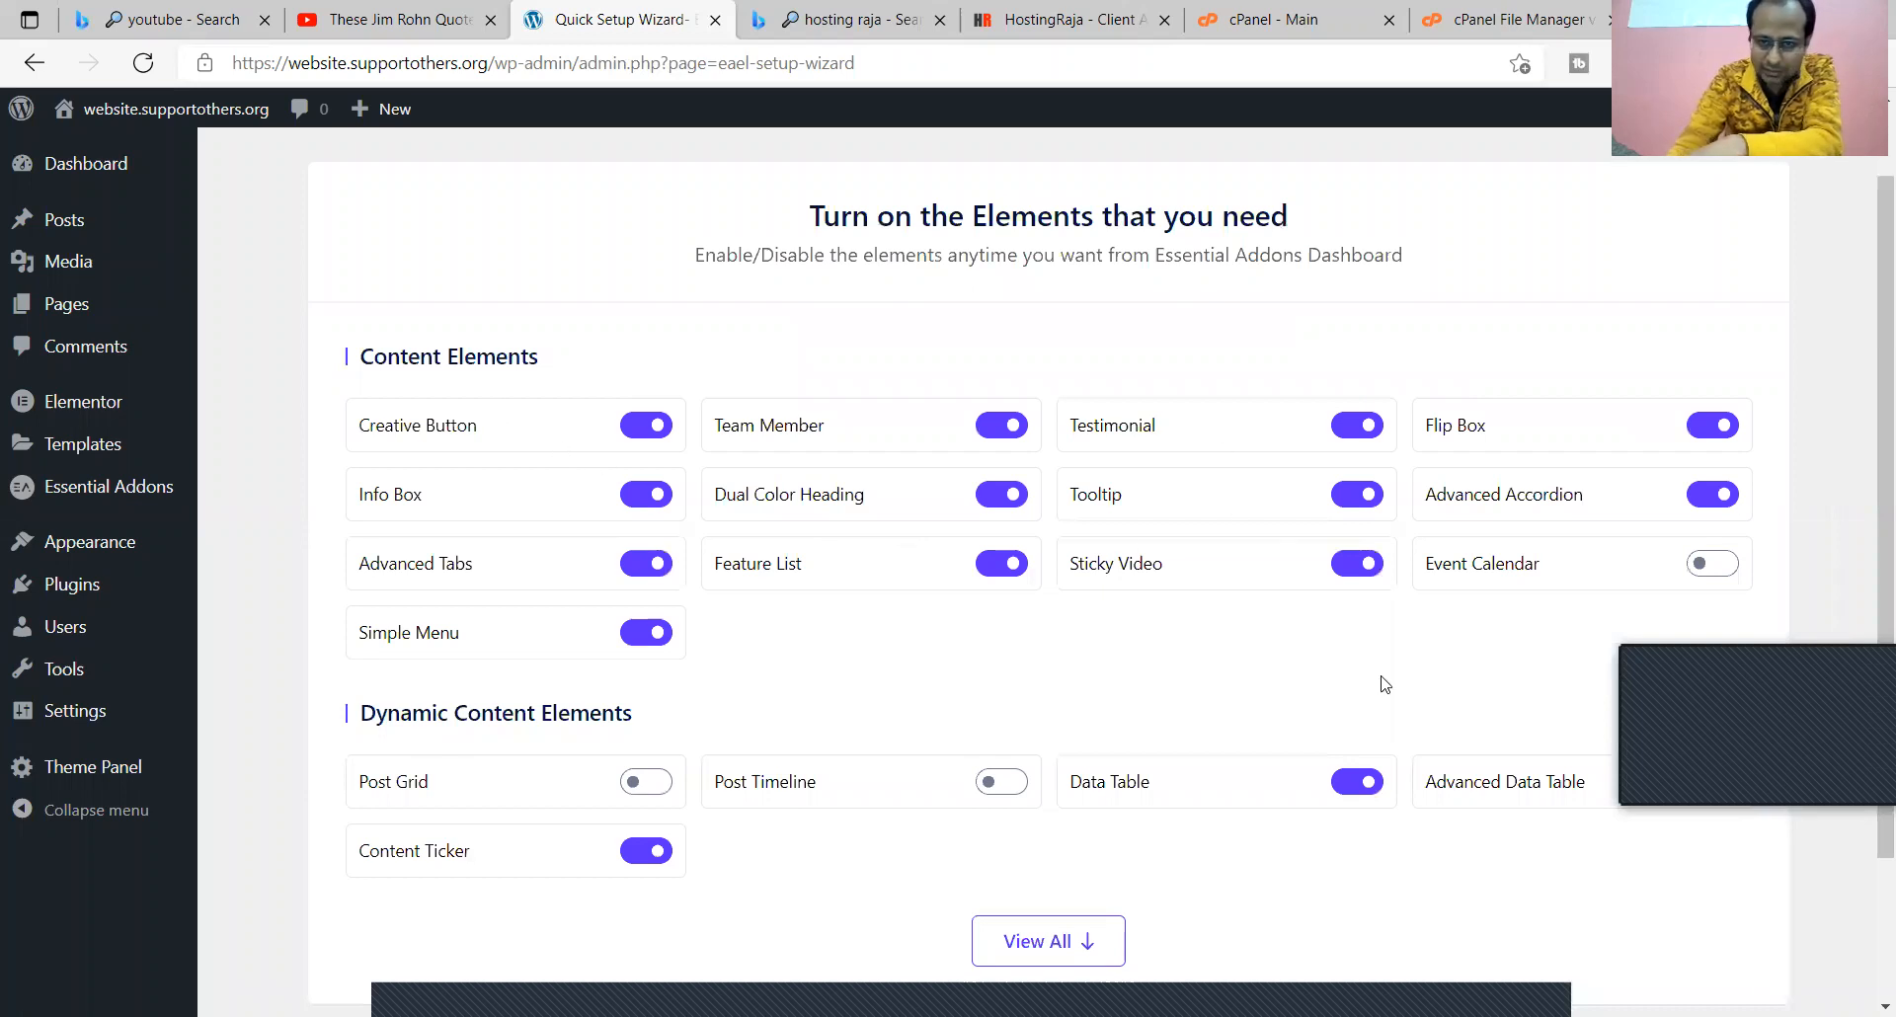
pyautogui.scroll(-2, 1328, 573)
pyautogui.click(1723, 882)
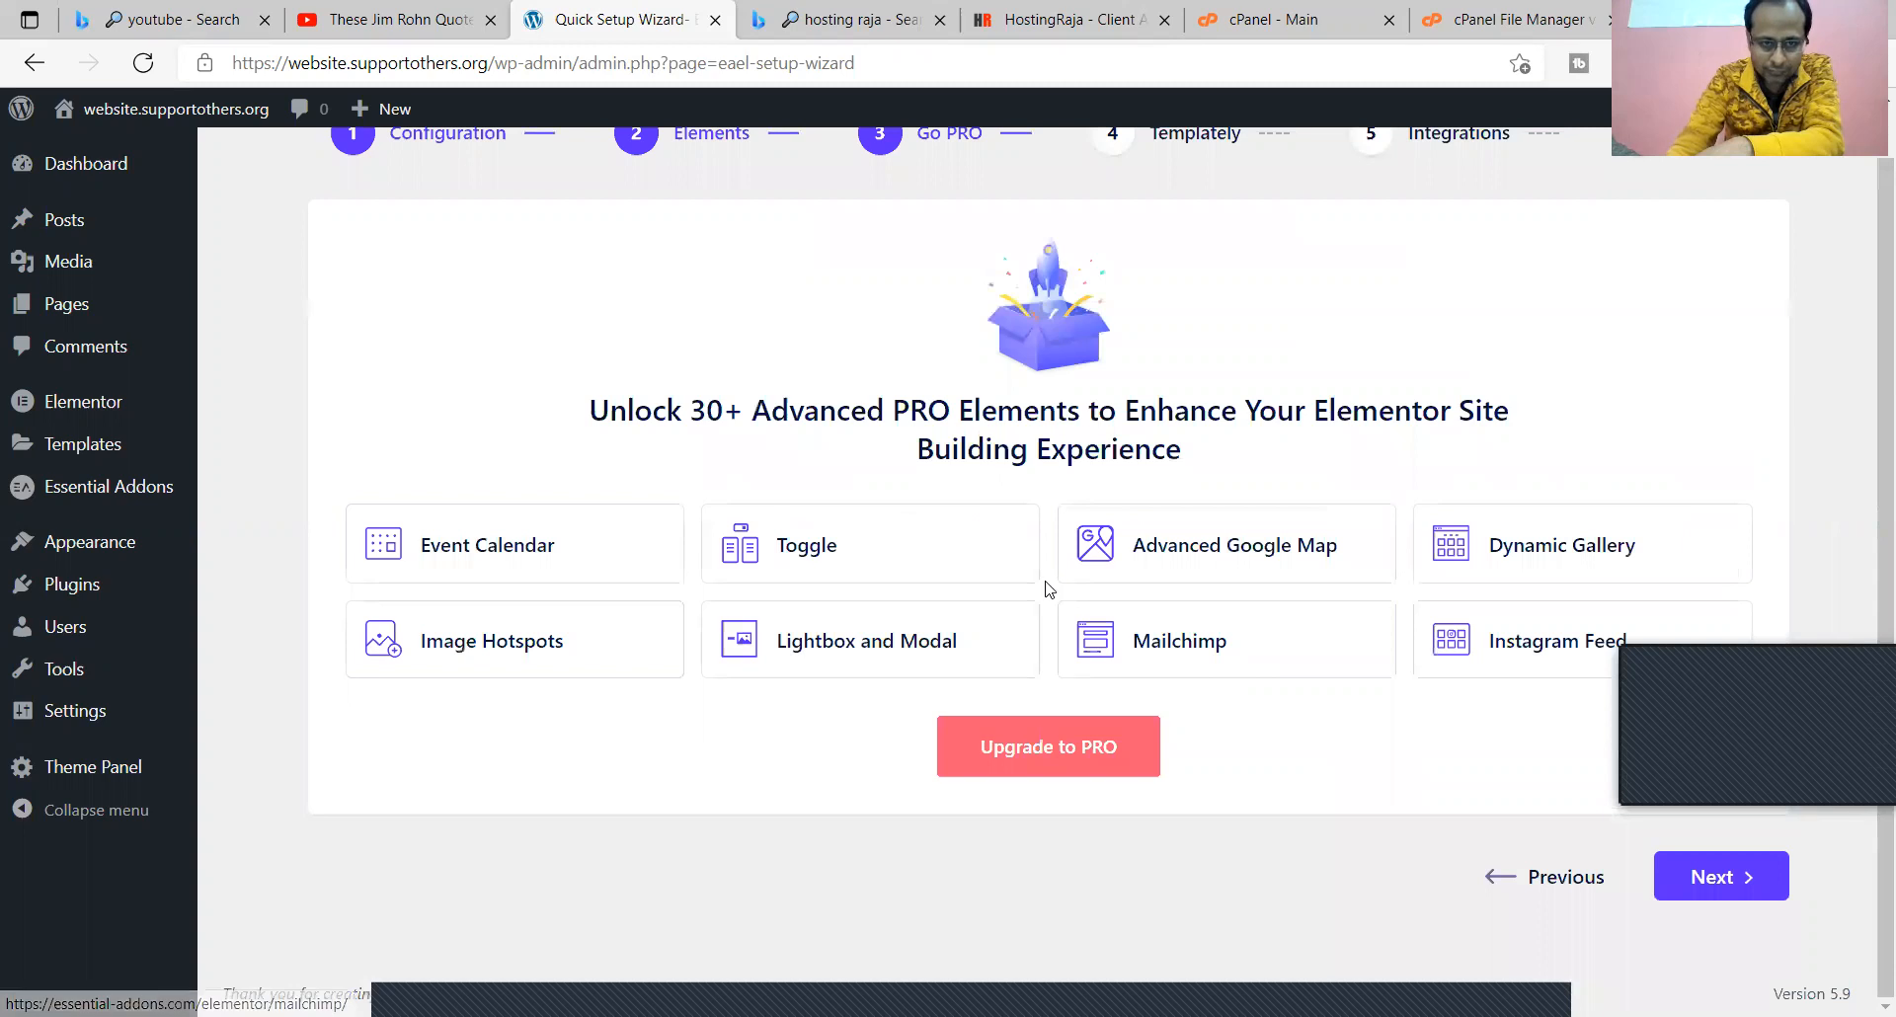
pyautogui.click(1712, 881)
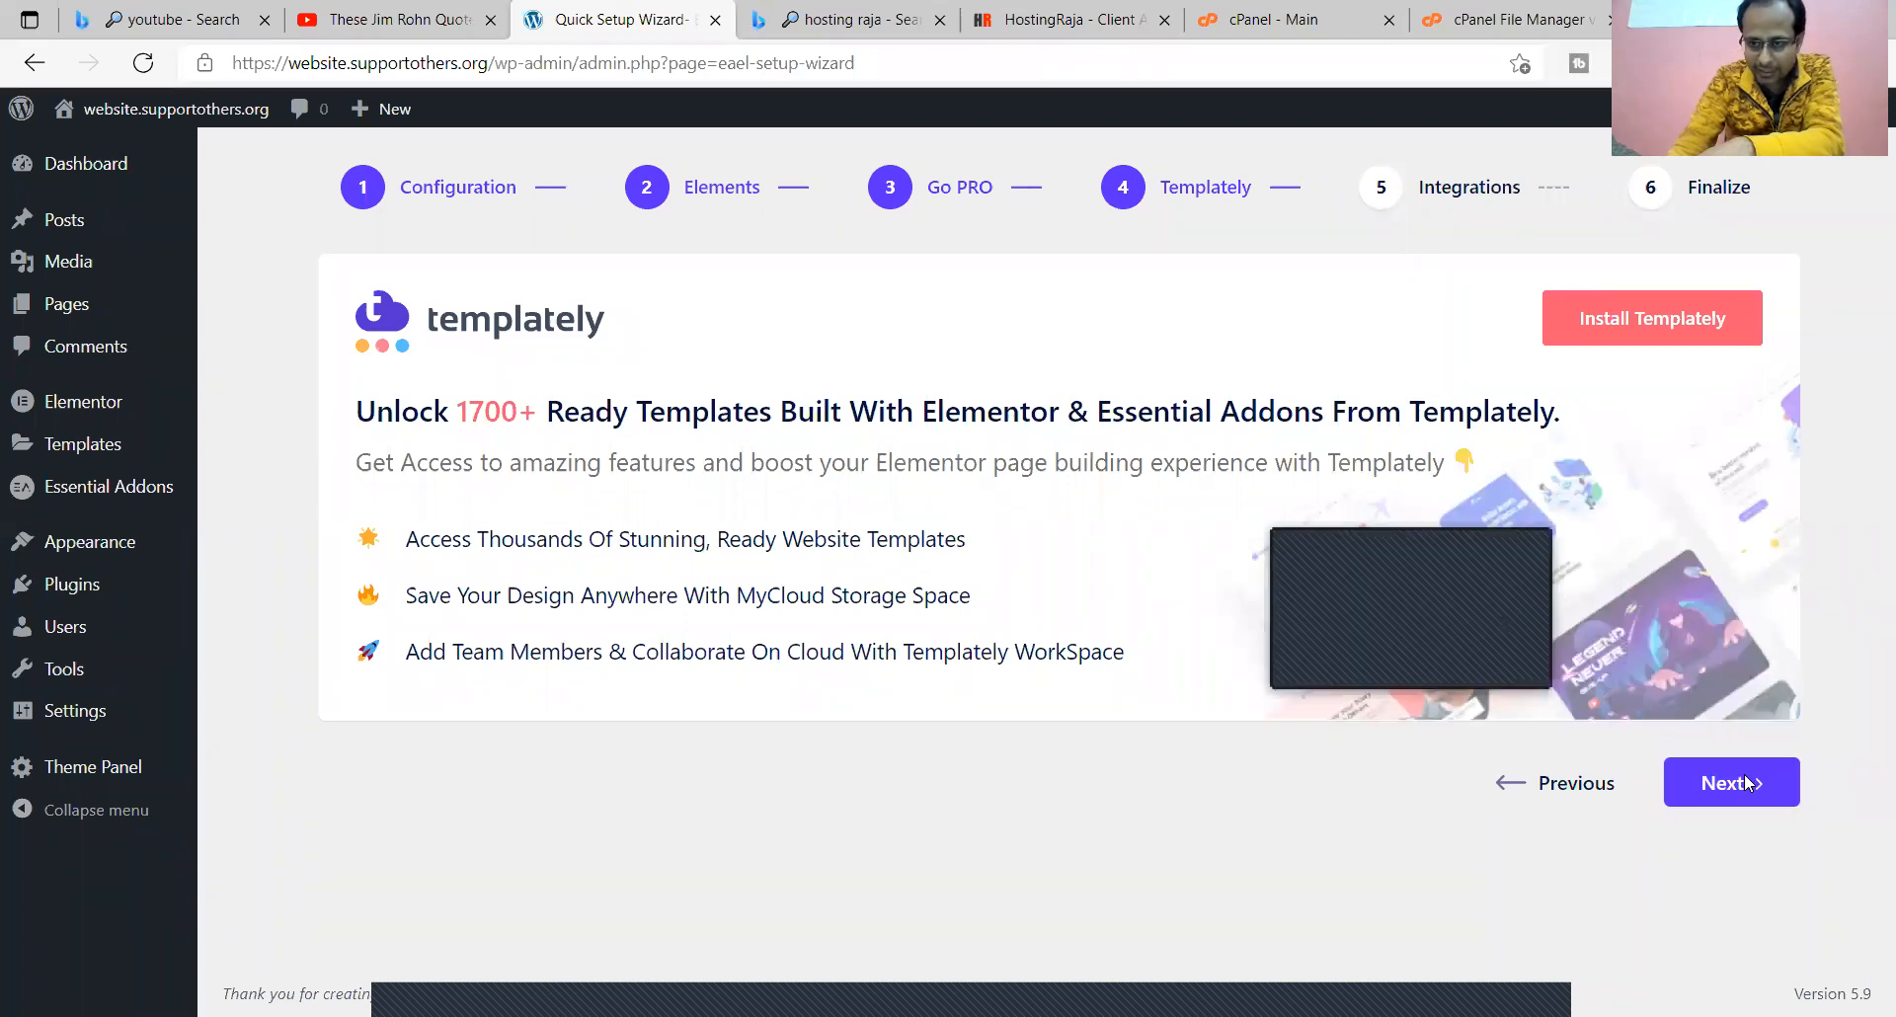
pyautogui.click(1738, 780)
pyautogui.scroll(-5, 973, 573)
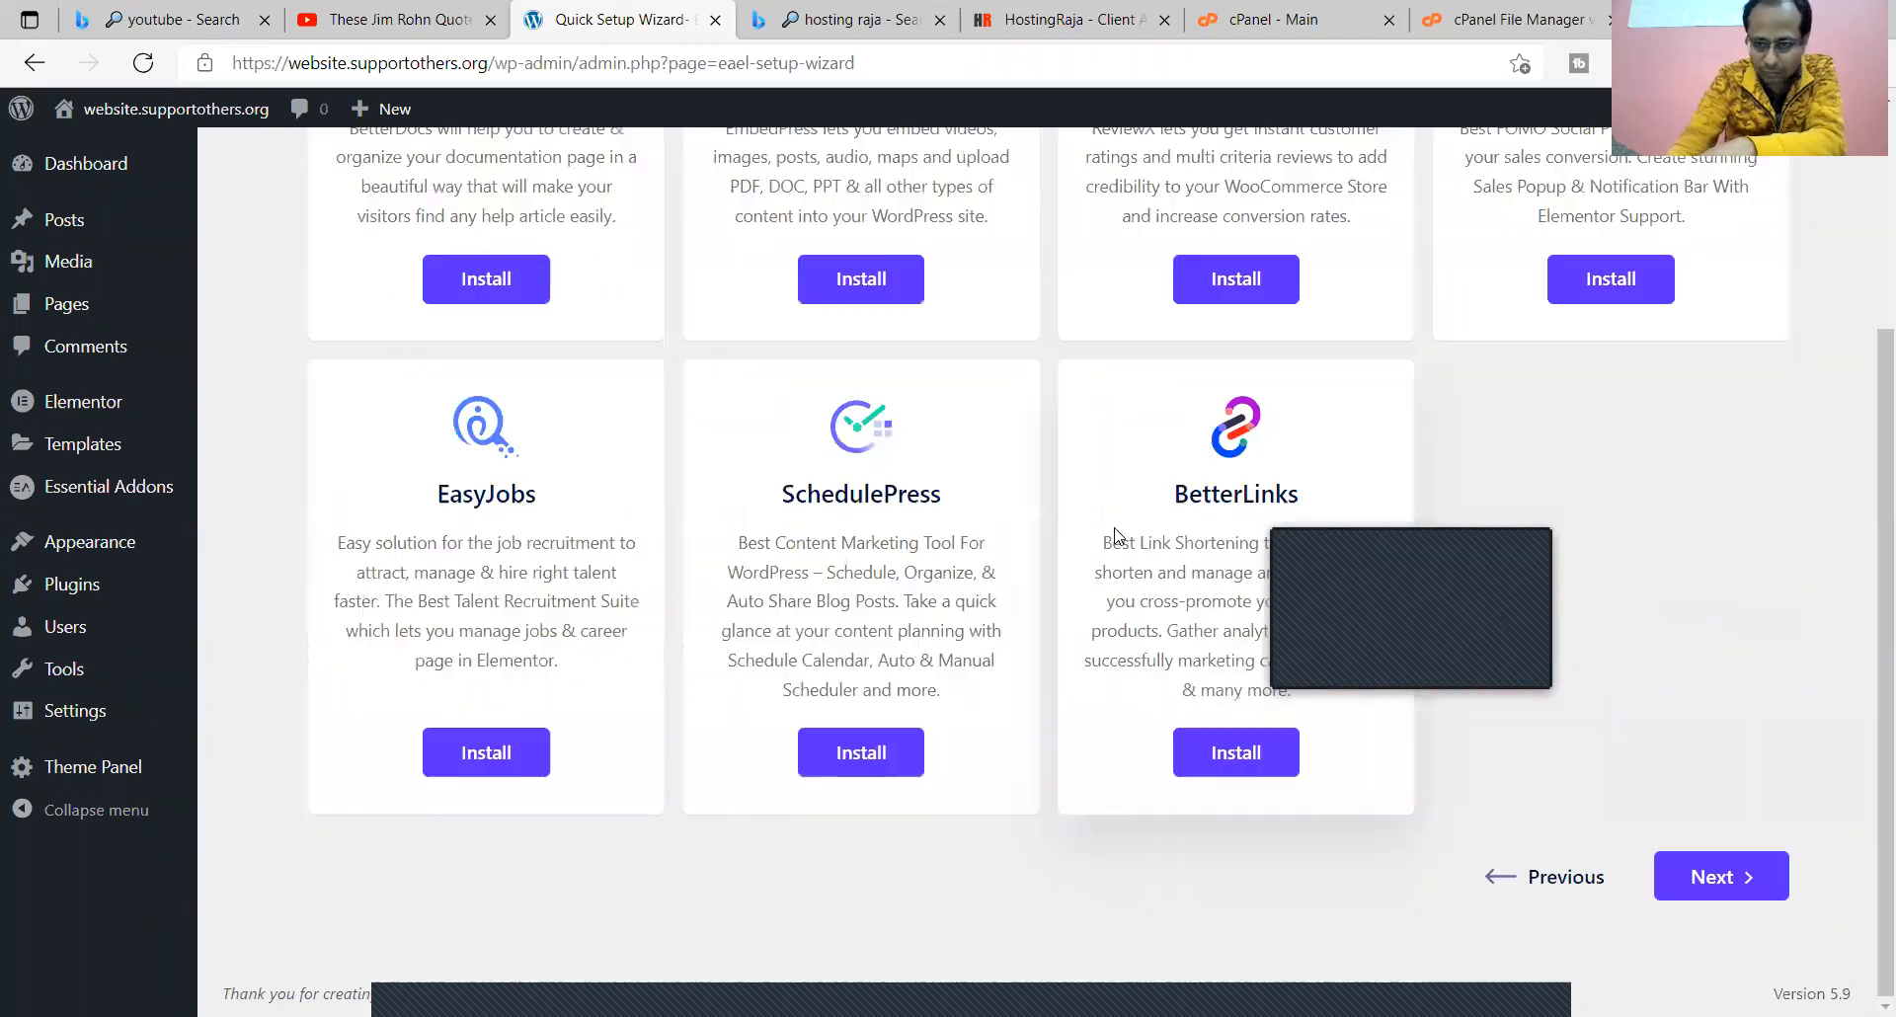
pyautogui.click(1726, 878)
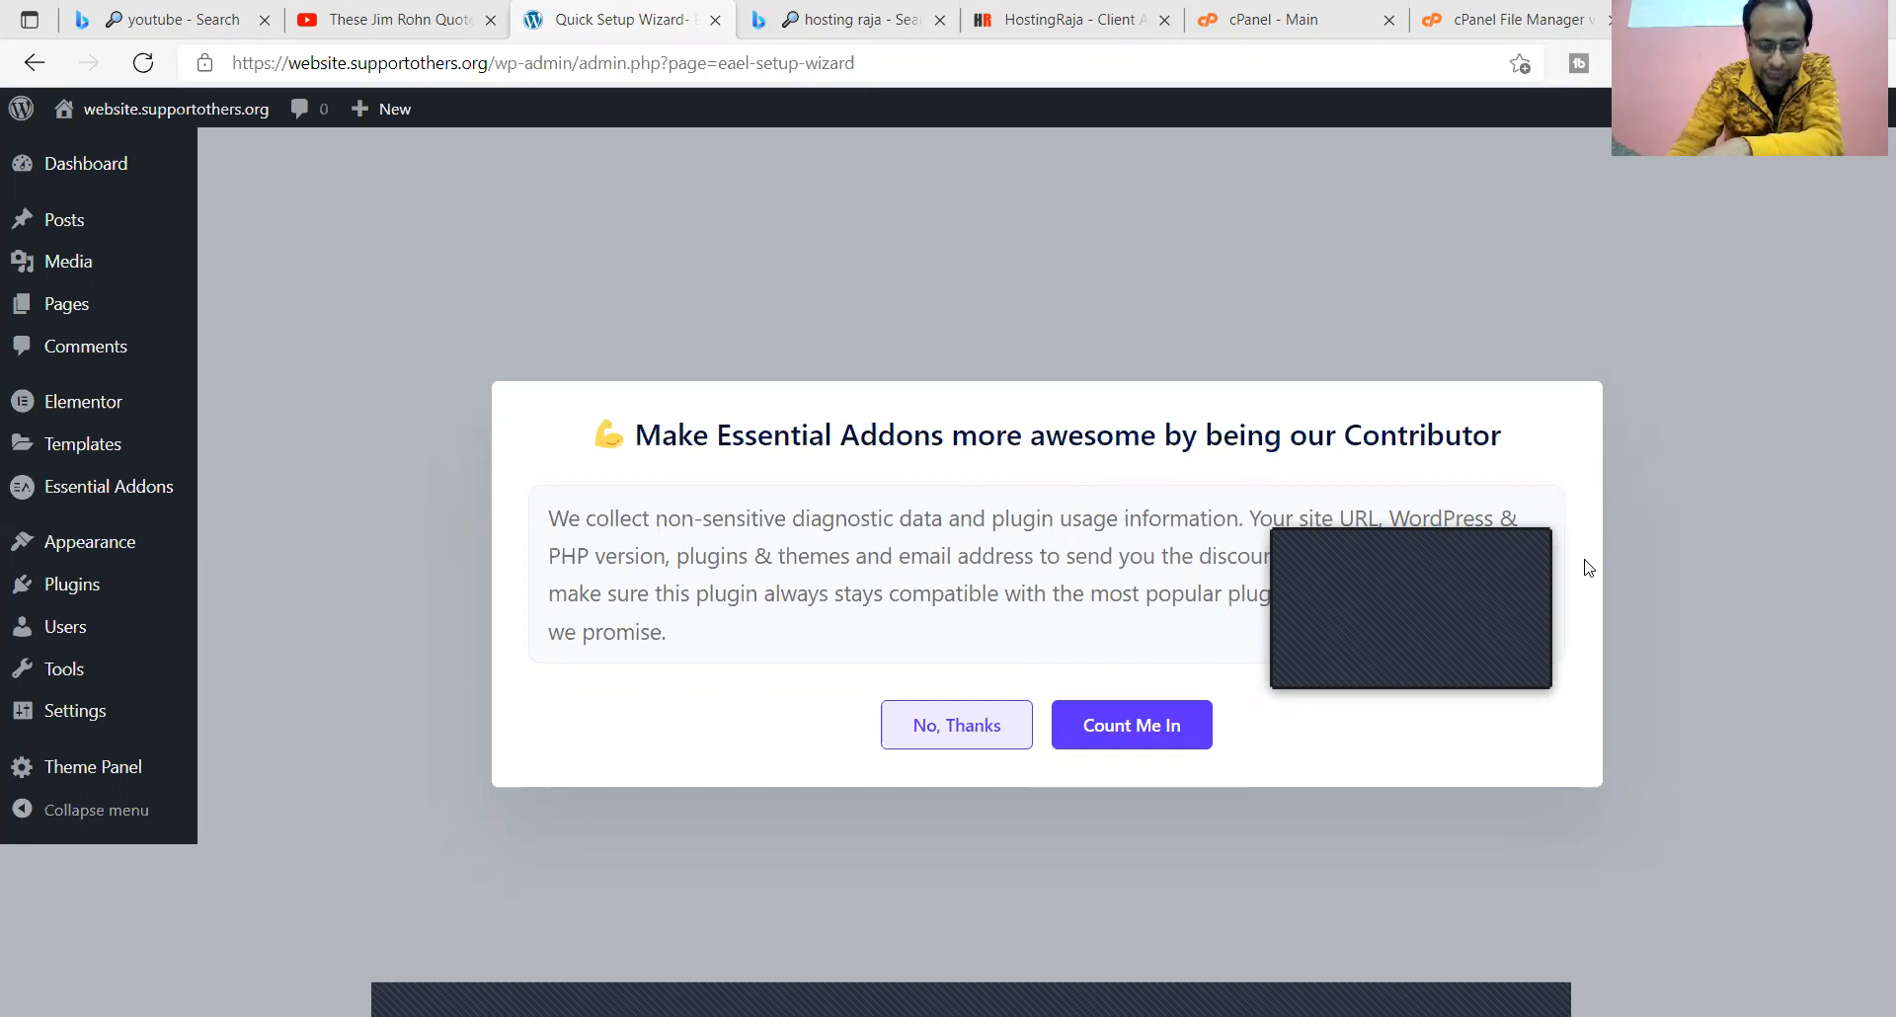
# - Answer No, Thanks on the Essential Addons diagnostic-data contributor prompt
pyautogui.moveTo(804, 432); pyautogui.dragTo(1461, 454)
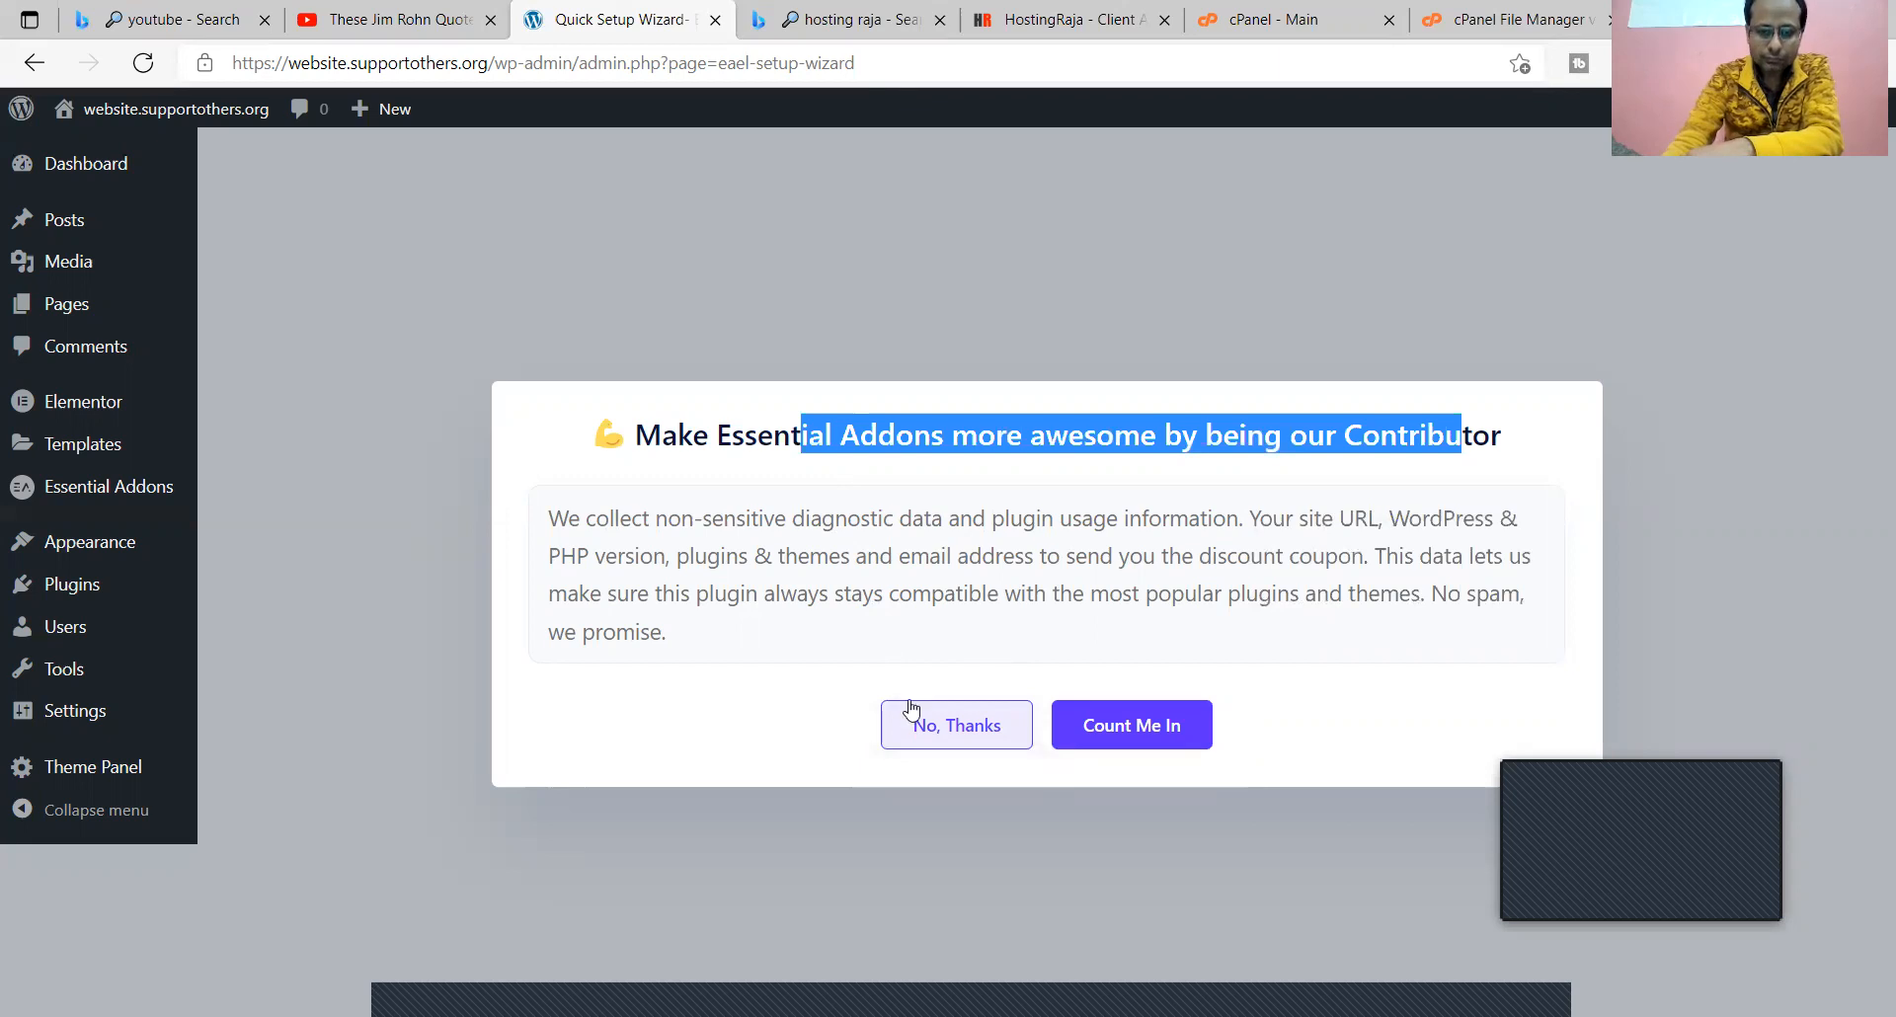
pyautogui.click(955, 731)
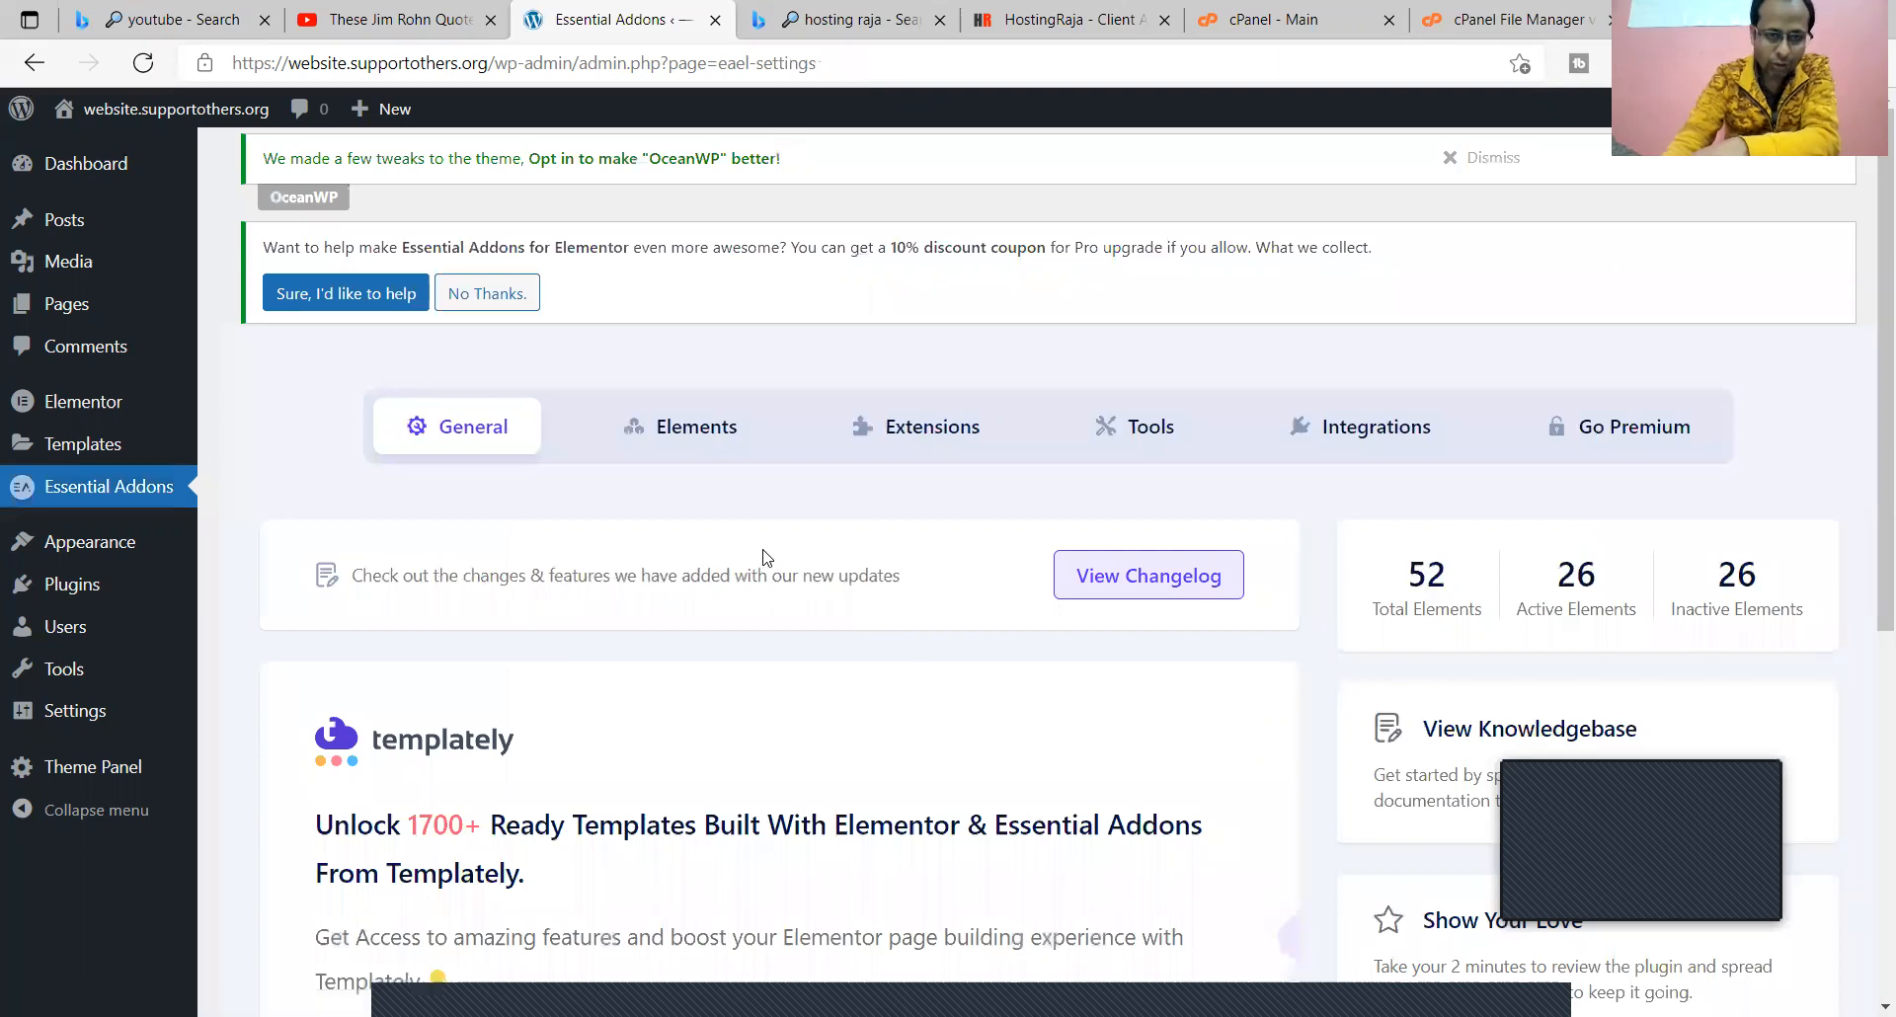
# - Go to Plugins > Installed Plugins
pyautogui.scroll(-5, 826, 584)
pyautogui.scroll(-2, 825, 584)
pyautogui.scroll(7, 846, 589)
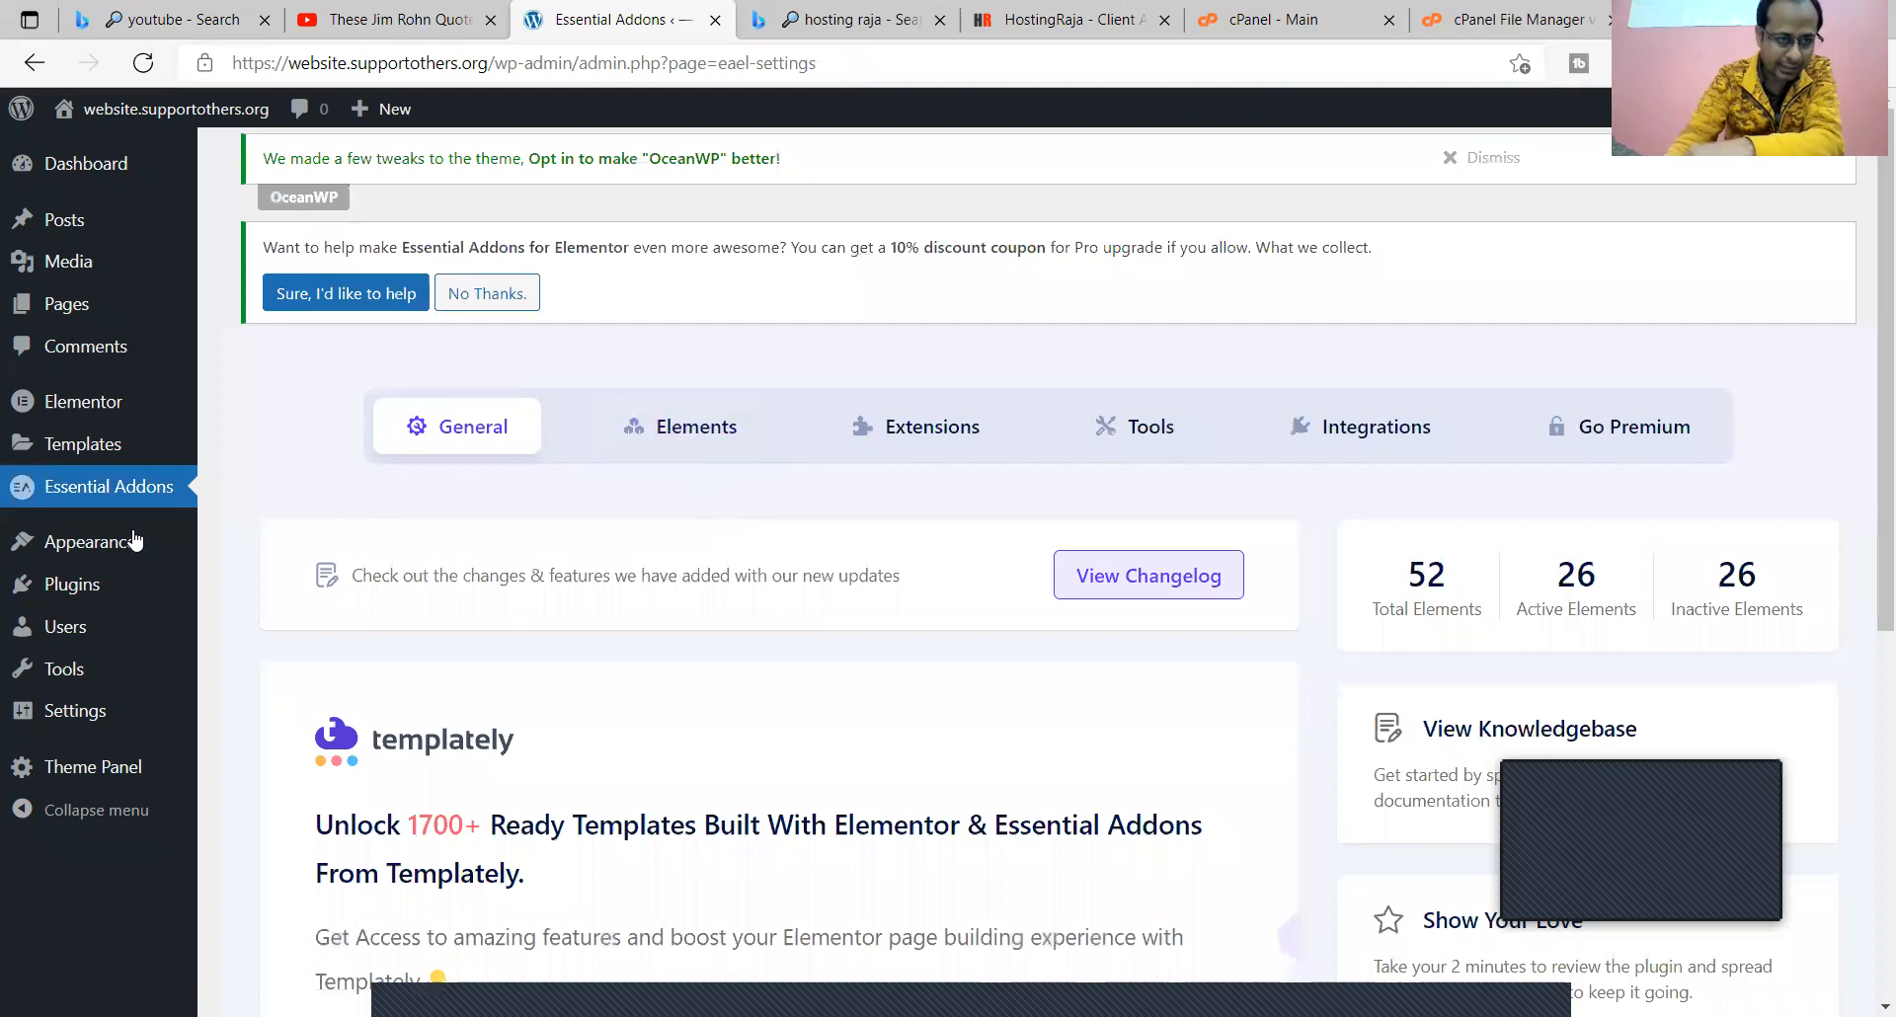
pyautogui.moveTo(74, 592)
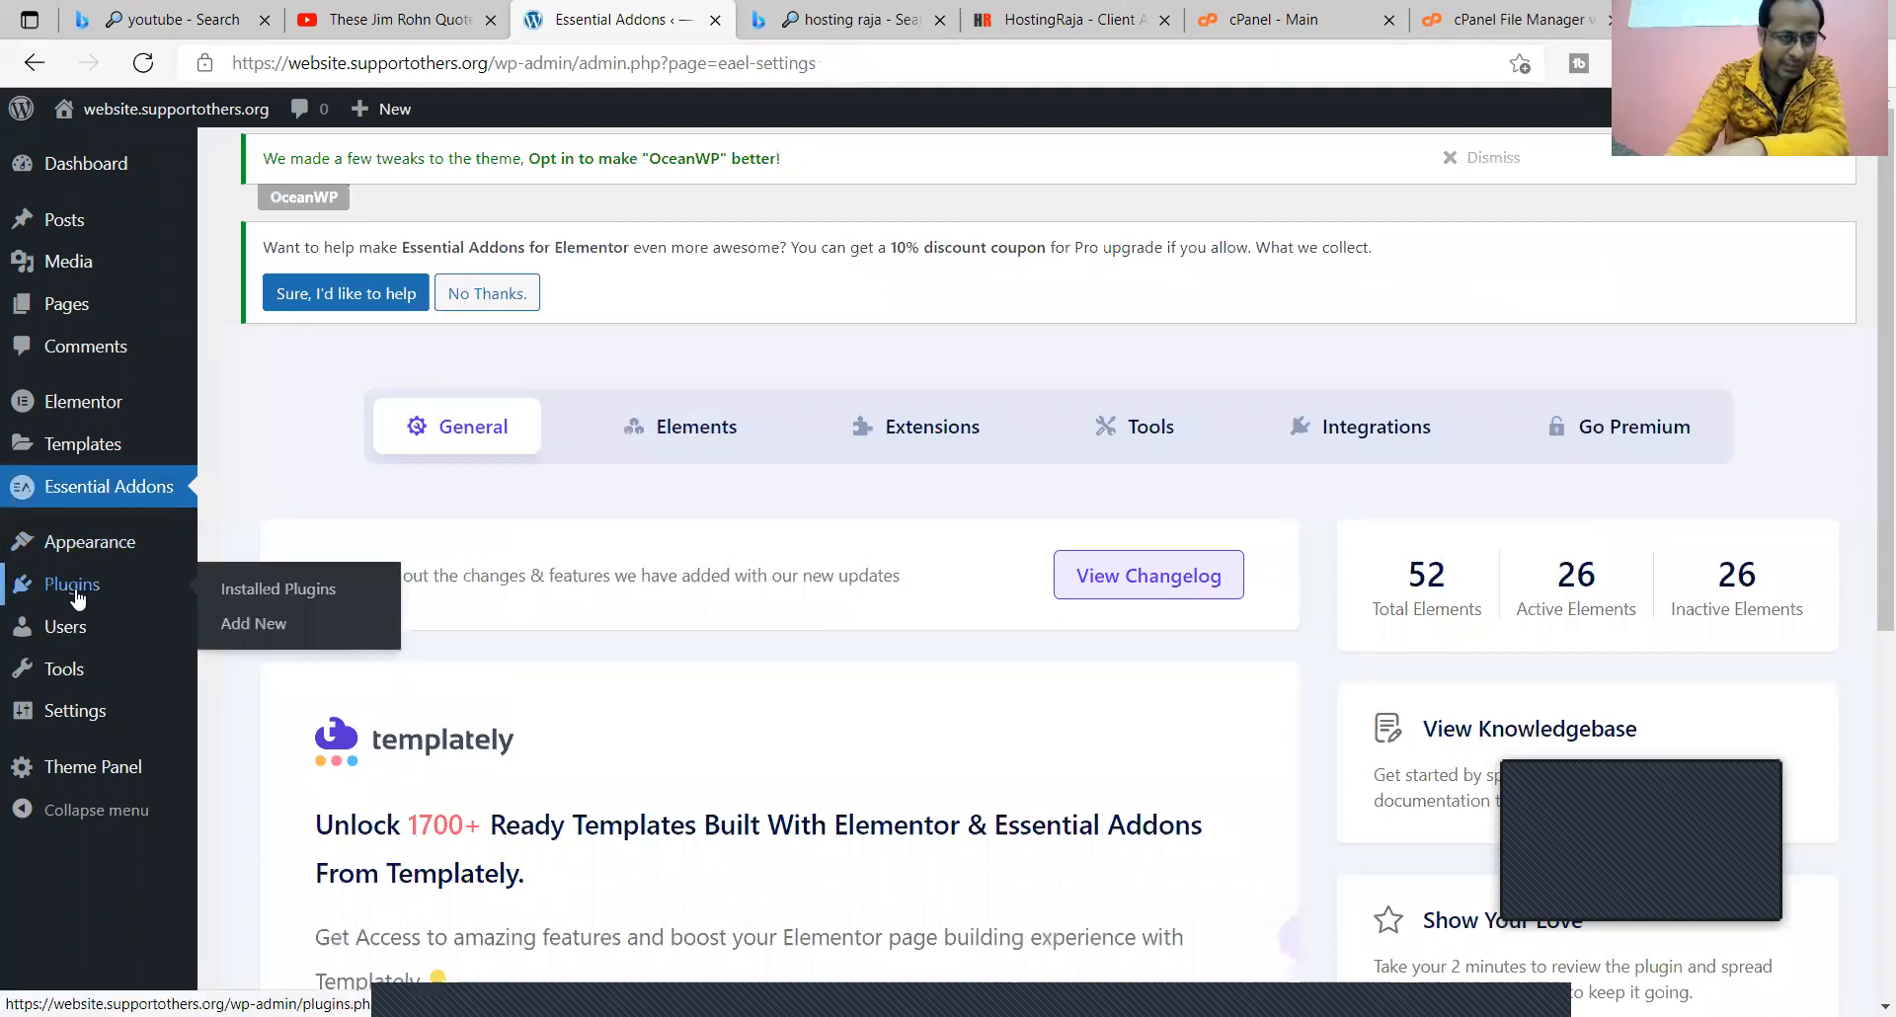
pyautogui.click(291, 592)
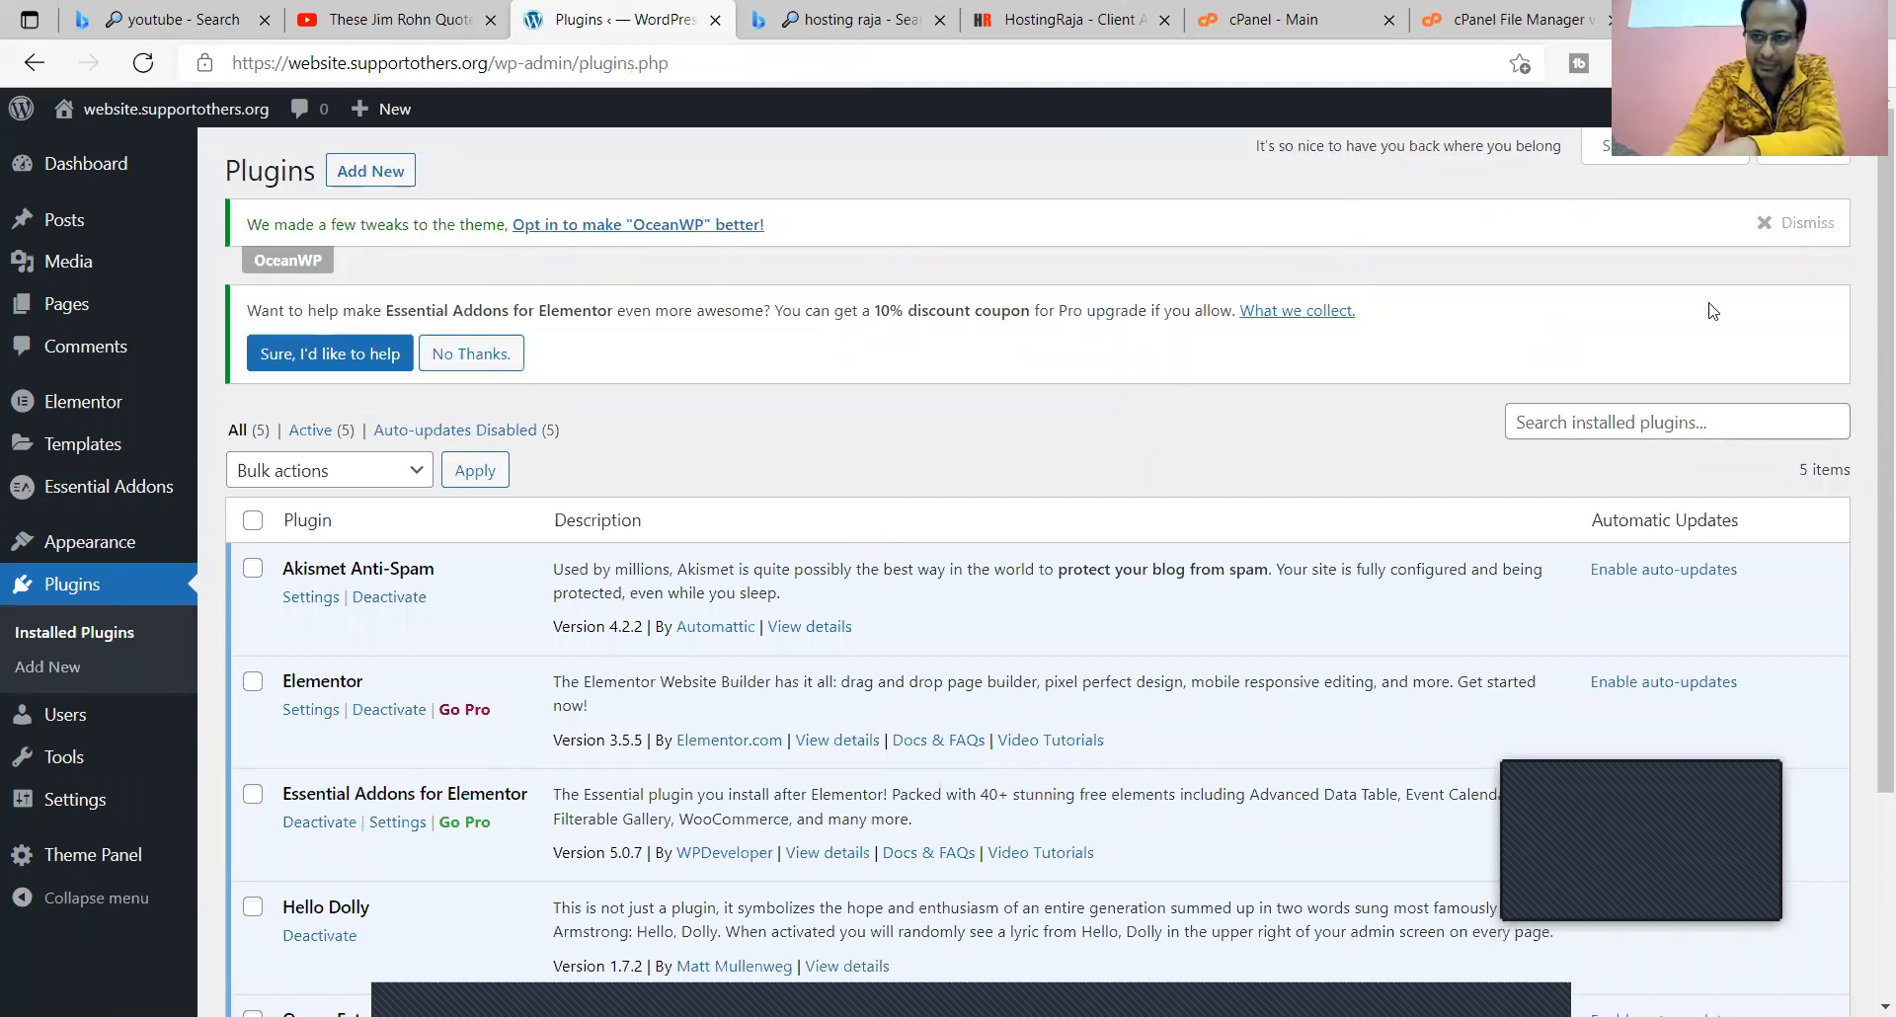
# - Dismiss the Essential Addons 10% discount-coupon notice and check the plugin is listed as active
pyautogui.scroll(-3, 996, 405)
pyautogui.scroll(3, 1007, 431)
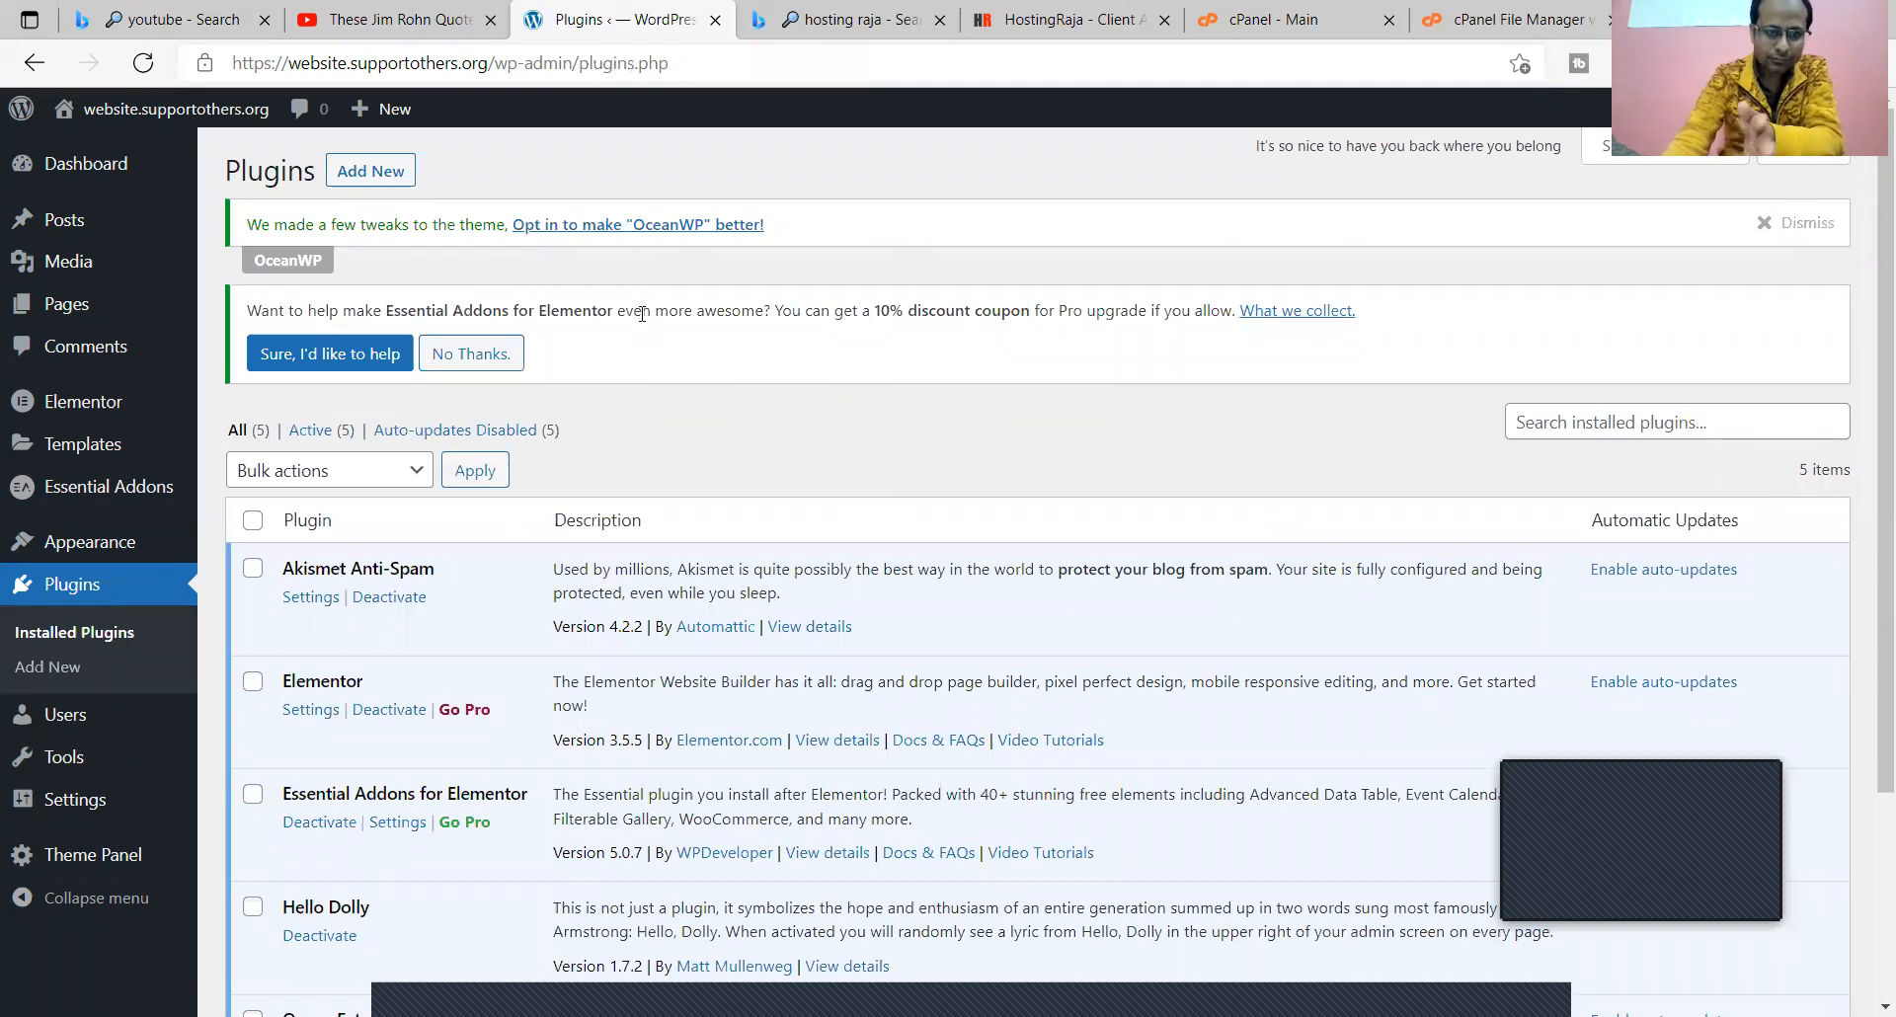
pyautogui.moveTo(873, 309); pyautogui.dragTo(791, 324)
pyautogui.click(772, 333)
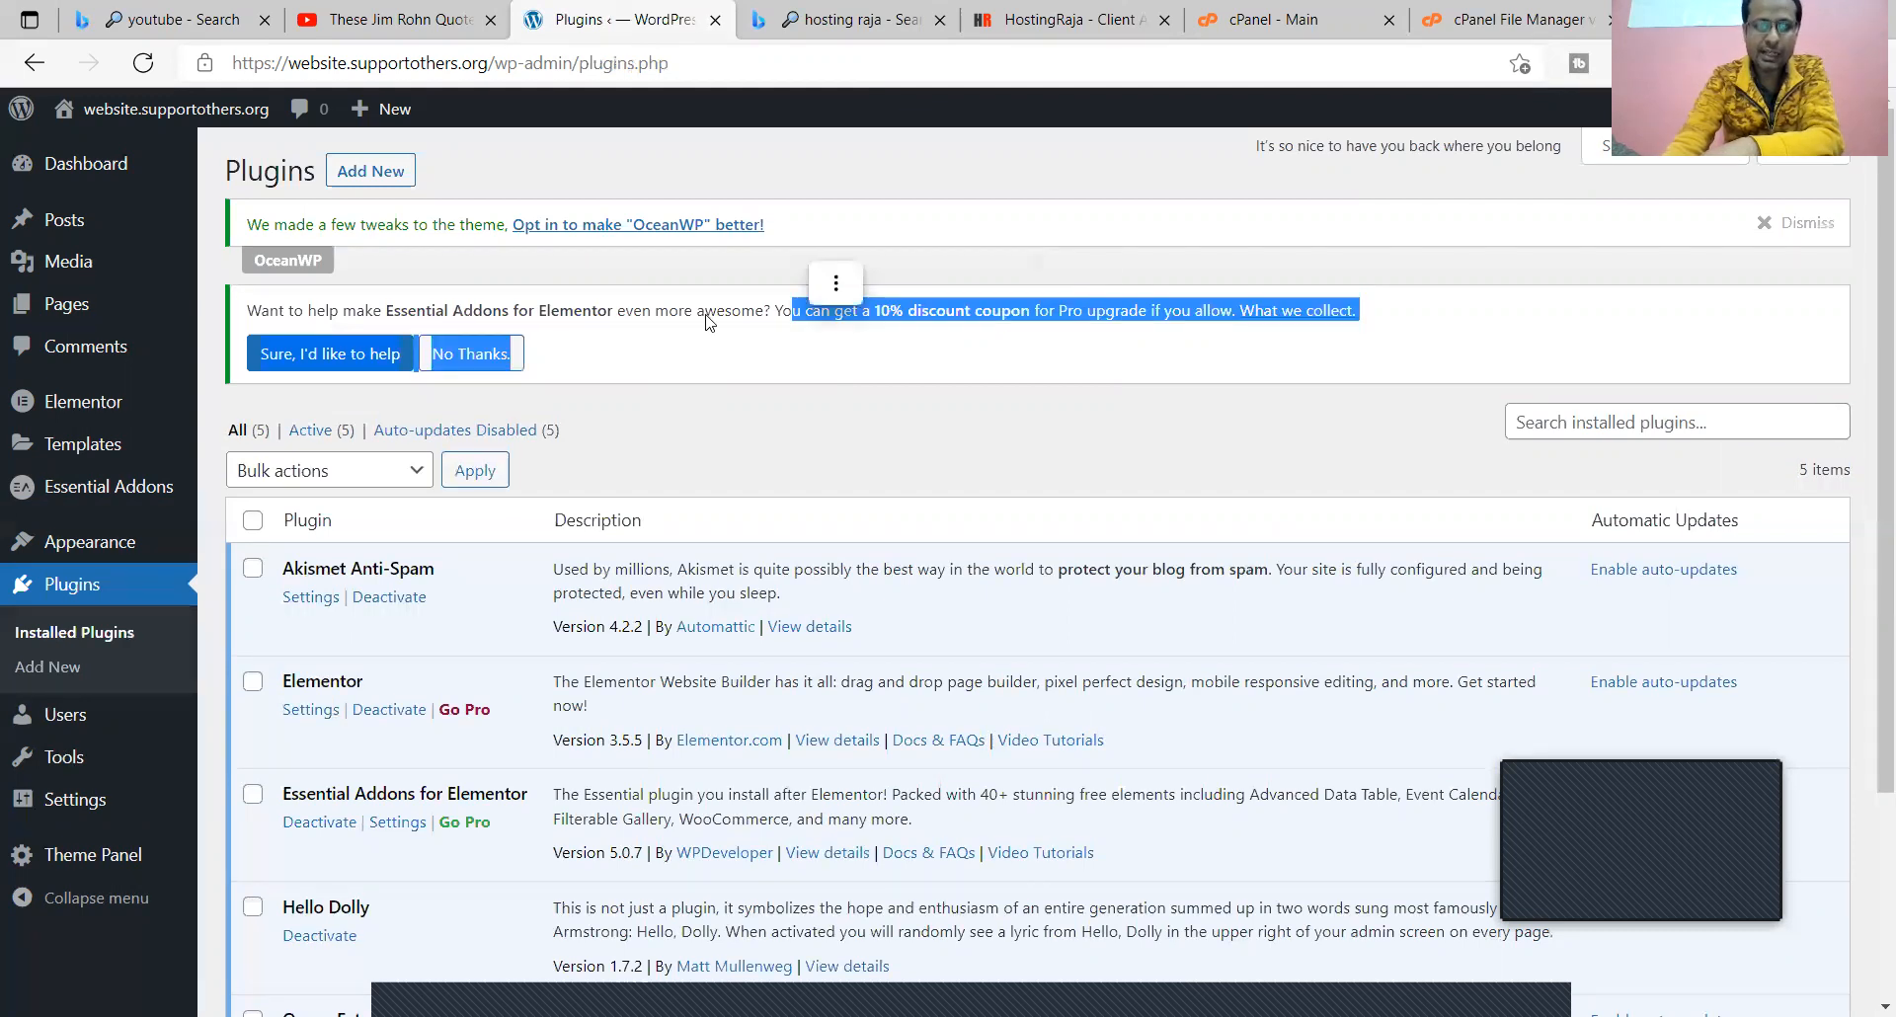
pyautogui.click(733, 343)
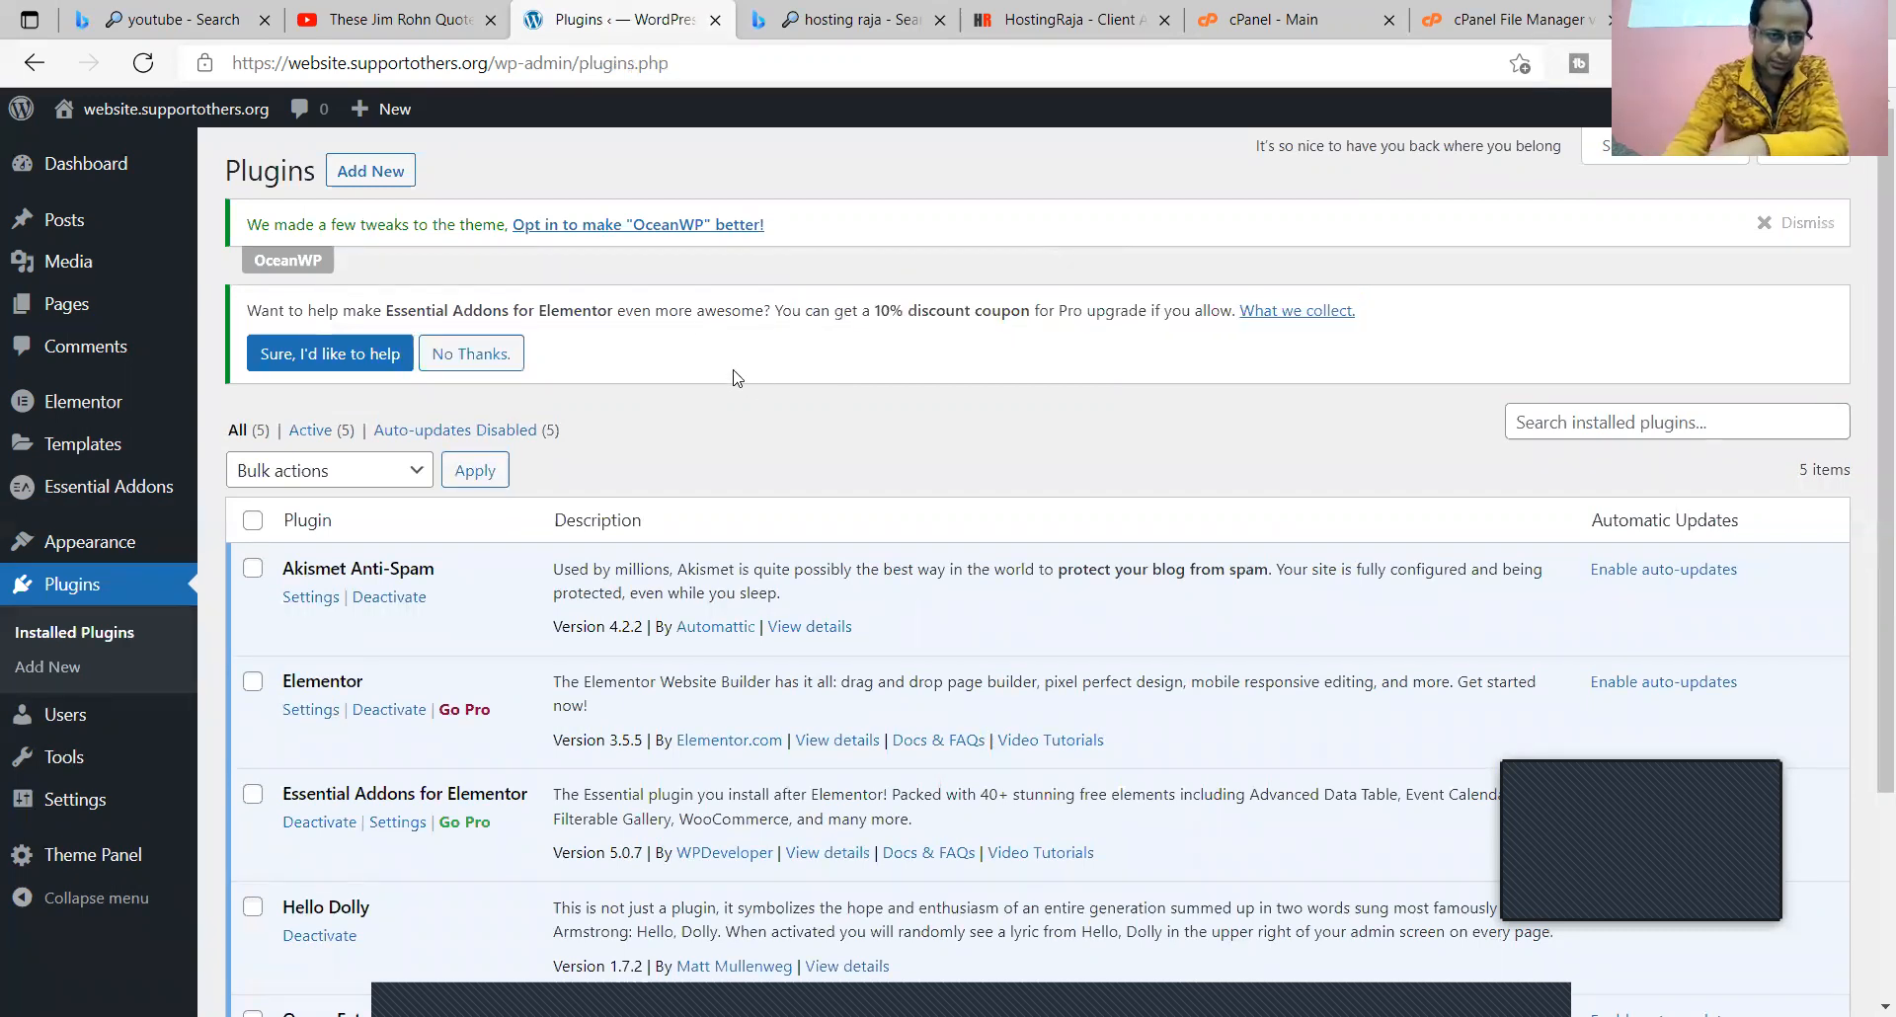
pyautogui.click(447, 357)
pyautogui.scroll(-2, 735, 533)
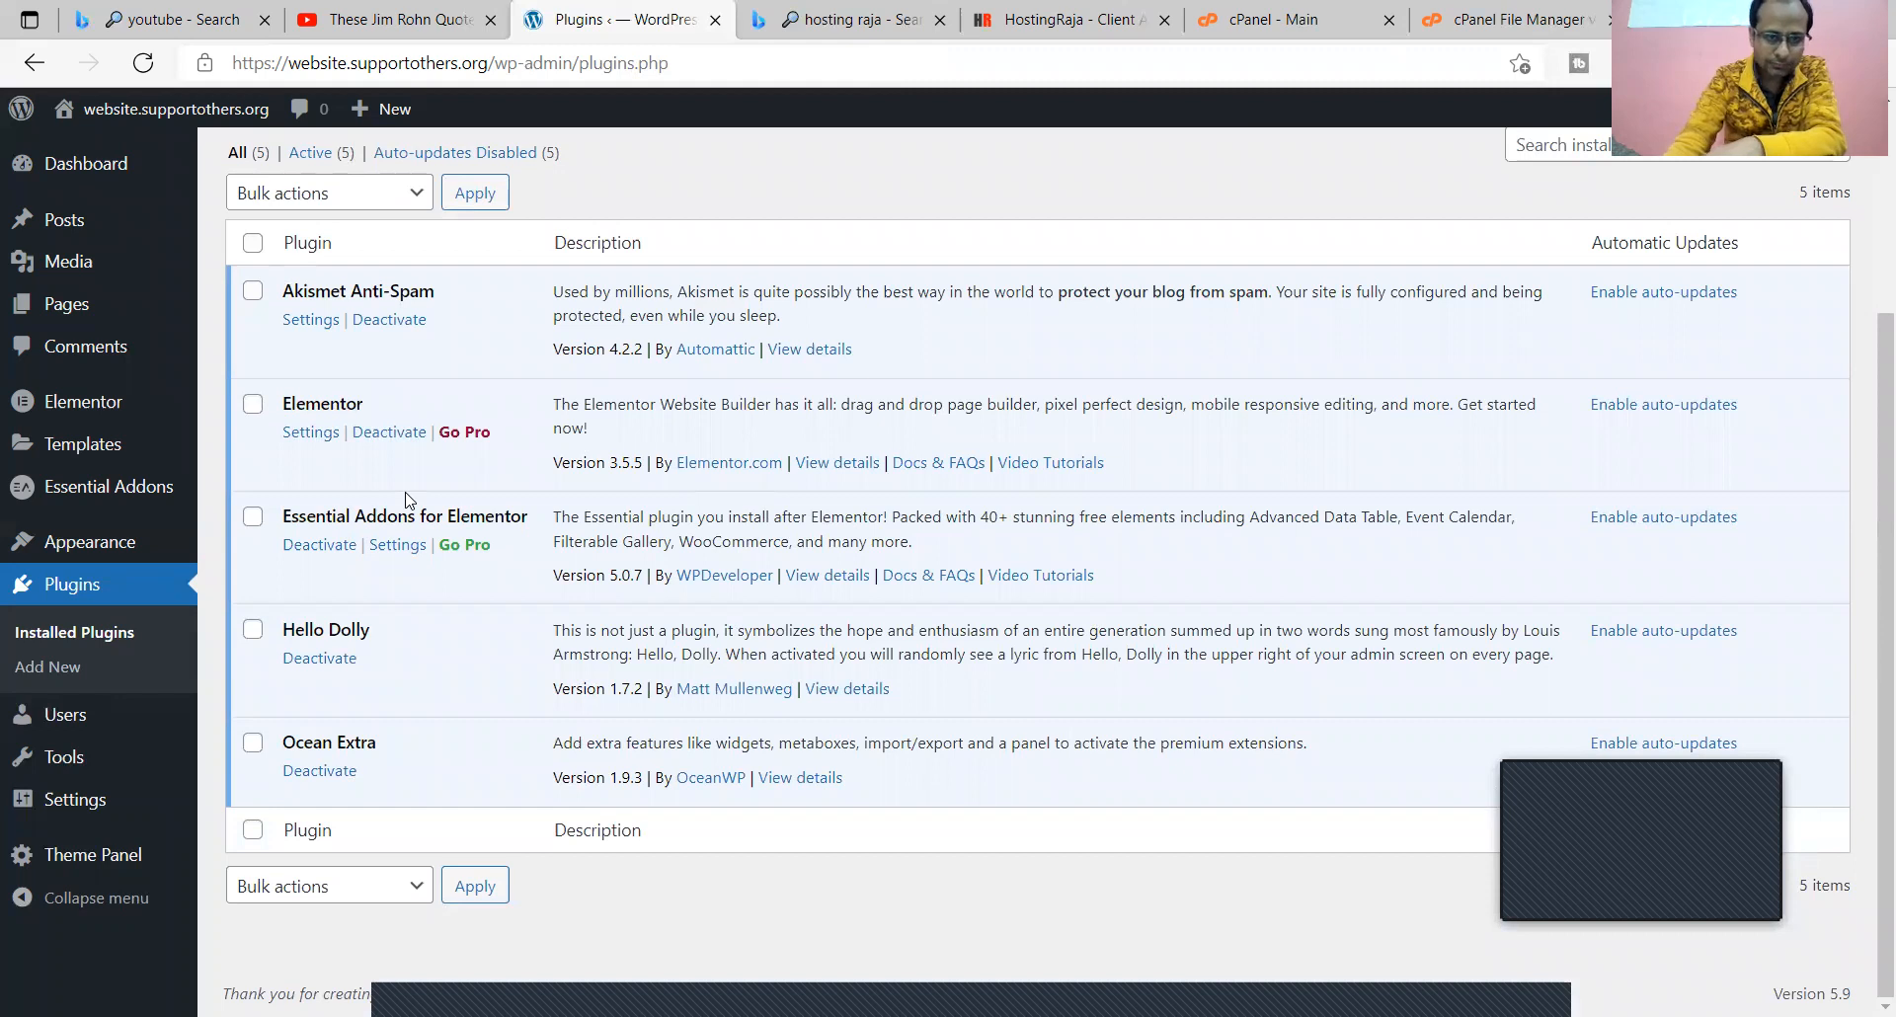
pyautogui.moveTo(326, 515); pyautogui.dragTo(534, 517)
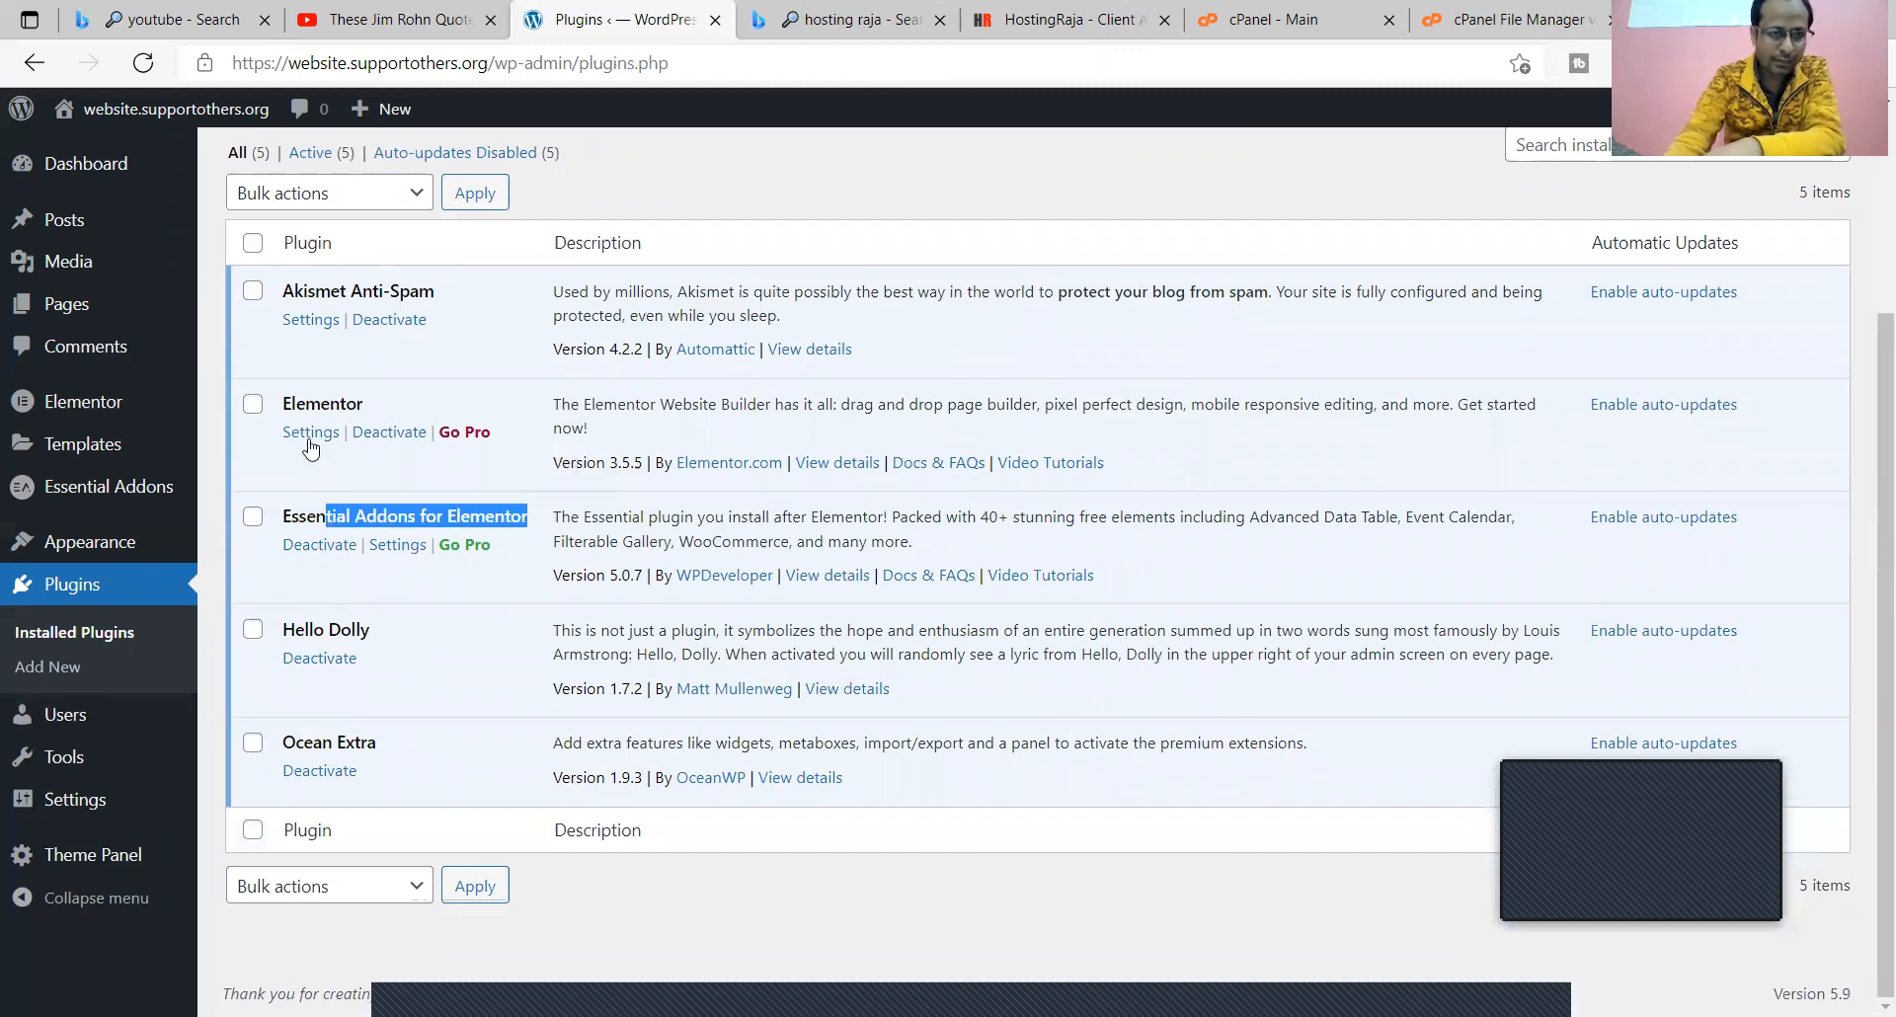
pyautogui.click(882, 202)
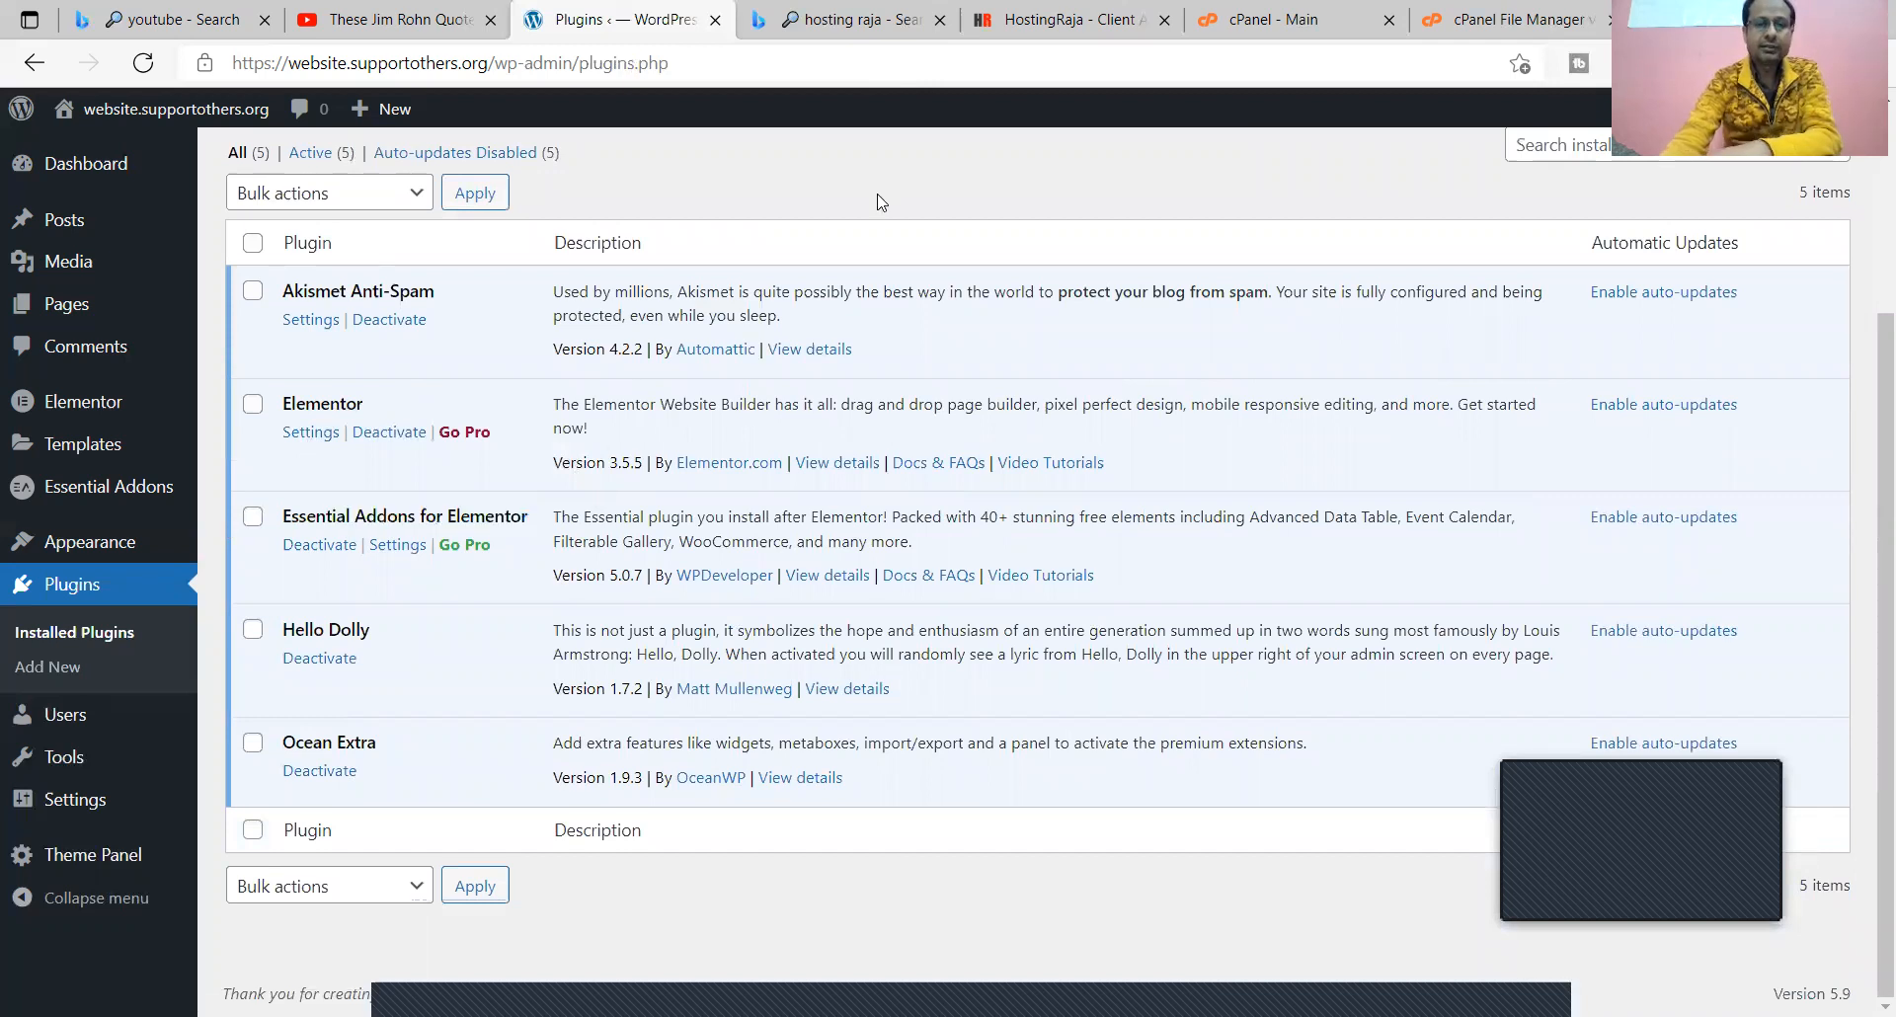